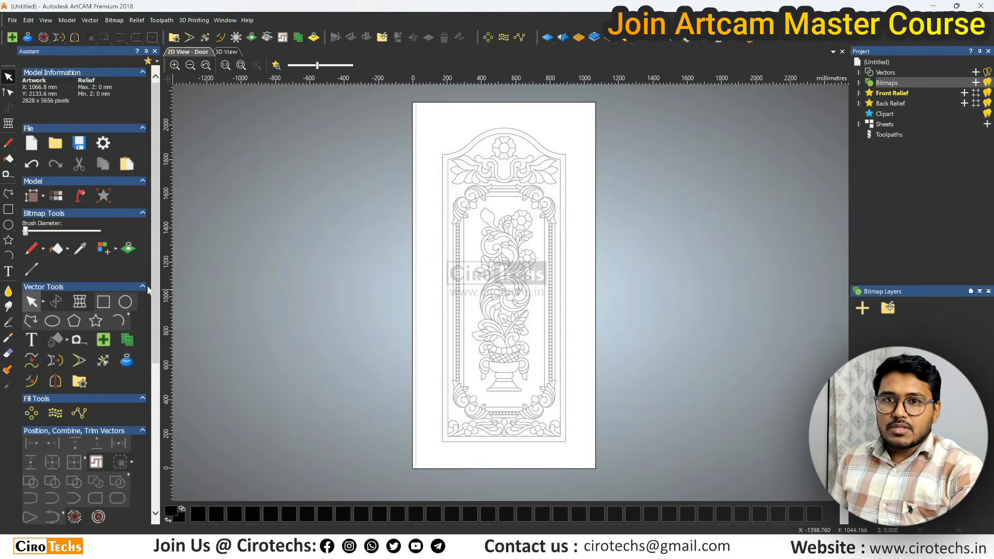
Draw a vertical line about 2263 mm long with the Polyline tool and centre it on the door model.
click(40, 317)
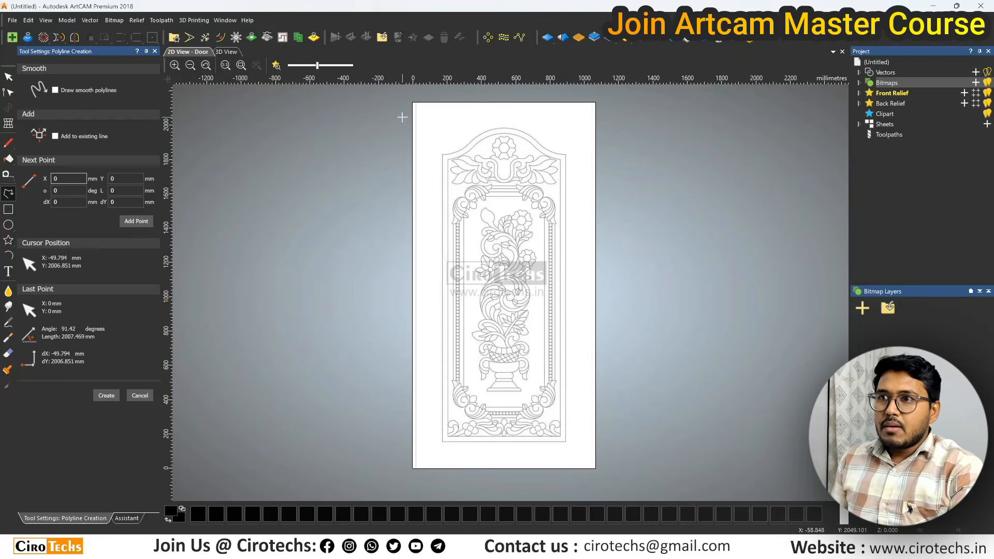
click(406, 93)
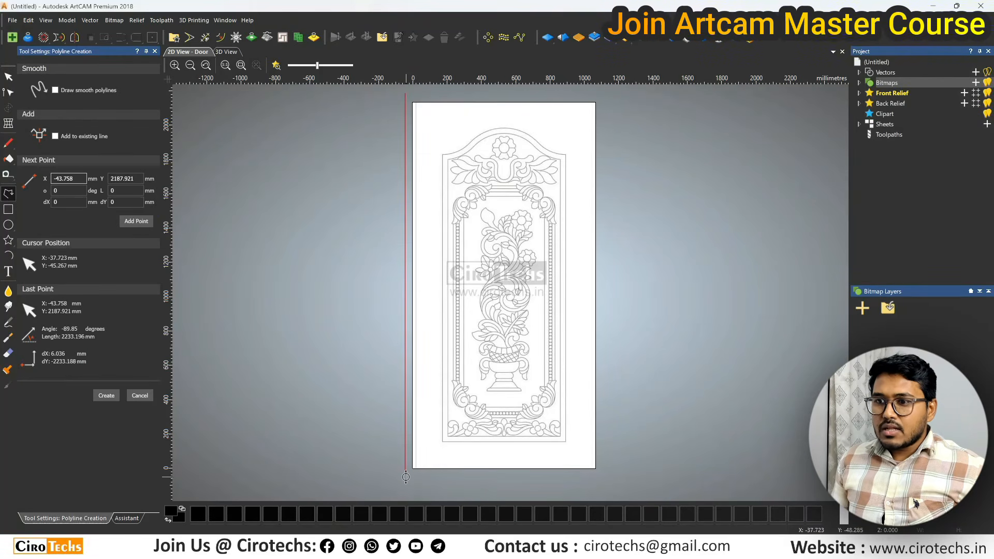
click(406, 481)
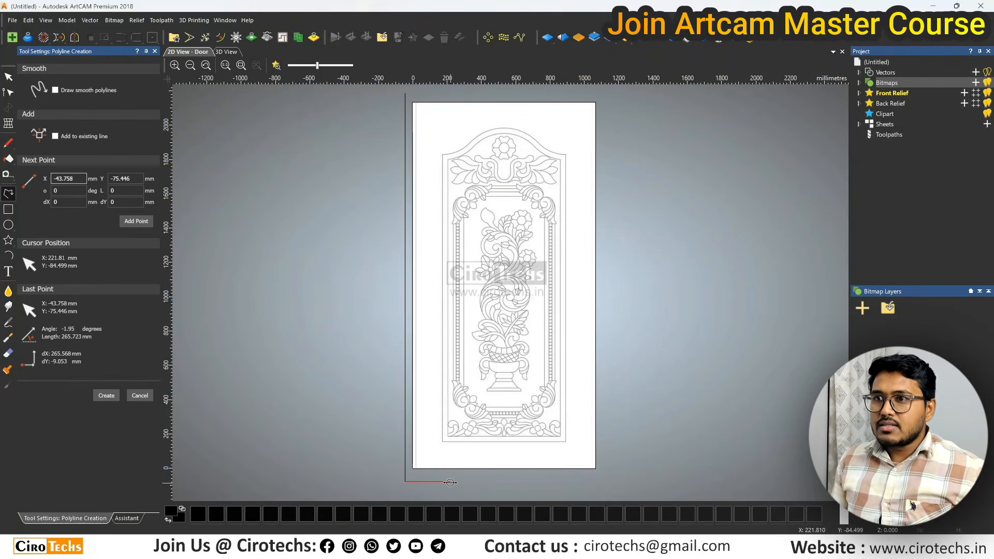
key(Escape)
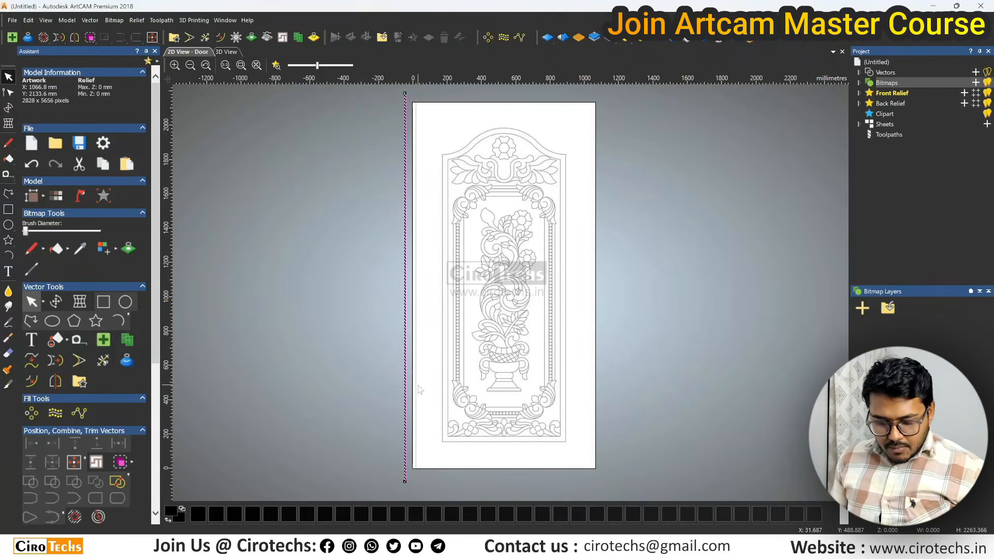
key(F9)
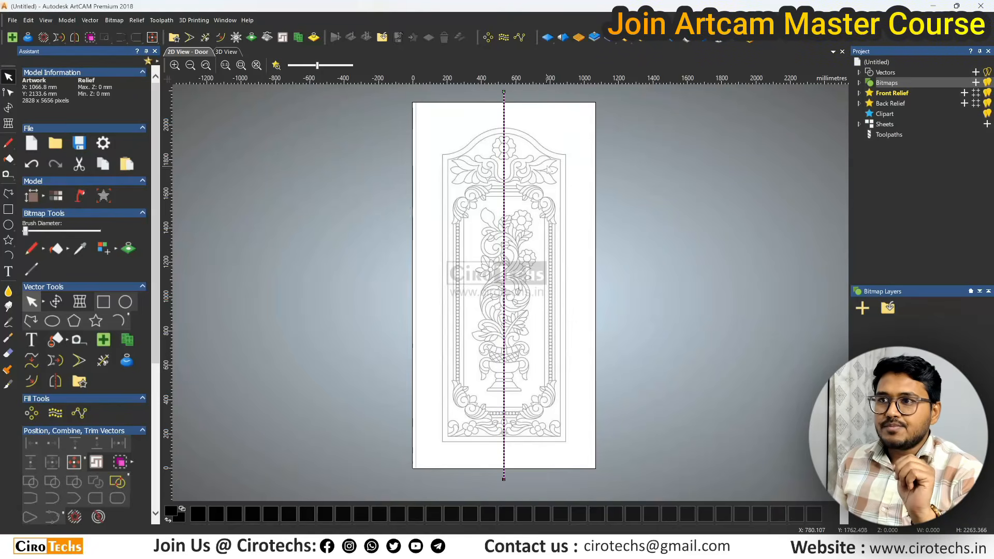
click(558, 131)
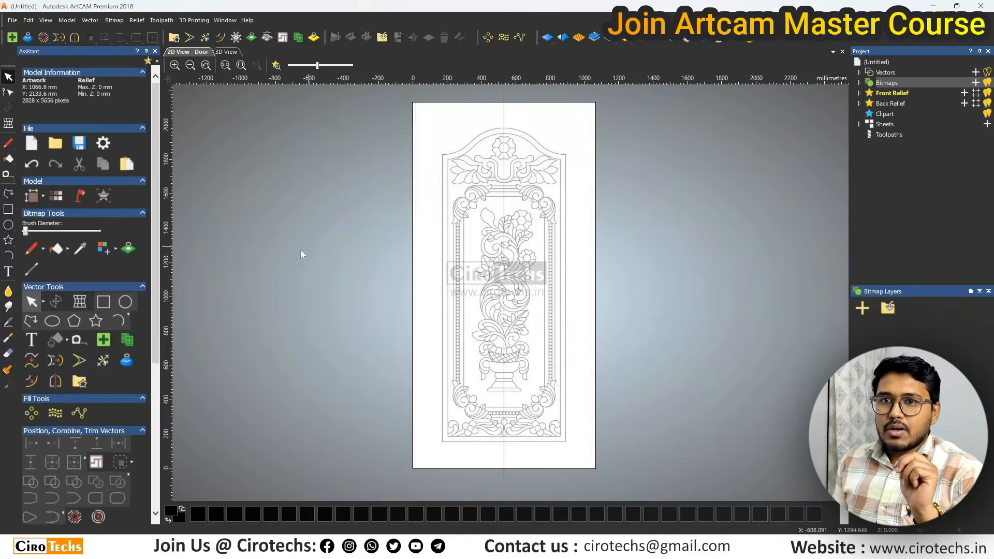
Draw a rectangle about 360 mm wide and 1829 mm high over the door frame's left half, ending at the centre line.
click(103, 302)
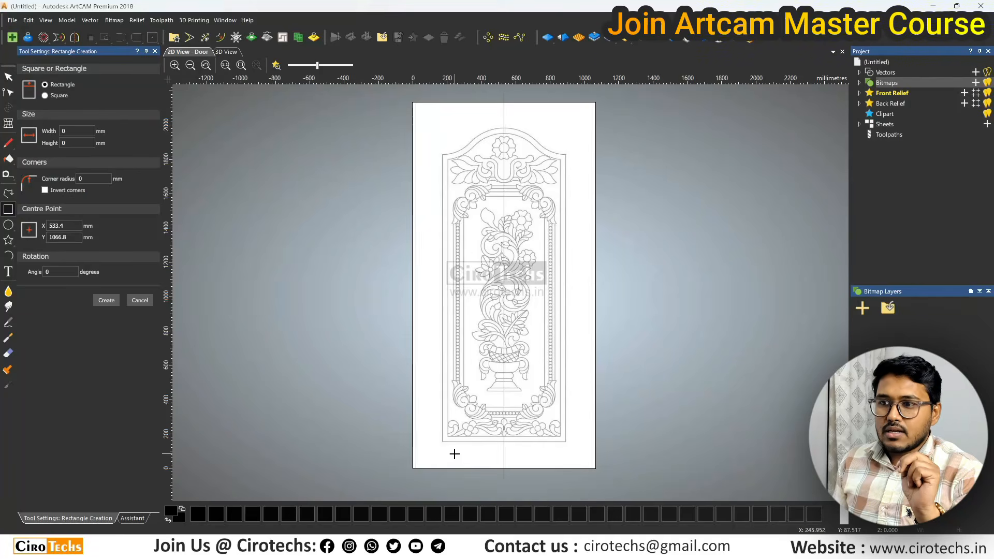
drag(442, 442, 504, 127)
scroll(503, 128, up, 5)
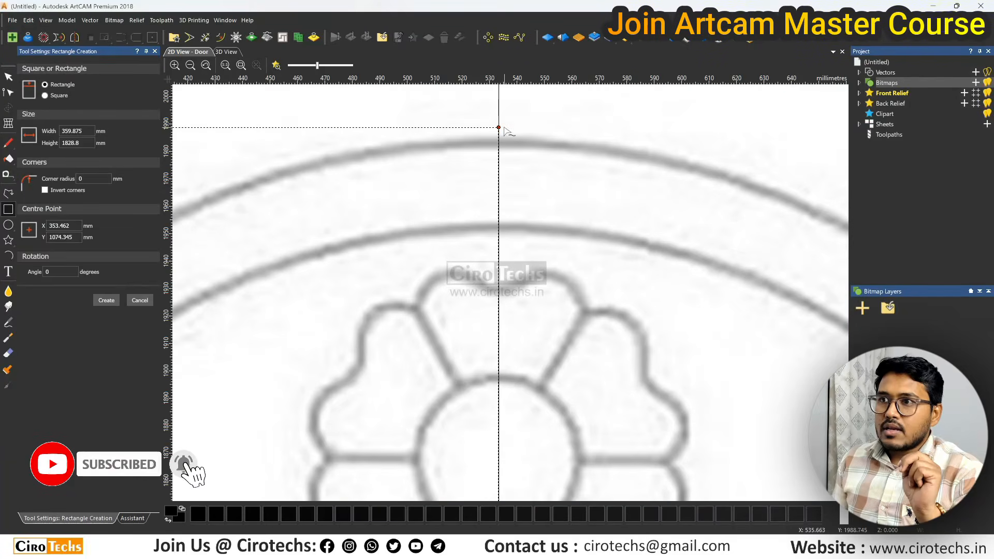
scroll(535, 126, down, 5)
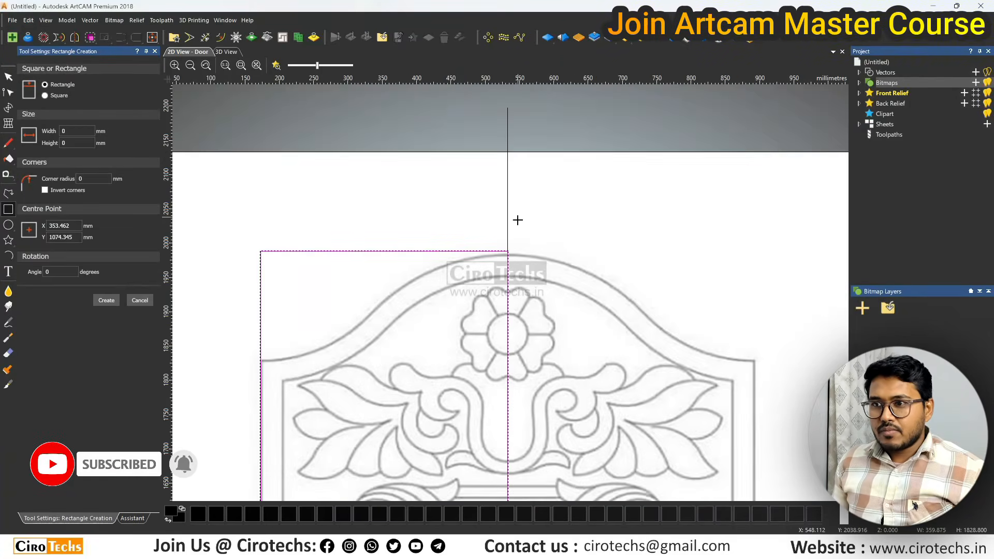
key(Escape)
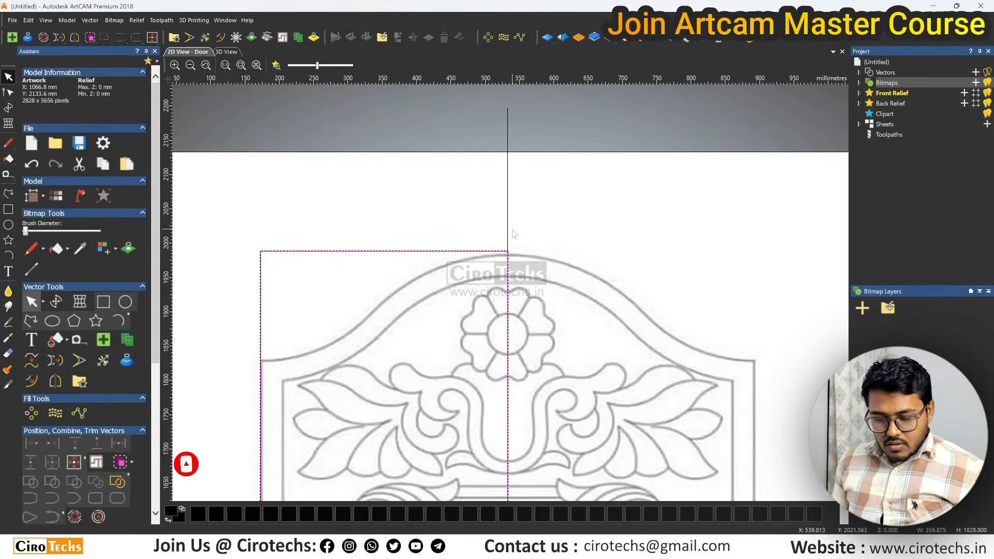
Edit the rectangle's nodes and lower both top nodes onto the peak of the door's outer arch.
key(n)
scroll(474, 259, up, 4)
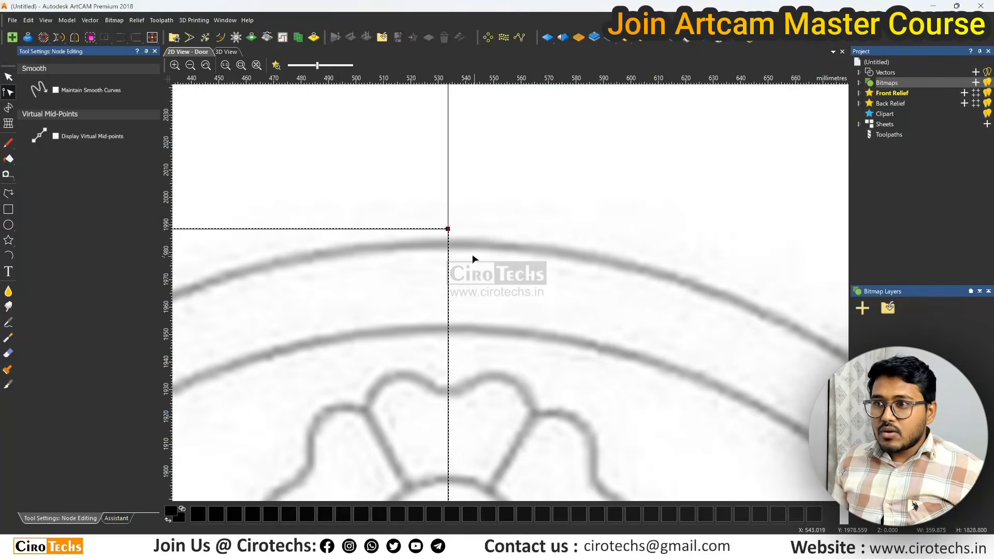
drag(449, 228, 448, 242)
scroll(449, 242, down, 4)
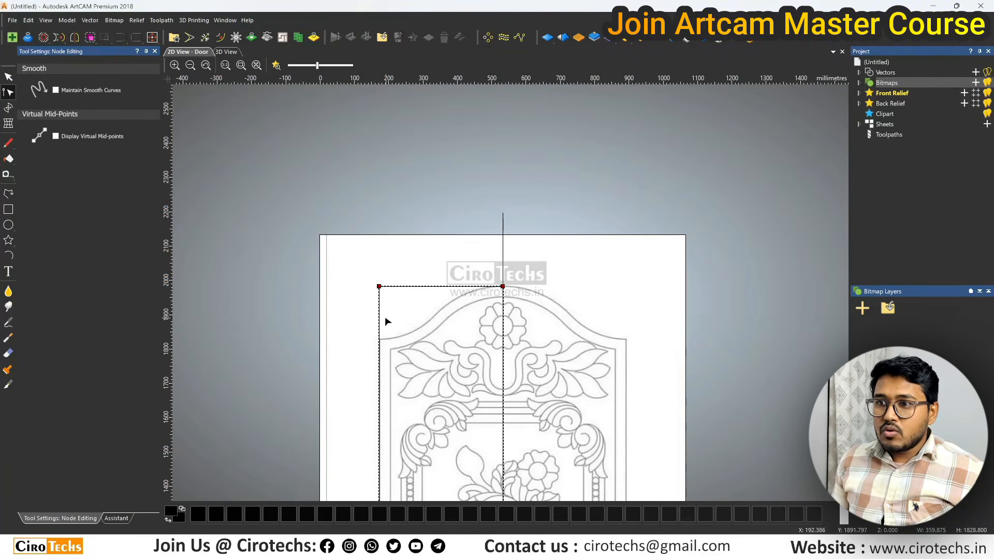
Move the rectangle's top-left node down to the left shoulder of the outer arch.
drag(369, 269, 387, 321)
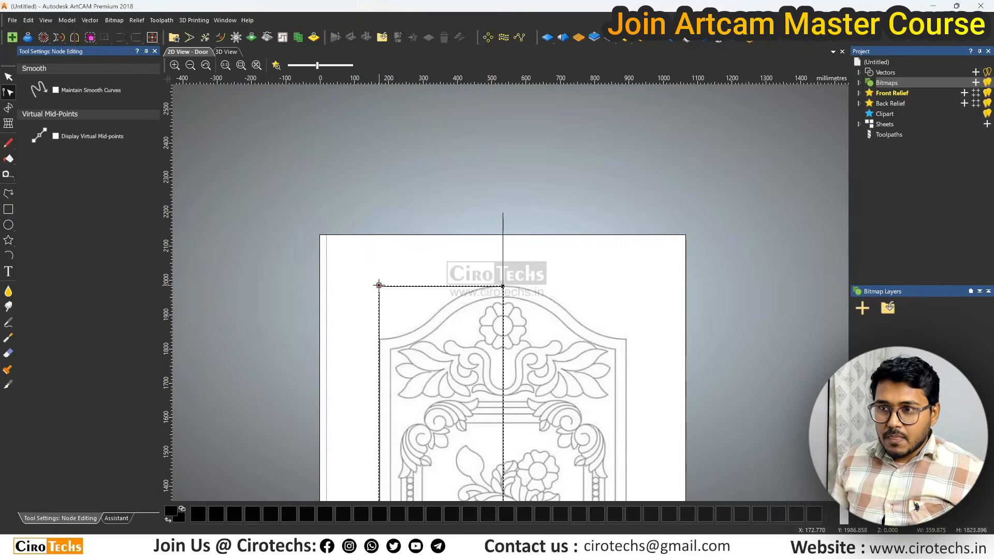
drag(379, 286, 410, 336)
scroll(376, 343, up, 5)
scroll(429, 299, down, 8)
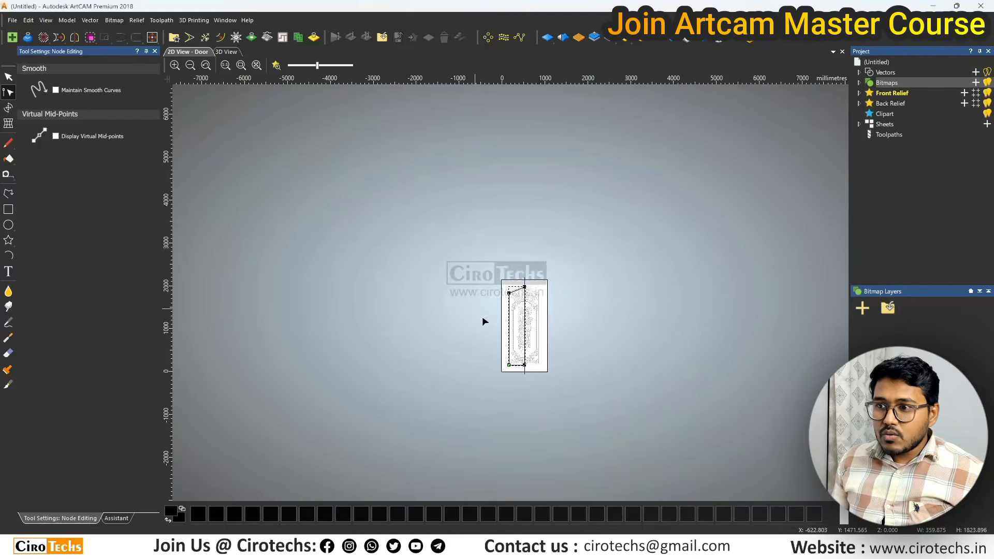
Align the rectangle's two bottom nodes with the outer bottom line of the door frame.
scroll(506, 349, up, 4)
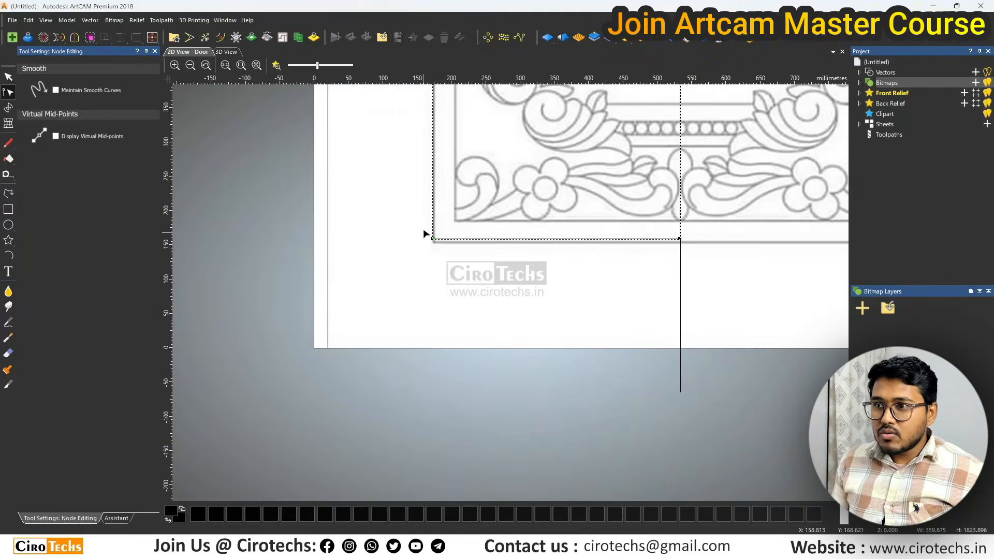
scroll(694, 248, up, 3)
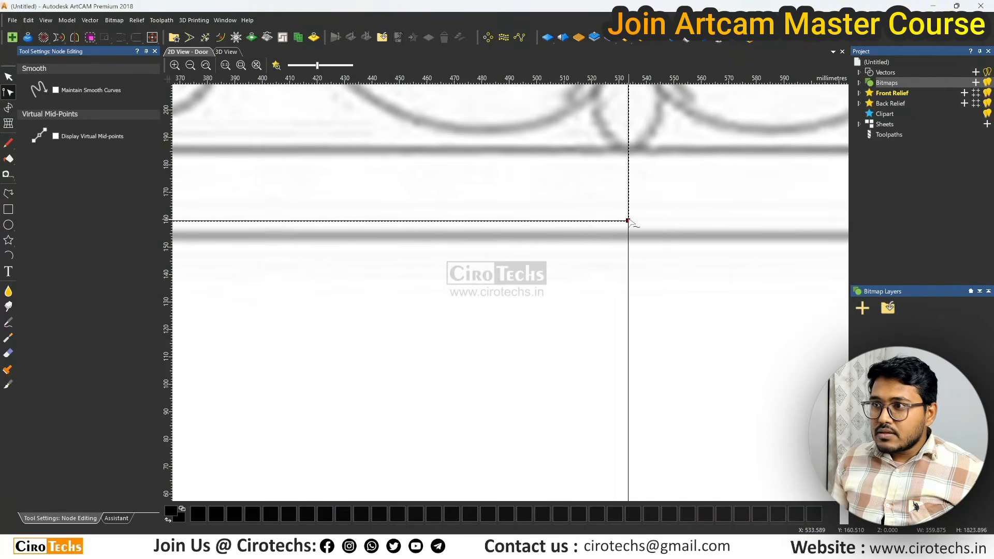
scroll(655, 239, down, 3)
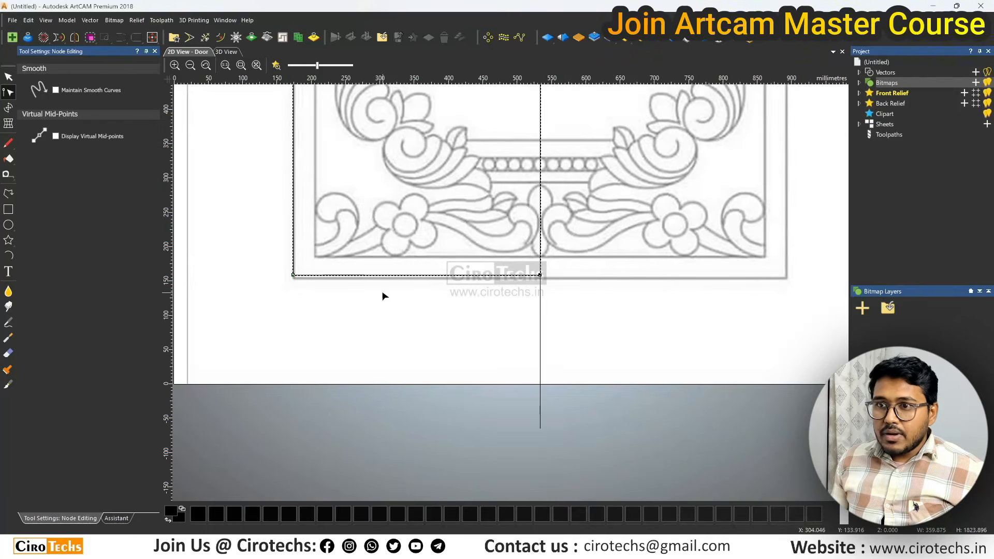
scroll(558, 277, up, 2)
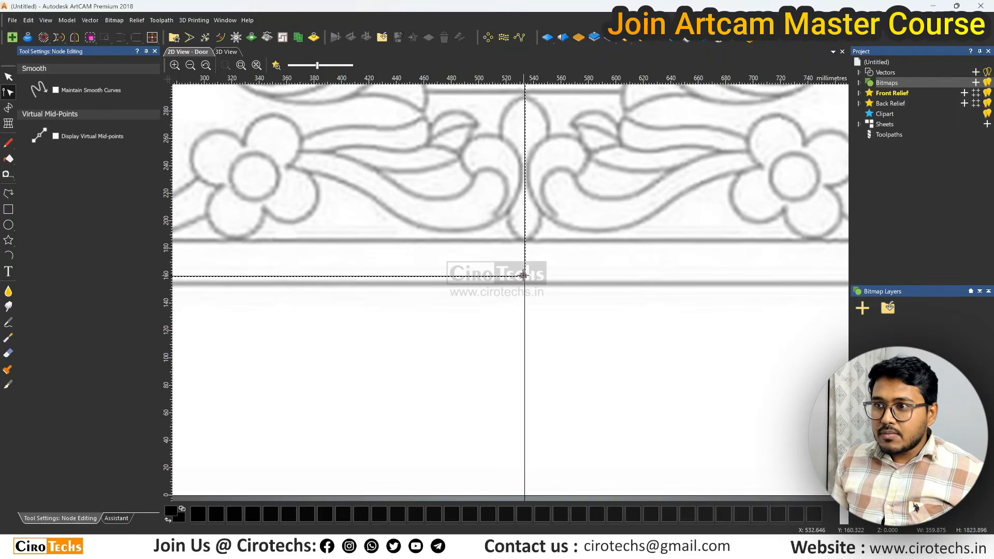
scroll(533, 309, down, 6)
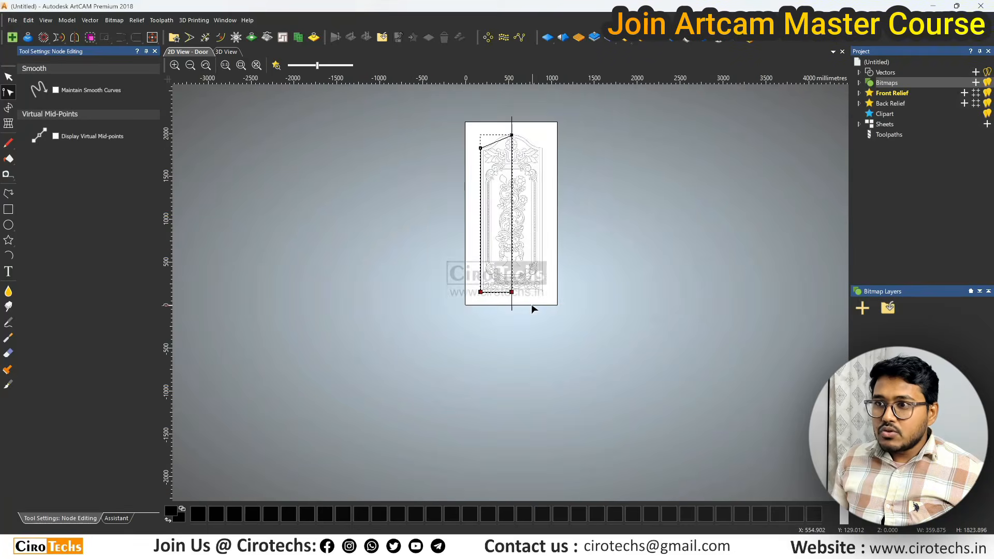
scroll(486, 235, up, 3)
scroll(492, 259, down, 3)
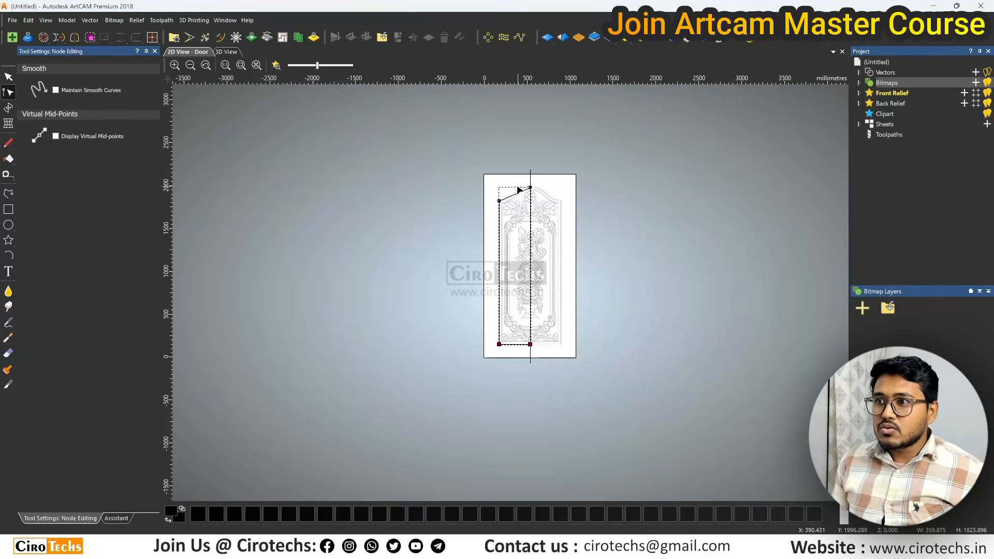
Convert the sloping top segment to a Bezier curve and pull its two handles to form the arch's S-shape.
scroll(520, 190, up, 4)
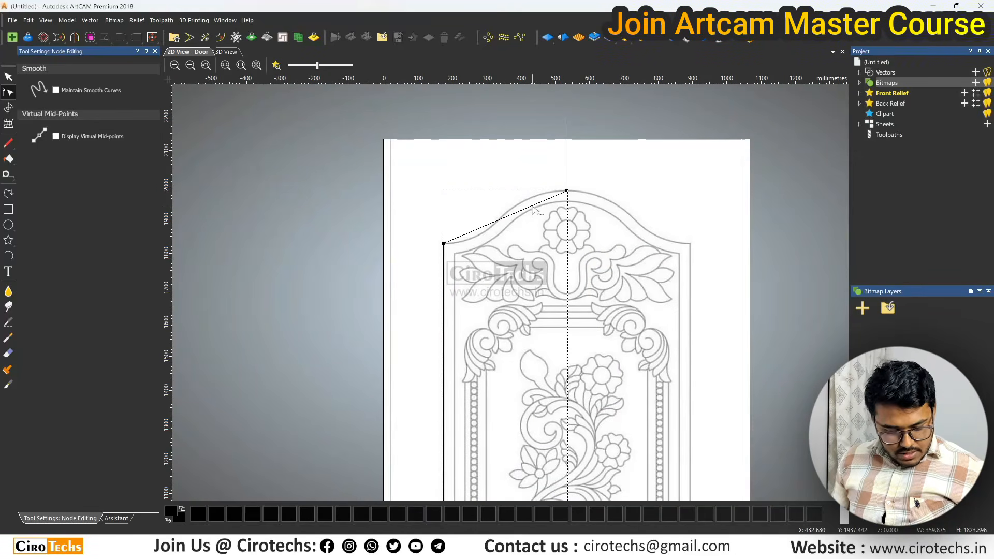
scroll(533, 208, up, 4)
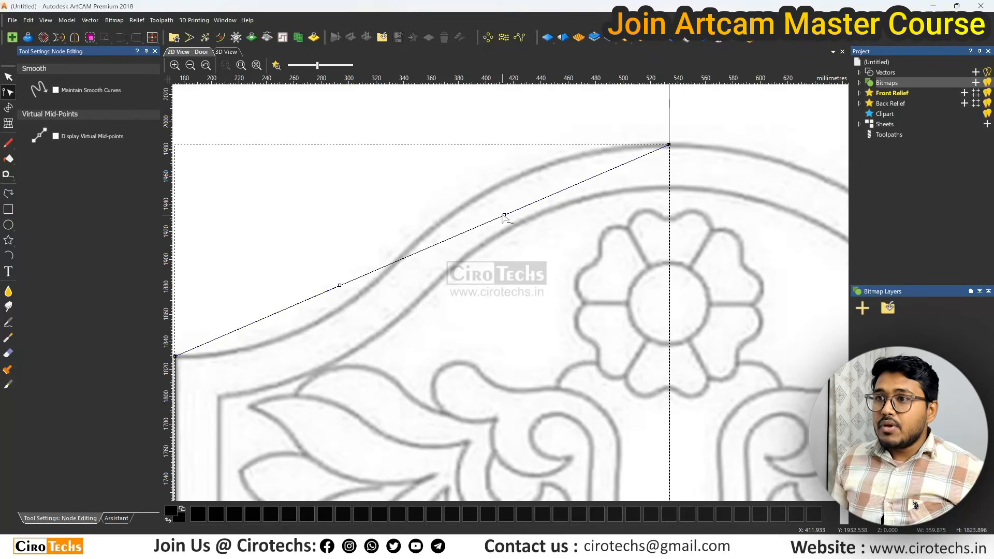
drag(504, 216, 495, 144)
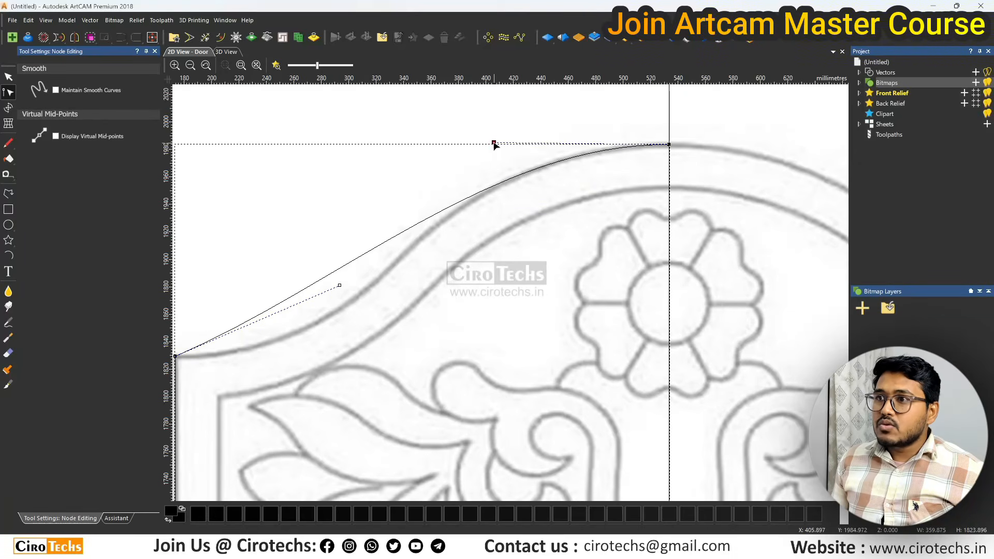
drag(341, 284, 374, 362)
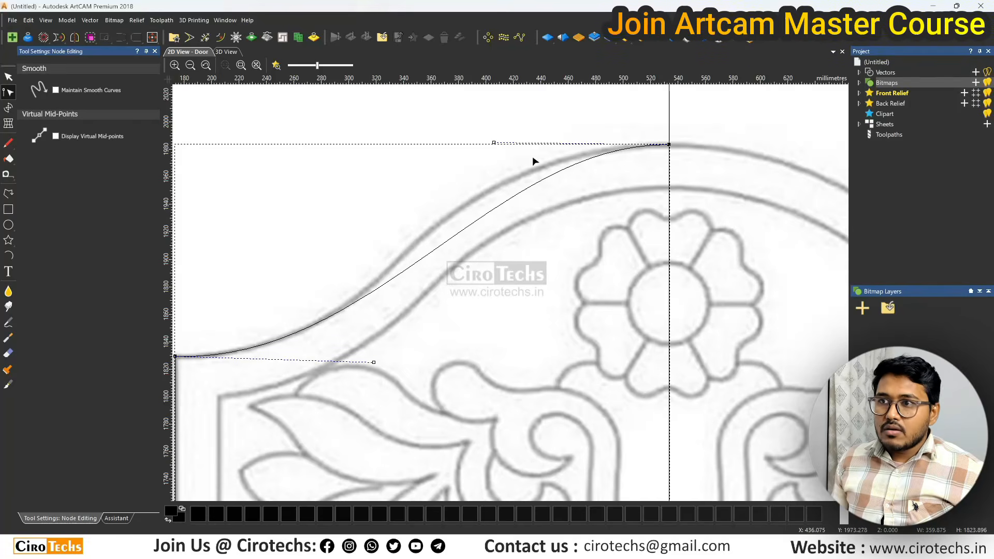
drag(493, 140, 410, 146)
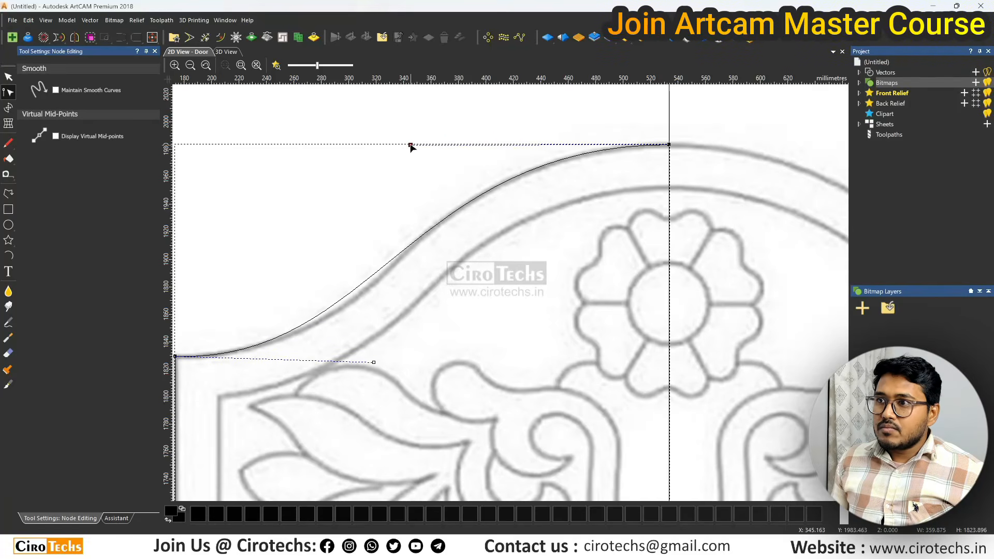
Refine both handles of the top curve until it traces the left half of the outer arch line.
scroll(457, 187, down, 2)
scroll(437, 335, up, 2)
drag(448, 322, 468, 325)
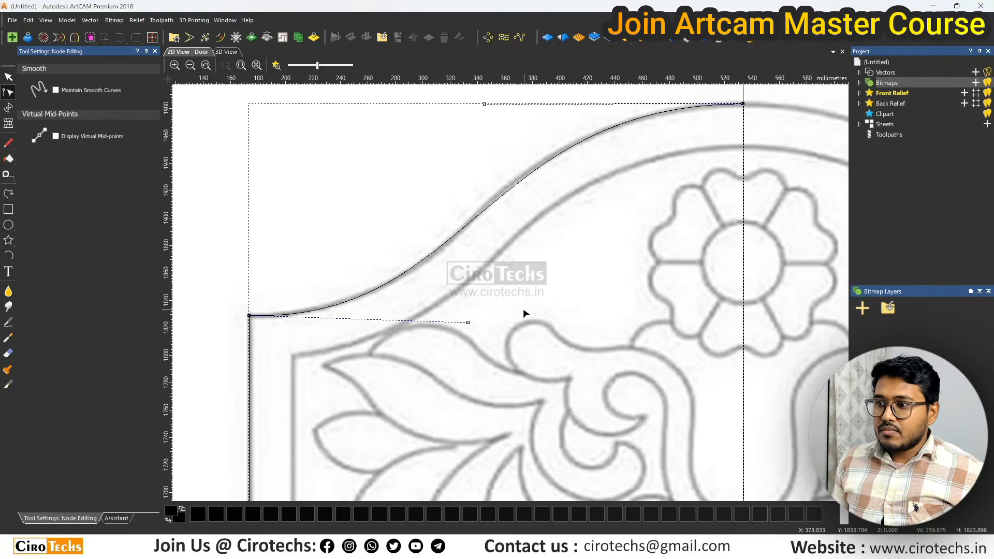
drag(483, 104, 481, 98)
drag(468, 323, 484, 324)
scroll(482, 320, down, 2)
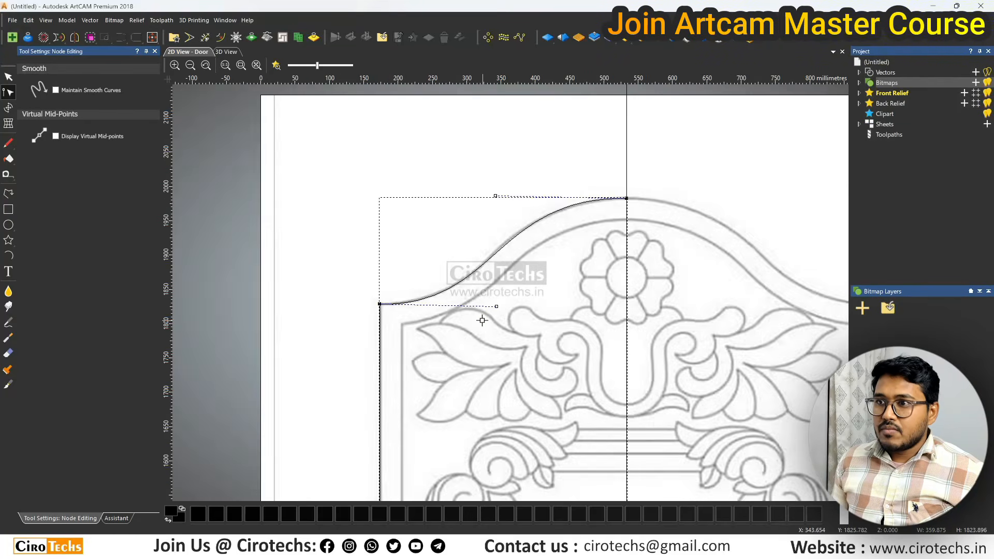
scroll(534, 210, up, 4)
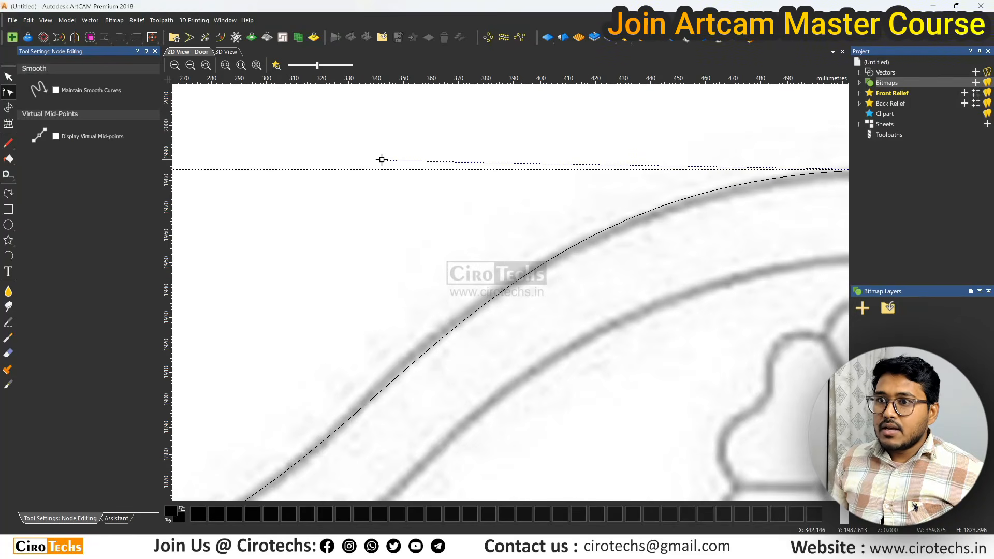
drag(382, 160, 366, 163)
scroll(582, 237, down, 4)
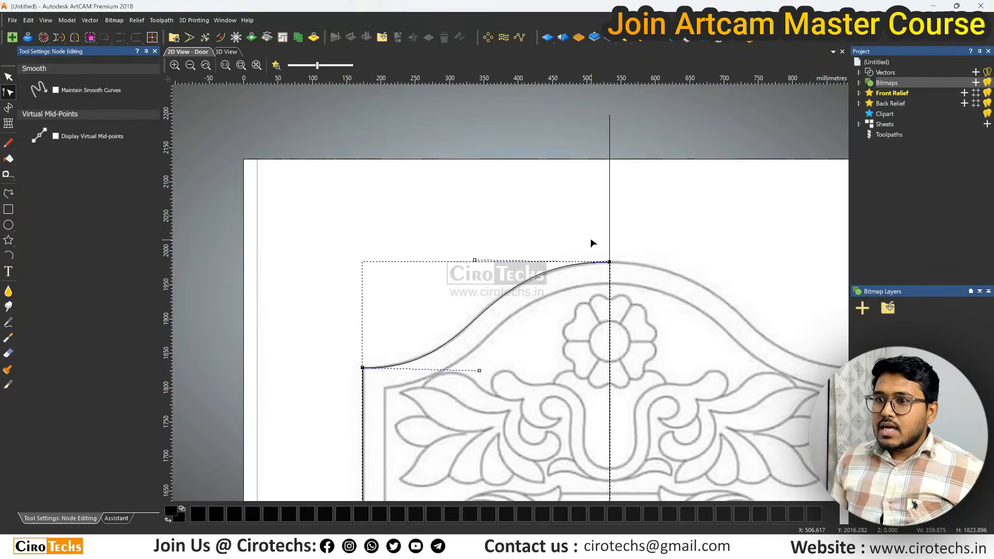
Fine-tune the lower handle of the arch curve and level its upper handle with the arch's peak.
scroll(593, 244, down, 2)
scroll(513, 290, down, 1)
scroll(530, 390, up, 2)
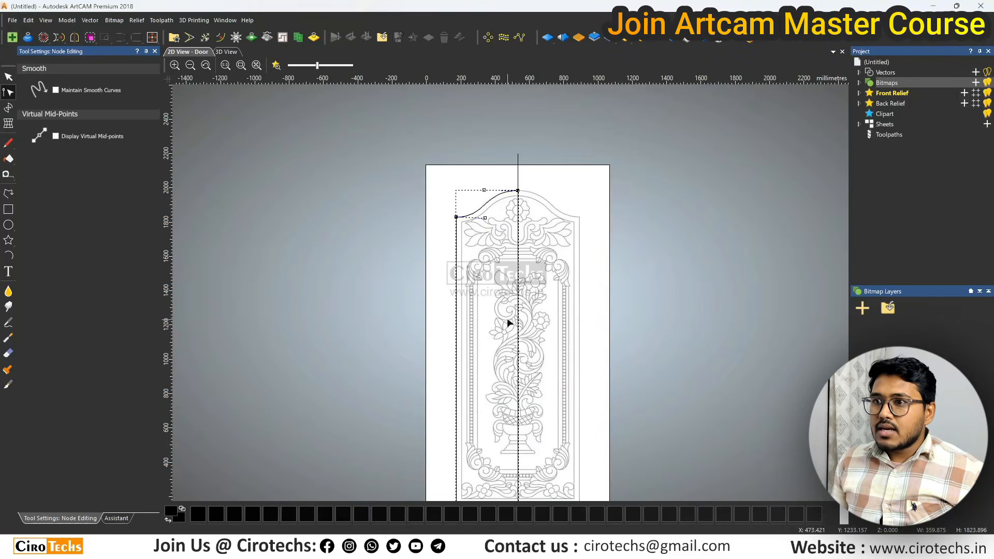
scroll(531, 194, up, 4)
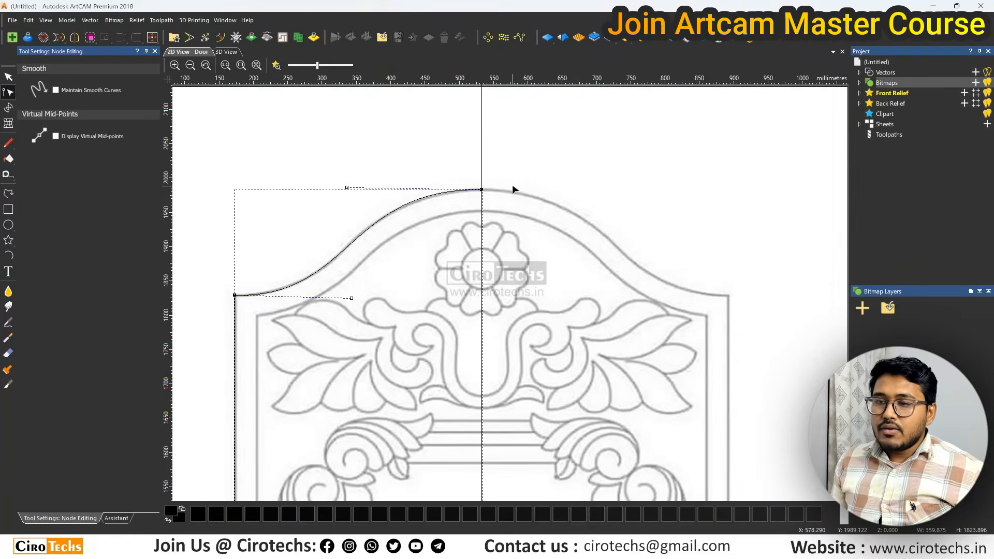
scroll(327, 306, up, 2)
scroll(406, 297, down, 2)
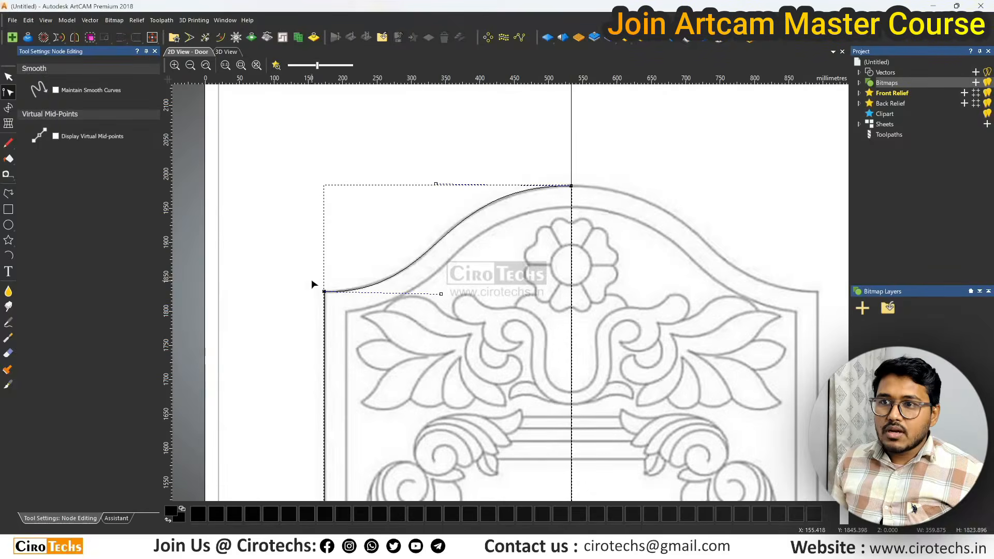
scroll(314, 285, up, 2)
drag(570, 308, 568, 308)
scroll(555, 304, down, 1)
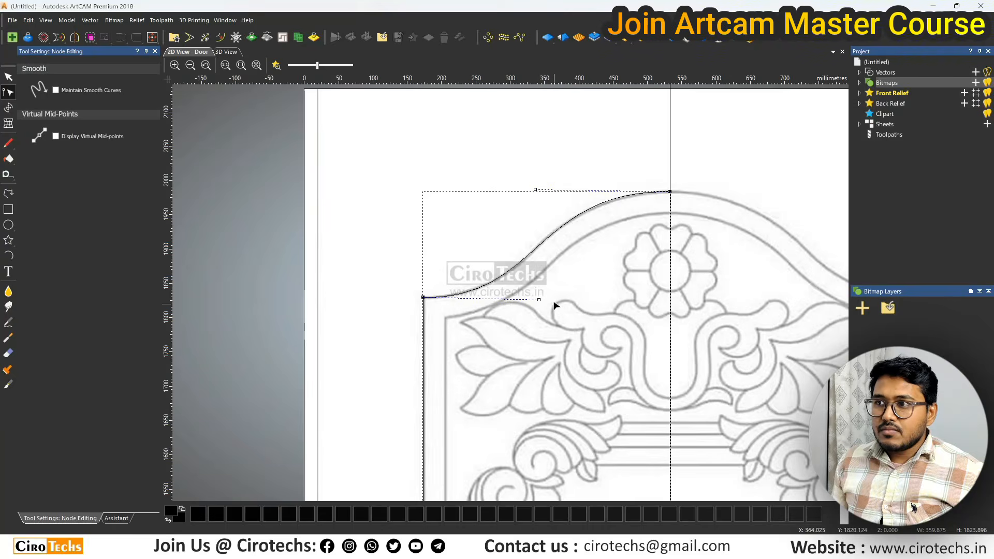
drag(535, 189, 539, 194)
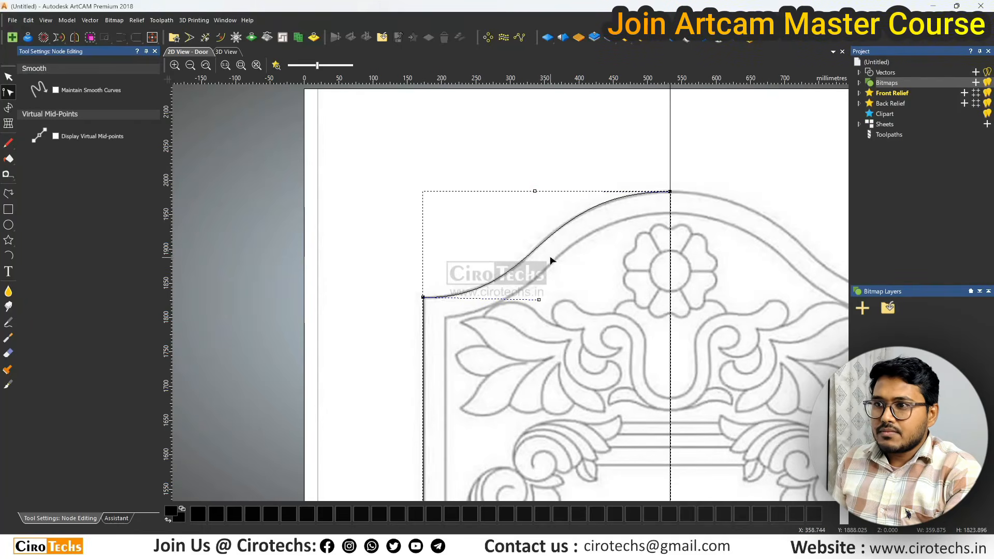
scroll(554, 317, down, 3)
scroll(506, 277, up, 2)
scroll(508, 380, down, 3)
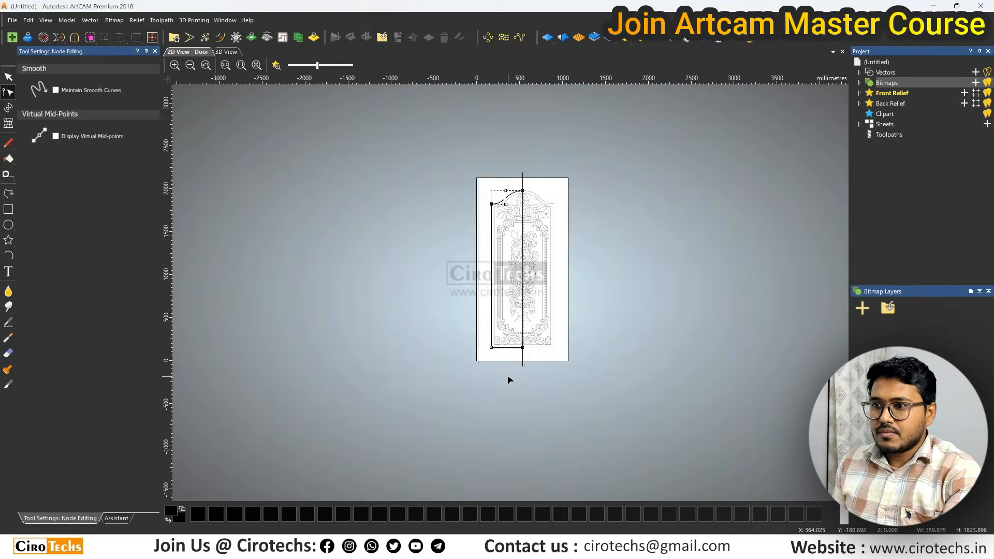
Measure the horizontal gap between the outer and inner frame lines on the door's left side.
scroll(499, 225, up, 2)
scroll(492, 249, up, 2)
scroll(489, 257, down, 2)
click(491, 257)
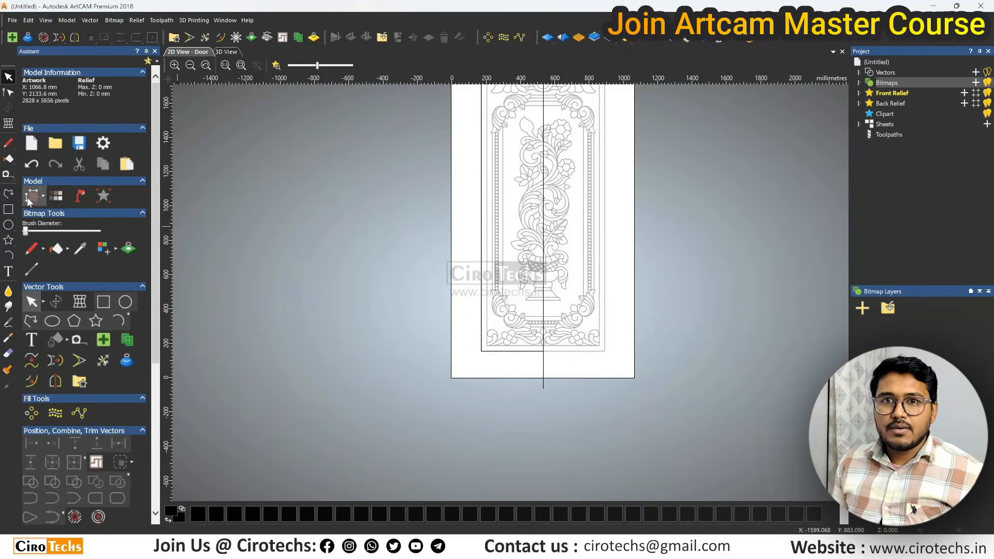
click(8, 174)
scroll(497, 222, up, 4)
drag(522, 216, 546, 216)
key(Escape)
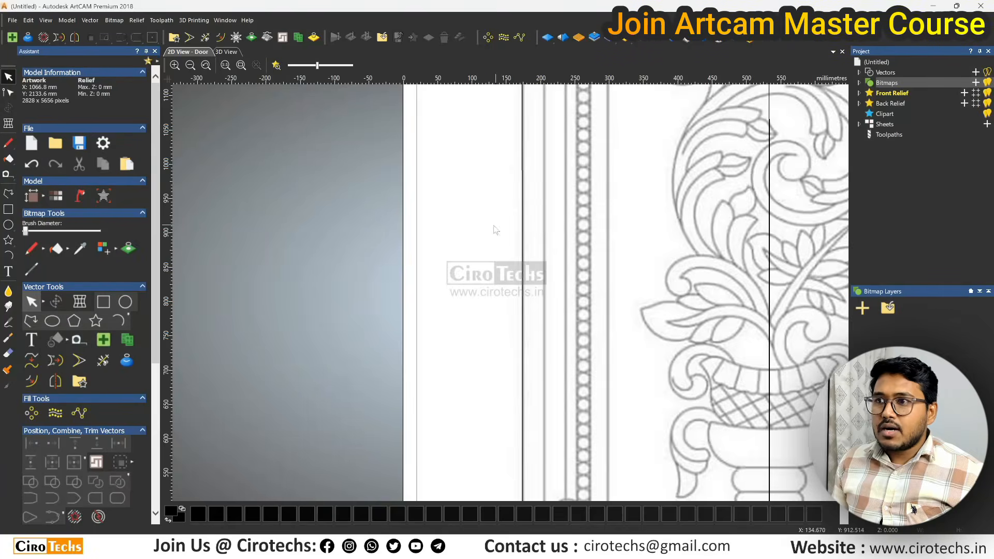
Offset the outer half-frame outline by 33.5 mm in the Inwards/left direction with sharp corners.
scroll(511, 291, down, 4)
click(220, 37)
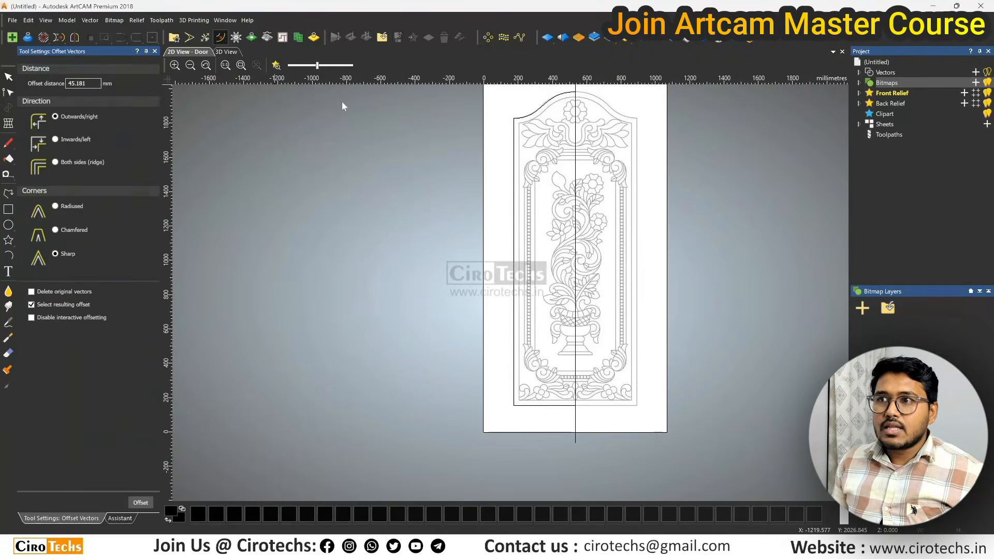
click(515, 156)
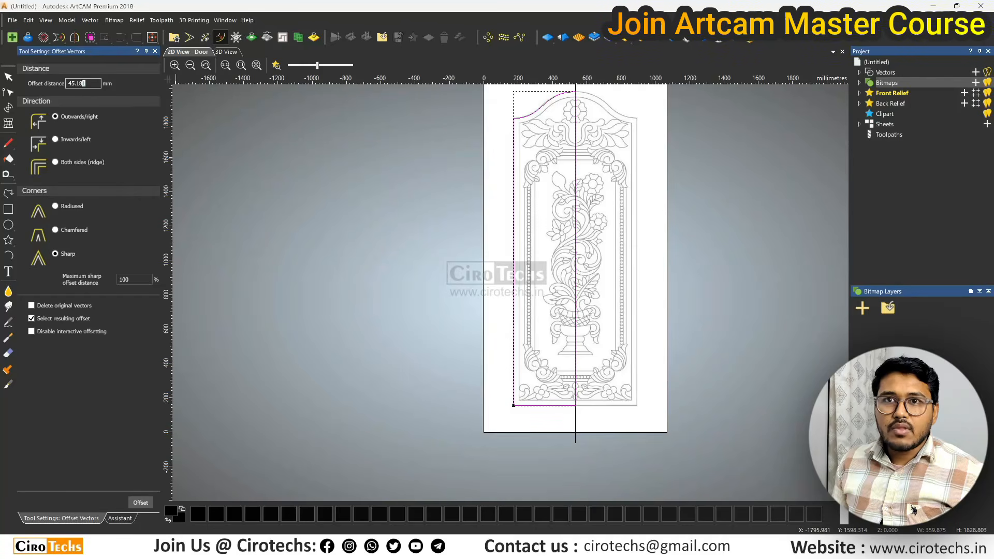
key(BackSpace)
text(33.5)
click(56, 139)
click(141, 500)
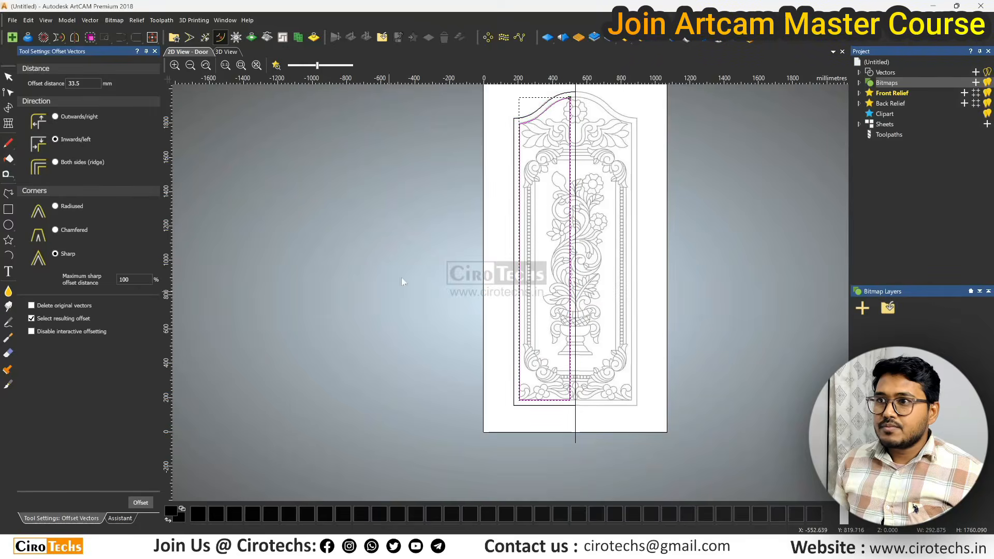
Delete the dense run of nodes along the middle of the inner offset's arch curve.
scroll(466, 146, up, 1)
scroll(512, 107, down, 1)
scroll(615, 173, up, 1)
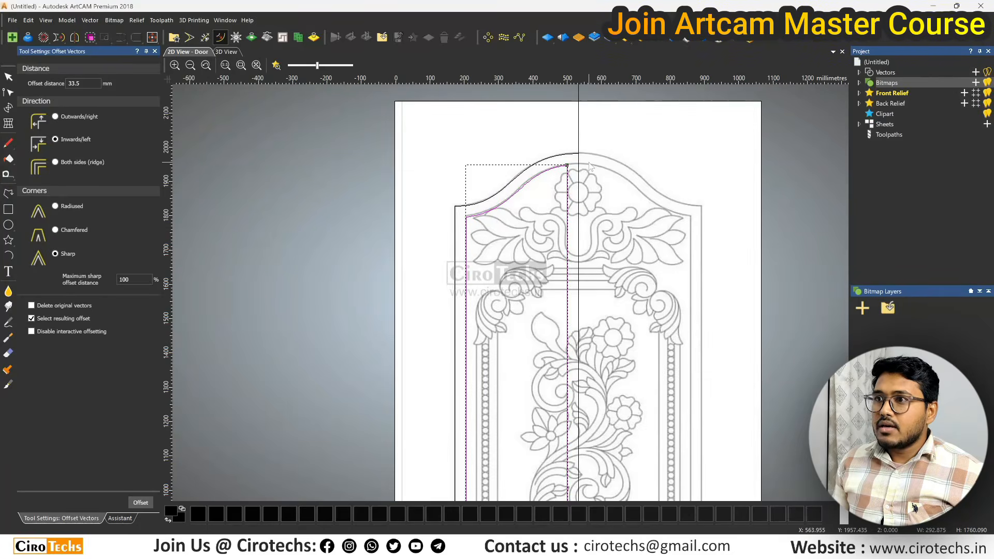
scroll(507, 198, up, 1)
key(Escape)
key(m)
key(Escape)
key(n)
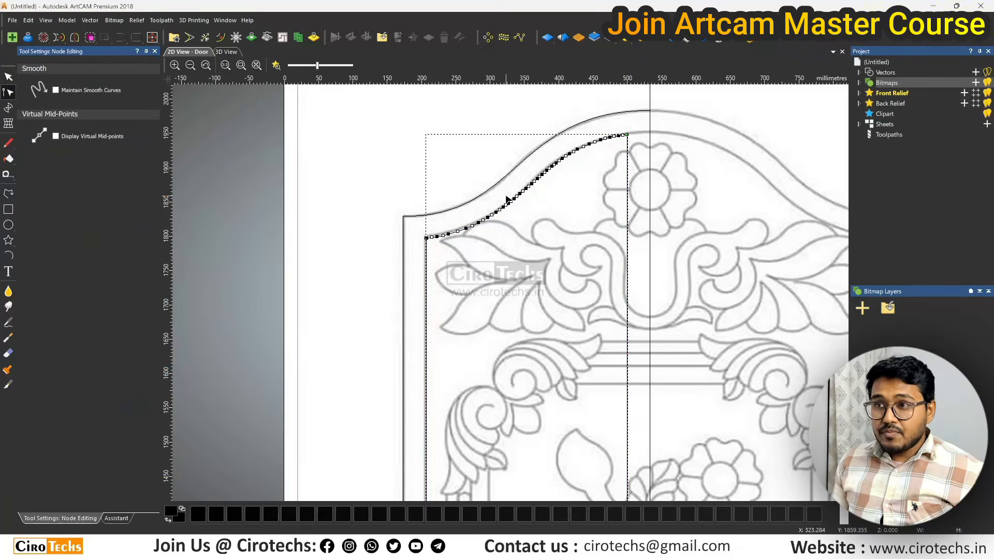
scroll(507, 197, down, 2)
scroll(531, 322, down, 2)
scroll(533, 409, up, 1)
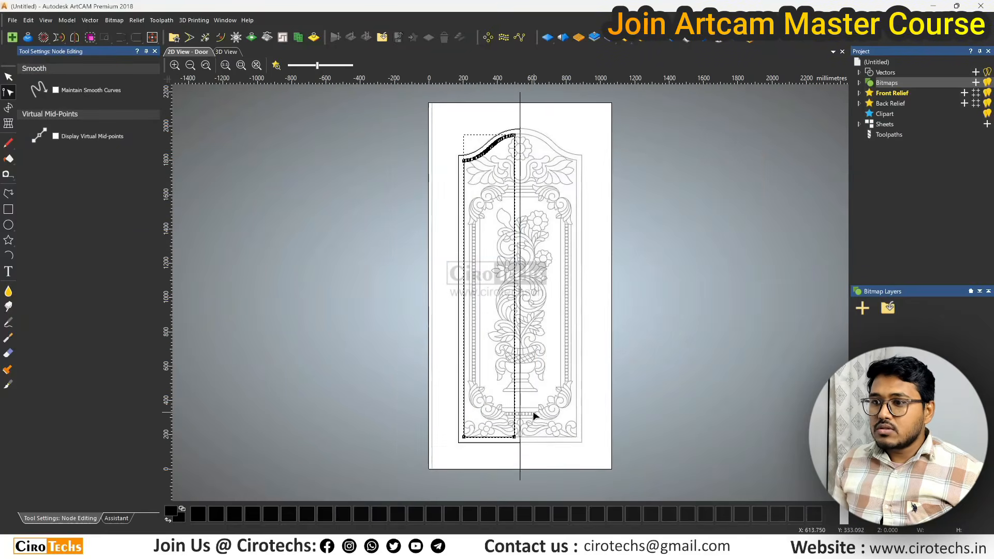
scroll(508, 138, up, 2)
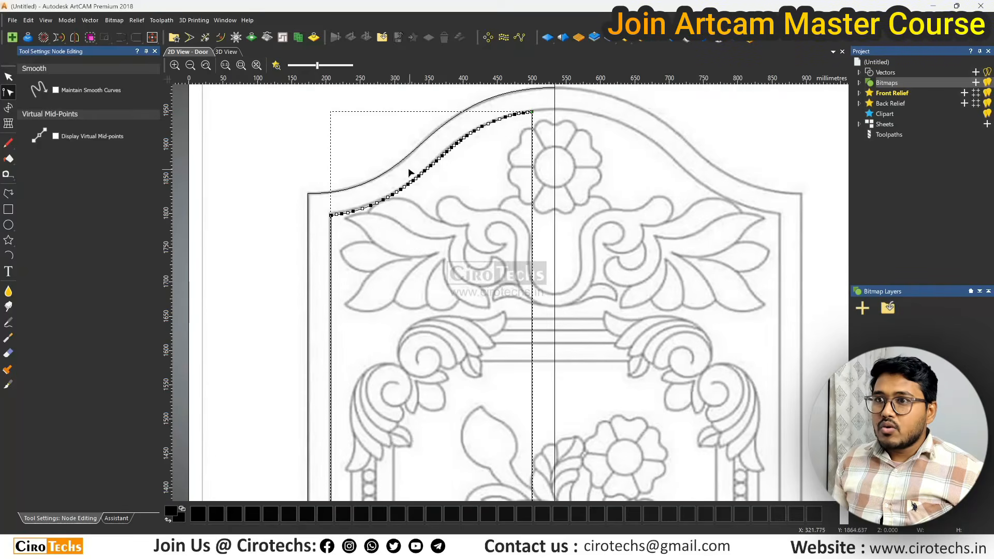
scroll(524, 114, up, 2)
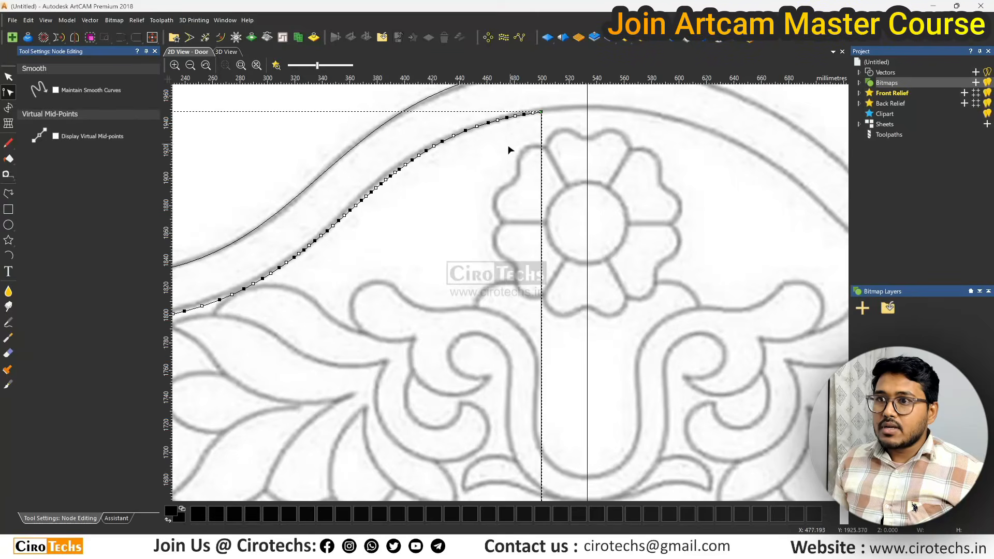
scroll(434, 189, down, 2)
drag(331, 165, 476, 310)
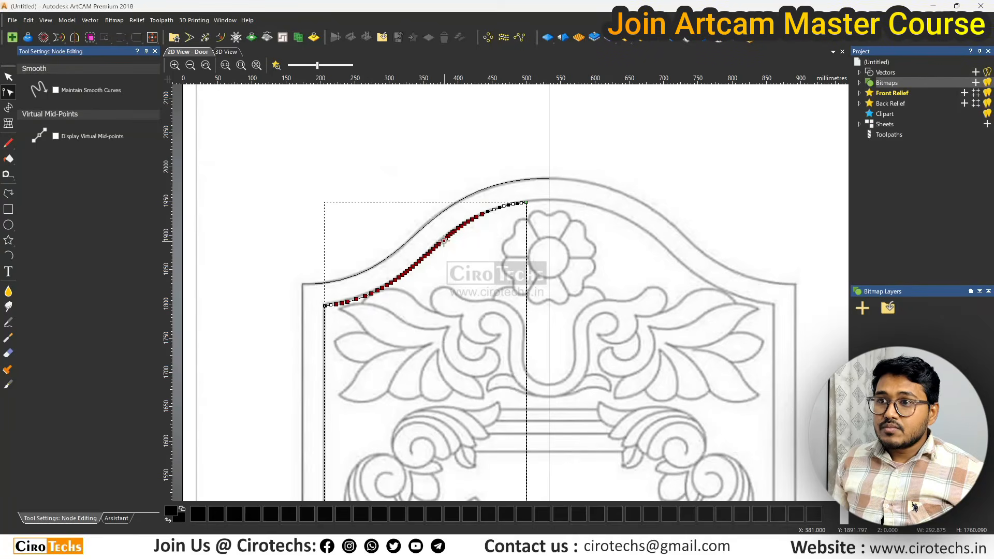
key(Delete)
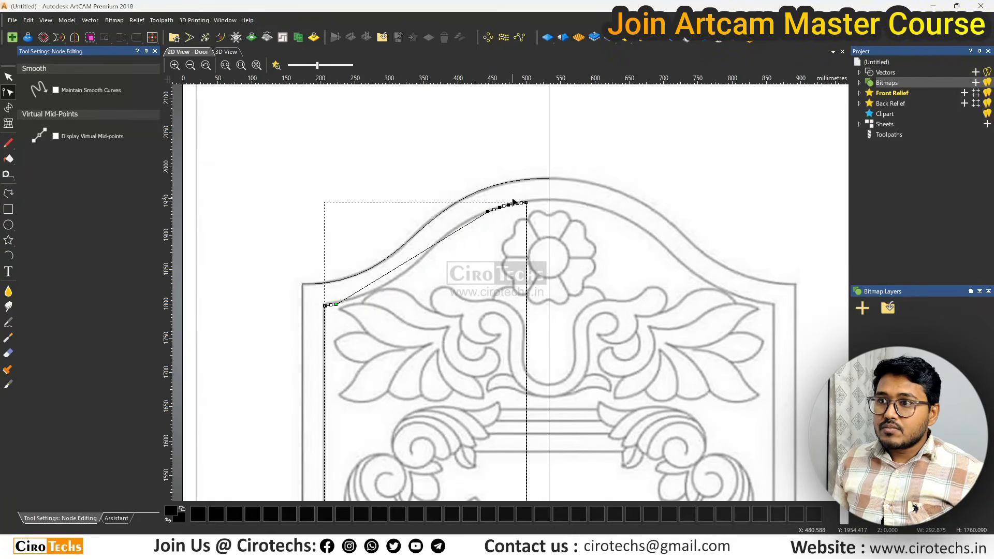
Delete the leftover nodes near both ends of the inner arch, leaving one straight segment between its two end nodes.
scroll(512, 207, up, 2)
drag(449, 202, 539, 236)
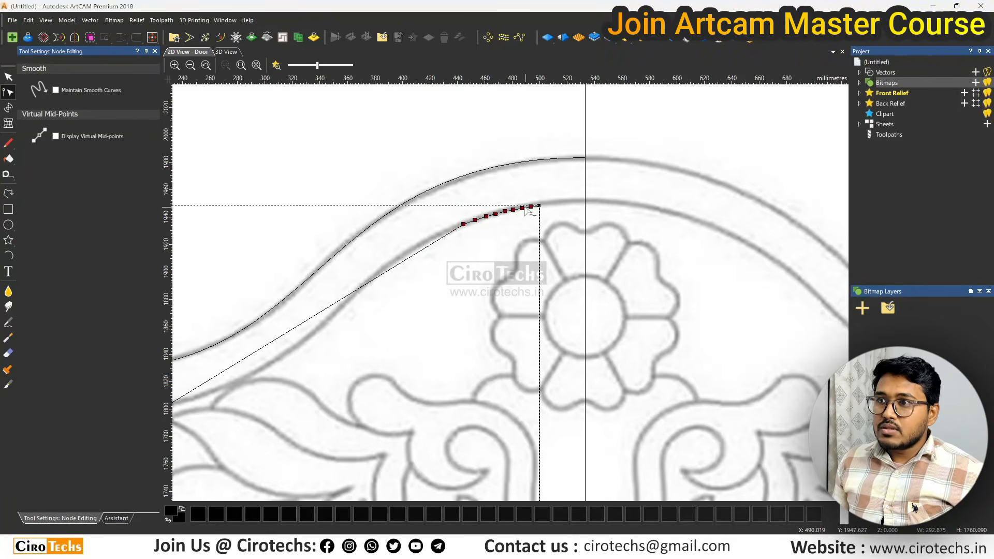
key(Delete)
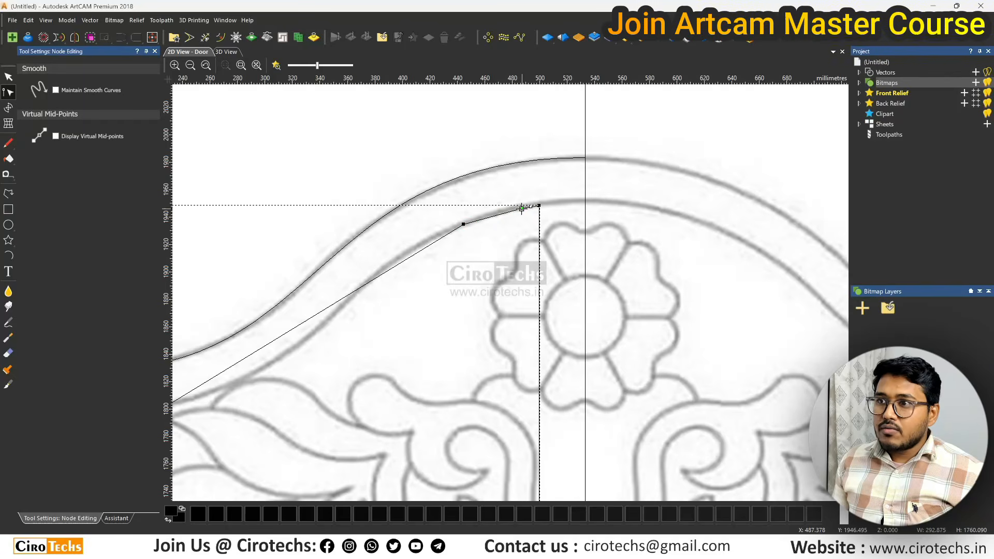
click(464, 225)
key(Delete)
scroll(477, 226, down, 3)
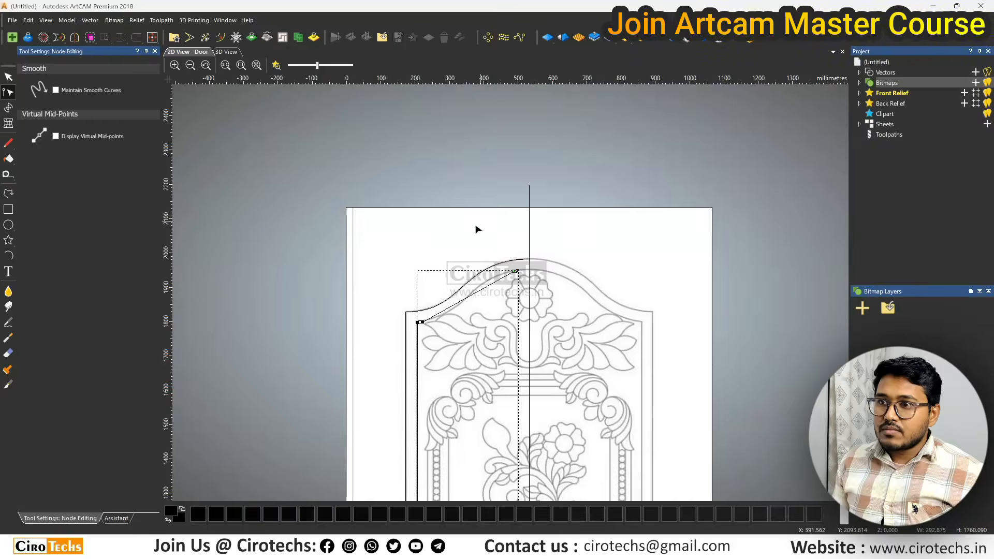
scroll(433, 321, up, 3)
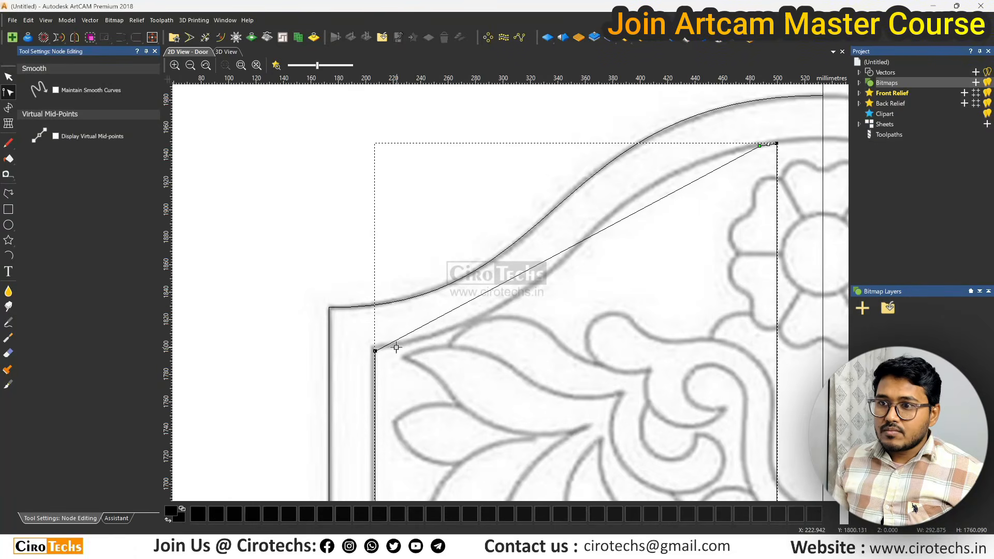
scroll(399, 348, down, 2)
scroll(542, 253, up, 2)
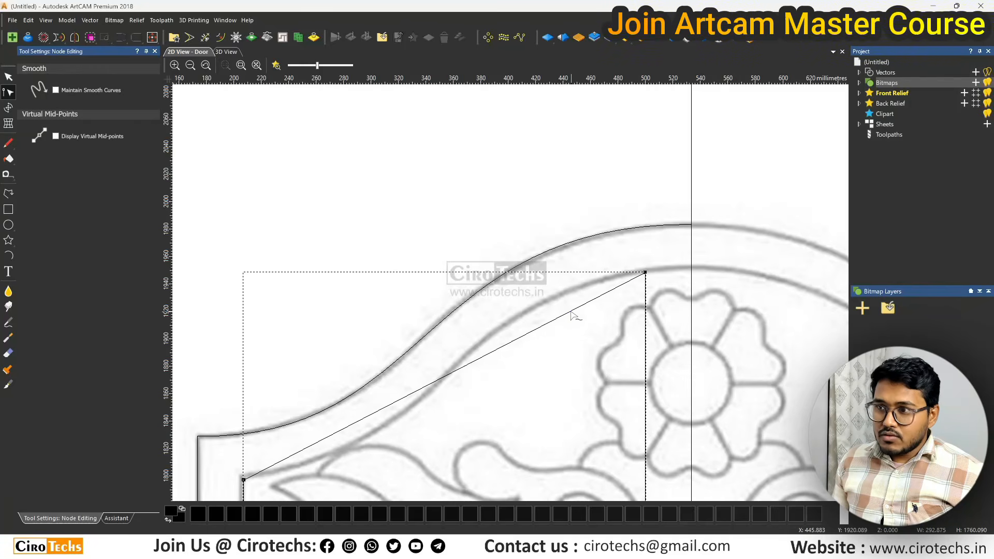
Convert the inner arch's straight segment to a Bezier curve and shape it with both handles along the inner arch line.
key(b)
drag(511, 341, 515, 284)
scroll(515, 285, down, 2)
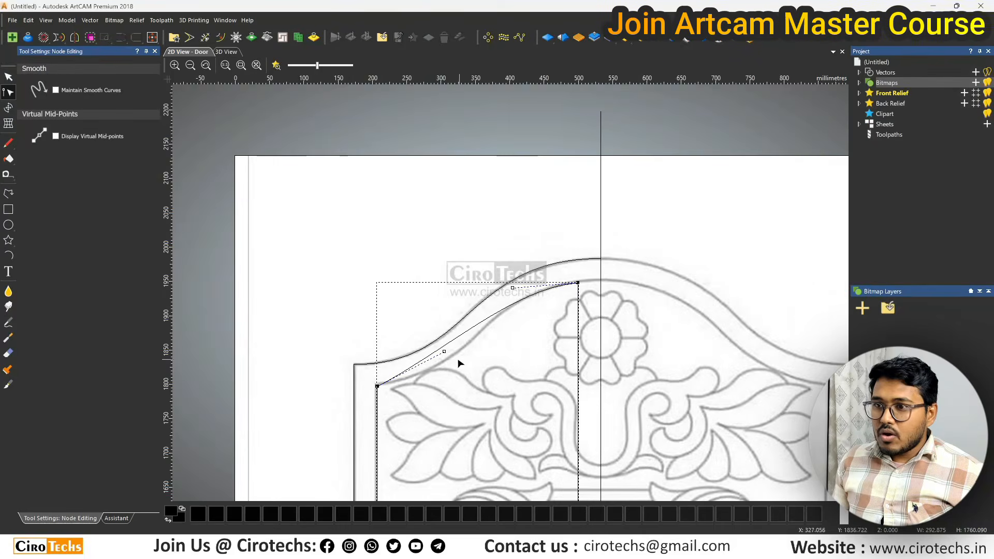
scroll(460, 364, up, 2)
drag(431, 344, 482, 389)
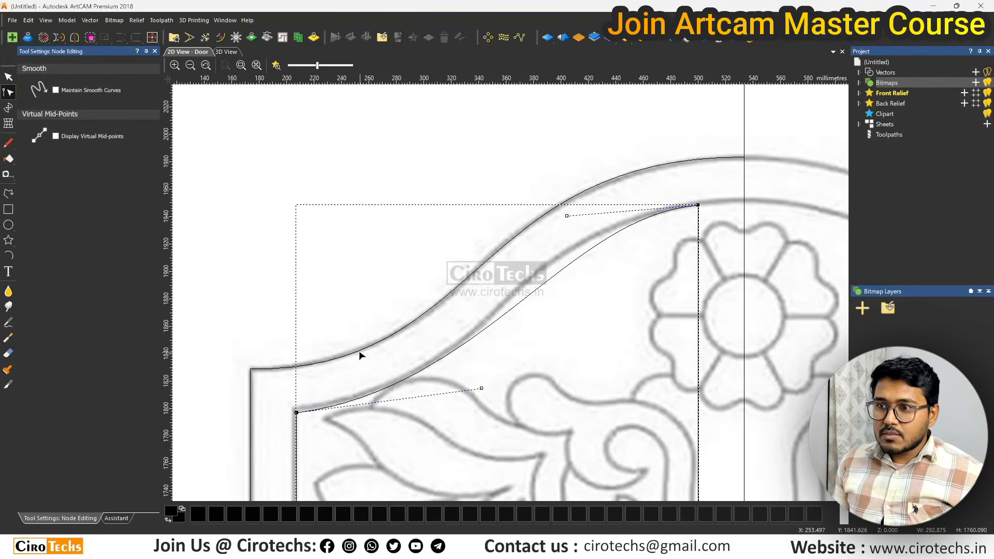
drag(567, 216, 524, 219)
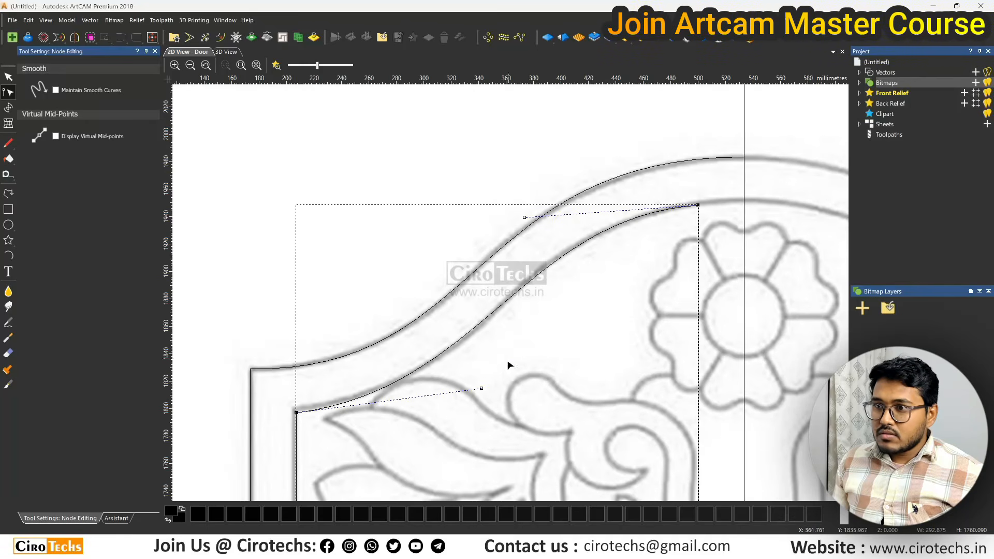
Refine both handles of the inner arch curve by lengthening them slightly until it traces the bitmap's line.
drag(482, 389, 504, 377)
drag(524, 218, 504, 225)
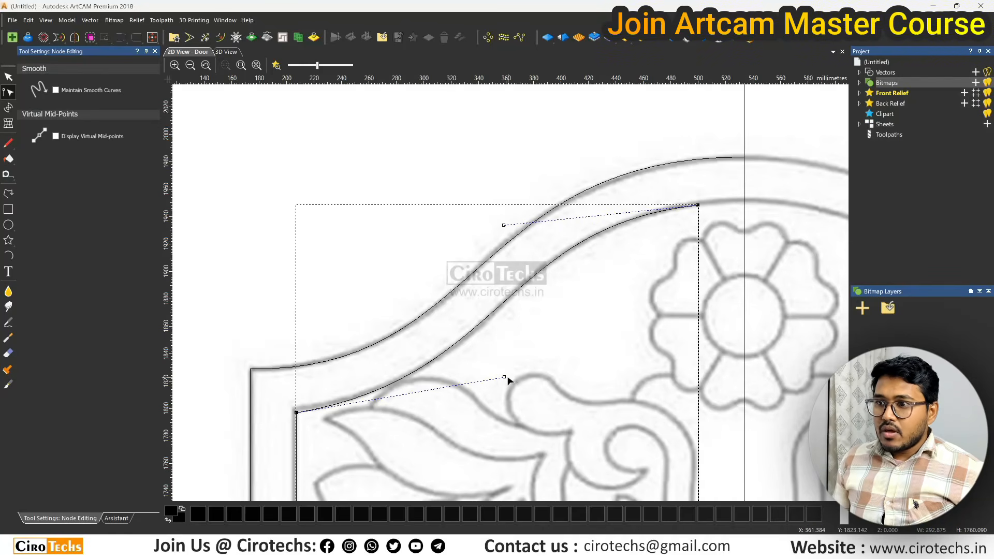
drag(505, 378, 514, 373)
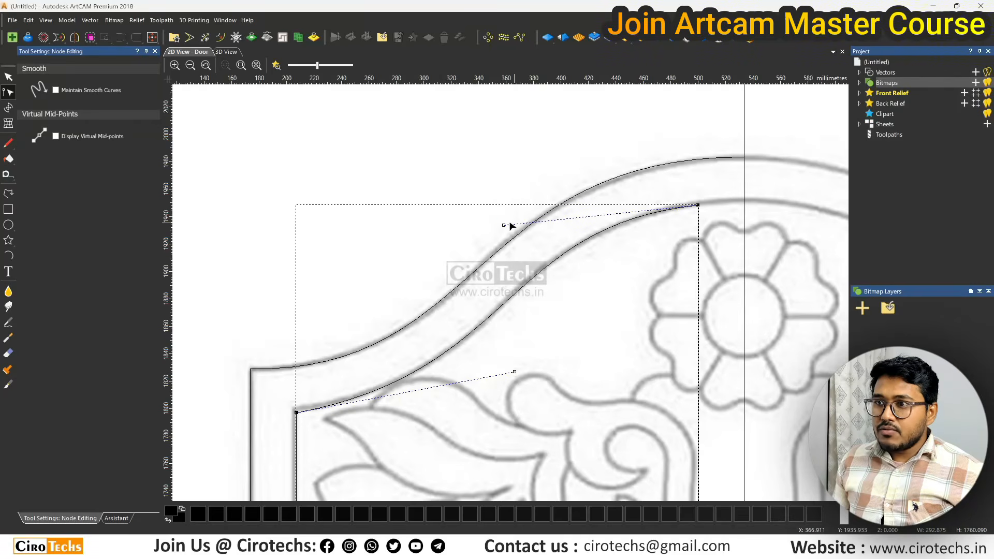
drag(503, 225, 495, 229)
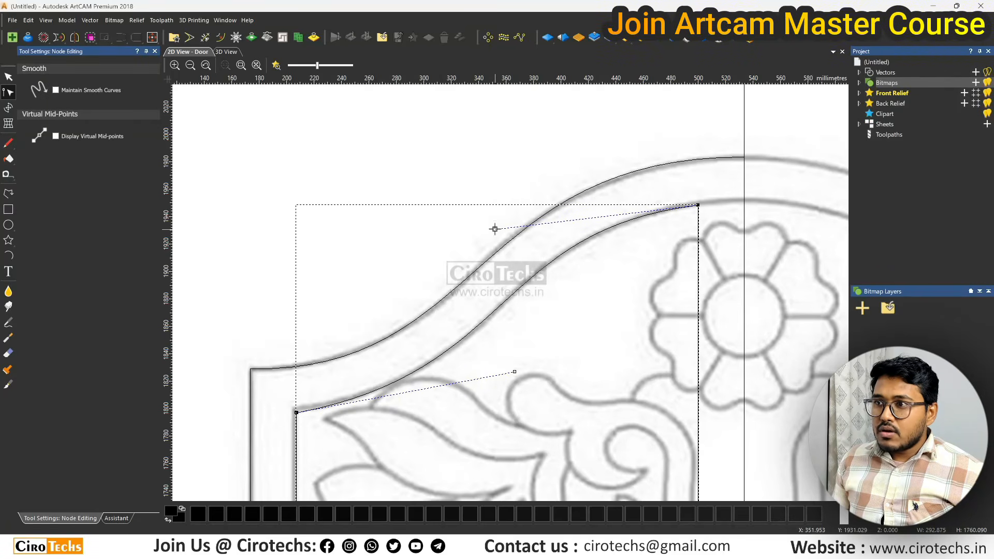
Delete the inner offset outline, keeping only the outer half-frame outline.
scroll(497, 233, down, 2)
scroll(618, 244, down, 4)
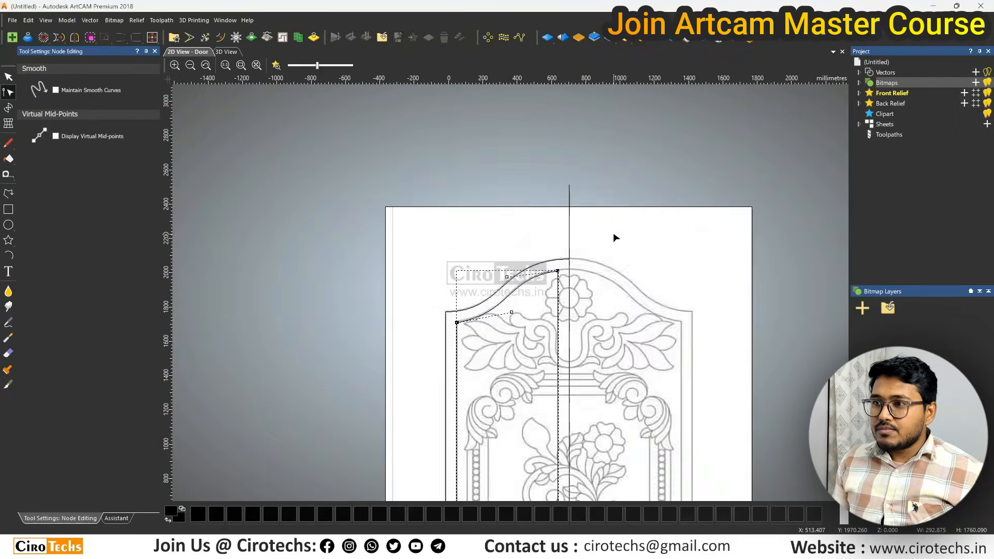
scroll(533, 310, up, 4)
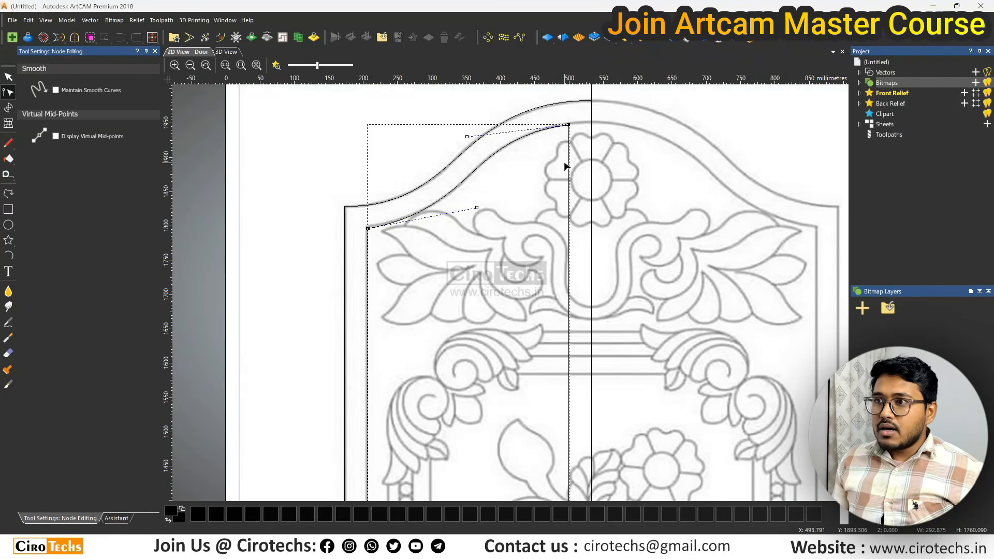
key(n)
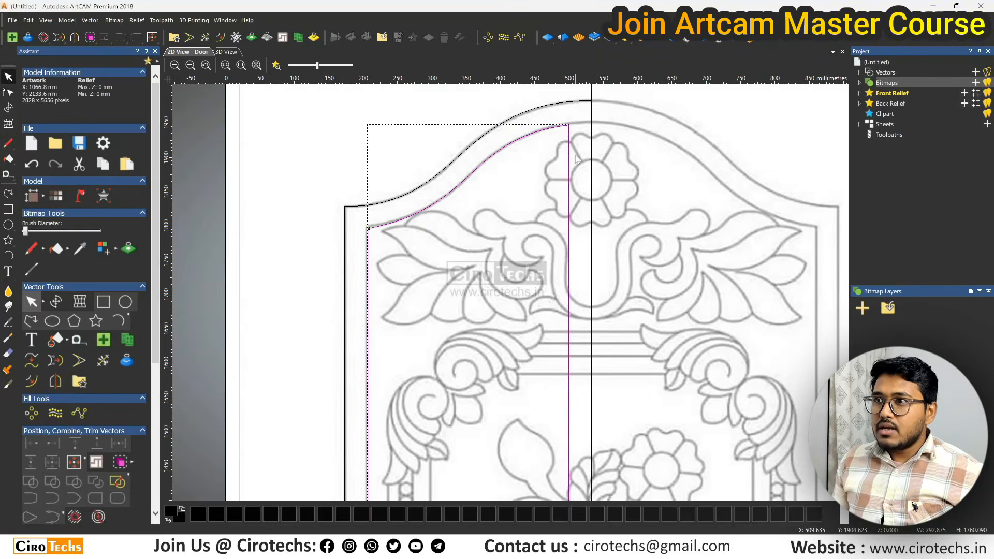
click(597, 176)
click(569, 151)
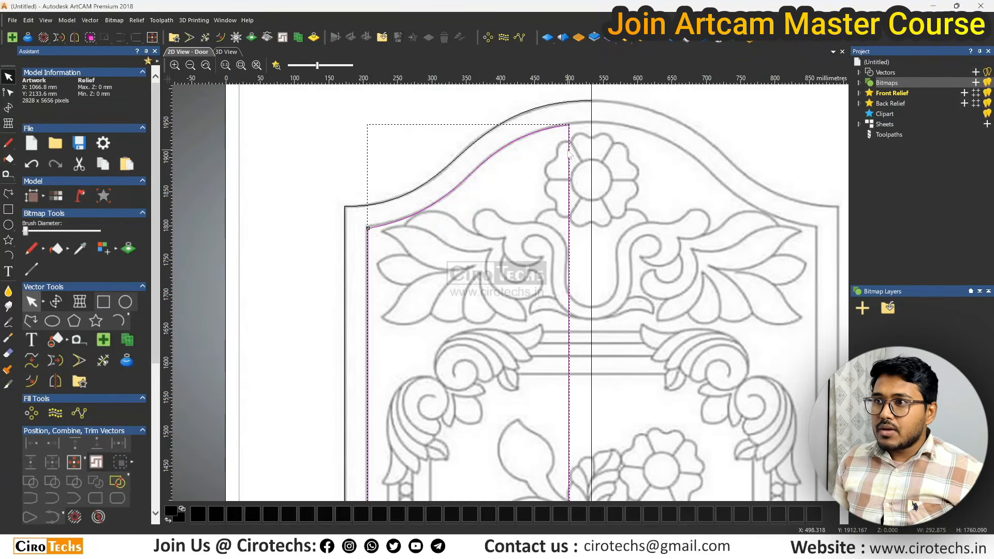
key(Delete)
Remove the outer half-frame outline's vertical segment on the door's centre line so the outline is open there.
click(591, 136)
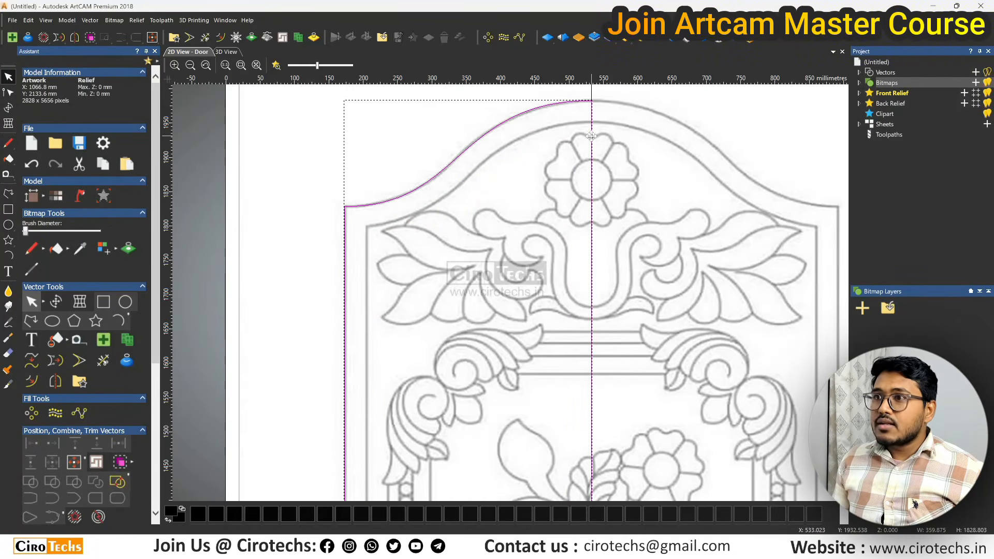
key(n)
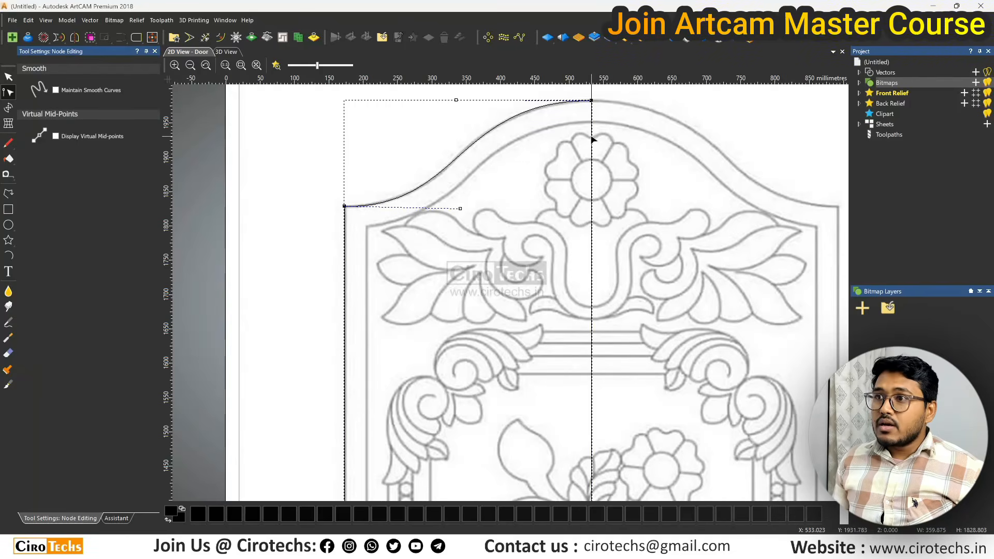
key(n)
scroll(551, 134, down, 3)
scroll(512, 389, up, 1)
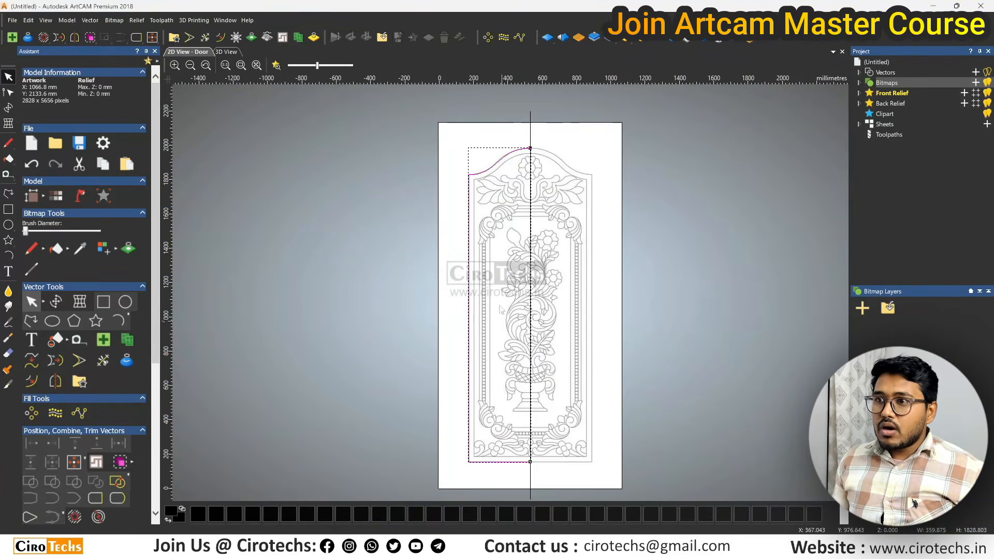
Offset the open half-frame outline by 33.5 mm in the Outwards/right direction with sharp corners to trace the inner frame line.
click(220, 37)
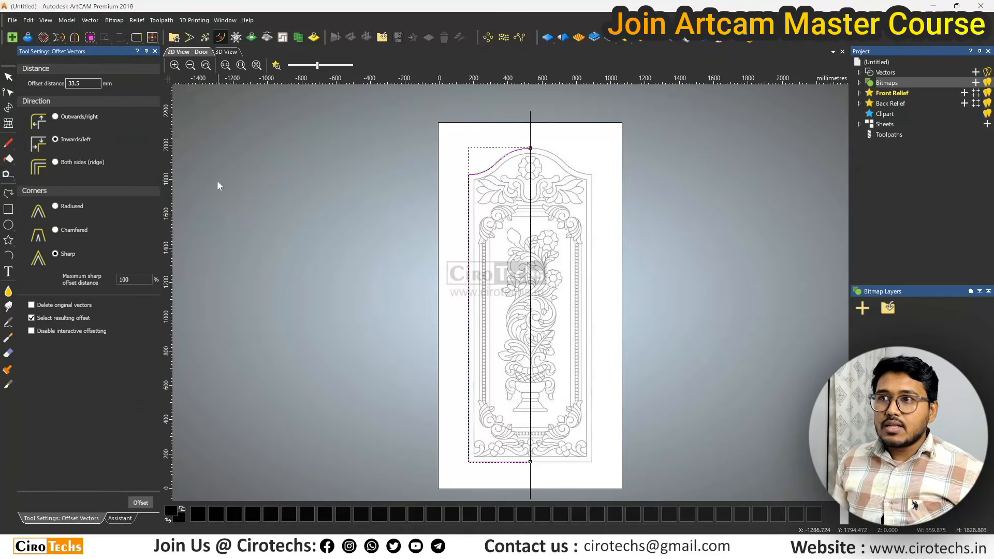
click(140, 502)
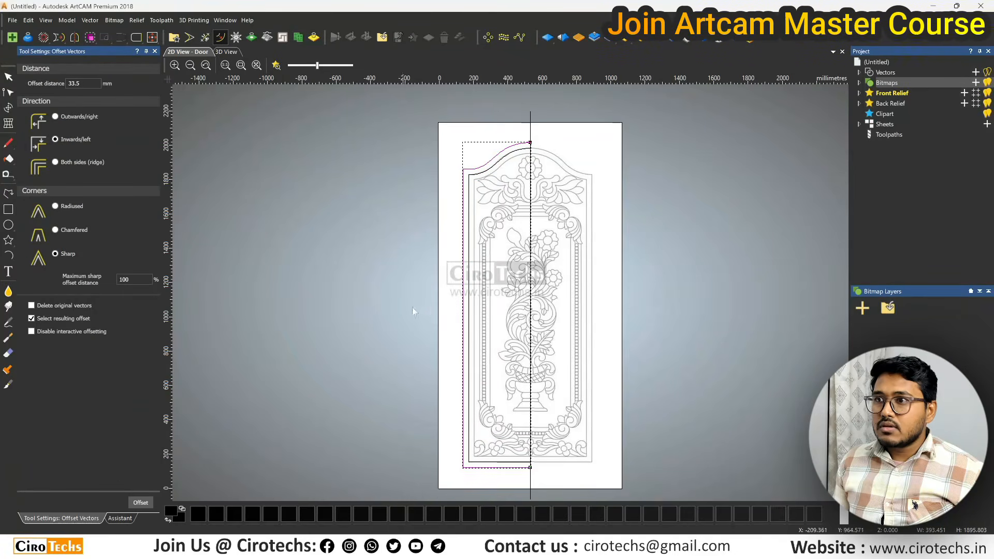
click(56, 117)
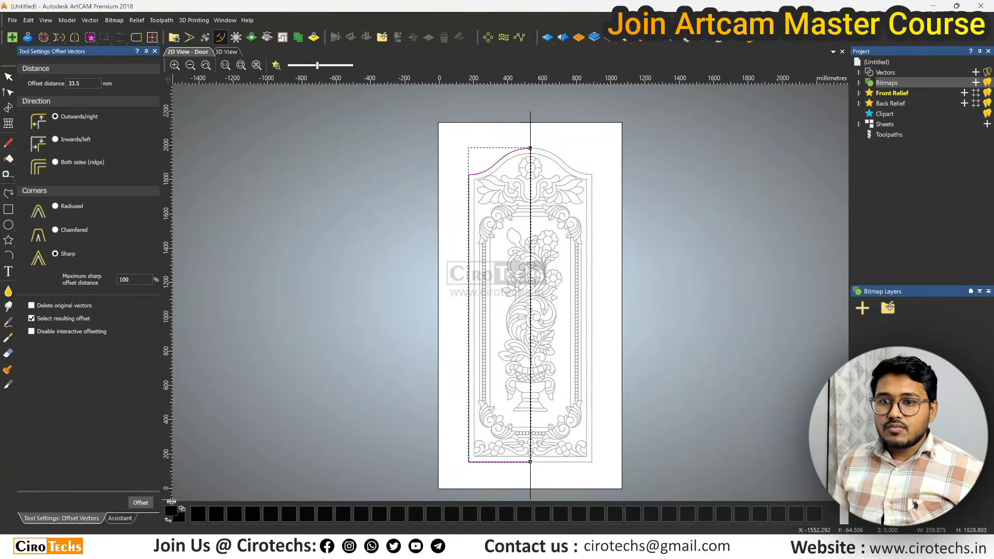
click(140, 502)
scroll(518, 166, up, 3)
scroll(507, 153, down, 6)
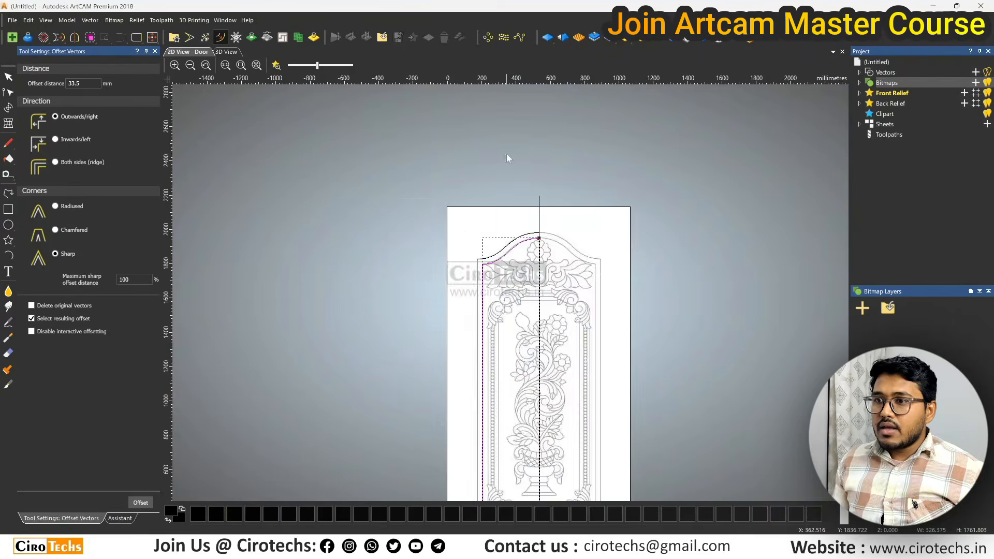
scroll(534, 332, up, 5)
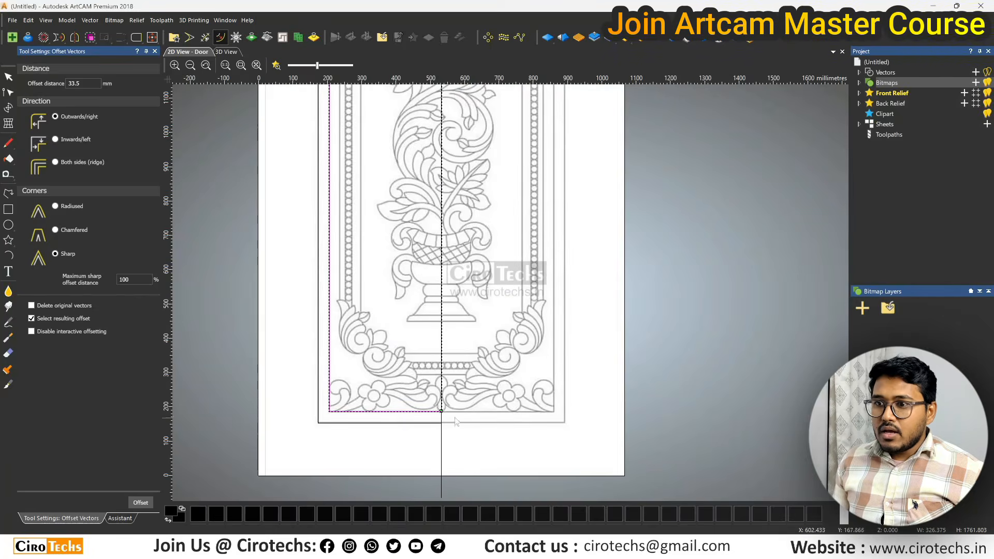
Delete all the intermediate nodes of the inner outline's arch, leaving one span between the shoulder corner and the centre line.
scroll(465, 210, down, 3)
scroll(495, 162, up, 6)
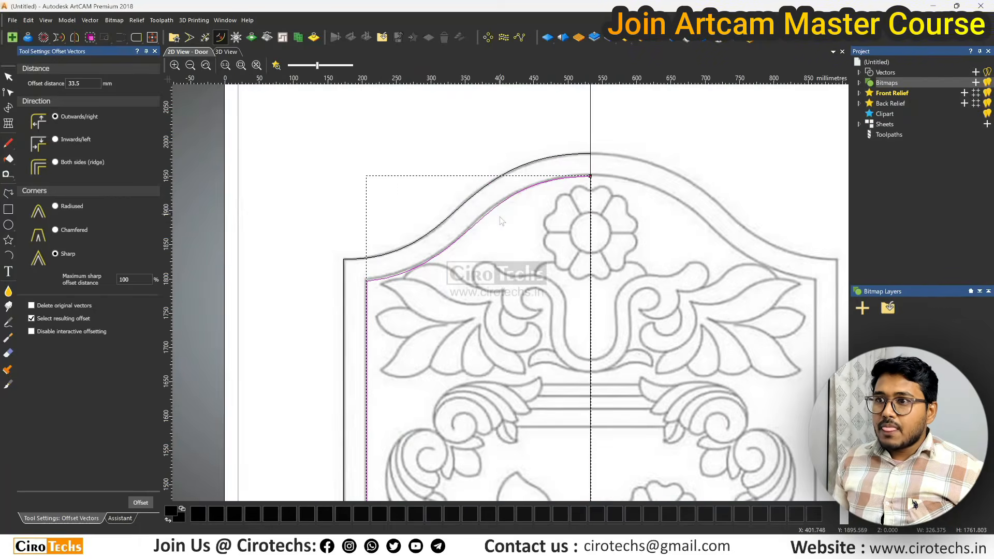
key(n)
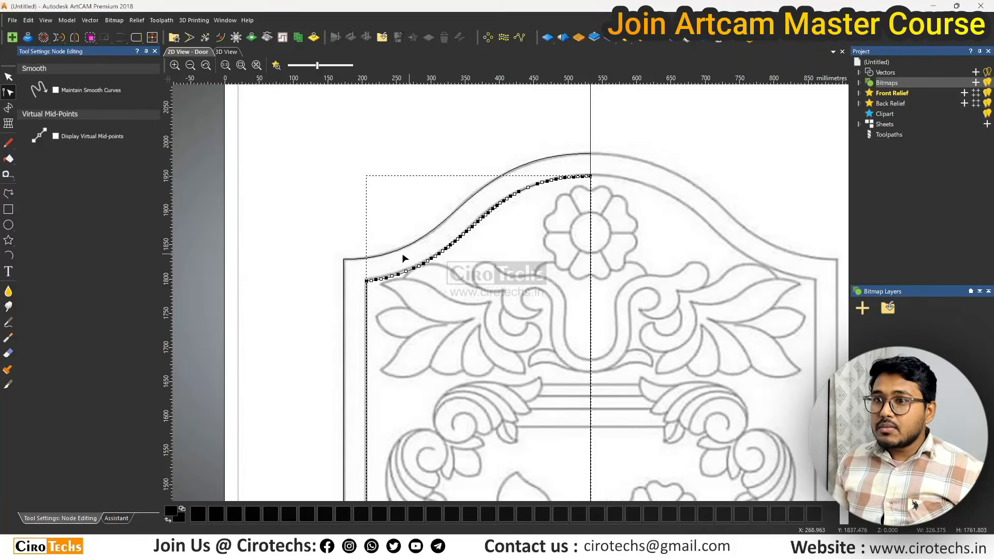
drag(372, 227, 505, 296)
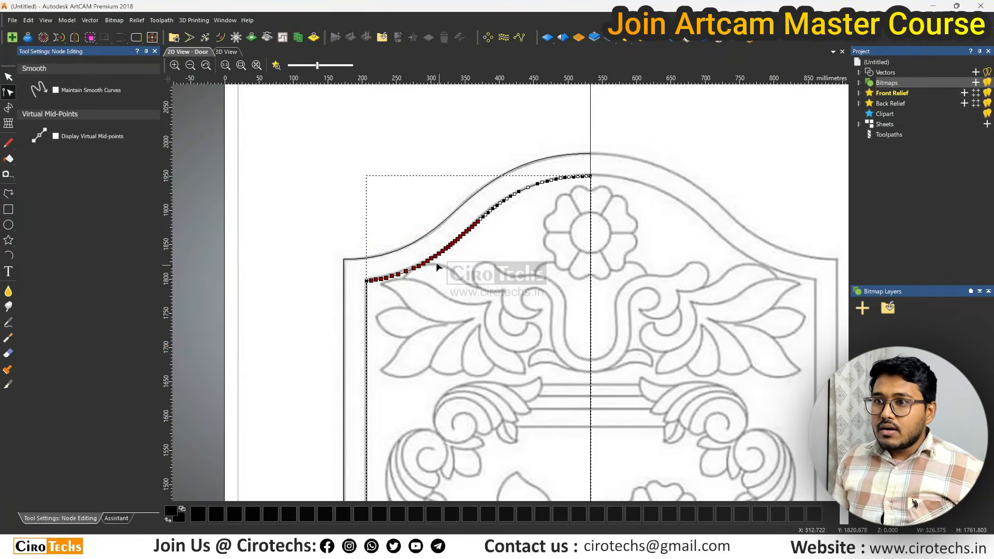
key(Delete)
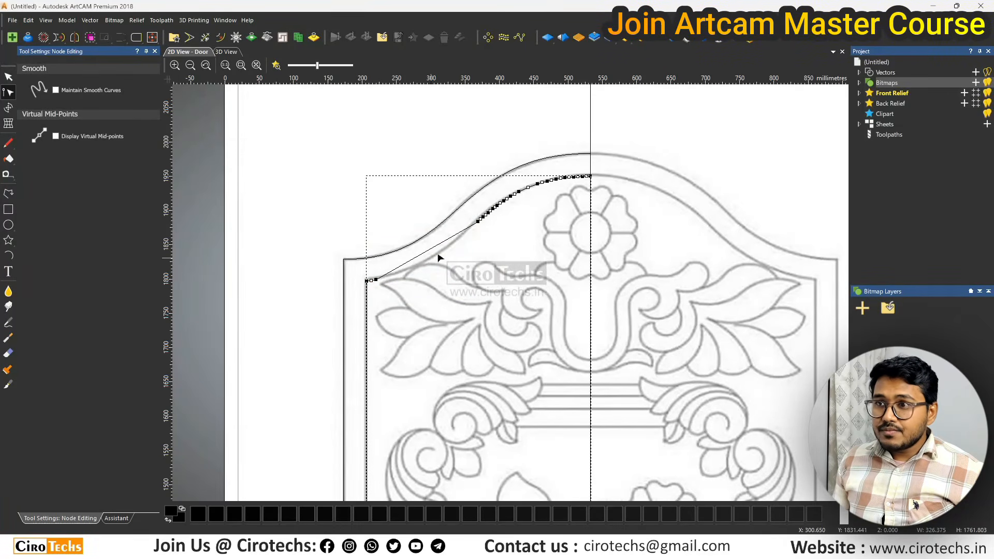
drag(456, 171, 583, 247)
key(Delete)
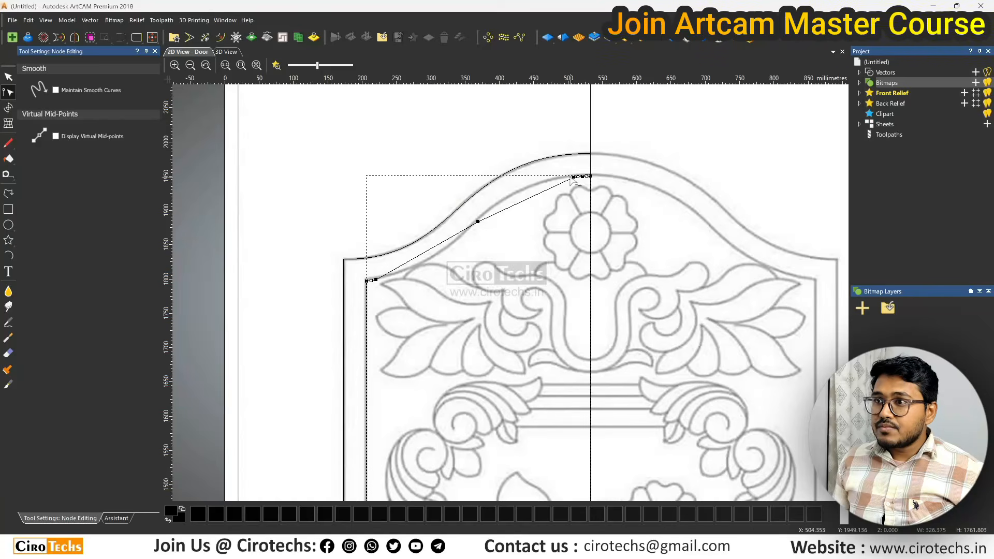
key(d)
key(d)
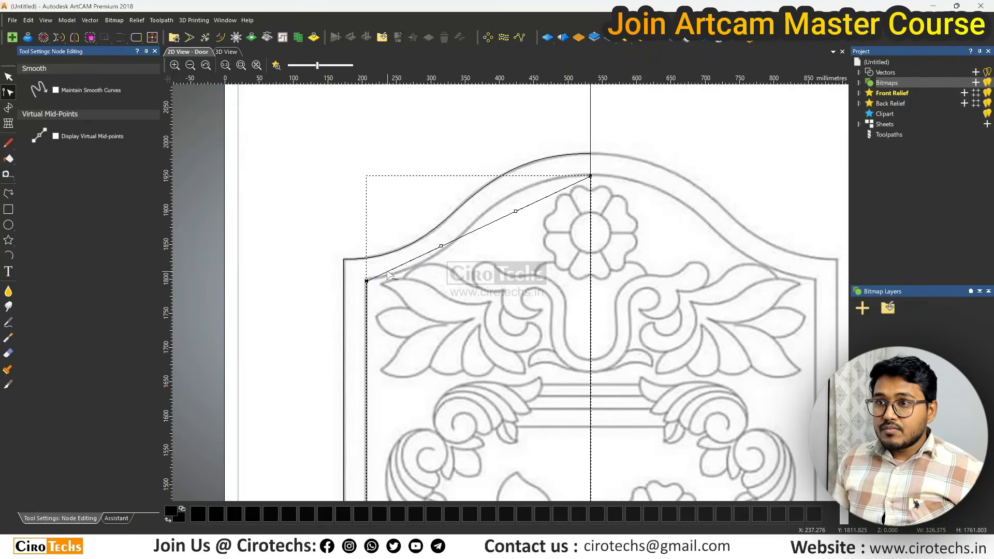
Bend the inner arch span into a rough S-curve using both control handles, lengthening the shoulder handle to follow the bitmap line.
drag(441, 247, 446, 268)
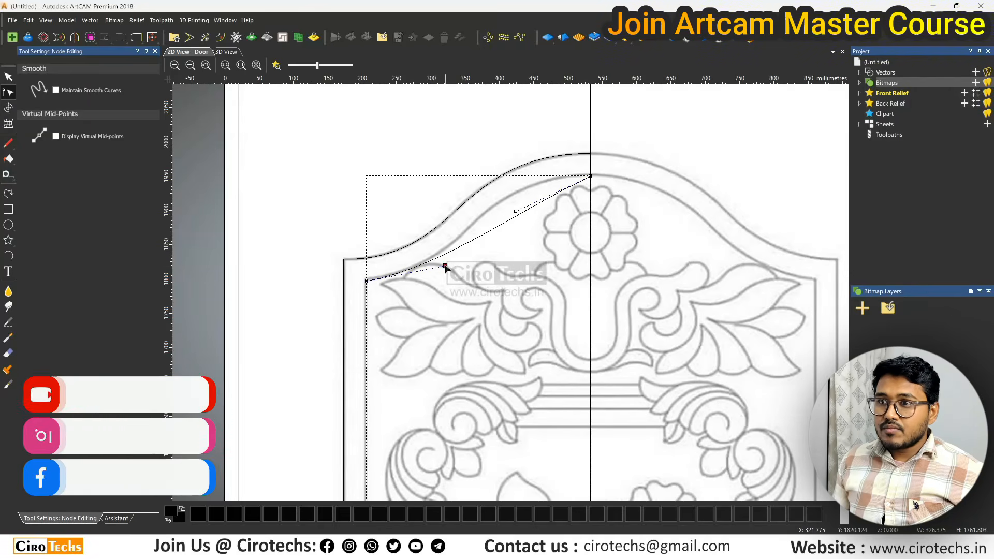
drag(515, 211, 497, 184)
scroll(438, 268, up, 3)
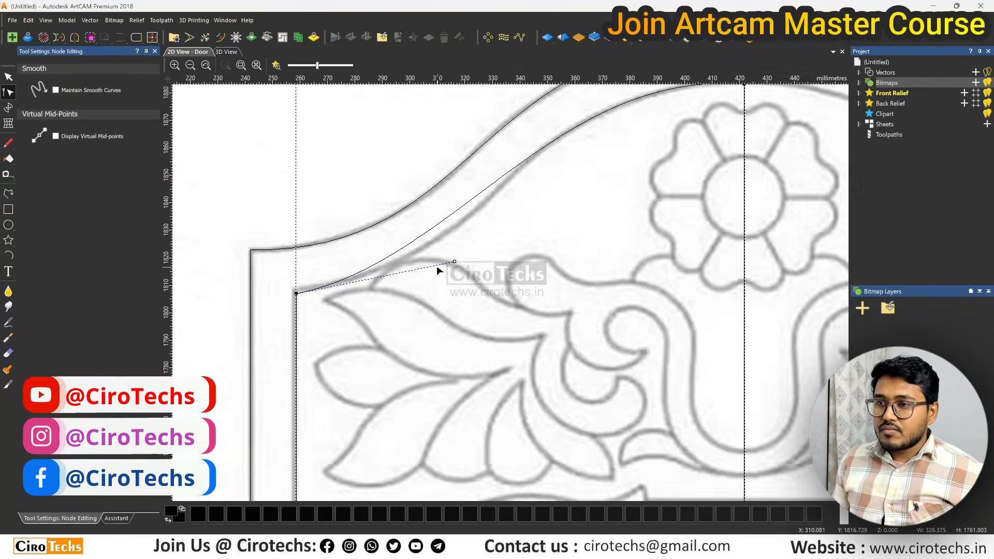
scroll(438, 271, up, 2)
drag(471, 258, 536, 269)
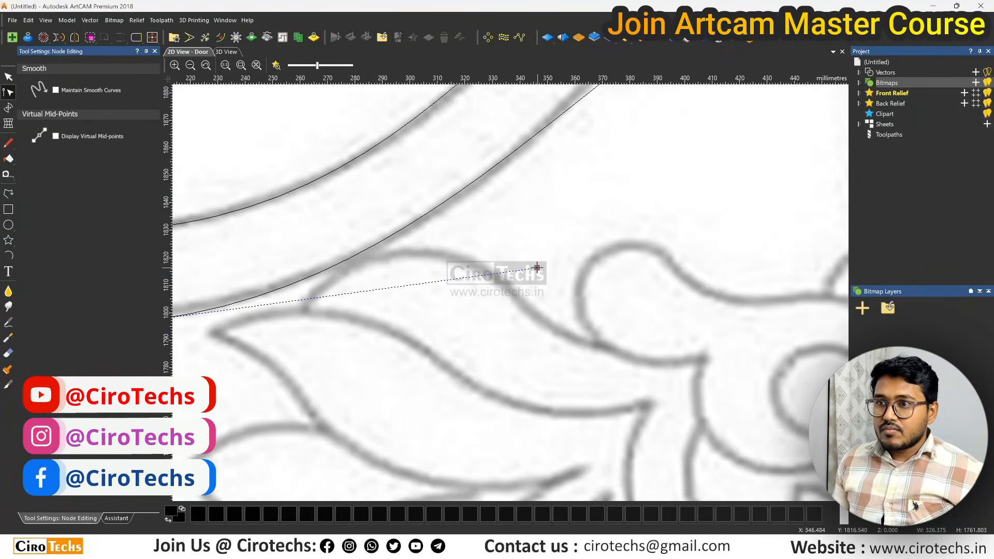
scroll(497, 297, down, 2)
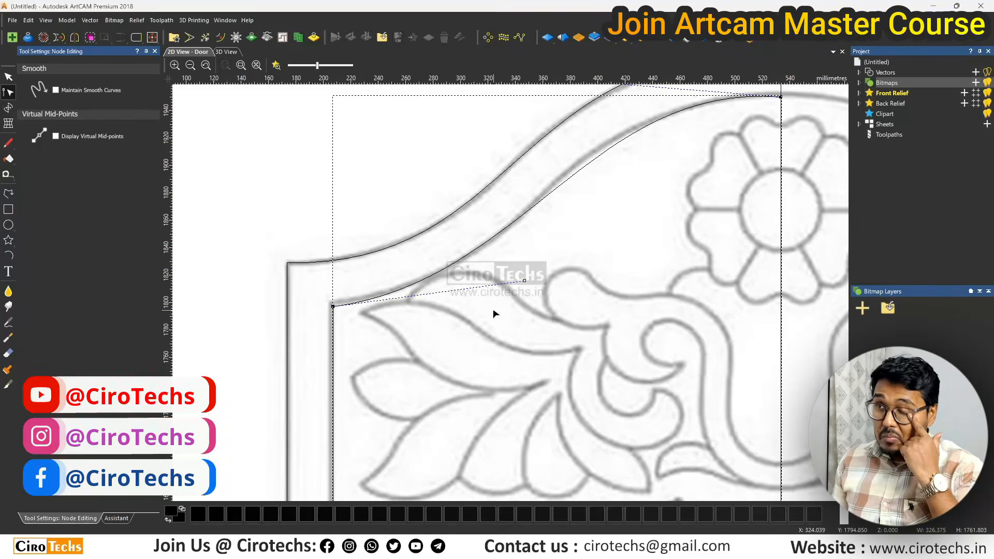
scroll(516, 291, down, 3)
scroll(544, 266, up, 3)
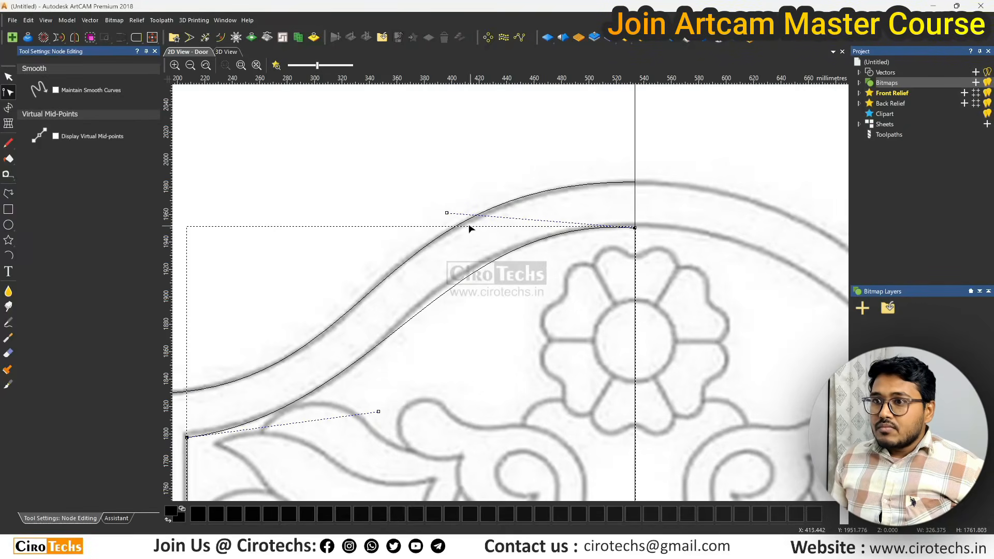
Lengthen and flatten the arch's apex handle, and adjust the shoulder handle to bring the inner curve closer to the bitmap line.
drag(447, 213, 422, 218)
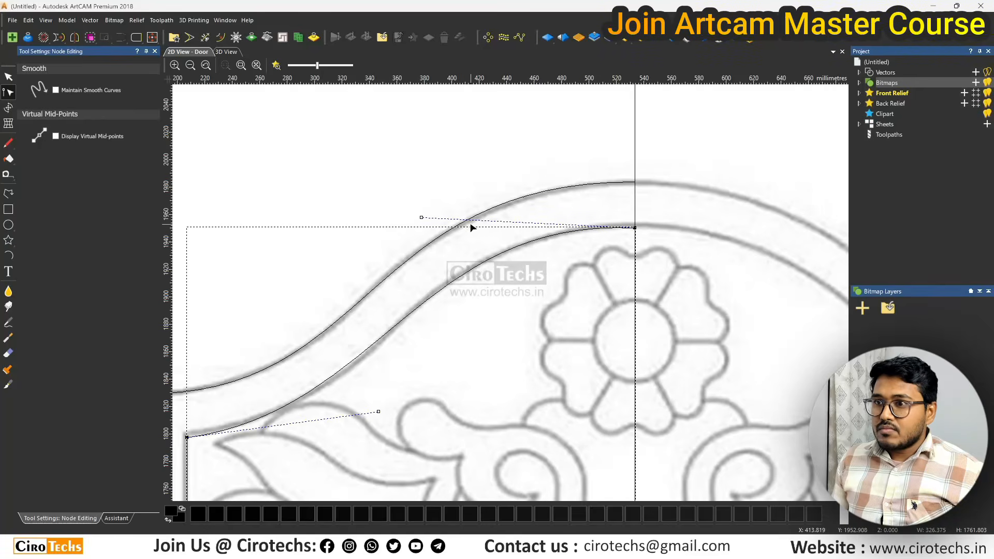
drag(422, 217, 427, 223)
scroll(442, 237, down, 3)
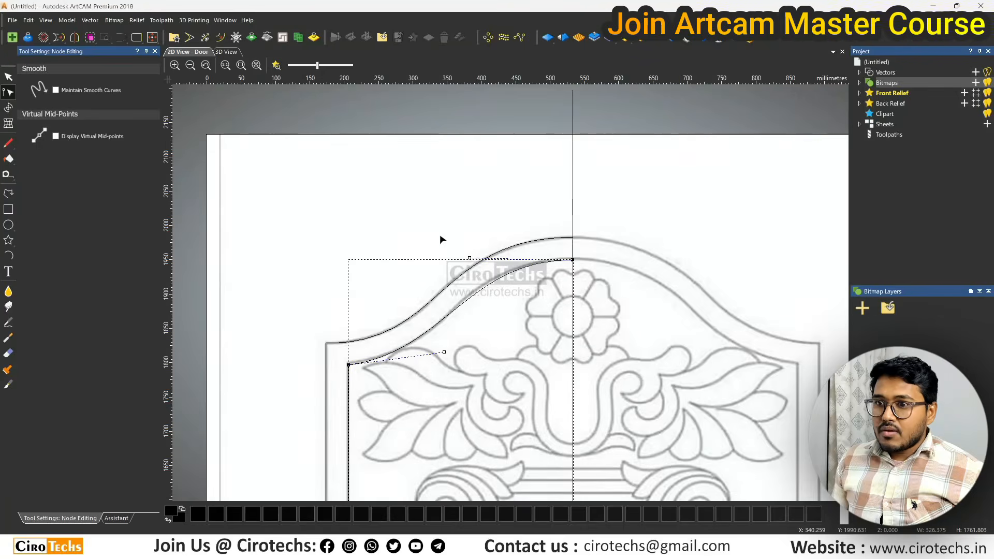
scroll(425, 270, up, 3)
drag(449, 367, 465, 360)
drag(497, 179, 496, 176)
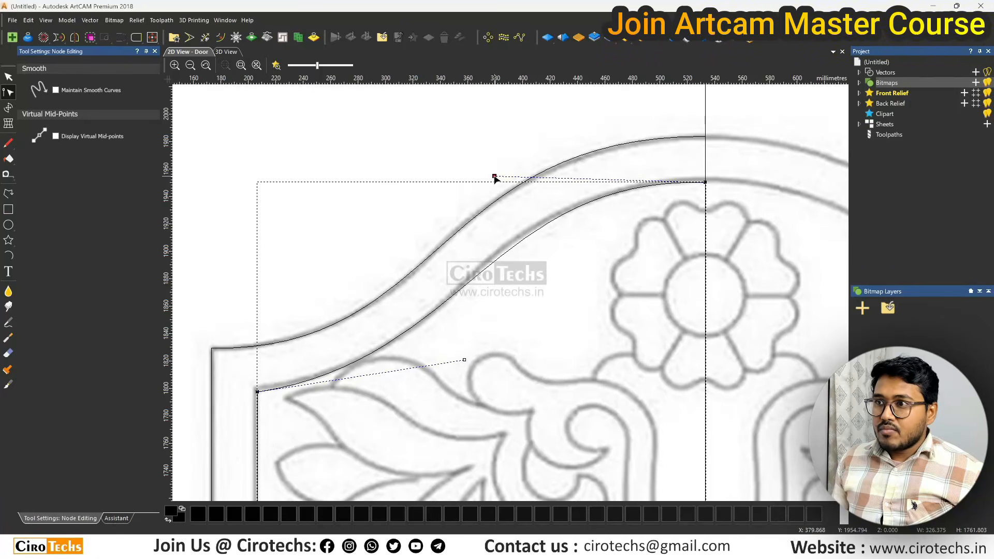
Level the apex handle with the inner arch's top node and extend it horizontally to about X 368 mm.
scroll(711, 171, up, 2)
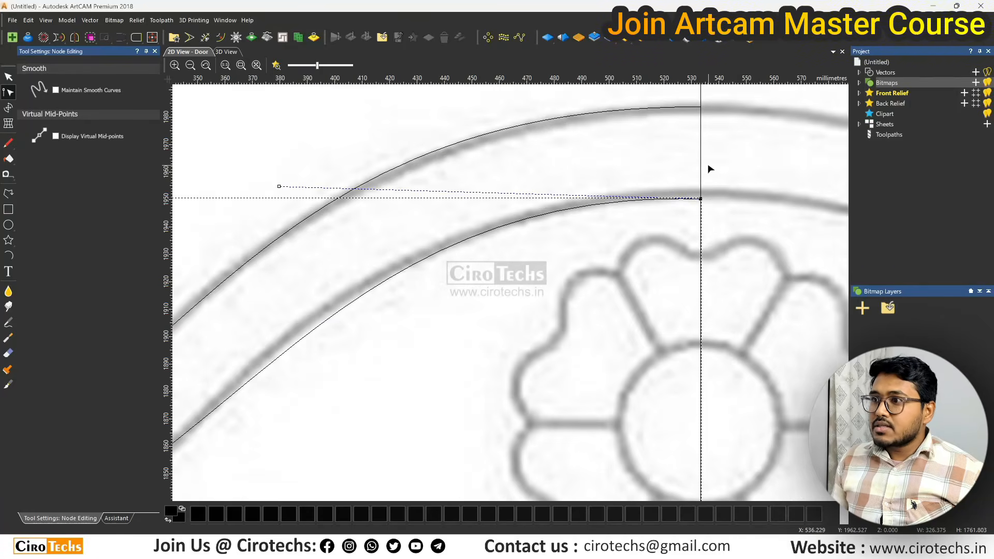
scroll(711, 169, down, 3)
scroll(479, 266, up, 2)
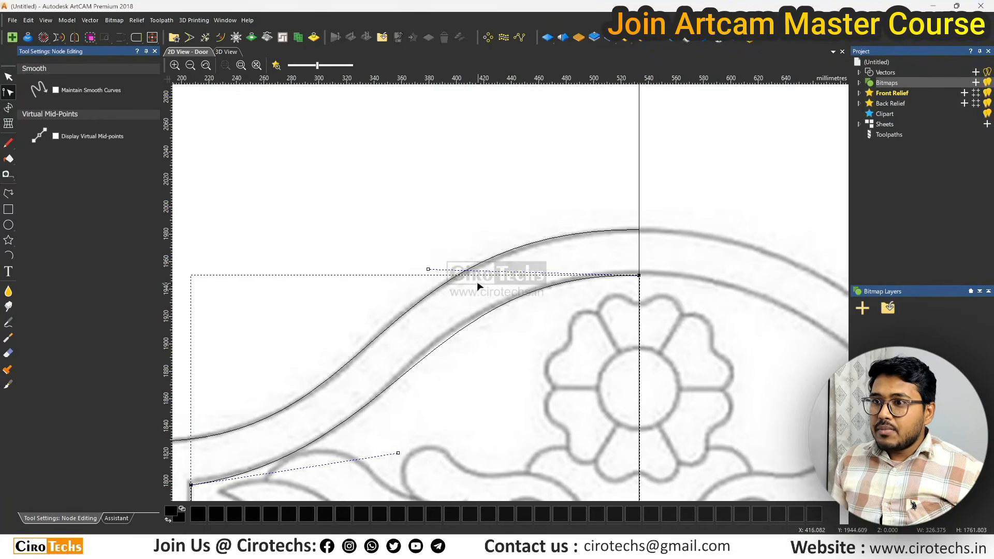
scroll(477, 283, up, 3)
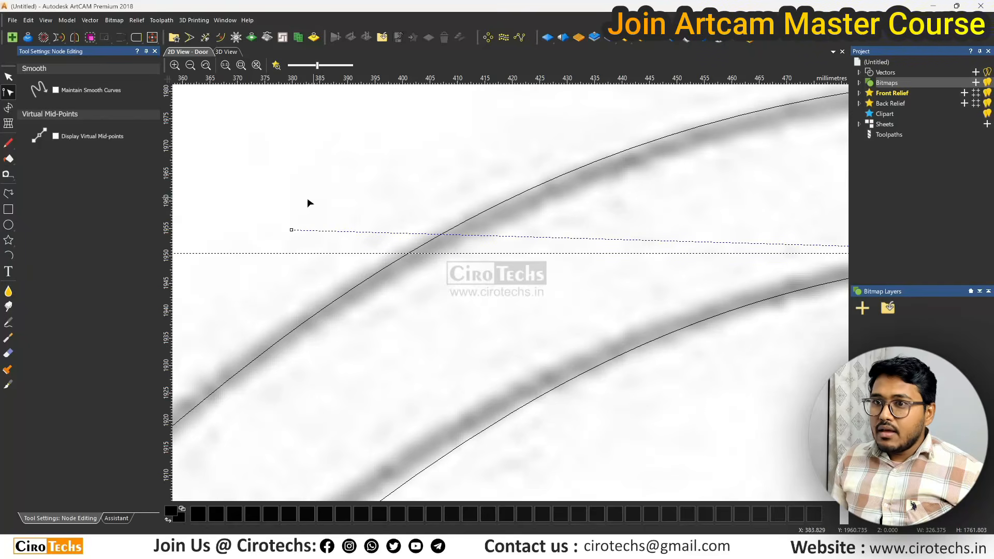
drag(293, 232, 341, 255)
scroll(343, 257, down, 3)
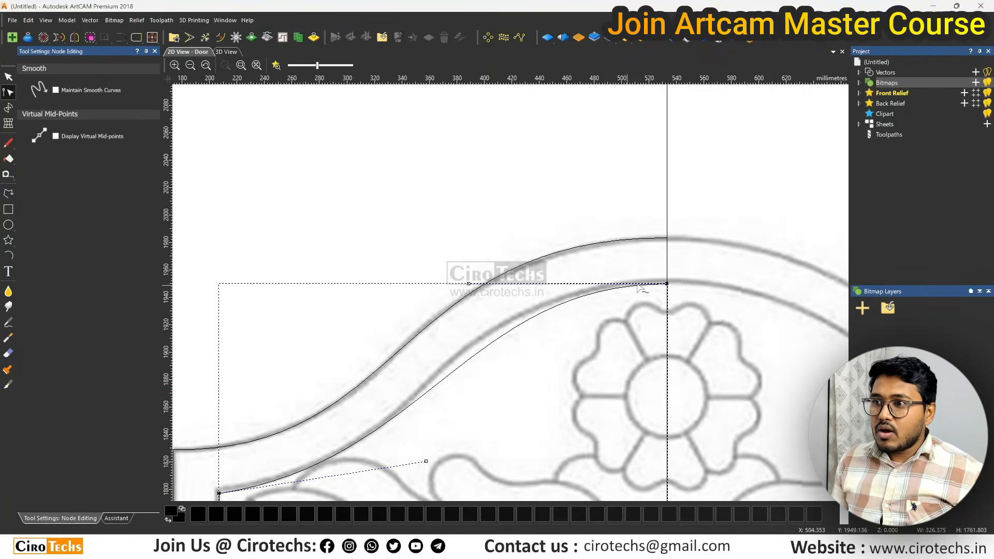
scroll(676, 285, up, 2)
scroll(665, 285, down, 1)
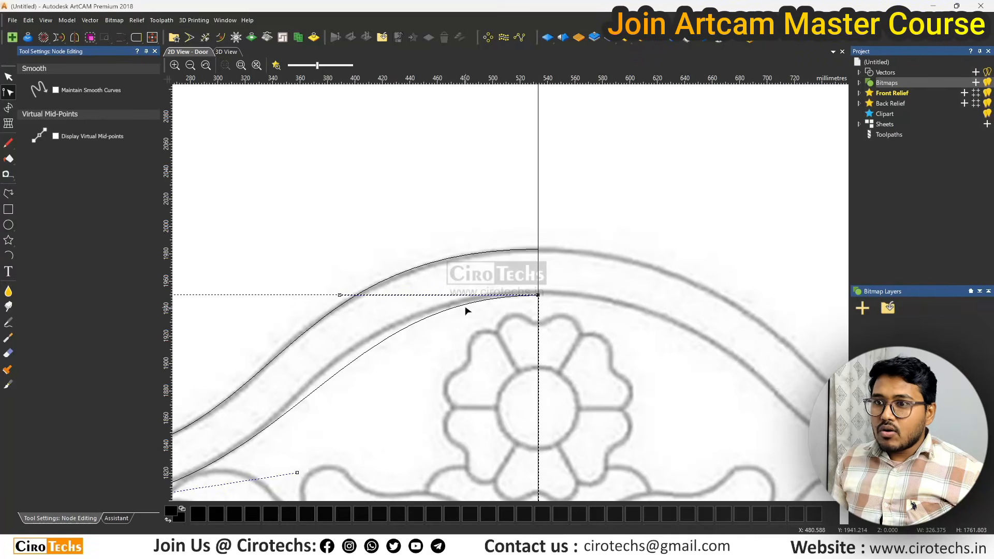
drag(340, 294, 312, 296)
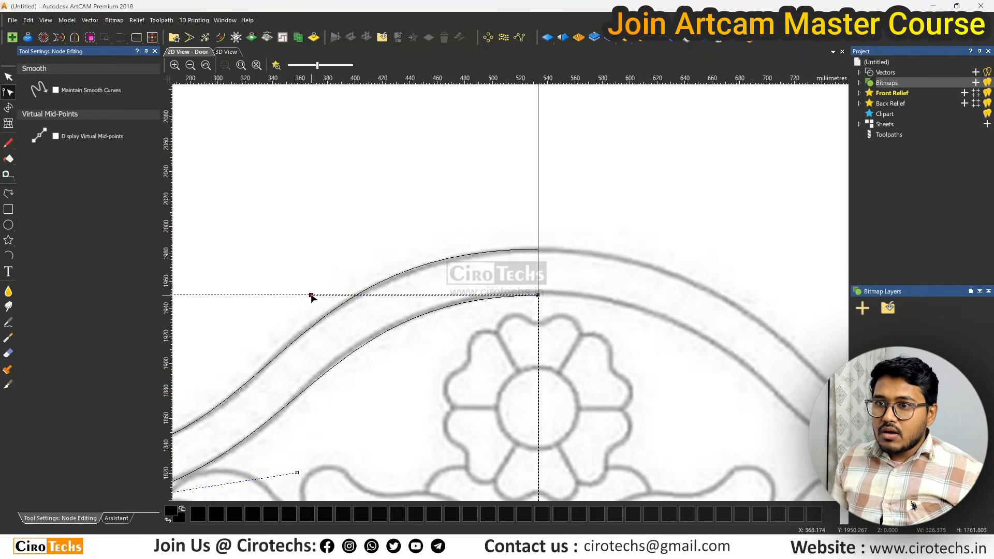
Fine-tune the inner arch by slightly lengthening both the shoulder and apex handles, and finish node editing.
scroll(311, 295, down, 1)
scroll(409, 384, up, 1)
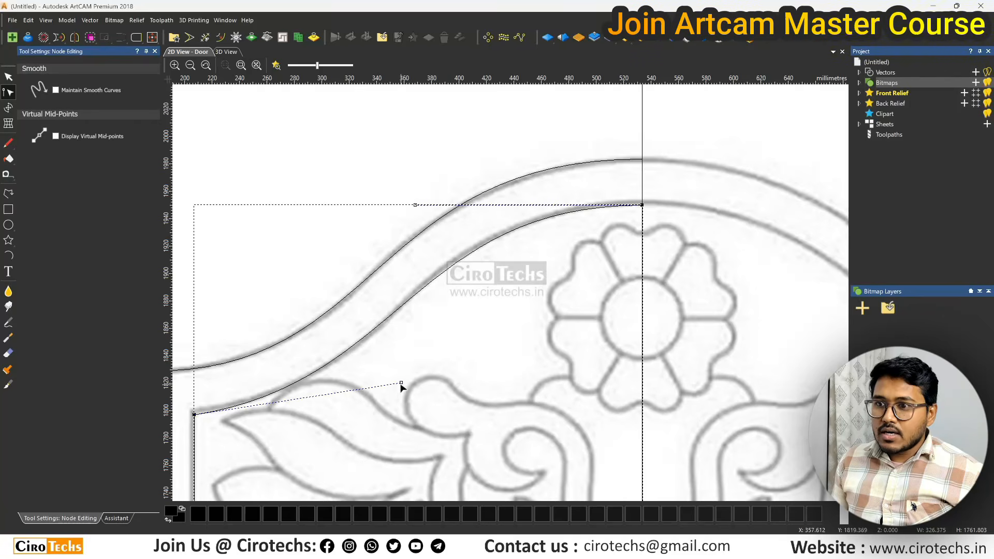
drag(401, 383, 411, 380)
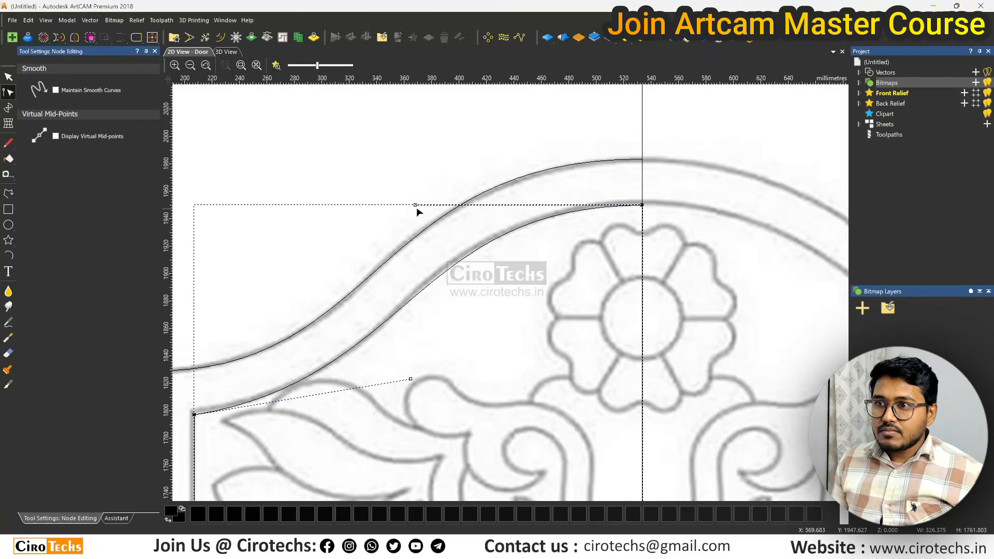
drag(415, 205, 410, 205)
scroll(486, 258, down, 2)
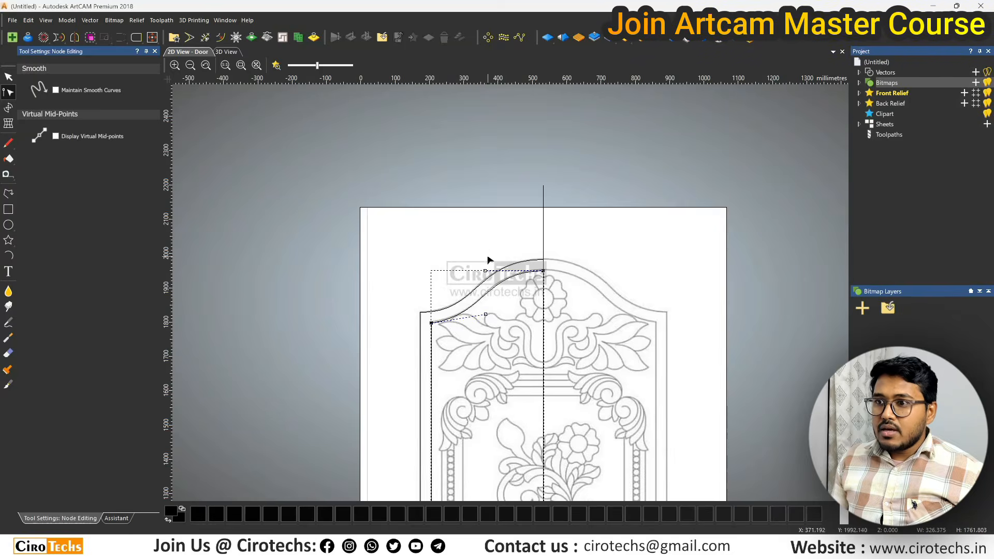
key(Escape)
Select both half-frame outlines and check how they follow the bitmap from the arch to the base.
scroll(499, 285, down, 1)
drag(458, 346, 481, 370)
scroll(499, 312, up, 2)
scroll(510, 293, down, 3)
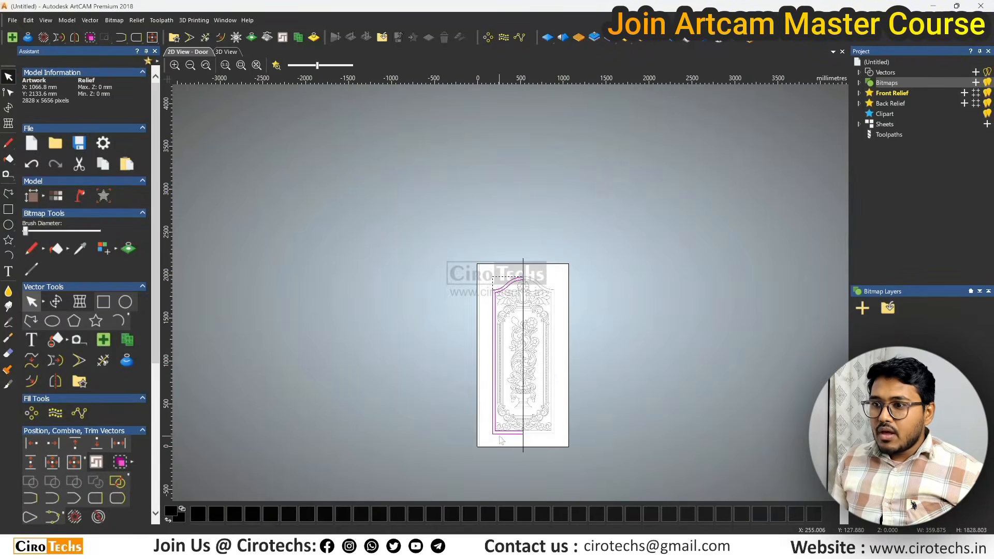
scroll(501, 440, up, 3)
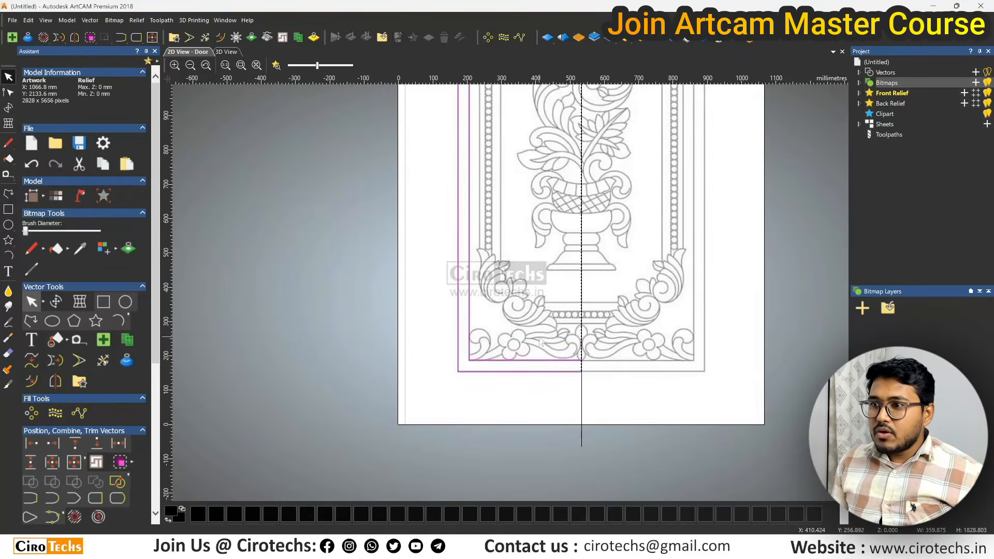
scroll(528, 303, up, 4)
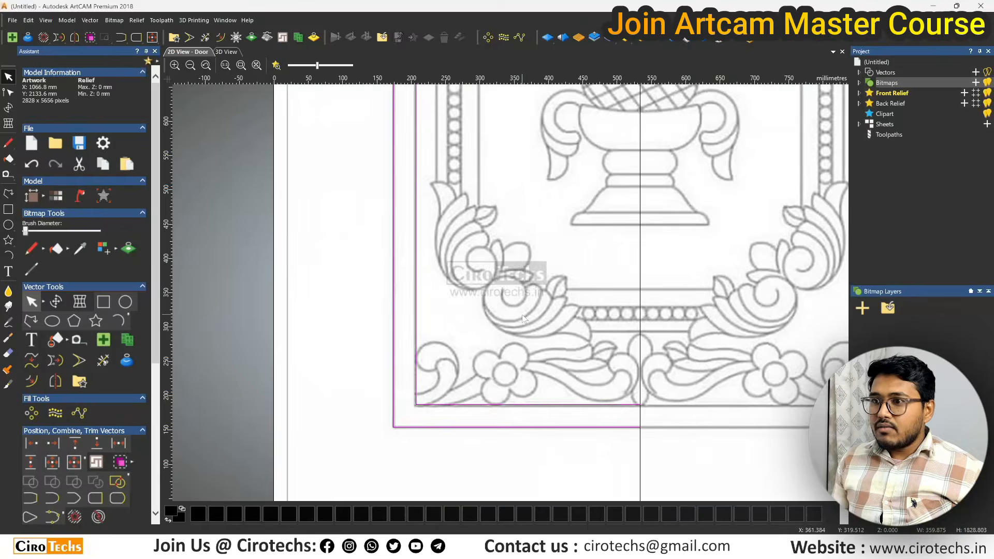
scroll(527, 303, down, 4)
scroll(554, 311, down, 2)
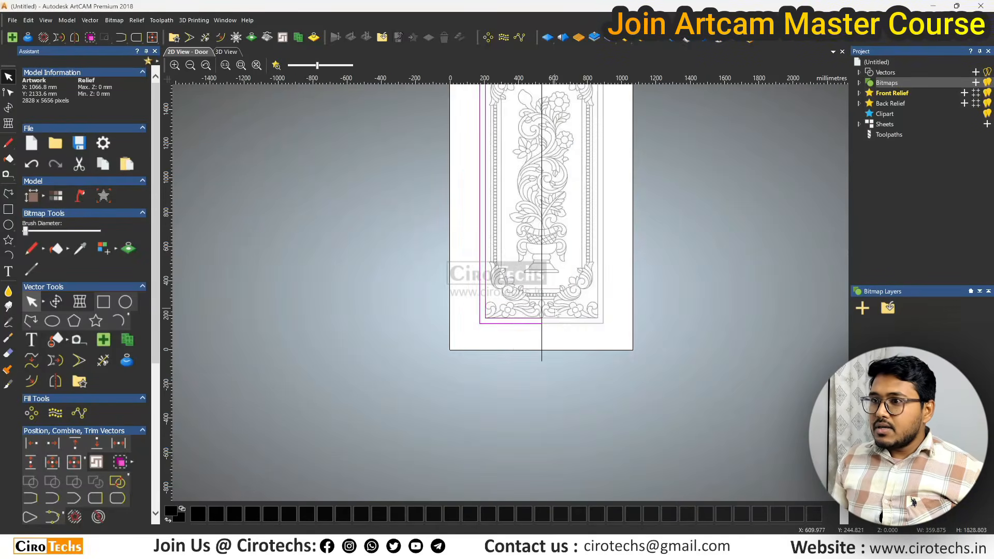
scroll(547, 320, down, 1)
scroll(548, 245, up, 1)
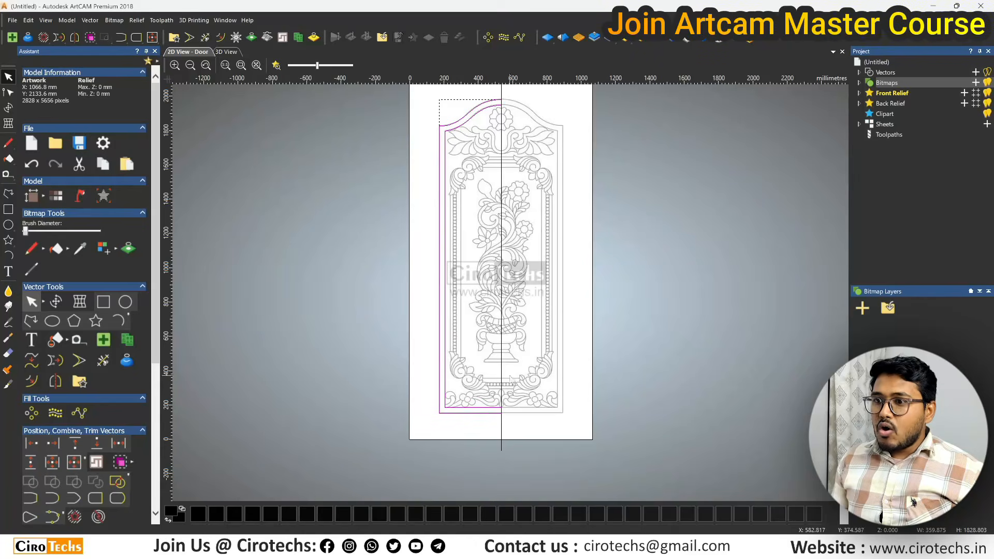
scroll(607, 302, down, 1)
click(607, 303)
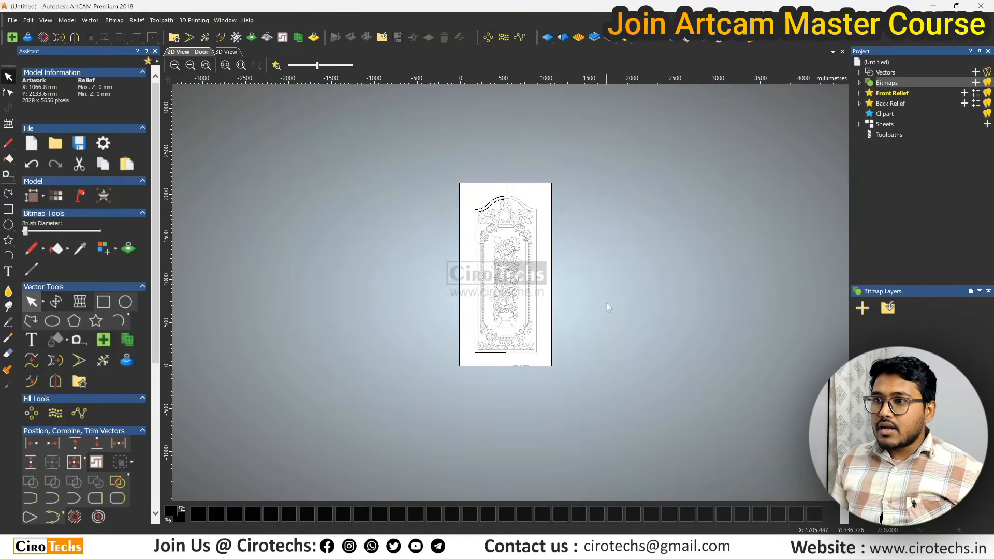
Examine the beaded borders, scroll ornaments and floral carving inside the traced half-frame.
scroll(611, 264, up, 1)
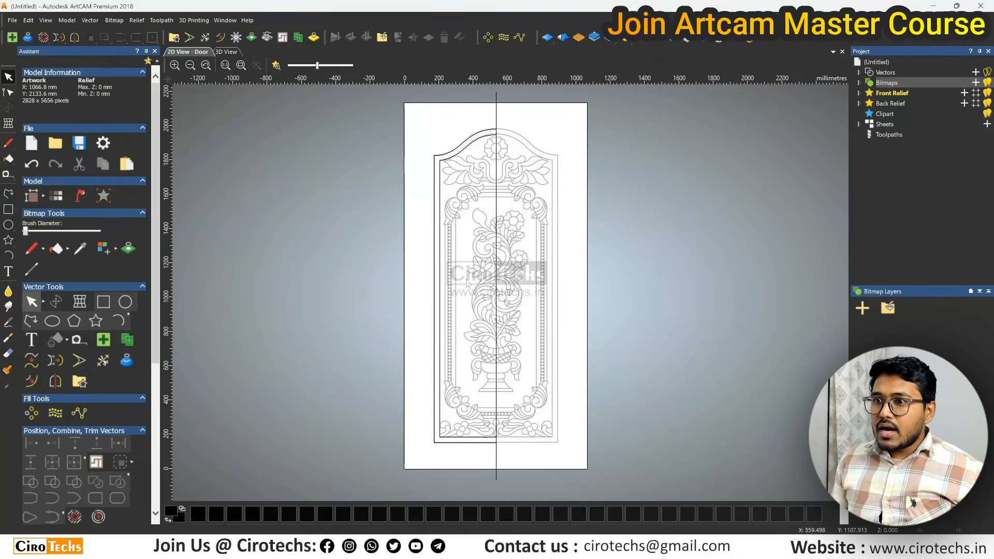
scroll(457, 221, up, 1)
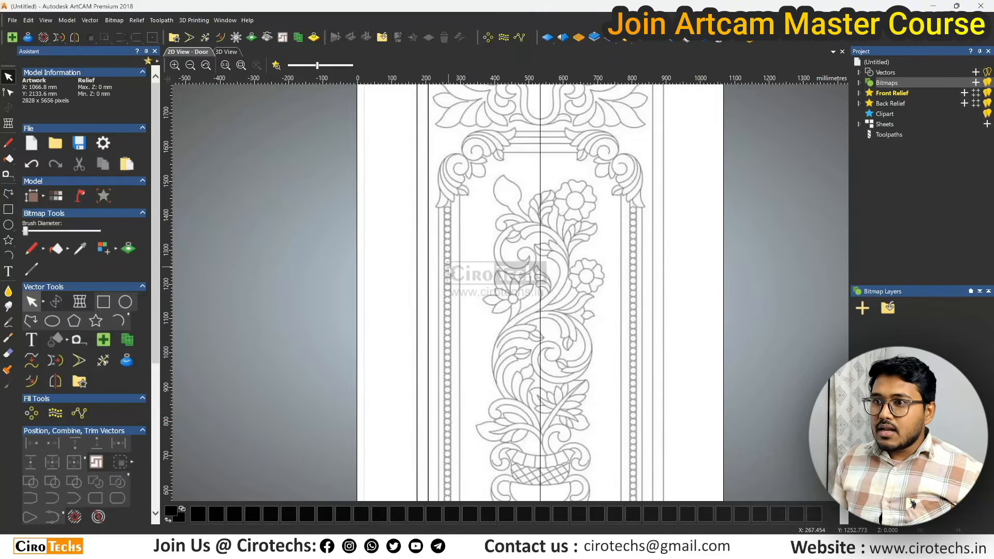
scroll(472, 374, down, 1)
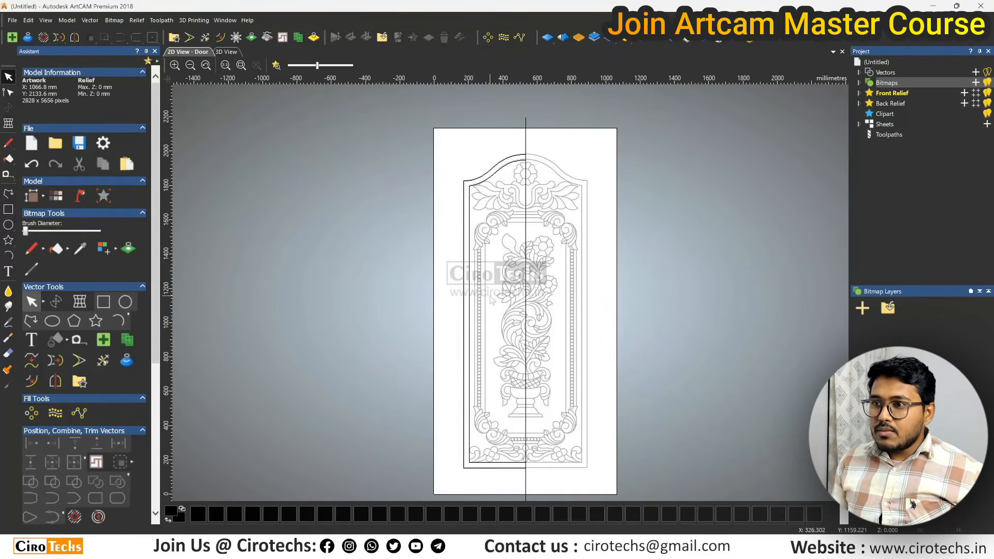
scroll(498, 225, up, 1)
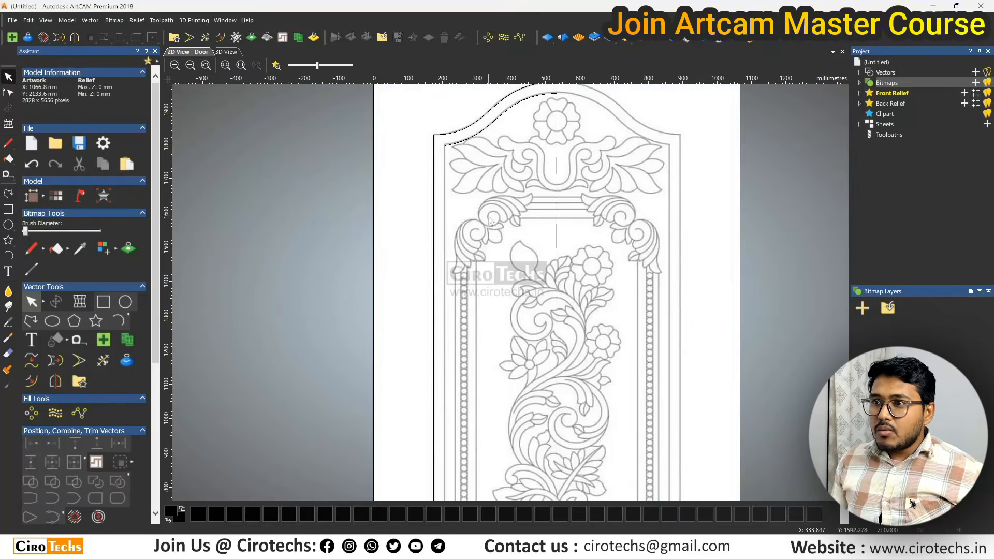
scroll(492, 222, down, 1)
scroll(506, 261, up, 2)
scroll(507, 264, down, 2)
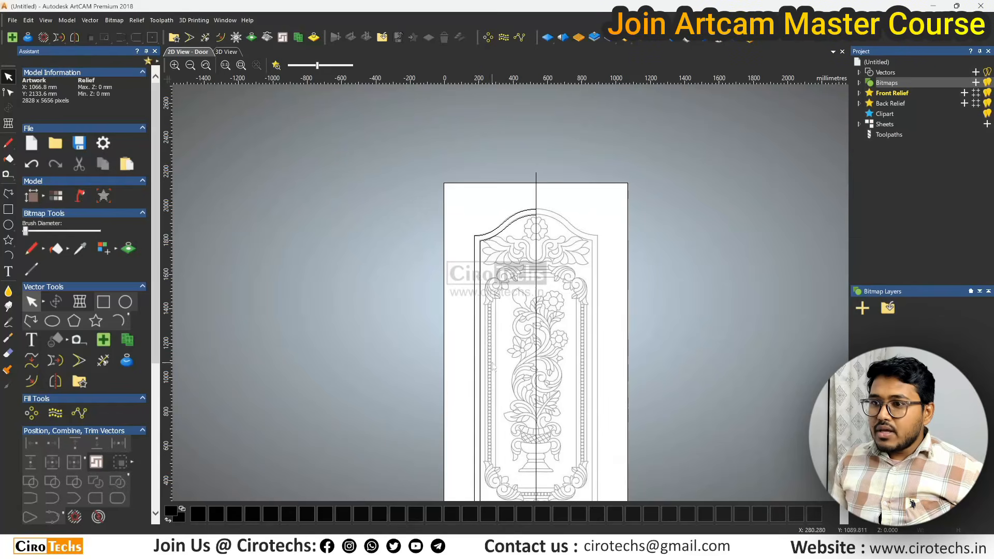
scroll(567, 251, down, 1)
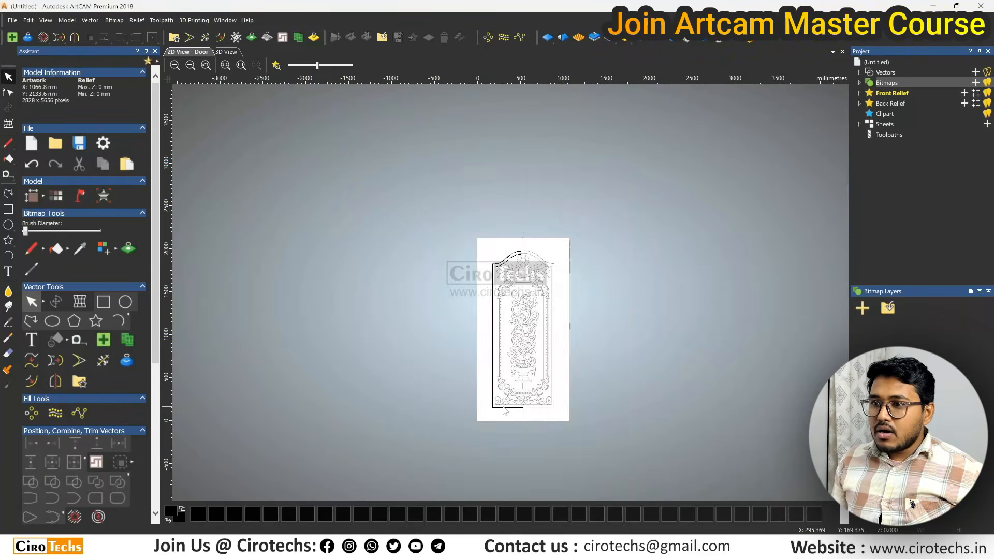
Draw a vertical polyline about 912 mm long at X 236 mm along the border's outer edge, between the upper and lower scroll ornaments.
scroll(549, 244, up, 2)
scroll(533, 230, down, 1)
scroll(525, 224, up, 1)
scroll(481, 266, down, 1)
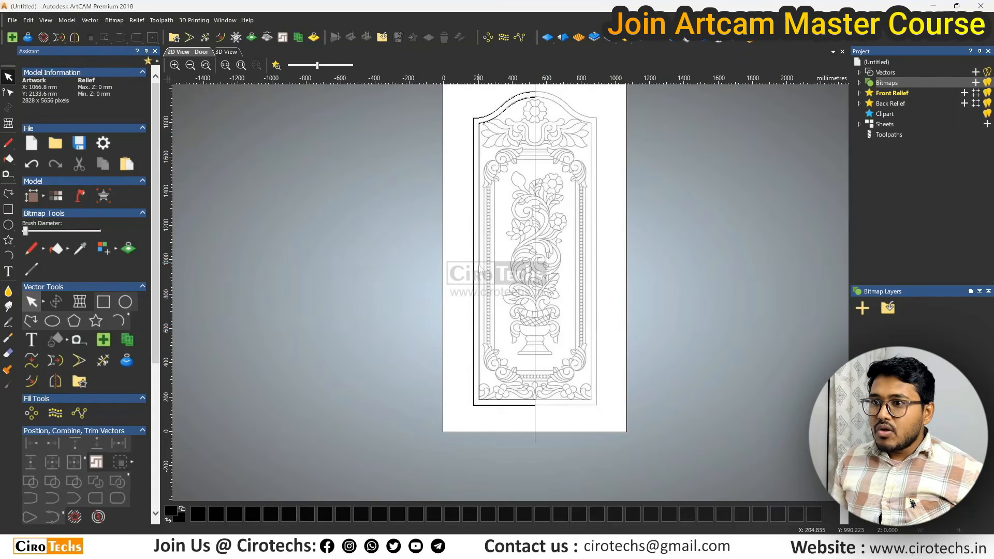
scroll(509, 279, up, 1)
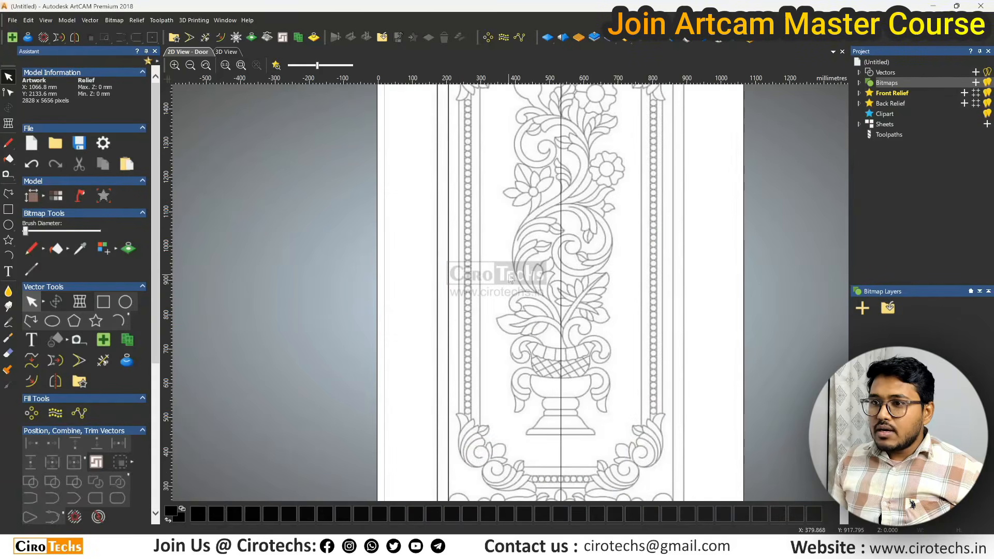
click(8, 193)
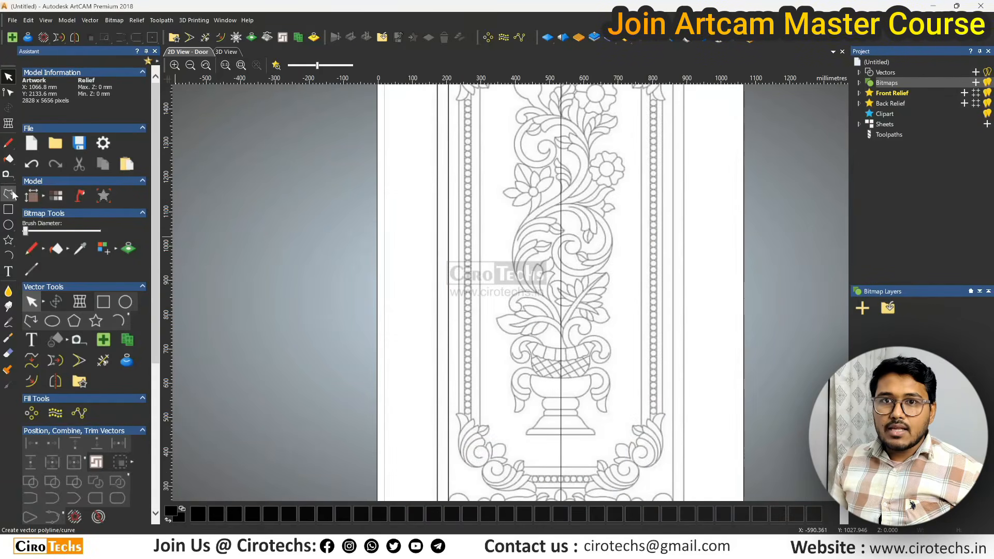
scroll(503, 233, down, 1)
scroll(461, 200, up, 2)
scroll(553, 202, up, 1)
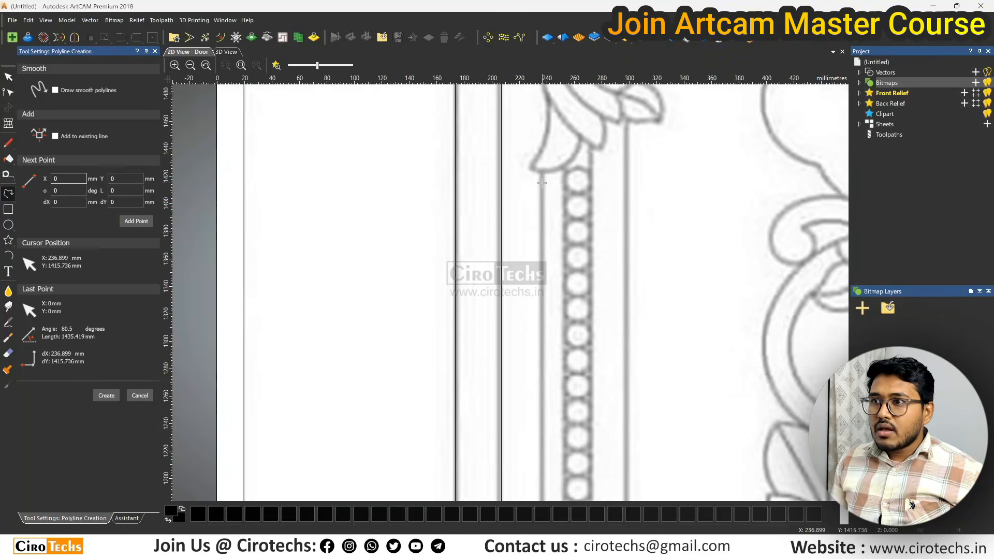
click(550, 179)
scroll(550, 179, down, 3)
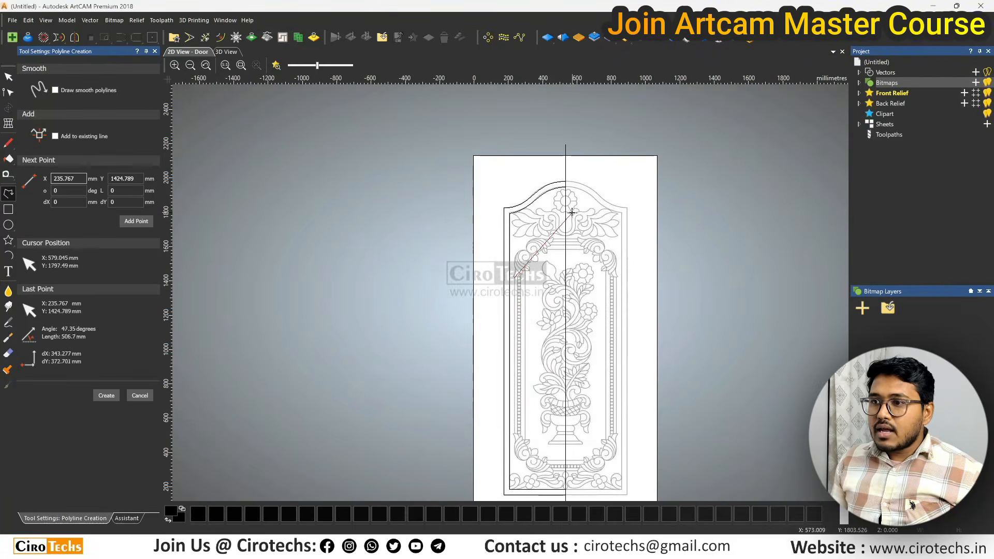
scroll(570, 352, up, 3)
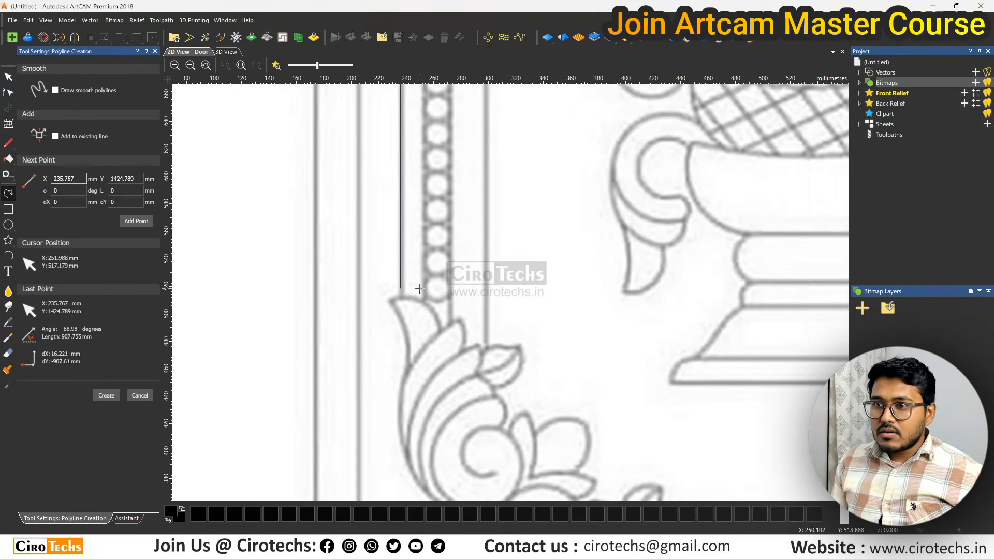
click(402, 297)
right_click(446, 297)
Copy the new vertical line horizontally onto the outer edge of the beaded column, at about X 252 mm.
scroll(447, 295, down, 3)
scroll(498, 176, up, 3)
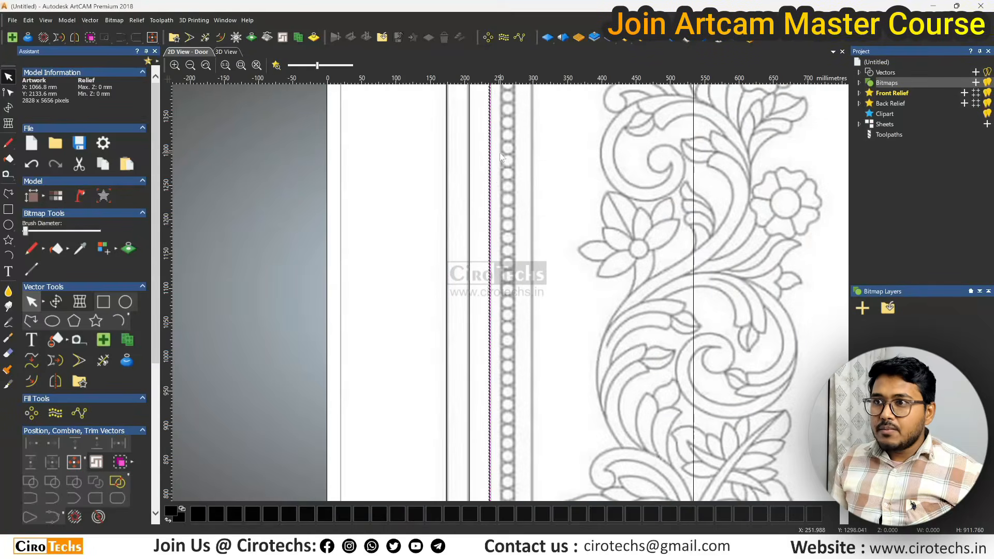
scroll(495, 212, down, 3)
scroll(492, 238, up, 5)
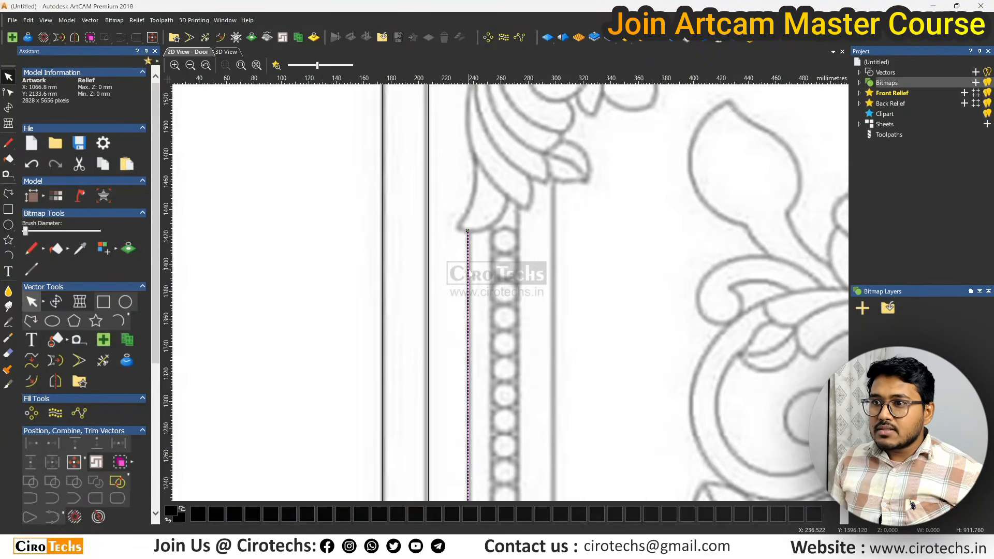
drag(469, 269, 490, 268)
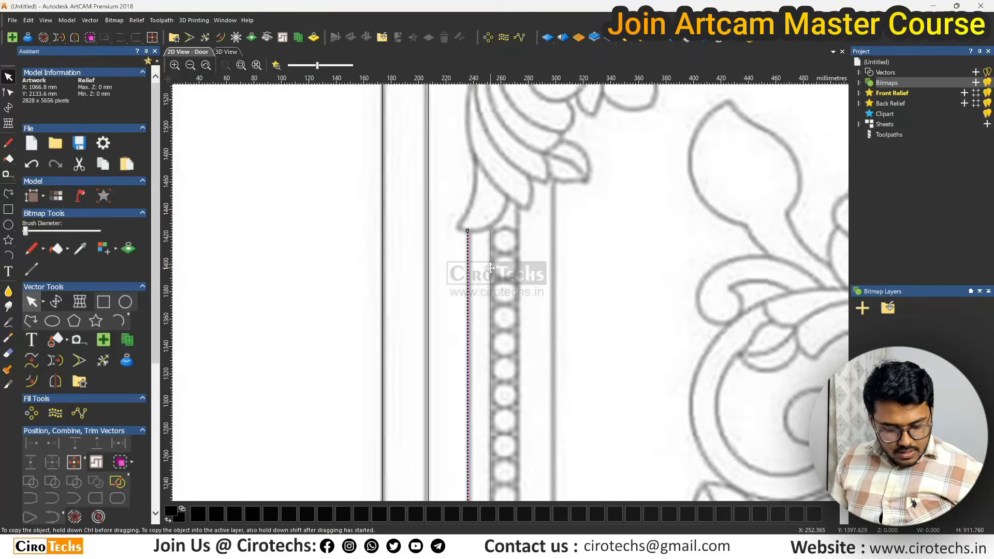
ctrl+drag(490, 268, 490, 268)
Stretch the copied line to about 921 mm so its ends reach the scroll leaves above and below the beads.
scroll(490, 268, down, 5)
scroll(497, 437, up, 5)
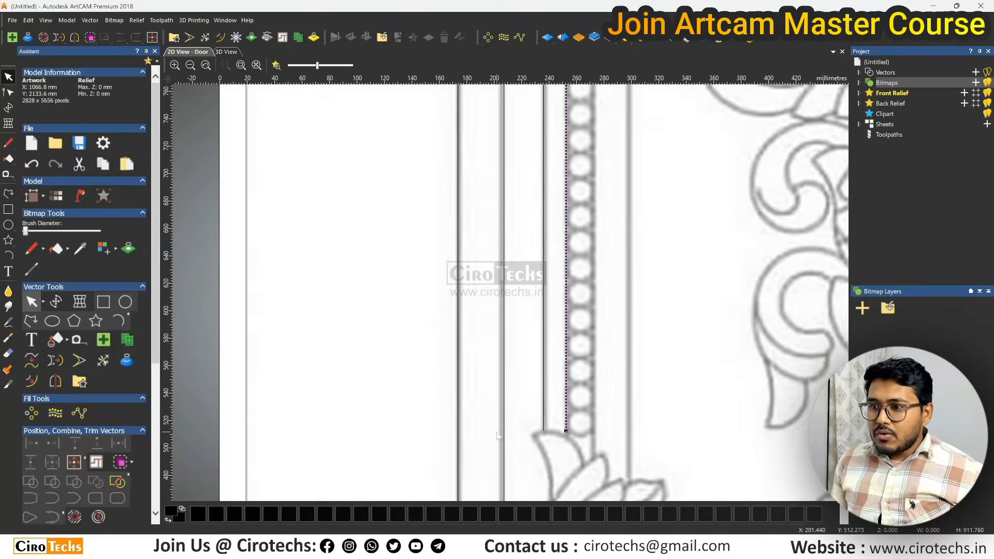
scroll(588, 442, up, 2)
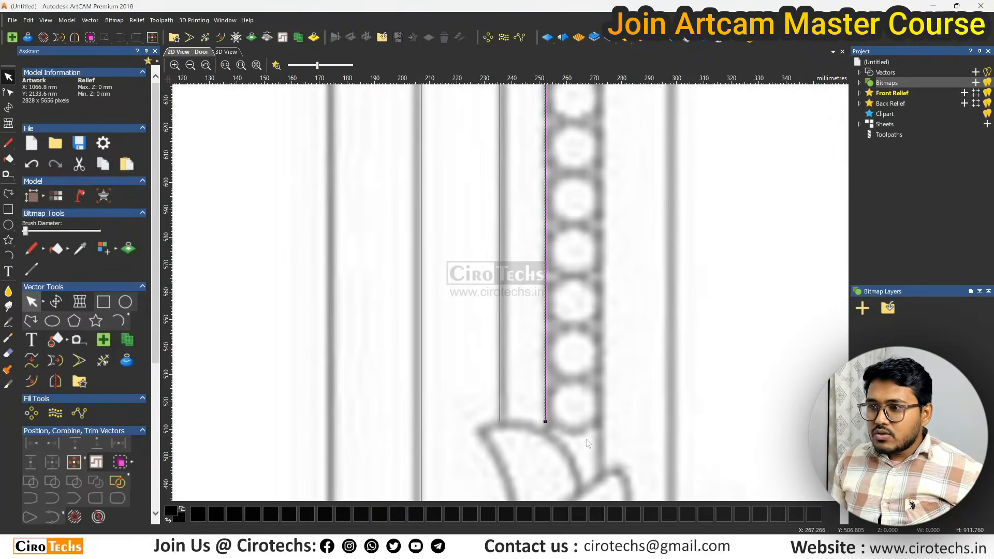
click(545, 420)
drag(546, 421, 546, 434)
scroll(546, 432, down, 4)
scroll(514, 151, up, 3)
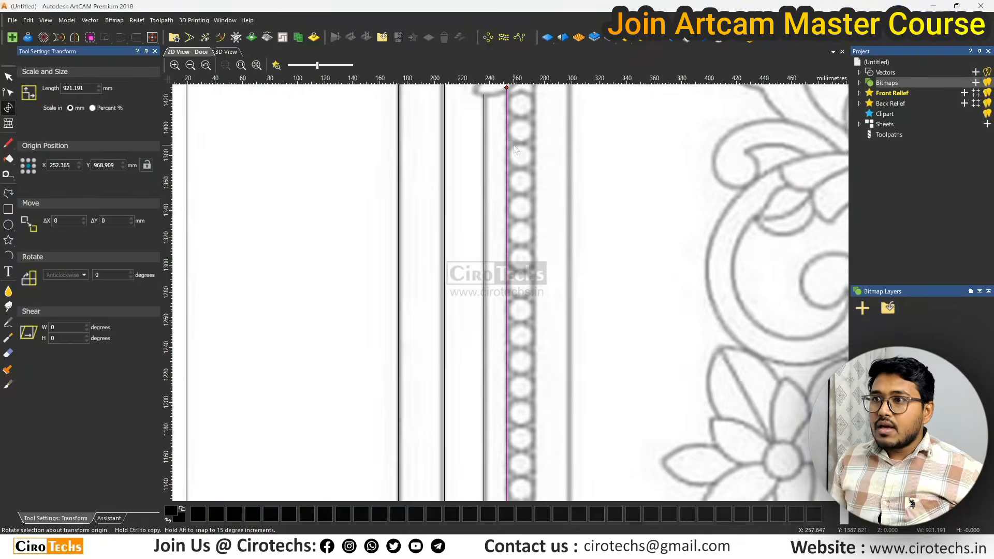
key(Escape)
scroll(517, 176, down, 2)
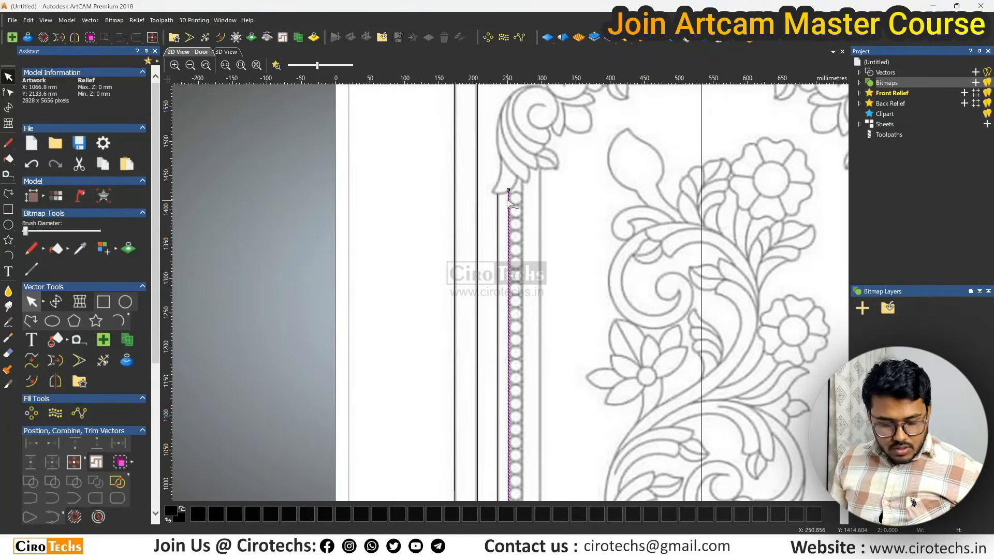
Copy the stretched line across to the inner edge of the beaded column, at about X 272 mm.
drag(509, 202, 523, 203)
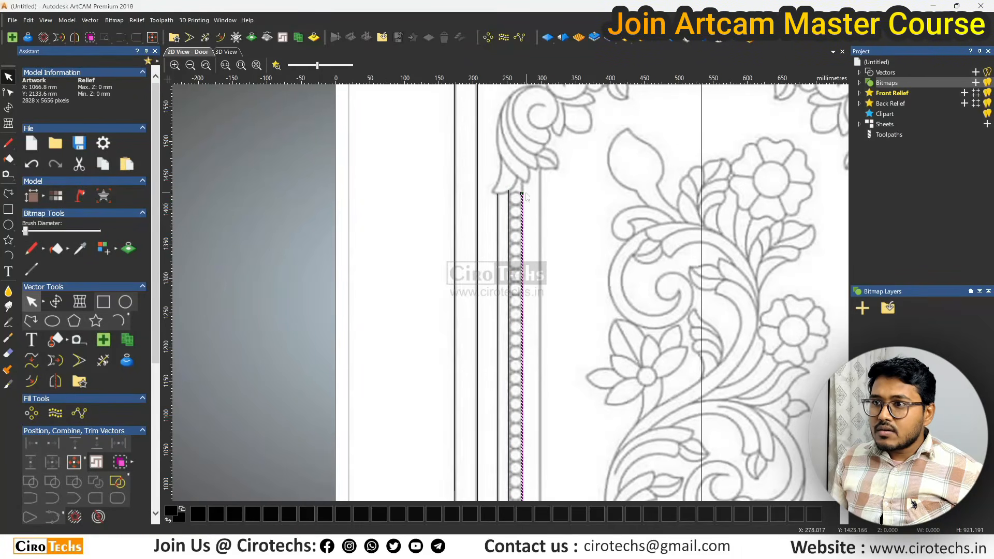
scroll(526, 196, up, 3)
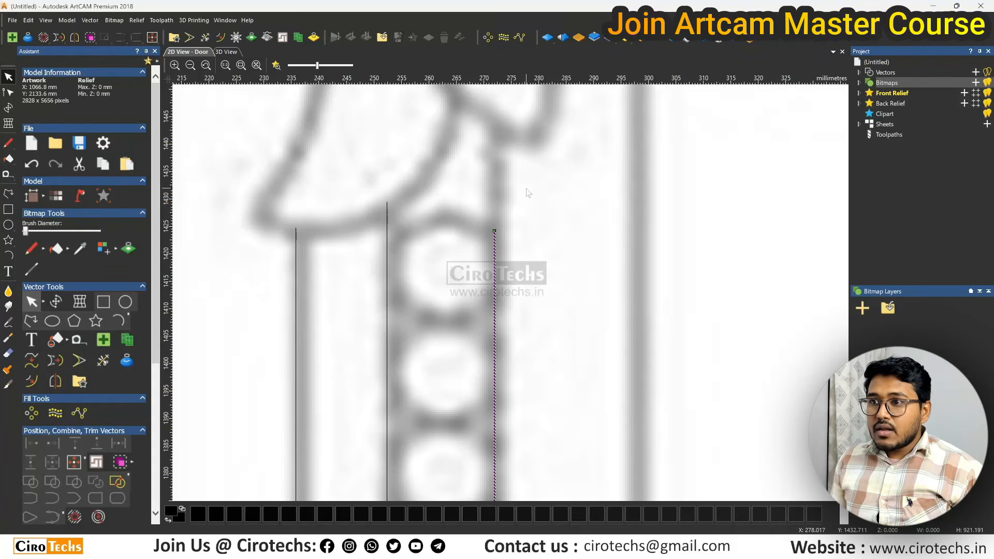
click(518, 222)
click(496, 245)
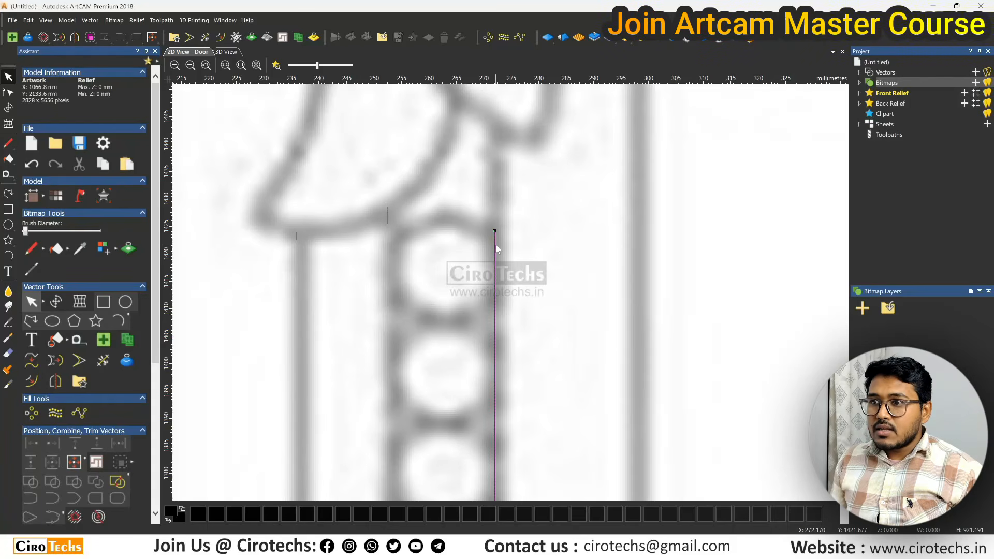
Lengthen the inner bead line to meet the scroll leaf tip at about Y 1442 mm.
key(t)
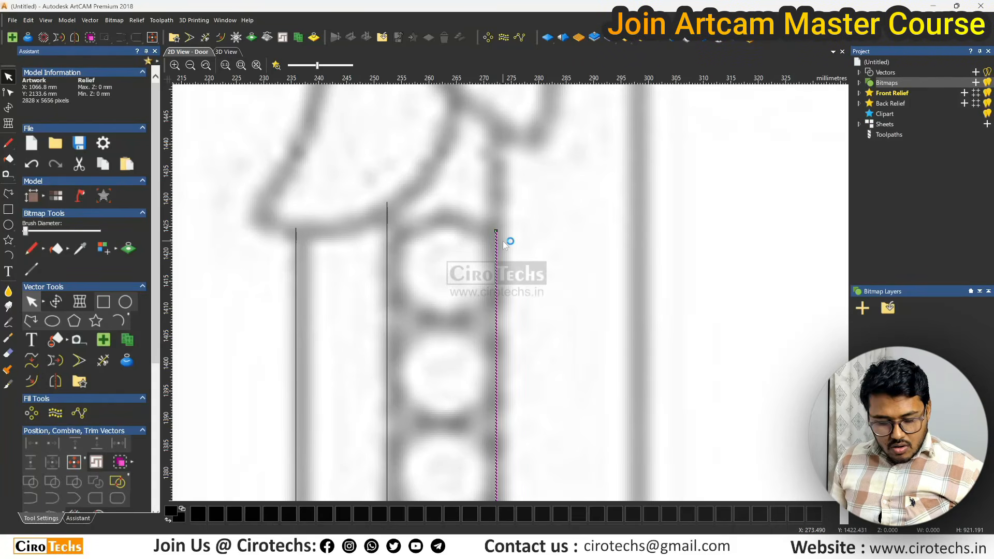
scroll(503, 242, down, 2)
drag(508, 276, 513, 251)
key(Escape)
scroll(532, 271, down, 1)
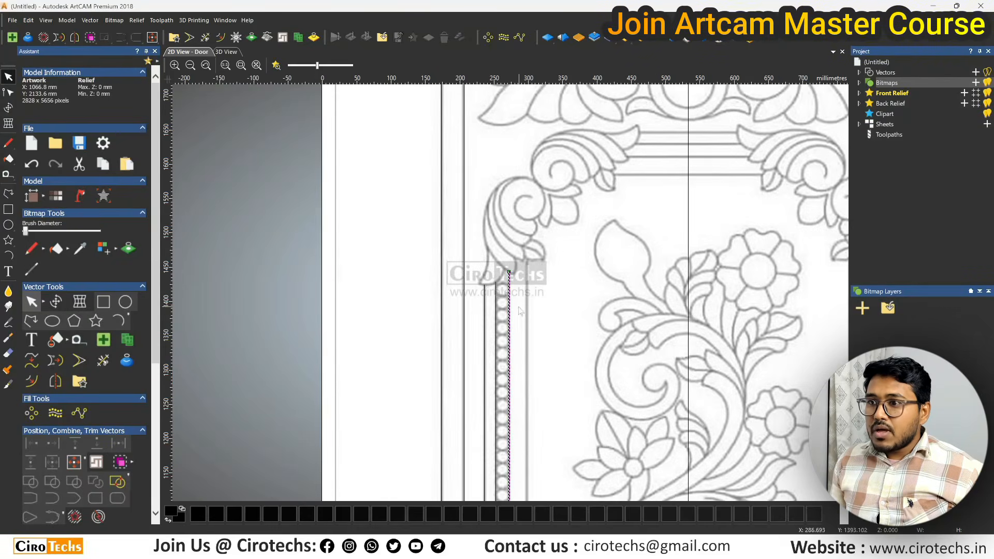
scroll(513, 299, up, 1)
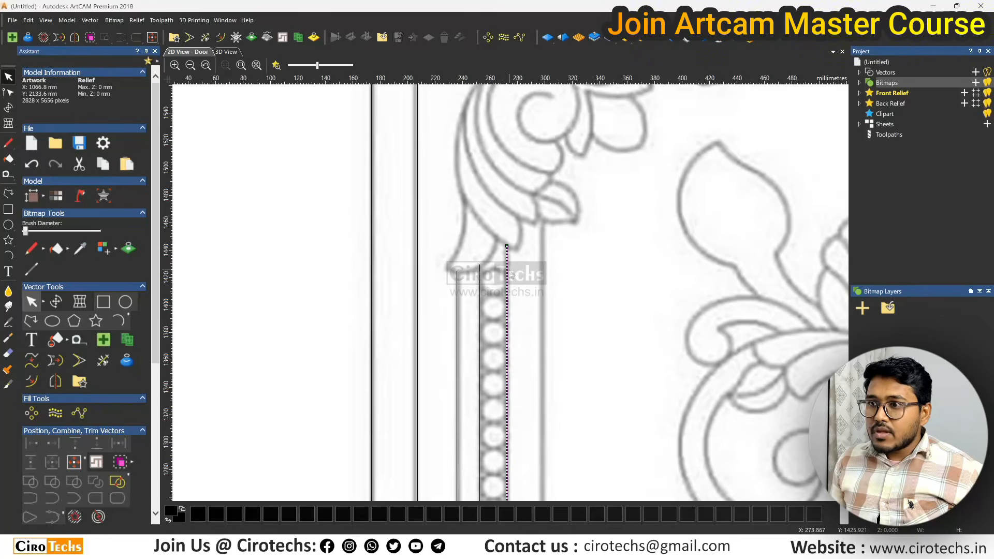
Copy the bead line to the innermost border edge at about X 298 mm and lengthen it to about 998 mm.
drag(510, 276, 543, 219)
click(543, 254)
click(565, 256)
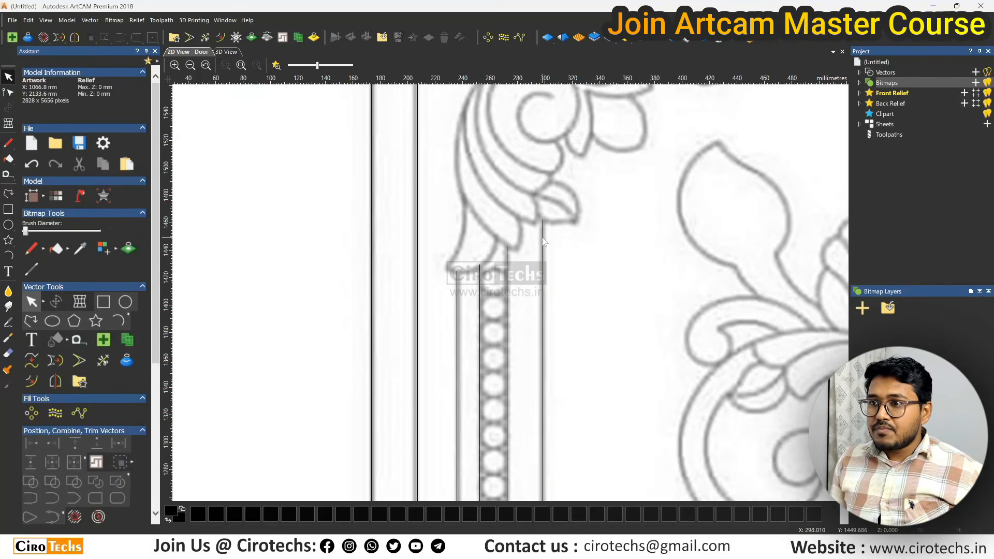
scroll(542, 237, down, 3)
scroll(531, 378, up, 3)
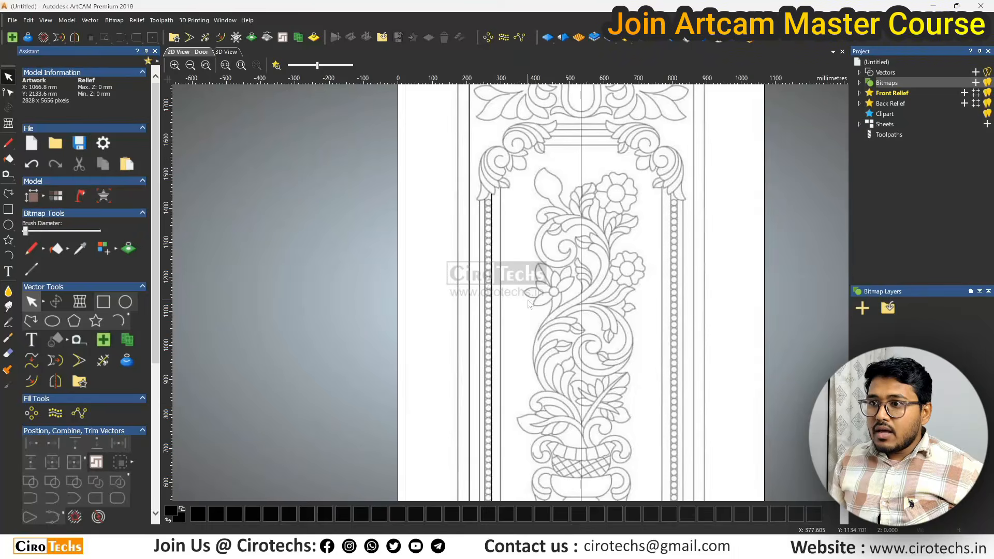
Create a horizontal guide by rotating a copy of the vertical centre line 90 degrees about its midpoint.
scroll(530, 304, down, 3)
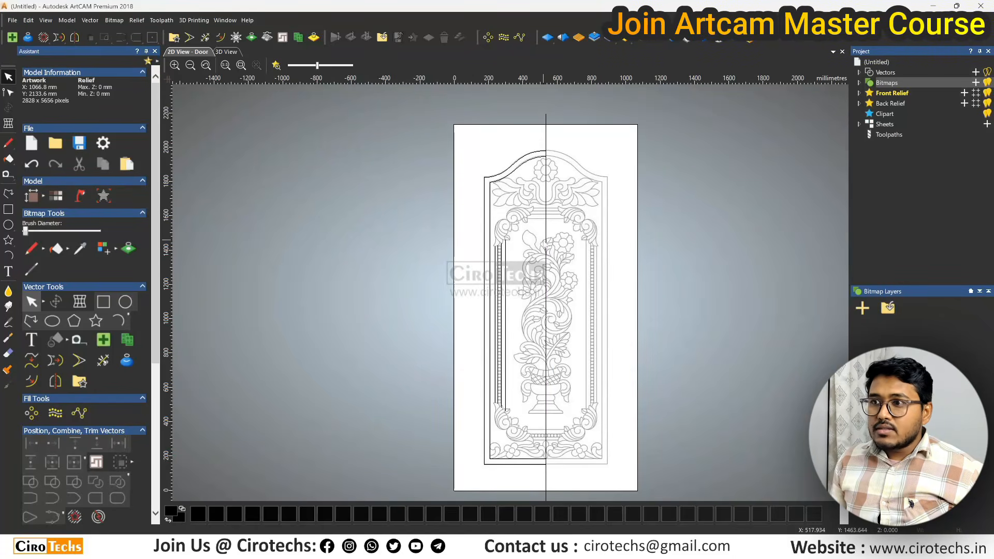
click(546, 247)
click(547, 250)
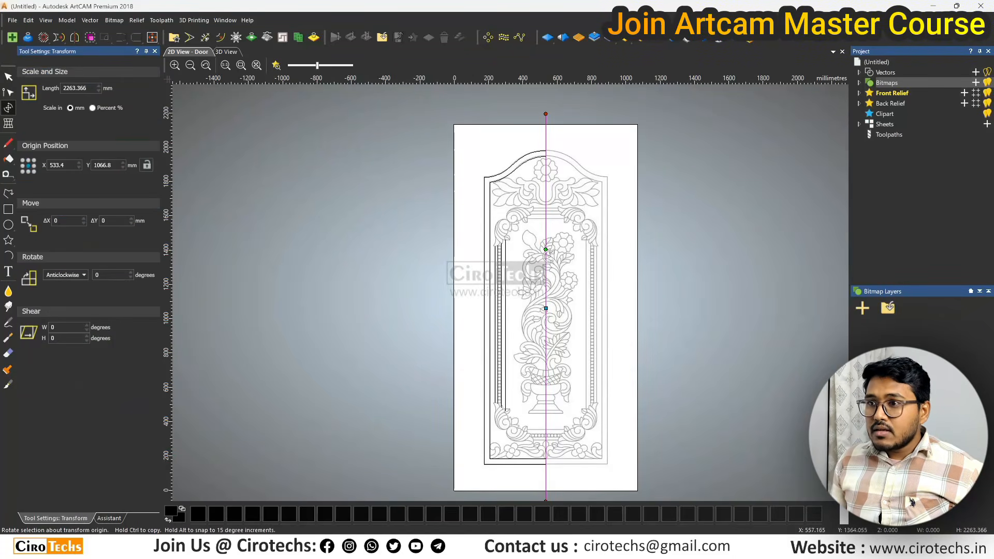
drag(546, 249, 605, 308)
key(Escape)
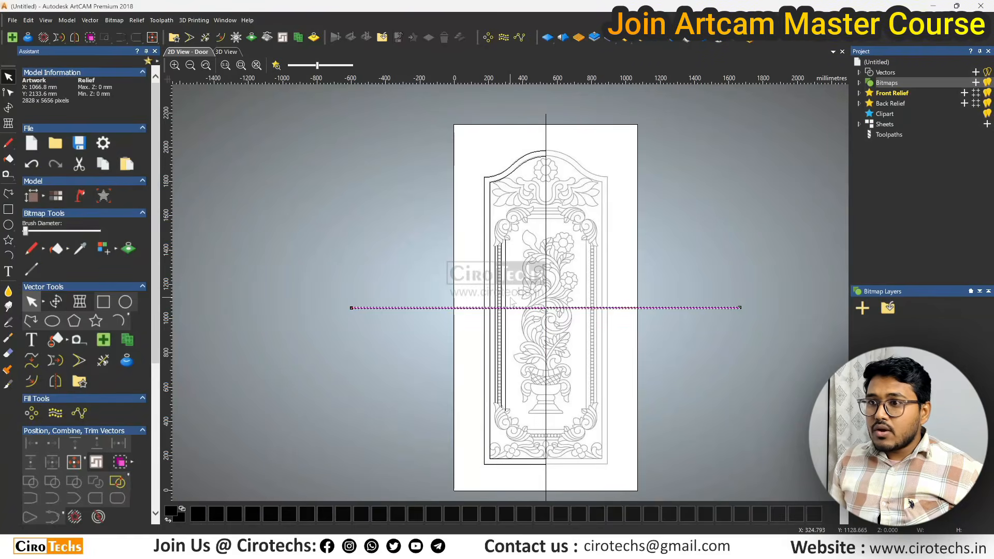
key(Escape)
Select the four vertical border lines and check their end nodes against the scroll ornaments above and below the beads.
scroll(509, 299, up, 2)
click(502, 271)
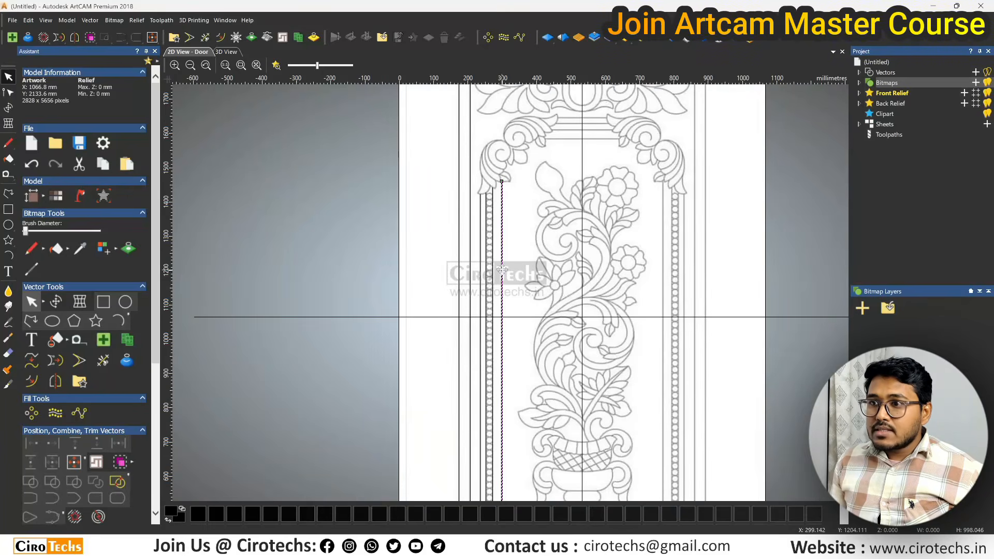
drag(517, 293, 479, 274)
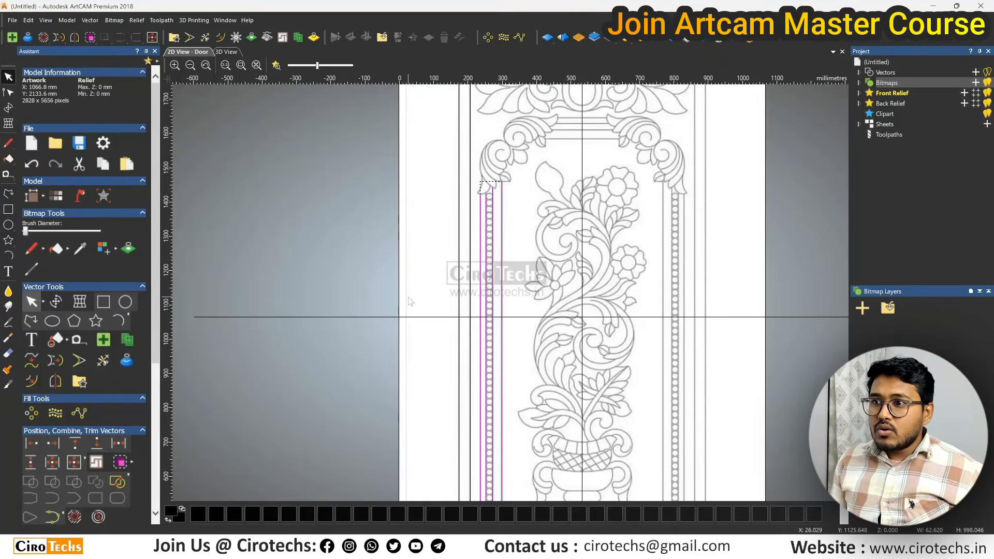
scroll(409, 301, down, 3)
scroll(514, 403, up, 3)
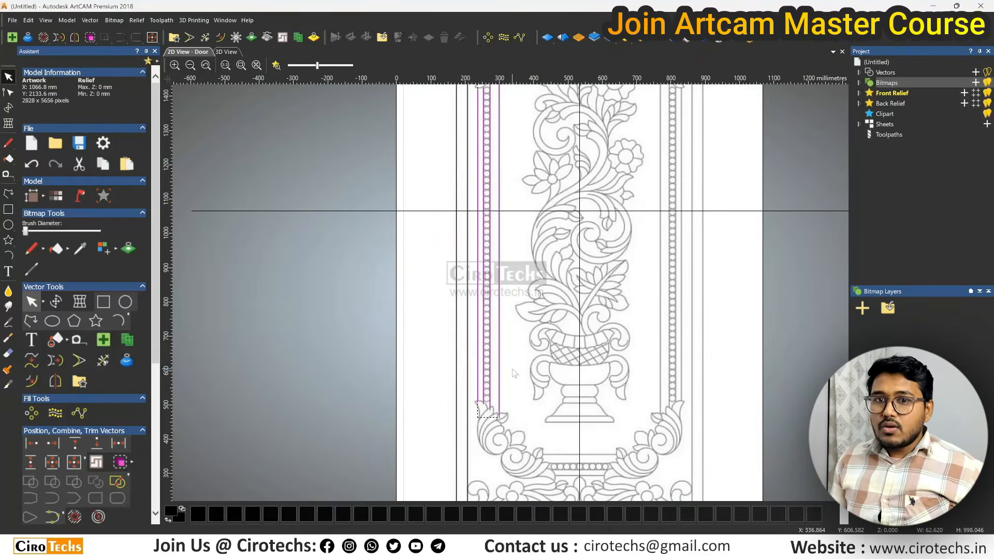
click(506, 332)
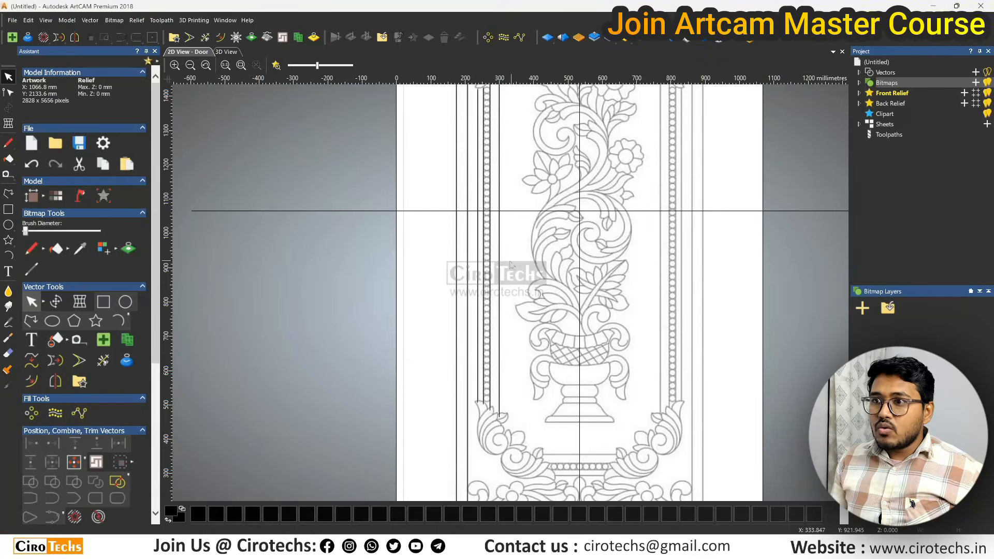
click(497, 212)
scroll(496, 211, up, 2)
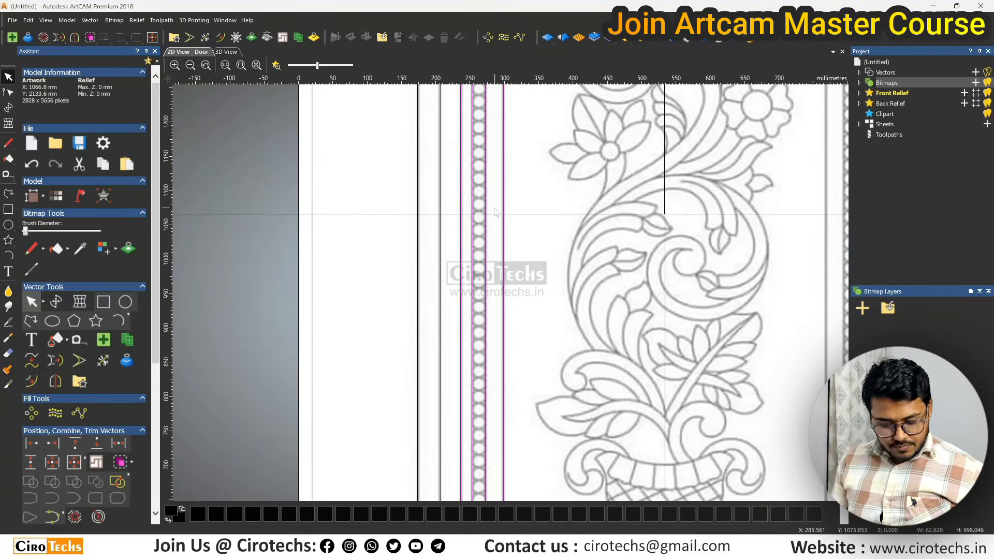
key(n)
scroll(498, 217, down, 5)
scroll(505, 252, up, 2)
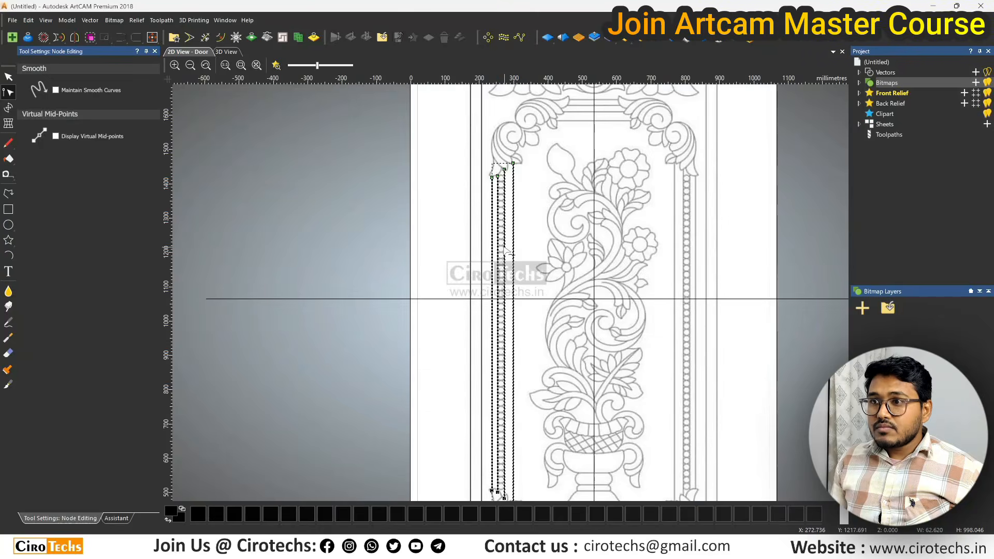
key(n)
click(517, 314)
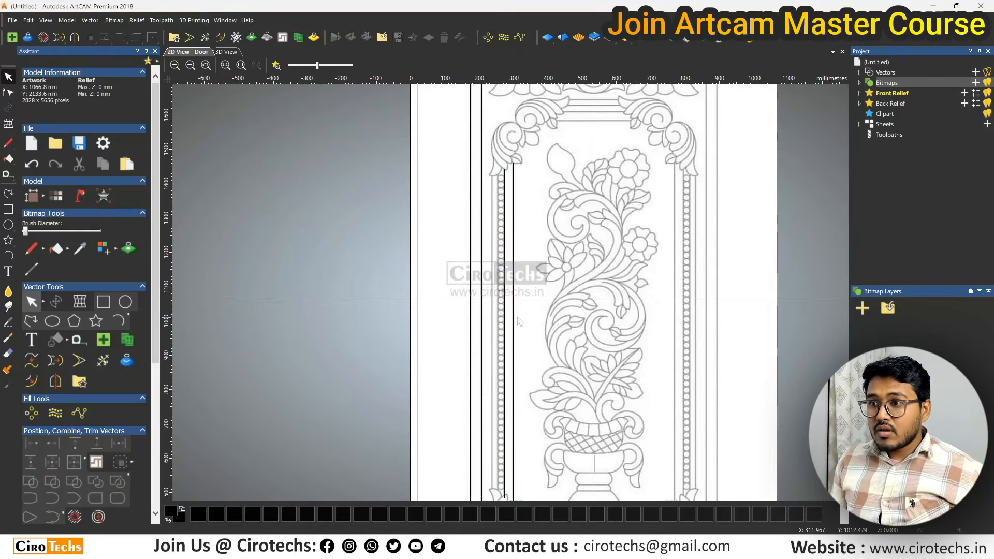
Align the horizontal guide vertically with the centre of the innermost border line.
click(526, 299)
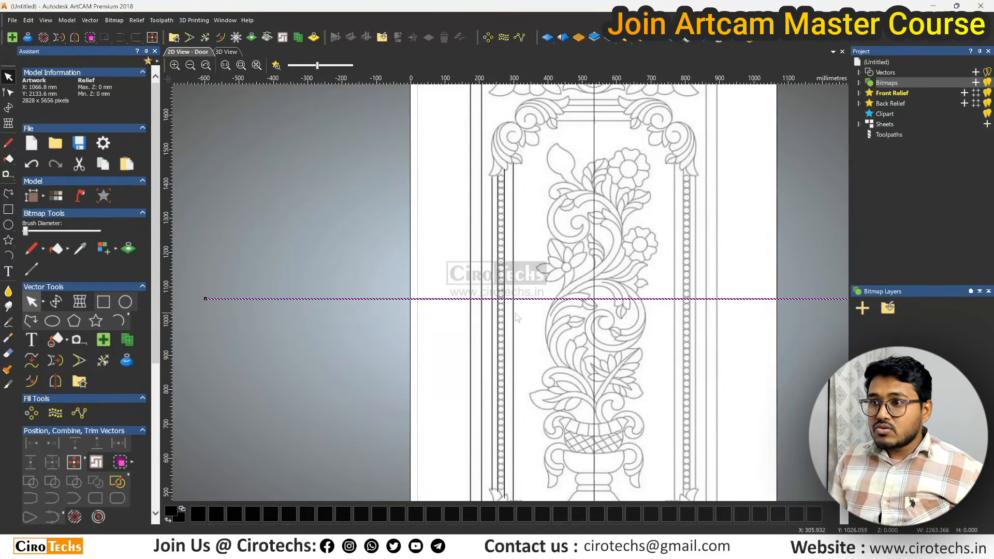
shift+click(513, 313)
click(33, 463)
click(156, 444)
click(533, 361)
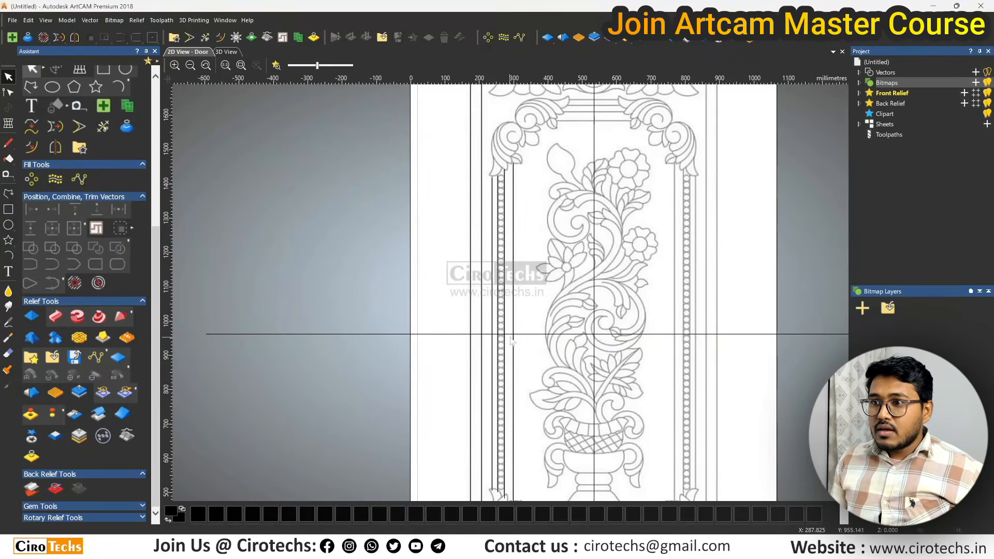
Check the vertical border lines and the horizontal guide against the scroll ornaments at both ends of the bead strip.
click(521, 334)
click(510, 350)
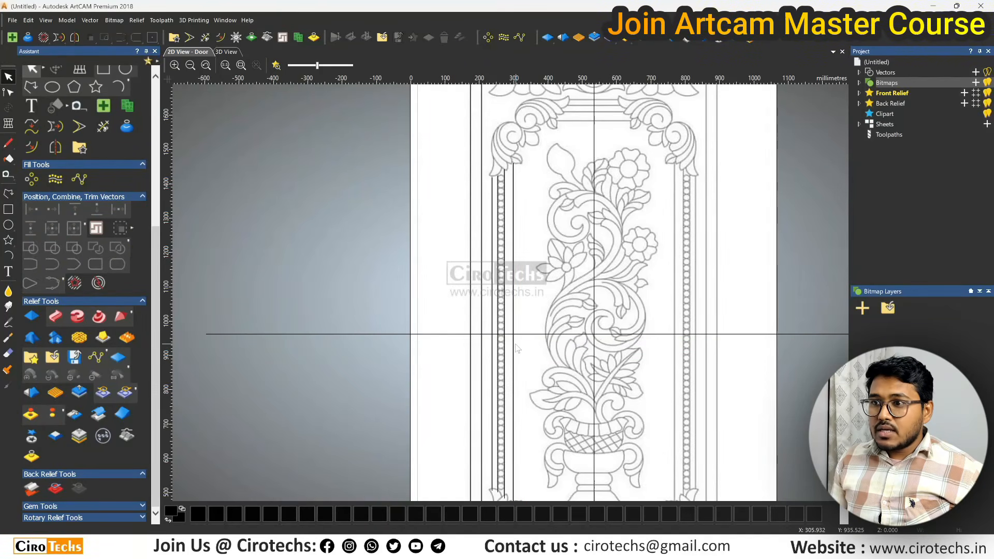
click(505, 346)
click(484, 339)
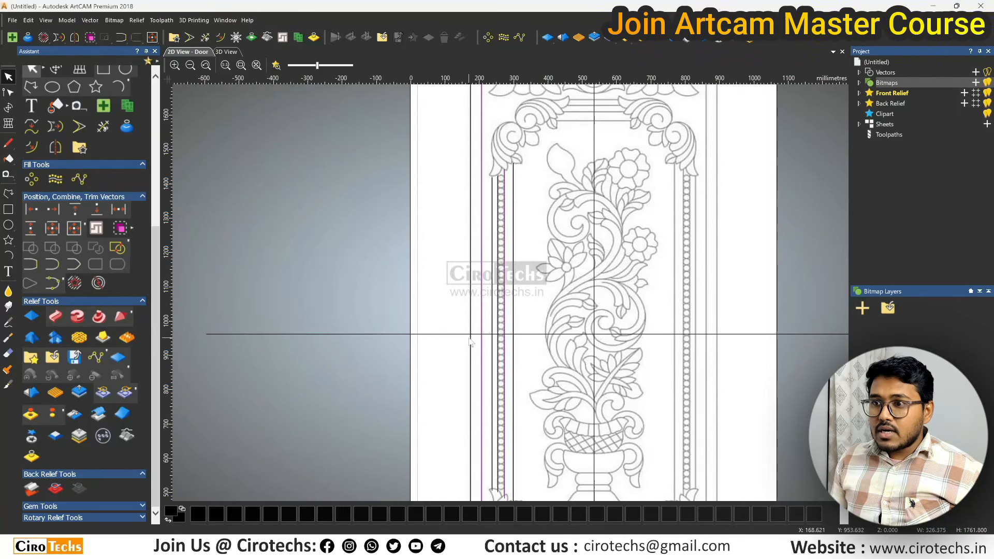
click(507, 335)
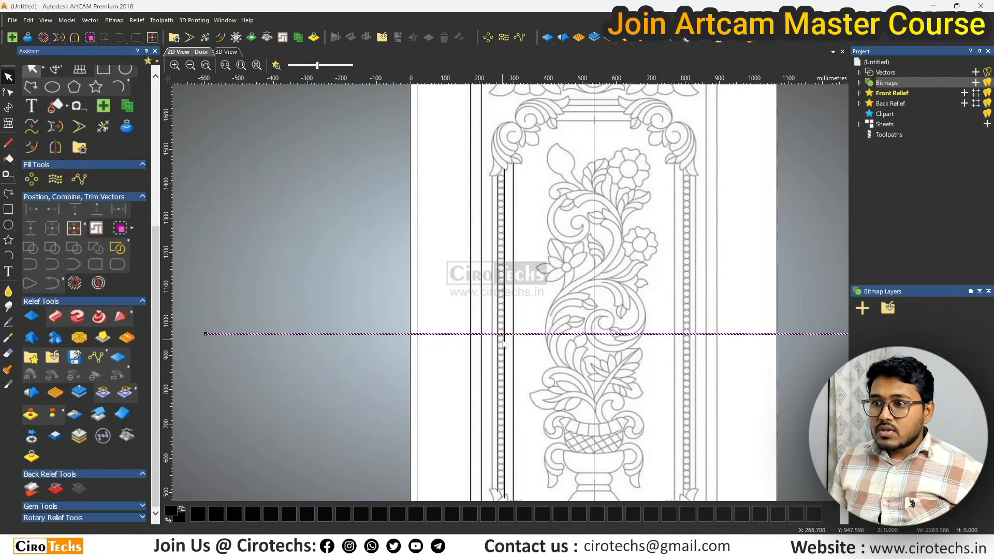
click(533, 348)
scroll(521, 367, down, 1)
scroll(508, 395, up, 2)
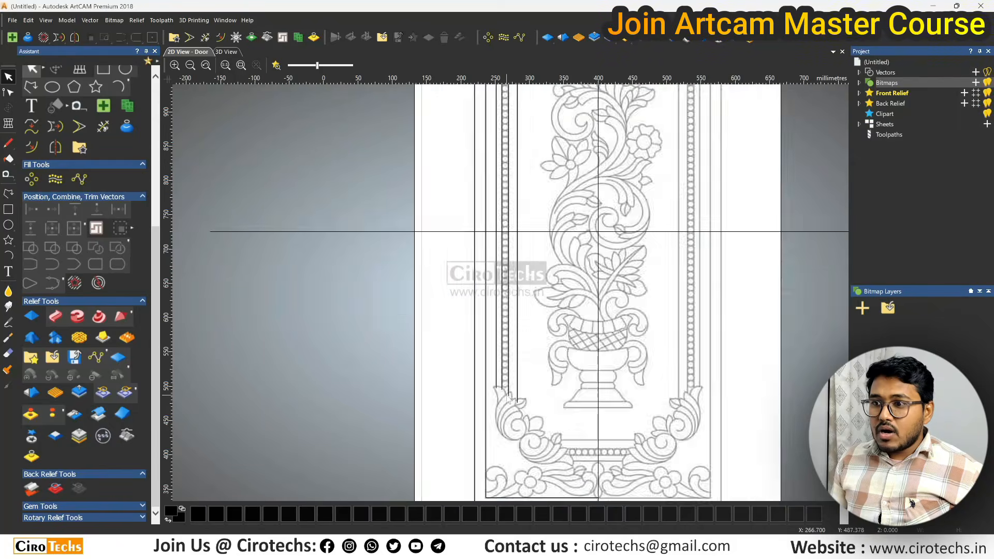
scroll(508, 399, down, 2)
scroll(511, 150, up, 3)
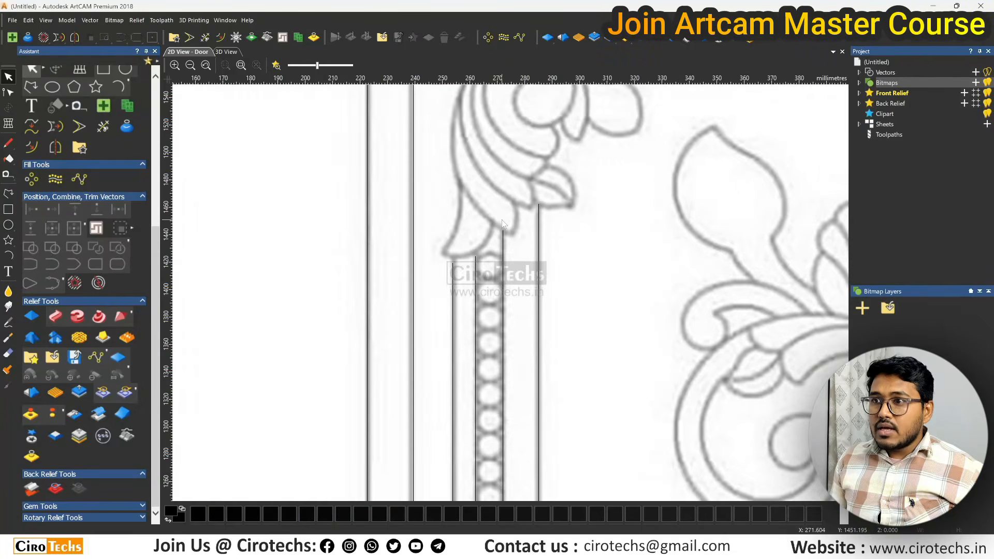
scroll(490, 263, up, 1)
scroll(490, 263, down, 4)
scroll(491, 264, up, 2)
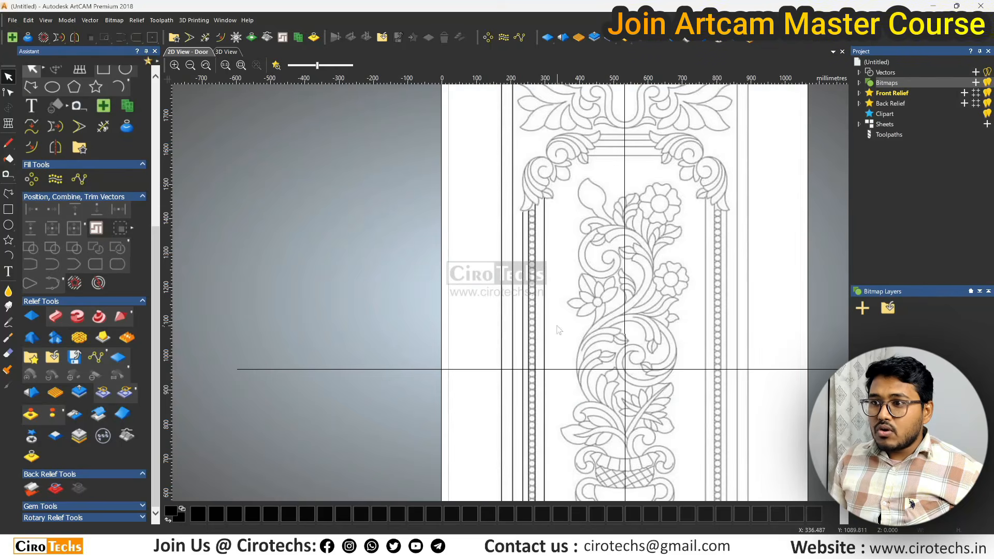
scroll(545, 321, down, 2)
scroll(525, 375, up, 2)
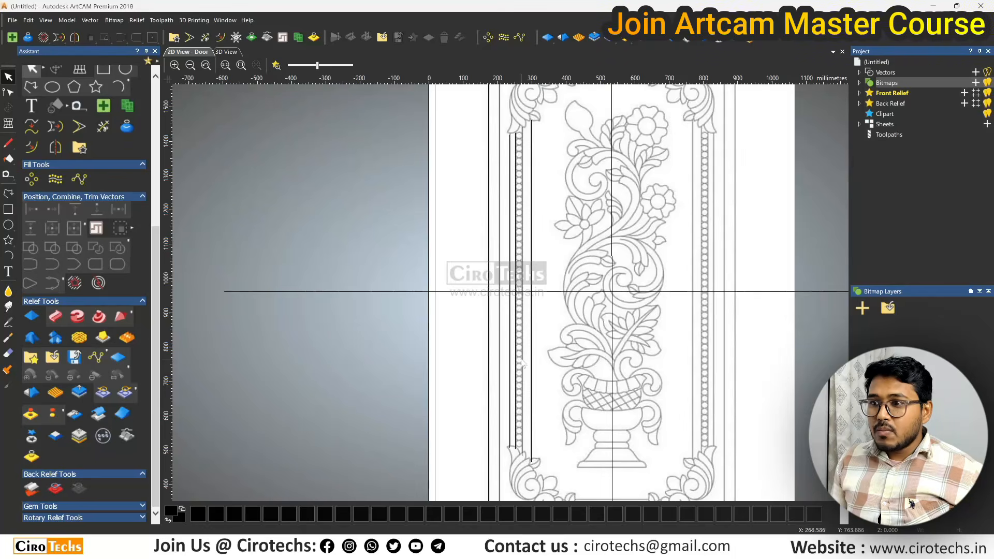
Align the vertical lines around the bead strip with the horizontal guide so that their midpoints sit on it.
click(511, 293)
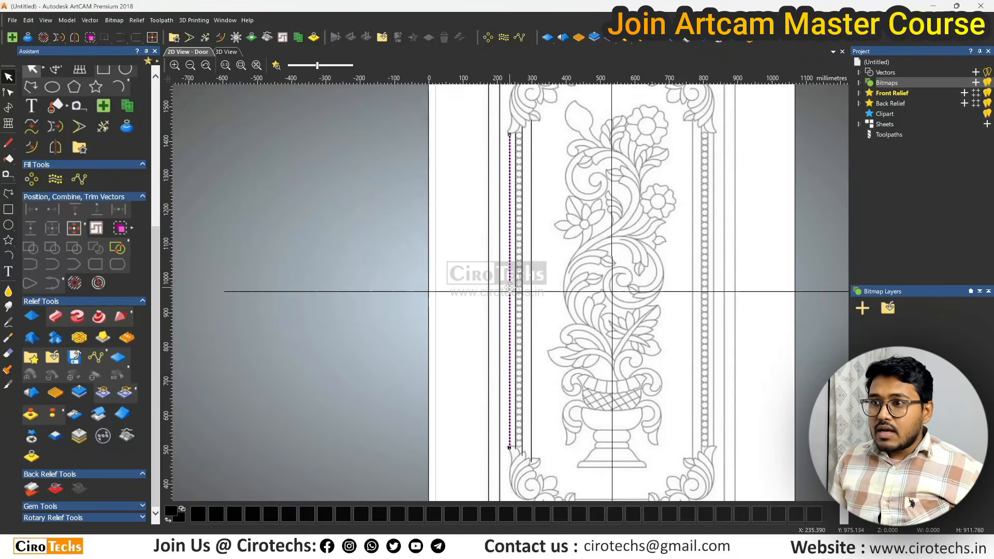
shift+click(459, 292)
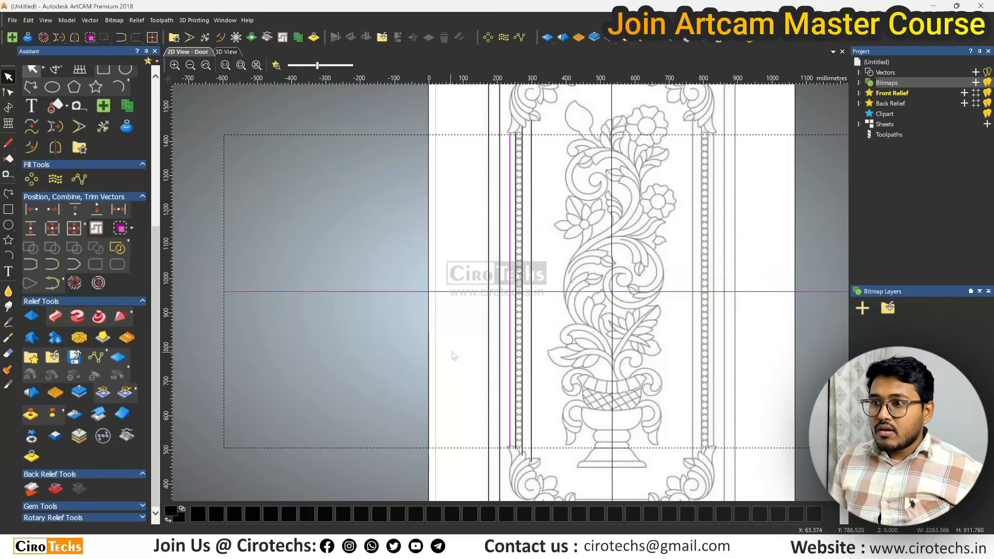
click(518, 304)
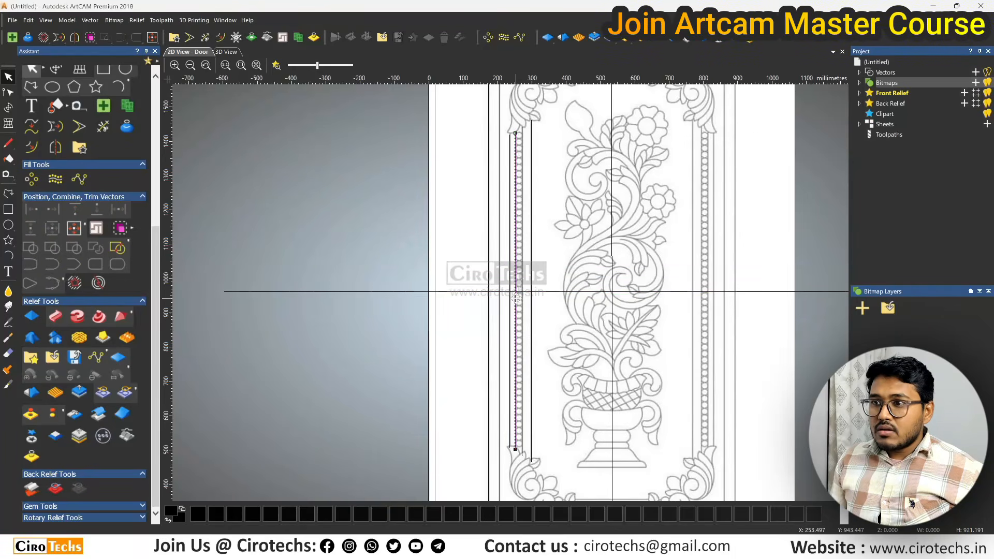
shift+click(480, 293)
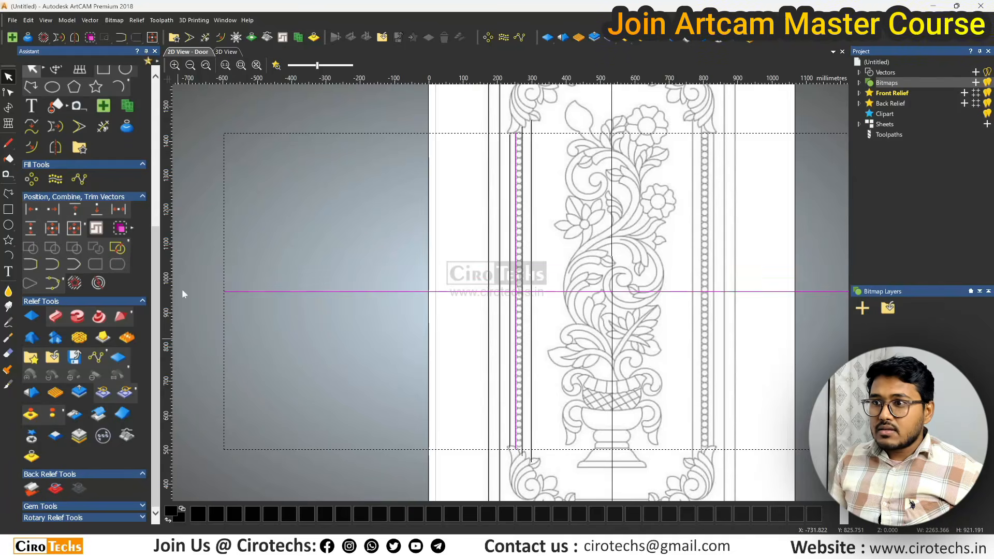
click(575, 322)
click(523, 302)
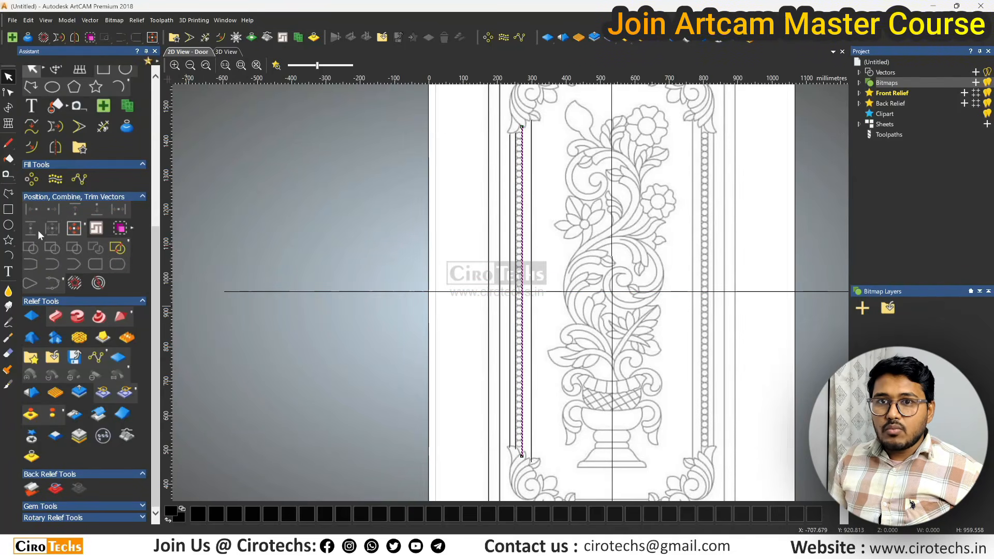
click(382, 366)
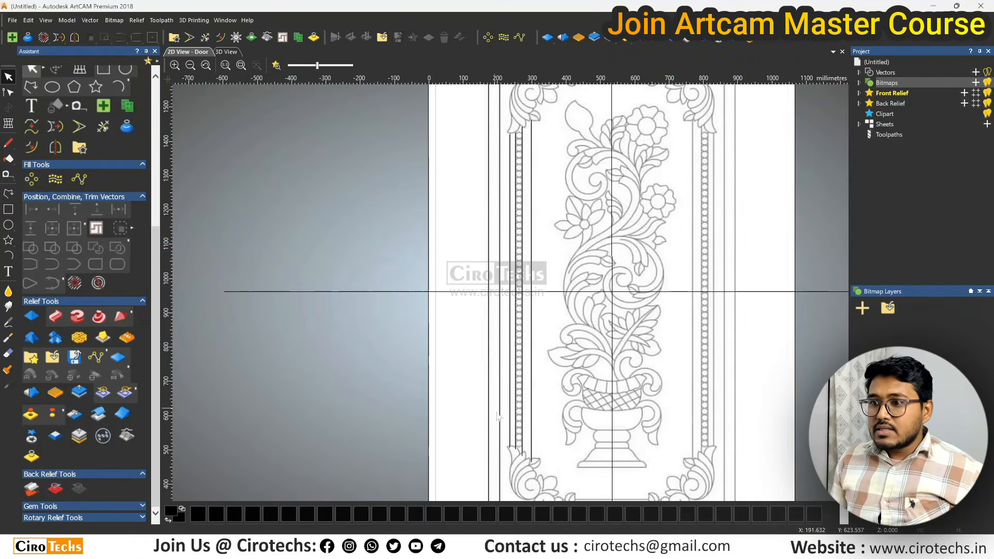
Select the four vertical border lines and shift them slightly upward relative to the lower scroll ornament.
scroll(537, 463, up, 5)
drag(552, 394, 317, 282)
drag(425, 339, 424, 313)
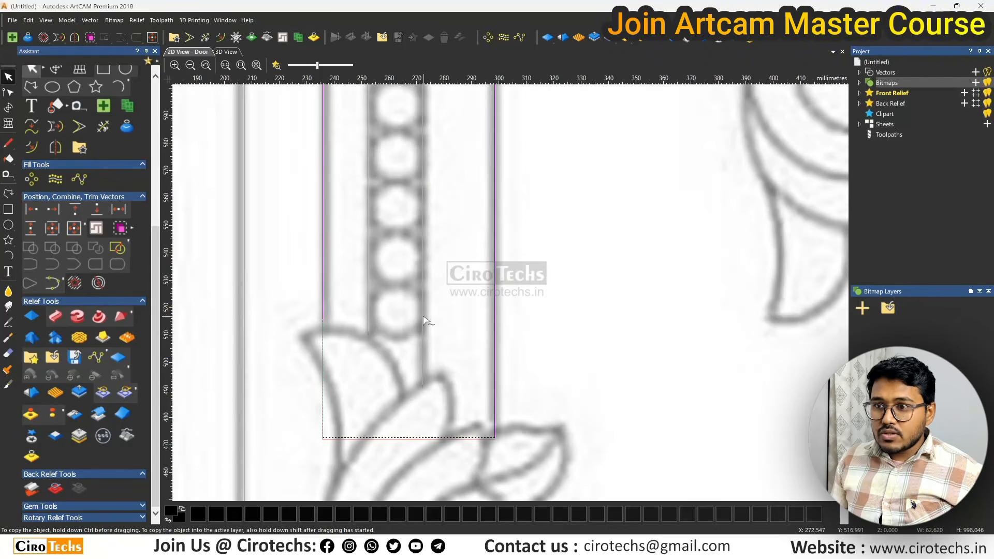
click(548, 333)
scroll(513, 361, down, 2)
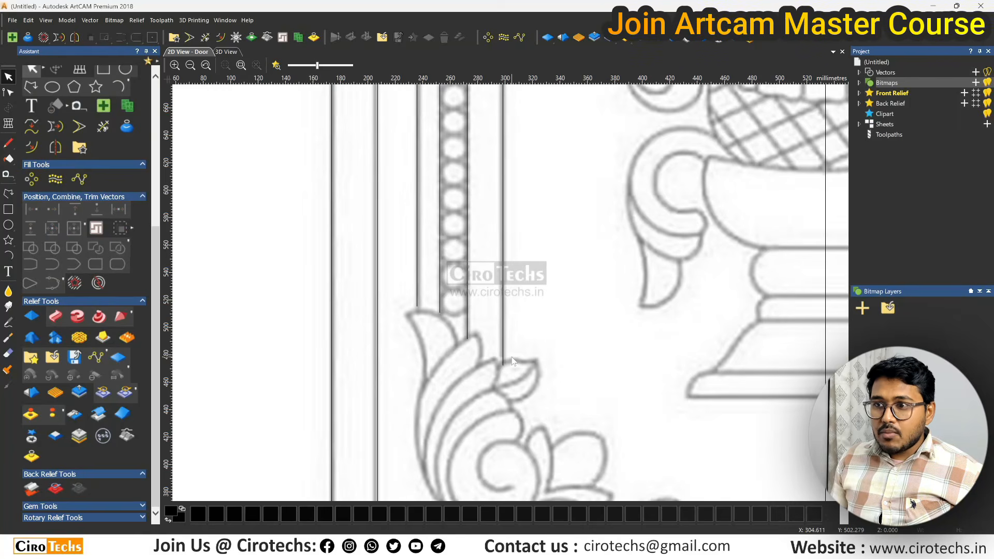
Nudge the individual border lines vertically so each lower end meets its leaf on the lower scroll ornament.
click(417, 297)
scroll(417, 297, up, 2)
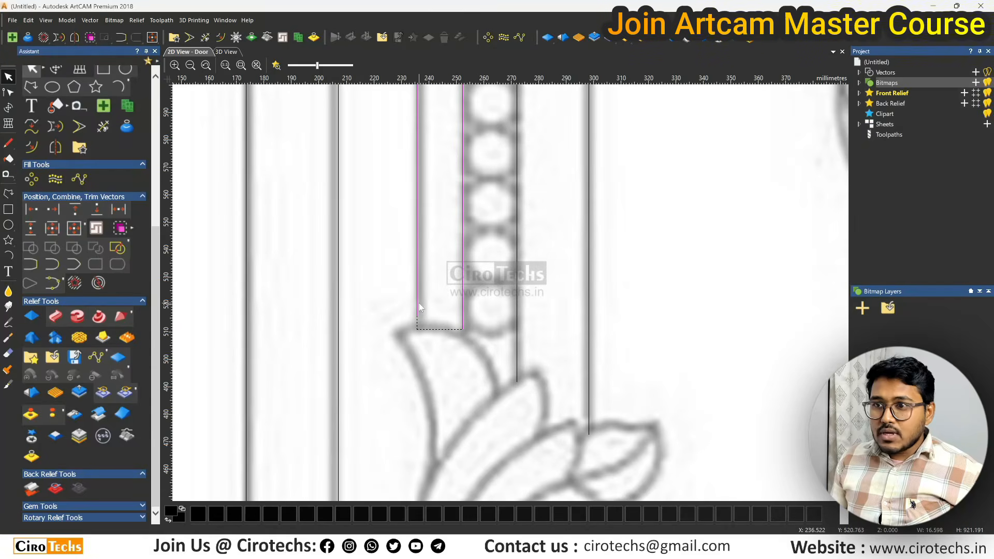
drag(418, 302, 417, 308)
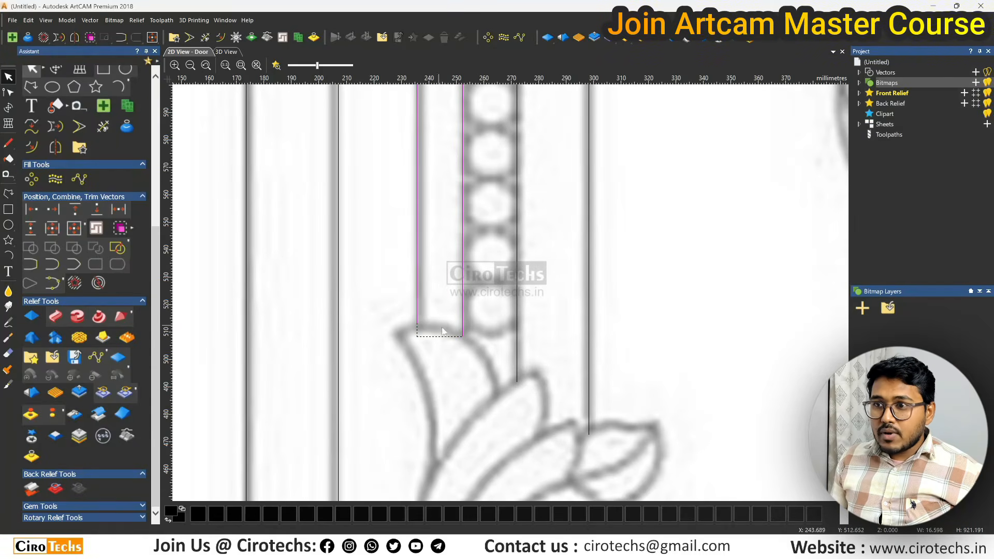
scroll(442, 328, down, 1)
click(524, 317)
scroll(545, 355, up, 1)
click(557, 350)
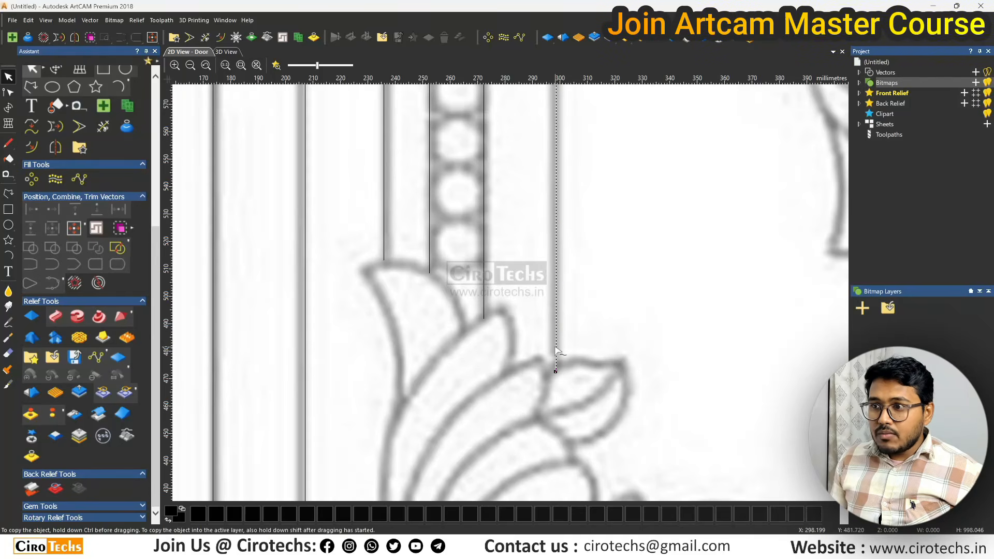
Trim away the upper halves of the four vertical border lines above the horizontal guide.
scroll(556, 352, down, 5)
scroll(511, 267, down, 1)
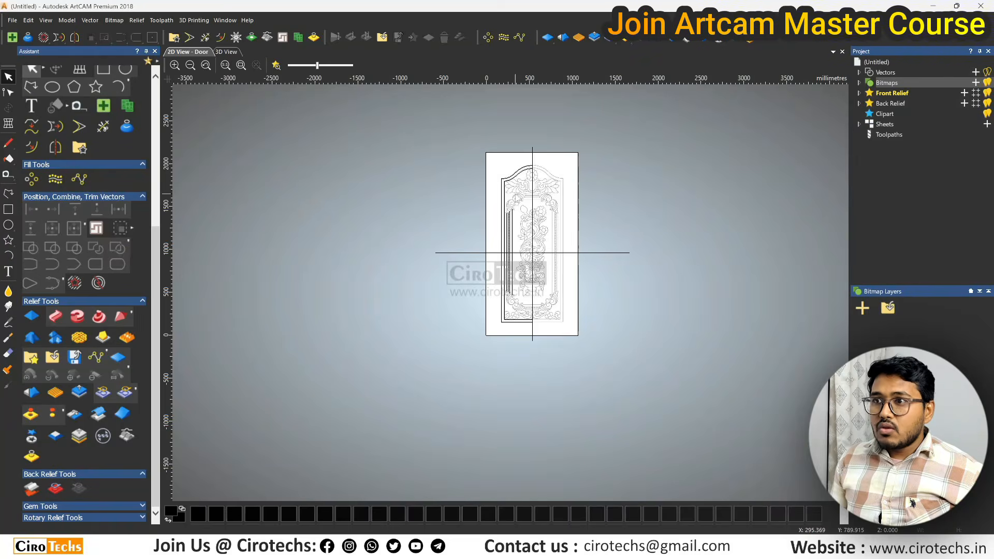
scroll(514, 198, up, 5)
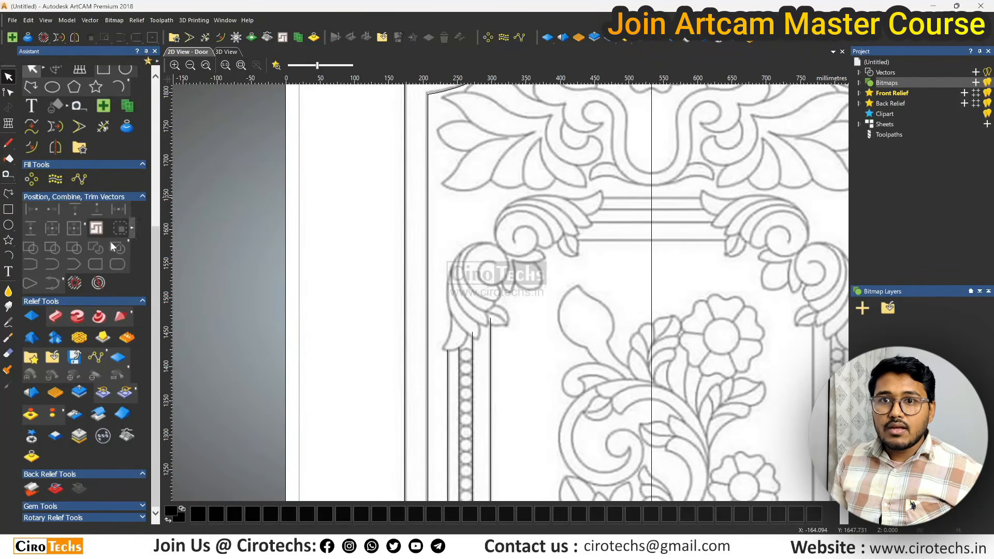
click(103, 126)
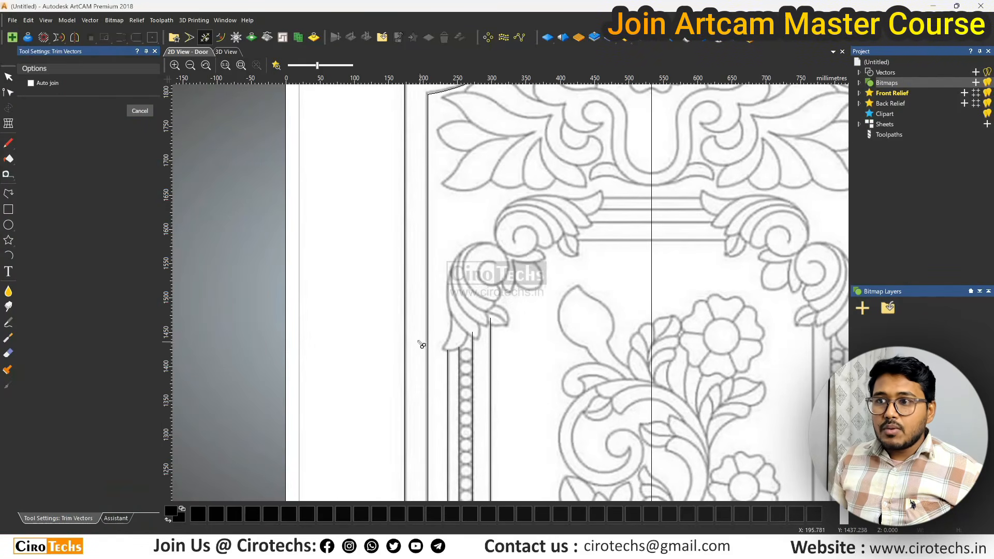
click(491, 350)
click(472, 355)
click(459, 363)
click(448, 367)
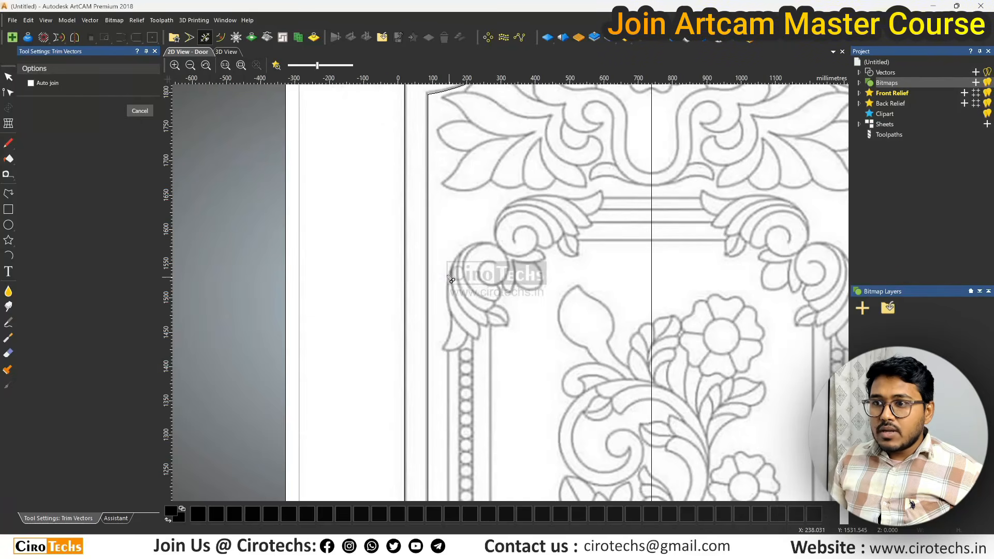
scroll(435, 363, down, 2)
key(Escape)
Examine the trimmed border lines from the horizontal guide down to the lower scroll ornament.
scroll(514, 362, down, 2)
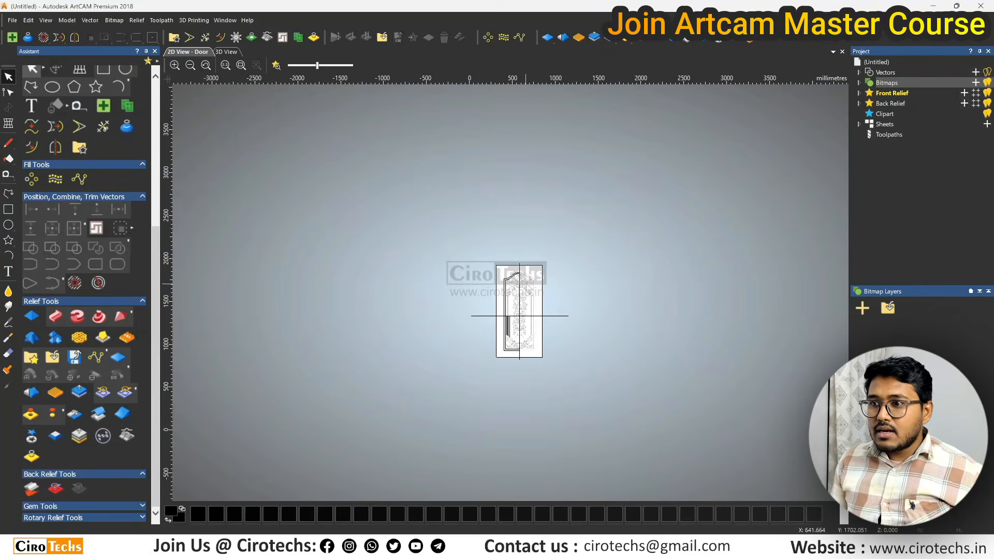
scroll(518, 317, up, 2)
scroll(466, 357, down, 2)
scroll(492, 363, up, 4)
scroll(508, 365, down, 3)
scroll(513, 368, up, 2)
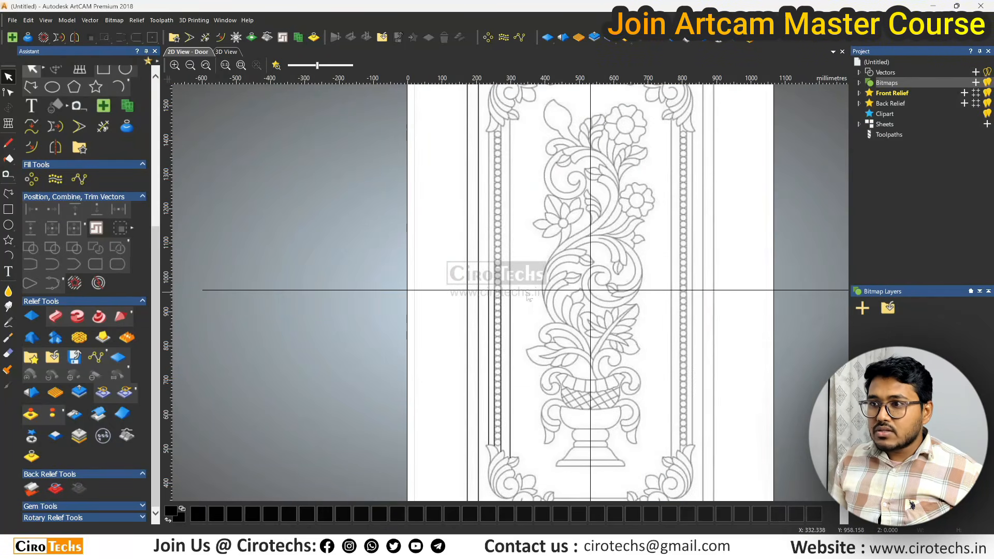
scroll(543, 300, down, 2)
scroll(521, 336, up, 2)
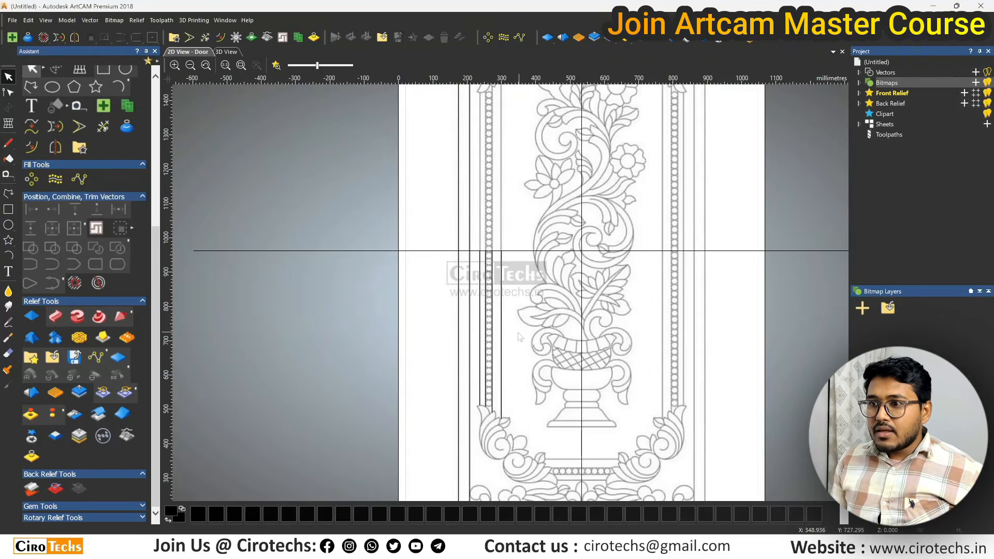
scroll(491, 380, up, 2)
scroll(487, 395, down, 2)
scroll(487, 394, up, 1)
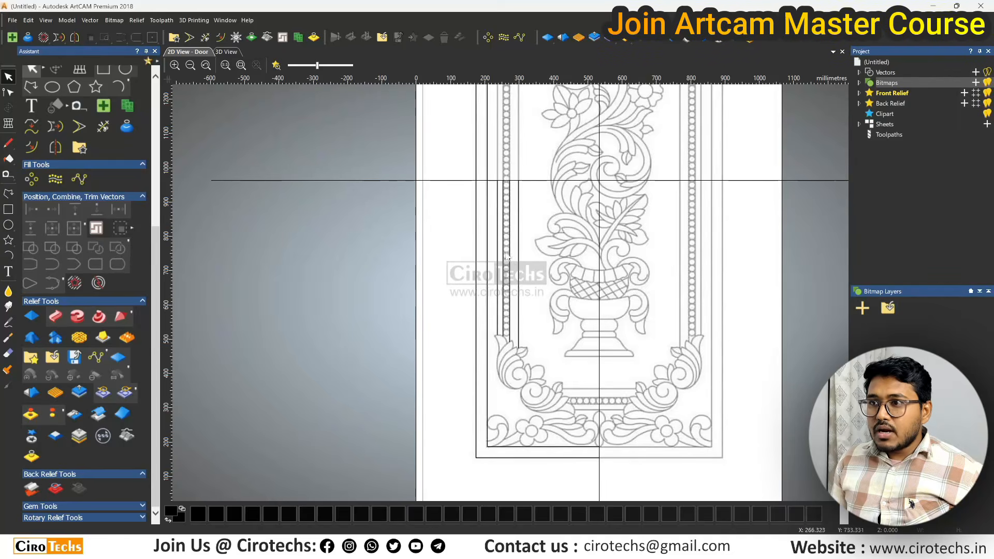
Draw a horizontal helper line about 20 mm long across the lowest bead, joining the two lines that bound the bead strip.
scroll(520, 331, up, 5)
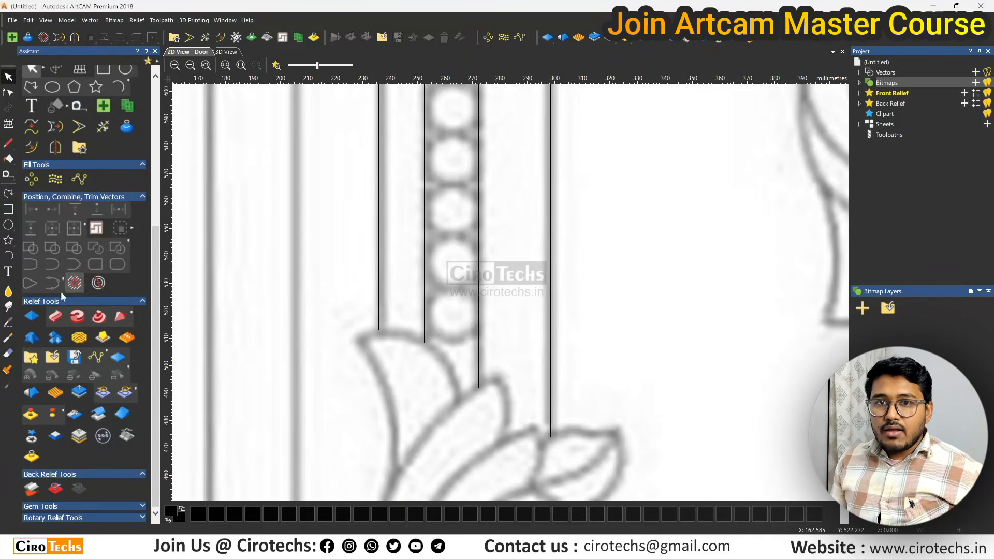
click(8, 224)
scroll(449, 339, up, 2)
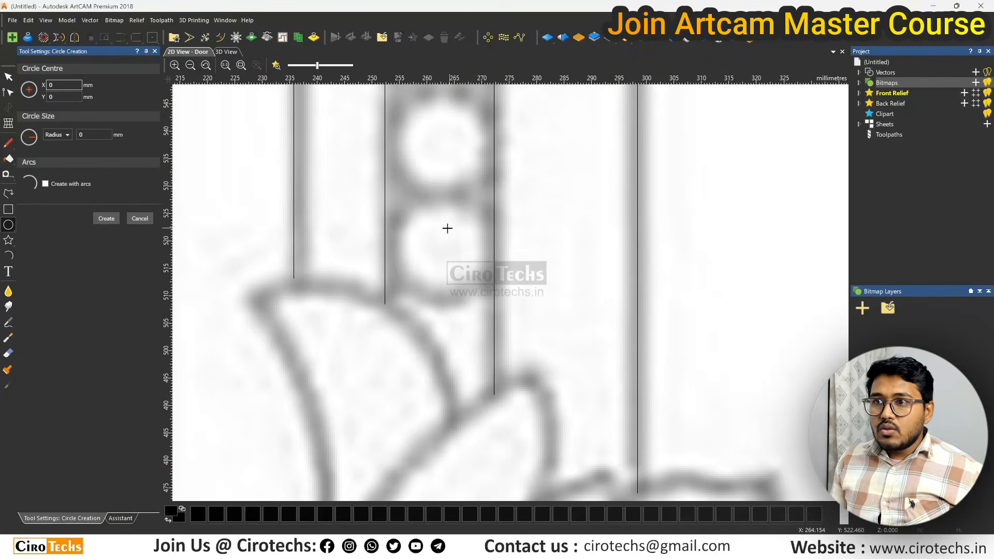
key(Escape)
click(8, 193)
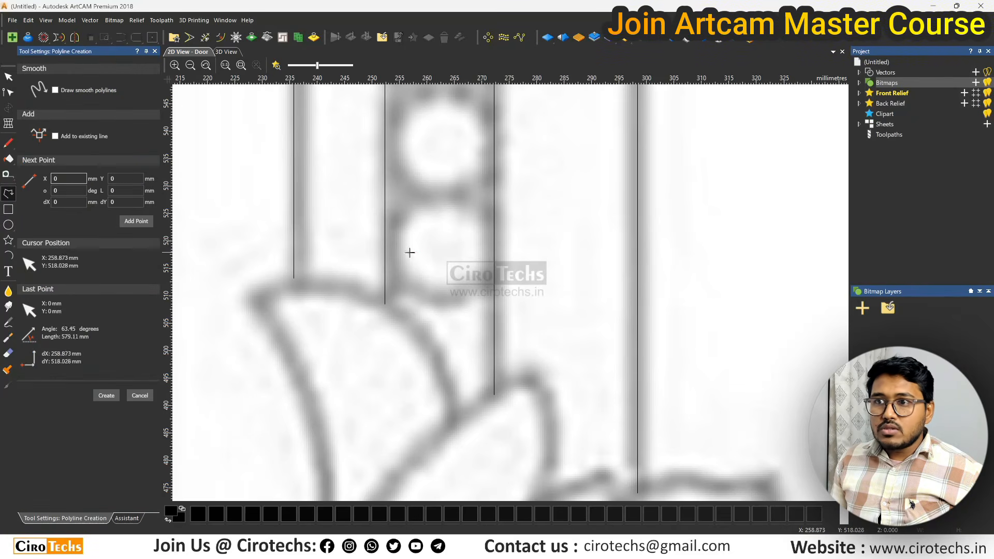
click(385, 241)
click(494, 241)
key(Escape)
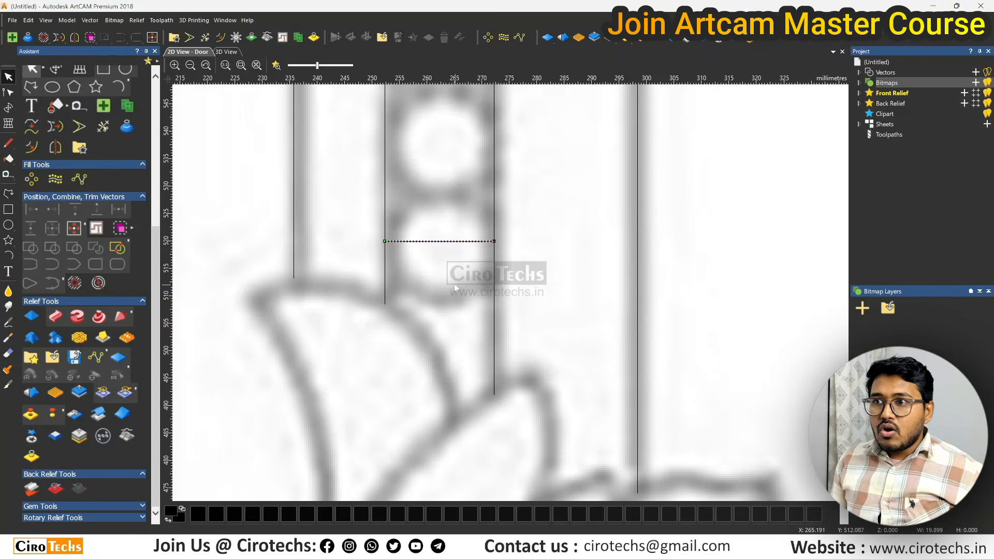
Draw a circle about 20 mm in diameter centred on the helper line's midpoint and delete the helper line.
click(8, 225)
drag(440, 241, 495, 241)
key(Escape)
click(445, 252)
click(431, 243)
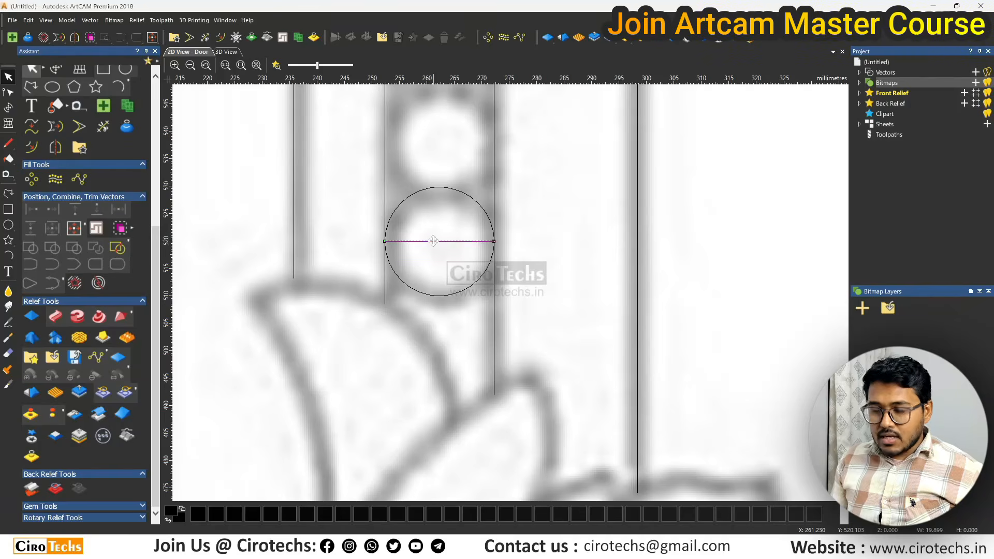
key(Delete)
Nudge the bead circle slightly down onto the lowest bead of the reference and check its place in the strip.
click(433, 295)
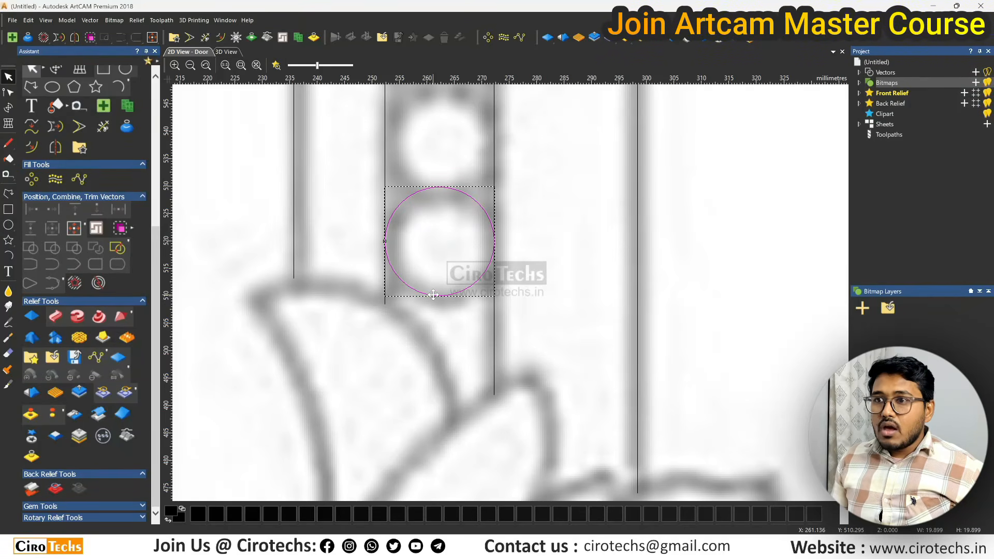
drag(434, 298, 434, 301)
scroll(434, 300, down, 3)
scroll(466, 233, down, 3)
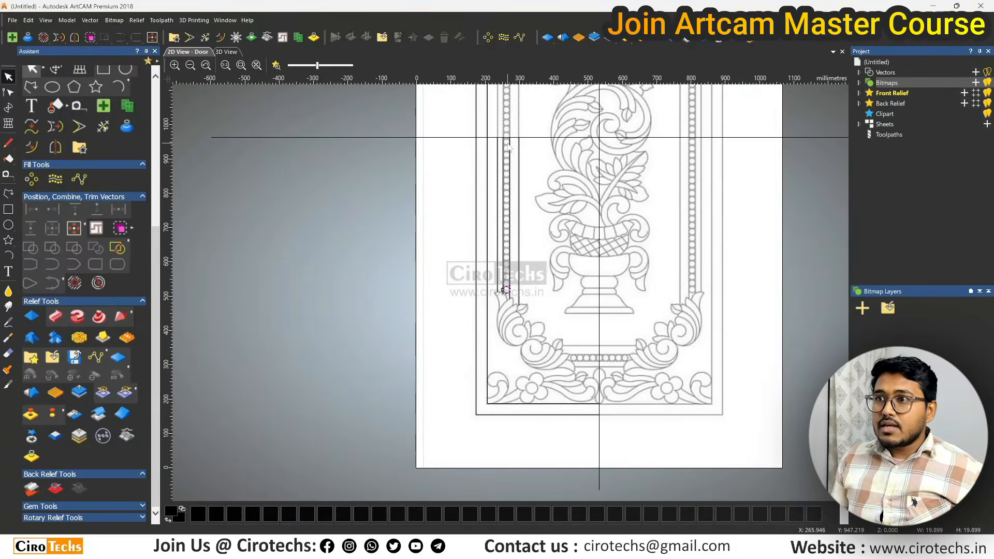
scroll(509, 149, up, 2)
scroll(509, 150, down, 2)
scroll(511, 361, up, 4)
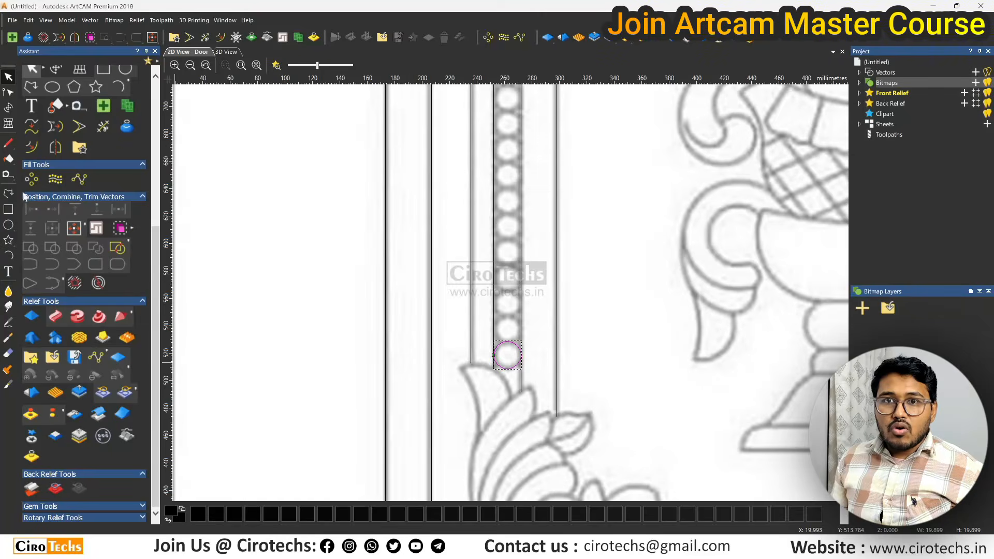
Start a block copy of the bead circle and set the number of columns to 1.
click(31, 179)
drag(809, 323, 762, 332)
drag(808, 415, 746, 414)
scroll(511, 164, down, 2)
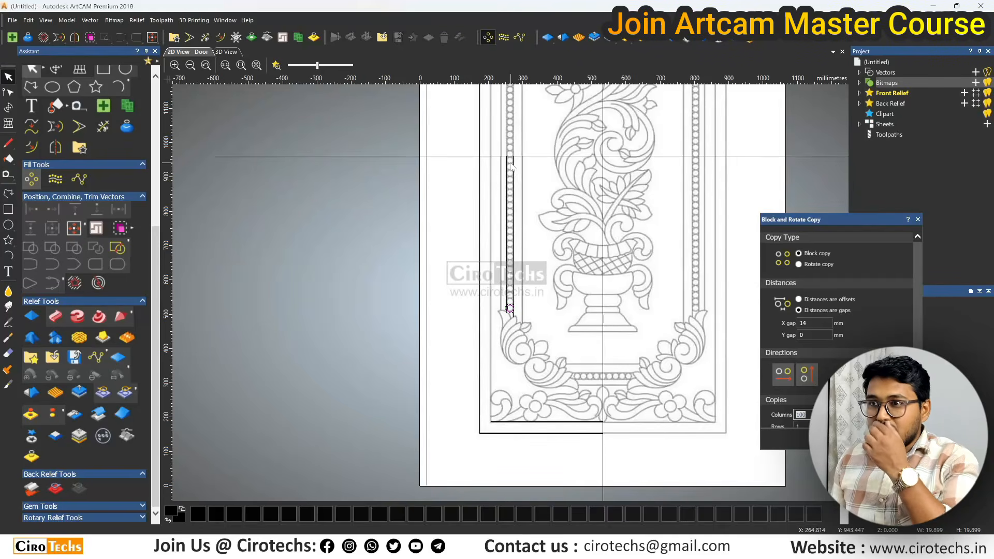
text(20)
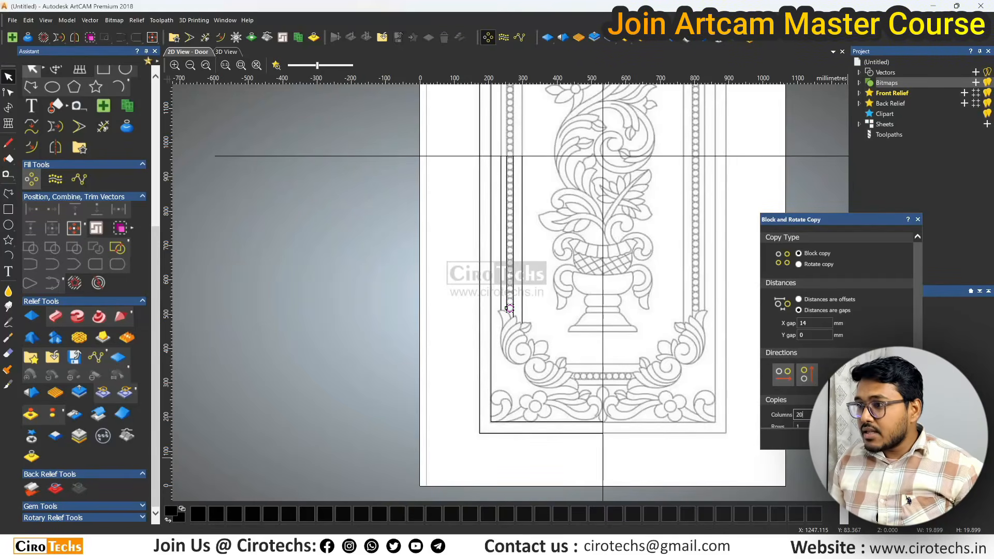
key(BackSpace)
key(BackSpace)
text(1)
Try a block copy of the bead circle up the strip with 20 rows.
drag(805, 424, 782, 423)
text(20)
click(856, 439)
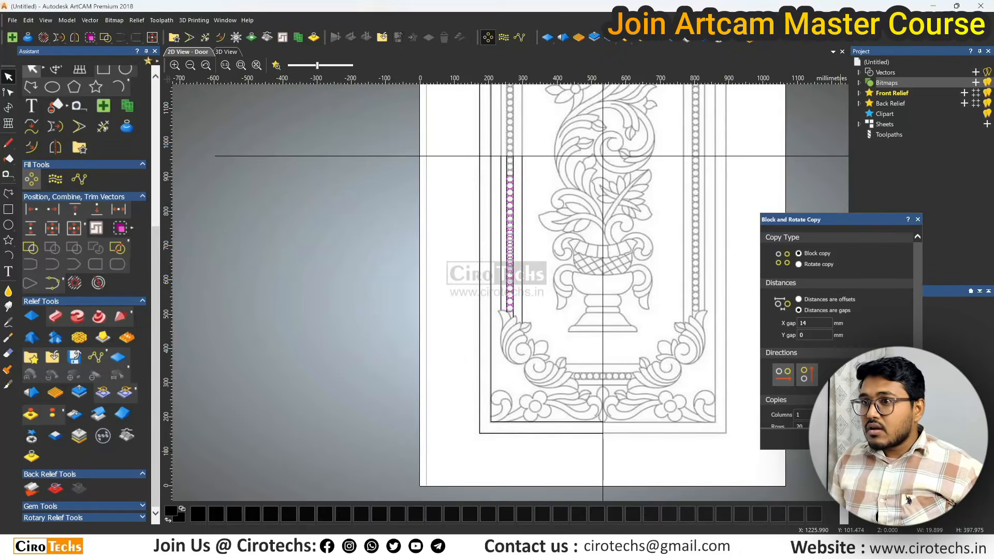
Block-copy the original bead circle up the strip using 24 rows in a single column.
scroll(476, 182, up, 2)
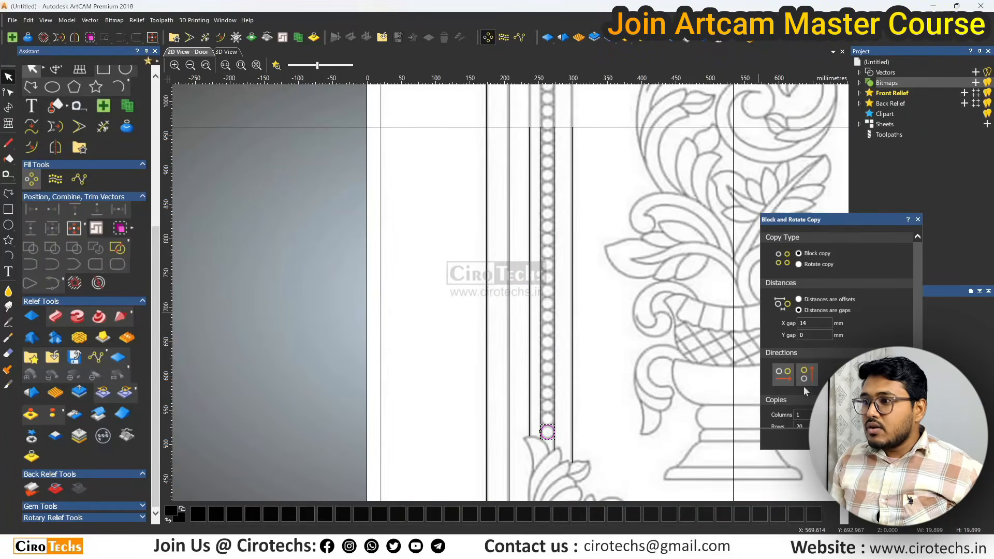
double_click(799, 426)
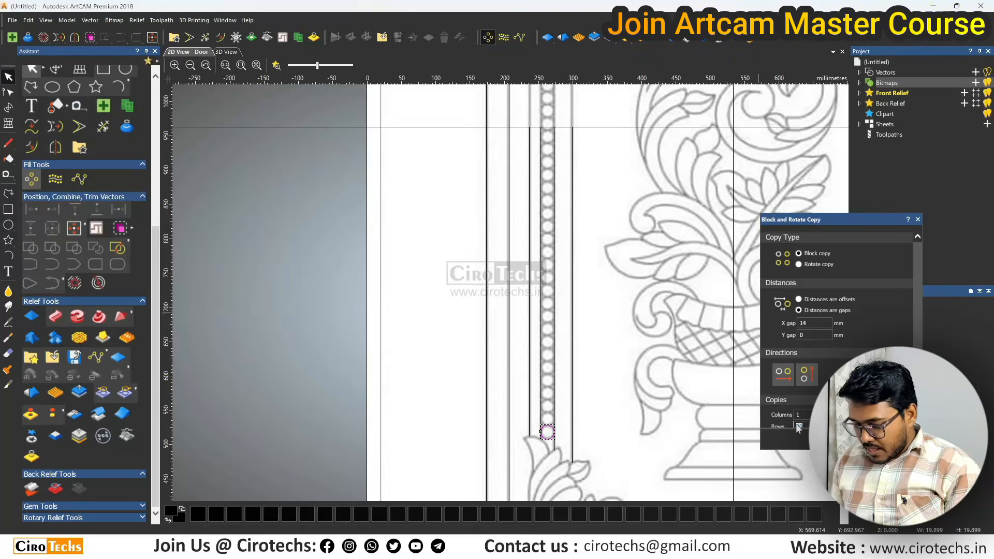
text(24)
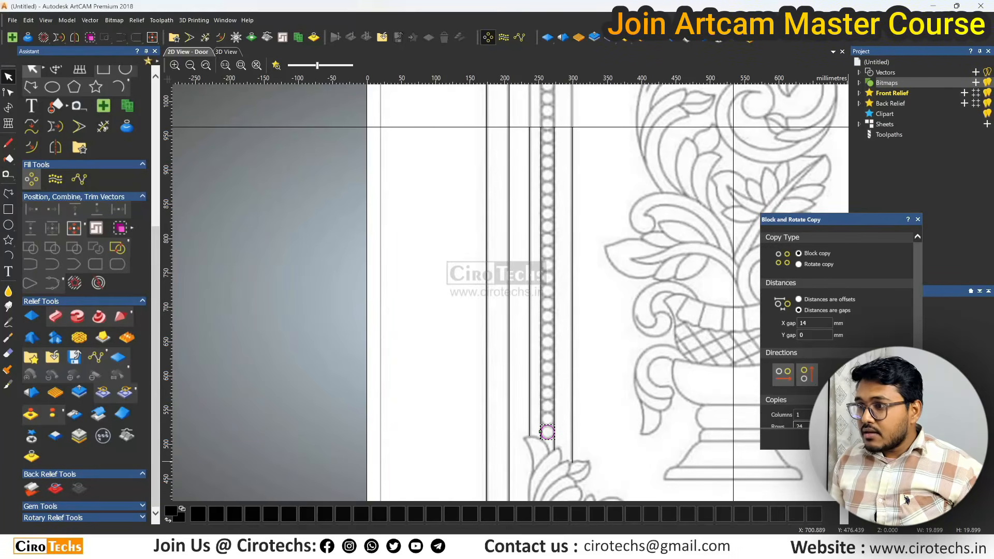
click(850, 440)
scroll(614, 249, down, 1)
scroll(552, 212, up, 2)
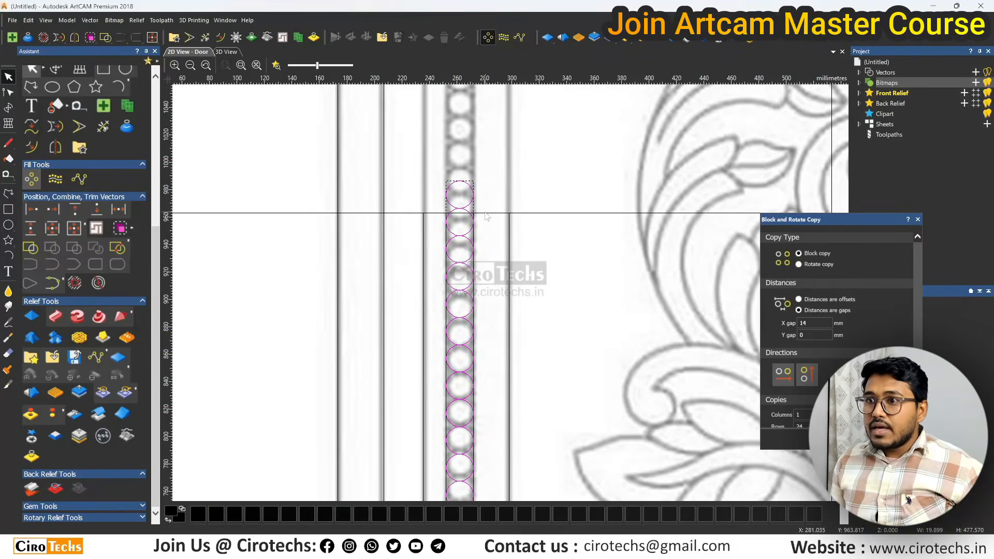
Delete the topmost bead circle that extends above the horizontal guide line.
click(486, 187)
click(471, 187)
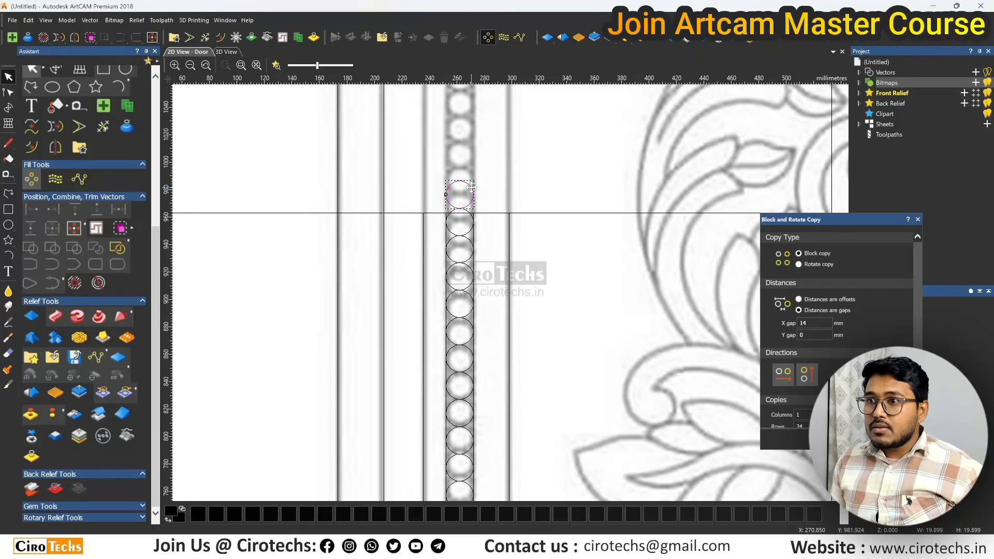
key(Delete)
scroll(472, 189, down, 2)
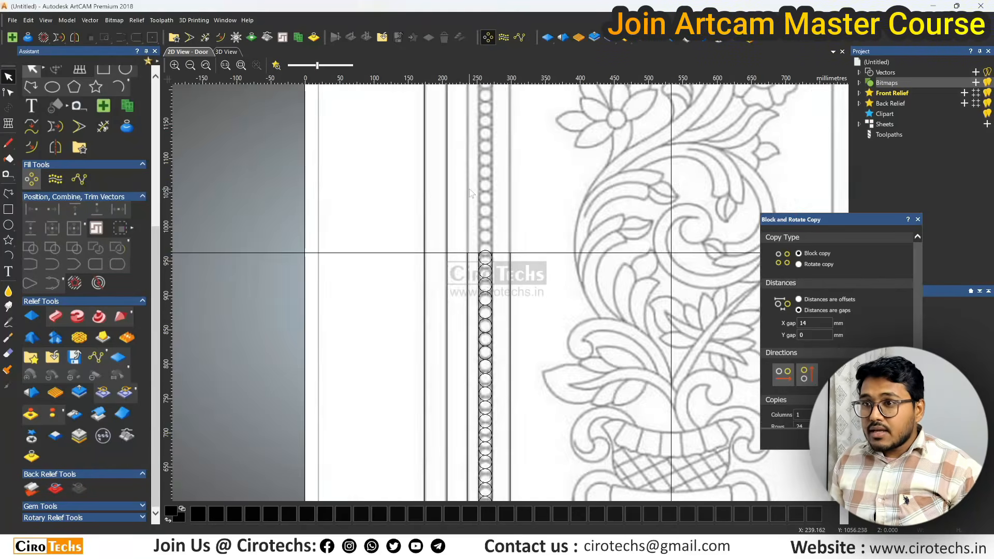
Select the whole column of bead circles and shift it slightly down so the top bead touches the horizontal guide.
scroll(495, 289, up, 2)
scroll(505, 300, down, 2)
scroll(512, 399, up, 1)
drag(506, 466, 505, 149)
scroll(505, 149, up, 2)
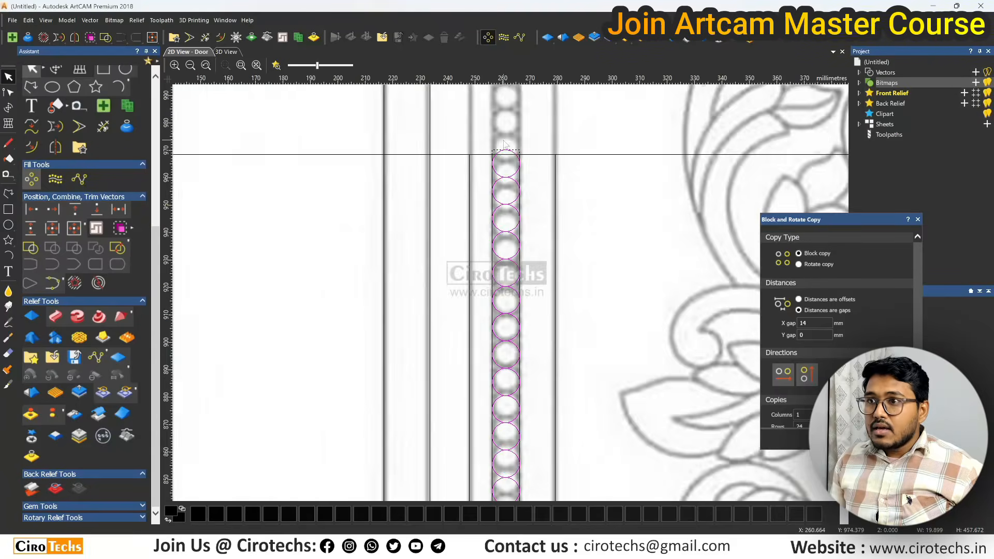
scroll(505, 144, up, 2)
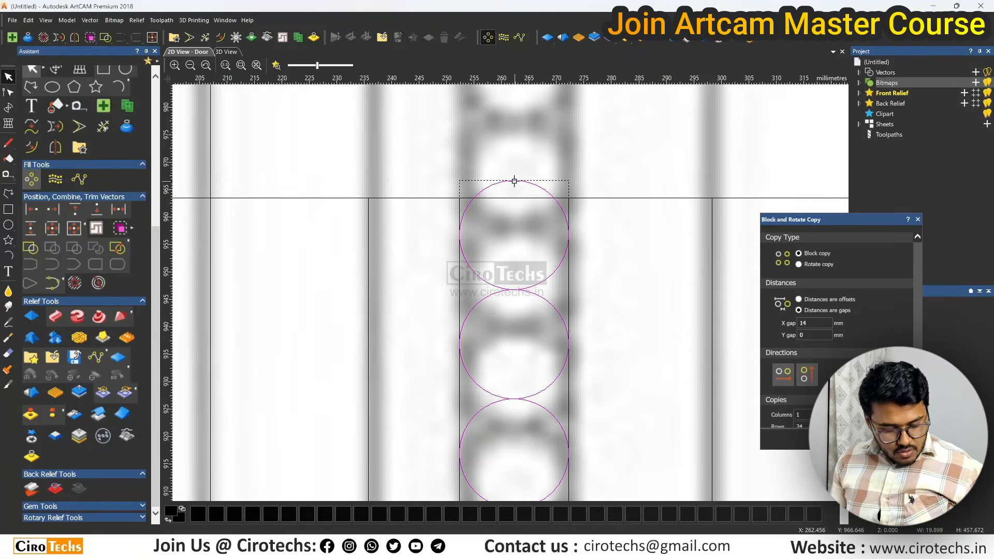
scroll(518, 202, down, 3)
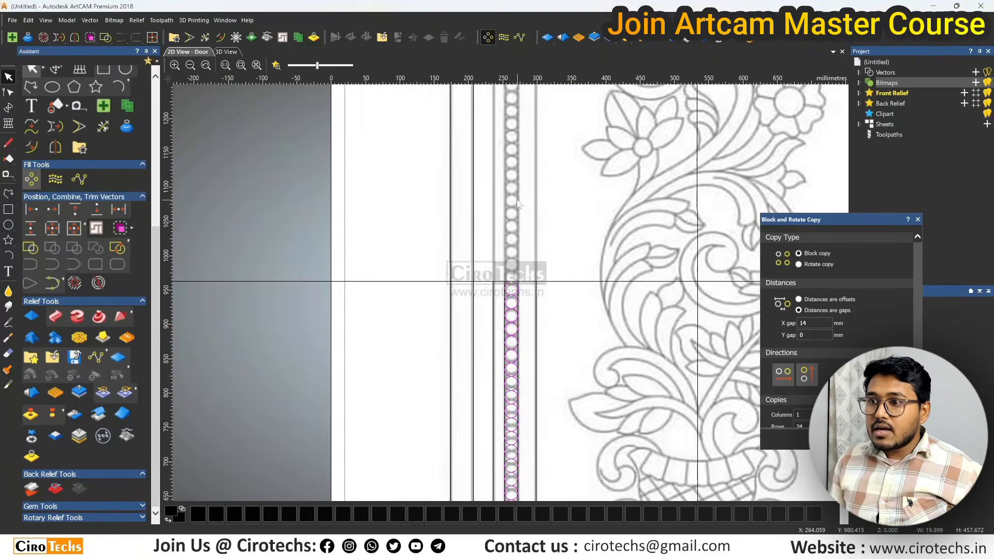
scroll(511, 289, down, 1)
click(518, 371)
scroll(508, 326, up, 2)
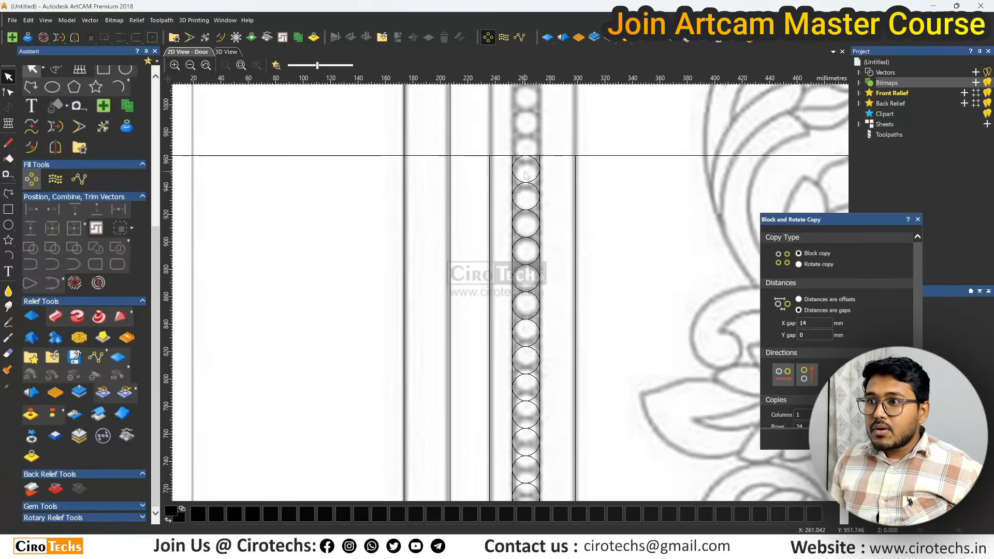
Examine the fit of the bead column against the reference, from the horizontal guide down to the scroll ornament.
scroll(525, 176, down, 2)
scroll(524, 448, up, 2)
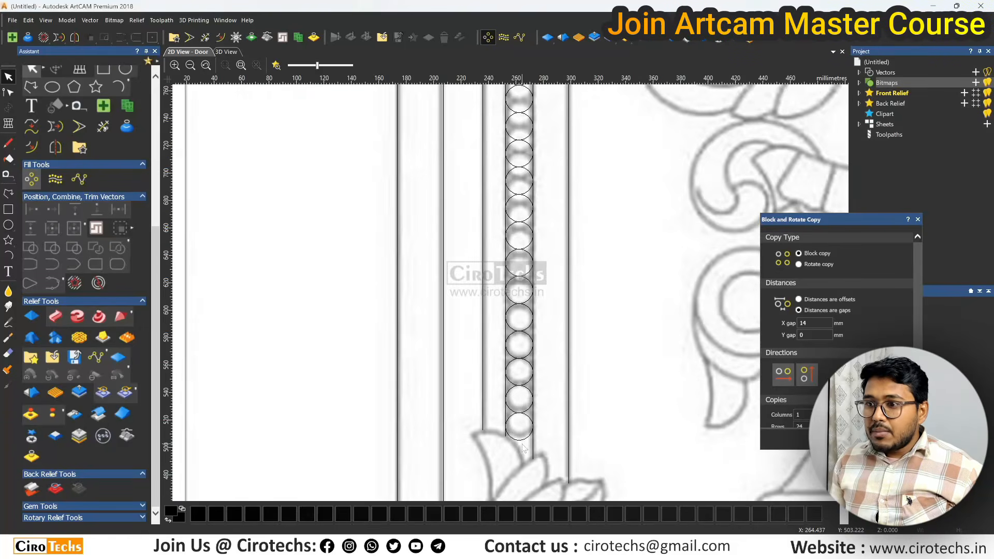
scroll(524, 449, up, 2)
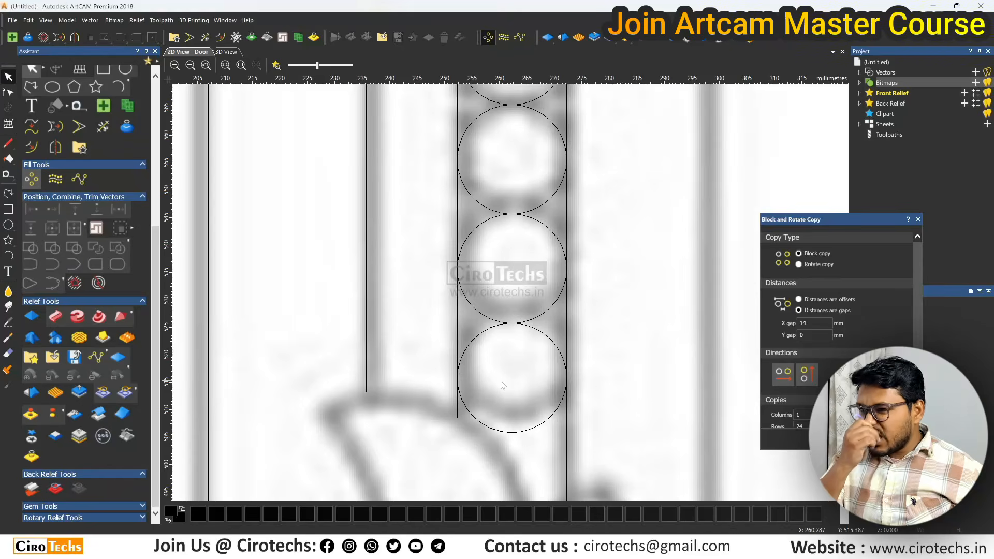
scroll(516, 391, down, 5)
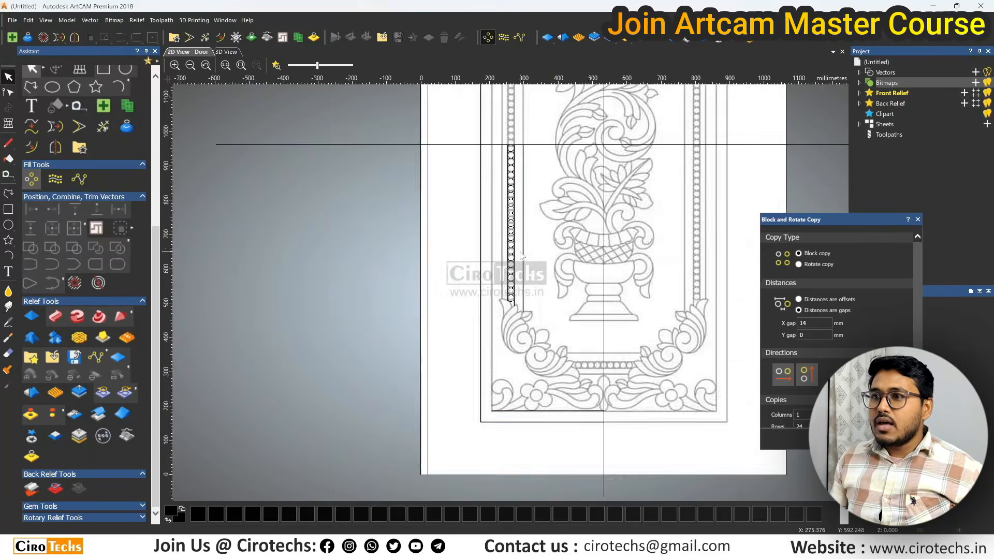
scroll(522, 256, up, 2)
scroll(516, 267, up, 2)
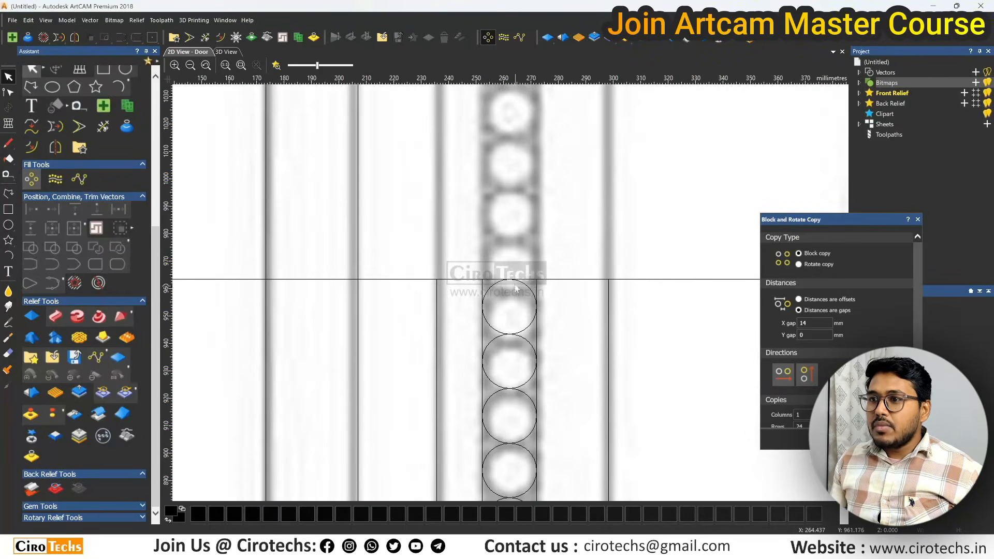
scroll(516, 288, down, 4)
scroll(495, 351, up, 2)
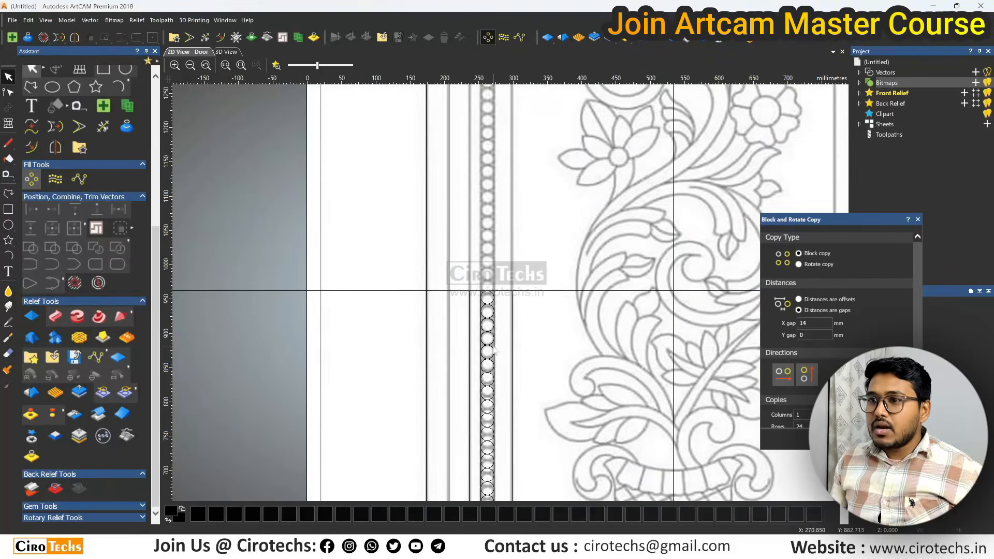
scroll(492, 293, down, 4)
scroll(479, 345, up, 2)
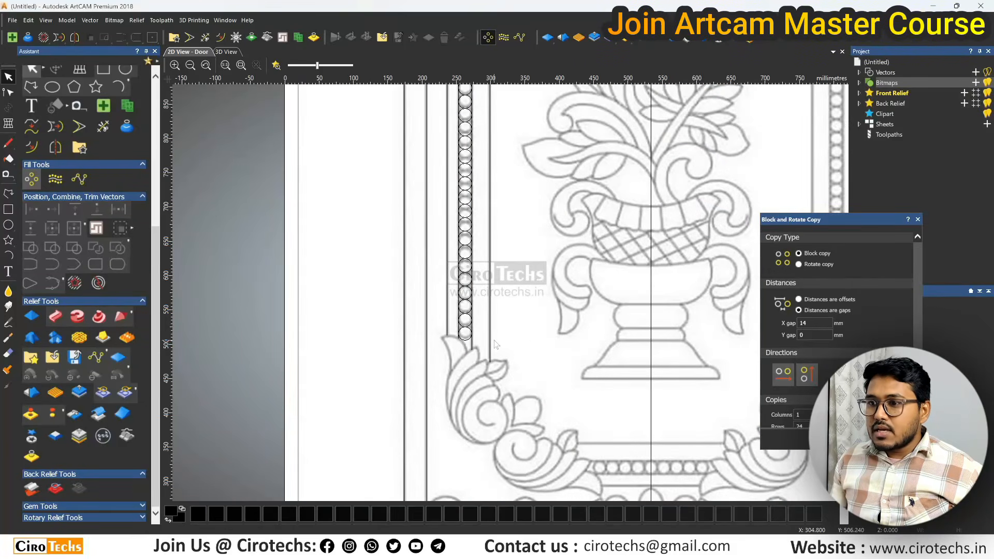
scroll(495, 344, down, 2)
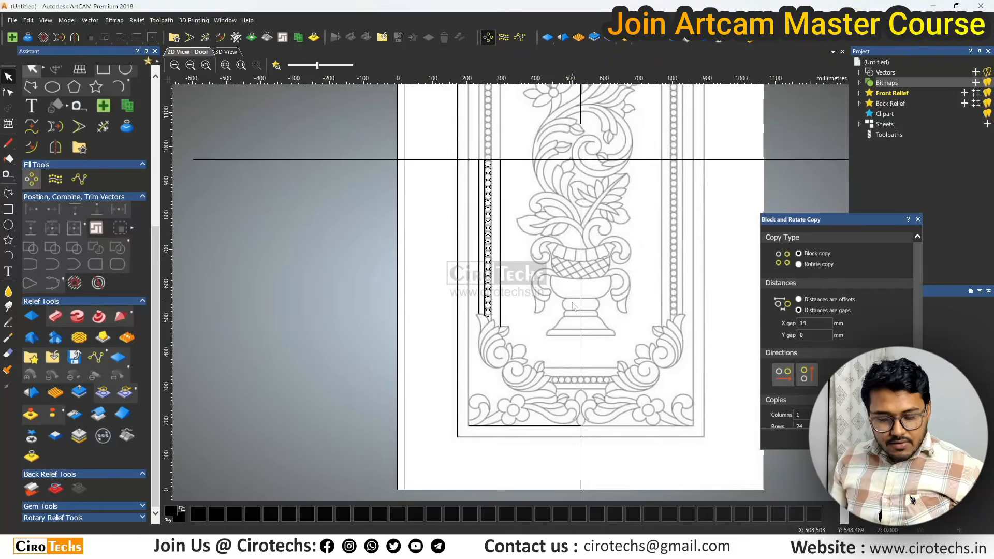
Save the model to the Desktop as "Door 2d CNC" in ArtCAM Model format.
key(ctrl+s)
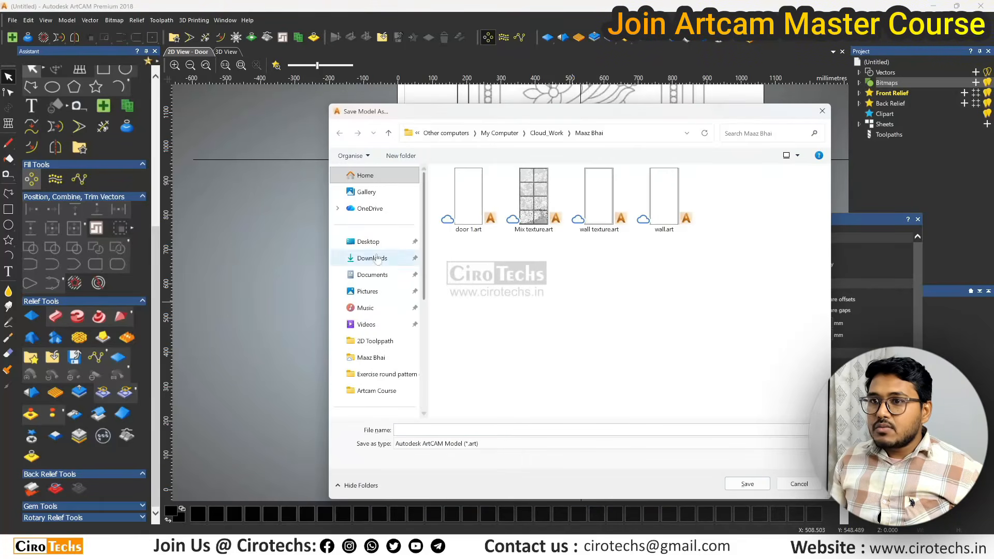
click(369, 242)
click(441, 428)
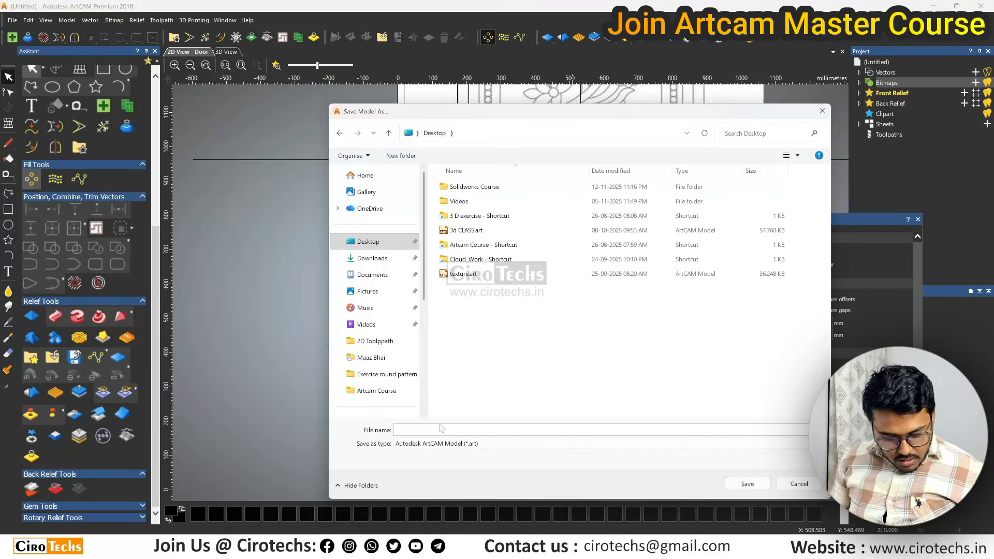
text(Door 2d CNC)
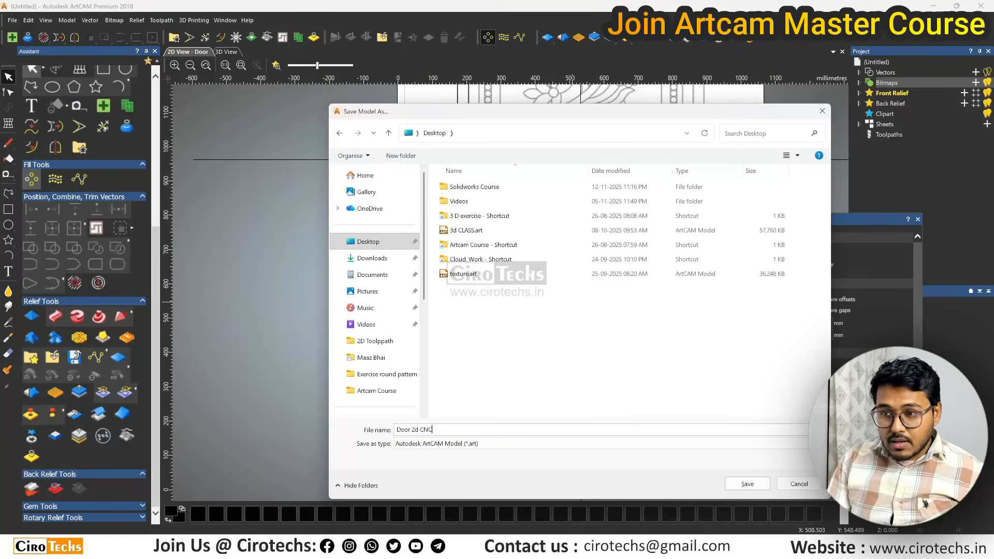
click(758, 486)
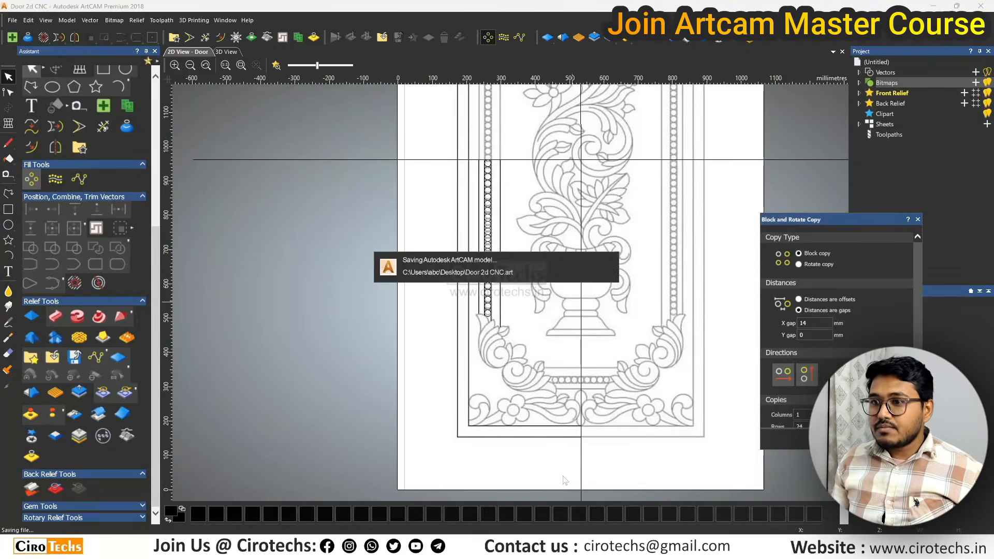
Draw a five-point open polyline along the upper spiral of the lower scroll ornament, from its inner end to the leaf tip.
scroll(499, 325, up, 5)
scroll(485, 248, down, 5)
scroll(516, 356, up, 5)
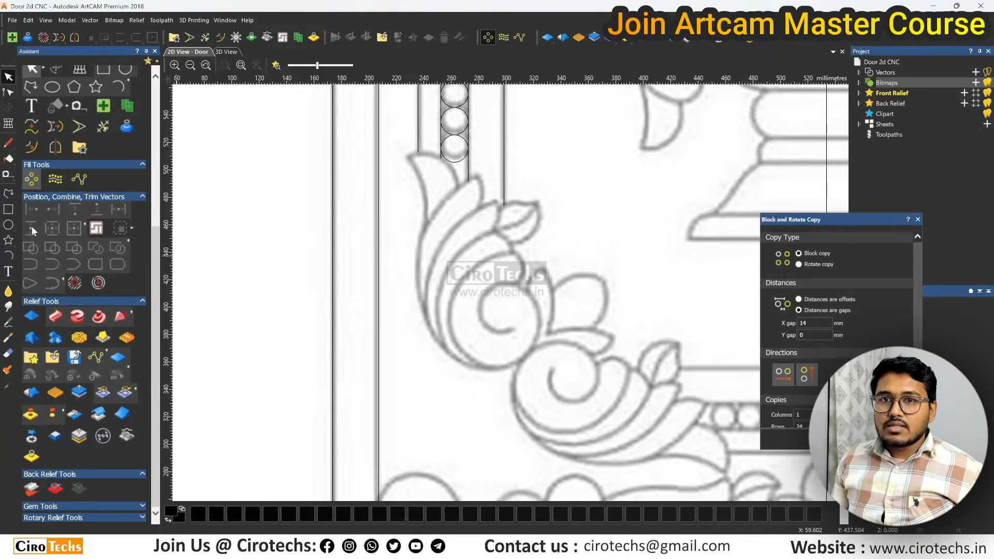
scroll(490, 303, up, 1)
scroll(527, 290, down, 1)
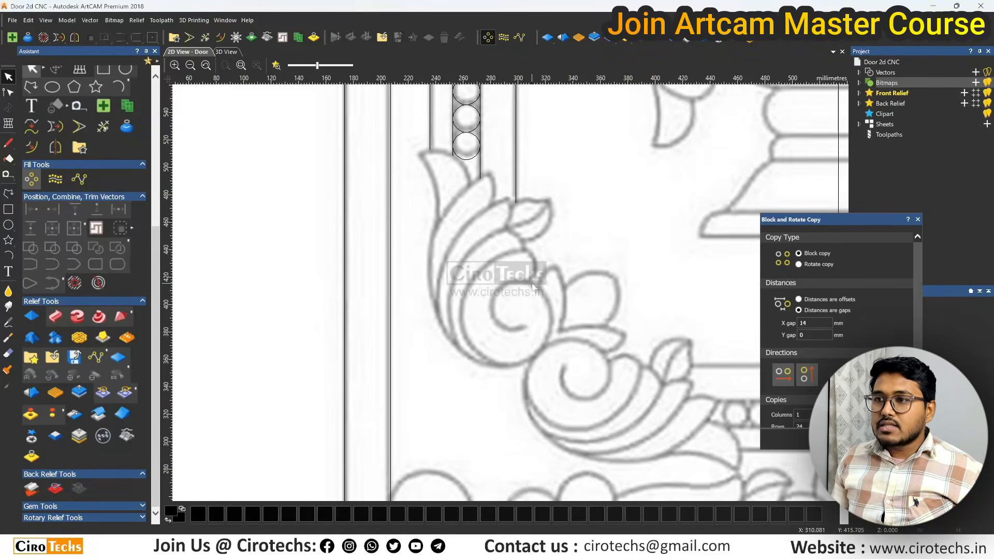
click(8, 193)
scroll(506, 324, up, 2)
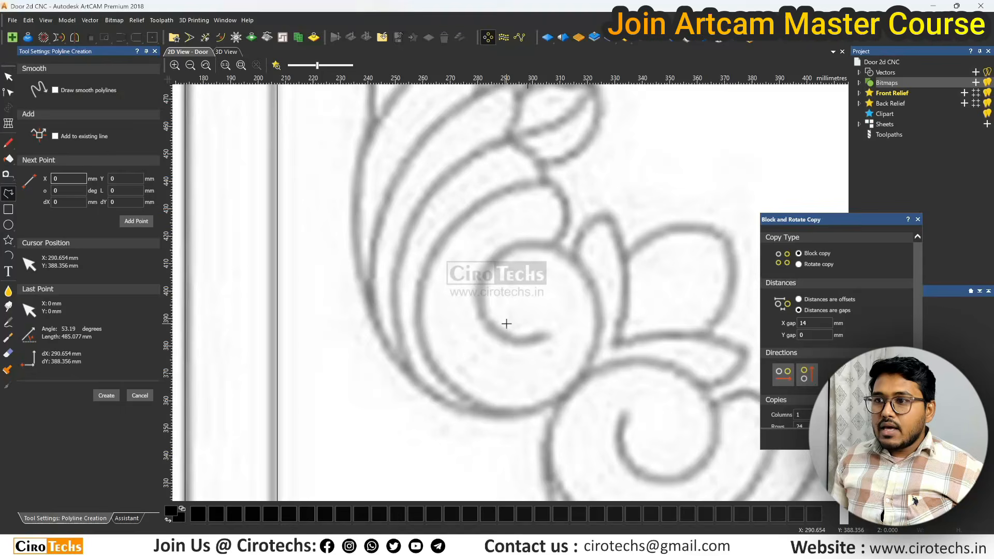
click(543, 334)
click(487, 267)
click(599, 318)
click(485, 408)
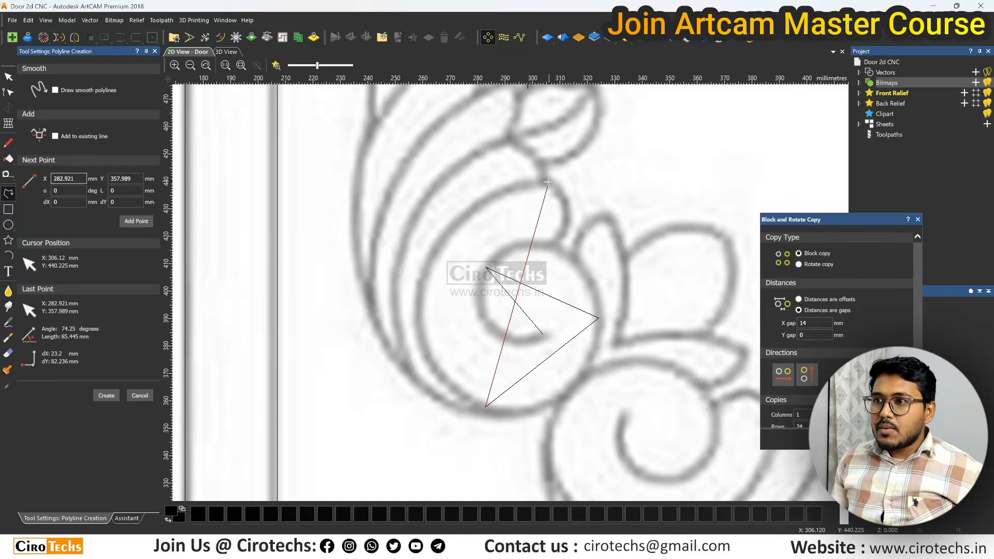
click(548, 181)
right_click(548, 181)
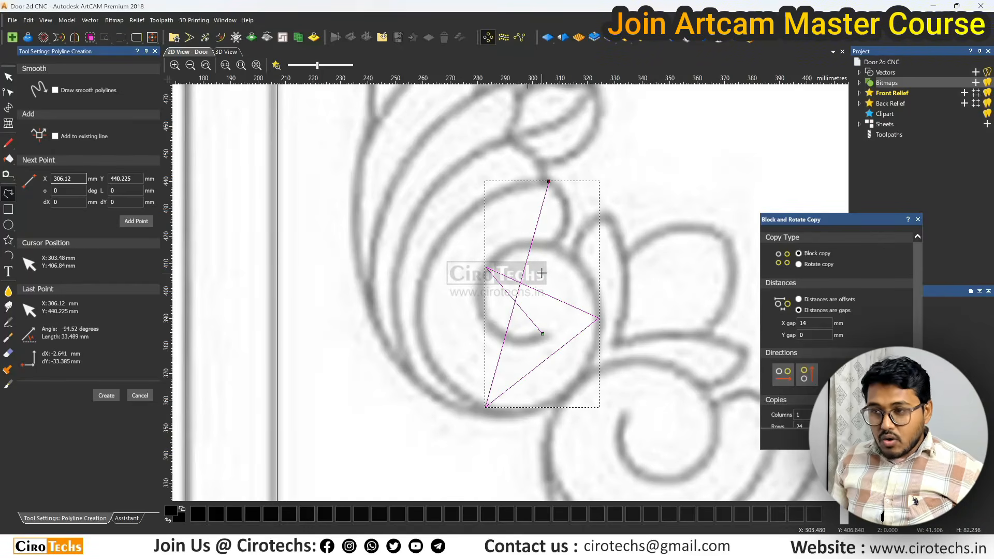
key(Escape)
Smooth the three intermediate nodes of the spiral polyline in node editing, turning its straight spans into curves.
click(584, 311)
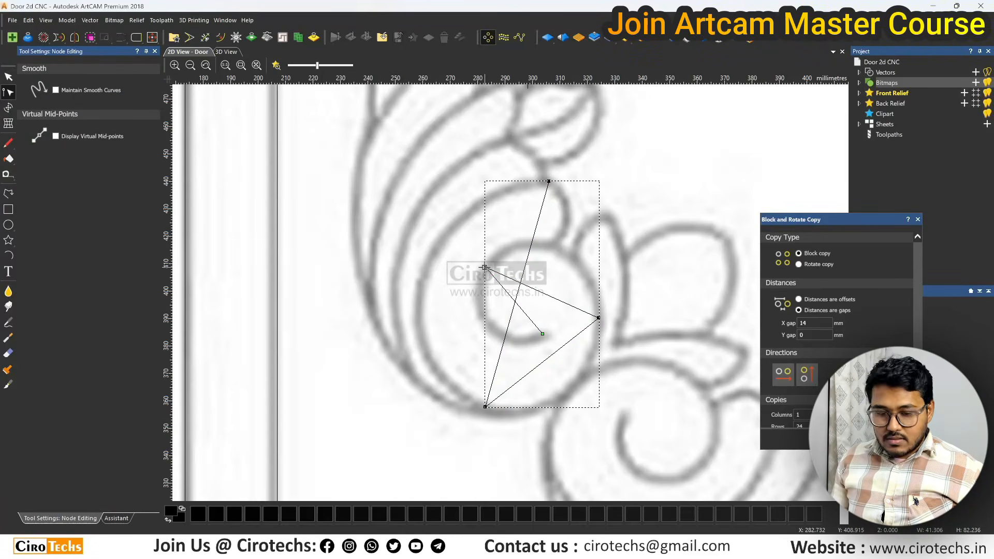
key(s)
key(s)
key(s)
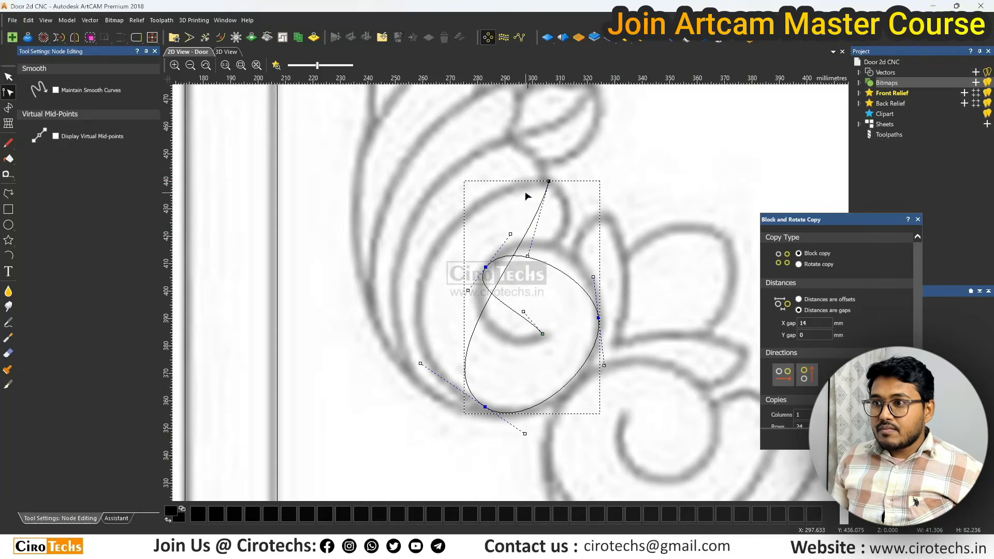
Adjust the control handles of the spiral curve so its outer arc and inner curl follow the reference scroll.
drag(528, 257, 393, 200)
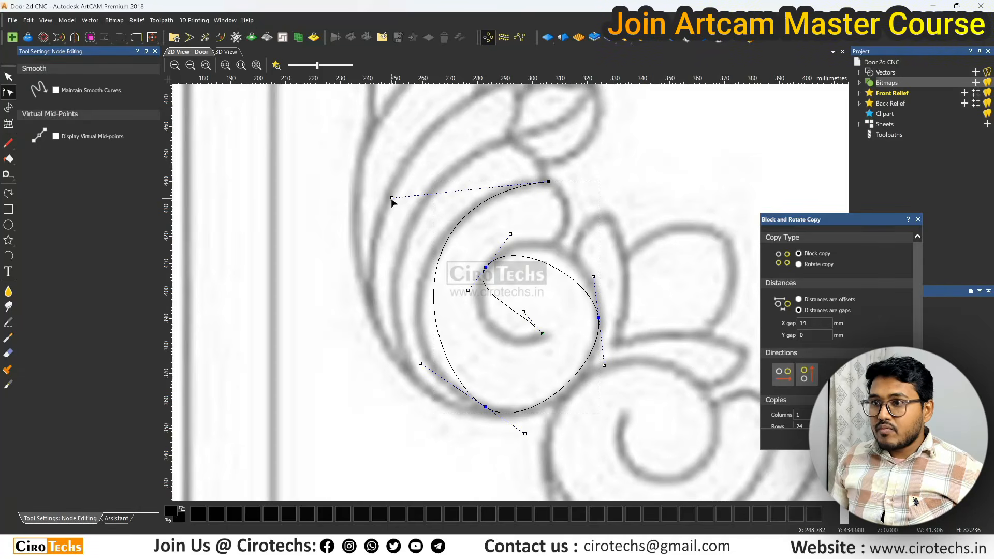
drag(420, 362, 383, 386)
drag(531, 416, 558, 429)
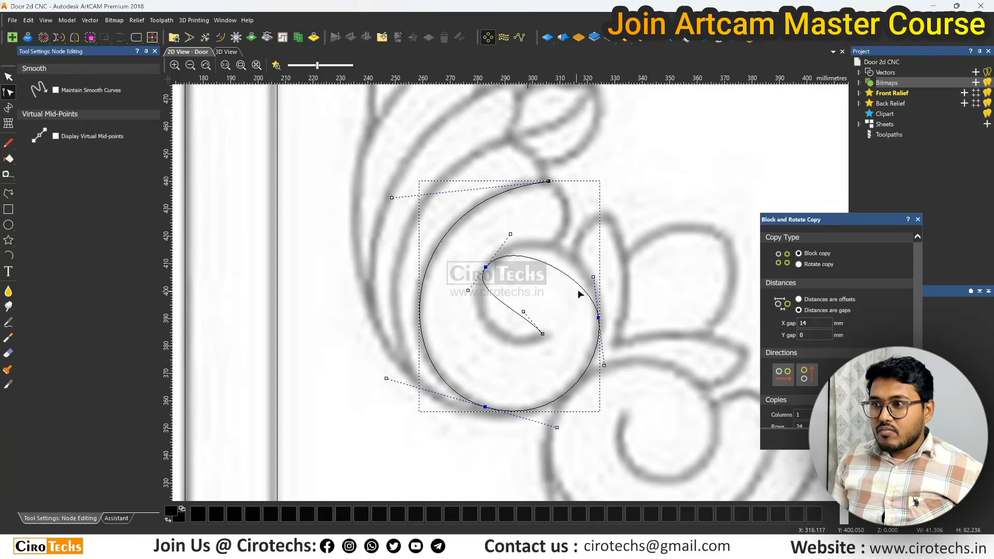
drag(594, 278, 594, 228)
drag(523, 312, 489, 362)
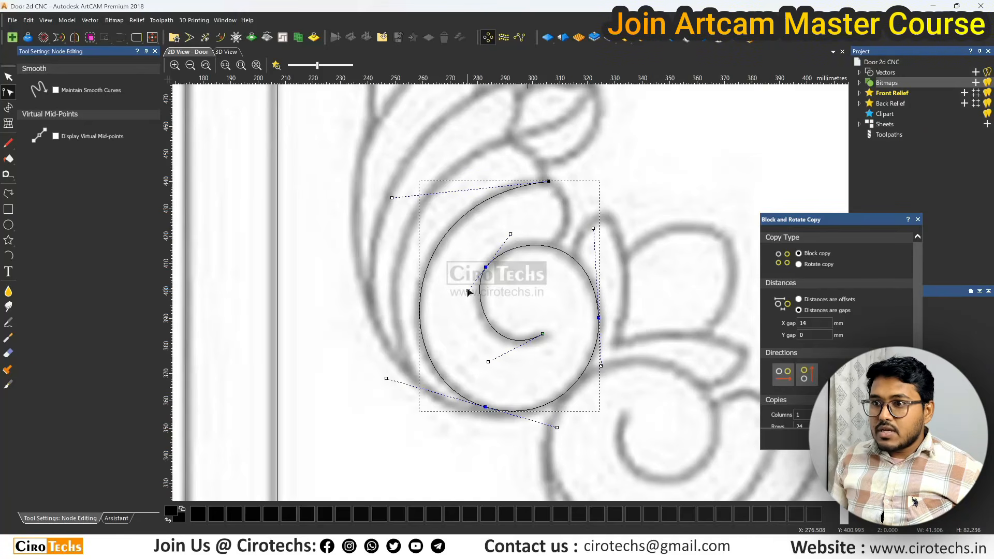
drag(468, 291, 466, 296)
drag(509, 232, 511, 232)
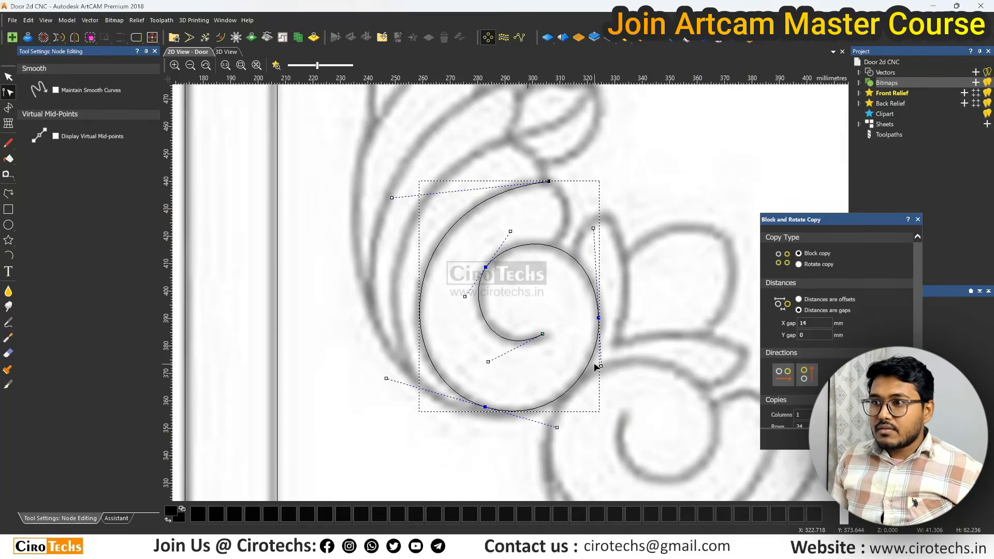
Insert a smooth node at the spiral's leaf tip and extend the curve's end onto the inner spiral, shaping the rounded tip with handles.
scroll(522, 187, up, 2)
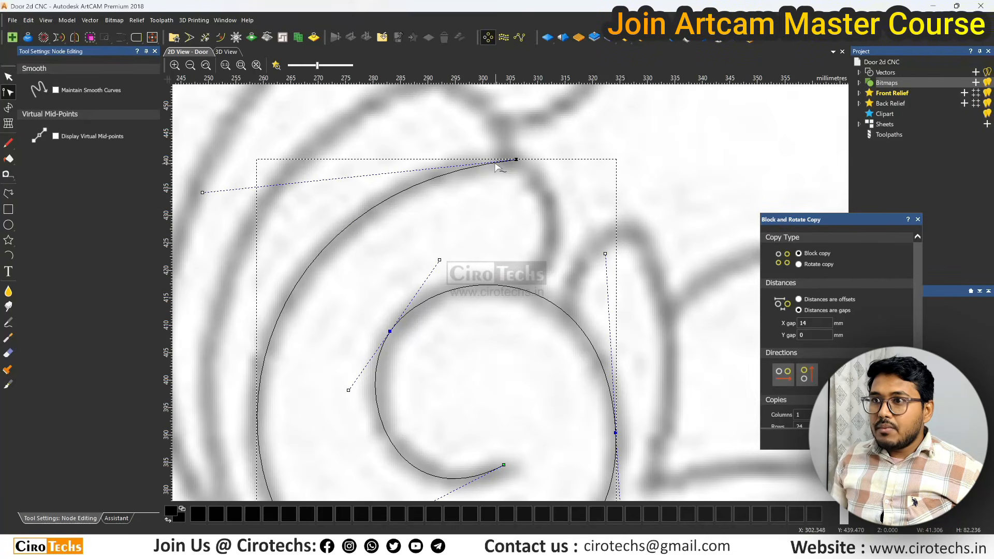
key(i)
drag(516, 159, 601, 202)
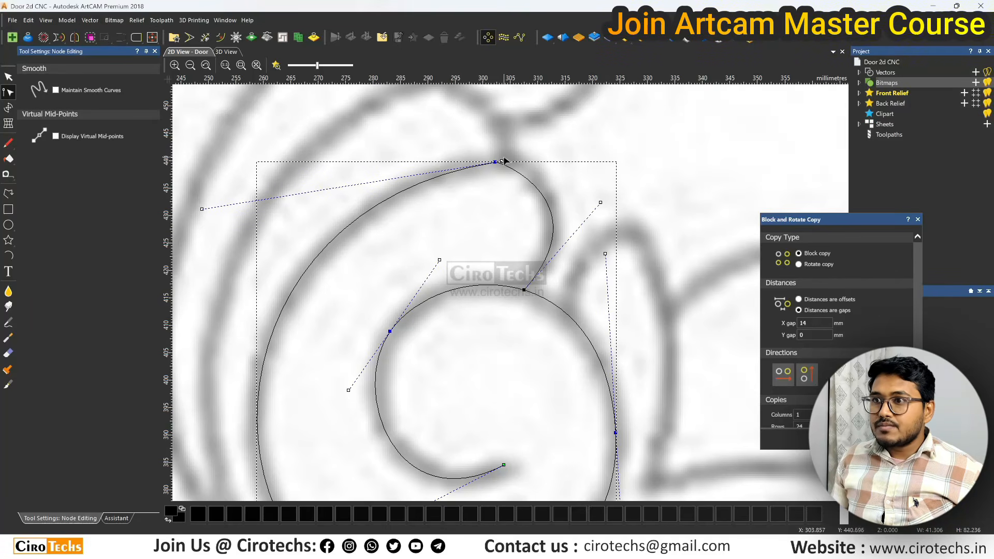
drag(503, 162, 529, 161)
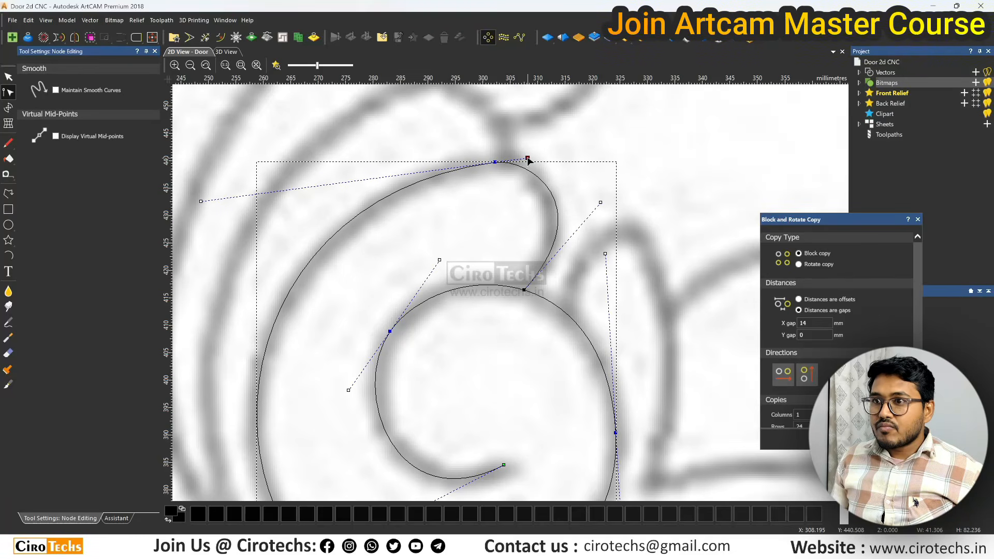
mouse_move(601, 203)
mouse_down()
mouse_move(595, 229)
mouse_move(597, 220)
mouse_up()
scroll(590, 223, down, 2)
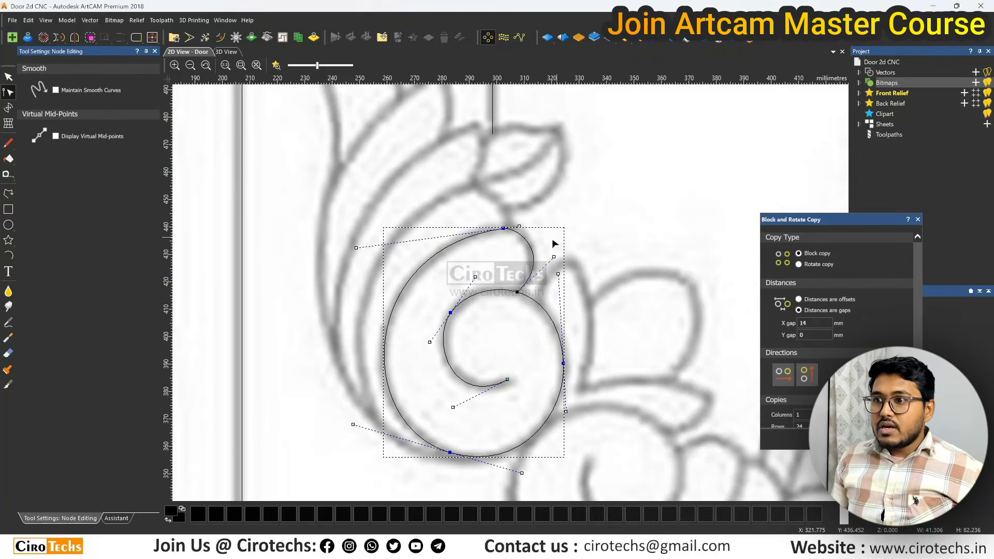
click(559, 235)
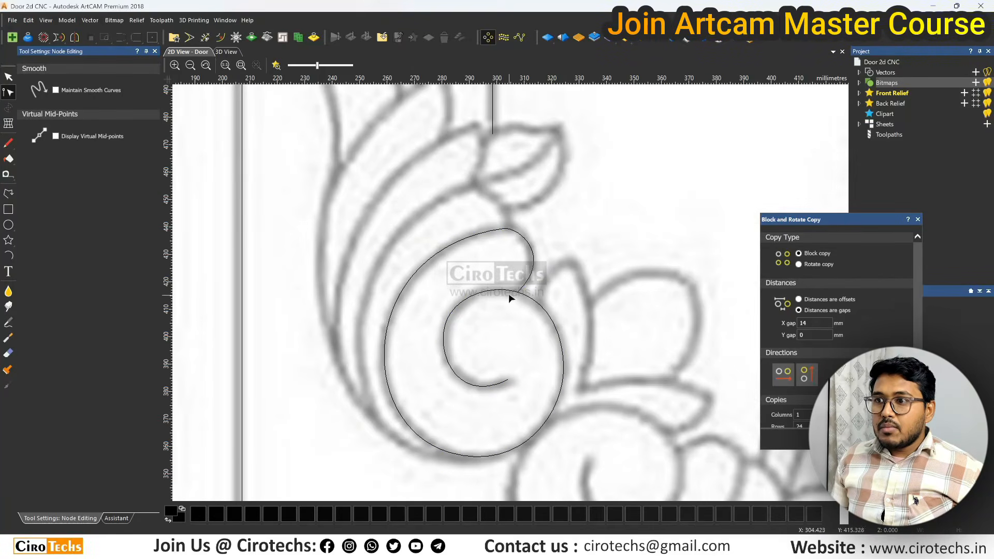
key(n)
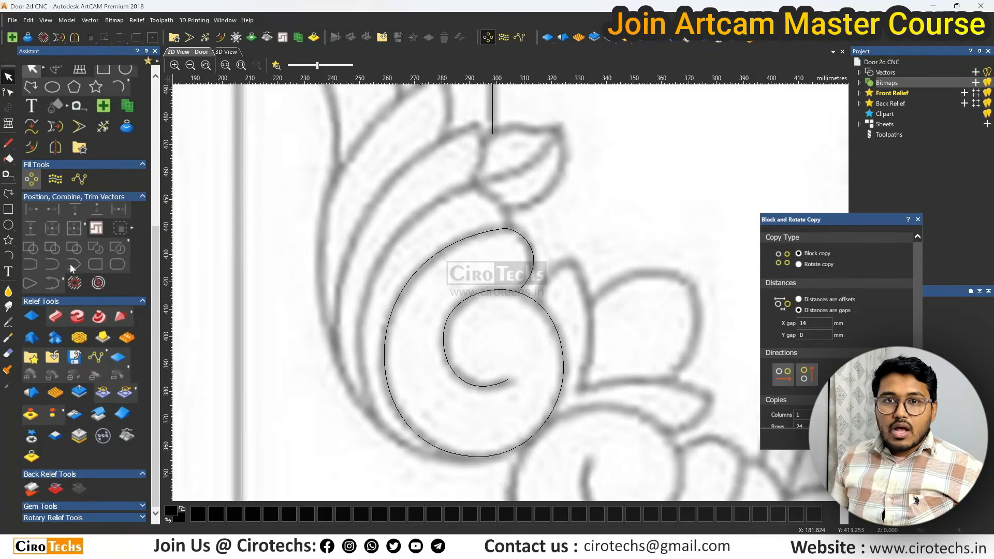
Draw a four-point open polyline for the first leaf outside the spiral, from the spiral's base around to its tip and onto the rounded leaf end.
click(9, 193)
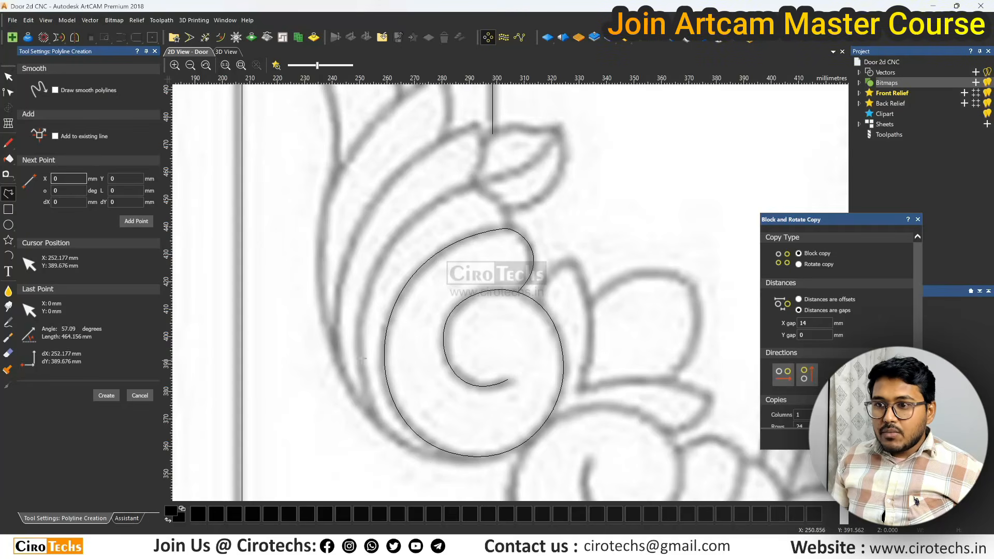
click(497, 453)
click(362, 345)
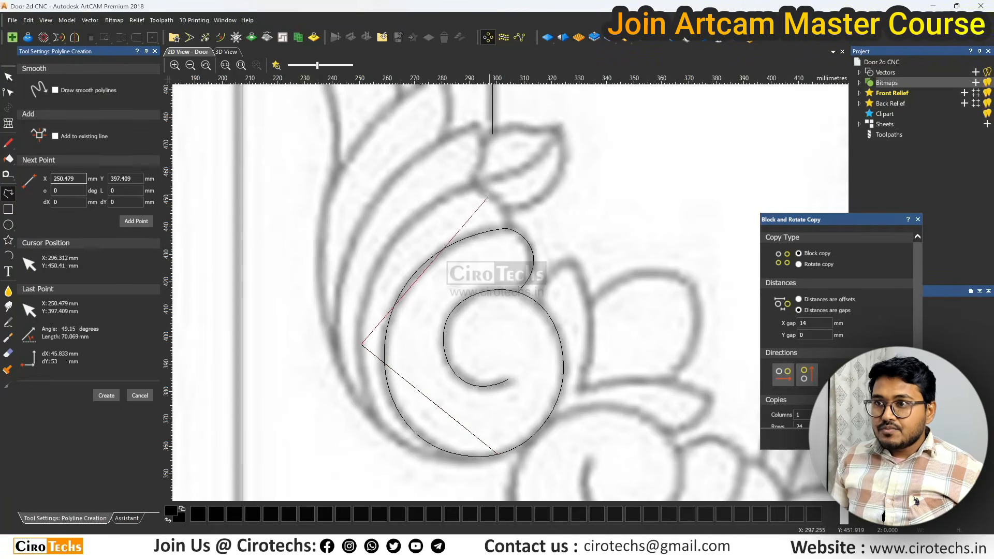
click(474, 182)
click(509, 229)
right_click(507, 237)
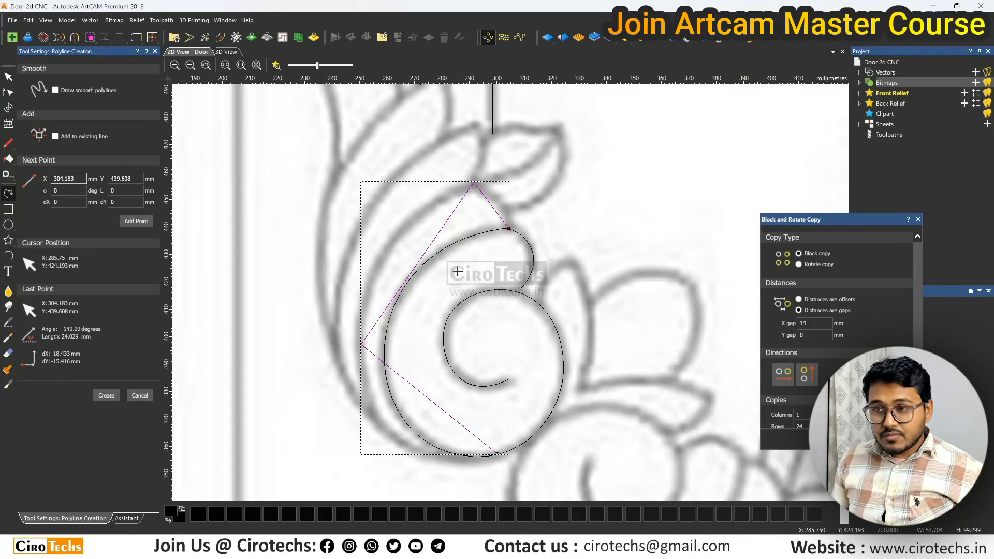
key(Escape)
Smooth the outer middle node of the first leaf's polyline in node editing, turning its adjoining spans into curves.
key(n)
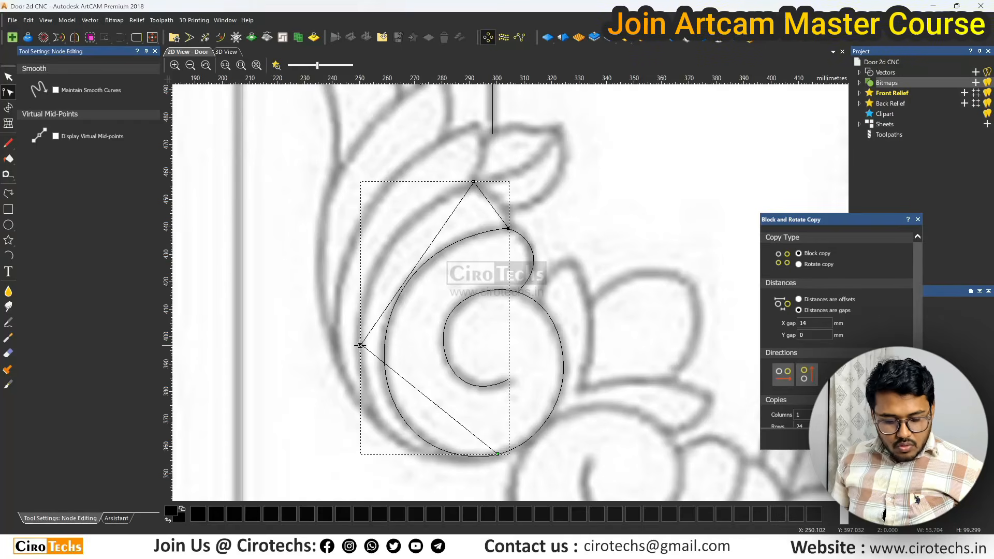
key(c)
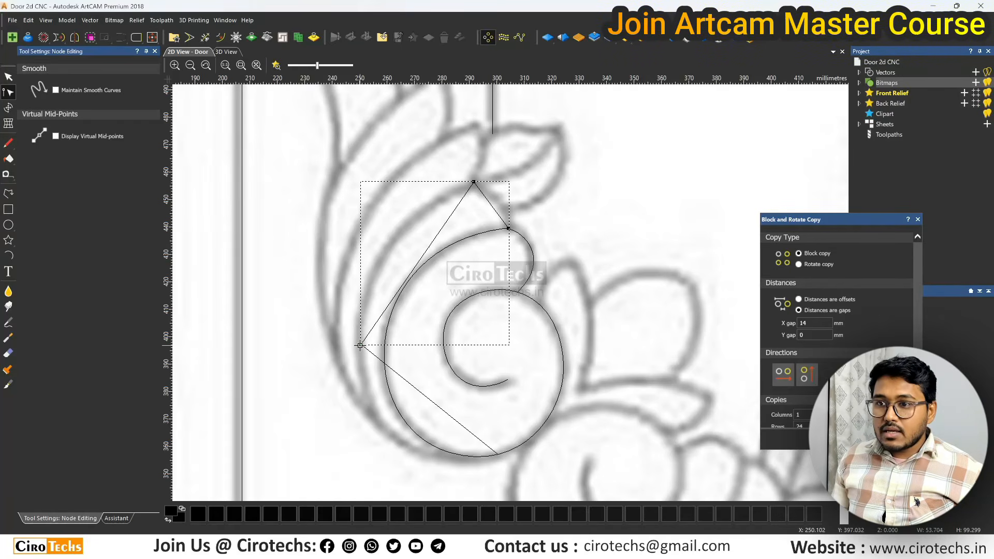
key(ctrl+z)
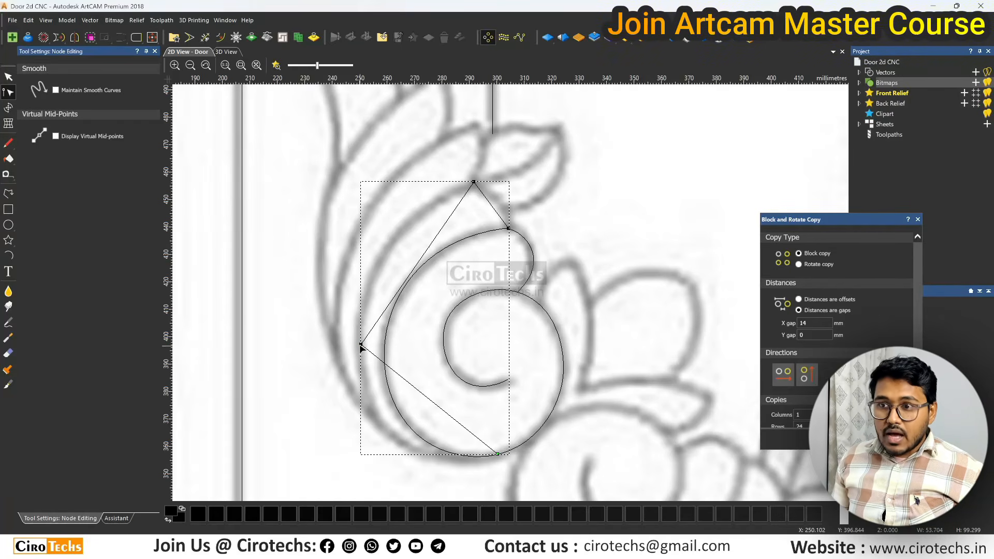
key(s)
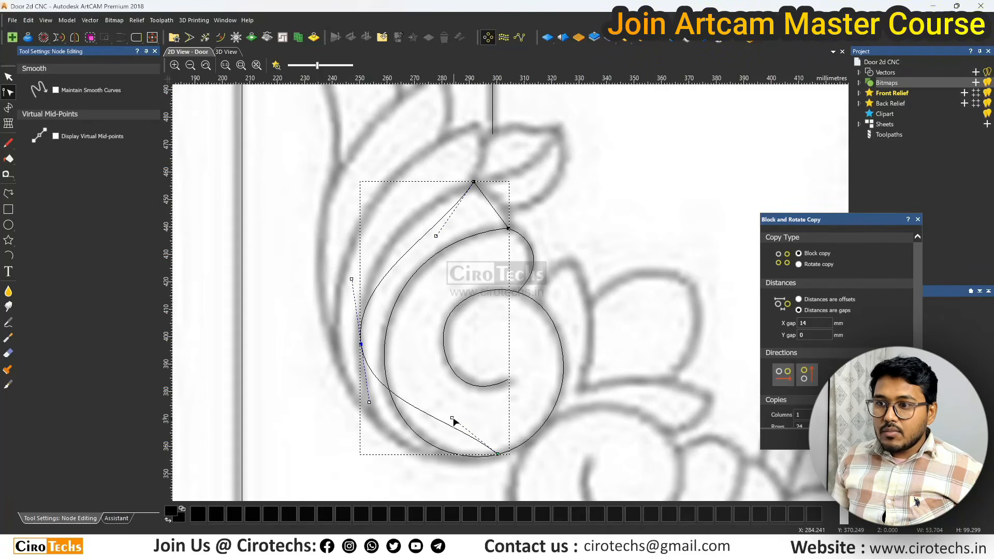
Adjust the control handles and middle node of the first leaf's curve so its outer edge follows the reference line.
drag(452, 418, 399, 487)
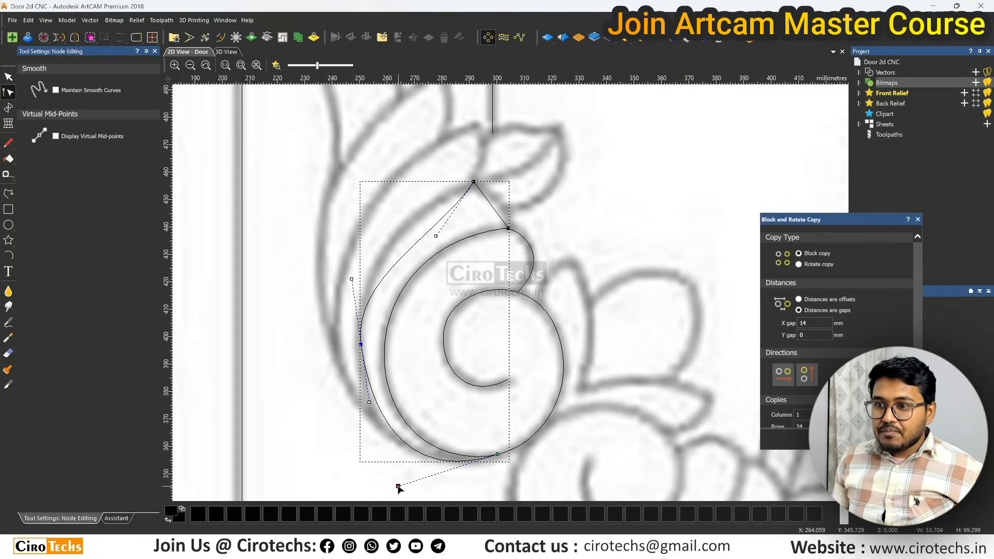
drag(369, 403, 354, 400)
drag(436, 235, 375, 240)
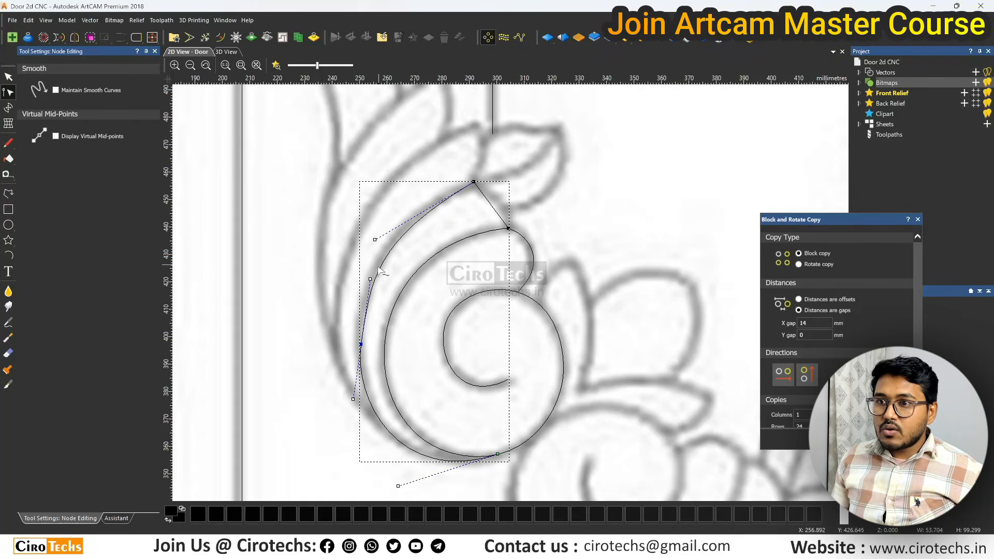
drag(370, 279, 364, 283)
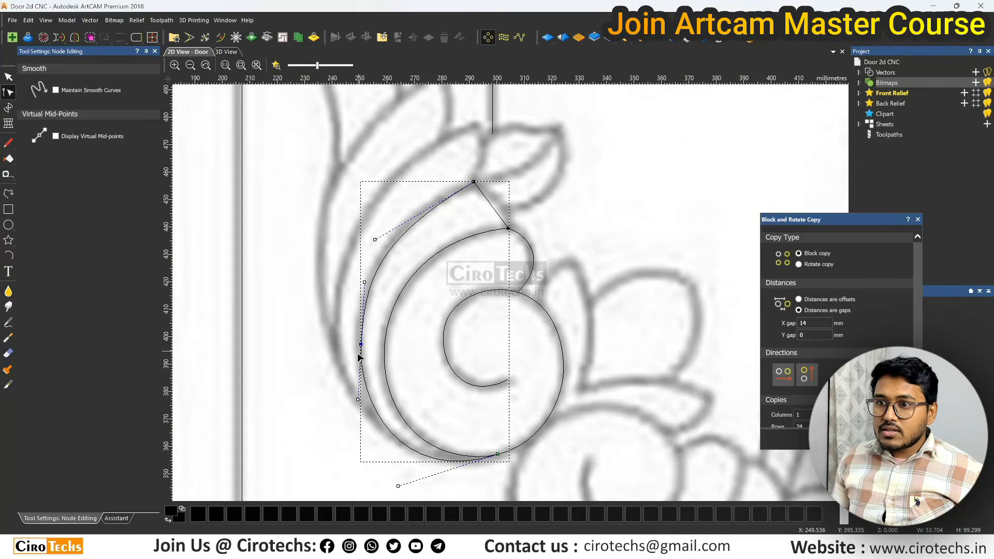
scroll(359, 355, up, 1)
drag(363, 334, 358, 330)
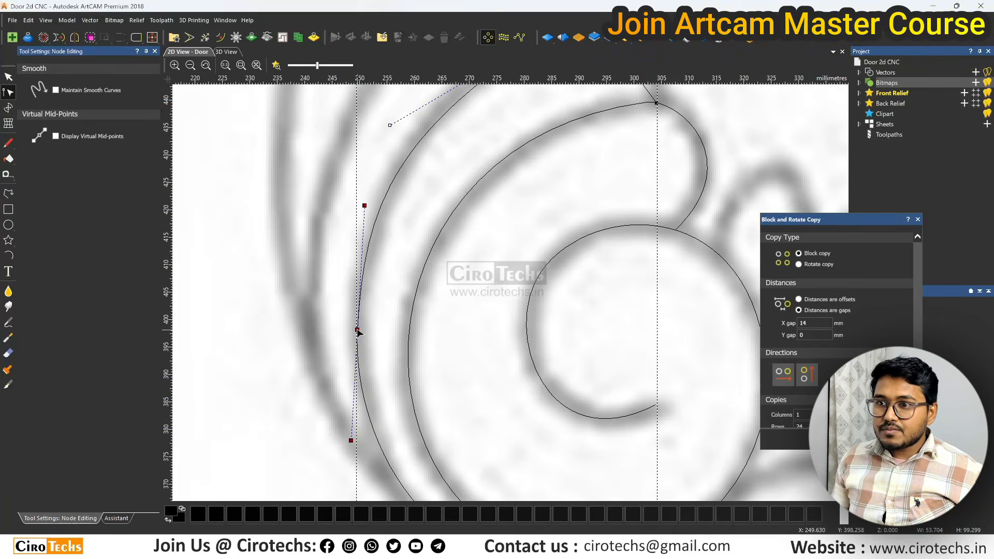
scroll(574, 338, down, 1)
Convert the first leaf's short tip span to a Bezier curve, bow it outward along the reference, and align the tip node.
scroll(593, 194, up, 1)
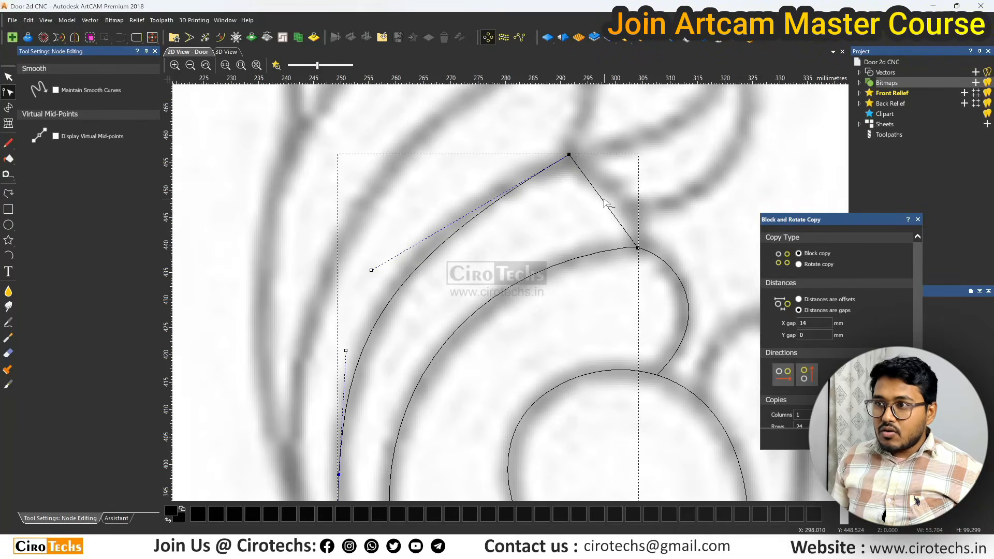
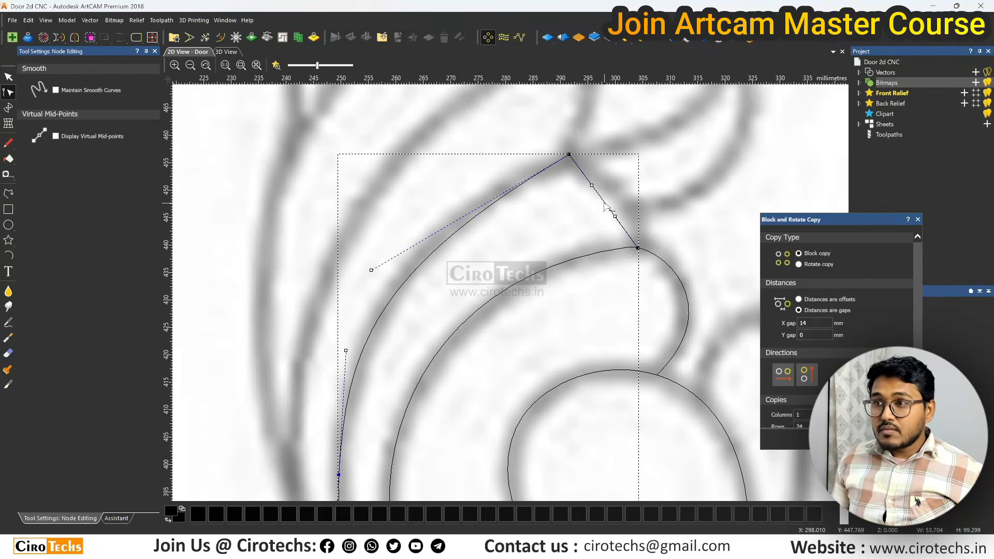
key(b)
drag(602, 180, 619, 174)
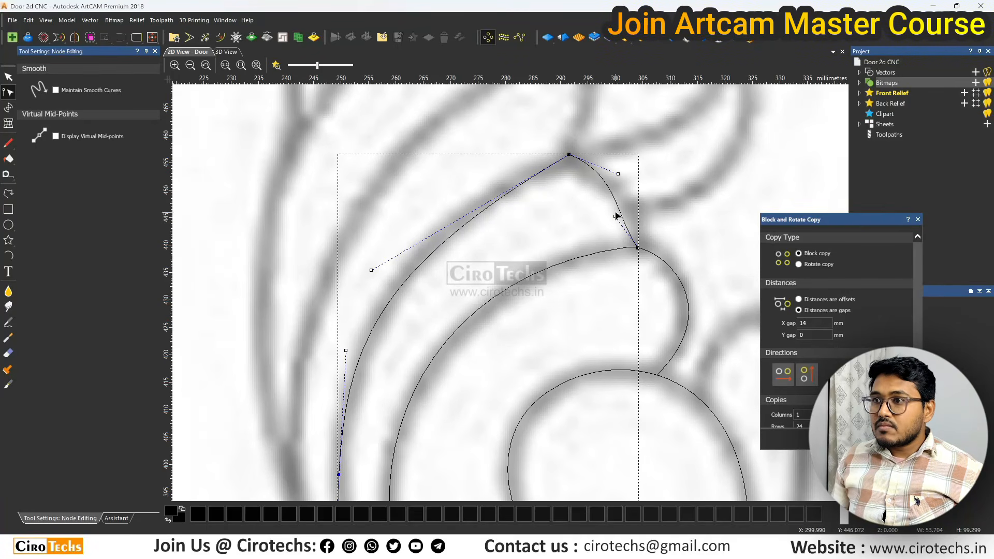
drag(616, 217, 640, 213)
scroll(601, 166, up, 2)
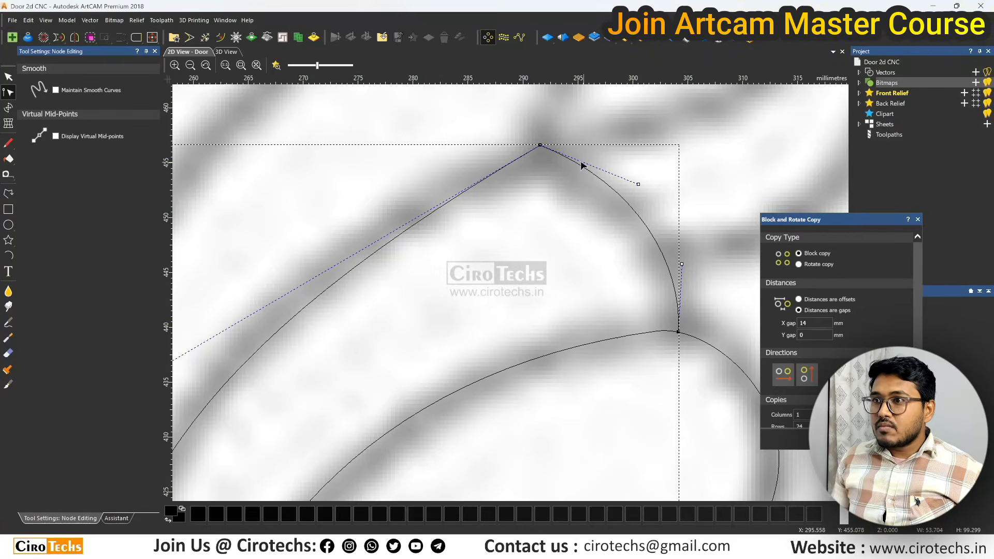
drag(542, 146, 539, 149)
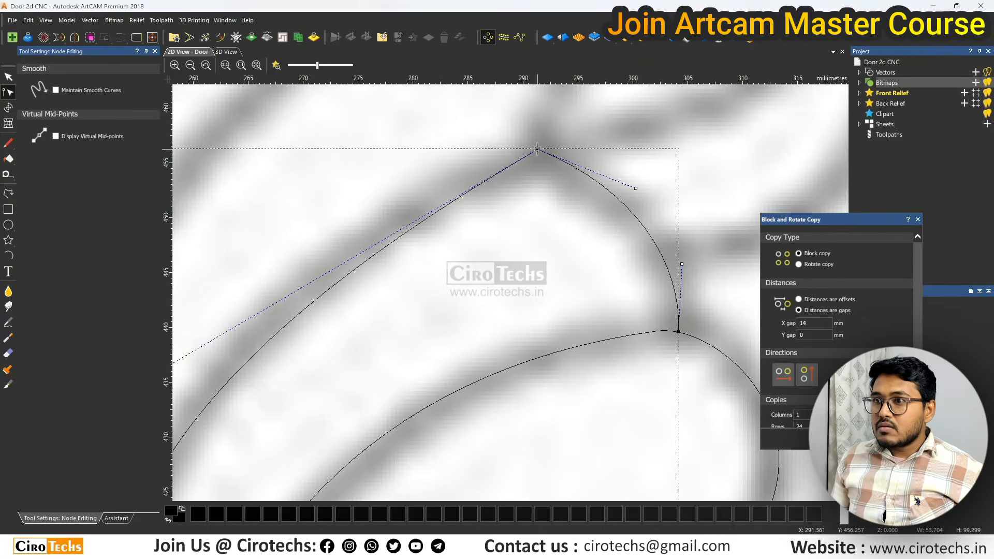
scroll(545, 169, down, 2)
drag(326, 339, 350, 294)
scroll(467, 290, down, 2)
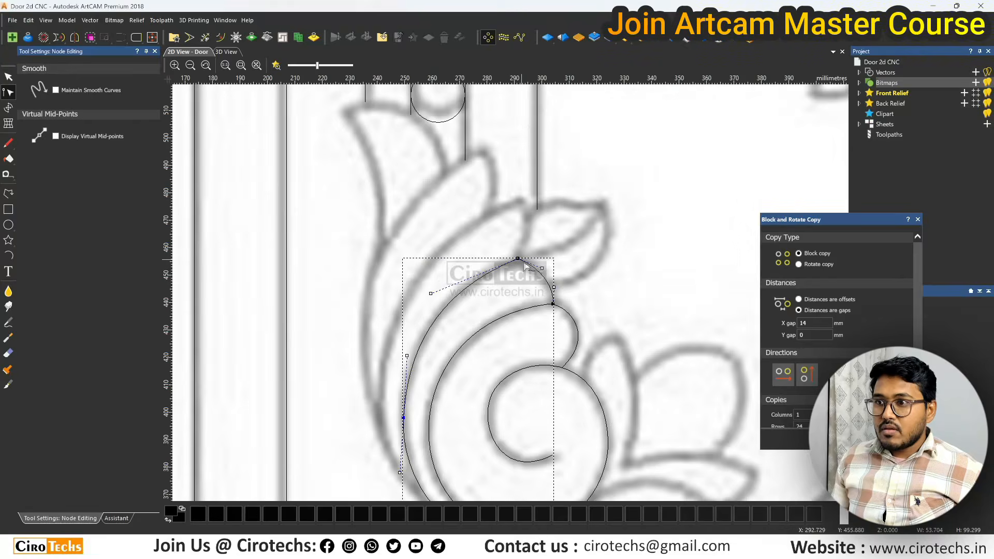
scroll(553, 287, up, 2)
scroll(553, 284, down, 2)
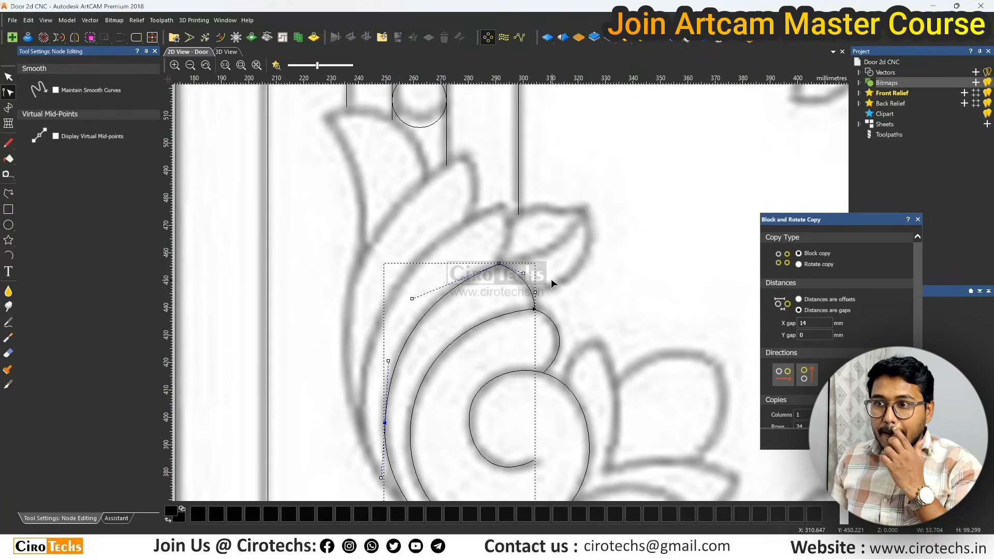
Draw a four-point open polyline for the second leaf, from the first leaf's lower outer edge up to its own tip and down to the first leaf's tip.
click(8, 193)
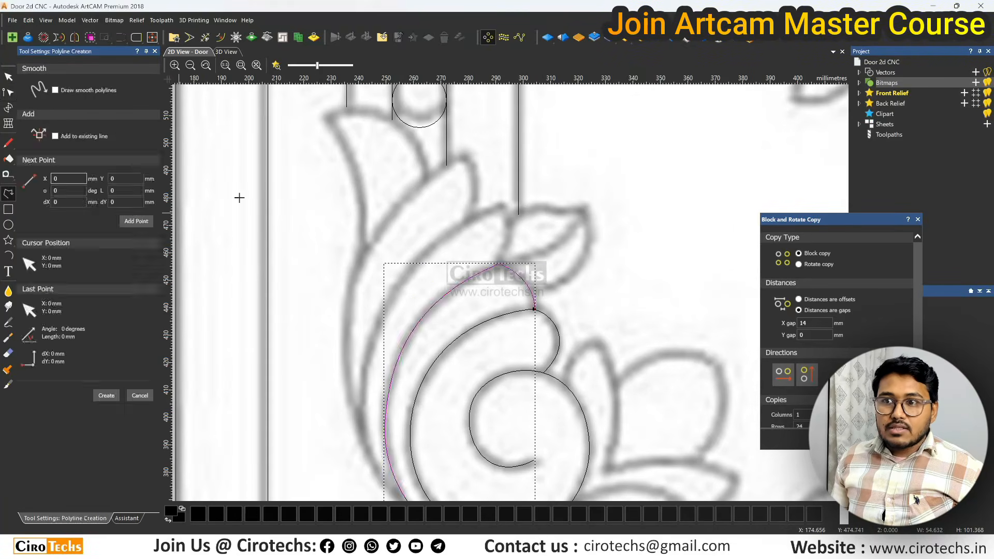
scroll(399, 212, down, 2)
scroll(487, 425, up, 2)
click(510, 432)
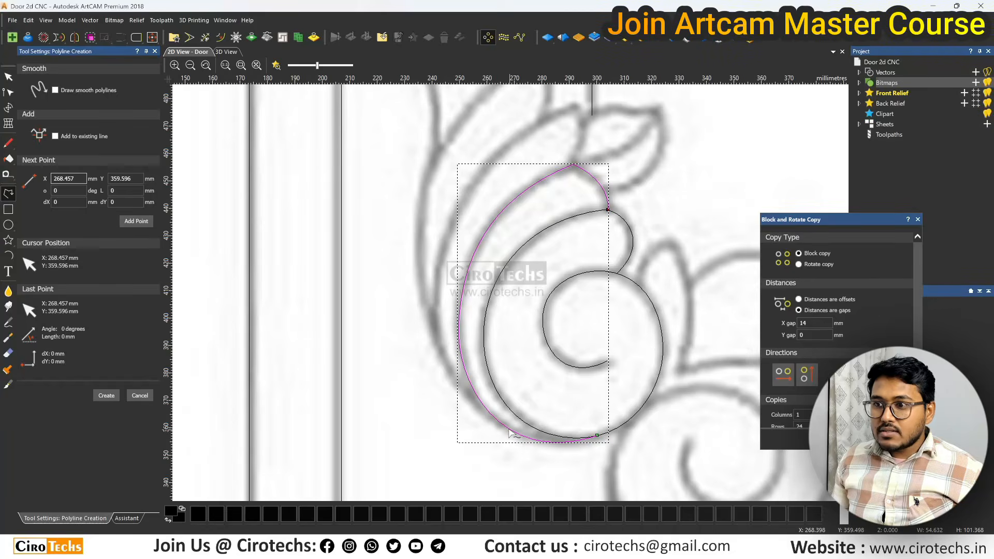
scroll(513, 429, down, 2)
scroll(481, 249, up, 2)
click(479, 242)
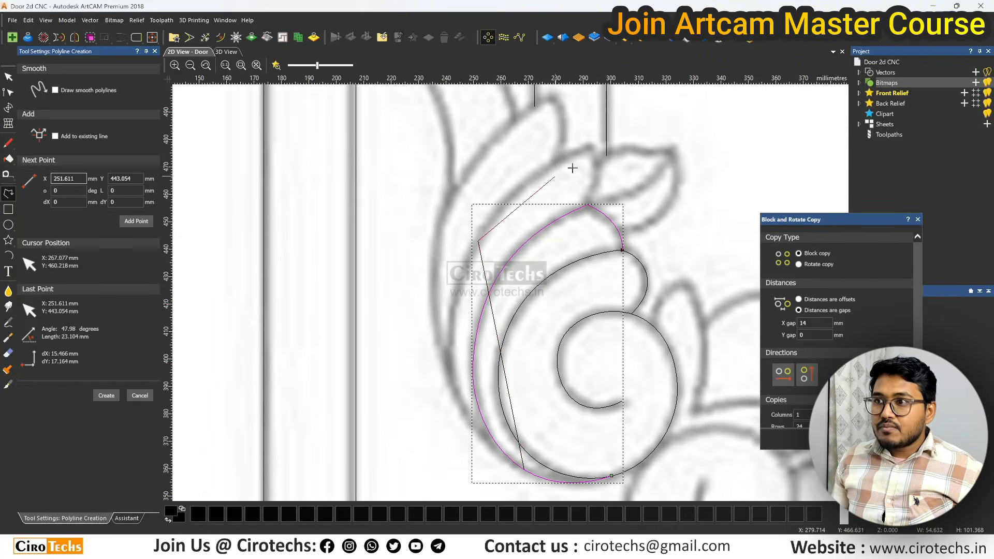
scroll(493, 167, up, 3)
scroll(492, 254, down, 1)
click(488, 259)
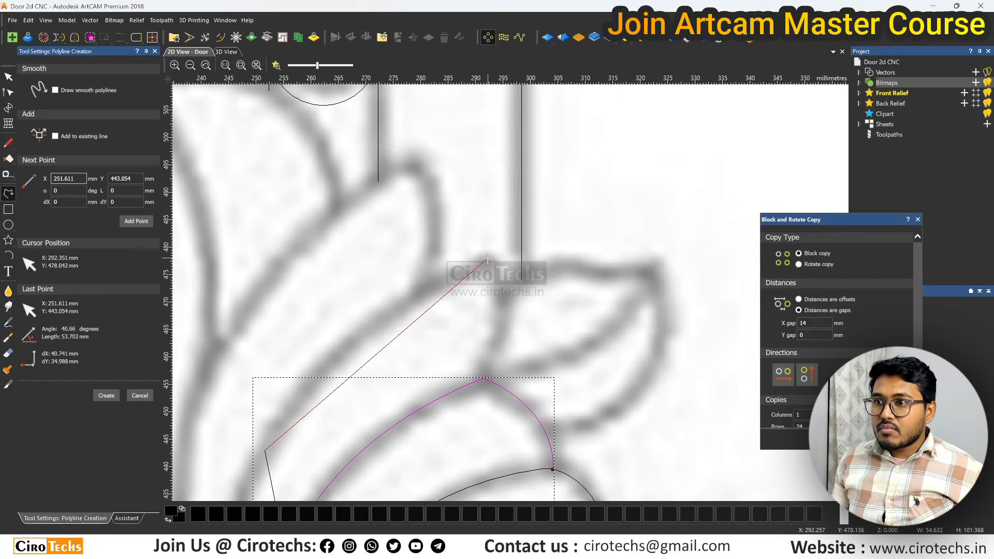
click(483, 378)
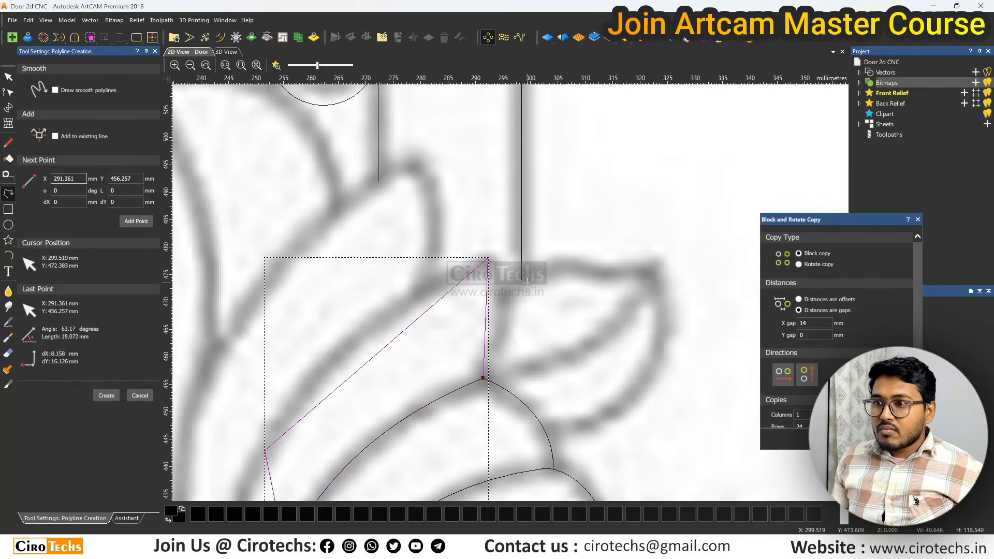
scroll(480, 357, down, 2)
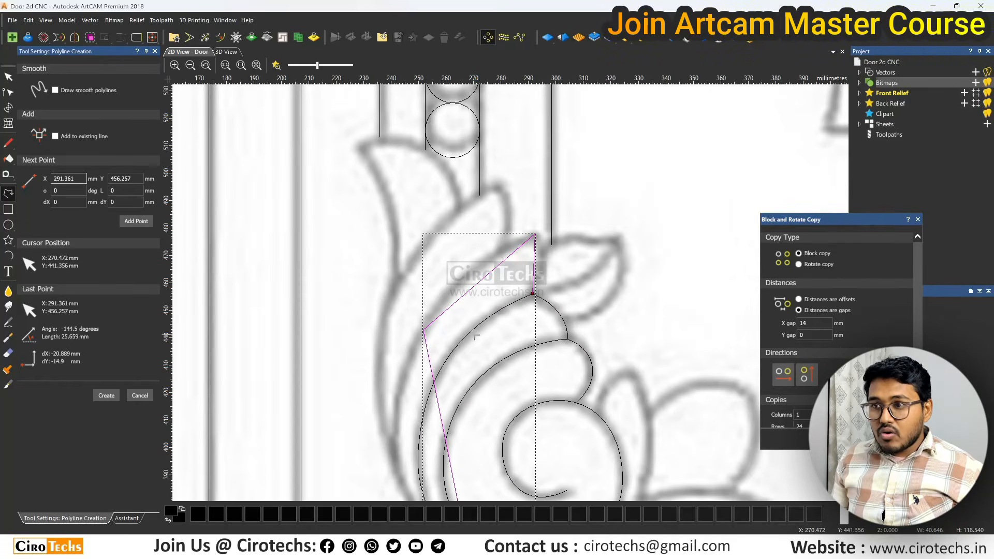
right_click(475, 313)
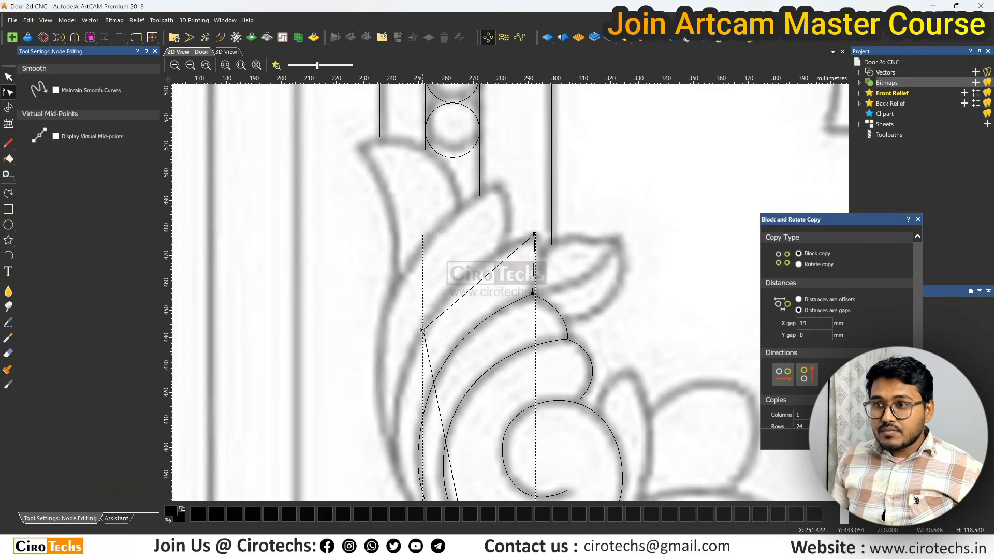
Smooth the second leaf's outer node and adjust the control handles so its long outer edge follows the reference.
key(s)
scroll(477, 257, down, 1)
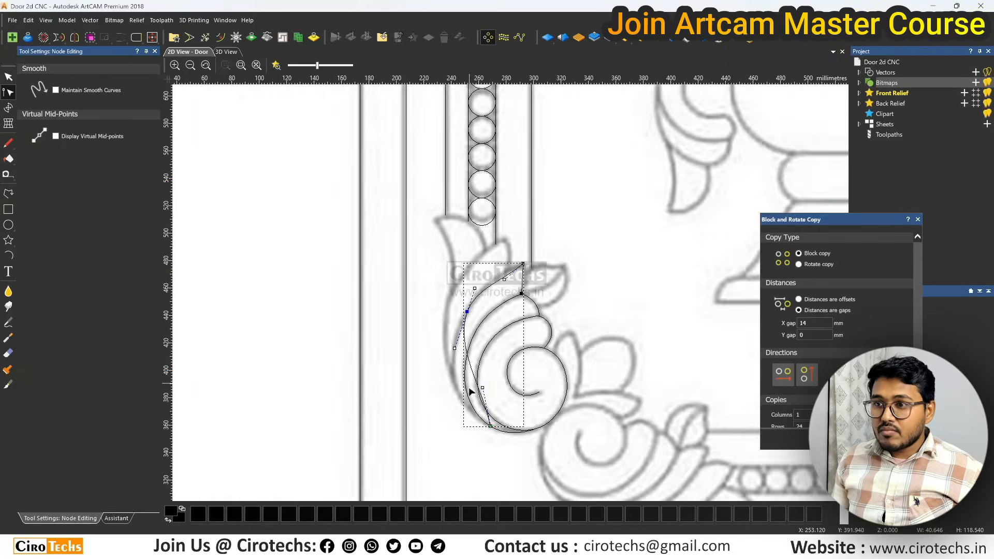
scroll(468, 389, up, 2)
drag(525, 383, 365, 443)
scroll(444, 275, down, 1)
drag(468, 263, 449, 261)
scroll(542, 179, down, 1)
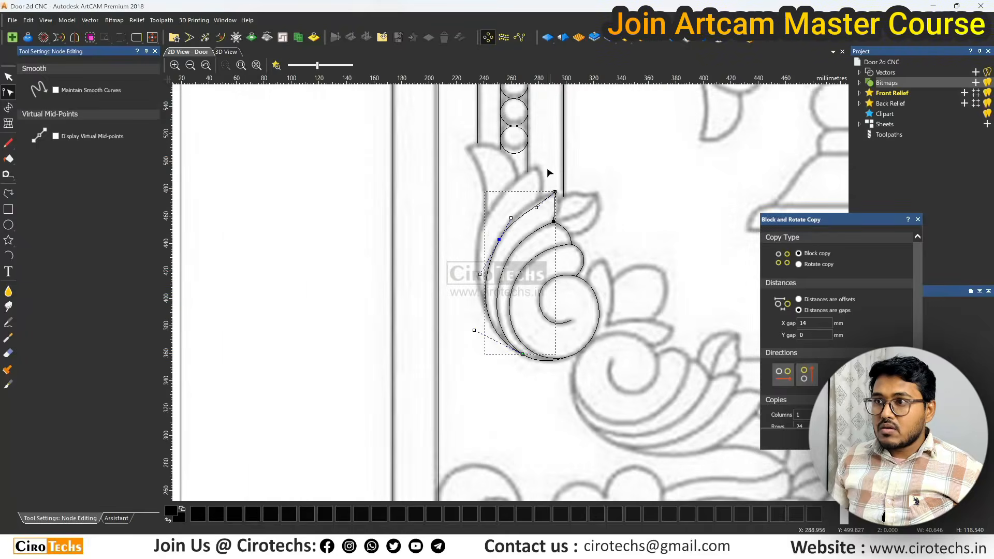
scroll(544, 176, up, 1)
drag(531, 239, 523, 225)
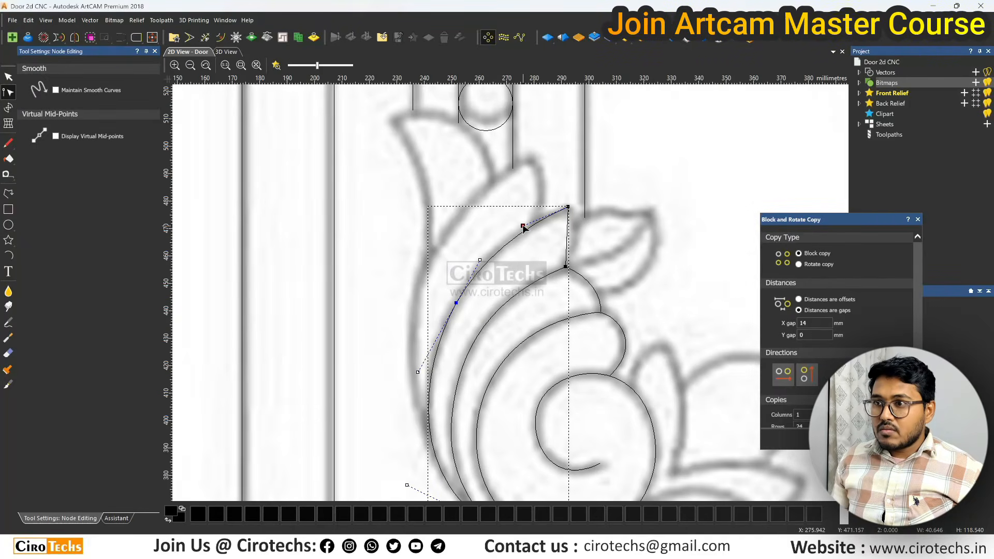
scroll(569, 238, up, 1)
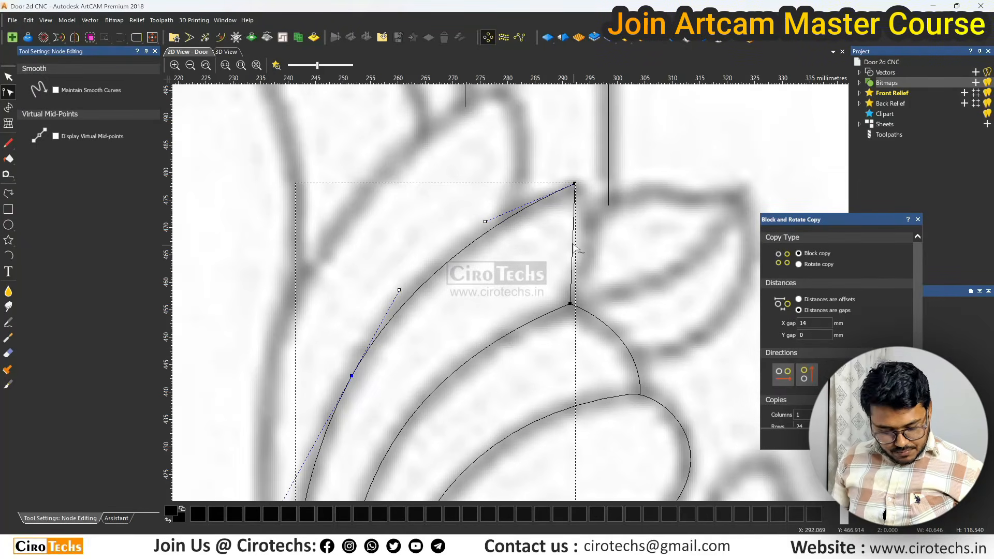
Convert the second leaf's short tip span to a Bezier curve and bow it outward along the reference line.
key(b)
drag(571, 264, 600, 212)
drag(593, 258, 595, 260)
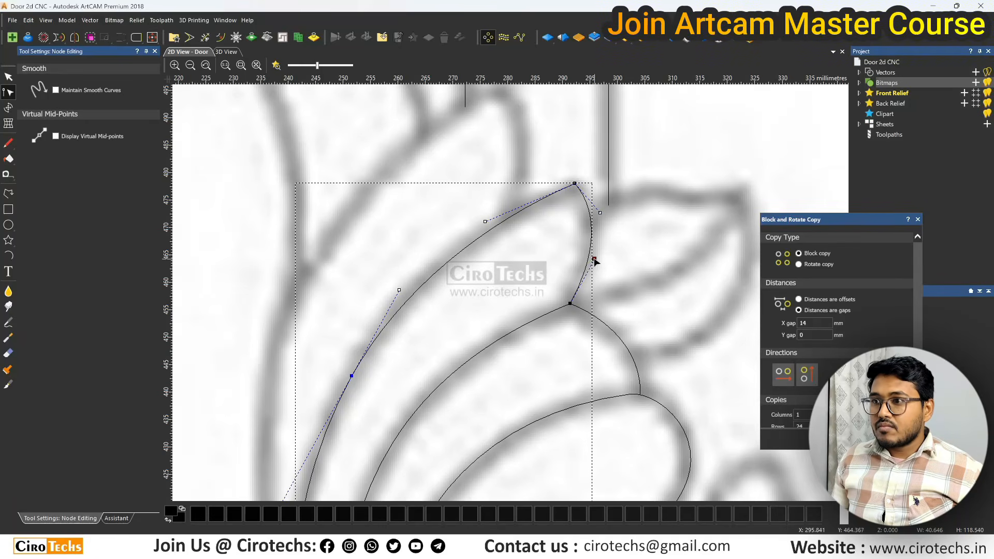
scroll(576, 245, down, 1)
click(464, 239)
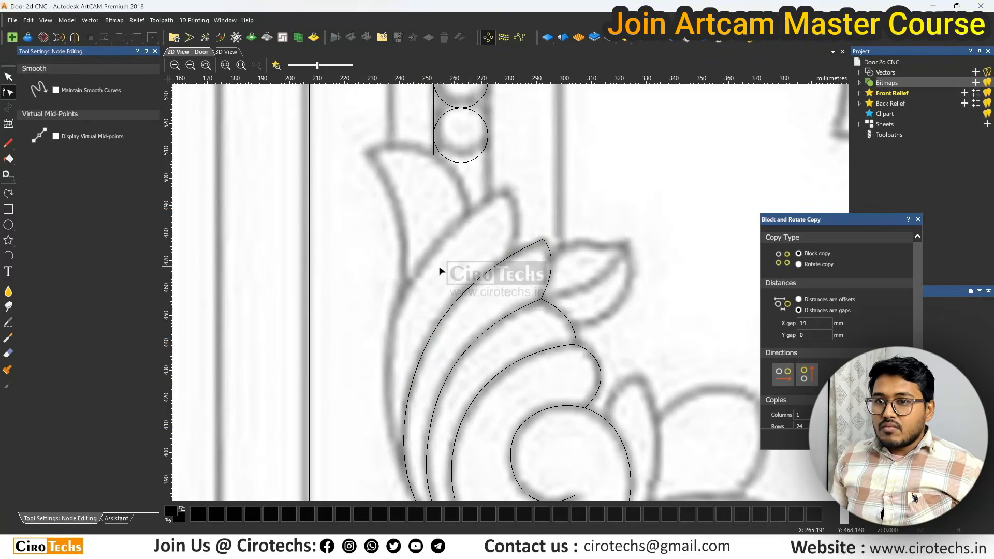
Draw a four-point open polyline for the third leaf, from the second leaf's lower outer edge up to its tip and down to the second leaf.
click(8, 193)
scroll(366, 382, down, 1)
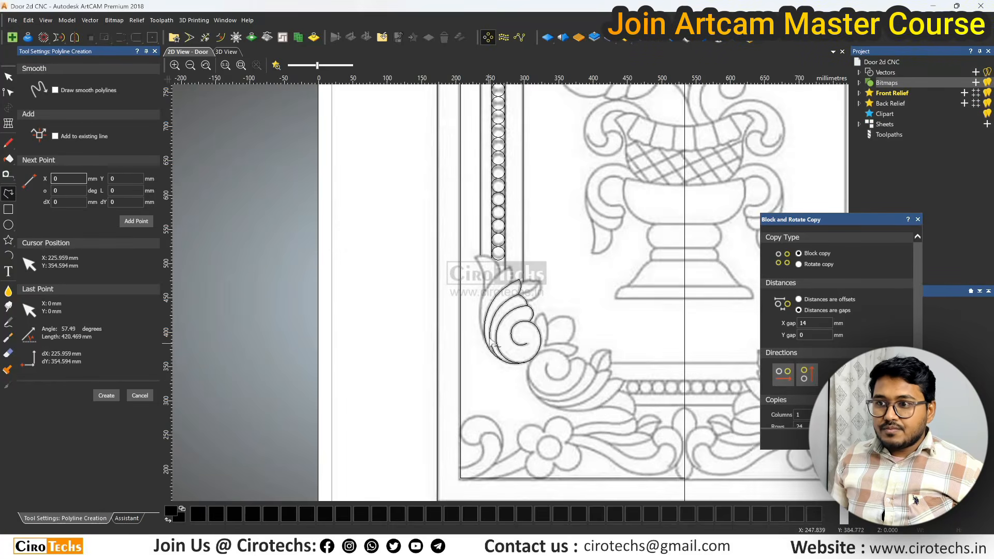
scroll(468, 375, up, 1)
click(454, 405)
scroll(459, 197, down, 1)
scroll(510, 210, up, 2)
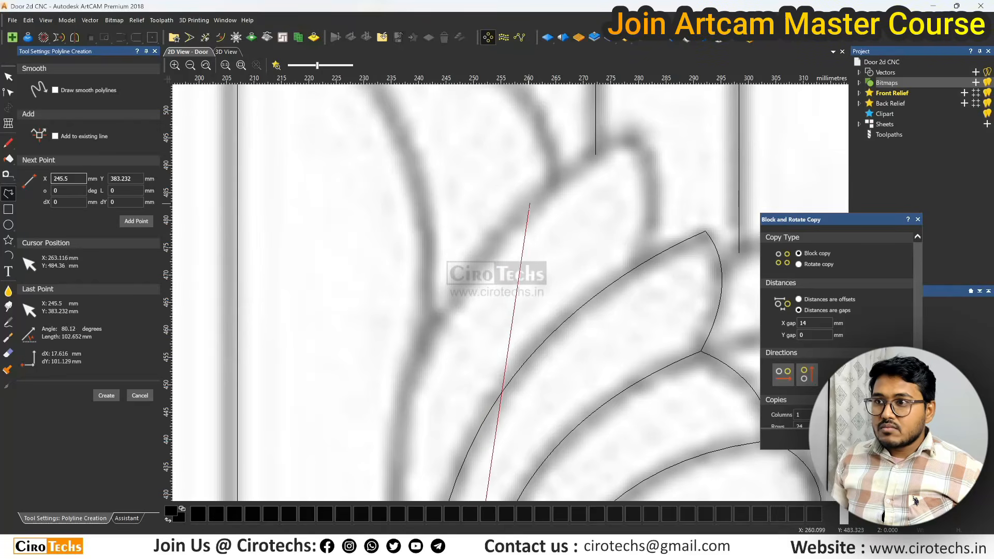
click(426, 339)
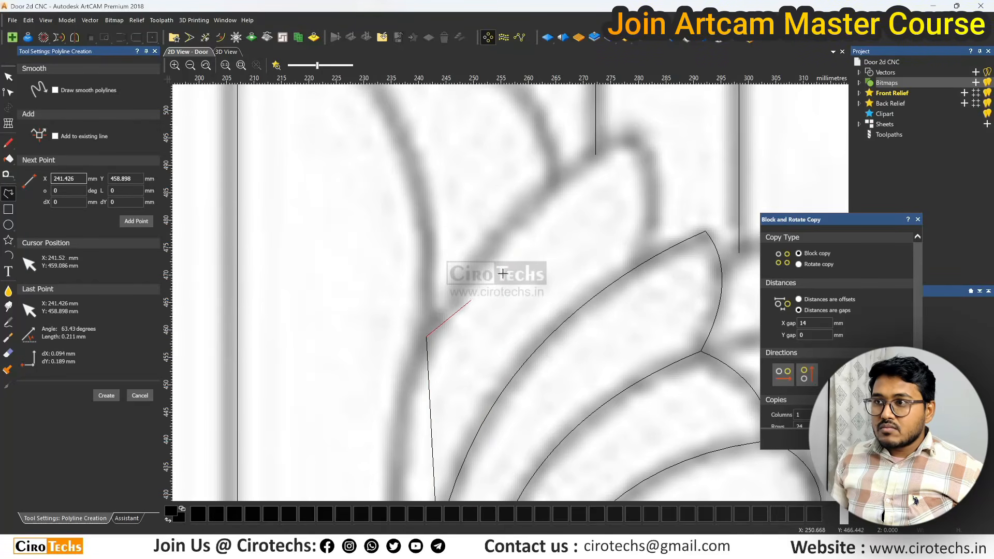
click(632, 133)
click(636, 269)
right_click(636, 269)
scroll(575, 259, down, 1)
key(Escape)
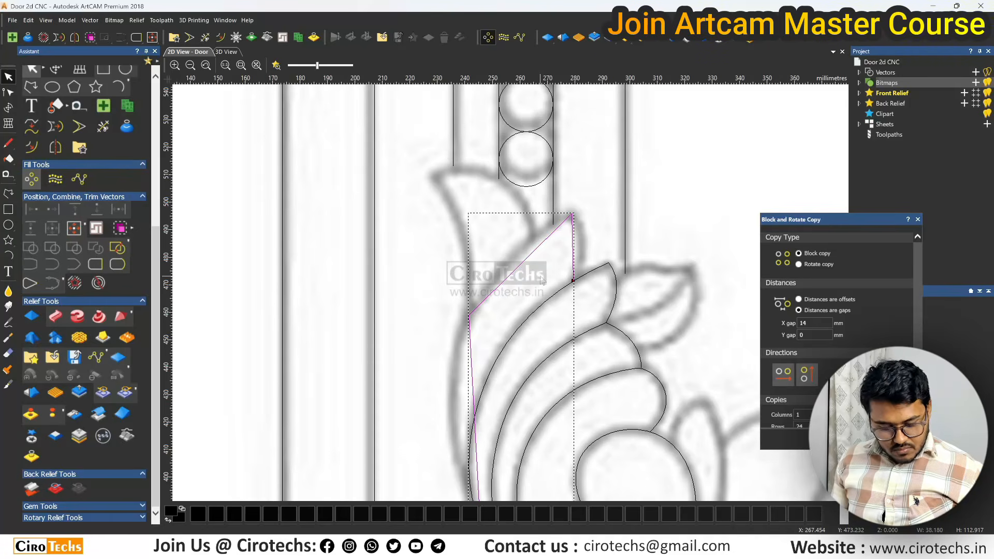
Smooth the third leaf's outer node and adjust the control handles so its long outer edge follows the reference.
key(n)
key(s)
scroll(503, 312, down, 2)
scroll(509, 369, up, 1)
drag(497, 305, 481, 318)
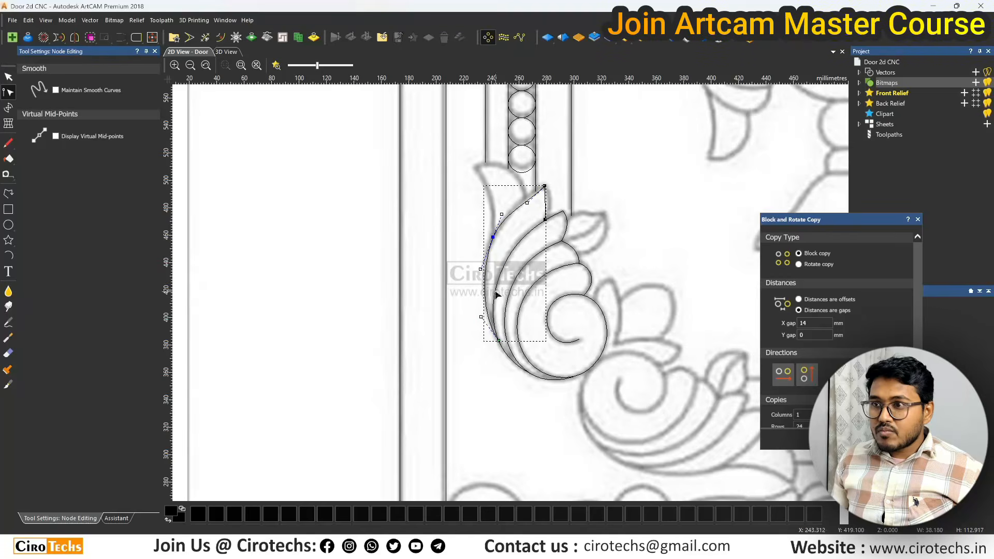
scroll(541, 195, up, 3)
drag(463, 230, 449, 214)
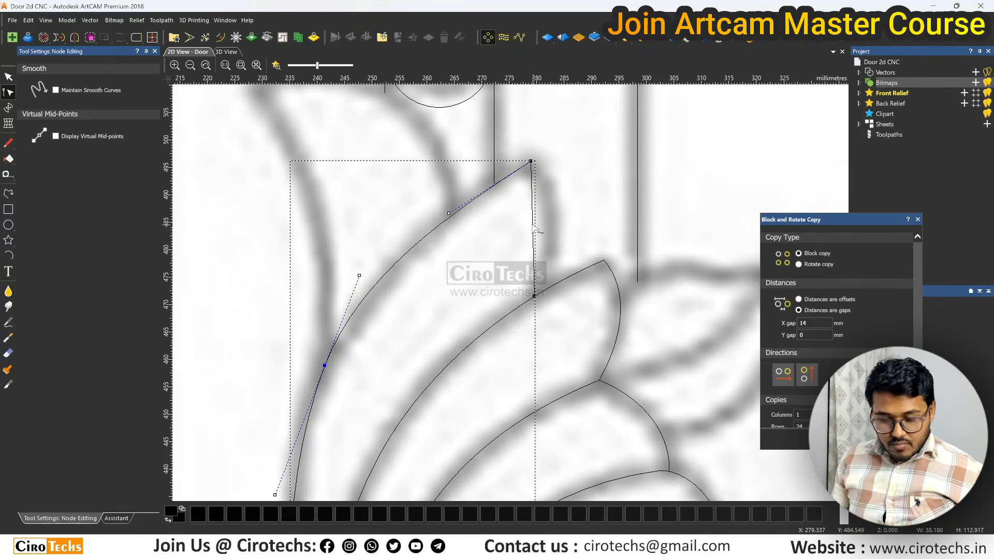
Convert the third leaf's short tip span to a Bezier curve and bow it outward along the reference.
key(b)
drag(533, 251, 560, 247)
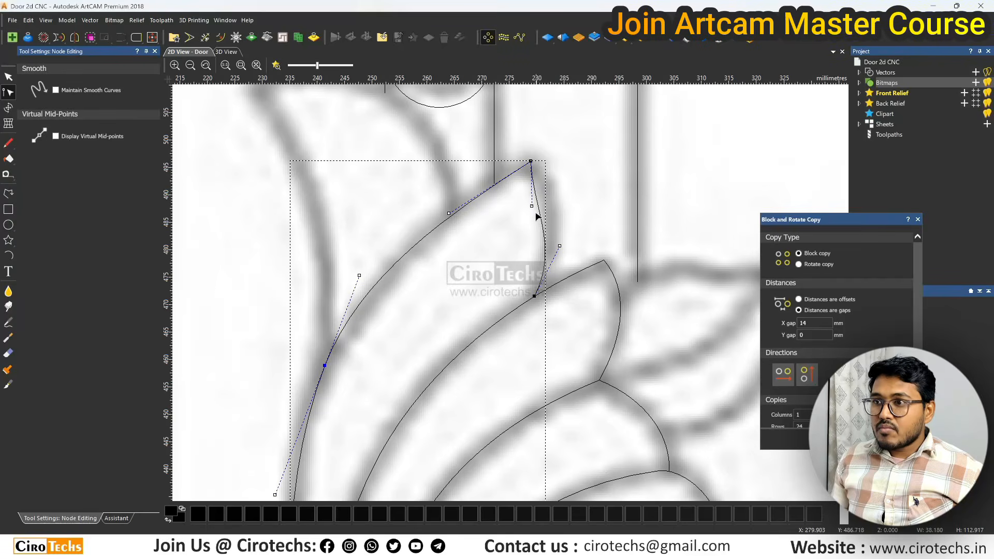
drag(532, 206, 558, 192)
scroll(565, 226, down, 1)
click(549, 254)
key(n)
Check the traced leaf and spiral outlines by selecting them in turn, and clear the selection.
click(532, 249)
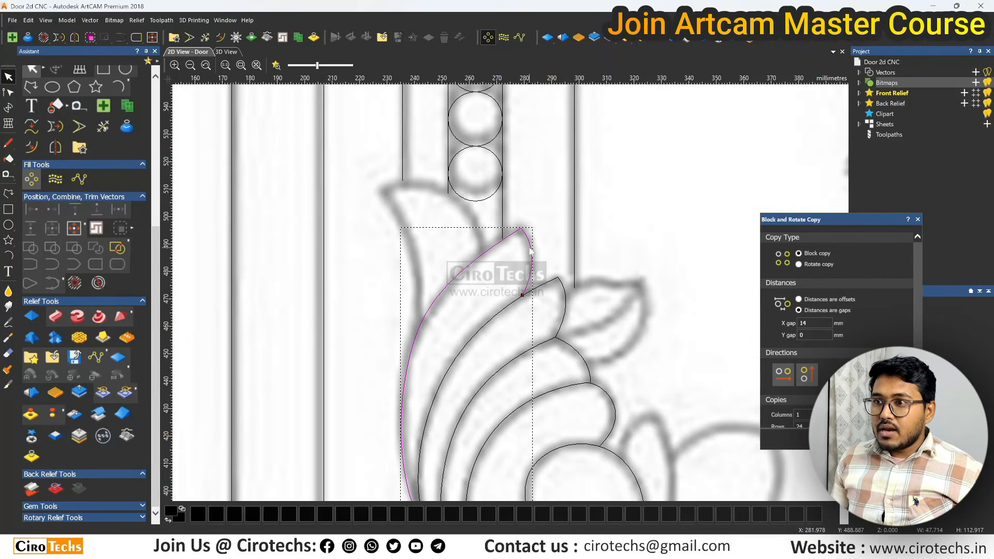
click(551, 279)
click(573, 351)
click(574, 349)
click(602, 388)
scroll(575, 330, down, 1)
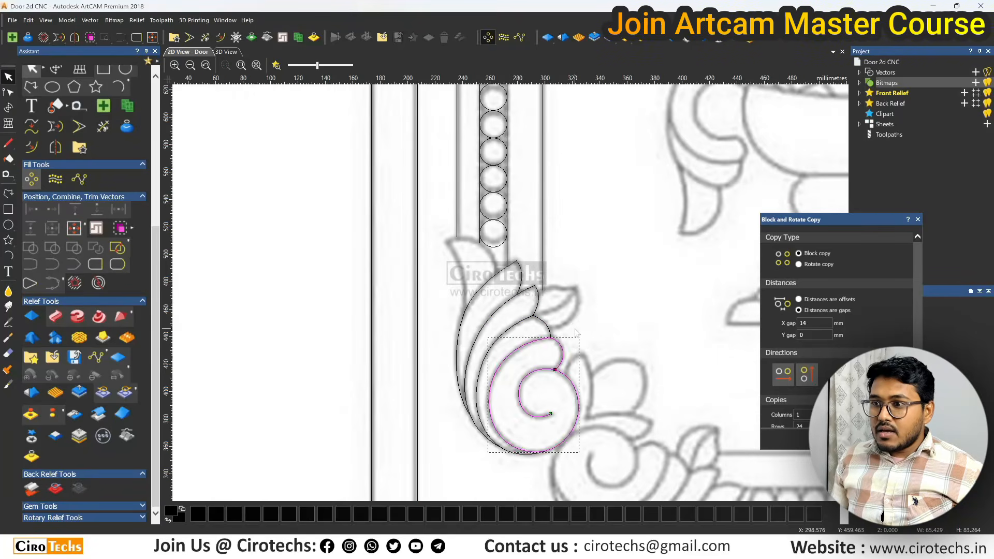
click(582, 326)
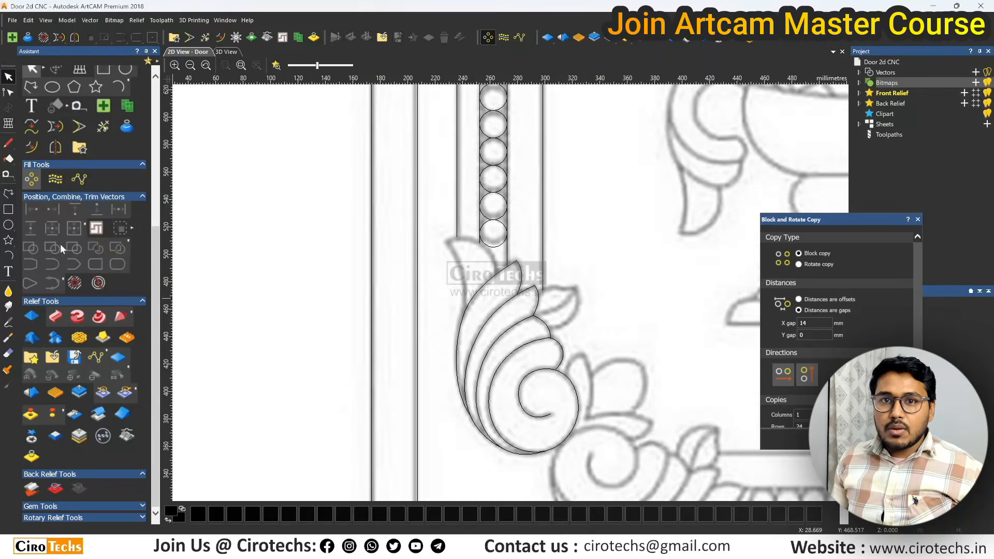
Draw a three-point open polyline for the topmost leaf, from the third leaf's outer edge up to its tip and down to the third leaf's upper edge.
click(9, 194)
scroll(482, 295, up, 3)
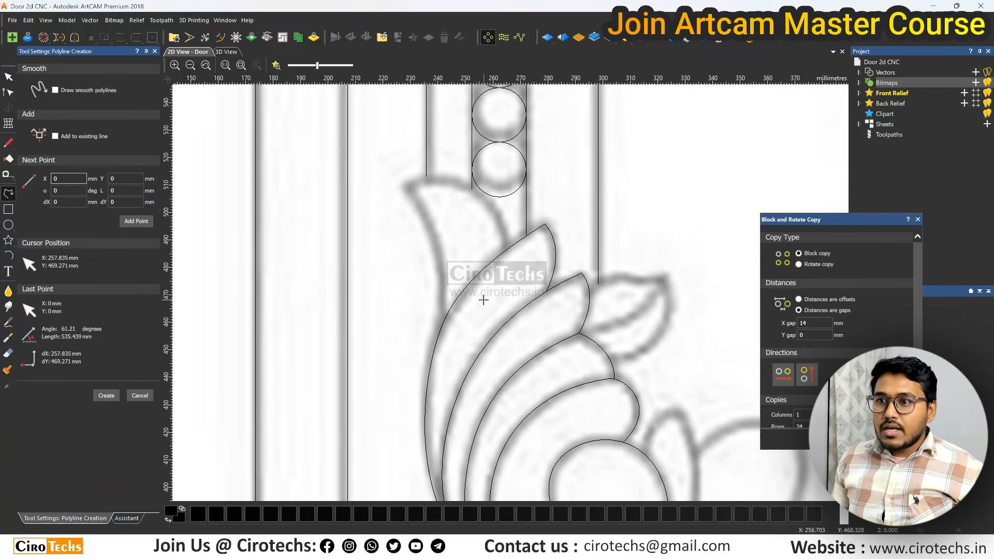
click(439, 335)
scroll(426, 195, up, 3)
click(390, 175)
click(588, 304)
click(452, 475)
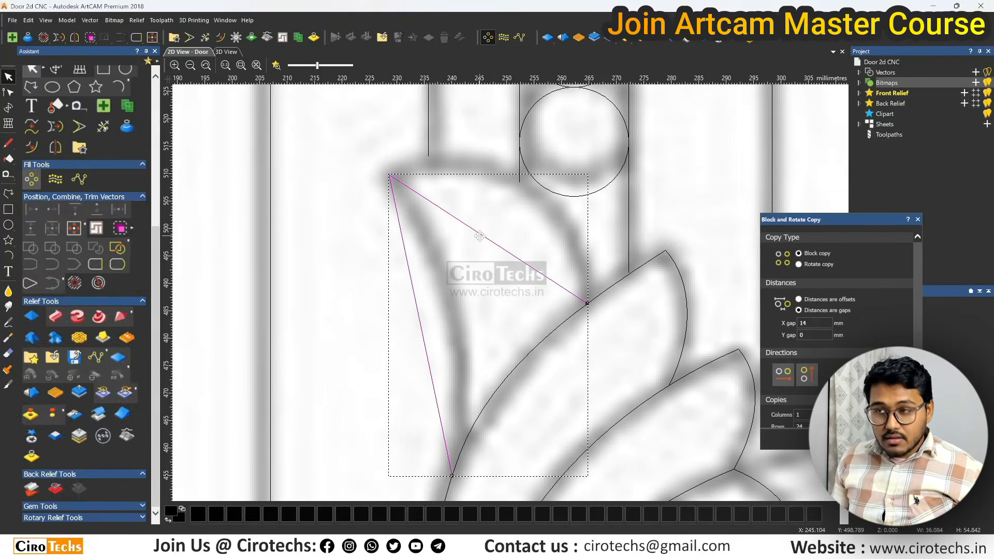
Convert the topmost leaf's upper span to a Bezier curve and arch it along the reference using both control handles.
double_click(480, 236)
key(b)
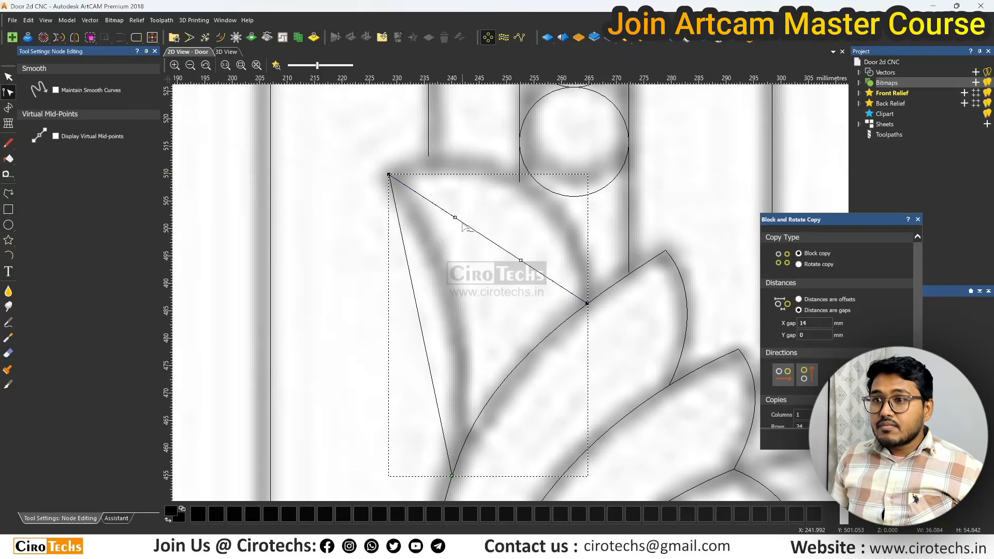
drag(456, 217, 477, 117)
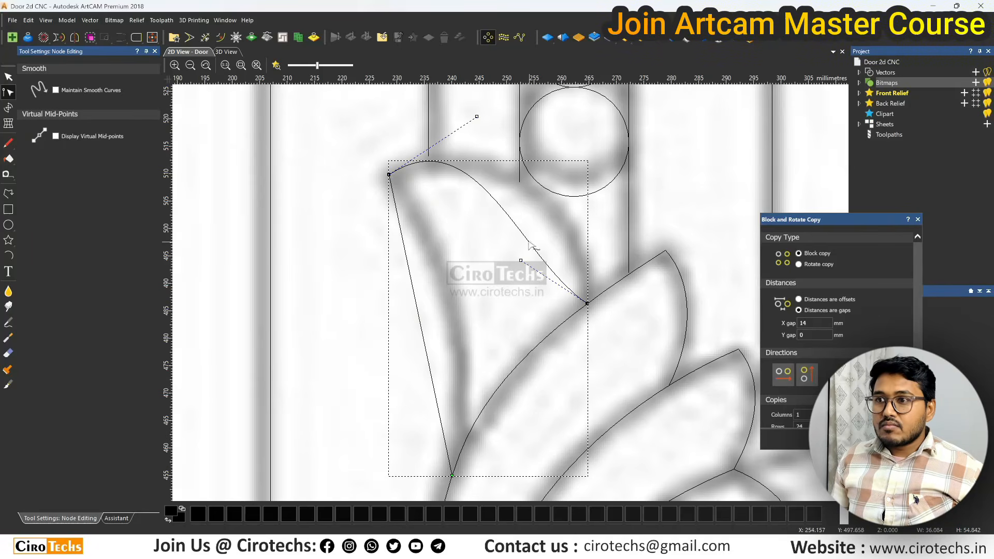
drag(521, 261, 594, 215)
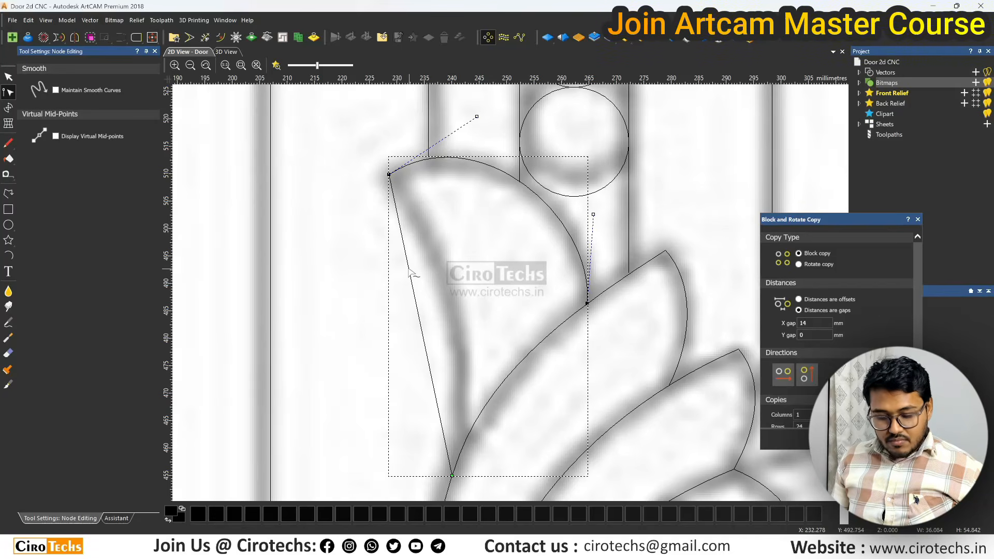
Curve the topmost leaf's long outer span along the reference as a Bezier, and slide its lower end node down the third leaf's edge.
drag(410, 273, 469, 251)
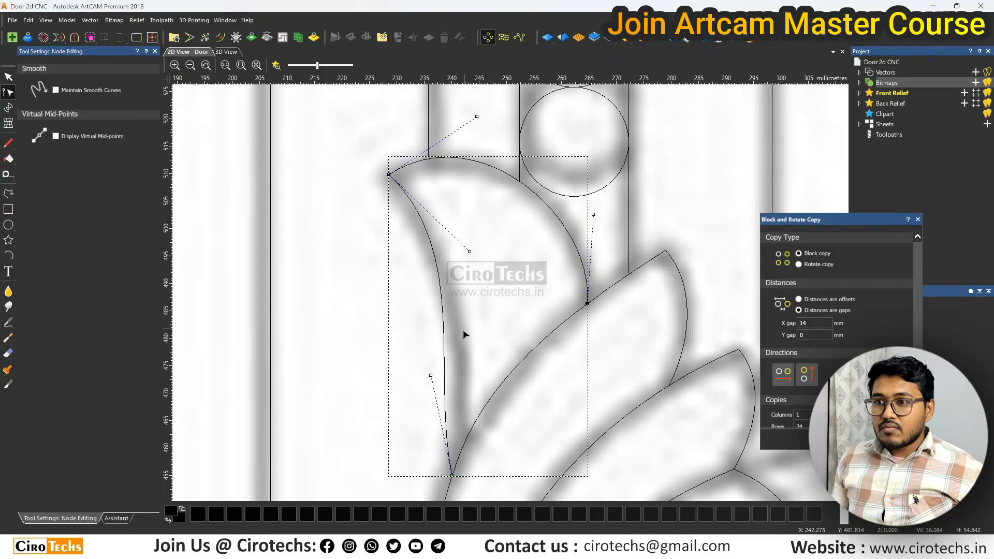
drag(432, 375, 473, 389)
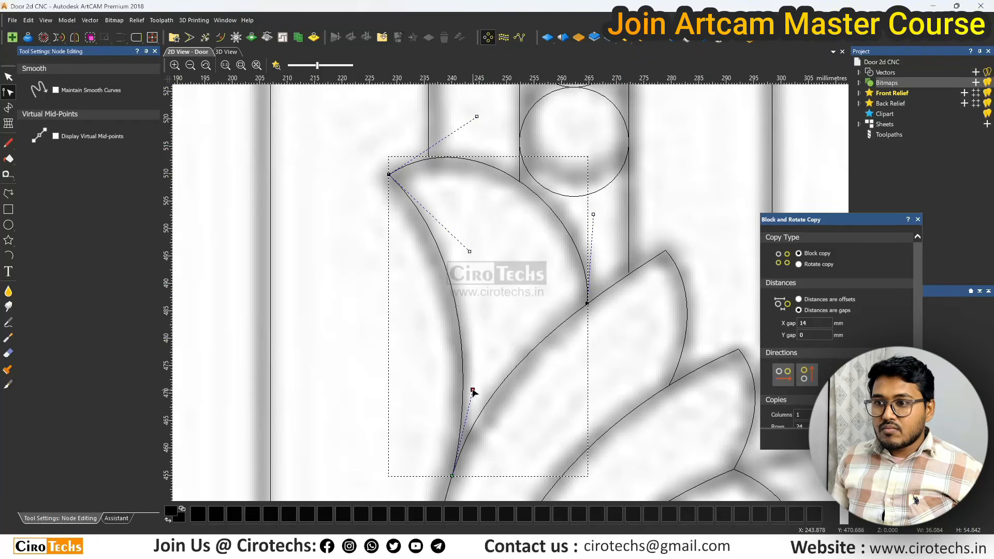
drag(470, 251, 473, 271)
scroll(472, 286, down, 2)
scroll(498, 337, up, 1)
scroll(498, 337, up, 2)
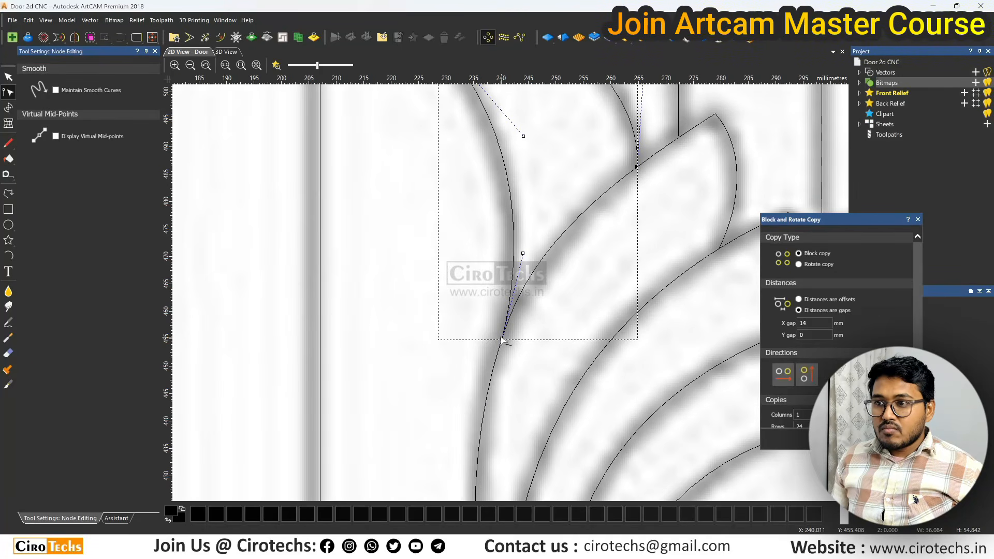
drag(502, 339, 498, 356)
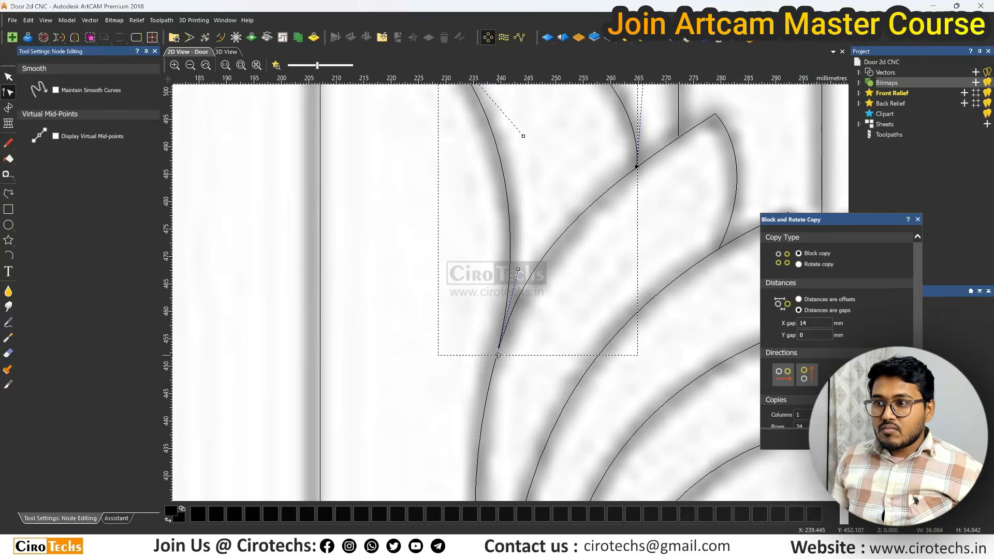
scroll(516, 285, down, 2)
scroll(547, 258, up, 2)
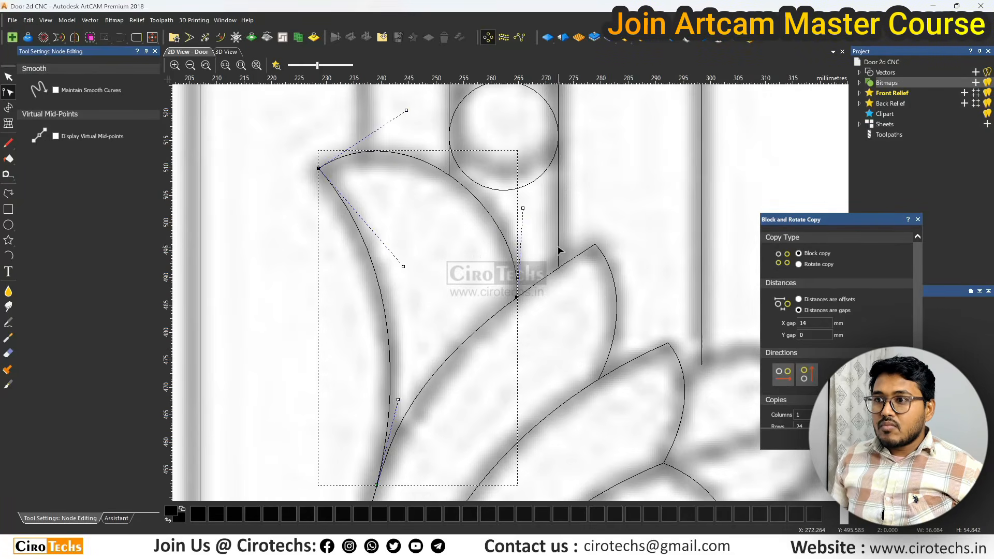
Extend the vertical line right of the bead column so its lower end node meets the third leaf's upper edge.
click(558, 260)
scroll(560, 265, up, 2)
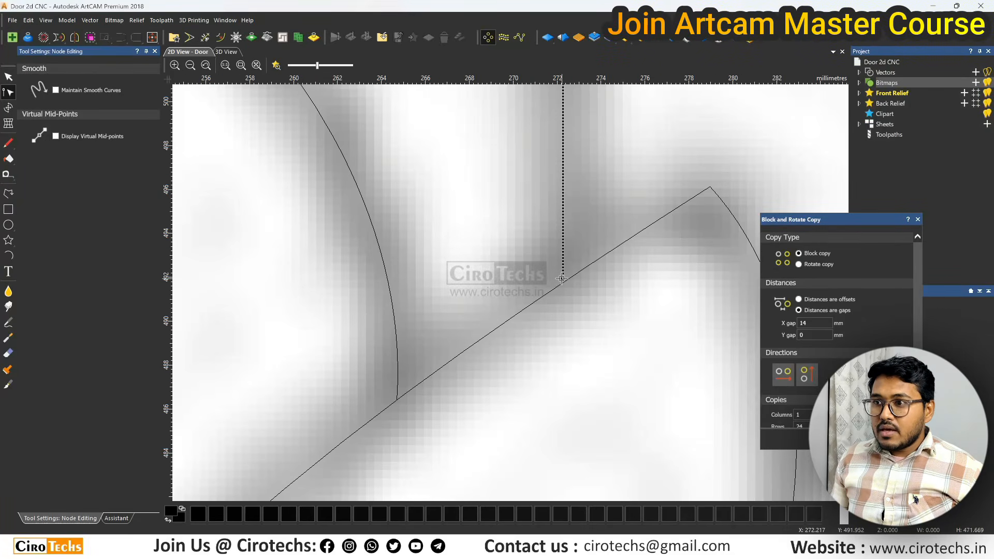
click(567, 284)
click(562, 282)
click(563, 278)
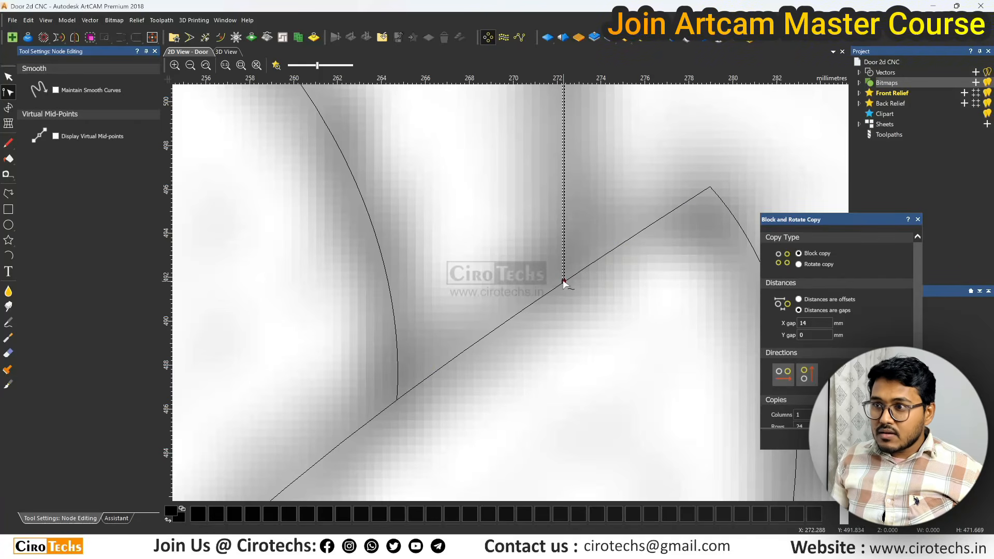
mouse_move(563, 278)
mouse_down()
mouse_move(559, 302)
mouse_move(573, 314)
mouse_move(566, 319)
mouse_move(566, 284)
mouse_up()
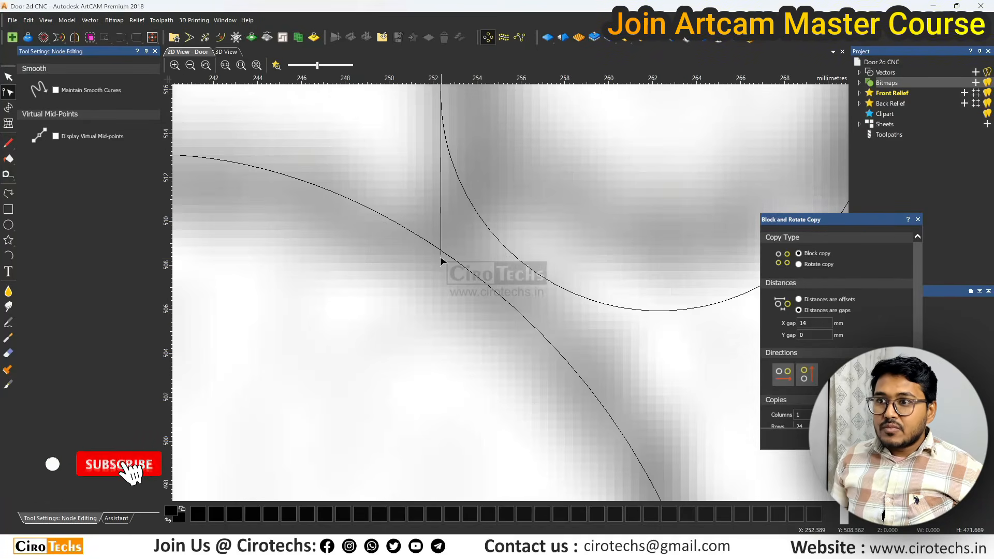
Align the lower end node of the vertical line left of the bead column with the topmost leaf's upper curve.
scroll(440, 257, up, 2)
click(482, 273)
click(483, 254)
scroll(482, 255, down, 3)
scroll(301, 227, up, 1)
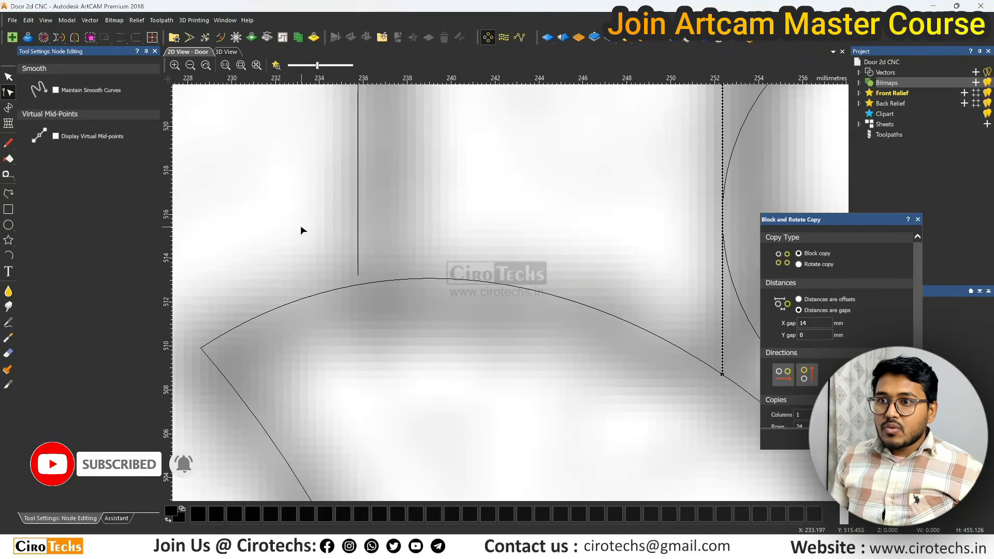
Extend the outer vertical line near the topmost leaf's tip down to the leaf's upper curve, and save the model.
click(358, 262)
drag(358, 274, 357, 279)
scroll(458, 284, down, 3)
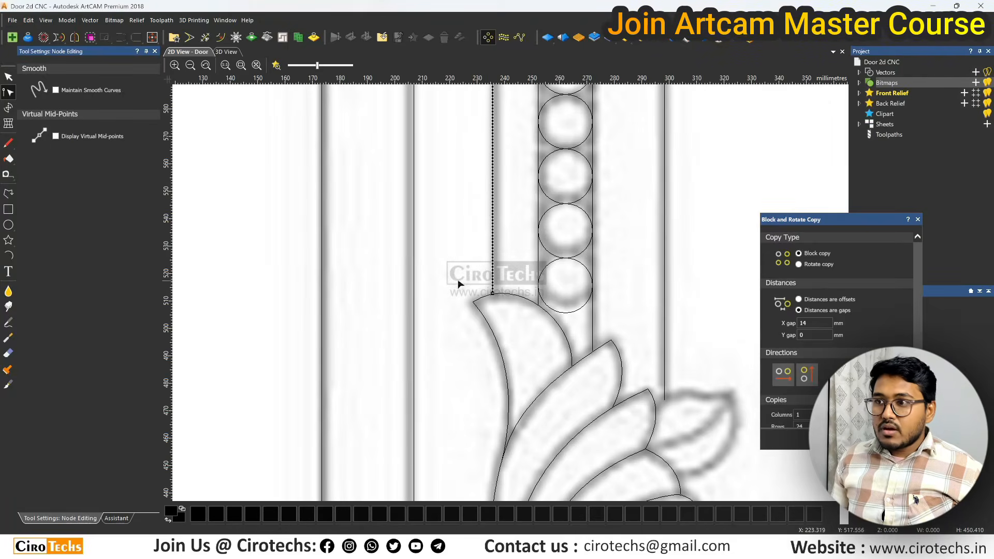
key(Escape)
scroll(558, 354, down, 2)
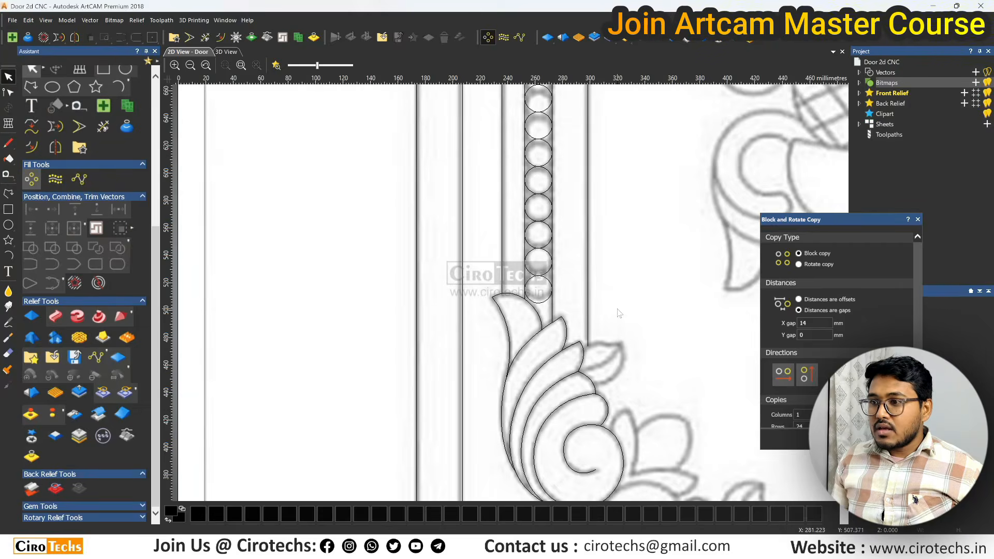
scroll(558, 353, up, 1)
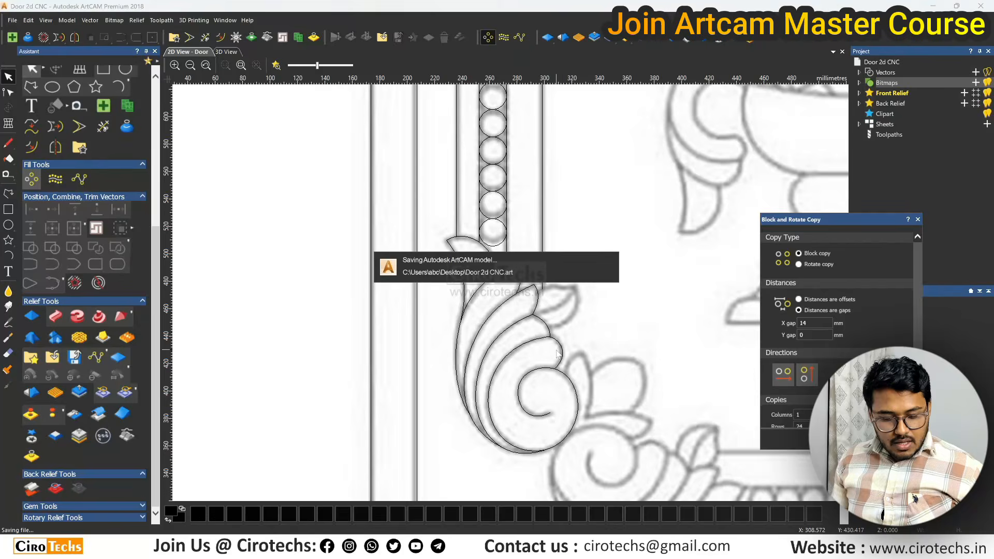
Draw a three-point open polyline for the small side leaf, from the second leaf's edge to its tip and back to the first leaf, and open it for node editing.
click(9, 194)
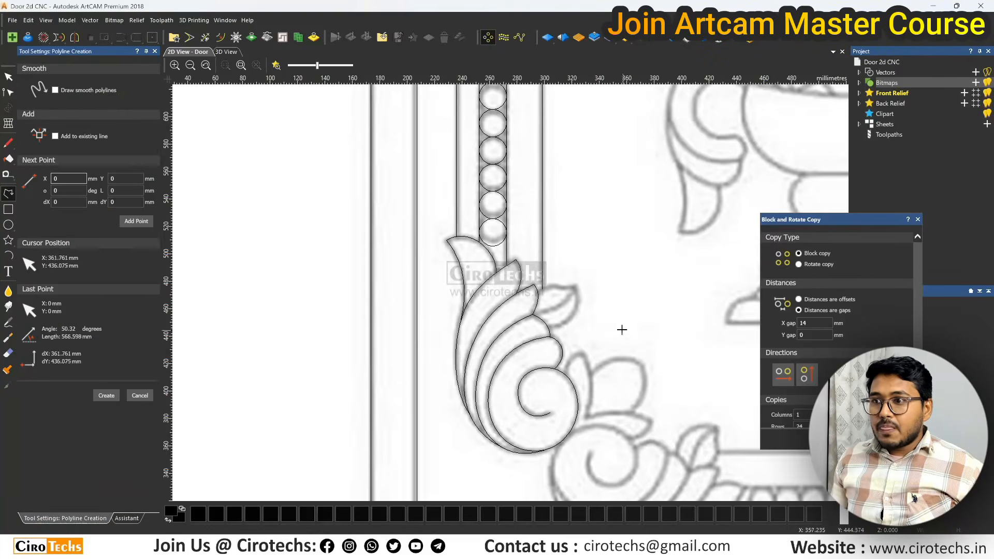
scroll(612, 321, up, 2)
click(351, 239)
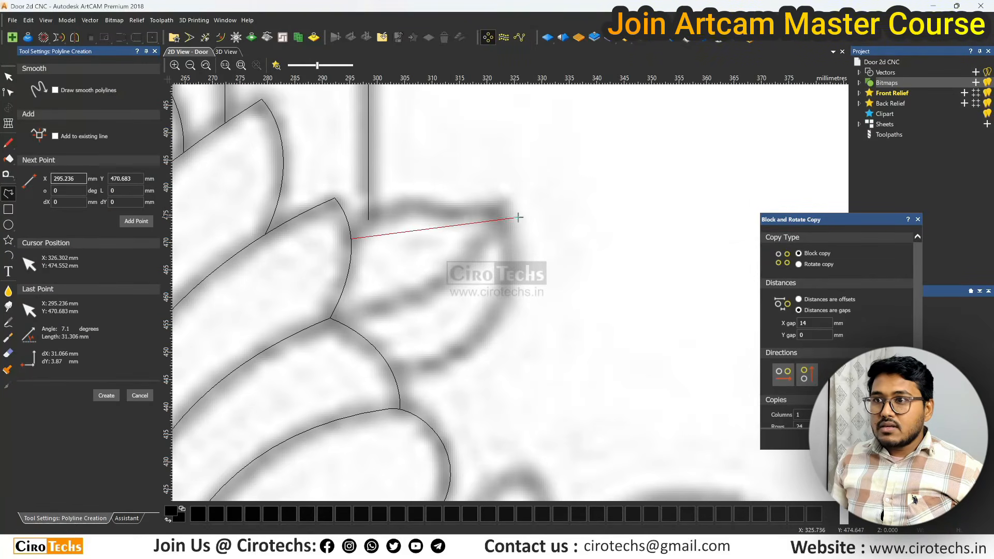
click(499, 206)
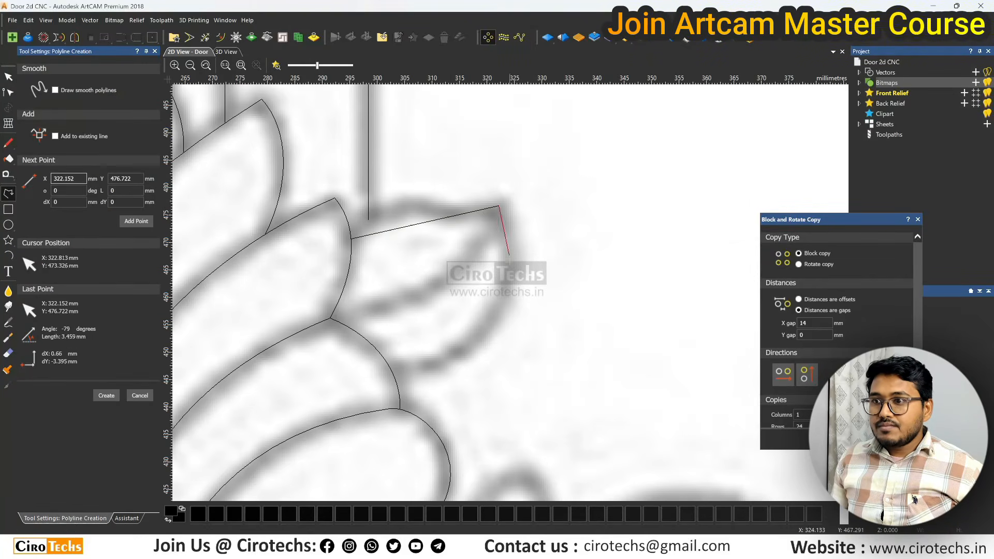
click(394, 369)
key(Escape)
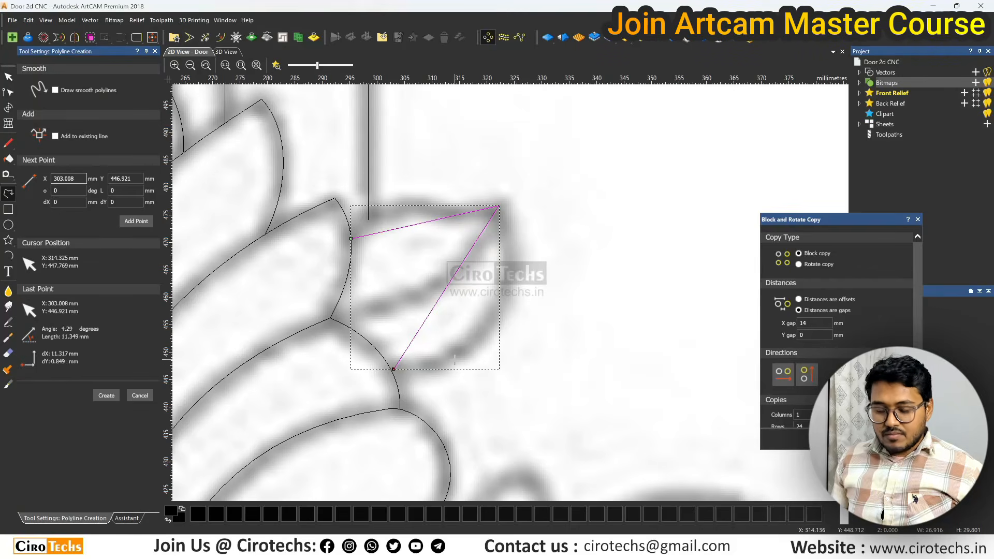
key(Escape)
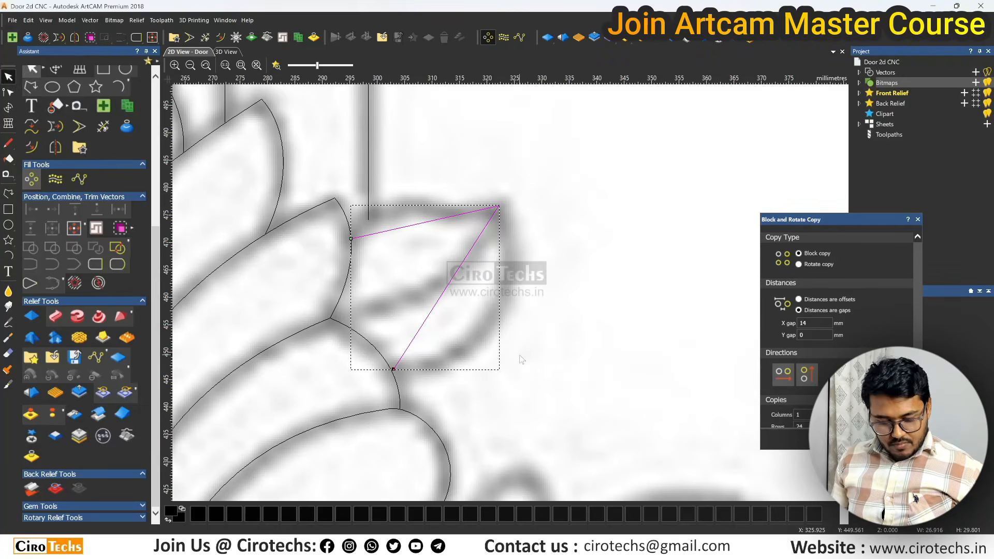
key(n)
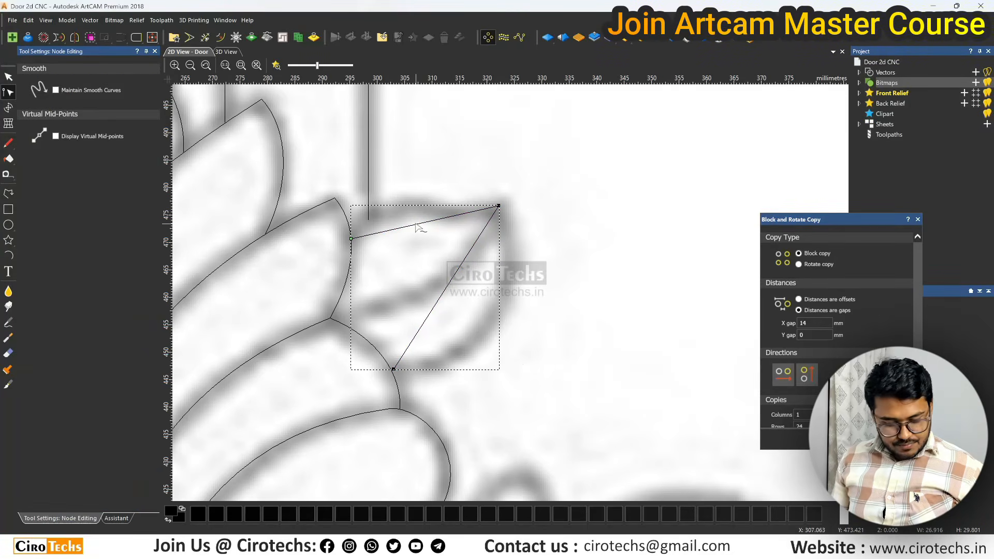
Bend the side leaf's upper edge into a gentle S-curve and bow its outer edge outward to match the bitmap.
drag(400, 228, 387, 183)
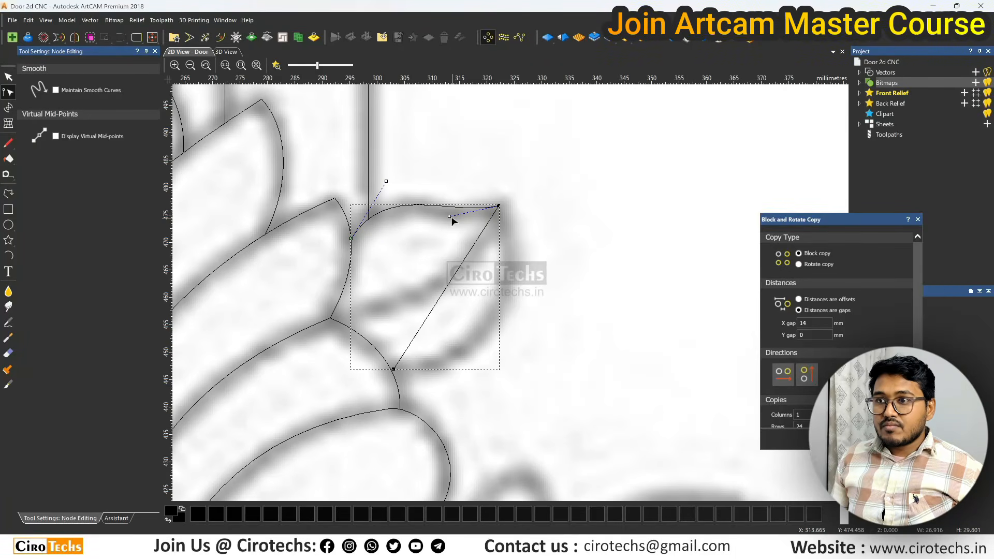
drag(449, 217, 451, 232)
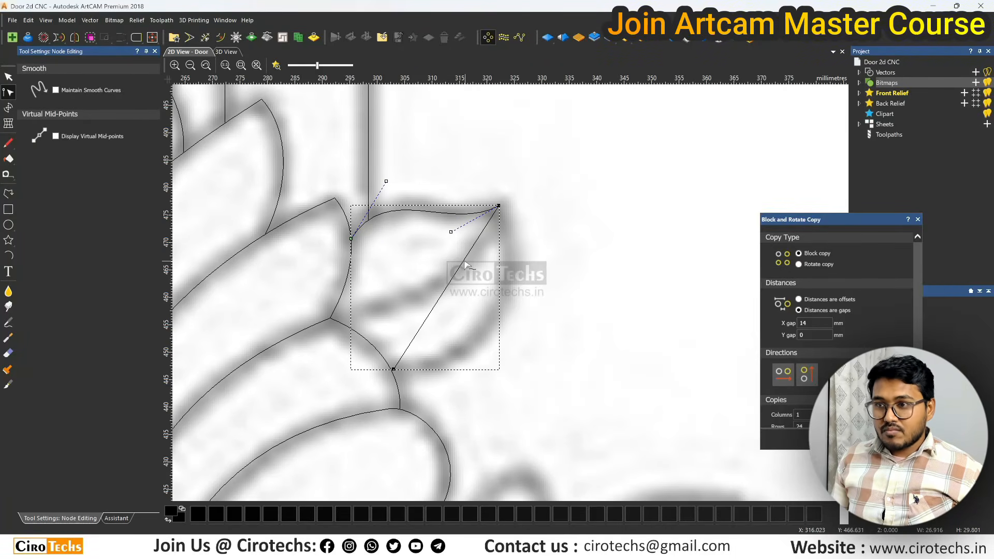
drag(428, 314, 489, 370)
drag(464, 259, 530, 292)
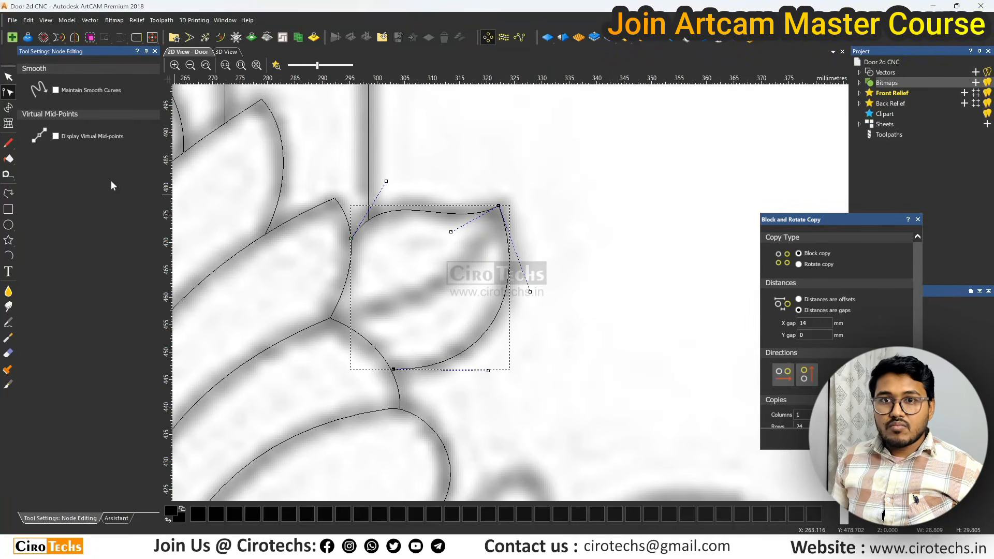
Draw the side leaf's midrib from the junction of the first two leaves to its tip and curve it along the bitmap.
click(8, 194)
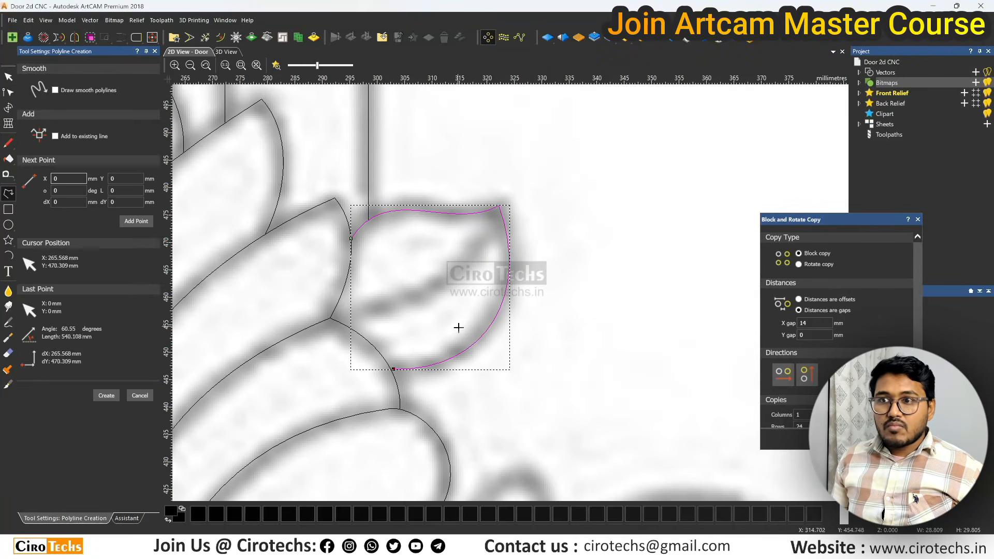
click(330, 318)
click(499, 205)
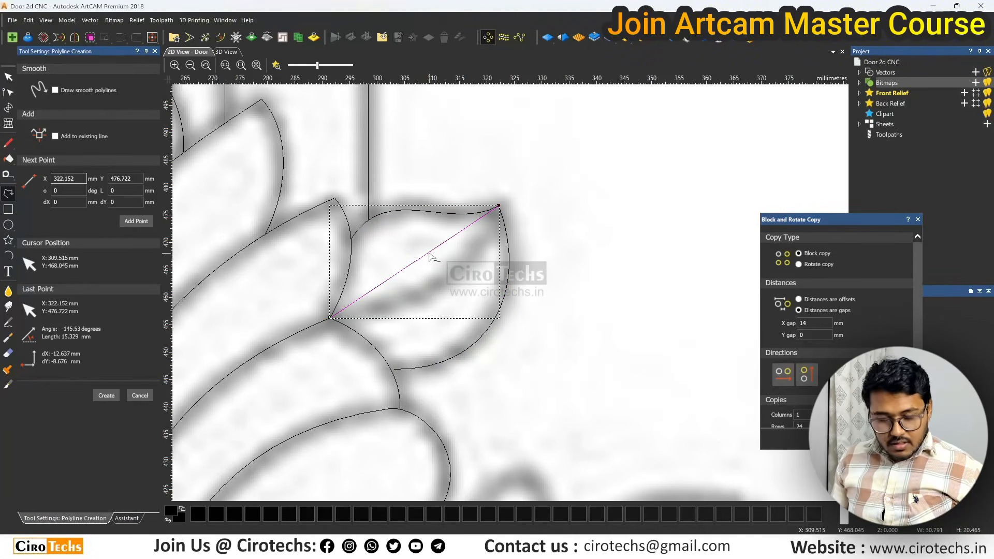
key(Escape)
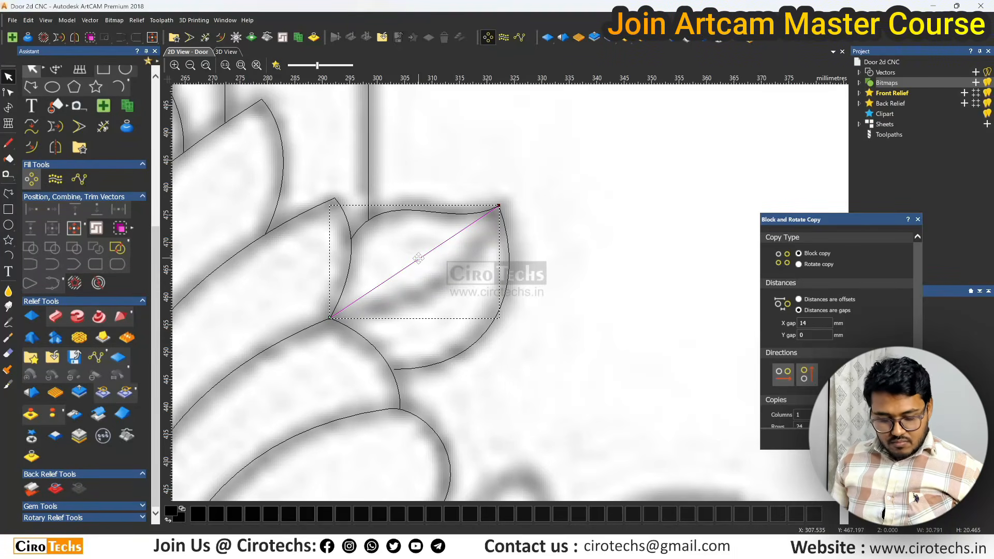
double_click(418, 258)
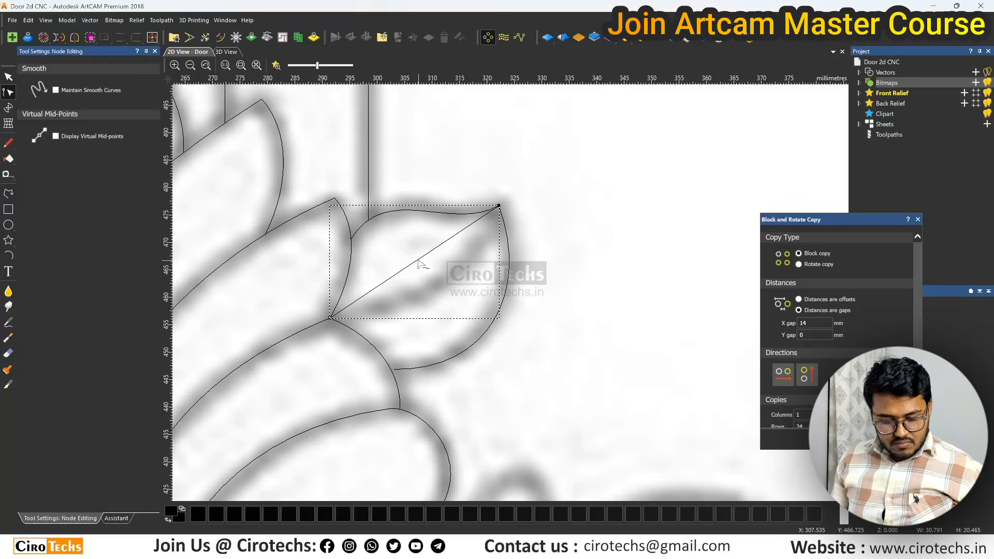
drag(386, 281, 417, 317)
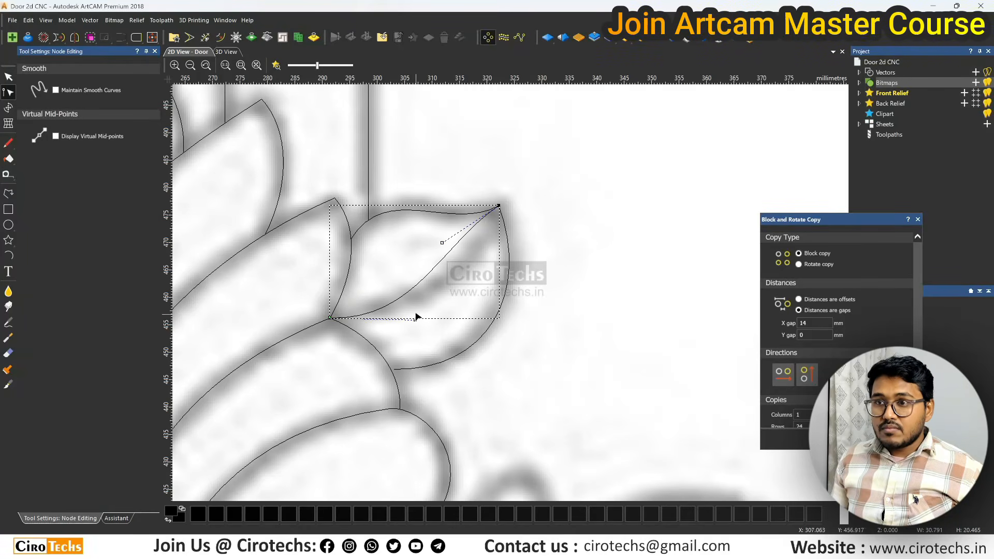
drag(443, 242, 477, 277)
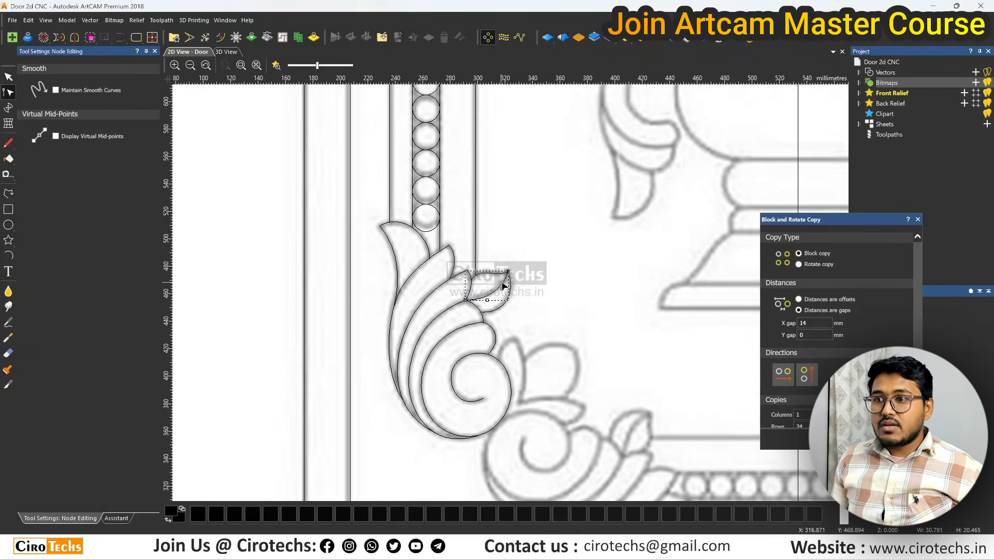
key(Escape)
Draw a three-point open polyline about 15 mm wide and 48 mm high for the small leaf beside the spiral.
scroll(528, 291, down, 3)
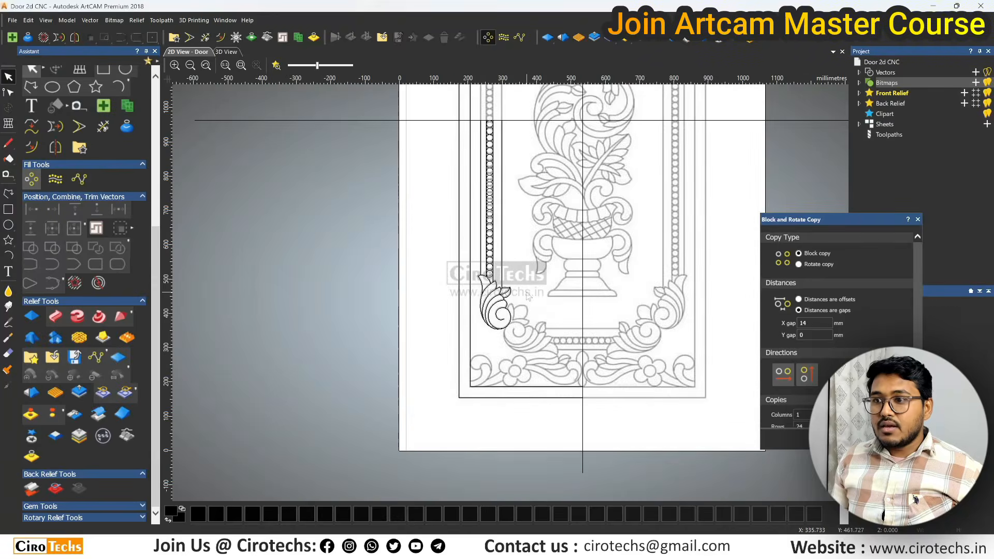
scroll(522, 342, up, 3)
scroll(522, 341, up, 2)
scroll(502, 221, up, 2)
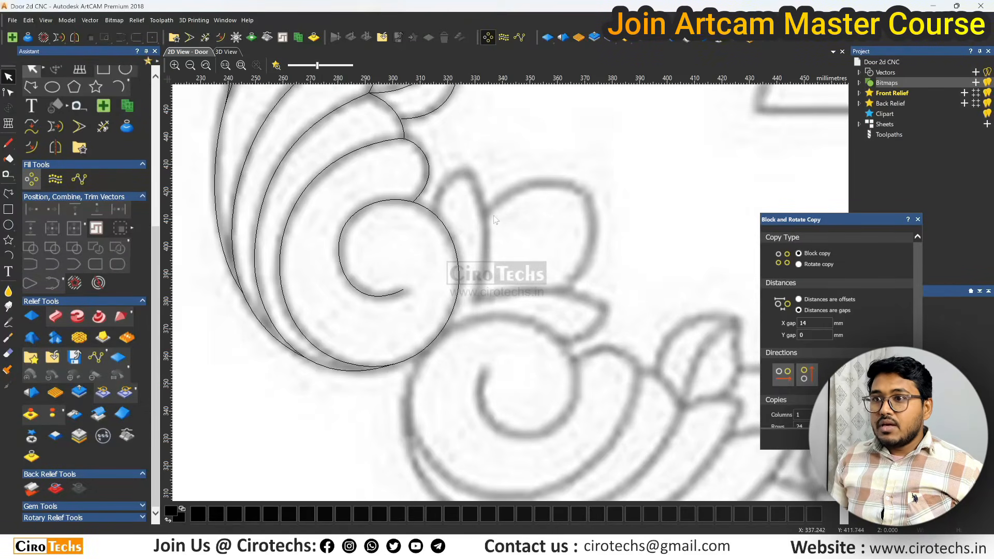
click(8, 193)
click(436, 213)
click(469, 169)
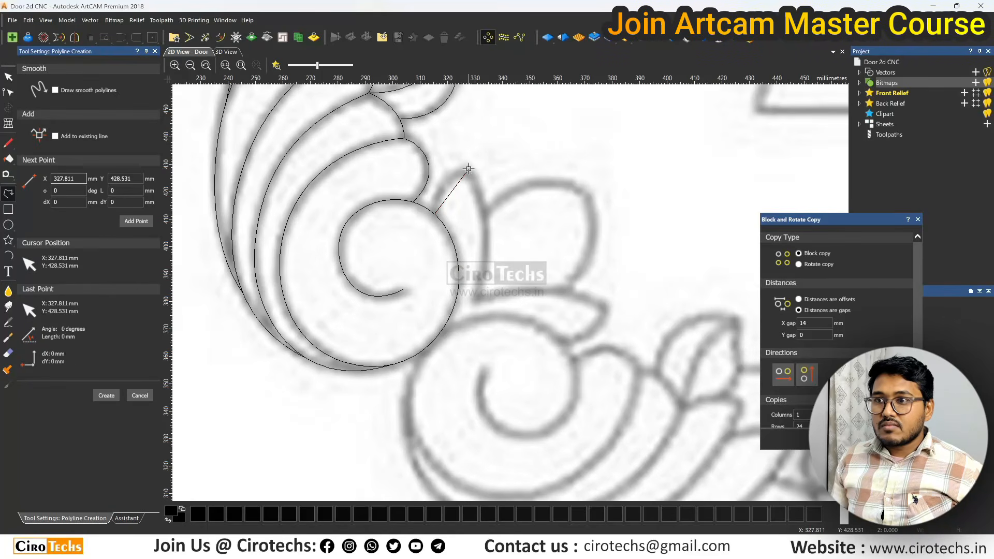
click(476, 300)
right_click(491, 281)
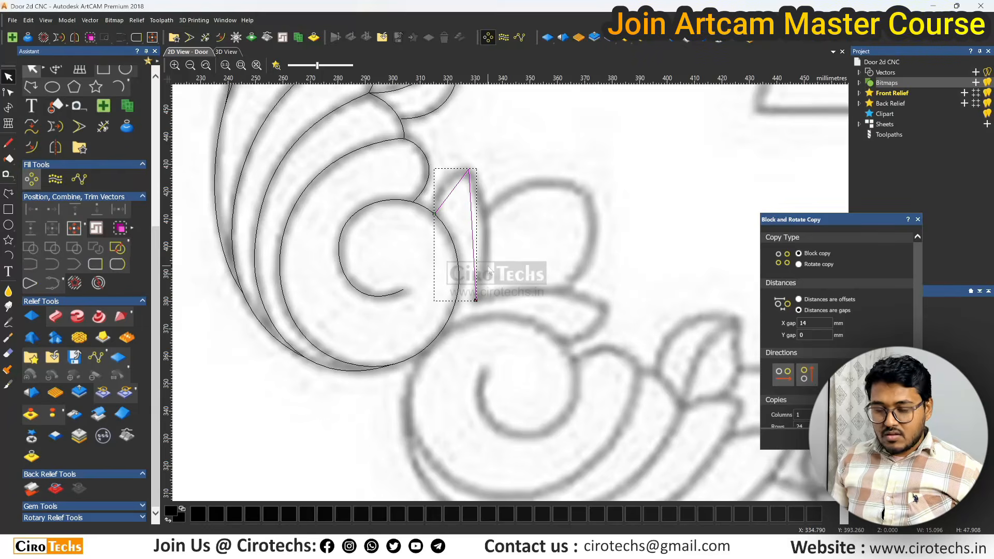
Curve both edges of the small leaf beside the spiral outward to follow the bitmap outline.
key(n)
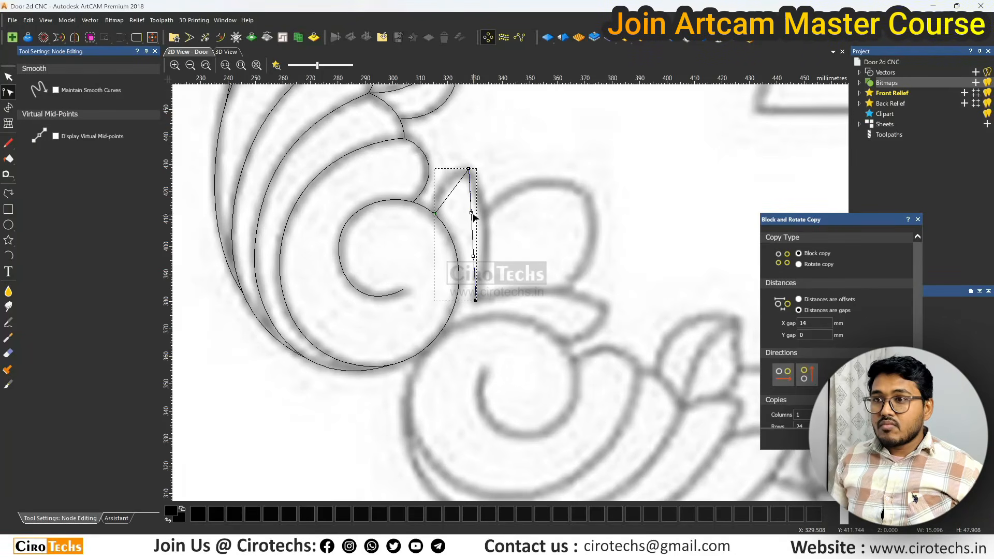
drag(471, 212, 495, 217)
drag(474, 258, 488, 274)
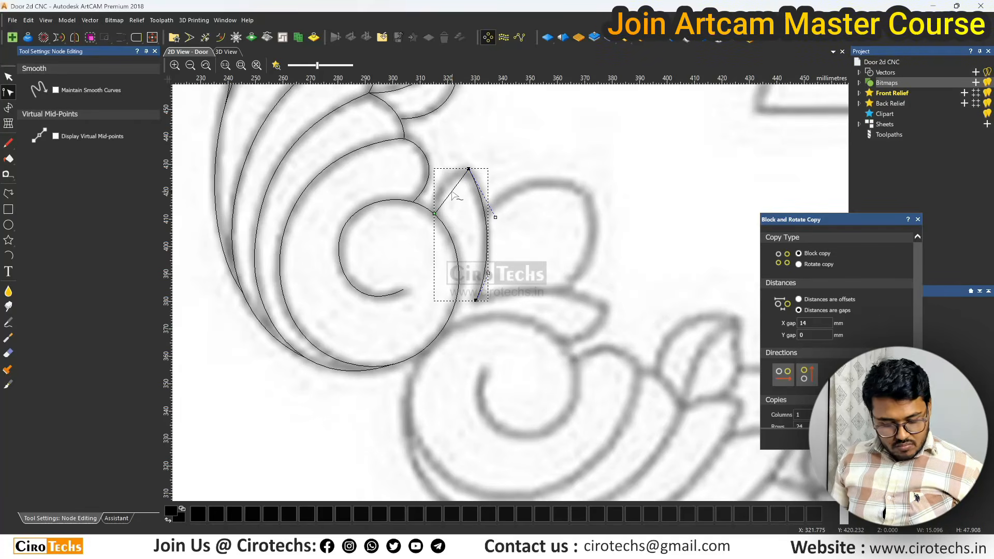
mouse_move(444, 199)
mouse_down()
mouse_move(431, 188)
mouse_move(454, 175)
mouse_move(434, 184)
mouse_up()
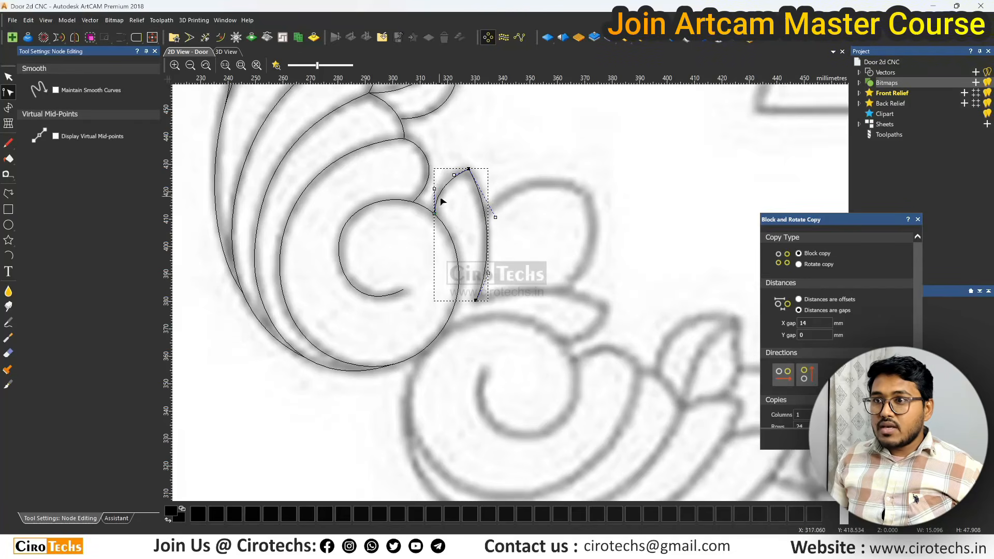
scroll(441, 200, down, 1)
key(n)
click(542, 269)
scroll(539, 272, down, 1)
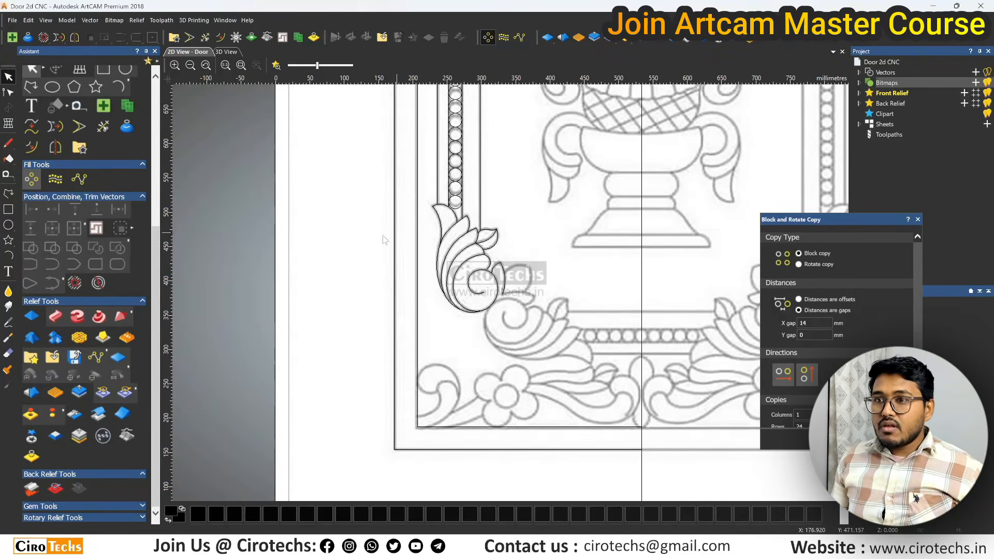
Draw a vertical line about 481 mm long in the blank margin outside the door frame.
click(8, 193)
click(358, 133)
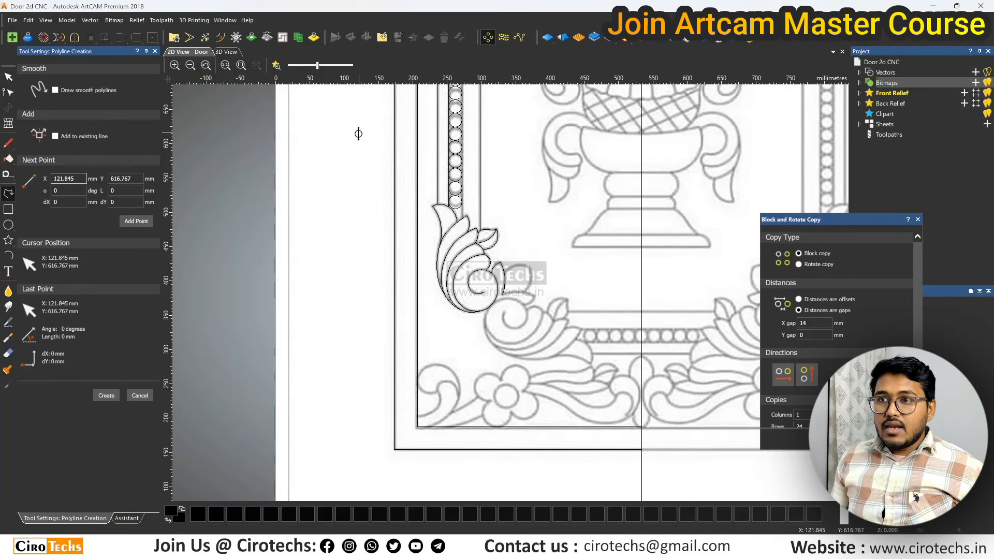
click(359, 462)
key(Escape)
Rotate the vertical line to a 45-degree diagonal and place it through the point where the two scrolls meet.
key(t)
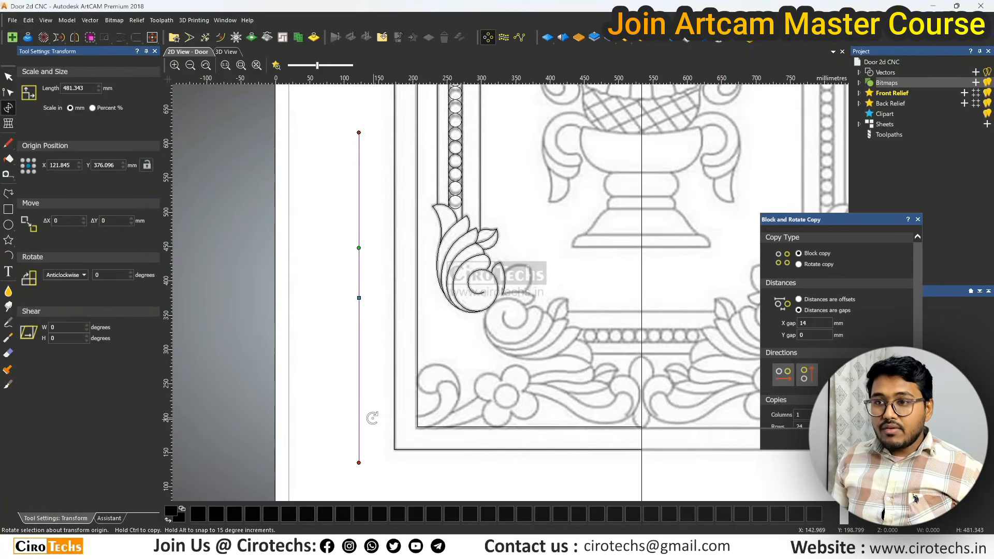
key(Escape)
click(360, 253)
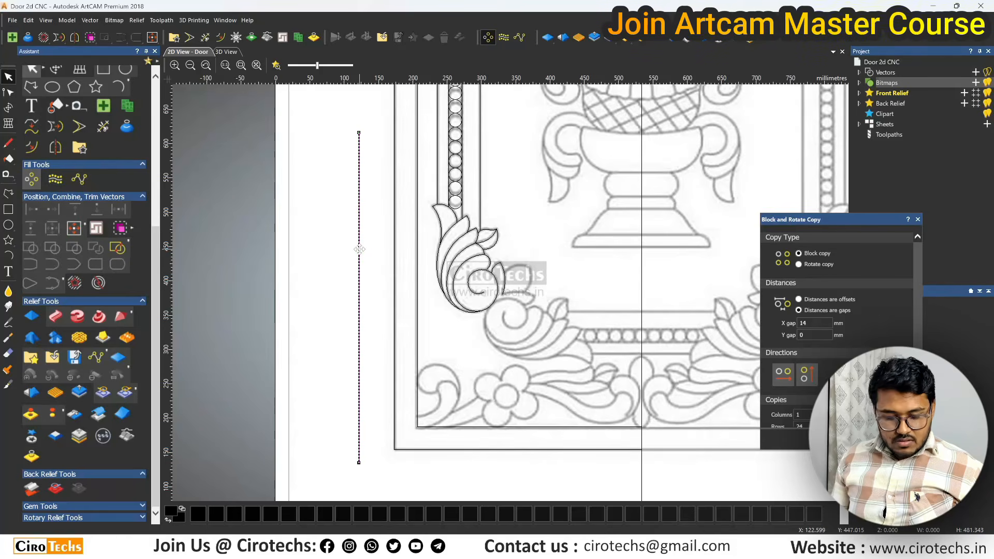
click(358, 248)
drag(359, 248, 471, 300)
scroll(493, 304, up, 10)
scroll(471, 300, down, 3)
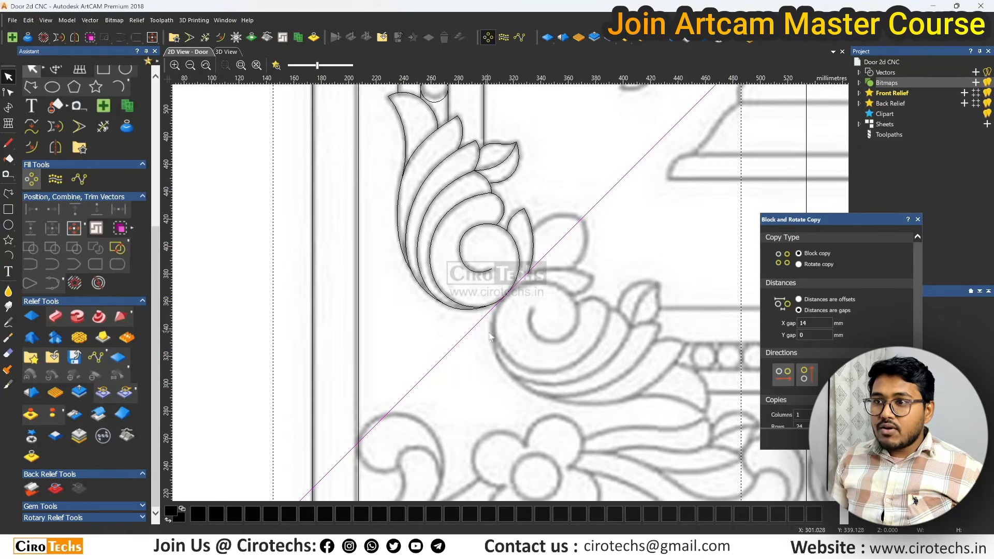
click(515, 341)
Move the lower end node of the small leaf beside the spiral onto the diagonal line.
scroll(534, 274, up, 4)
scroll(528, 280, down, 2)
click(520, 262)
double_click(519, 259)
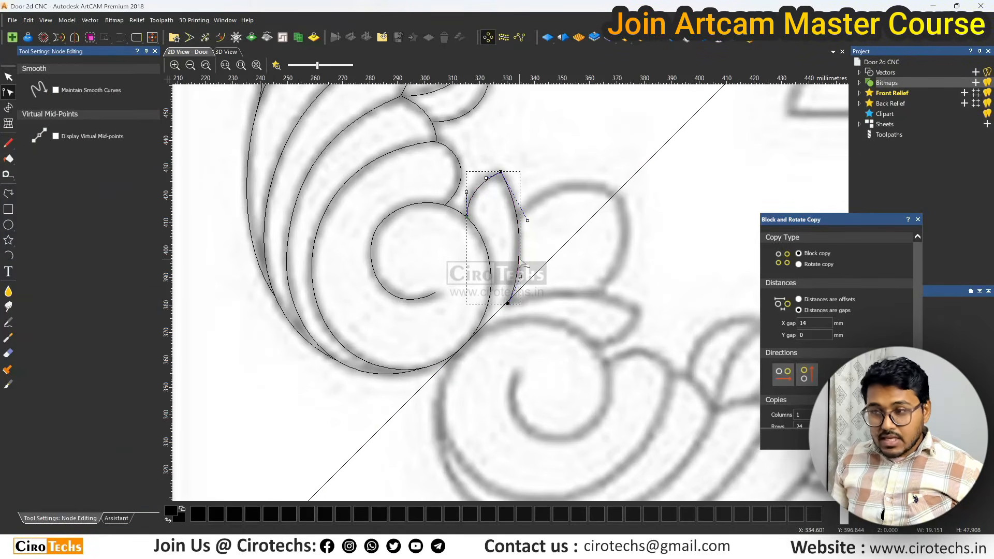
scroll(508, 305, up, 2)
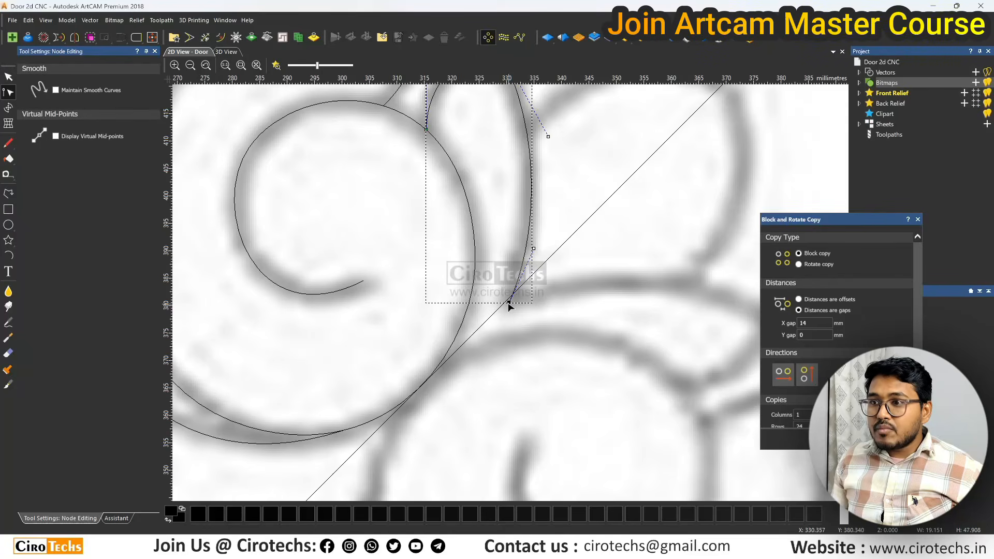
drag(509, 303, 511, 298)
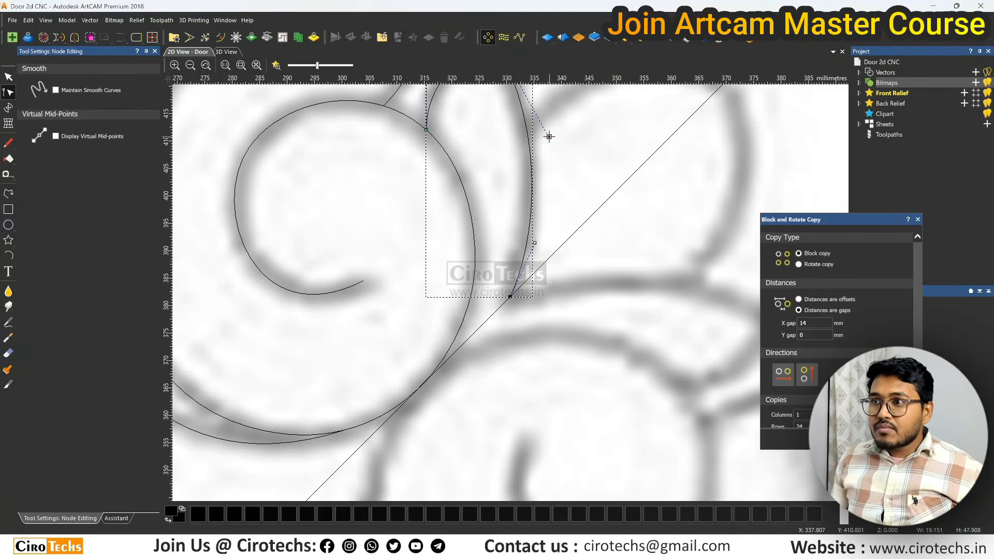
scroll(548, 138, down, 2)
click(548, 195)
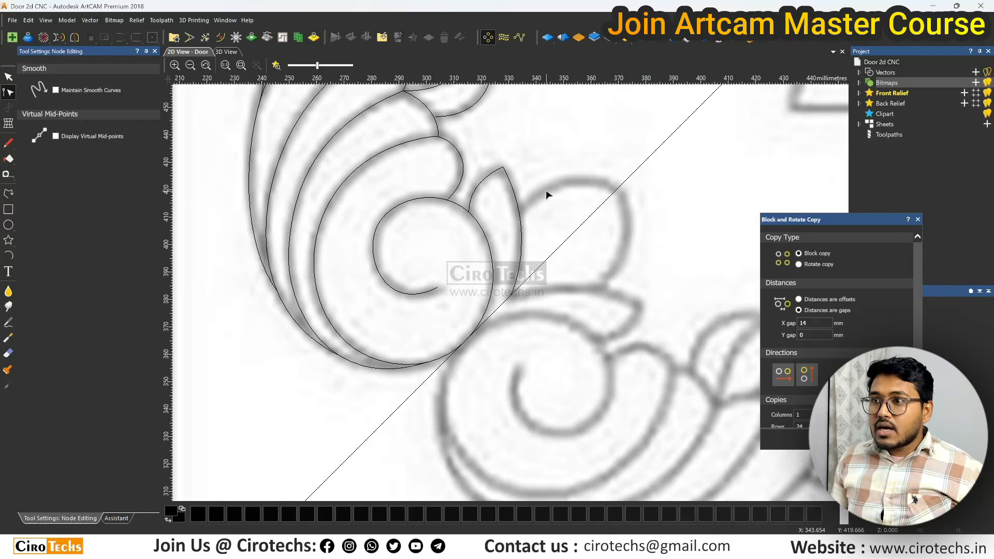
Draw the round petal's upper edge from the small leaf to the diagonal line, about 36 mm wide, and arch it upward.
click(9, 193)
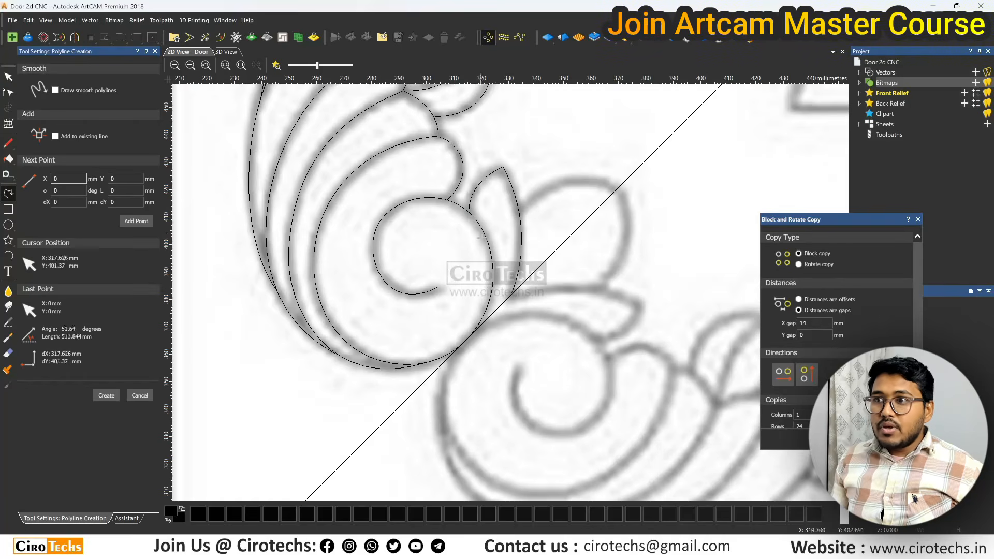
click(519, 211)
click(618, 188)
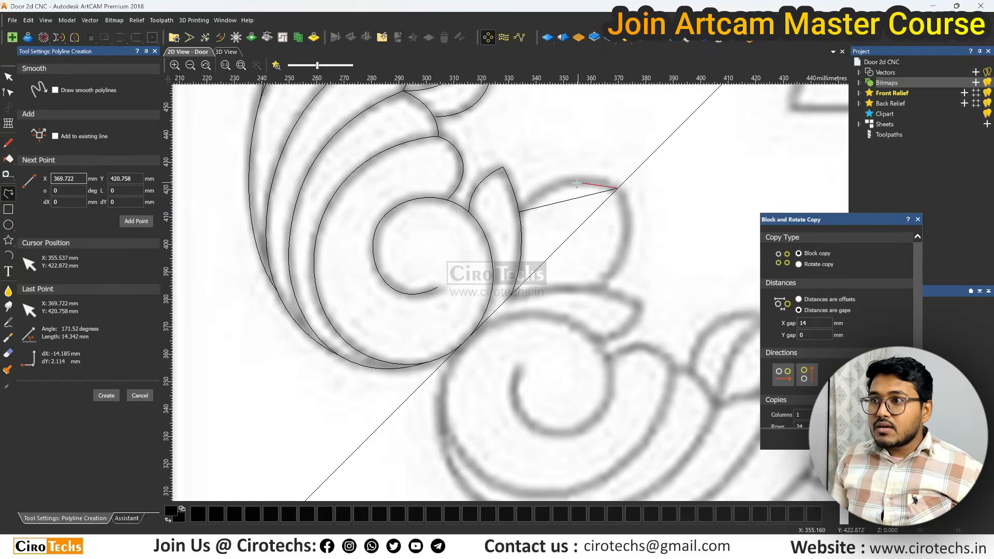
key(Escape)
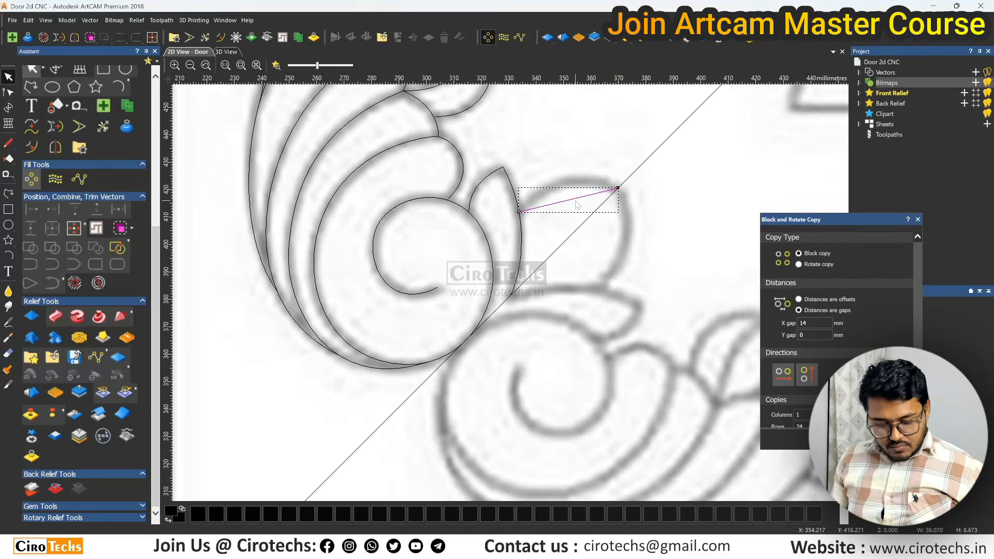
key(n)
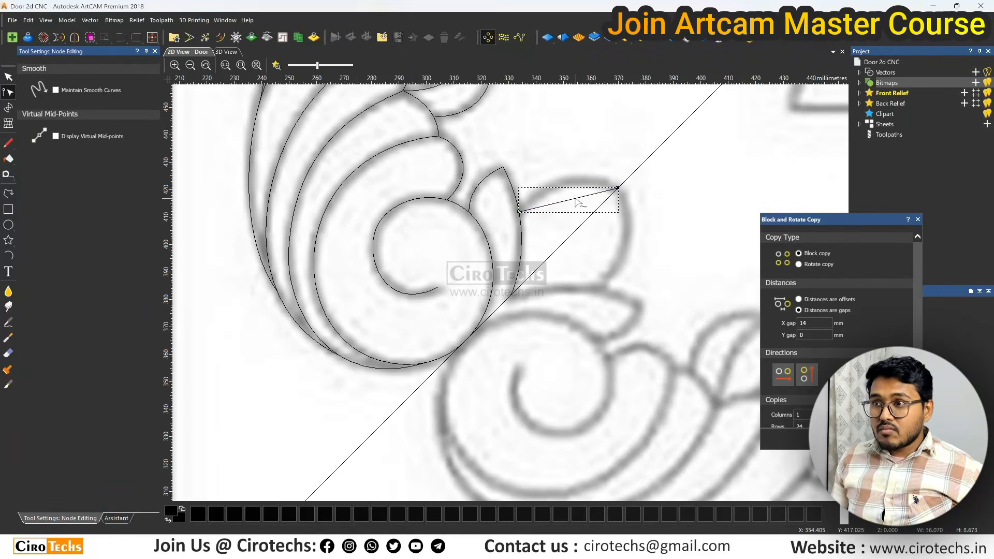
drag(552, 204, 550, 170)
scroll(561, 212, down, 2)
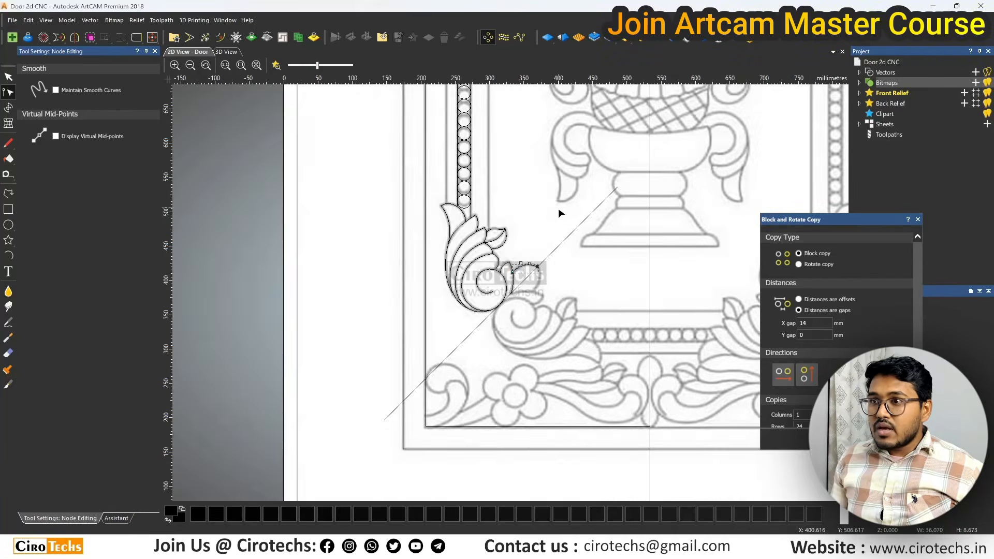
key(n)
click(555, 281)
scroll(544, 287, down, 2)
scroll(496, 209, up, 2)
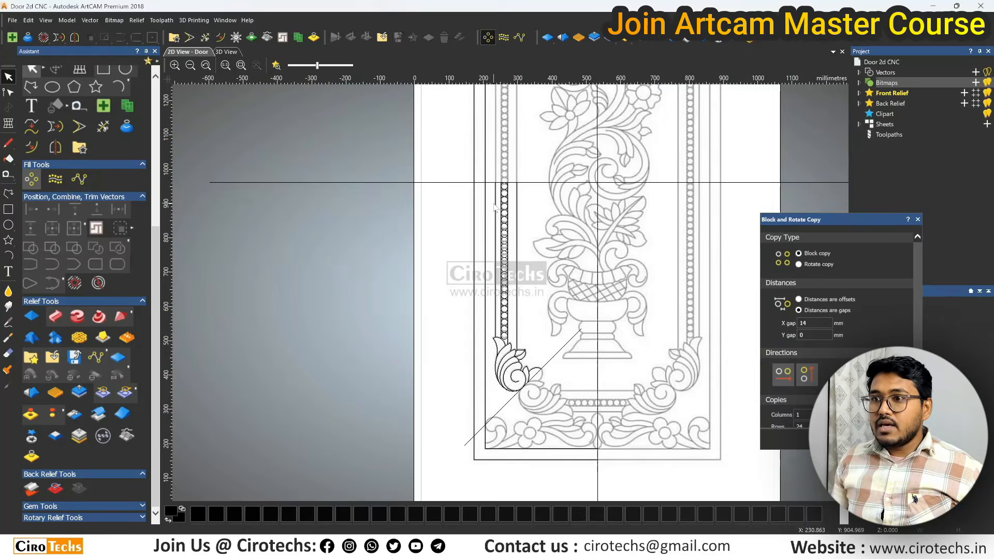
mouse_move(469, 157)
mouse_down()
mouse_move(536, 269)
mouse_move(550, 420)
mouse_up()
scroll(564, 406, down, 2)
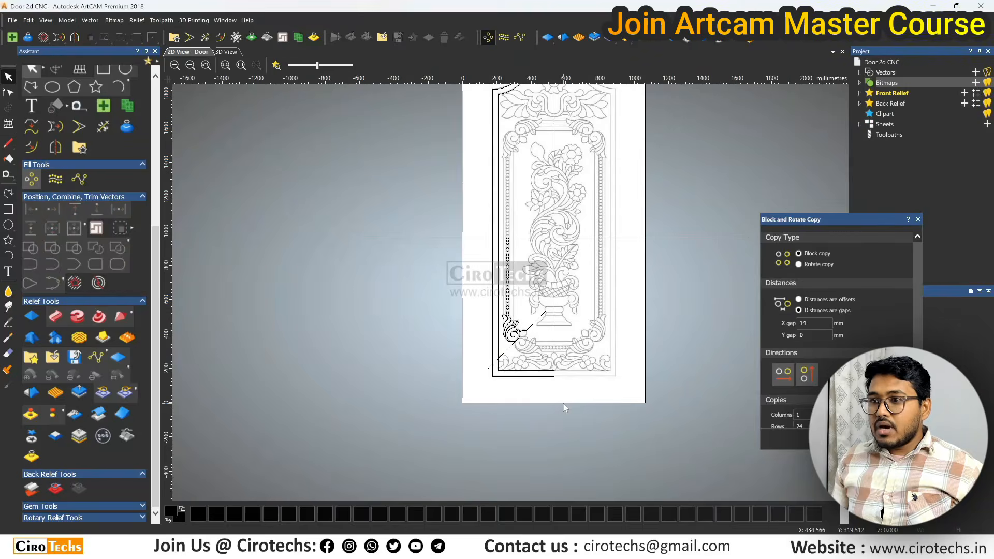
scroll(533, 353, up, 2)
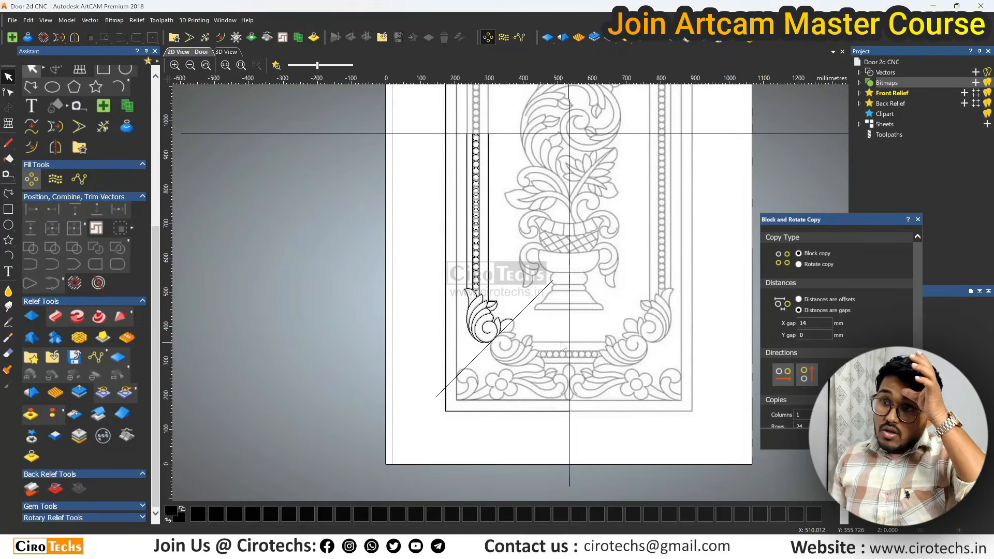
scroll(556, 363, up, 1)
scroll(505, 298, down, 2)
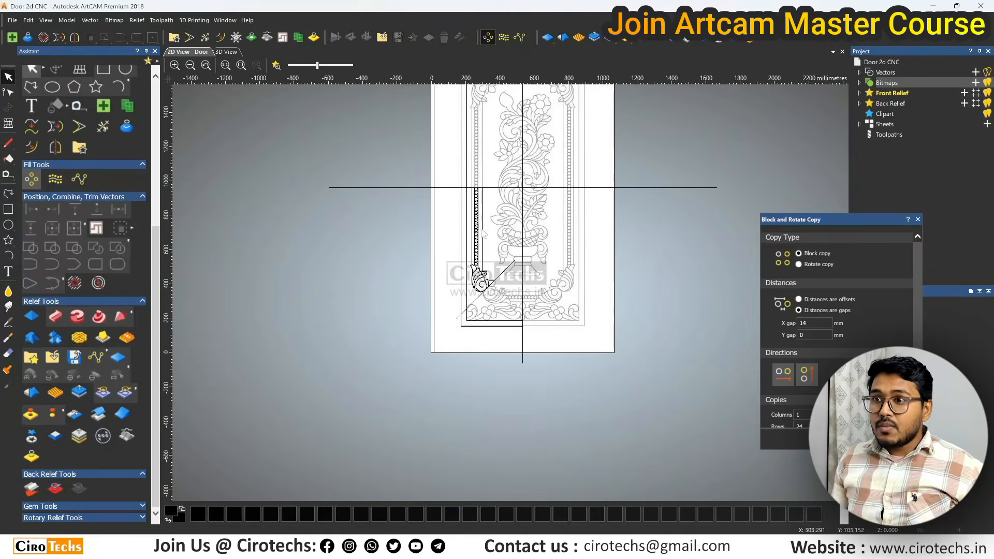
click(491, 314)
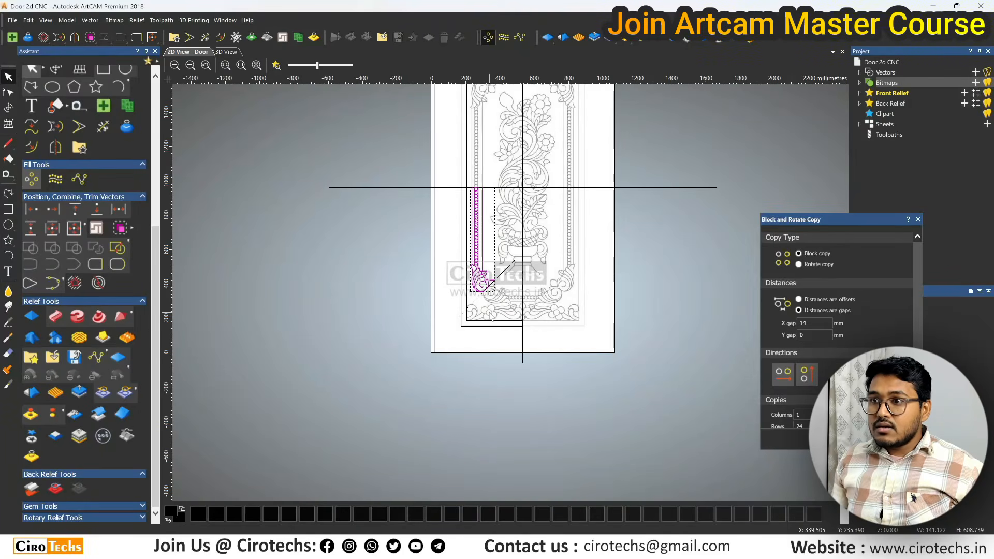
click(355, 176)
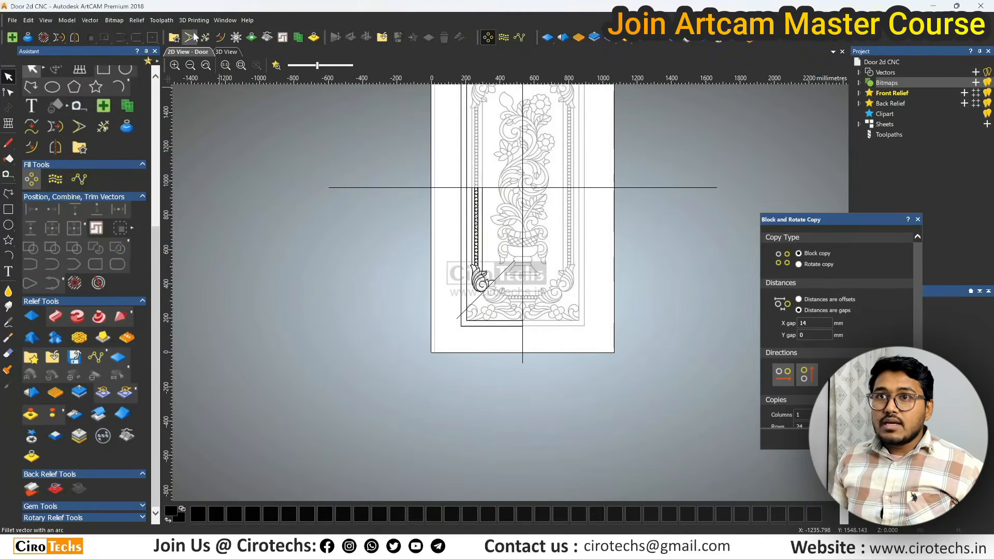
Mirror a copy of the beaded border and scroll ornament across the selected diagonal line, with Join mirrored vectors enabled.
drag(451, 139, 505, 320)
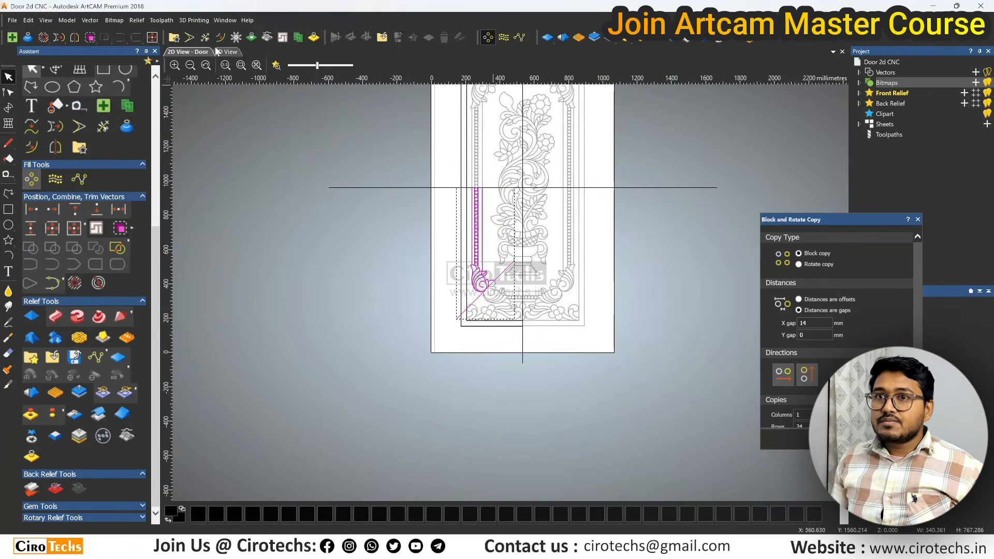
click(74, 37)
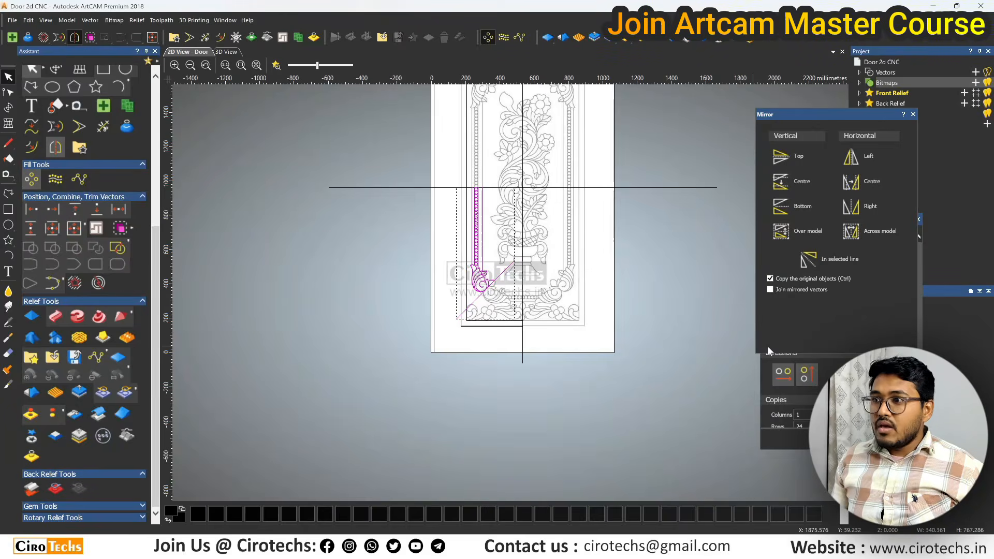
click(835, 261)
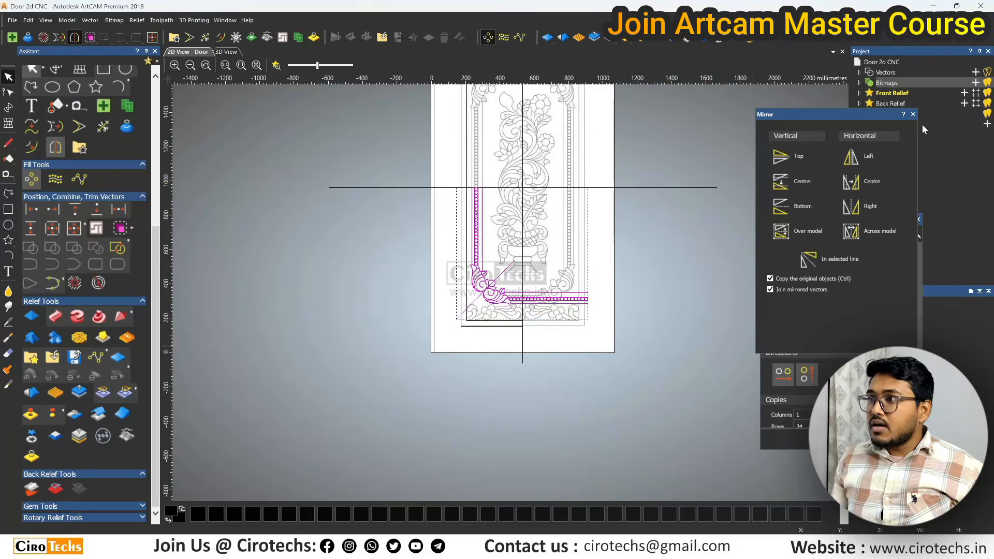
click(913, 114)
click(632, 337)
Examine how the mirrored scroll, beads and horizontal border lines match the reference bitmap along the door panel's lower edge.
scroll(496, 293, up, 5)
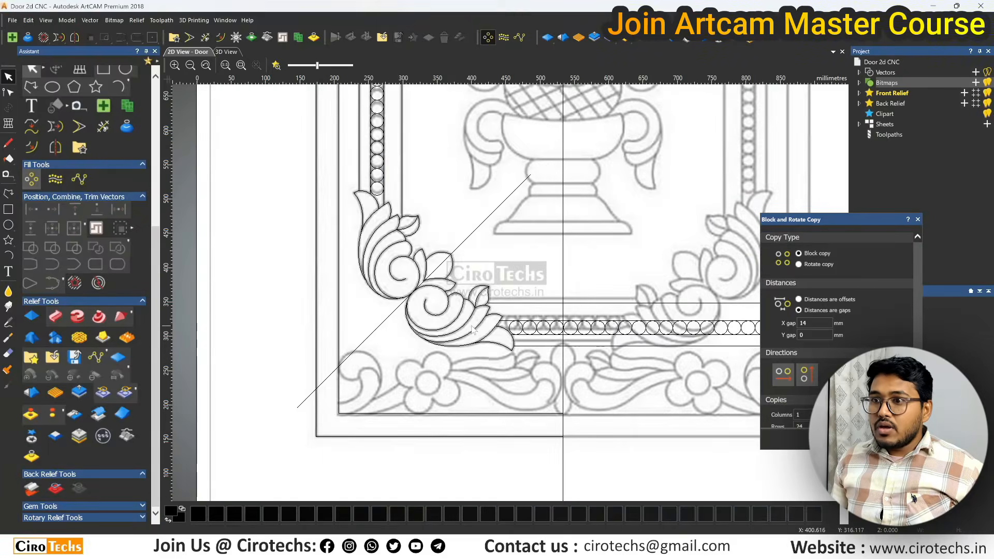
scroll(485, 320, up, 2)
scroll(507, 329, down, 4)
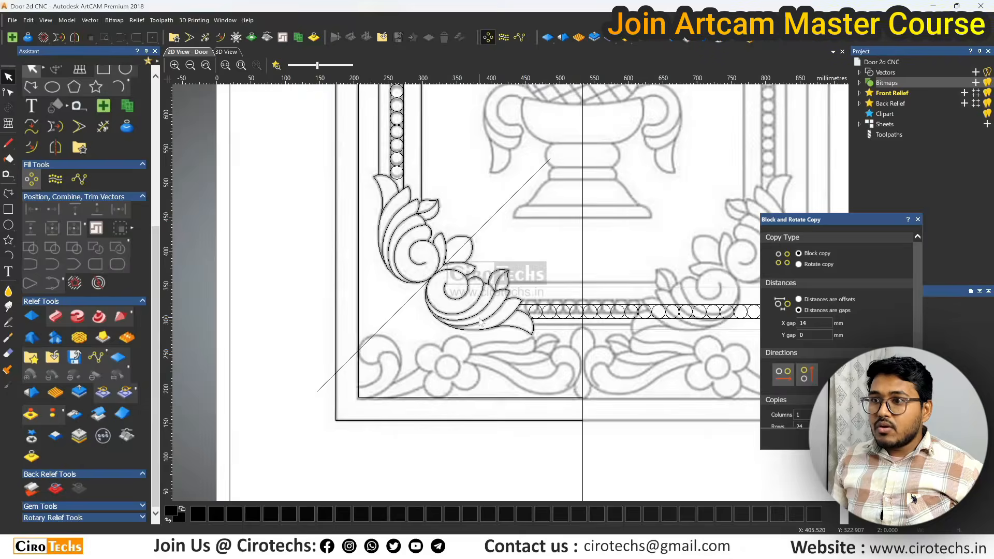
scroll(497, 300, up, 4)
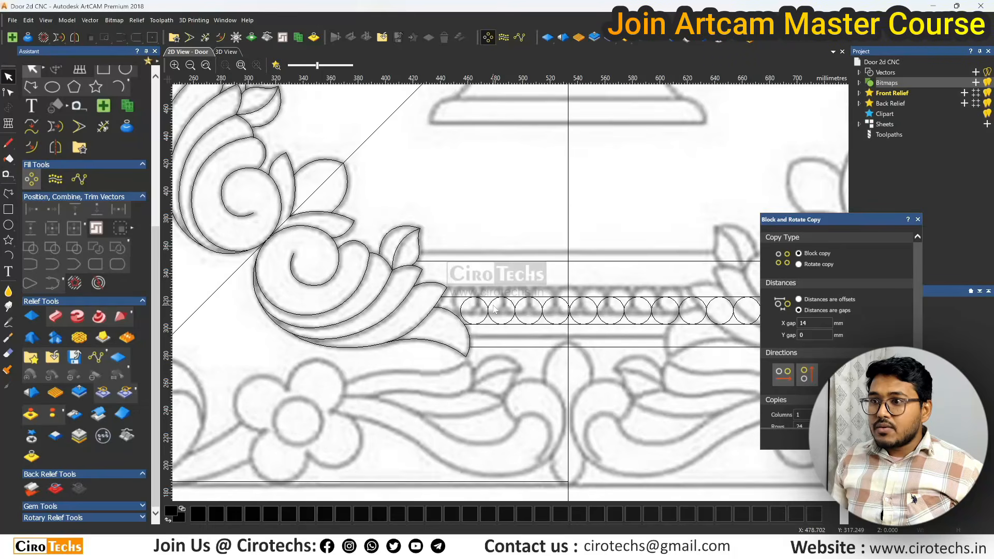
scroll(495, 310, down, 2)
scroll(527, 318, up, 2)
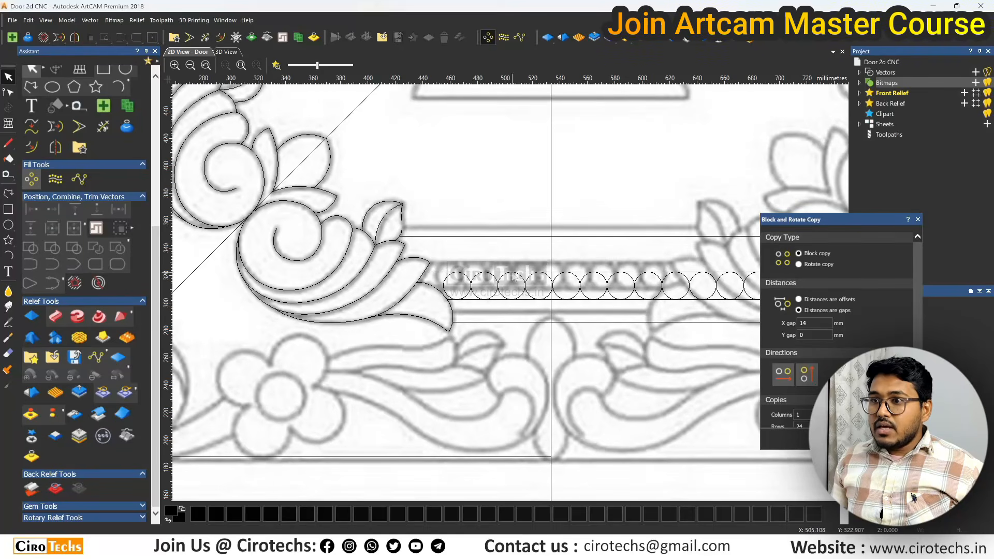
scroll(488, 269, down, 2)
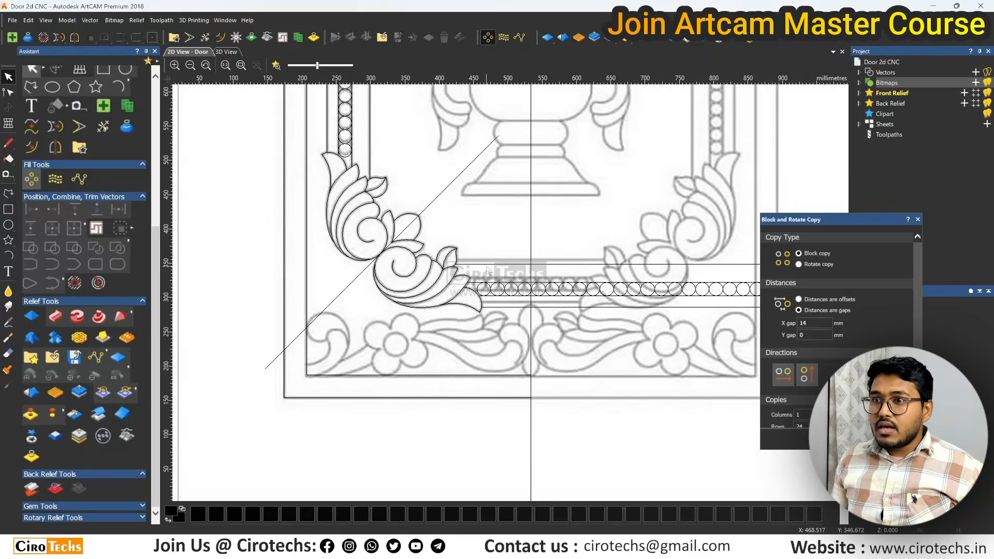
scroll(496, 275, up, 2)
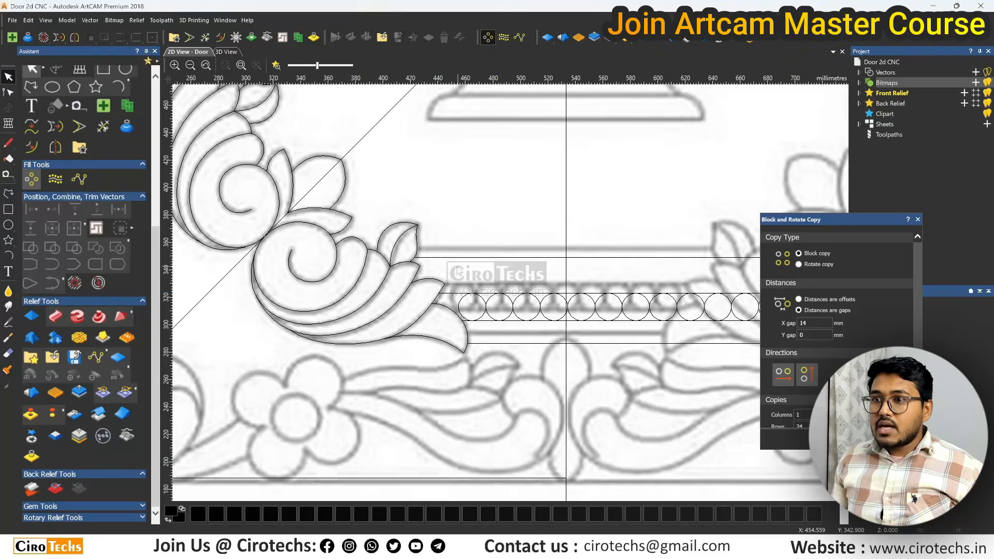
scroll(424, 265, down, 2)
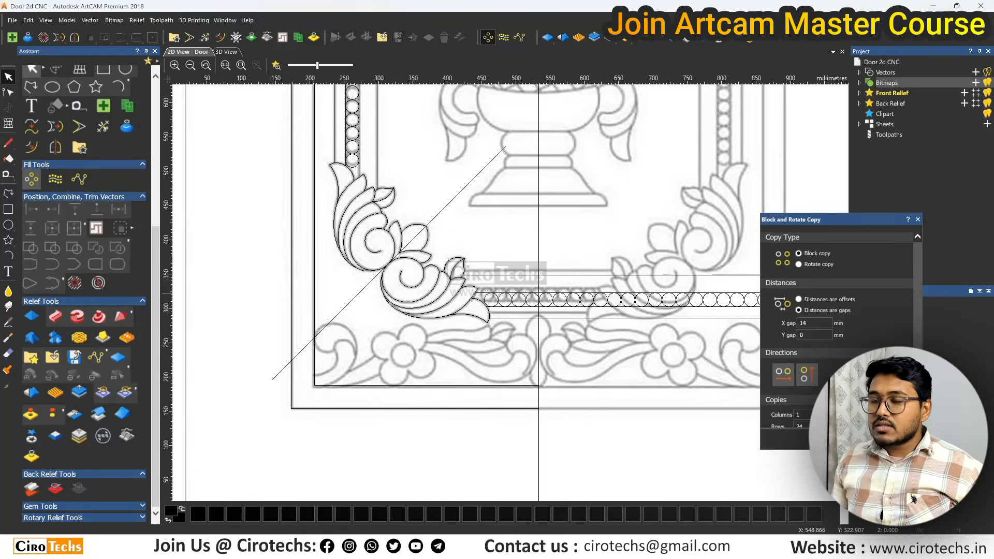
scroll(540, 293, down, 2)
scroll(617, 304, up, 2)
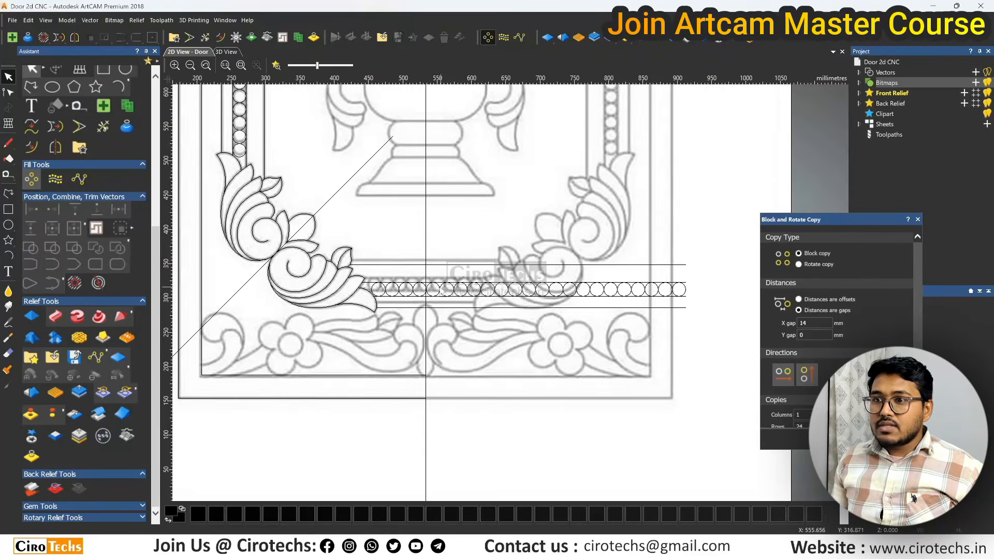
scroll(442, 291, up, 2)
scroll(437, 291, down, 2)
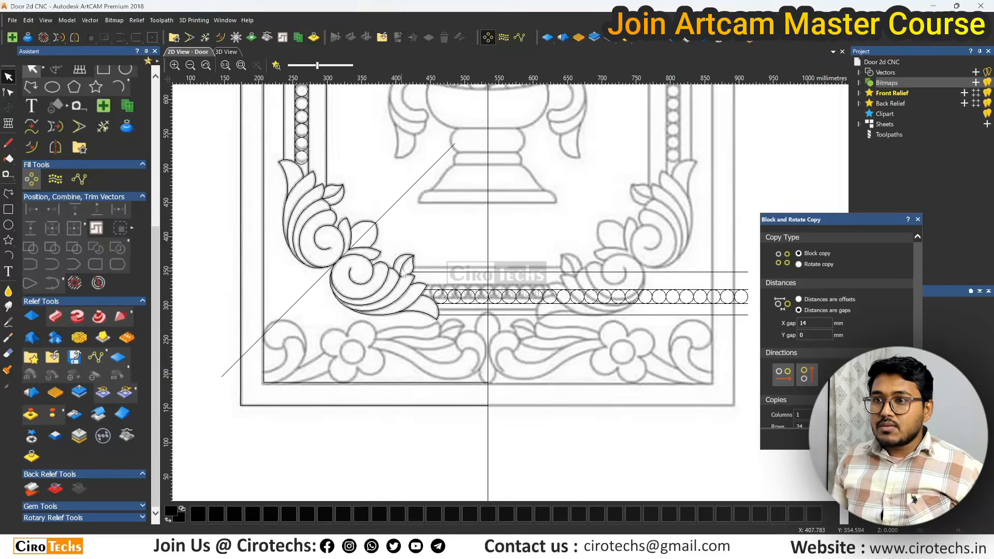
Move the mirrored beads and horizontal border lines together up onto the bead band in the reference bitmap.
drag(399, 242, 759, 343)
scroll(502, 289, up, 3)
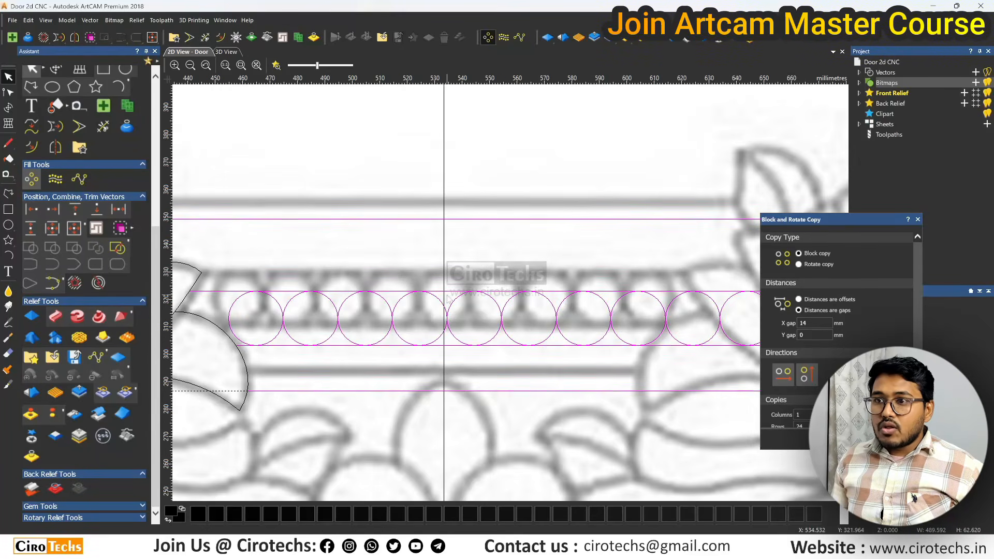
drag(451, 294, 449, 273)
scroll(449, 276, down, 2)
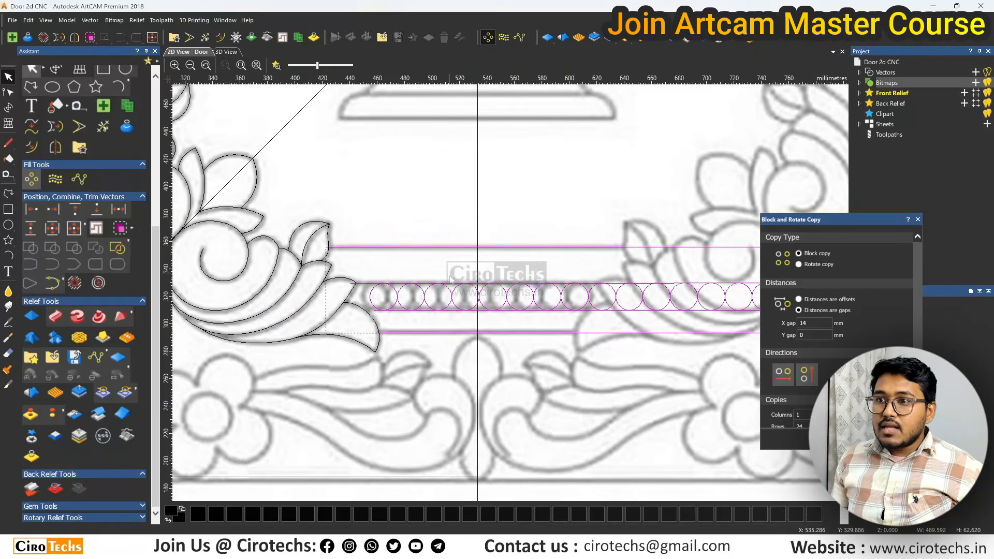
click(520, 356)
Move the four beads nearest the scroll so the last one touches the vertical centre line, and delete all beads beyond it.
scroll(468, 320, up, 4)
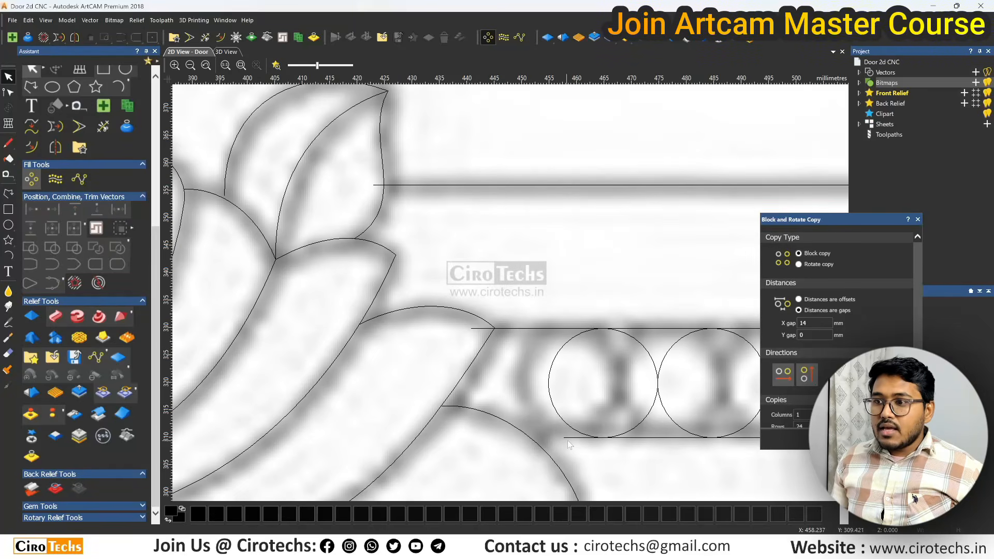
scroll(571, 441, down, 3)
scroll(563, 332, up, 4)
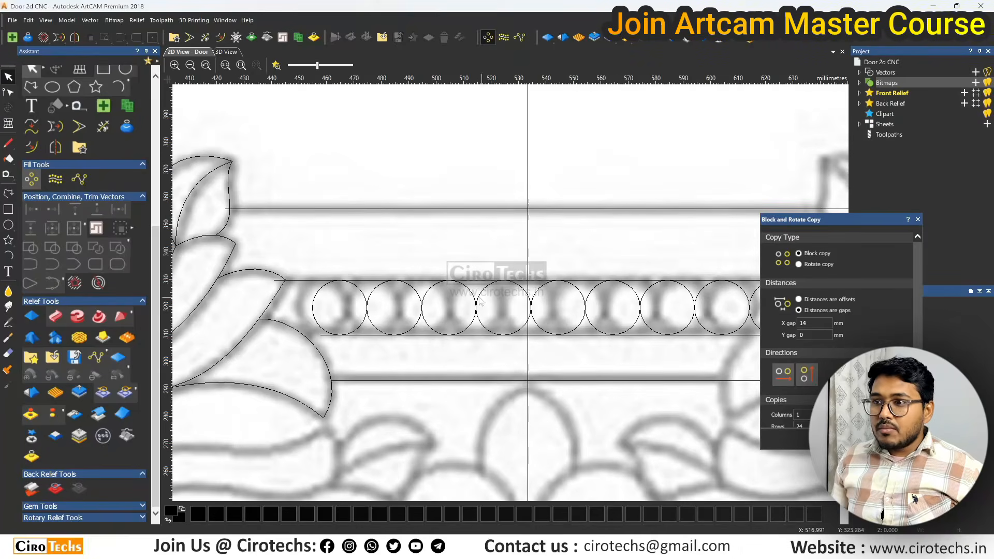
drag(313, 277, 559, 362)
scroll(538, 322, up, 4)
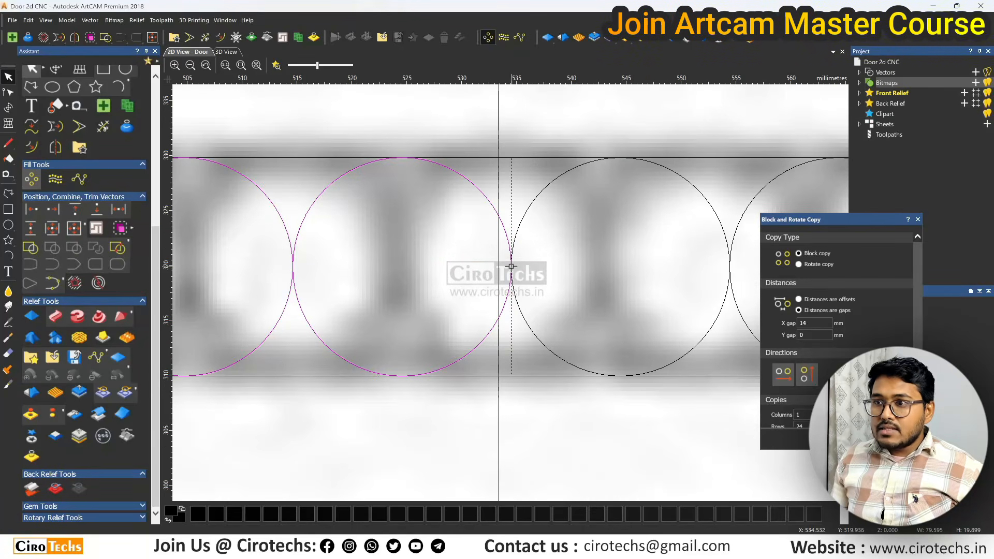
drag(511, 265, 703, 331)
scroll(500, 266, down, 6)
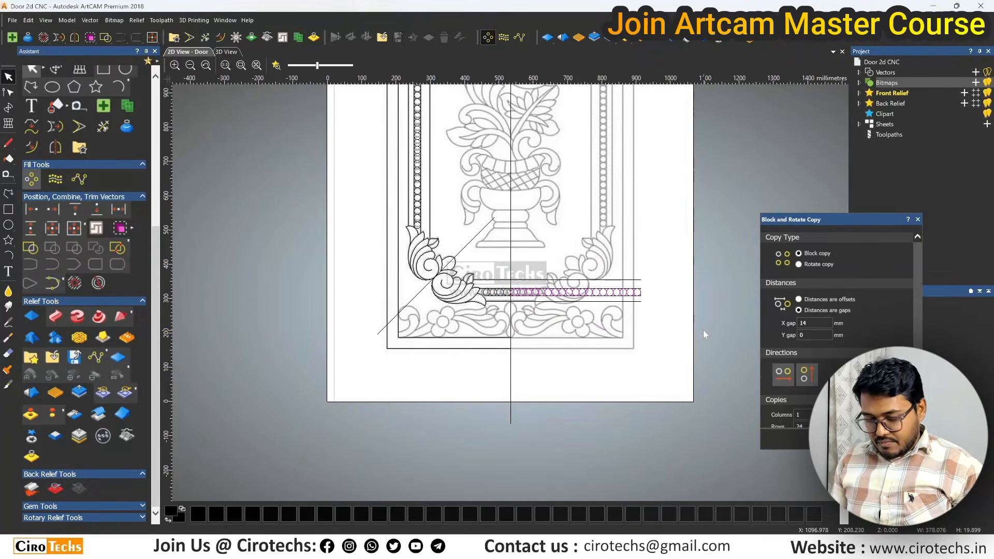
key(Delete)
Shift the line above the beads horizontally so its start meets the tip of the adjoining scroll leaf.
scroll(503, 282, up, 2)
scroll(472, 337, up, 2)
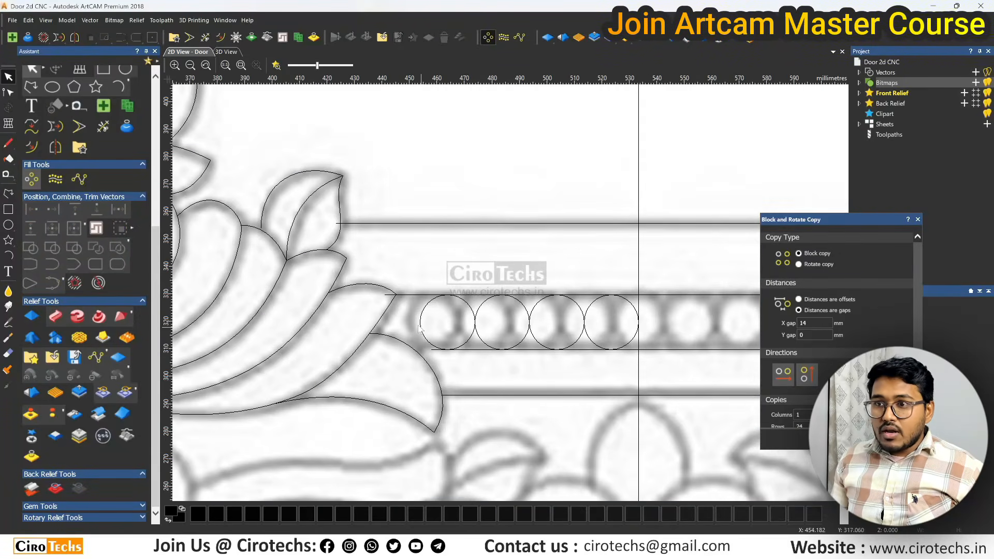
click(401, 296)
scroll(381, 296, up, 4)
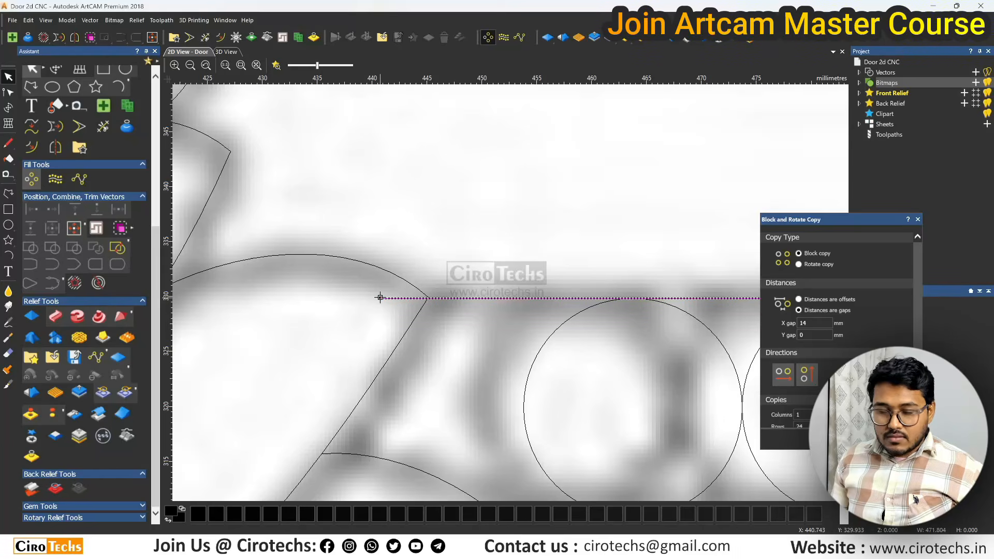
drag(381, 297, 429, 299)
scroll(428, 299, down, 2)
scroll(484, 321, down, 1)
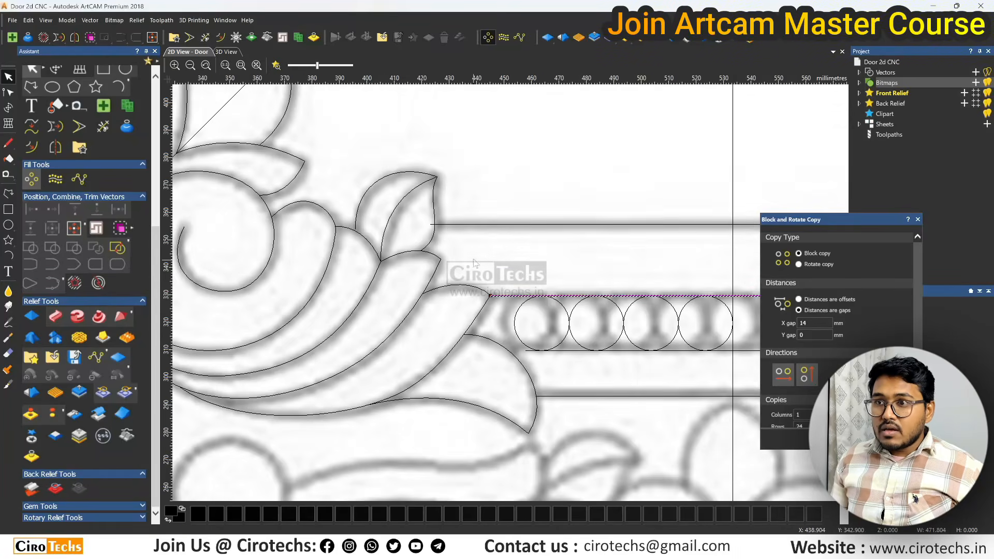
Shift the uppermost horizontal border line so its start lies on the edge of the scroll's small upper leaf.
click(474, 259)
scroll(446, 224, up, 2)
click(434, 233)
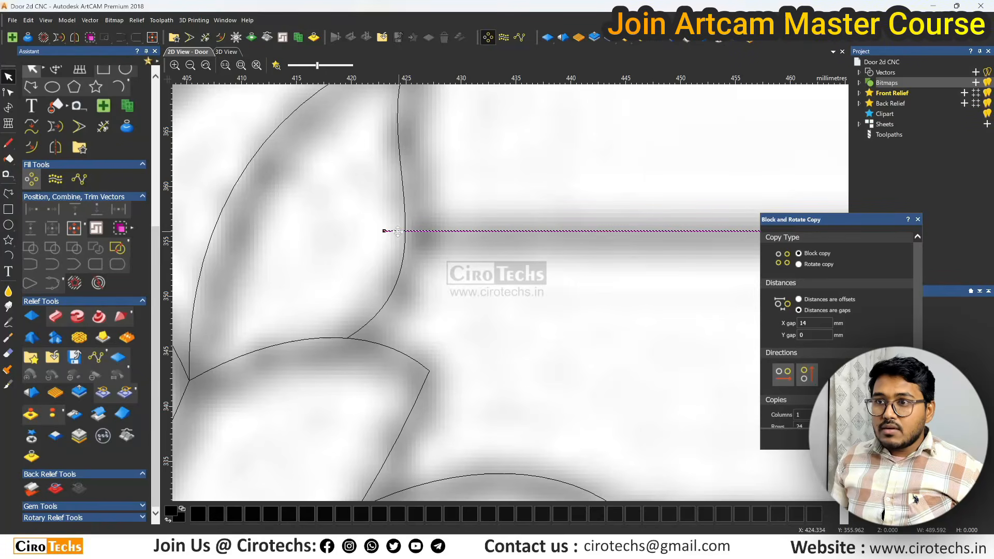
drag(384, 231, 404, 232)
scroll(458, 269, down, 3)
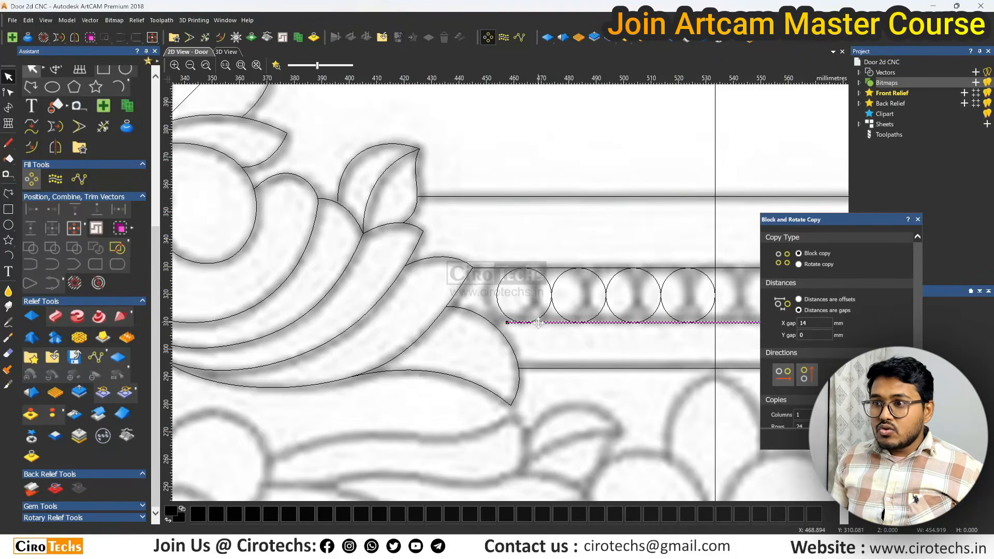
Shift the line below the beads so its start lies on the curve of the scroll's lowest leaf.
scroll(500, 318, up, 2)
click(449, 313)
drag(448, 313, 400, 313)
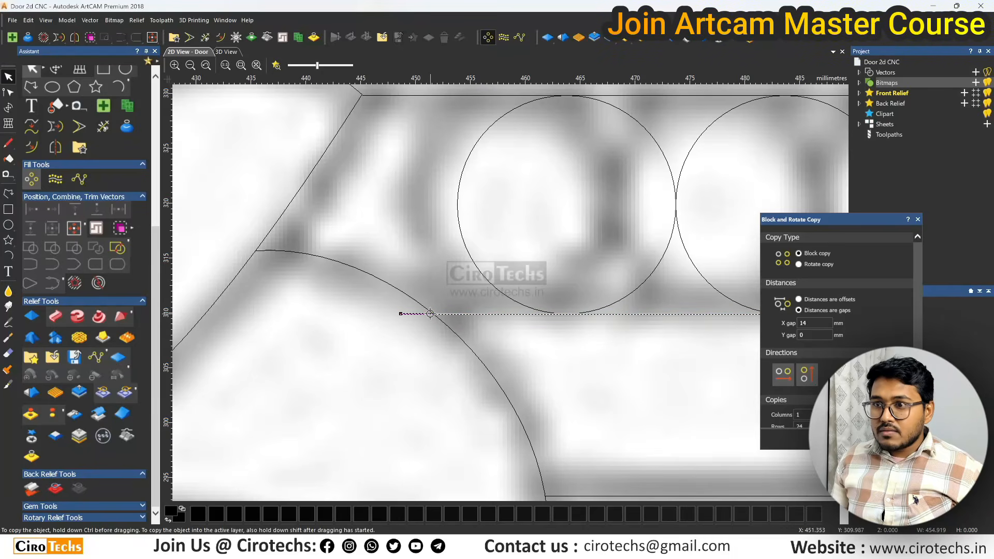
scroll(430, 313, down, 5)
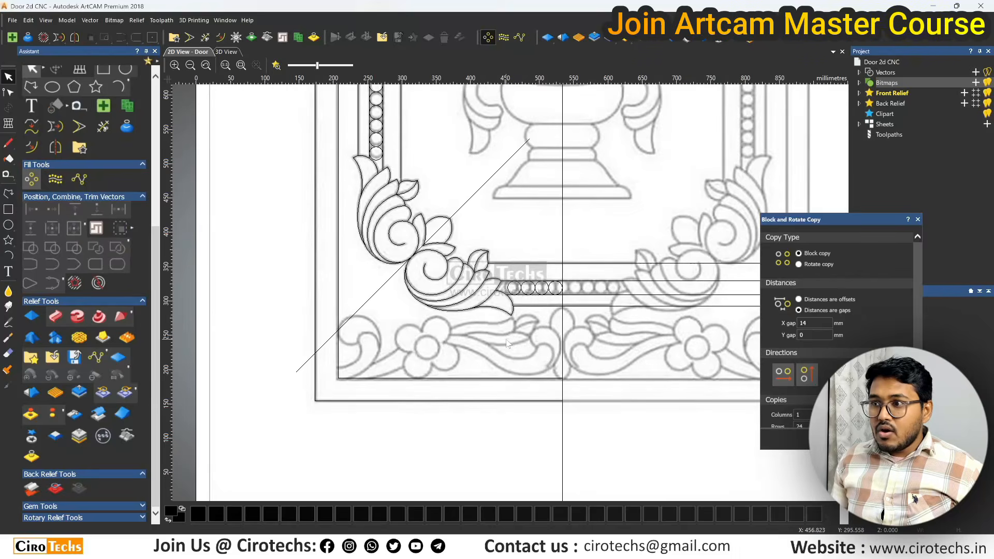
Trim off the parts of the four horizontal border lines that extend past the vertical centre line.
scroll(601, 304, up, 3)
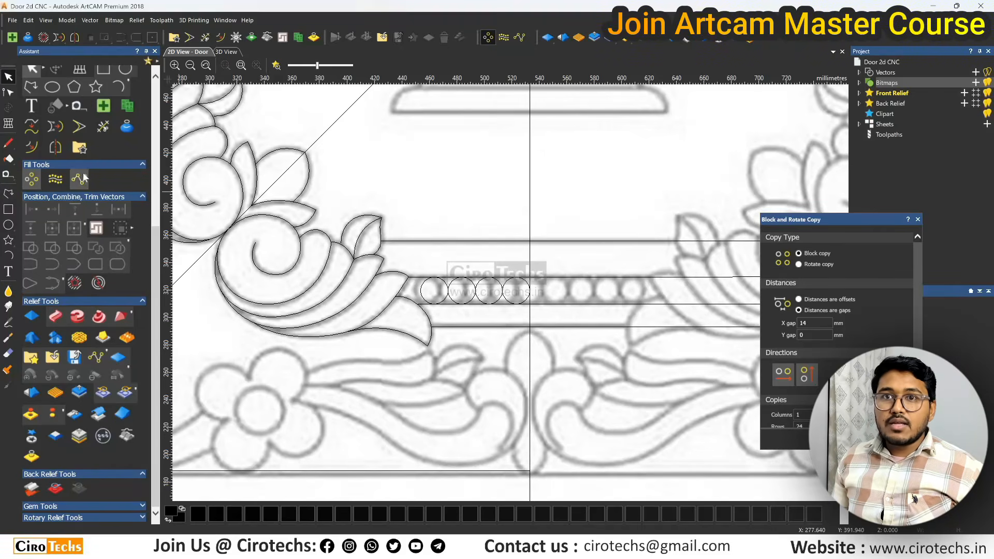
click(103, 126)
click(574, 242)
click(564, 279)
click(553, 306)
click(553, 328)
key(Escape)
scroll(552, 329, down, 3)
scroll(506, 305, down, 5)
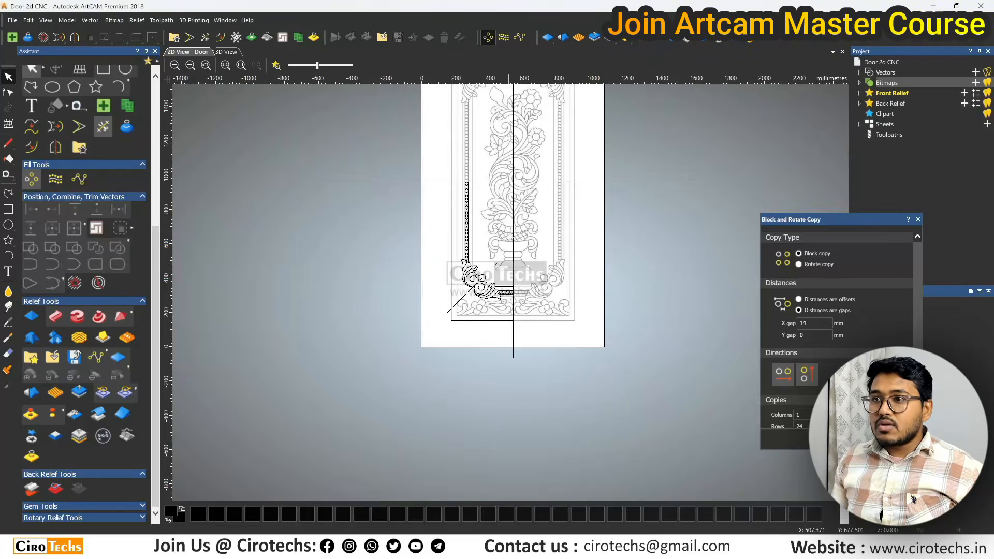
scroll(492, 293, up, 4)
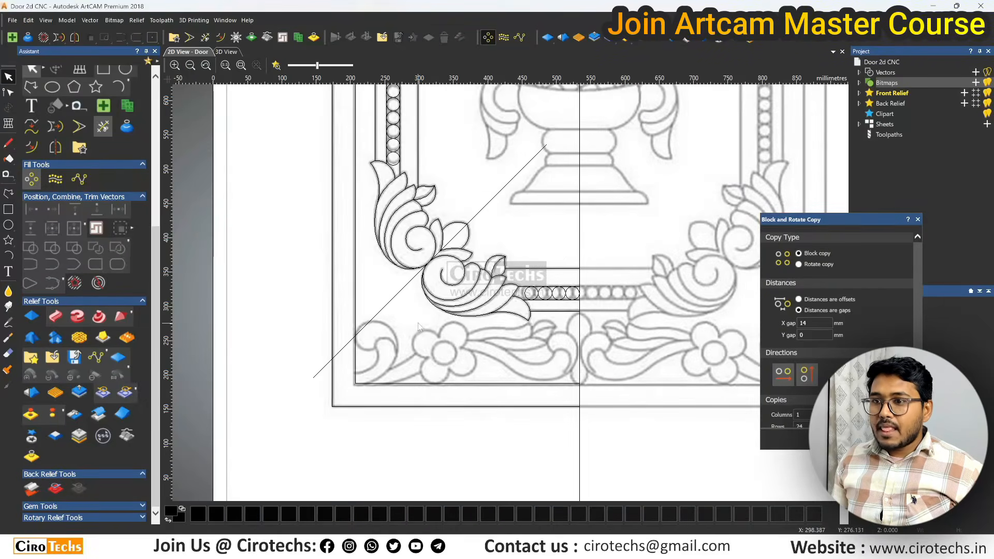
scroll(388, 365, up, 3)
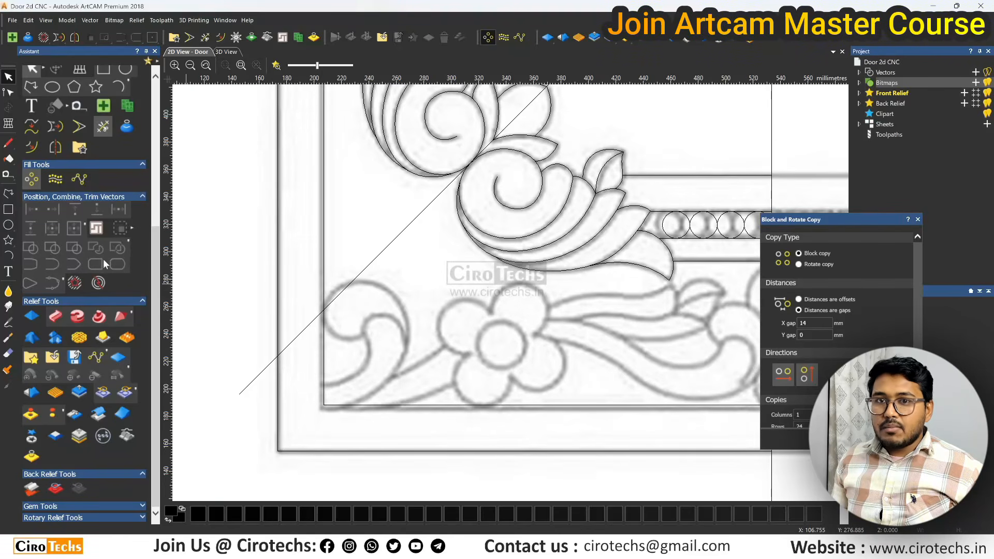
Draw an open four-point polyline roughly outlining the round curl in the inner frame's lower-left corner, from its inner tip to its outer end.
click(9, 193)
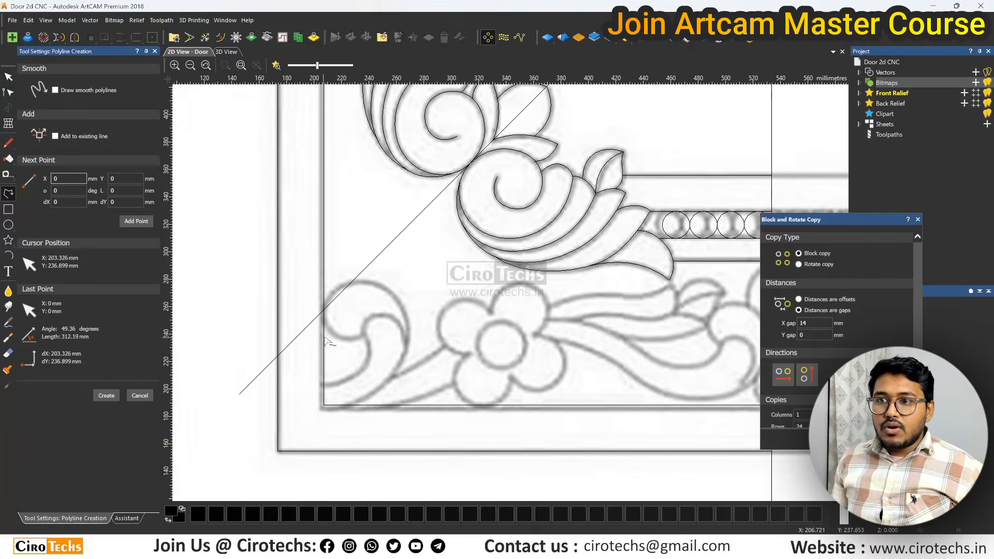
scroll(361, 335, up, 2)
click(368, 335)
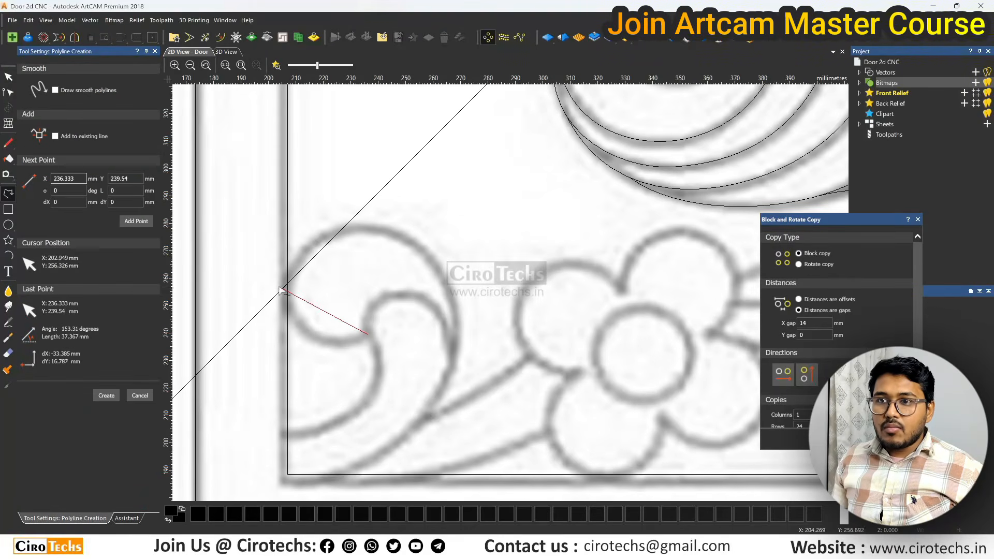
click(288, 284)
click(401, 235)
click(450, 369)
key(Escape)
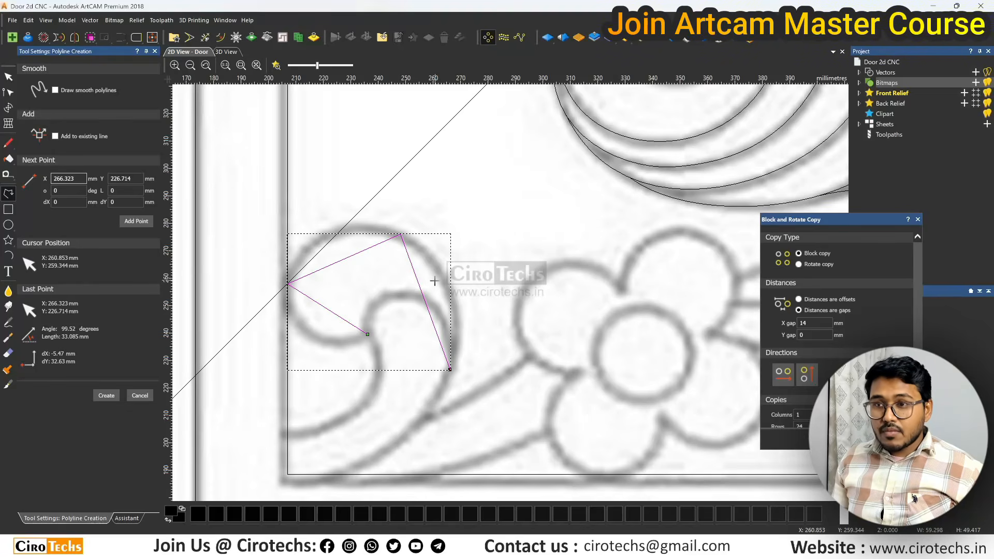
key(Escape)
Smooth the curl polyline's two middle nodes and adjust the control handles so its curves follow the round curl in the bitmap.
key(n)
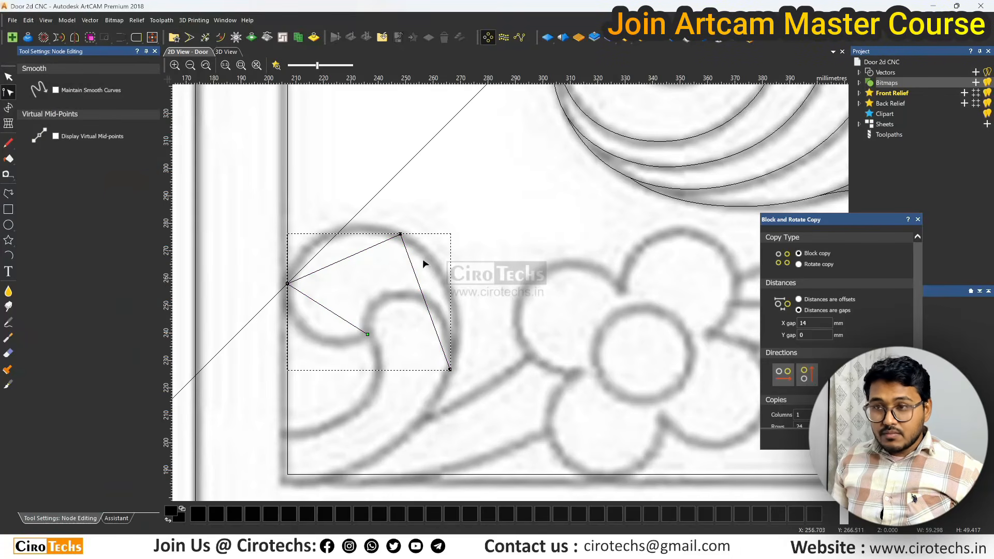
click(401, 235)
key(s)
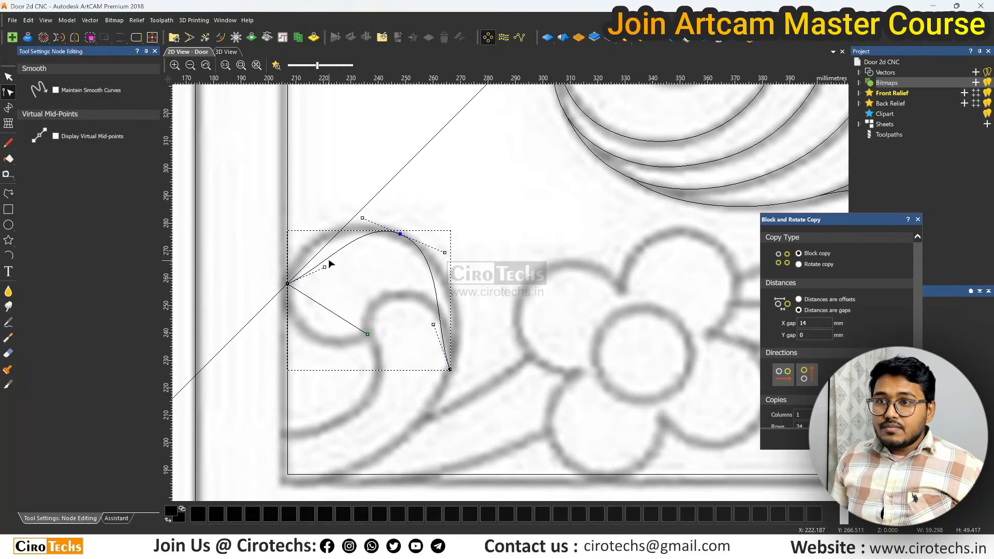
click(288, 283)
key(s)
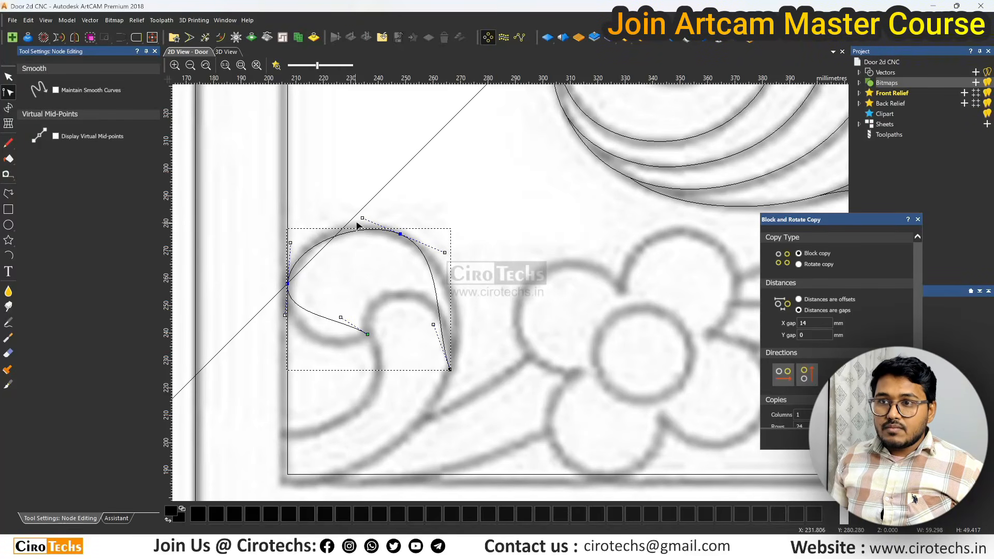
drag(363, 218, 356, 209)
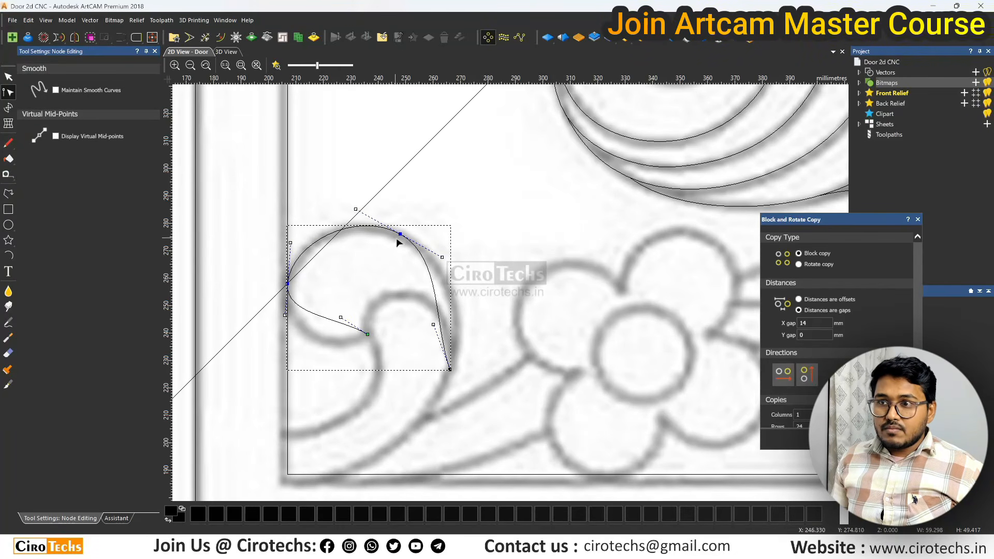
drag(434, 327, 471, 306)
drag(342, 318, 319, 366)
click(372, 285)
Draw a polyline for the curl's stem from the inner frame's left edge through the curl's inner tip and outer end to the frame corner.
click(8, 193)
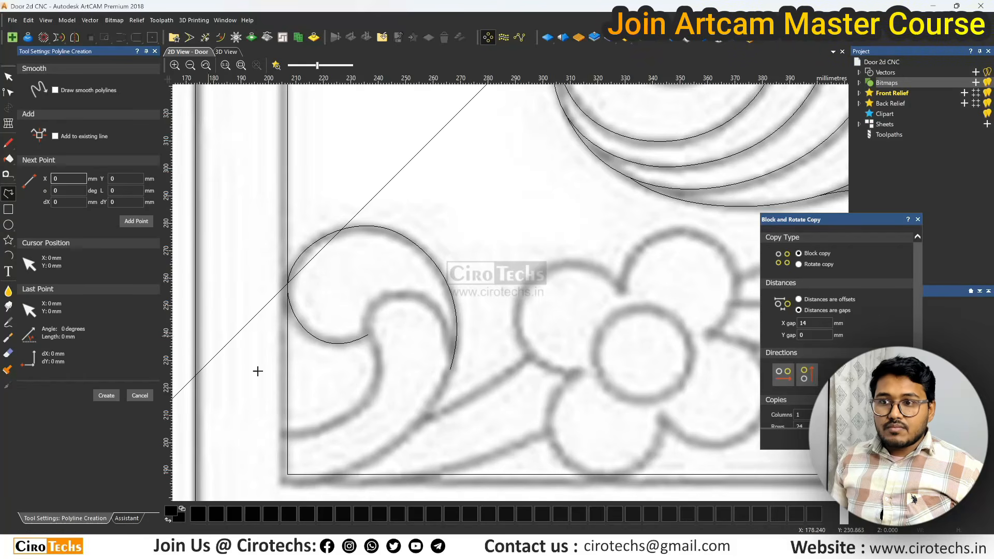
click(289, 433)
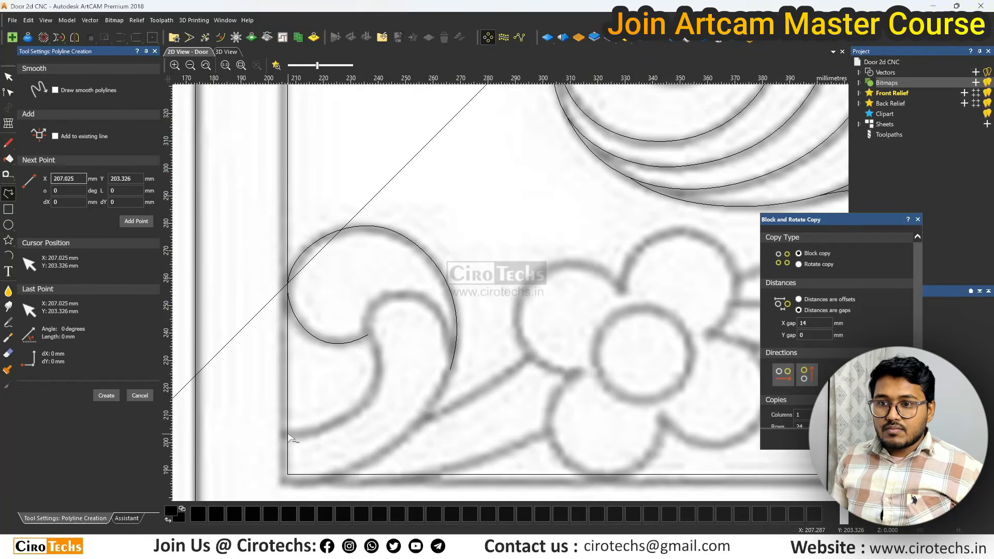
click(368, 335)
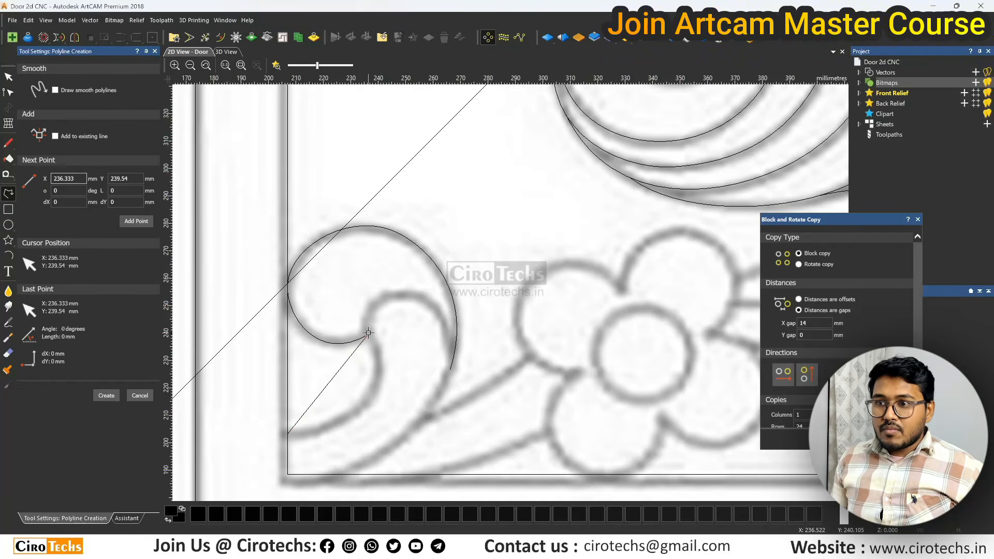
click(451, 369)
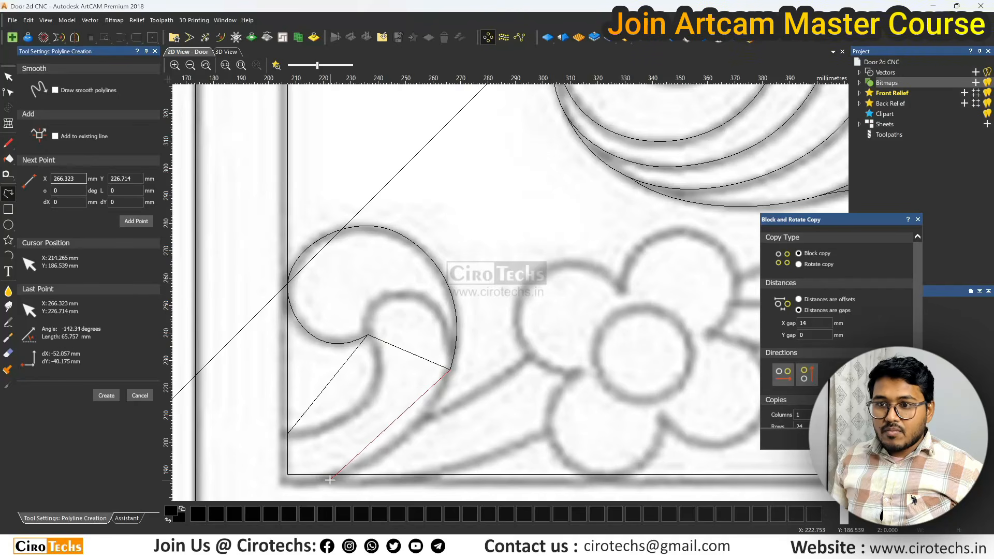
click(288, 474)
key(space)
scroll(377, 433, down, 3)
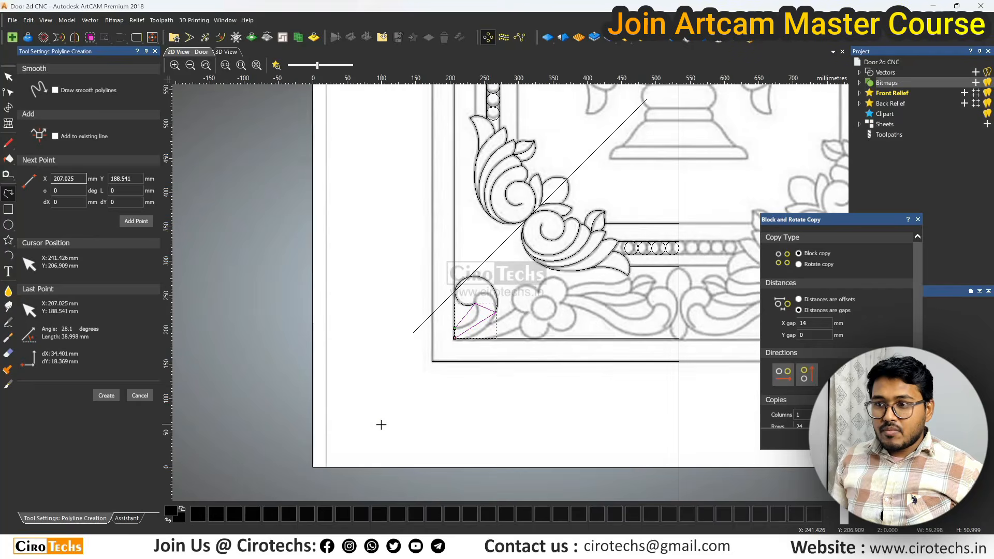
Finish the corner leaf polyline, convert its two right-hand spans to curves in node editing, and bend the top span upward along the sketch.
scroll(561, 350, up, 3)
scroll(521, 355, down, 2)
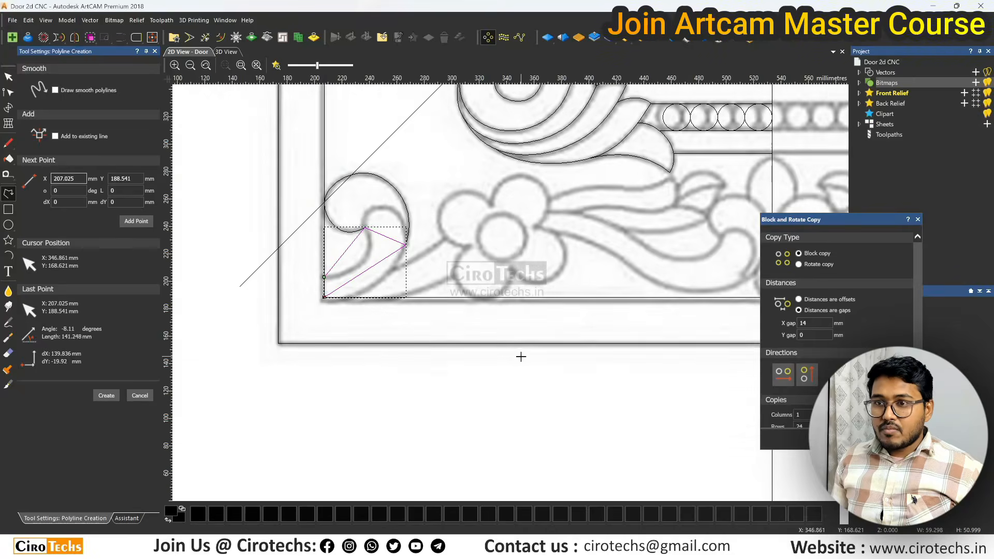
scroll(393, 323, up, 3)
key(Escape)
scroll(363, 295, down, 3)
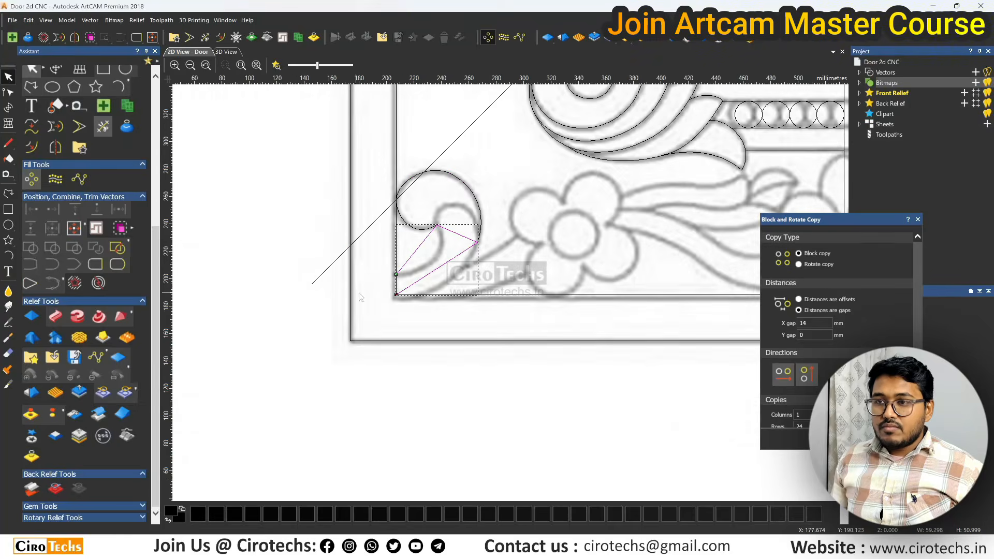
scroll(472, 293, up, 3)
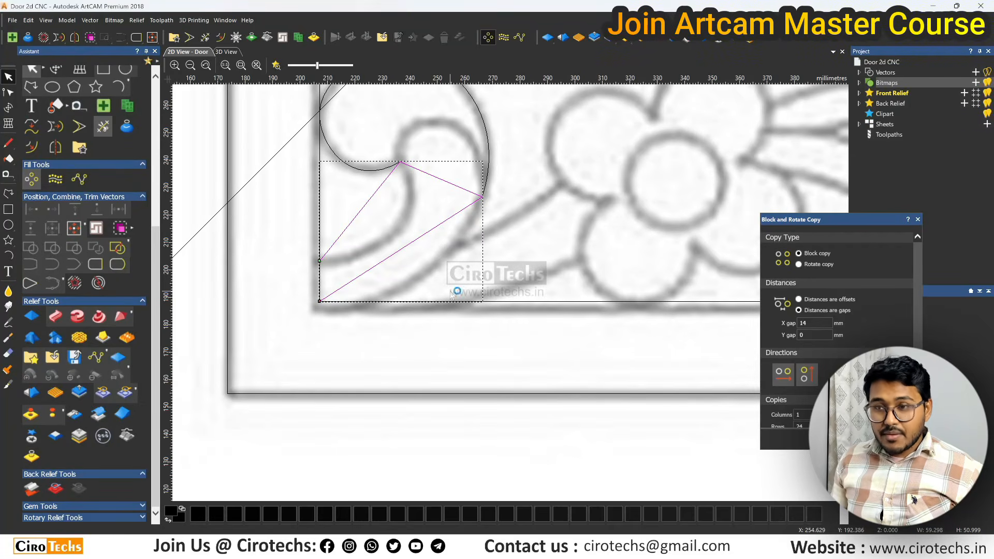
key(n)
middle_drag(418, 173, 465, 235)
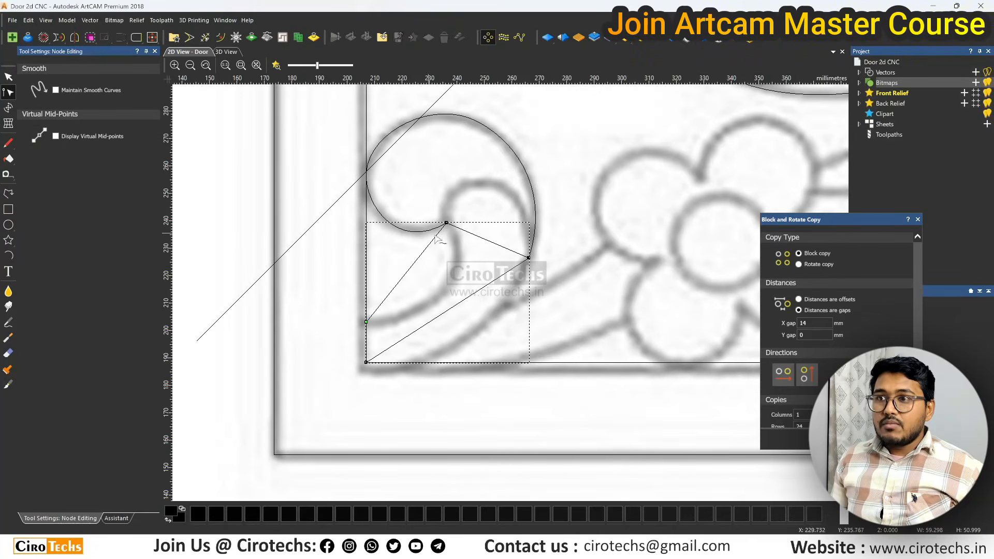
key(s)
drag(473, 236, 448, 159)
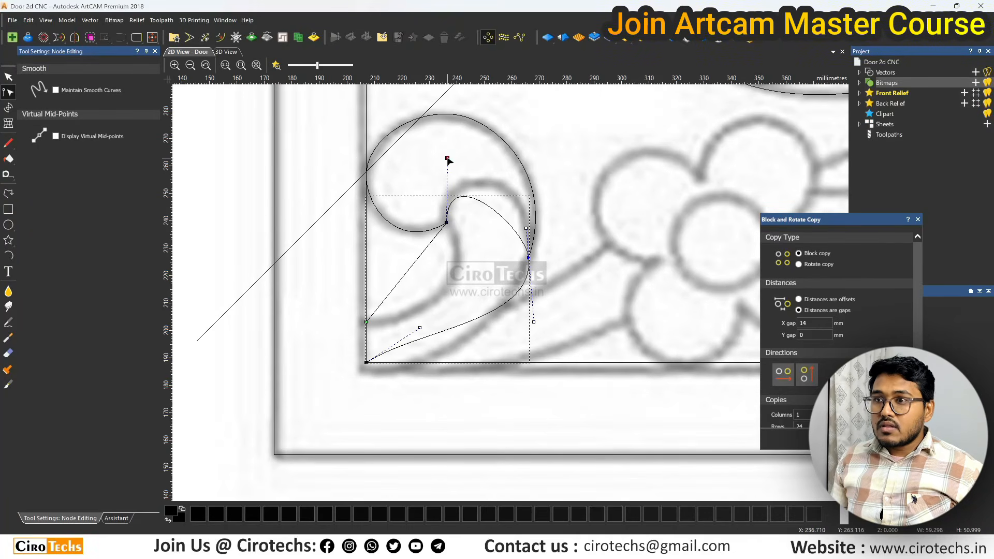
Reshape the corner leaf's outer edge along the sketch by adjusting its curve handles and shifting the right-hand node slightly down and inward.
drag(527, 228, 544, 169)
drag(420, 327, 427, 368)
scroll(516, 301, up, 2)
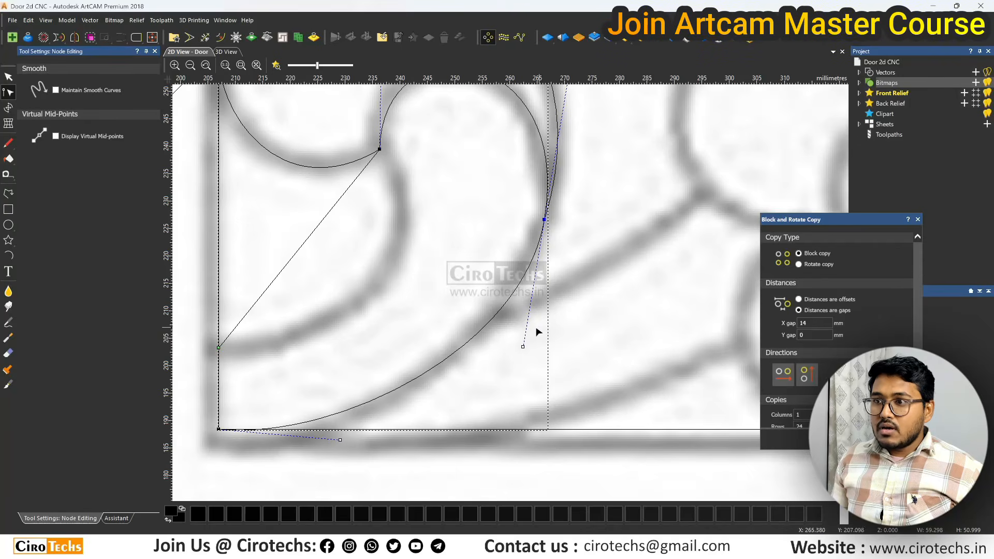
drag(523, 347, 498, 360)
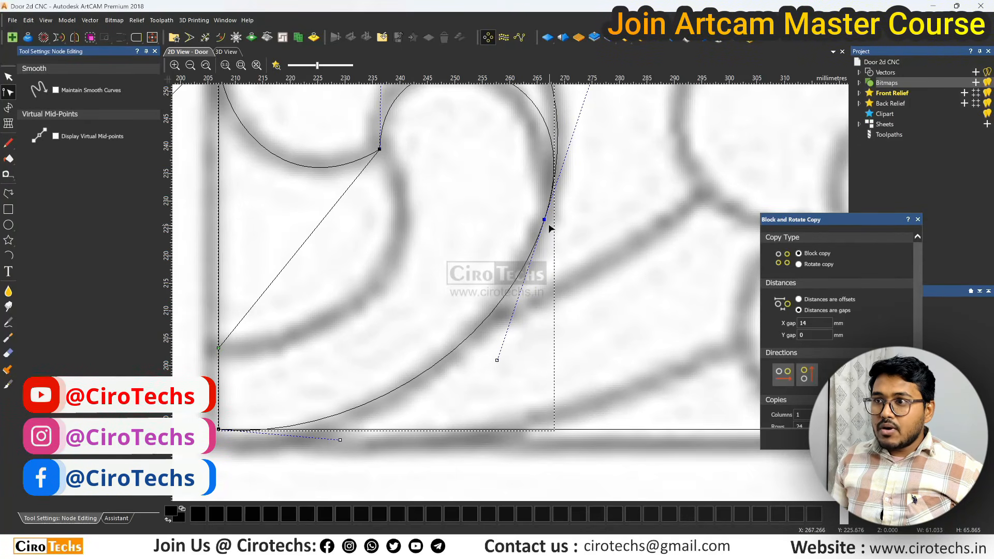
drag(545, 221, 537, 235)
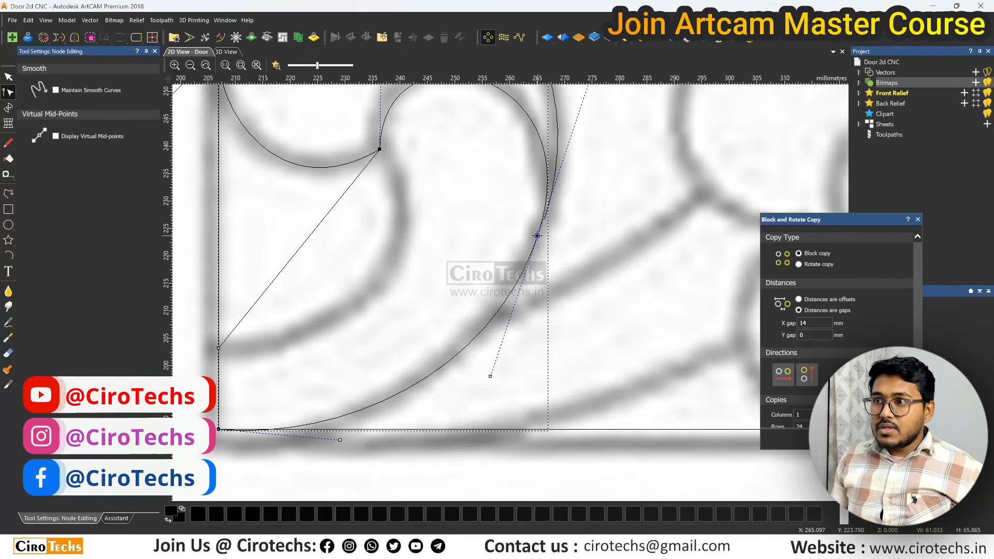
Examine how the corner leaf's outer curve and bottom tip fit the sketch and the inner border line.
scroll(511, 268, down, 4)
scroll(511, 269, up, 3)
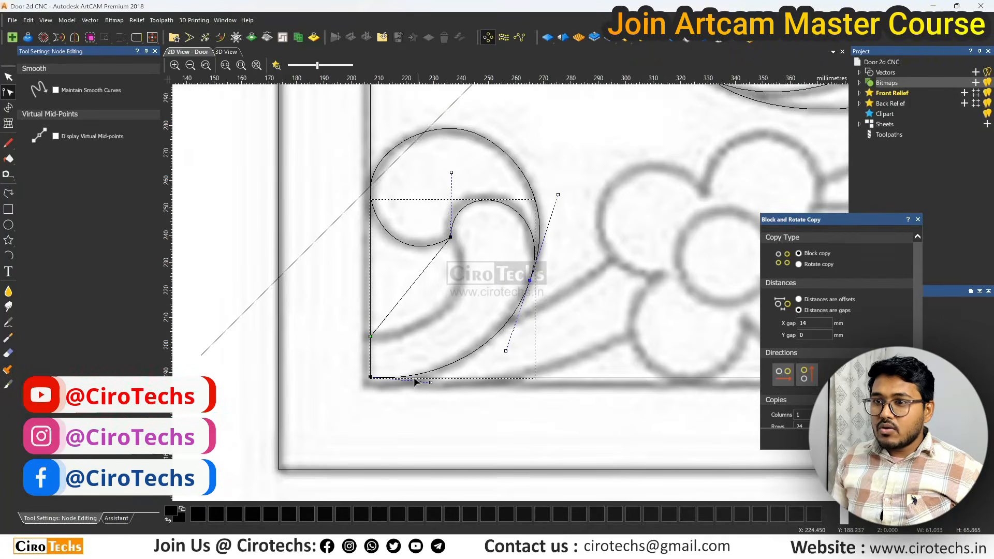
scroll(416, 383, down, 2)
scroll(537, 322, up, 4)
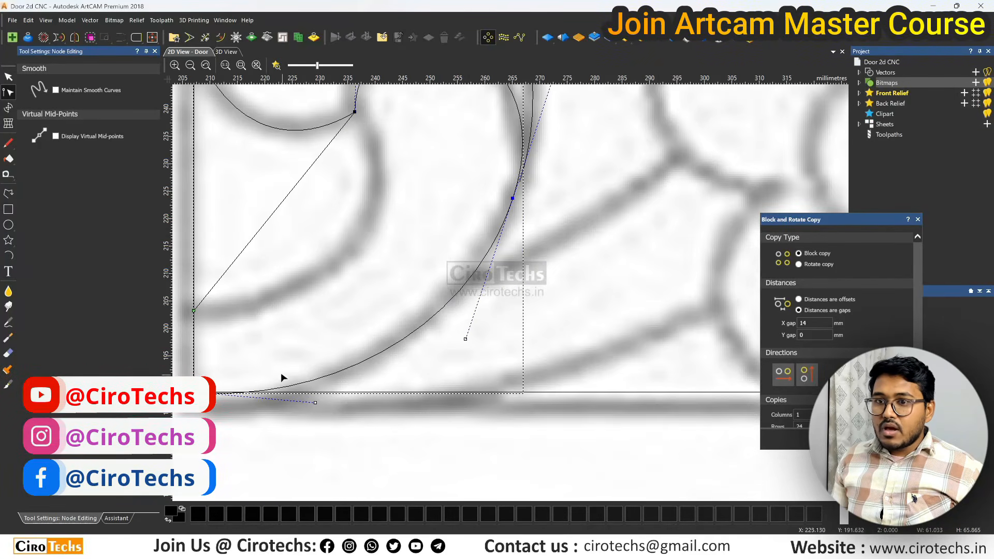
scroll(290, 365, down, 2)
scroll(303, 357, up, 2)
scroll(424, 280, down, 2)
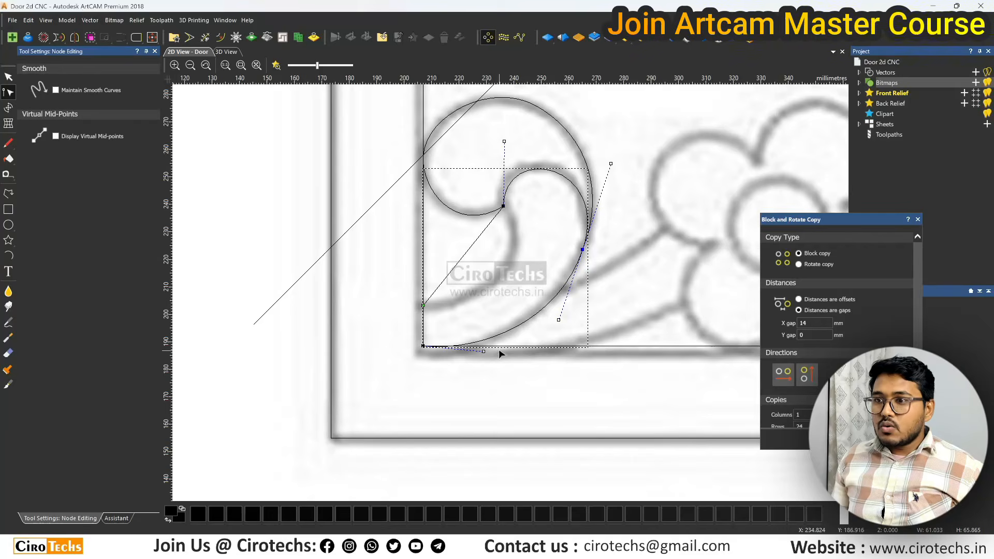
scroll(496, 387, down, 2)
scroll(501, 372, up, 4)
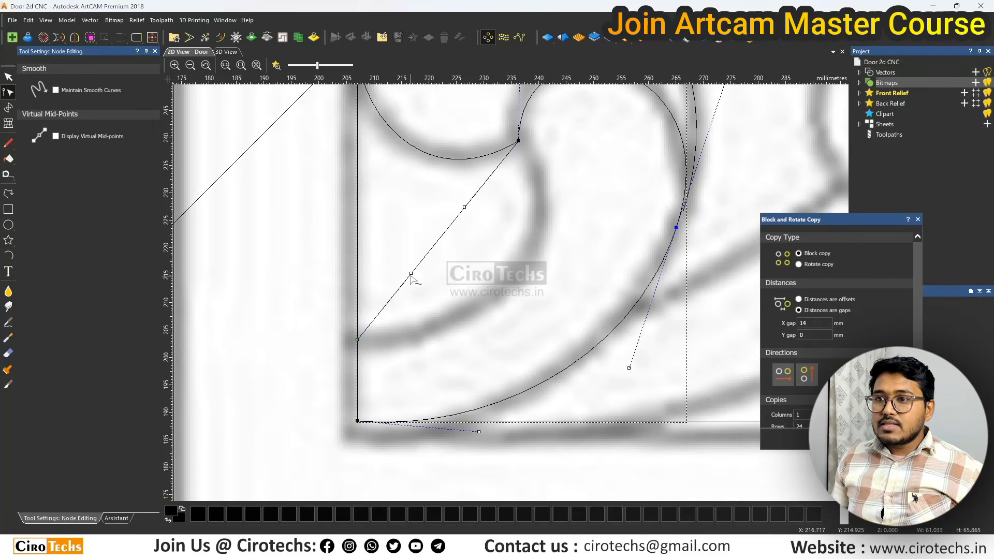
Curve the corner leaf's inner edge to follow the sketch, fine-tune its two handles, then finish node editing and deselect the leaf.
drag(411, 273, 480, 334)
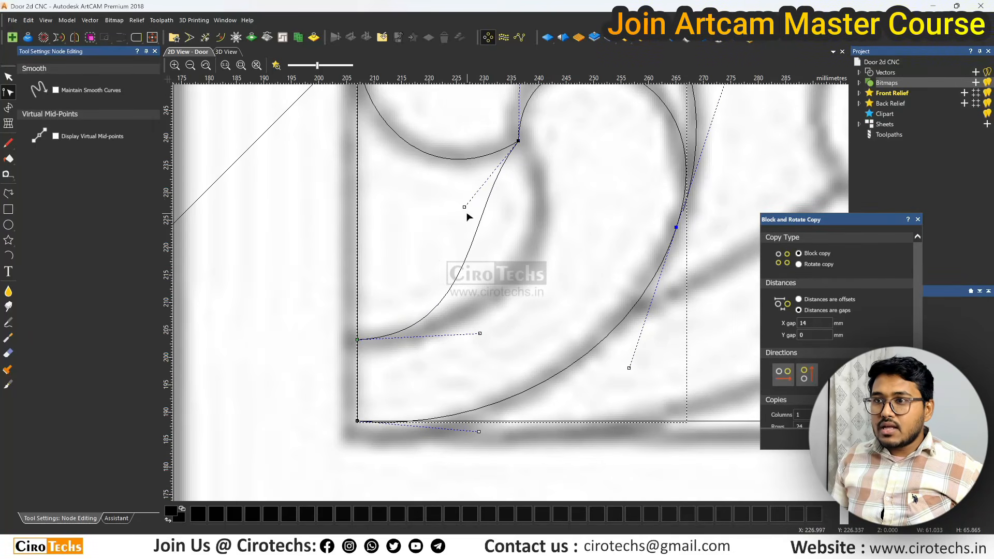
drag(465, 207, 581, 240)
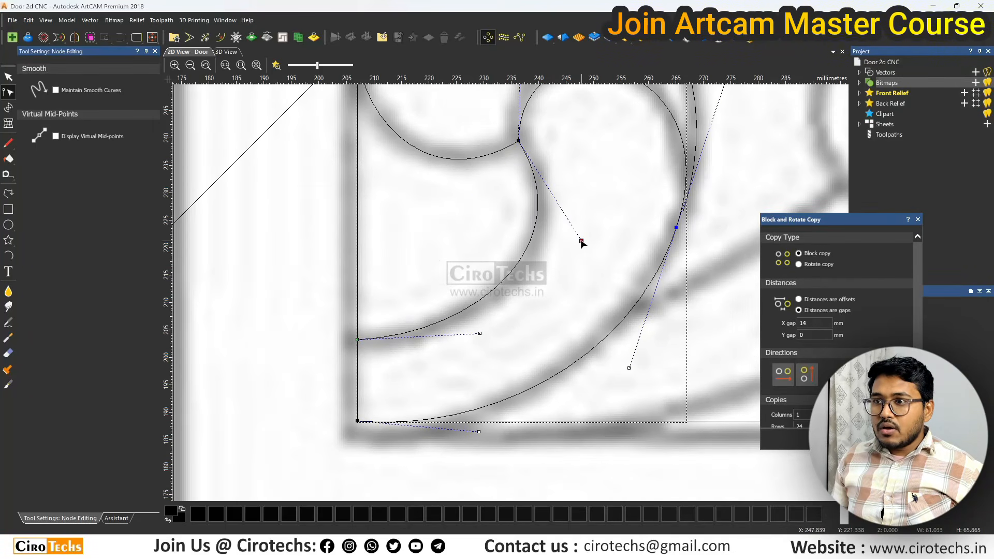
drag(480, 333, 481, 338)
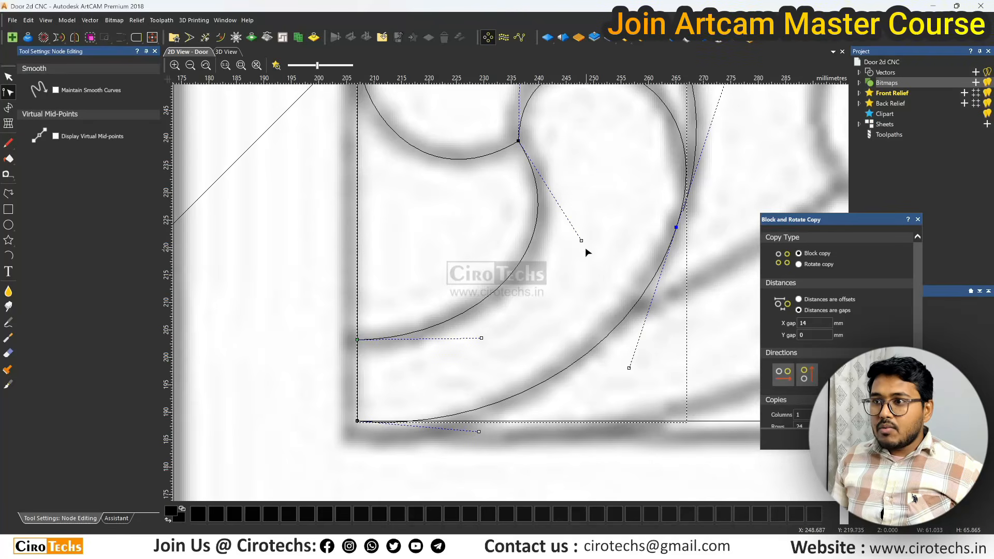
drag(582, 240, 585, 240)
scroll(586, 240, down, 3)
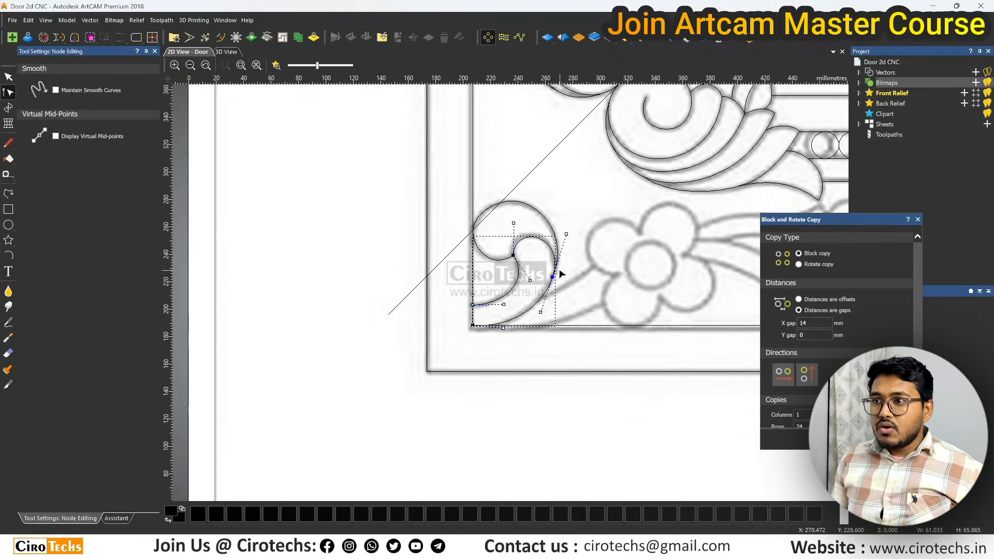
scroll(565, 240, up, 1)
key(n)
scroll(509, 295, down, 1)
click(510, 288)
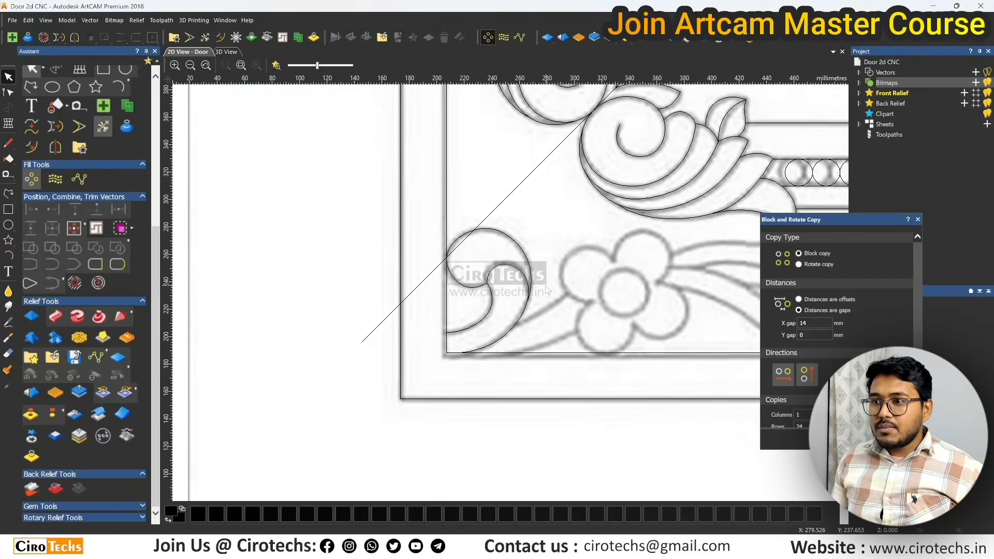
Move the two bottom nodes of the inner border down together so its bottom edge sits on the sketched border line.
scroll(512, 291, down, 2)
scroll(579, 305, up, 3)
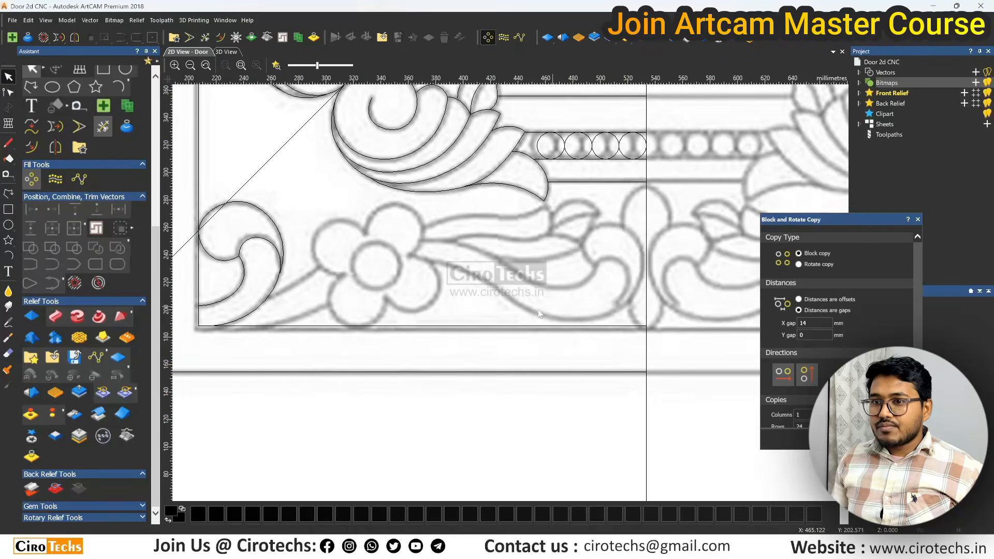
scroll(539, 313, down, 2)
click(412, 310)
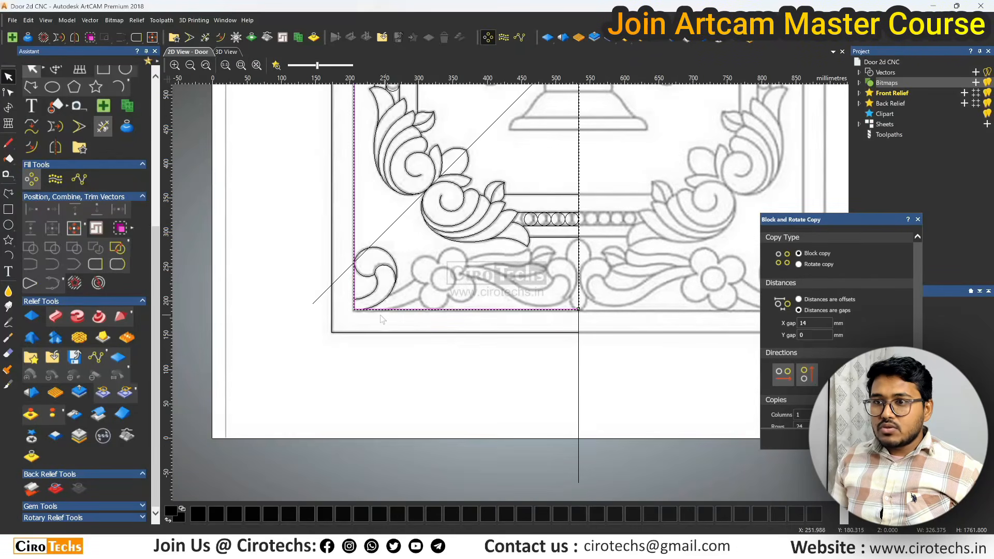
key(n)
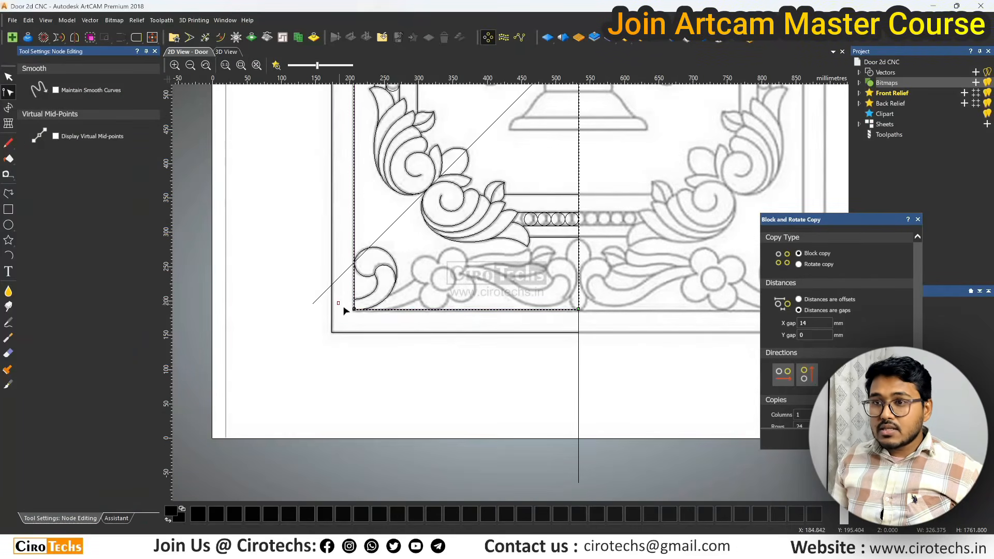
scroll(591, 317, up, 2)
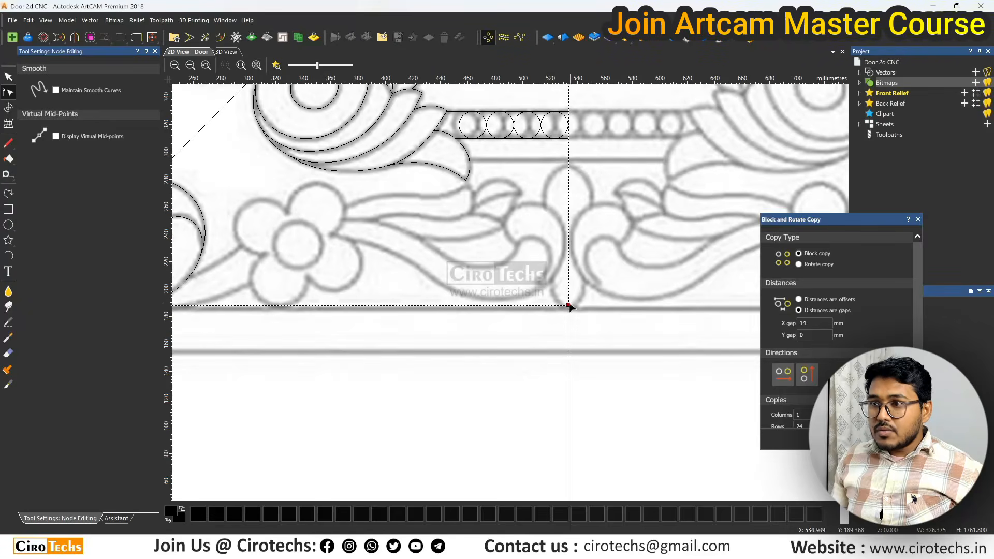
scroll(512, 334, down, 2)
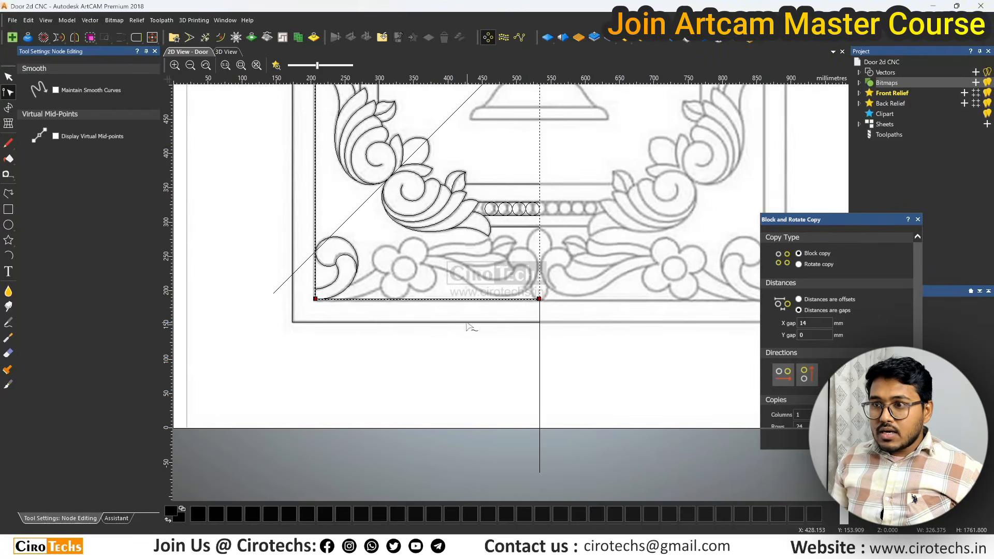
drag(263, 292, 533, 352)
scroll(530, 313, up, 2)
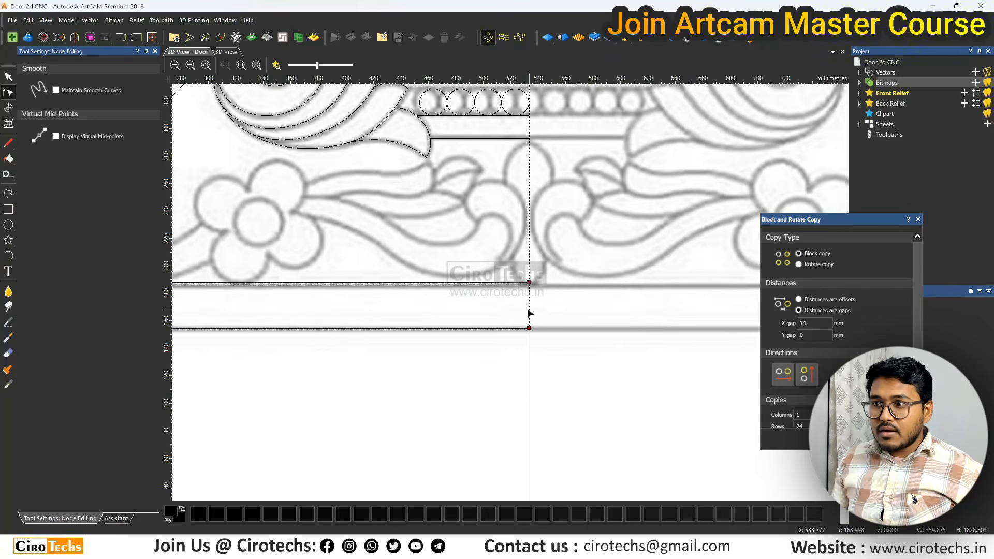
scroll(529, 313, up, 3)
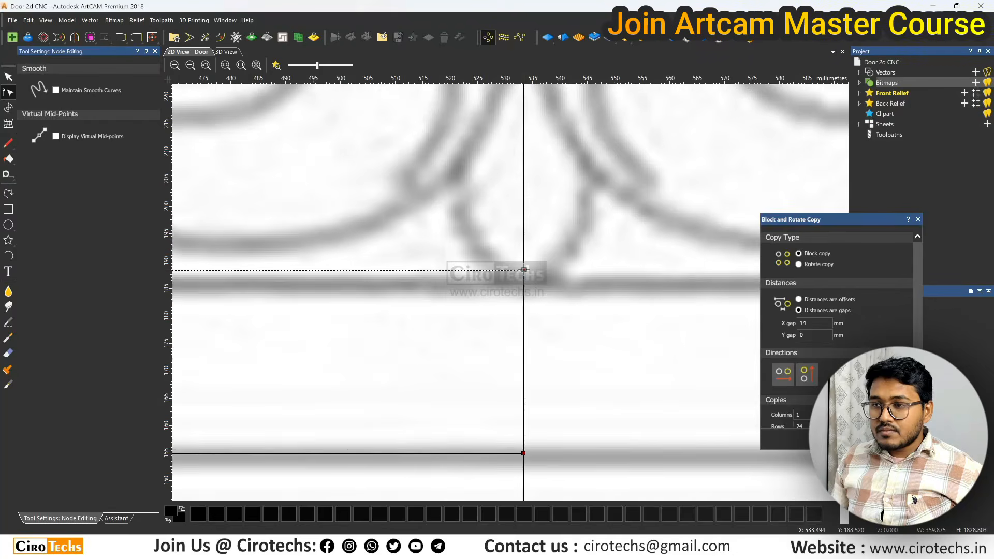
scroll(525, 278, down, 5)
scroll(383, 299, up, 2)
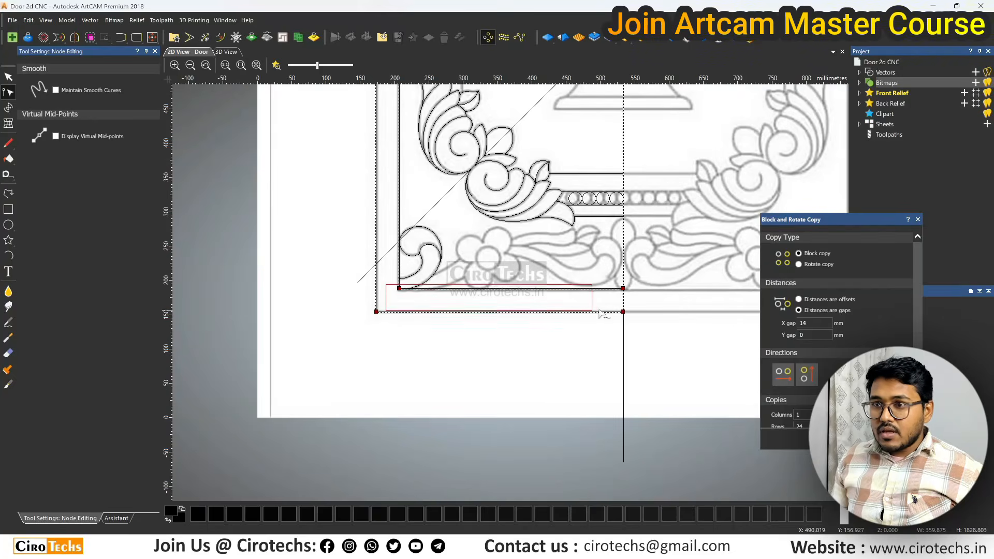
scroll(629, 290, up, 3)
drag(612, 278, 611, 281)
scroll(611, 281, down, 5)
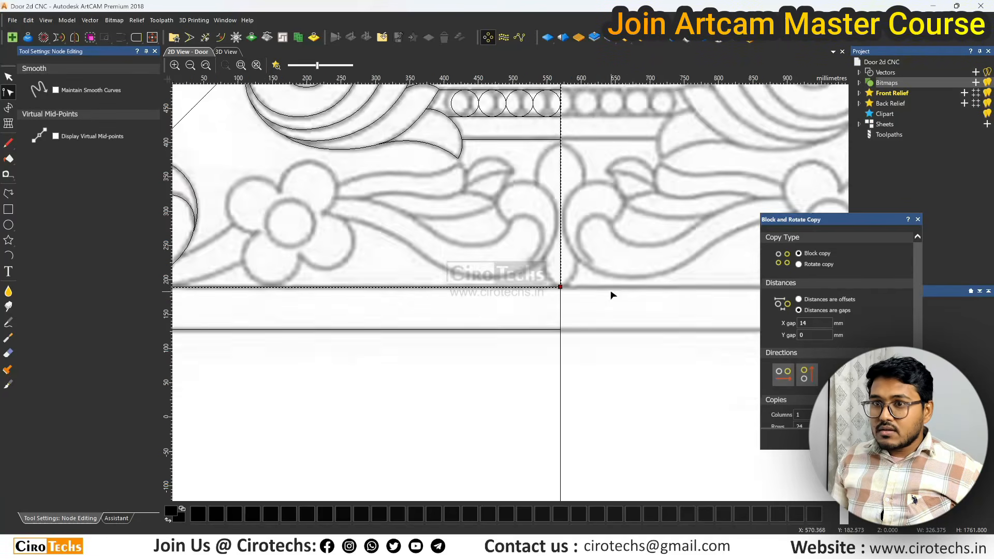
scroll(380, 290, down, 2)
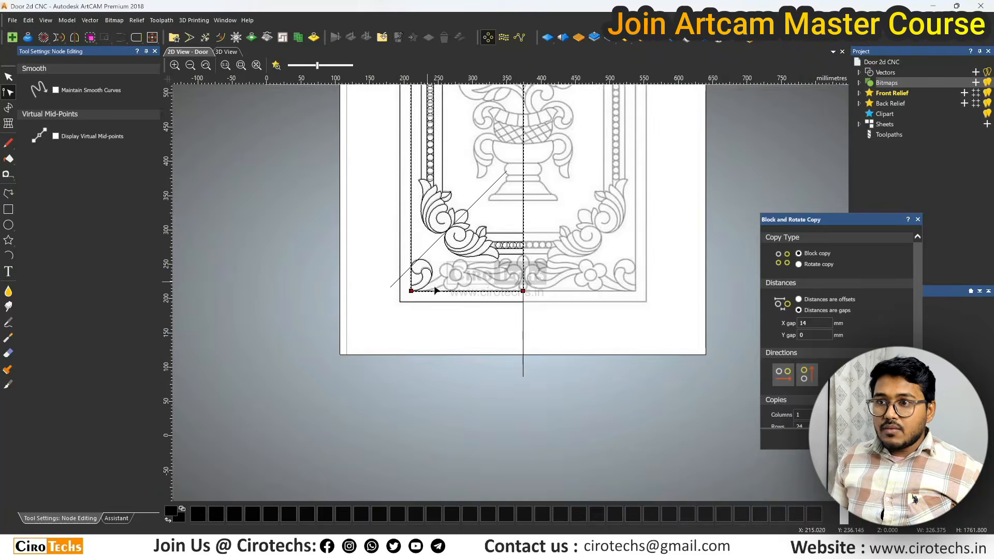
Move the corner leaf's bottom node onto the inner border's corner, flatten and refit the outer curve with its handles, and save the file.
scroll(391, 312, up, 2)
scroll(424, 317, up, 5)
click(394, 258)
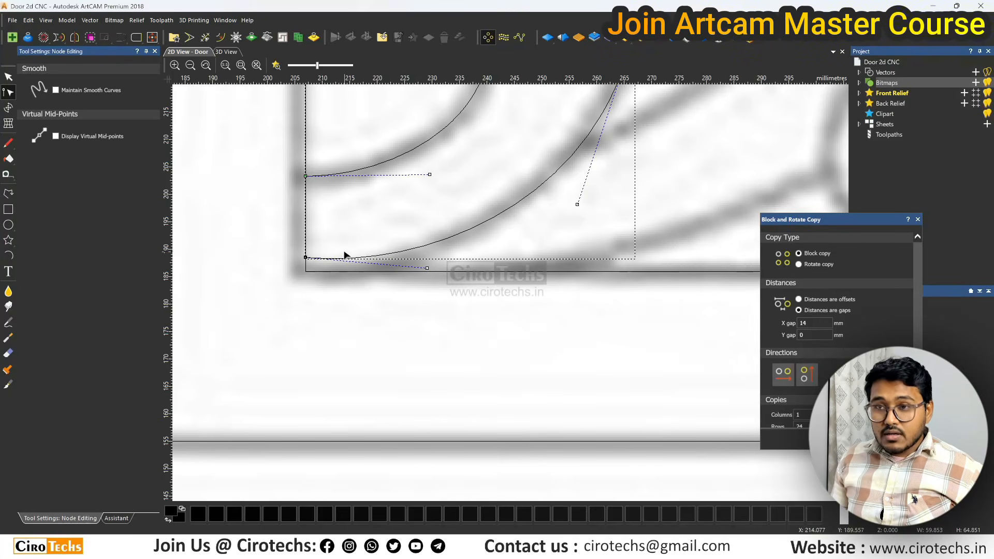
drag(305, 257, 306, 272)
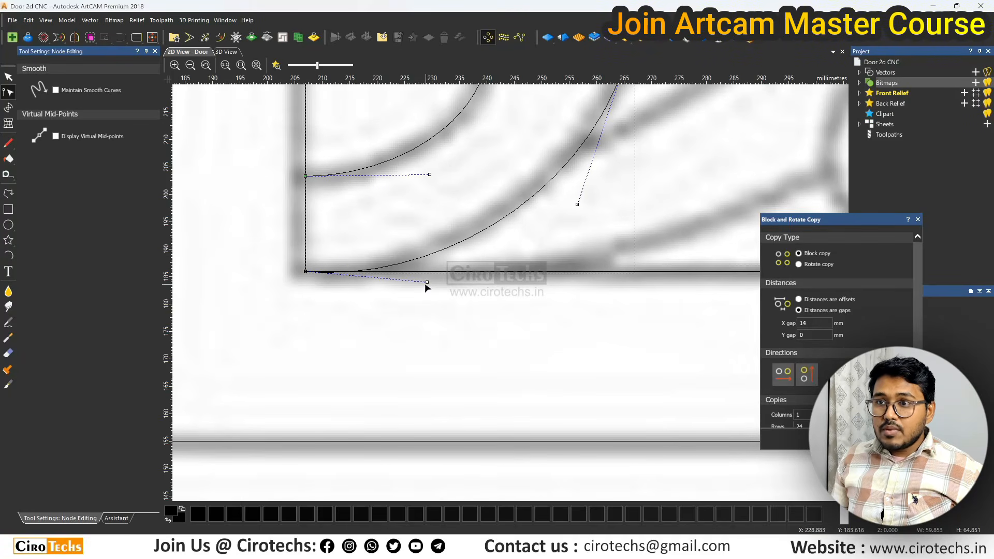
drag(427, 283, 427, 270)
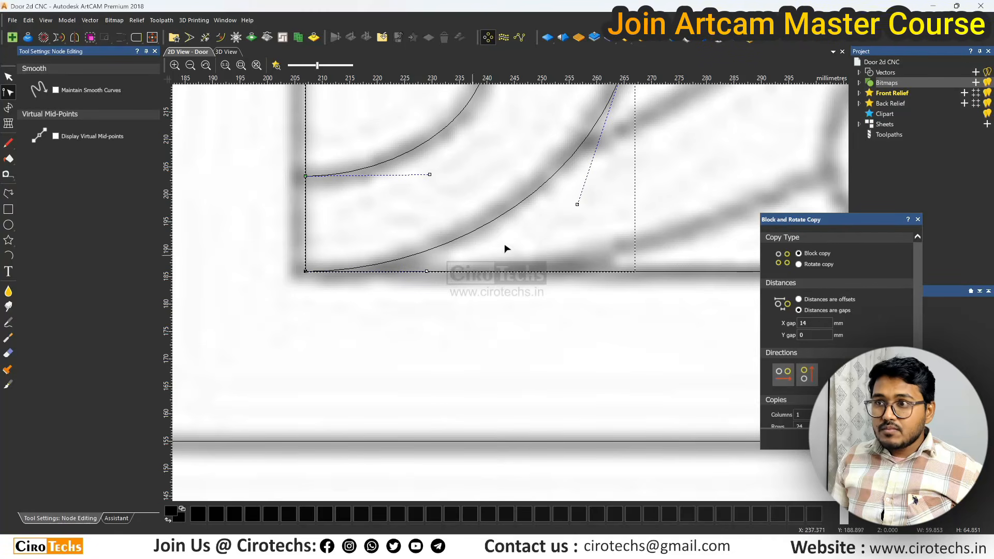
drag(577, 207, 581, 191)
scroll(536, 235, down, 3)
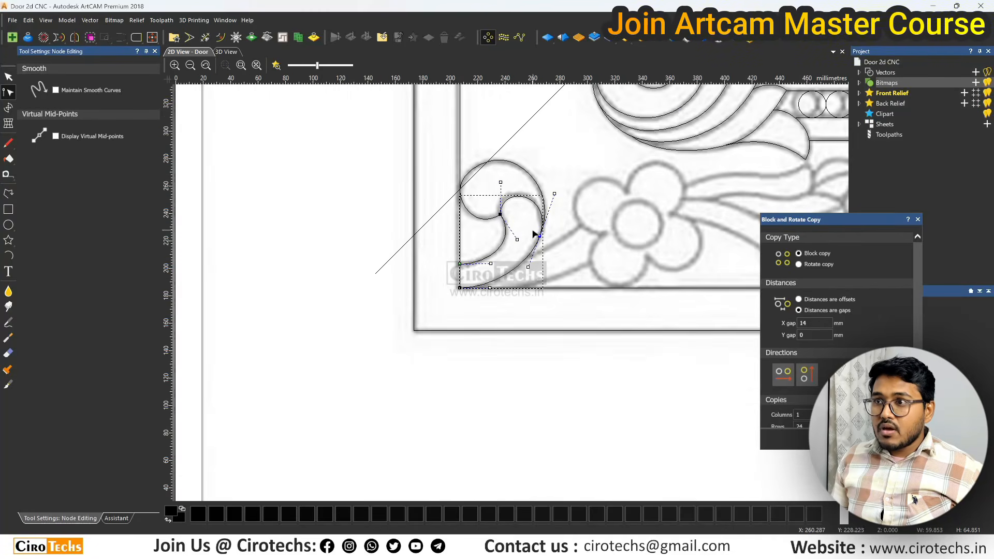
key(Escape)
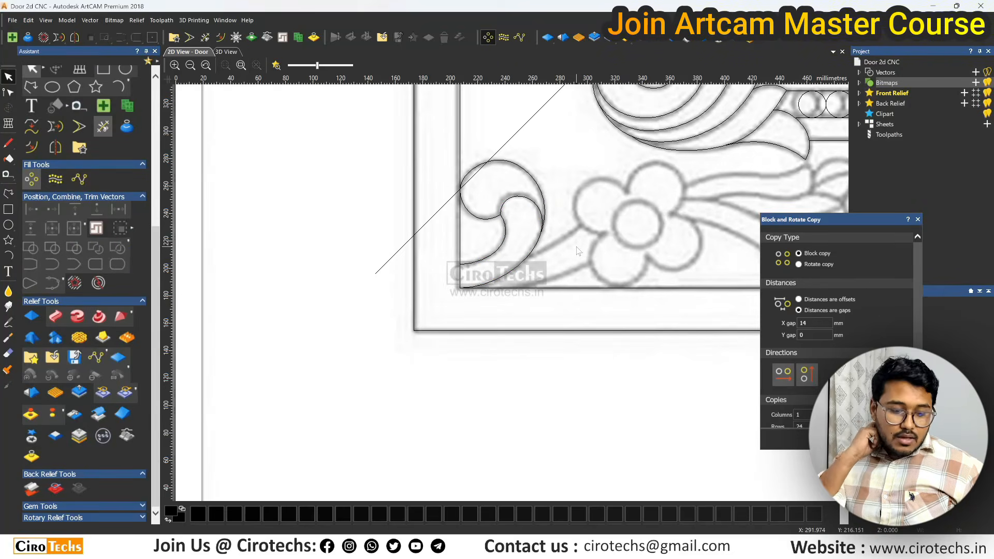
key(ctrl+s)
Draw two straight polylines for the stem between corner leaf and flower, the upper about 39 by 24 mm, the lower about 51 by 19 mm.
scroll(570, 246, down, 4)
scroll(541, 278, up, 2)
scroll(540, 278, up, 3)
click(9, 193)
click(312, 385)
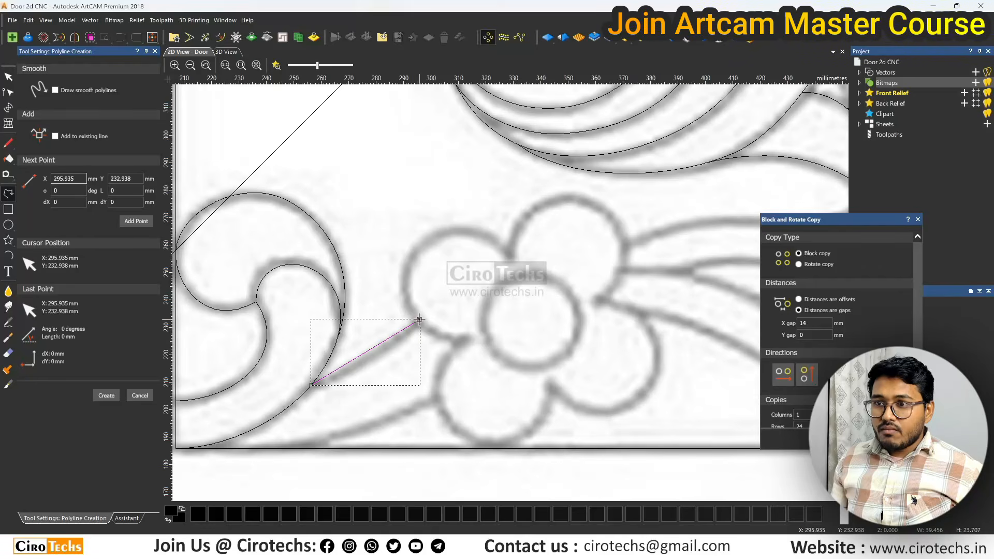
click(296, 449)
click(437, 397)
key(Escape)
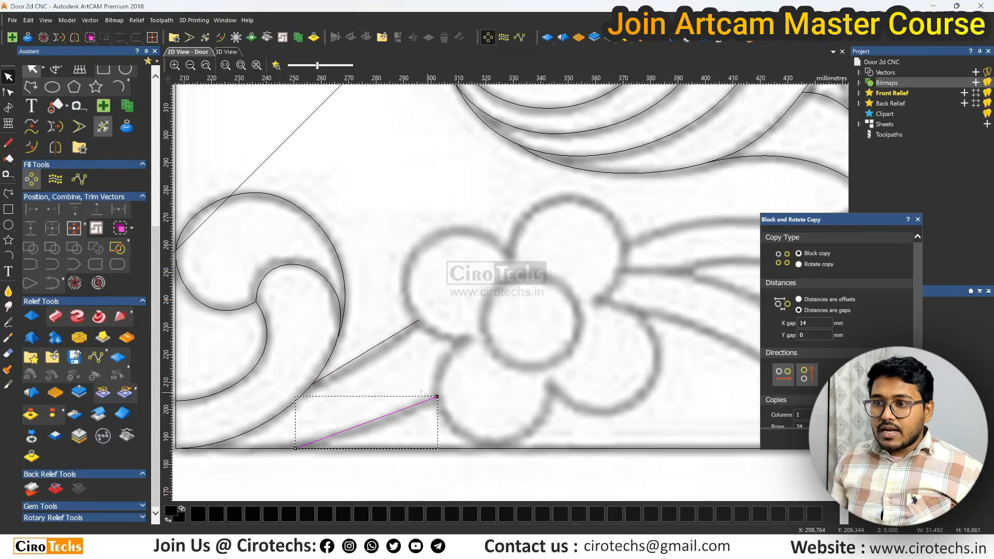
Convert the upper stem line to a curve and bend both stem lines with their handles to follow the sketched stem.
click(381, 347)
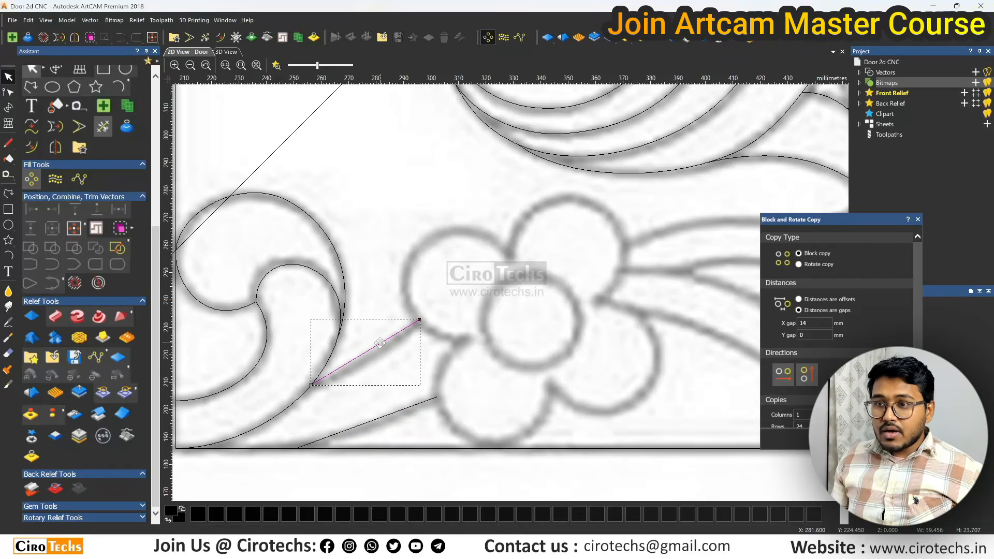
key(n)
key(c)
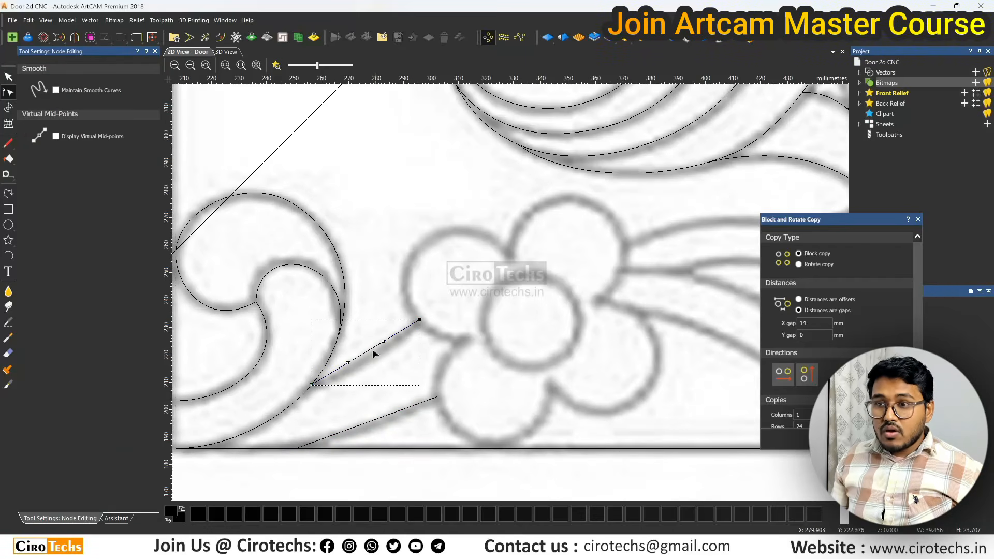
drag(346, 362, 353, 374)
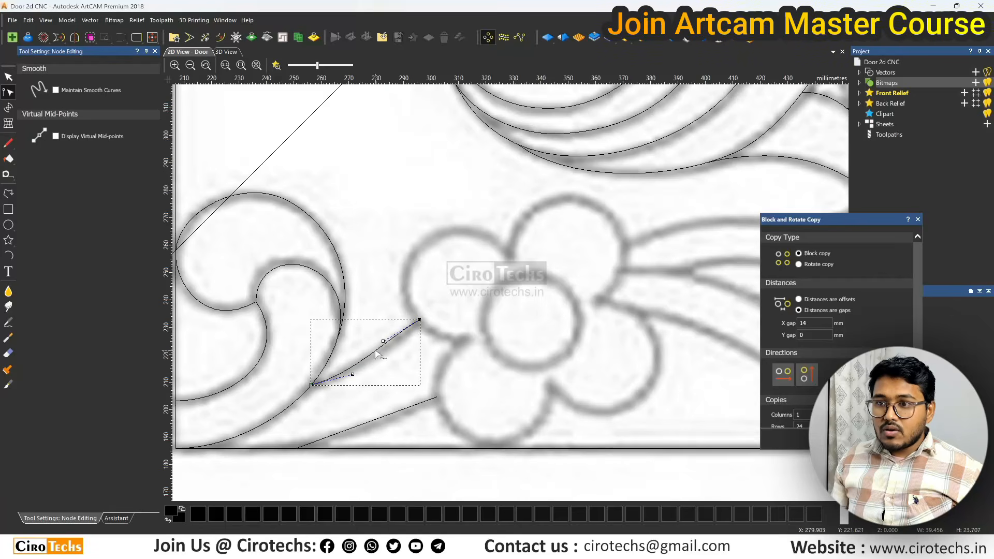
drag(383, 342, 387, 348)
click(411, 411)
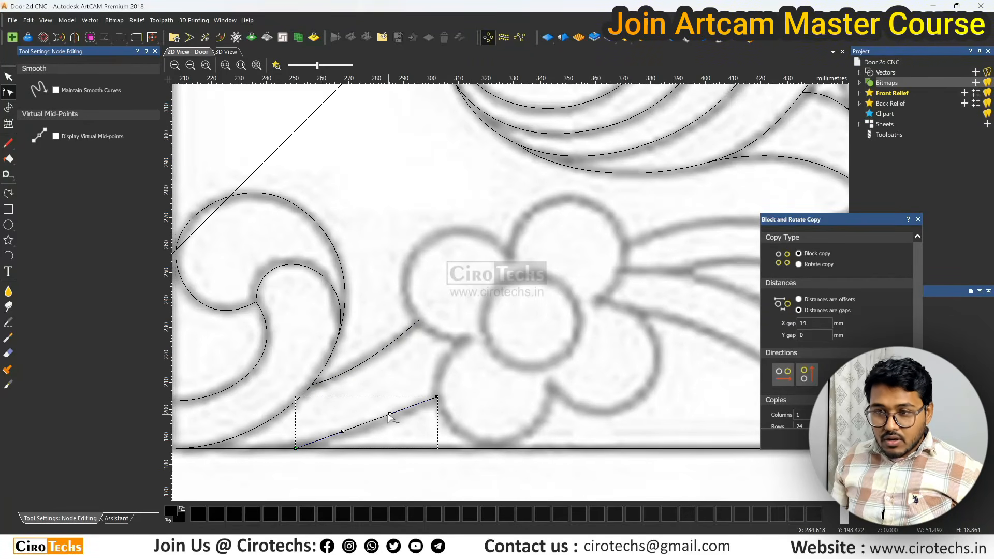
drag(342, 430, 347, 440)
drag(390, 414, 392, 417)
Draw a circle of about 17.8 mm radius over the flower's centre disc, centred at about X 337.1, Y 232.5 mm.
click(8, 224)
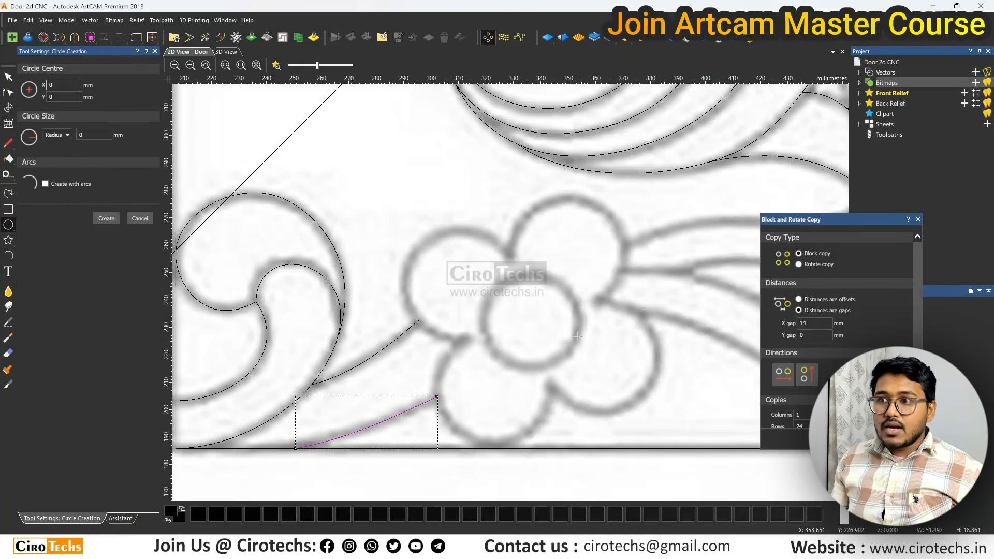
click(529, 323)
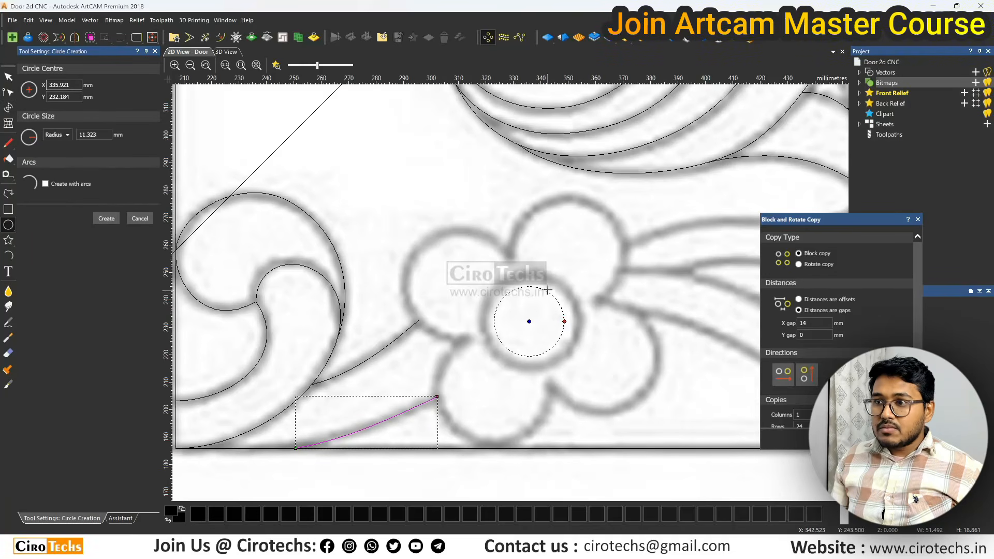
scroll(534, 324, up, 2)
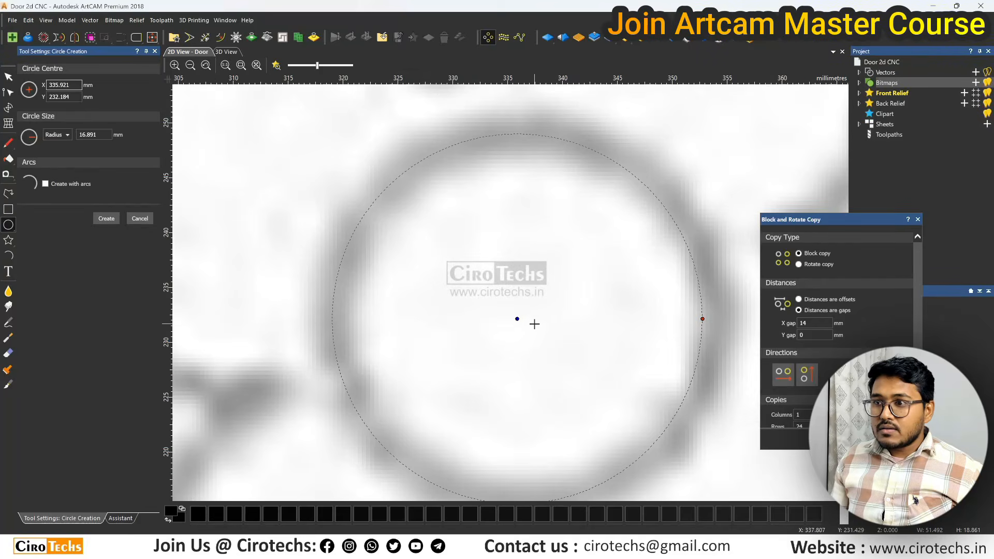
drag(517, 319, 531, 317)
scroll(531, 317, down, 1)
scroll(515, 288, down, 3)
scroll(503, 274, up, 4)
scroll(531, 272, down, 3)
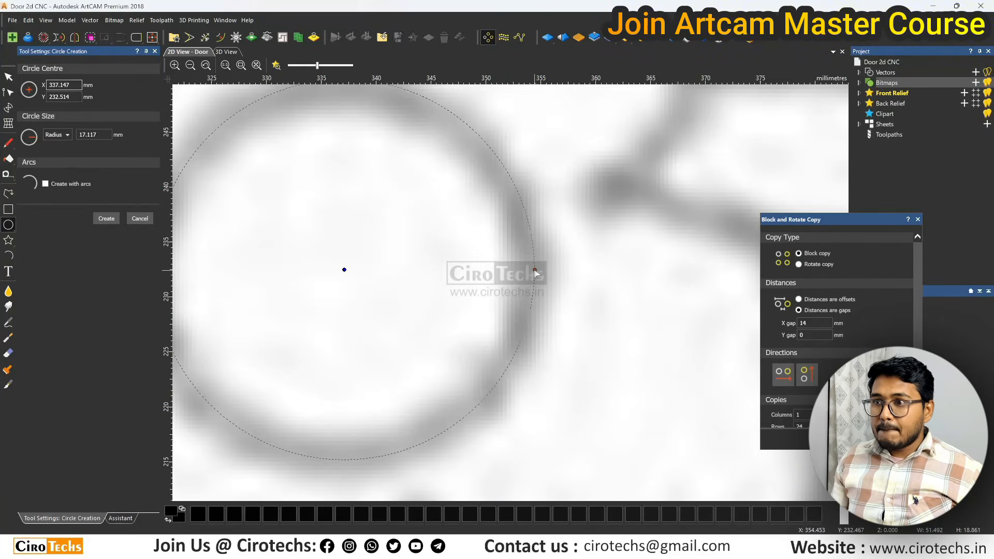
key(Return)
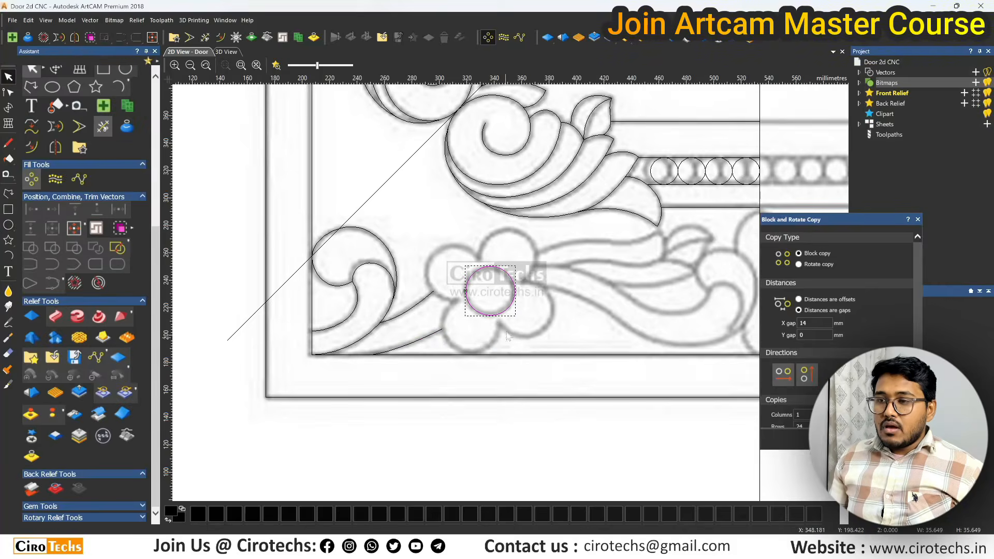
Draw an open two-segment polyline about 36 by 30 mm across the flower's left petal, between its two joints with the neighbouring petals.
scroll(492, 279, up, 1)
click(520, 220)
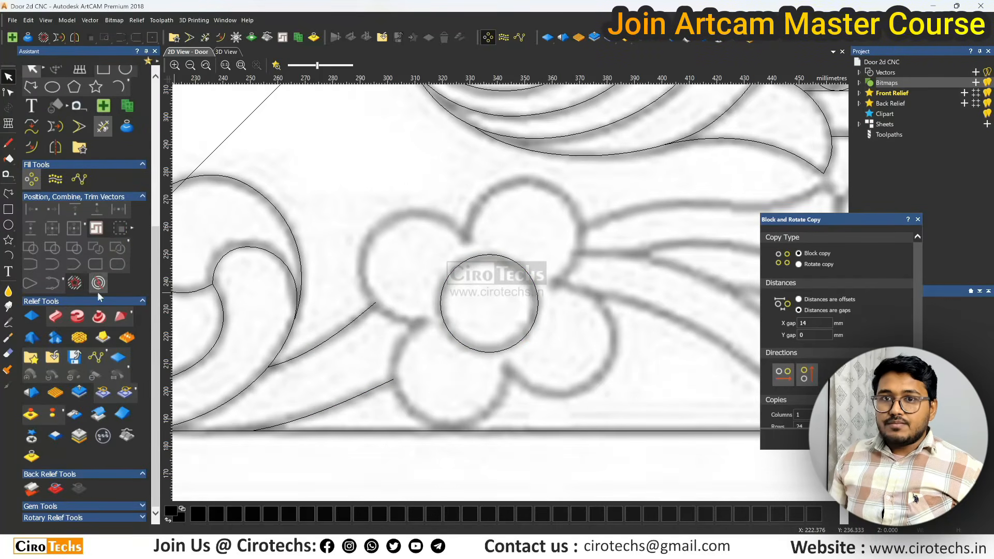
click(9, 194)
click(426, 324)
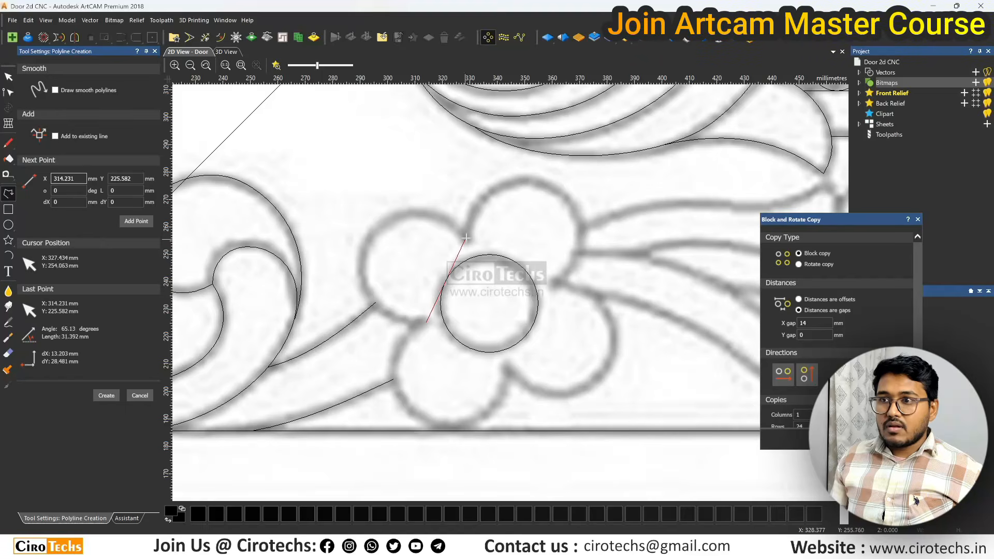
click(367, 239)
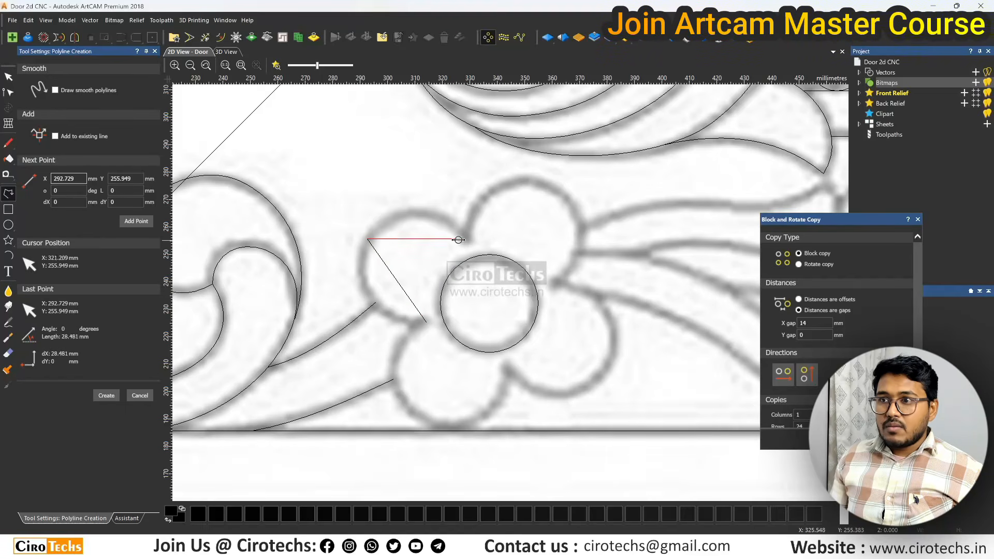
click(466, 239)
right_click(466, 238)
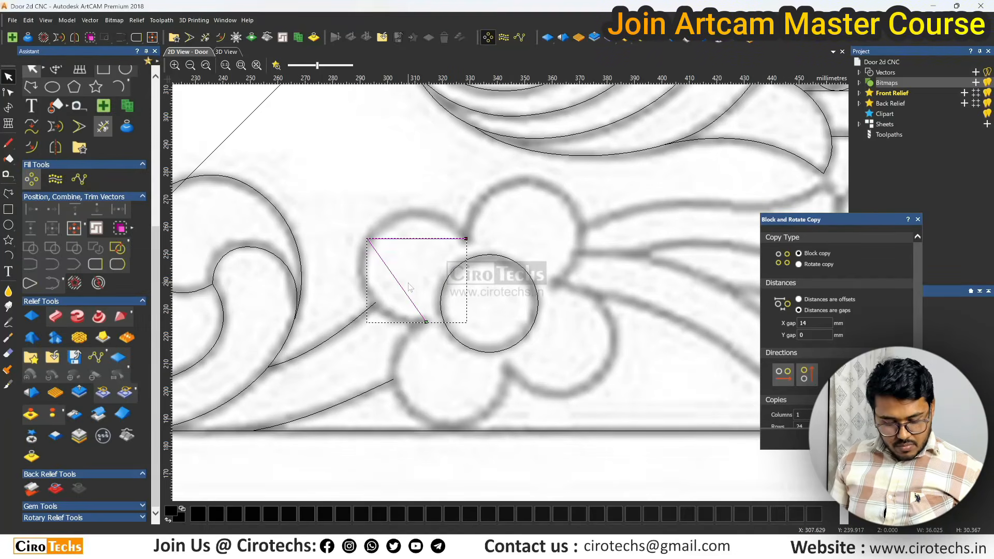
Smooth the left petal polyline's middle node and pull its end handles outward so the curve follows the sketched petal.
key(n)
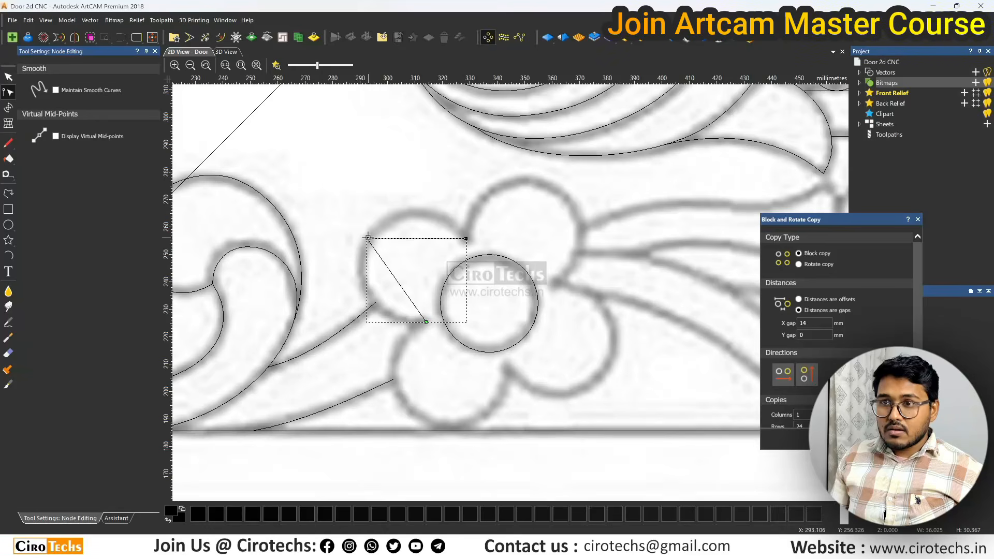
key(s)
drag(408, 293, 362, 328)
drag(433, 240, 441, 196)
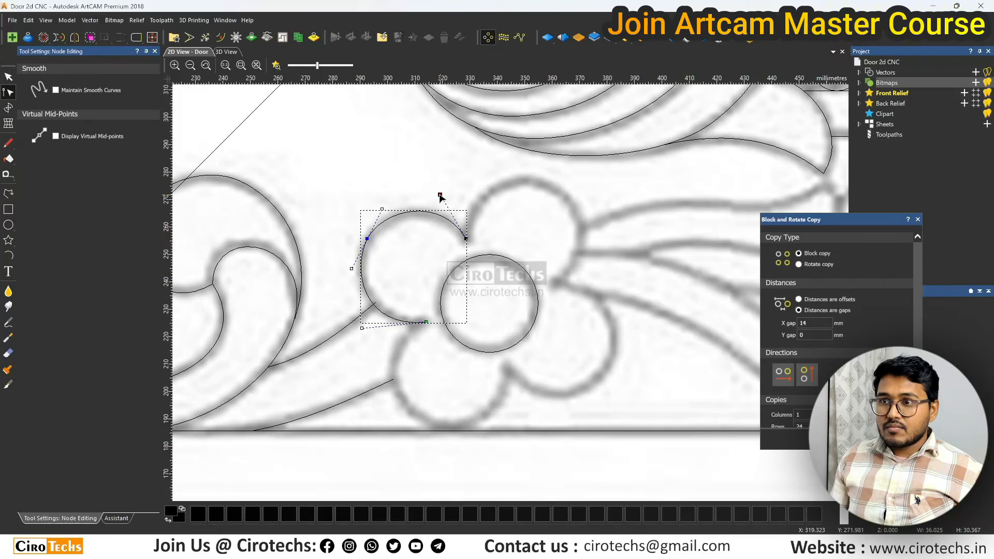
Move the left petal's upper end node into the notch between the petals and finish node editing.
scroll(485, 233, up, 2)
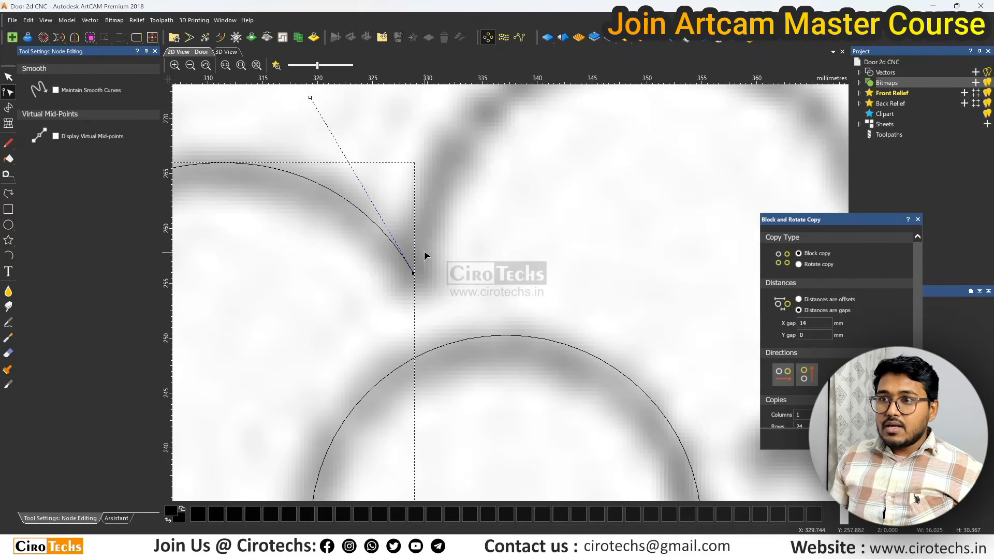
drag(414, 273, 416, 279)
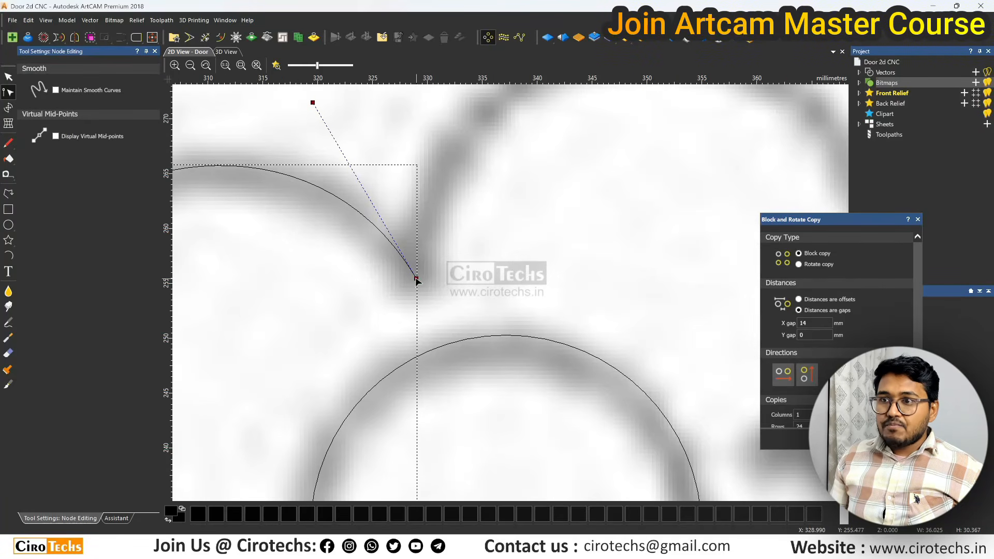
scroll(416, 279, down, 2)
click(415, 300)
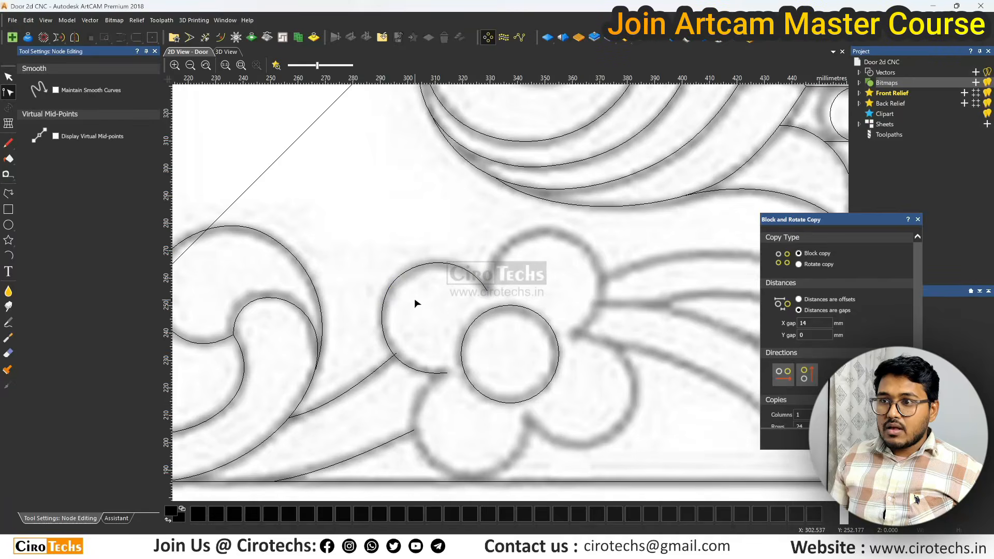
key(n)
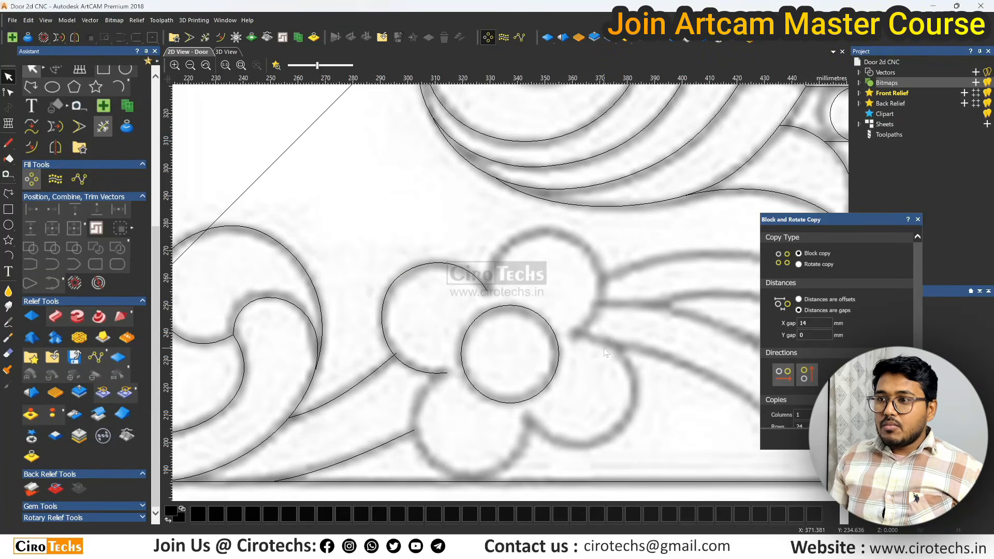
Draw a vertical construction line about 112 mm long through the flower's centre.
scroll(538, 373, down, 3)
scroll(499, 282, up, 2)
scroll(498, 281, down, 1)
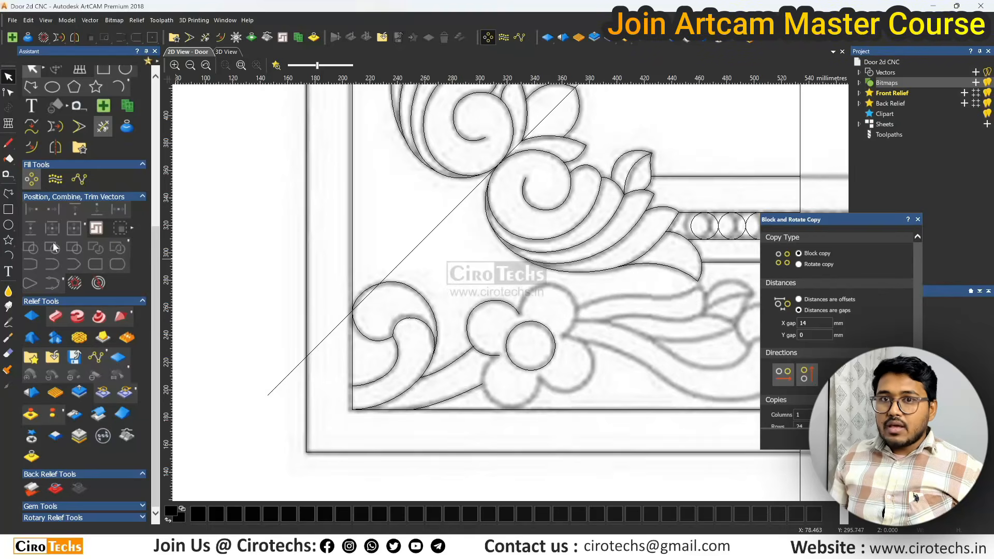
click(8, 194)
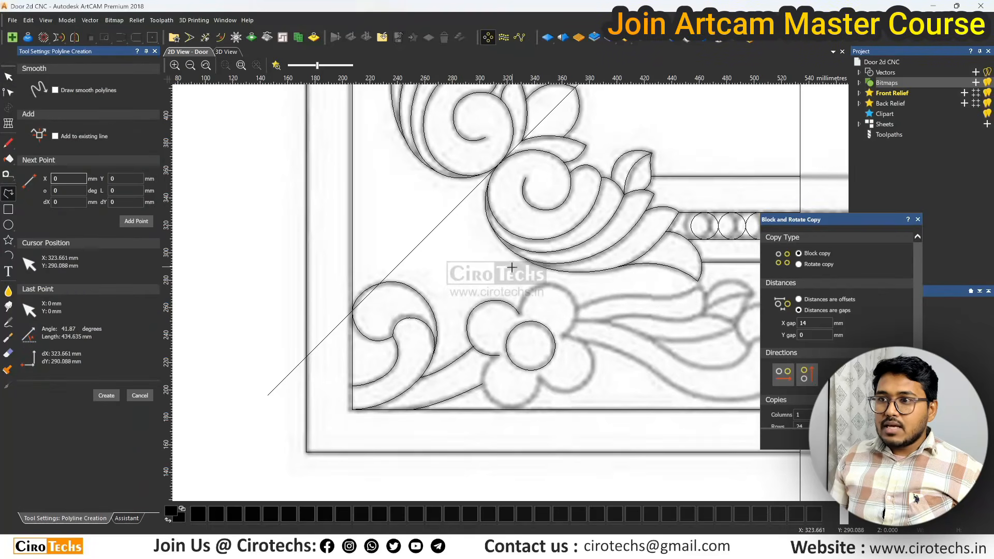
click(533, 269)
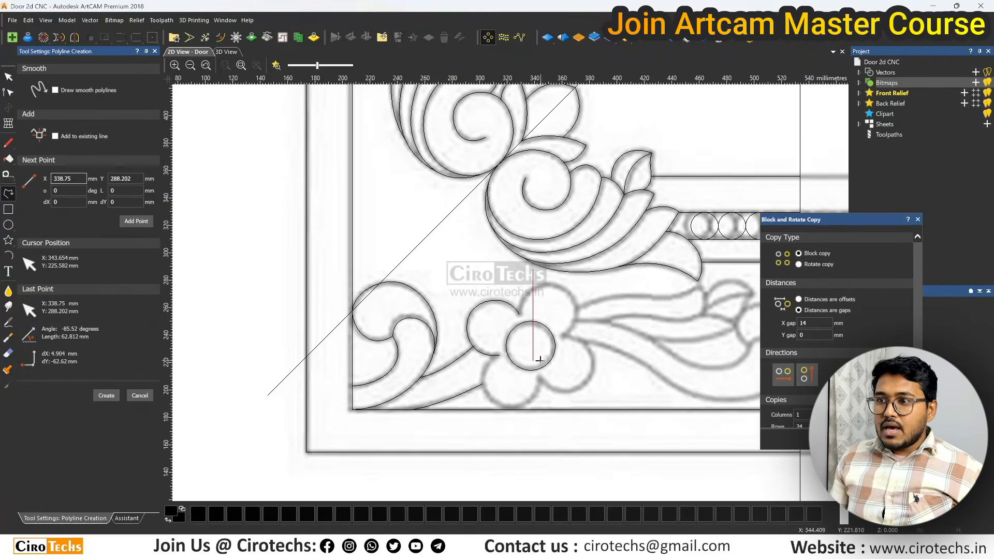
click(533, 423)
key(Escape)
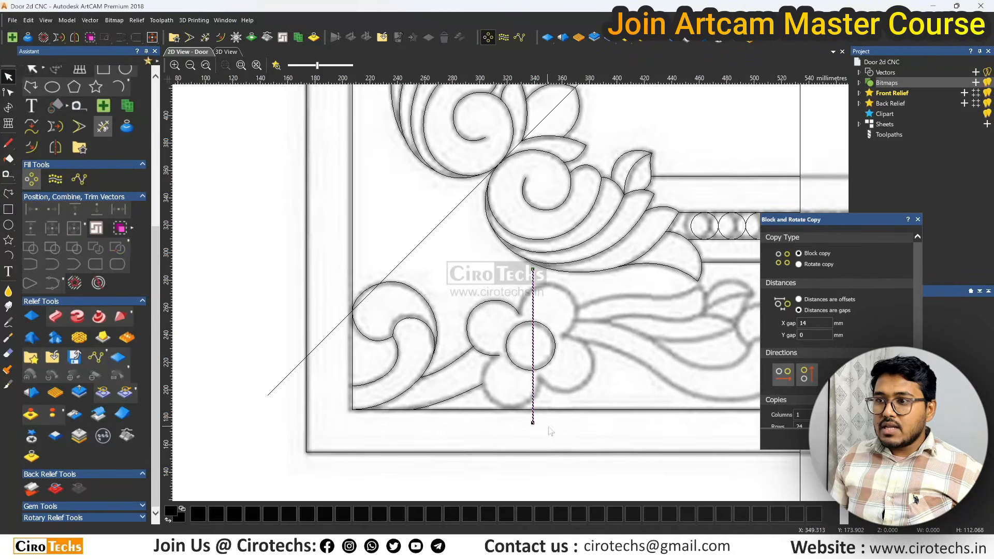
Centre the vertical construction line on the flower's centre circle.
shift+click(554, 361)
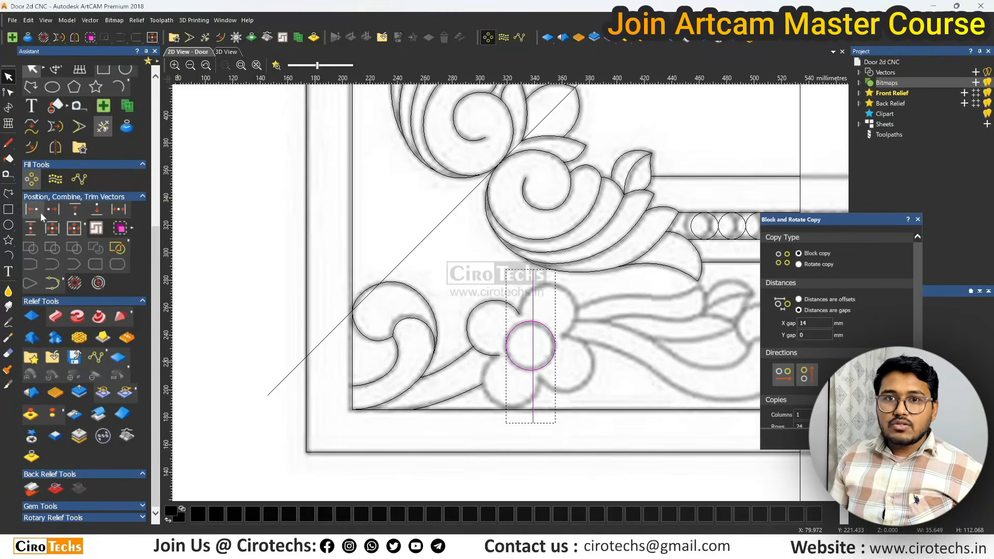
click(52, 230)
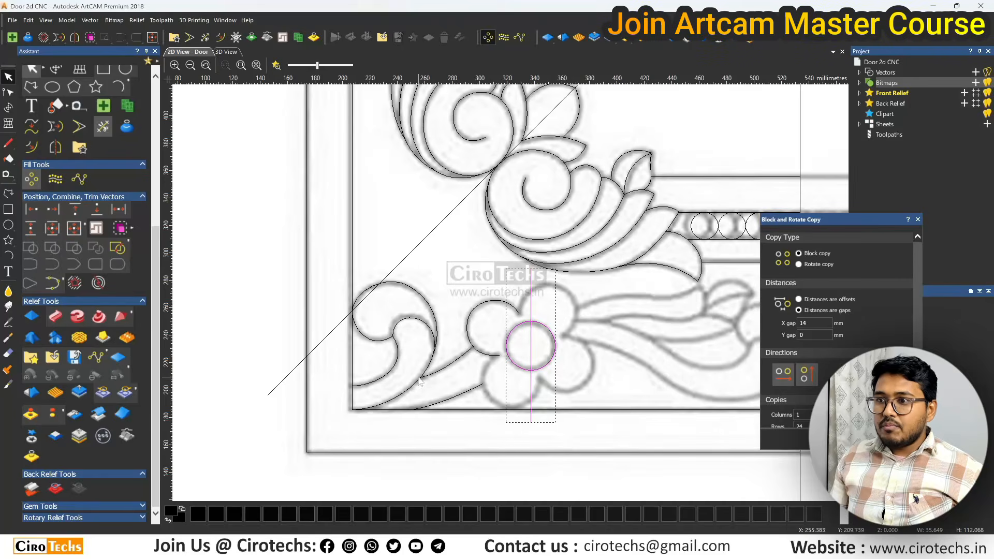
click(547, 343)
Rotate the construction line about 19.4 degrees anticlockwise so it passes through the notch between the petals.
scroll(547, 341, up, 1)
click(514, 320)
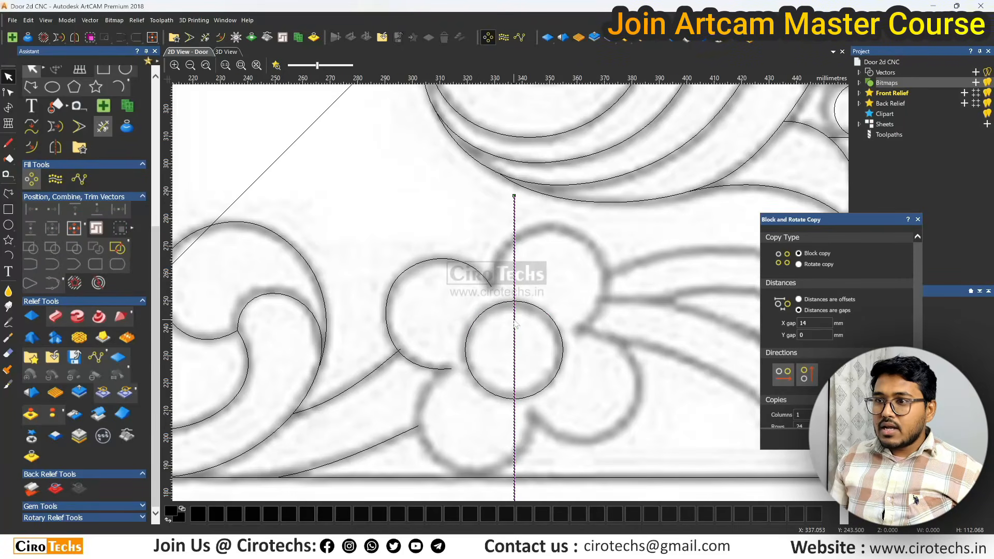
click(514, 320)
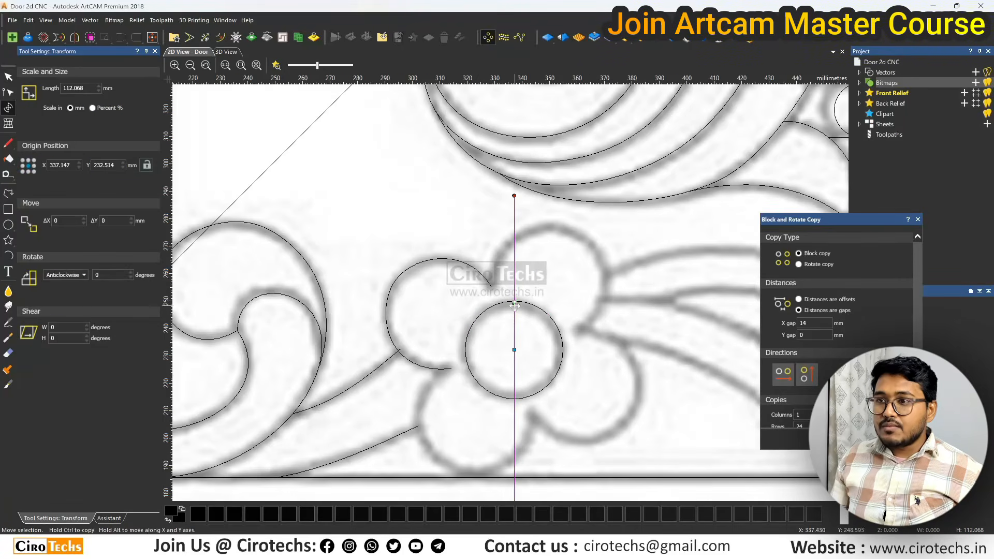
mouse_move(513, 303)
mouse_down()
mouse_move(491, 311)
mouse_move(498, 306)
mouse_up()
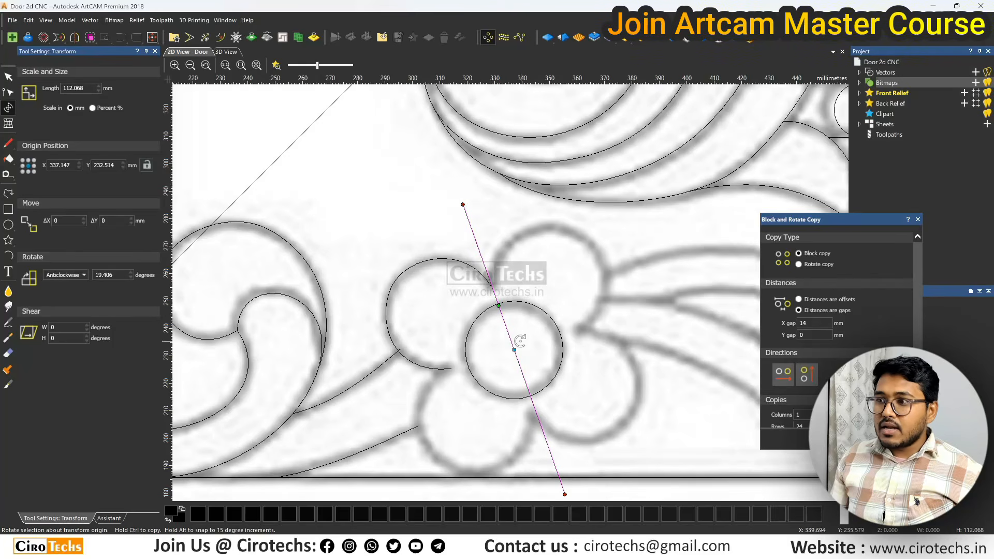
Rotate-copy the construction line about the circle's centre over a total of 360 degrees to add a perpendicular line through the flower.
click(799, 265)
click(809, 326)
click(513, 350)
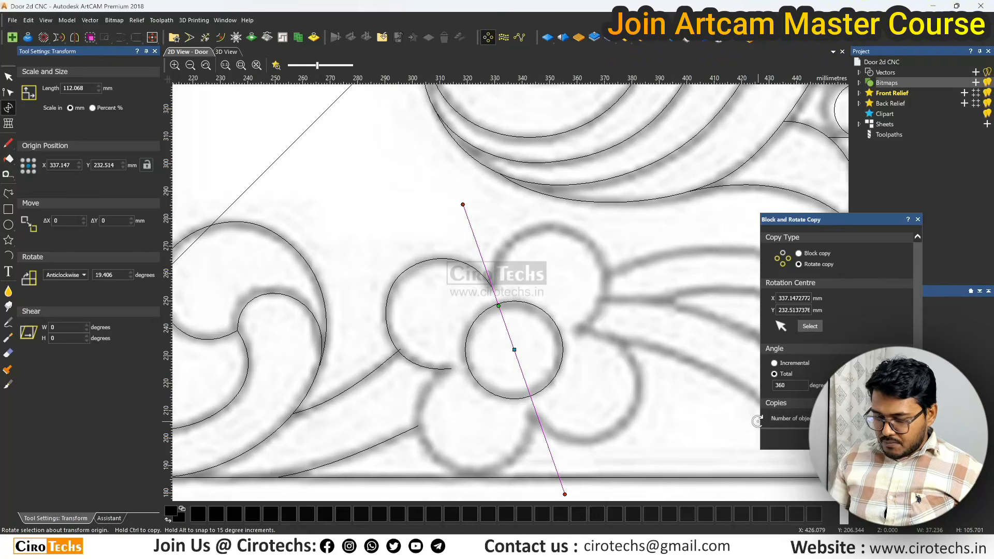
click(843, 440)
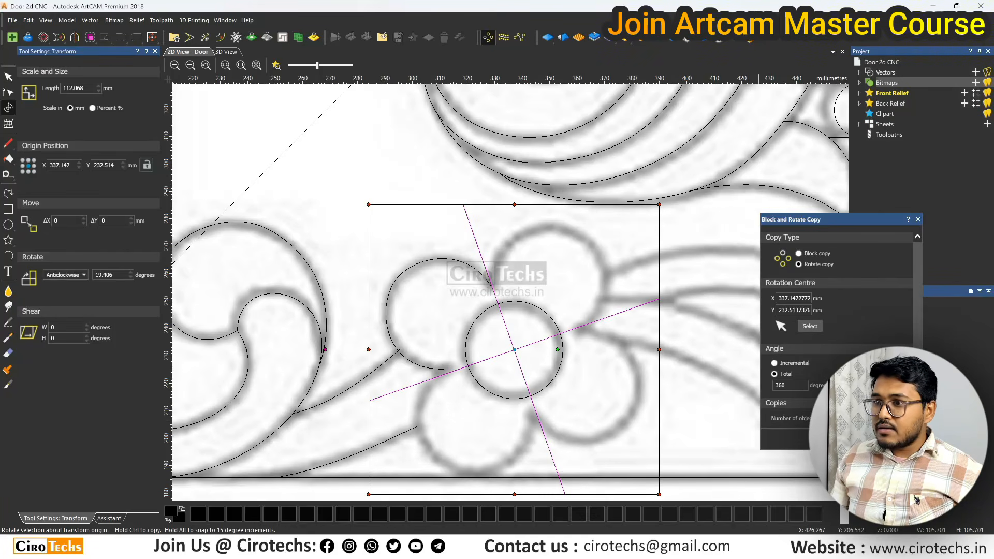
click(680, 371)
Try to enlarge the flower's centre circle about its centre to about 49 mm across, and undo the resize.
click(442, 369)
click(469, 327)
click(471, 327)
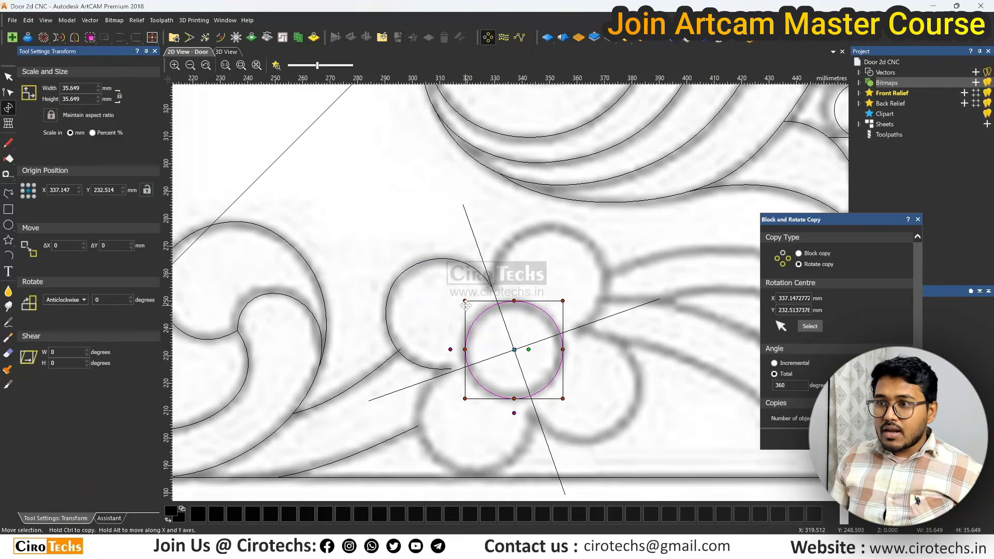
drag(464, 300, 448, 284)
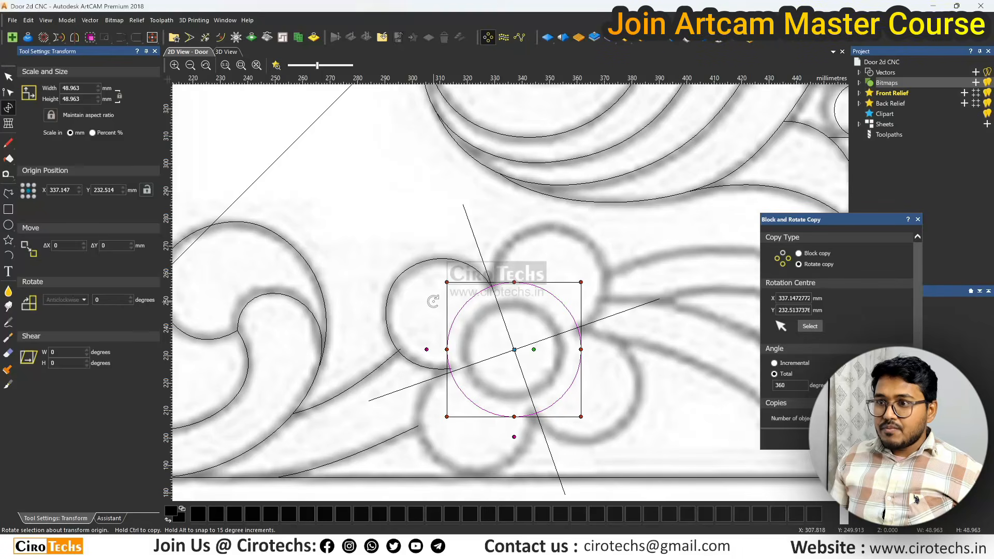
key(ctrl+z)
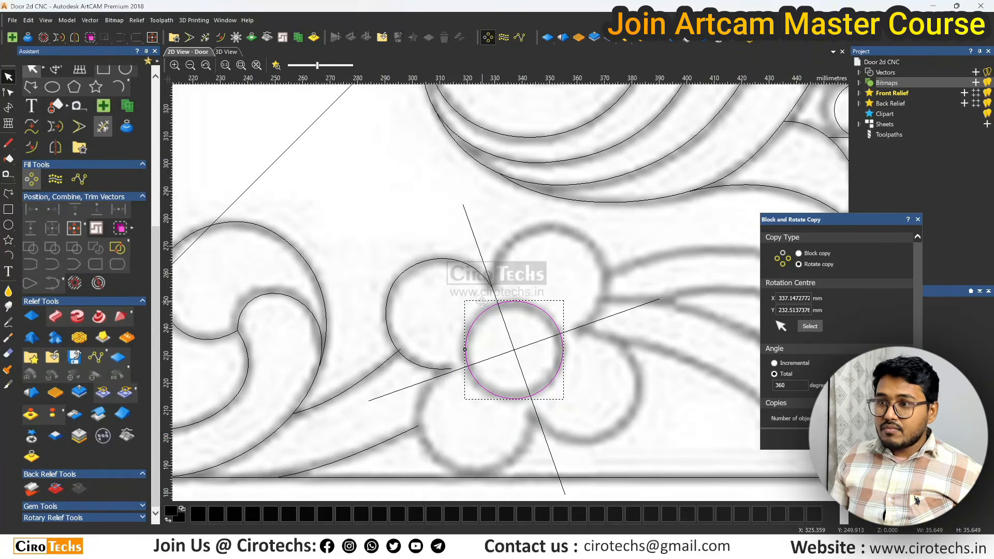
Create an enlarged concentric copy of the flower's centre circle, about 49 mm across, passing through the petal joints, and deselect it.
click(481, 304)
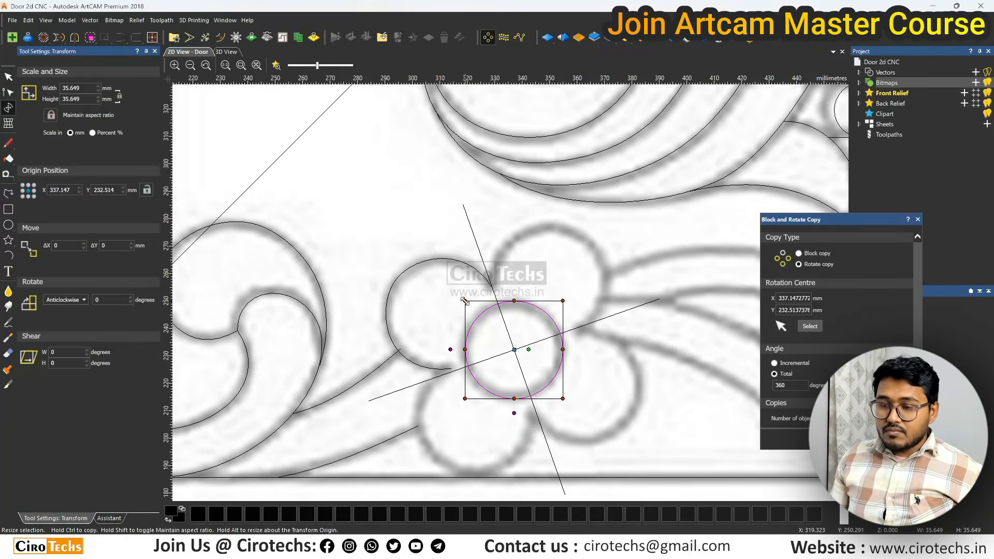
drag(464, 301, 448, 283)
click(436, 291)
click(438, 312)
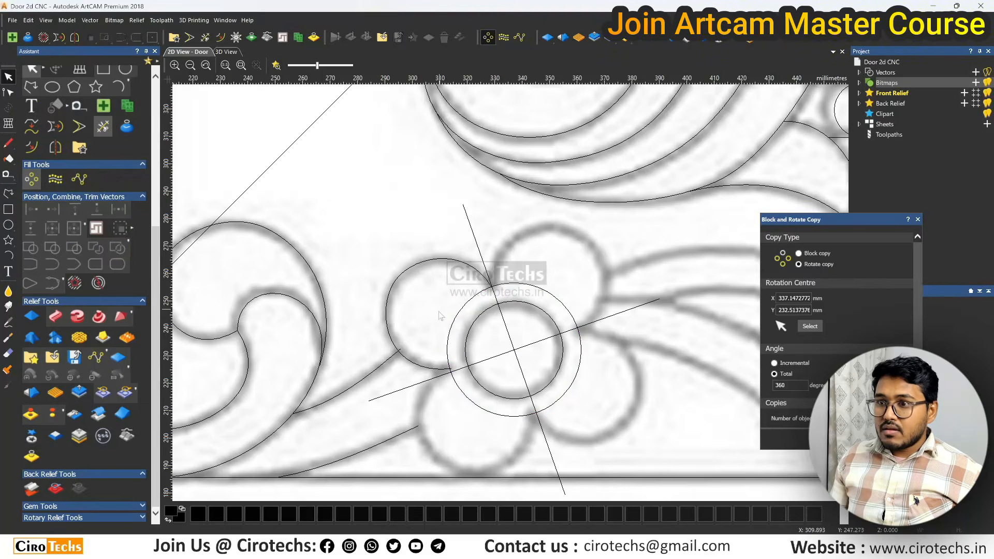
Move the traced petal's lower end node onto the crossing of the enlarged circle and construction line, and refit the petal's curve.
scroll(433, 357, up, 1)
click(445, 382)
key(n)
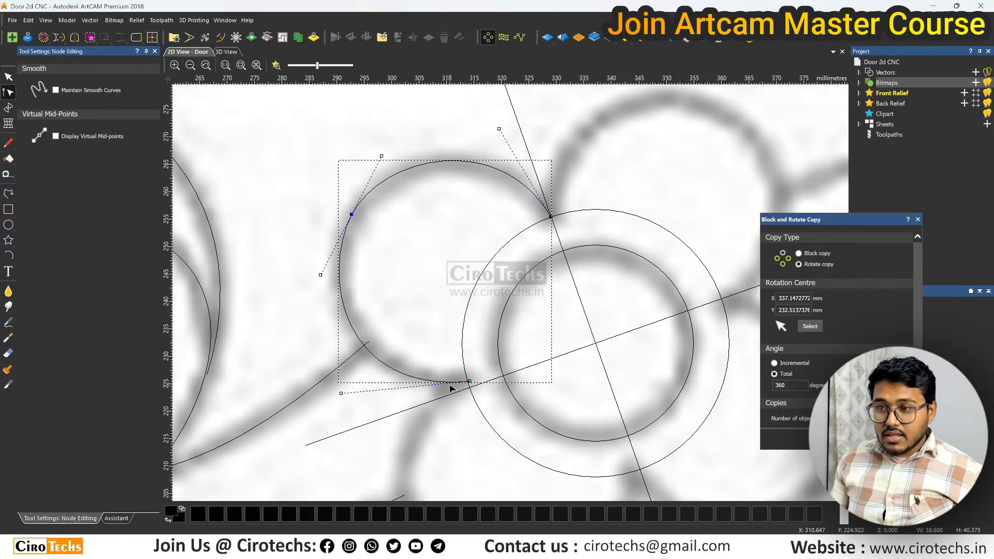
click(469, 383)
click(470, 384)
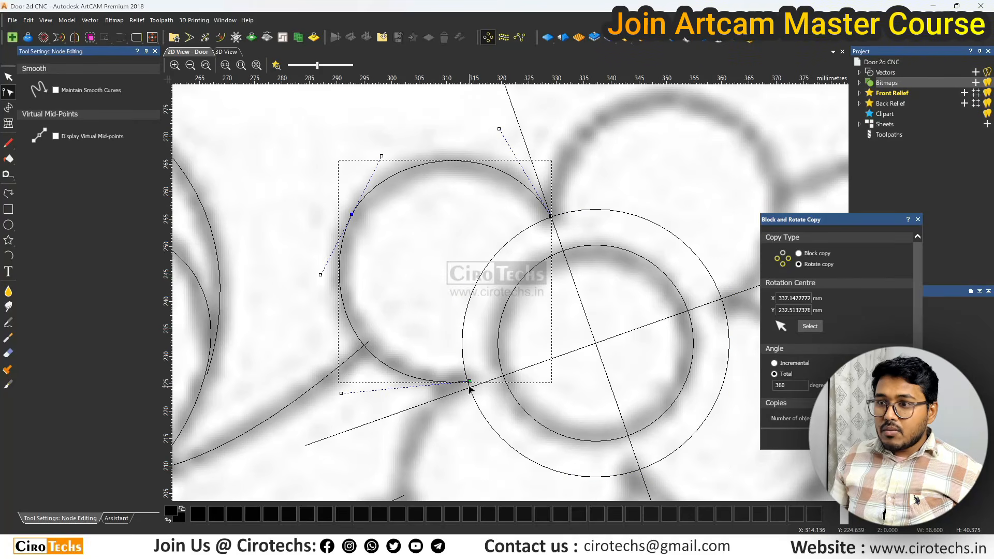
drag(470, 381, 470, 388)
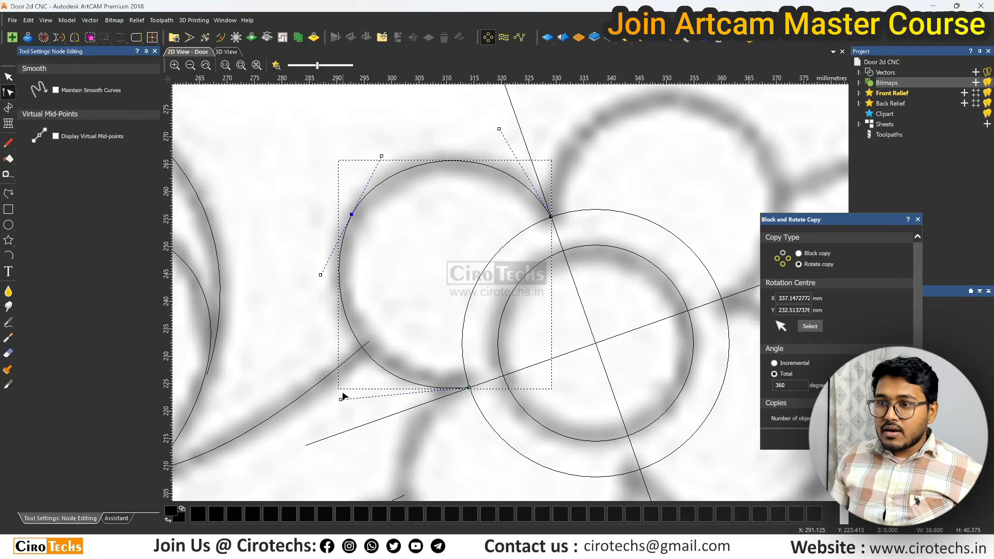
drag(340, 402, 347, 386)
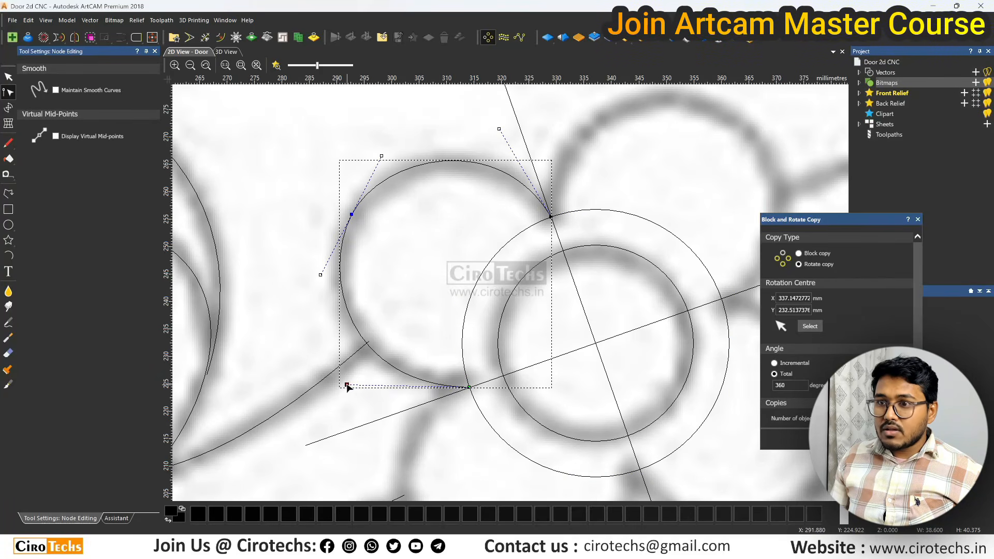
scroll(550, 216, up, 5)
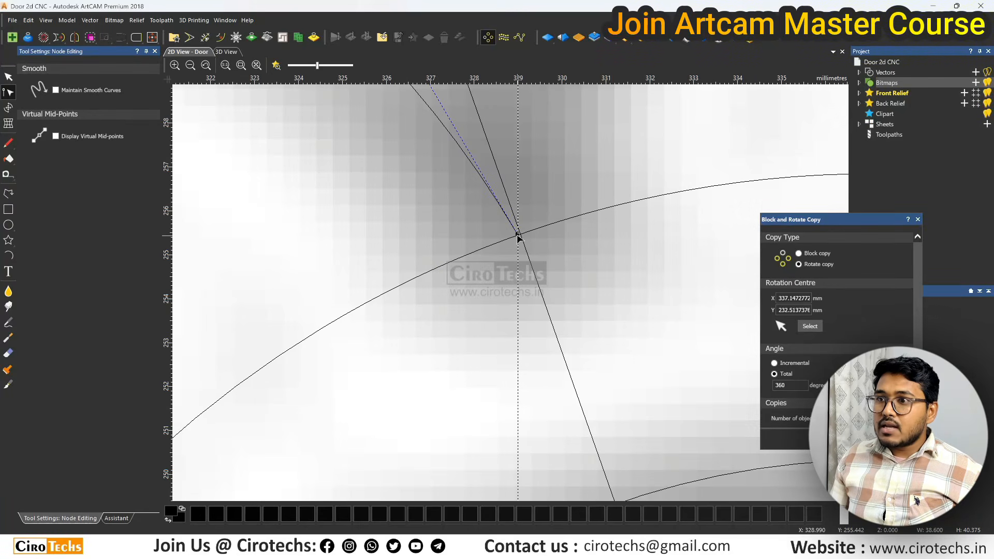
scroll(520, 243, down, 5)
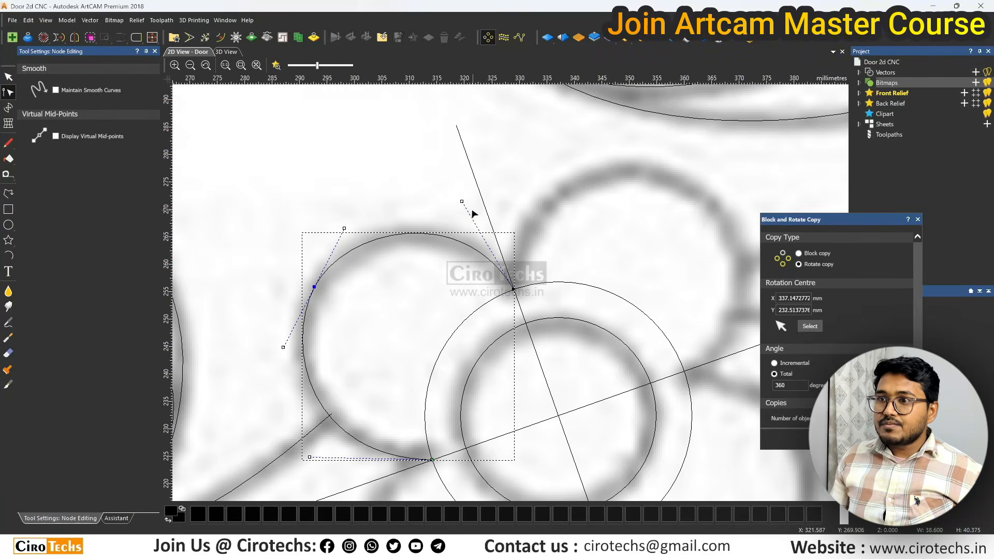
drag(463, 201, 462, 200)
scroll(466, 210, down, 1)
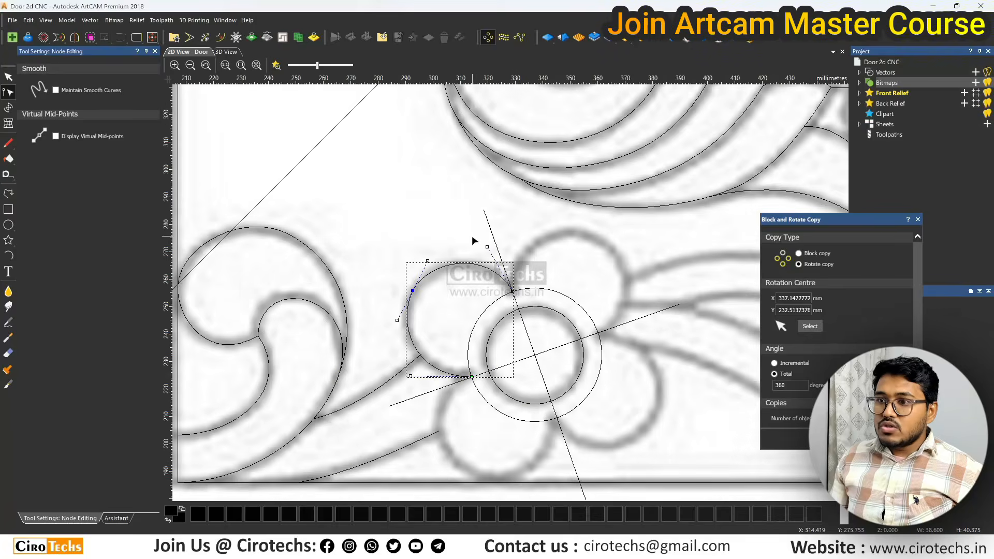
key(n)
Delete the enlarged guide circle and rotate-copy the petal arc about the flower's centre over a total of 360 degrees.
click(577, 305)
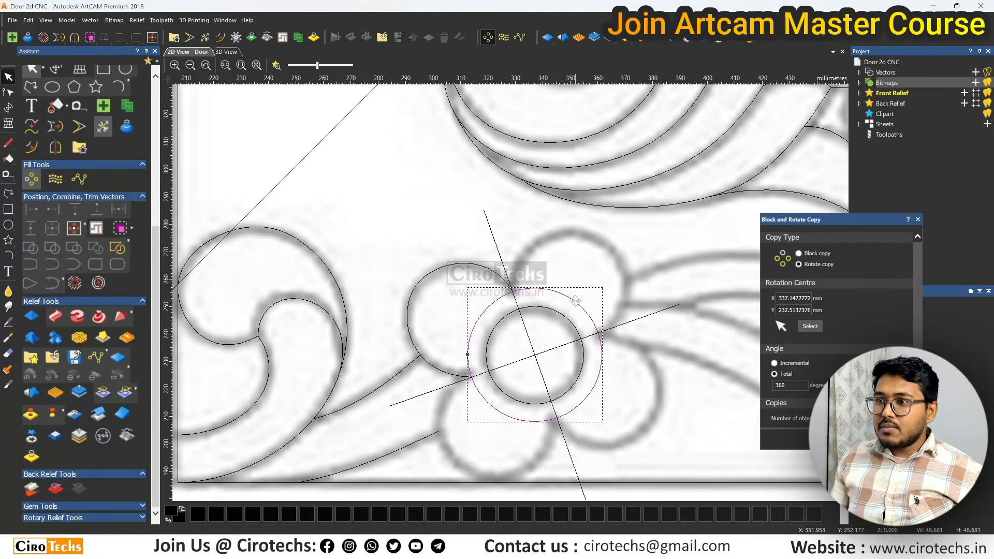
key(Delete)
click(501, 278)
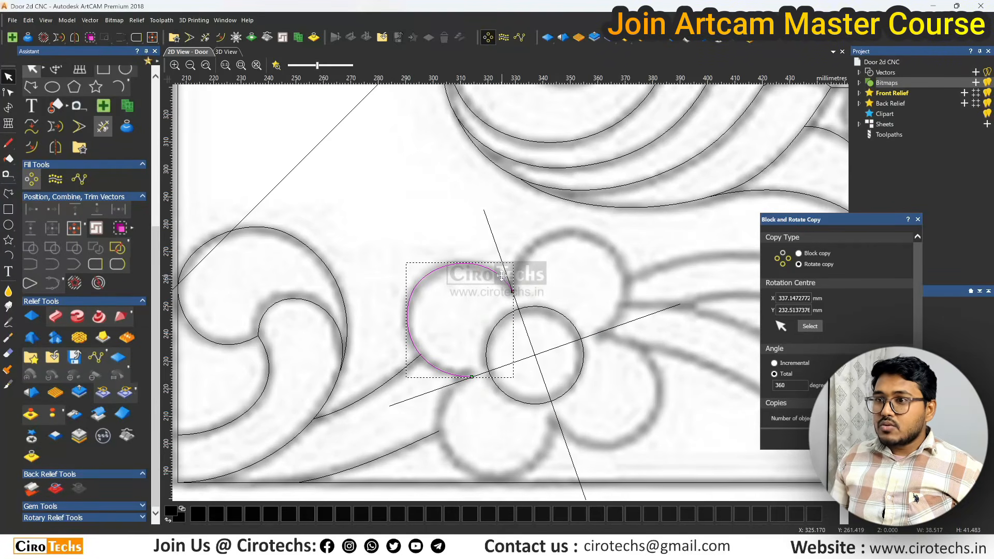
click(857, 439)
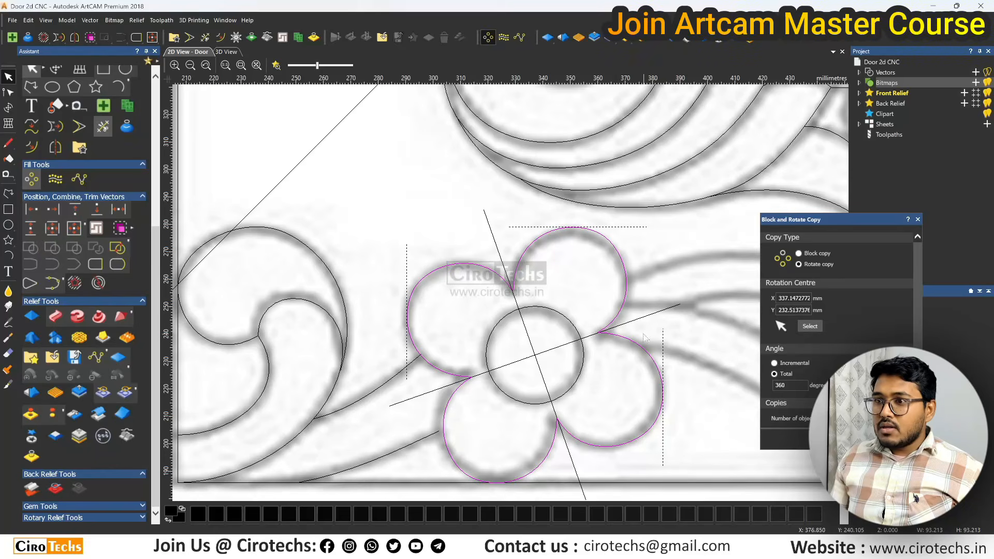
Join the petal arcs into one outline at their coincident nodes with a 0.1 mm tolerance, and select the joined outline.
right_click(623, 303)
mouse_move(682, 208)
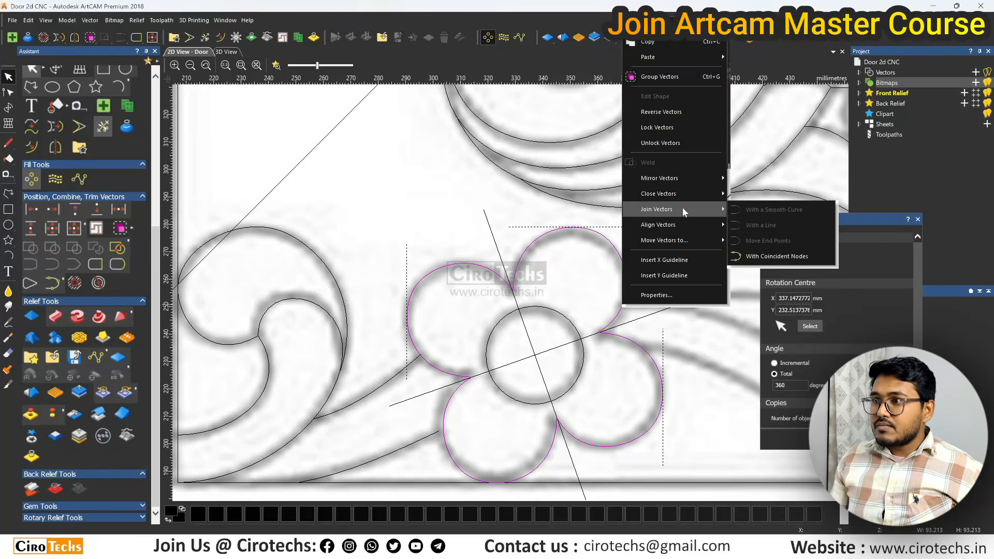
click(771, 259)
click(729, 303)
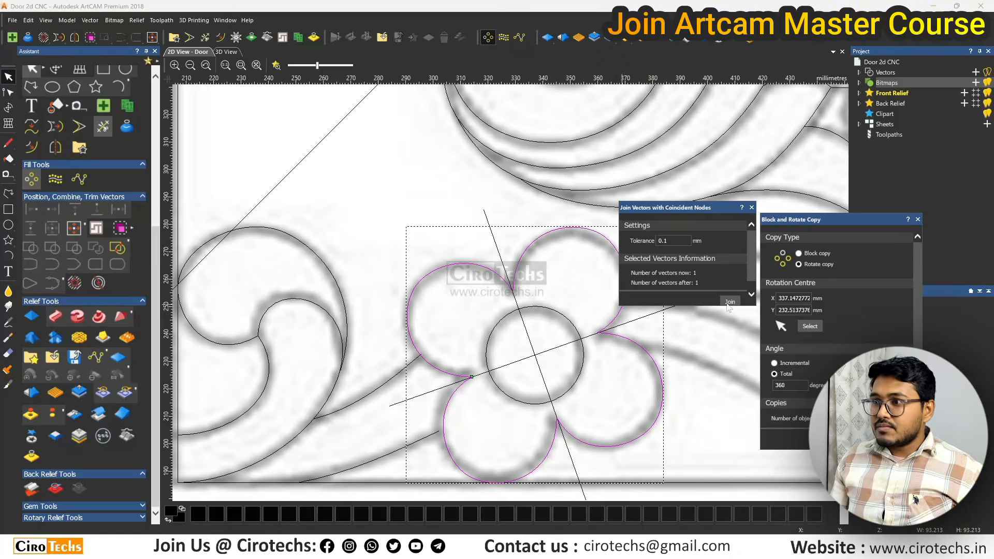
click(752, 208)
click(580, 242)
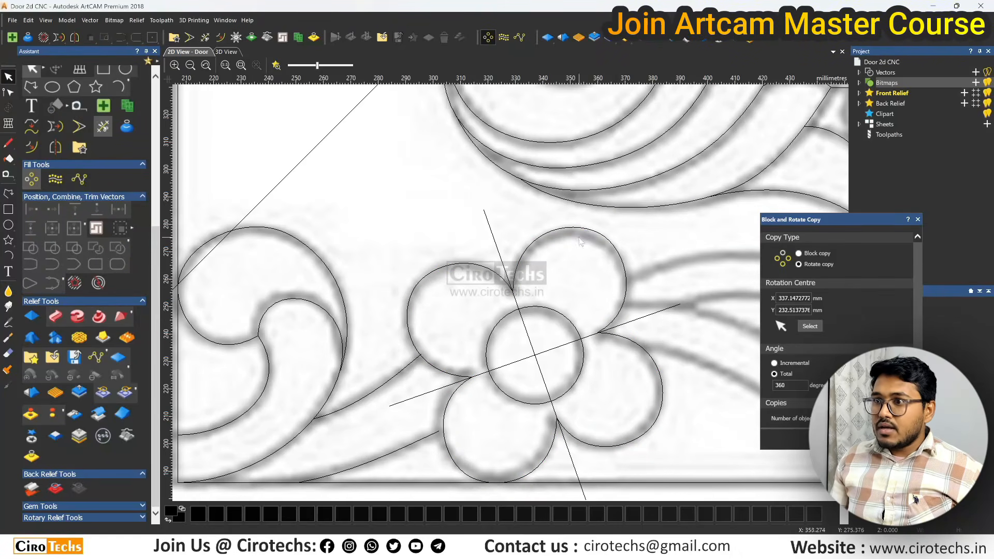
click(586, 232)
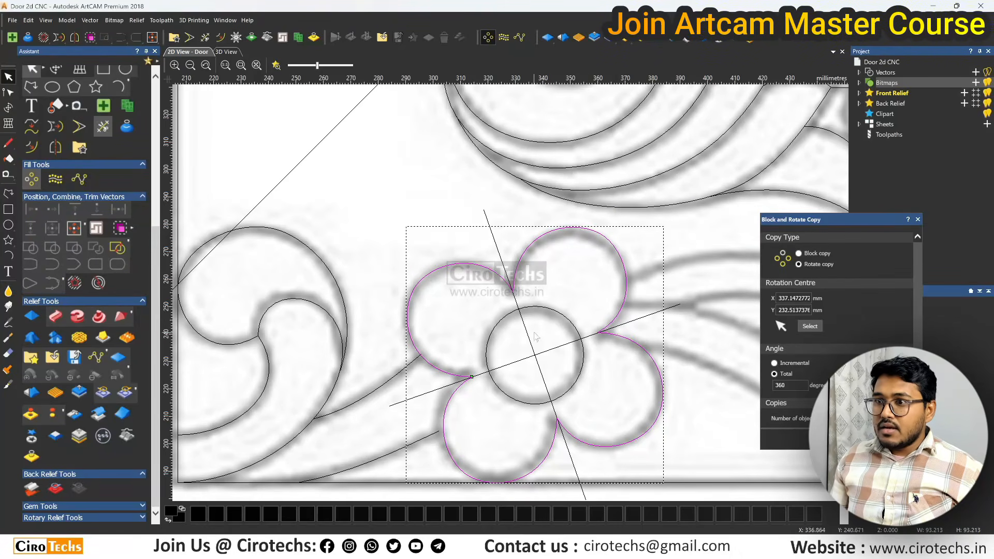
Delete both construction lines crossing the flower and save the door design.
drag(567, 361, 518, 346)
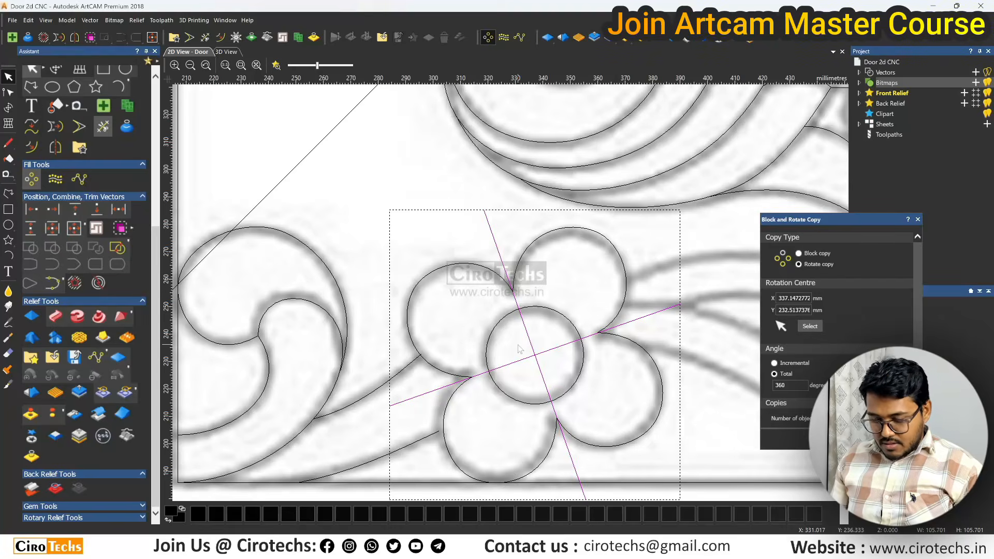
key(Delete)
scroll(518, 346, down, 3)
scroll(518, 345, up, 3)
scroll(505, 295, down, 2)
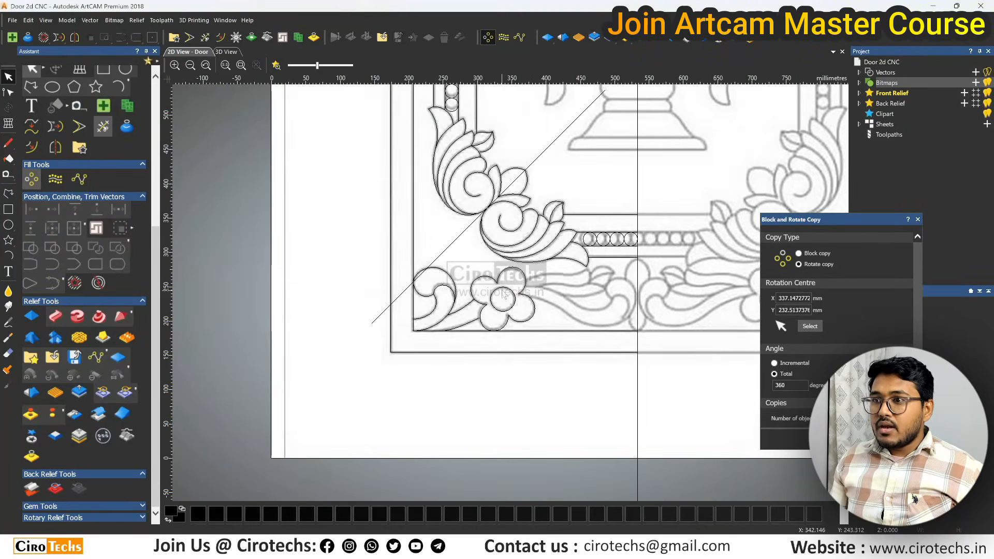
scroll(606, 286, up, 2)
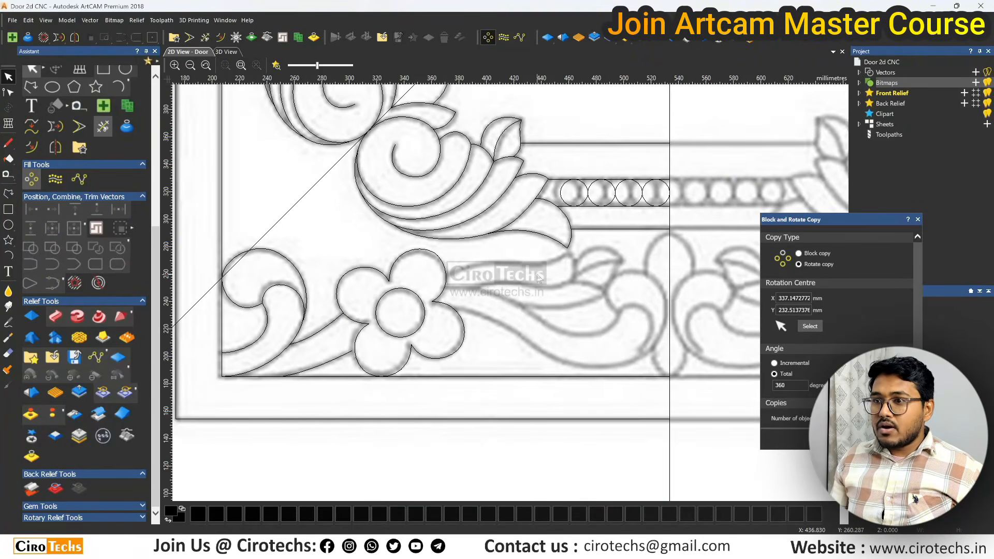
key(ctrl+s)
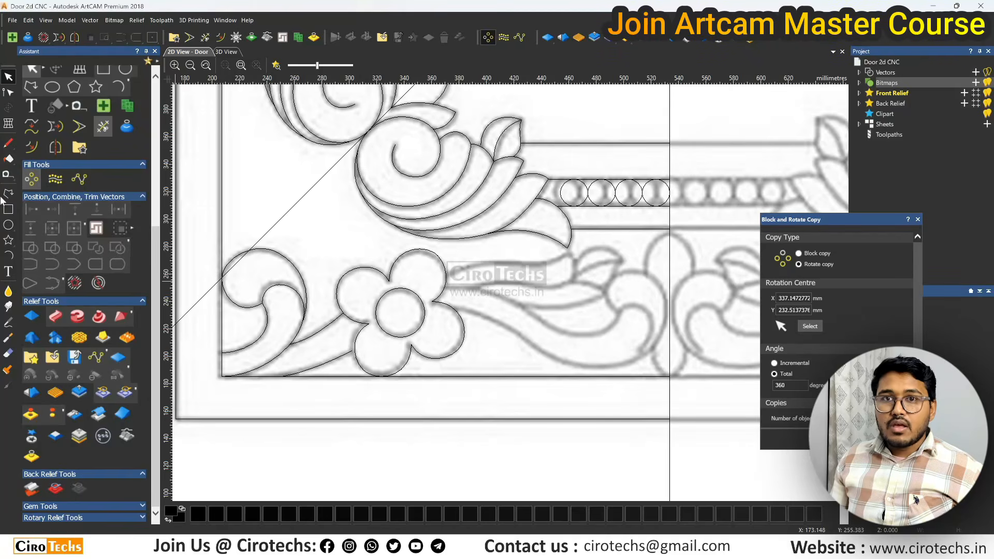
Draw a five-point polyline about 156 mm wide and 72 mm high from the flower's lower-right petal around the large scroll to its inner notch.
click(9, 194)
scroll(487, 275, up, 3)
scroll(487, 275, down, 3)
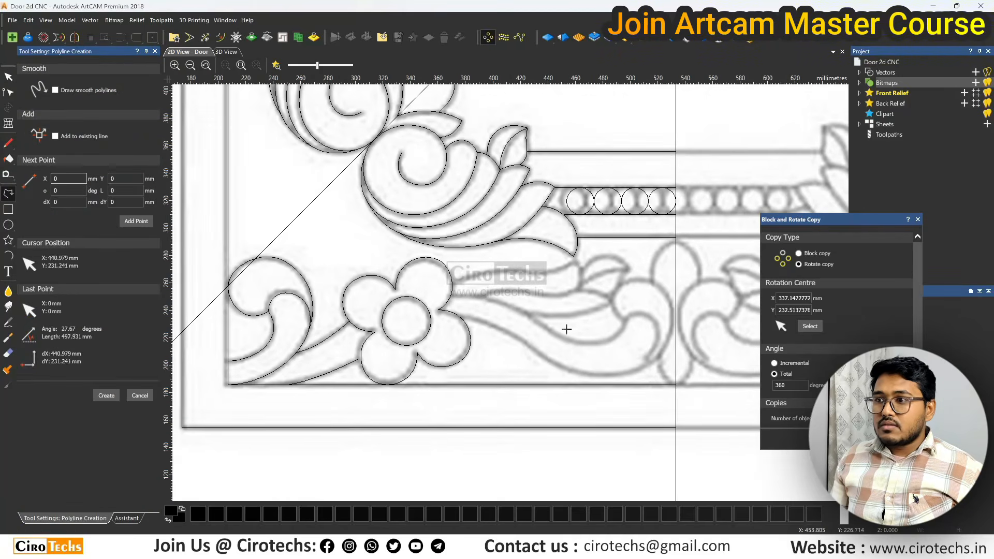
scroll(458, 322, up, 3)
click(456, 316)
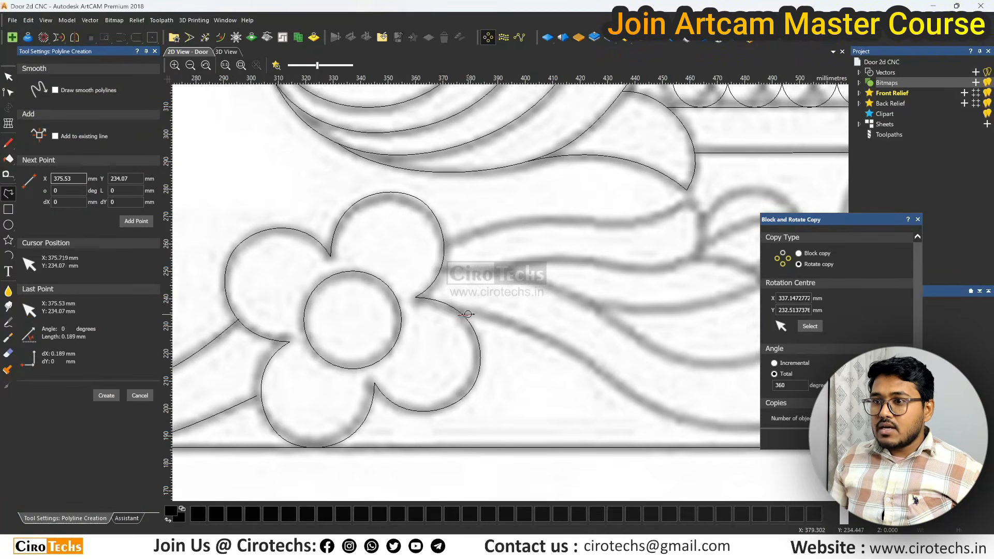
scroll(541, 259, down, 3)
scroll(538, 271, up, 3)
scroll(538, 270, down, 3)
scroll(477, 321, up, 2)
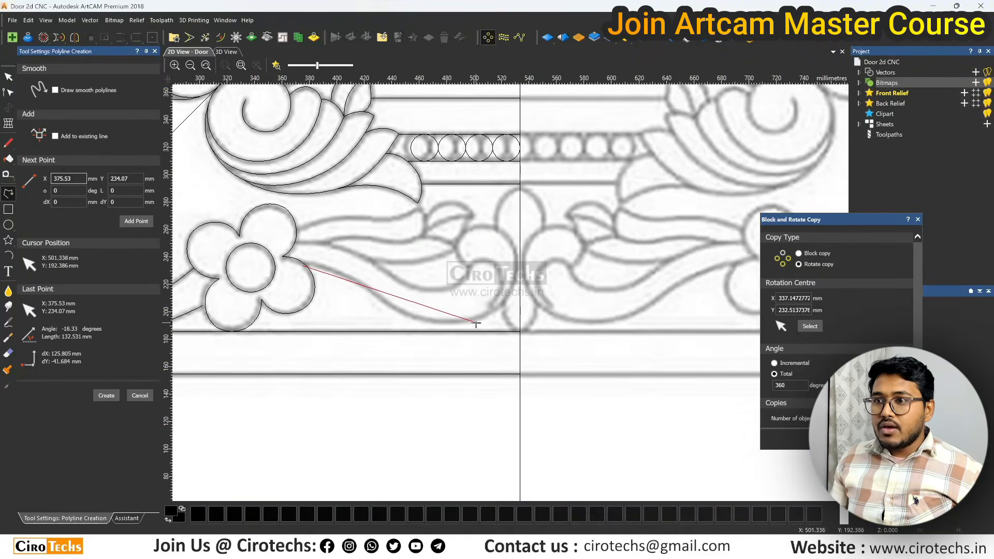
click(453, 321)
scroll(521, 267, up, 3)
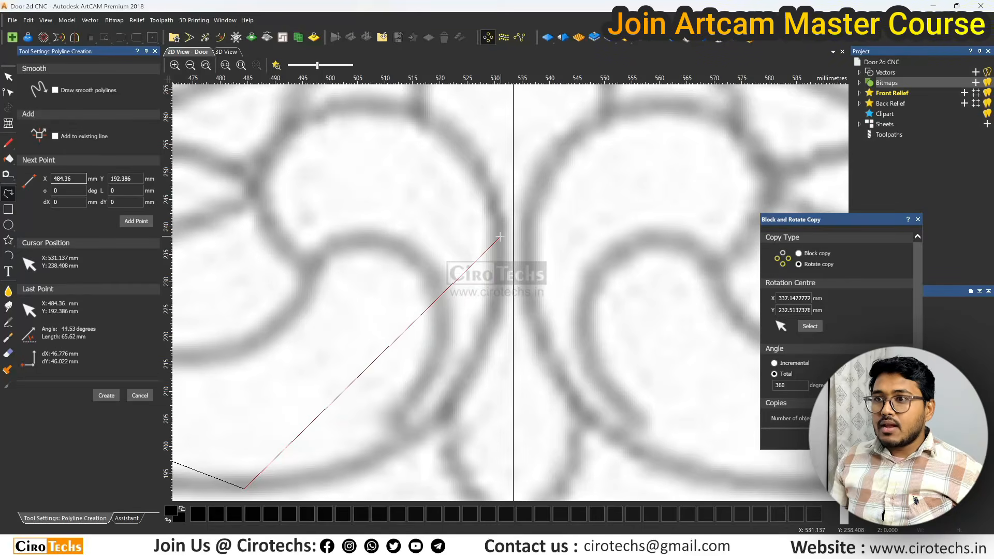
click(517, 259)
scroll(499, 222, down, 3)
click(475, 243)
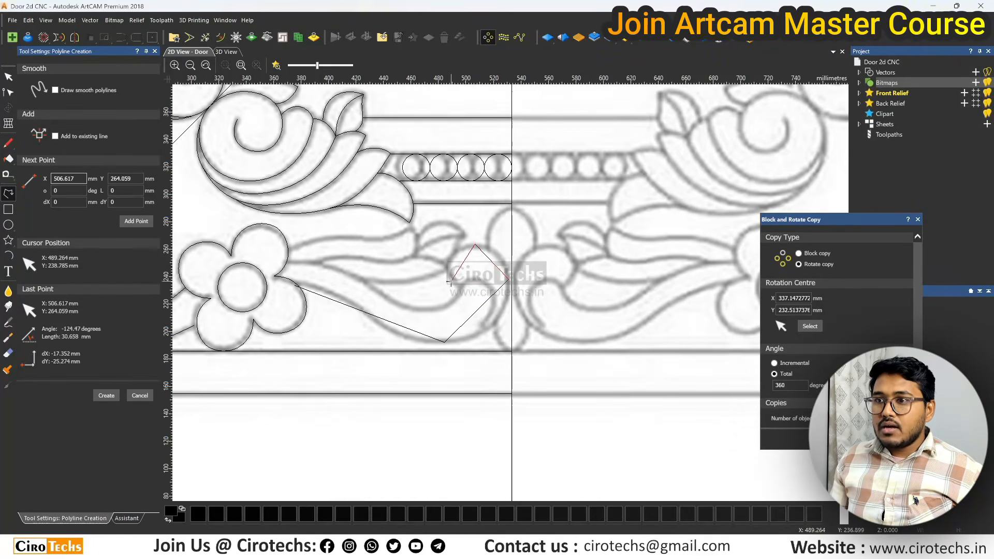
scroll(451, 280, up, 5)
click(489, 308)
scroll(489, 308, down, 3)
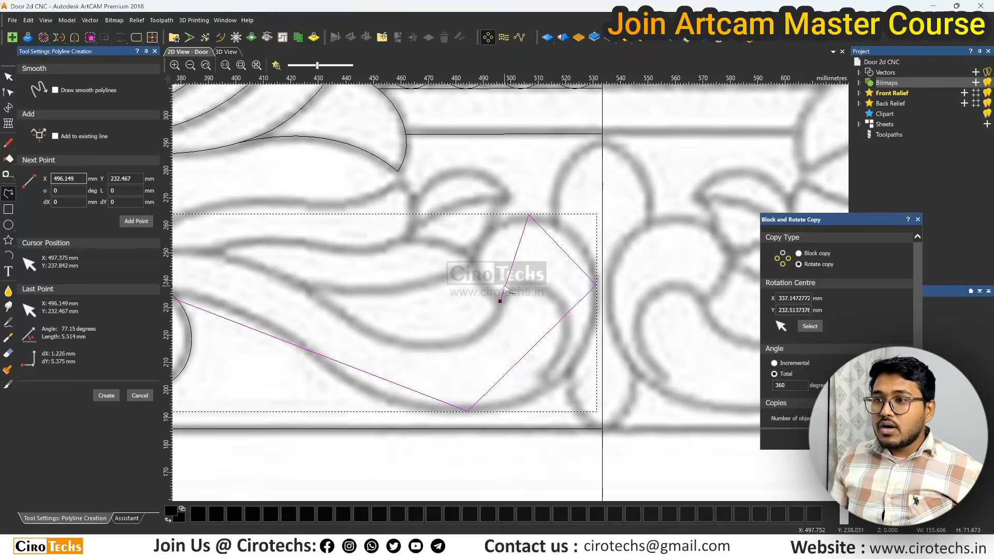
key(Escape)
Smooth the polyline's top node and shape the curves on both sides of it to follow the scroll's rounded head.
key(n)
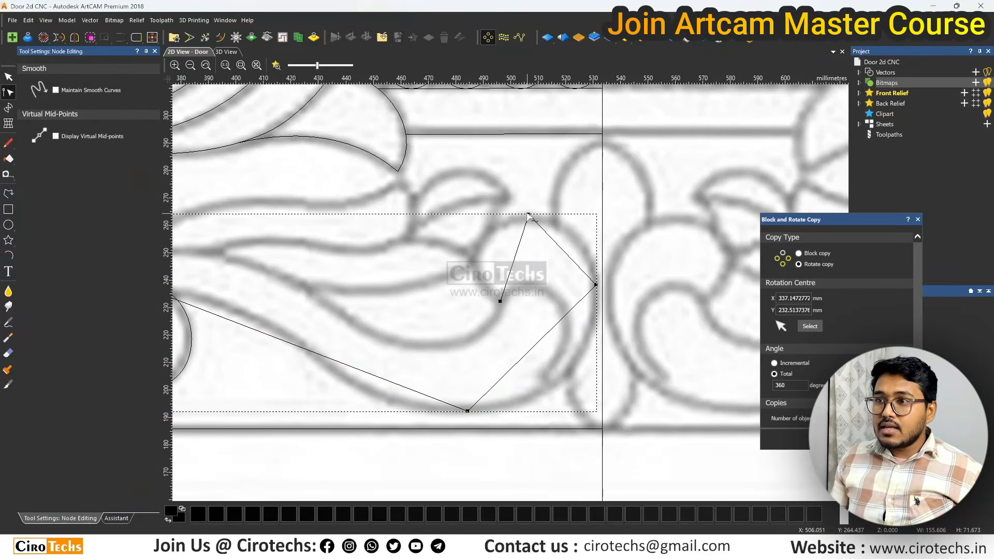
key(s)
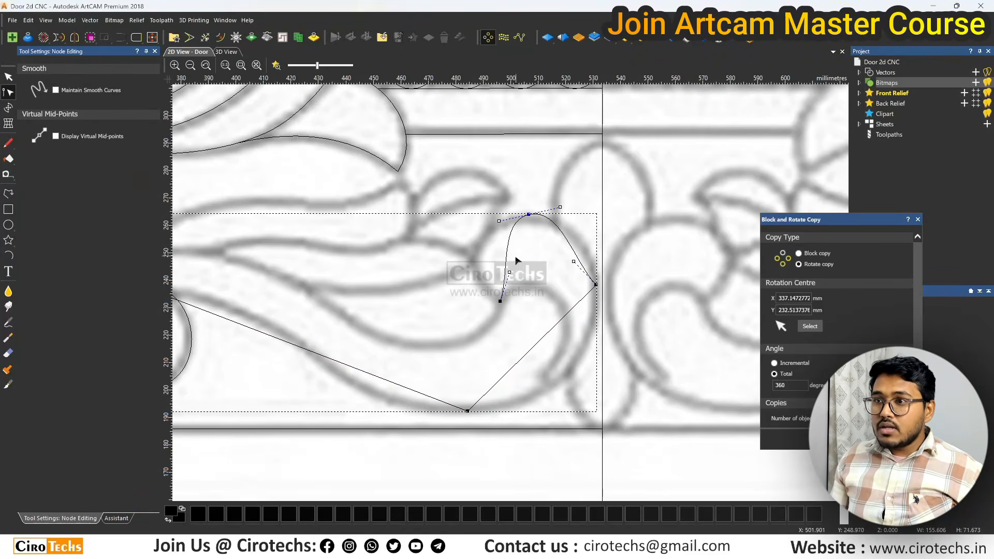
drag(510, 273, 452, 271)
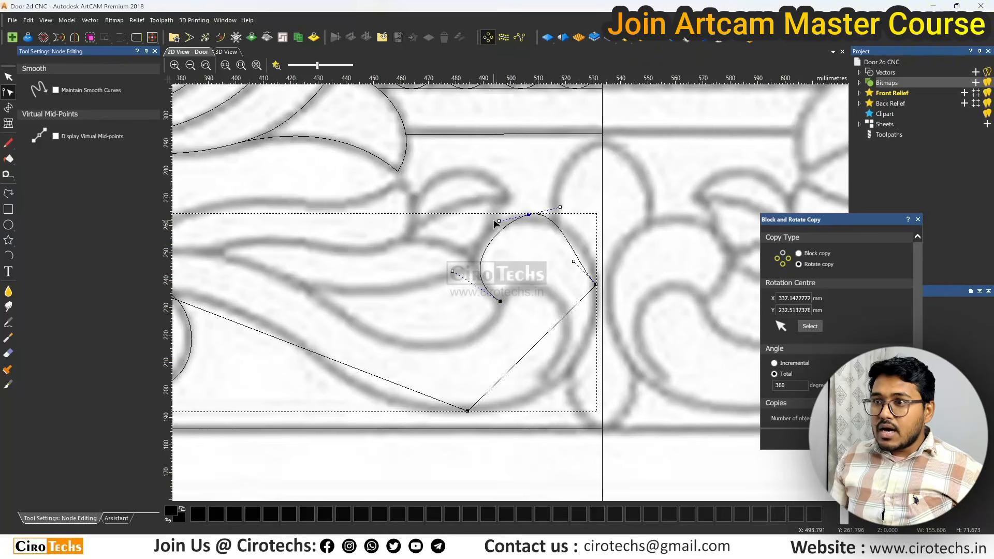
drag(499, 221, 481, 210)
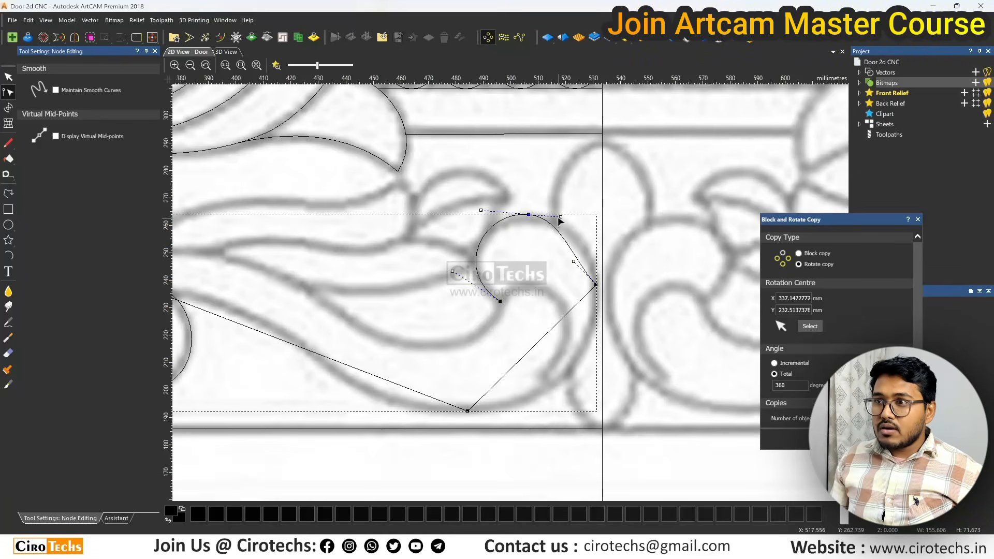
drag(574, 261, 592, 237)
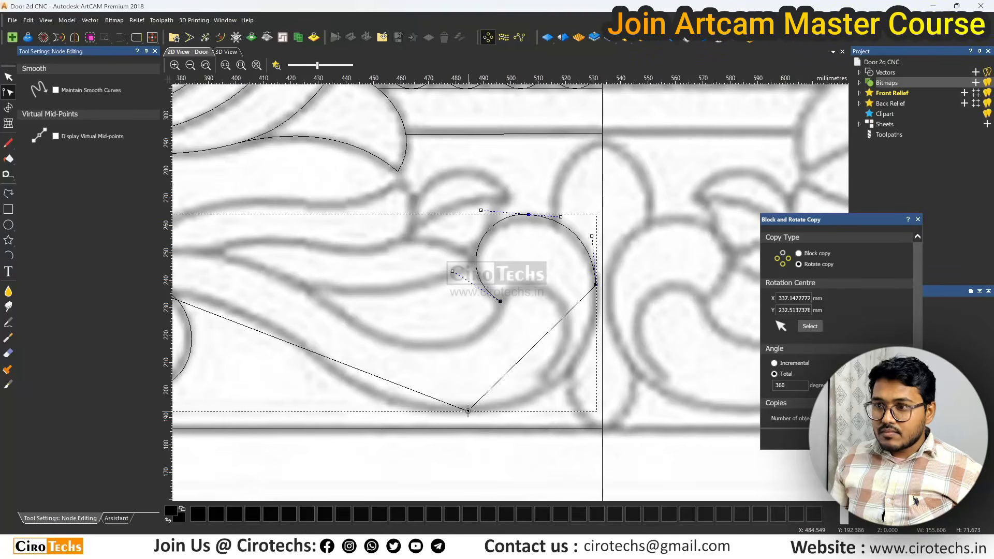
Smooth the polyline's bottom and right nodes and shape the curve between them to follow the scroll's outer bend.
key(s)
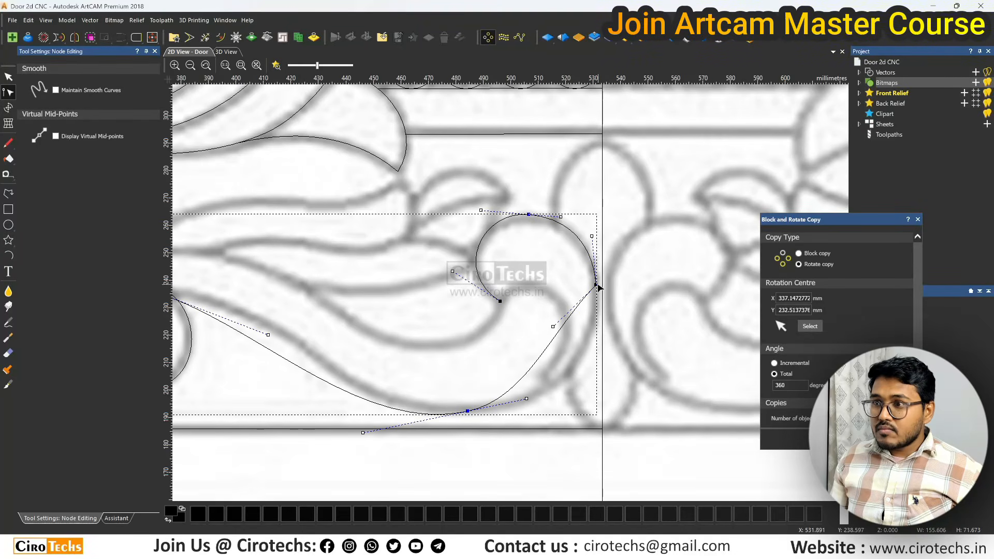
key(s)
drag(576, 341, 587, 394)
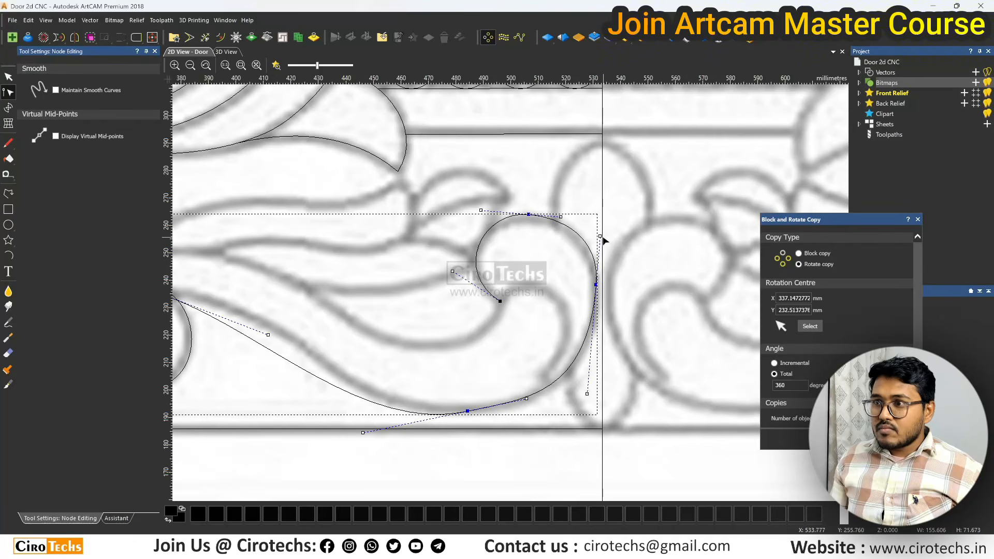
drag(601, 237, 594, 244)
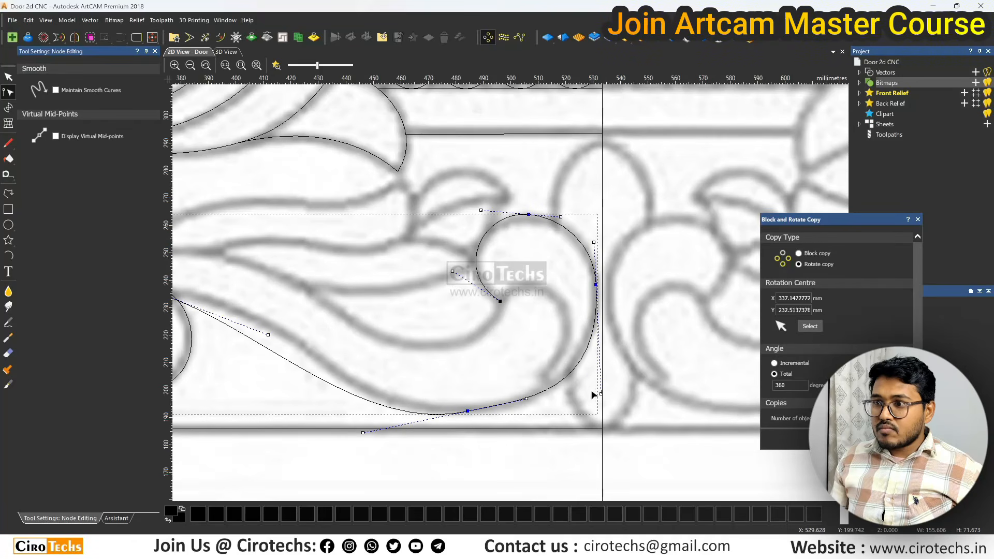
drag(601, 393, 600, 381)
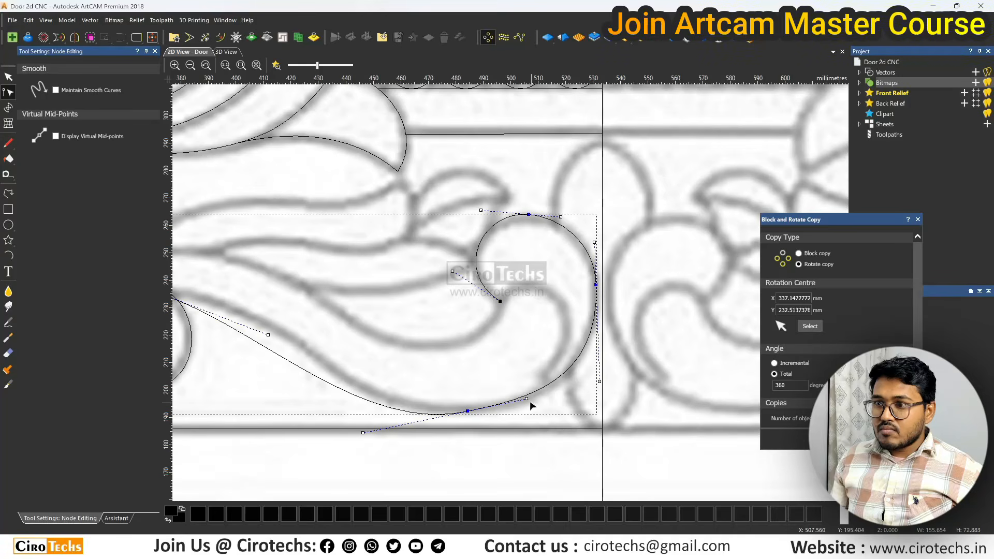
drag(527, 399, 521, 412)
Shape the long curve between the flower petal and the bottom node to follow the scroll's lower edge.
scroll(486, 413, down, 2)
scroll(373, 308, up, 2)
drag(409, 323, 402, 277)
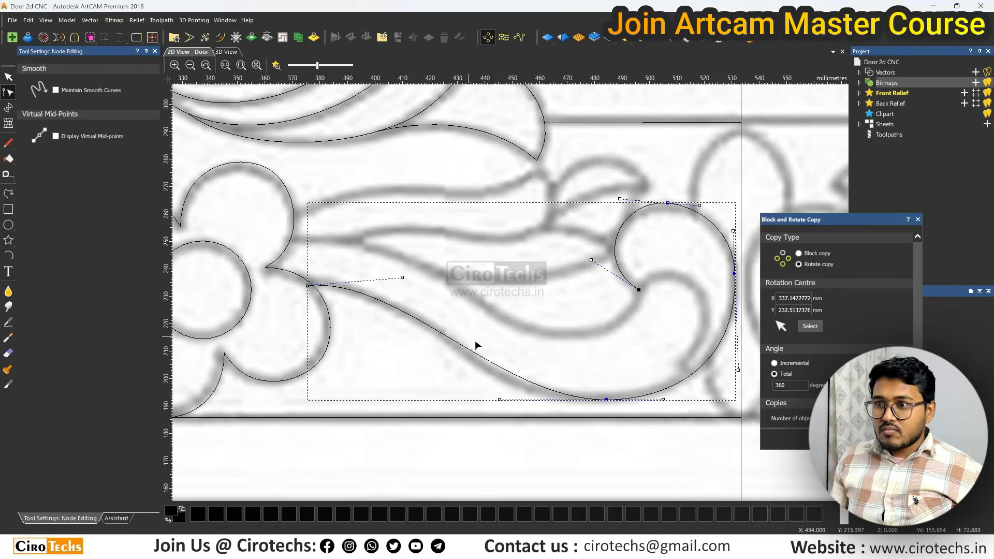
drag(499, 399, 474, 408)
drag(402, 278, 421, 276)
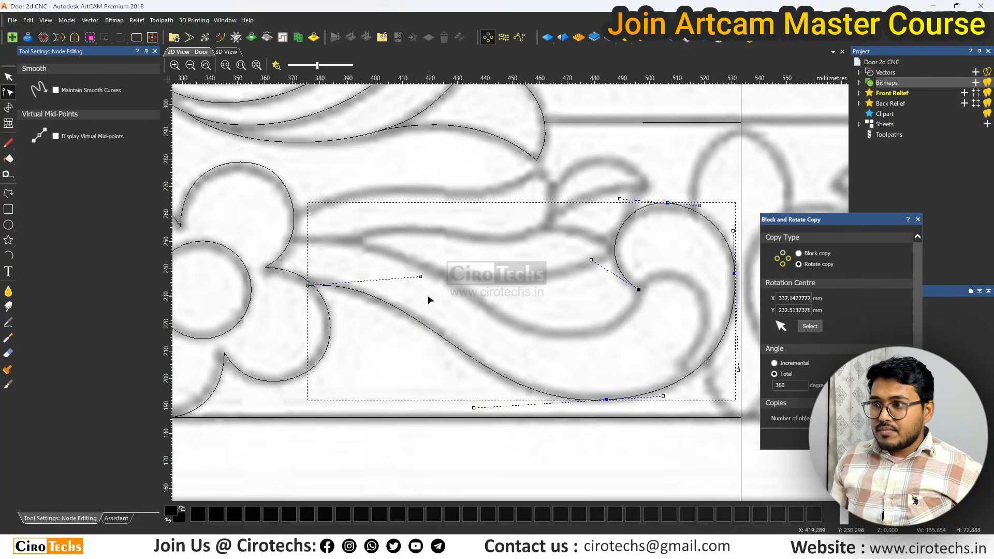
Draw a four-point polyline about 144 mm wide and 50 mm high from the flower's right petal through the scroll's inner notch to its outer bend.
scroll(428, 301, down, 3)
scroll(600, 290, up, 3)
scroll(599, 290, down, 2)
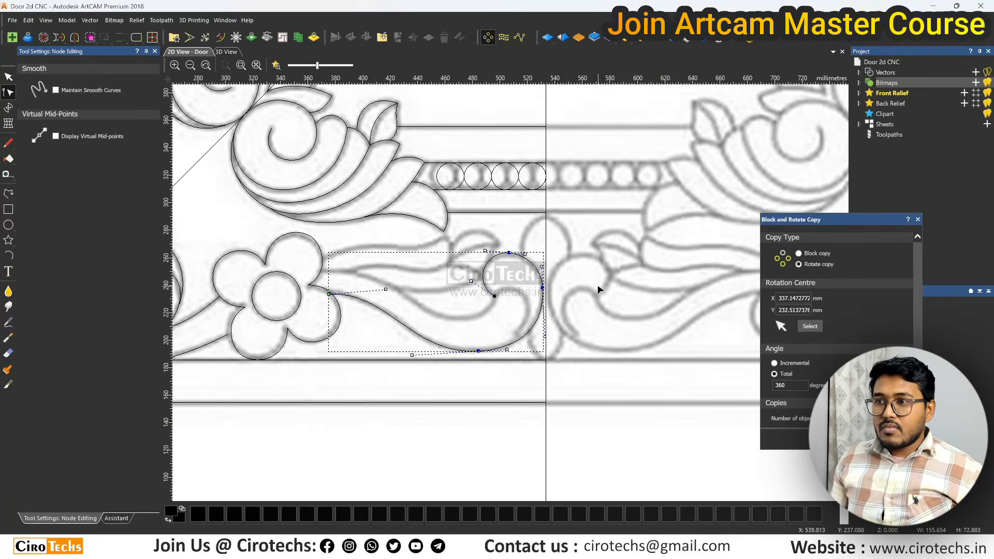
click(436, 298)
click(8, 193)
scroll(311, 282, up, 4)
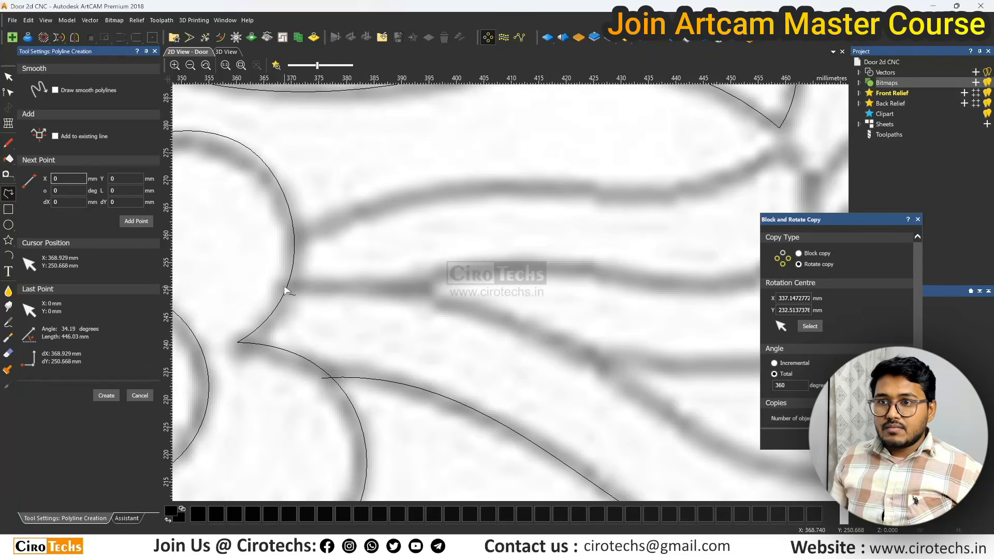
click(289, 288)
scroll(381, 288, down, 4)
scroll(381, 288, up, 2)
click(592, 344)
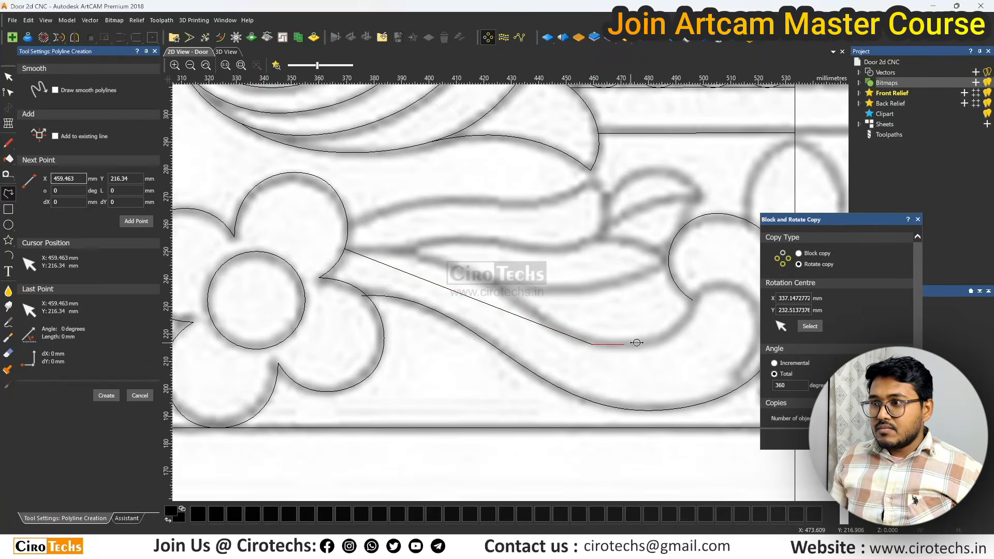
click(694, 299)
scroll(720, 386, down, 3)
scroll(549, 312, up, 3)
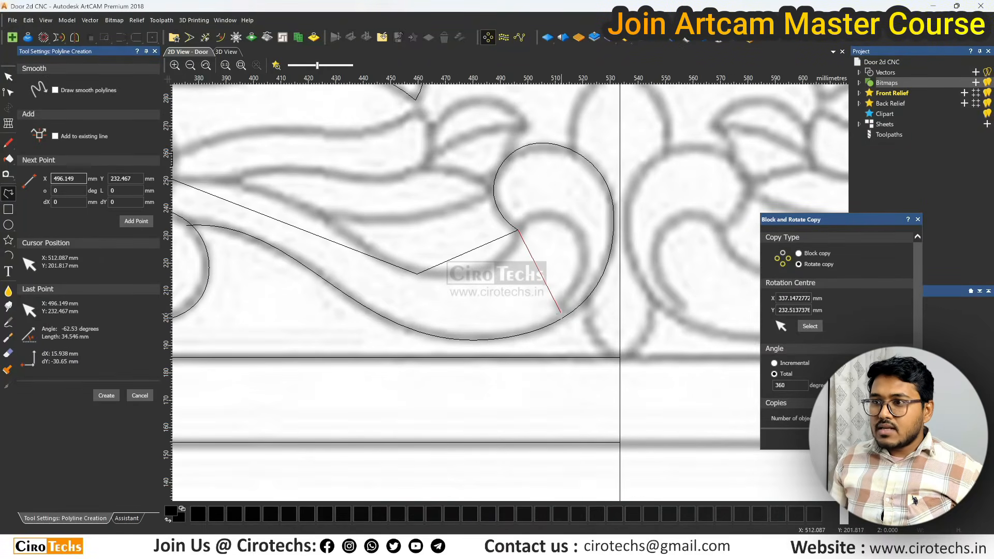
click(565, 317)
key(Escape)
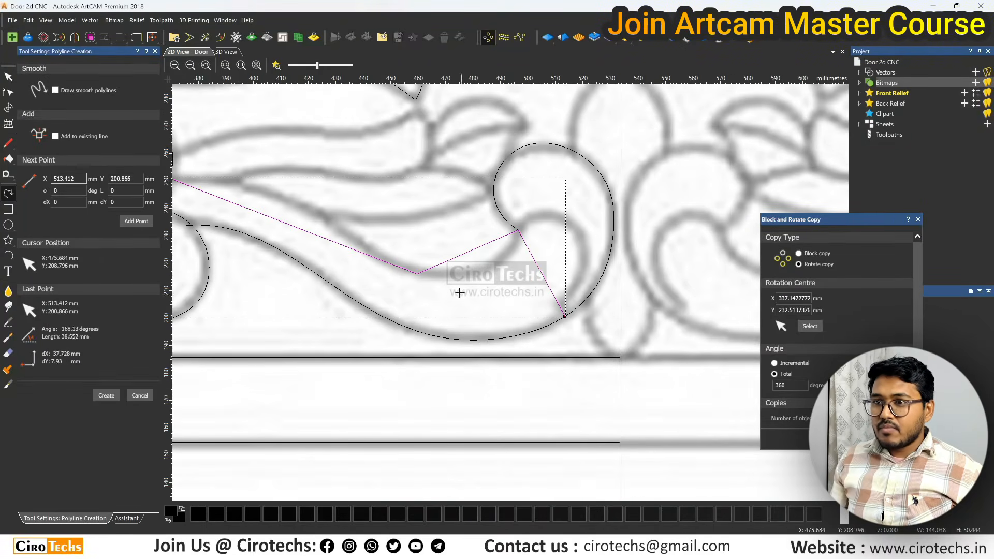
key(Escape)
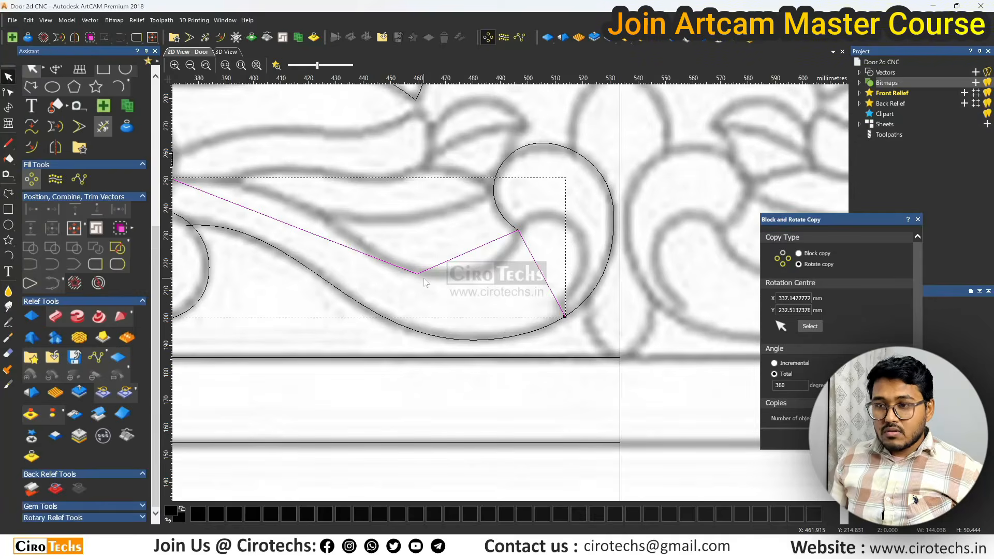
Smooth the polyline's lower node and shape the curves on both sides of it to follow the scroll's upper edge up to the notch.
key(n)
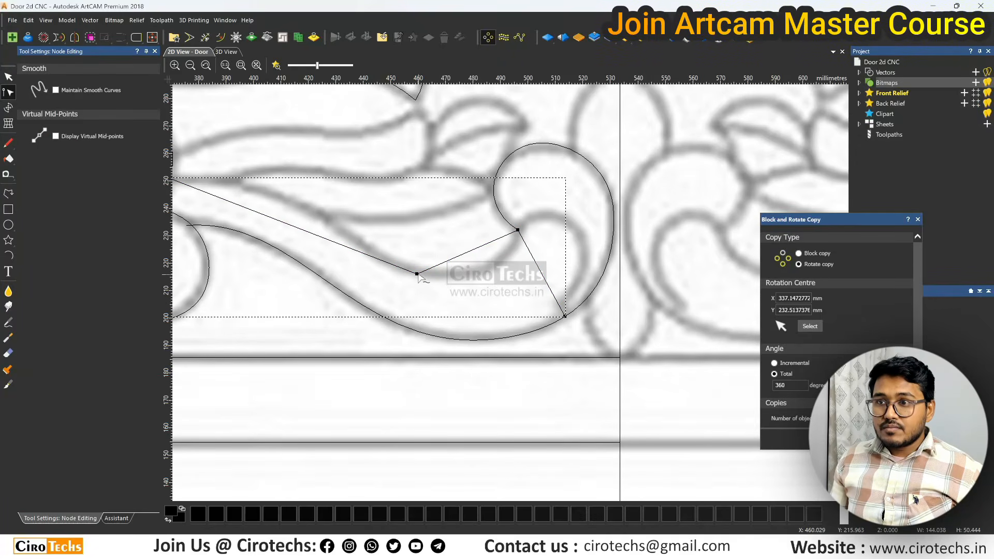
key(s)
scroll(420, 276, down, 1)
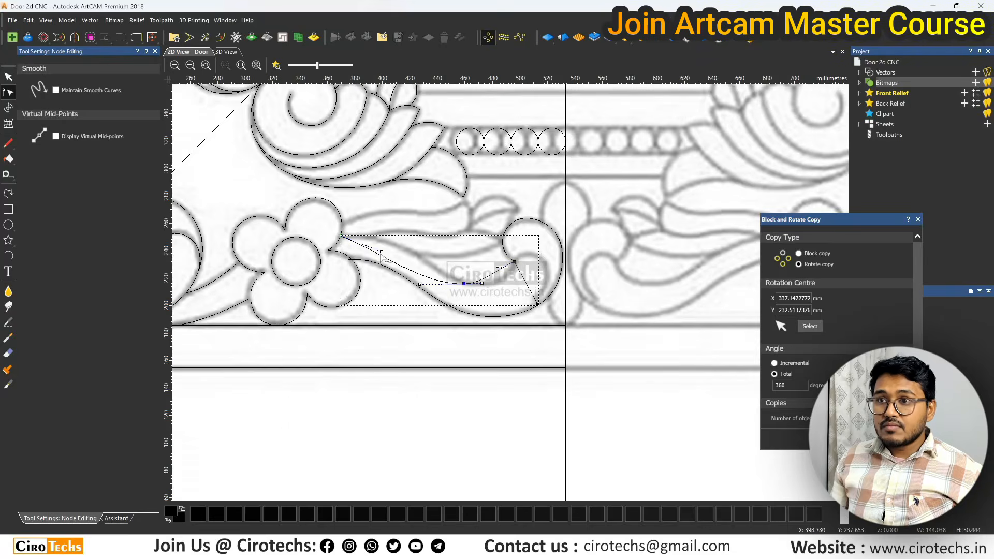
scroll(382, 252, up, 1)
drag(375, 250, 441, 214)
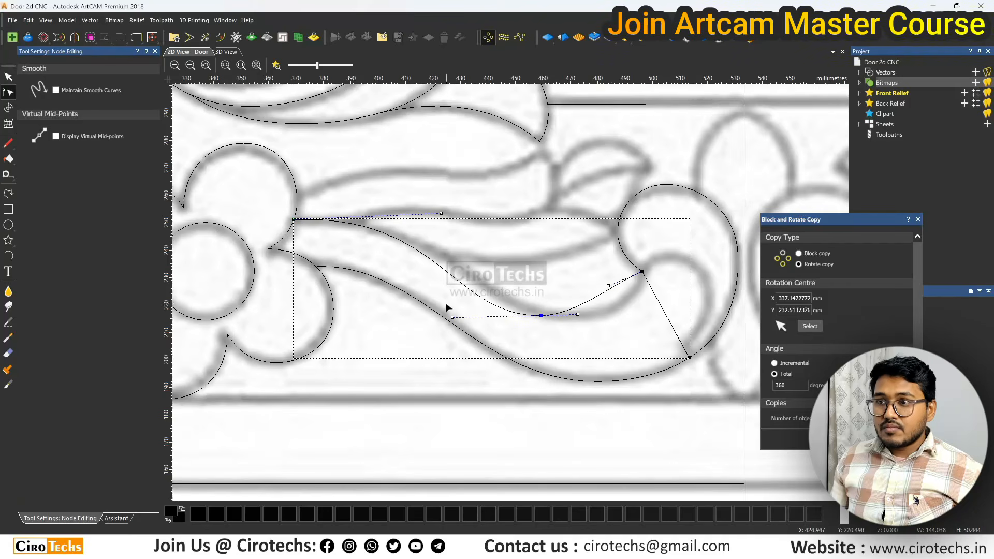
drag(452, 318, 462, 296)
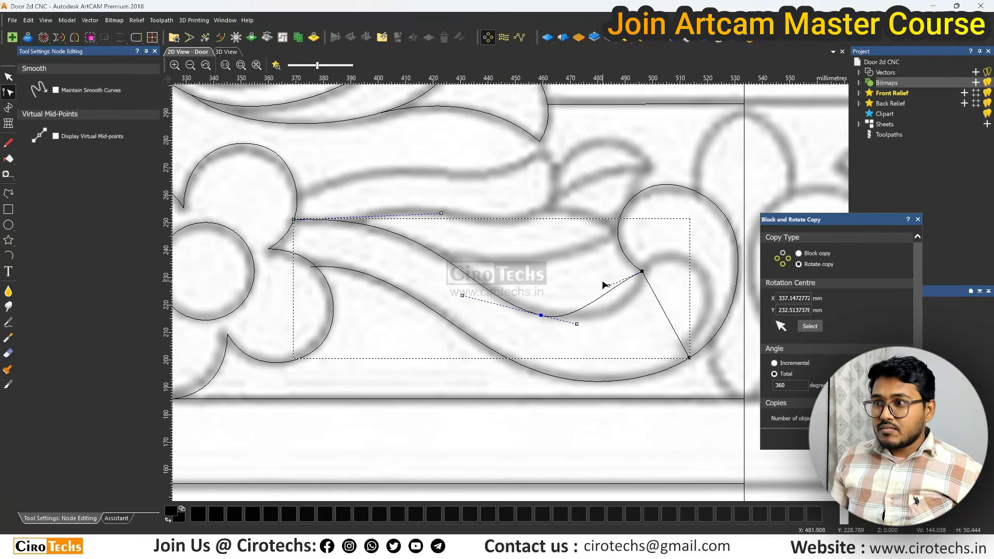
drag(609, 288, 630, 318)
scroll(542, 314, up, 2)
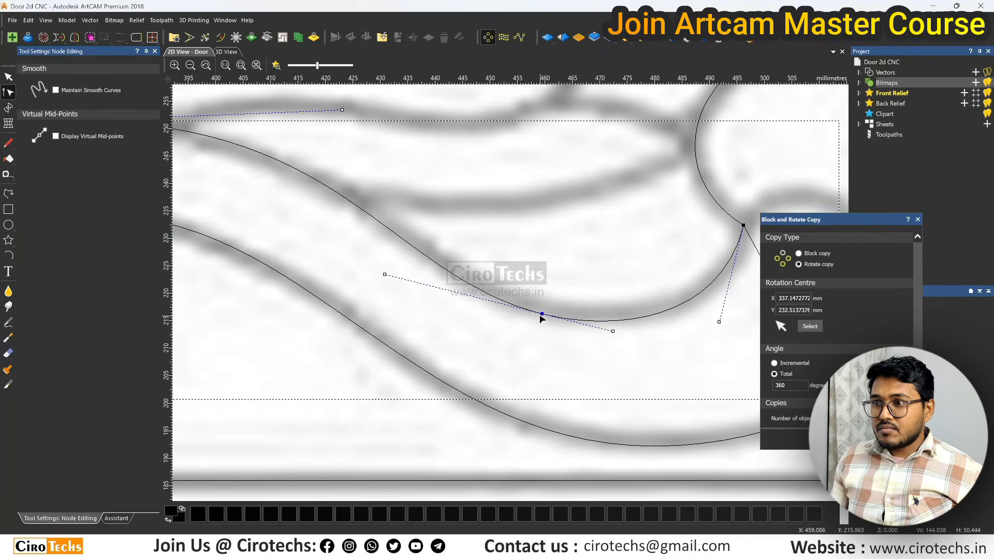
drag(543, 313, 547, 314)
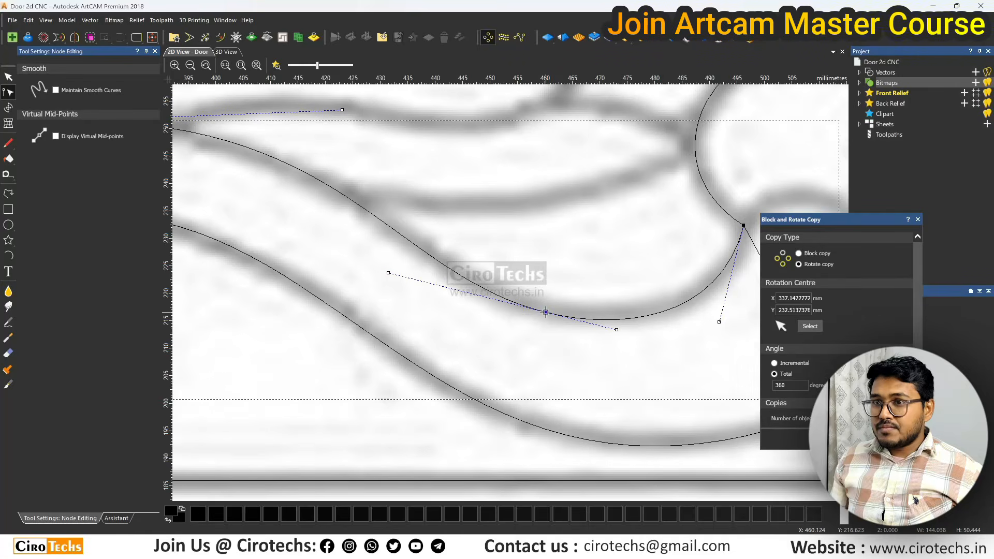
Convert the segment between the notch and the outer bend to a curve and shape it to follow the scroll's inner curl.
scroll(546, 314, down, 1)
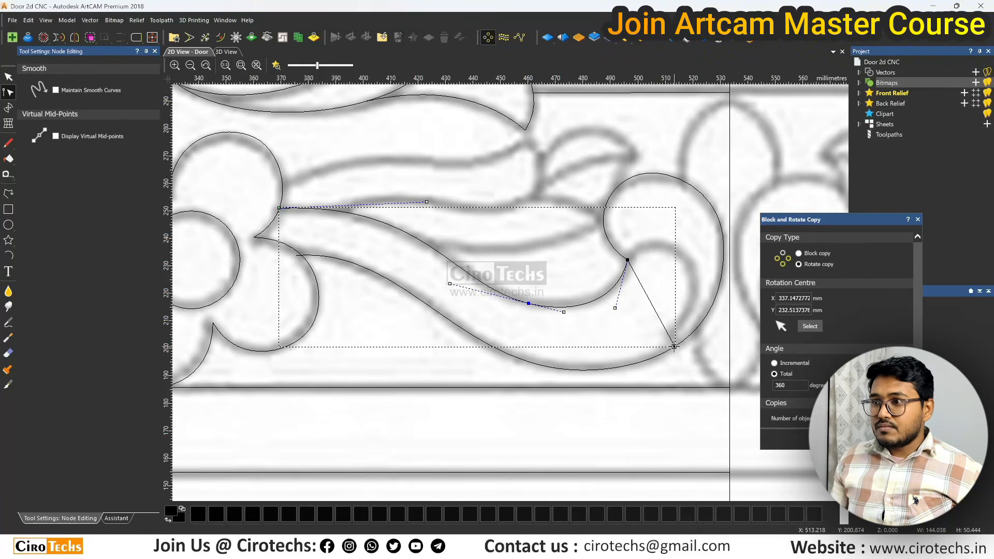
key(b)
drag(644, 289, 667, 216)
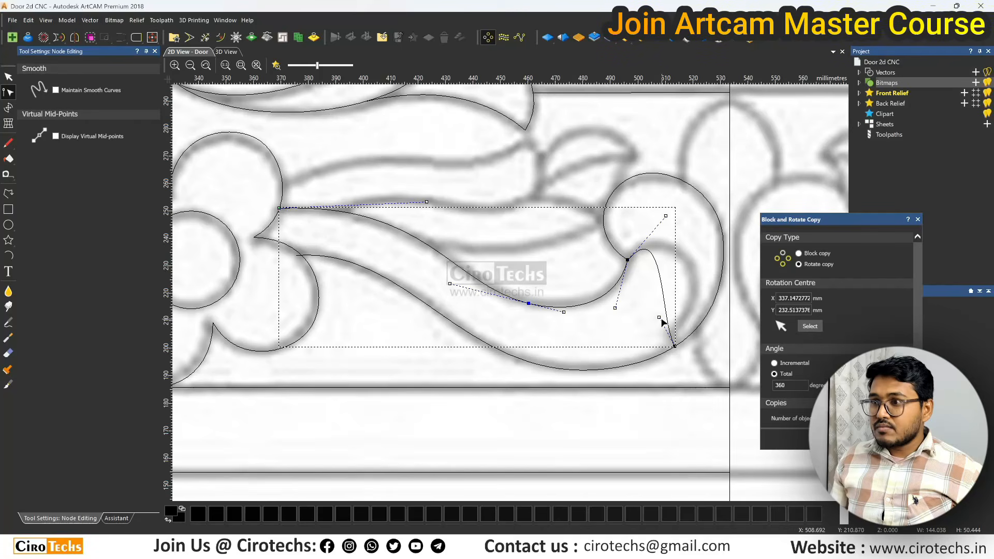
drag(659, 317, 729, 273)
scroll(529, 278, down, 2)
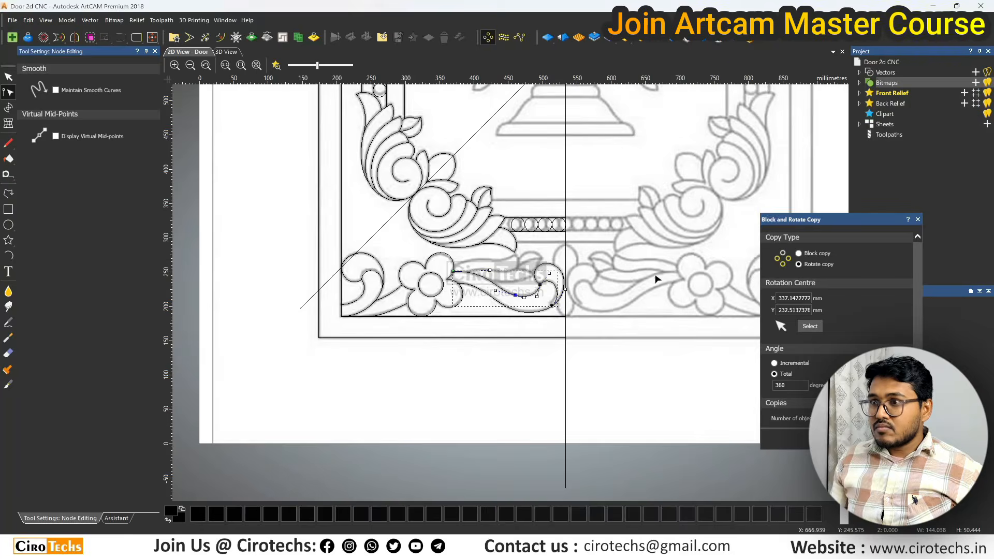
scroll(529, 278, up, 1)
key(Escape)
key(Escape)
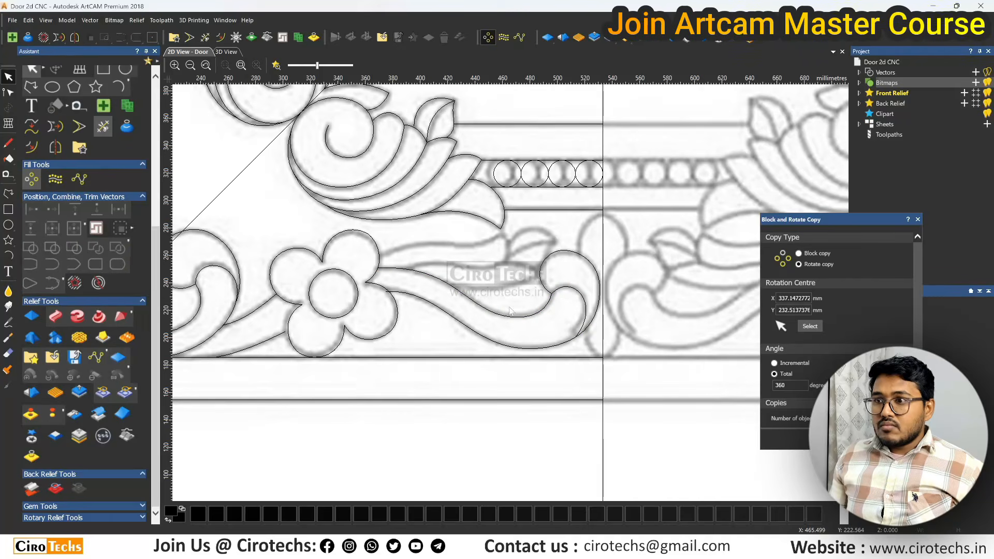
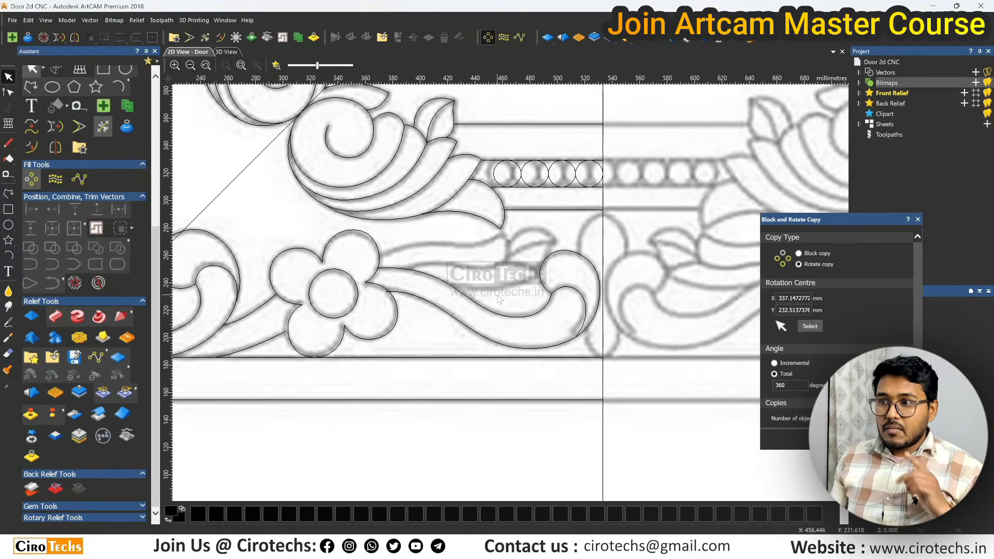
Cut the scroll's upper-edge vector at the inner notch node so the inner curl is a separate vector.
scroll(561, 295, up, 2)
click(550, 293)
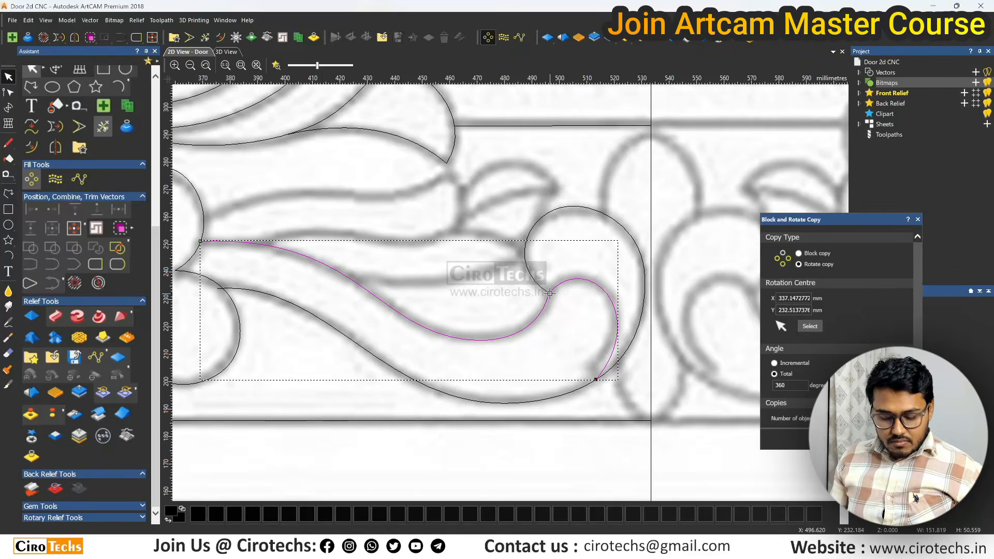
key(n)
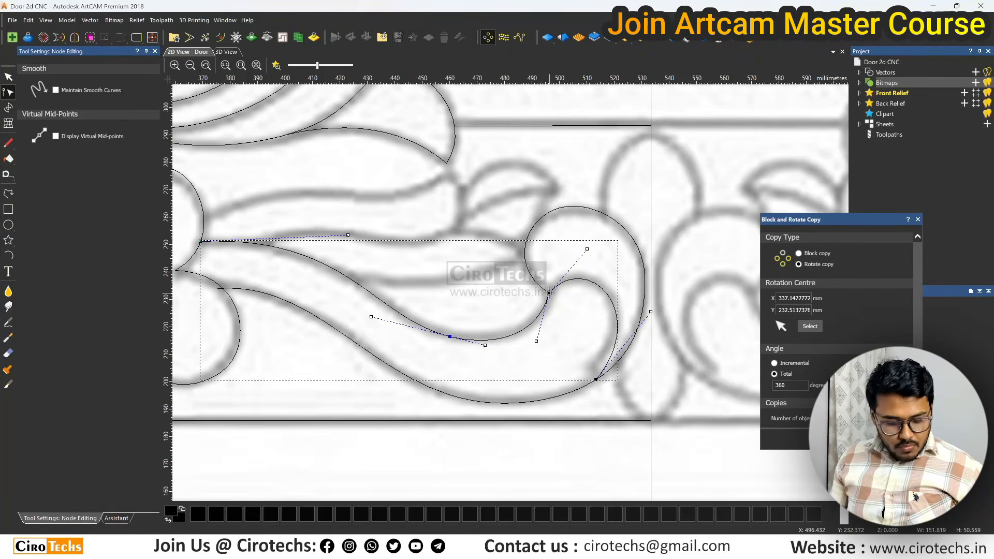
key(n)
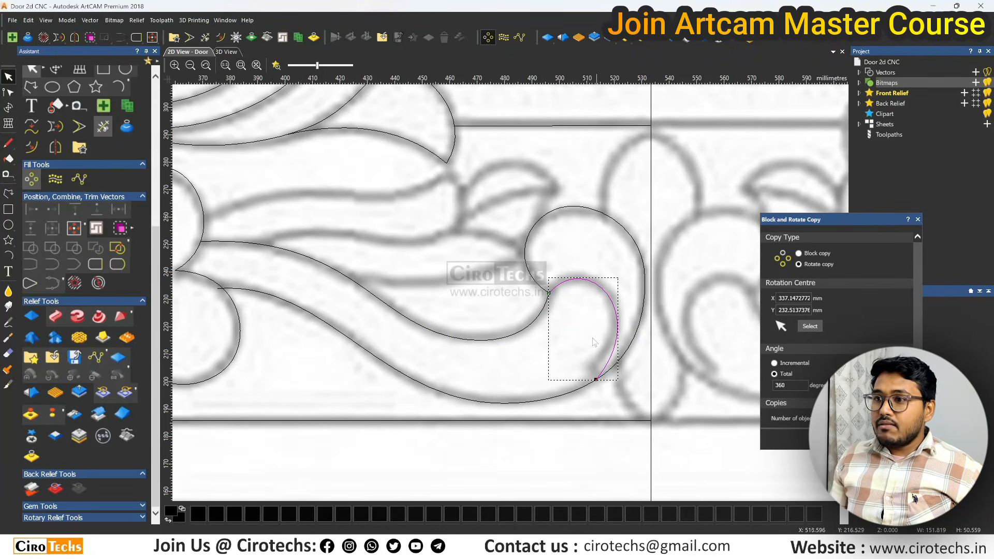
click(588, 339)
scroll(574, 330, down, 2)
scroll(517, 299, up, 2)
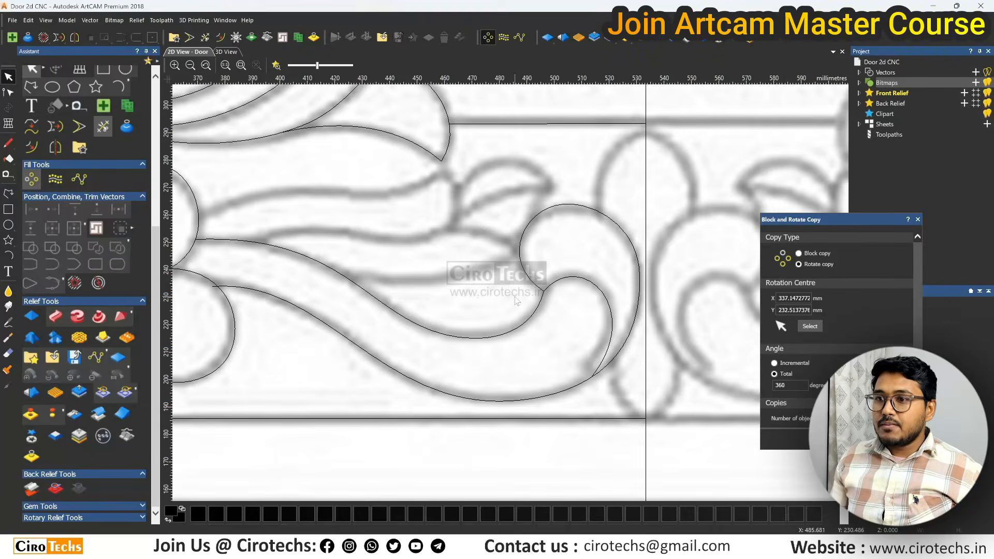
scroll(477, 301, down, 4)
scroll(497, 295, up, 2)
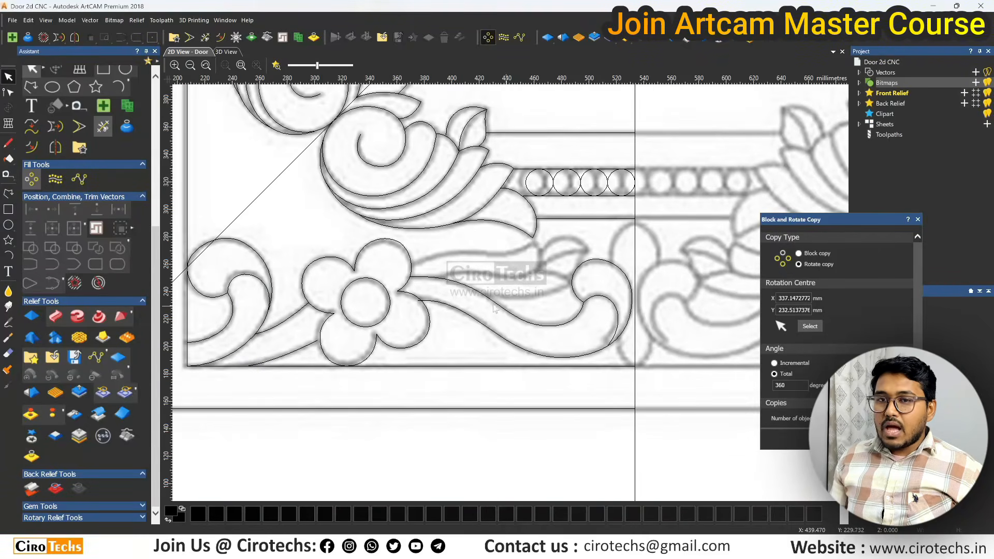
click(7, 177)
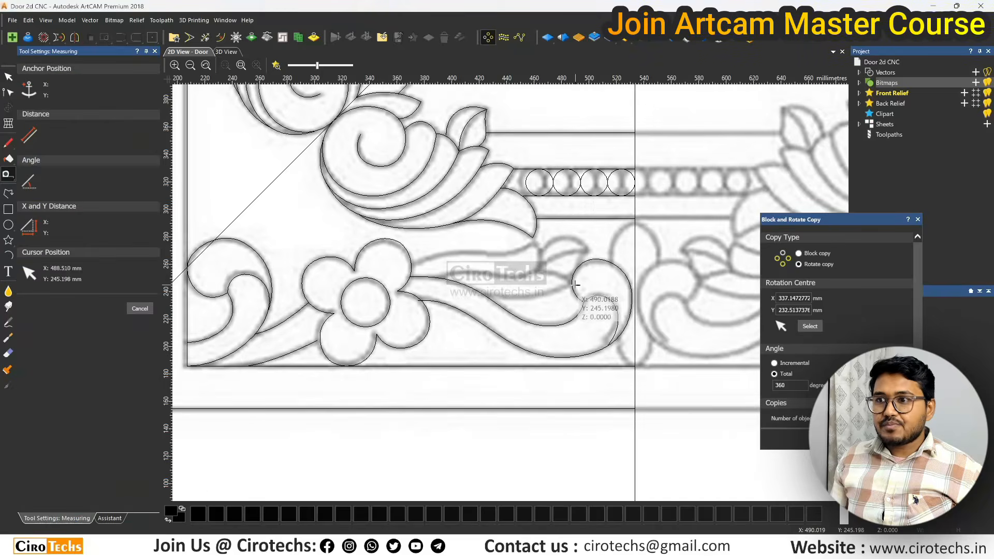
scroll(576, 284, up, 3)
scroll(550, 300, down, 2)
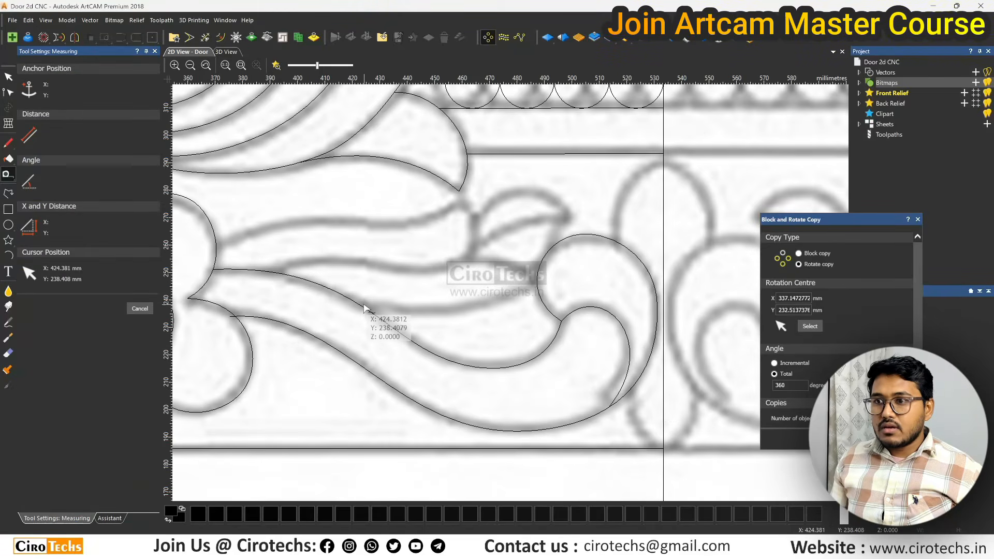
scroll(364, 308, down, 1)
scroll(358, 290, up, 1)
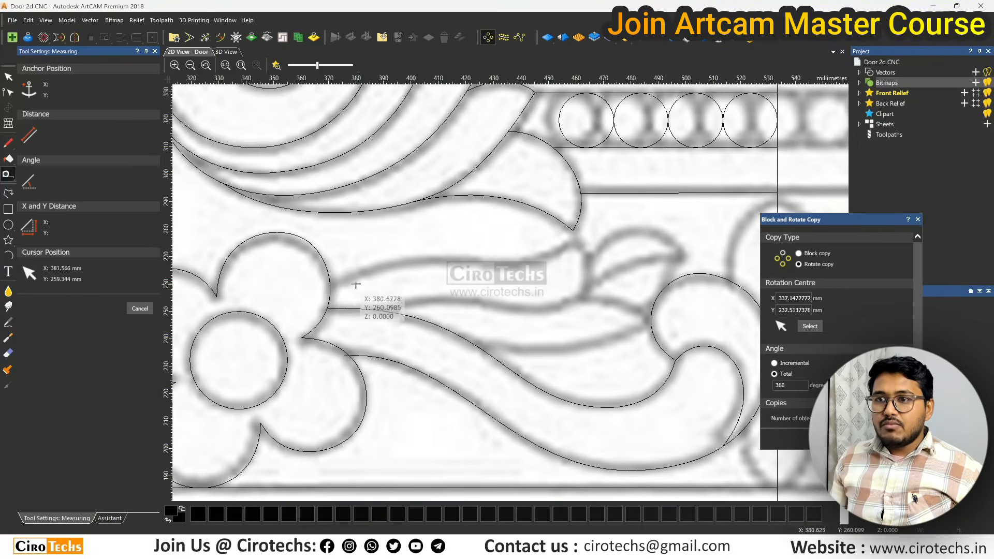
click(330, 283)
scroll(383, 275, up, 3)
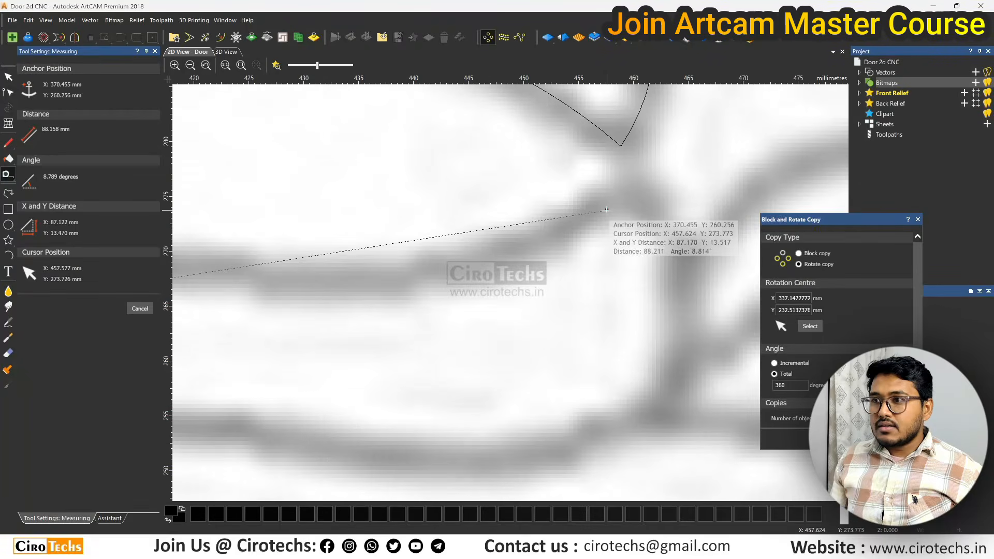
scroll(606, 210, down, 3)
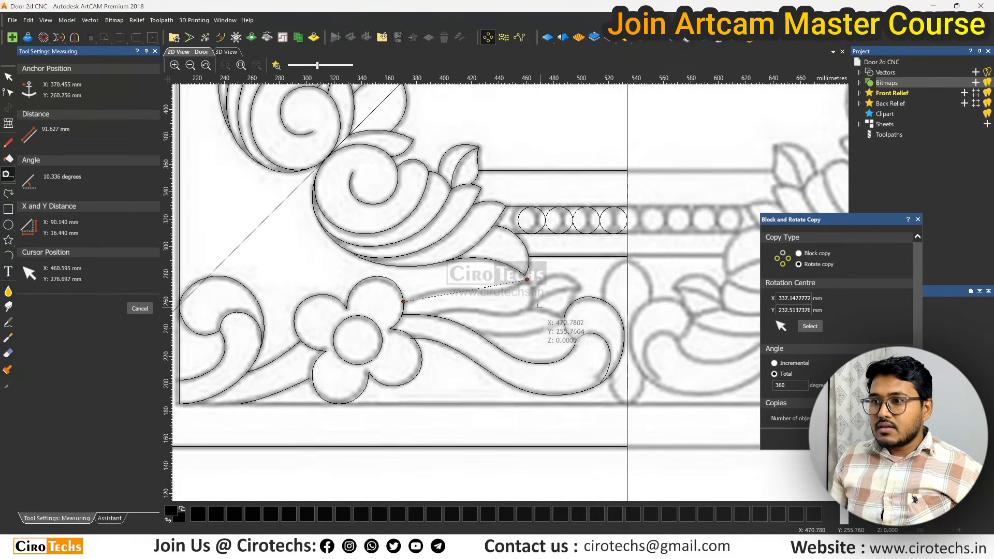
scroll(539, 306, up, 2)
key(Escape)
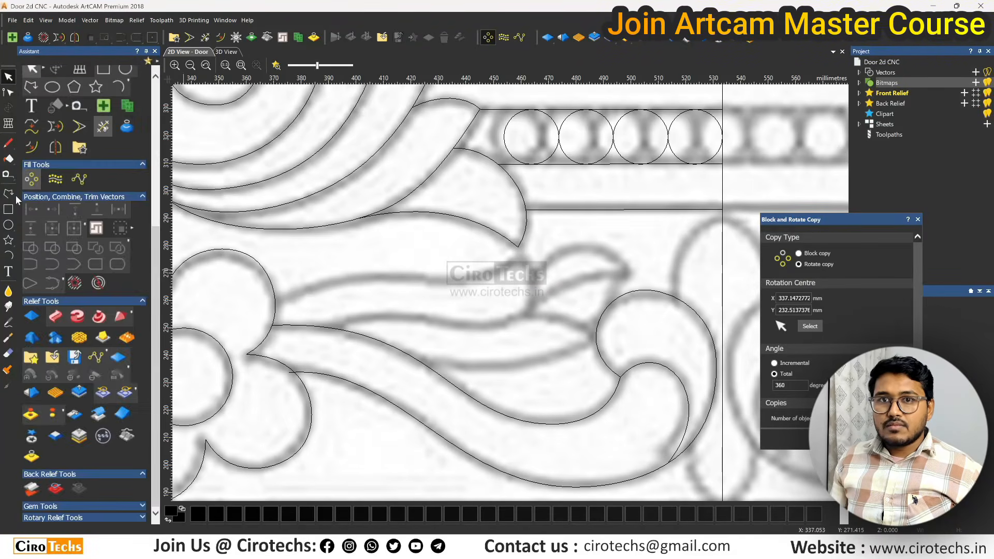
Draw a three-point polyline about 92 mm wide and 21 mm high from the flower's upper-right petal to the upper leaf's tip and down to its base.
click(10, 194)
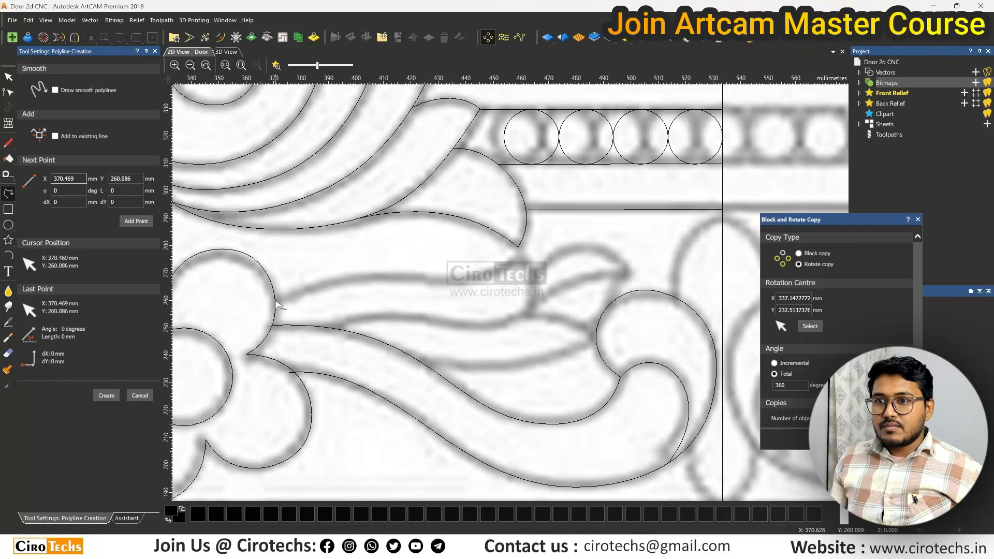
click(520, 257)
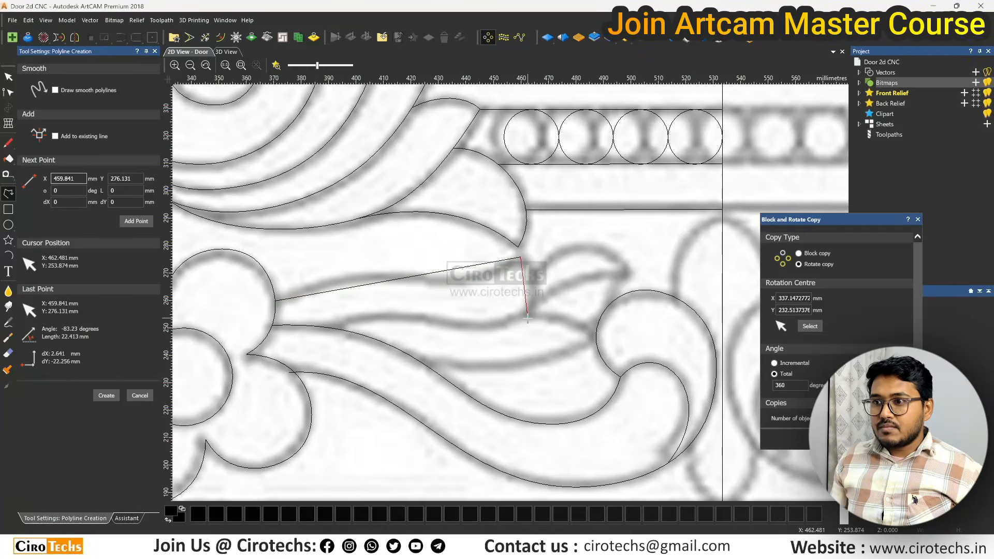
click(528, 315)
key(Escape)
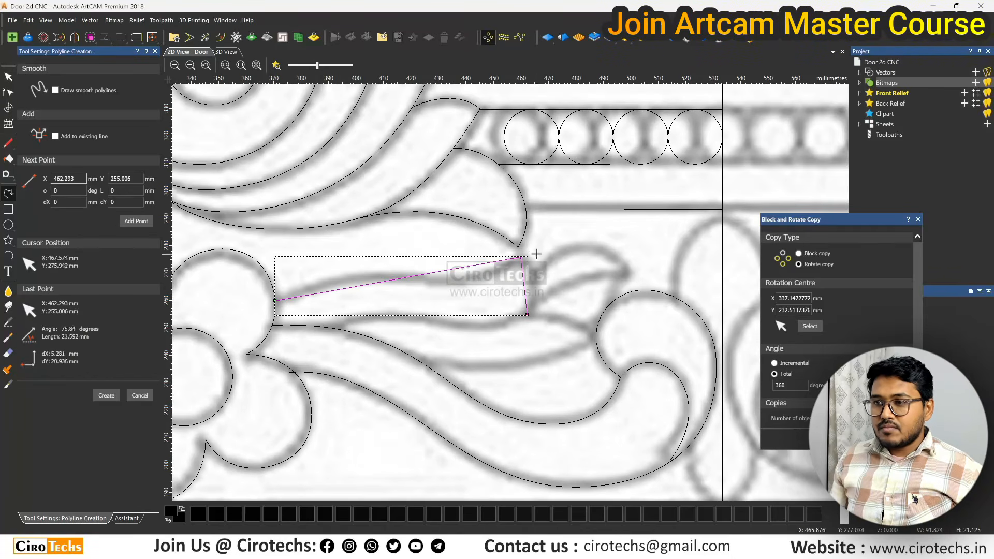
Draw a four-point polyline about 93 mm wide and 18 mm high around the middle leaf, starting and ending on the scroll's upper edge.
click(340, 330)
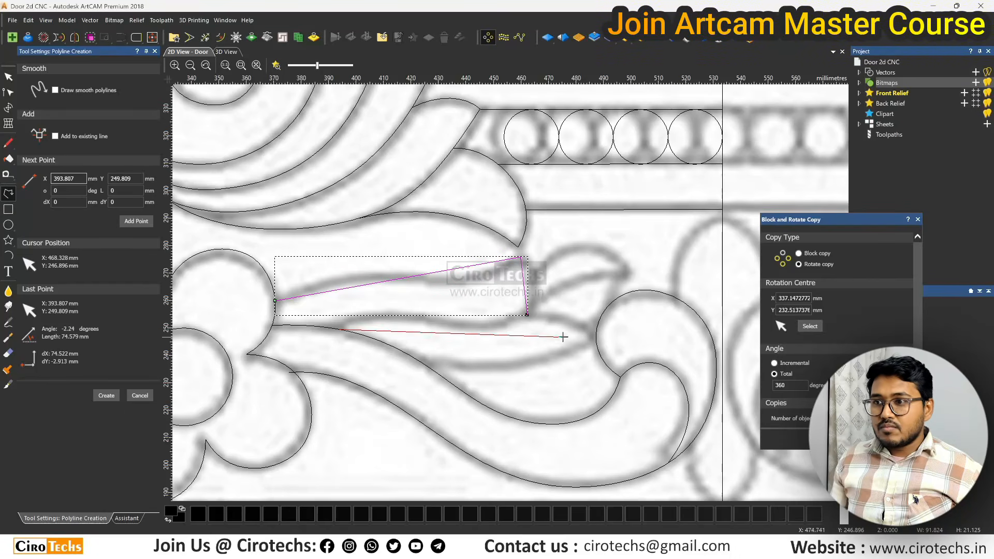
click(549, 315)
click(595, 337)
click(426, 365)
key(Escape)
Smooth the middle leaf's node near the upper leaf's base, turning its two adjoining segments into curves.
key(n)
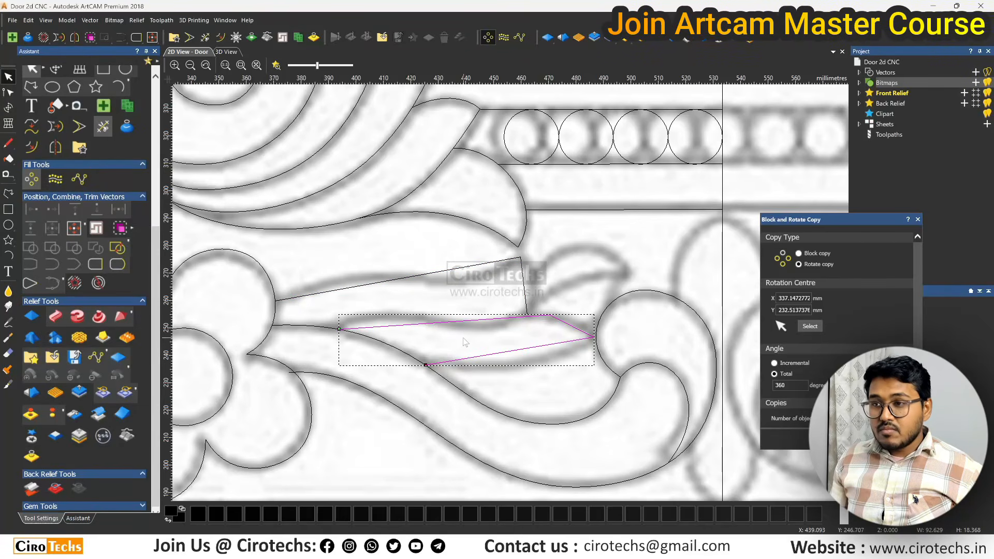
scroll(537, 323, up, 2)
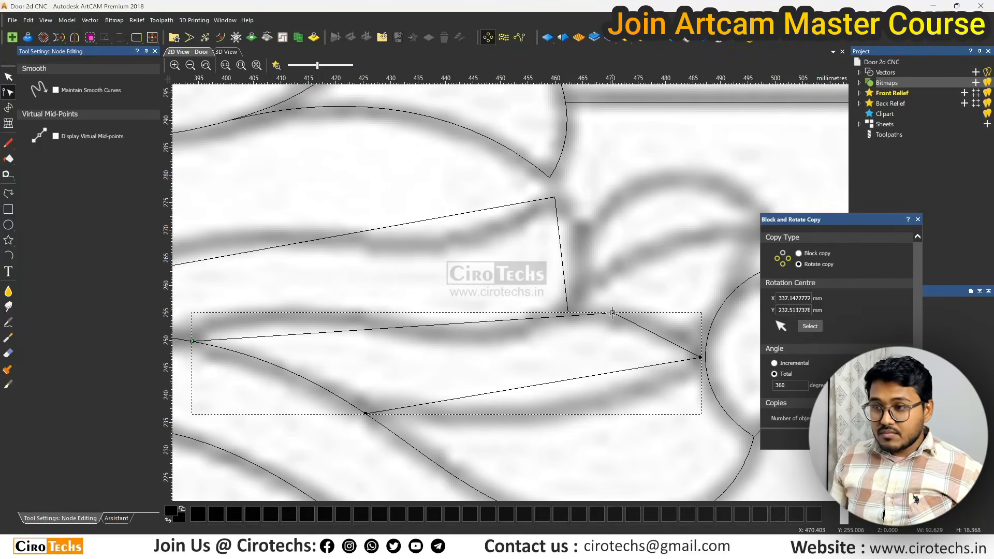
scroll(554, 324, down, 2)
scroll(567, 314, up, 2)
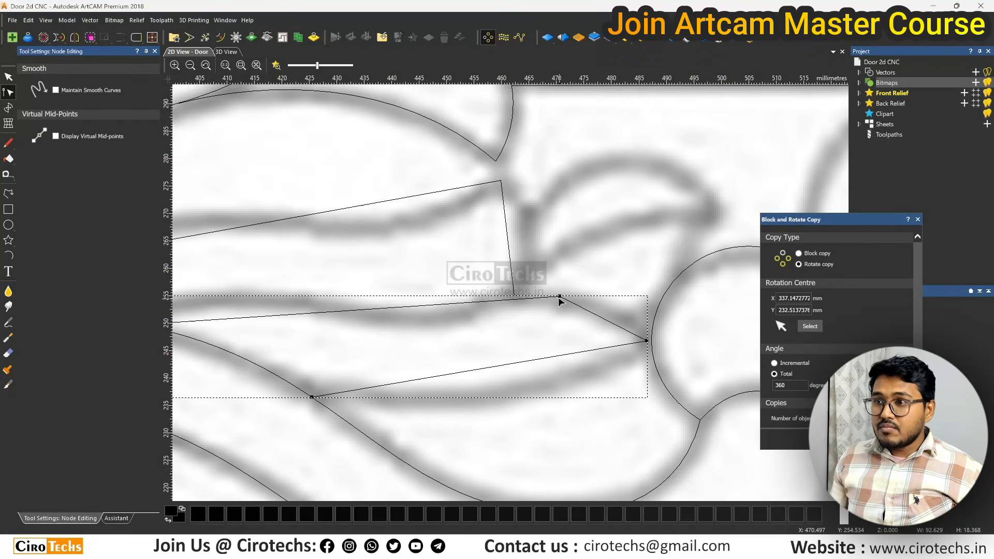
key(s)
scroll(546, 313, down, 1)
scroll(402, 310, up, 1)
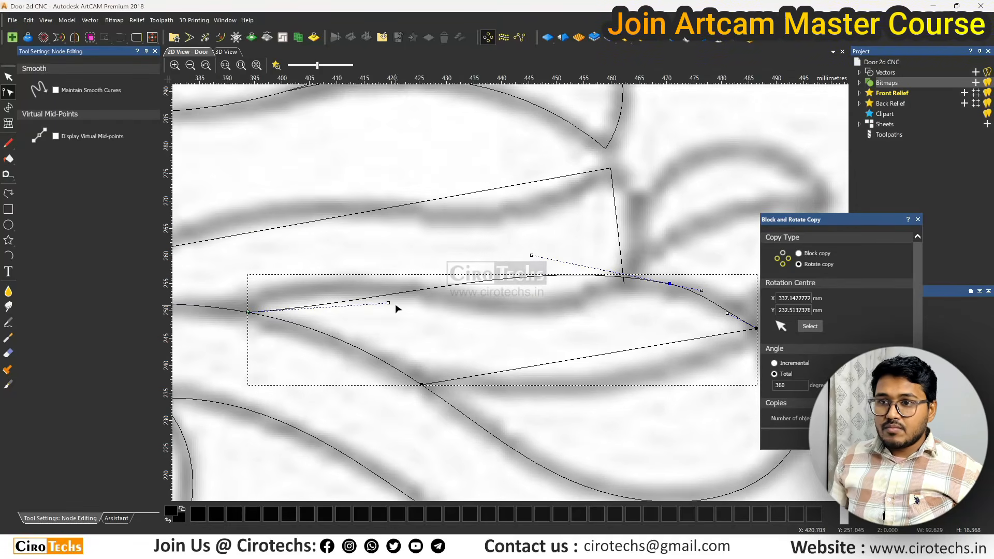
Move the middle leaf's start node back along the scroll's upper edge and shape the leaf's upper curve to follow the bitmap outline.
scroll(395, 305, down, 1)
scroll(390, 303, up, 1)
drag(509, 295, 410, 262)
drag(369, 304, 345, 301)
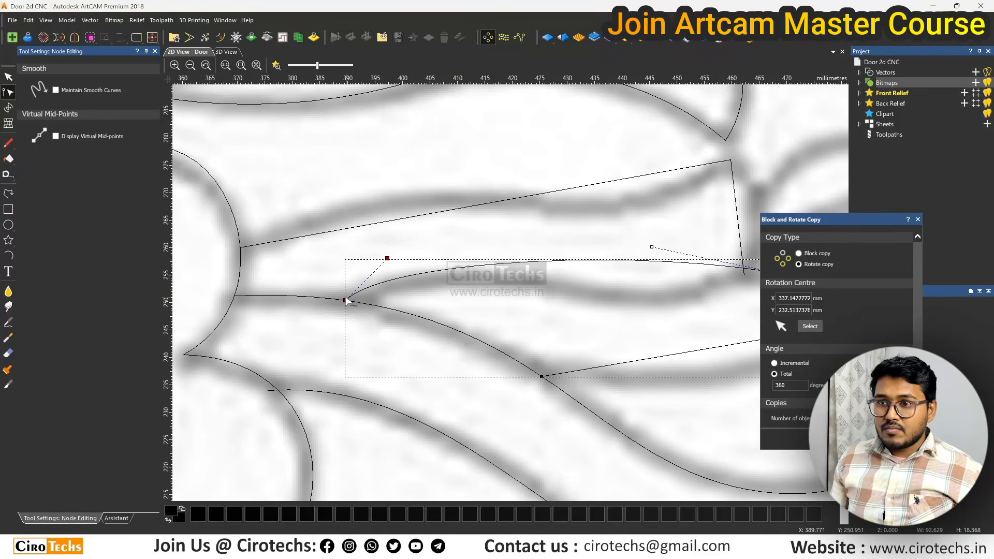
drag(387, 259, 430, 348)
scroll(498, 274, down, 1)
scroll(658, 278, up, 1)
scroll(585, 287, down, 1)
scroll(571, 286, up, 1)
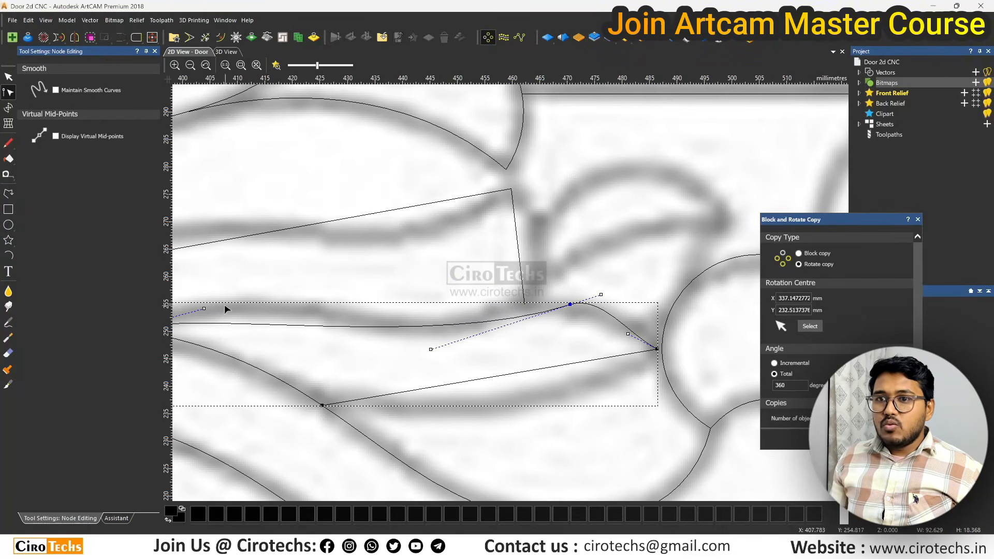
drag(204, 308, 259, 270)
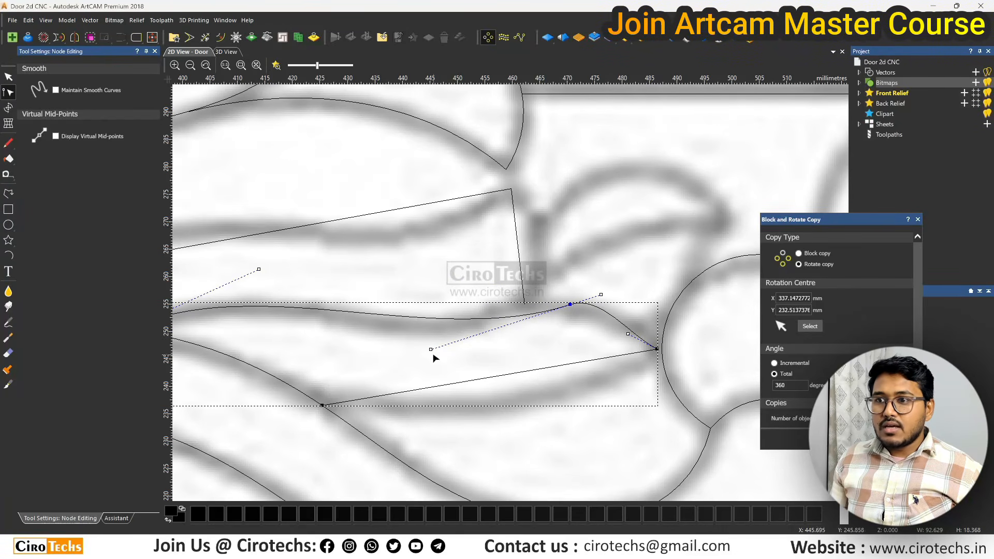
drag(430, 348, 383, 368)
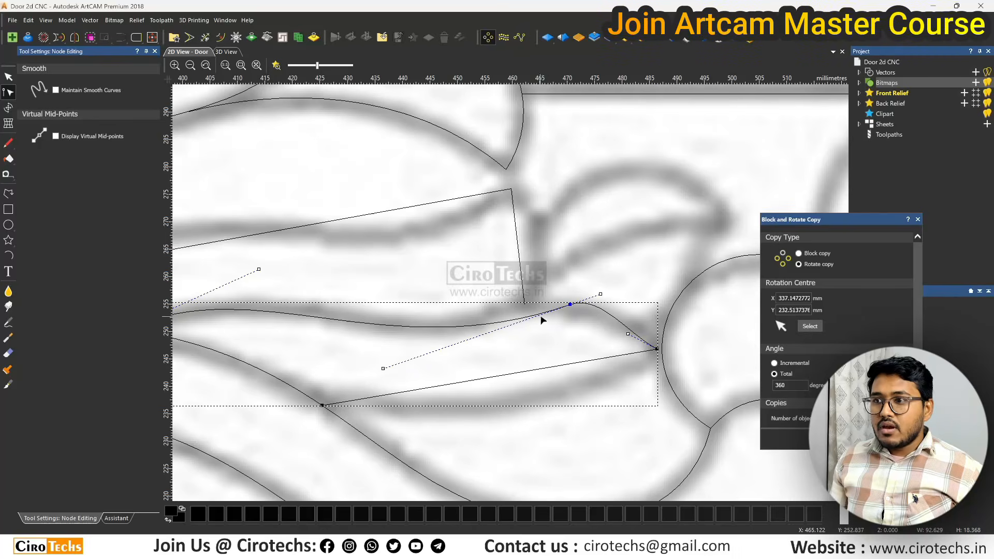
Move the middle leaf's smooth node to the upper leaf's base and round the curve running from there to the leaf tip.
drag(571, 306, 530, 306)
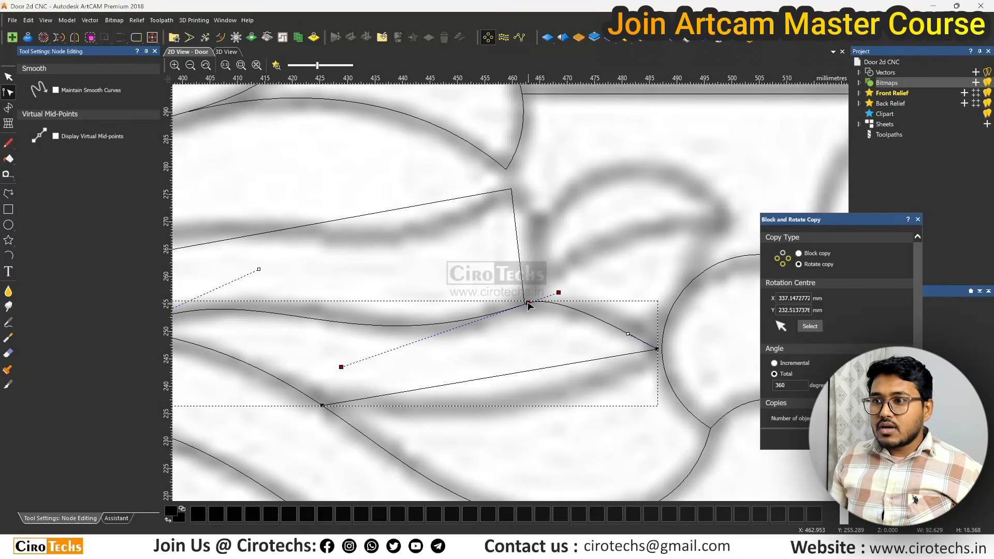
drag(341, 367, 339, 368)
drag(260, 268, 301, 265)
drag(628, 335, 640, 316)
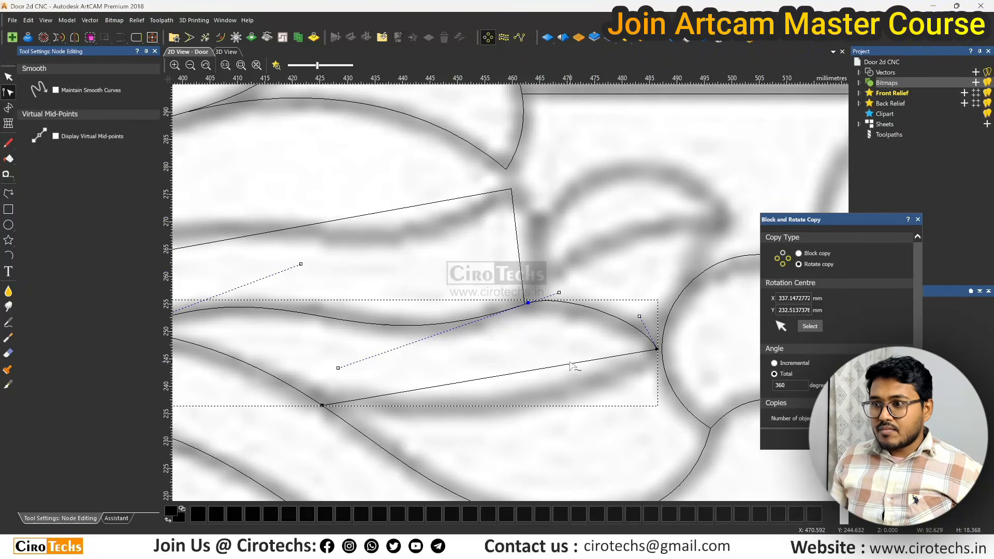
Convert the middle leaf's lower segment to a curve and shape it to follow the outline from the tip to the scroll.
click(572, 367)
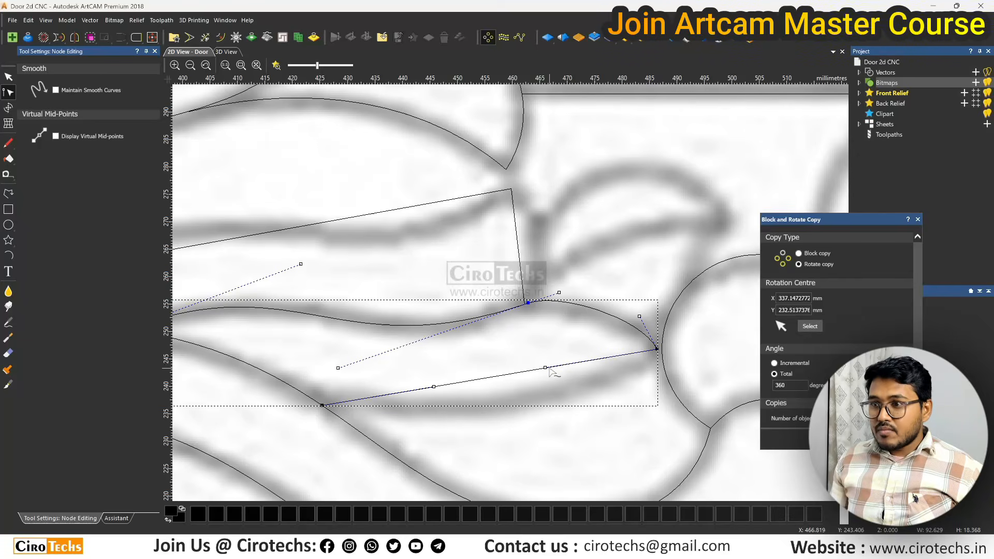
drag(546, 368, 555, 428)
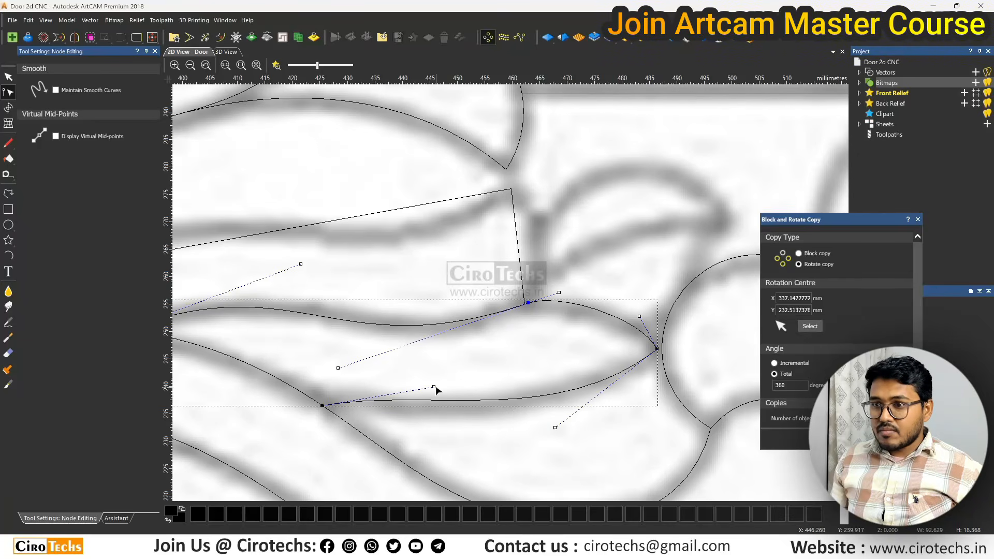
drag(435, 388, 435, 390)
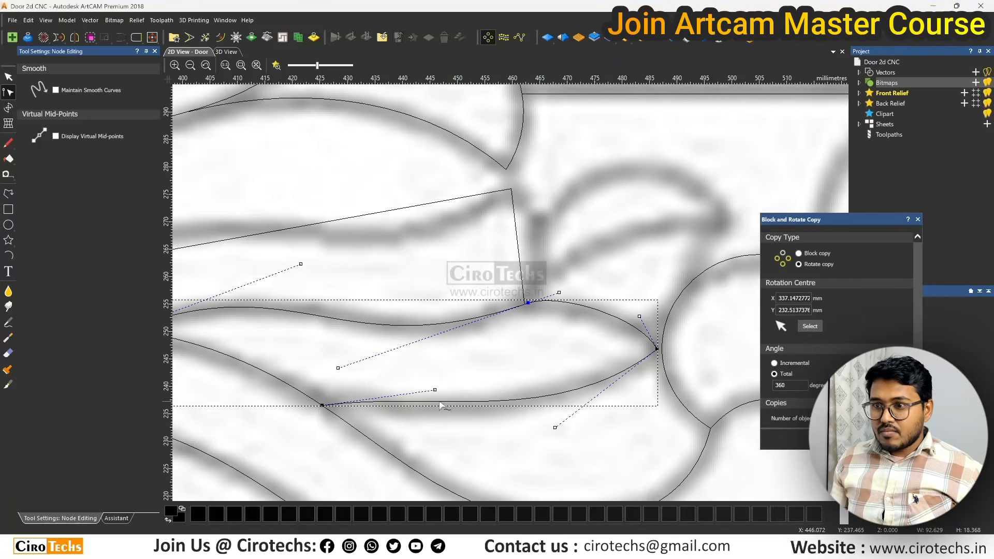
drag(555, 428, 523, 443)
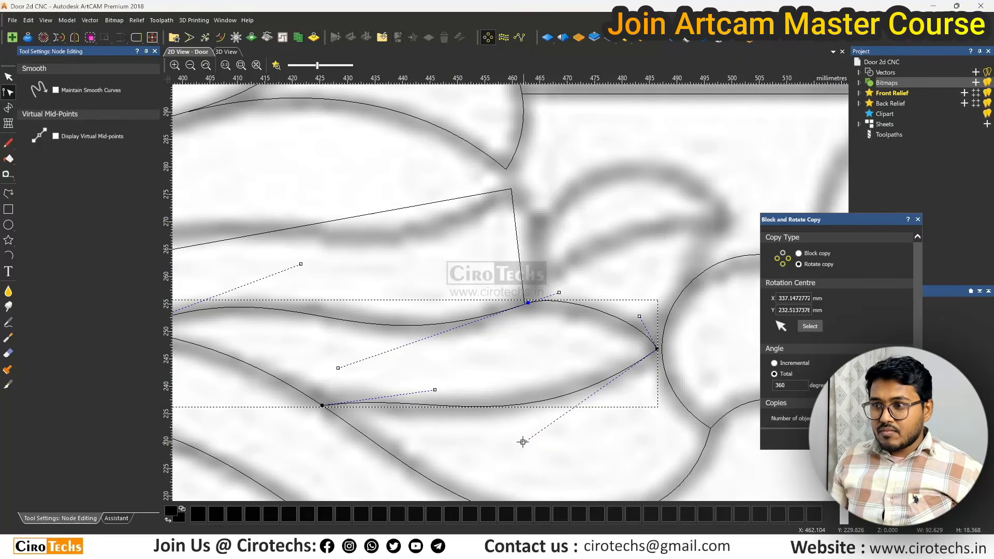
mouse_move(434, 389)
mouse_down()
mouse_move(435, 400)
mouse_move(438, 392)
mouse_up()
scroll(554, 340, down, 1)
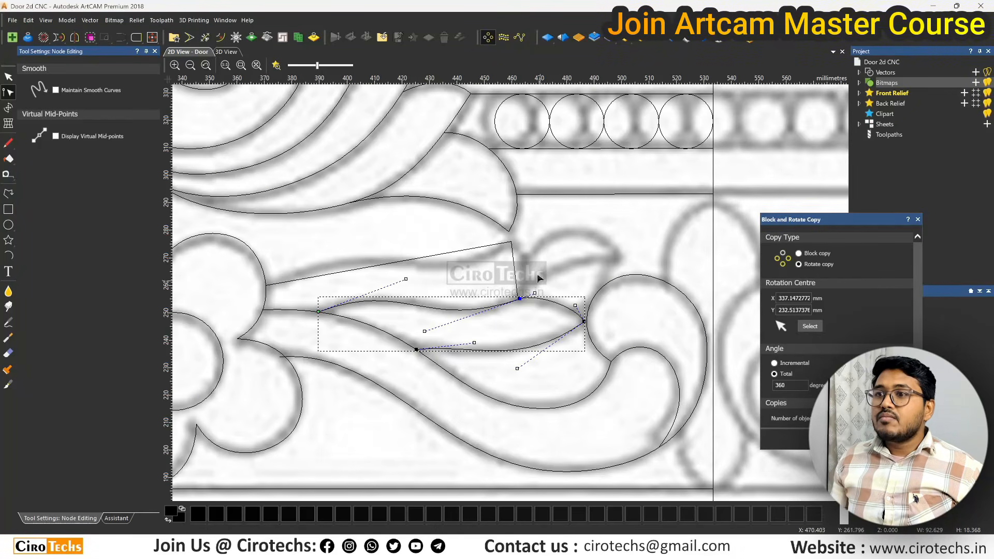
Convert the upper leaf's short end segment to a curve and bow it outward between the tip and the base.
click(516, 264)
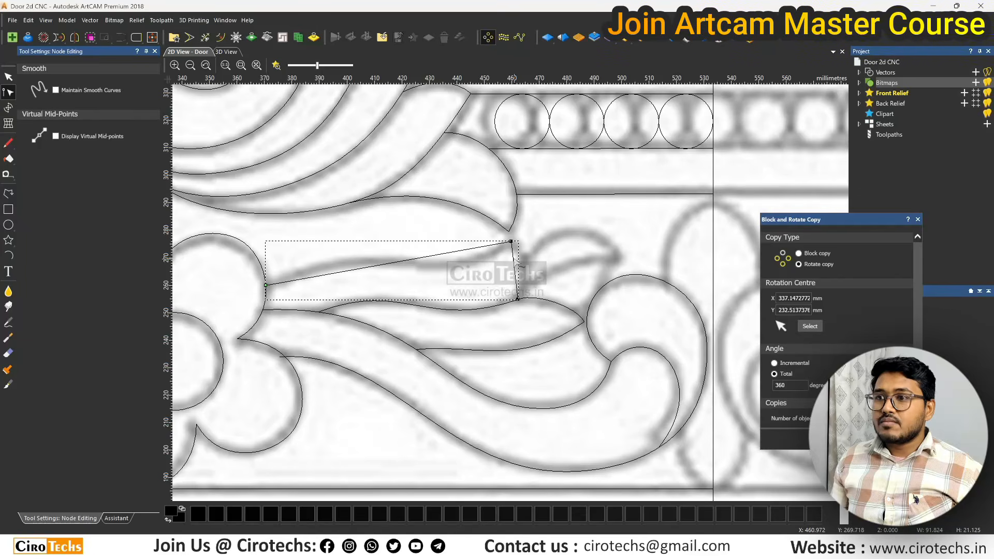
click(514, 262)
drag(514, 260, 521, 286)
Convert the upper leaf's long top segment to a curve and shape it to the bitmap outline from the flower petal to the tip.
click(404, 261)
drag(347, 271, 345, 250)
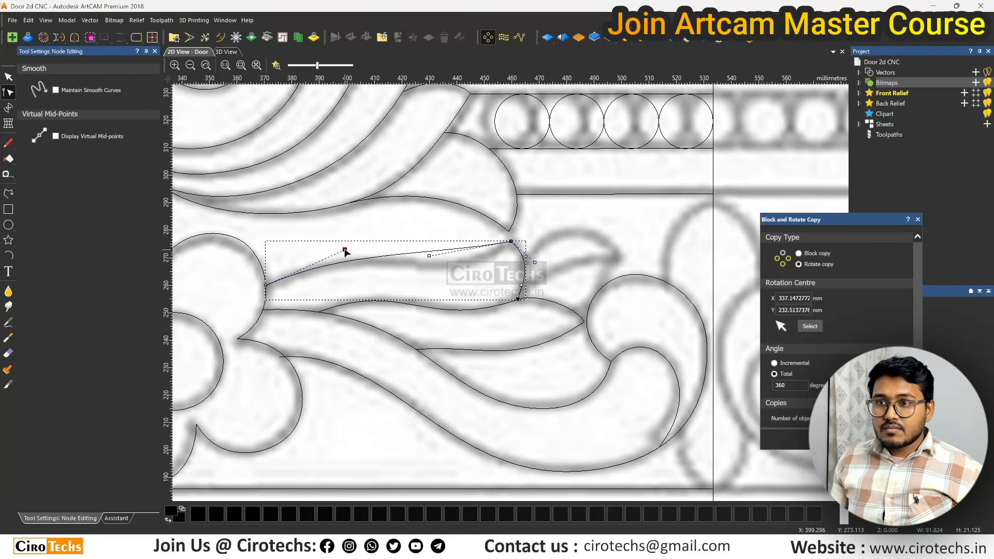
drag(431, 256, 451, 294)
drag(346, 249, 389, 229)
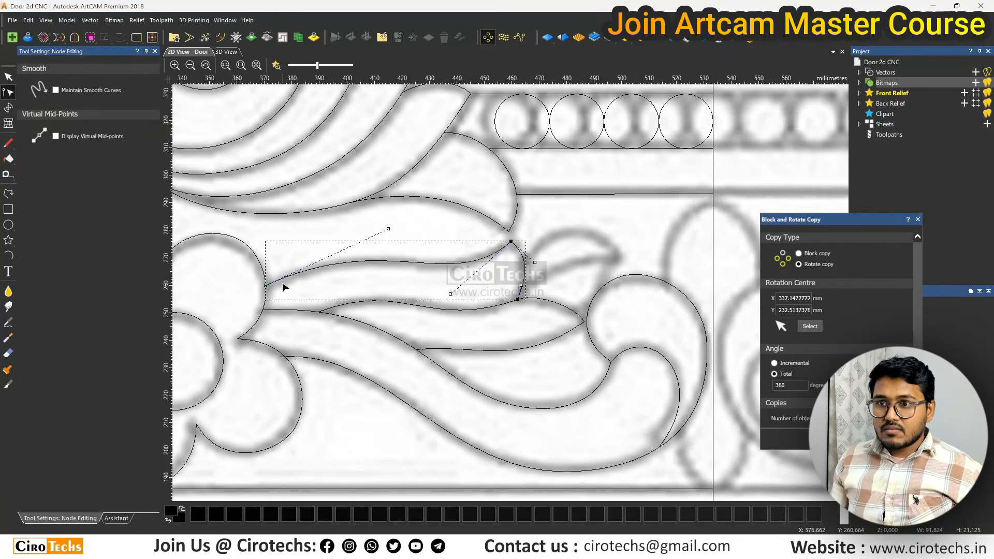
Fine-tune the curve at the upper leaf's end to match the bitmap and deselect the vector.
scroll(493, 271, up, 2)
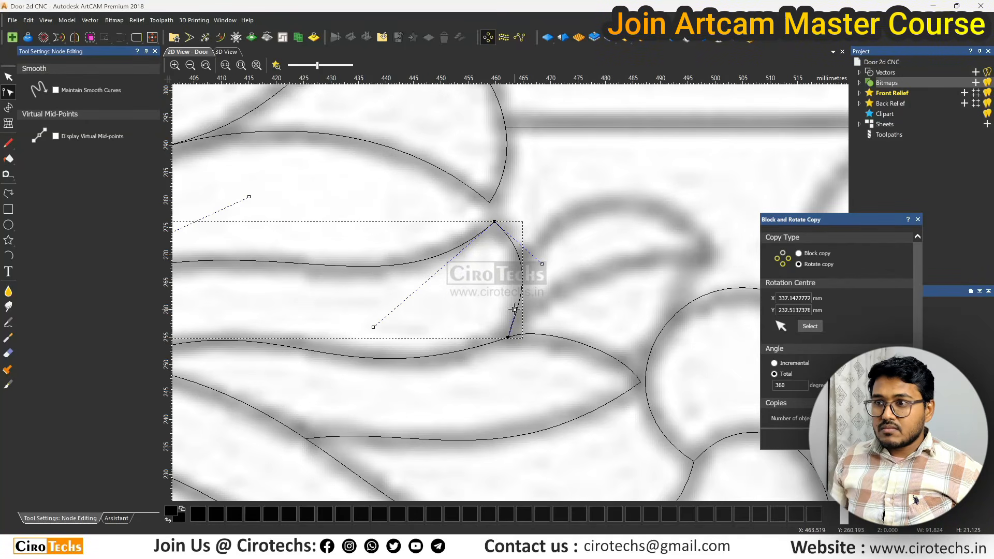
drag(542, 262, 537, 263)
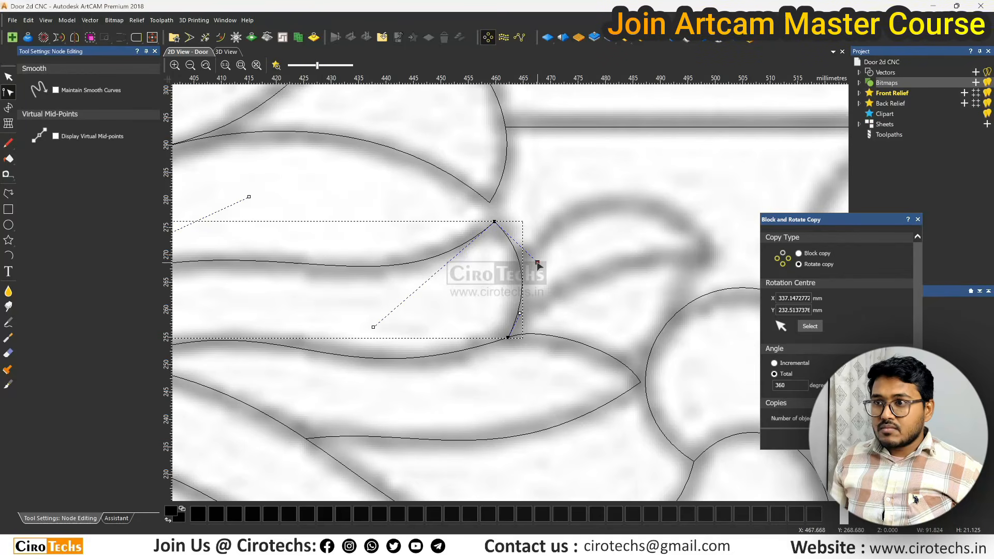
click(591, 272)
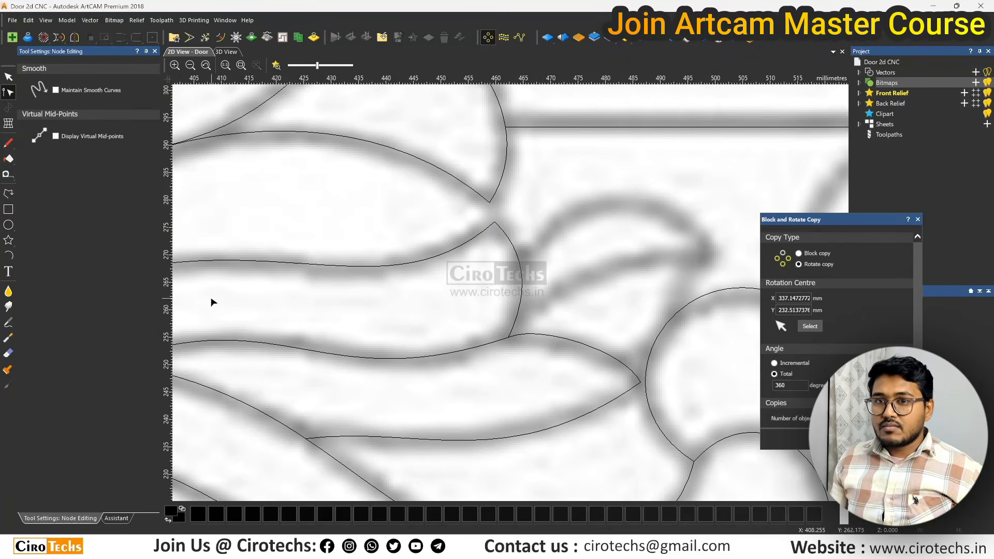
Draw a three-point polyline about 34 mm wide and 22 mm high from the upper leaf's end to the small leaf's tip and the middle leaf's tip.
click(9, 193)
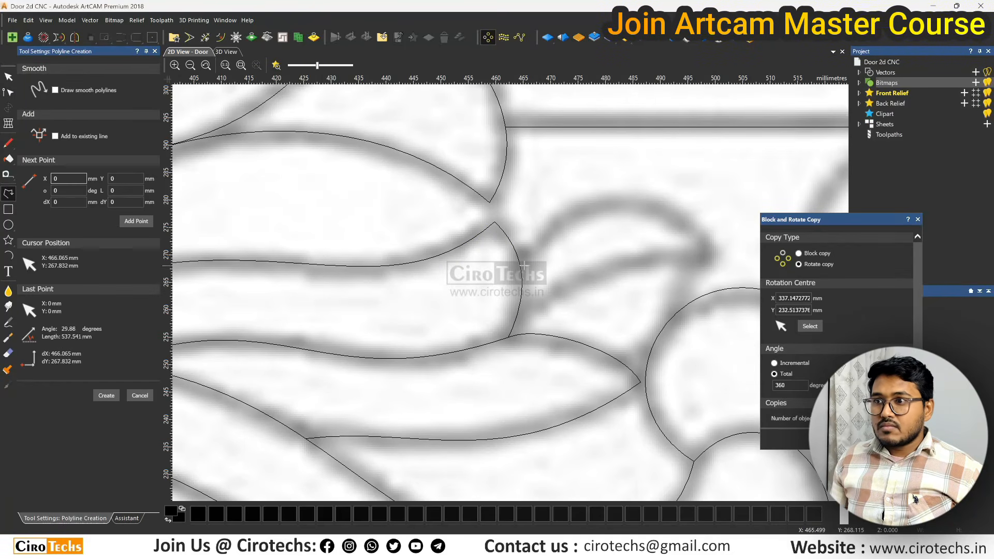
click(707, 253)
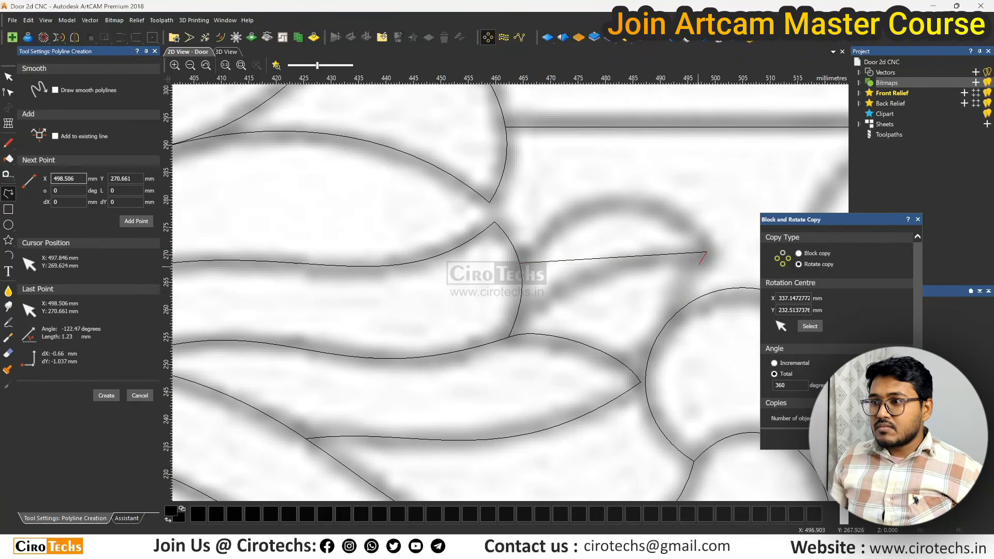
click(635, 373)
scroll(512, 293, down, 2)
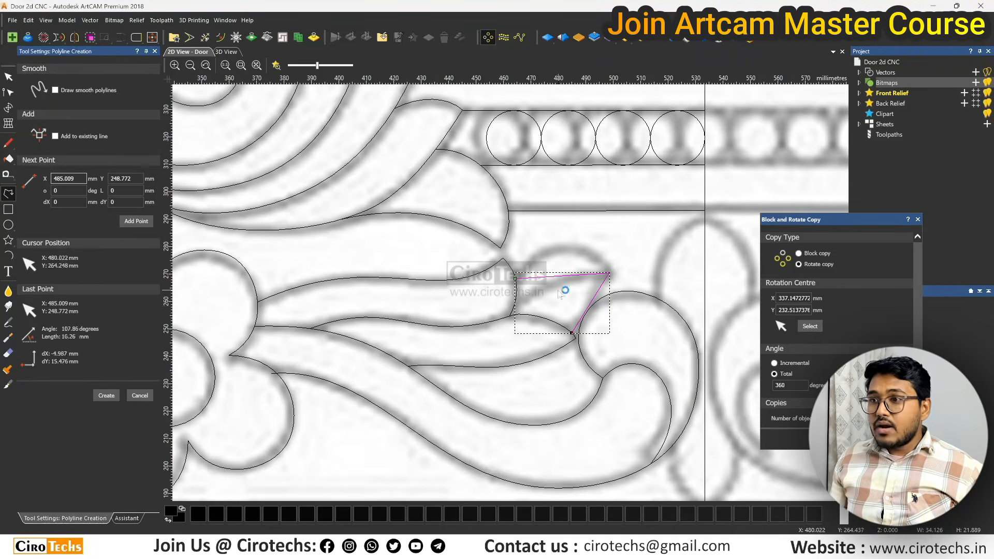
key(Escape)
Convert the small leaf's top segment to a curve and arch it along the leaf's upper outline.
key(n)
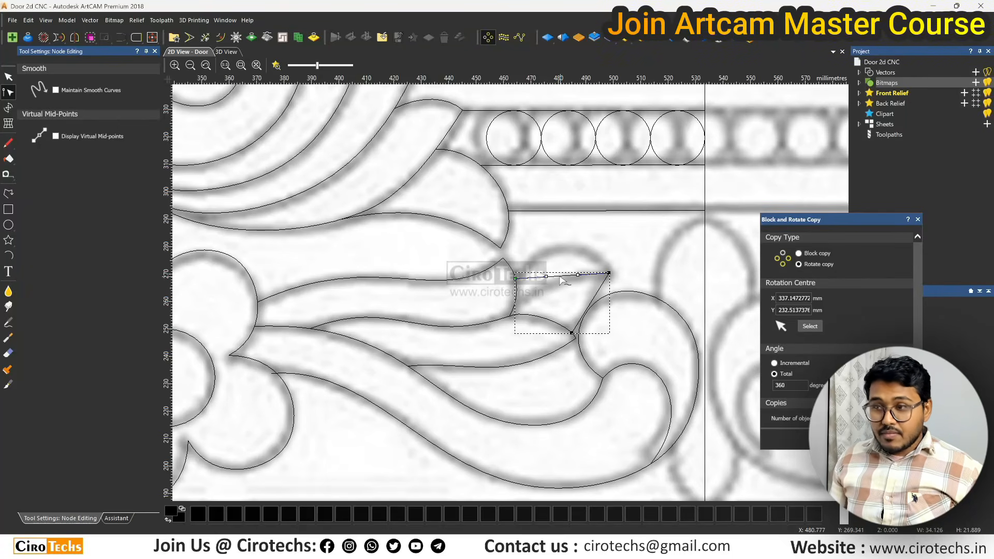
drag(547, 279, 544, 231)
click(578, 281)
click(589, 269)
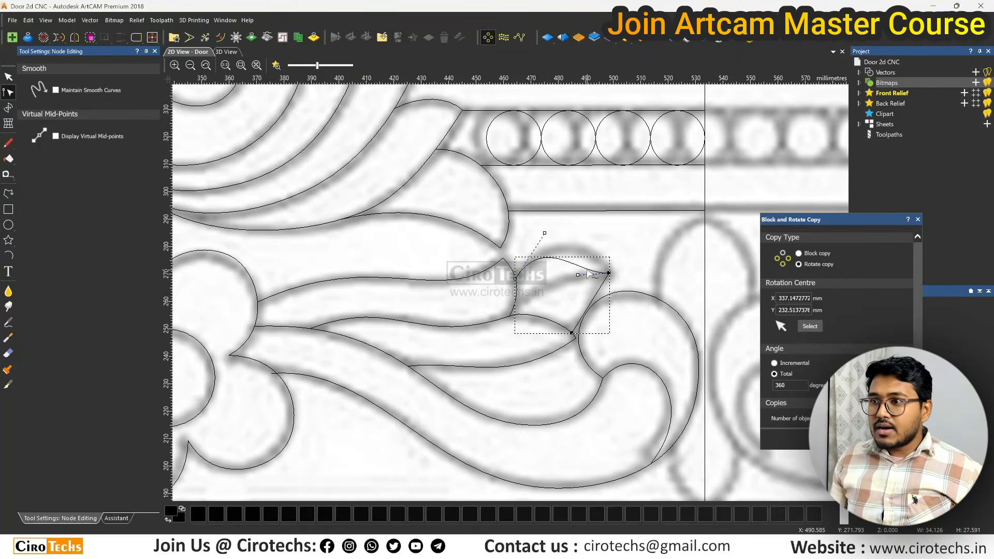
drag(578, 275, 598, 241)
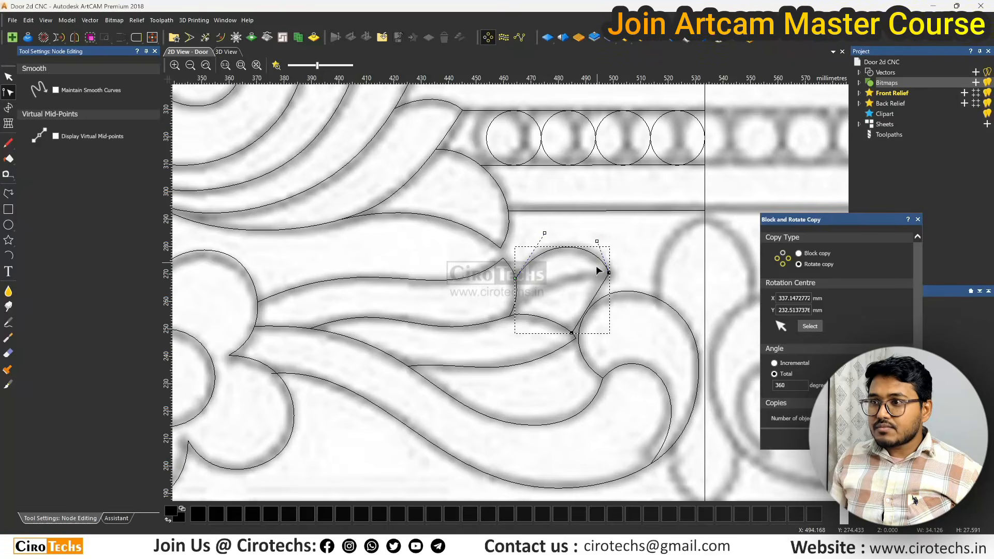
Convert the small leaf's outer side segment to a curve and shape it into an S-bend from the leaf tip down to the middle leaf.
scroll(596, 272, up, 3)
key(b)
drag(602, 296, 594, 284)
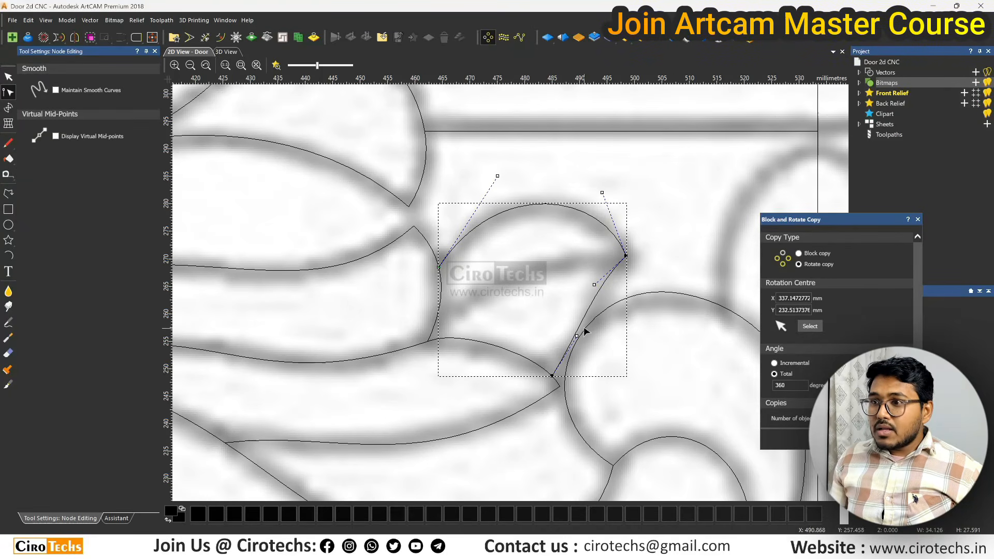
drag(577, 336, 600, 356)
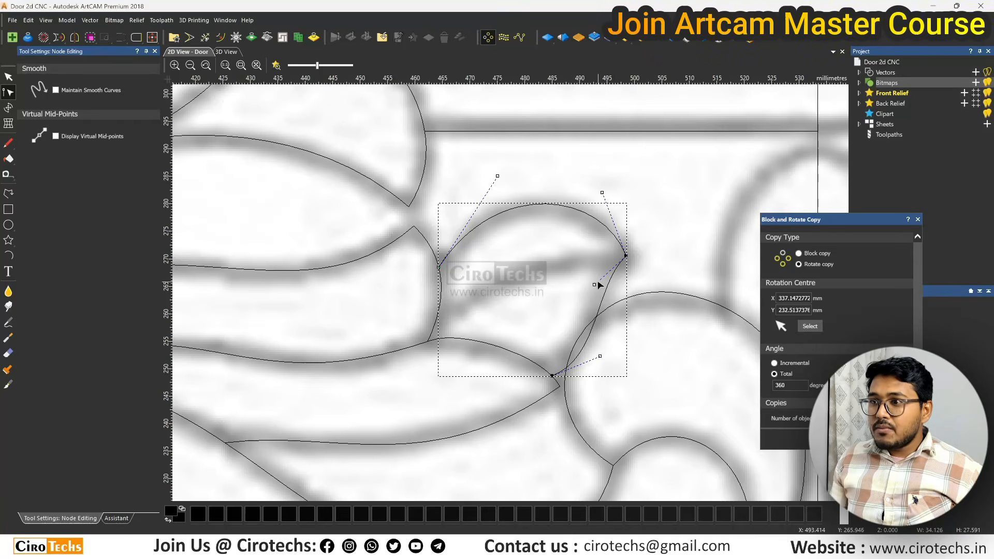
drag(594, 284, 590, 277)
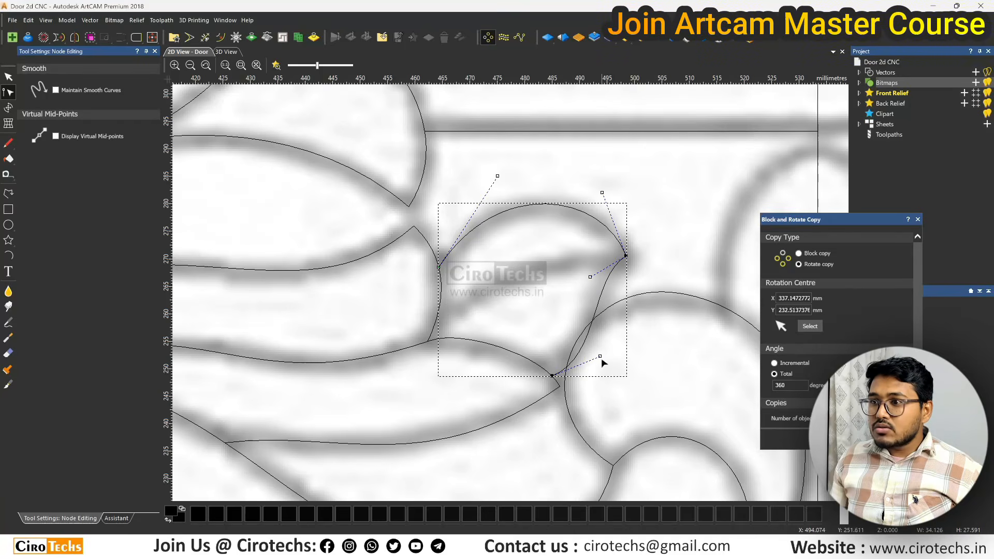
drag(601, 355, 607, 353)
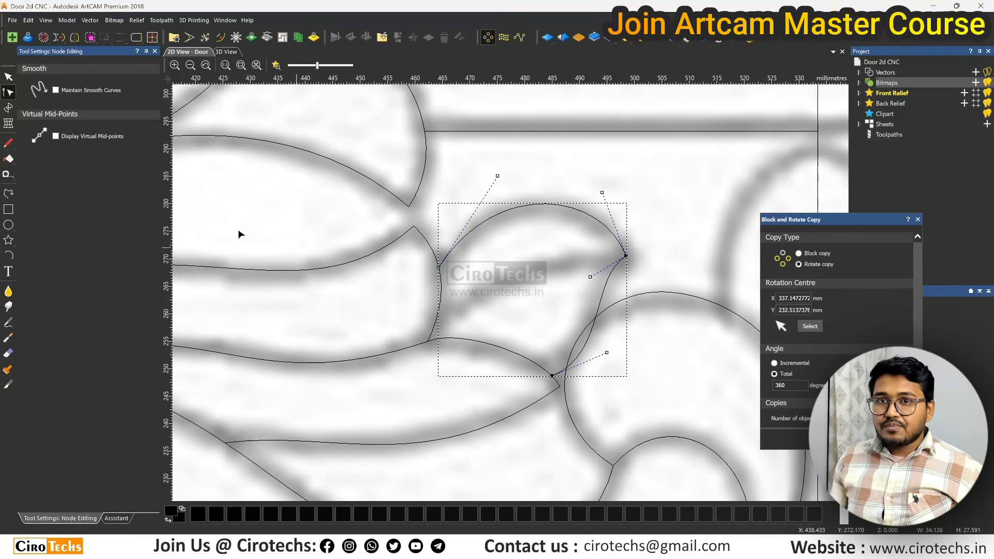
Draw a straight line about 35 mm wide and 12 mm high across the small leaf, from the upper leaf's end edge to the small leaf's tip.
click(16, 191)
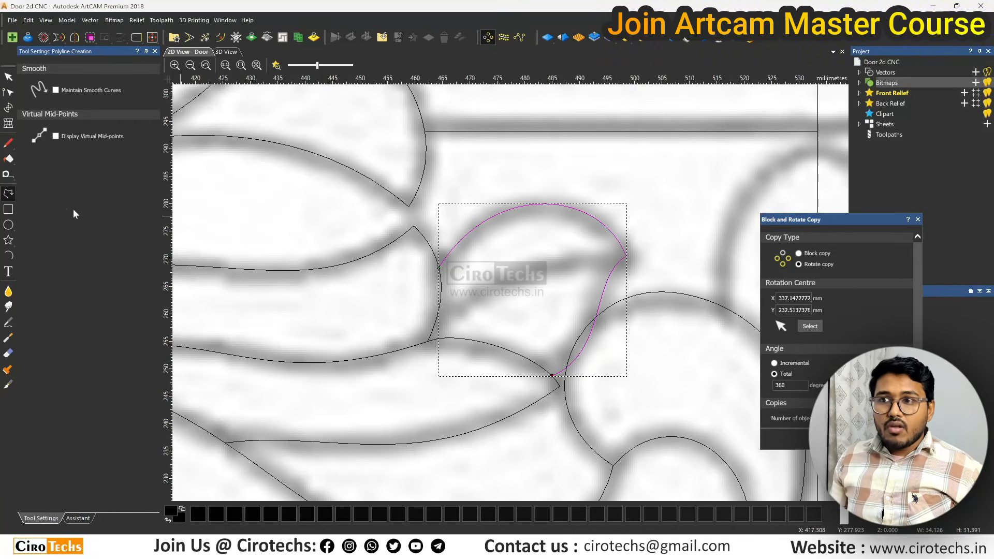
click(442, 312)
click(626, 255)
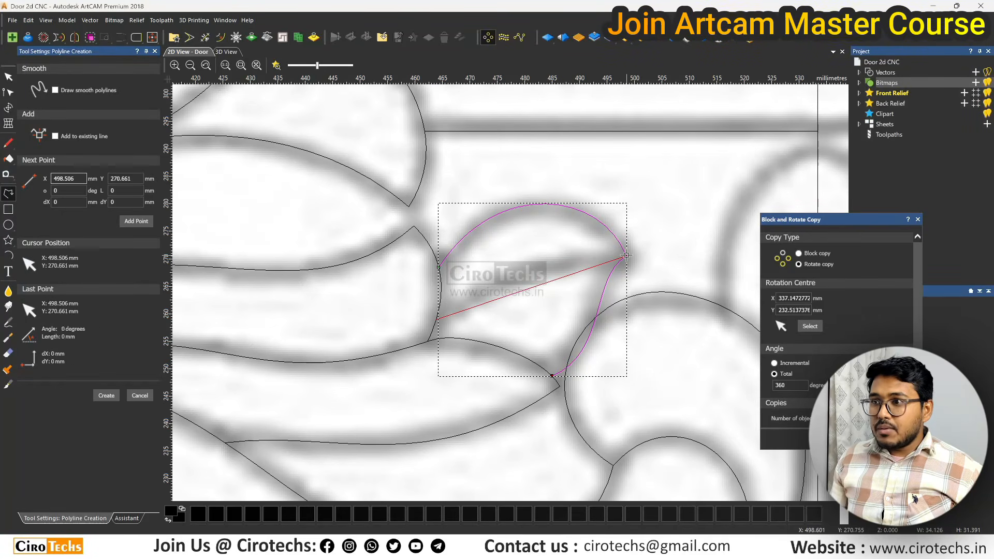
key(Escape)
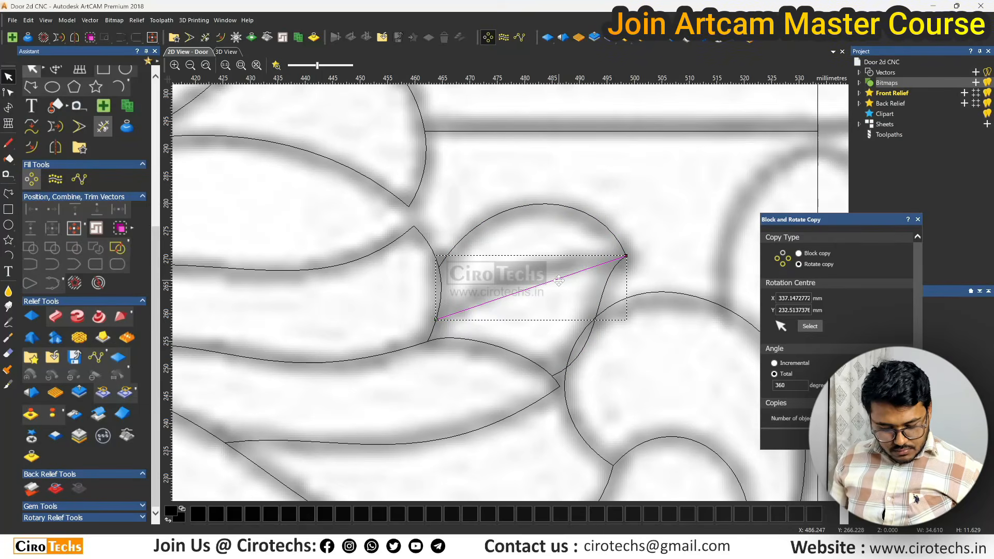
Convert the line across the small leaf to a curve and bend it upward along the leaf's midrib.
key(n)
key(b)
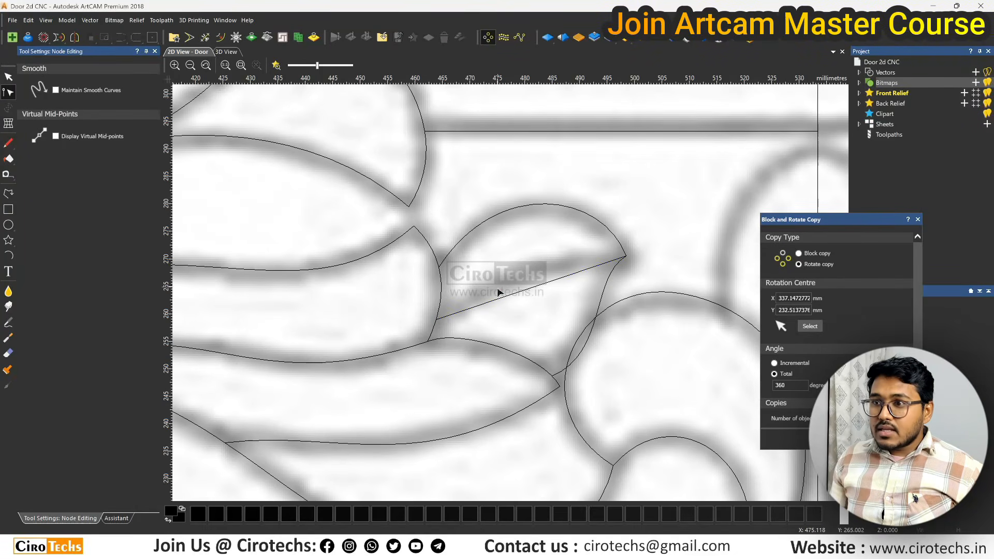
drag(499, 297, 494, 277)
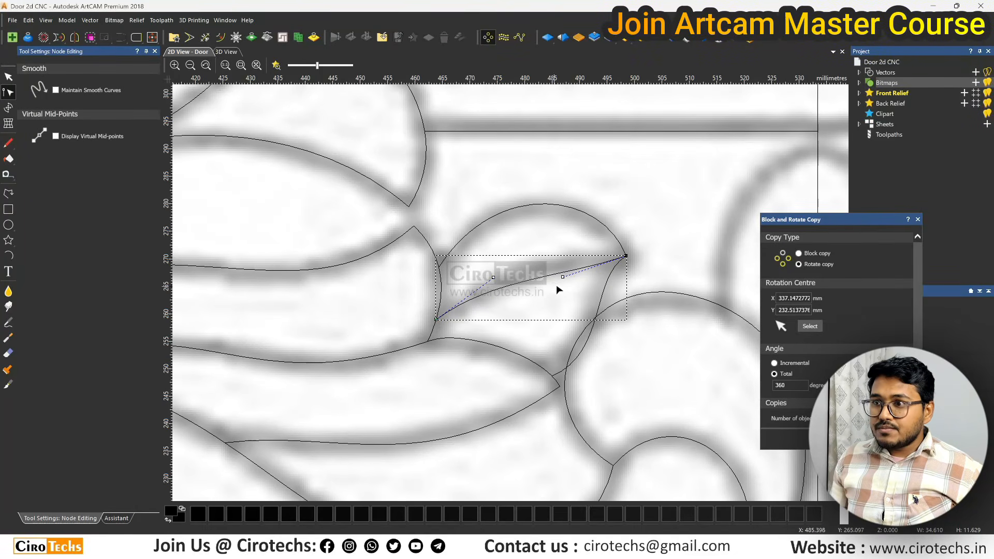
drag(563, 278, 546, 256)
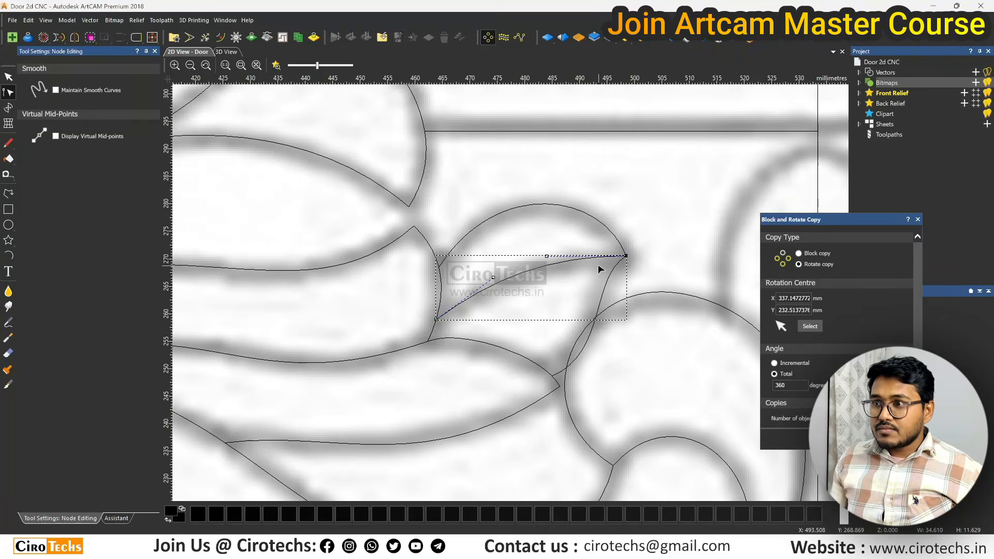
scroll(599, 268, down, 2)
key(Escape)
scroll(588, 263, down, 3)
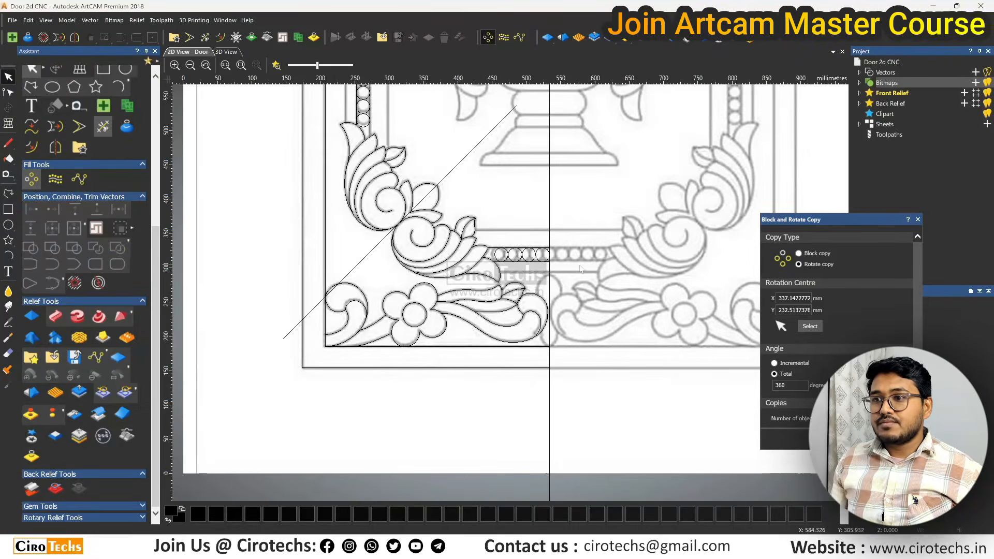
scroll(543, 280, up, 2)
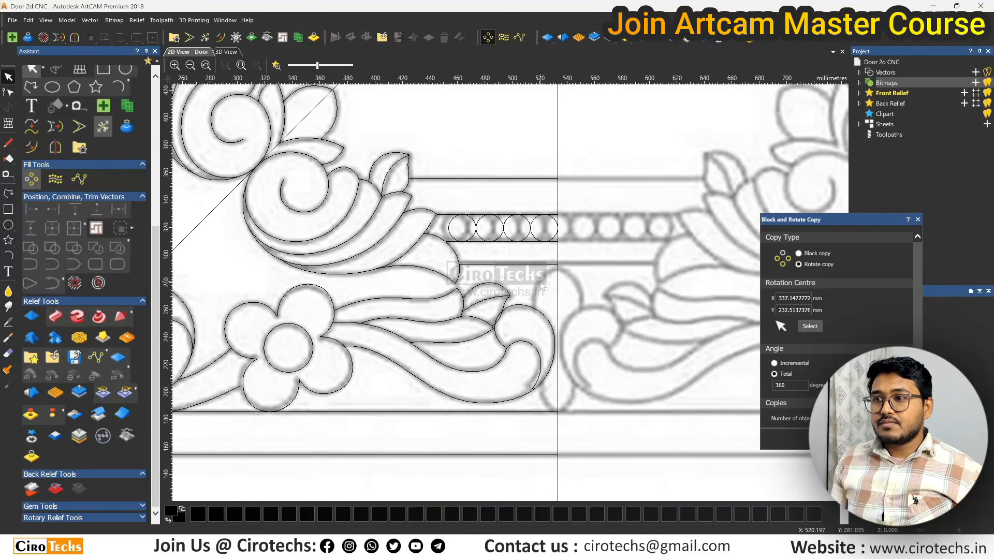
click(8, 256)
scroll(590, 317, up, 4)
click(371, 279)
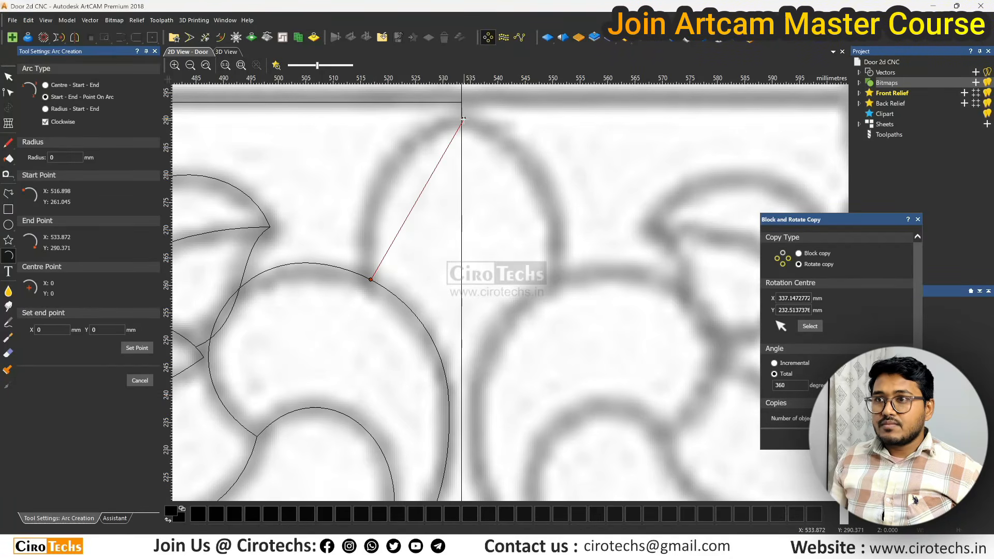
key(Escape)
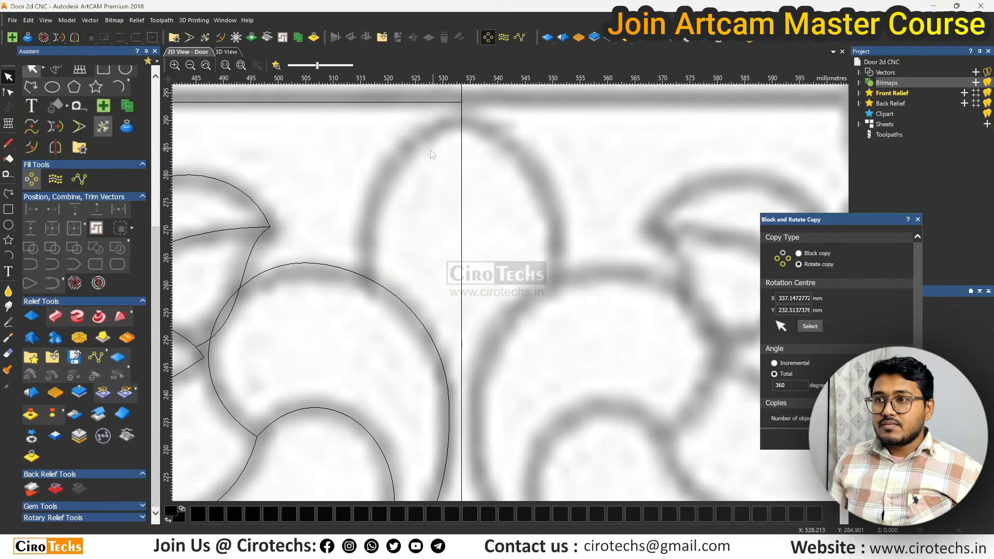
click(8, 255)
click(366, 278)
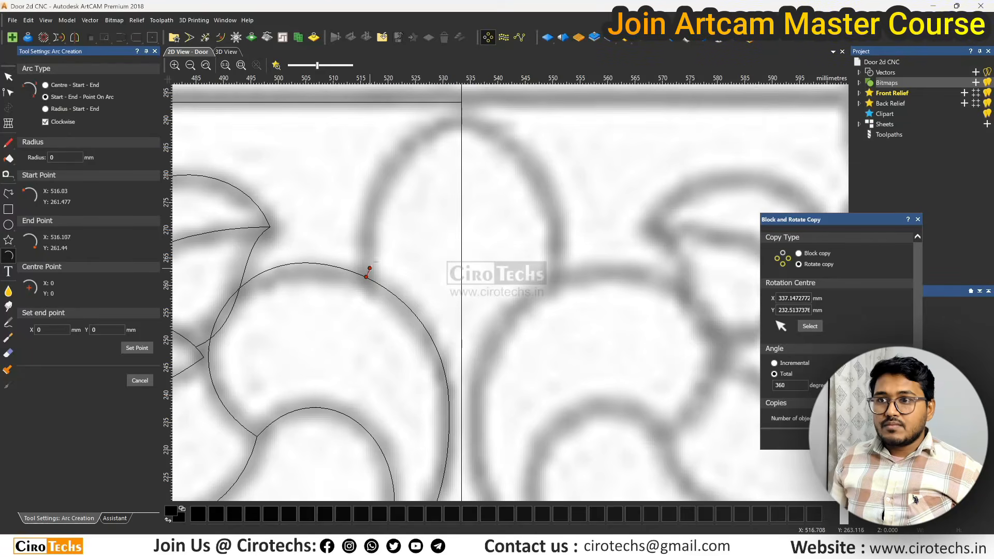
click(463, 121)
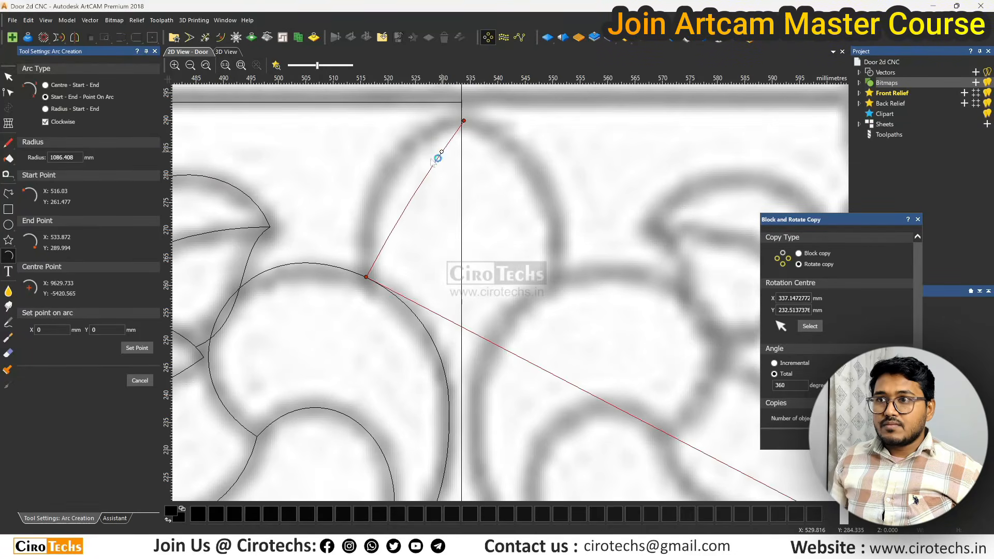
key(Escape)
Draw a three-point arc about 17 mm wide and 29 mm high from the scroll's upper outline to the centre petal's apex on the vertical centre line.
click(9, 256)
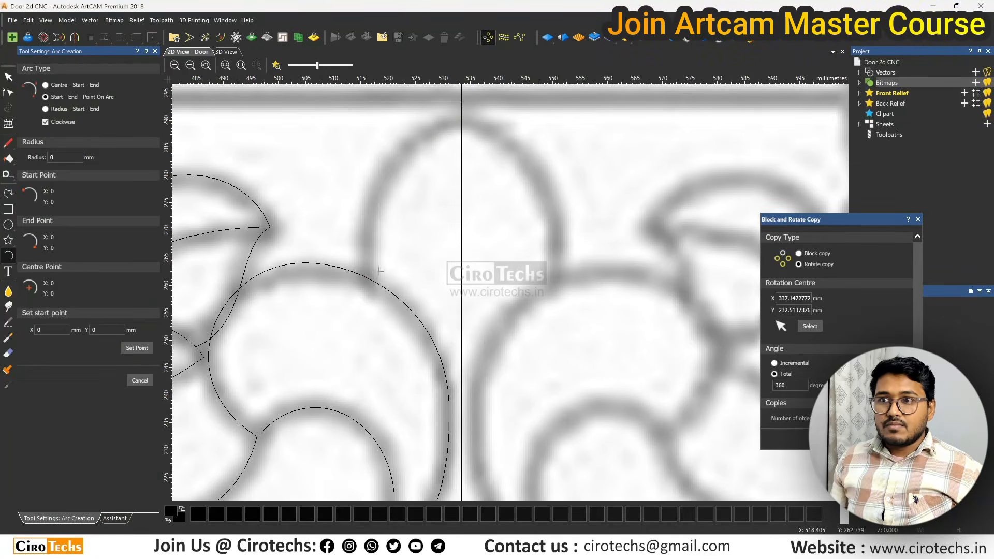
click(369, 278)
click(462, 118)
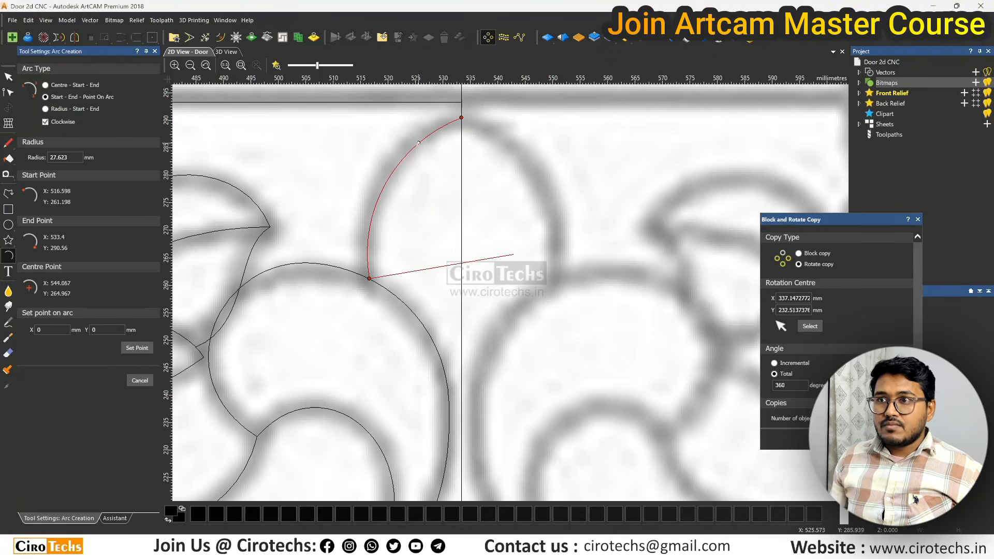
click(439, 162)
scroll(466, 202, down, 2)
click(495, 207)
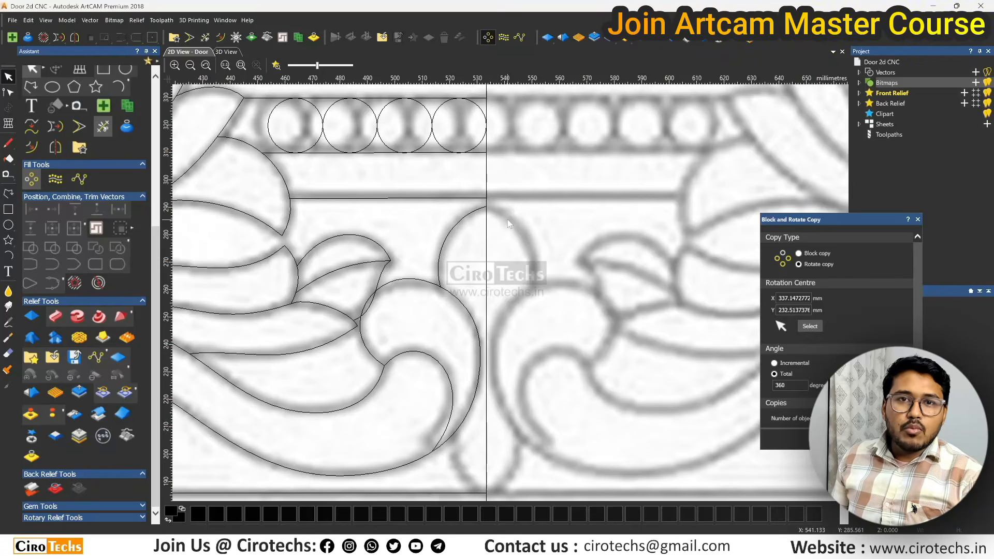
Draw a three-point arc about 12 mm wide and 21 mm high from the scroll's lower outline to the centre line's intersection with the inner border's bottom line.
scroll(508, 220, down, 3)
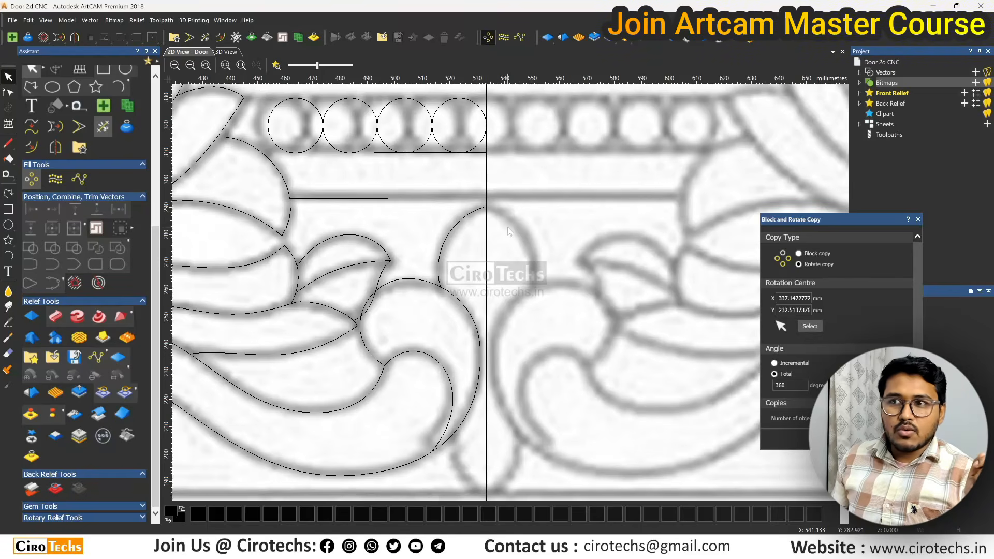
scroll(501, 288, up, 3)
scroll(501, 288, down, 2)
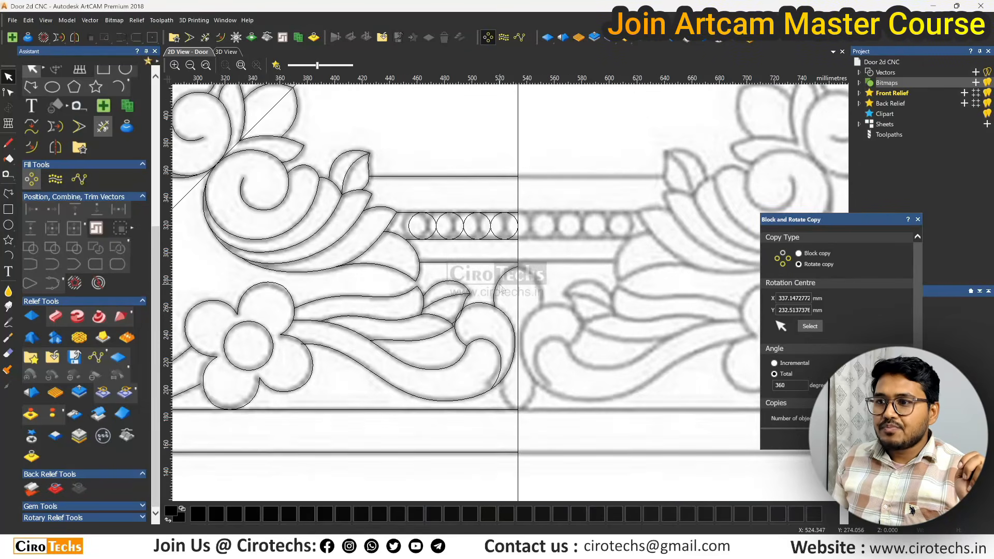
scroll(534, 310, down, 2)
scroll(518, 339, up, 5)
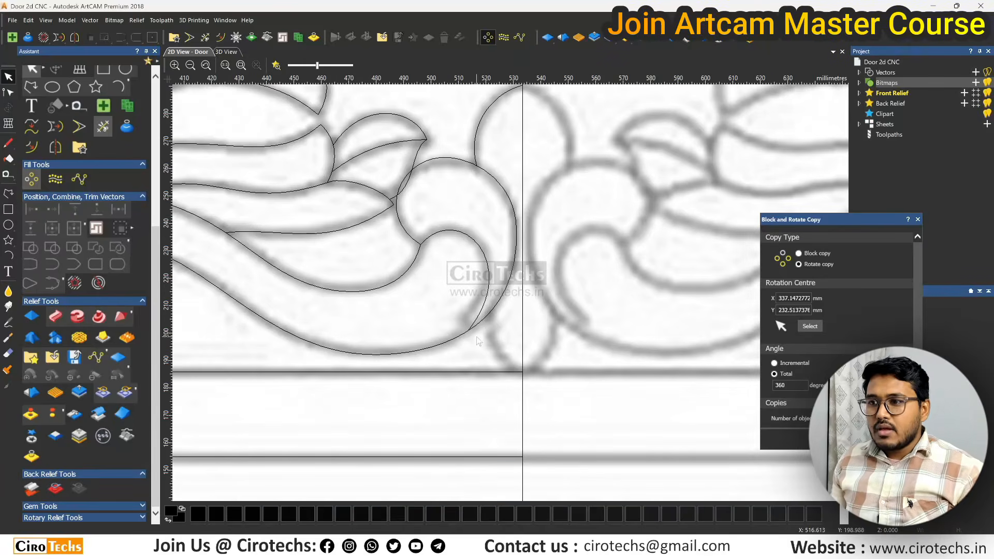
click(489, 314)
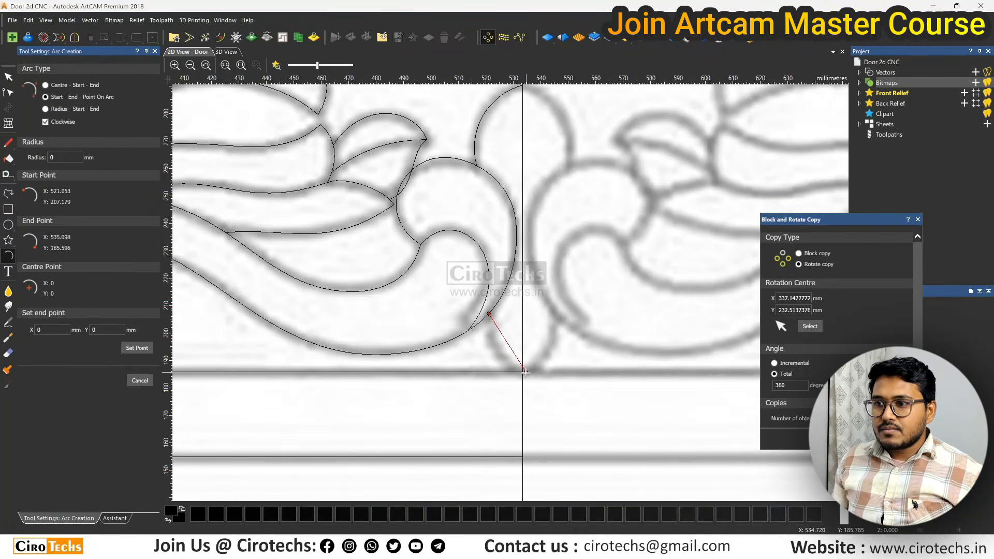
click(523, 372)
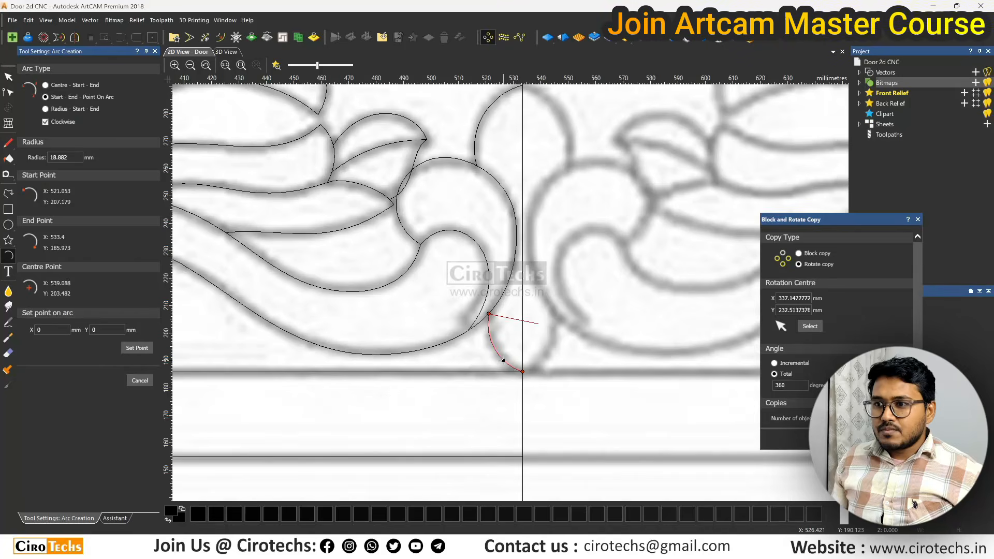
click(493, 342)
scroll(535, 305, down, 4)
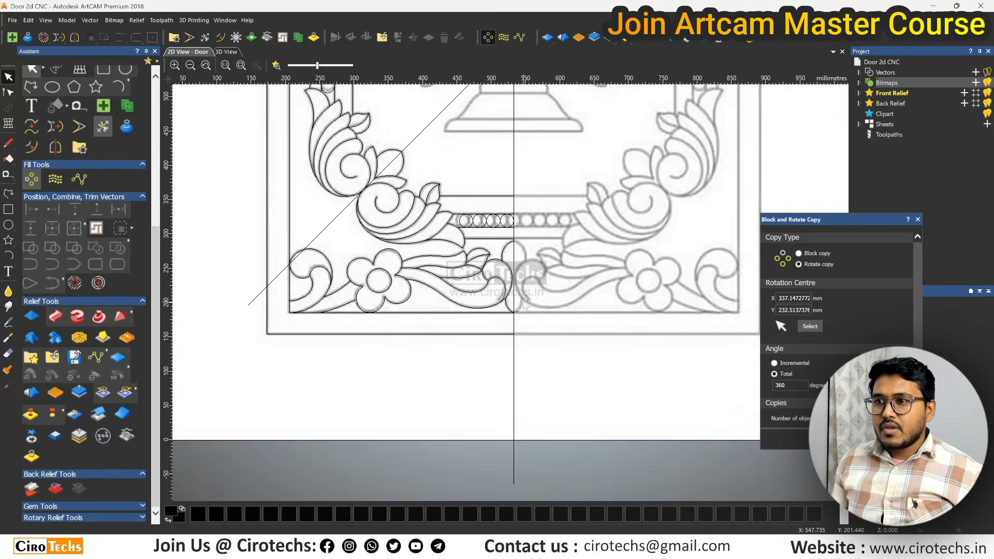
Delete the diagonal construction line across the lower left corner ornament and save the file.
scroll(527, 265, up, 1)
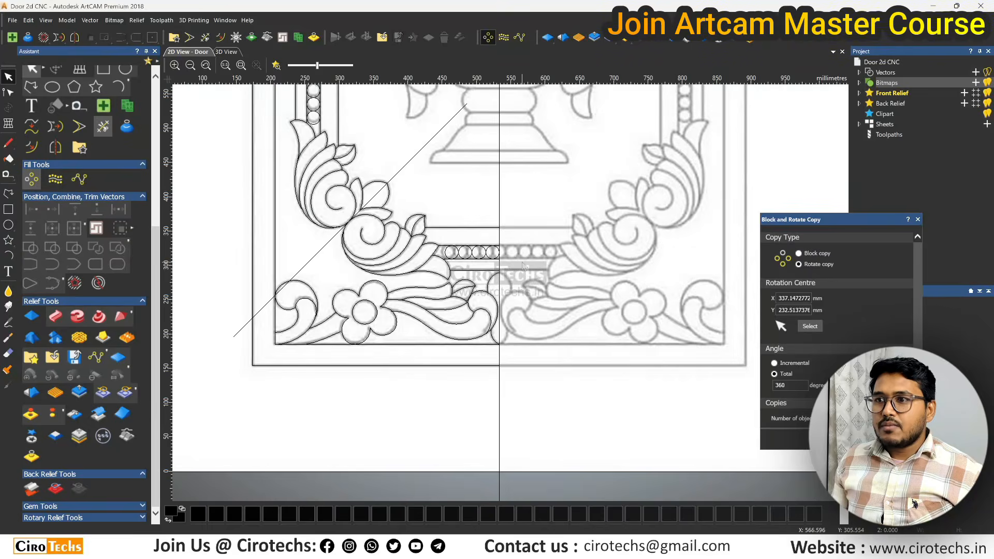
scroll(500, 263, down, 3)
drag(429, 132, 522, 338)
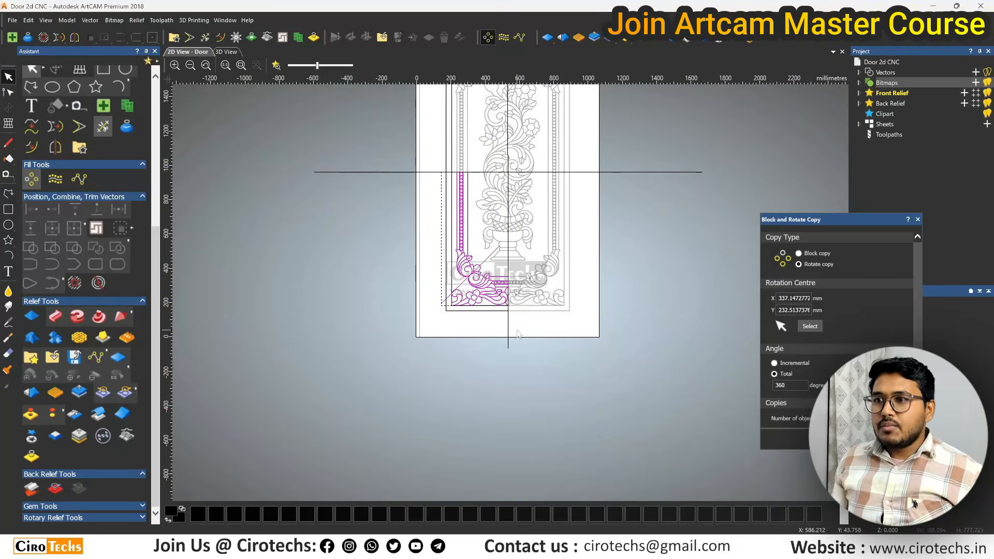
click(510, 266)
scroll(492, 253, up, 1)
click(491, 254)
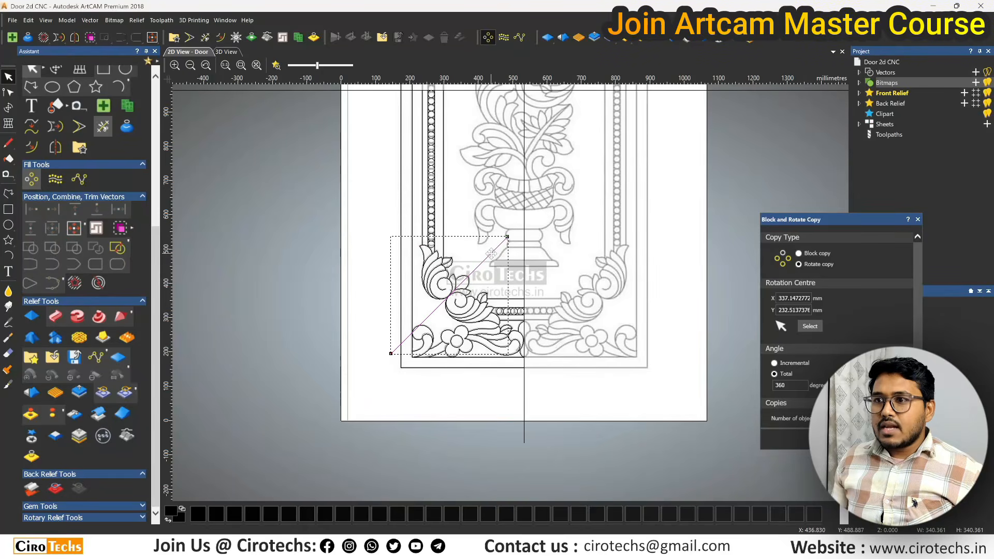
key(Delete)
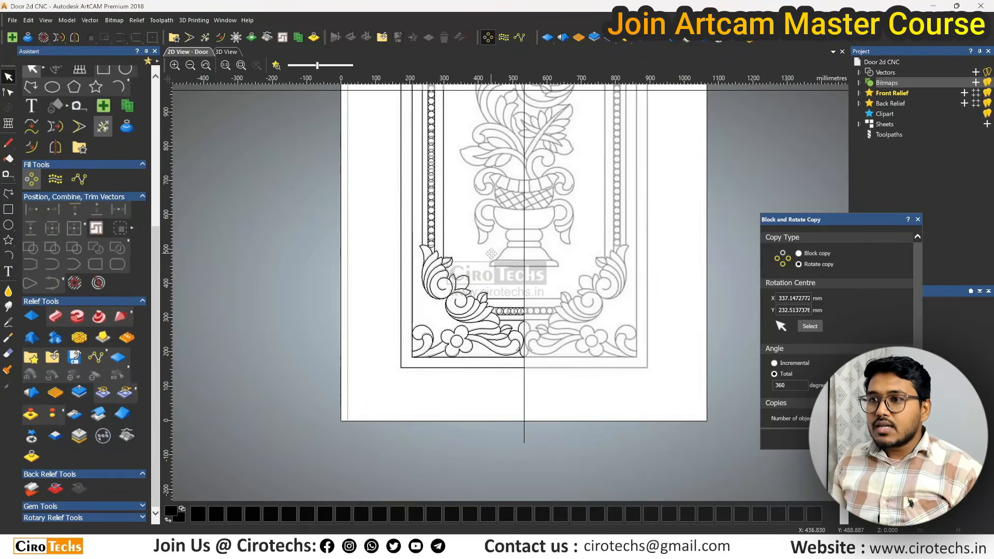
key(ctrl+s)
Mirror the left half's beaded border, corner scrolls and bottom ornament to the right, keeping the originals and joining the mirrored vectors.
scroll(514, 291, down, 1)
drag(440, 172, 523, 327)
scroll(523, 328, up, 1)
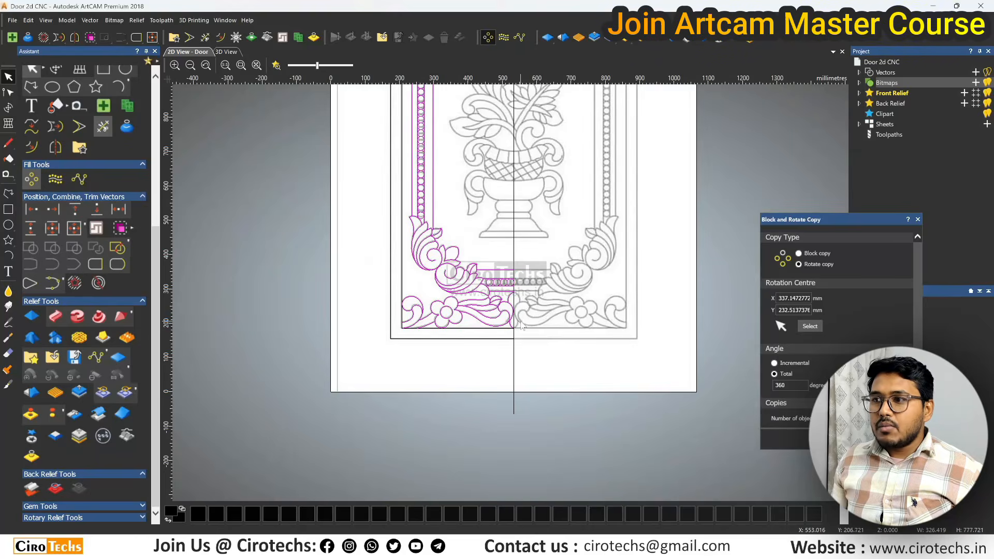
click(919, 219)
click(74, 37)
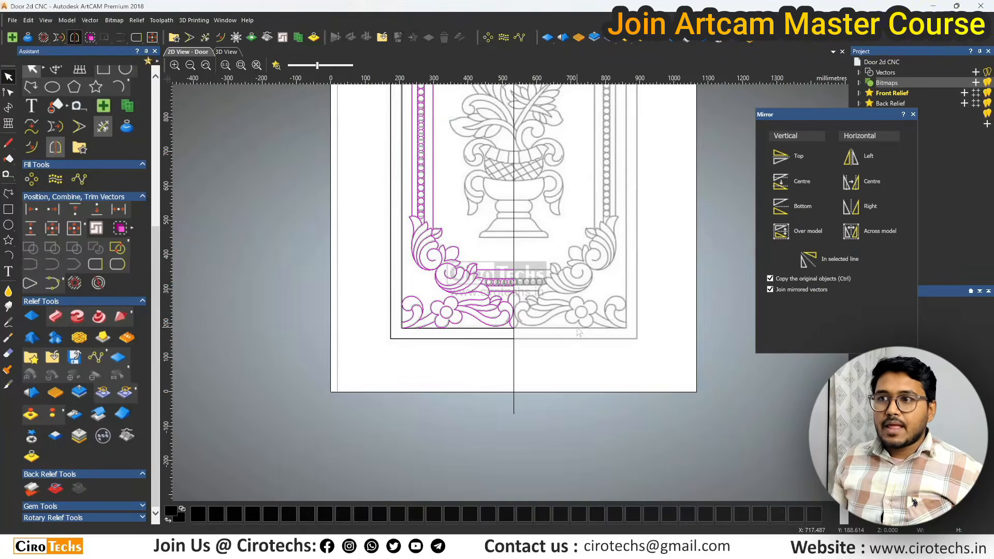
click(856, 206)
Try to mirror the whole beaded frame together with the bottom floral band to the top, keeping the originals.
scroll(458, 286, down, 1)
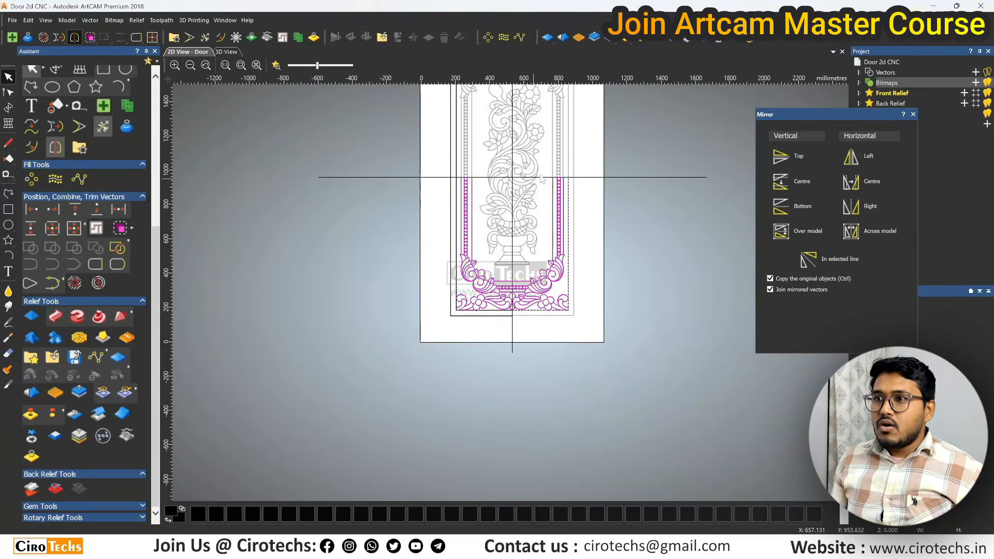
scroll(542, 179, up, 1)
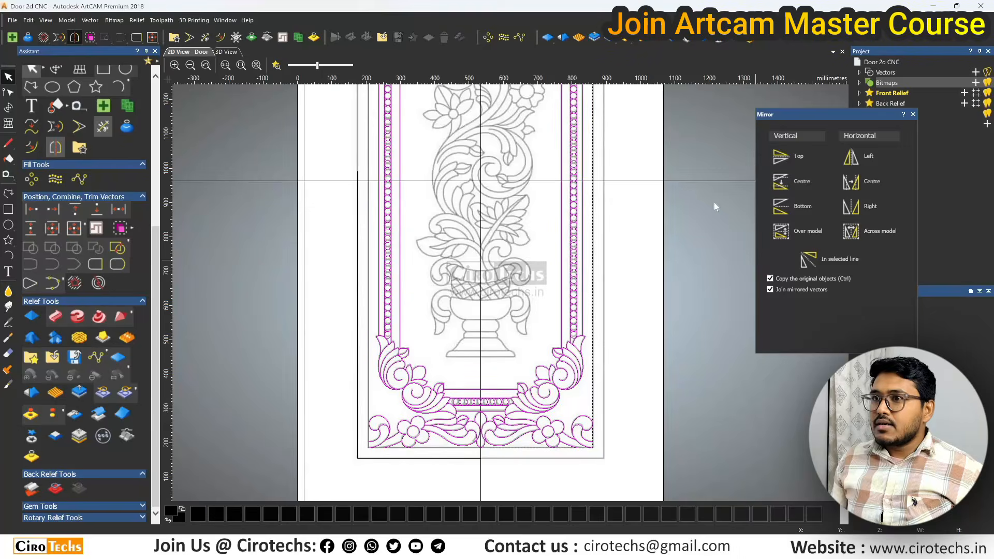
scroll(570, 261, down, 1)
scroll(475, 150, up, 2)
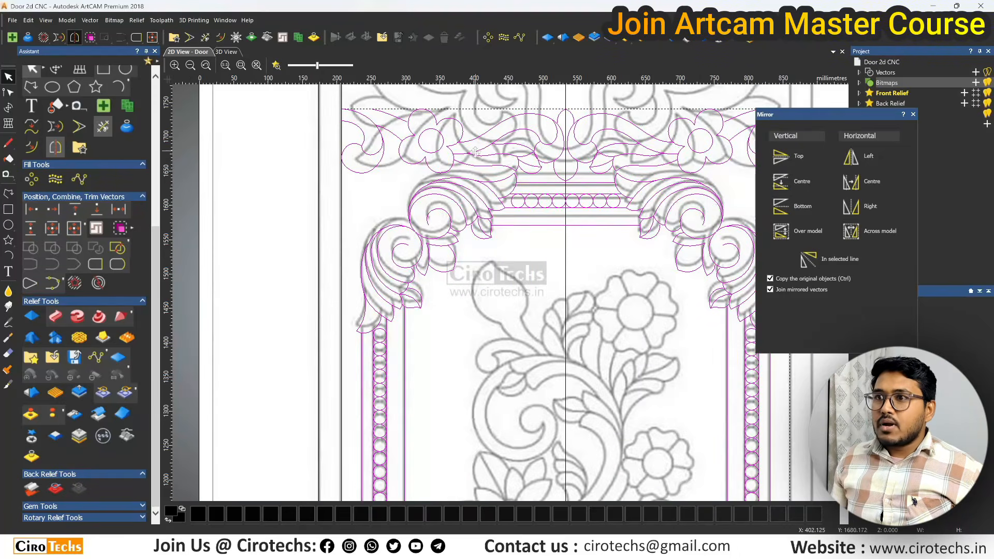
scroll(475, 151, down, 1)
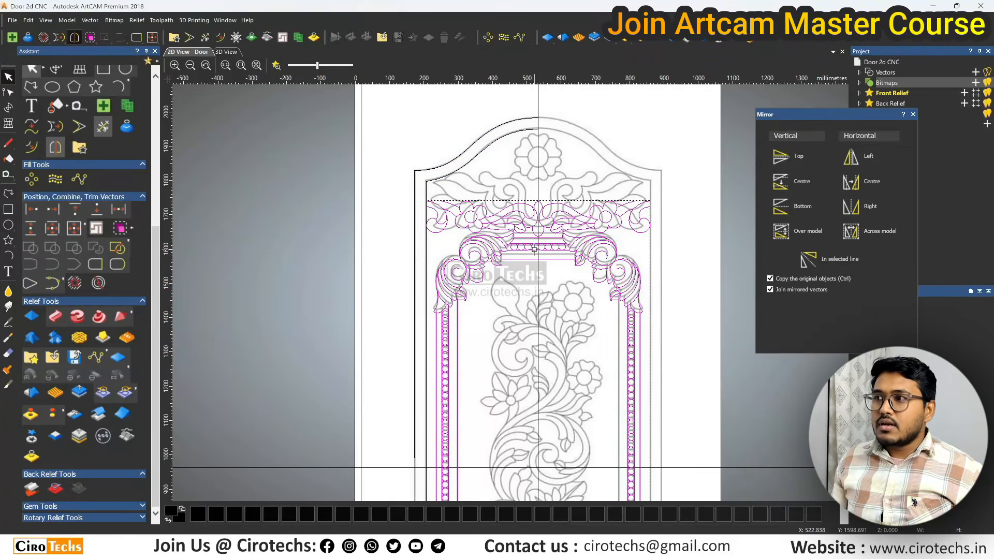
key(ctrl+z)
Mirror only the beaded frame and its corner scrolls to the top, leaving out the bottom floral band and keeping the originals.
scroll(536, 311, down, 2)
scroll(535, 370, up, 1)
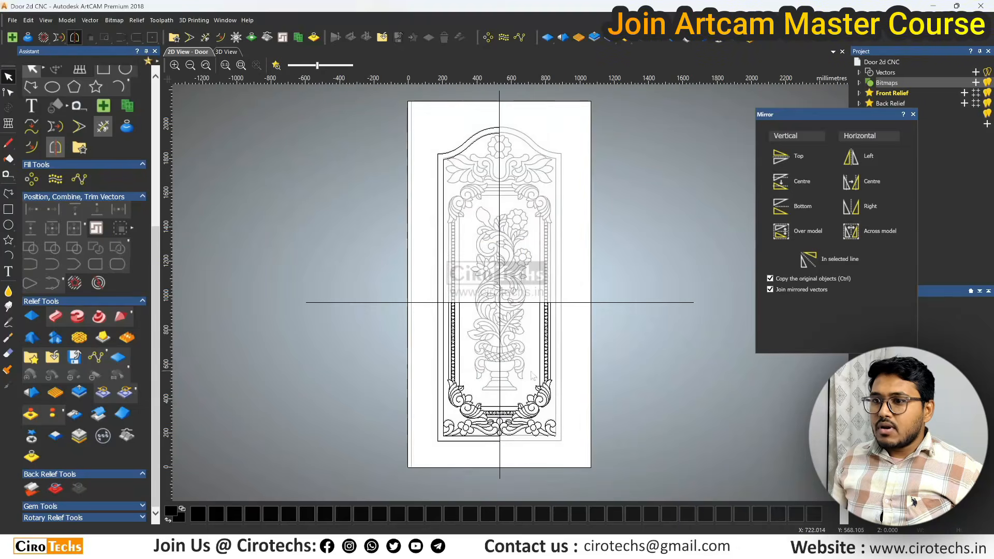
scroll(477, 451, up, 1)
click(493, 423)
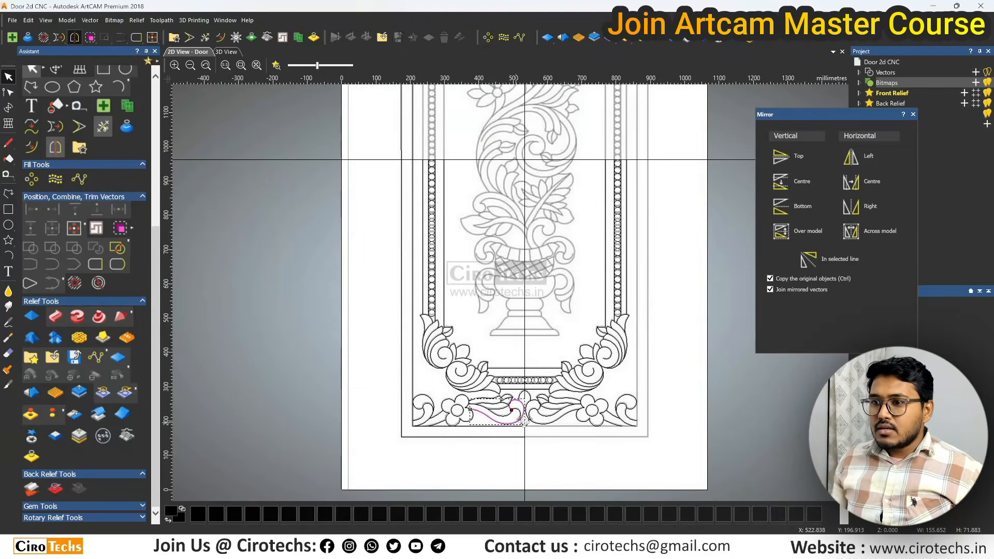
scroll(530, 415, down, 1)
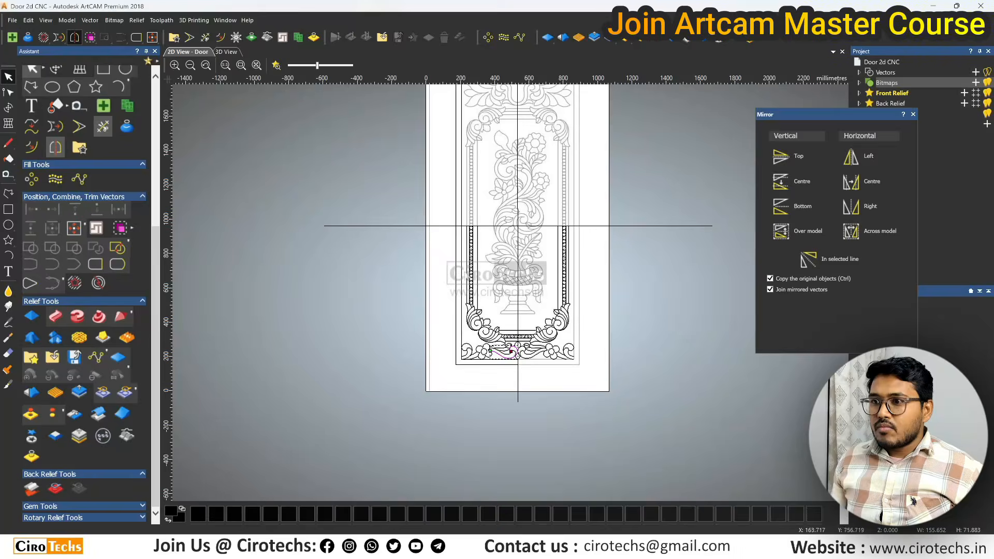
scroll(501, 319, up, 1)
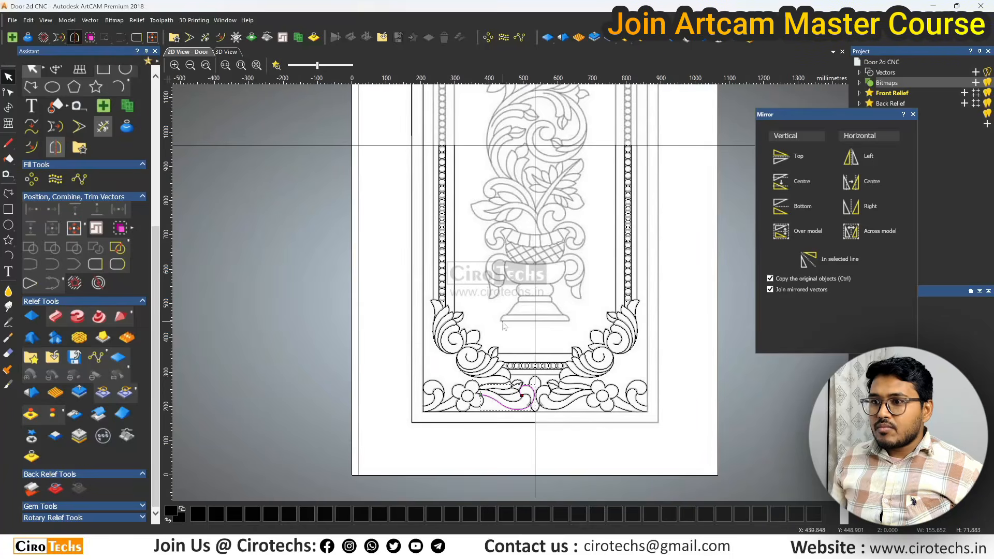
click(419, 131)
drag(394, 132, 707, 389)
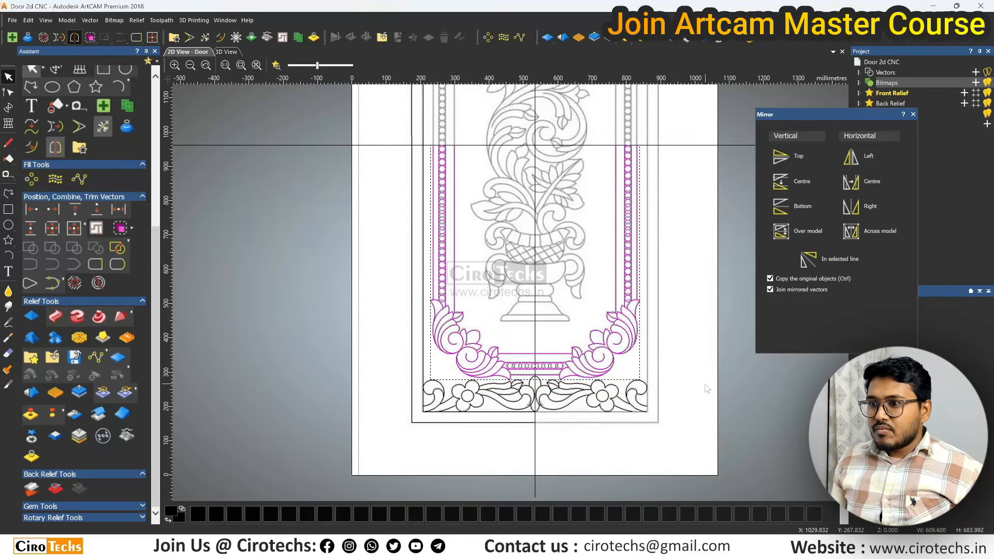
click(790, 164)
scroll(565, 273, down, 1)
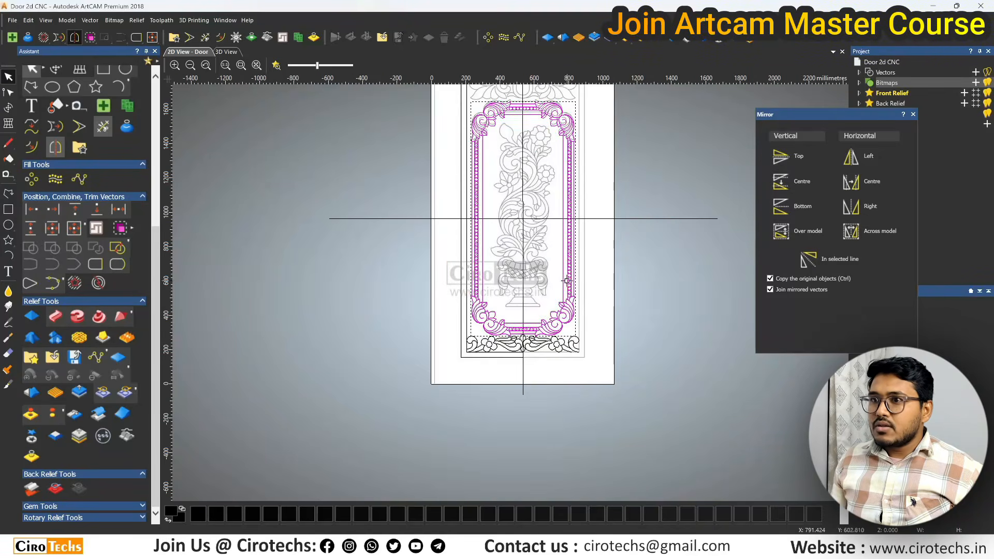
scroll(533, 89, up, 2)
scroll(485, 167, up, 1)
scroll(486, 166, down, 2)
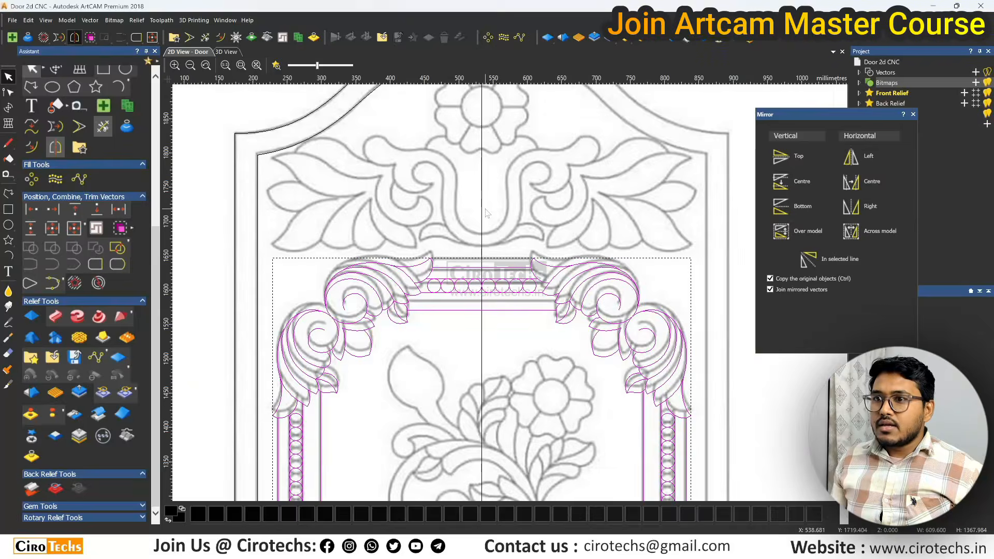
Examine the mirrored beaded frame, its corner scrolls and side borders against the reference drawing across the whole door.
scroll(466, 245, down, 1)
scroll(430, 292, up, 2)
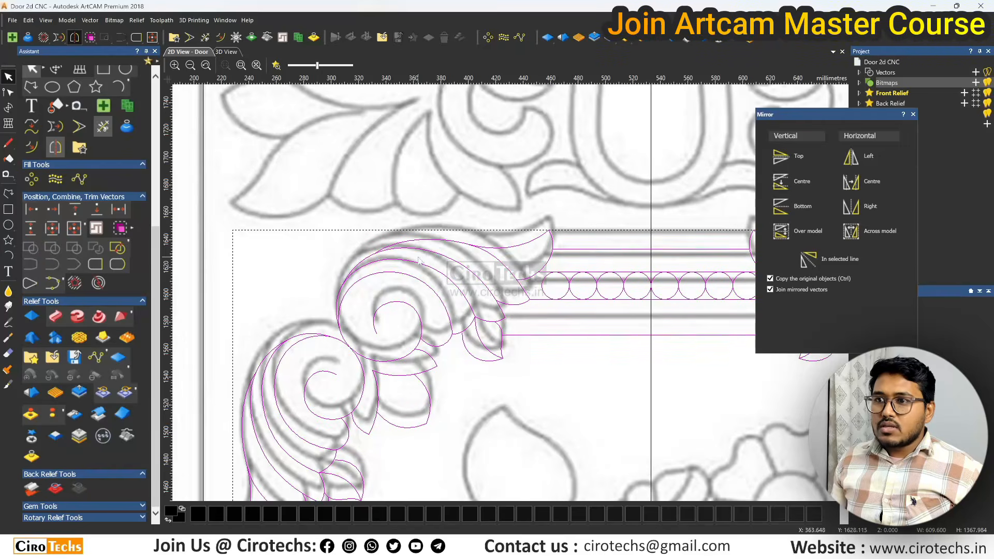
scroll(466, 241, down, 3)
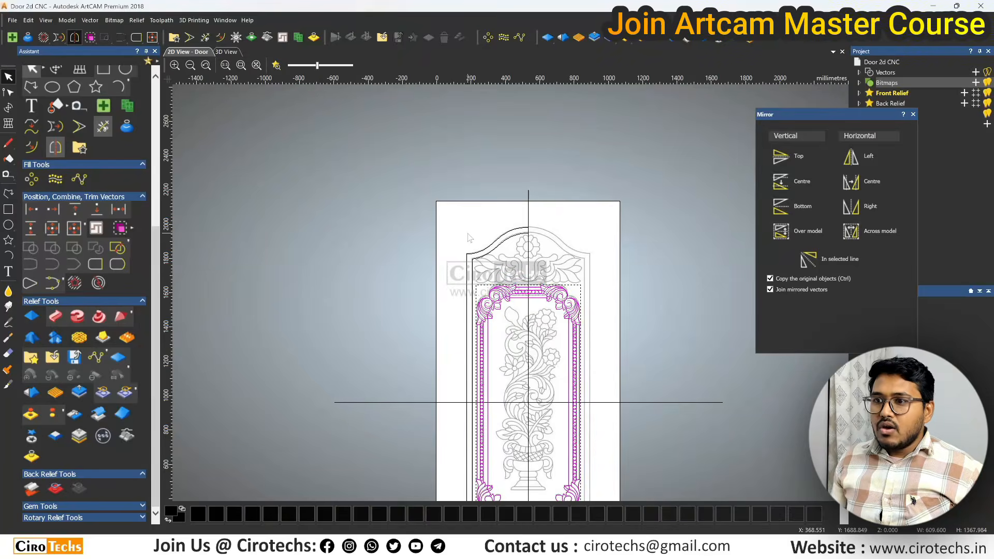
scroll(496, 415, up, 1)
scroll(496, 415, down, 1)
scroll(515, 431, up, 1)
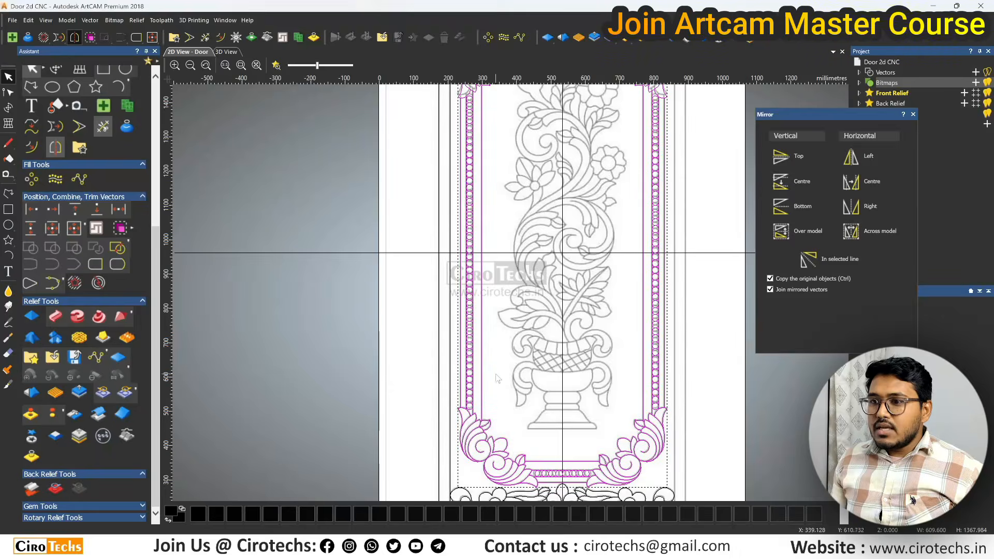
scroll(492, 366, down, 1)
scroll(485, 315, up, 1)
scroll(490, 285, down, 1)
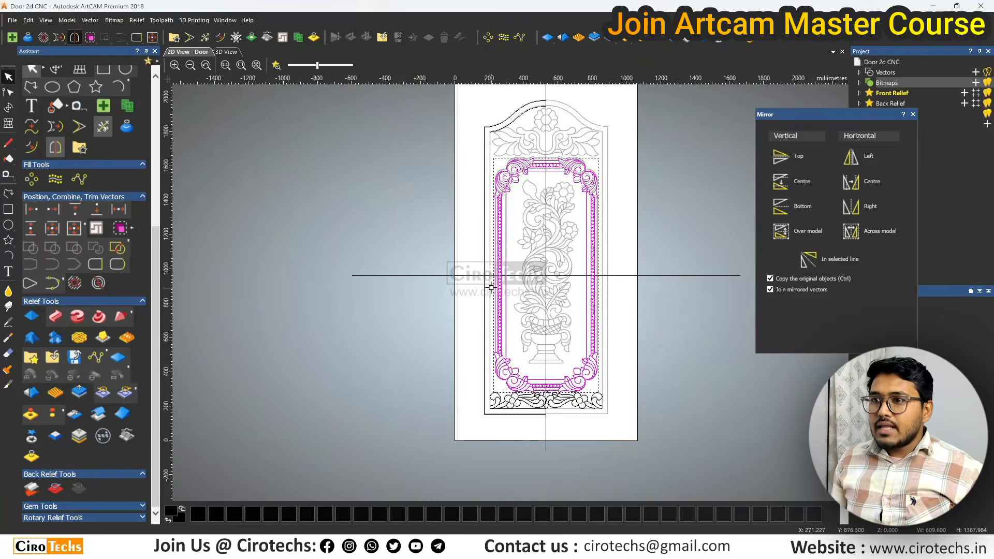
scroll(513, 238, up, 1)
scroll(526, 197, down, 1)
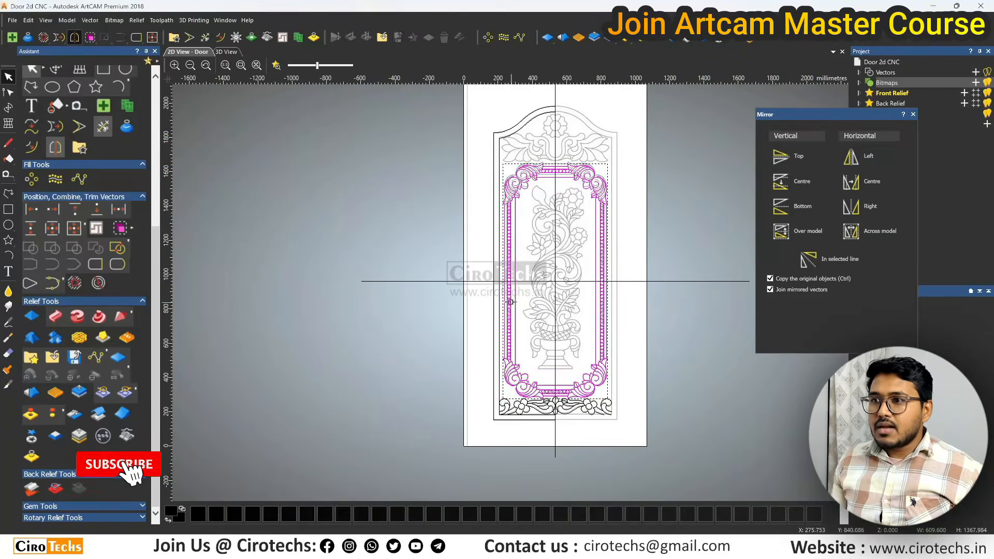
scroll(533, 171, up, 1)
click(386, 179)
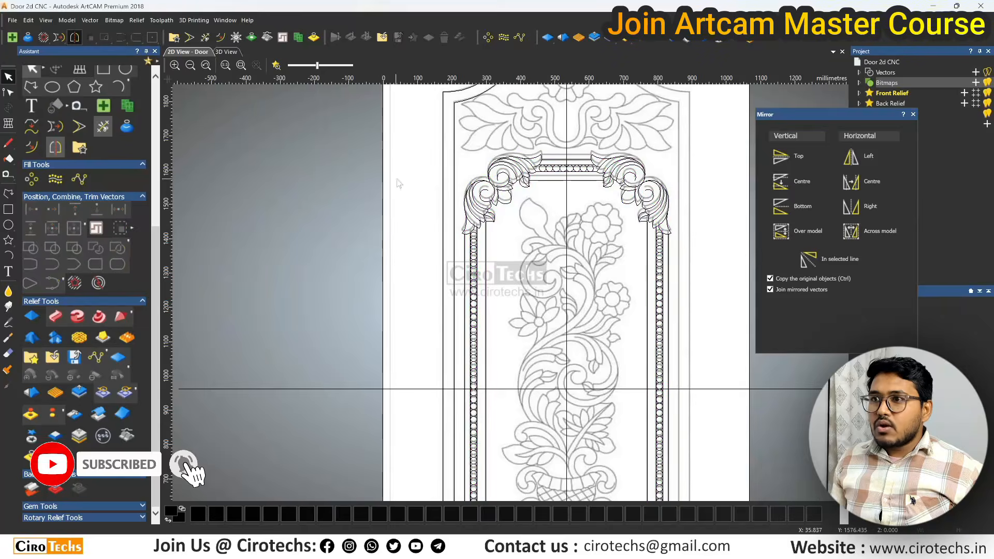
scroll(466, 184, down, 1)
scroll(512, 442, up, 1)
scroll(549, 259, down, 1)
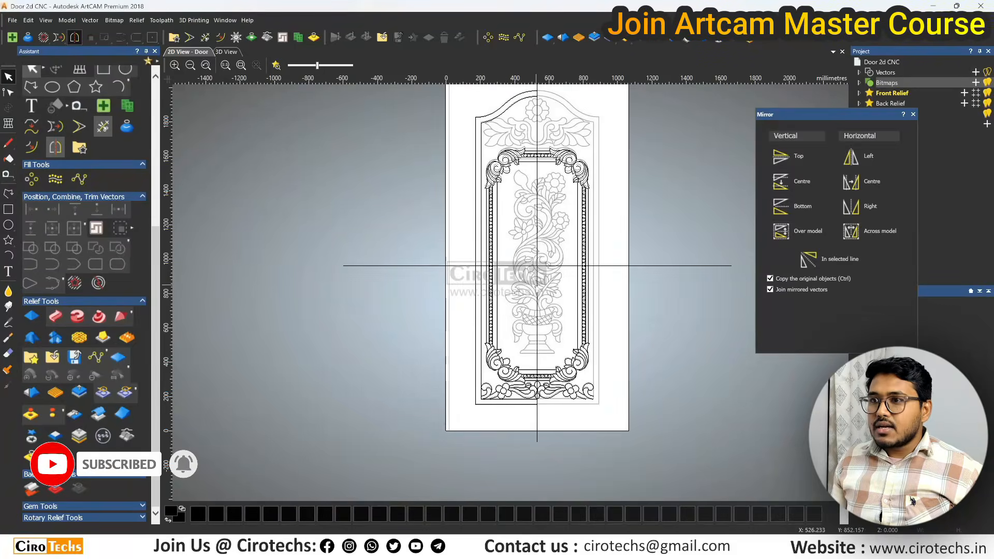
scroll(542, 148, up, 2)
scroll(531, 171, down, 1)
scroll(532, 188, down, 1)
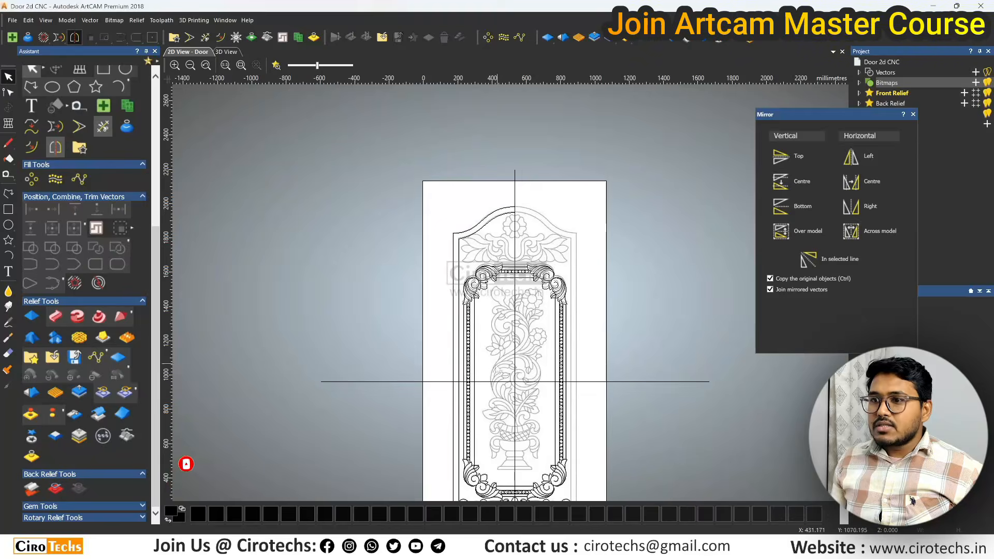
scroll(471, 387, up, 2)
scroll(462, 317, down, 1)
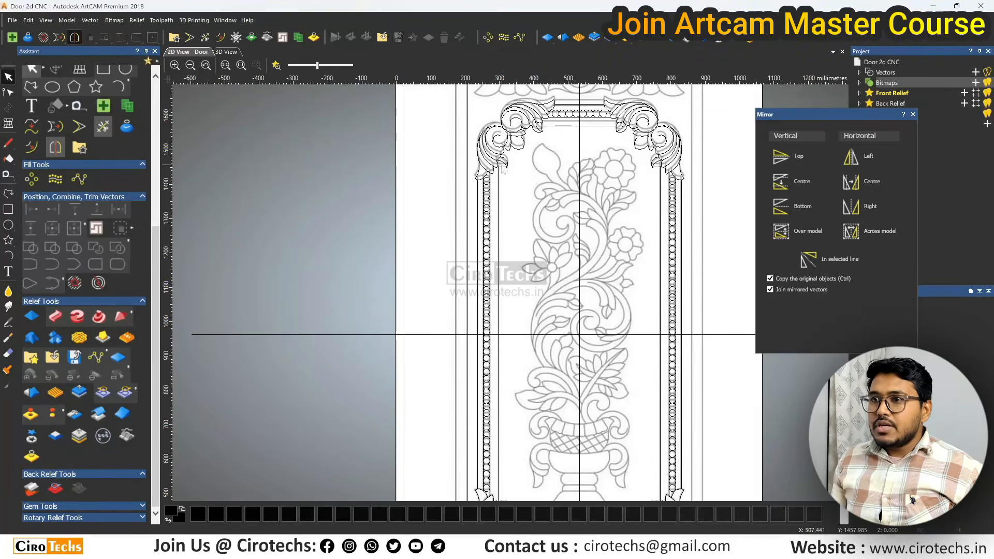
scroll(502, 168, down, 1)
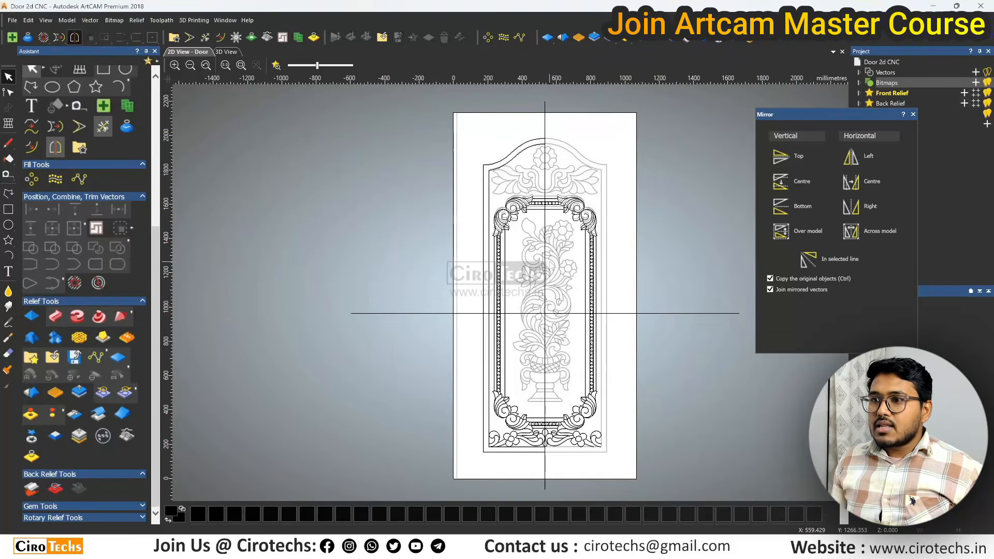
scroll(531, 350, up, 1)
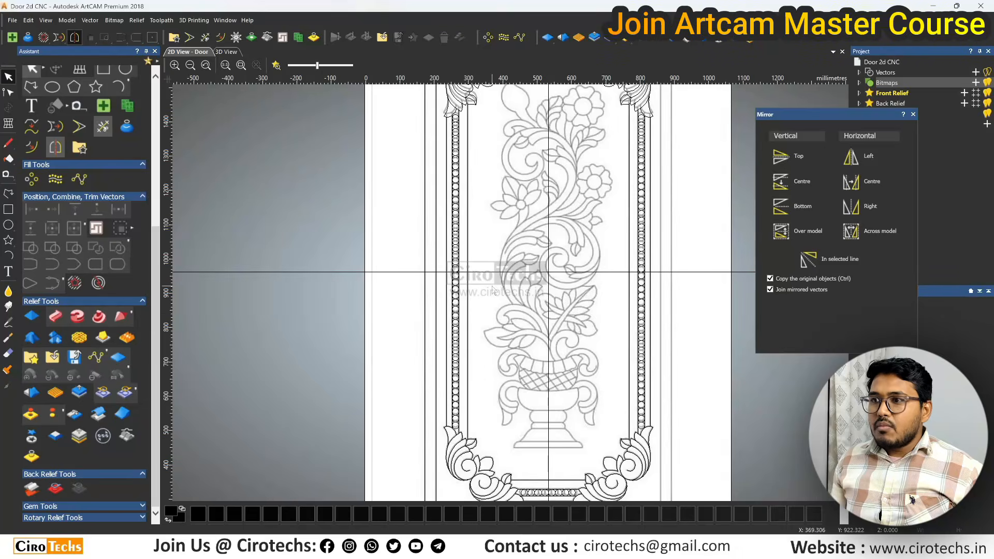
scroll(656, 286, up, 2)
scroll(655, 285, down, 2)
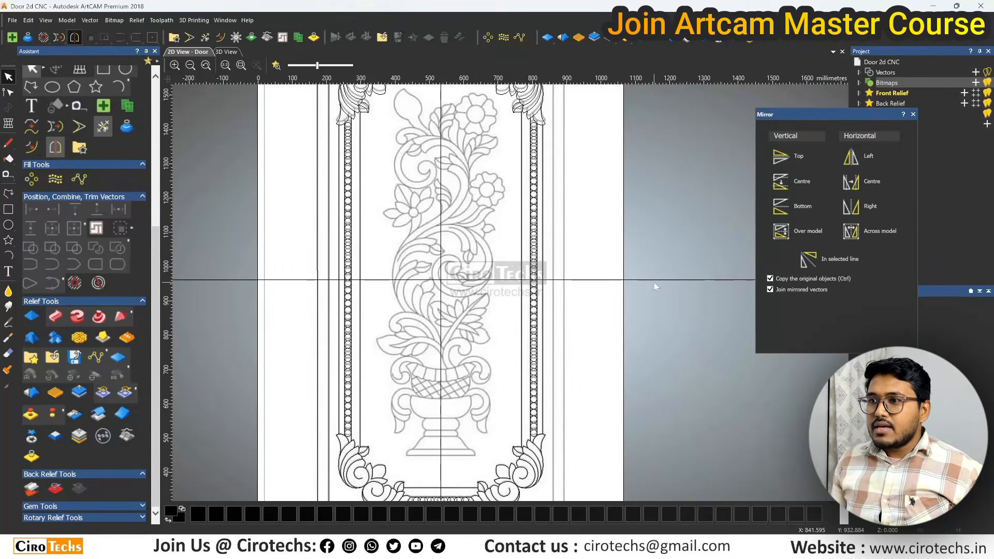
scroll(356, 274, up, 2)
scroll(334, 310, up, 1)
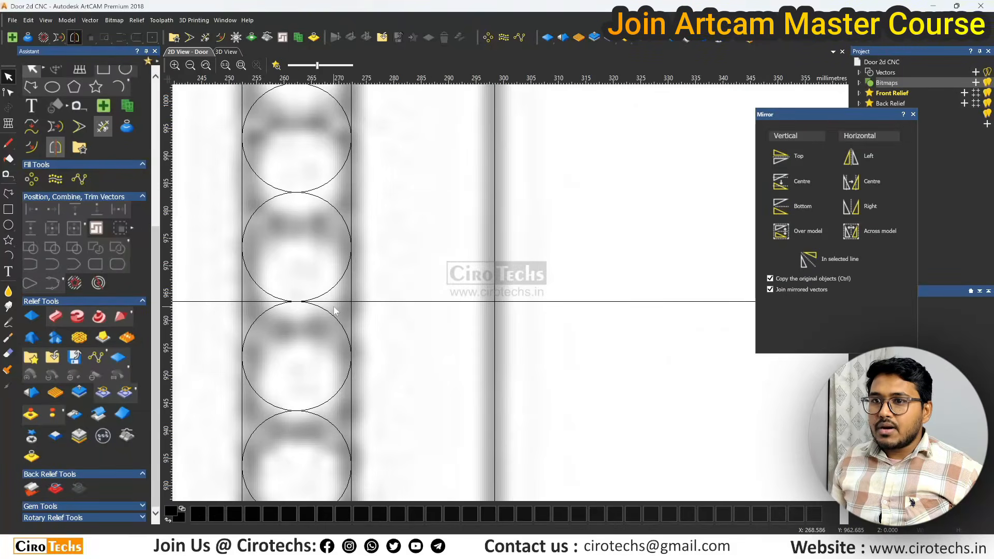
scroll(549, 295, down, 5)
scroll(544, 180, up, 2)
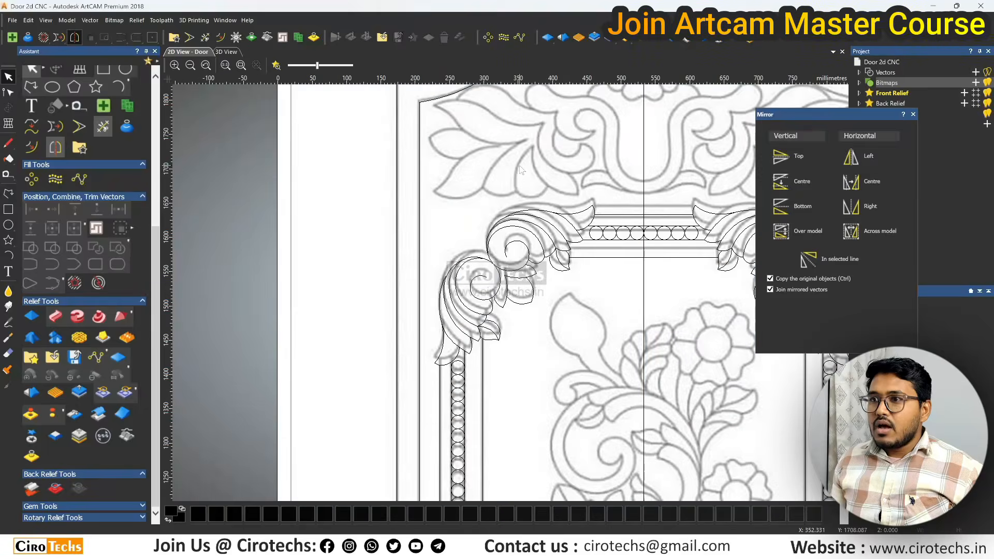
scroll(522, 170, up, 1)
scroll(511, 209, down, 1)
scroll(510, 210, down, 2)
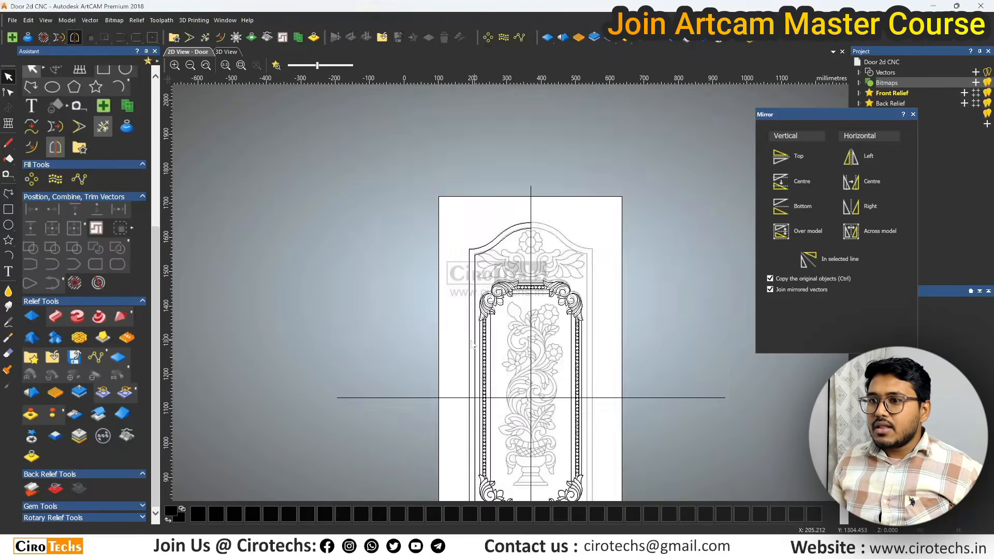
scroll(516, 355, up, 4)
scroll(497, 296, down, 4)
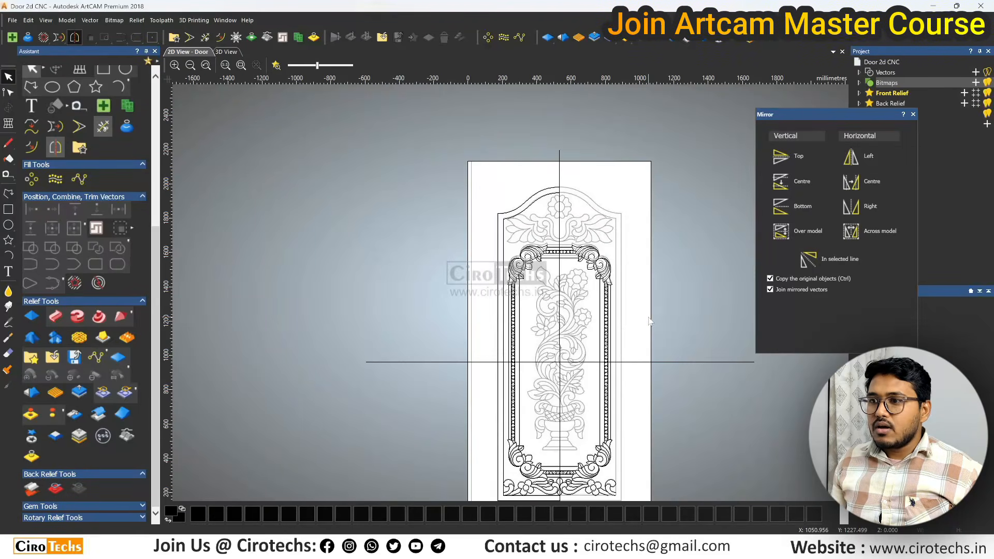
scroll(615, 300, up, 4)
scroll(573, 273, down, 4)
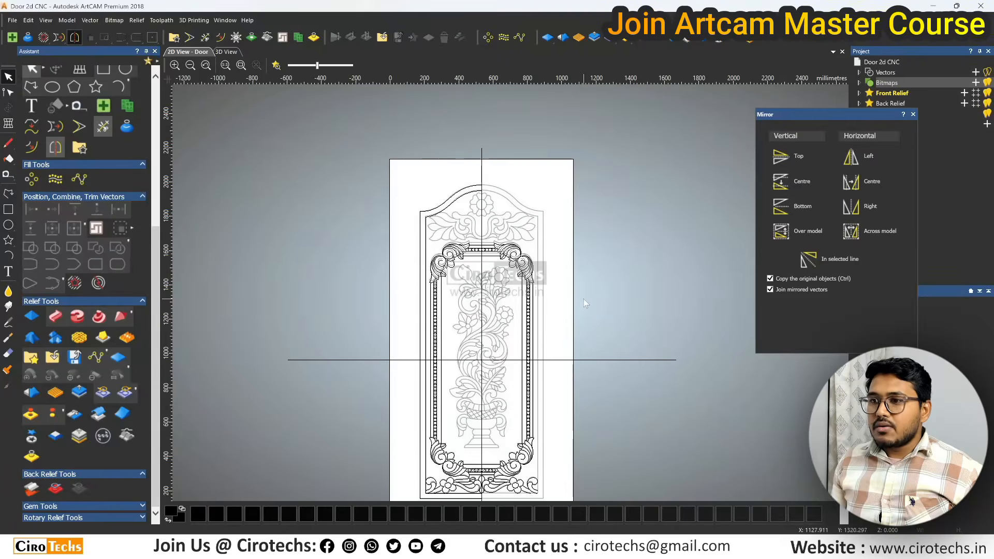
scroll(465, 417, up, 4)
scroll(475, 338, down, 4)
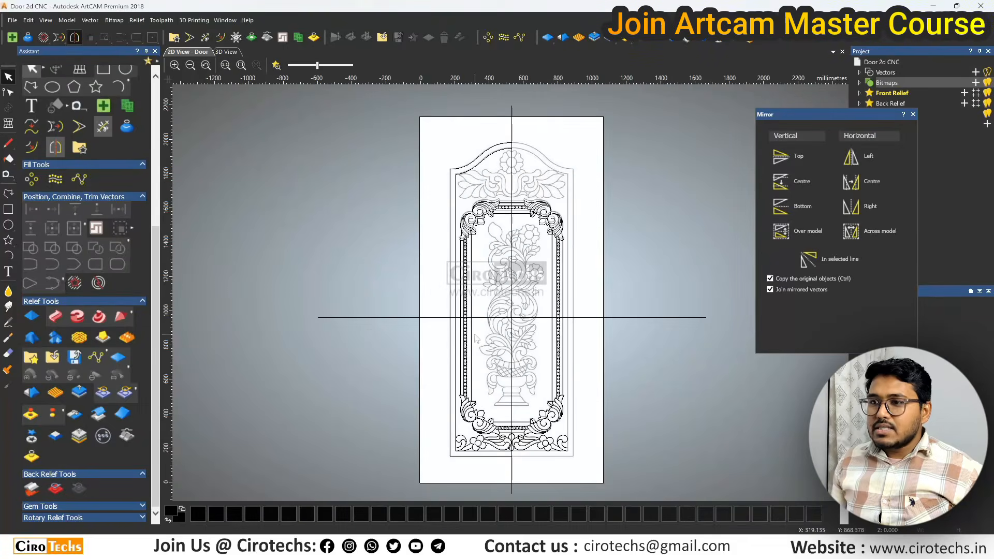
Save the door file with the mirrored frame.
scroll(507, 191, up, 3)
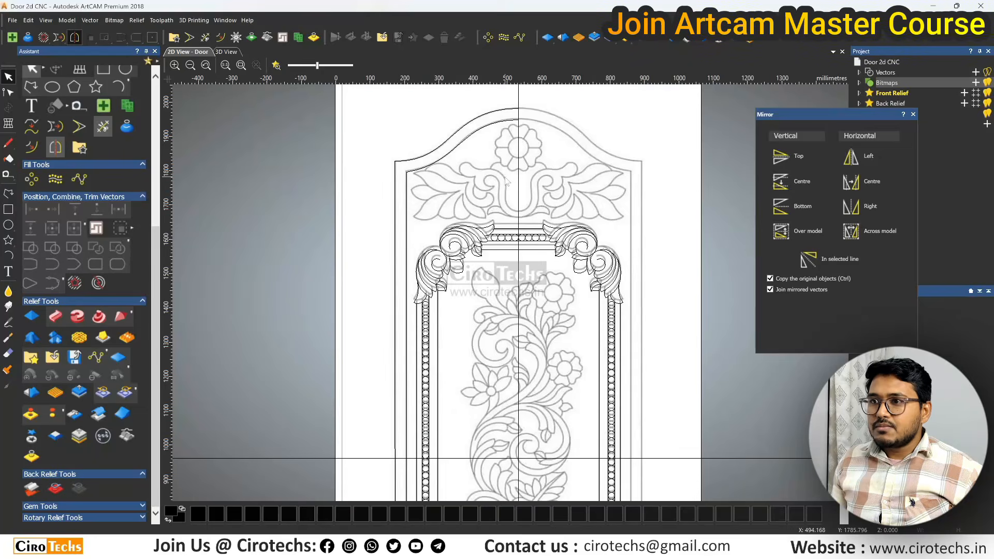
scroll(506, 180, up, 2)
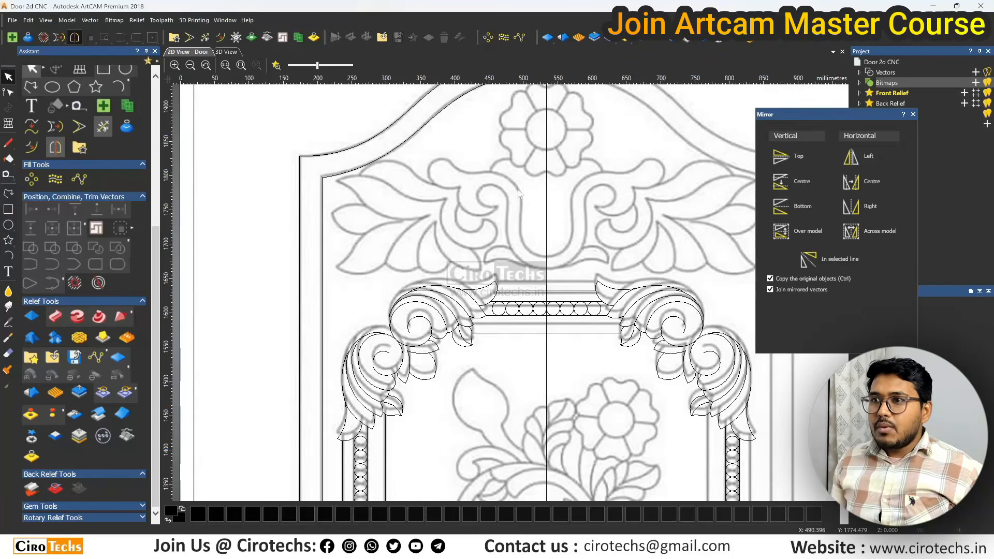
key(ctrl+s)
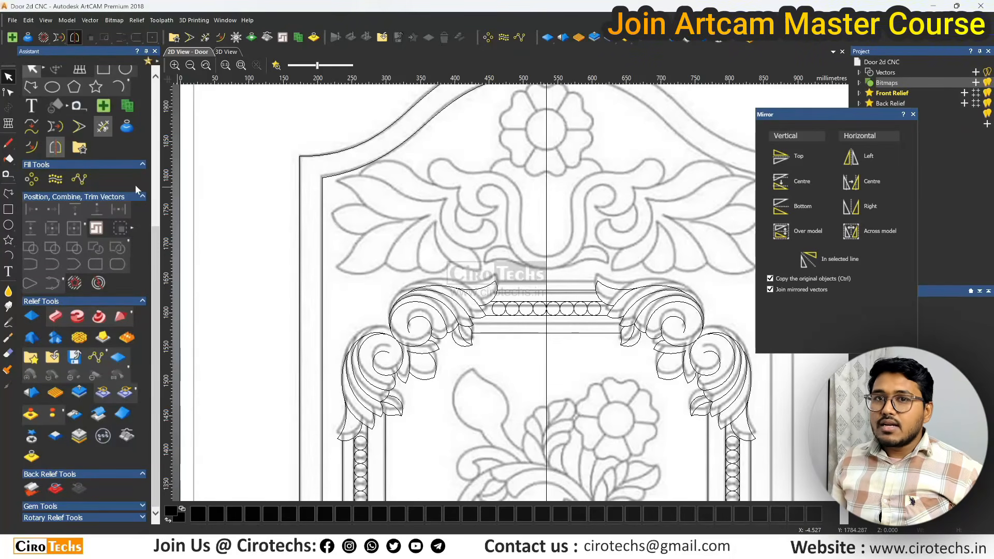
click(7, 174)
scroll(353, 201, up, 2)
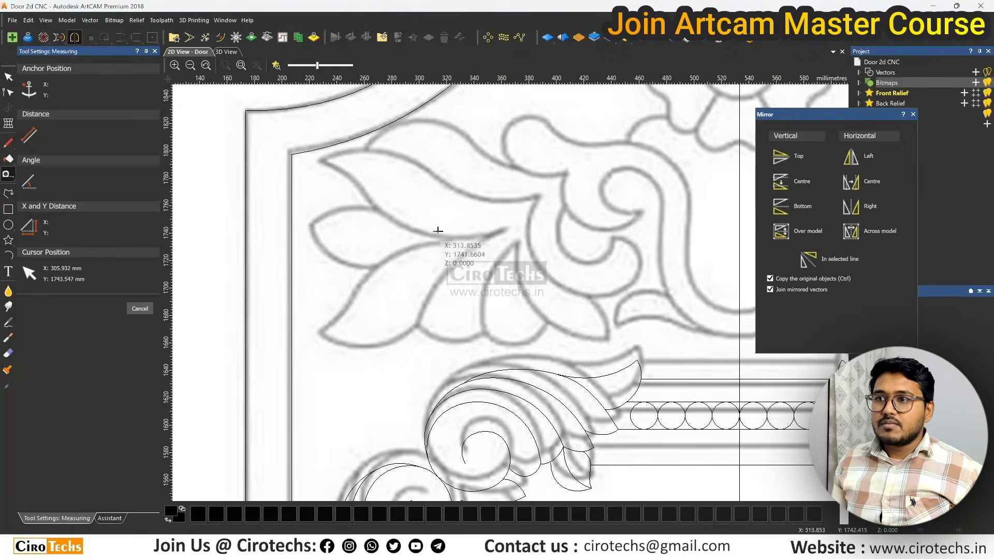
scroll(474, 241, up, 3)
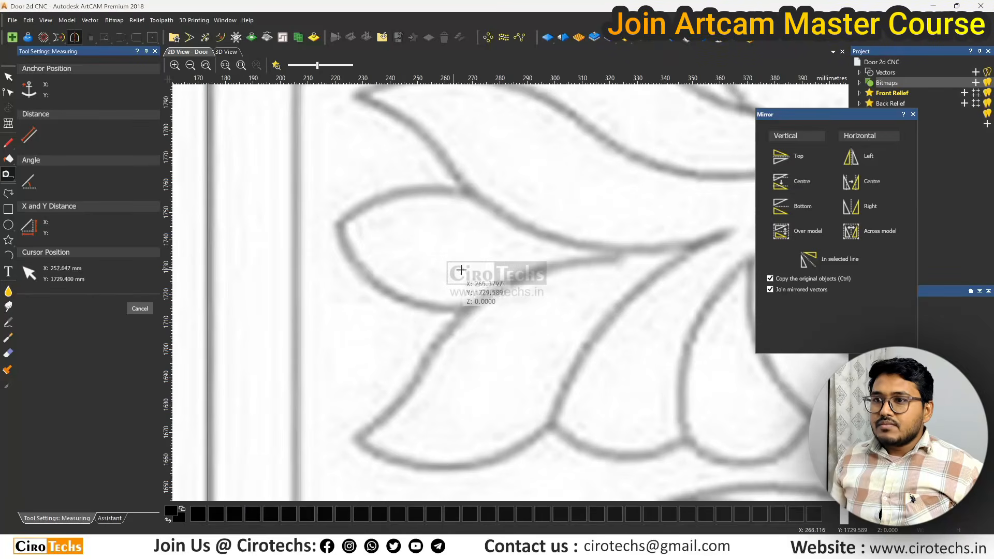
click(618, 254)
scroll(533, 311, down, 3)
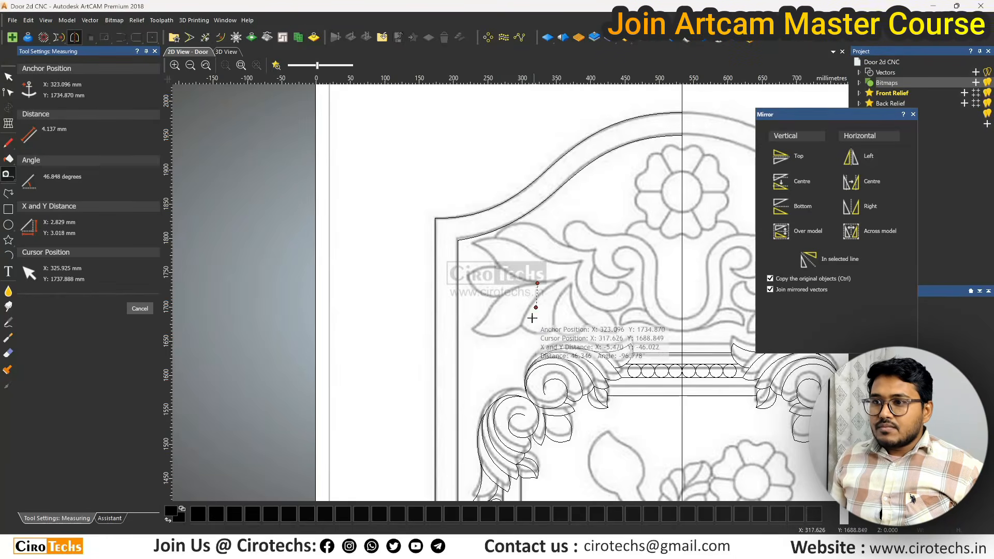
scroll(441, 348, up, 3)
click(385, 335)
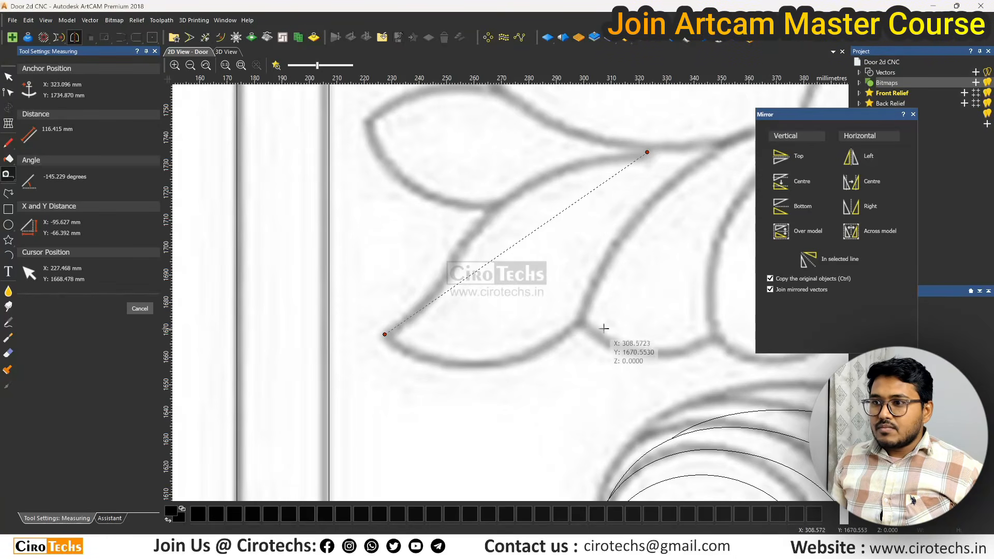
key(Escape)
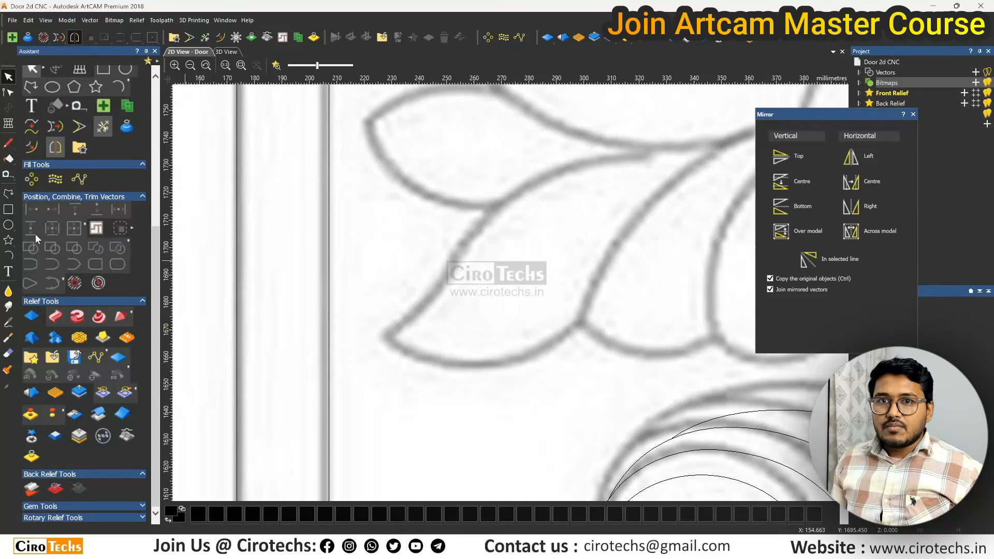
Draw an open polyline over the top ornament's lowest left leaf, from its inner end through the tip to the lower notch.
click(8, 193)
click(644, 156)
click(387, 336)
right_click(580, 322)
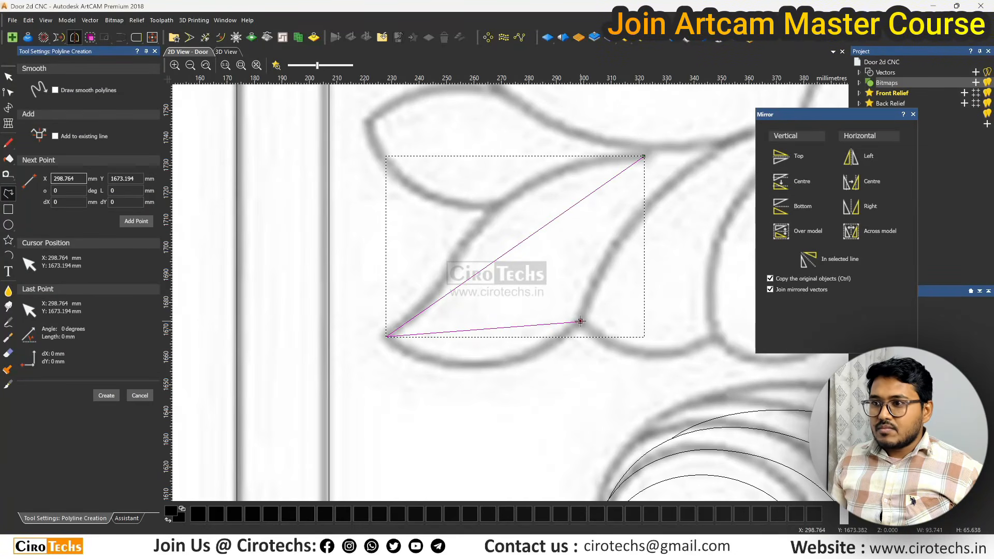
scroll(474, 184, down, 1)
scroll(560, 212, up, 1)
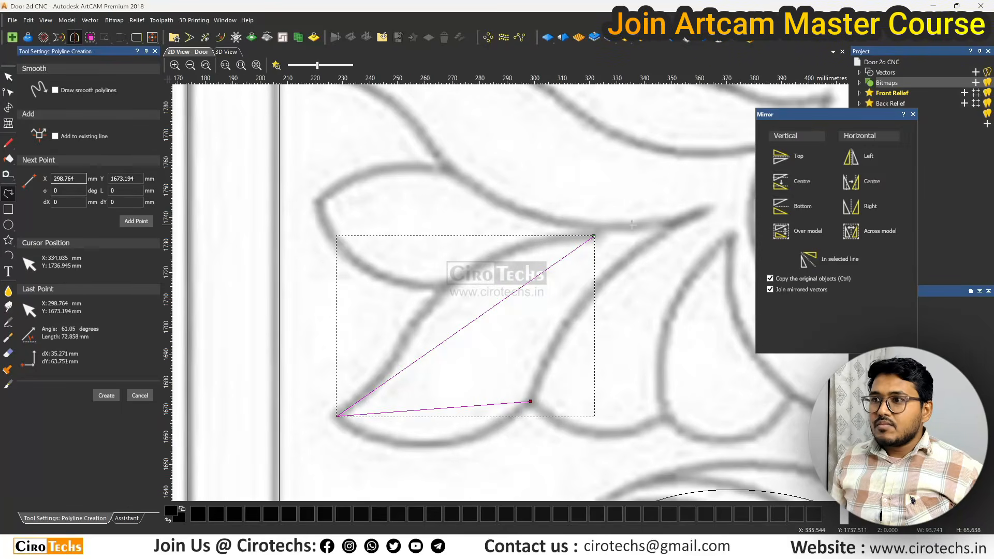
Draw a three-point open polyline over the small leftmost leaf of the top ornament, passing through its tip.
click(448, 169)
click(318, 199)
click(442, 285)
scroll(487, 274, down, 3)
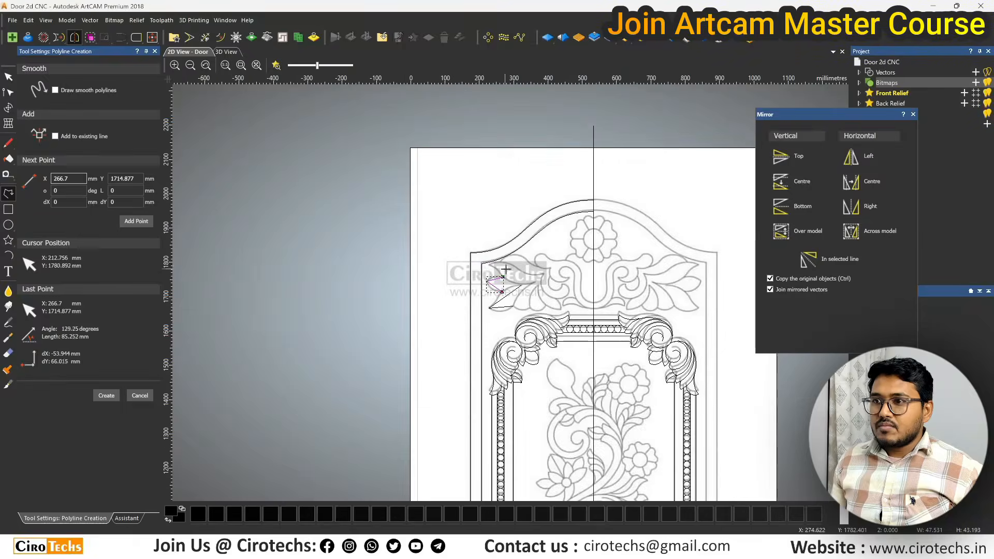
Draw one open polyline from the large upper left leaf's inner end around its tip and on through the small curled scroll beside it.
scroll(549, 311, up, 2)
click(588, 316)
click(405, 249)
click(624, 283)
scroll(622, 336, down, 2)
scroll(598, 323, up, 2)
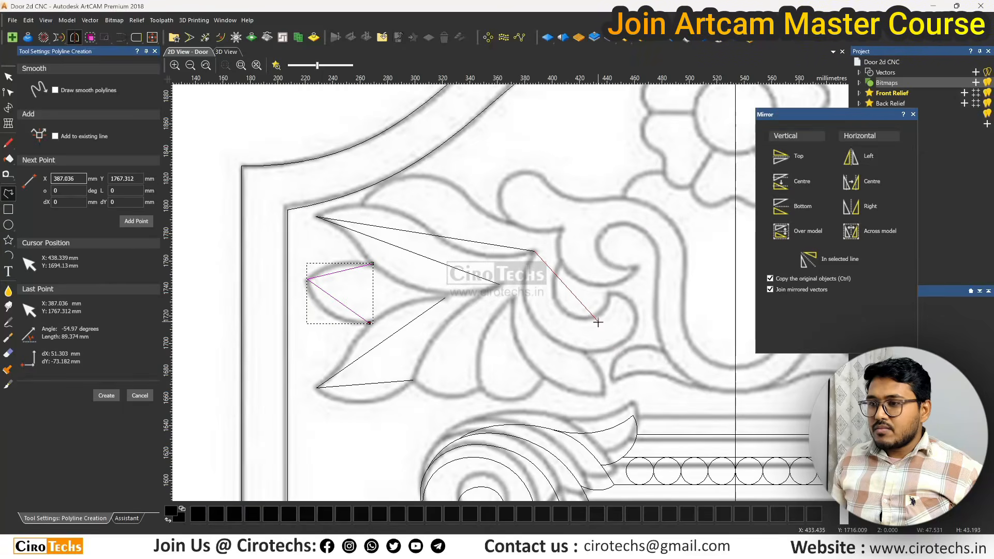
click(608, 349)
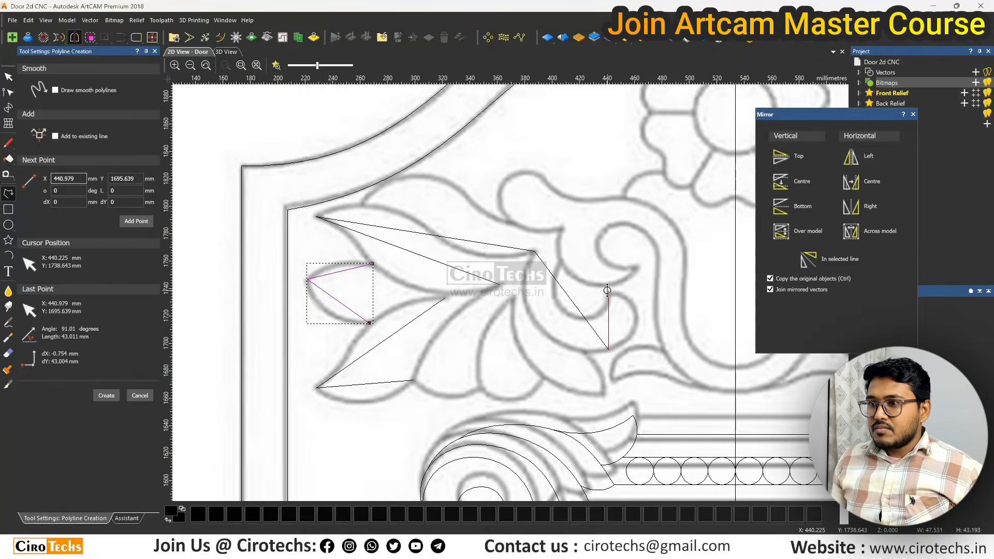
click(608, 292)
click(568, 315)
click(561, 262)
right_click(561, 262)
Draw a three-point open polyline over the uppermost leaf of the top ornament's left half, ending where it meets the scroll.
click(362, 205)
click(442, 181)
click(513, 223)
right_click(492, 254)
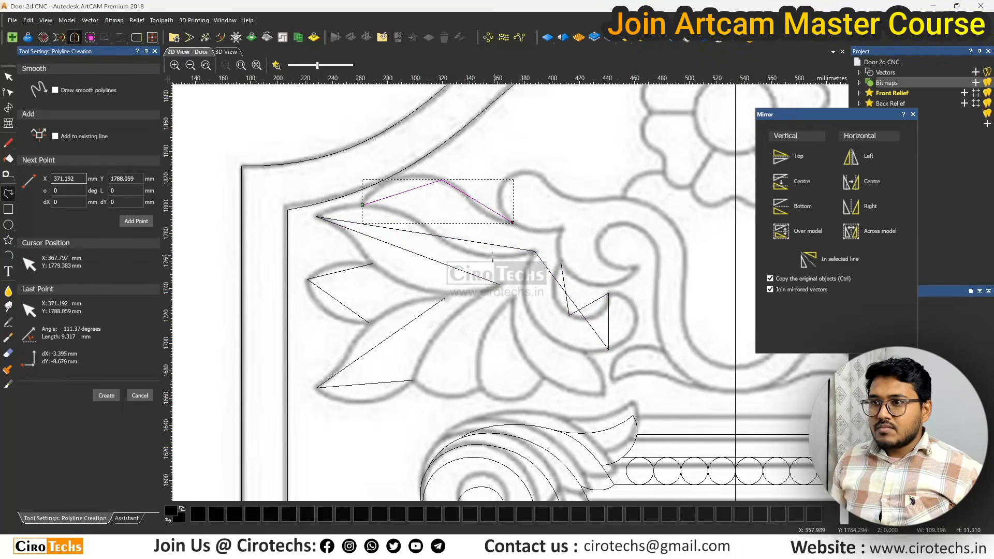
Convert both spans of the small leftmost leaf to curves and bend them along its upper and lower outlines in the bitmap.
key(Escape)
click(338, 301)
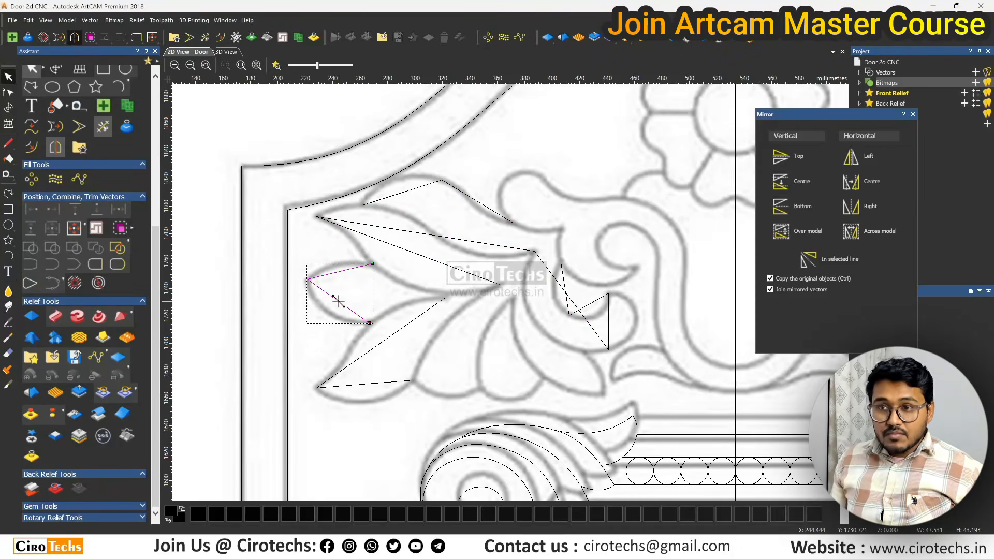
key(n)
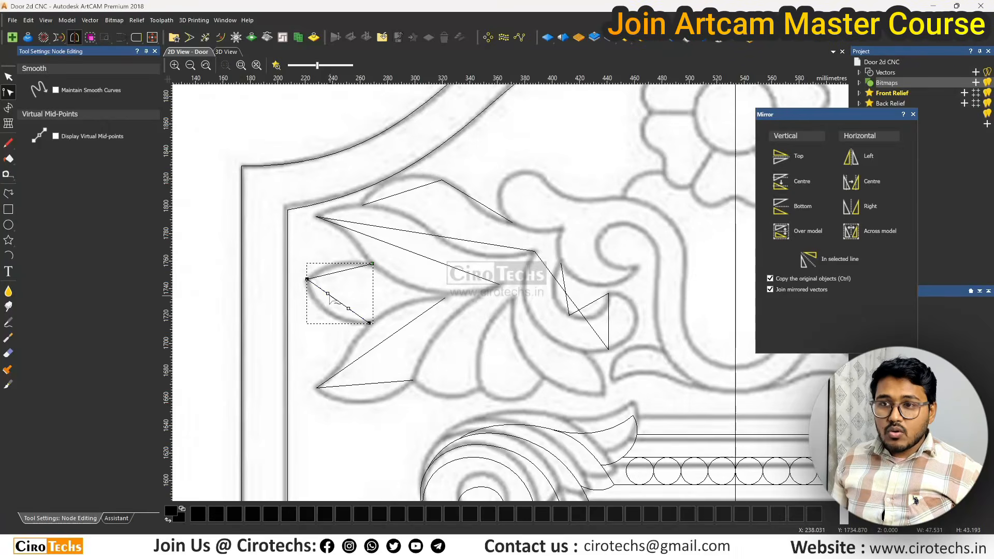
scroll(332, 300, up, 2)
key(c)
drag(320, 303, 303, 334)
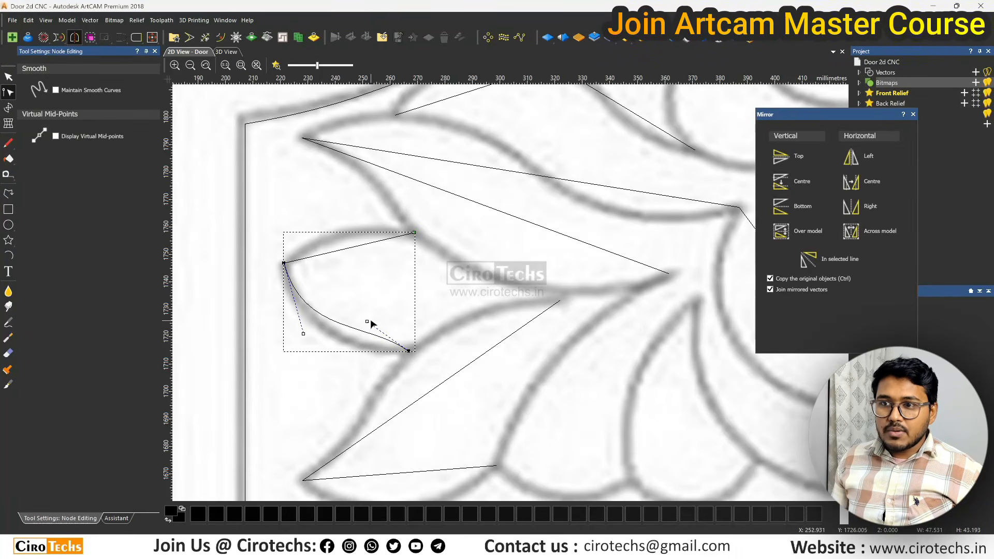
drag(367, 321, 358, 351)
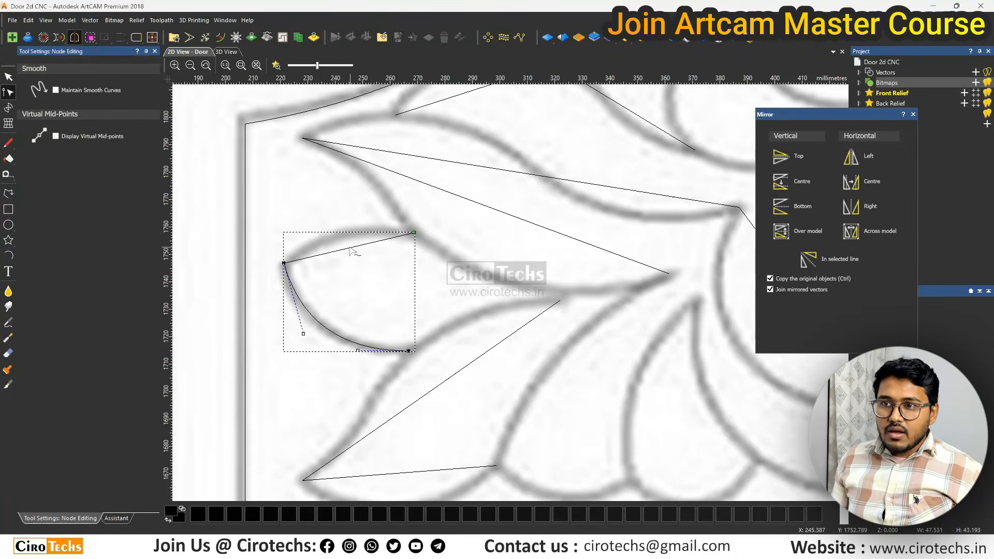
key(c)
drag(327, 253, 370, 230)
Bend the upper span of the lowest left leaf into an S-curve that follows the bitmap from its tip to its inner end.
click(440, 385)
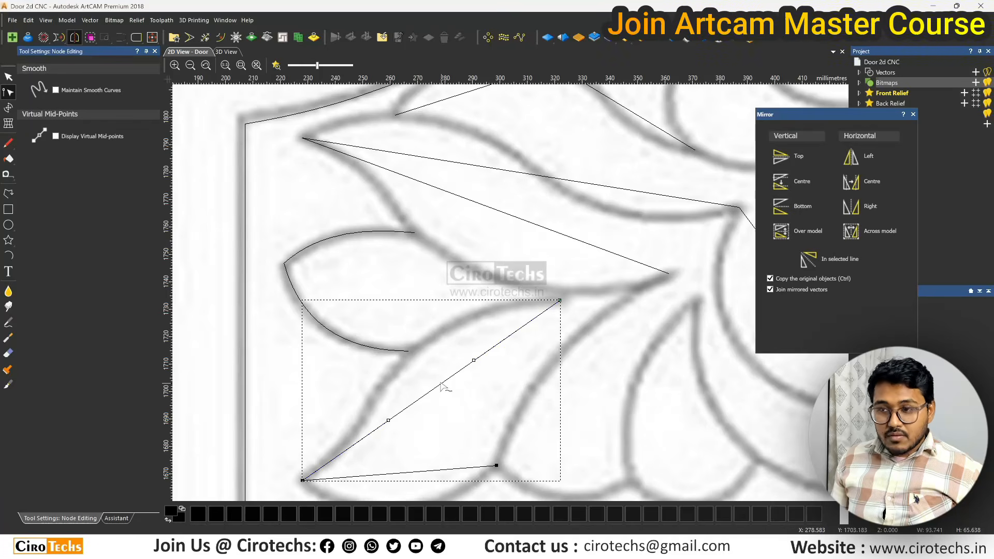
drag(389, 422, 384, 417)
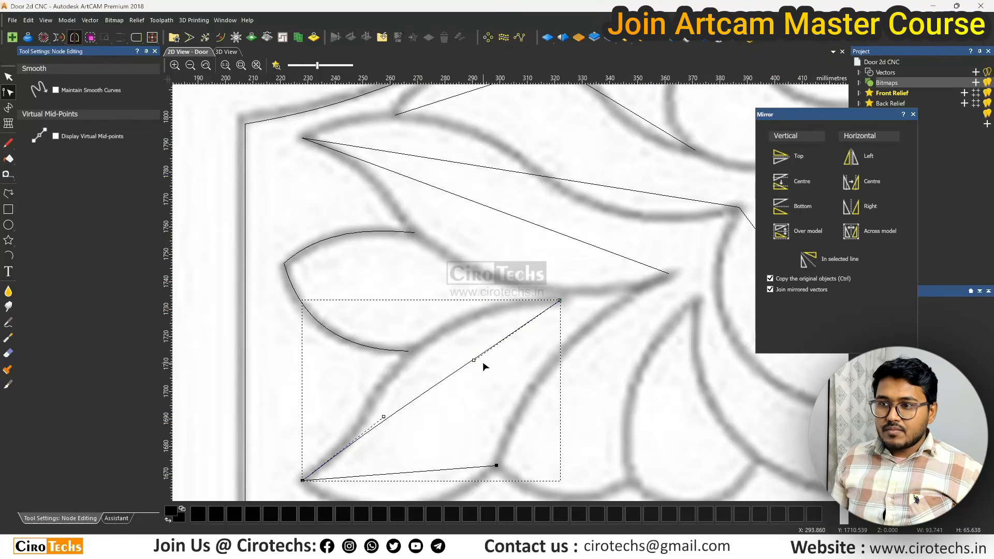
drag(474, 359, 397, 295)
click(385, 422)
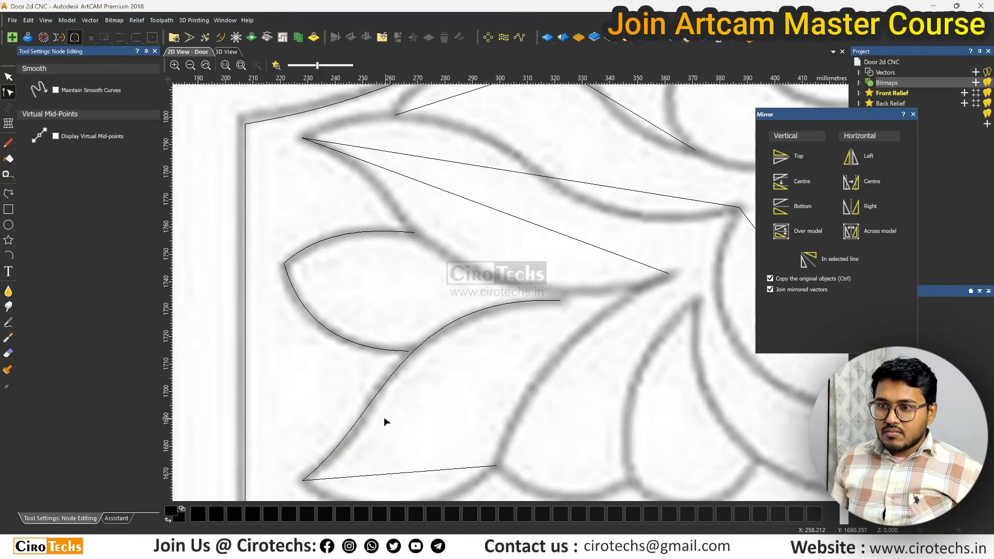
click(369, 409)
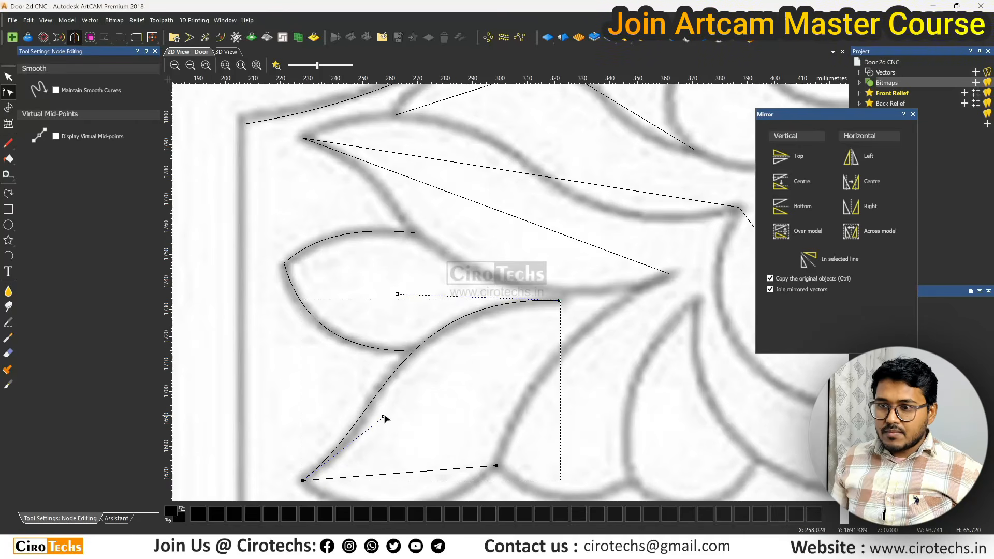
drag(383, 415, 391, 424)
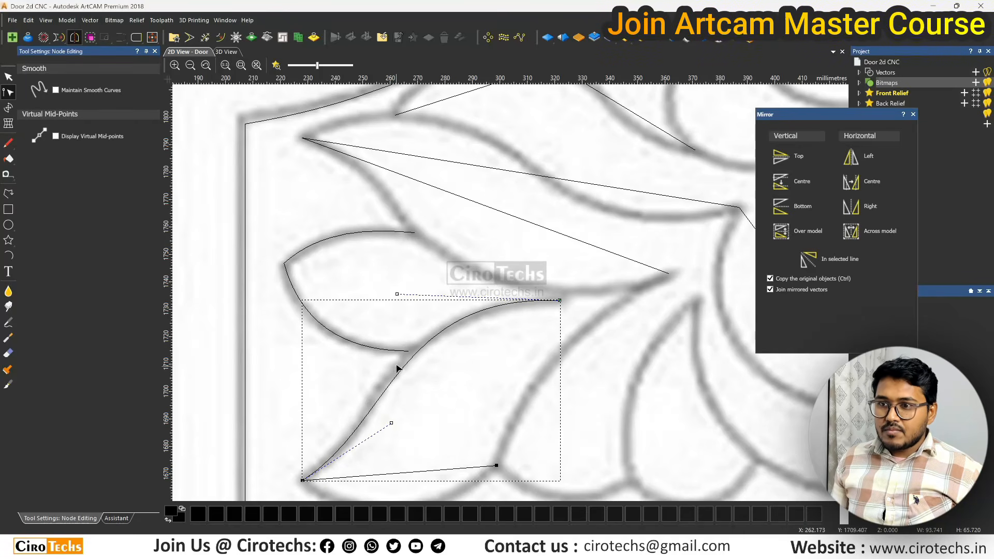
drag(397, 295, 359, 311)
Bend the lower span of the lowest left leaf downward along the bitmap outline between its tip and the lower notch.
scroll(396, 307, down, 1)
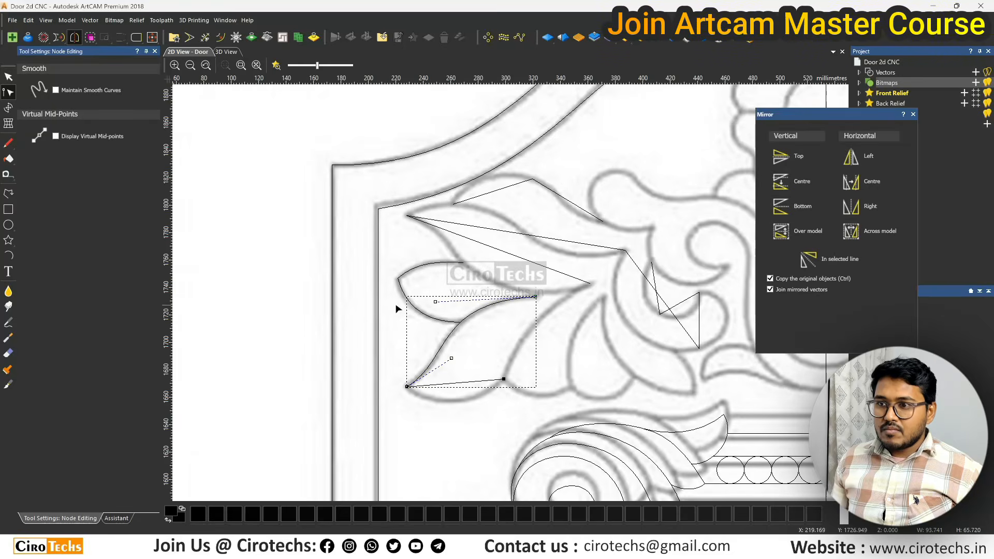
scroll(478, 387, up, 1)
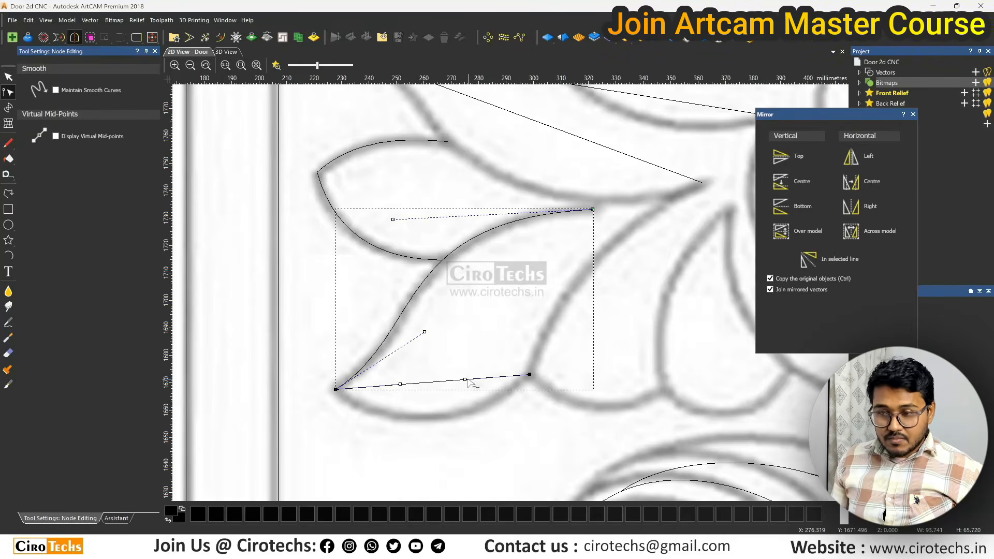
drag(401, 386, 423, 415)
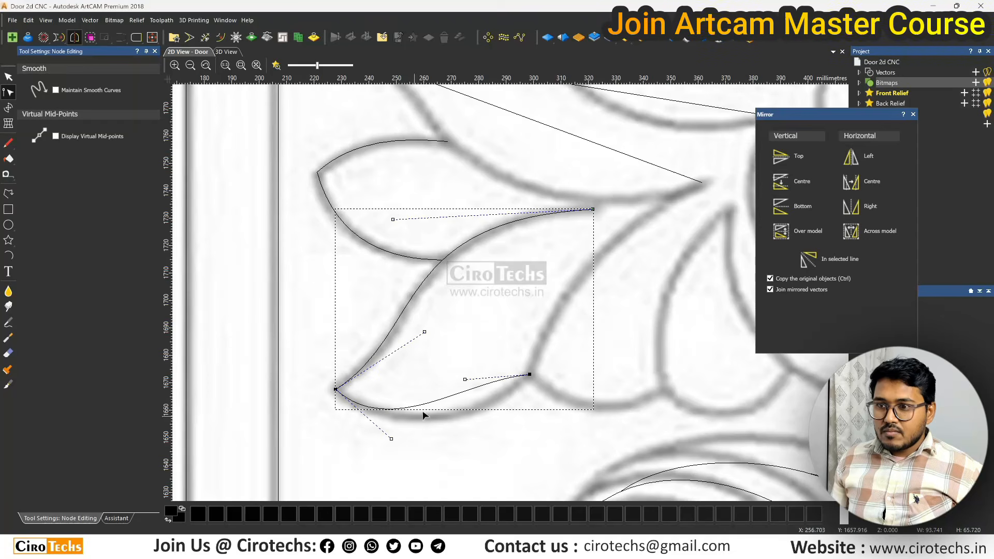
drag(468, 382, 476, 425)
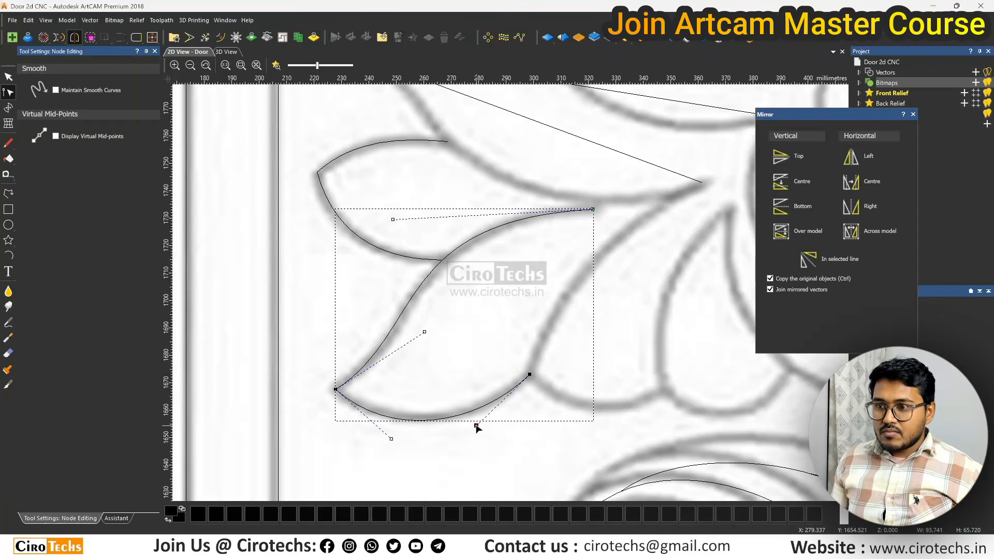
Convert the lower span of the large upper left leaf to a curve and fit it to the bitmap outline.
scroll(477, 367, down, 1)
scroll(586, 273, up, 1)
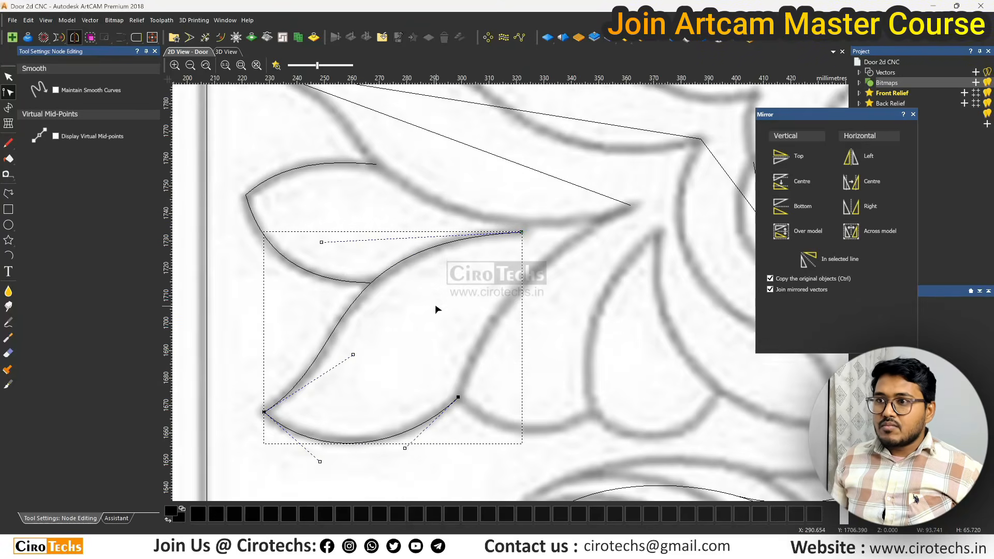
scroll(520, 238, down, 1)
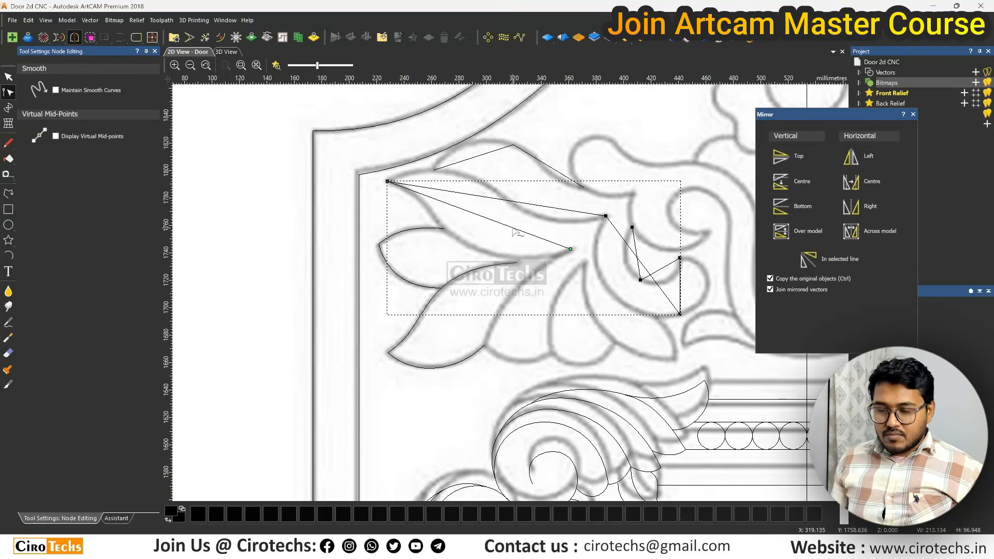
key(b)
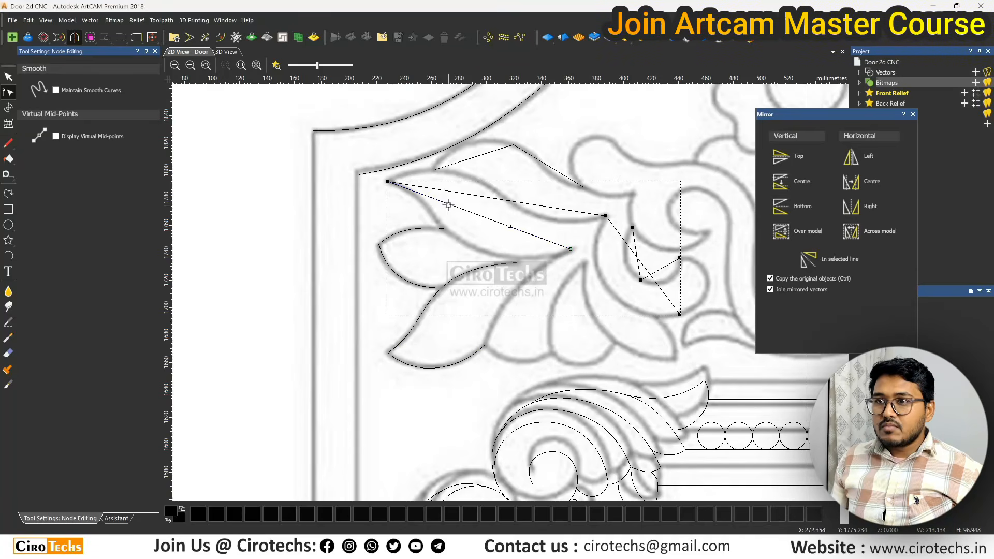
drag(509, 226, 456, 277)
scroll(456, 277, up, 1)
drag(453, 178, 453, 166)
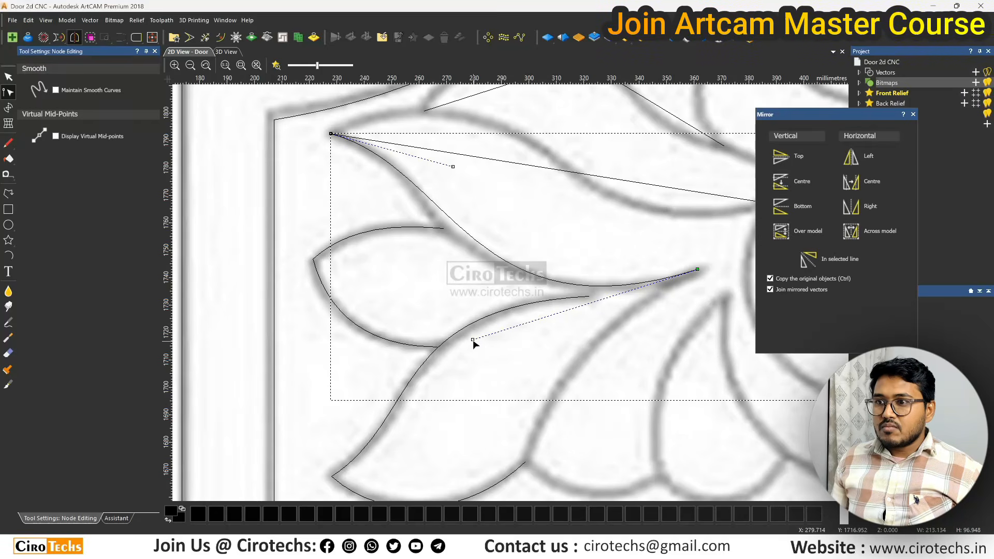
drag(473, 340, 425, 336)
scroll(439, 242, down, 2)
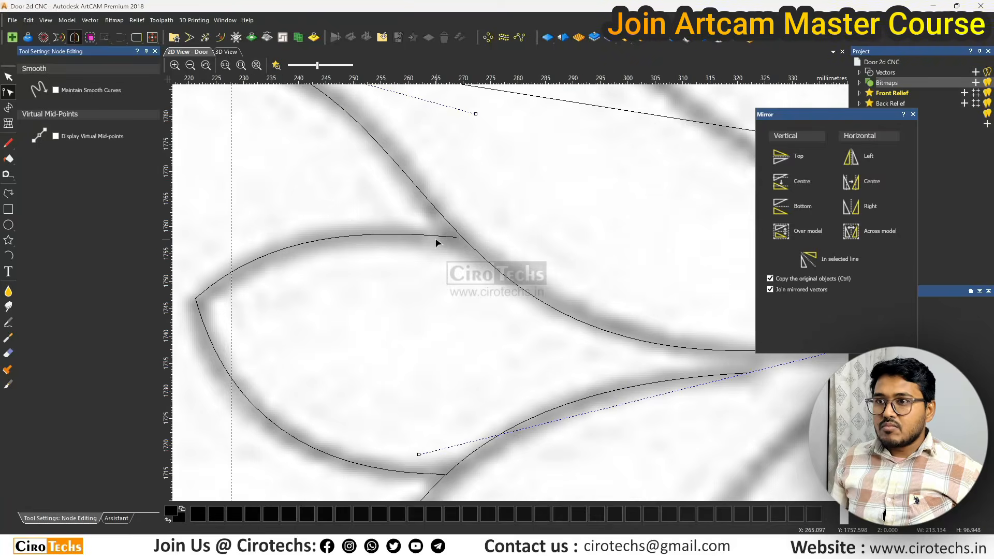
scroll(475, 245, up, 2)
drag(527, 252, 532, 248)
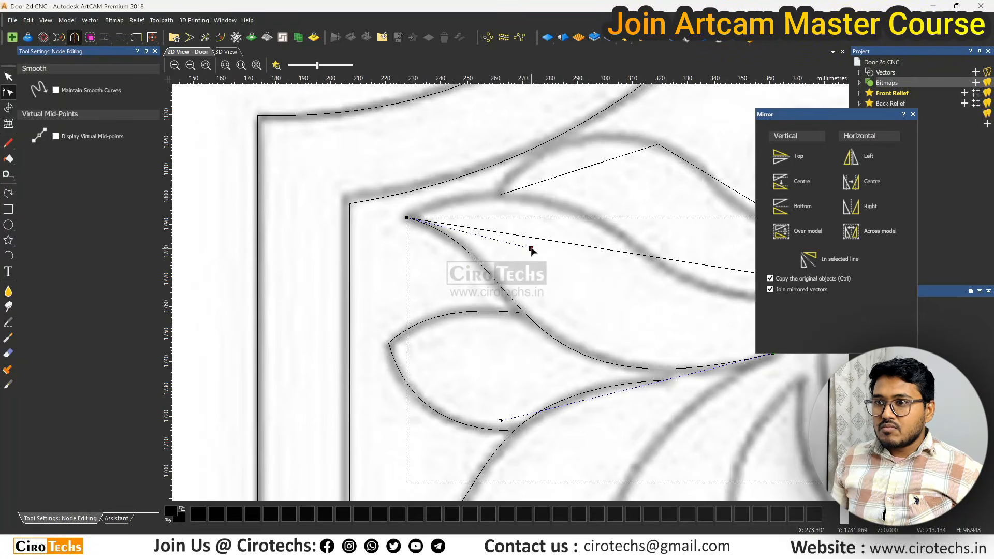
Extend the small leftmost leaf's upper end onto the large leaf's lower edge and readjust its upper curve.
scroll(512, 316, up, 4)
drag(518, 297, 553, 312)
drag(375, 295, 367, 269)
Convert the upper span of the large upper left leaf to a curve and fit it to the S-shaped bitmap outline.
scroll(440, 278, down, 4)
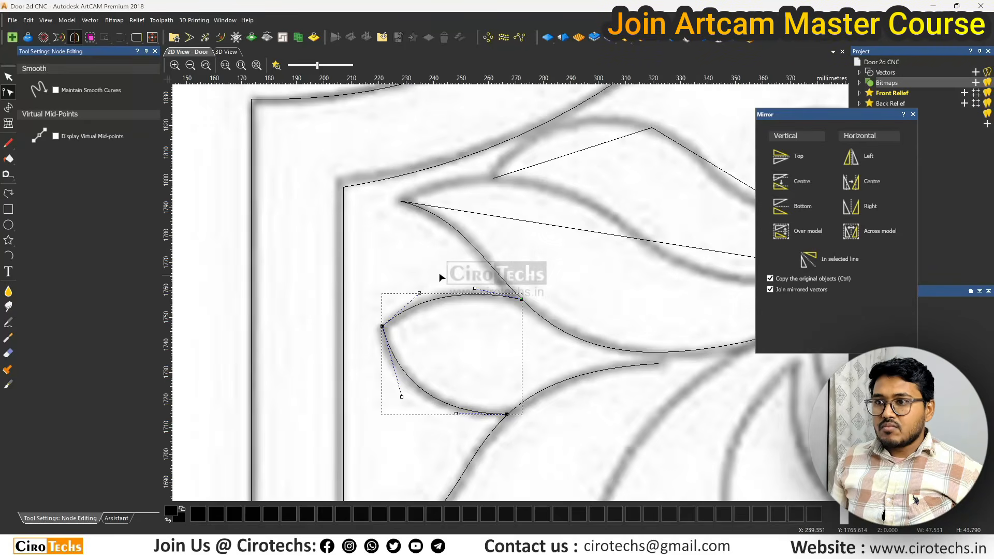
scroll(569, 252, down, 2)
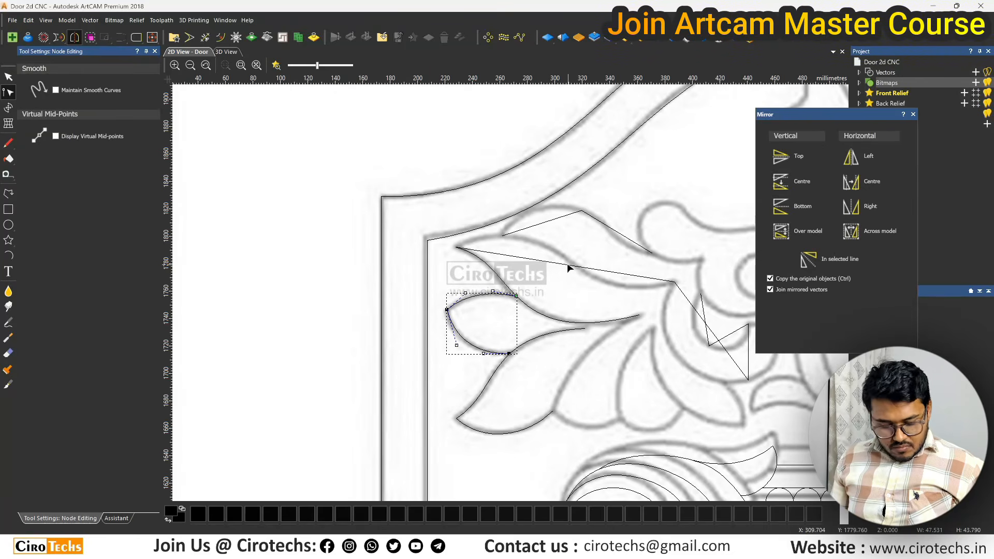
click(569, 265)
key(b)
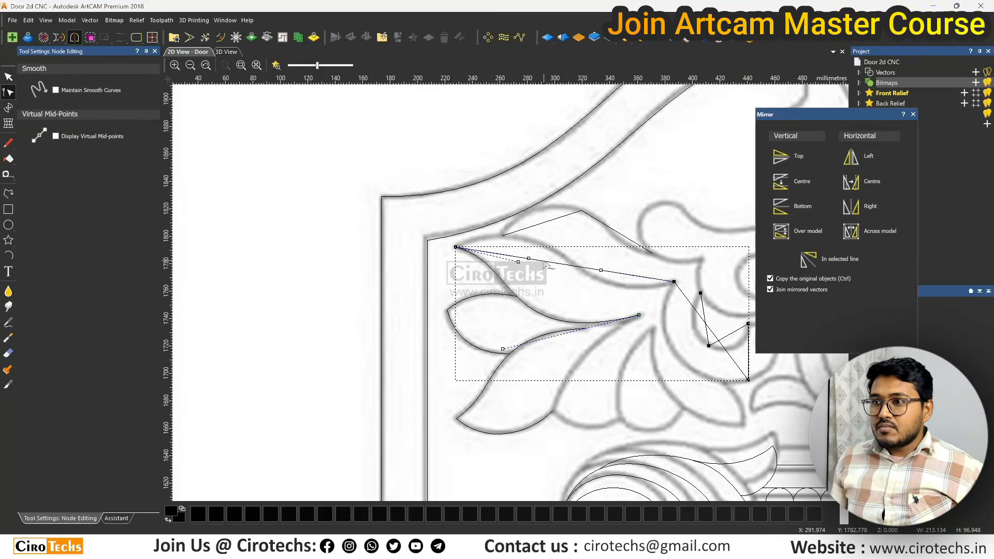
drag(529, 259, 518, 212)
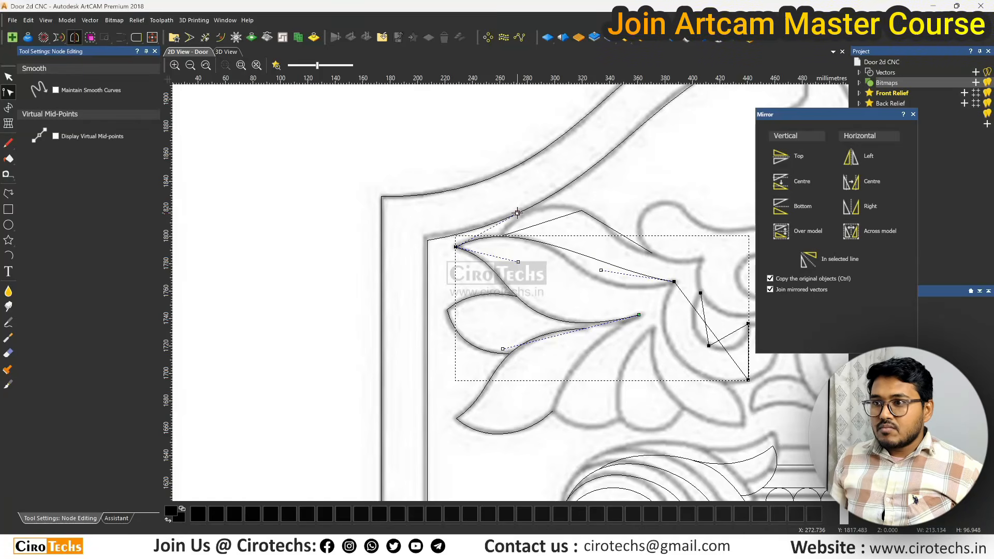
scroll(600, 270, up, 2)
drag(595, 268, 581, 350)
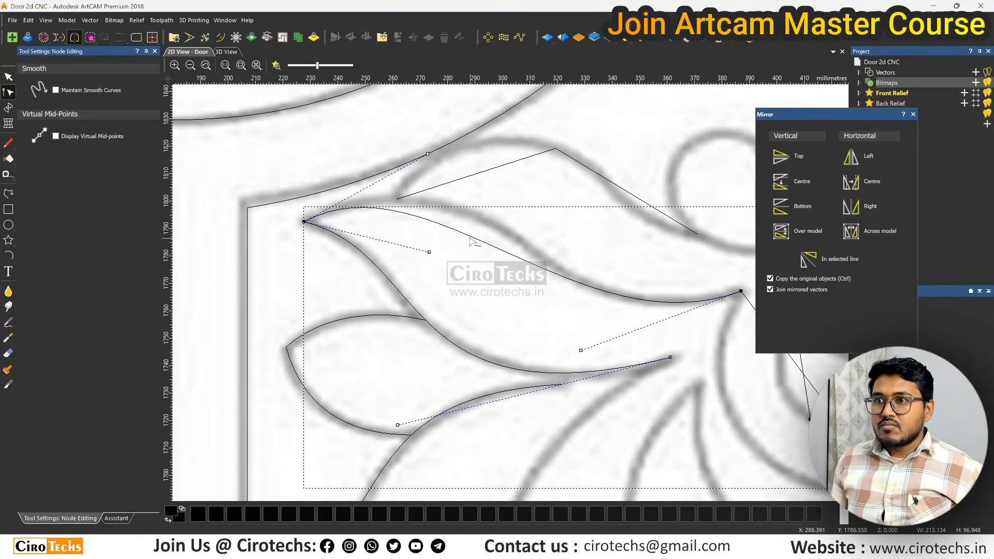
drag(427, 154, 502, 131)
drag(582, 352, 533, 352)
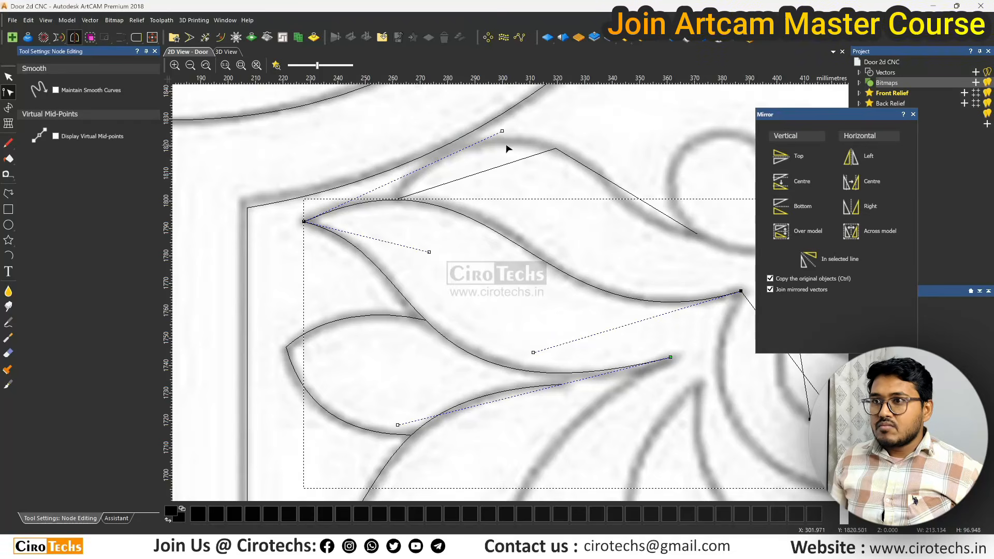
drag(503, 132, 537, 134)
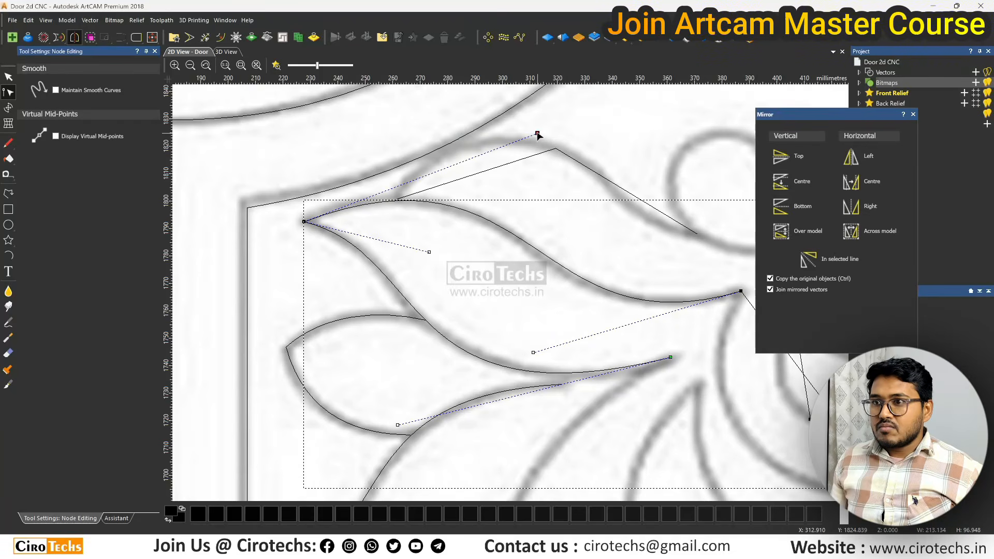
drag(533, 353, 521, 357)
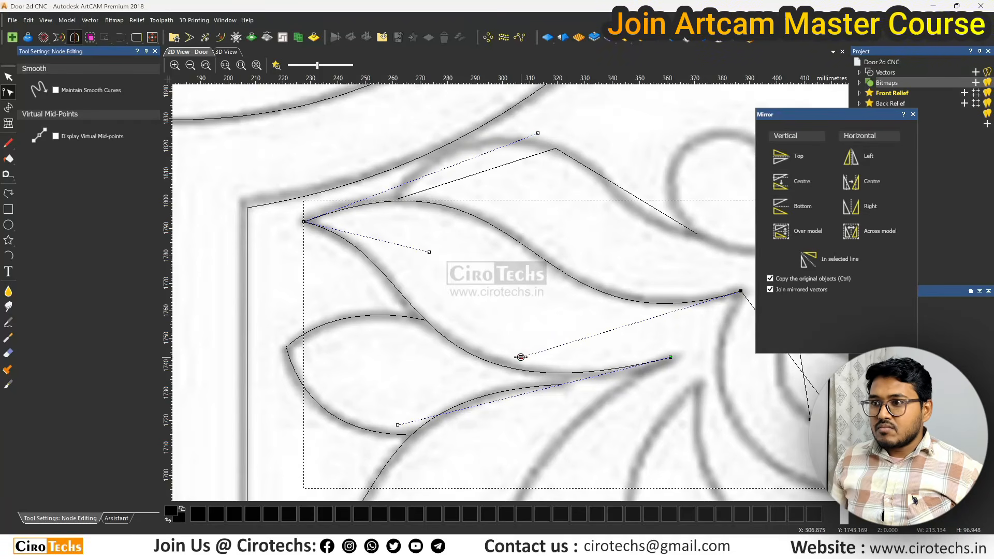
click(537, 137)
click(474, 217)
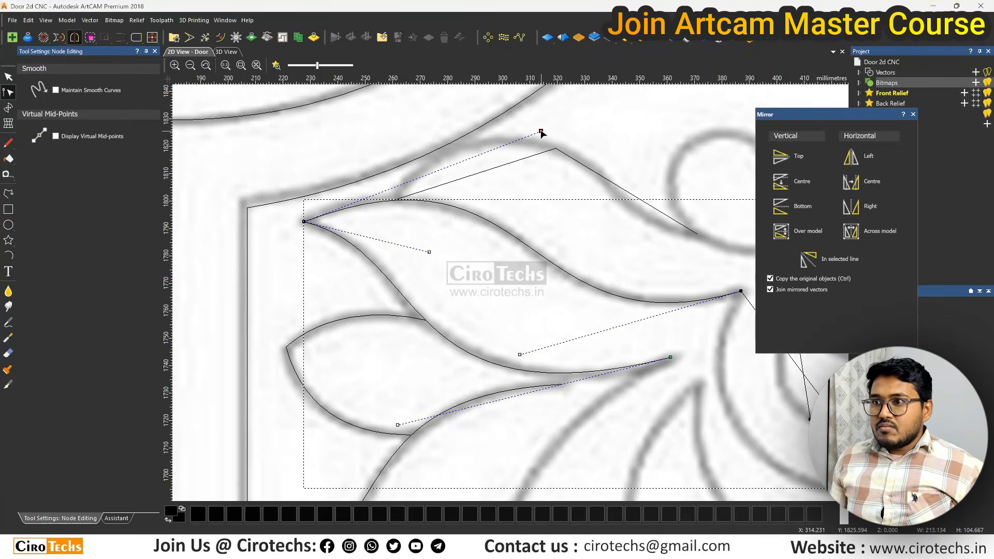
Smooth the middle node of the uppermost leaf's polyline and fit the curves on both sides to the bitmap outline.
scroll(542, 133, down, 1)
click(534, 222)
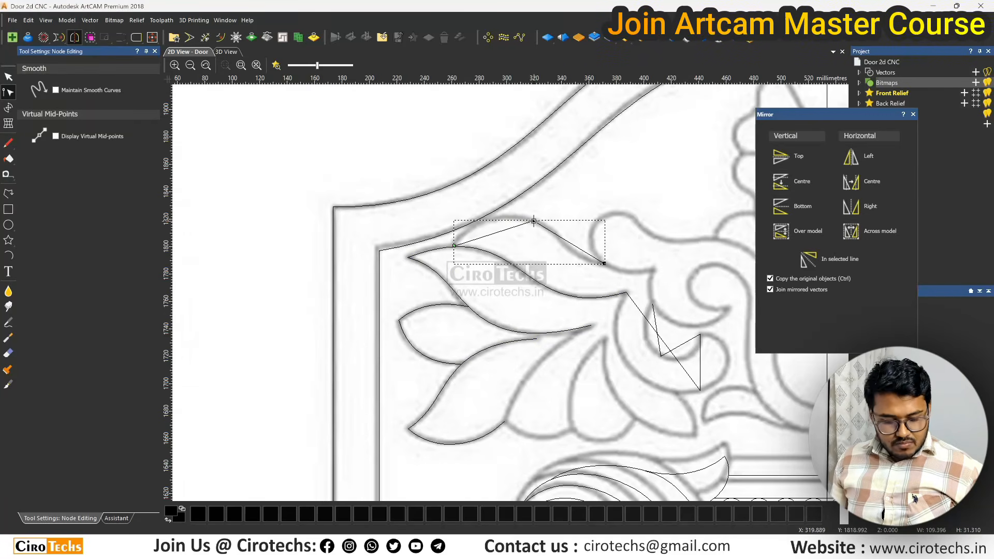
key(s)
scroll(528, 220, up, 1)
drag(444, 254, 487, 200)
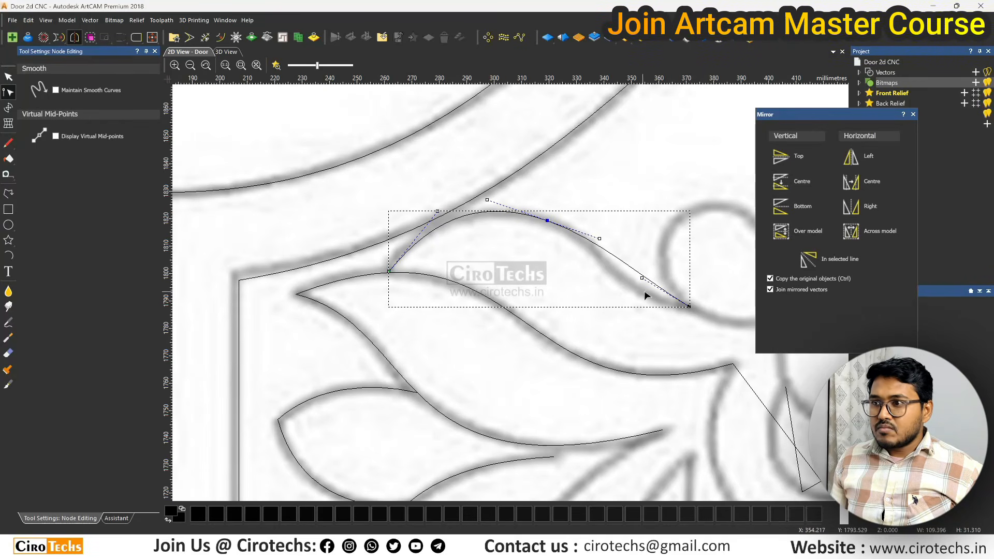
drag(643, 278, 610, 297)
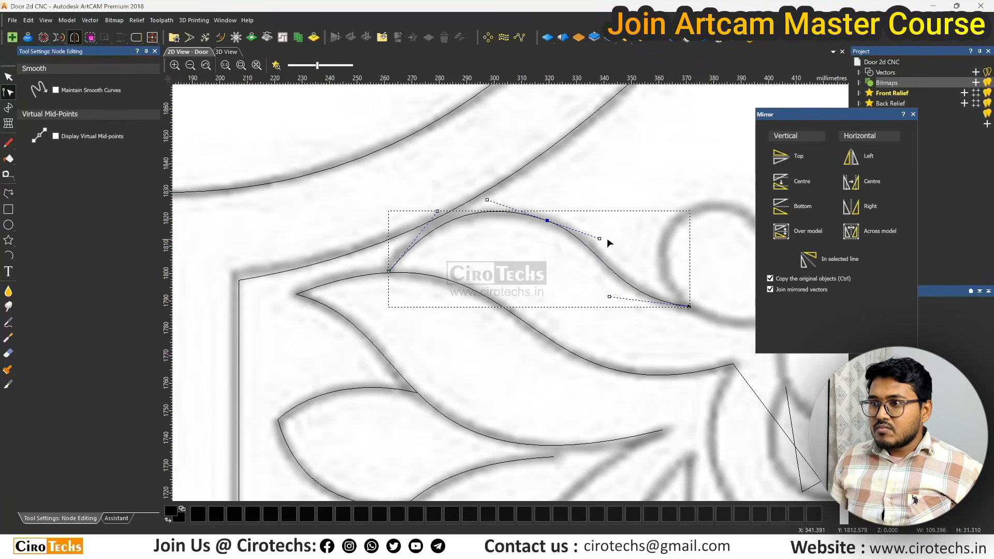
drag(599, 239, 606, 244)
Convert the straight span from the large leaf's base to the hook's lowest node to a curve and fit it to the bitmap outline.
scroll(614, 251, down, 5)
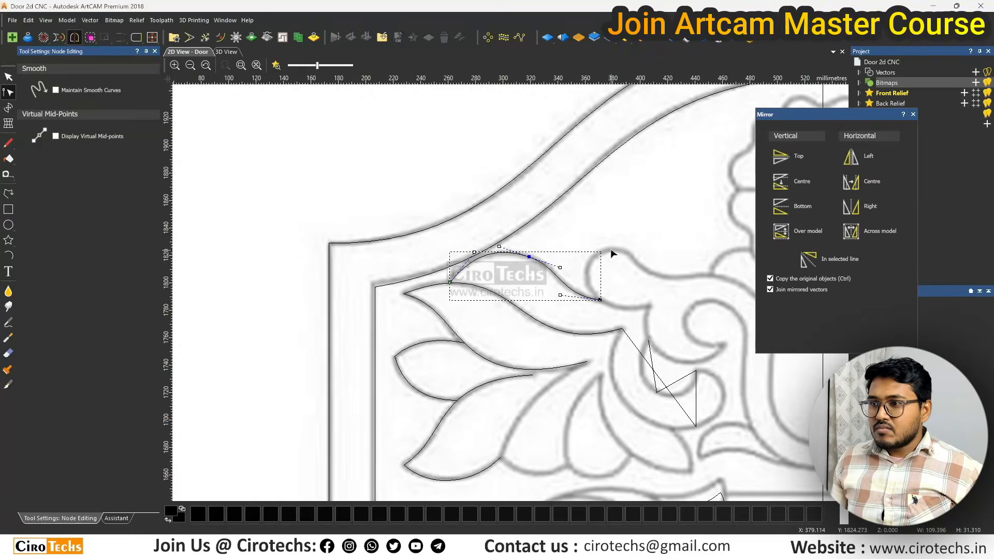
scroll(603, 357, up, 3)
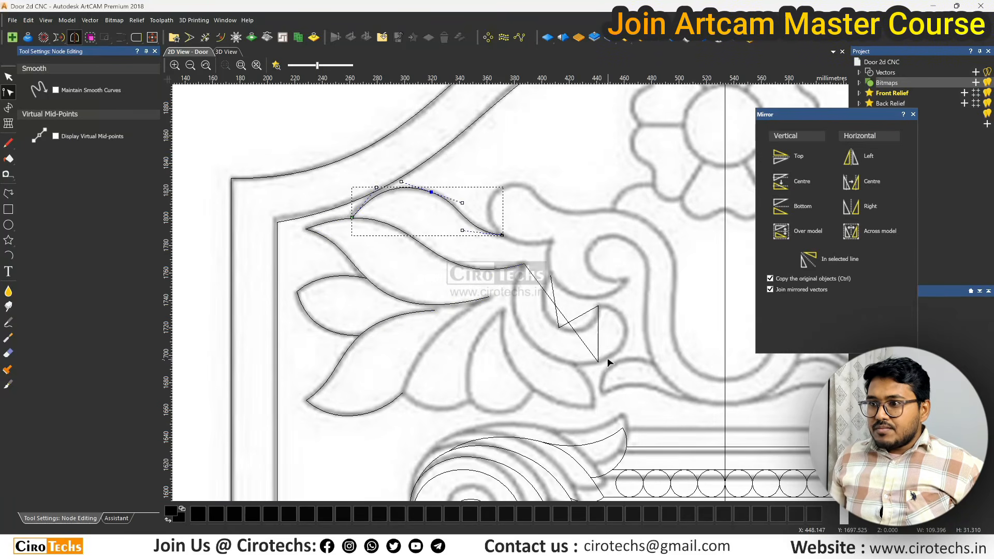
click(597, 360)
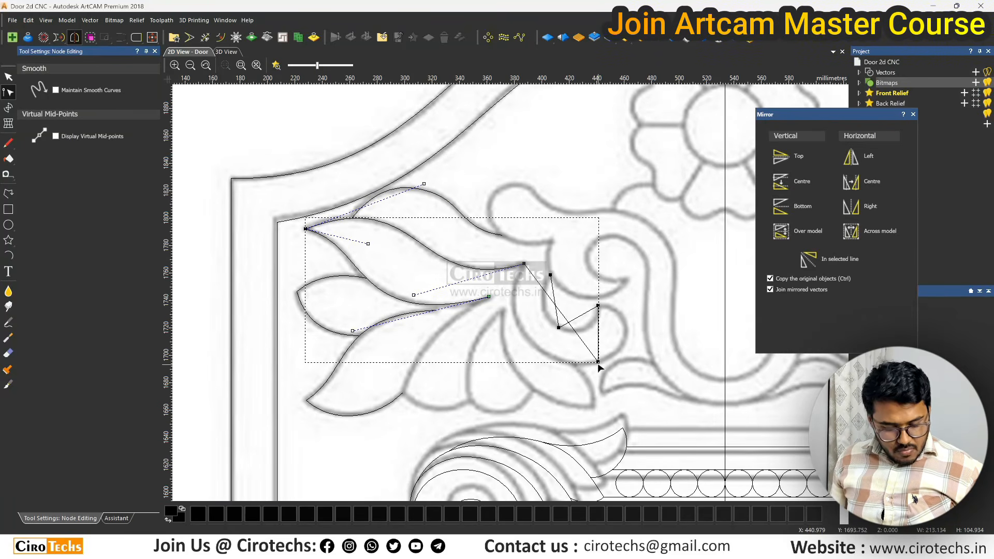
scroll(588, 356, up, 2)
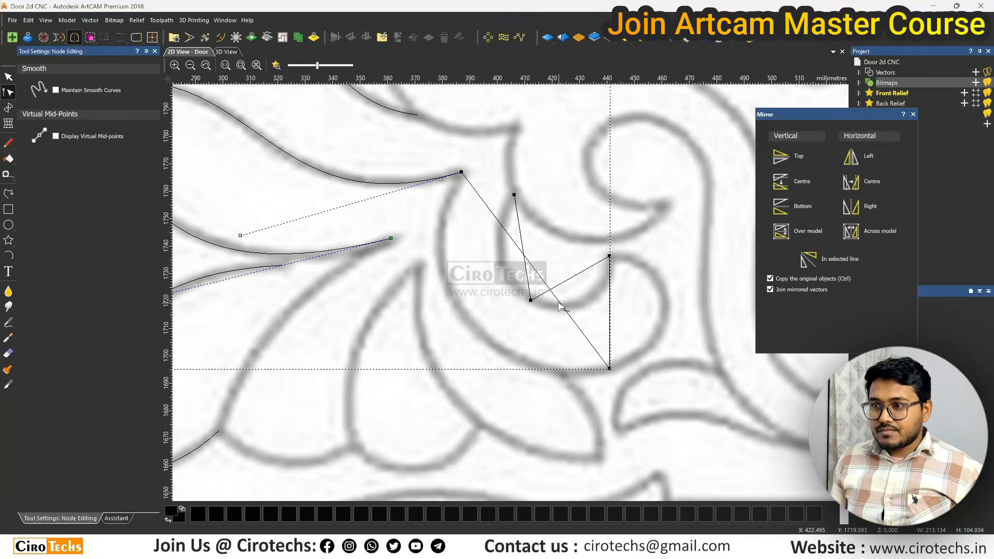
click(418, 115)
click(602, 360)
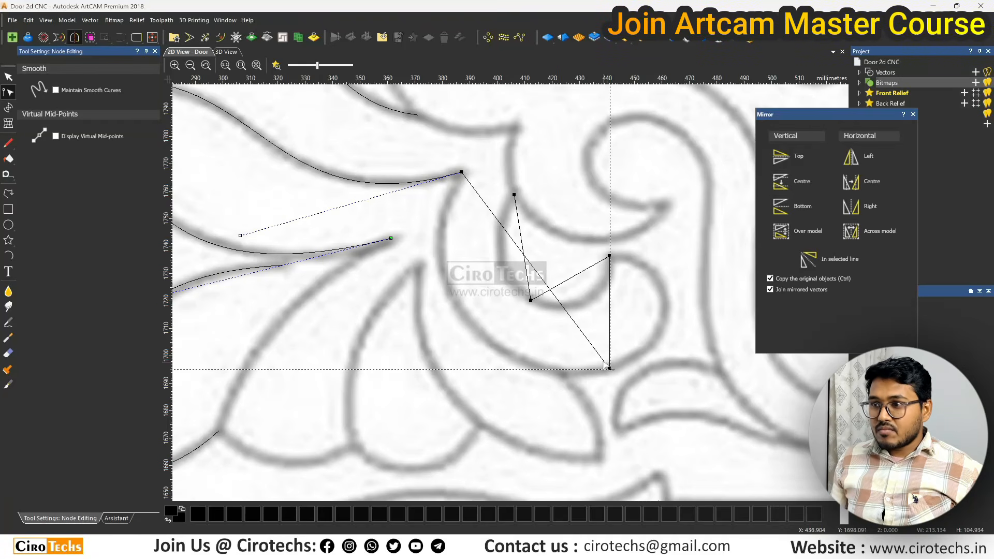
key(b)
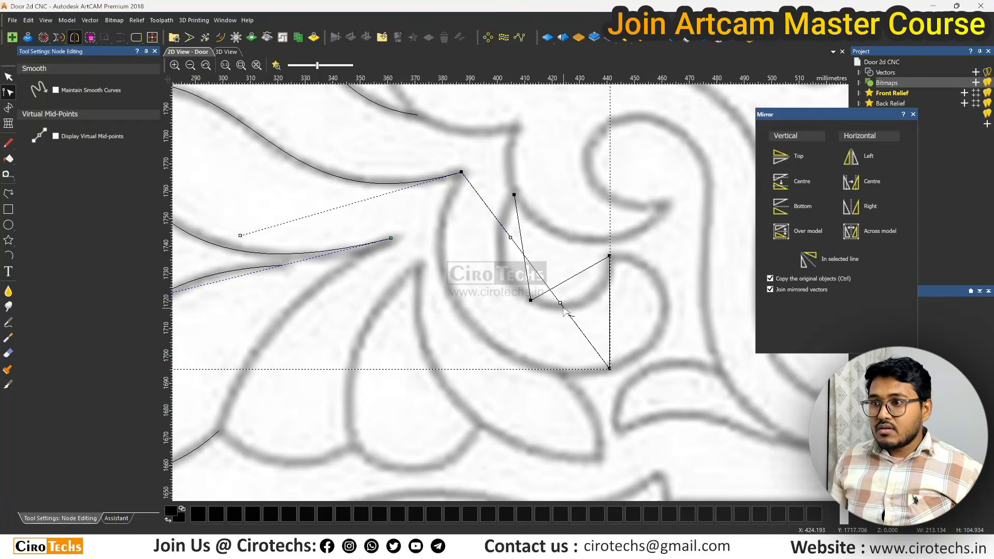
drag(560, 305, 448, 393)
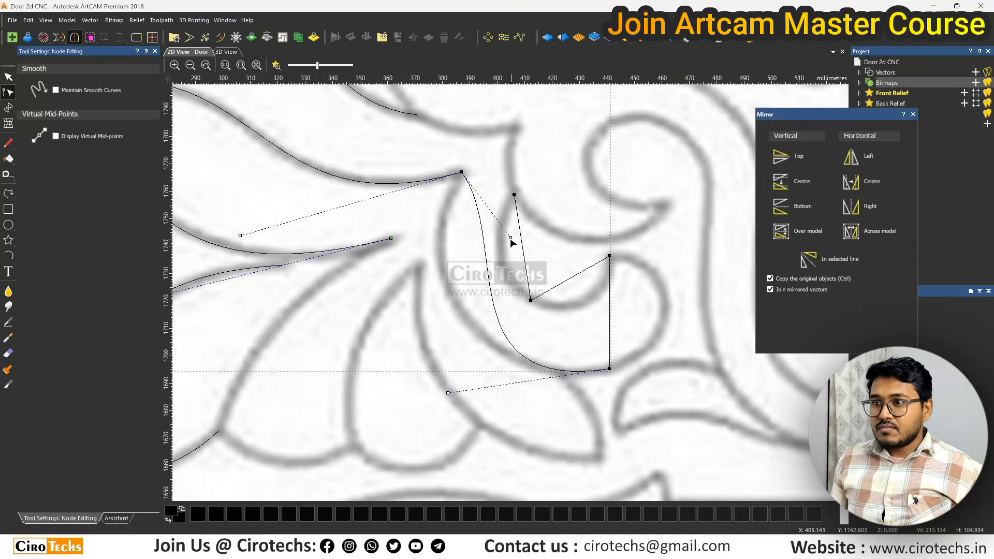
drag(511, 237, 408, 235)
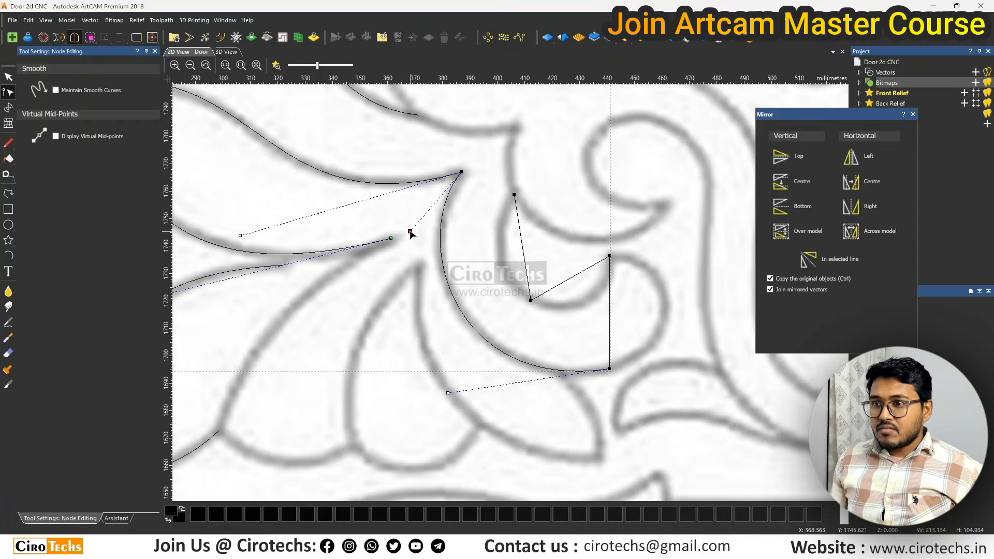
Curve the span around the hook's rounded end, smooth its lowest node and fit both sides to the bitmap outline.
scroll(431, 251, down, 2)
scroll(570, 318, up, 2)
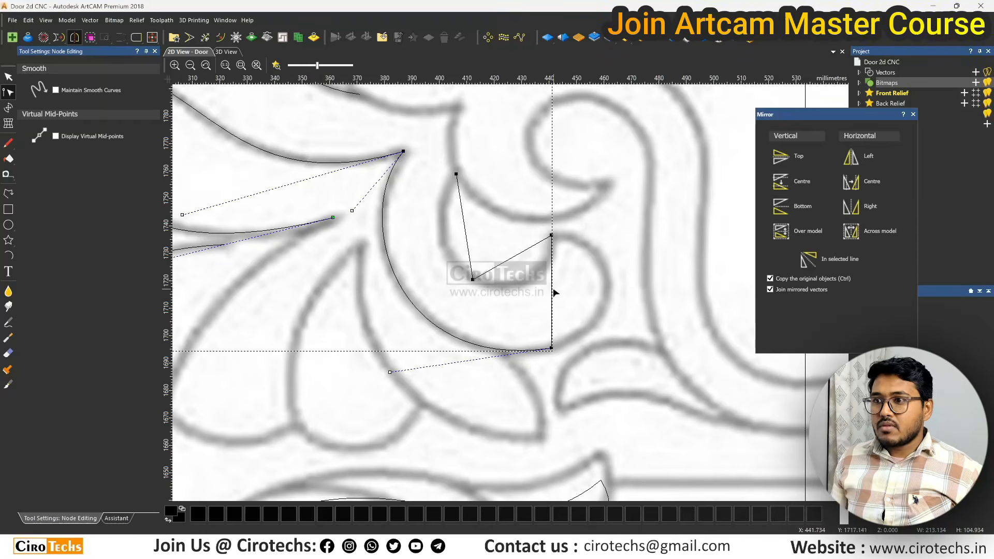
key(b)
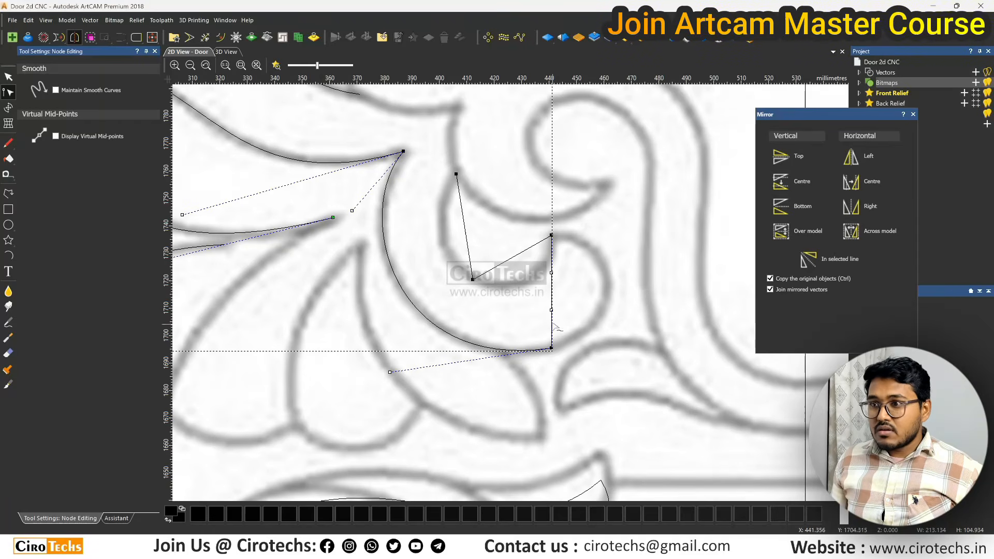
drag(553, 349, 559, 310)
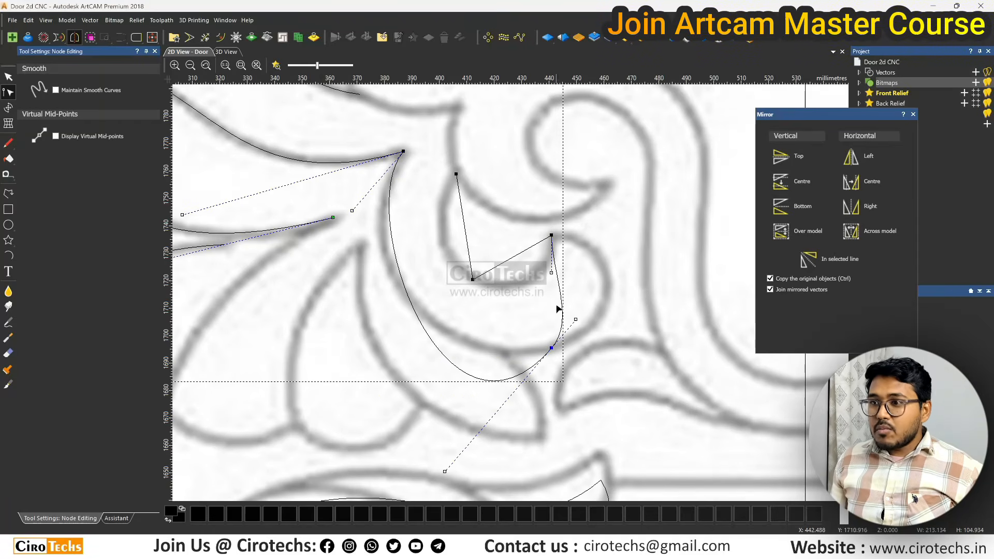
drag(551, 271, 611, 234)
drag(576, 319, 617, 337)
click(621, 259)
click(588, 260)
drag(609, 233, 635, 241)
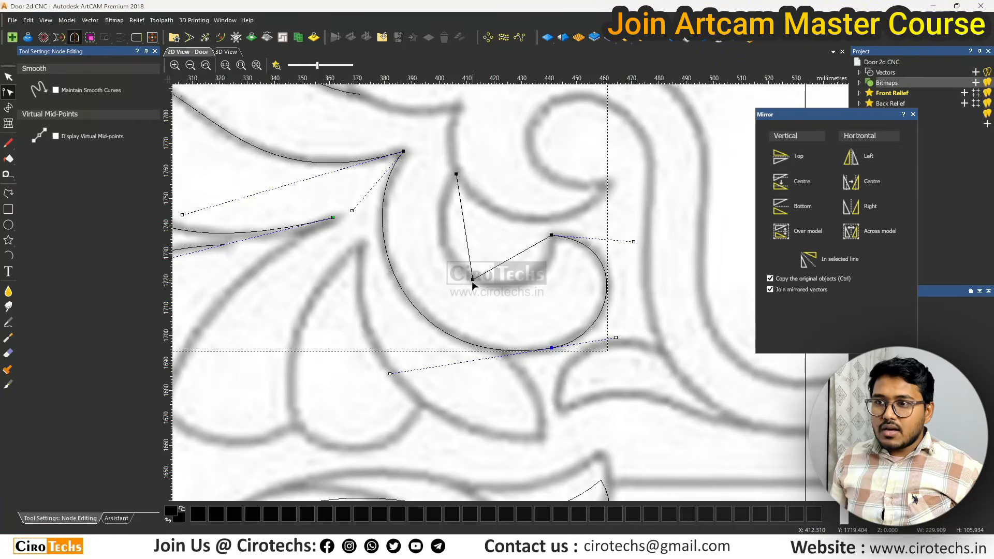
Fit the curves on both sides of the hook's inner middle node to the inner bitmap outline.
drag(473, 280, 498, 293)
drag(525, 249, 546, 295)
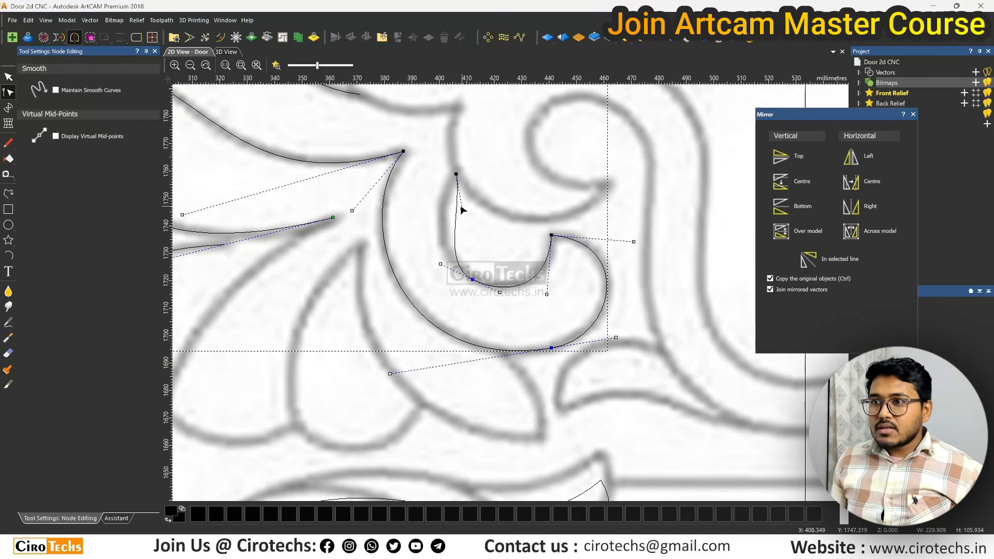
drag(462, 210, 432, 204)
Draw a four-node polyline over the upper curl, from its pointed lower tip through the inner corner and around its rounded head.
scroll(460, 237, down, 2)
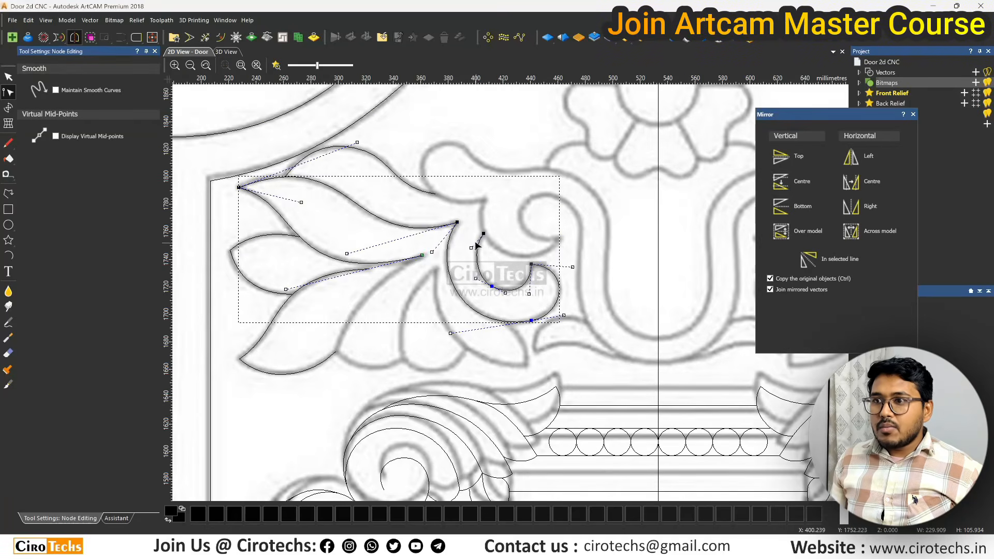
scroll(489, 244, down, 2)
scroll(489, 244, up, 2)
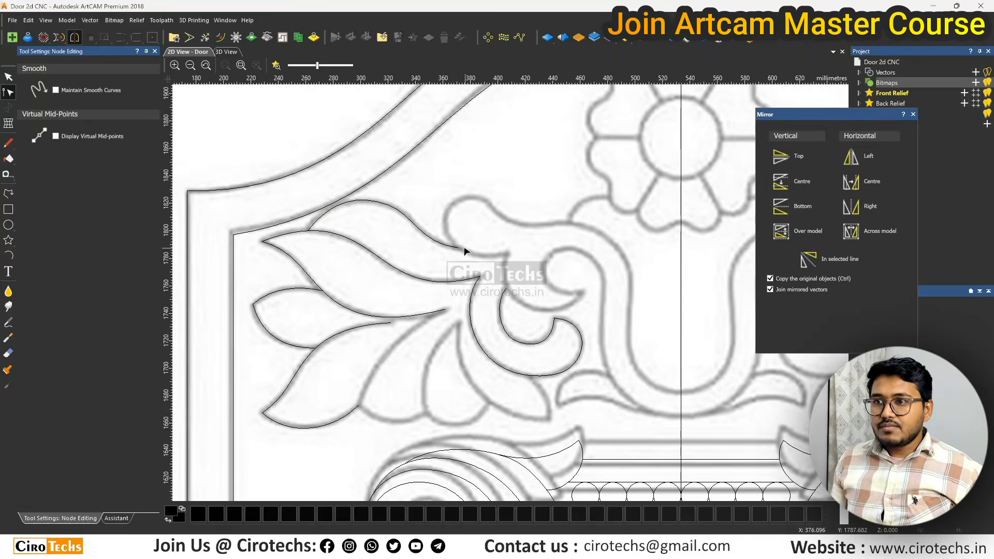
click(455, 247)
click(486, 254)
click(8, 193)
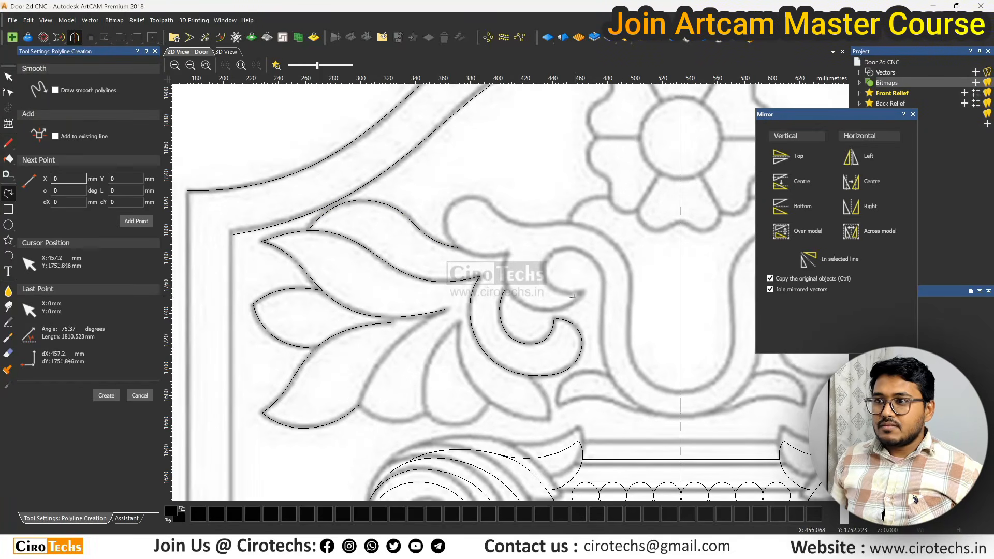
scroll(585, 291, up, 2)
click(585, 290)
click(435, 212)
scroll(409, 227, down, 2)
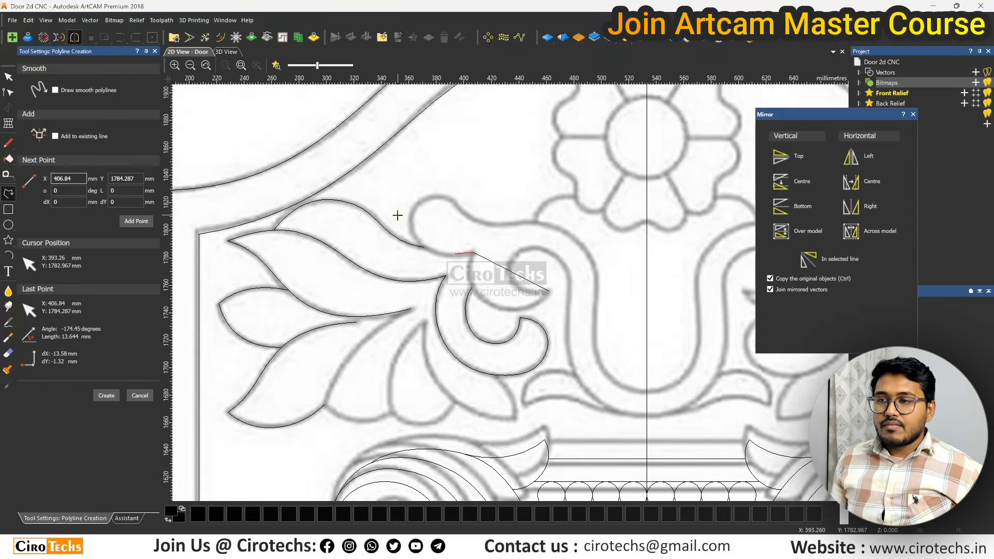
scroll(464, 235, up, 2)
scroll(463, 236, down, 2)
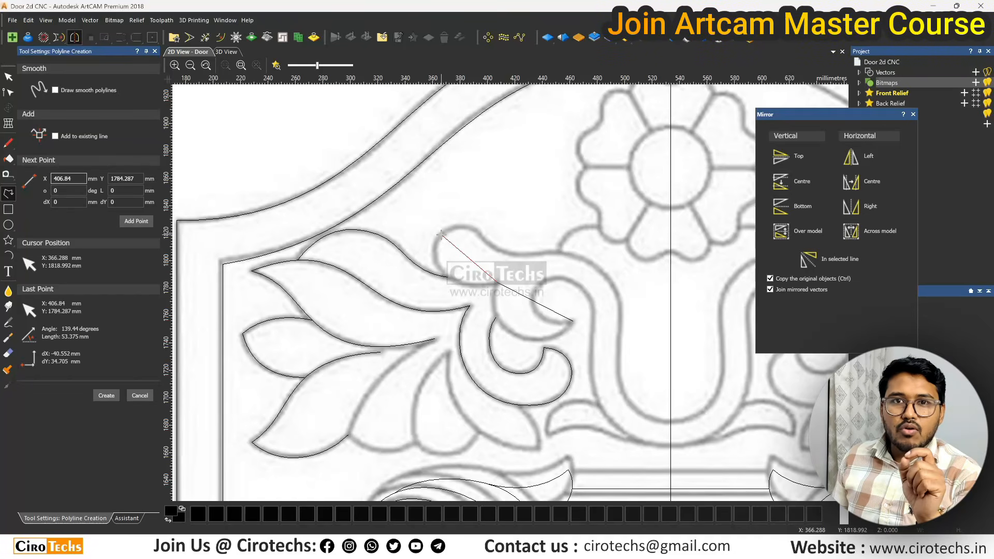
click(441, 235)
click(479, 228)
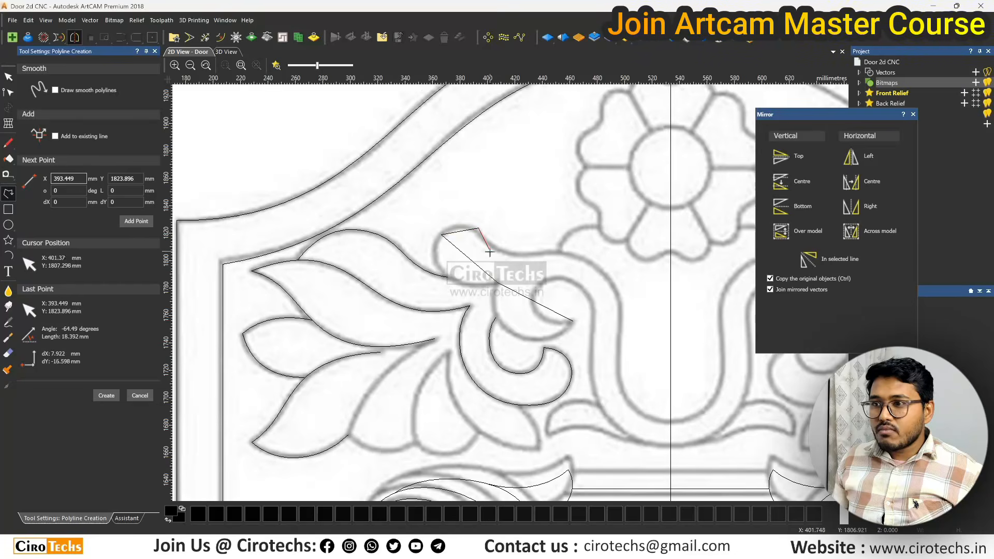
key(Escape)
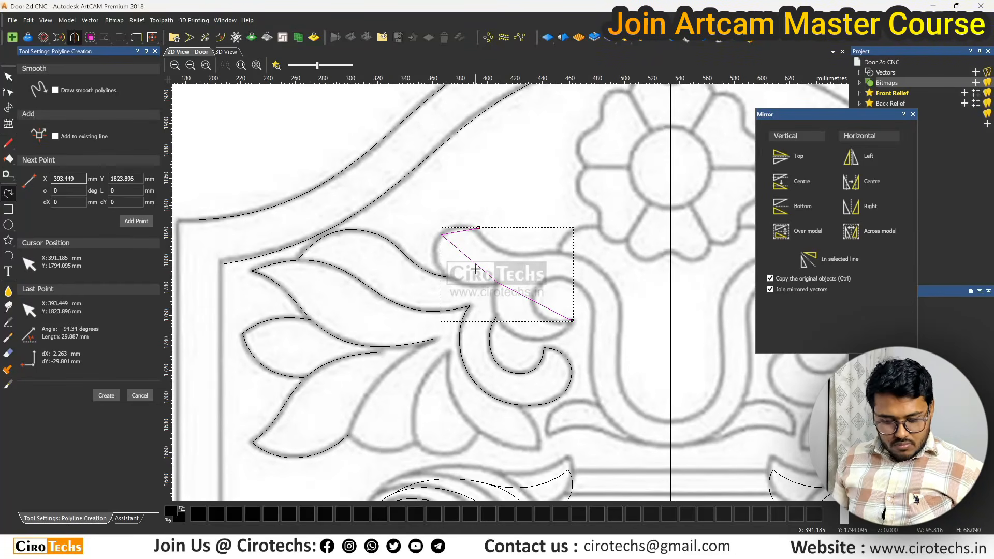
key(Escape)
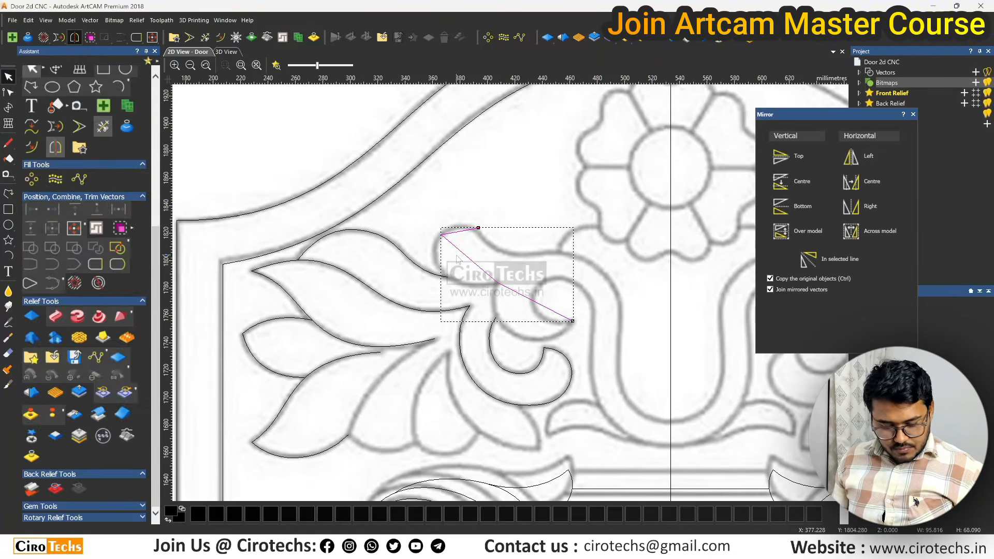
Convert the spans around the upper curl's rounded head to smooth curves and fit them to the bitmap outline.
key(n)
key(b)
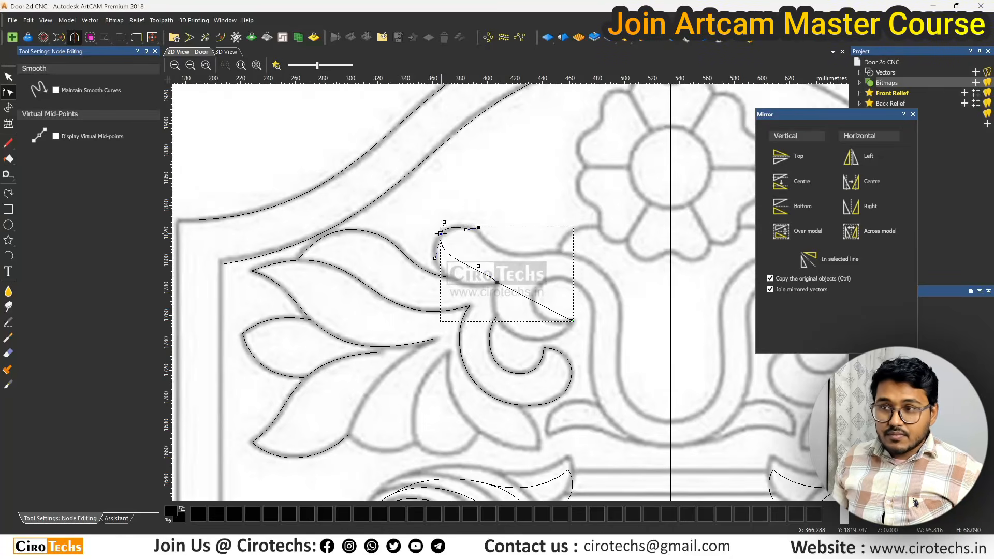
scroll(477, 266, up, 2)
drag(479, 272, 407, 335)
drag(395, 255, 382, 242)
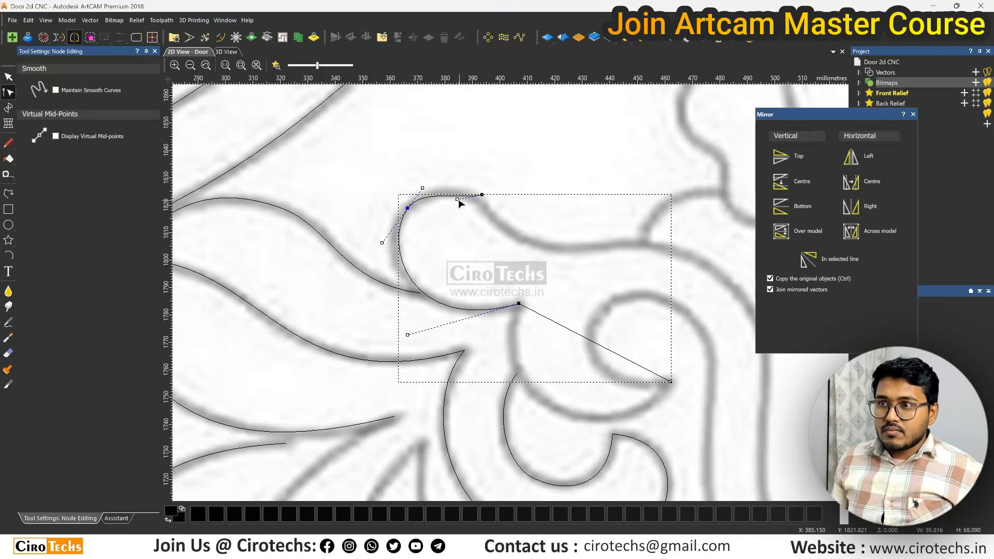
drag(457, 199, 455, 187)
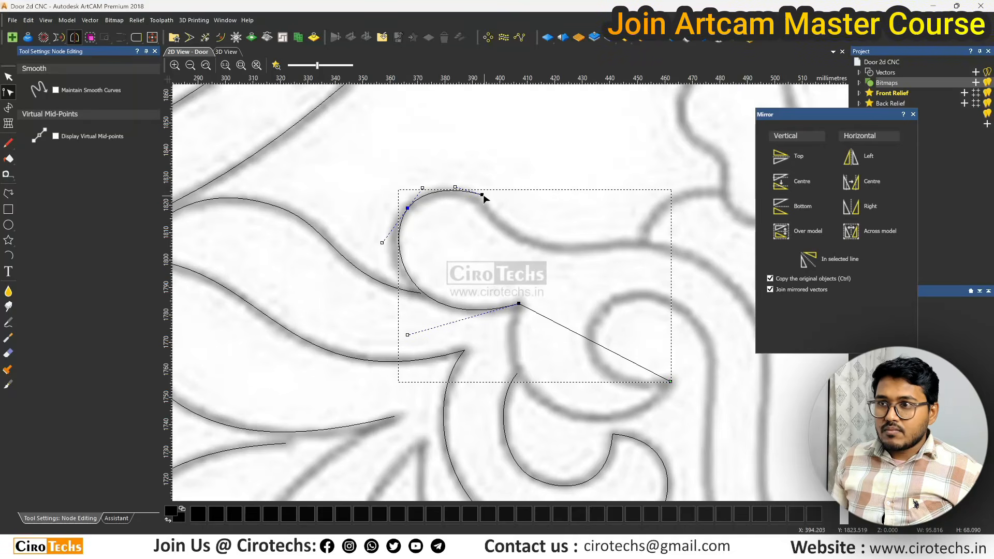
Curve the upper curl's span between the inner corner and the pointed tip to match the bitmap outline.
scroll(483, 197, down, 2)
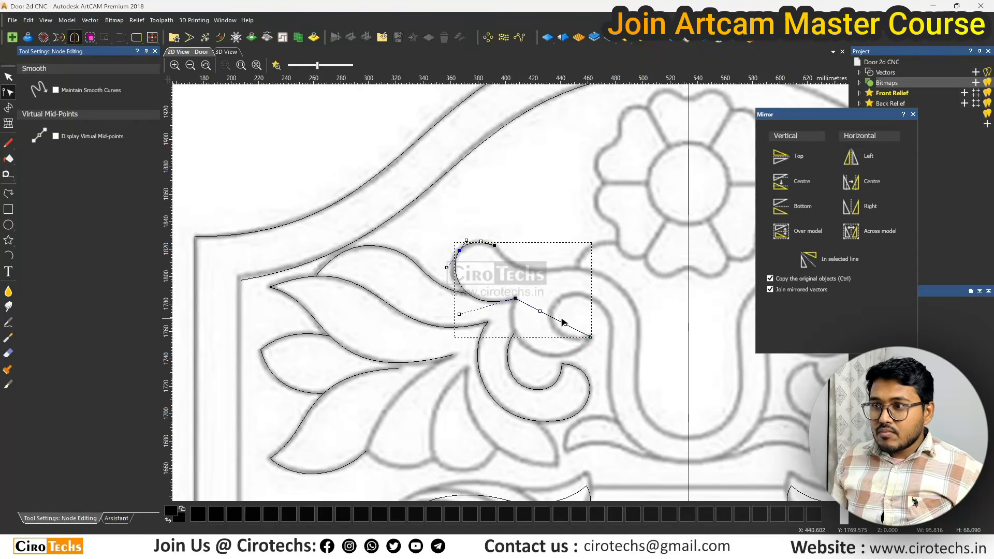
drag(562, 324, 547, 388)
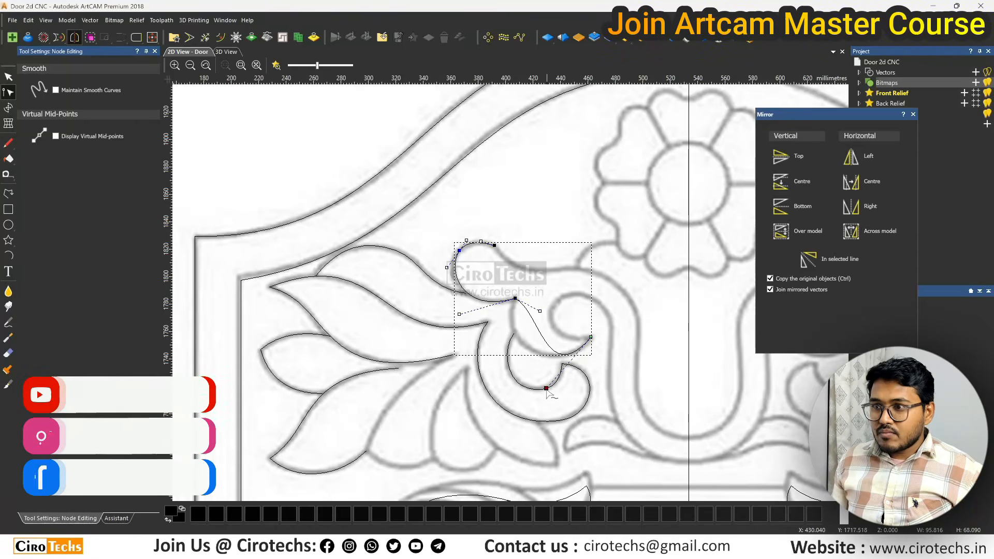
drag(540, 311, 494, 329)
scroll(570, 369, up, 3)
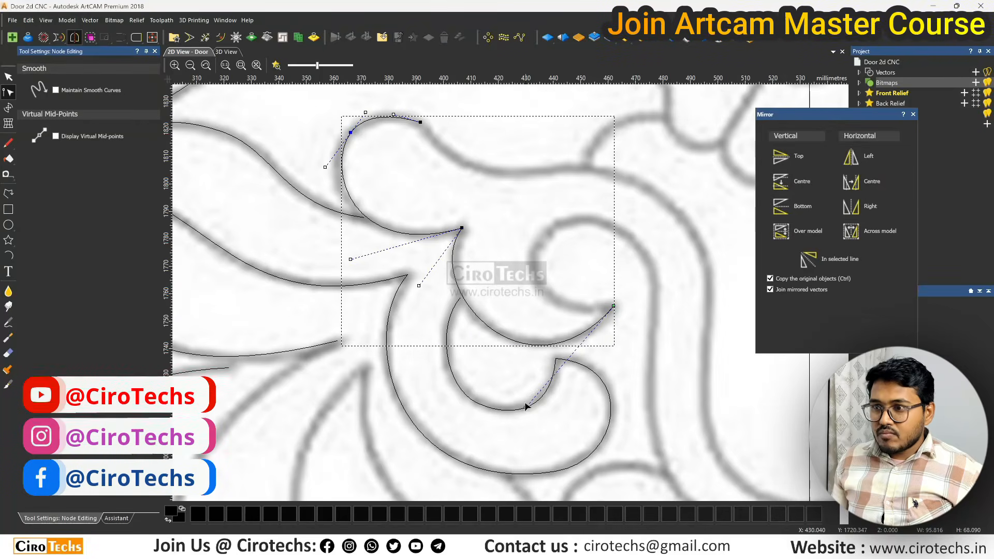
drag(526, 407, 524, 404)
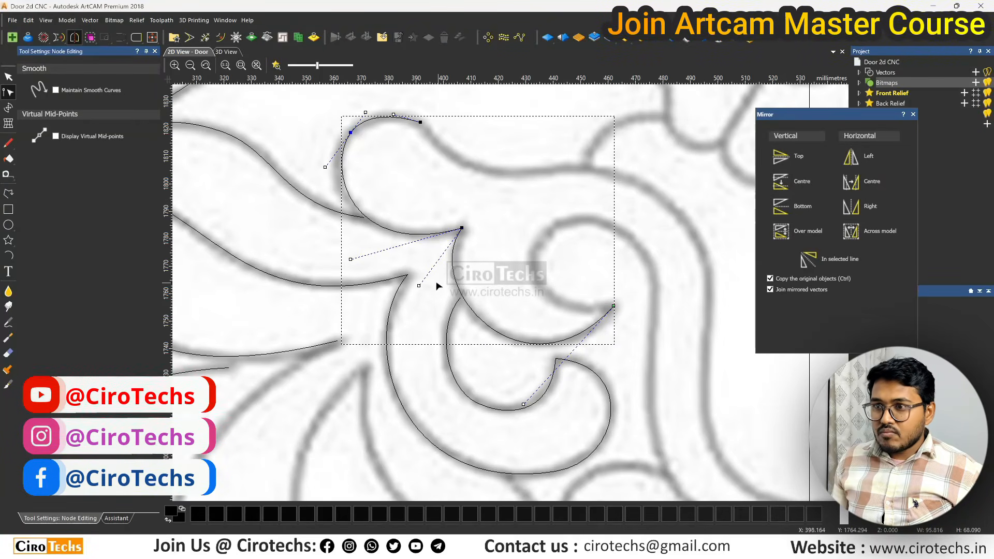
drag(419, 286, 418, 290)
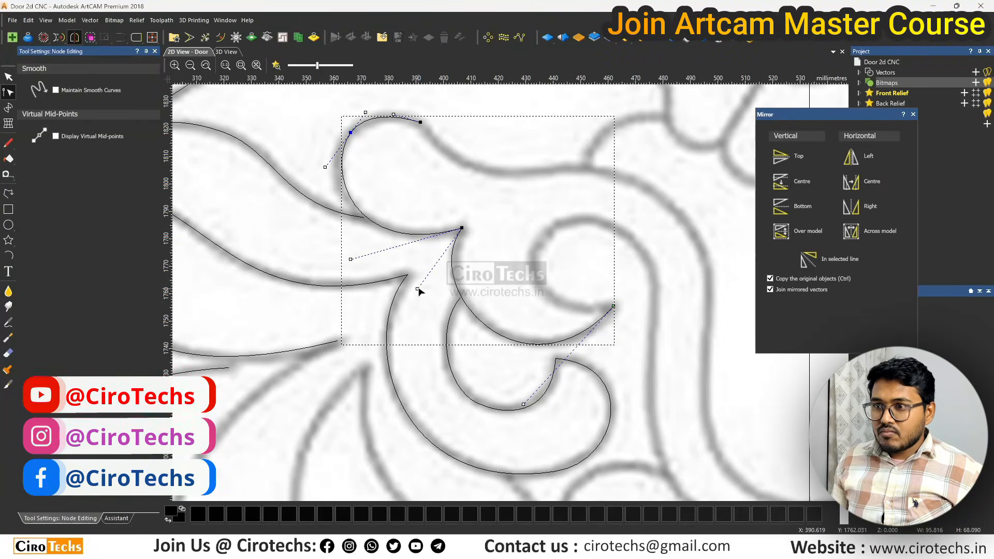
Move the hook's inner end node onto the upper curl's edge and readjust its adjoining curve.
scroll(456, 306, up, 2)
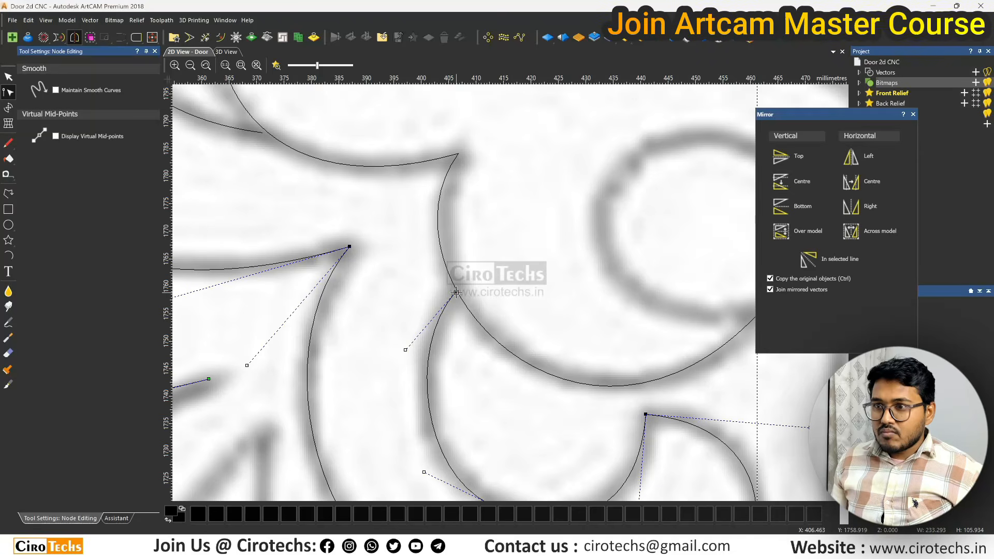
drag(457, 293, 457, 291)
drag(406, 345, 408, 352)
scroll(473, 299, down, 1)
scroll(577, 292, down, 1)
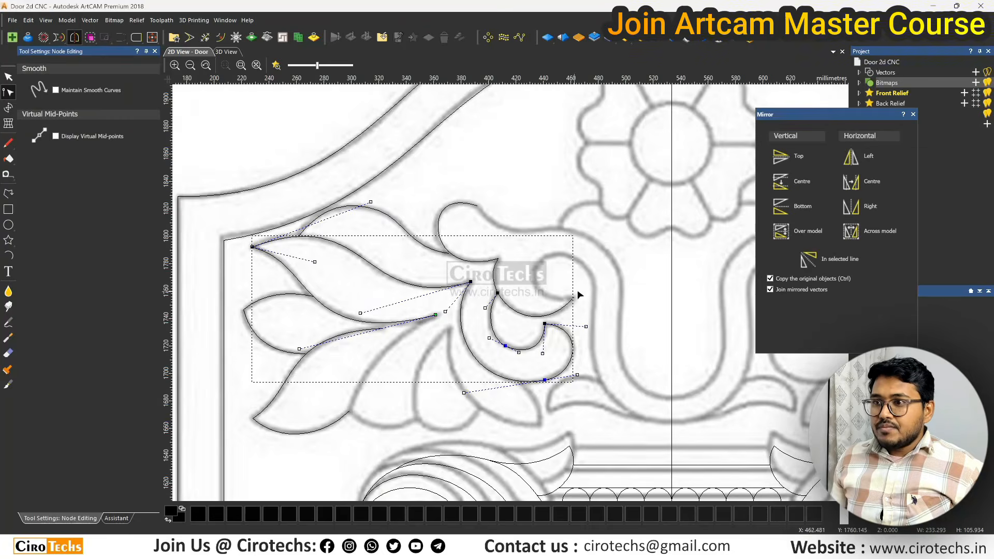
Draw a line from the end of the upper curl's head to the U-shaped band's inner bottom on the centre line, about 142 by 140 mm.
scroll(577, 291, up, 1)
click(578, 291)
scroll(579, 294, down, 1)
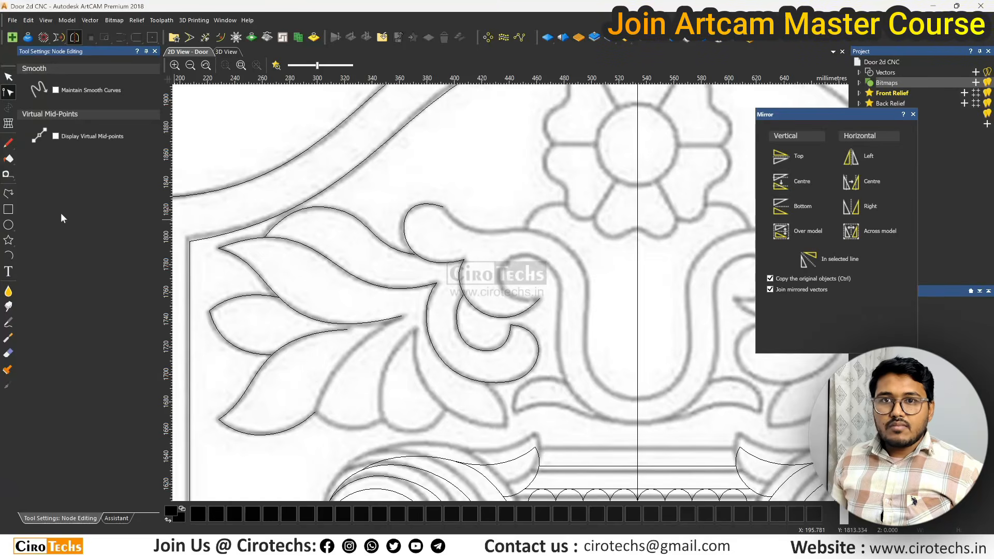
click(8, 193)
scroll(396, 203, up, 1)
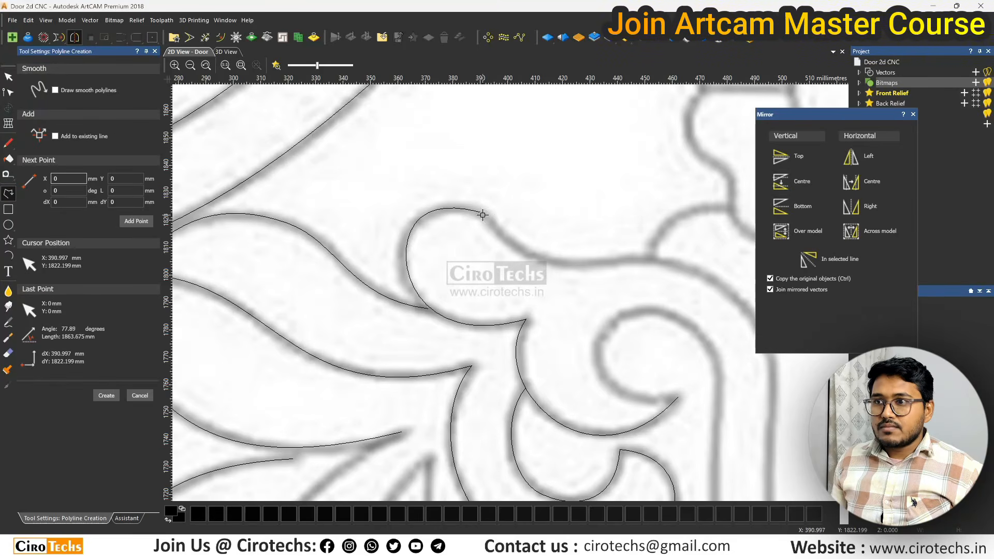
click(482, 215)
scroll(574, 347, down, 2)
scroll(578, 351, up, 1)
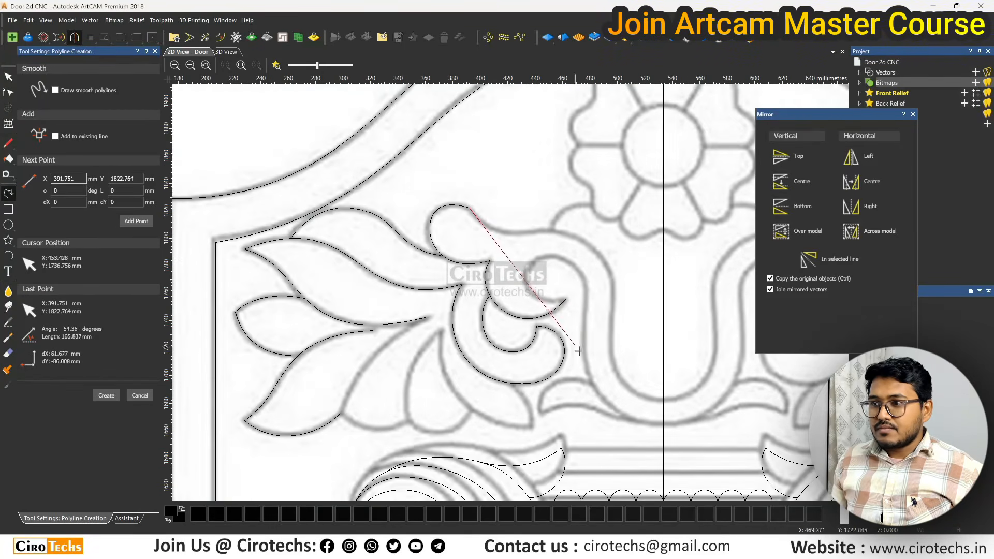
click(664, 399)
right_click(663, 398)
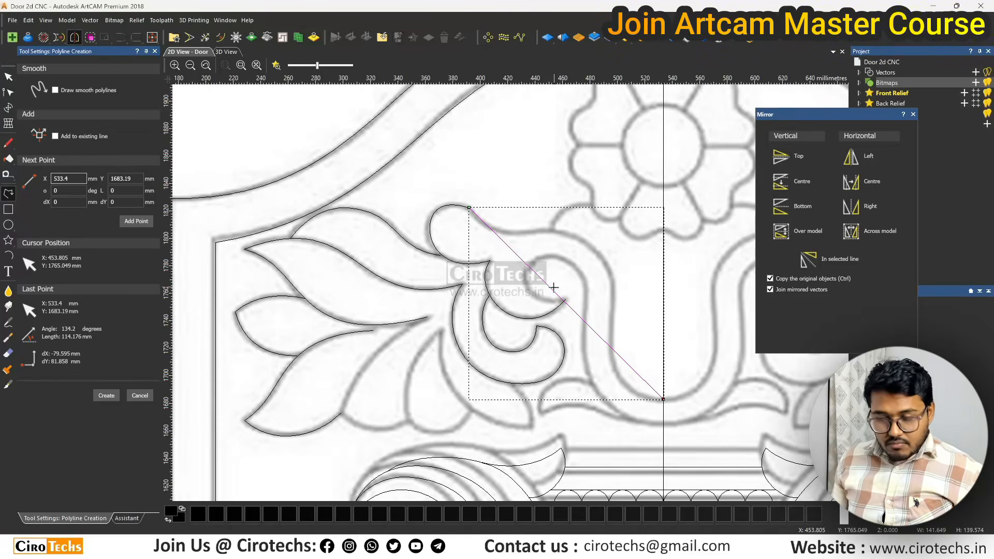
Curve the new line and shape its upper part from the upper curl over the U-shaped band's shoulder to match the bitmap.
key(Escape)
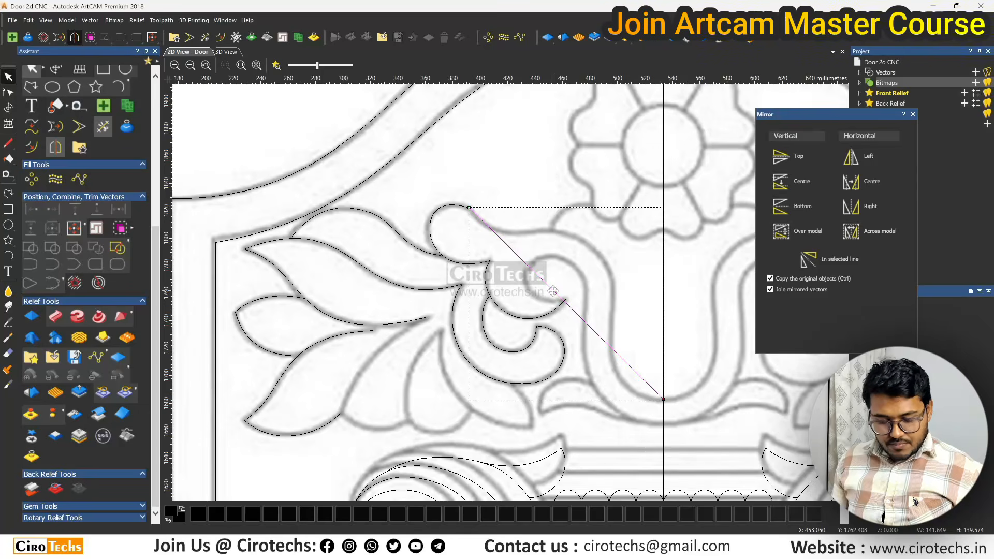
key(n)
drag(534, 271, 672, 222)
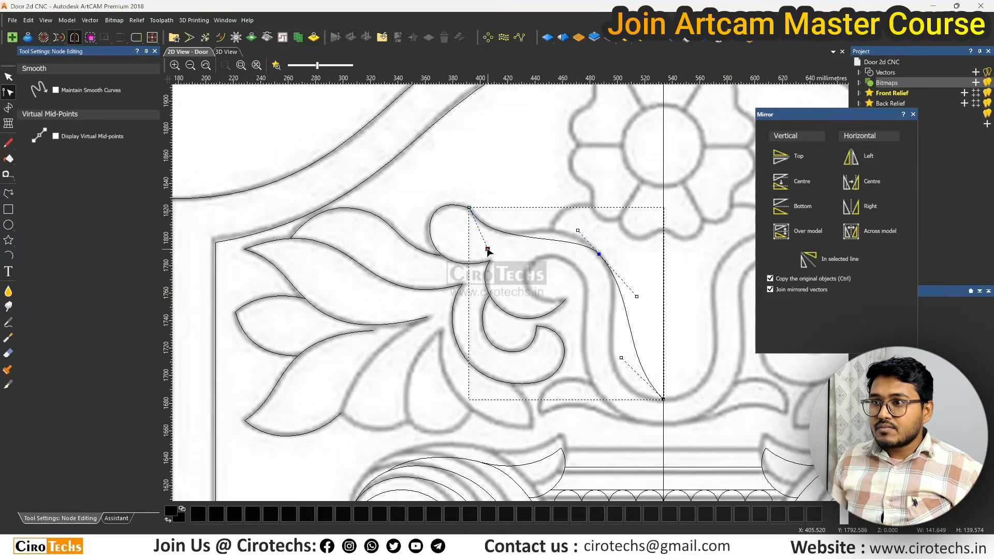
scroll(578, 239, up, 2)
drag(581, 220, 528, 167)
drag(401, 256, 450, 286)
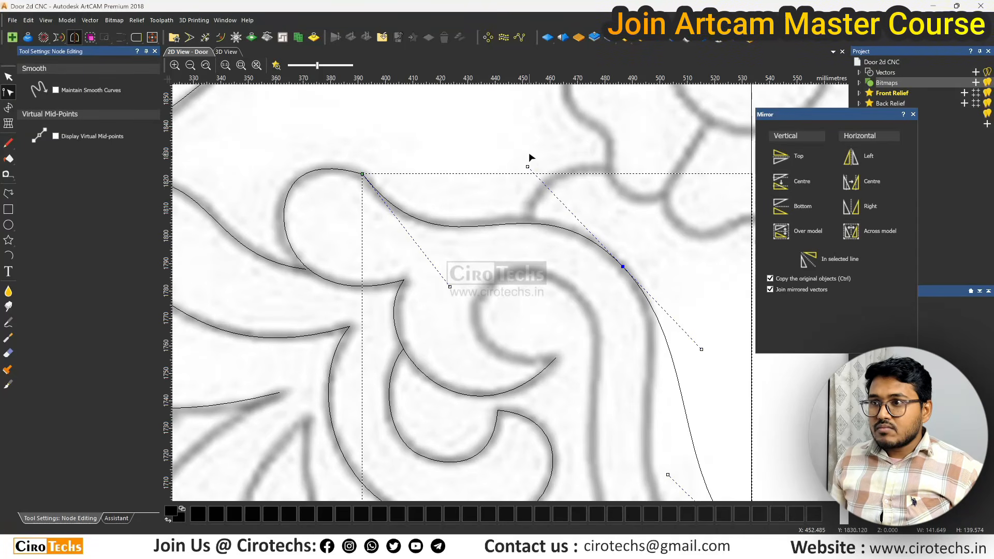
drag(529, 167, 517, 161)
scroll(581, 206, down, 2)
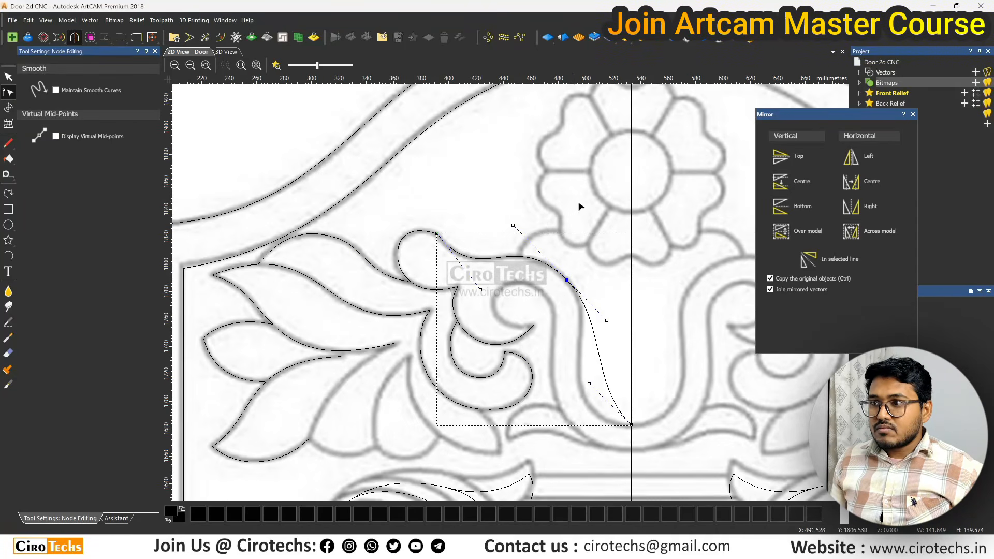
Fit the curve's lower part down the U-shaped band's inner side to its bottom on the centre line.
drag(589, 385, 541, 416)
scroll(607, 327, up, 2)
mouse_move(611, 317)
mouse_down()
mouse_move(617, 328)
mouse_move(605, 320)
mouse_up()
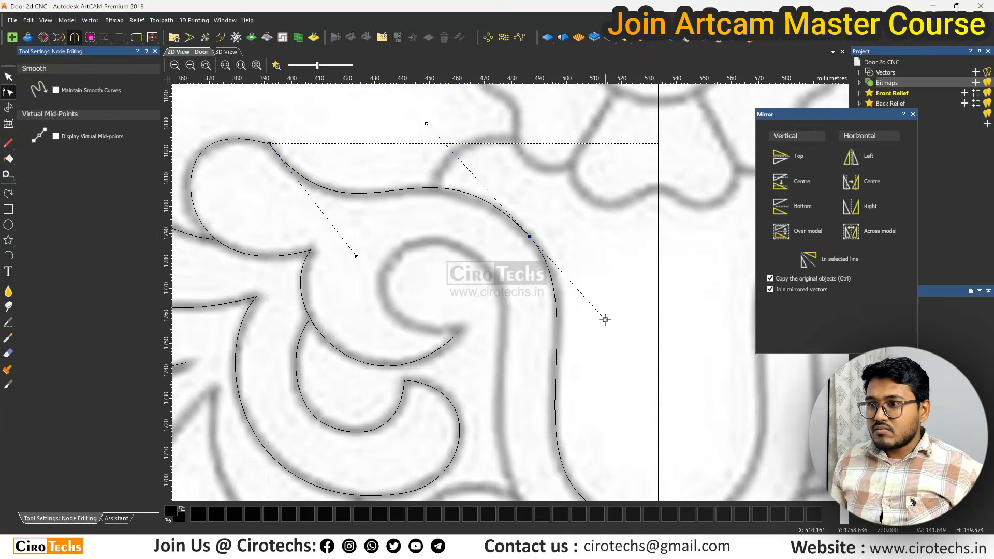
scroll(595, 395, down, 3)
scroll(540, 420, up, 3)
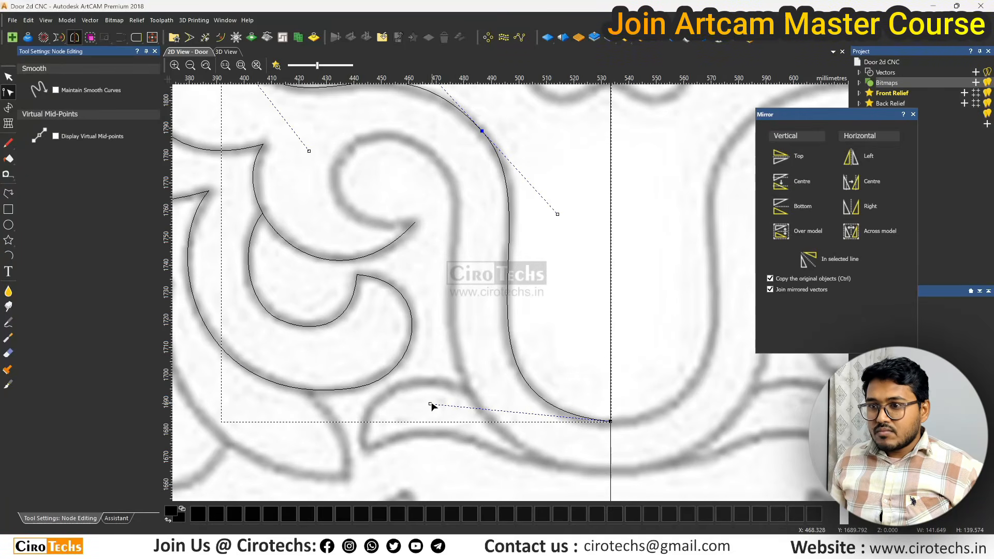
mouse_move(430, 405)
mouse_down()
mouse_move(440, 412)
mouse_move(432, 402)
mouse_up()
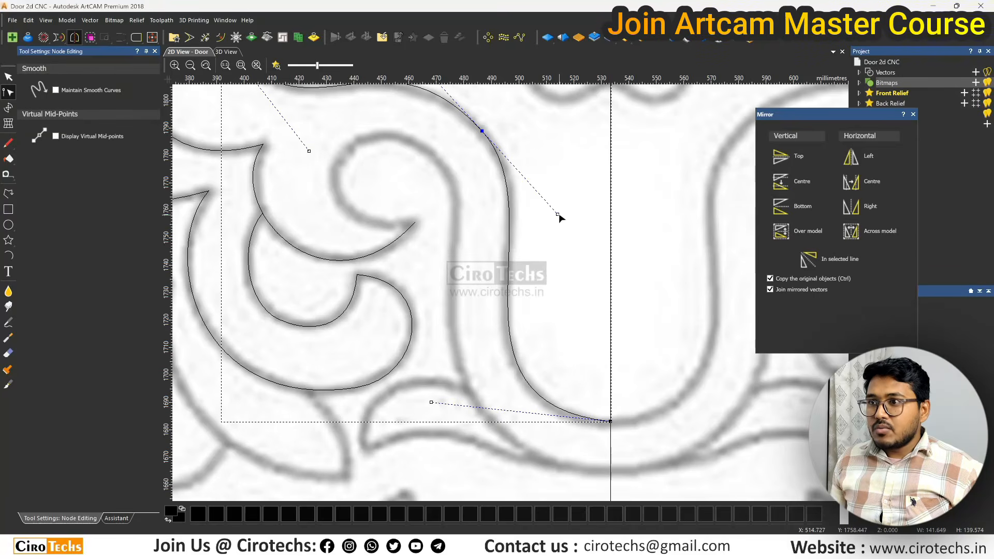
drag(557, 214, 563, 218)
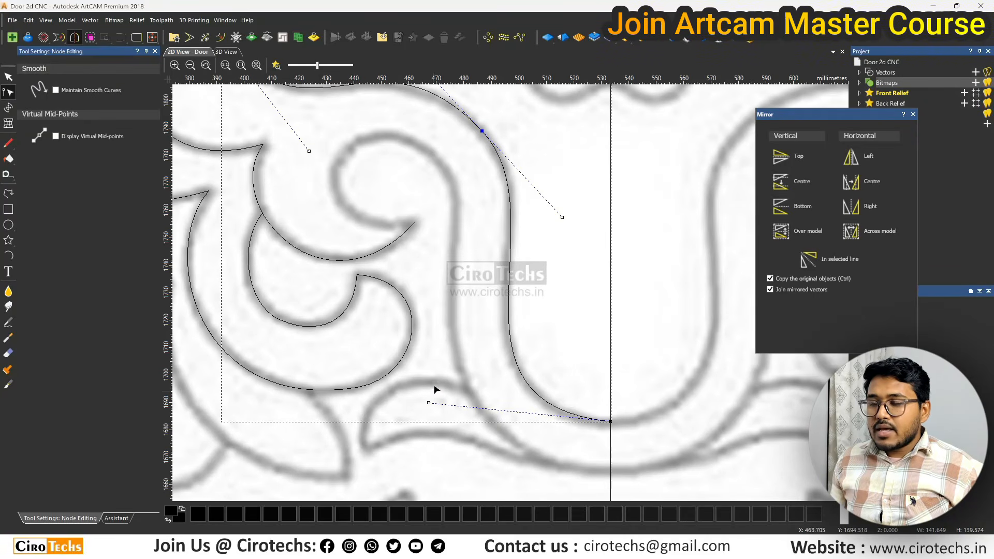
scroll(435, 387, down, 1)
key(n)
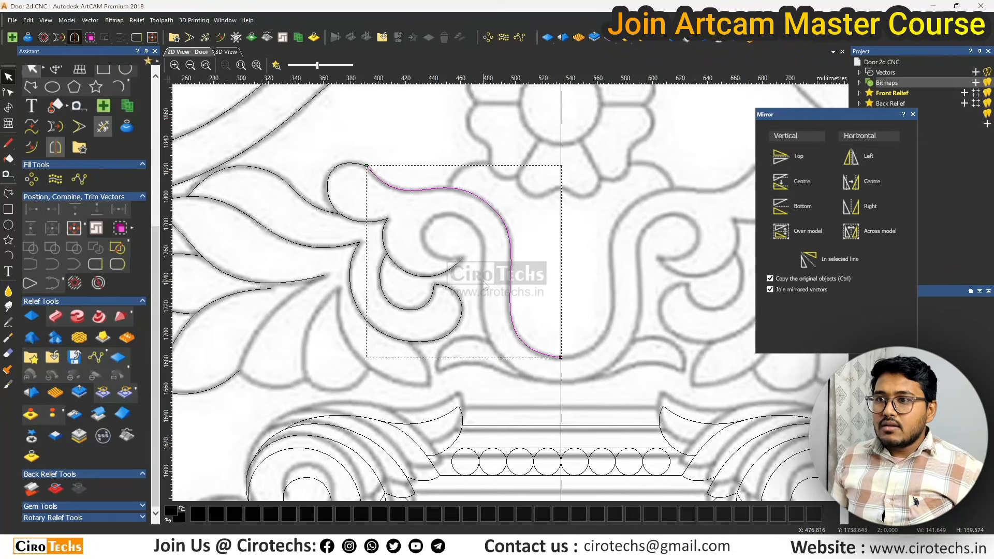
click(485, 286)
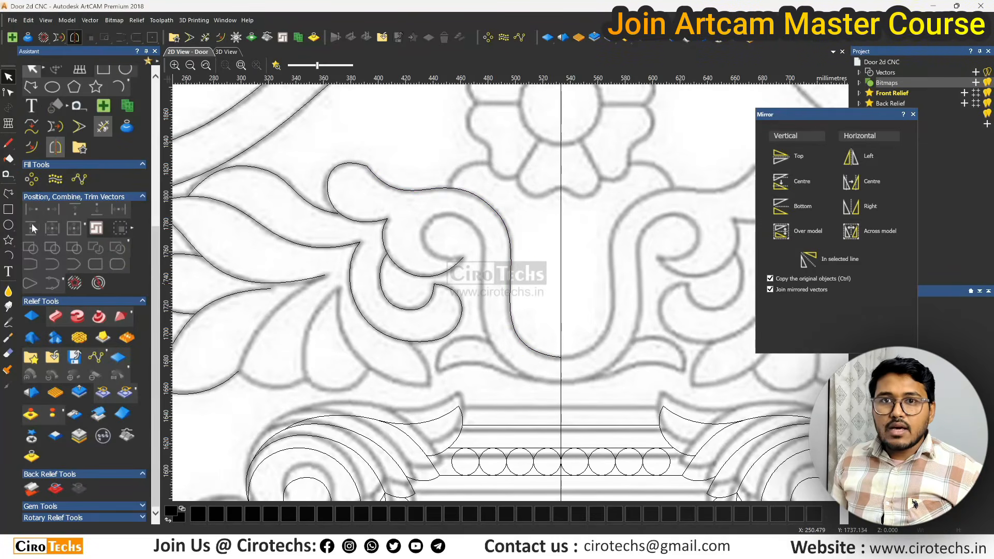
Draw a three-segment polyline from the upper curl's pointed tip around the inner scroll to the U-shaped band's outer bottom, about 97 by 116 mm.
click(9, 193)
click(463, 256)
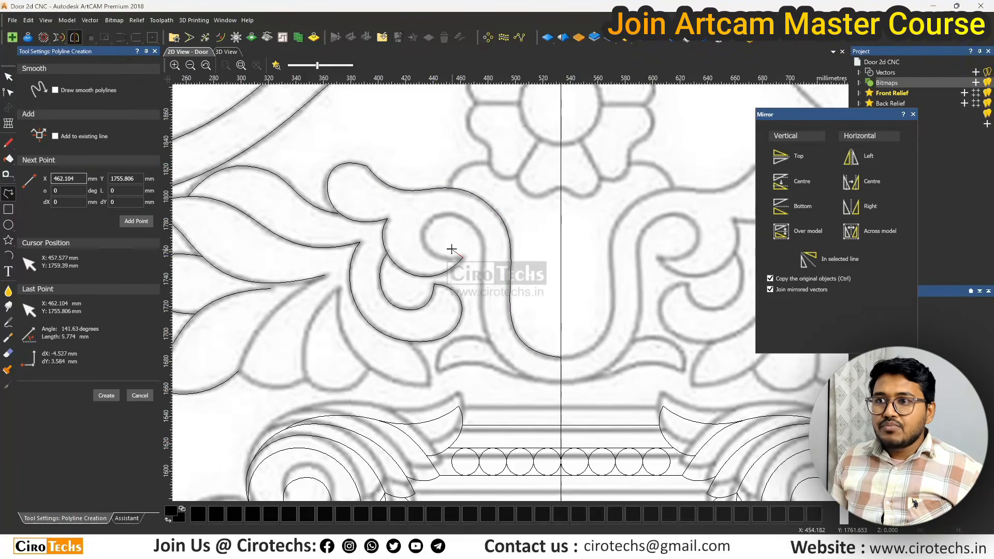
click(428, 224)
click(479, 229)
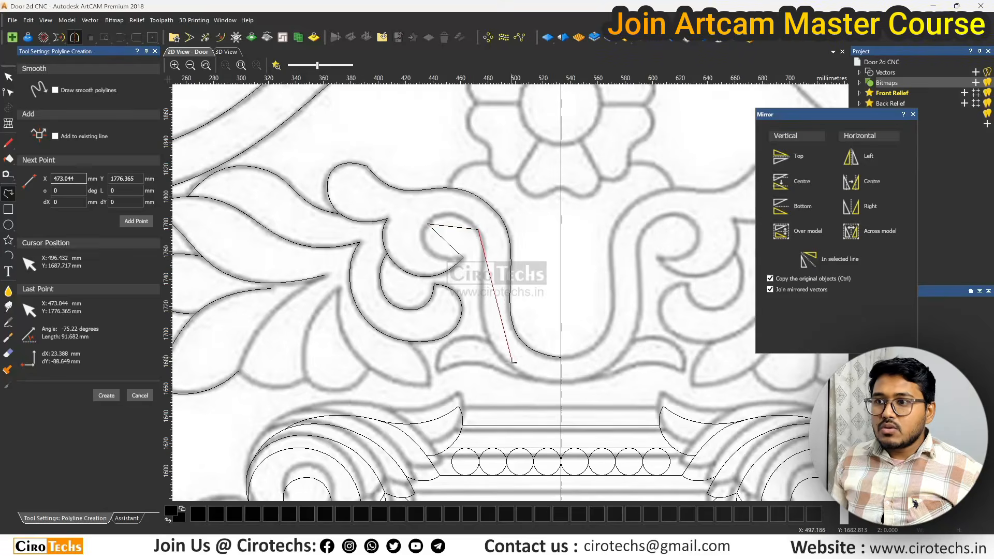
scroll(514, 361, up, 2)
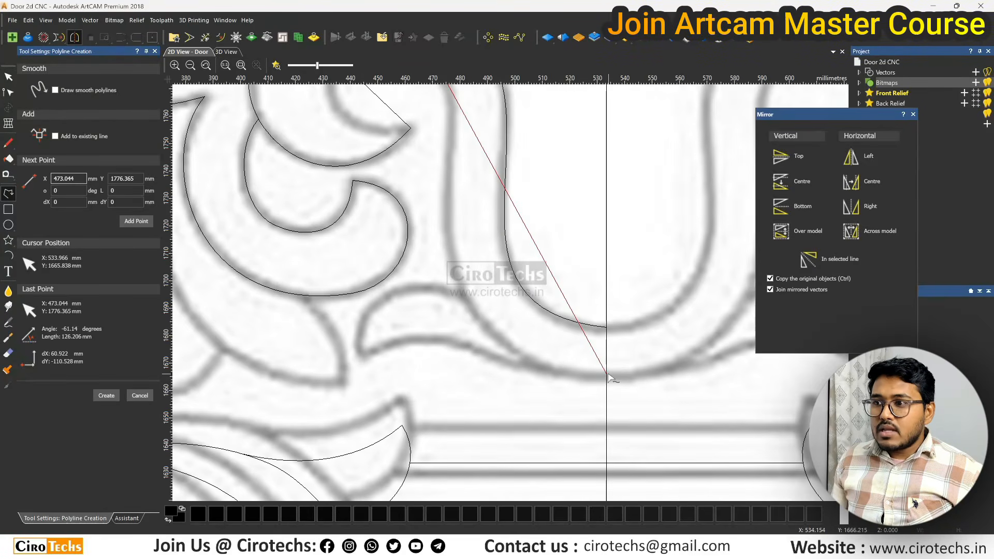
click(607, 377)
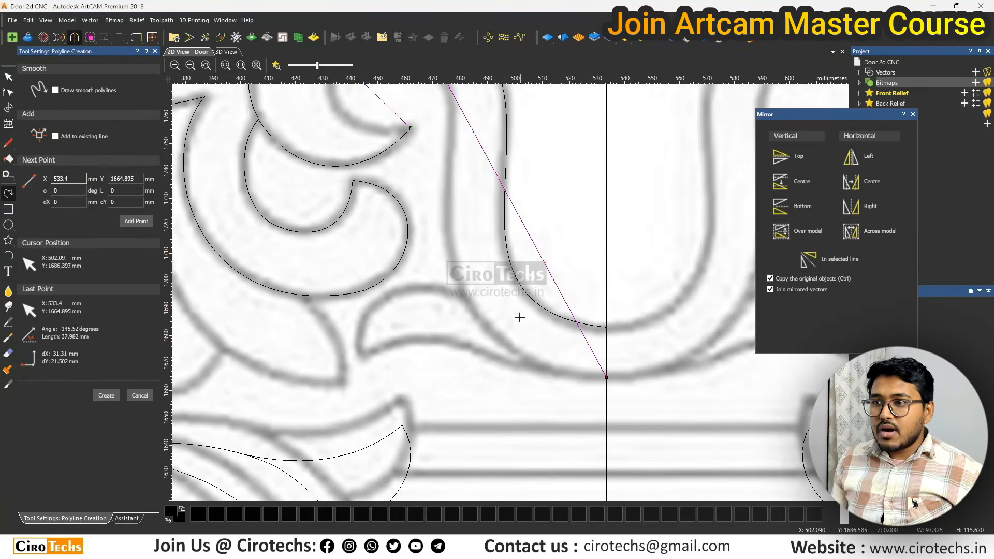
key(Escape)
Convert the new polyline's spans to smooth curves and fit the long span to the U-shaped band's outer edge.
key(n)
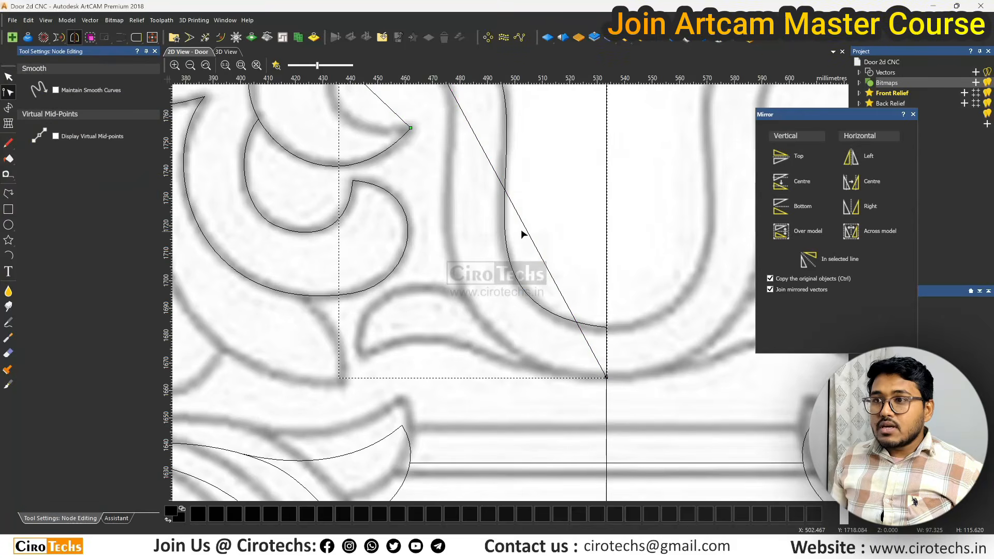
scroll(522, 234, down, 2)
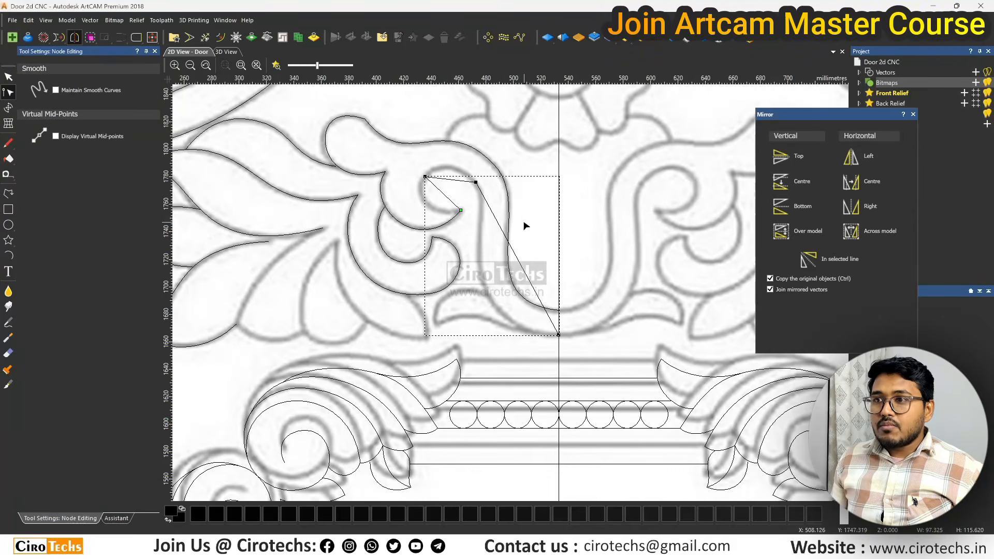
click(424, 177)
key(c)
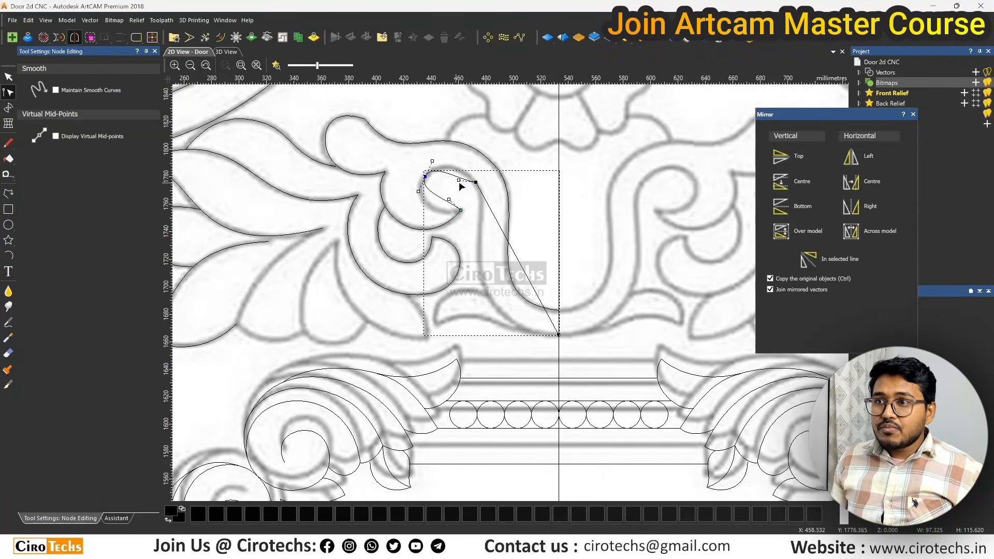
key(s)
drag(531, 284, 444, 327)
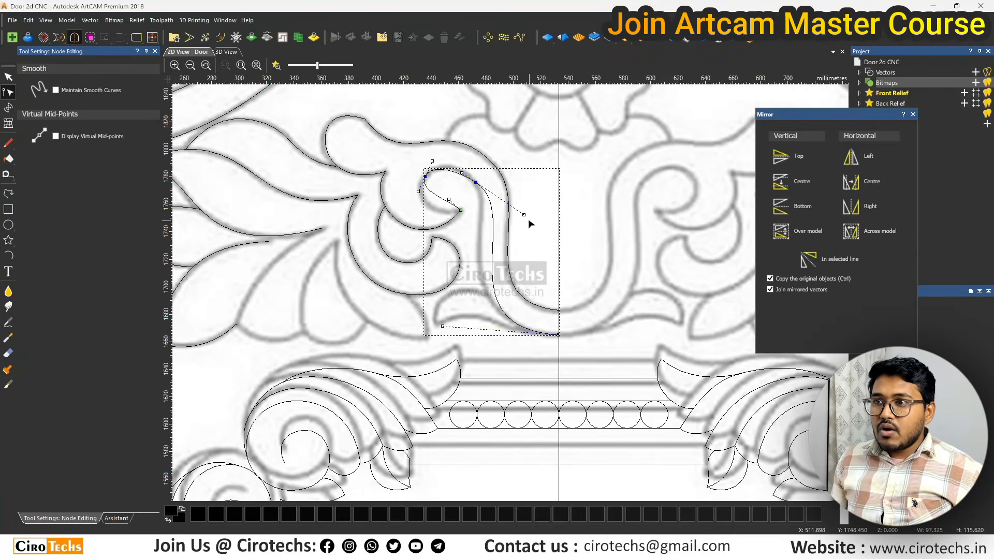
drag(525, 214, 495, 212)
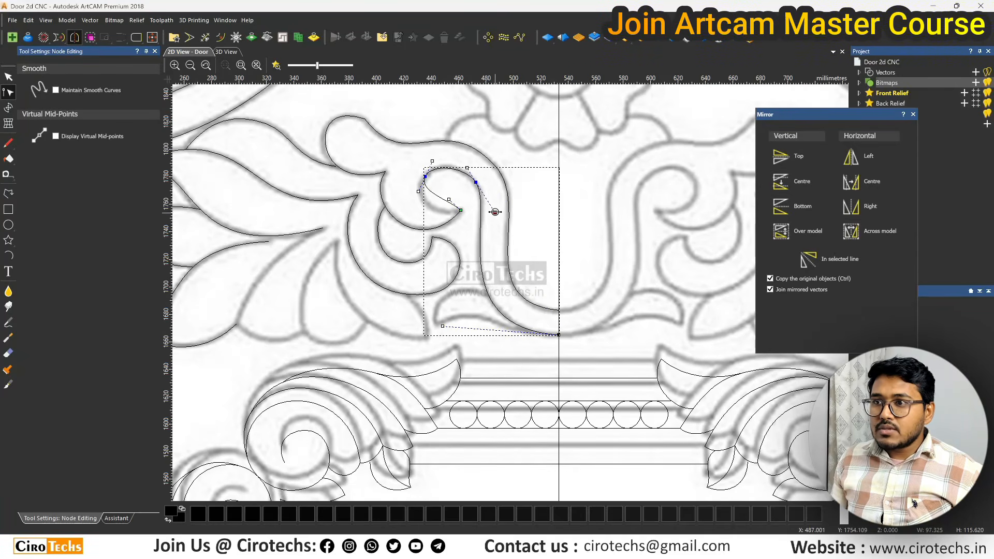
Curve the span between the pointed tip and the inner scroll's outer side to follow the round bitmap outline.
scroll(480, 183, up, 4)
drag(427, 127, 425, 124)
drag(357, 251, 268, 329)
click(260, 314)
click(350, 308)
drag(235, 221, 228, 218)
scroll(340, 227, down, 3)
scroll(372, 231, up, 3)
scroll(333, 235, down, 3)
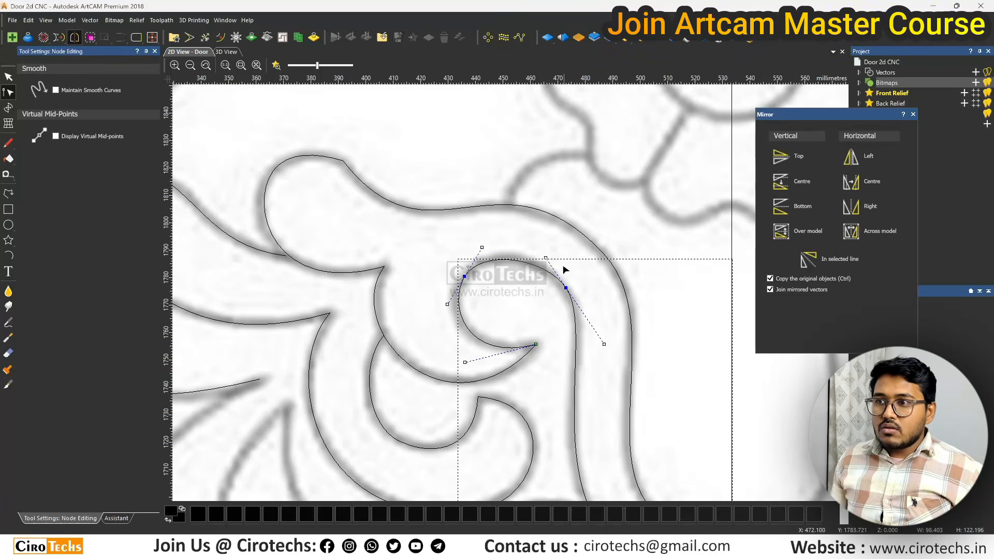
Readjust the curve over the inner scroll's top and its transition into the U-shaped band's outer edge.
mouse_move(546, 257)
mouse_down()
mouse_move(537, 249)
mouse_move(552, 273)
mouse_up()
scroll(583, 316, up, 3)
drag(492, 190, 488, 184)
scroll(512, 295, down, 3)
drag(572, 340, 566, 351)
scroll(535, 294, up, 3)
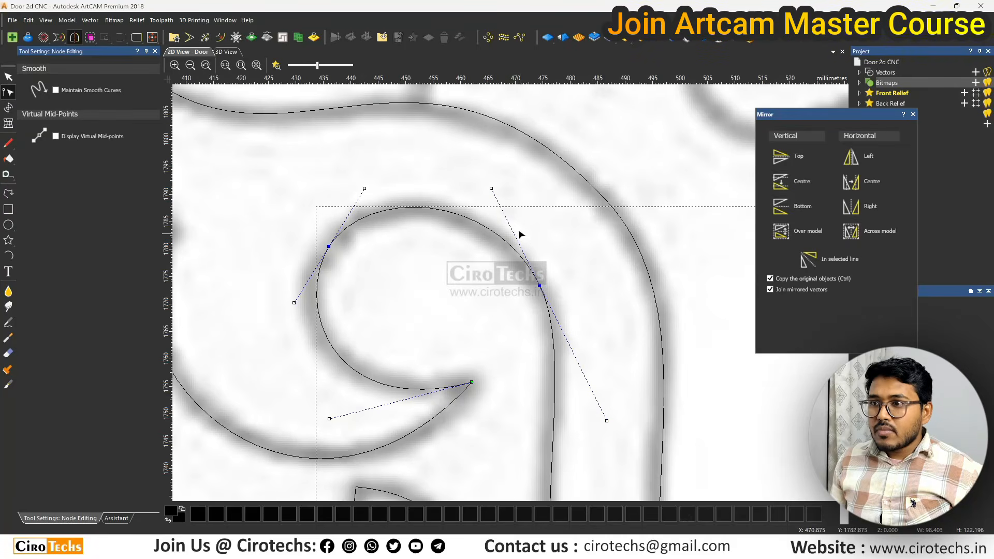
scroll(479, 311, down, 3)
Finish editing the band's edge and save the door model.
scroll(480, 312, down, 5)
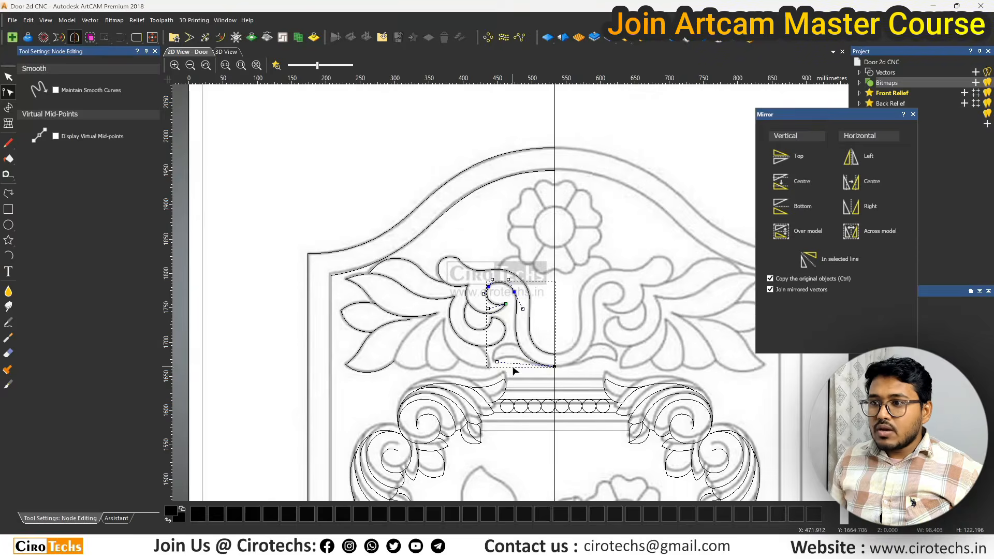
scroll(515, 366, up, 3)
key(Escape)
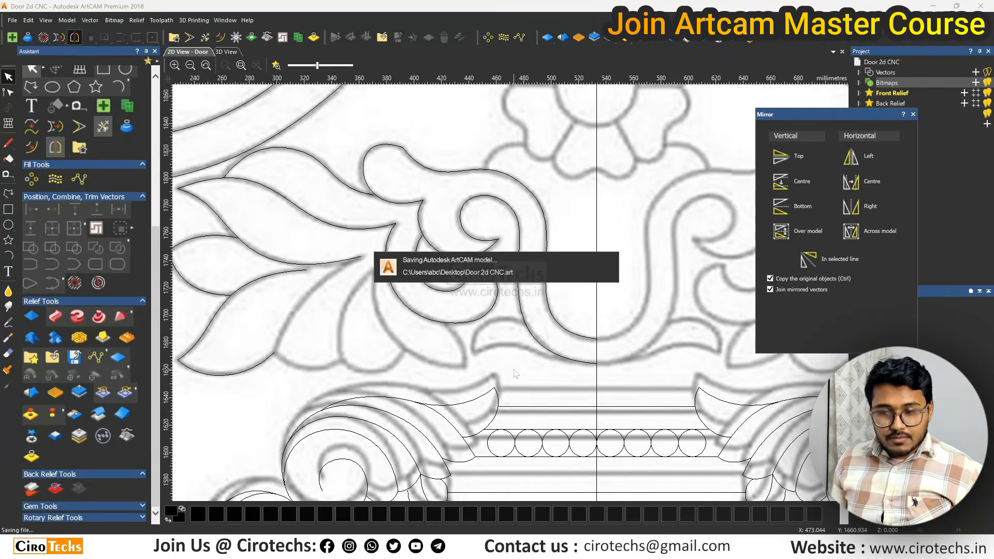
scroll(514, 370, down, 3)
scroll(427, 363, up, 3)
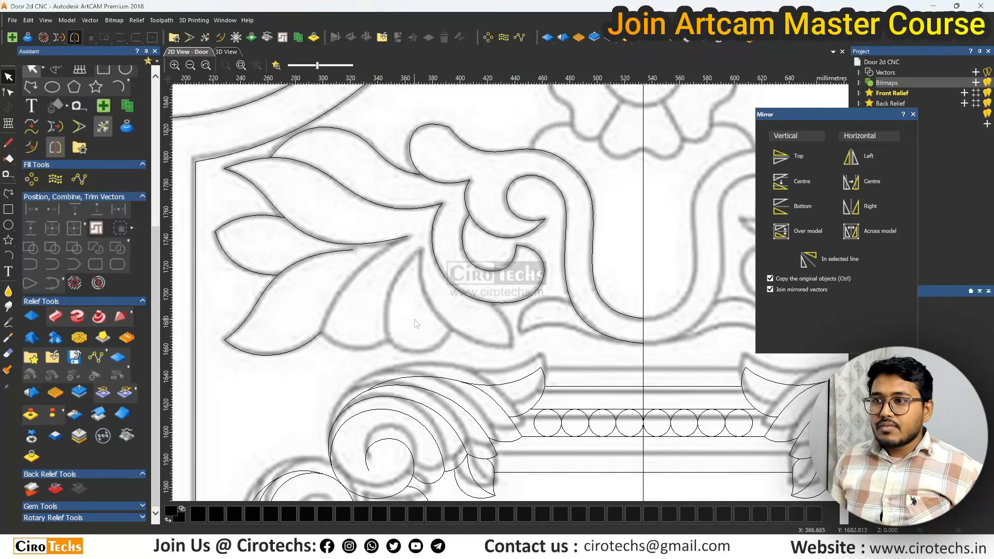
Draw a two-segment polyline for the small leaf beside the U-shaped band's bottom, about 78 by 28 mm.
click(8, 191)
scroll(615, 349, up, 3)
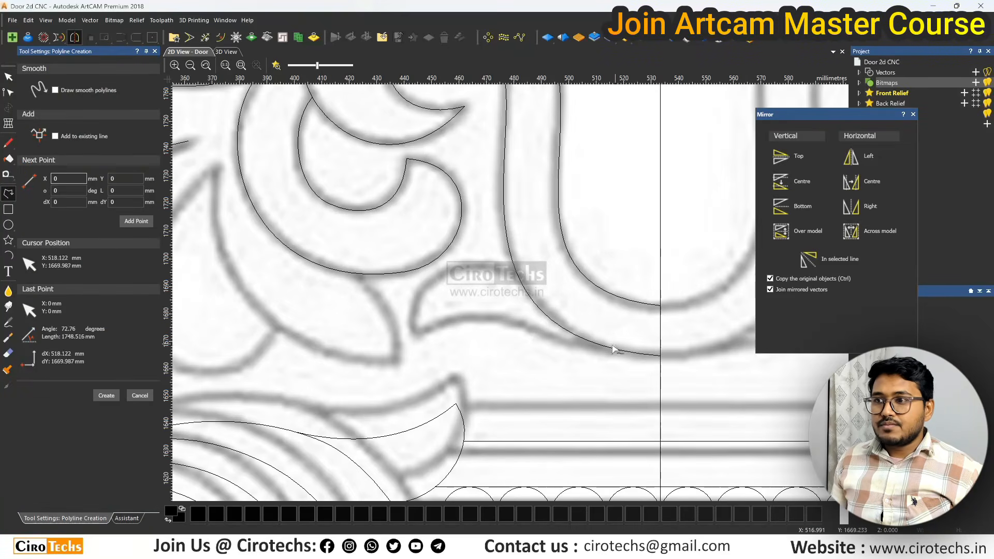
click(629, 351)
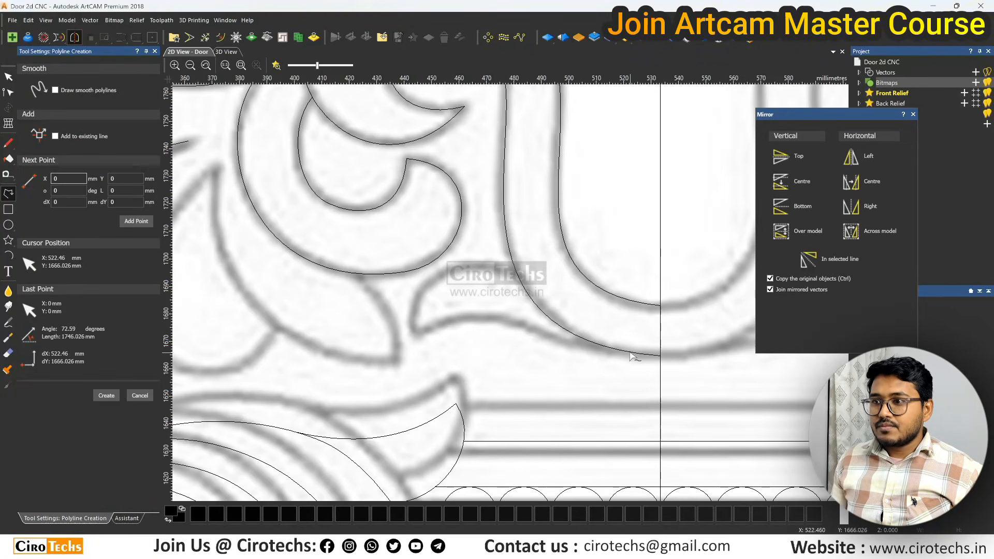
click(417, 334)
click(516, 274)
key(Escape)
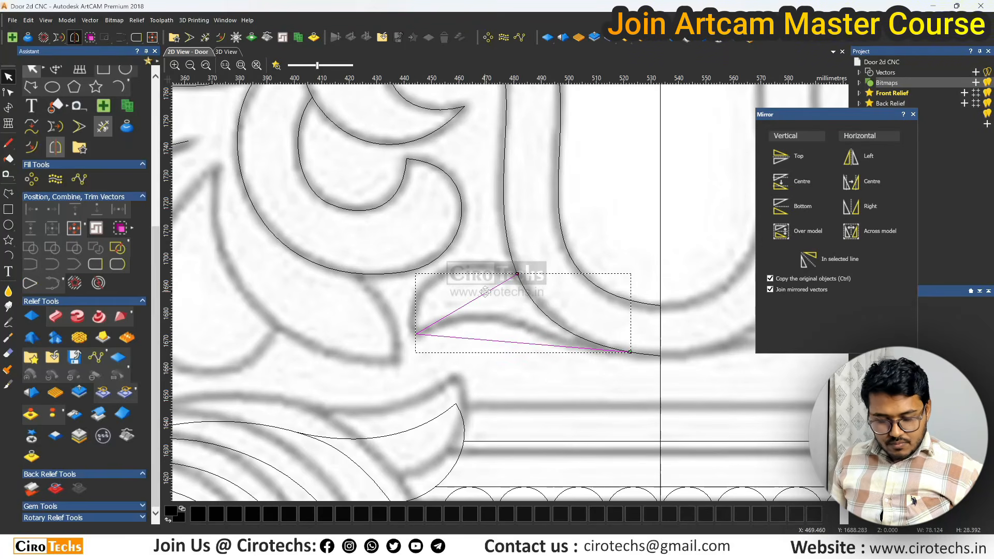
Curve the small leaf's upper edge between its tip and the U-shaped band to match the bitmap.
click(484, 291)
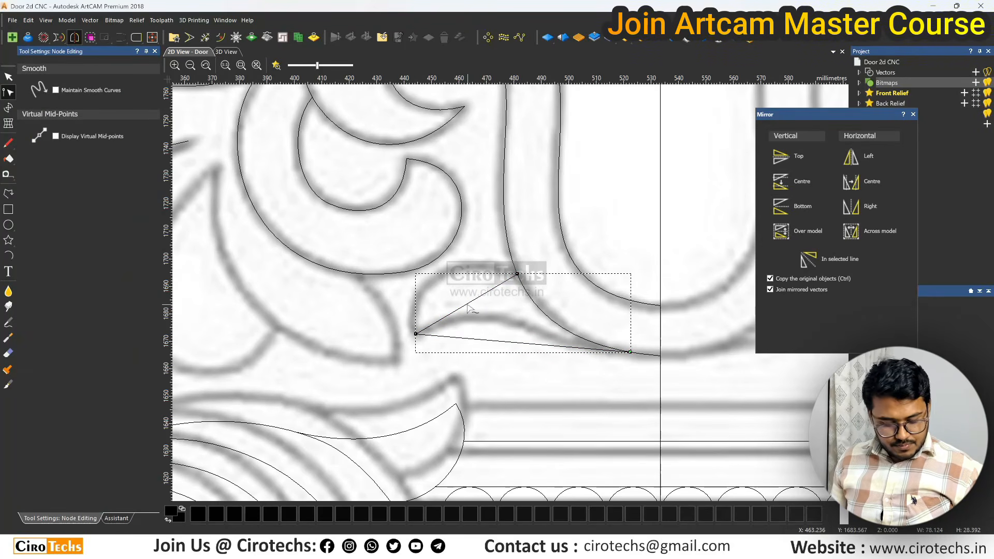
drag(450, 315, 396, 274)
drag(484, 294, 471, 251)
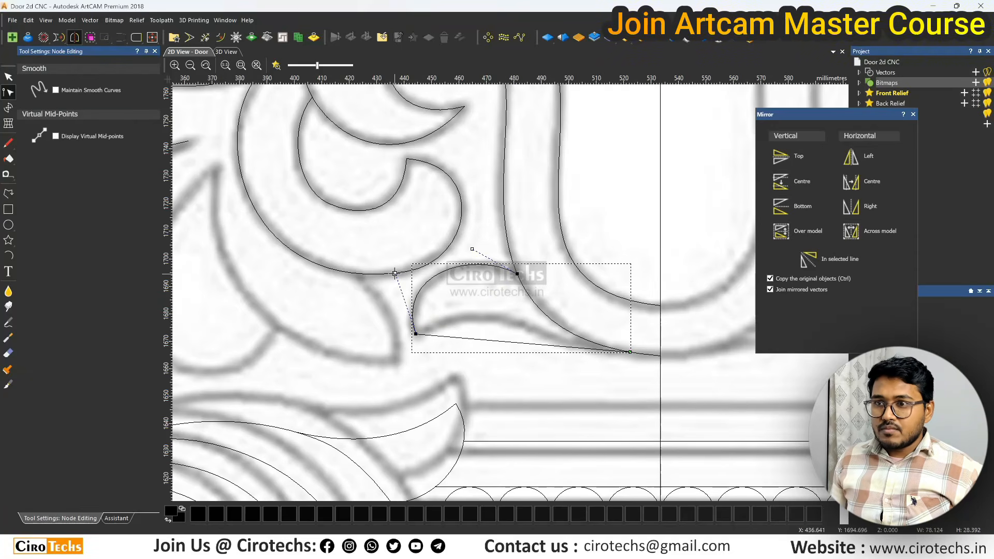
drag(395, 275, 401, 280)
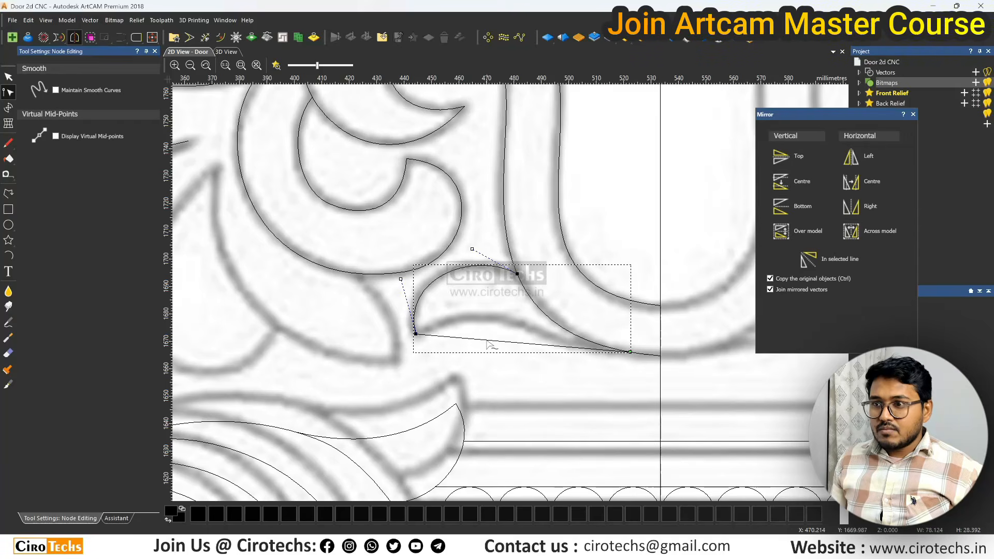
Curve the small leaf's lower edge from its tip to the U-shaped band's bottom along the bitmap outline.
drag(488, 340, 485, 287)
drag(558, 346, 559, 357)
drag(485, 287, 499, 284)
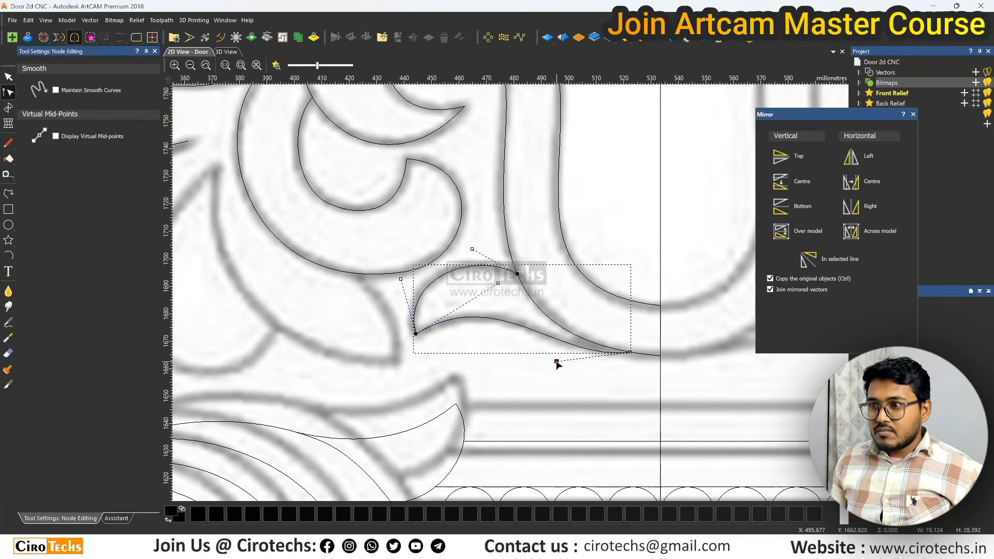
scroll(559, 357, down, 2)
scroll(440, 294, up, 2)
scroll(445, 325, down, 1)
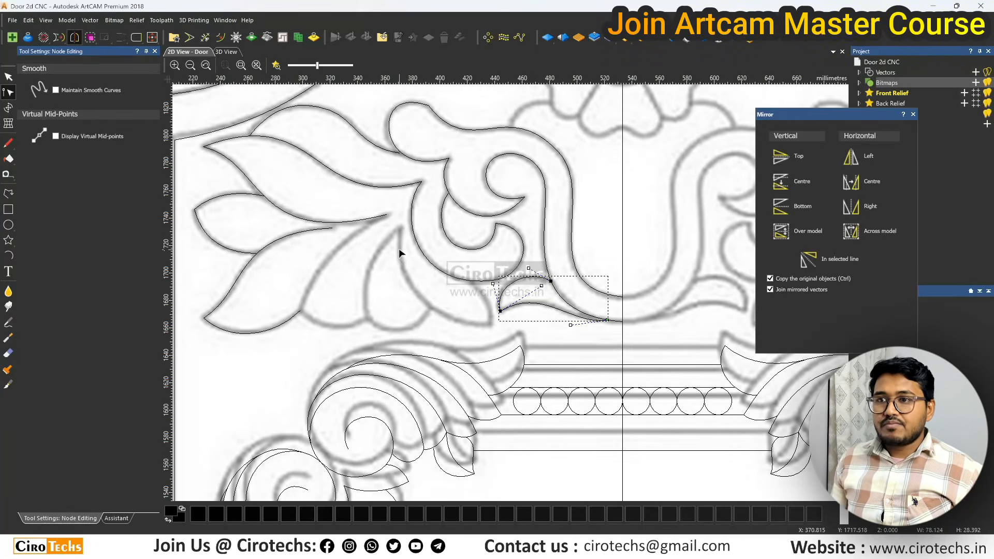
Draw a two-segment polyline for the untraced petal beside the lower leaf, starting at the upper leaf's inner end, about 63 by 75 mm.
click(8, 193)
scroll(349, 255, up, 1)
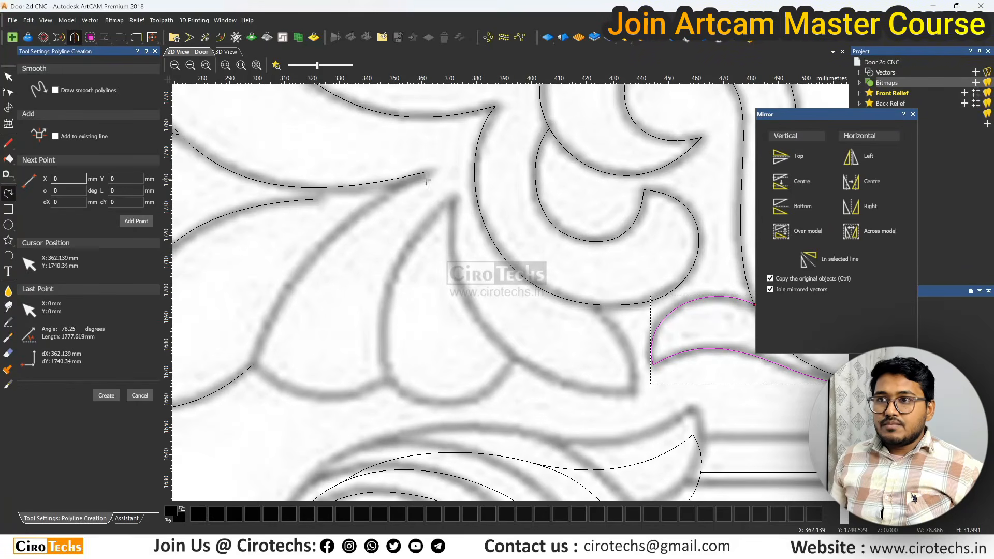
click(425, 172)
click(254, 364)
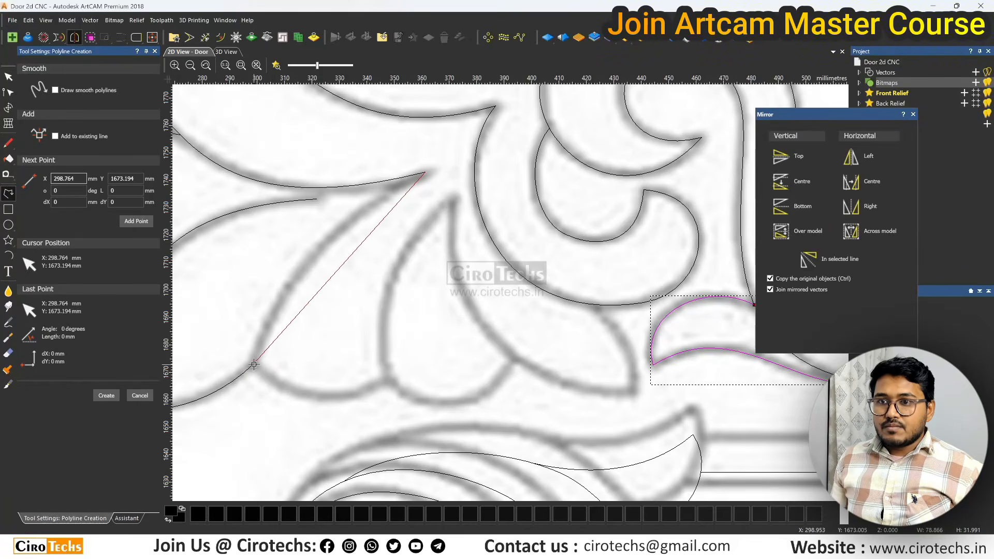
double_click(389, 378)
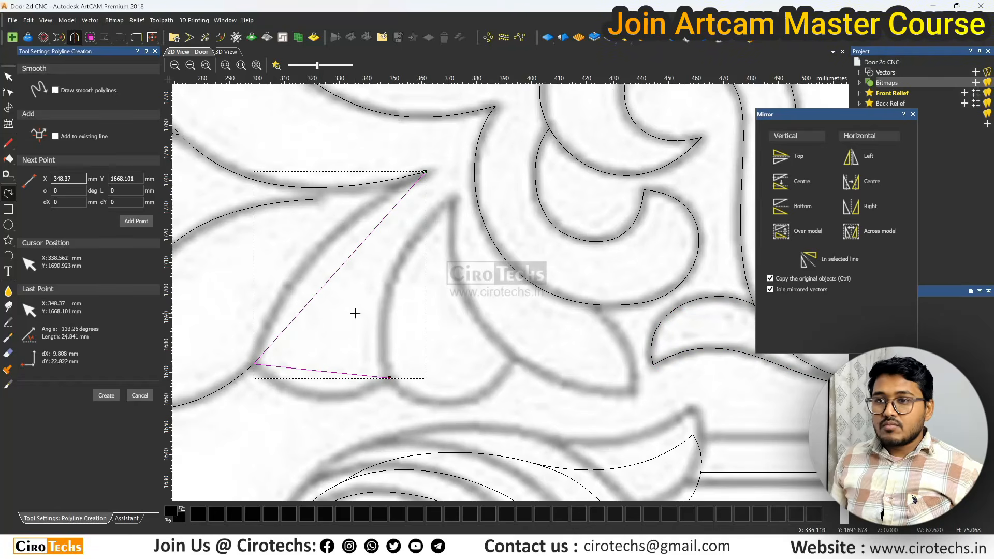
Curve the side and bottom edges of the petal beside the lower leaf to match the bitmap outline.
key(Escape)
key(n)
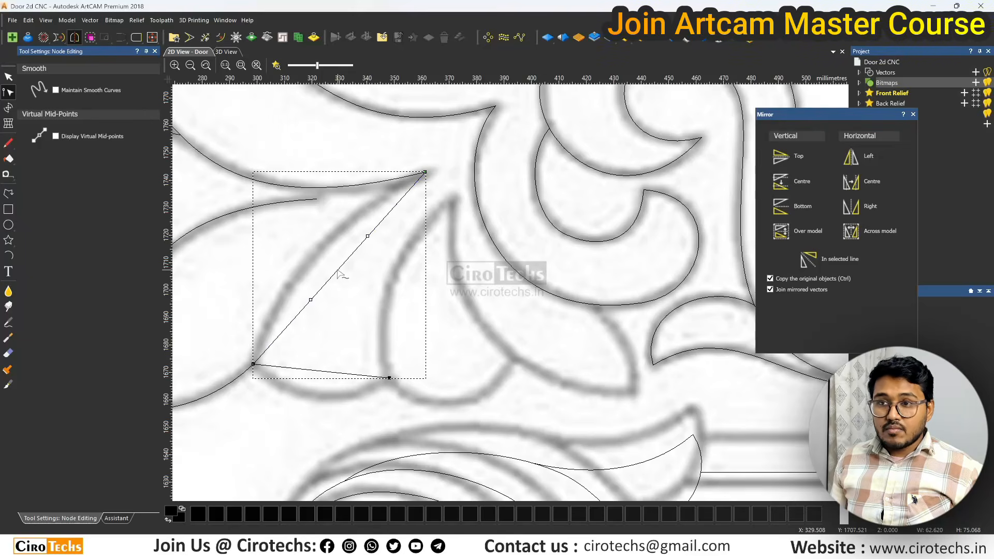
drag(310, 299, 273, 264)
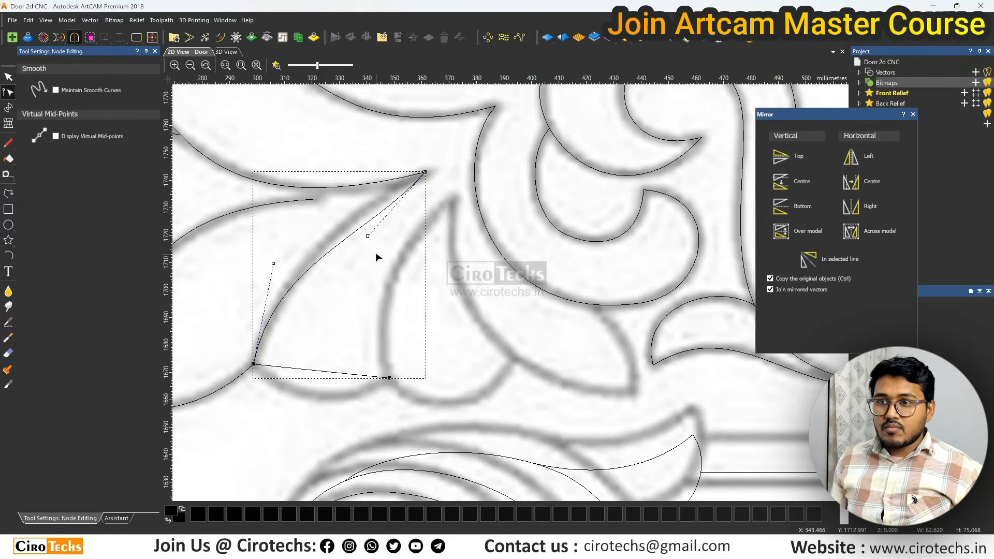
drag(367, 237, 347, 220)
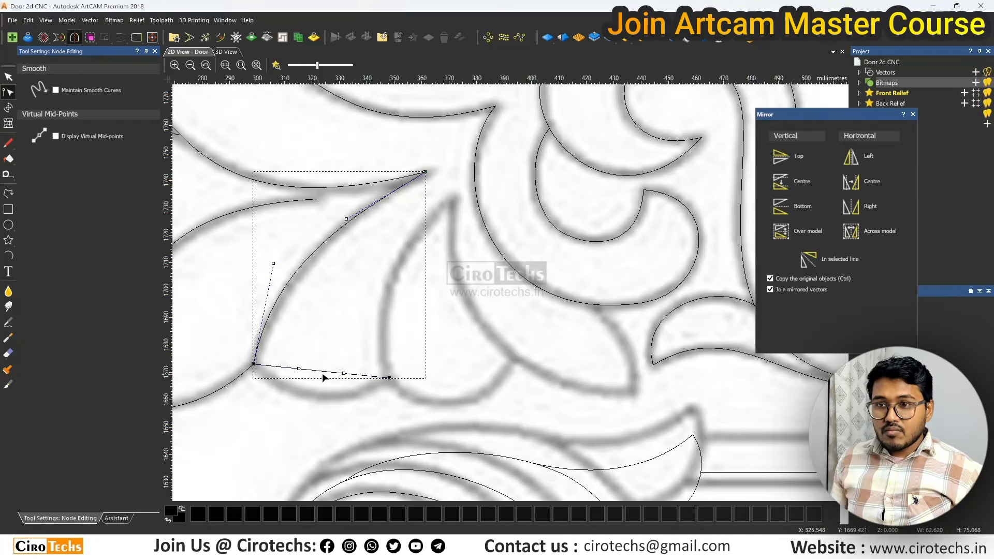
drag(300, 370, 286, 409)
drag(345, 374, 348, 407)
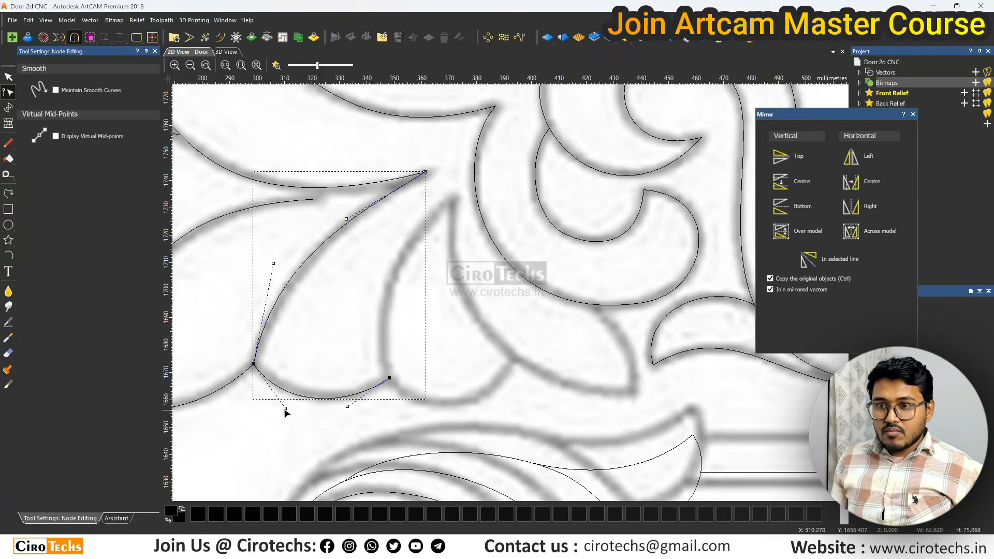
drag(285, 409, 292, 405)
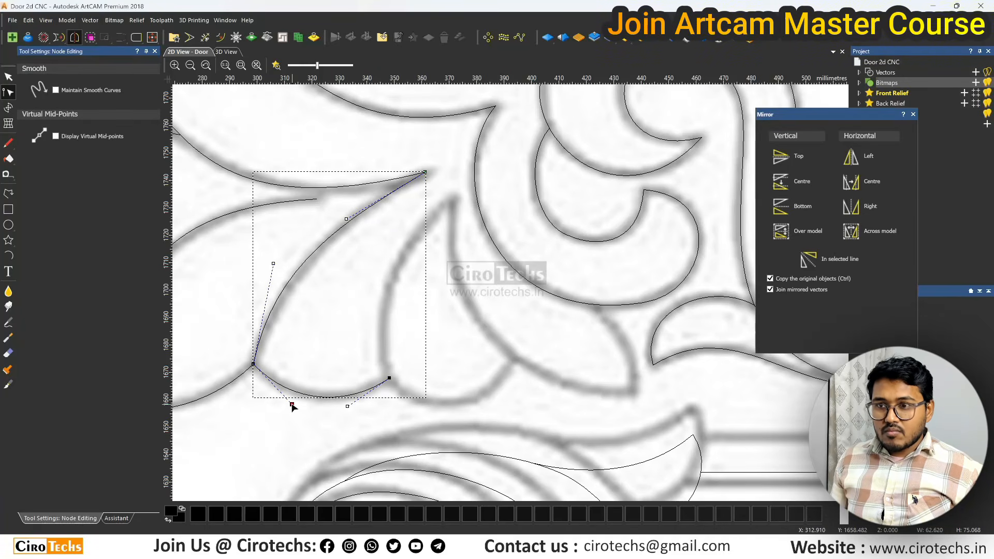
Draw a two-segment polyline for the middle petal from its tip through the previous petal's bottom end, about 46 by 66 mm.
click(8, 193)
click(454, 197)
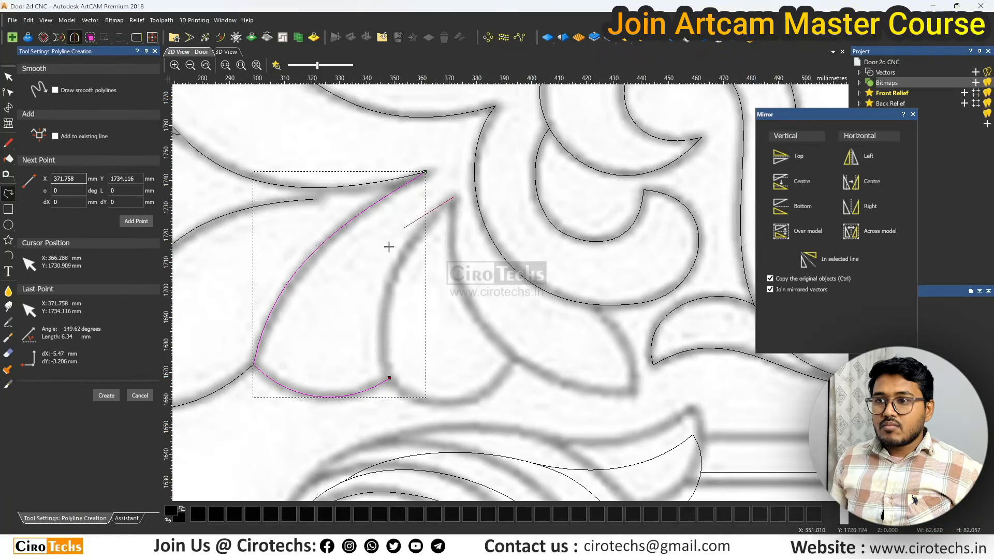
click(390, 378)
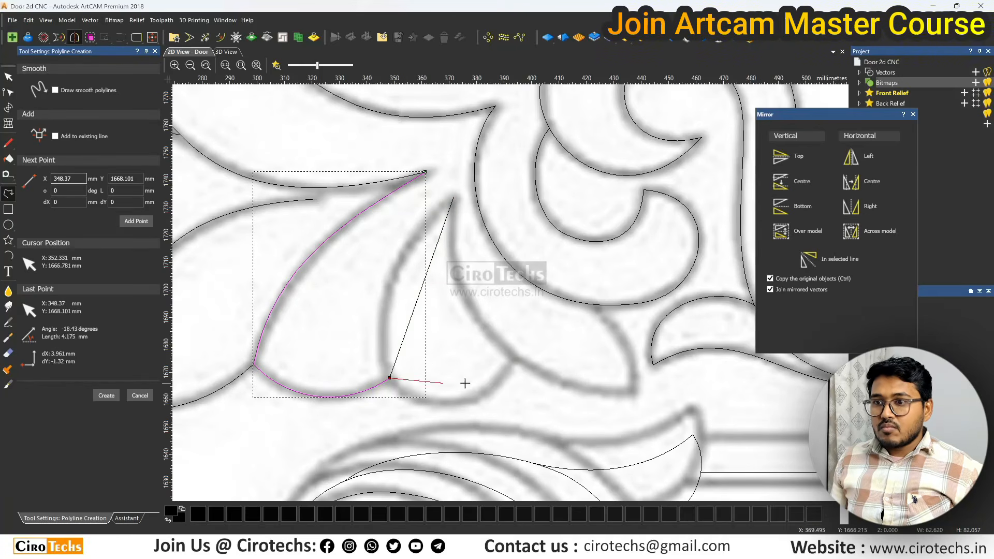
click(516, 359)
key(space)
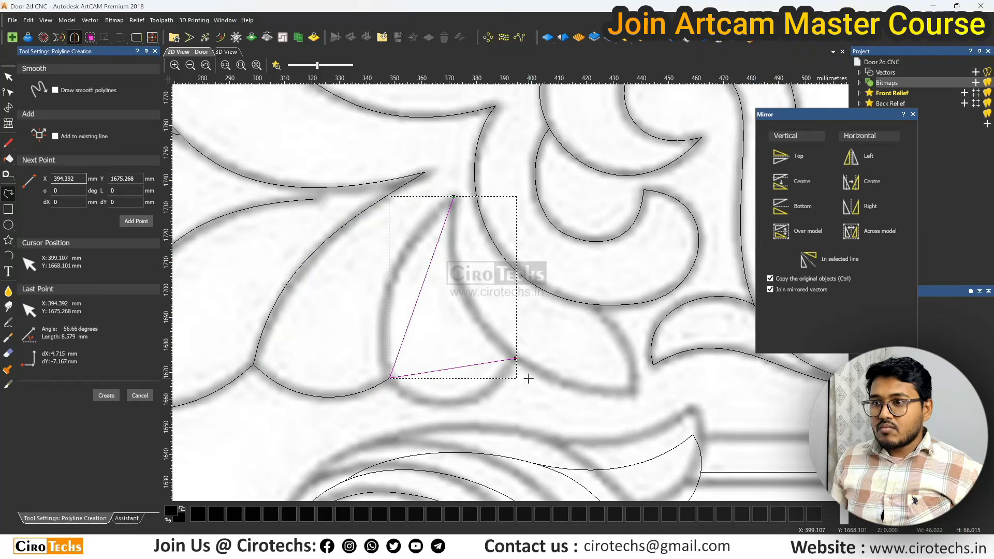
Draw a two-segment polyline for the last petal, from the middle petal's tip to its own point and up to the U-shaped band, about 65 by 72 mm.
click(454, 197)
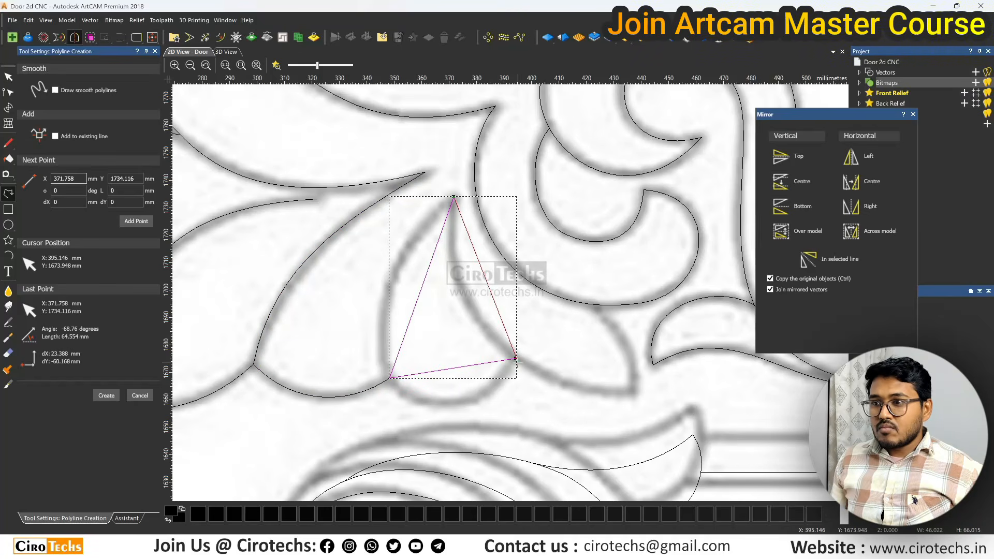
click(633, 392)
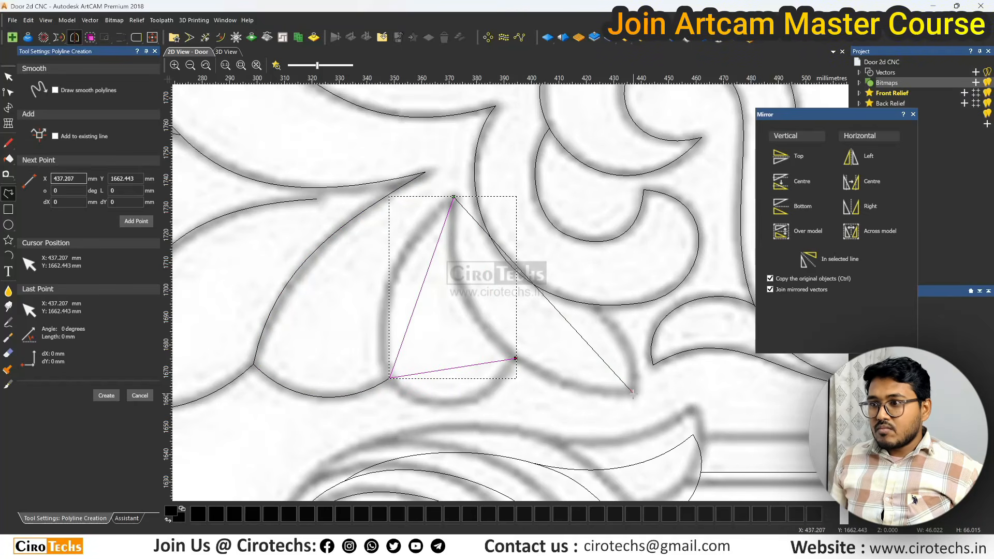
click(598, 304)
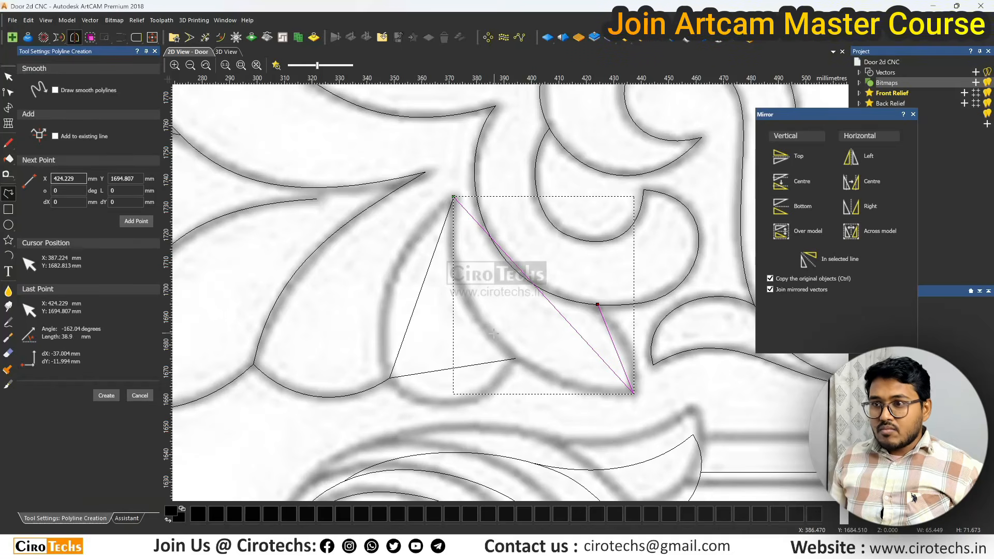
key(Escape)
Curve the middle petal's outer side and rounded bottom to match the bitmap, smoothing the node where the two segments meet.
key(n)
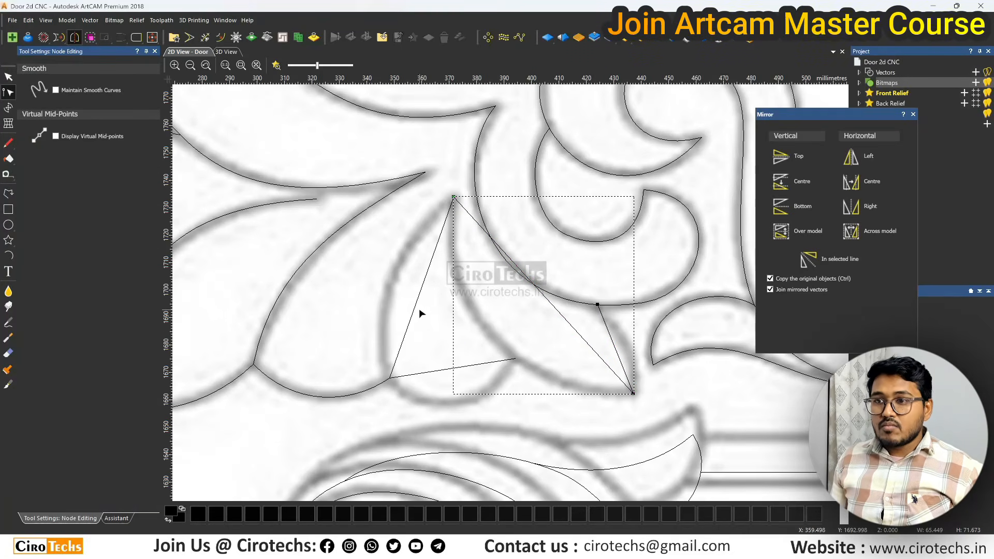
click(413, 313)
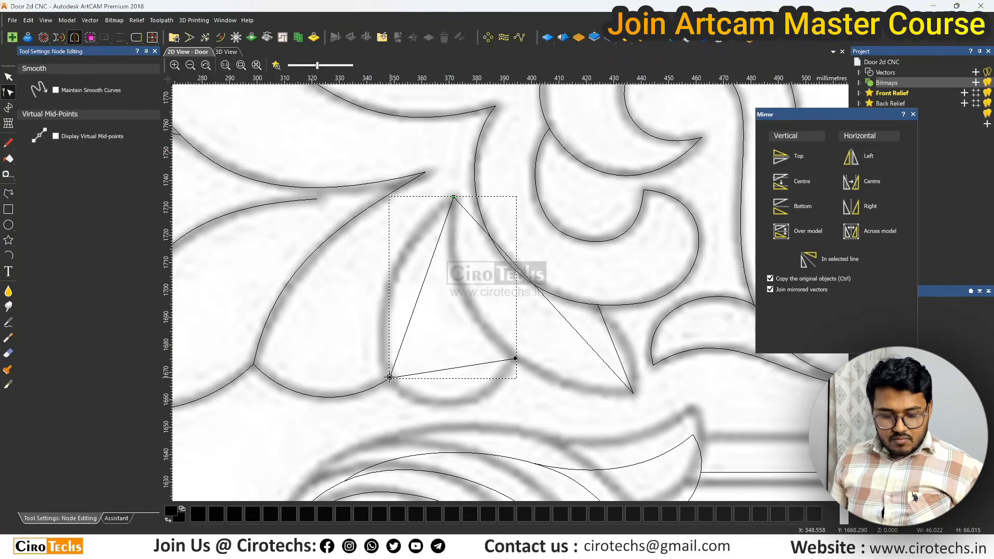
key(s)
drag(433, 258, 412, 227)
drag(473, 365, 484, 421)
drag(349, 328, 359, 310)
click(390, 379)
drag(390, 379, 387, 376)
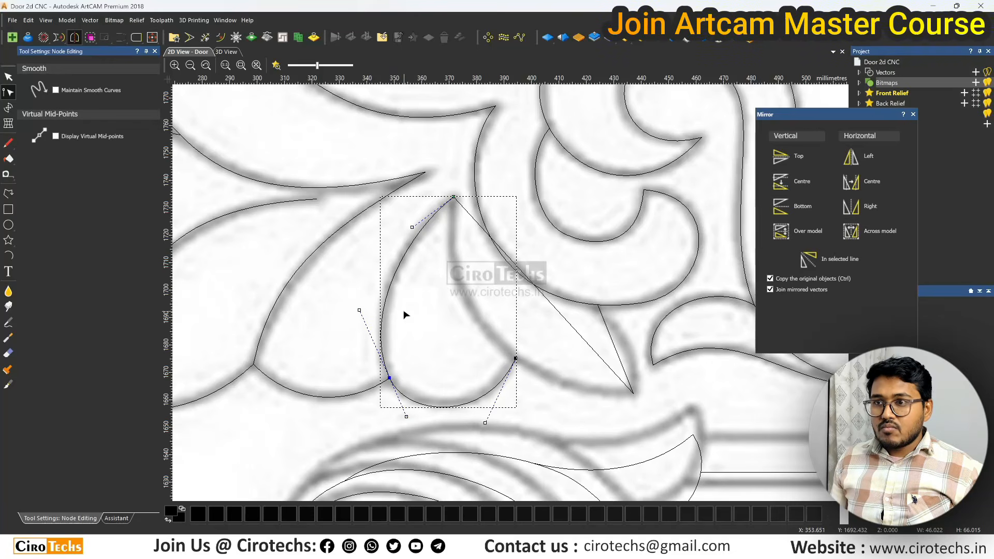
Curve the last petal's long edge between the middle petal's tip and its own point to follow the bitmap outline.
click(547, 302)
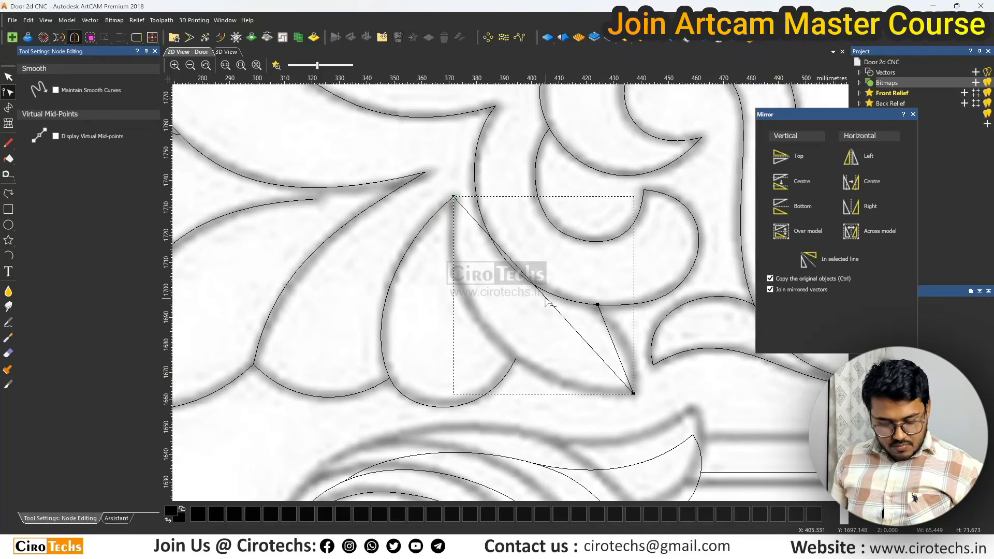
key(c)
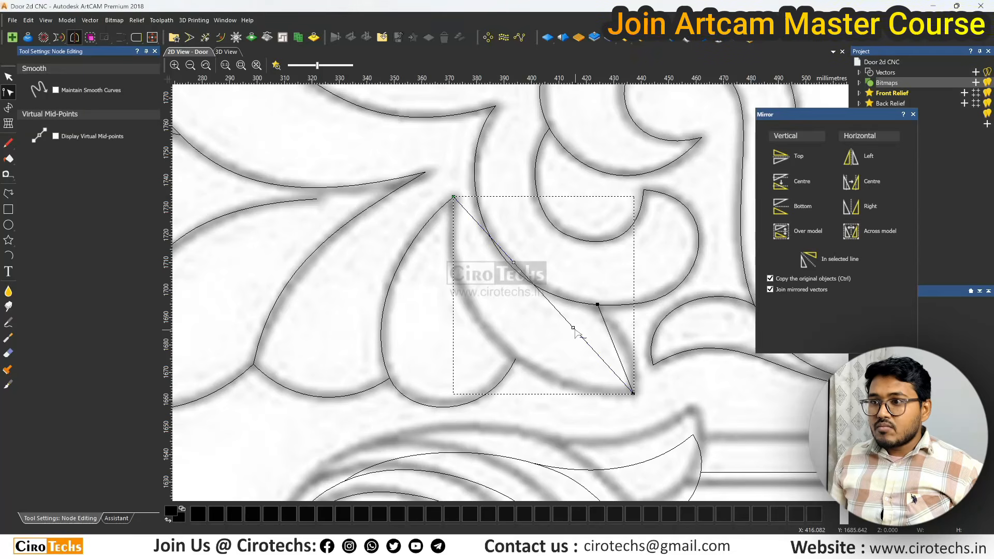
Bend the long edge of the pointed lower leaf by its Bezier handles to follow the sketched outline.
drag(573, 328, 489, 394)
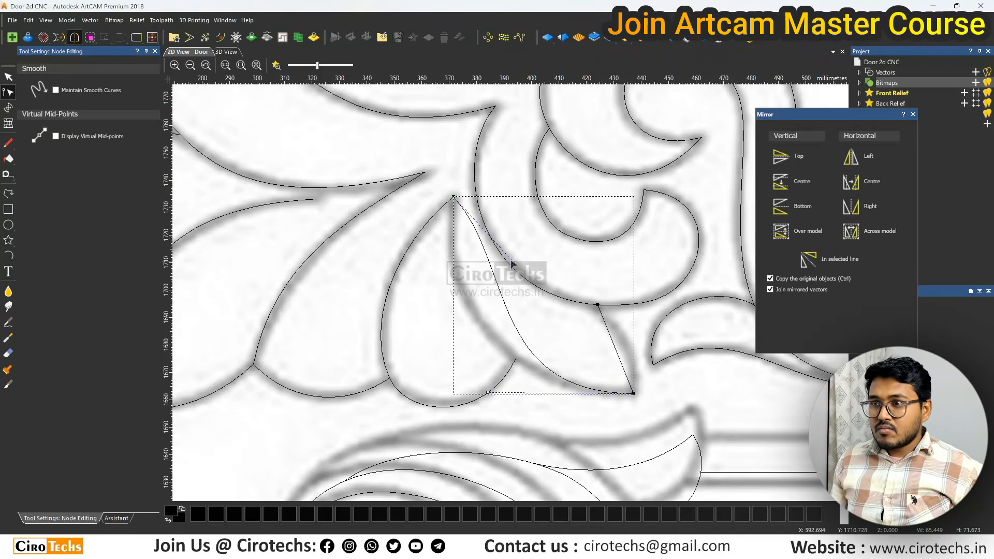
click(478, 261)
click(488, 258)
drag(514, 263, 435, 280)
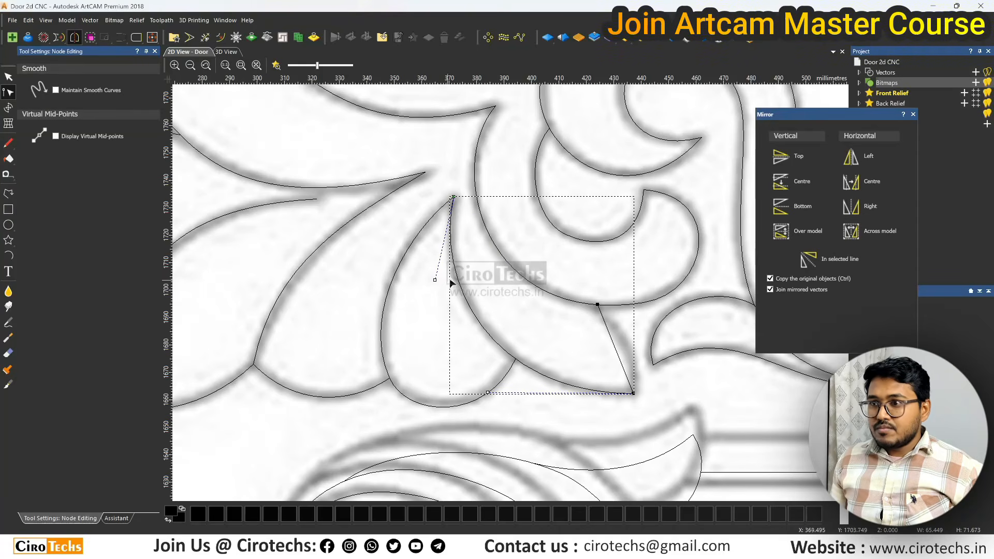
Convert the leaf's short right edge to a Bezier curve, bend it along the sketch and leave node editing.
key(b)
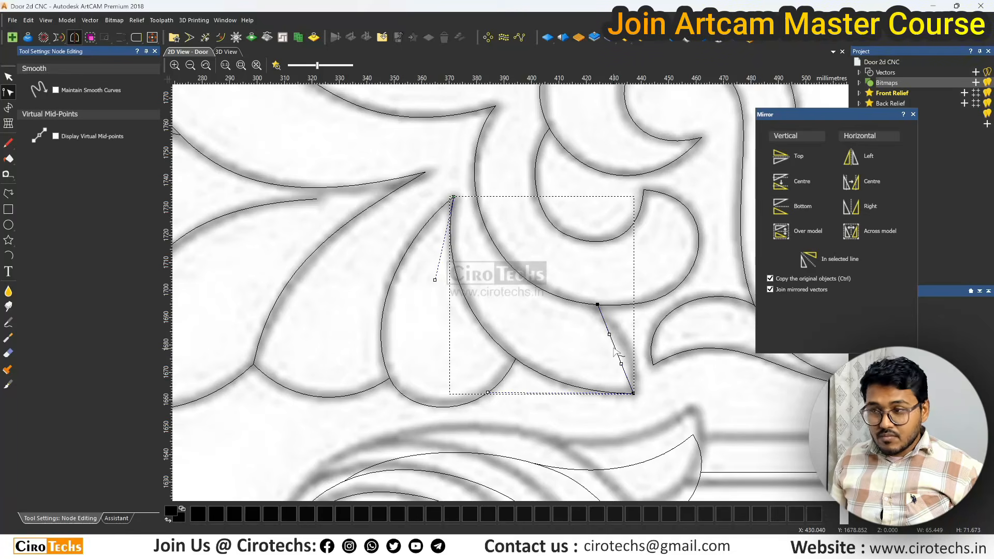
drag(622, 362, 613, 333)
scroll(621, 355, down, 2)
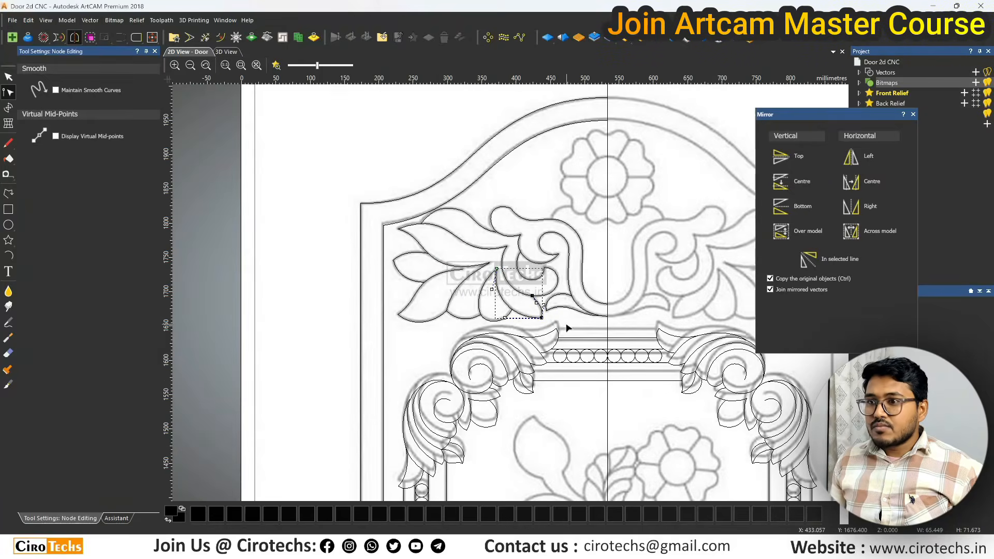
key(n)
Examine the traced upper-left leaf curve and the rest of the scroll ornament against the reference bitmap.
click(458, 255)
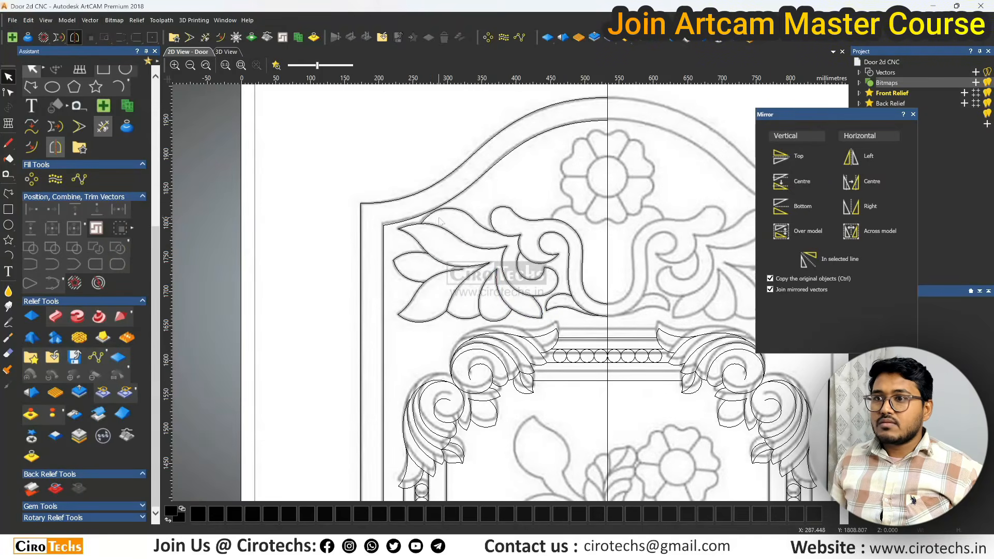
scroll(459, 248, up, 2)
click(461, 239)
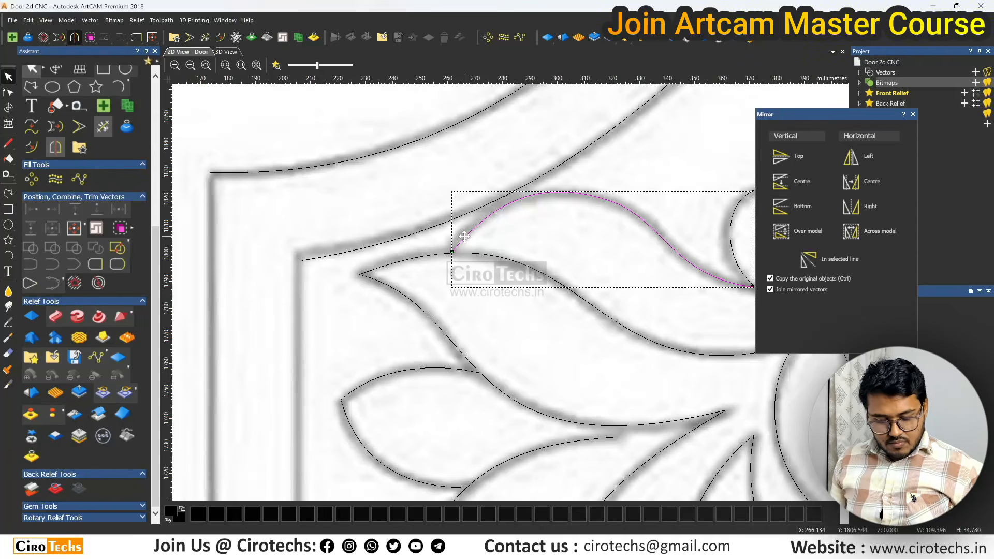
click(470, 223)
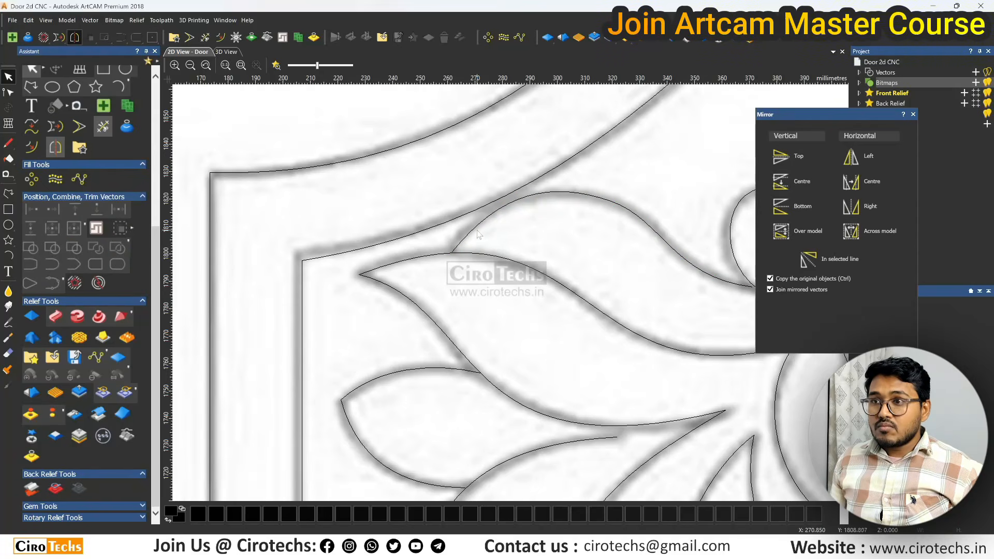
click(475, 227)
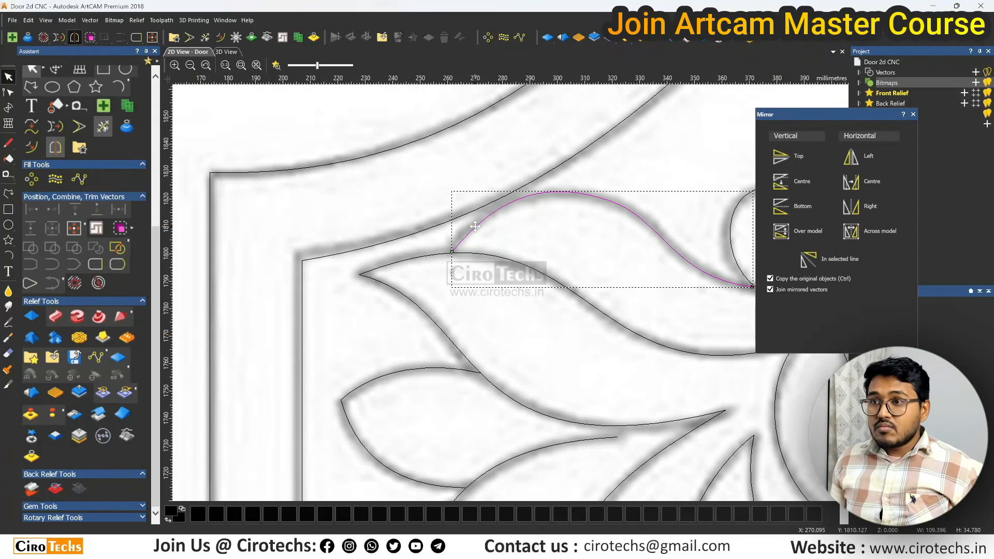
click(475, 227)
drag(500, 192, 485, 194)
scroll(505, 218, down, 2)
click(531, 248)
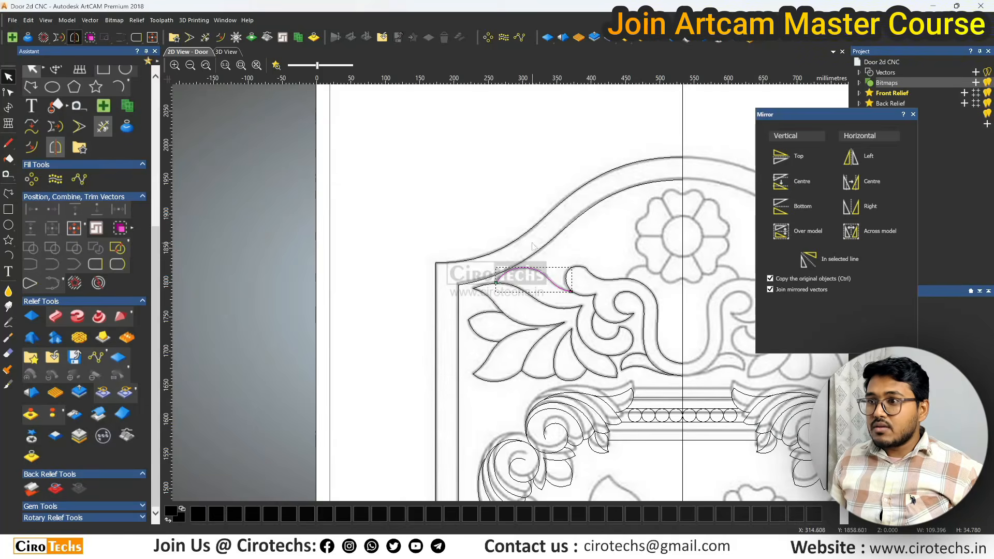
scroll(527, 233, down, 1)
scroll(564, 277, up, 4)
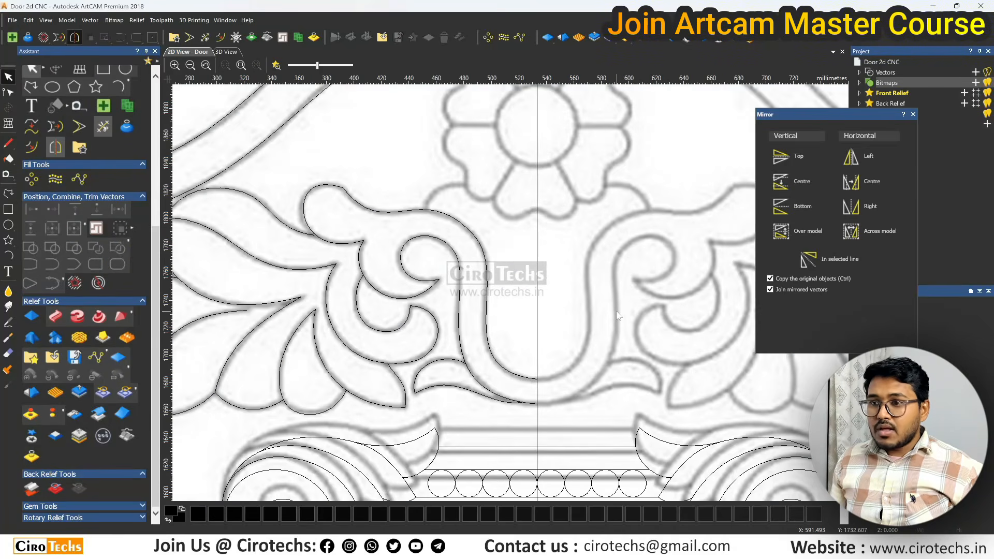
scroll(565, 306, down, 5)
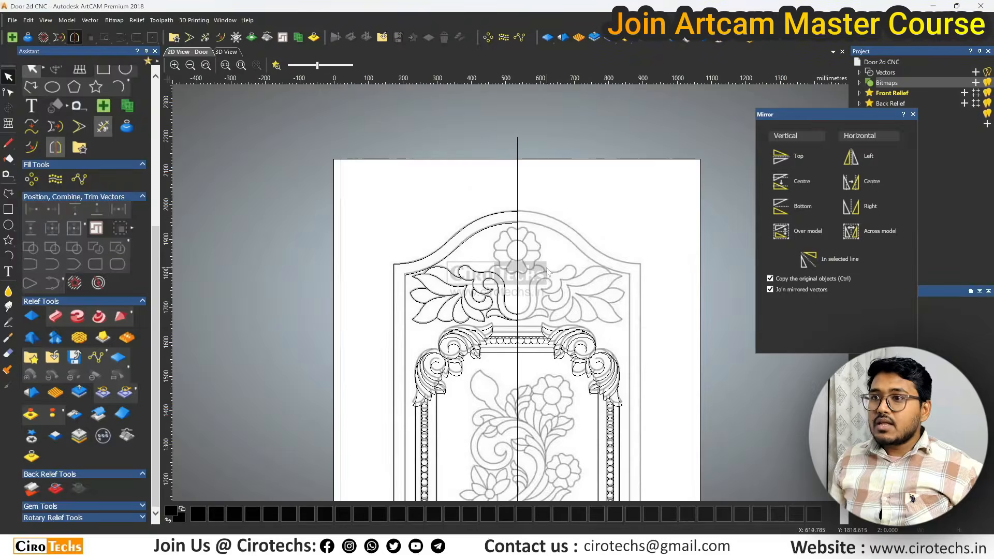
Draw a circle about 61 mm in diameter over the flower's centre, centred on the door's vertical centreline.
scroll(457, 227, up, 3)
click(8, 225)
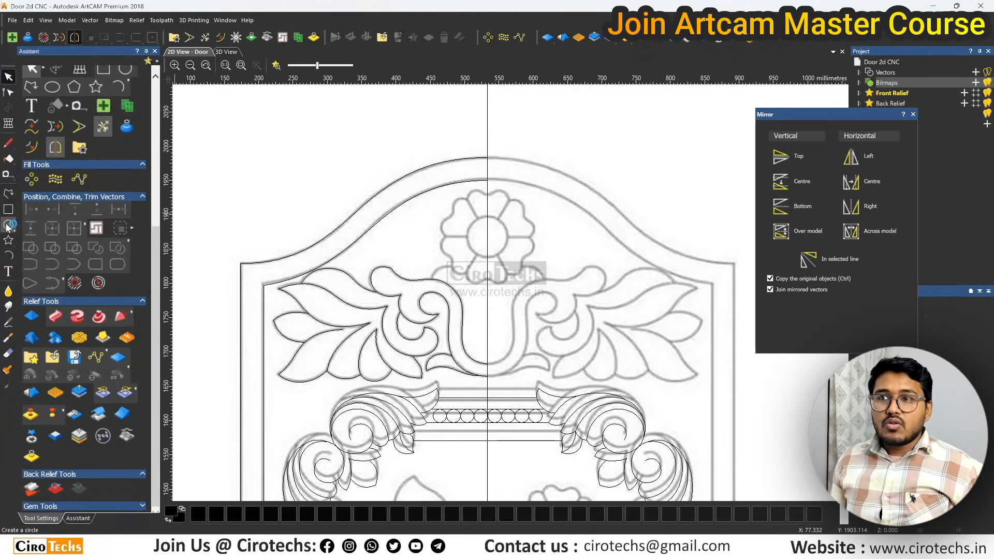
scroll(497, 235, up, 3)
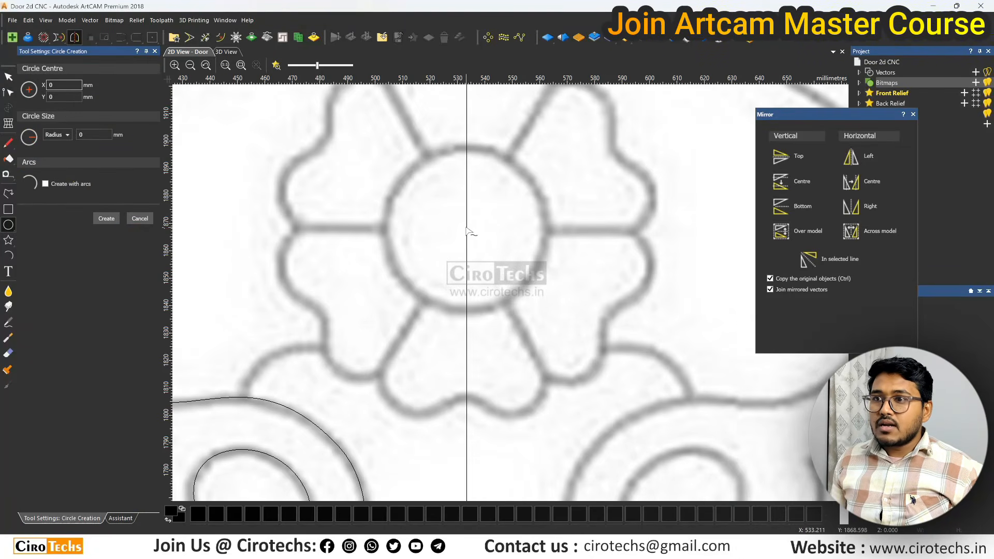
drag(467, 228, 550, 164)
scroll(556, 179, down, 2)
key(Escape)
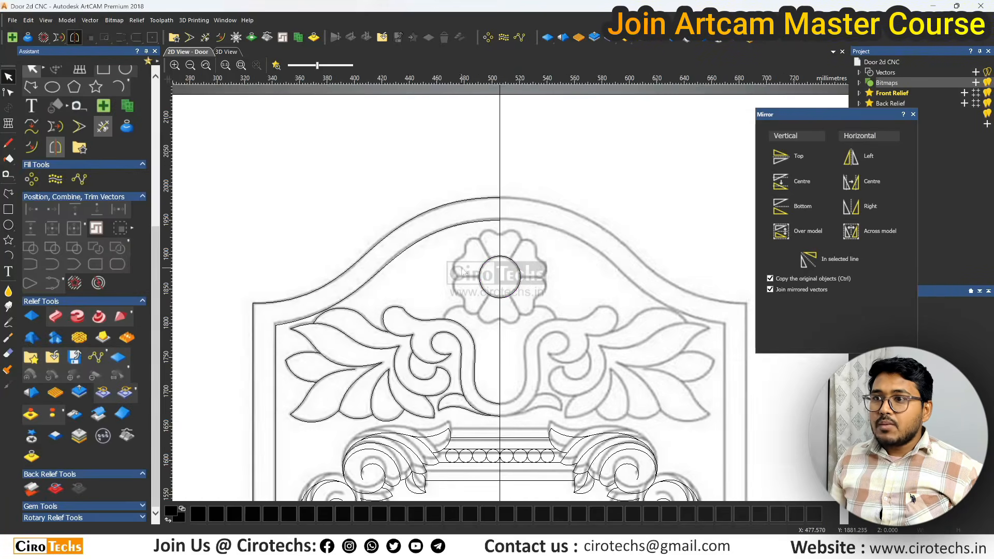
Draw a vertical line about 174 mm long through the flower along the door's centreline.
scroll(462, 269, up, 1)
scroll(462, 269, down, 1)
scroll(475, 334, up, 1)
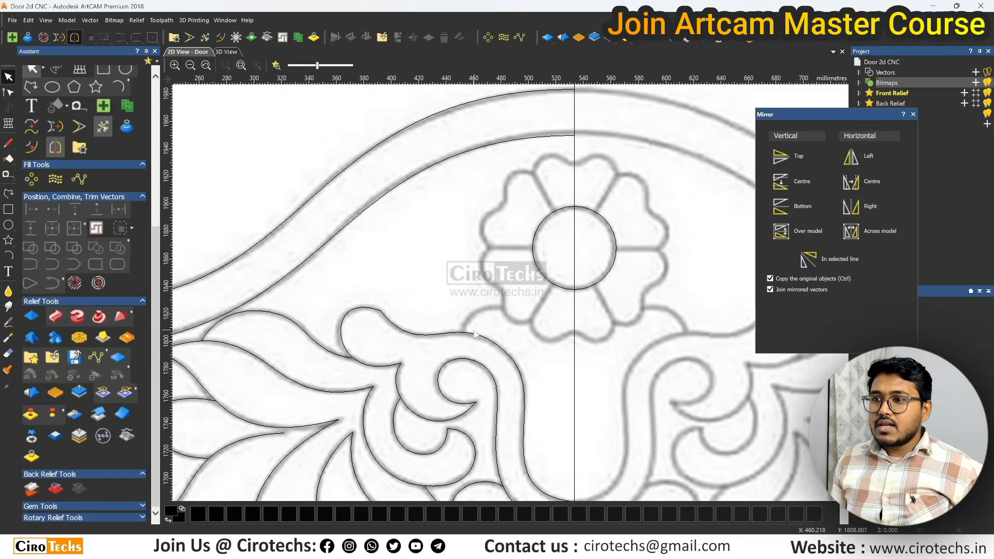
scroll(455, 285, down, 1)
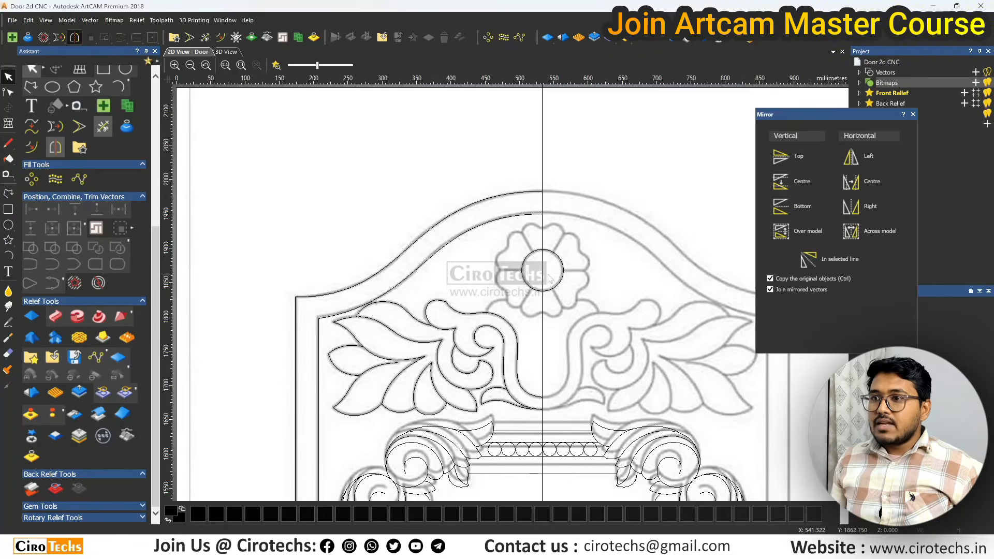
scroll(528, 250, up, 1)
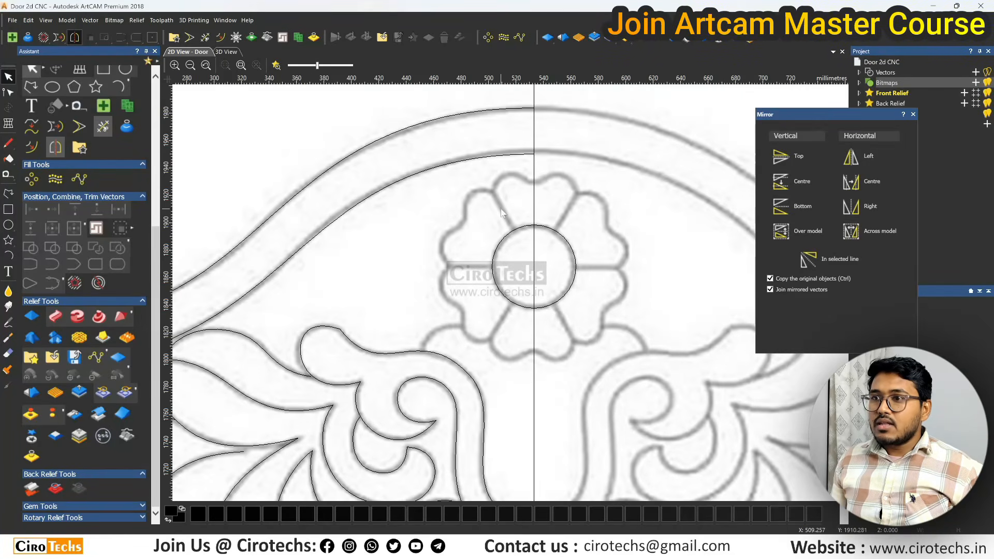
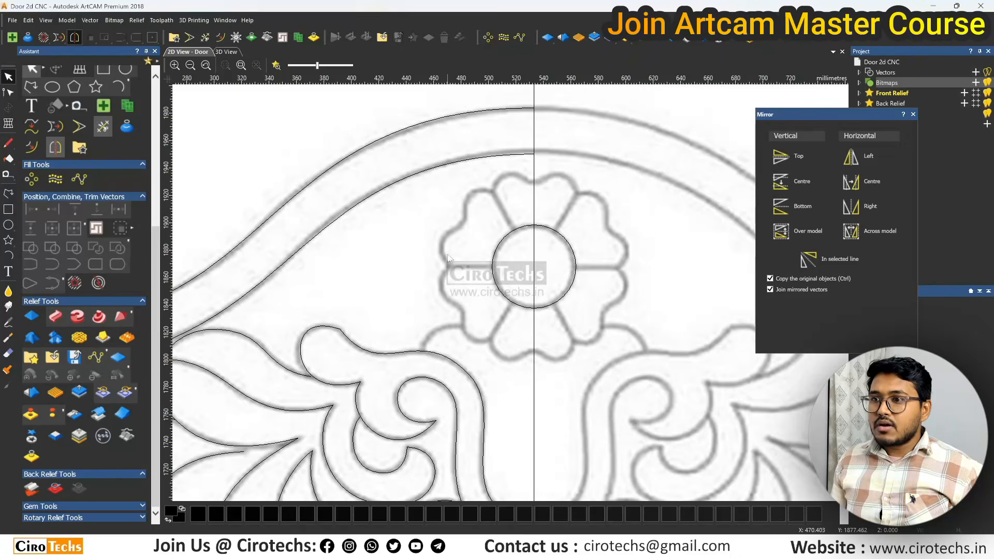
click(8, 193)
click(536, 121)
click(537, 363)
key(Escape)
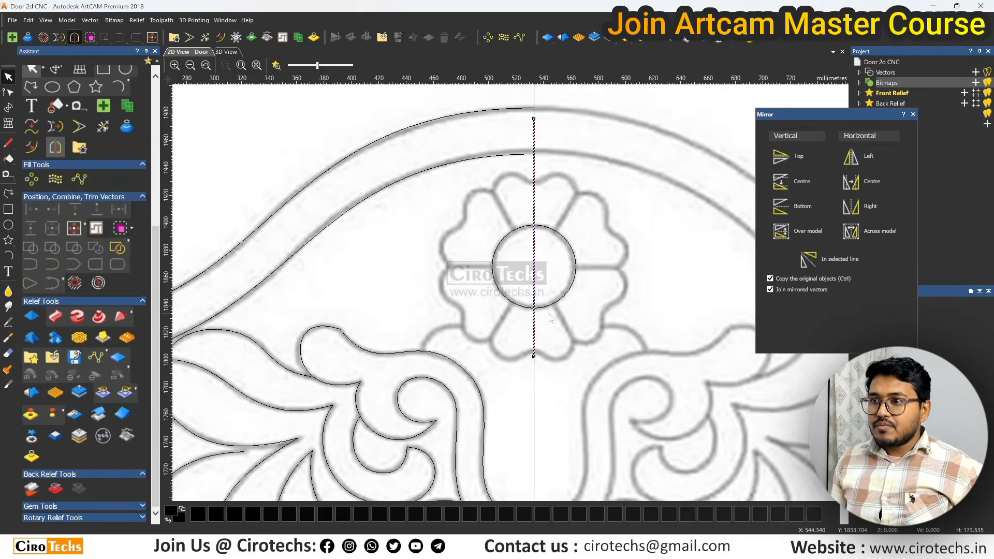
Align the vertical line's centre with the centre of the flower's circle, then clear the selection.
shift+click(550, 308)
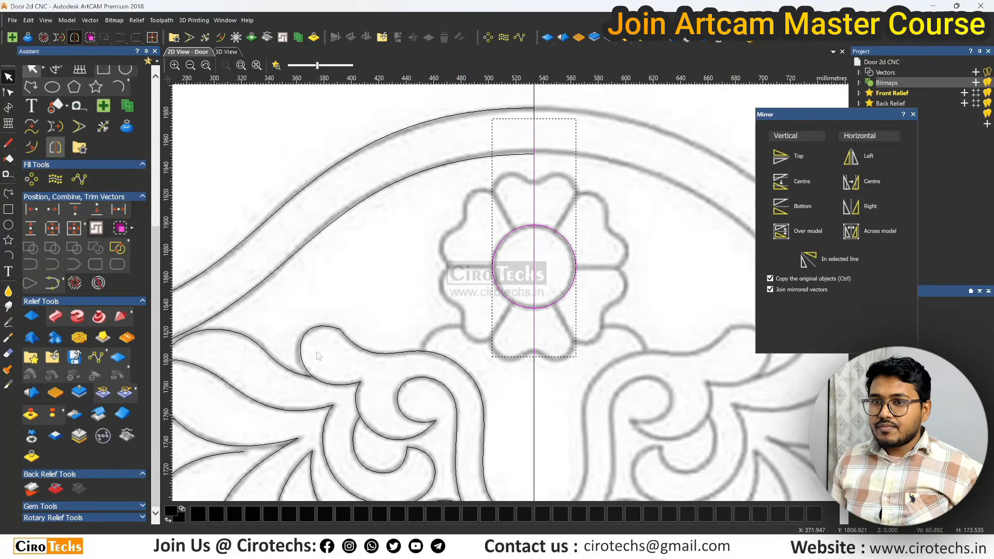
click(53, 228)
click(598, 250)
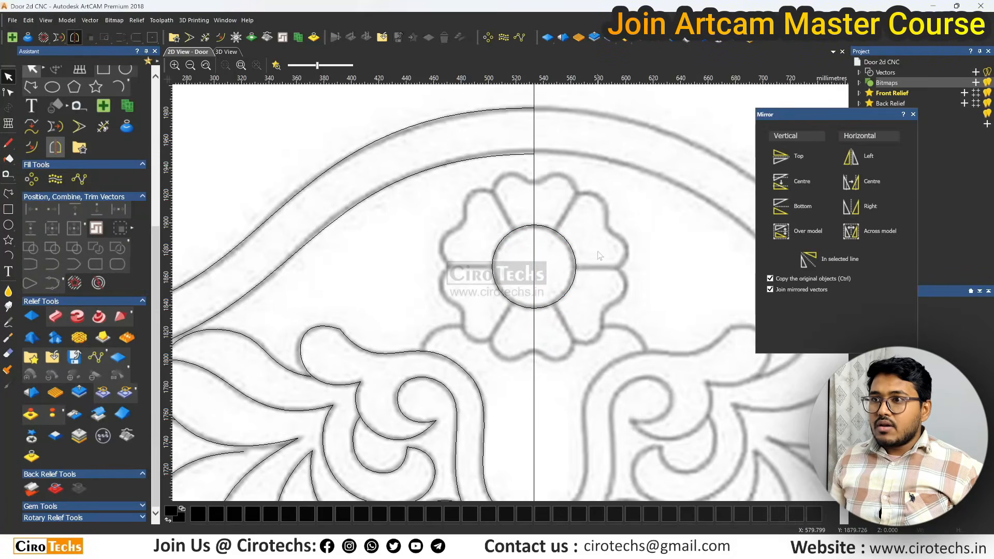
Try a rotate copy of the vertical line about its centre over a total of 360 degrees, then undo it.
click(533, 243)
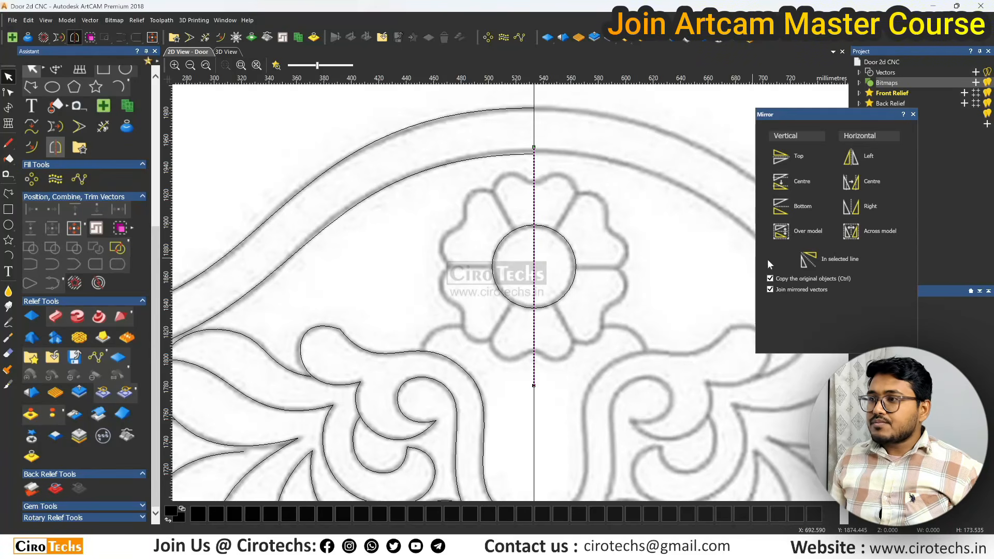
click(31, 180)
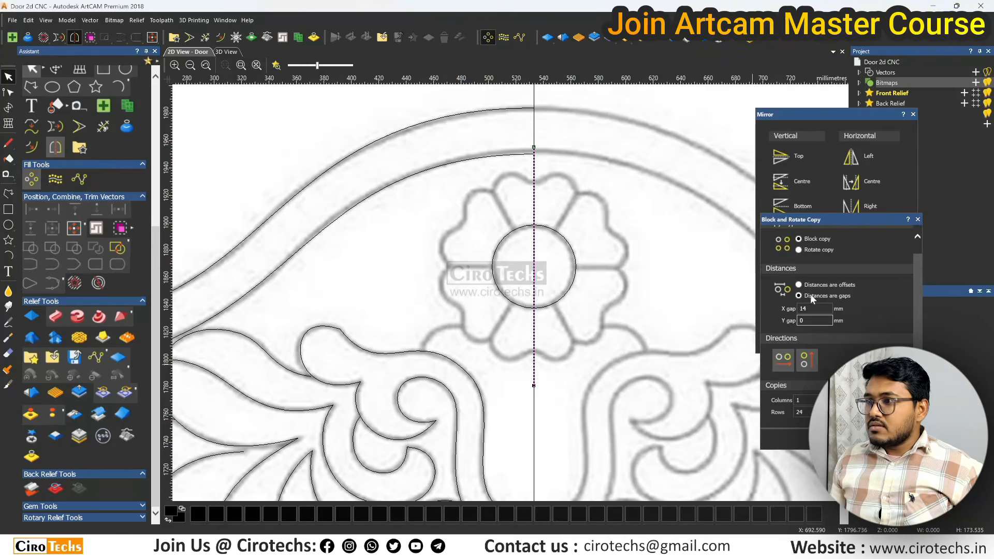
click(799, 250)
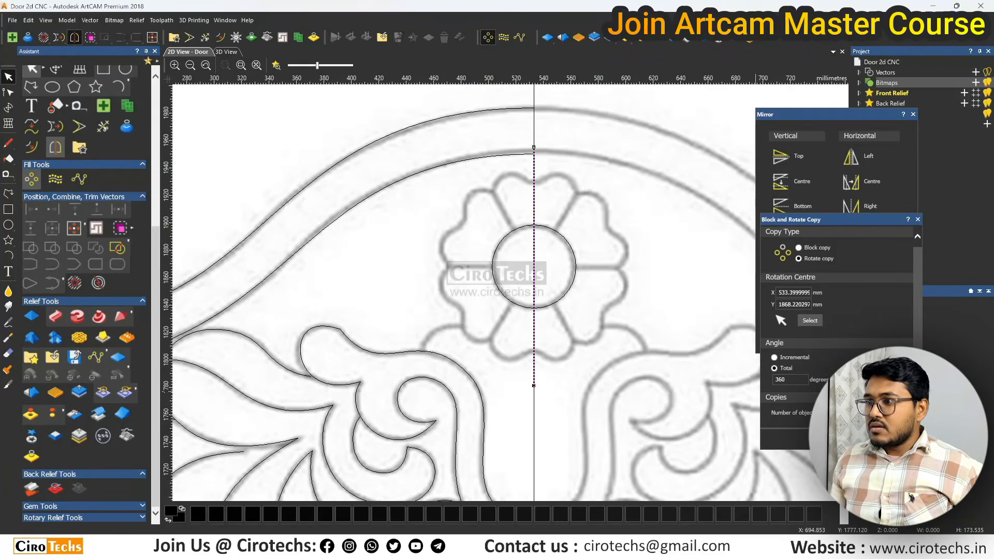
key(Return)
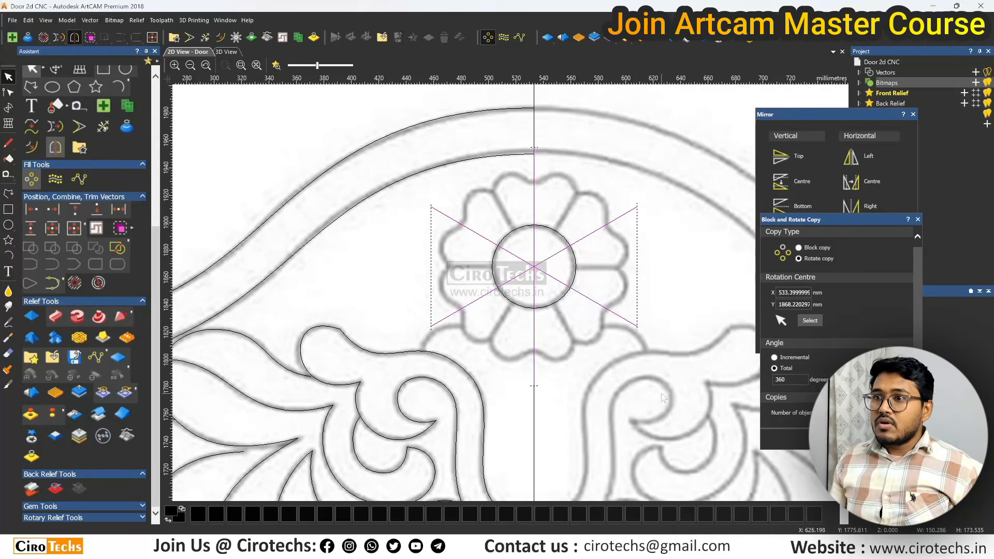
key(ctrl+z)
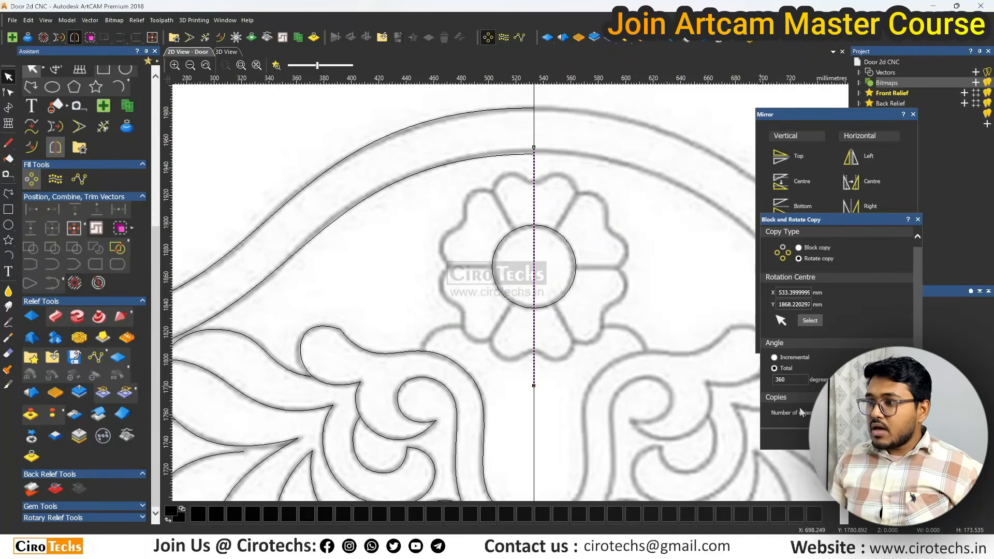
Rotate-copy the line at 30-degree spacing and delete the surplus spokes, keeping the two upper-left diagonals and a horizontal line.
key(Return)
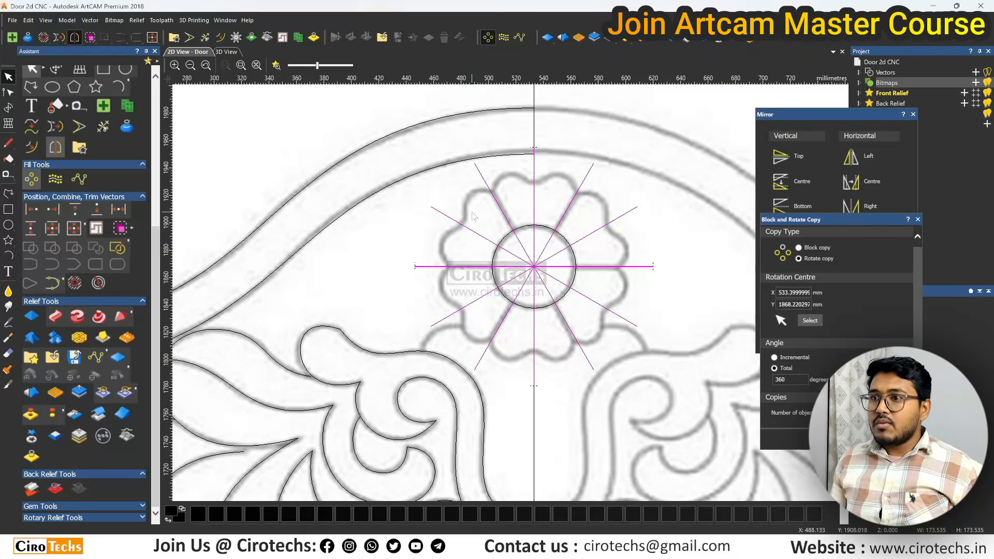
click(475, 232)
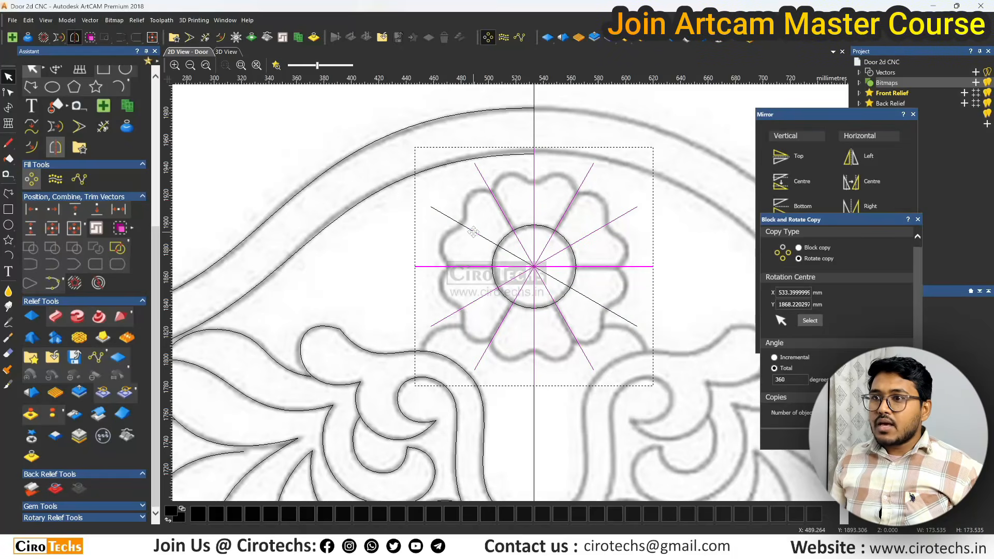
shift+click(496, 204)
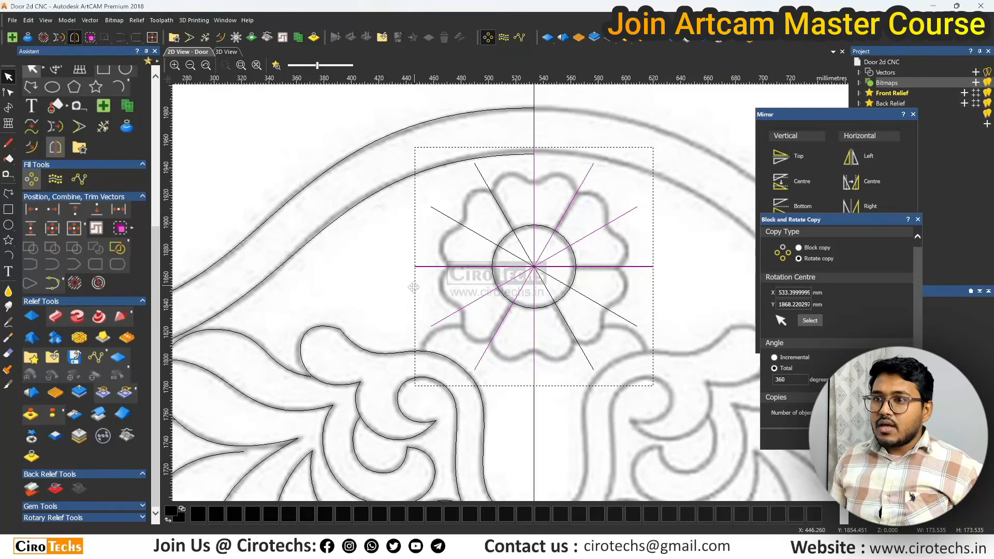
key(Delete)
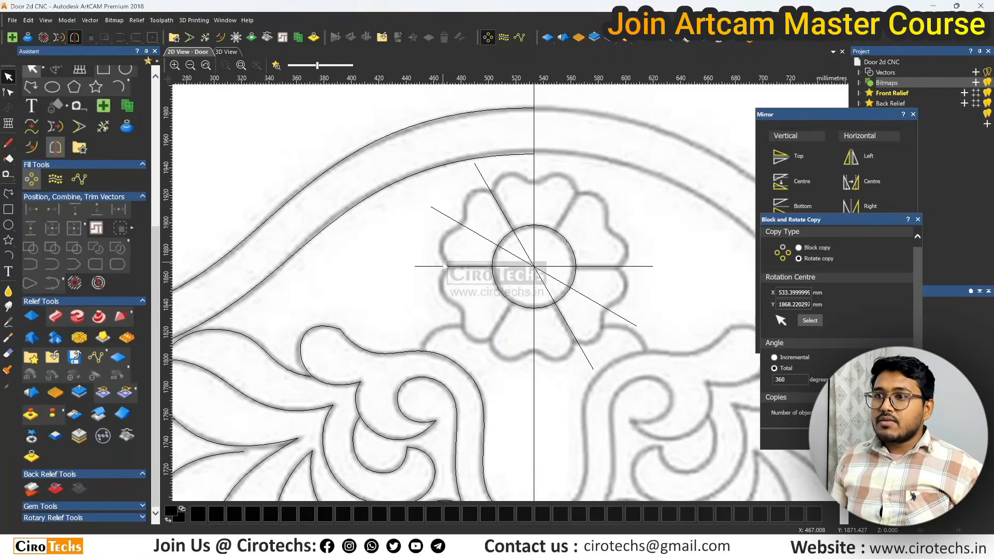
Undo the spoke deletion and the rotate copy of the line.
click(493, 259)
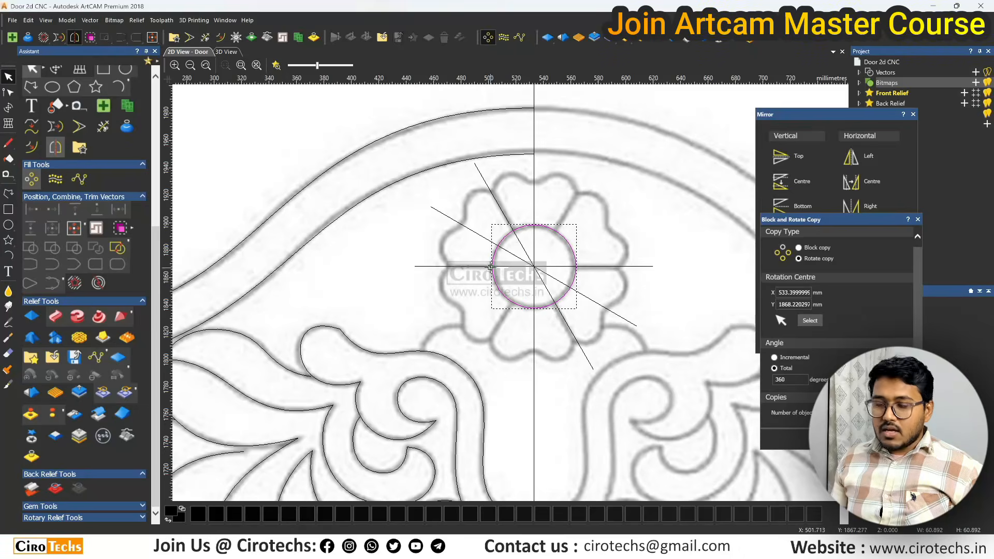
click(498, 266)
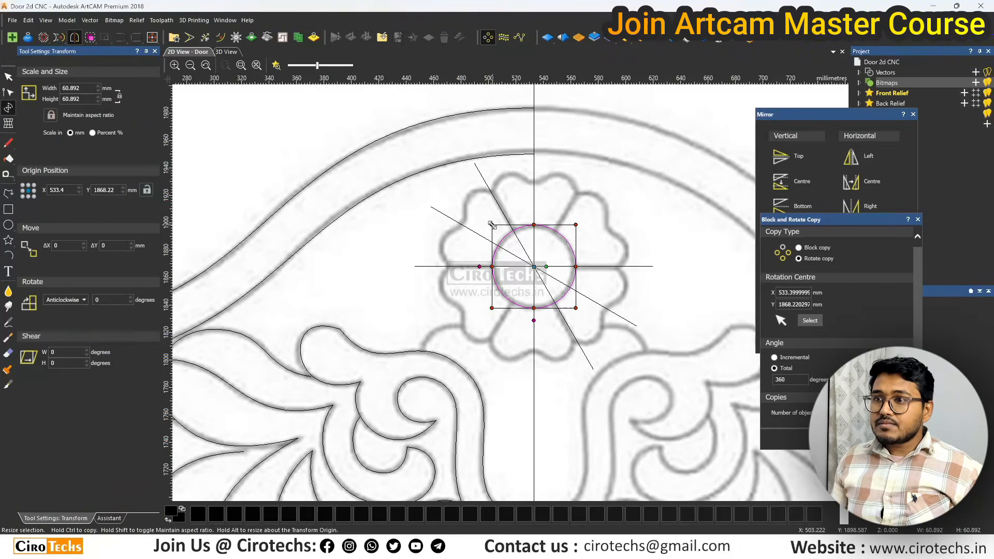
key(ctrl+z)
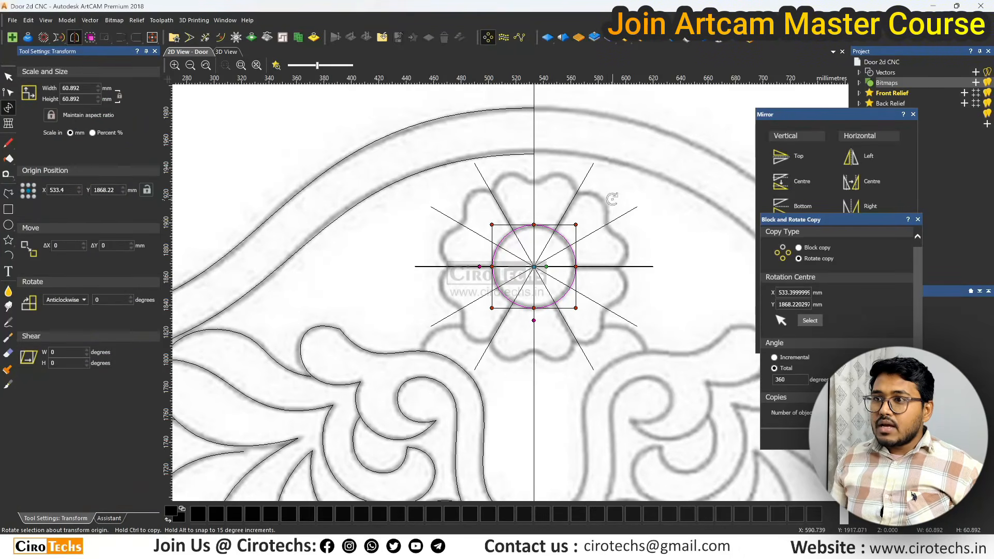
key(Escape)
key(ctrl+z)
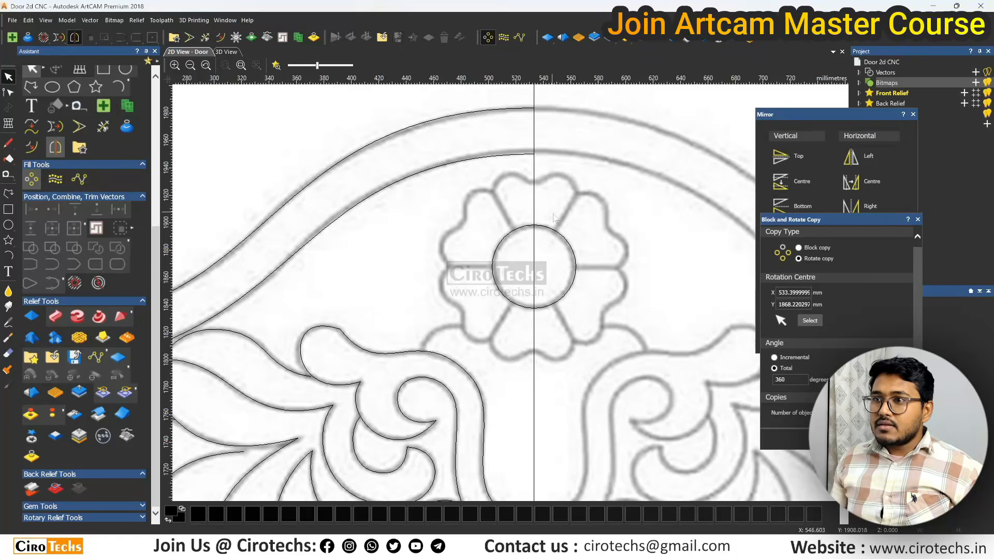
Rotate-copy the vertical line about its centre over a total of 360 degrees, then delete the surplus spokes, keeping the two steepest diagonals.
click(535, 214)
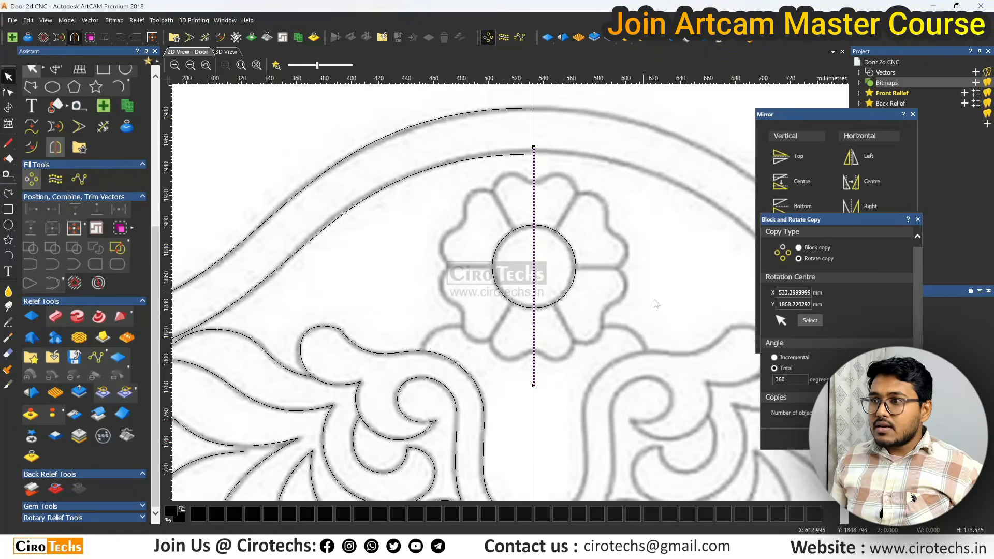
click(914, 498)
shift+click(498, 205)
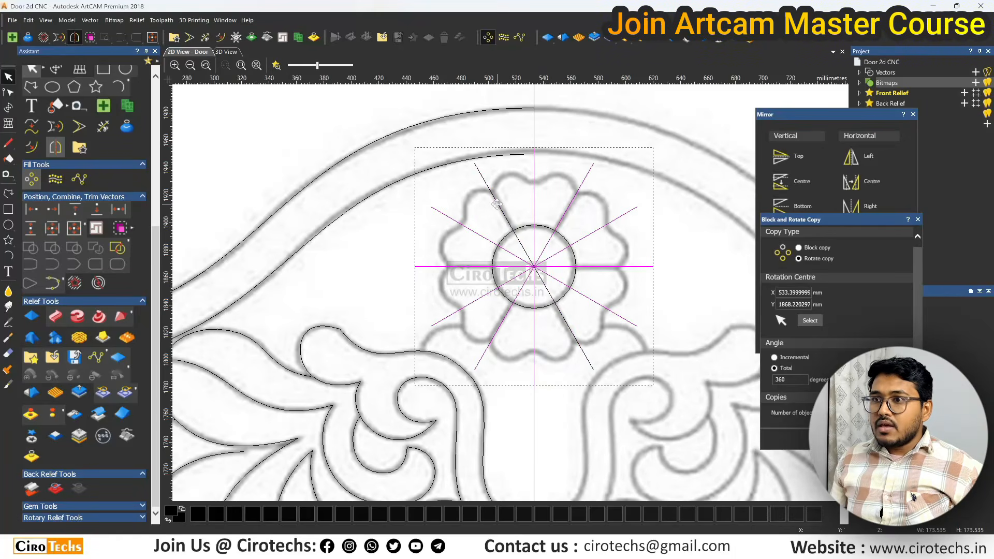
shift+click(533, 198)
shift+click(578, 190)
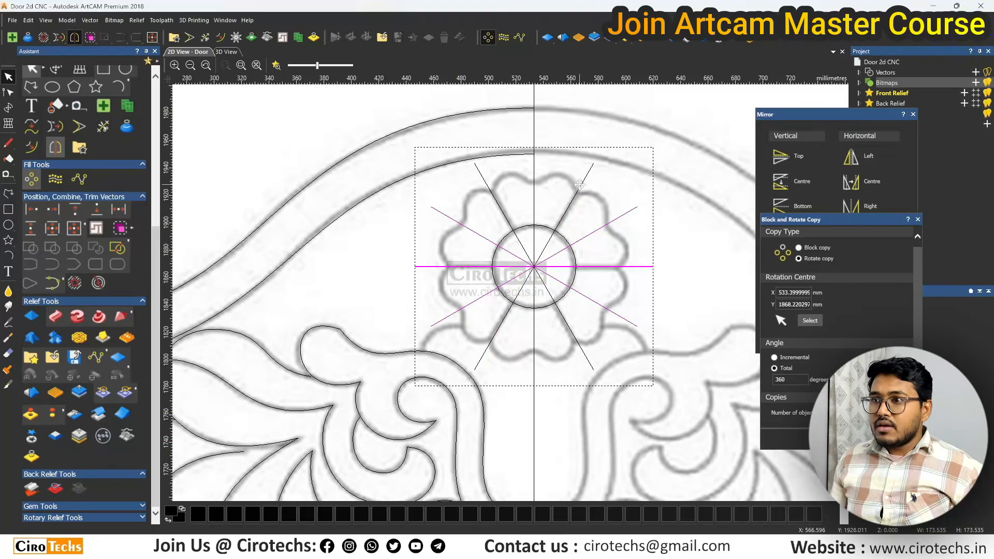
key(Delete)
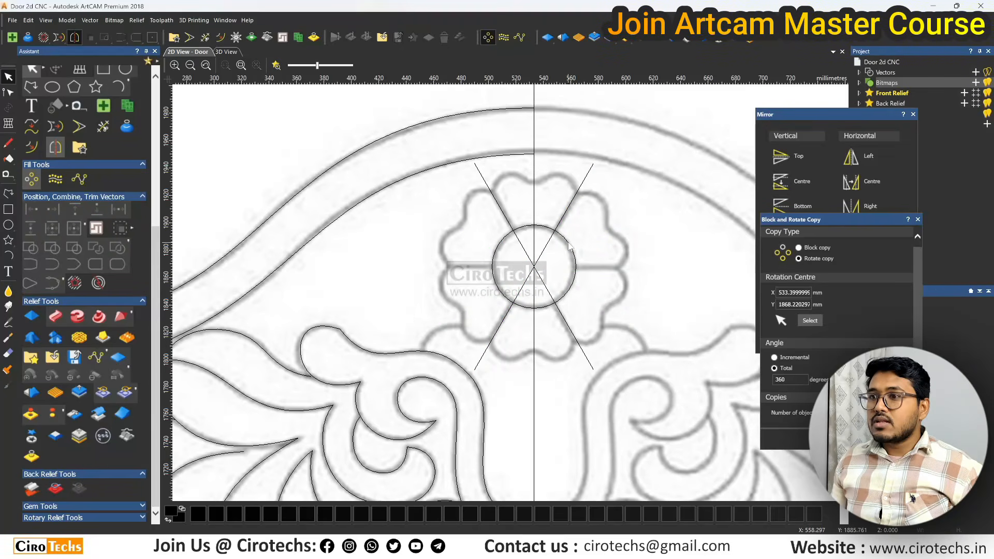
Scale a copy of the flower's circle concentrically to about 125 mm across, reaching the notches of the petal outline.
click(569, 243)
click(569, 243)
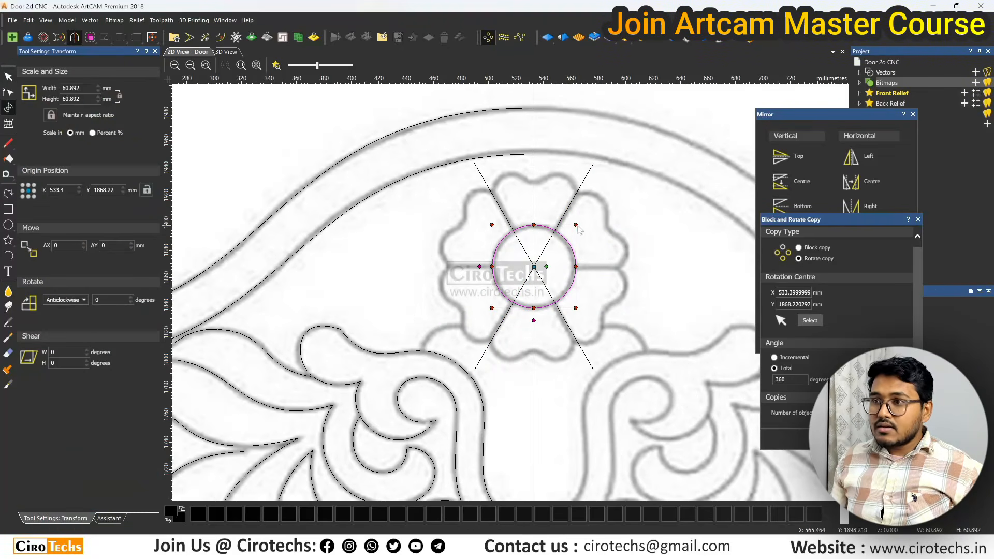
drag(575, 225, 620, 181)
key(Escape)
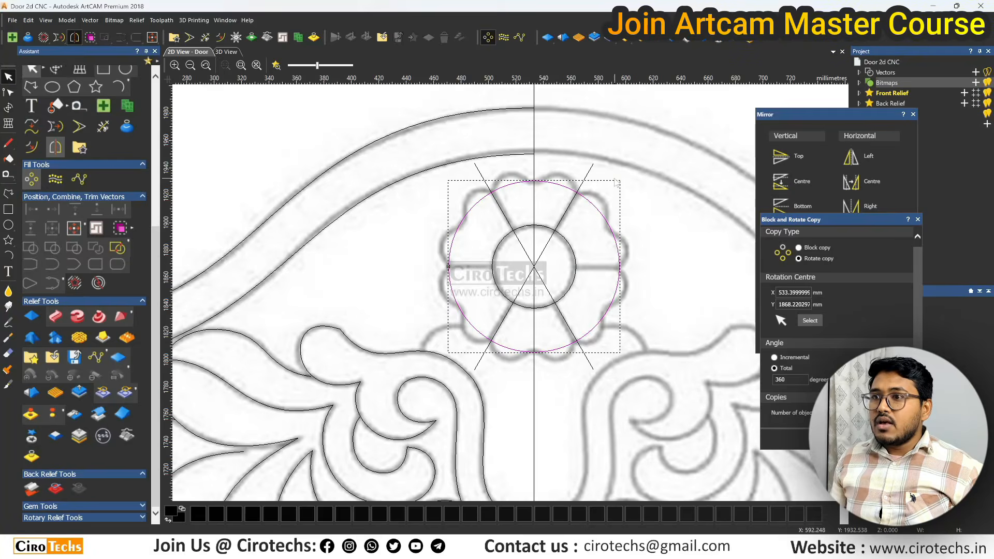
Delete the steep diagonal line that rises to the upper right through the flower.
scroll(529, 183, up, 2)
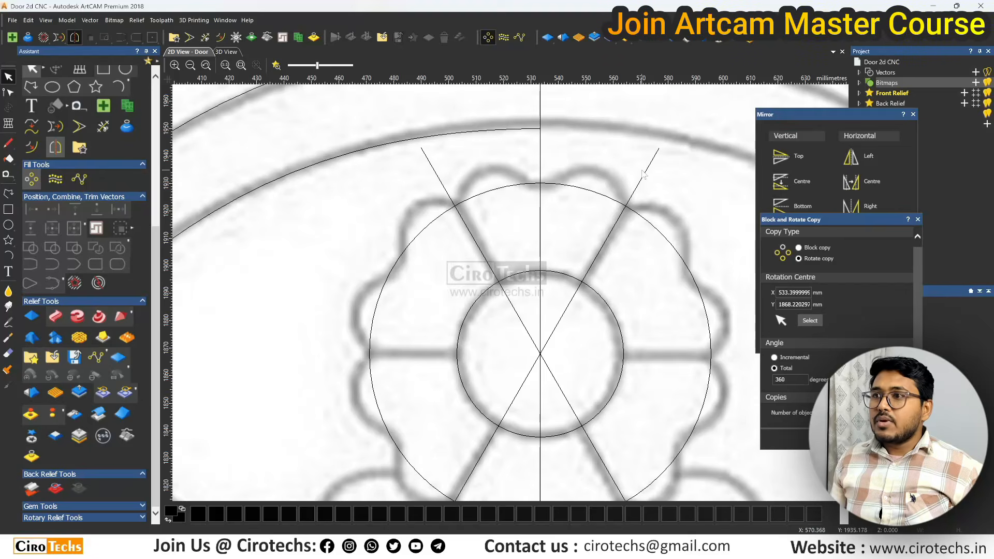
click(634, 191)
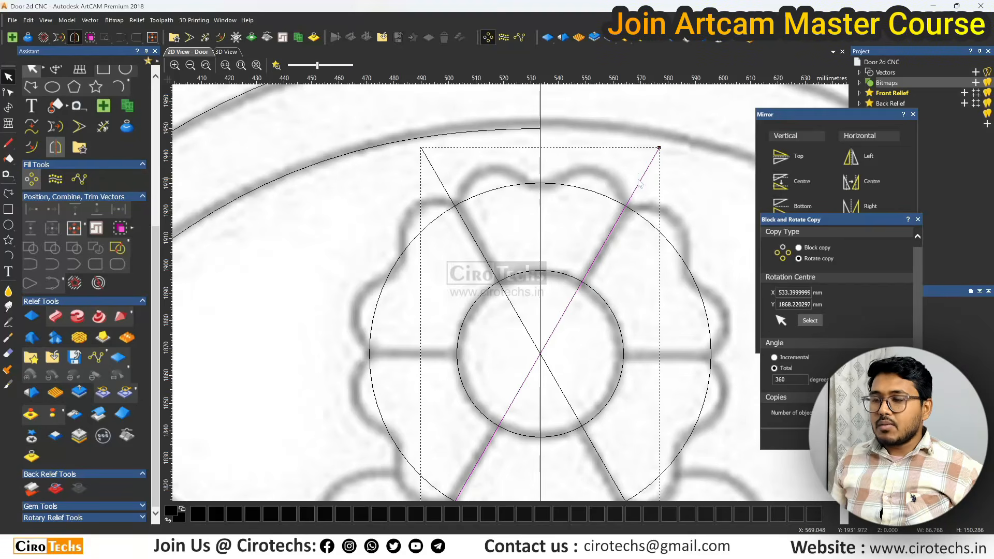
key(Delete)
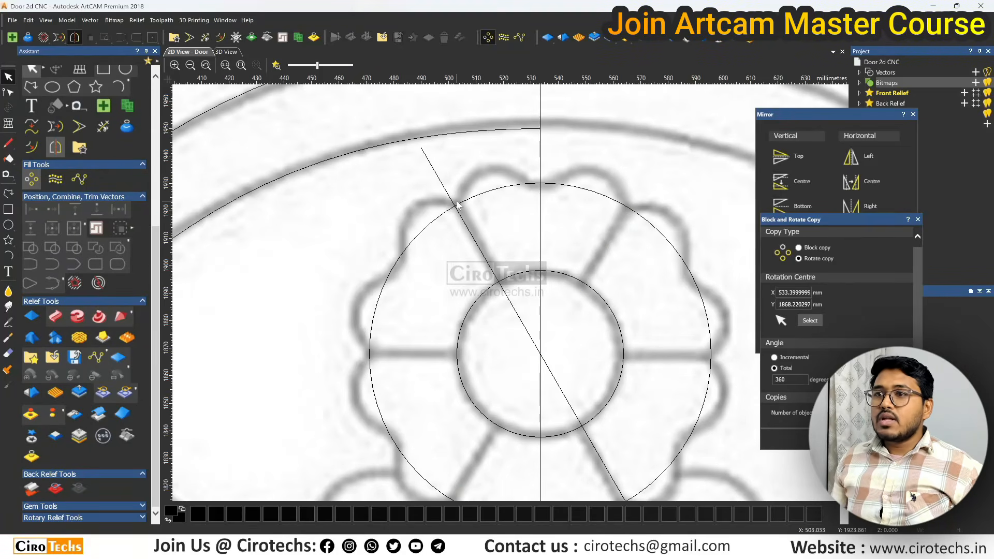
Try a polyline over the top petal's left lobe from the large circle's intersection, then delete the polyline and the large circle.
click(9, 193)
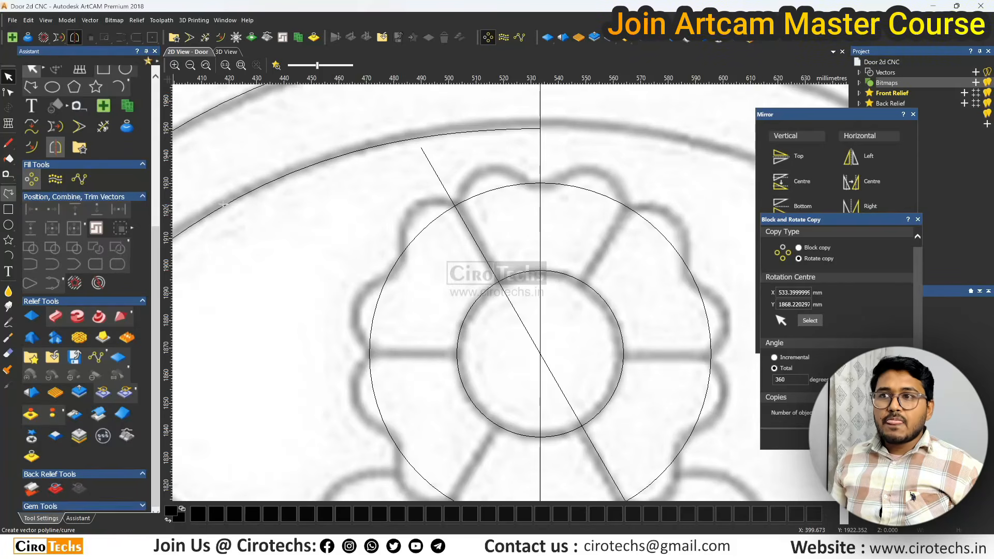
click(456, 207)
scroll(533, 162, up, 4)
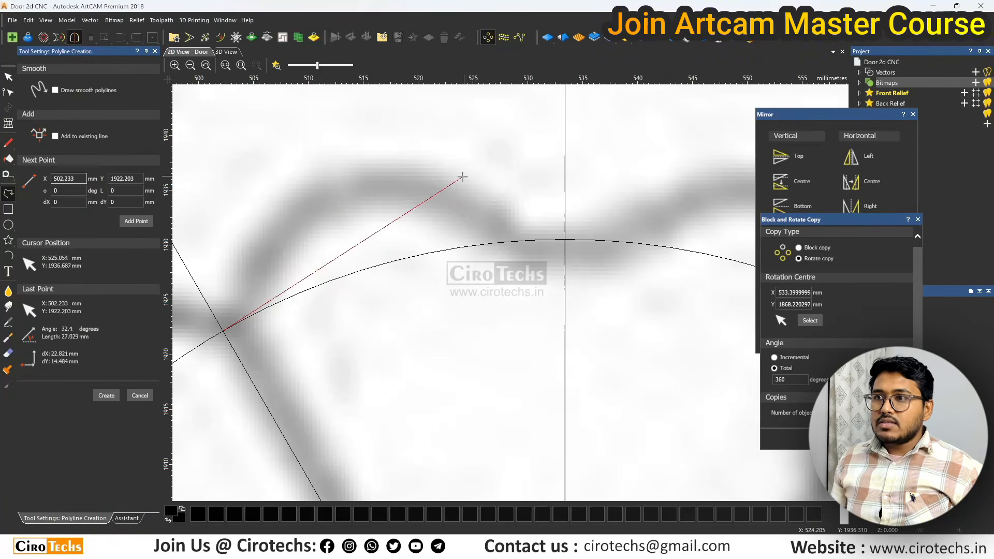
click(352, 174)
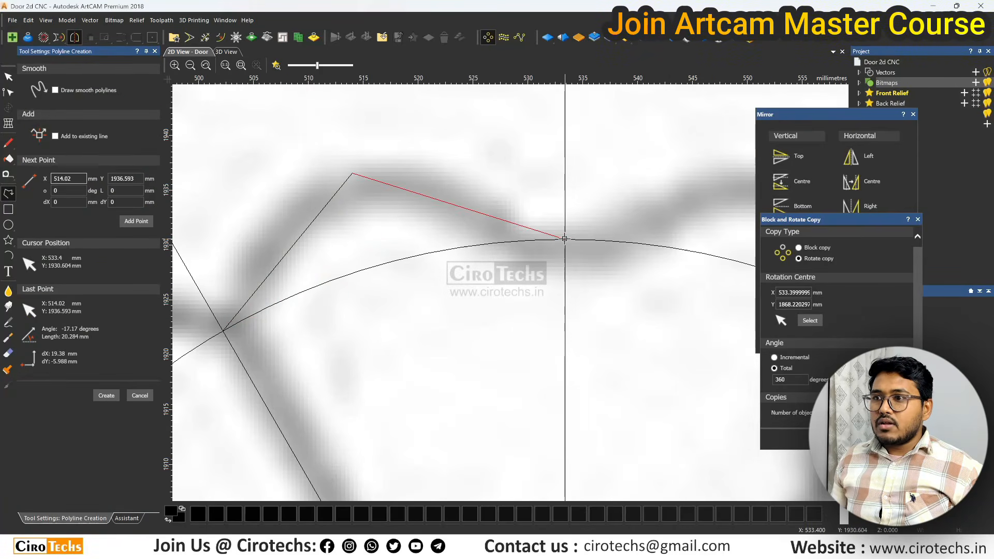
scroll(563, 238, down, 2)
key(Escape)
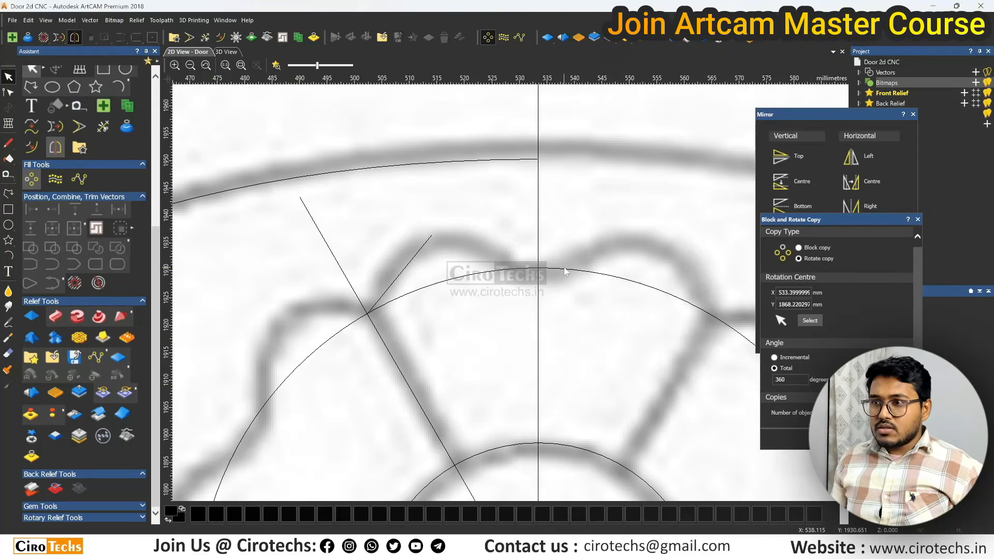
click(566, 269)
key(Delete)
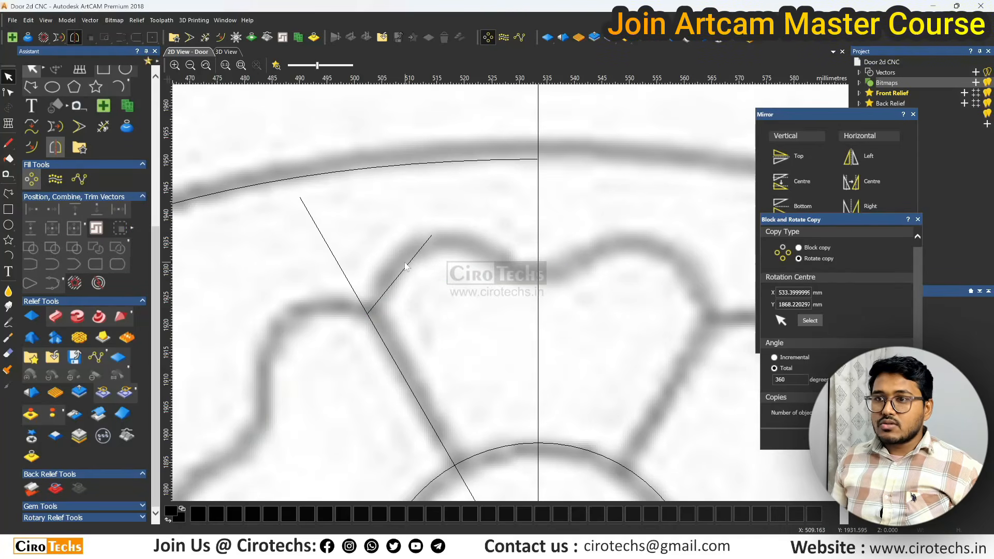
click(406, 270)
key(Delete)
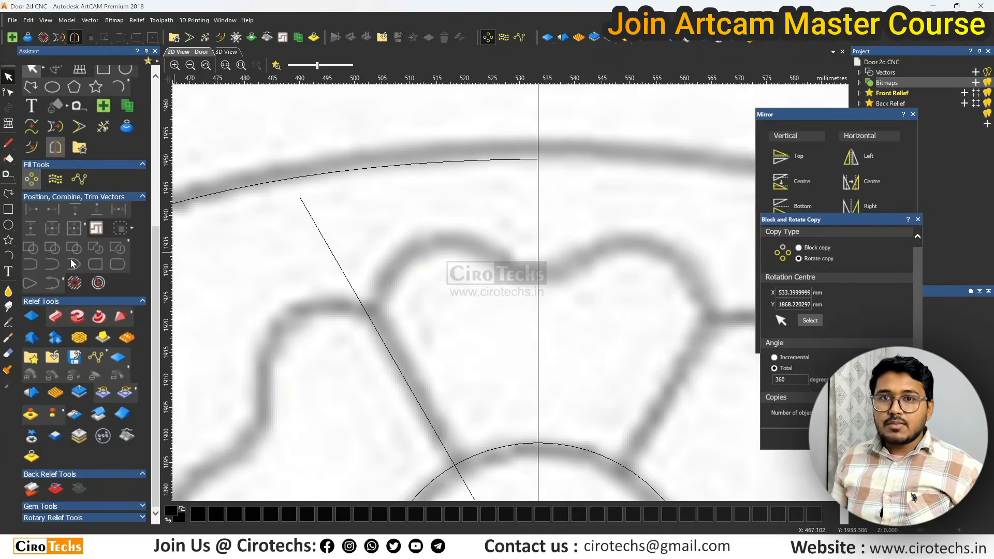
Draw a three-point polyline about 31 mm wide over the top petal's left lobe, from the diagonal line to the vertical centre line.
click(8, 194)
click(370, 318)
click(441, 241)
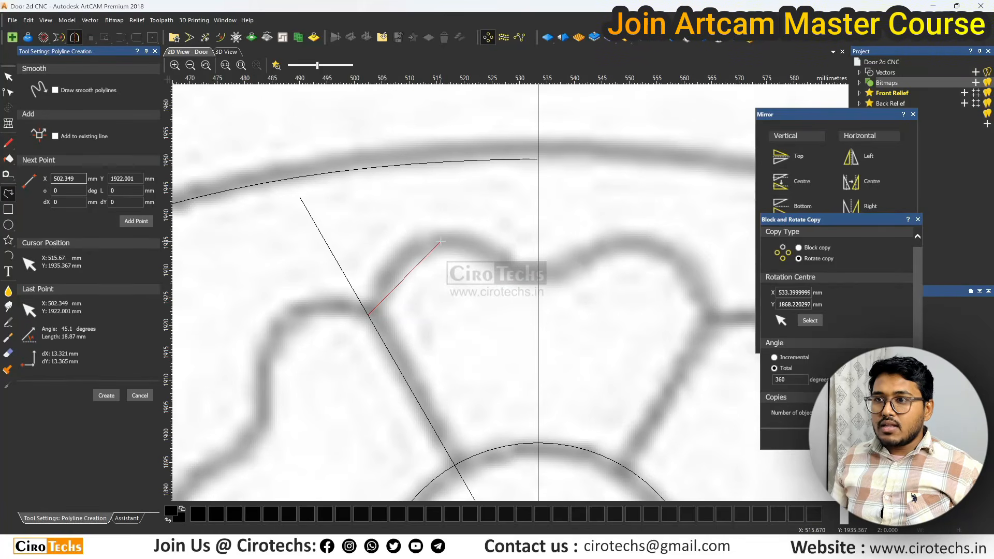
click(538, 277)
key(Escape)
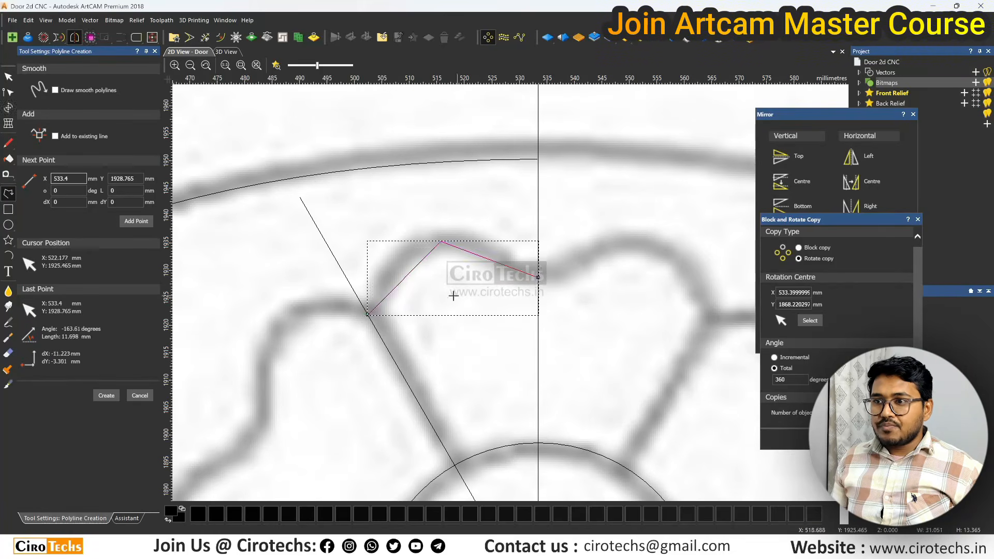
Smooth the polyline's middle node and bend both spans into curves that follow the top petal's left lobe.
key(n)
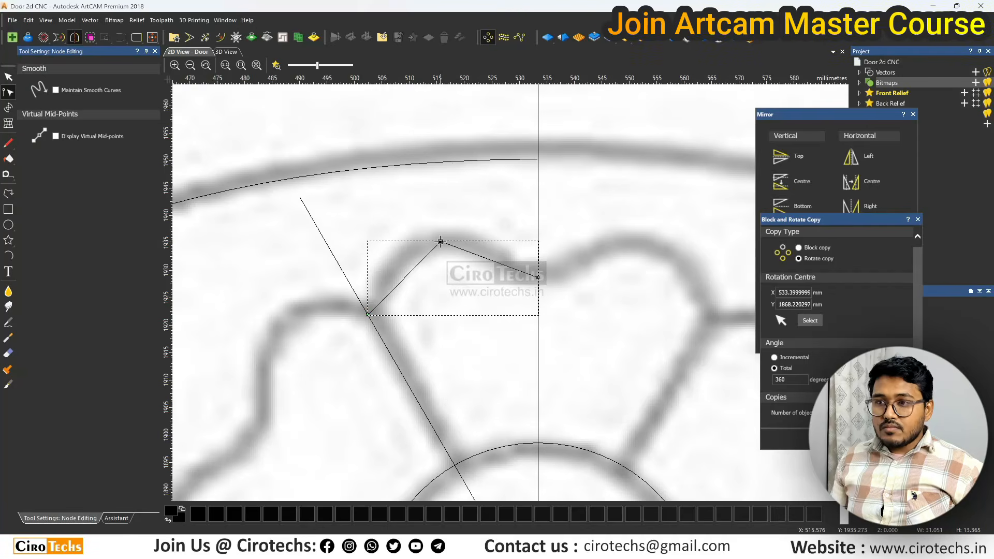
key(s)
drag(392, 291, 382, 273)
click(405, 273)
click(511, 267)
drag(506, 266, 487, 276)
drag(475, 234, 490, 234)
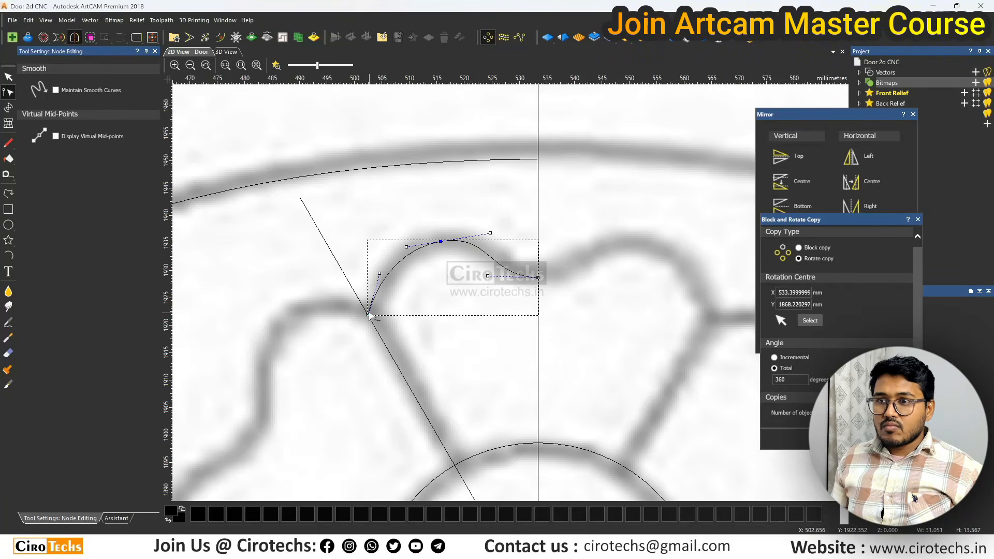
Fine-tune the control handles at the lobe curve's start, peak and end to match the reference outline, then leave node editing.
drag(380, 274, 386, 283)
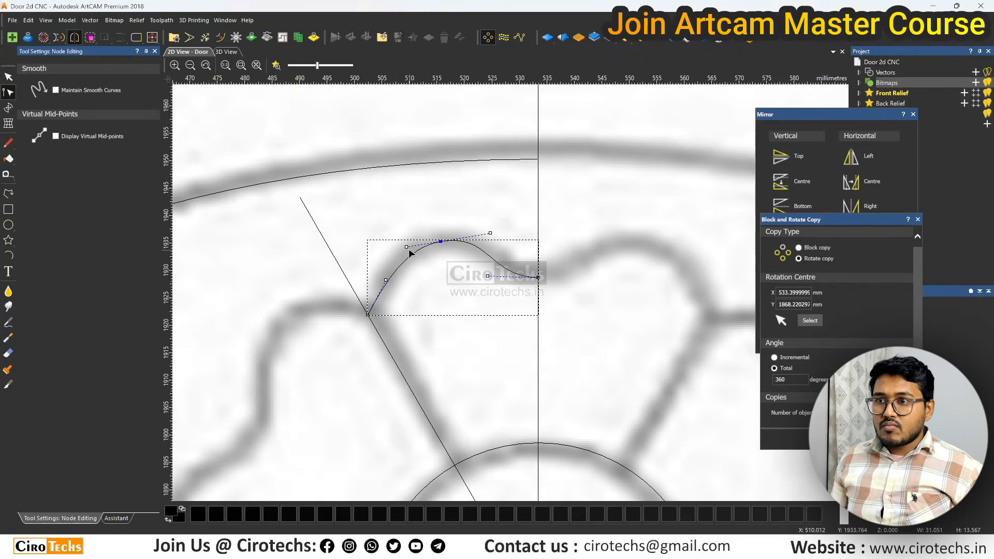
drag(407, 248, 396, 250)
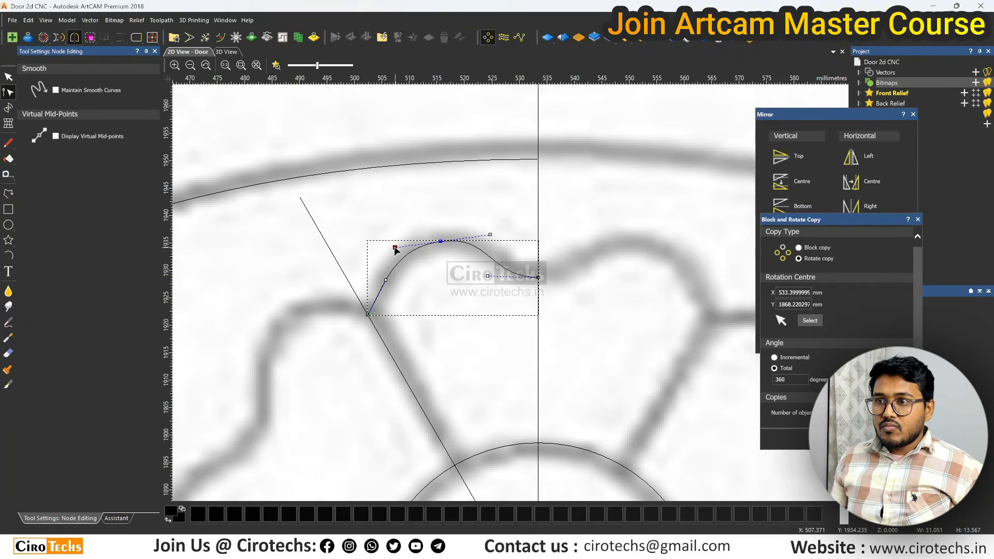
drag(487, 276, 496, 278)
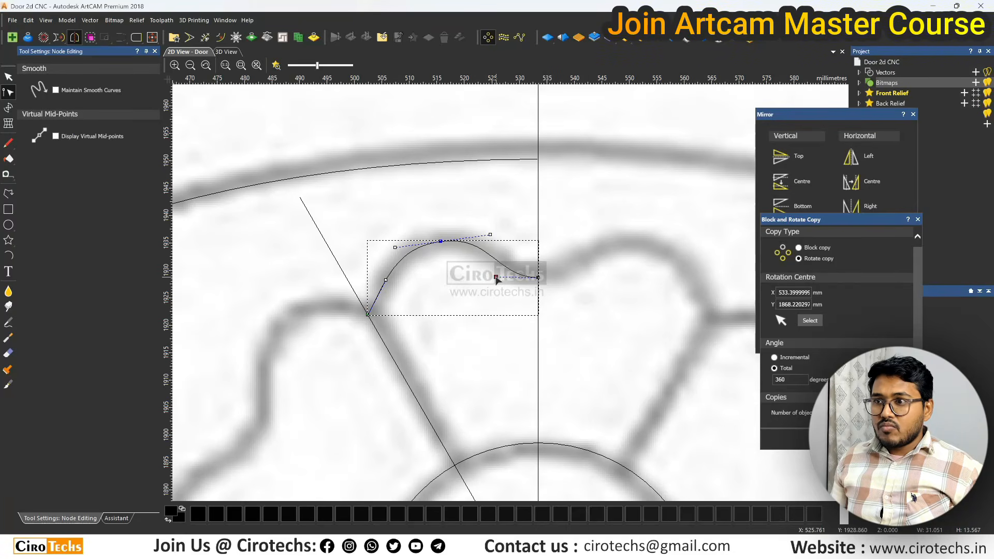
scroll(496, 277, down, 2)
key(Escape)
click(552, 319)
scroll(518, 290, up, 1)
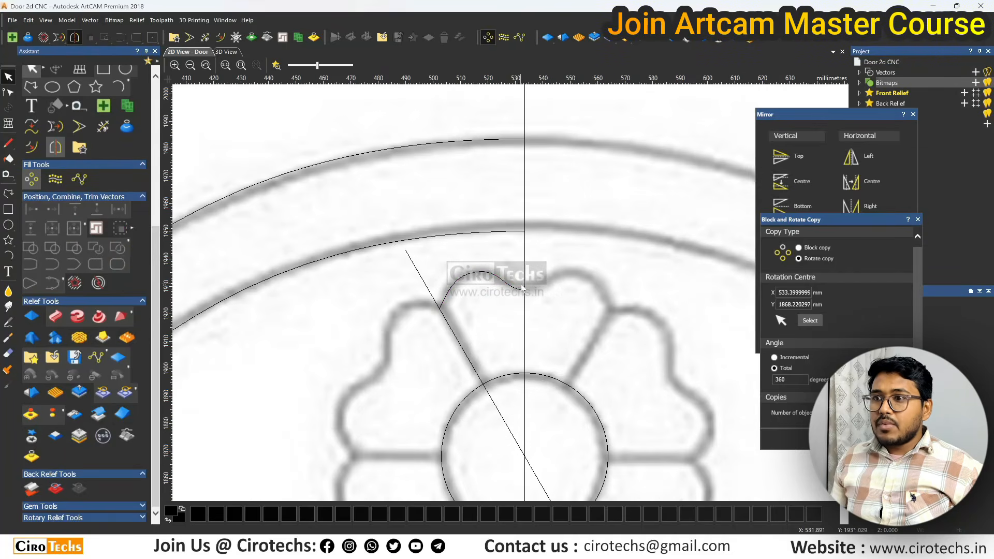
Try mirroring a joined copy of the lobe curve to the right, then undo the mirror.
click(513, 285)
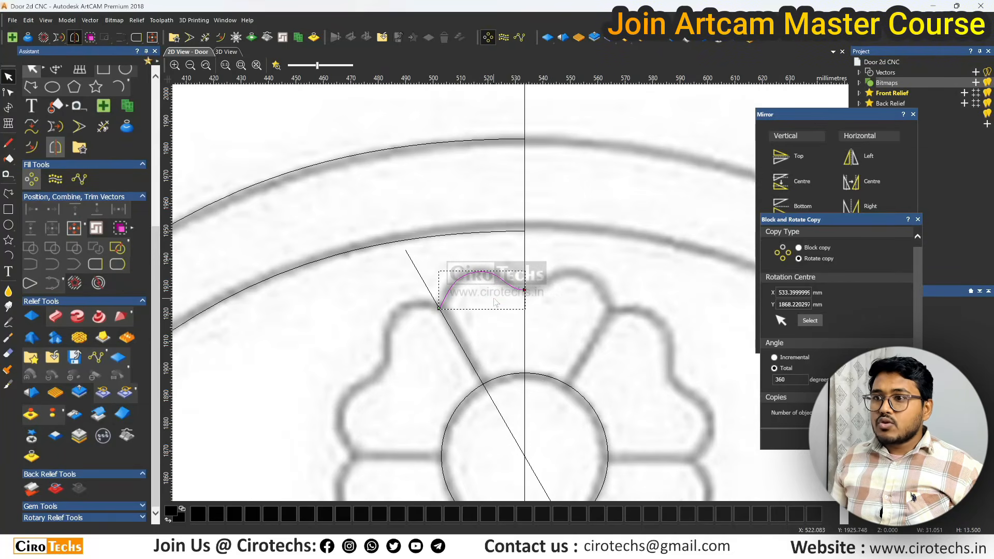
click(861, 209)
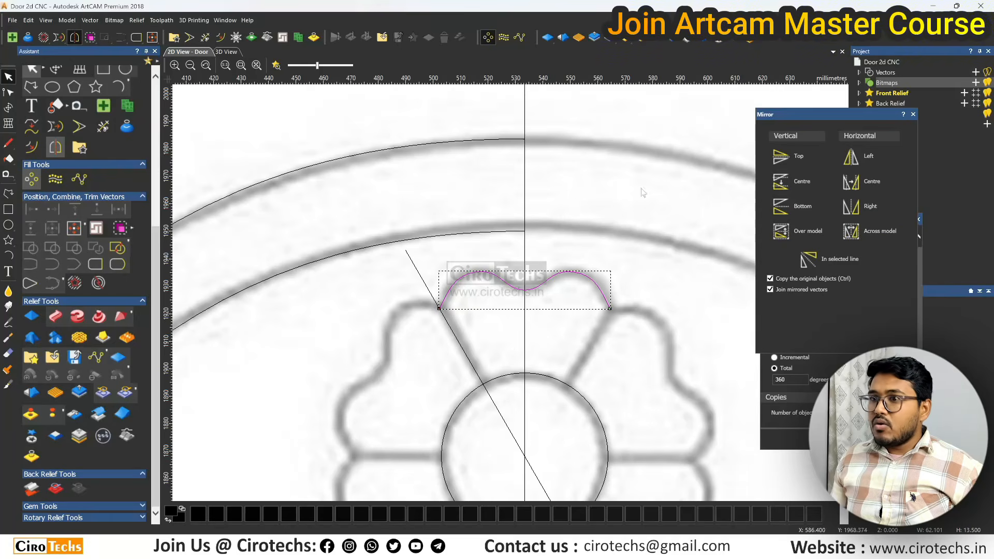
scroll(527, 217, down, 1)
scroll(549, 317, up, 1)
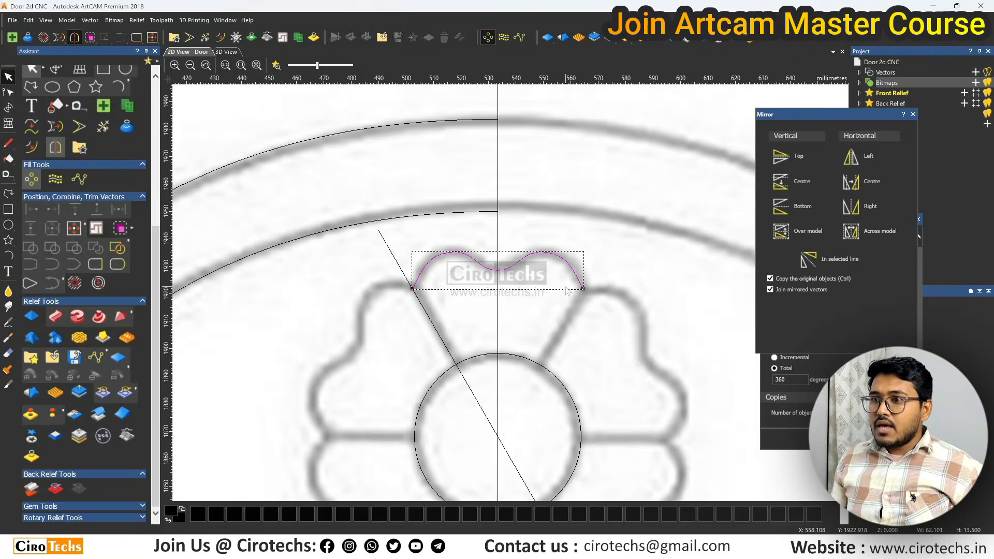
key(ctrl+z)
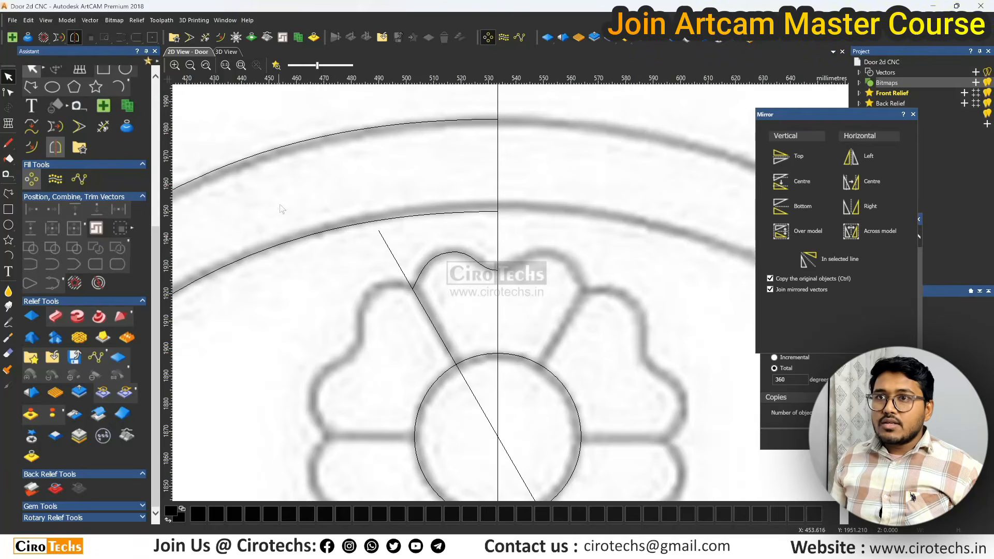
Trim the diagonal line to the segment between the petal outline and the inner circle, and delete the leftover piece beyond the centre.
click(206, 36)
click(390, 251)
click(476, 398)
key(Escape)
click(506, 449)
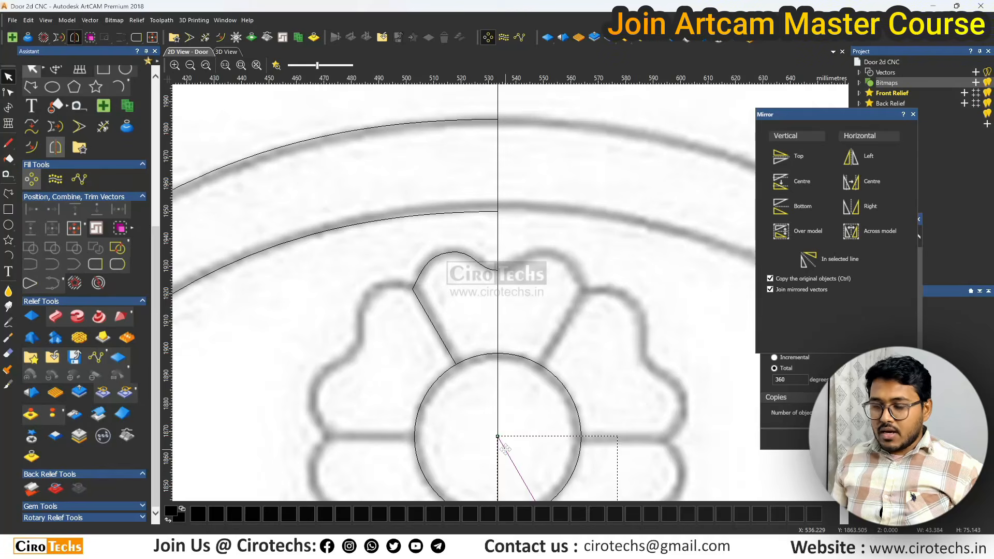
key(Delete)
Mirror a joined copy of the lobe curve to the right, then rotate-copy the full petal edge around the flower's centre over 360 degrees.
scroll(489, 282, down, 2)
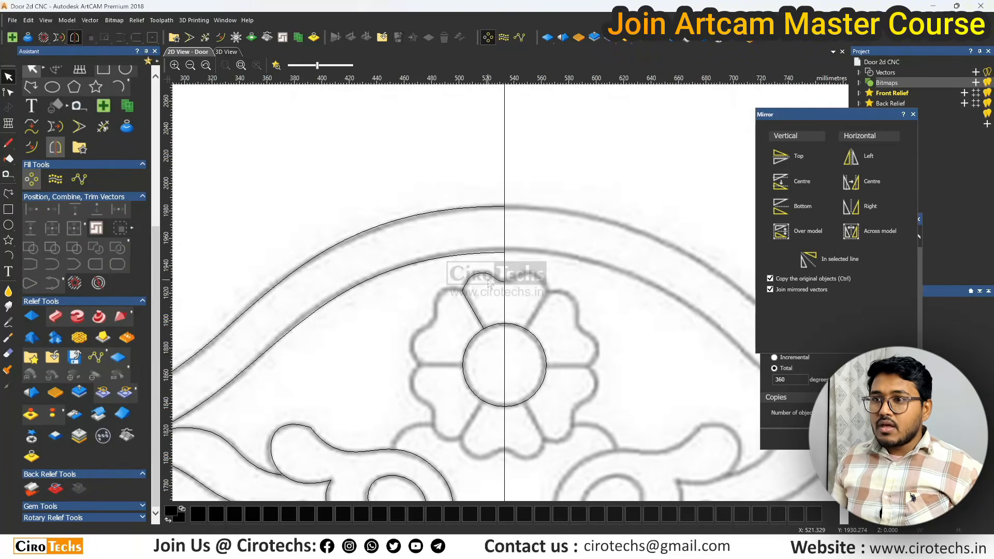
click(488, 277)
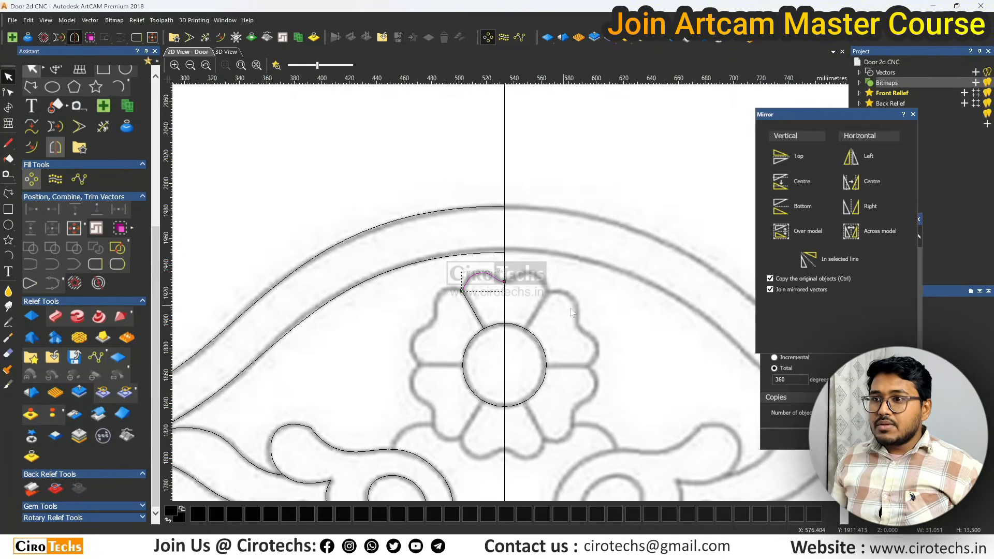
click(861, 213)
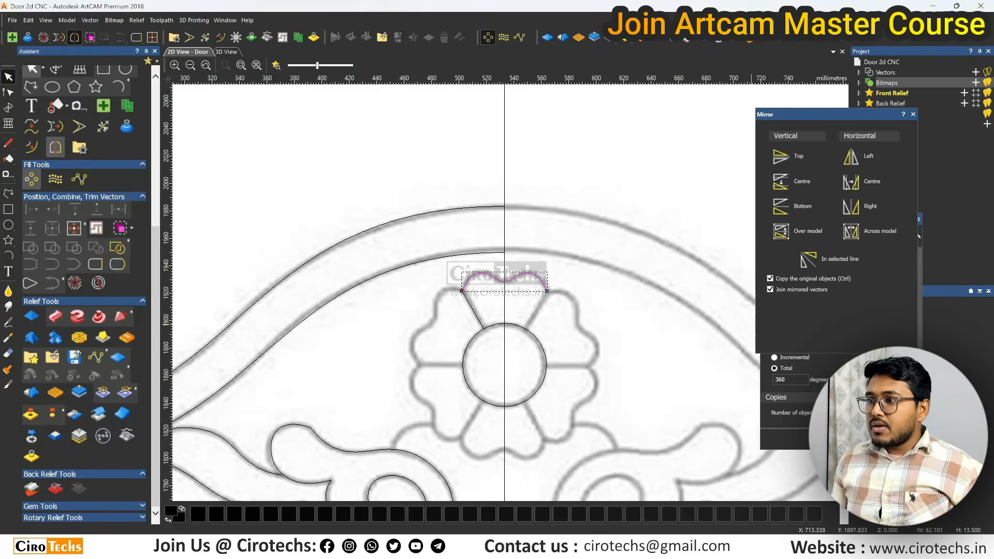
click(843, 413)
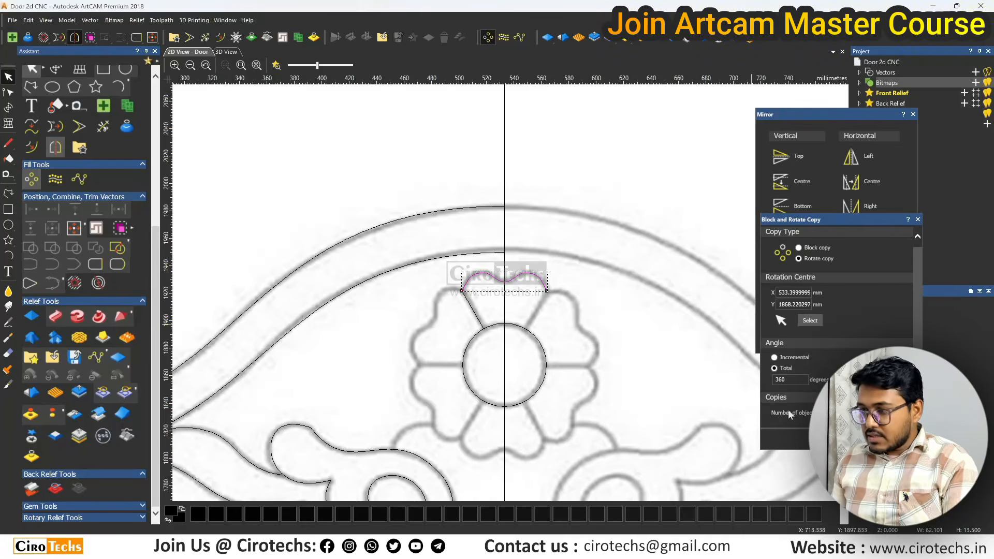
click(854, 439)
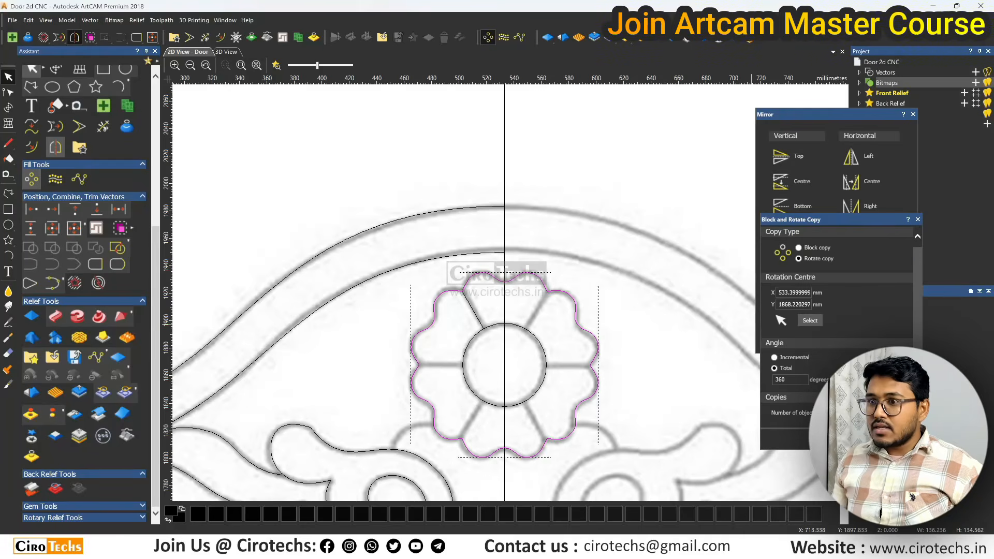
Join the flower's six selected petal edges at their coincident nodes with a 0.1 mm tolerance.
right_click(545, 293)
mouse_move(592, 195)
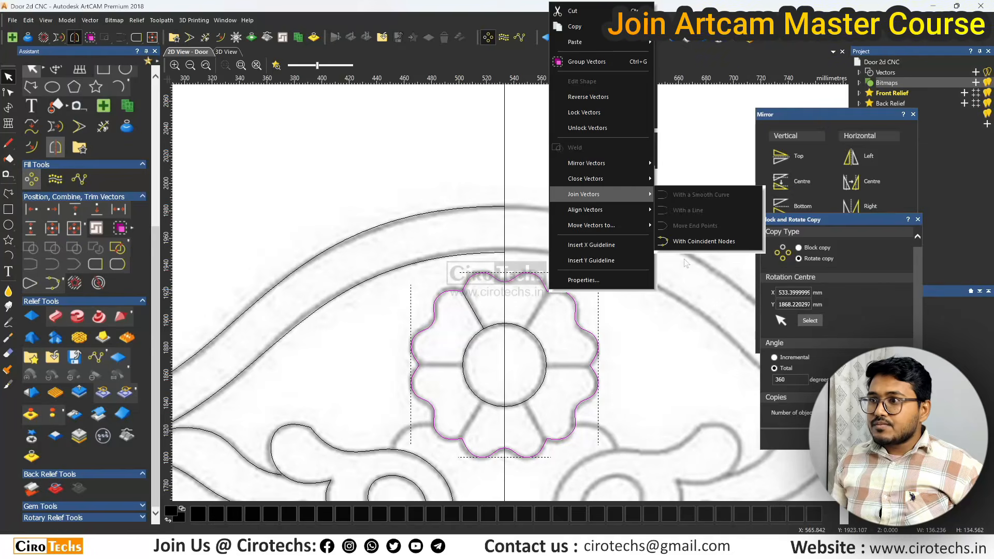
click(699, 241)
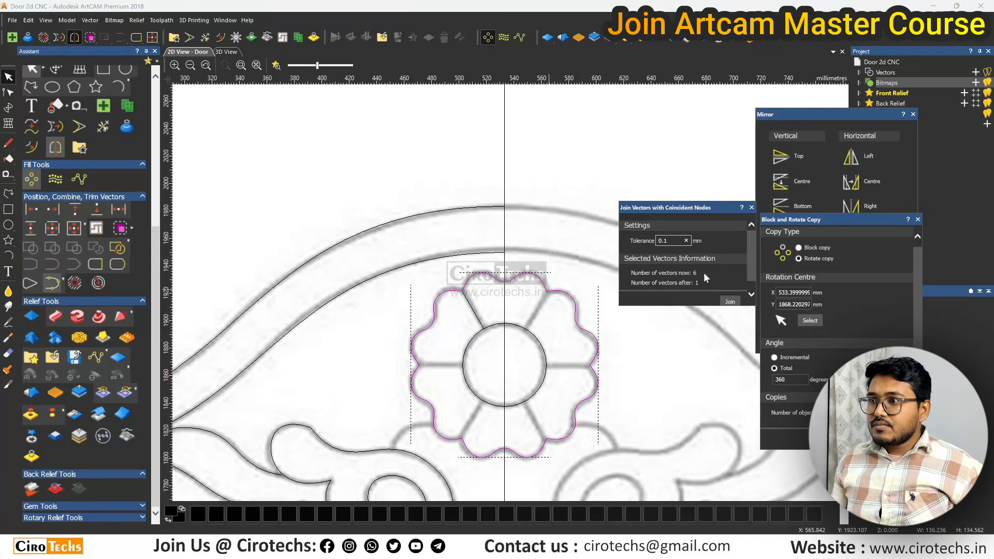
click(752, 207)
Rotate-copy the upper diagonal petal divider around the flower's centre over a total of 360 degrees.
click(480, 320)
click(843, 439)
click(631, 338)
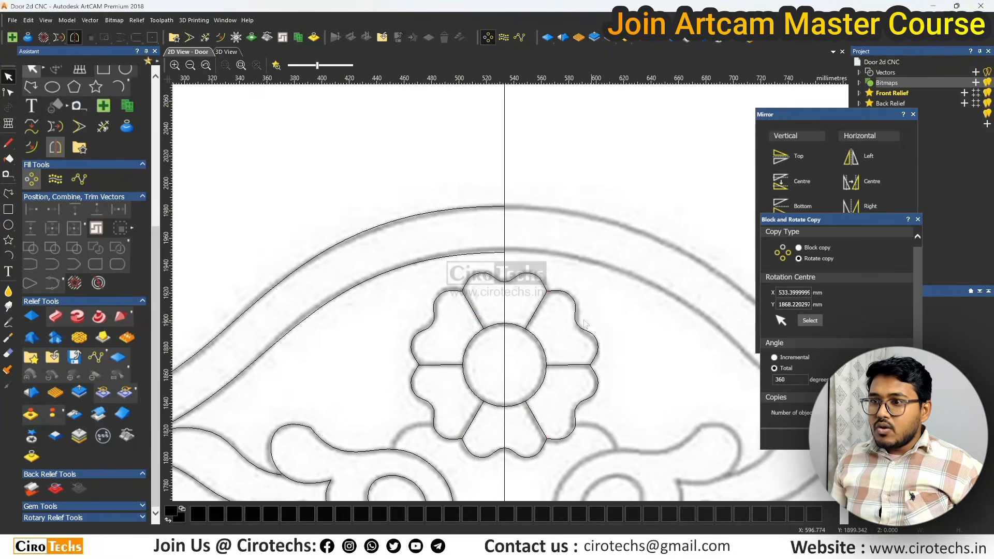
Trace the small connecting curve from the left scroll to the flower's lower-left petal as a three-point arc, about 24 mm radius.
scroll(584, 323, down, 2)
scroll(458, 372, up, 2)
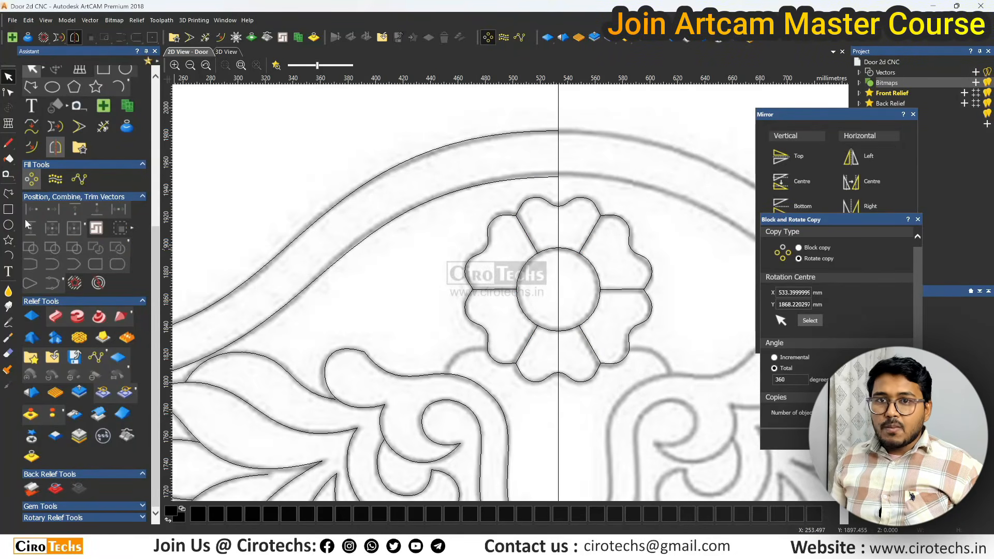
click(8, 254)
scroll(431, 394, up, 2)
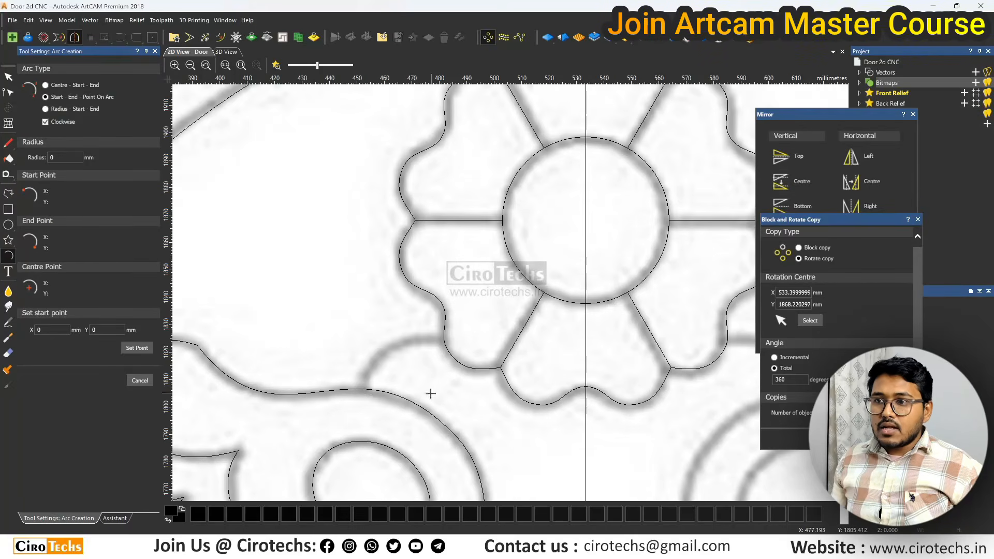
click(362, 389)
click(444, 339)
click(381, 356)
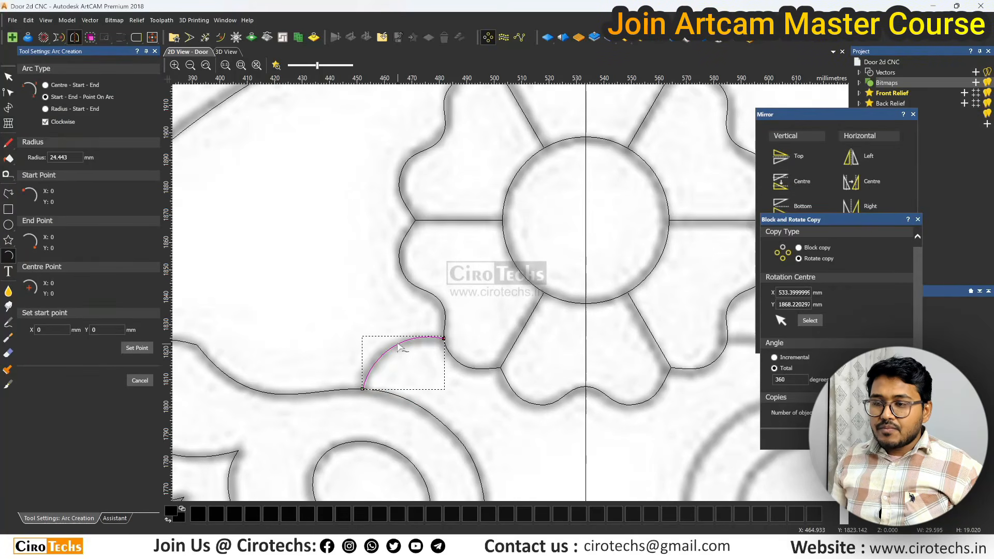
Mirror a joined copy of the left leaf-and-scroll ornament and its connecting arc to the right, excluding the flower.
scroll(374, 312, down, 2)
scroll(551, 201, down, 2)
scroll(433, 313, up, 2)
scroll(434, 316, down, 1)
drag(393, 235, 570, 339)
scroll(563, 249, up, 1)
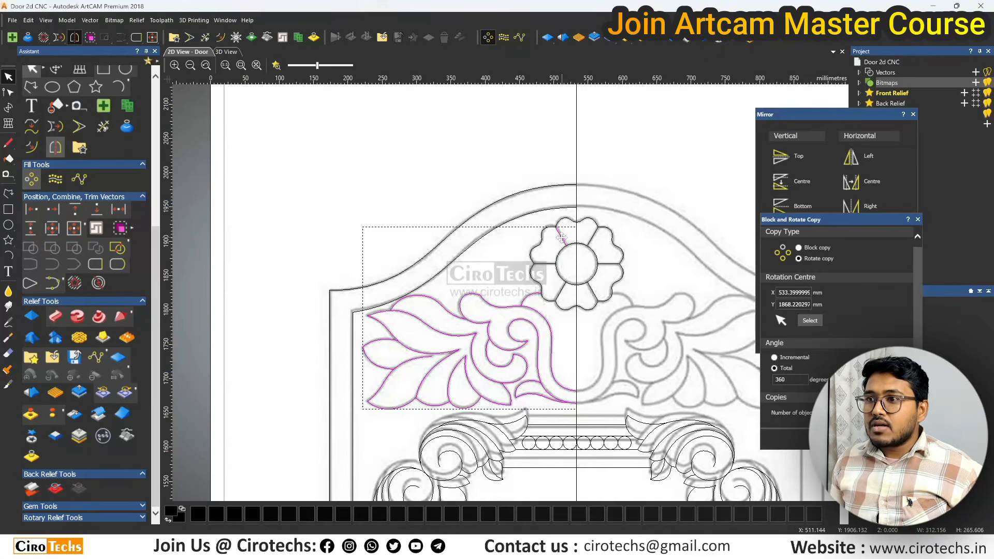
scroll(559, 238, down, 1)
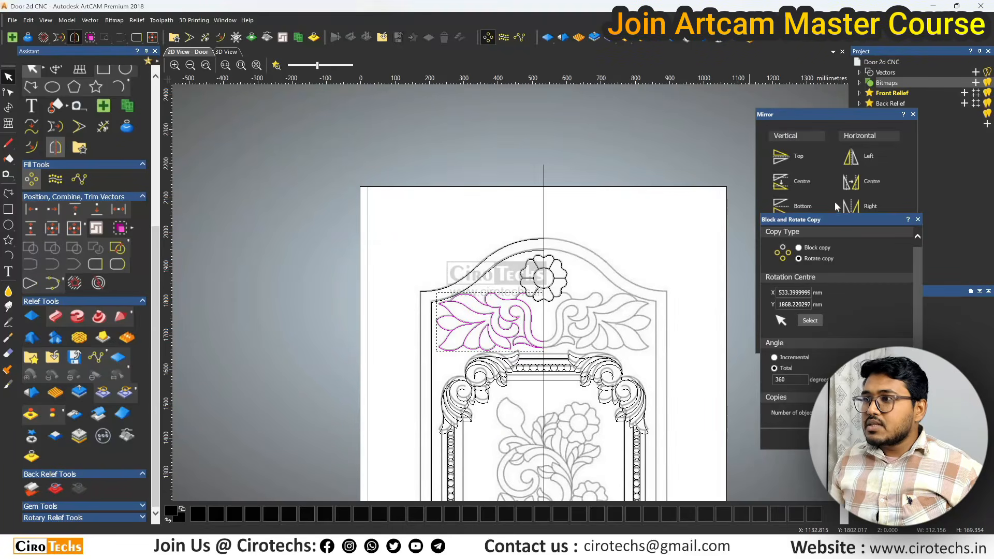
click(862, 207)
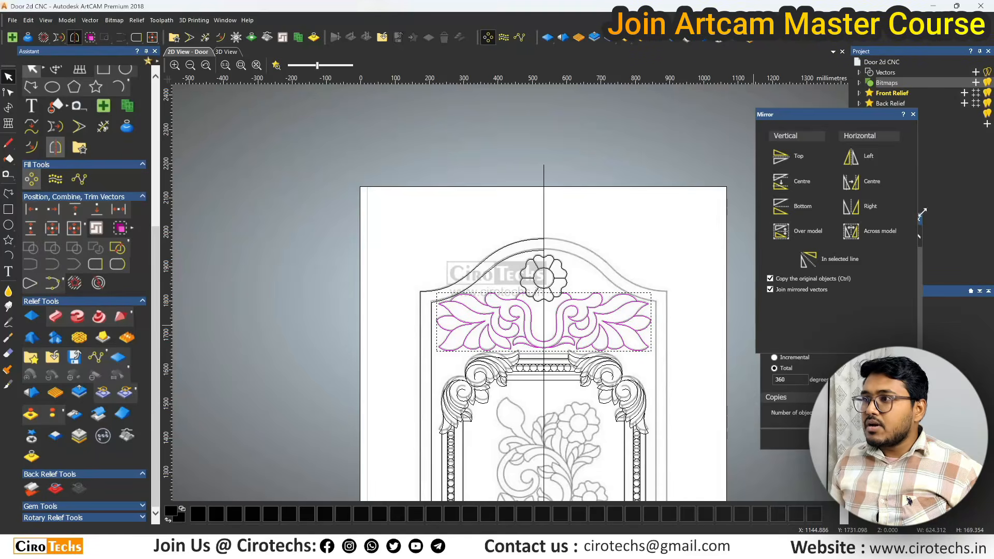
click(914, 115)
click(920, 220)
click(802, 239)
Examine the whole door drawing to compare the traced frame and ornaments with the untraced central vase and floral design.
scroll(625, 283, down, 1)
scroll(543, 321, down, 1)
scroll(506, 326, up, 1)
scroll(505, 321, down, 1)
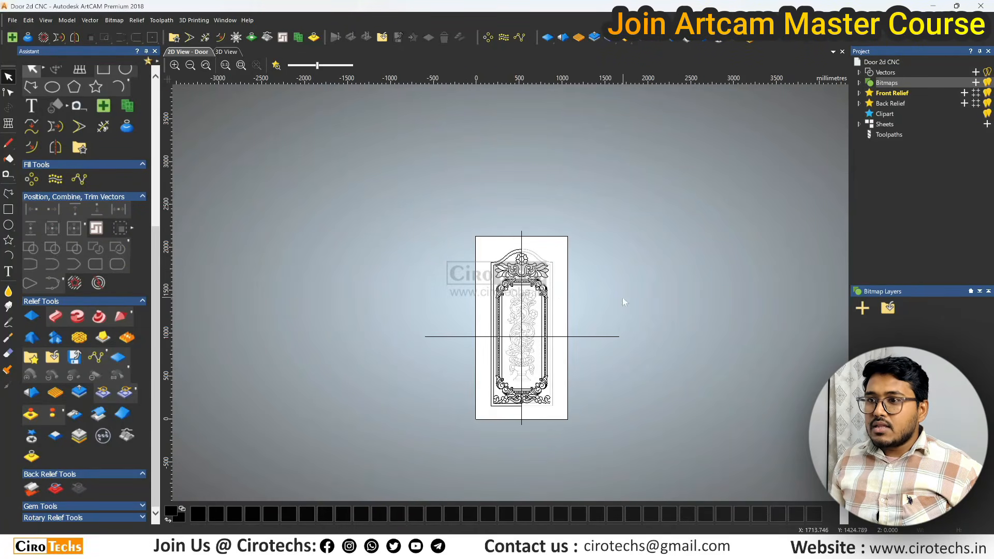
scroll(505, 281, up, 2)
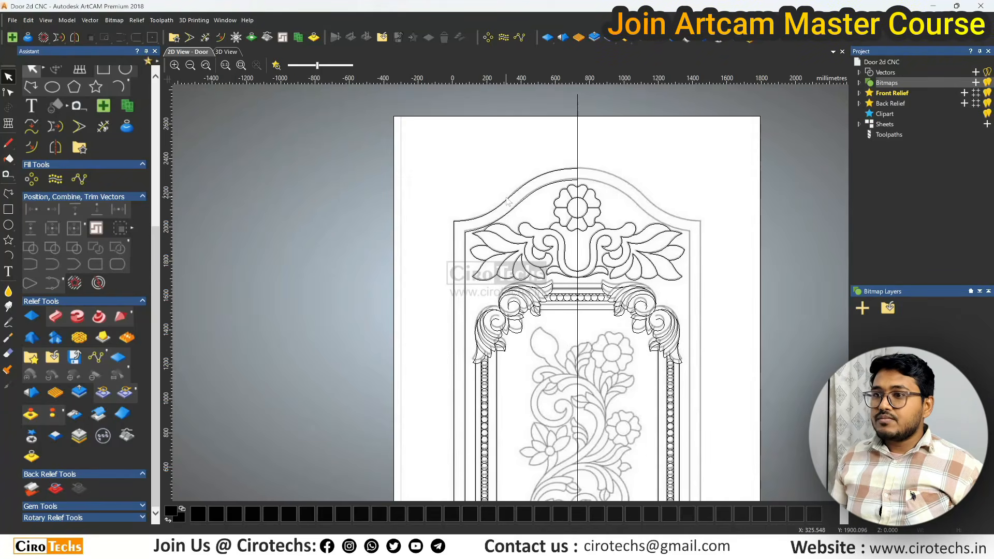
scroll(507, 208, down, 2)
scroll(506, 207, down, 1)
scroll(513, 233, up, 3)
scroll(523, 311, down, 1)
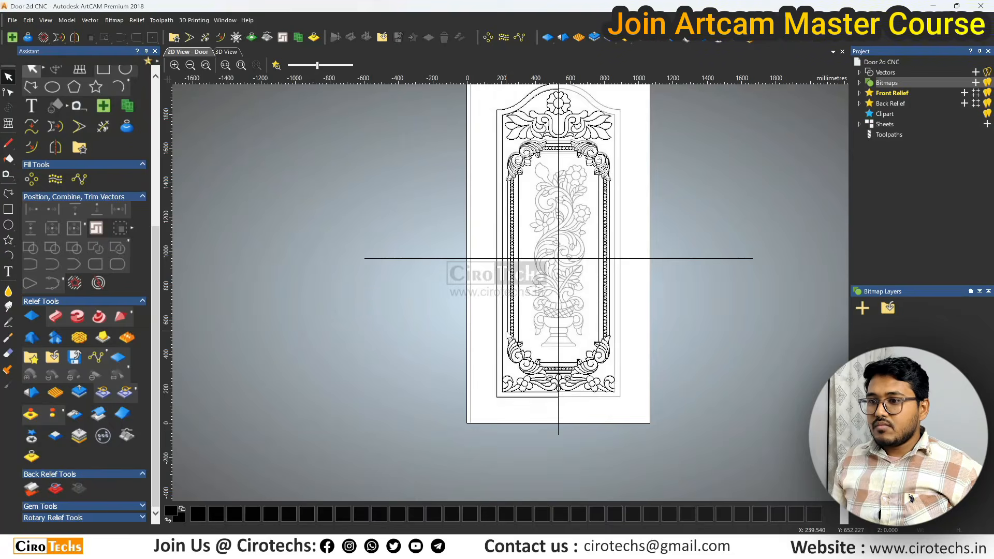
scroll(541, 402, up, 3)
scroll(542, 393, down, 4)
scroll(542, 394, up, 4)
scroll(541, 394, down, 3)
scroll(513, 286, down, 4)
scroll(505, 259, up, 6)
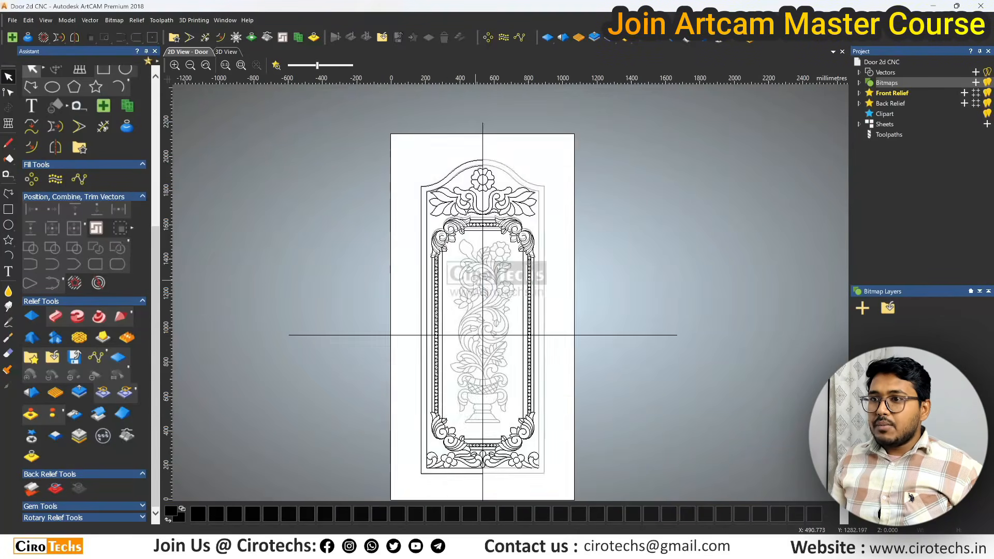
scroll(501, 245, down, 2)
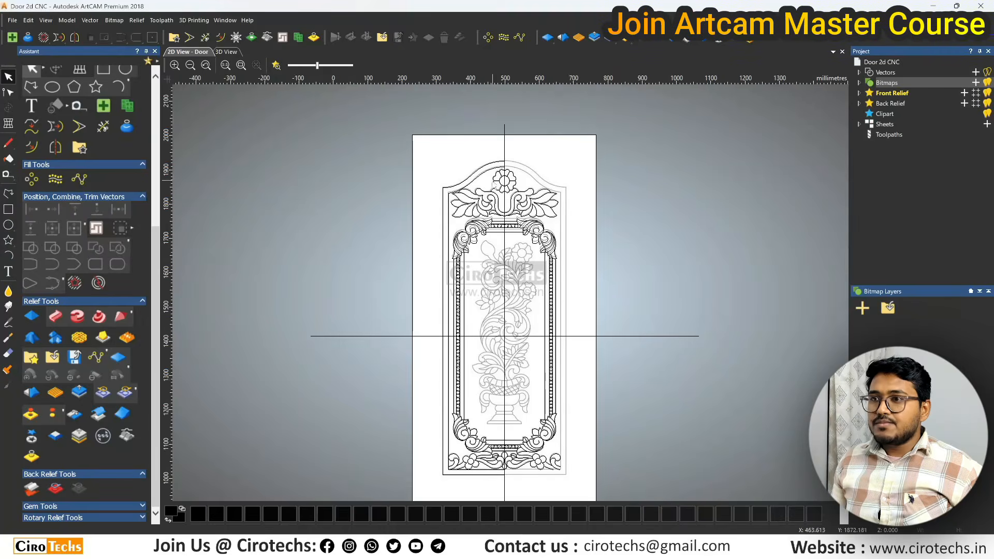
scroll(493, 184, up, 6)
scroll(491, 174, down, 2)
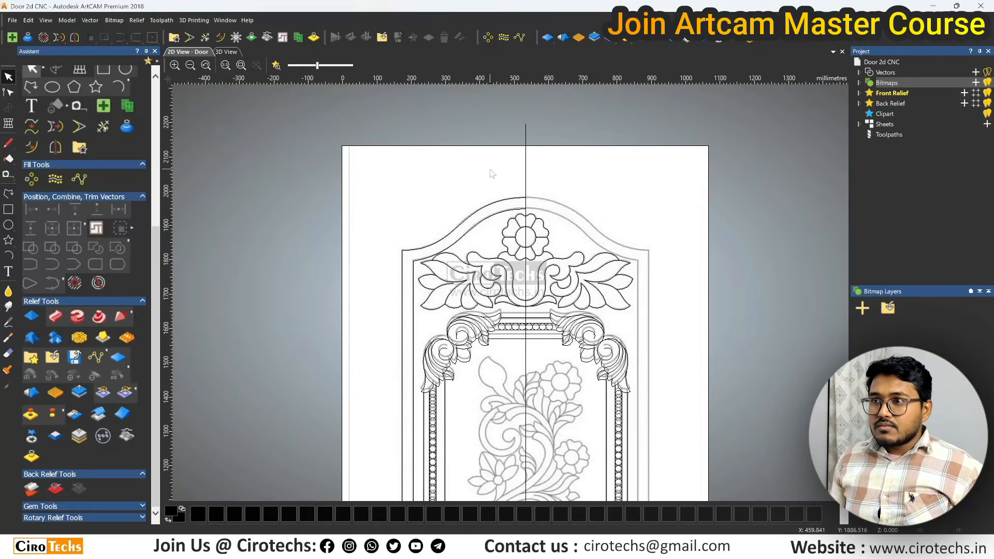
scroll(480, 172, down, 2)
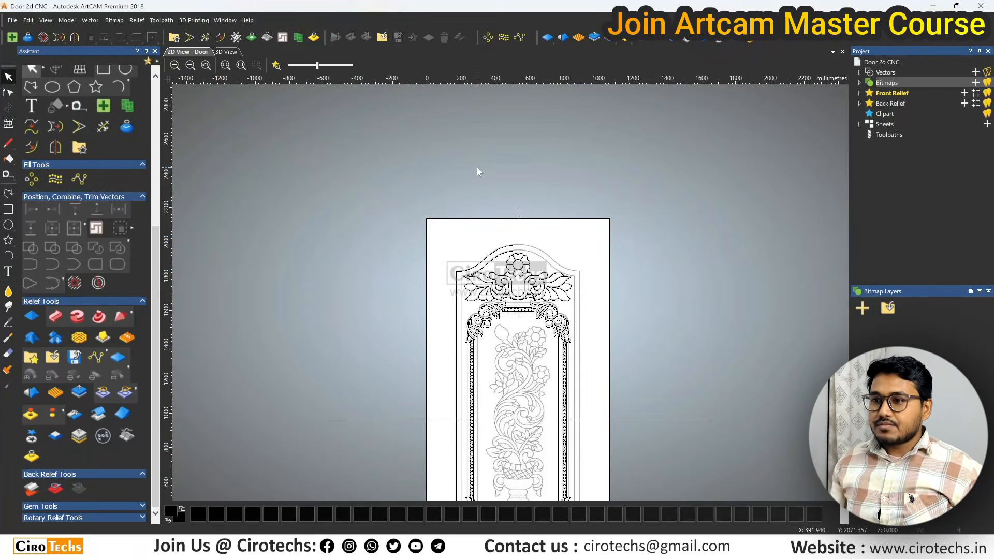
scroll(503, 291, down, 2)
scroll(510, 372, up, 4)
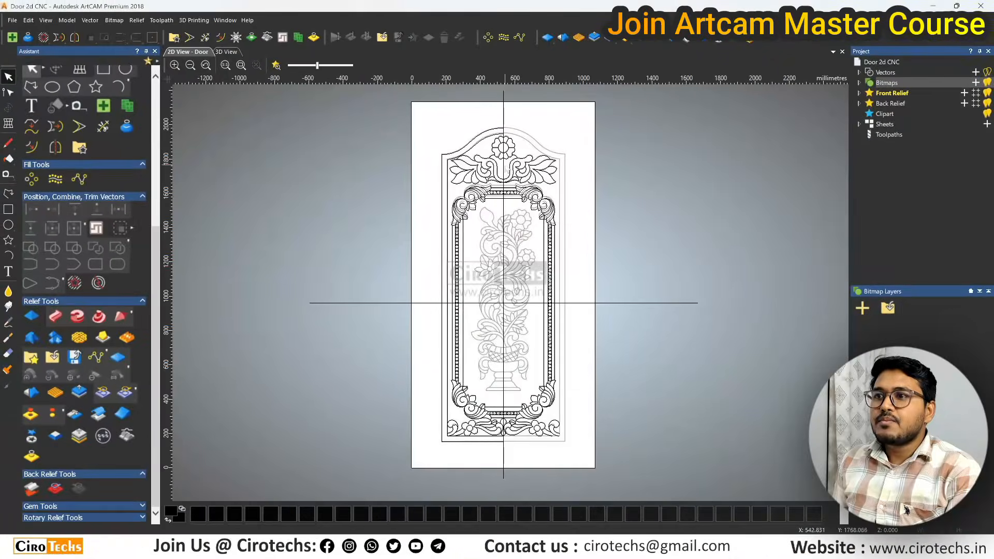
scroll(507, 166, up, 5)
scroll(506, 166, down, 5)
scroll(428, 167, up, 2)
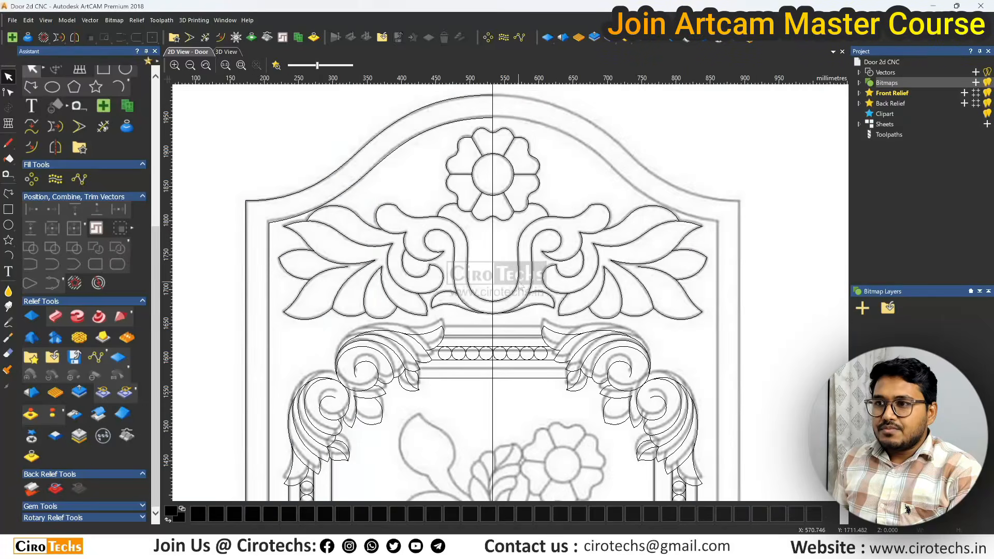
scroll(543, 257, down, 5)
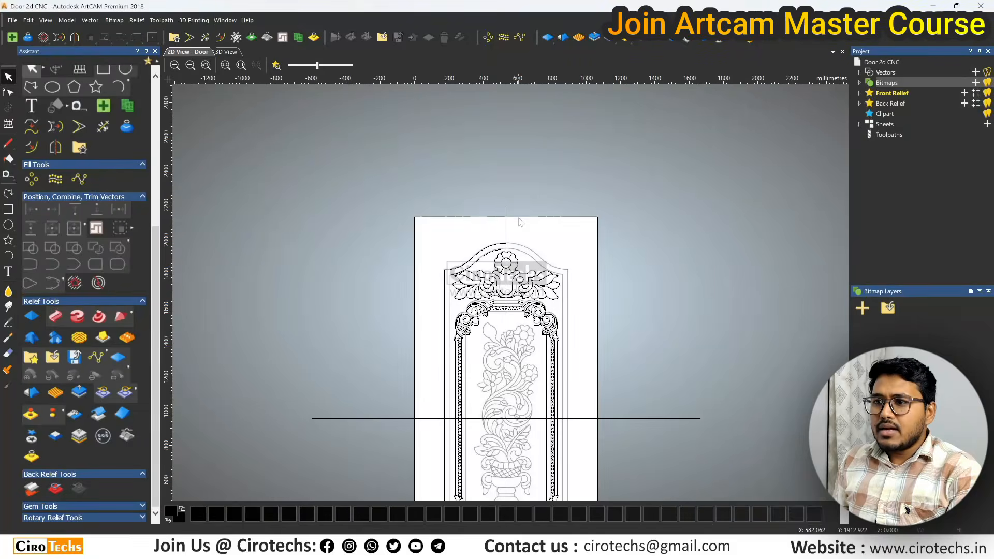
scroll(508, 276, up, 2)
scroll(507, 276, down, 5)
scroll(529, 321, up, 4)
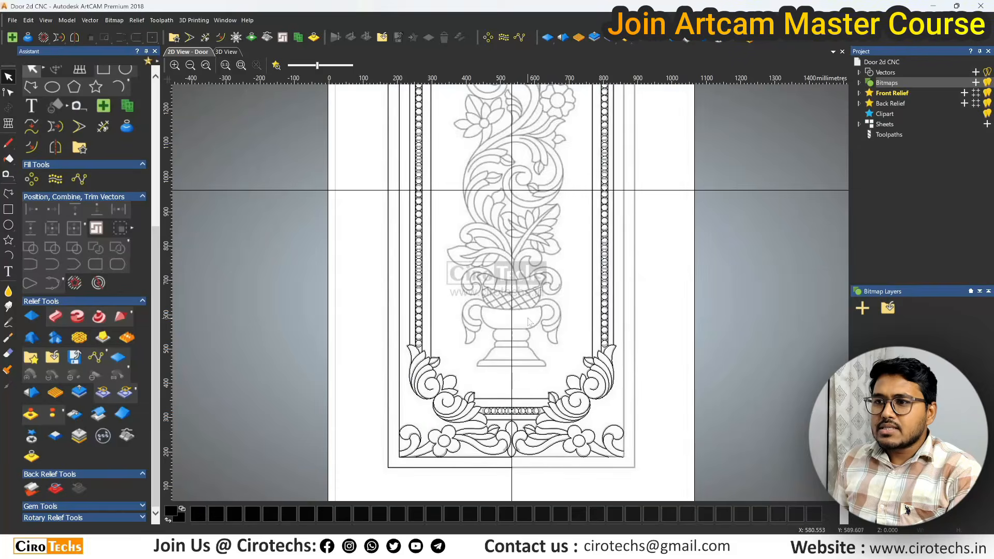
scroll(524, 301, up, 2)
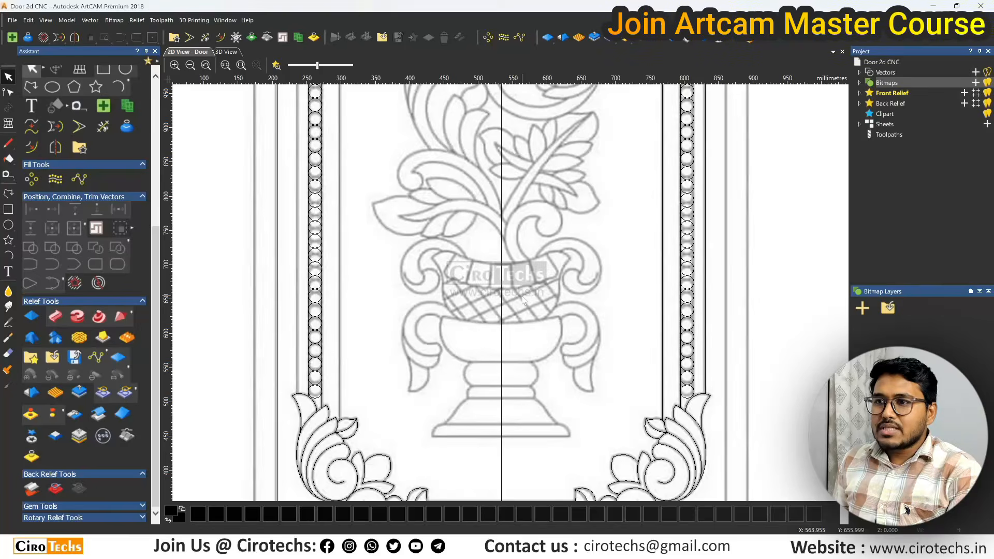
scroll(523, 301, down, 3)
scroll(515, 308, down, 2)
scroll(505, 309, up, 2)
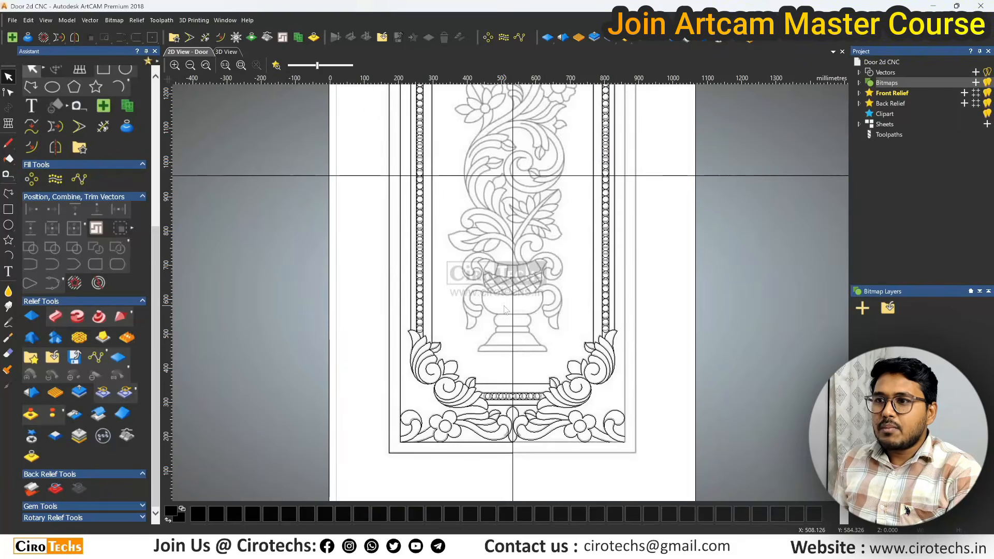
Draw the left half of the vase's bottom plinth as a straight-sided polyline, about 100 mm wide and 18 mm high, ending on the centre line.
scroll(506, 306, up, 2)
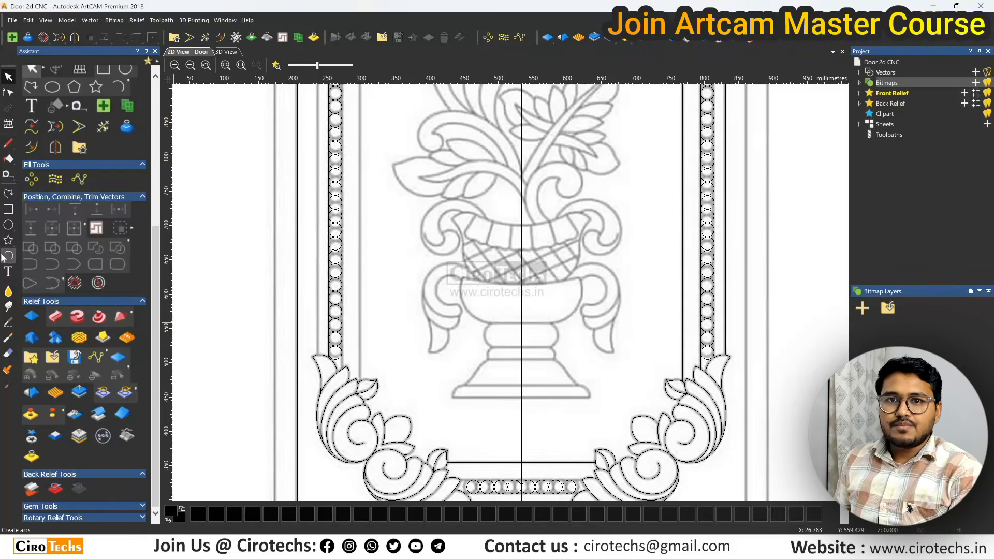
click(8, 193)
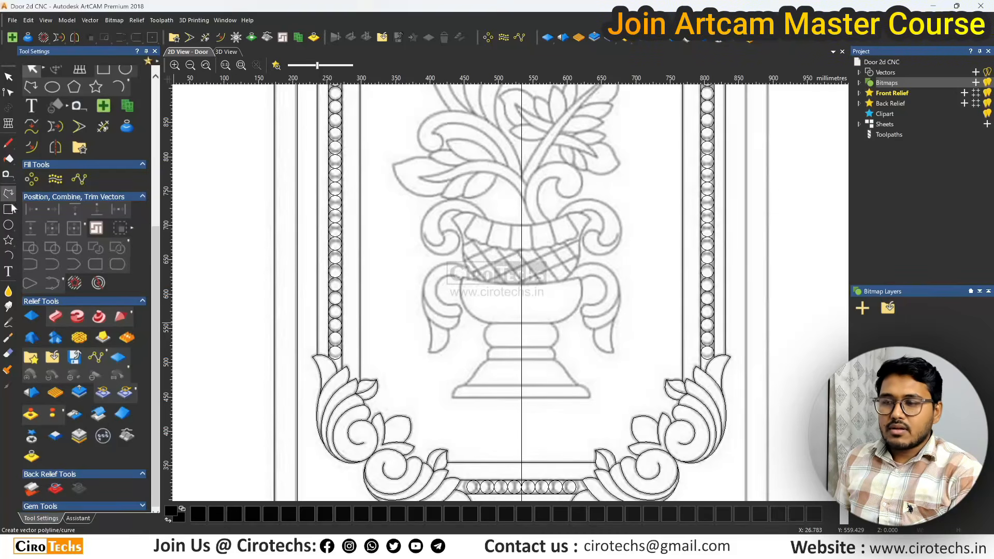
scroll(516, 398, up, 2)
scroll(534, 388, up, 2)
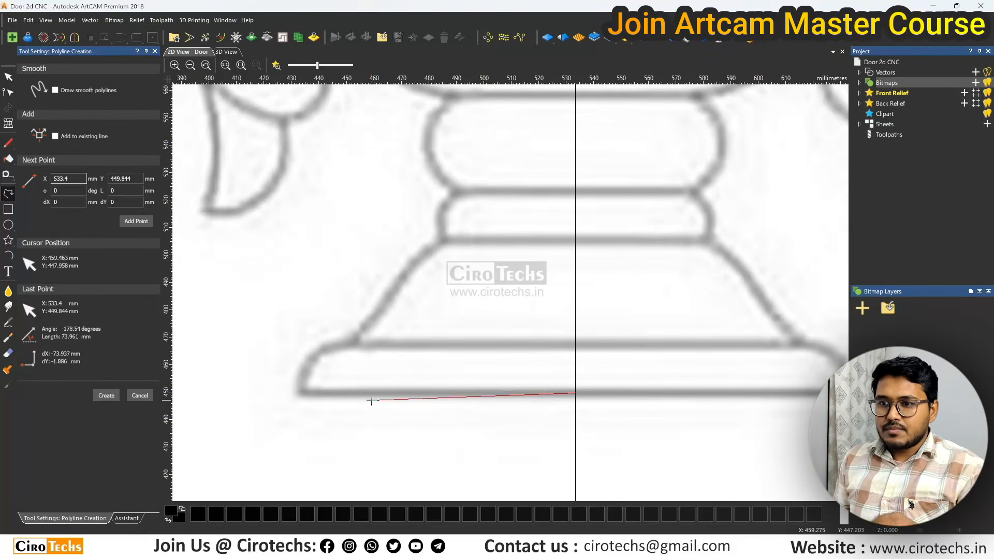
click(303, 393)
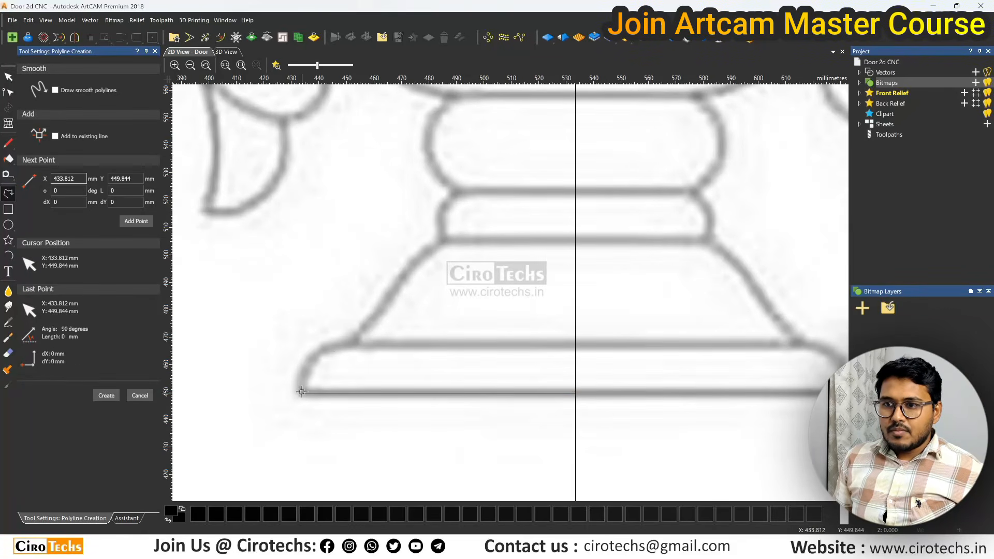
click(354, 344)
click(576, 344)
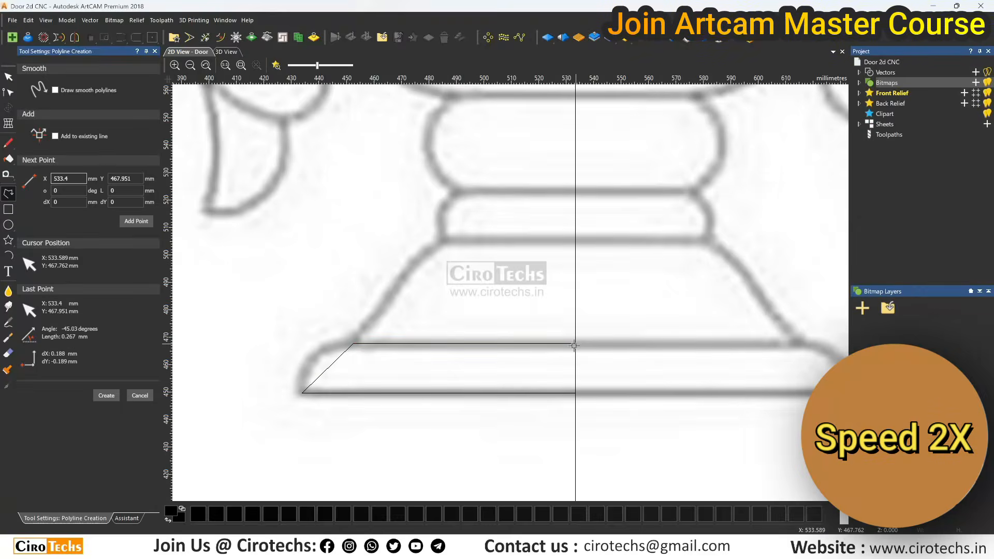
key(Escape)
Convert the plinth's slanted left end to a Bezier curve and shape it to the rounded reference edge.
key(n)
key(b)
drag(320, 377, 331, 344)
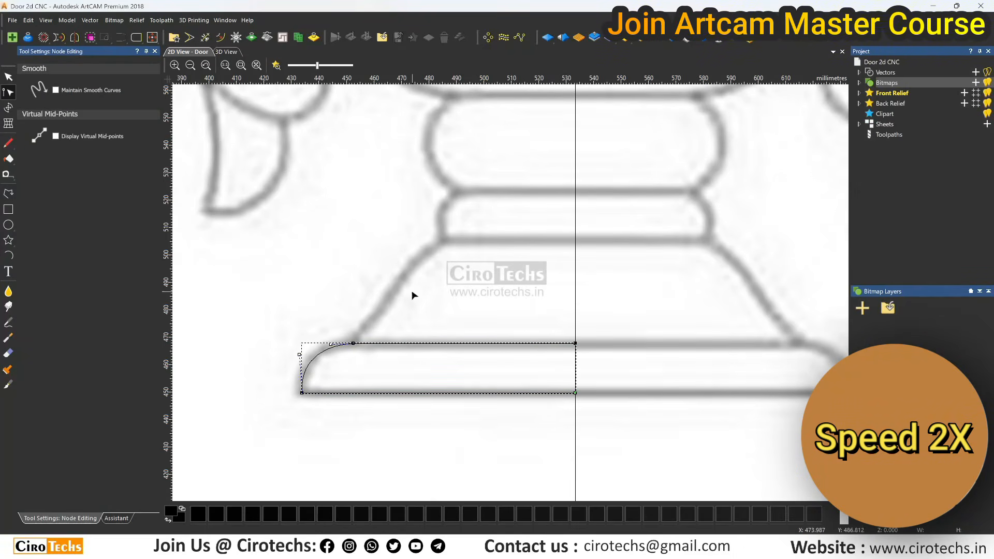
Draw the sloping foot above the plinth as a polyline to the centre line, about 81 mm wide and 37 mm high.
key(d)
click(353, 344)
click(444, 241)
click(576, 241)
key(Escape)
Shape the foot's sloping left side into a shallow S-curve matching the reference.
key(n)
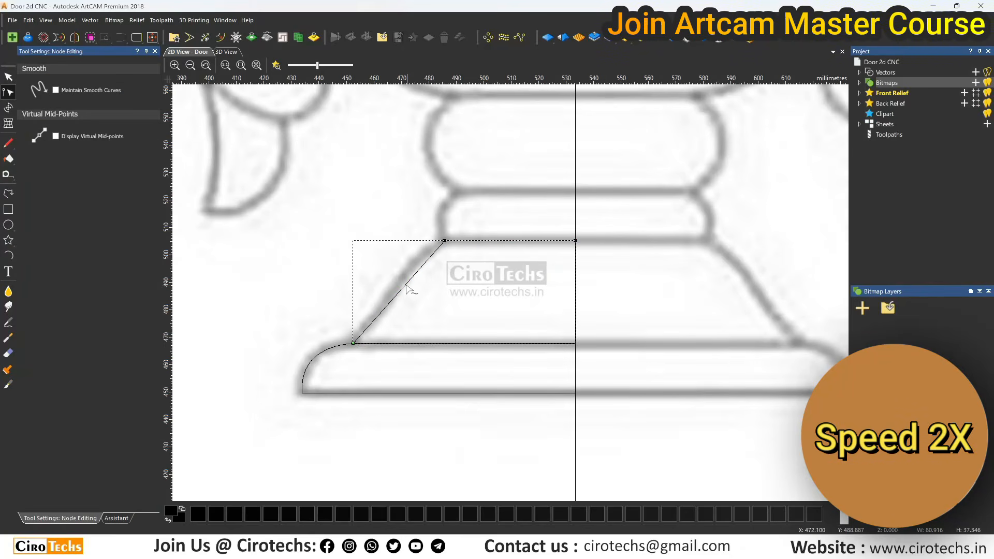
drag(413, 274, 402, 262)
drag(384, 309, 387, 311)
middle_drag(483, 182, 498, 240)
click(497, 240)
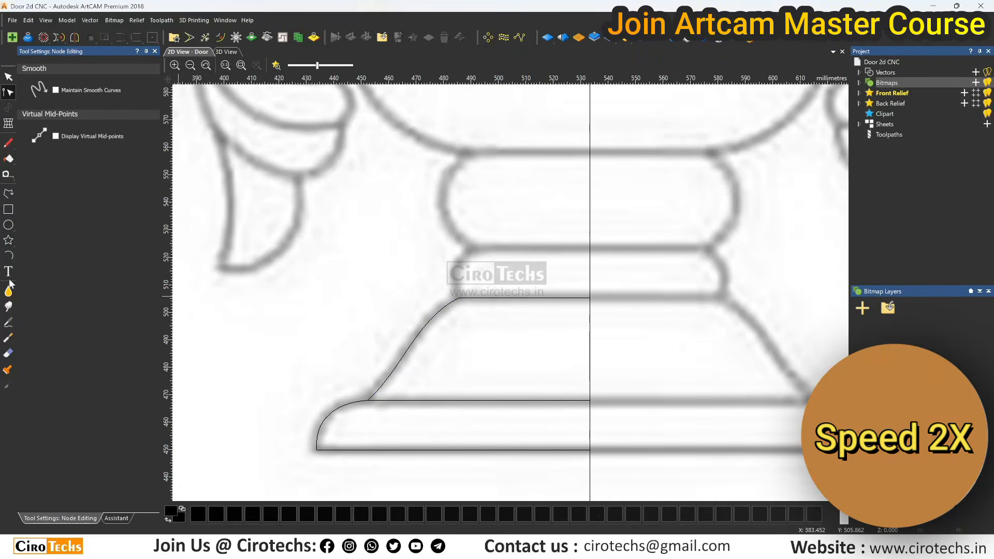
Draw the left half of the narrow ring above the foot as a polyline, about 48 mm wide and 18 mm high.
click(8, 193)
click(459, 299)
click(472, 247)
click(590, 247)
key(Escape)
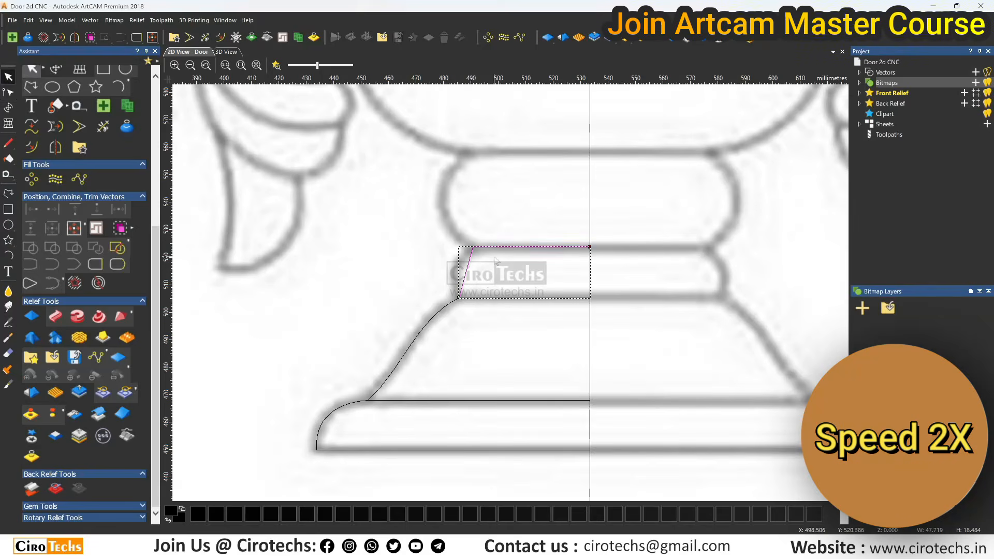
Bow the narrow ring's left side outward as a curve that follows the reference bitmap.
key(n)
drag(454, 277, 456, 248)
scroll(494, 232, down, 1)
click(495, 231)
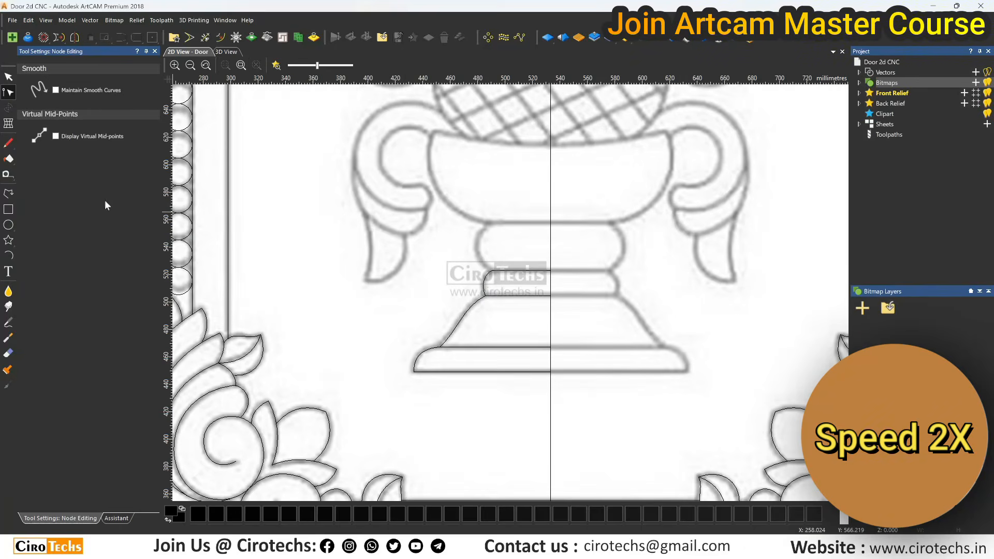
Draw the left side and top edge of the larger ring beneath the bowl as a polyline ending on the centre line.
key(d)
scroll(543, 275, up, 1)
click(482, 264)
click(476, 170)
click(598, 170)
key(Escape)
Convert the larger ring's left side to a Bezier curve and bulge it outward to match the reference.
key(n)
key(b)
drag(480, 232, 435, 234)
drag(476, 201, 437, 186)
scroll(456, 187, up, 2)
scroll(437, 187, down, 2)
key(n)
click(481, 244)
Draw a straight line from the bowl's upper-left corner to the larger ring's top-left corner, spanning about 41 by 68 mm.
click(8, 194)
scroll(510, 216, up, 2)
click(397, 114)
click(511, 300)
key(Escape)
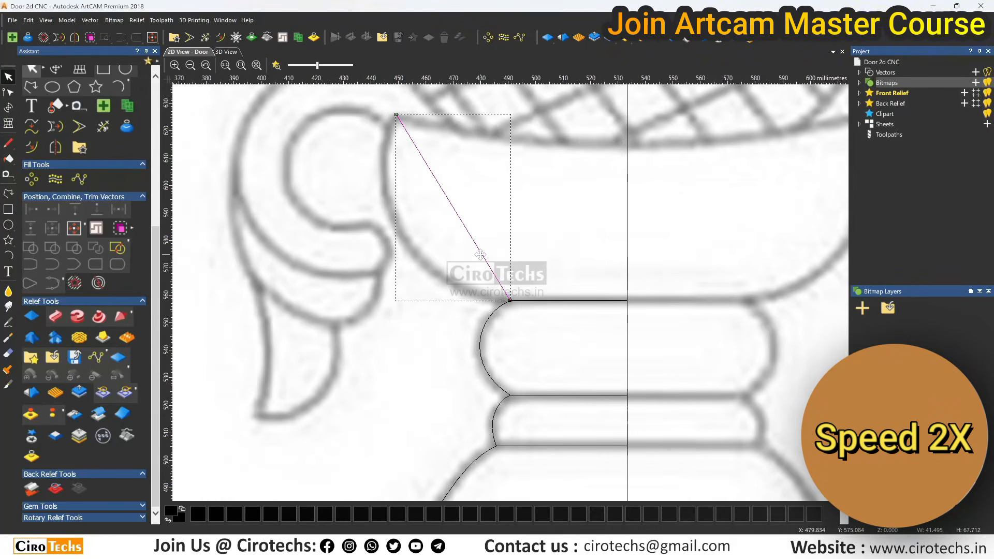
Convert the bowl's side line to a Bezier curve and shape it to the bowl's rounded left profile.
key(n)
key(b)
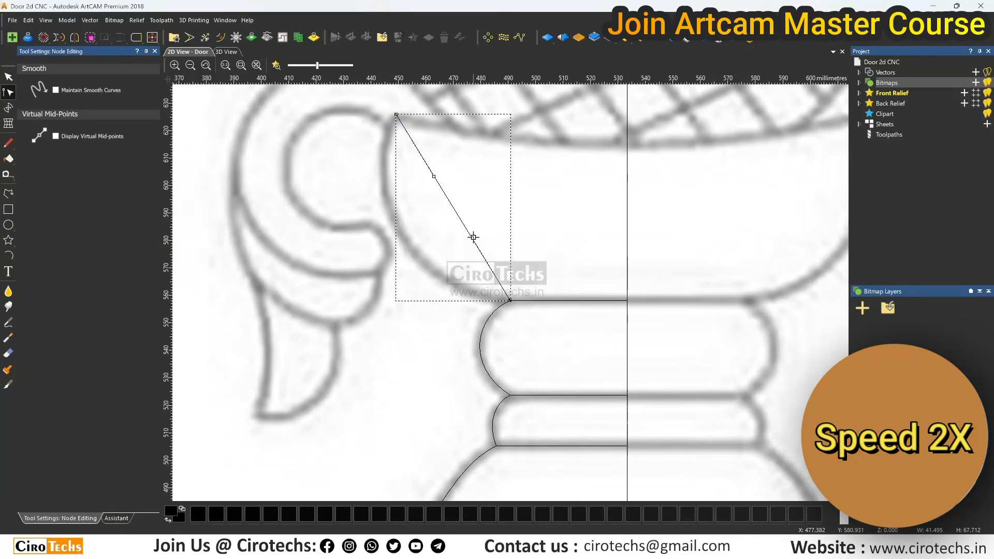
drag(473, 236, 409, 299)
drag(434, 176, 362, 188)
key(Escape)
Draw a straight line from the bowl's upper-left corner to the centre line for its rim, about 84 by 11 mm.
click(8, 194)
click(394, 114)
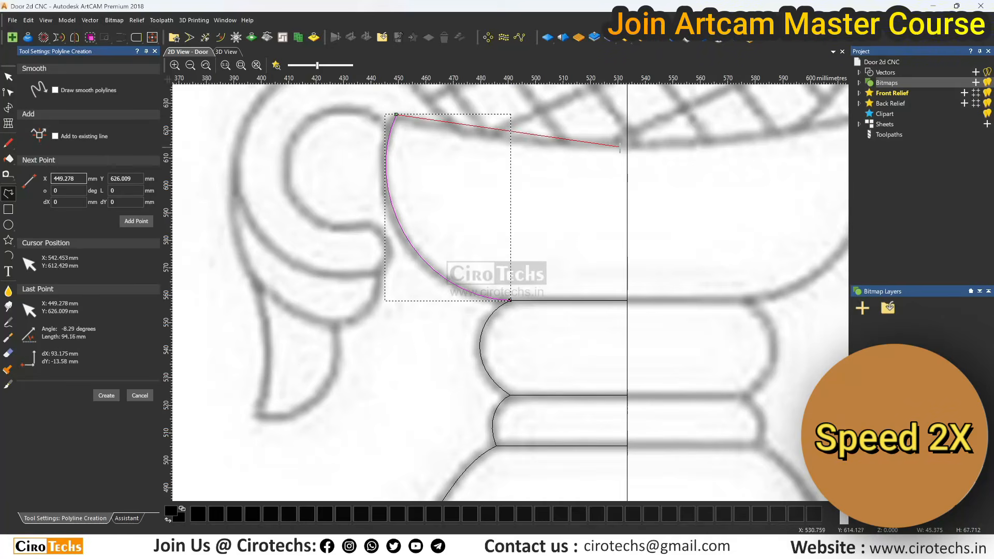
click(627, 145)
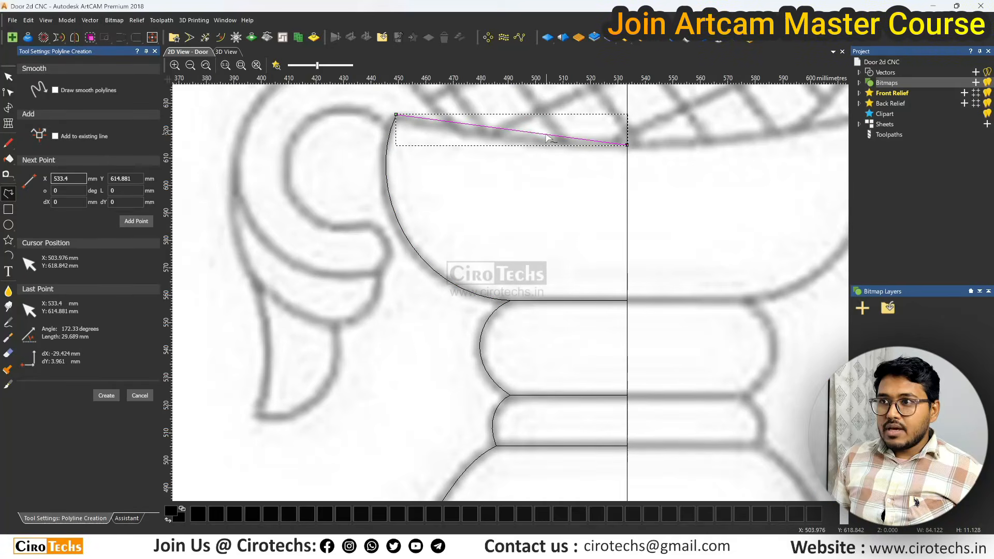
key(Escape)
Convert the bowl's rim line to a Bezier curve and sag it downward to follow the reference rim.
double_click(546, 135)
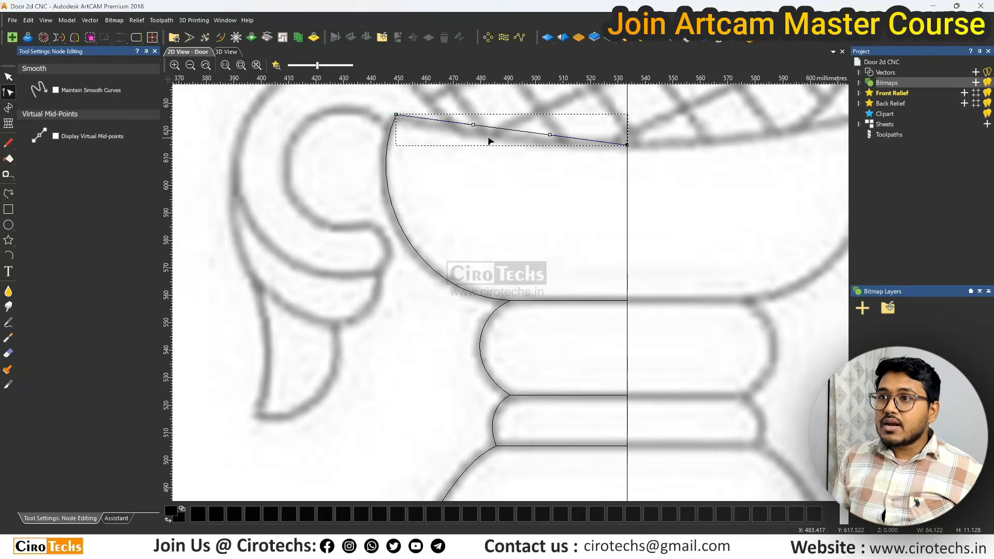
drag(473, 124, 470, 143)
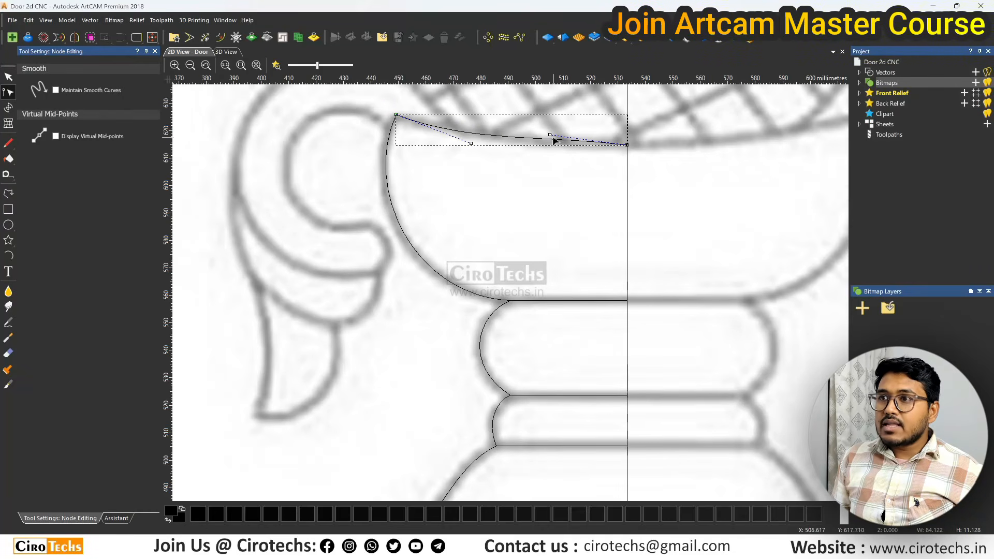
drag(550, 135, 549, 146)
scroll(555, 159, down, 2)
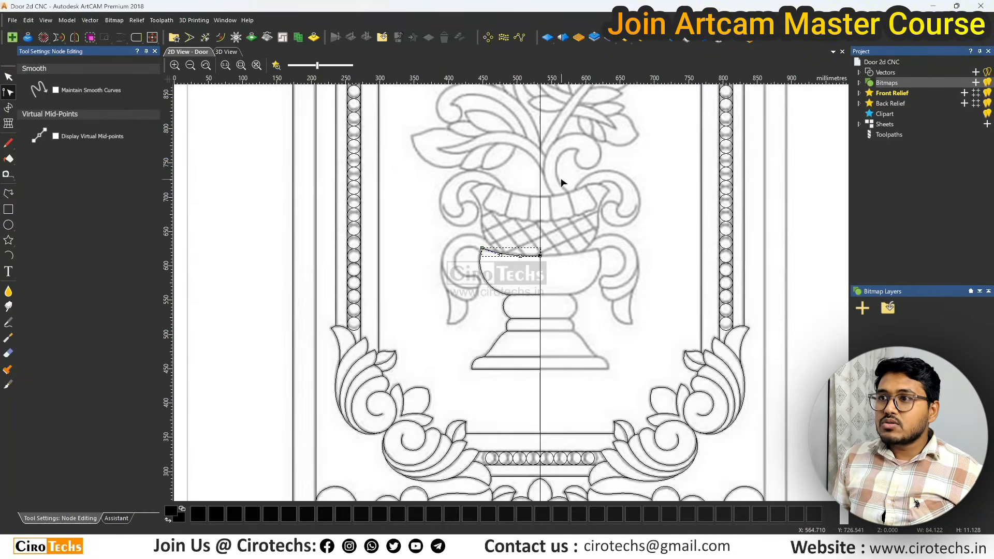
key(Escape)
Inspect the traced bowl and the ring beneath it, selecting the bowl's side curve and the ring outline to check them.
scroll(537, 249, up, 1)
click(553, 261)
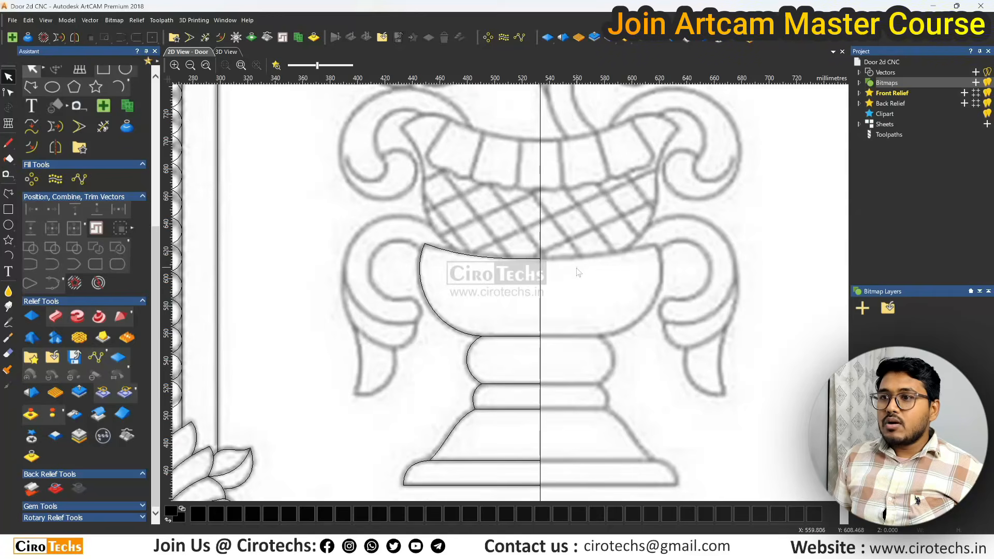
scroll(505, 287, down, 2)
scroll(476, 266, up, 2)
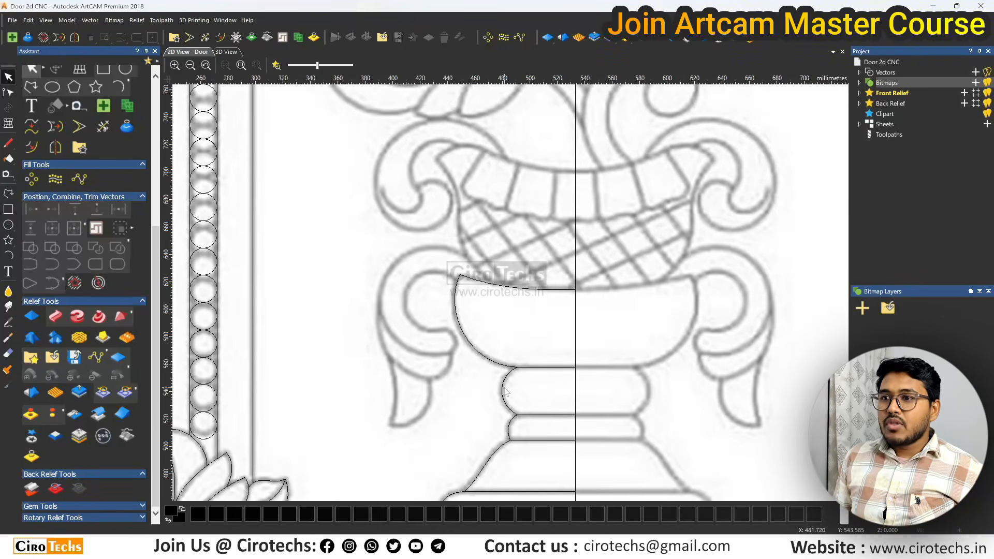
click(501, 370)
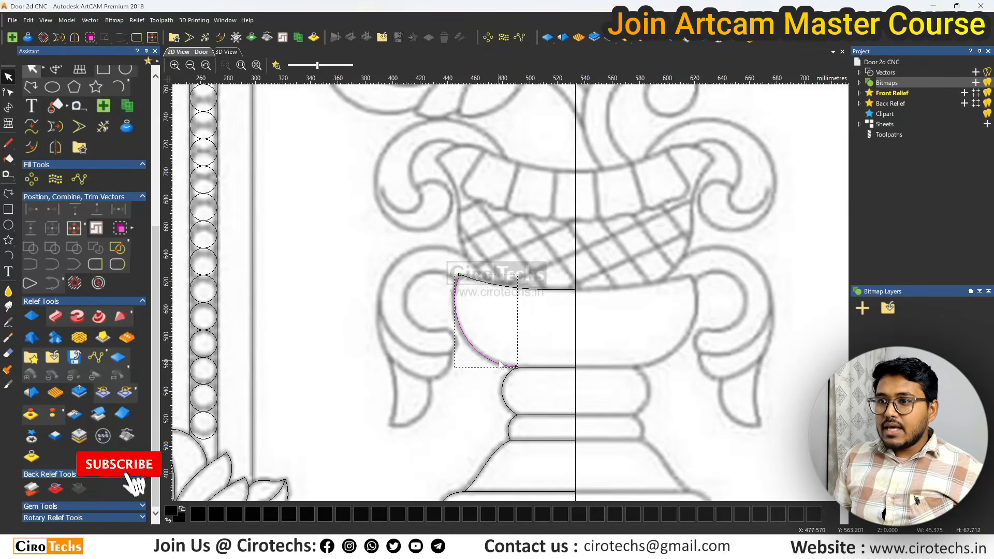
scroll(518, 372, up, 2)
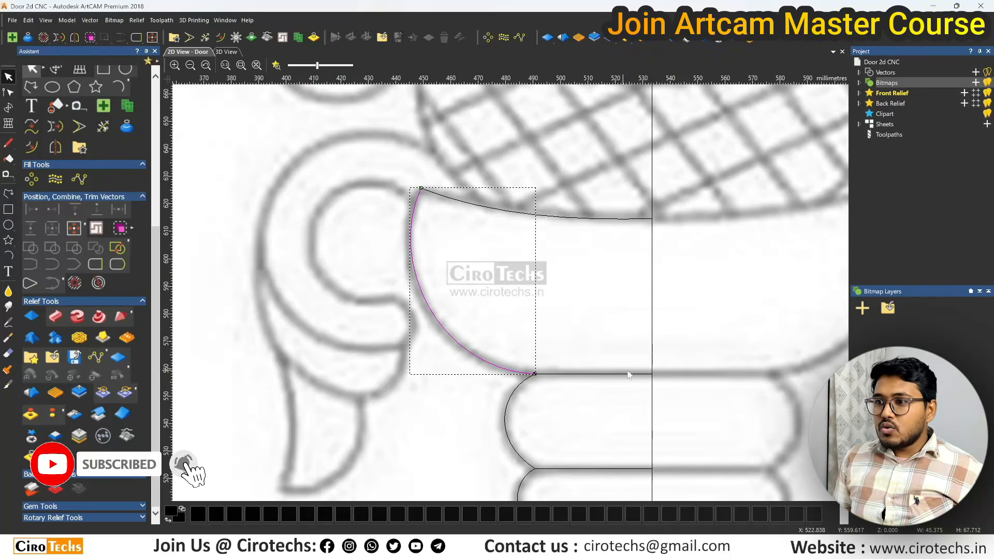
click(570, 376)
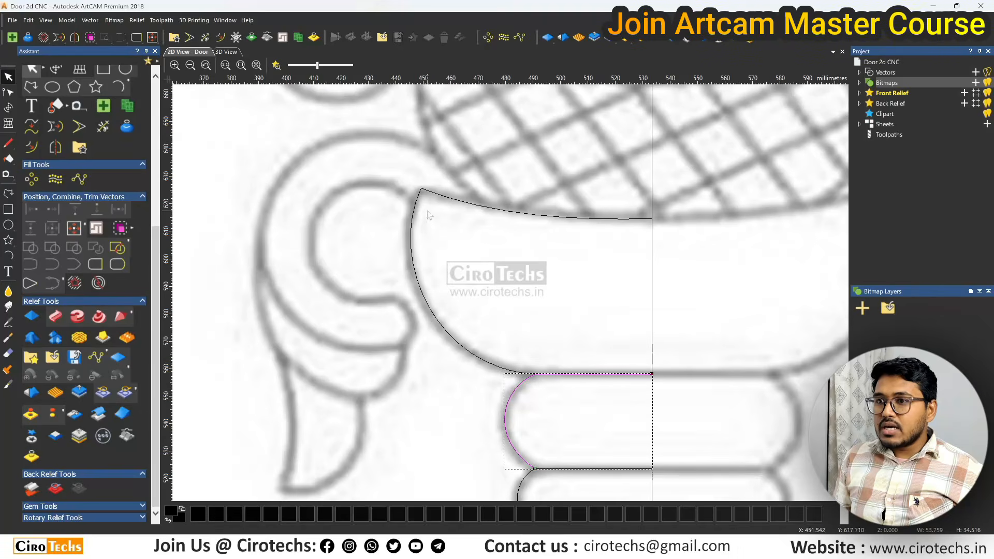
click(503, 370)
click(513, 303)
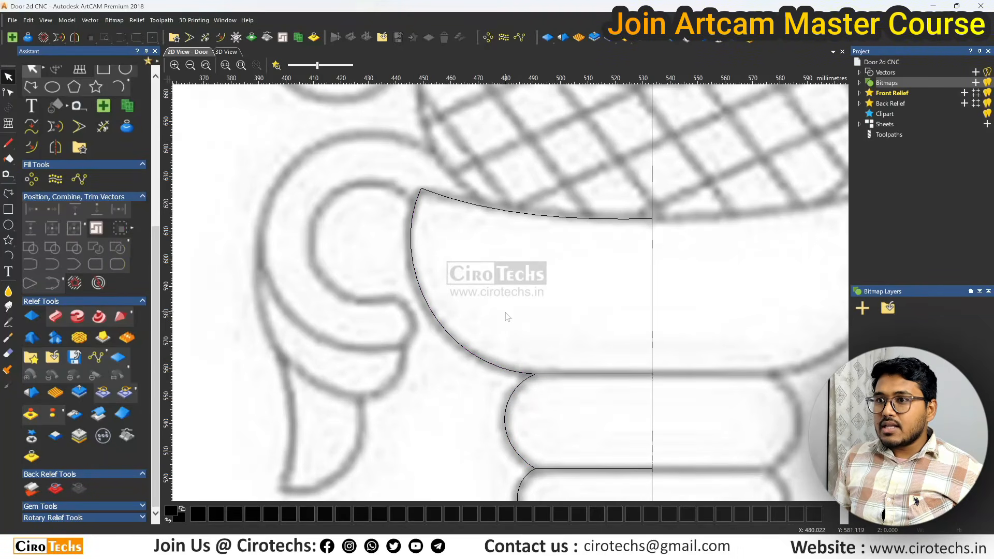
scroll(510, 313, down, 1)
scroll(468, 188, up, 1)
scroll(468, 187, down, 1)
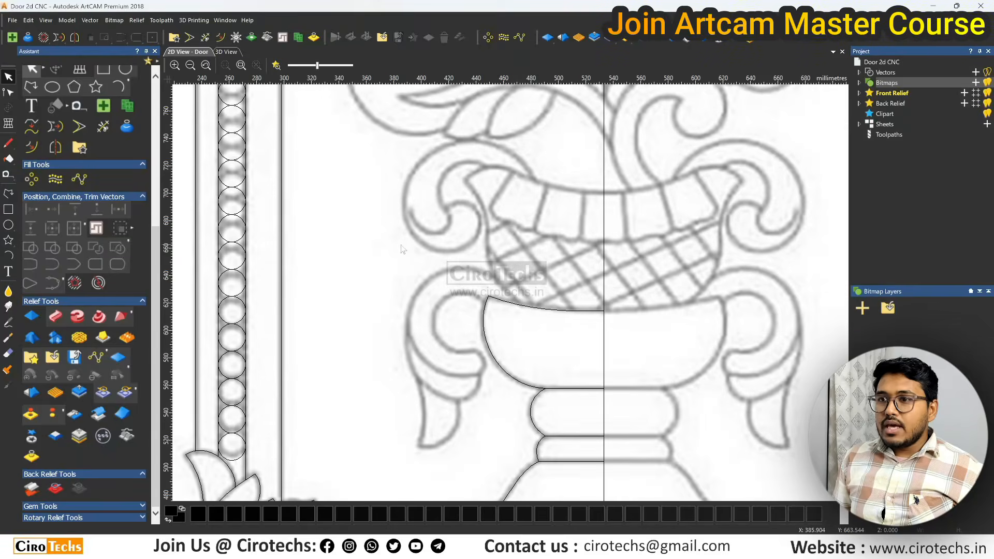
Draw a five-point open polyline roughly outlining the lower-left handle scroll beside the bowl, about 60 by 71 mm.
click(8, 193)
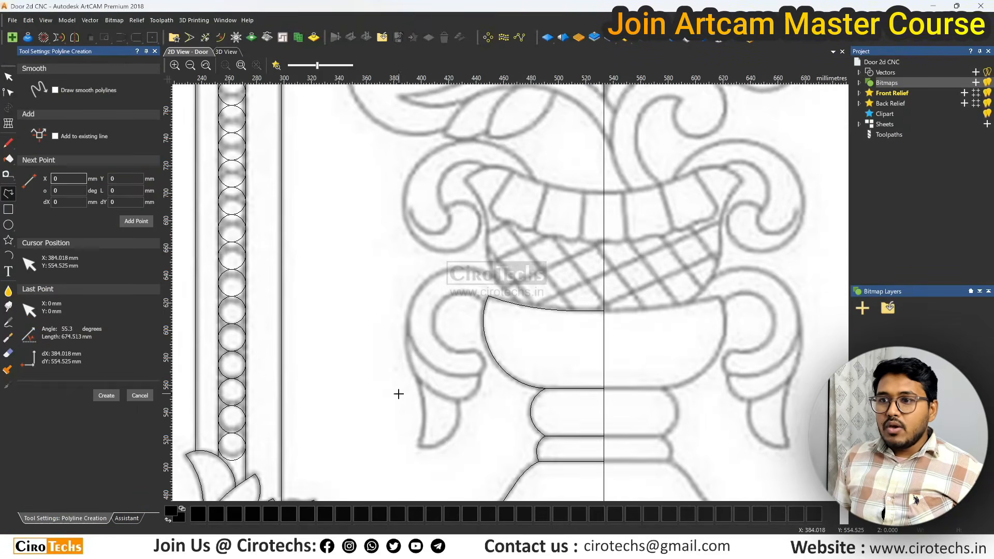
scroll(493, 298, up, 1)
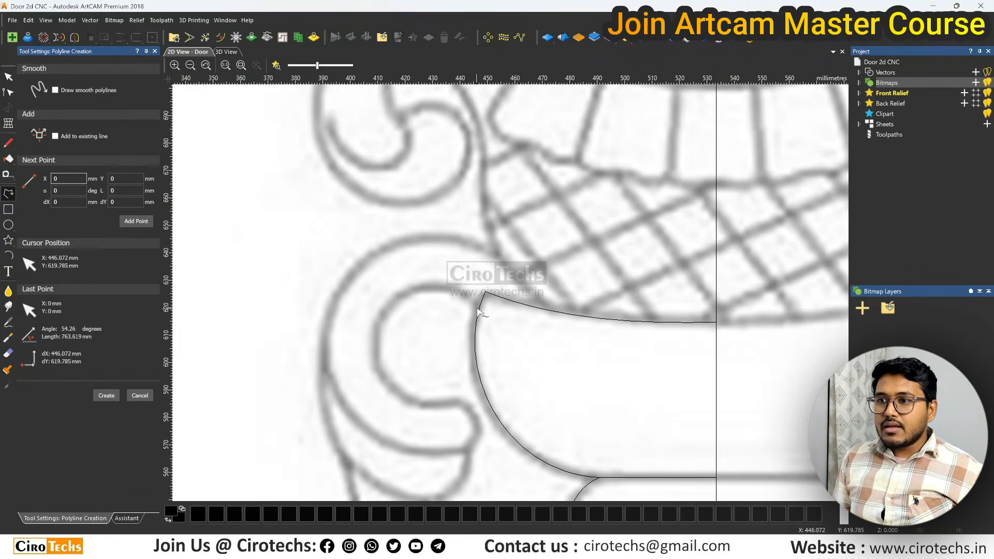
click(481, 310)
click(457, 400)
click(466, 450)
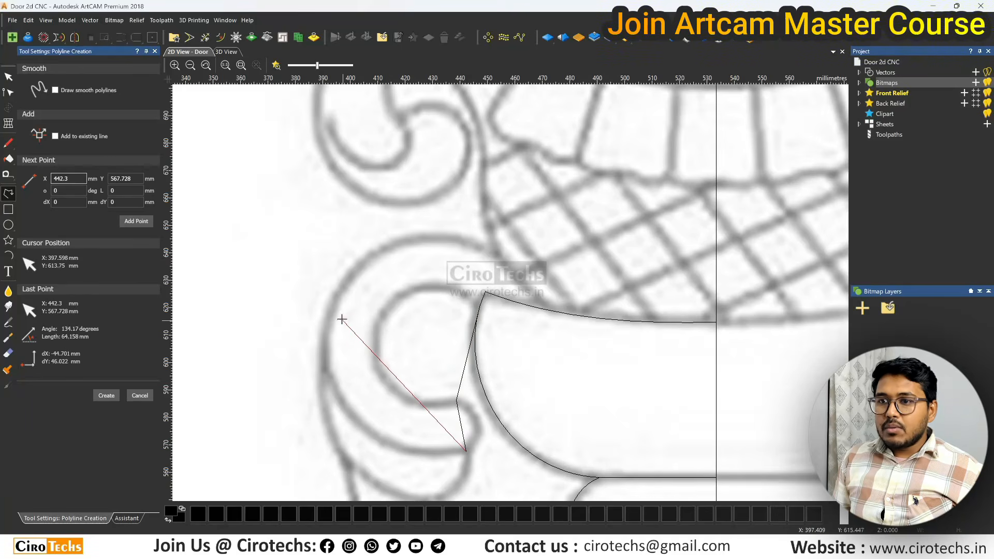
click(337, 303)
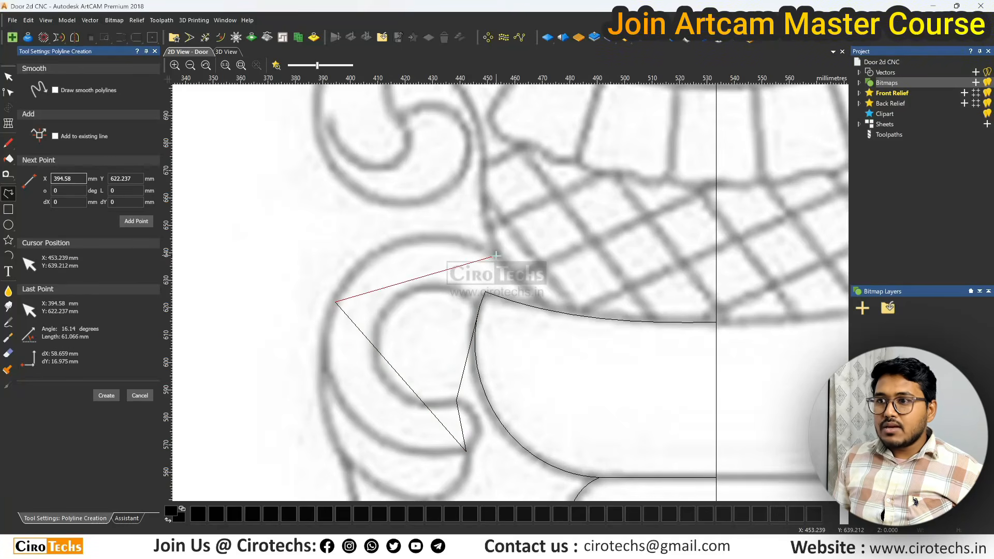
click(500, 256)
right_click(501, 256)
key(Escape)
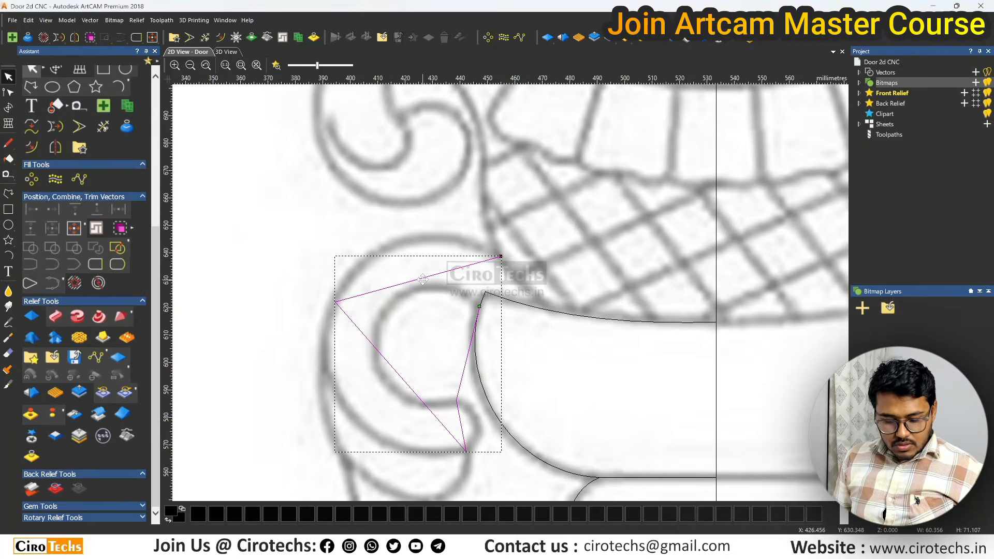
Smooth the handle scroll's outer-left point and adjust the curve handles so its outer edge follows the reference from basket to tip.
click(381, 288)
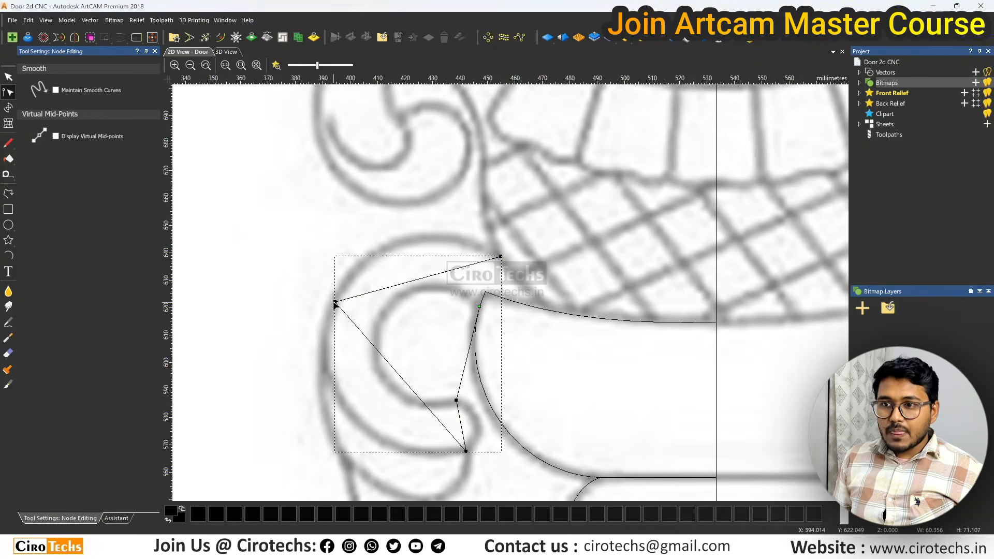
key(s)
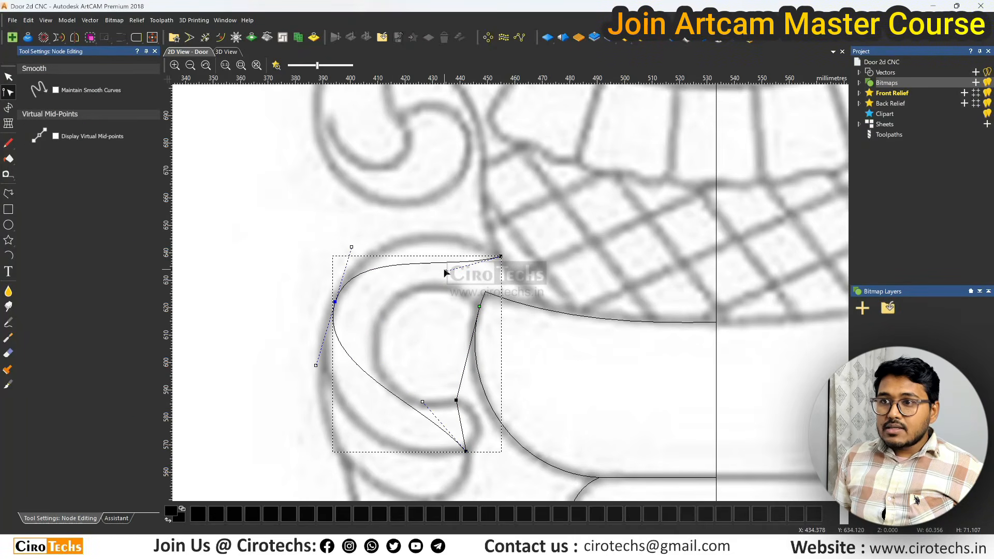
drag(445, 271, 428, 216)
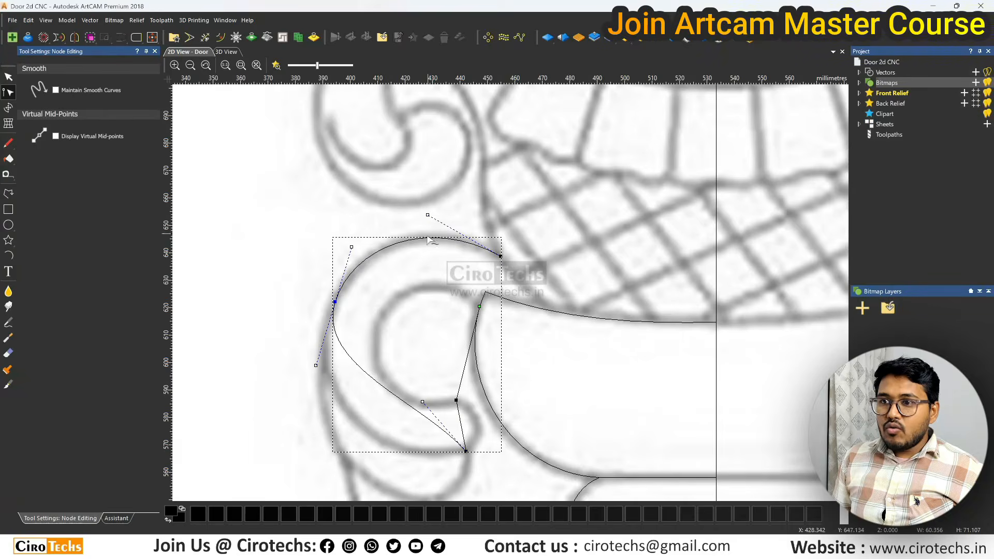
scroll(466, 354, down, 1)
scroll(467, 351, up, 1)
click(465, 351)
click(465, 364)
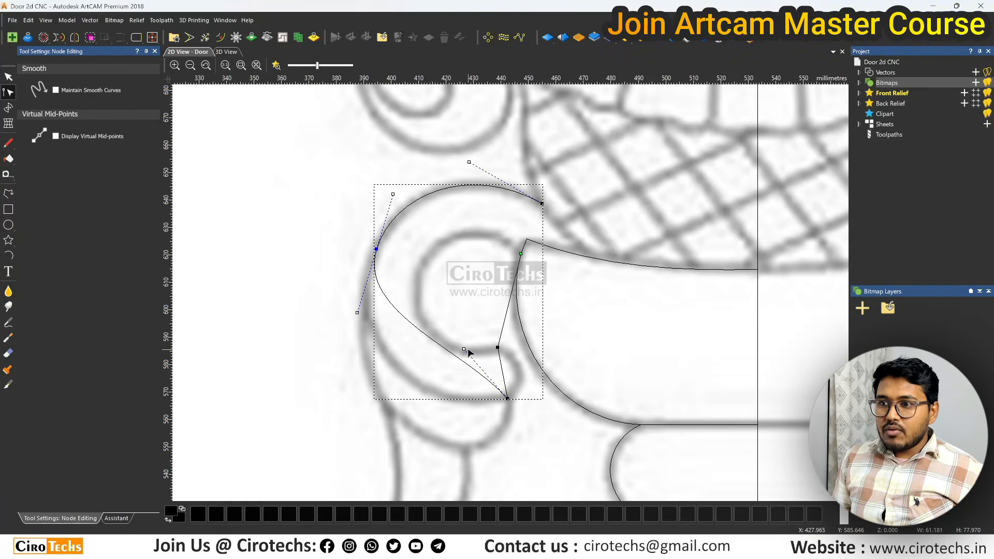
drag(464, 349, 404, 423)
drag(356, 313, 343, 314)
drag(404, 198, 402, 192)
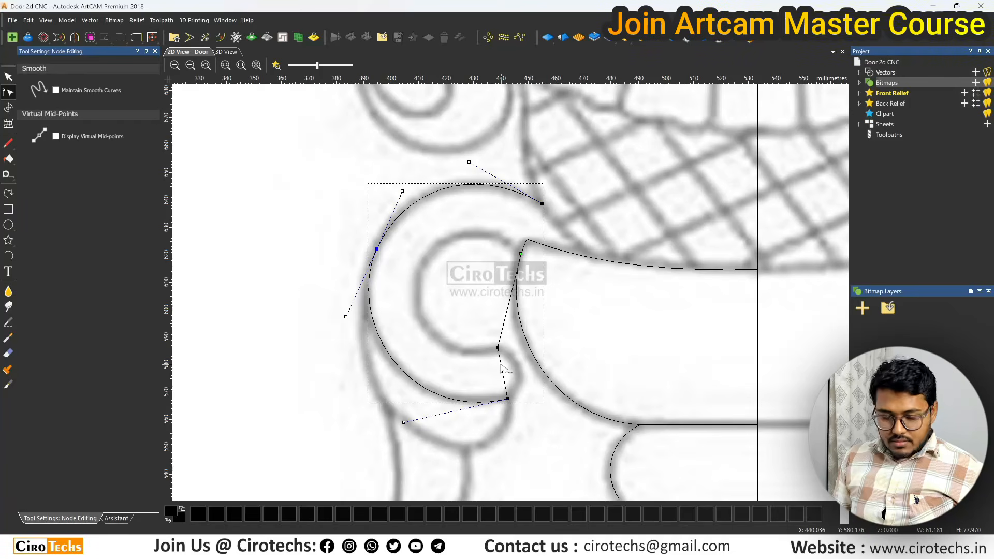
Convert the handle scroll's tip and inner spans to Bezier curves and shape them to the rounded end and inner loop.
drag(501, 365, 526, 381)
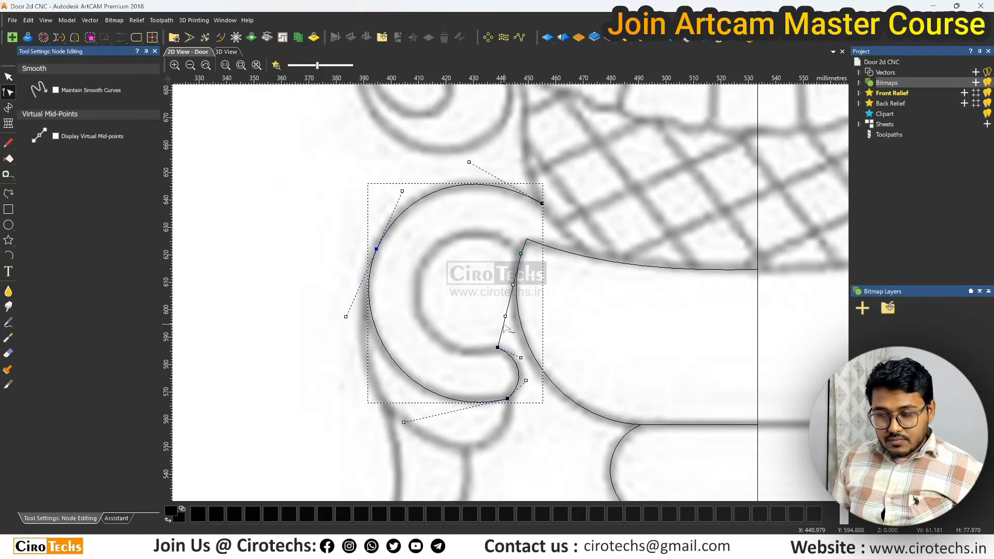
drag(505, 316, 387, 366)
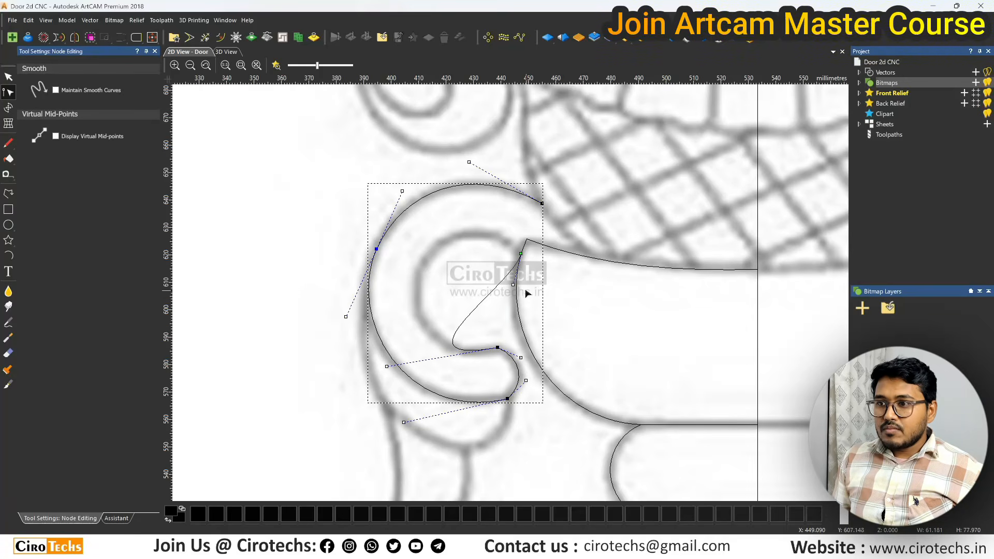
click(514, 289)
click(516, 289)
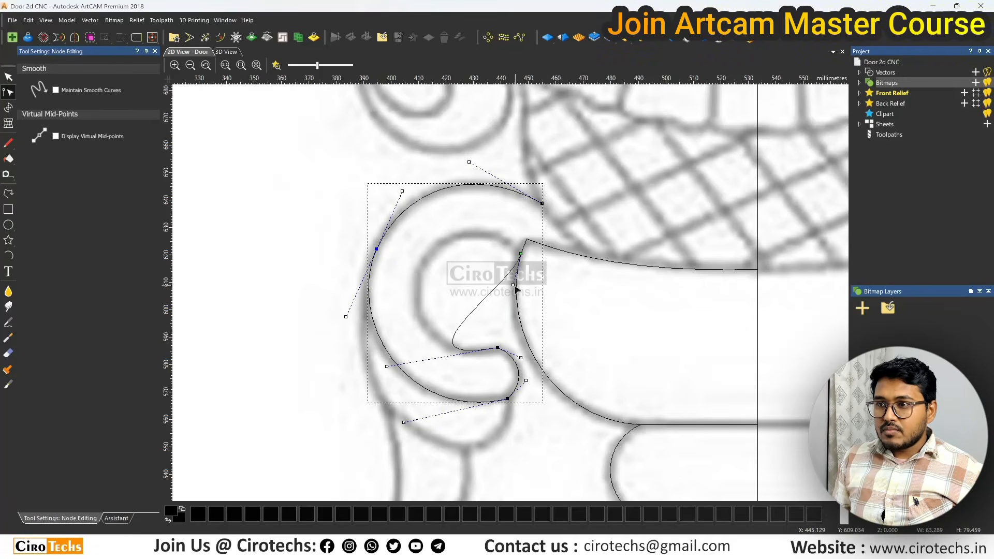
drag(514, 286, 434, 167)
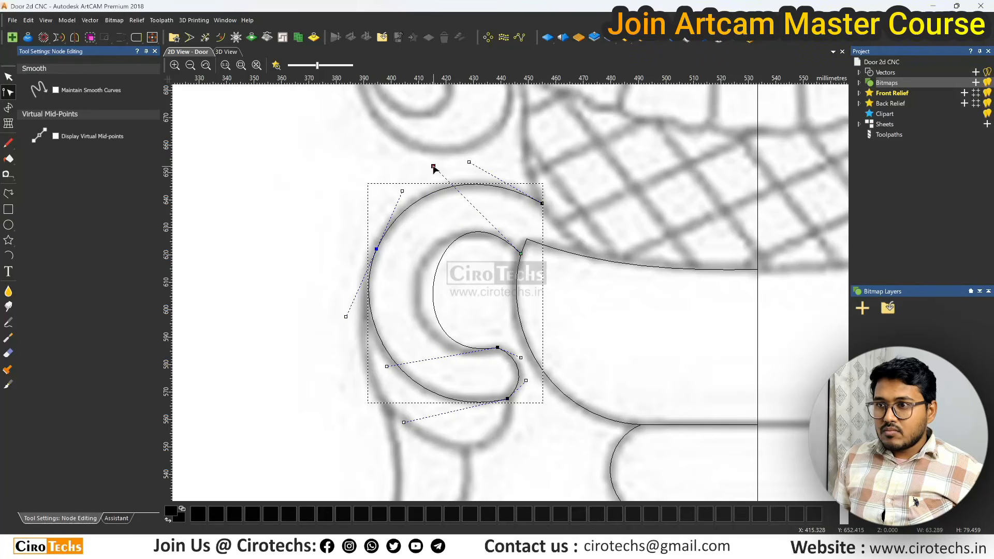
drag(387, 367, 355, 375)
drag(432, 167, 416, 173)
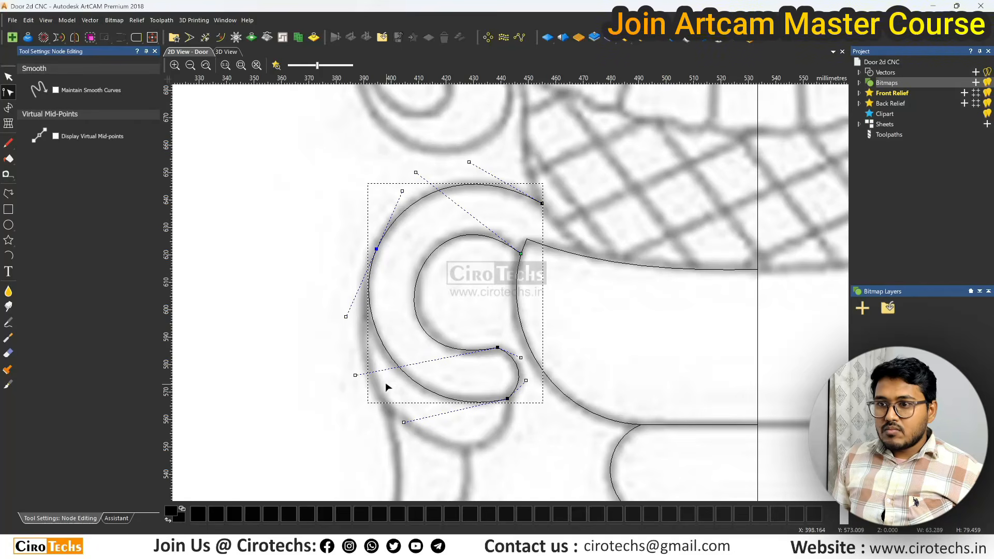
drag(354, 375, 359, 372)
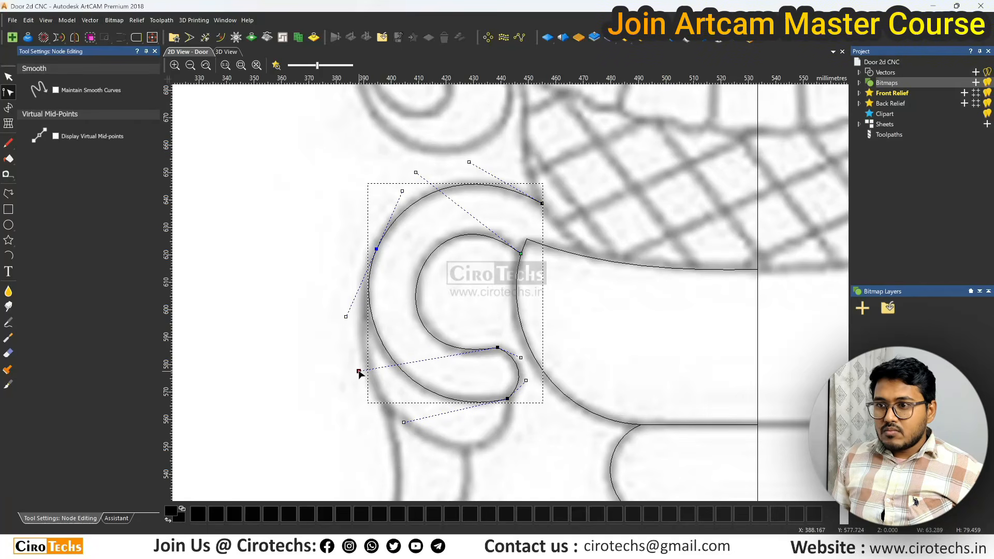
scroll(384, 356, down, 1)
scroll(542, 244, up, 2)
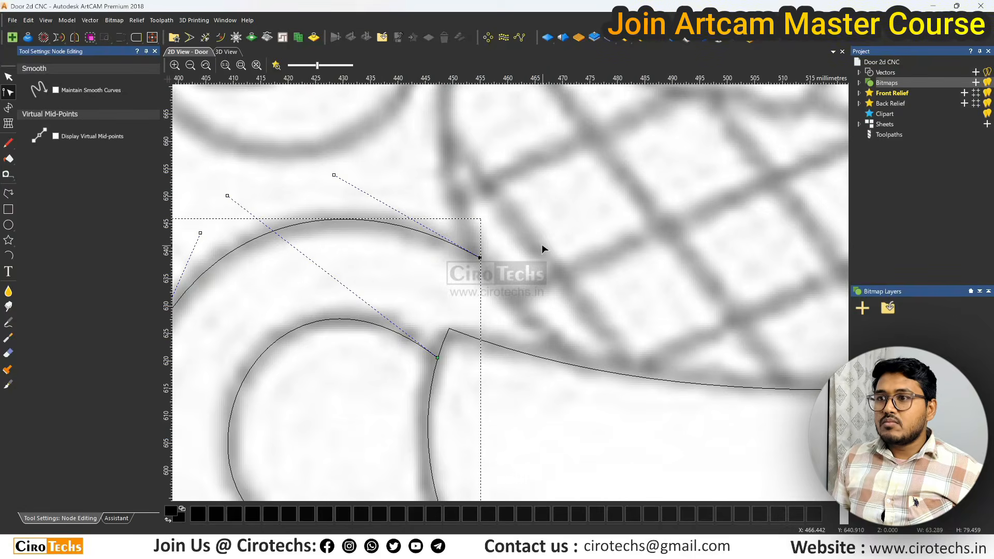
scroll(541, 242, down, 1)
scroll(424, 257, down, 1)
click(464, 242)
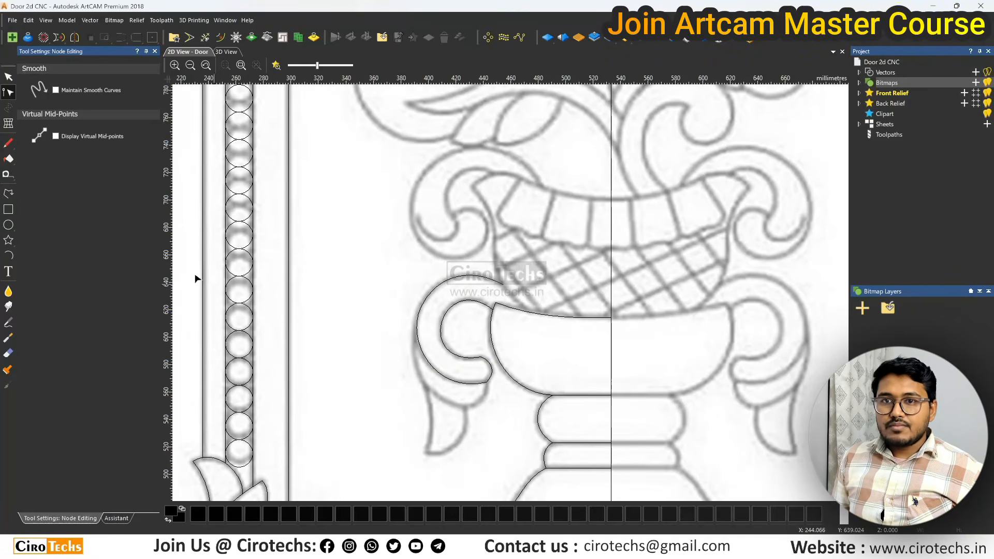
Draw a three-point polyline for the lobe beneath the handle scroll, from the scroll's left edge to its tip, about 51 by 60 mm.
click(8, 193)
scroll(469, 369, up, 2)
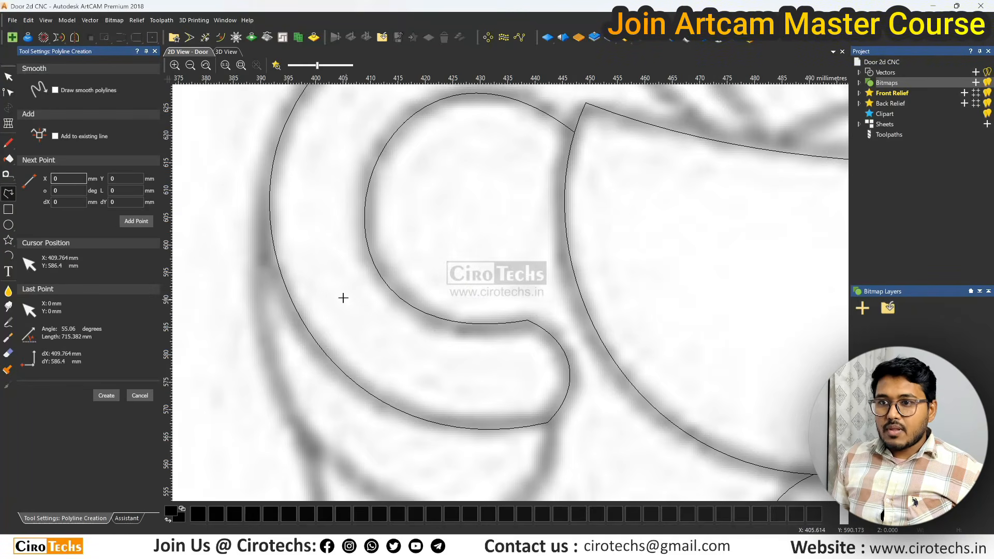
click(269, 198)
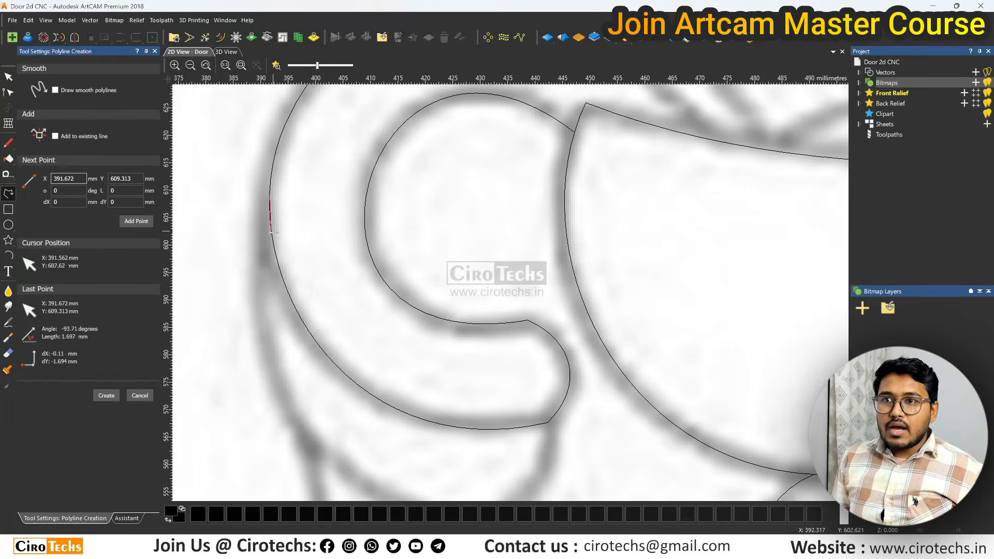
scroll(471, 362, down, 2)
scroll(529, 350, up, 1)
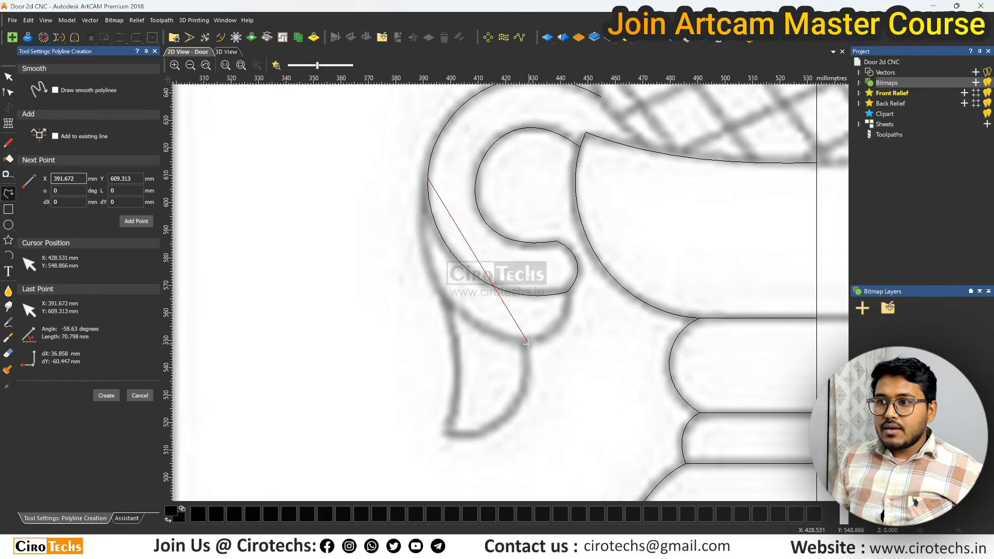
click(526, 343)
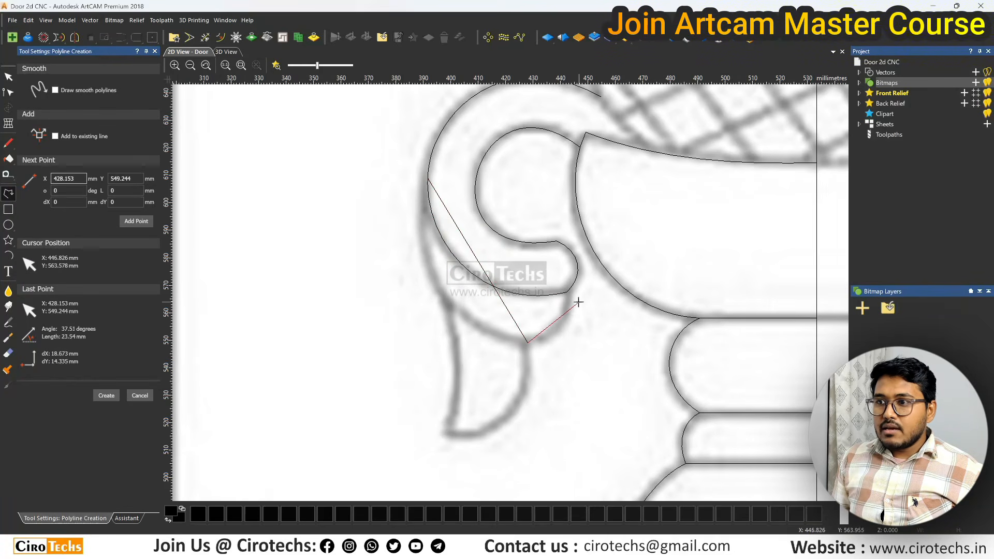
click(566, 293)
key(Escape)
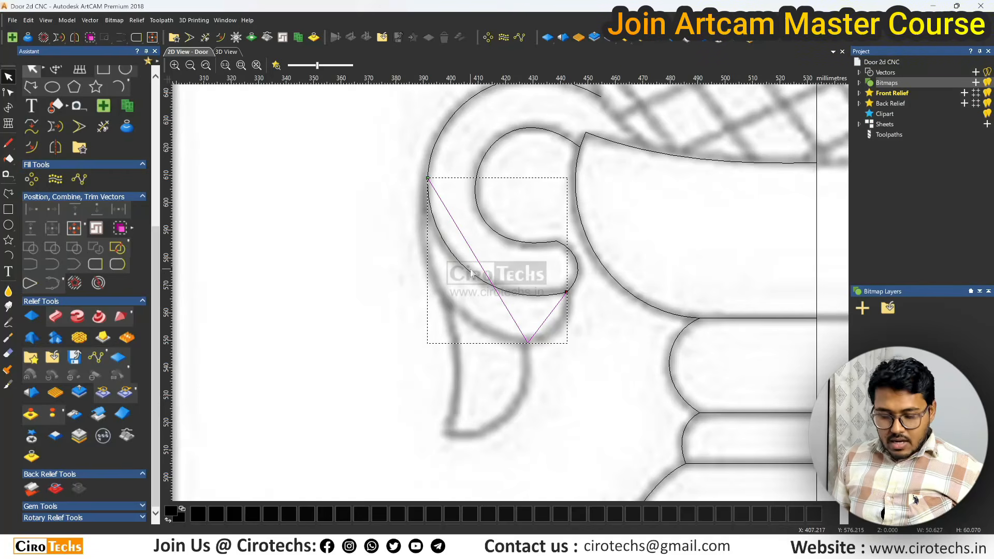
Draw a three-point open polyline for the pointed leaf hanging beneath the handle scroll's lobe, about 30 by 50 mm.
click(9, 193)
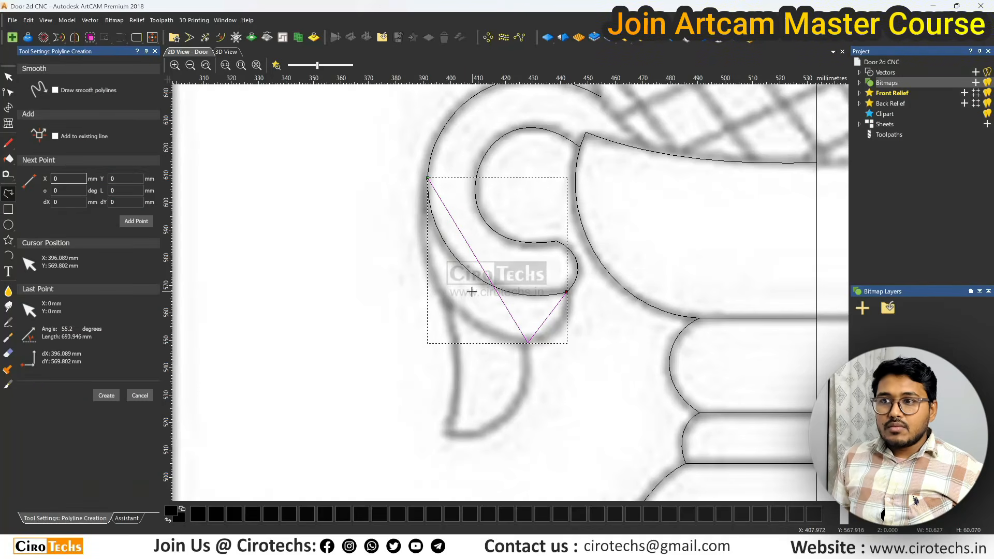
click(444, 299)
click(448, 435)
click(528, 342)
key(Escape)
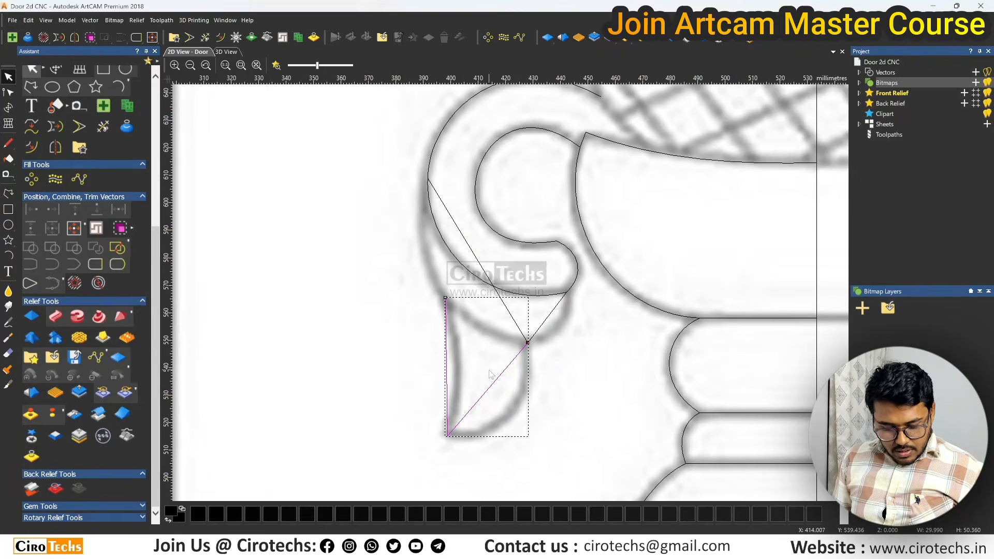
Convert the hanging leaf's two spans to Bezier curves and shape them to the leaf's rounded and concave edges in the reference.
key(n)
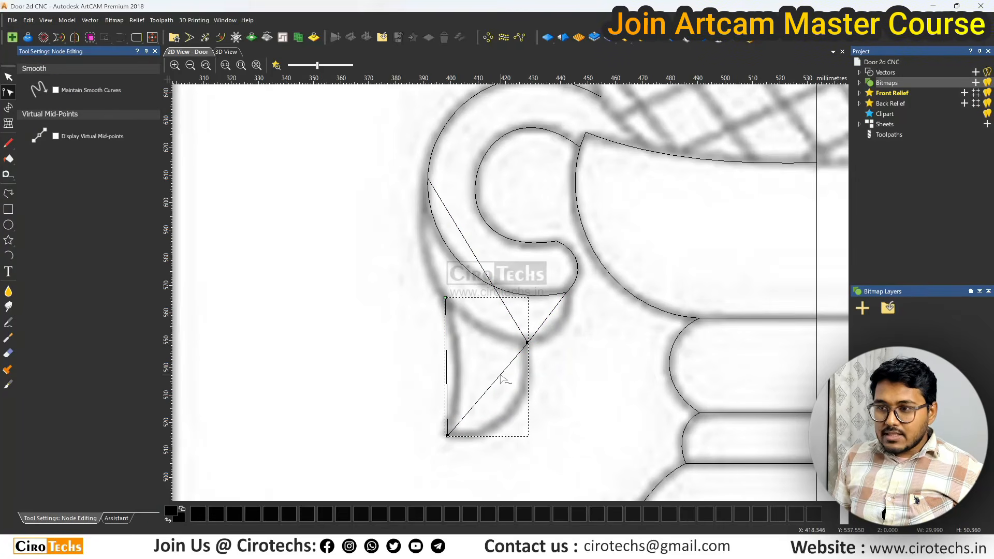
drag(475, 405, 501, 435)
drag(501, 373, 534, 402)
scroll(532, 323, up, 3)
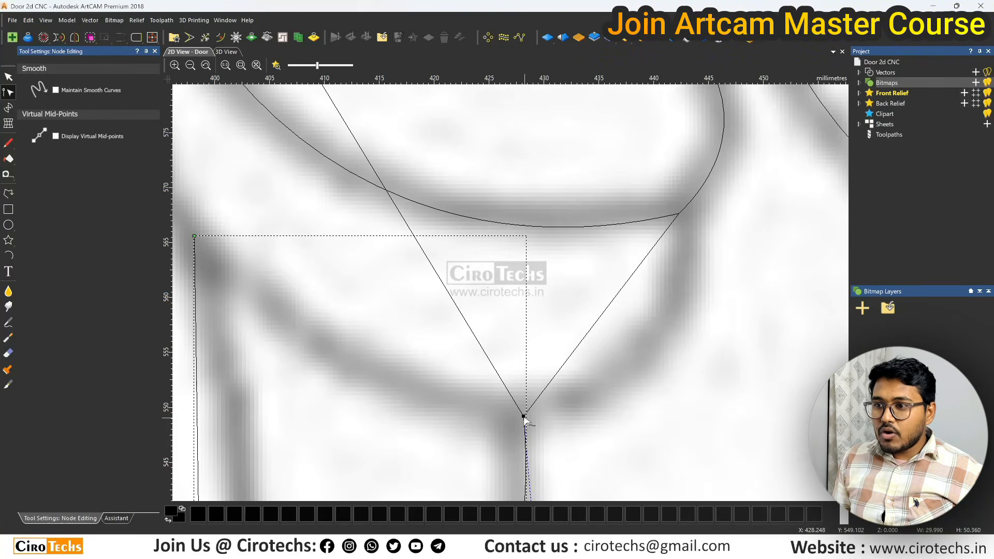
scroll(521, 363, down, 2)
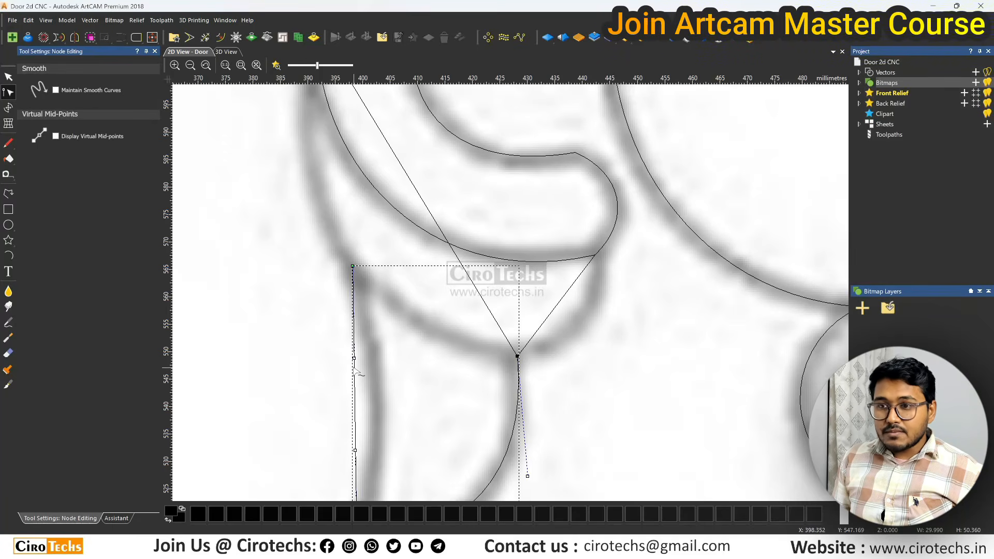
scroll(366, 395, down, 4)
scroll(508, 300, up, 4)
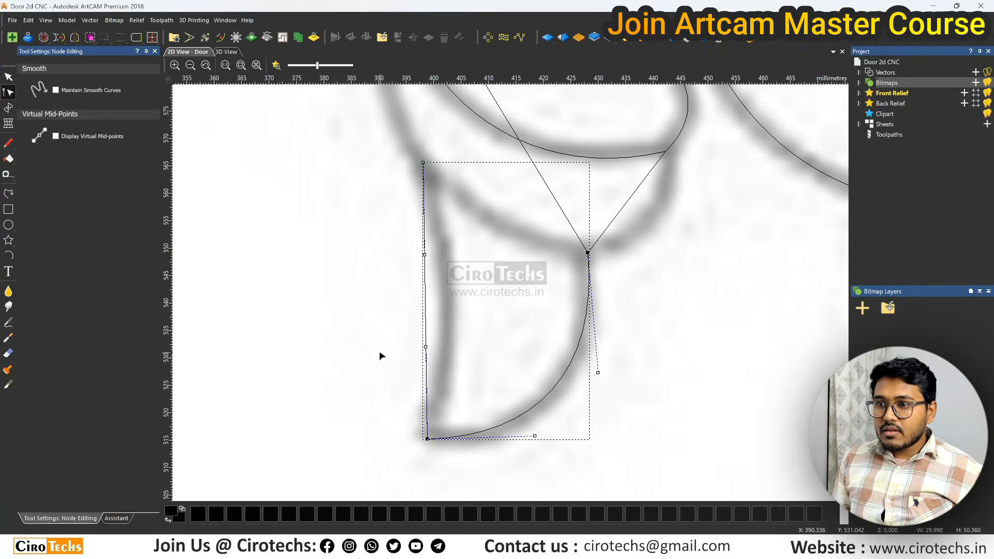
drag(426, 347, 462, 354)
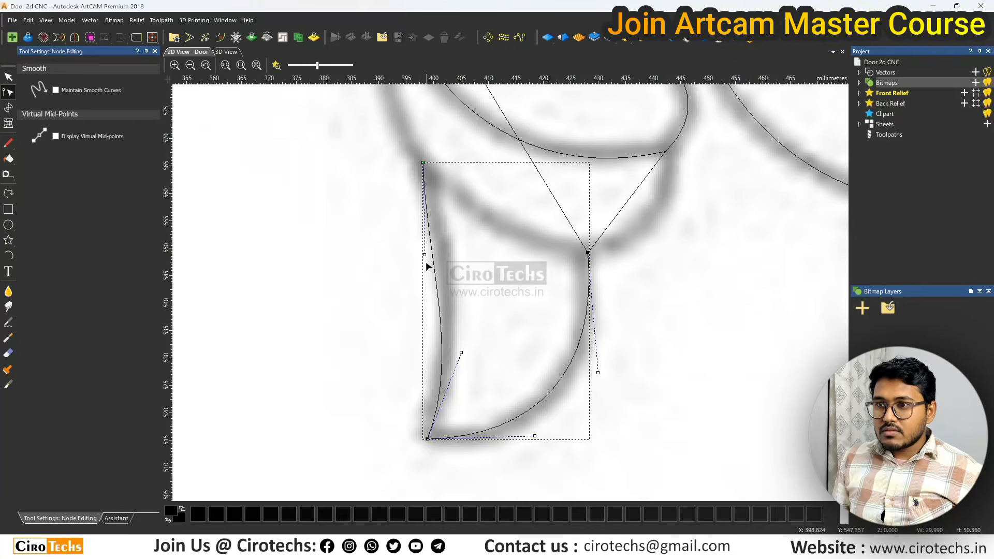
drag(425, 256, 449, 256)
scroll(516, 236, down, 2)
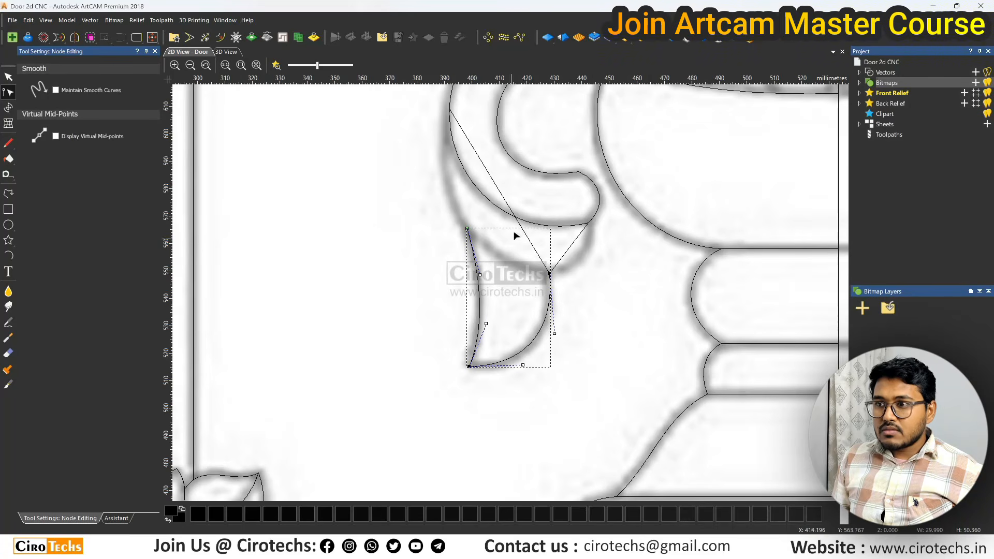
Smooth the lowest point of the lobe beneath the handle scroll and bow its long outer span along the reference edge.
click(548, 269)
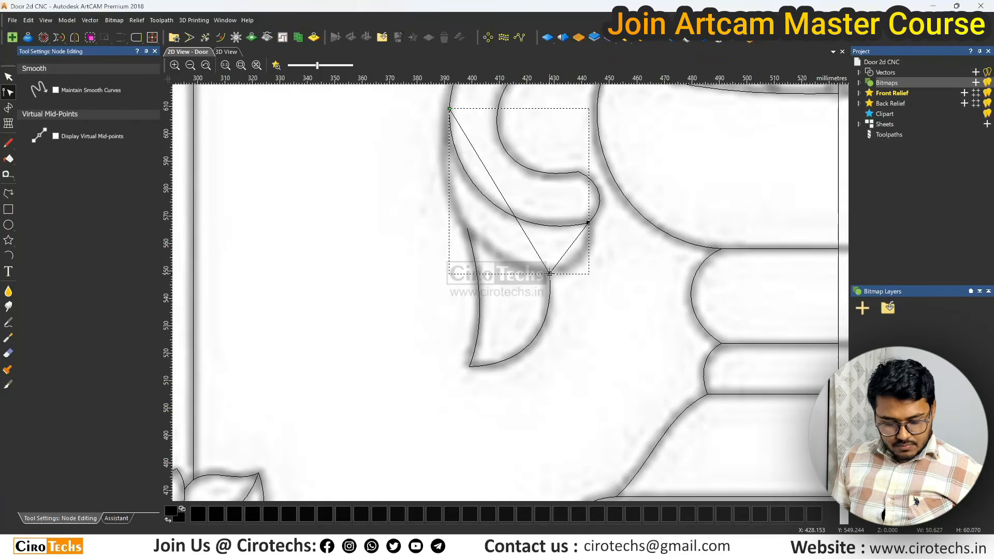
key(f)
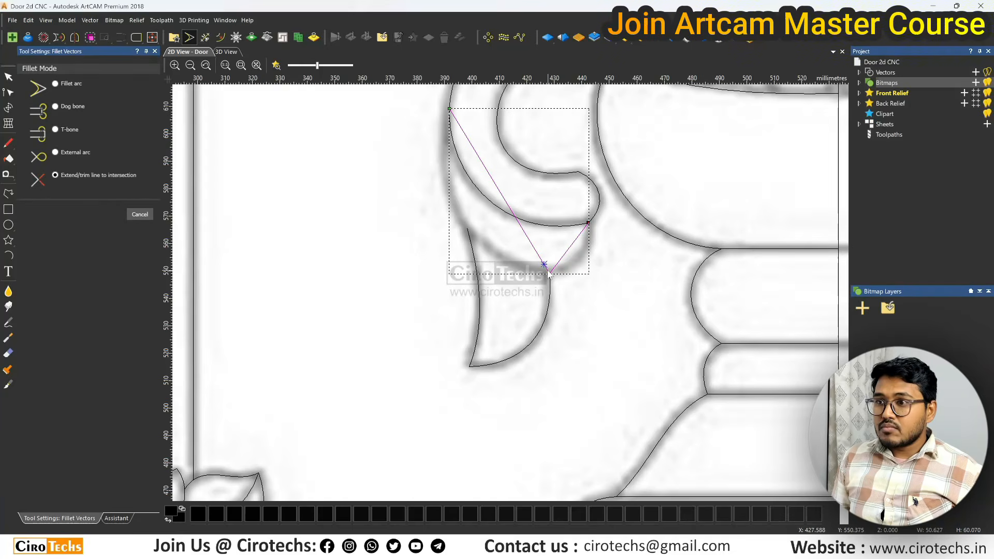
key(Escape)
key(n)
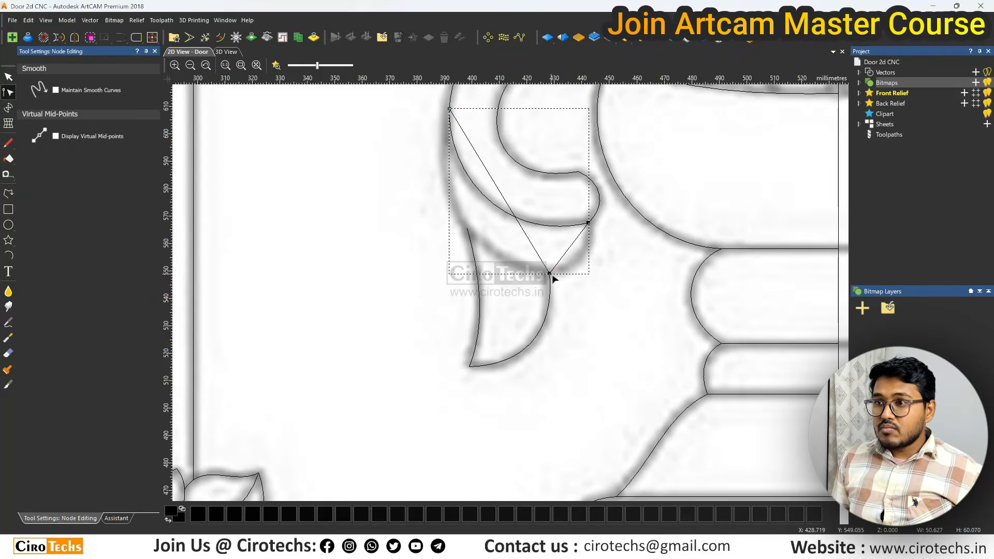
key(s)
drag(483, 163, 421, 200)
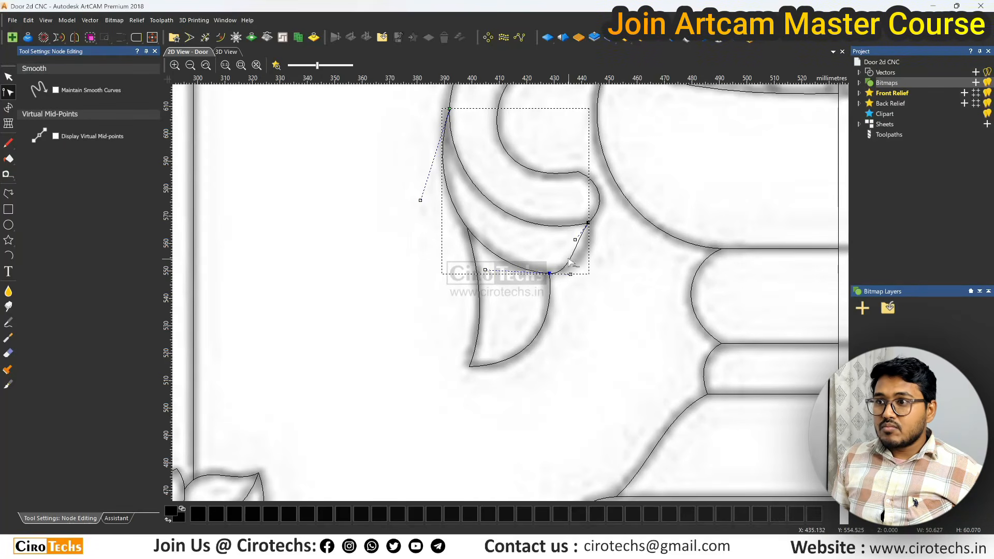
Shape the lobe's short span into a rounded curve from its lowest point up to the scroll tip, and deselect it.
scroll(570, 264, up, 4)
drag(589, 187, 668, 223)
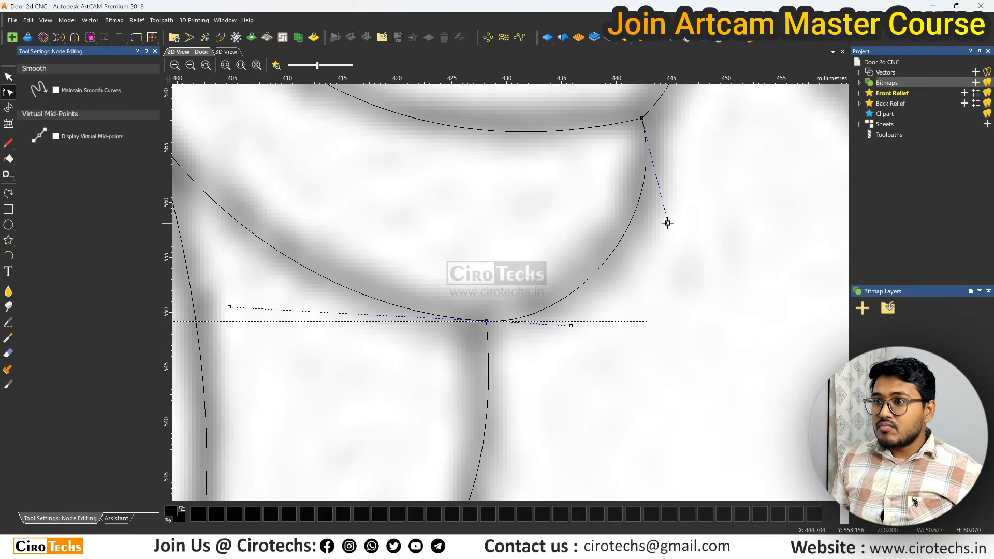
mouse_move(573, 326)
mouse_down()
mouse_move(593, 318)
mouse_move(586, 331)
mouse_up()
scroll(590, 325, down, 4)
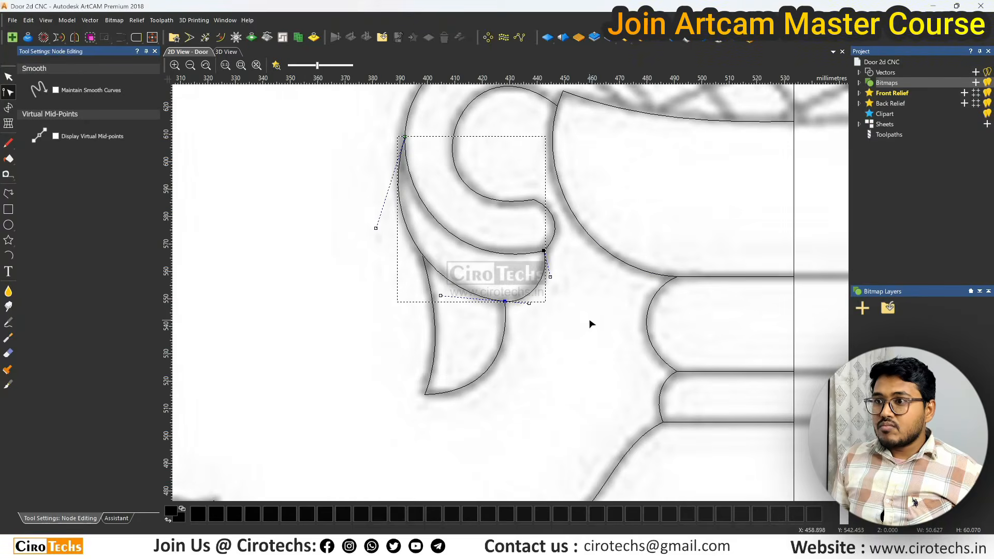
scroll(590, 319, down, 1)
scroll(491, 203, up, 1)
scroll(496, 214, down, 1)
key(Escape)
click(539, 353)
scroll(523, 290, down, 1)
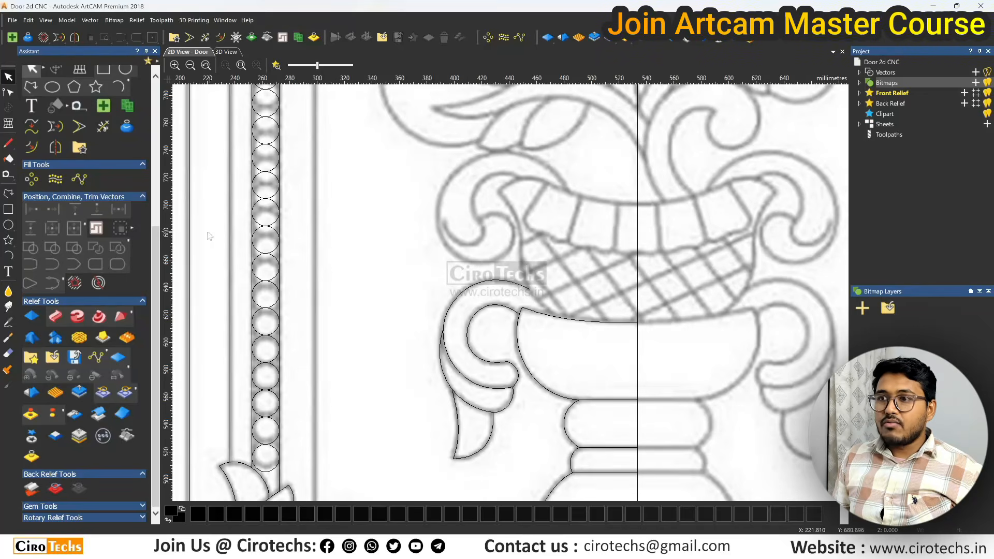
Draw a three-point polyline for the basket's left half, from the rim's centre to its outer tip and down to the bowl, about 101 by 91 mm.
click(9, 193)
scroll(625, 207, up, 5)
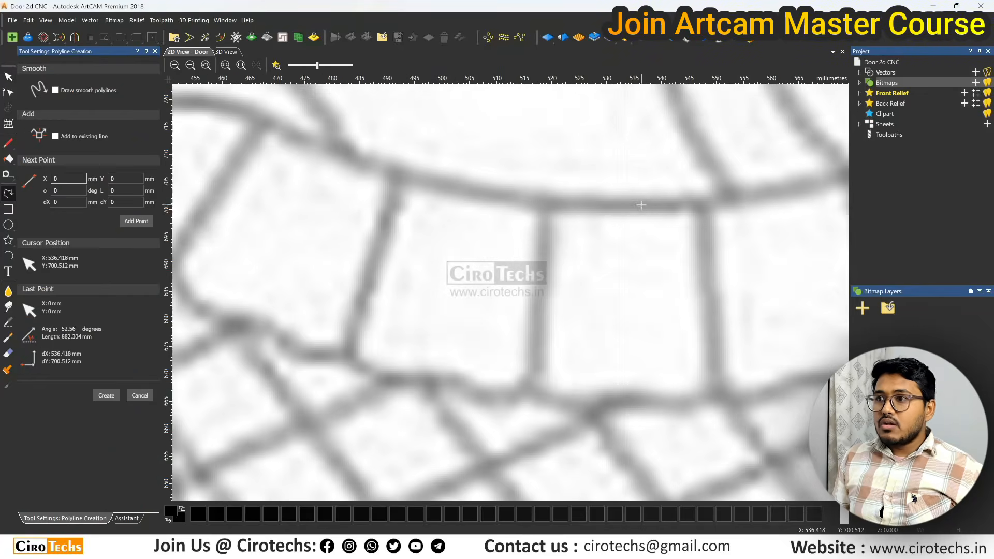
click(625, 209)
scroll(616, 213, down, 5)
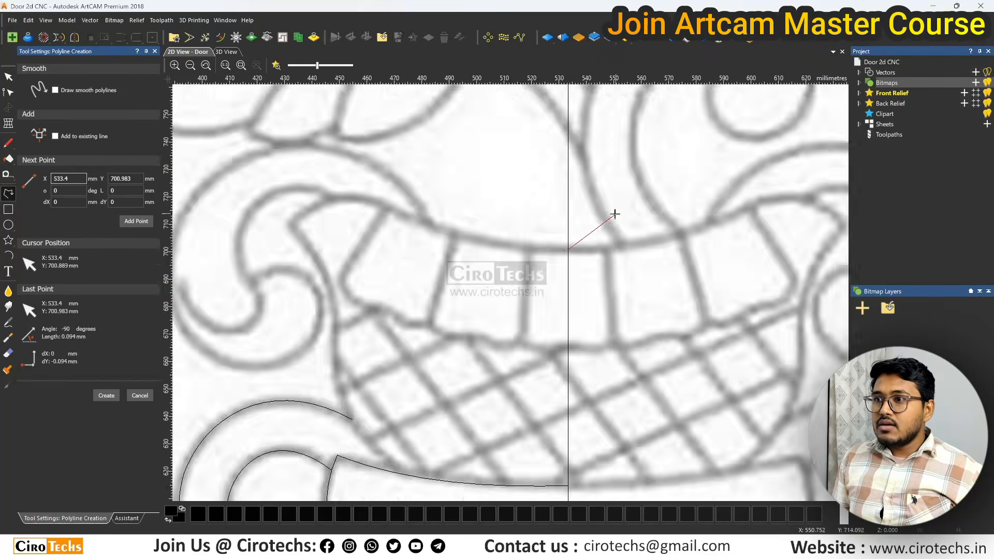
click(401, 257)
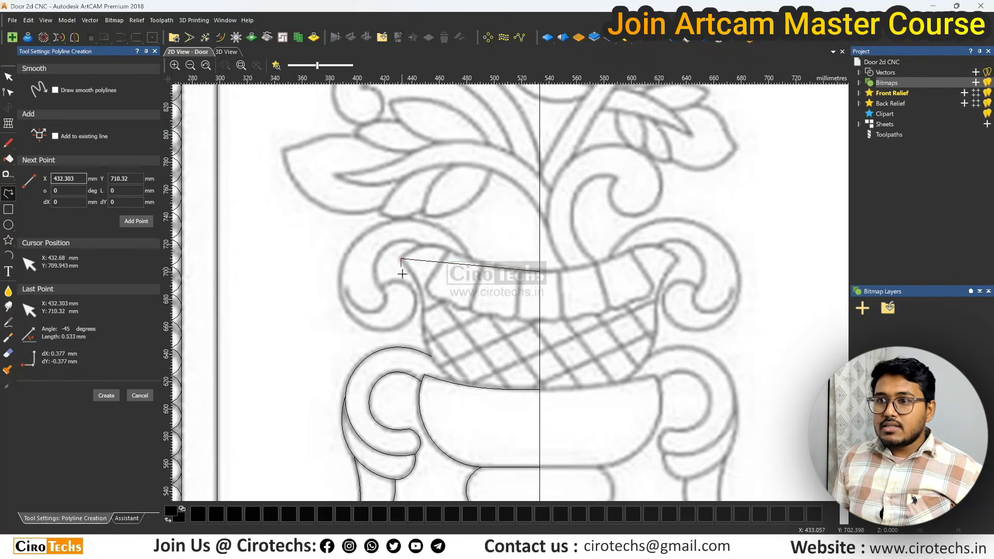
scroll(460, 377, up, 5)
click(581, 426)
scroll(578, 417, down, 5)
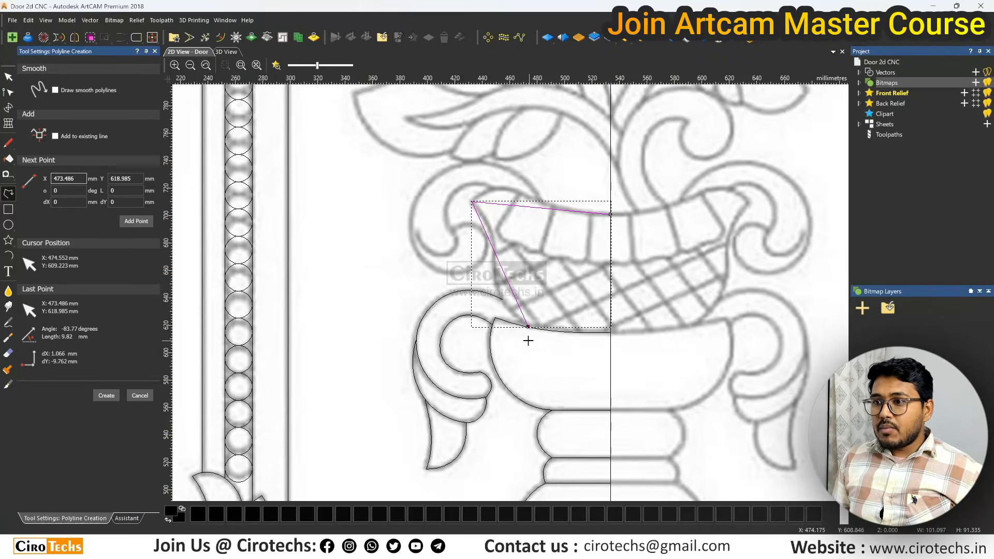
scroll(529, 339, up, 3)
scroll(522, 239, down, 3)
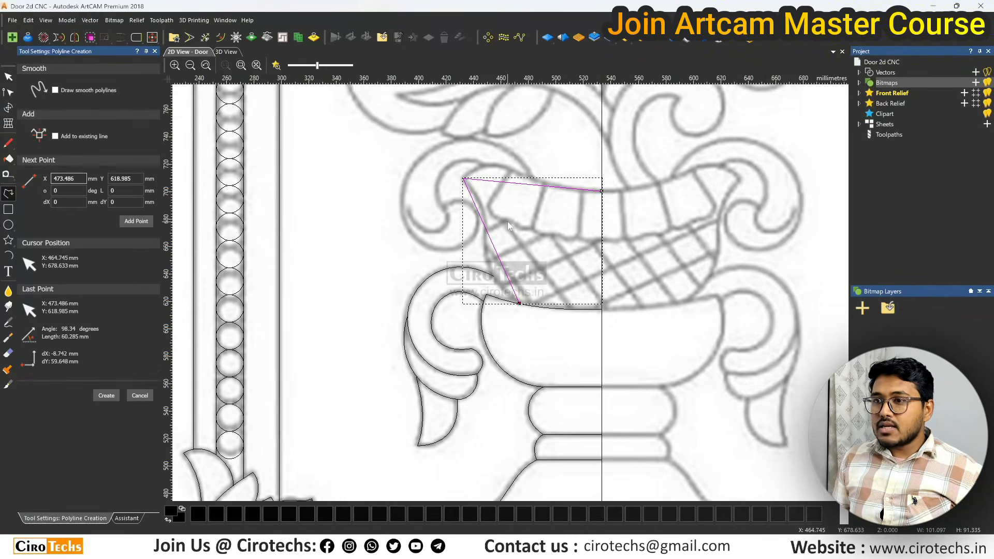
key(Escape)
Convert the basket's top rim span to a Bezier curve and shape it to the wavy rim in the reference.
click(526, 182)
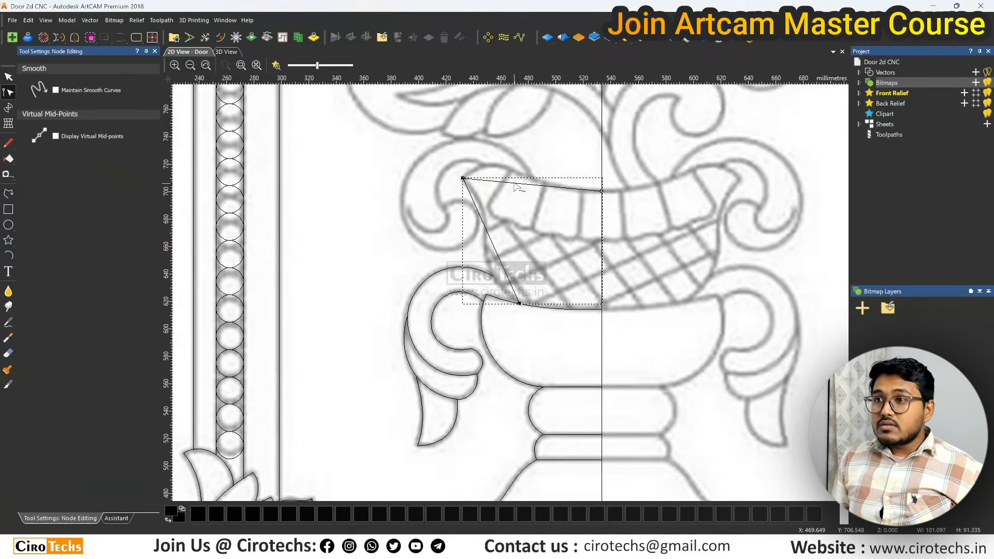
scroll(511, 183, up, 3)
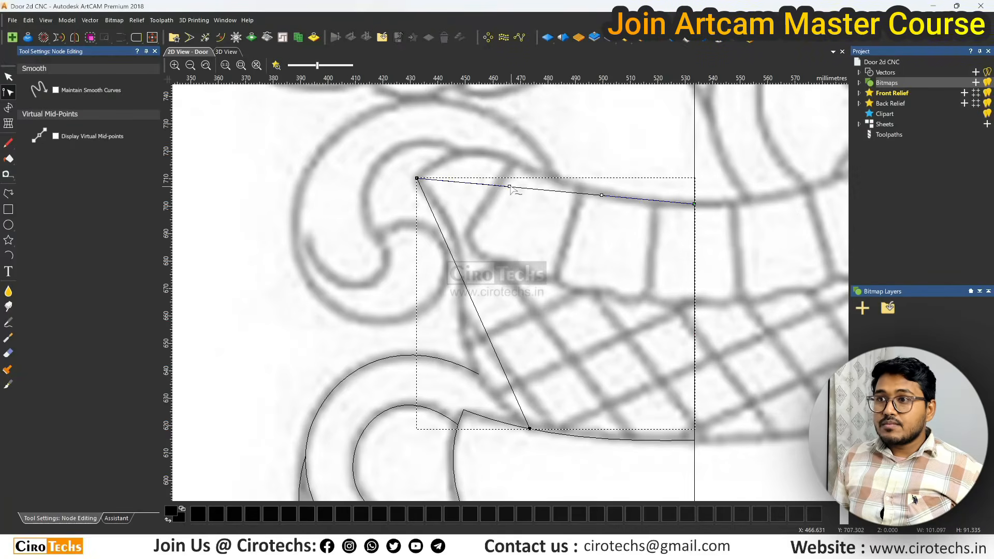
drag(510, 187, 474, 107)
drag(602, 196, 583, 220)
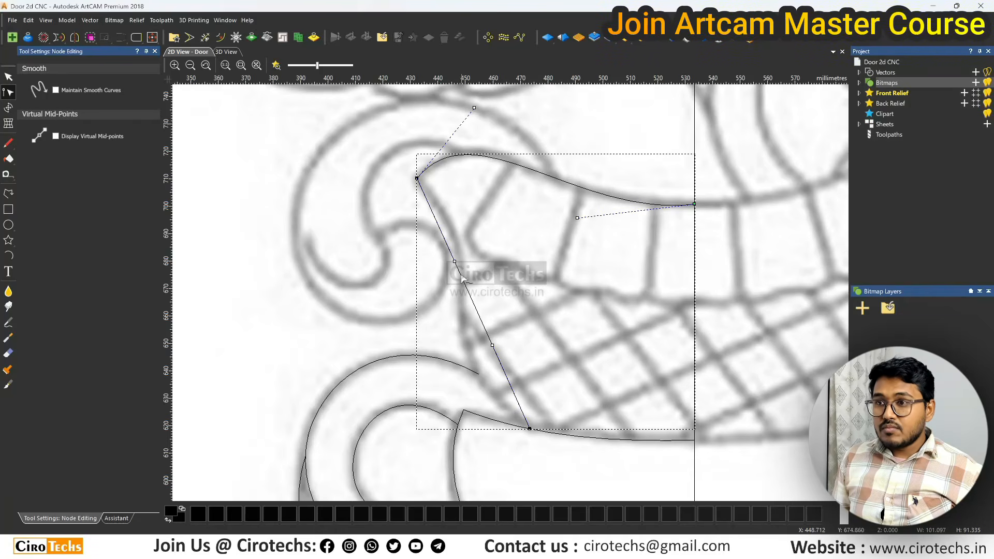
Shape the basket's side span into an S-curve following the reference from the rim tip down to the bowl edge.
drag(455, 261, 466, 233)
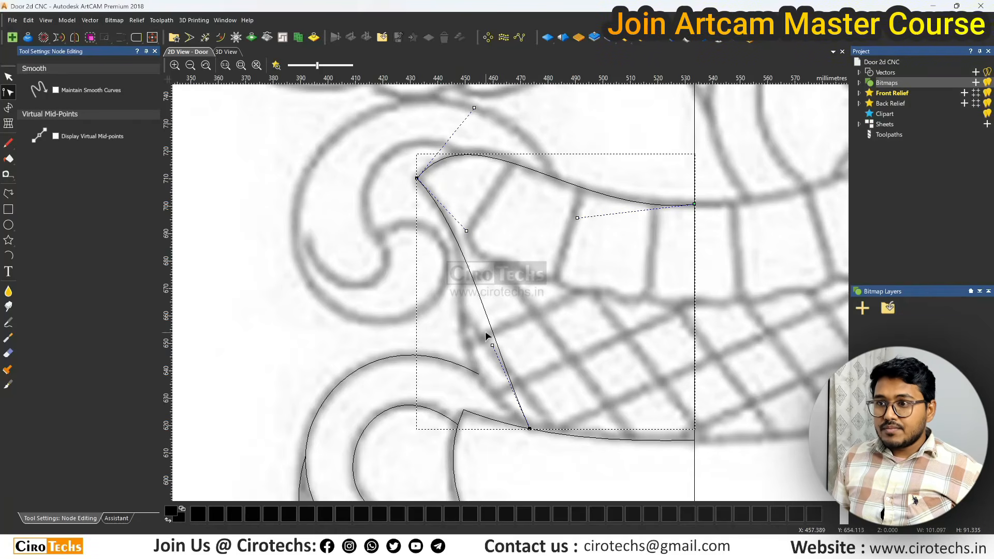
drag(493, 345, 428, 371)
drag(466, 231, 503, 259)
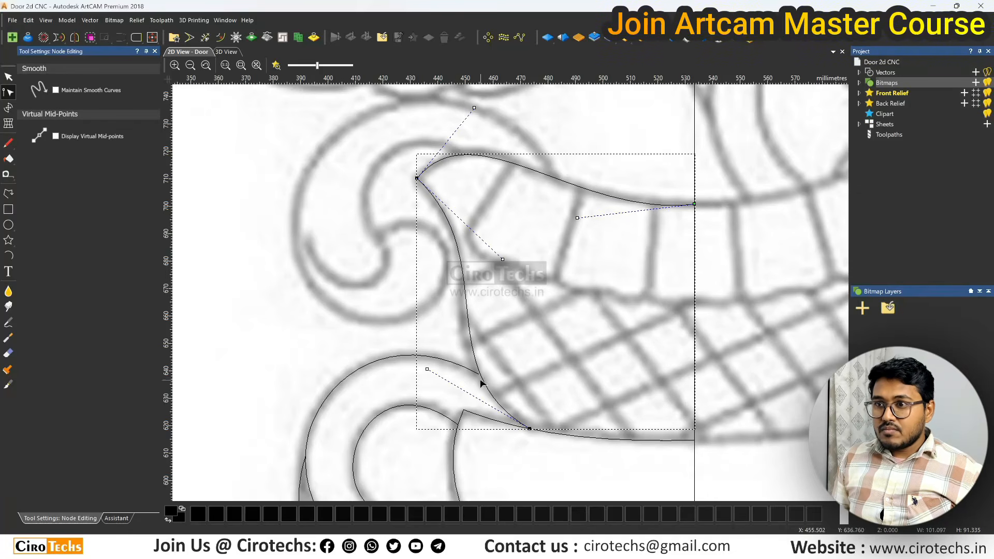
drag(427, 370, 410, 354)
drag(503, 262, 506, 258)
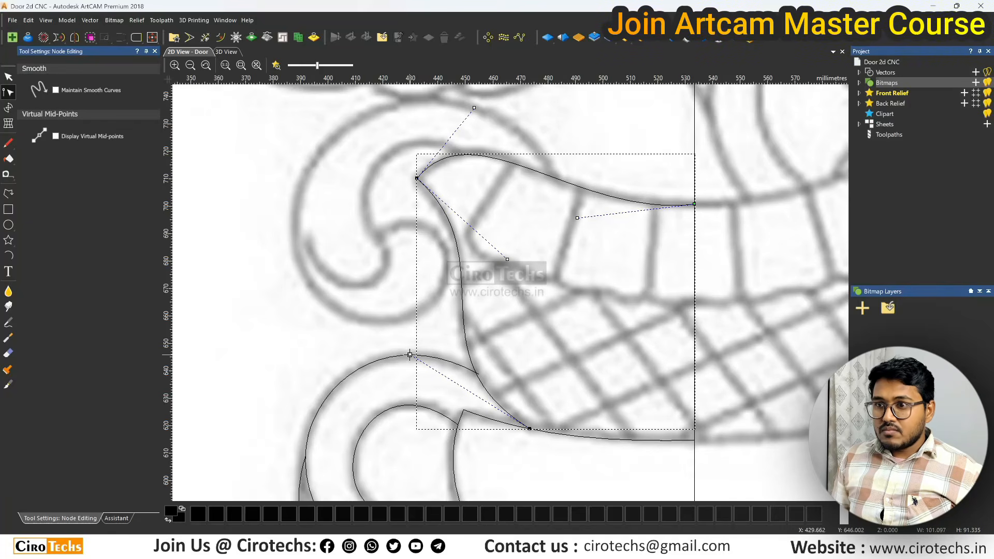
drag(411, 355, 406, 356)
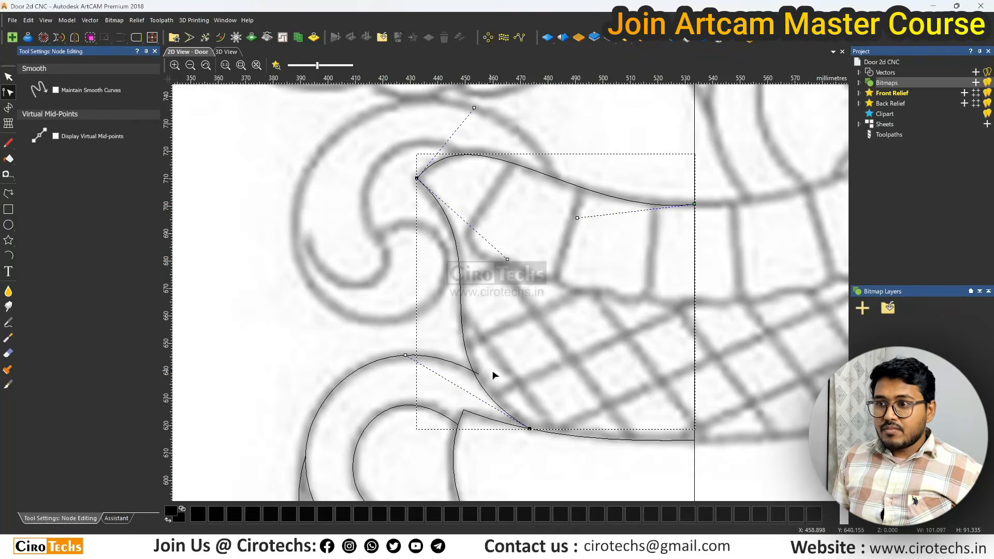
scroll(493, 375, up, 2)
mouse_move(322, 306)
mouse_down()
mouse_move(342, 317)
mouse_move(333, 313)
mouse_up()
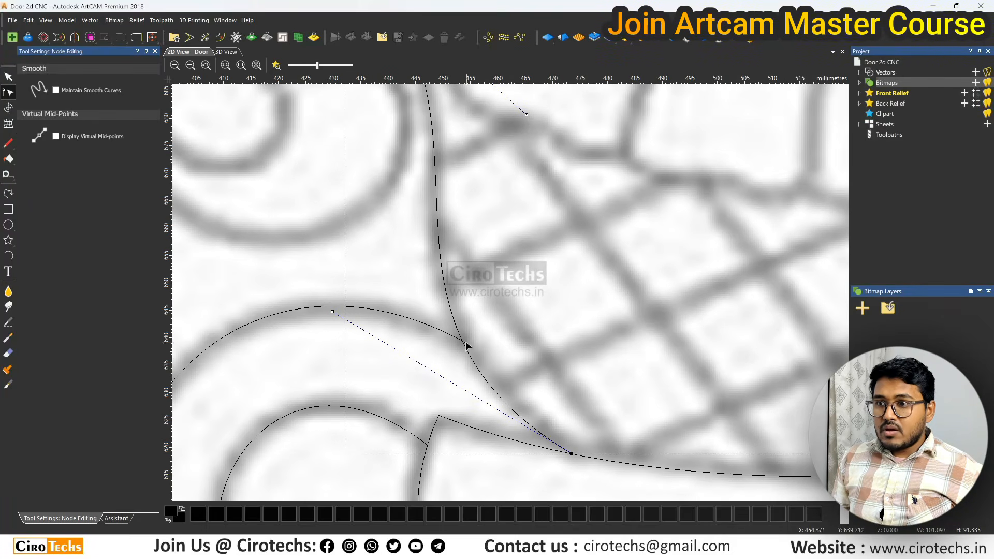
Trim the end of the handle scroll's upper curve that overshoots the basket's side.
key(n)
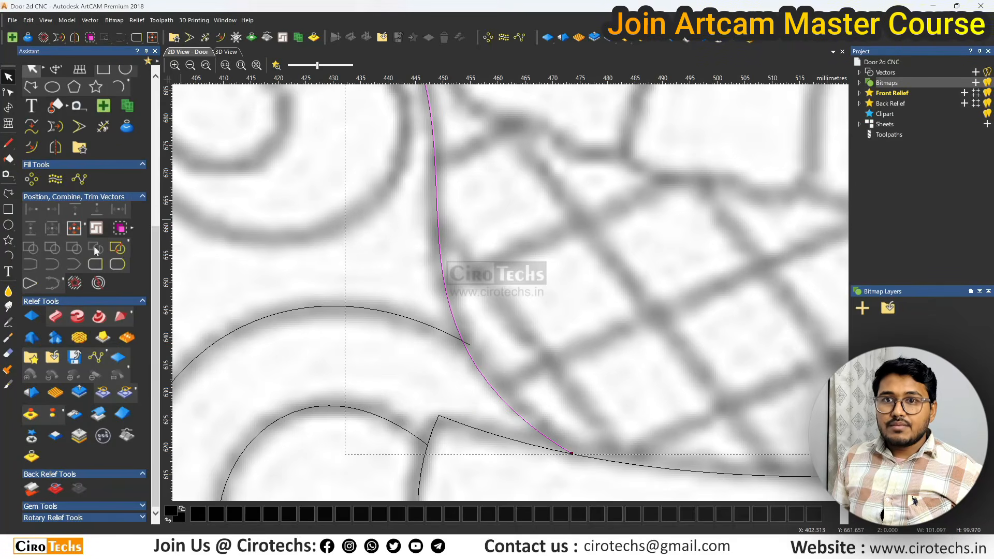
click(85, 127)
scroll(501, 361, up, 5)
click(468, 363)
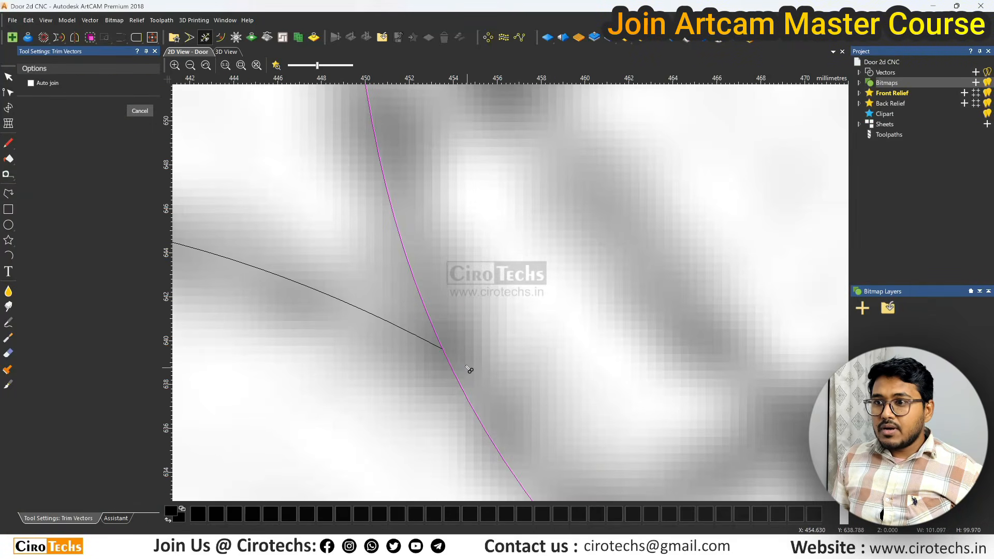
key(Escape)
scroll(467, 344, down, 5)
scroll(561, 313, down, 3)
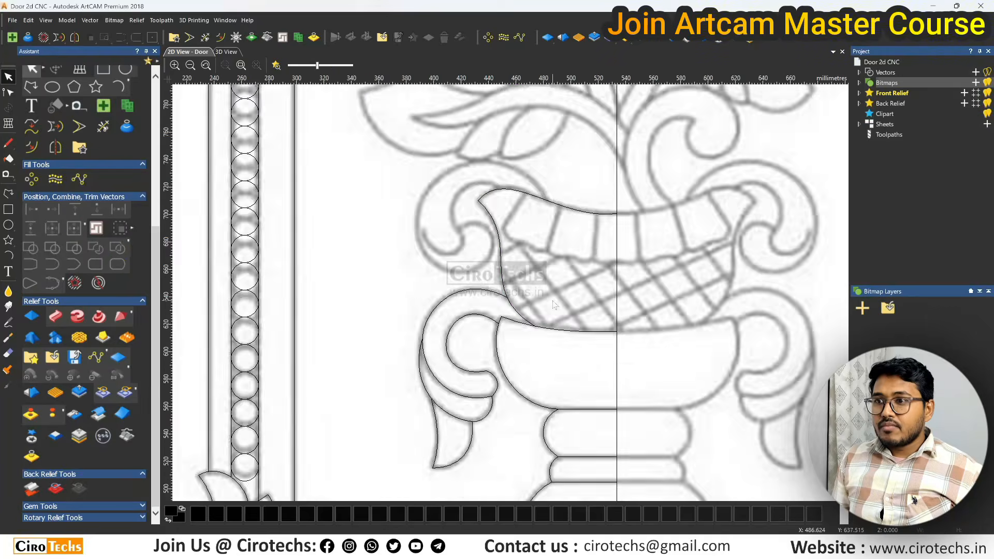
Draw a three-point open polyline for the basket rim's outermost fold, from the rim curve to the fold's lower inner corner, about 33 by 42 mm.
scroll(528, 265, up, 3)
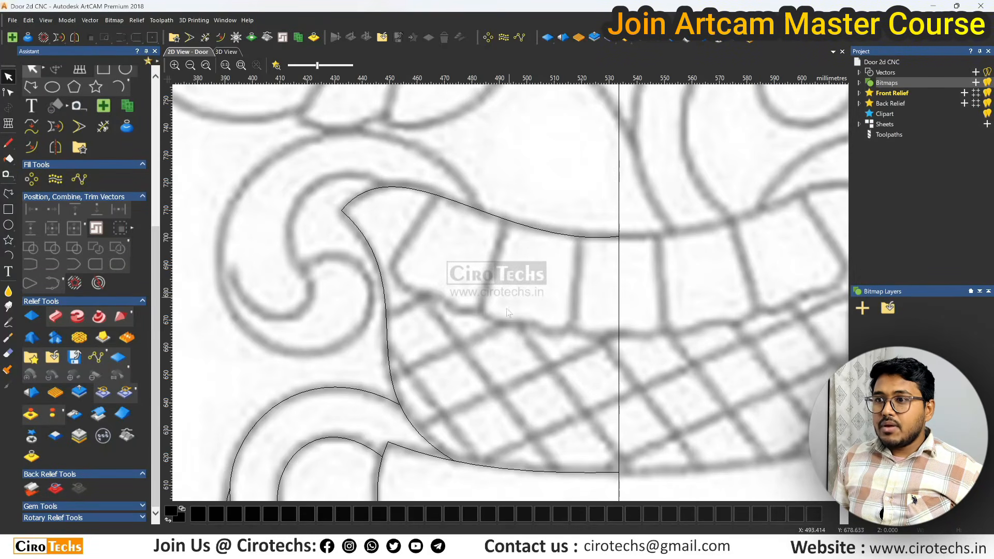
click(8, 193)
scroll(424, 207, up, 3)
click(438, 185)
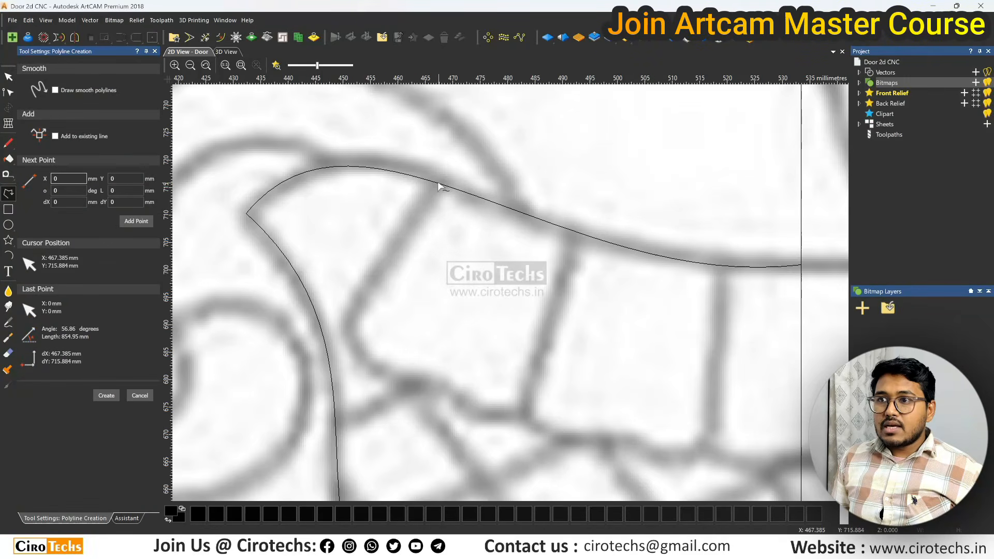
click(347, 321)
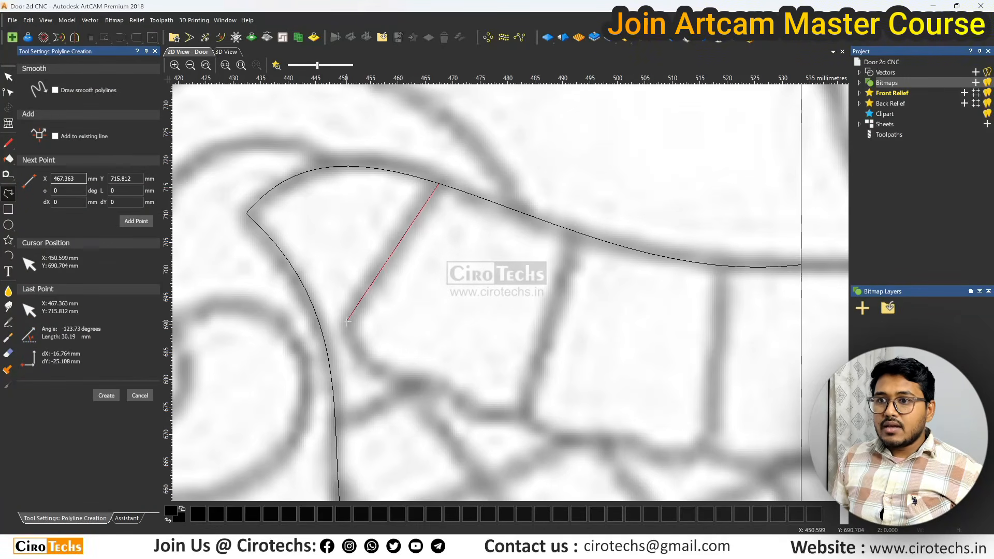
click(526, 414)
key(Escape)
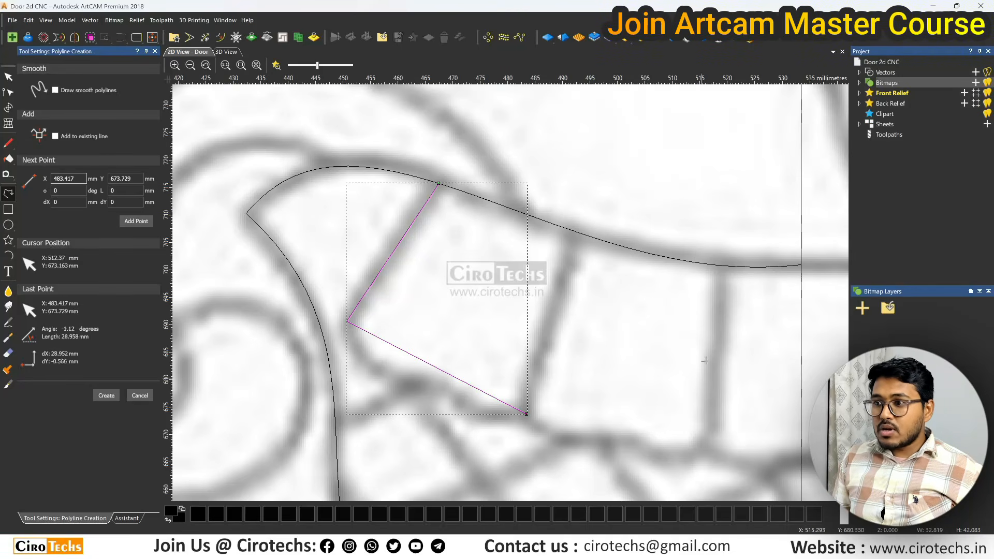
Convert the lower span of the rim's outermost fold to a Bezier curve, add a mid-span node and shape it to the reference's wavy edge.
scroll(481, 304, down, 4)
scroll(481, 304, up, 2)
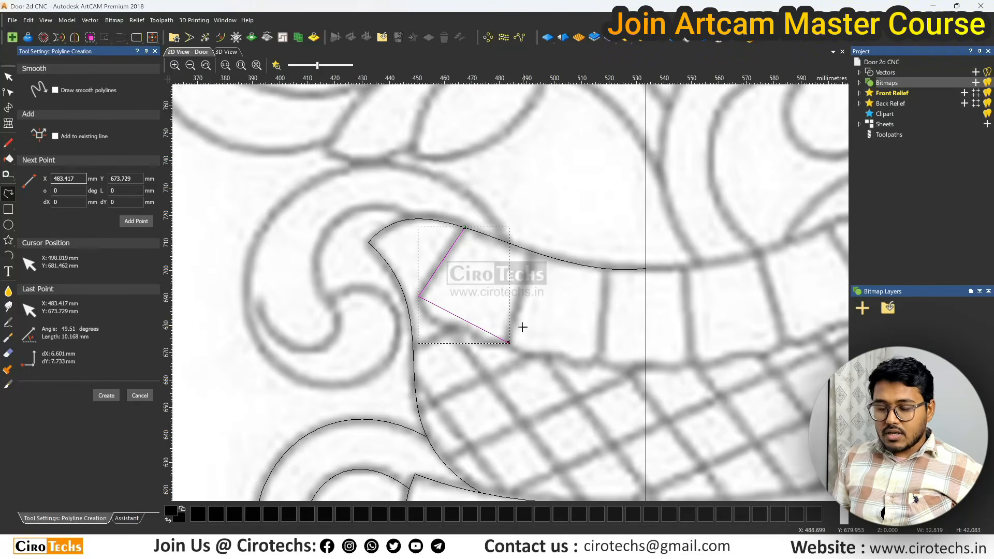
key(Escape)
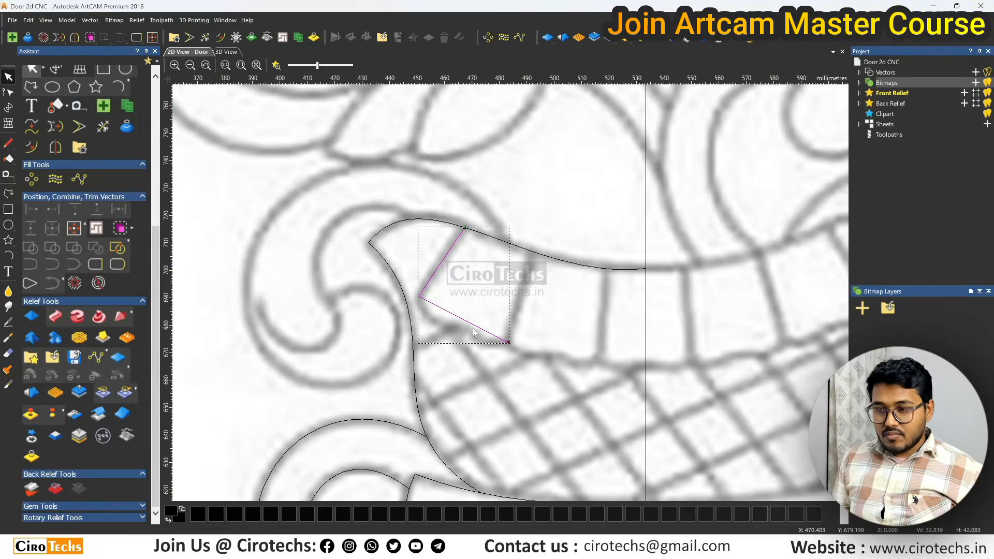
key(n)
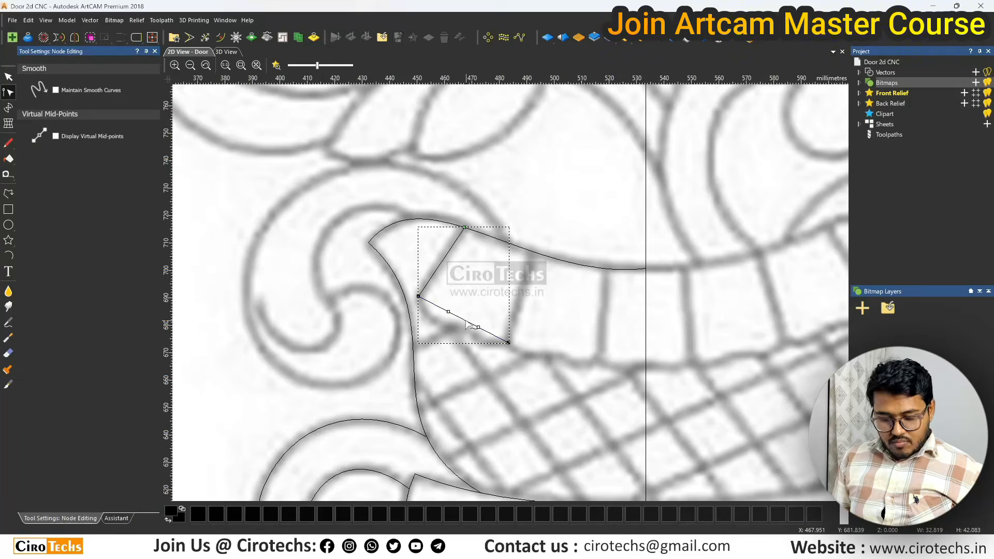
scroll(466, 321, up, 1)
drag(466, 321, 465, 334)
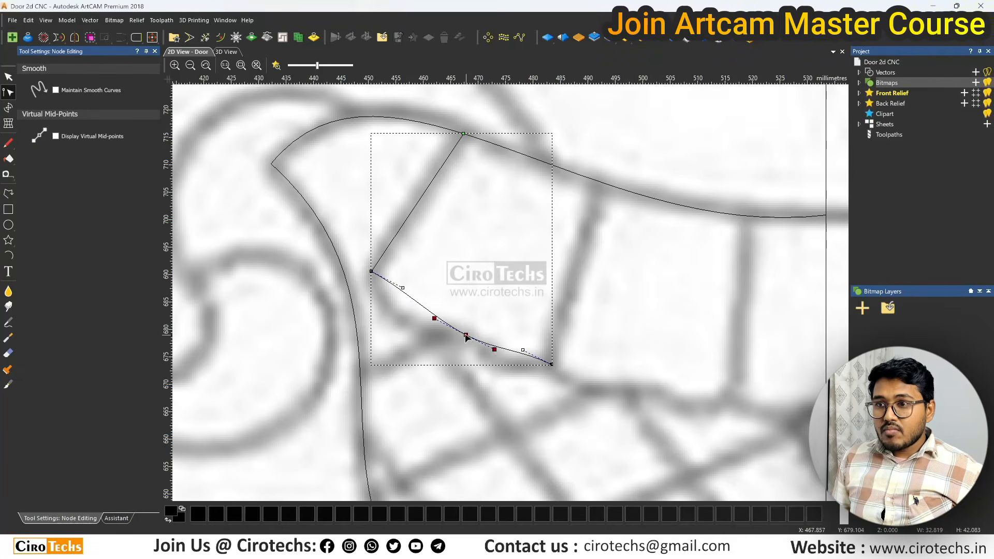
drag(403, 288, 435, 311)
drag(523, 351, 494, 379)
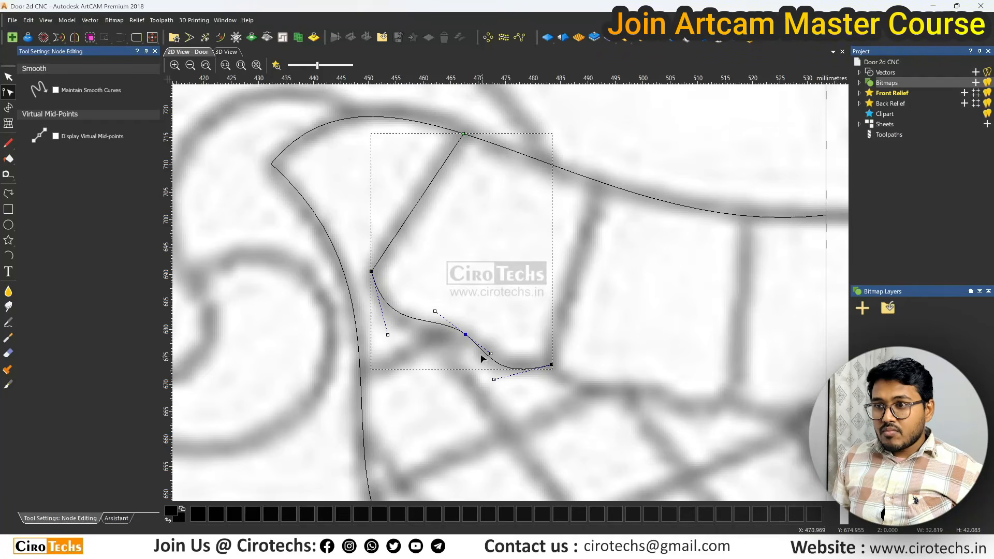
drag(468, 338, 470, 335)
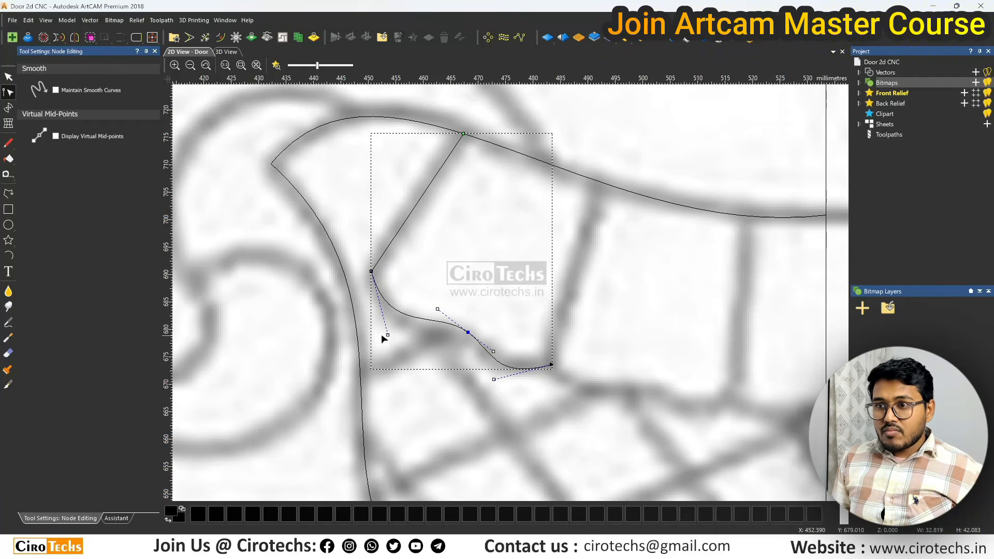
drag(388, 335, 396, 351)
scroll(396, 351, down, 1)
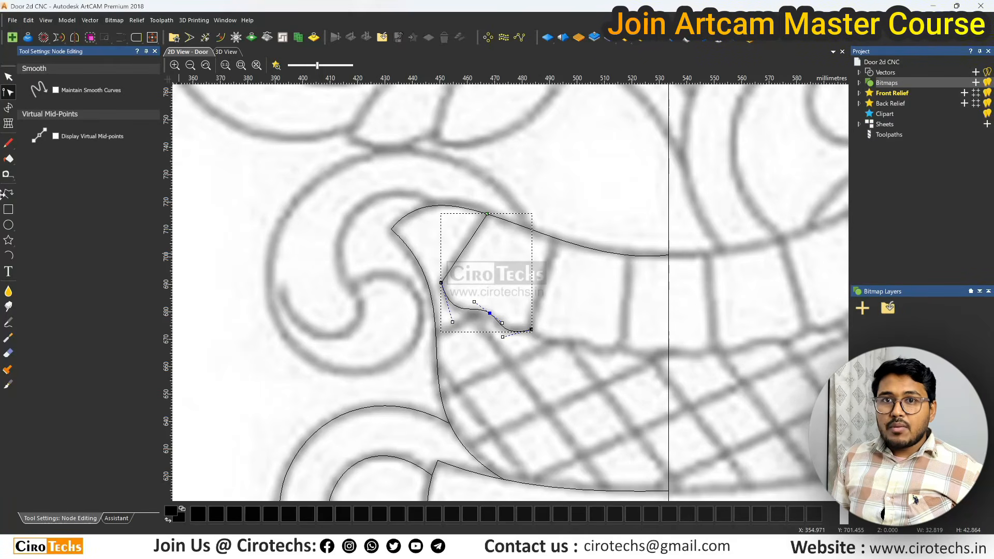
Draw a three-point open polyline for the second rim fold, from the rim curve via the first fold's end to its lower inner corner, about 32 by 39 mm.
click(8, 193)
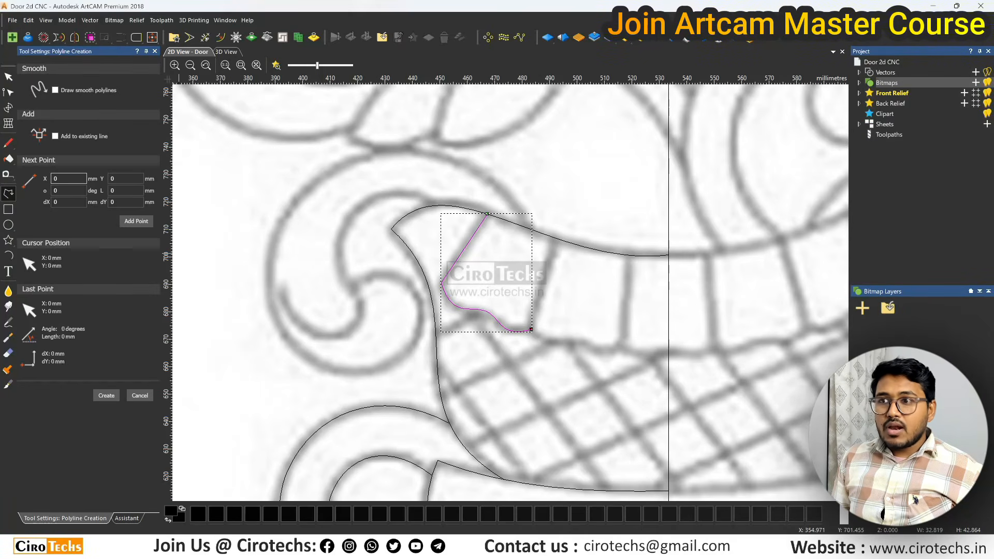
click(558, 237)
scroll(545, 340, up, 2)
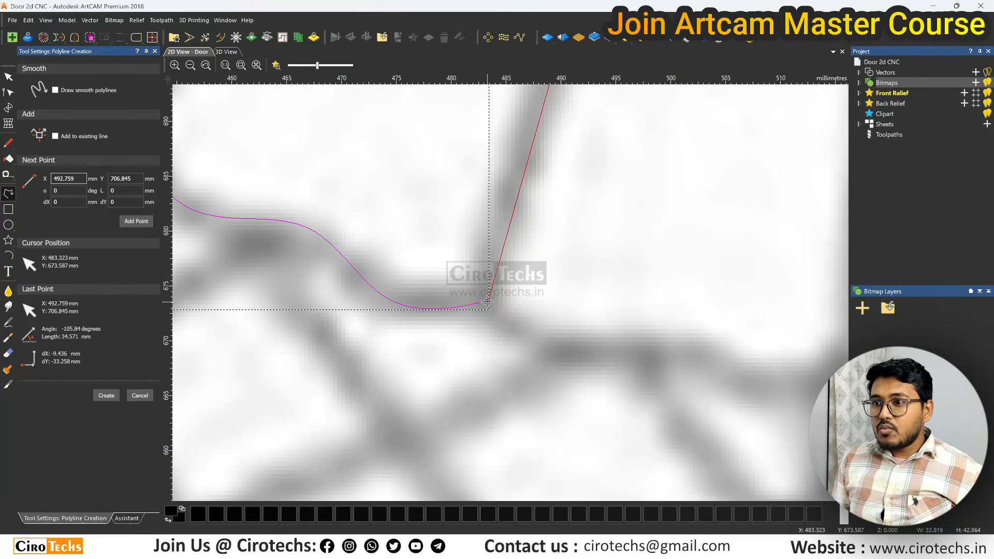
click(487, 301)
scroll(490, 300, down, 2)
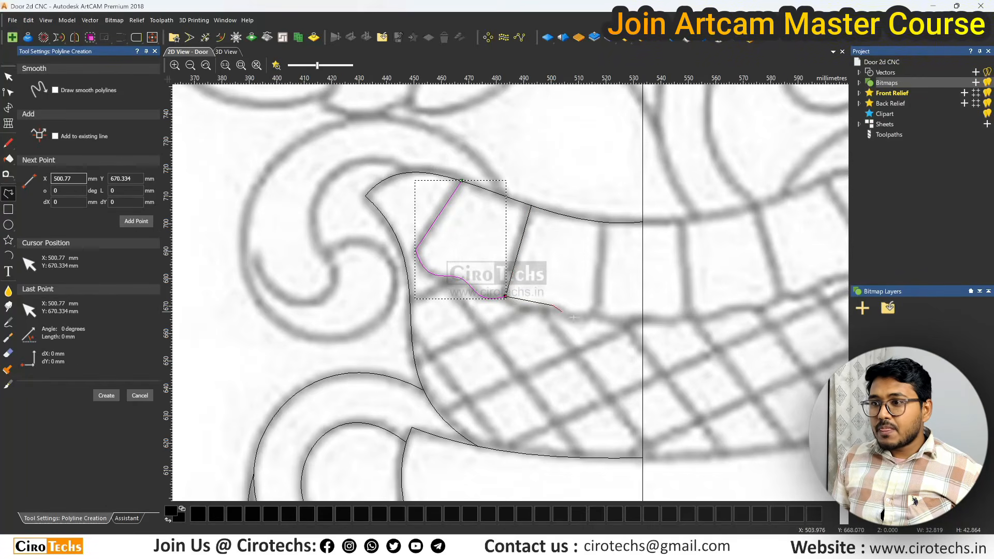
scroll(573, 317, up, 2)
click(586, 307)
scroll(585, 307, down, 2)
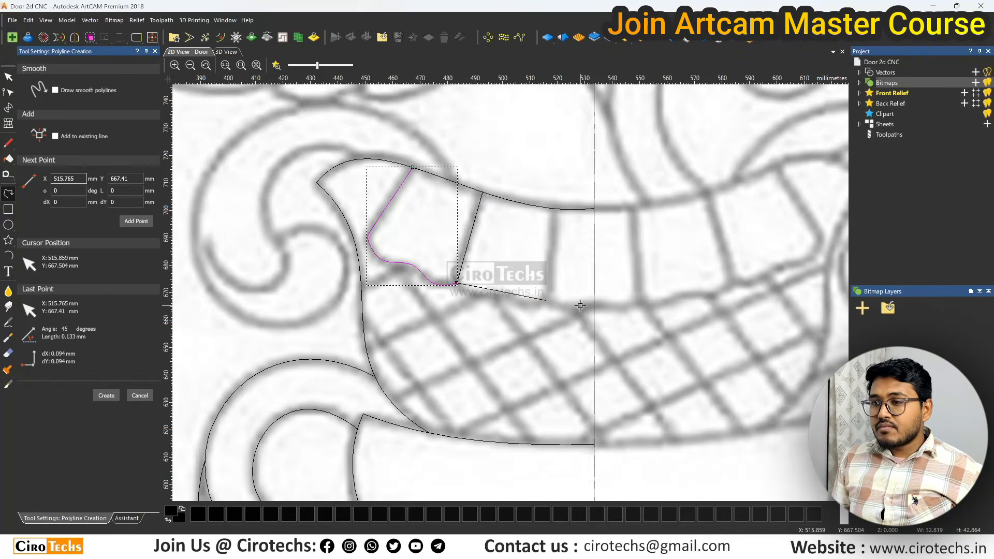
scroll(489, 290, up, 2)
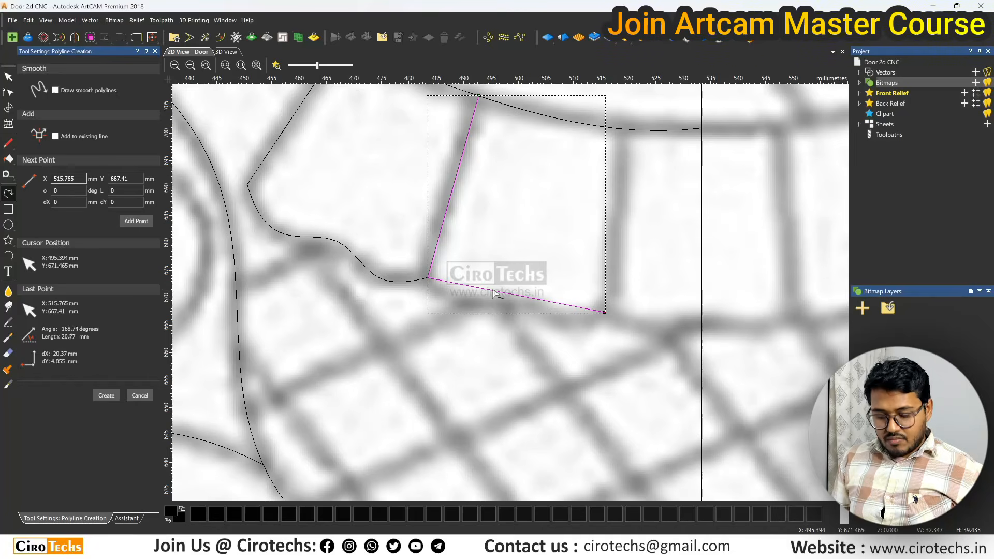
key(Escape)
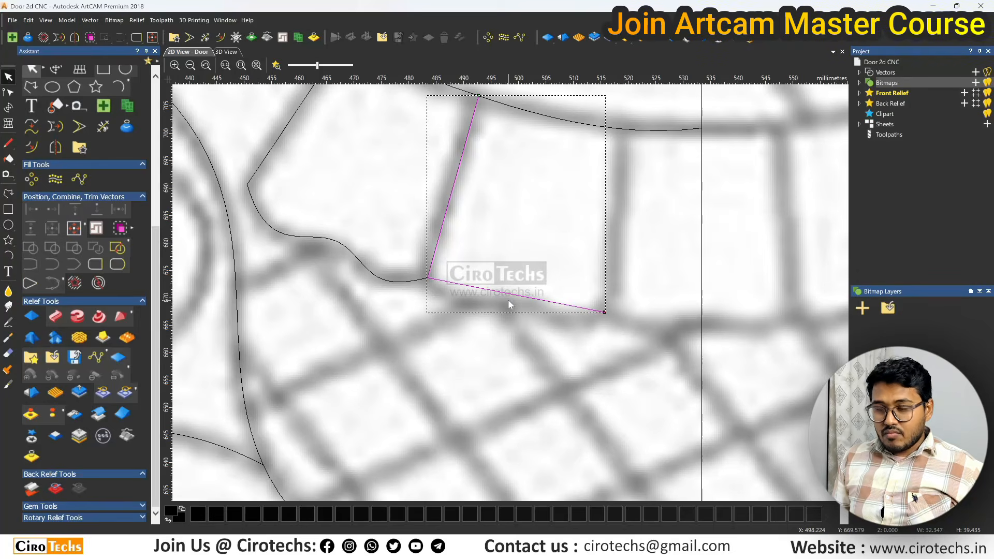
Convert the second fold's lower span to a Bezier curve with a mid-span node and shape it into a wave following the reference.
key(n)
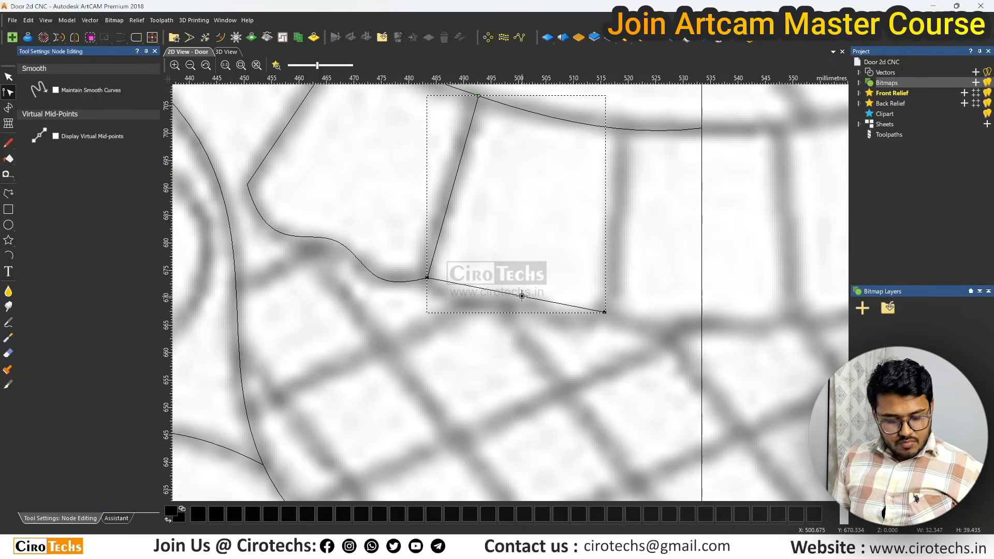
drag(491, 289, 451, 307)
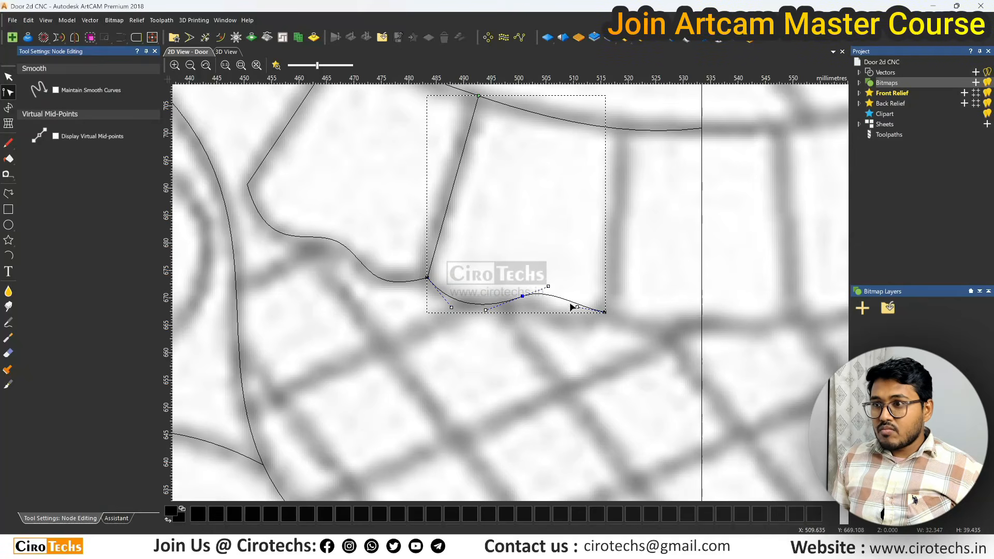
drag(578, 308, 554, 337)
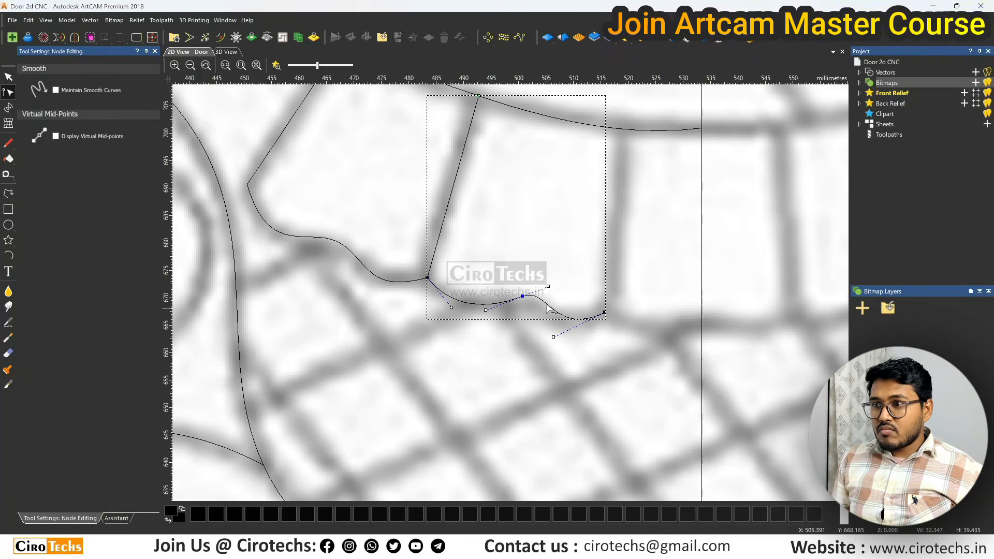
drag(549, 286, 551, 289)
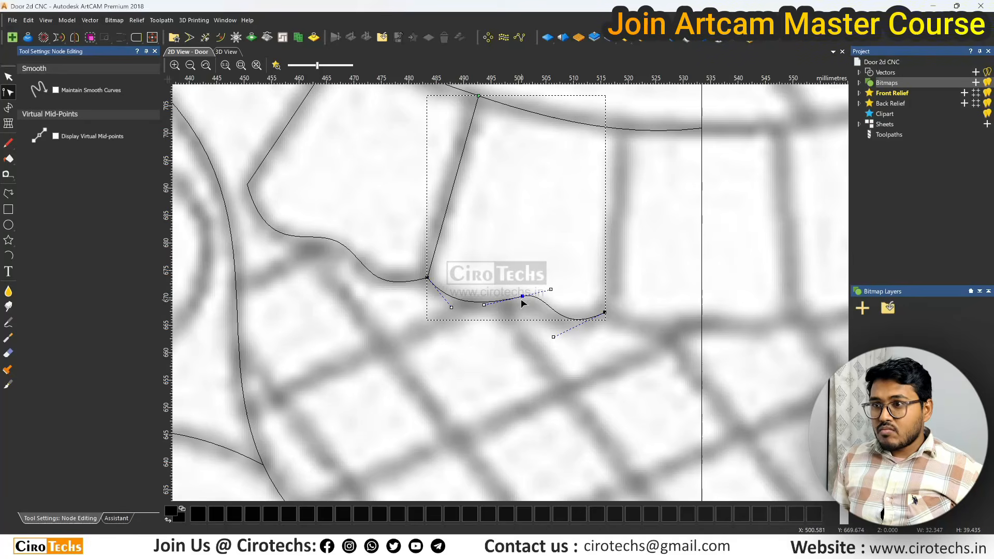
scroll(562, 316, down, 1)
scroll(562, 276, up, 1)
scroll(534, 283, down, 1)
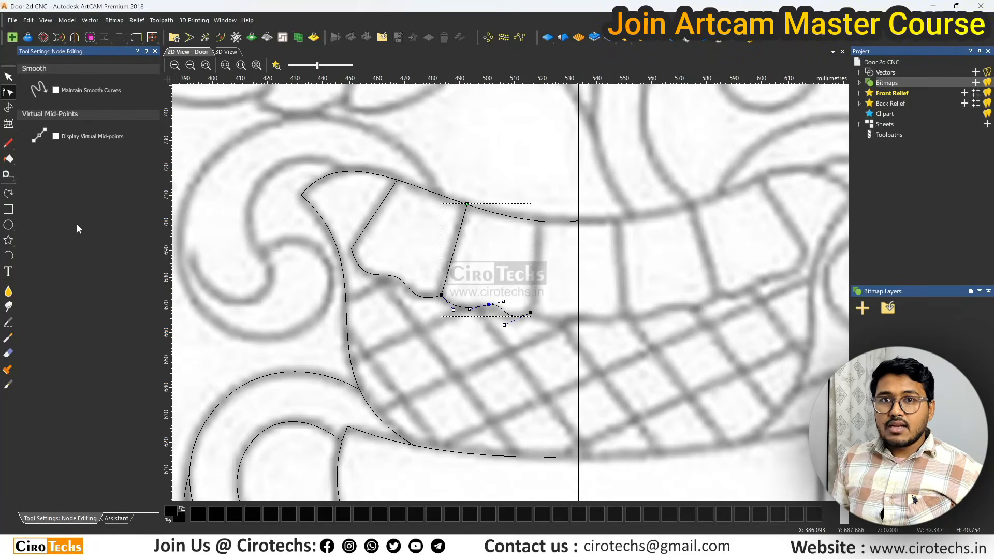
Draw a three-point open polyline for the third rim fold, from the rim curve via the second fold's end to the vertical centre line, about 18 by 34 mm.
click(9, 193)
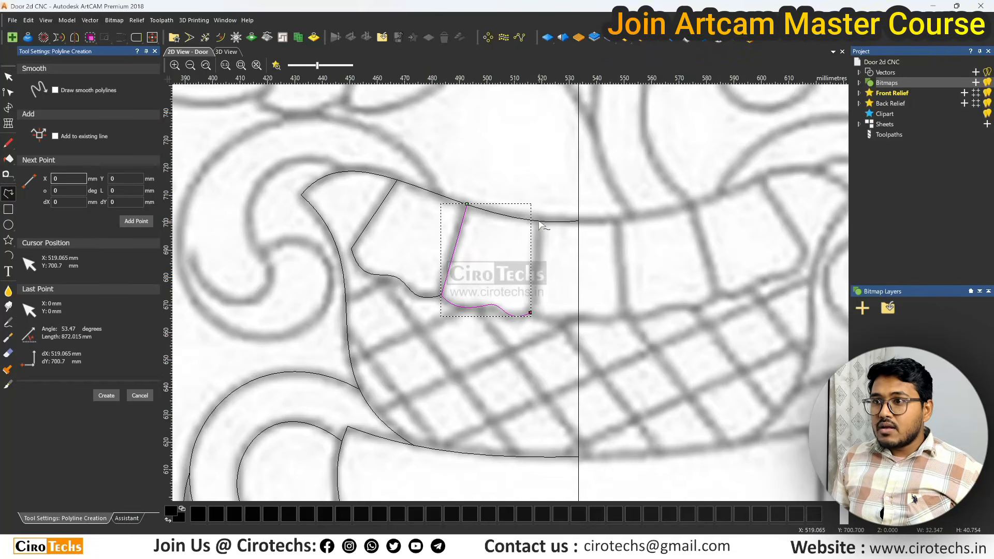
click(530, 312)
scroll(579, 315, up, 1)
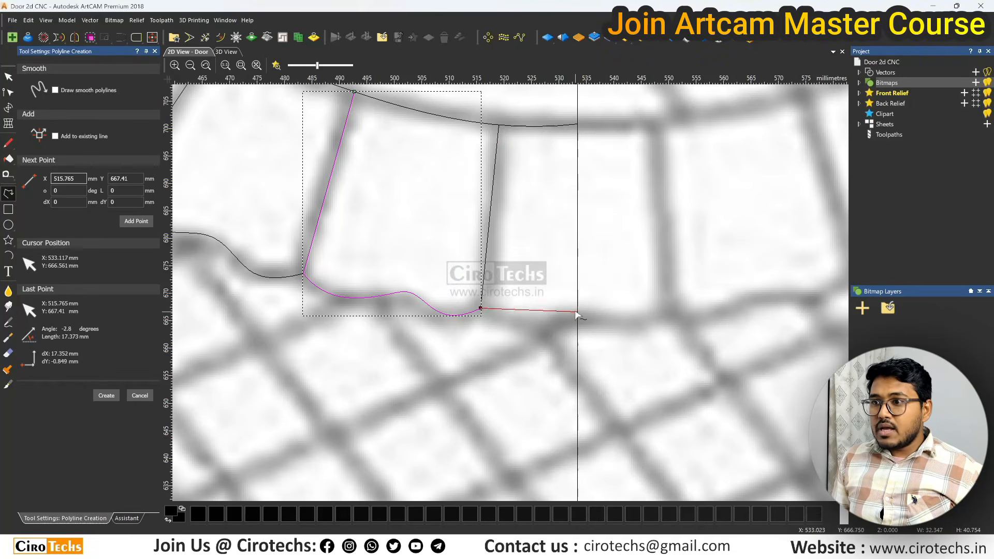
click(578, 310)
key(Escape)
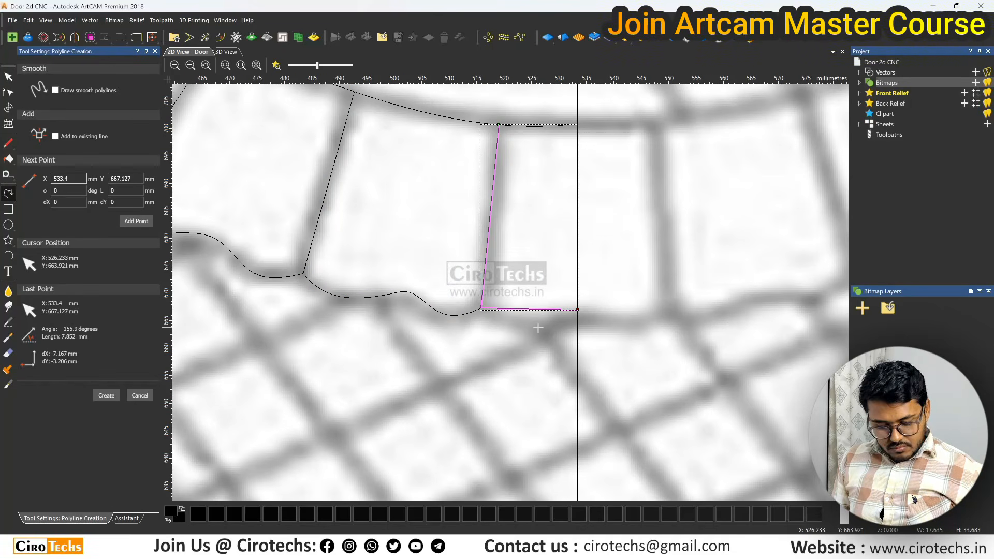
key(Escape)
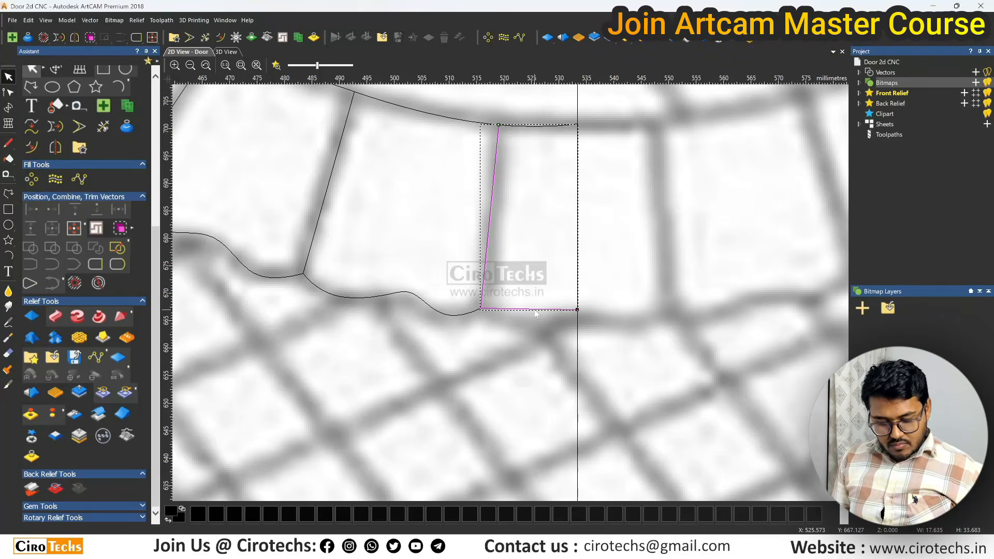
Curve the third fold's lower span downward to the reference and adjust its divider's end nodes, keeping the second fold's end node joined to it.
key(n)
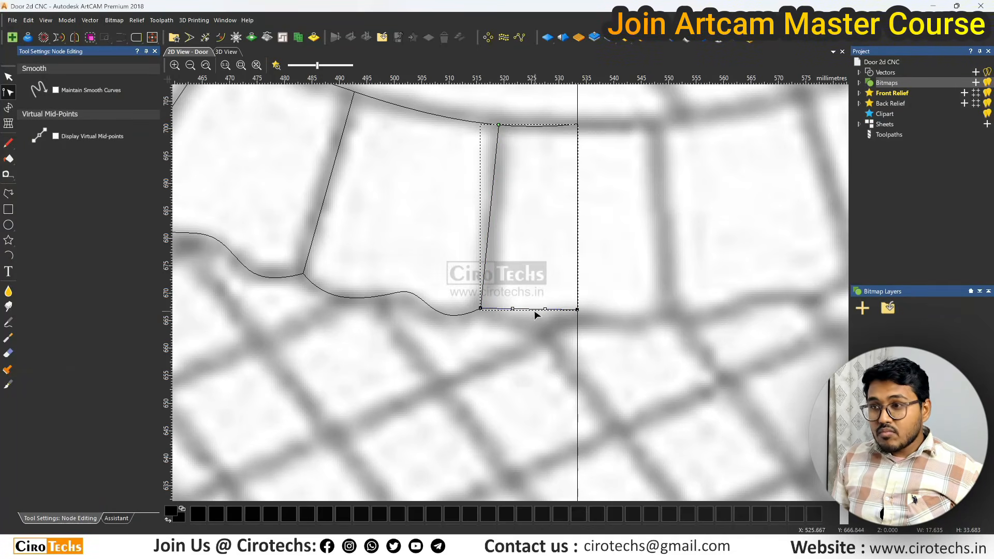
drag(544, 309, 542, 345)
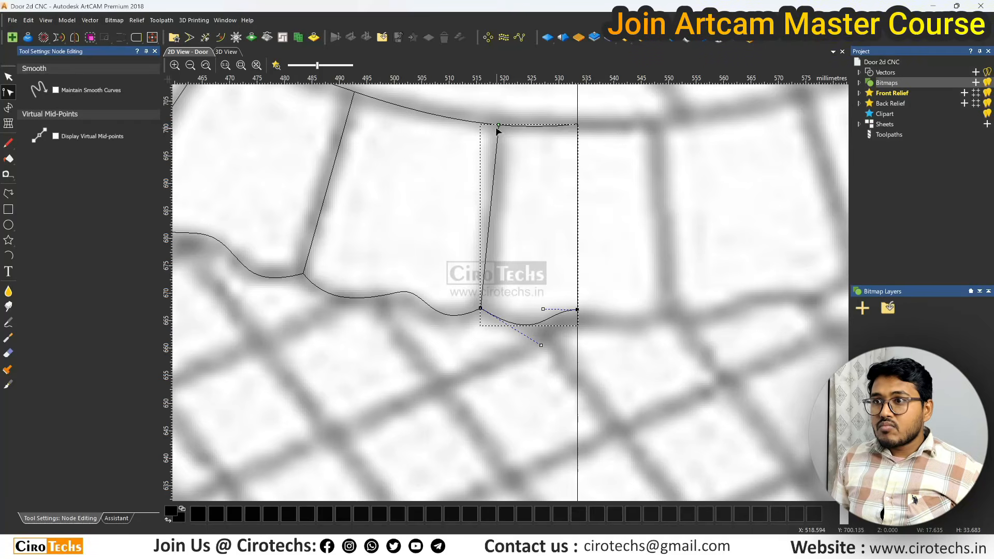
drag(499, 124, 496, 124)
drag(481, 309, 488, 308)
click(475, 312)
scroll(492, 310, down, 1)
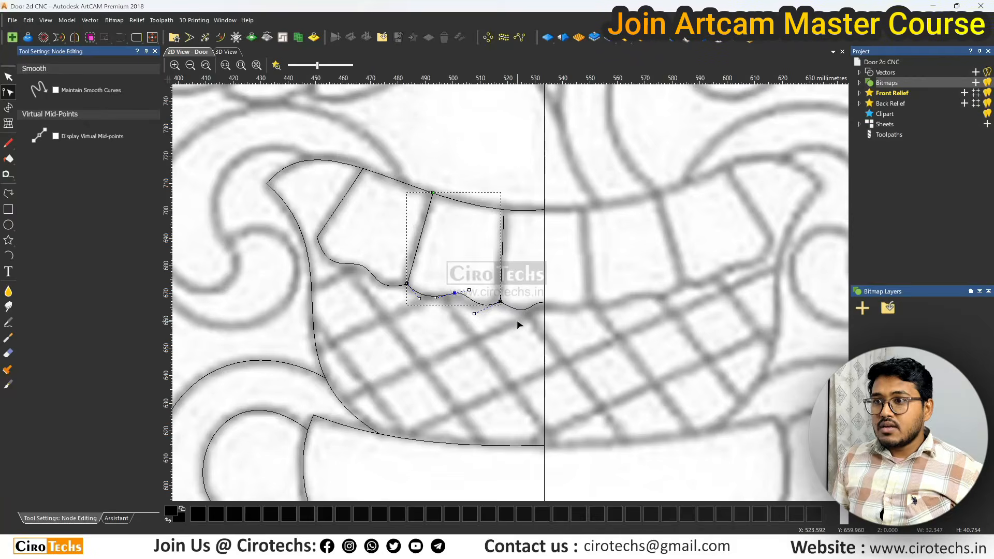
key(n)
scroll(511, 293, down, 1)
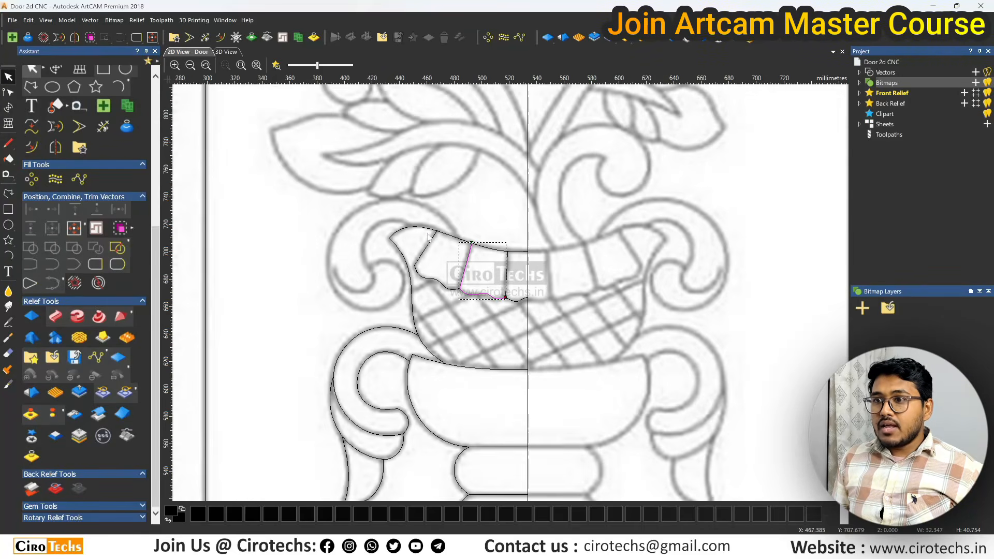
click(442, 315)
Examine the whole door panel and the floral ornament above the basket for parts still untraced.
scroll(433, 310, down, 1)
scroll(466, 267, up, 1)
scroll(464, 296, down, 1)
scroll(517, 261, down, 1)
scroll(520, 261, down, 1)
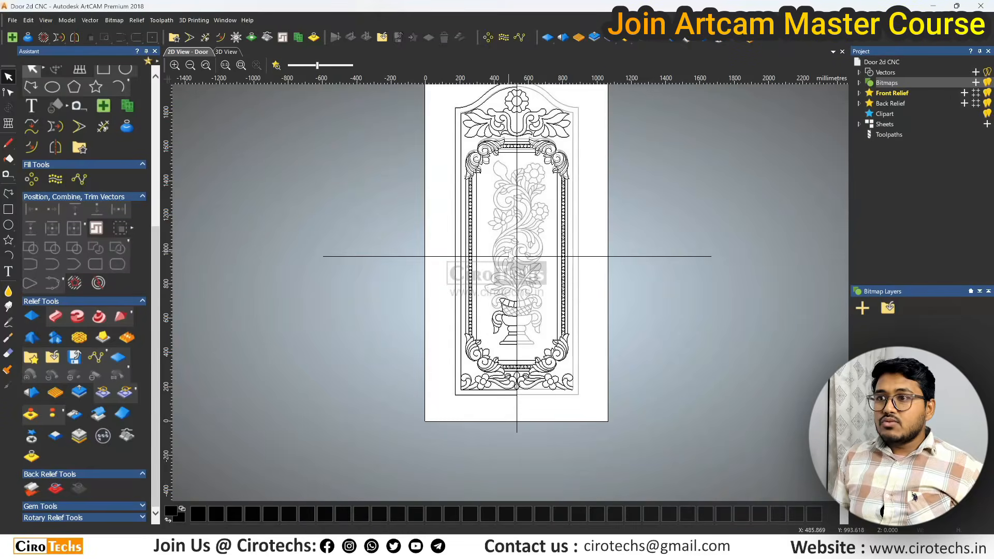
scroll(516, 238, up, 2)
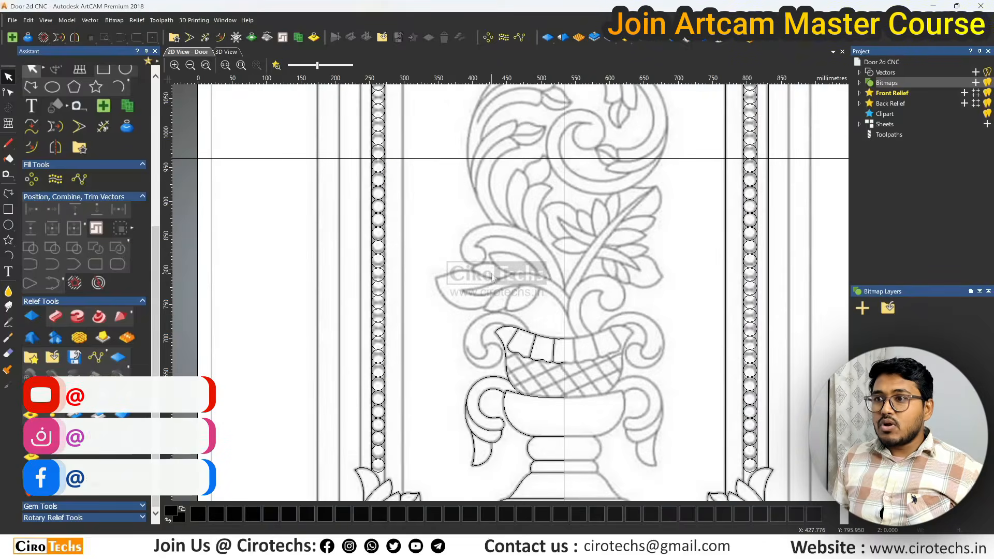
scroll(537, 225, down, 1)
scroll(555, 273, down, 1)
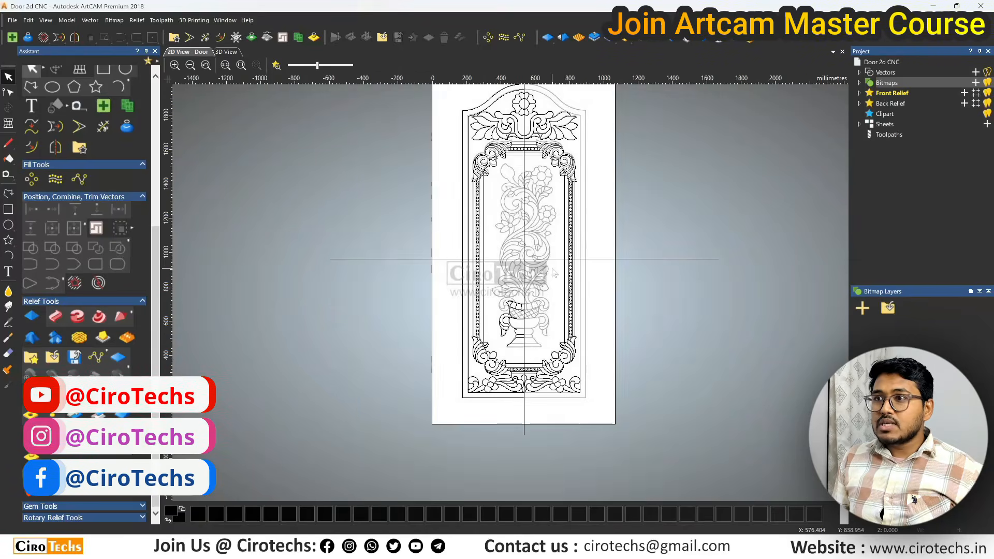
scroll(548, 243, up, 1)
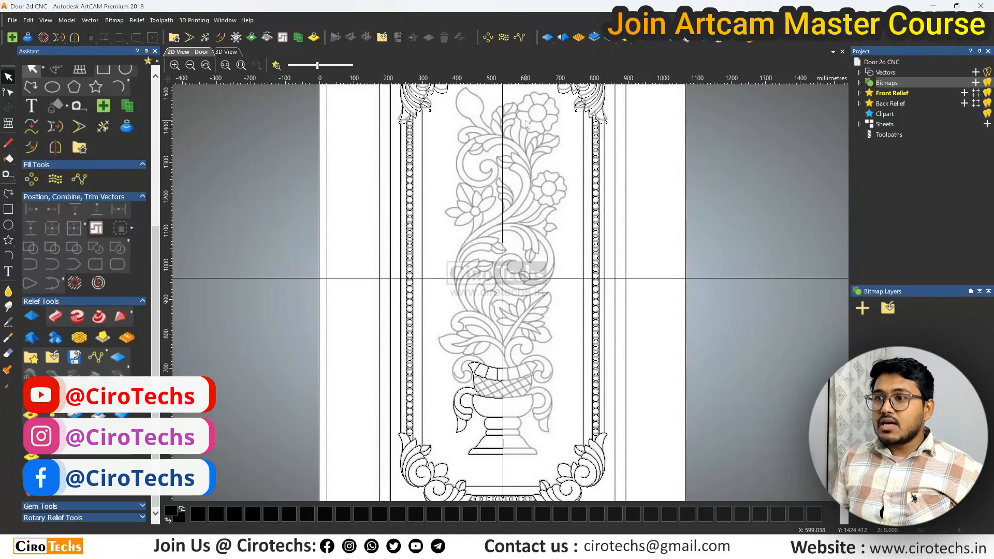
scroll(498, 376, up, 5)
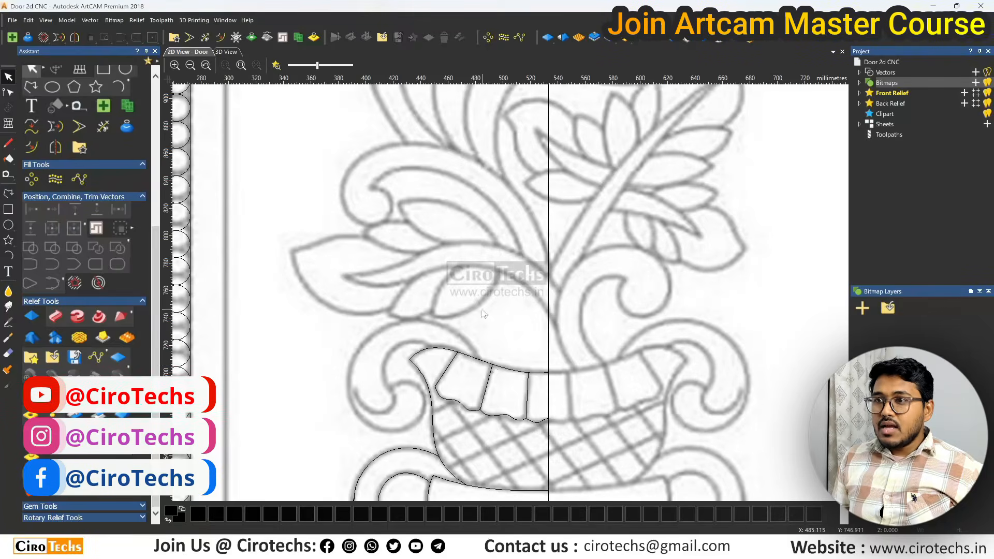
scroll(483, 314, down, 3)
scroll(492, 358, up, 3)
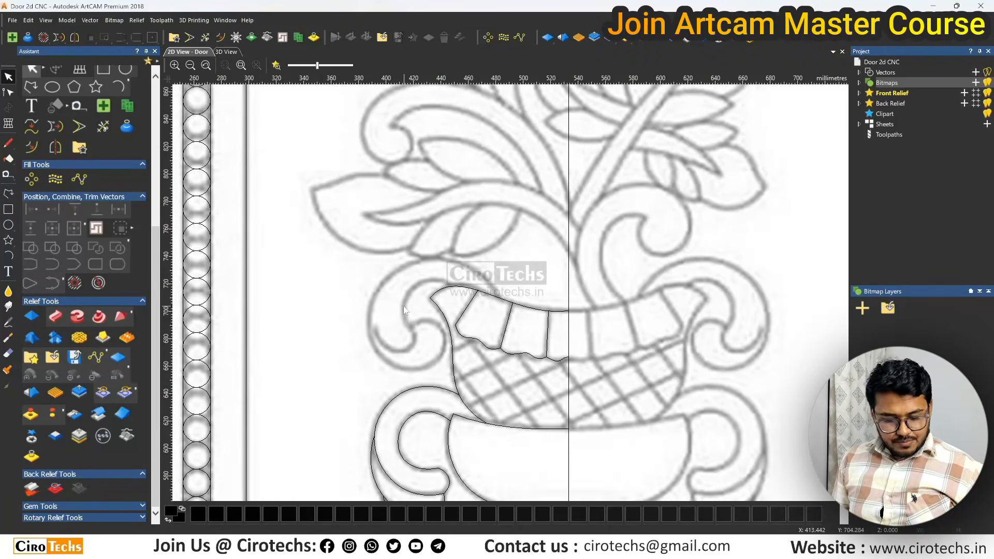
Measure the distance across the inner curl of the scroll beside the basket.
click(7, 174)
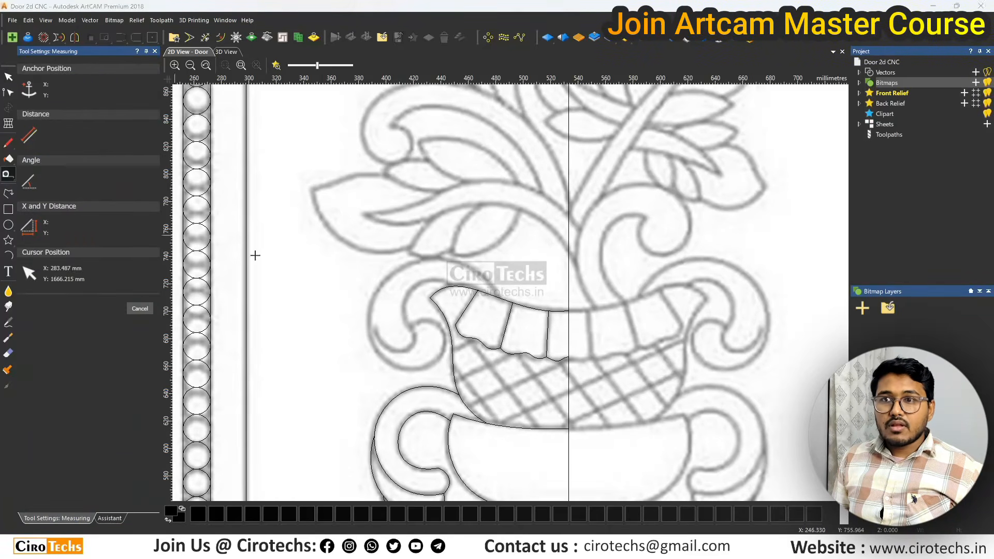
scroll(435, 322, up, 3)
scroll(444, 333, down, 3)
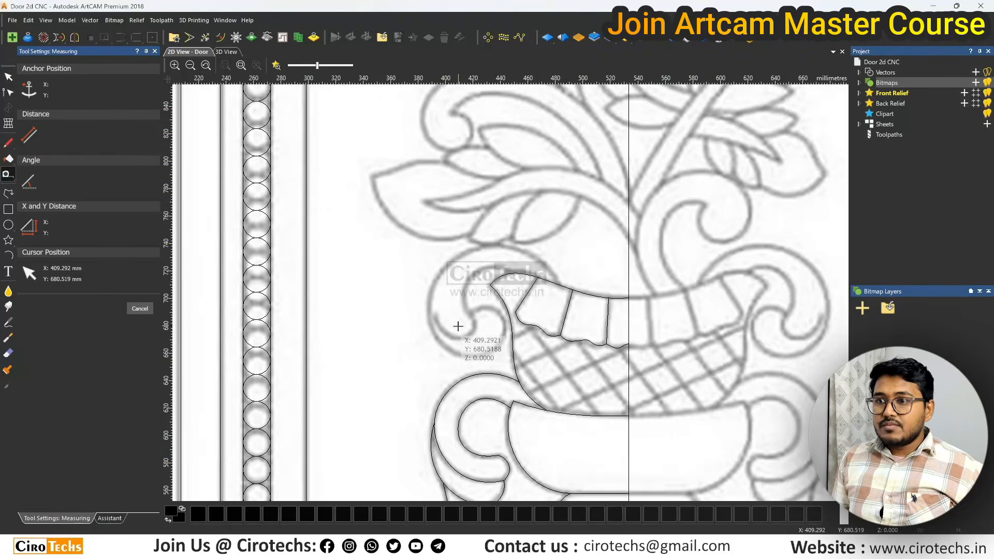
scroll(458, 326, up, 1)
drag(415, 308, 490, 321)
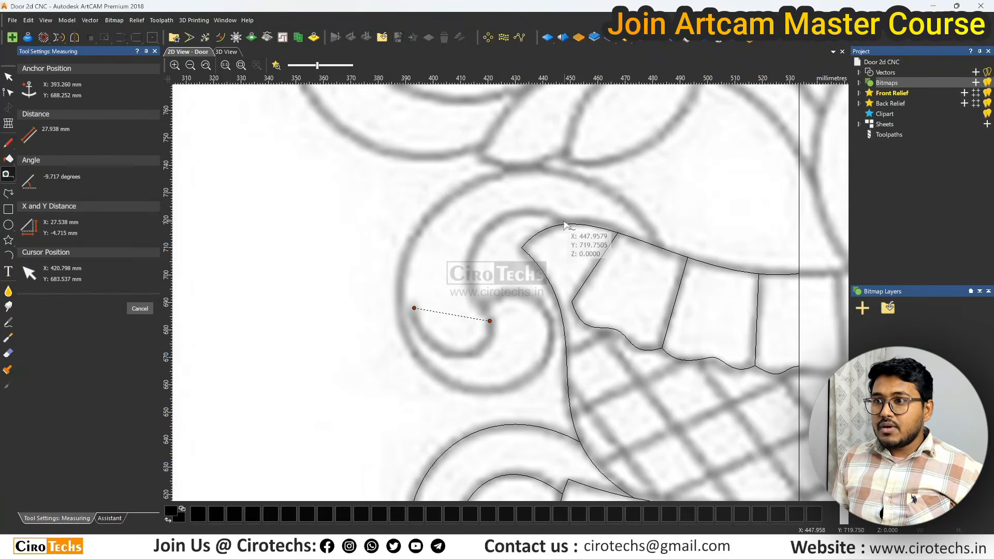
Draw an open three-point polyline for the scroll's inner curl, ending on the basket rim, about 54 by 37 mm.
key(Escape)
click(8, 194)
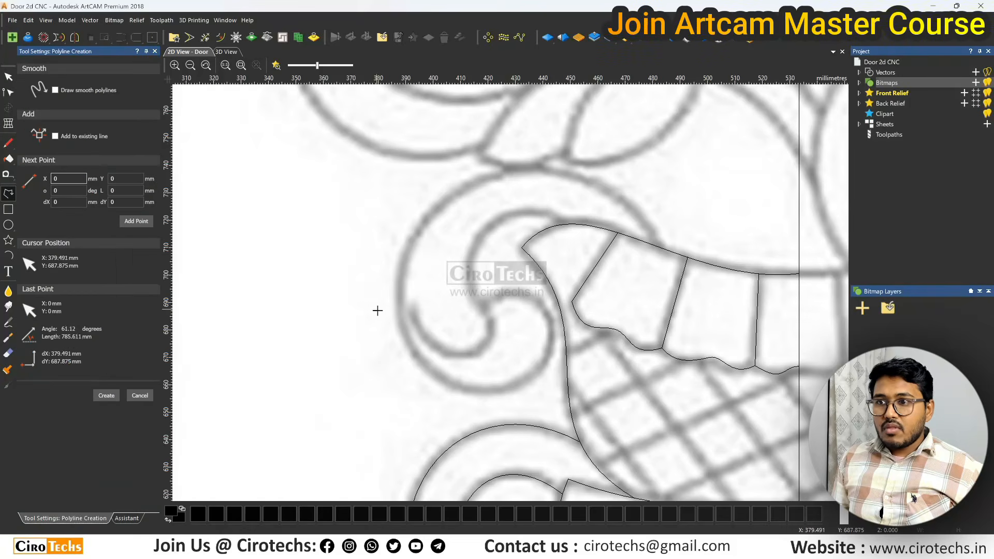
click(415, 307)
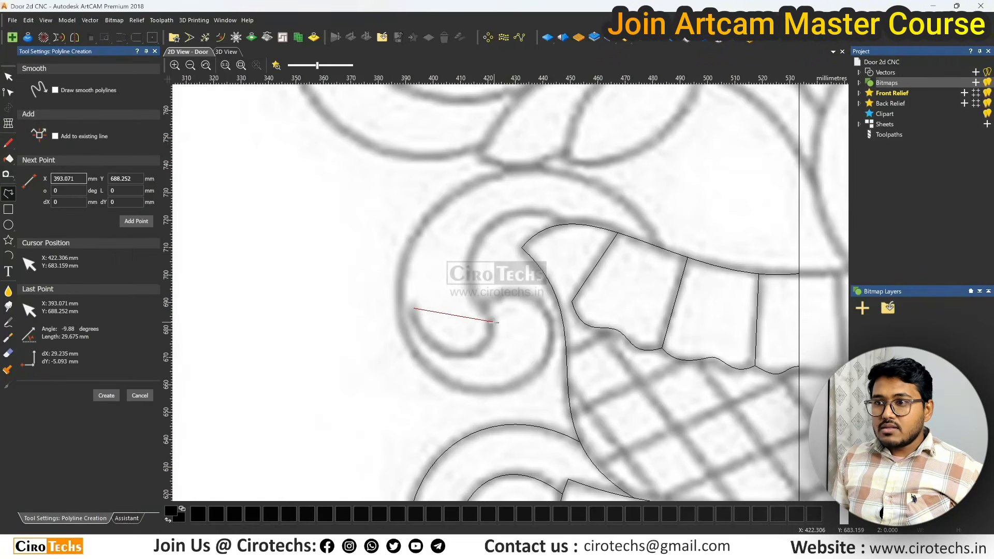
click(491, 322)
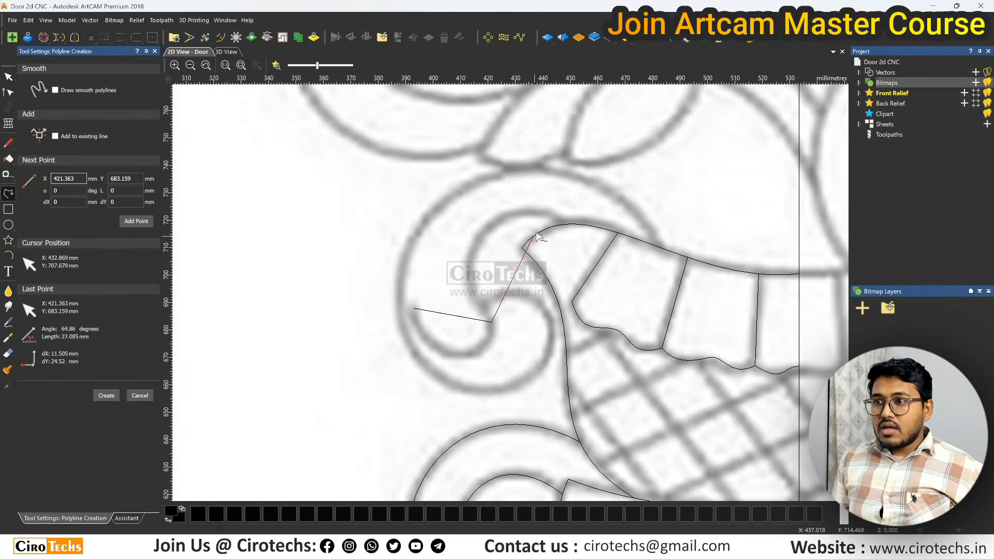
click(561, 224)
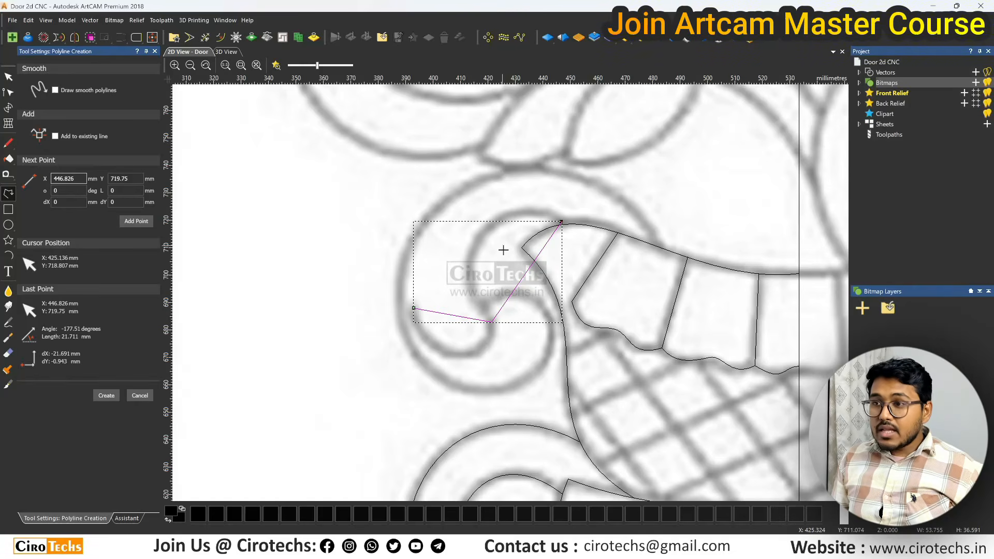
key(Escape)
Curve both spans of the inner curl polyline to follow the scroll in the reference bitmap.
click(528, 270)
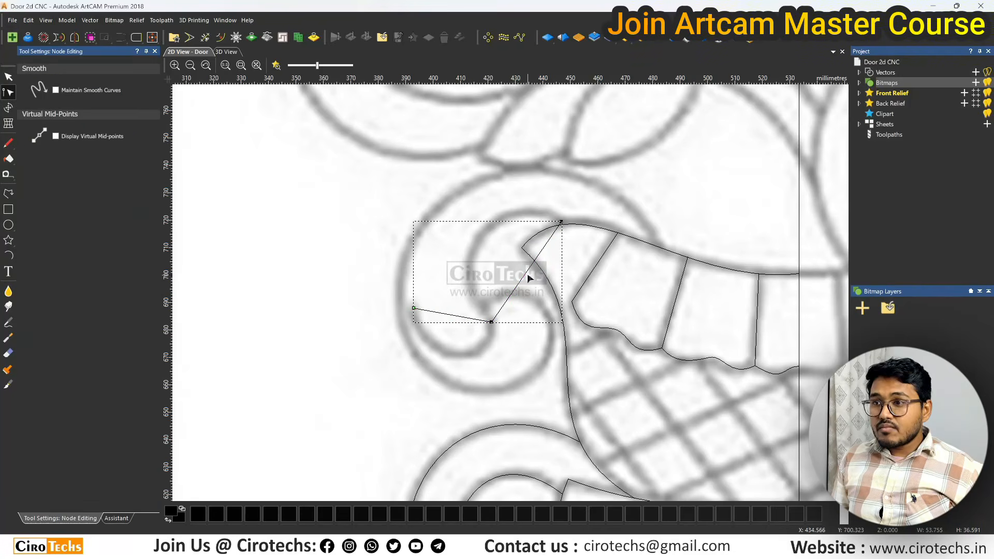
drag(513, 287, 436, 239)
drag(539, 256, 513, 187)
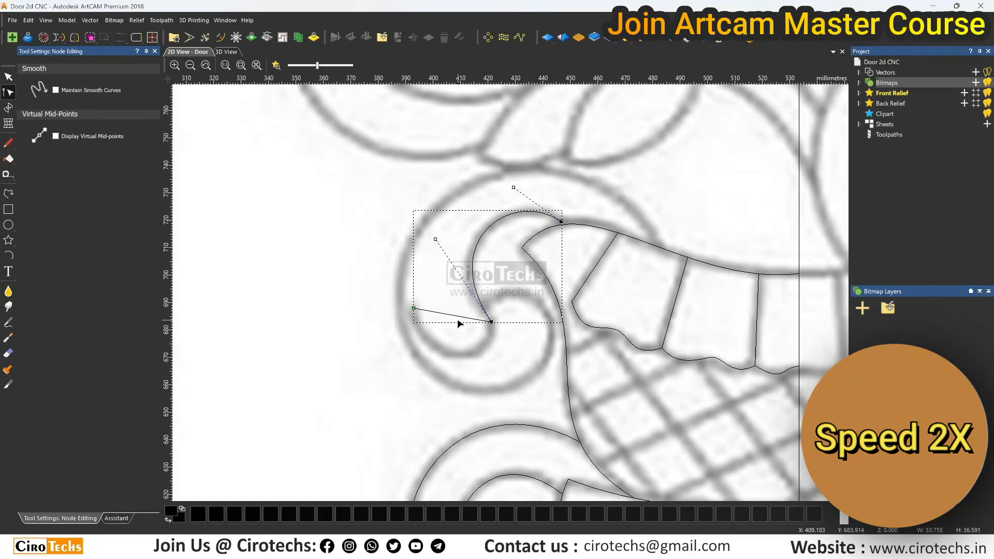
drag(465, 317, 414, 355)
drag(485, 383, 488, 381)
scroll(520, 302, down, 1)
Draw an open five-point polyline for the scroll's outer outline, from the inner curl round to the rim curve, about 91 by 61 mm.
click(8, 194)
scroll(587, 304, up, 1)
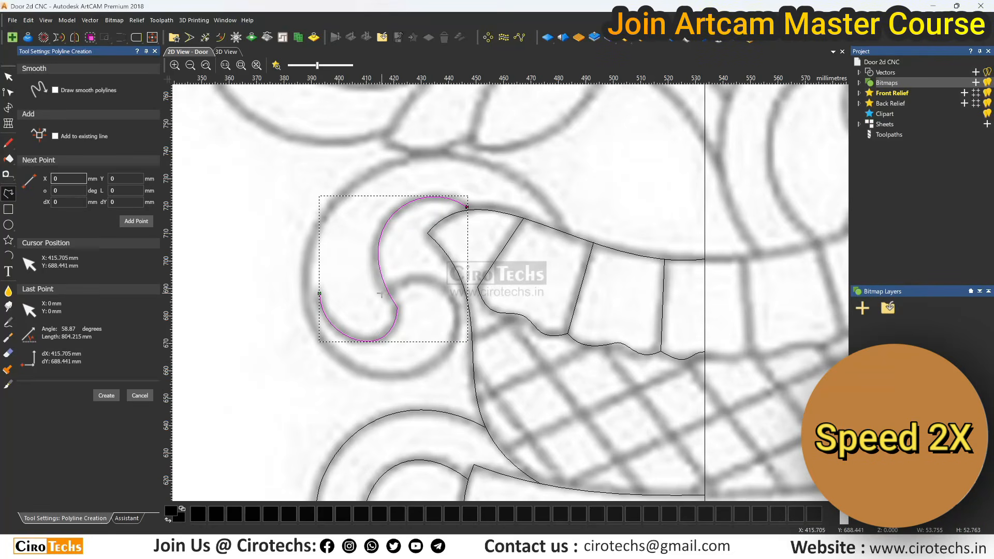
click(388, 290)
click(458, 308)
click(316, 328)
click(481, 163)
click(565, 233)
right_click(566, 233)
key(Escape)
Smooth the outer outline's intermediate nodes and bend its inner and lower spans along the reference.
key(n)
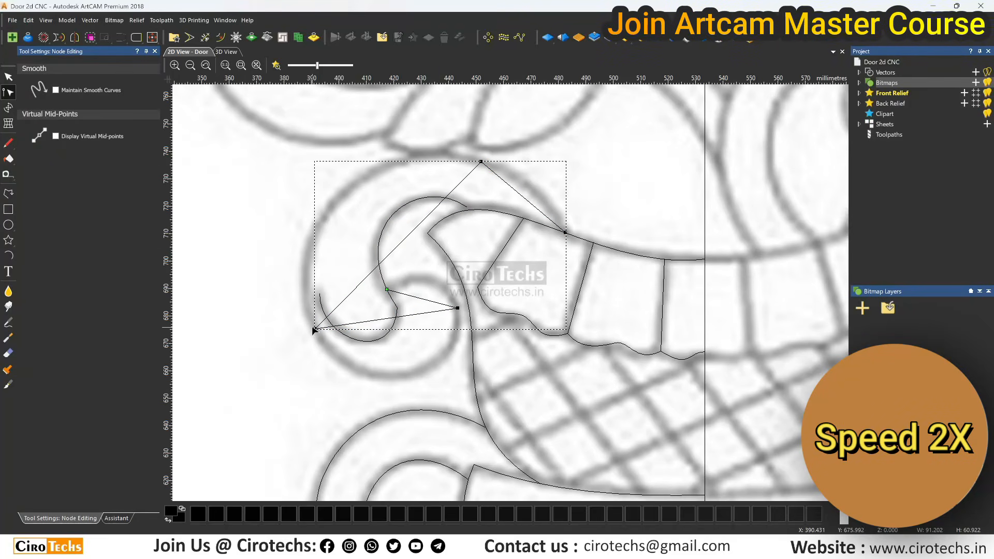
key(s)
key(s)
key(s)
drag(411, 296, 410, 263)
drag(453, 356, 462, 417)
drag(336, 372, 326, 377)
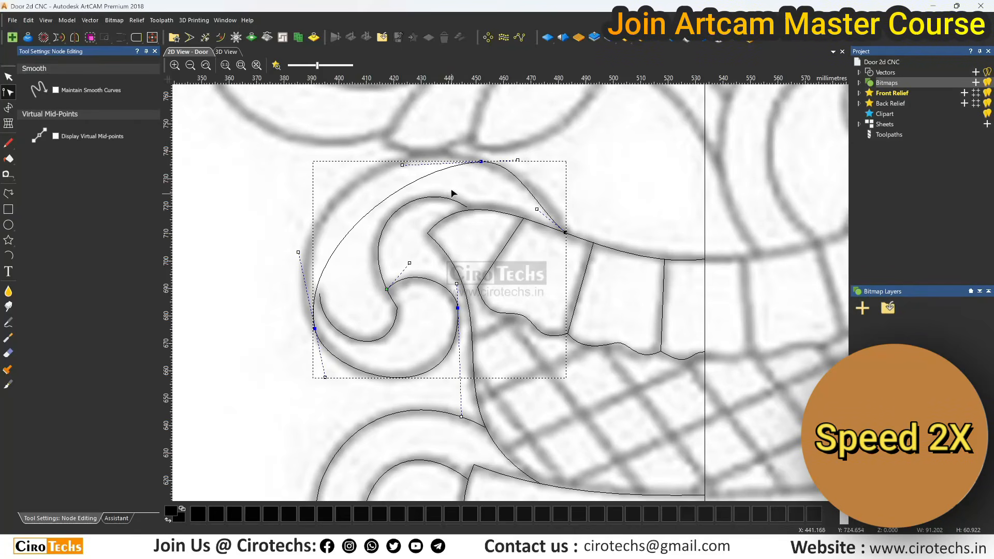
Refine the outer outline's curvature over its upper arc, outer side and lower bend to match the reference scroll.
drag(402, 164, 325, 135)
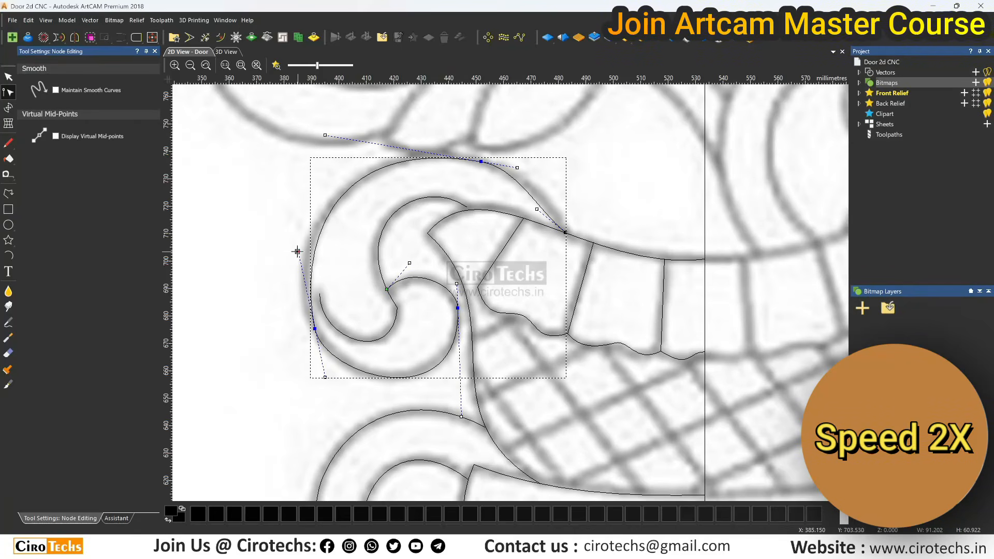
drag(298, 252, 284, 256)
drag(538, 210, 552, 199)
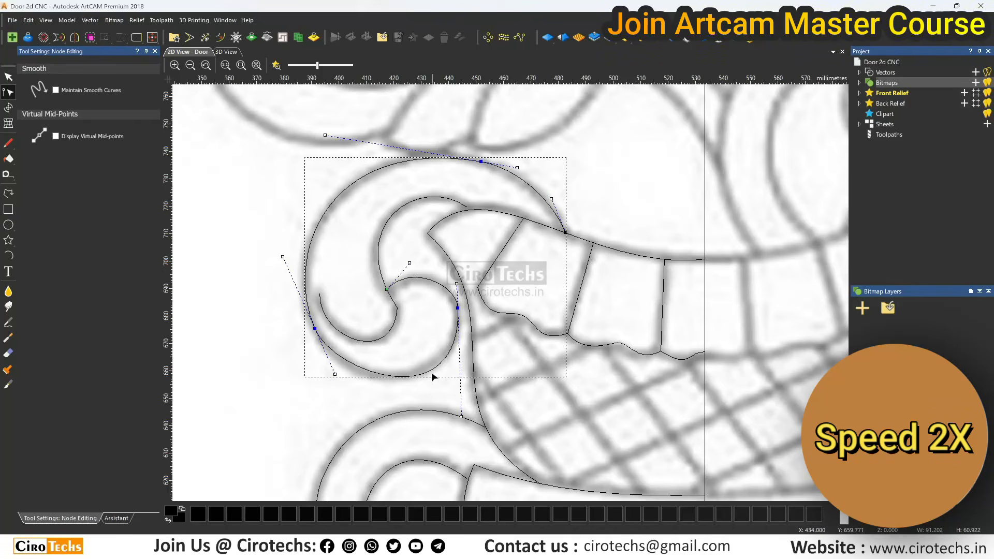
drag(462, 416, 461, 405)
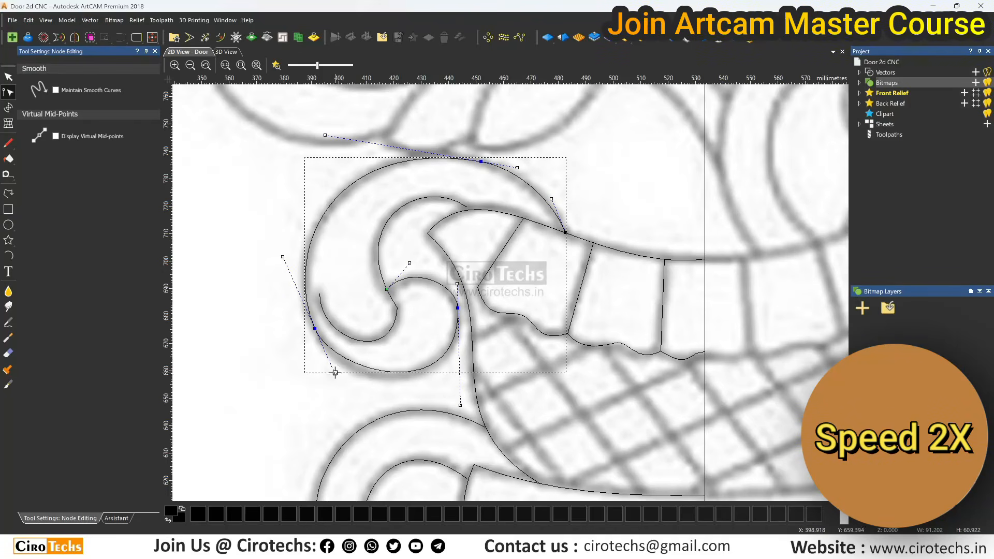
drag(335, 375, 332, 388)
mouse_move(293, 254)
mouse_down()
mouse_move(287, 248)
mouse_move(281, 261)
mouse_up()
drag(460, 406, 466, 395)
drag(343, 385, 345, 399)
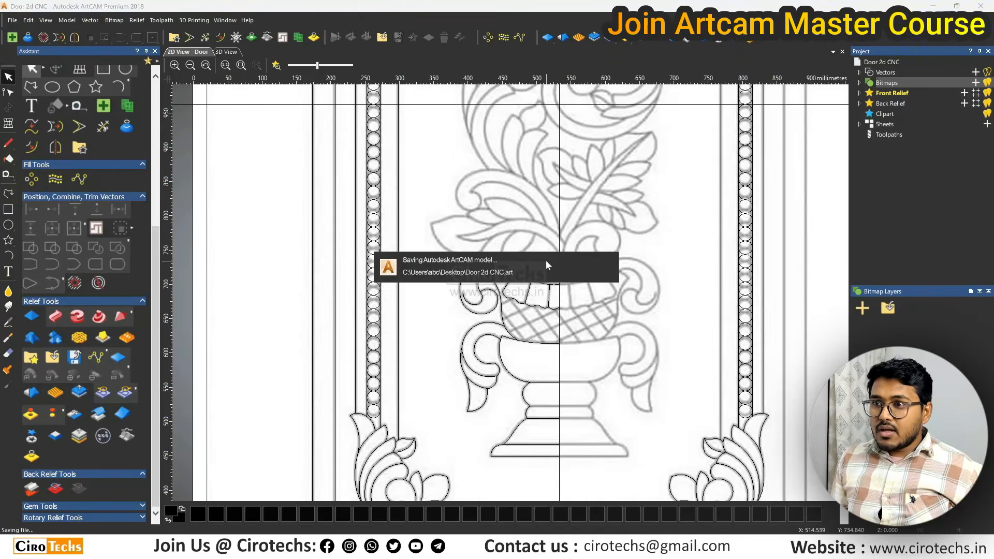
Mirror a copy of the traced half vase, basket and scrolls horizontally to the right, joining the mirrored vectors.
drag(436, 243, 586, 485)
scroll(553, 303, down, 1)
scroll(530, 304, up, 1)
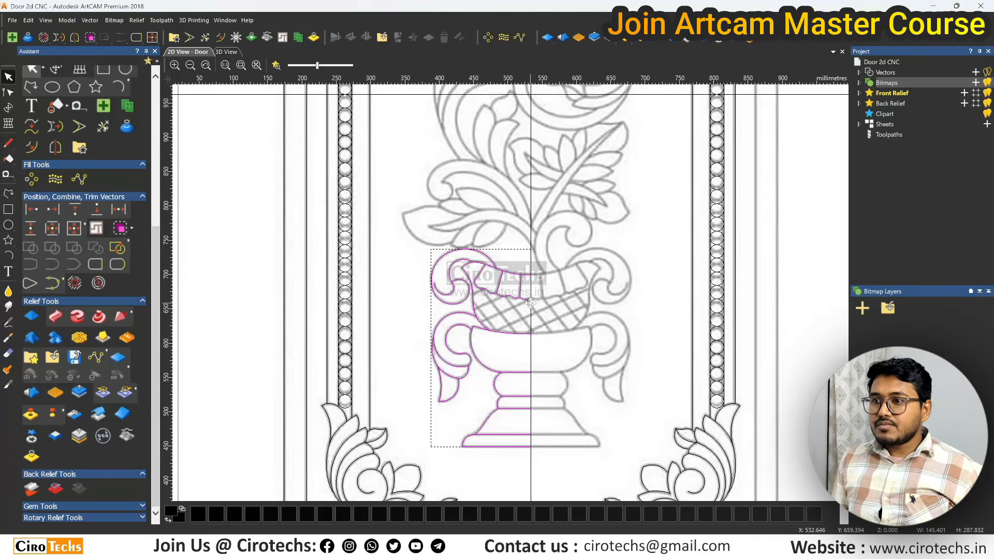
click(75, 37)
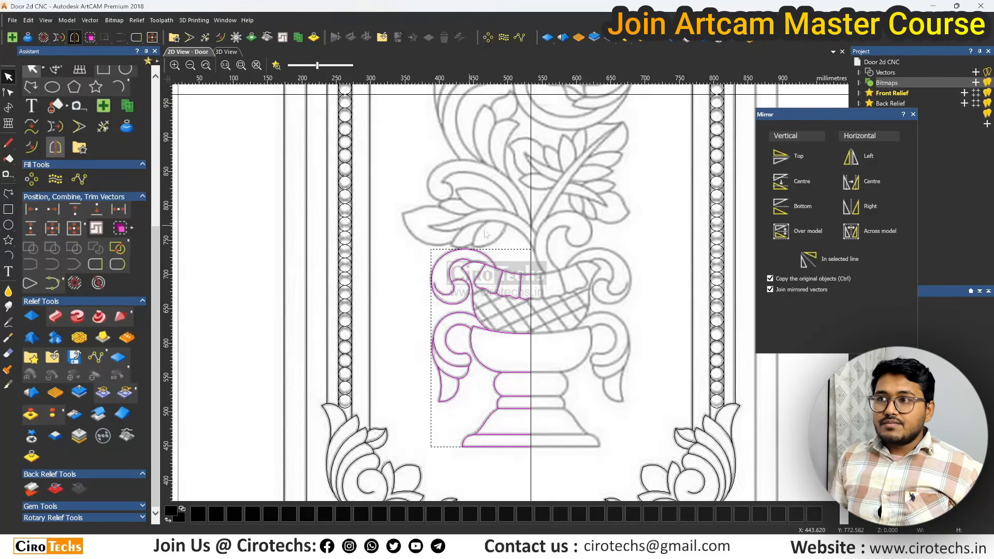
click(852, 212)
click(914, 114)
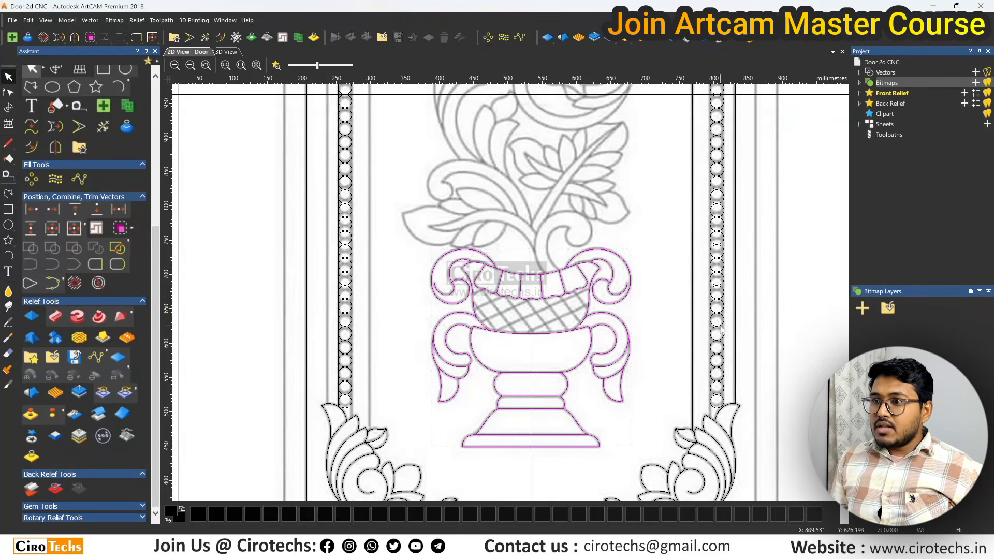
click(647, 324)
Draw a straight vertical line about 186 mm long in the empty area beside the basket.
scroll(465, 333, up, 5)
scroll(546, 254, down, 3)
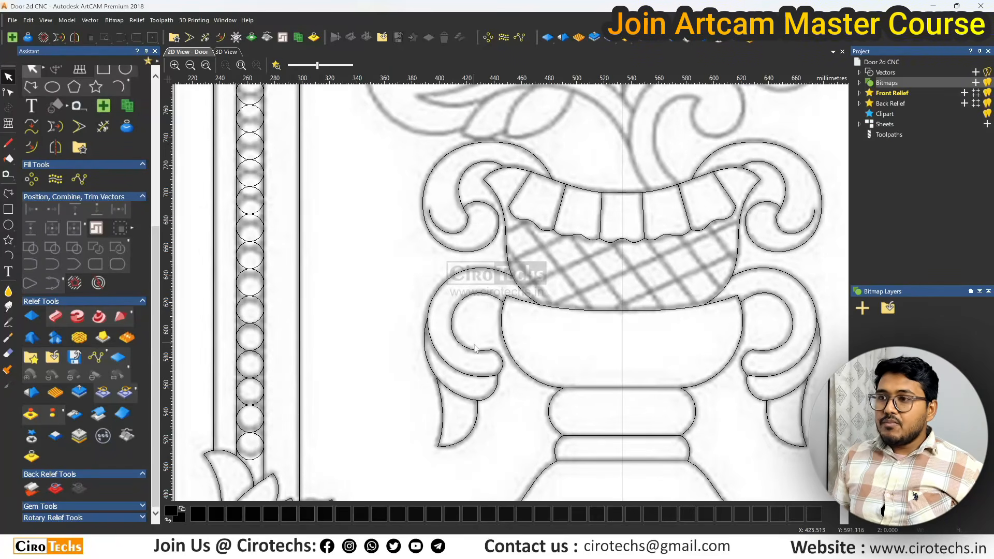
click(8, 193)
scroll(511, 227, up, 3)
scroll(510, 226, down, 3)
click(347, 179)
click(350, 434)
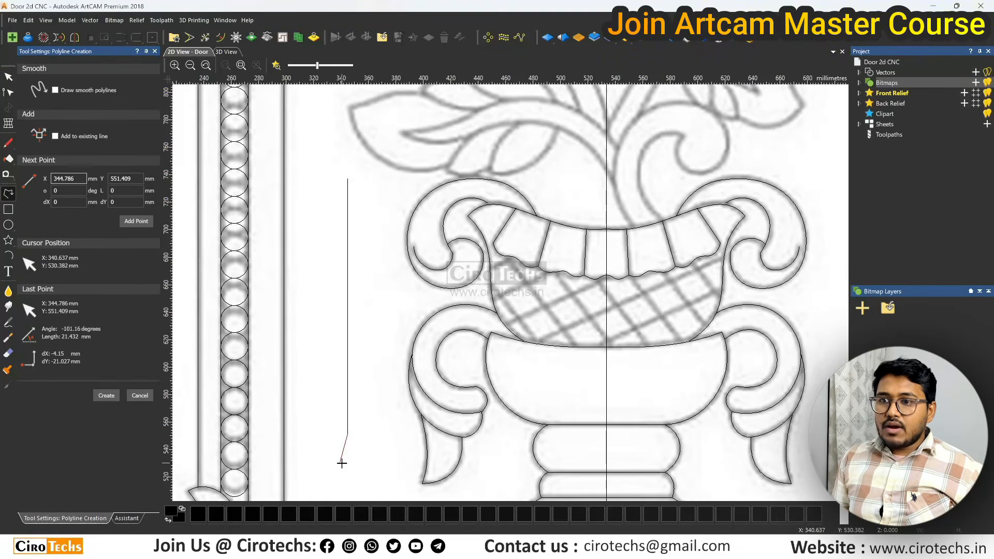
key(Escape)
Rotate the line to the slope of the lattice's rising diagonals and place it across the basket, spanning about 161 by 93 mm.
click(347, 345)
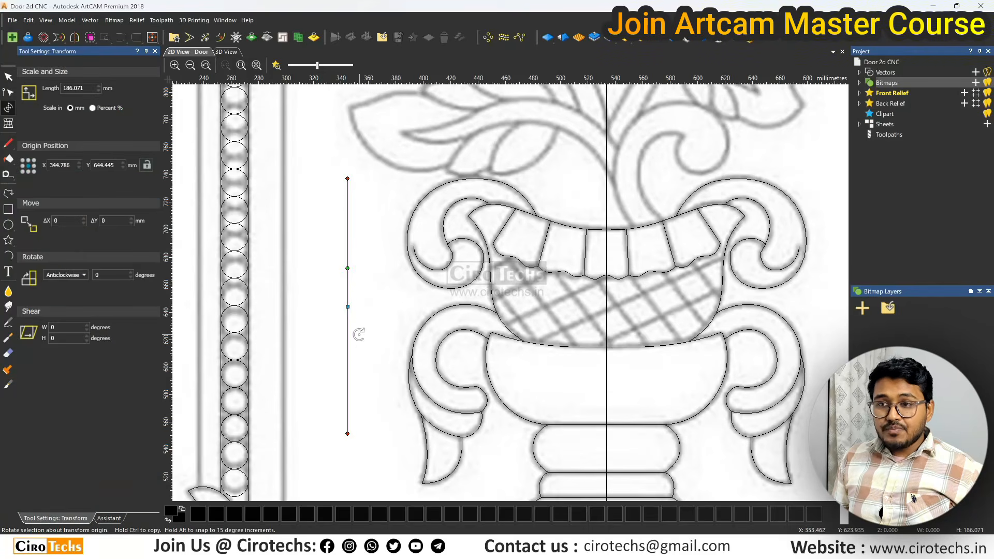
drag(347, 267, 523, 285)
click(371, 303)
key(Escape)
key(ctrl+z)
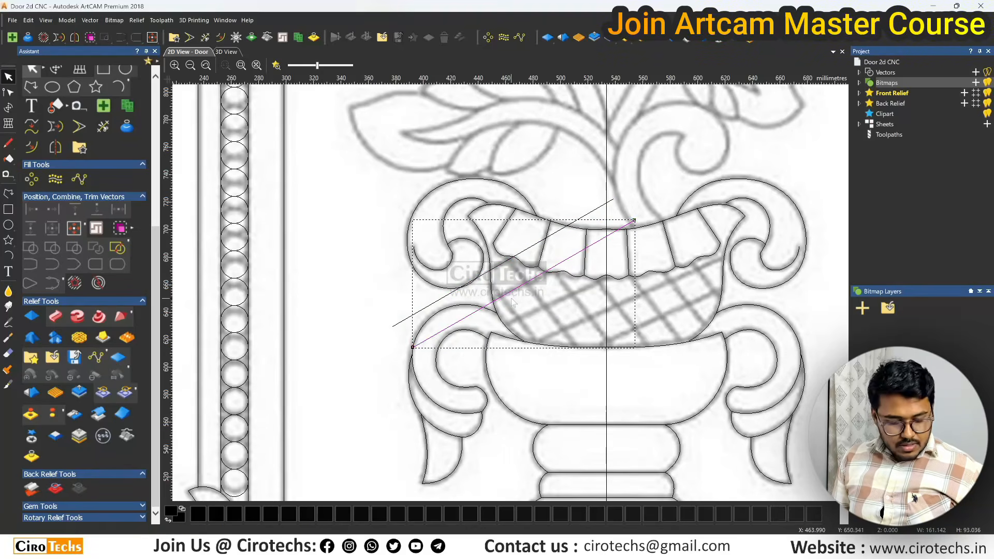
Delete the lower copy of the diagonal line and move the remaining line up and right over the basket.
key(Delete)
click(395, 325)
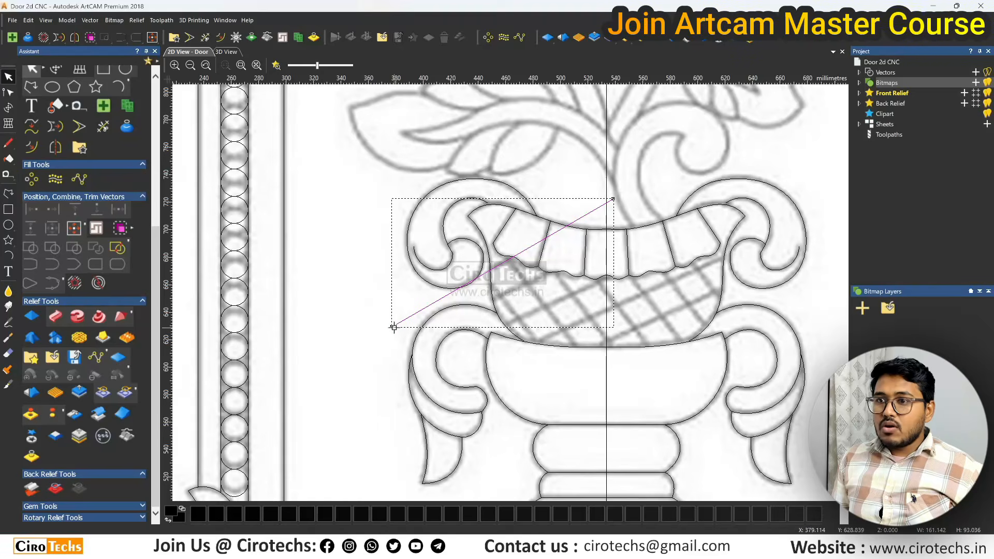
drag(392, 326, 452, 292)
Try block-copying the diagonal line in 10 columns and 1 row using offset distances with a 5 mm X offset, then undo it.
click(30, 179)
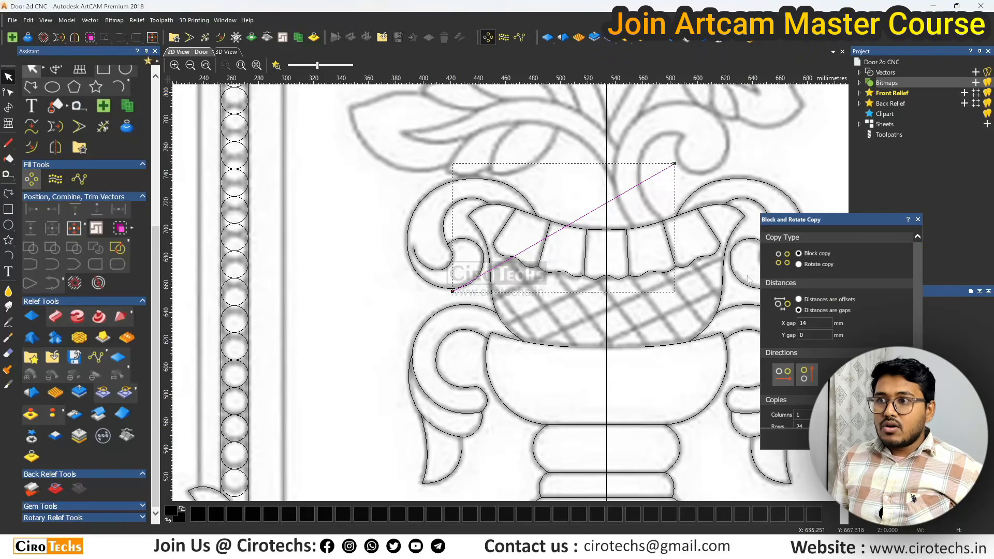
click(800, 300)
double_click(808, 323)
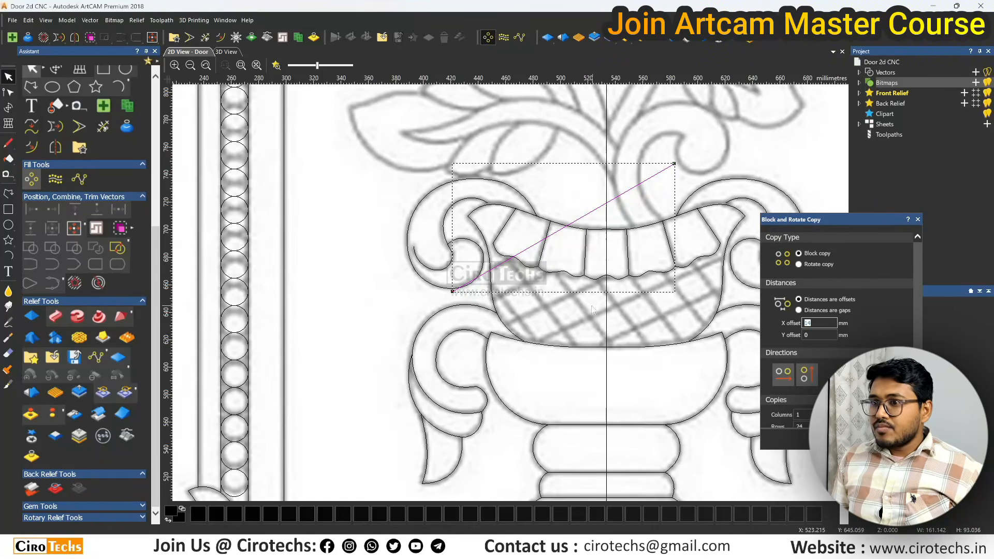
text(5)
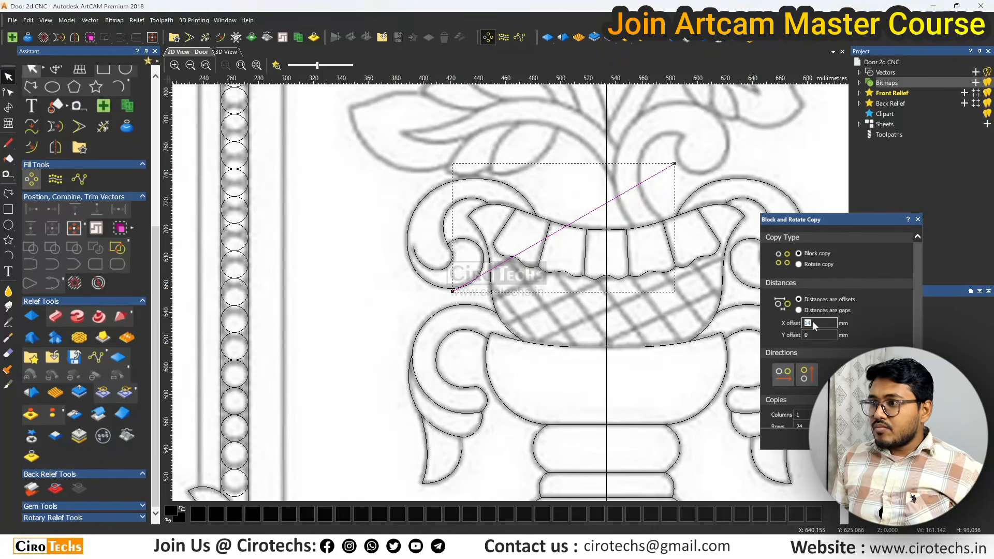
click(801, 427)
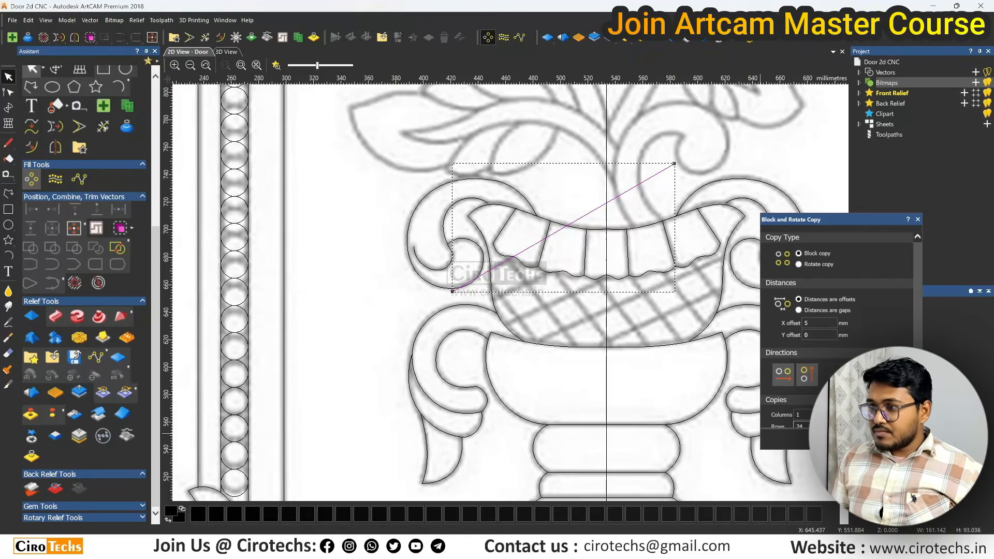
scroll(804, 409, down, 1)
drag(805, 413, 762, 409)
text(1)
key(shift+Tab)
text(10)
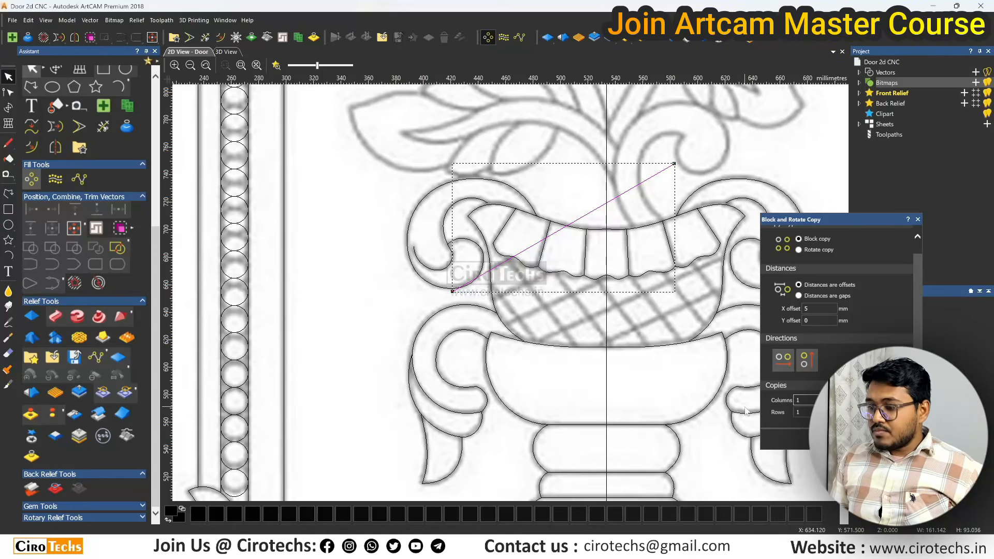
key(Tab)
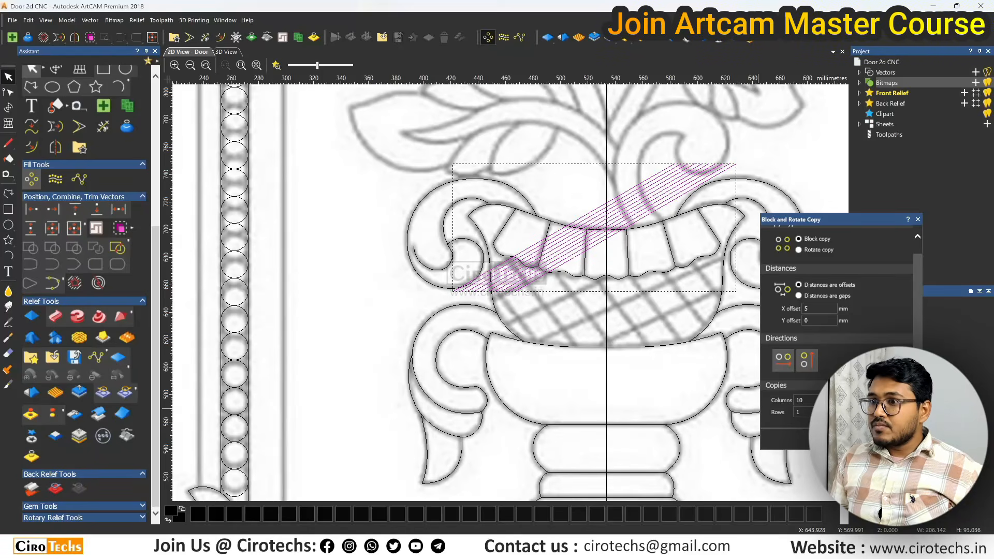
key(ctrl+z)
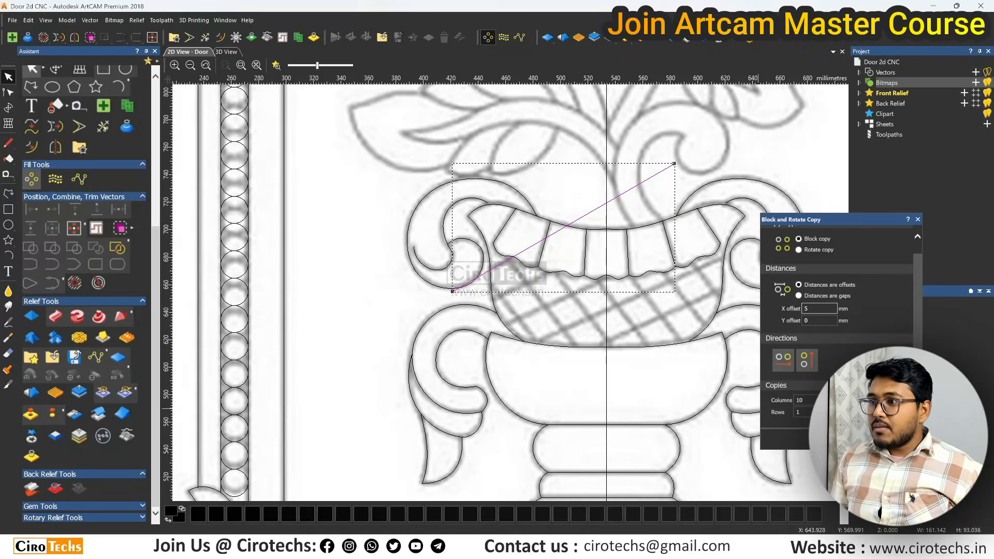
Try the block copy of the diagonal line with a 20 mm X offset and undo it.
text(20)
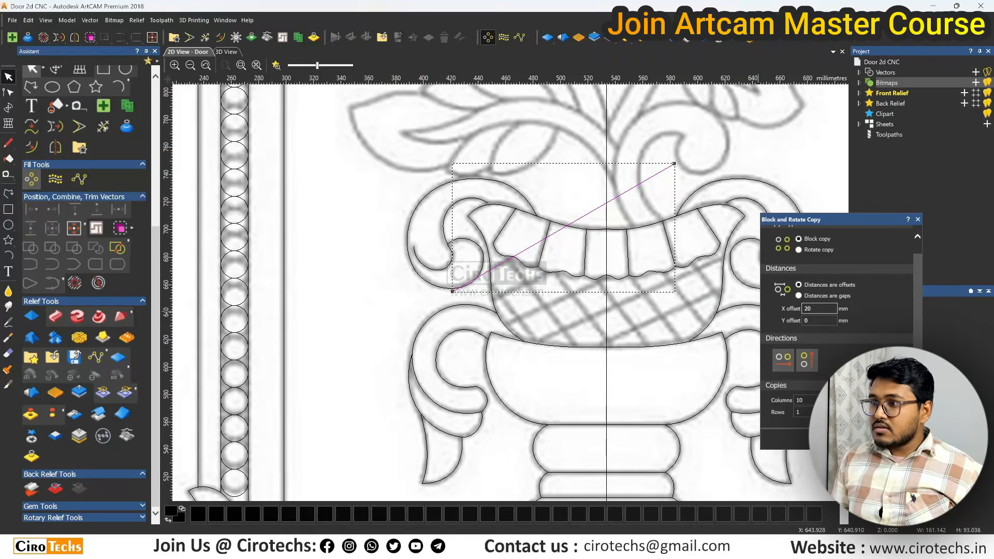
key(Tab)
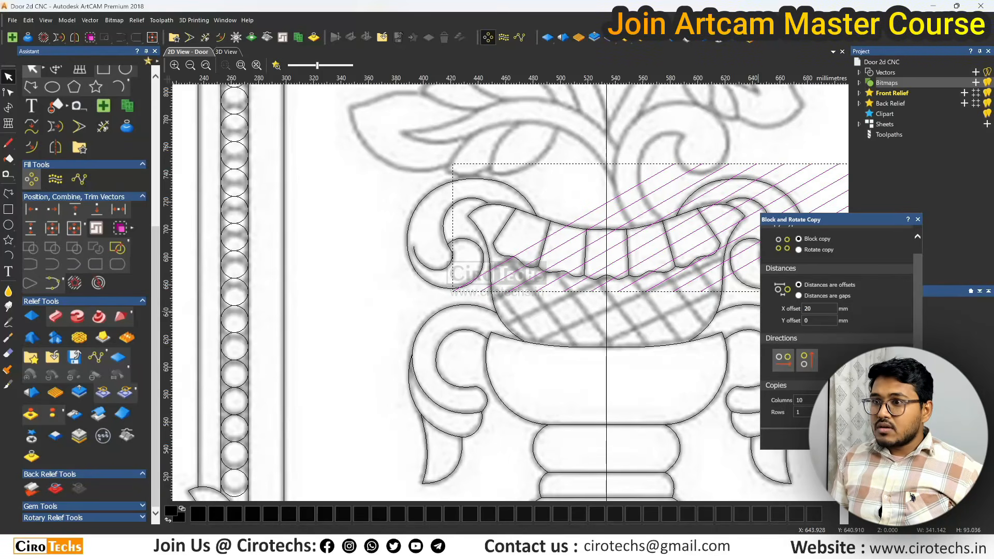
key(ctrl+z)
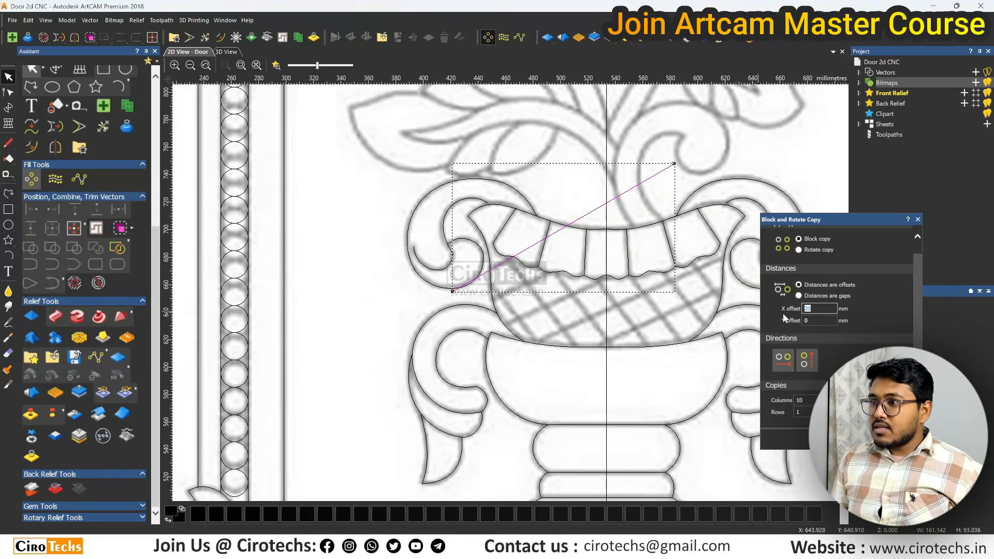
Try the 10-column block copy with a 40 mm X offset from two starting positions of the line, undoing each result.
text(40)
click(849, 439)
scroll(636, 395, down, 2)
scroll(543, 281, up, 1)
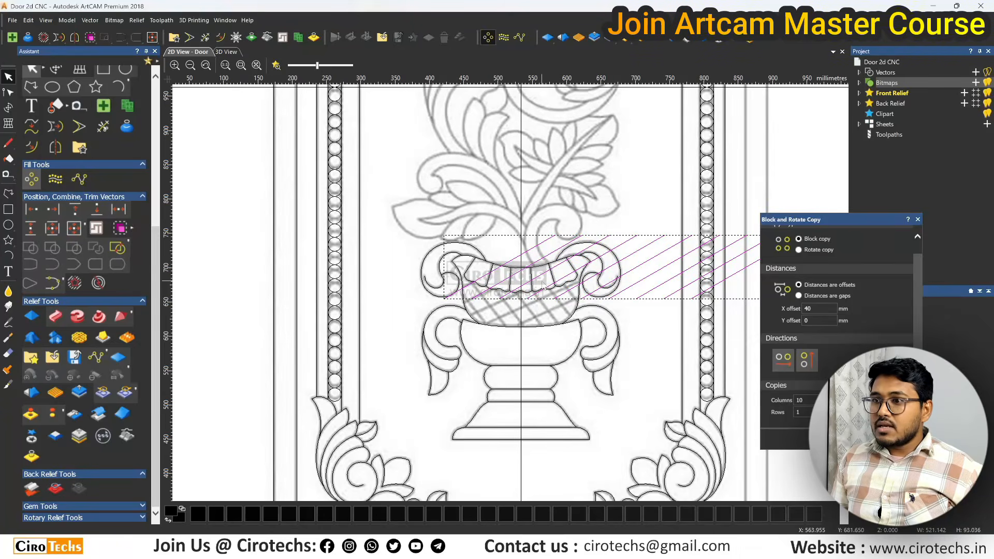
key(ctrl+z)
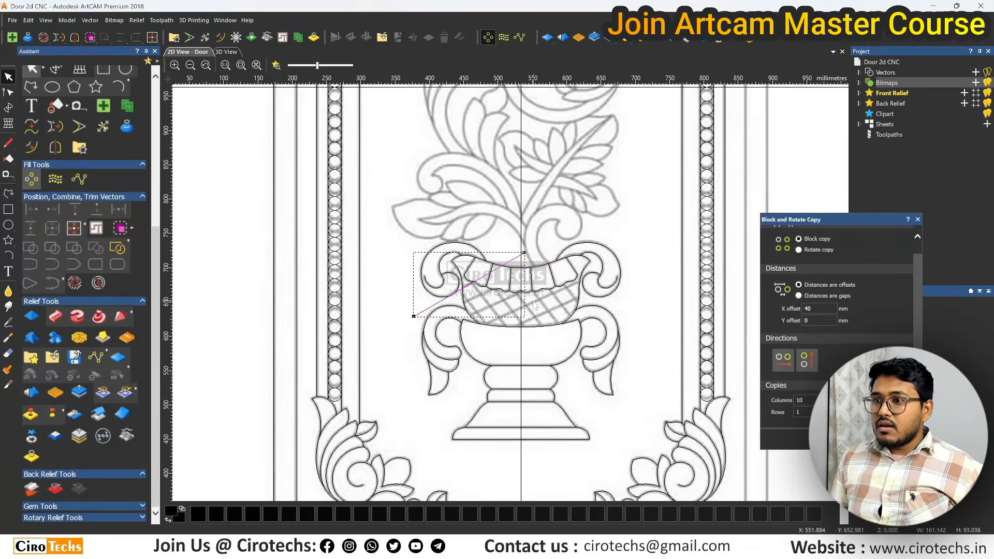
scroll(456, 293, up, 2)
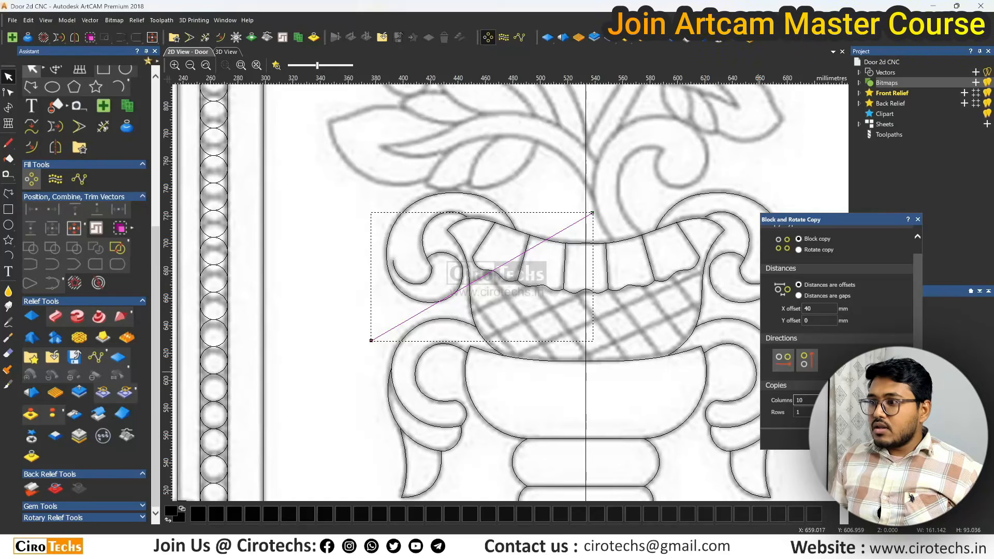
click(849, 439)
scroll(566, 362, down, 2)
key(ctrl+z)
Place parallel copies of the diagonal line down and across the basket until they cover its lattice area.
scroll(508, 291, up, 2)
drag(484, 284, 674, 359)
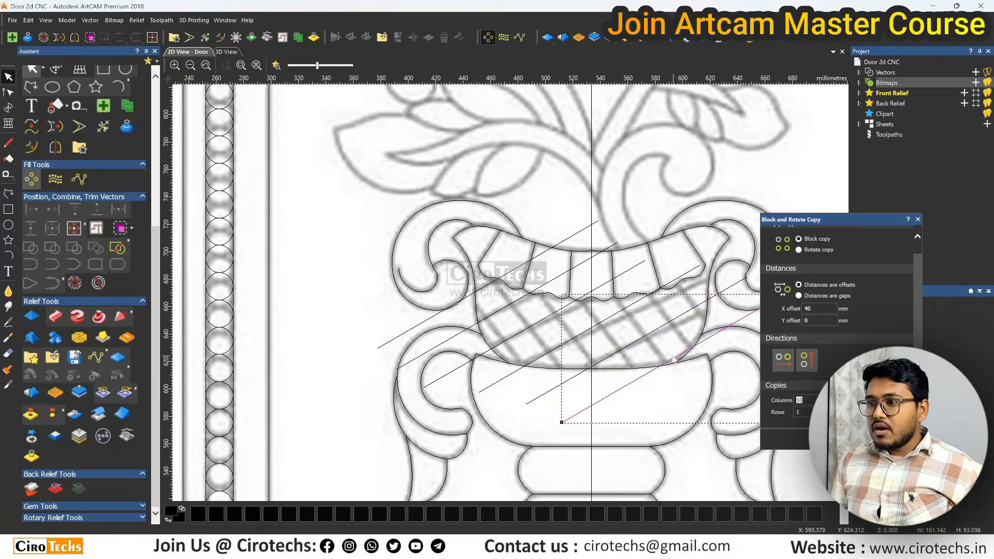
scroll(675, 359, down, 1)
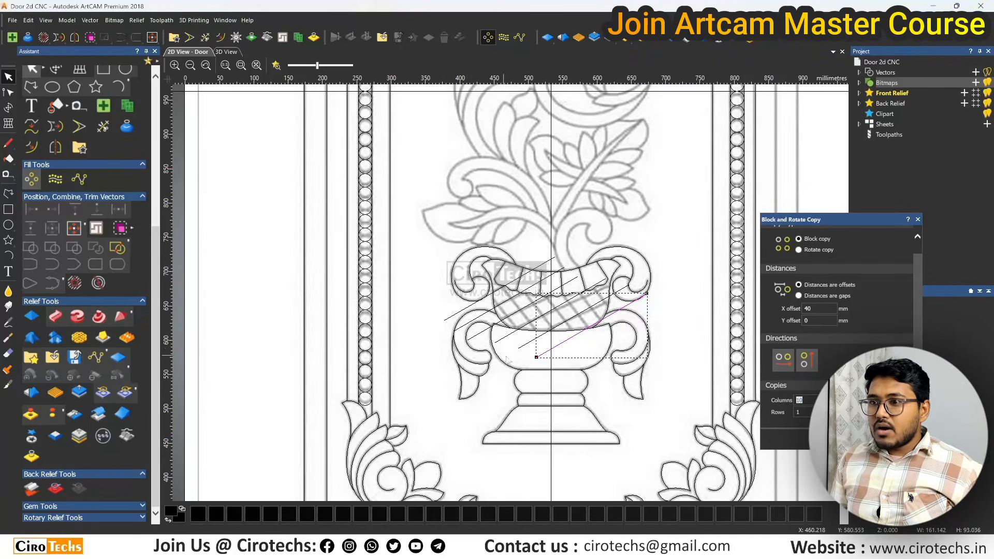
Select all the parallel diagonal lines over the basket and group them.
shift+click(526, 346)
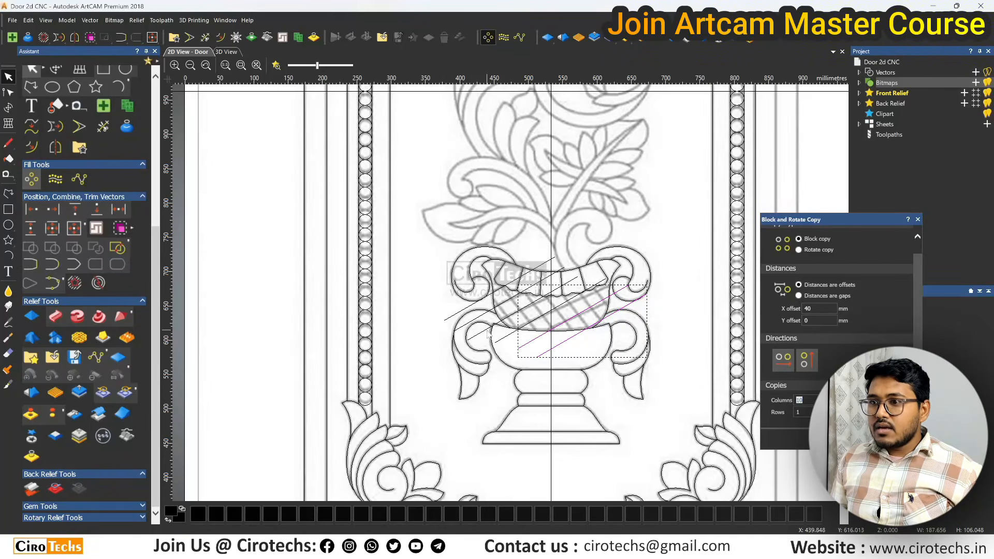
shift+click(494, 325)
shift+click(473, 331)
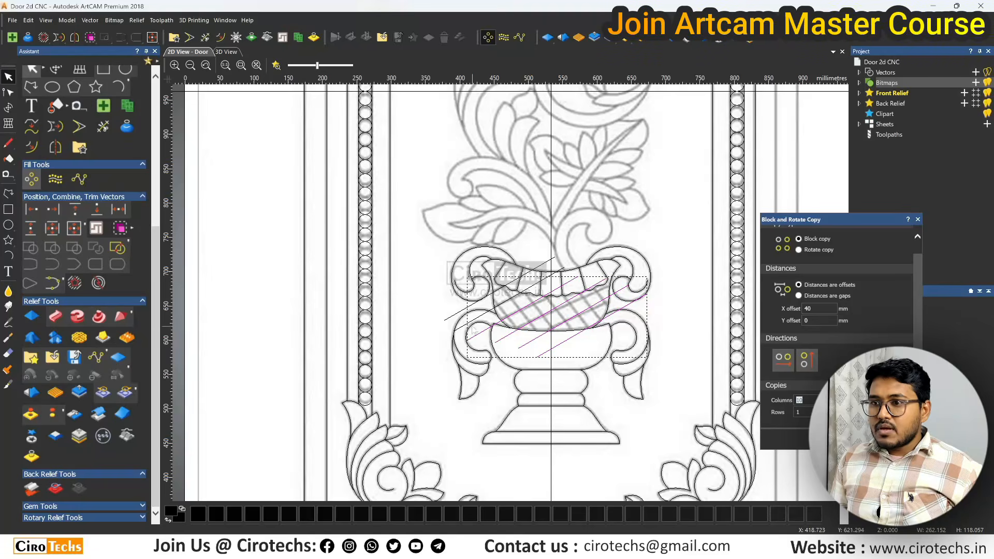
shift+click(473, 318)
shift+click(453, 316)
key(g)
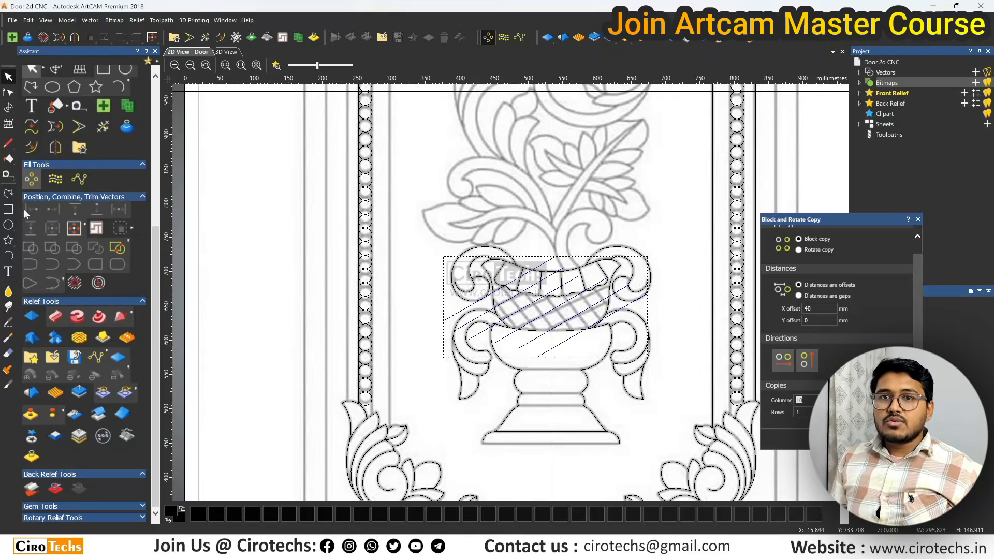
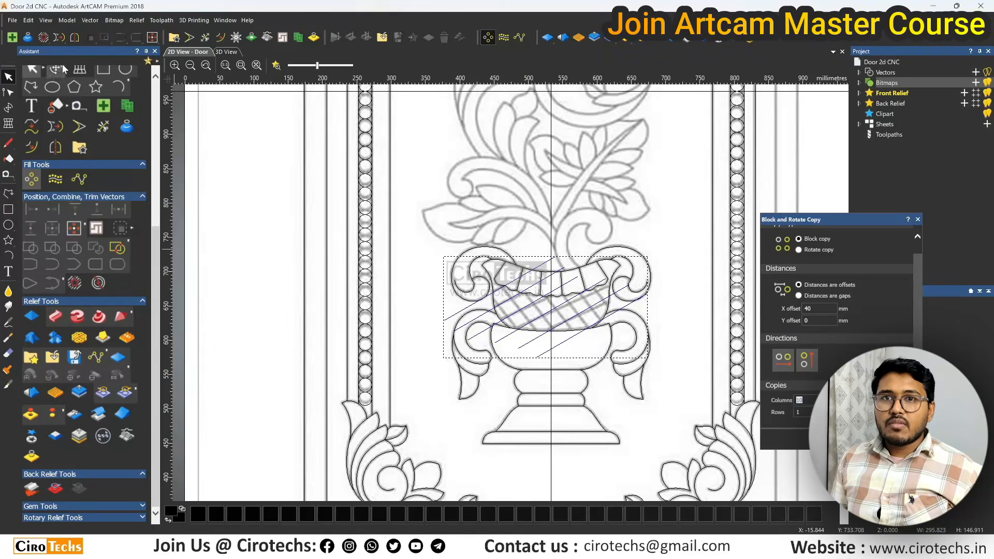
Mirror the grouped diagonals horizontally about their centre, copying the originals and leaving the mirrored vectors unjoined.
click(74, 37)
click(771, 290)
click(849, 182)
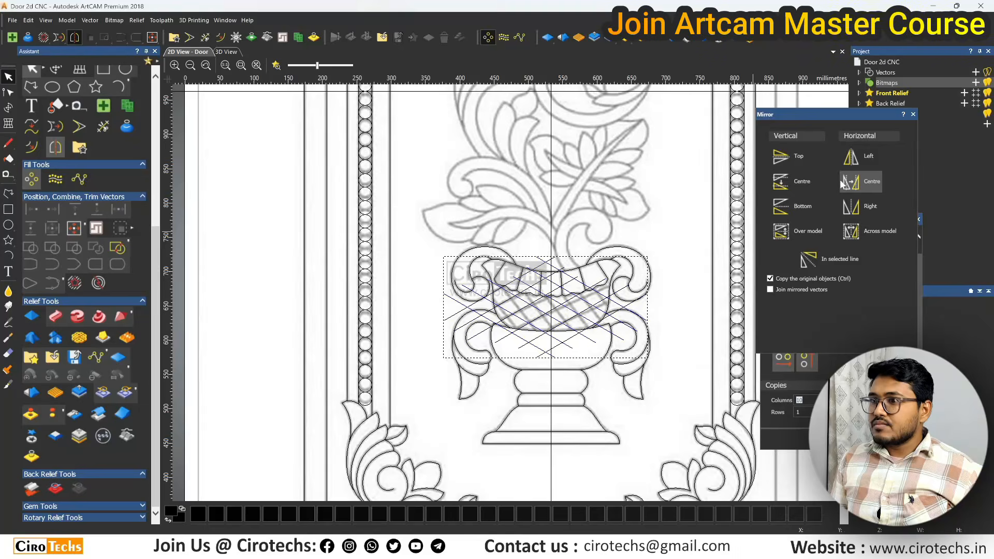
click(913, 114)
Move both diagonal groups together so the lattice's lowest crossing lies on the vase's vertical centre line.
scroll(524, 316, up, 2)
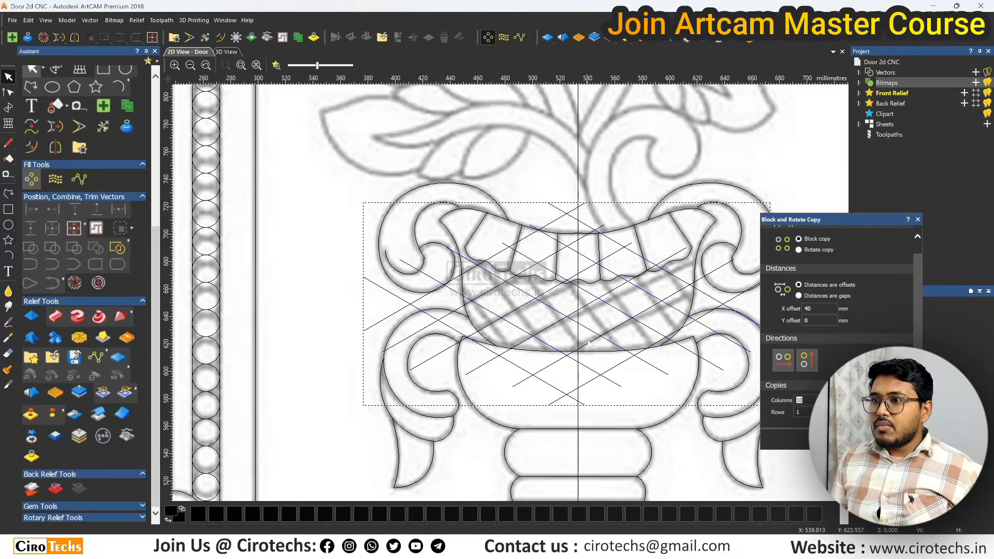
scroll(568, 327, up, 2)
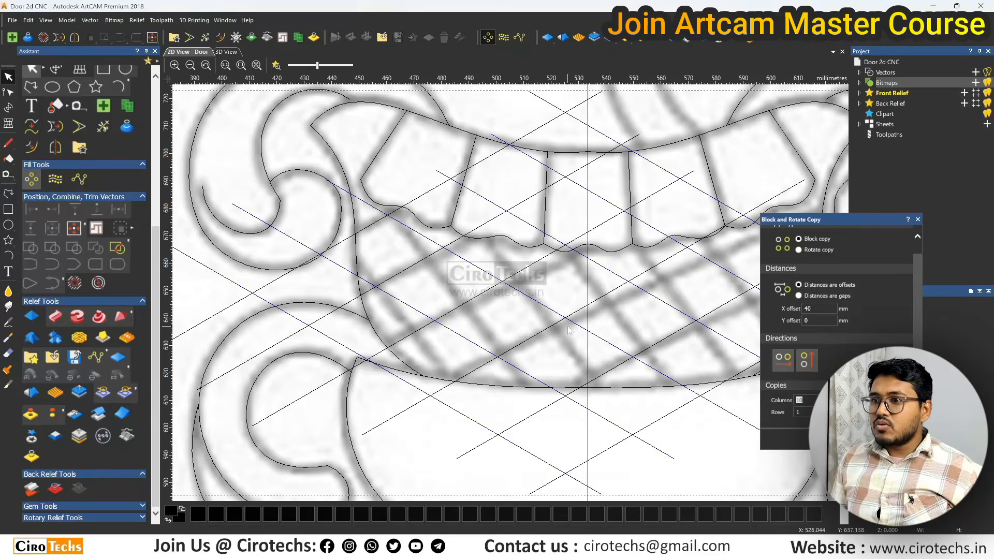
scroll(568, 325, down, 2)
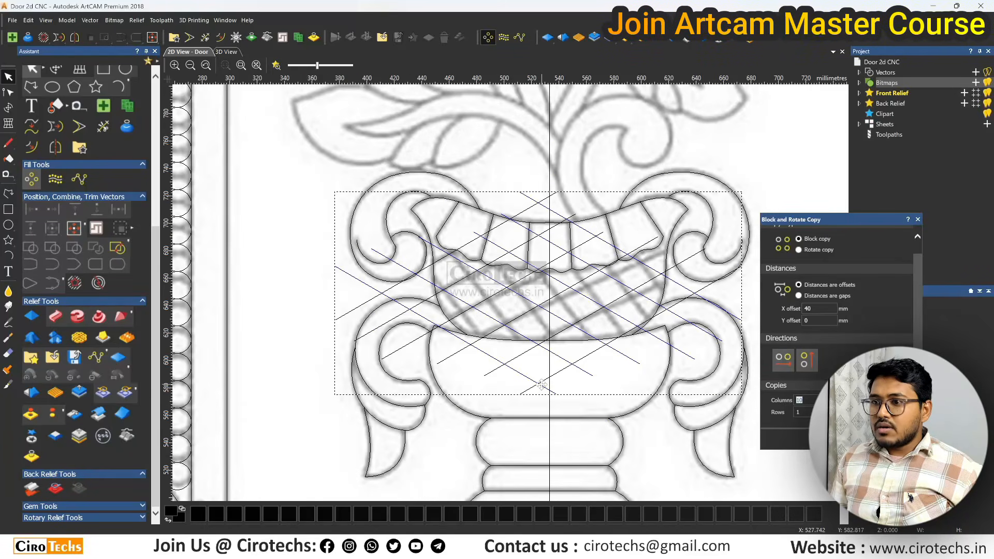
scroll(540, 383, up, 2)
drag(539, 382, 561, 369)
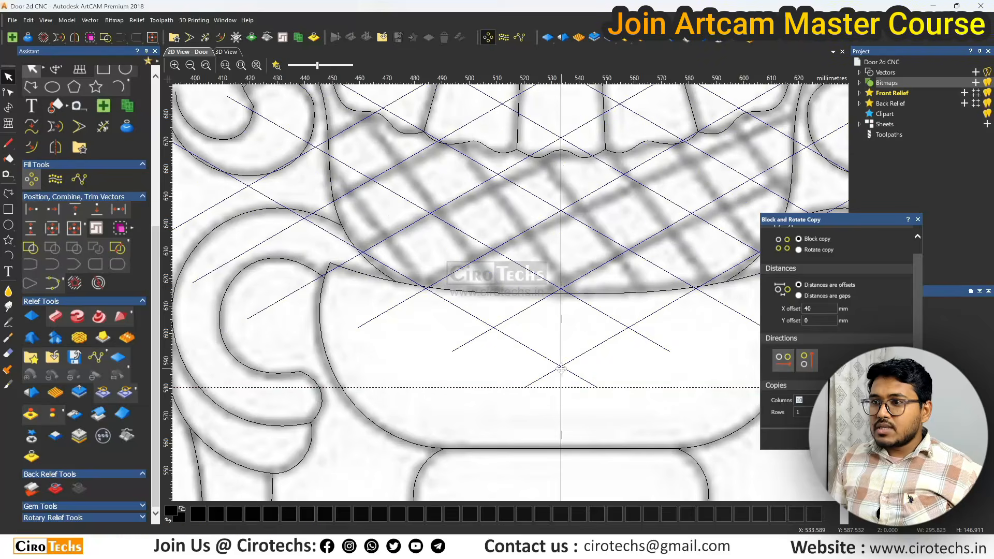
Shift the lattice slightly down along the centre line so a crossing meets the basket's bottom edge.
scroll(561, 368, down, 3)
scroll(544, 330, up, 3)
scroll(520, 300, down, 2)
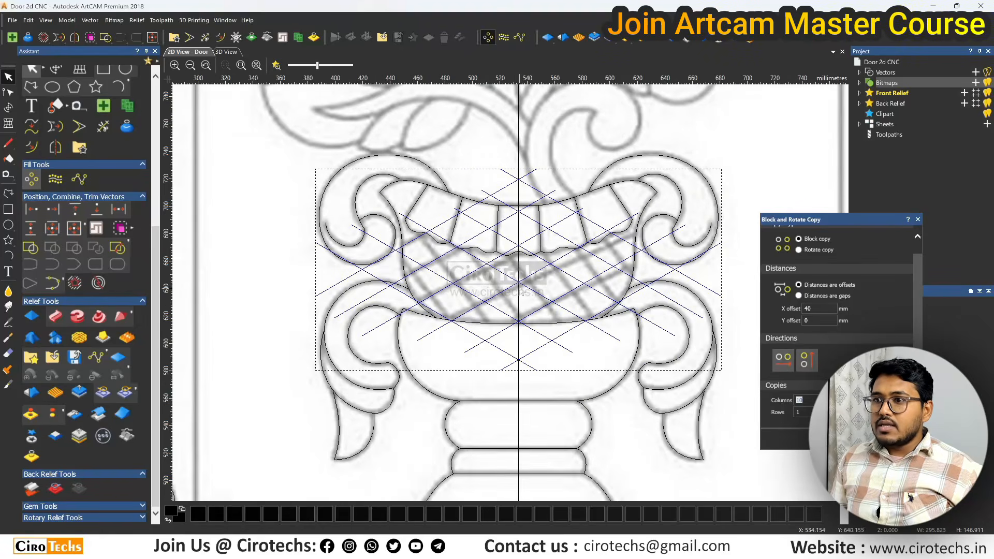
scroll(520, 270, up, 2)
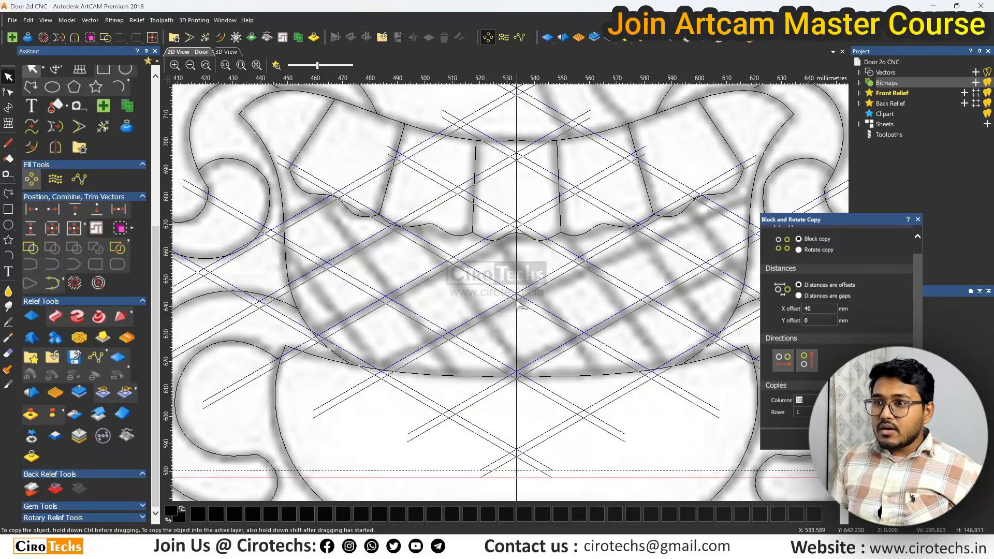
scroll(515, 295, down, 4)
scroll(498, 304, up, 2)
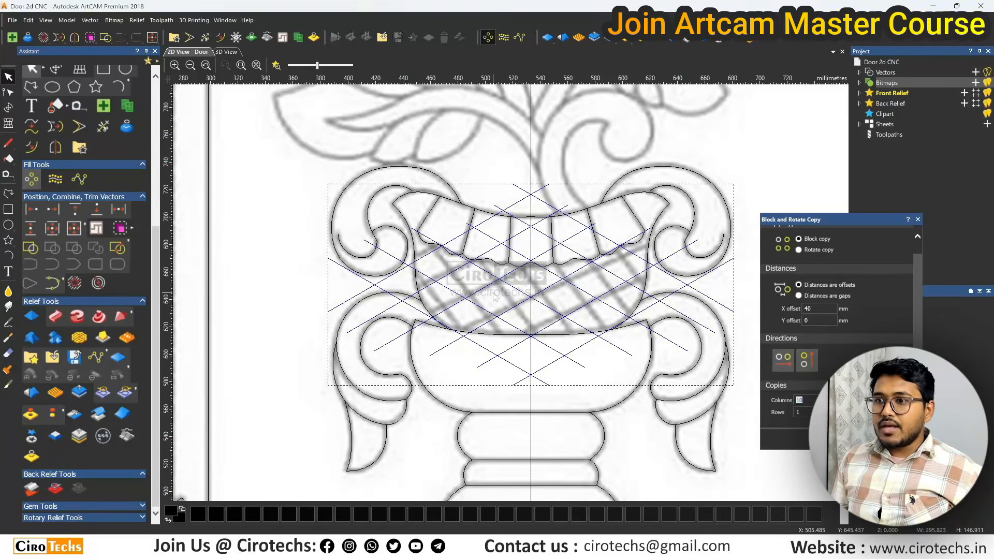
scroll(407, 227, up, 1)
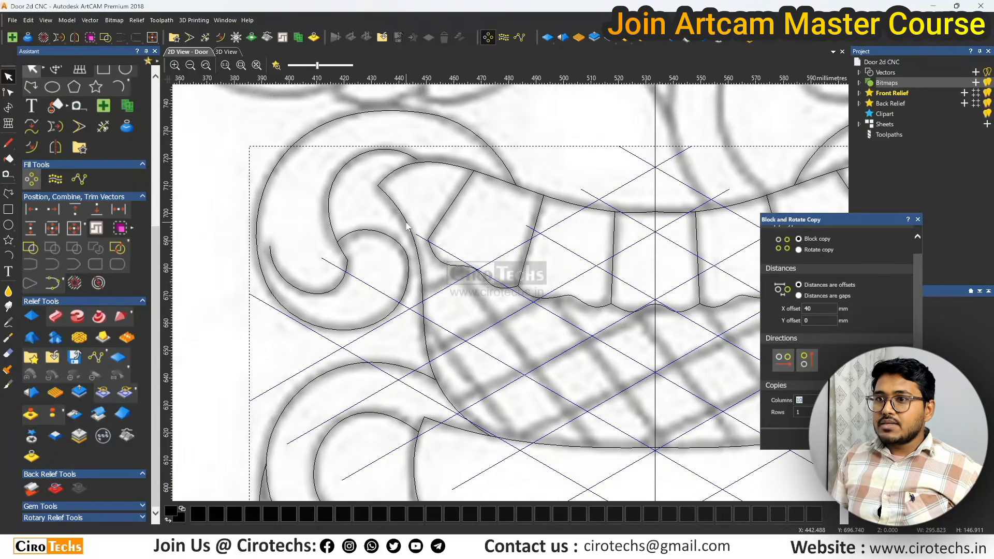
scroll(406, 227, down, 1)
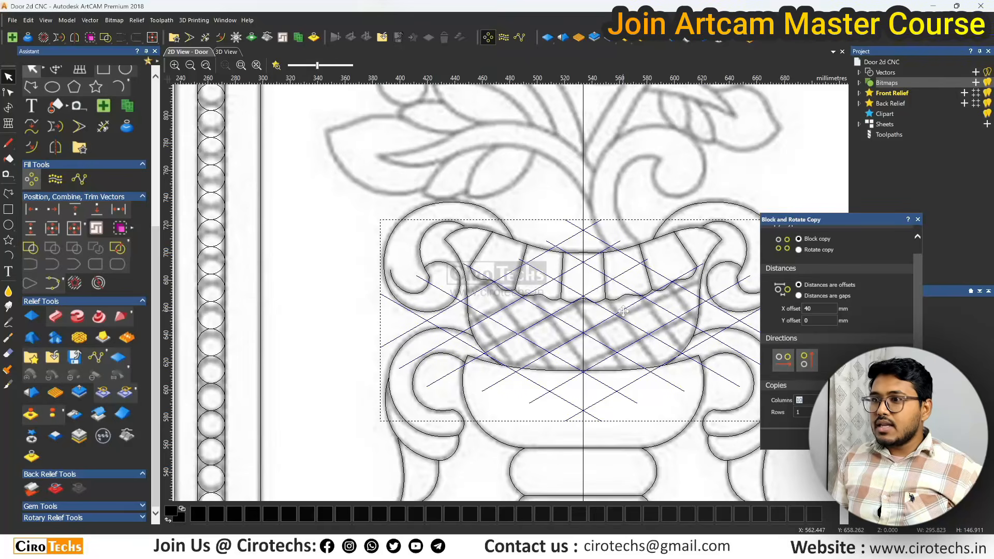
Ungroup all the lattice lines and clear the selection.
right_click(392, 342)
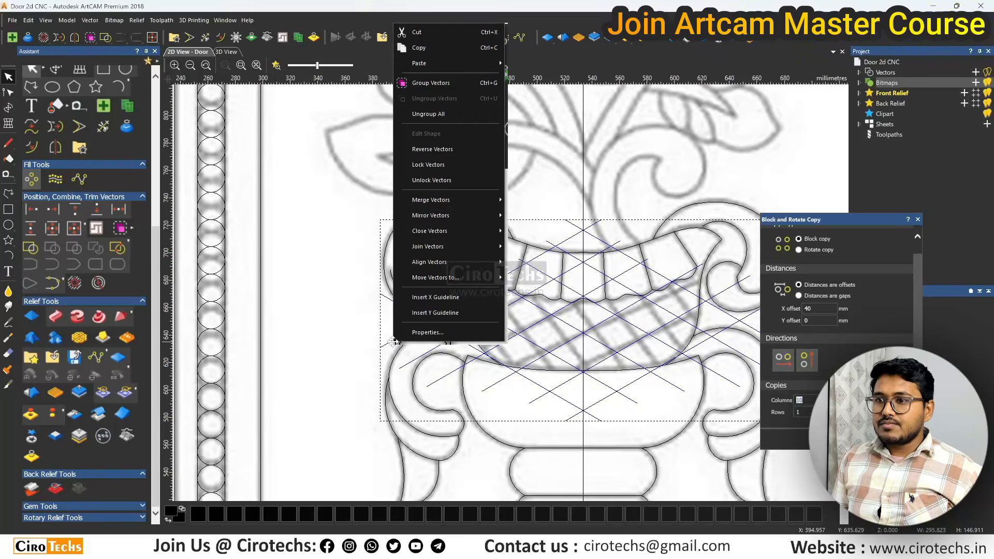
click(428, 115)
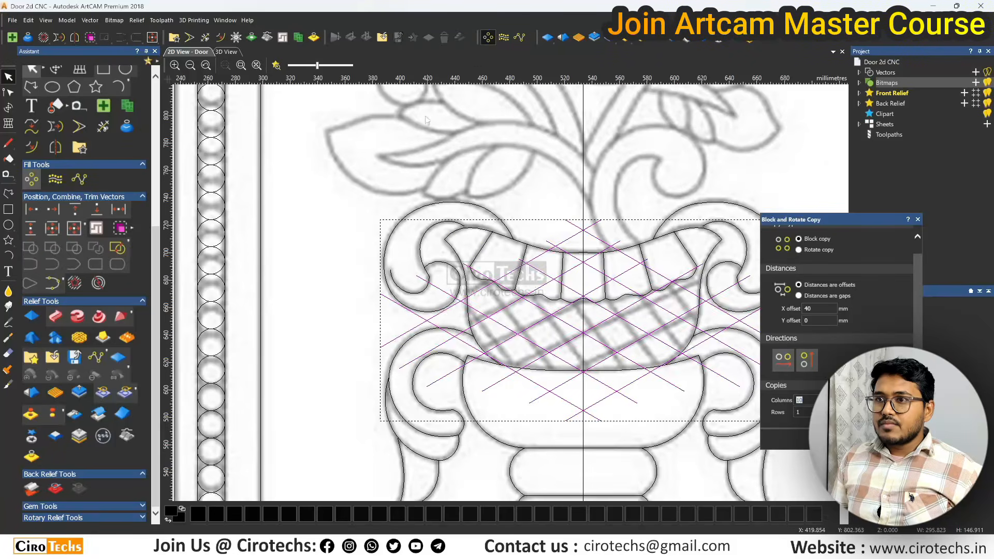
click(338, 260)
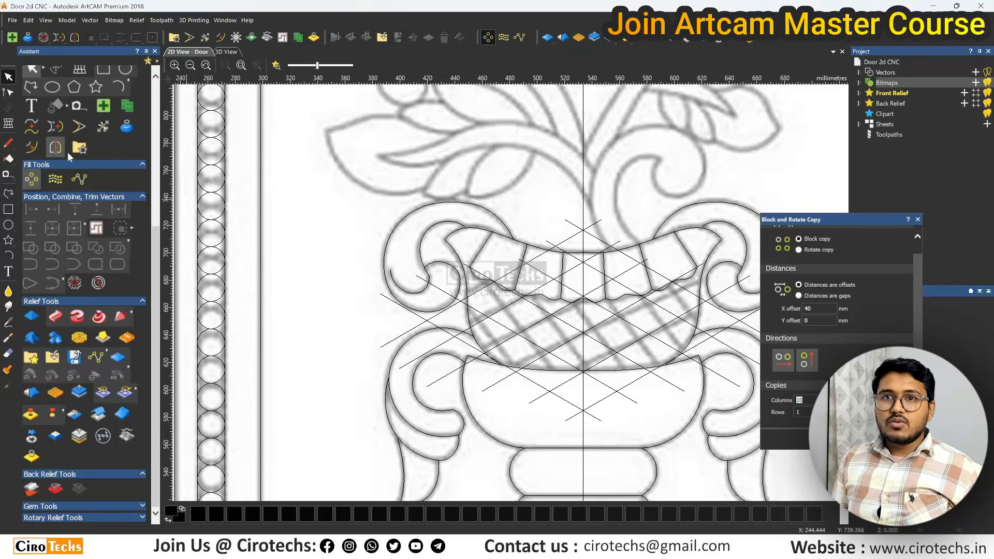
Trim the diagonal segments just outside the basket's left edge with Trim Vectors, Auto join off.
click(103, 126)
scroll(492, 358, up, 5)
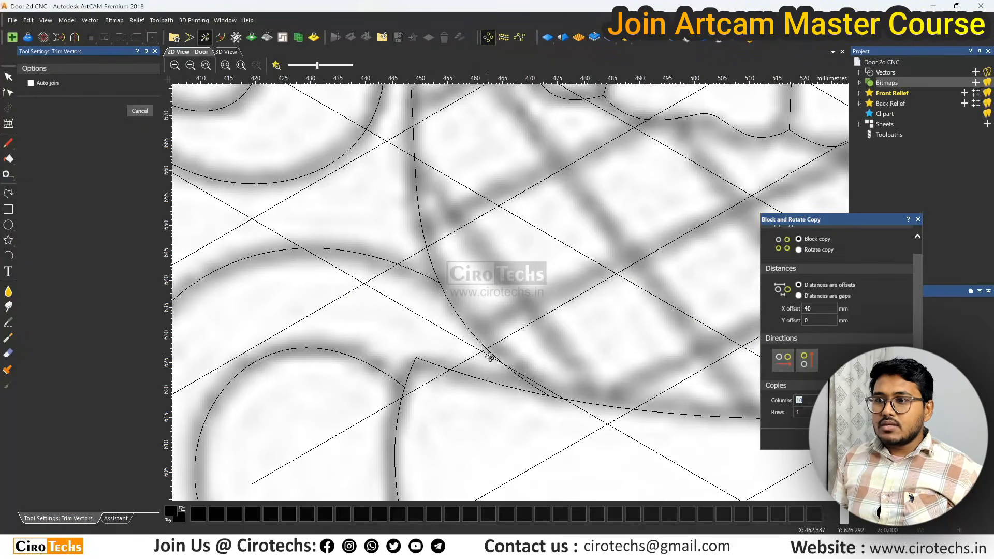
click(420, 252)
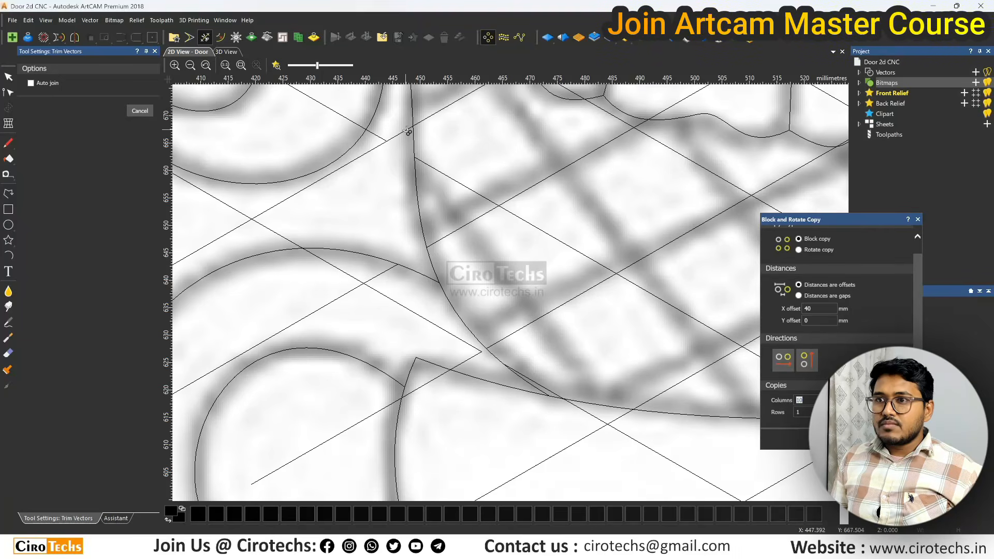
Trim the diagonal segment that cuts through the scalloped rim's left part, above the rim curve.
scroll(407, 131, down, 6)
scroll(497, 224, up, 6)
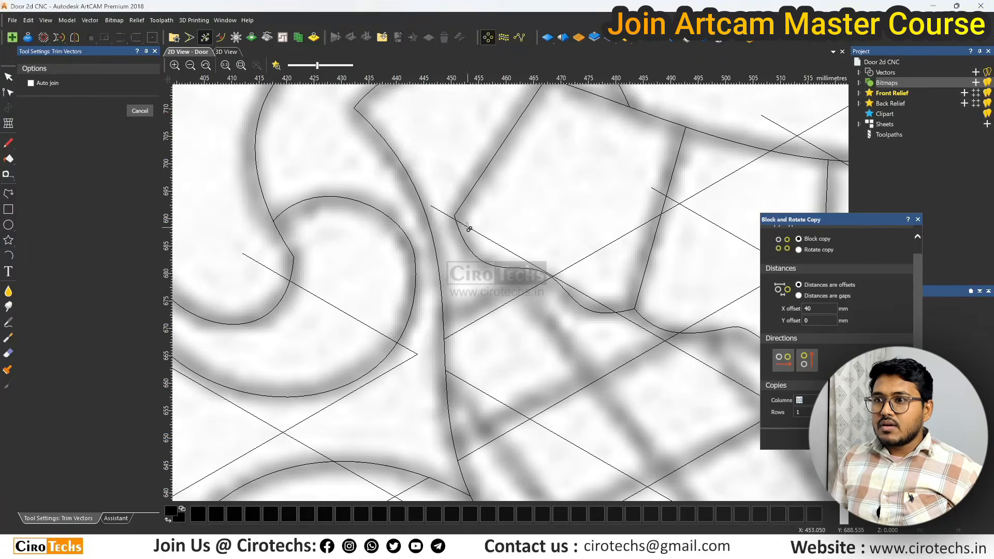
scroll(568, 282, up, 2)
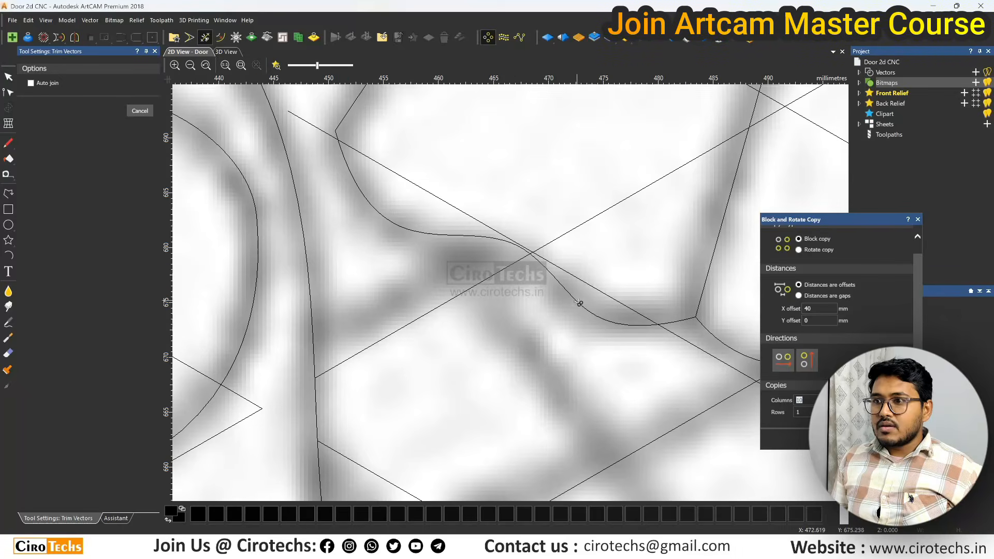
click(649, 322)
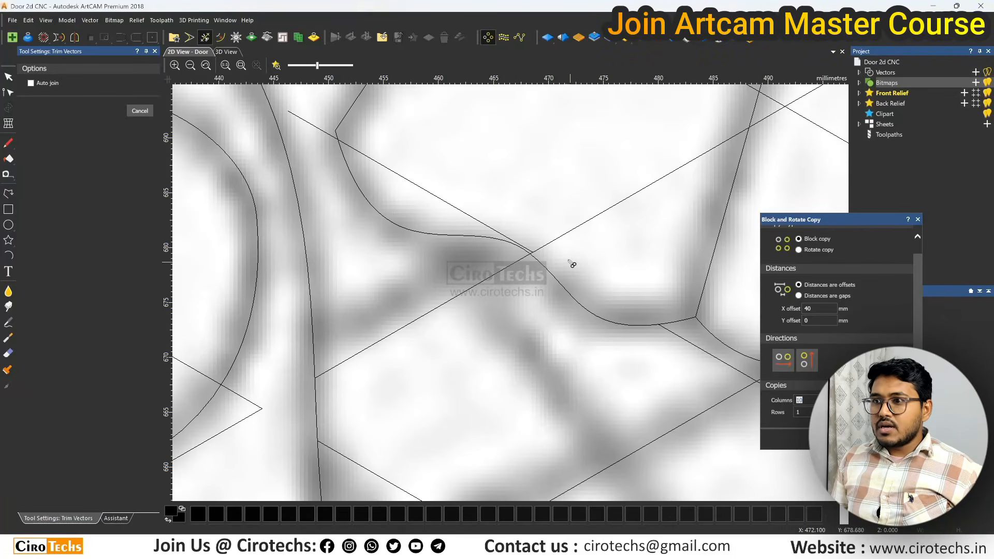
scroll(546, 248, up, 3)
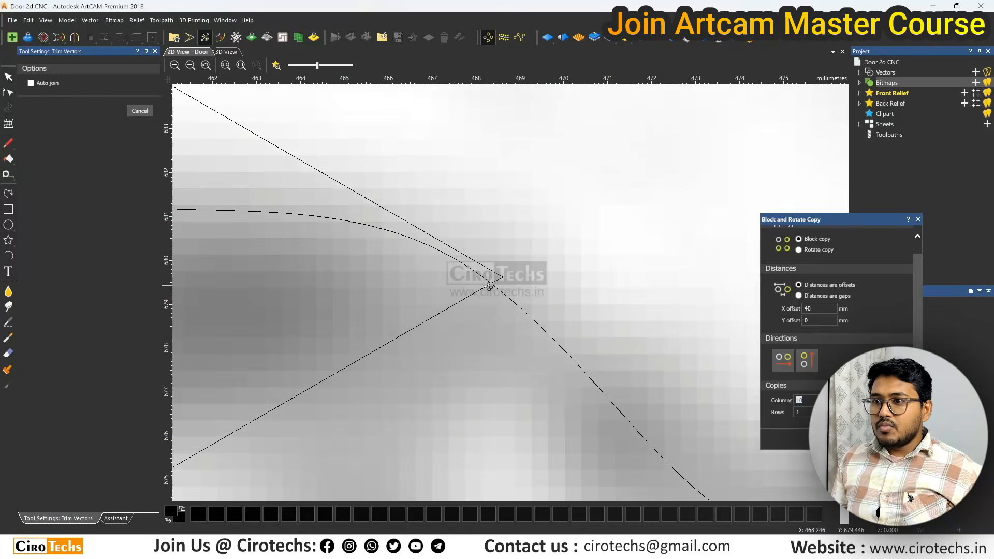
scroll(511, 284, down, 5)
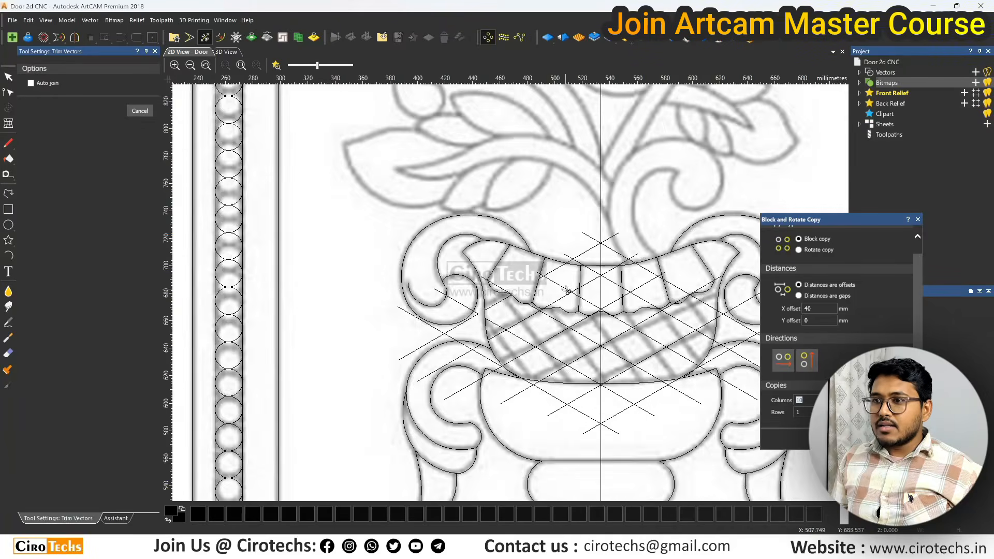
Trim the diagonal segments above the scalloped rim on both sides of the vertical centre line.
scroll(562, 324, up, 2)
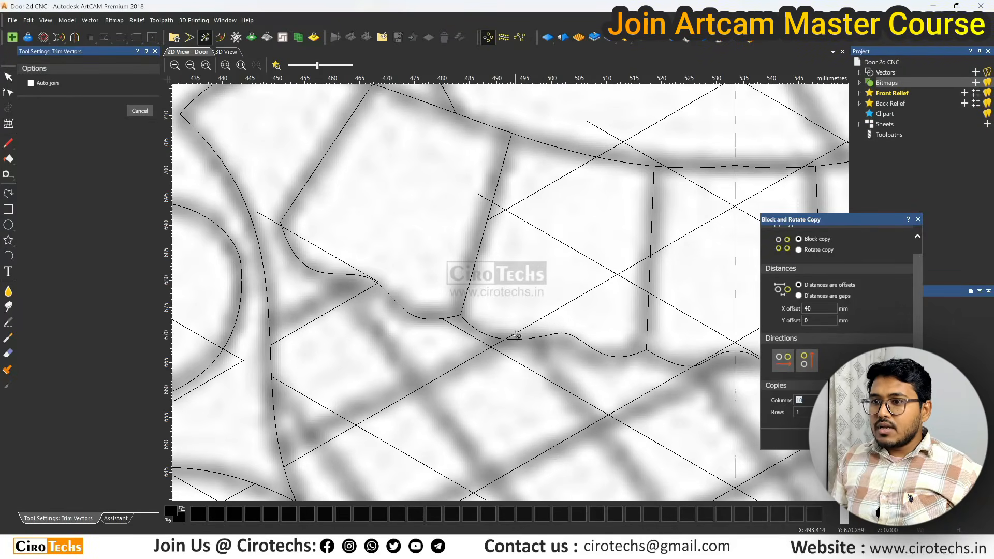
scroll(518, 336, down, 2)
scroll(570, 310, up, 6)
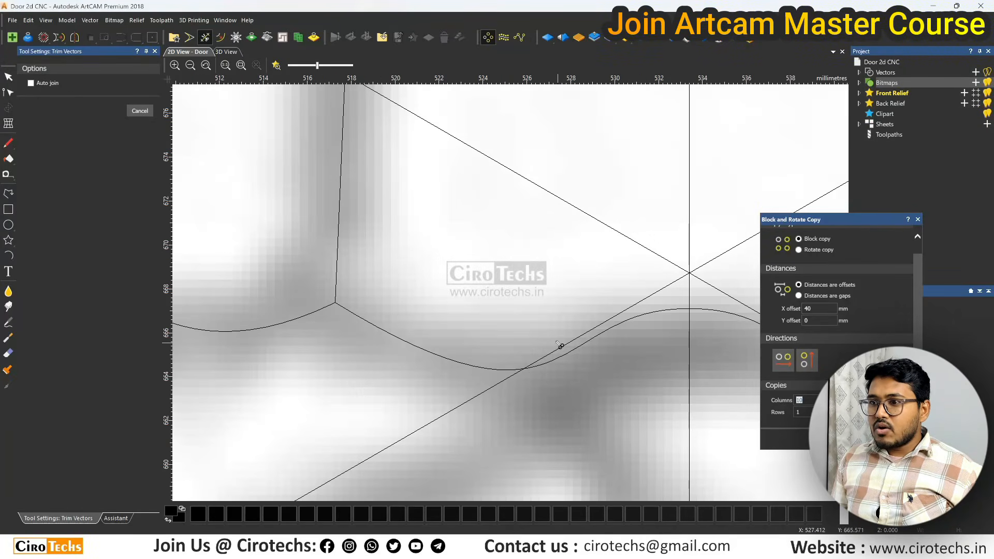
scroll(559, 349, down, 4)
scroll(659, 295, up, 4)
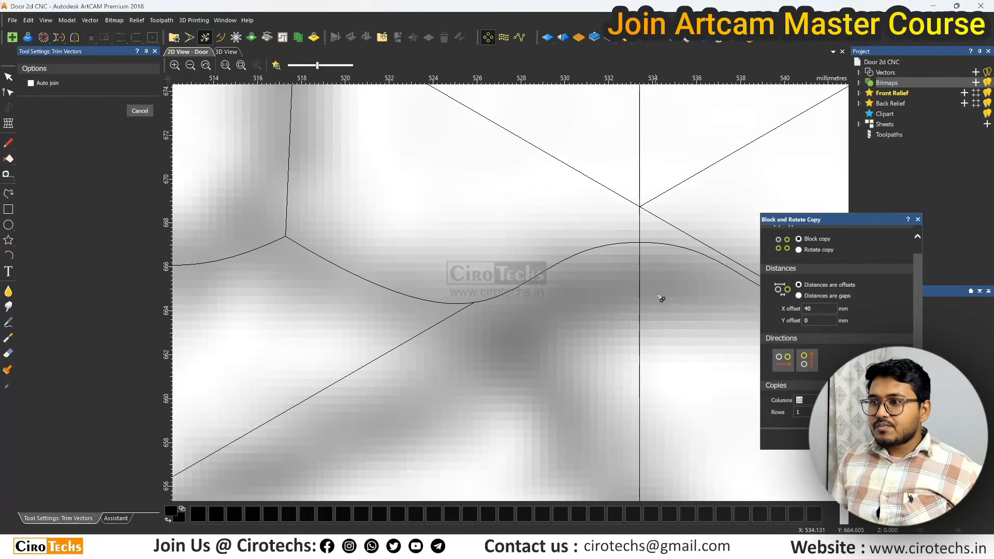
scroll(461, 251, down, 2)
scroll(559, 305, up, 4)
click(559, 311)
scroll(500, 271, down, 5)
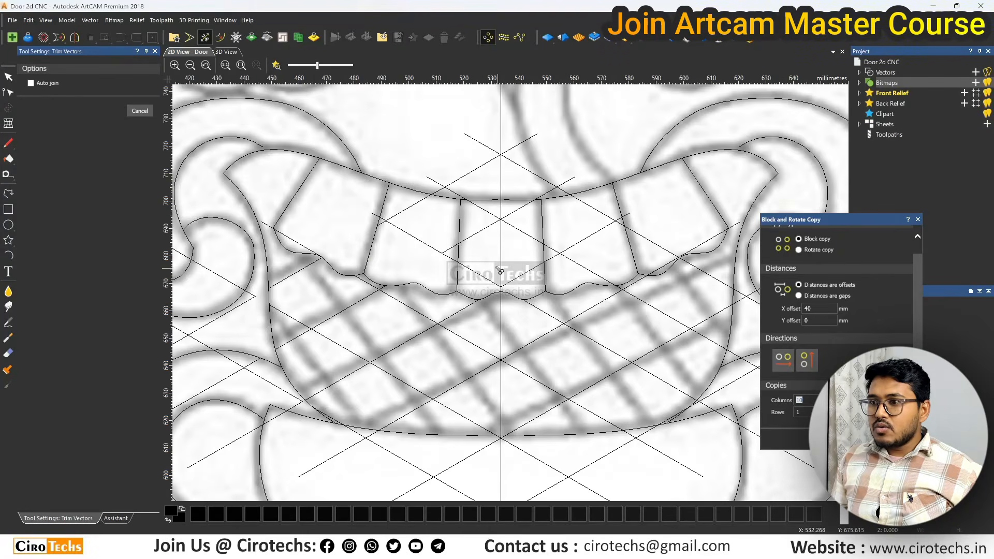
Trim the diagonal segments that rise above the scalloped rim along its right part.
scroll(616, 279, up, 4)
click(555, 245)
scroll(666, 250, down, 5)
scroll(599, 263, up, 5)
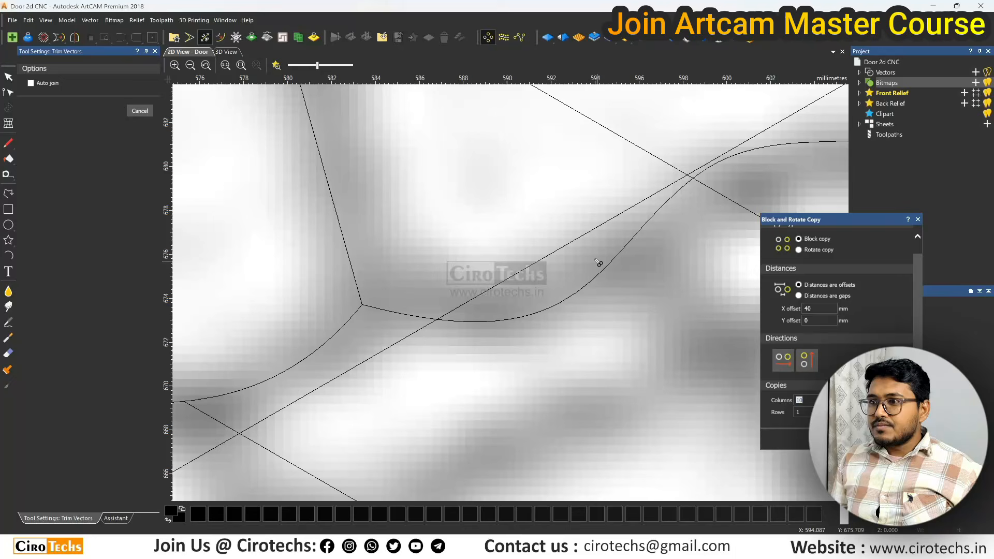
click(493, 291)
scroll(498, 288, down, 5)
scroll(539, 276, up, 5)
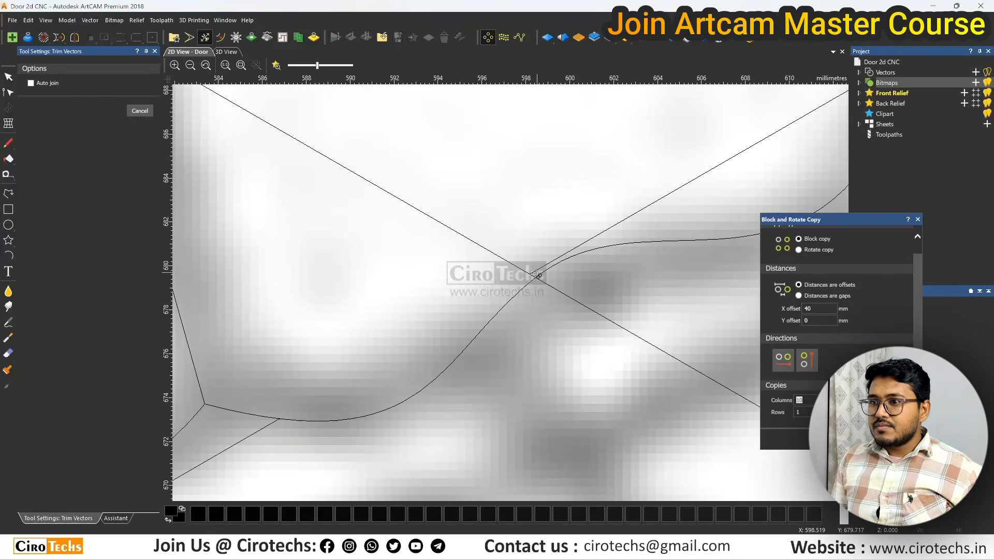
Trim the diagonal segments that extend just outside the basket's right edge.
scroll(525, 271, down, 5)
scroll(573, 326, up, 4)
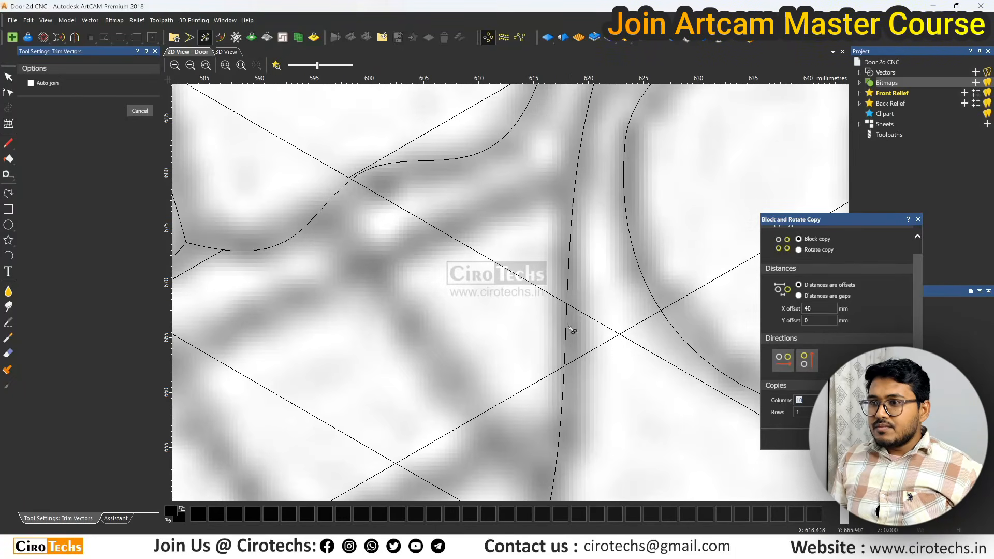
click(581, 317)
click(577, 361)
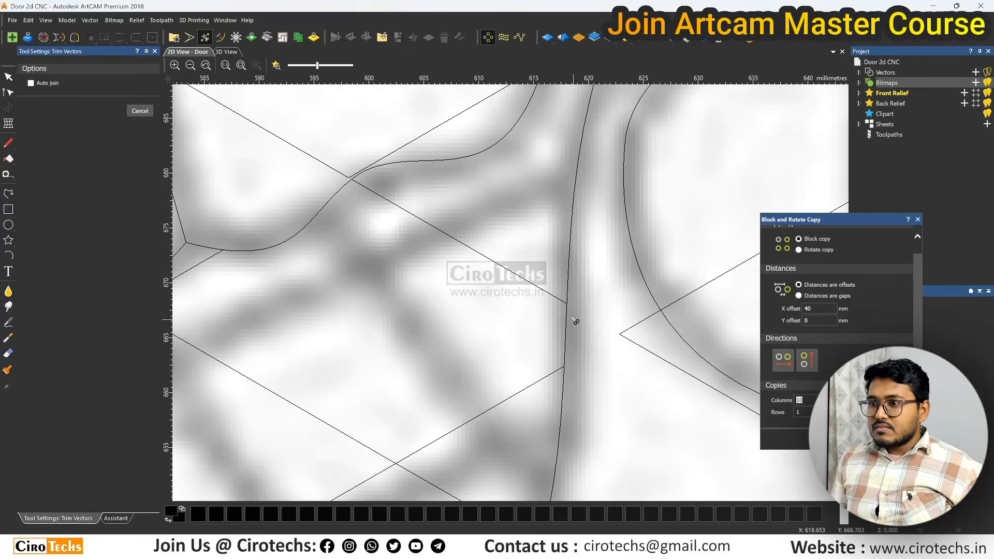
scroll(575, 318, down, 5)
scroll(534, 385, up, 5)
click(515, 337)
scroll(514, 338, down, 2)
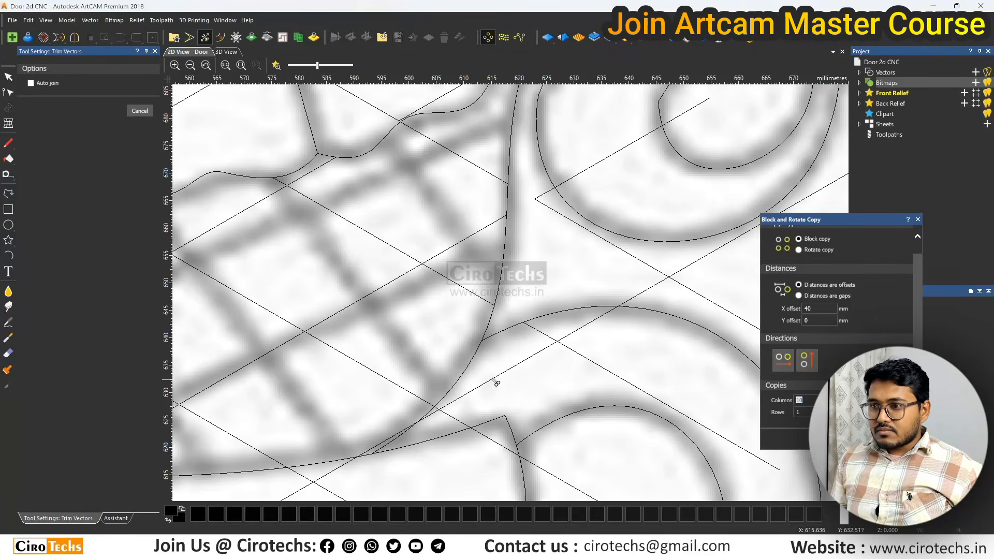
Trim the diagonal segments outside the basket's lower-right curve and just below the right part of its bottom edge.
scroll(512, 422, up, 4)
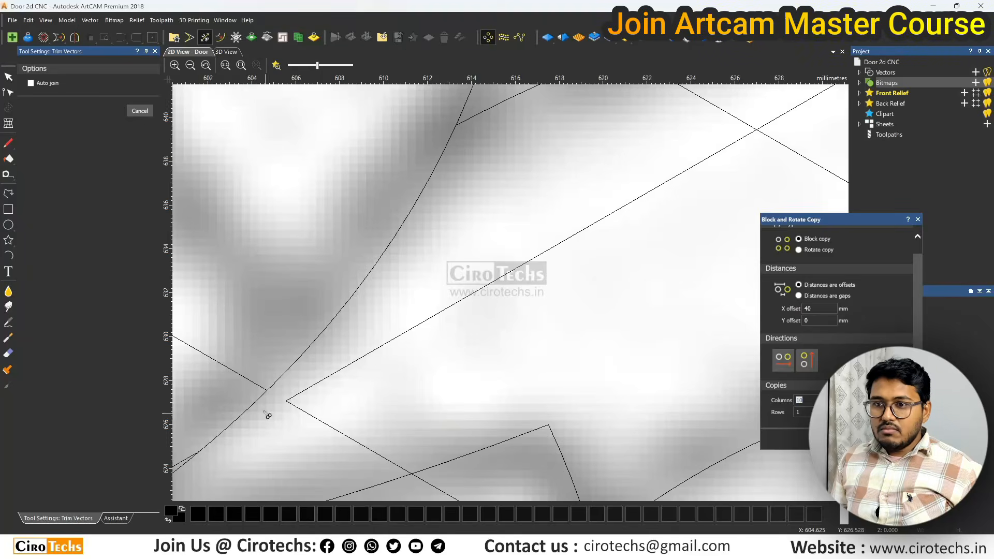
scroll(290, 407, down, 3)
scroll(419, 353, up, 2)
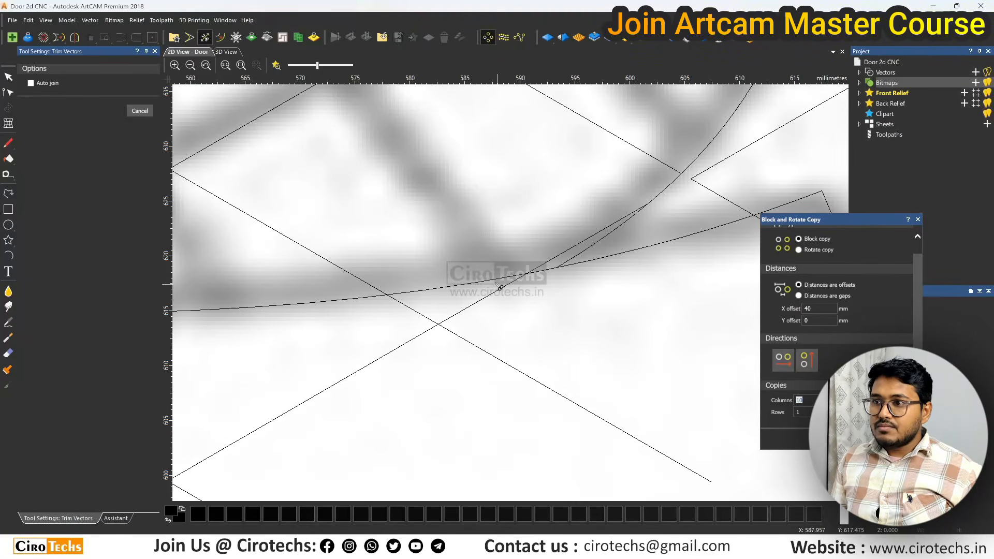
click(501, 292)
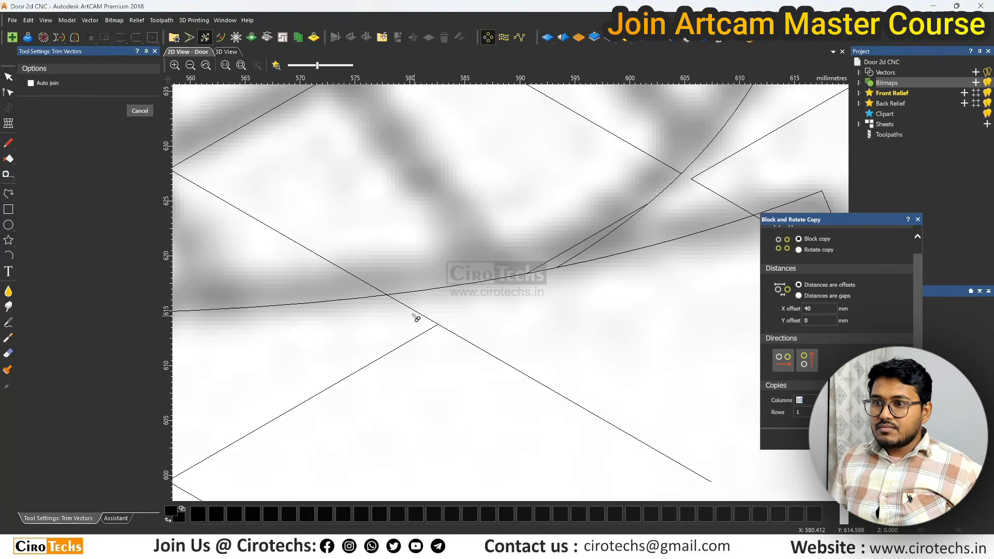
scroll(416, 314, down, 2)
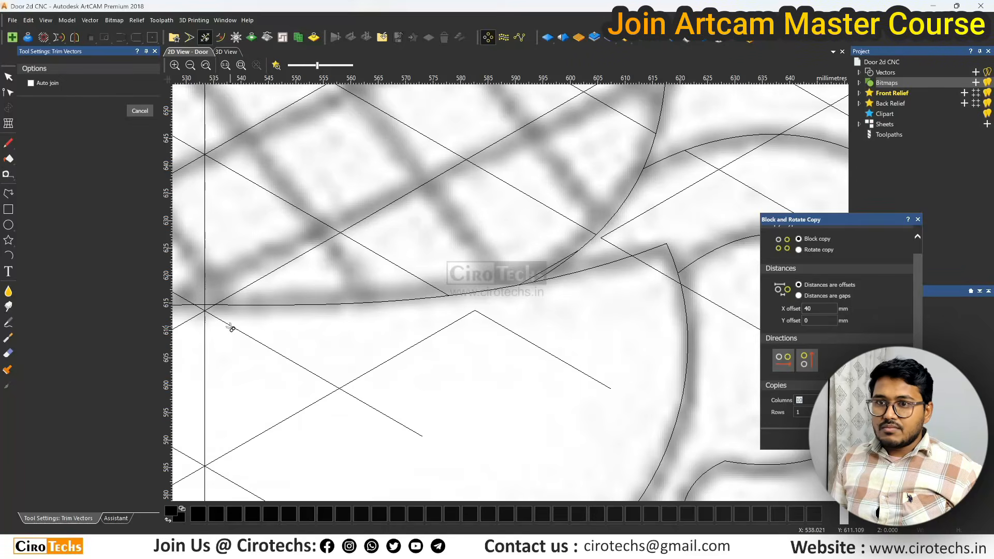
Trim the diagonal segments just below the basket's bottom edge around the centre line and along its left part, and leave Trim Vectors.
scroll(249, 314, down, 2)
scroll(415, 305, up, 4)
click(418, 294)
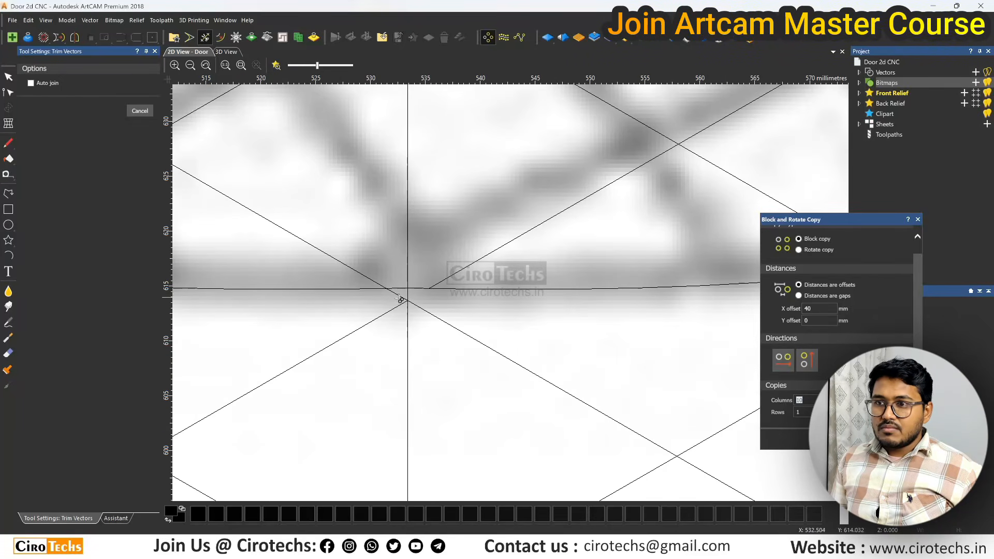
scroll(412, 329, down, 3)
scroll(351, 296, up, 3)
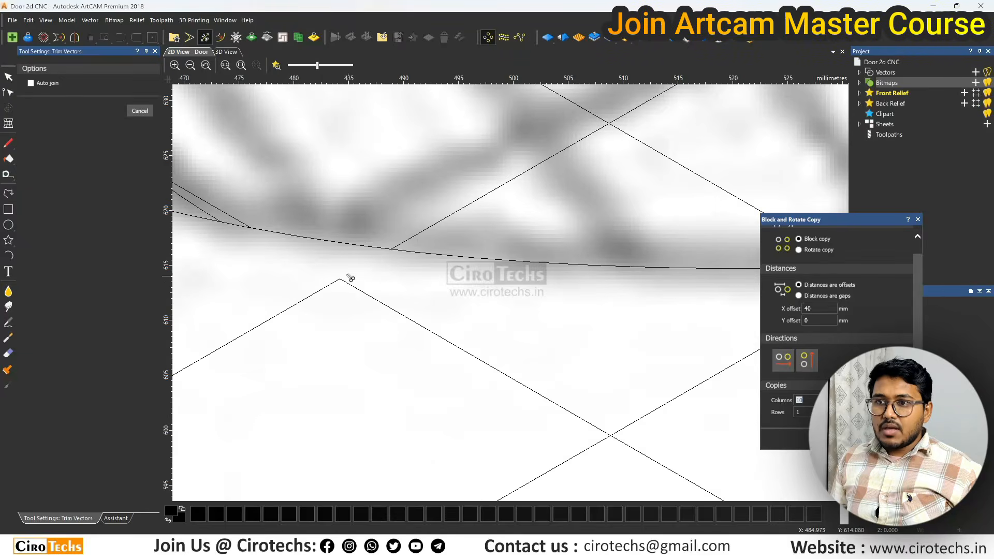
scroll(349, 277, down, 2)
scroll(404, 259, up, 2)
scroll(406, 285, down, 2)
key(Escape)
drag(448, 279, 419, 261)
key(Escape)
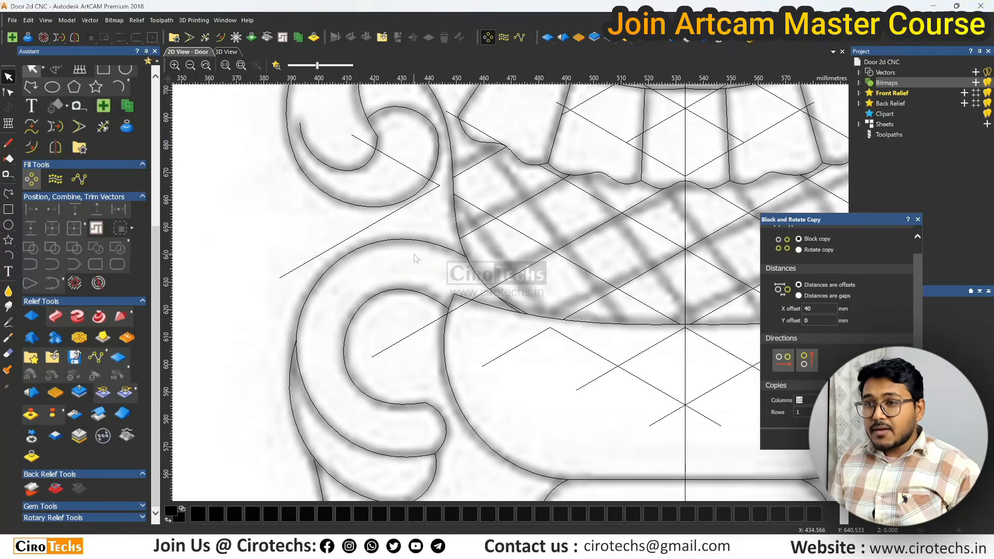
Delete the leftover diagonal segments lying over the scroll handles on the vase's left side.
click(415, 200)
key(Delete)
click(417, 172)
key(Delete)
click(453, 309)
key(Delete)
Delete the detached diagonal segments inside the plain bowl below the basket.
drag(655, 369, 486, 355)
key(Delete)
scroll(496, 355, down, 5)
scroll(589, 367, up, 5)
drag(612, 307, 541, 253)
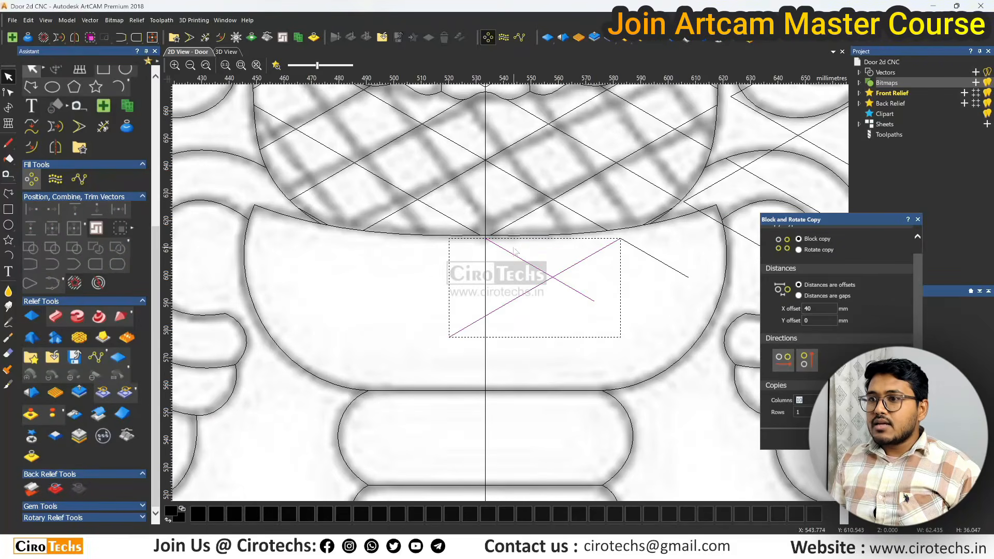
scroll(570, 305, down, 2)
key(Delete)
drag(601, 272, 572, 303)
key(Delete)
Delete the leftover diagonal segments lying over the scroll handles on the vase's right side.
click(648, 272)
key(Delete)
key(Delete)
drag(632, 242, 635, 211)
key(Delete)
key(Delete)
click(637, 186)
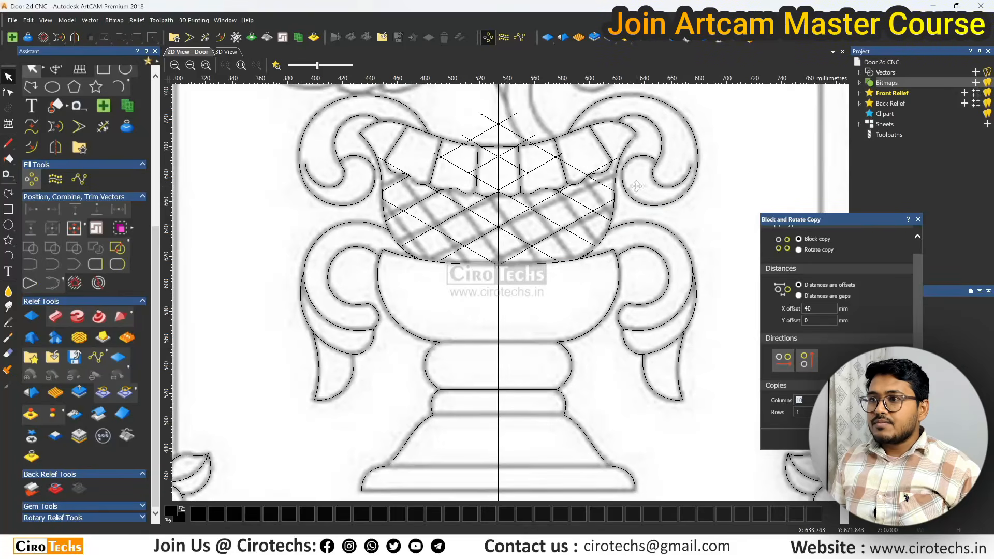
key(Delete)
Delete the leftover diagonal segments crossing the scalloped rim's panels and rising above the rim around the centre line.
scroll(611, 168, up, 2)
click(543, 187)
key(Delete)
click(502, 192)
key(Delete)
scroll(467, 201, down, 2)
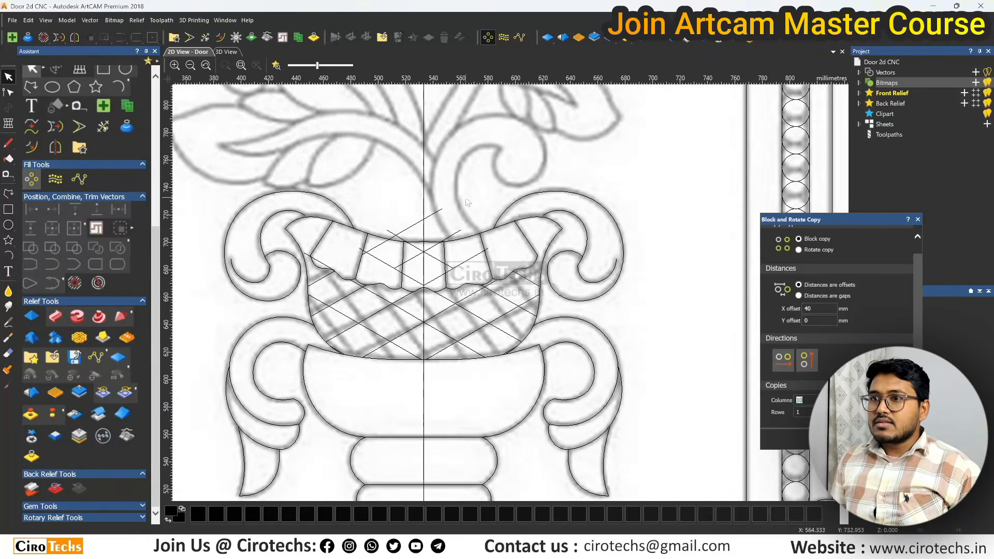
scroll(433, 233, up, 2)
click(470, 301)
key(Delete)
click(424, 265)
key(Delete)
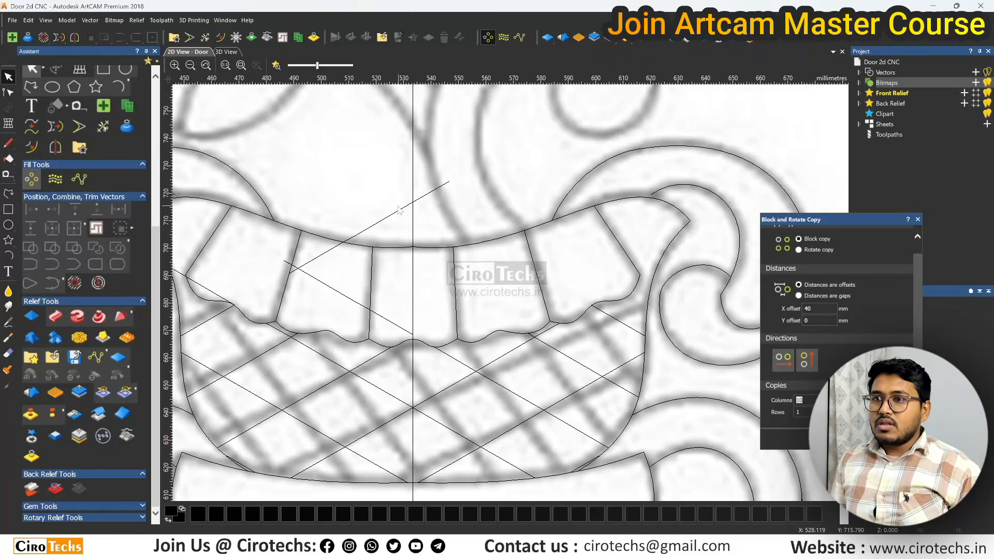
click(396, 216)
key(Delete)
click(345, 297)
key(Delete)
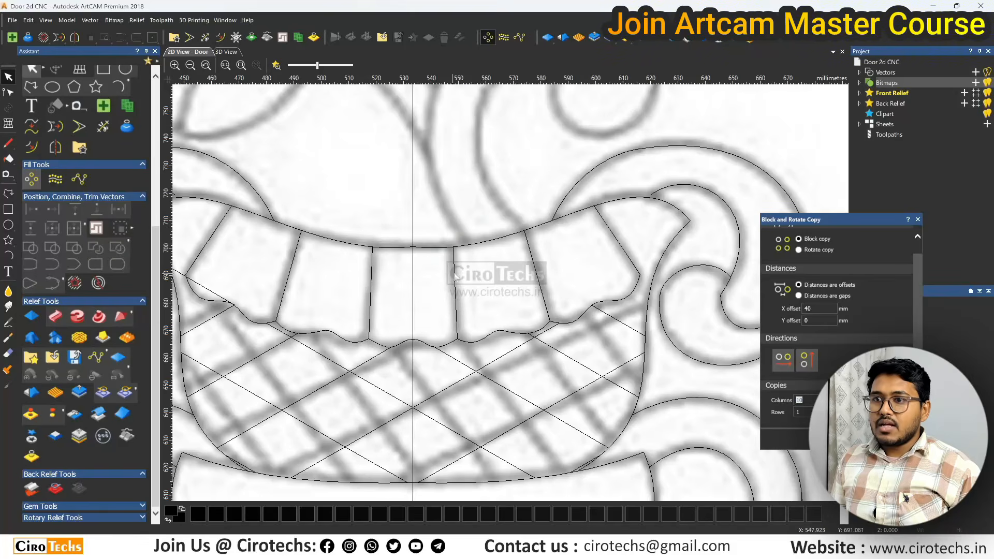
Delete the stray diagonal segment at the scalloped rim's left end and save the model.
scroll(440, 316, down, 4)
scroll(530, 332, up, 4)
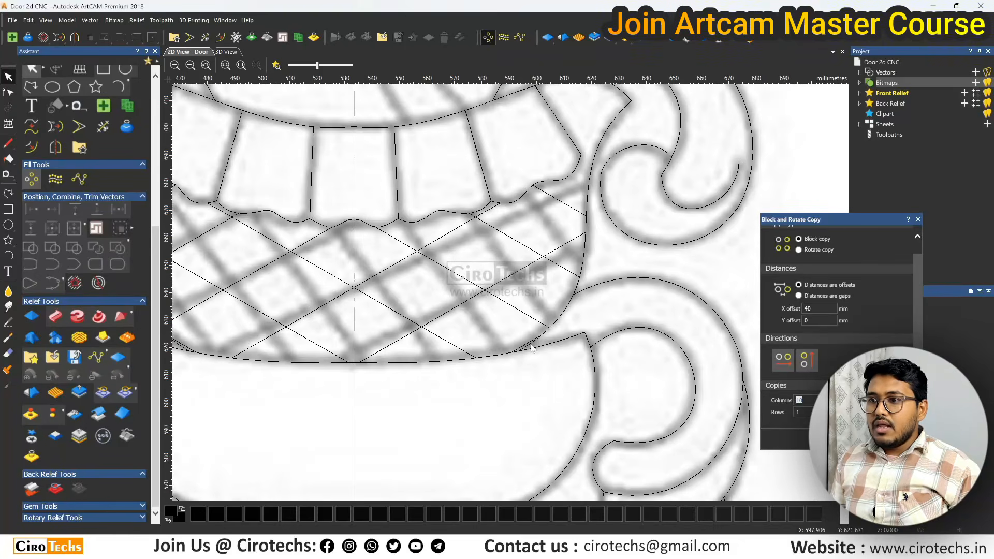
scroll(532, 349, up, 2)
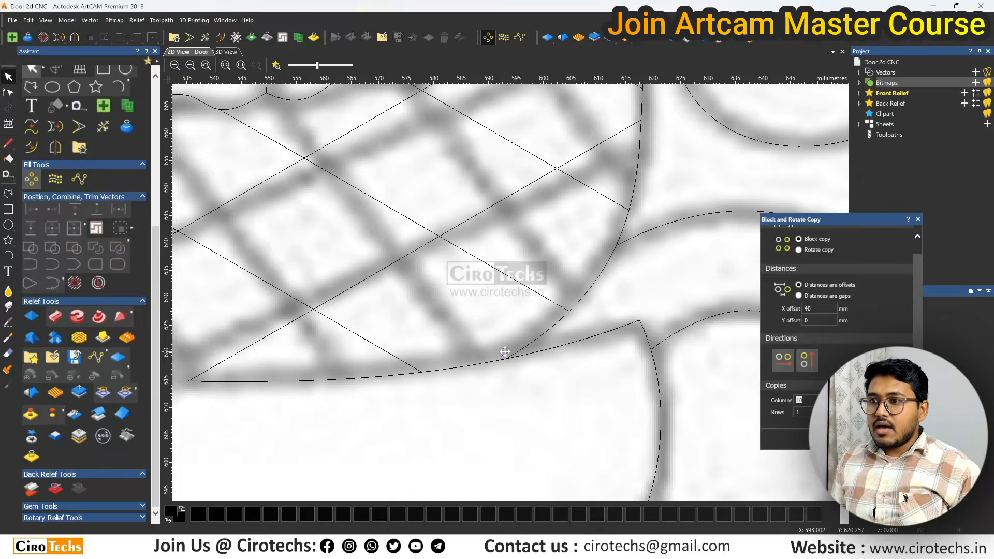
scroll(508, 350, down, 4)
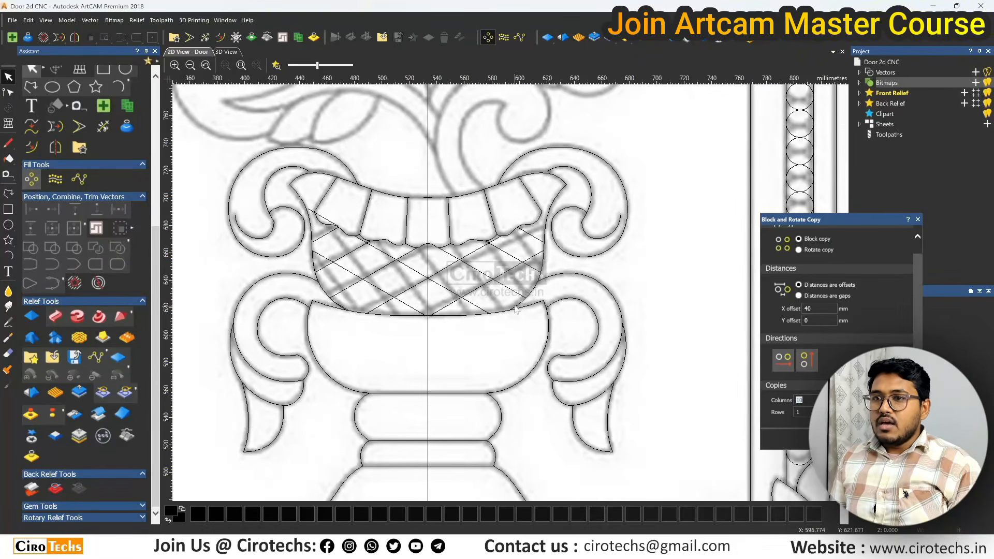
click(323, 217)
key(Delete)
scroll(406, 227, down, 1)
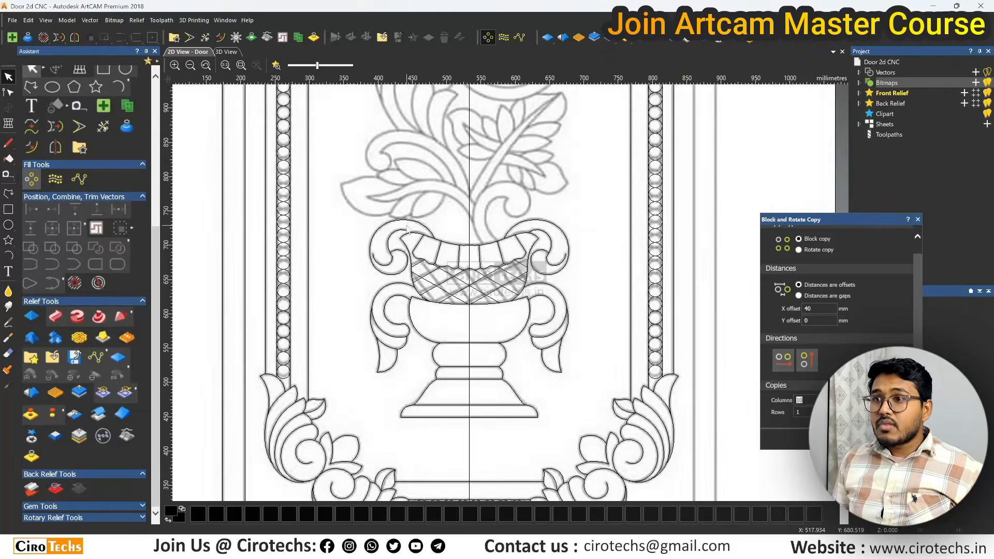
scroll(476, 231, up, 1)
scroll(477, 231, down, 1)
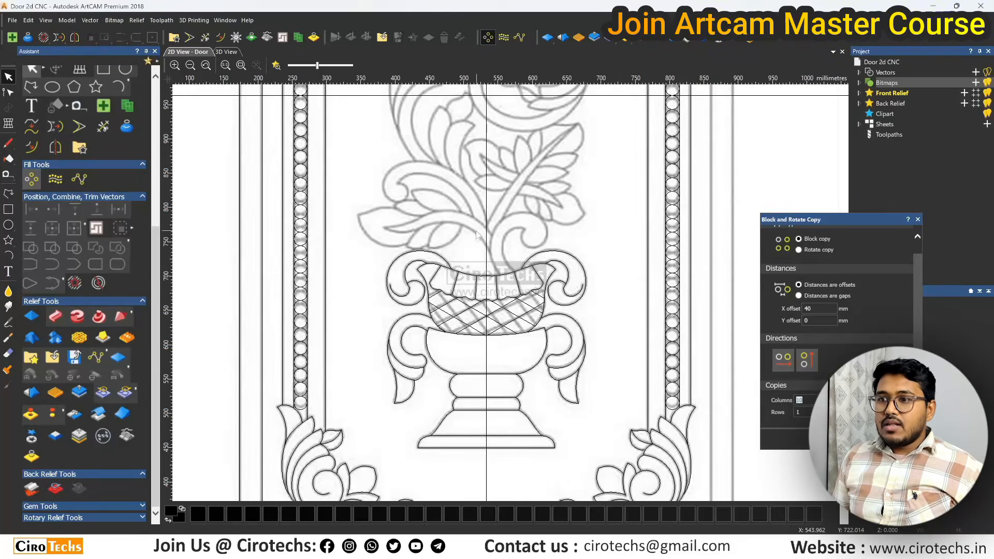
key(ctrl+s)
Move the inner frame's upper corner scrolls and top bead band up together to line up with the reference bitmap.
scroll(478, 235, down, 1)
scroll(491, 256, up, 2)
scroll(490, 247, down, 2)
scroll(497, 265, up, 1)
scroll(502, 279, down, 1)
scroll(506, 285, up, 1)
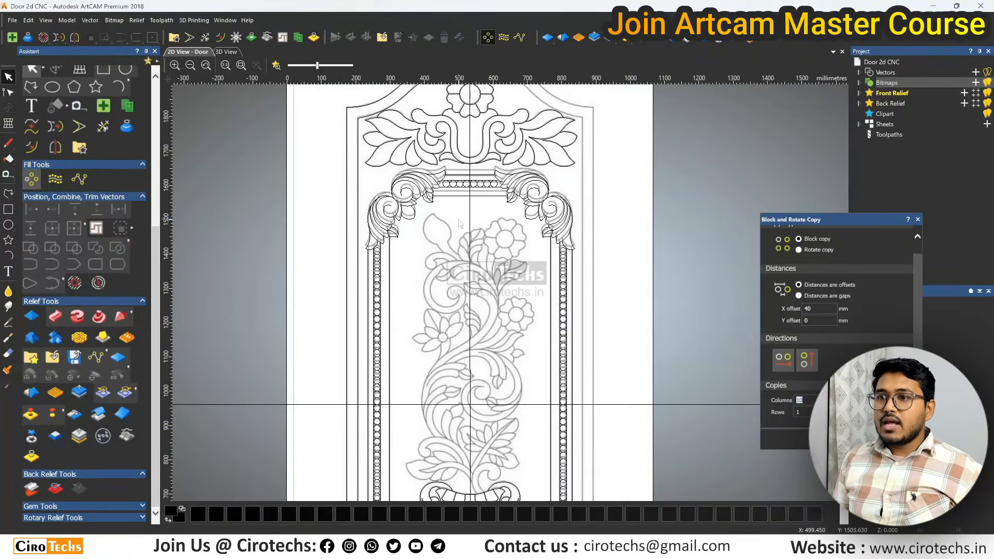
scroll(459, 224, down, 2)
scroll(455, 217, up, 2)
scroll(451, 207, down, 1)
scroll(435, 163, up, 2)
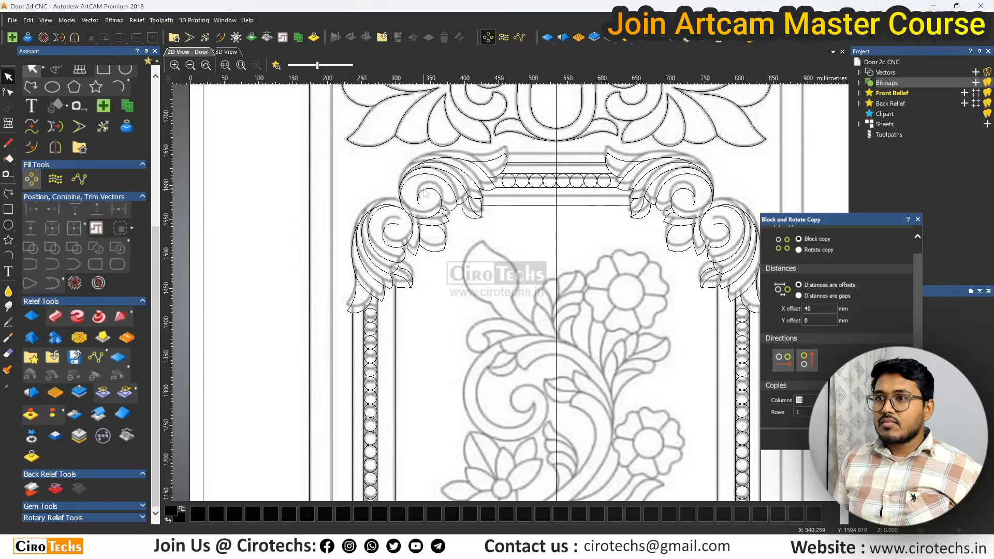
scroll(409, 189, down, 2)
drag(360, 213, 679, 308)
scroll(525, 230, up, 4)
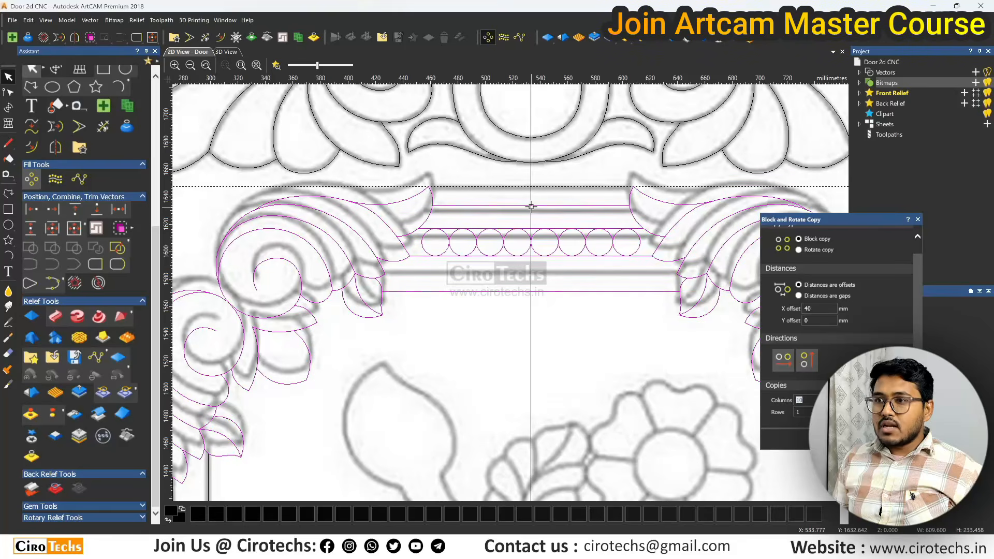
drag(532, 207, 535, 192)
scroll(535, 202, down, 3)
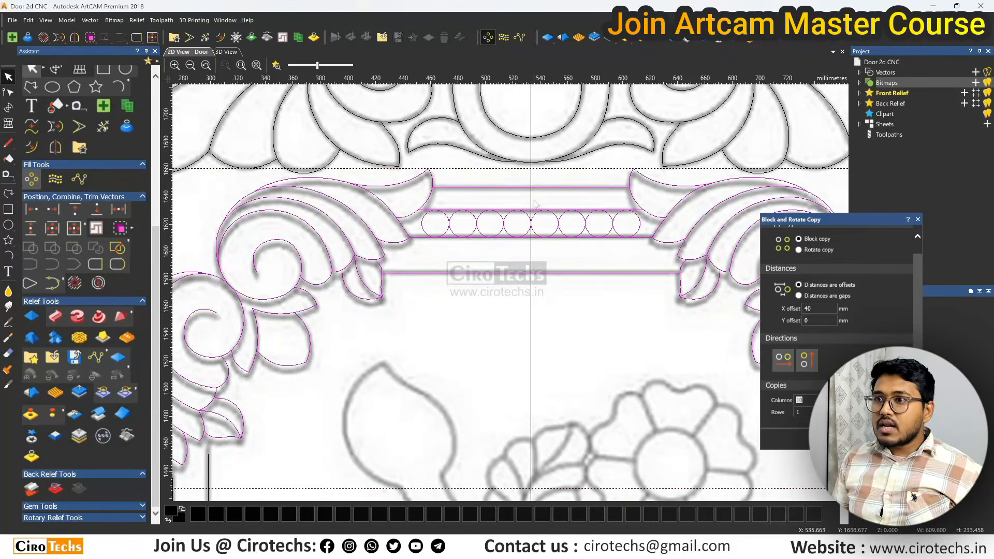
Select the left and right vertical bead columns with their border lines between the upper and lower corner scrolls.
scroll(369, 311, down, 1)
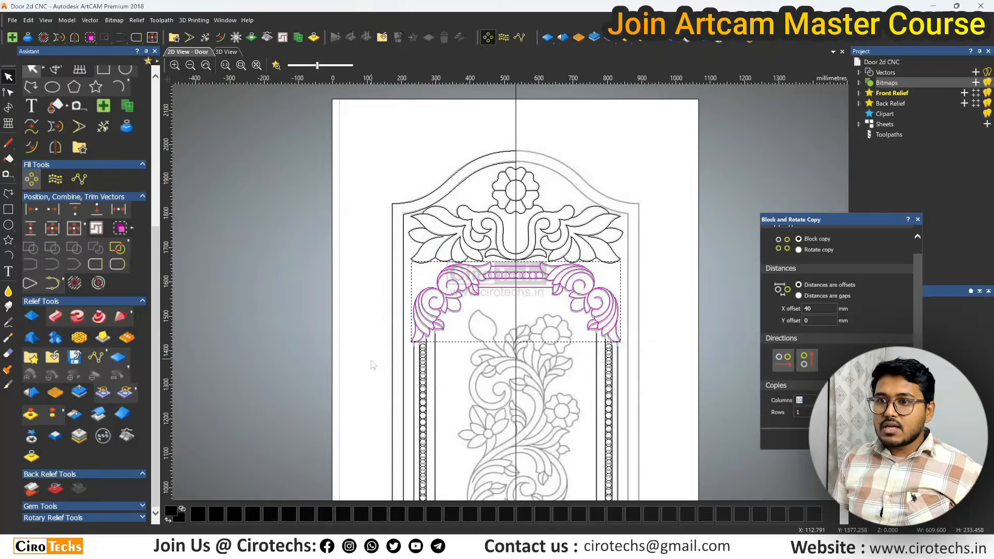
scroll(371, 319, up, 4)
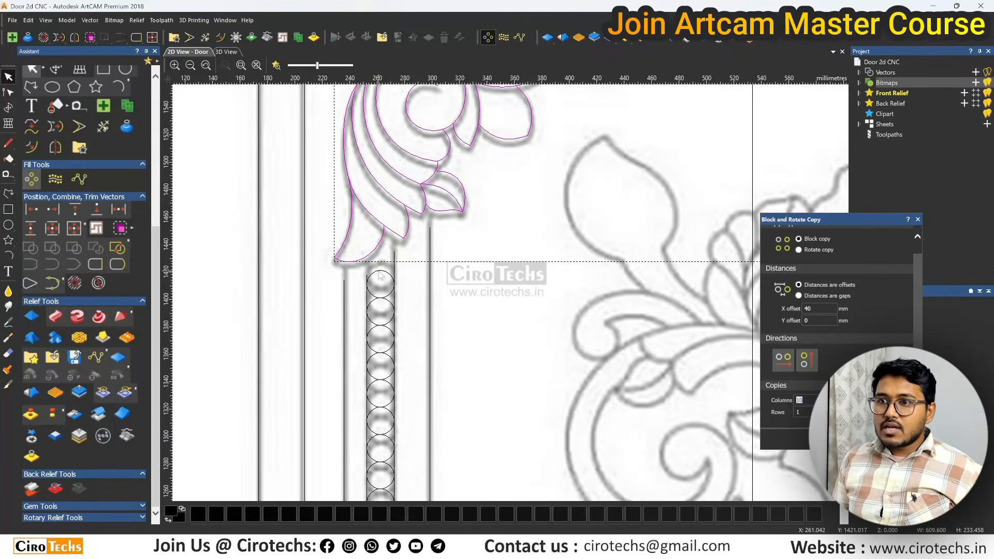
scroll(380, 275, down, 5)
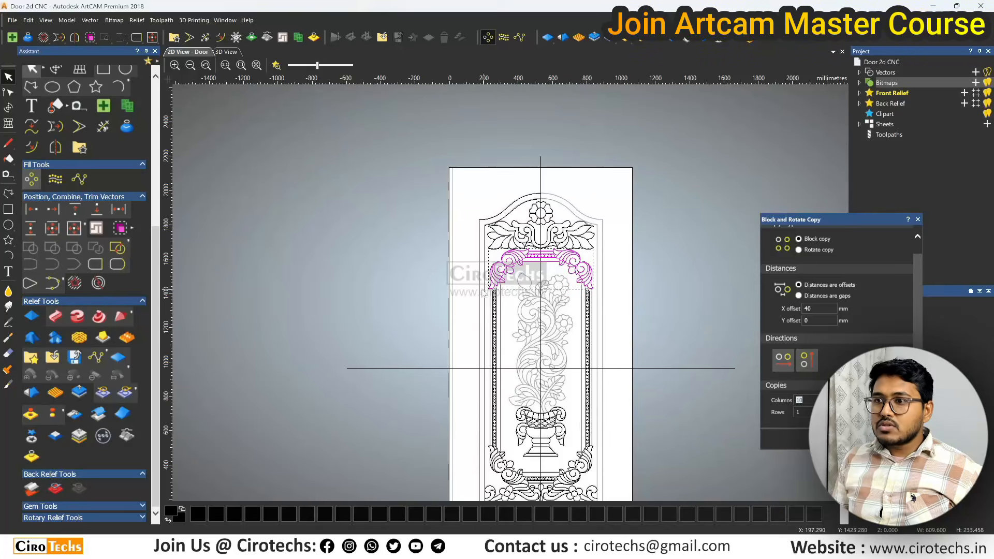
drag(466, 282, 516, 455)
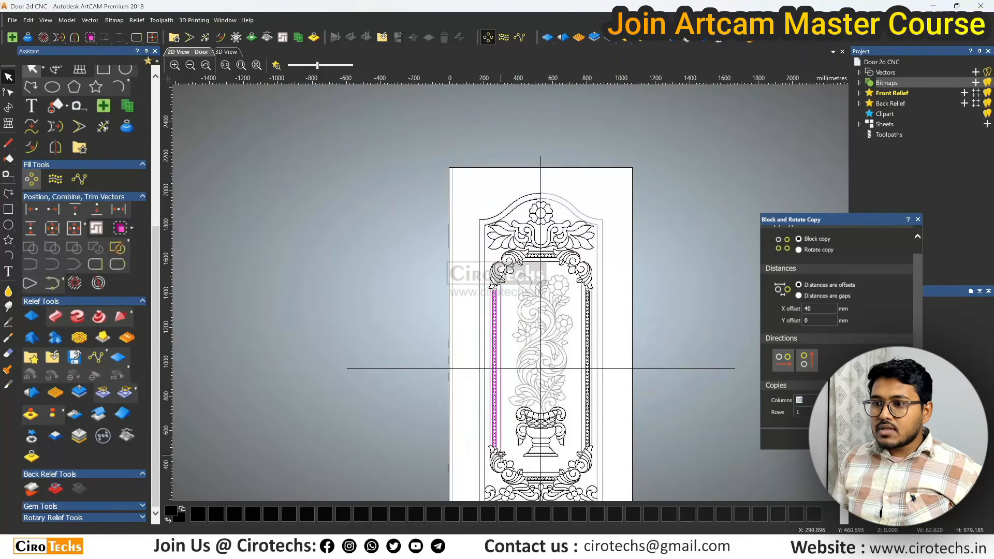
scroll(500, 455, up, 2)
scroll(500, 456, down, 2)
scroll(612, 185, up, 2)
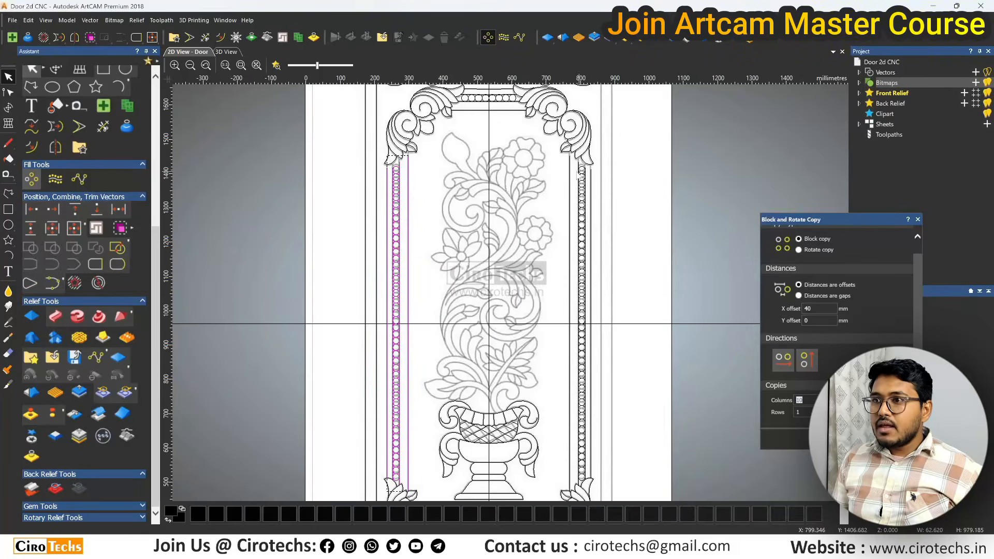
drag(552, 149, 602, 496)
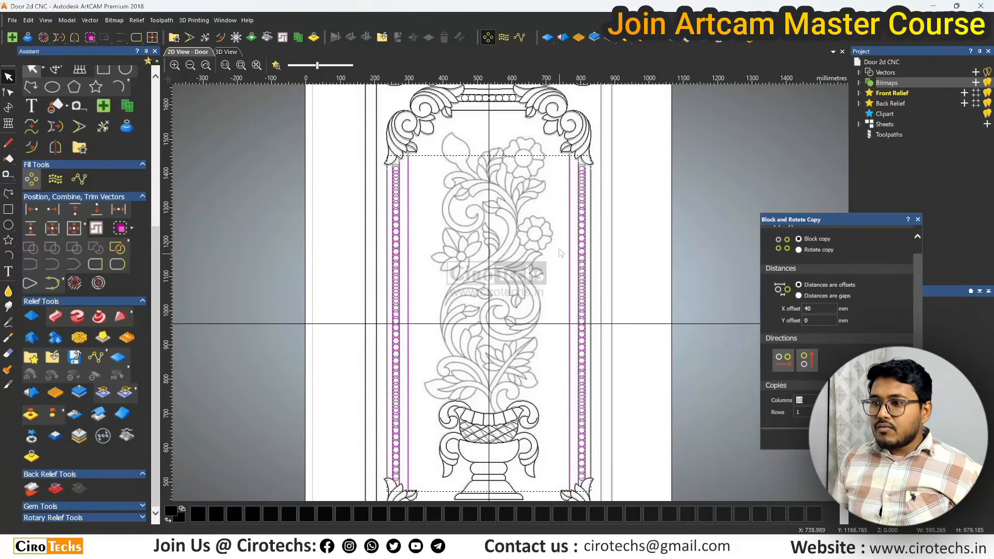
scroll(439, 144, up, 3)
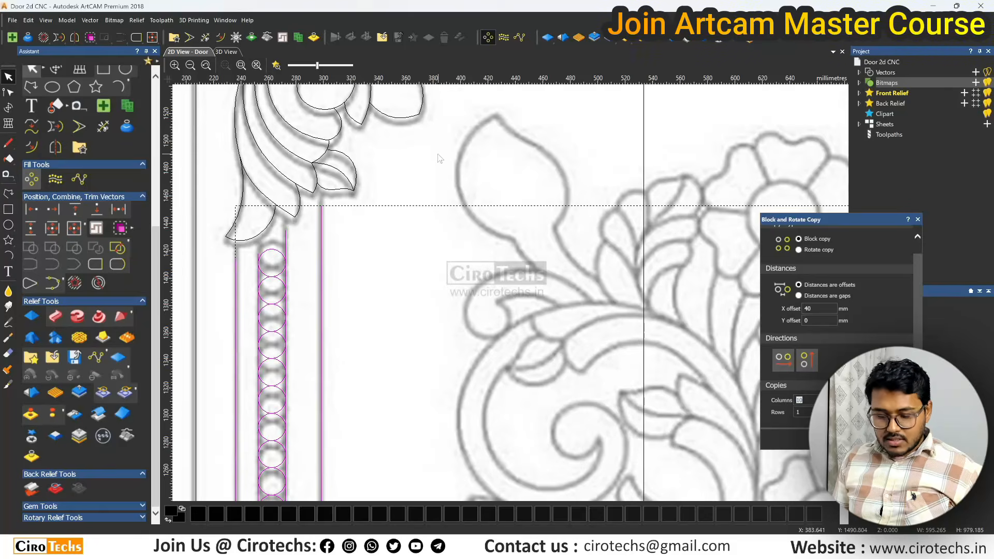
Stretch both selected bead columns upward with Transform to a height of 994.276 mm, keeping the 595.265 mm width.
click(517, 205)
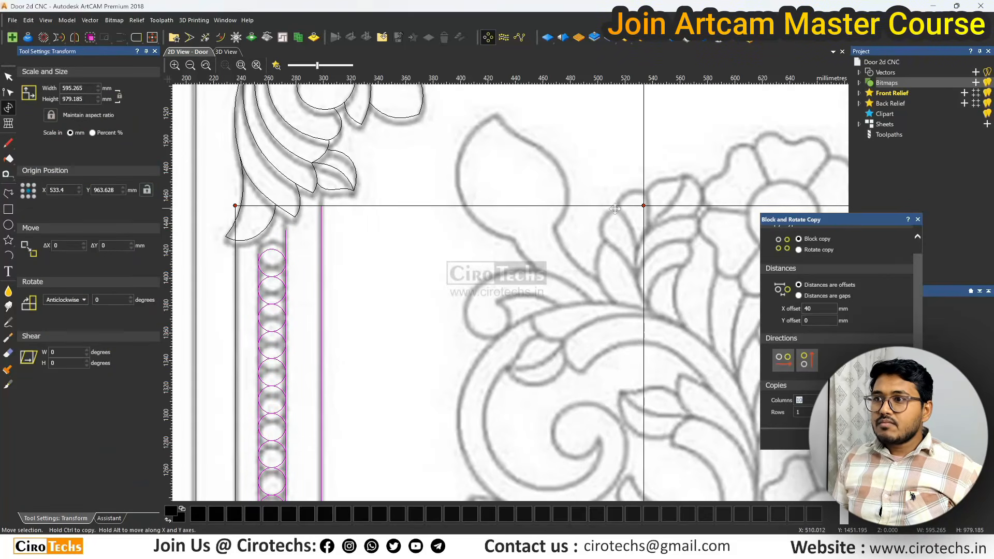
drag(642, 206, 639, 185)
scroll(468, 205, down, 2)
scroll(535, 267, up, 2)
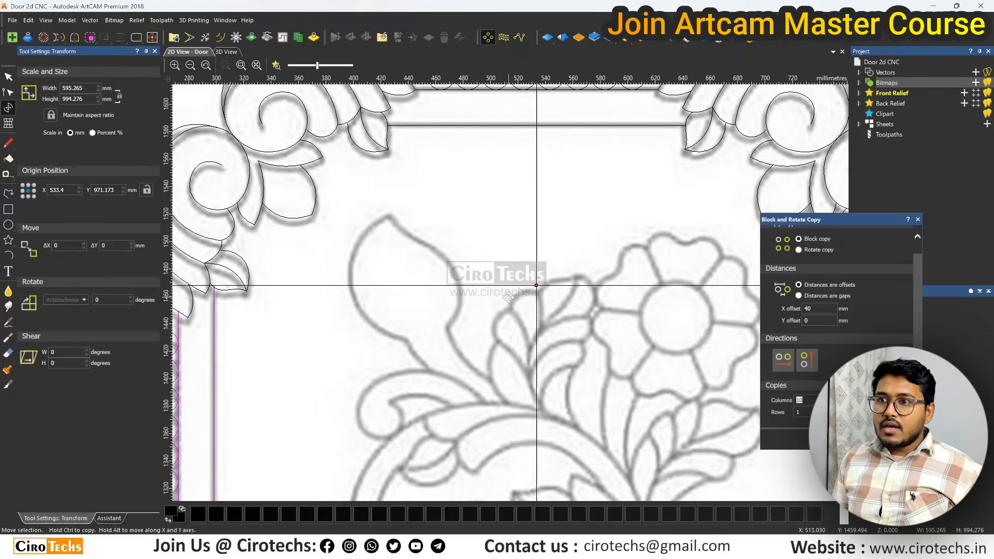
scroll(354, 319, down, 2)
scroll(357, 309, up, 3)
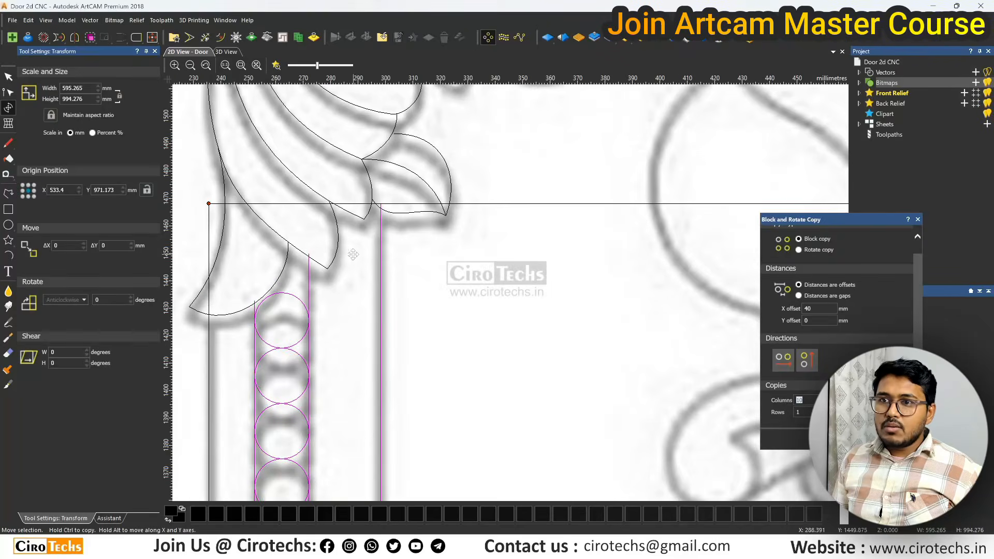
scroll(357, 254, down, 3)
scroll(598, 251, up, 2)
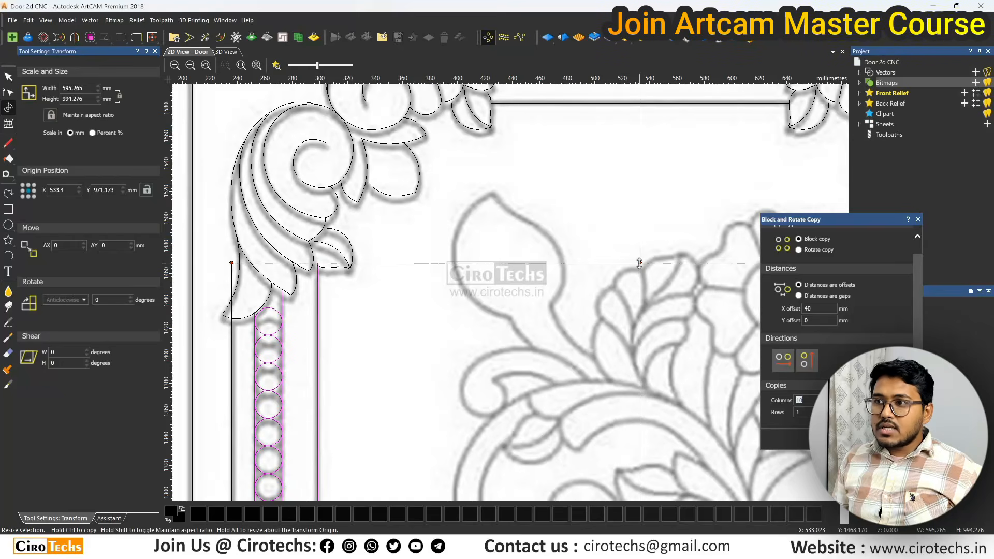
Fine-tune the height of both selected bead columns to about 993.5 mm so their upper ends meet the corner scrolls.
drag(640, 263, 641, 264)
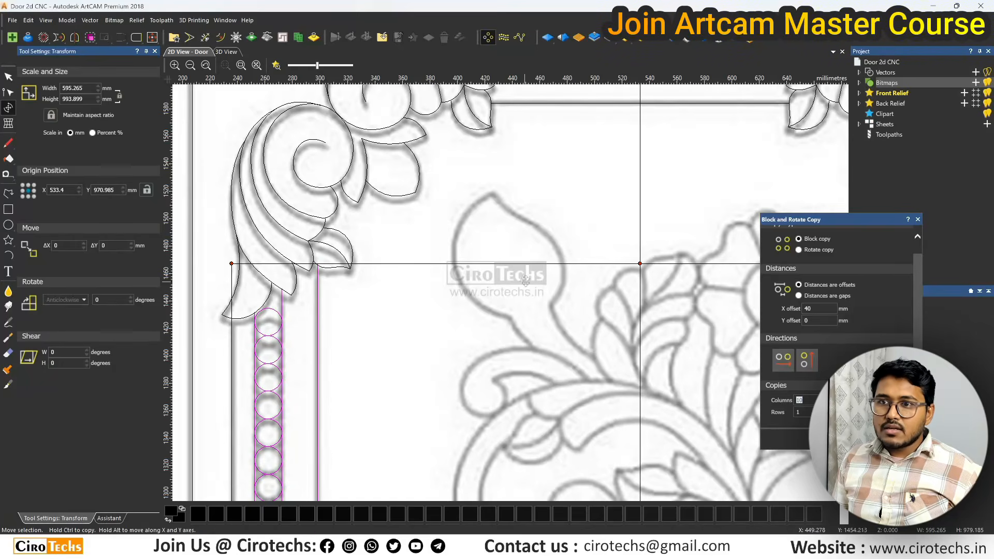
scroll(324, 294, up, 1)
scroll(595, 257, down, 3)
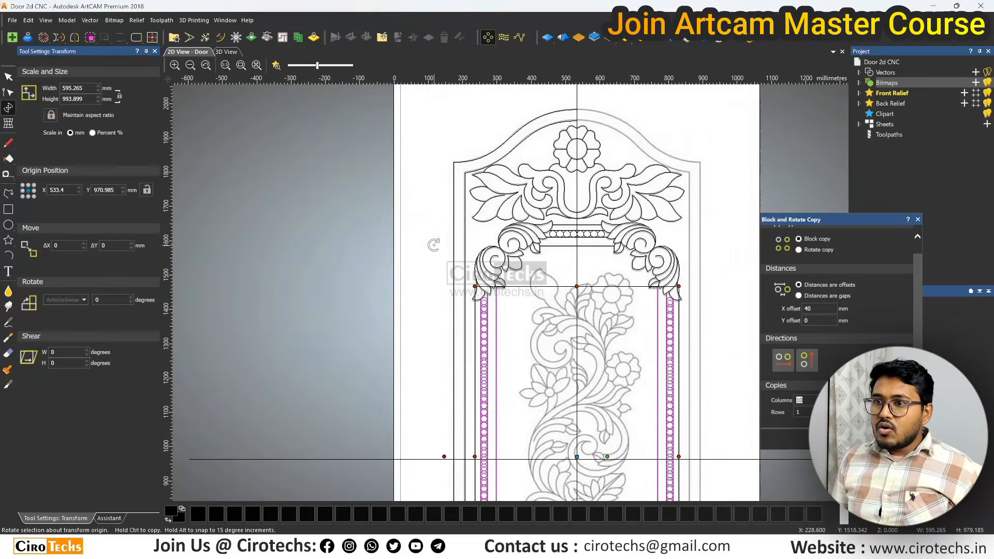
scroll(535, 297, up, 2)
drag(546, 294, 546, 294)
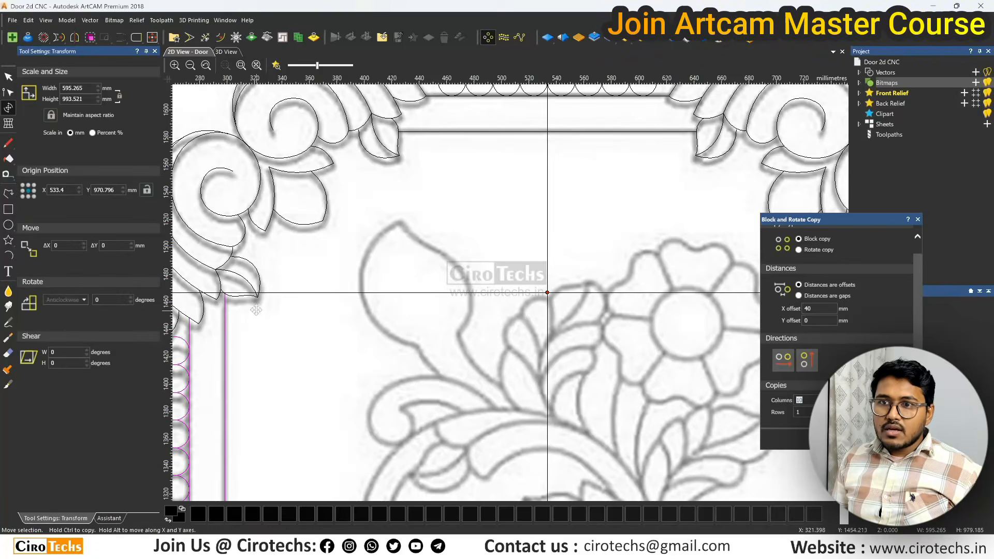
scroll(256, 310, up, 2)
scroll(355, 275, down, 4)
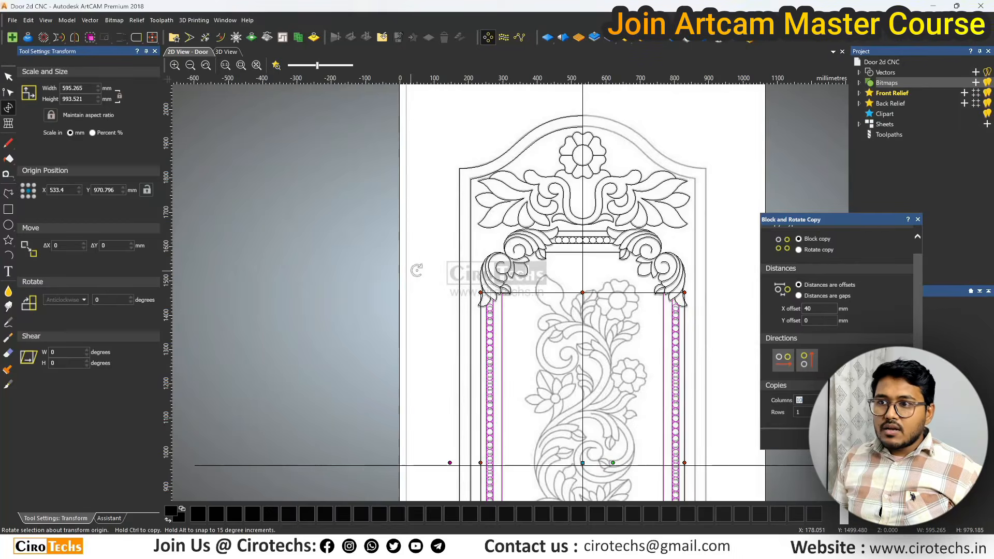
scroll(590, 282, up, 3)
drag(562, 321, 562, 321)
scroll(255, 308, up, 1)
scroll(300, 303, down, 1)
scroll(300, 303, down, 1)
Deselect the bead columns and save the model.
click(364, 306)
scroll(345, 291, down, 2)
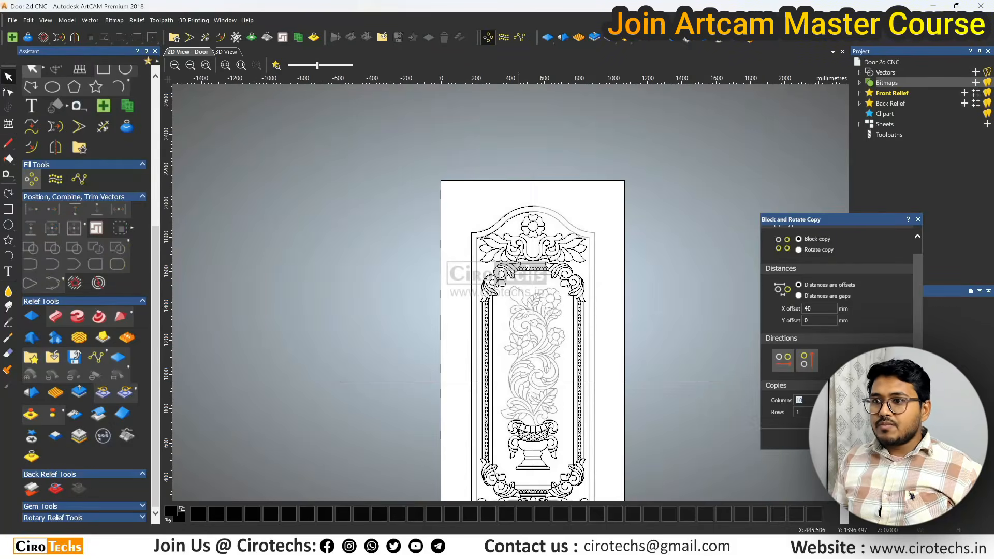
scroll(563, 299, up, 2)
scroll(566, 302, down, 1)
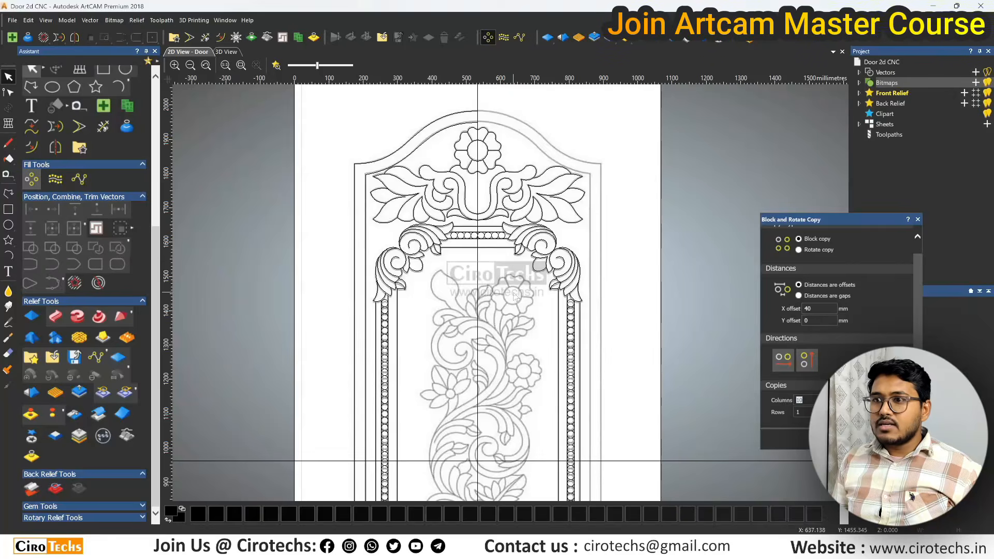
scroll(508, 294, down, 3)
key(ctrl+s)
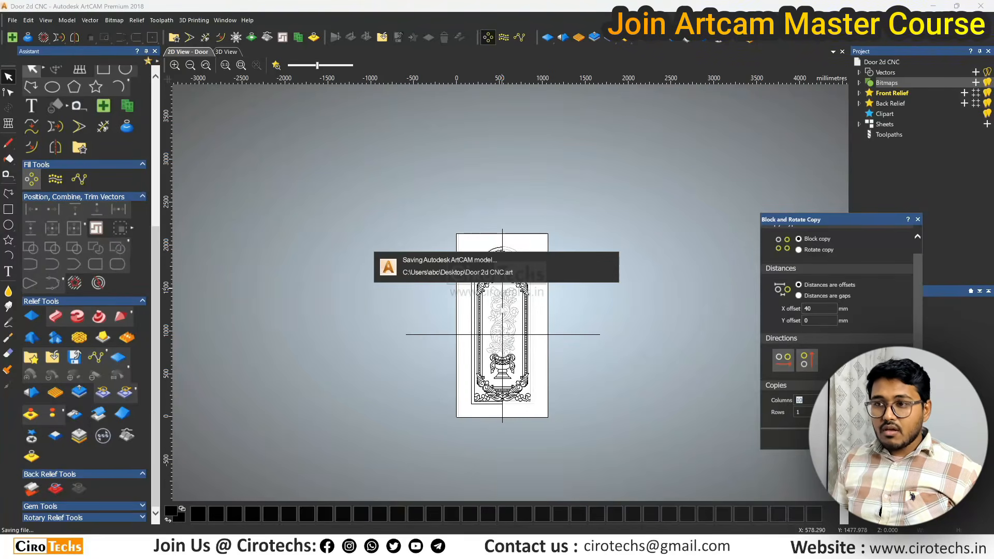
Examine the untraced floral spray in the reference bitmap, down to where its stems meet the vase rim.
scroll(494, 338, up, 4)
scroll(457, 330, down, 2)
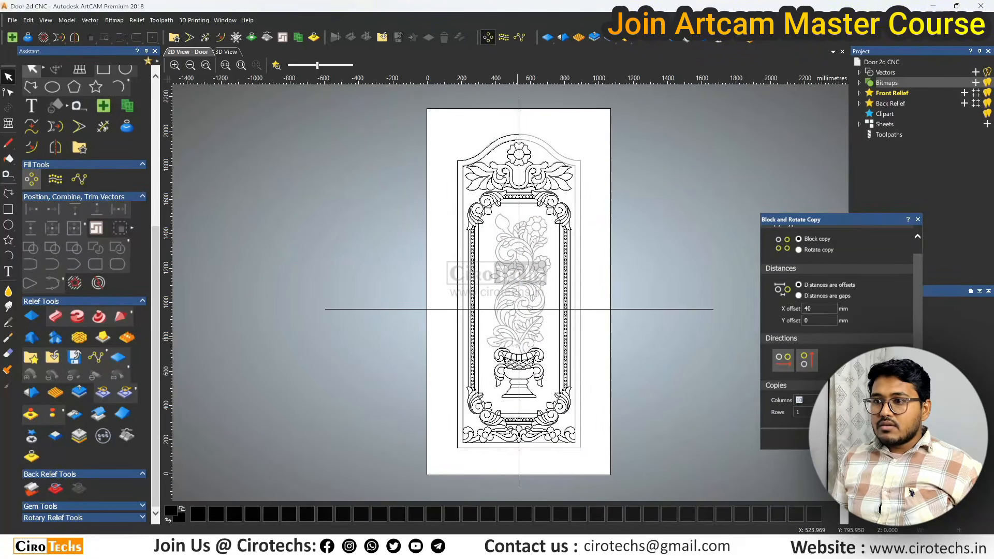
scroll(474, 326, up, 2)
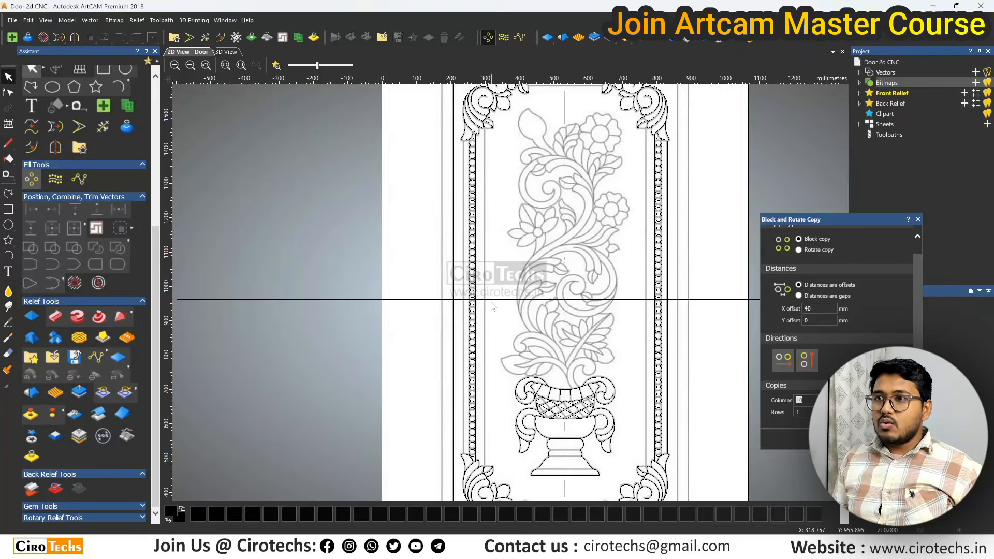
scroll(492, 307, down, 2)
scroll(520, 318, up, 2)
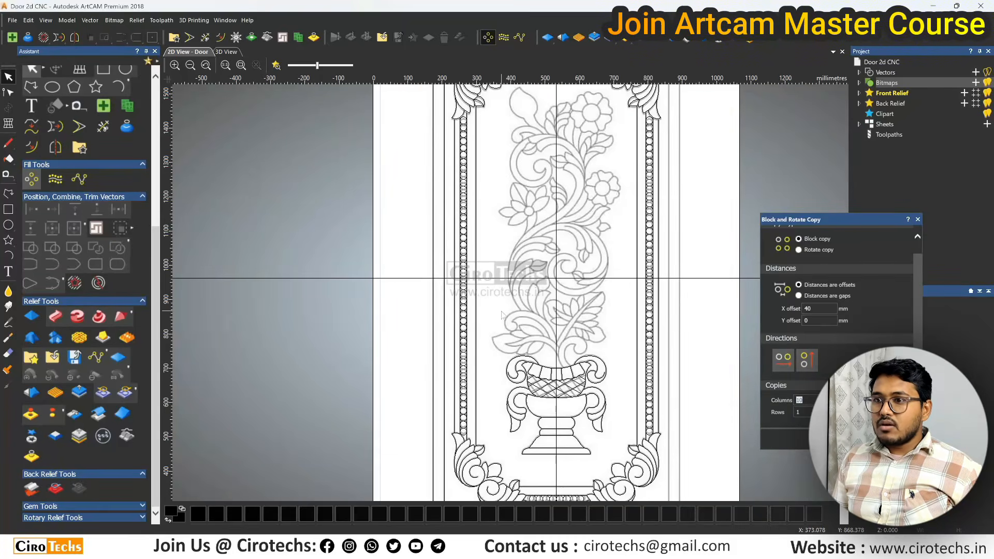
scroll(562, 404, up, 2)
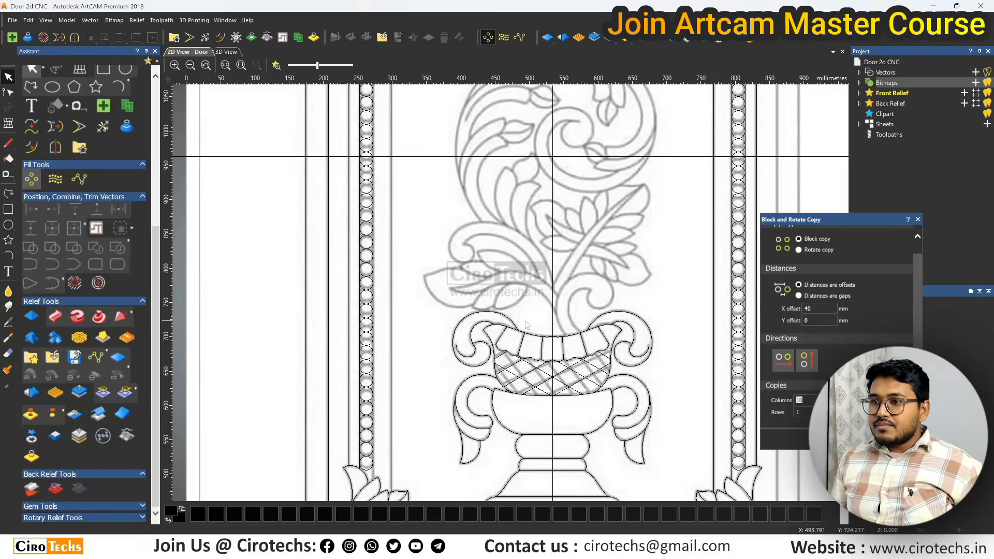
scroll(527, 324, up, 2)
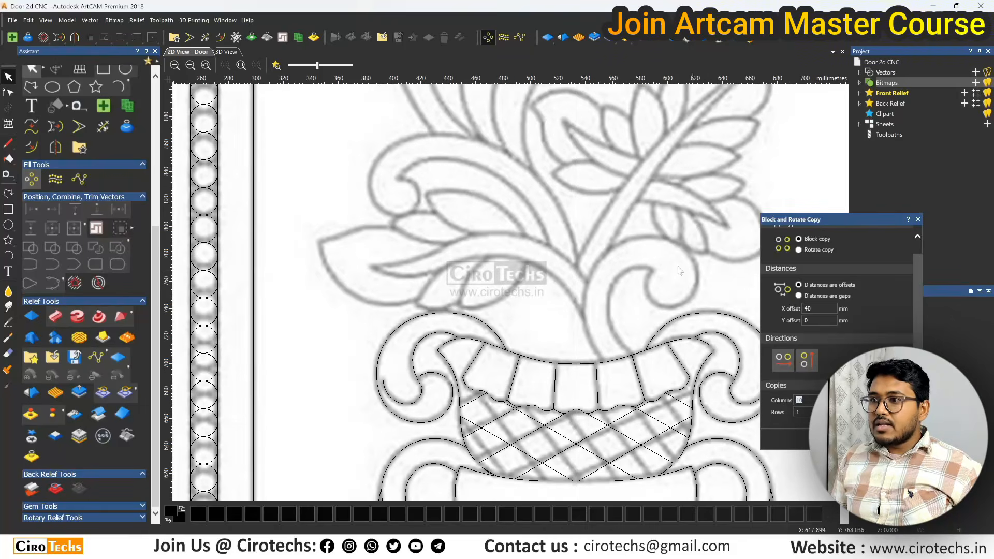
scroll(680, 271, down, 3)
scroll(668, 290, up, 5)
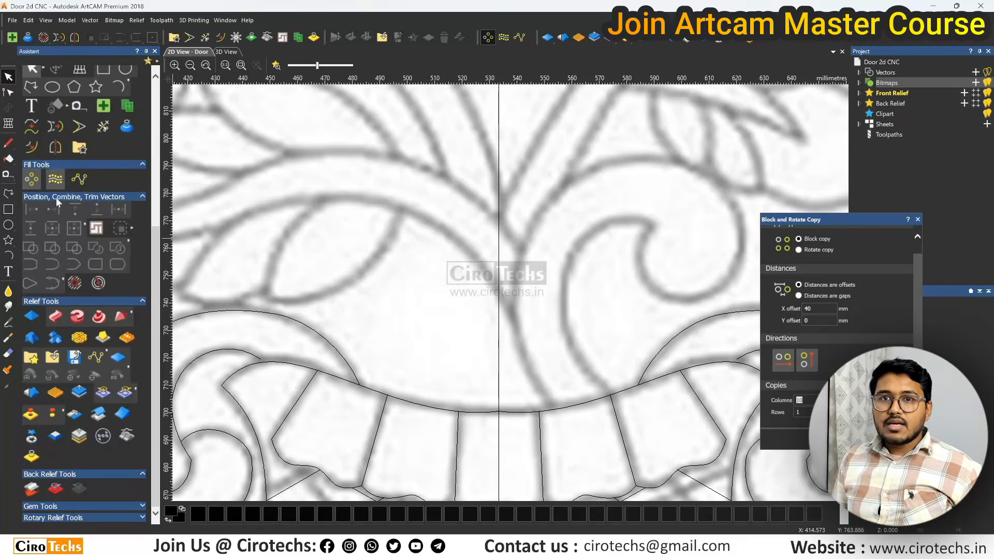
Draw a five-point open polyline marking out the small curl that rises from the vase rim just right of the centre line.
click(8, 194)
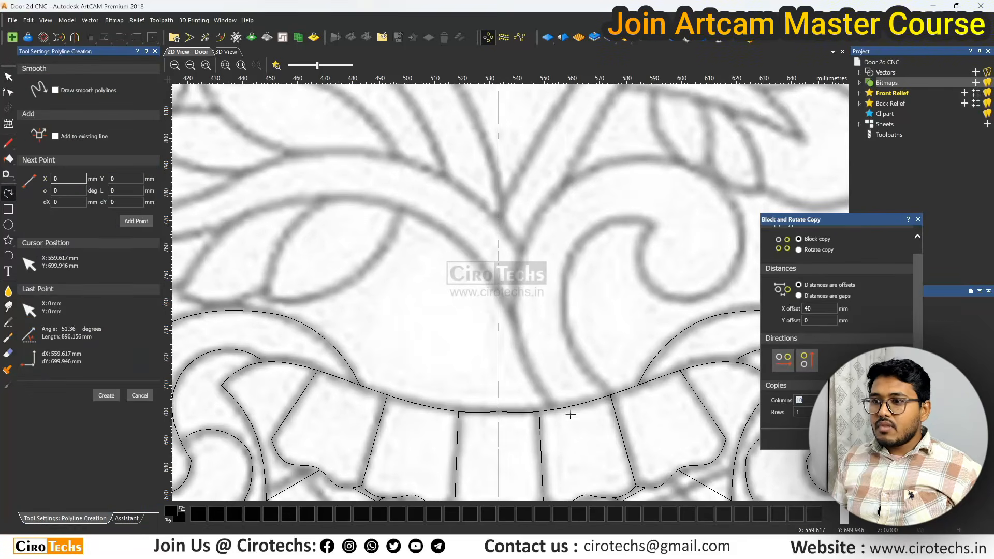
scroll(570, 414, up, 2)
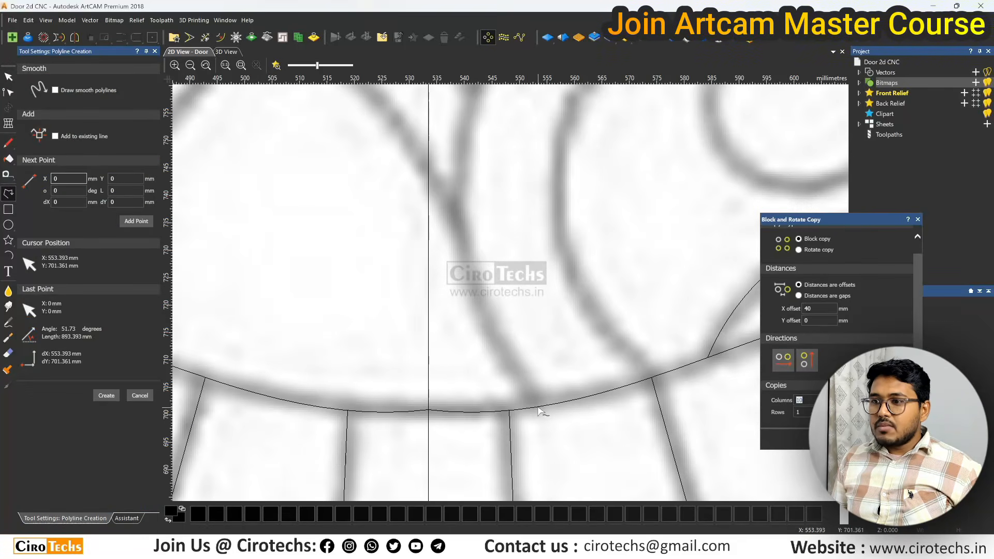
click(538, 408)
scroll(538, 408, down, 4)
scroll(507, 237, up, 5)
scroll(507, 235, down, 1)
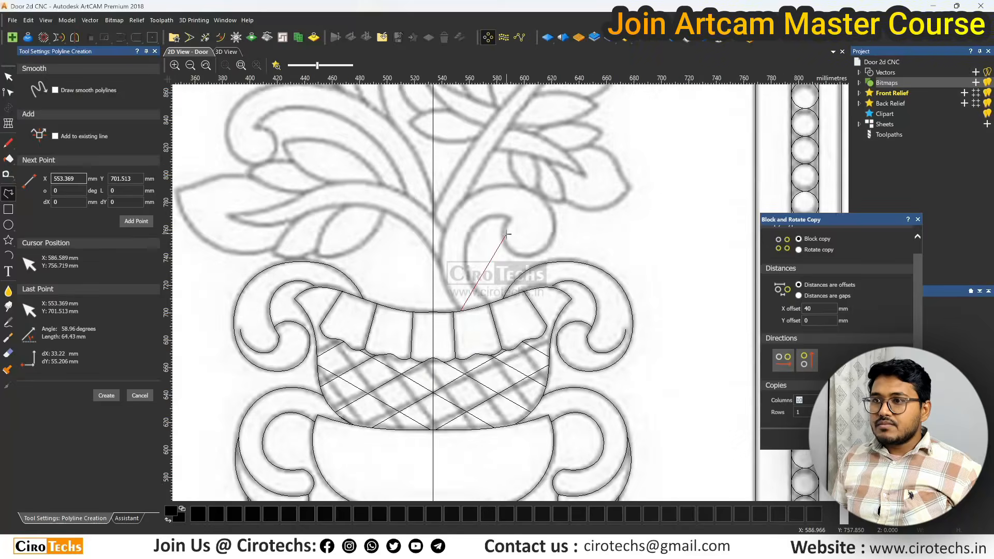
scroll(507, 234, up, 2)
click(555, 182)
click(595, 314)
click(533, 250)
click(493, 415)
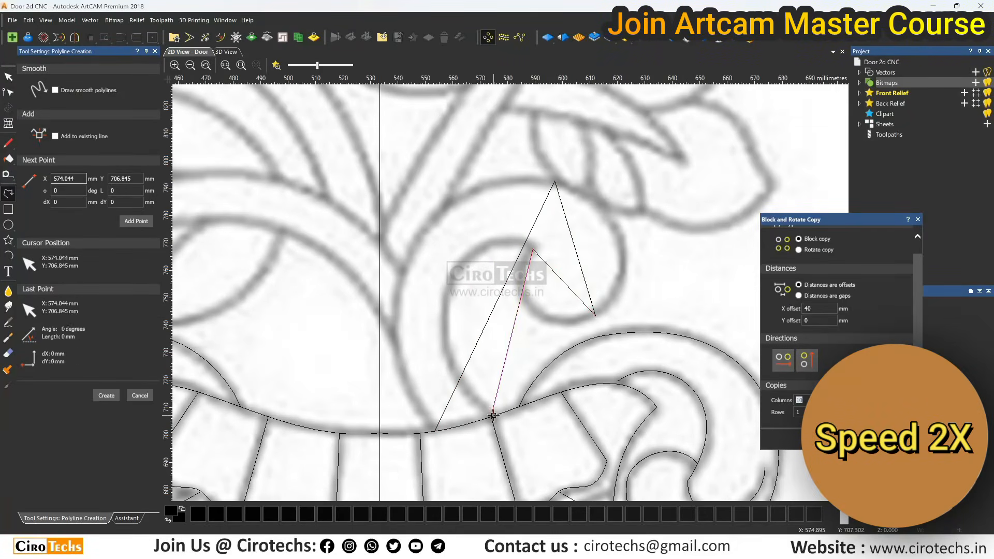
right_click(493, 414)
Convert the curl's outer and hooked-tip spans to Bezier curves, smooth their shared nodes and fit them to the reference bitmap.
key(n)
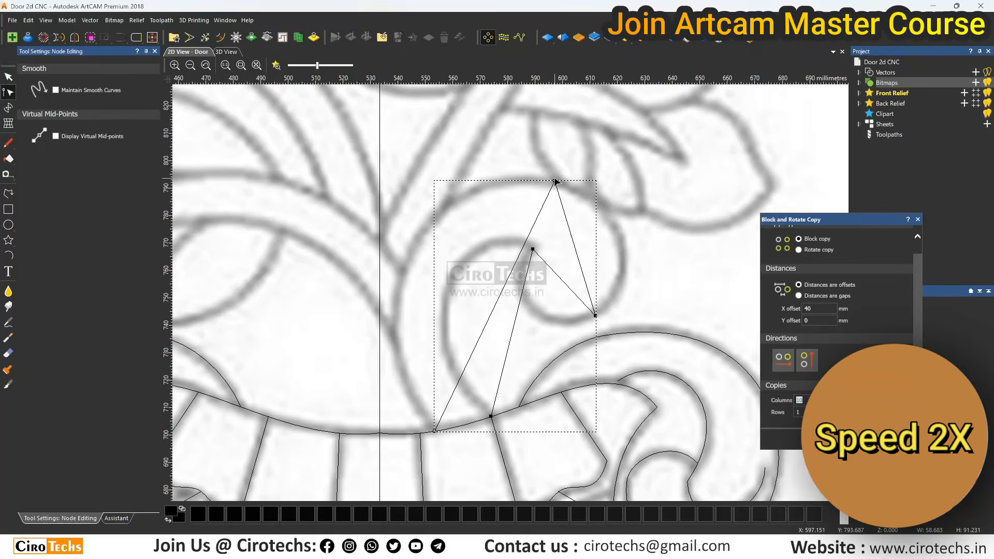
key(b)
drag(476, 347, 339, 320)
drag(462, 172, 412, 163)
drag(583, 270, 655, 263)
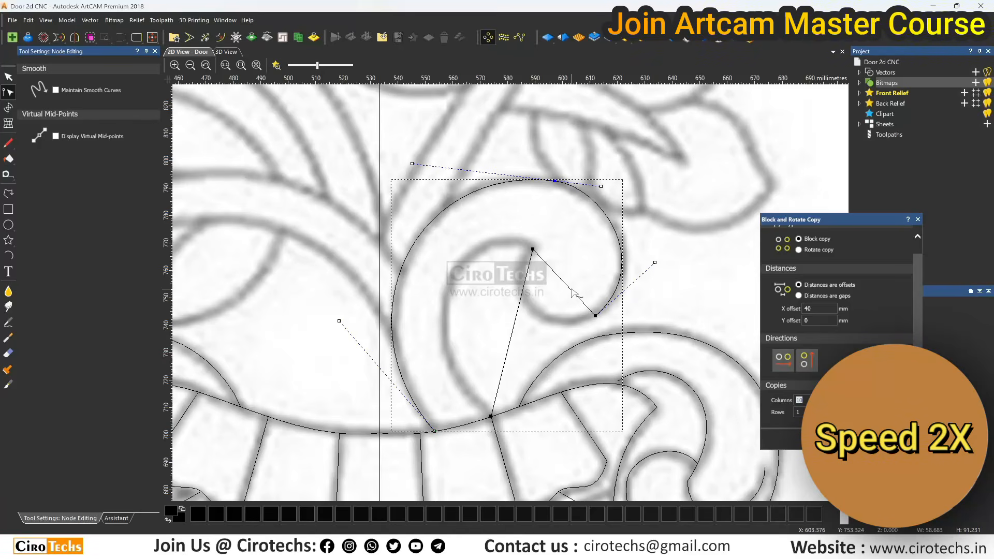
key(s)
drag(554, 272, 494, 311)
drag(565, 315, 563, 339)
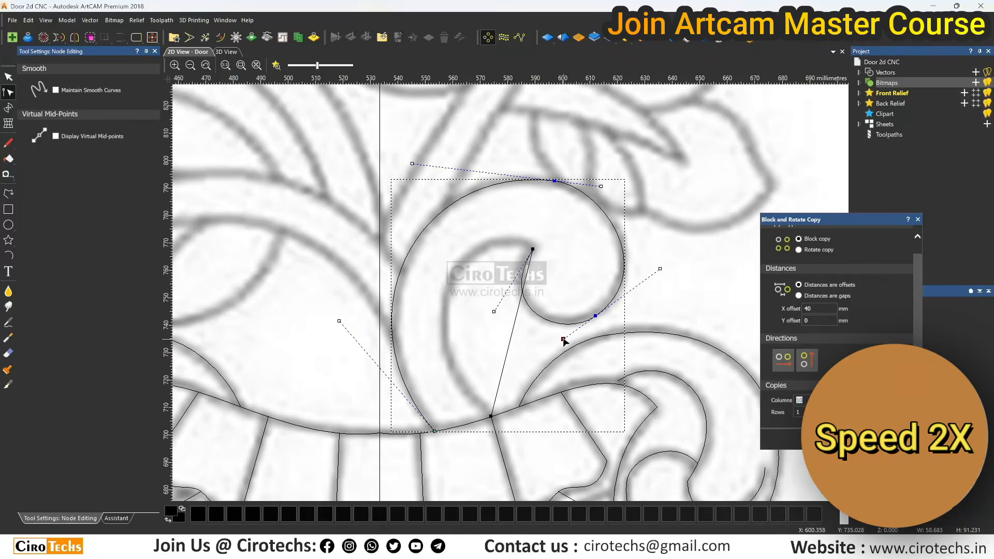
Bend the curl's inner span between the hooked tip and the vase rim to follow the reference bitmap, and finish node editing.
scroll(502, 293, down, 2)
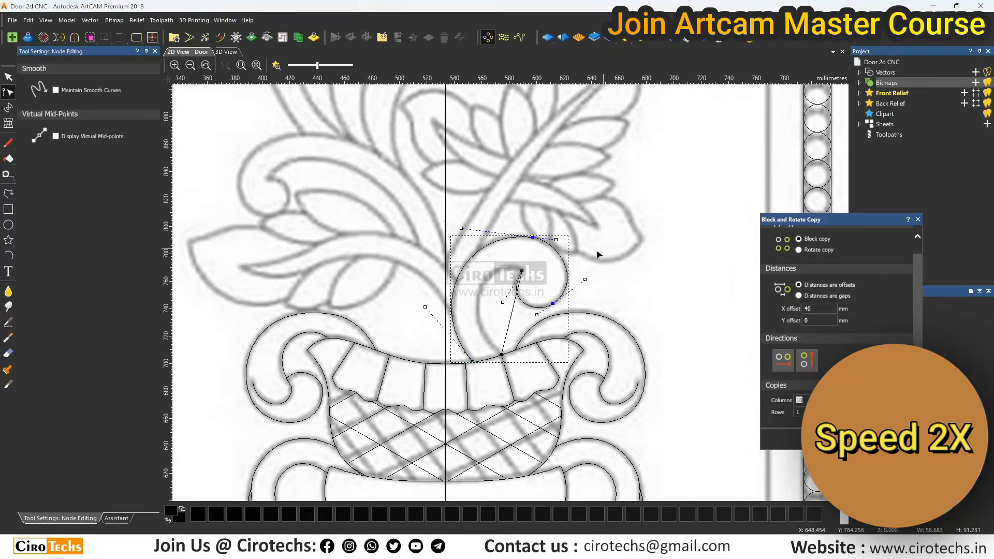
scroll(503, 292, up, 2)
drag(523, 346, 497, 360)
drag(530, 310, 462, 209)
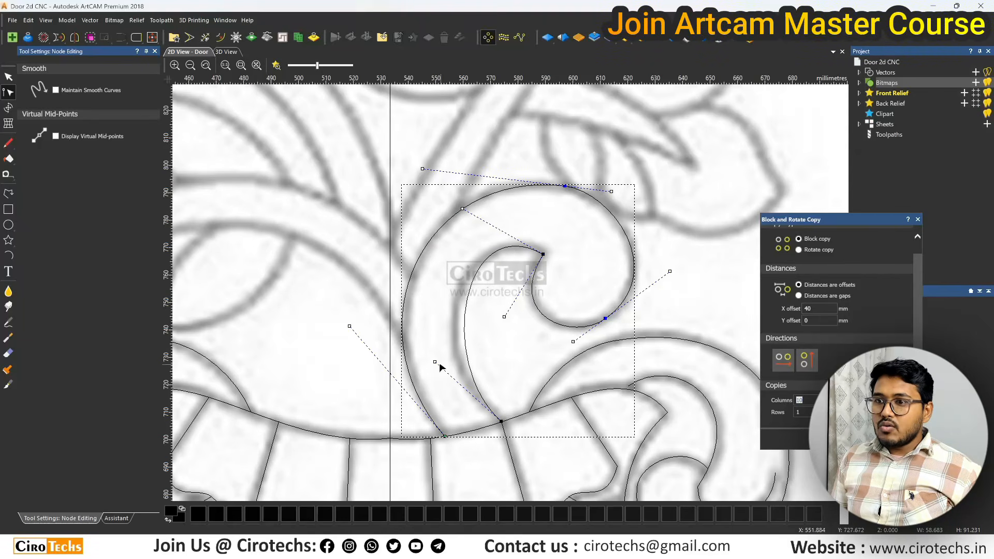
drag(435, 362, 414, 358)
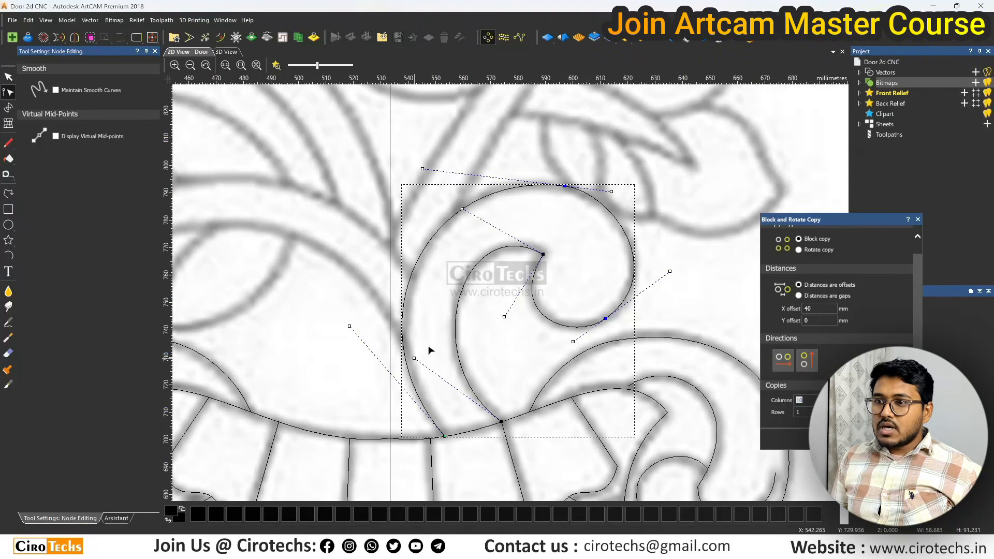
scroll(429, 346, down, 2)
scroll(504, 282, down, 1)
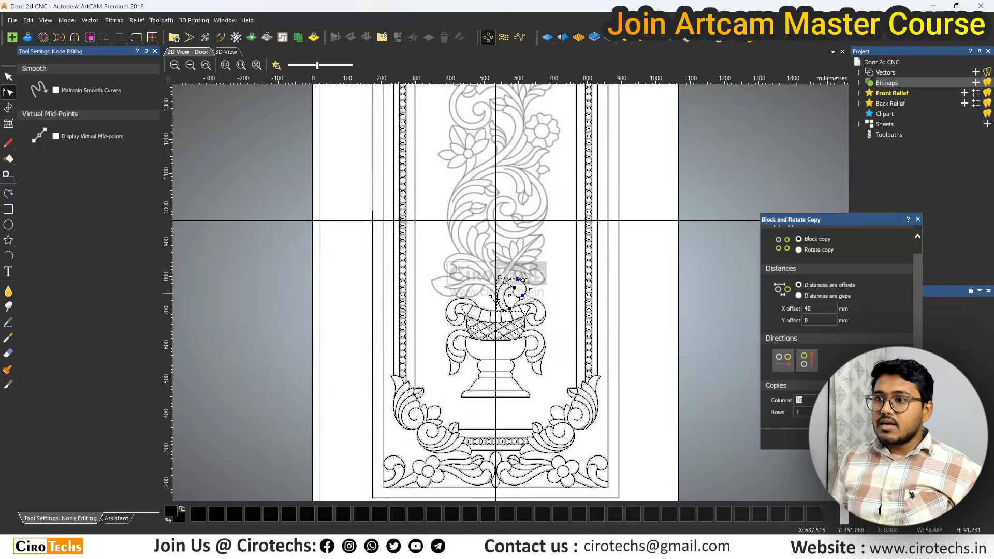
key(Escape)
Draw a three-point open polyline for the long leaf stem, from the curl's left edge to the leaf's pointed tip and back.
scroll(508, 287, up, 1)
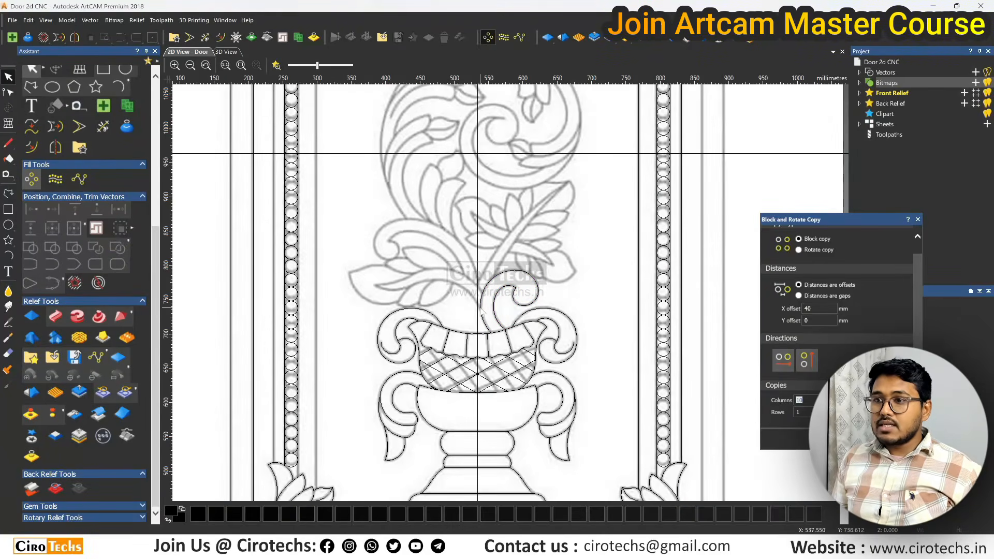
scroll(387, 278, up, 3)
click(8, 194)
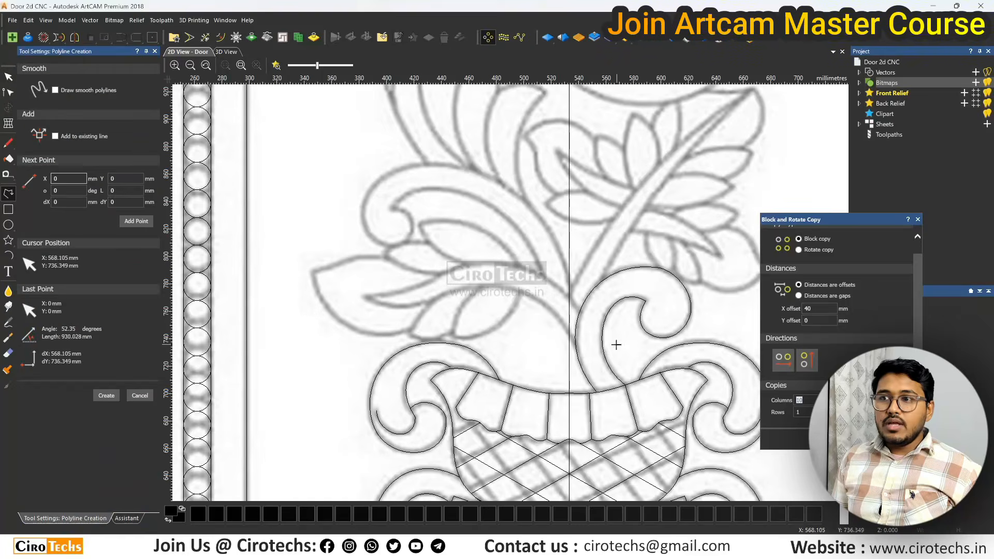
scroll(613, 358, up, 3)
scroll(575, 338, down, 1)
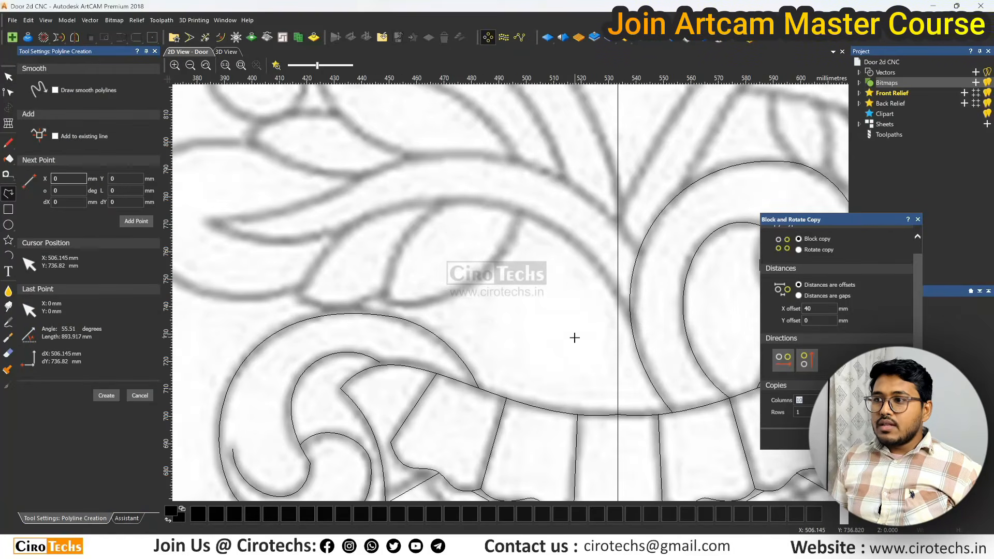
click(630, 313)
click(209, 223)
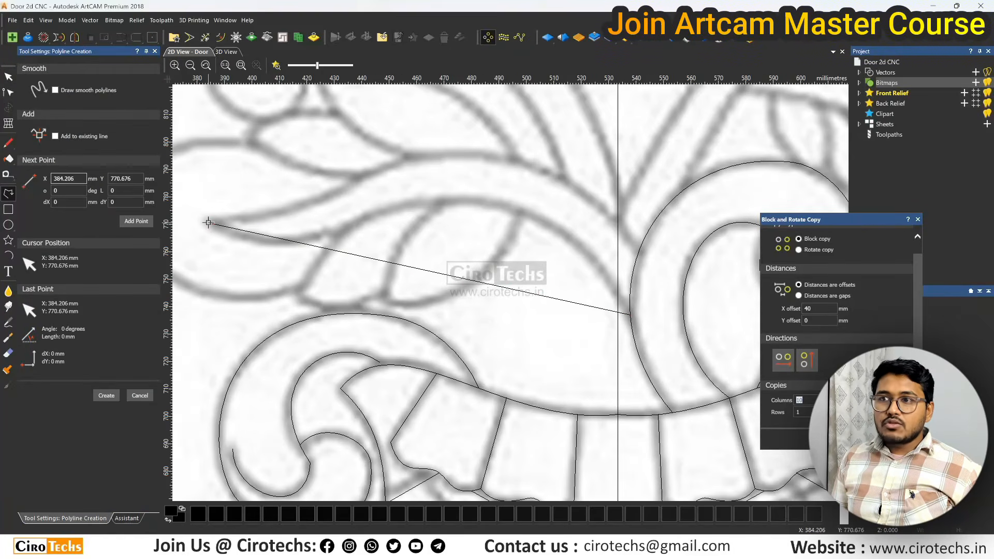
click(639, 250)
key(Escape)
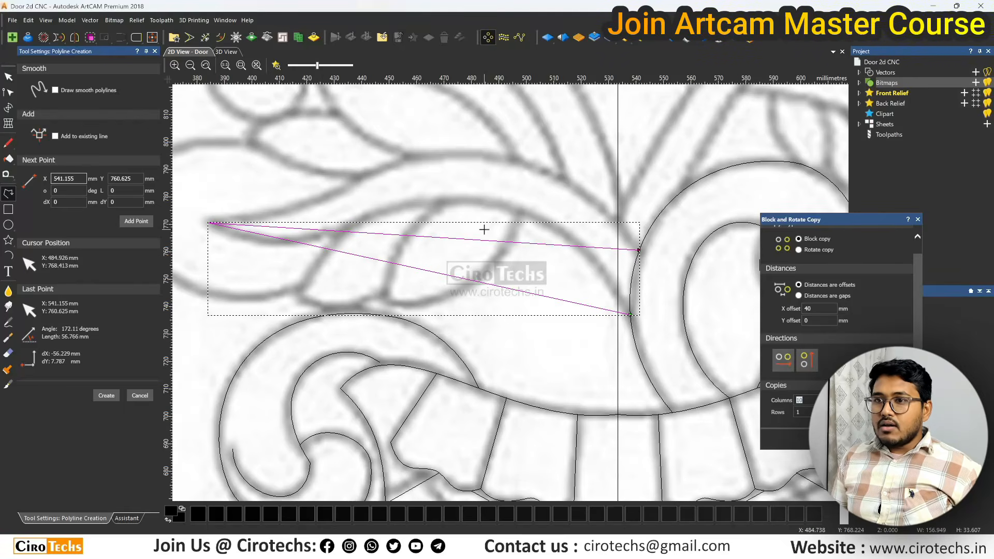
key(Escape)
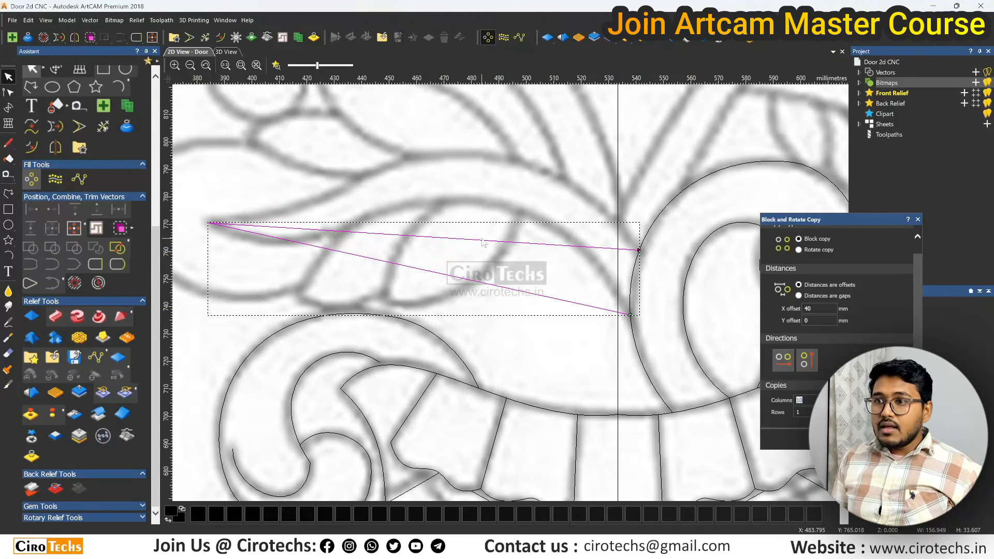
Curve the leaf stem's upper span along the reference bitmap, adding a smooth node at its crest and adjusting the handles.
double_click(482, 240)
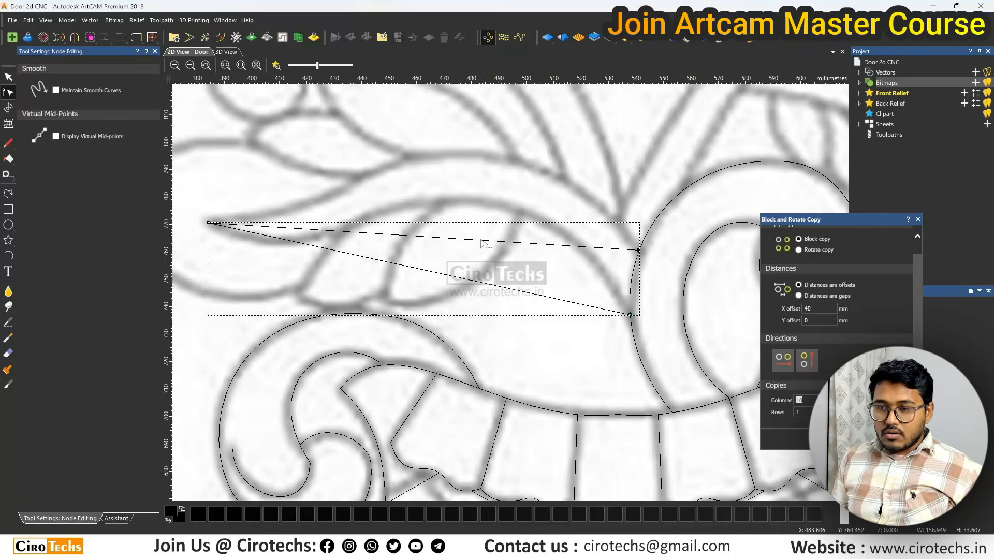
drag(494, 241, 523, 87)
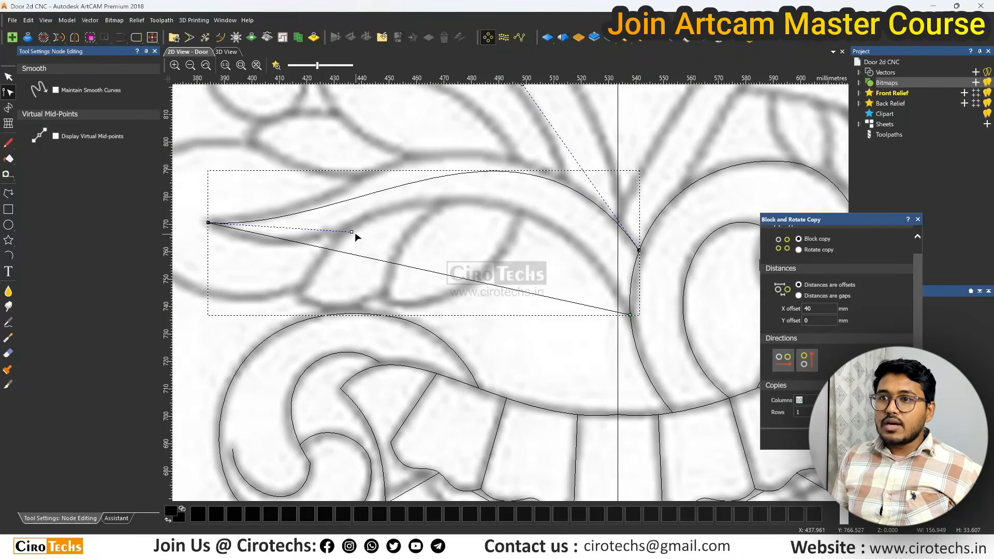
drag(353, 232, 336, 171)
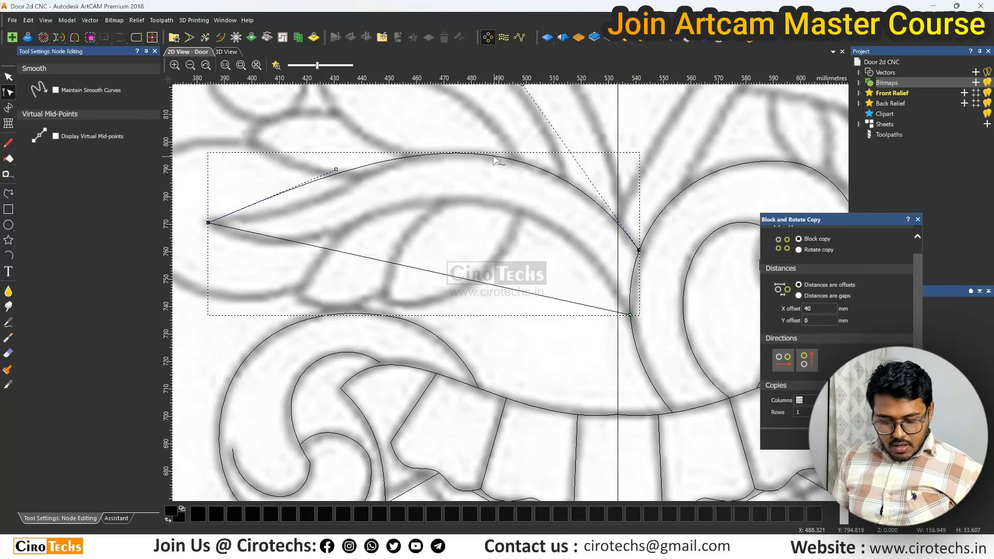
drag(291, 190, 326, 222)
drag(394, 143, 367, 140)
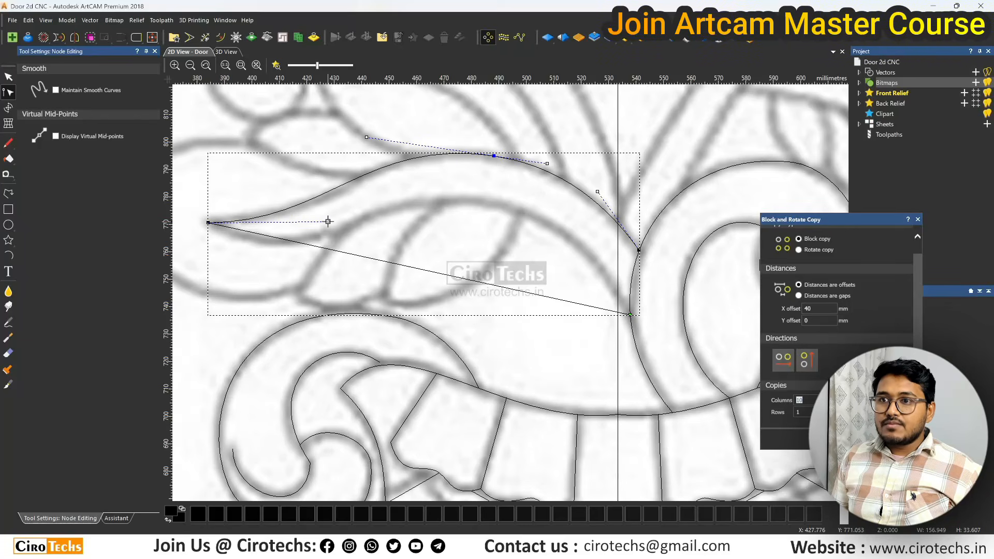
Convert the leaf stem's lower span to a Bezier curve and bend it upward to follow the reference bitmap.
key(b)
drag(489, 283, 538, 125)
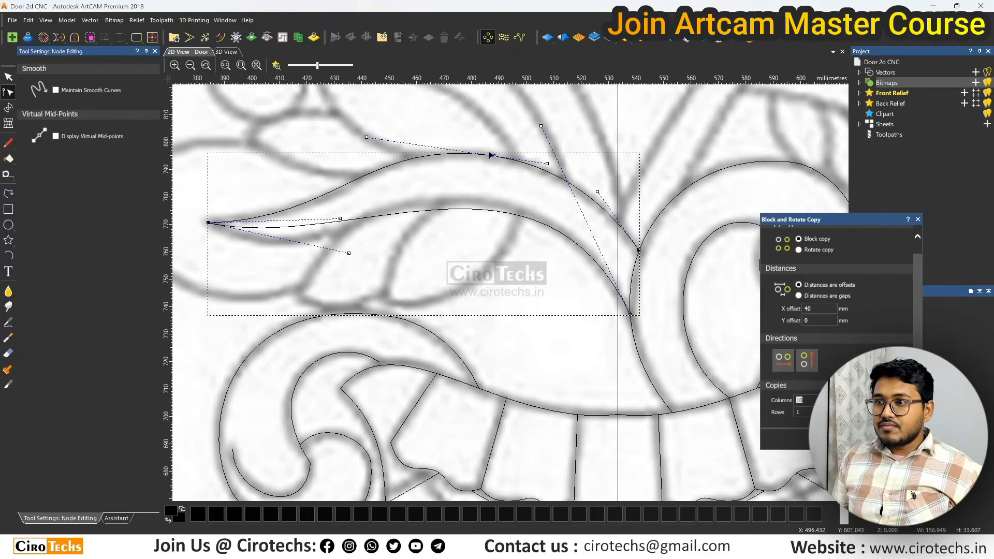
drag(350, 254, 354, 223)
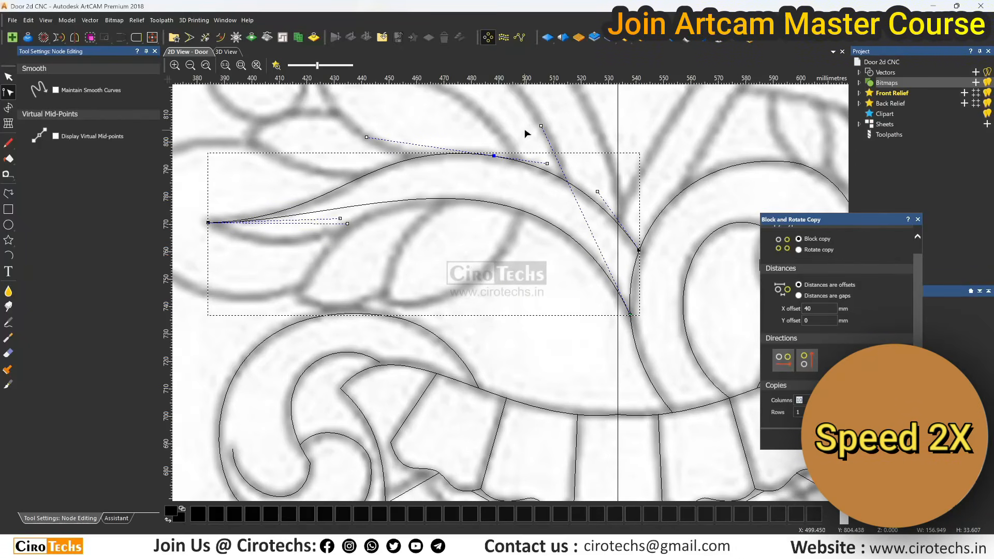
drag(540, 126, 541, 128)
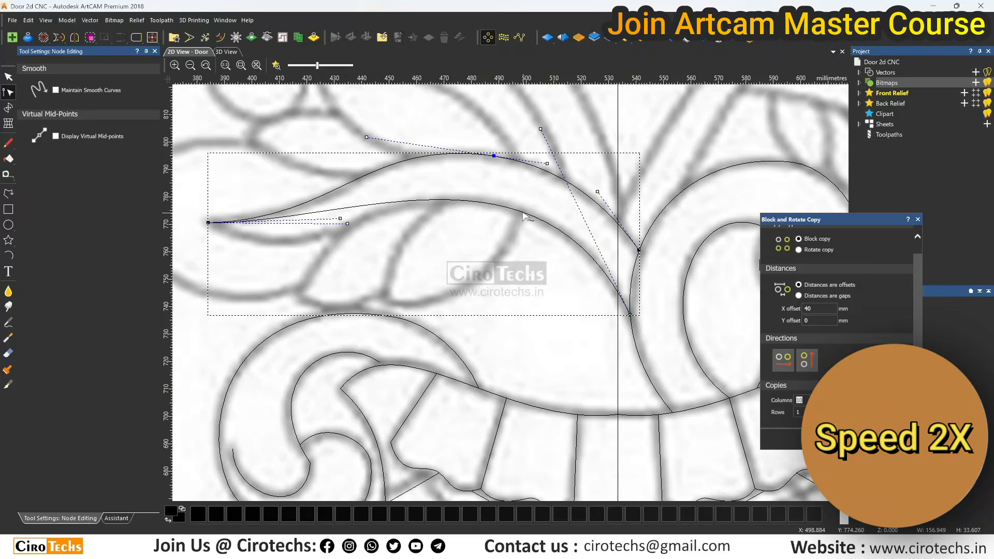
Add a smooth node on the stem's lower span, fit its handles to the reference as far as the pointed tip, and finish node editing.
drag(305, 223, 306, 281)
drag(428, 178, 387, 160)
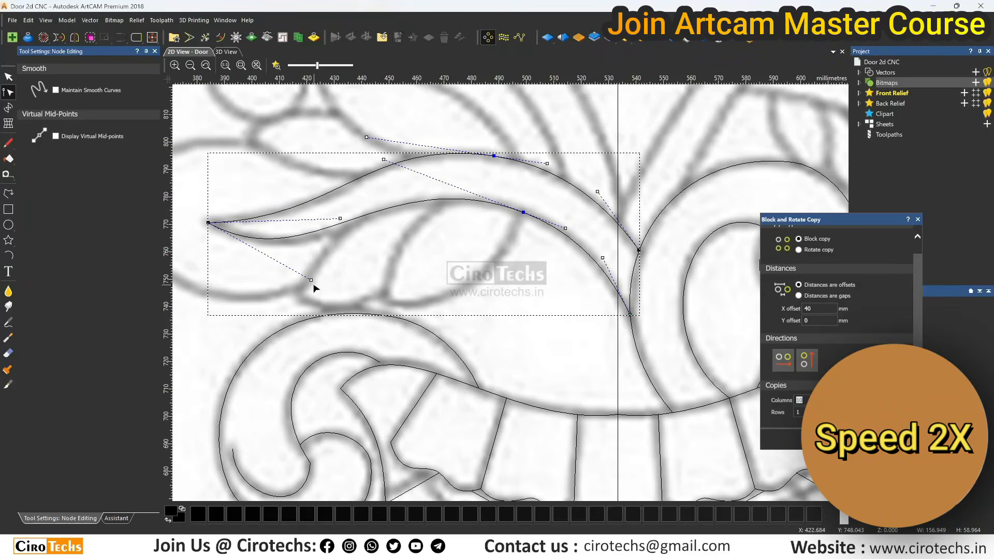
drag(312, 282, 328, 287)
drag(384, 160, 369, 158)
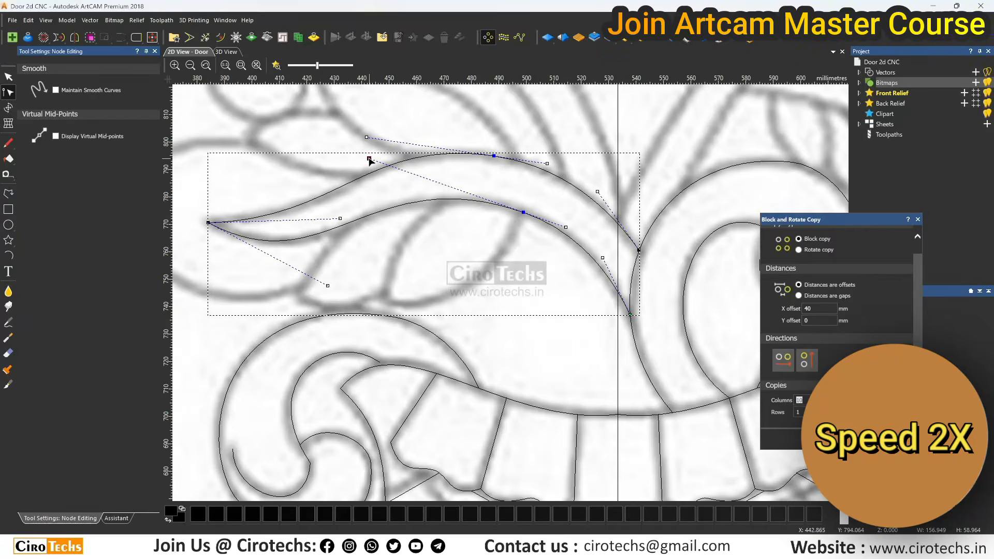
scroll(555, 214, down, 1)
click(471, 297)
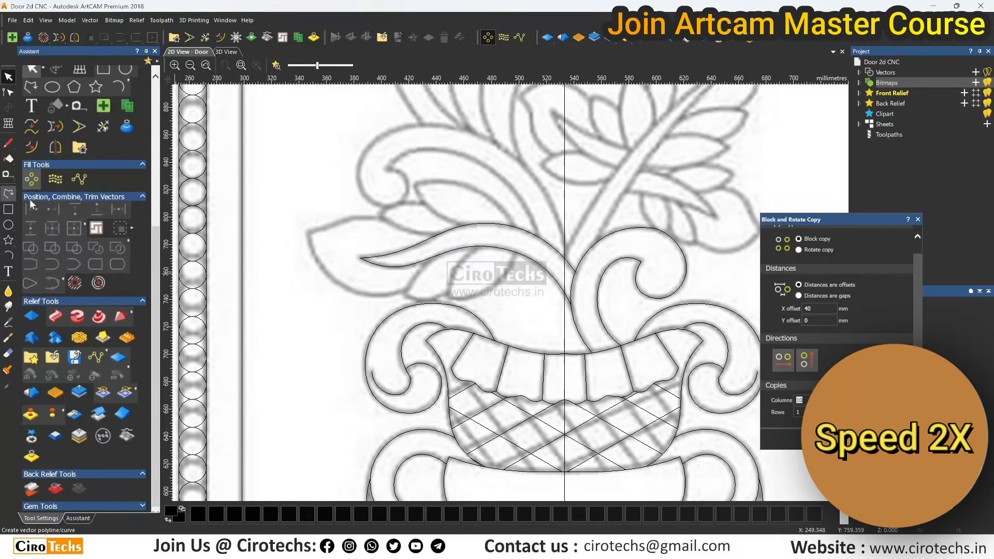
Draw a three-point open polyline for the leaflet below the stem, from the stem's lower edge to the leaflet's tip and back.
click(9, 193)
scroll(514, 241, up, 1)
click(507, 231)
click(370, 321)
click(425, 218)
key(Escape)
key(n)
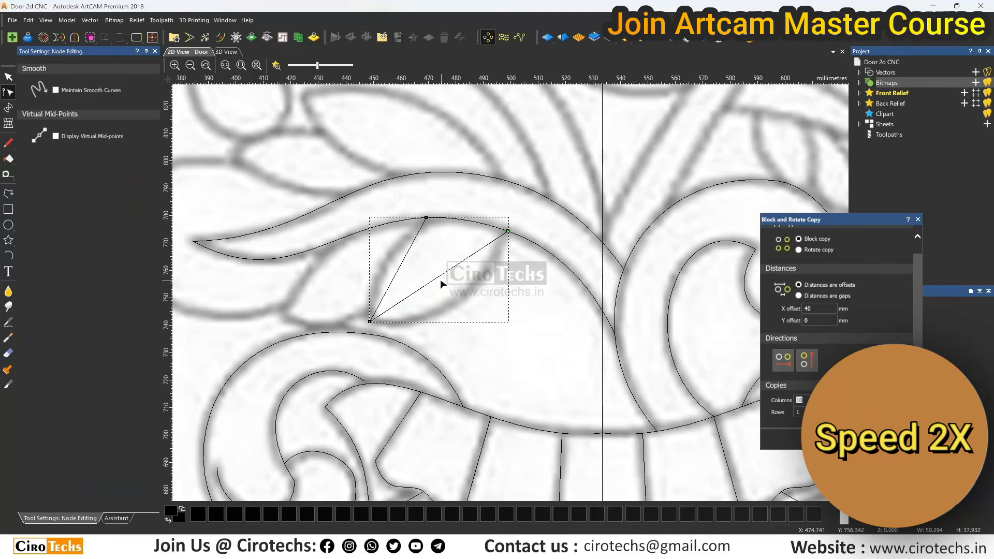
Convert both leaflet spans to Bezier curves and bend them to follow the leaflet's outline in the reference bitmap.
drag(417, 291, 455, 323)
drag(462, 261, 478, 291)
drag(388, 287, 366, 268)
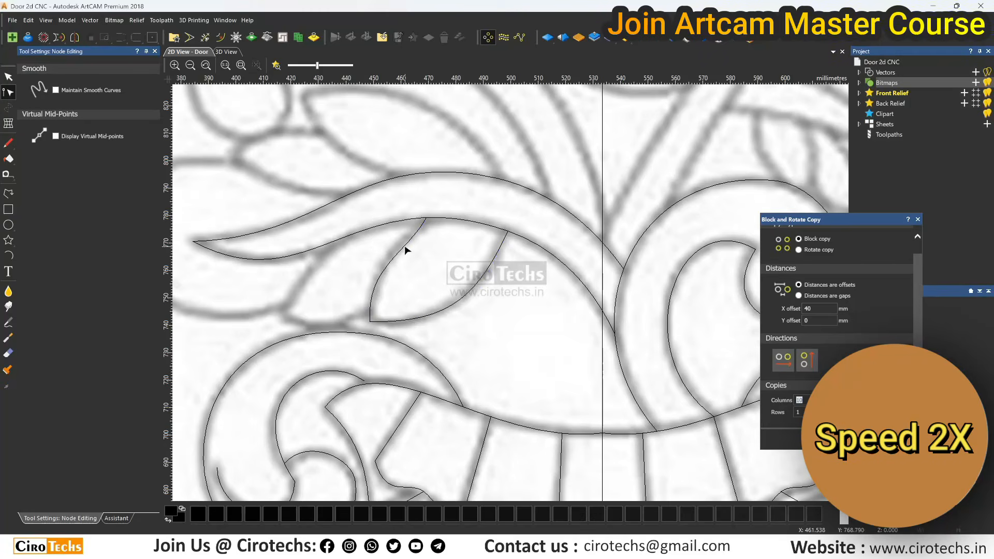
scroll(409, 259, down, 3)
scroll(471, 249, up, 4)
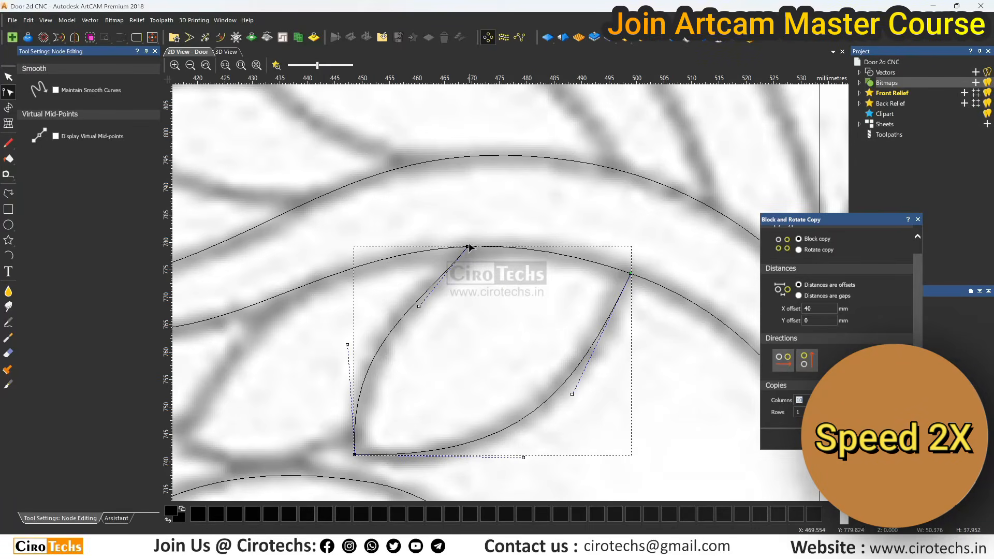
drag(435, 309, 424, 286)
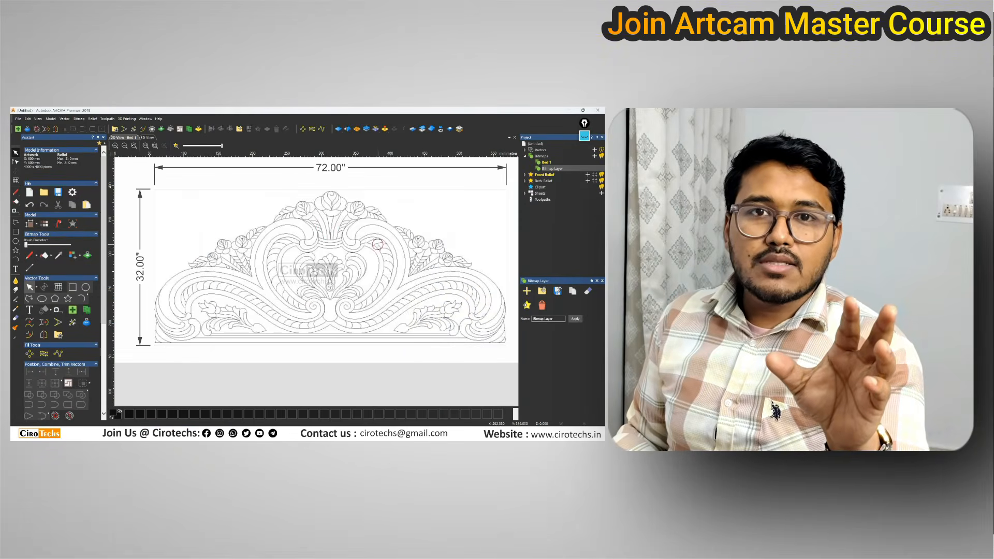
scroll(377, 244, down, 4)
scroll(316, 294, up, 3)
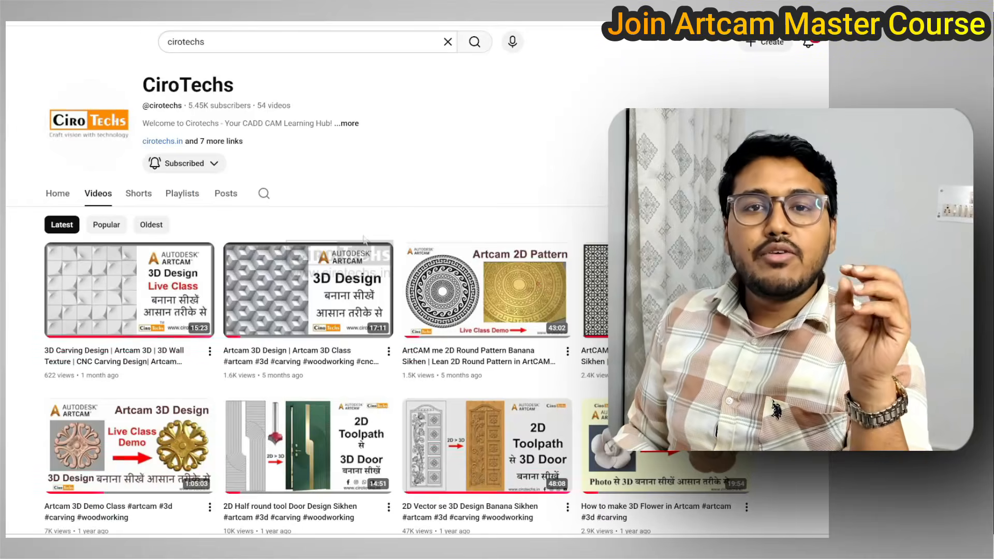
scroll(364, 239, down, 10)
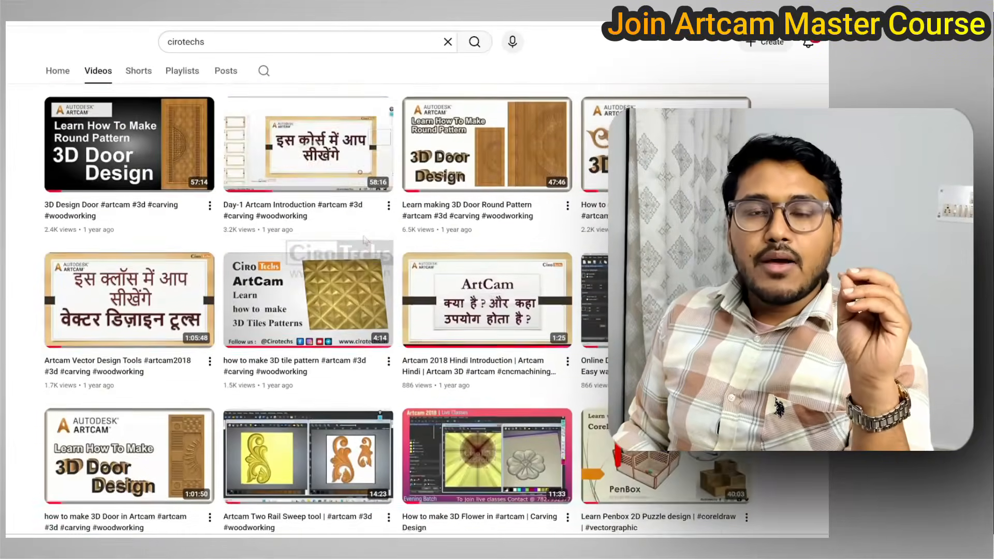
scroll(364, 239, down, 8)
scroll(364, 241, up, 13)
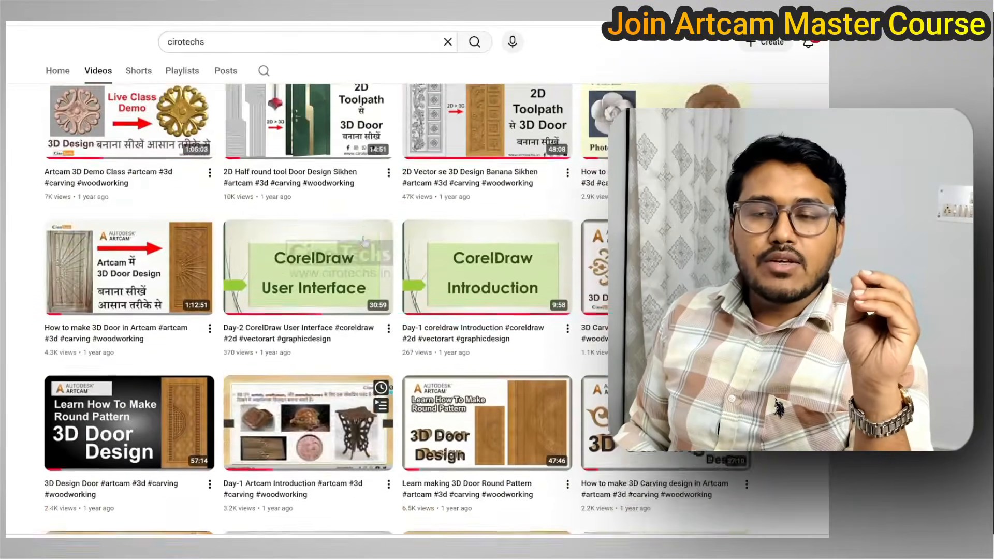
scroll(364, 239, up, 3)
scroll(364, 239, down, 10)
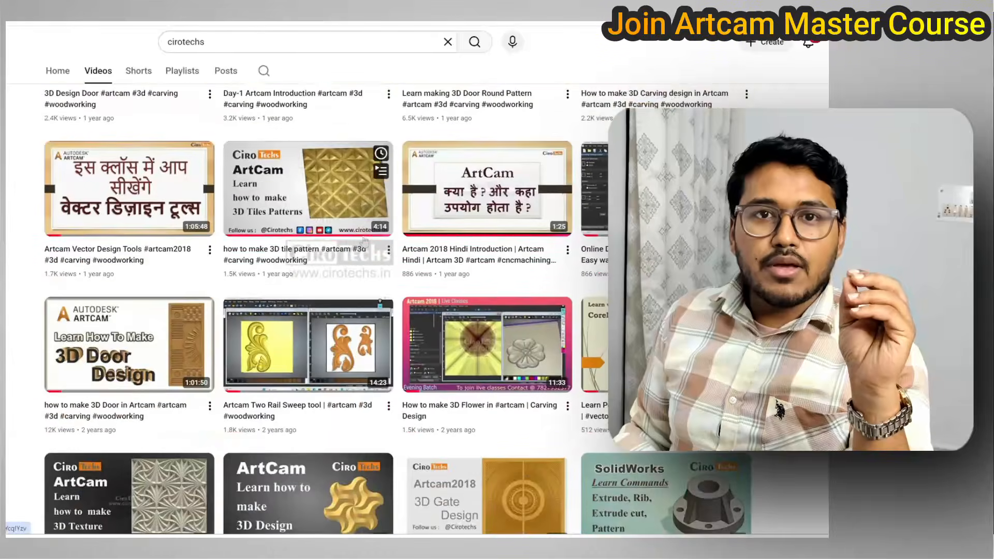
scroll(364, 240, up, 12)
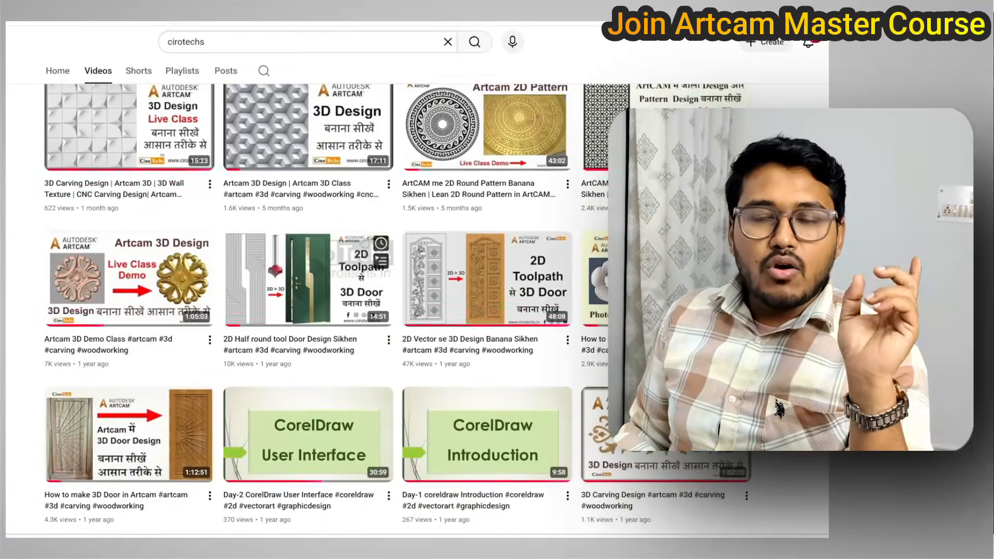
scroll(363, 242, up, 4)
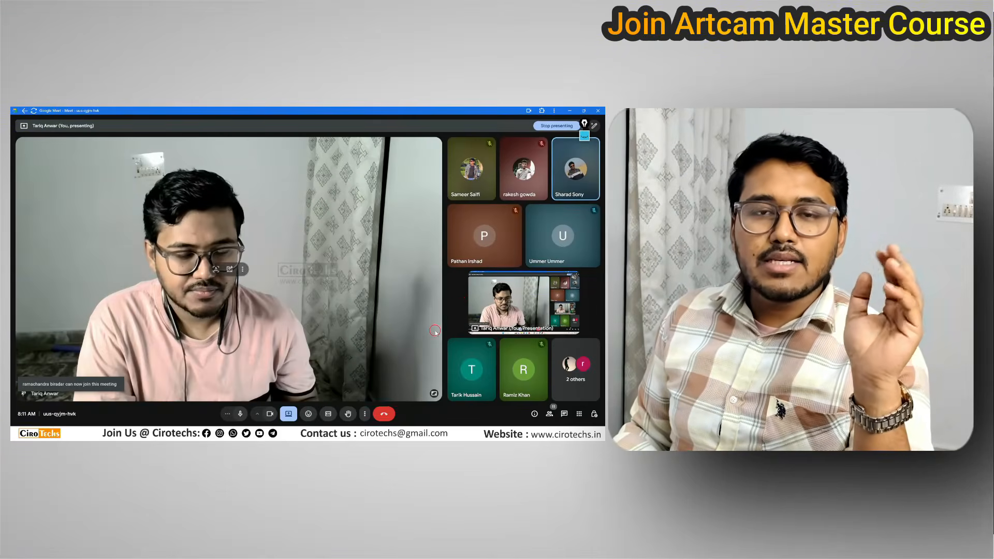
scroll(458, 302, down, 1)
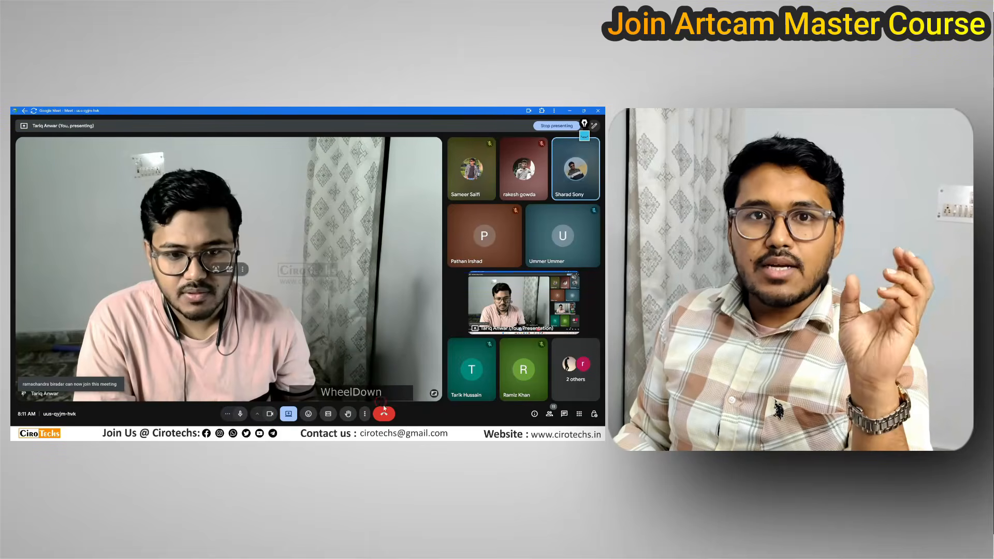
click(419, 383)
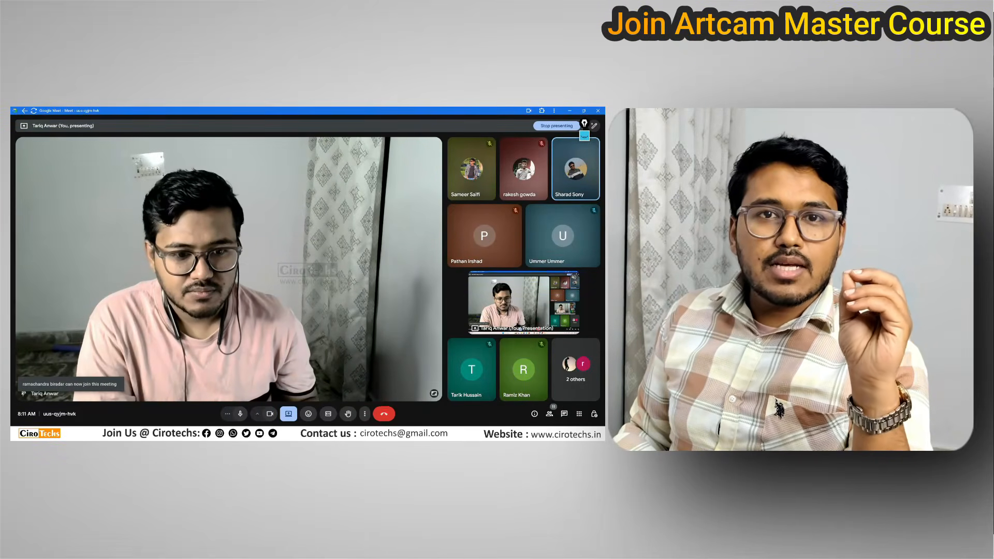
mouse_move(376, 434)
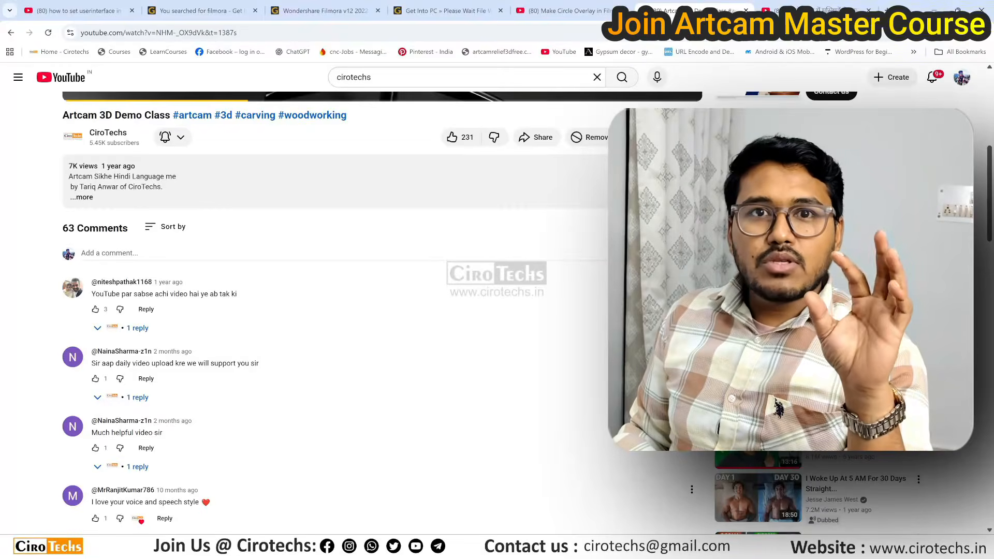
scroll(537, 276, down, 15)
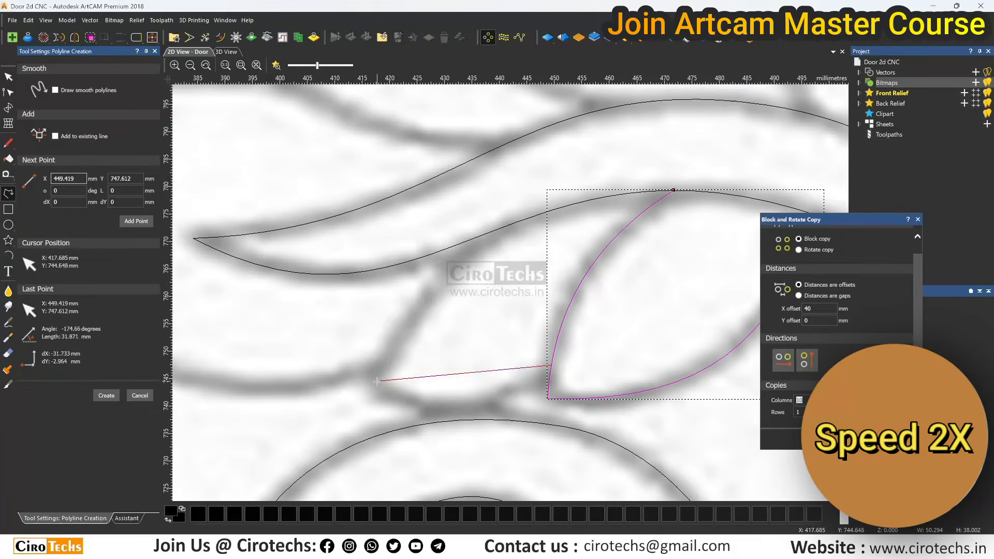
Trace the small leaf beneath the stem above the basket scroll, bending its polyline spans into Bezier curves along the sketch.
drag(549, 290, 507, 226)
drag(435, 376, 433, 440)
drag(492, 370, 501, 415)
key(b)
drag(421, 330, 406, 305)
drag(464, 277, 456, 266)
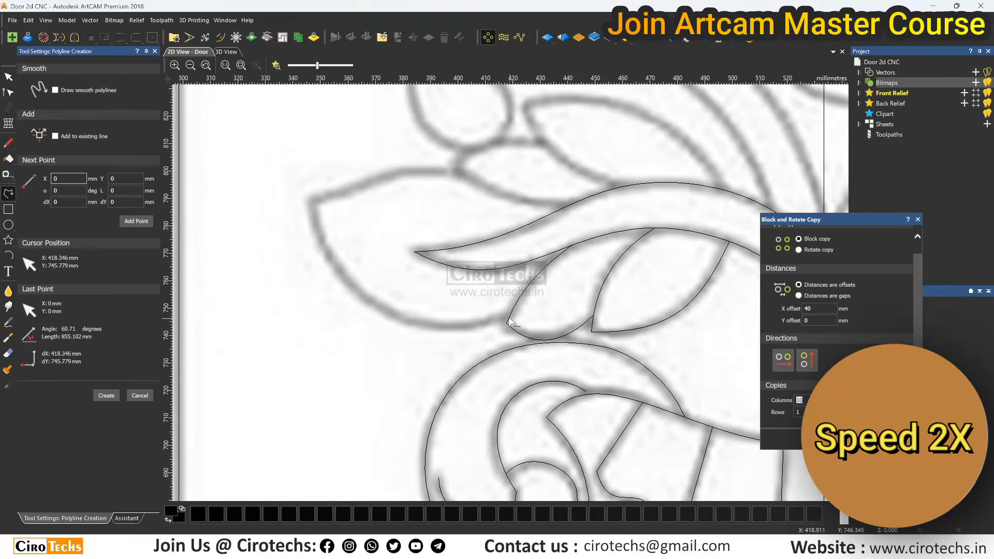
Outline the large leaf around the stem's pointed end with a three-point polyline about 94 mm wide and 41 mm high.
click(510, 312)
click(569, 205)
right_click(570, 205)
Bend both spans of the large leaf's polyline into curves that follow the sketched leaf edges.
key(n)
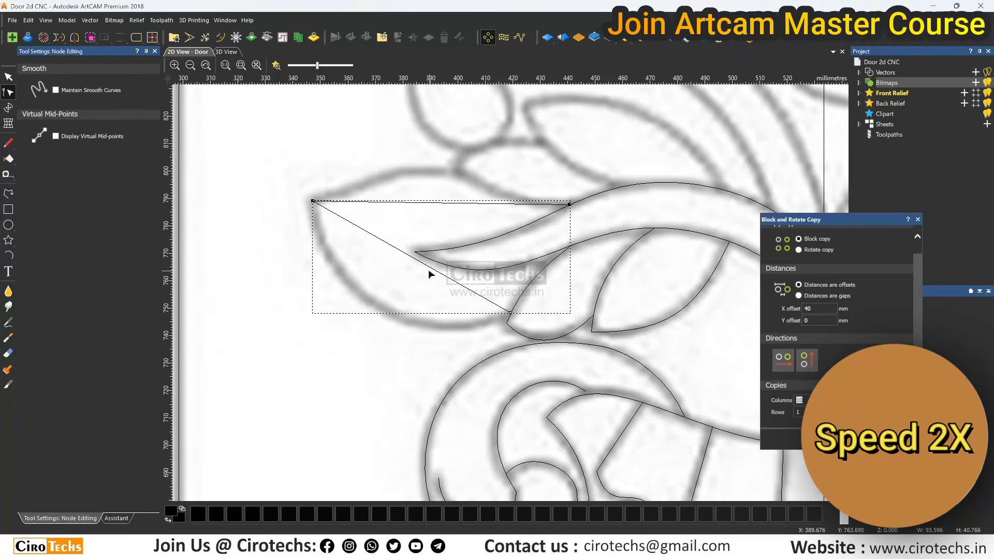
drag(445, 274, 372, 369)
drag(379, 238, 311, 239)
drag(398, 202, 406, 169)
drag(484, 204, 480, 210)
drag(406, 169, 482, 124)
drag(480, 211, 467, 214)
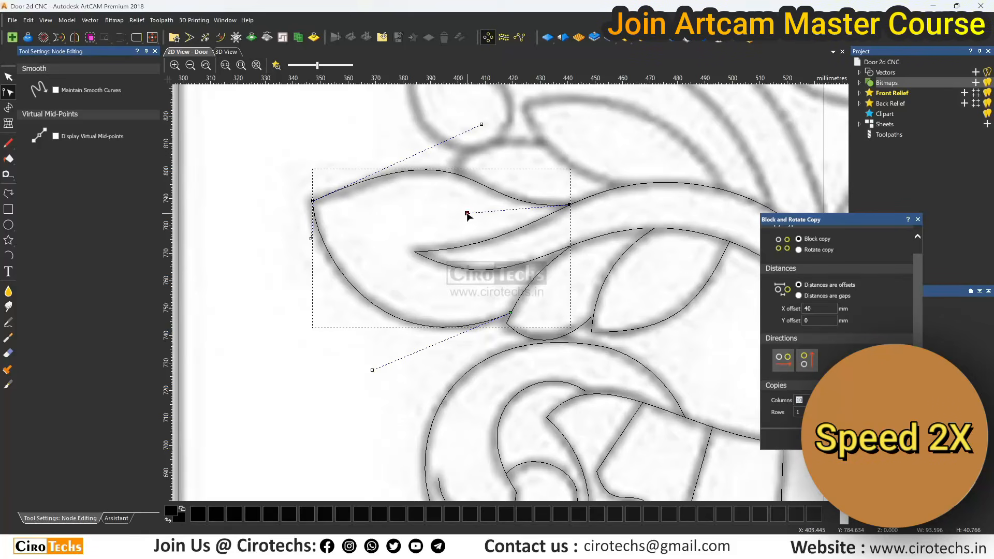
drag(374, 173, 393, 170)
click(487, 196)
Draw a straight polyline about 34 mm wide and 12 mm high across the small petal above the large leaf.
middle_drag(486, 196, 461, 247)
click(9, 193)
click(427, 225)
click(518, 185)
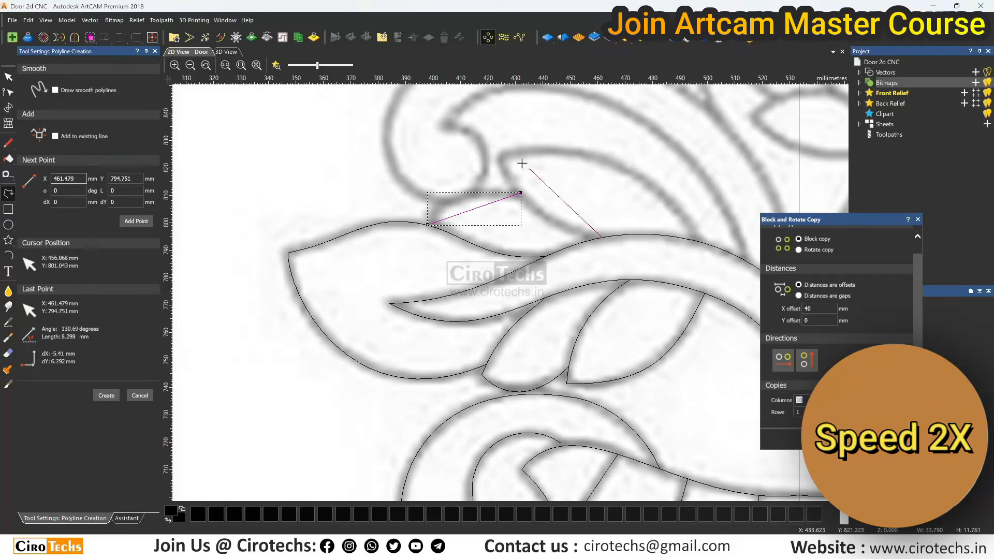
Outline the pointed leaf above the stem with a three-point polyline about 71 mm wide and 30 mm high.
click(504, 159)
middle_drag(593, 235, 505, 275)
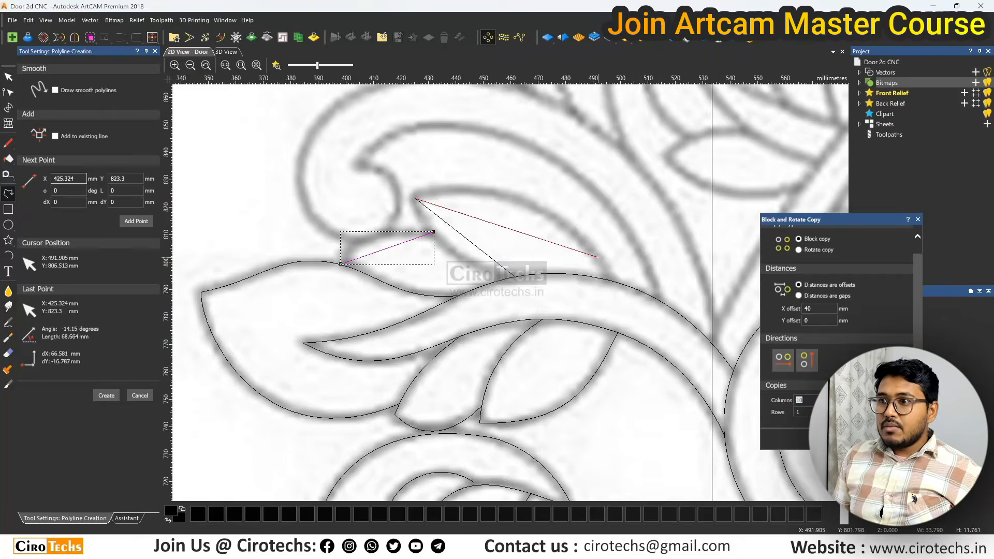
double_click(612, 281)
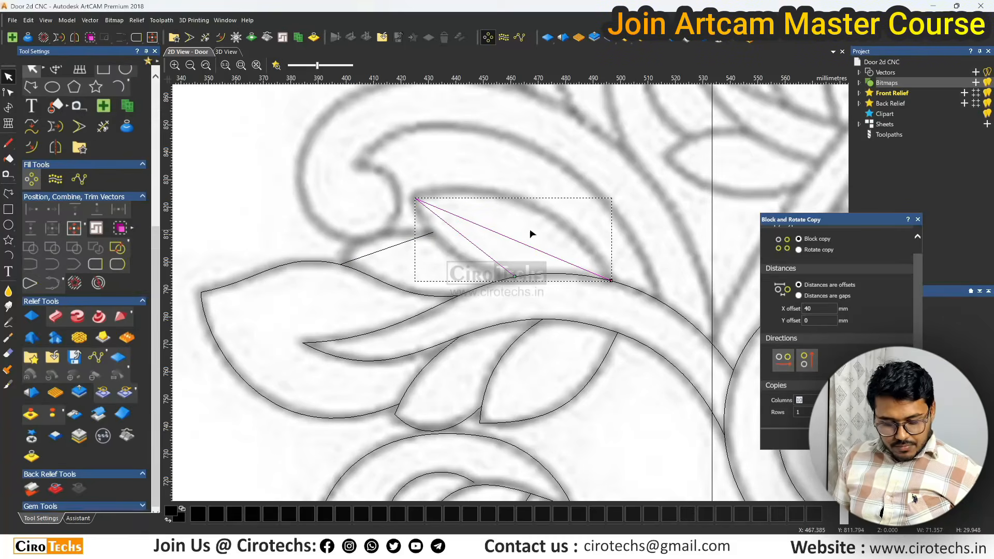
Curve the upper and lower spans of the pointed leaf's polyline to match the sketch.
key(n)
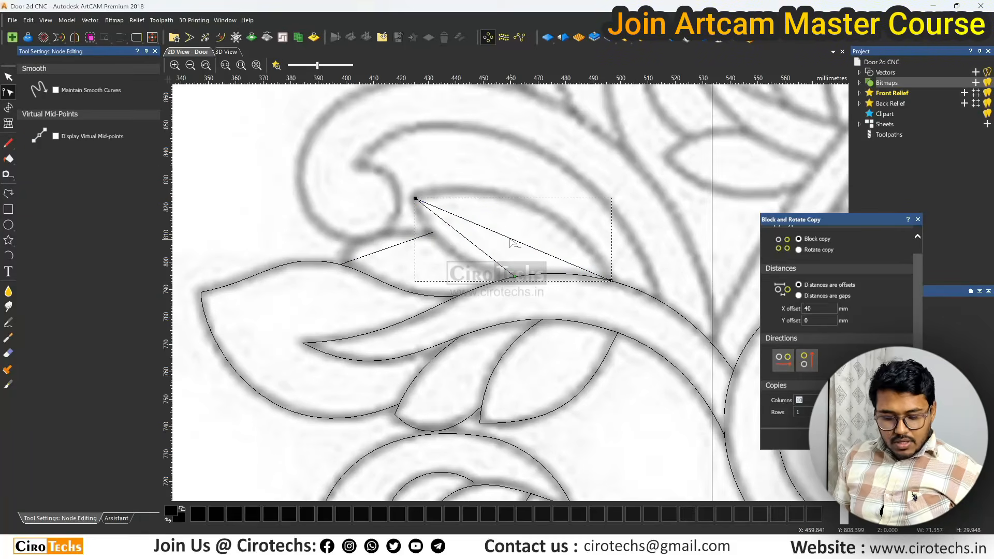
drag(480, 225, 498, 162)
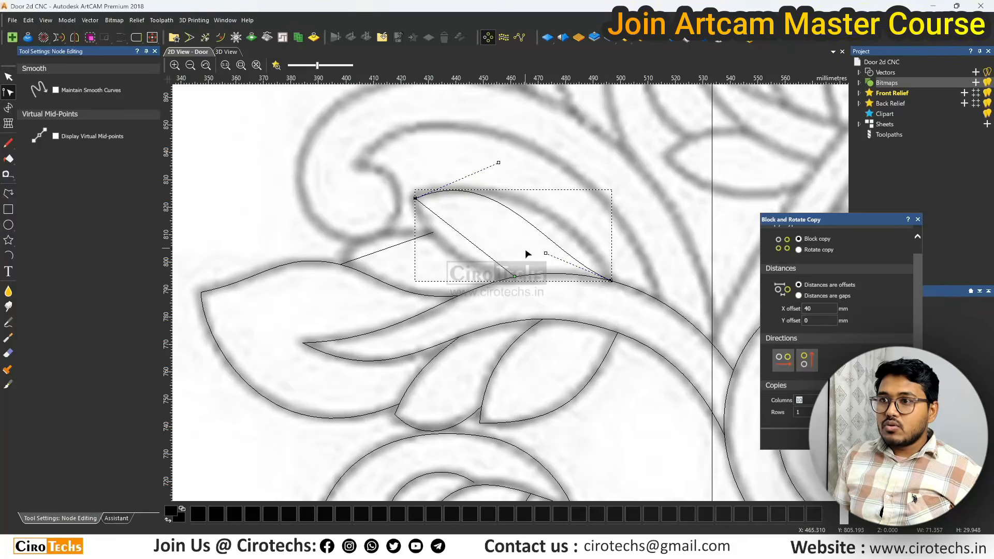
drag(546, 253, 584, 227)
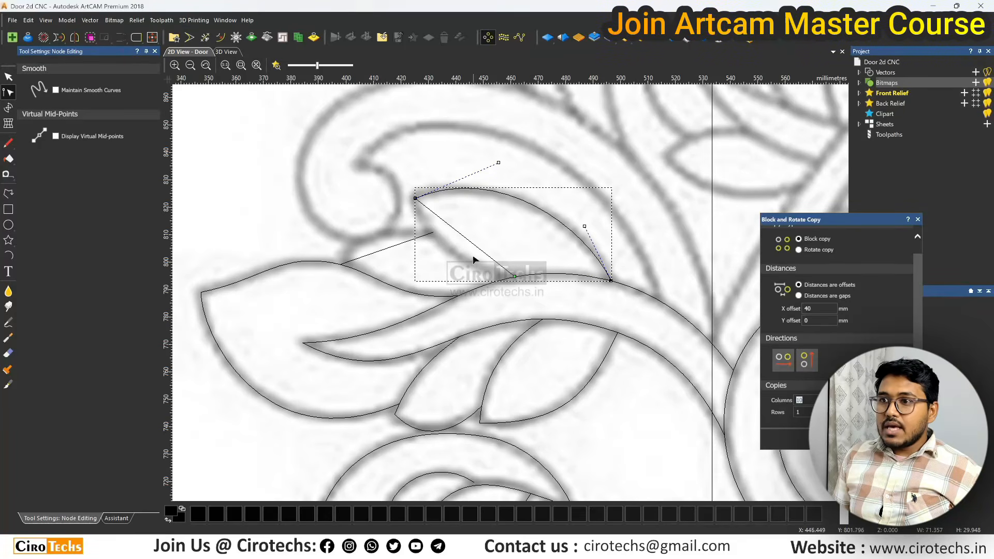
drag(481, 251, 462, 269)
drag(446, 227, 427, 236)
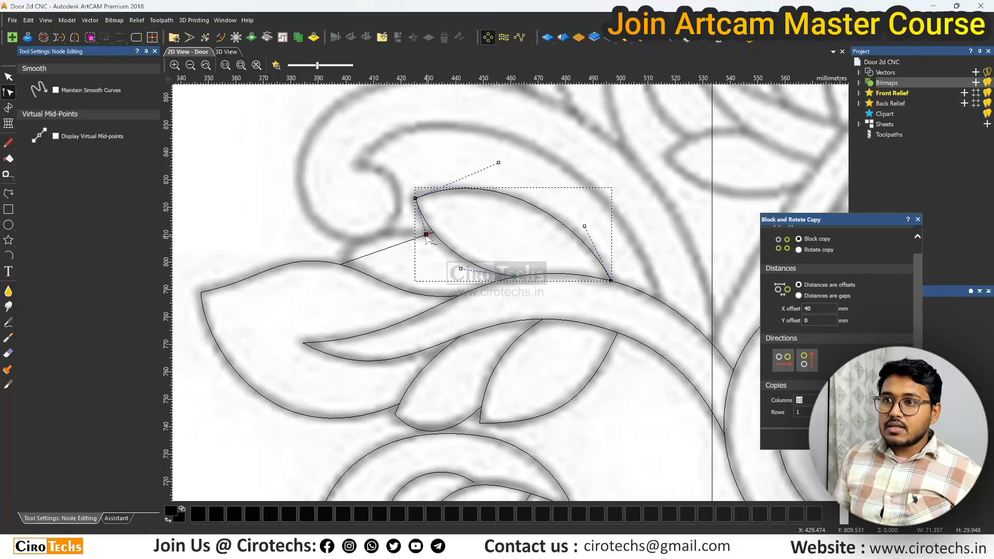
Bend the straight line on the small petal into an arch following its sketched upper edge.
click(406, 242)
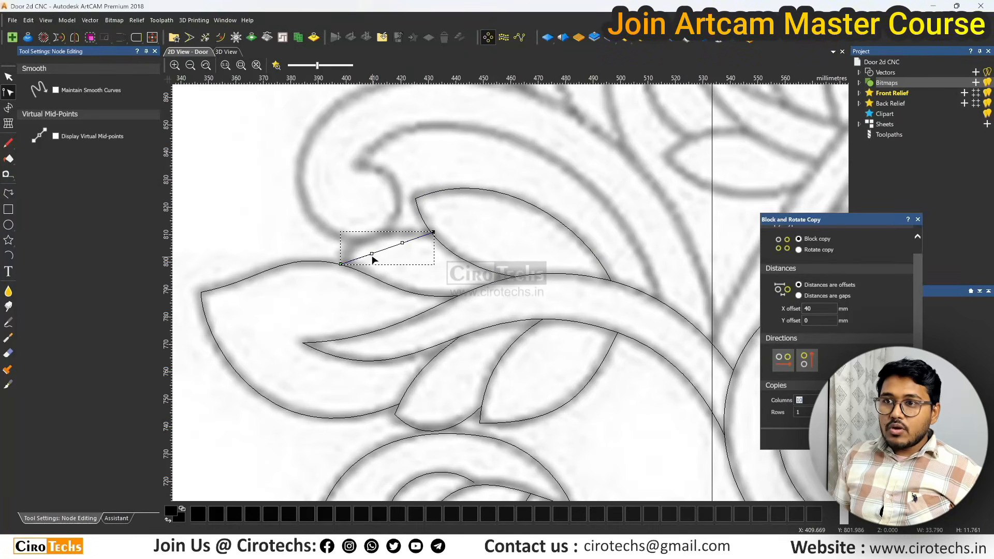
click(352, 229)
key(n)
click(367, 245)
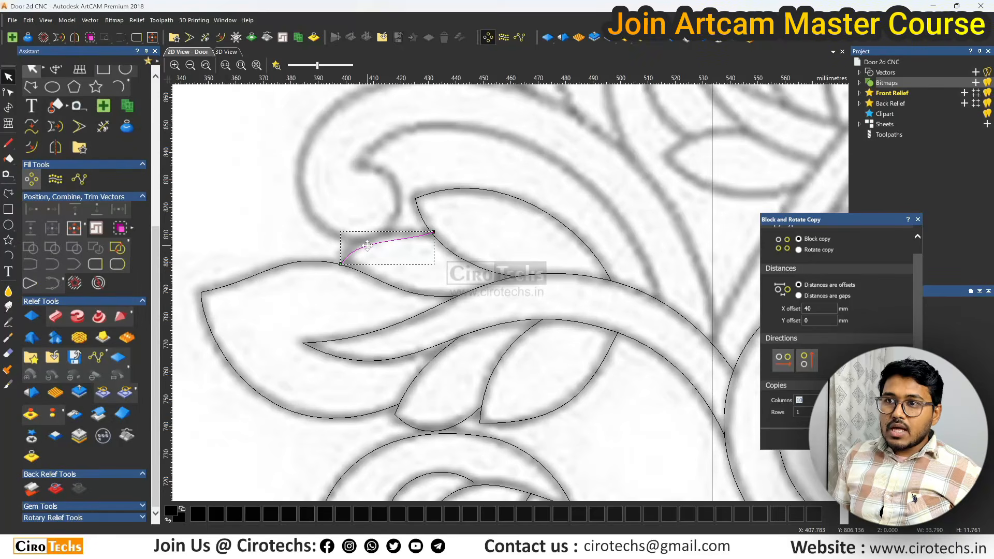
key(n)
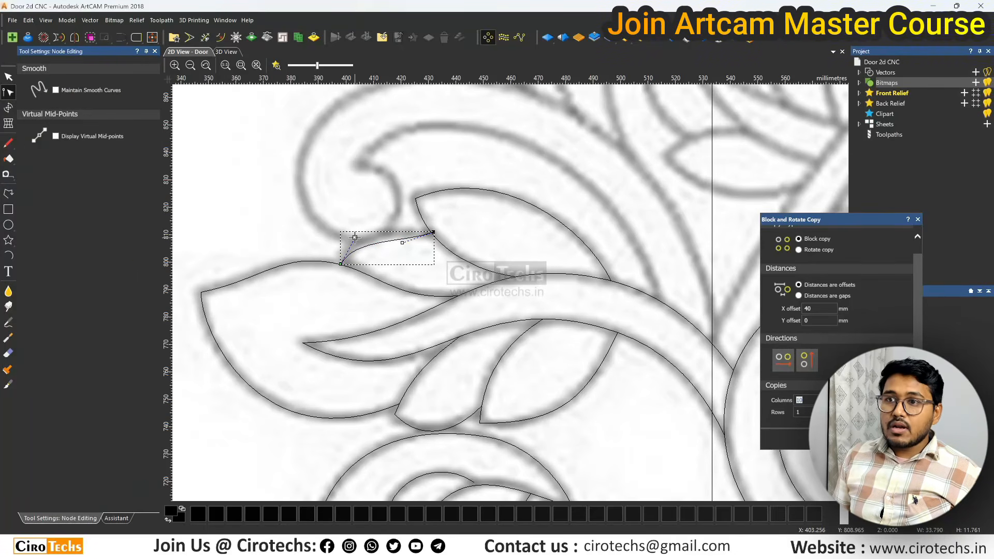
drag(402, 241, 403, 231)
scroll(465, 234, down, 1)
key(n)
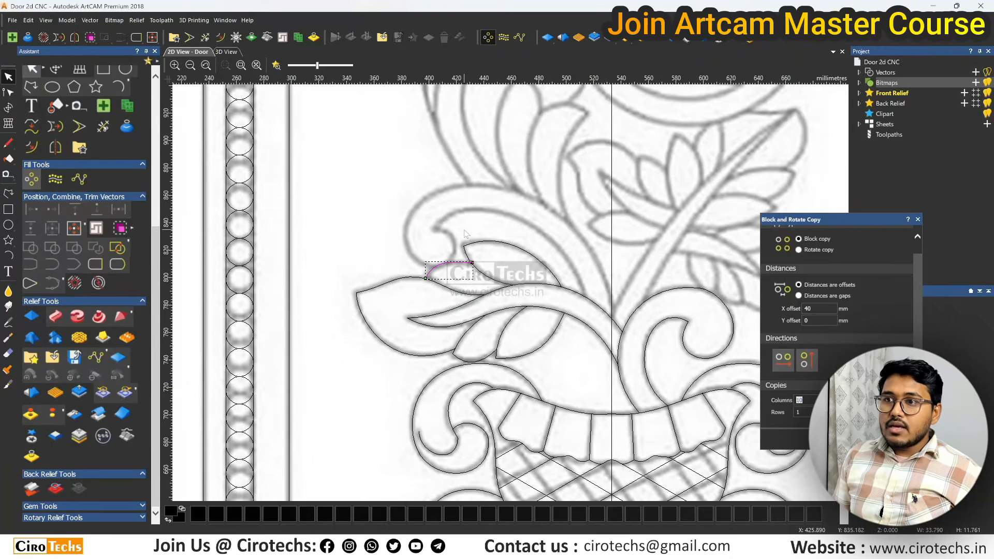
Draw a five-point polyline about 152 mm wide and 63 mm high around the curled scroll leaf above the pointed leaf.
scroll(464, 234, up, 1)
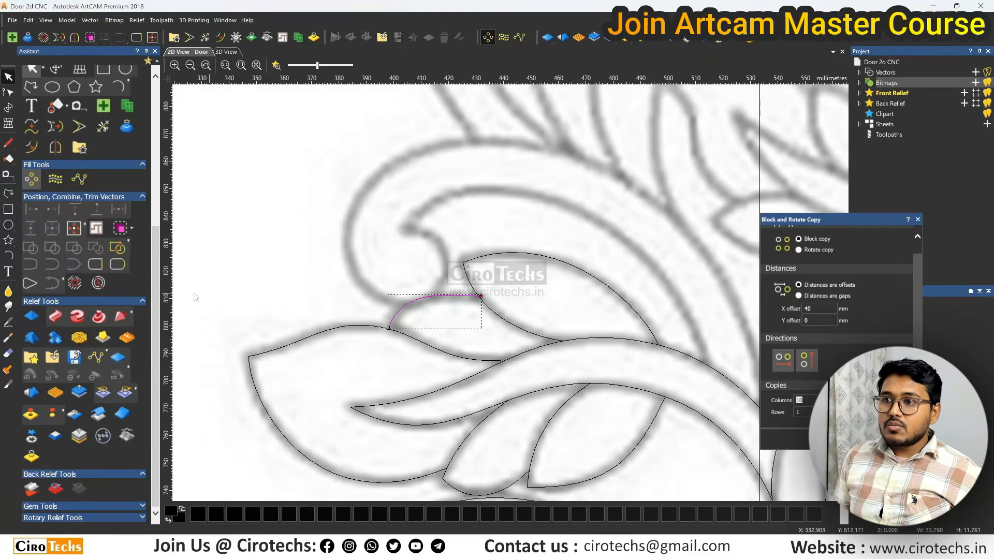
click(8, 193)
scroll(383, 232, down, 1)
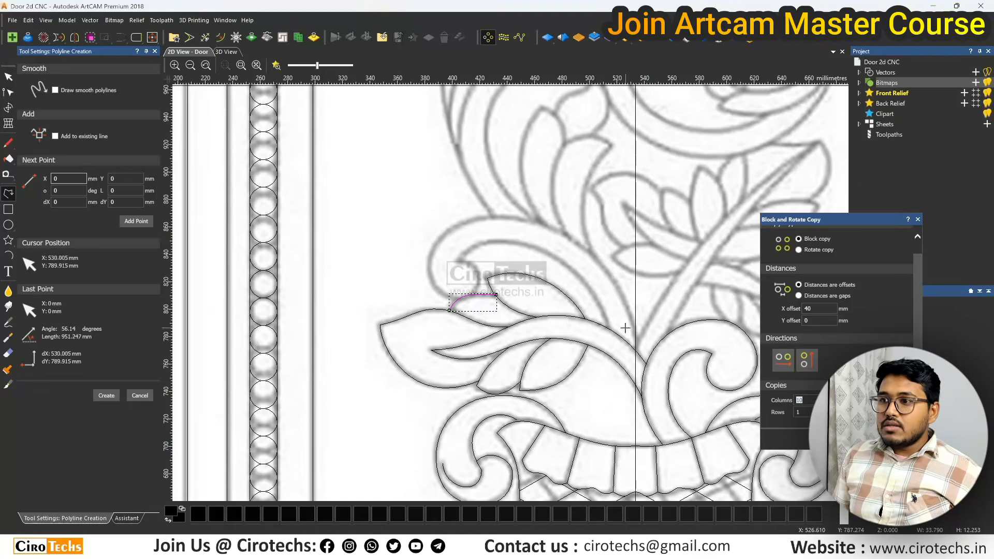
click(458, 261)
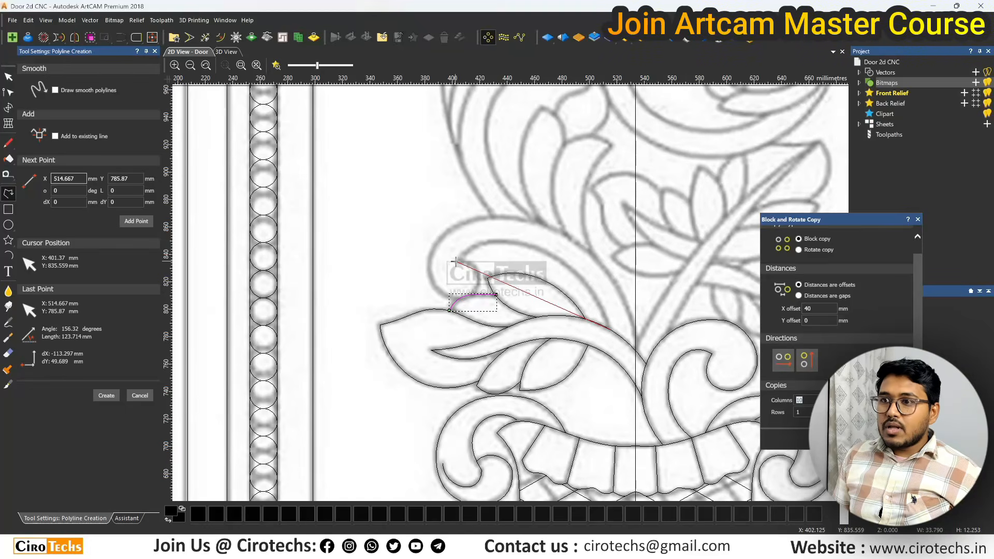
scroll(474, 280, up, 2)
click(479, 371)
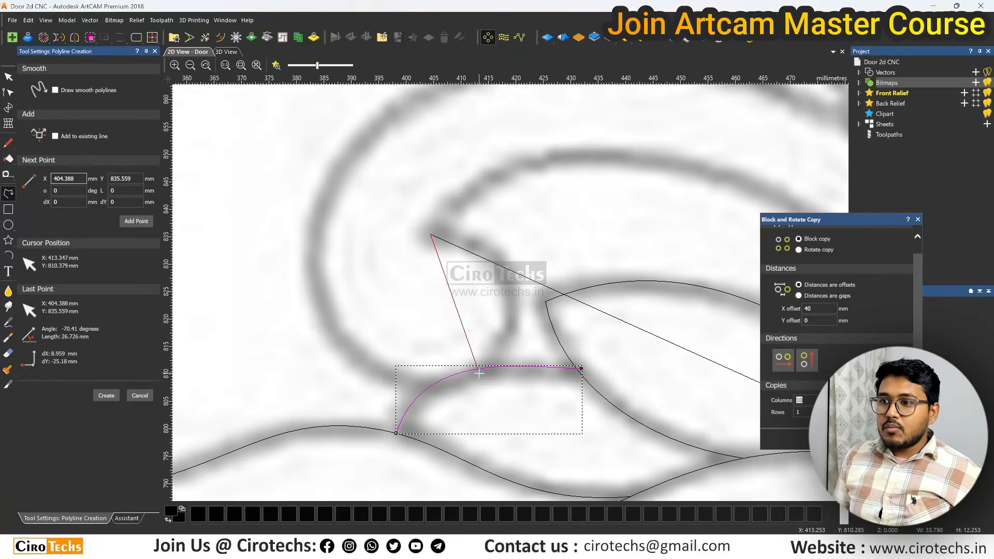
click(318, 209)
scroll(409, 189, down, 1)
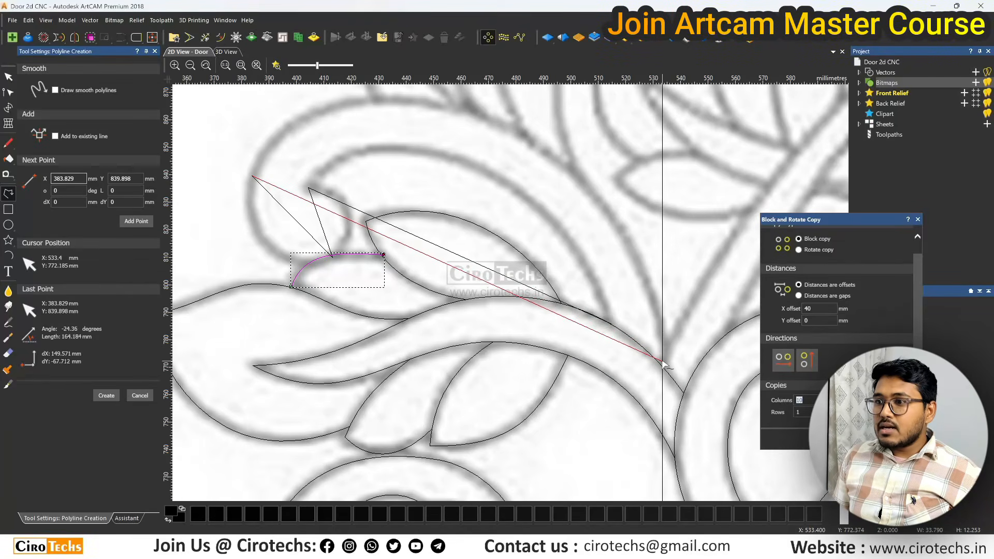
click(667, 348)
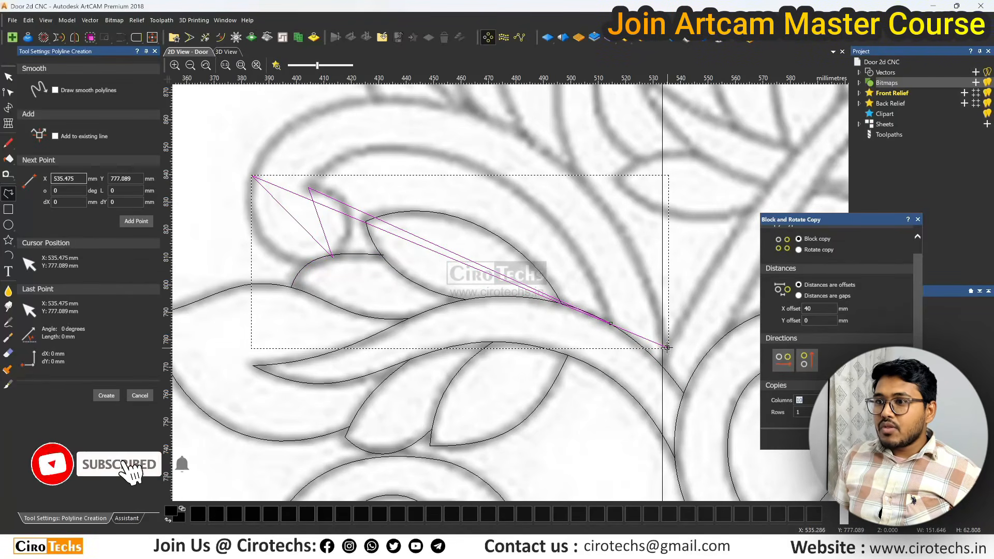
key(Escape)
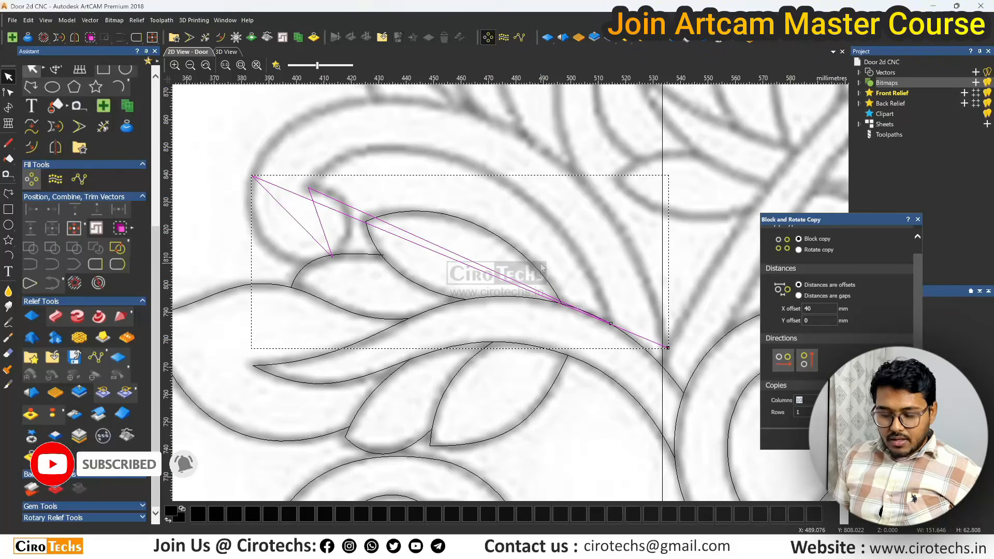
Smooth the scroll leaf's outermost node and shape the adjoining spans to follow the sketched outer edge and curl.
key(n)
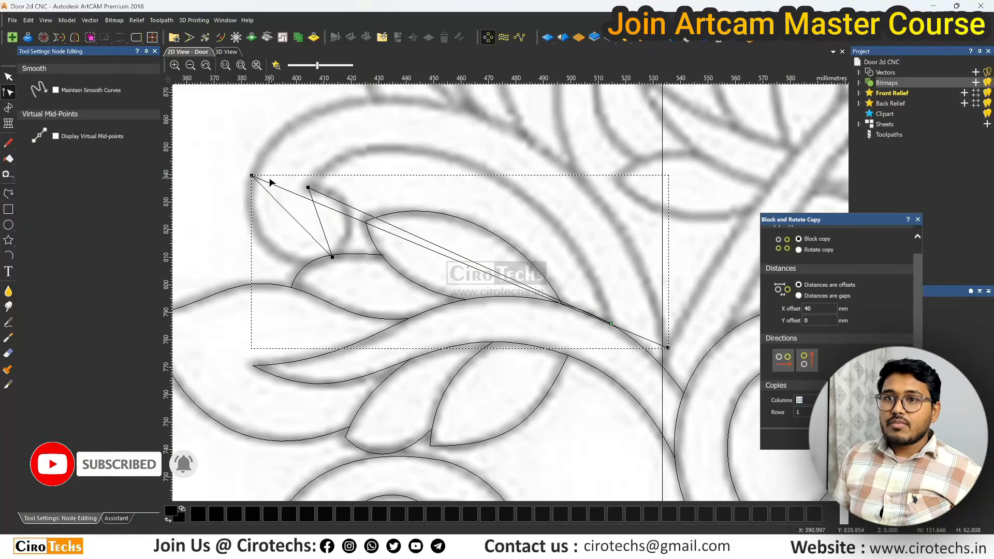
key(s)
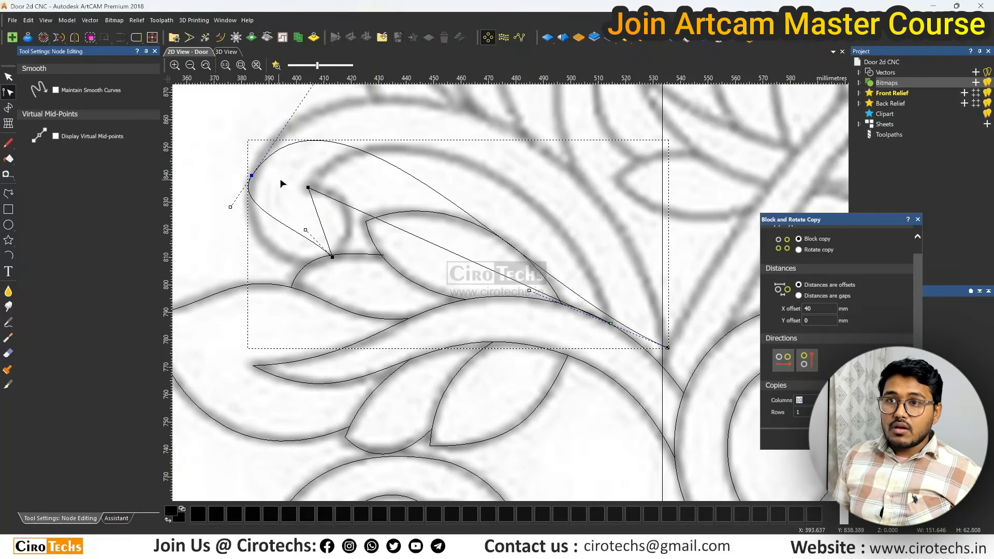
drag(306, 231, 274, 285)
scroll(366, 234, down, 2)
drag(520, 292, 556, 181)
scroll(558, 201, up, 2)
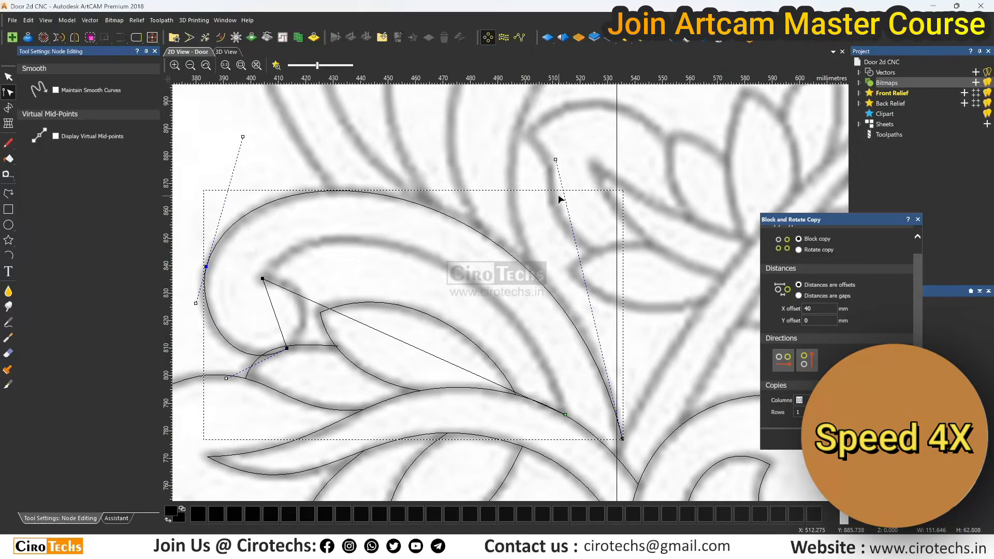
Curve the scroll leaf's inner edge and the small hook of its curl to match the sketch.
scroll(559, 200, down, 2)
drag(437, 309, 438, 228)
drag(488, 332, 534, 307)
scroll(407, 287, up, 2)
key(s)
drag(400, 332, 423, 330)
drag(375, 308, 395, 295)
drag(335, 395, 327, 382)
drag(390, 355, 388, 351)
Save the Door 2d CNC model.
scroll(388, 353, up, 2)
scroll(389, 349, down, 3)
scroll(526, 291, down, 2)
scroll(499, 270, down, 1)
scroll(508, 260, up, 1)
scroll(520, 324, down, 1)
key(ctrl+s)
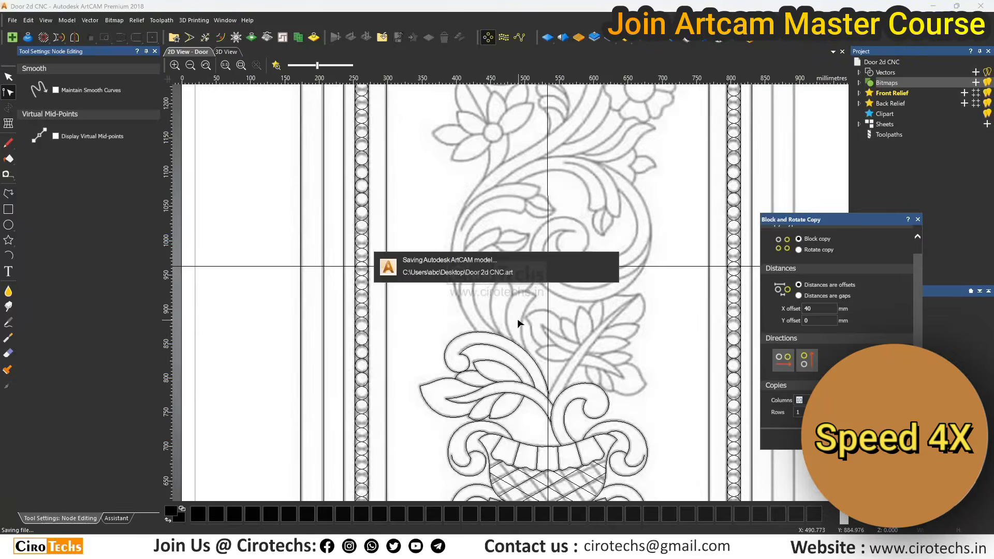
Outline the diagonal stem rising from the scroll junction with a three-point polyline about 132 mm wide and 152 mm high.
scroll(528, 313, up, 1)
scroll(506, 311, down, 2)
scroll(526, 315, up, 2)
click(9, 194)
scroll(503, 434, up, 1)
click(466, 427)
scroll(492, 409, down, 1)
click(618, 224)
scroll(456, 430, up, 2)
click(526, 368)
key(Escape)
Convert the diagonal stem's spans to Bezier curves and bend them along both sketched edges.
scroll(518, 290, down, 3)
scroll(539, 259, up, 1)
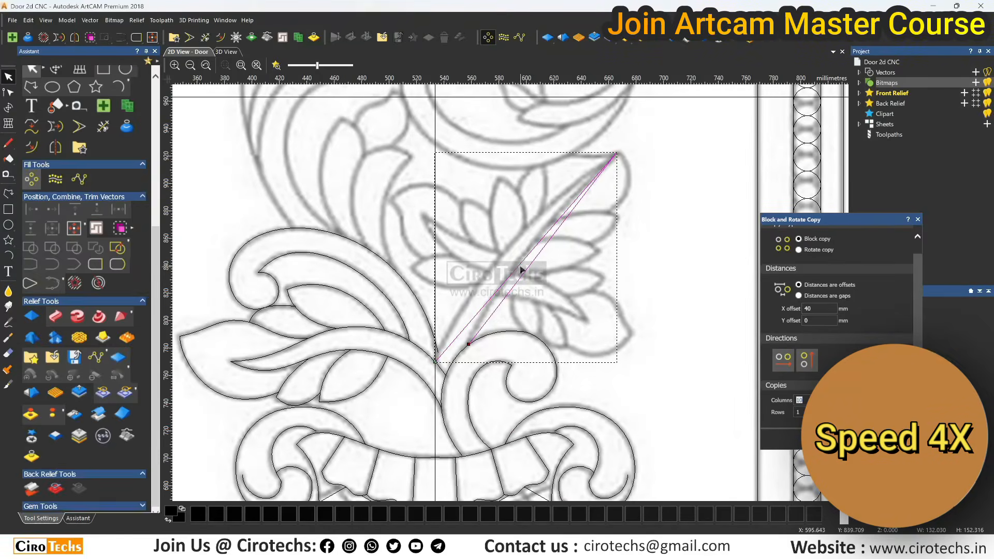
key(n)
key(b)
drag(496, 293, 475, 259)
mouse_move(556, 223)
mouse_down()
mouse_move(554, 197)
mouse_move(563, 208)
mouse_up()
key(b)
Outline the lowest petal on the diagonal stem's near-centreline side with a three-point polyline about 48 mm wide and 21 mm high.
scroll(485, 253, up, 1)
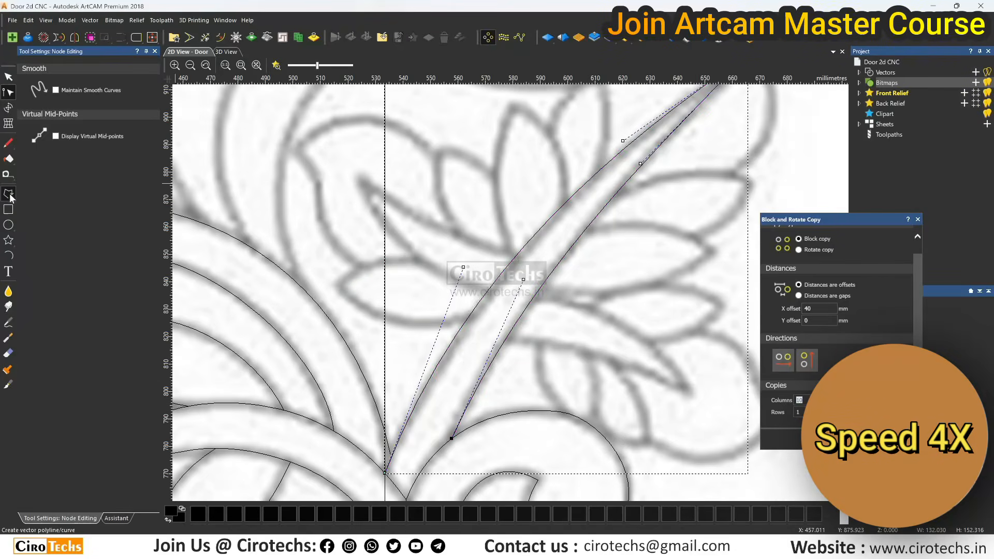
click(8, 193)
click(470, 315)
click(339, 283)
click(417, 257)
key(space)
Outline the pointed curved leaf above the lowest petal with a three-point polyline about 56 mm wide and 41 mm high.
click(488, 291)
click(361, 178)
click(516, 255)
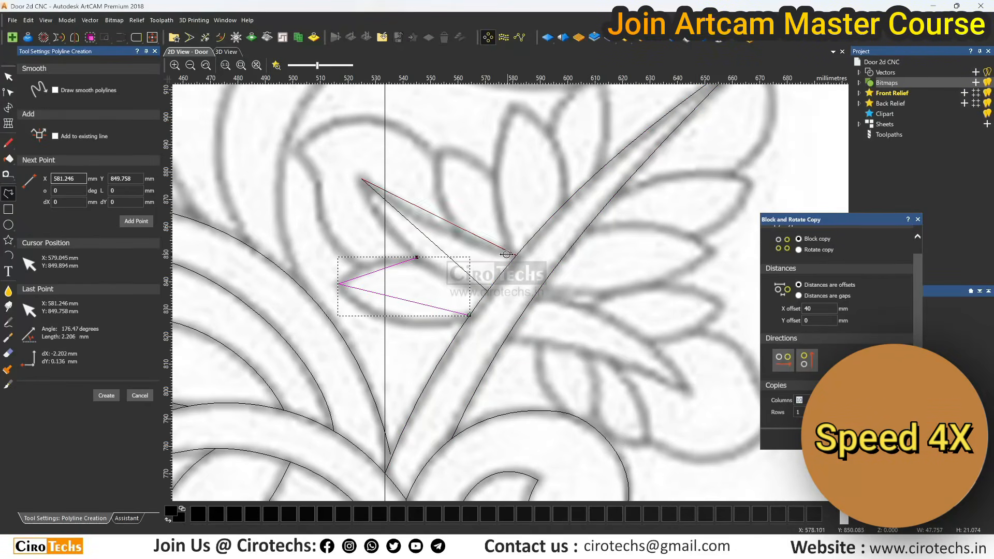
scroll(495, 224, down, 1)
key(n)
Outline the three upright petals on the stem's near-centreline side with three-point polylines about 28, 54 and 34 mm high.
click(484, 259)
click(510, 272)
click(521, 312)
click(518, 237)
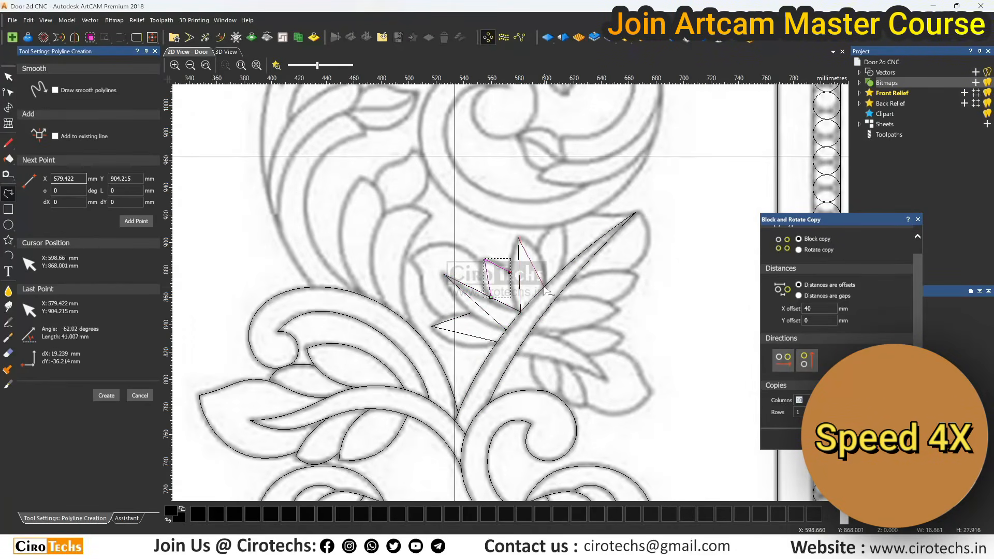
click(544, 285)
scroll(545, 238, up, 1)
click(530, 260)
click(581, 206)
Convert the spans of the shortest upright petal to Bezier curves and bend them along the sketch.
key(n)
click(429, 312)
key(b)
drag(429, 305, 450, 272)
scroll(441, 288, up, 1)
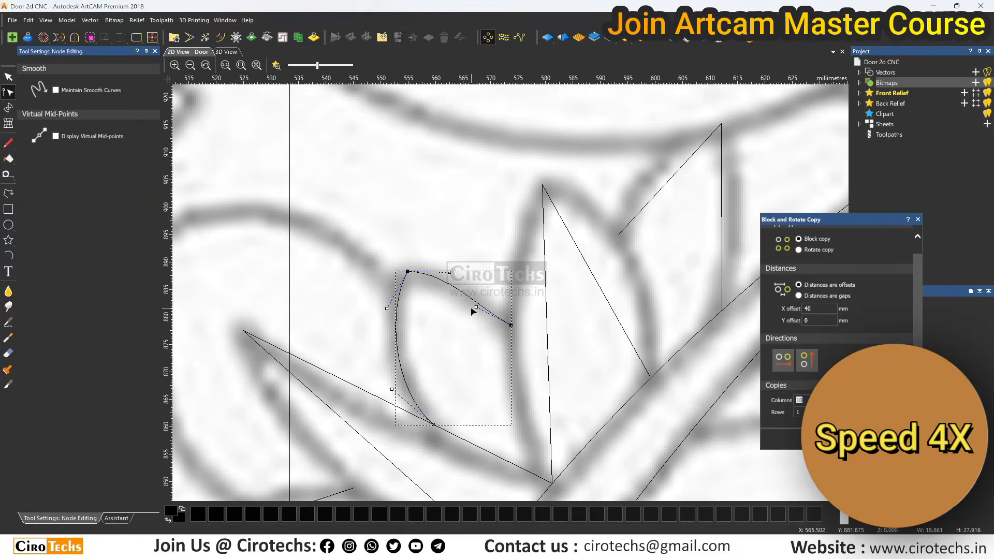
Convert the tallest upright petal's spans to Bezier curves and bend both sides to the sketched edges.
click(547, 326)
key(b)
drag(550, 384, 493, 390)
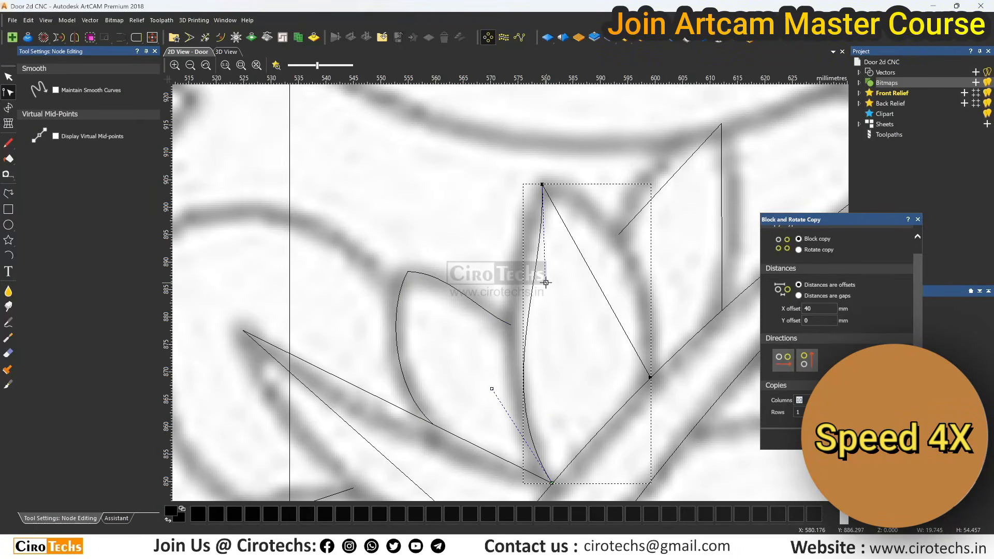
drag(546, 284, 509, 252)
scroll(566, 300, down, 1)
drag(562, 304, 560, 244)
Convert the uppermost upright petal's spans to Bezier curves and bend them along its sketched edges.
click(584, 244)
key(b)
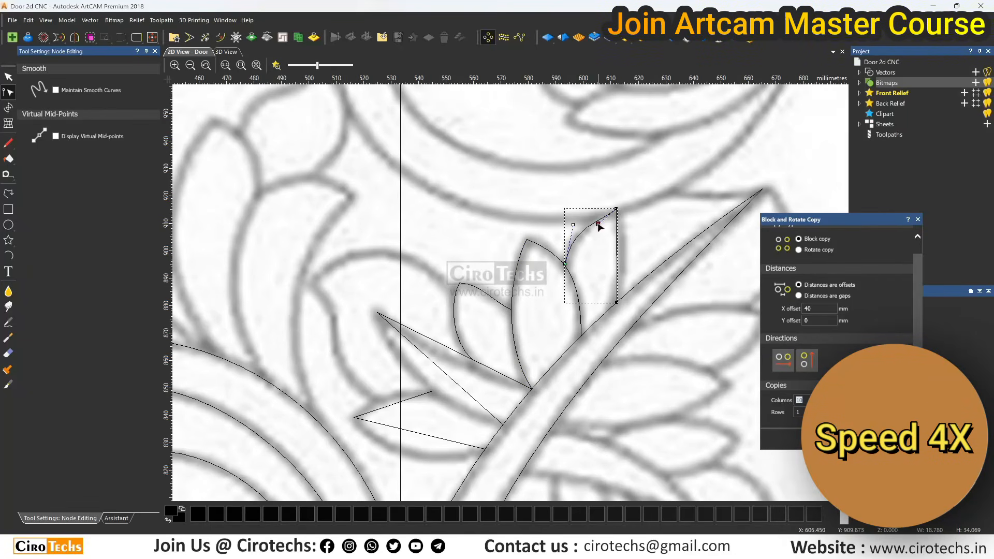
drag(616, 240, 626, 233)
drag(617, 271, 621, 276)
scroll(476, 371, up, 1)
click(526, 235)
Convert the pointed leaf's two long spans to Bezier curves and bend them along the sketched leaf.
scroll(512, 294, down, 1)
click(469, 339)
key(b)
drag(480, 349, 457, 374)
drag(438, 311, 410, 316)
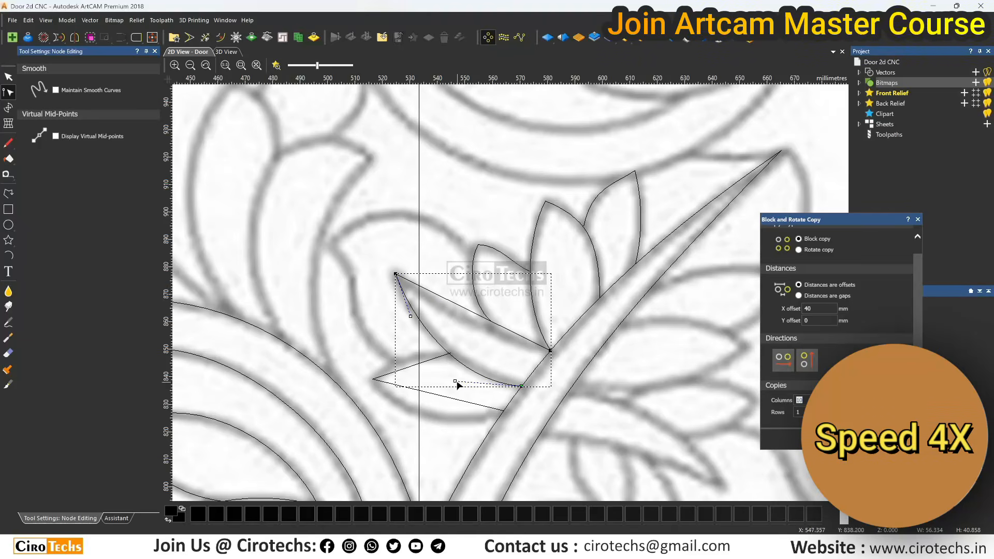
drag(498, 325, 499, 345)
click(489, 318)
drag(447, 299, 467, 305)
Bend the two spans of the lowest near-centreline petal into Bezier curves following the sketch.
click(437, 358)
scroll(437, 354, up, 1)
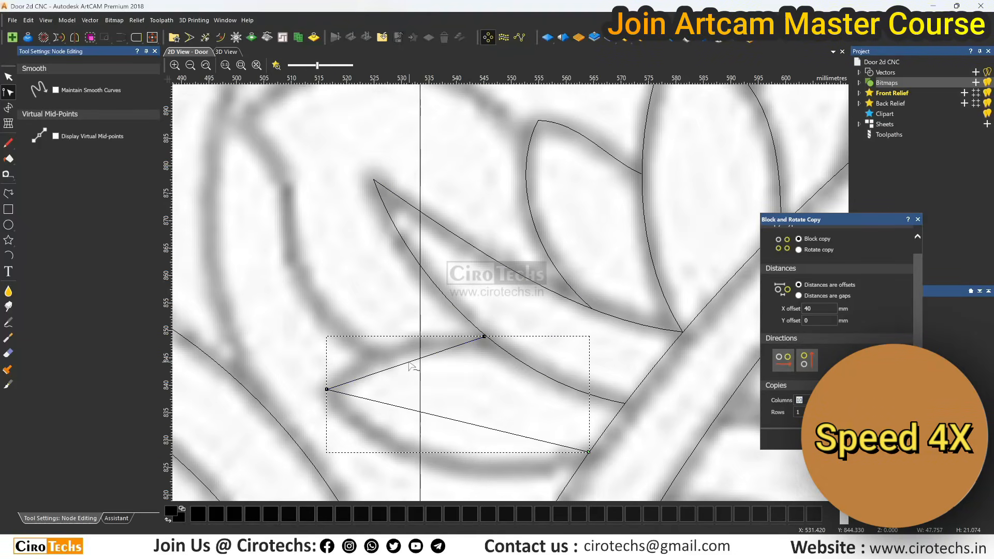
drag(379, 372, 375, 348)
drag(432, 354, 428, 338)
key(b)
drag(501, 431, 466, 505)
drag(414, 410, 397, 455)
scroll(495, 338, down, 3)
scroll(559, 293, up, 1)
click(470, 378)
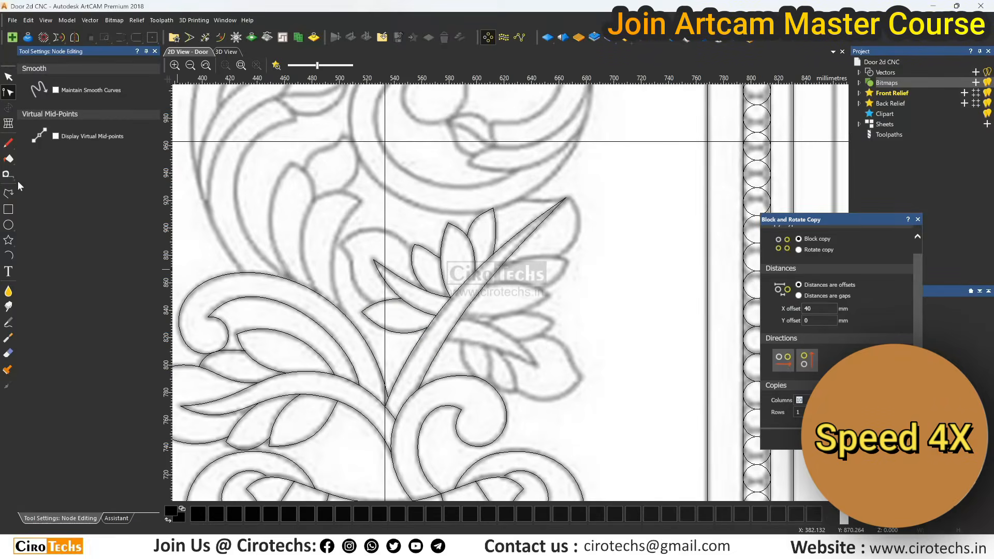
Outline the lowest curved leaf on the stem's outer side with a three-point polyline about 67 mm wide and 35 mm high.
click(9, 193)
scroll(524, 354, down, 1)
scroll(524, 354, up, 1)
click(339, 203)
click(522, 258)
click(366, 160)
Outline the two small petals beneath the outer curved leaf with polylines about 17 by 32 mm and 20 by 30 mm.
click(422, 295)
click(413, 215)
key(space)
click(425, 269)
click(481, 307)
click(442, 225)
key(space)
Outline the large rounded petal beyond the outer leaf's tip and the petal above it, about 49 mm wide and 13 mm high.
click(481, 307)
click(616, 279)
click(531, 194)
click(481, 207)
click(557, 171)
click(421, 171)
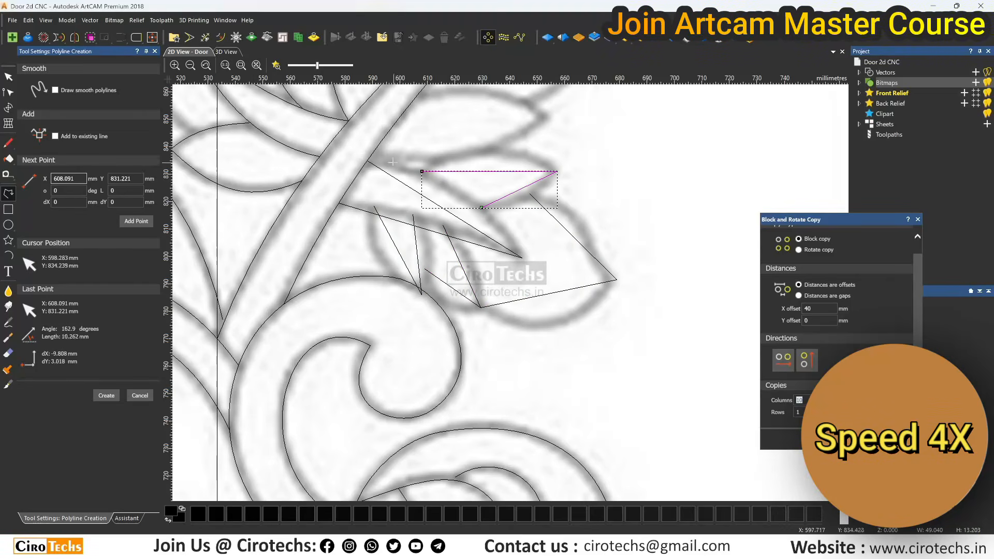
Outline the next petal up the stem's outer side with a three-point polyline about 63 mm wide and 23 mm high.
click(374, 153)
click(546, 118)
scroll(546, 119, down, 1)
scroll(485, 174, up, 1)
click(446, 211)
Outline the upper outer petal, about 49 by 20 mm, and the petal at the stem's tip, about 36 by 45 mm.
click(549, 221)
click(612, 167)
click(475, 178)
click(591, 162)
scroll(593, 153, down, 1)
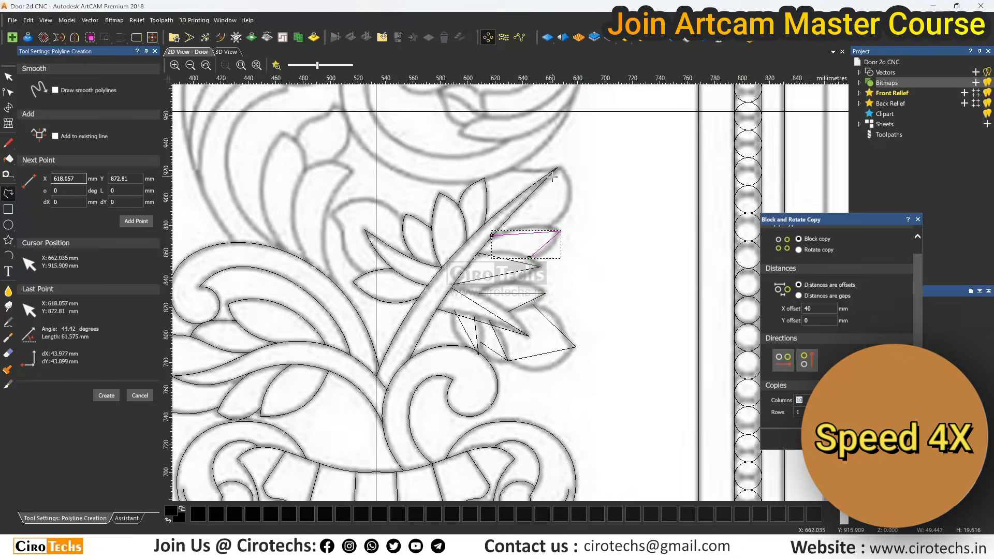
scroll(554, 175, up, 1)
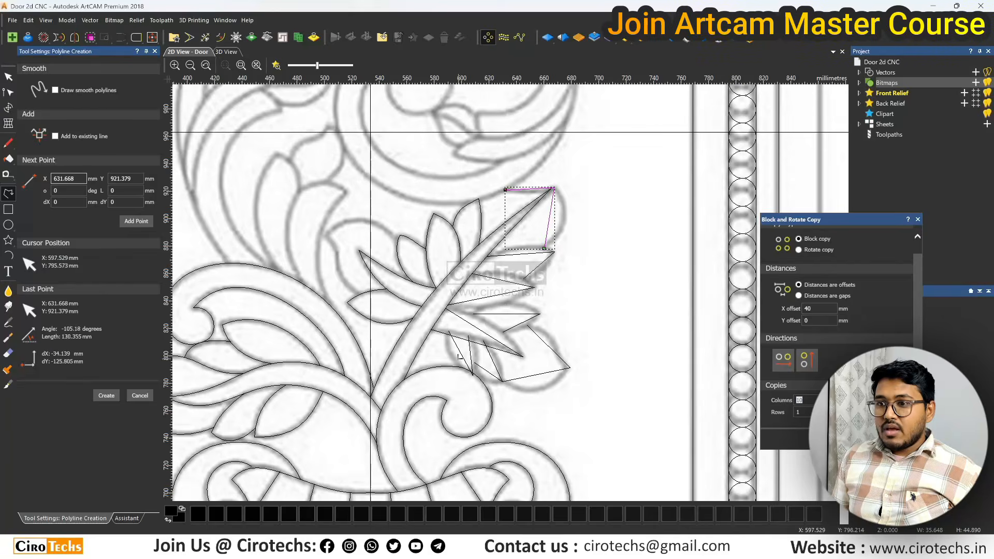
key(Escape)
Bend the small petal nearest the stem into Bezier curves along the sketch and move its lower node onto the scroll's edge.
scroll(475, 343, up, 2)
click(468, 356)
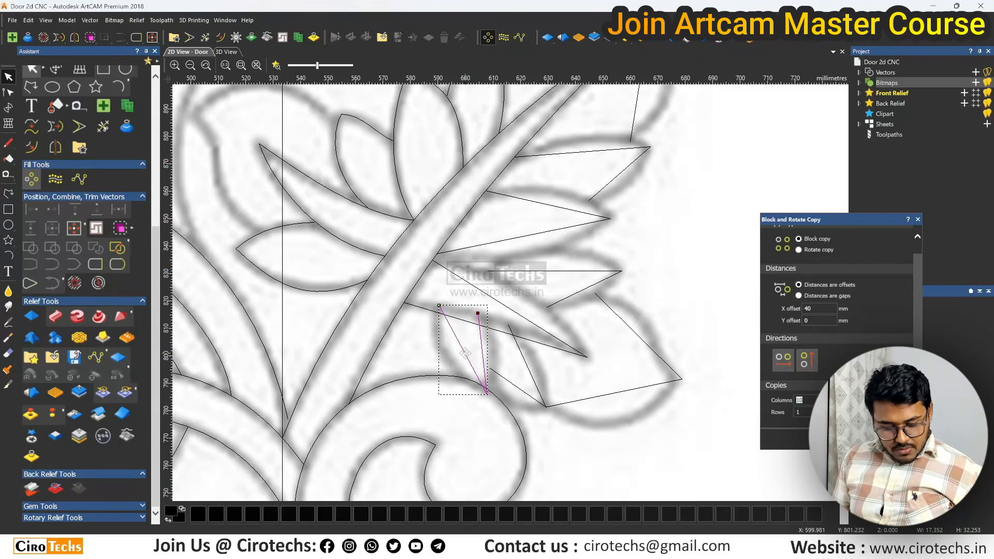
key(n)
scroll(466, 356, down, 2)
scroll(475, 311, up, 2)
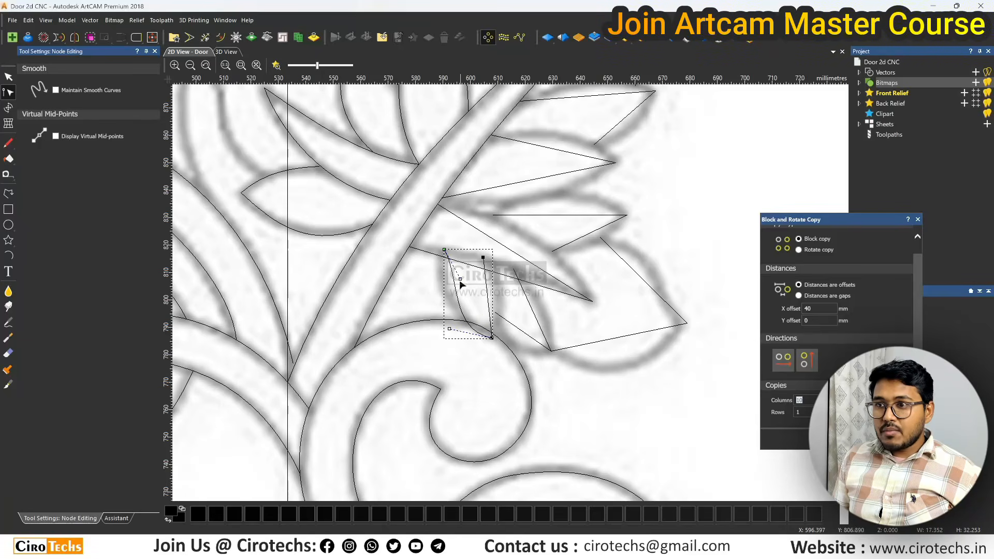
drag(456, 281, 437, 279)
scroll(495, 346, up, 3)
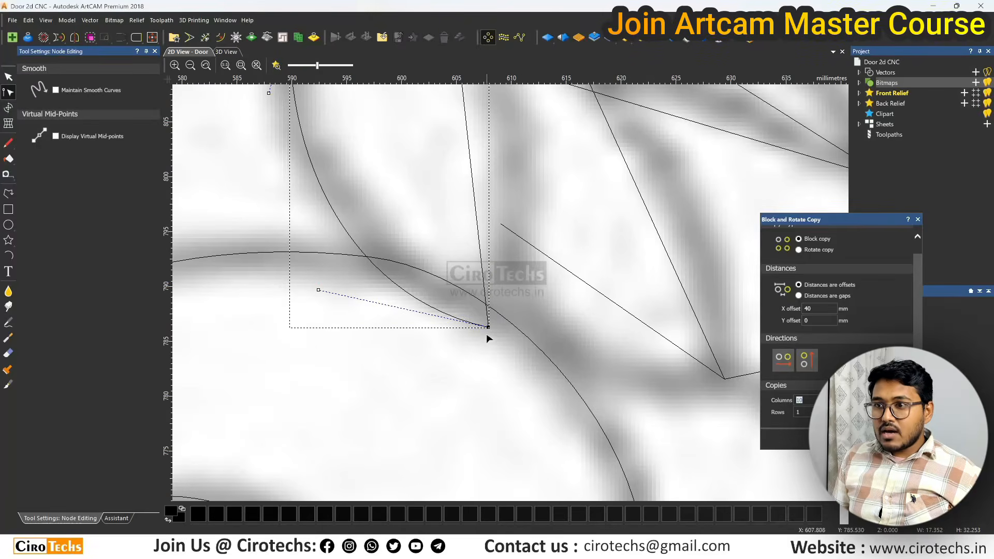
drag(488, 327, 493, 311)
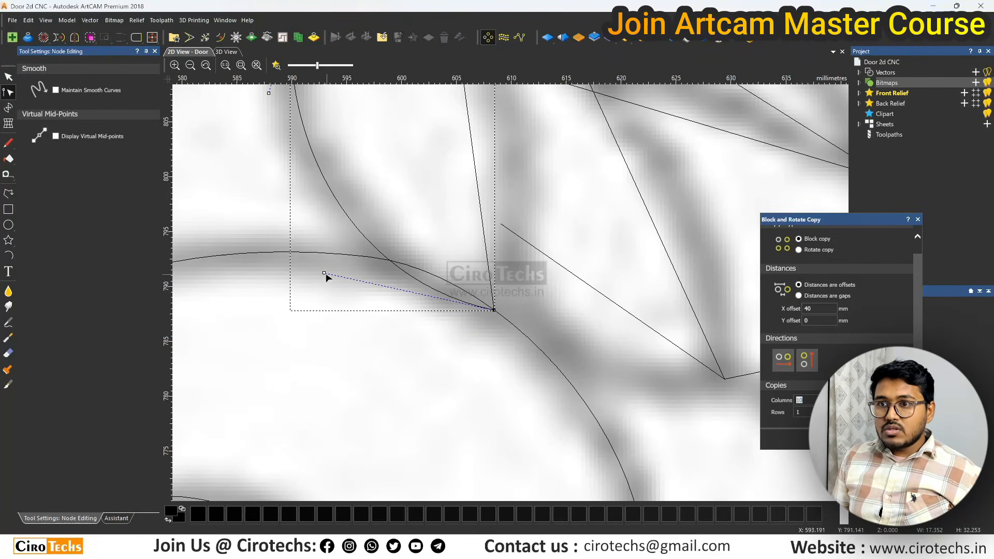
drag(324, 274, 299, 241)
scroll(329, 259, down, 3)
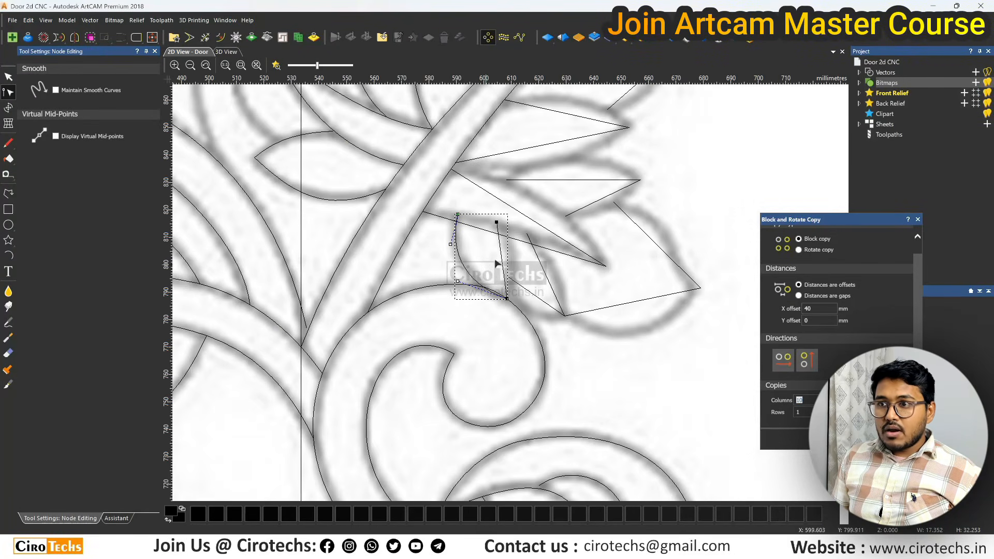
drag(505, 275, 510, 243)
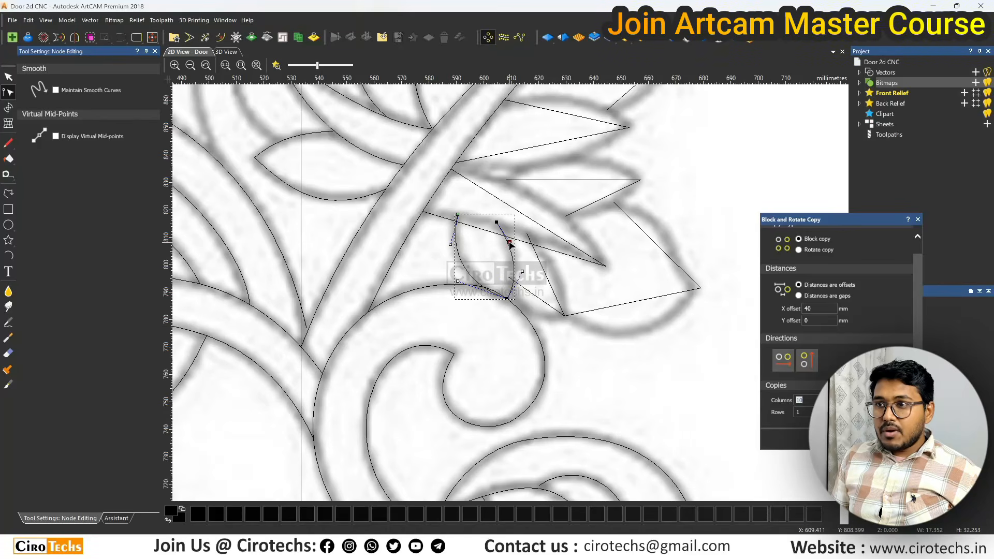
Bend both spans of the second small petal beneath the outer leaf into Bezier curves along the sketch.
click(549, 310)
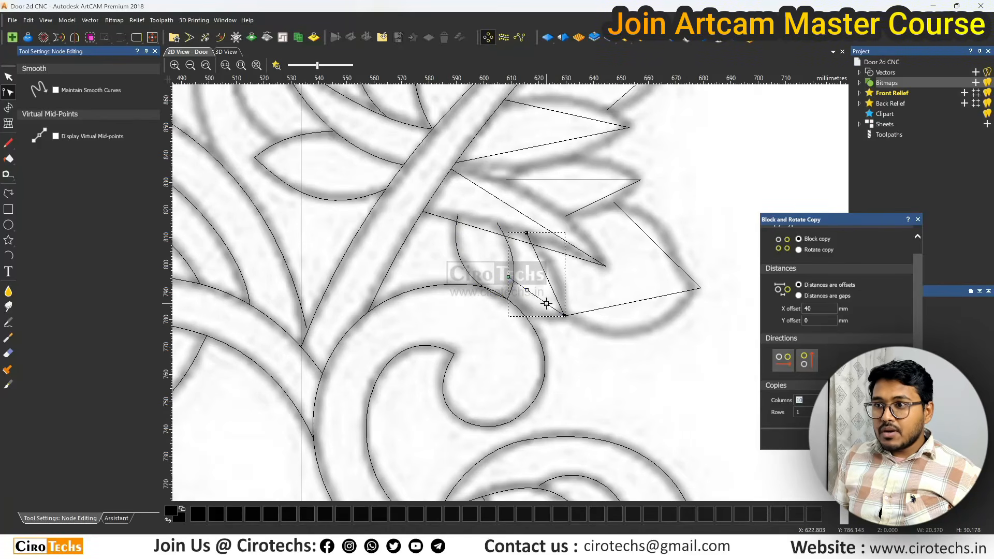
drag(539, 320, 519, 309)
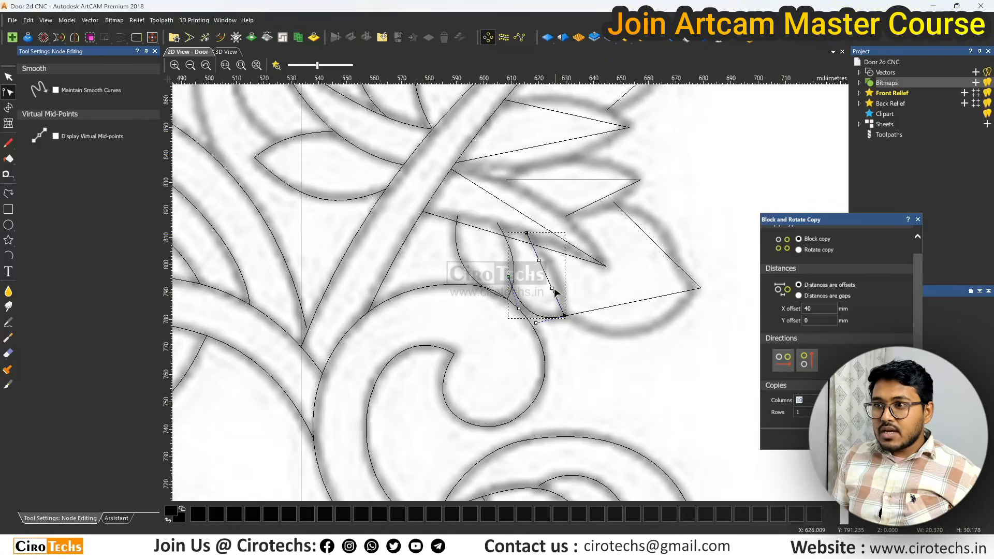
drag(538, 260, 549, 254)
Bend the large rounded petal's lower and outer spans along the sketched outline.
click(610, 308)
drag(610, 307, 618, 347)
drag(655, 297, 667, 338)
drag(671, 260, 668, 226)
Convert the outer curved leaf's two spans to Bezier curves and bend them along its sketched upper and lower edges.
scroll(586, 208, up, 3)
click(500, 246)
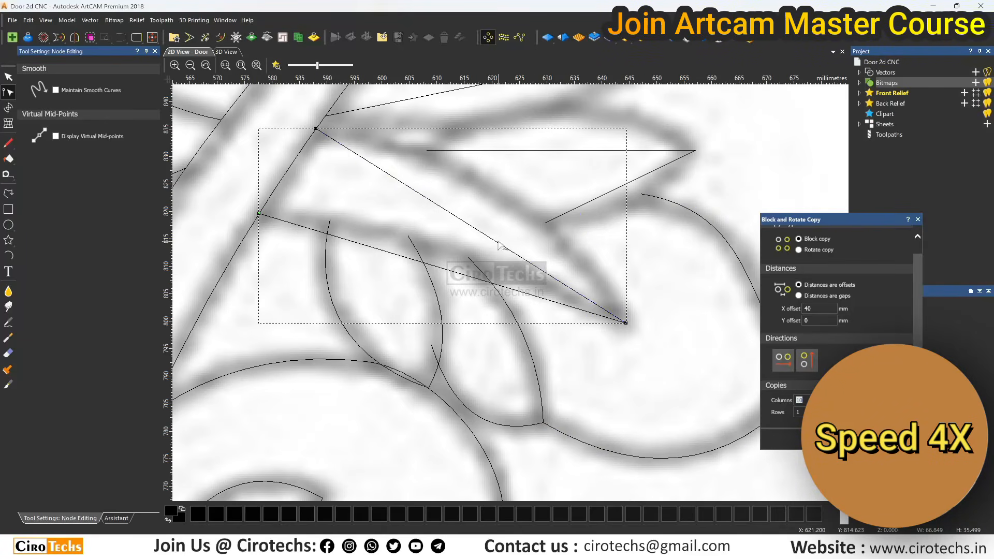
drag(523, 259, 576, 207)
drag(420, 193, 444, 139)
key(b)
drag(504, 287, 501, 253)
drag(381, 250, 381, 218)
drag(501, 254, 477, 251)
Move the upper end nodes of the two small petals onto the outer curved leaf's lower edge.
click(475, 265)
scroll(467, 258, up, 2)
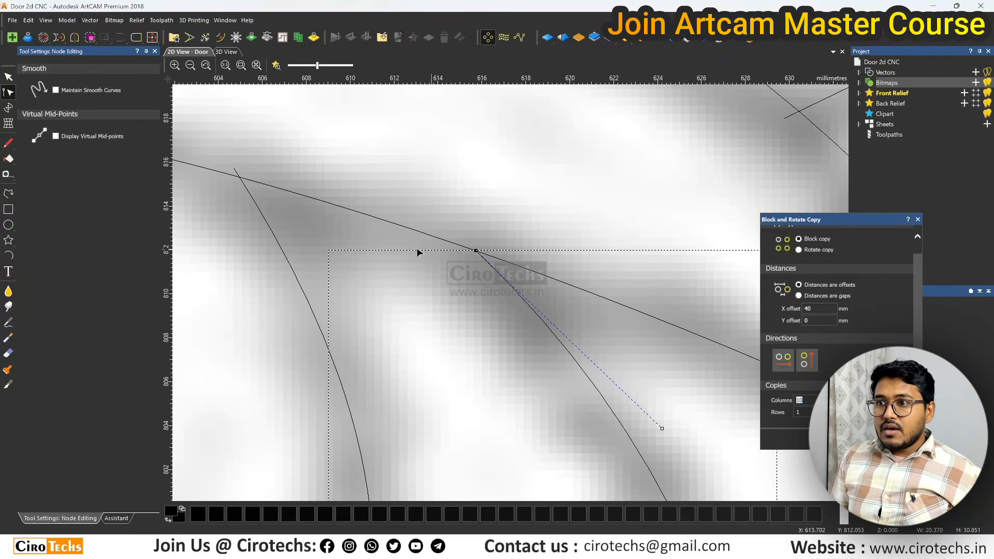
scroll(418, 252, down, 1)
click(376, 234)
scroll(379, 235, up, 1)
drag(366, 234, 372, 242)
scroll(394, 272, down, 2)
scroll(402, 273, up, 1)
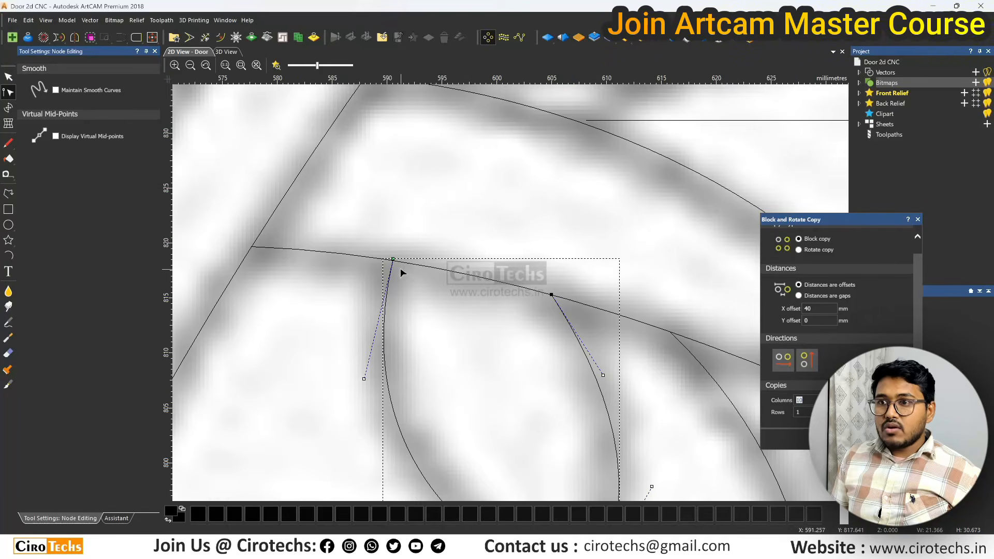
drag(393, 259, 393, 261)
scroll(394, 261, down, 2)
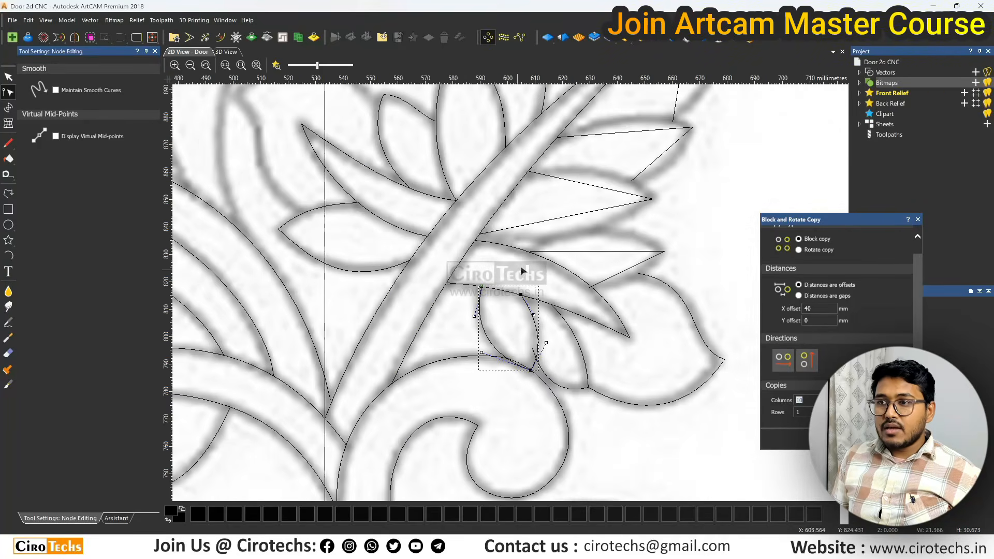
Bend the upper and lower spans of the petal directly above the outer curved leaf to follow the sketch.
scroll(522, 268, up, 1)
click(553, 244)
scroll(557, 264, down, 1)
scroll(482, 259, up, 2)
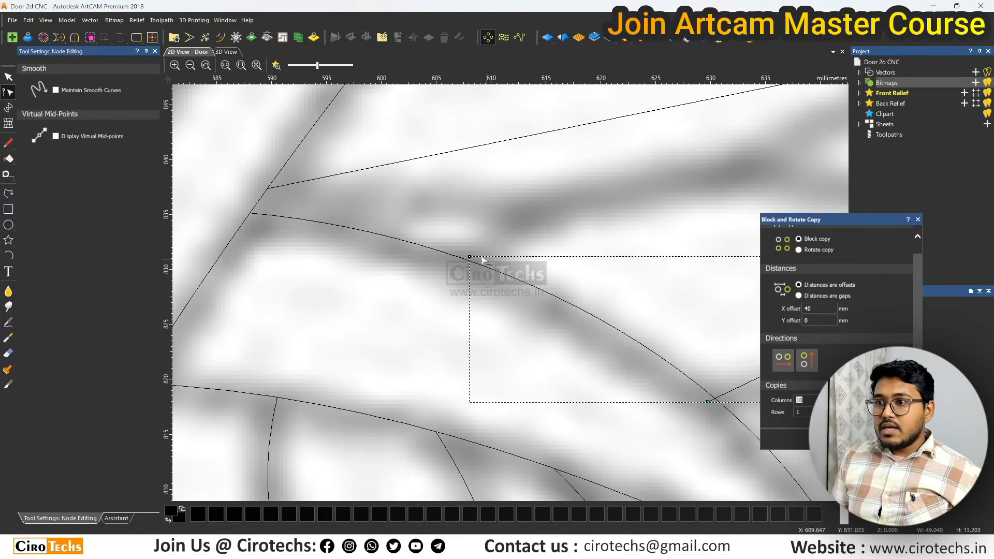
scroll(470, 259, down, 2)
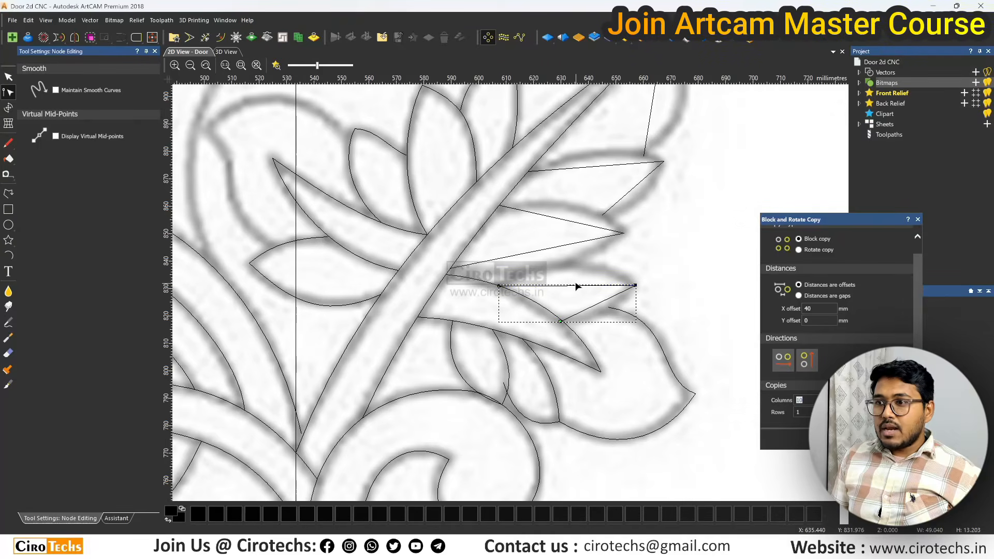
drag(544, 284, 537, 251)
drag(591, 284, 600, 263)
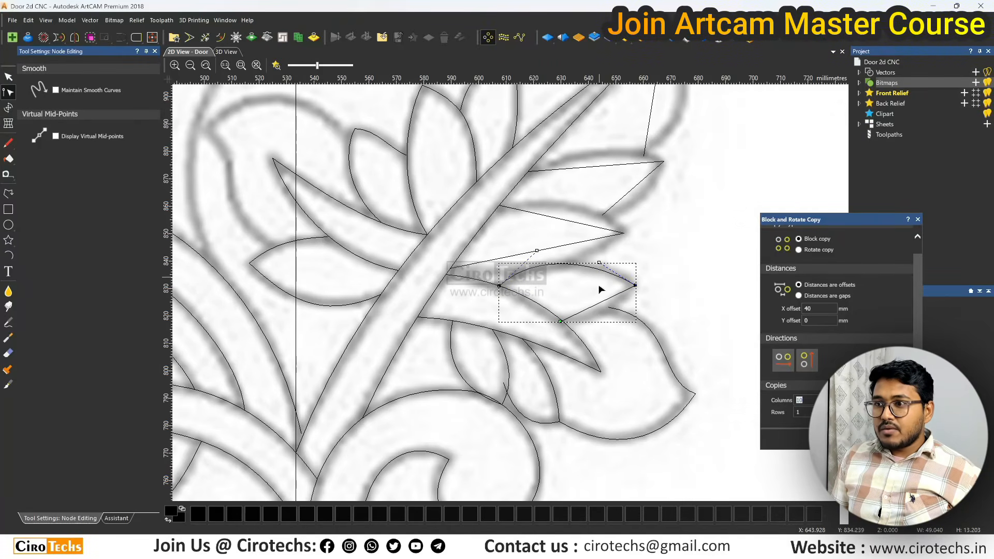
scroll(602, 307, up, 2)
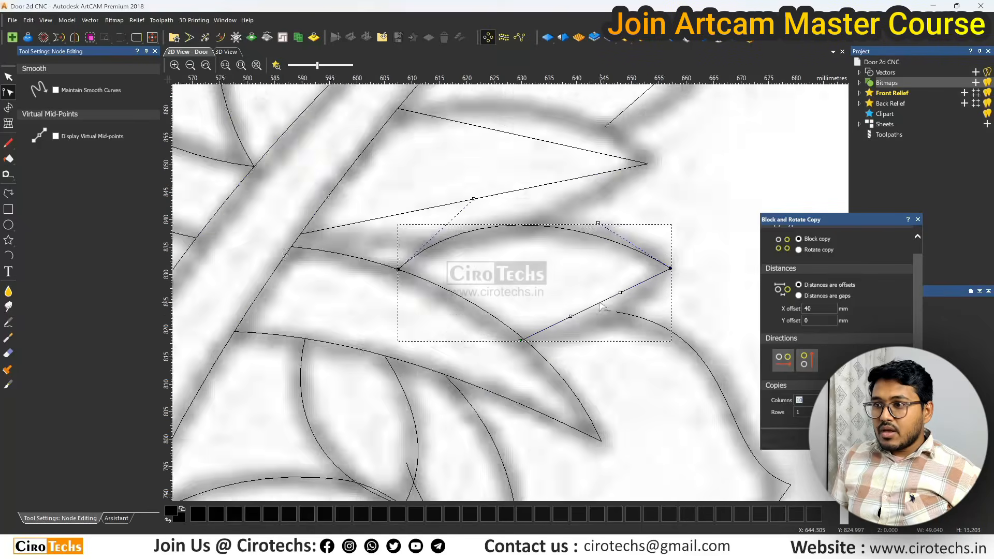
drag(543, 333, 557, 358)
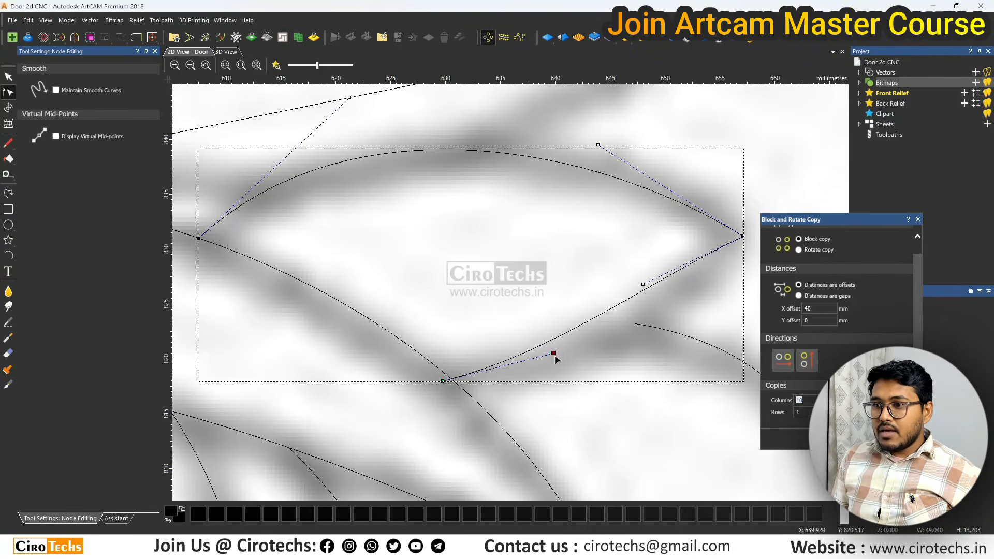
drag(643, 284, 661, 347)
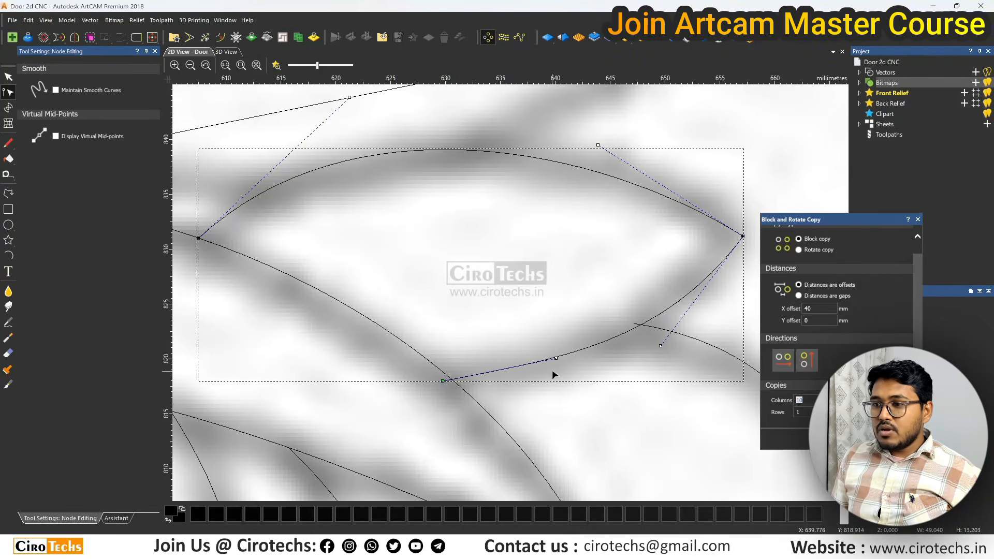
drag(555, 358, 549, 344)
Move the large rounded petal's upper end node onto the lower edge of the petal above it.
scroll(624, 329, up, 1)
click(652, 318)
scroll(652, 320, up, 2)
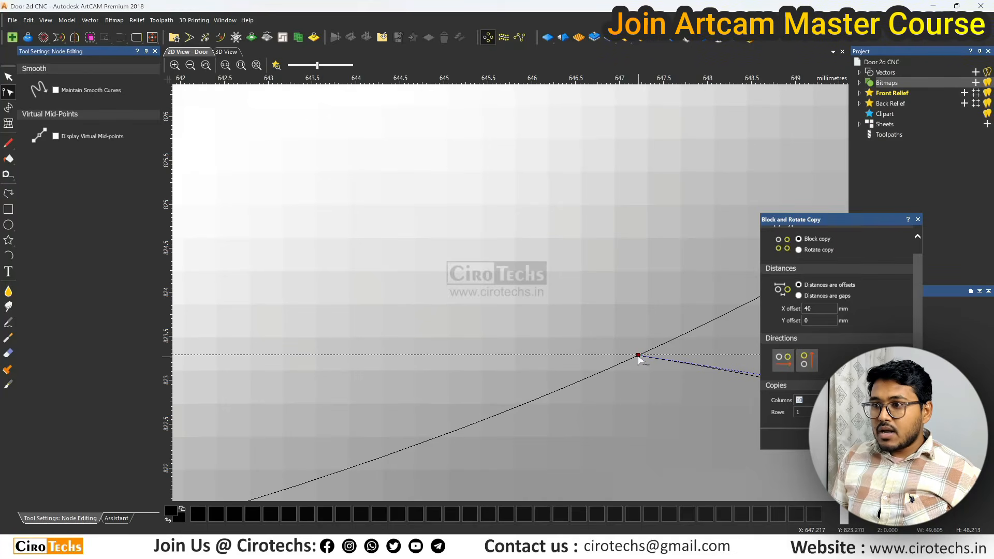
scroll(560, 351, down, 3)
scroll(539, 344, down, 1)
scroll(539, 344, up, 1)
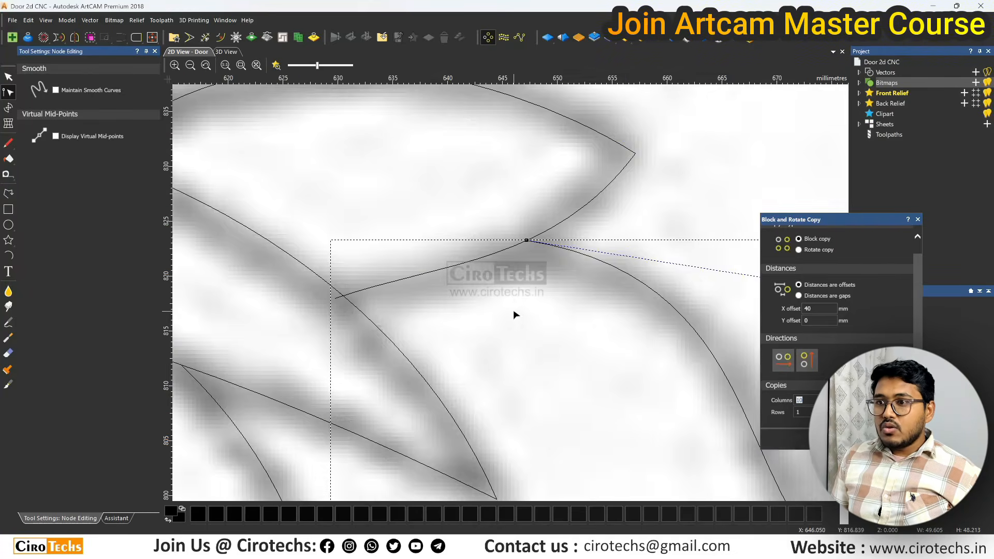
scroll(508, 270, down, 3)
Bend the lower span of the next petal up the stem's outer side into a Bezier curve along the sketch.
click(496, 260)
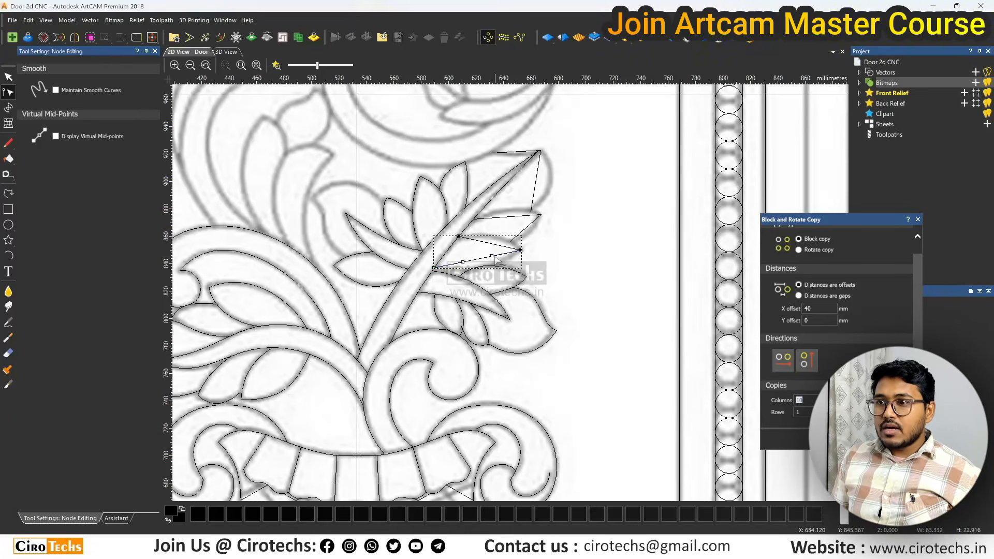
scroll(495, 271, up, 2)
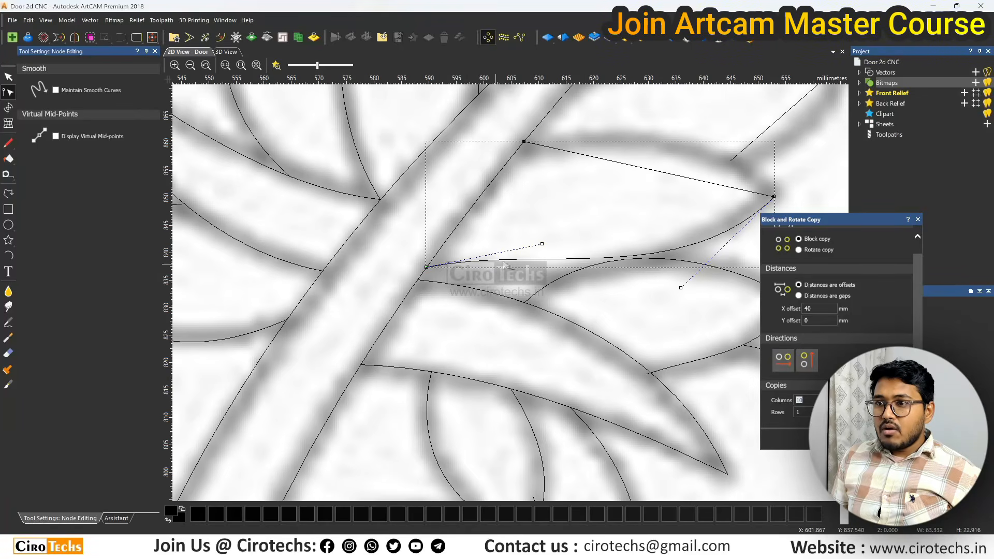
drag(542, 245, 545, 293)
drag(681, 288, 646, 283)
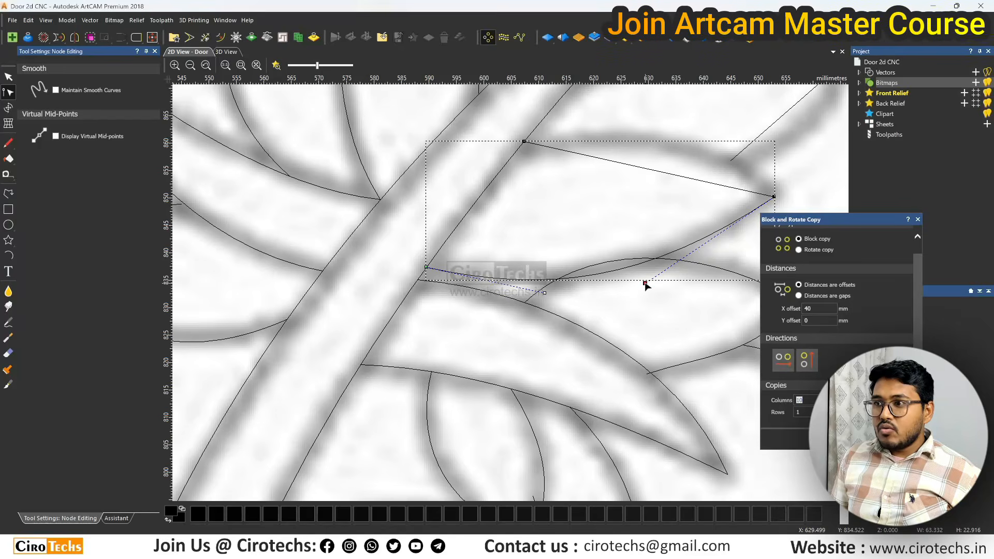
scroll(632, 259, down, 1)
scroll(608, 251, up, 1)
click(604, 307)
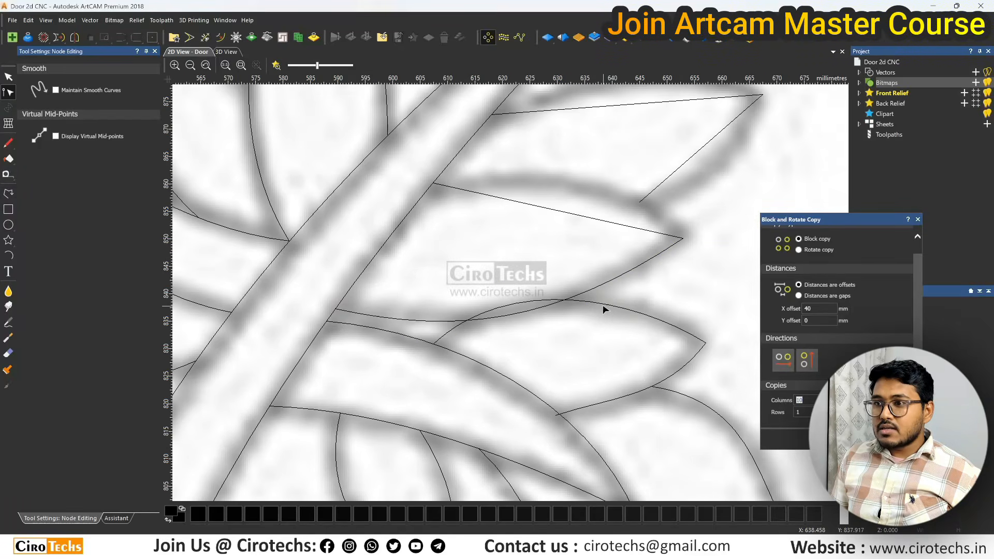
Refine the upper curve of the petal directly above the outer curved leaf by lowering its inner handle to match the sketch.
click(587, 305)
scroll(508, 302, up, 1)
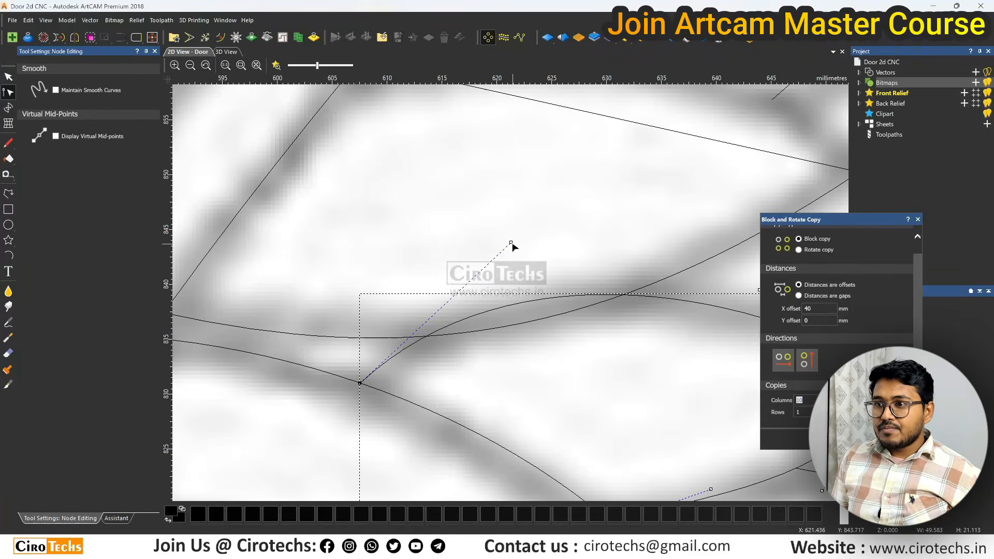
drag(512, 242, 478, 293)
scroll(487, 285, down, 2)
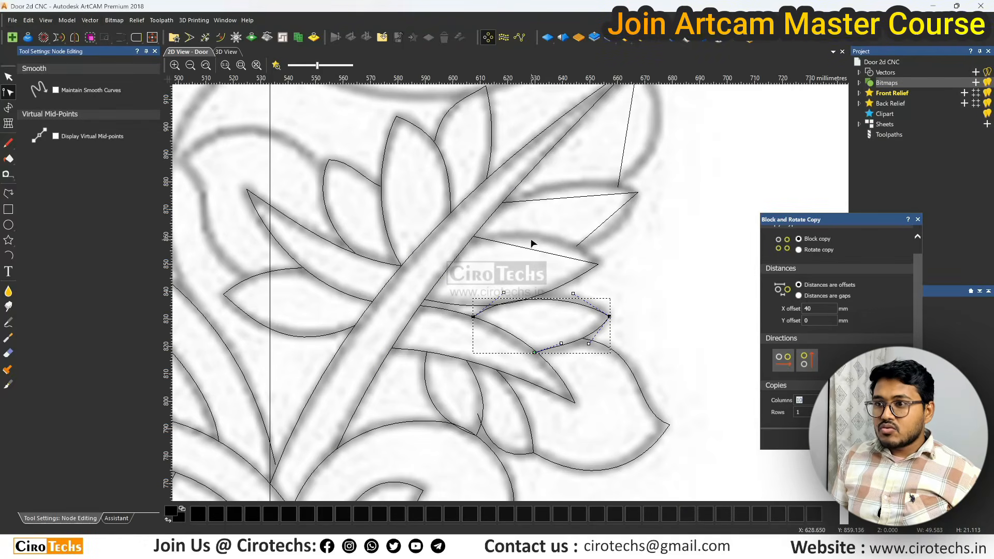
Bend the straight upper span of the next petal up the stem's outer side to follow the sketched edge.
click(538, 253)
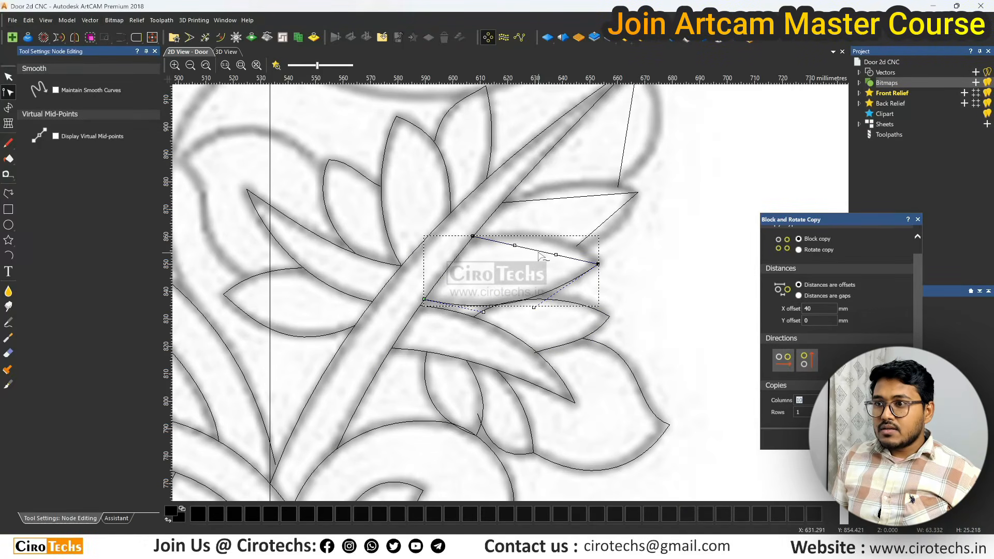
drag(557, 254, 521, 221)
scroll(522, 241, up, 1)
scroll(631, 231, up, 2)
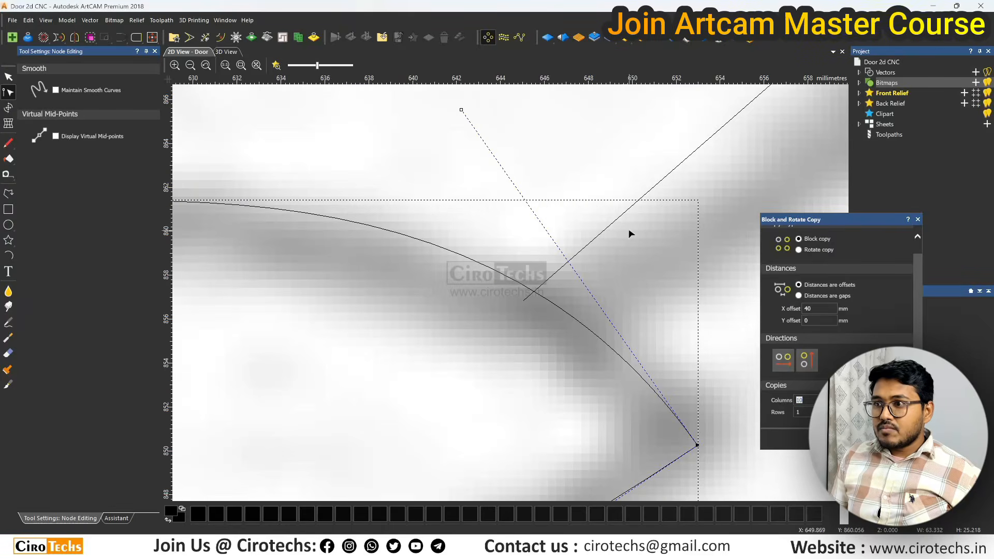
Bend the lower and upper spans of the following petal up the stem into Bezier curves along the sketch.
click(614, 225)
scroll(524, 300, down, 2)
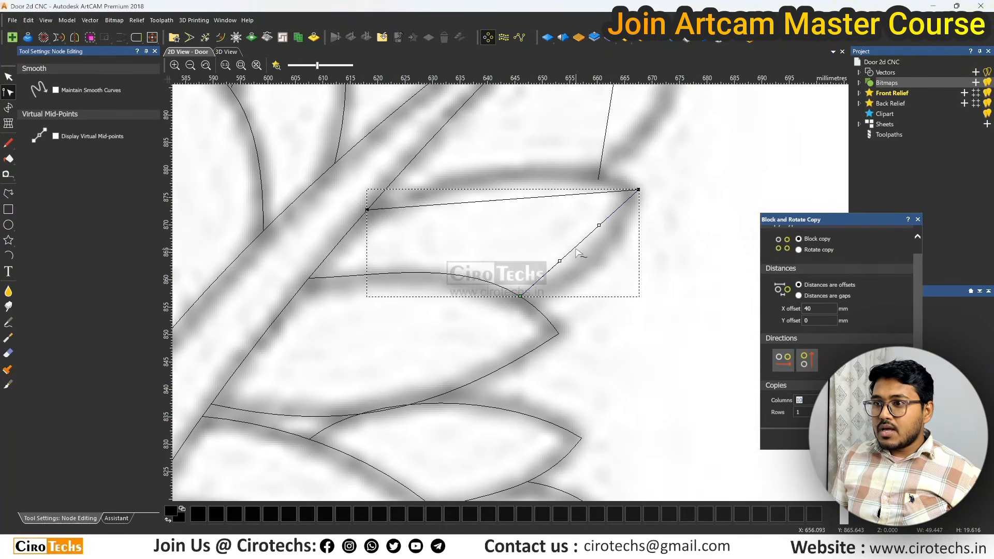
drag(560, 261, 587, 281)
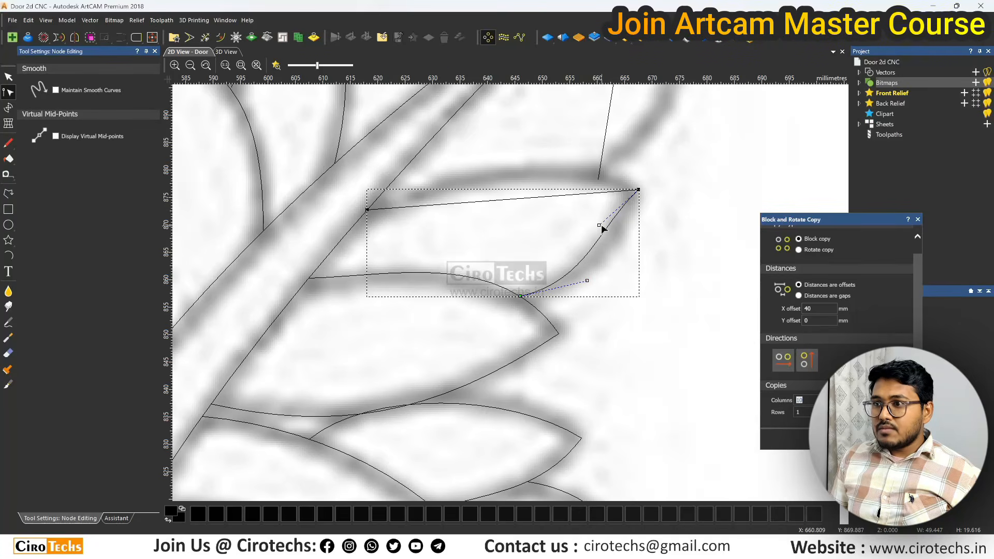
drag(599, 225, 619, 243)
key(b)
drag(547, 196, 549, 151)
drag(458, 203, 446, 168)
Move the lower end node of the topmost leaf onto the upper edge of the petal below it.
scroll(612, 165, up, 2)
click(572, 191)
drag(566, 226, 566, 213)
scroll(566, 213, down, 3)
Bend the outer and upper spans of the topmost leaf at the stem's tip into Bezier curves along the sketch.
key(b)
drag(526, 244, 565, 252)
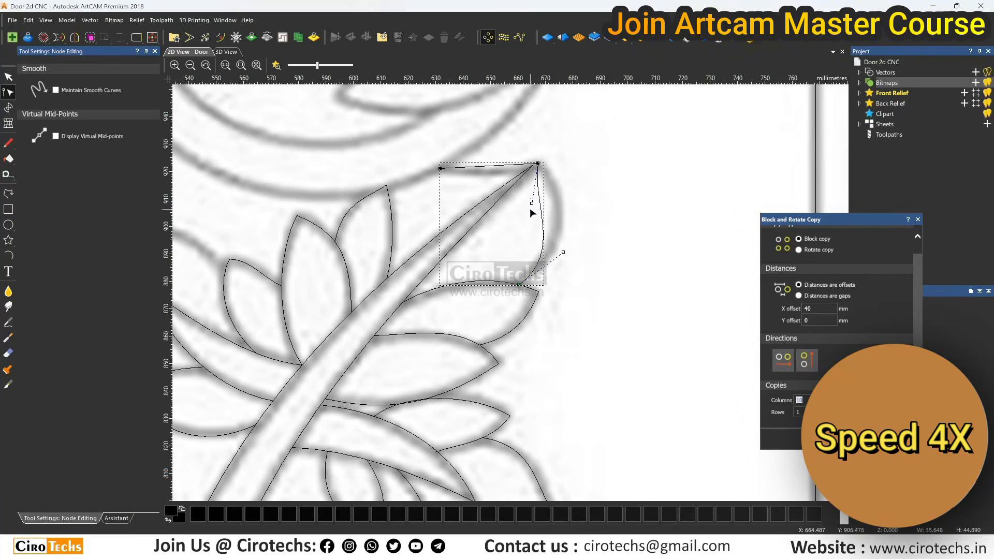
drag(533, 202, 571, 194)
scroll(500, 165, up, 1)
drag(513, 164, 512, 187)
drag(446, 166, 449, 178)
Draw a two-segment polyline outlining the rounded leaf on the stem's inner side, between the lowest petal and the small petal above.
scroll(429, 281, down, 2)
click(428, 282)
scroll(619, 299, down, 1)
scroll(468, 355, up, 1)
scroll(414, 327, up, 1)
click(522, 397)
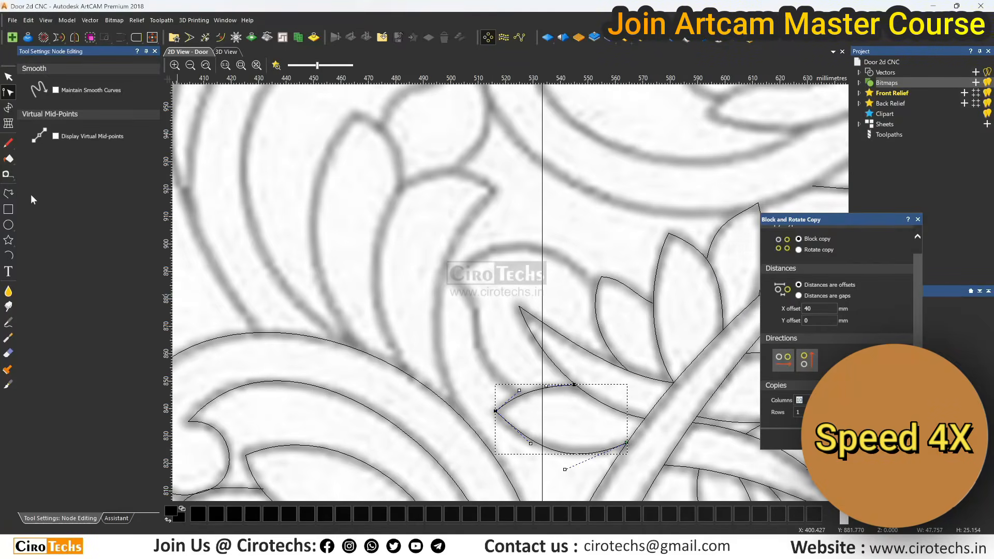
click(9, 194)
click(522, 394)
scroll(515, 380, down, 1)
scroll(470, 357, up, 1)
click(496, 302)
click(640, 315)
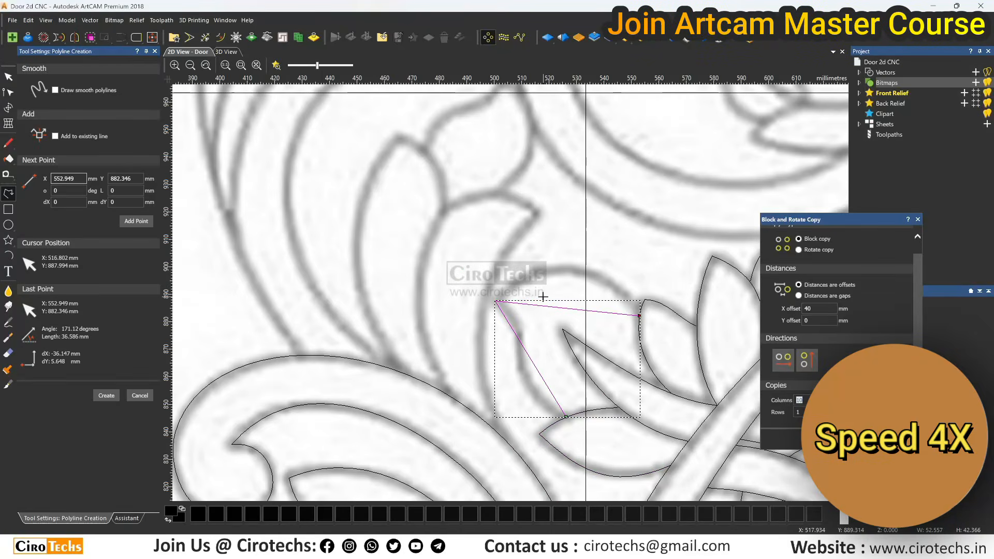
key(Escape)
Bend both spans of the rounded inner leaf into Bezier curves, arching the top and giving the side an S-shape.
click(562, 309)
key(b)
drag(544, 306, 528, 252)
drag(591, 311, 612, 257)
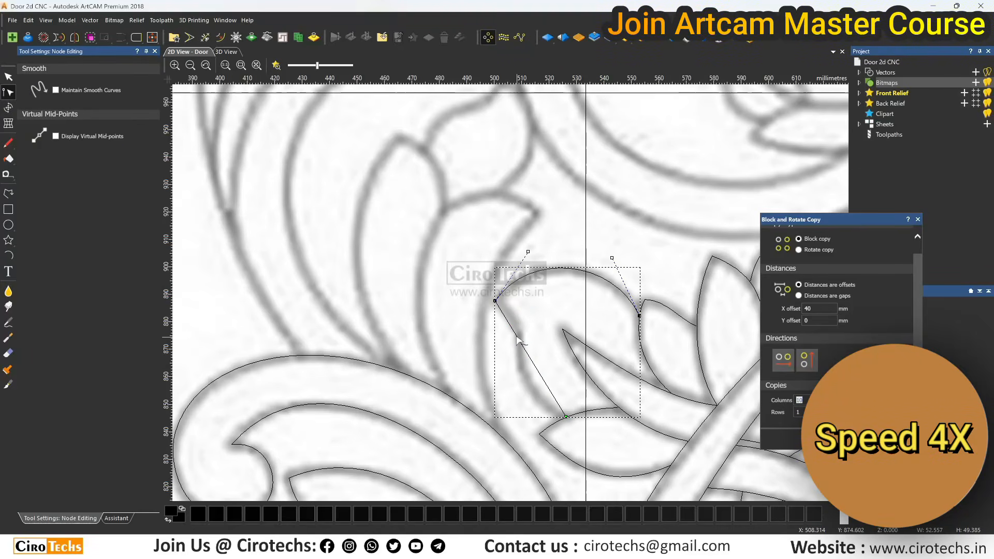
drag(542, 378, 513, 403)
drag(519, 340, 538, 324)
drag(513, 403, 492, 384)
drag(537, 325, 541, 327)
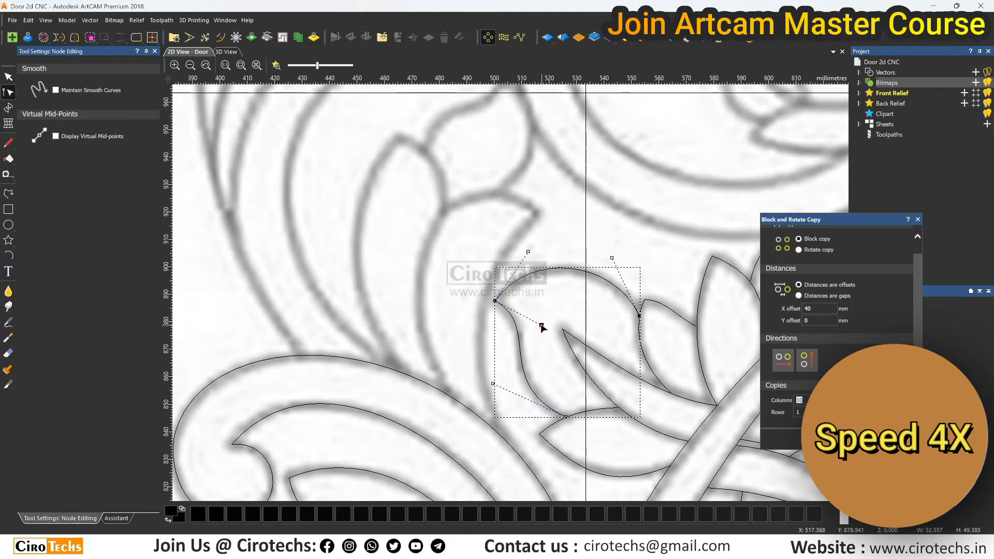
key(Escape)
Draw a polyline for the hooked petal above the large scroll, from its upper inner corner through its tip to the scroll's edge.
scroll(546, 332, down, 1)
scroll(546, 332, down, 3)
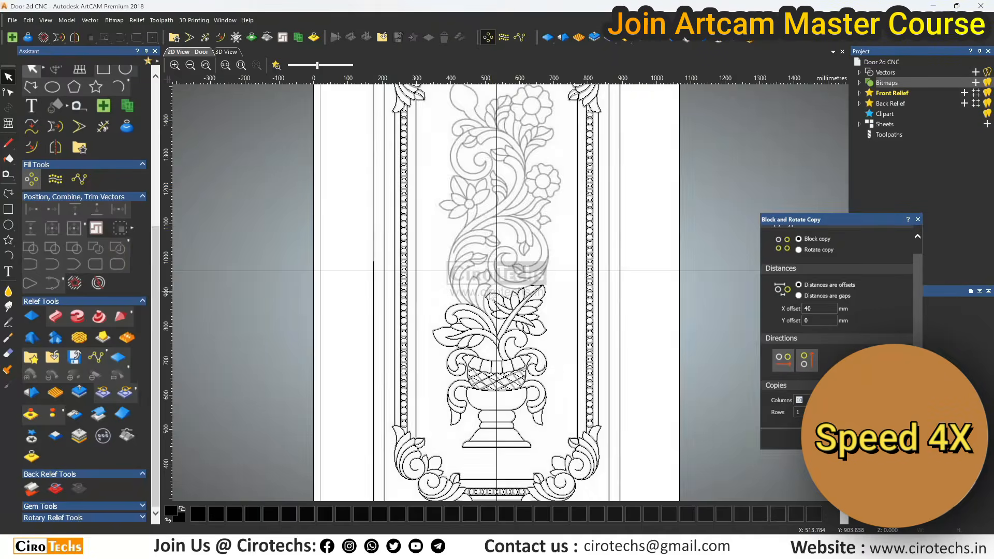
scroll(491, 299, up, 1)
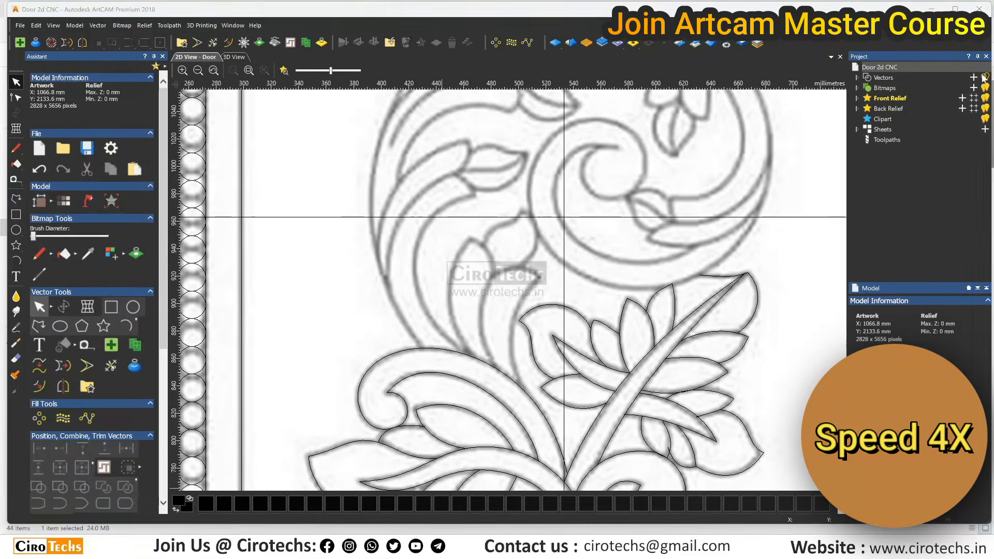
click(128, 283)
click(495, 275)
click(540, 276)
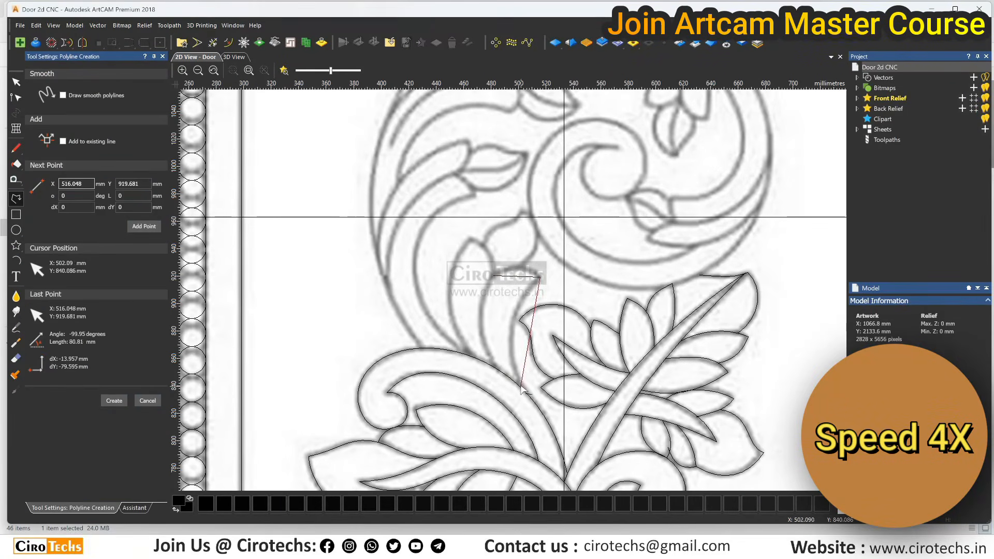
click(524, 390)
Draw a polyline for the adjacent upright petal, from the scroll's edge over its tip and back down to the scroll.
click(472, 357)
click(468, 237)
click(495, 275)
click(495, 369)
right_click(495, 369)
Draw a two-segment polyline for the pointed bud between the upright petal and the hooked petal.
click(483, 244)
click(522, 209)
click(522, 265)
right_click(523, 266)
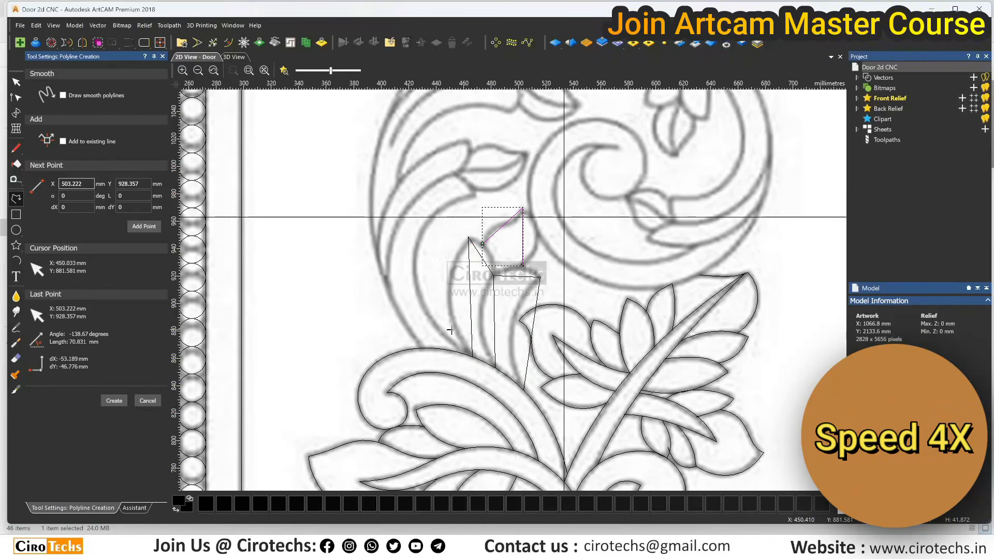
key(Escape)
Bend the outer span of the upright petal above the large scroll to follow the sketch.
click(472, 330)
key(n)
drag(471, 317, 453, 257)
Bend the upper and outer spans of the pointed bud into Bezier curves along the sketch.
scroll(475, 245, up, 1)
click(524, 218)
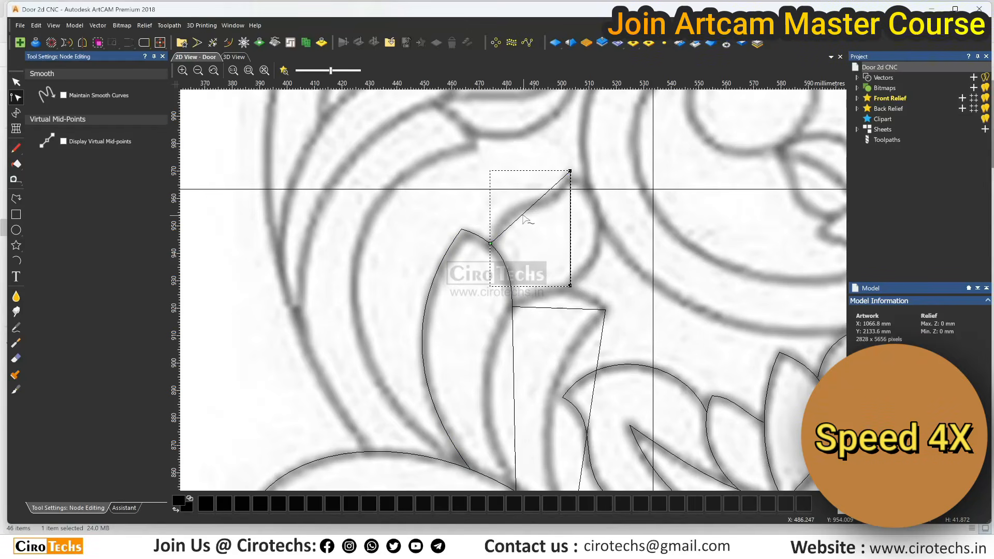
drag(510, 208, 500, 194)
drag(544, 195, 618, 216)
key(b)
drag(570, 248, 599, 261)
Bend the top span and the long outer span of the hooked petal into Bezier curves along the sketch.
click(564, 308)
drag(543, 308, 549, 275)
drag(574, 308, 586, 288)
key(b)
drag(594, 385, 543, 355)
middle_drag(570, 440, 539, 331)
drag(553, 352, 539, 358)
Bend the inner span of the upright petal, down to the large scroll, to match the sketch.
click(486, 320)
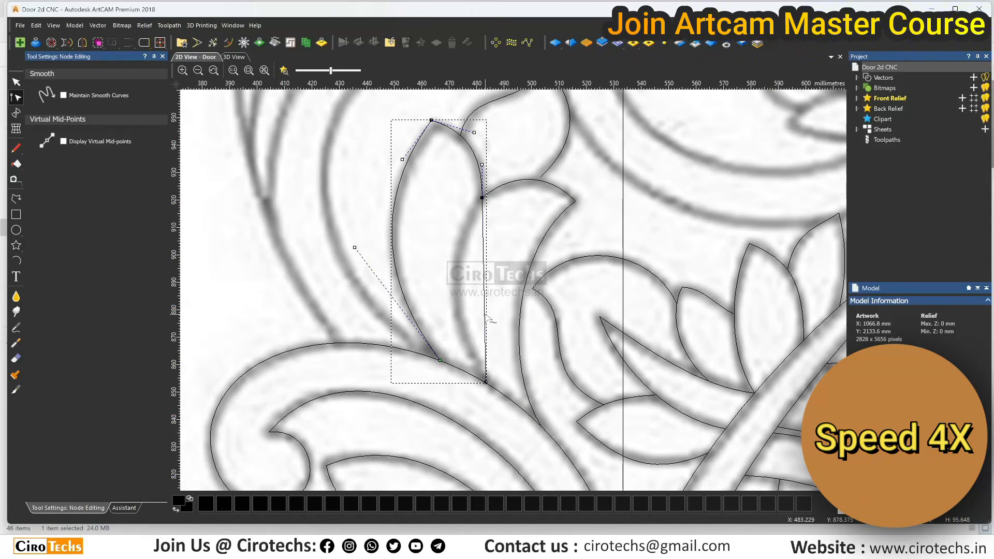
drag(485, 321, 442, 312)
drag(484, 260, 457, 219)
Draw a polyline for the long curved leaf beside the upright petal, starting and ending on the large scroll's edge.
scroll(455, 220, down, 1)
middle_drag(440, 221, 470, 246)
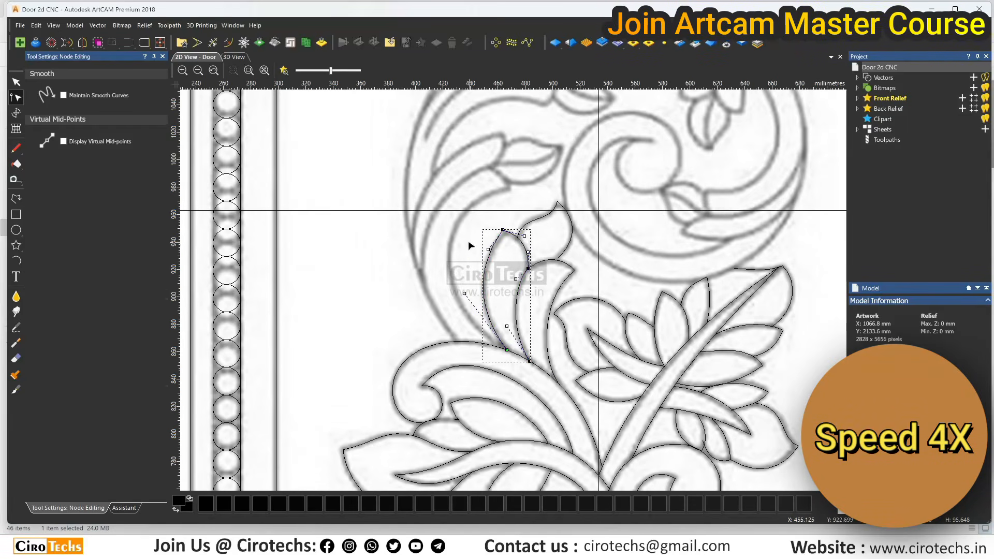
click(19, 202)
scroll(487, 348, up, 2)
click(532, 347)
scroll(532, 346, down, 3)
click(507, 237)
click(471, 189)
scroll(469, 192, down, 2)
scroll(496, 381, up, 2)
click(526, 267)
scroll(524, 268, down, 2)
key(ctrl+z)
scroll(486, 286, up, 1)
click(510, 340)
key(space)
Draw a polyline for the next curved leaf above, from the long leaf's outer edge through its pointed tip.
scroll(515, 291, down, 1)
middle_drag(493, 219, 491, 377)
click(480, 402)
scroll(556, 258, up, 1)
click(566, 266)
Draw straight polylines for the small pointed leaf at the two curved leaves' ends and for its midrib.
click(682, 294)
click(569, 361)
key(space)
click(543, 331)
click(682, 295)
key(space)
key(Escape)
Bend the outer span of the upper curved leaf to follow the sketched arc.
scroll(673, 298, down, 1)
click(499, 348)
key(n)
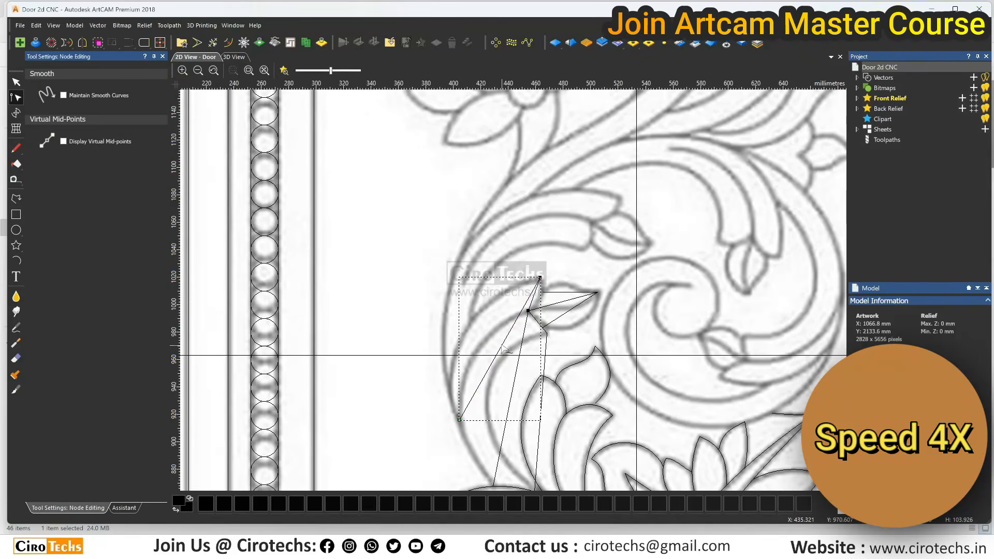
drag(486, 372, 423, 345)
drag(513, 325, 487, 286)
Bend the long outer and inner spans of the lower curved leaf to follow the sketch.
click(523, 343)
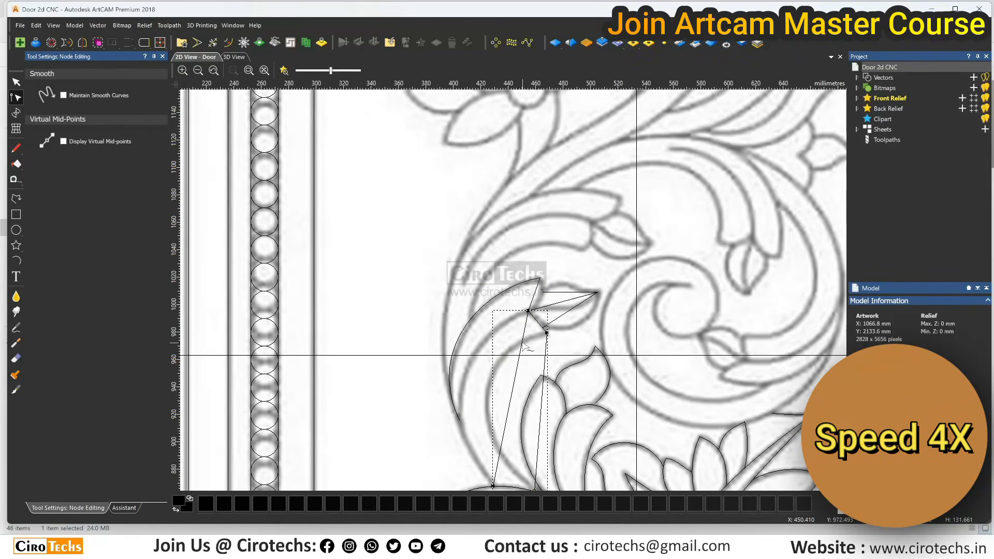
drag(505, 428, 438, 406)
drag(517, 369, 458, 338)
click(452, 423)
click(454, 424)
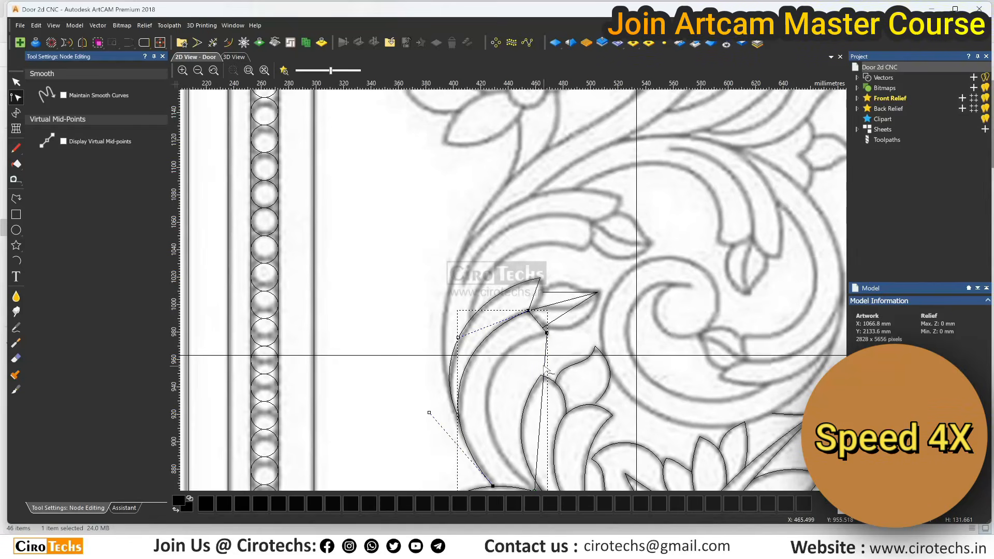
drag(537, 440, 453, 420)
drag(543, 386, 488, 342)
Bend the short end spans of the upper and lower curved leaves beside the small pointed leaf.
click(518, 325)
click(570, 292)
scroll(570, 293, up, 2)
click(437, 287)
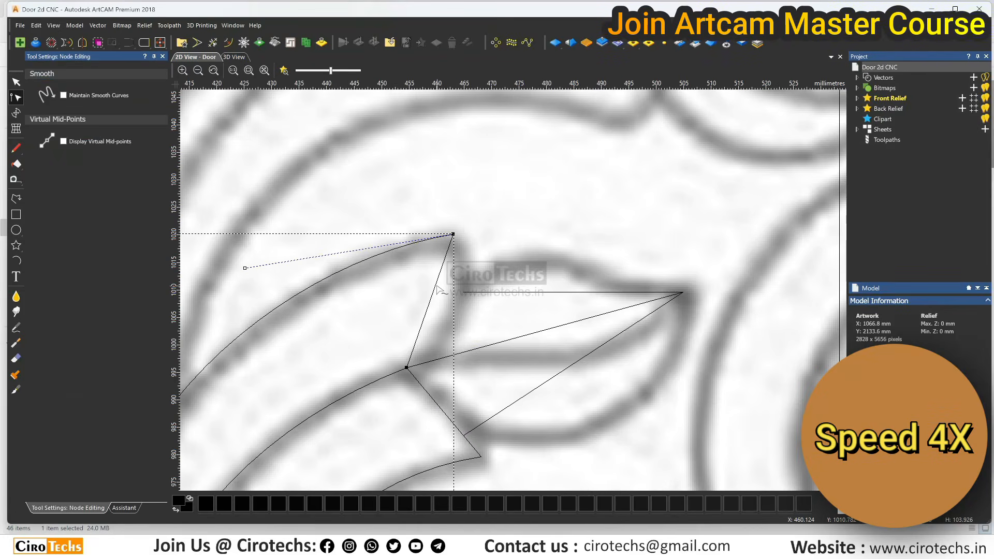
drag(423, 325, 461, 334)
click(450, 420)
drag(456, 427, 486, 412)
click(419, 379)
key(n)
Bend the upper and lower spans of the small pointed leaf into Bezier curves along the sketch.
click(569, 292)
key(n)
key(b)
drag(536, 293, 530, 217)
drag(610, 293, 666, 417)
key(b)
drag(537, 387, 570, 460)
Bend the small pointed leaf's midrib into a Bezier curve along the sketched line.
click(541, 337)
key(b)
drag(591, 317, 590, 409)
Move the small pointed leaf's lower end node onto the end edge of the lower curved leaf.
scroll(505, 326, down, 2)
mouse_move(498, 342)
mouse_down()
mouse_move(499, 329)
mouse_move(493, 337)
mouse_up()
scroll(509, 325, up, 2)
click(477, 342)
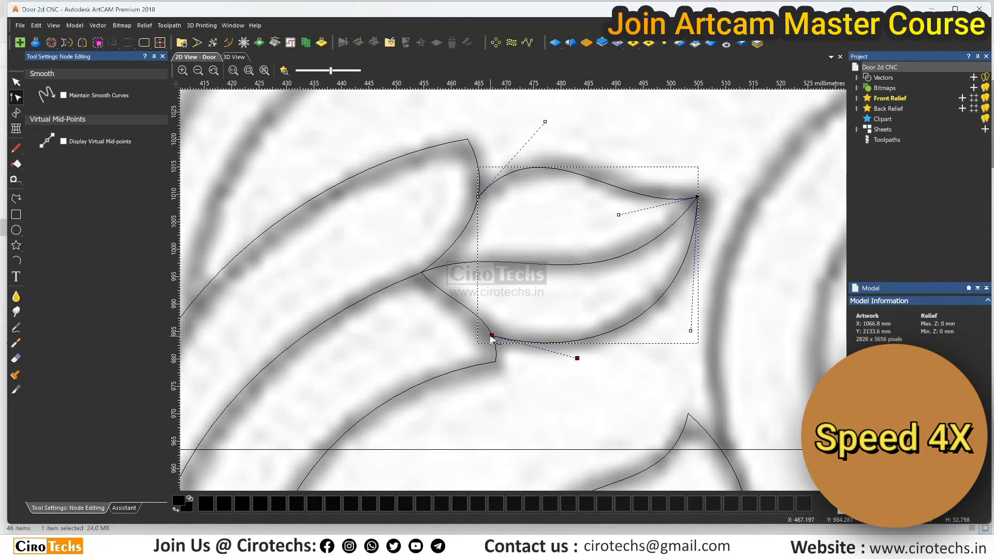
Draw a straight-segment outline of the next curved leaf above, from the traced leaf's outer edge around its blunt end and back.
scroll(578, 354, down, 2)
scroll(518, 285, up, 1)
click(16, 199)
click(452, 388)
click(678, 257)
click(691, 197)
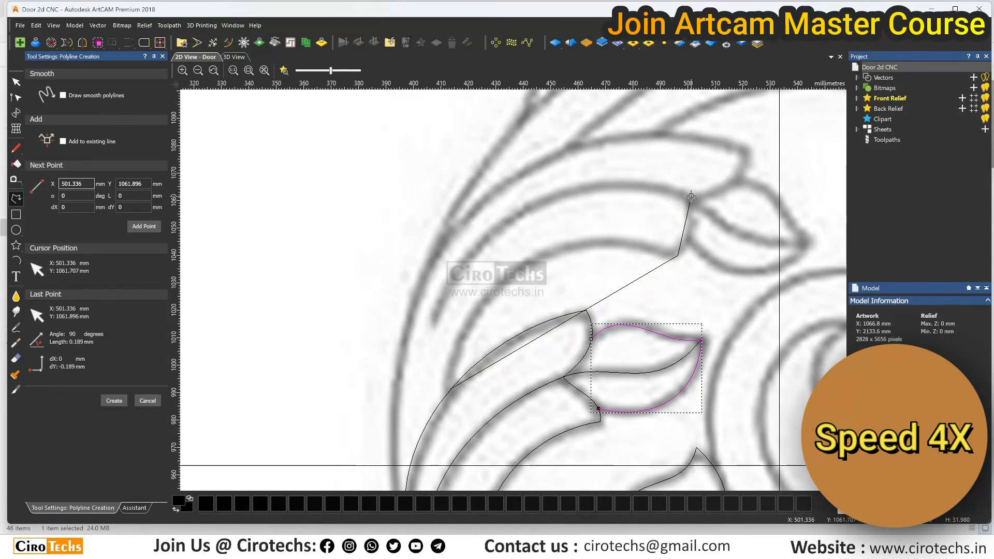
click(432, 324)
right_click(431, 323)
Draw a straight-segment outline of the uppermost curved leaf, from the blunt leaf's corner over its pointed tip to its lower end.
scroll(399, 397, down, 1)
click(545, 297)
click(573, 273)
click(414, 329)
right_click(414, 329)
Draw the straight-segment outline and midrib of the small pointed leaf at the ends of the two upper curved leaves.
scroll(602, 296, up, 1)
click(532, 278)
click(608, 340)
click(488, 340)
right_click(488, 340)
click(487, 296)
click(607, 340)
right_click(607, 340)
Bend the uppermost curved leaf's long upper edge into a Bezier curve along the sketch.
scroll(512, 288, down, 1)
key(Escape)
click(609, 217)
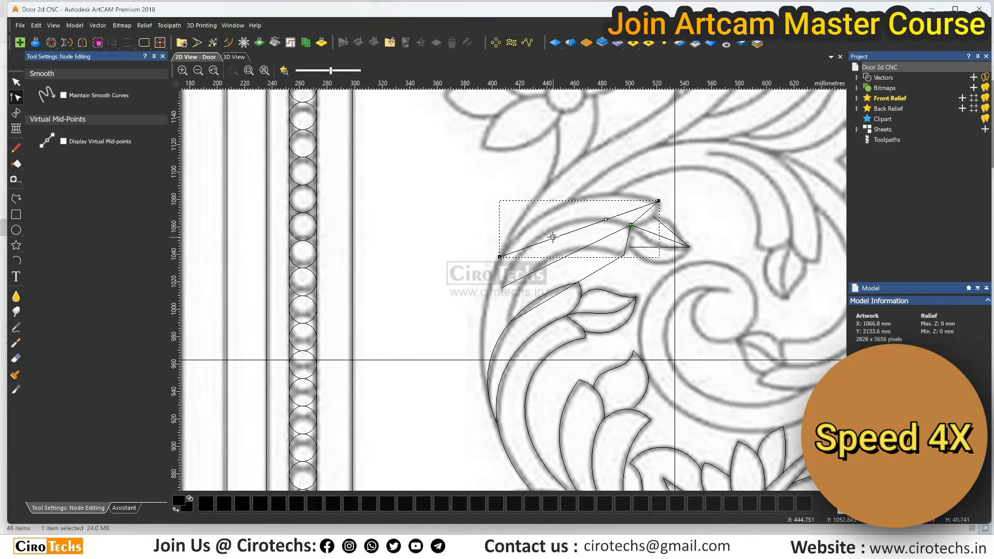
drag(606, 211, 609, 188)
drag(536, 190, 534, 194)
Bend the upper and lower long edges of the blunt curved leaf into Bezier curves along the sketch.
click(589, 246)
key(b)
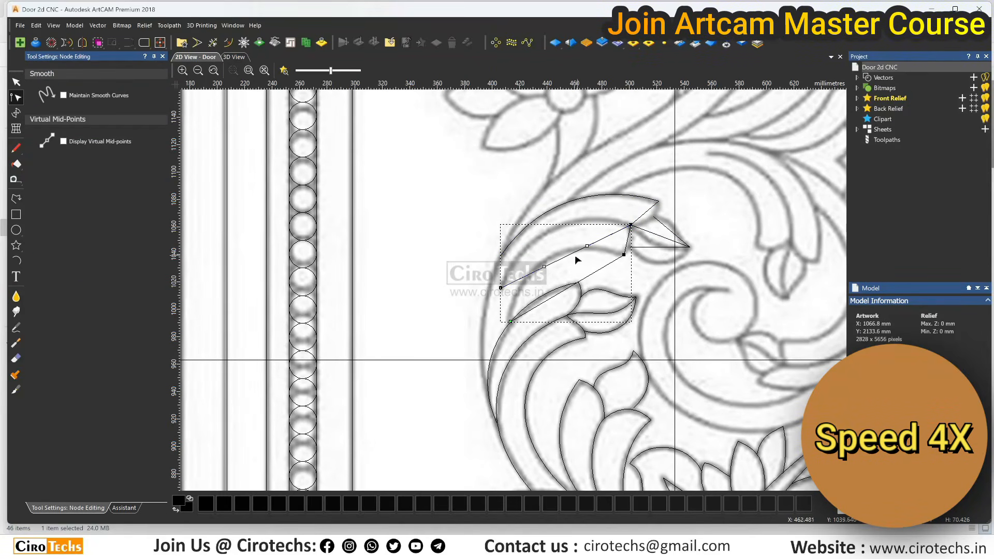
drag(586, 246, 597, 209)
scroll(616, 233, up, 2)
drag(554, 311, 511, 227)
drag(478, 355, 409, 290)
Bend the blunt curved leaf's short end span and move its upper corner node onto the sketched line.
scroll(639, 247, up, 2)
drag(633, 264, 653, 266)
drag(642, 225, 663, 234)
drag(651, 186, 640, 185)
drag(652, 233, 657, 234)
click(653, 186)
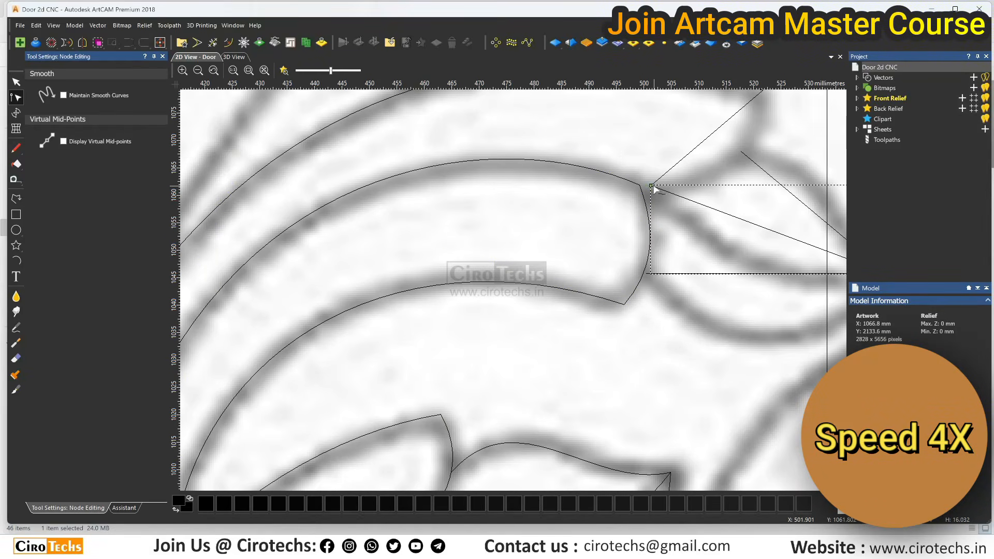
Bend the lower and upper spans of the small pointed leaf beside the blunt end into Bezier curves.
scroll(650, 207, down, 3)
scroll(649, 221, up, 3)
click(472, 250)
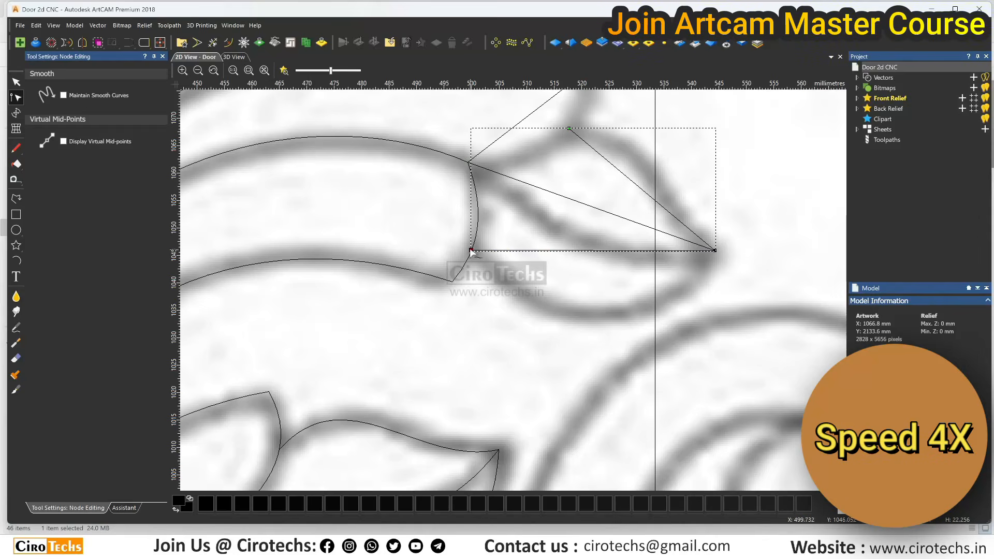
drag(553, 251, 538, 336)
drag(634, 250, 672, 339)
scroll(650, 275, down, 2)
drag(566, 230, 572, 219)
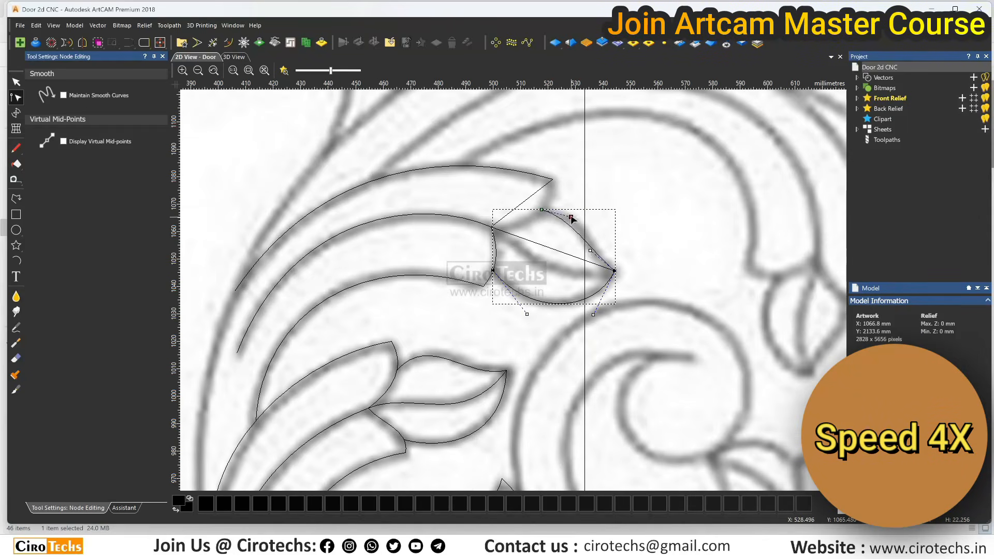
Bend the uppermost curved leaf's short end span and move the small pointed leaf's upper node onto it.
scroll(593, 240, up, 2)
click(438, 195)
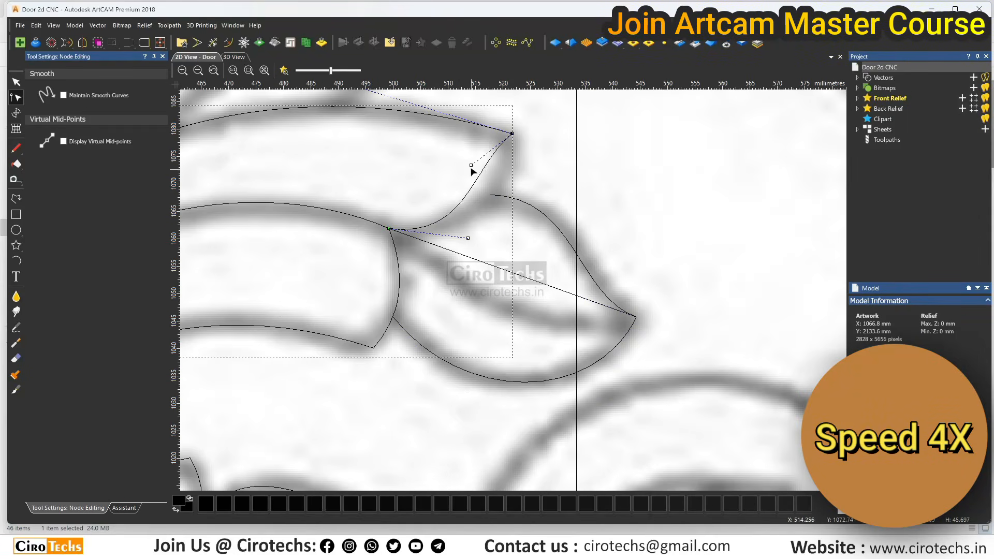
click(500, 196)
drag(491, 195, 494, 195)
Bend the small pointed leaf's midrib into a Bezier curve along the sketched line.
scroll(513, 290, down, 2)
click(493, 274)
key(b)
drag(493, 275, 488, 298)
scroll(518, 310, down, 1)
Draw a straight-segment outline of the long central stem, from above the curved leaves up to its blunt tip and back down.
click(16, 199)
scroll(396, 276, down, 2)
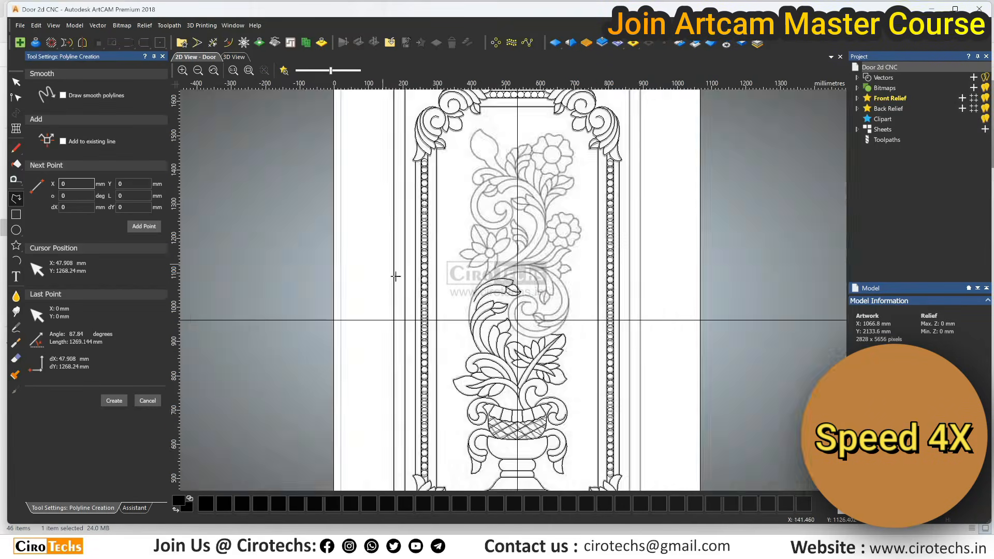
scroll(481, 318, up, 2)
click(498, 386)
scroll(494, 382, down, 2)
scroll(561, 265, up, 2)
scroll(495, 246, down, 2)
scroll(443, 296, up, 1)
scroll(428, 365, up, 1)
click(457, 350)
scroll(514, 295, down, 2)
scroll(566, 225, up, 2)
click(512, 381)
click(493, 238)
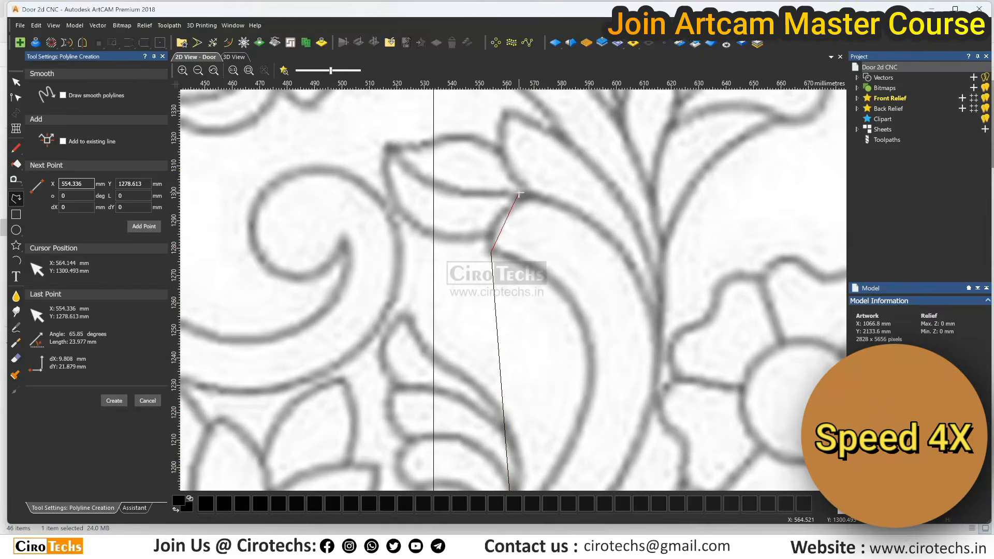
click(520, 178)
scroll(520, 179, down, 2)
scroll(473, 214, up, 1)
click(509, 389)
right_click(509, 389)
scroll(496, 290, down, 2)
scroll(473, 332, up, 2)
key(Escape)
Bend the lower part of the long stem's left edge into a Bezier curve along the sketch.
key(n)
key(s)
key(s)
scroll(642, 155, down, 1)
scroll(518, 321, up, 1)
drag(478, 368, 455, 386)
scroll(623, 166, up, 1)
drag(299, 257, 317, 224)
Reposition the middle node of the stem's left edge and bend the upper span toward the blunt tip.
scroll(482, 422, down, 1)
drag(529, 325, 505, 312)
drag(399, 323, 411, 300)
scroll(415, 300, down, 1)
scroll(473, 213, up, 1)
drag(499, 232, 582, 211)
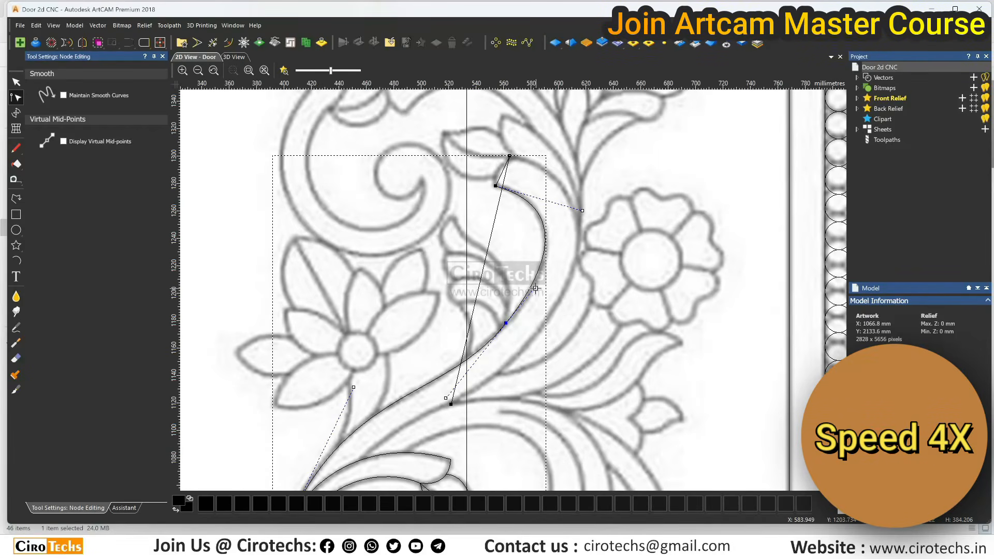
drag(535, 287, 538, 286)
Bend the long stem's right edge into a Bezier curve along the sketch.
drag(471, 322, 572, 340)
drag(490, 239, 636, 188)
drag(573, 348, 577, 331)
Bend the short end span at the stem's tip, align its nodes with the sketch, and refine the adjoining right edge.
middle_drag(490, 168, 501, 231)
drag(511, 237, 499, 233)
scroll(511, 227, up, 2)
drag(552, 192, 572, 197)
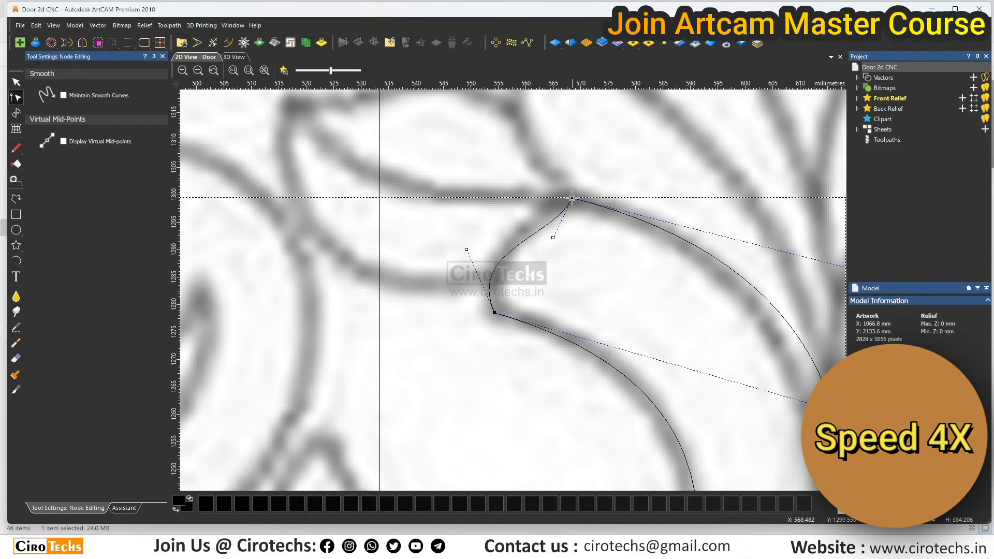
drag(554, 236, 548, 207)
scroll(564, 241, down, 1)
drag(793, 307, 772, 317)
scroll(487, 274, down, 2)
scroll(487, 275, up, 2)
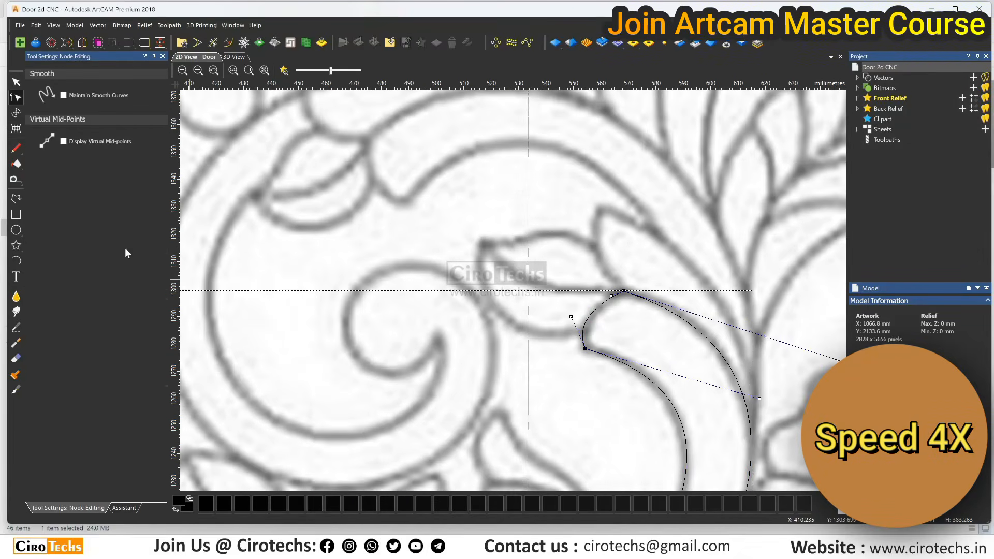
Draw a straight-segment outline of the pointed leaf above the stem, from the stem's tip over the leaf tip to the right edge.
click(16, 199)
click(624, 291)
click(600, 207)
scroll(601, 207, down, 2)
scroll(593, 305, up, 2)
click(512, 394)
right_click(512, 394)
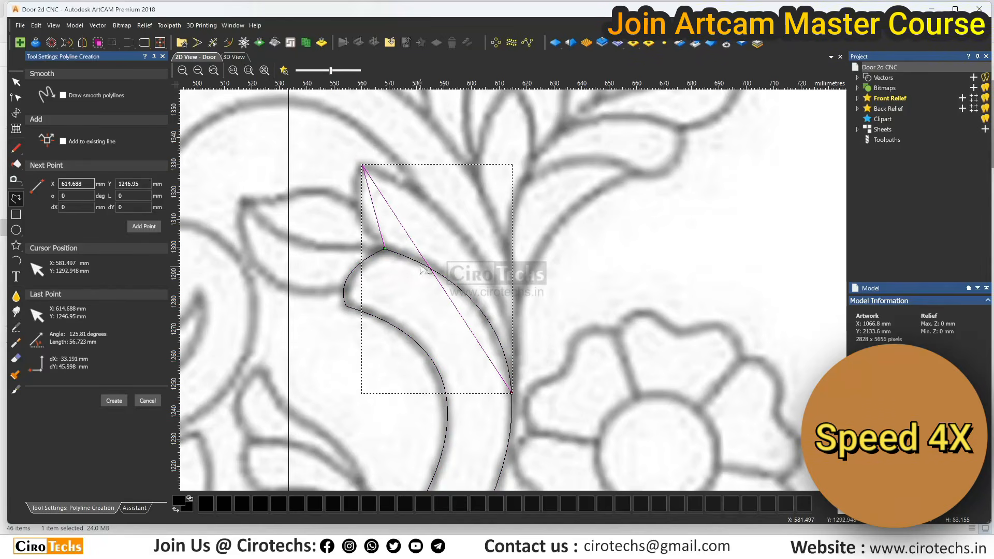
Bend the spans of the pointed leaf above the stem into Bezier curves along the sketch.
key(n)
drag(461, 317, 523, 251)
drag(411, 241, 415, 185)
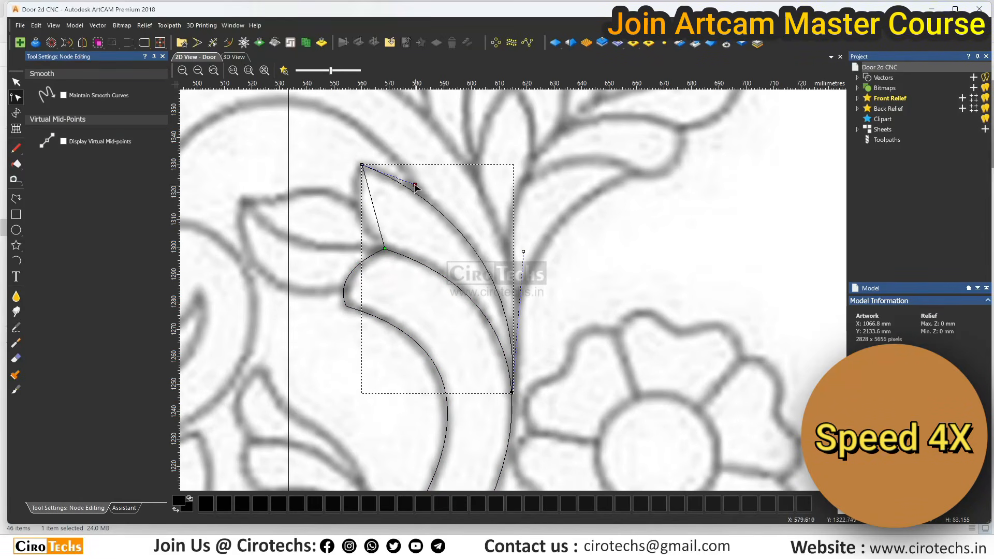
scroll(365, 197, down, 2)
scroll(320, 184, up, 2)
Draw the small pointed leaf beside the stem's tip with straight segments and bend its lower and upper spans along the sketch.
click(16, 200)
click(478, 329)
click(378, 239)
click(491, 245)
right_click(491, 245)
key(n)
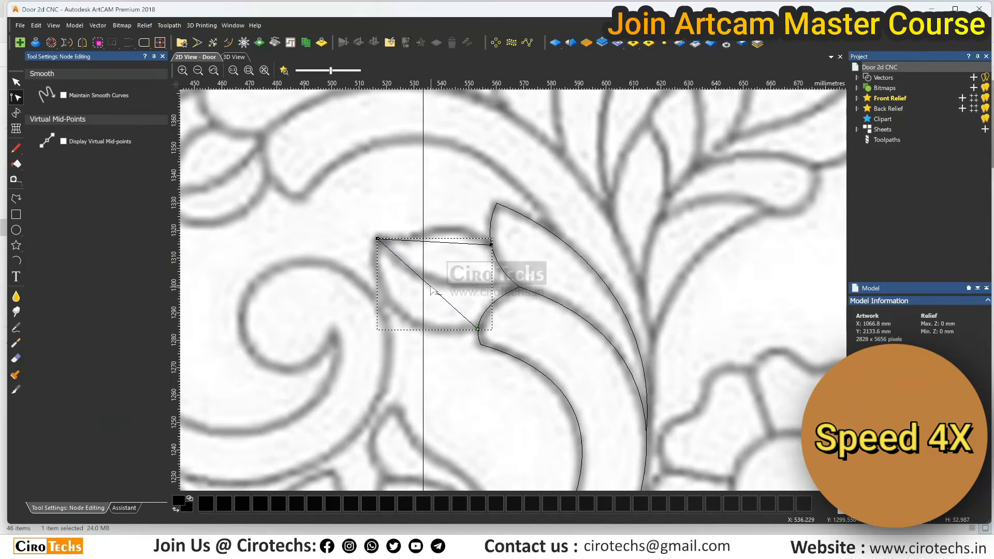
drag(415, 271, 377, 295)
drag(416, 241, 416, 244)
Draw the small leaf's midrib from its point to the stem's tip and bend it along the sketch.
click(16, 200)
click(377, 239)
click(520, 287)
right_click(520, 287)
key(n)
key(n)
key(b)
drag(425, 254, 402, 272)
scroll(429, 306, down, 1)
click(468, 304)
scroll(518, 383, up, 1)
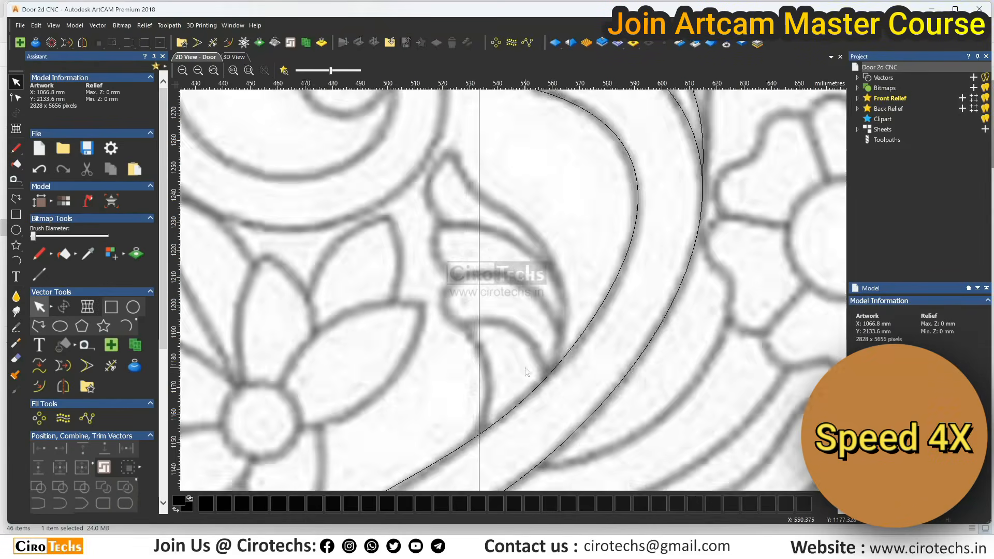
scroll(509, 286, down, 1)
click(16, 200)
scroll(509, 307, up, 1)
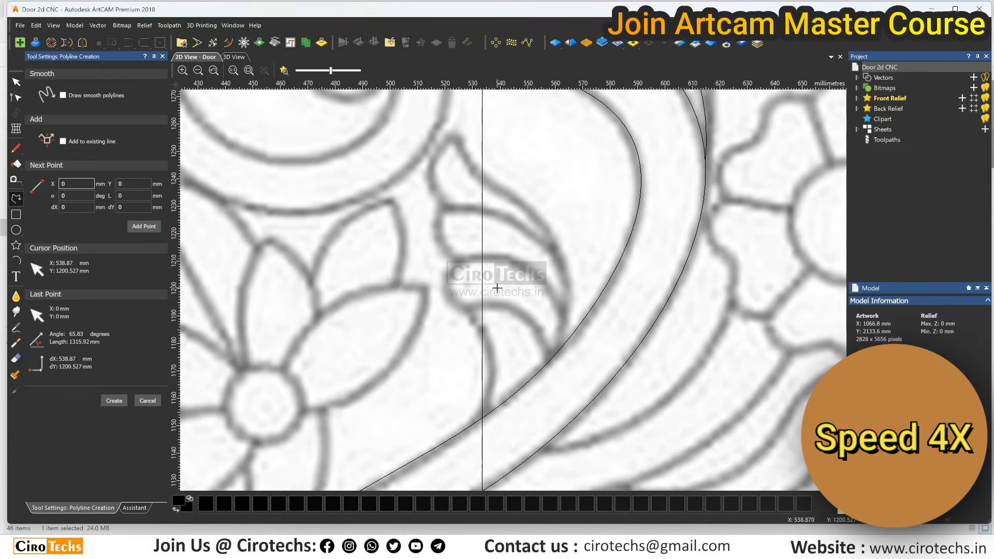
click(479, 420)
click(471, 310)
click(461, 258)
click(445, 206)
click(454, 134)
click(551, 359)
right_click(552, 358)
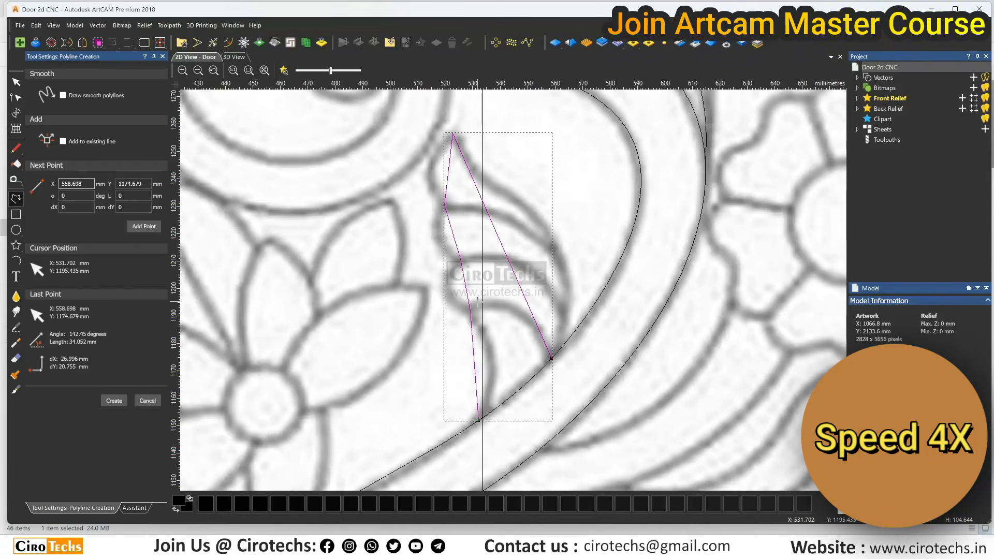
key(Delete)
Draw a straight-segment outline of the lobed leaf cluster inside the stem's curve, starting and ending on the stem's left edge.
click(475, 423)
click(471, 309)
click(459, 260)
click(442, 206)
click(456, 133)
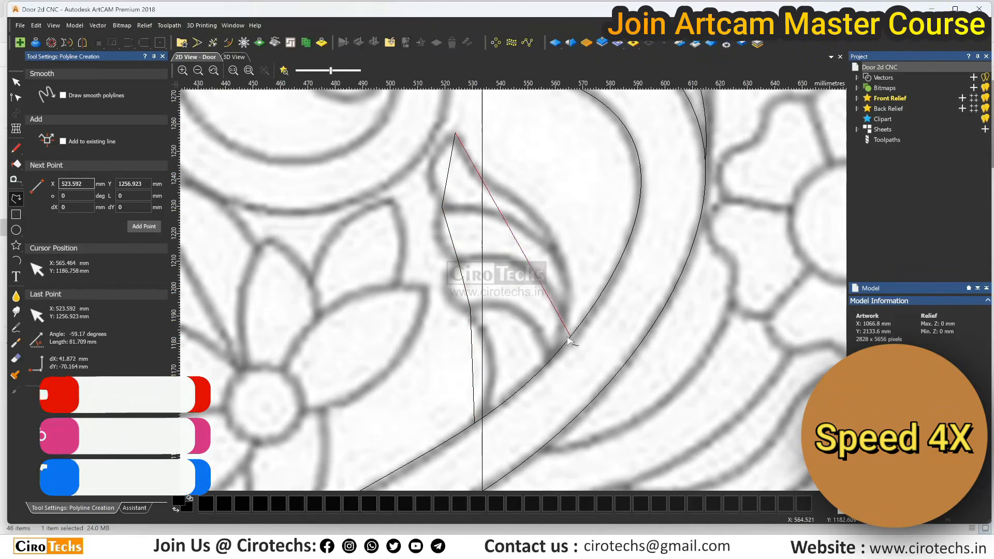
click(550, 360)
right_click(550, 359)
key(Escape)
key(n)
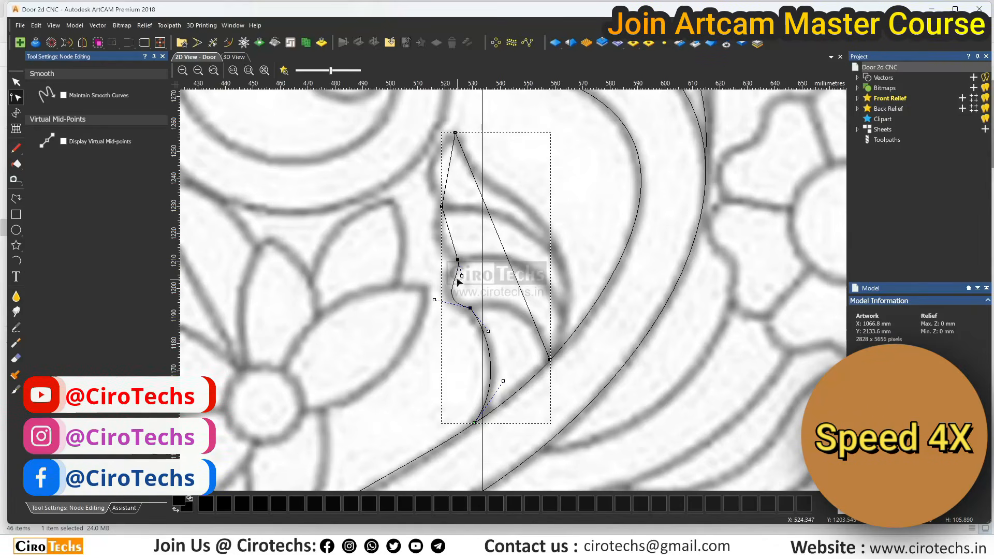
Bend the remaining spans of the lobed leaf cluster's outline into Bezier curves along the sketch.
drag(453, 243, 429, 249)
drag(447, 225, 437, 217)
key(b)
drag(447, 182, 432, 153)
key(b)
drag(518, 284, 608, 235)
drag(487, 208, 474, 215)
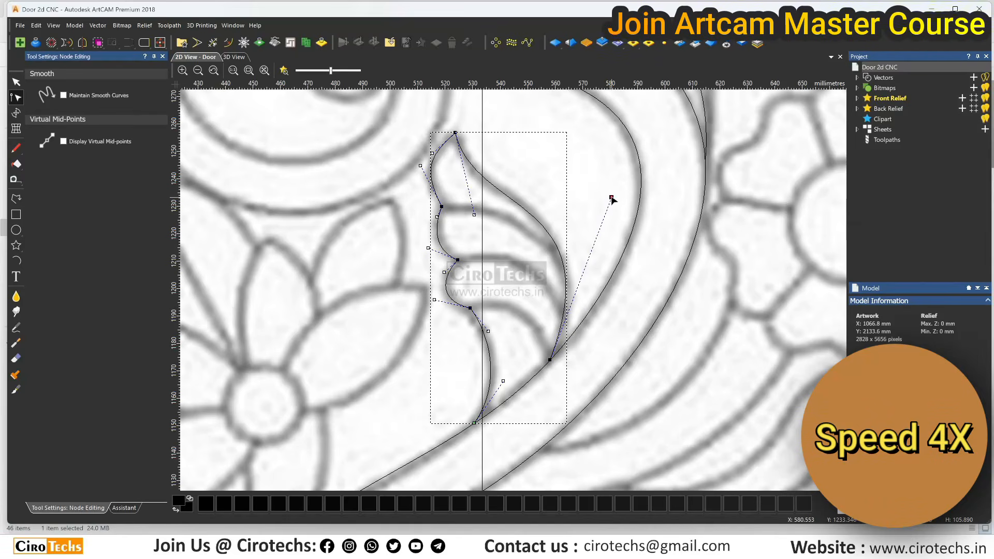
Draw three straight dividing lines across the lobed leaf cluster, from its left-side notches to its right edge.
click(16, 199)
click(443, 208)
click(567, 288)
right_click(566, 288)
click(458, 260)
click(563, 318)
right_click(563, 318)
click(471, 308)
click(547, 363)
right_click(547, 363)
key(Escape)
Bend the three dividing lines of the lobed cluster into curves along the sketch and fit their ends to the cluster's edge.
key(n)
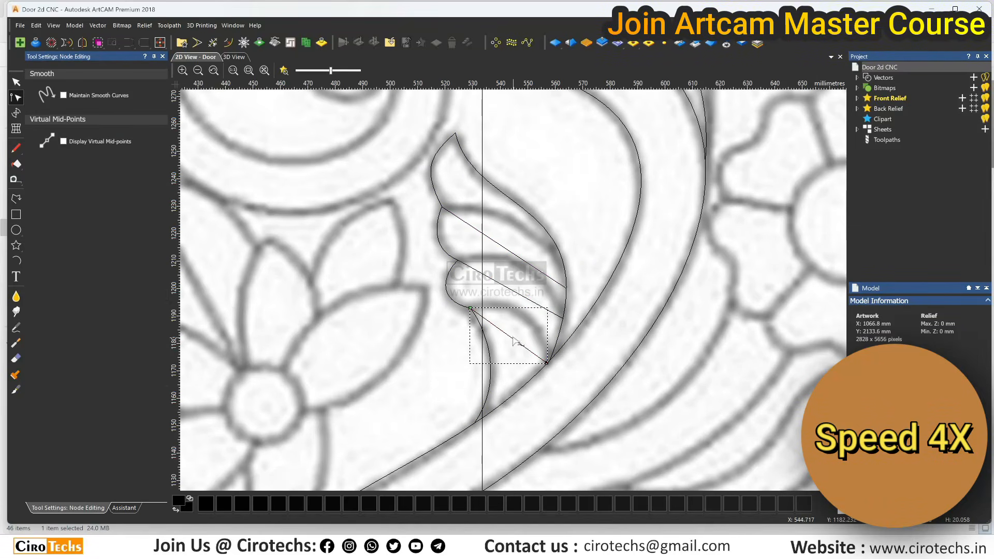
click(534, 302)
key(b)
drag(528, 299, 544, 257)
drag(493, 279, 484, 201)
click(530, 263)
key(b)
scroll(492, 179, up, 1)
click(453, 260)
scroll(518, 288, down, 1)
drag(613, 300, 611, 293)
scroll(586, 425, up, 1)
scroll(558, 410, up, 1)
click(523, 411)
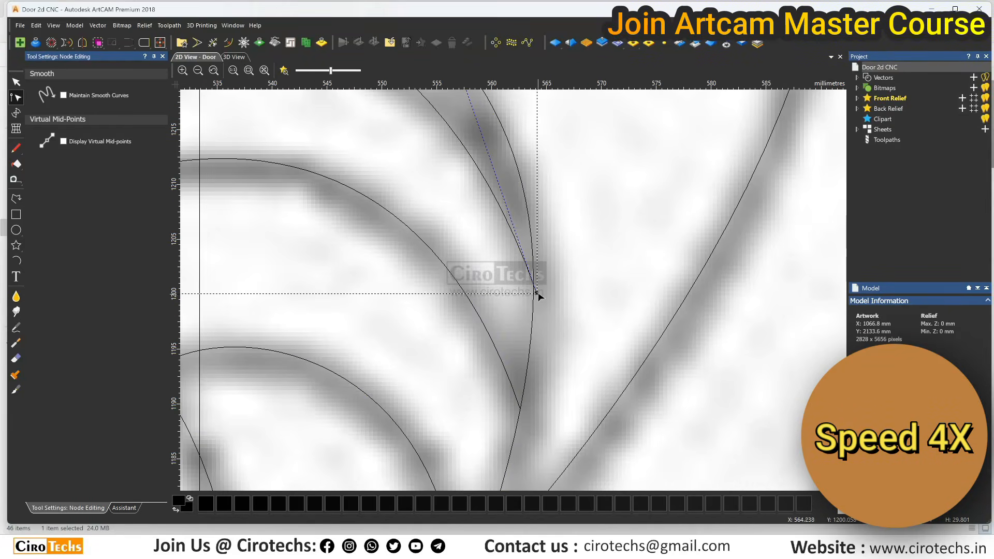
Draw the two sides of the left flower's stalk as straight lines from the main stem up to the flower.
scroll(534, 288, down, 5)
scroll(462, 315, up, 2)
scroll(478, 257, down, 2)
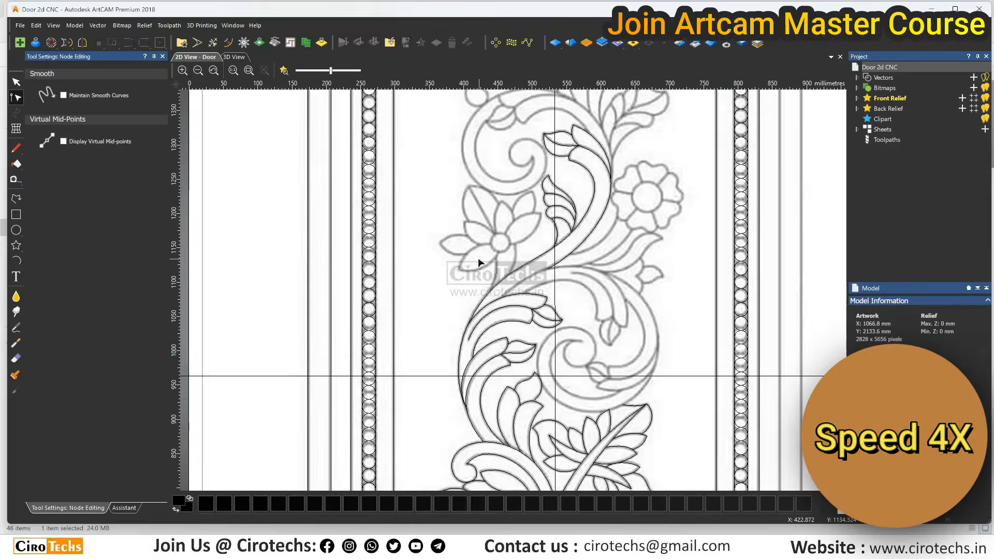
scroll(473, 218, up, 2)
click(16, 199)
click(500, 452)
scroll(509, 382, up, 2)
click(510, 370)
scroll(519, 293, down, 2)
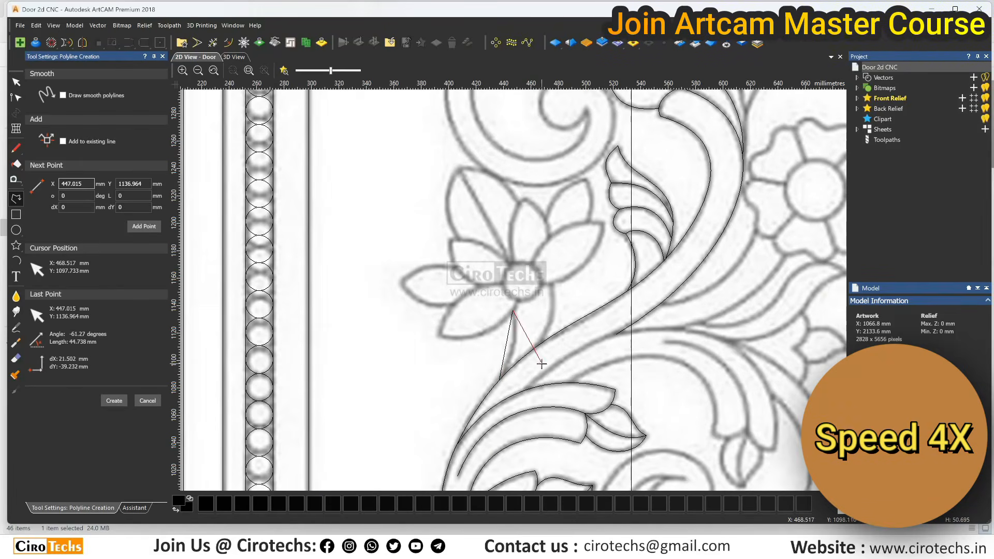
right_click(540, 358)
click(540, 347)
click(554, 285)
Draw a circle about 28 mm in diameter over the centre of the left flower.
scroll(552, 284, up, 1)
click(16, 230)
drag(496, 280, 528, 290)
scroll(496, 280, up, 1)
Draw straight-segment outlines of the flower's right, upper and upper-right petals.
click(17, 199)
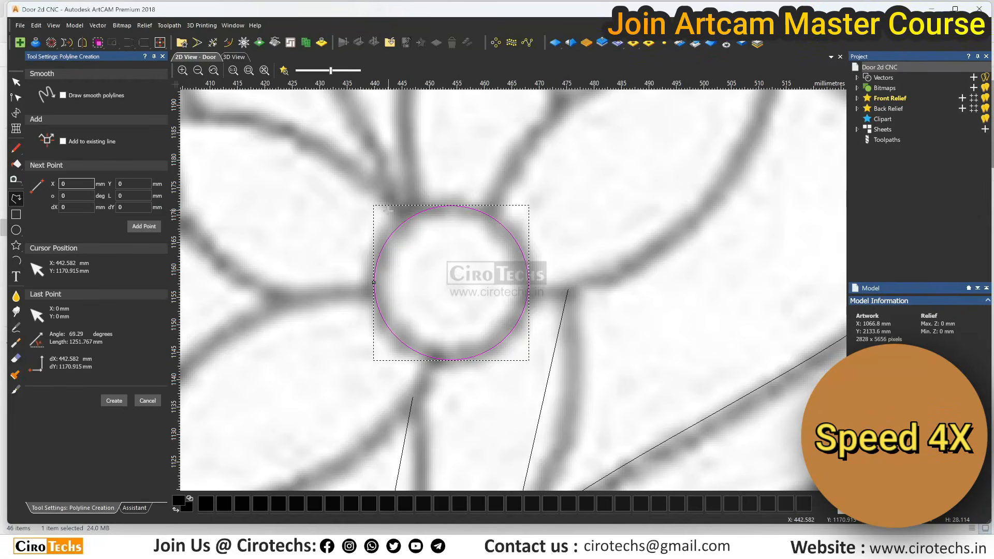
click(491, 216)
scroll(497, 220, down, 2)
scroll(564, 232, up, 2)
click(617, 225)
scroll(611, 228, down, 2)
scroll(469, 345, up, 1)
click(490, 322)
click(456, 150)
click(506, 226)
right_click(506, 227)
click(489, 200)
click(576, 112)
click(583, 196)
right_click(583, 196)
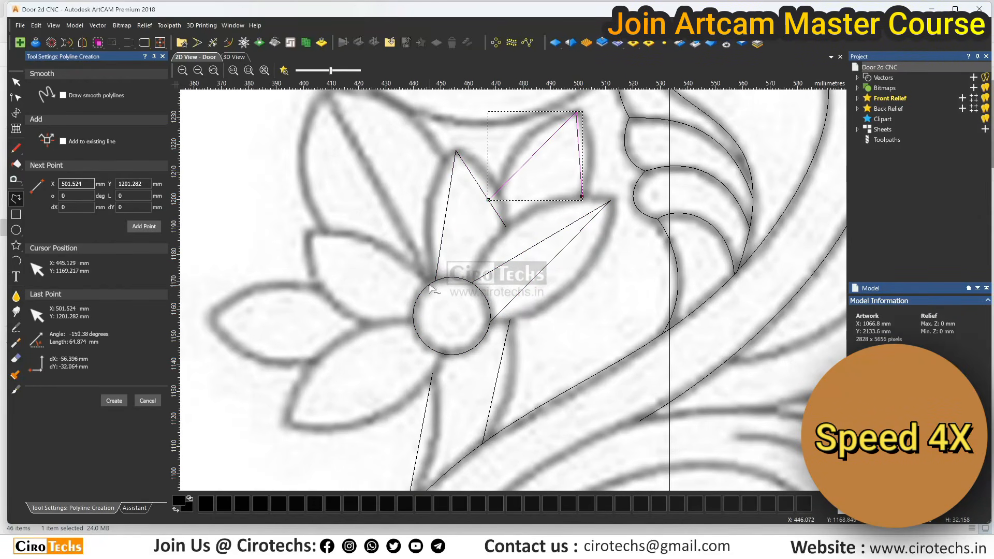
Draw straight-segment outlines of the flower's lower-left, upper-left and leftmost petals.
scroll(429, 288, down, 3)
scroll(440, 363, up, 3)
click(441, 368)
click(314, 467)
click(472, 398)
right_click(471, 398)
click(460, 327)
click(337, 279)
click(394, 372)
right_click(394, 372)
click(350, 330)
click(237, 361)
click(342, 407)
right_click(341, 407)
scroll(520, 352, down, 1)
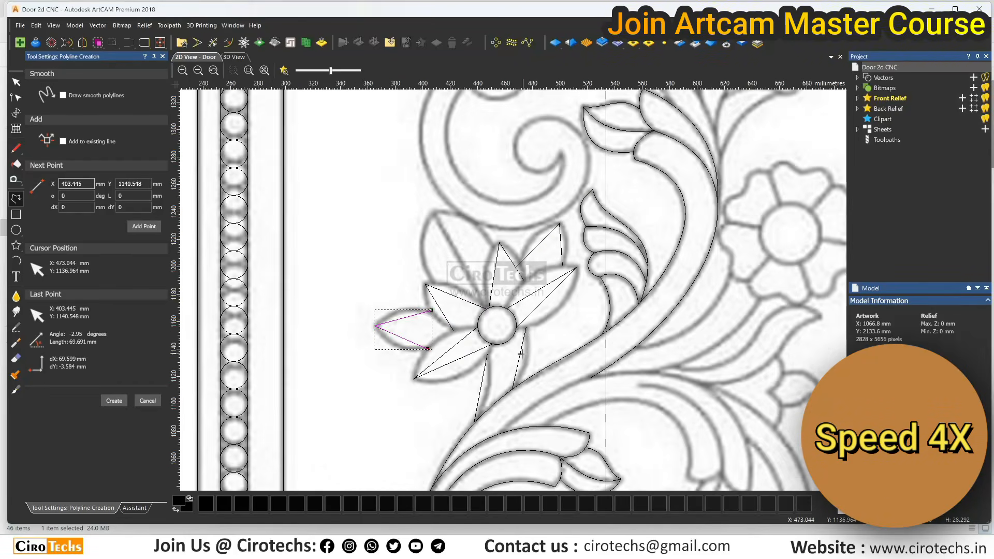
Bend both side lines of the flower's stalk into Bezier curves along the sketch.
key(Escape)
click(519, 354)
key(n)
scroll(519, 354, up, 1)
drag(520, 339, 536, 337)
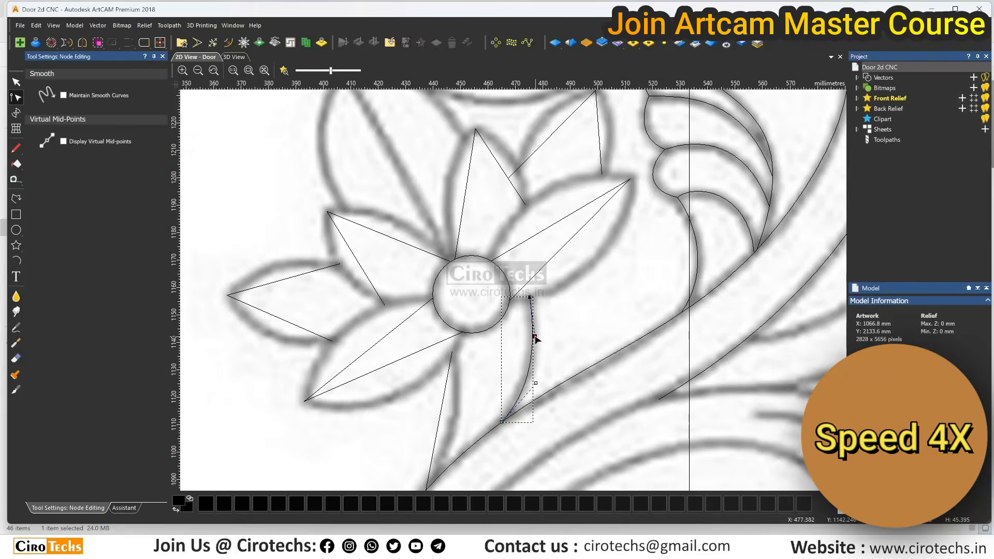
scroll(526, 338, down, 1)
click(477, 362)
scroll(476, 362, up, 1)
key(b)
drag(471, 373, 495, 376)
drag(480, 326, 496, 321)
Bend the spans of the flower's lower-left and leftmost petals into Bezier curves along the sketch.
click(445, 286)
key(b)
drag(393, 307, 408, 340)
drag(446, 283, 483, 309)
drag(355, 265, 418, 222)
click(317, 209)
drag(301, 213, 292, 189)
drag(339, 203, 339, 188)
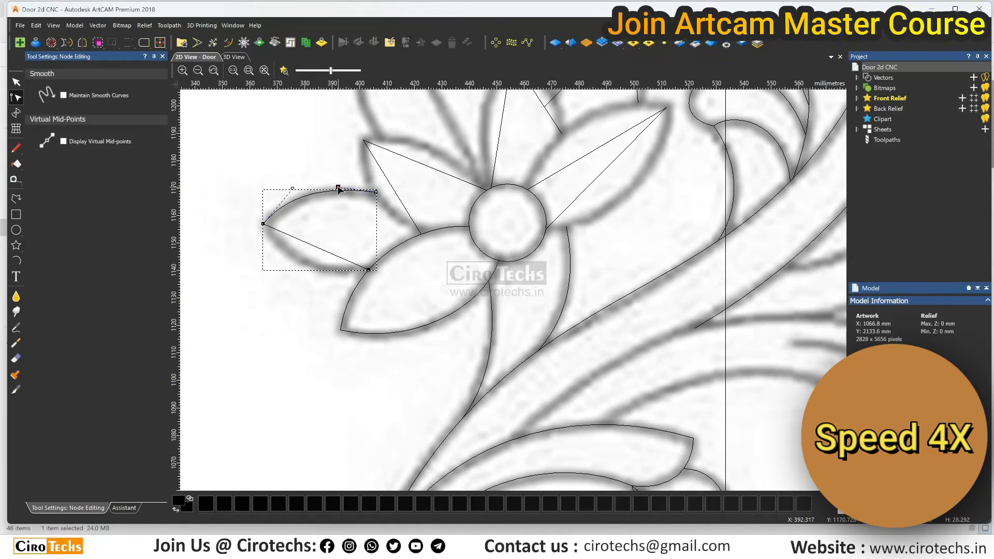
Bend the two spans of the flower's upper-left petal into Bezier curves along the sketch.
click(406, 211)
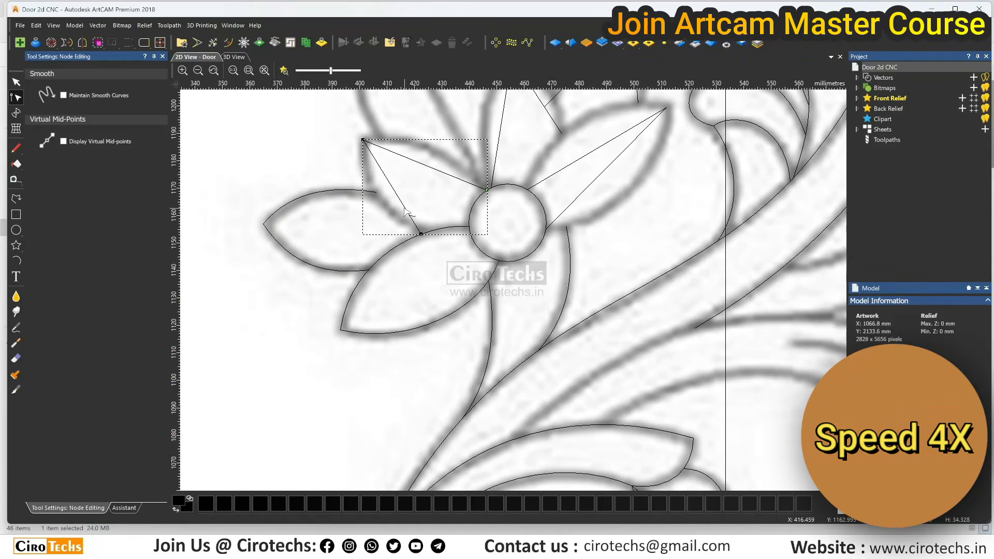
key(b)
drag(404, 157, 413, 134)
drag(445, 173, 451, 150)
scroll(457, 168, down, 1)
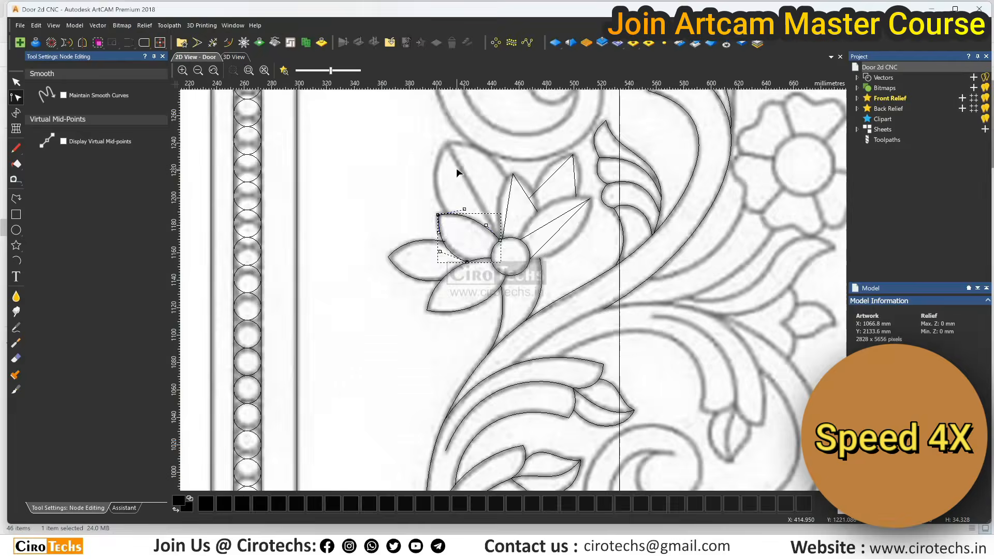
Bend the spans of the flower's upper, upper-right and right petals into Bezier curves along the sketch.
scroll(477, 171, up, 1)
click(540, 228)
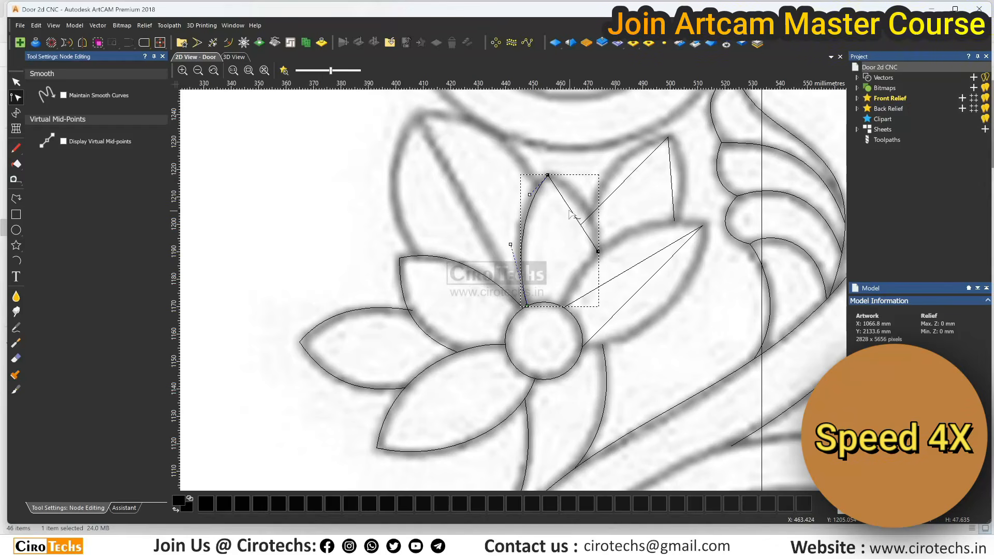
click(593, 212)
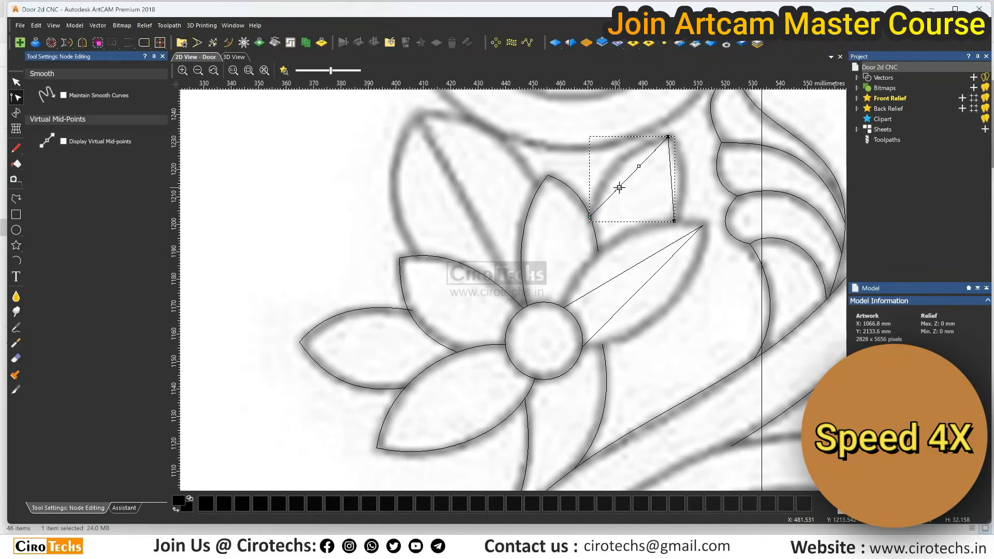
scroll(631, 264, down, 1)
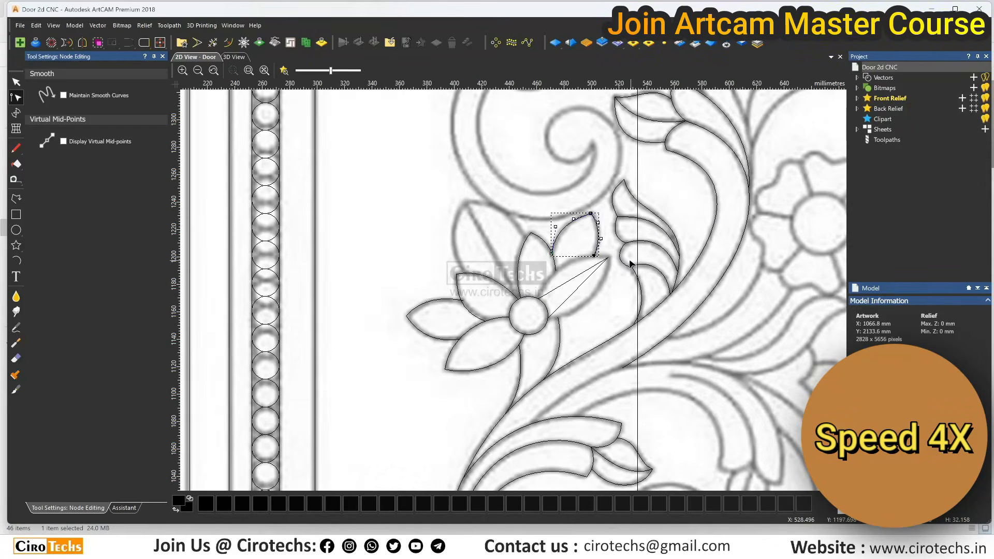
scroll(569, 286, up, 1)
drag(556, 288, 531, 238)
drag(603, 256, 602, 216)
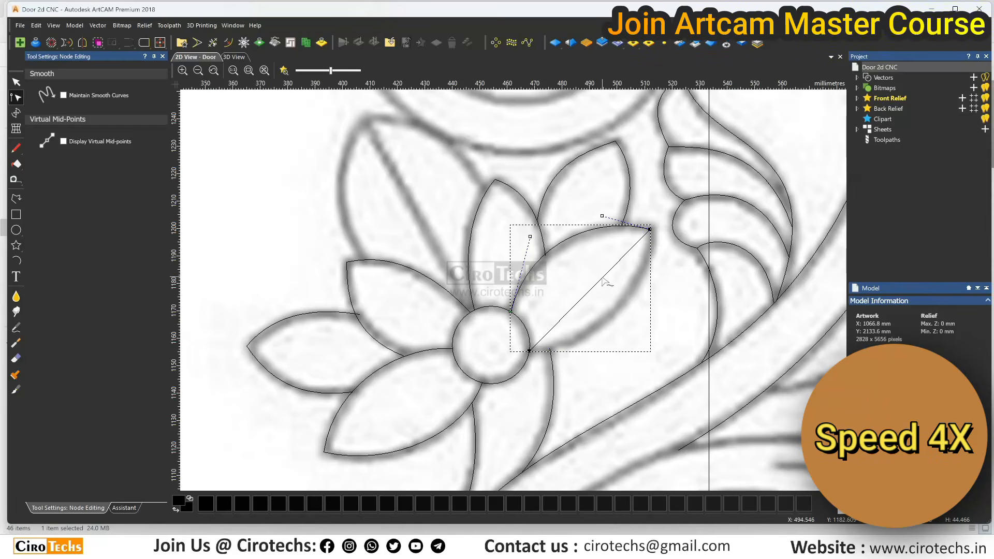
drag(635, 284, 653, 292)
Draw the large upper-left petal's midrib from the flower's centre to its tip, and its two sides as straight segments.
middle_drag(441, 232, 475, 263)
click(16, 199)
click(508, 340)
click(400, 147)
click(397, 289)
click(399, 147)
click(520, 223)
key(space)
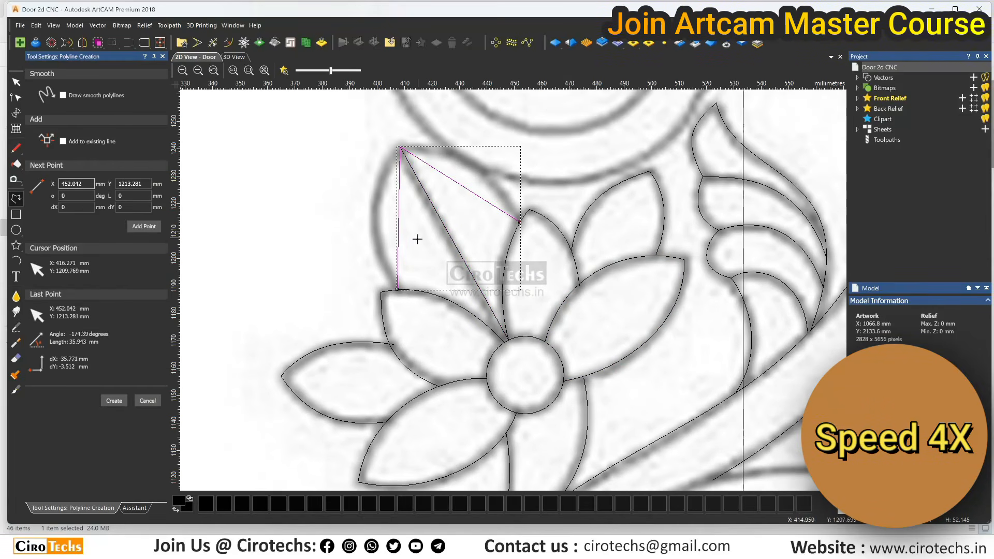
Bend both sides of the large upper-left petal into Bezier curves along the sketch.
key(Escape)
key(n)
key(b)
drag(398, 242, 352, 225)
drag(397, 196, 383, 162)
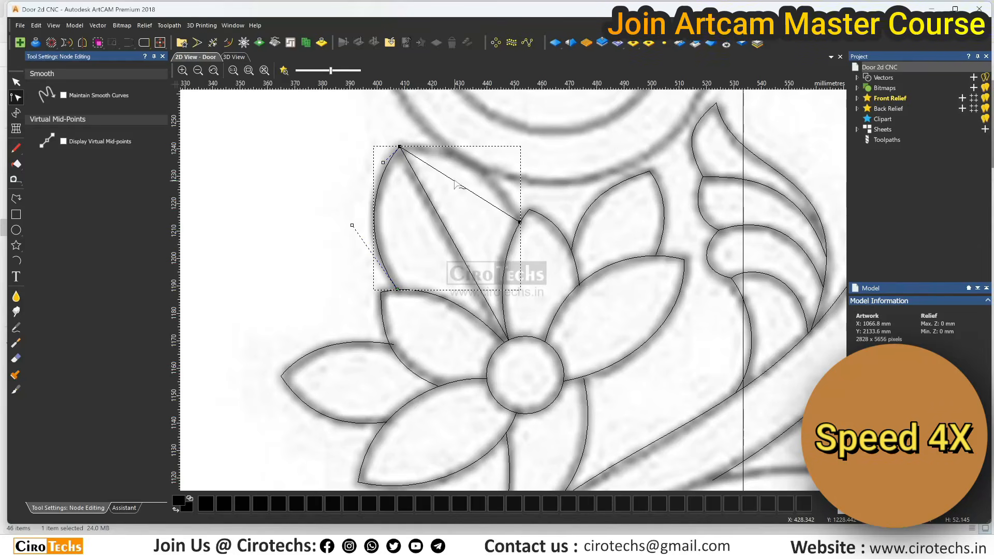
drag(440, 172, 449, 140)
drag(479, 197, 497, 168)
scroll(514, 330, down, 3)
key(Escape)
Draw a straight-segment outline of the broad blunt-ended leaf arching over the stem's tip, ending on the stem's right edge.
scroll(517, 337, up, 1)
click(16, 199)
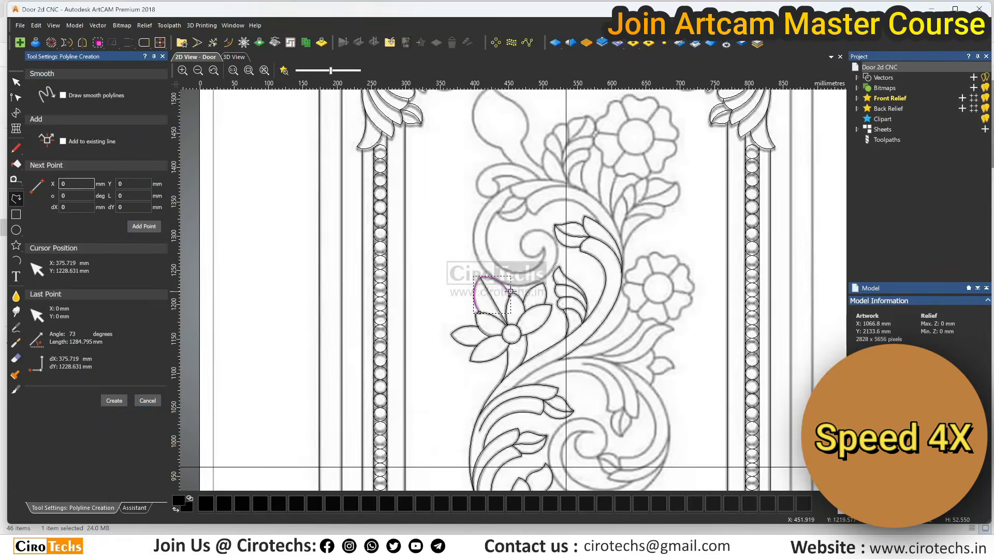
scroll(619, 232, up, 1)
click(580, 213)
click(452, 196)
click(434, 163)
click(624, 312)
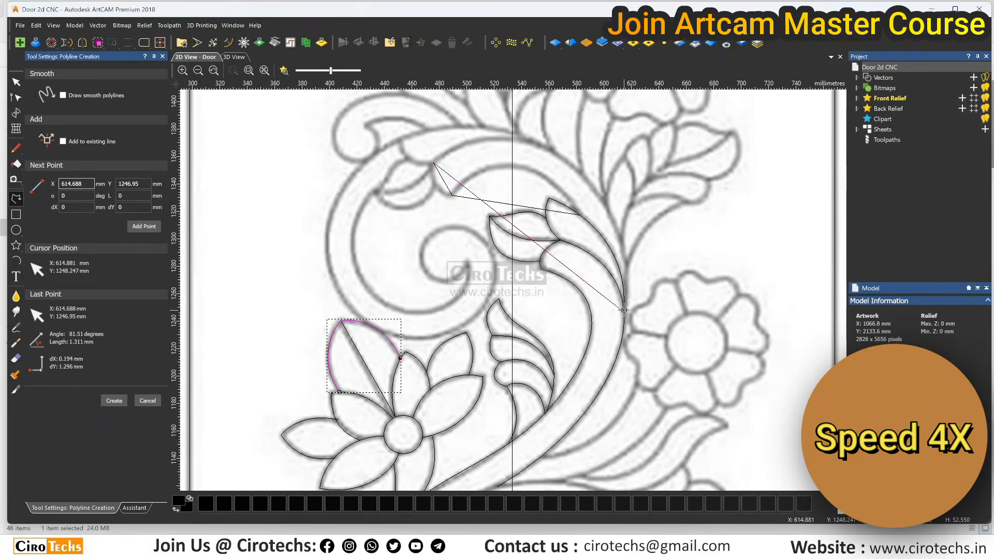
key(space)
Bend the spans of the broad arching leaf, including its blunt end, into Bezier curves along the sketch.
double_click(458, 183)
drag(497, 213, 506, 91)
drag(561, 262, 649, 180)
scroll(621, 187, up, 2)
drag(506, 201, 512, 200)
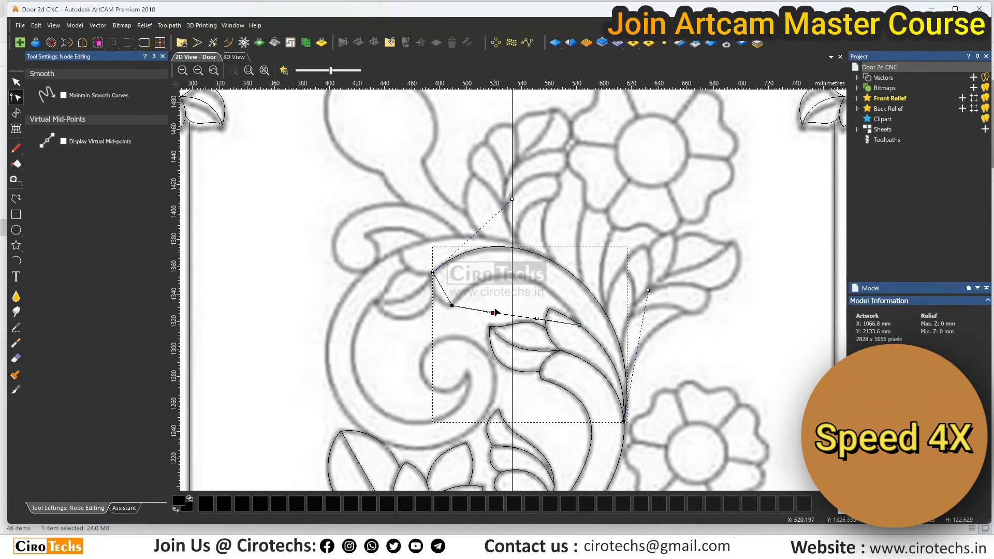
scroll(441, 293, up, 2)
drag(439, 271, 420, 278)
Draw a straight-segment outline of the narrow leaf above the arching leaf, from its blunt end back to its upper edge.
click(16, 199)
click(427, 249)
click(361, 202)
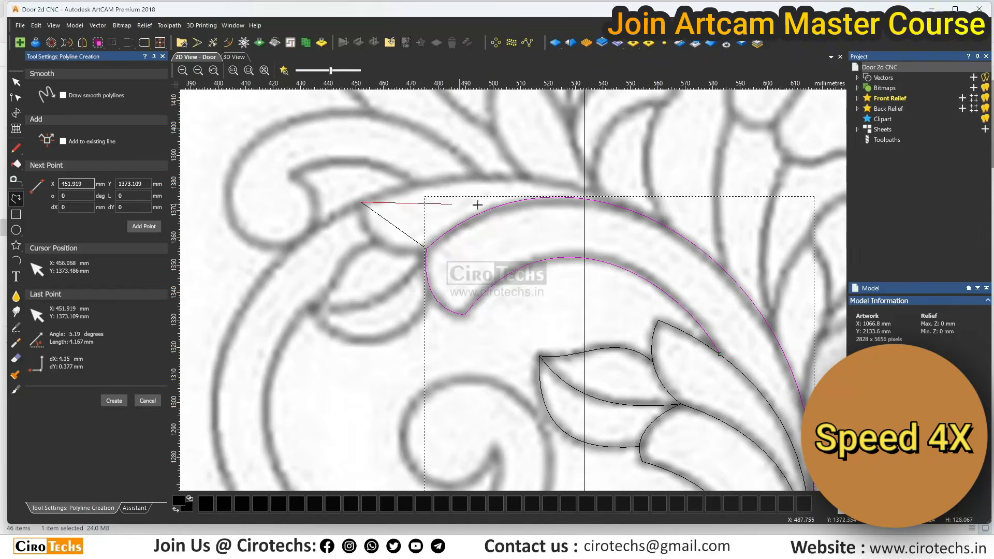
click(619, 206)
right_click(618, 206)
key(Escape)
Bend the narrow leaf's upper edge and short end into Bezier curves along the sketch.
key(n)
key(b)
drag(446, 203, 435, 162)
drag(532, 204, 584, 172)
drag(404, 233, 400, 254)
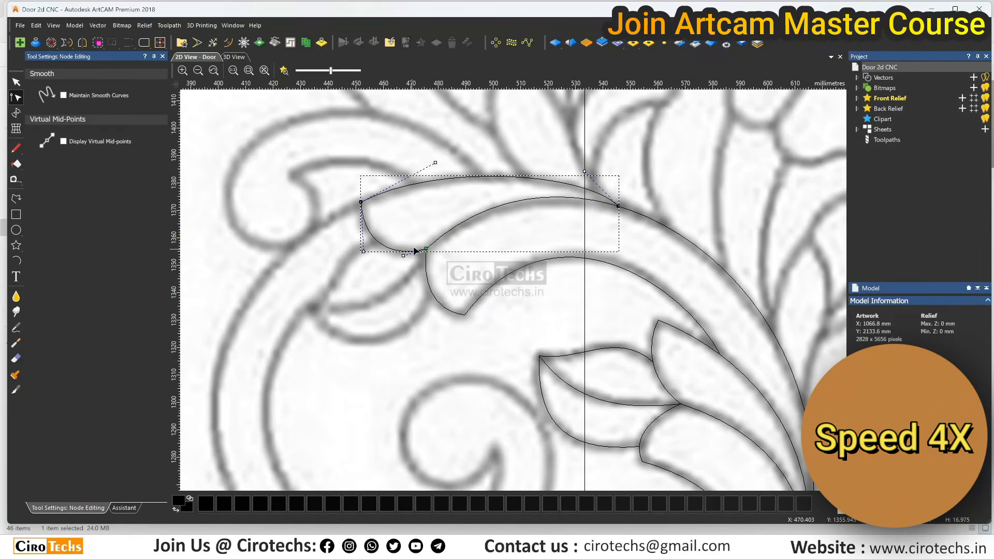
Draw straight segments for the small pointed leaf beneath the narrow leaf's blunt end, plus its centre vein.
scroll(513, 293, down, 3)
click(16, 199)
scroll(420, 326, up, 3)
click(472, 209)
click(406, 277)
click(528, 262)
right_click(529, 263)
click(406, 277)
click(522, 218)
right_click(523, 218)
key(Escape)
Bend the small pointed leaf's outline and centre vein into Bezier curves along the sketch.
key(n)
click(473, 270)
drag(446, 270, 438, 325)
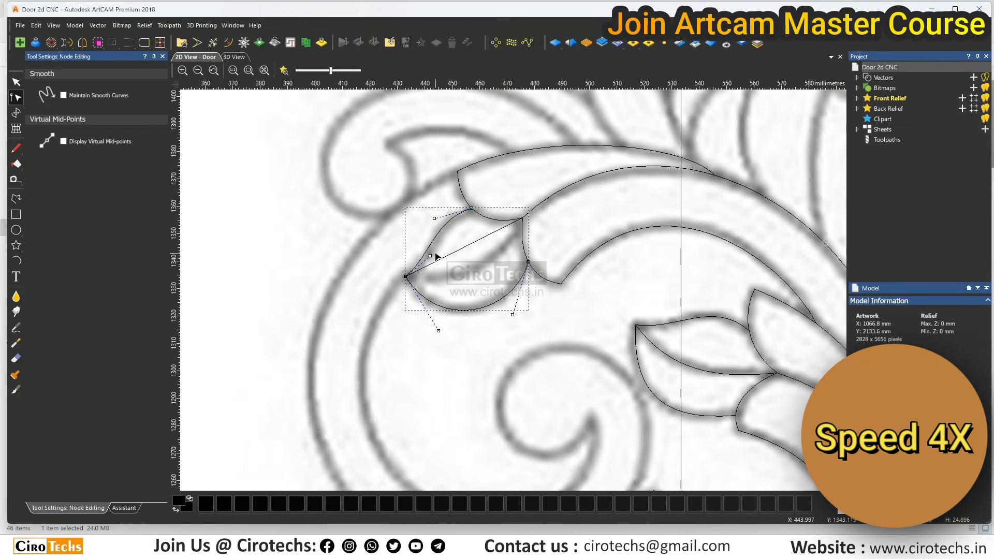
click(463, 249)
key(b)
drag(445, 257, 455, 298)
drag(484, 238, 512, 250)
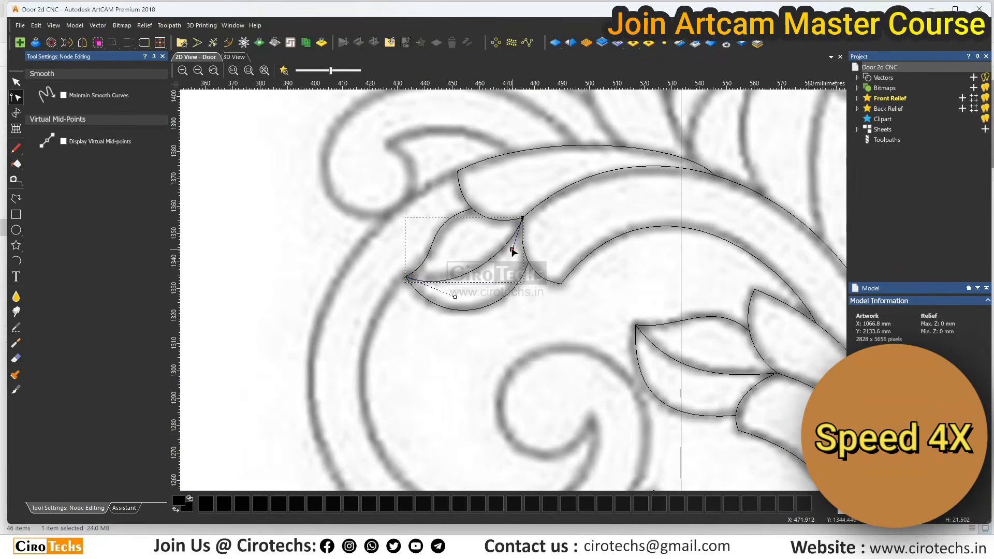
Draw a straight-segment outline of the upper scroll, from the narrow leaf around the spiral and back to the small leaf's tip.
scroll(512, 289, down, 1)
click(16, 199)
scroll(482, 232, up, 2)
click(496, 223)
scroll(495, 207, down, 2)
click(469, 374)
click(583, 295)
click(514, 305)
click(561, 310)
click(508, 360)
click(469, 238)
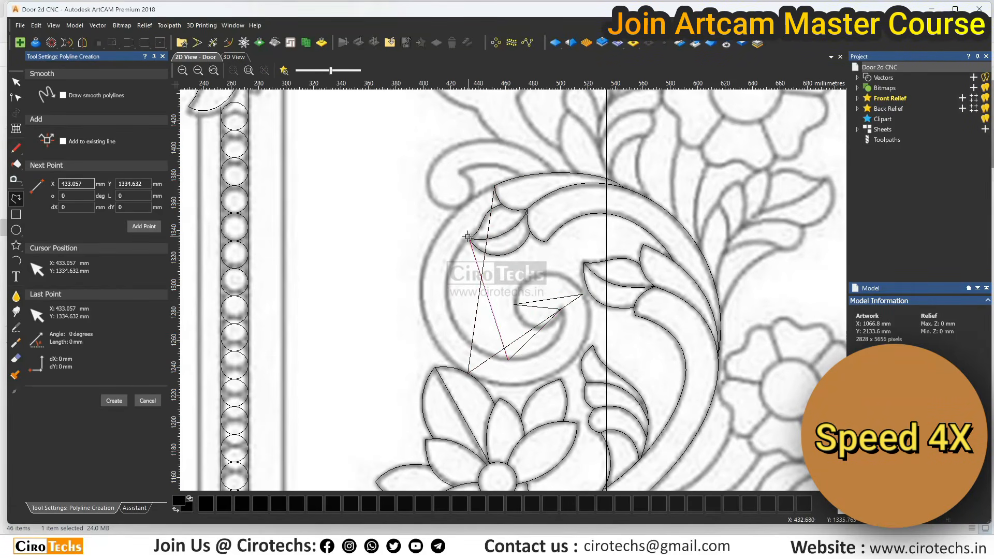
right_click(499, 344)
Smooth the upper scroll's nodes and adjust their Bezier handles so its outer edge, curl and inner edge follow the sketch.
key(n)
key(s)
key(s)
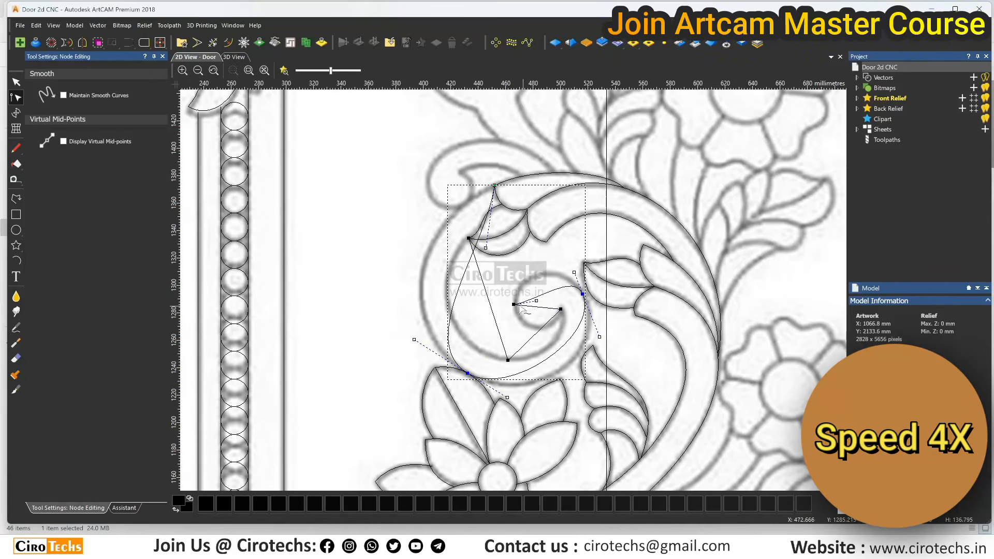
drag(464, 279, 420, 283)
drag(467, 350, 453, 357)
drag(419, 283, 425, 282)
scroll(570, 346, up, 2)
drag(510, 247, 523, 199)
drag(683, 359, 712, 440)
scroll(431, 282, down, 1)
drag(484, 236, 386, 231)
drag(506, 384, 510, 388)
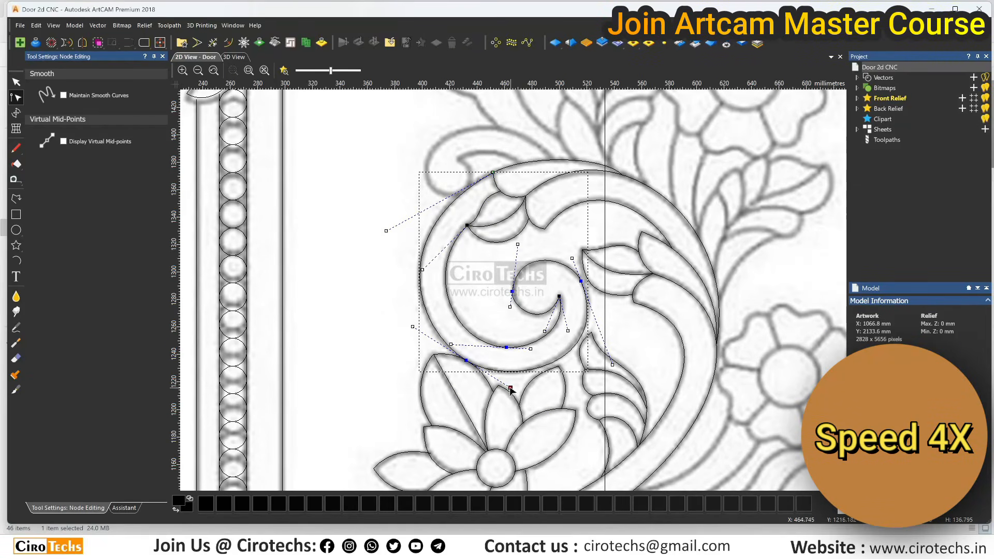
scroll(559, 344, down, 2)
scroll(539, 397, up, 1)
Draw a straight-segment outline of the two-lobed leaf arching inside the lower scroll, just below the central stem.
click(16, 199)
scroll(514, 291, down, 1)
scroll(525, 283, up, 1)
click(472, 289)
scroll(505, 309, down, 1)
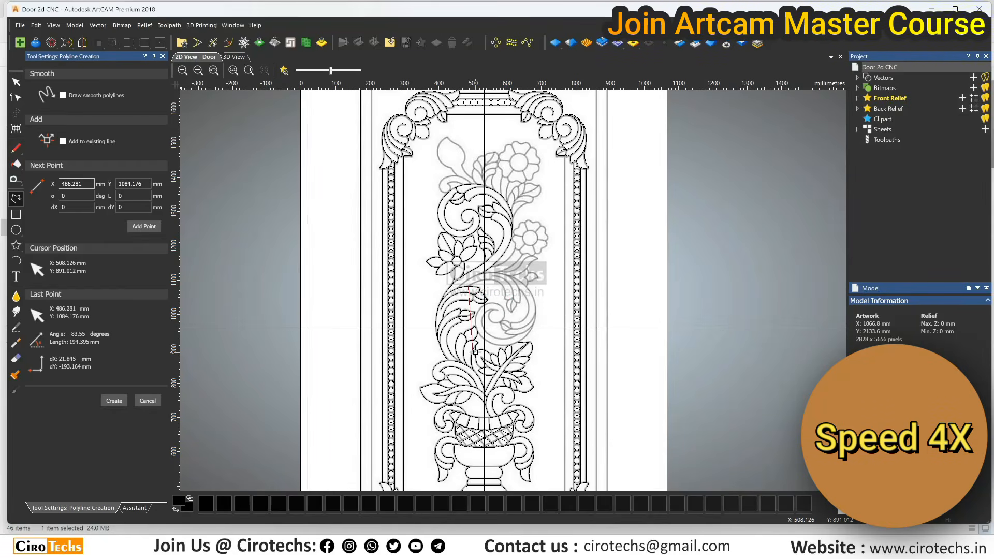
scroll(514, 292, up, 1)
click(513, 302)
click(528, 312)
click(440, 258)
key(Escape)
Bend the two-lobed leaf's long edges and lobe ends into Bezier curves along the sketch.
key(n)
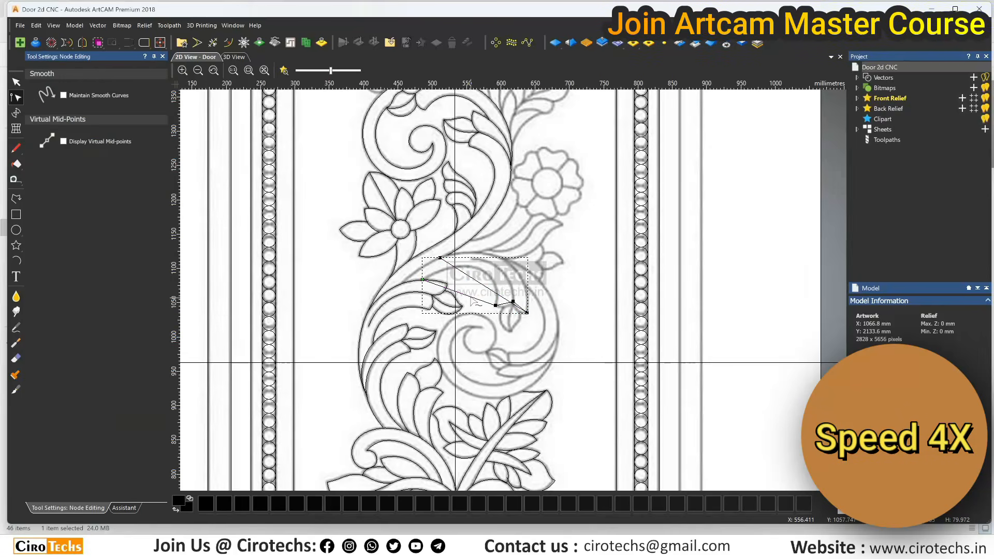
drag(498, 295, 533, 257)
drag(469, 276, 484, 243)
scroll(502, 292, up, 1)
key(b)
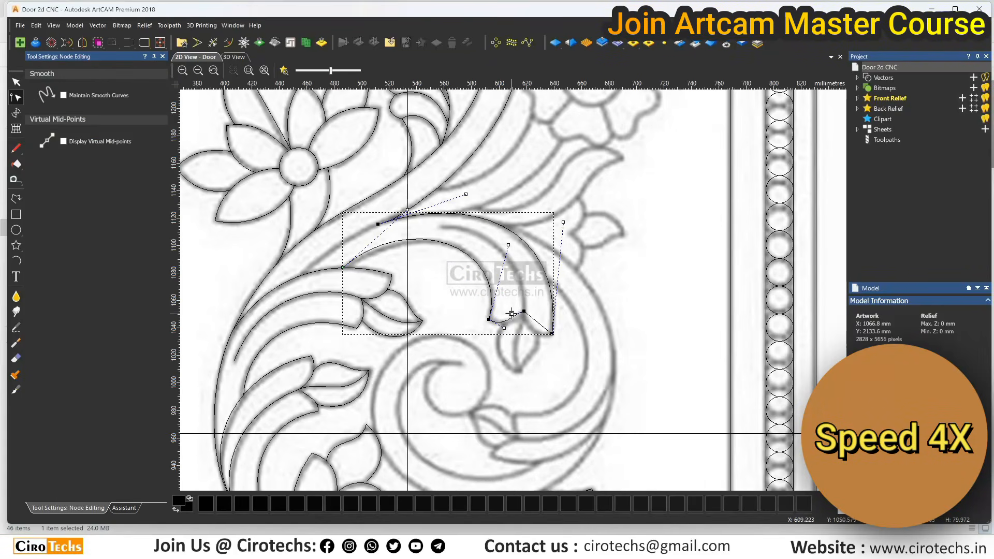
Draw the dividing line between the arching leaf's two lobes from the notch upward and bend it into a Bezier curve.
click(16, 199)
click(524, 311)
click(439, 226)
key(Escape)
key(n)
key(b)
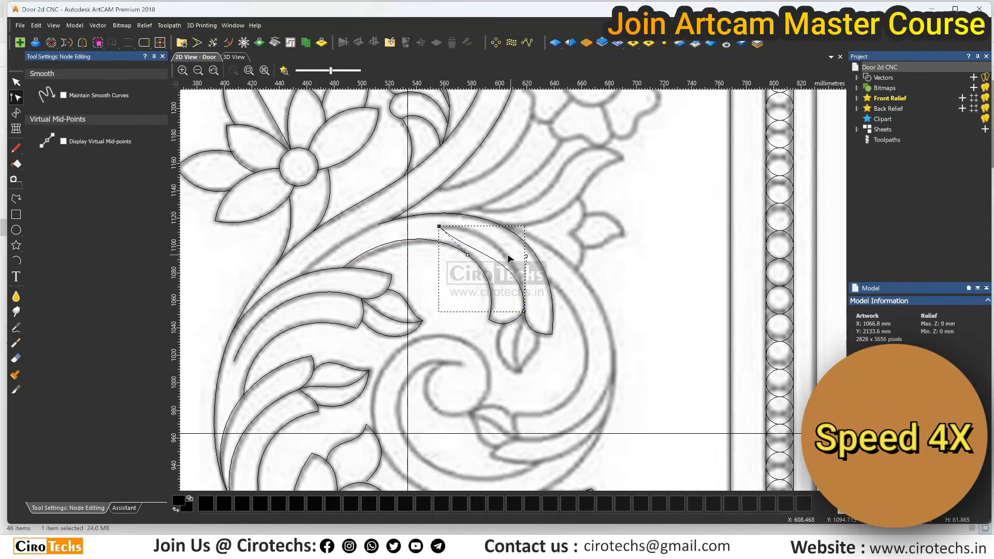
scroll(486, 227, down, 1)
scroll(508, 266, up, 1)
Draw the outline of the small pointed leaf hanging below the two lobes and bend both sides into Bezier curves.
click(16, 199)
scroll(524, 311, up, 1)
click(442, 260)
click(475, 355)
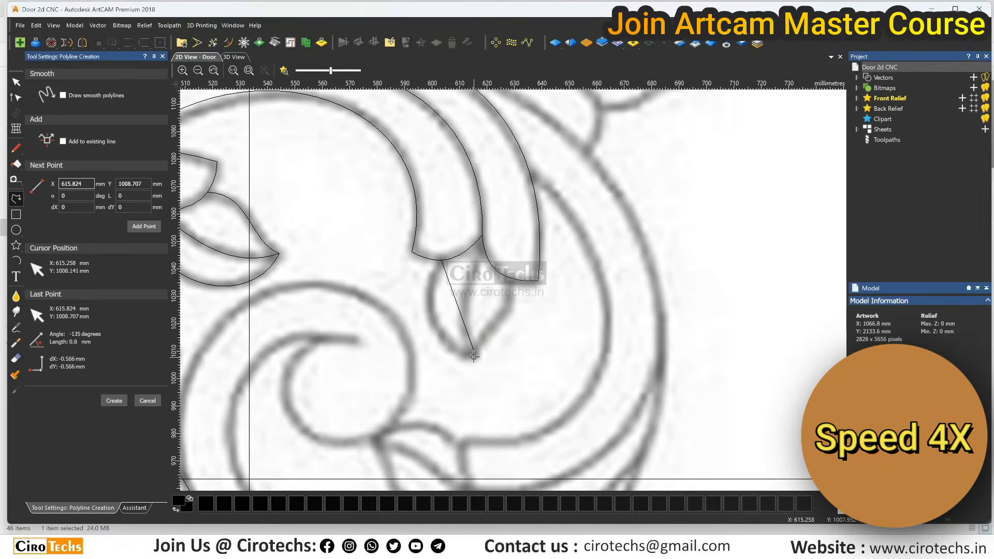
key(Escape)
key(n)
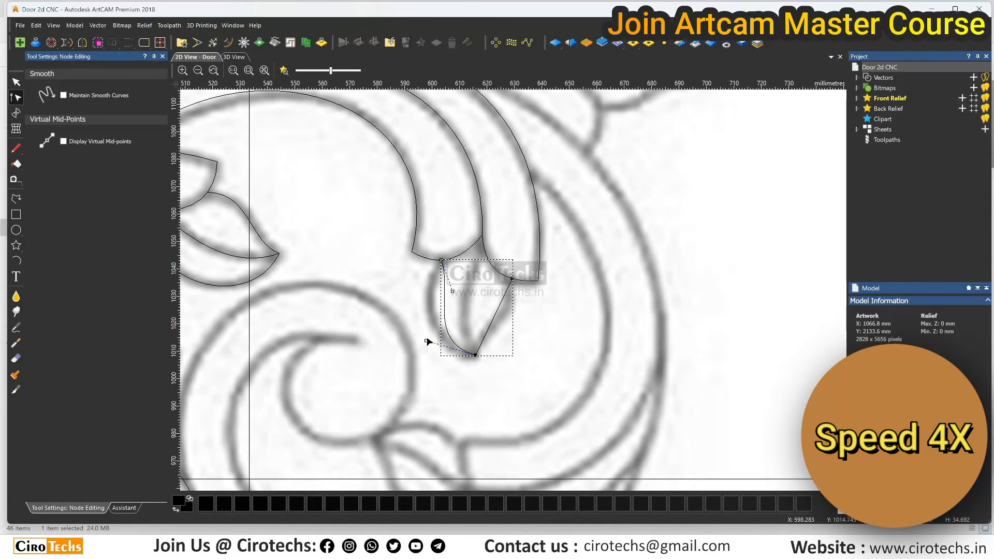
drag(453, 291, 422, 299)
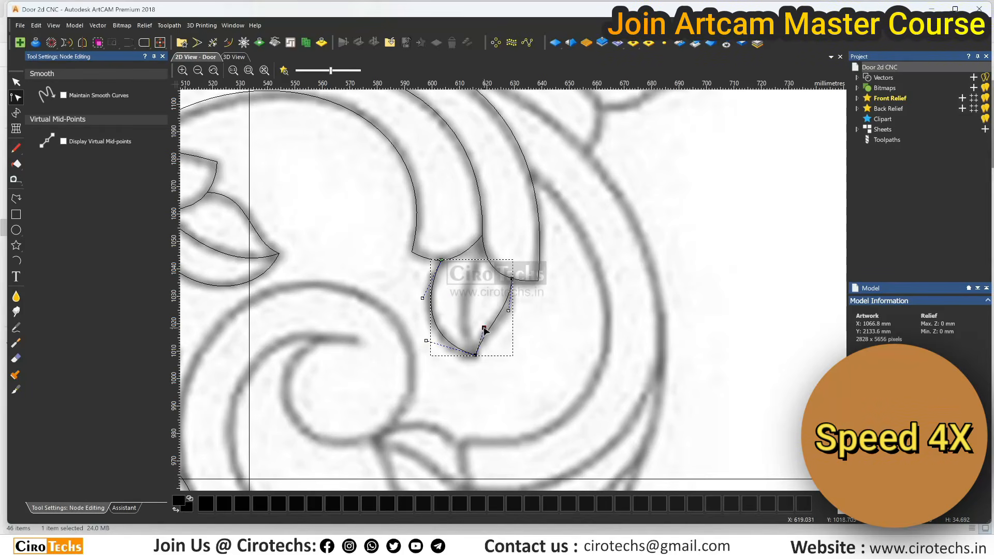
Draw the hanging leaf's centre vein from its tip to the notch between the lobes and curve it along the sketch.
click(16, 198)
click(476, 355)
click(483, 236)
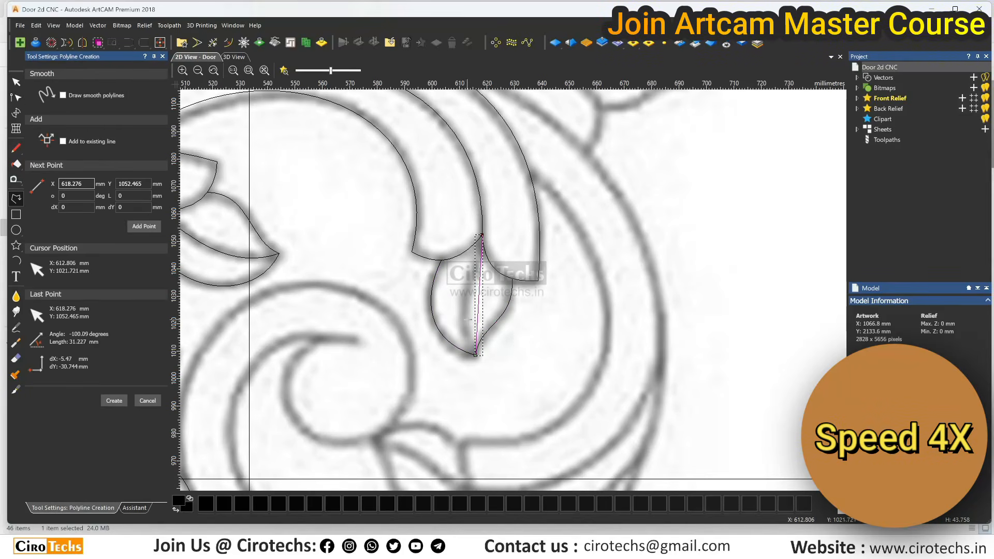
key(Escape)
key(n)
drag(476, 315, 449, 315)
drag(480, 275, 470, 278)
scroll(479, 280, down, 2)
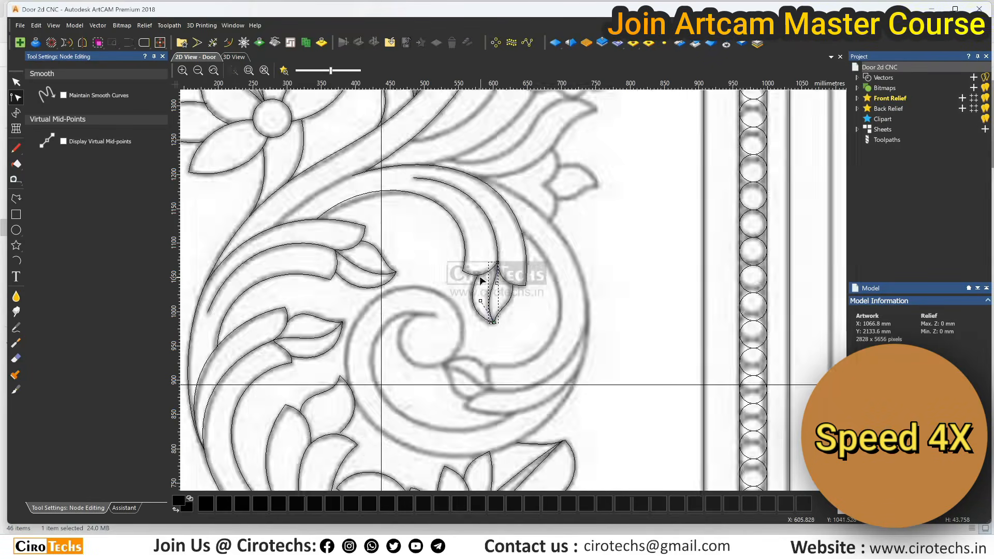
Draw straight-segment lines for the lower scroll's inner and outer edges, ending the outer edge on the arching leaf.
click(519, 294)
click(16, 199)
middle_drag(522, 313, 387, 310)
scroll(360, 321, up, 1)
click(554, 345)
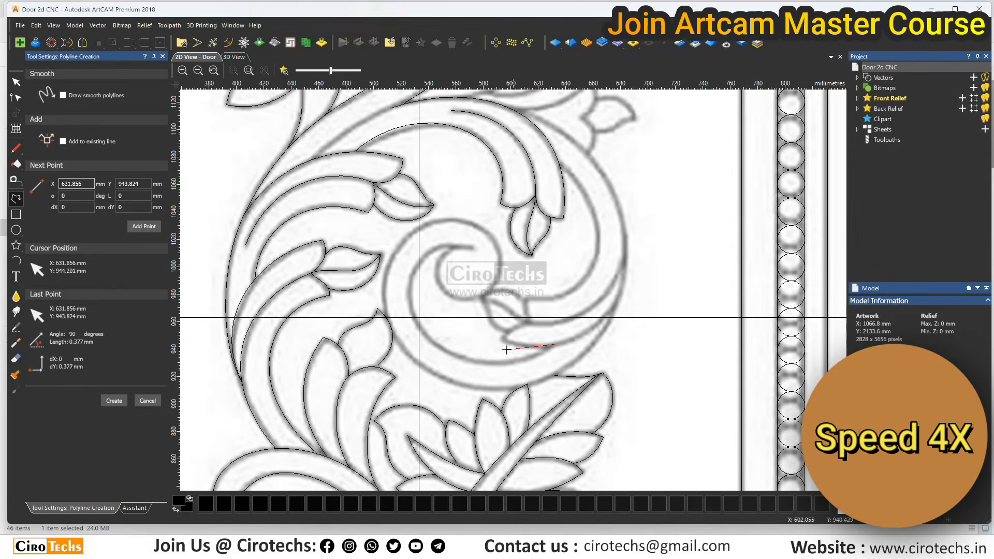
click(438, 346)
click(473, 247)
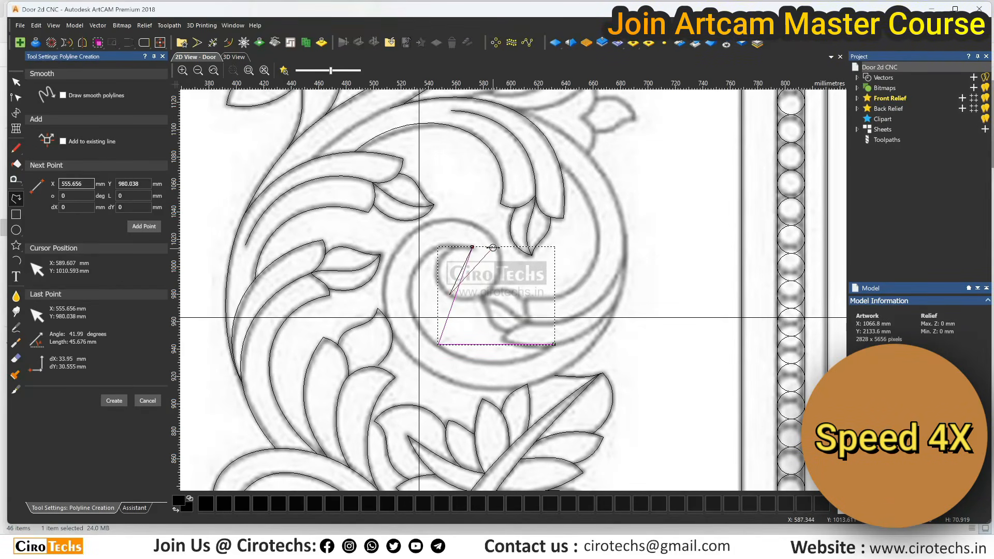
click(613, 321)
click(505, 107)
right_click(505, 107)
Smooth the nodes of the lower scroll's outer edge and bend its large outer sweep along the sketch.
key(n)
key(s)
key(s)
drag(540, 178, 622, 137)
drag(381, 317, 376, 285)
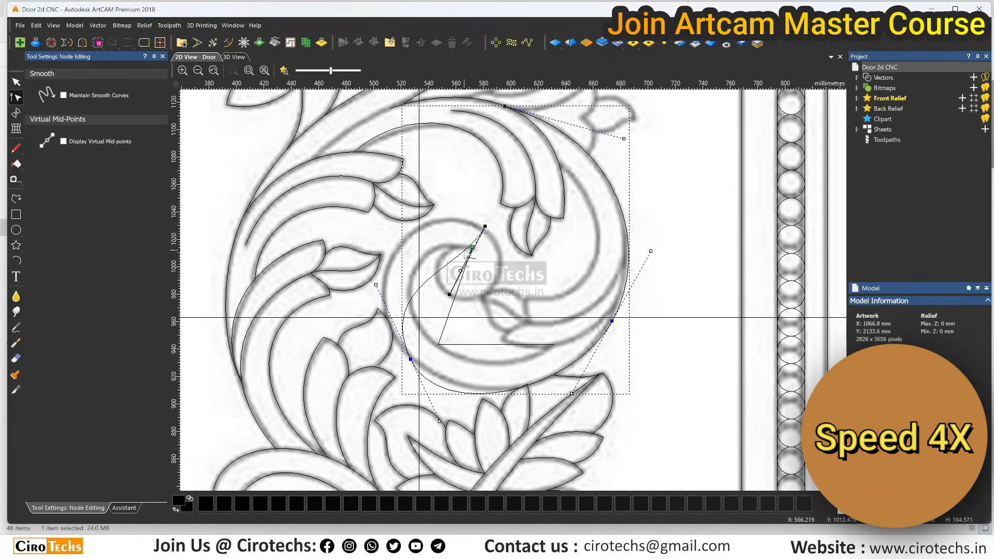
key(s)
drag(442, 203, 382, 200)
drag(376, 285, 361, 304)
scroll(383, 316, up, 2)
scroll(466, 394, down, 2)
drag(510, 373, 518, 379)
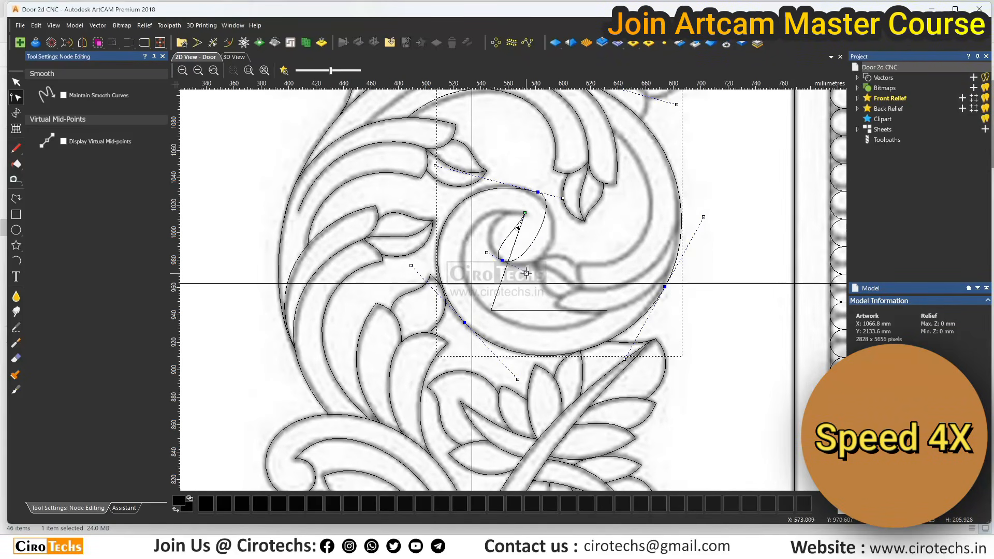
Adjust the Bezier handles around the lower scroll's central curl until it follows the sketched spiral.
drag(562, 198, 567, 216)
drag(456, 128, 440, 160)
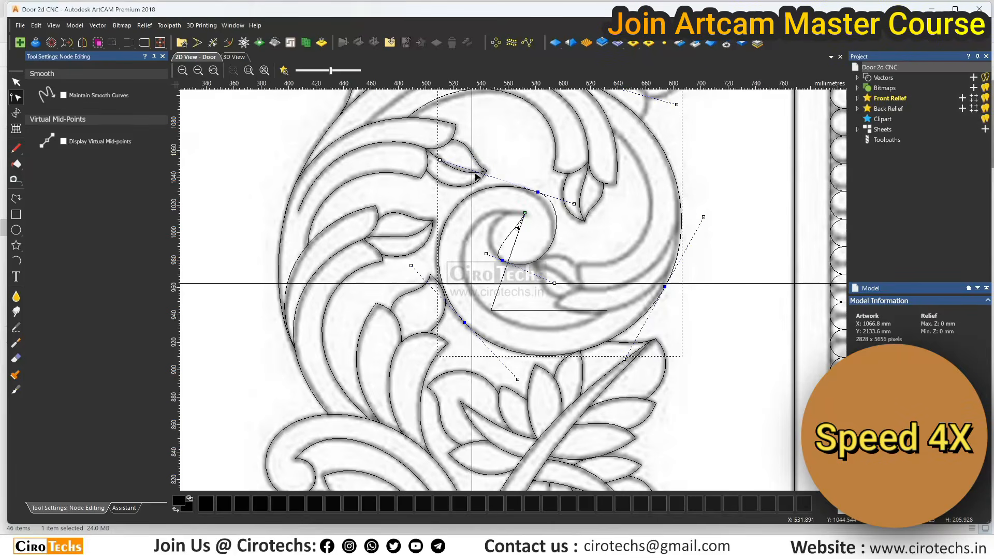
scroll(541, 192, up, 1)
drag(534, 192, 504, 184)
drag(576, 208, 602, 225)
scroll(523, 286, down, 1)
scroll(502, 282, up, 1)
drag(515, 269, 441, 225)
Bend the lower scroll's inner edge into a smooth curve from the curl's tip along the sketch.
scroll(482, 241, down, 1)
drag(508, 330, 491, 356)
click(466, 280)
drag(482, 261, 444, 244)
drag(469, 334, 446, 352)
drag(525, 370, 506, 378)
scroll(498, 370, up, 1)
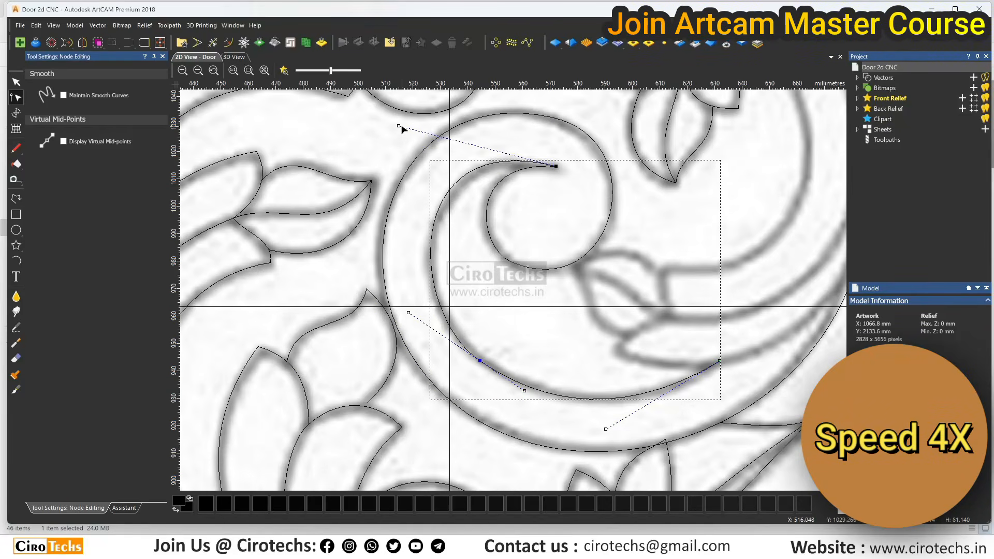
scroll(404, 130, down, 2)
scroll(588, 366, up, 1)
scroll(526, 284, down, 3)
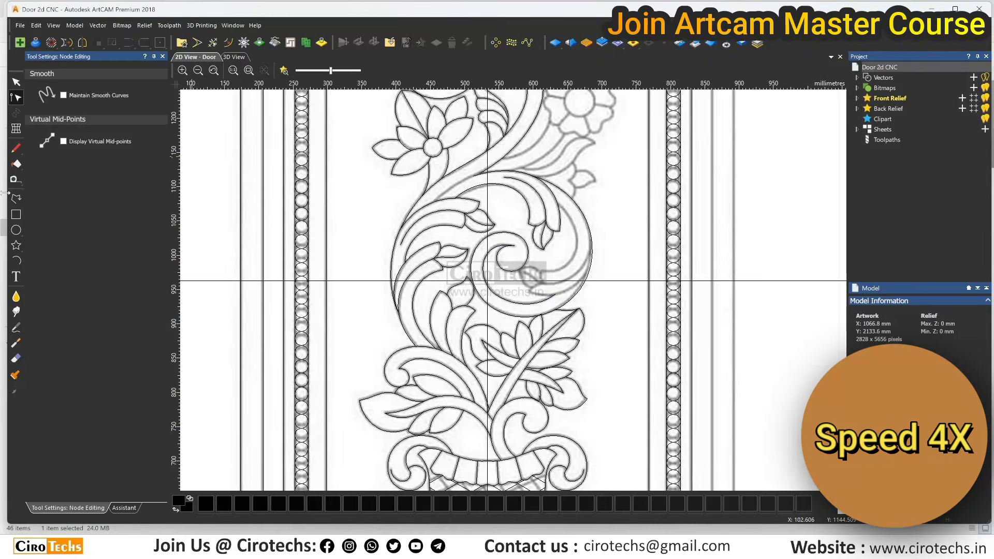
Draw a straight-segment outline of the two-lobed leaf along the lower scroll's right inner side, ending on the arching leaf.
click(16, 198)
scroll(553, 269, up, 2)
click(572, 238)
click(334, 314)
click(390, 278)
click(385, 231)
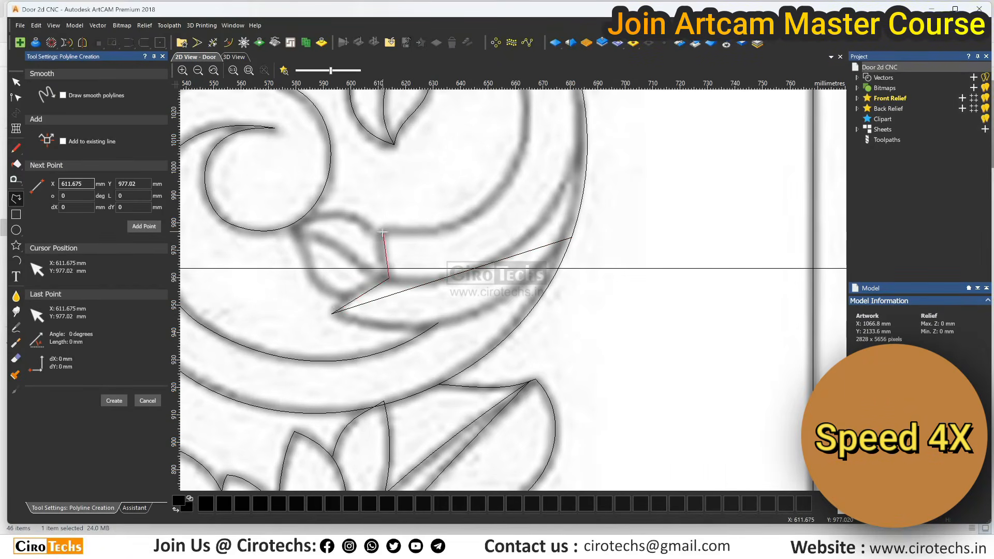
scroll(386, 231, down, 2)
scroll(391, 152, up, 2)
click(433, 202)
scroll(549, 306, down, 1)
Bend the long edges and short lobe ends of the leaf inside the lower scroll into Bezier curves along the sketch.
click(553, 346)
key(n)
scroll(561, 323, up, 2)
drag(561, 323, 556, 326)
drag(400, 374, 414, 427)
drag(478, 349, 492, 403)
scroll(482, 259, down, 1)
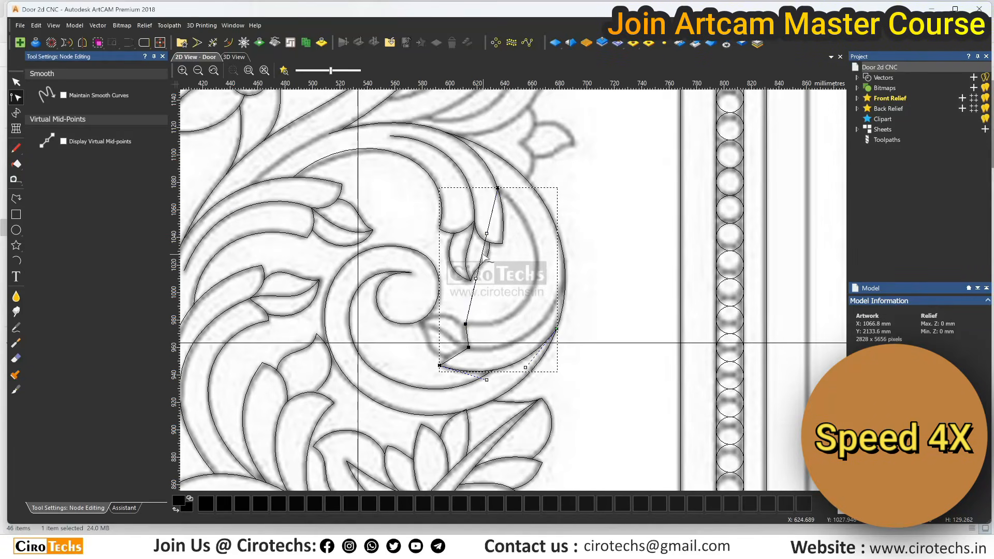
drag(552, 321, 554, 241)
scroll(467, 334, up, 1)
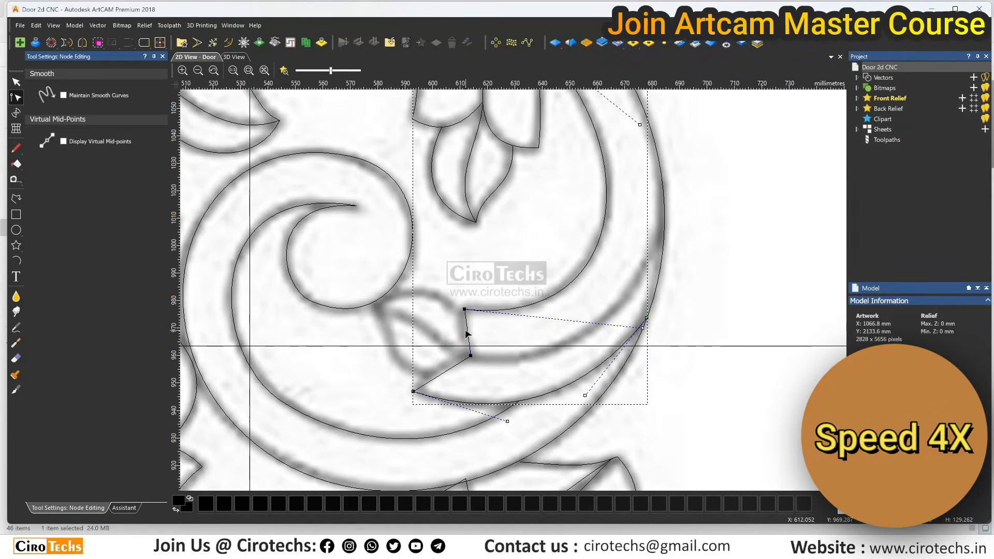
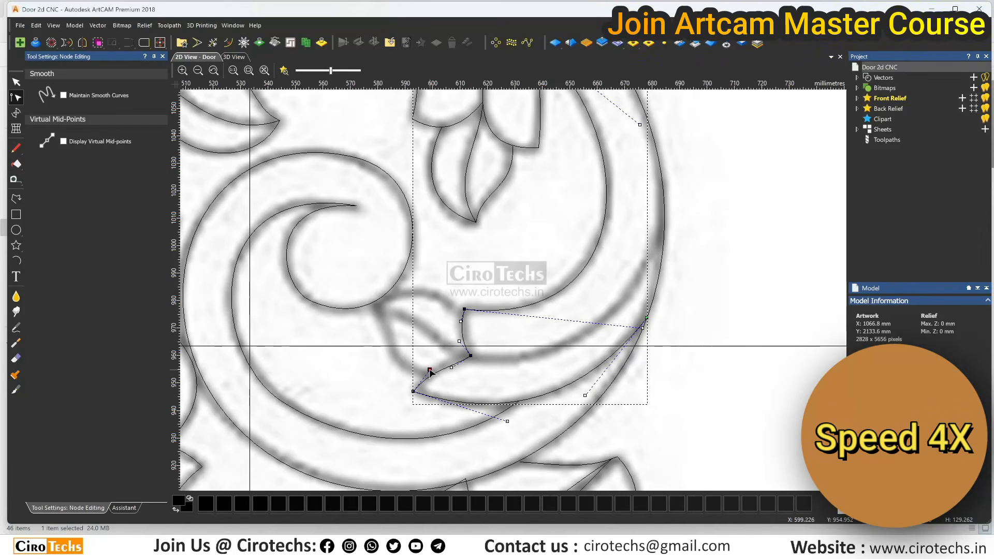
Draw the line dividing that leaf's two lobes from the notch to the scroll's outer edge and curve it along the sketch.
click(16, 199)
click(470, 356)
click(665, 198)
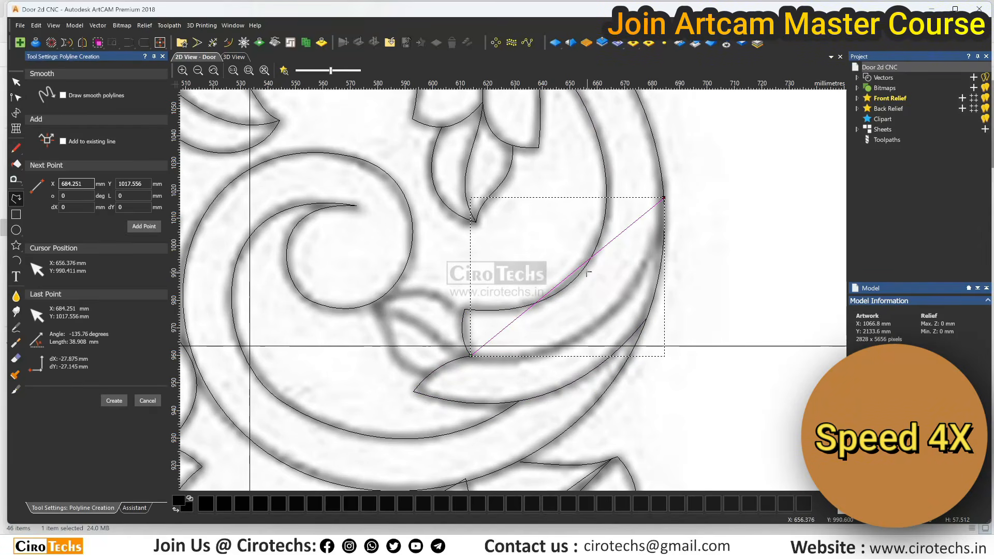
key(Escape)
key(n)
drag(536, 304, 596, 364)
drag(601, 251, 662, 267)
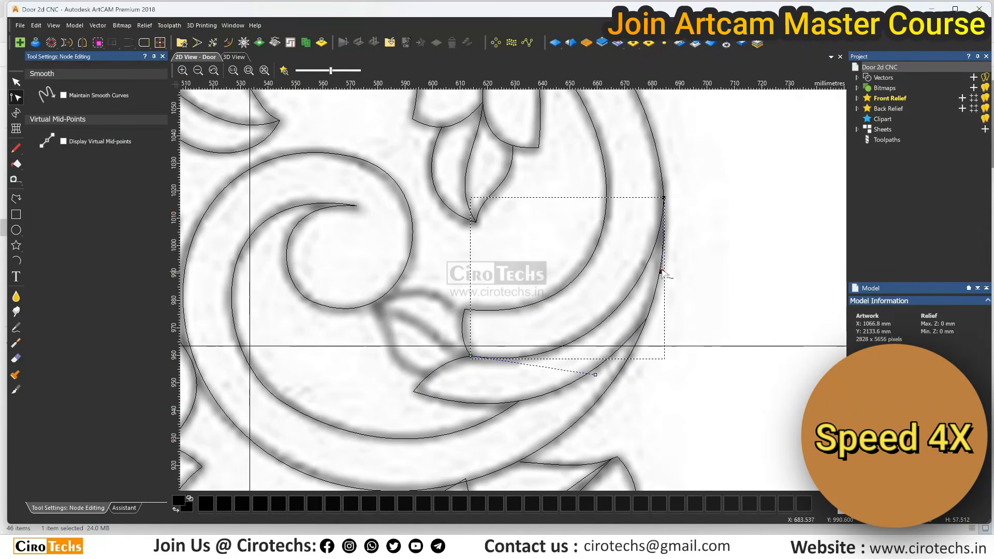
Draw straight segments for the small leaf between the lower scroll's curl and the lobe ends, plus its centre vein.
scroll(625, 316, down, 1)
click(16, 199)
scroll(500, 352, up, 1)
click(388, 239)
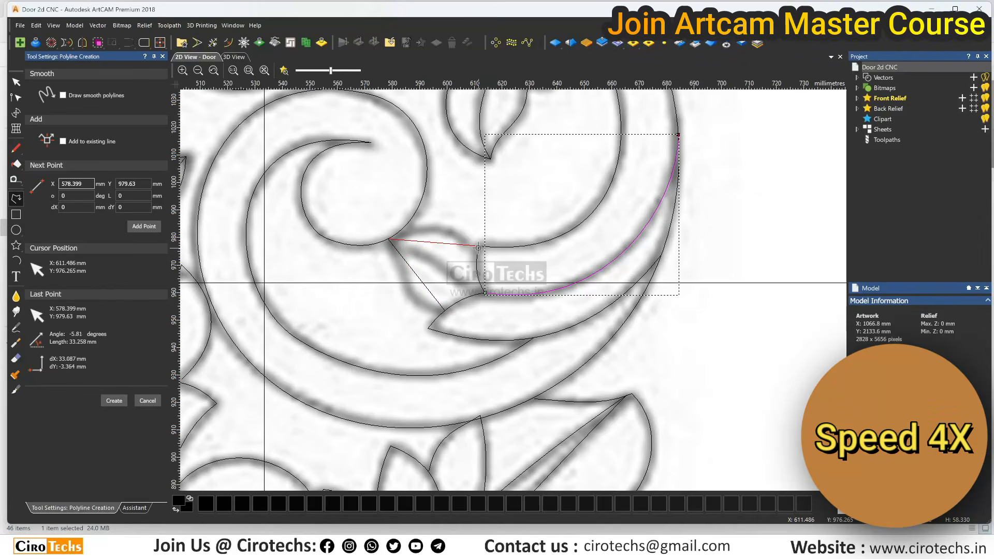
click(485, 293)
key(Escape)
Bend the outline and centre vein of the small leaf beside the curl into Bezier curves along the sketch.
key(n)
drag(403, 263, 410, 288)
key(b)
drag(418, 242, 477, 255)
click(429, 262)
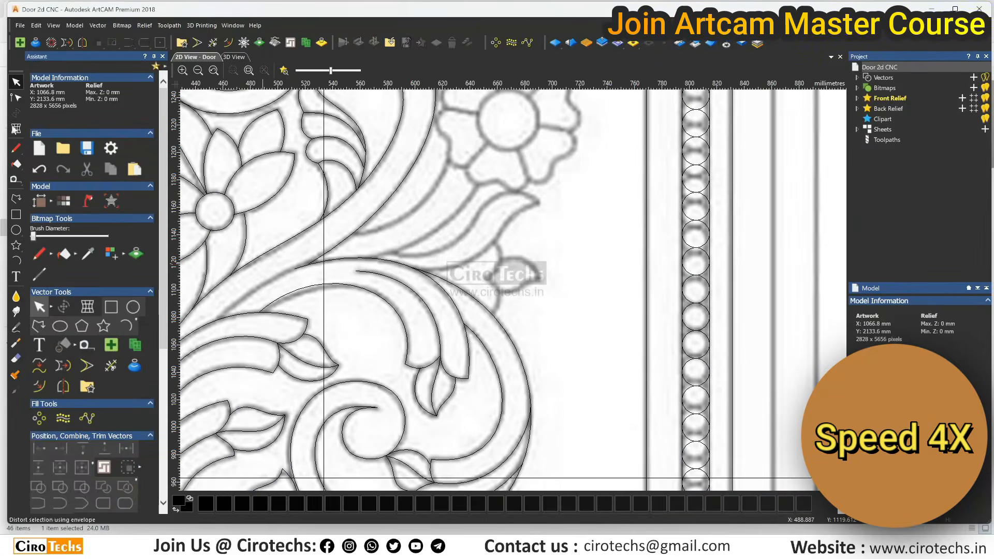
Draw straight segments for the two leaf lines below the lower right flower and for the pointed leaf beneath them.
click(16, 199)
scroll(512, 293, down, 1)
scroll(507, 249, up, 1)
click(358, 279)
click(456, 205)
key(space)
click(374, 305)
click(482, 228)
click(416, 313)
click(544, 250)
click(399, 299)
key(Escape)
Bend the two leaf lines below the lower right flower into Bezier curves along the sketch.
click(418, 233)
click(418, 233)
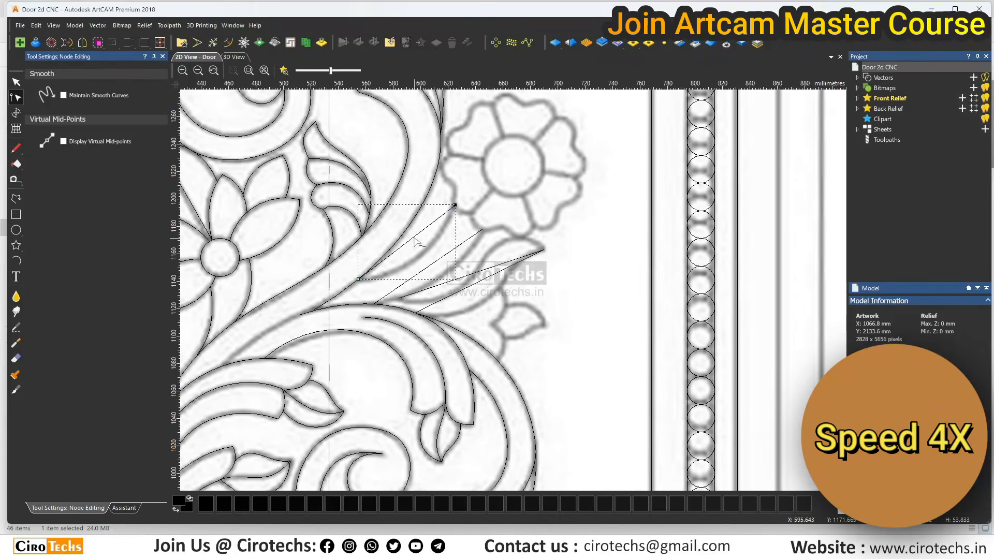
drag(424, 231, 445, 233)
click(425, 269)
key(b)
Convert the pointed leaf's upper edge to a Bezier curve and add nodes to fit its S-bend and rounded tip to the sketch.
click(467, 275)
key(b)
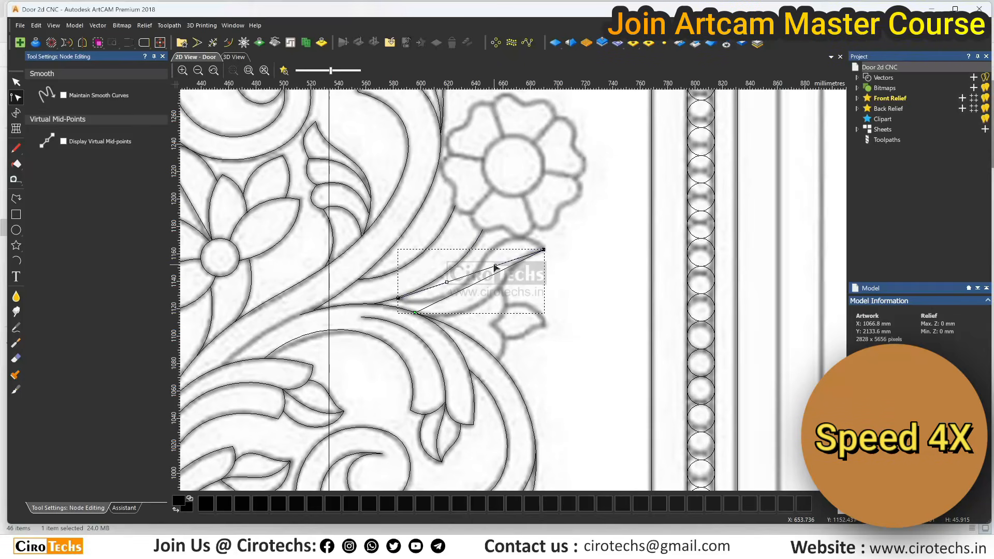
drag(495, 266, 504, 205)
drag(446, 282, 476, 321)
drag(505, 206, 480, 202)
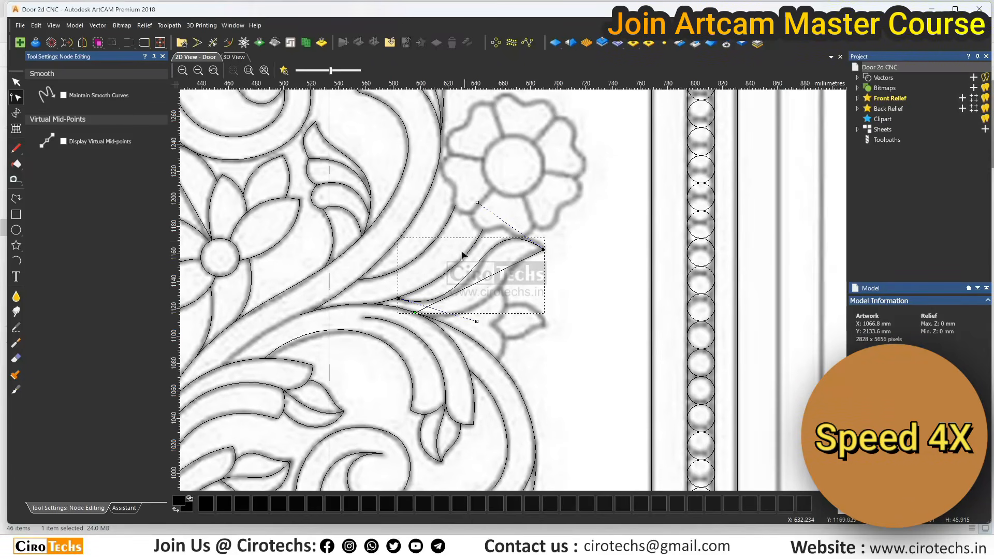
key(i)
scroll(469, 278, up, 1)
drag(469, 277, 472, 282)
drag(536, 163, 518, 167)
key(i)
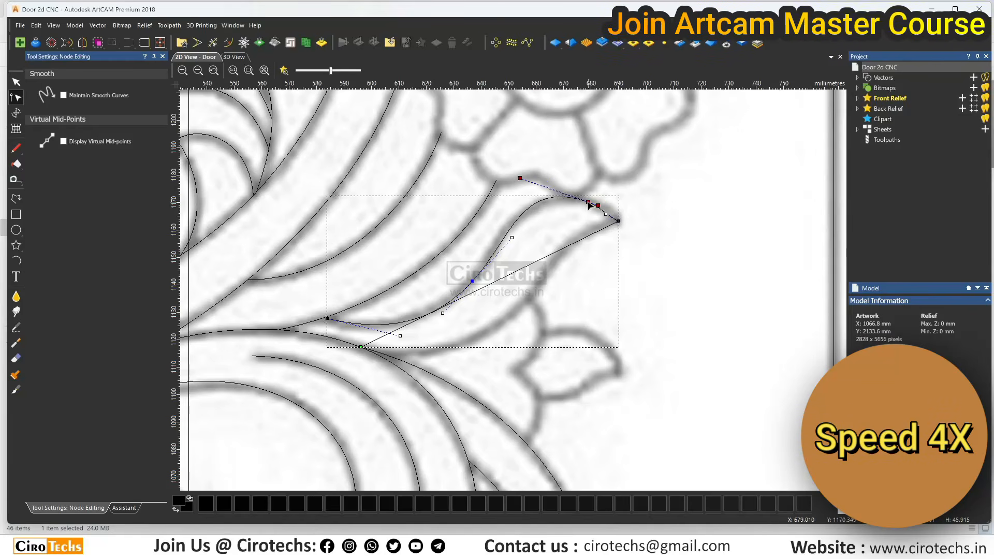
drag(596, 200, 595, 204)
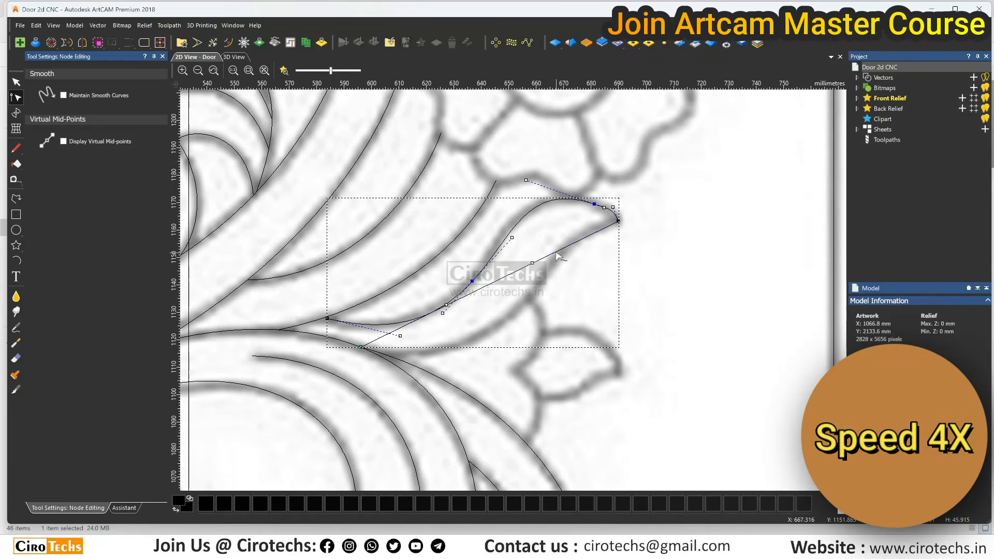
Curve the pointed leaf's lower edge along the sketch and refine the handles around its tip and upper edge.
drag(446, 305, 550, 378)
drag(511, 244, 526, 233)
drag(614, 207, 612, 214)
scroll(612, 211, up, 2)
drag(636, 252, 644, 248)
drag(540, 183, 545, 175)
scroll(544, 185, down, 2)
drag(456, 239, 438, 240)
scroll(438, 263, down, 1)
scroll(440, 300, up, 1)
drag(402, 365, 403, 362)
scroll(513, 298, down, 1)
click(518, 320)
Draw a two-segment line from the pointed leaf through the notch down to the scroll and bend its upper part along the sketch.
click(16, 199)
scroll(563, 327, up, 1)
click(484, 302)
click(470, 376)
click(481, 448)
key(Escape)
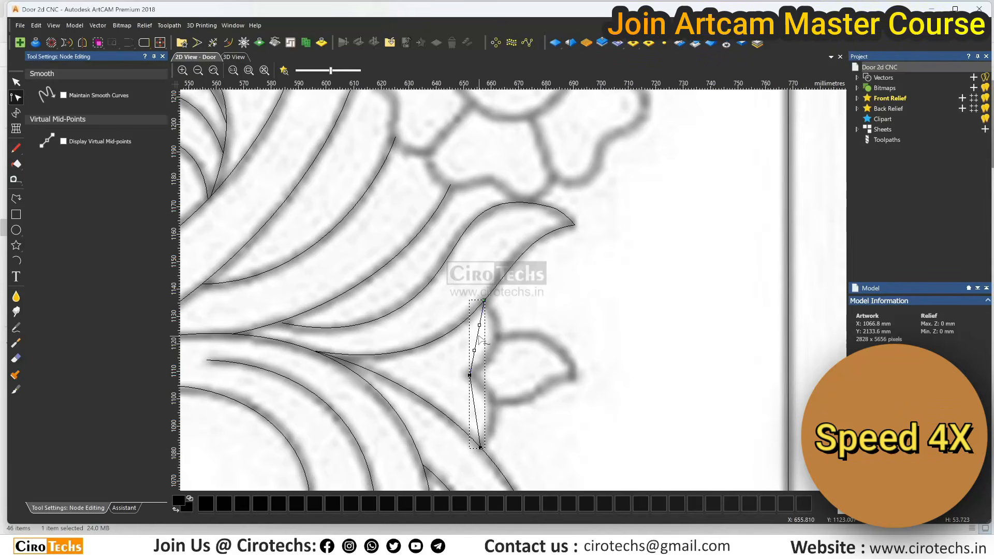
drag(486, 354, 492, 327)
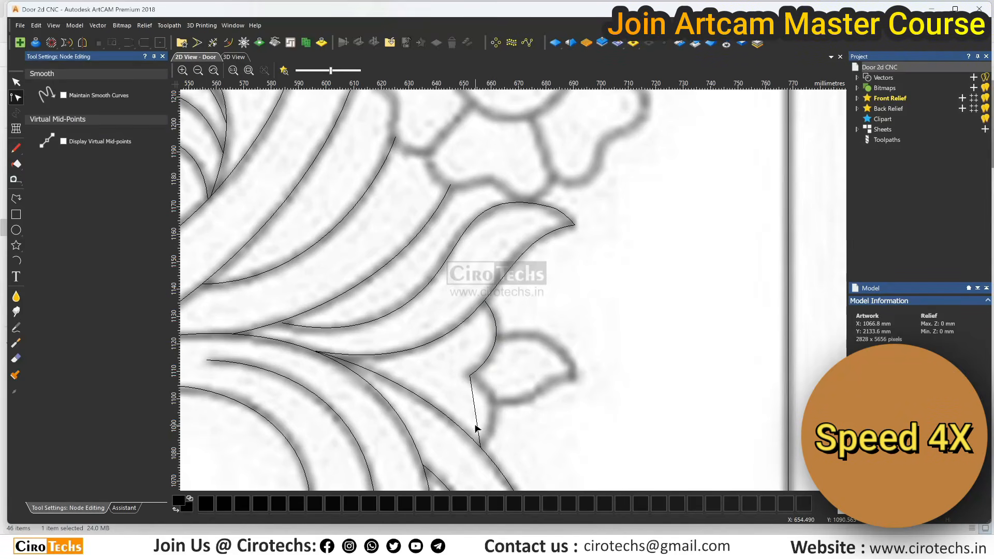
Draw the small leaf outside that notch with two straight segments and bend its edges into Bezier curves along the sketch.
click(16, 198)
click(496, 337)
click(573, 376)
click(493, 402)
key(n)
key(b)
drag(522, 349, 535, 318)
drag(547, 363, 571, 345)
key(n)
key(n)
key(b)
drag(520, 394, 540, 377)
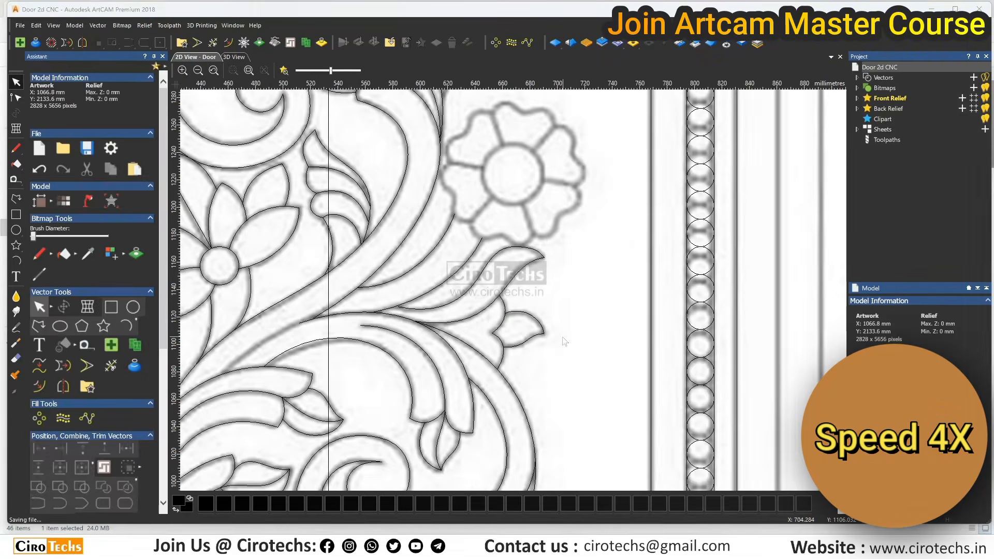
Place a copy of the top ornament's flower over the upper sketched flower and scale it to about 123.8 × 122.3 mm.
scroll(465, 174, down, 3)
scroll(465, 174, up, 4)
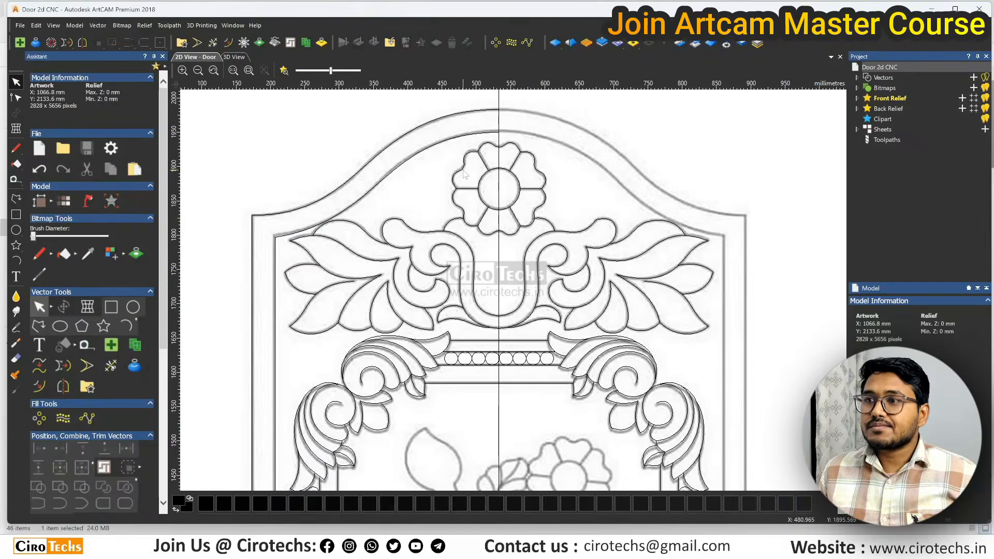
scroll(464, 174, down, 3)
scroll(531, 377, down, 2)
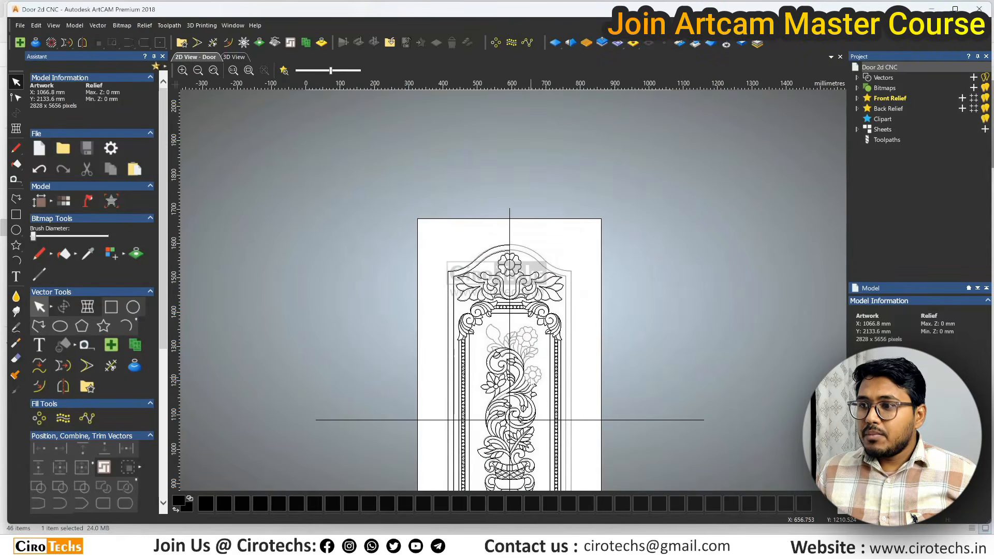
scroll(533, 381, up, 2)
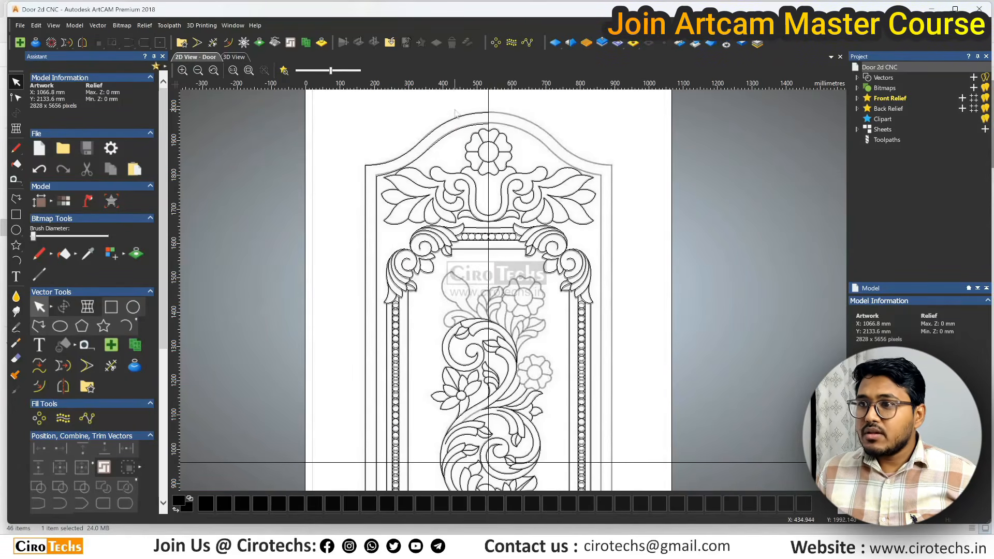
drag(516, 182, 516, 181)
drag(488, 151, 525, 298)
scroll(512, 305, up, 5)
click(459, 275)
scroll(459, 275, down, 5)
drag(480, 182, 571, 293)
scroll(587, 297, up, 3)
click(589, 299)
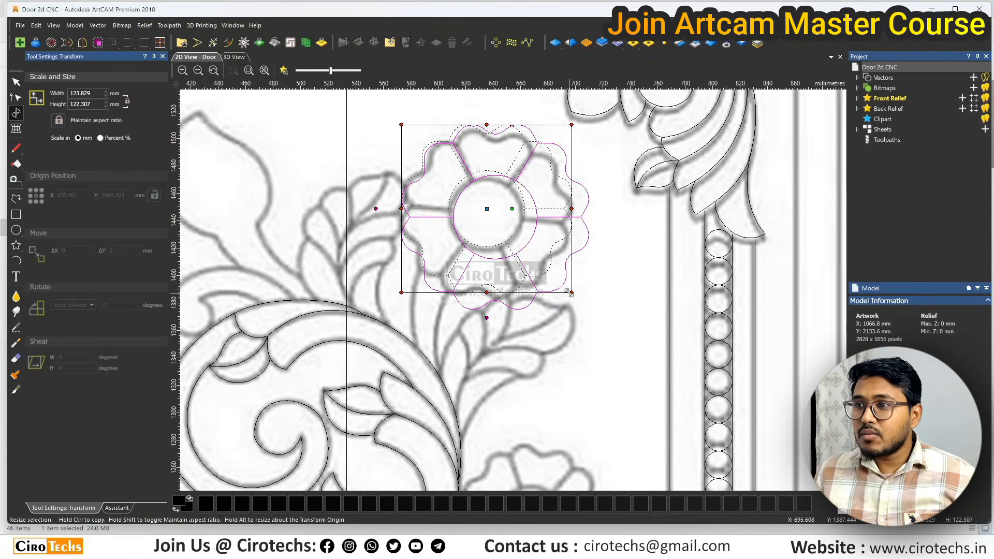
Align the flower copy with the sketch by moving it, scaling it to about 122.5 × 121 mm and rotating it -6.397 degrees.
drag(521, 208, 520, 214)
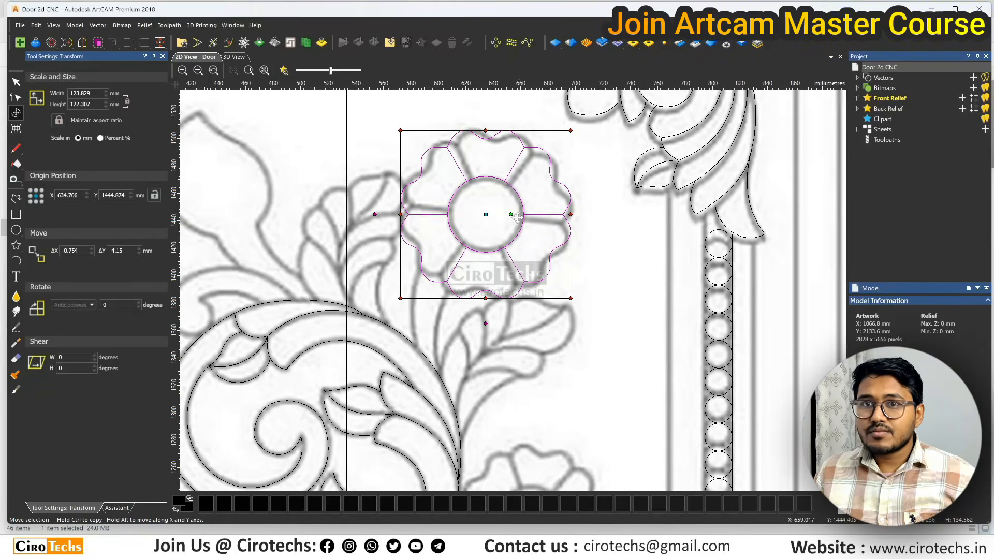
scroll(520, 214, up, 2)
drag(625, 378, 620, 373)
scroll(568, 290, down, 2)
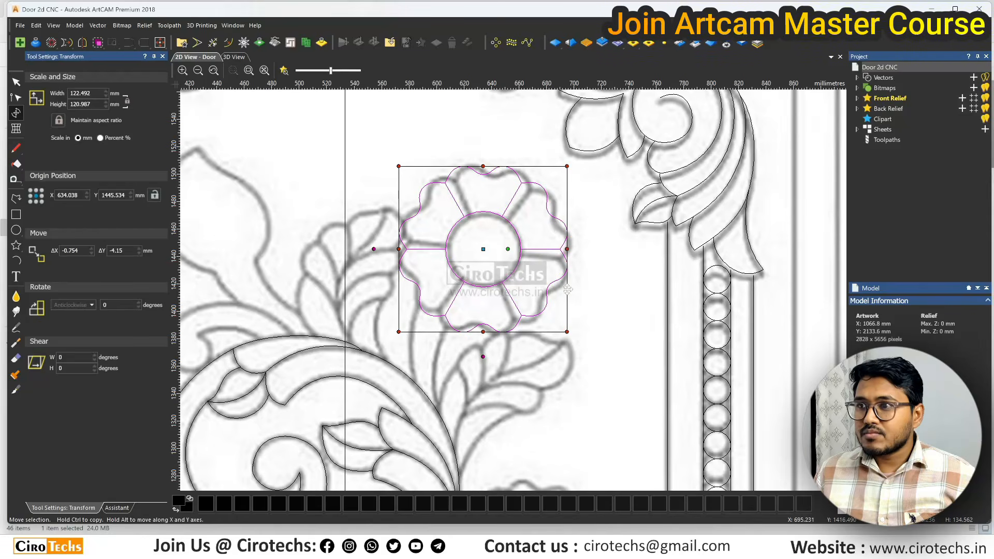
drag(509, 251, 515, 226)
scroll(511, 229, up, 2)
scroll(516, 288, down, 2)
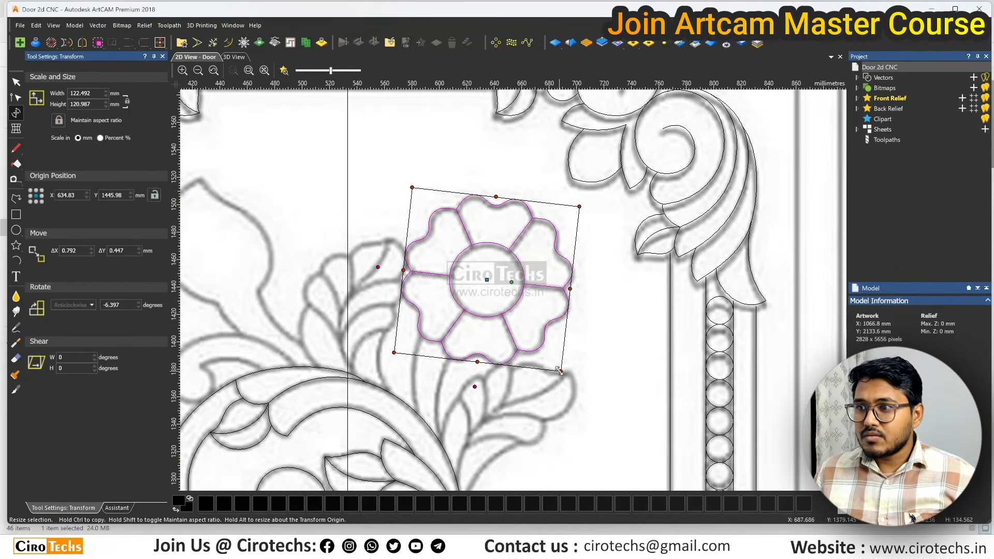
Fine-tune the upper flower's size to about 122.6 × 121.1 mm so that its petals follow the sketch.
alt+drag(558, 370, 559, 367)
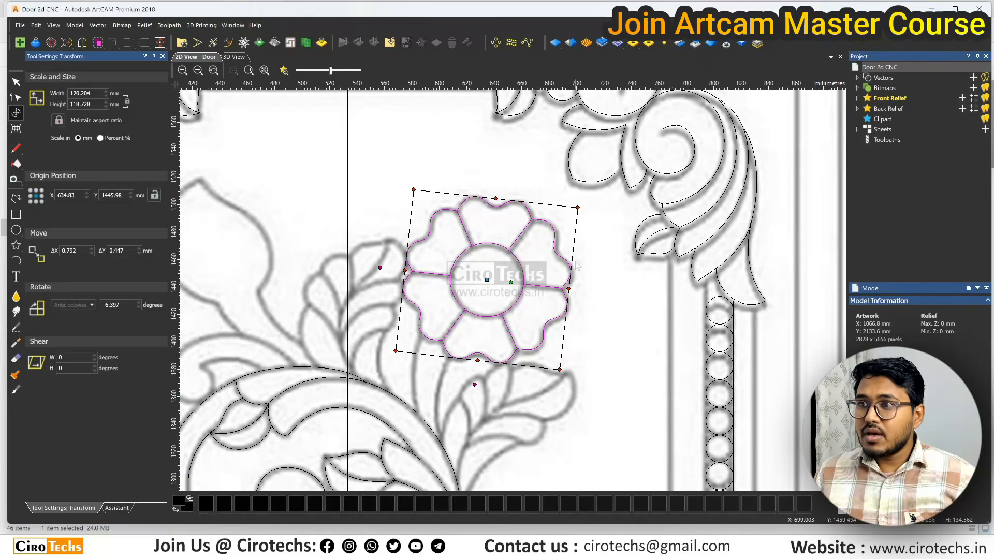
drag(578, 208, 579, 209)
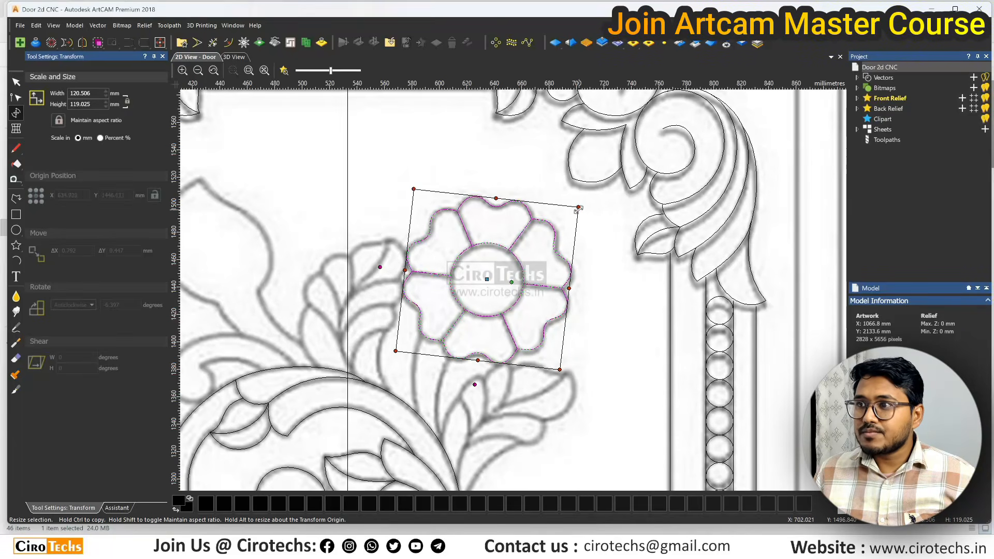
scroll(565, 362, up, 3)
drag(557, 356, 561, 360)
scroll(561, 360, down, 3)
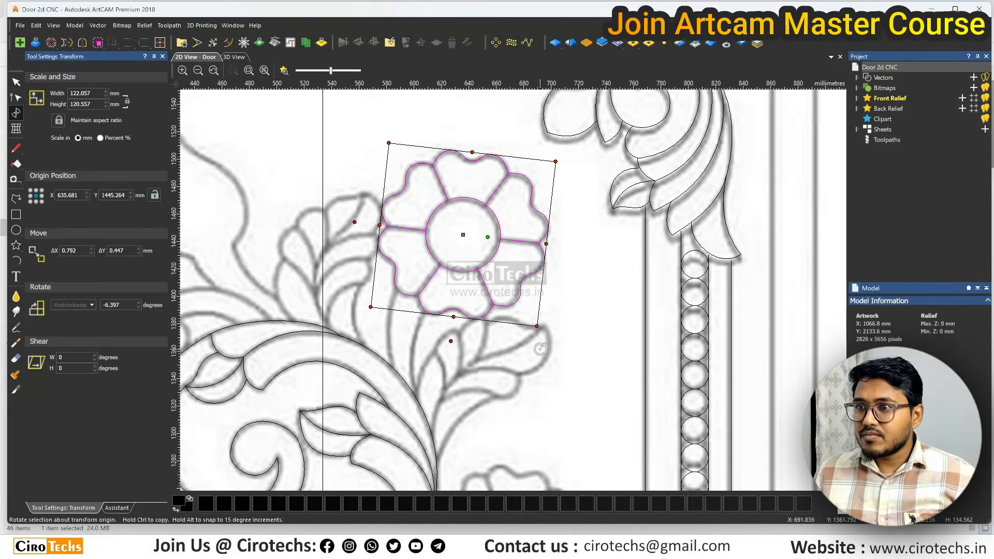
scroll(365, 246, up, 3)
scroll(370, 247, down, 3)
scroll(424, 323, up, 3)
drag(452, 327, 450, 329)
scroll(503, 314, down, 3)
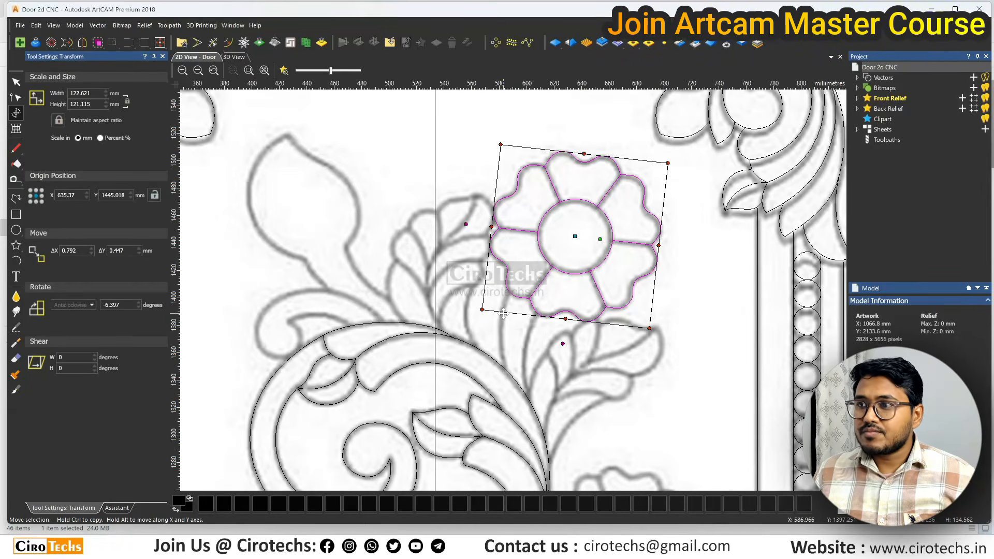
scroll(503, 313, down, 3)
key(Escape)
Place a copy of the fitted flower over the lower sketched flower and scale it to about 100.7 × 100 mm.
scroll(531, 285, up, 2)
drag(531, 283, 557, 436)
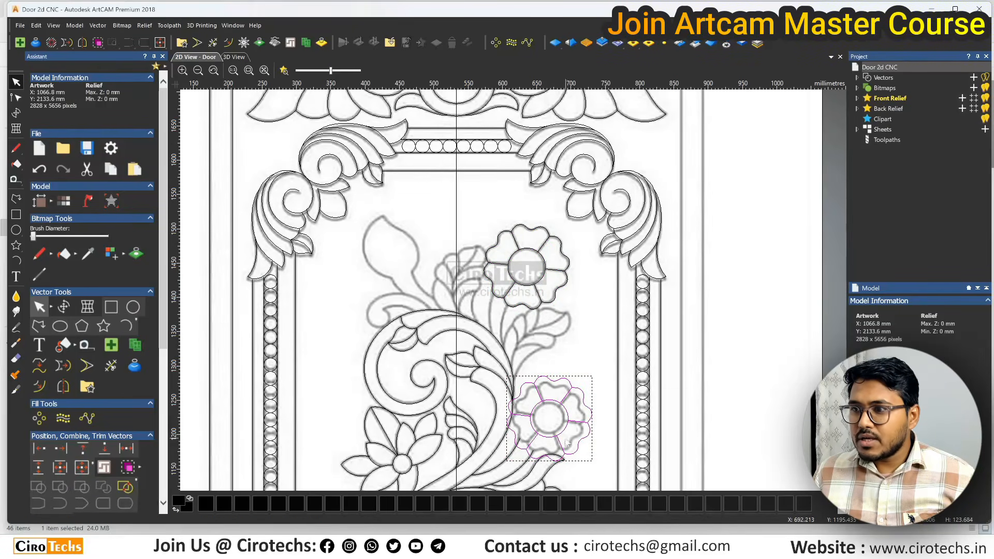
key(t)
scroll(586, 421, up, 2)
scroll(576, 406, down, 1)
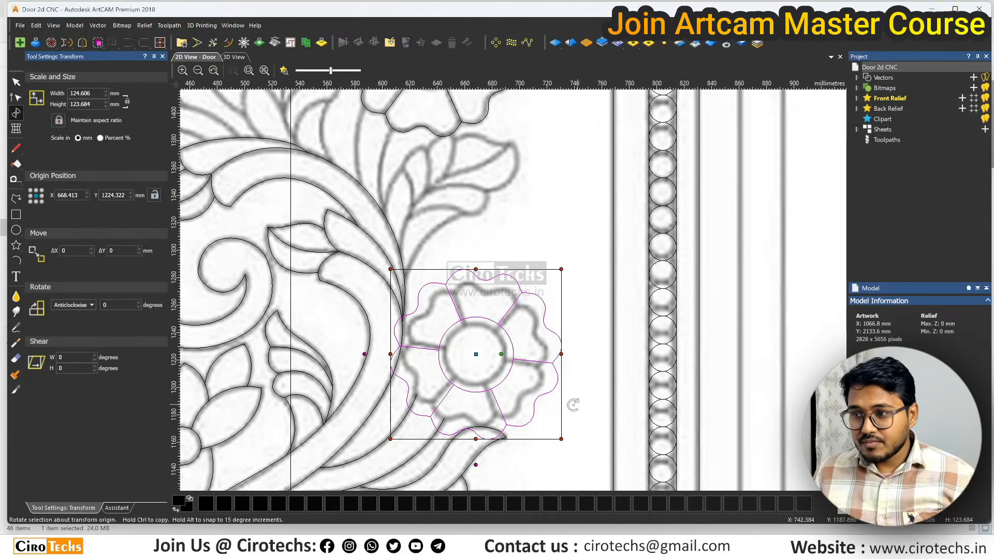
drag(559, 438, 544, 422)
scroll(505, 386, up, 1)
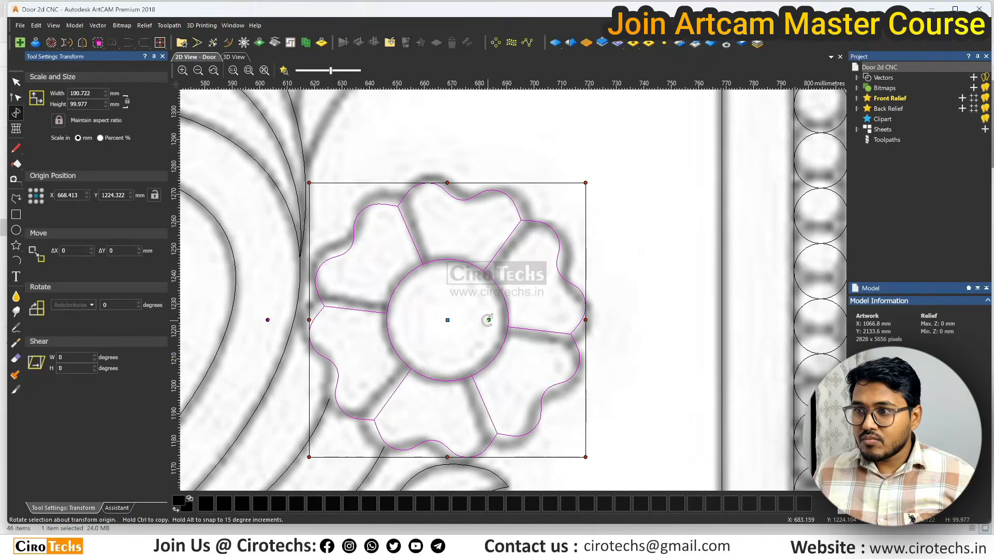
Rotate the lower flower copy -5.448 degrees and enlarge it to about 103 × 102.3 mm to match the sketch.
drag(488, 318, 491, 324)
scroll(492, 337, down, 1)
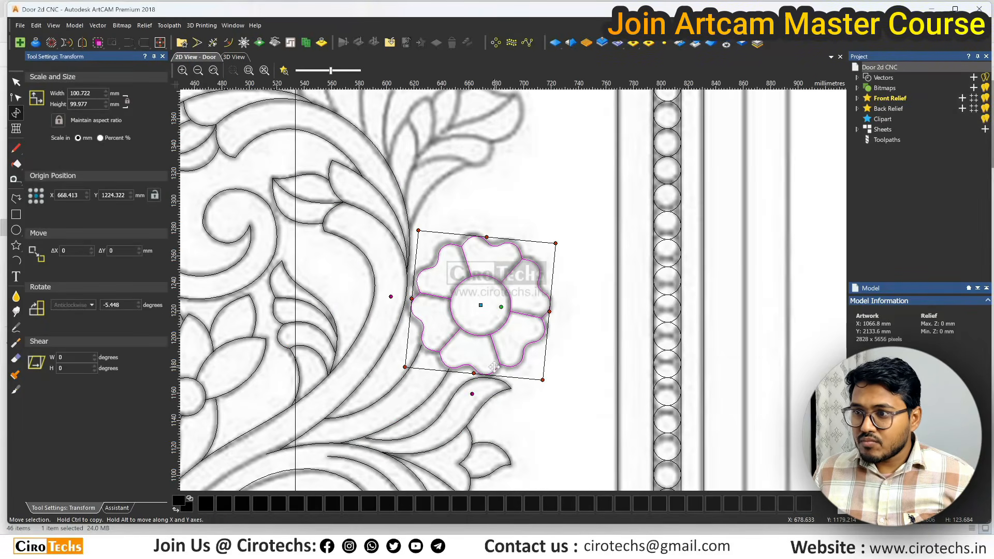
scroll(485, 307, up, 1)
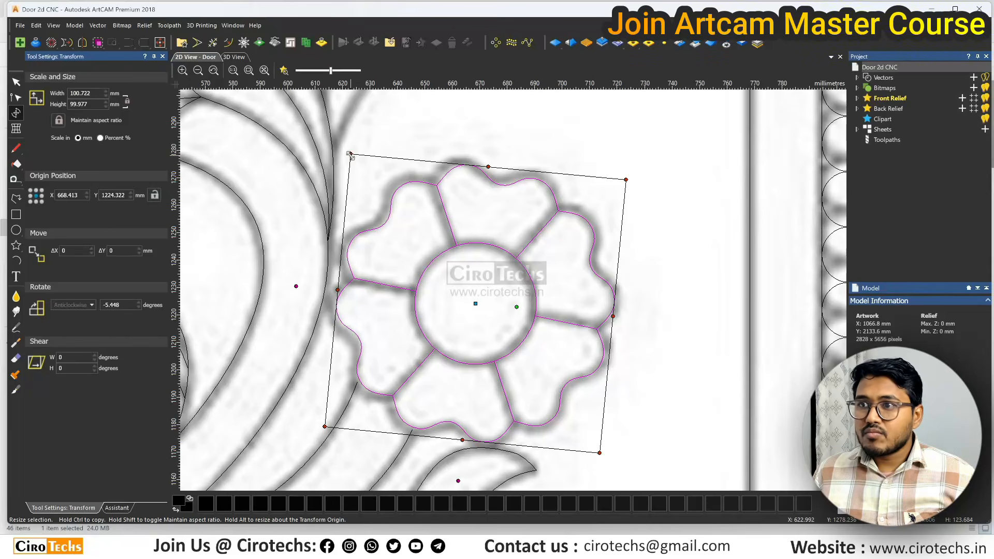
drag(351, 154, 345, 147)
scroll(421, 177, down, 1)
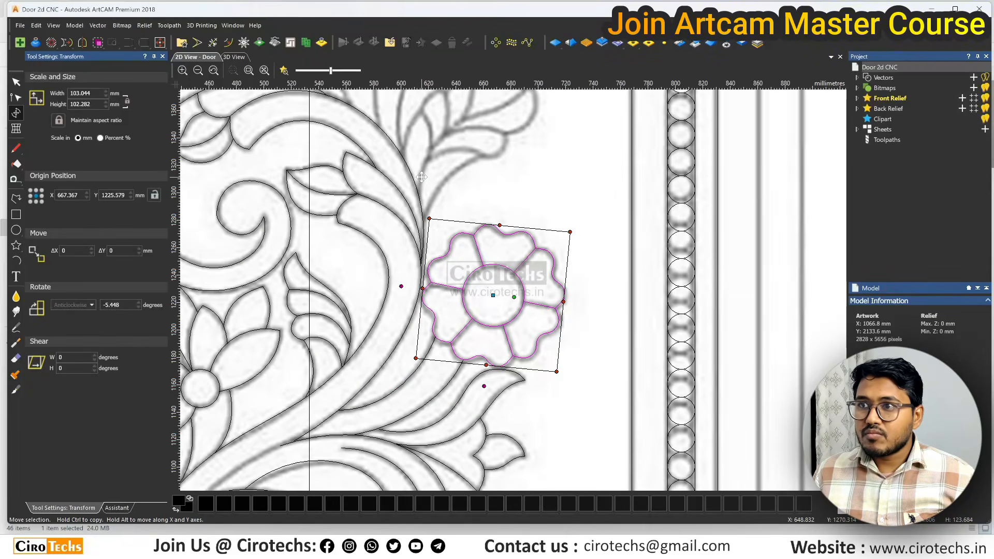
key(Escape)
Move the upper end nodes of the two leaf lines onto the lower flower's petal outline and save the file.
scroll(508, 297, down, 1)
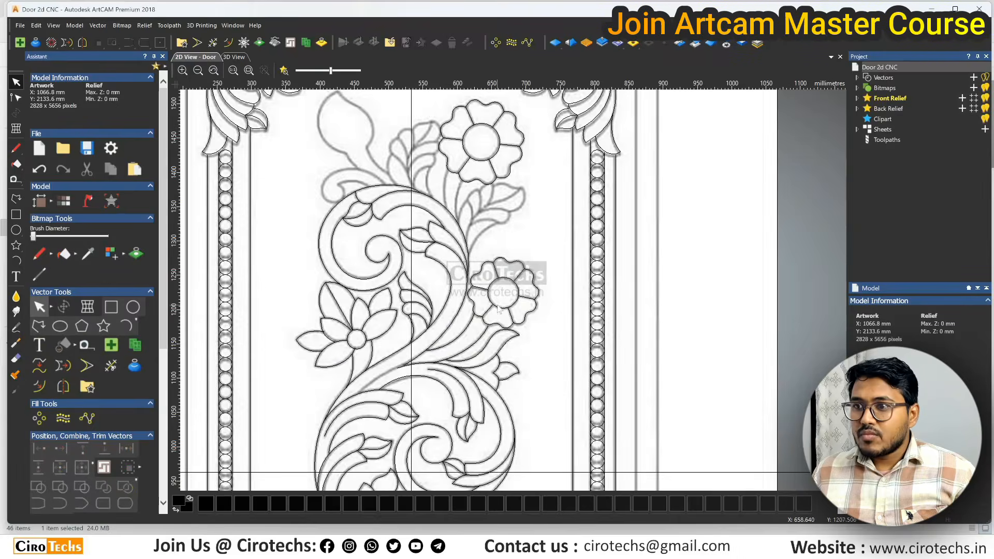
scroll(502, 311, up, 2)
scroll(506, 299, up, 1)
click(508, 296)
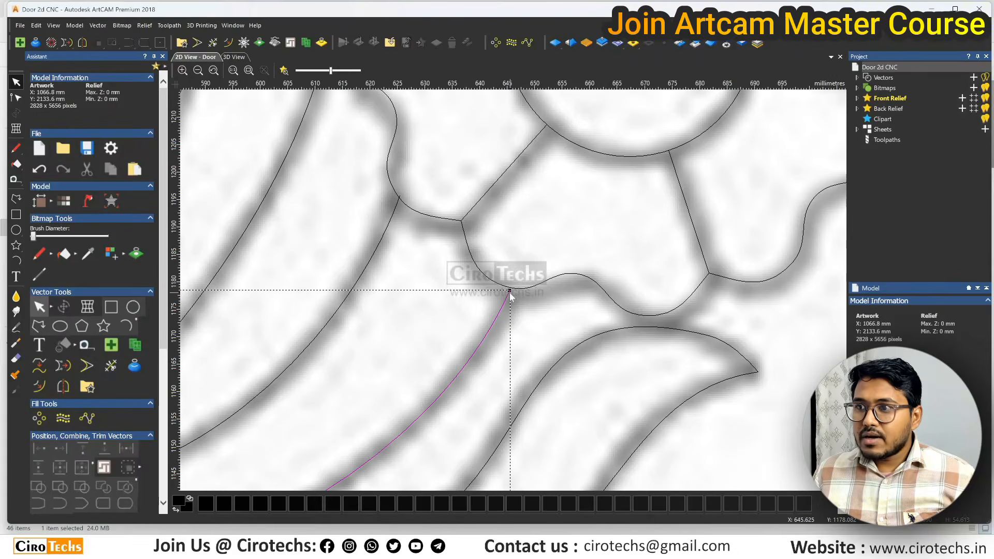
key(n)
drag(510, 290, 512, 288)
scroll(404, 200, up, 3)
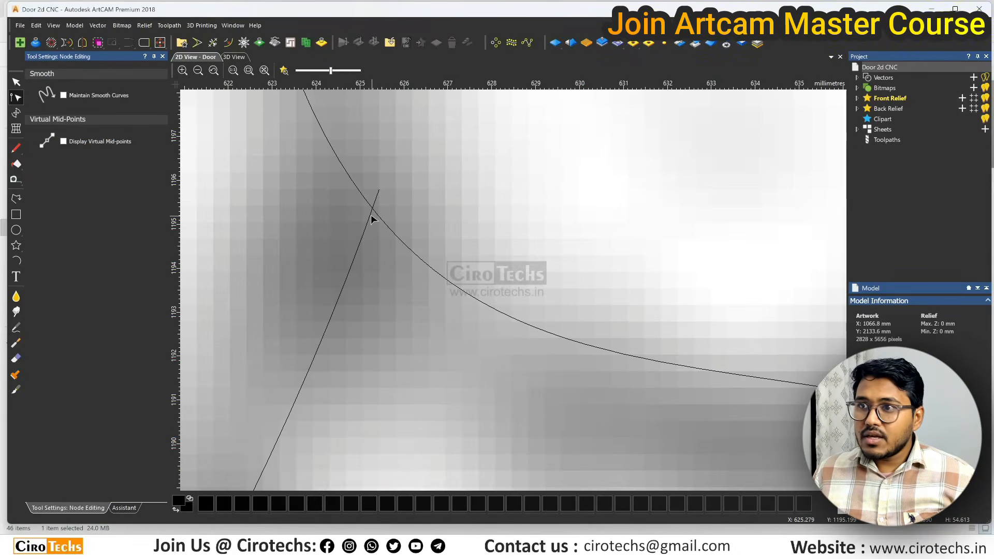
mouse_move(373, 216)
mouse_down()
mouse_move(380, 198)
mouse_move(373, 210)
mouse_up()
scroll(396, 204, down, 4)
scroll(630, 350, up, 1)
scroll(630, 350, down, 2)
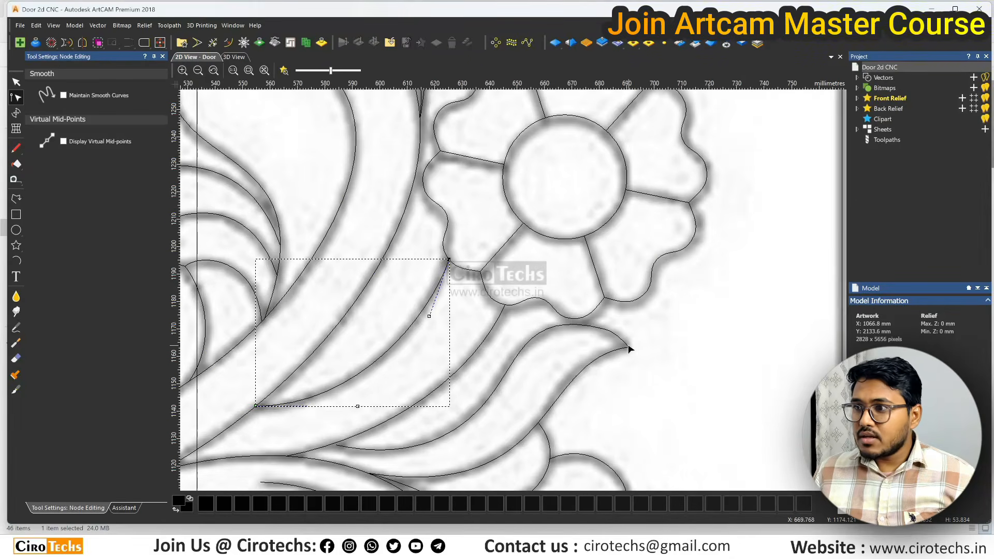
scroll(553, 267, down, 1)
scroll(483, 268, up, 1)
scroll(483, 267, down, 2)
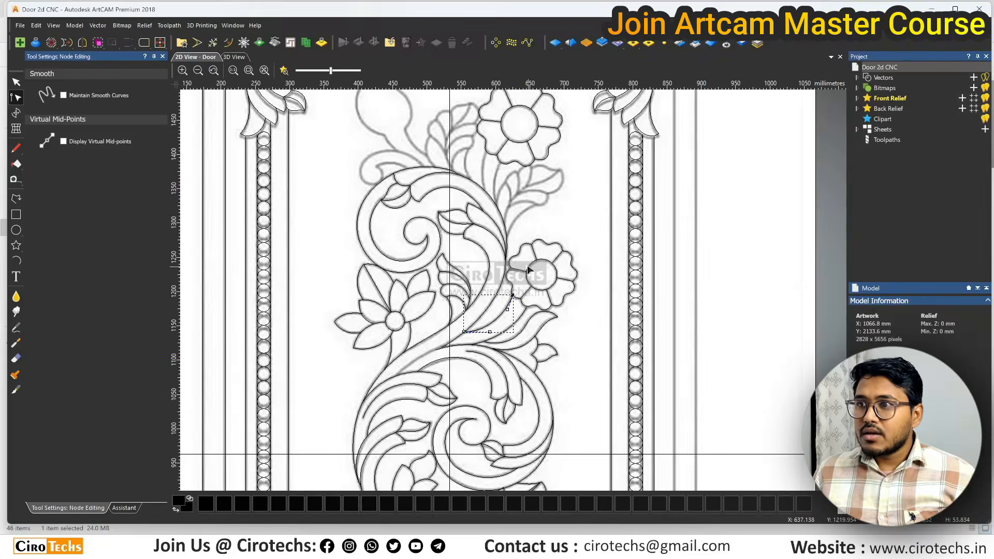
key(ctrl+s)
Draw straight segments for the curled leaf lying on the upper scroll, below the large bud.
scroll(442, 200, up, 1)
scroll(529, 263, down, 1)
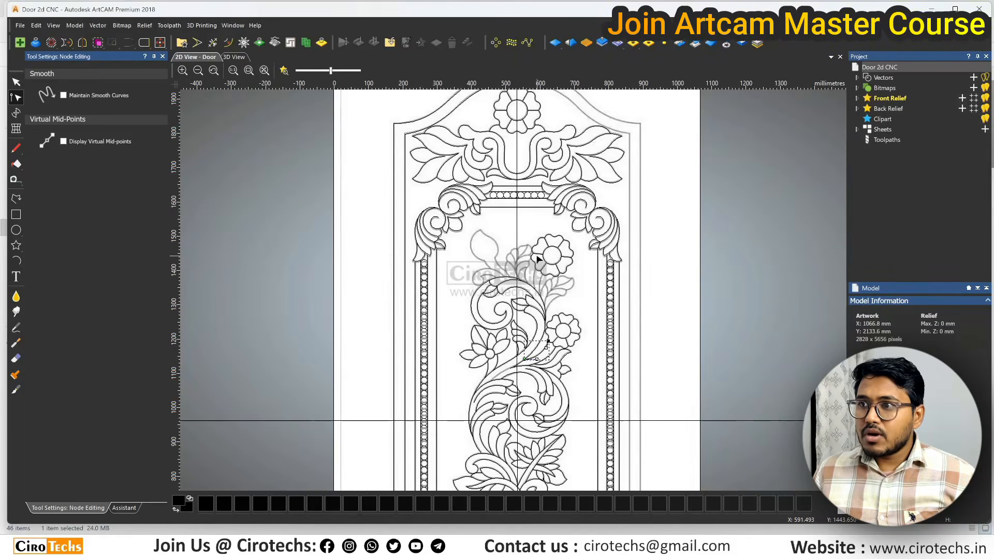
scroll(539, 259, up, 1)
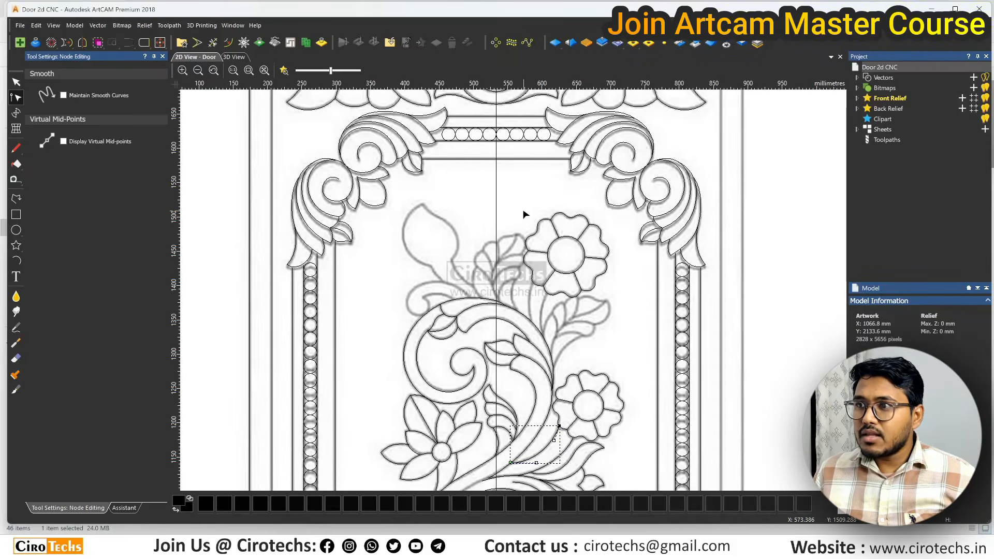
scroll(524, 214, down, 2)
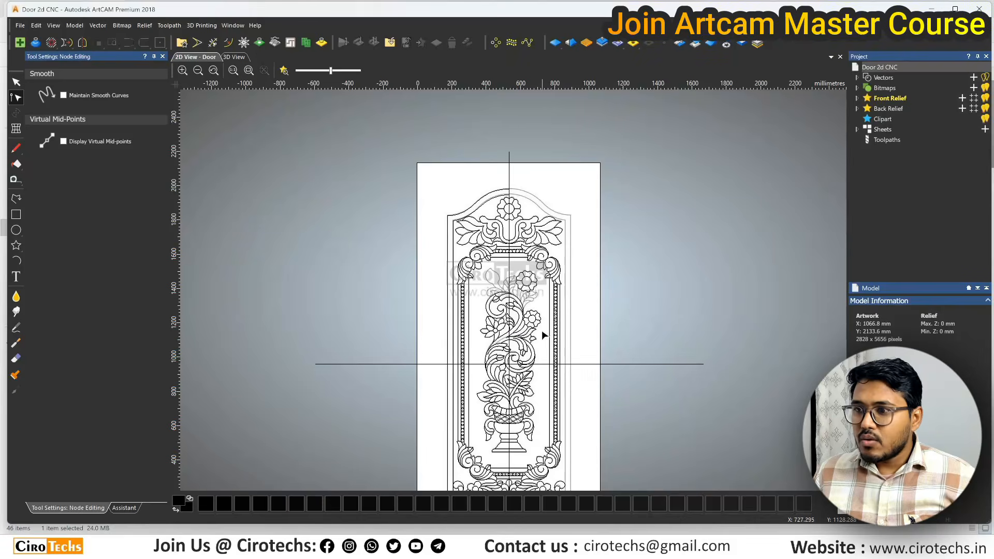
scroll(541, 330, up, 2)
scroll(368, 133, up, 1)
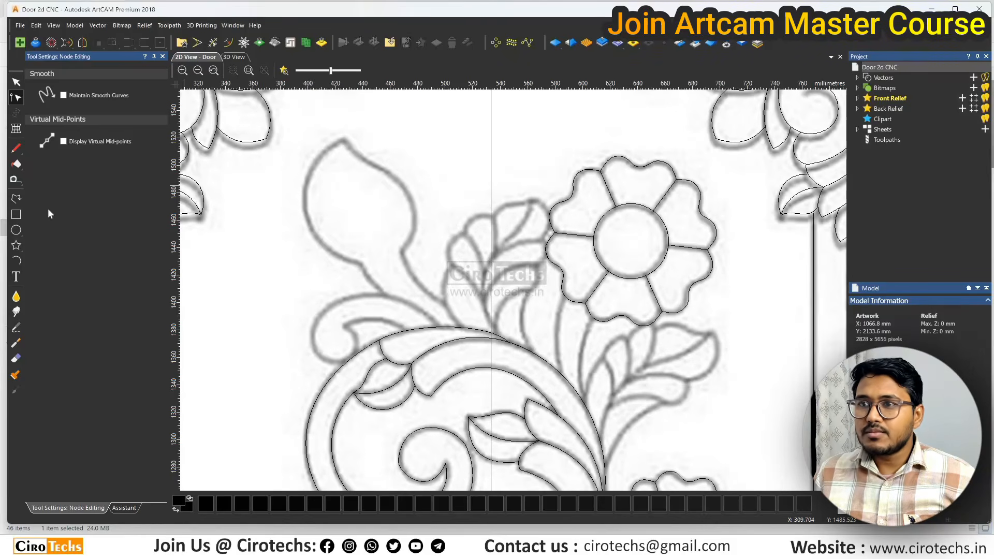
click(16, 199)
scroll(344, 317, up, 1)
click(469, 341)
click(344, 334)
click(356, 400)
click(290, 316)
click(534, 336)
key(space)
click(580, 336)
click(561, 208)
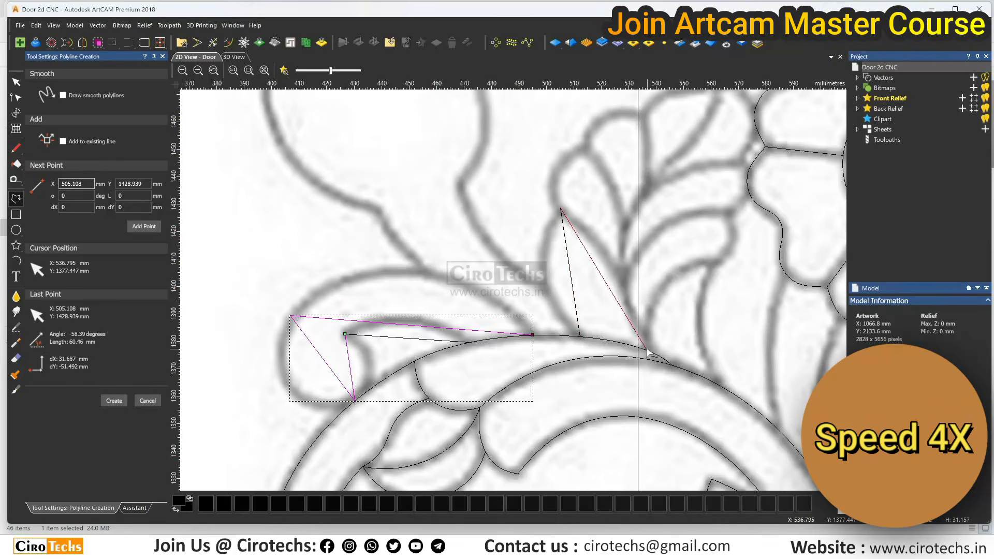
click(648, 350)
middle_drag(639, 261, 577, 276)
key(n)
key(d)
key(n)
key(Delete)
Draw a straight-segment polyline around the lobed leaf cluster beside the upper flower, starting and ending on the upper scroll.
click(16, 199)
click(517, 350)
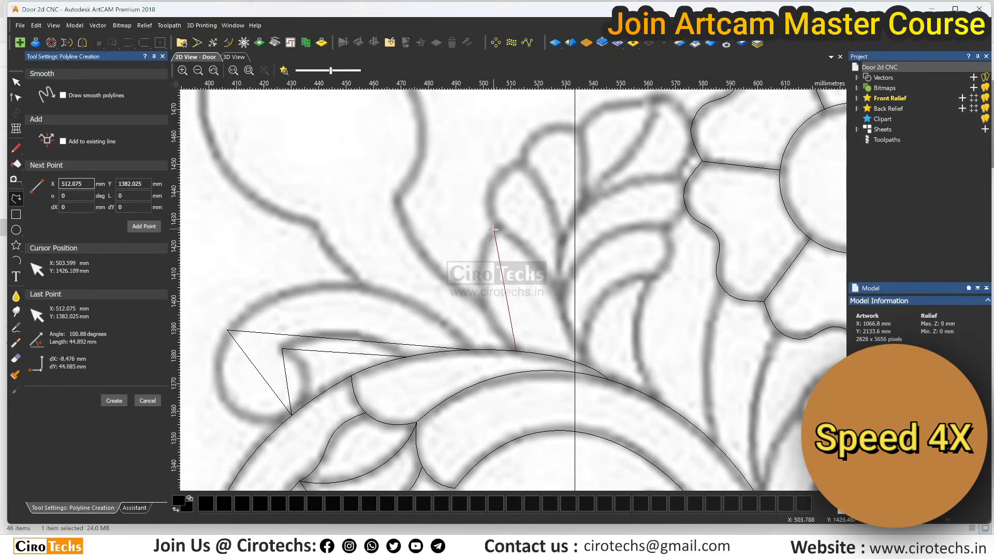
click(496, 227)
middle_drag(498, 225, 492, 292)
click(515, 230)
click(573, 196)
click(647, 169)
click(674, 243)
click(662, 293)
click(647, 346)
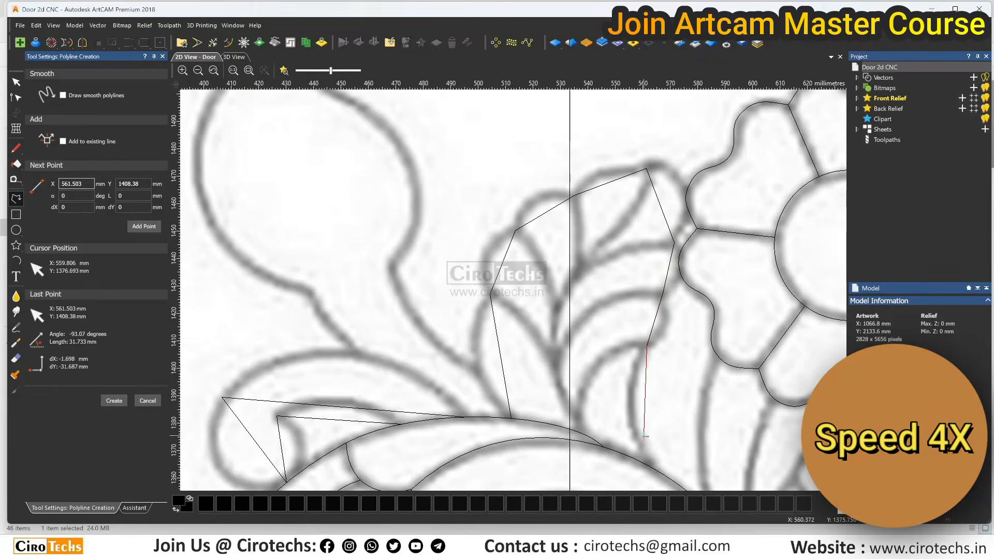
click(651, 467)
key(Escape)
key(m)
key(Escape)
Convert the leaf cluster's outer and upper outline segments to curves and bend them around the sketched lobes up to the flower.
key(n)
key(b)
drag(498, 335, 449, 358)
drag(504, 378, 500, 411)
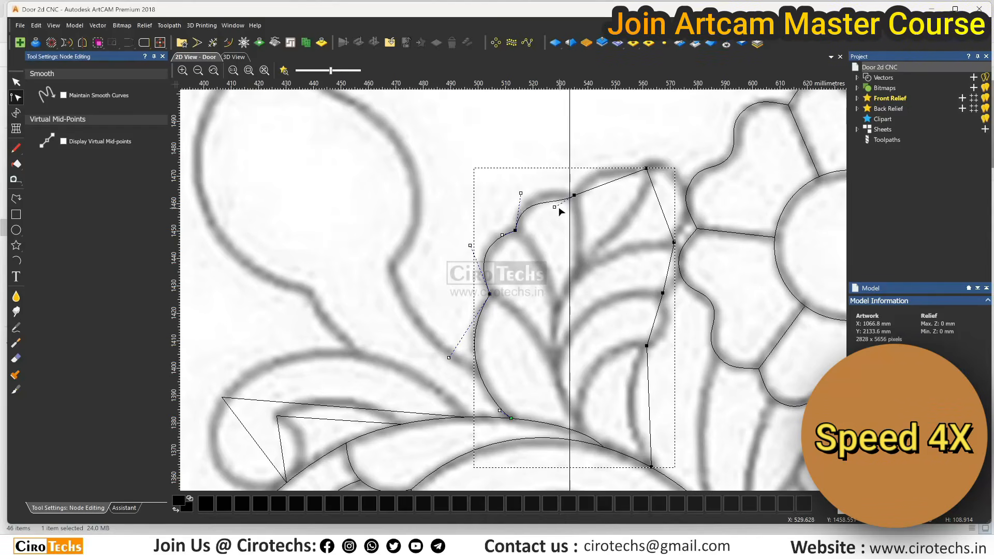
key(b)
drag(655, 193, 681, 154)
drag(664, 217, 702, 205)
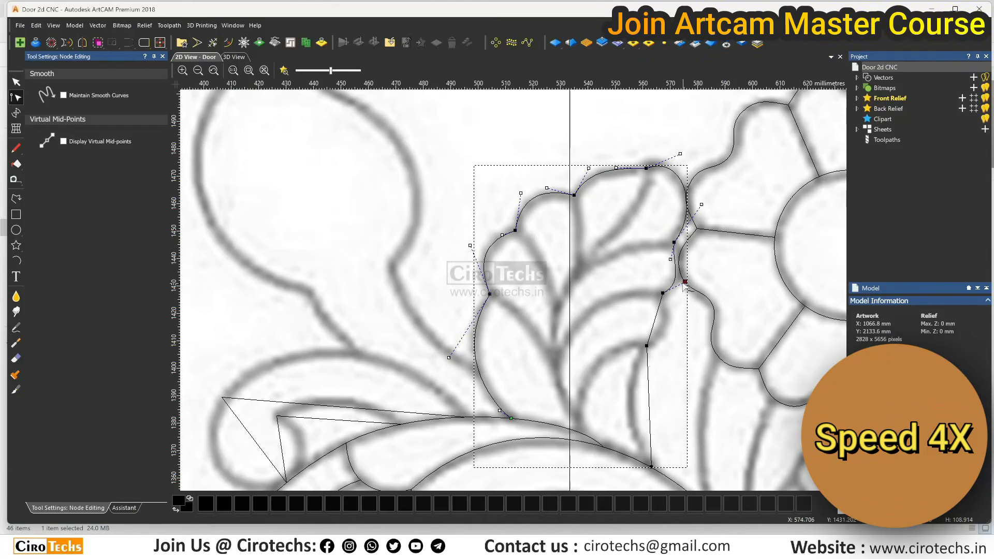
Curve the leaf cluster's remaining outline segments below the flower side, down to the upper scroll, to match the sketch.
middle_drag(714, 302, 563, 280)
key(b)
drag(532, 304, 561, 315)
drag(542, 269, 572, 279)
scroll(571, 279, down, 1)
key(b)
drag(520, 395, 486, 387)
drag(518, 354, 505, 341)
scroll(493, 313, down, 1)
Draw the leaf cluster's central vein from its upper tip to the base on the scroll and bend it along the sketch.
click(16, 199)
scroll(512, 294, up, 1)
click(519, 132)
click(449, 395)
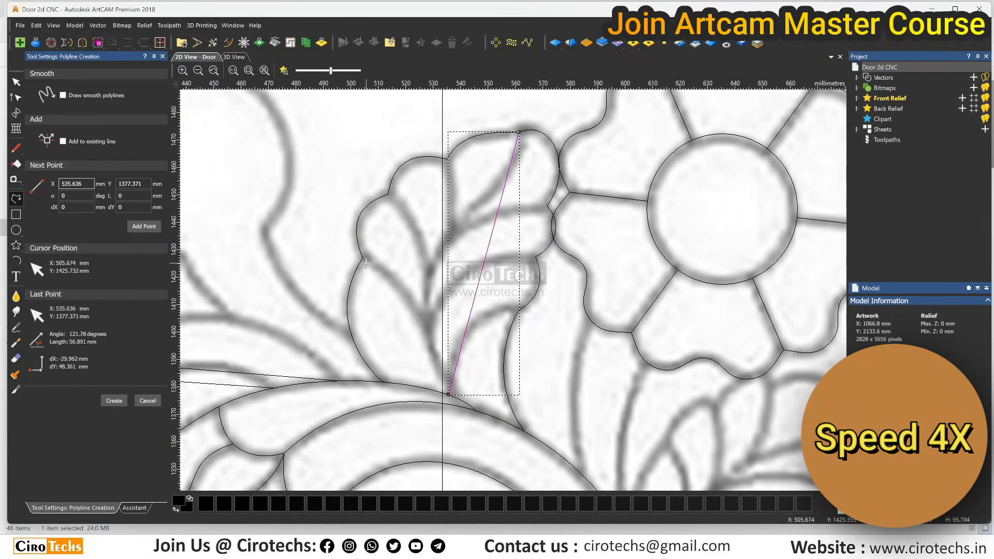
key(Escape)
key(n)
key(b)
drag(472, 307, 386, 280)
drag(495, 219, 515, 221)
drag(387, 280, 368, 221)
key(Escape)
Draw straight dividing lines from the notches of the leaf cluster's outline inward to its central vein and base.
click(17, 201)
click(363, 258)
click(429, 339)
key(space)
click(388, 194)
click(429, 278)
click(448, 159)
click(450, 235)
click(549, 206)
key(space)
click(430, 340)
click(536, 257)
key(space)
click(520, 310)
click(448, 395)
key(Escape)
Curve the dividing lines of the leaf cluster's lower lobes on both sides of the central vein.
key(n)
key(b)
mouse_move(473, 366)
mouse_down()
mouse_move(447, 320)
mouse_move(490, 310)
mouse_move(443, 259)
mouse_up()
click(402, 307)
key(b)
click(474, 306)
key(b)
drag(501, 285, 488, 260)
Curve the two dividing lines of the leaf cluster's upper lobes, on the side facing the large bud.
click(408, 234)
key(b)
drag(415, 251, 423, 234)
click(448, 194)
key(b)
drag(448, 183, 456, 188)
mouse_move(451, 235)
mouse_down()
mouse_move(443, 246)
mouse_move(456, 222)
mouse_up()
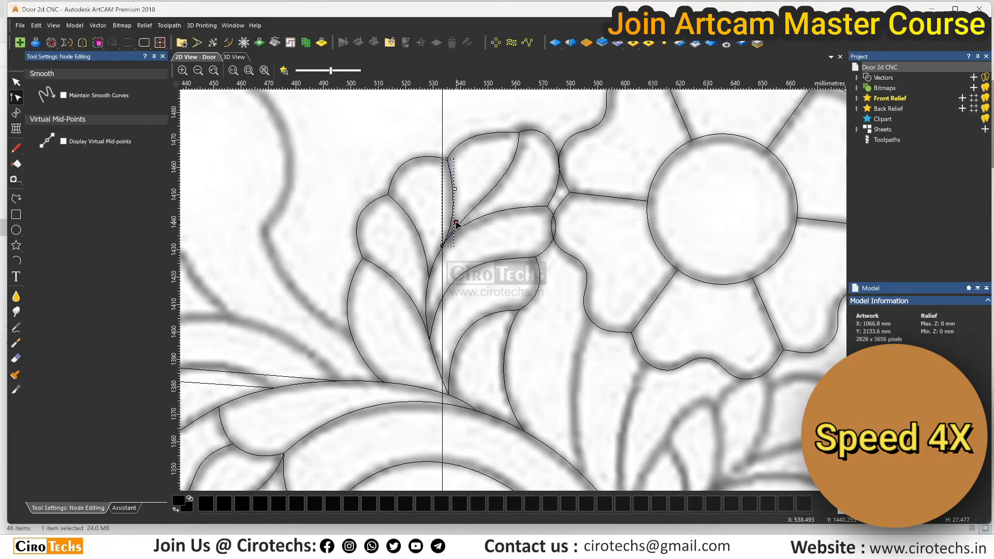
Convert the curled leaf's outline below the large bud to curves and fit its outer edge to the sketch.
scroll(514, 290, down, 2)
click(324, 330)
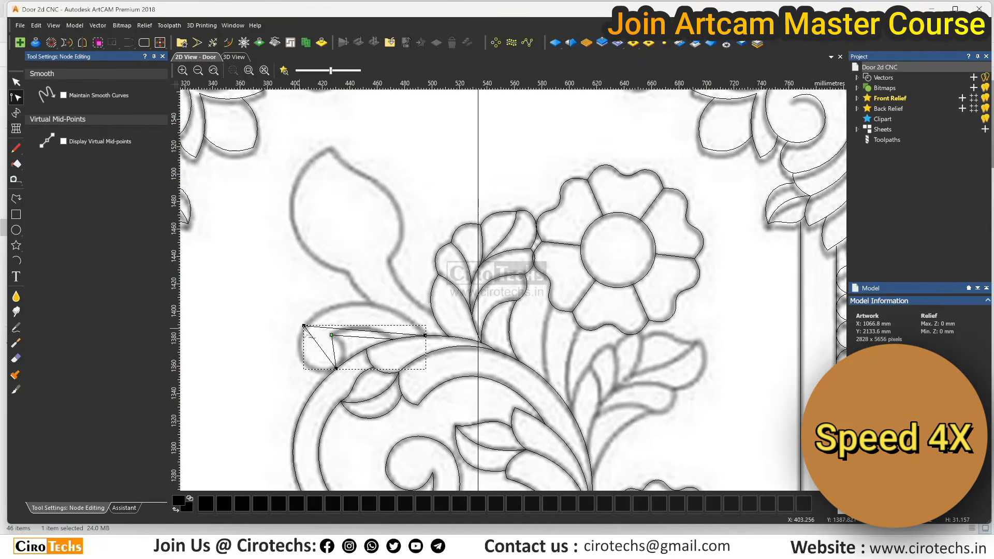
key(s)
scroll(341, 352, up, 1)
key(s)
drag(298, 398, 255, 410)
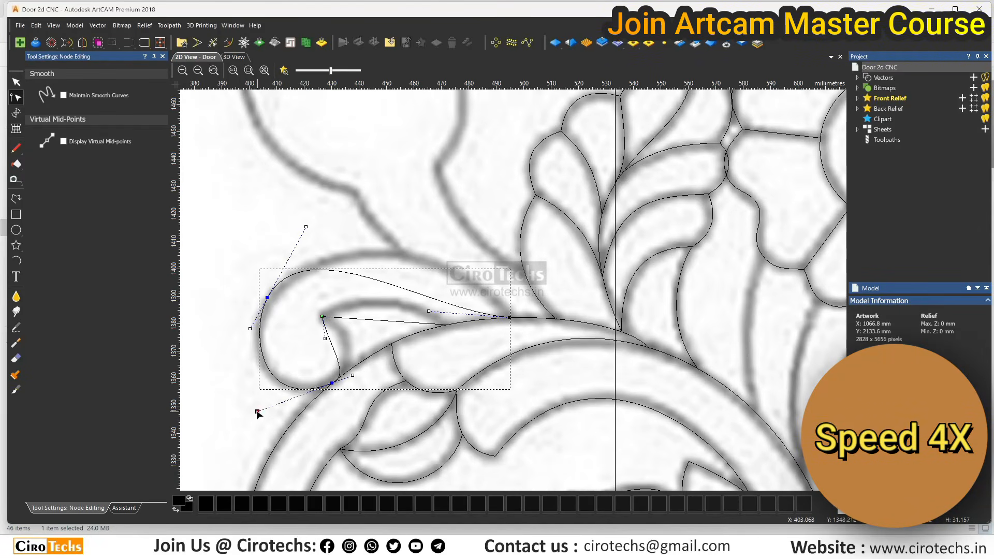
drag(307, 227, 344, 208)
scroll(254, 295, up, 1)
drag(604, 327, 708, 229)
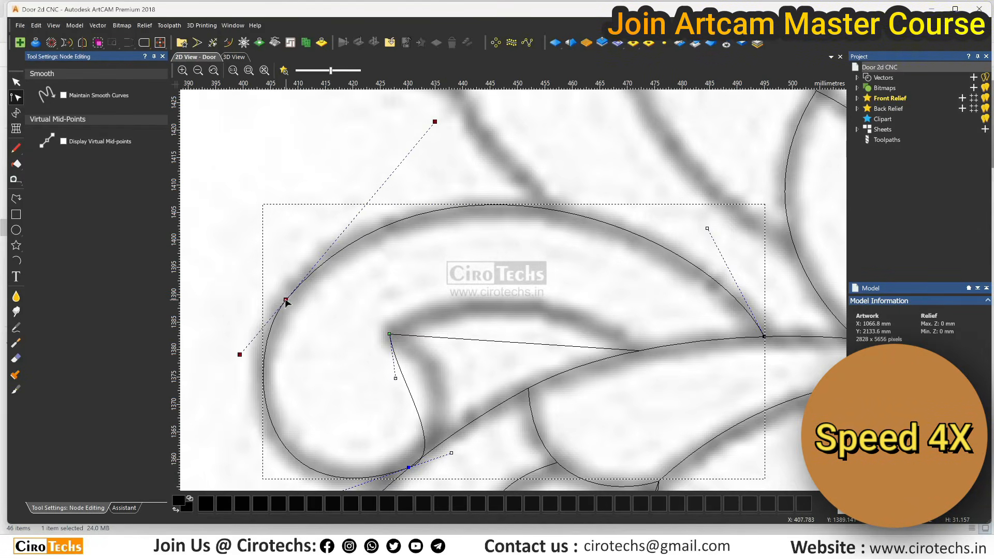
Shape the inner curl and the inner upper edge of the curled leaf to follow the sketched lines.
scroll(512, 289, down, 1)
drag(481, 372, 480, 366)
scroll(461, 385, up, 1)
drag(462, 373, 460, 367)
drag(332, 467, 315, 432)
drag(501, 278, 514, 173)
click(550, 246)
drag(607, 250, 609, 213)
Draw a straight-segment outline of the large bud and its stem, from the curled leaf to the lobed leaf cluster.
scroll(515, 262, down, 2)
middle_drag(515, 262, 459, 274)
click(16, 199)
click(481, 259)
click(456, 226)
click(439, 101)
click(497, 213)
click(541, 266)
key(Escape)
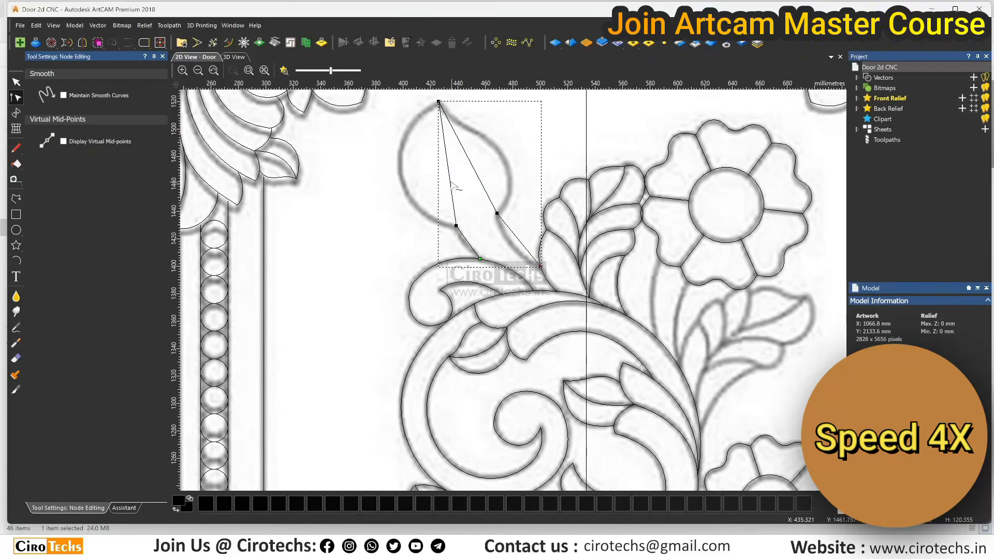
Curve the large bud's outline and both stem edges to fit the sketch, adding a bend near the bud's upper side.
drag(450, 183, 363, 208)
drag(445, 143, 401, 107)
key(b)
drag(477, 176, 542, 153)
drag(458, 139, 455, 141)
drag(543, 153, 534, 129)
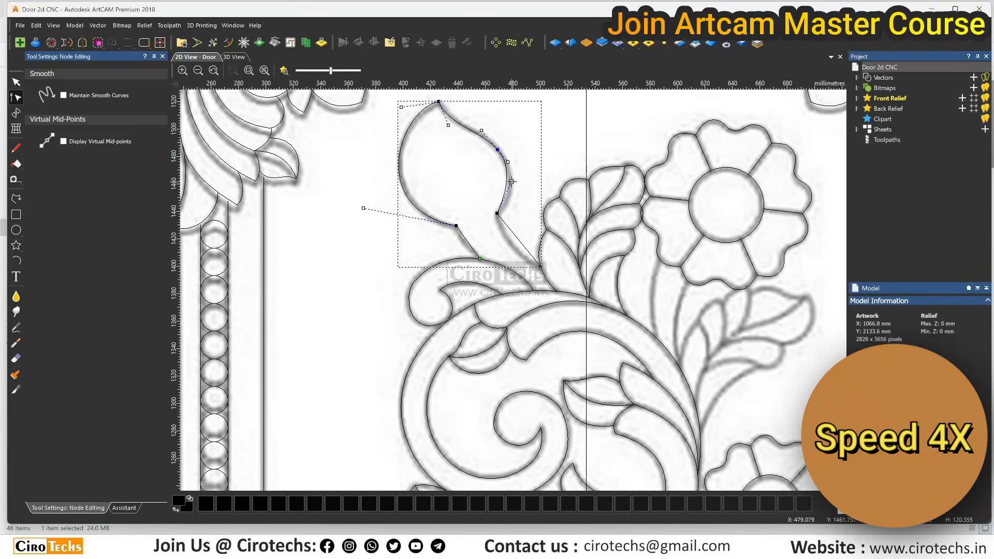
scroll(511, 294, up, 2)
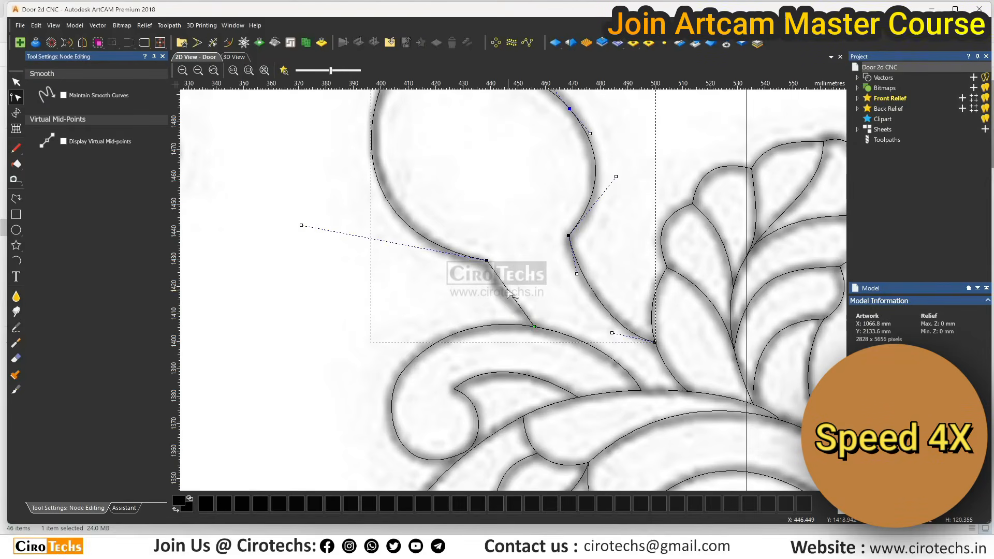
drag(503, 282, 498, 290)
scroll(571, 295, down, 2)
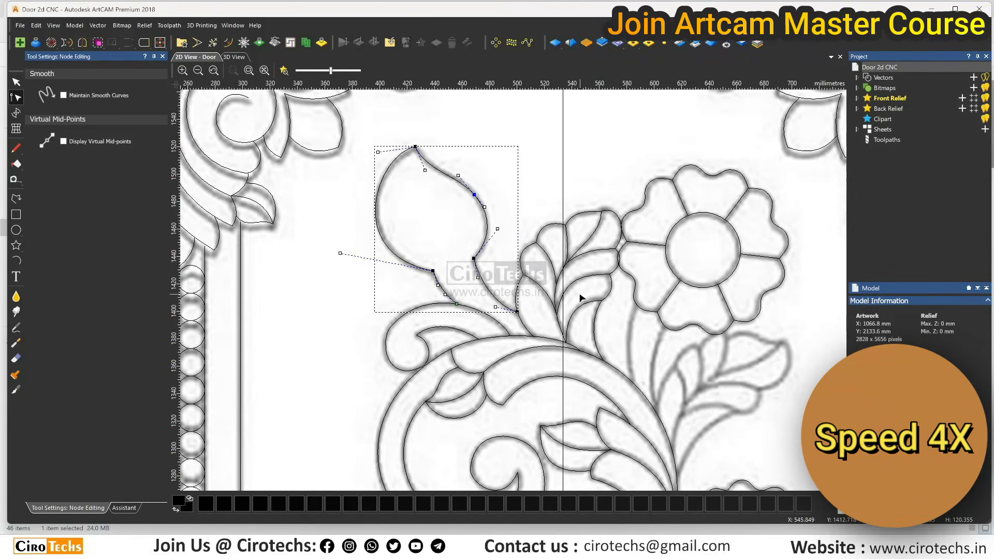
Draw two straight stem lines from the upper flower's lower petals down to the upper scroll.
click(16, 199)
scroll(570, 297, up, 2)
click(570, 270)
scroll(570, 364, up, 2)
click(420, 309)
key(space)
scroll(516, 290, down, 2)
click(525, 240)
click(515, 326)
key(space)
Convert the two stem lines below the upper flower to curves and bend them onto the sketched stems.
scroll(502, 243, up, 1)
key(n)
drag(534, 355, 528, 272)
click(487, 265)
key(b)
drag(486, 301, 464, 278)
drag(487, 249, 479, 240)
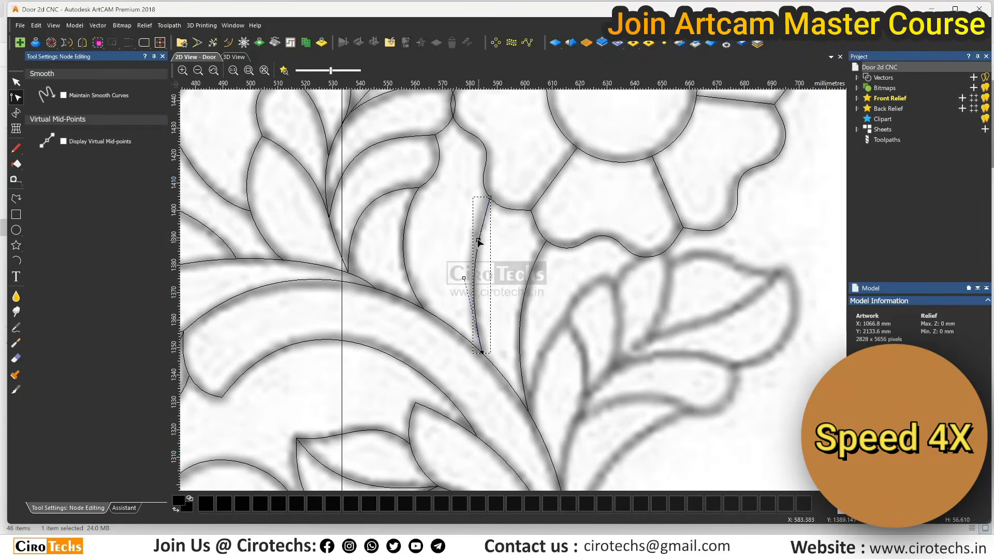
Draw a straight-segment outline around the leaf cluster below the upper flower, from the main stem around the lobes and back.
scroll(494, 256, down, 2)
click(482, 243)
click(16, 199)
scroll(529, 264, up, 3)
click(474, 483)
click(526, 337)
scroll(524, 279, down, 1)
click(569, 278)
click(619, 244)
click(732, 267)
scroll(732, 267, down, 1)
scroll(518, 286, up, 1)
click(474, 375)
click(468, 334)
scroll(468, 334, down, 1)
scroll(440, 396, up, 1)
click(478, 261)
scroll(477, 260, down, 2)
scroll(483, 178, up, 2)
Convert the upper spans of the cluster outline to curves and bend them around the upper lobes and the large pointed leaf.
key(Escape)
key(n)
key(b)
drag(434, 348, 415, 314)
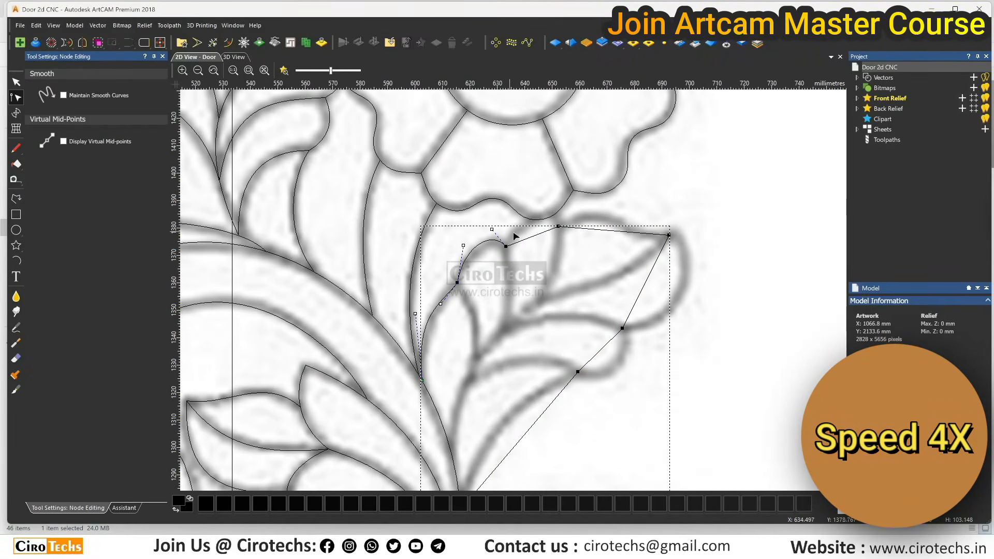
drag(517, 223, 513, 217)
drag(540, 233, 555, 199)
key(b)
drag(595, 229, 601, 193)
drag(632, 232, 712, 253)
drag(639, 297, 689, 329)
drag(711, 254, 705, 252)
scroll(705, 252, down, 1)
scroll(571, 323, up, 1)
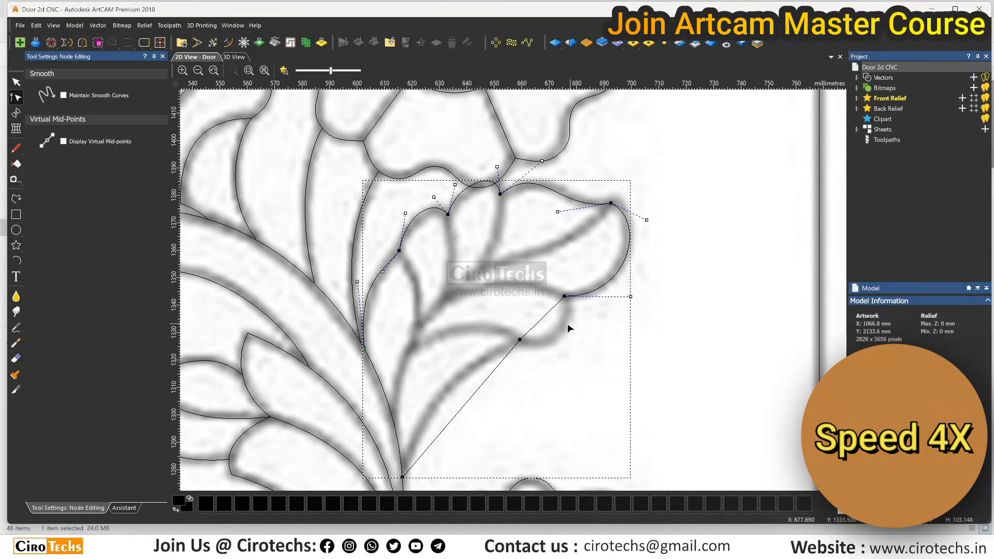
Curve the cluster outline's lower spans around the lower right lobe and down the bottom edge to the stem.
drag(580, 314, 575, 313)
scroll(574, 313, down, 1)
scroll(475, 359, up, 1)
key(b)
drag(474, 360, 459, 293)
mouse_move(513, 314)
mouse_down()
mouse_move(514, 284)
mouse_move(461, 306)
mouse_up()
scroll(513, 290, down, 1)
Draw the cluster's central vein from the stem base to the large leaf's tip and bend it onto the sketch.
key(p)
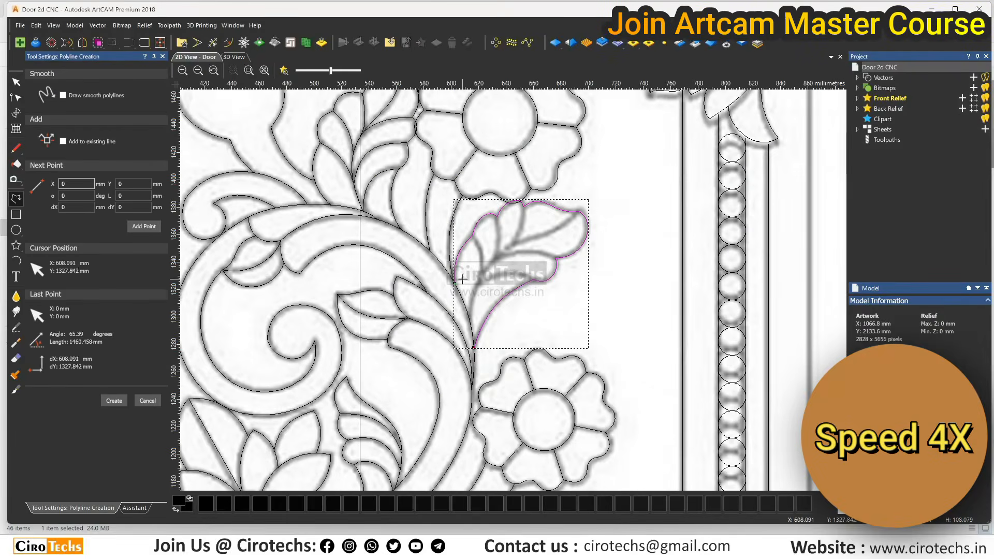
scroll(462, 288, up, 1)
click(475, 341)
click(694, 129)
key(Escape)
key(n)
key(b)
drag(548, 271, 475, 205)
drag(622, 200, 642, 202)
drag(475, 205, 484, 172)
drag(642, 202, 645, 203)
drag(484, 171, 489, 154)
Draw five straight divider lines from the cluster's outer notches inward to the central vein.
click(16, 199)
click(483, 177)
click(496, 259)
key(space)
click(531, 140)
click(527, 220)
key(space)
click(583, 120)
click(559, 200)
key(space)
click(649, 222)
click(527, 221)
key(space)
click(603, 266)
click(489, 274)
Curve the cluster's lowest divider and its three upper dividers to follow the sketched lobe edges.
key(Escape)
key(n)
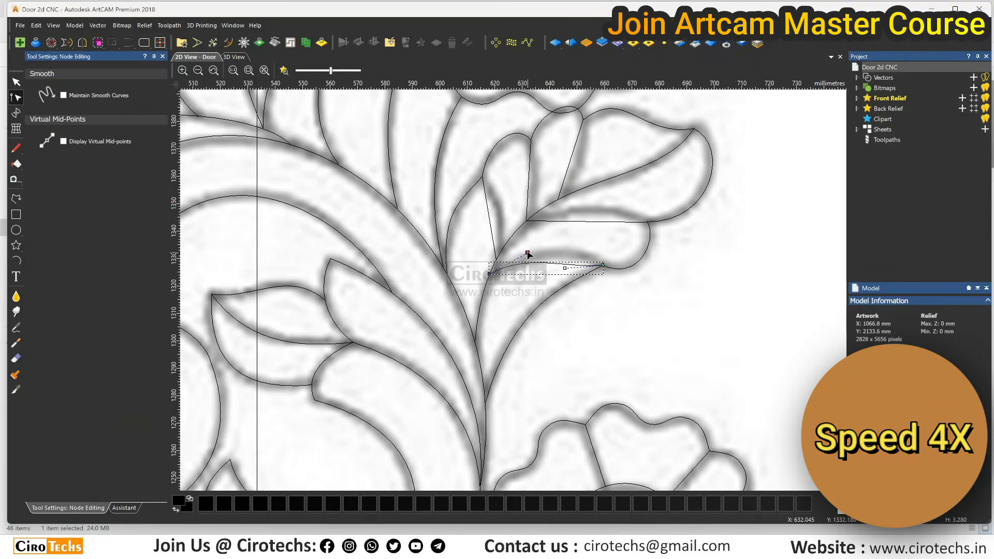
click(491, 221)
key(b)
mouse_move(491, 232)
mouse_down()
mouse_move(506, 204)
mouse_move(495, 192)
mouse_move(538, 191)
mouse_move(536, 167)
mouse_move(577, 175)
mouse_up()
click(529, 179)
key(b)
click(575, 147)
key(b)
drag(575, 146, 586, 149)
scroll(586, 155, down, 1)
Convert the divider beneath the large pointed leaf to a curve and bend it onto the sketched edge.
key(n)
click(566, 253)
scroll(554, 253, up, 2)
key(n)
key(b)
drag(516, 239, 516, 228)
drag(595, 240, 619, 208)
drag(516, 229, 528, 202)
Delete the extra node near that divider's outer end and refit the curve at the lobe junction.
scroll(670, 227, up, 2)
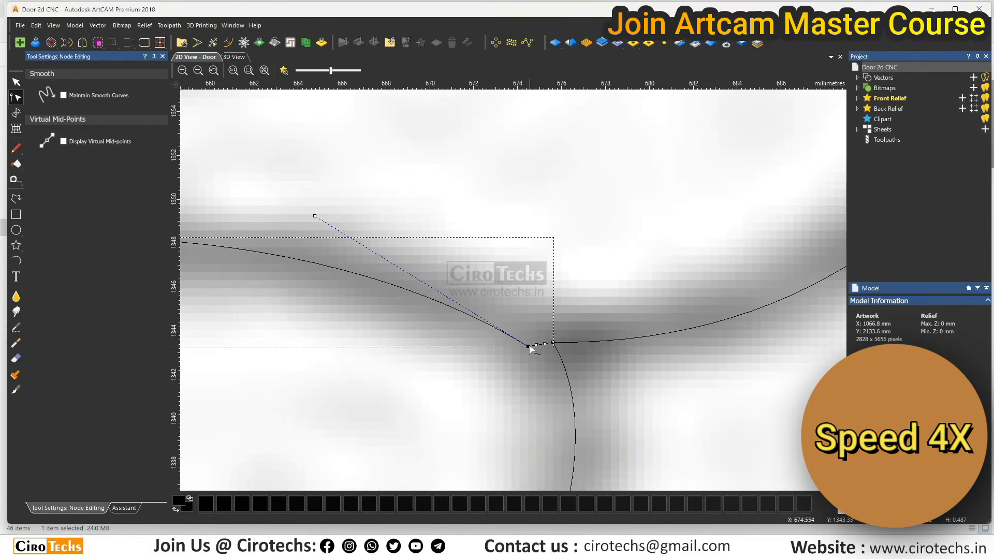
key(d)
scroll(529, 344, down, 2)
scroll(506, 298, up, 2)
drag(579, 334, 527, 296)
scroll(471, 311, down, 6)
click(628, 240)
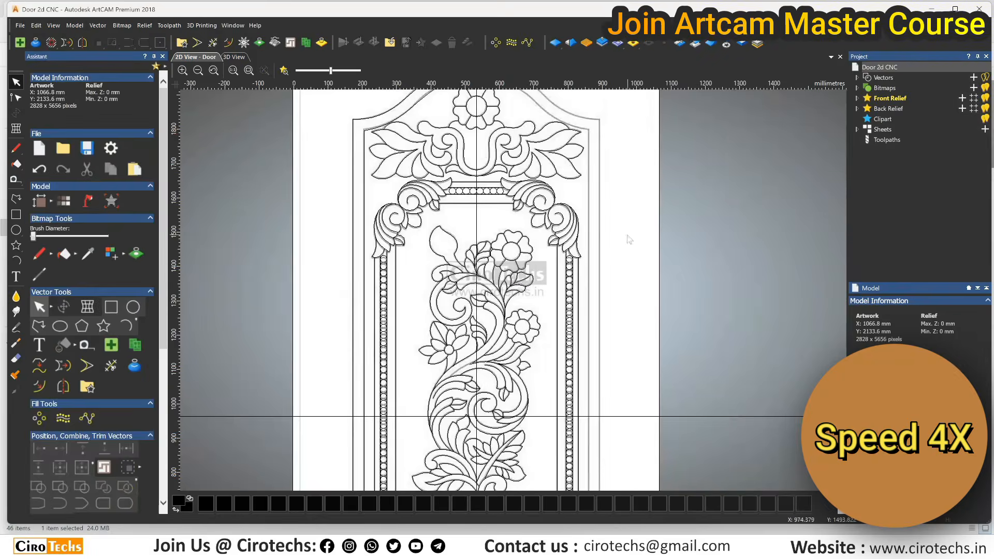
Mirror the left arched frame lines to the right as joined copies, and save the model.
scroll(562, 223, down, 2)
key(ctrl+s)
scroll(550, 218, up, 4)
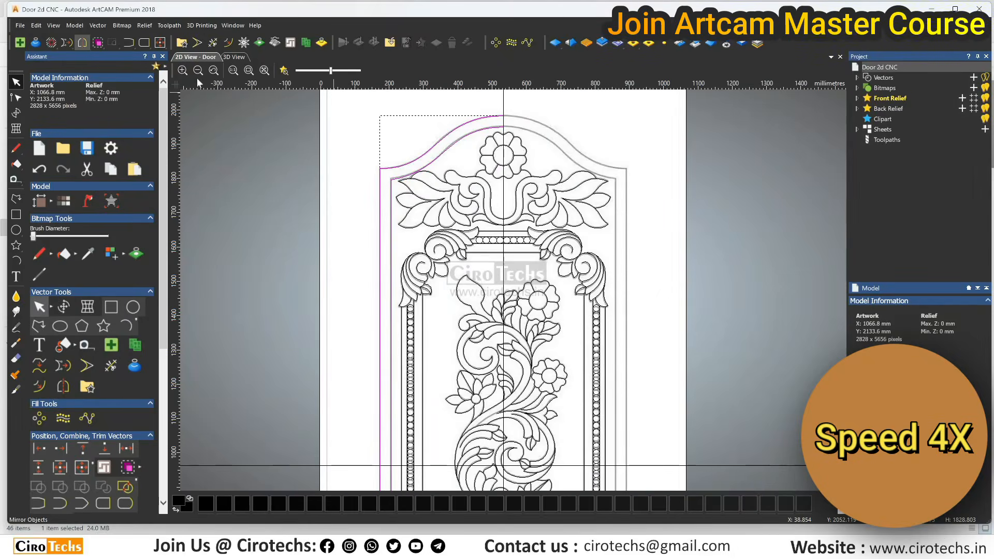
click(654, 324)
click(742, 242)
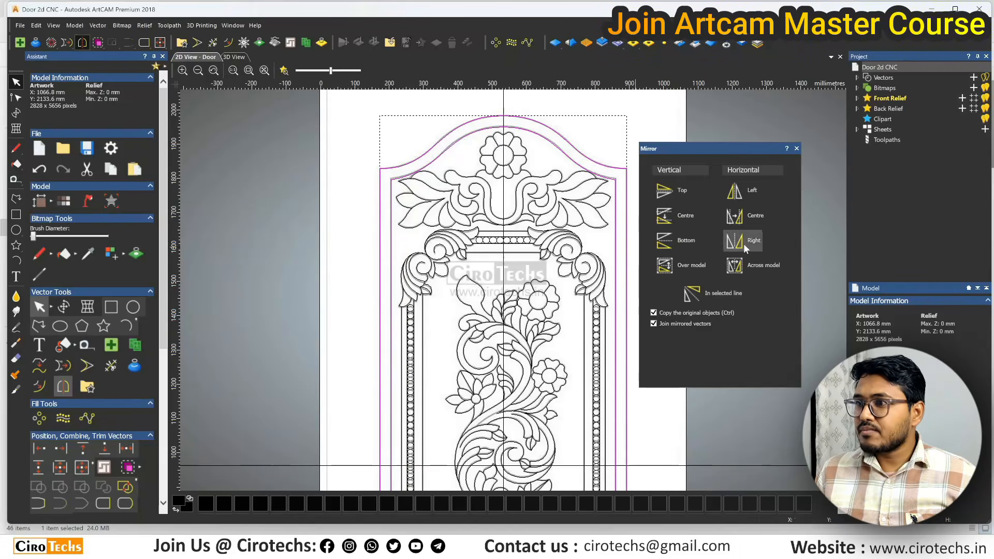
click(799, 149)
click(637, 131)
key(ctrl+s)
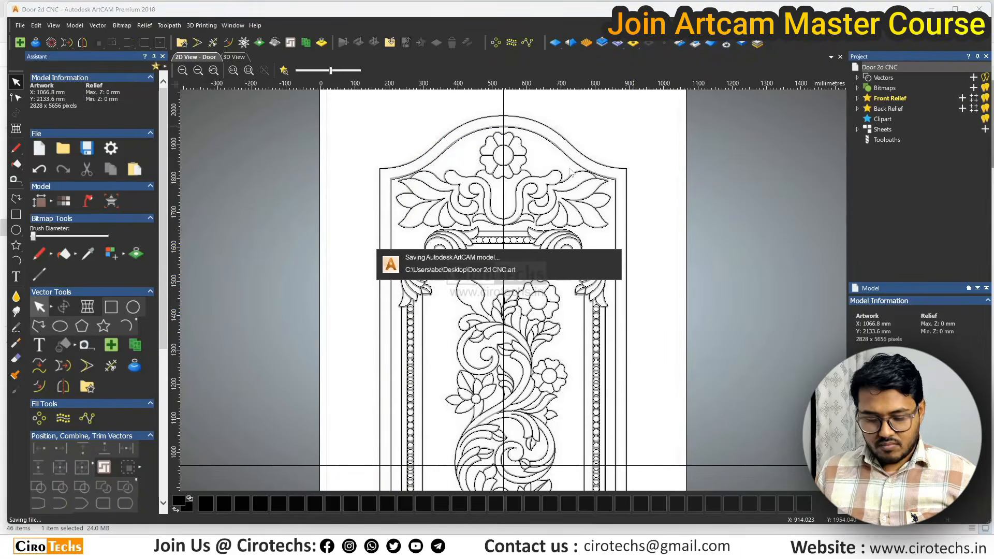
Examine the whole door panel and the upper-left corner ornament for mismatched vector junctions.
scroll(570, 169, down, 2)
scroll(512, 330, up, 1)
scroll(509, 339, down, 1)
scroll(506, 348, up, 1)
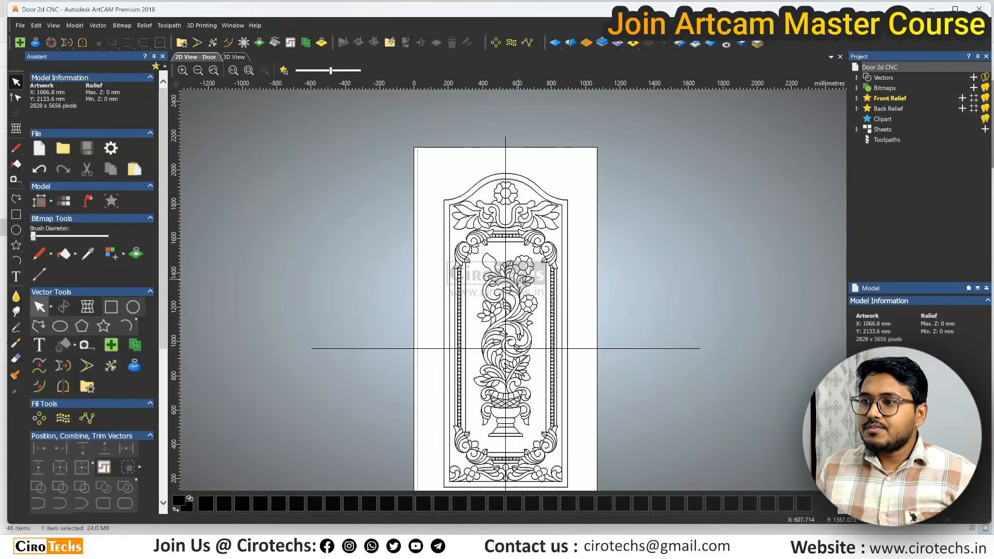
scroll(518, 283, down, 3)
scroll(515, 315, up, 3)
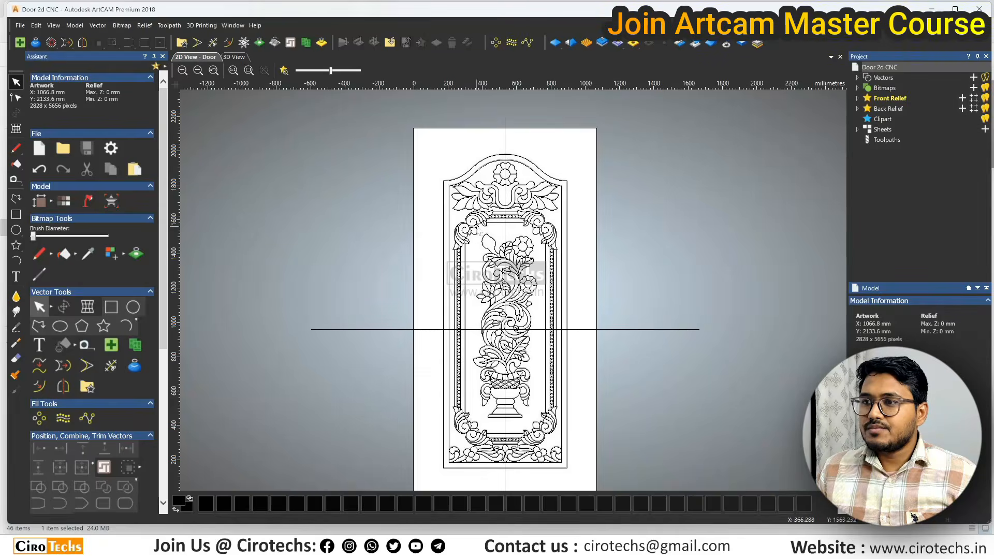
scroll(477, 228, up, 3)
scroll(461, 232, up, 3)
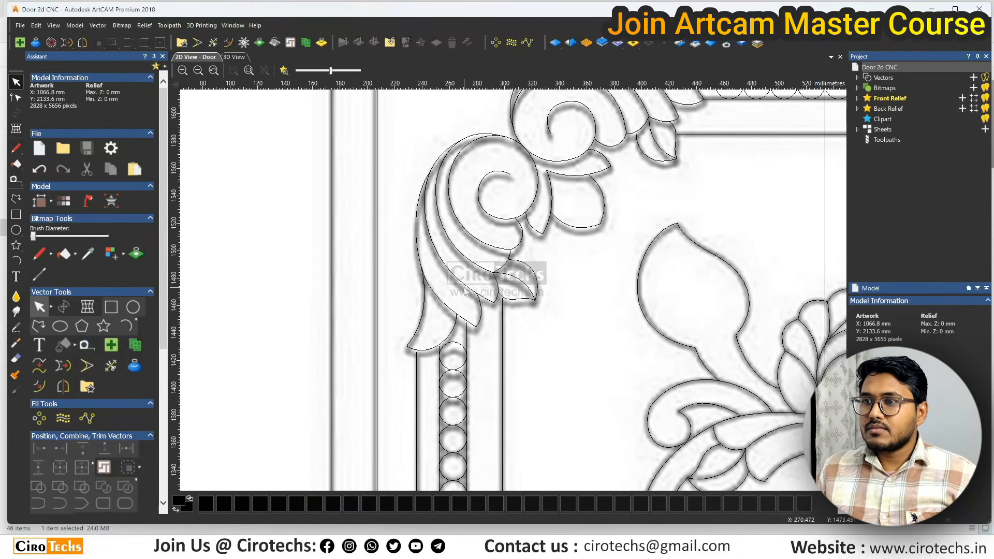
scroll(464, 292, down, 3)
scroll(505, 324, up, 3)
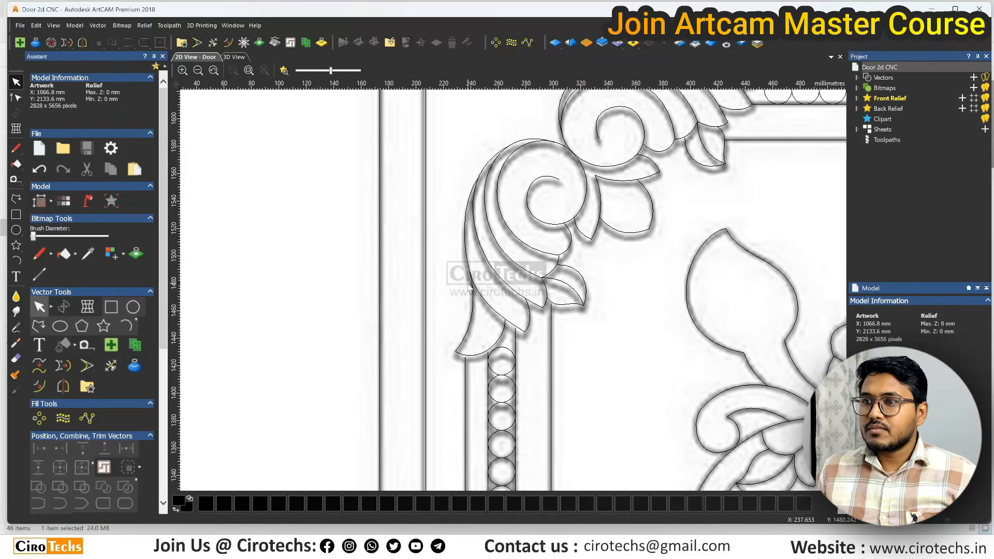
click(503, 316)
click(547, 323)
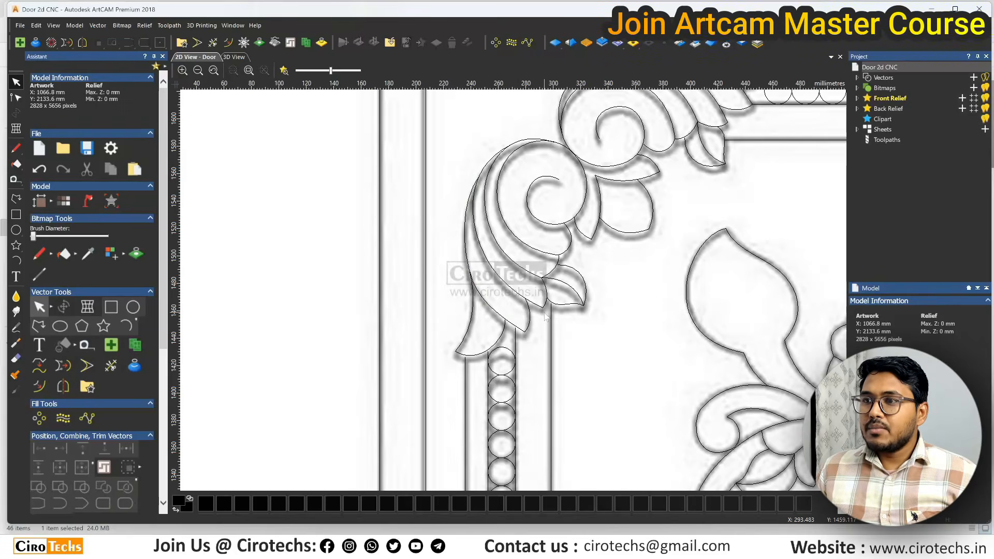
scroll(530, 340, up, 2)
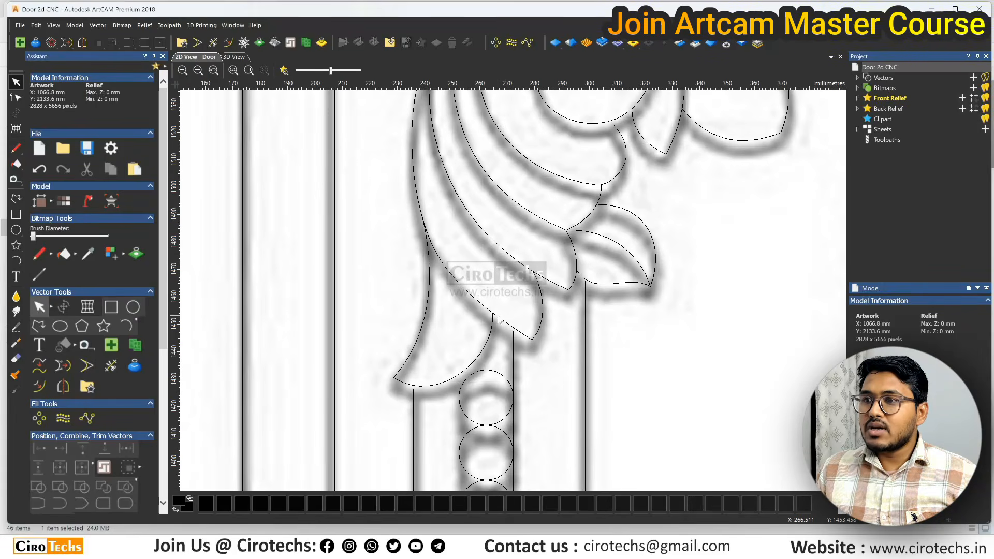
scroll(498, 320, down, 2)
scroll(547, 261, up, 2)
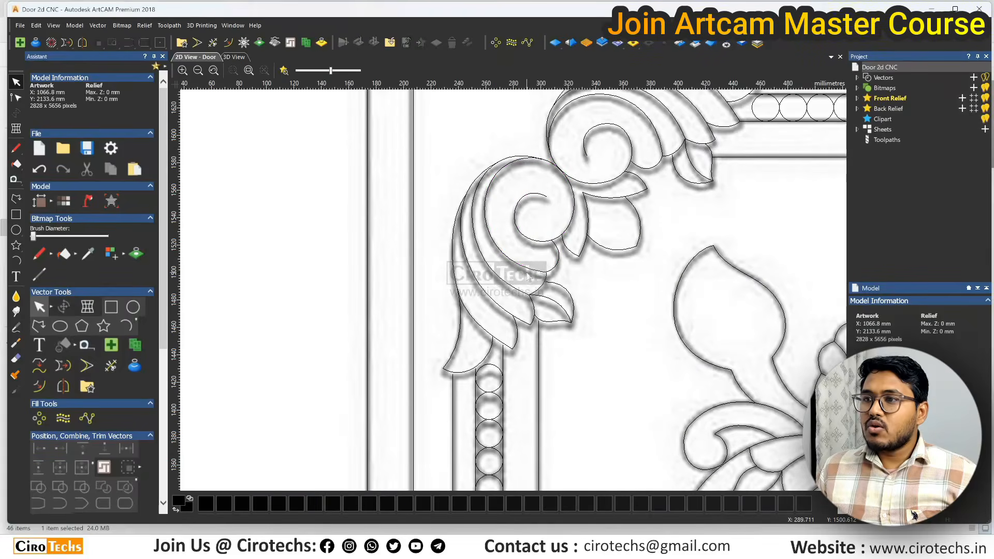
Move the lower lobe node of the upper-left corner curl onto the adjoining leaf's tip.
click(531, 273)
scroll(545, 272, up, 2)
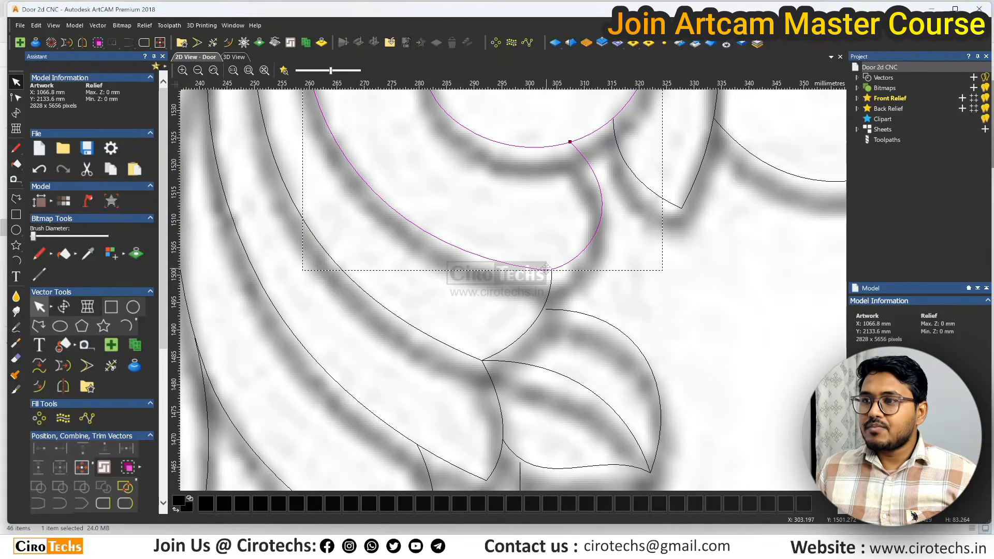
double_click(545, 271)
mouse_move(542, 269)
mouse_down()
mouse_move(549, 288)
mouse_move(551, 270)
mouse_up()
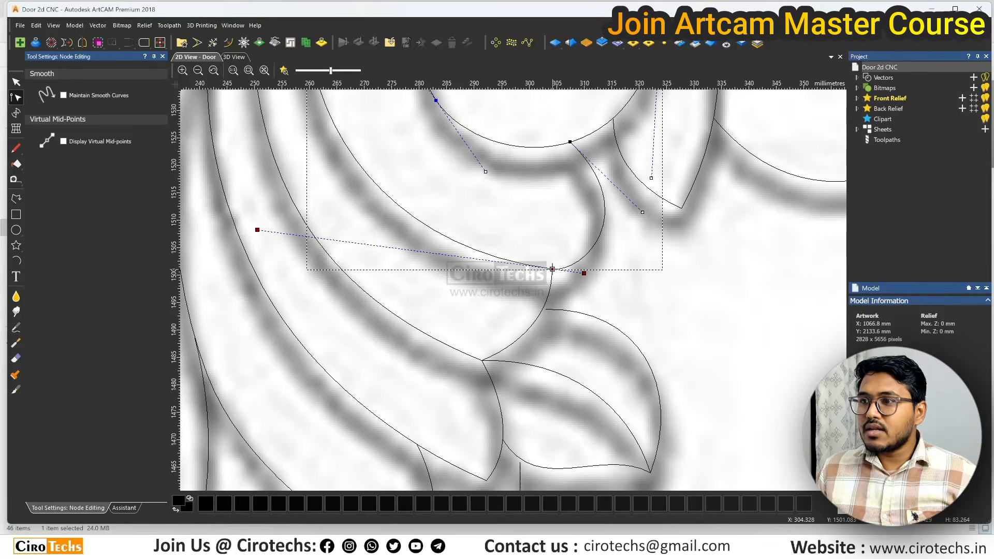
Examine the left bead border and frame lines from the upper corner ornament down to the lower-left corner.
scroll(552, 269, down, 3)
scroll(522, 278, up, 1)
scroll(512, 279, down, 4)
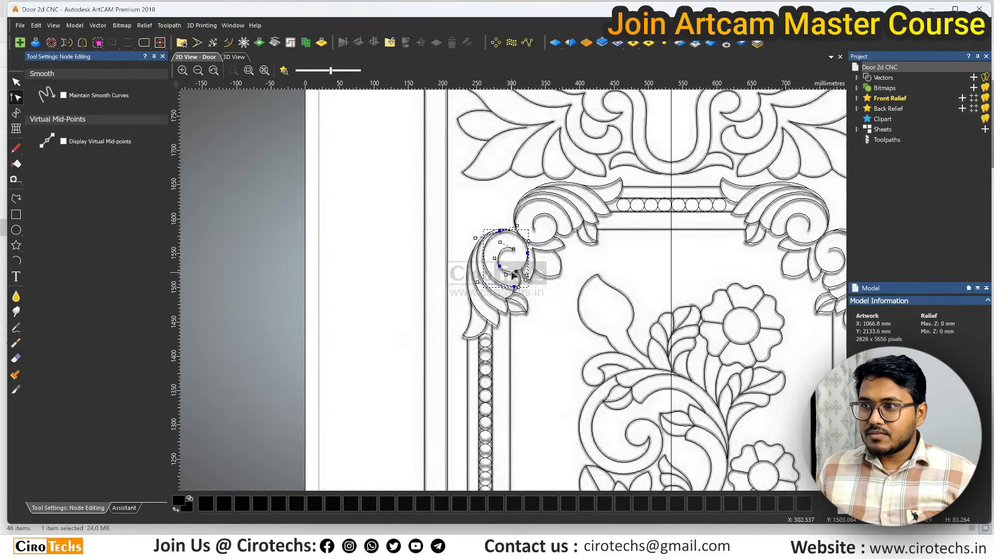
scroll(506, 370, up, 4)
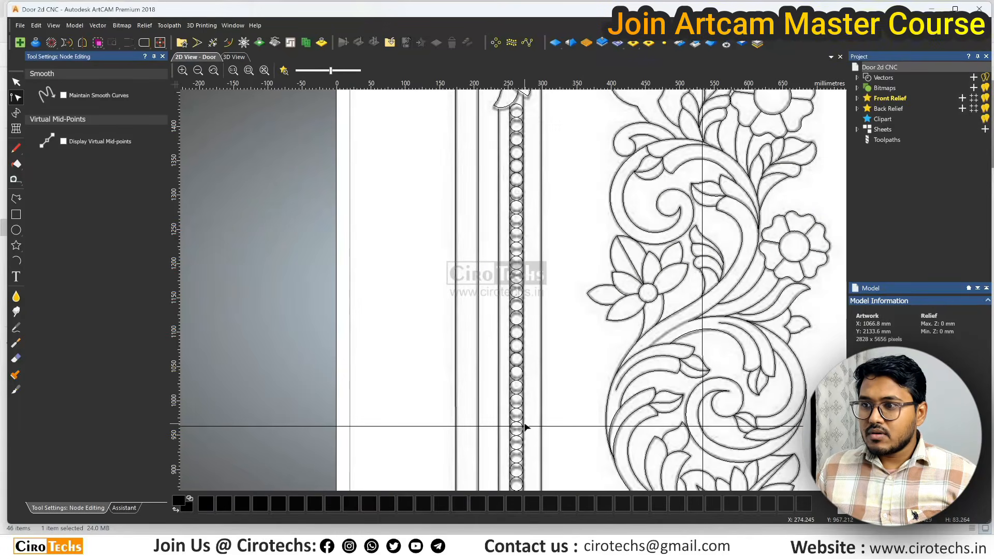
scroll(523, 428, up, 6)
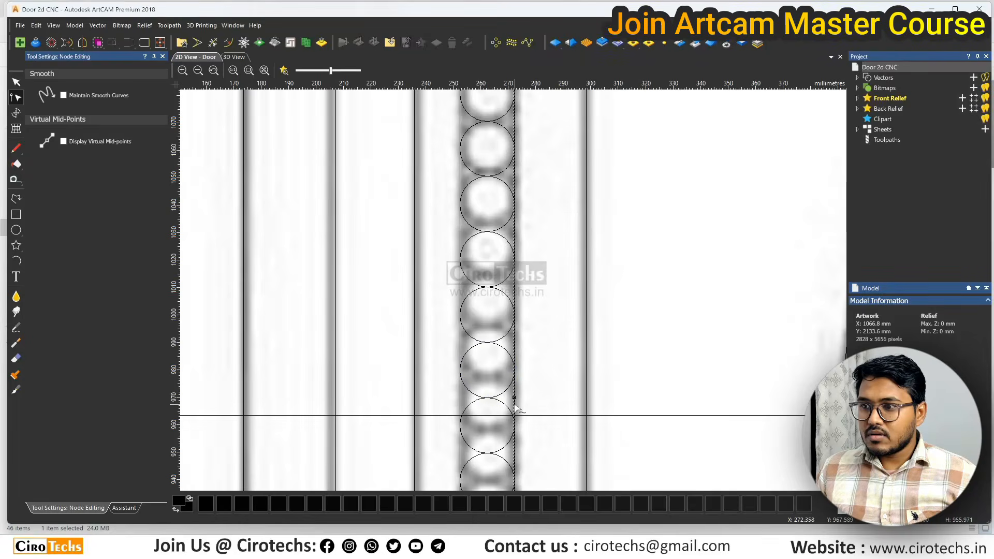
scroll(522, 398, down, 10)
scroll(525, 298, down, 3)
scroll(499, 234, up, 3)
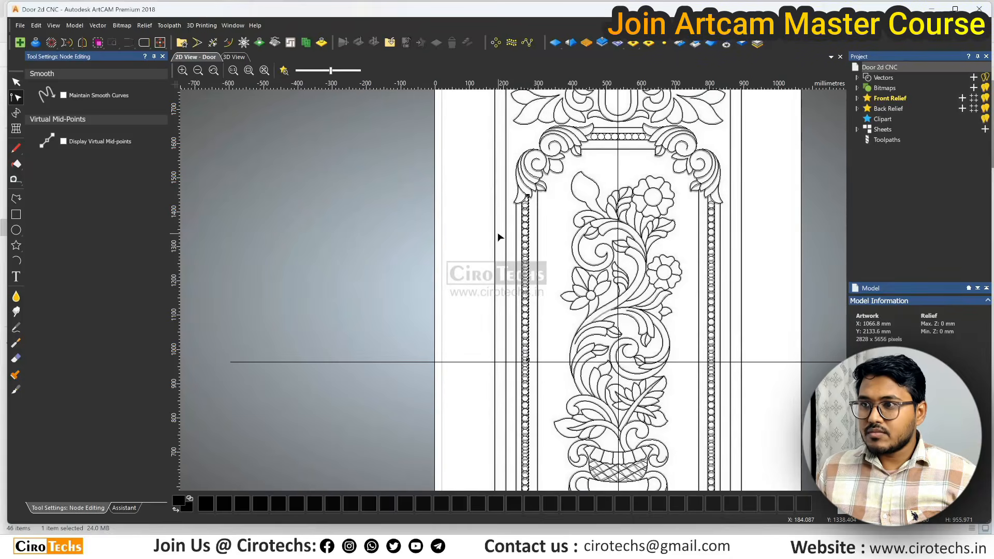
scroll(500, 237, down, 3)
scroll(538, 256, up, 2)
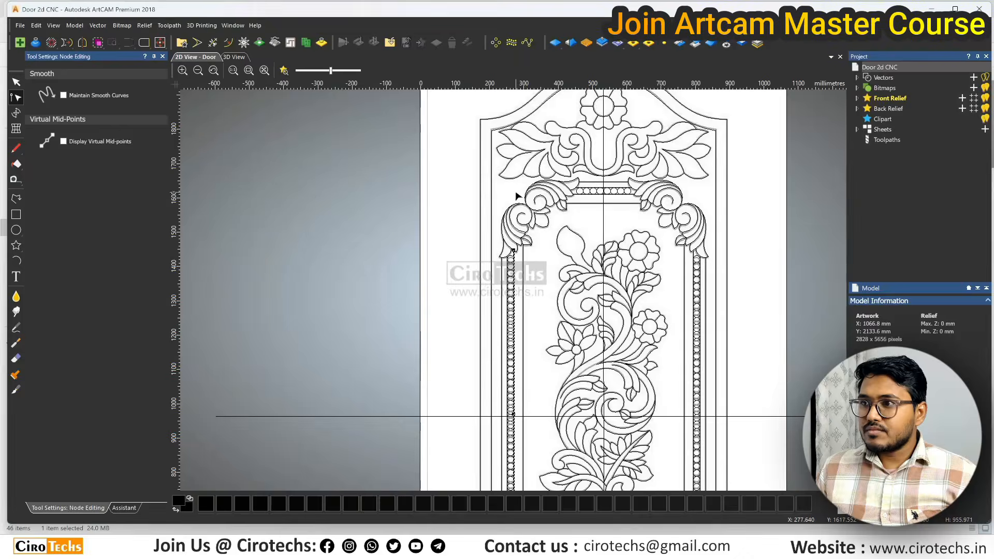
scroll(518, 196, down, 3)
scroll(507, 311, up, 8)
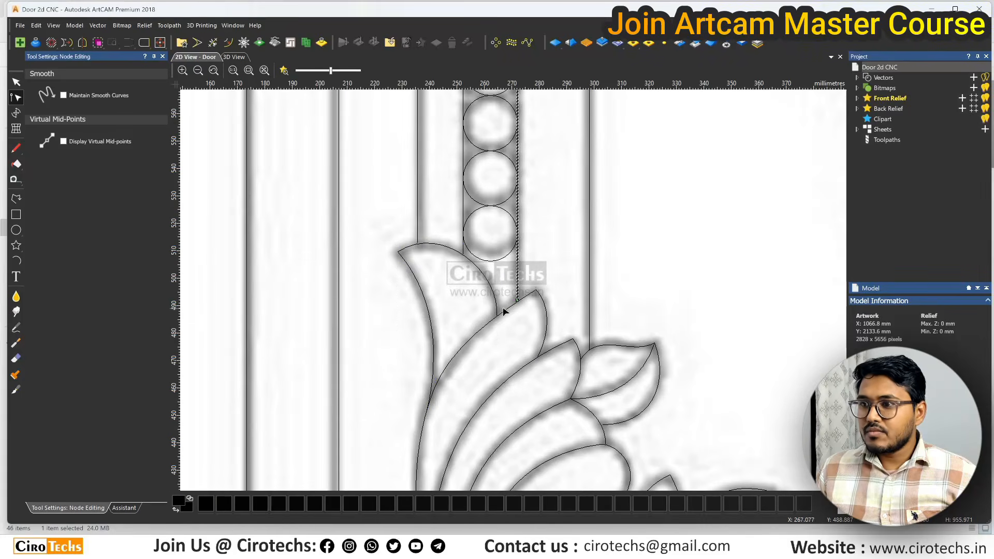
Cut the second leaf's upper edge in the lower-left corner ornament where the outermost leaf's curve meets it.
click(501, 312)
scroll(501, 313, up, 3)
click(499, 324)
scroll(498, 324, up, 2)
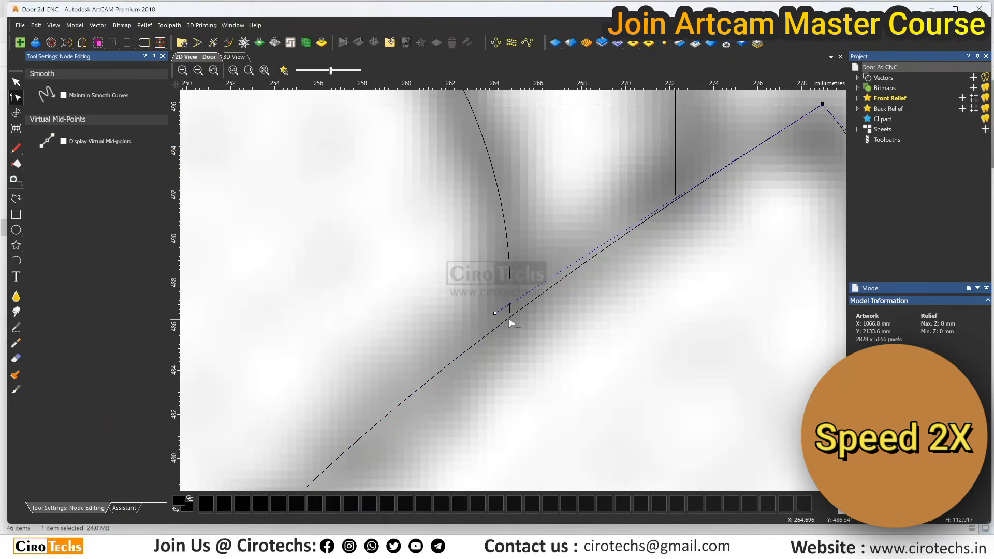
click(509, 320)
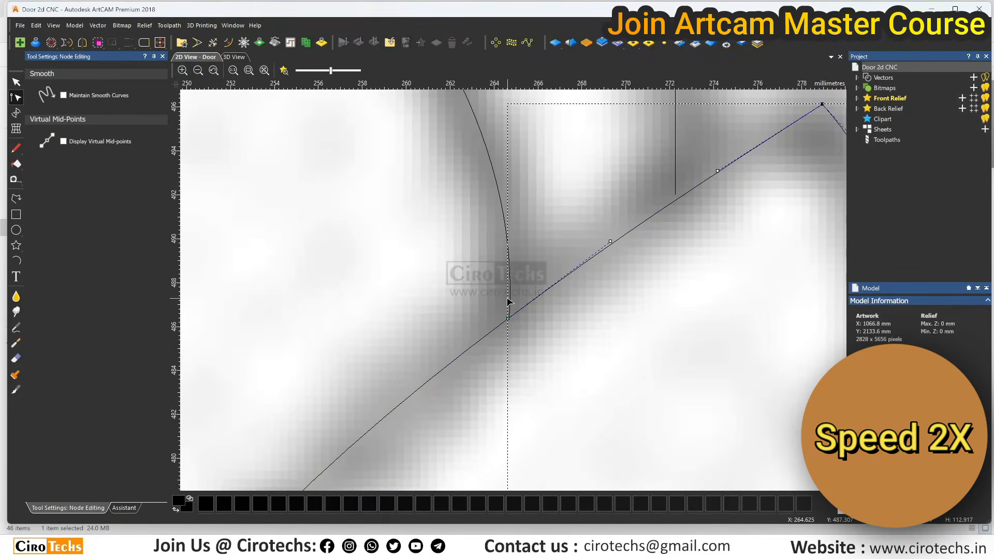
scroll(509, 319, down, 5)
scroll(585, 385, up, 5)
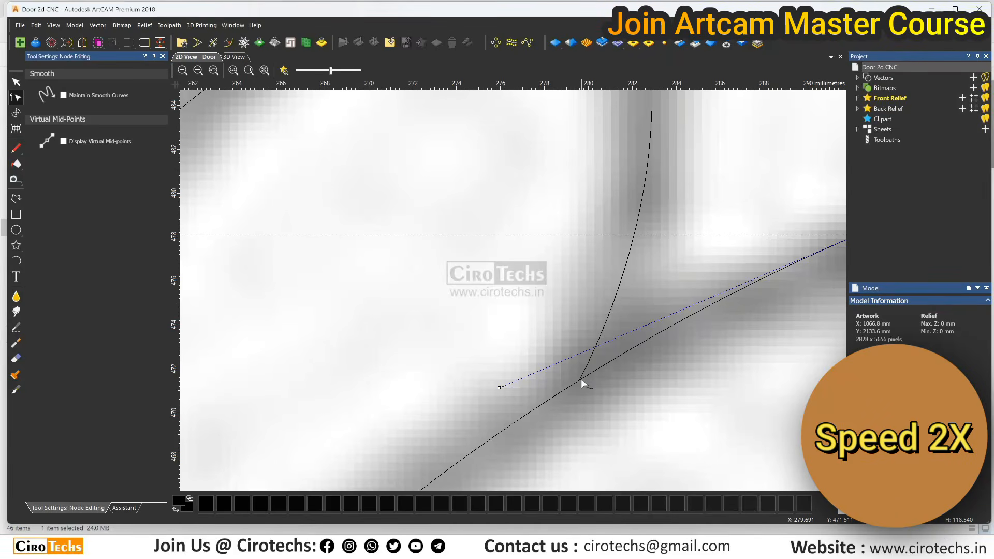
Cut the lower-left curl's outline at its top node and attach the lobe's freed end to the adjoining leaf tip, refitting its curve.
scroll(582, 381, down, 4)
scroll(581, 382, down, 2)
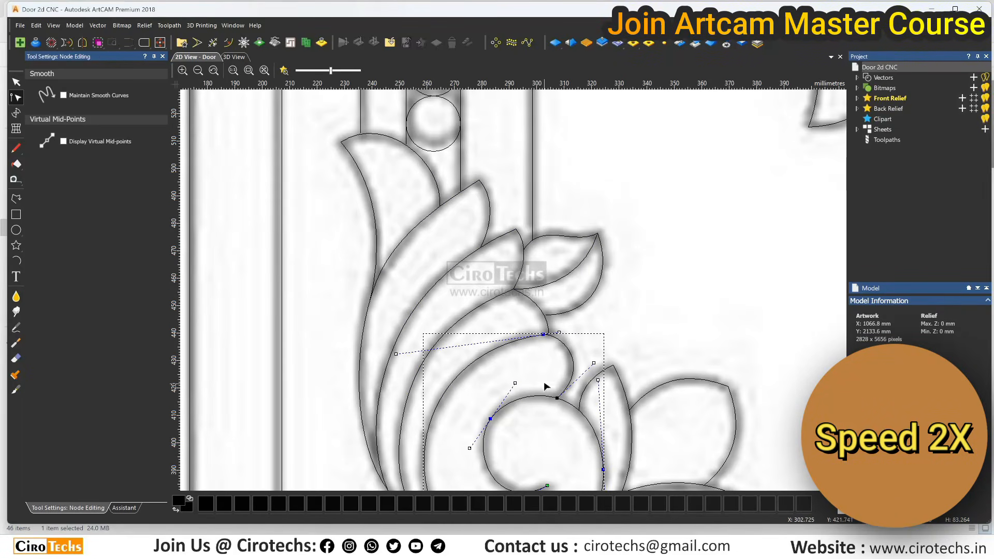
scroll(544, 374, up, 2)
key(c)
scroll(545, 313, down, 2)
click(553, 363)
click(533, 290)
scroll(529, 297, up, 2)
click(531, 302)
drag(526, 302, 546, 303)
click(612, 294)
click(598, 317)
drag(612, 295, 590, 312)
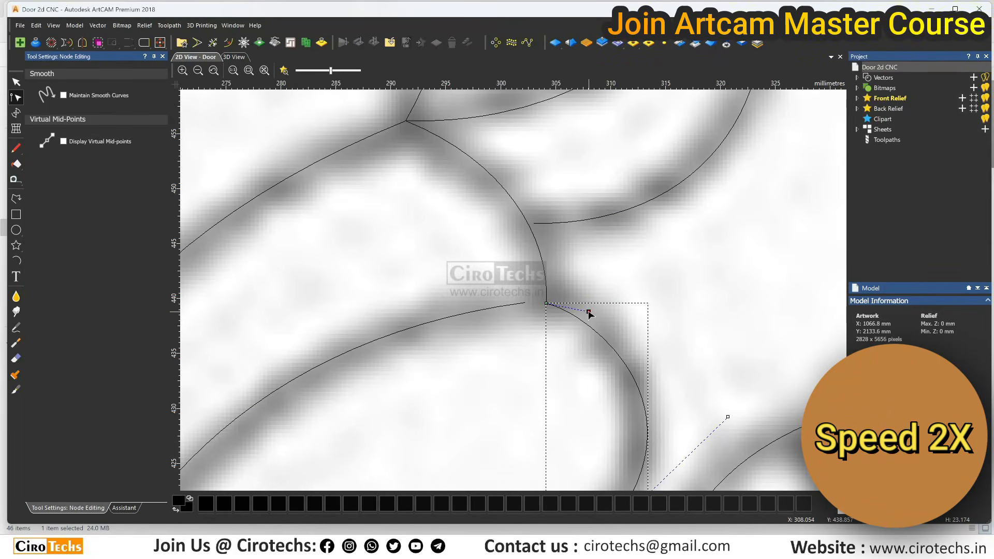
scroll(590, 312, down, 1)
drag(623, 355, 607, 365)
Move the lower-left curl's other cut end onto the same leaf tip and refit its long outer curve.
click(518, 299)
drag(520, 297, 532, 298)
scroll(452, 309, down, 1)
drag(374, 314, 362, 310)
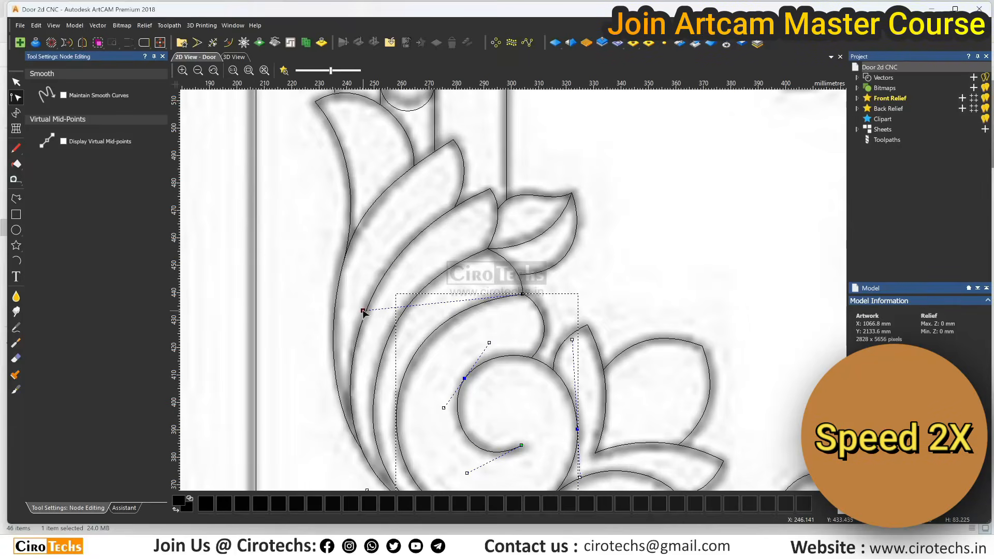
Examine how the leaf curves and the curl meet at the leaf tips of the lower-left corner ornament.
scroll(506, 318, down, 1)
scroll(499, 317, up, 1)
scroll(515, 291, down, 1)
scroll(515, 291, up, 1)
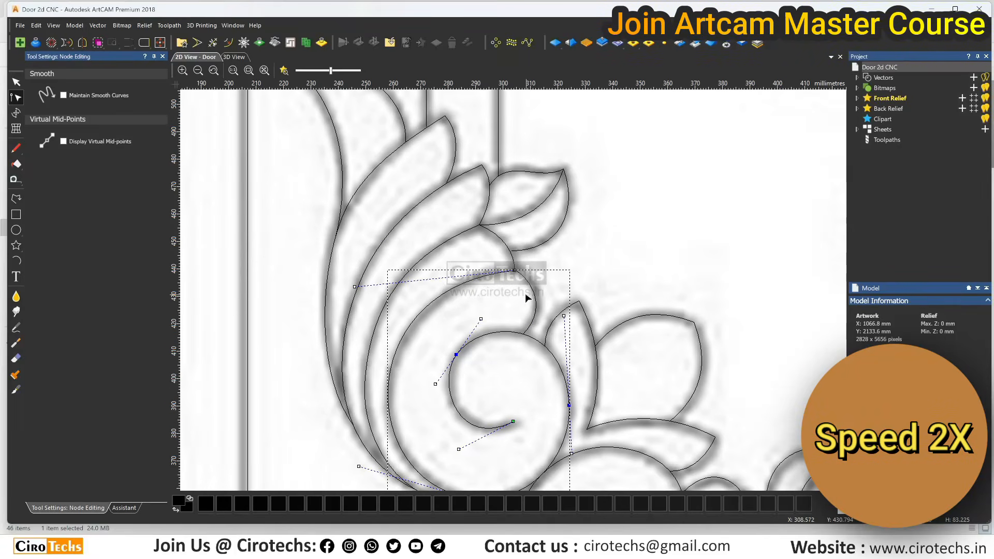
click(511, 251)
click(497, 236)
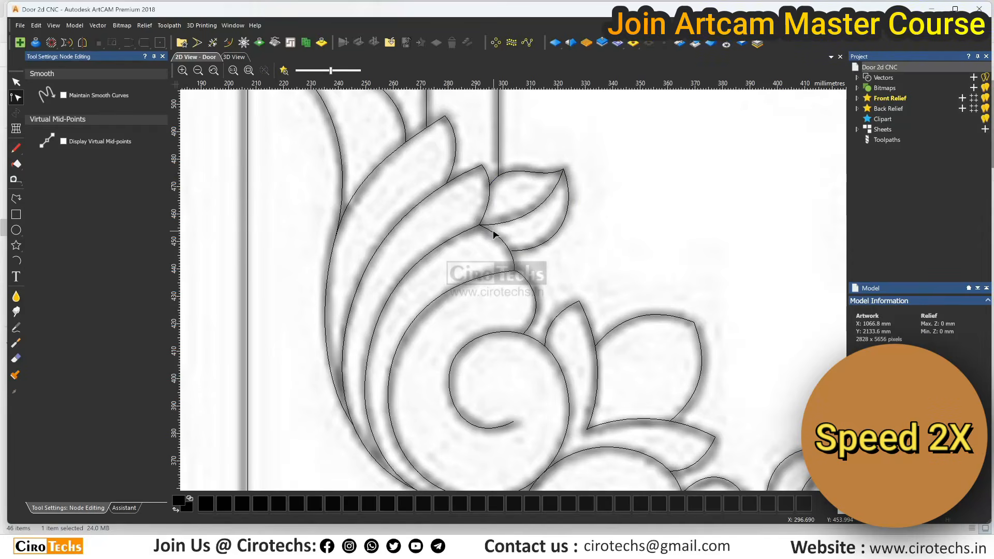
scroll(479, 225, up, 2)
scroll(476, 225, down, 1)
click(516, 206)
scroll(429, 172, down, 2)
click(470, 226)
scroll(470, 226, up, 2)
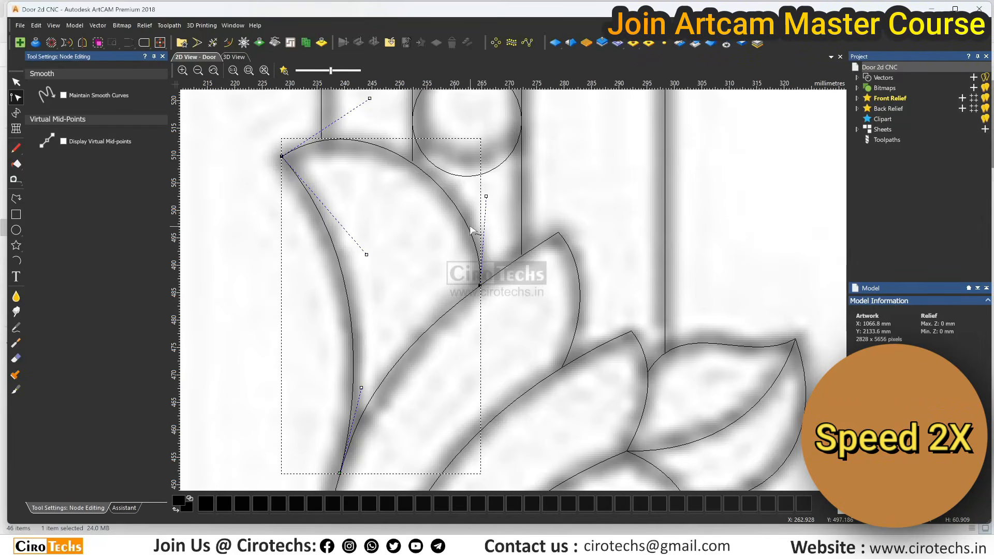
scroll(321, 181, down, 2)
scroll(513, 292, up, 1)
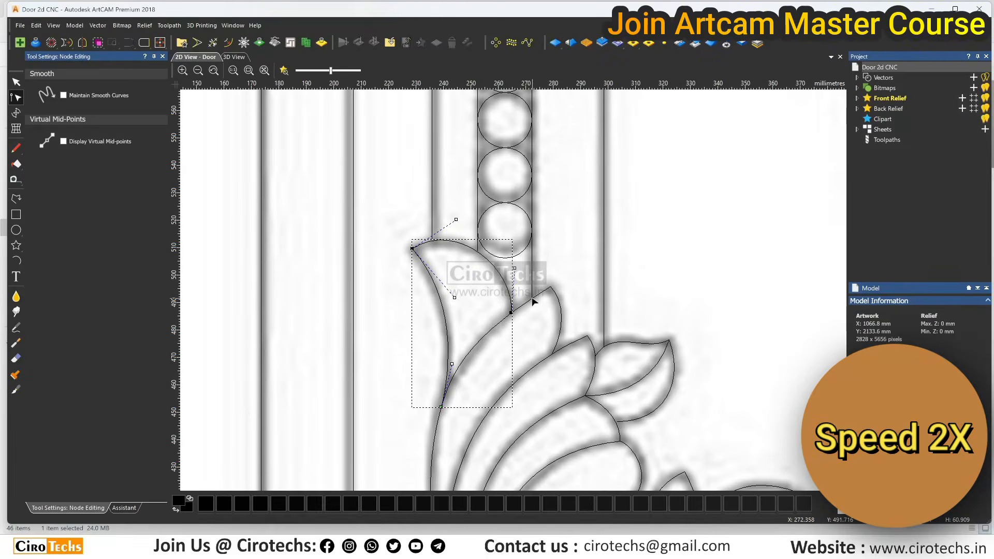
shift+click(530, 301)
shift+click(572, 351)
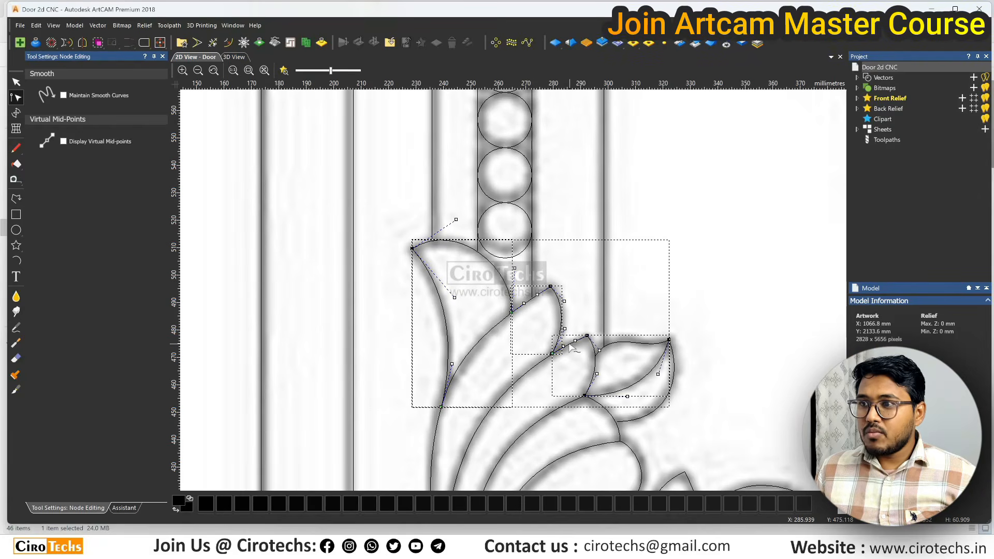
scroll(570, 352, down, 1)
scroll(562, 357, up, 1)
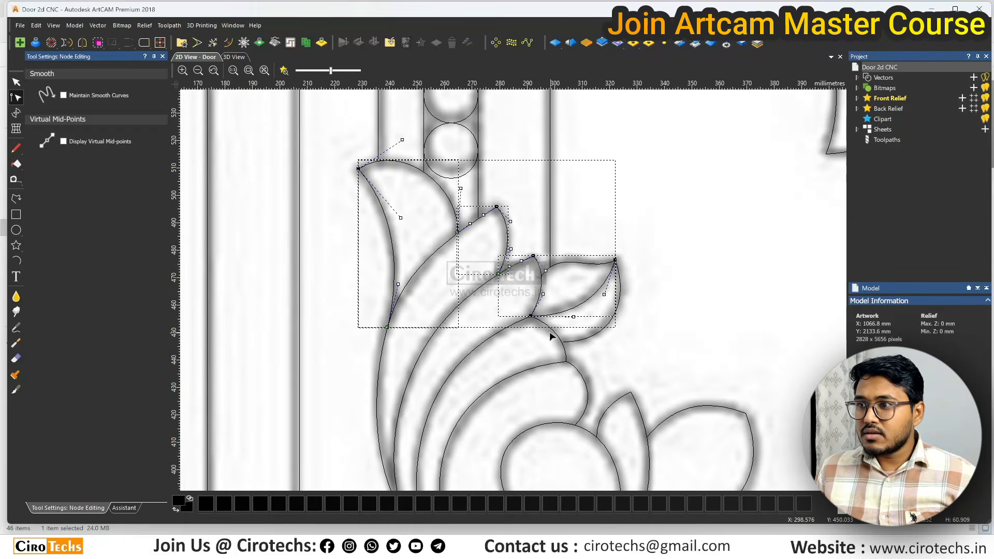
key(n)
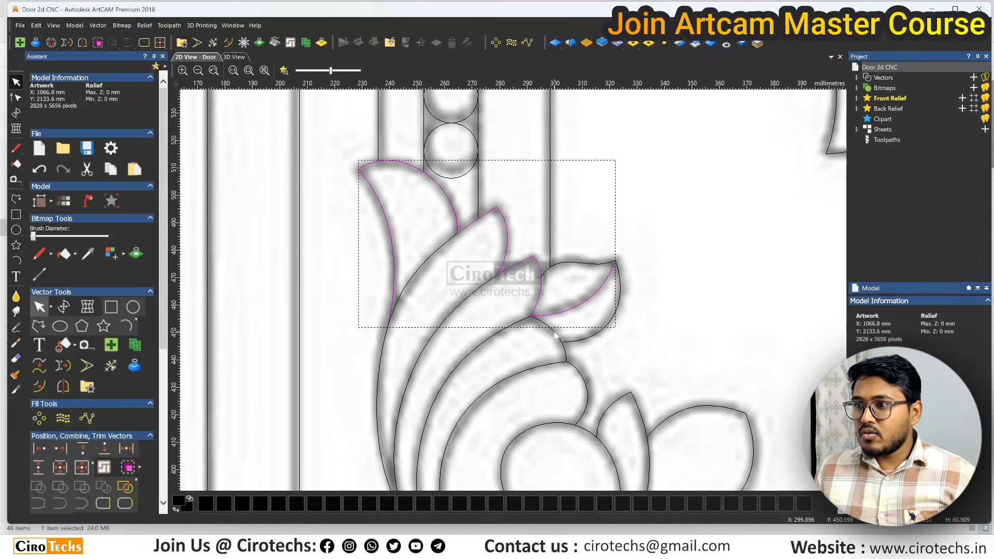
scroll(532, 322, up, 1)
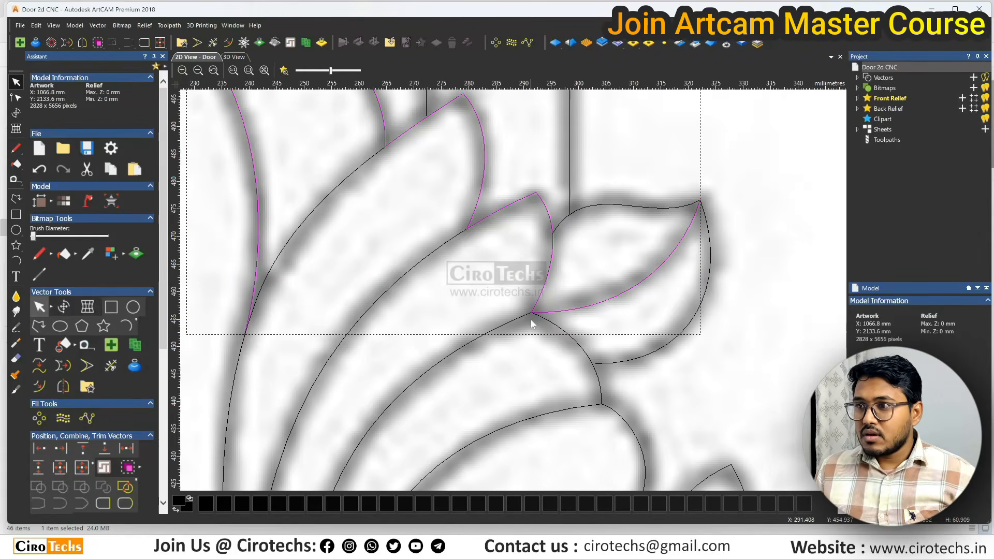
key(n)
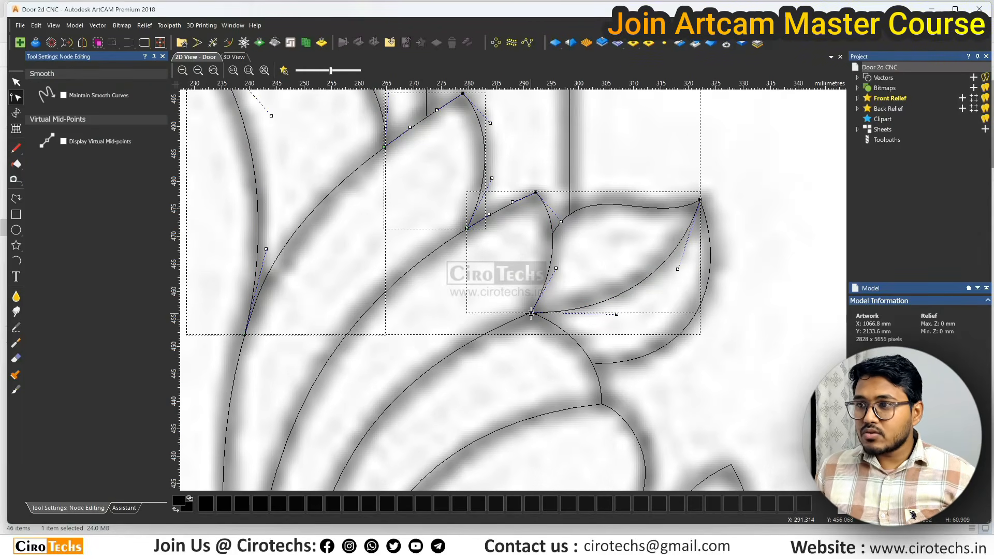
key(n)
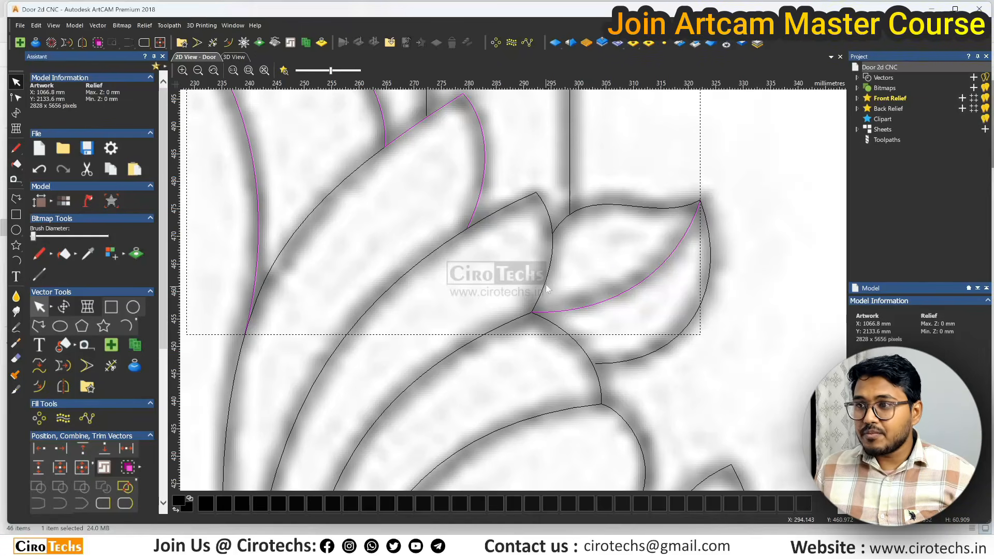
Join the five leaf and lobe tip outlines of the lower-left corner ornament at coincident nodes with a 0.1 mm tolerance.
click(500, 210)
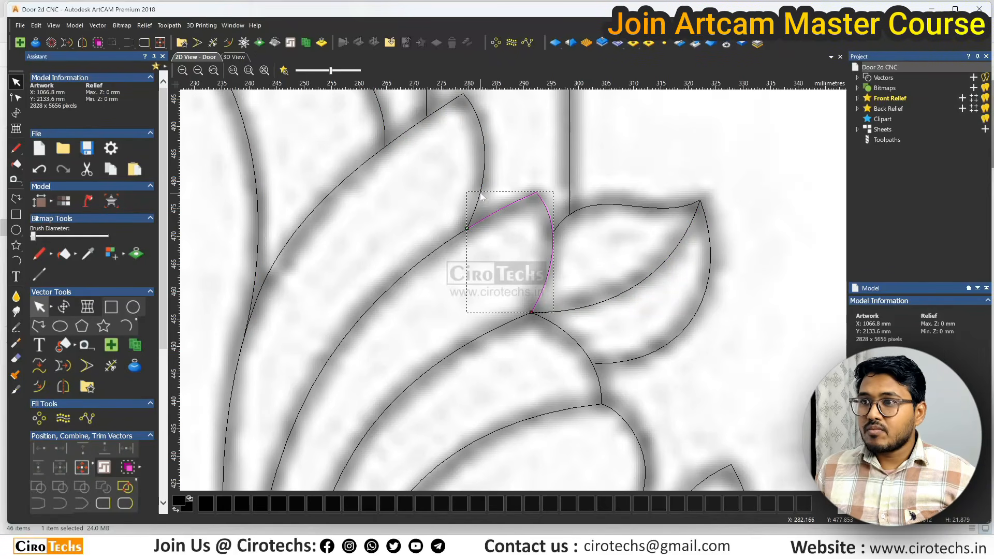
shift+click(484, 178)
scroll(482, 181, down, 1)
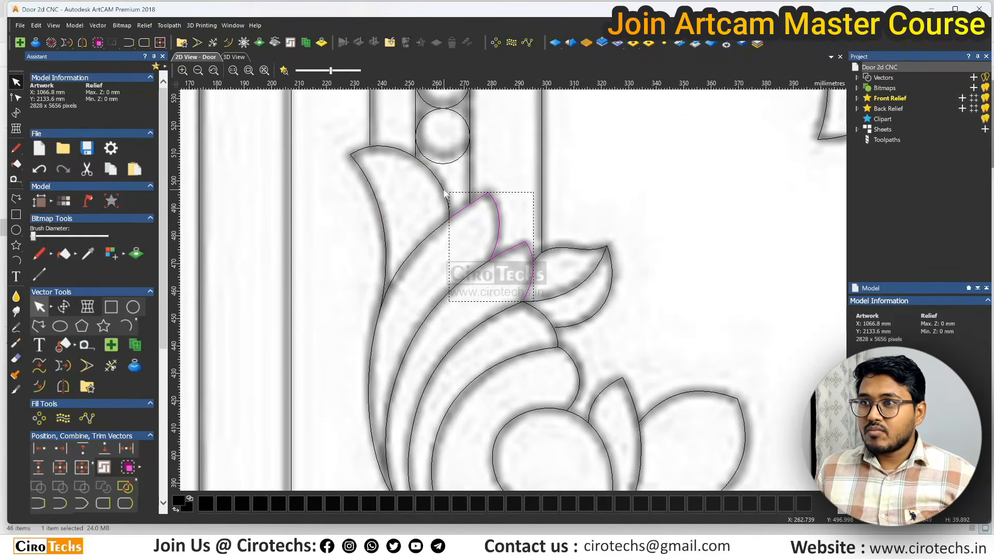
shift+click(446, 195)
shift+click(546, 319)
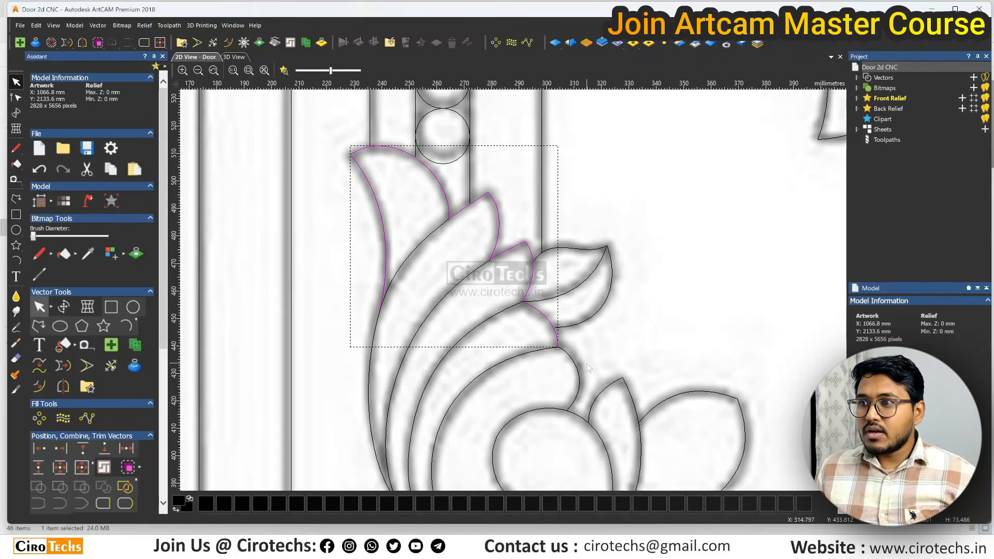
shift+click(574, 366)
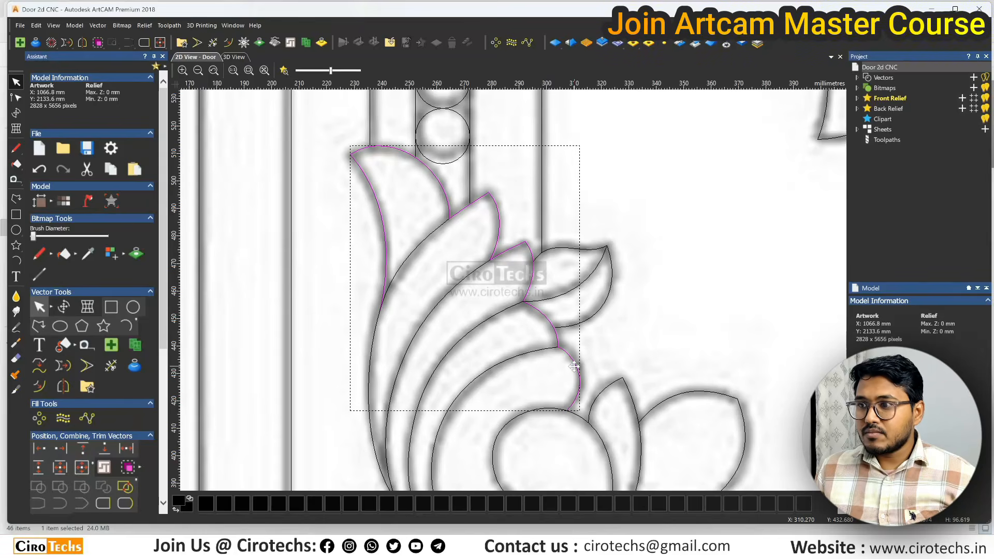
right_click(574, 366)
mouse_move(663, 269)
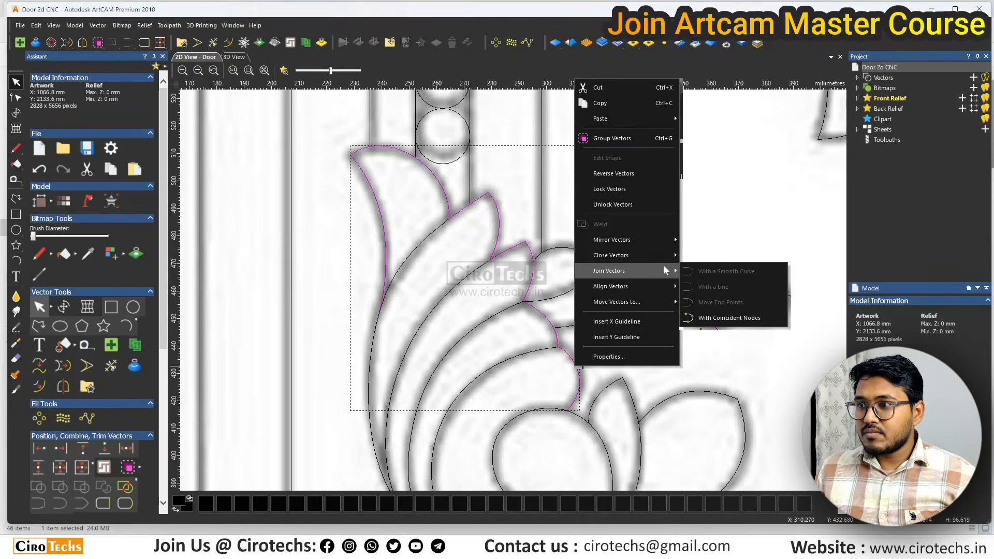
click(698, 317)
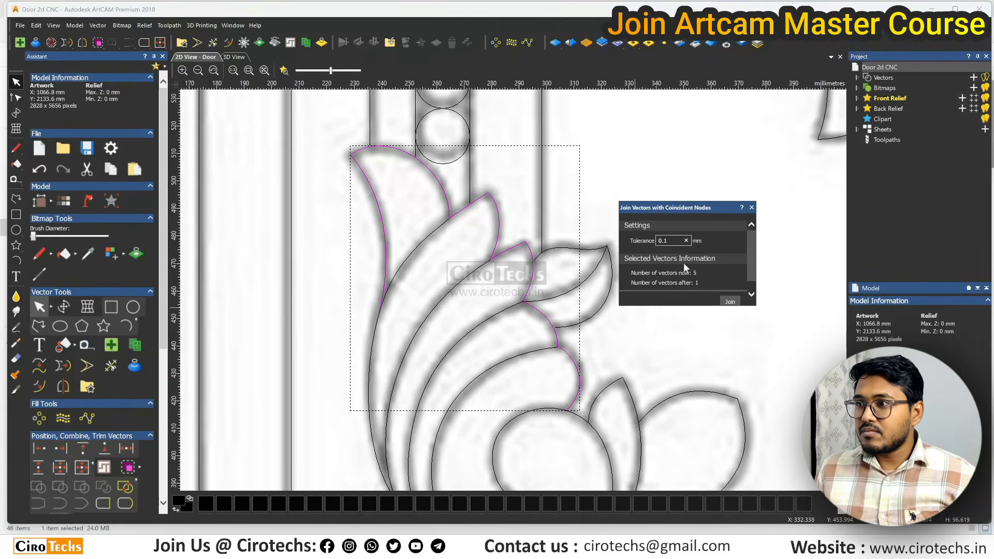
click(753, 208)
scroll(456, 278, down, 3)
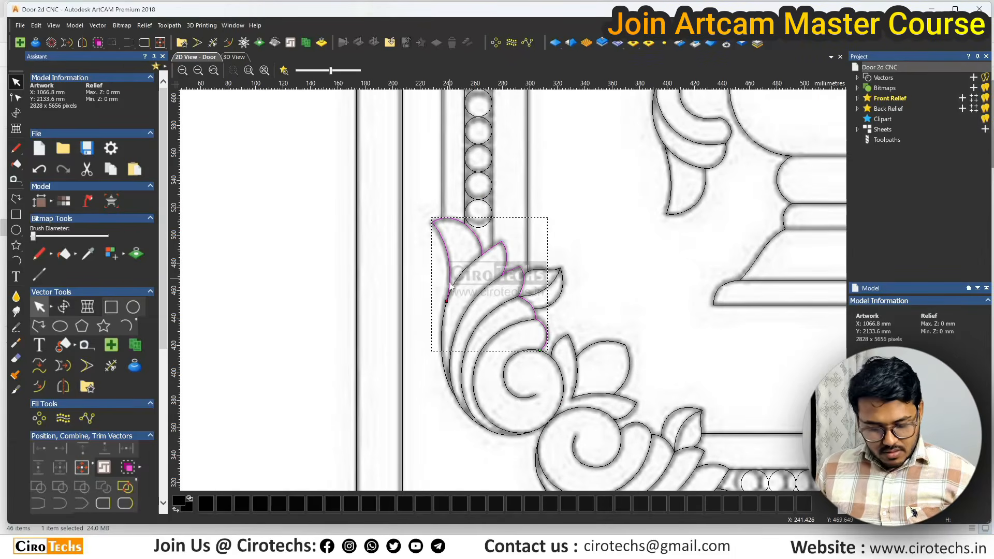
Check the extents of the joined tip outline, the long leaf curve and the curl in the lower-left corner ornament.
click(473, 273)
click(473, 263)
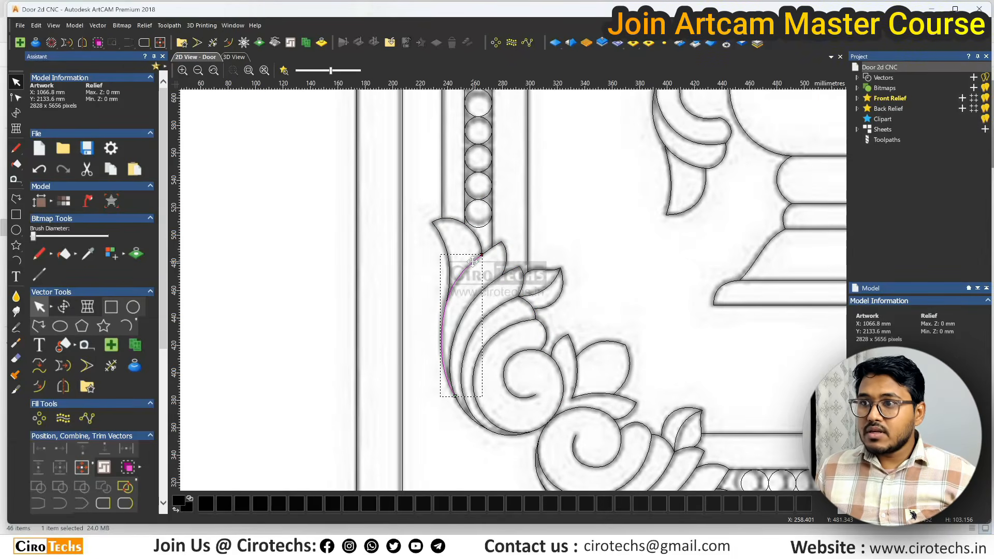
click(489, 314)
click(492, 336)
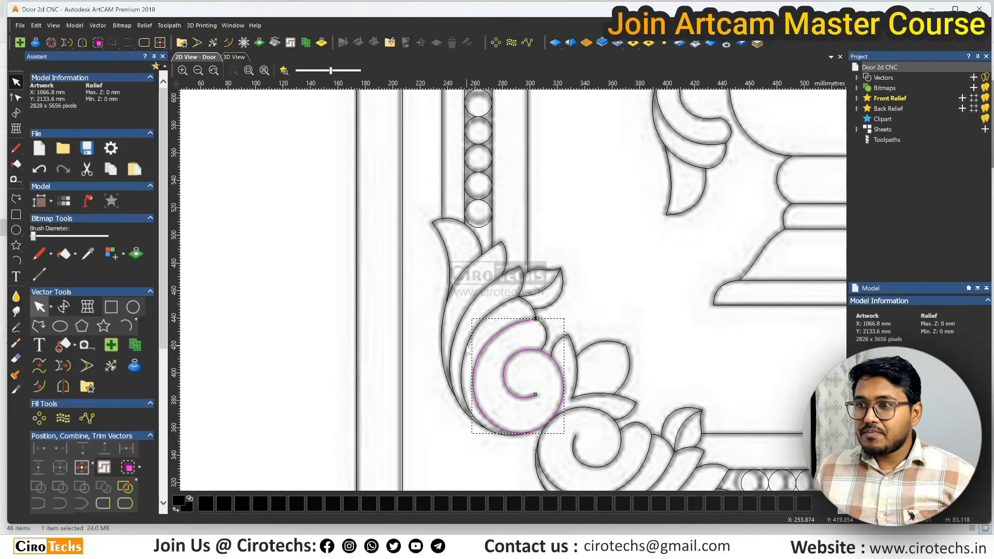
click(449, 305)
scroll(449, 300, up, 2)
click(450, 272)
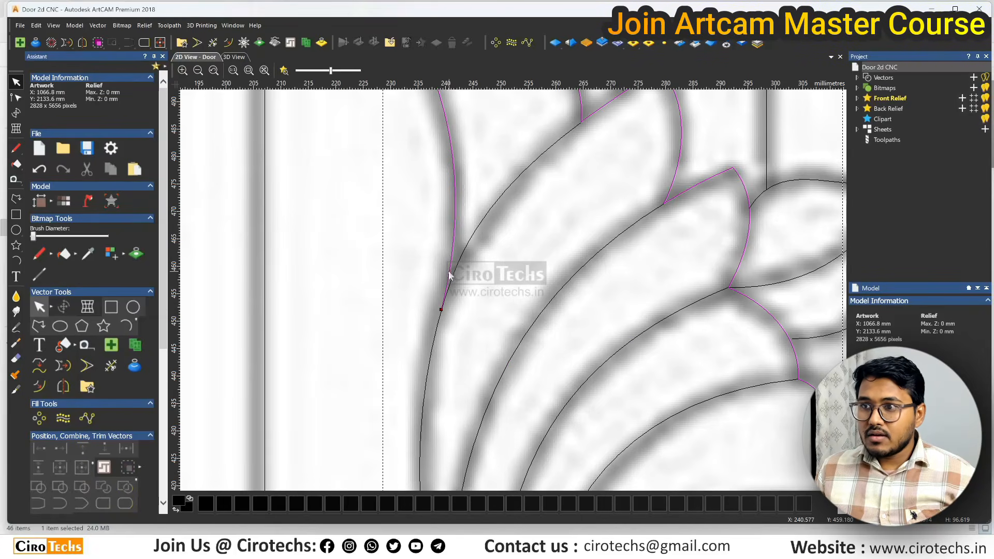
Cut the long outer leaf curve at its node where the outermost leaf meets the second leaf.
click(438, 324)
click(438, 323)
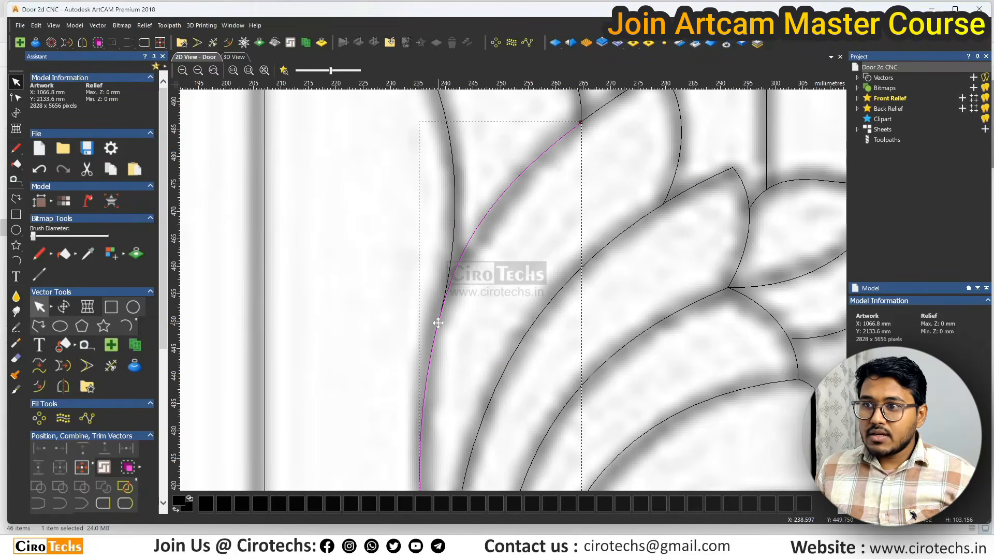
click(439, 323)
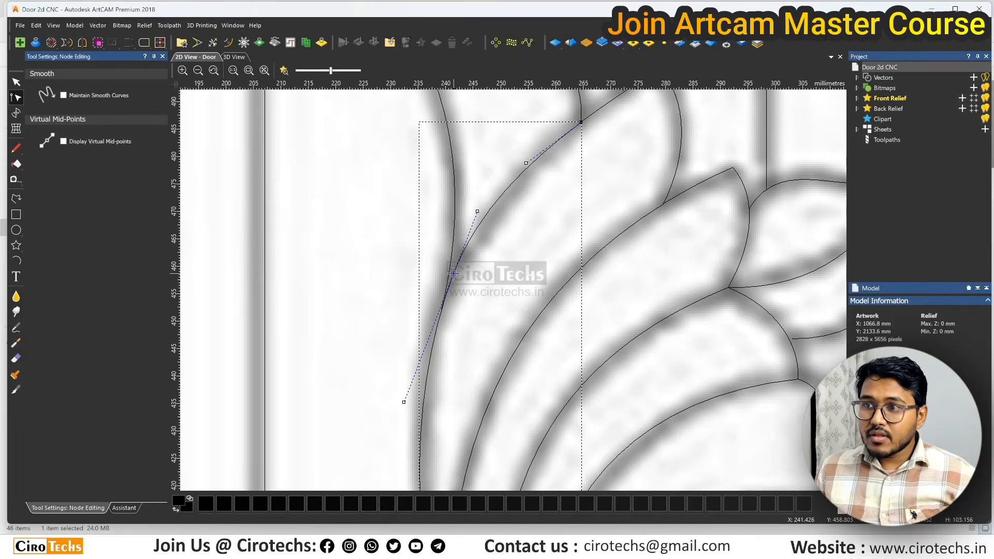
key(Delete)
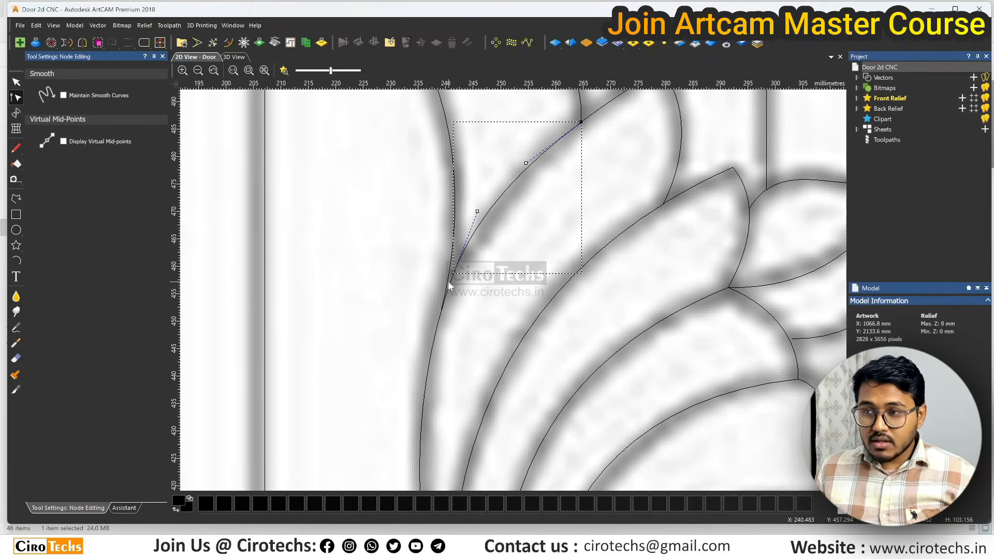
key(n)
drag(450, 280, 446, 310)
key(ctrl+z)
Move the upper end of the cut outer leaf curve's lower piece onto the lower end of the outermost leaf outline.
click(439, 325)
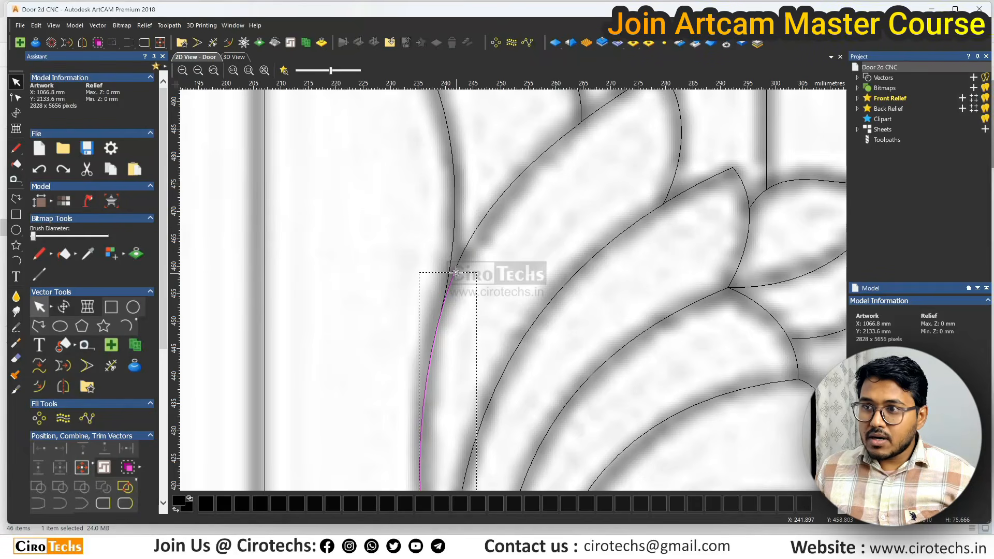
key(n)
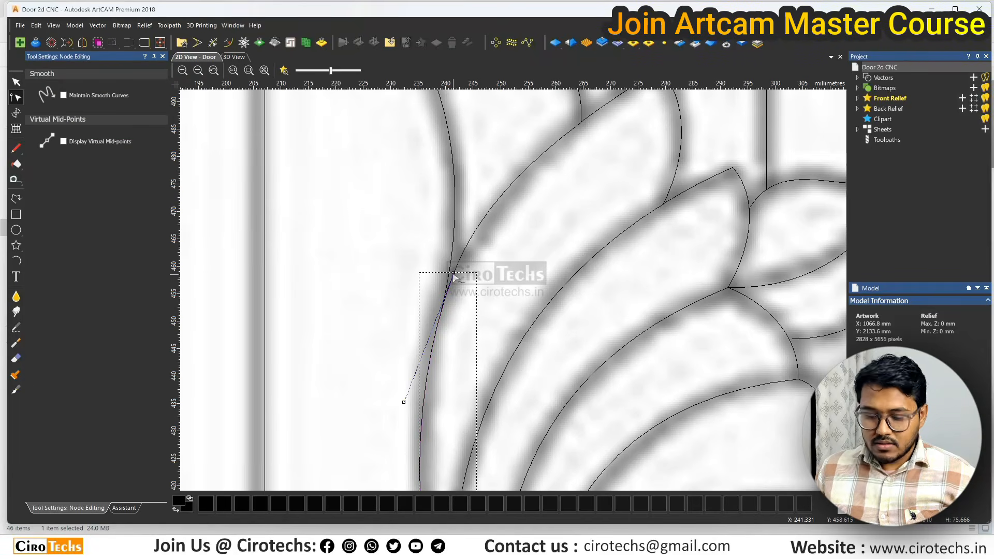
drag(452, 274, 443, 310)
click(441, 315)
scroll(389, 451, down, 2)
scroll(513, 292, up, 2)
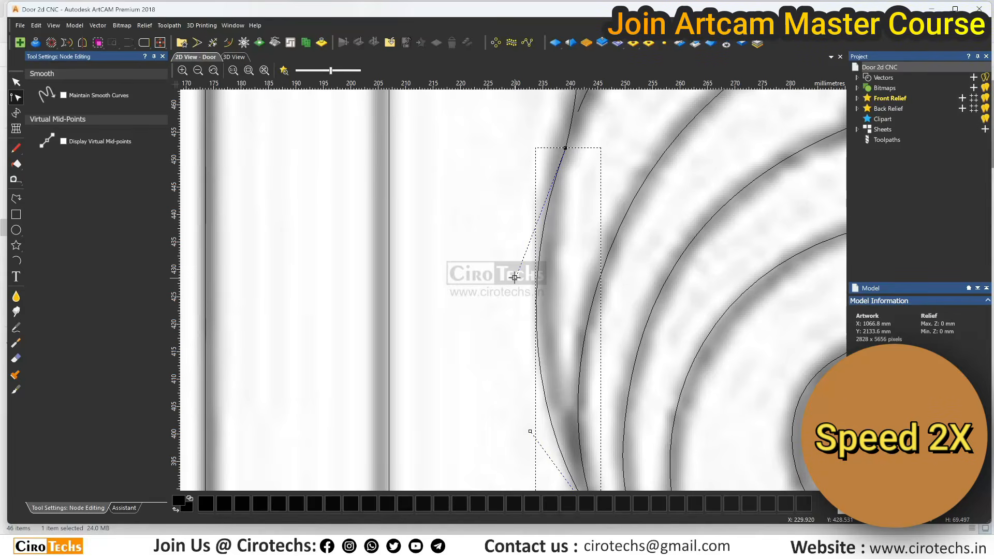
Join the tip outline and the lower piece of the outer leaf curve with a smooth curve.
key(n)
scroll(514, 278, down, 3)
right_click(528, 233)
mouse_move(580, 425)
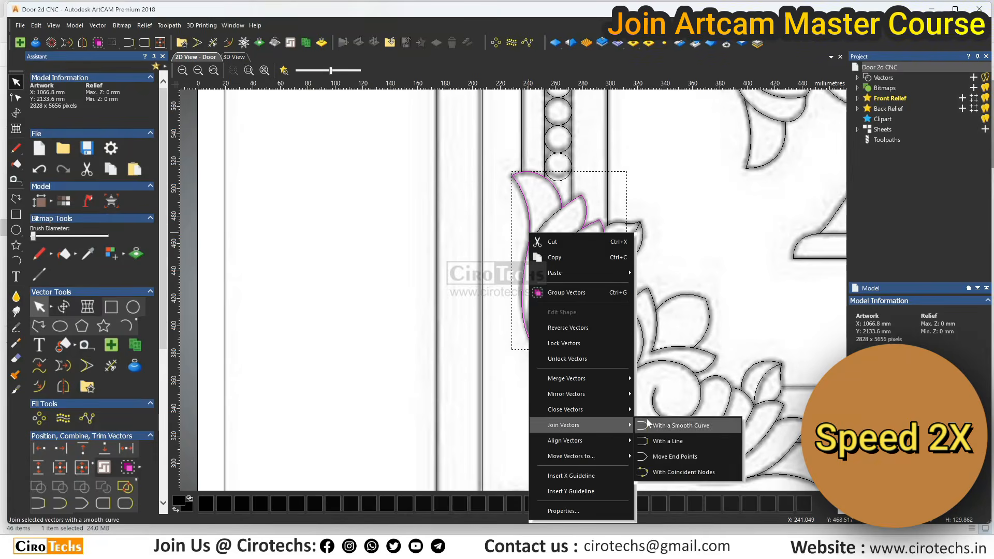
click(668, 425)
Adjust the outer outline's curve handle at the new joint and attach the second leaf's upper edge to the outline there.
scroll(542, 261, up, 3)
key(n)
click(510, 247)
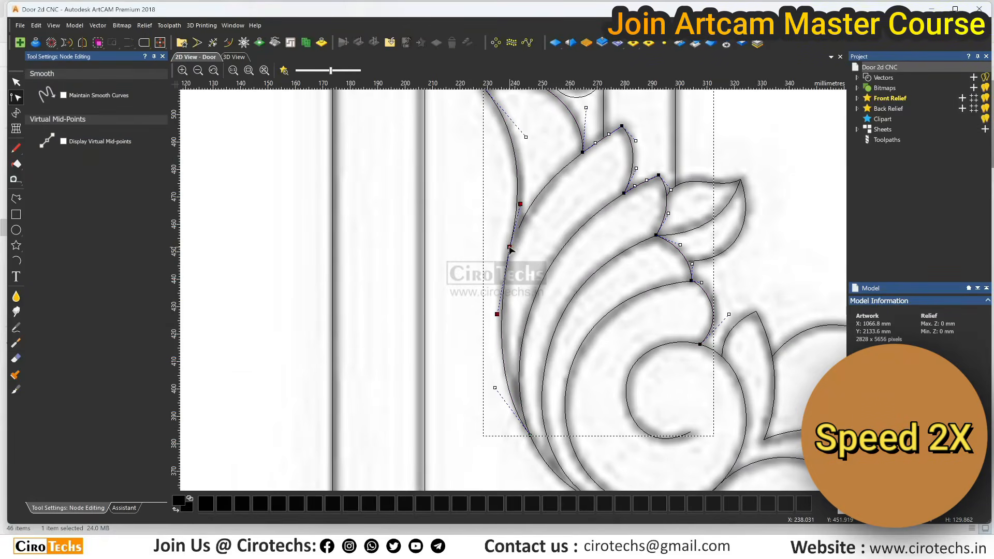
drag(520, 203, 526, 201)
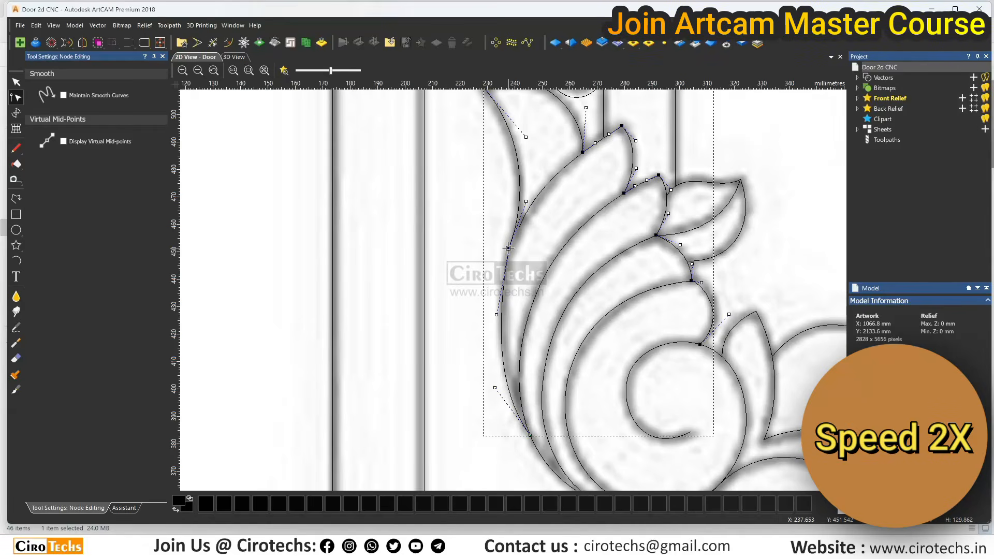
scroll(509, 248, up, 2)
mouse_move(511, 248)
mouse_down()
mouse_move(521, 248)
mouse_move(539, 155)
mouse_move(513, 206)
mouse_move(533, 210)
mouse_move(513, 256)
mouse_up()
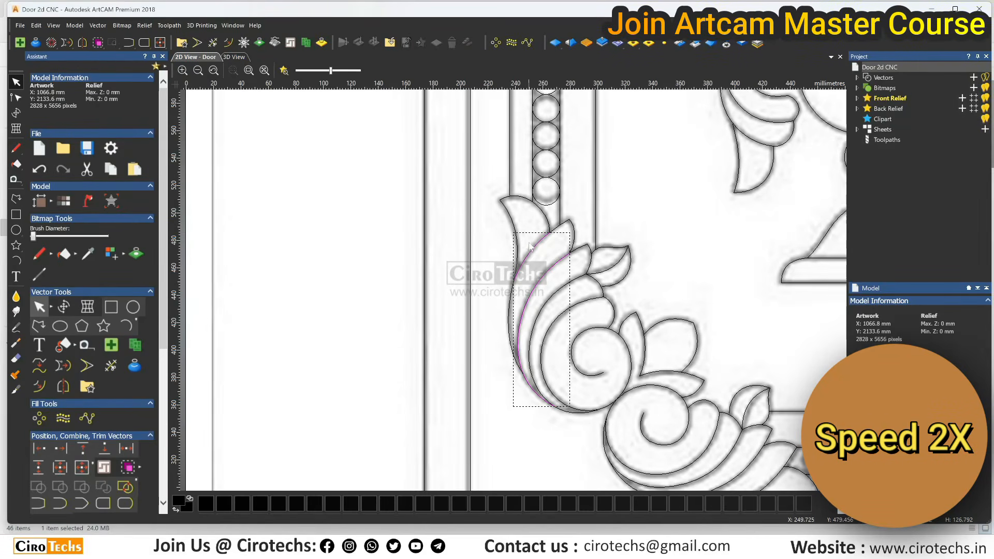
Check the end nodes of the inner leaf curves and the curl where they meet the joined tip outline.
click(537, 249)
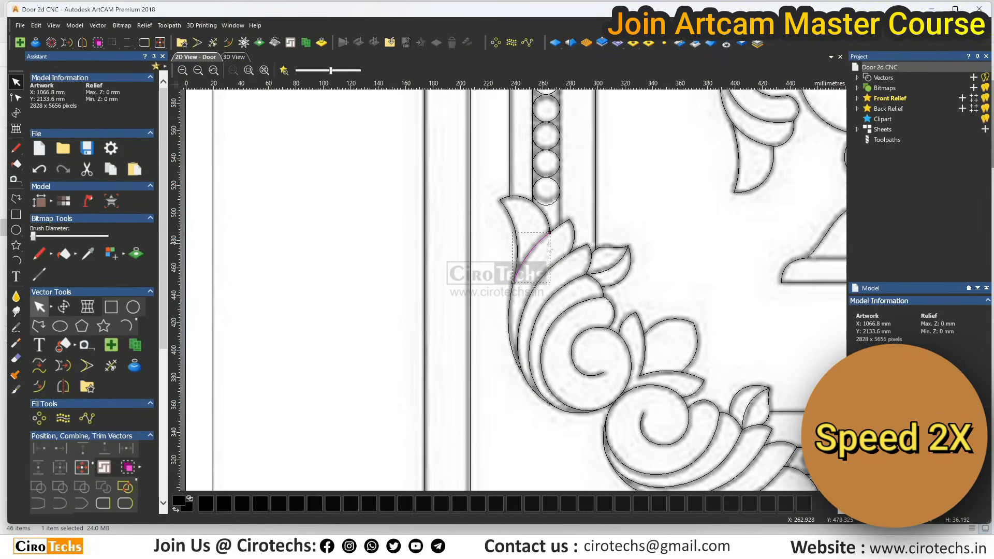
key(n)
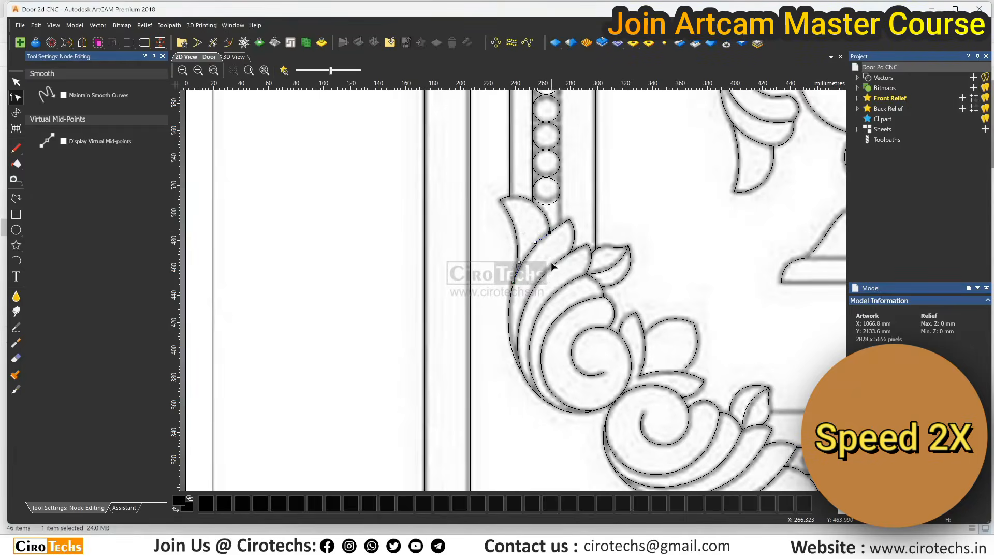
scroll(549, 233, up, 2)
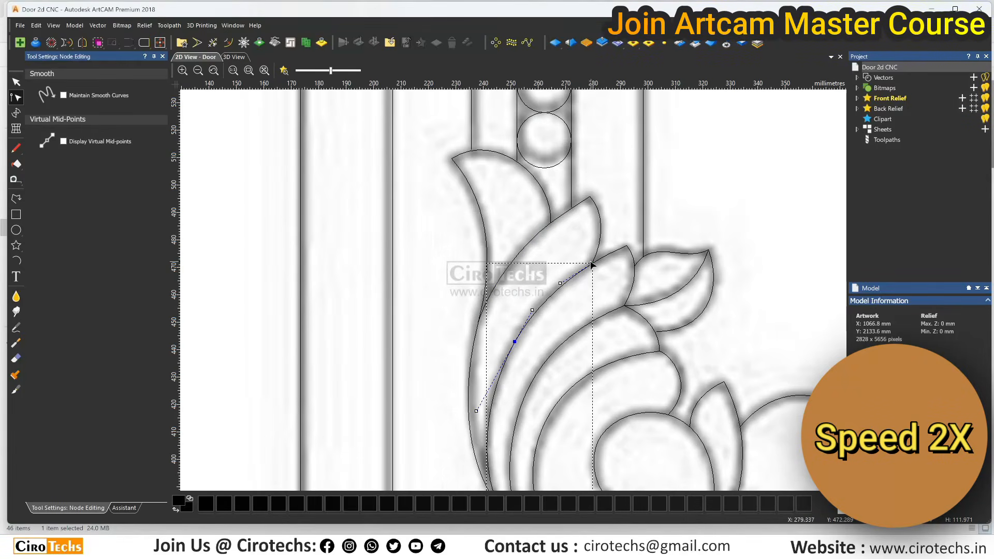
click(623, 312)
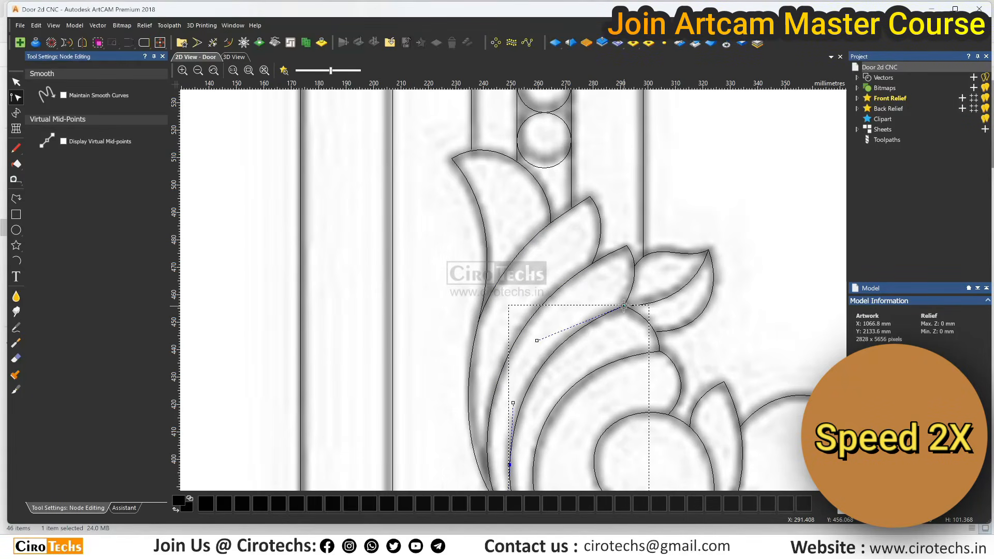
click(633, 358)
scroll(623, 399, down, 2)
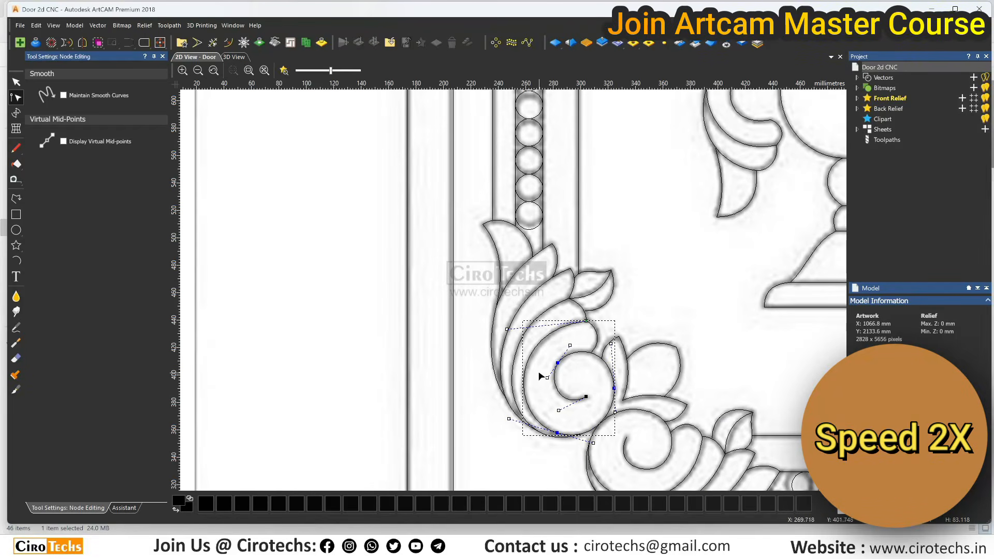
Fine-tune the curve handle at the upper end of the inner spiral in the lower-left corner ornament.
click(509, 331)
drag(510, 334, 510, 332)
scroll(595, 346, up, 1)
scroll(595, 363, down, 1)
scroll(570, 334, up, 1)
scroll(567, 333, down, 1)
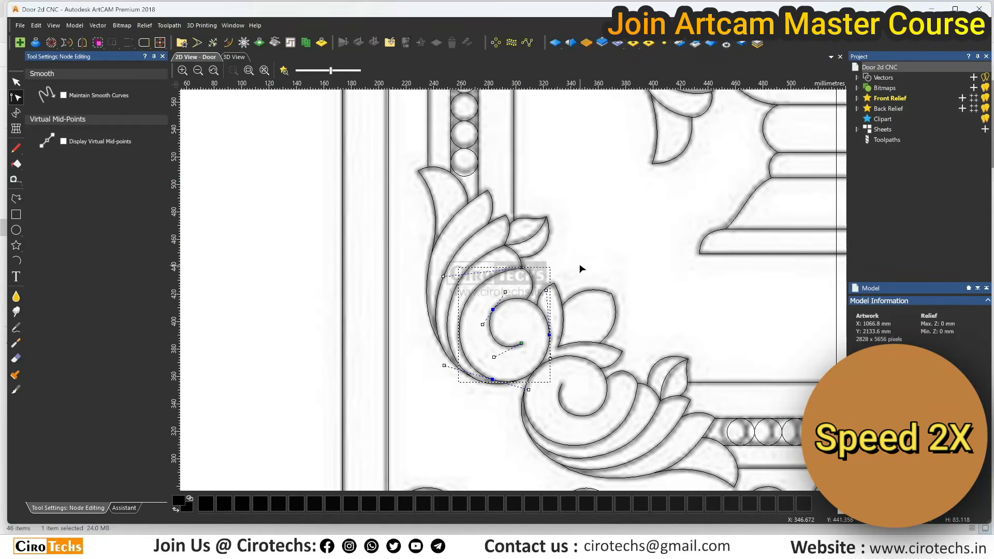
scroll(587, 298, down, 2)
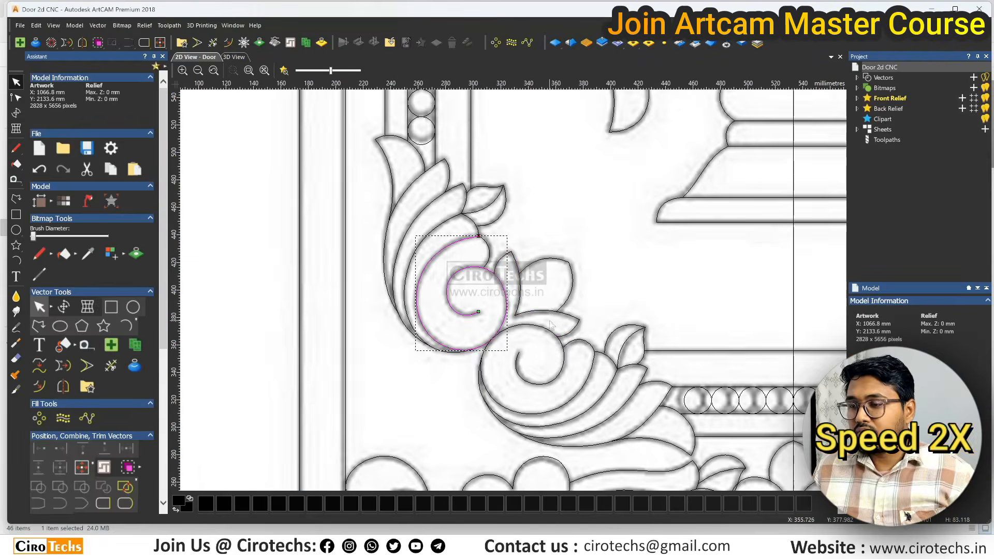
Cut the two-petal outline between the scrolls at its inner corner node and check the rounded petal's split point.
click(545, 316)
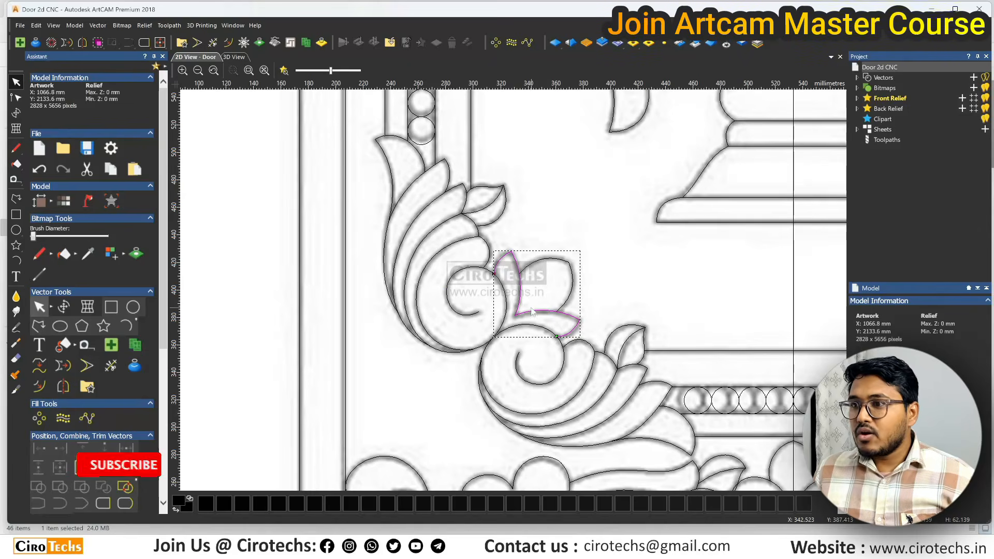
key(n)
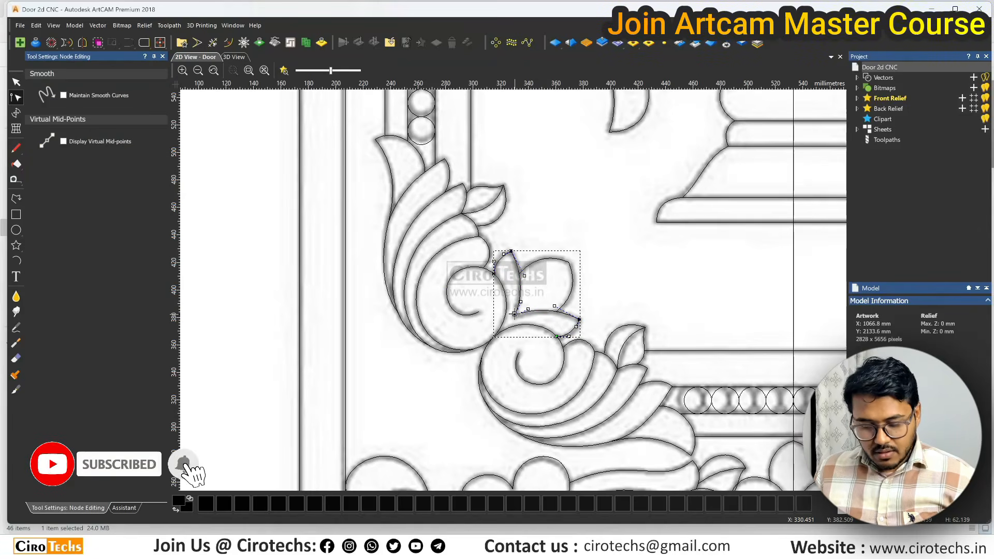
key(c)
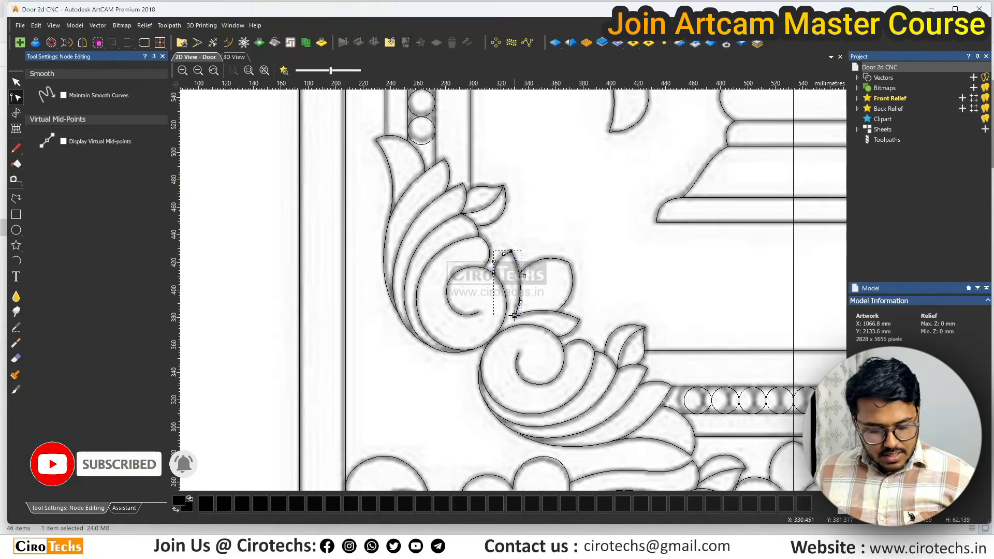
click(568, 265)
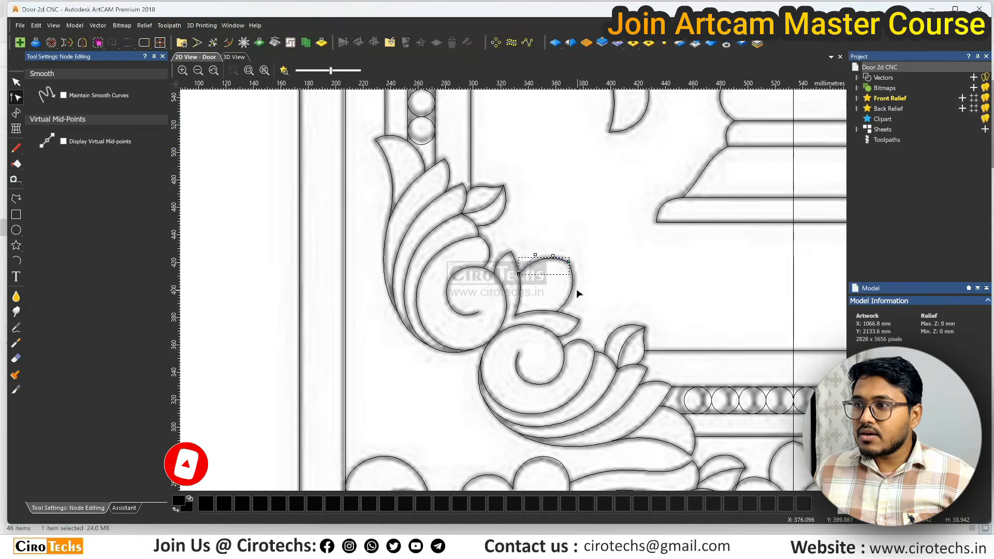
key(n)
scroll(574, 289, down, 2)
scroll(600, 320, up, 1)
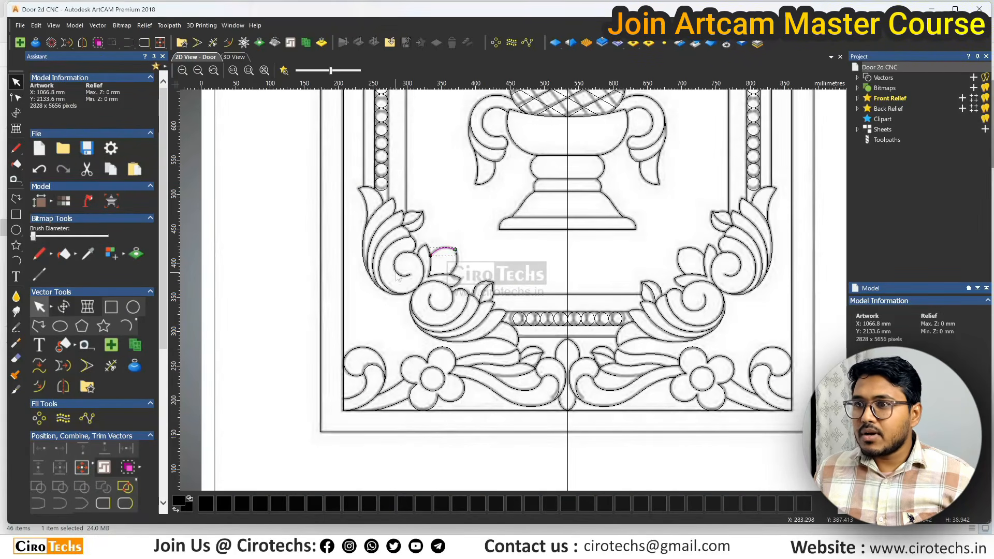
Delete the lower scroll with its leaves and the rounded petal's lower half in the left corner ornament.
drag(387, 267, 521, 354)
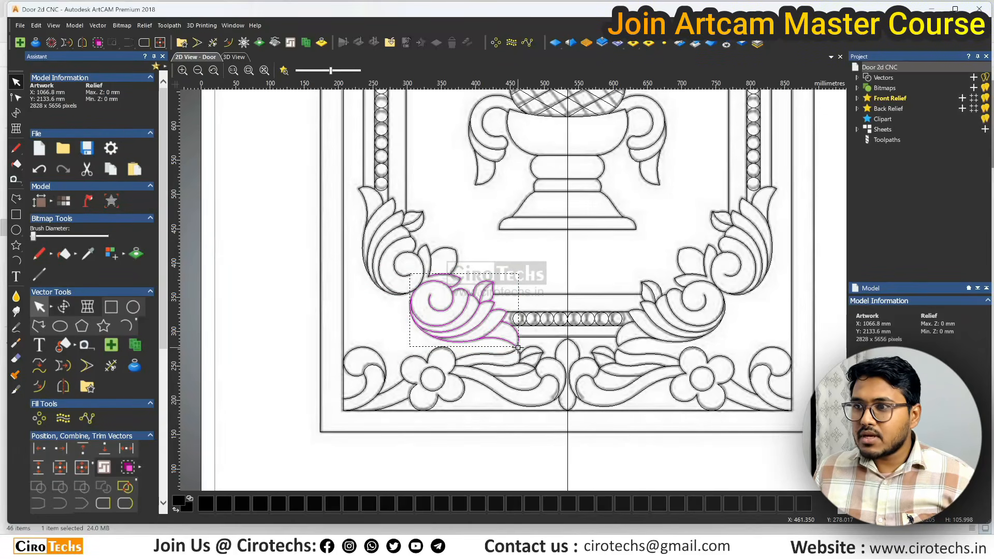
key(Delete)
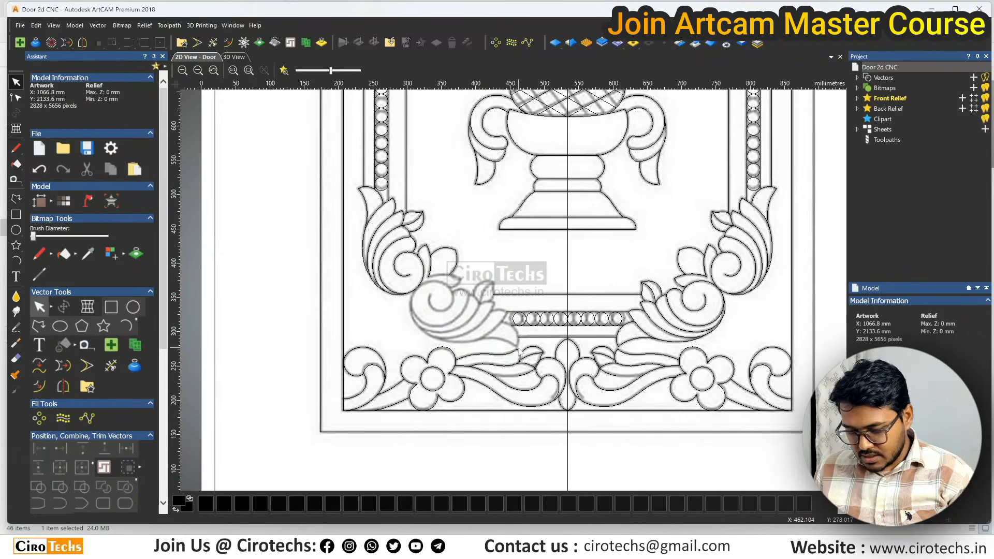
click(455, 258)
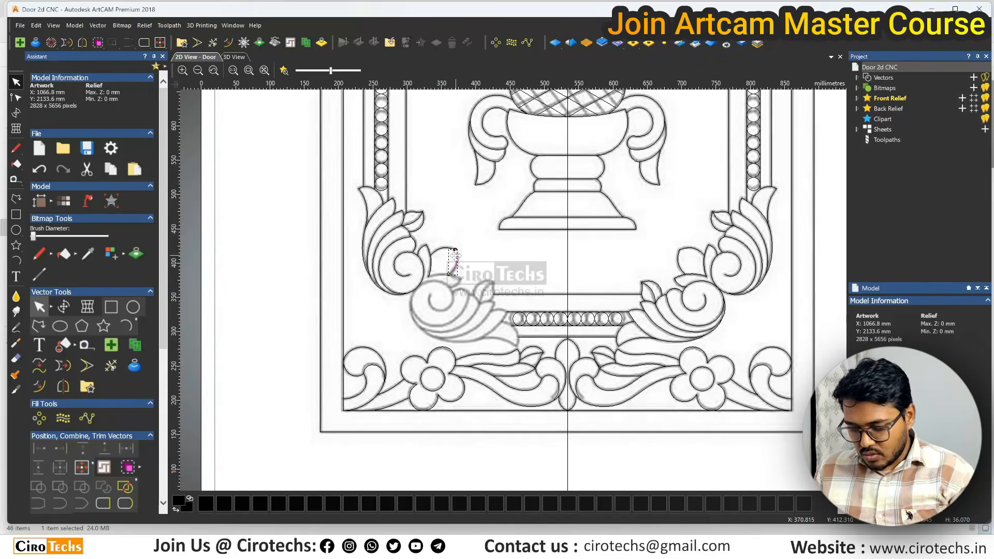
key(Delete)
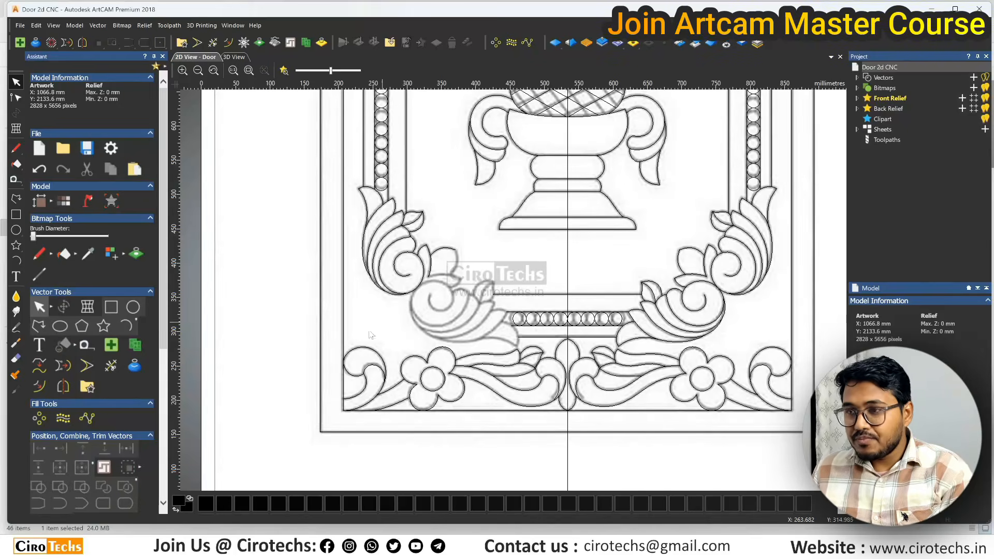
Draw a straight vertical line, rotate it to a diagonal and place it as mirror axis between the left corner's two scrolls.
click(38, 326)
click(281, 166)
click(280, 396)
key(Escape)
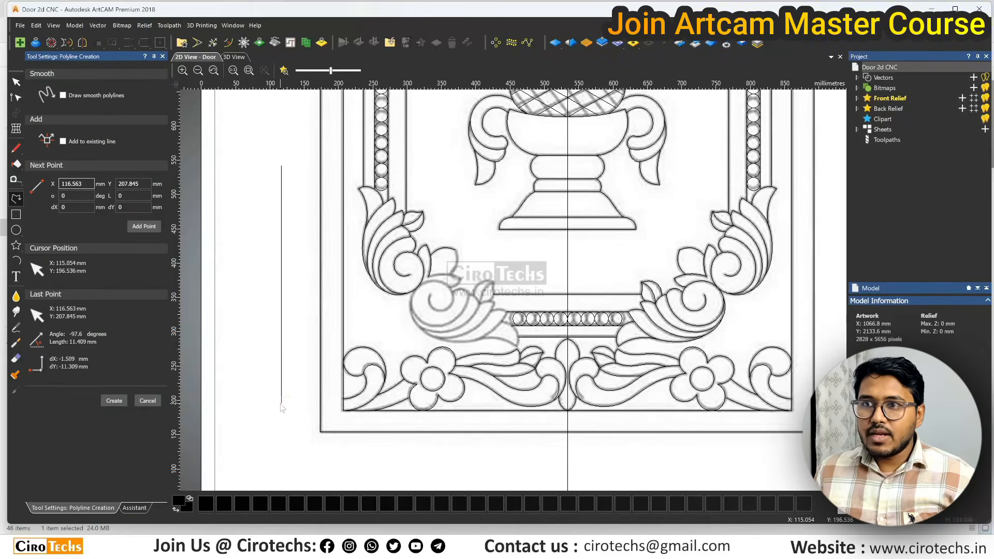
key(t)
drag(281, 246, 433, 264)
key(Escape)
scroll(433, 264, up, 4)
scroll(433, 268, down, 4)
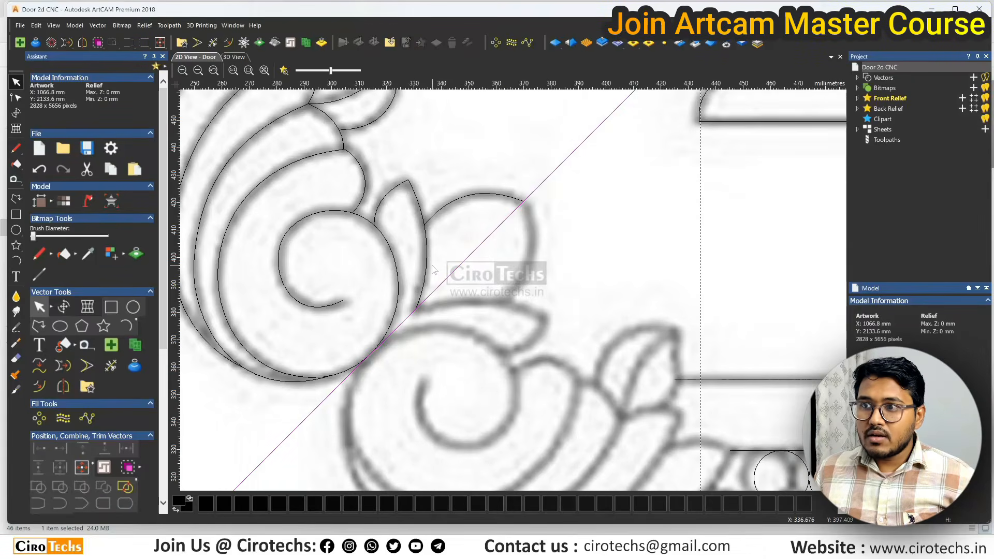
drag(409, 197, 527, 344)
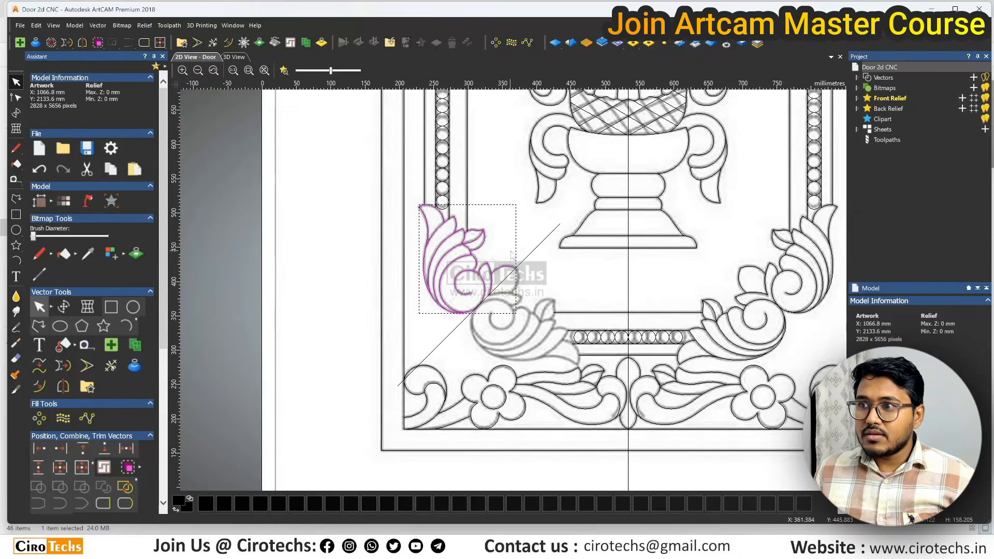
click(461, 324)
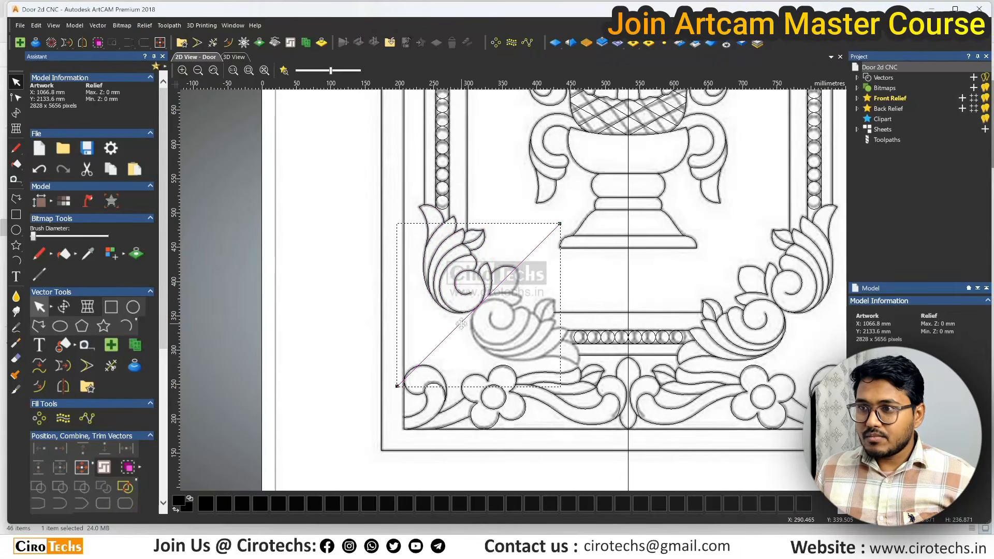
shift+drag(412, 205, 529, 354)
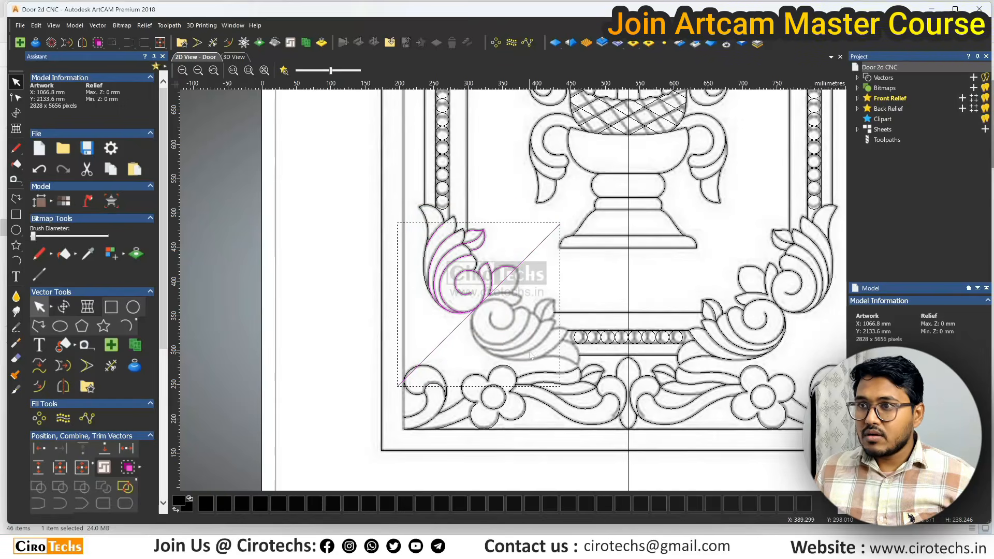
shift+click(425, 222)
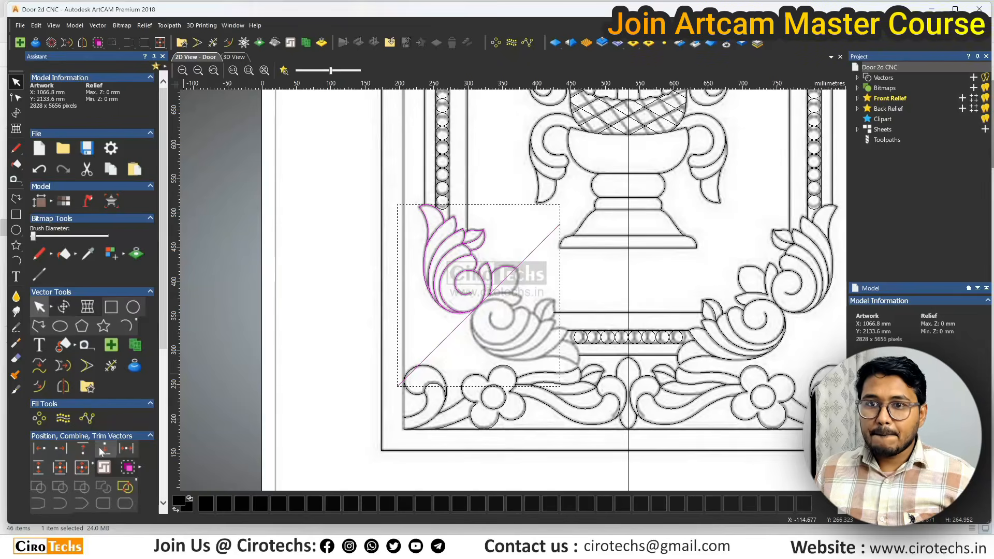
click(406, 294)
scroll(513, 267, up, 2)
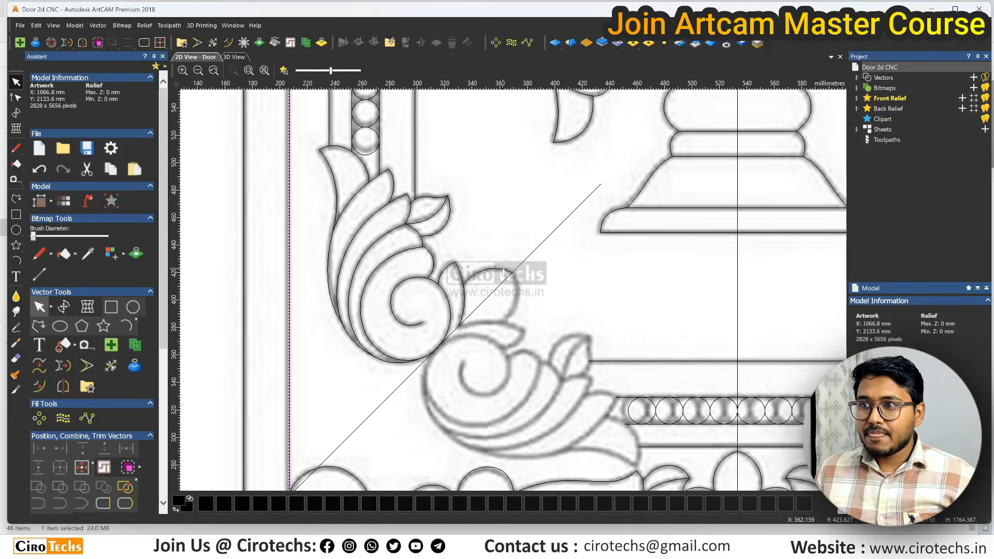
click(311, 148)
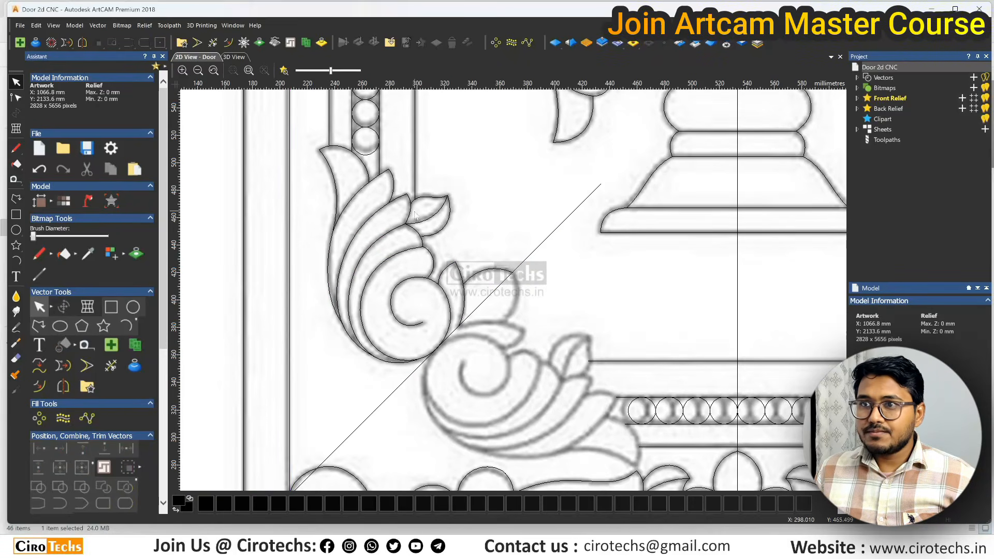
Check the nodes of the small side leaf's curve and of the inner spiral in the upper scroll.
click(423, 221)
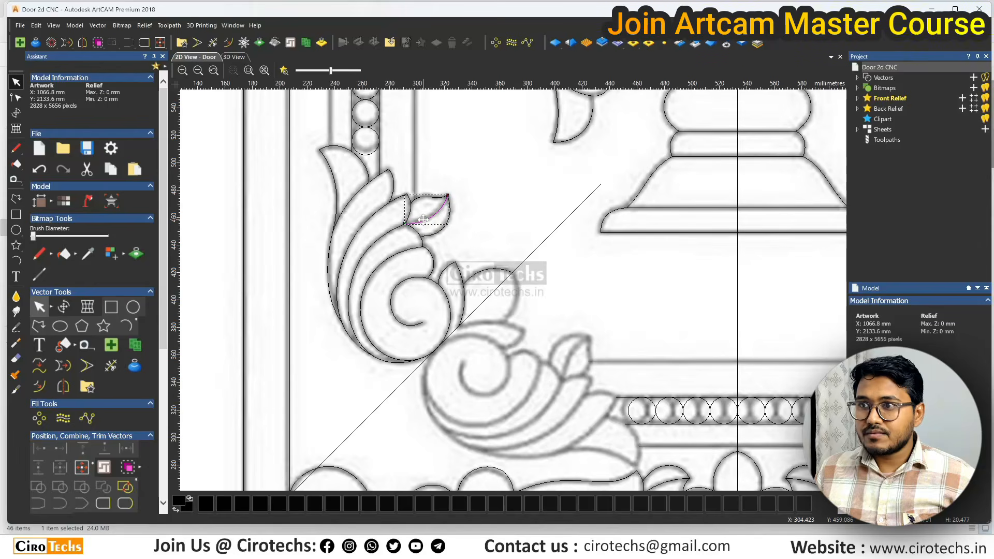
key(n)
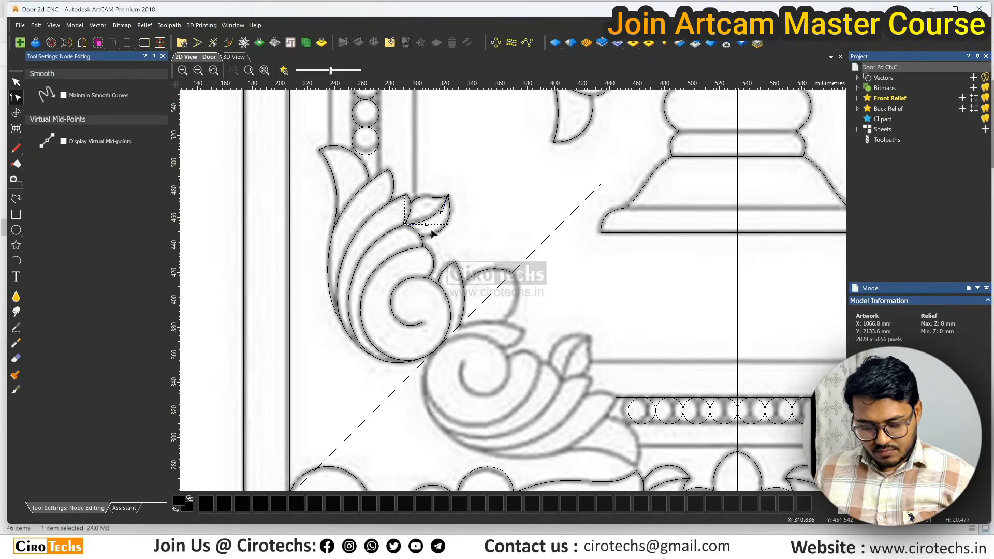
click(430, 284)
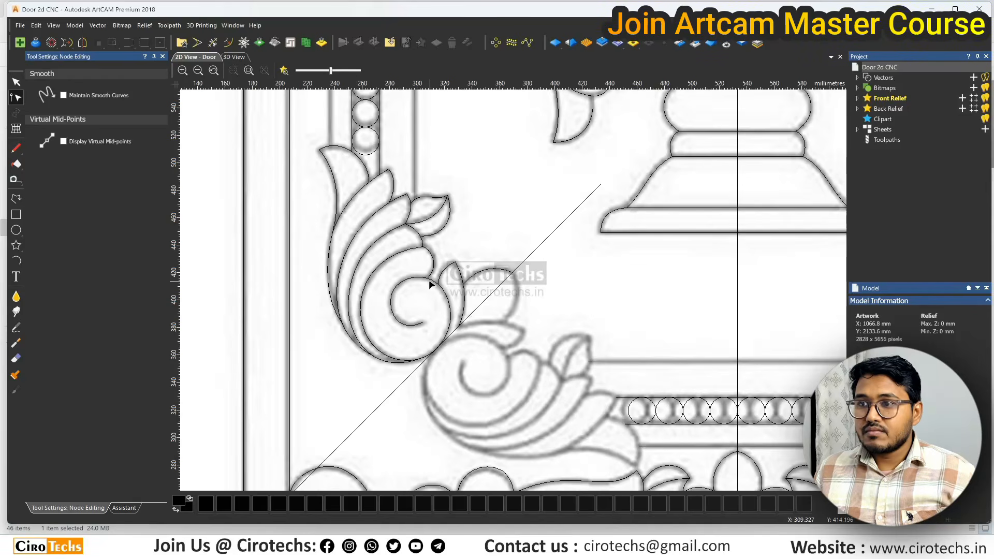
click(431, 284)
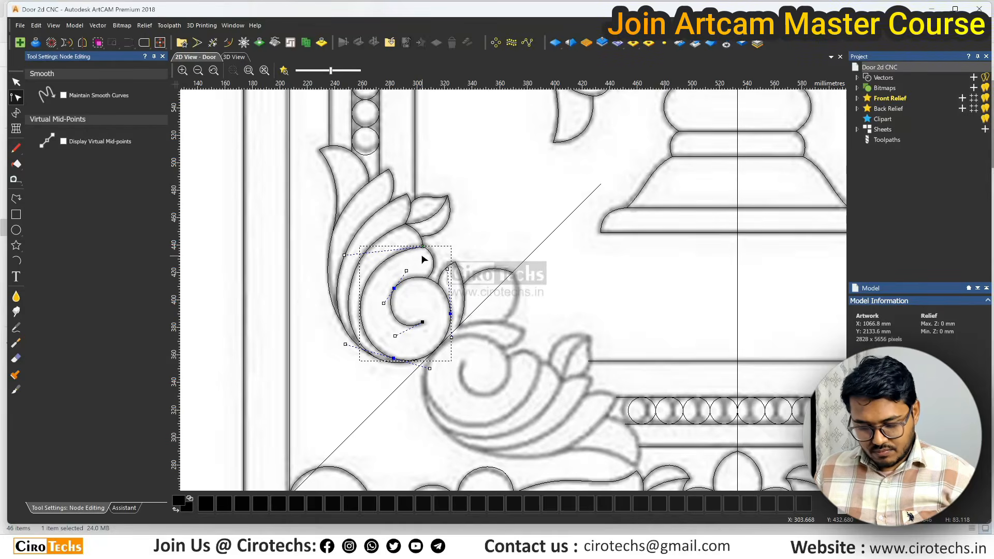
key(Escape)
key(Escape)
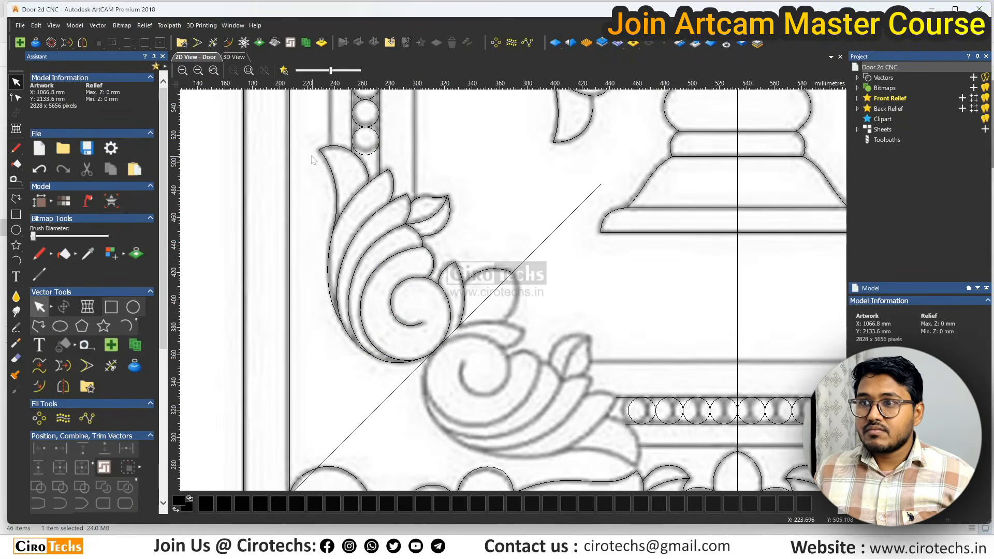
Mirror the upper scroll and its leaves in the diagonal line, copying the original and joining the mirrored vectors.
drag(309, 144, 476, 396)
scroll(445, 253, down, 2)
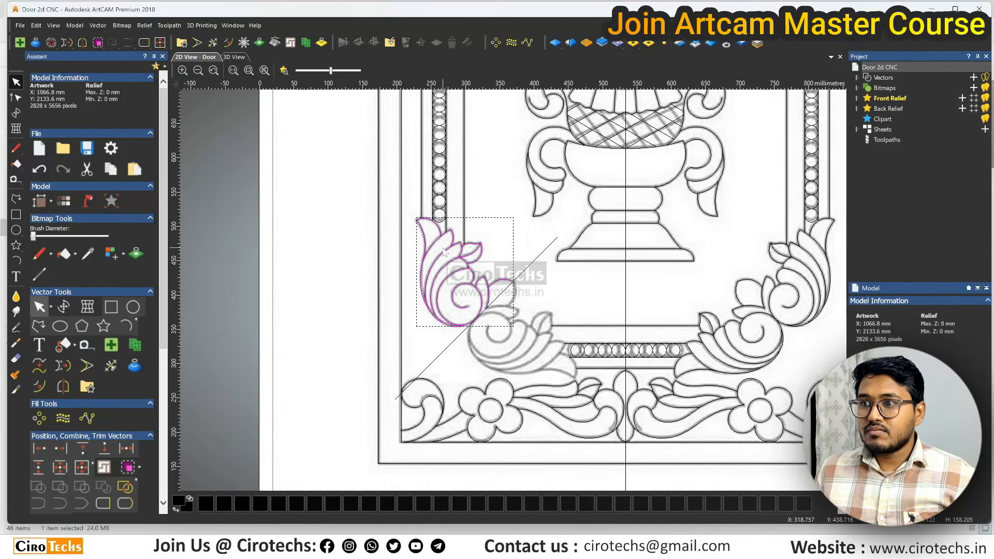
click(424, 369)
shift+drag(448, 254, 449, 254)
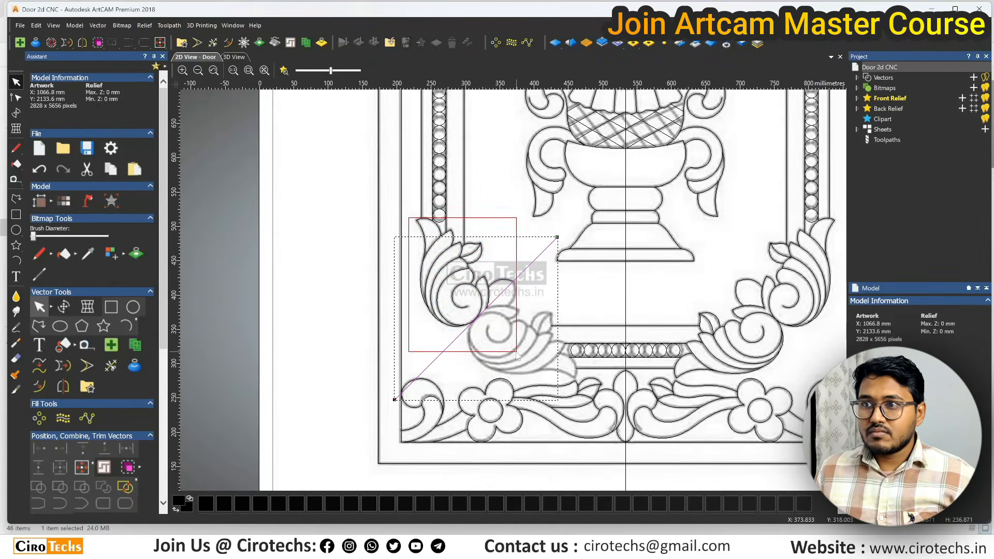
click(63, 386)
click(710, 301)
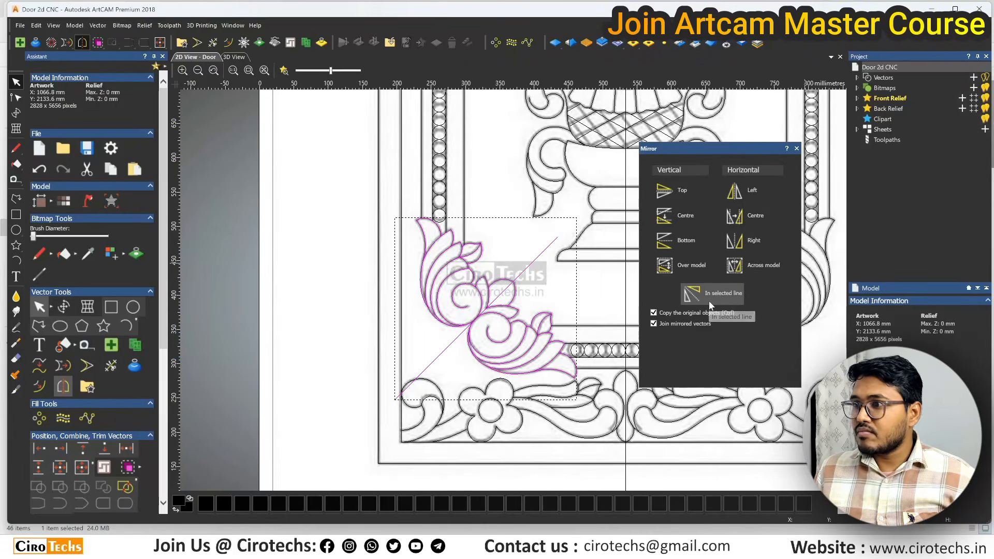
click(797, 150)
scroll(590, 314, down, 1)
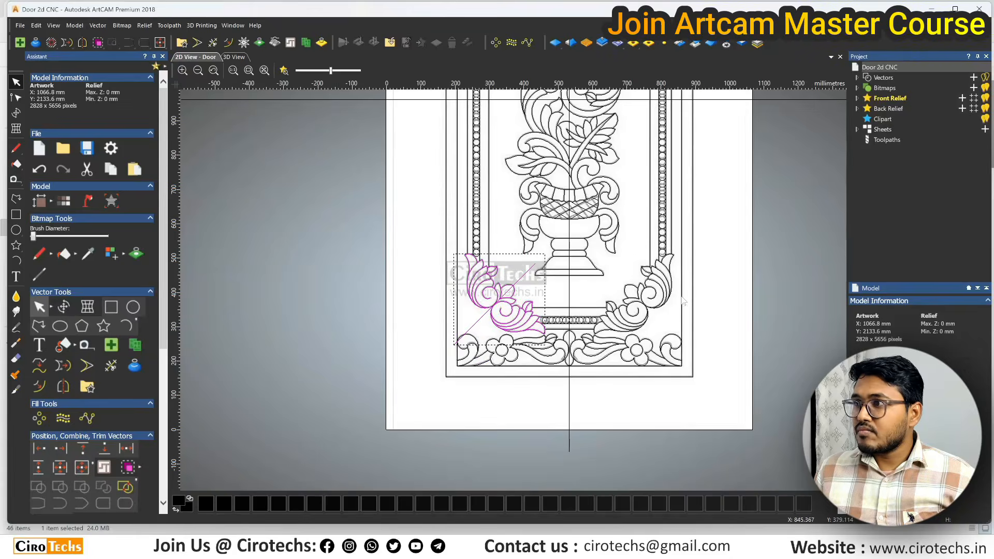
Delete the old scroll ornament in the lower-right corner, including its outermost leaf, and the diagonal mirror line.
click(682, 299)
scroll(625, 300, up, 1)
drag(538, 225, 740, 369)
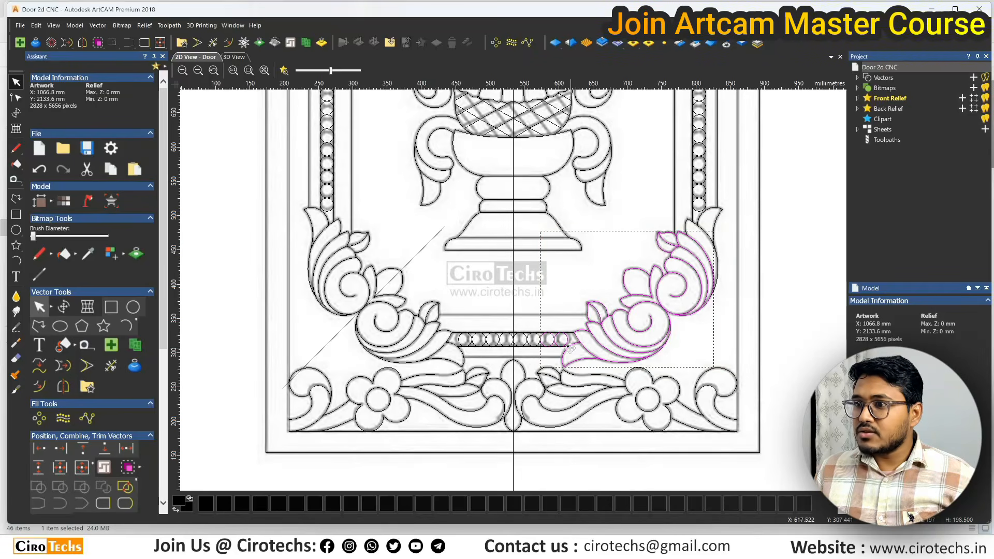
shift+click(557, 337)
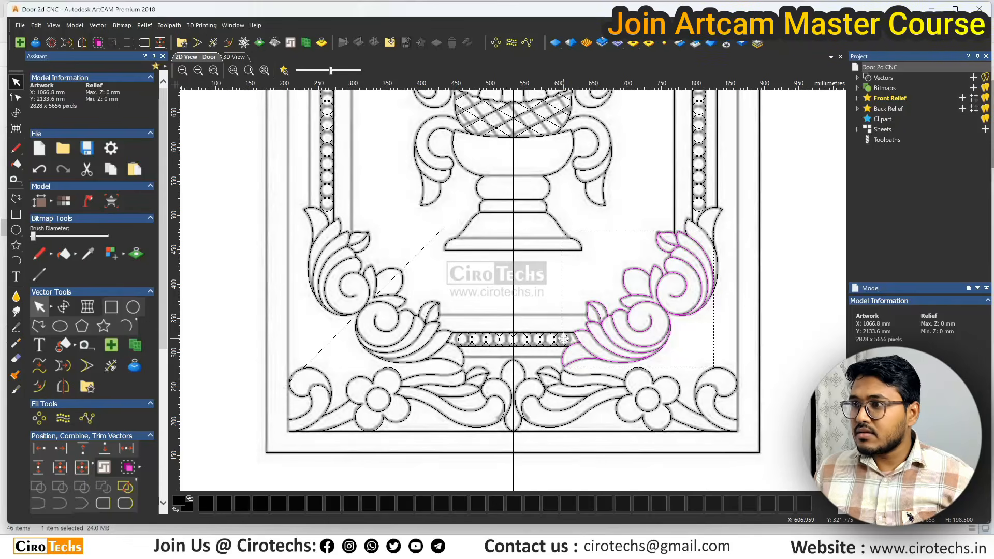
key(Delete)
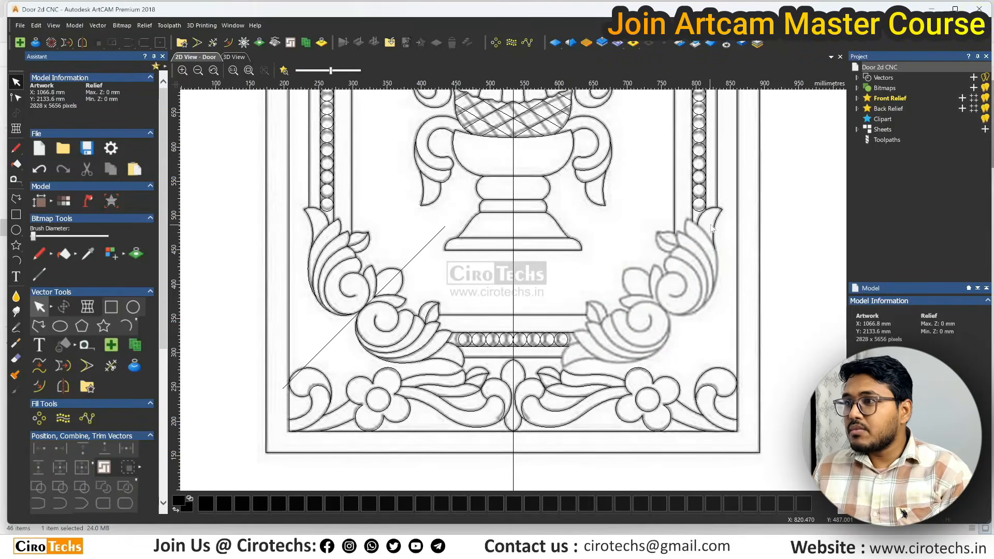
drag(700, 231, 699, 232)
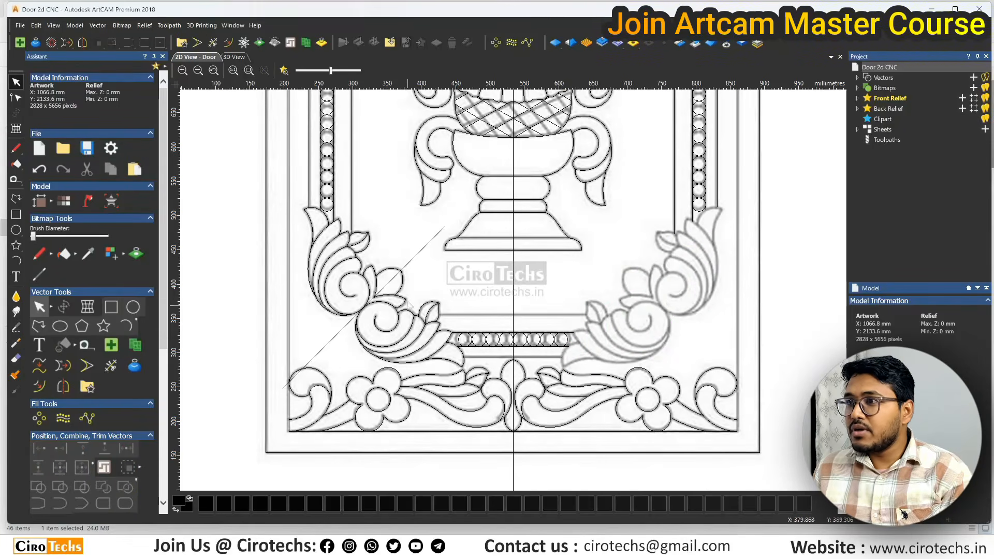
click(422, 250)
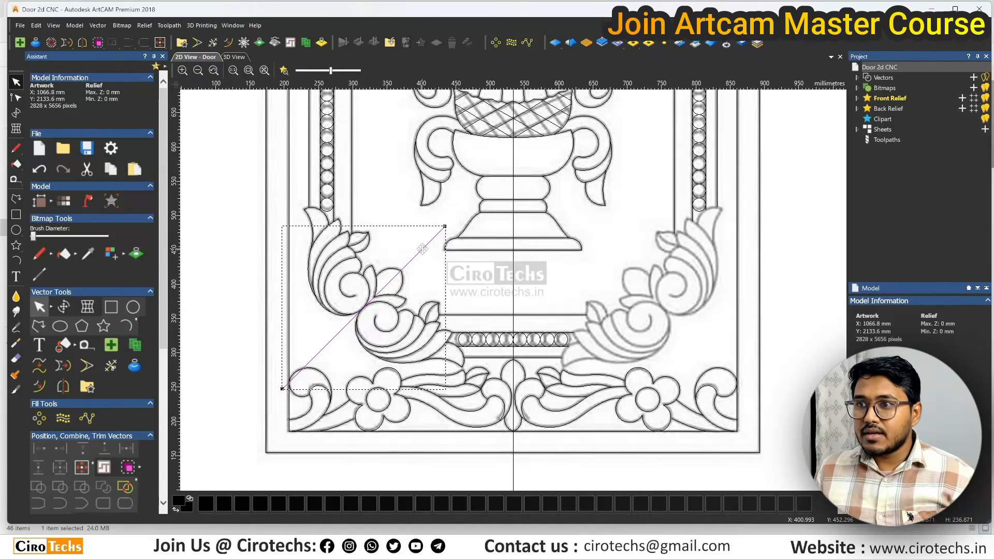
key(Delete)
Mirror the lower-left corner scroll ornament in the vertical centre line, copying the original without joining the mirrored vectors.
drag(296, 206, 468, 370)
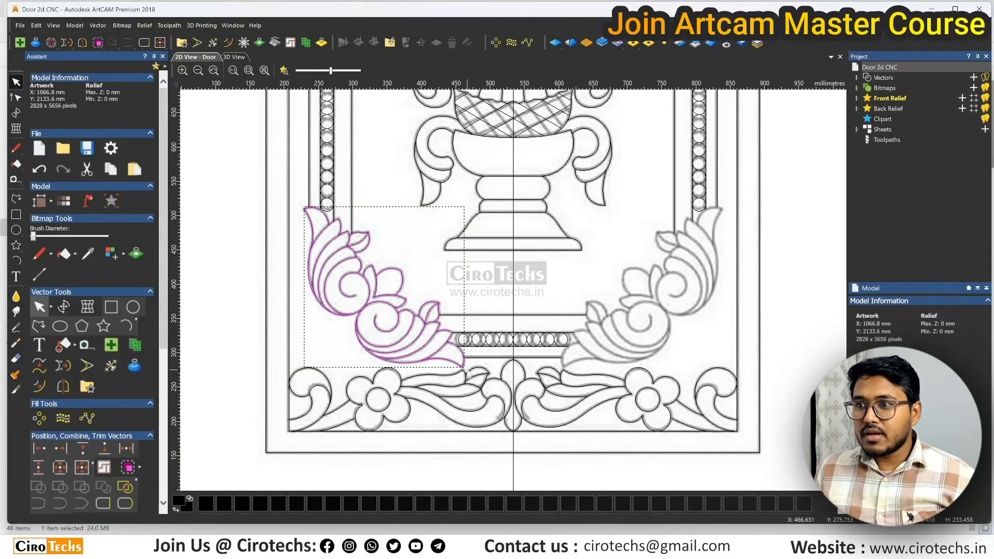
click(513, 299)
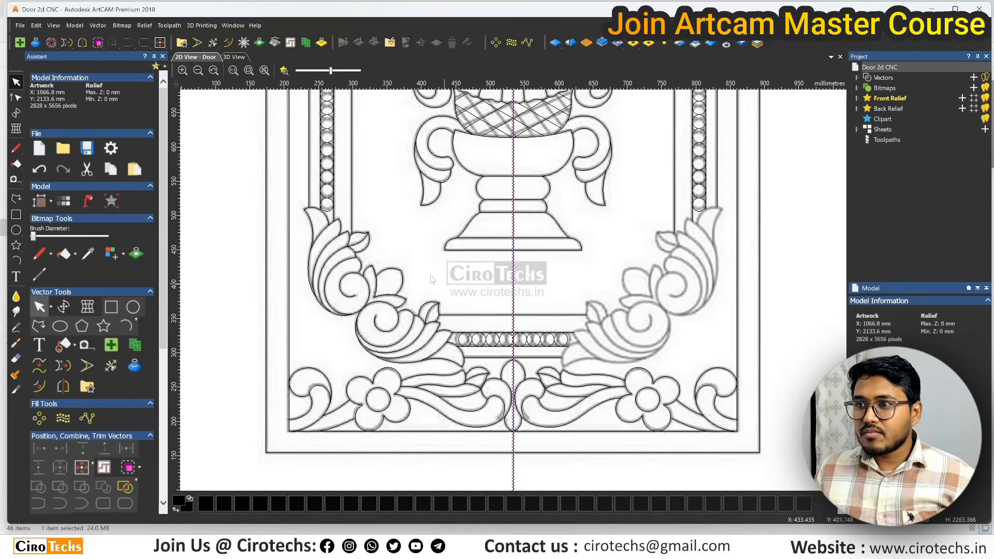
drag(293, 205, 466, 383)
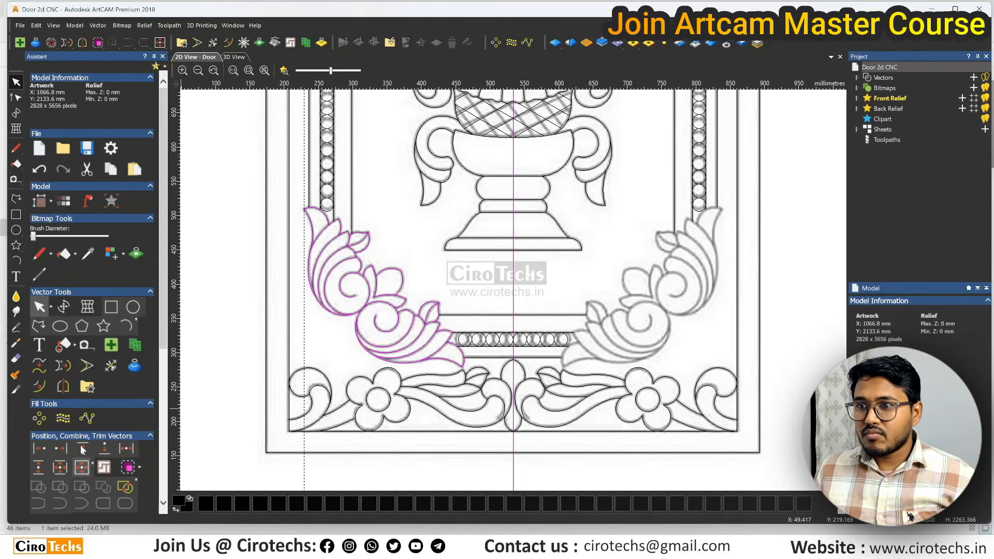
click(64, 387)
click(653, 324)
click(701, 294)
scroll(570, 291, down, 2)
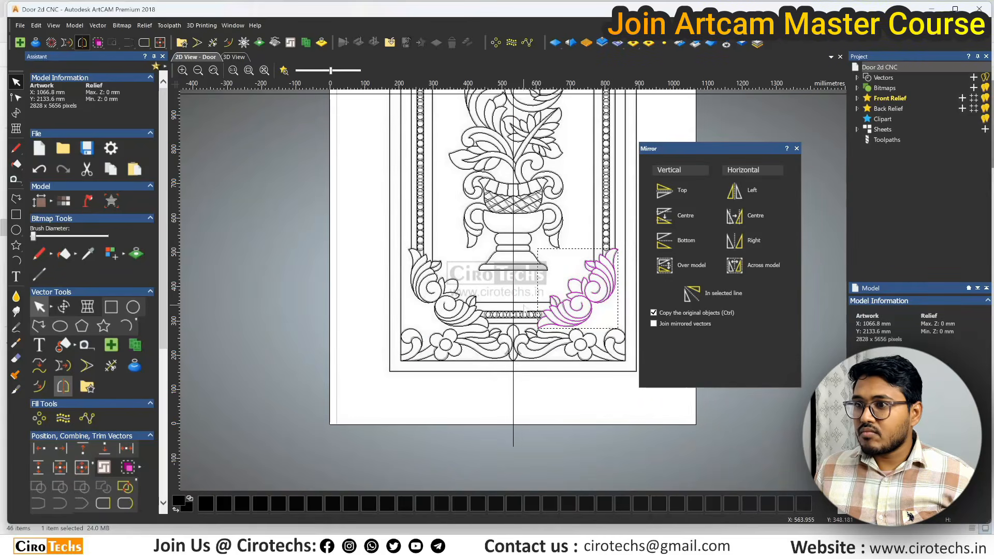
click(619, 286)
scroll(517, 309, down, 2)
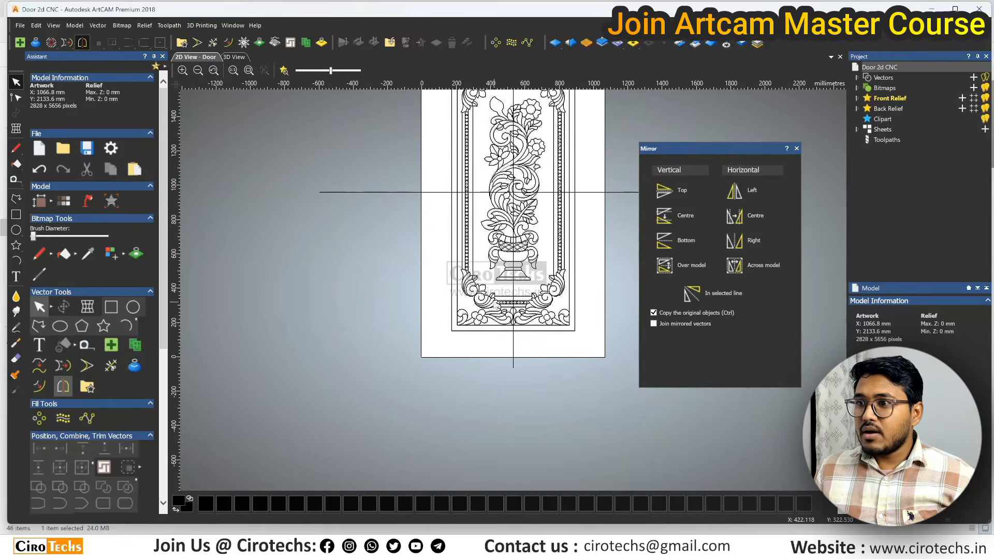
Delete the old scroll ornament in the panel's upper-left corner, including its leftover outer leaves.
scroll(514, 192, down, 1)
scroll(581, 259, up, 3)
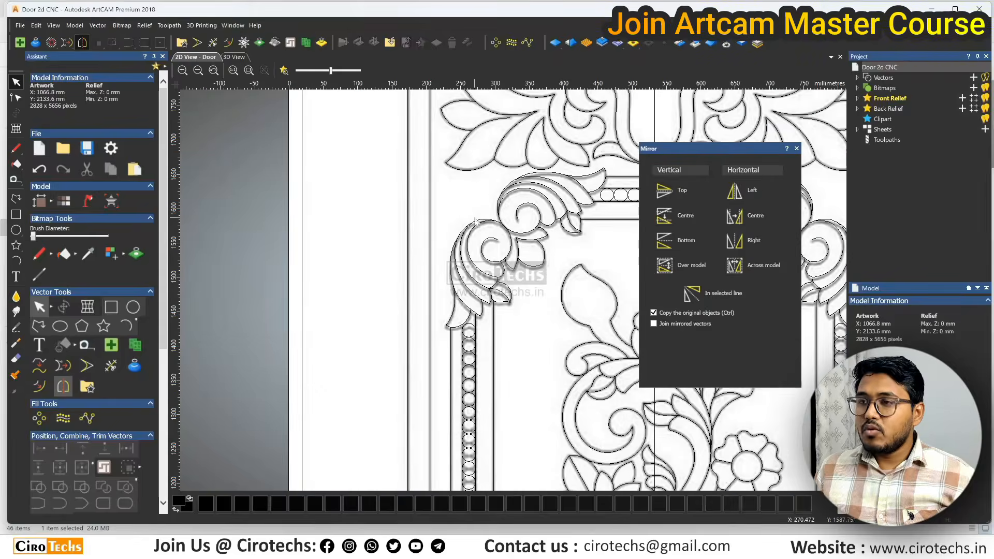
scroll(581, 259, up, 2)
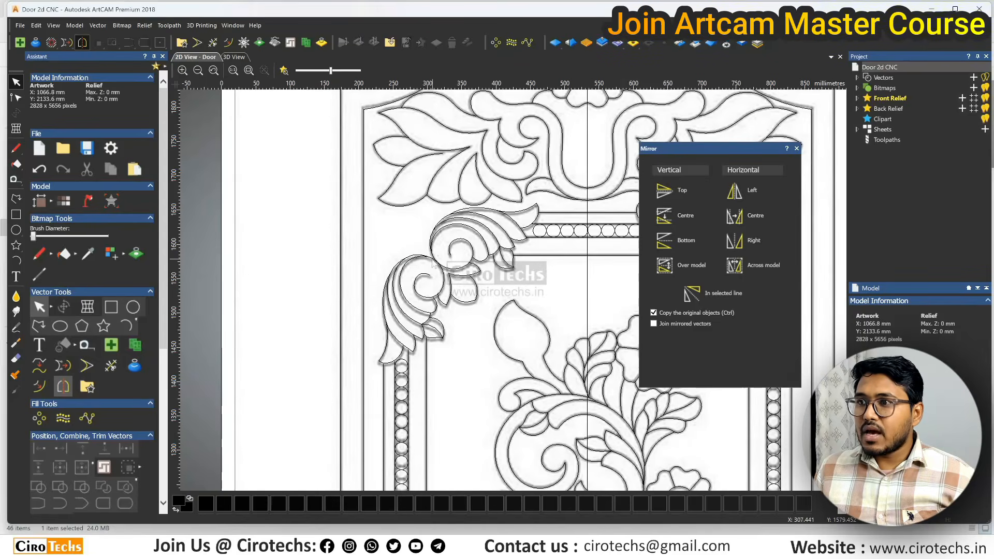
click(341, 220)
drag(293, 207, 512, 352)
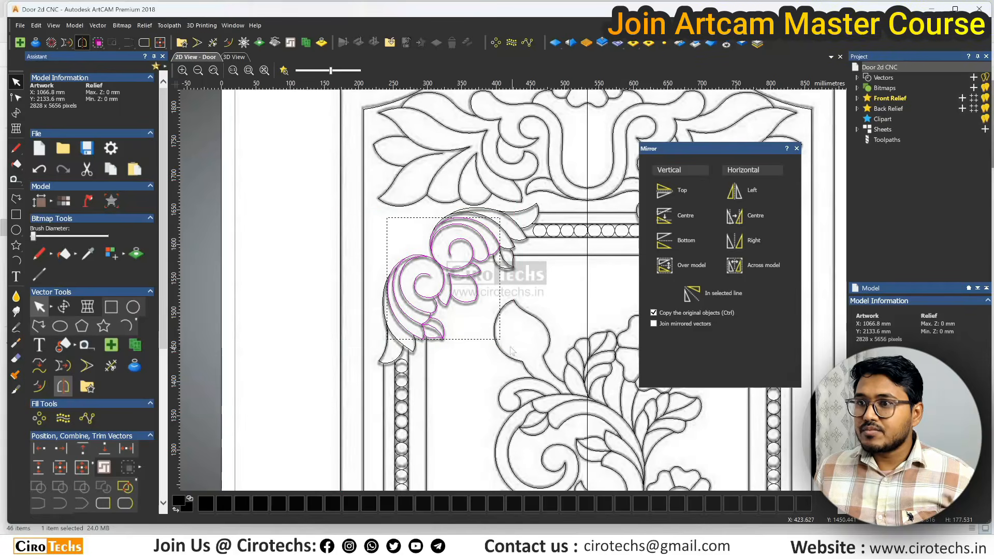
key(Delete)
drag(447, 327, 379, 289)
key(Delete)
drag(510, 275, 488, 211)
key(Delete)
Delete the old scroll ornament in the panel's upper-right corner, including its remaining leaf vectors.
scroll(468, 242, down, 2)
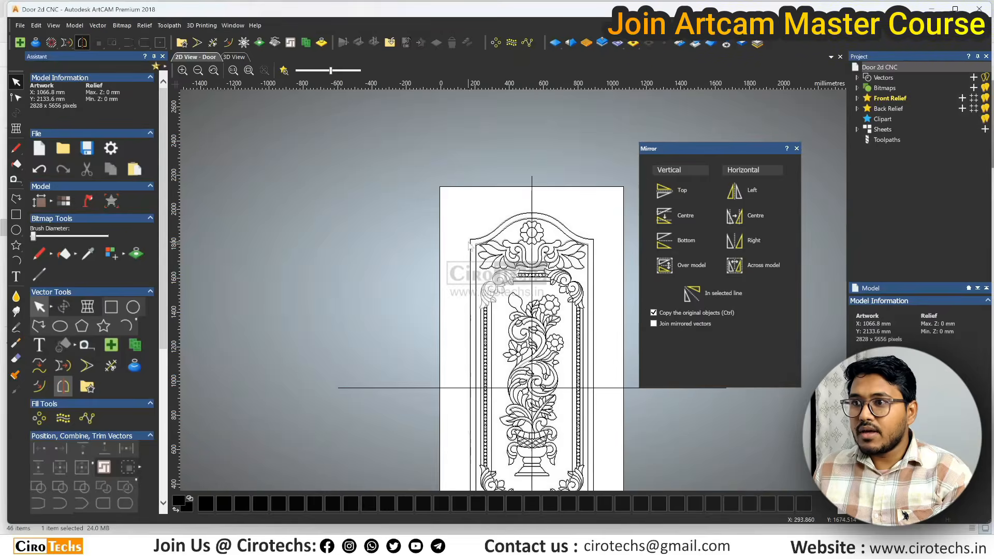
scroll(470, 246, up, 2)
drag(475, 246, 641, 364)
key(Delete)
scroll(560, 324, down, 1)
drag(529, 280, 590, 350)
key(Delete)
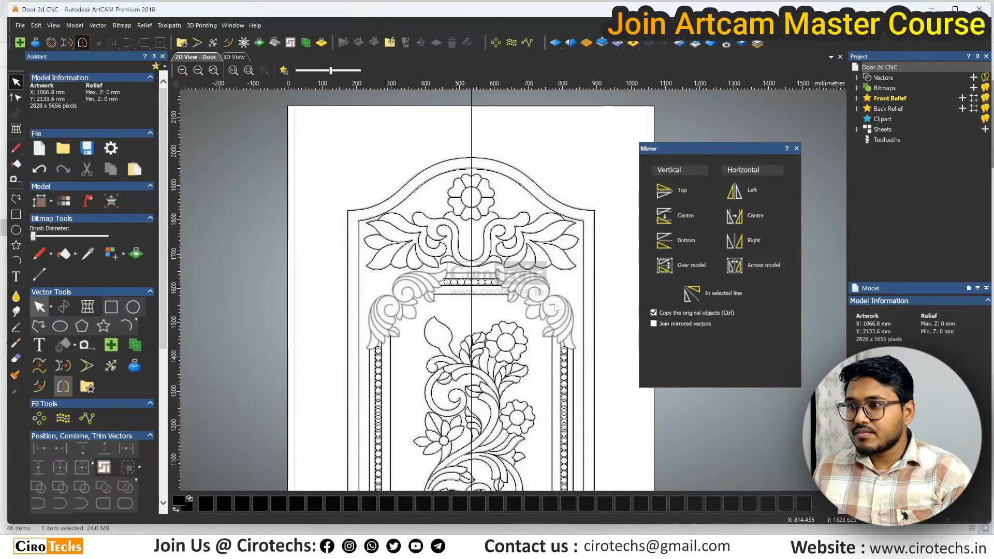
Mirror copies of both lower corner scroll ornaments upward about the horizontal centre line, including that line in the selection.
scroll(513, 285, down, 2)
scroll(477, 392, up, 1)
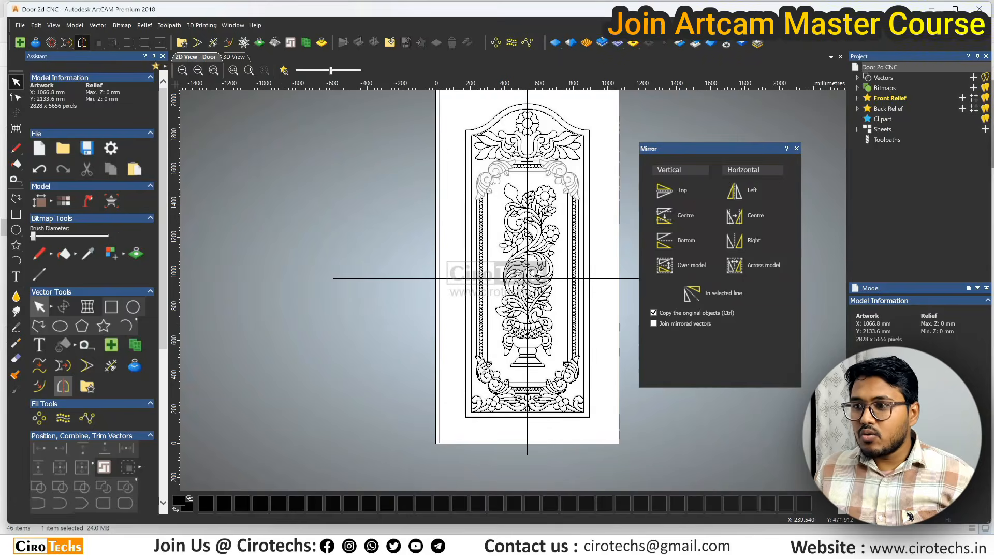
scroll(486, 394, up, 1)
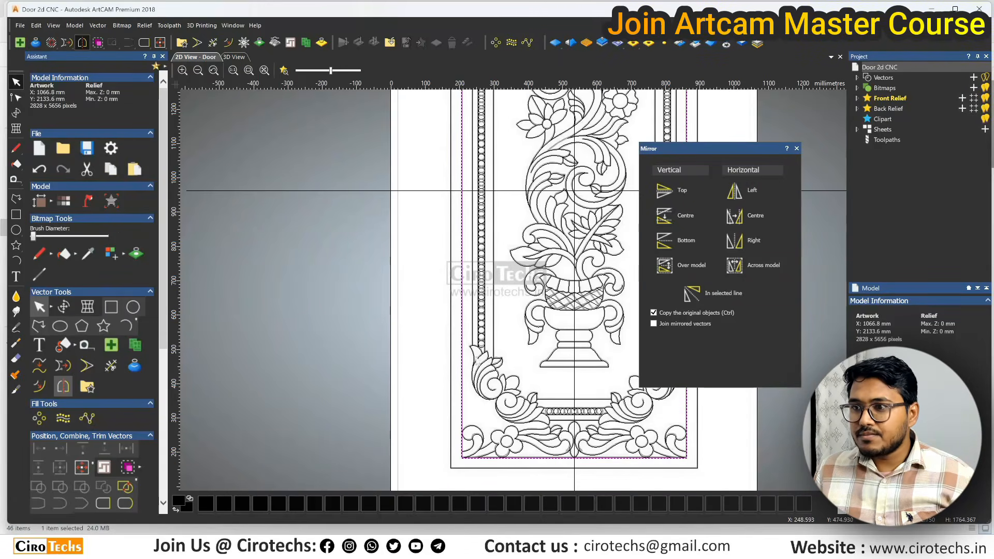
mouse_move(467, 346)
mouse_down()
mouse_move(486, 387)
mouse_move(533, 428)
mouse_move(554, 430)
mouse_up()
scroll(554, 430, down, 3)
scroll(559, 402, up, 3)
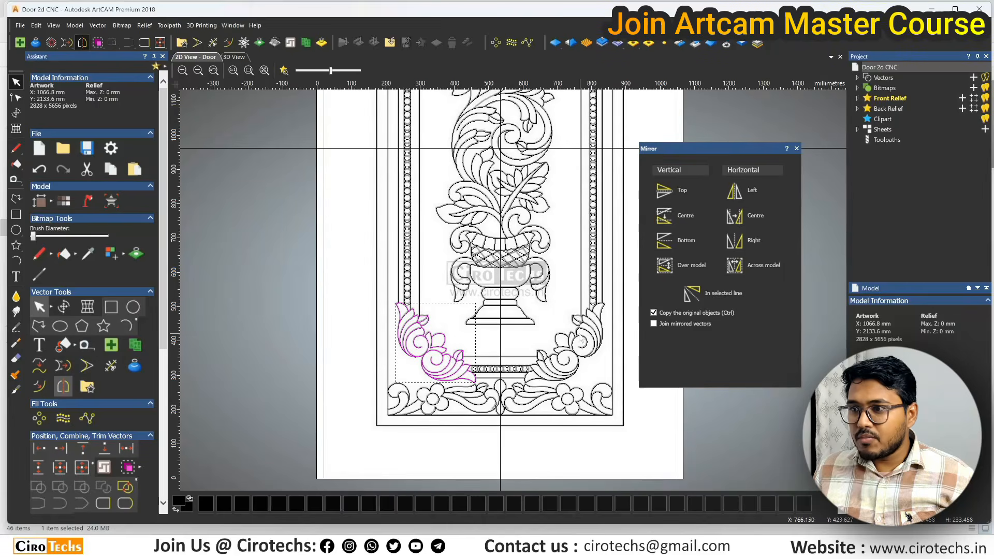
drag(508, 313, 616, 391)
scroll(612, 302, up, 2)
drag(510, 301, 623, 382)
shift+click(559, 334)
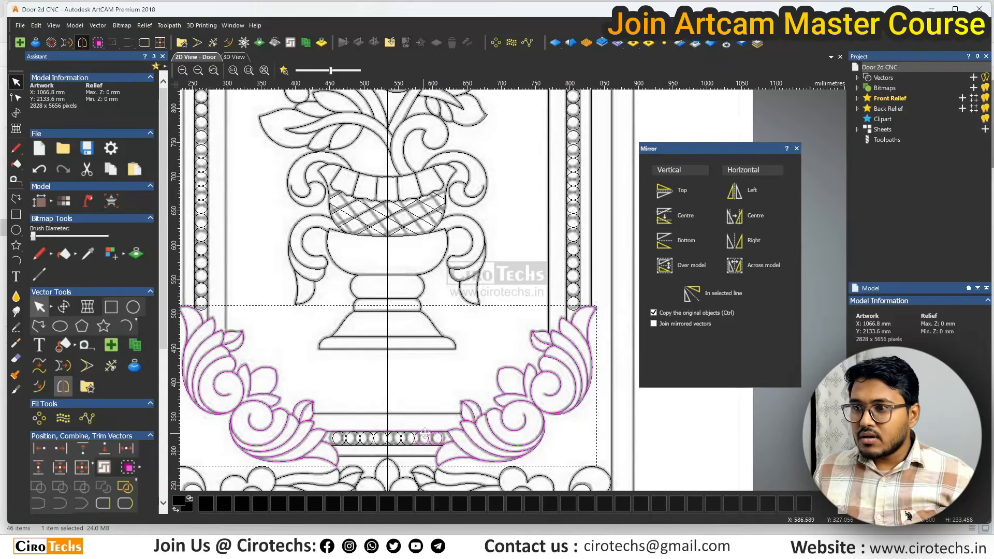
scroll(432, 431, up, 4)
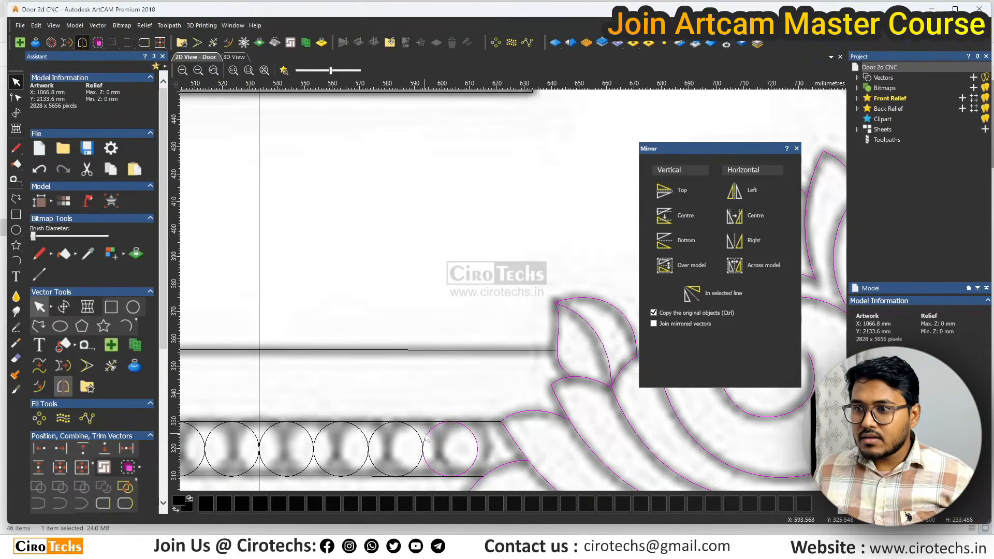
scroll(448, 435, down, 8)
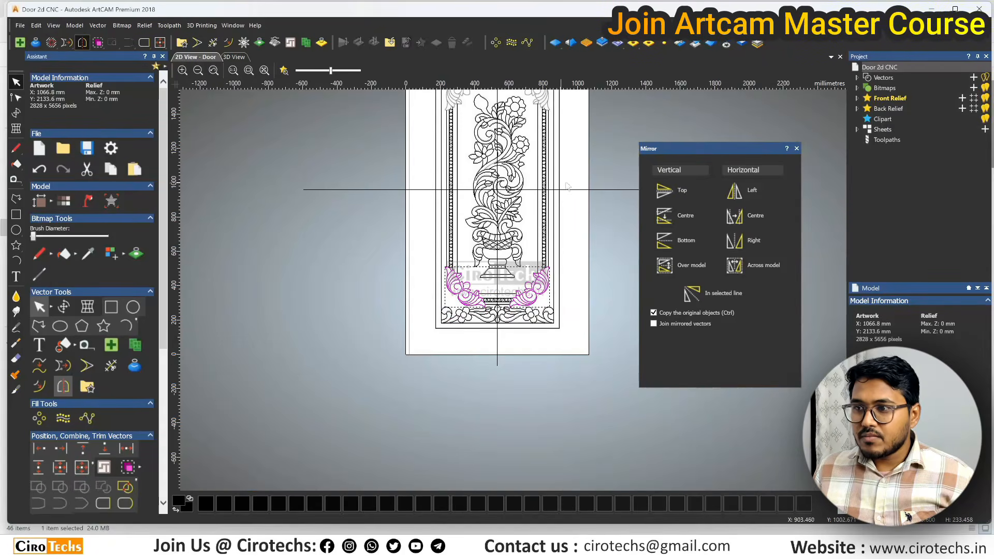
shift+click(584, 190)
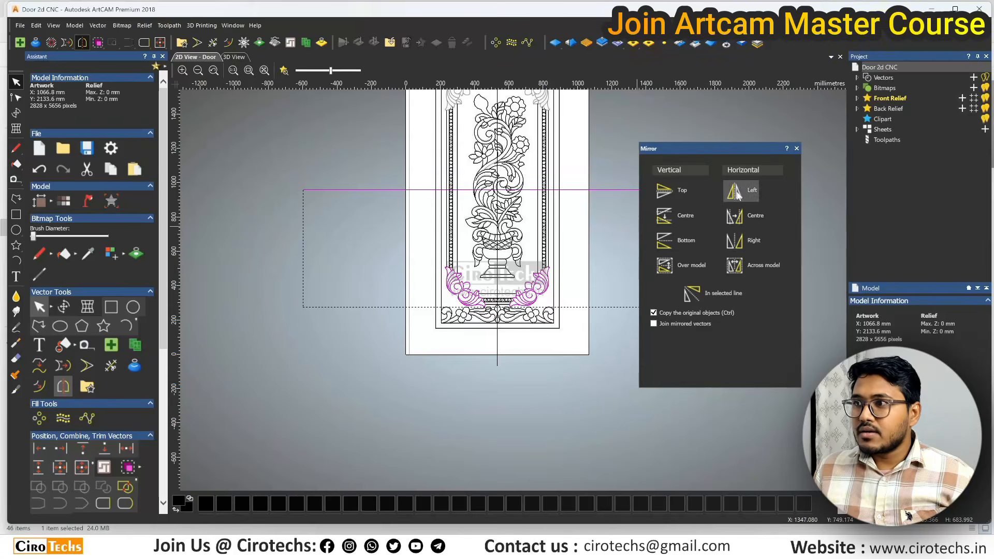
click(673, 212)
scroll(532, 203, down, 2)
scroll(533, 203, up, 4)
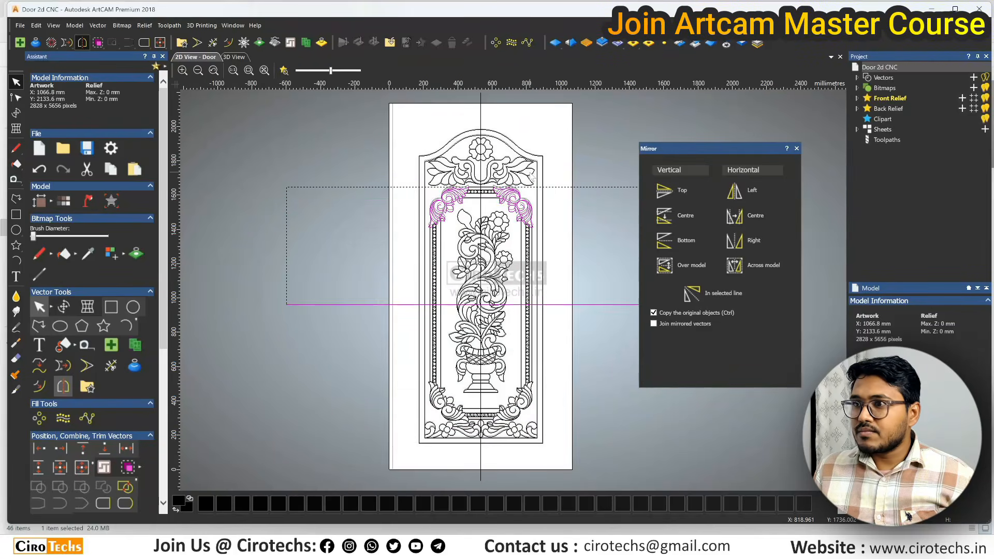
Move the mirrored upper scroll ornaments up so they align with the scrolls of the reference drawing.
scroll(532, 203, up, 3)
scroll(531, 267, down, 3)
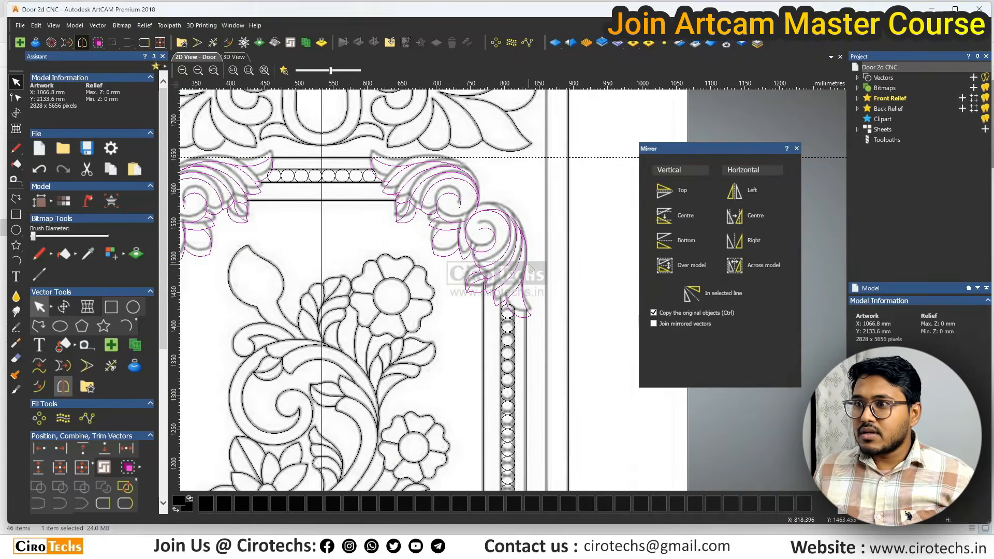
scroll(531, 268, down, 2)
scroll(521, 298, up, 5)
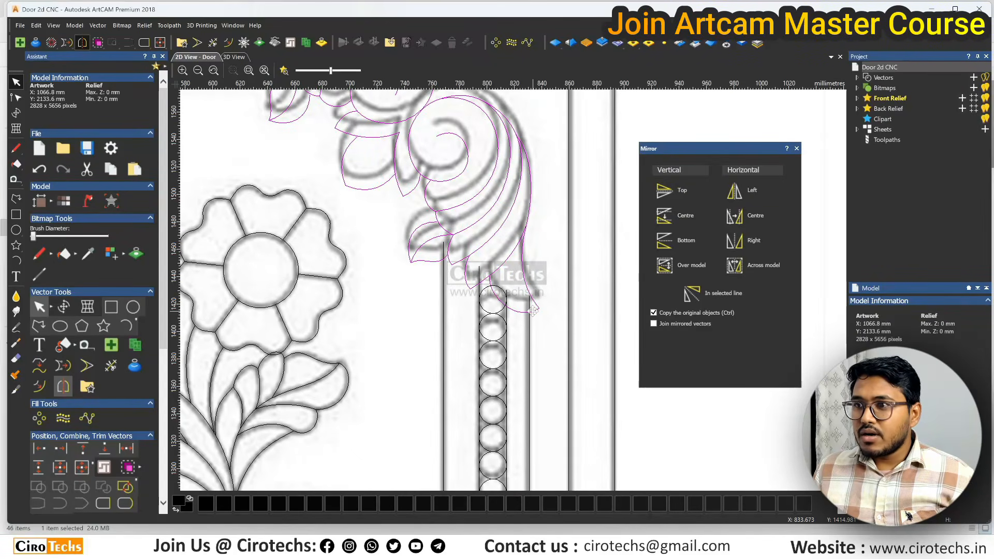
drag(536, 315, 531, 297)
scroll(531, 301, up, 3)
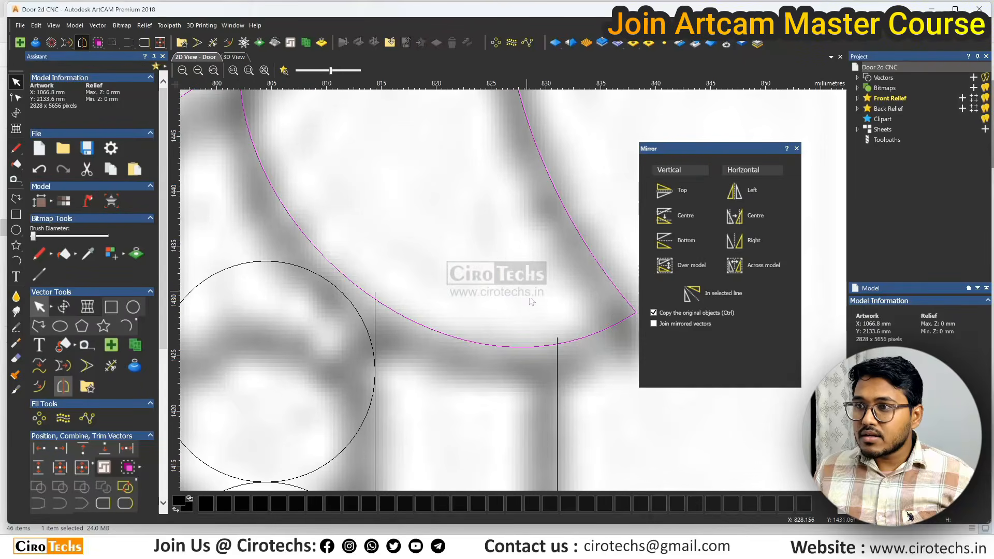
Check how the mirrored scroll ornaments in both upper corners fit the reference drawing, the rails and the bead columns.
scroll(552, 355, down, 4)
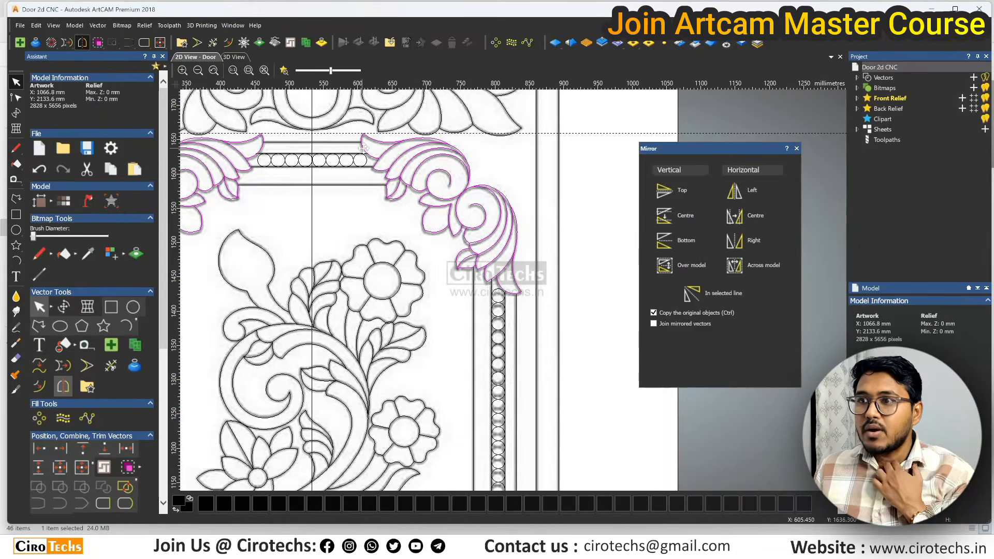
scroll(364, 149, up, 3)
scroll(331, 233, down, 4)
scroll(318, 273, up, 4)
scroll(315, 287, down, 1)
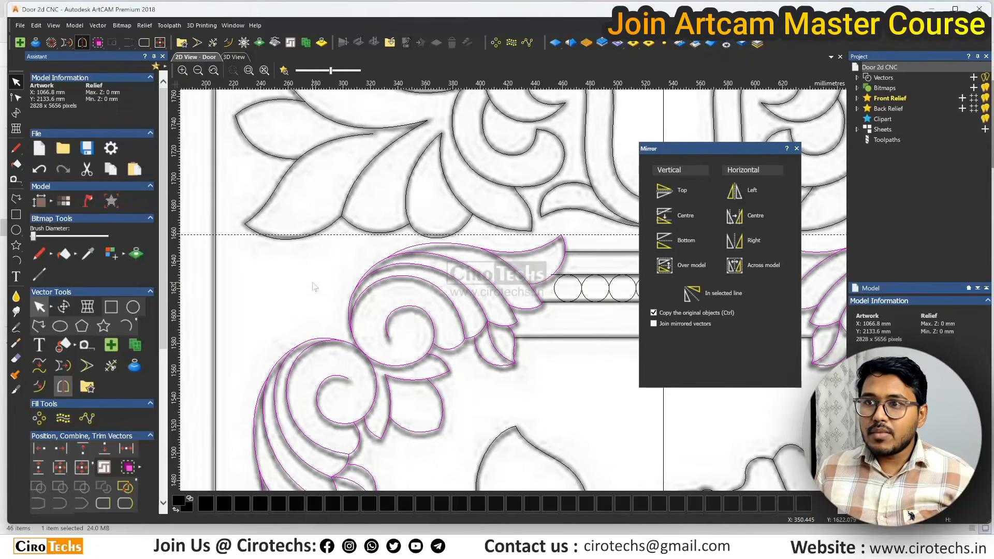
scroll(315, 287, down, 1)
scroll(393, 285, up, 2)
scroll(441, 282, down, 1)
scroll(441, 282, down, 2)
scroll(466, 285, up, 3)
scroll(487, 288, down, 3)
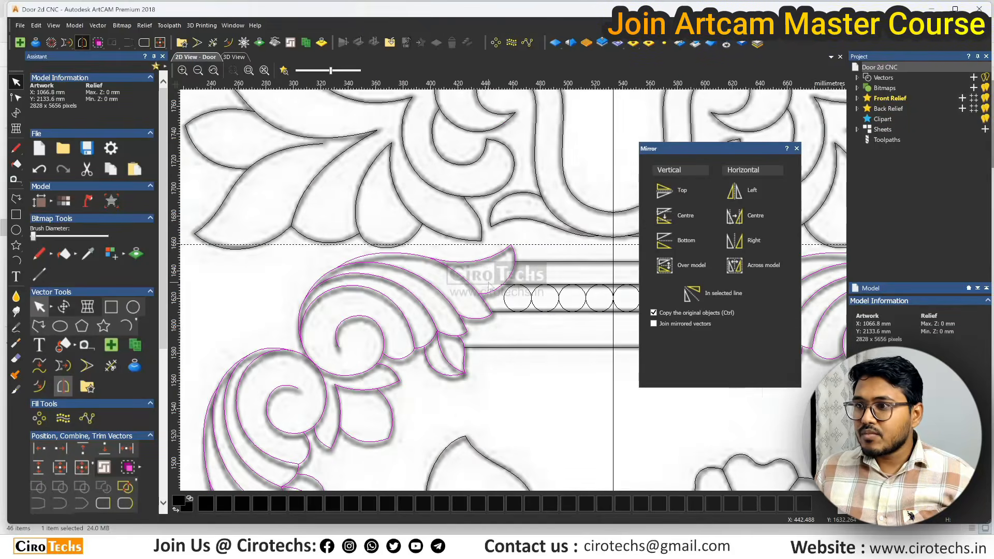
scroll(489, 288, down, 2)
scroll(453, 355, up, 4)
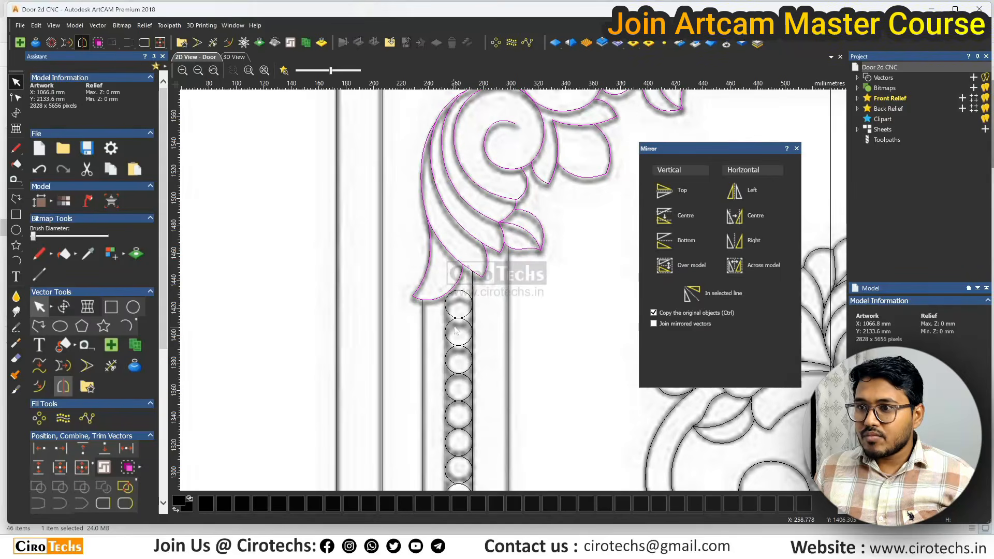
scroll(456, 332, down, 2)
scroll(525, 269, down, 3)
scroll(586, 257, up, 3)
Delete the duplicate horizontal line that was mirrored and moved along with the upper scroll ornaments.
scroll(568, 259, down, 3)
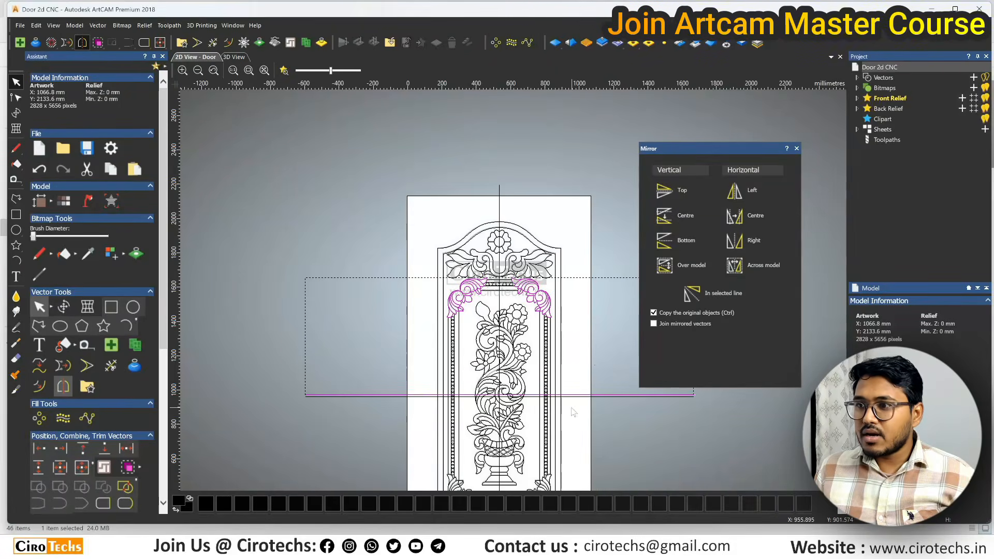
click(595, 356)
click(592, 394)
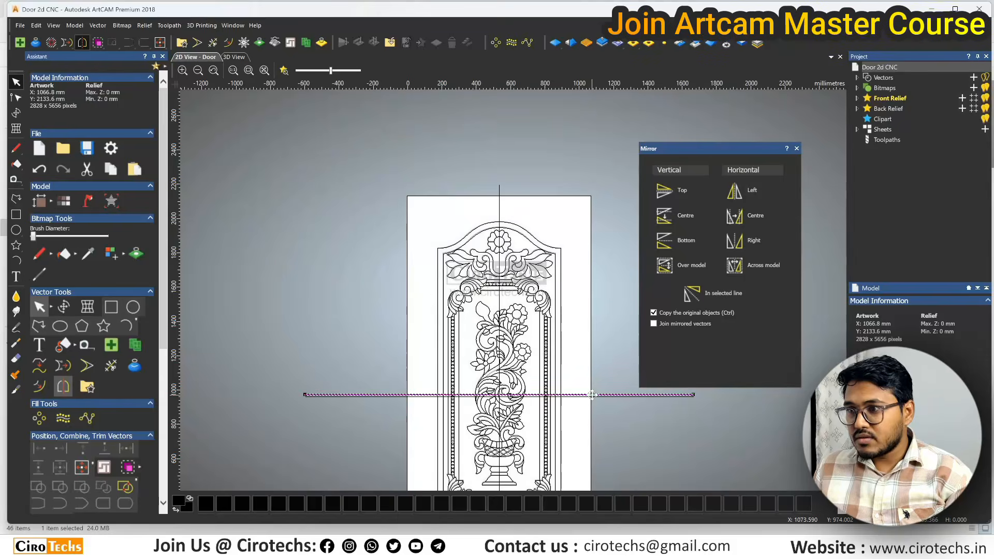
key(Delete)
Examine where the rails and bead rows meet the corner scrolls at the panel's upper and lower ends.
scroll(550, 313, up, 3)
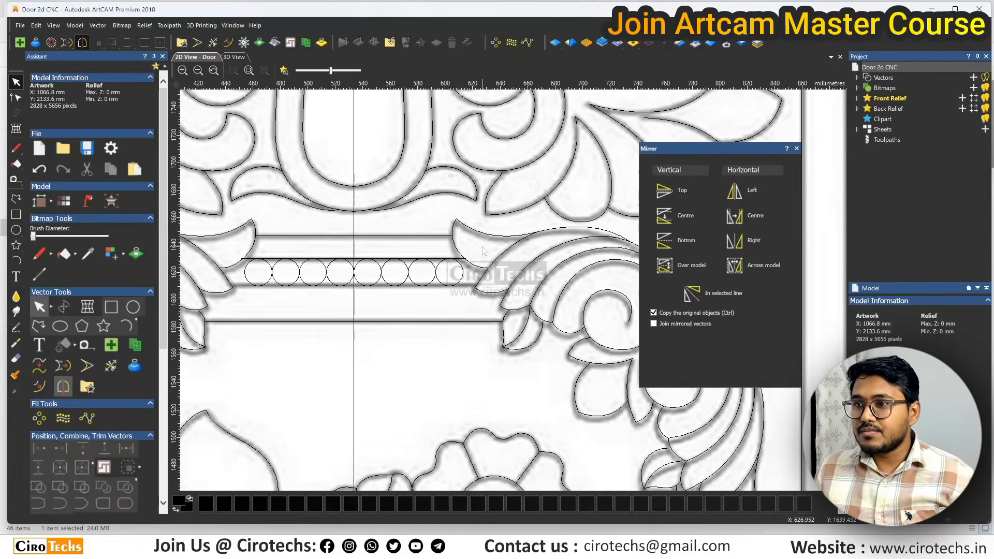
scroll(477, 255, down, 1)
scroll(400, 250, down, 3)
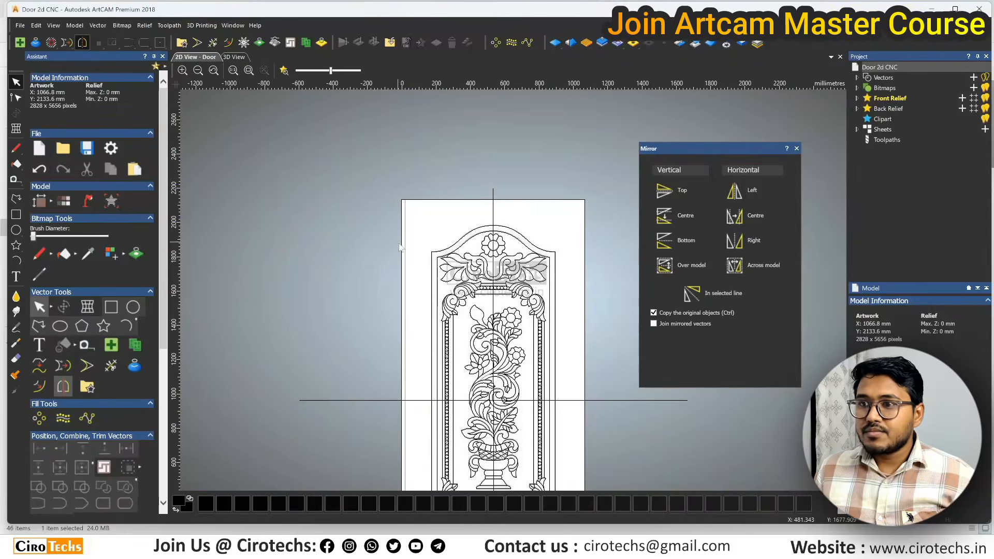
scroll(477, 371, up, 2)
scroll(492, 383, up, 2)
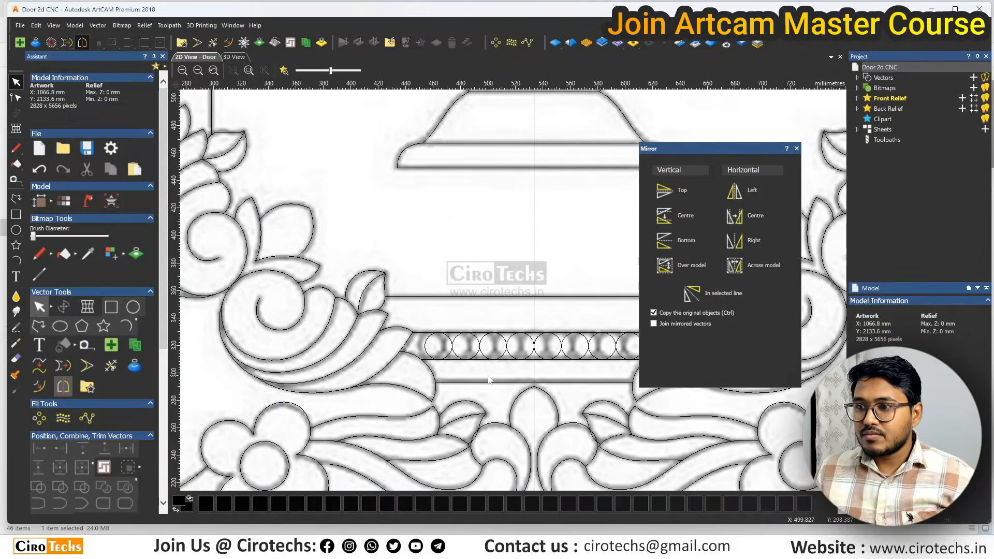
scroll(384, 340, down, 1)
scroll(600, 304, up, 6)
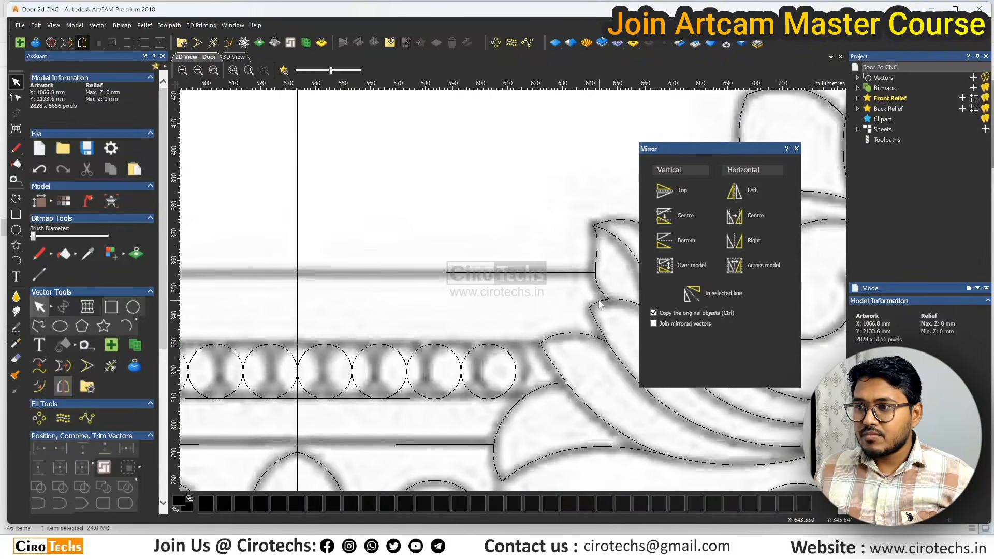
scroll(537, 337, down, 7)
scroll(507, 179, up, 3)
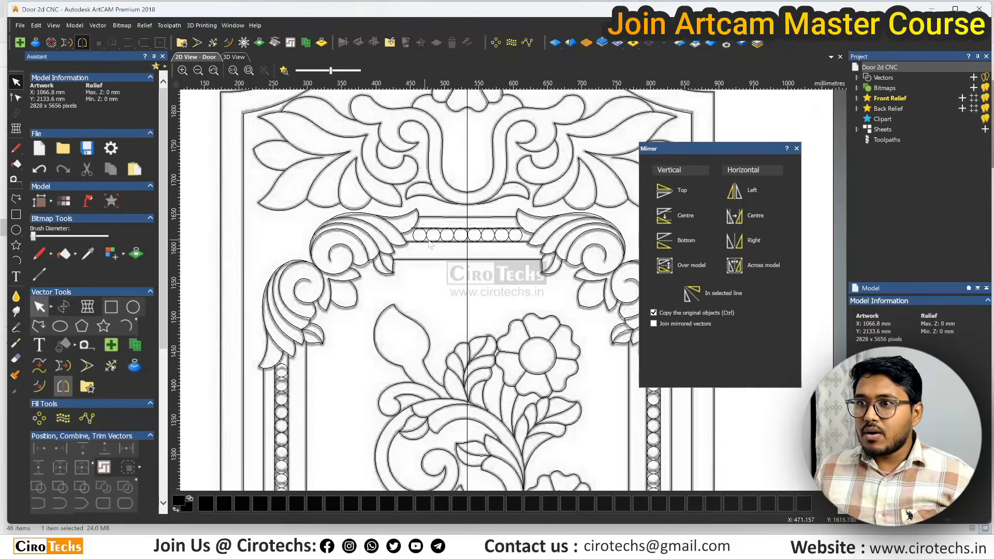
Delete the horizontal rail lines and the bead row between the two upper corner scroll ornaments.
scroll(423, 214, up, 1)
middle_drag(420, 207, 489, 268)
scroll(489, 268, down, 1)
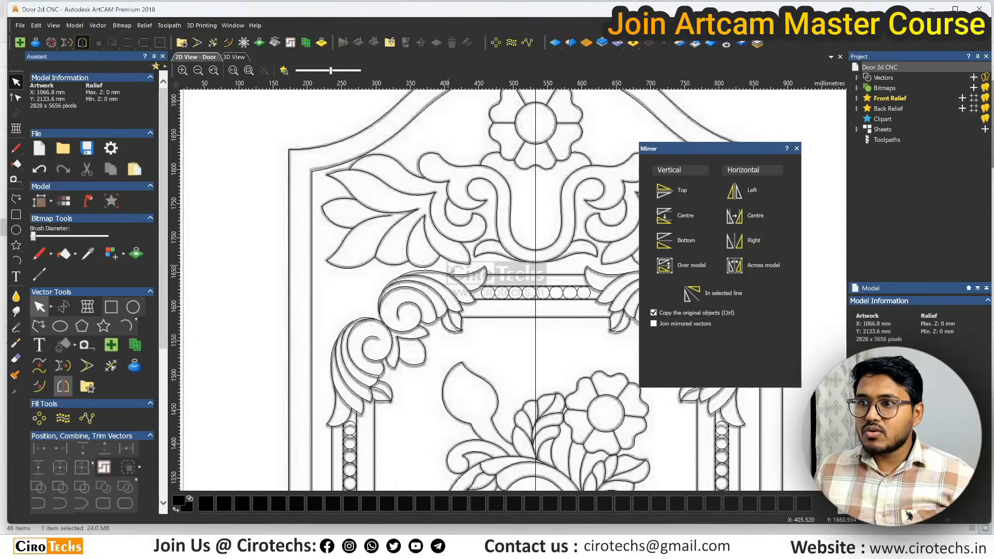
scroll(448, 270, down, 1)
scroll(547, 300, up, 1)
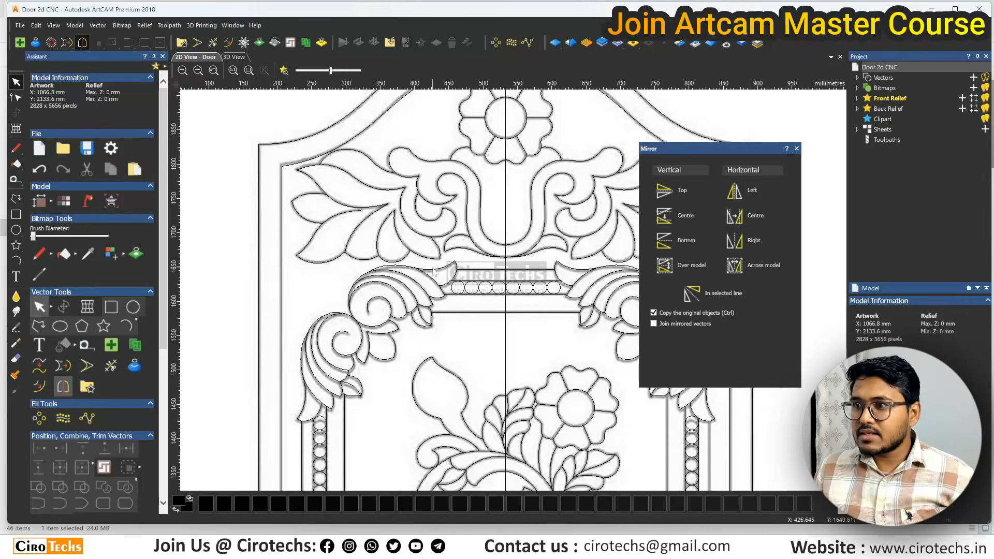
drag(426, 266, 595, 322)
scroll(462, 284, up, 3)
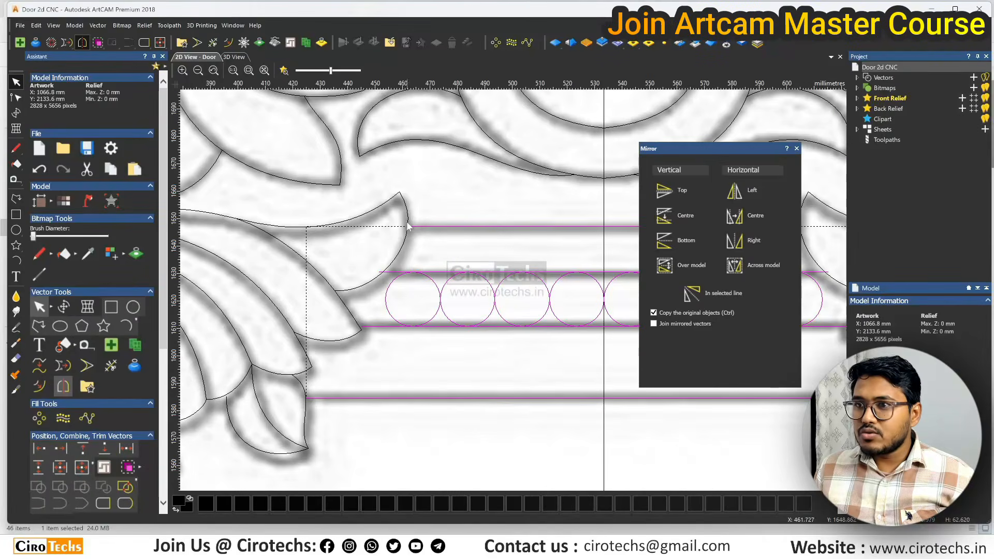
scroll(407, 227, up, 3)
scroll(407, 248, down, 5)
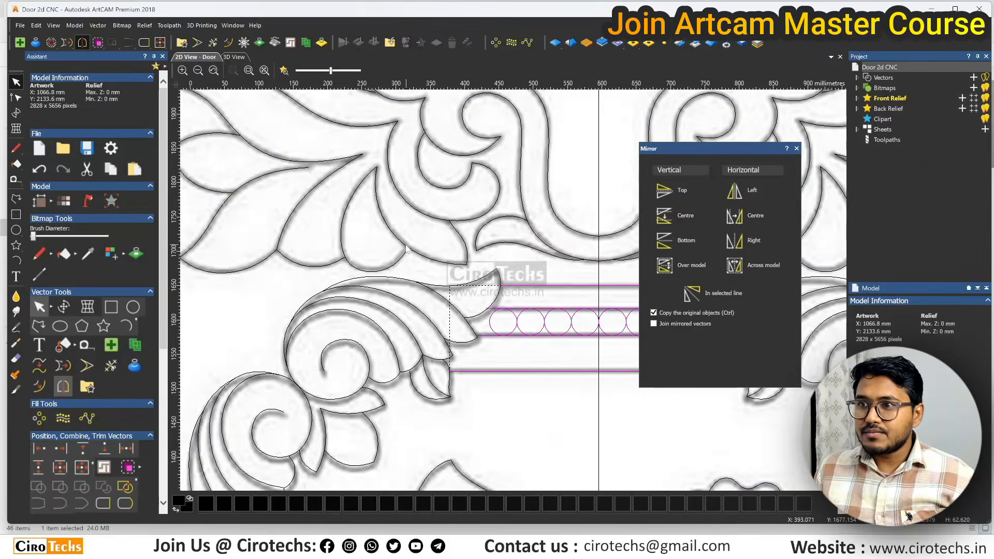
scroll(587, 316, up, 3)
scroll(510, 349, up, 2)
scroll(509, 349, down, 4)
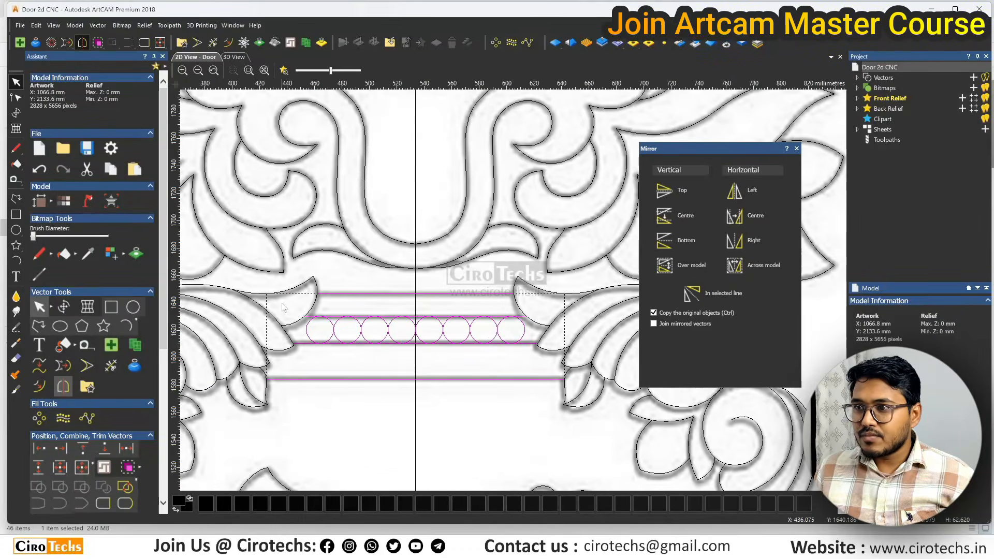
scroll(283, 307, down, 3)
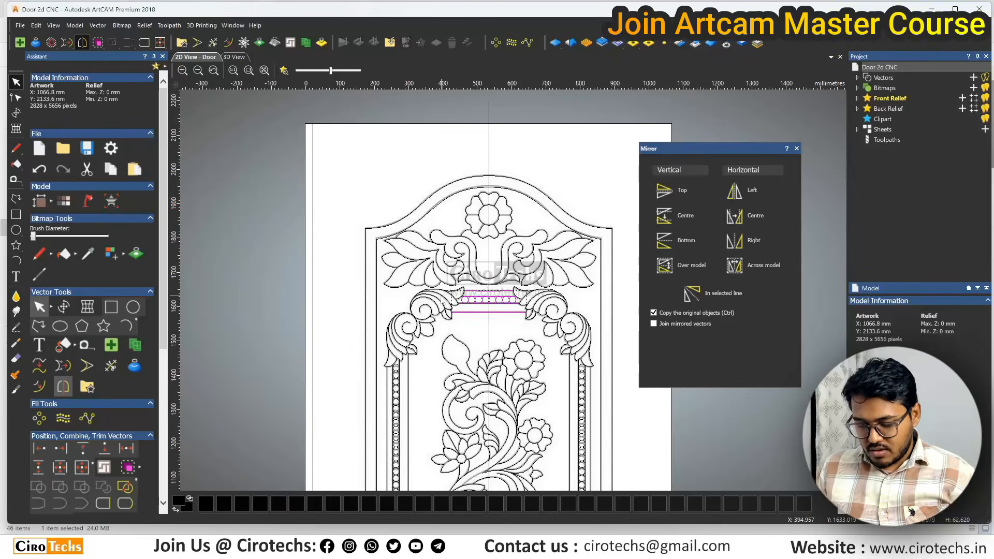
key(Delete)
Delete the scroll ornaments in both upper corners of the panel.
drag(344, 281, 614, 371)
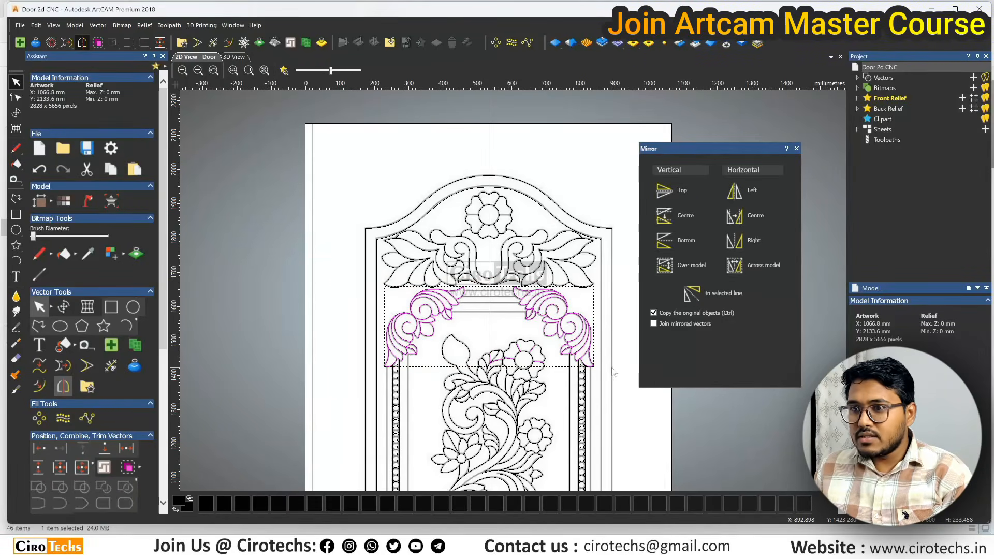
scroll(487, 362, up, 2)
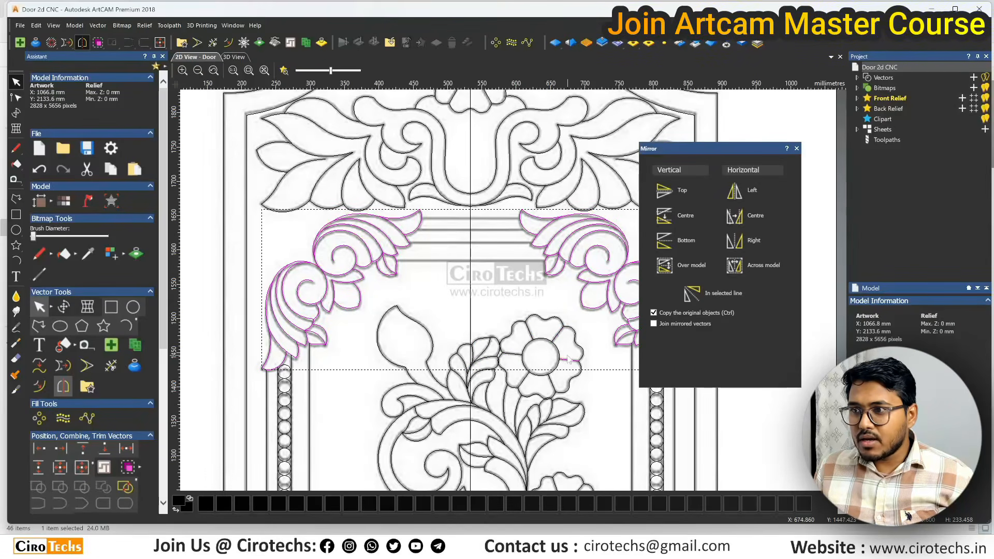
scroll(472, 306, down, 2)
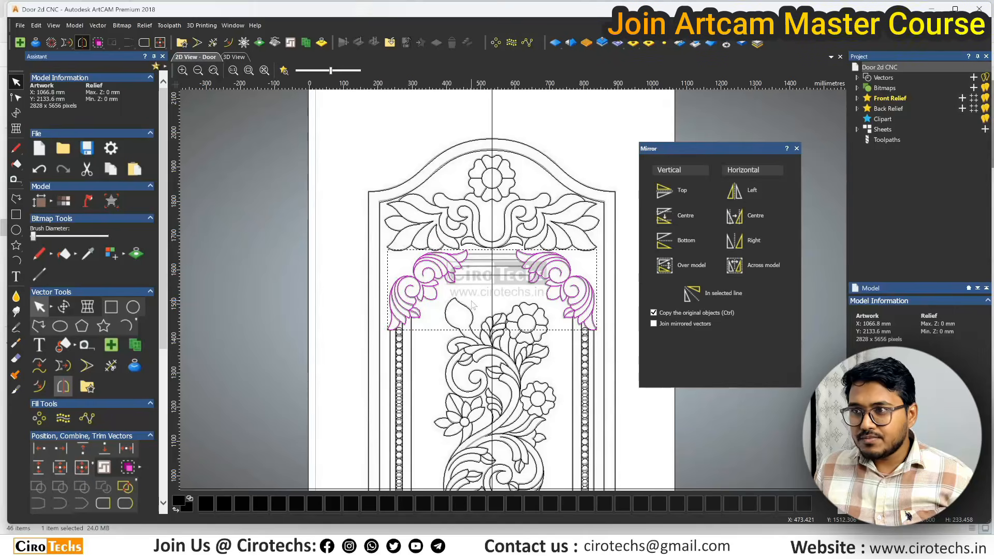
key(Delete)
Select the two lower corner scroll ornaments together with the horizontal rails and bead row between them.
scroll(505, 382, down, 2)
scroll(503, 377, up, 4)
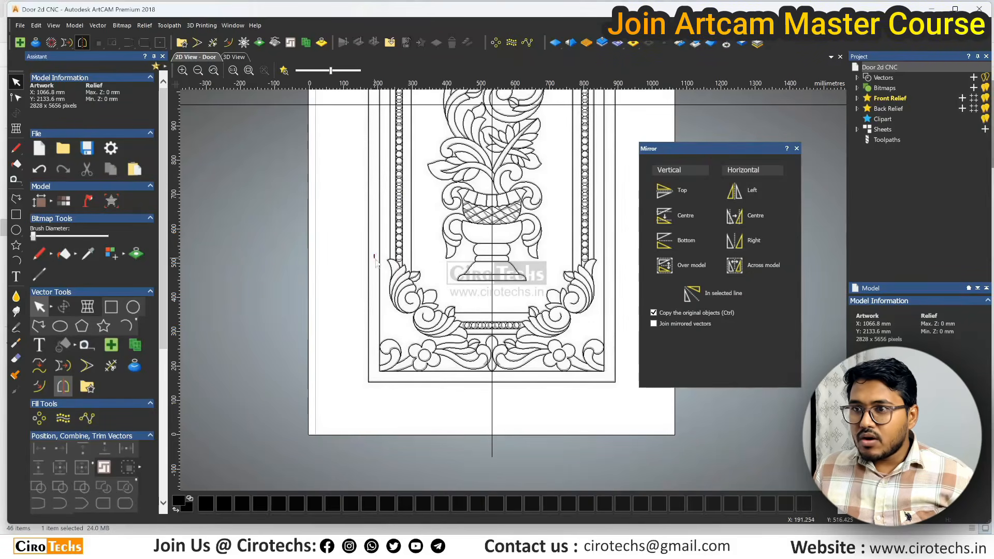
drag(373, 259, 621, 343)
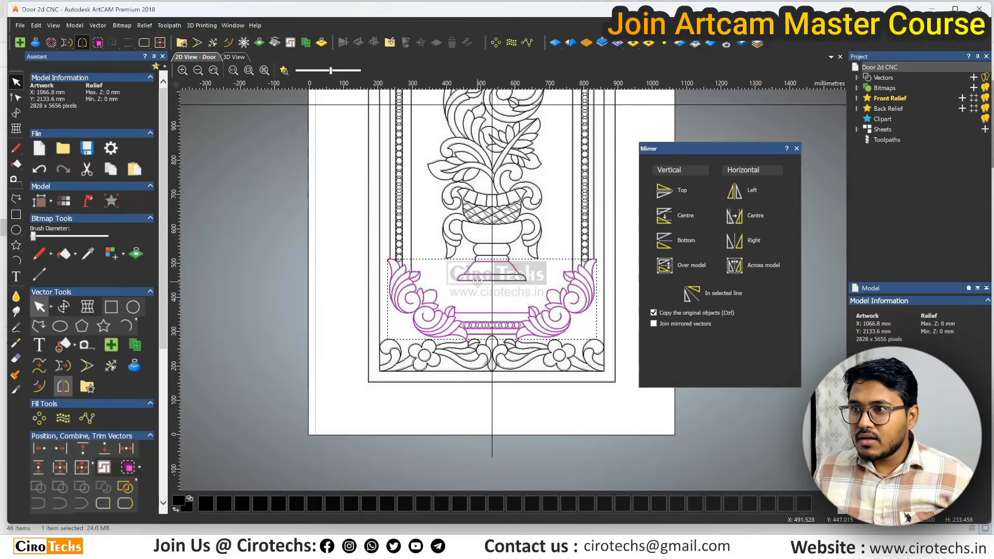
Mirror a copy of the grouped scroll ornament below the vase to its top, selecting the horizontal centre line with it.
shift+click(508, 258)
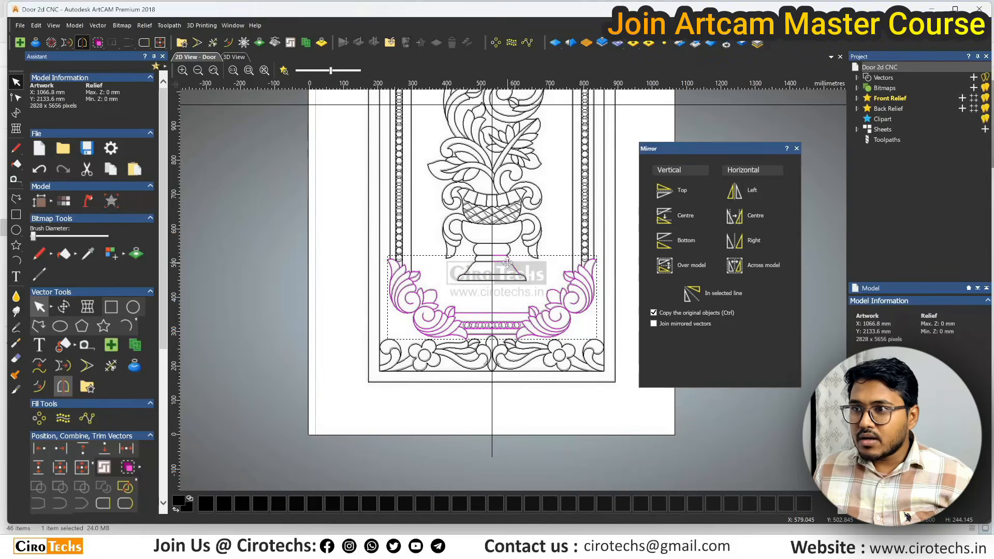
shift+click(510, 258)
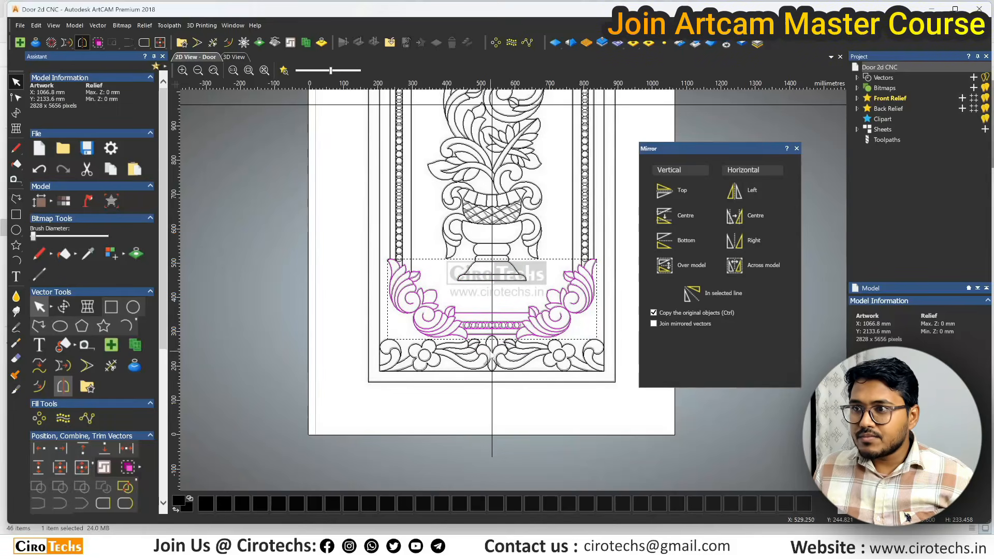
scroll(544, 315, up, 2)
scroll(544, 311, down, 4)
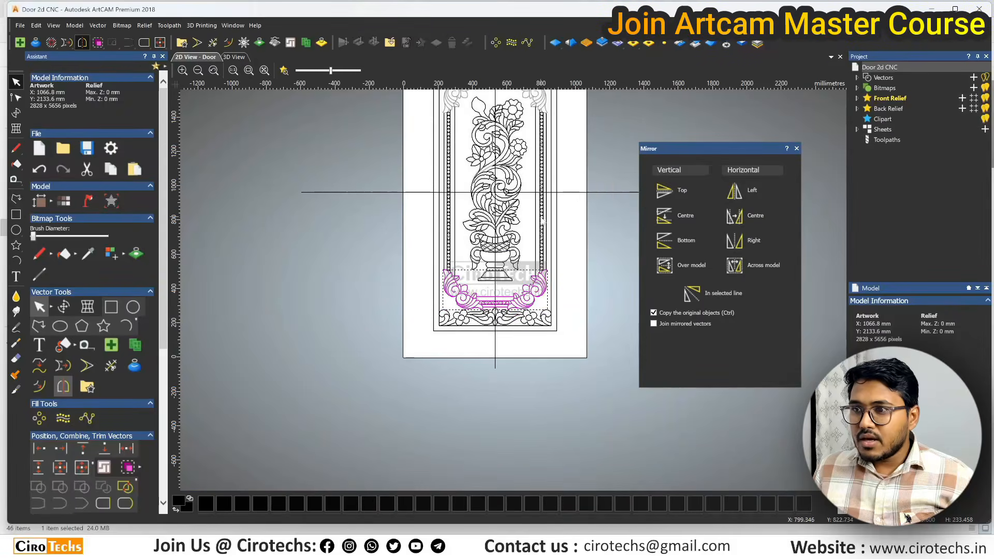
shift+click(574, 193)
click(671, 192)
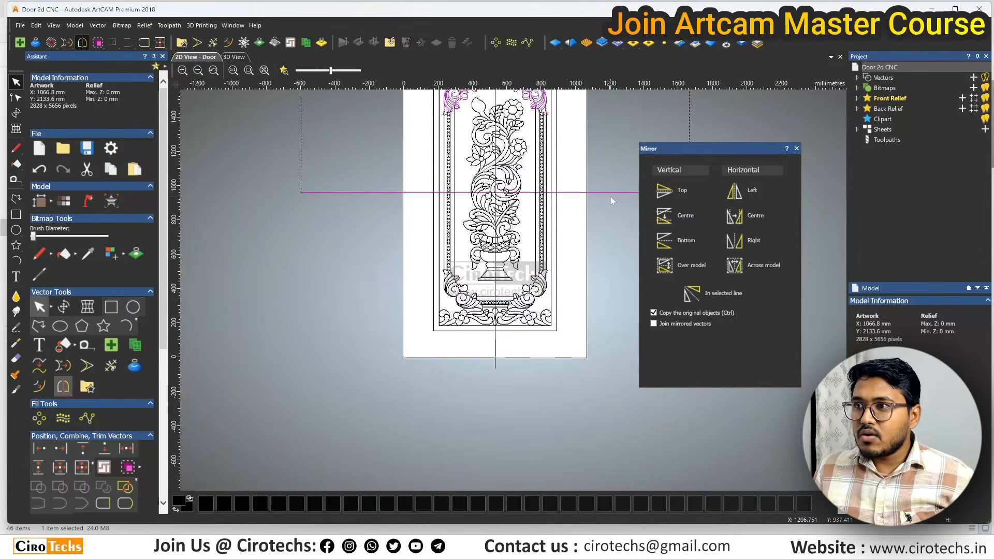
Move the mirrored scroll ornament up so its border lines and beads match the traced image at the door's upper end.
scroll(542, 201, down, 2)
scroll(526, 217, up, 6)
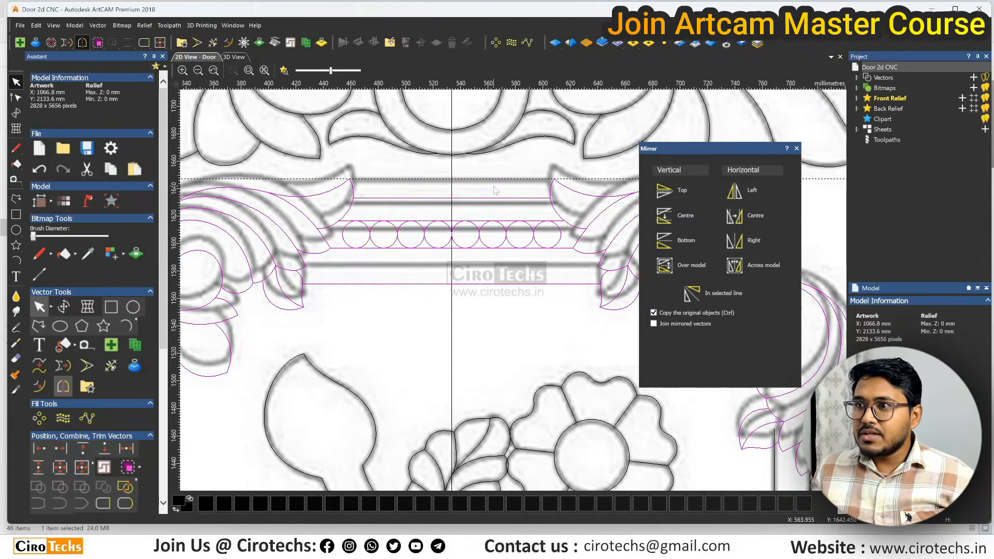
drag(471, 205, 471, 182)
scroll(472, 186, down, 3)
scroll(472, 188, up, 4)
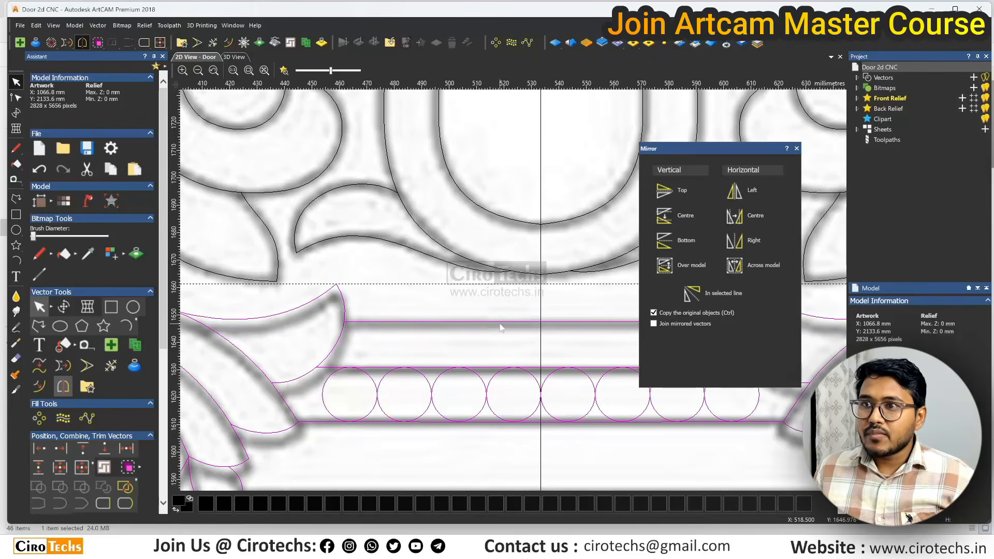
drag(502, 322, 503, 322)
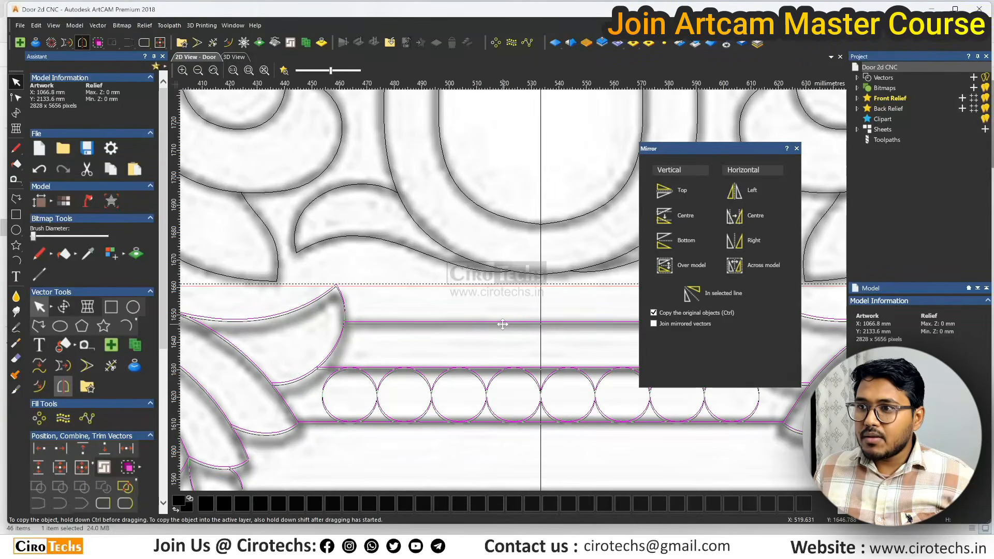
scroll(431, 324, down, 6)
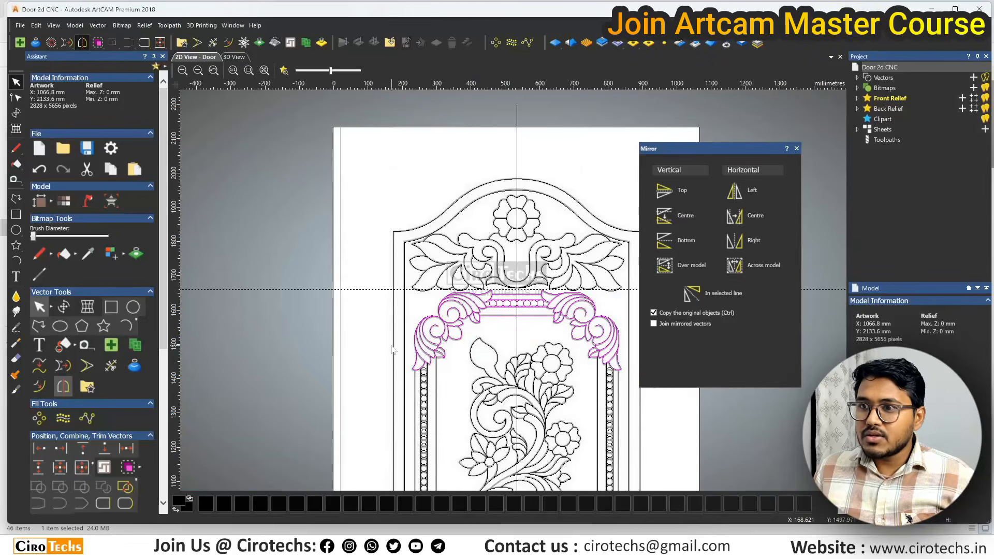
Try to delete the duplicate horizontal line across the middle of the door.
scroll(529, 356, down, 1)
click(625, 399)
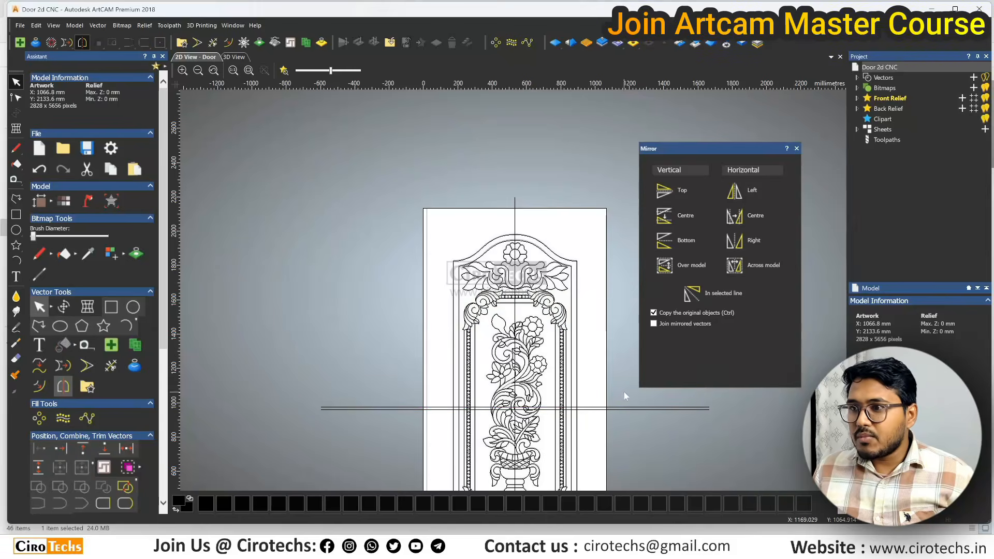
click(617, 408)
key(Delete)
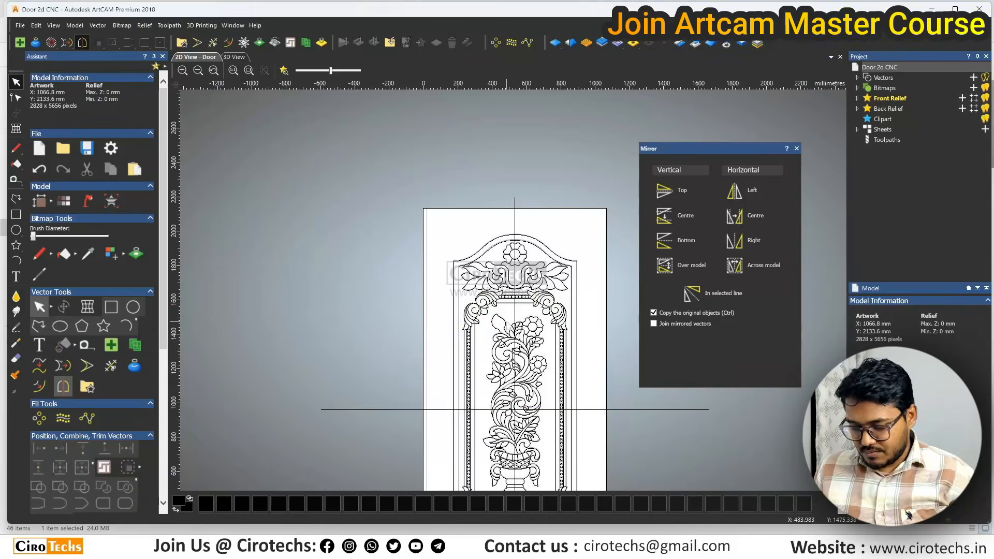
Shift the upper scroll ornament slightly downward so its leaf tips fit the traced image near the beaded side borders.
scroll(510, 326, up, 3)
scroll(528, 268, down, 2)
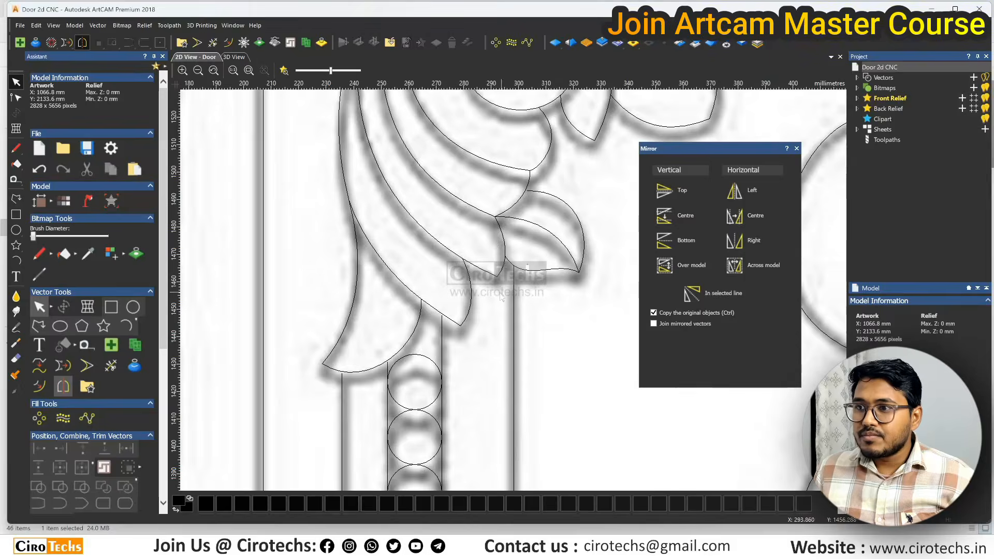
scroll(484, 287, down, 1)
scroll(616, 275, up, 2)
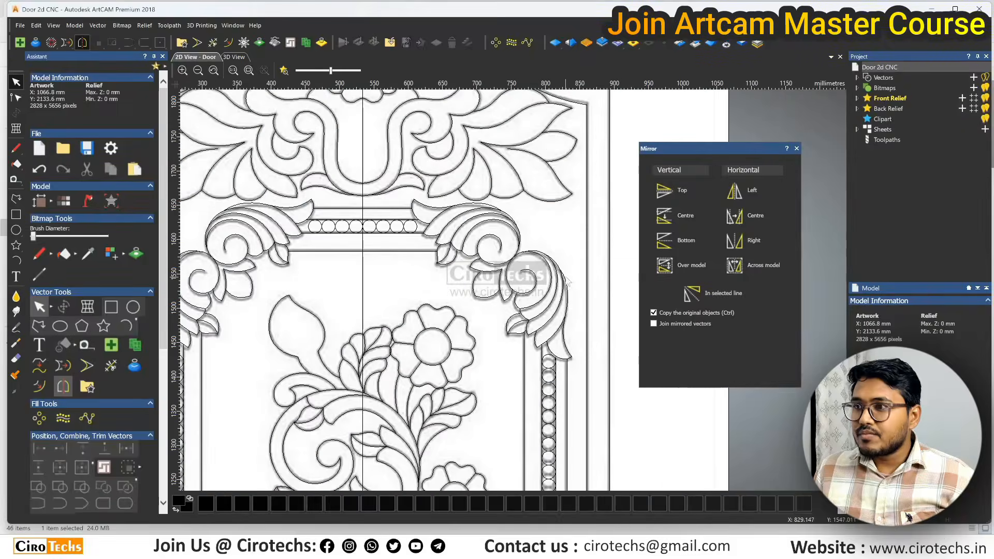
scroll(544, 280, down, 1)
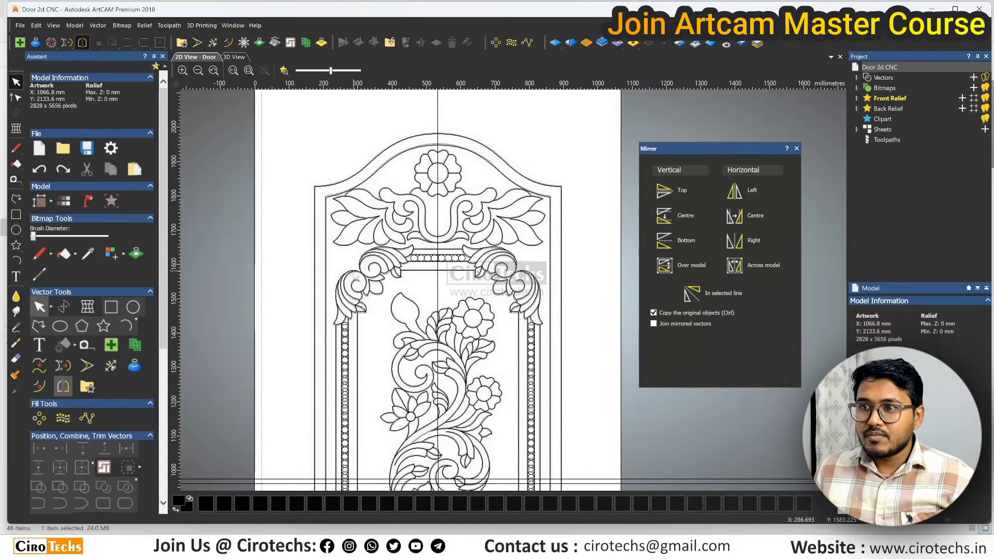
click(354, 273)
scroll(386, 272, down, 1)
shift+click(396, 385)
scroll(435, 294, up, 6)
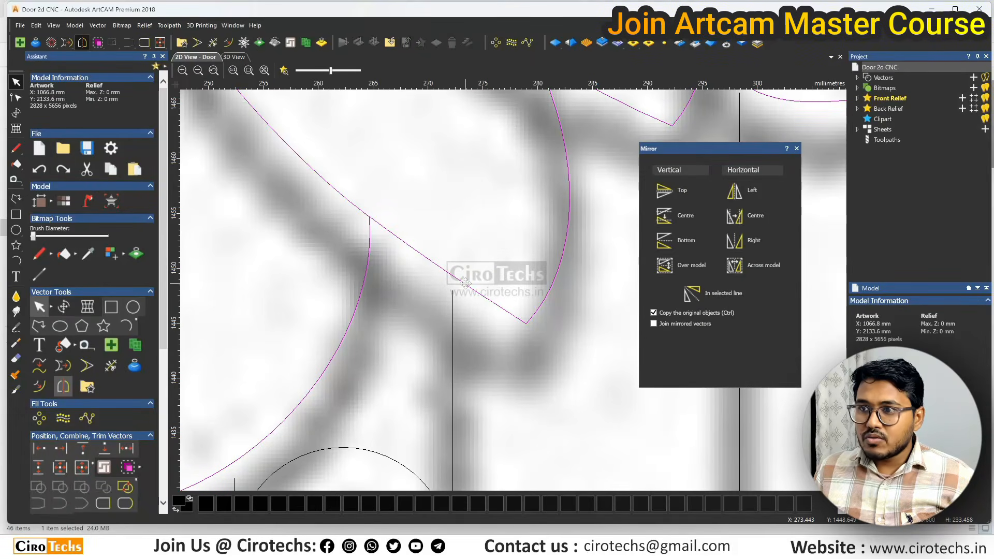
scroll(472, 291, down, 4)
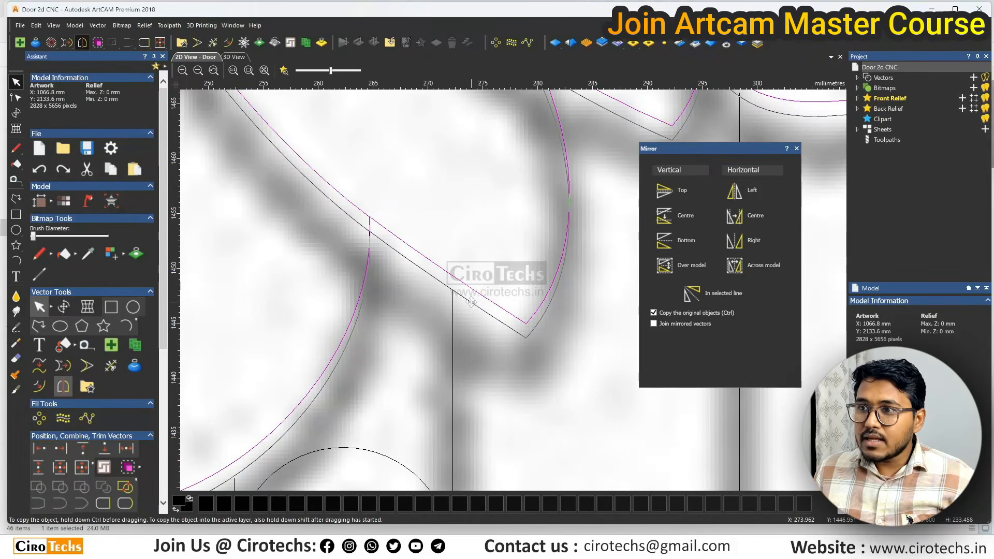
scroll(466, 303, down, 5)
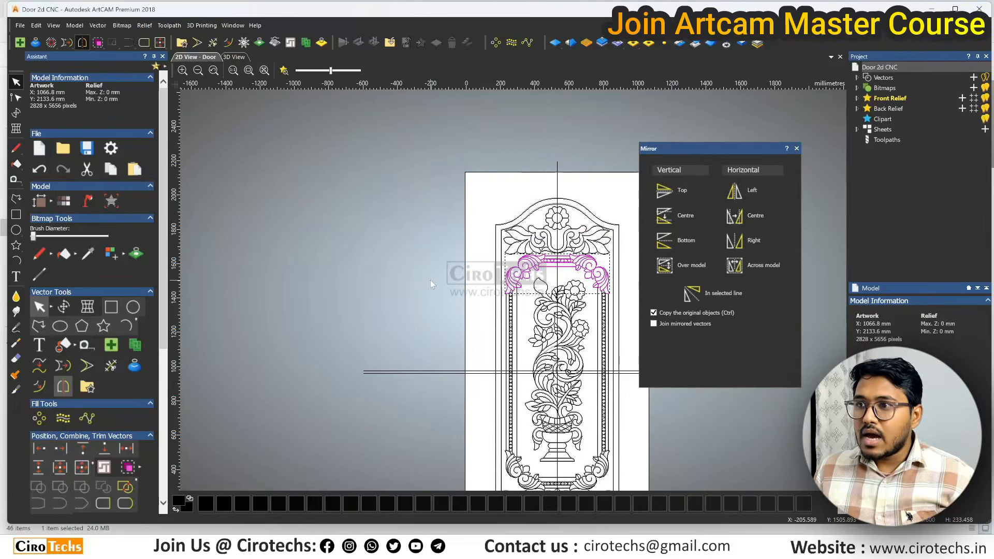
Delete the duplicate horizontal line, keeping a single centre line across the door.
scroll(531, 291, up, 2)
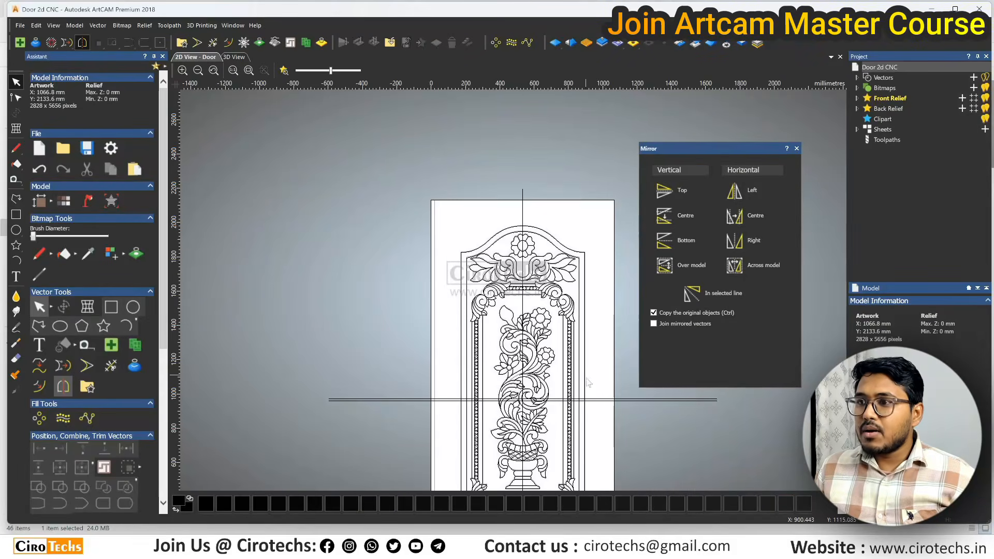
scroll(539, 292, up, 3)
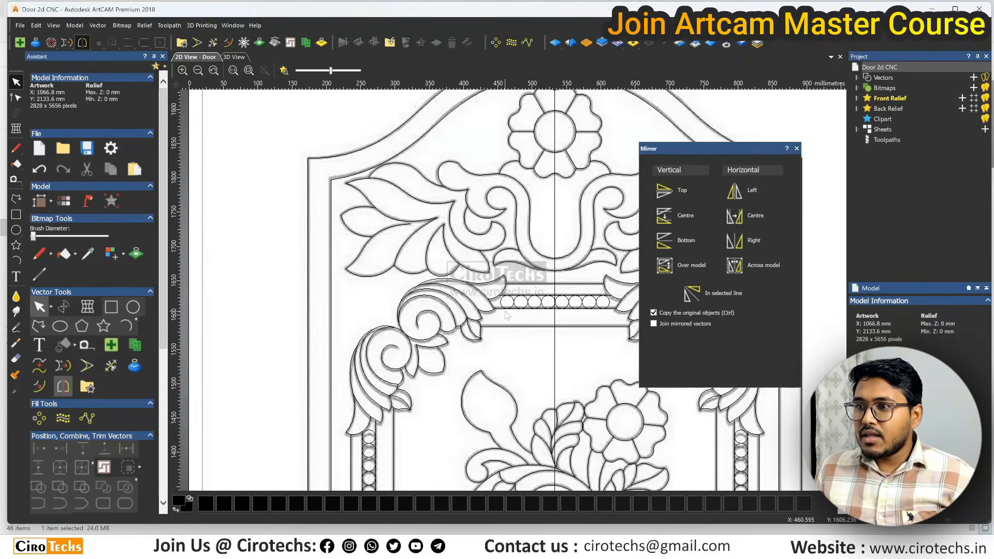
scroll(487, 282, down, 3)
click(577, 403)
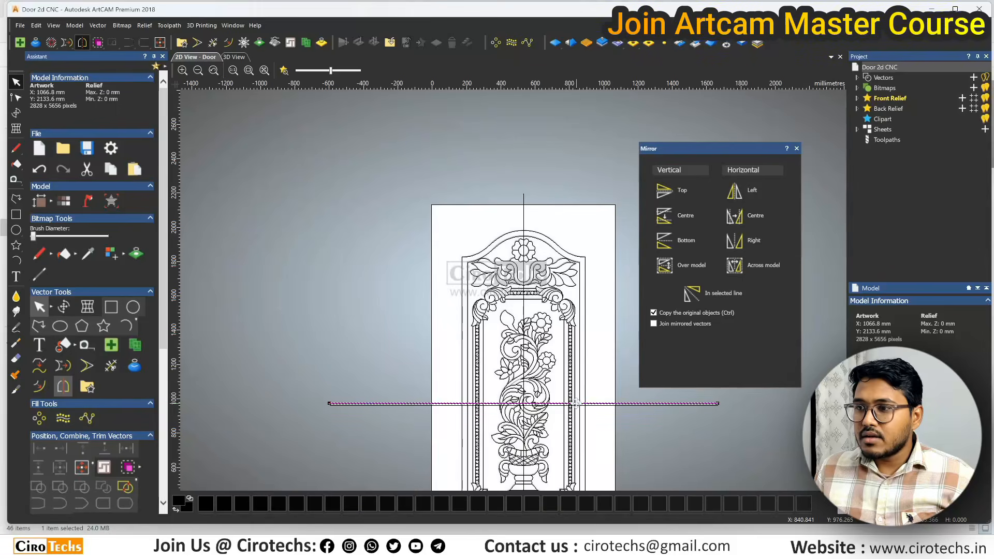
key(Delete)
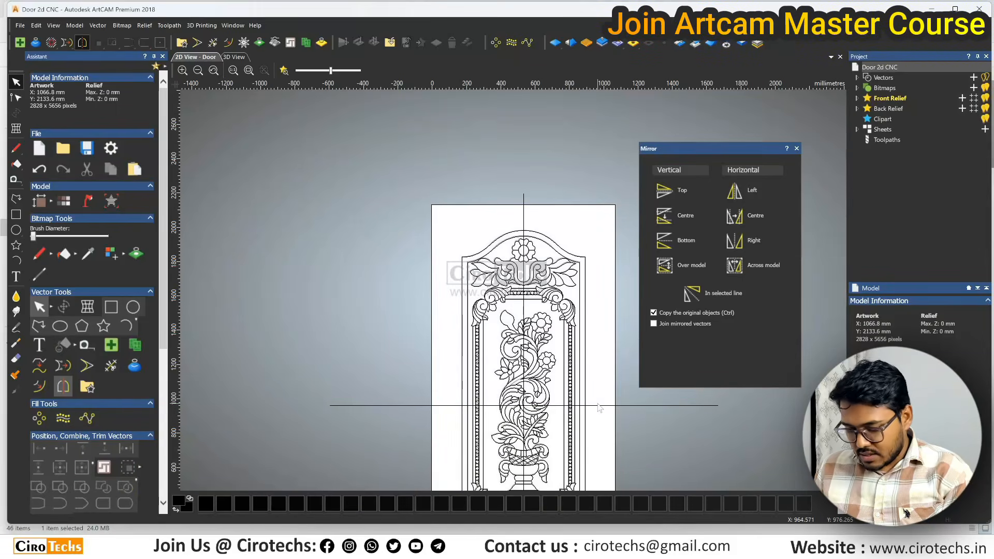
Try to join the vectors of the vase's lower bowl and foot at coincident nodes with a 0.1 mm tolerance.
scroll(528, 326, up, 5)
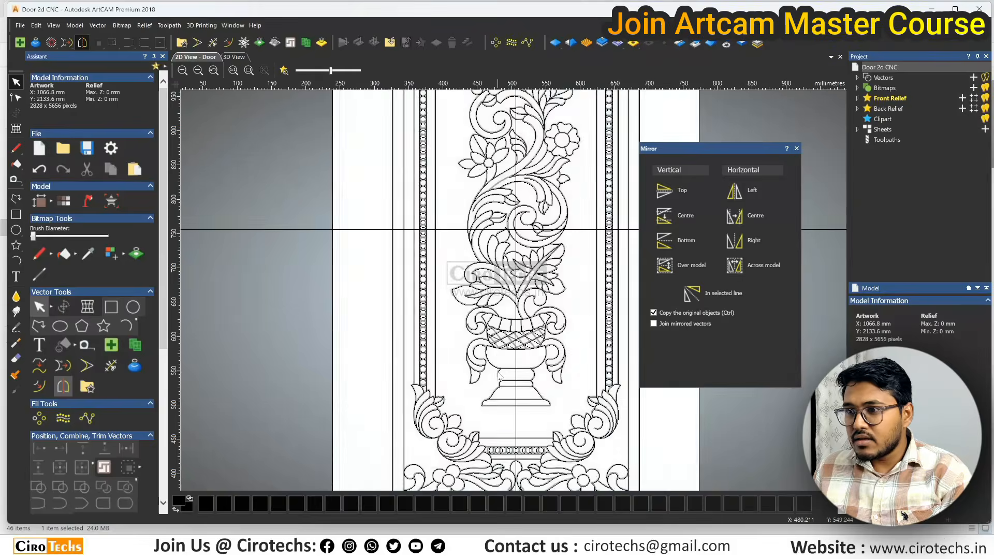
drag(465, 313, 610, 452)
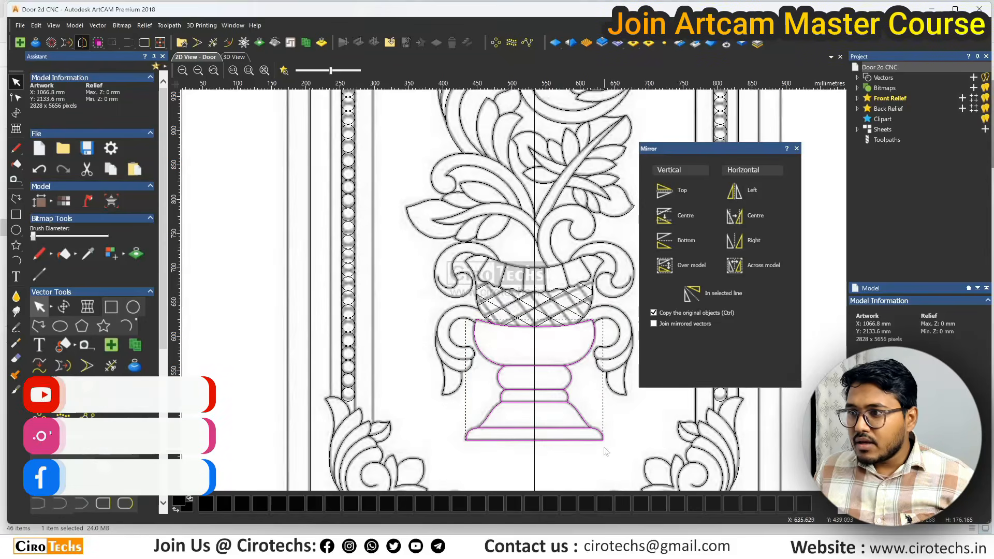
right_click(580, 358)
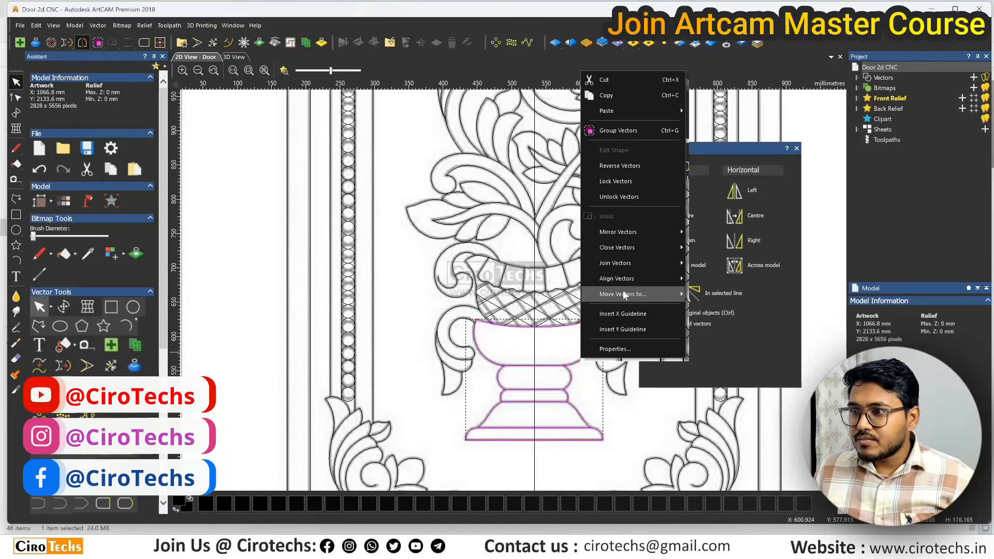
mouse_move(630, 263)
click(723, 310)
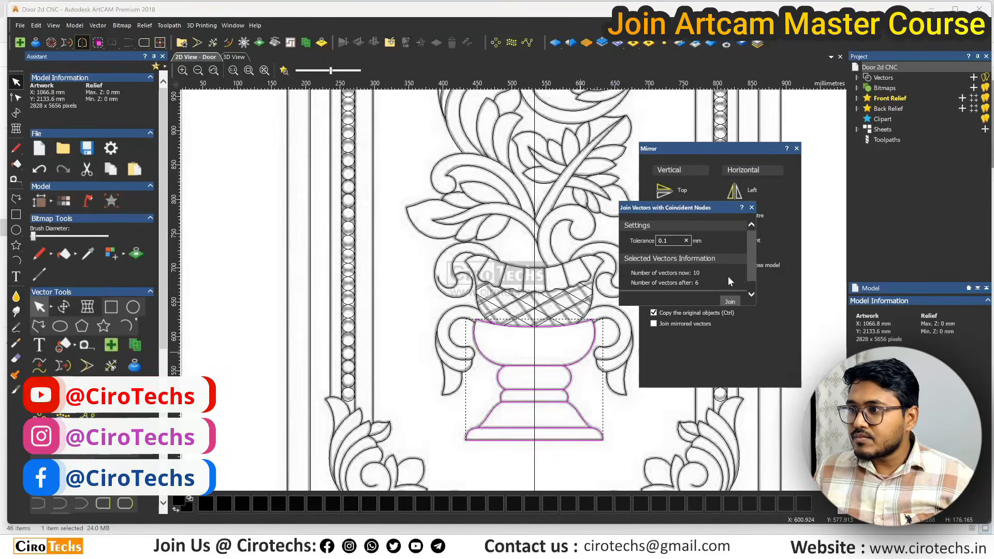
click(752, 208)
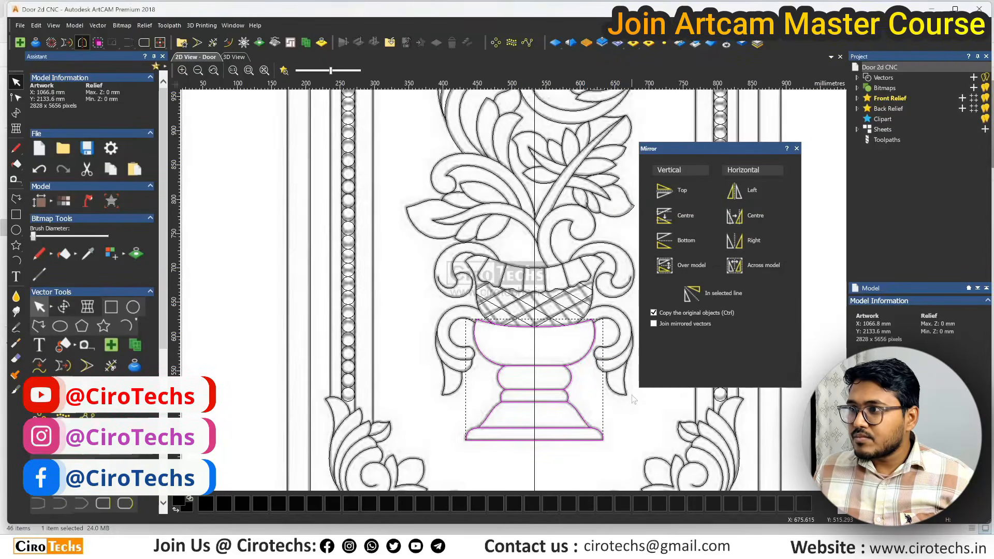
click(613, 407)
click(571, 377)
click(585, 399)
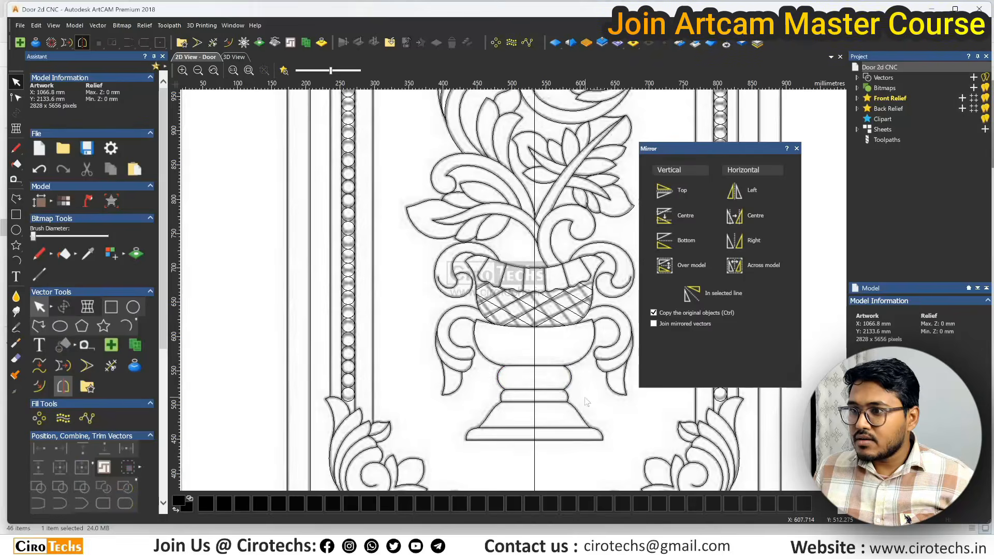
Review the whole door design, then its crown and the upper scroll ornaments for remaining flaws.
scroll(521, 373, down, 1)
scroll(525, 371, down, 1)
scroll(527, 333, down, 1)
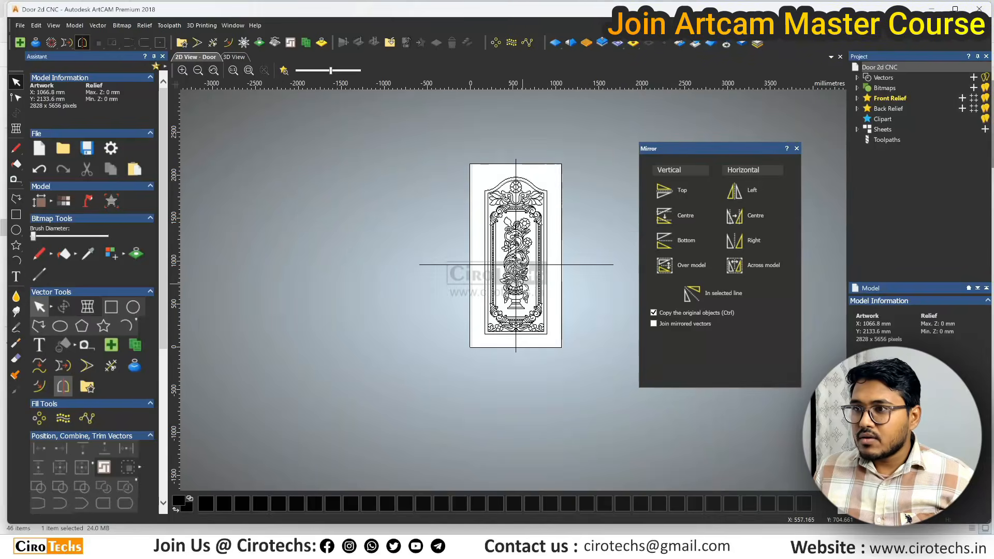
scroll(545, 263, up, 1)
scroll(475, 150, up, 2)
scroll(475, 150, down, 2)
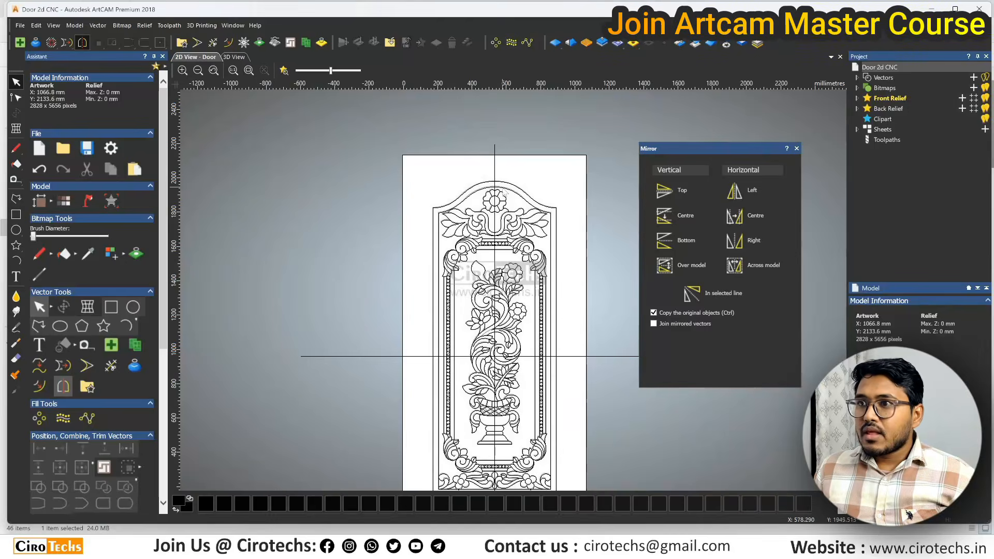
scroll(343, 256, up, 2)
scroll(507, 262, down, 2)
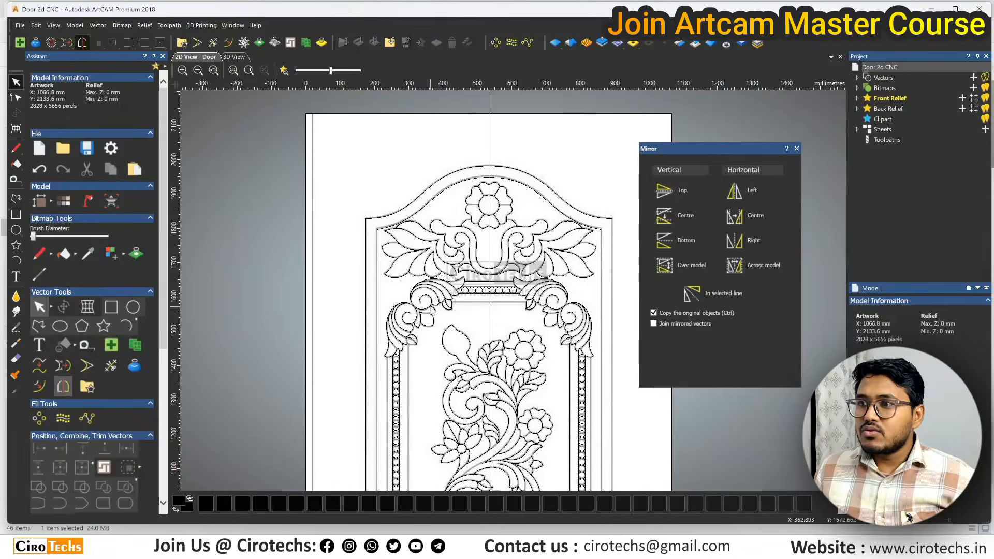
Cut the inner curves of the two upper-left corner scrolls at the nodes where they enter the small leaves.
scroll(516, 237, up, 3)
click(515, 238)
scroll(491, 309, down, 1)
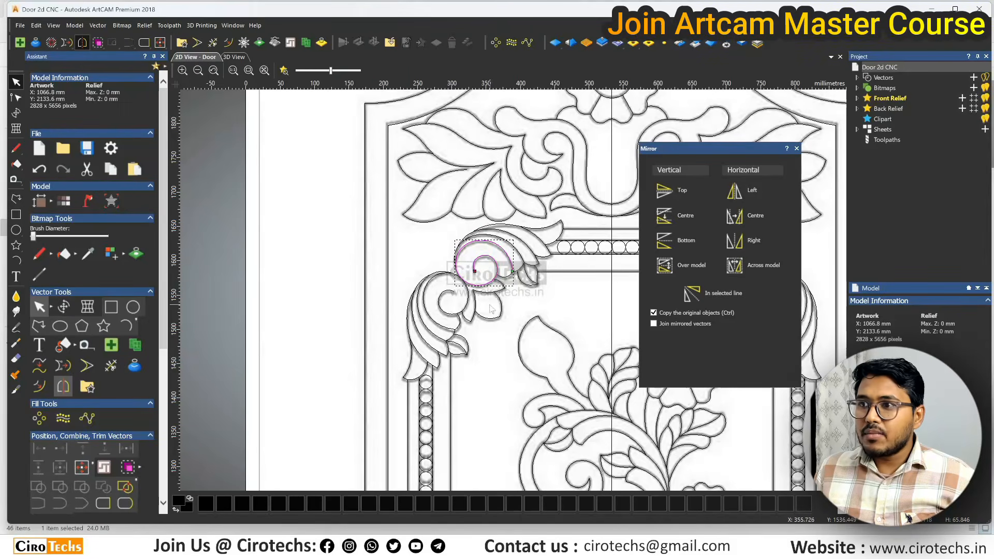
click(518, 253)
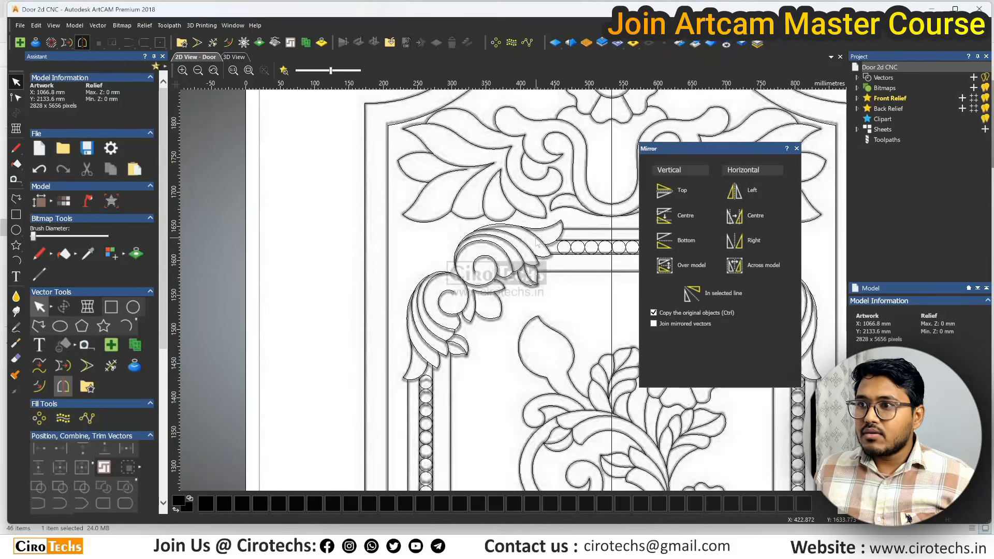
click(536, 237)
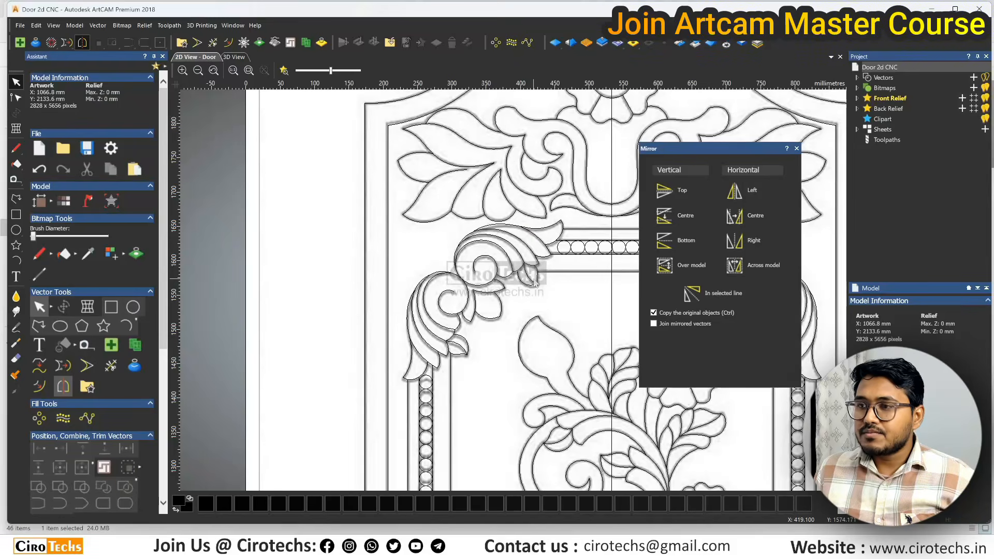
scroll(528, 275, up, 3)
scroll(527, 272, up, 2)
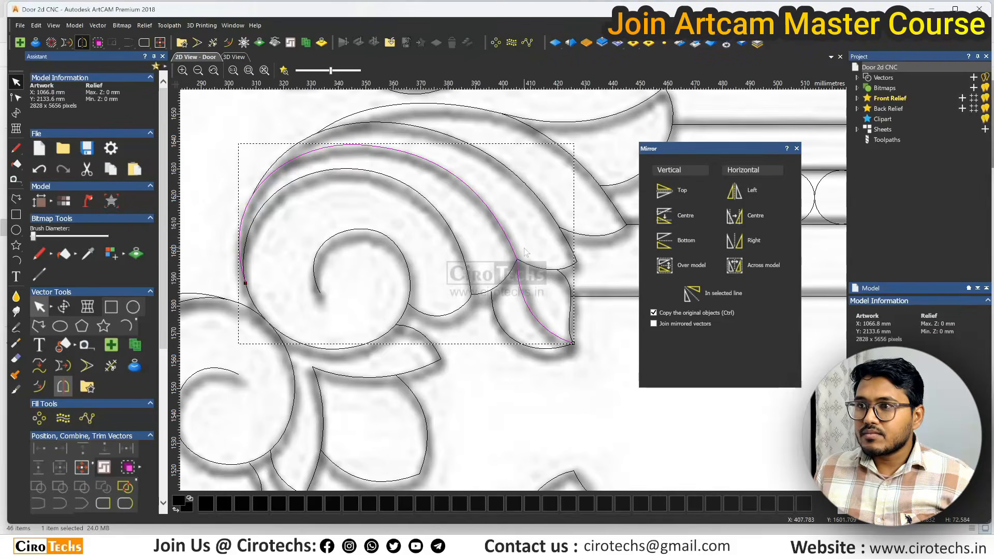
scroll(525, 274, down, 2)
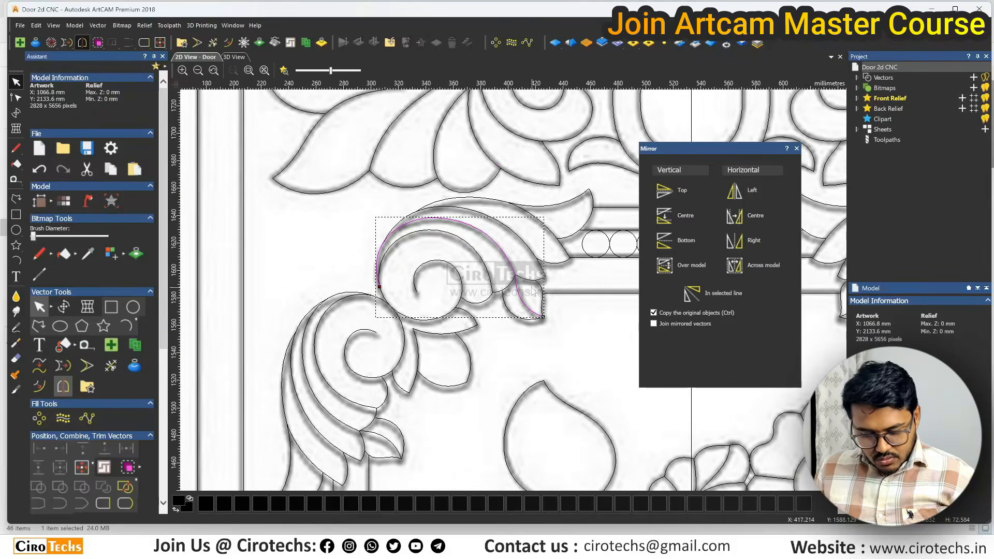
scroll(533, 290, up, 2)
key(n)
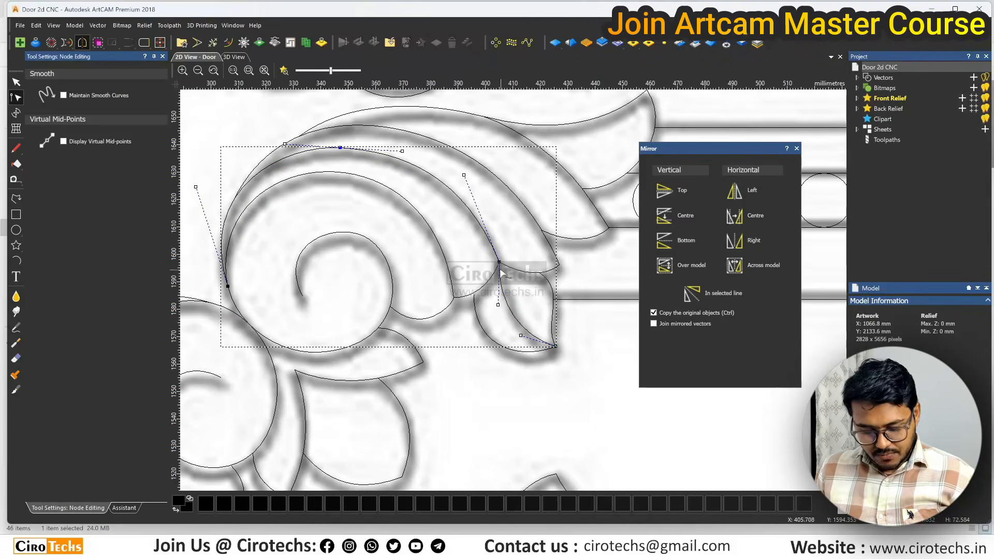
scroll(498, 267, down, 2)
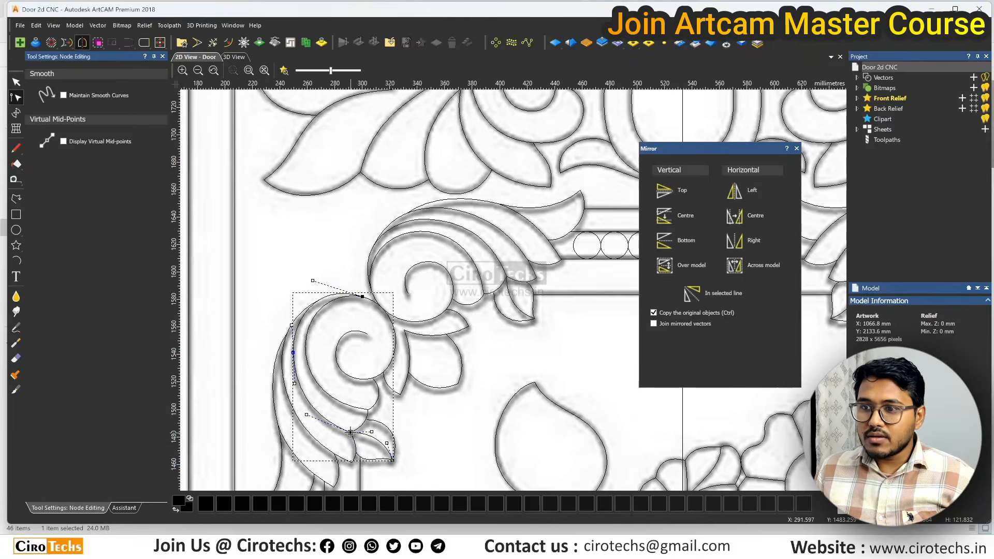
scroll(497, 329, down, 4)
Cut the matching inner curves of the two upper-right corner scrolls at their small-leaf base nodes.
scroll(614, 285, up, 4)
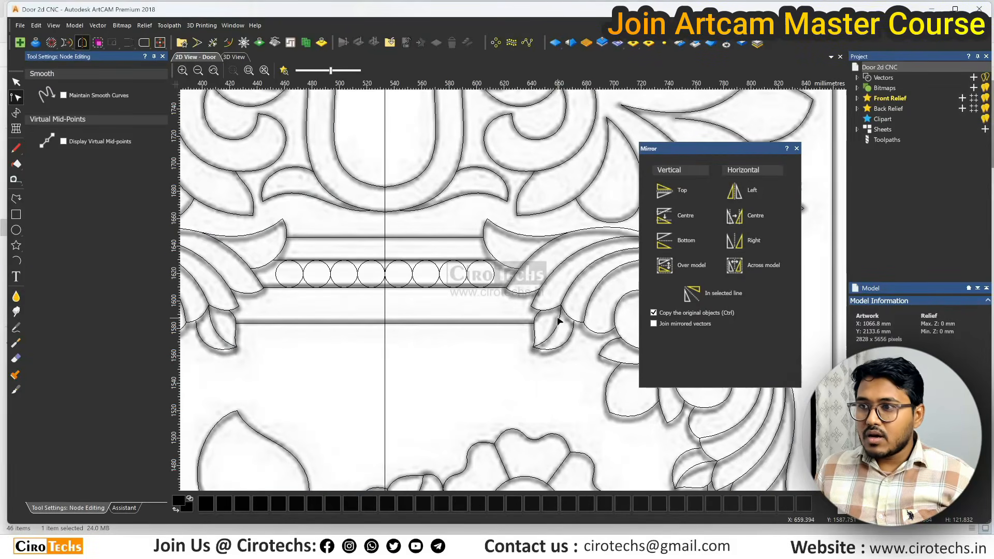
scroll(539, 291, down, 4)
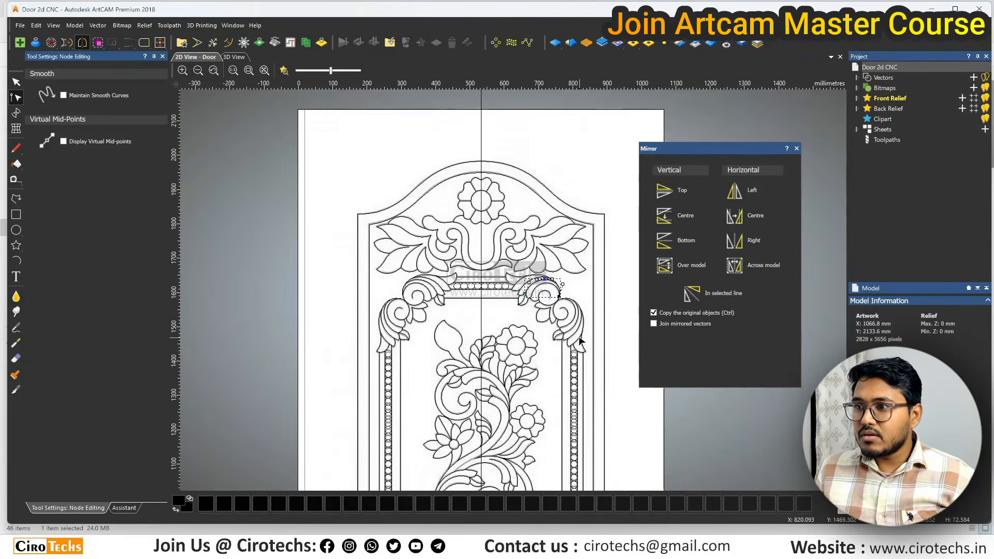
scroll(519, 339, up, 4)
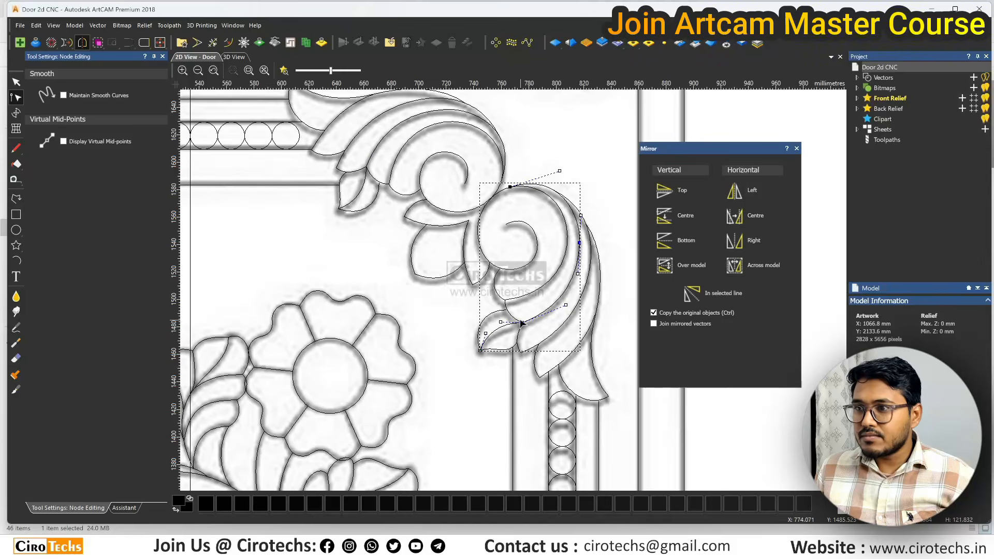
Cut the inner curves of the two lower-right corner scrolls at the nodes beneath their small leaves.
scroll(526, 301, down, 6)
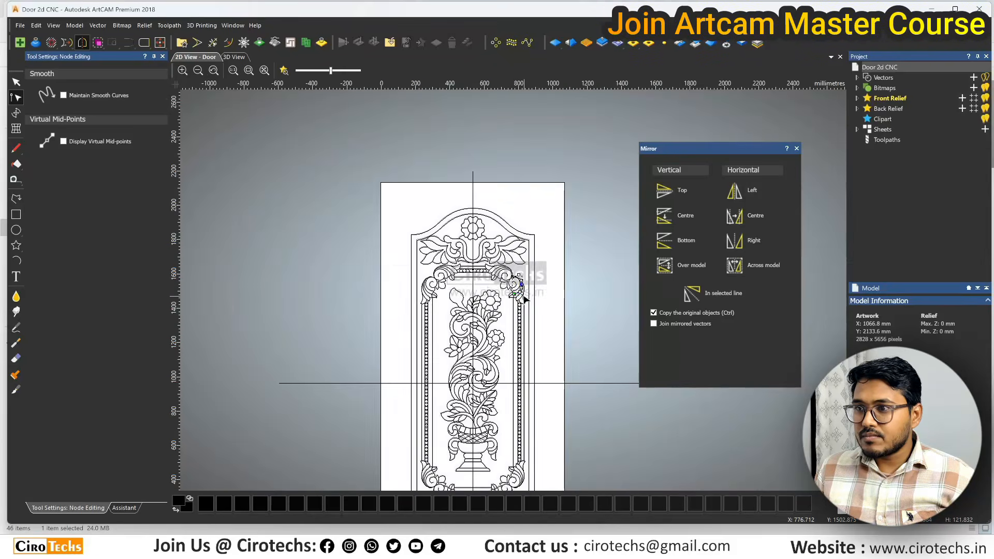
scroll(509, 344, up, 3)
scroll(510, 344, up, 2)
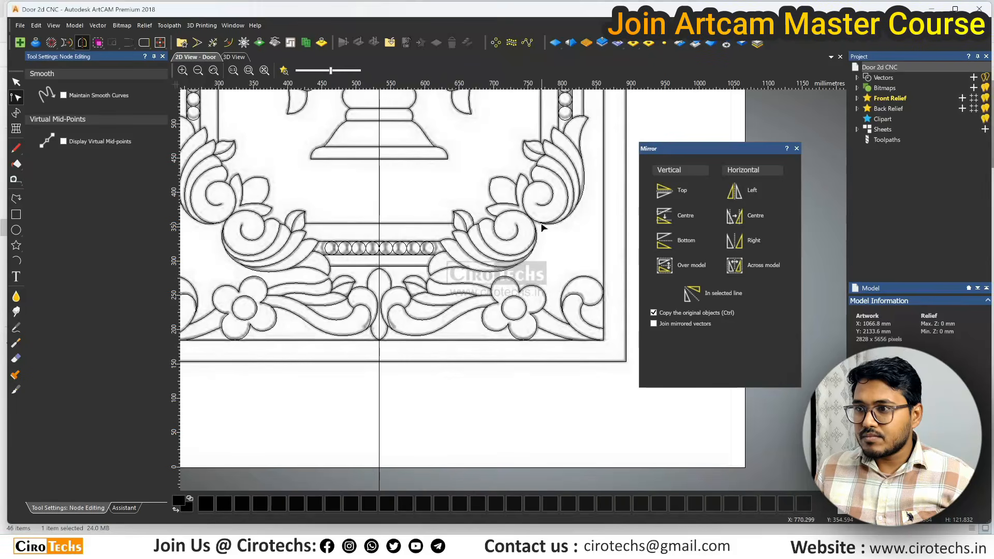
click(539, 156)
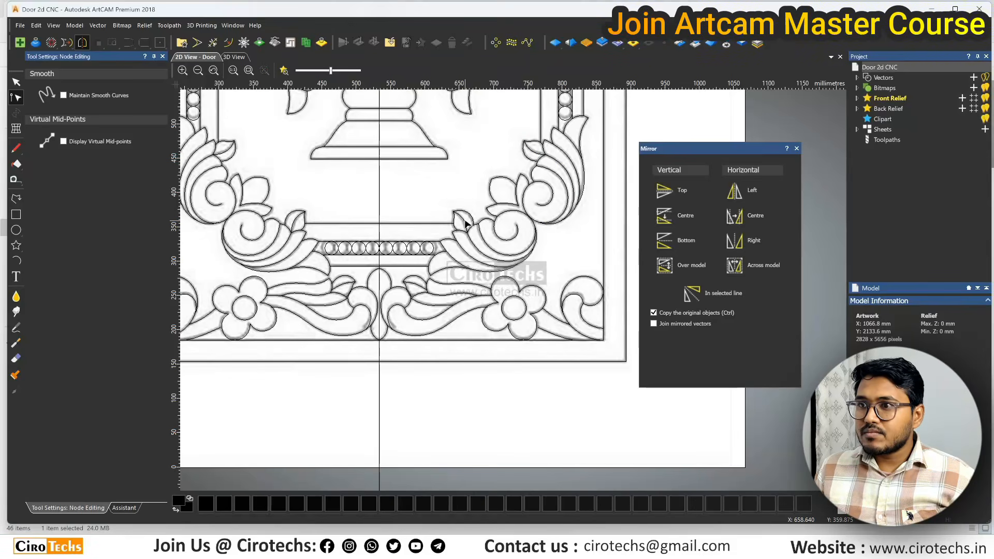
click(467, 232)
scroll(305, 250, down, 2)
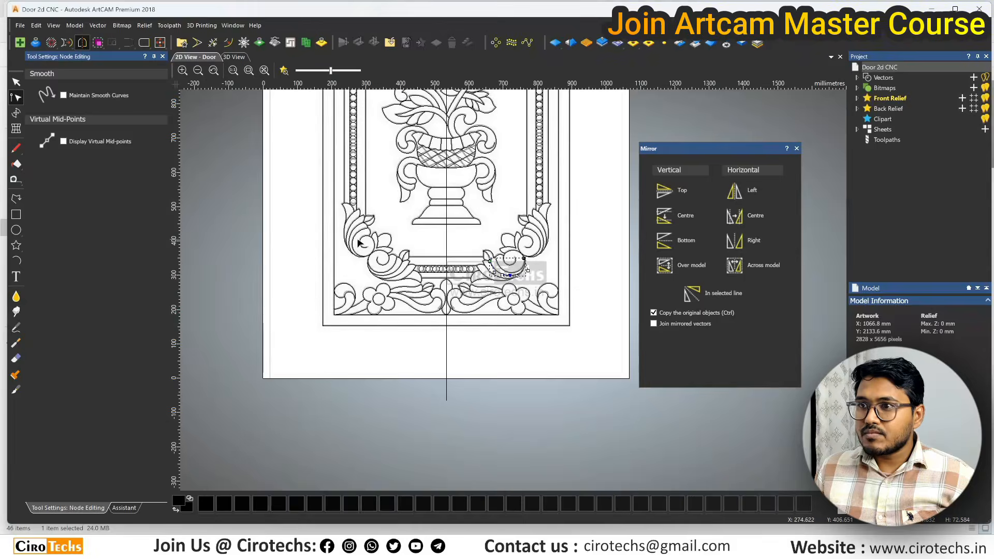
Cut the inner curves of both lower-left corner scrolls at the base of their small leaves and leave node editing.
scroll(392, 296, up, 2)
click(386, 294)
scroll(390, 280, up, 2)
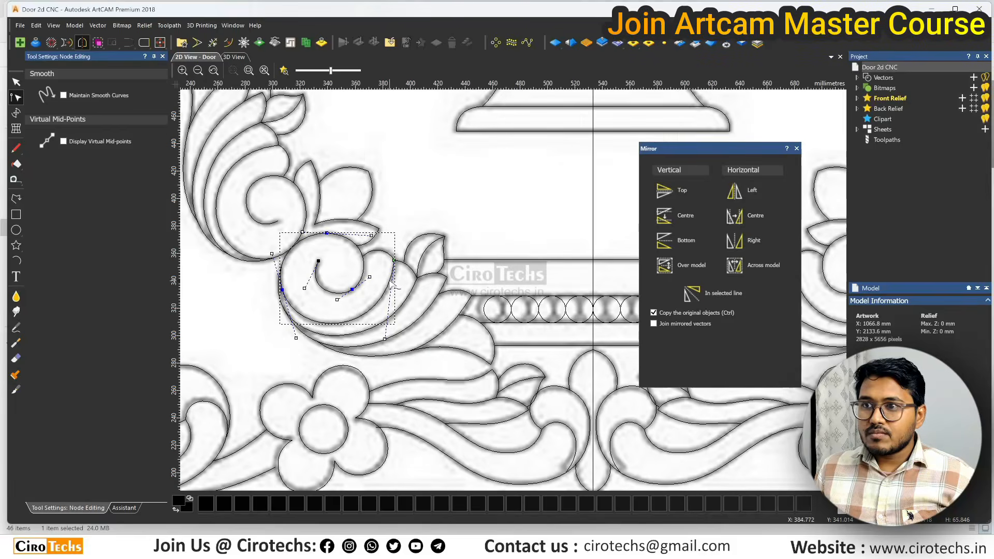
click(387, 257)
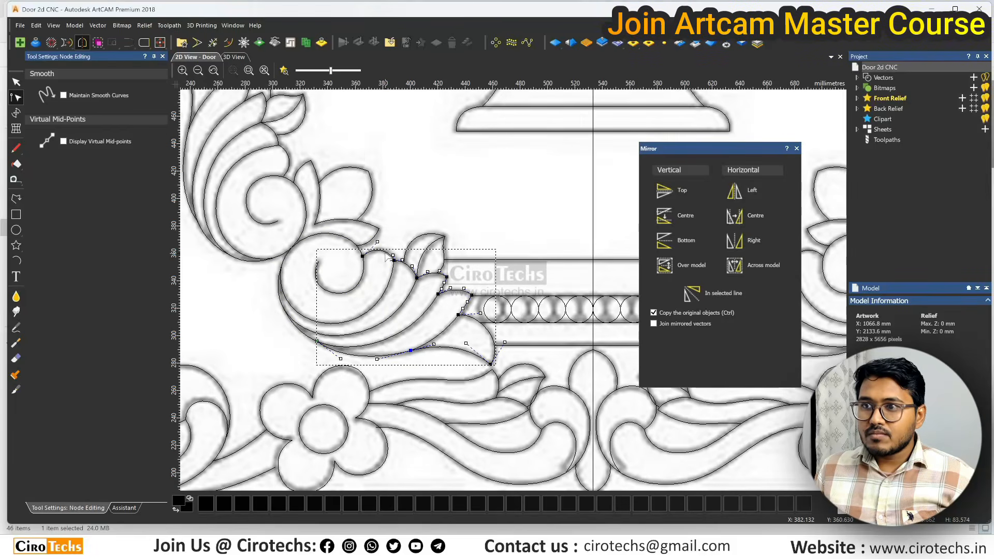
click(419, 279)
key(c)
scroll(383, 244, down, 3)
scroll(402, 210, up, 3)
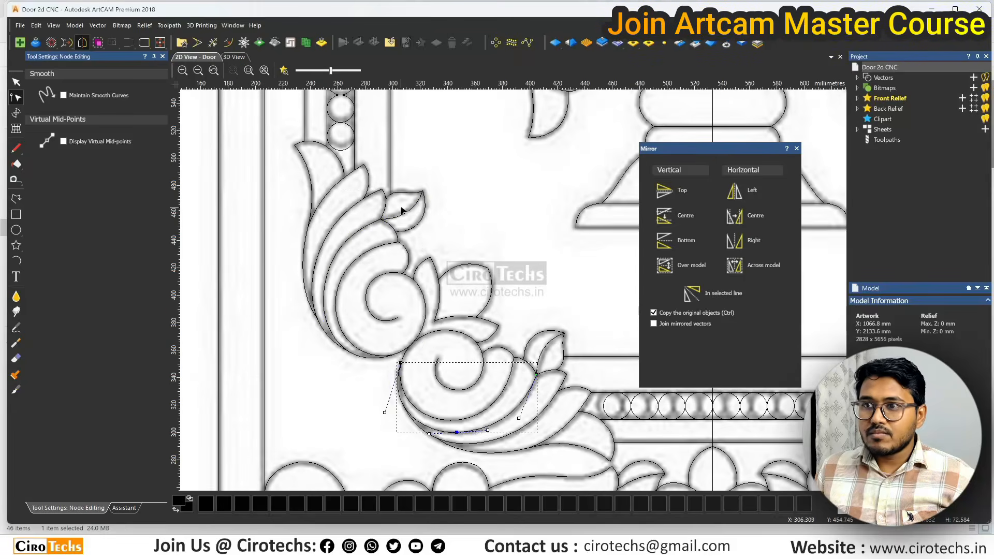
scroll(417, 247, down, 3)
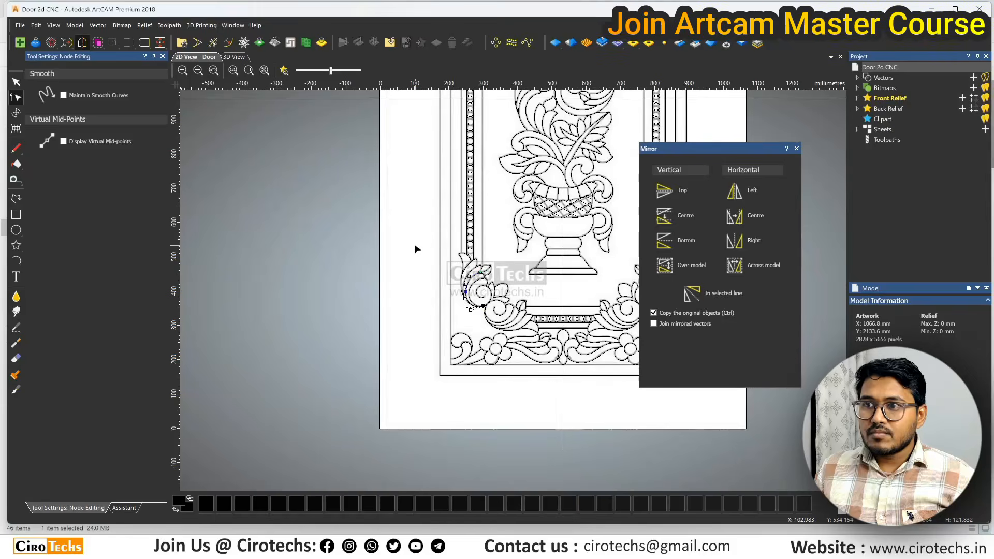
key(n)
Save the door model and check the ornaments over the whole panel.
scroll(419, 323, down, 3)
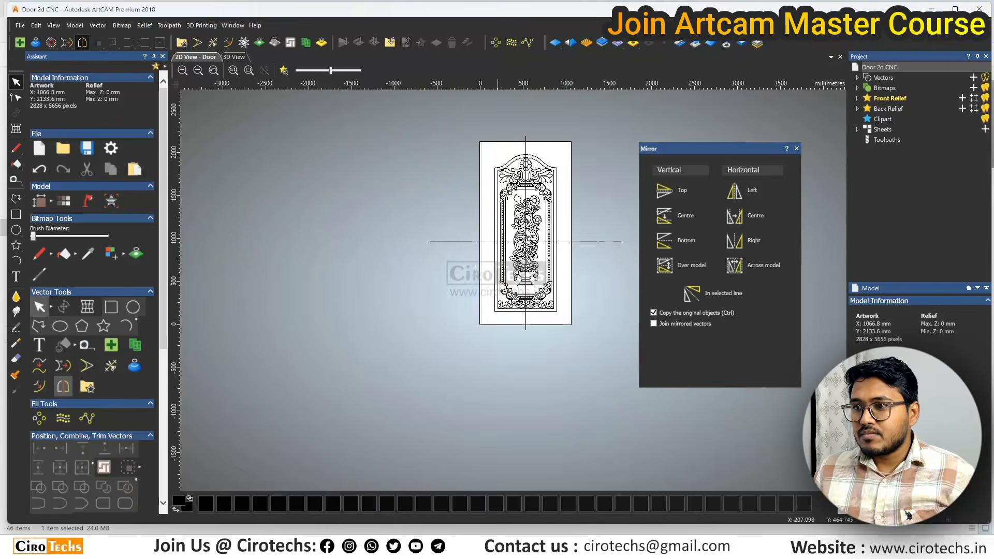
scroll(521, 241, up, 3)
scroll(533, 230, down, 3)
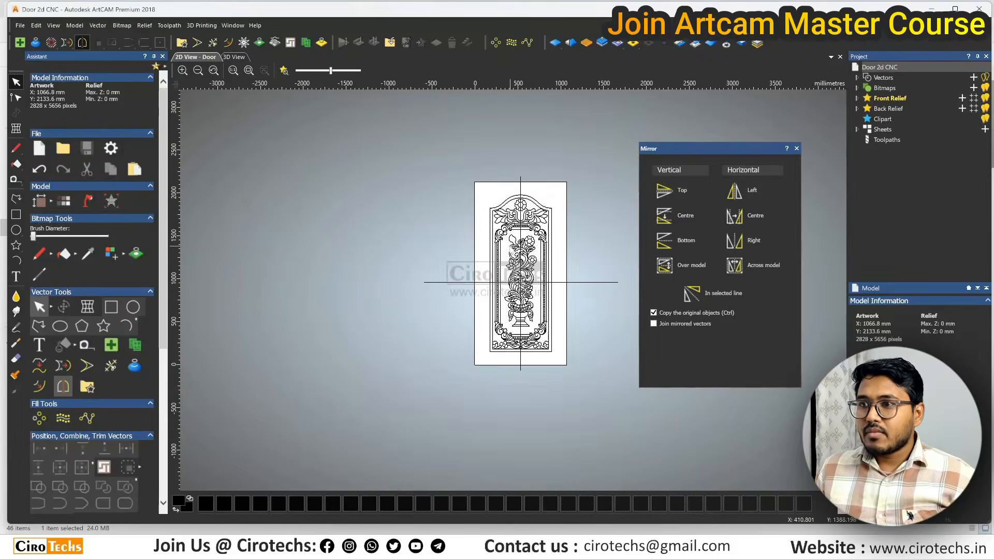
scroll(538, 209, up, 3)
scroll(481, 234, down, 3)
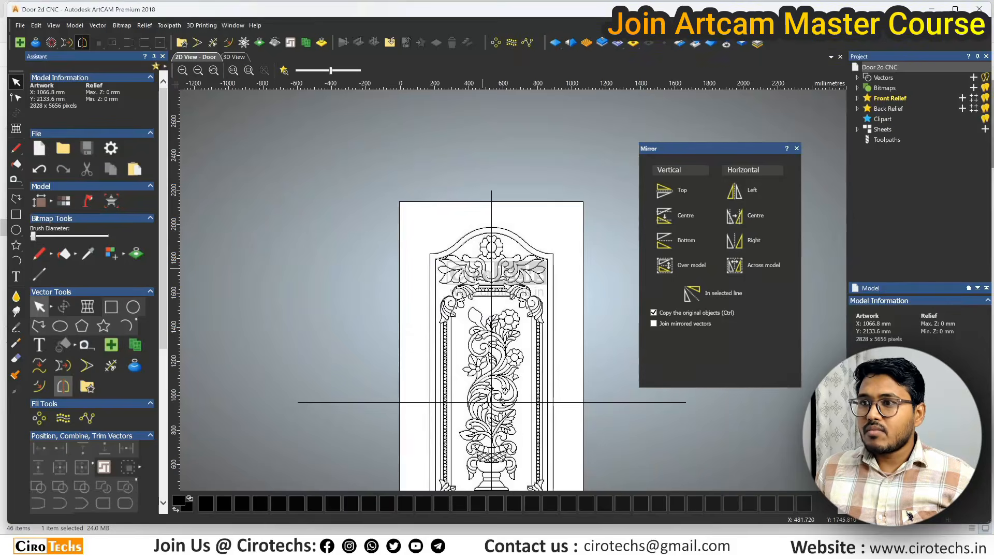
scroll(486, 274, up, 3)
click(489, 282)
click(478, 303)
scroll(546, 301, down, 6)
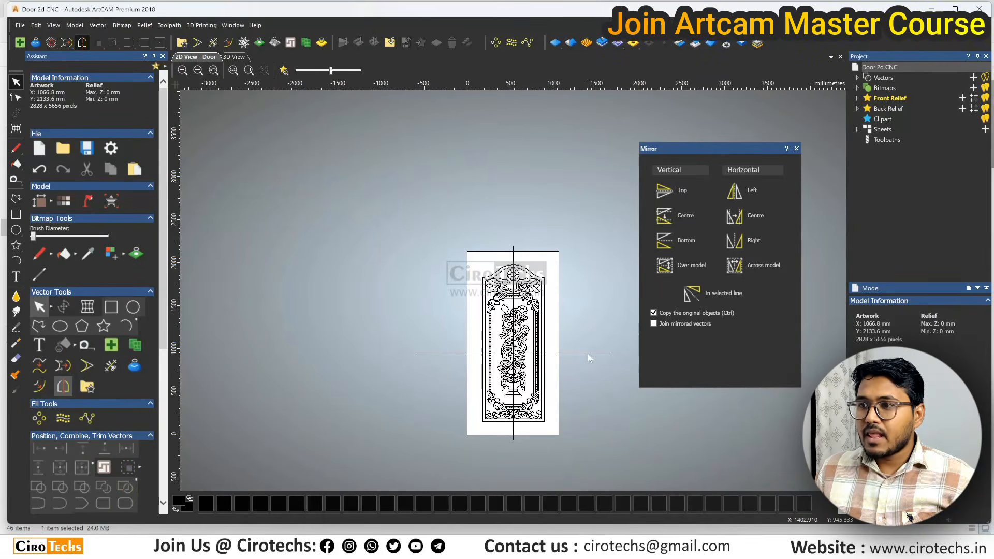
Check the horizontal and vertical centre lines of the door and close the Mirror tool.
click(589, 354)
scroll(541, 354, up, 5)
scroll(541, 352, down, 4)
scroll(498, 313, up, 5)
scroll(484, 254, down, 4)
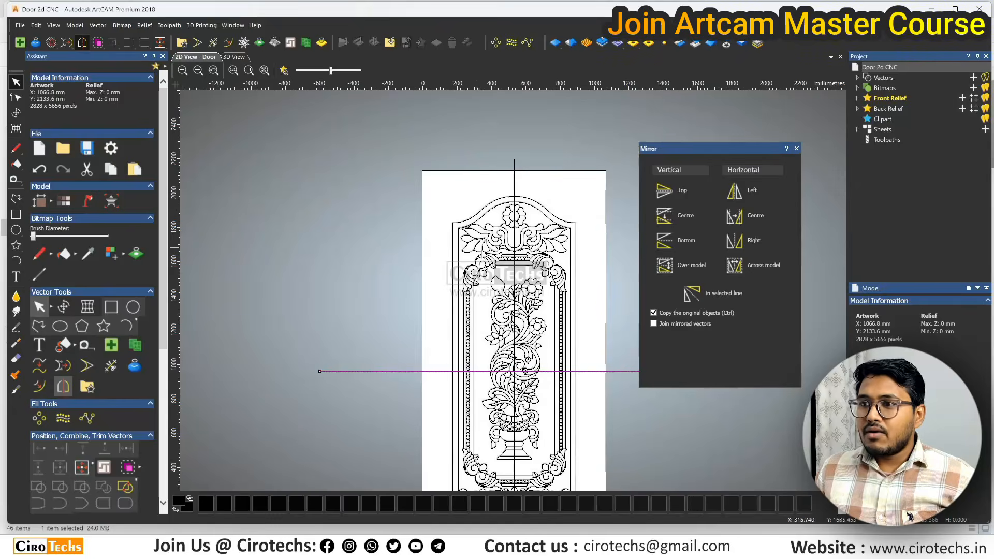
click(797, 149)
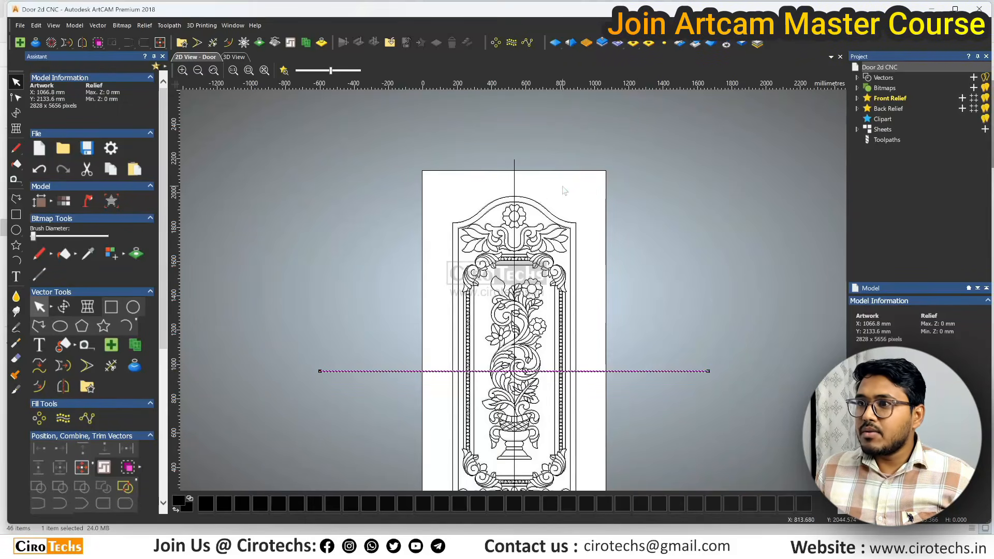
click(515, 186)
scroll(482, 190, down, 5)
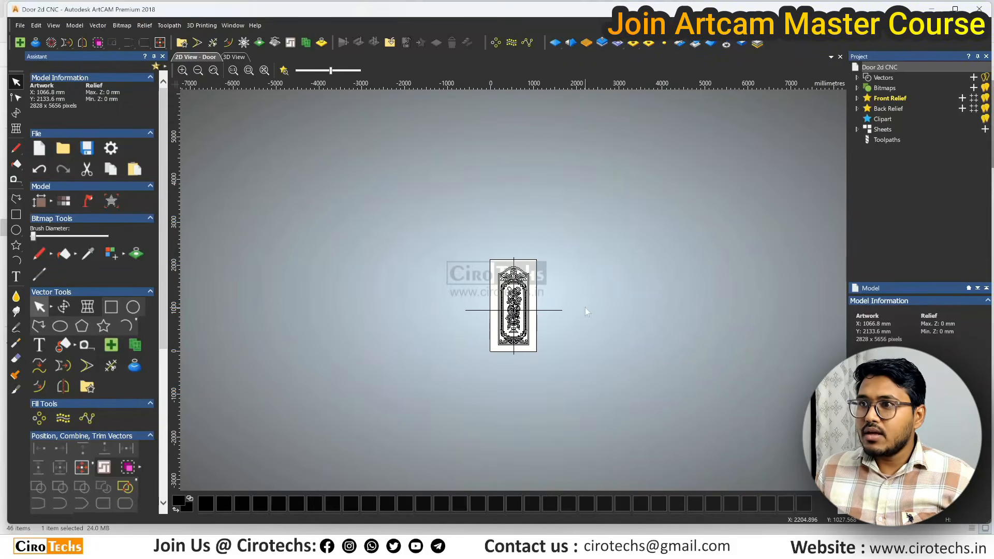
Move the spiral and inner curves of the lower scroll in the door's bottom-left corner to a new vector layer.
scroll(585, 311, up, 10)
drag(734, 408, 571, 355)
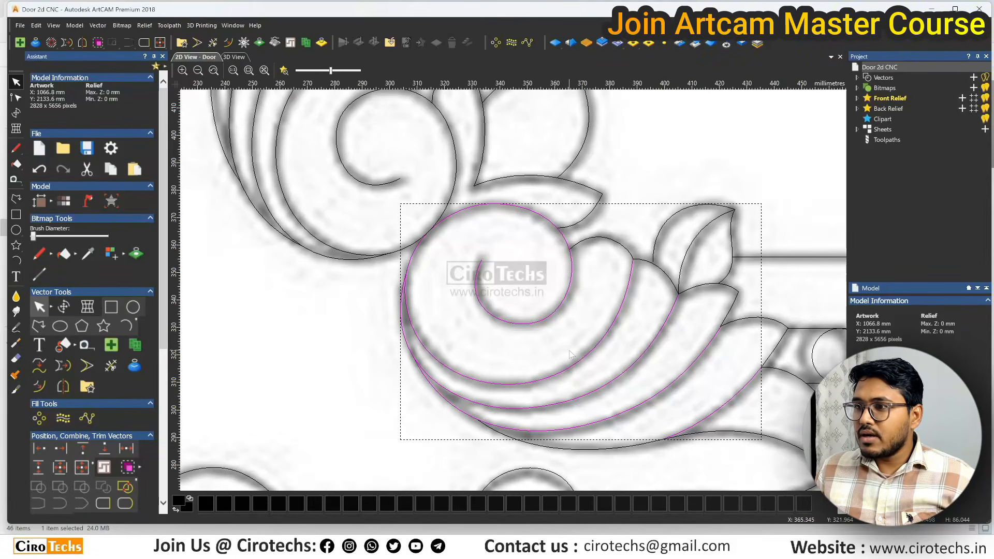
scroll(514, 291, down, 2)
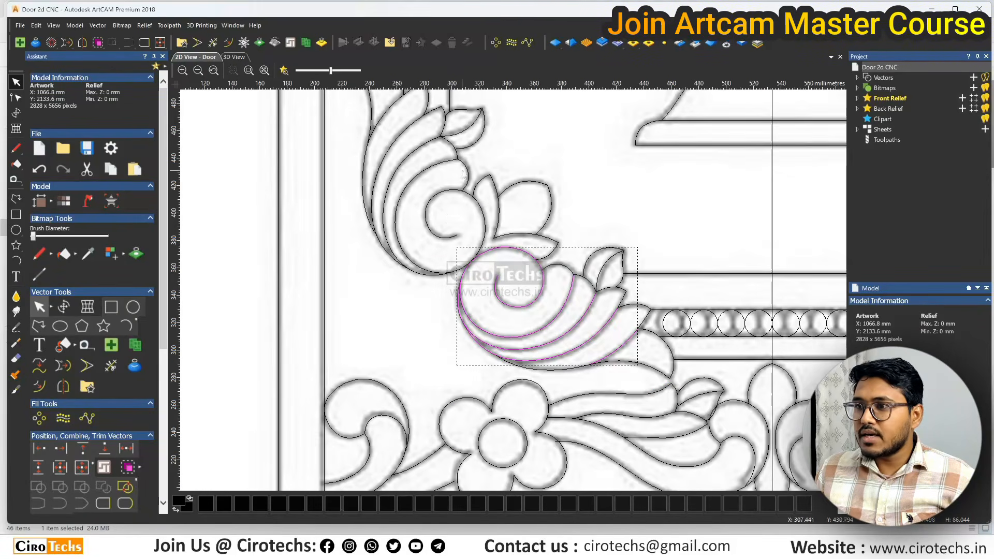
click(441, 221)
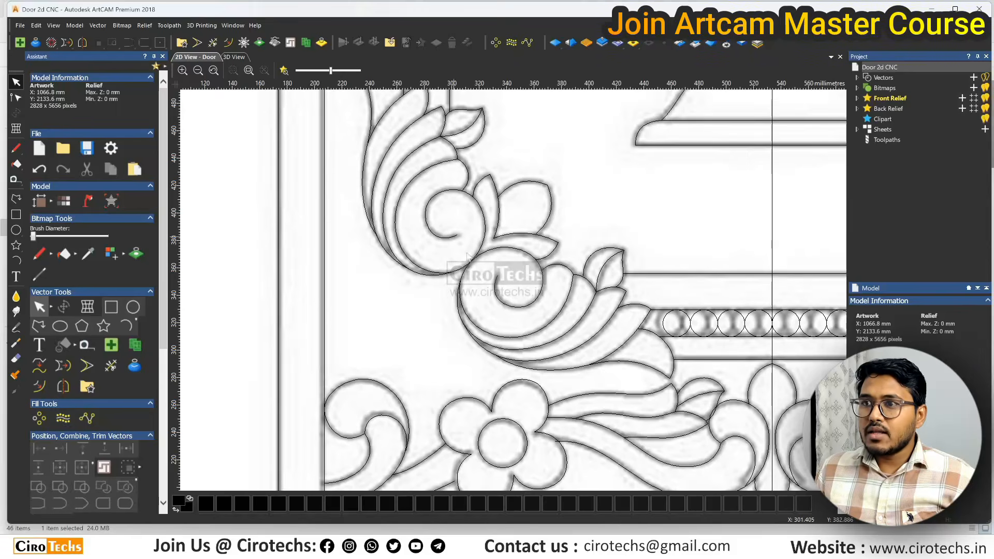
drag(623, 353, 522, 308)
right_click(558, 313)
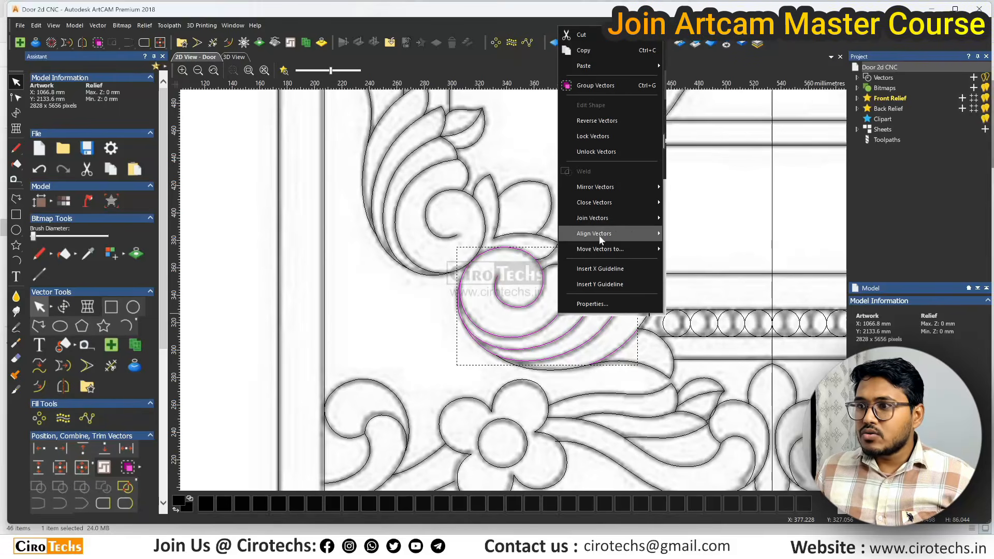
click(696, 250)
Move the spiral and inner curves of the upper scroll in the bottom-left corner to Vector Layer 2.
drag(454, 217, 372, 177)
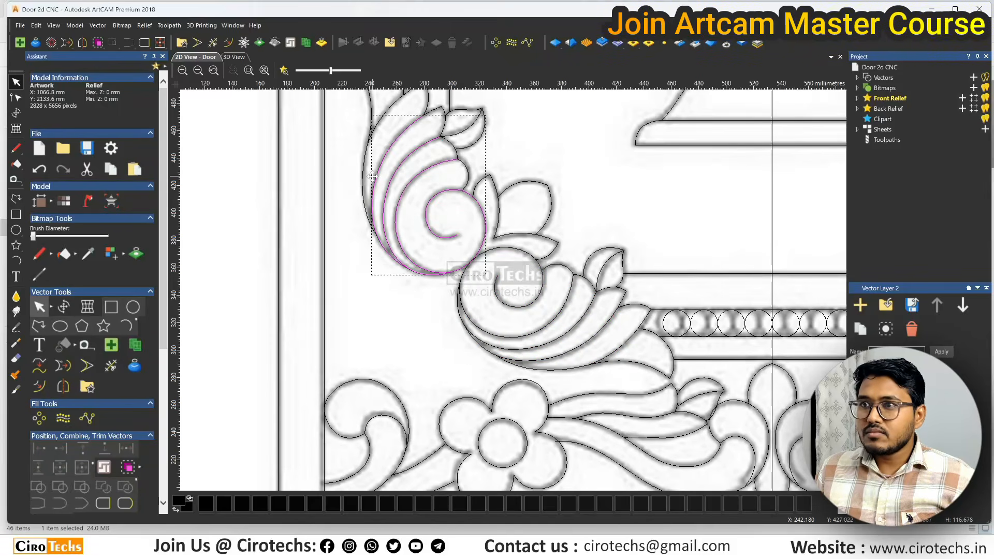
right_click(406, 189)
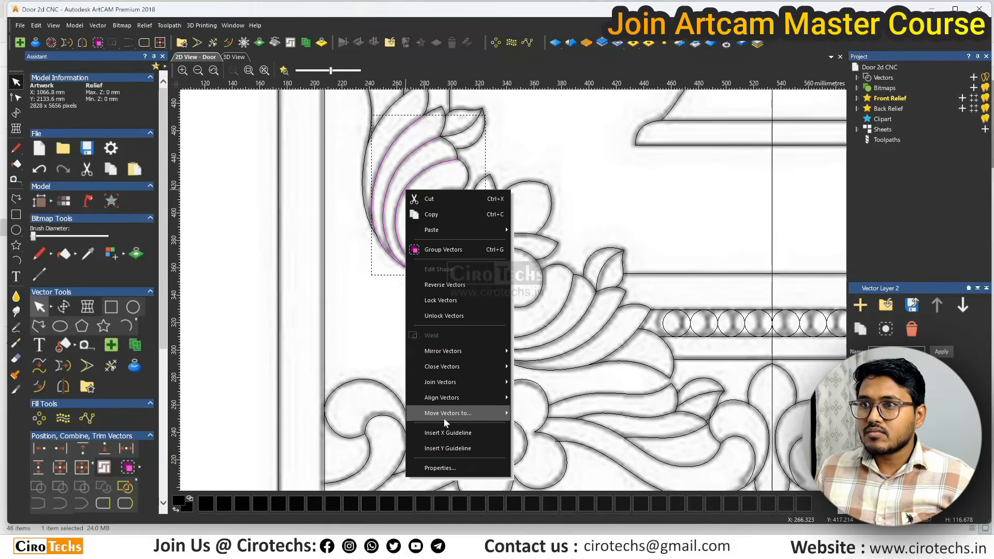
mouse_move(444, 414)
click(548, 434)
scroll(428, 314, down, 2)
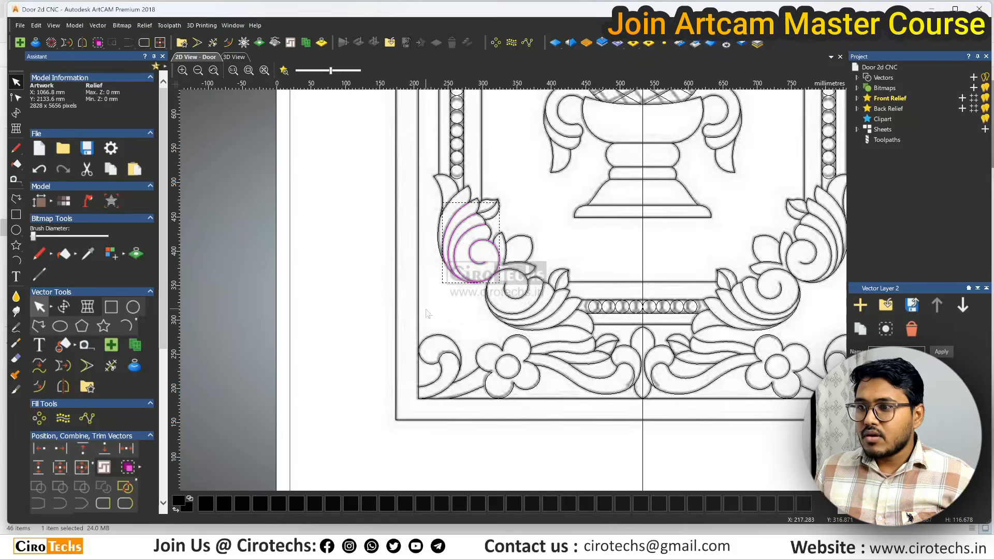
Move the short curve beneath the upper scroll's topmost leaf in the bottom-left corner to Vector Layer 2.
scroll(456, 199, up, 2)
click(451, 204)
right_click(451, 204)
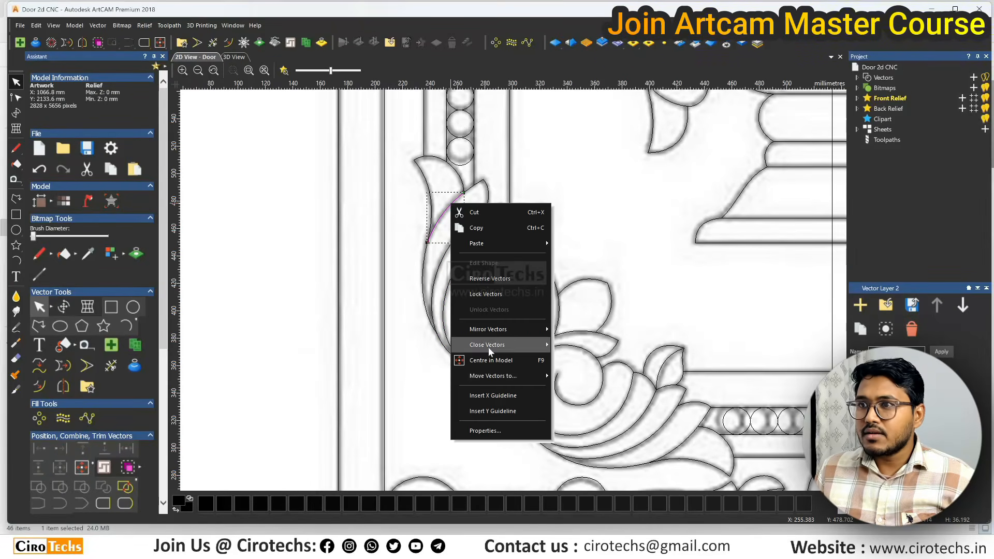
mouse_move(513, 376)
click(577, 396)
Move the short curve between the outermost leaves of the lower scroll in the door's bottom-left corner to Vector Layer 2.
scroll(579, 378, down, 2)
scroll(580, 353, up, 2)
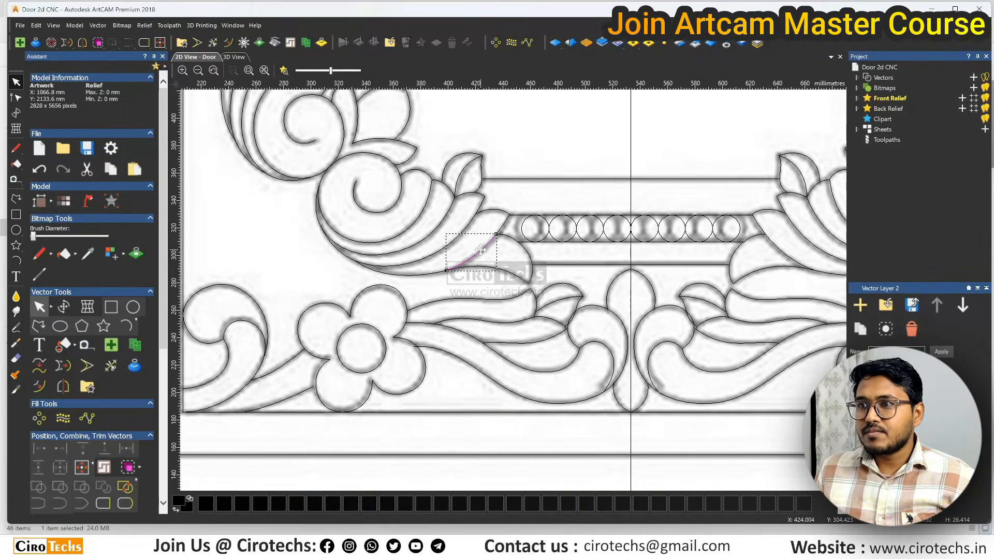
right_click(482, 252)
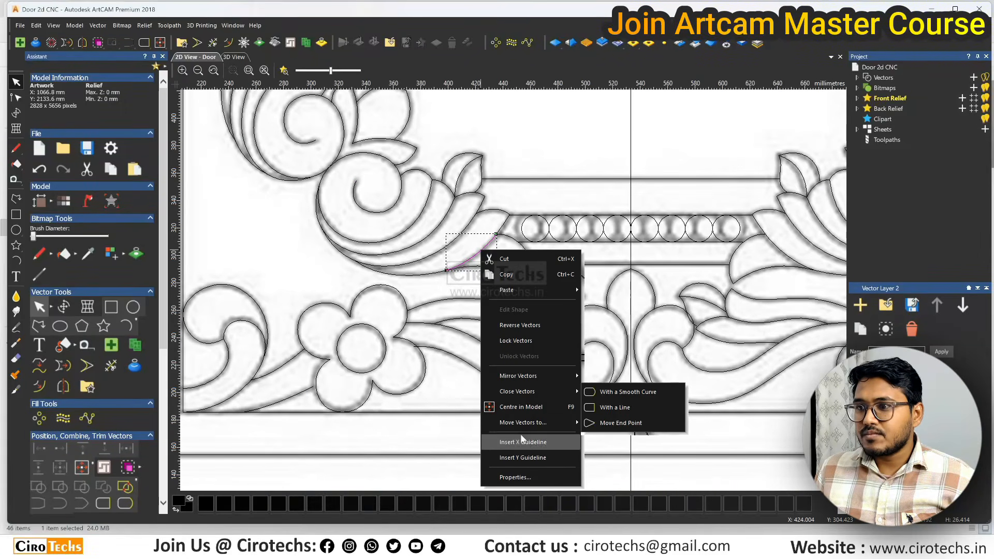
mouse_move(523, 422)
click(615, 442)
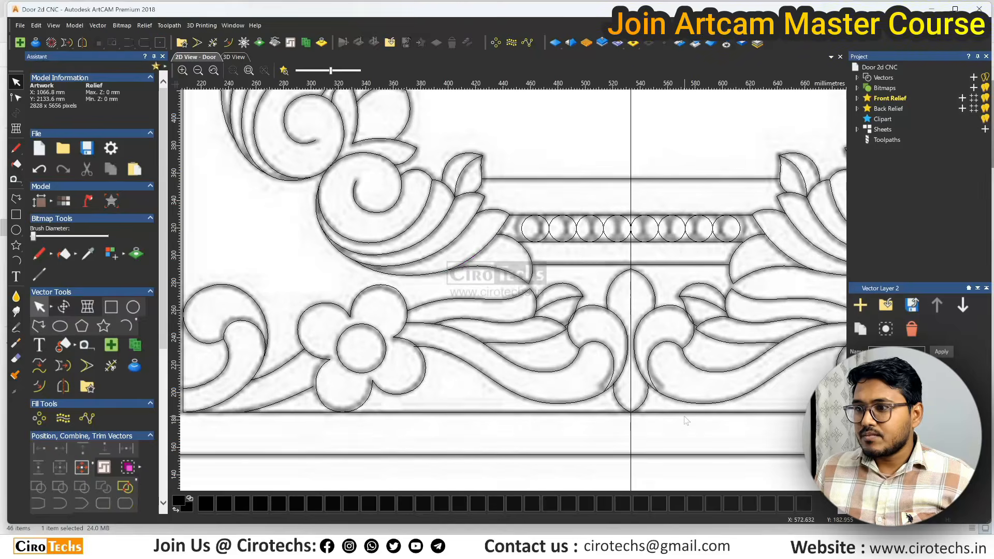
Move the spiral and inner curves of both bottom-right corner scrolls, plus the small leaf veins in the bottom-left corner, to Vector Layer 2.
scroll(684, 363, down, 2)
scroll(685, 254, up, 2)
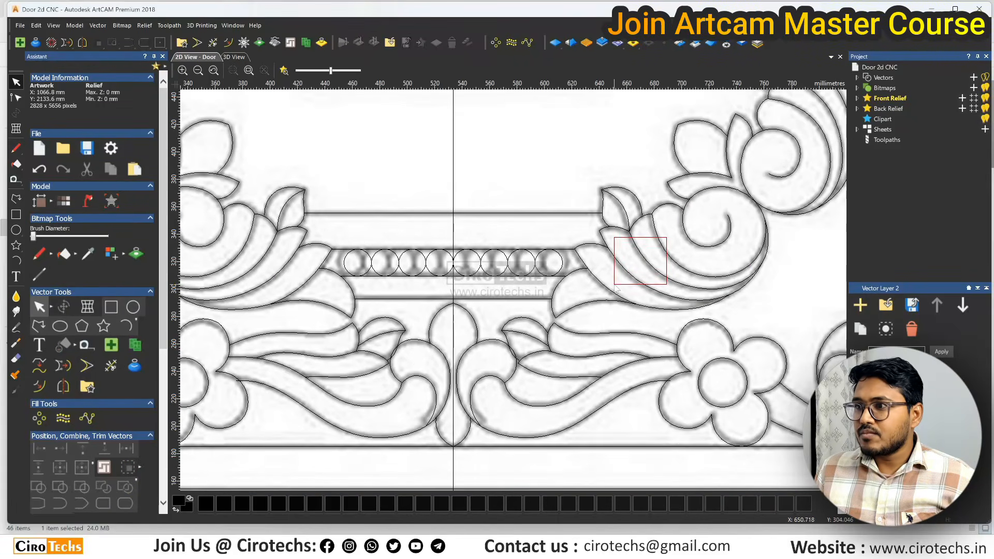
click(617, 243)
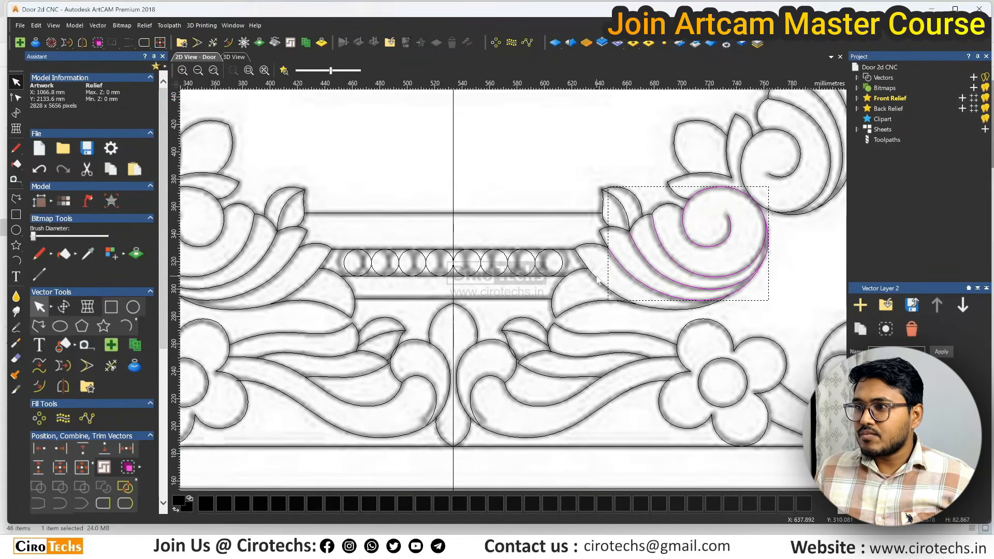
scroll(598, 280, down, 2)
scroll(518, 269, up, 2)
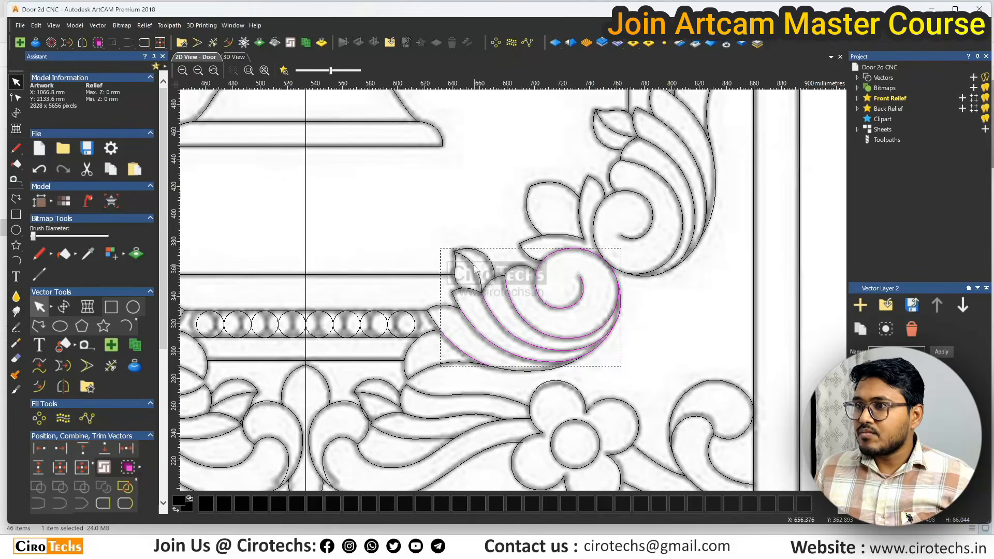
scroll(474, 265, down, 1)
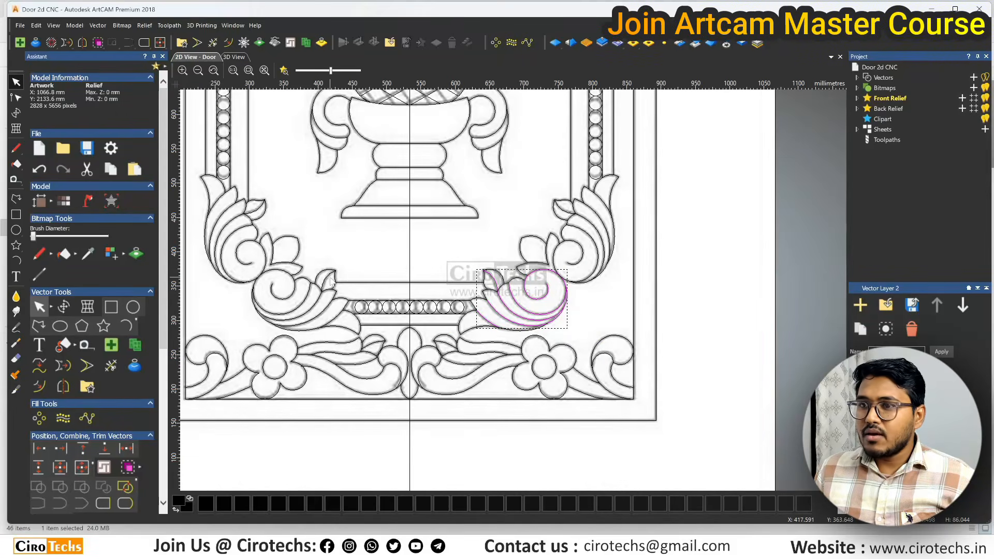
shift+click(262, 207)
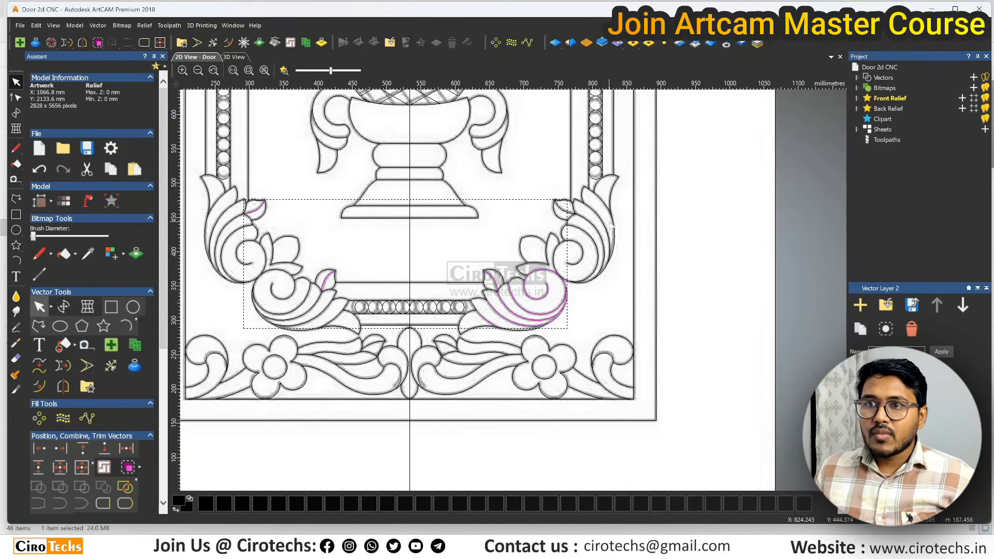
scroll(605, 208, up, 1)
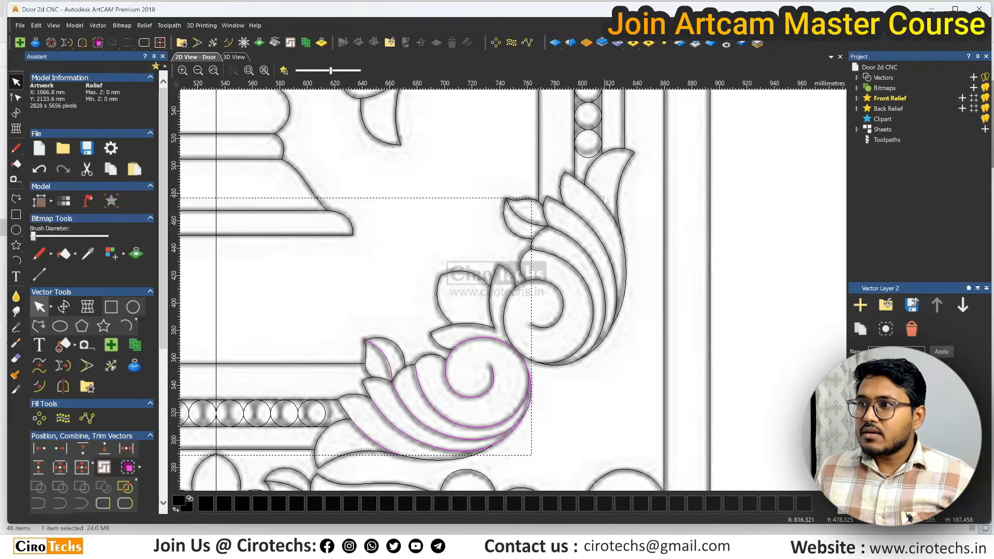
shift+click(603, 206)
shift+click(571, 298)
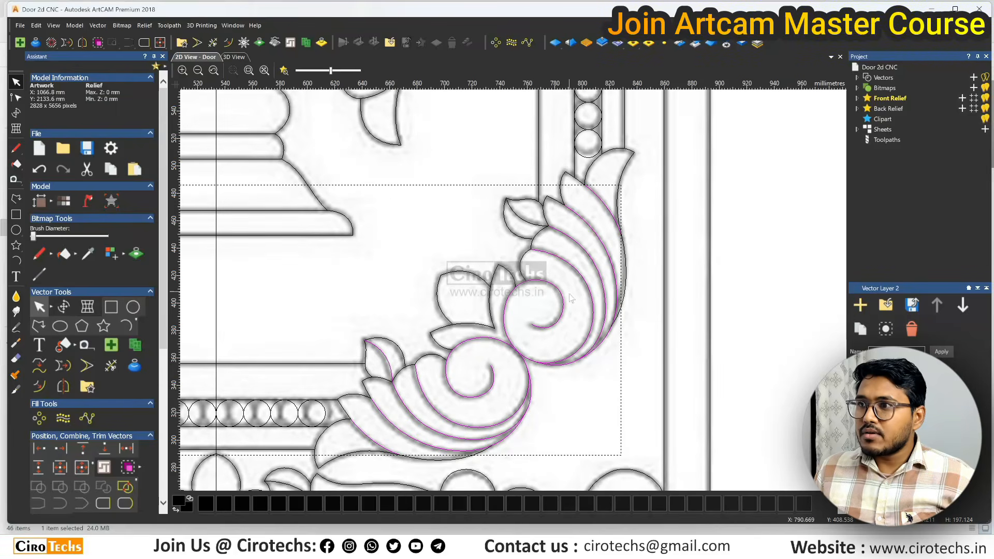
right_click(534, 225)
mouse_move(565, 449)
click(664, 468)
Move the spiral and inner curves of both scrolls in the door's top-left corner to Vector Layer 2.
scroll(664, 469, down, 5)
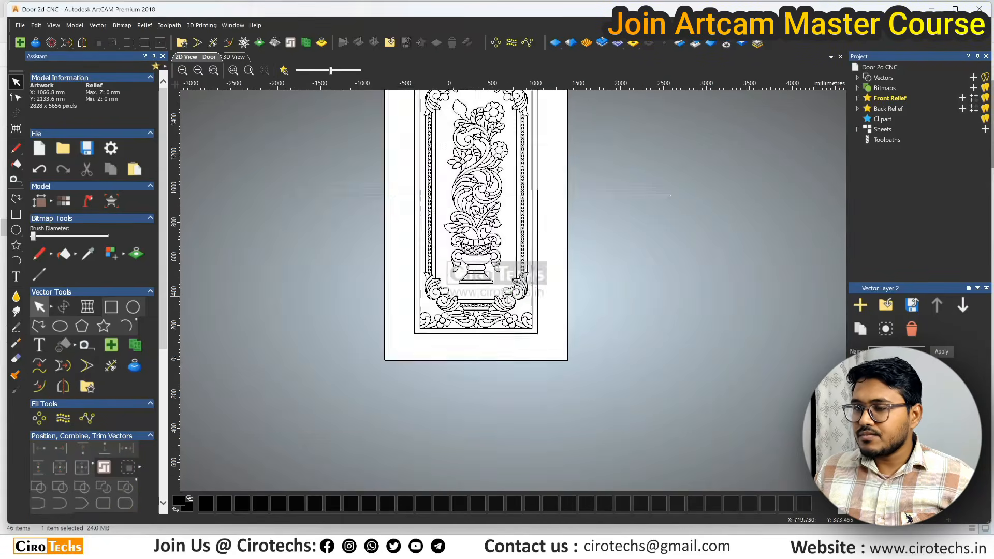
scroll(482, 185, up, 2)
drag(560, 153, 505, 179)
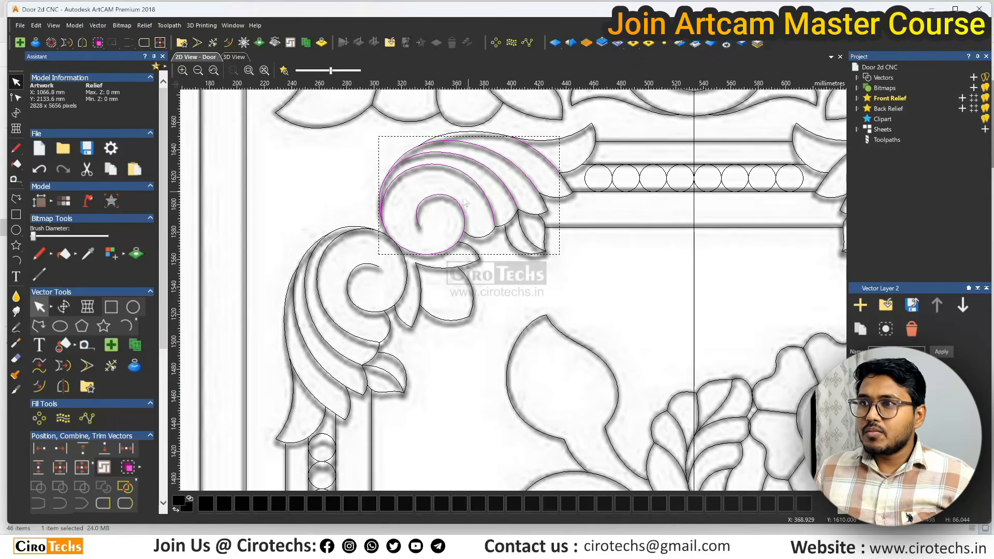
shift+drag(364, 299, 307, 407)
right_click(313, 396)
mouse_move(347, 330)
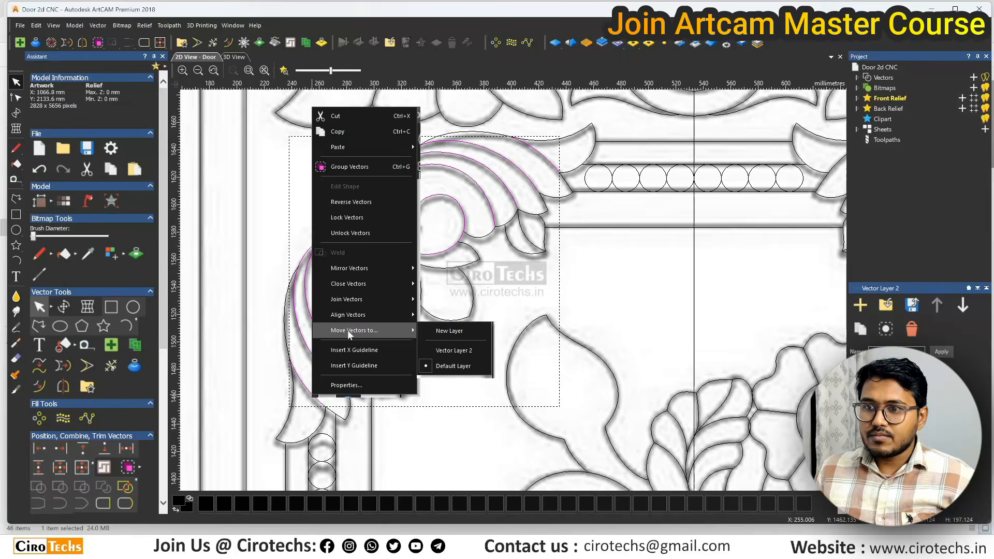
click(450, 350)
Move the spiral and inner curves of both top-right corner scrolls, plus the small leaf veins in the top-left corner, to Vector Layer 2.
scroll(601, 276, down, 5)
scroll(601, 276, up, 5)
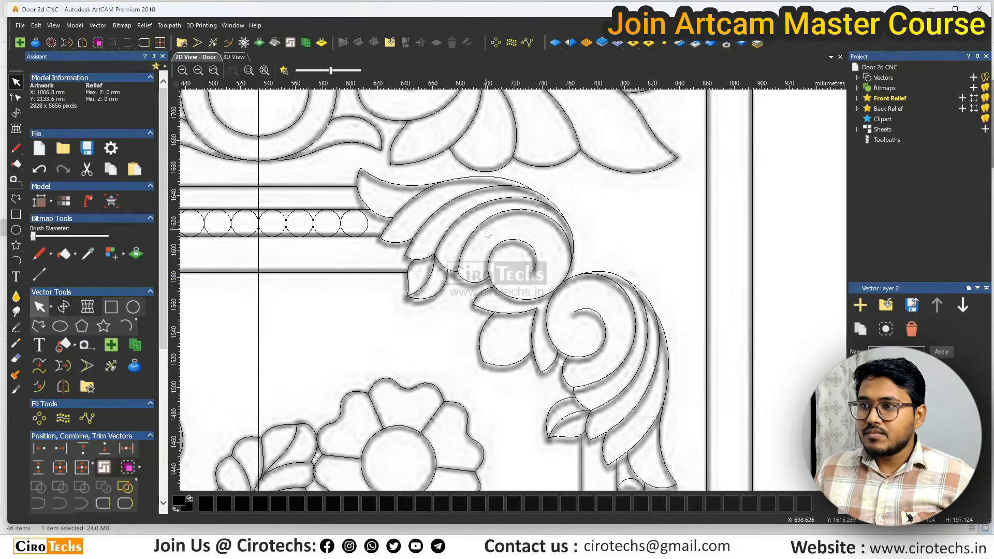
click(466, 217)
shift+drag(446, 208, 407, 193)
scroll(604, 330, down, 2)
scroll(581, 354, up, 2)
mouse_move(581, 381)
shift+mouse_down()
mouse_move(560, 300)
mouse_move(537, 272)
shift+mouse_up()
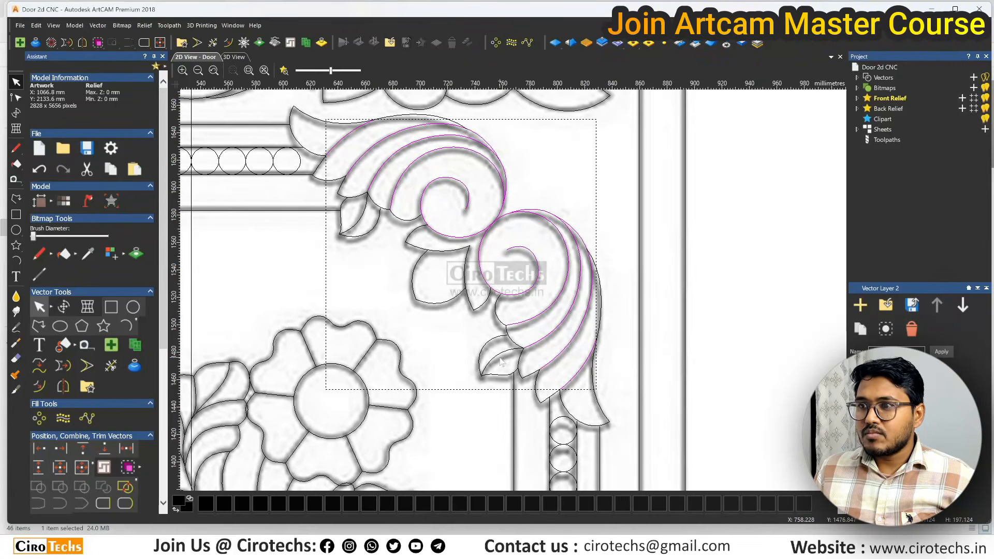
scroll(311, 268, down, 2)
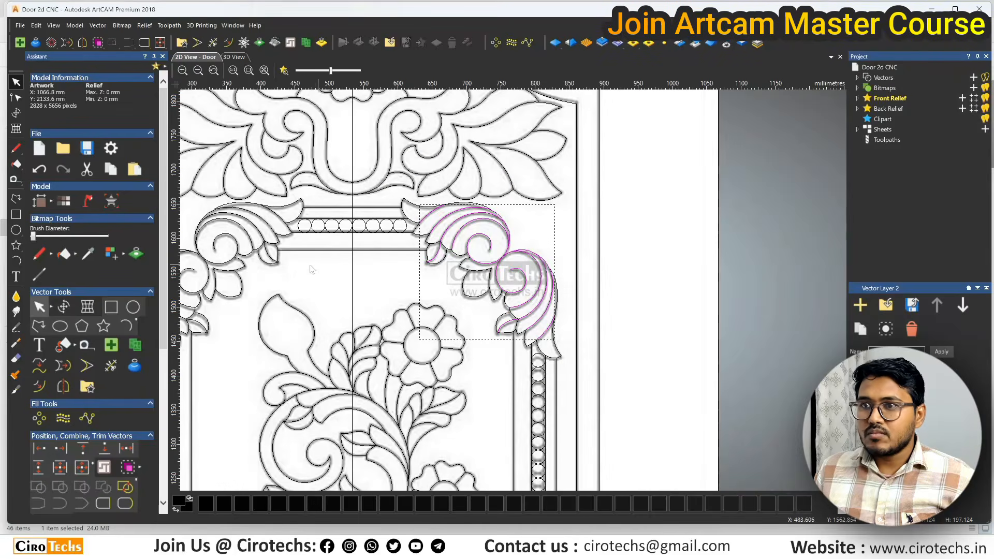
scroll(321, 290, down, 1)
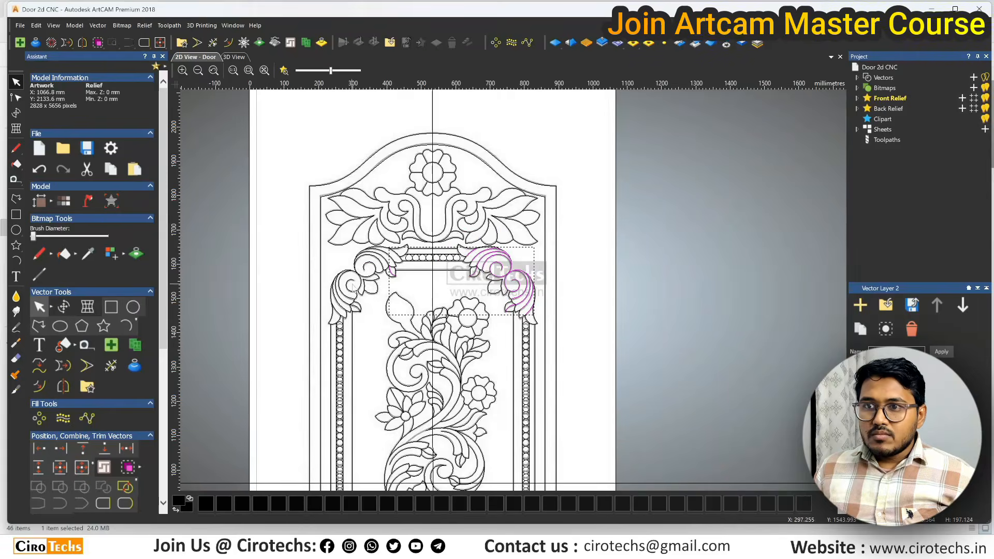
scroll(362, 325, up, 1)
shift+click(362, 332)
right_click(360, 334)
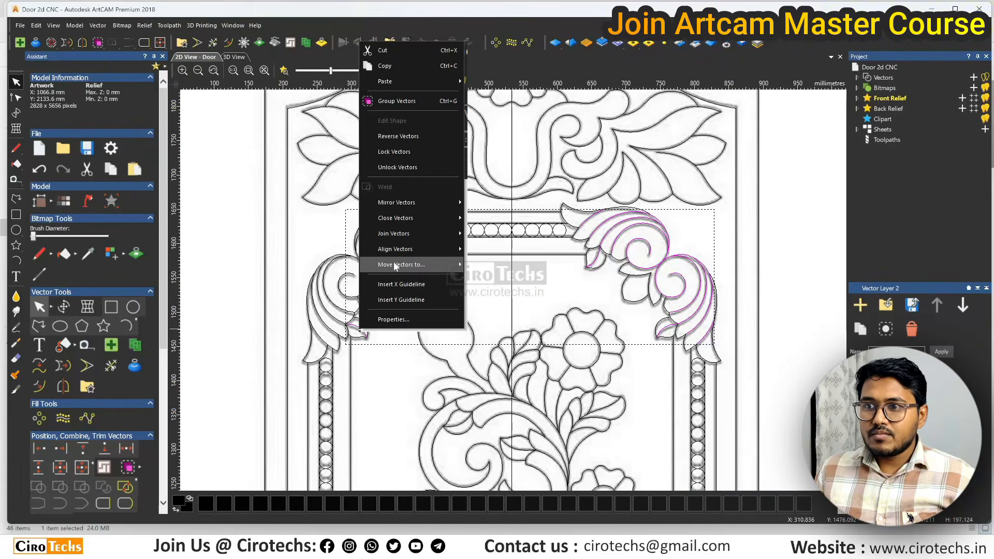
mouse_move(460, 270)
click(501, 285)
Select the six petal divider lines of the large flower at the top of the central floral ornament.
scroll(422, 277, down, 1)
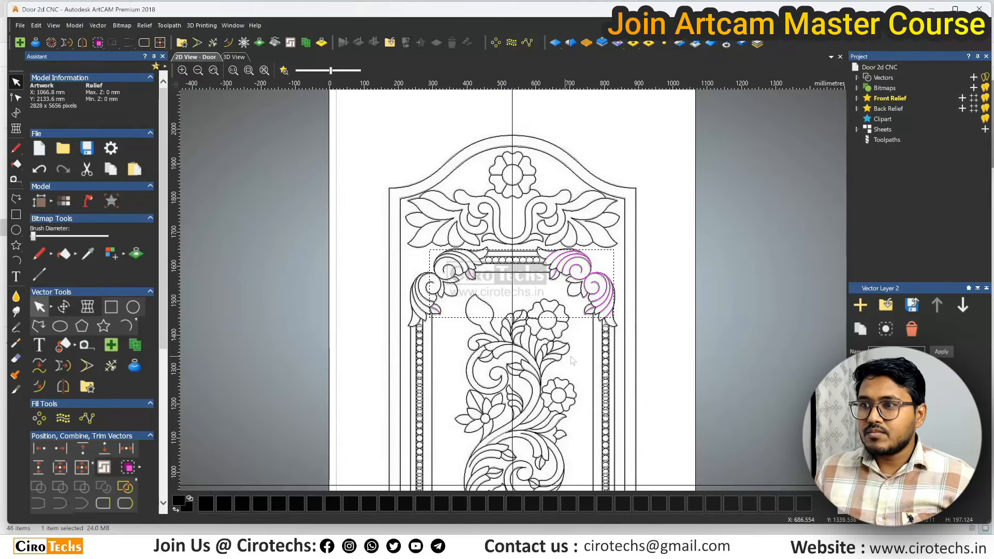
scroll(574, 357, up, 3)
click(575, 331)
click(525, 305)
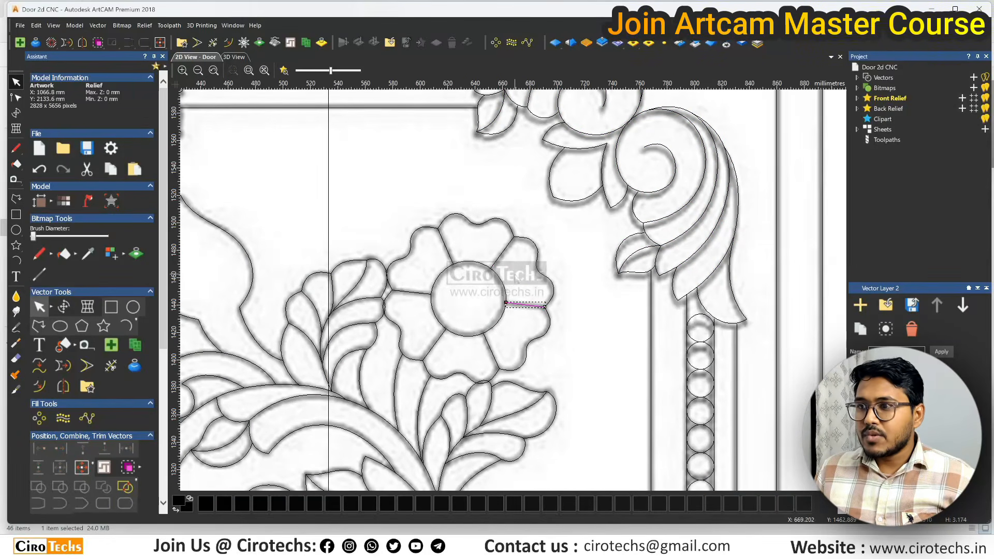
shift+click(495, 258)
shift+click(447, 248)
shift+click(415, 291)
shift+click(436, 344)
shift+click(492, 352)
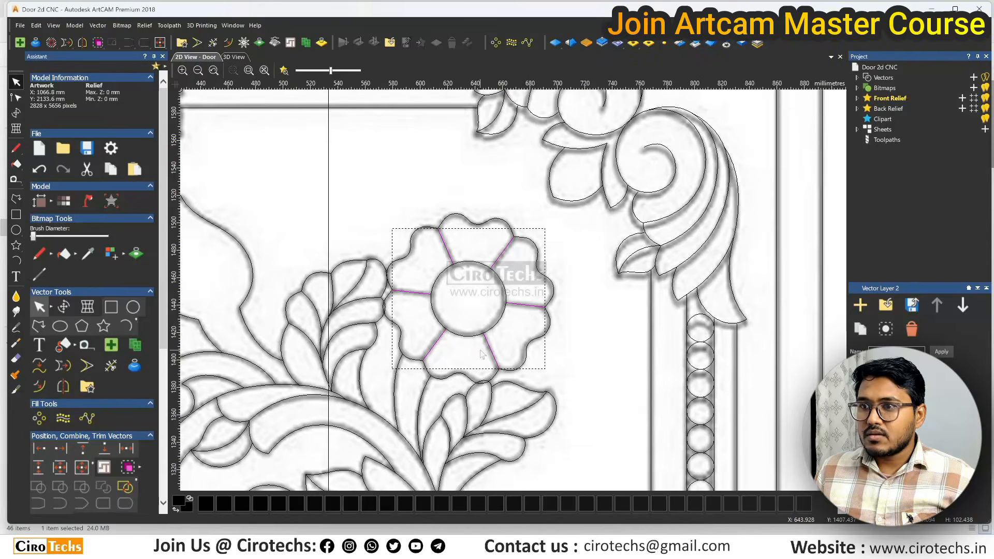
Add the inner curves of the leaf cluster left of the large flower to the selection, keeping the door's vertical centre line out.
scroll(481, 354, down, 3)
scroll(434, 310, up, 3)
shift+click(475, 275)
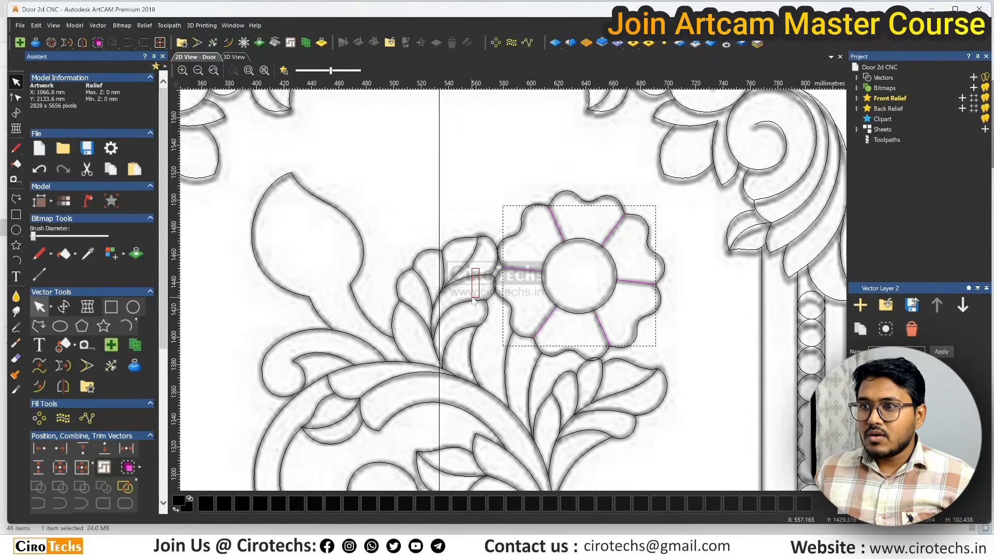
shift+click(461, 308)
shift+click(461, 333)
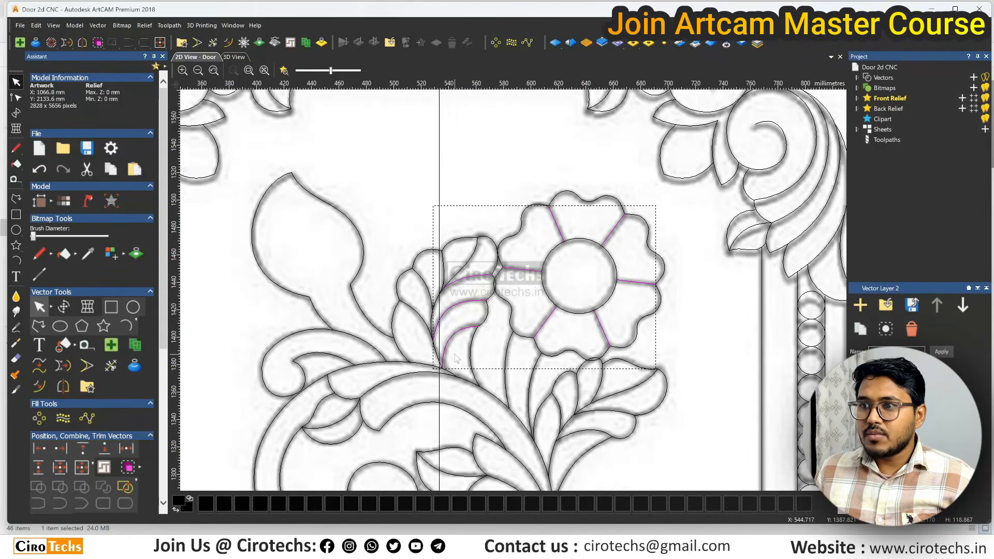
shift+click(440, 268)
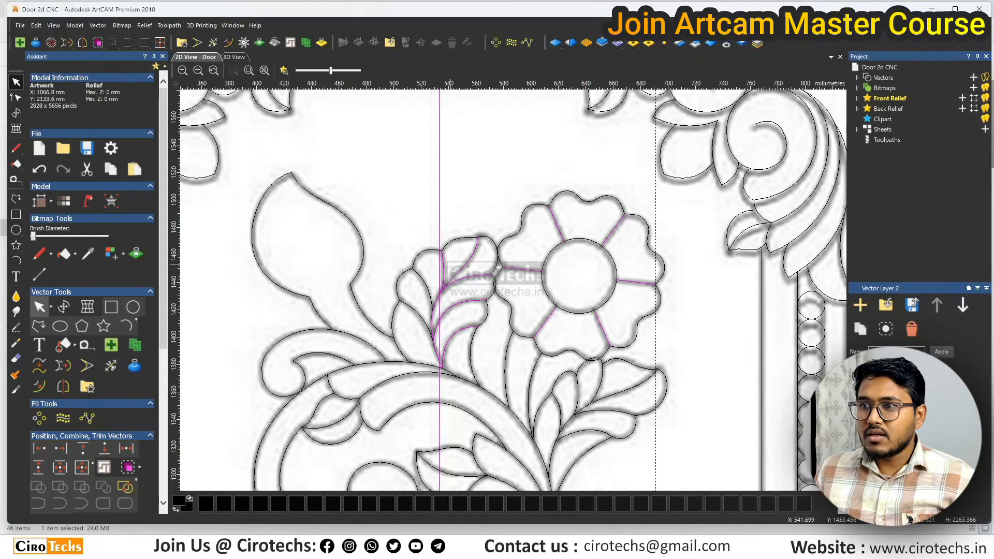
shift+click(465, 266)
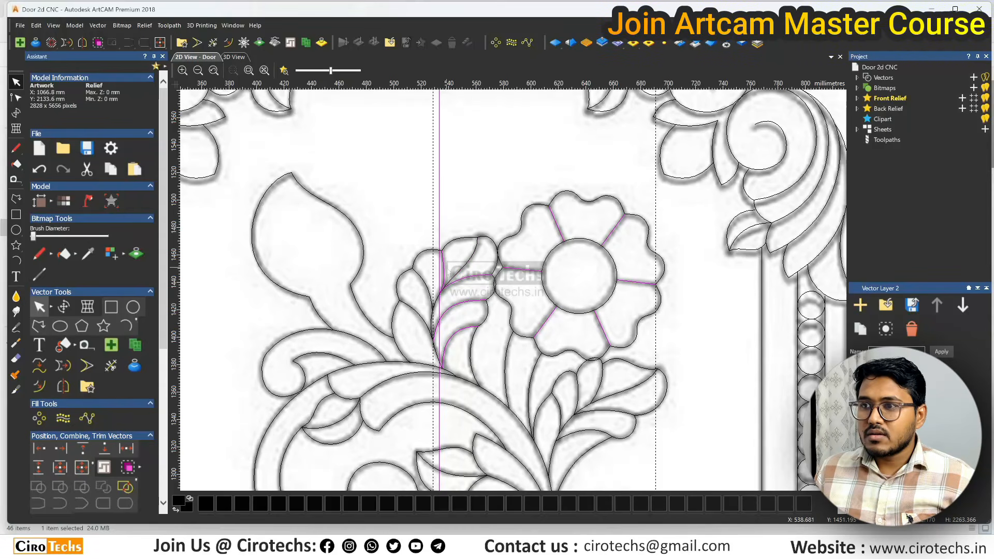
shift+click(439, 226)
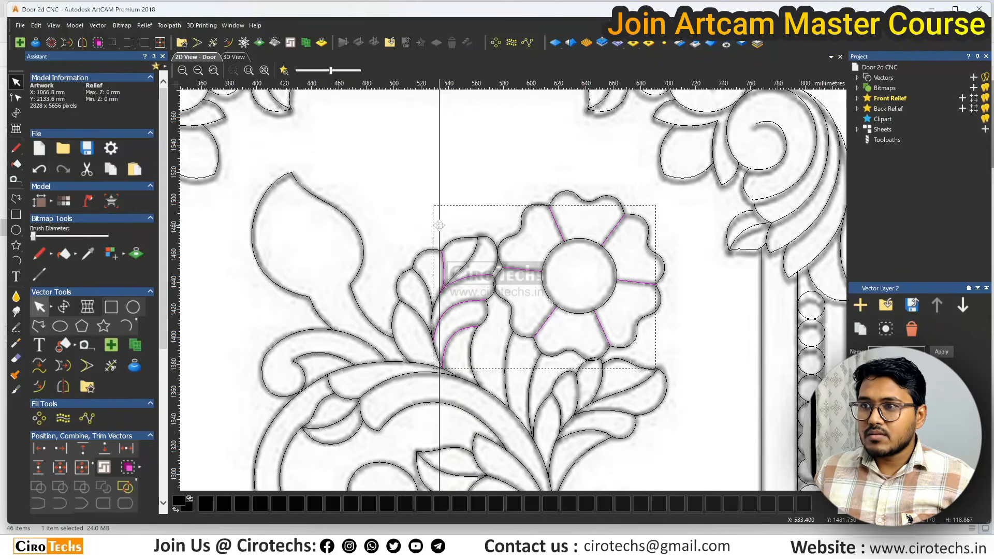
shift+click(409, 295)
shift+click(402, 276)
shift+click(419, 313)
Add the inner curves of the leaf cluster below the large flower and move the whole selection to Vector Layer 2.
scroll(552, 402, up, 2)
shift+click(648, 350)
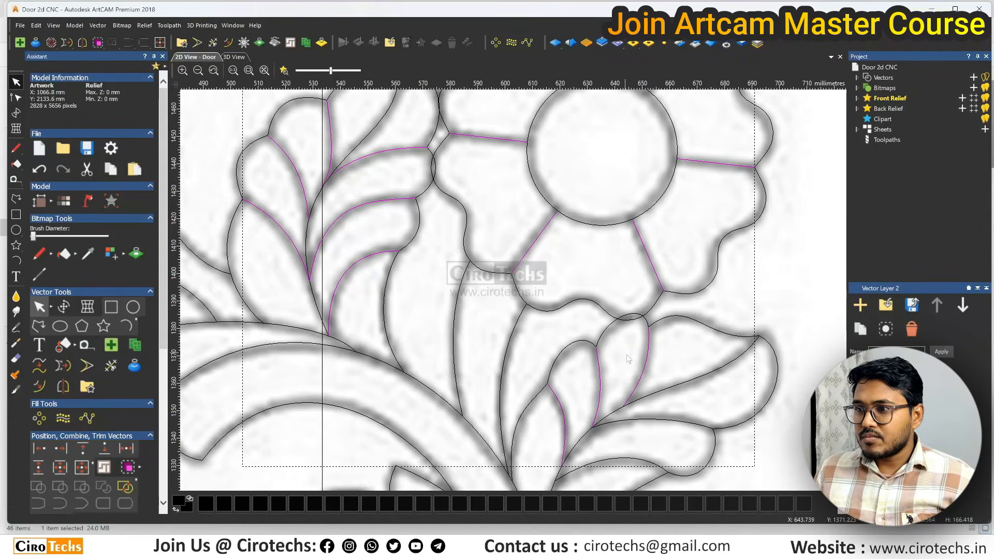
shift+click(663, 424)
scroll(606, 423, down, 4)
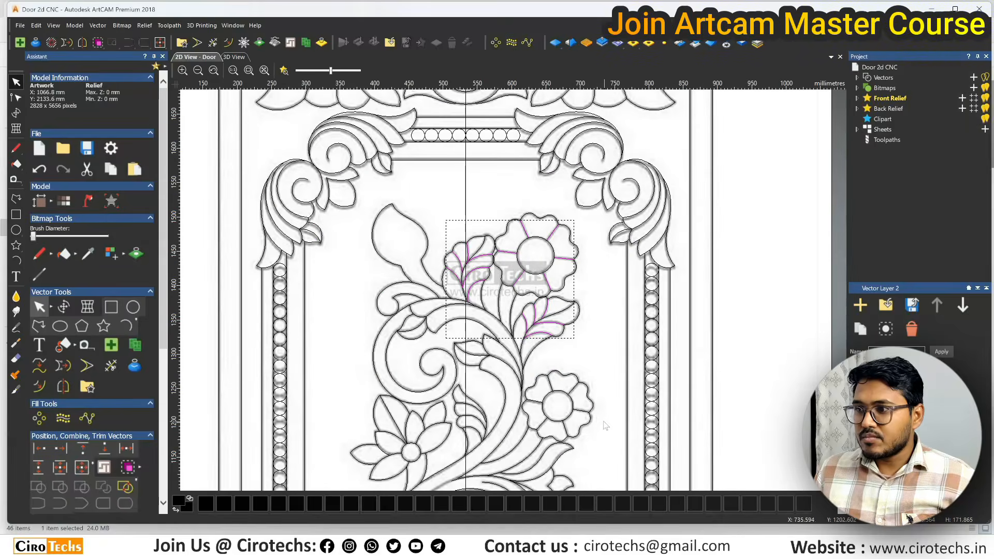
scroll(539, 338, up, 2)
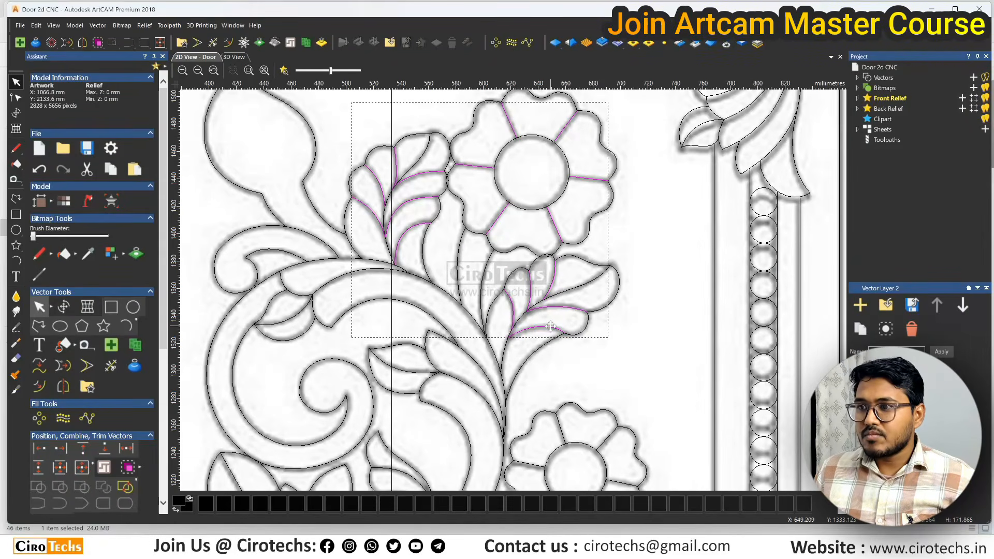
right_click(551, 327)
mouse_move(591, 261)
click(688, 281)
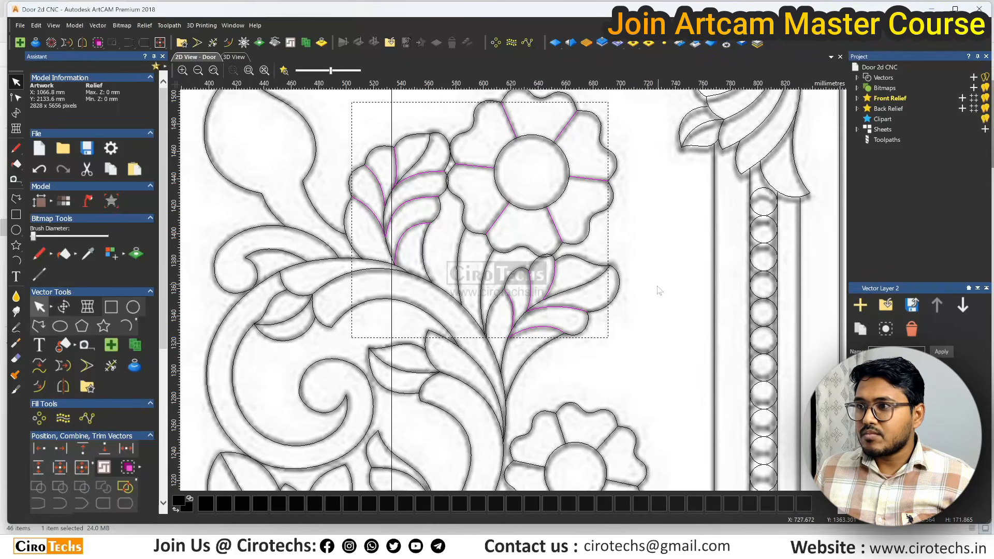
click(558, 311)
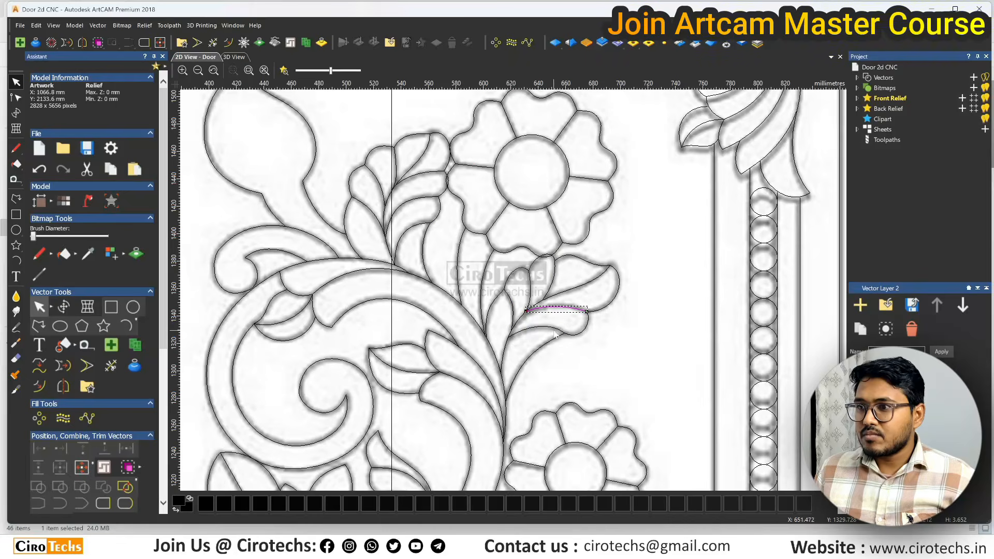
click(557, 330)
click(625, 348)
Select the vein curve of the small leaf crossing the vertical centre line, beside the large spiral.
scroll(450, 336, down, 1)
scroll(449, 339, up, 1)
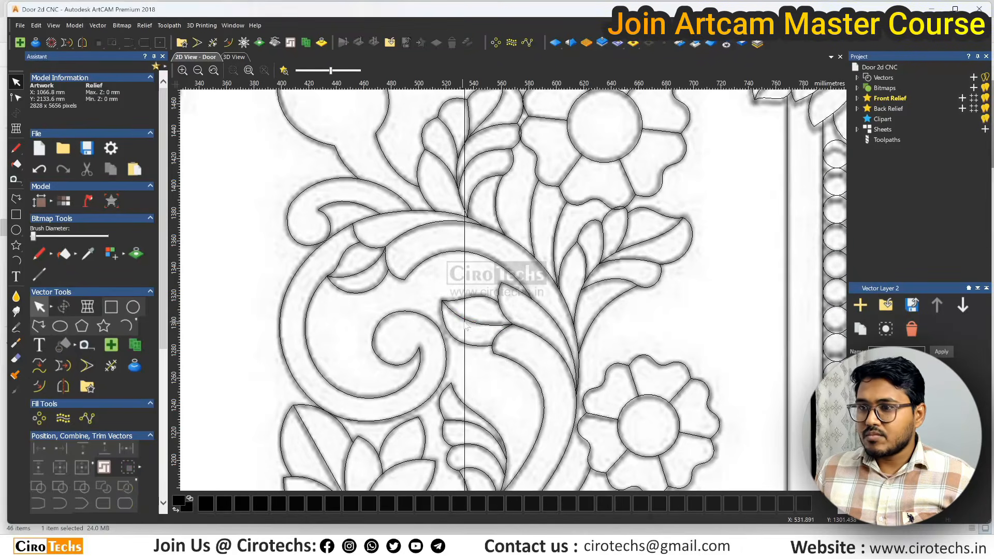
click(486, 325)
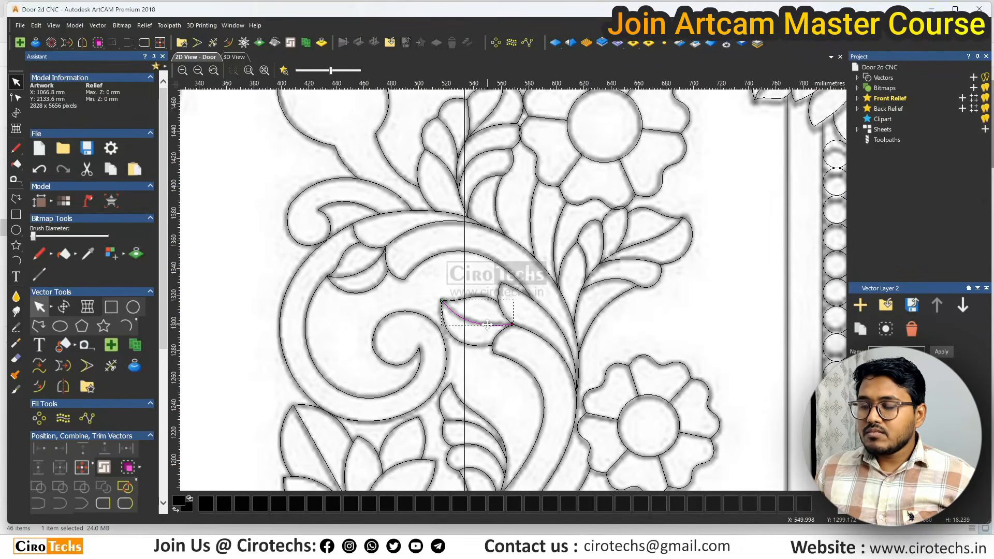
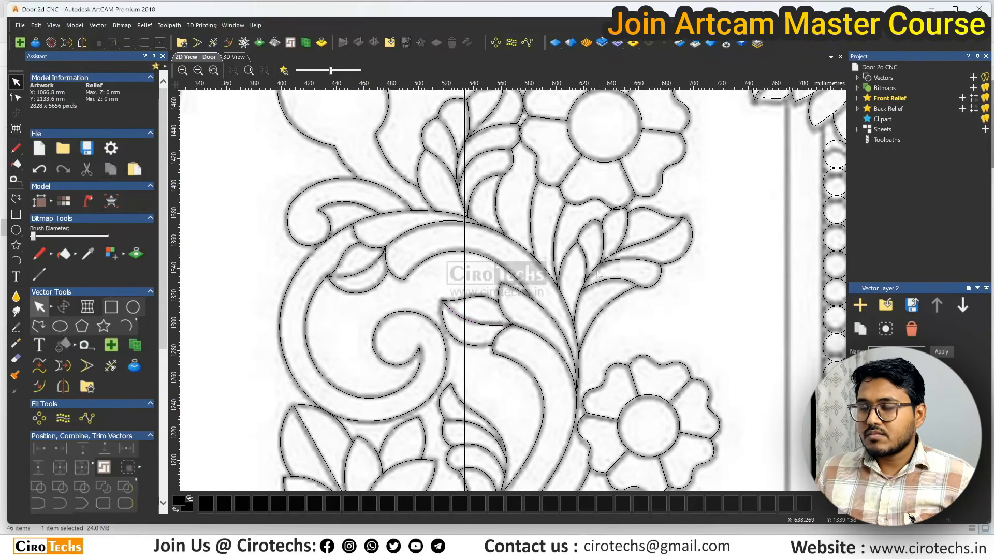
Select the six petal divider lines of the flower right of the large spiral and move them to Vector Layer 2.
scroll(545, 280, down, 1)
scroll(604, 377, up, 1)
click(605, 374)
shift+click(560, 365)
shift+click(548, 320)
shift+click(575, 285)
shift+click(623, 295)
shift+click(641, 342)
right_click(641, 340)
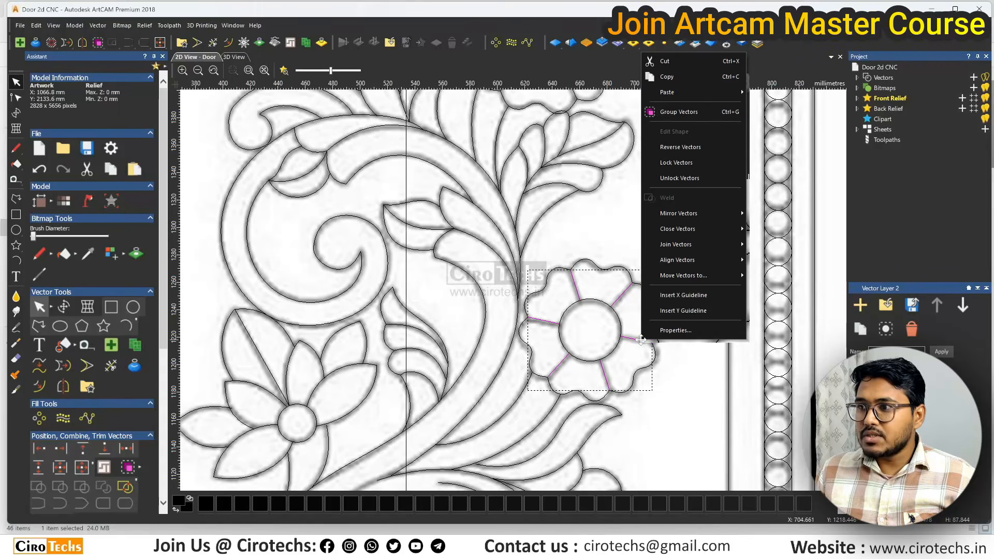
mouse_move(684, 276)
click(782, 296)
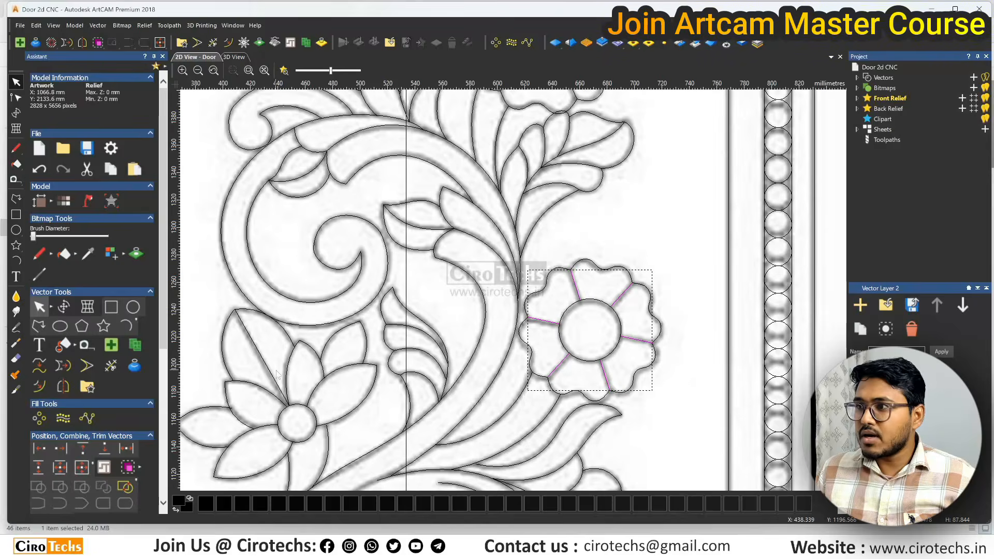
Examine the door's arch, the lower scrolls and the leaves above the vase for inner curves that still need separating.
scroll(531, 201, down, 2)
scroll(531, 201, up, 2)
scroll(531, 201, down, 4)
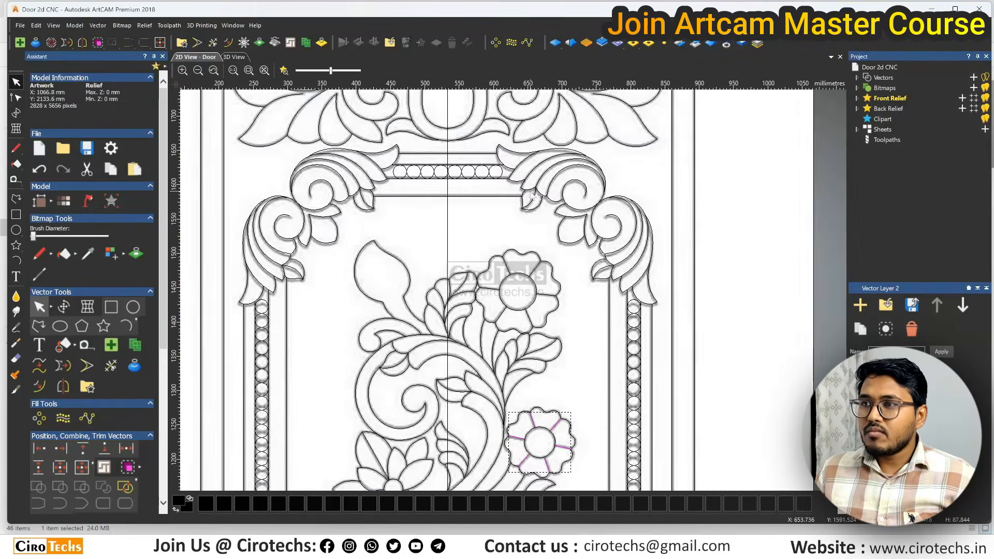
scroll(492, 287, up, 2)
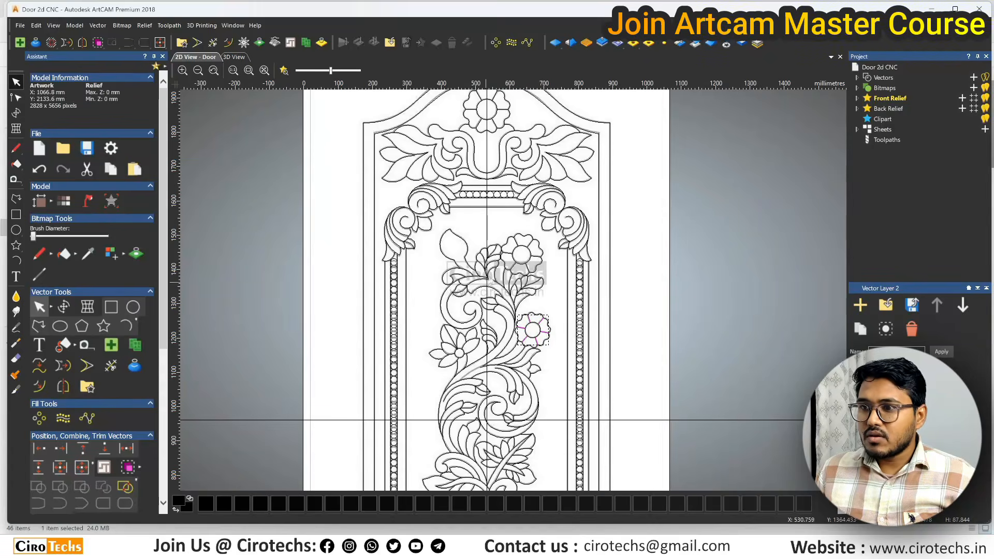
scroll(489, 272, down, 2)
scroll(523, 381, up, 5)
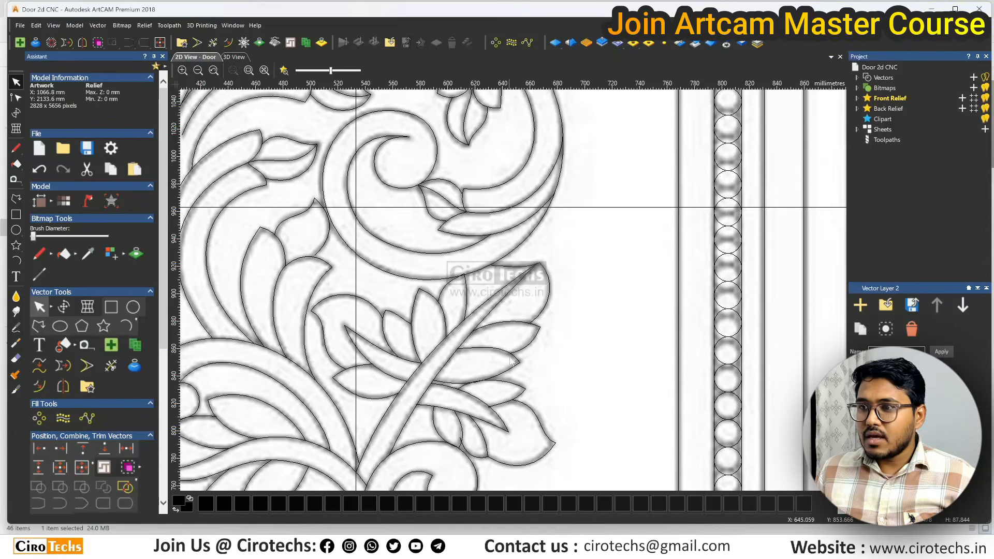
click(531, 341)
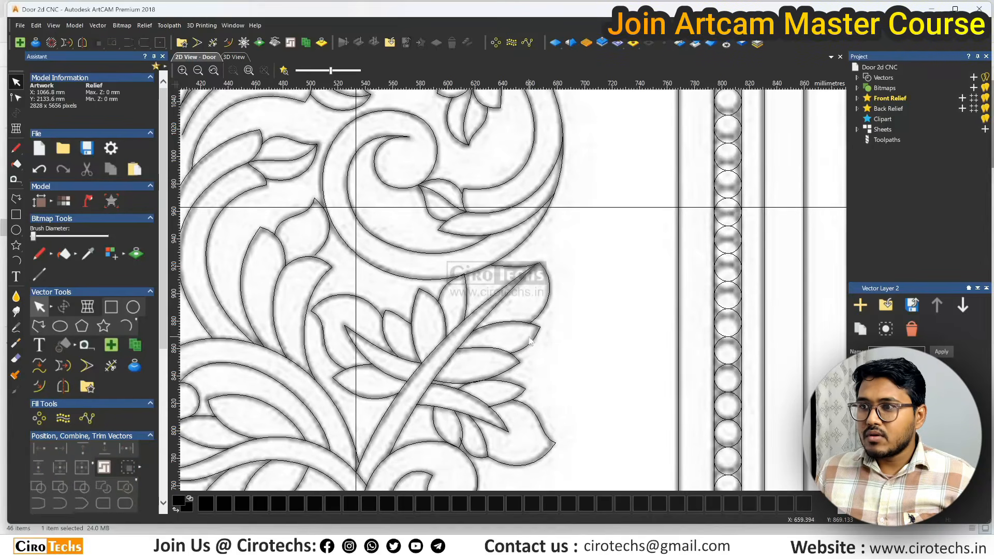
scroll(464, 335, down, 2)
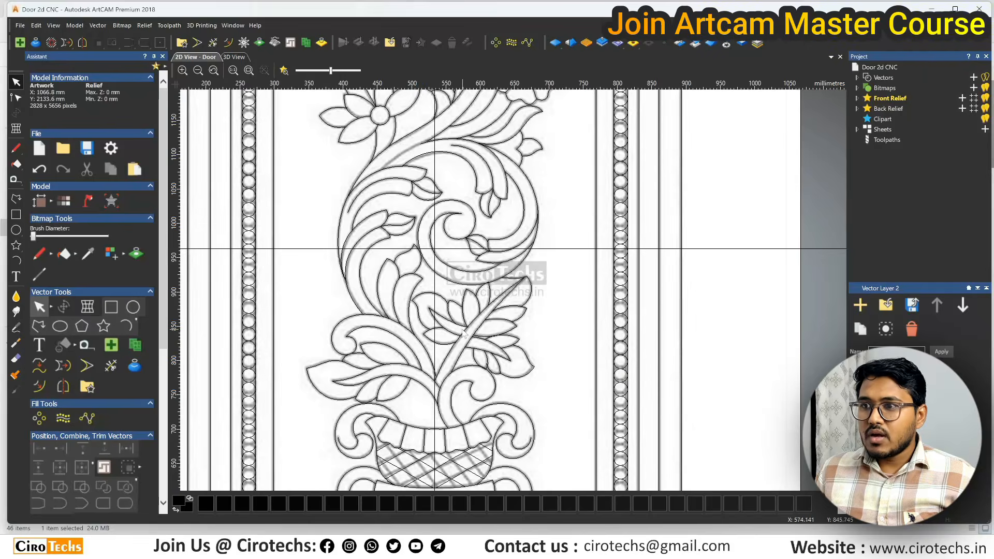
scroll(461, 324, up, 3)
scroll(463, 308, down, 3)
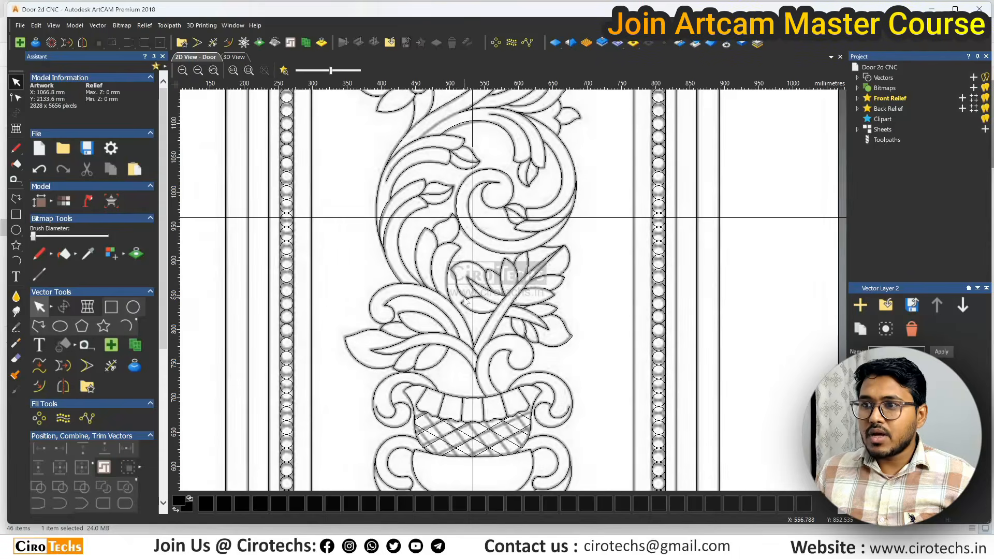
scroll(414, 359, up, 2)
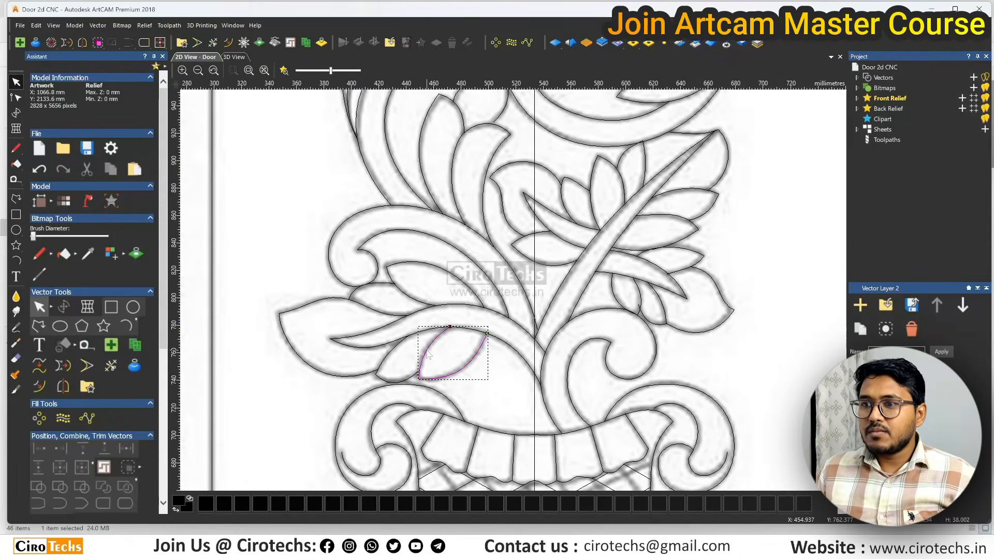
click(452, 386)
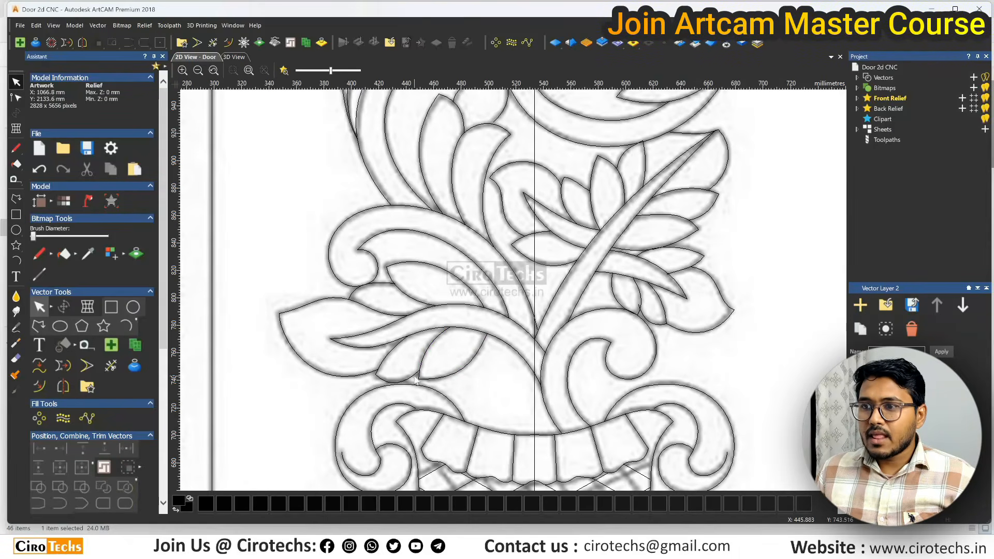
Insert a node on the rightmost leaf under the curved stem above the vase, where the neighbouring small leaf meets it.
click(392, 353)
scroll(435, 371, up, 2)
click(442, 371)
click(439, 341)
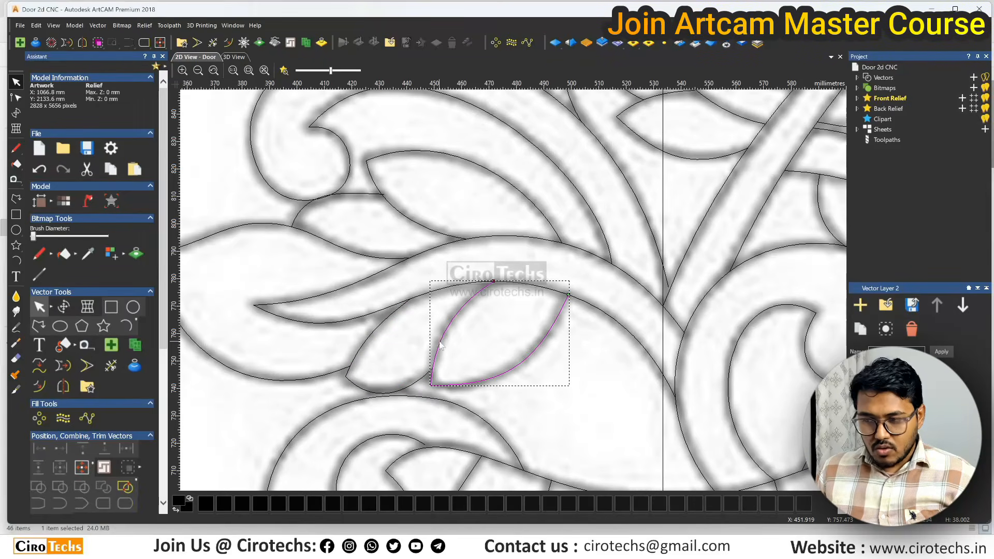
double_click(442, 344)
scroll(441, 362, up, 2)
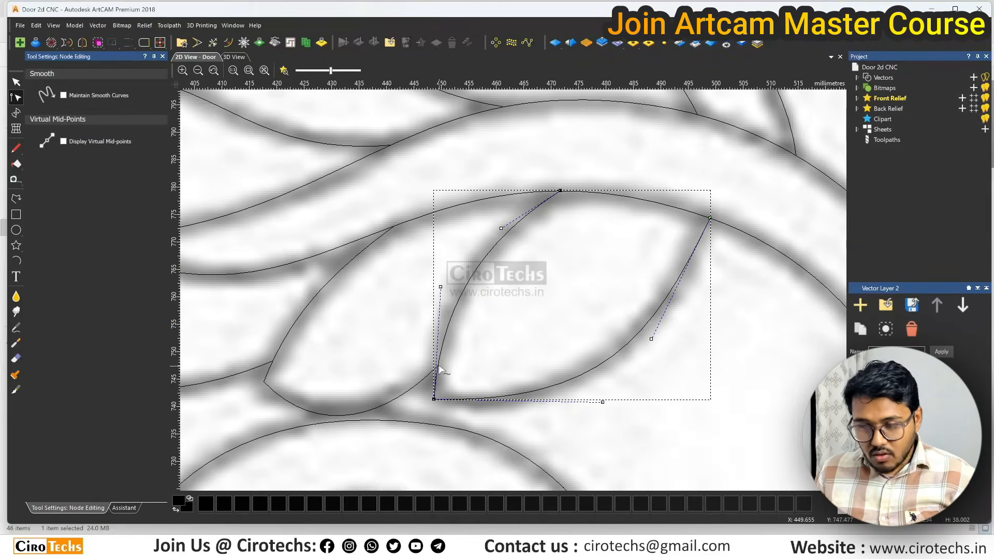
key(i)
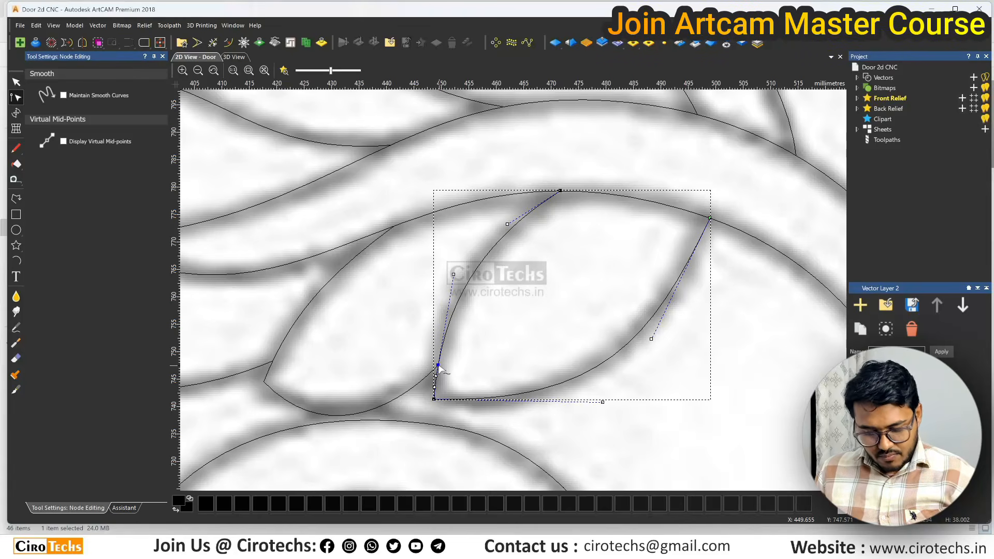
Insert a node on the small leaf under the stem where the large leaf's lower edge meets it, and cut the outline there.
click(273, 361)
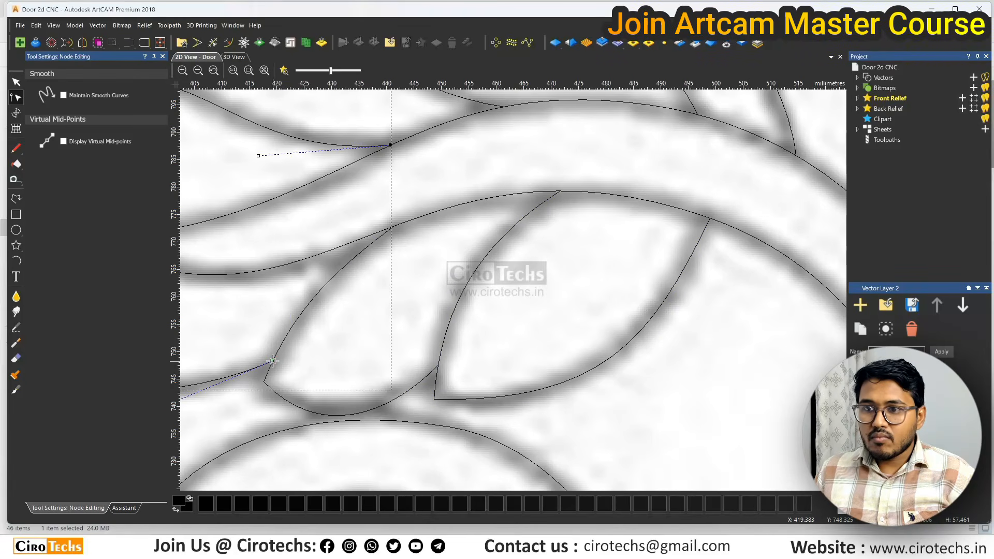
click(275, 363)
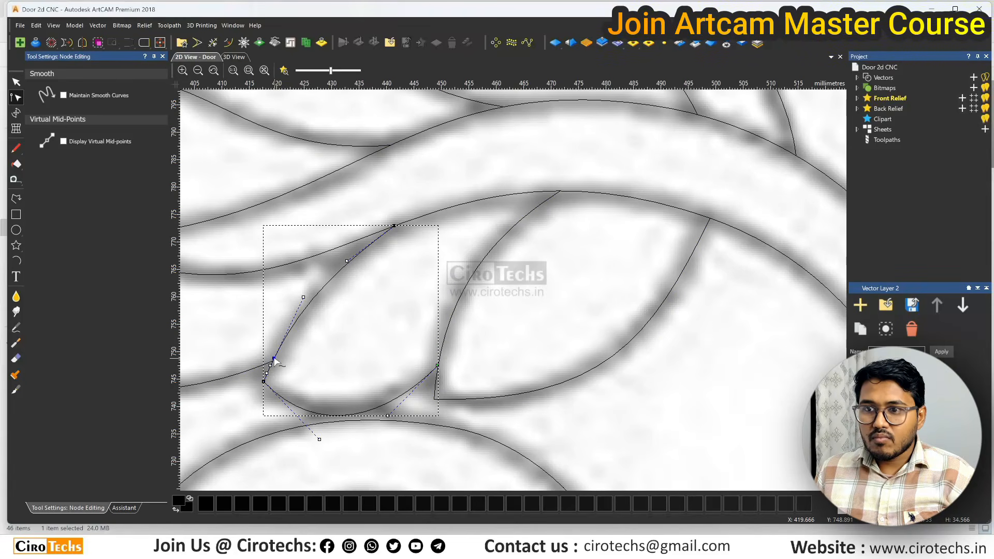
scroll(274, 363, up, 2)
key(c)
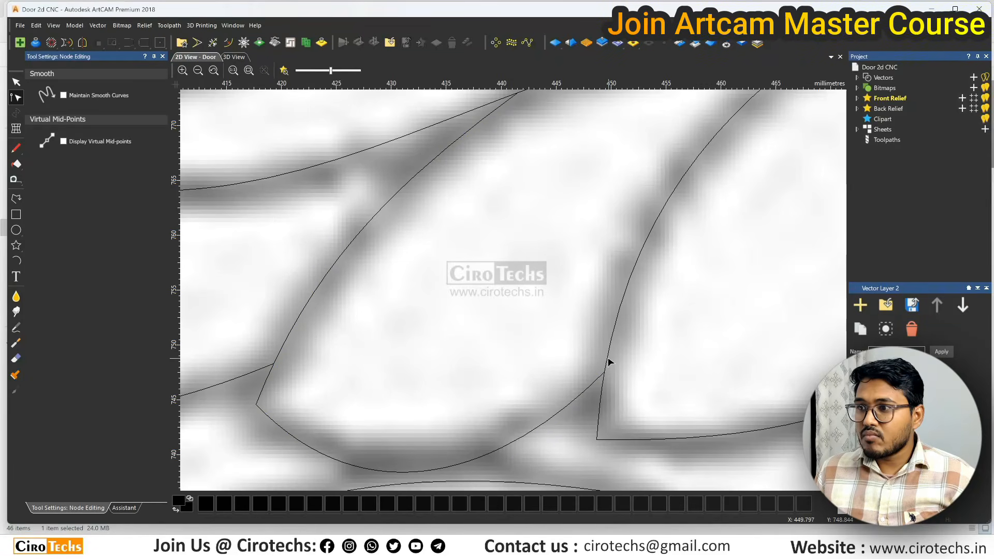
Cut the rightmost leaf's outline at the node where the small leaf meets it, and leave node editing.
click(607, 369)
key(c)
key(n)
scroll(527, 356, down, 1)
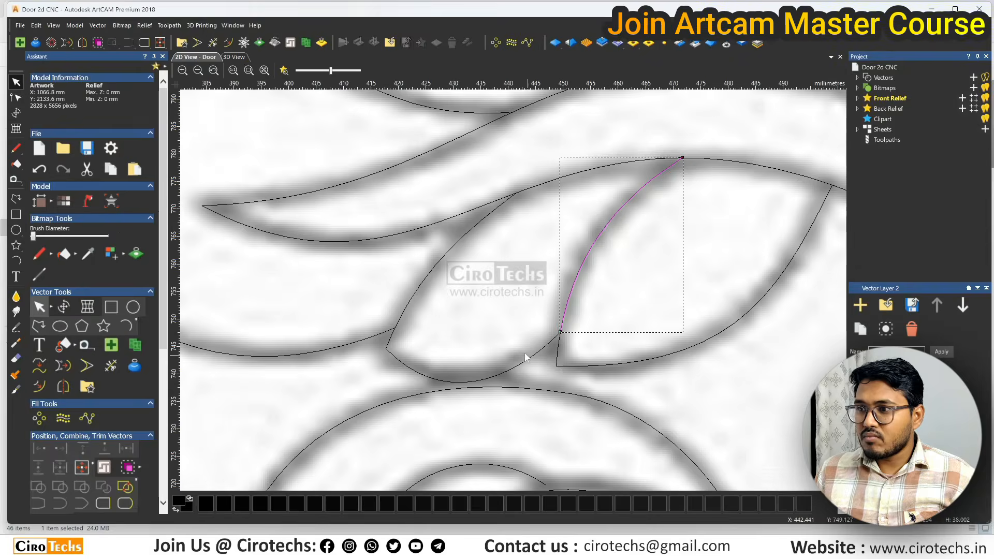
Select the outer edges of the two split leaves together with the large leaf's outline.
click(526, 377)
click(558, 352)
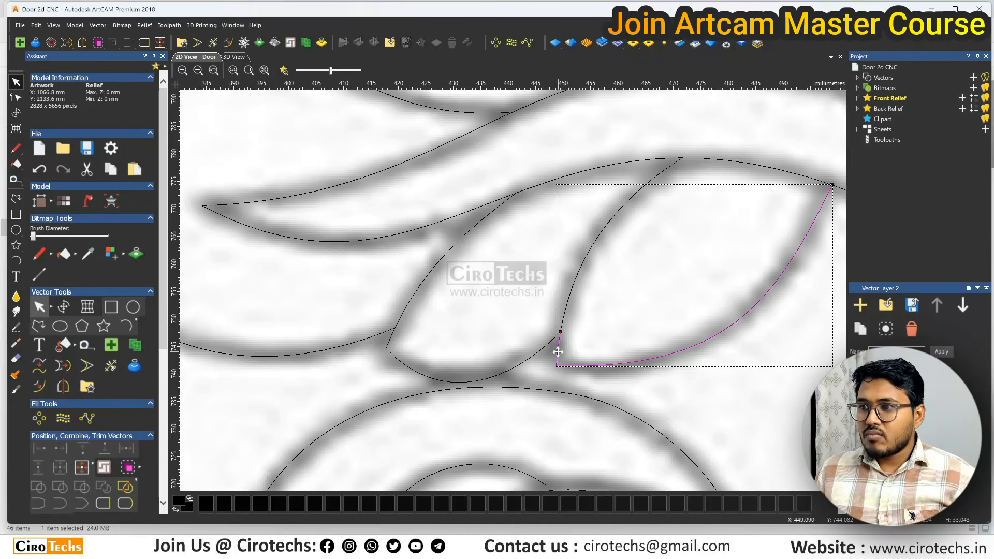
shift+click(394, 357)
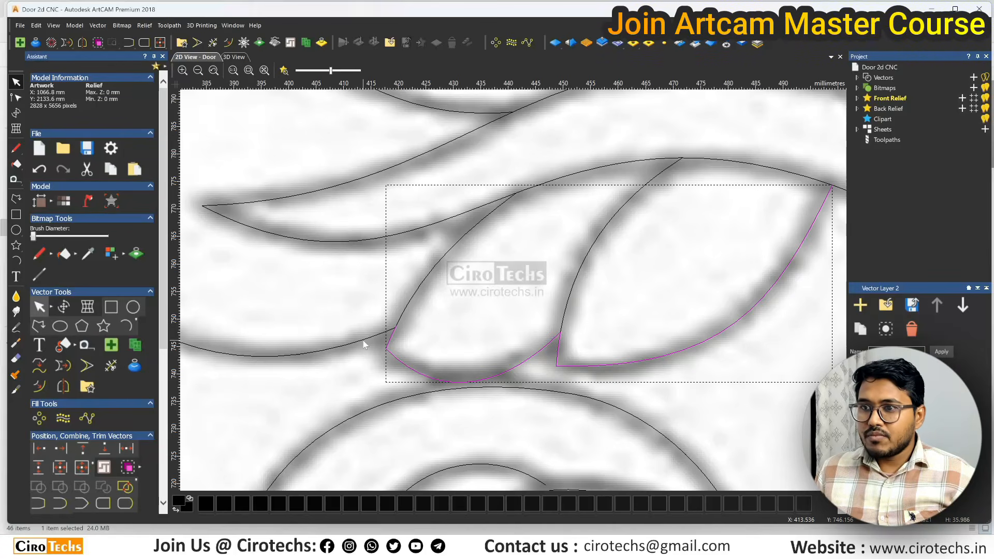
scroll(364, 345, down, 2)
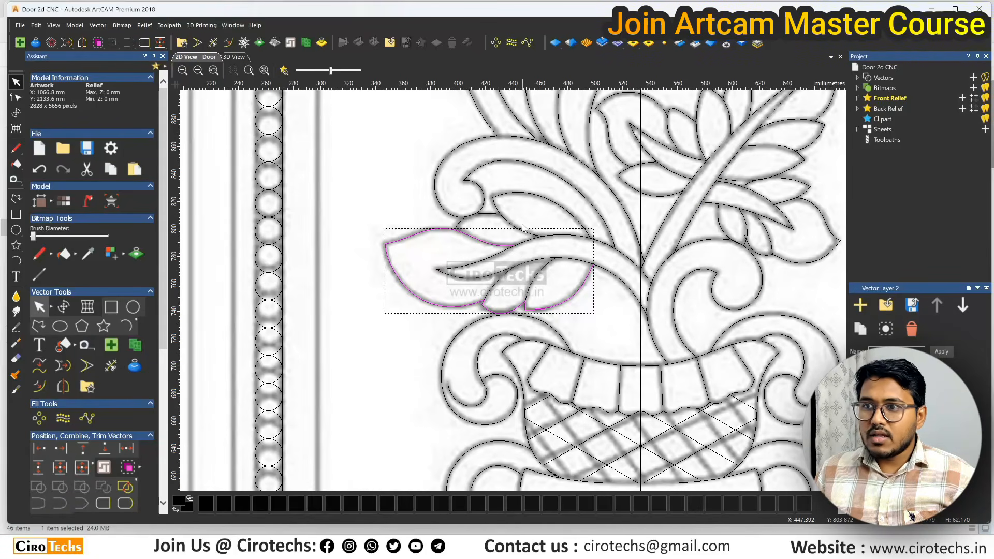
scroll(523, 228, up, 1)
Insert a node on the large leaf's upper edge where the small leaf above it starts.
click(473, 232)
click(432, 240)
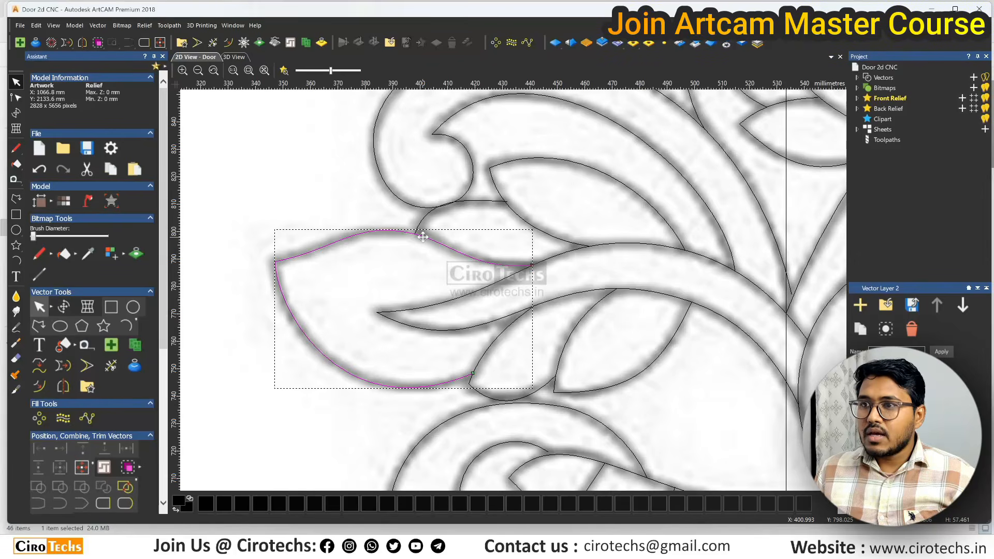
scroll(432, 239, up, 2)
click(394, 229)
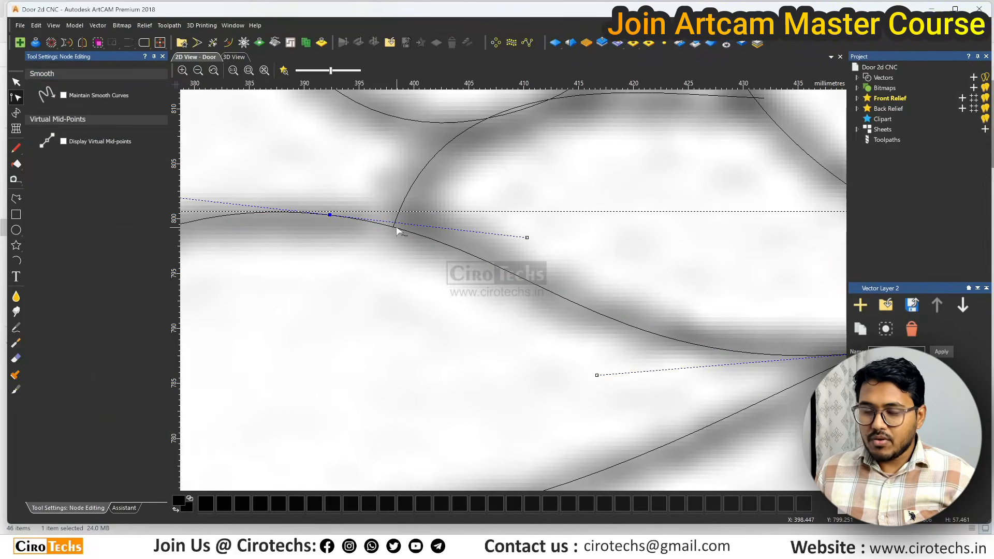
key(i)
Insert a node on the pointed leaf above the stem where the small leaf's top curve meets its outline.
scroll(396, 229, down, 1)
click(643, 203)
scroll(642, 203, up, 1)
click(638, 200)
scroll(618, 212, down, 3)
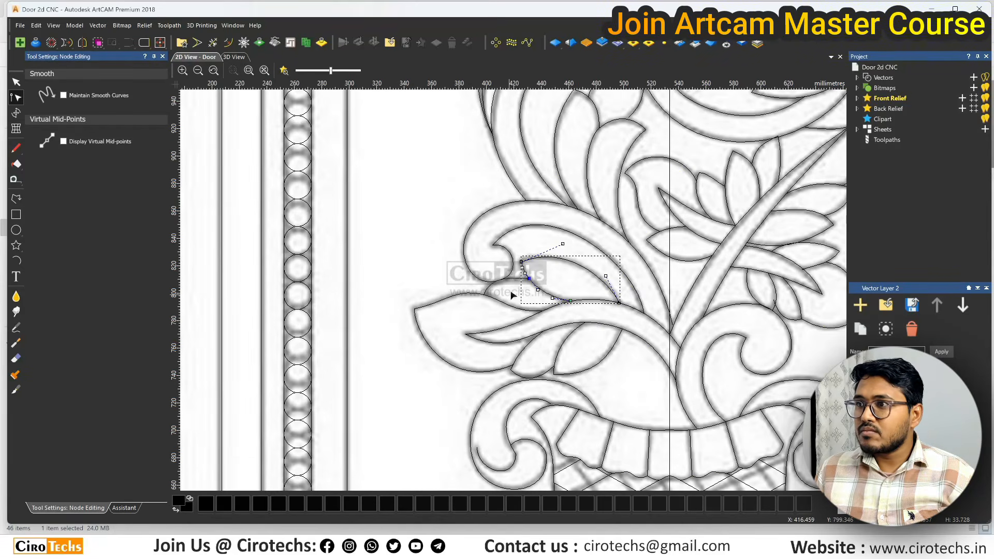
scroll(512, 294, up, 3)
key(n)
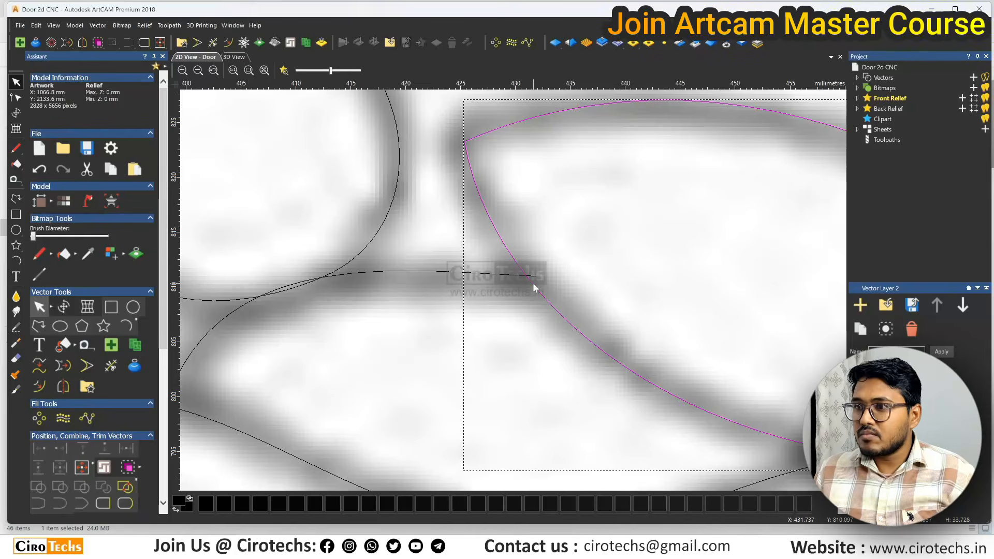
key(n)
click(528, 277)
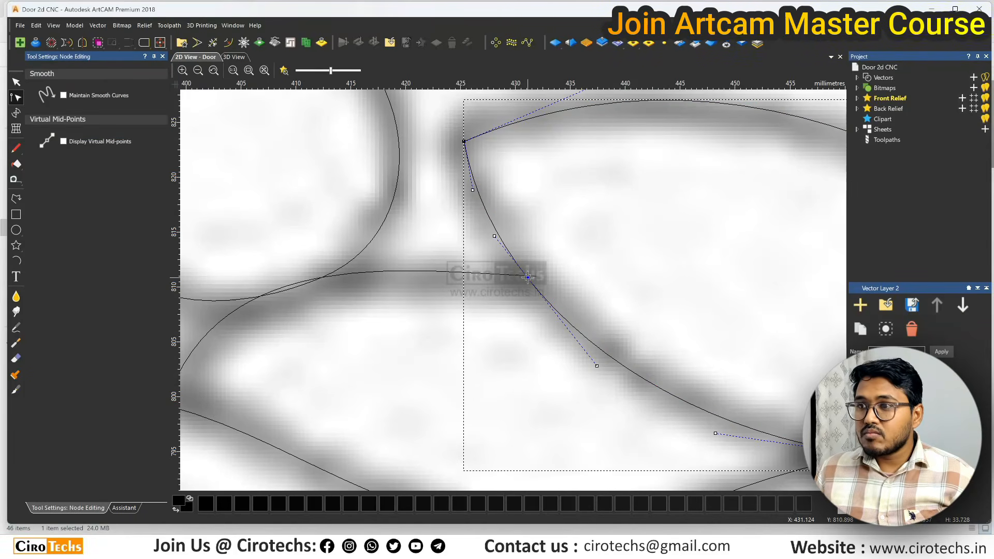
Cut the large leaf's outline at the node where the small upper leaf starts, and select its outer part.
scroll(528, 278, down, 1)
click(343, 353)
key(c)
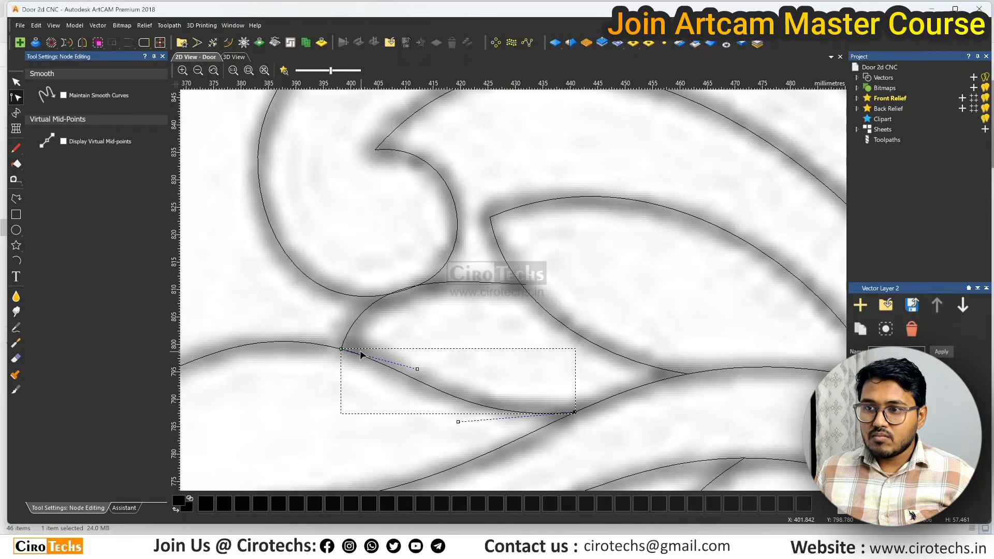
key(n)
scroll(357, 348, down, 1)
click(394, 318)
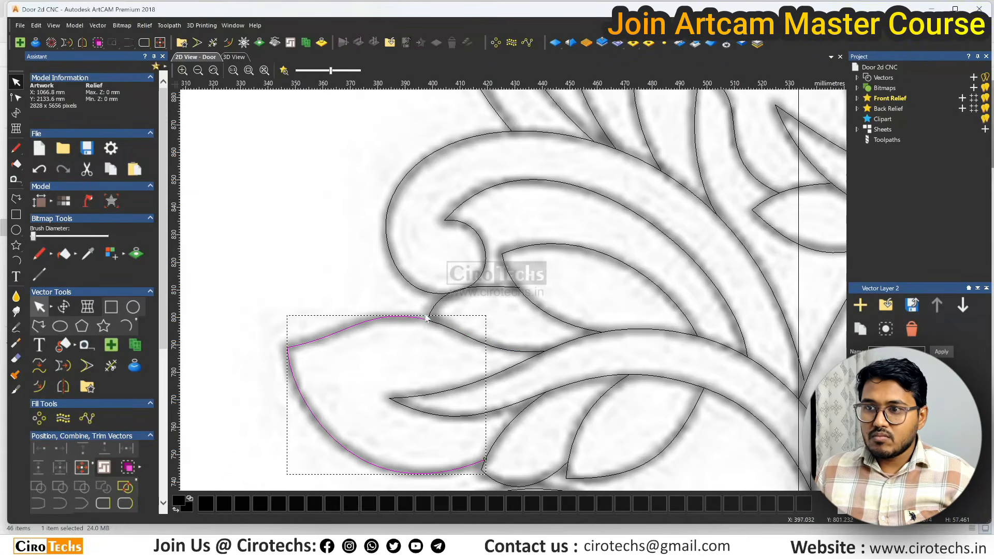
Align the node on the pointed leaf's outline with the end of the small upper leaf's top curve.
scroll(431, 313, up, 3)
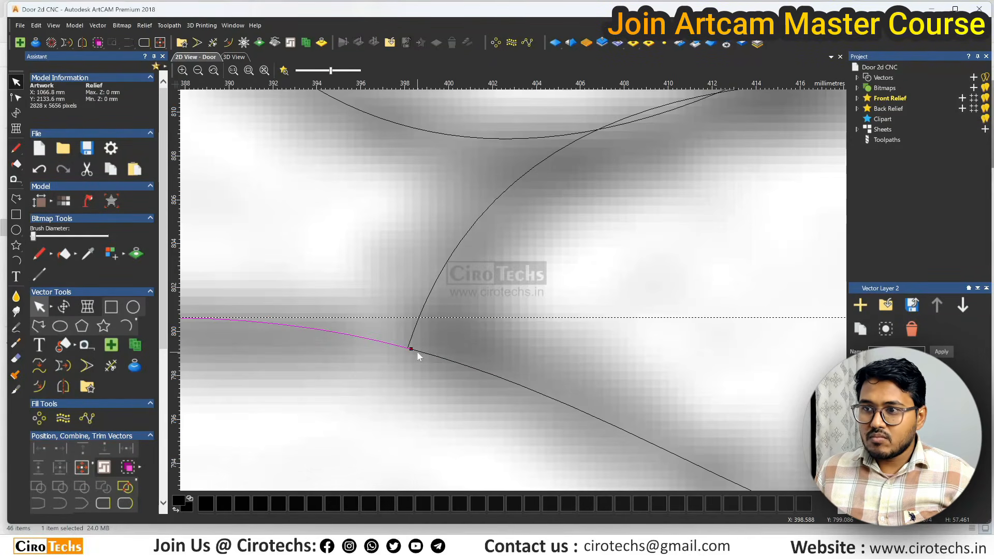
key(n)
scroll(409, 351, down, 3)
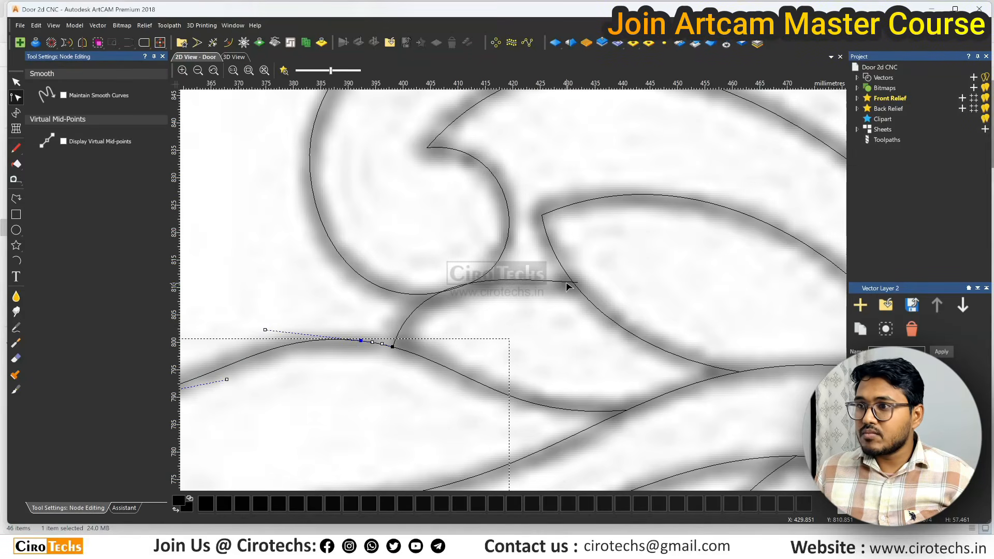
click(568, 286)
scroll(569, 287, up, 2)
drag(568, 289, 548, 286)
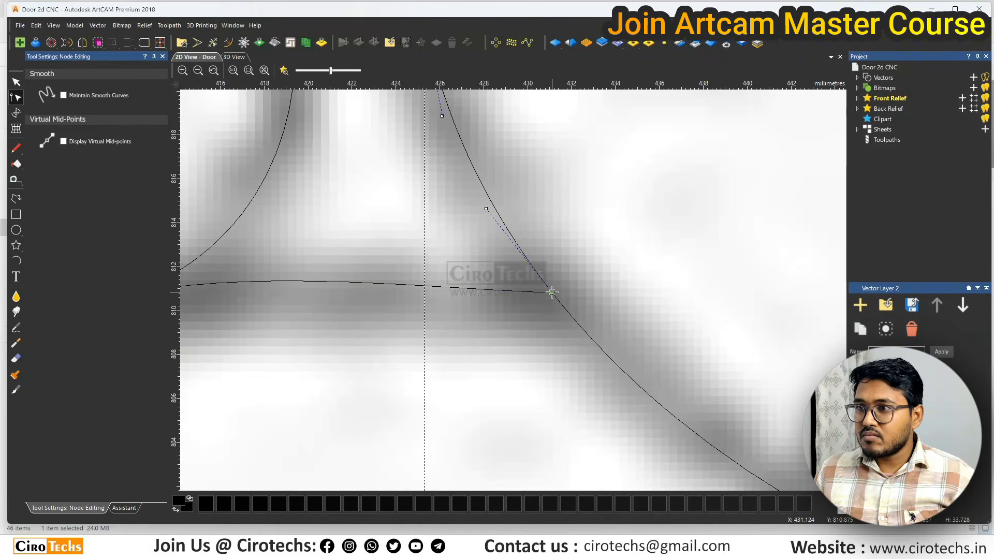
scroll(498, 324, down, 2)
key(n)
Join the small upper leaf's top curve and the large leaf's outer outline at their coincident nodes with a 0.1 mm tolerance.
click(501, 291)
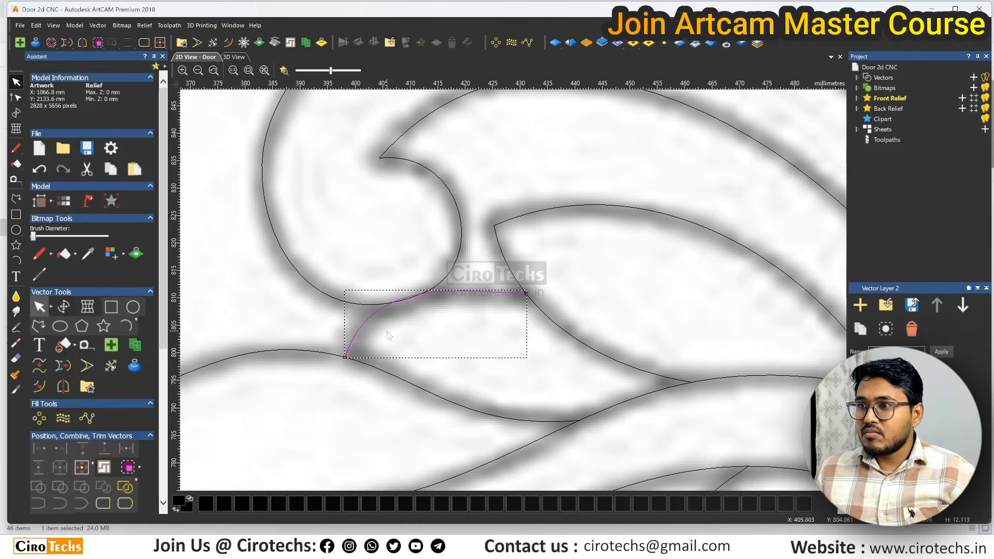
shift+click(329, 353)
scroll(357, 314, down, 3)
scroll(518, 322, up, 1)
scroll(521, 326, up, 1)
right_click(442, 371)
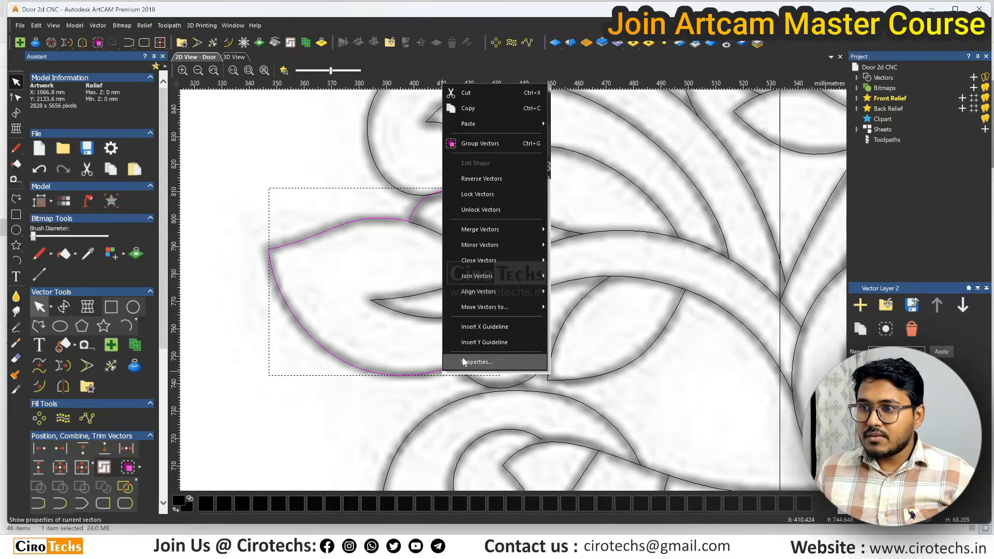
mouse_move(492, 274)
click(577, 322)
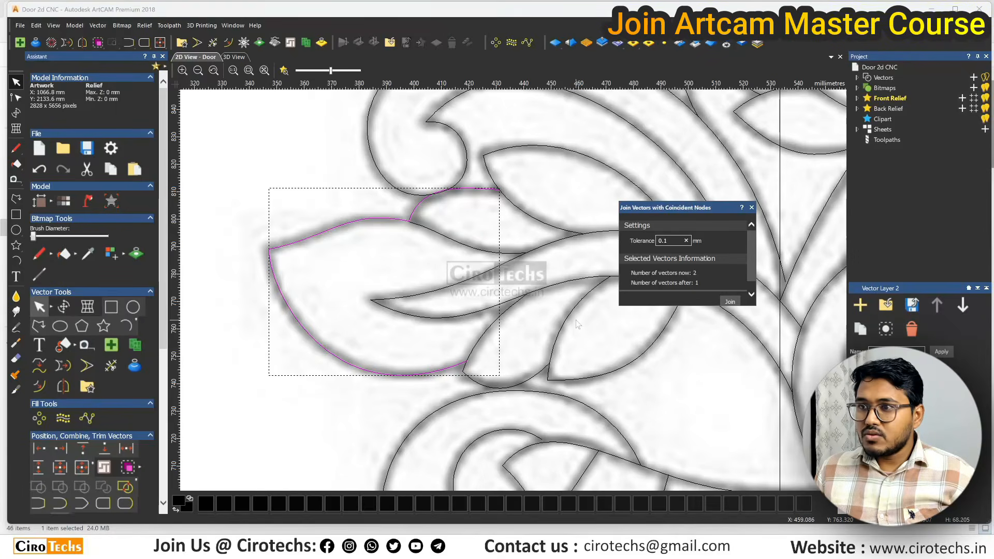
click(732, 302)
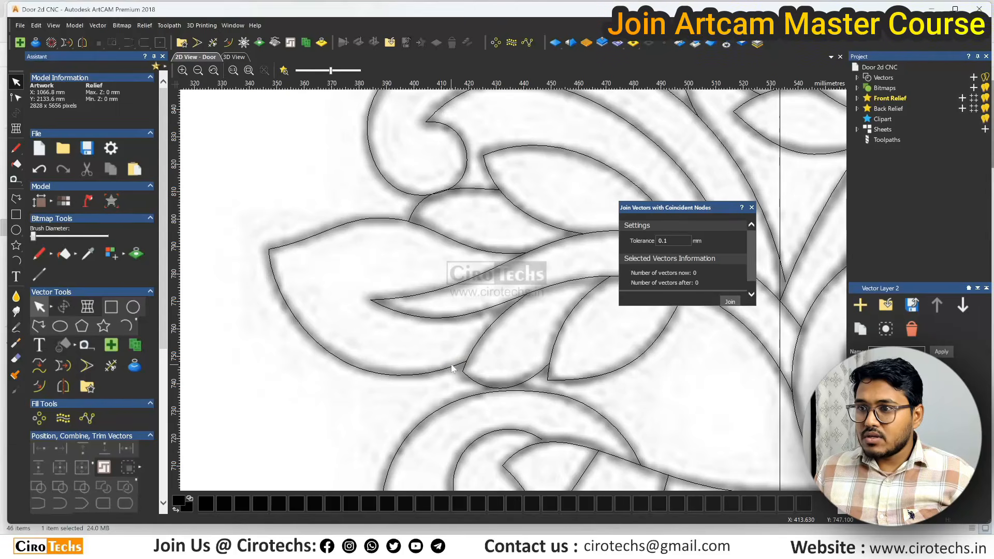
Align the end nodes of the small lower leaf's bottom and inner curves with the end of the large leaf's lower outline.
click(465, 371)
scroll(473, 377, up, 1)
click(465, 377)
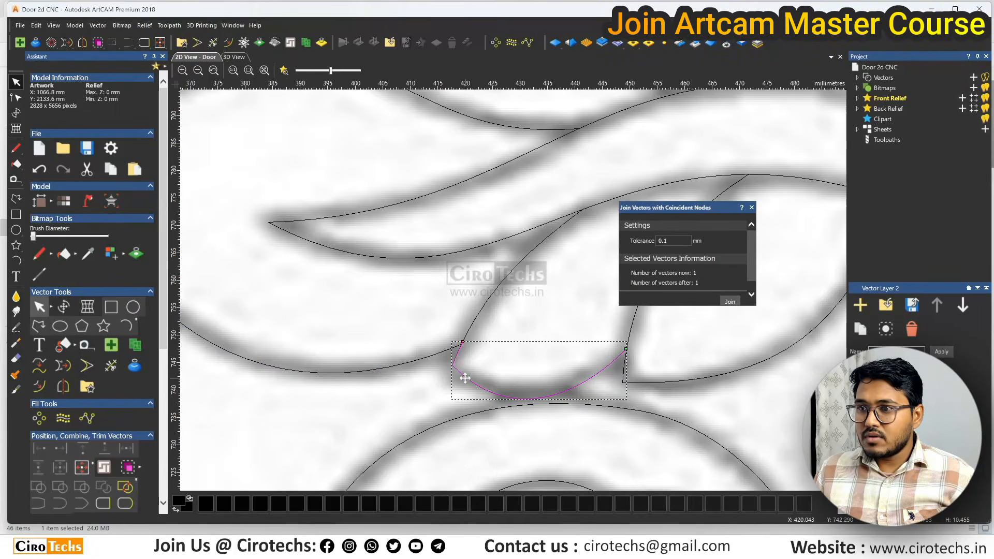
scroll(460, 351, up, 1)
key(n)
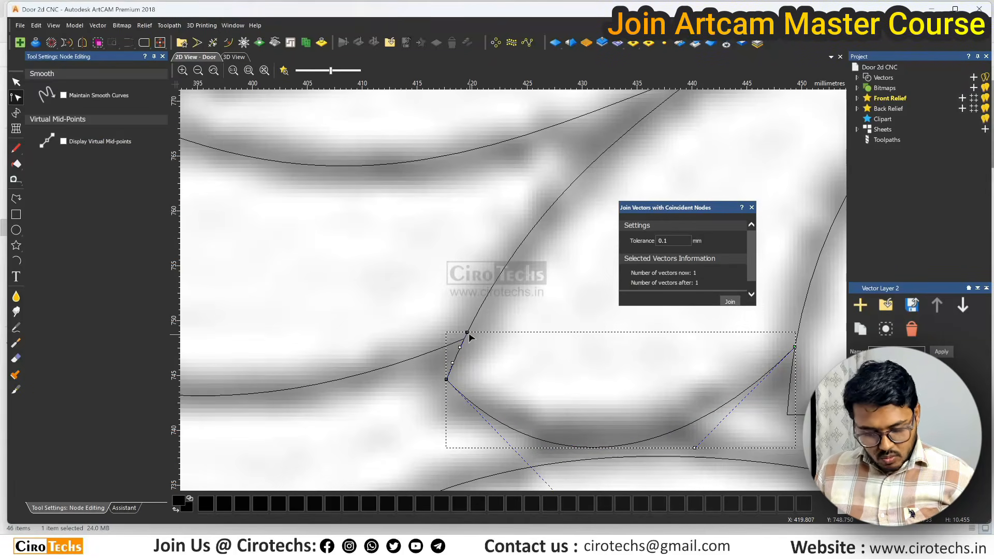
drag(468, 333, 467, 337)
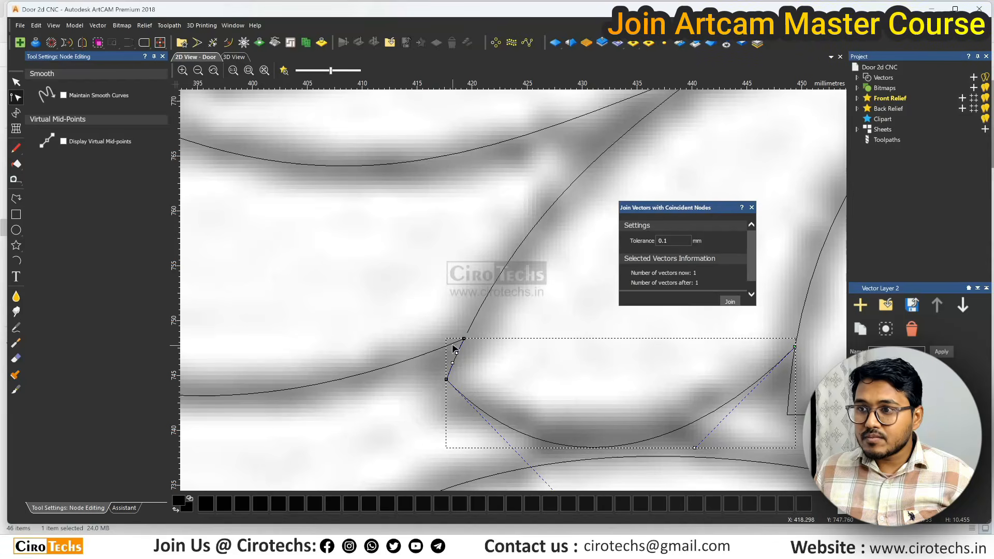
click(468, 334)
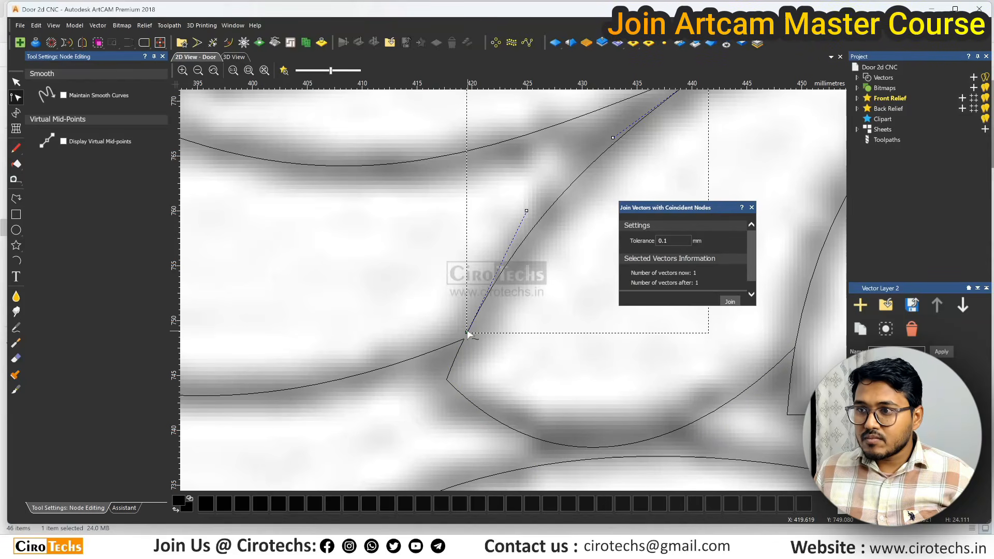
drag(466, 332, 464, 337)
Join the large leaf's outline with the bottom curve of the small lower leaf.
click(450, 348)
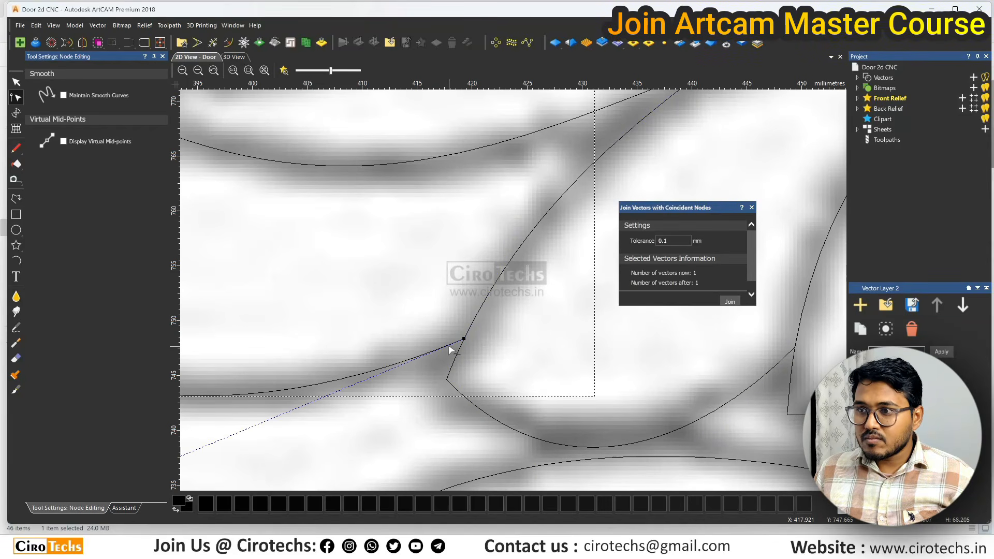
shift+click(455, 365)
right_click(456, 365)
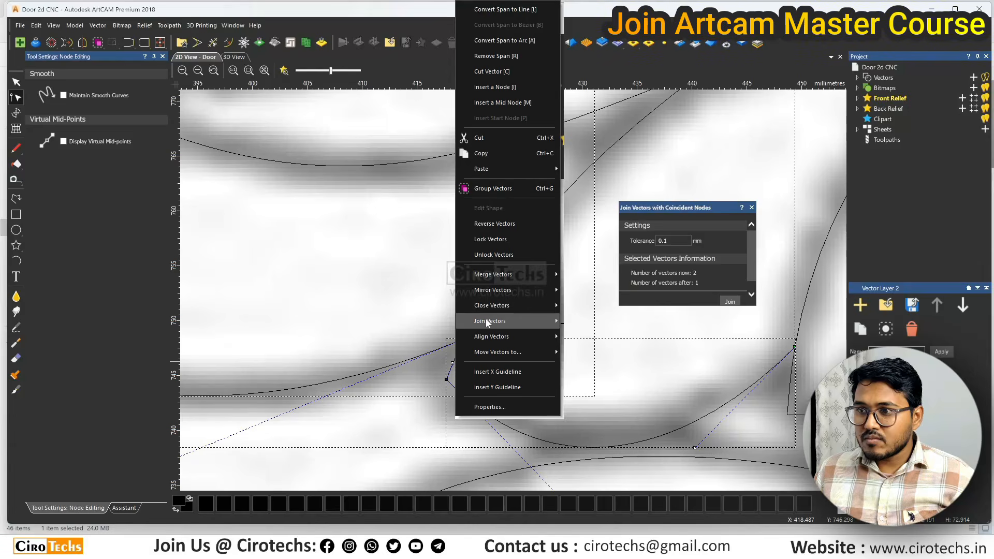
mouse_move(491, 320)
click(571, 362)
scroll(569, 352, down, 3)
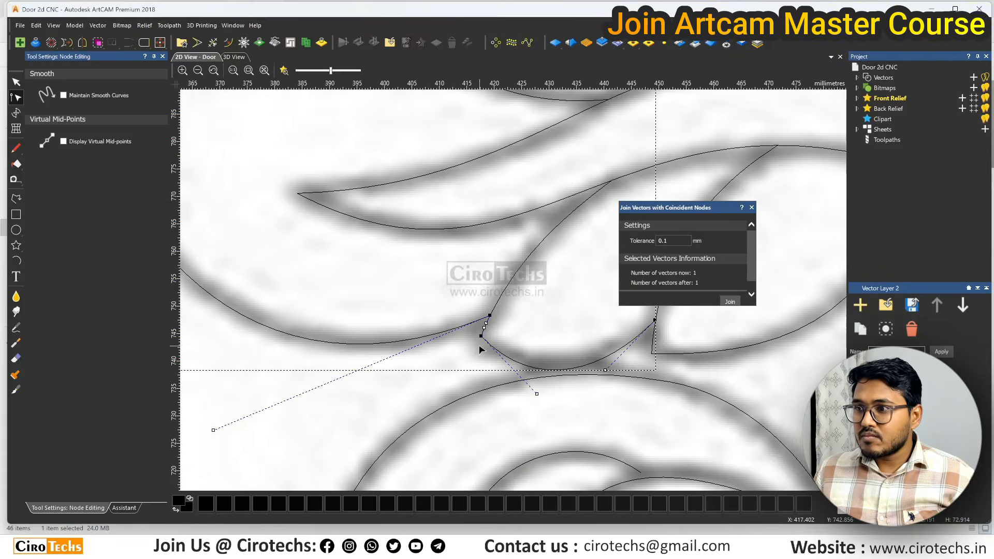
Join the small lower leaf's bottom curve with the outer outline of the adjacent leaf where their ends meet.
scroll(570, 316, up, 2)
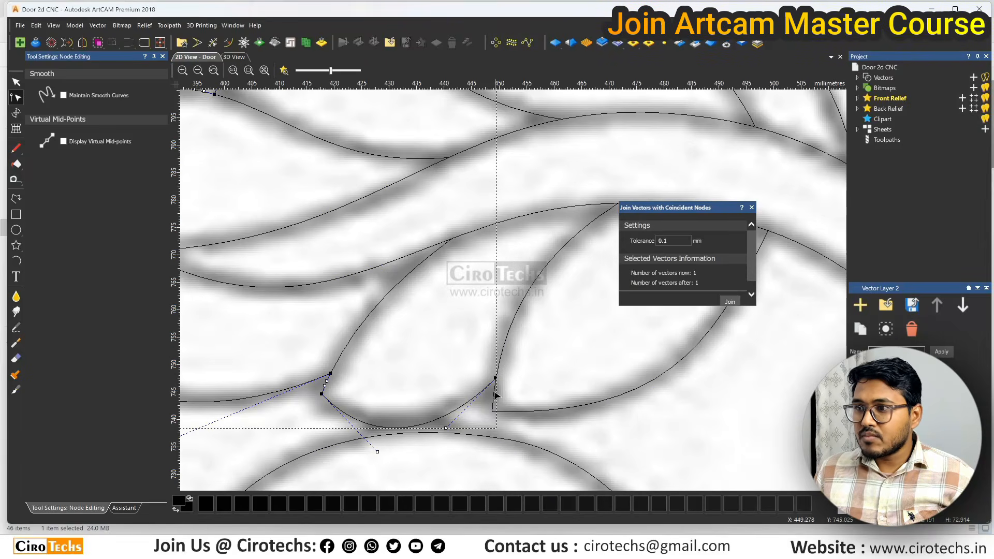
scroll(495, 396, up, 2)
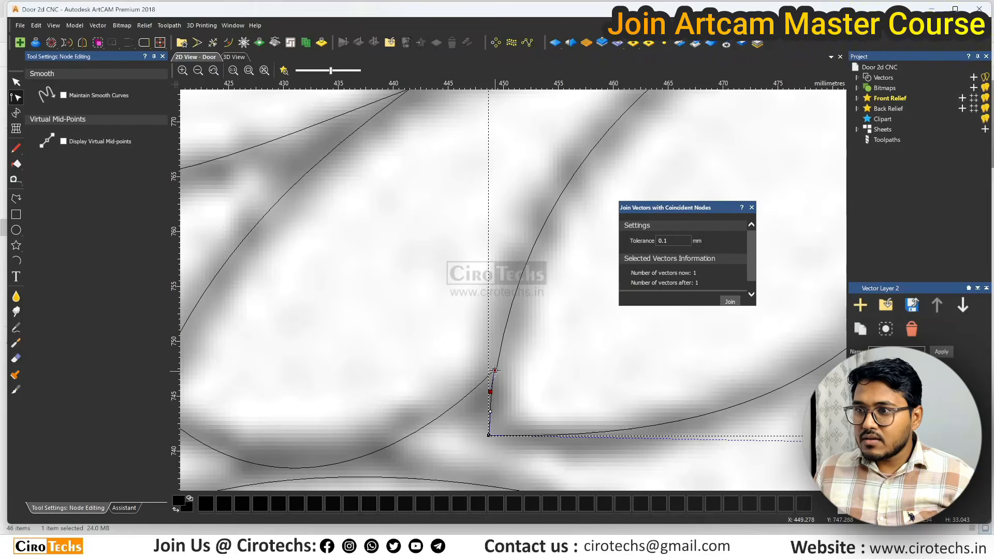
shift+click(490, 377)
right_click(490, 377)
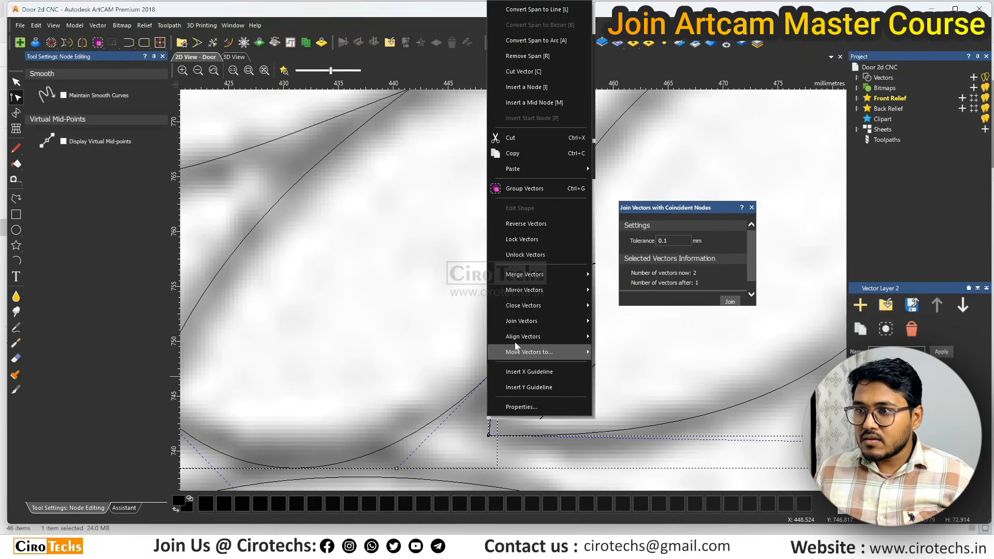
mouse_move(516, 351)
click(642, 369)
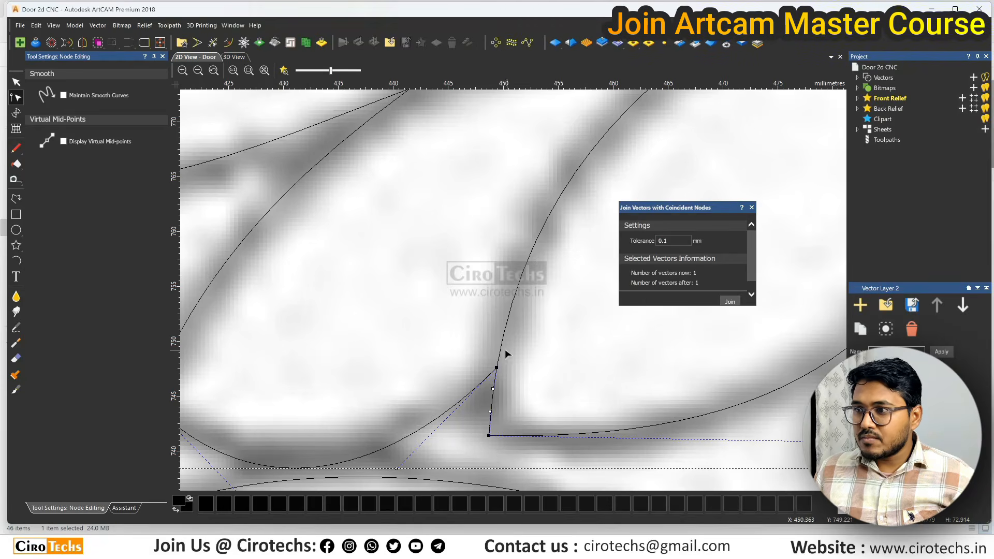
Move the four inner dividing curves of the leaf cluster above the vase to Vector Layer 2.
scroll(507, 358, down, 3)
scroll(552, 281, up, 1)
key(n)
click(479, 283)
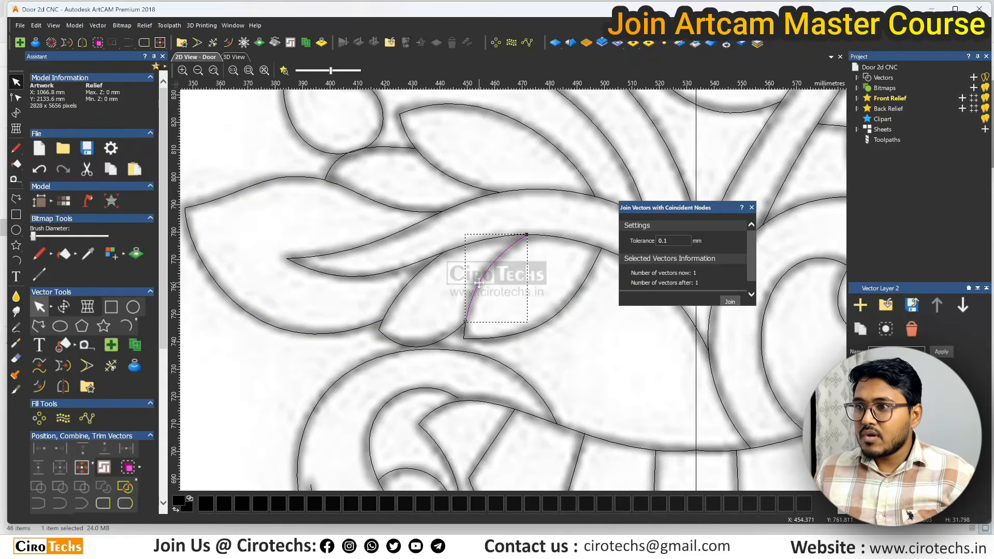
shift+click(404, 288)
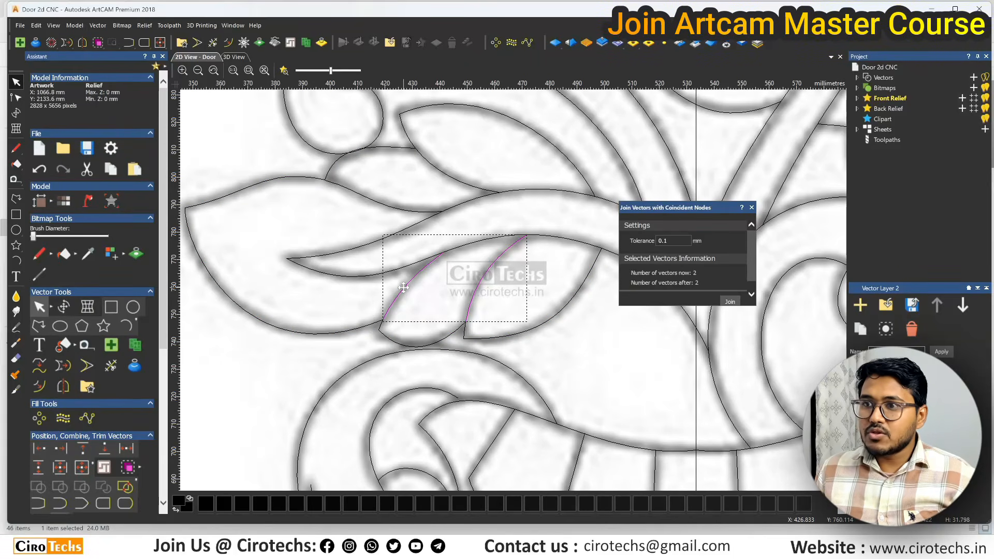
shift+click(396, 207)
shift+click(439, 173)
right_click(440, 172)
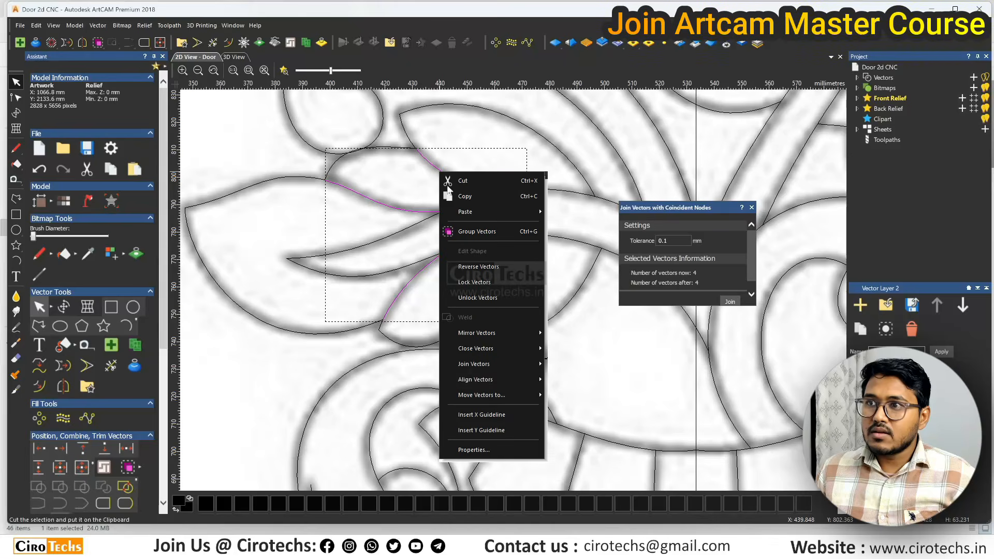
mouse_move(477, 383)
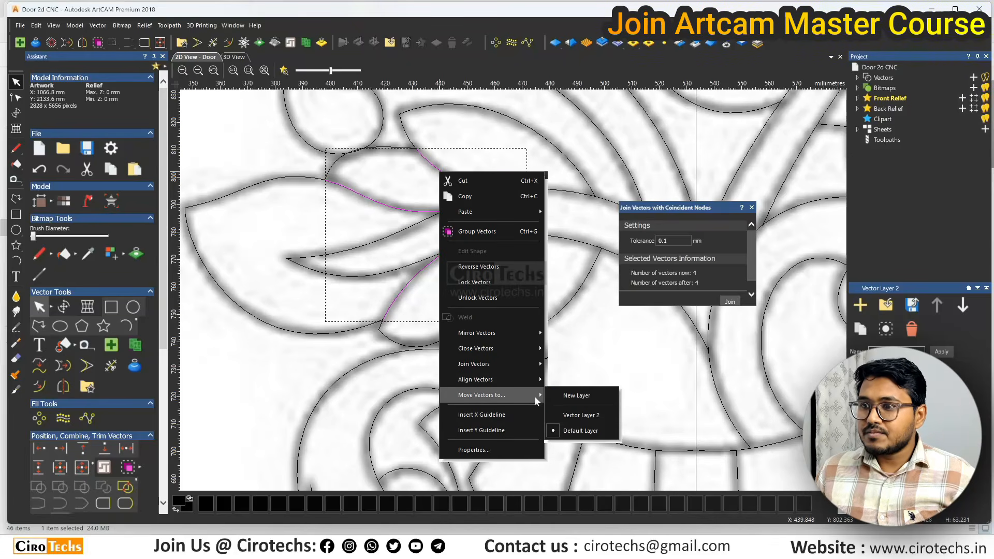
click(567, 414)
Check the joined leaf outline and examine the rest of the ornament for inner detail curves still to separate.
click(509, 338)
scroll(510, 334, down, 2)
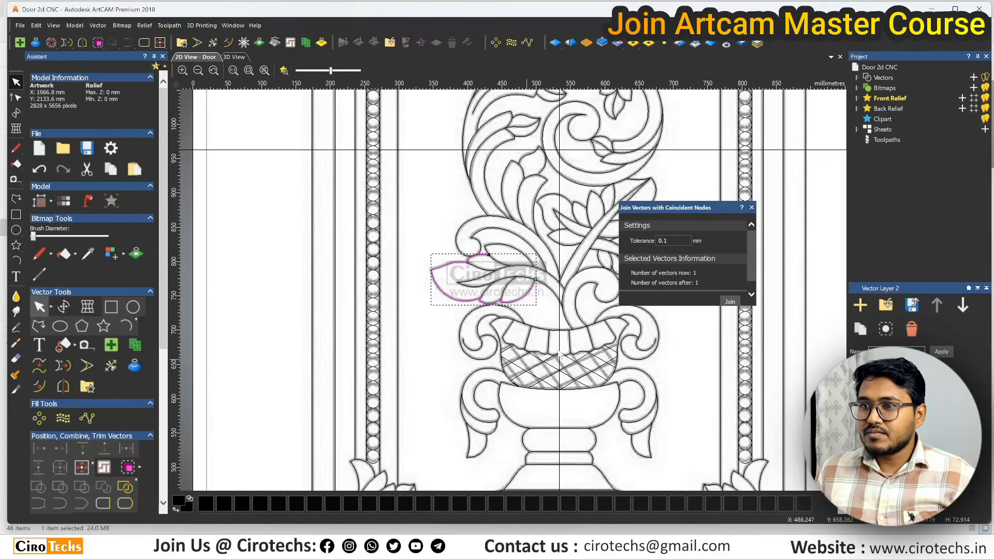
click(515, 304)
scroll(515, 306, down, 1)
scroll(516, 290, up, 3)
scroll(520, 260, down, 3)
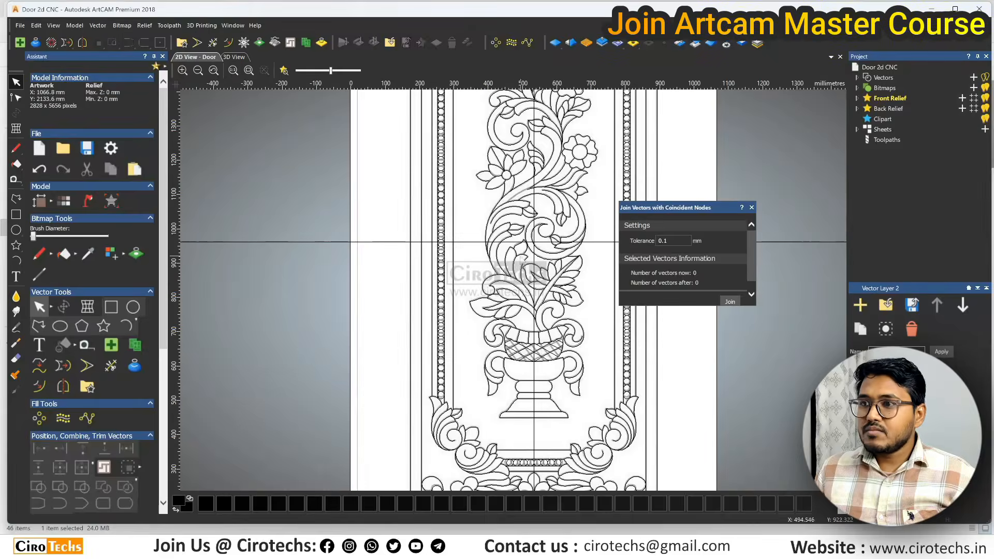
scroll(505, 275, up, 5)
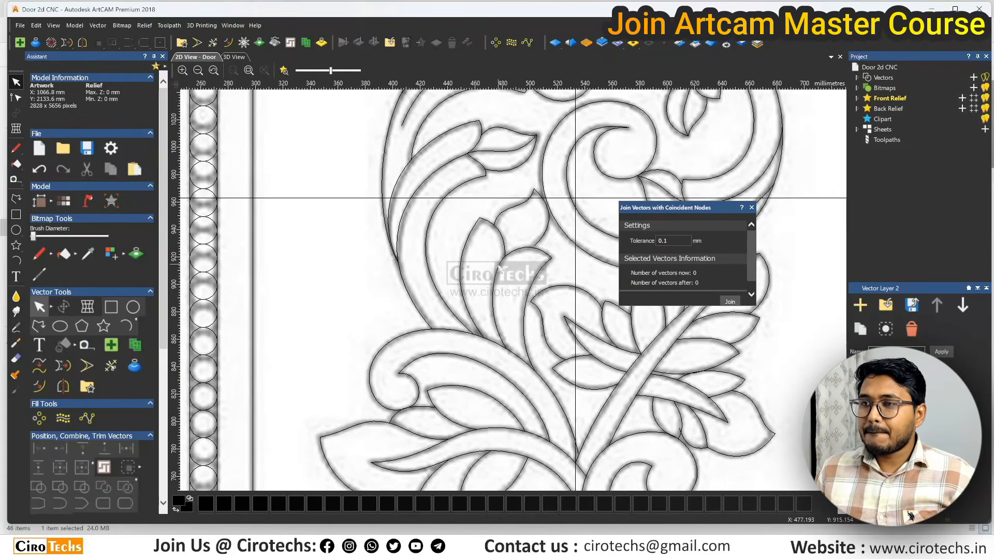
click(498, 264)
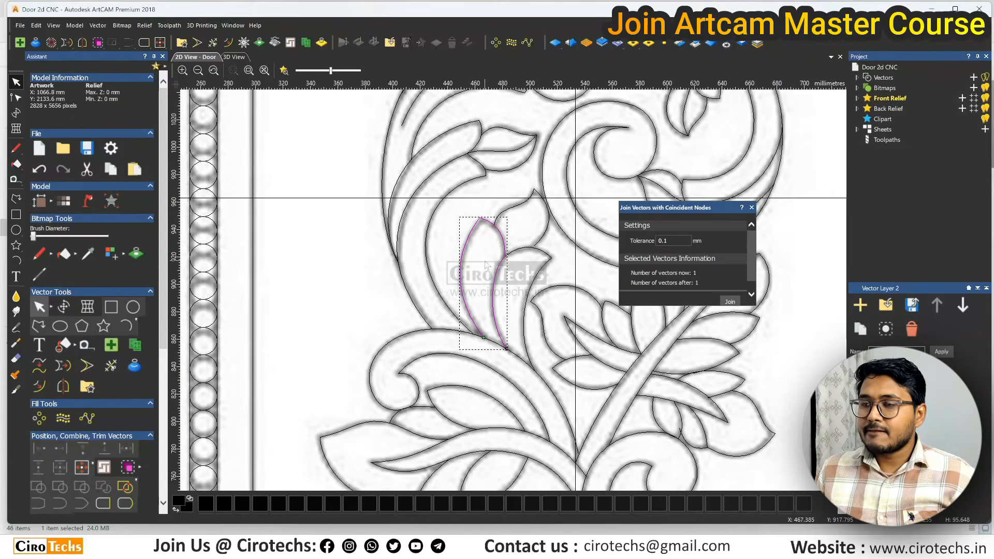
click(484, 262)
scroll(484, 261, down, 2)
scroll(552, 251, up, 1)
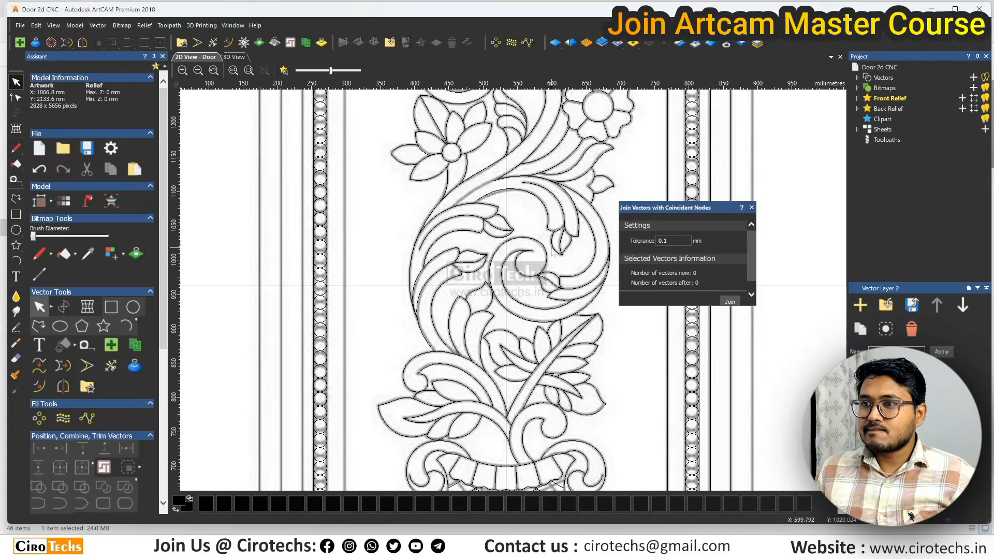
scroll(482, 297, down, 1)
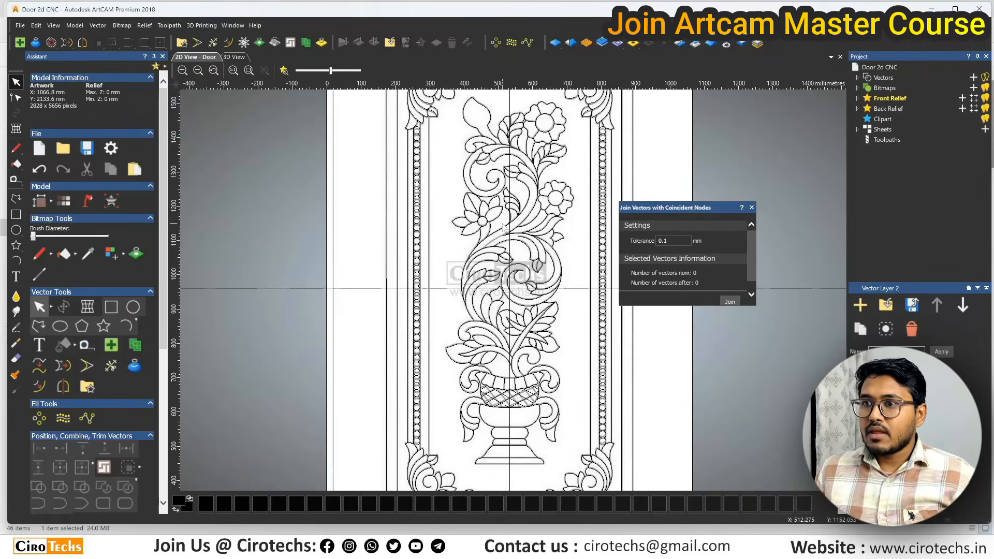
scroll(497, 285, up, 1)
scroll(518, 275, down, 1)
scroll(526, 268, up, 1)
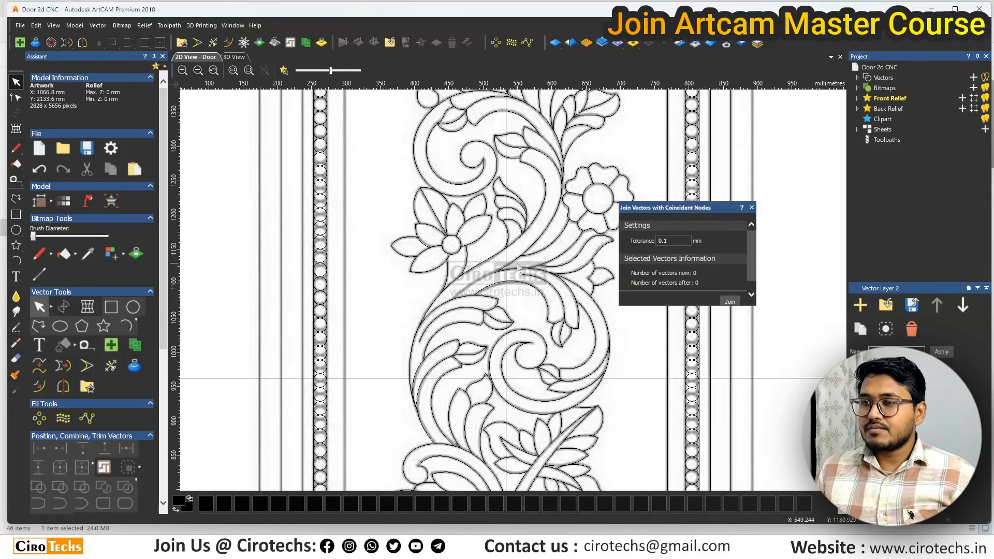
Move the centre veins of the two small leaves beside the central spiral to Vector Layer 2.
click(497, 323)
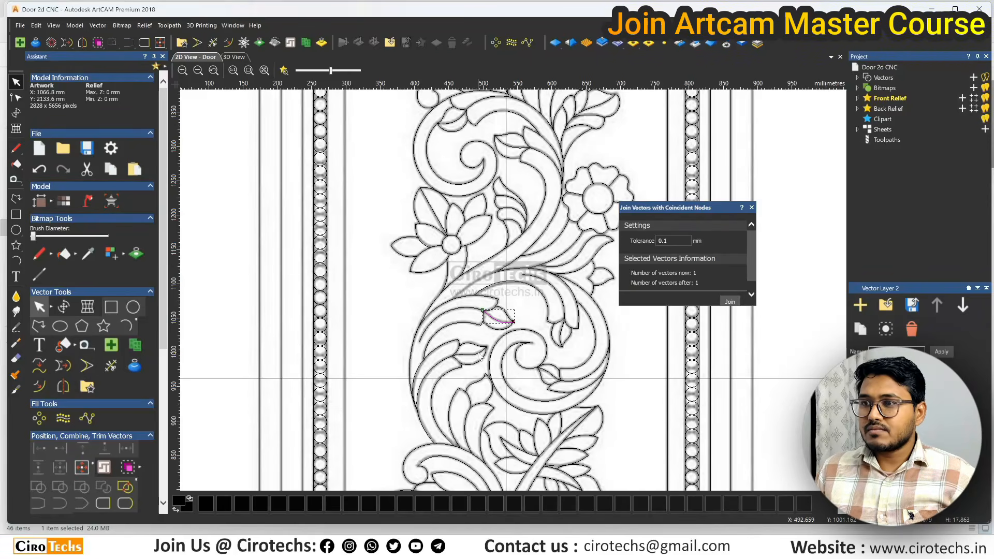
scroll(498, 323, up, 2)
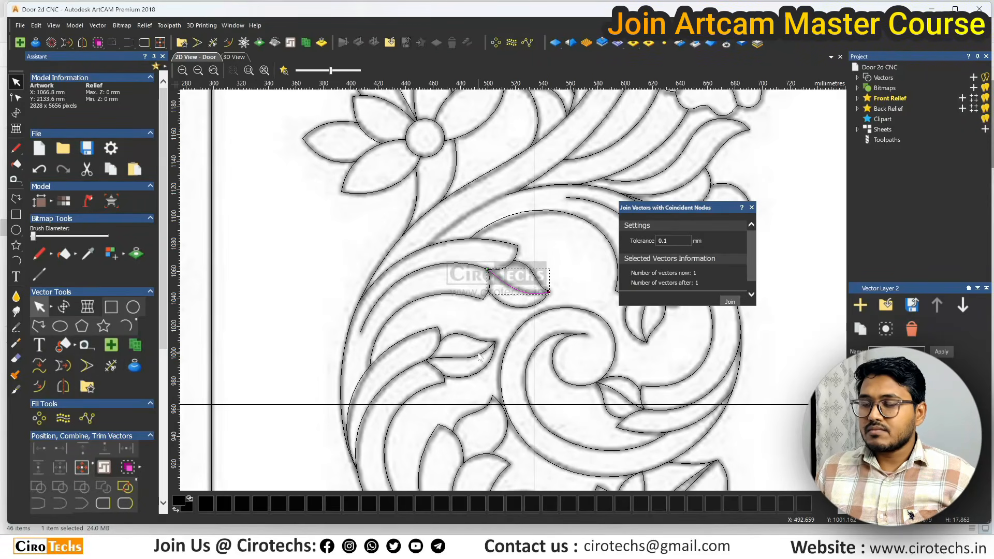
shift+click(478, 354)
click(465, 363)
click(466, 358)
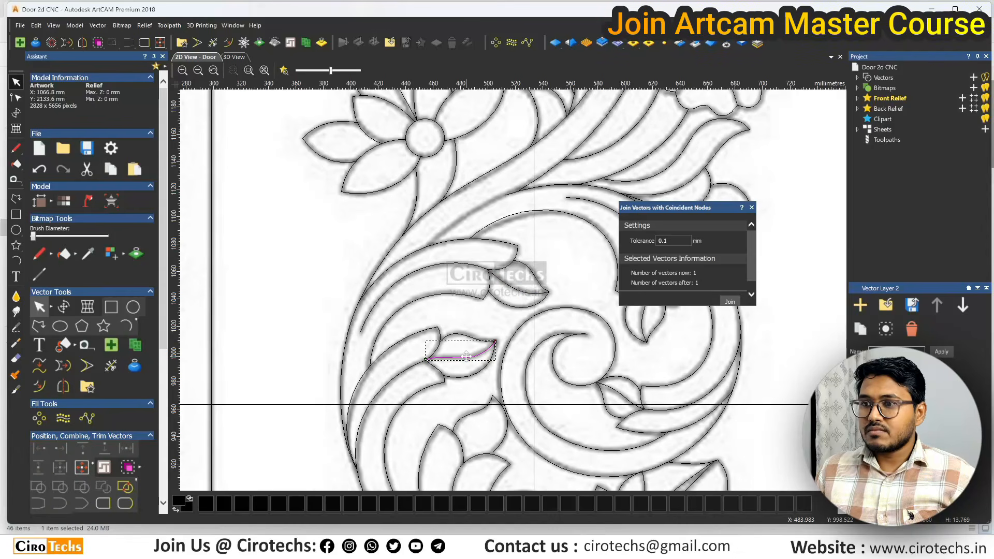
shift+click(515, 288)
right_click(514, 290)
mouse_move(542, 225)
click(650, 243)
Move the centre vein of the small hanging leaf above the central spiral to Vector Layer 2.
scroll(539, 343, down, 2)
click(577, 294)
scroll(579, 299, up, 2)
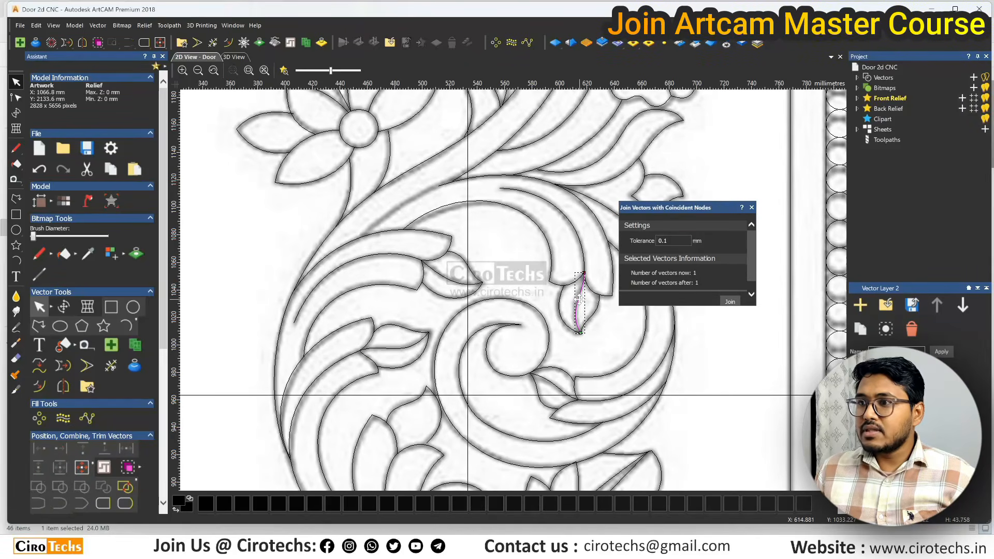
key(n)
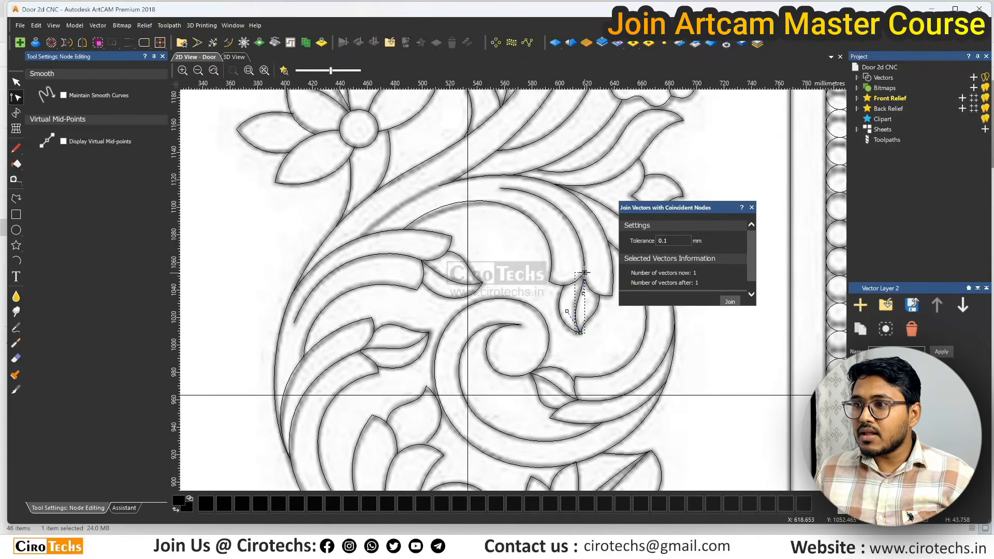
key(n)
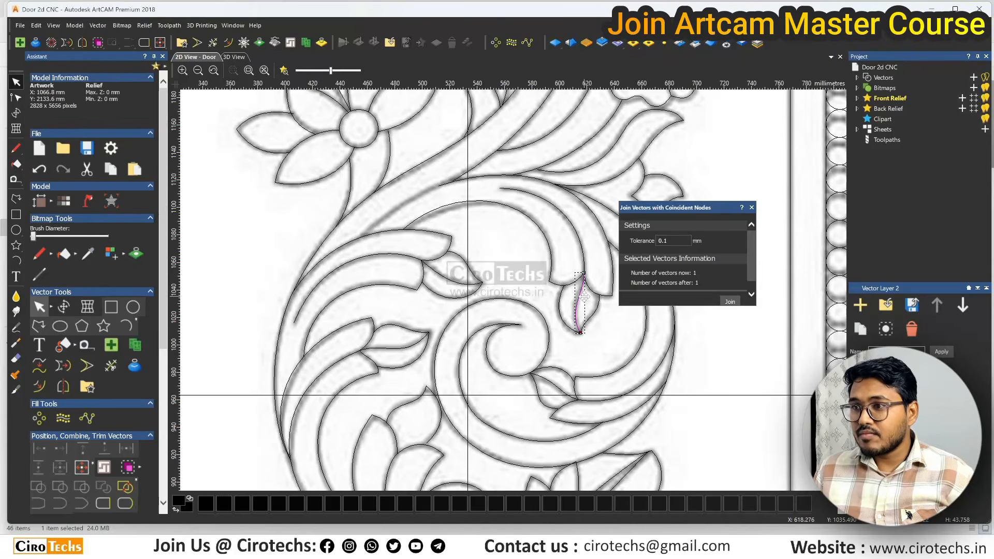
right_click(583, 296)
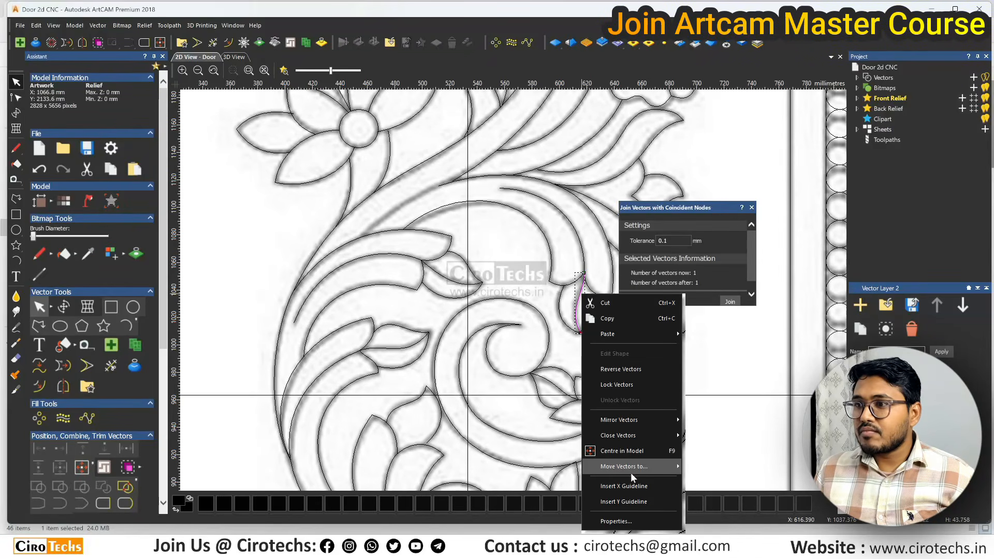
mouse_move(630, 469)
click(705, 487)
scroll(509, 278, down, 2)
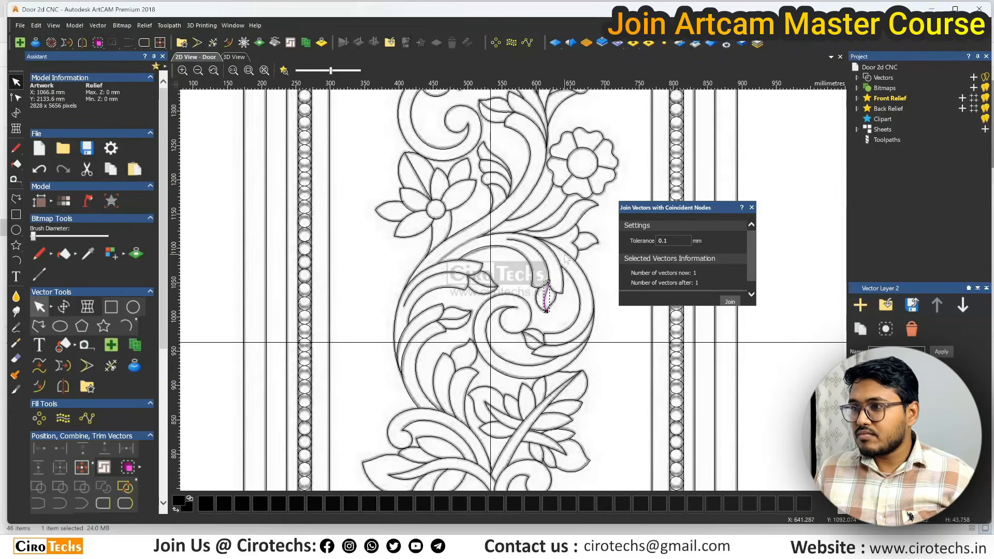
Join the upper leaf's outer curve with the large leaf cluster's outline where they meet below the curled scroll.
click(582, 255)
scroll(552, 250, down, 1)
scroll(554, 381, up, 1)
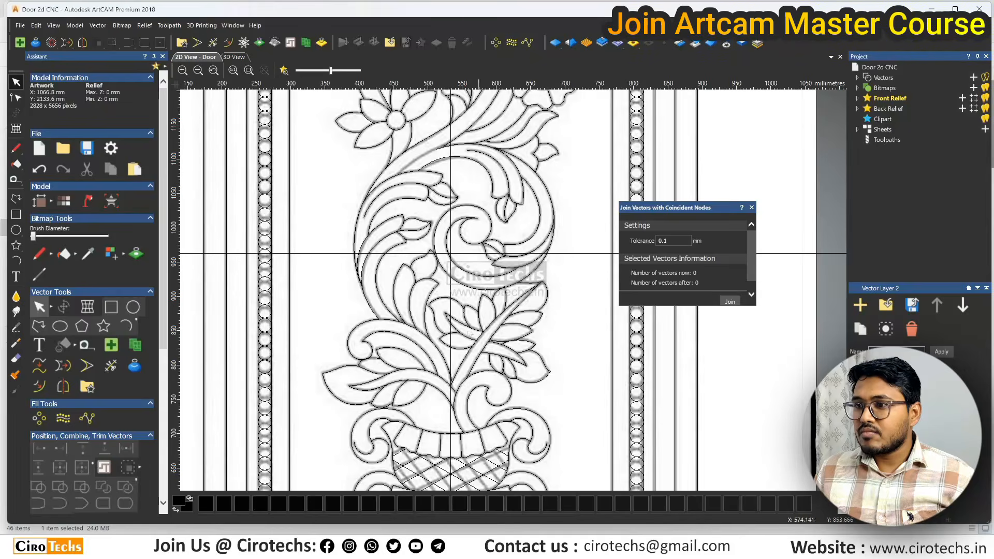
scroll(470, 334, up, 1)
scroll(440, 321, down, 1)
click(446, 382)
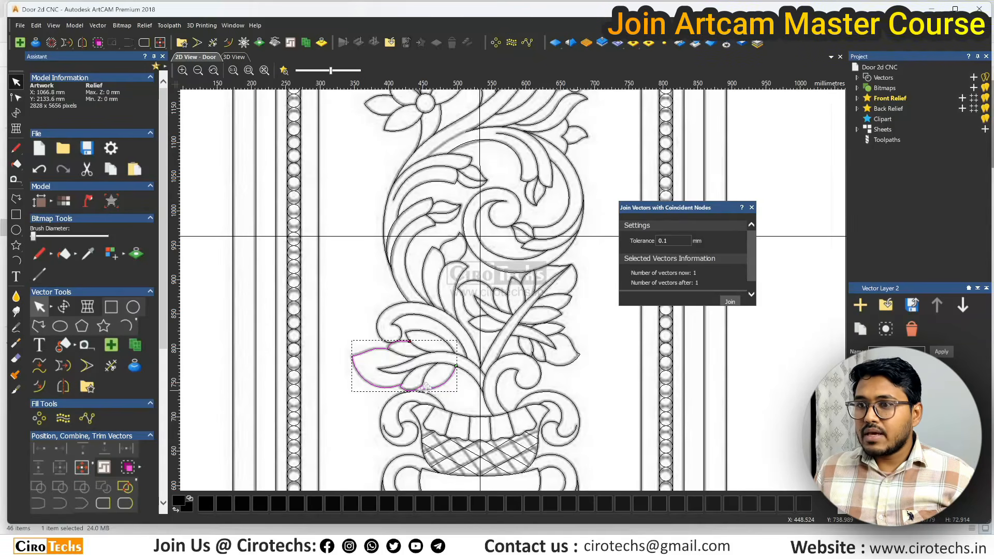
scroll(411, 341, up, 2)
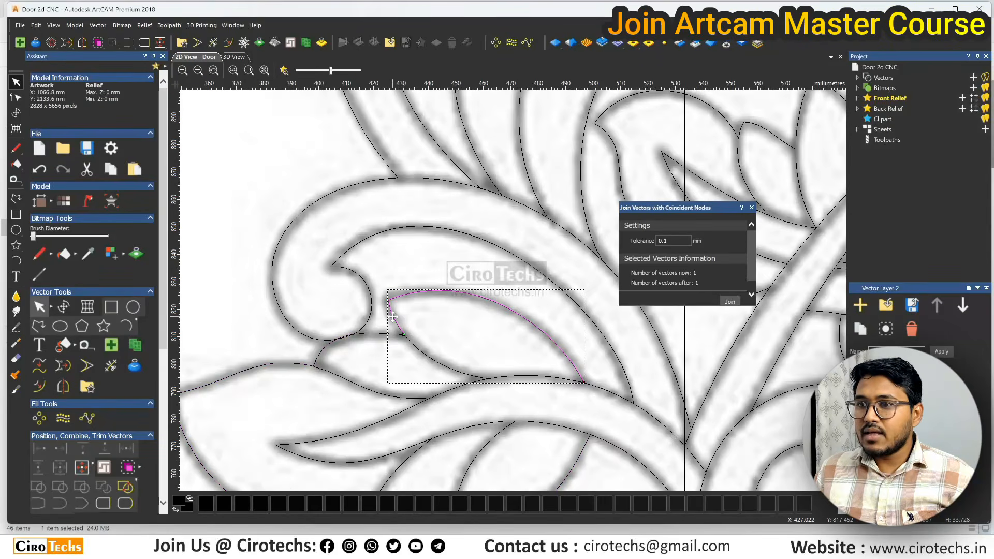
shift+click(397, 336)
right_click(396, 336)
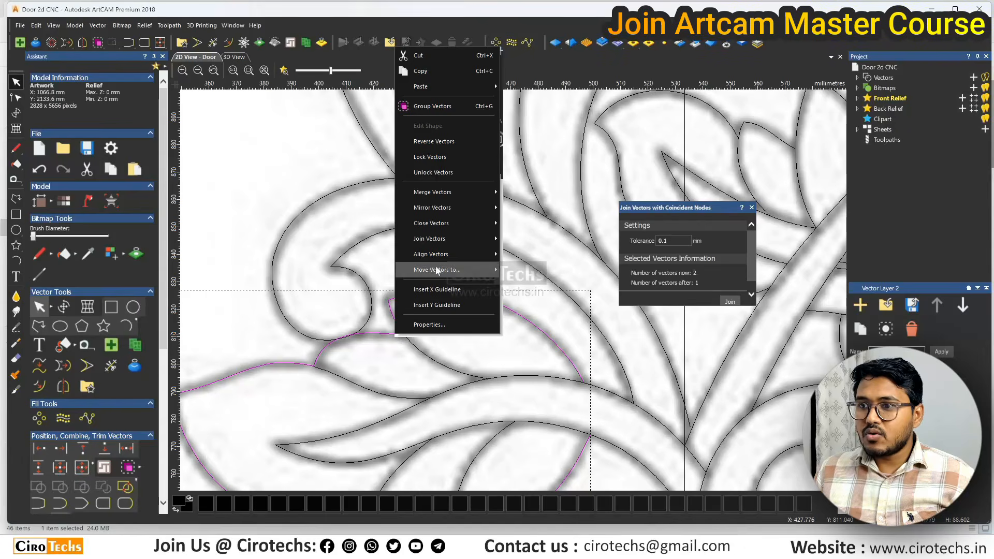
mouse_move(483, 236)
click(517, 269)
click(396, 351)
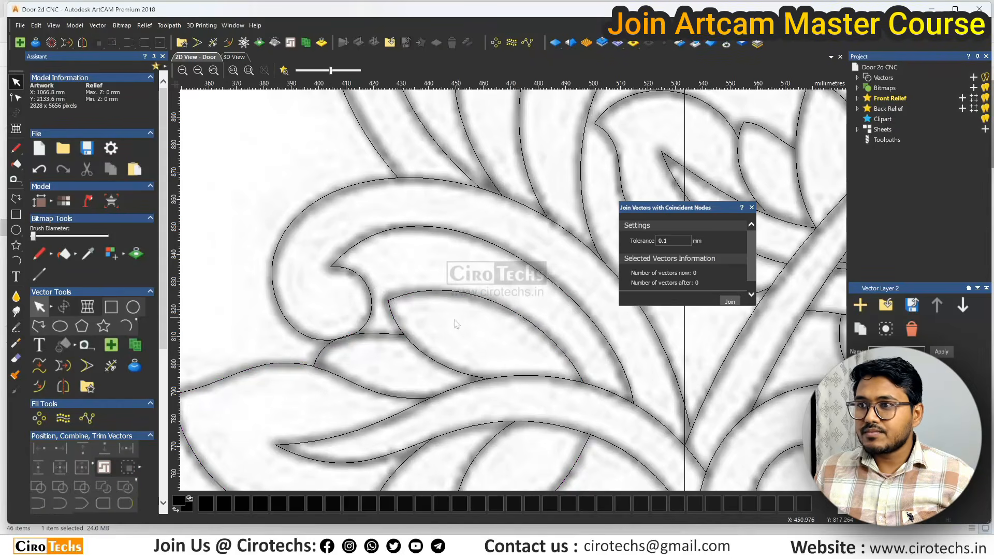
Check the lower curve of the small leaf below the curled scroll and examine the ornament for remaining inner curves.
scroll(395, 350, up, 2)
click(444, 297)
scroll(444, 298, down, 4)
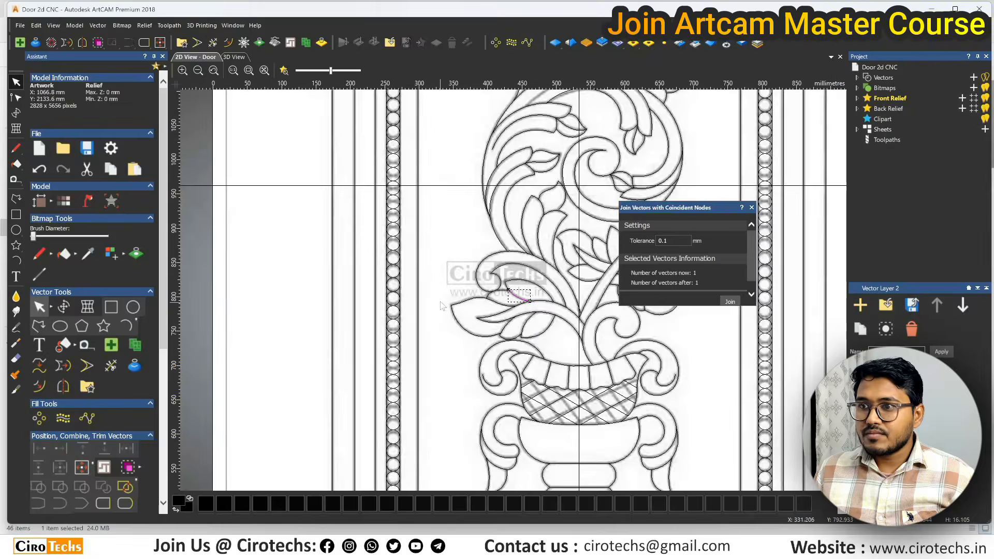
scroll(579, 276, up, 1)
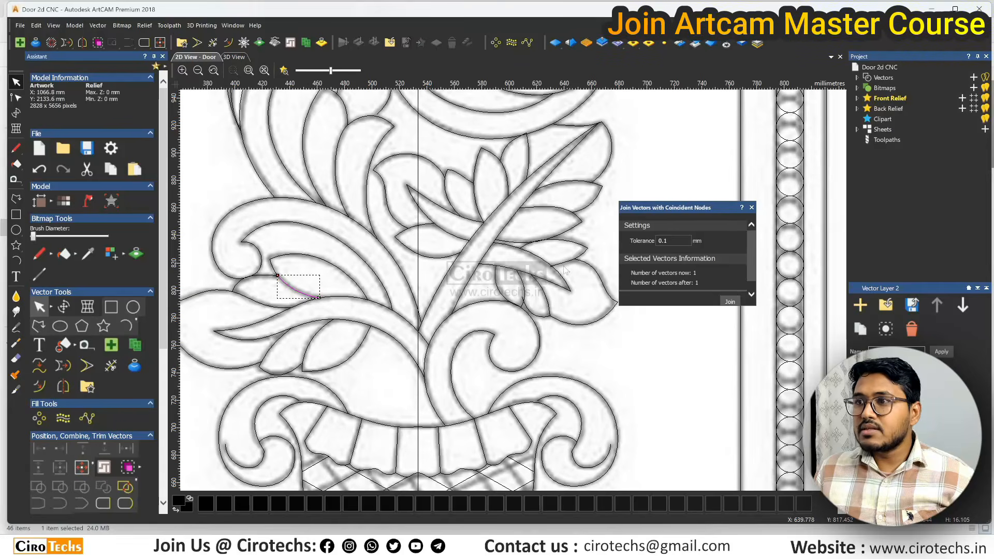
scroll(565, 269, down, 3)
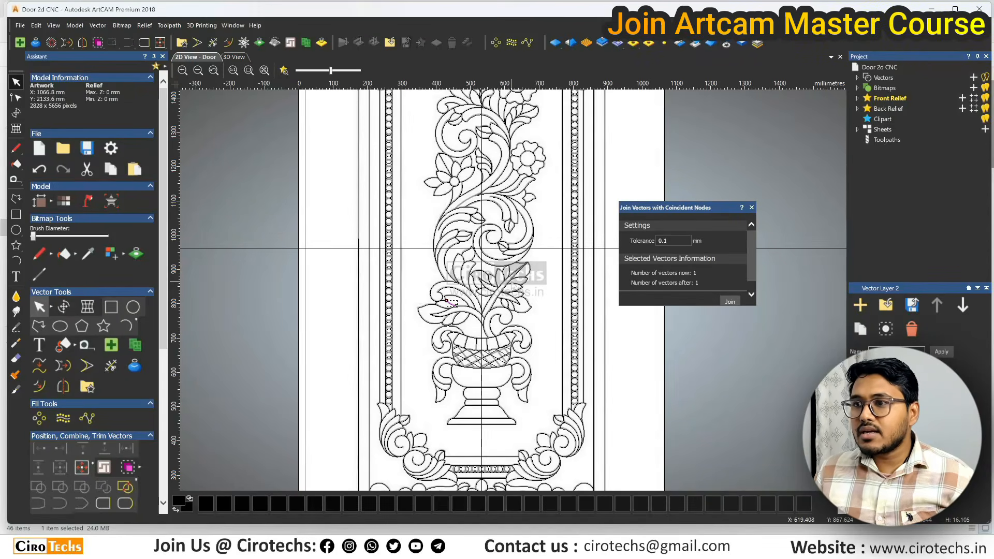
click(549, 279)
scroll(507, 308, down, 2)
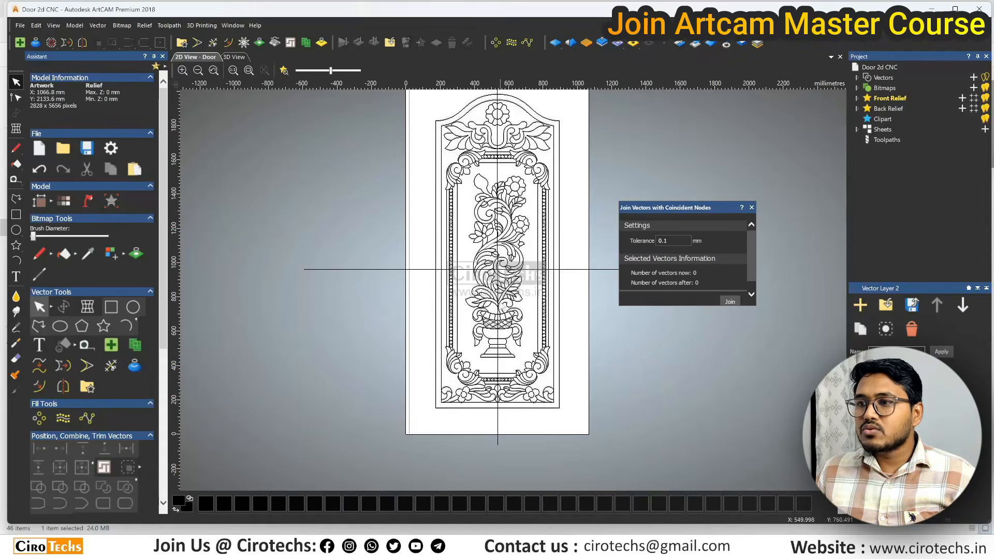
Move the three inner curves of the small leaf cluster beside the large star-shaped flower to Vector Layer 2.
scroll(508, 259, up, 2)
scroll(518, 220, up, 2)
scroll(497, 266, down, 2)
scroll(480, 262, up, 2)
scroll(466, 260, down, 1)
scroll(513, 265, up, 2)
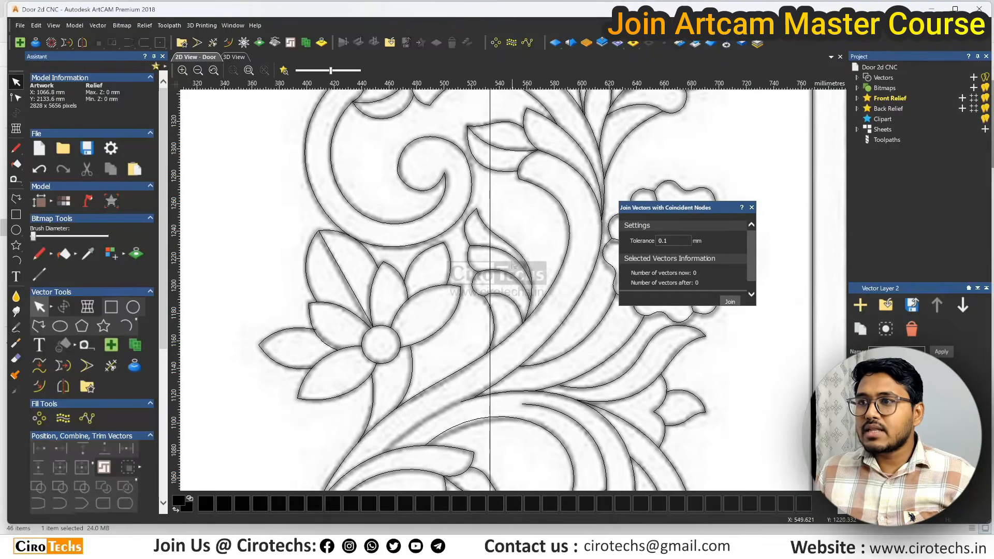
click(503, 295)
shift+click(504, 269)
shift+click(501, 252)
right_click(501, 252)
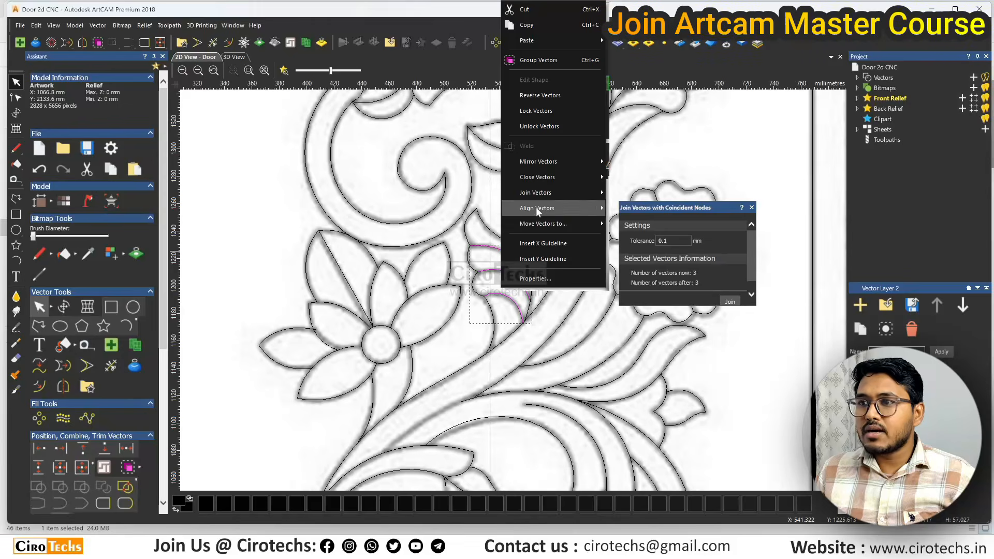
click(632, 241)
scroll(469, 285, down, 2)
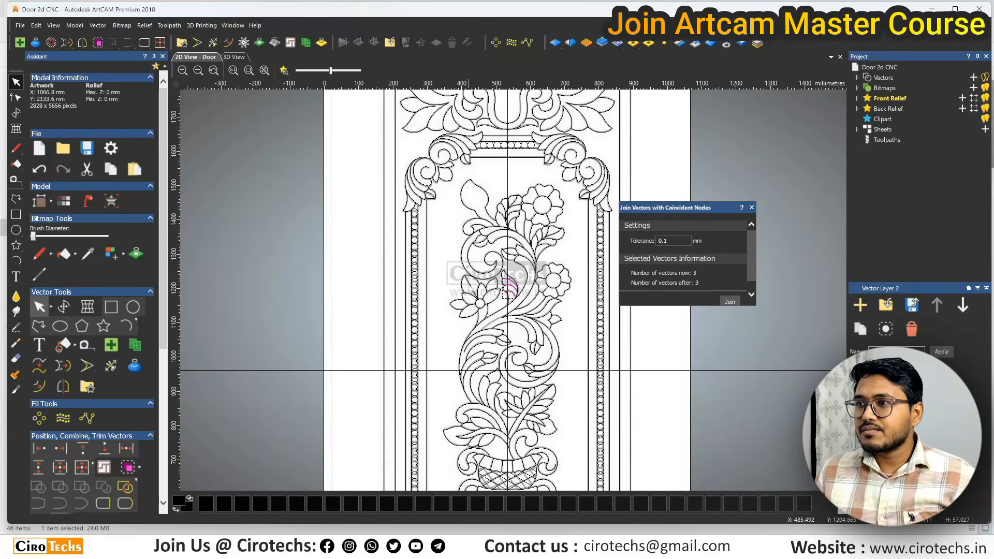
click(568, 252)
Close the Join Vectors settings, expand the list of vector layers and show the toolpath operations.
scroll(502, 251, down, 3)
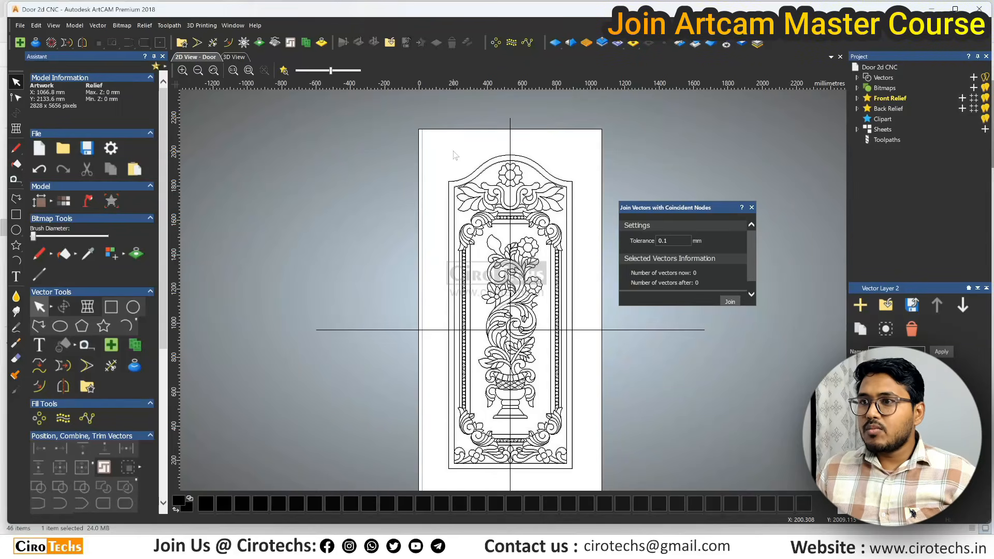
click(751, 207)
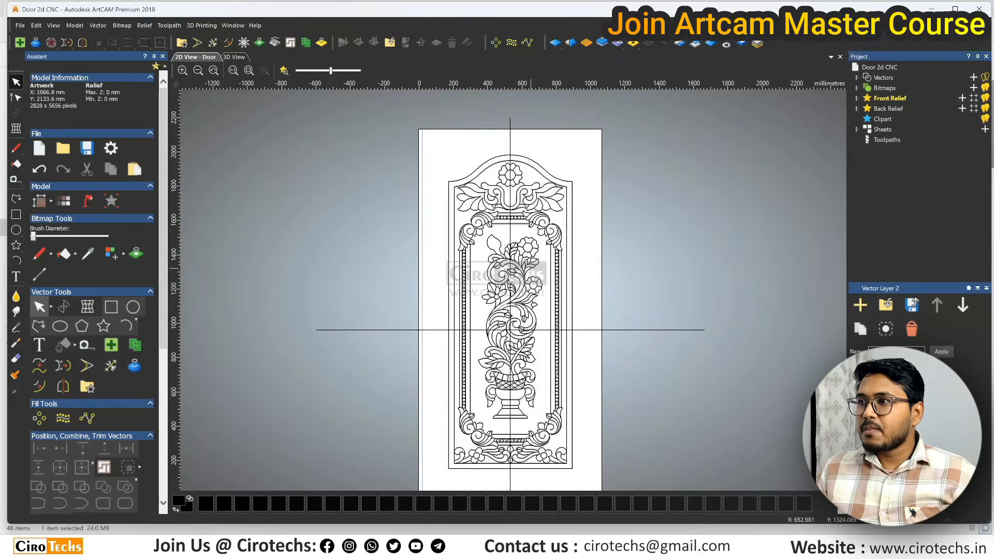
scroll(538, 268, up, 3)
scroll(548, 272, down, 3)
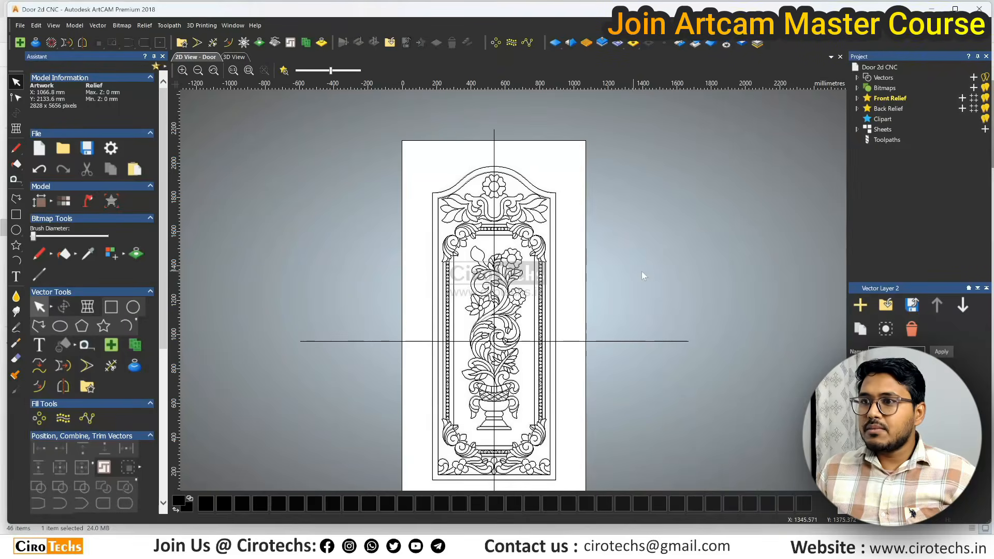
click(857, 78)
click(885, 160)
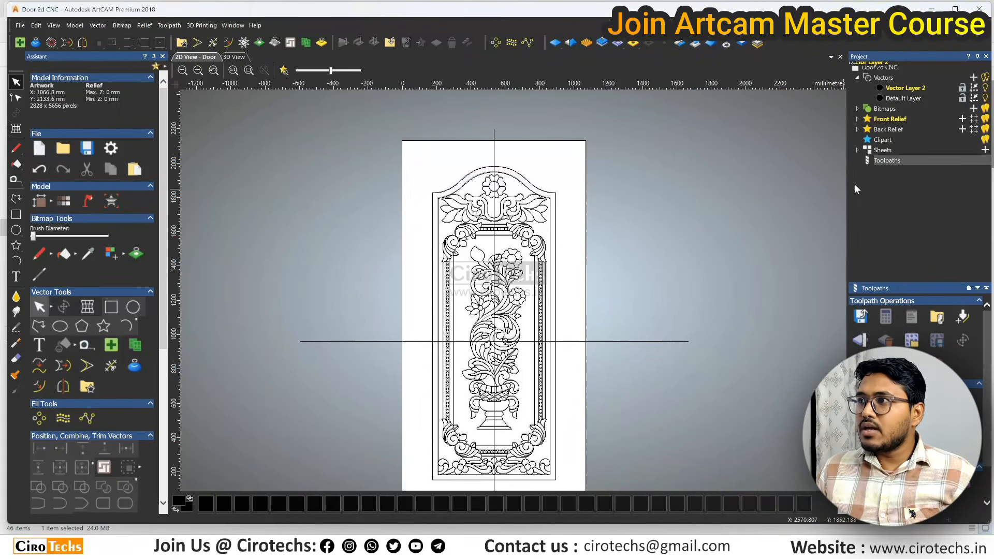
Delete the long horizontal and vertical centre lines that cross the door panel.
scroll(655, 246, down, 6)
scroll(490, 303, up, 4)
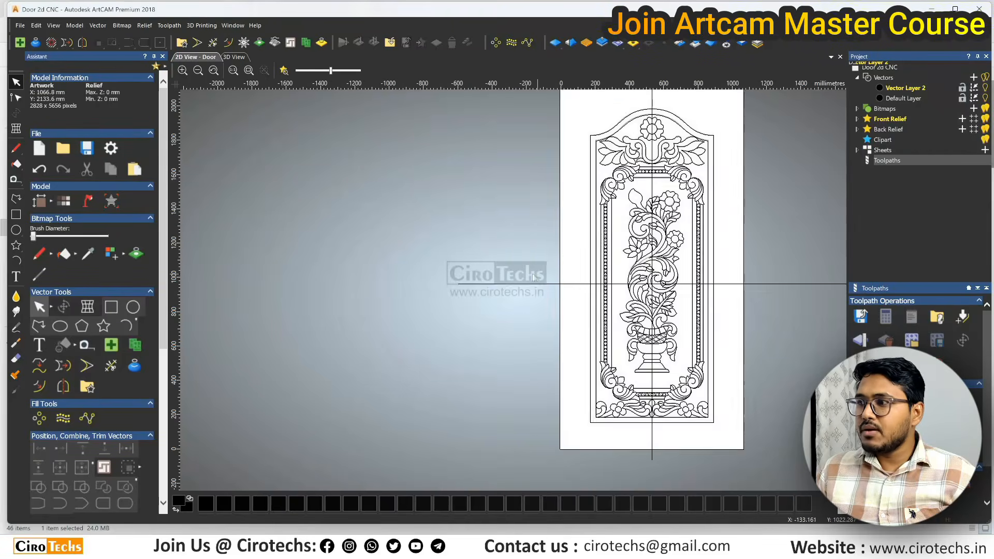
scroll(490, 303, down, 2)
click(651, 287)
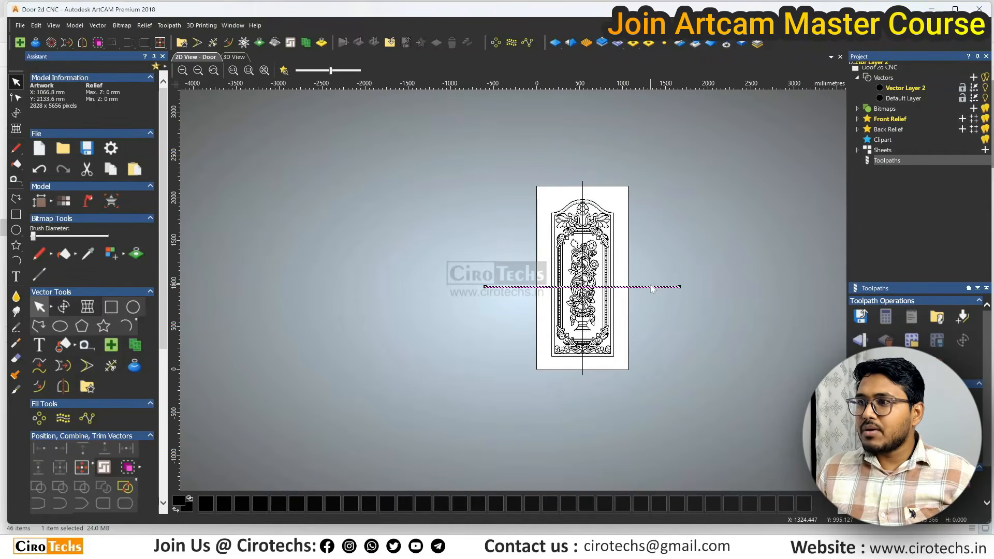
key(Delete)
click(584, 193)
key(Delete)
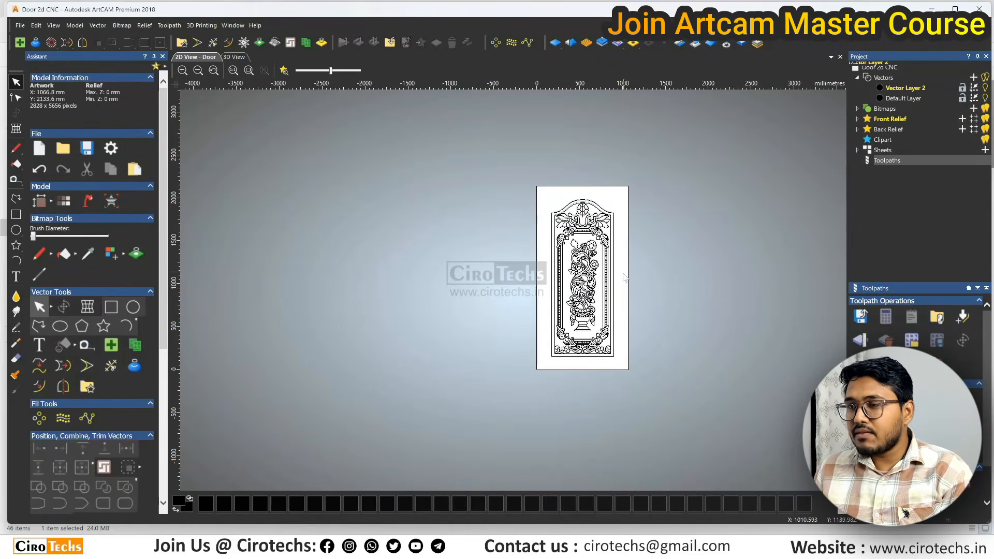
scroll(626, 278, up, 2)
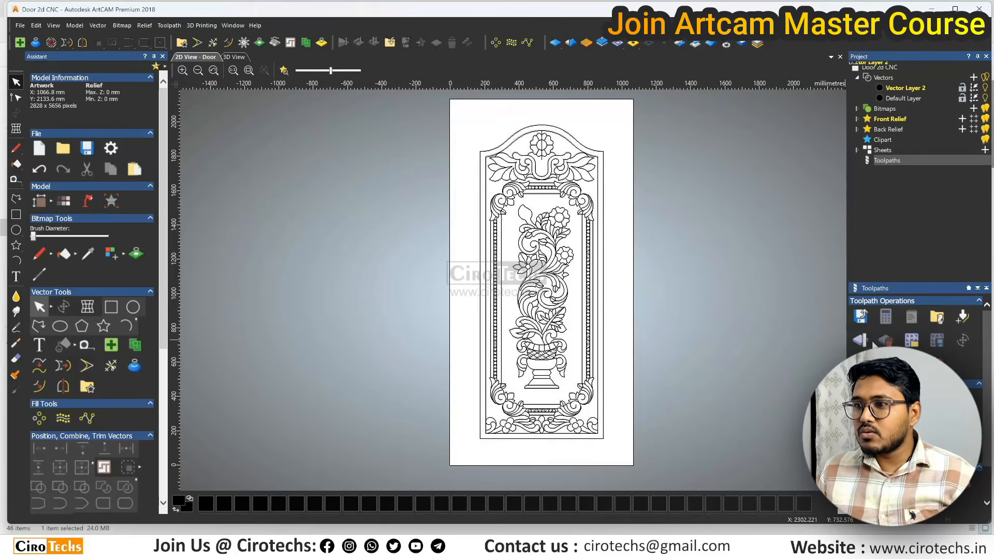
click(861, 400)
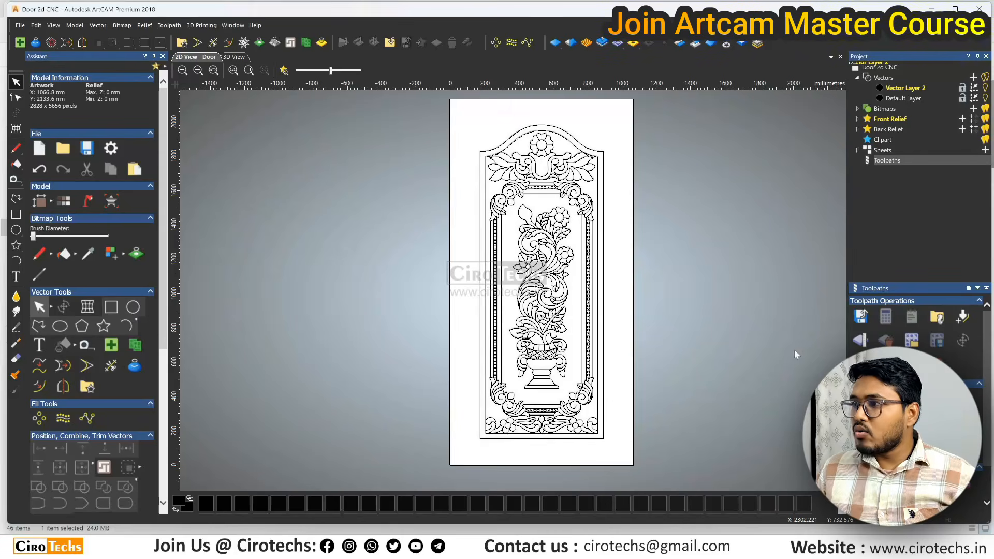
click(719, 113)
click(707, 125)
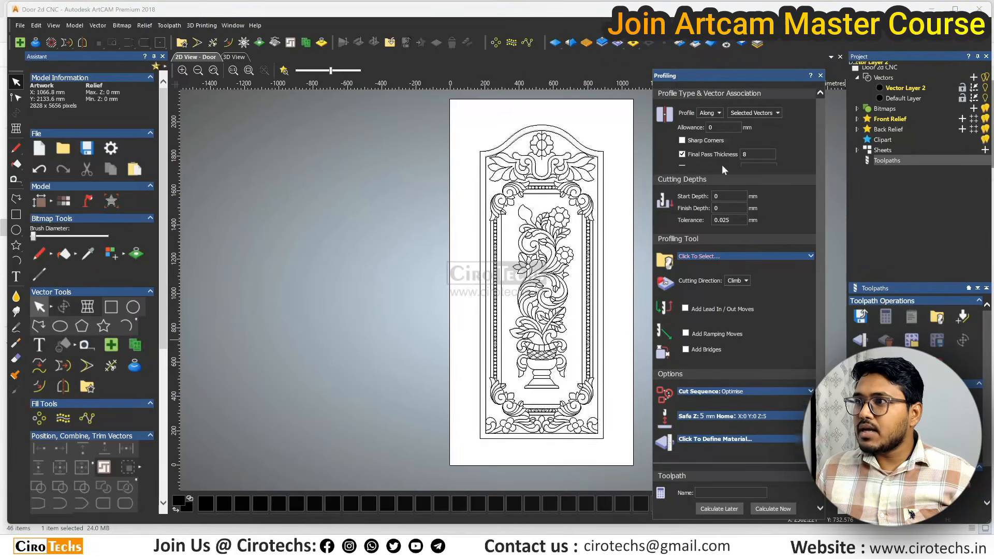
click(721, 167)
text(8)
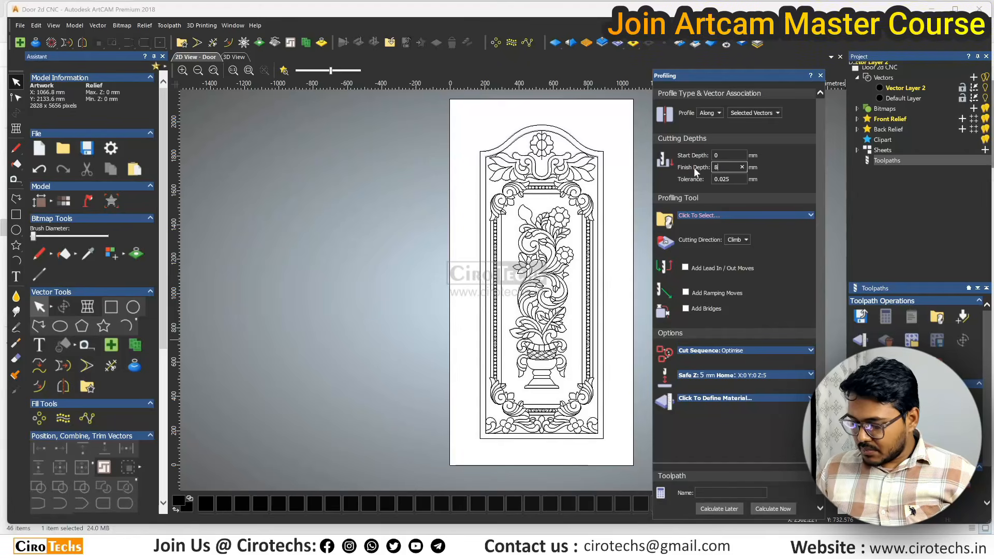
click(821, 76)
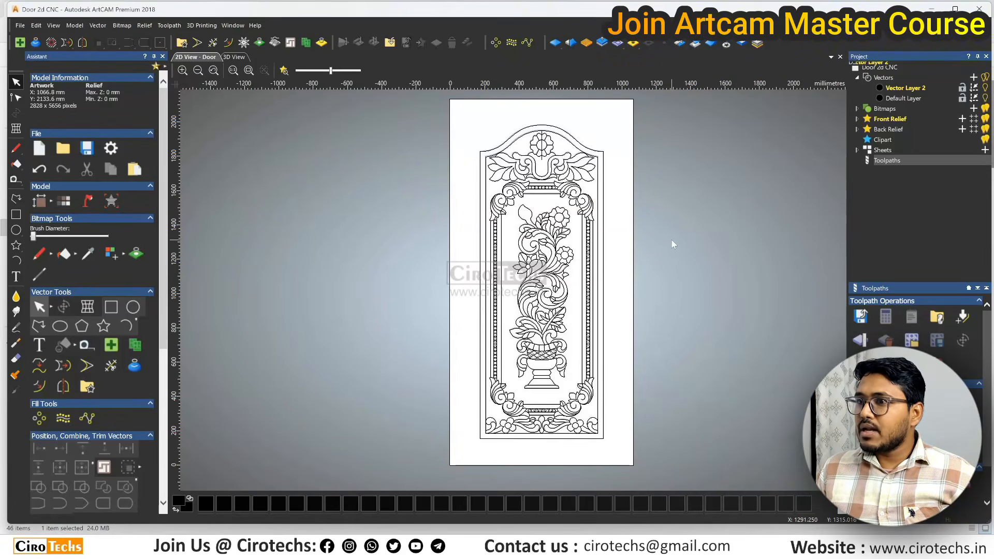
Select the panel's arched outer frame outline and check it against the ornament inside.
click(481, 153)
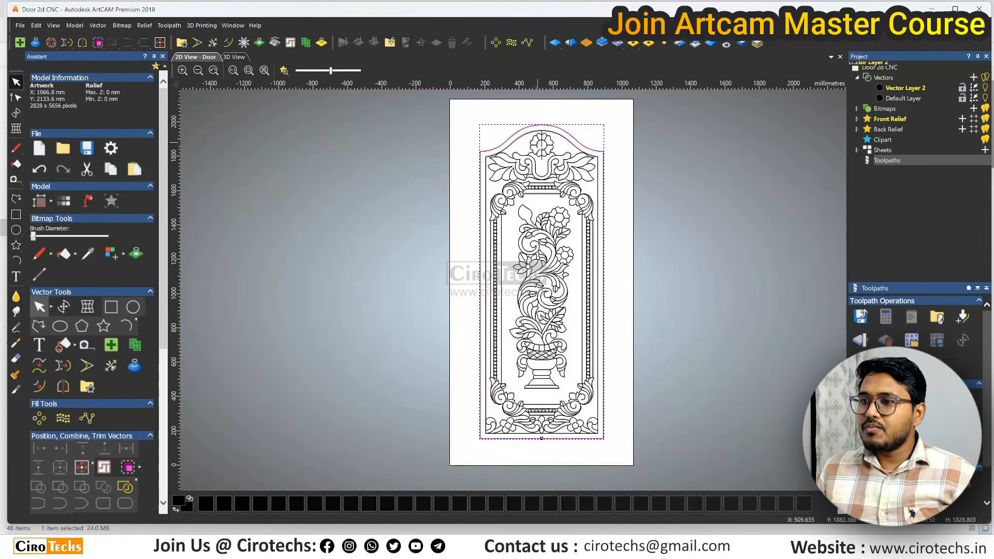
scroll(597, 263, up, 3)
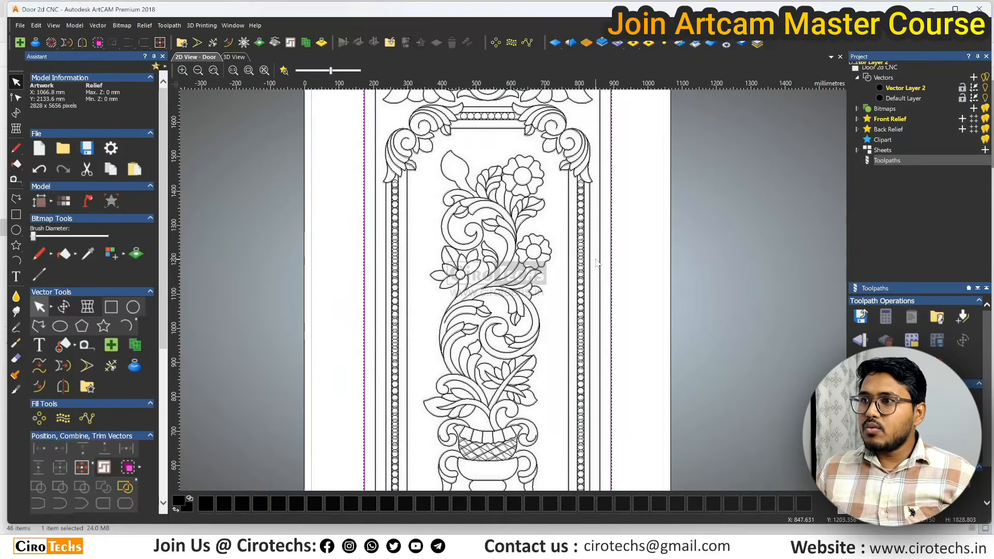
scroll(596, 263, down, 3)
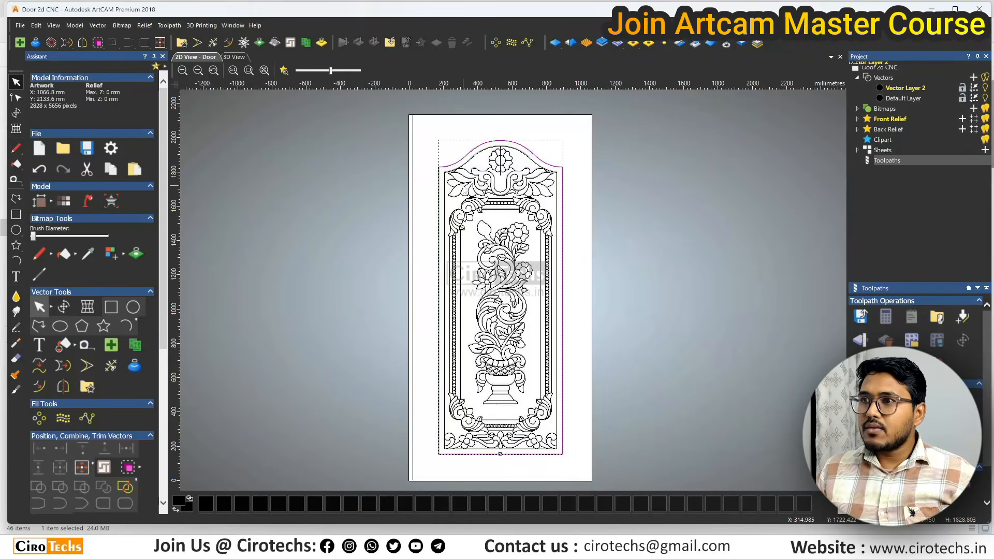
scroll(446, 199, up, 3)
scroll(445, 199, down, 3)
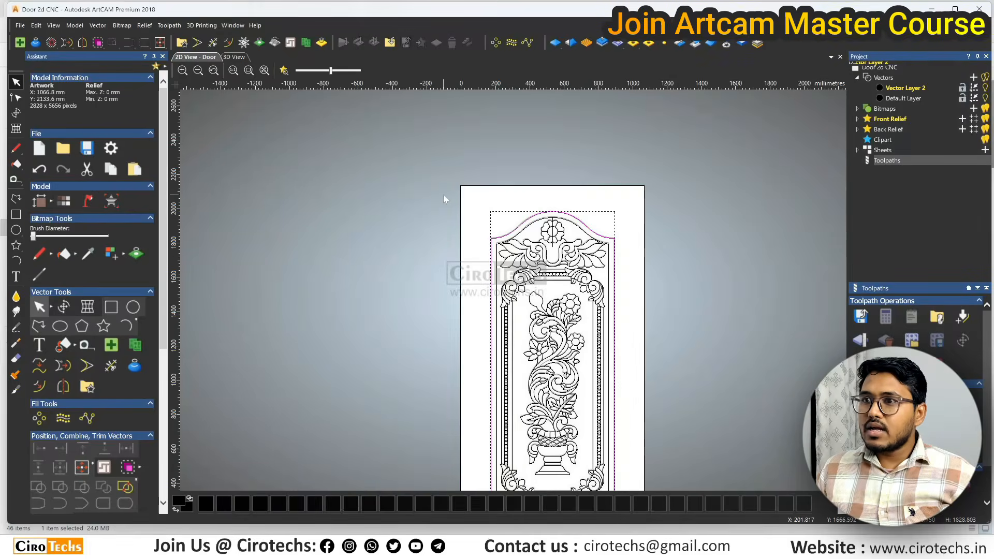
Delete the short vertical line running through the flower at the top of the panel.
scroll(552, 283, up, 2)
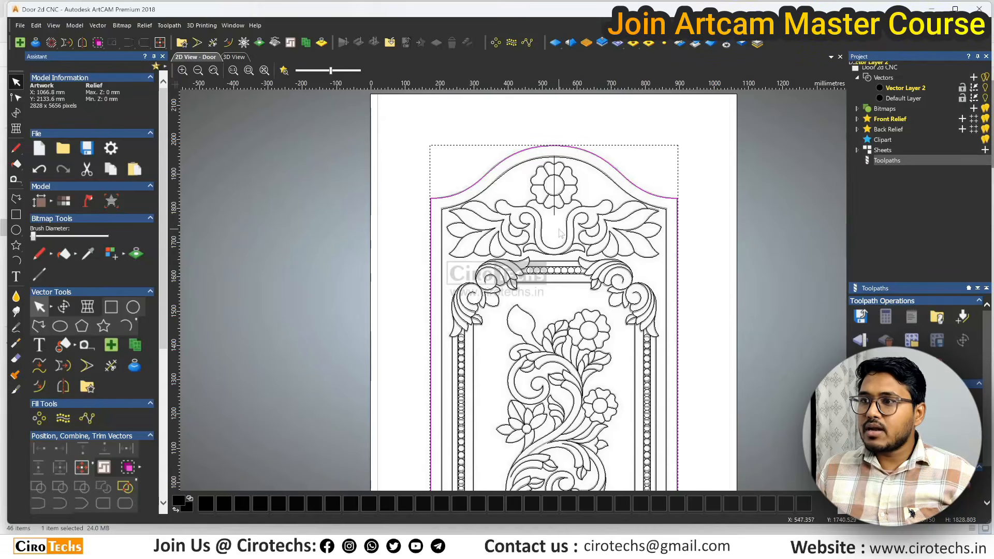
click(555, 183)
scroll(556, 183, down, 4)
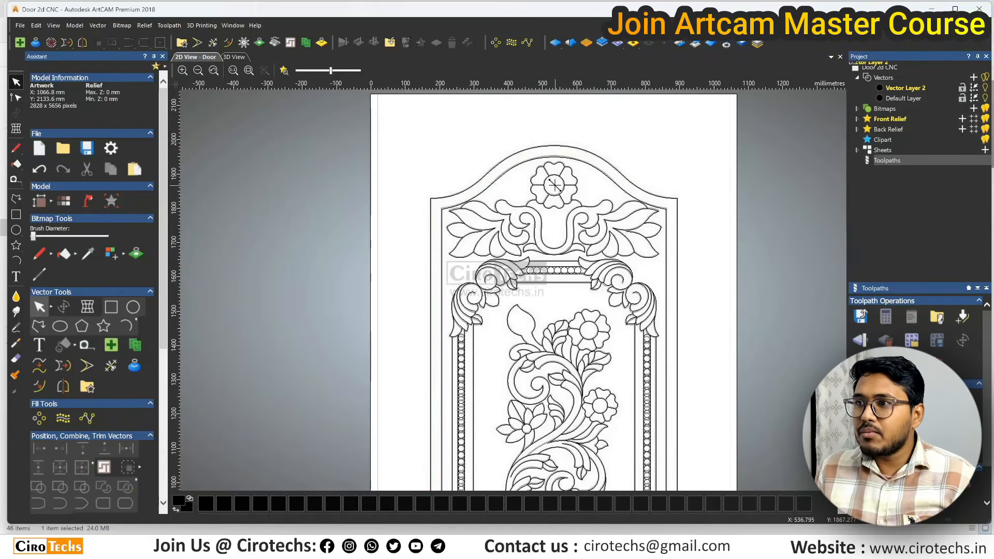
Examine the whole door panel and its arched outer frame line for leftover construction lines.
scroll(555, 184, up, 2)
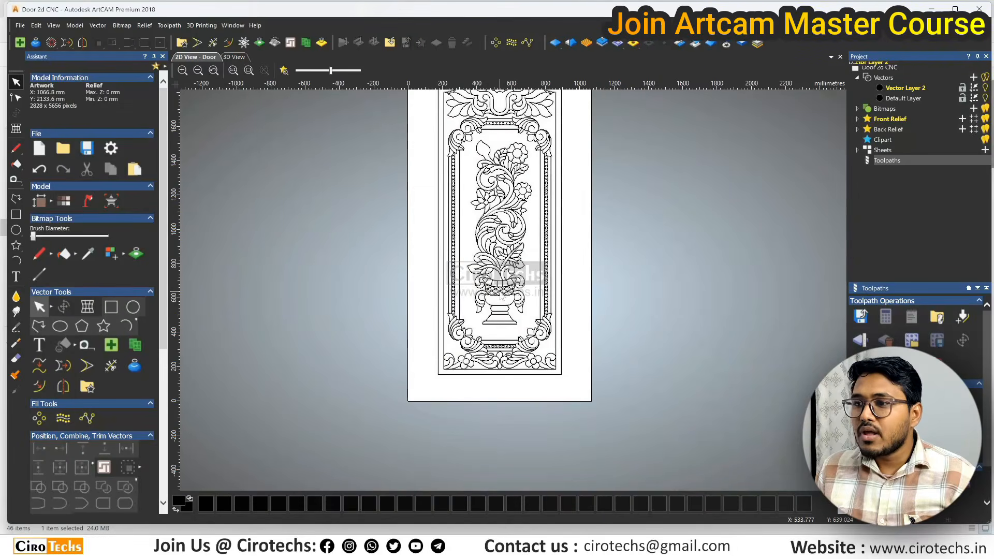
scroll(500, 252, down, 2)
scroll(500, 252, up, 2)
scroll(498, 250, down, 2)
scroll(528, 205, up, 2)
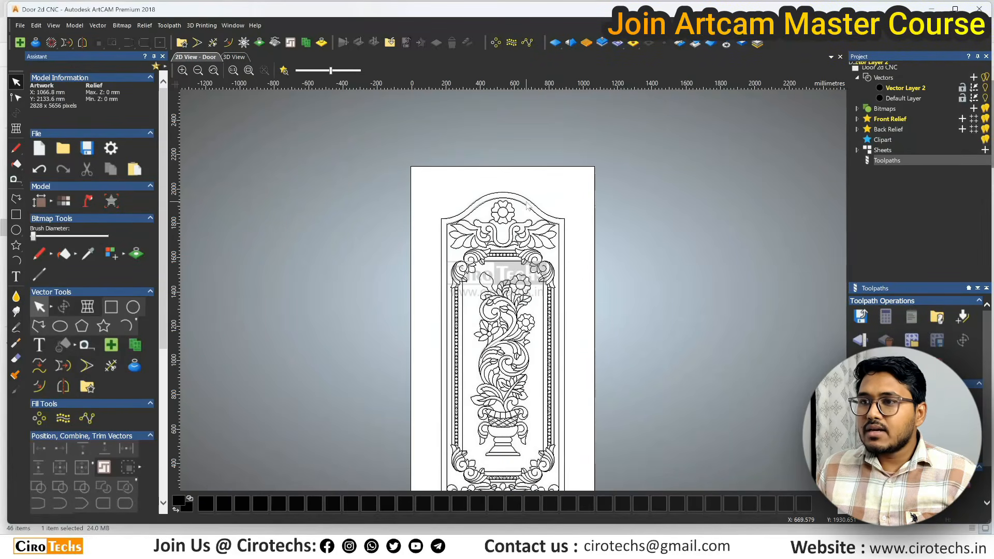
click(528, 201)
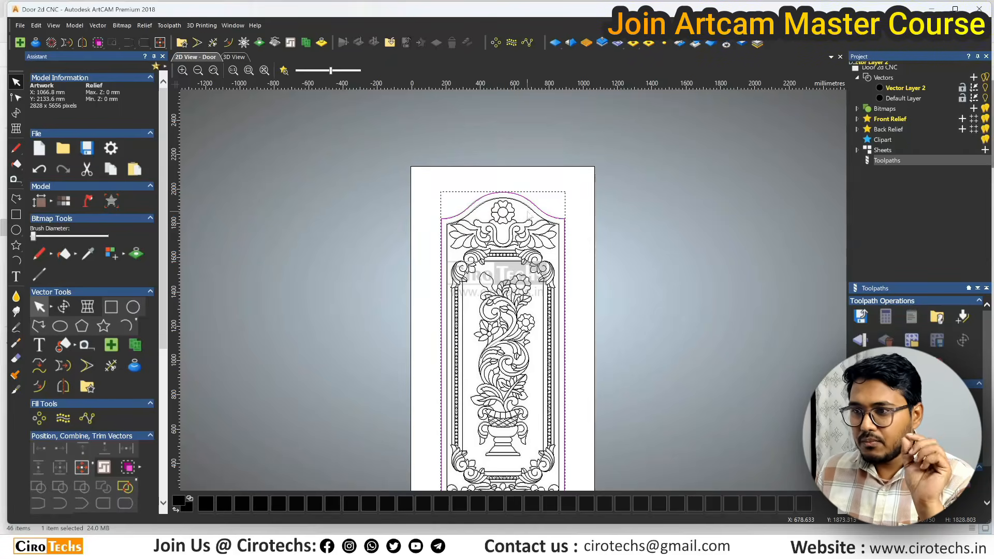
scroll(527, 218, down, 1)
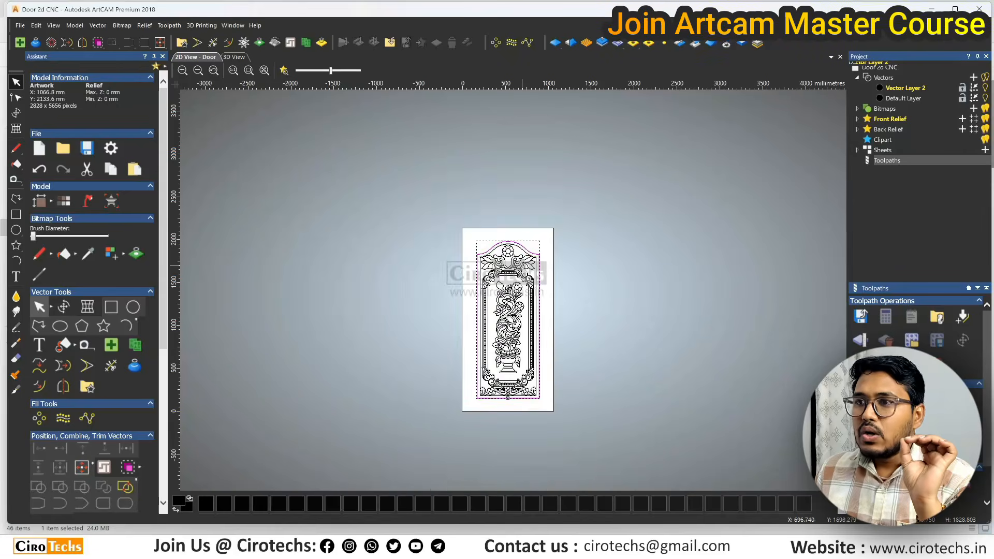
scroll(524, 280, up, 1)
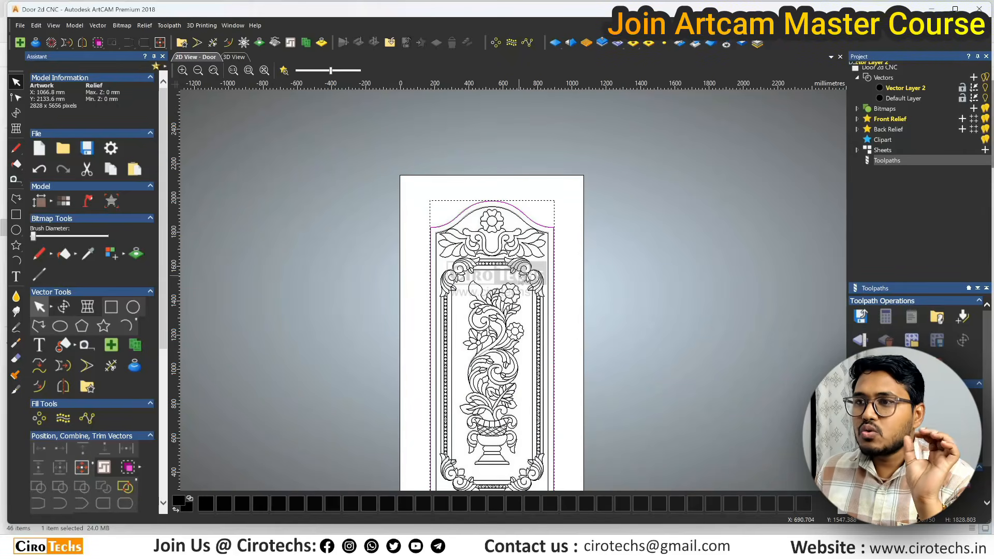
scroll(517, 277, down, 1)
scroll(506, 365, up, 1)
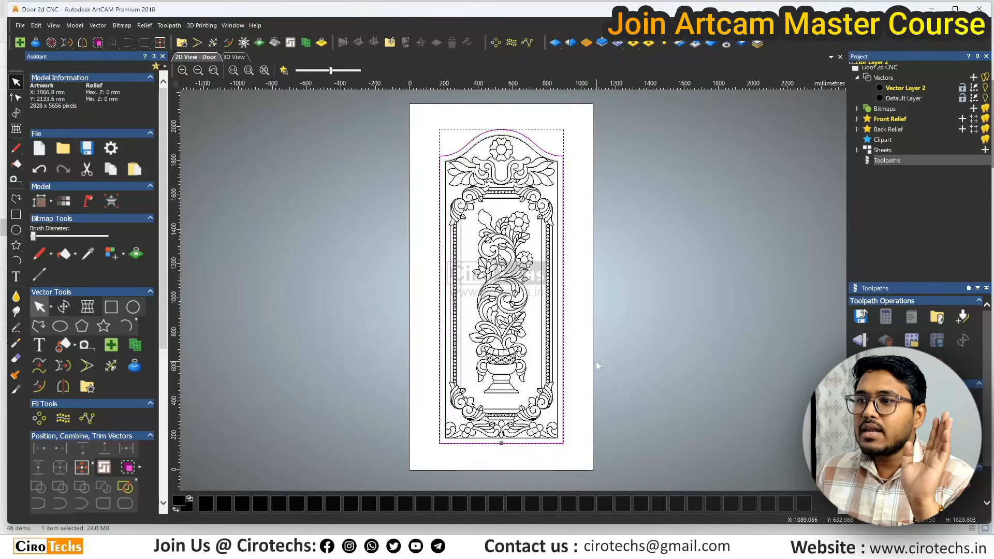
click(634, 273)
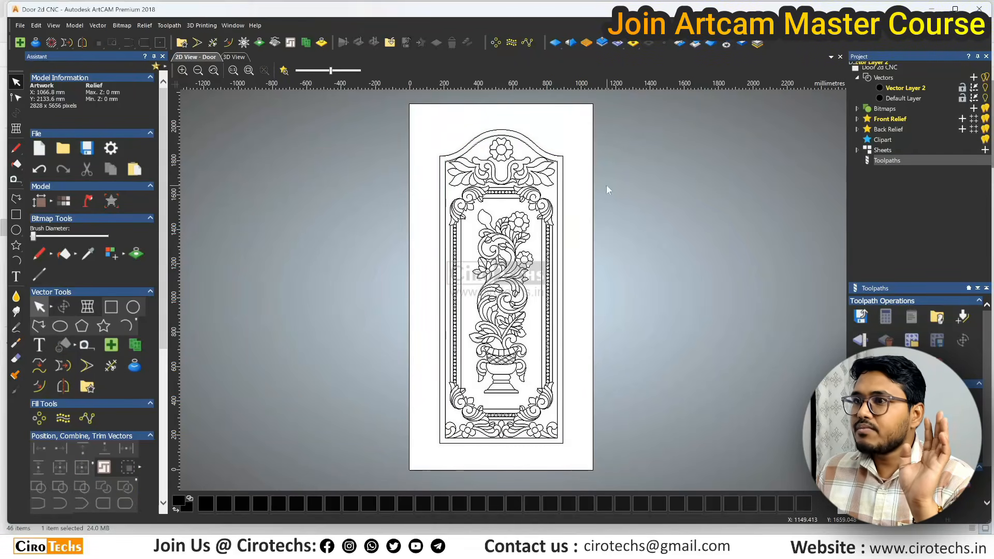
Select all the door panel's vectors together to review them, and clear the selection.
drag(424, 123, 577, 466)
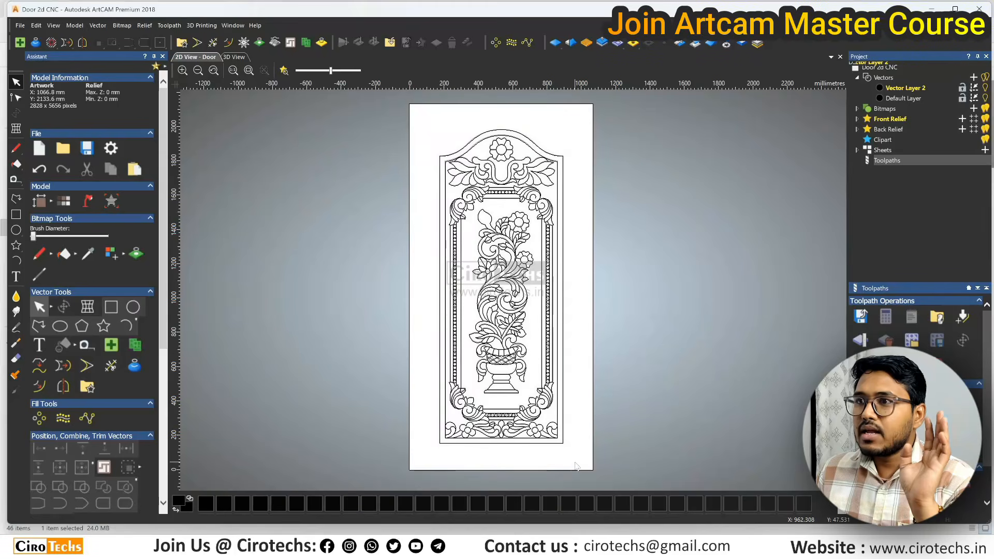
drag(429, 126, 587, 445)
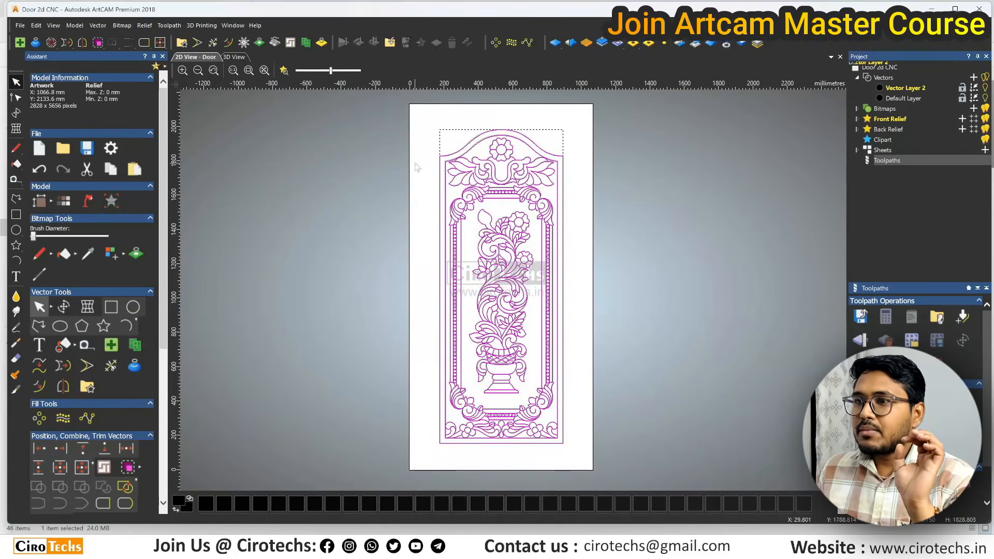
click(581, 168)
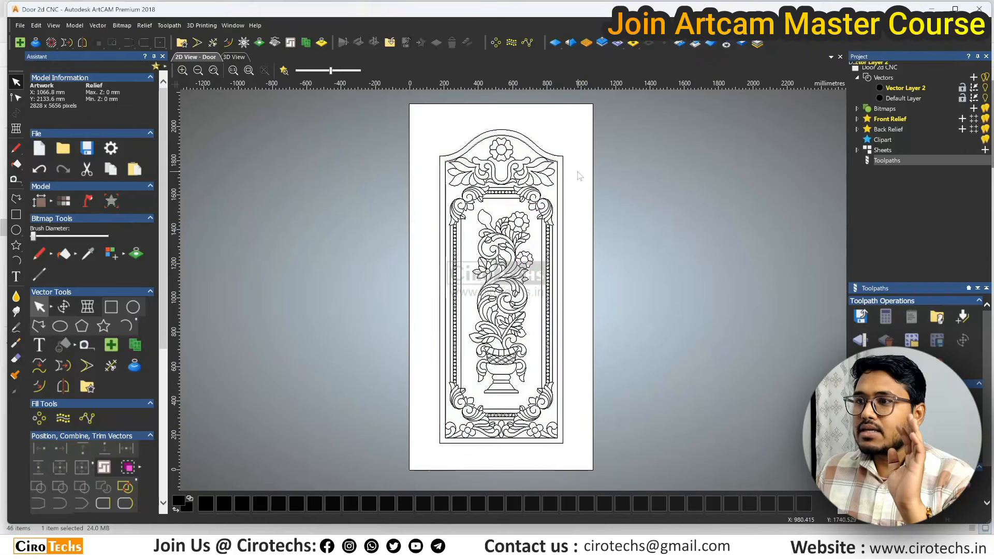
Select all the door panel's vectors and start a Profiling toolpath that runs along them.
click(557, 152)
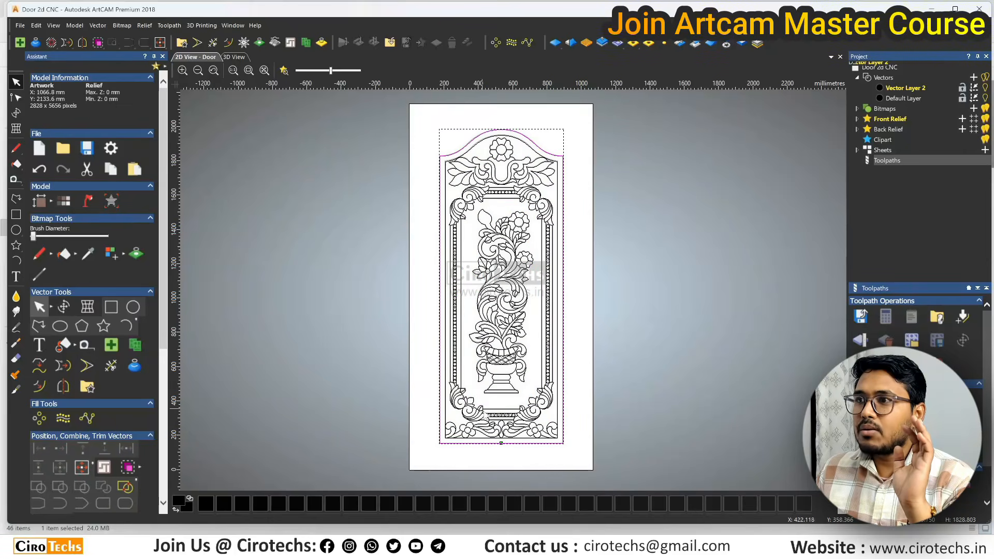
drag(428, 126, 597, 490)
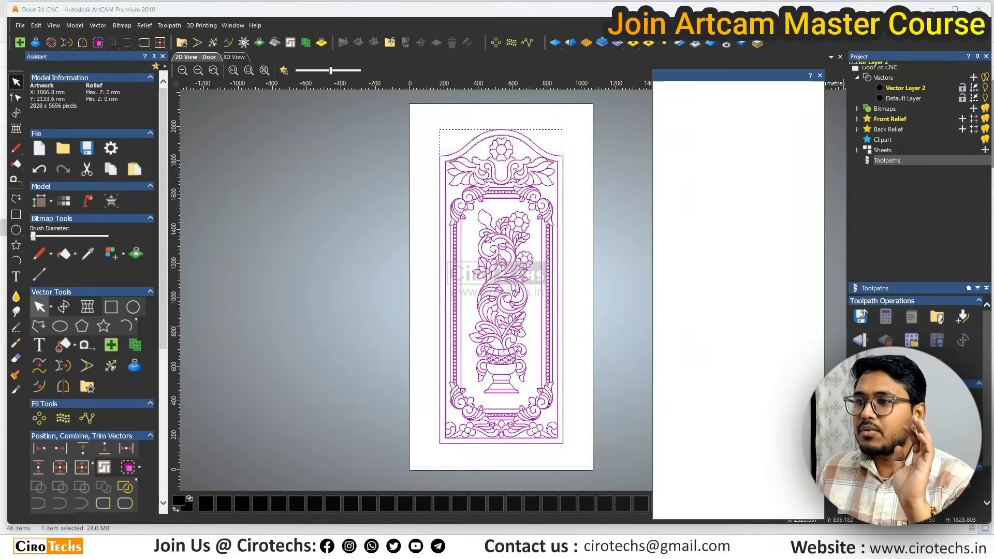
click(703, 114)
click(704, 131)
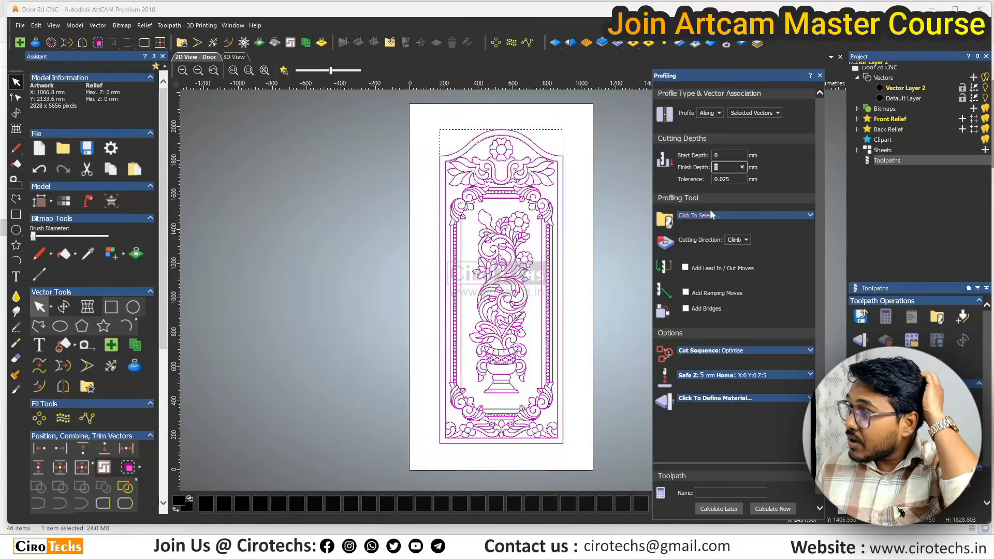
Assign the Veining Tool 14mm from the Raised Panel group as the profiling tool.
click(745, 217)
scroll(400, 315, down, 8)
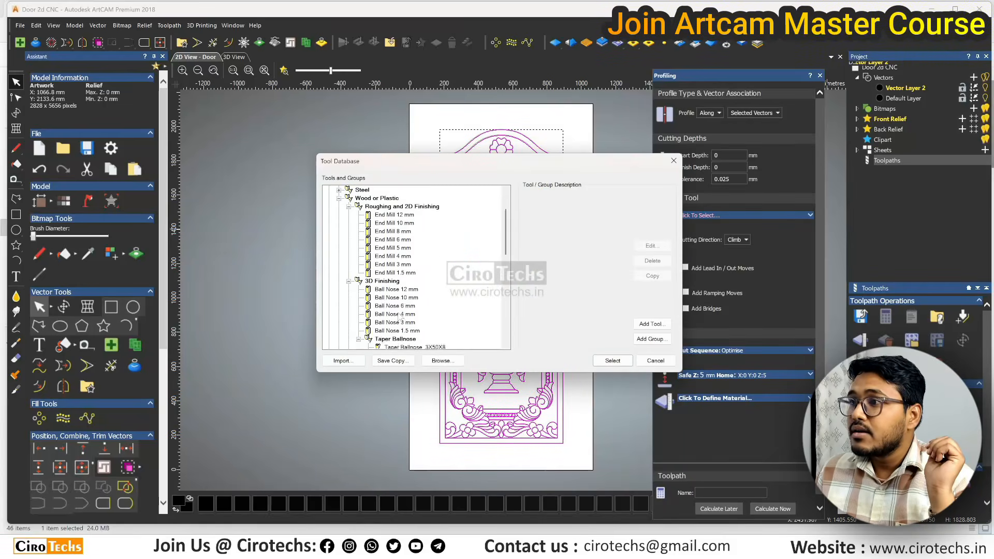
scroll(400, 315, down, 3)
scroll(401, 315, up, 1)
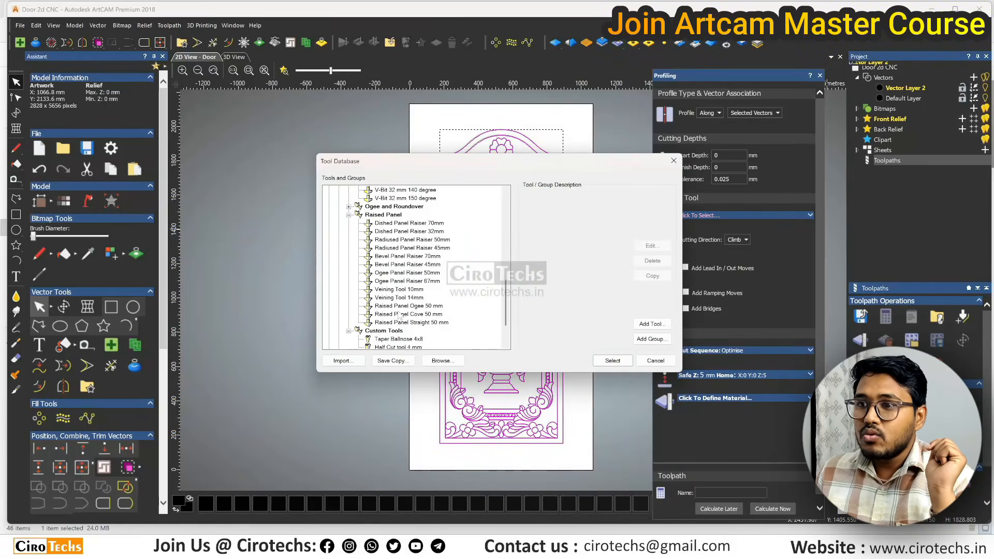
click(399, 298)
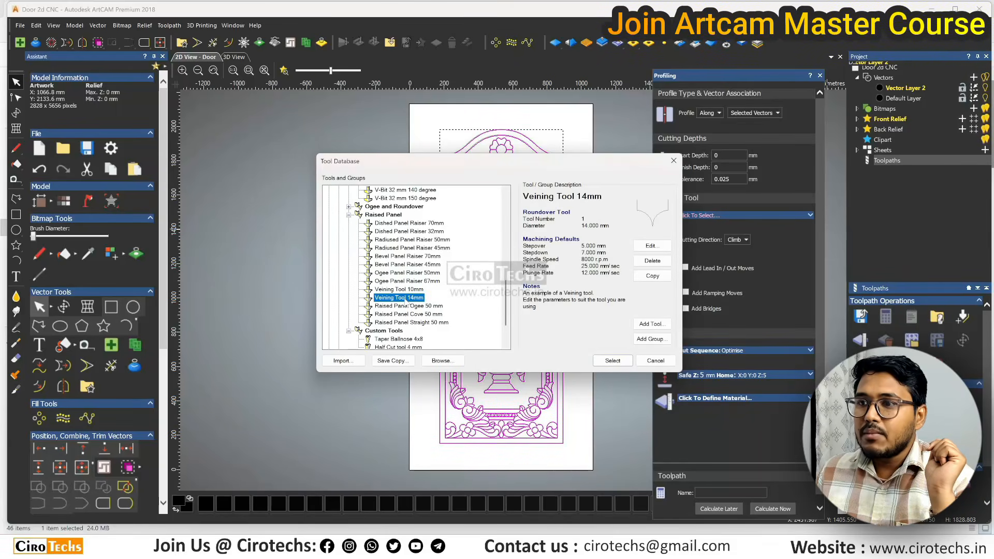
click(619, 361)
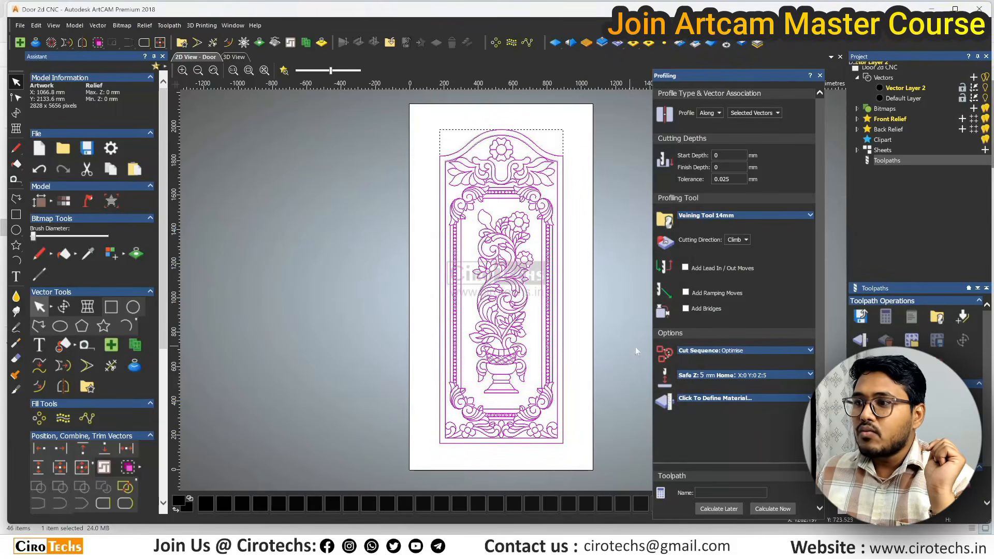
Set the profile's finish depth to 7.5 mm and the veining tool's stepdown to 8 mm.
click(725, 167)
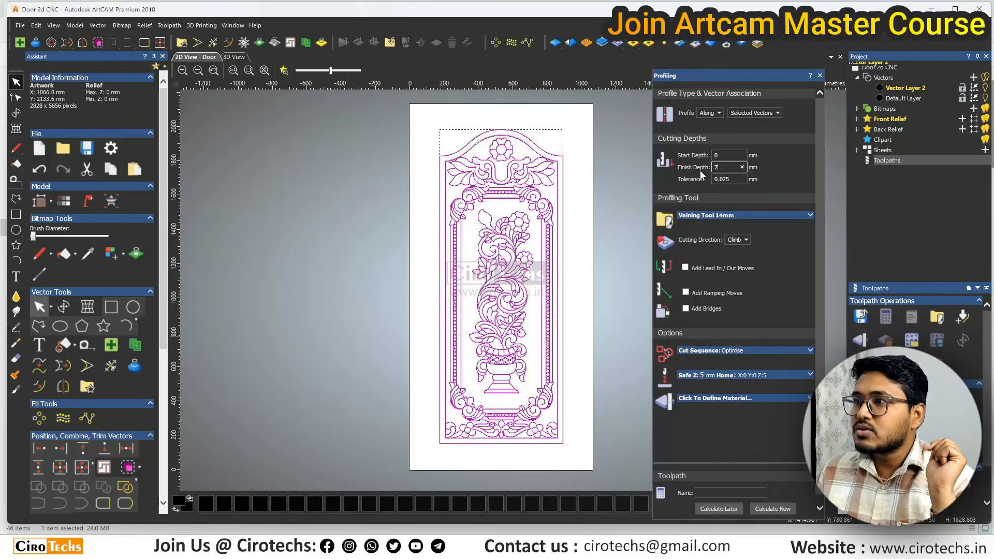
text(7.5)
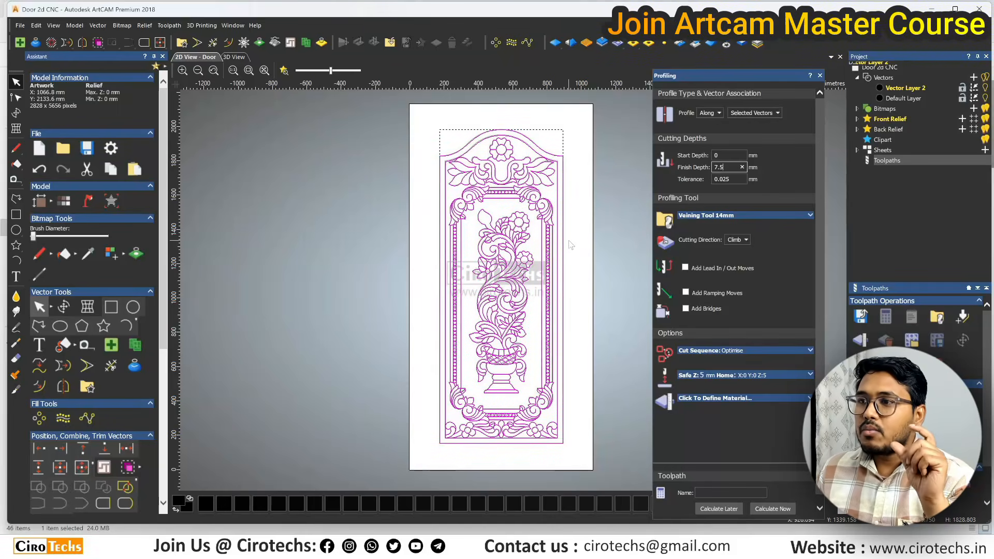
click(811, 215)
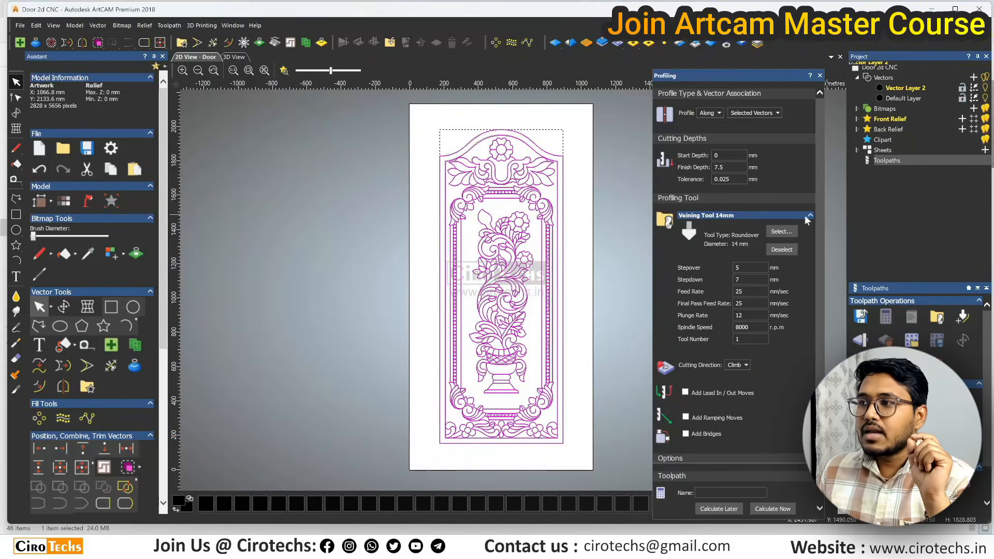
click(736, 279)
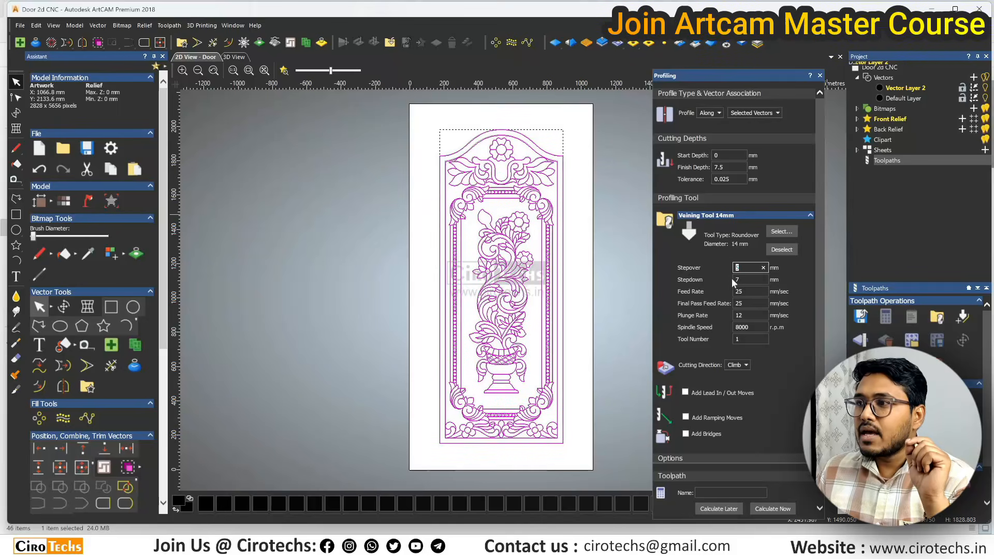
text(8)
Set the toolpath's safe Z to 10 mm and its home Z to 50 mm.
scroll(739, 305, down, 3)
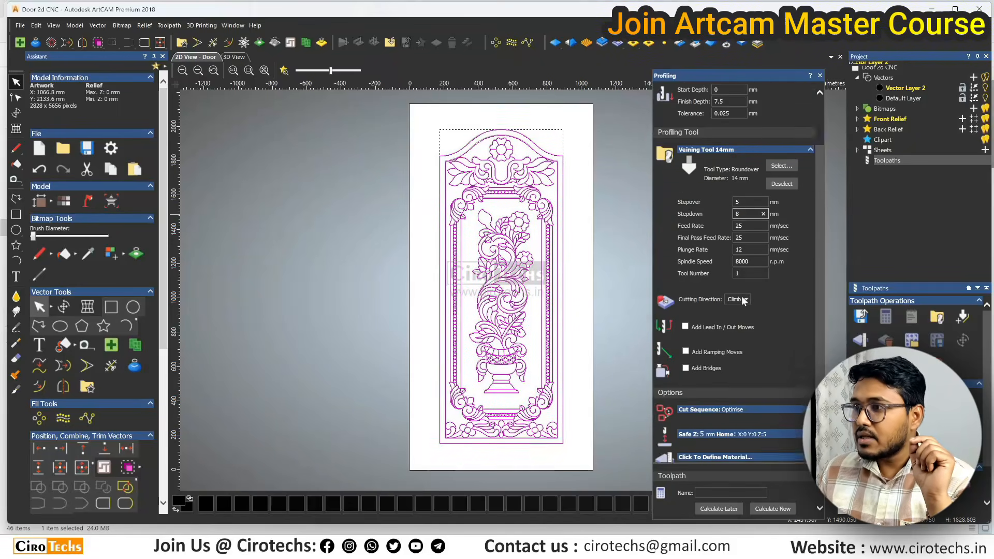
click(776, 369)
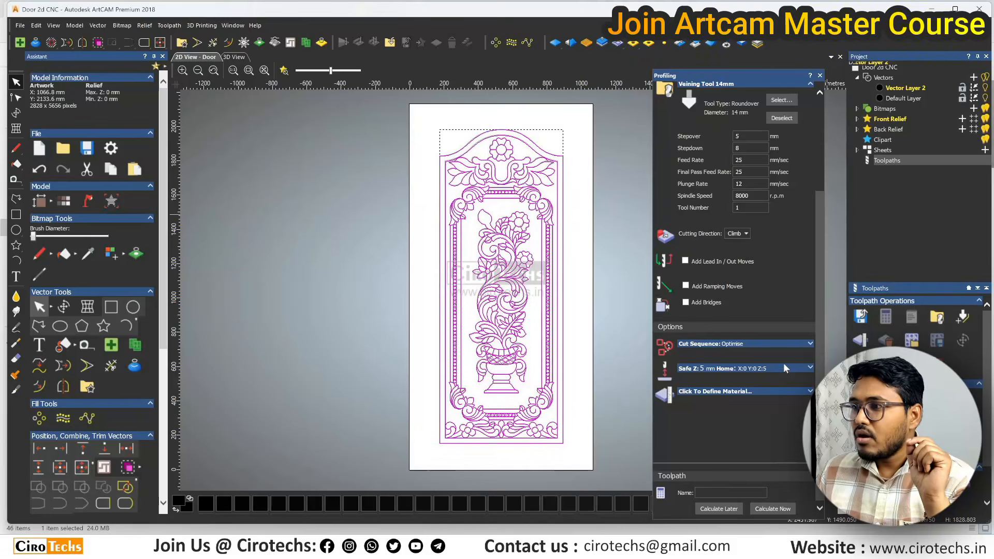
click(809, 368)
text(10)
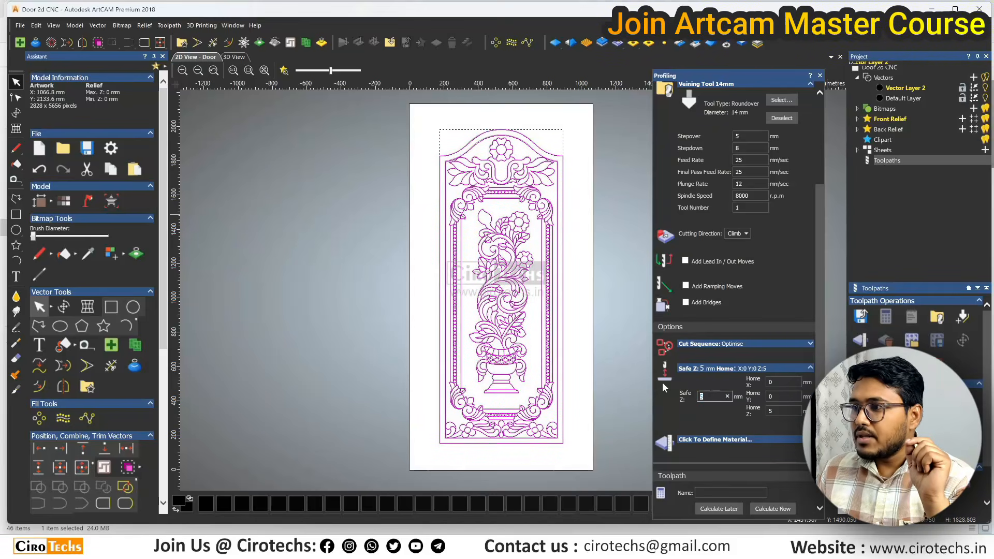
click(784, 411)
text(0)
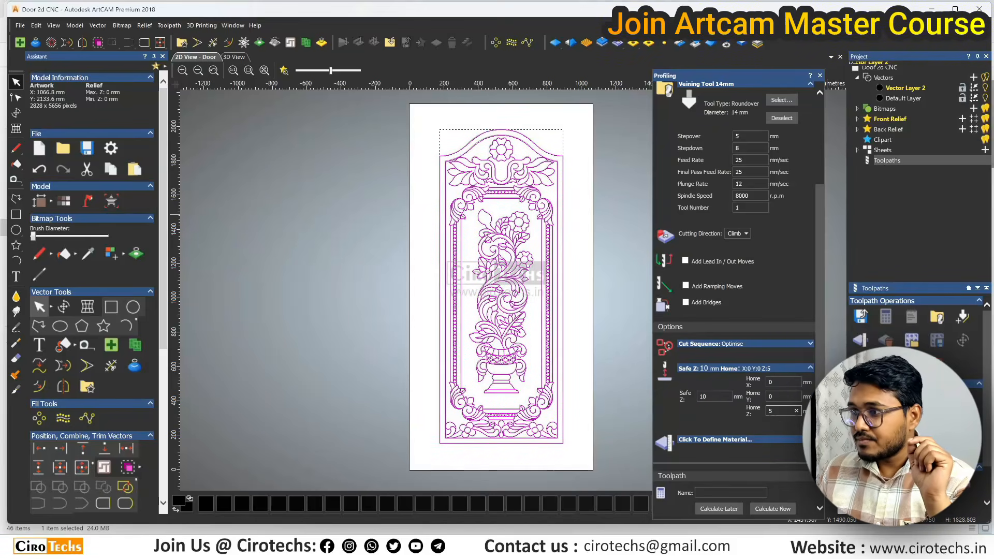
Define the material with a thickness of 12 mm.
click(784, 440)
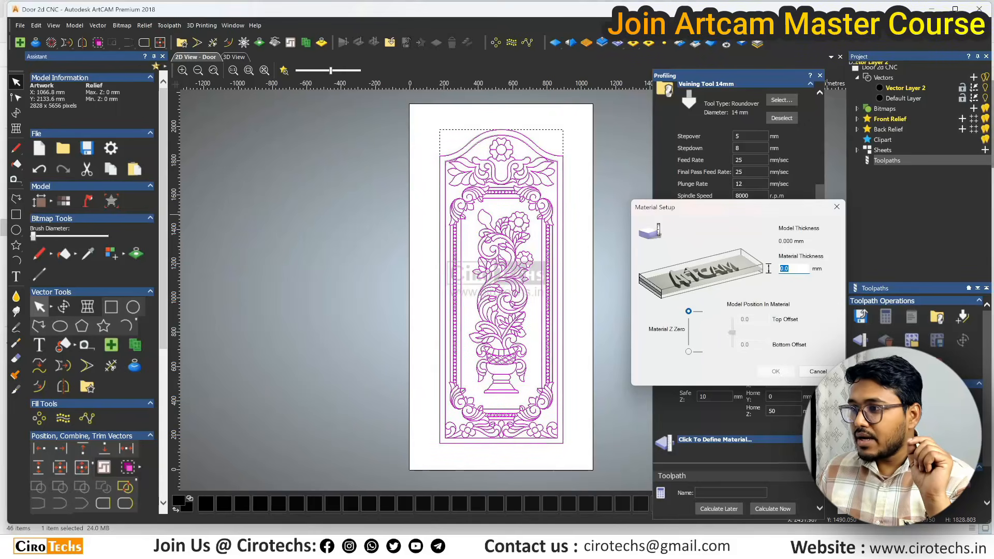
text(12)
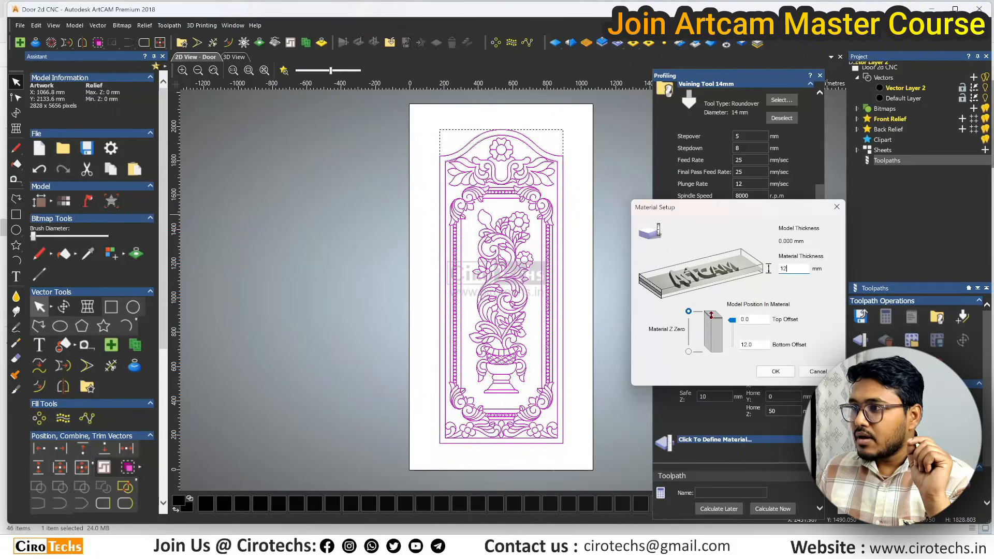
click(776, 371)
Change the profile's vector association to Default Layer.
click(711, 491)
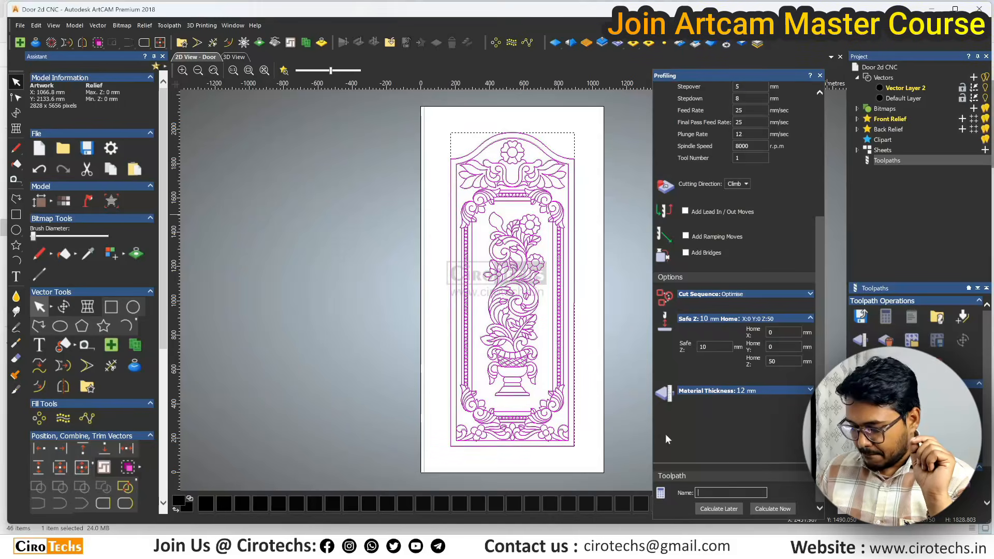
scroll(735, 155, up, 5)
click(754, 113)
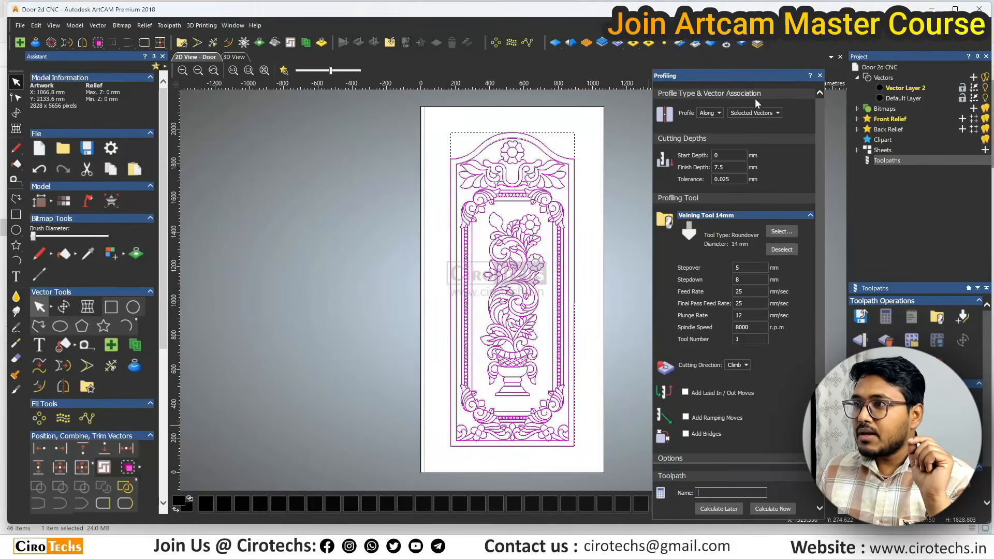
click(753, 155)
scroll(761, 404, down, 5)
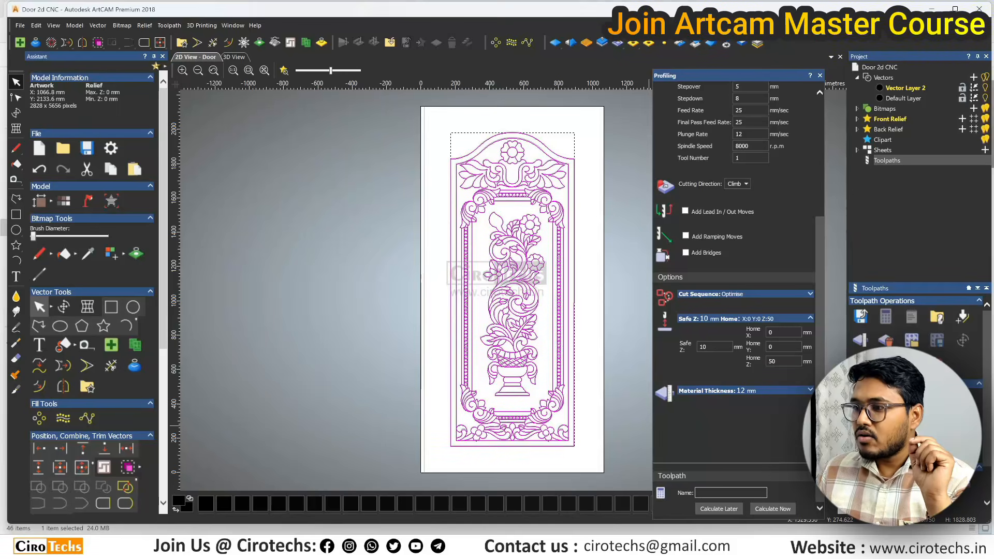
Name the toolpath "half round" and calculate it immediately.
text(h)
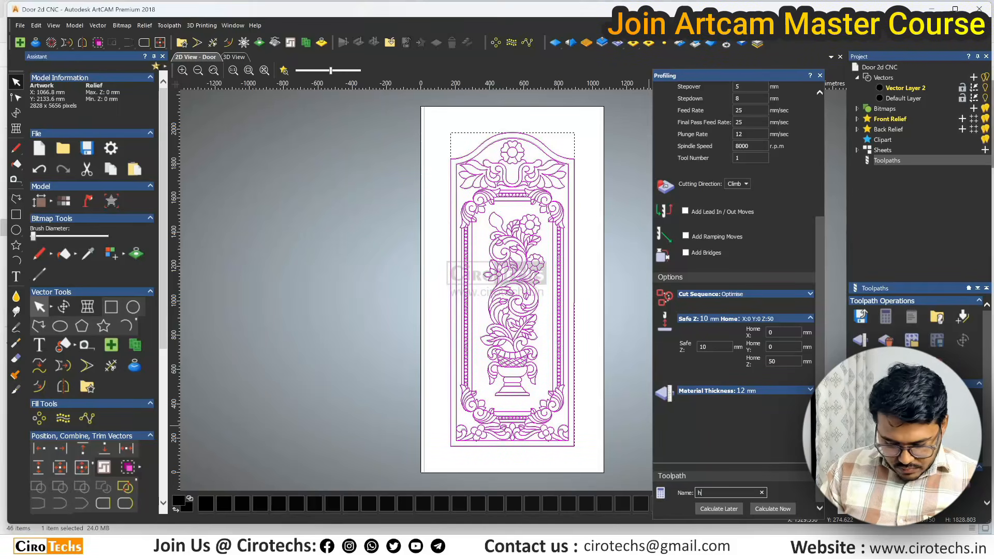
text(alf)
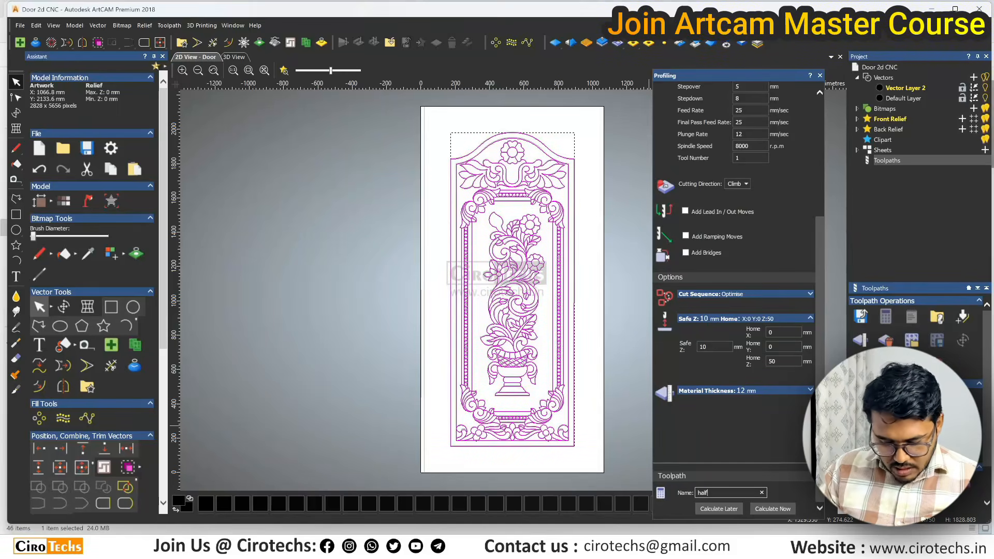
text( rounf)
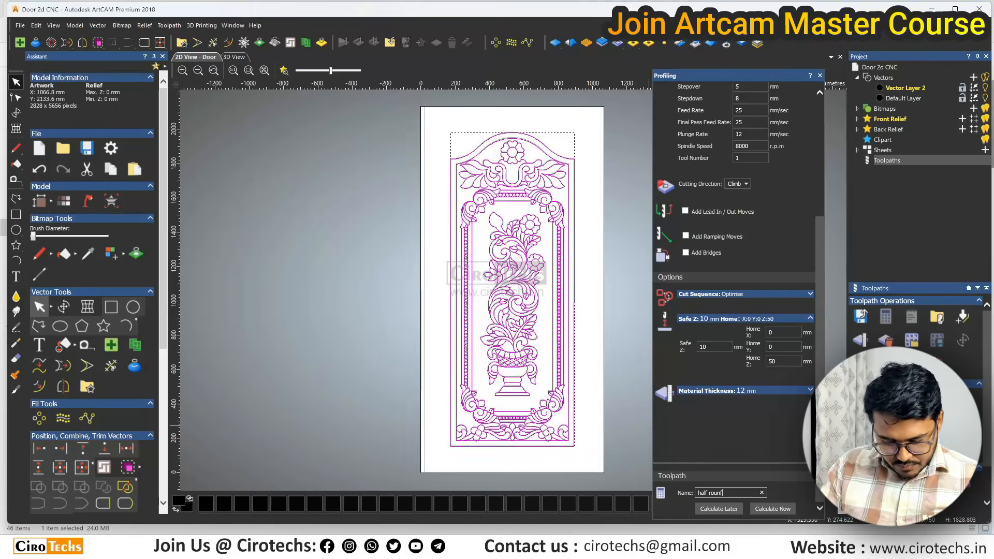
click(758, 508)
Simulate the half round toolpath in 3D on the whole model at standard resolution.
scroll(503, 179, up, 2)
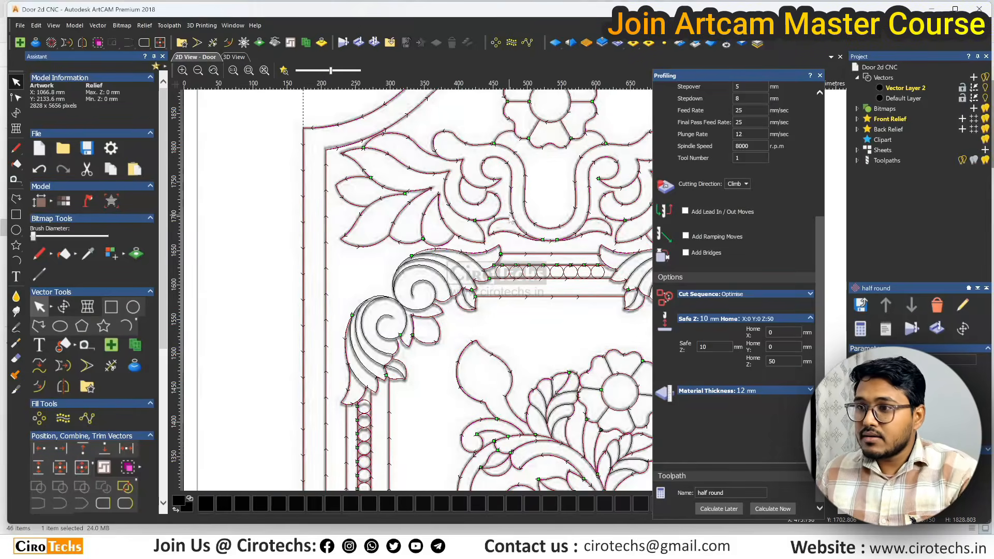
scroll(510, 220, down, 4)
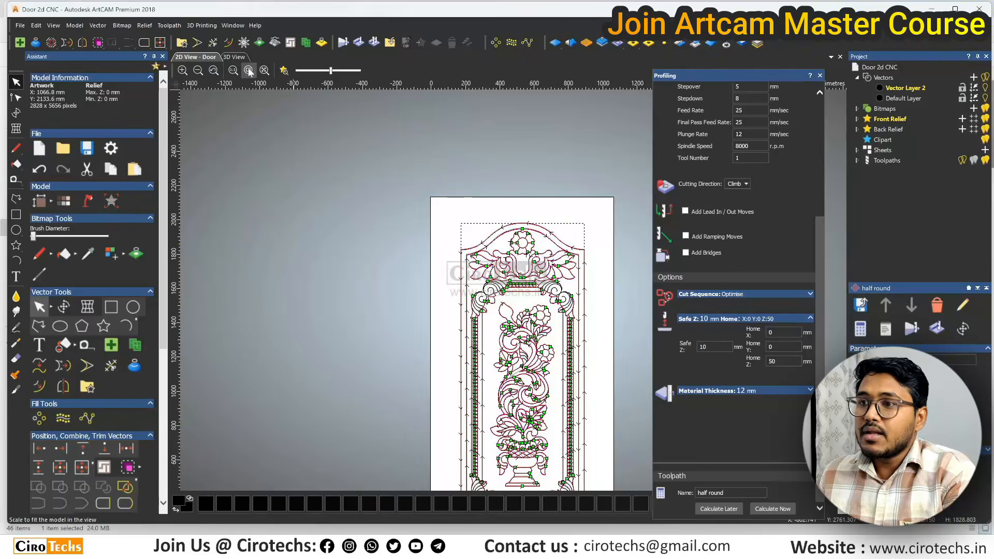
click(238, 57)
click(358, 42)
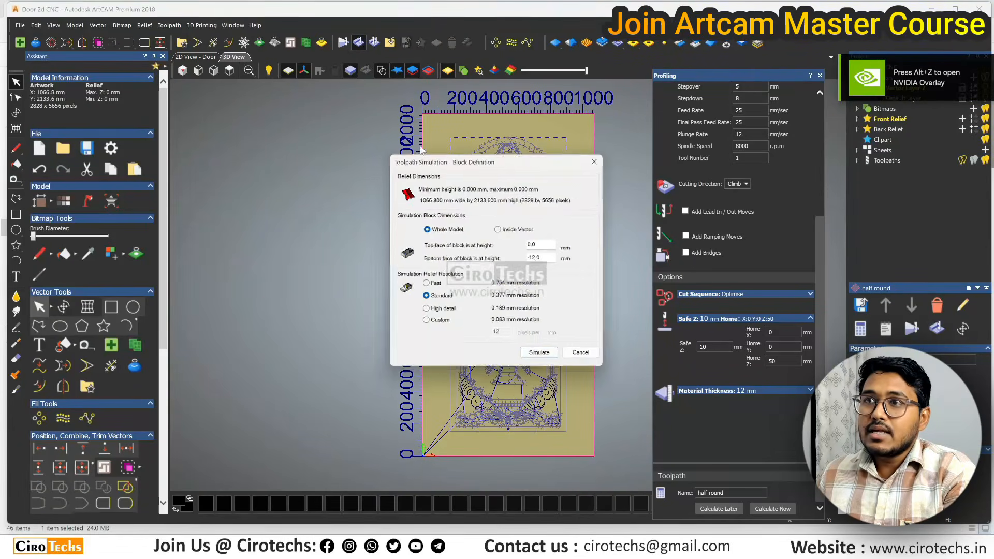
click(541, 357)
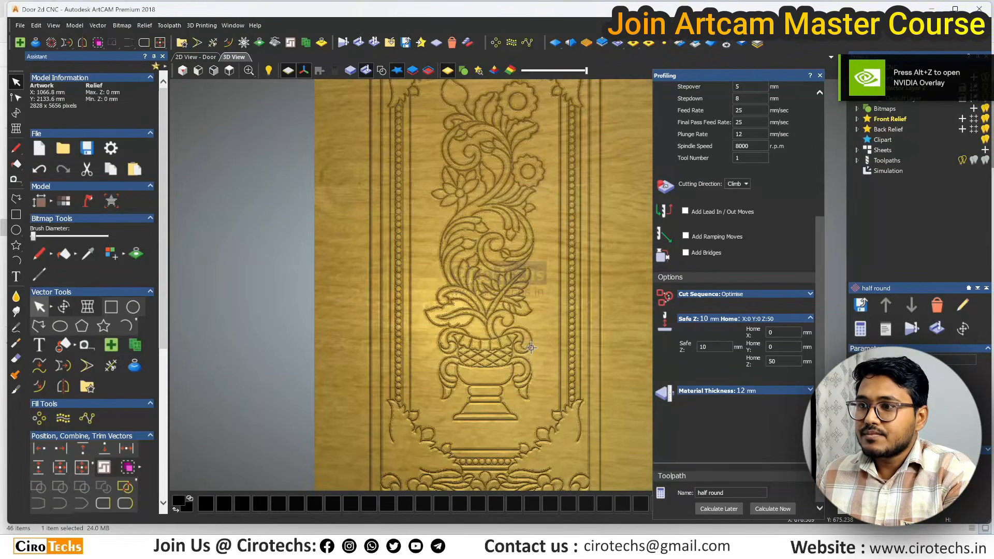
Examine the simulated carving up close, from the flower vase to the leaves at the panel's top, checking groove shape and edges.
drag(522, 325, 525, 278)
scroll(491, 221, up, 4)
scroll(525, 278, down, 5)
scroll(492, 178, up, 5)
drag(492, 179, 418, 160)
scroll(475, 160, down, 4)
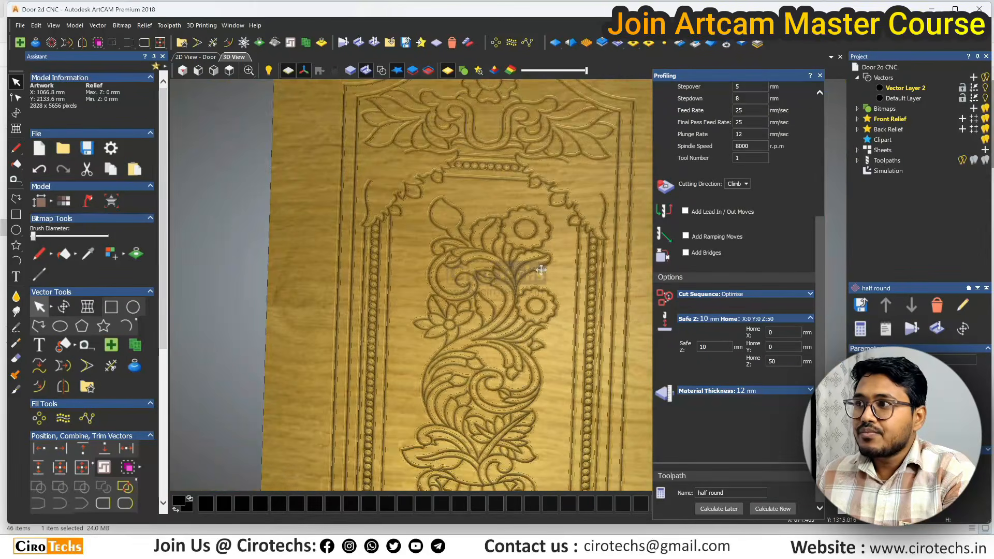
scroll(699, 218, up, 5)
scroll(493, 200, up, 3)
drag(492, 201, 455, 245)
scroll(482, 202, down, 4)
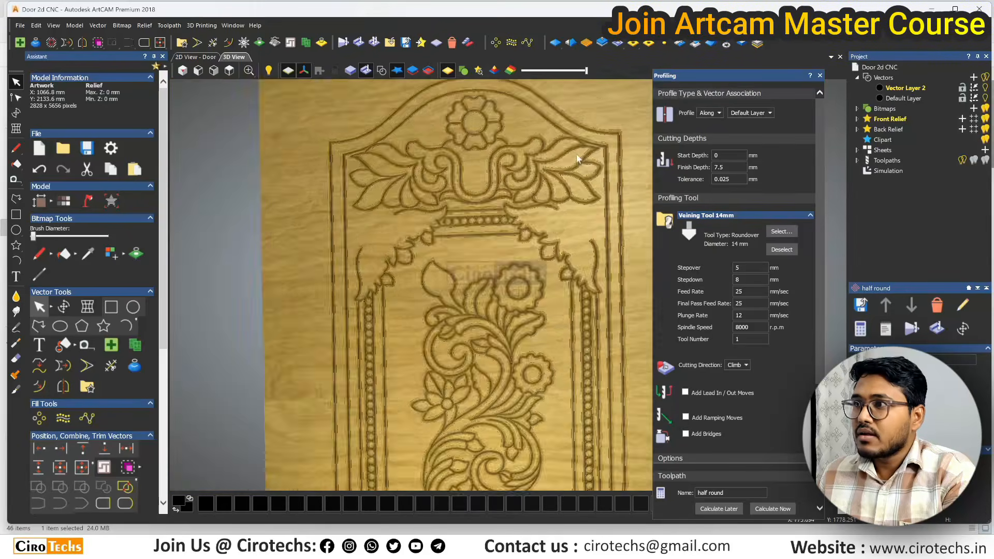
scroll(552, 198, up, 4)
drag(552, 197, 515, 174)
scroll(584, 201, up, 3)
drag(586, 202, 514, 210)
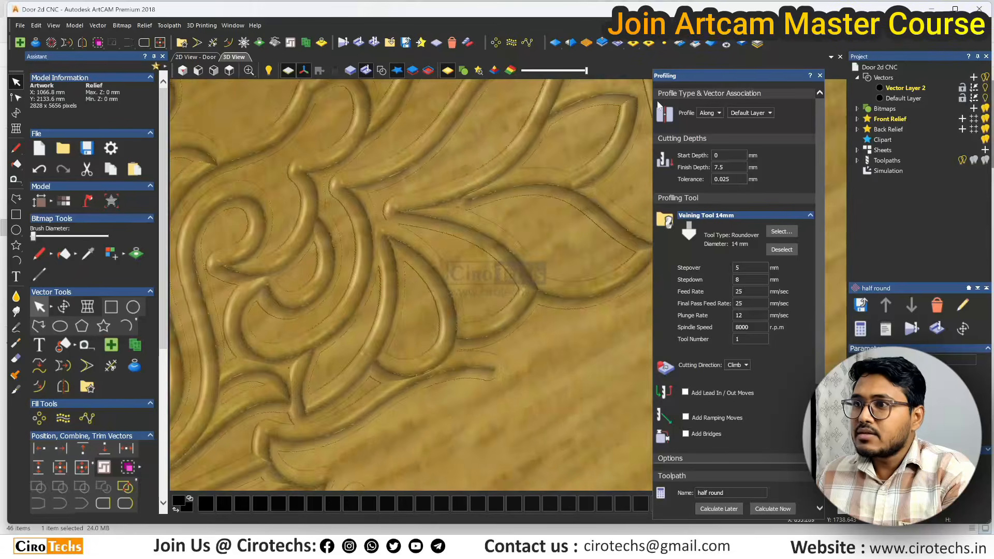
scroll(529, 317, up, 3)
drag(529, 317, 623, 164)
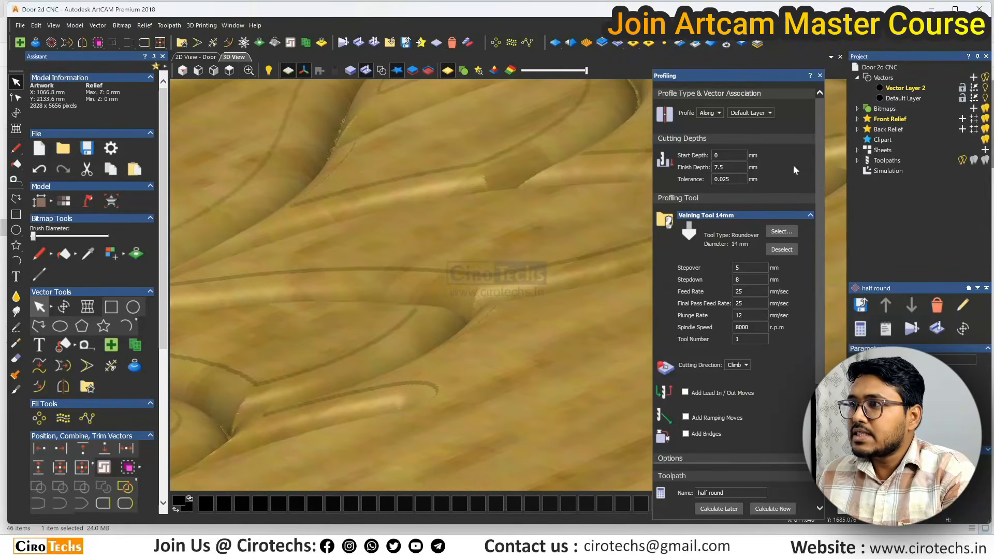
Check the Veining Tool 14mm entry in the tool database without changing the assigned tool.
click(781, 232)
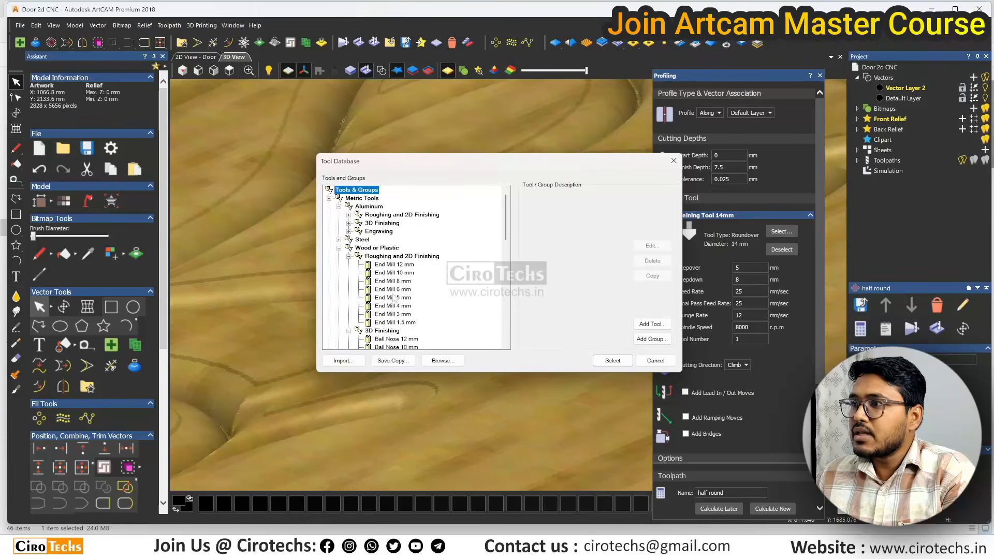
scroll(399, 294, down, 5)
scroll(403, 293, down, 3)
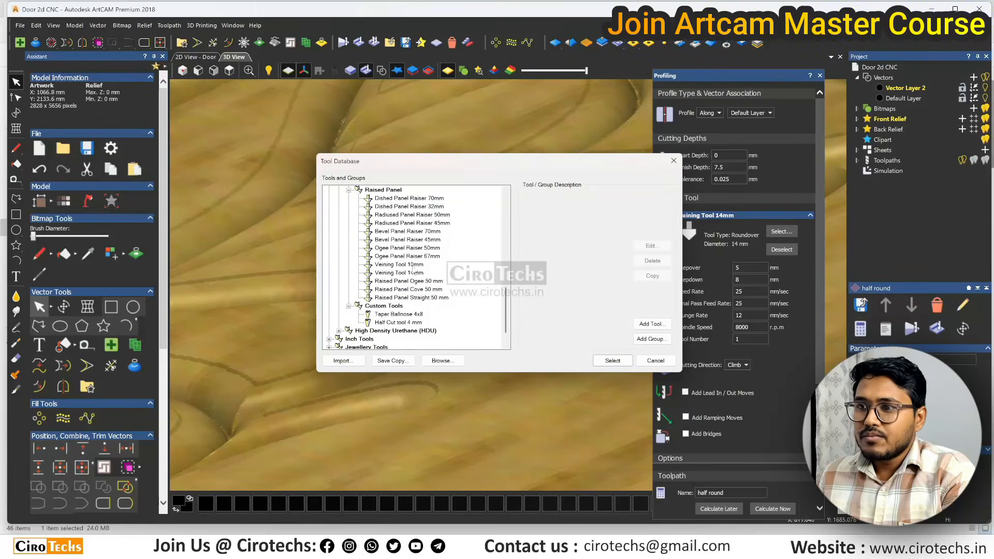
click(412, 274)
click(655, 361)
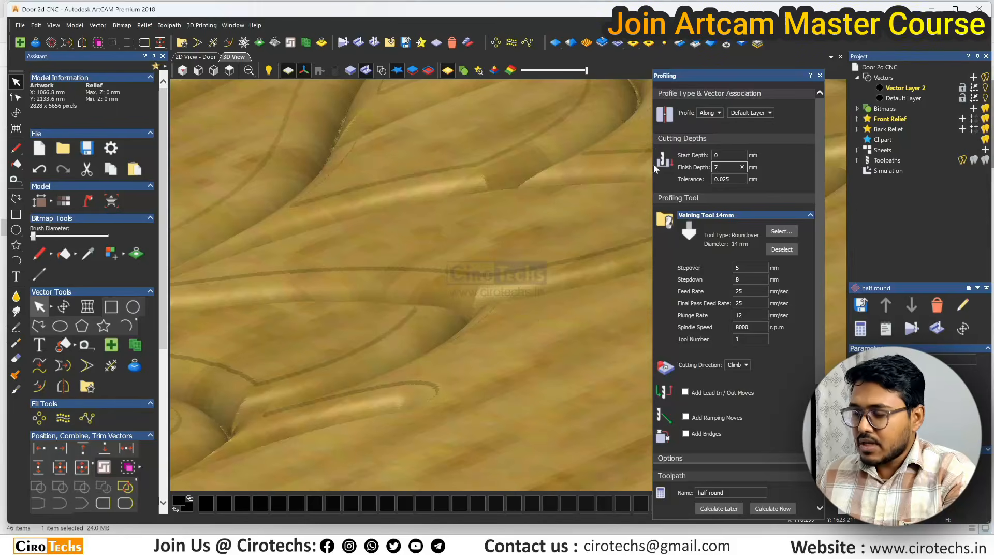
Set the half round profile's finish depth to 7 mm and recalculate the toolpath.
scroll(676, 299, down, 3)
click(773, 510)
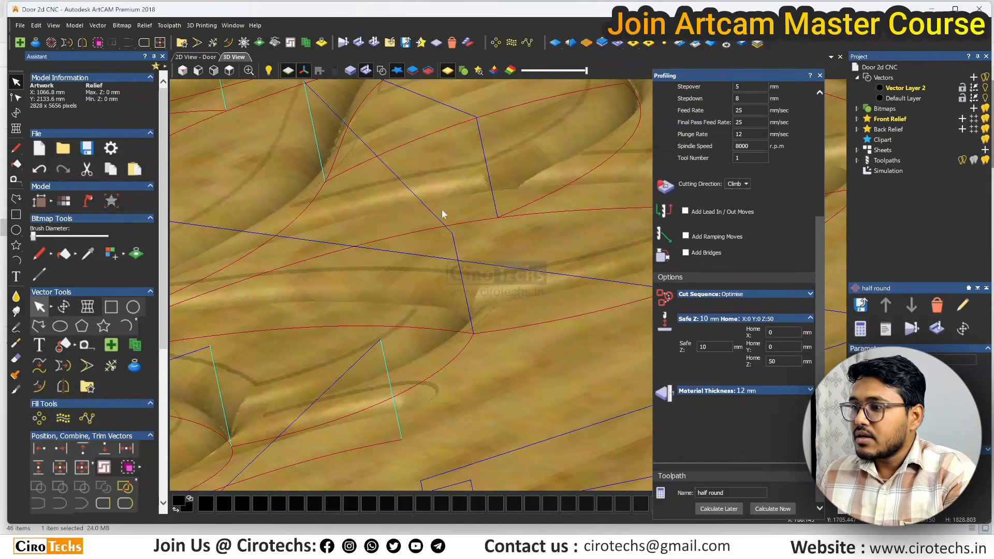
Replace the old simulation with a new one of the half round toolpath on the whole model at standard resolution.
click(436, 42)
click(343, 43)
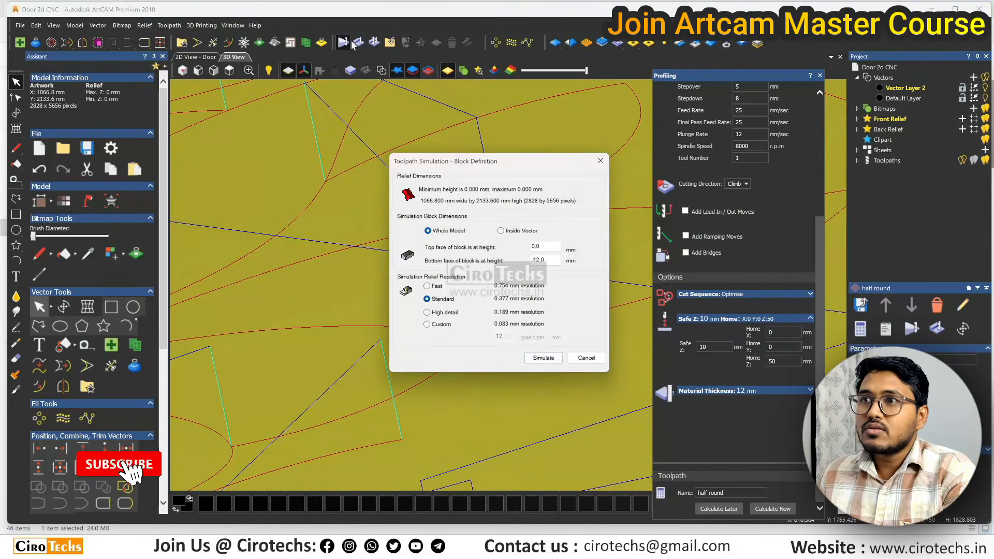
click(587, 358)
click(358, 43)
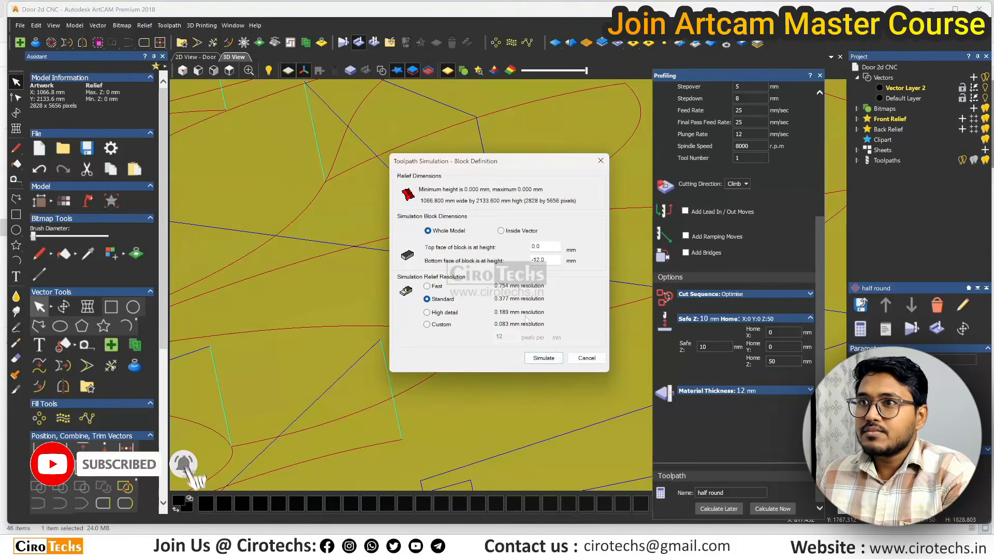
click(544, 358)
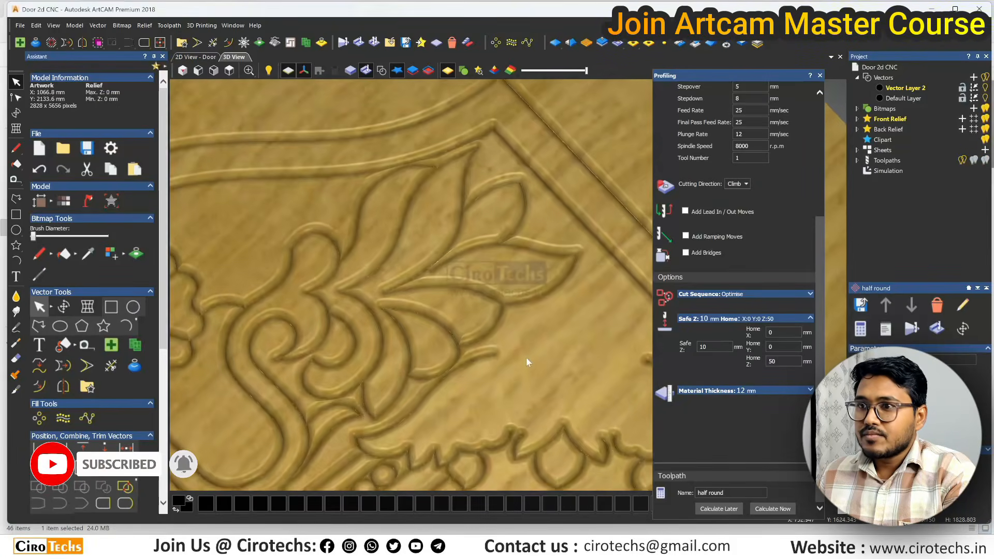
Examine the recut half round grooves across the panel's upper leaves, arch and floral scrolls, and close the profiling settings.
scroll(467, 358, up, 2)
drag(393, 358, 436, 216)
scroll(515, 240, down, 9)
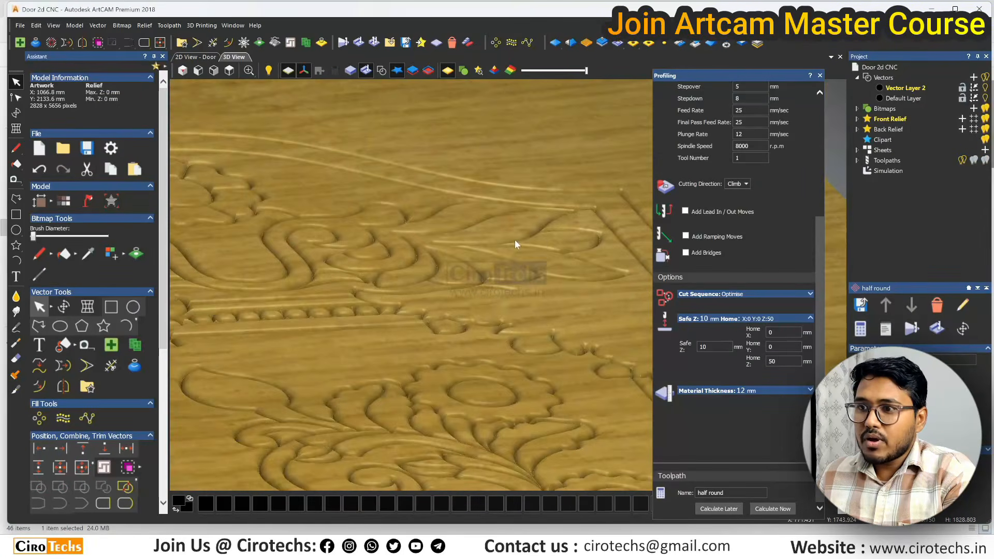
drag(538, 255, 455, 407)
scroll(454, 408, down, 4)
scroll(500, 378, up, 8)
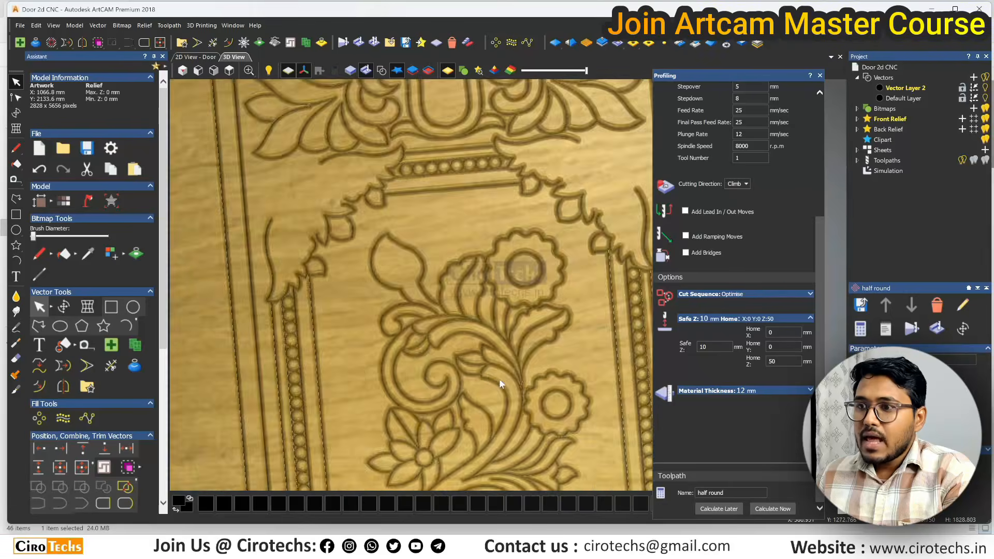
drag(493, 364, 526, 361)
scroll(549, 283, down, 5)
click(820, 76)
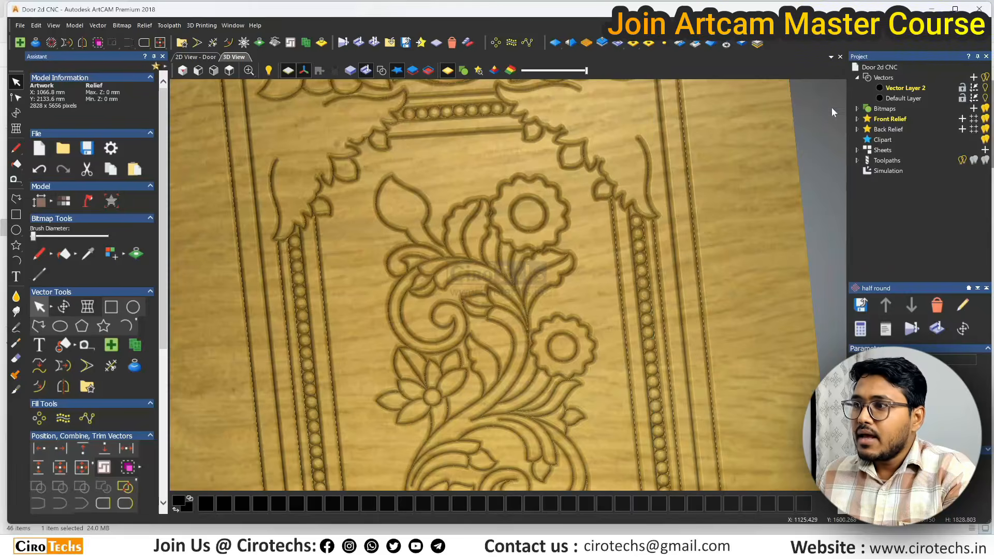
Start a 2D fluting toolpath and assign the V-Bit 32 mm 90 degree as its tool.
click(887, 161)
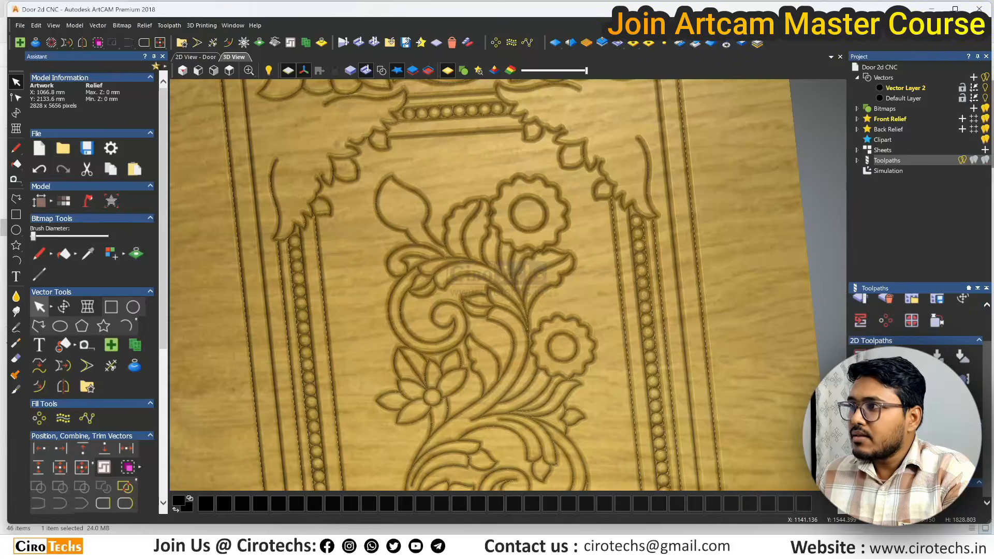
click(960, 379)
scroll(699, 301, down, 3)
scroll(711, 253, up, 3)
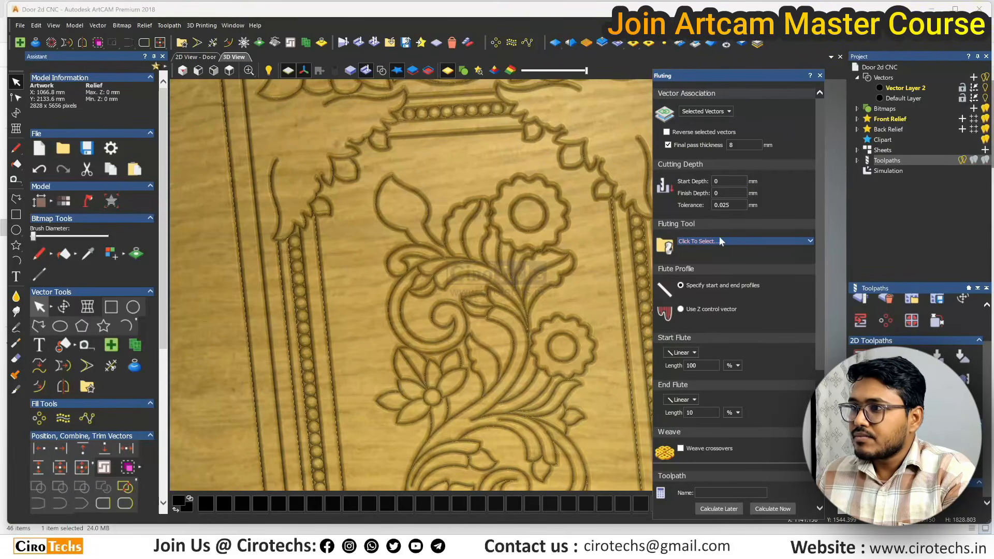
click(722, 242)
scroll(454, 318, down, 3)
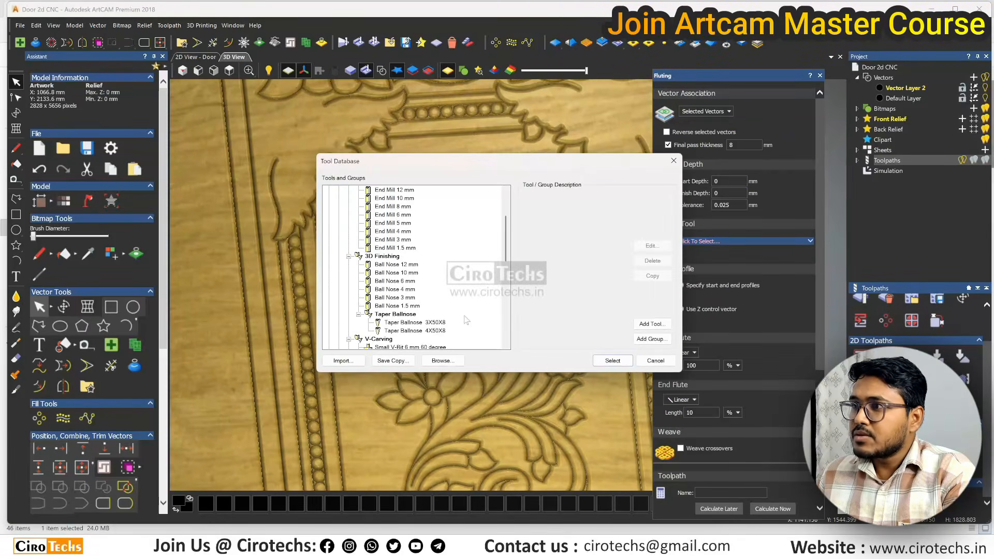
scroll(460, 324, down, 10)
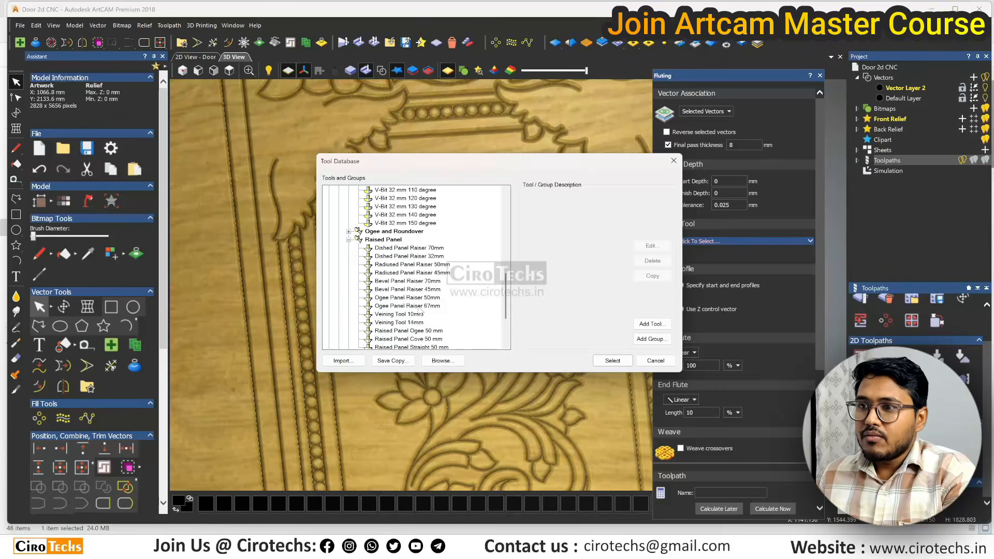
scroll(420, 310, up, 6)
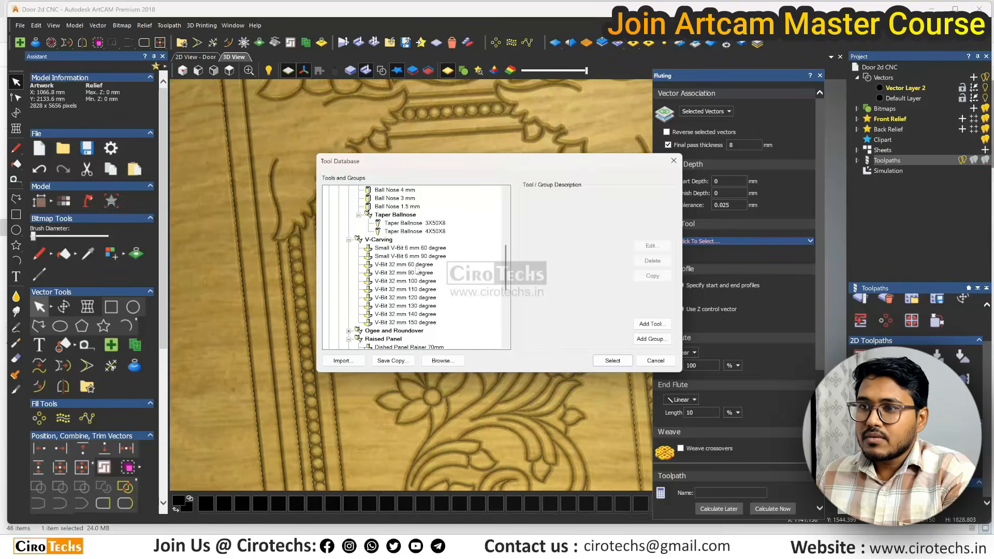
click(409, 265)
click(409, 273)
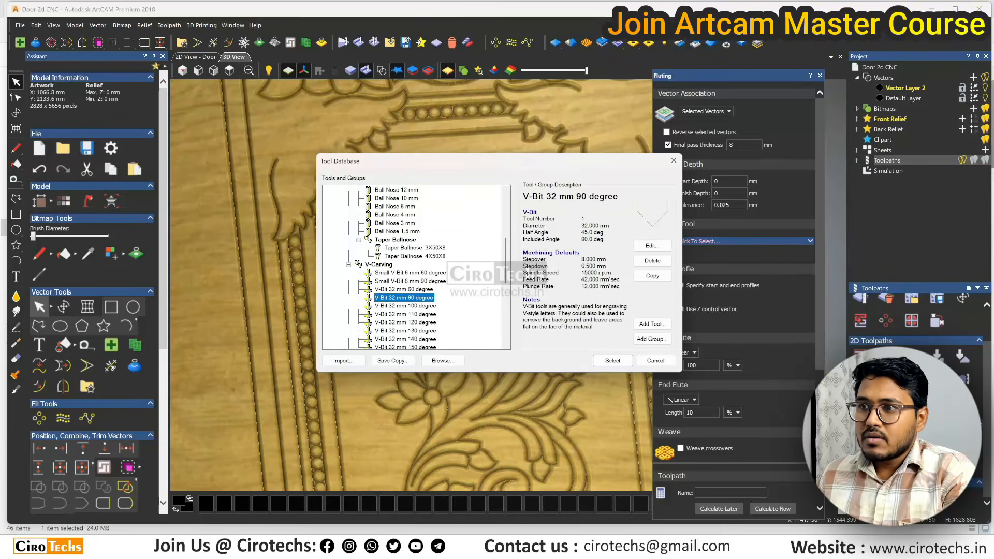
click(612, 360)
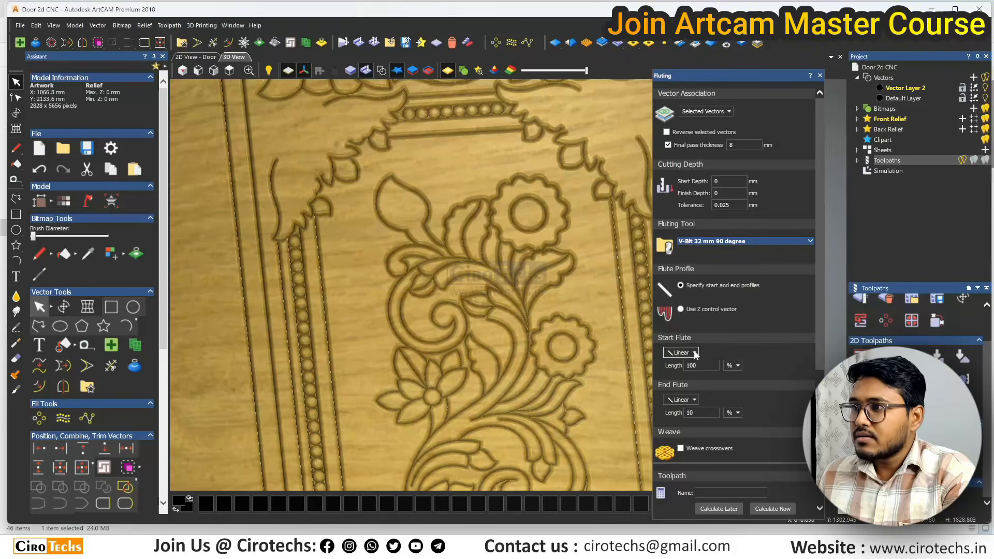
Set the end flute length to 1%, name the toolpath fluting and try to calculate it.
scroll(707, 372, down, 5)
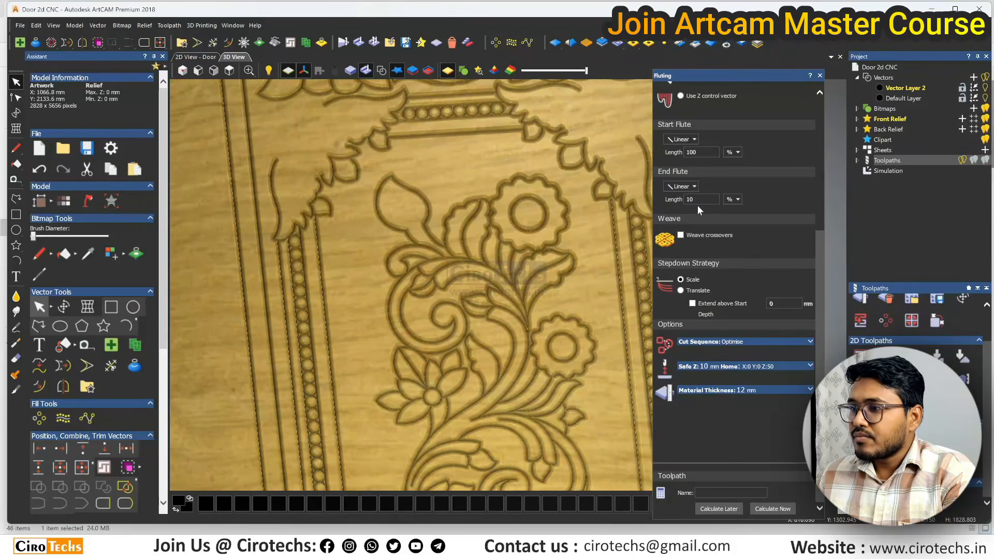
text(1)
click(733, 493)
text(fluting)
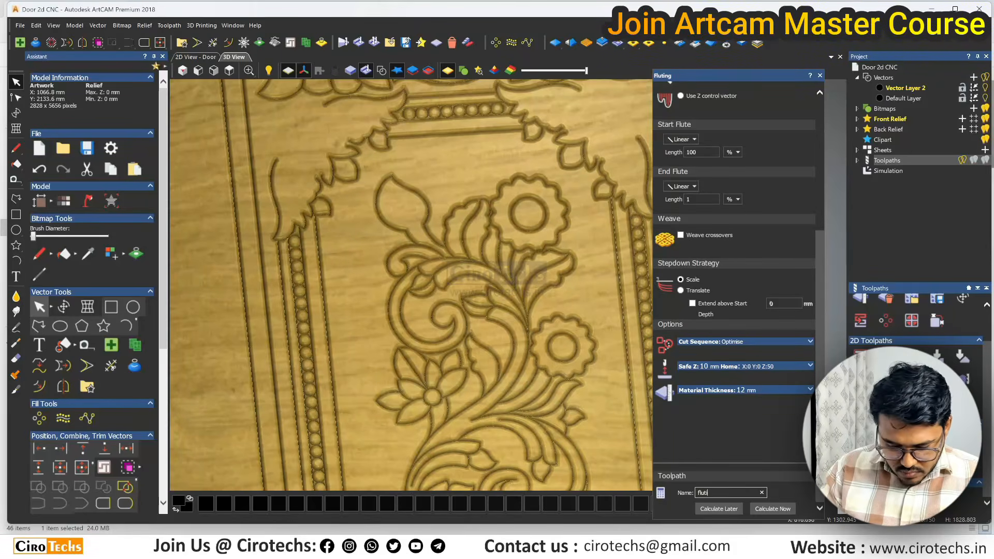
click(772, 509)
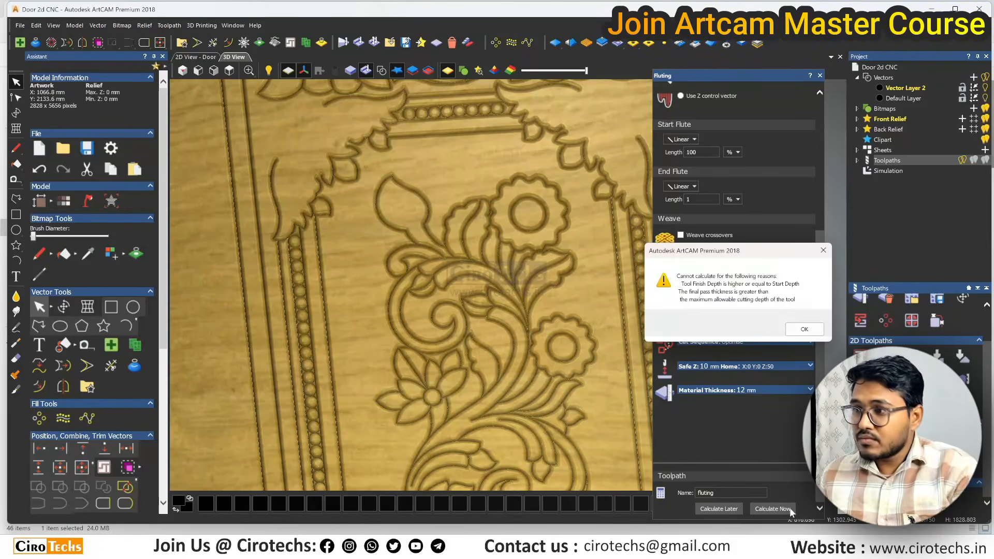
click(804, 328)
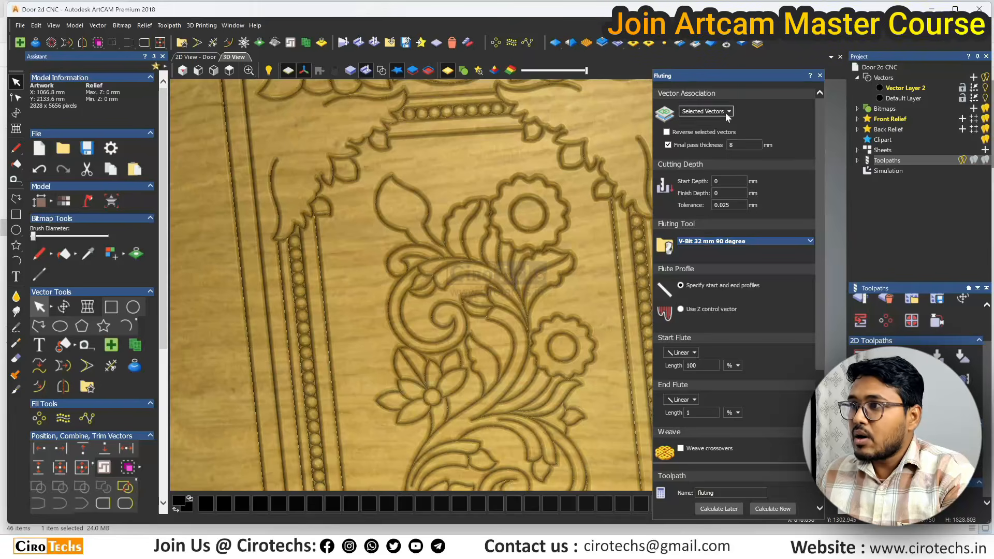
Associate the fluting toolpath with Vector Layer 2 and try calculating it again.
click(726, 112)
click(710, 145)
scroll(769, 336, down, 4)
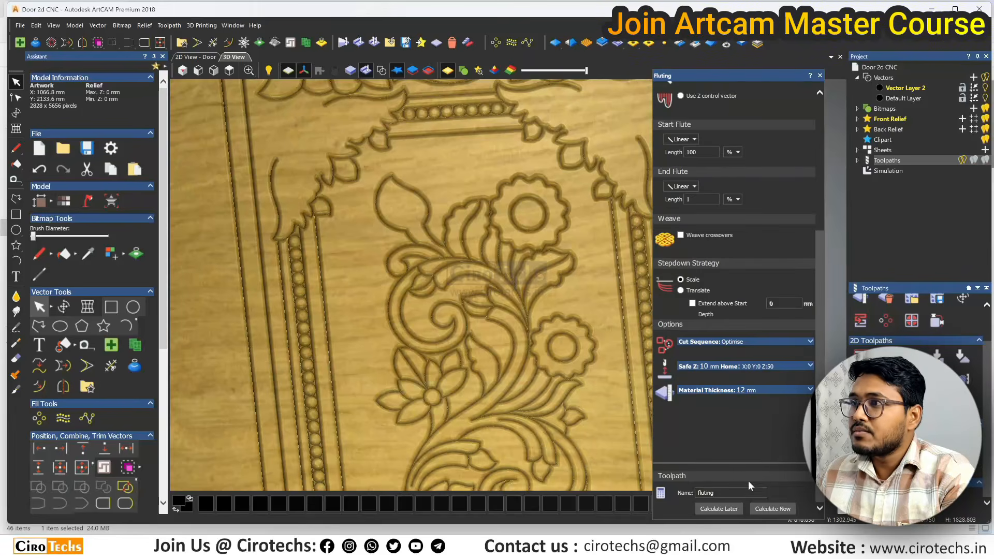
click(770, 510)
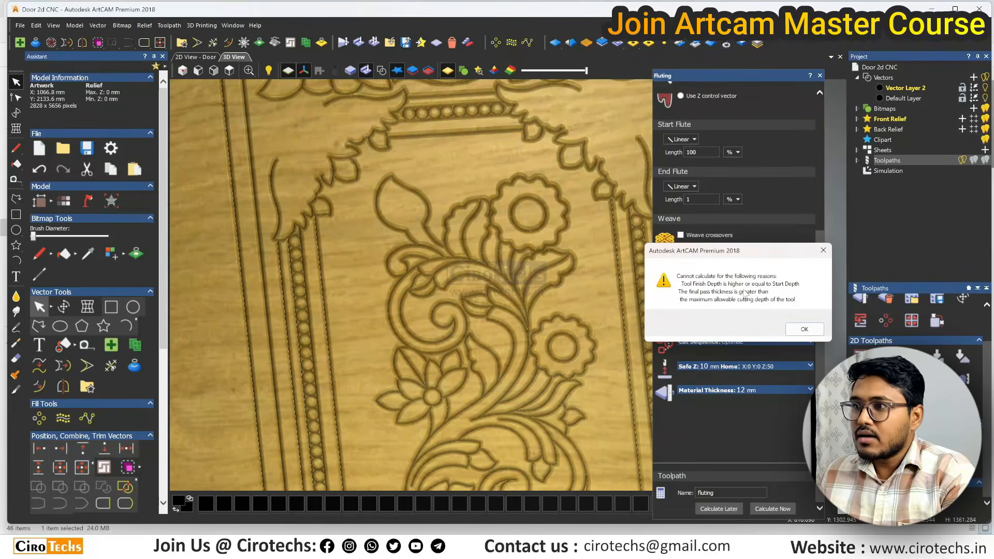
click(805, 329)
Set the fluting finish depth to 5 mm and try to calculate the toolpath.
drag(706, 194, 670, 193)
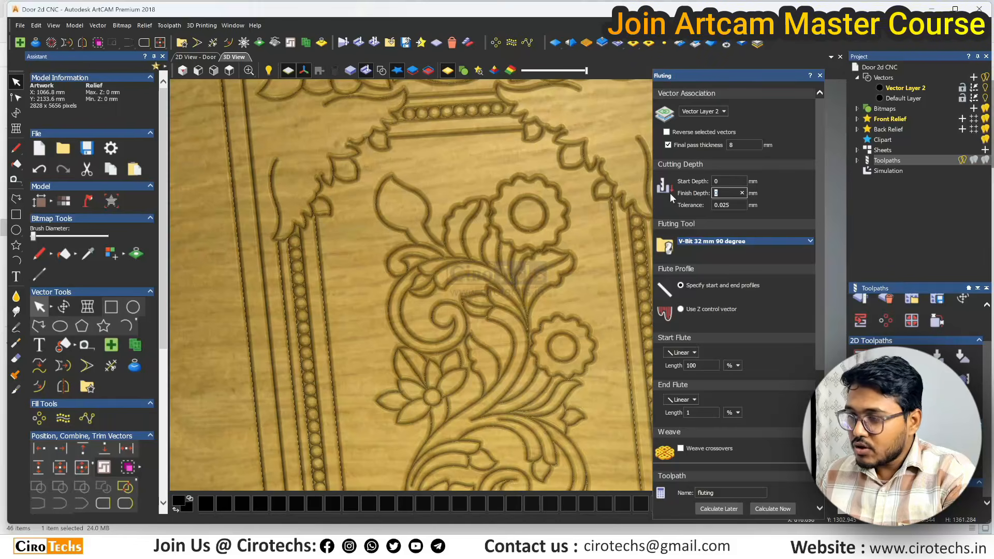
text(5)
scroll(723, 418, down, 4)
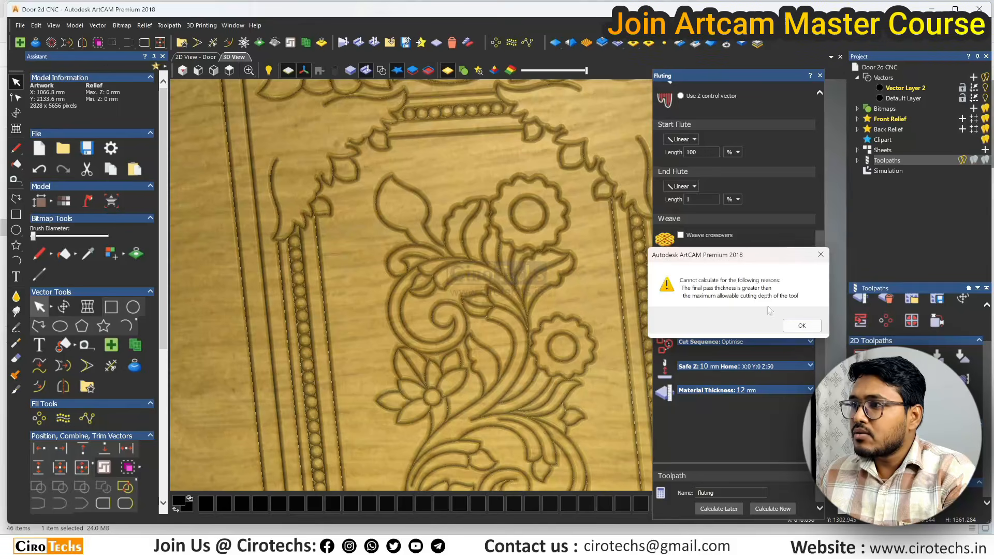
click(799, 325)
Review the material setup and accept it with the 12 mm material thickness.
click(793, 388)
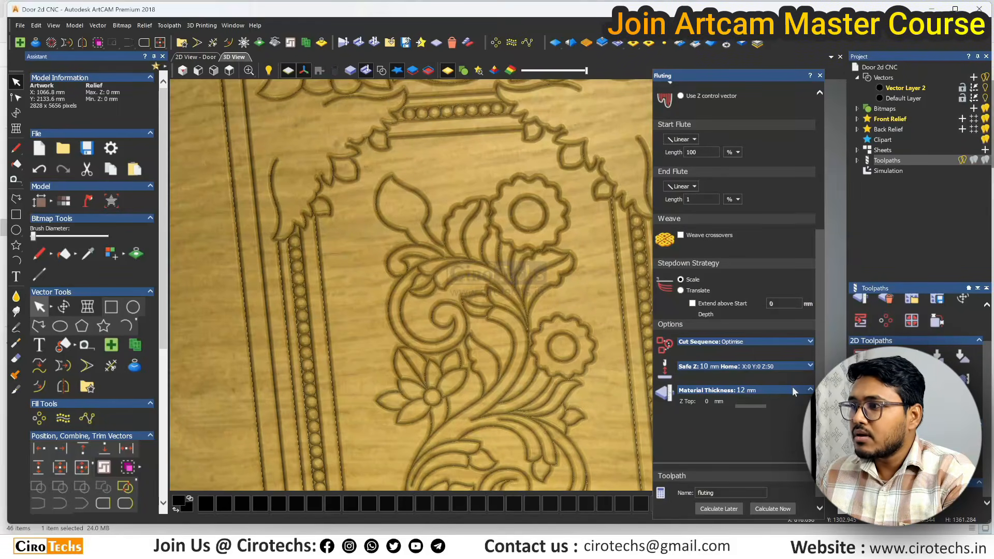
click(759, 411)
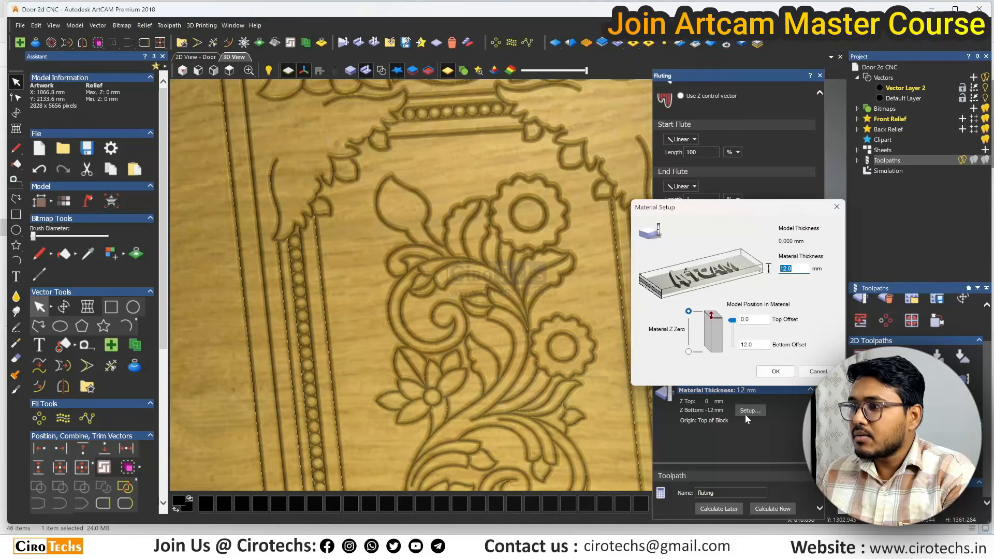
click(776, 372)
Turn off the final pass thickness and calculate the fluting toolpath.
scroll(755, 306, up, 5)
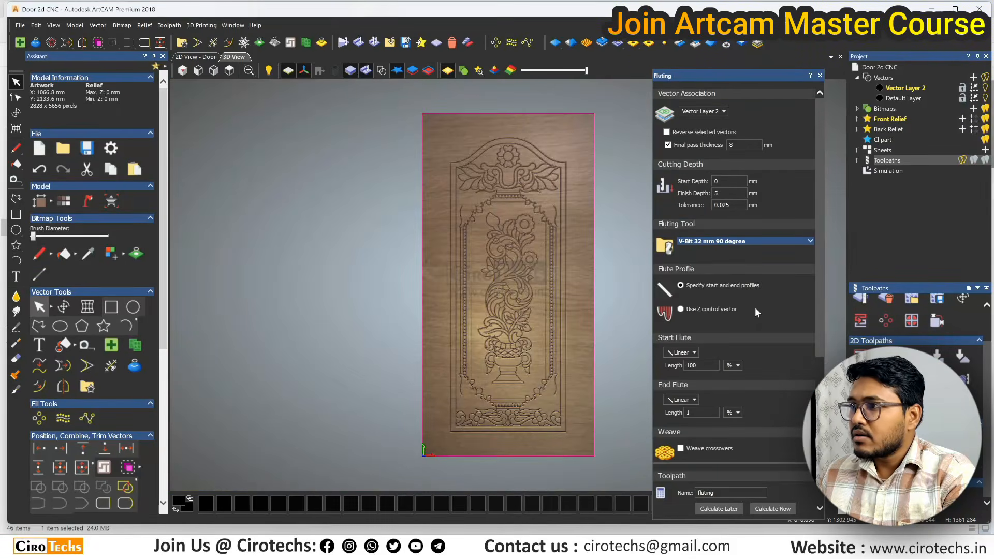
click(810, 241)
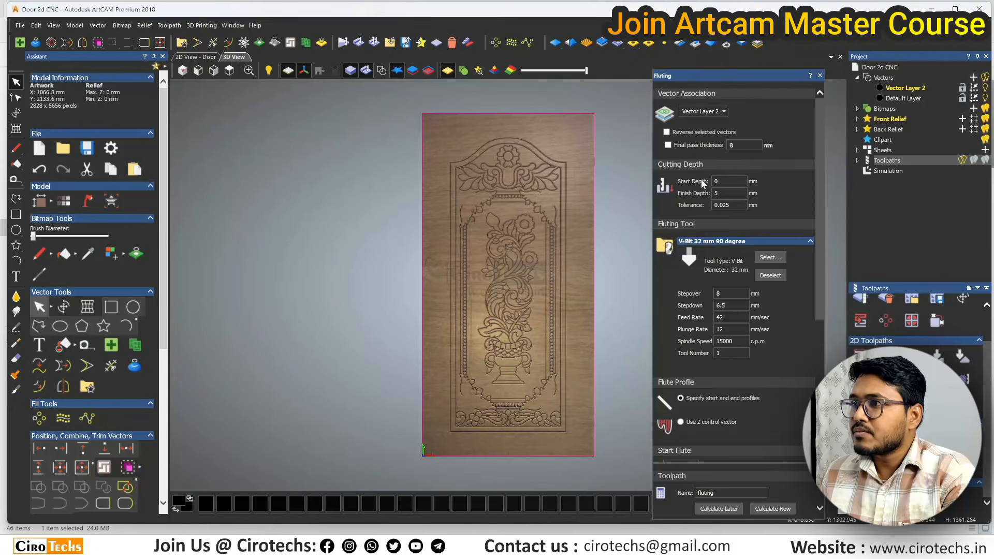
scroll(750, 330, down, 7)
click(772, 509)
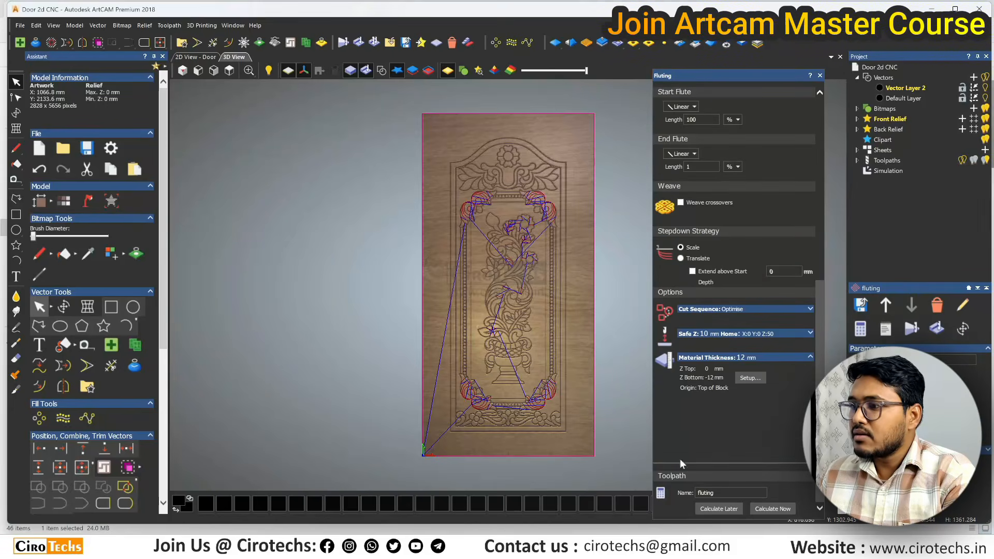
Simulate the fluting toolpath on the existing carving and inspect the flutes in the flowers, scrolls and corner leaves.
scroll(527, 402, up, 2)
scroll(528, 396, down, 2)
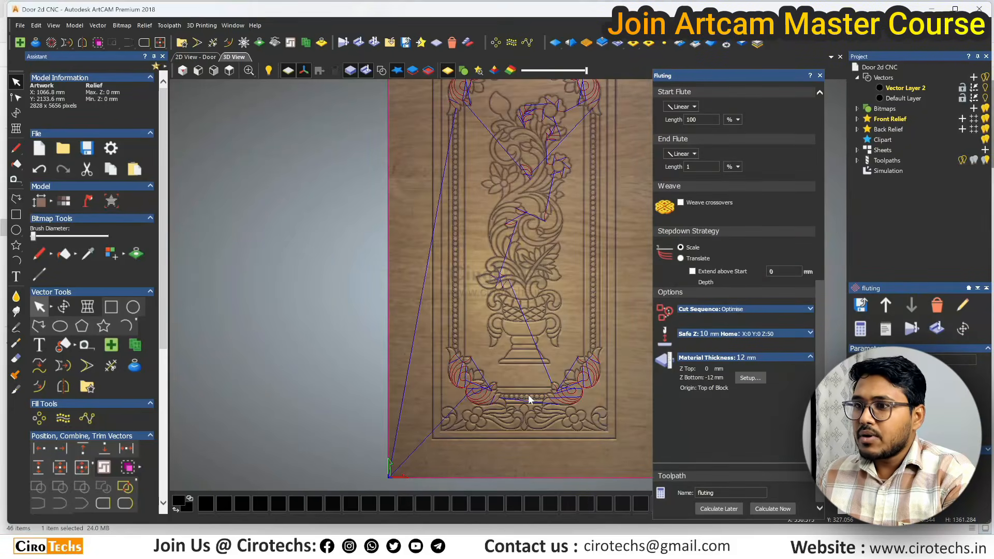
scroll(533, 362, down, 3)
scroll(536, 213, up, 5)
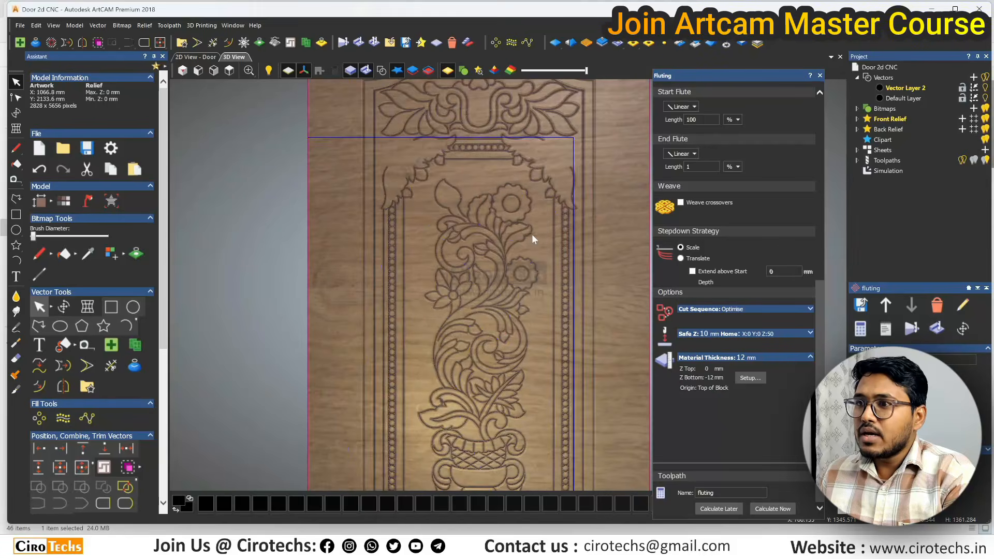
scroll(494, 258, up, 2)
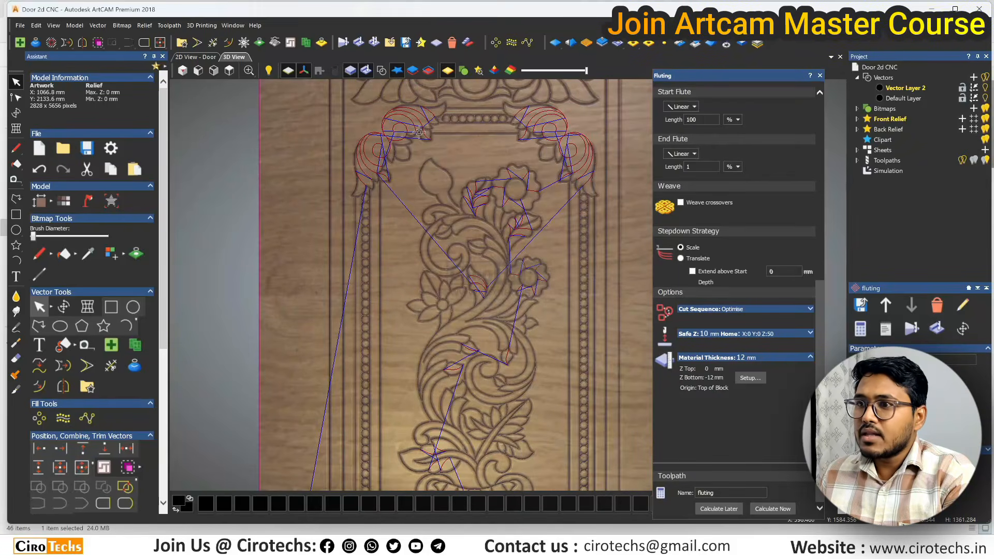
click(359, 43)
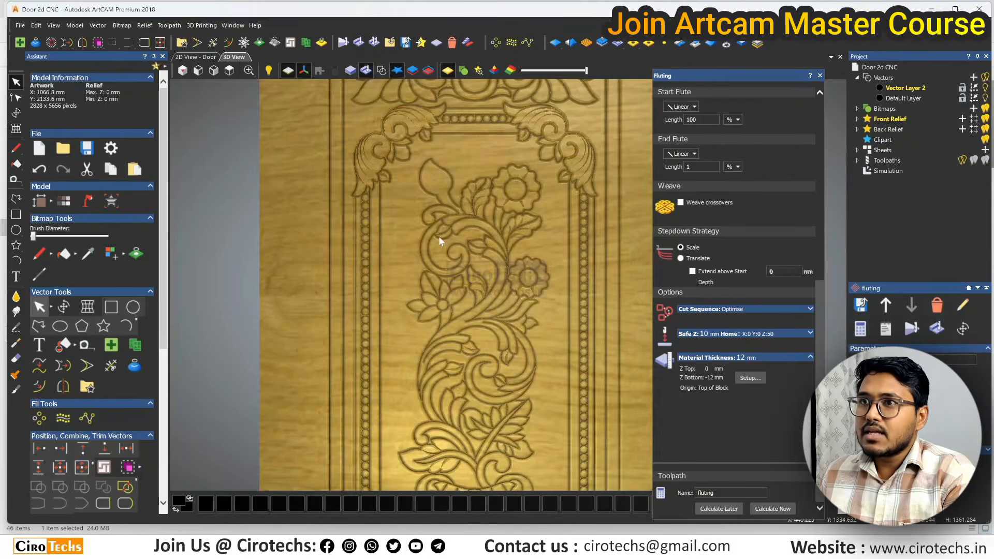
scroll(439, 242, up, 4)
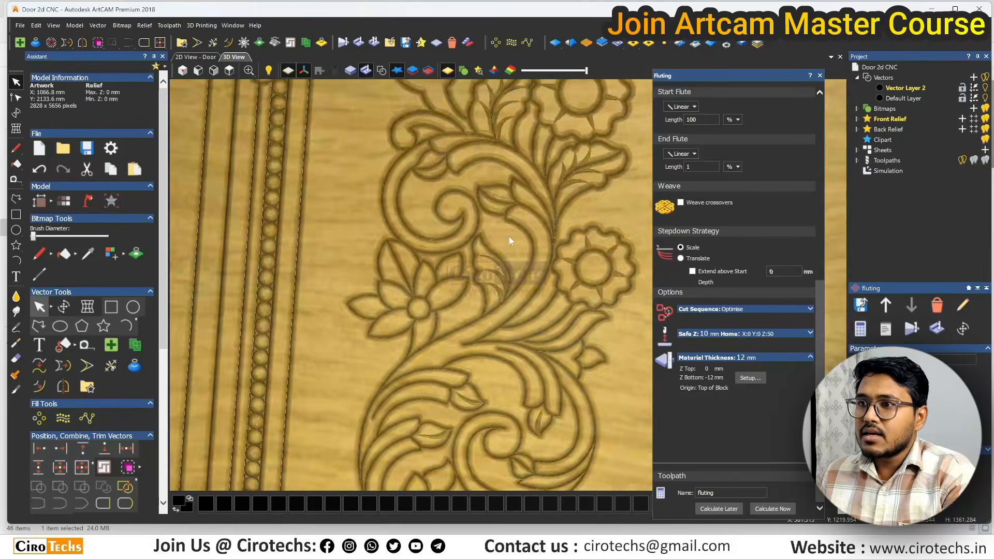
scroll(508, 236, down, 6)
scroll(448, 427, up, 6)
scroll(448, 427, down, 3)
scroll(604, 299, down, 2)
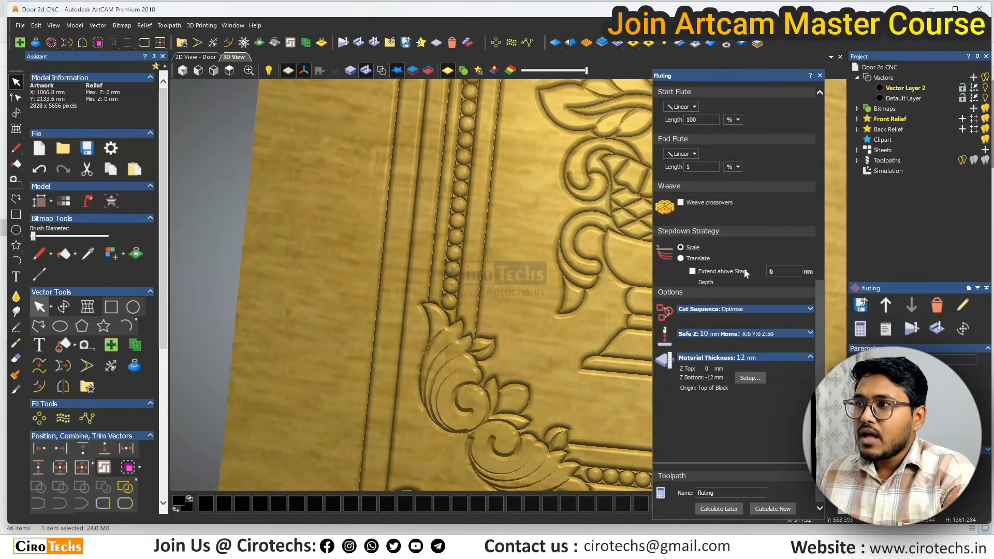
Recalculate the fluting toolpath with the selected vectors reversed, and delete the current simulation relief.
scroll(744, 268, up, 5)
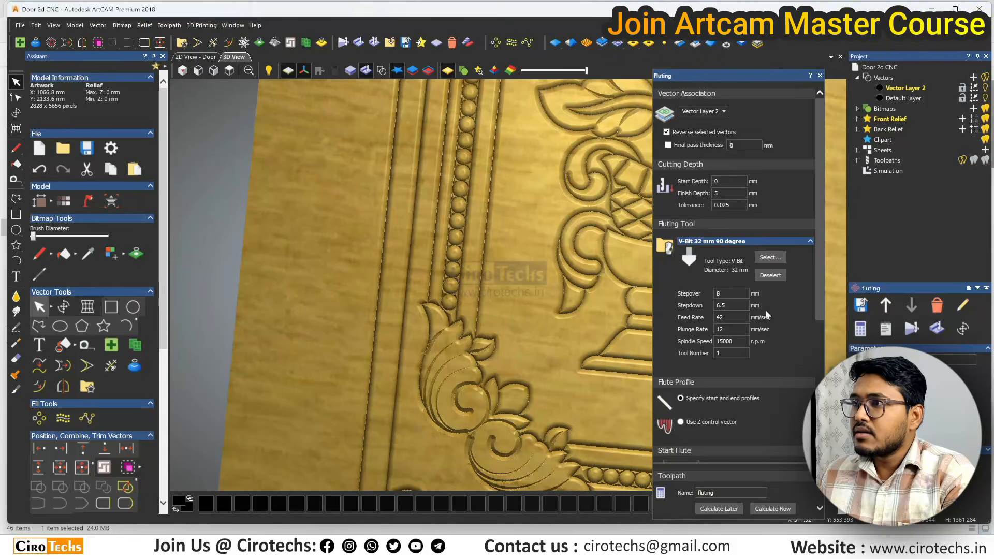
scroll(766, 310, down, 5)
click(771, 510)
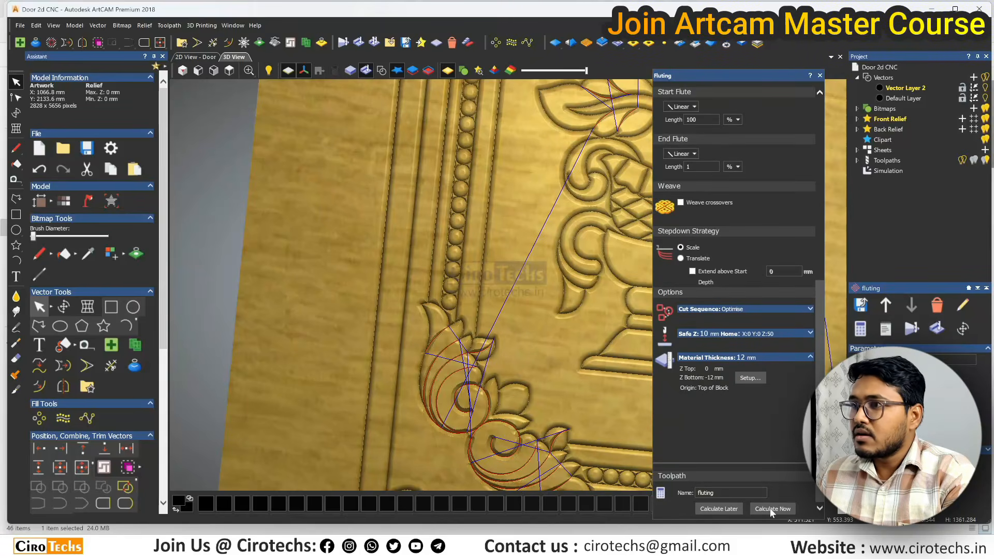
click(452, 43)
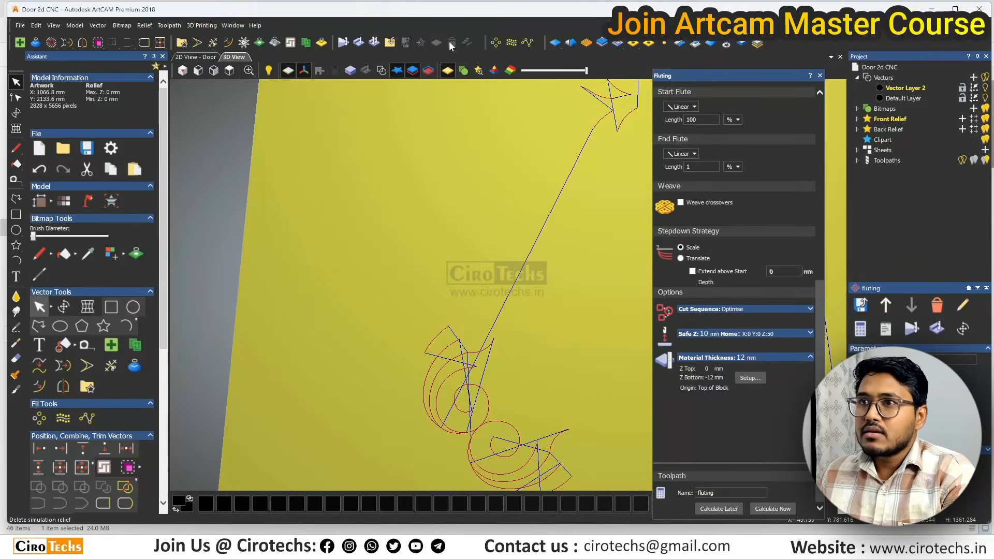
Simulate all the toolpaths together on the material block and inspect the fluted corner leaves.
click(372, 43)
click(541, 360)
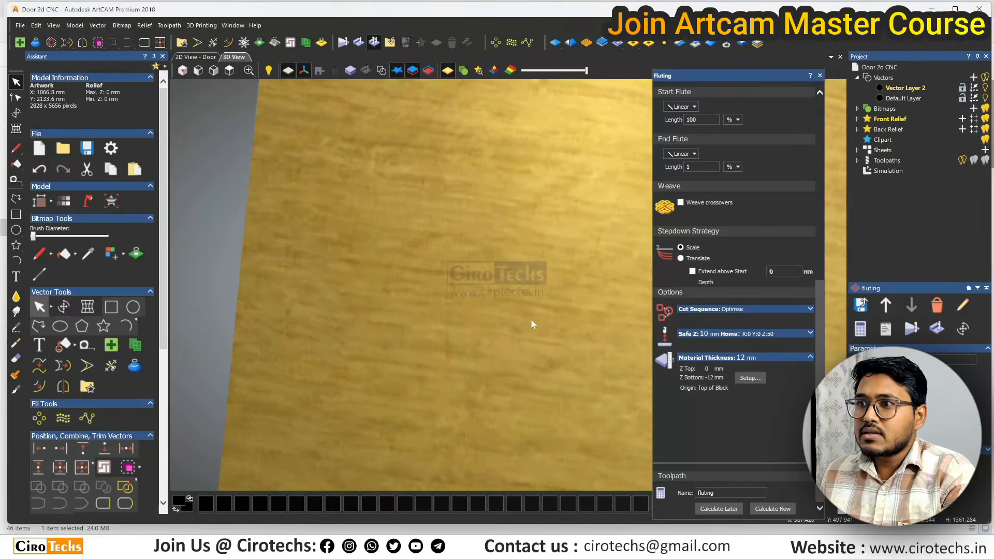
scroll(528, 318, up, 8)
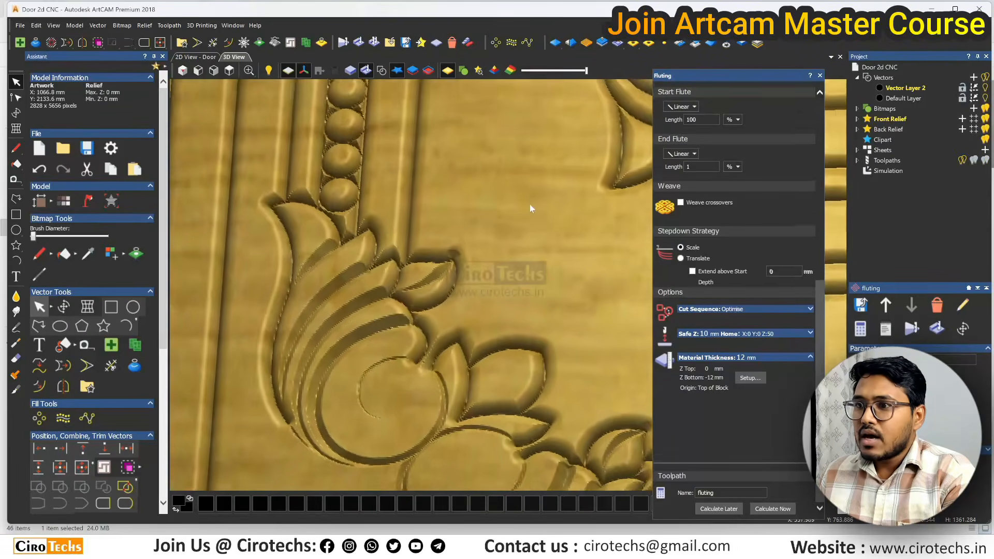
drag(422, 299, 411, 352)
scroll(414, 293, down, 3)
scroll(410, 351, down, 3)
drag(536, 327, 512, 360)
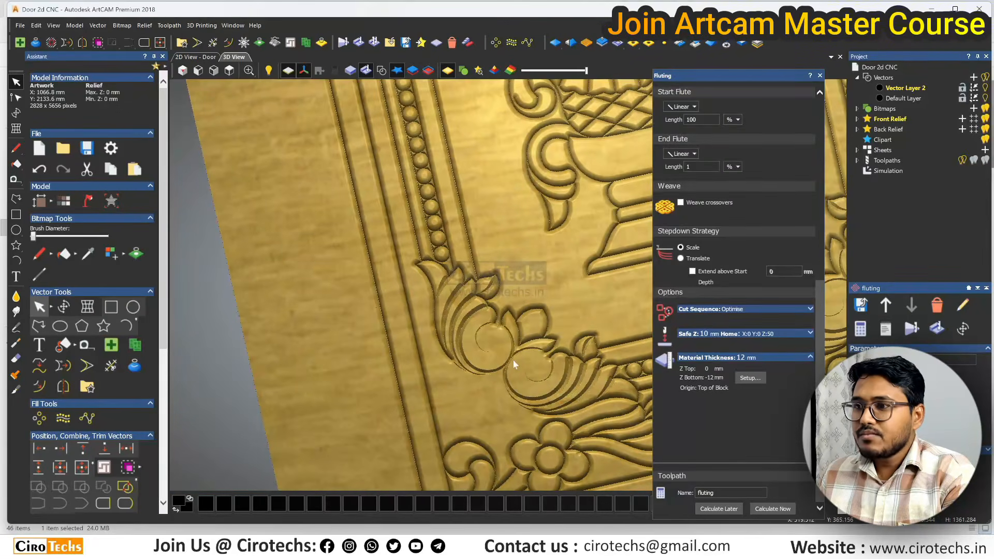
Set the fluting start depth to 1 mm and recalculate the fluting toolpath.
scroll(706, 210, up, 10)
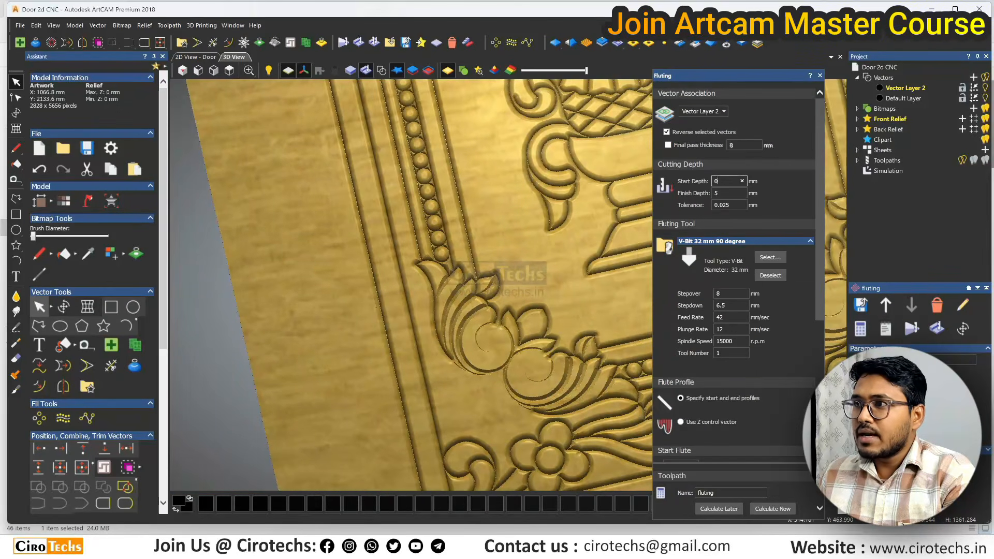
key(BackSpace)
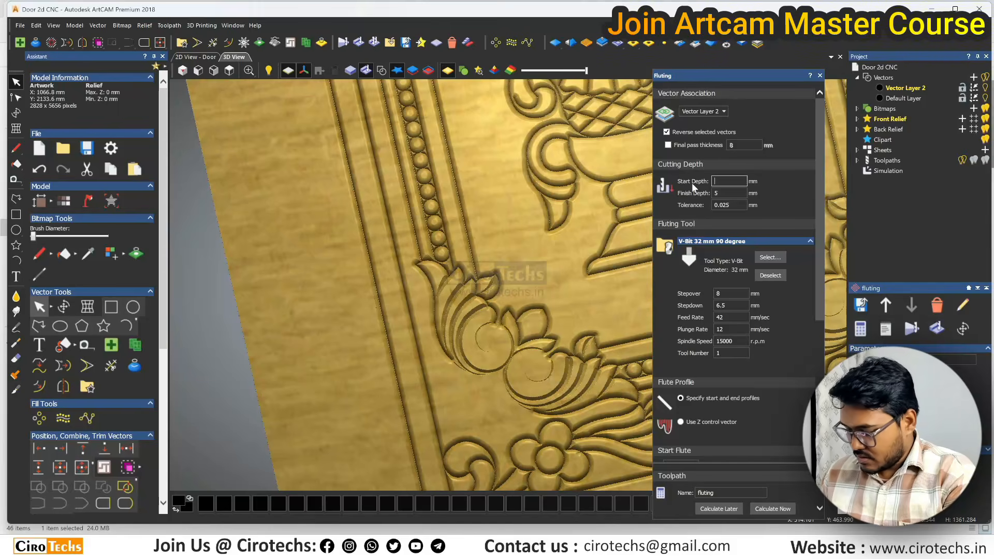
text(1)
scroll(694, 208, down, 7)
click(772, 508)
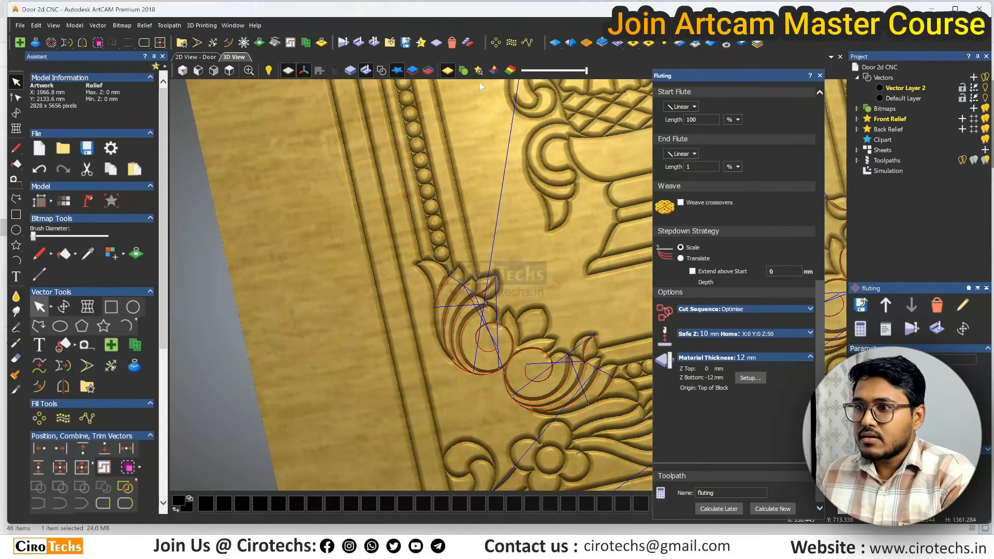
Rerun the simulation of all toolpaths and check the flutes in the lower corner leaves.
click(374, 43)
scroll(514, 348, up, 4)
drag(459, 280, 523, 282)
scroll(498, 281, down, 4)
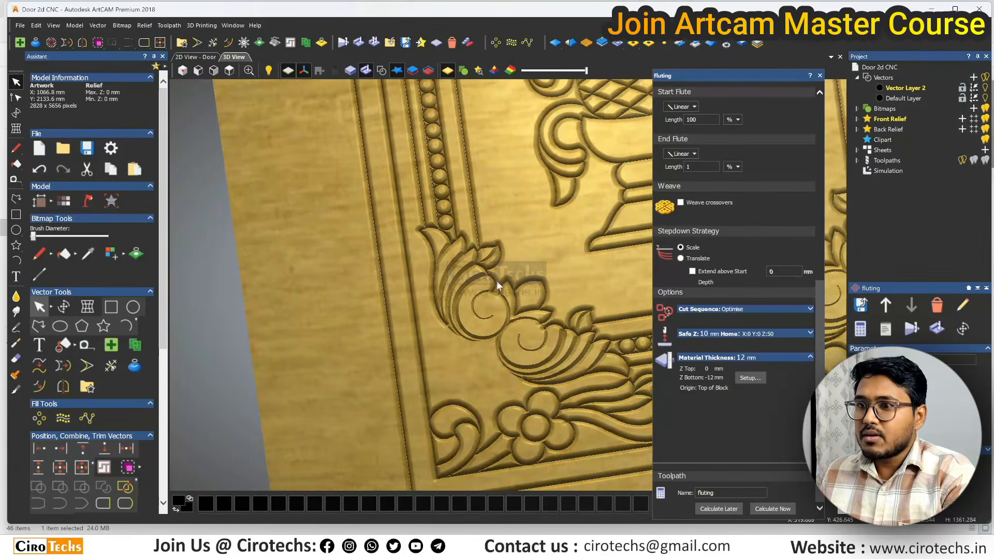
Set the start flute length to 50% and recalculate the fluting toolpath.
scroll(726, 301, up, 6)
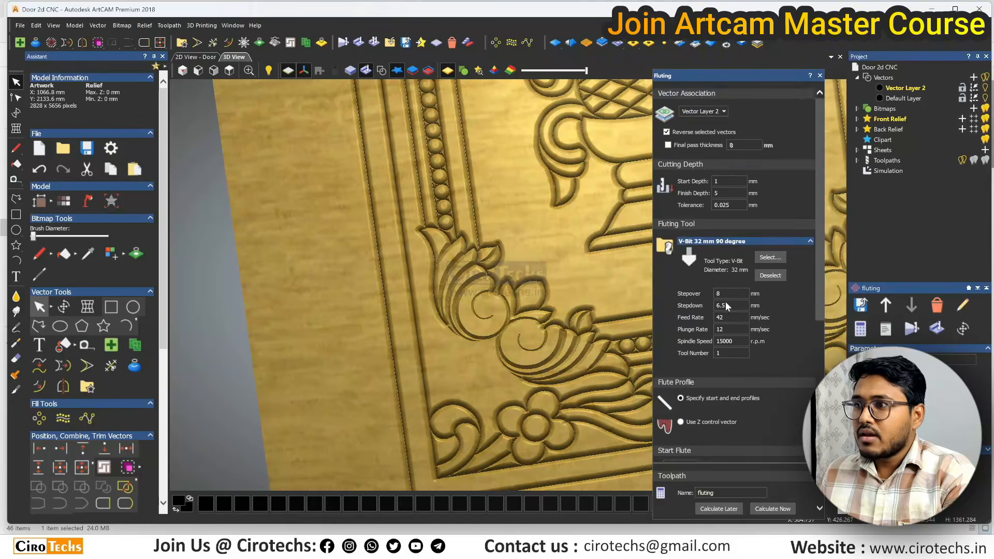
scroll(726, 302, down, 2)
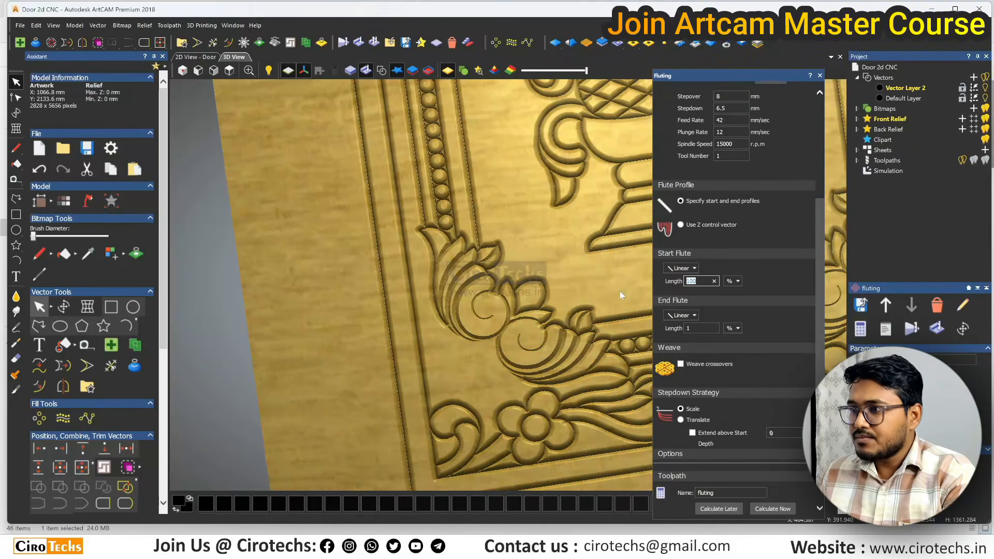
text(50)
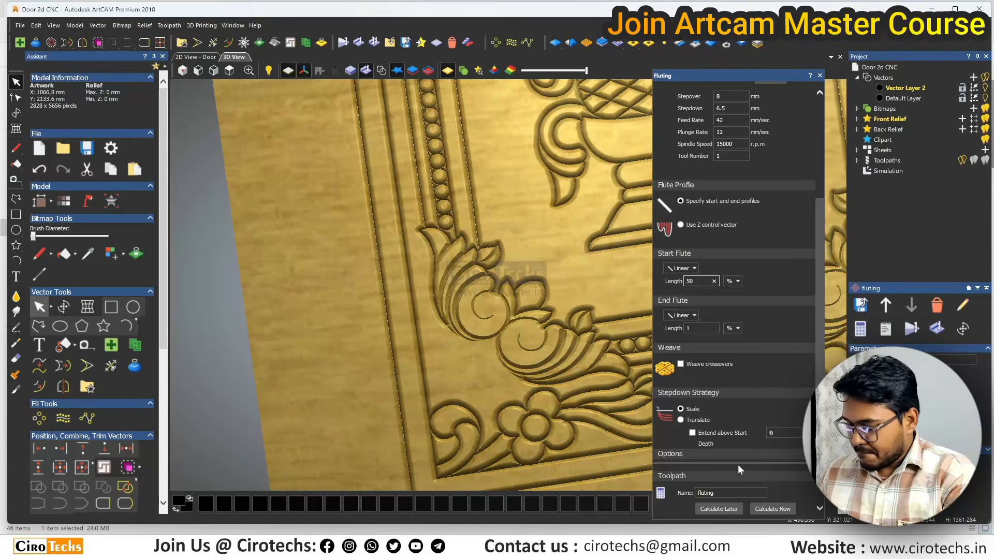
click(774, 509)
Simulate the updated fluting toolpath, inspect the corner leaves and vase area, and close the fluting settings.
click(359, 44)
scroll(530, 298, up, 2)
drag(530, 298, 489, 274)
scroll(550, 282, down, 3)
scroll(489, 274, down, 3)
scroll(600, 277, up, 4)
drag(599, 276, 583, 297)
scroll(583, 296, down, 4)
scroll(473, 242, up, 3)
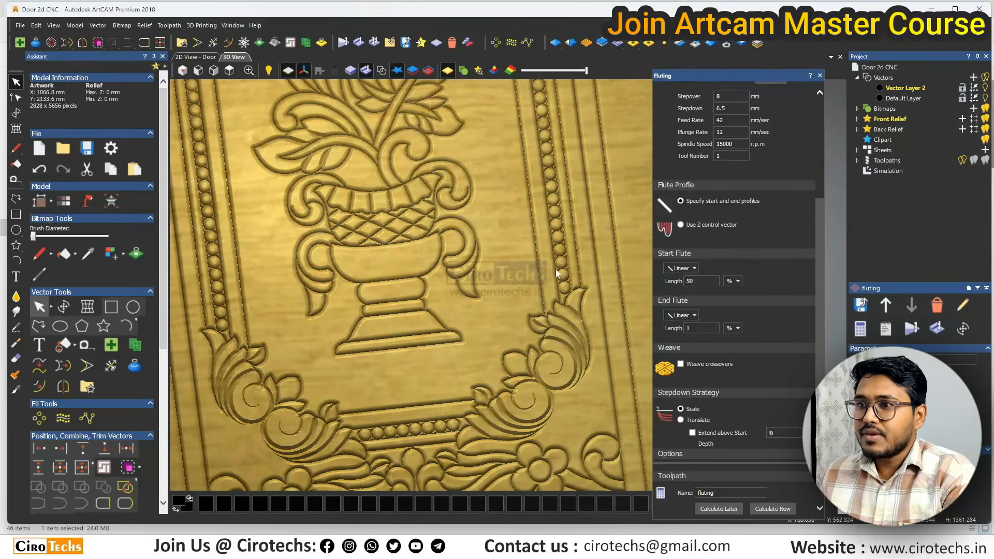
scroll(765, 145, up, 2)
click(821, 75)
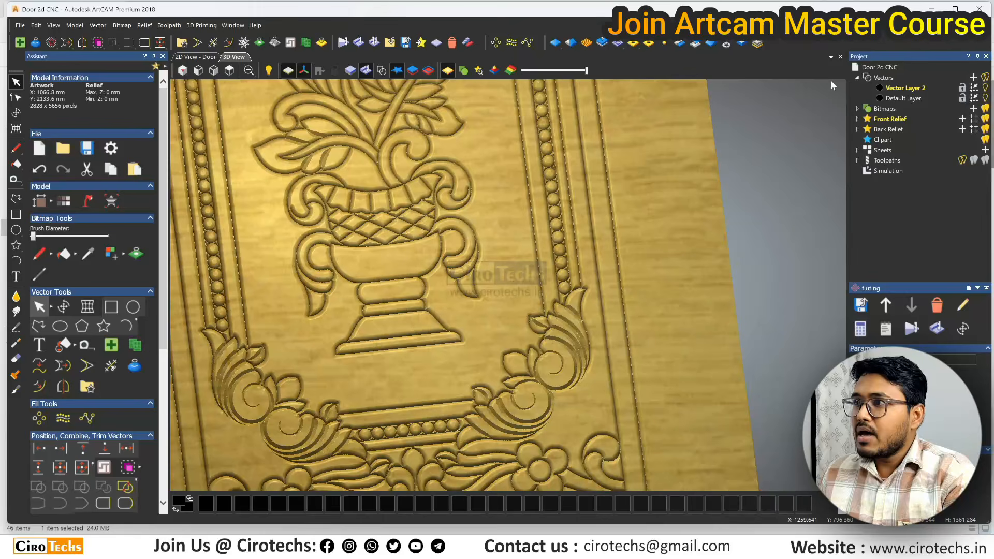
Open the half round profiling toolpath for editing and change its tool to the V-Bit 32 mm 90 degree.
click(892, 160)
click(857, 161)
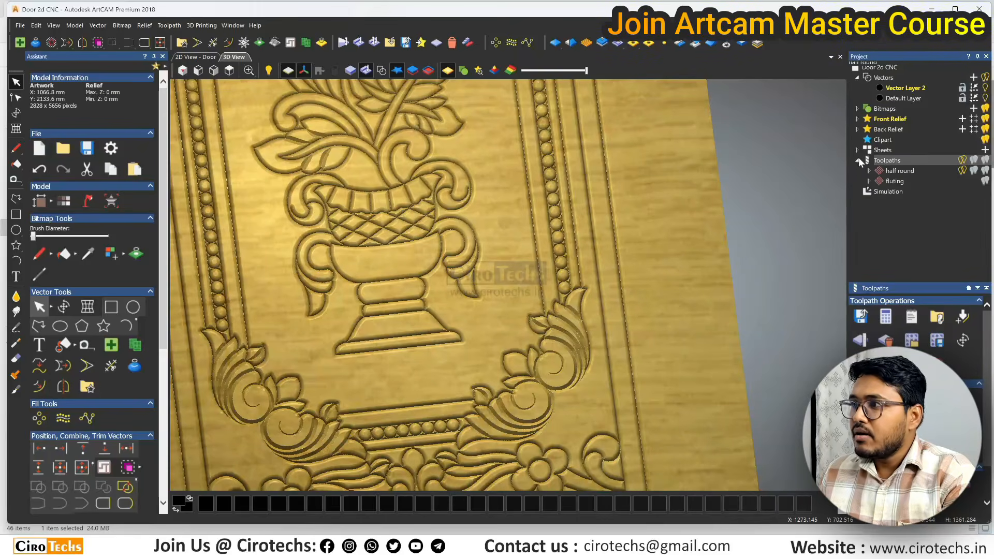
double_click(902, 170)
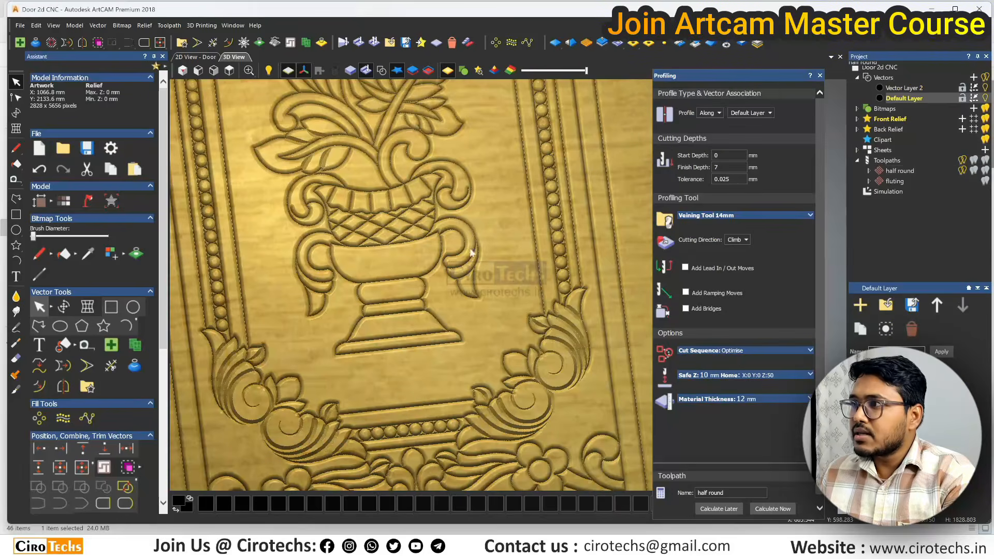
click(820, 76)
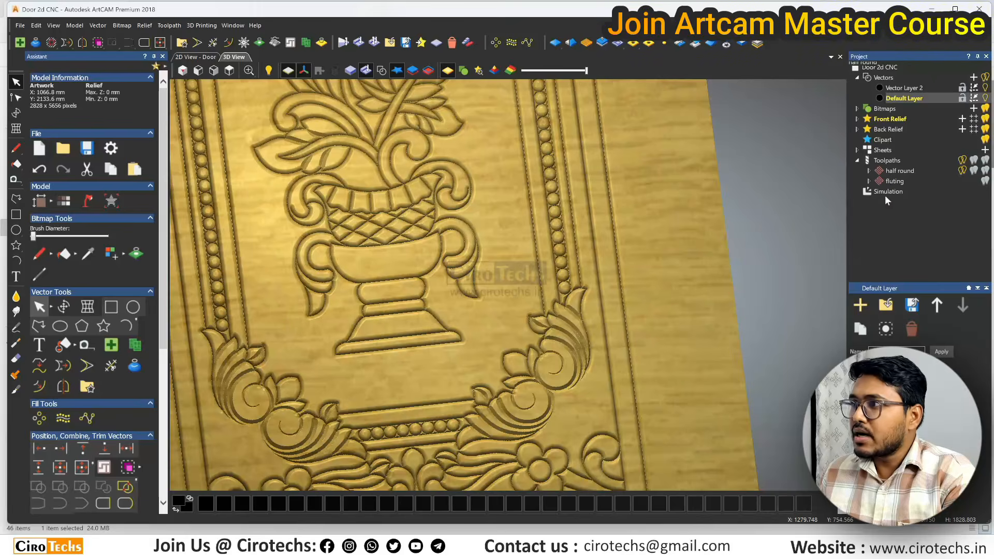
double_click(887, 171)
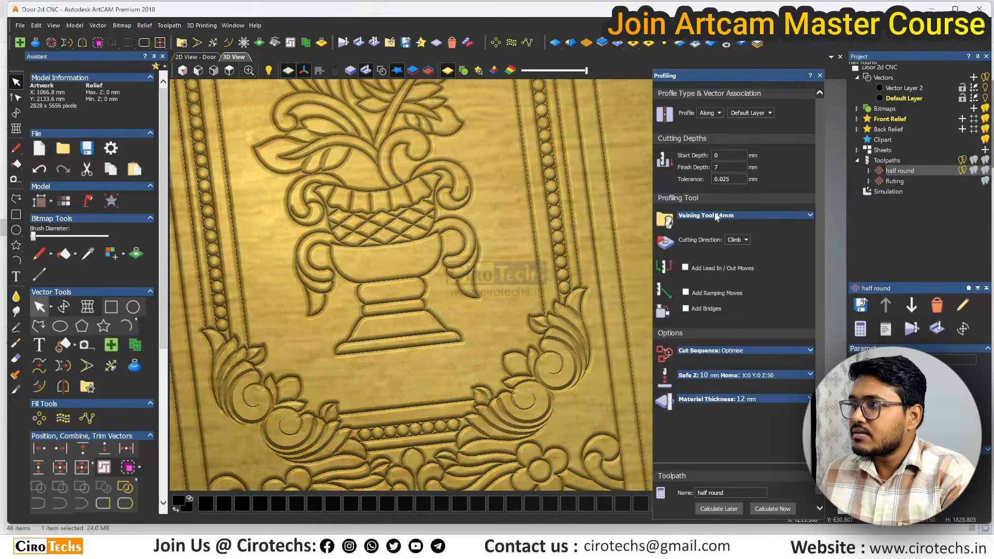
click(732, 217)
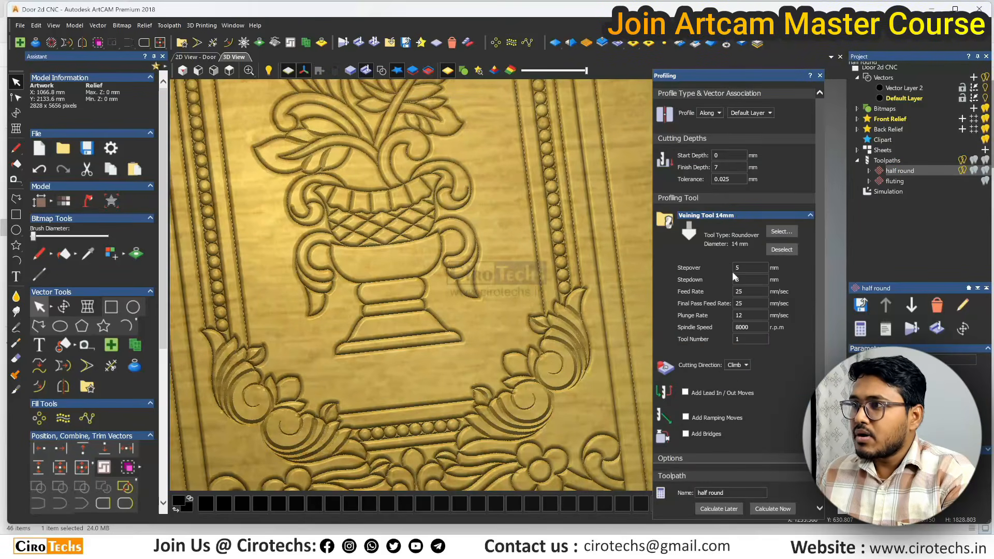
click(784, 232)
scroll(389, 306, down, 10)
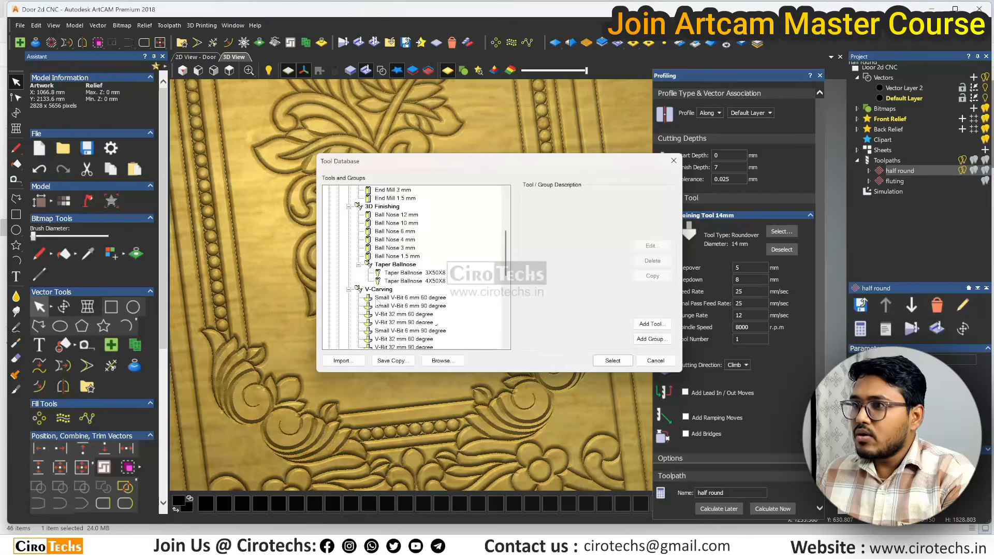
click(409, 297)
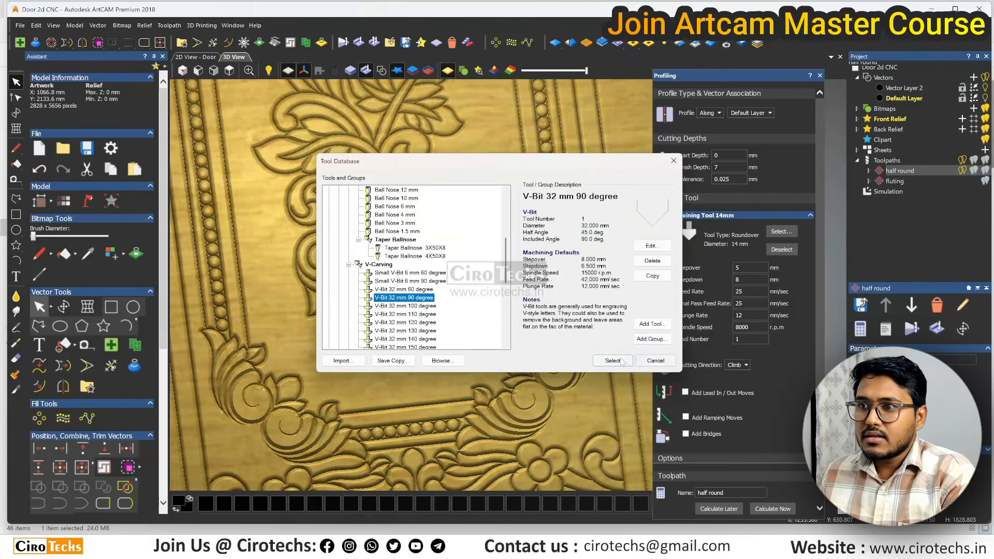
click(613, 361)
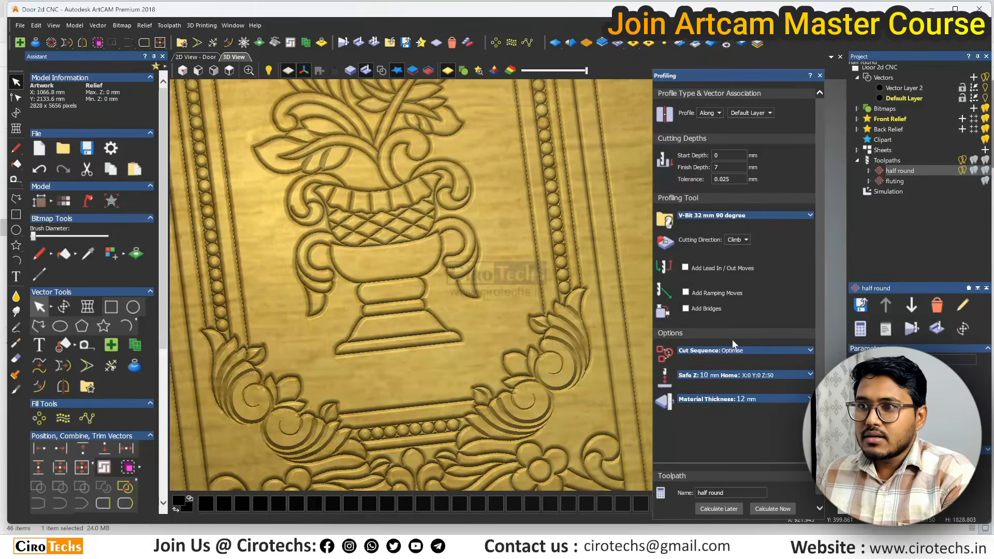
Set the V-bit stepdown to 7 mm and calculate the profiling toolpath under the name Vbit.
click(745, 206)
scroll(744, 207, down, 3)
drag(746, 146, 673, 154)
text(7)
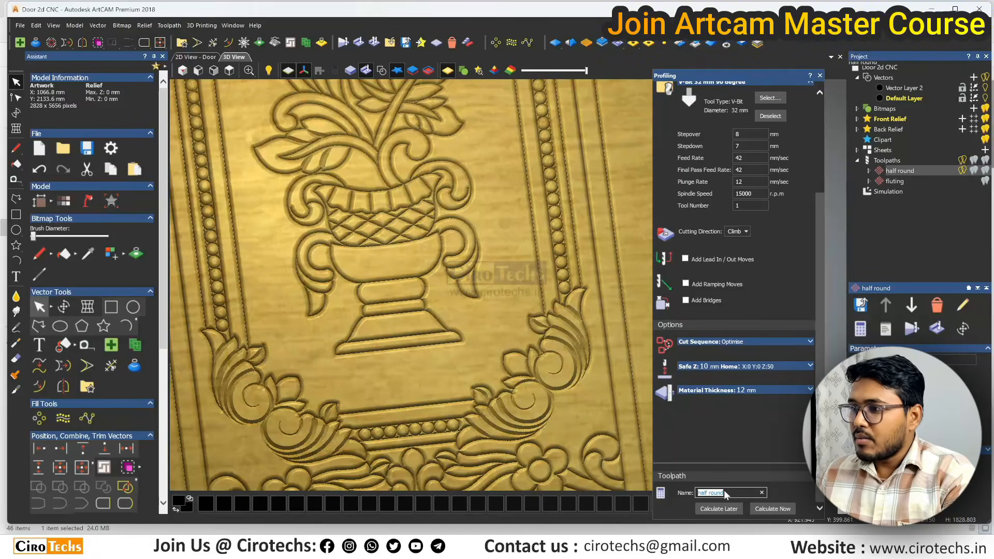
text(Vbit)
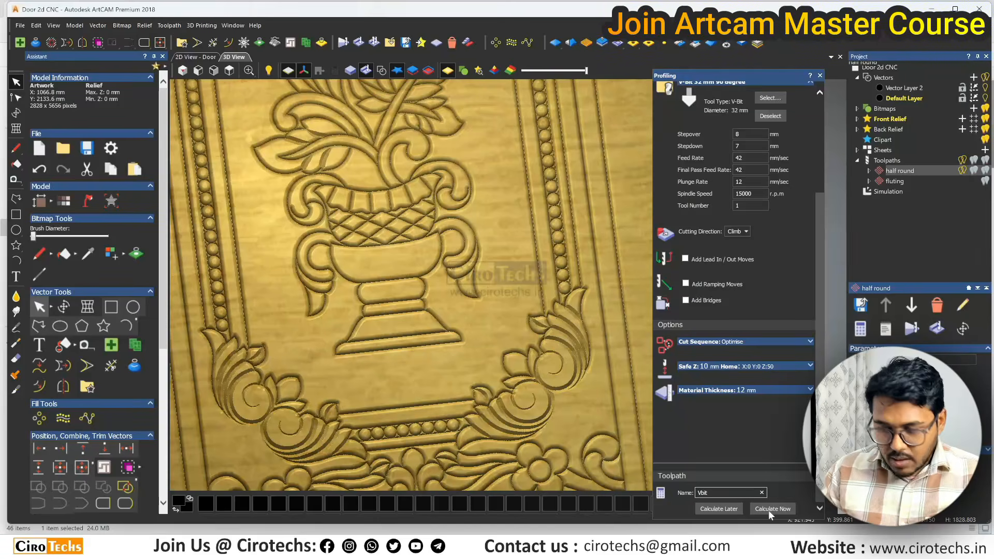
click(769, 510)
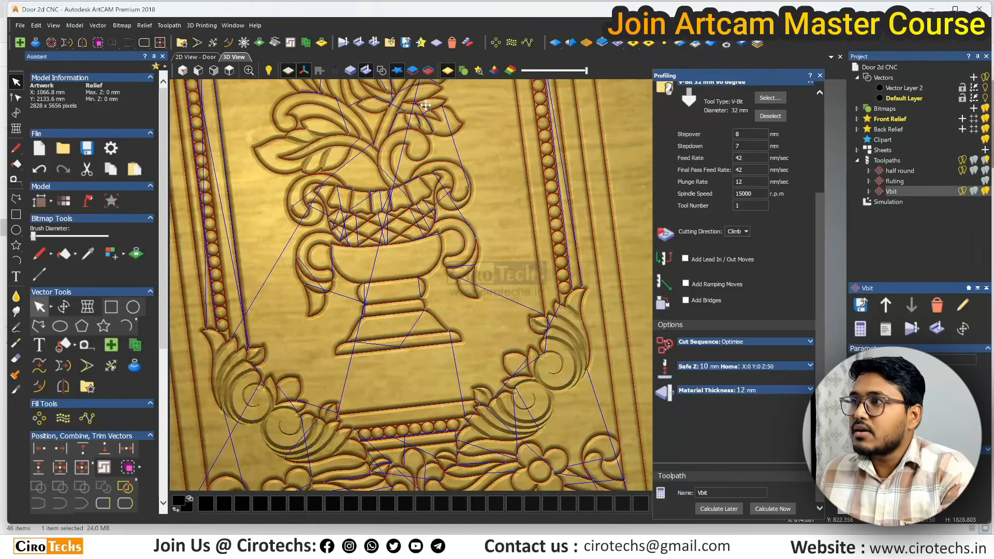
Move the Vbit toolpath above fluting in the toolpath order and delete the current simulation relief.
drag(897, 178, 875, 189)
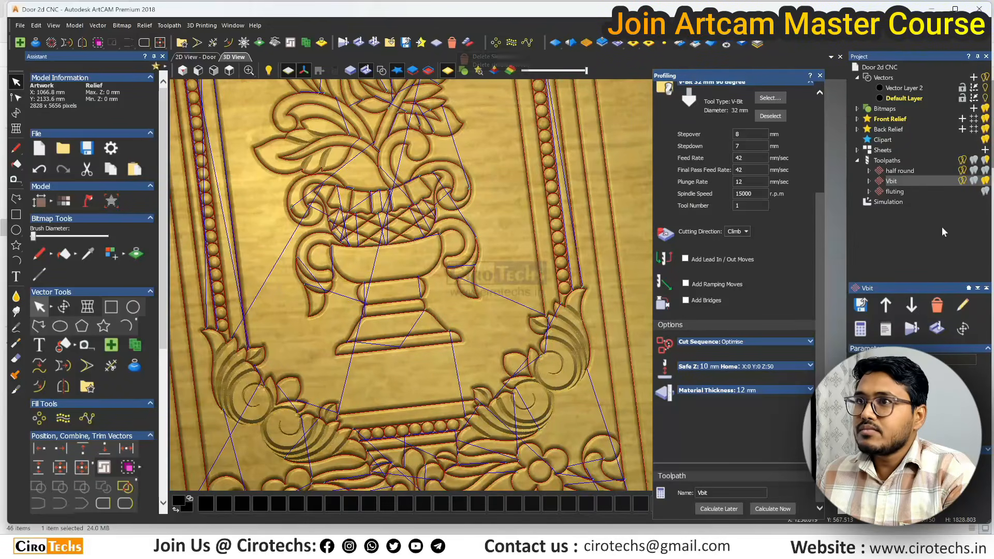
click(451, 46)
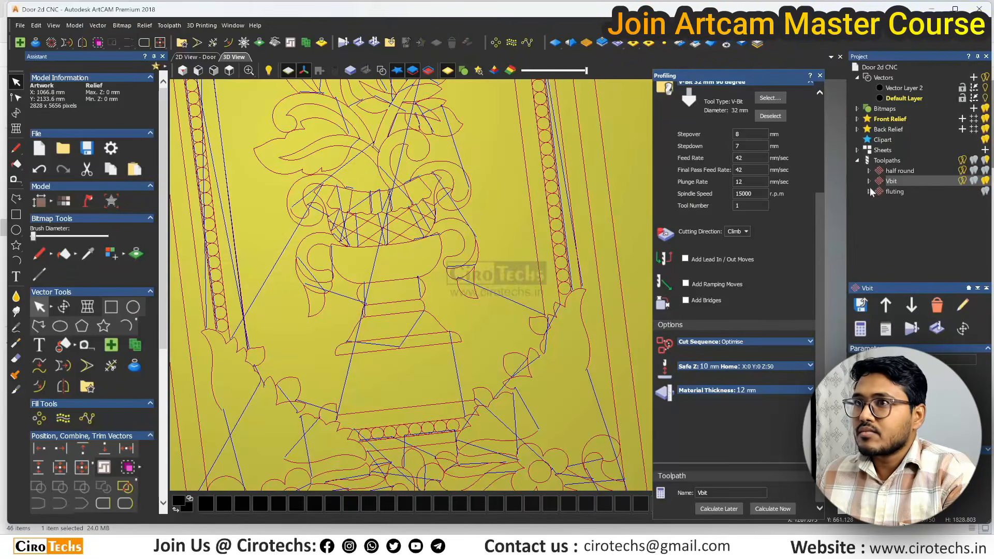
Simulate the Vbit toolpath on the whole model at standard resolution, followed by the fluting toolpath.
click(359, 42)
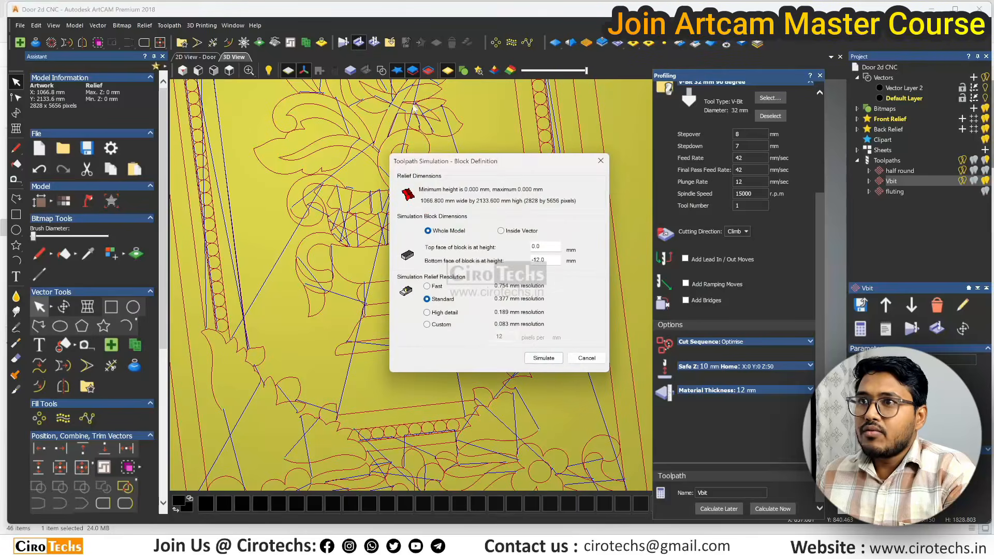
click(542, 357)
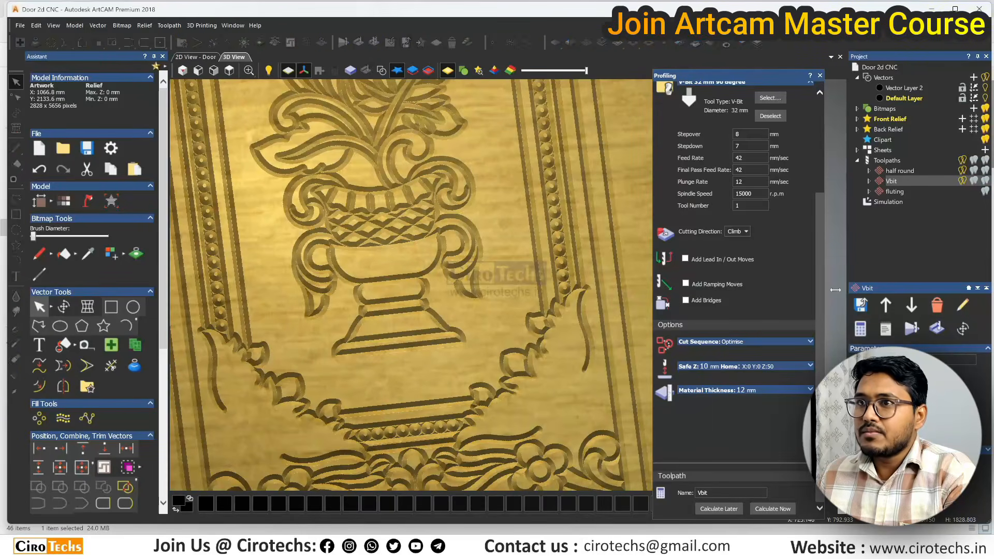
click(891, 192)
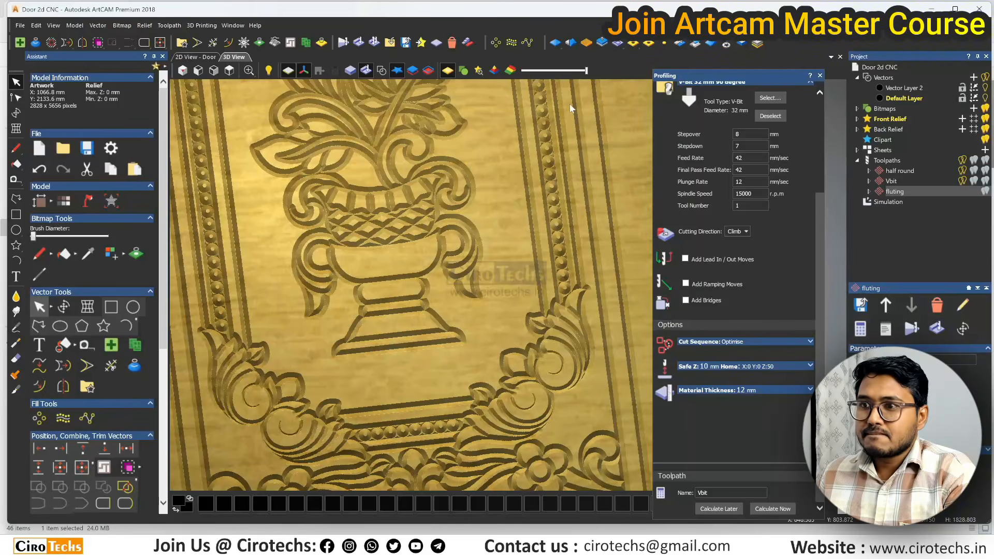
Delete the simulation relief and simulate only the Vbit toolpath on a fresh whole-model block at standard resolution.
click(453, 45)
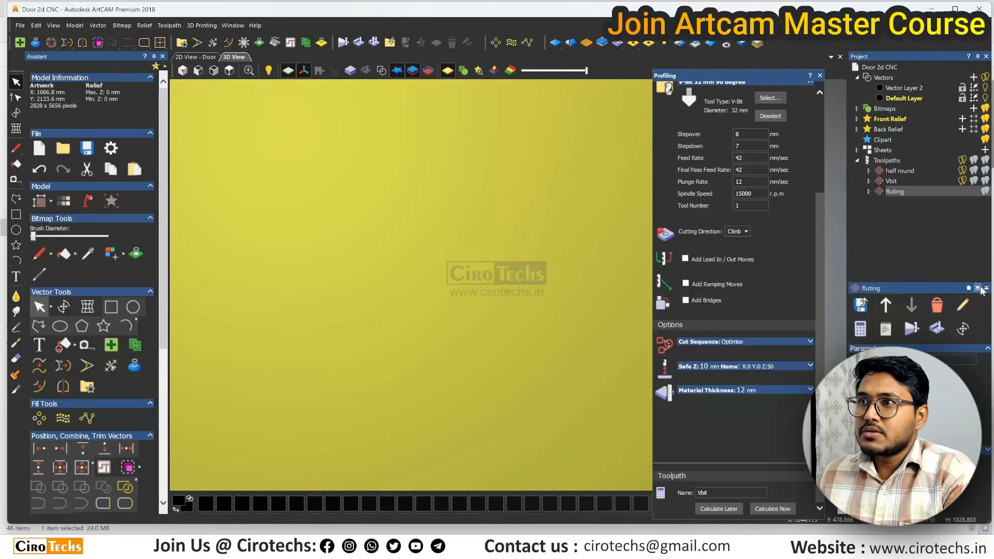
click(869, 181)
click(891, 182)
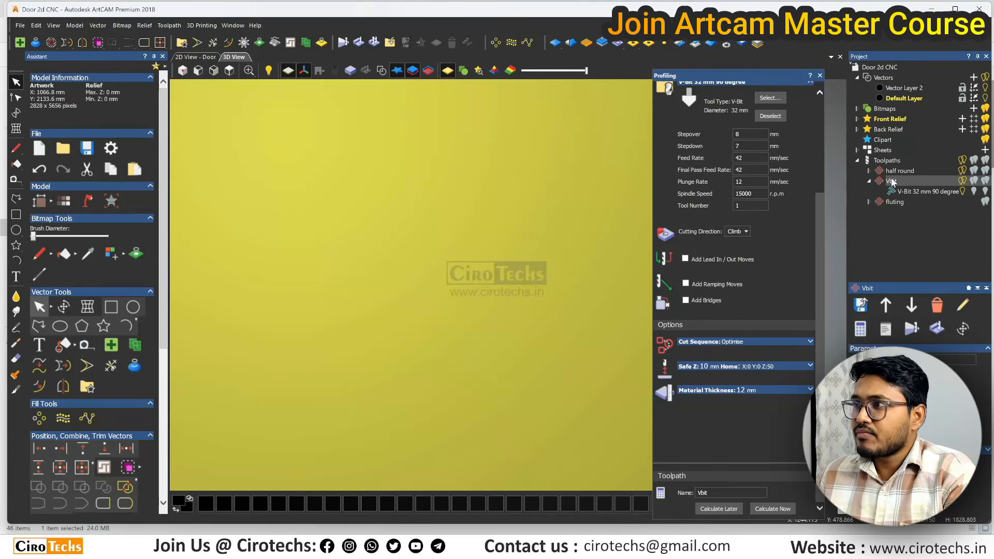
click(358, 43)
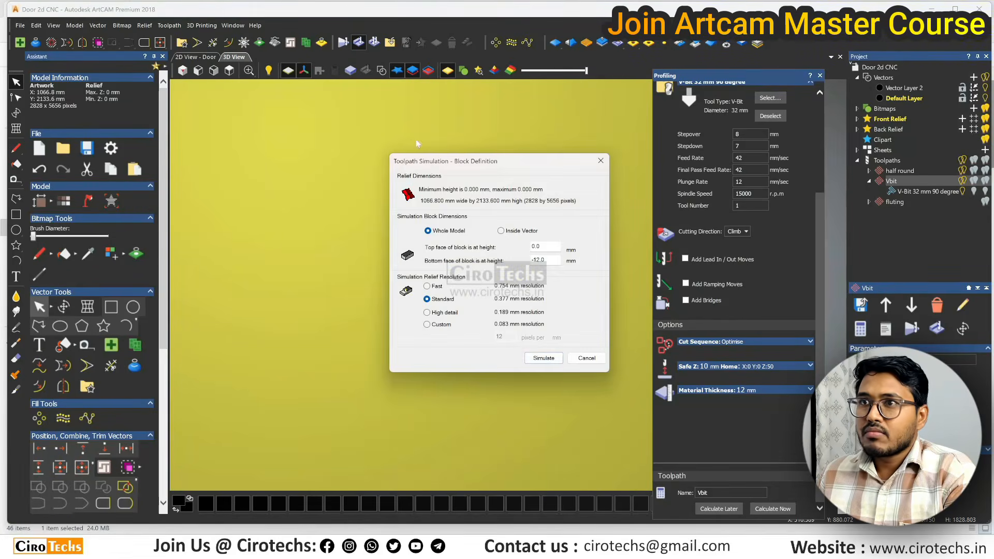
click(550, 363)
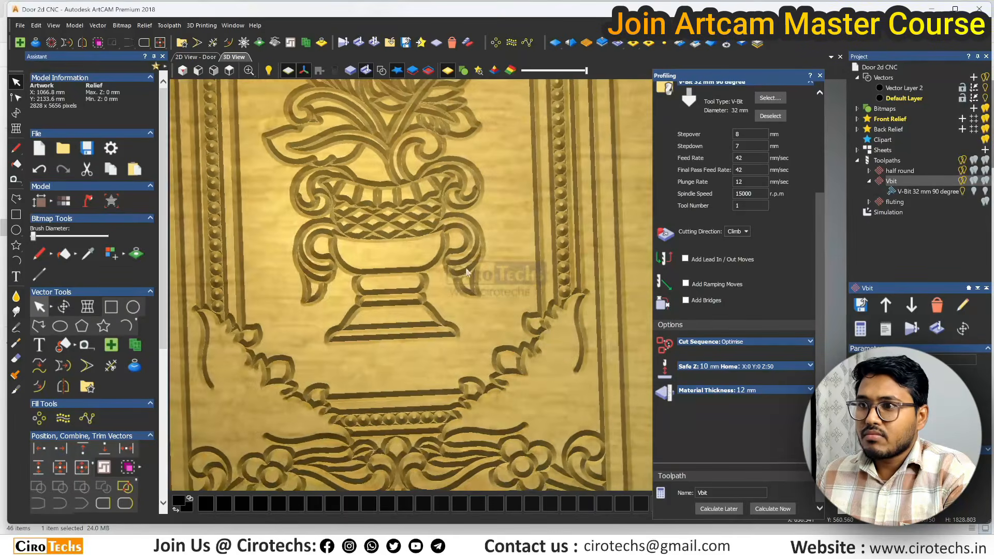
Simulate the fluting toolpath on top of the Vbit carving and inspect the whole door and its floral details.
click(892, 203)
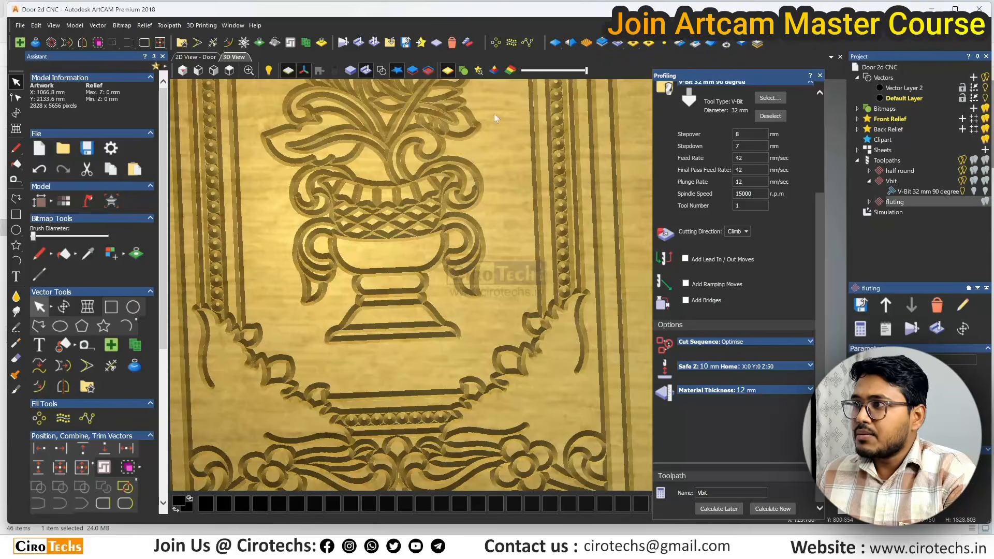
click(358, 44)
scroll(504, 283, down, 2)
scroll(505, 284, down, 3)
scroll(510, 293, up, 5)
scroll(481, 284, down, 3)
scroll(477, 278, down, 2)
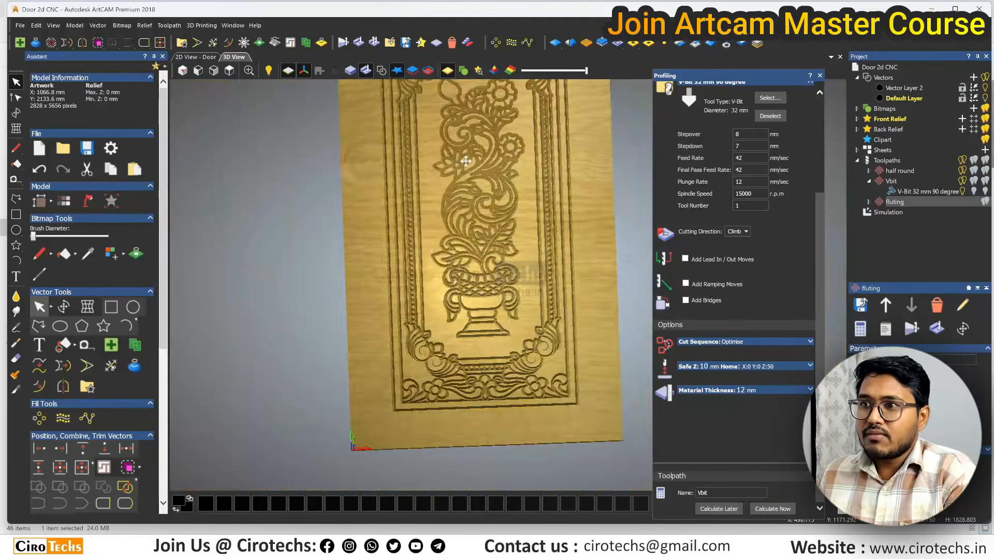
scroll(527, 209, up, 6)
scroll(458, 220, down, 6)
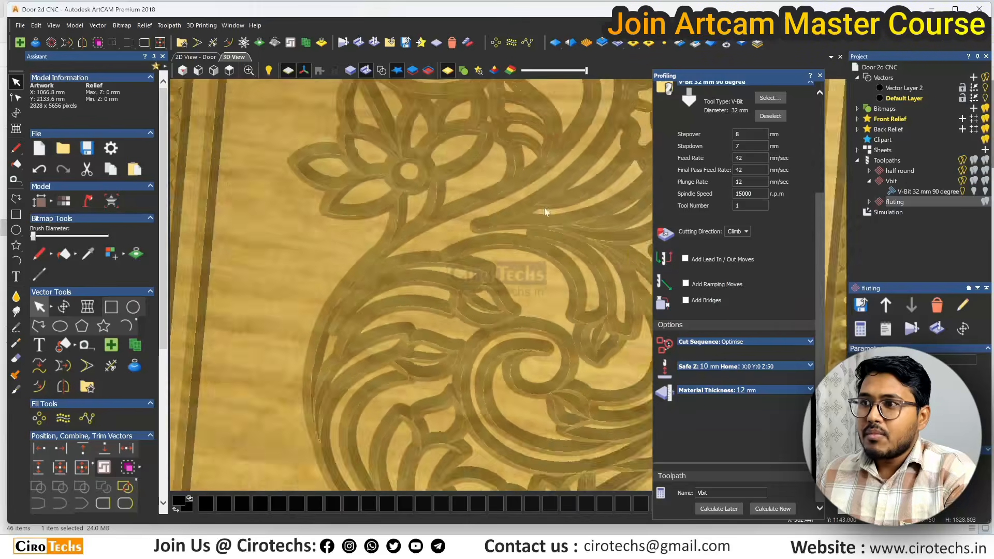
Delete the simulation relief, set the Vbit toolpath's finish depth to 5 mm and recalculate it.
drag(521, 341, 573, 324)
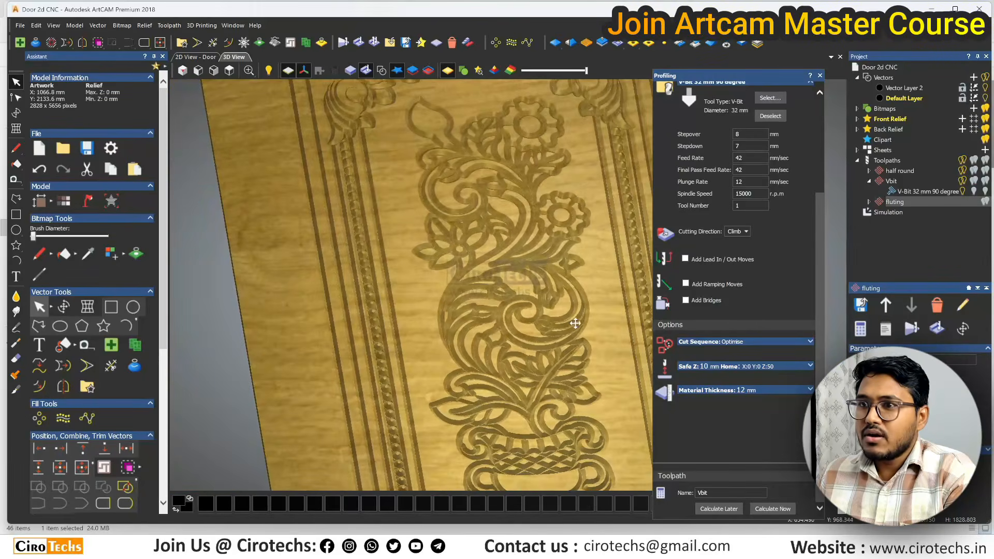
click(453, 43)
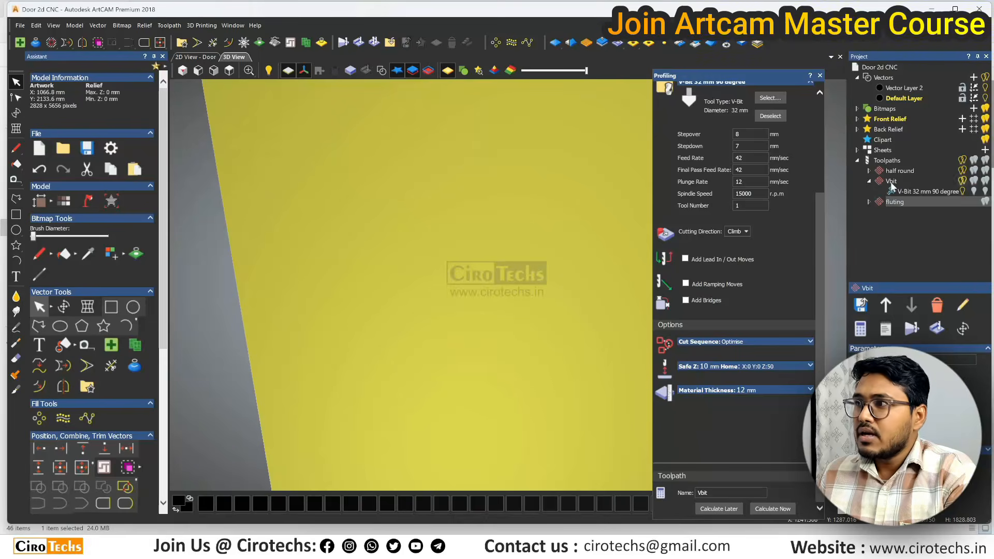
double_click(891, 182)
text(5)
click(777, 510)
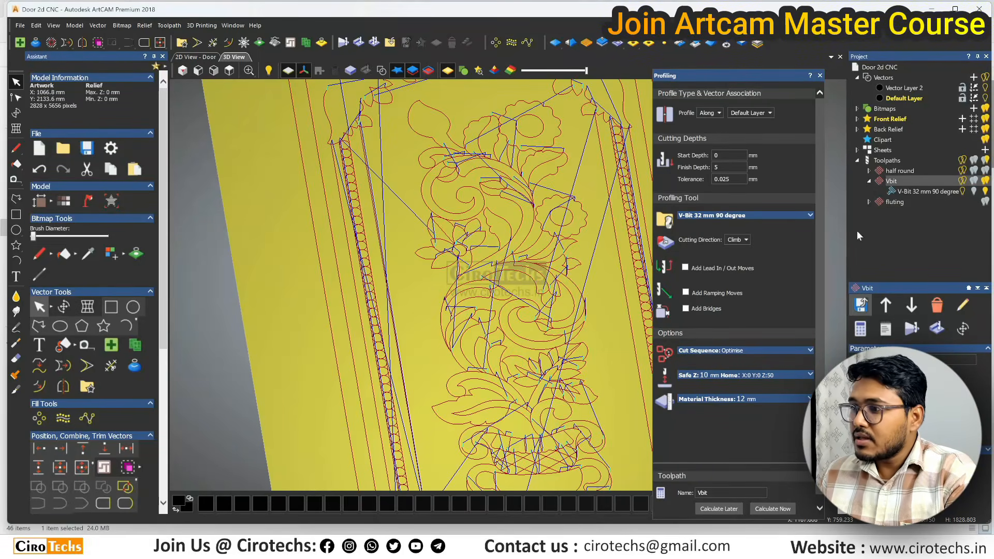
Set the fluting toolpath's start depth to 0 mm and recalculate it.
click(892, 202)
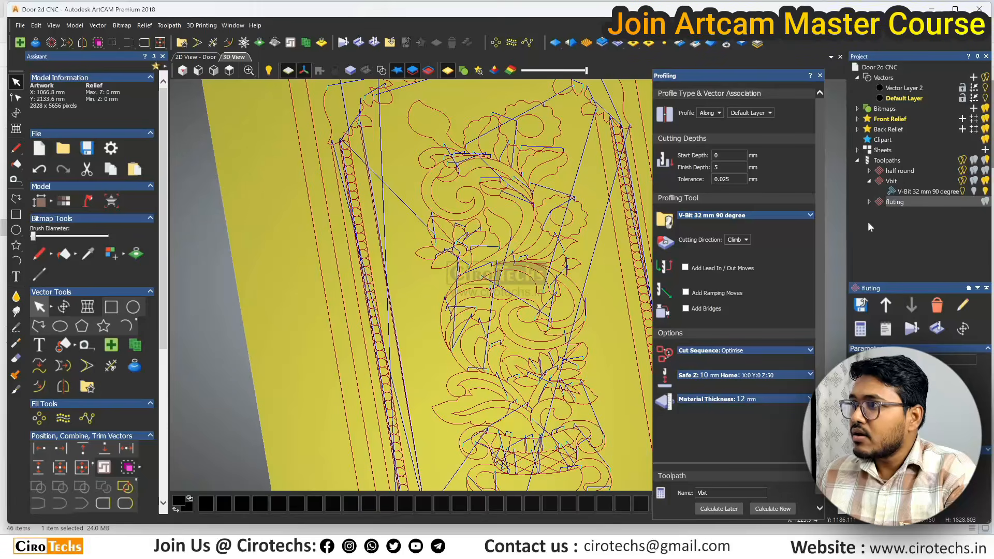
double_click(896, 202)
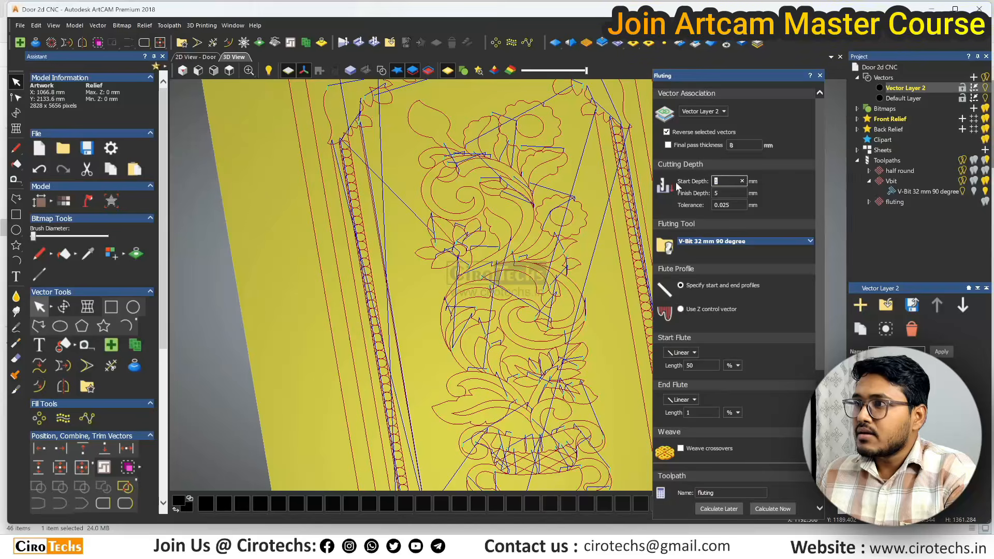
text(0)
click(773, 508)
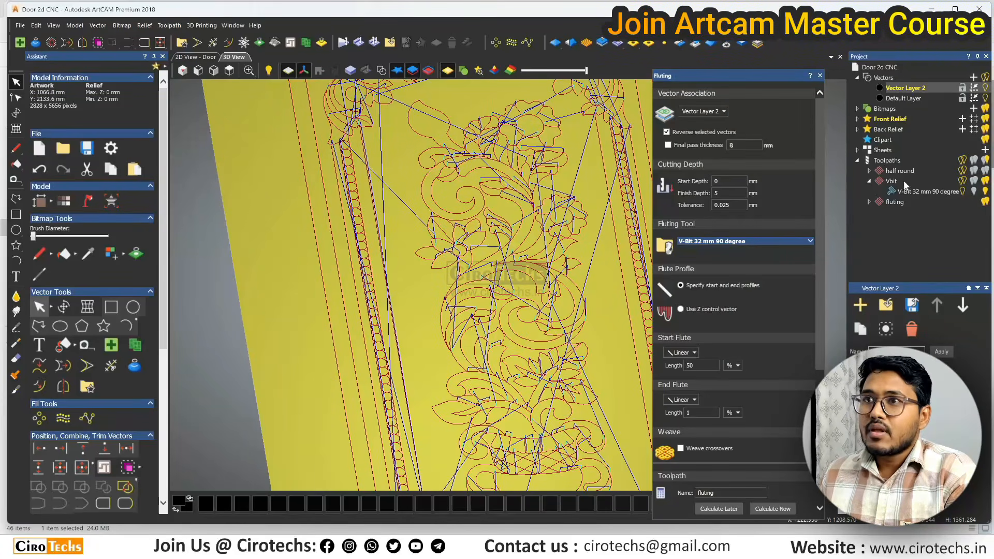
Simulate the Vbit toolpath on the whole model at standard resolution, with the recalculated fluting toolpath simulated on top.
click(891, 181)
click(358, 42)
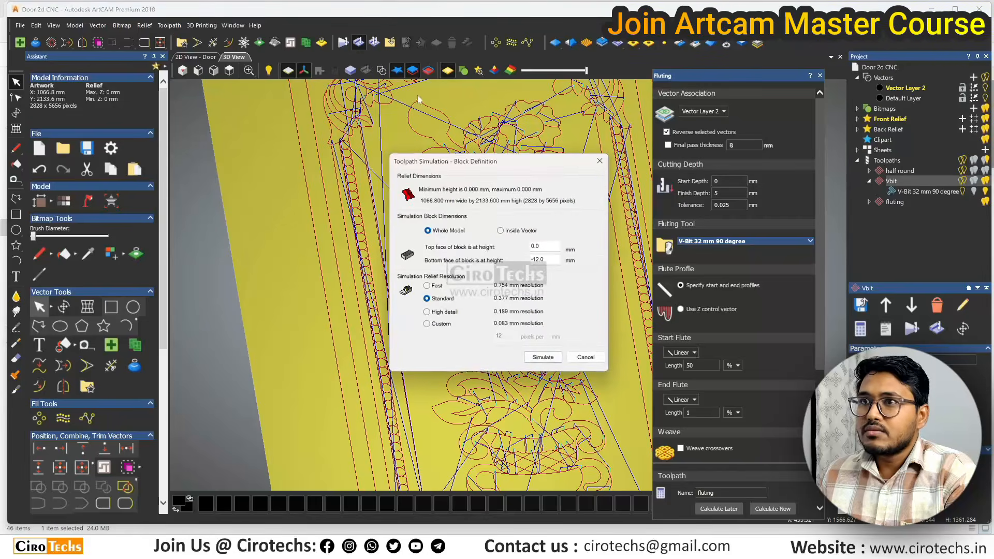
click(543, 358)
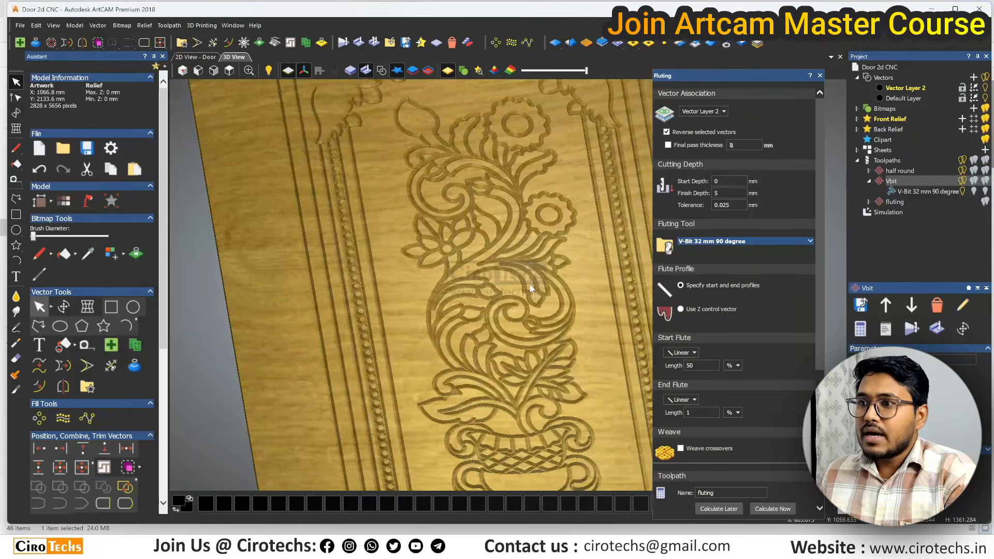
click(891, 202)
click(361, 42)
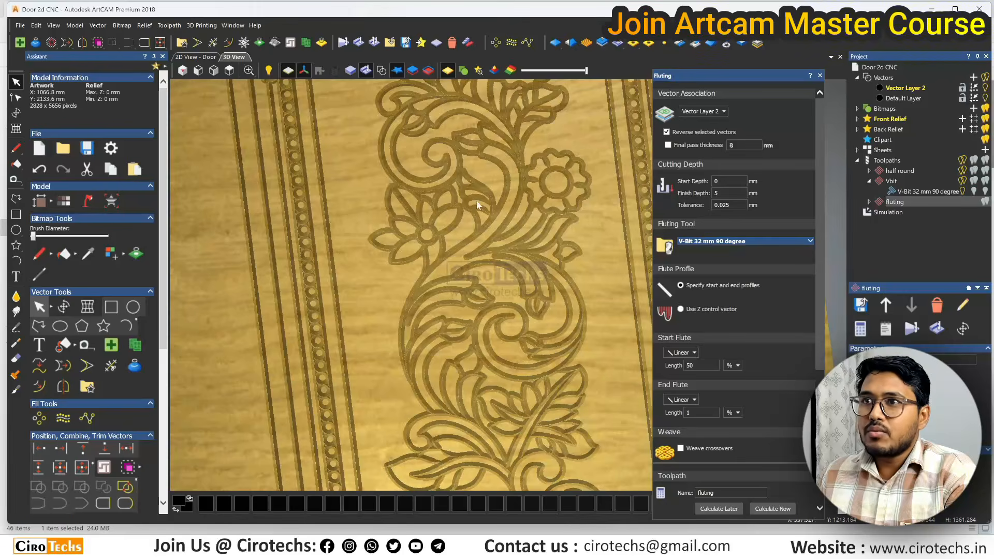
Examine the simulated floral details, the corner scrolls and the upper part of the door, and close the fluting settings.
middle_drag(582, 186, 554, 203)
scroll(555, 203, up, 3)
drag(555, 203, 496, 184)
scroll(511, 145, down, 4)
scroll(486, 216, down, 4)
scroll(502, 202, up, 3)
scroll(495, 184, up, 3)
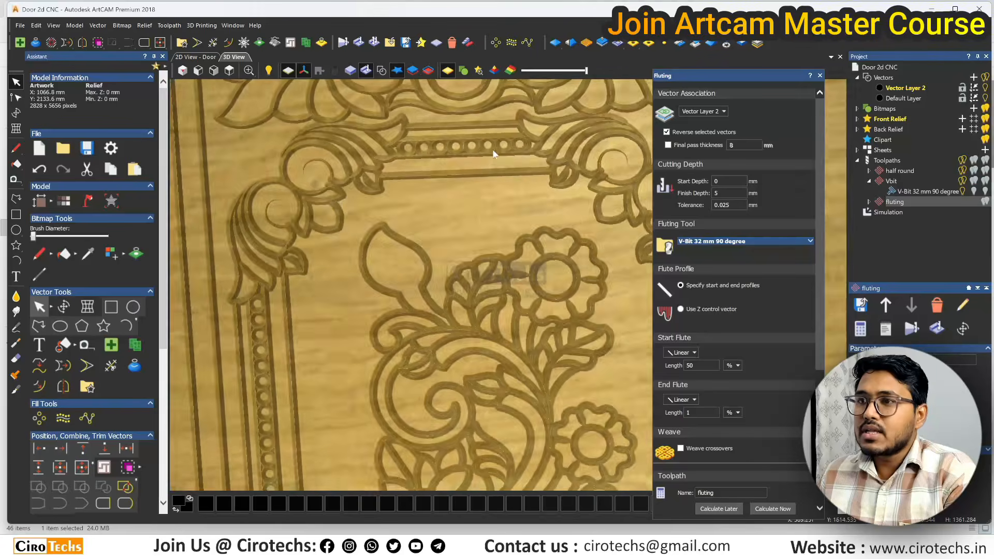
scroll(500, 188, down, 4)
click(820, 76)
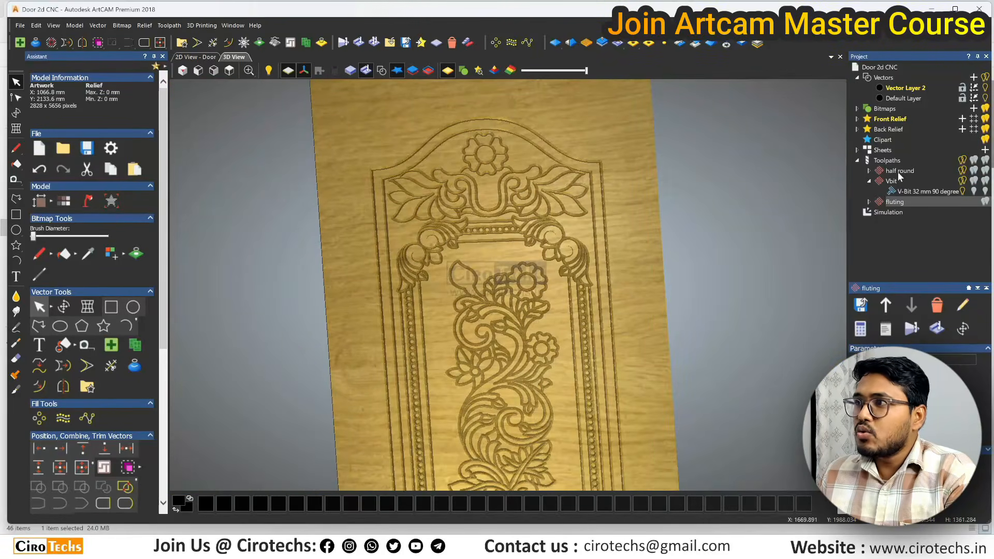
Delete the simulation relief and change the fluting toolpath's tool to Veining Tool 14mm from the tool database.
click(902, 172)
click(450, 42)
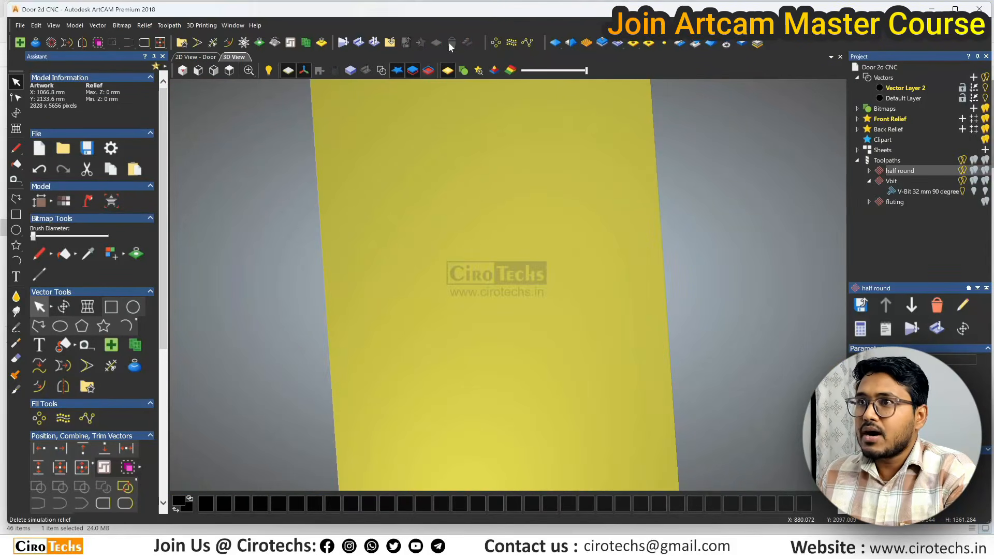
double_click(895, 200)
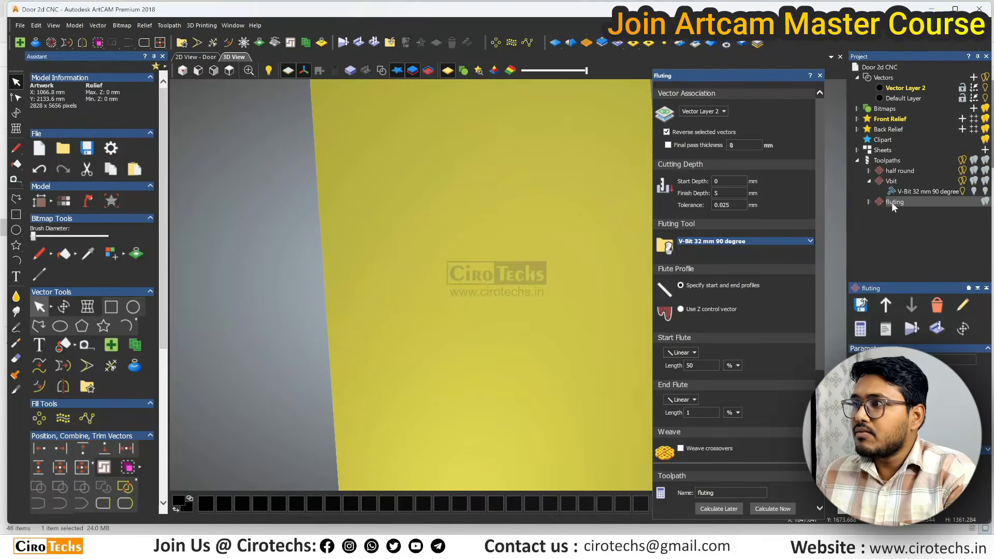
scroll(702, 275, down, 4)
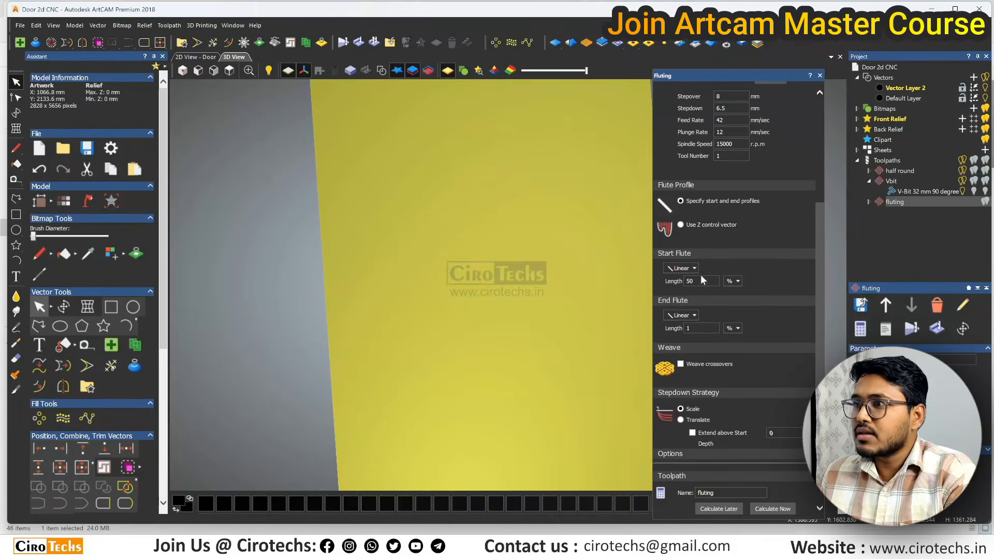
scroll(752, 172, up, 4)
click(769, 258)
scroll(418, 305, down, 10)
scroll(418, 304, down, 2)
scroll(417, 296, up, 4)
scroll(422, 244, down, 4)
scroll(419, 253, up, 3)
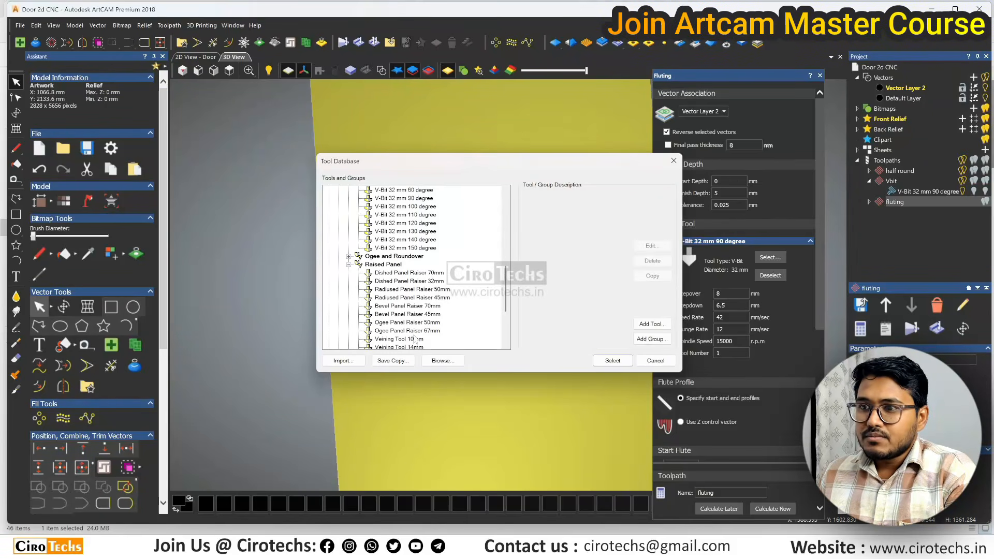
scroll(416, 339, down, 1)
click(416, 322)
click(613, 361)
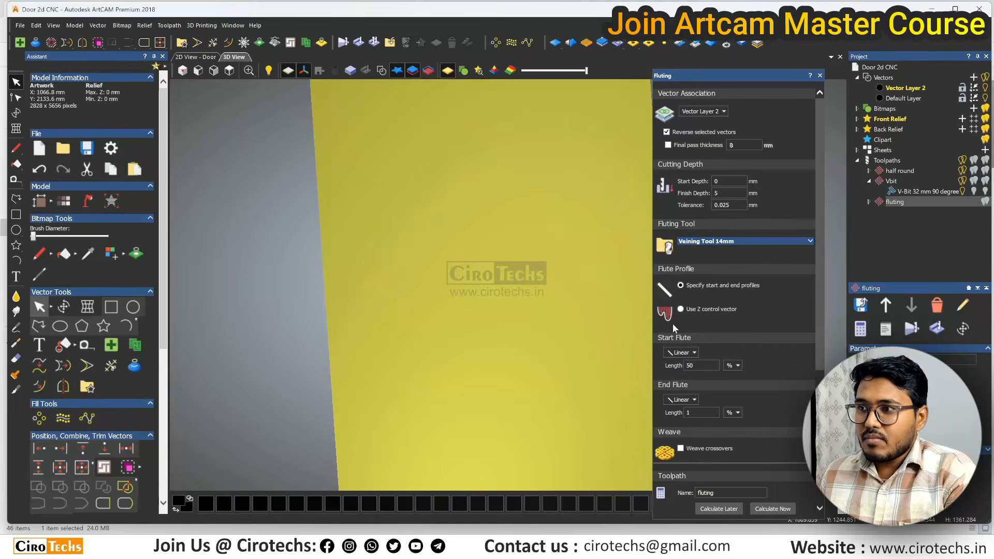
Name the veining-tool toolpath "Half rounf fluting" and calculate it.
click(732, 242)
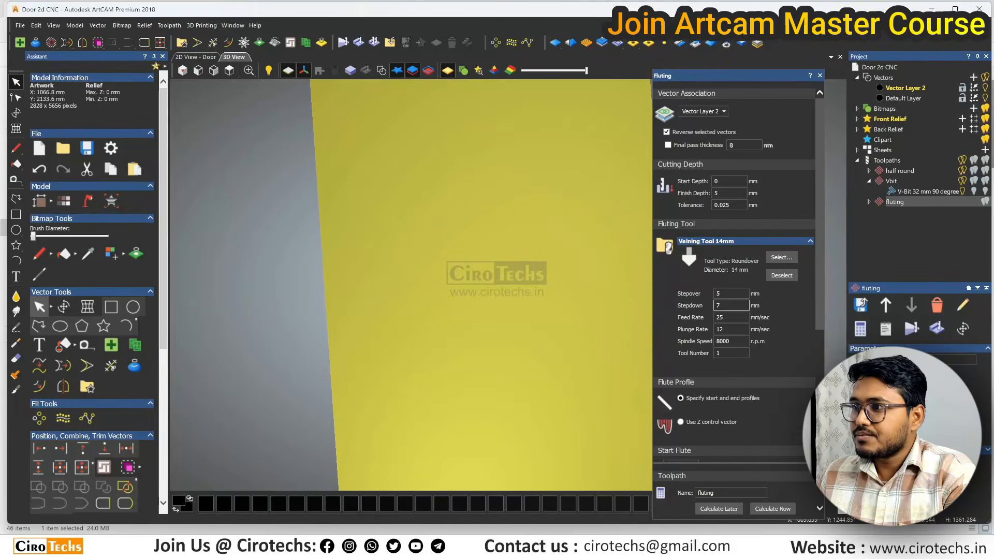
scroll(785, 473, down, 6)
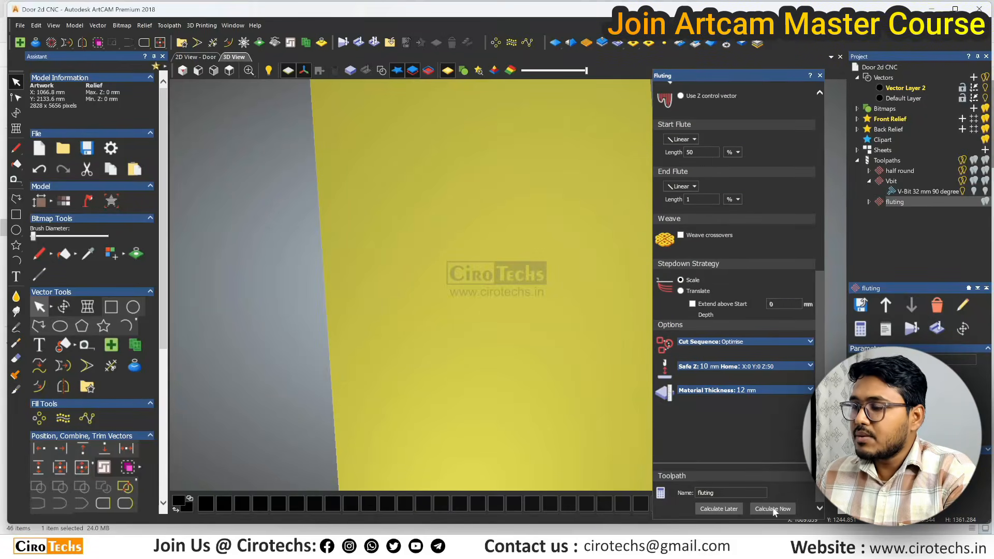
click(713, 493)
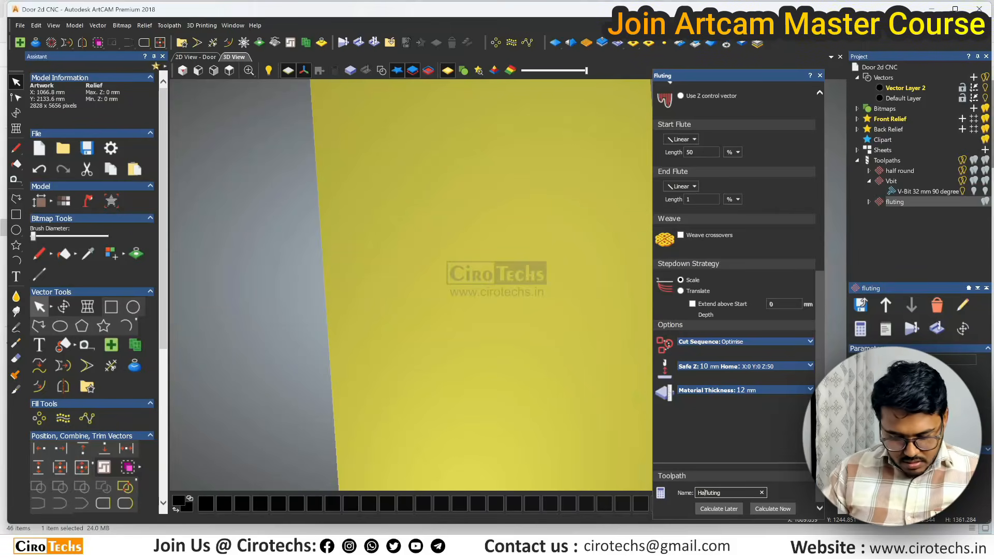
text(Half rou)
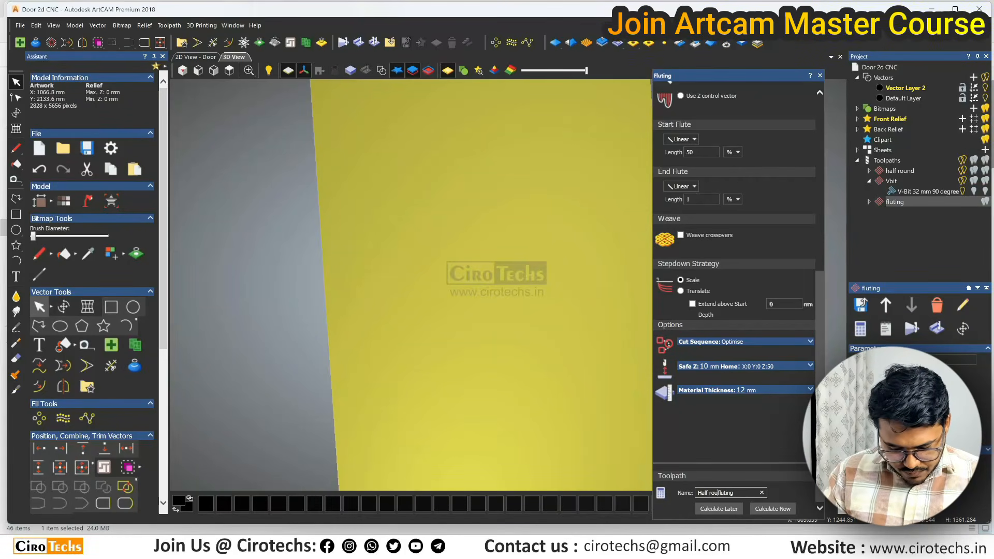
text(nf)
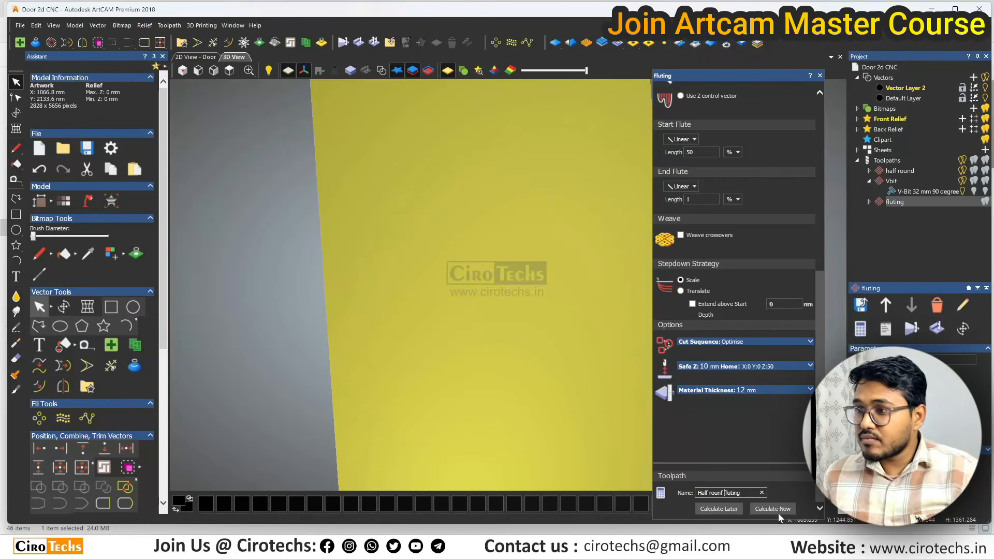
click(778, 509)
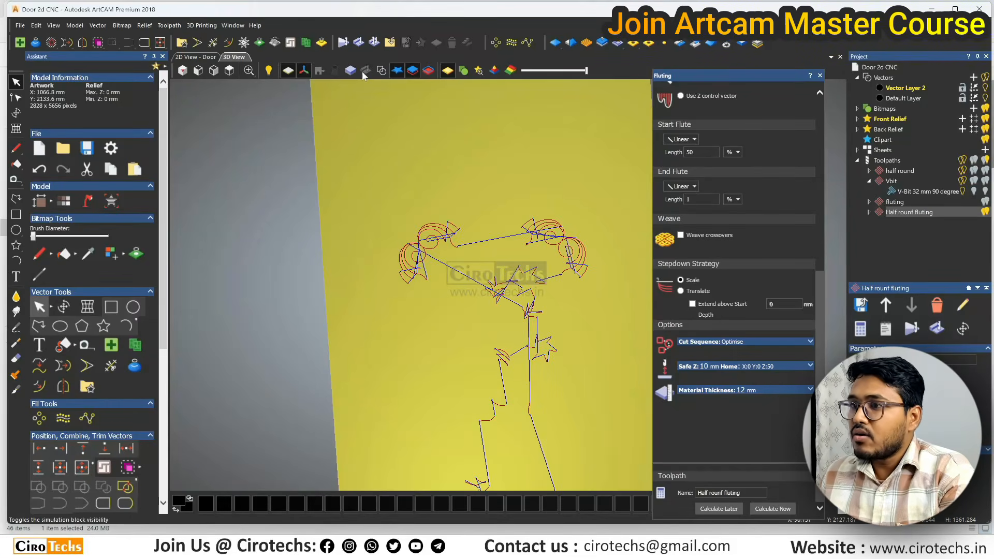
View the new fluting toolpath from above, compare it with the 2D vectors, and clear the vector selection before returning to 3D.
scroll(508, 264, down, 3)
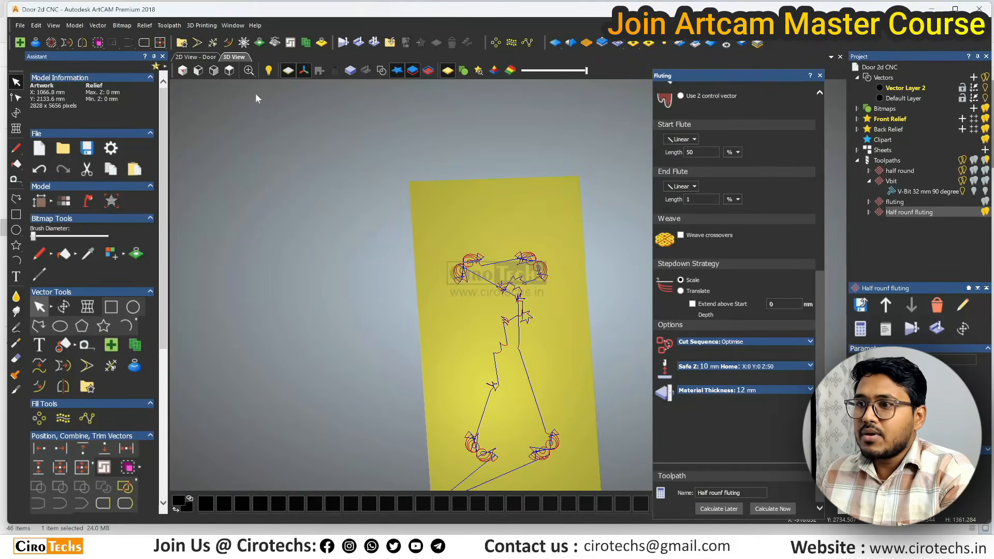
click(229, 71)
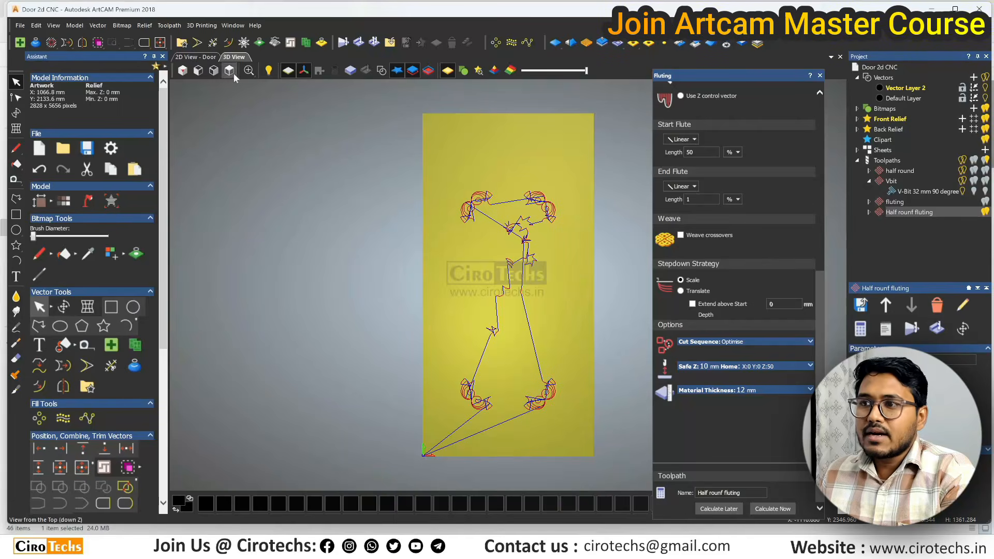
click(195, 57)
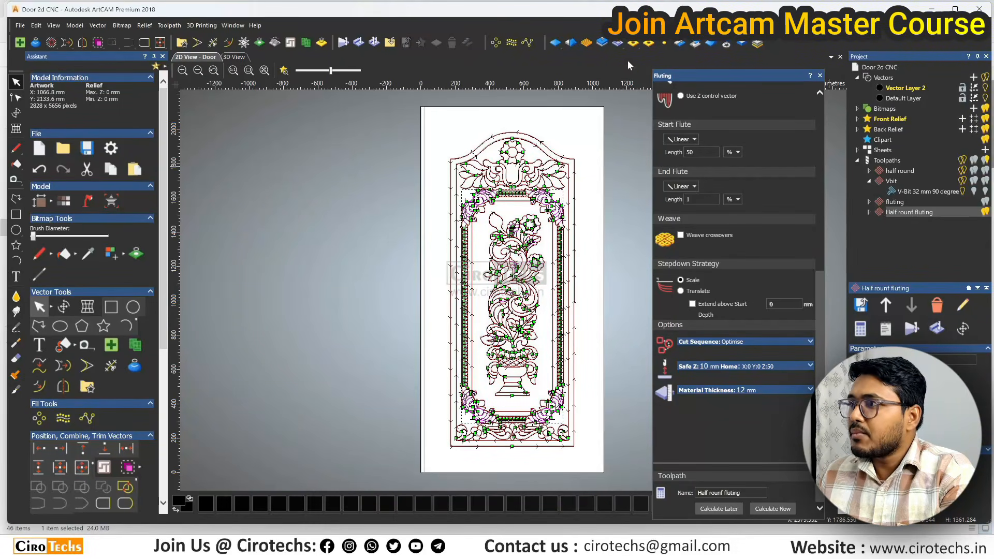
click(820, 75)
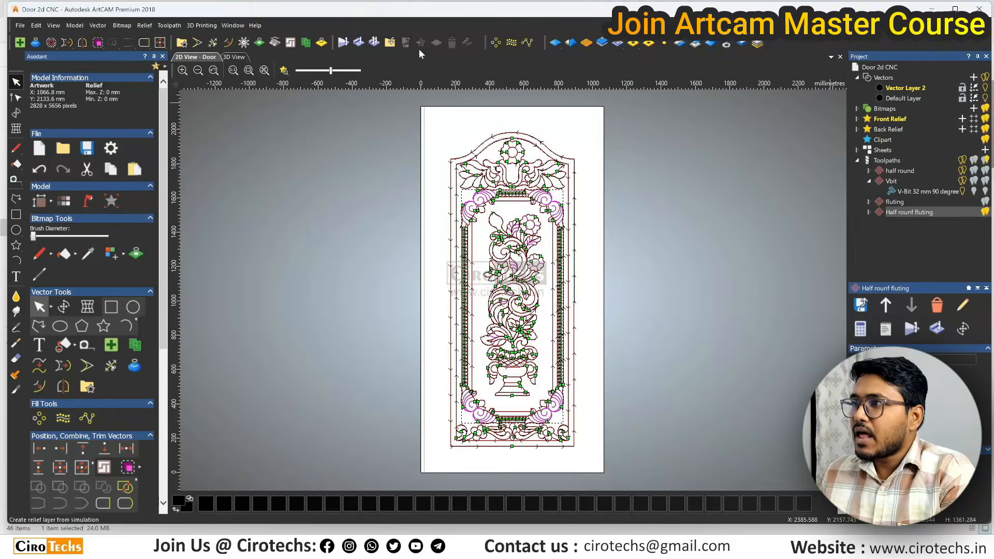
click(687, 147)
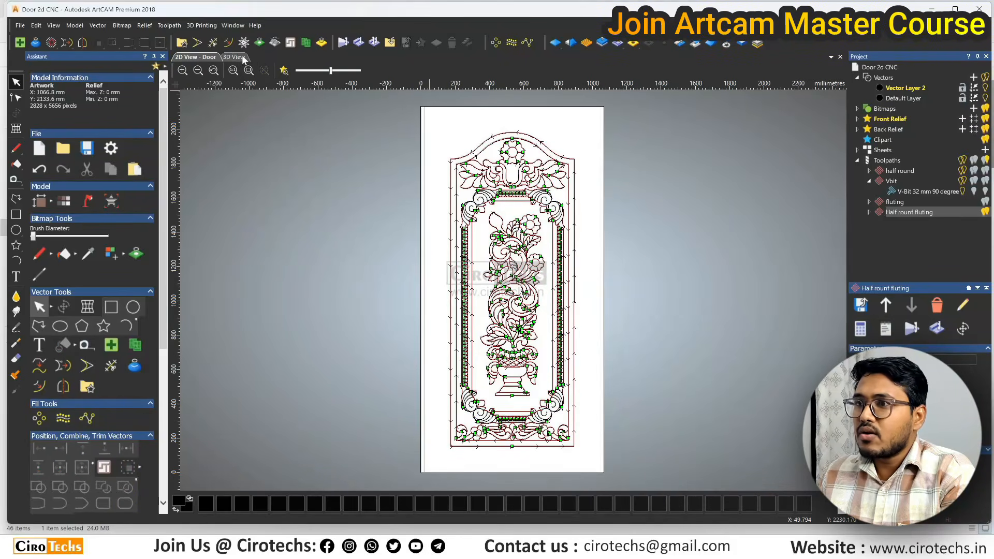
click(226, 56)
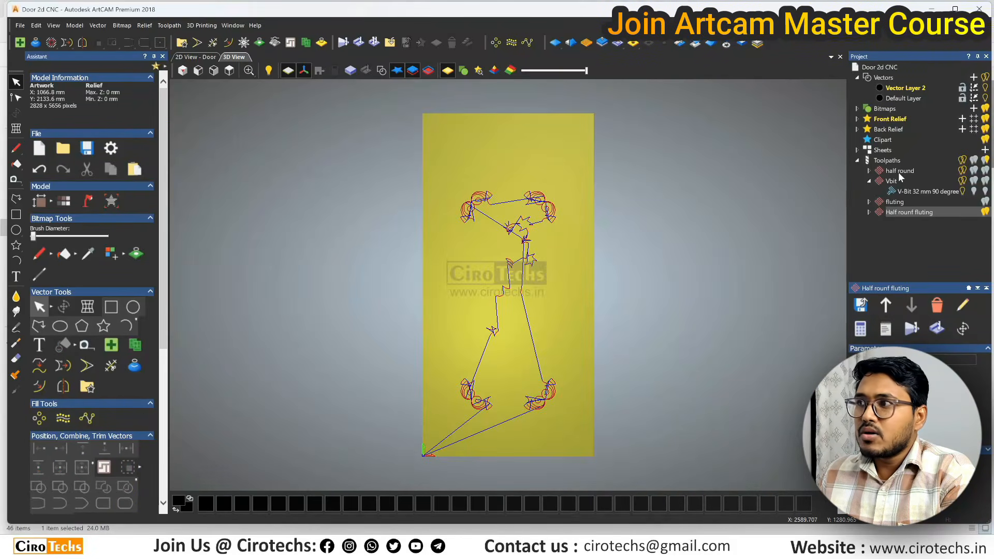
Simulate the half round toolpath on the whole model at standard resolution, followed by the Half rounf fluting toolpath.
click(900, 170)
click(358, 42)
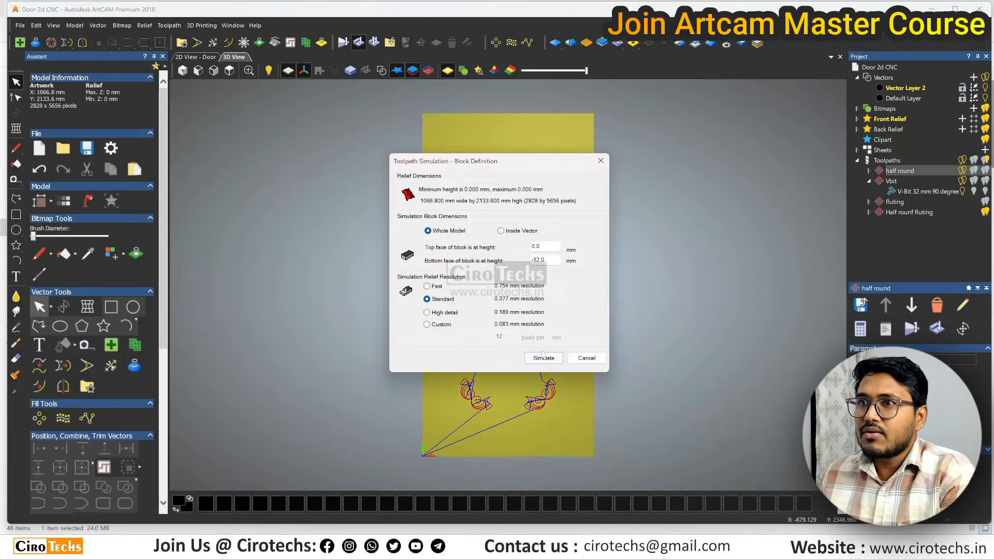
click(544, 358)
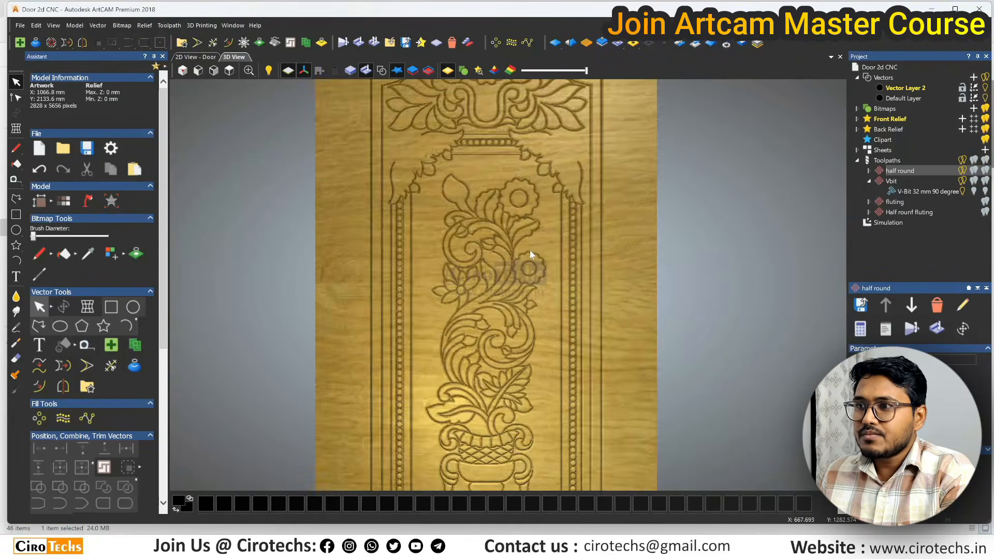
click(916, 212)
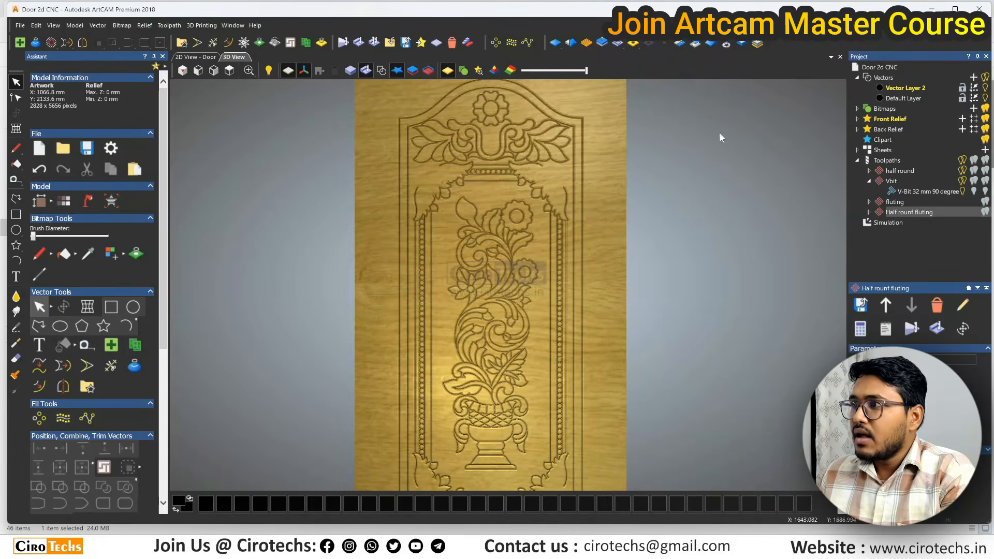
click(363, 43)
Inspect the half round carving and fluting up close around the corner scrolls, flowers and upper ornament.
scroll(565, 207, up, 5)
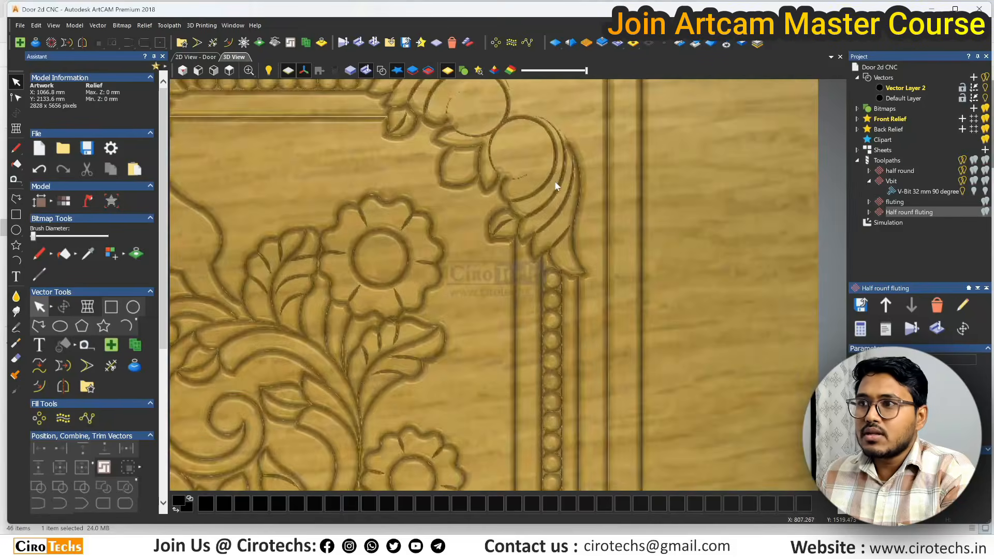
drag(555, 181, 485, 175)
scroll(496, 144, up, 6)
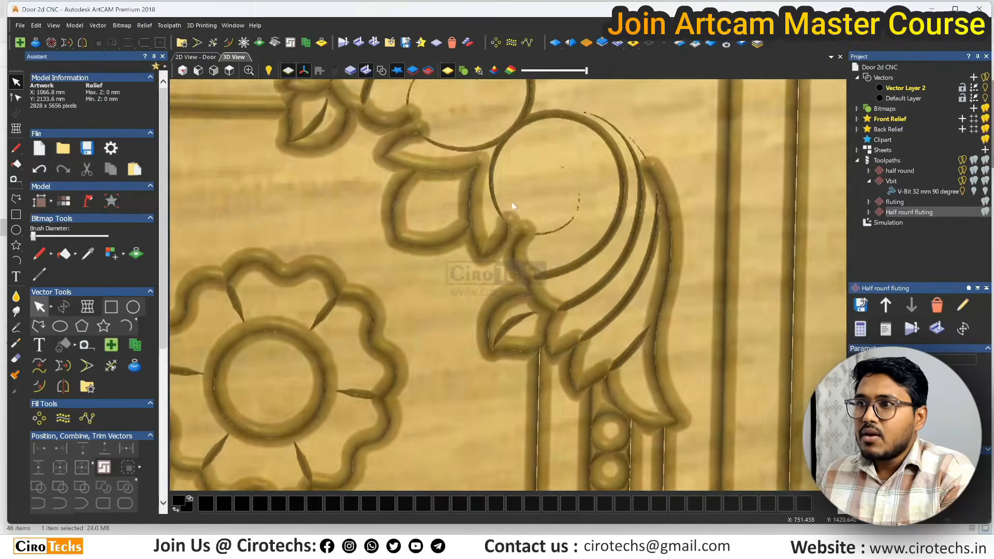
scroll(512, 155, down, 5)
scroll(511, 207, up, 1)
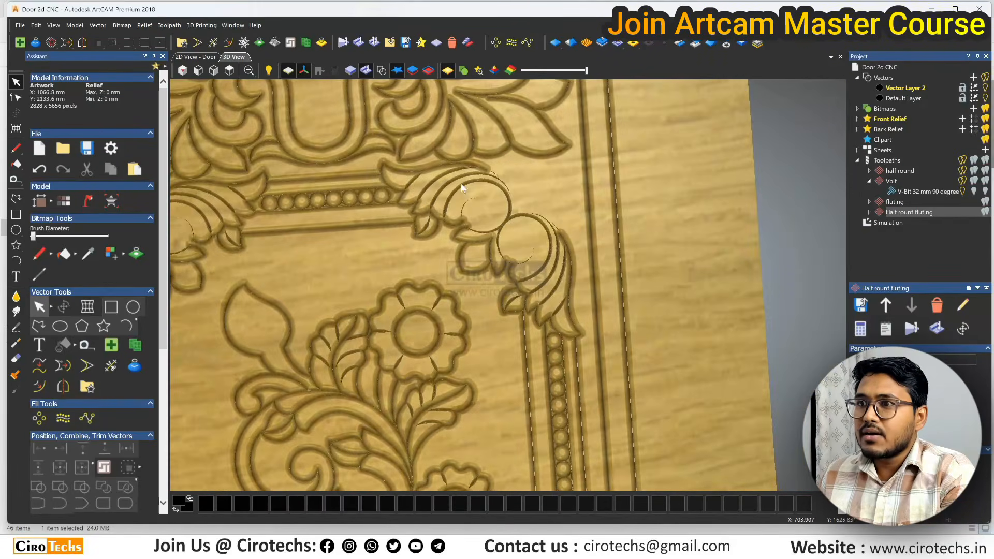
scroll(418, 210, up, 5)
drag(417, 210, 466, 193)
scroll(525, 176, down, 4)
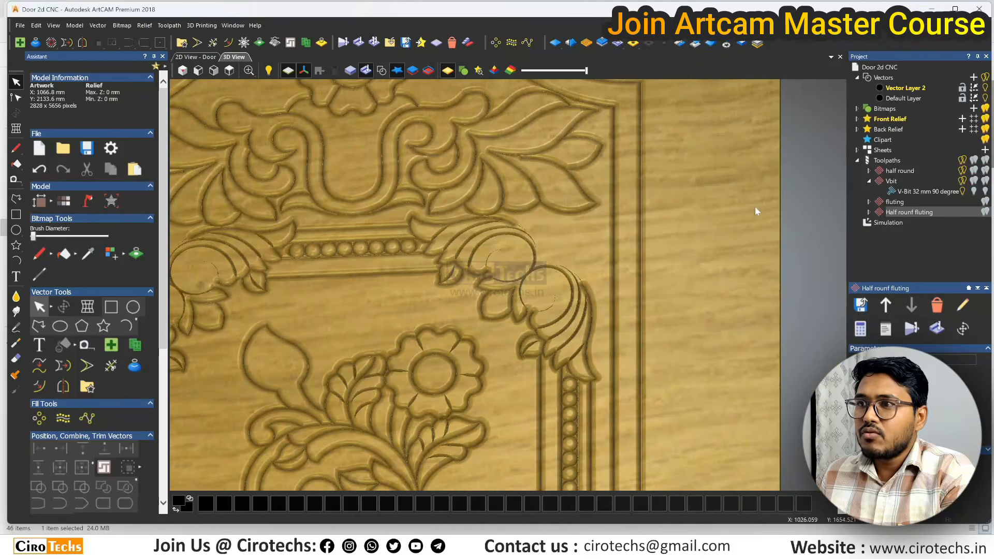
Reopen the Half rounf fluting toolpath for editing and set its start depth to 2 mm.
double_click(900, 213)
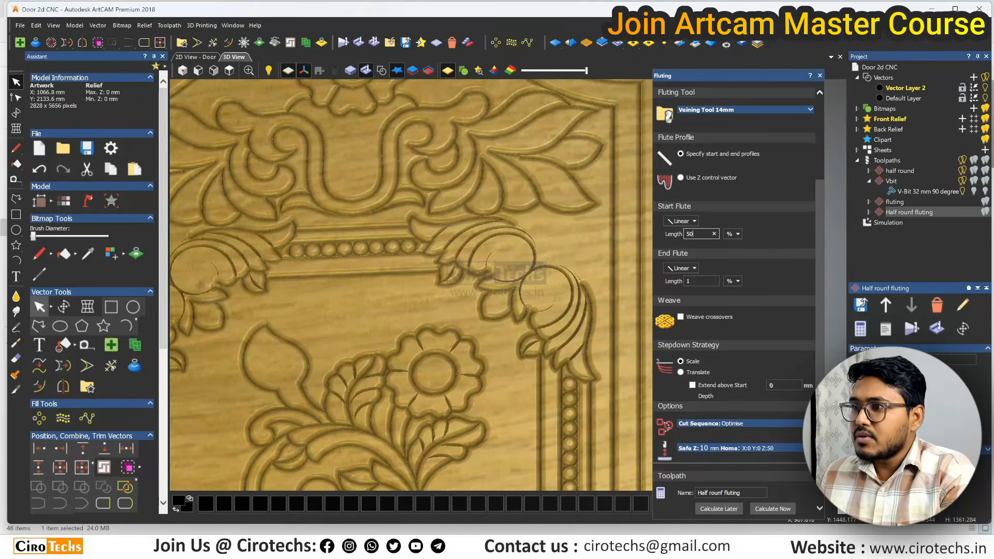
key(Return)
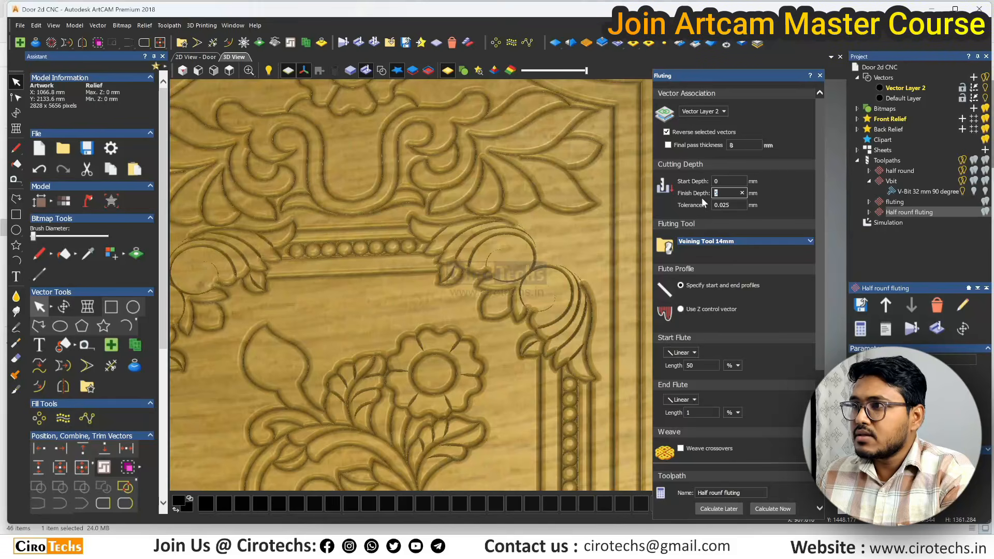
key(shift+Tab)
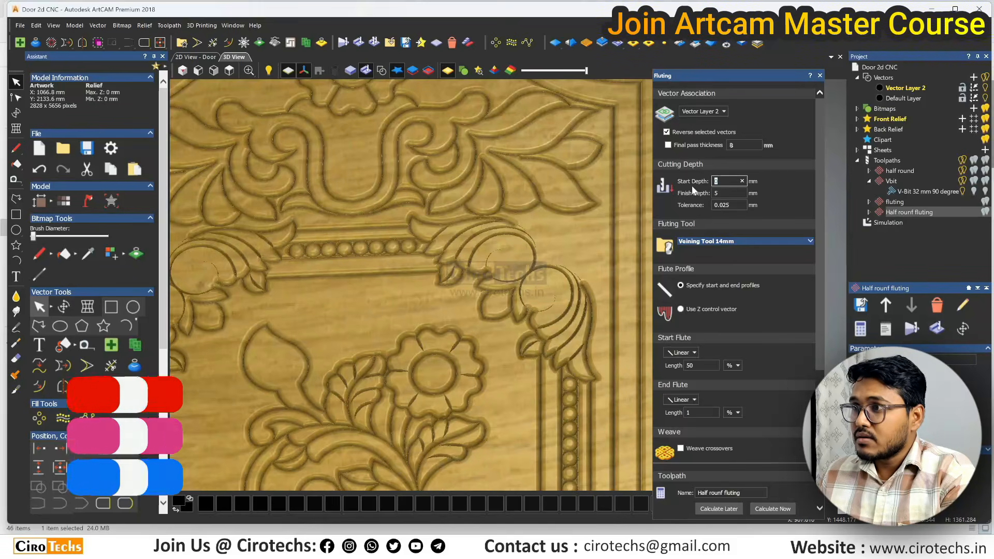
text(2)
Set the start flute length to 30% and recalculate the Half rounf fluting toolpath.
scroll(753, 271, down, 1)
click(700, 299)
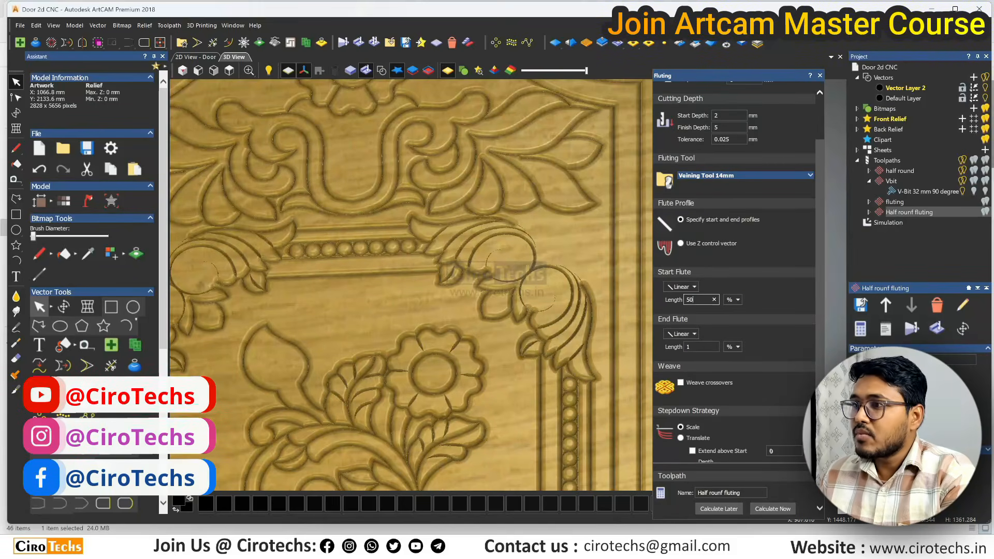
text(30)
scroll(748, 374, down, 3)
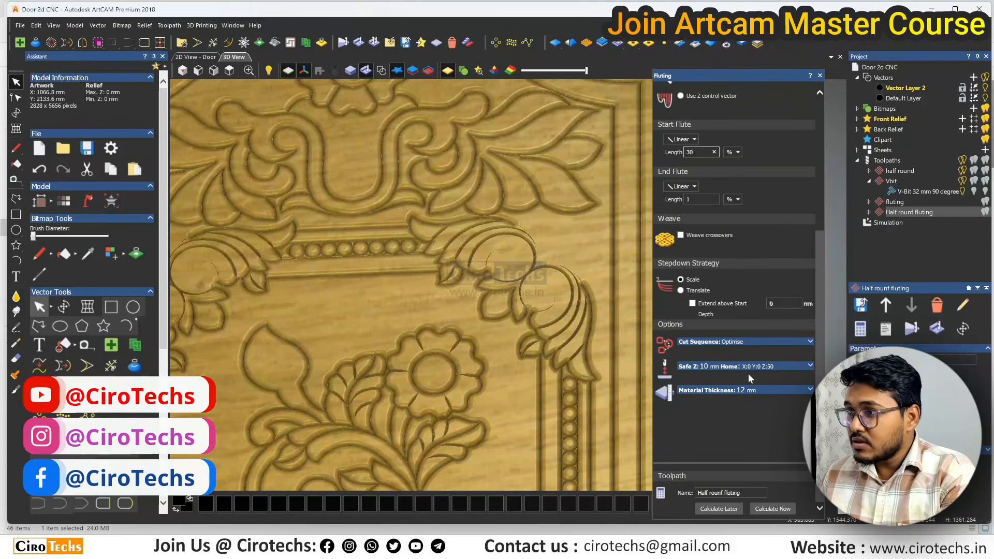
click(771, 509)
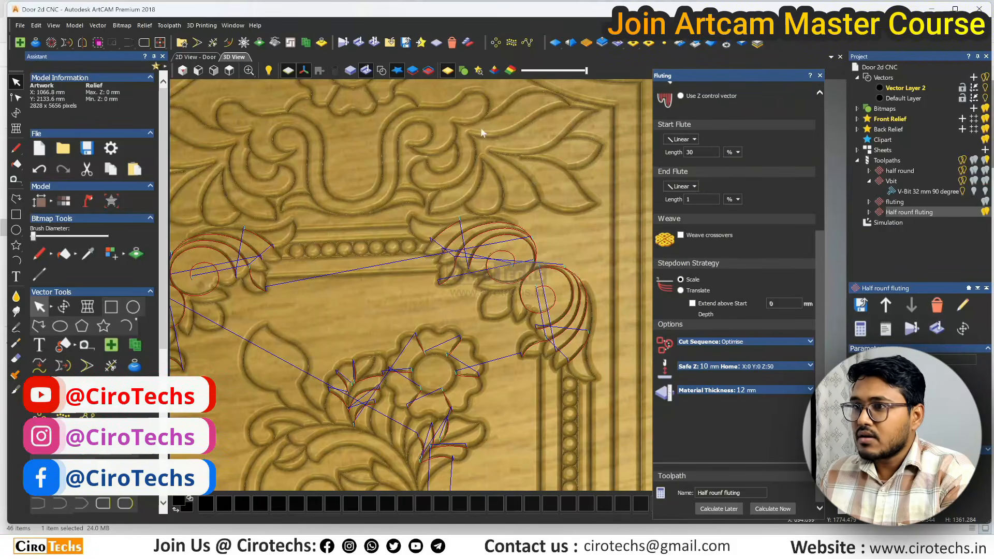
Clear the old simulation and resimulate the half round toolpath on the whole model at standard resolution, followed by the Half rounf fluting toolpath.
click(452, 44)
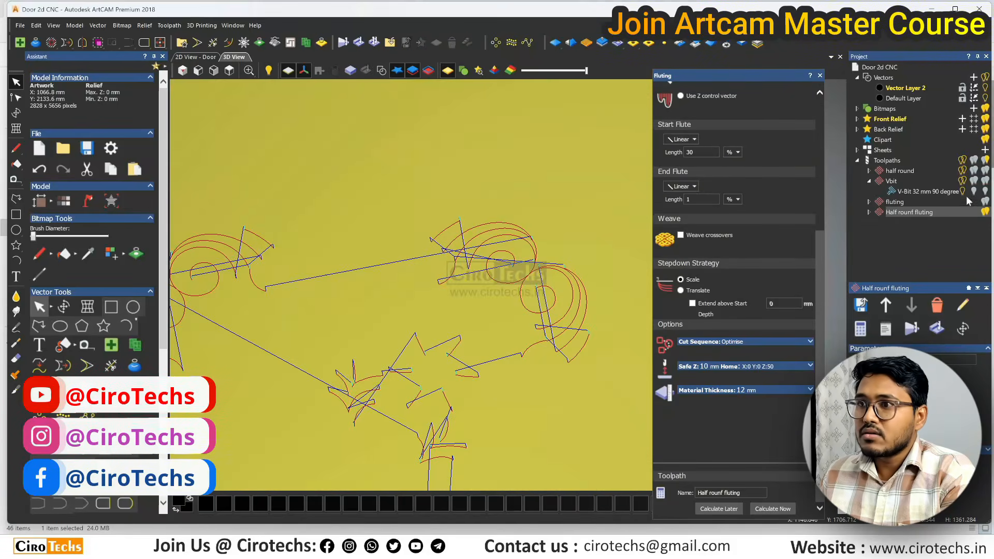
click(899, 171)
click(342, 43)
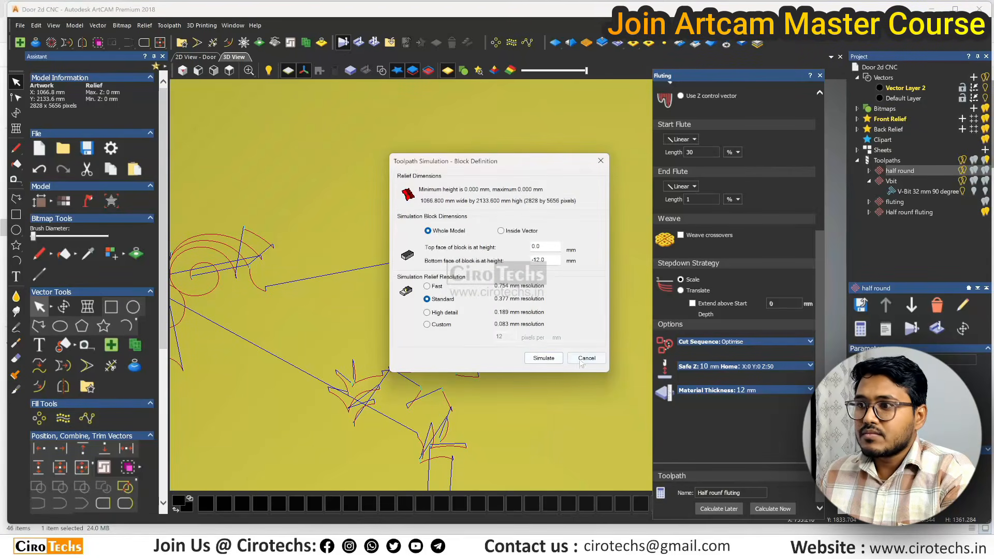
click(582, 360)
click(364, 71)
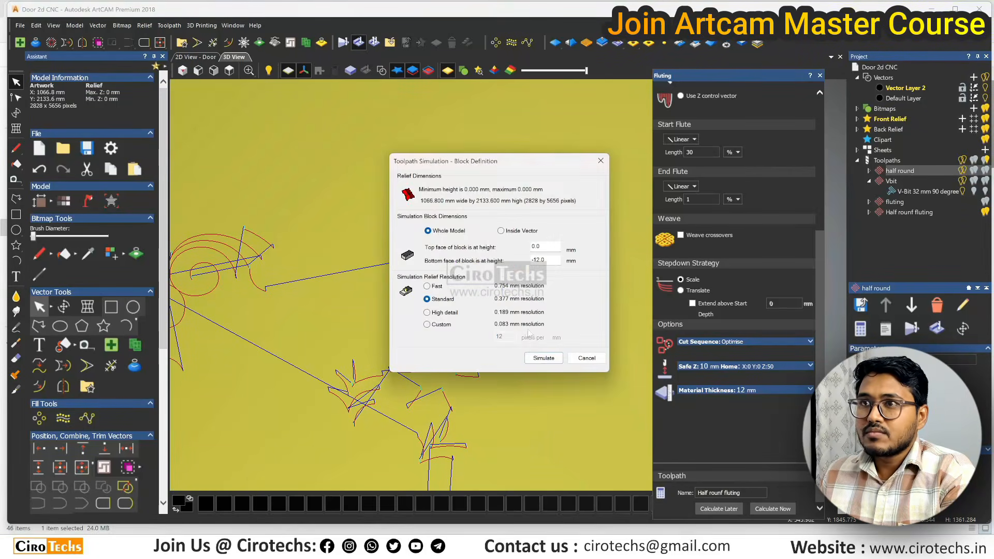
click(534, 358)
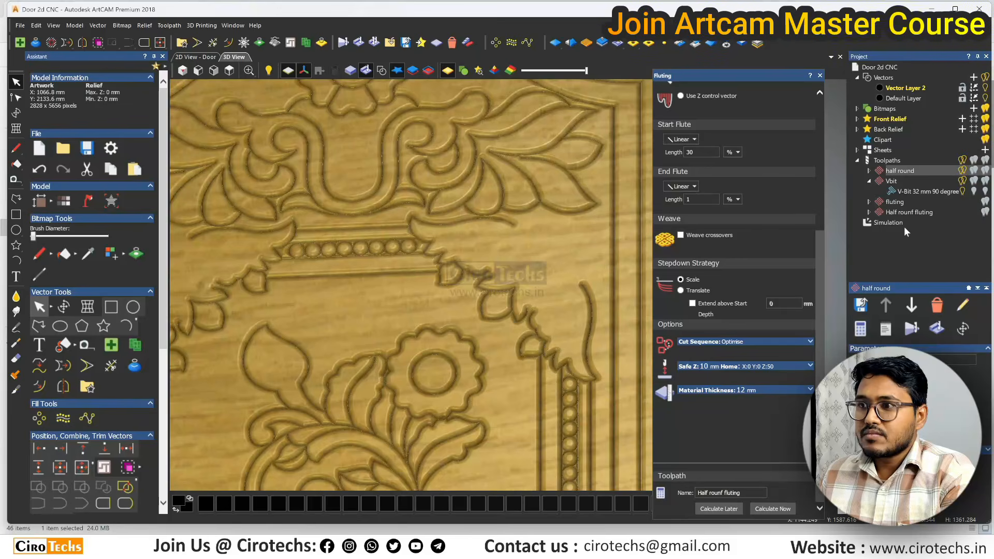
click(902, 212)
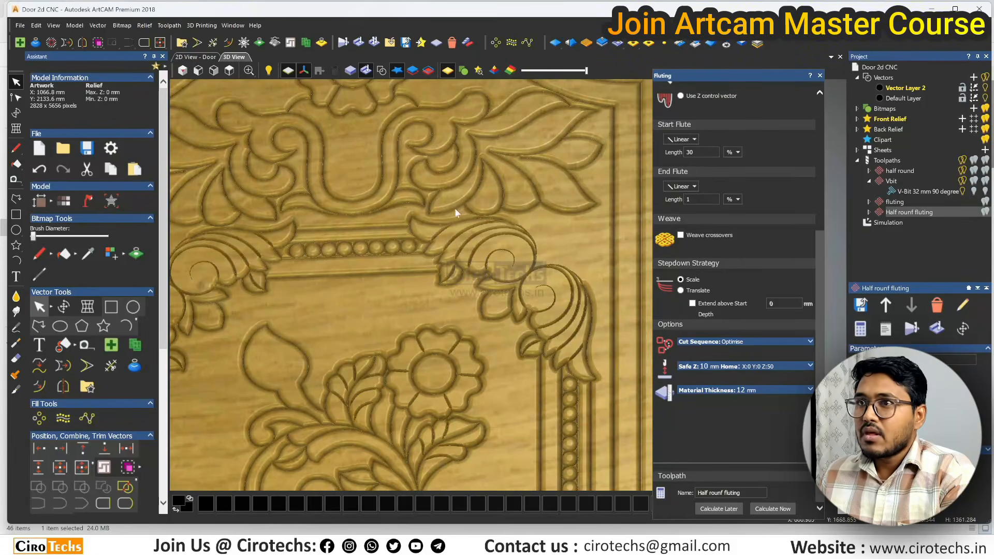
Examine the revised fluting on the corner scrolls, leaves and flower petals from close up and across the upper panel.
scroll(561, 250, up, 5)
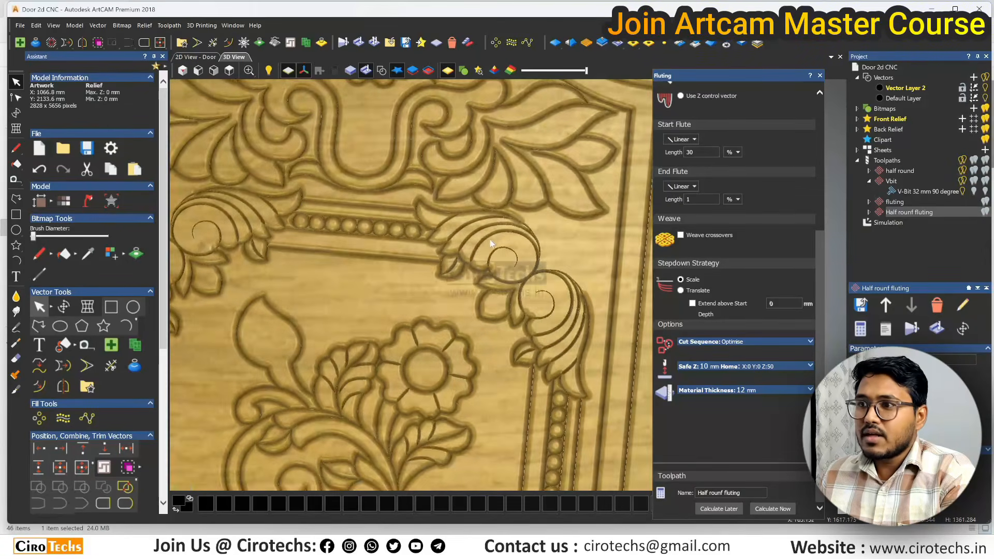
scroll(484, 276, down, 6)
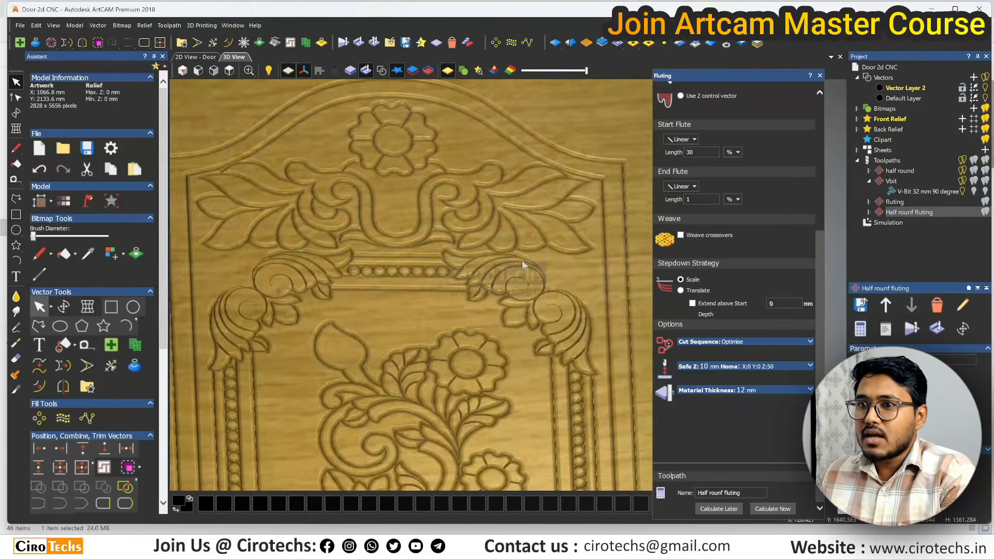
scroll(522, 260, up, 4)
mouse_move(573, 291)
mouse_down()
mouse_move(520, 284)
mouse_move(557, 259)
mouse_move(556, 339)
mouse_move(563, 293)
mouse_up()
scroll(563, 296, down, 6)
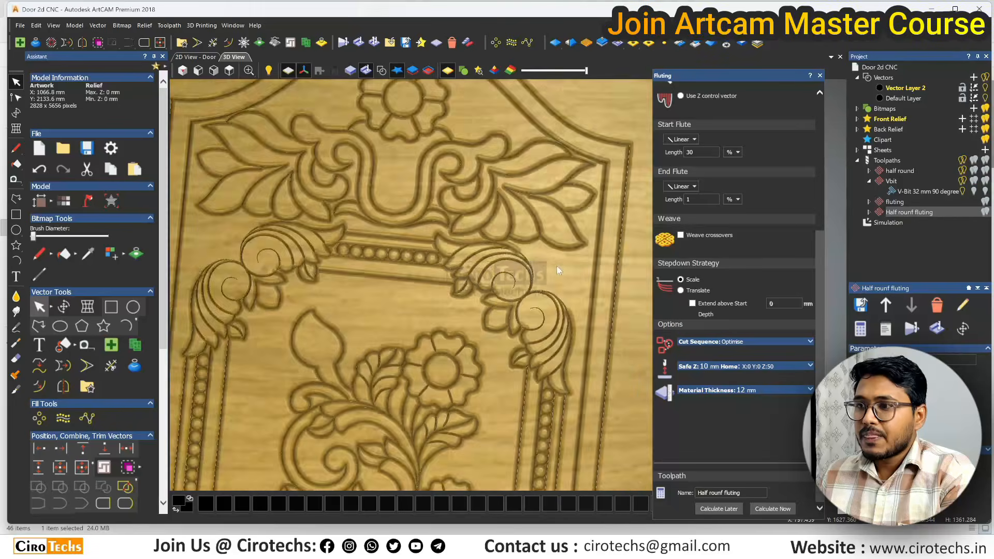
Check the fluted leaves and flower petals in the 3D simulation, and delete the current simulation.
scroll(435, 351, up, 8)
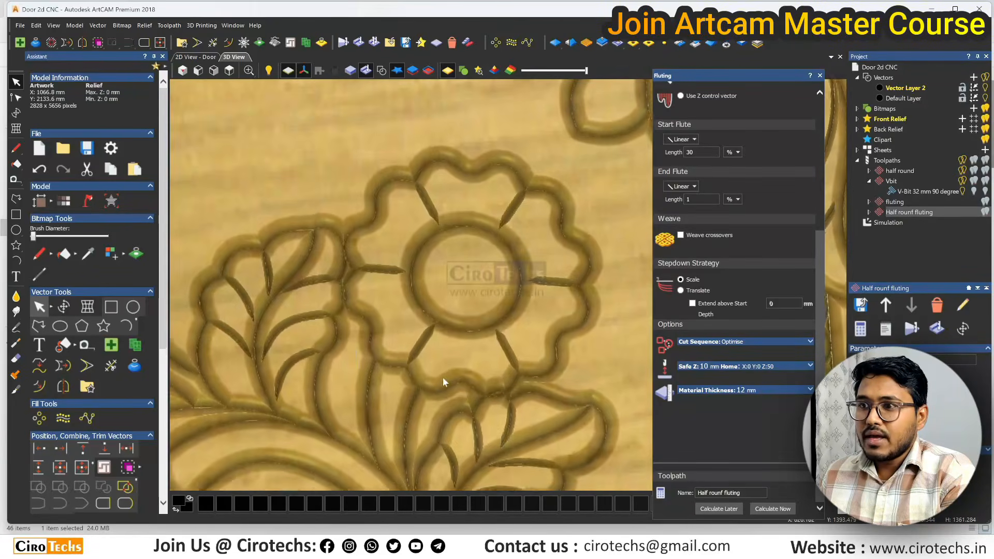
scroll(322, 292, down, 3)
drag(328, 288, 396, 279)
scroll(344, 295, up, 3)
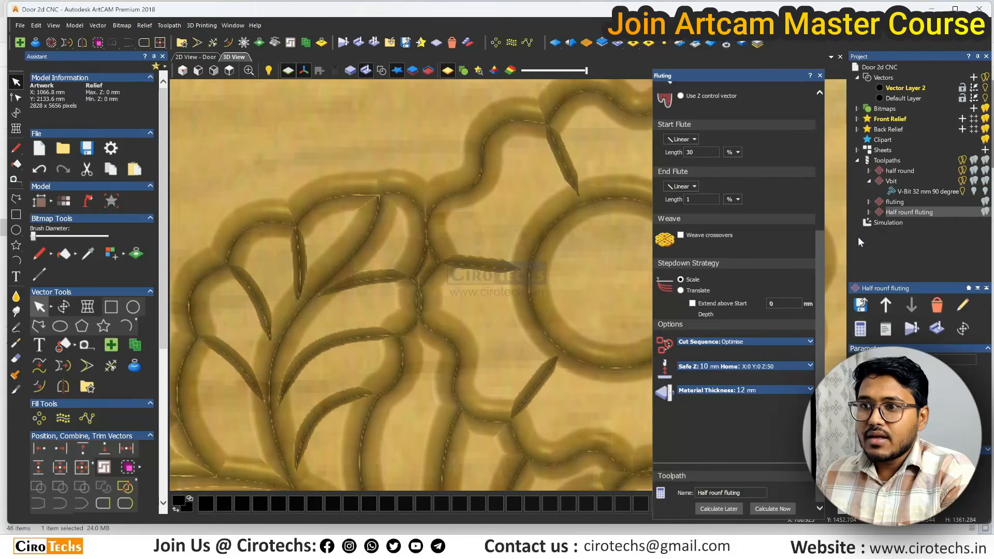
click(894, 202)
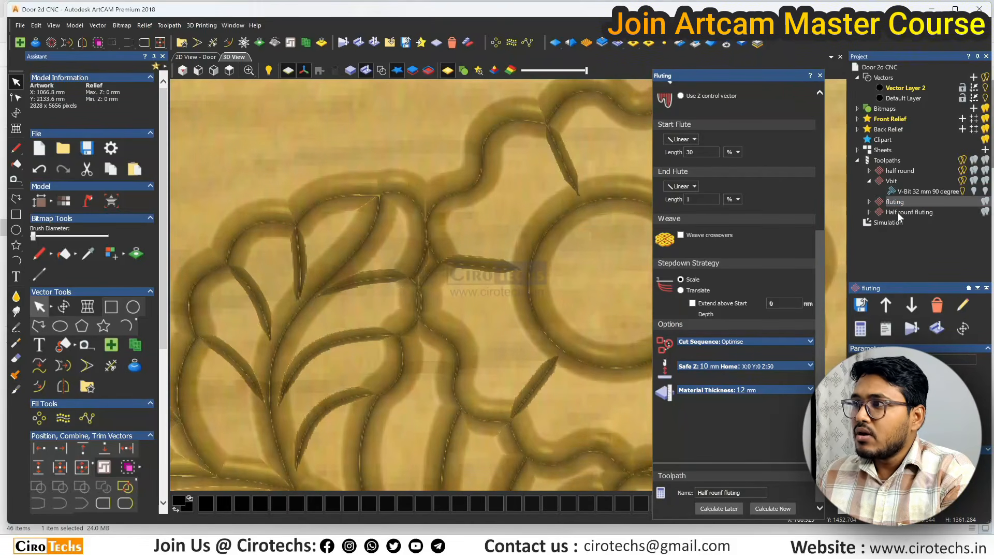
click(901, 213)
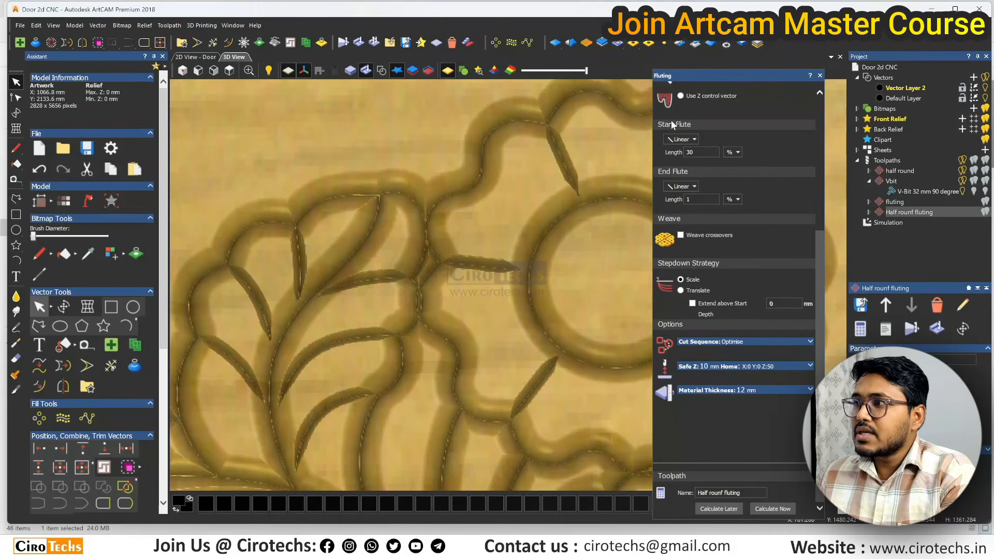
click(452, 44)
Simulate the half round toolpath over the whole model at standard resolution, and add the fluting toolpath to the simulation.
click(875, 171)
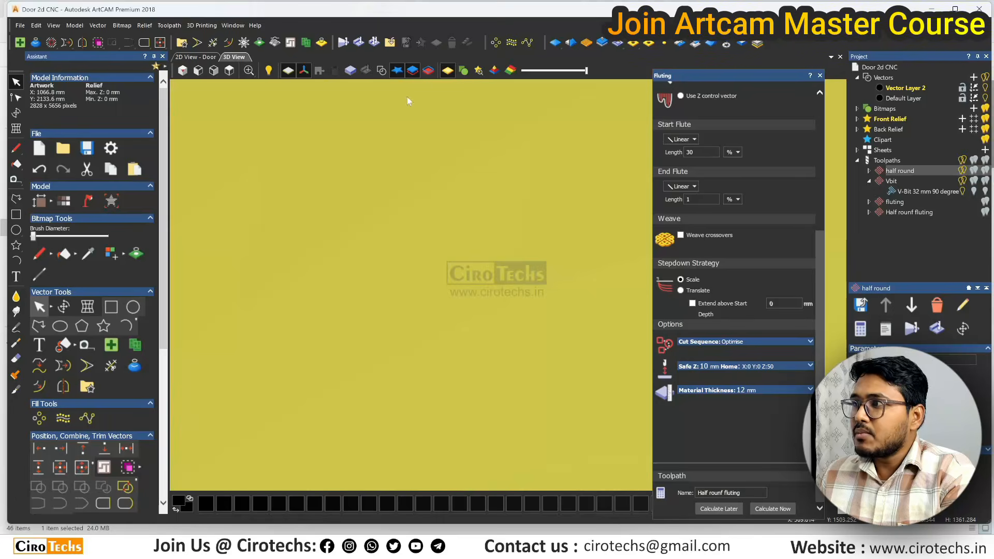
click(358, 42)
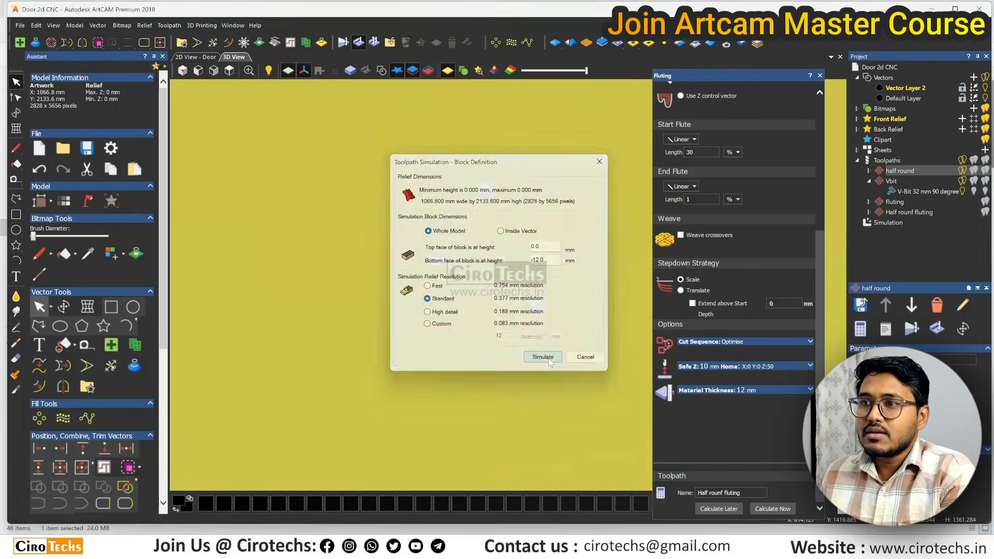
click(543, 357)
scroll(417, 282, down, 5)
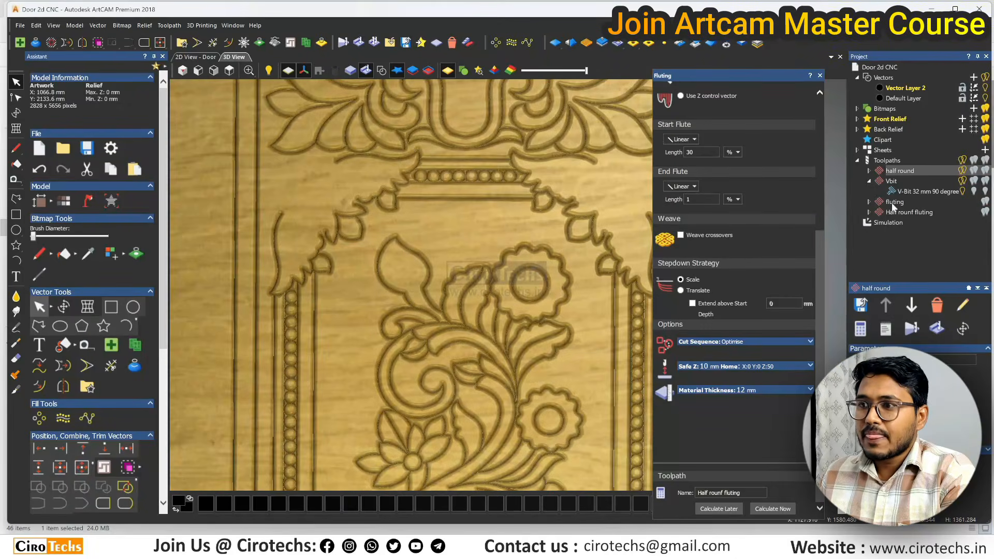
click(893, 203)
click(359, 43)
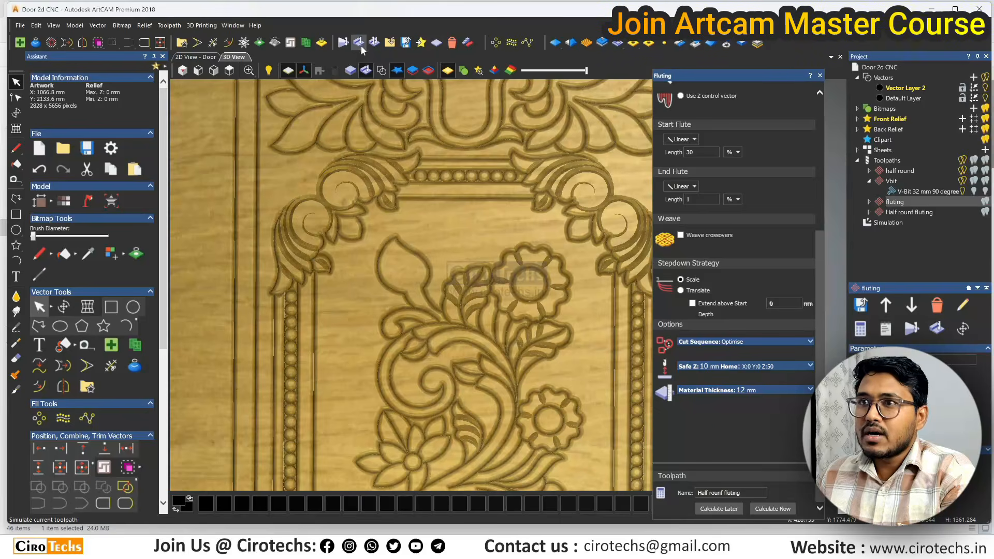
Examine the simulated fluting on the corner scrolls, flowers and leaves of the door in 3D.
scroll(632, 248, up, 3)
drag(617, 256, 596, 188)
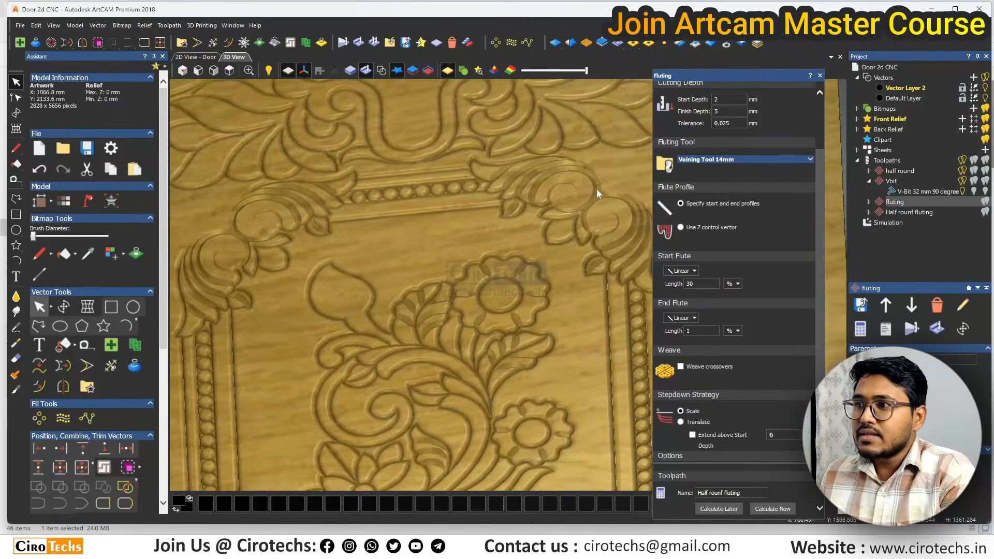
scroll(498, 211, down, 5)
drag(498, 208, 563, 282)
scroll(578, 284, up, 5)
scroll(563, 281, down, 5)
mouse_move(503, 251)
mouse_down()
mouse_move(511, 295)
mouse_move(520, 254)
mouse_up()
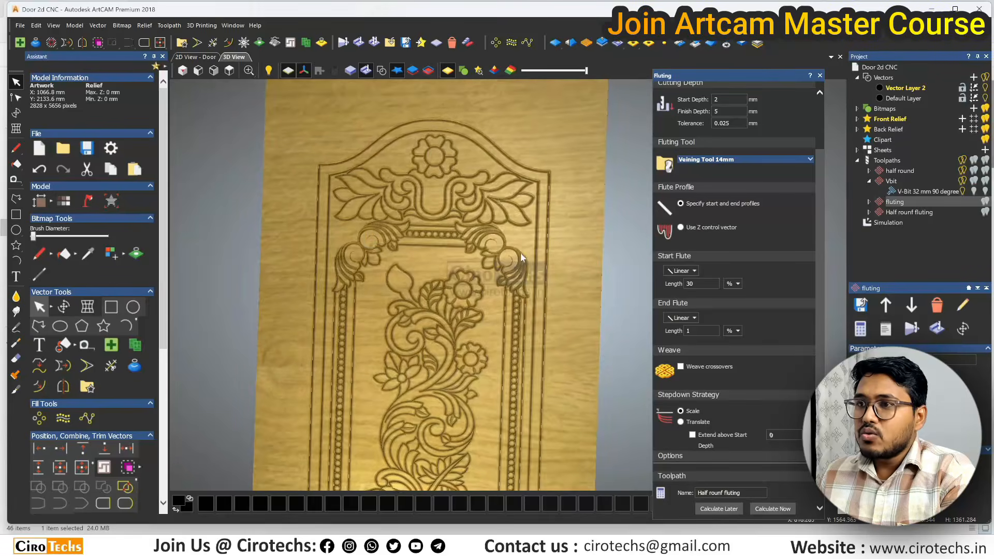
scroll(522, 249, down, 3)
scroll(472, 309, up, 3)
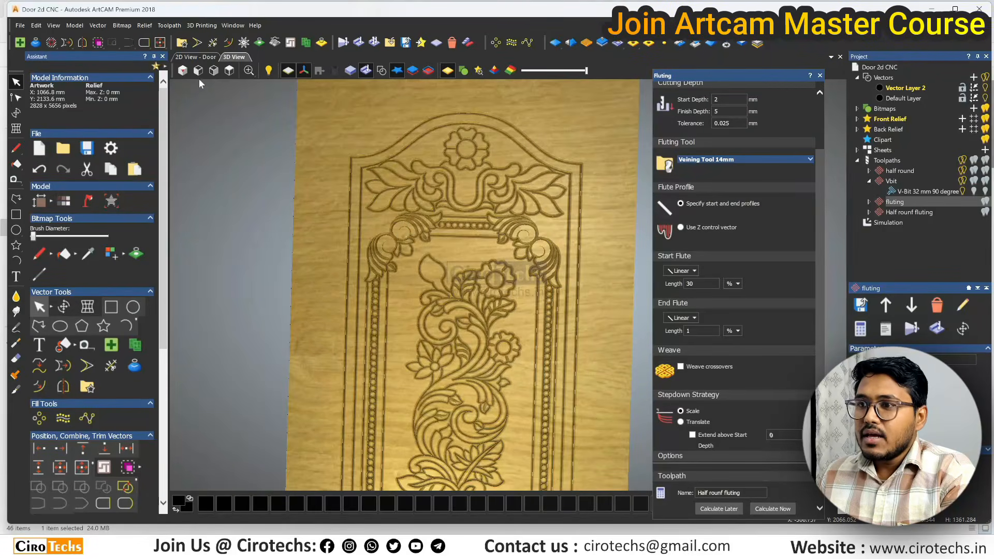
Return to the door's 2D view, clear the vector selection and hide all toolpaths.
click(196, 57)
scroll(404, 241, up, 4)
scroll(415, 298, down, 2)
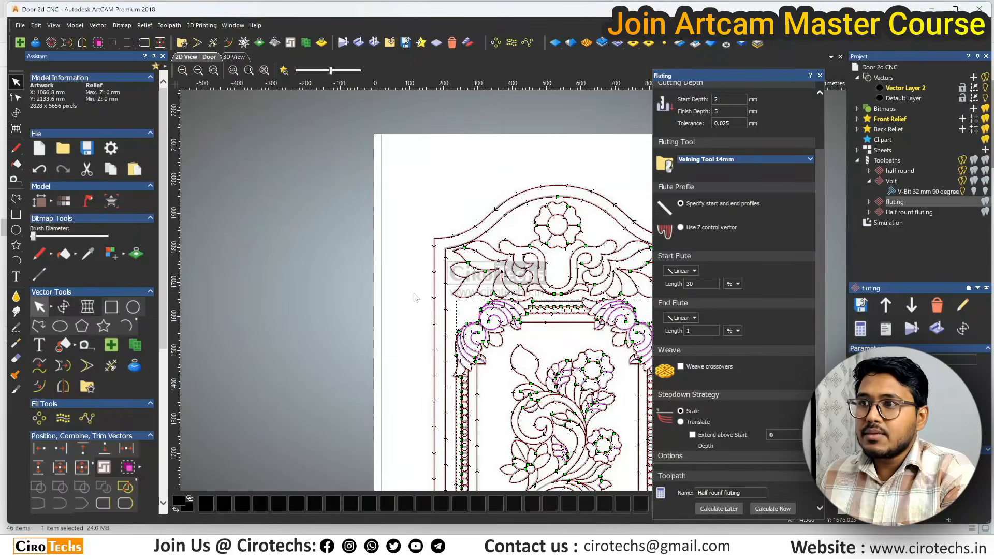
click(450, 331)
scroll(450, 290, up, 3)
scroll(448, 265, down, 3)
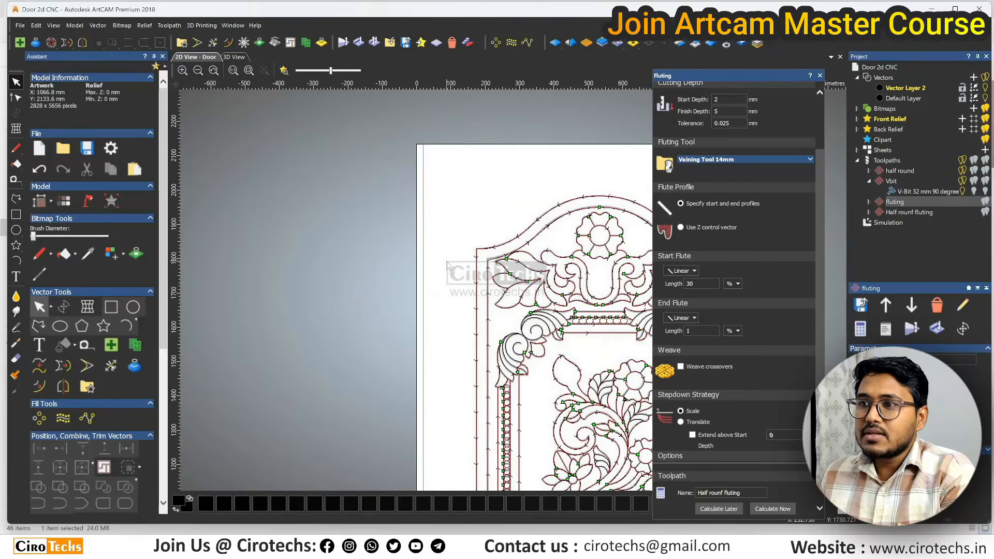
scroll(449, 265, down, 3)
scroll(569, 296, up, 3)
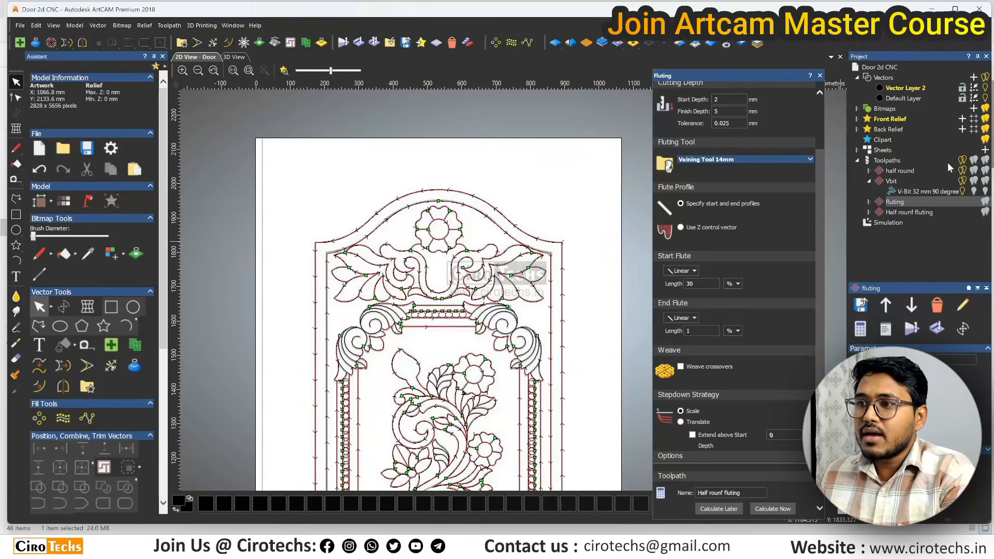
click(963, 160)
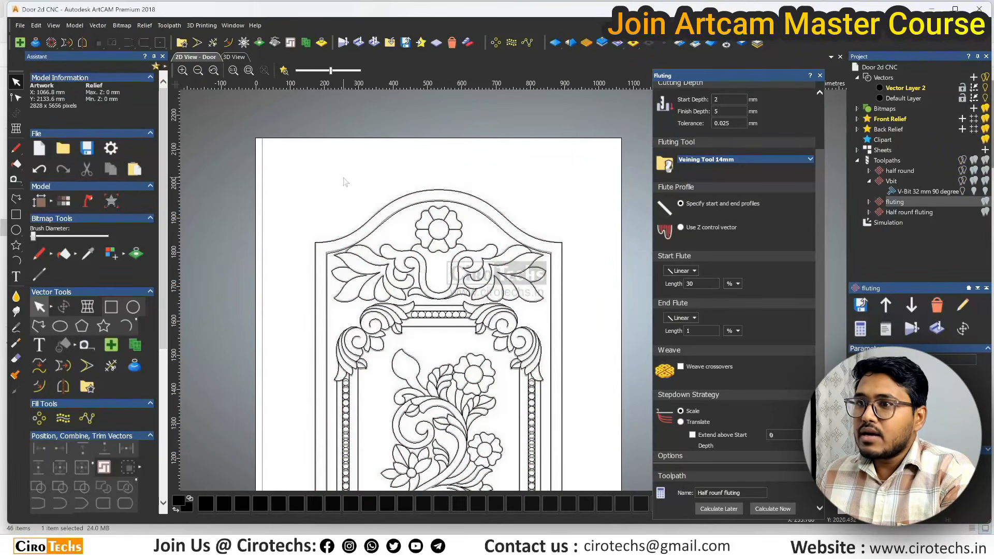
Offset the flower and leaf vectors under the door's arch by 0.5 mm on both sides with sharp corners.
drag(418, 262, 579, 315)
scroll(502, 286, up, 2)
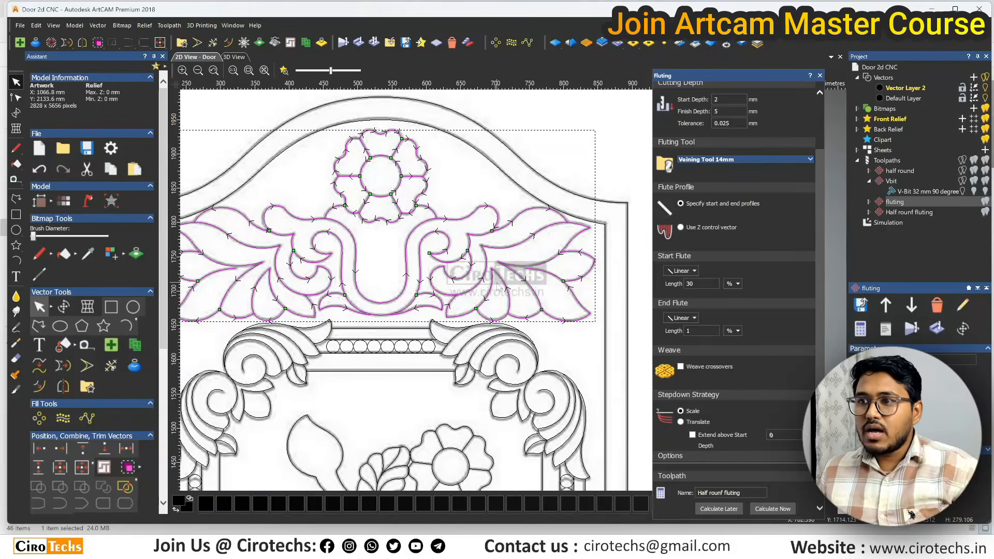
click(227, 41)
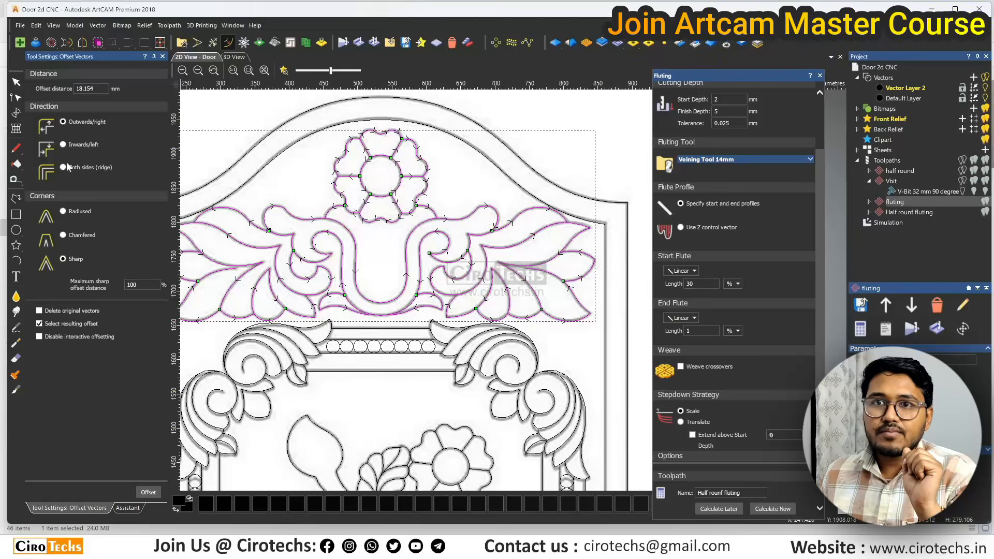
key(BackSpace)
key(BackSpace)
key(BackSpace)
key(BackSpace)
key(BackSpace)
key(BackSpace)
text(1)
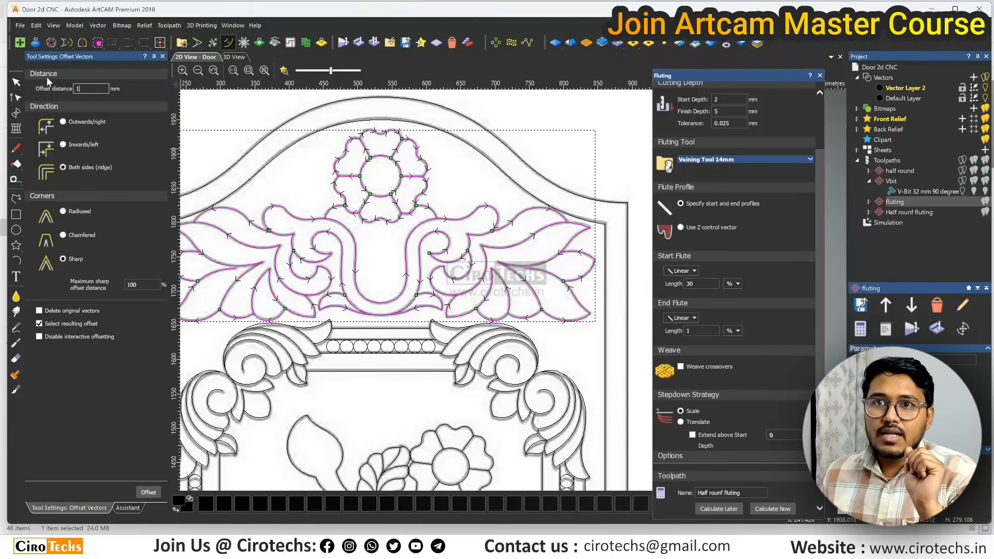
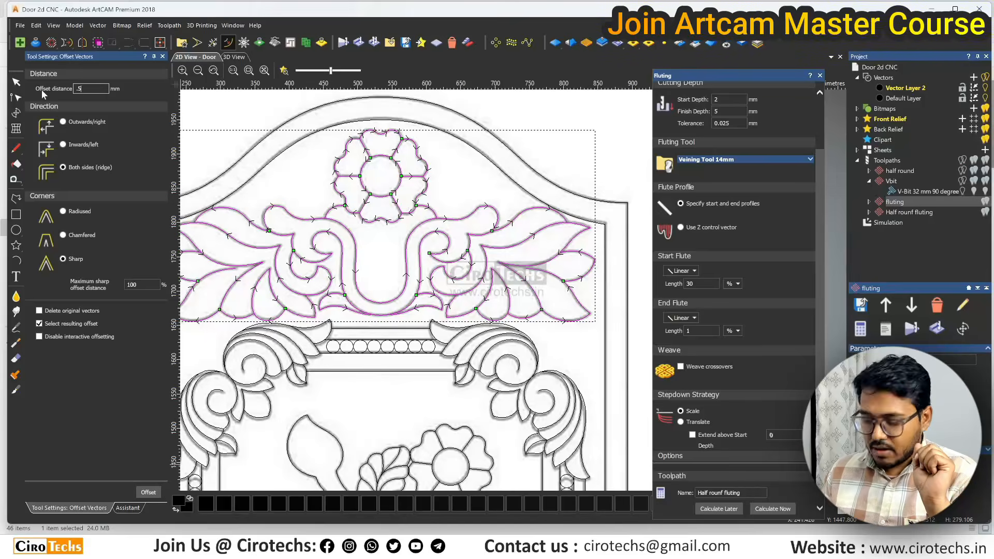
click(146, 494)
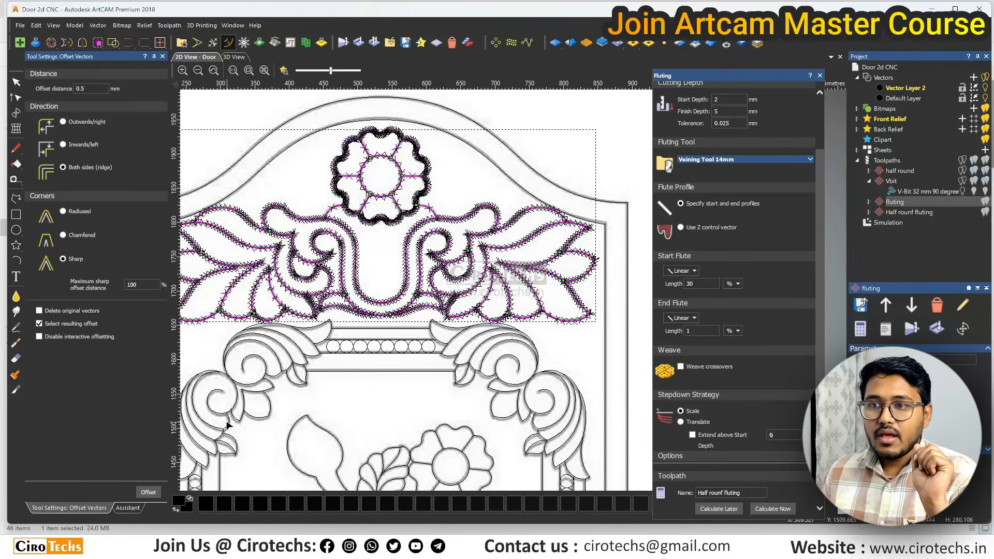
Examine the double offset lines along the arch ornament's leaves and petals, especially where the leaf tips meet.
scroll(346, 298, up, 5)
scroll(342, 303, down, 5)
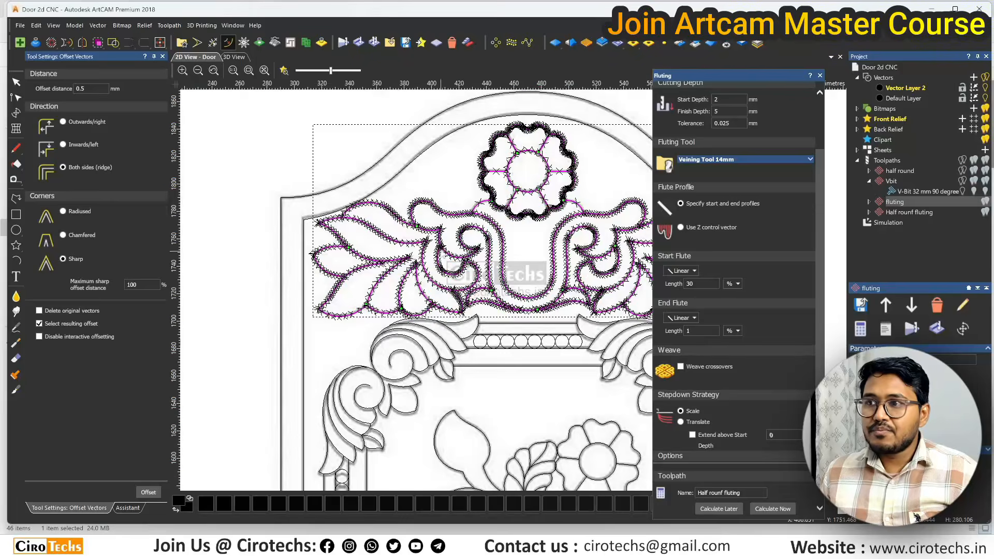
scroll(407, 293, up, 5)
scroll(495, 212, down, 3)
scroll(549, 202, up, 3)
scroll(518, 228, down, 5)
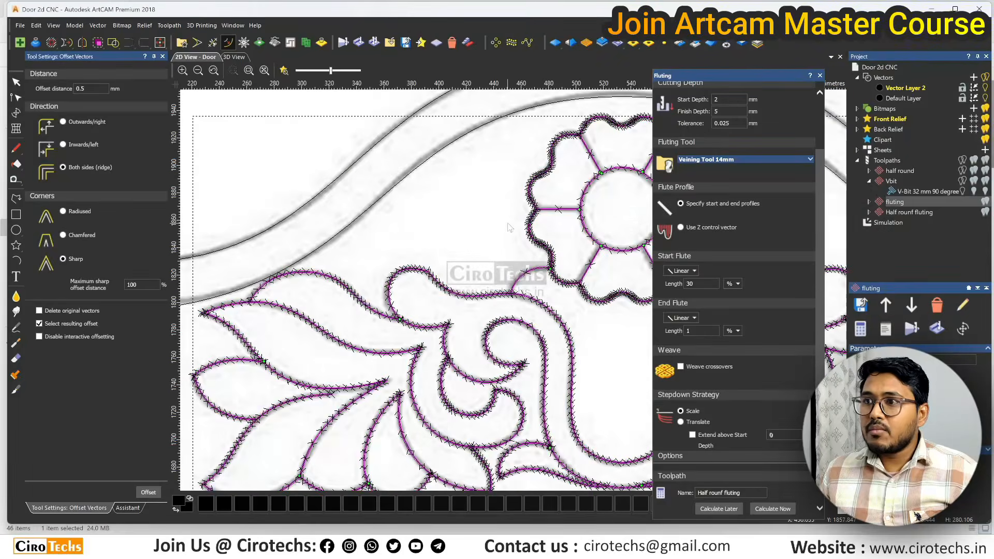
scroll(269, 375, up, 4)
key(Escape)
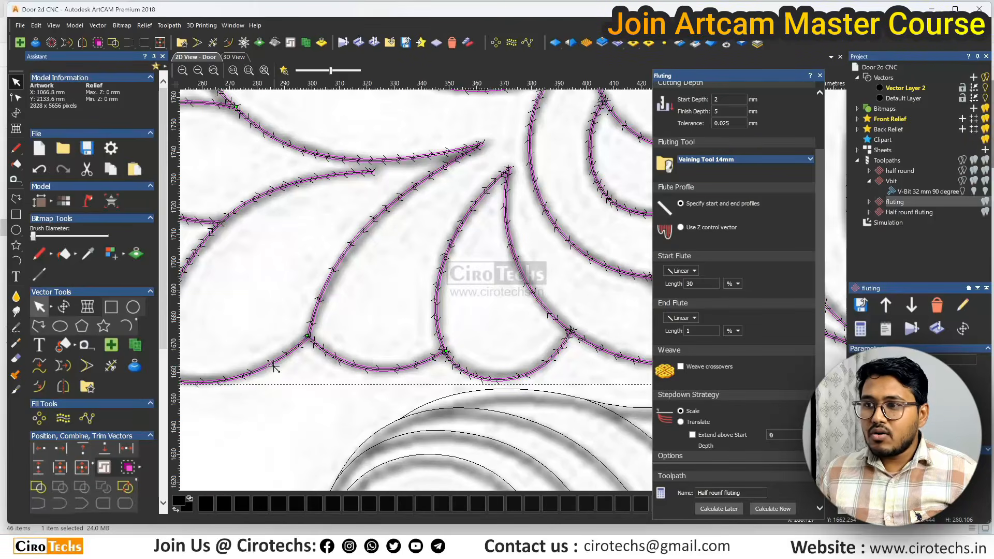
scroll(287, 364, up, 3)
scroll(293, 356, down, 1)
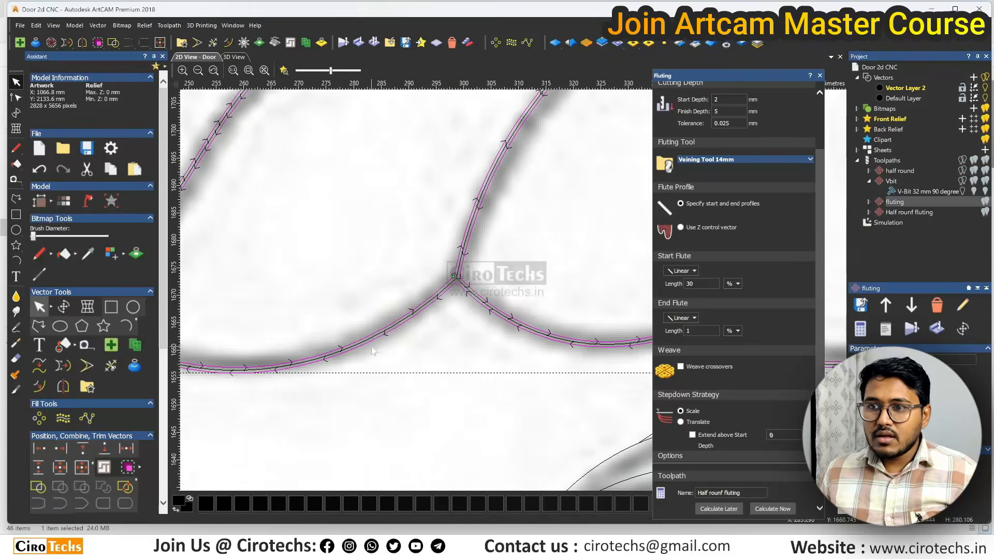
scroll(402, 324, up, 1)
shift+click(403, 323)
scroll(404, 326, down, 5)
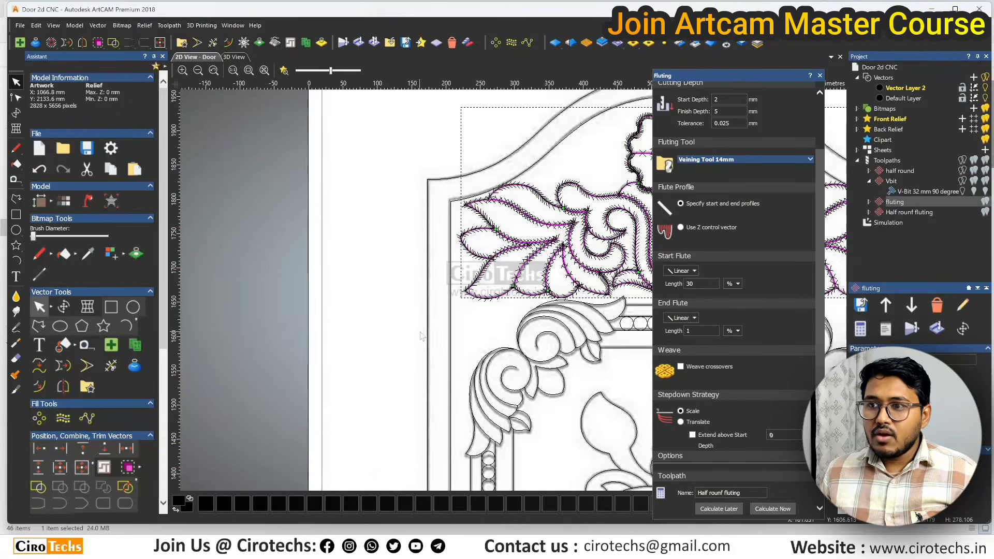
Offset the corner scrolls, beaded inner frame, central floral design and base ornament by 0.5 mm on both sides with sharp corners.
click(518, 319)
scroll(556, 300, down, 1)
scroll(555, 300, up, 3)
scroll(530, 293, down, 3)
scroll(487, 305, down, 3)
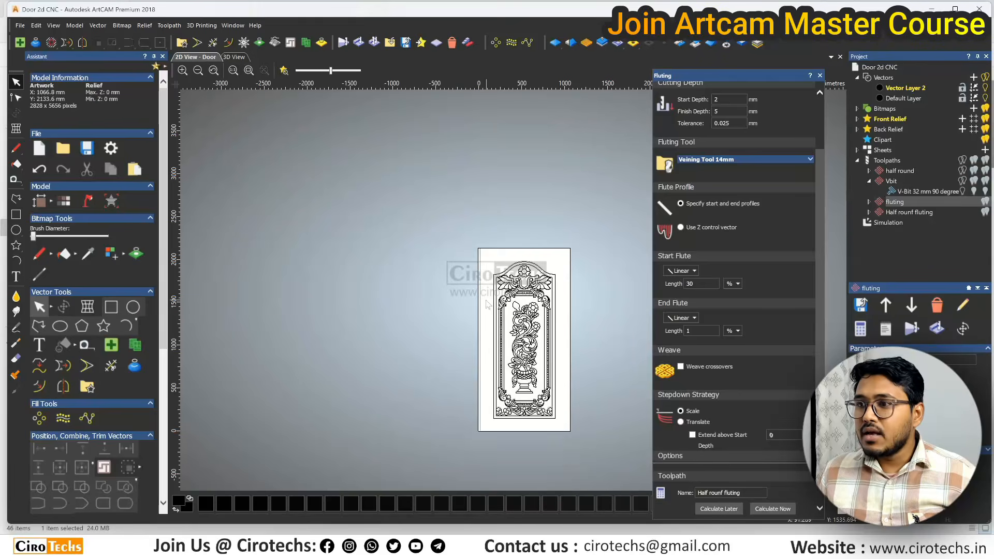
drag(488, 290, 572, 426)
scroll(516, 290, up, 6)
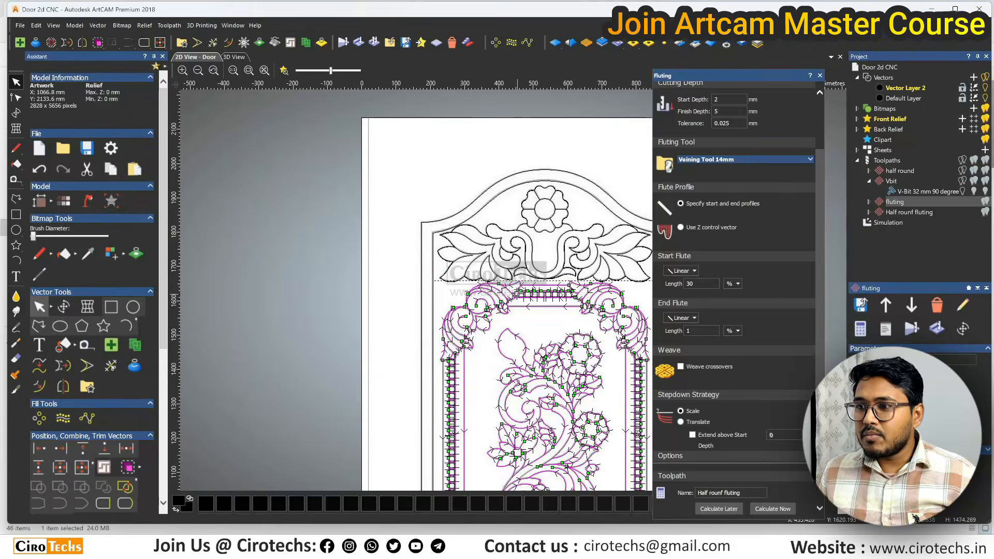
scroll(517, 290, up, 2)
scroll(517, 290, down, 5)
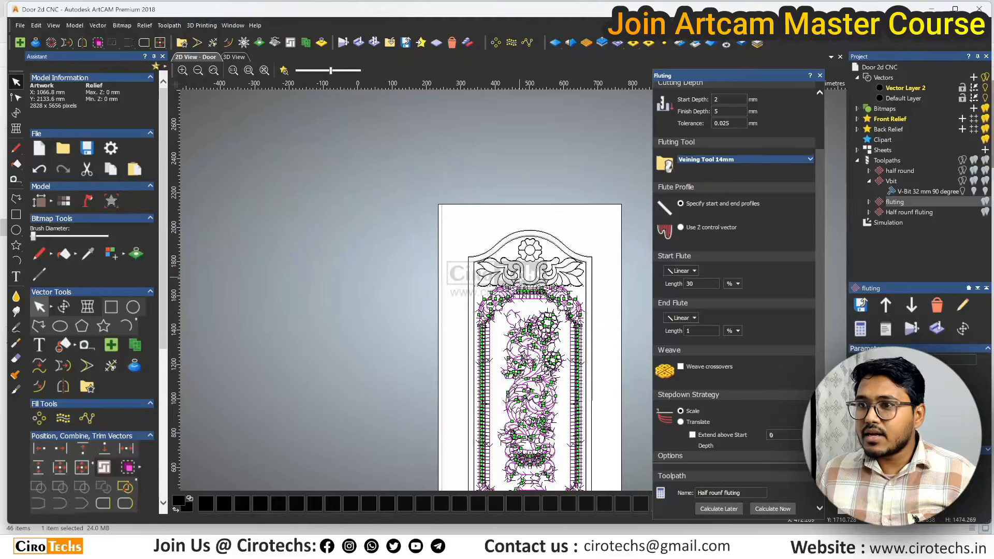
scroll(518, 290, up, 4)
click(228, 42)
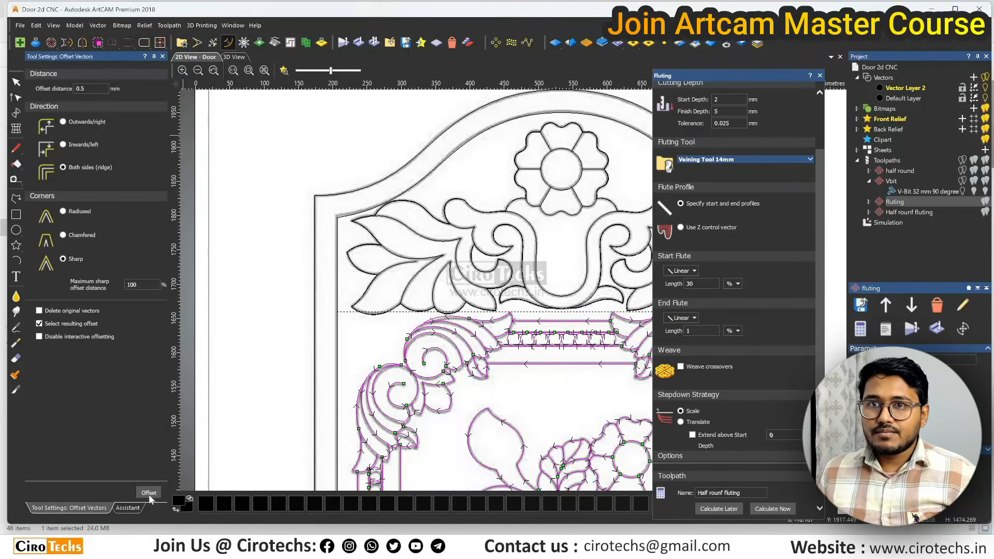
click(149, 493)
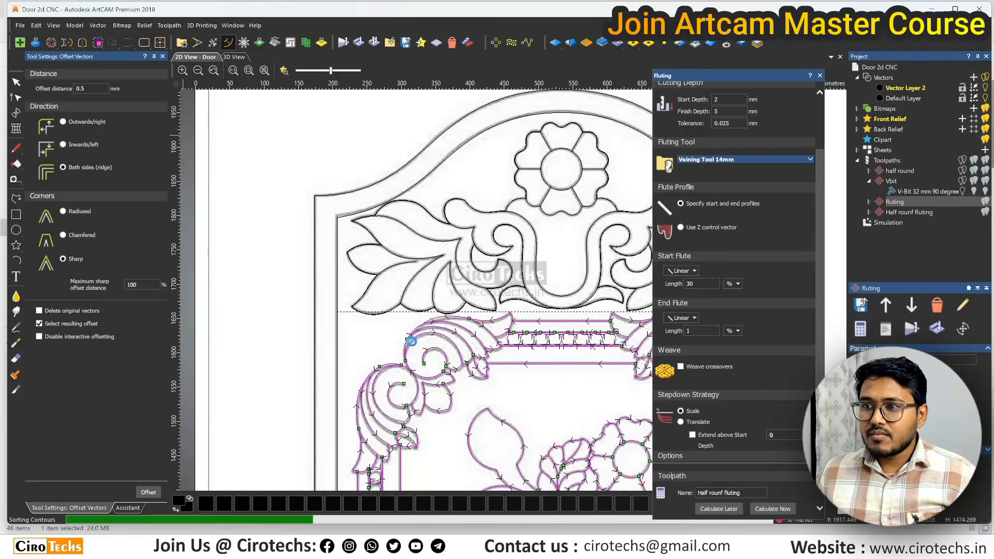
Examine the new offset lines on the scrolls, beaded border and floral design for overlaps and gaps.
scroll(412, 341, up, 8)
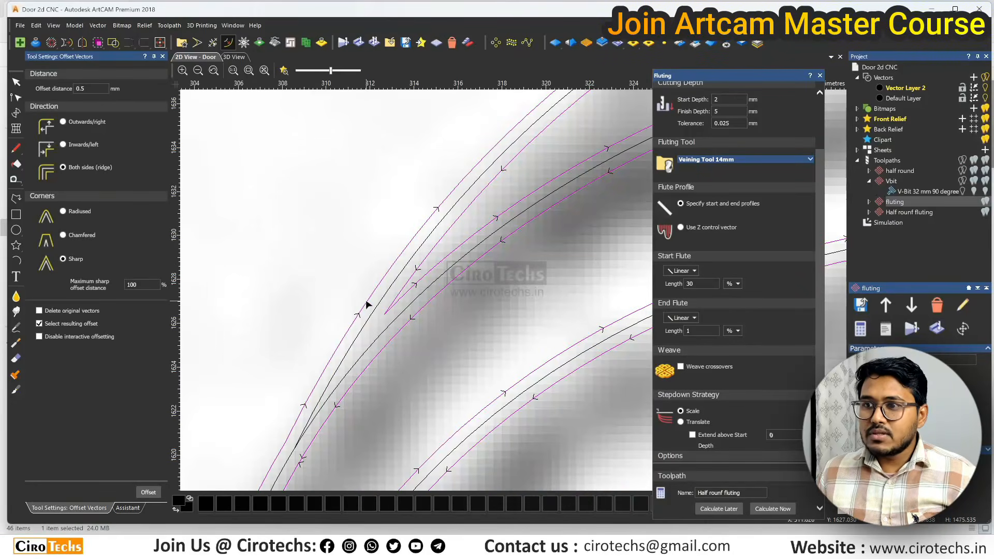
key(Escape)
scroll(366, 304, down, 5)
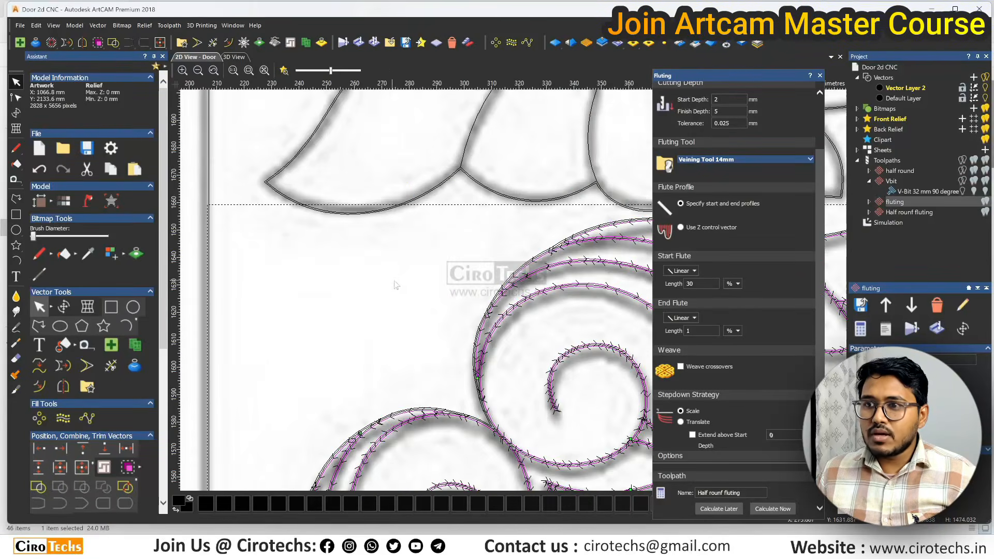
scroll(505, 336, up, 5)
scroll(505, 336, down, 5)
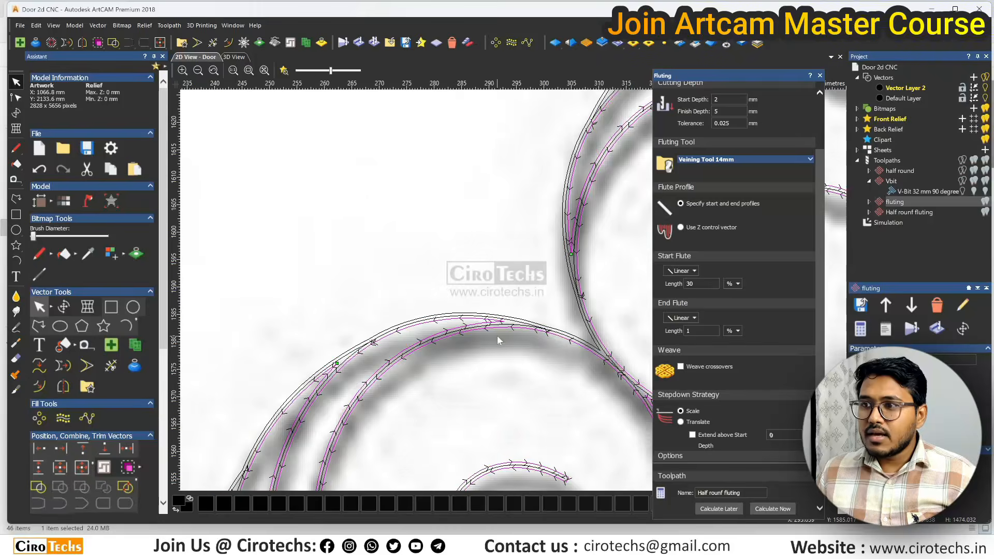
scroll(496, 367, up, 3)
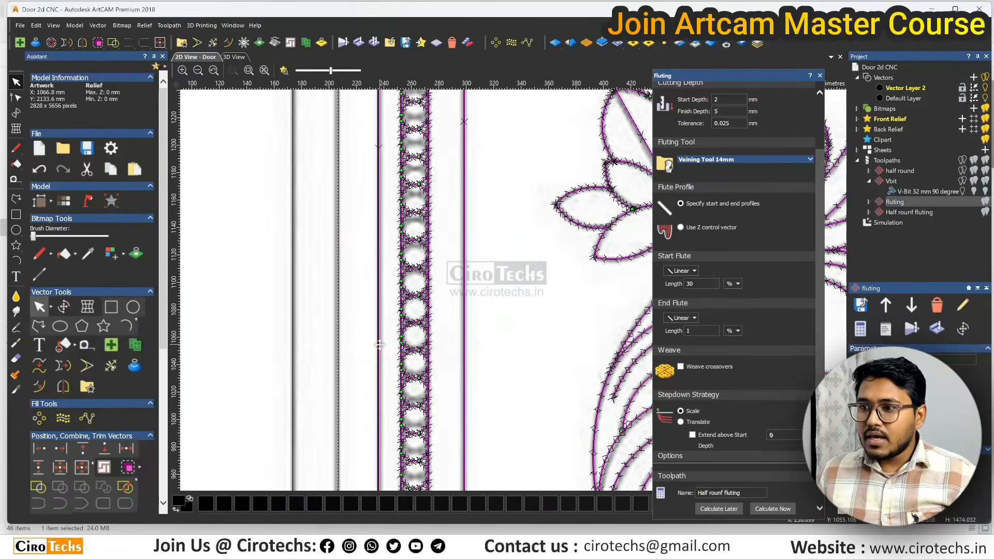
scroll(381, 341, up, 2)
scroll(381, 341, down, 6)
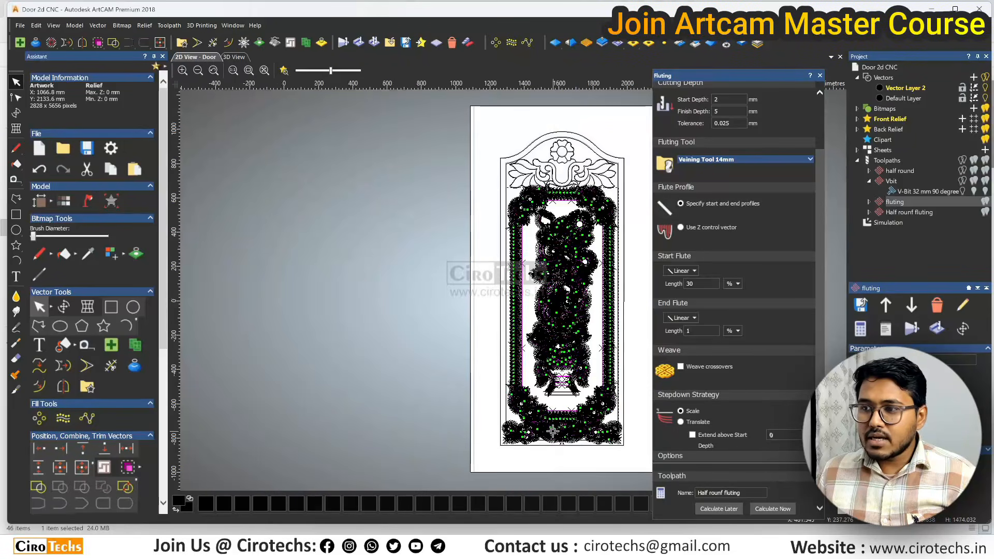
Close the Fluting toolpath settings and examine the offset lines where the lower corner scrolls approach the base ornament.
scroll(603, 392, up, 5)
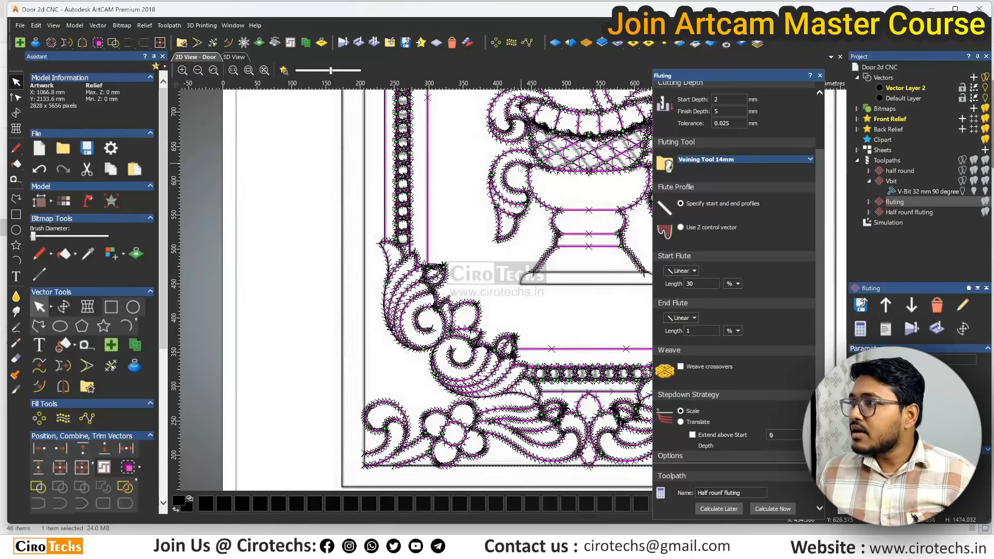
click(811, 77)
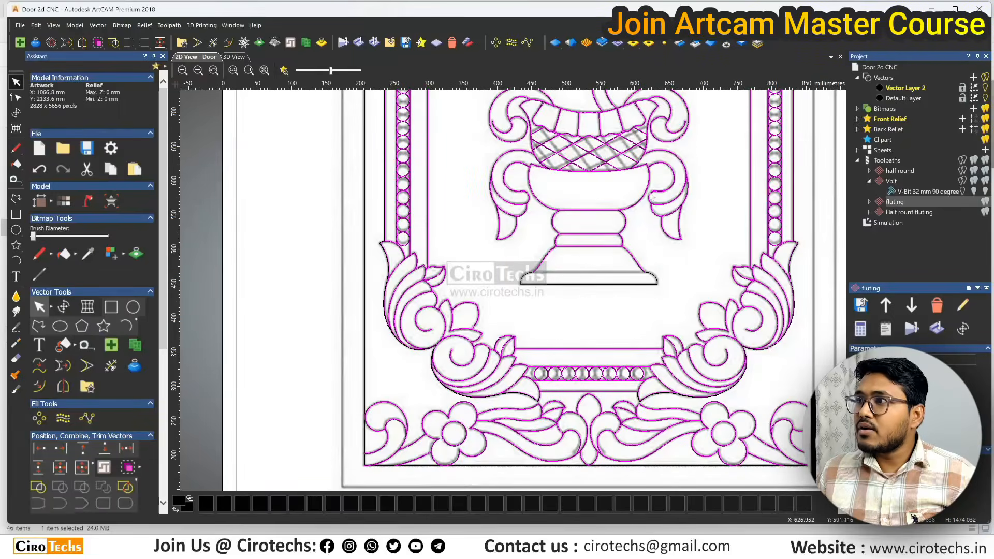
scroll(455, 385, up, 4)
scroll(454, 386, down, 4)
scroll(539, 316, up, 2)
scroll(524, 387, up, 4)
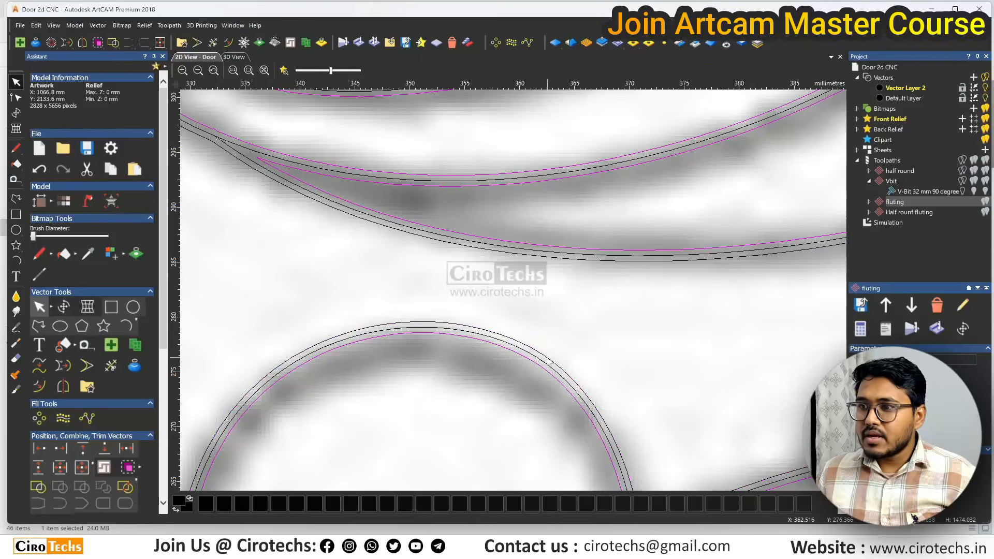
scroll(506, 338, down, 2)
scroll(506, 337, down, 2)
scroll(507, 337, down, 2)
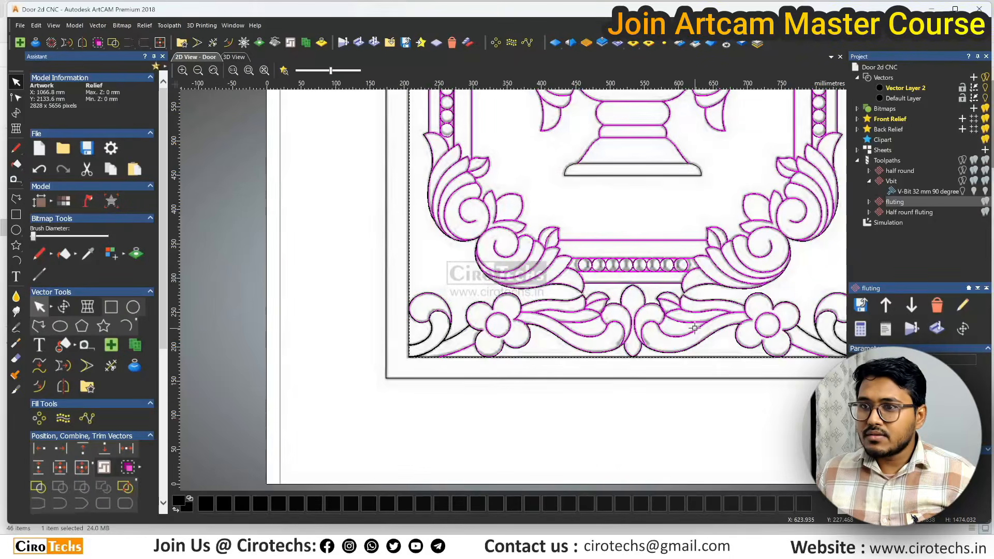
Examine the offset lines on the base ornament's flower and end scroll and on the lower corner leaves.
scroll(697, 342, up, 3)
scroll(692, 326, down, 4)
scroll(584, 291, up, 3)
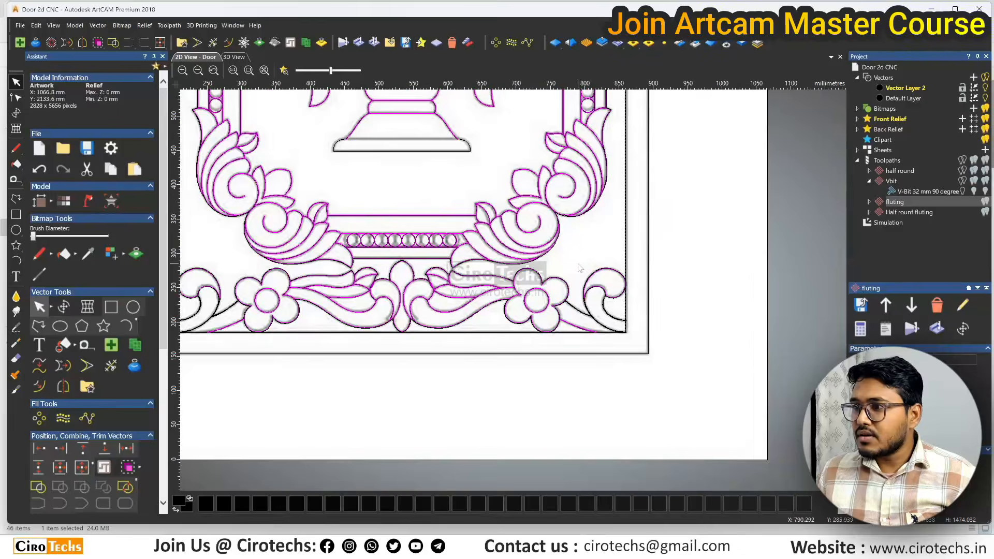
scroll(584, 291, up, 2)
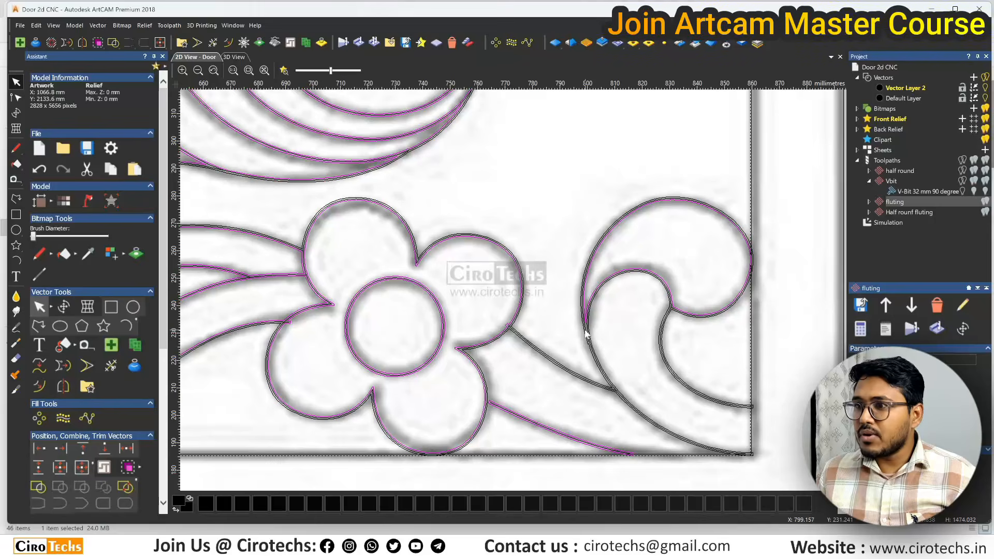
scroll(586, 334, down, 2)
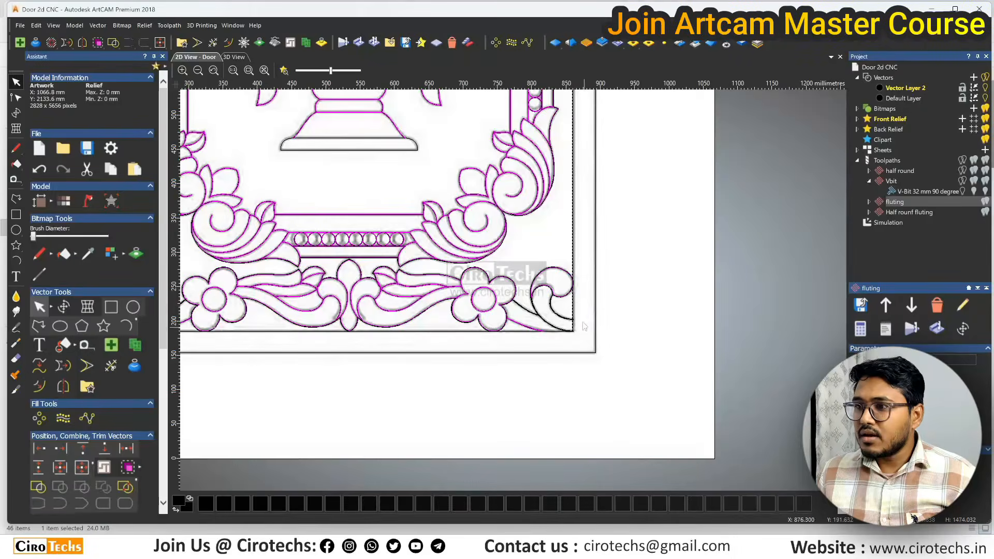
scroll(585, 326, up, 3)
scroll(569, 311, down, 3)
scroll(496, 242, up, 5)
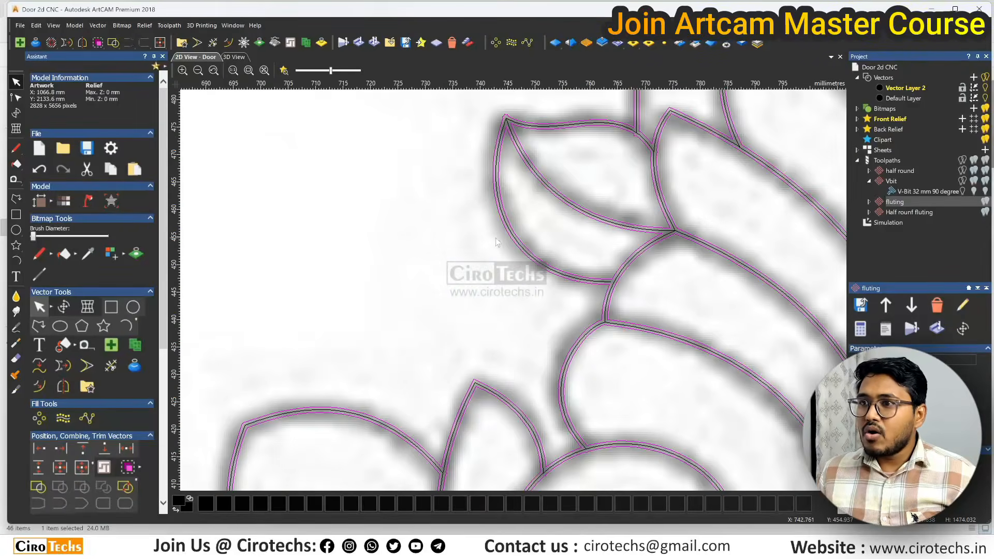
scroll(501, 225, down, 4)
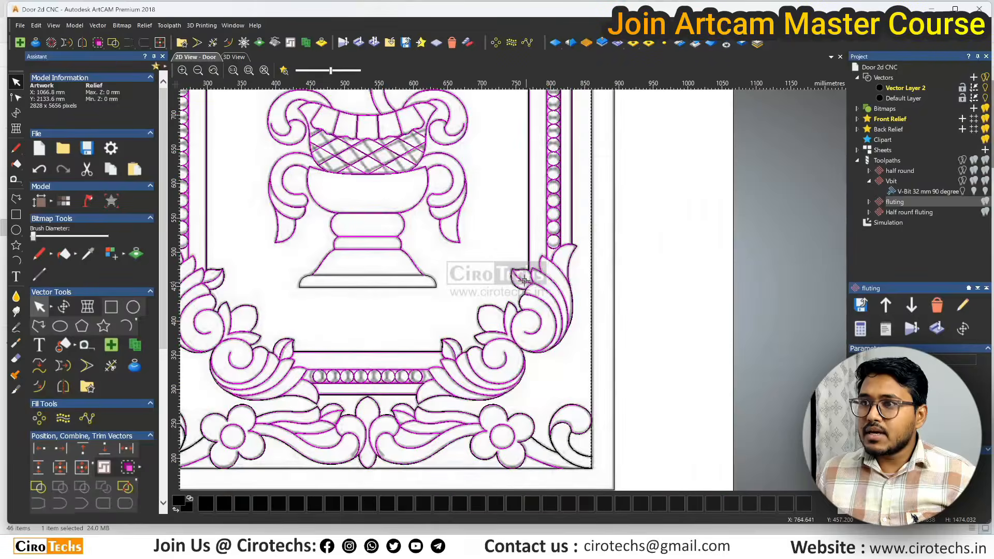
Inspect the offset lines on the beaded side border and on the leaves and flowers of the upper central design.
scroll(357, 254, up, 2)
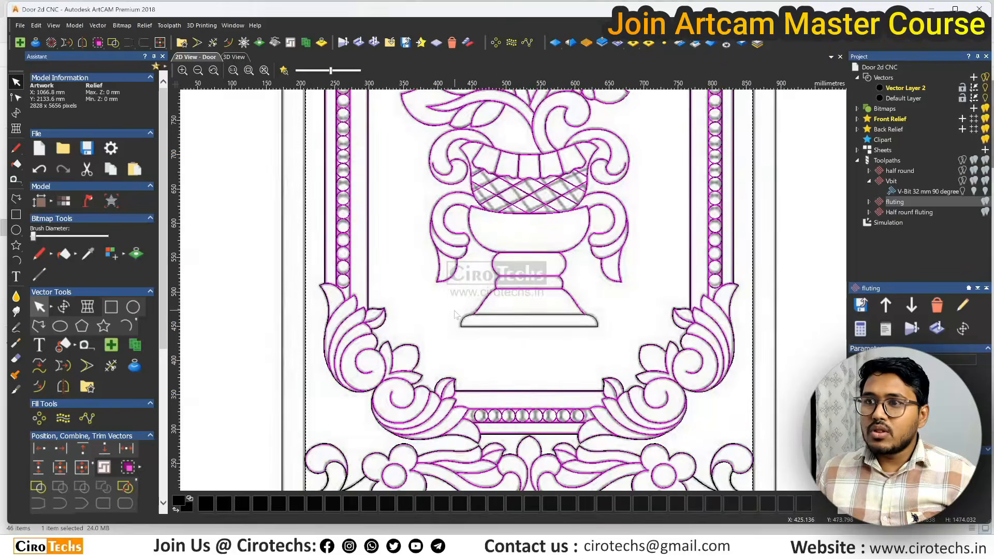
scroll(455, 315, up, 2)
scroll(466, 324, down, 4)
scroll(463, 206, up, 2)
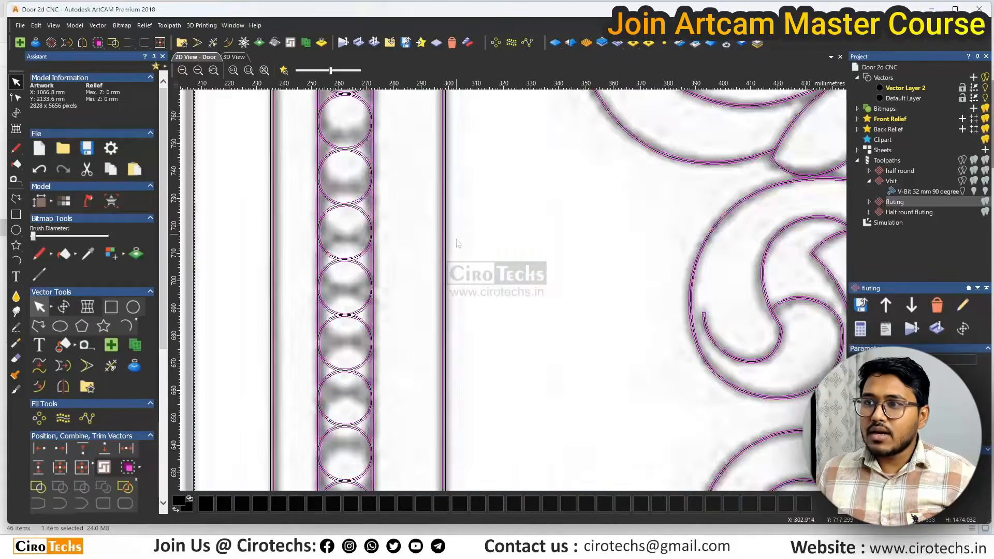
scroll(466, 217, down, 8)
scroll(516, 241, up, 5)
scroll(513, 241, up, 8)
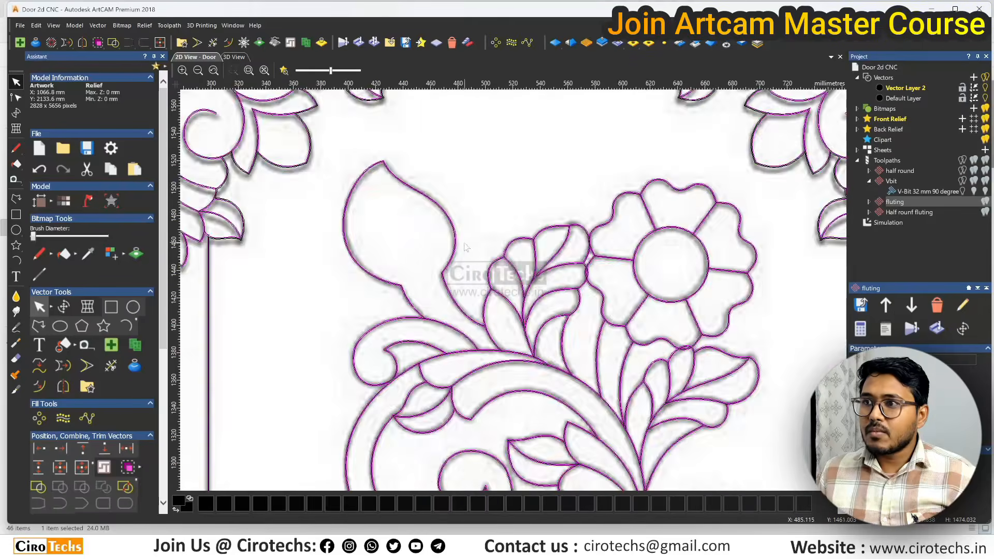
scroll(520, 236, down, 4)
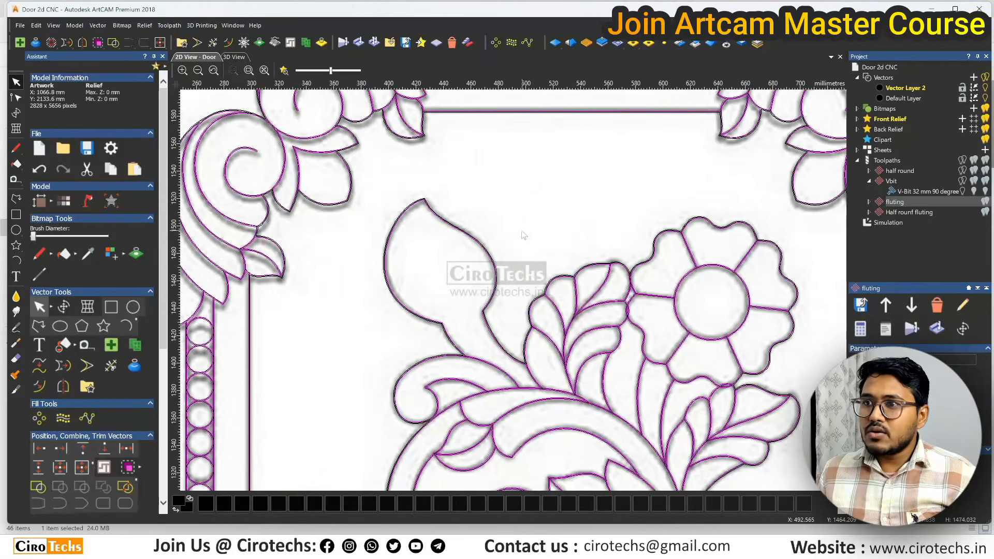
scroll(714, 259, up, 2)
scroll(714, 259, down, 6)
scroll(510, 303, up, 9)
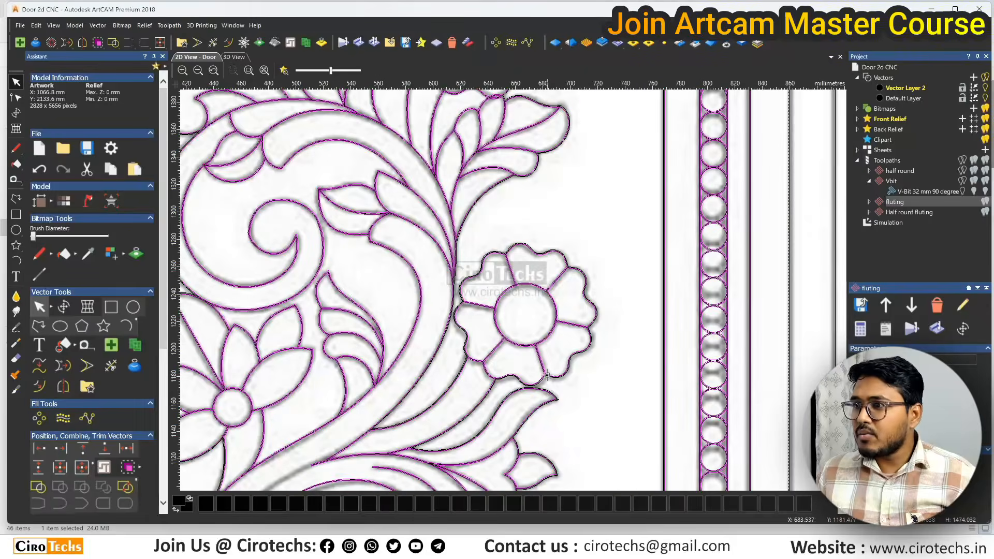
scroll(486, 288, down, 3)
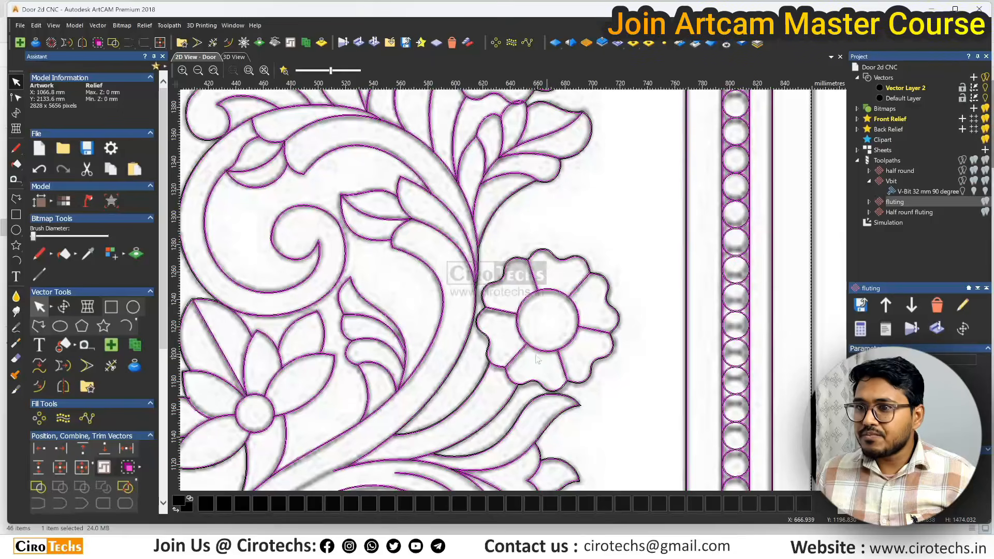
scroll(572, 333, up, 4)
scroll(575, 357, down, 7)
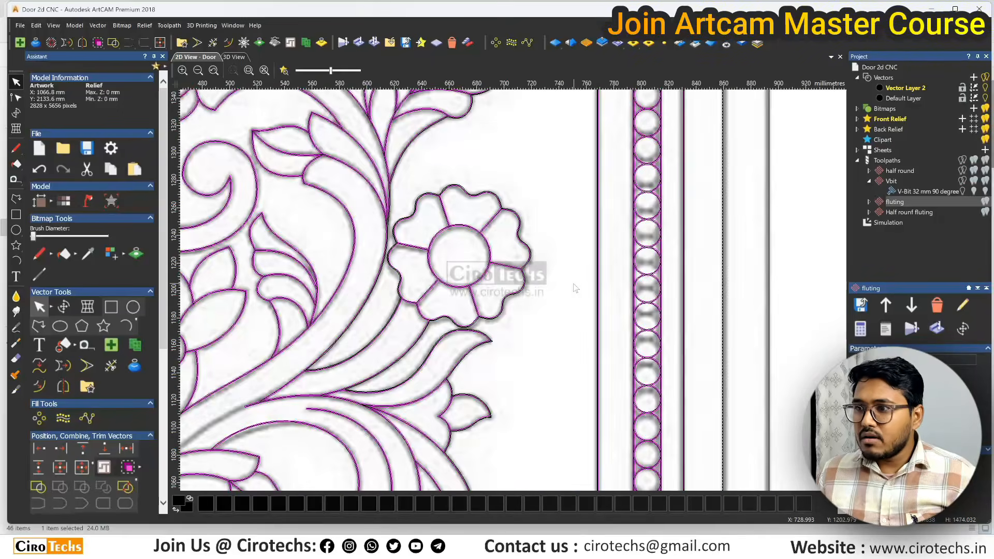
scroll(484, 319, up, 7)
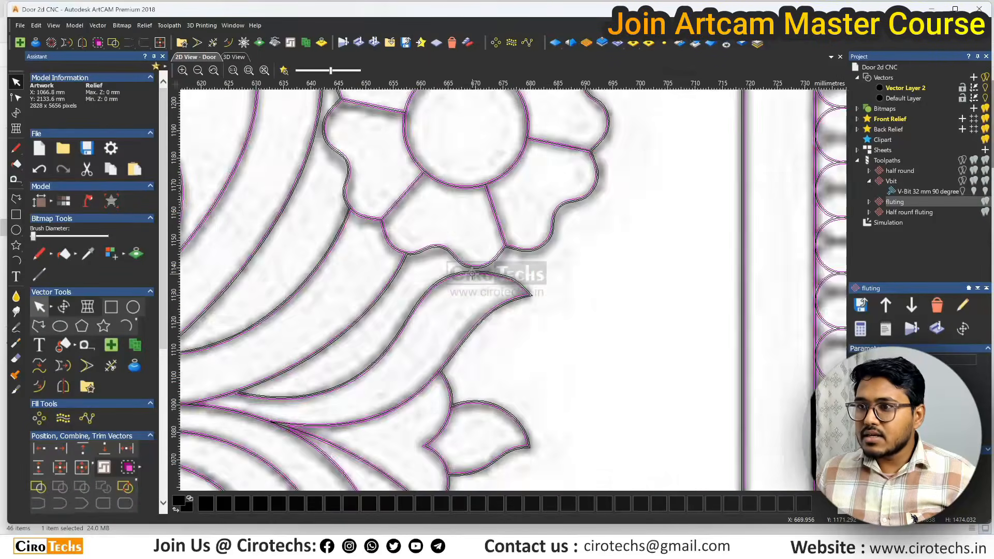
Inspect the offset lines on the vase, its handles and the scrolling leaves of the lower central design.
scroll(548, 265, down, 2)
scroll(548, 266, down, 4)
scroll(432, 388, up, 3)
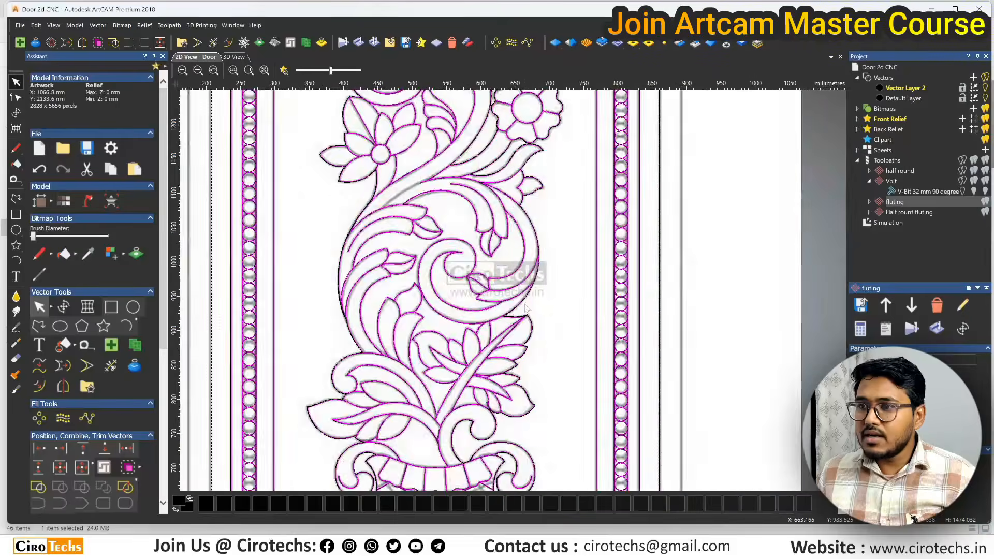
scroll(382, 357, up, 2)
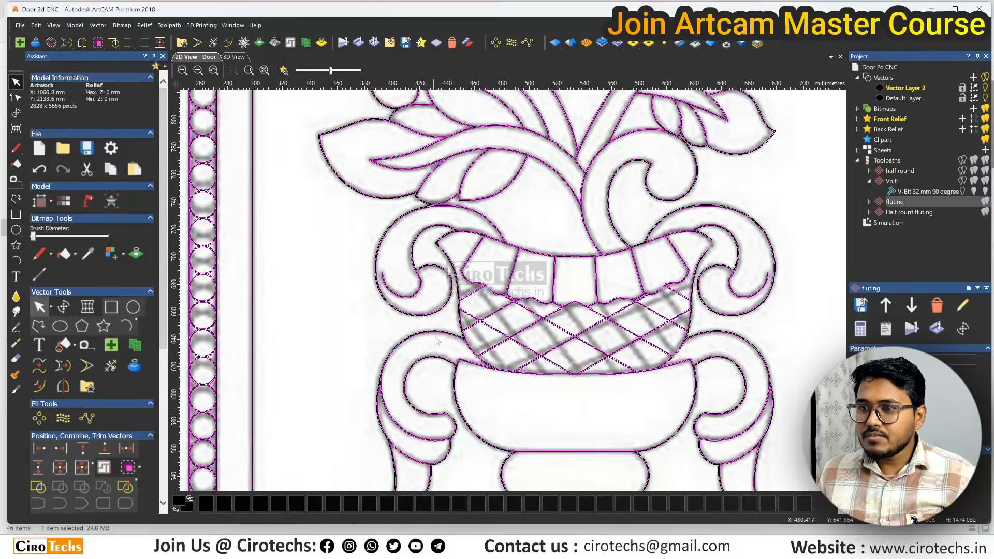
scroll(437, 340, up, 2)
scroll(463, 307, down, 4)
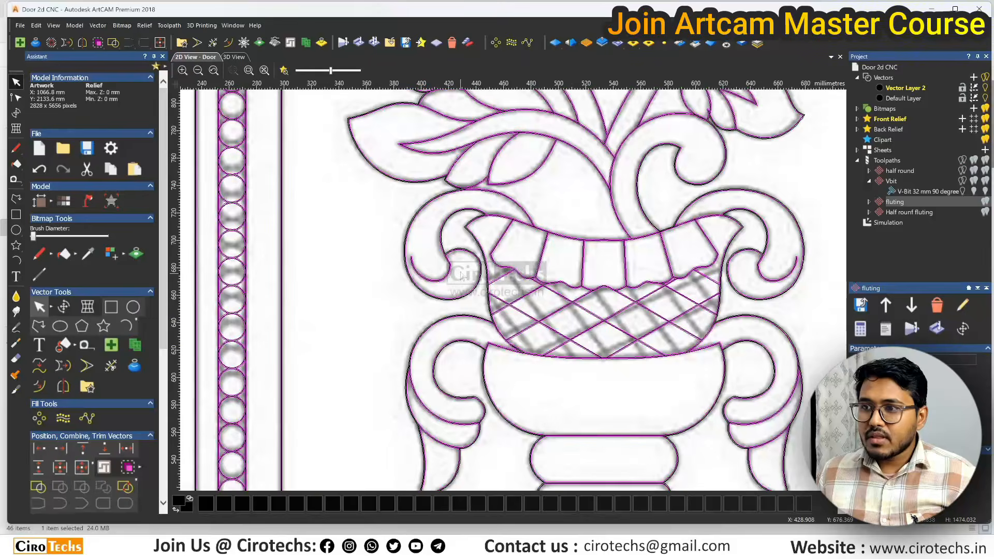
scroll(463, 219, up, 4)
scroll(457, 341, down, 4)
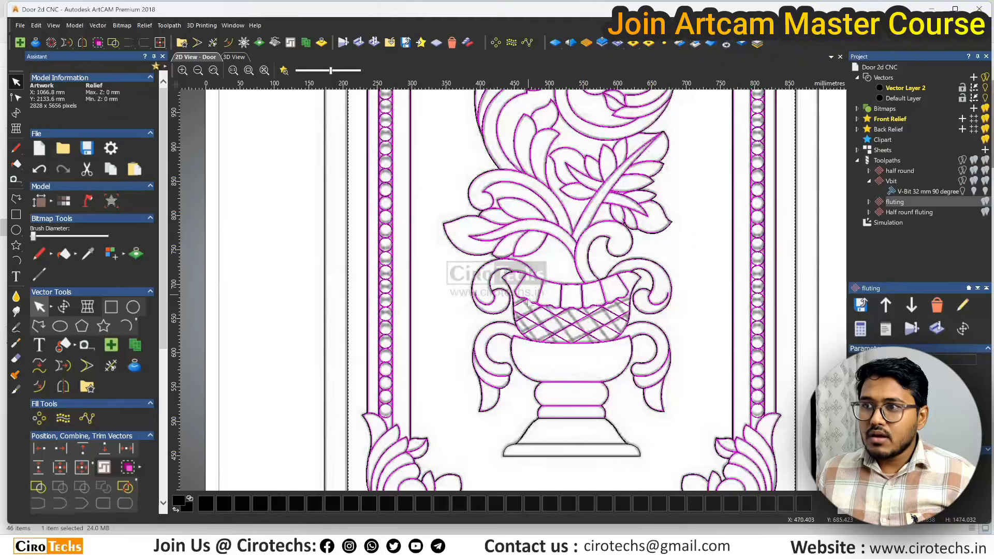
scroll(563, 406, up, 2)
scroll(543, 362, down, 5)
scroll(518, 321, up, 3)
scroll(473, 277, down, 3)
scroll(528, 246, up, 8)
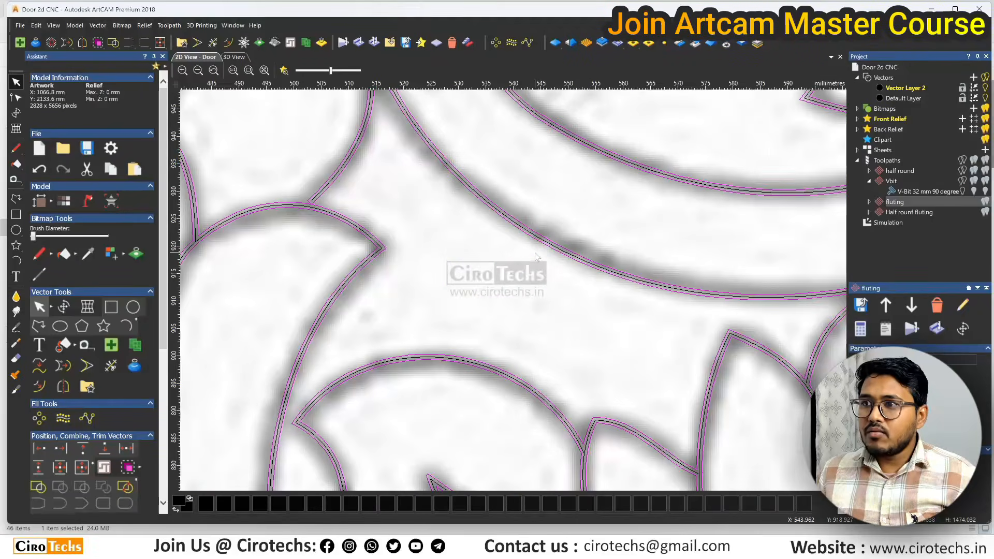
scroll(450, 291, down, 4)
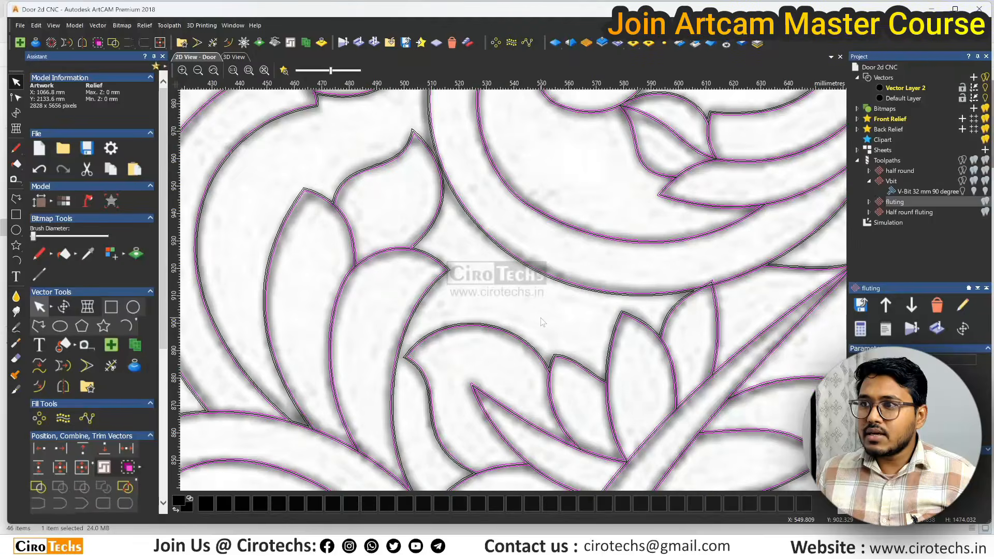
scroll(451, 291, down, 2)
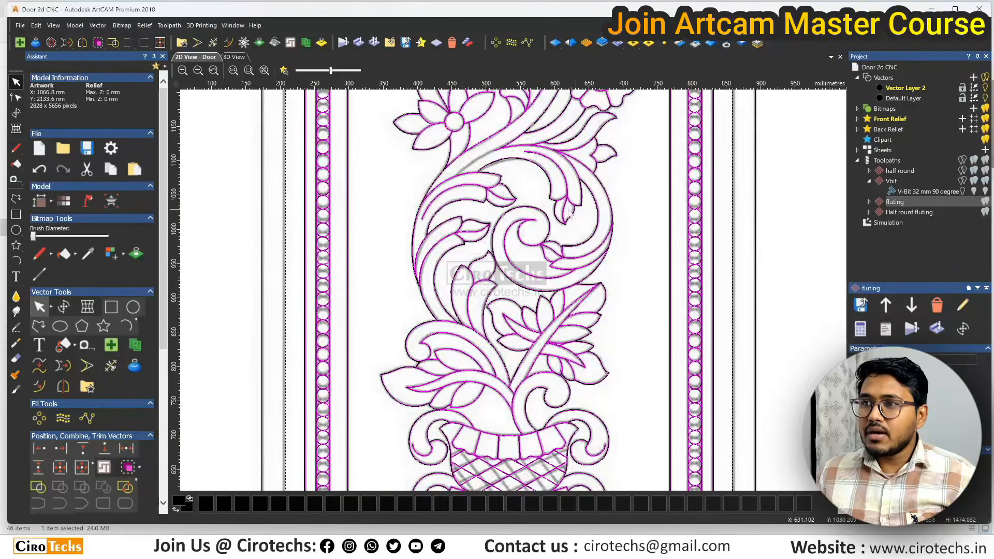
scroll(572, 241, down, 2)
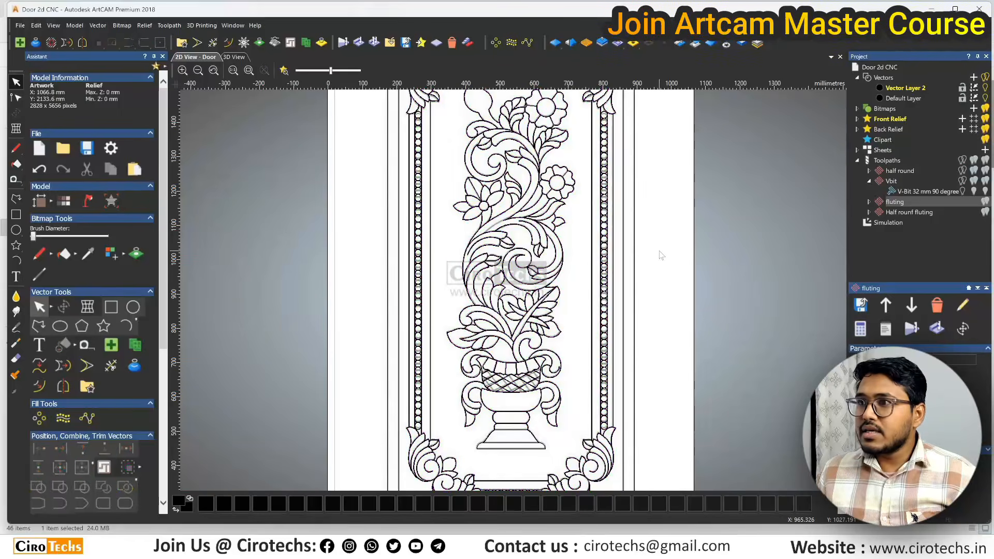
Examine the arch ornament's double offset lines where its curves meet just above the inner frame.
scroll(534, 181, down, 1)
scroll(505, 158, up, 2)
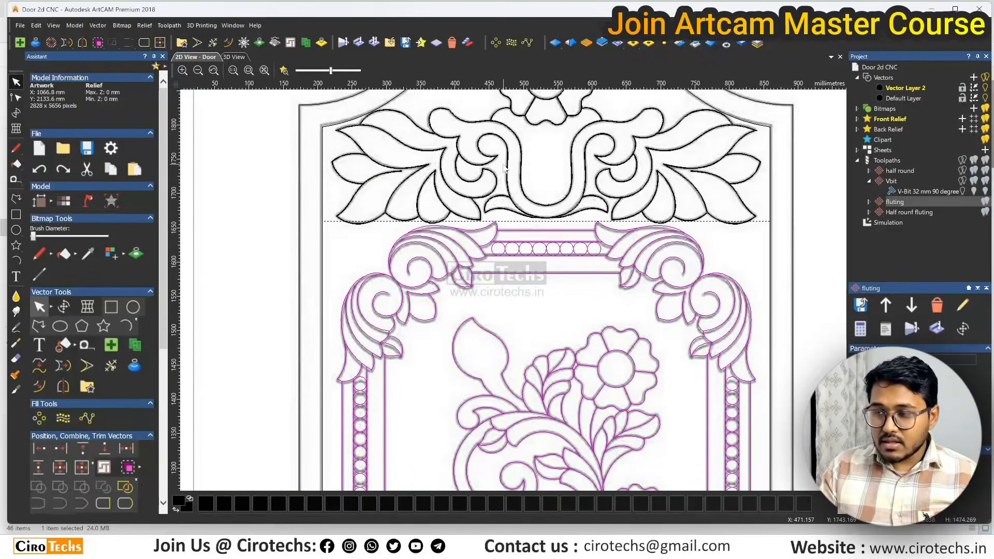
scroll(523, 190, up, 2)
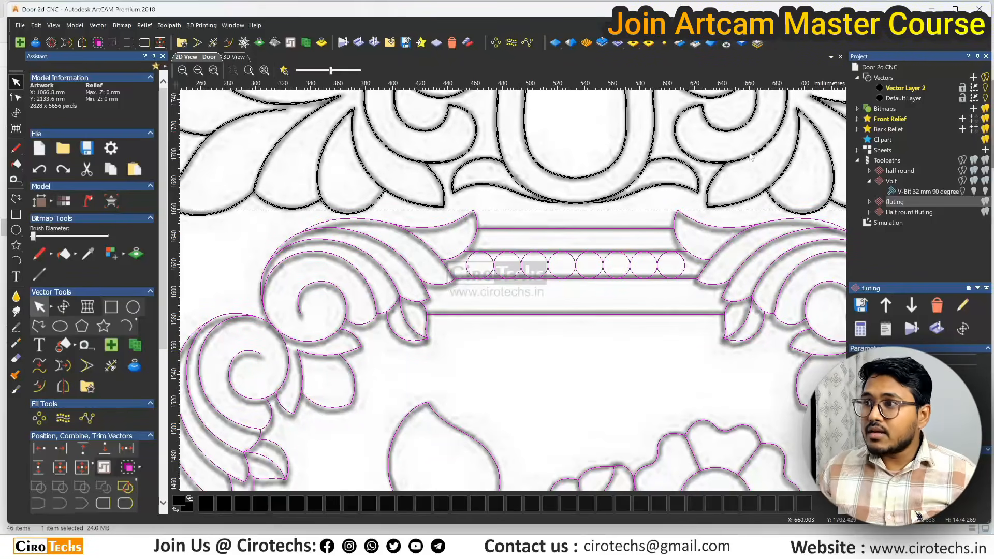
scroll(622, 194, up, 4)
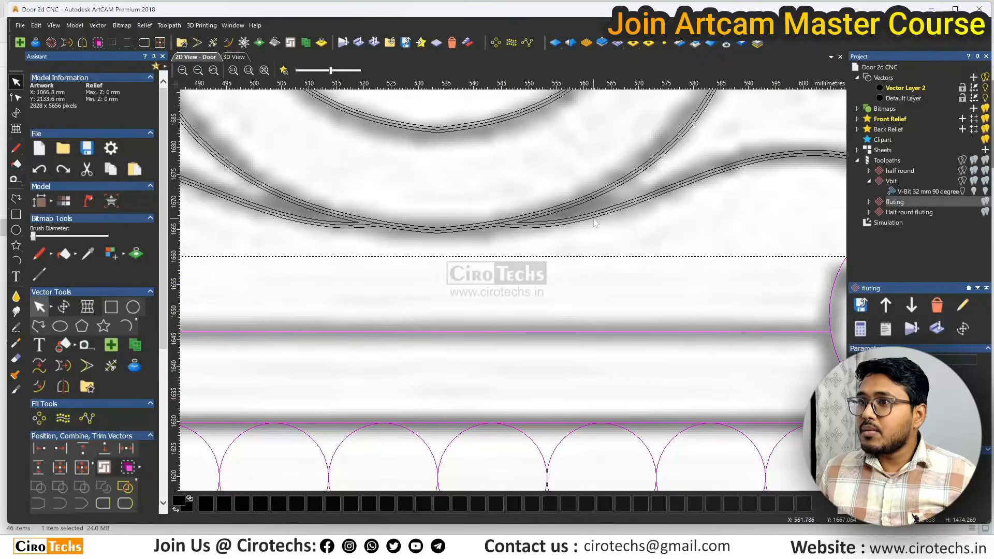
scroll(593, 219, down, 6)
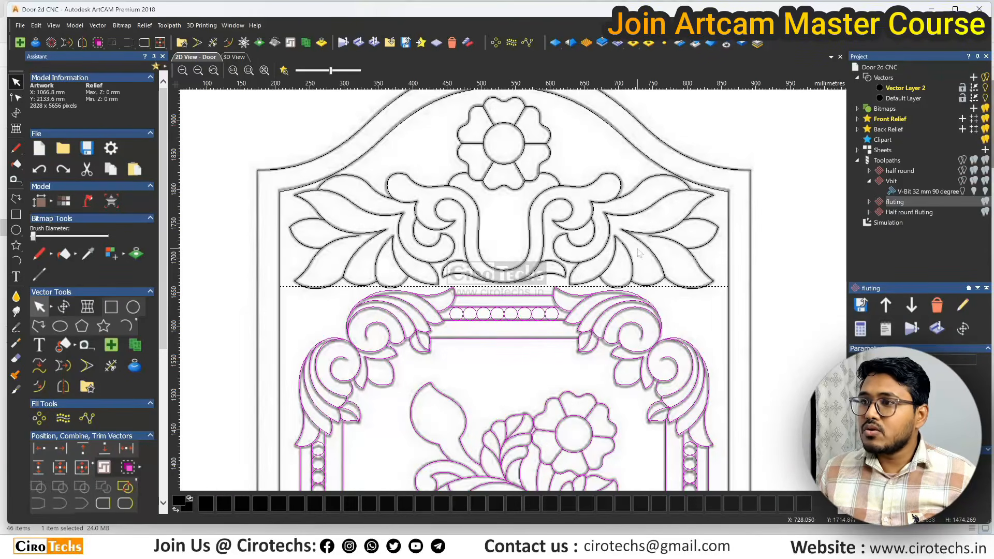
Add a new vector layer and select all of the door's vectors except the two outer frame outlines.
click(974, 77)
click(683, 165)
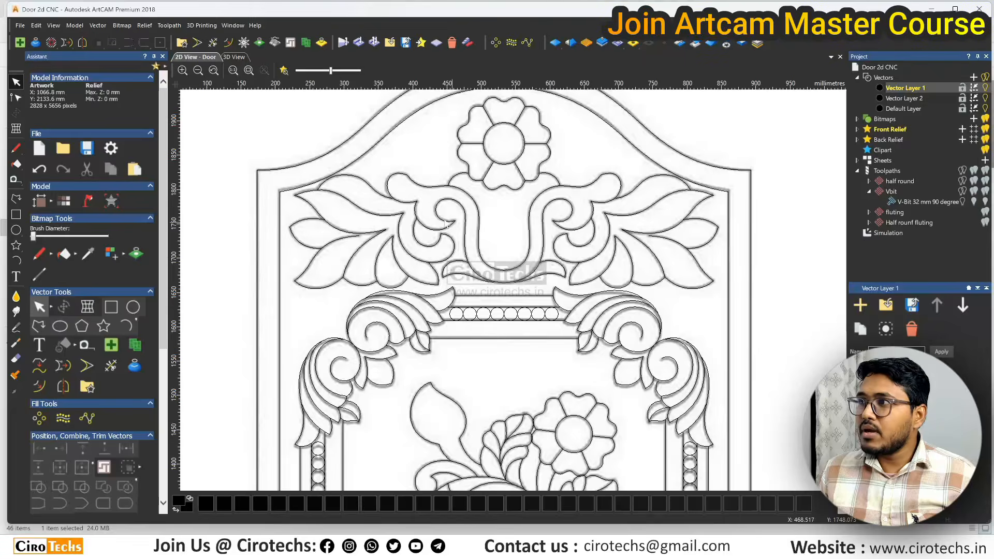
scroll(446, 224, down, 6)
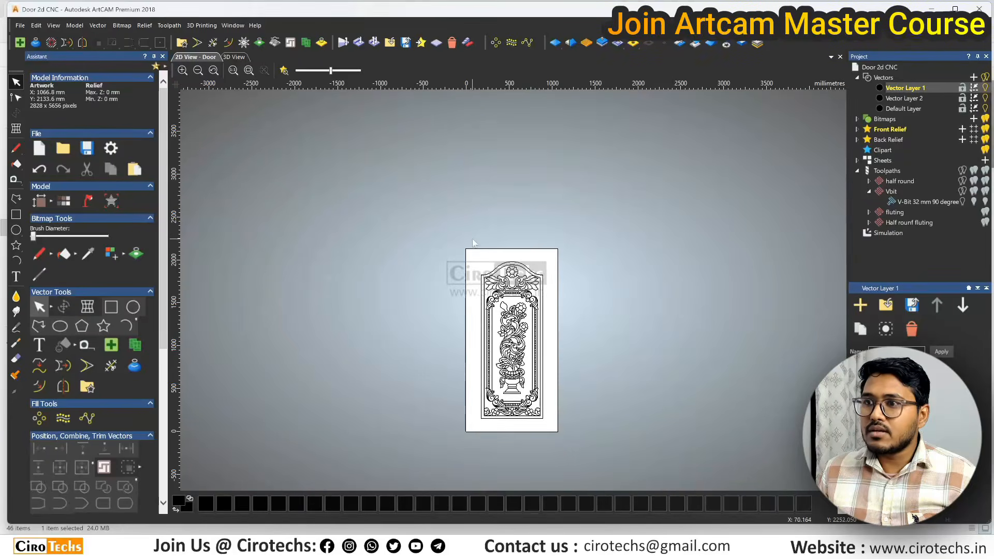
drag(469, 250, 560, 445)
scroll(543, 384, up, 4)
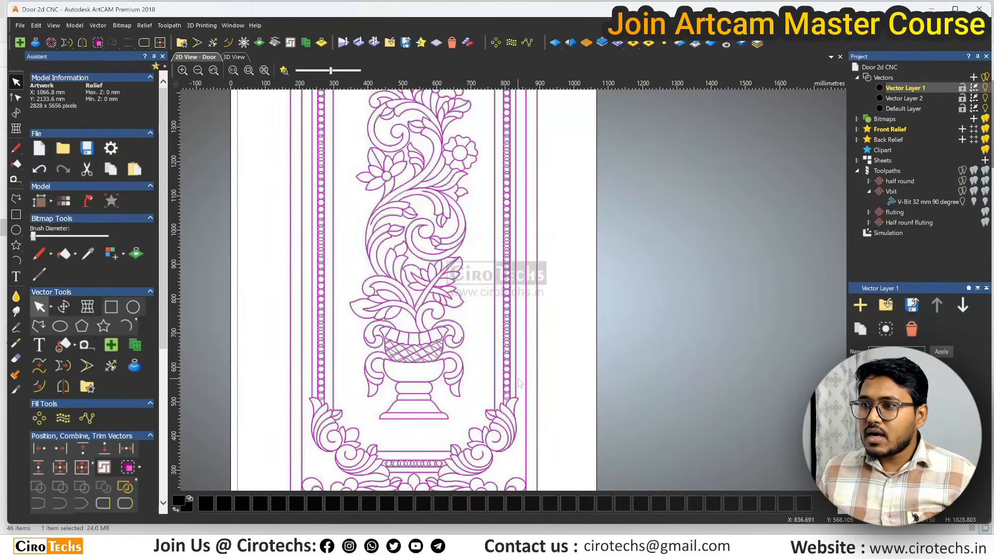
shift+click(525, 361)
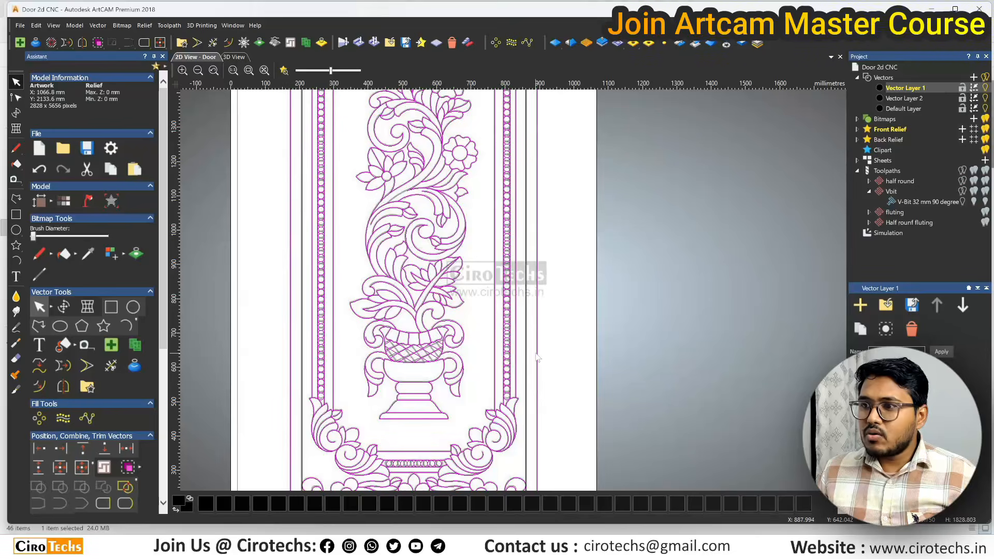
shift+click(537, 353)
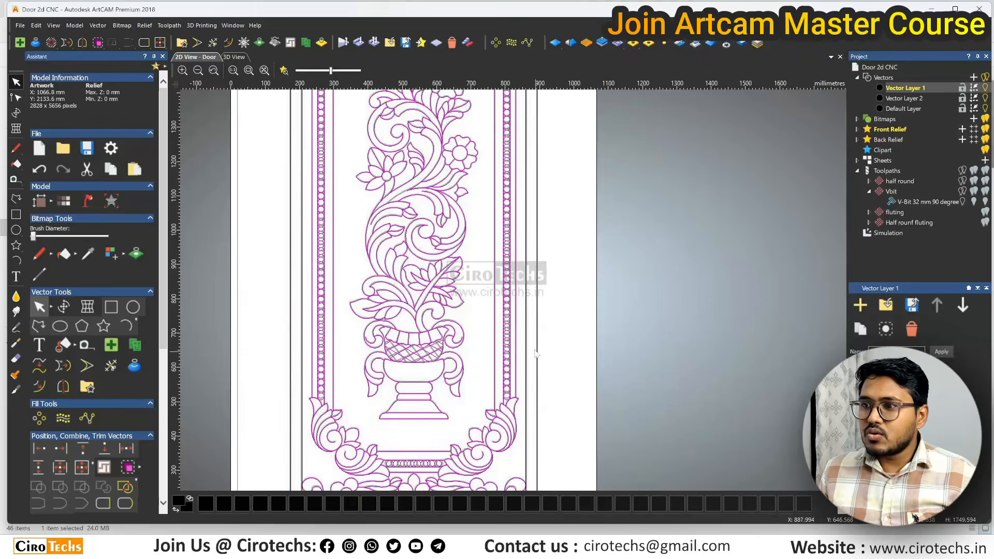
Offset the selected ornament vectors by 0.5 mm on both sides with sharp corners, keeping the originals, and close the offset tool.
click(227, 43)
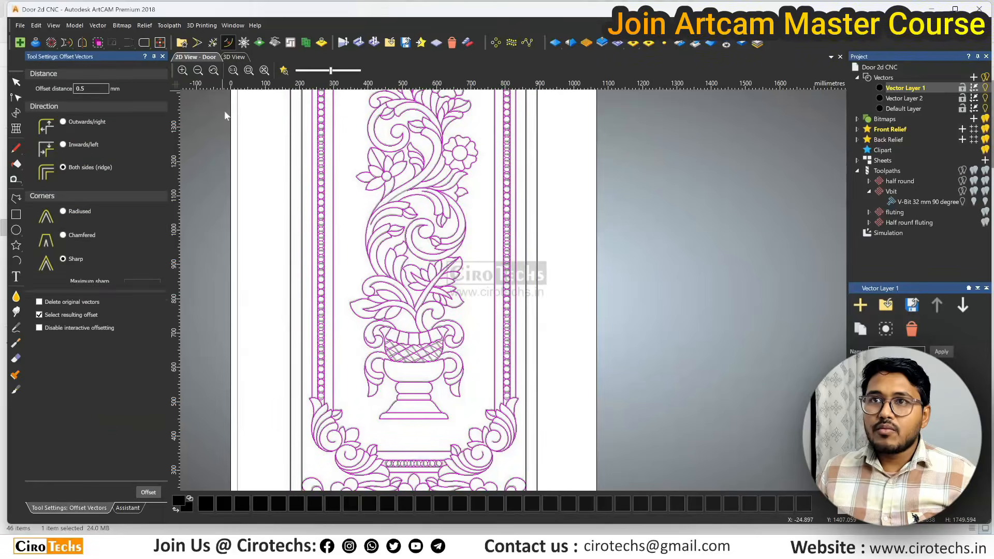
click(150, 493)
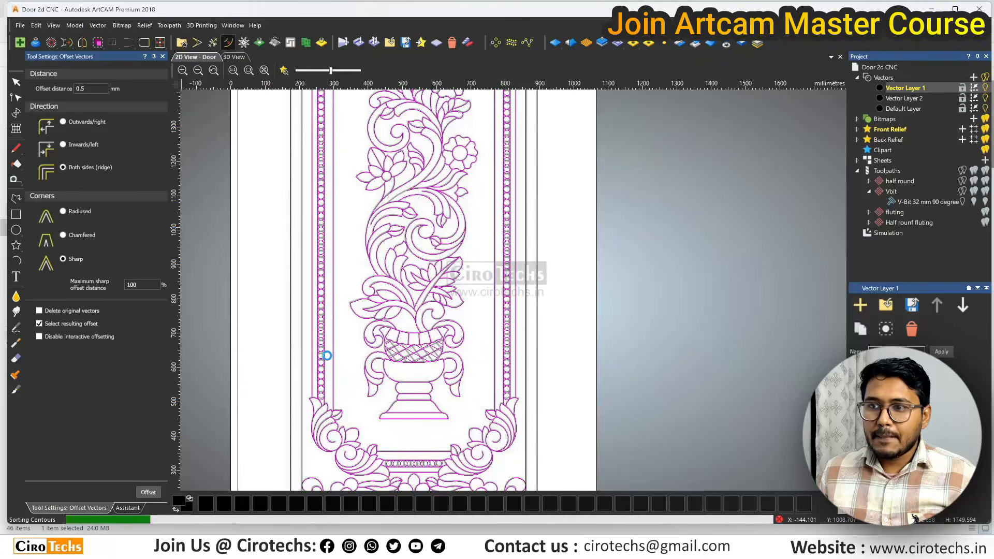
scroll(482, 207, down, 5)
scroll(482, 206, up, 8)
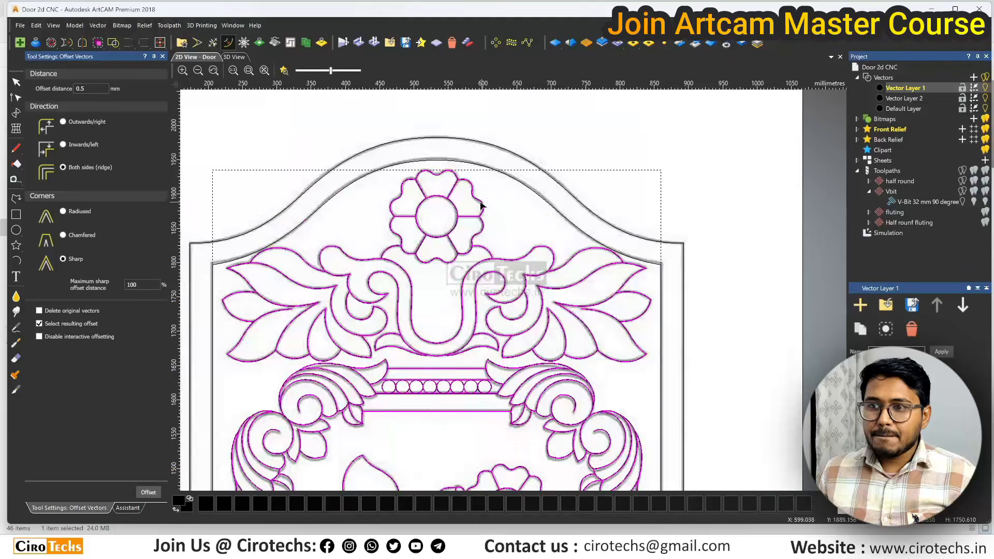
scroll(482, 206, up, 10)
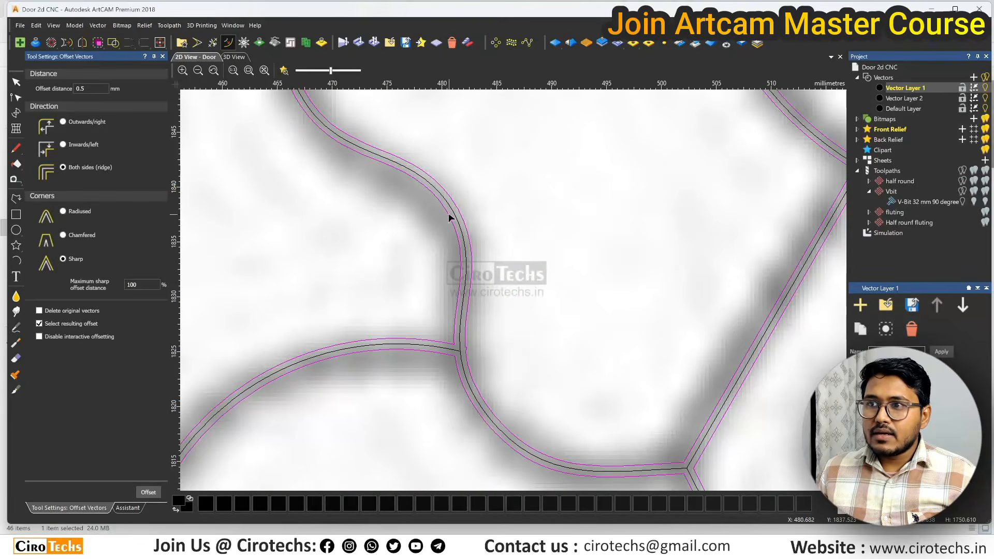
click(162, 56)
Examine the new offset lines between the arch ornament and upper corner scroll, and around the base ornament's flower.
scroll(444, 373, down, 10)
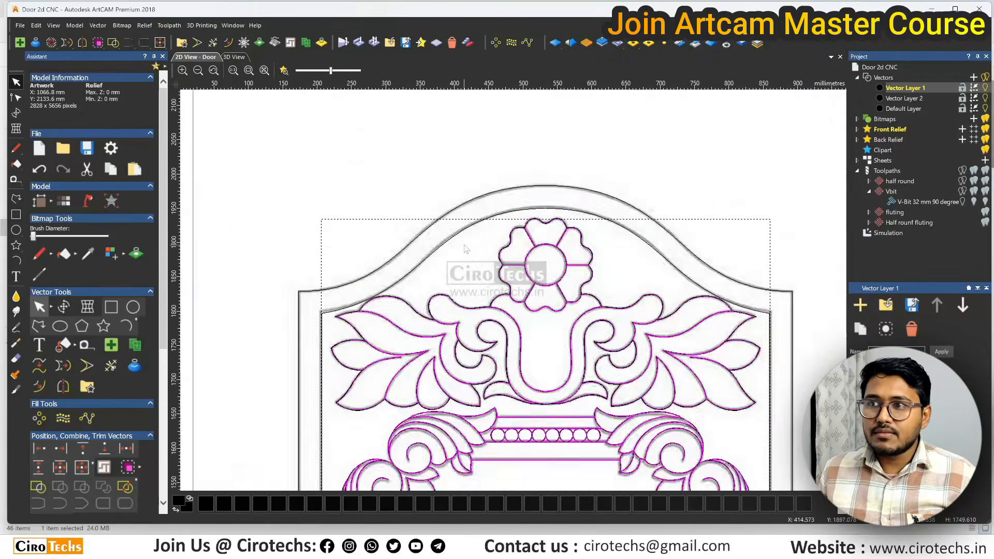
scroll(443, 374, up, 12)
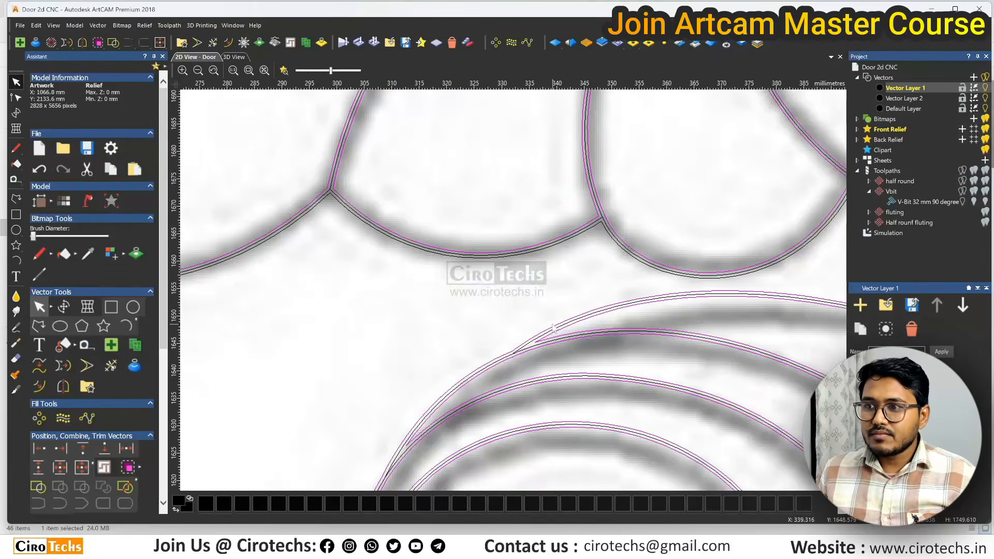
scroll(492, 281, down, 9)
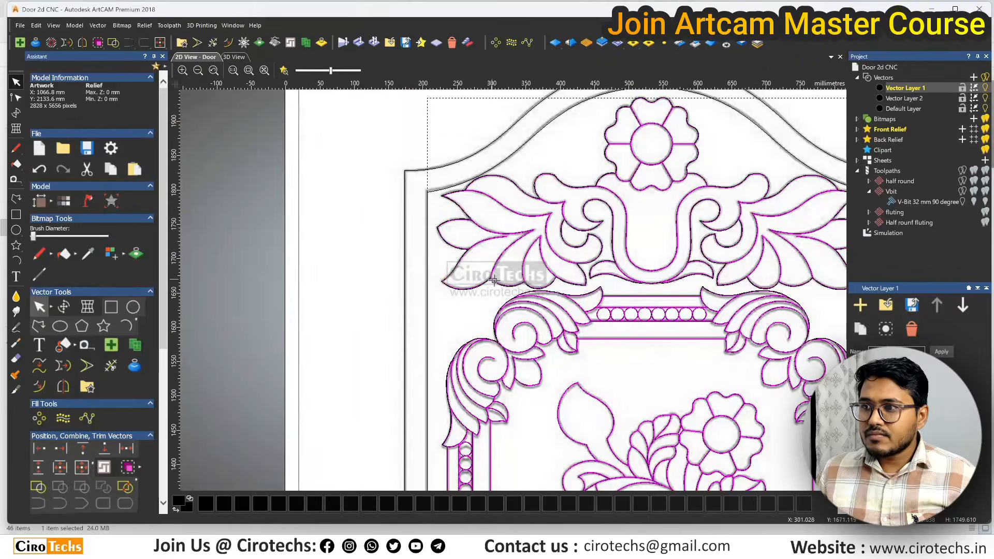
scroll(648, 290, down, 6)
scroll(569, 311, up, 8)
scroll(512, 322, down, 8)
scroll(452, 316, up, 3)
scroll(452, 316, up, 6)
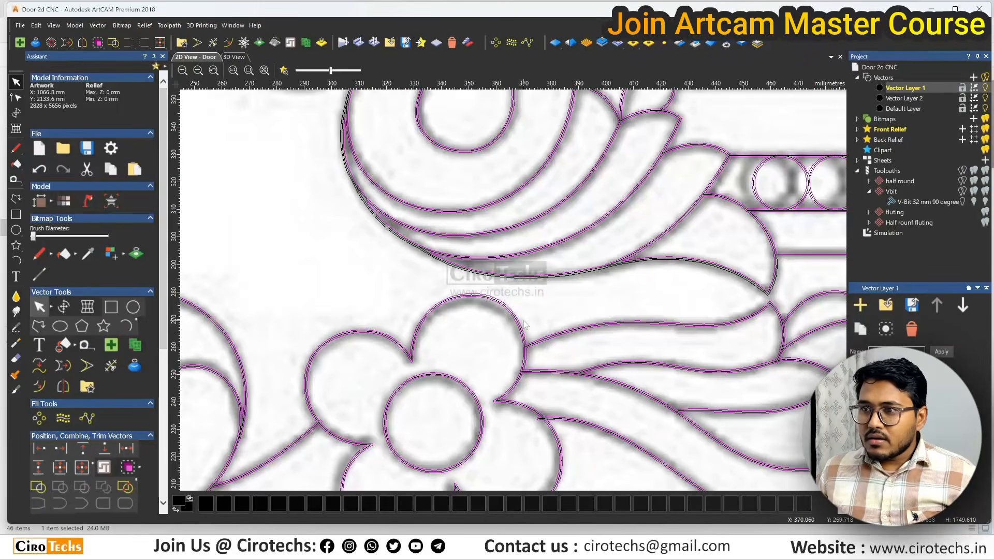
scroll(518, 317, up, 3)
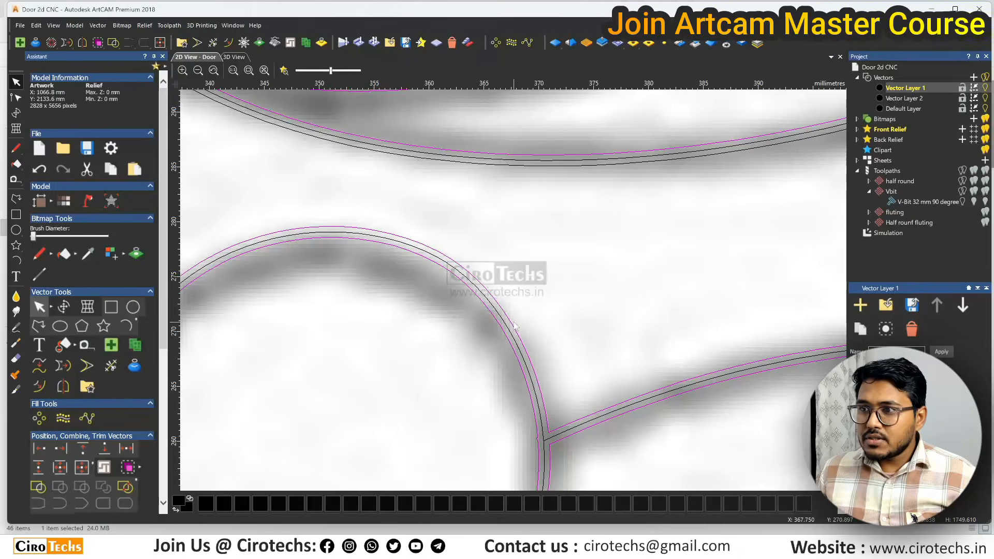
scroll(517, 328, down, 4)
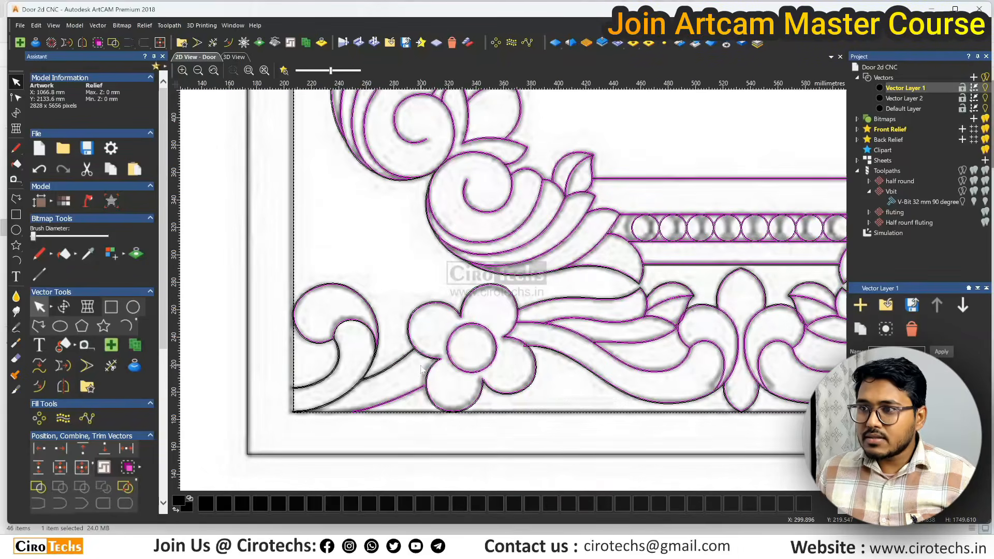
Inspect the offset lines where the base flower's stem meets the frame and along the inner panel's lower edge.
scroll(422, 369, down, 3)
scroll(662, 321, down, 2)
scroll(663, 321, up, 5)
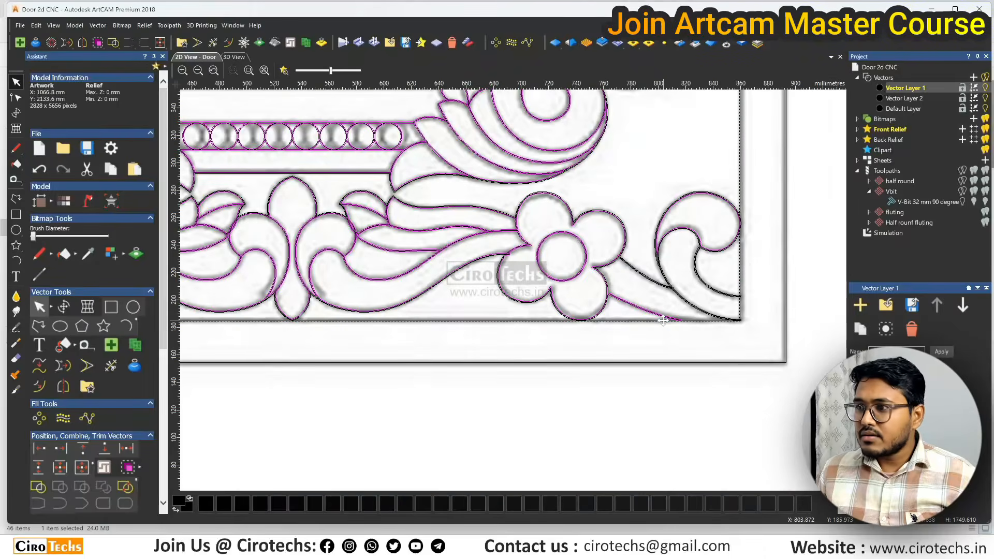
scroll(663, 321, up, 3)
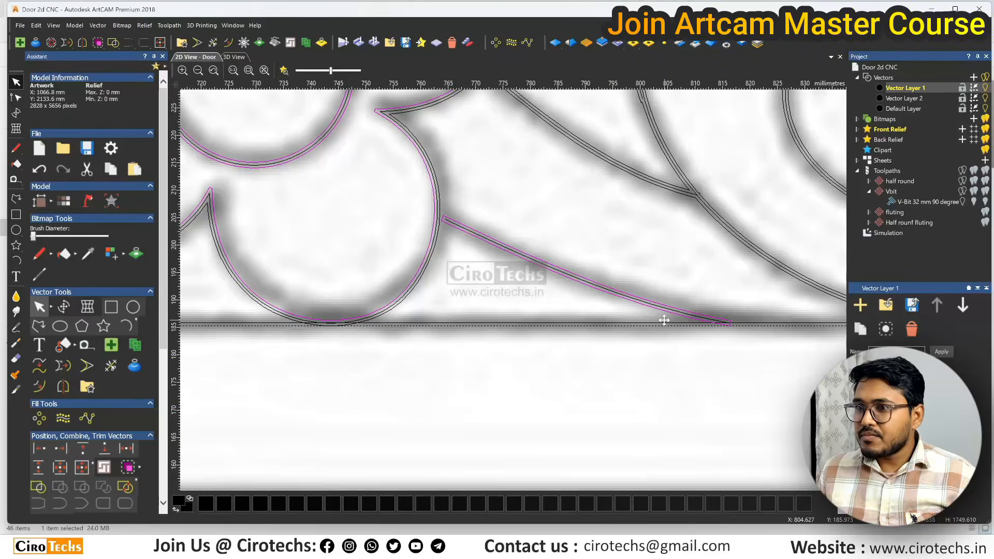
scroll(664, 320, down, 3)
scroll(508, 293, up, 1)
scroll(508, 293, up, 3)
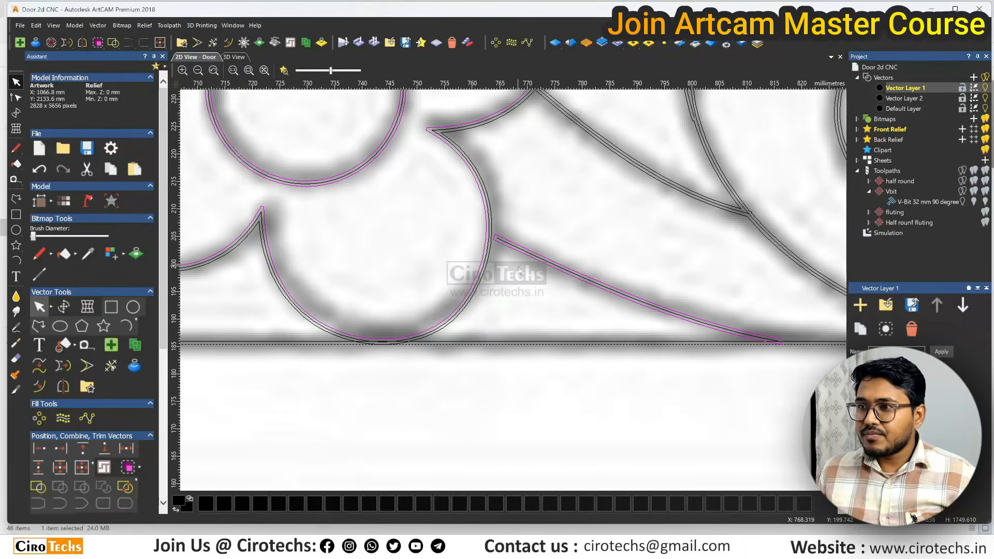
scroll(518, 269, down, 5)
scroll(402, 231, up, 2)
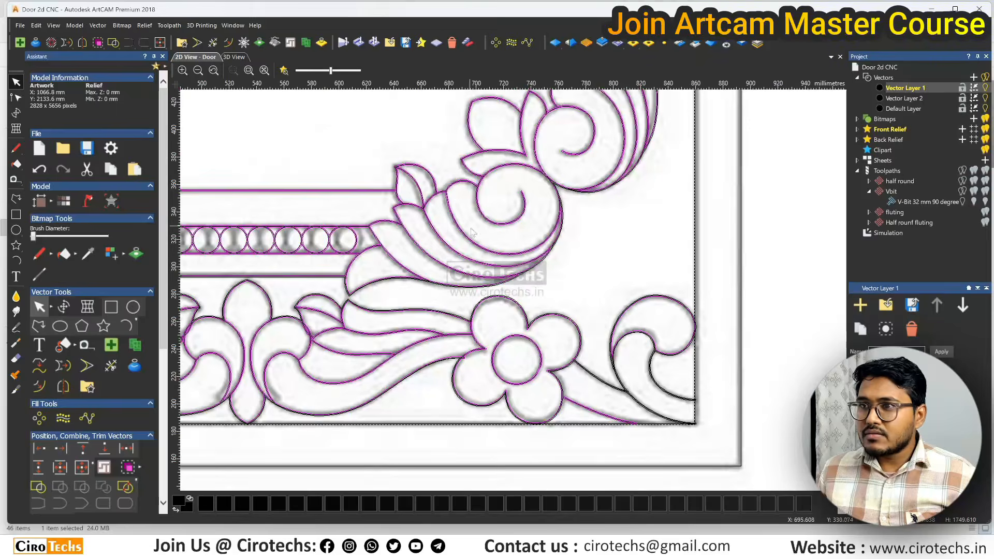
scroll(443, 282, up, 4)
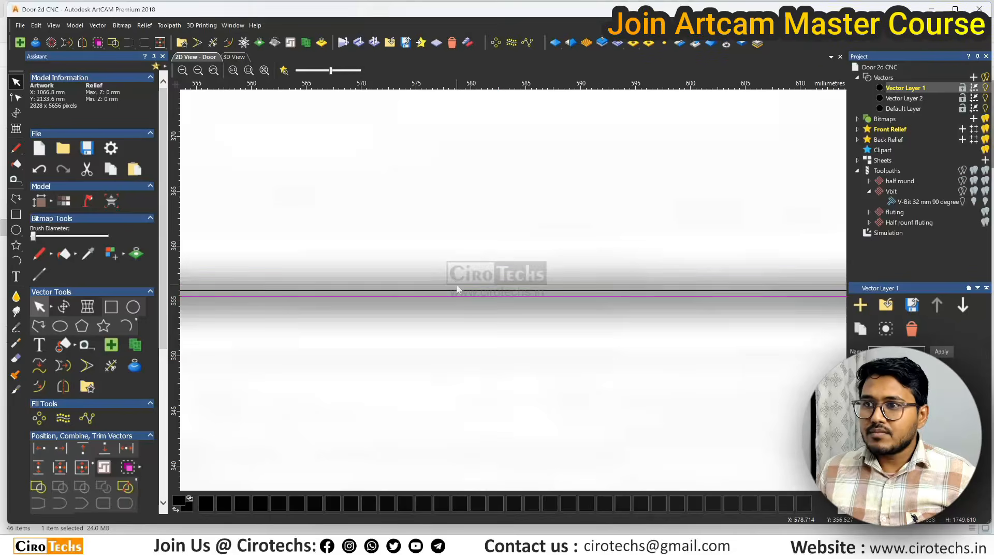
scroll(487, 296, down, 6)
scroll(405, 241, down, 6)
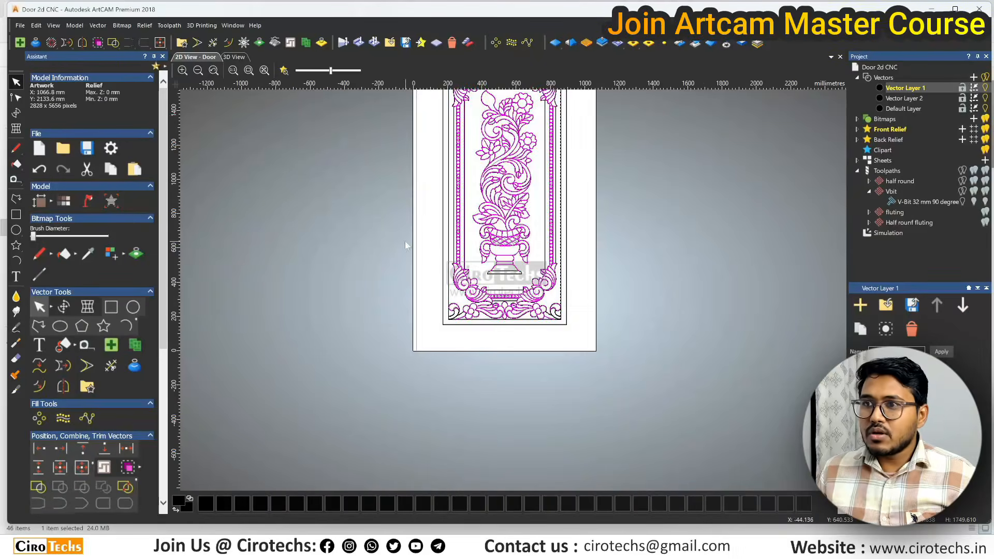
Inspect the offset lines around the upper beaded border and on the large leaf atop the central design.
scroll(506, 247, up, 5)
scroll(506, 247, up, 2)
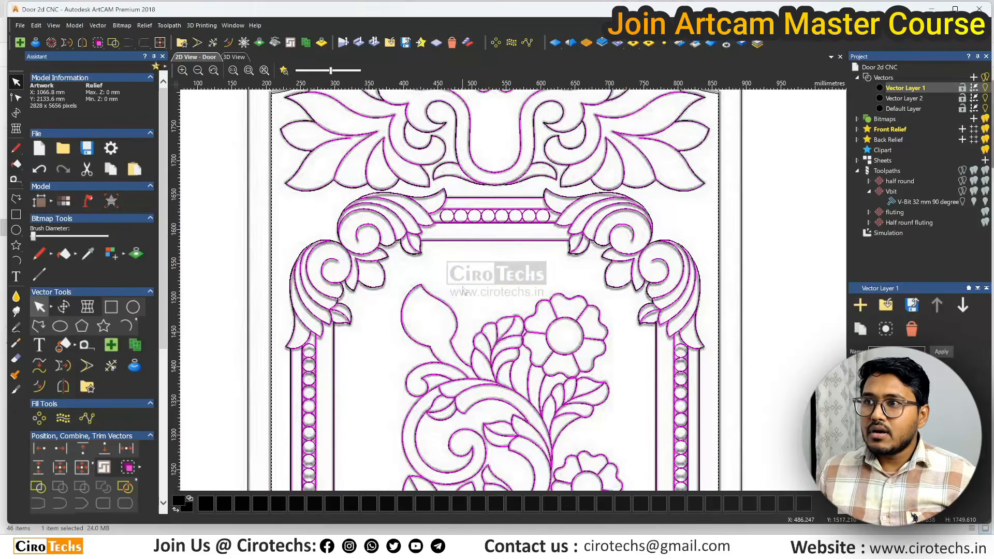
scroll(468, 250, down, 1)
scroll(482, 248, up, 3)
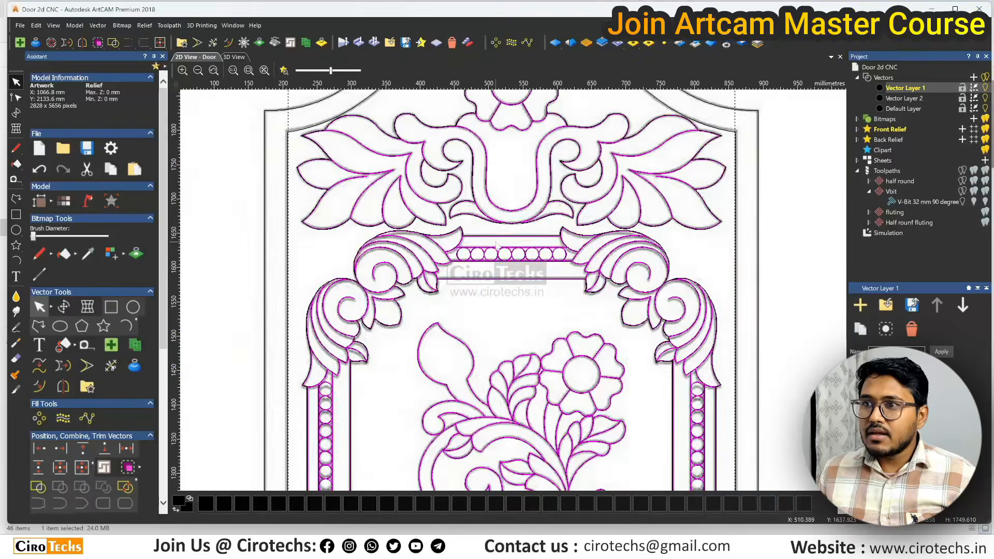
scroll(497, 187, down, 3)
scroll(572, 228, up, 8)
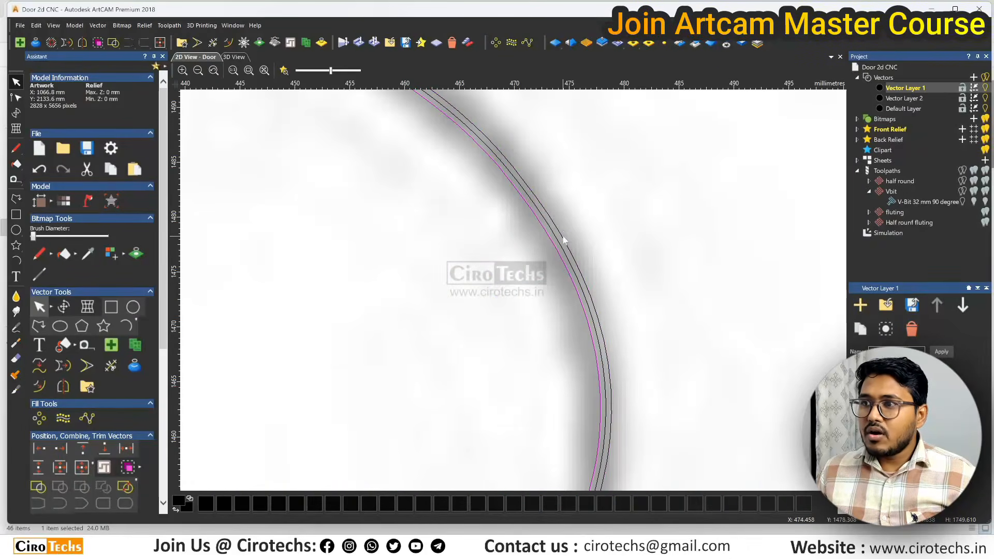
scroll(571, 228, down, 8)
scroll(573, 204, down, 3)
scroll(433, 313, up, 6)
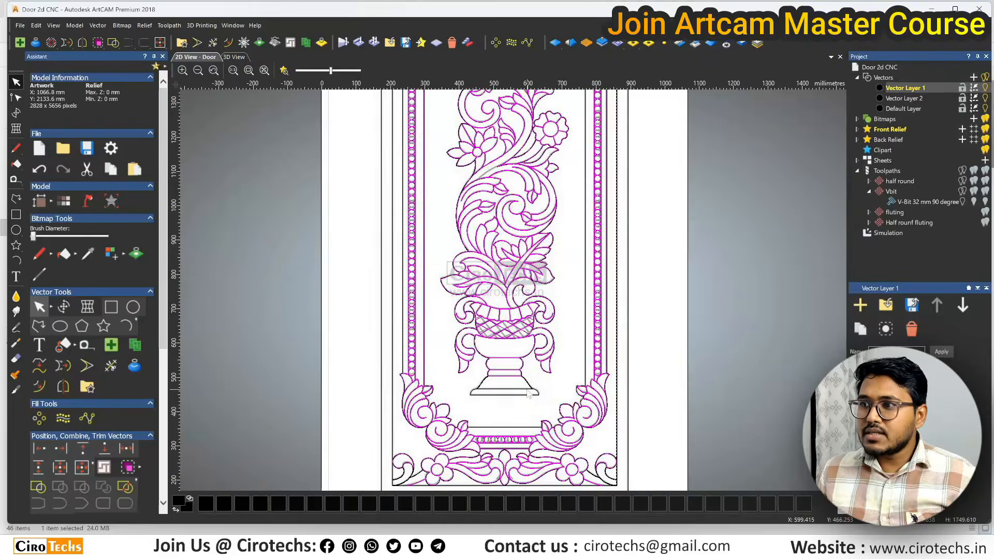
Examine the offset lines on the vase, its handles and rim, and the leaf stems rising just above it.
scroll(432, 313, up, 3)
scroll(432, 313, down, 6)
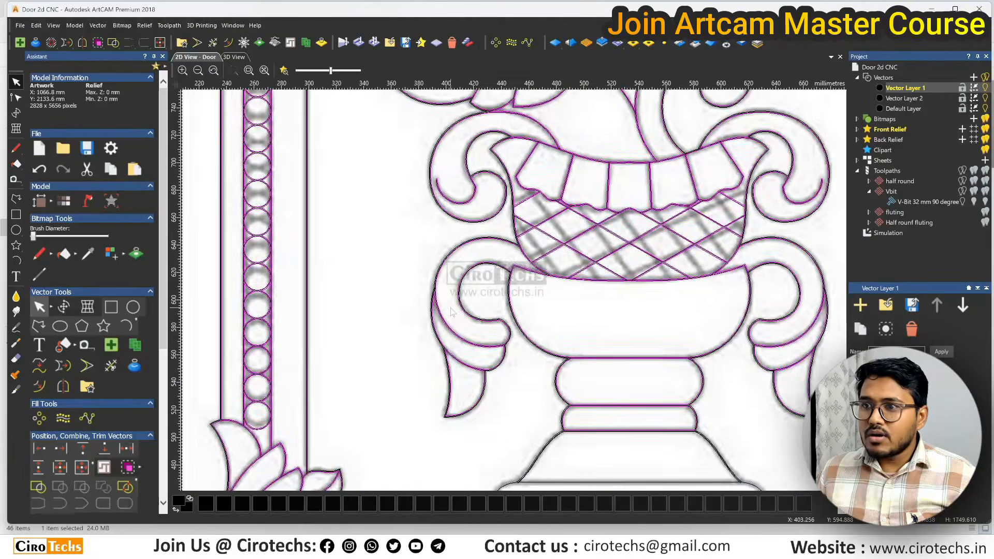
scroll(497, 254, up, 5)
scroll(544, 277, up, 8)
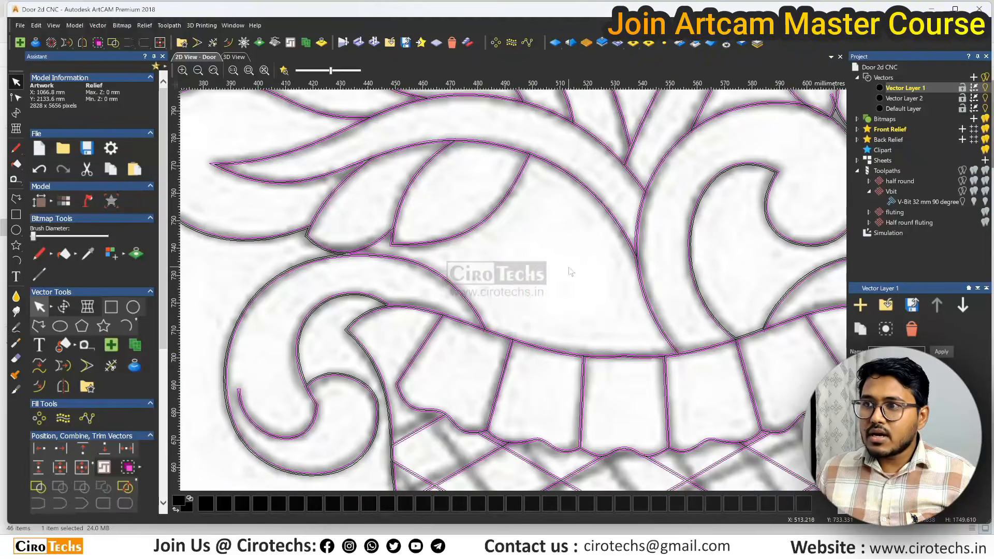
scroll(461, 283, down, 5)
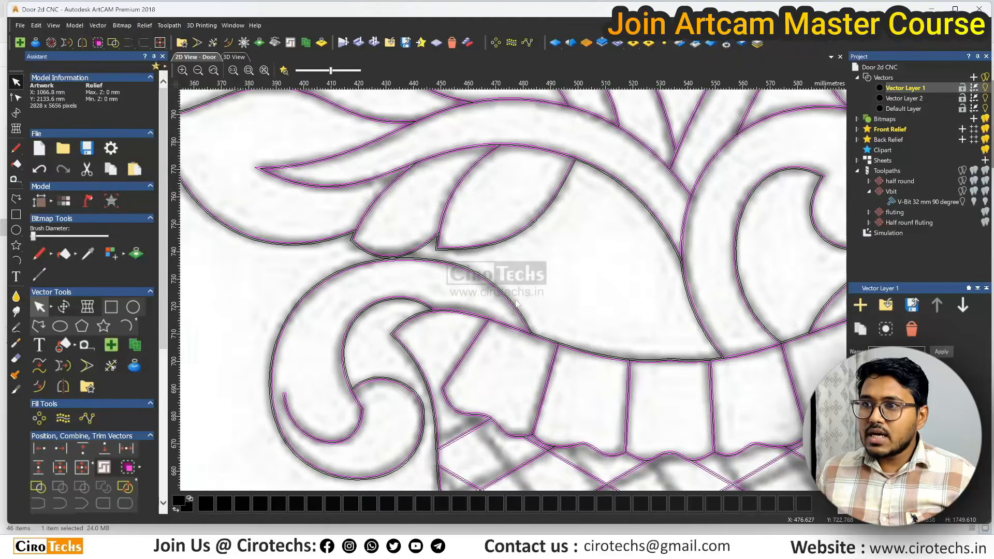
scroll(609, 269, down, 2)
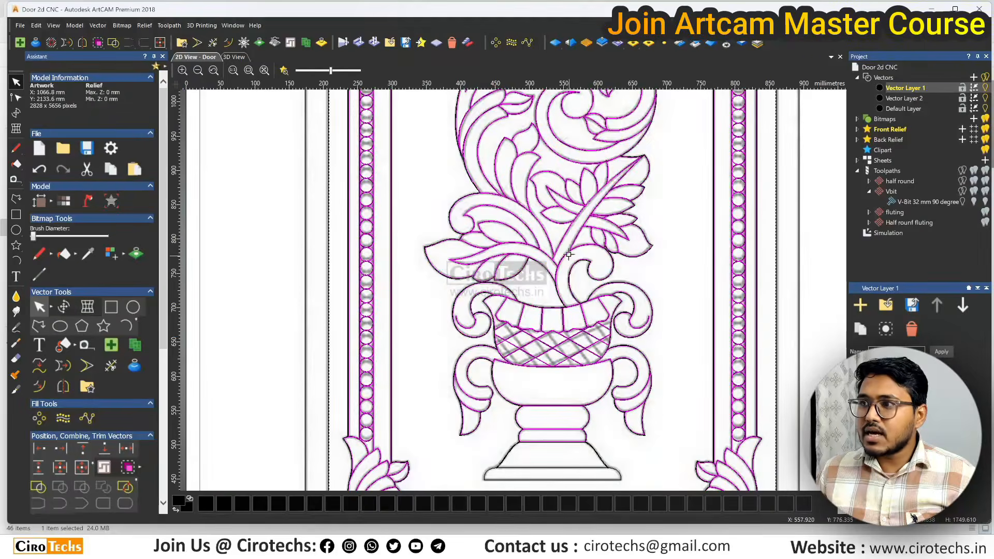
scroll(547, 228, up, 4)
scroll(542, 220, up, 4)
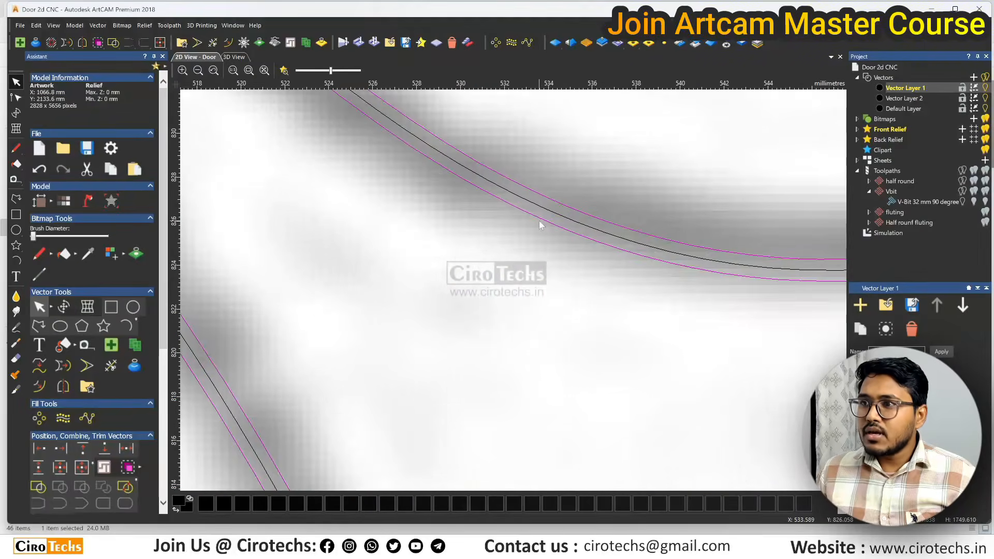
scroll(537, 290, down, 6)
scroll(535, 308, down, 3)
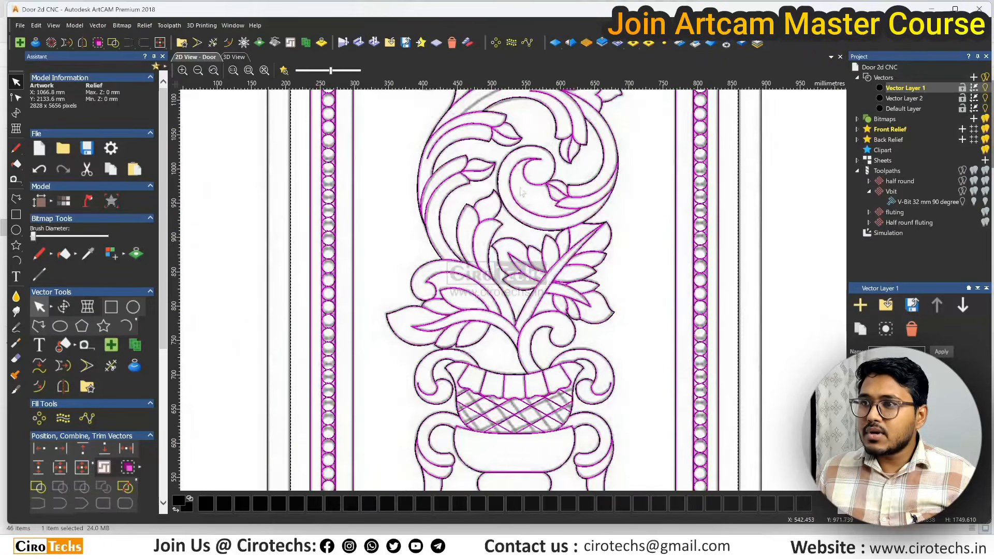
Inspect the offset lines on the central design's scrolling stems, flowers and upper leaf clusters.
scroll(495, 223, down, 1)
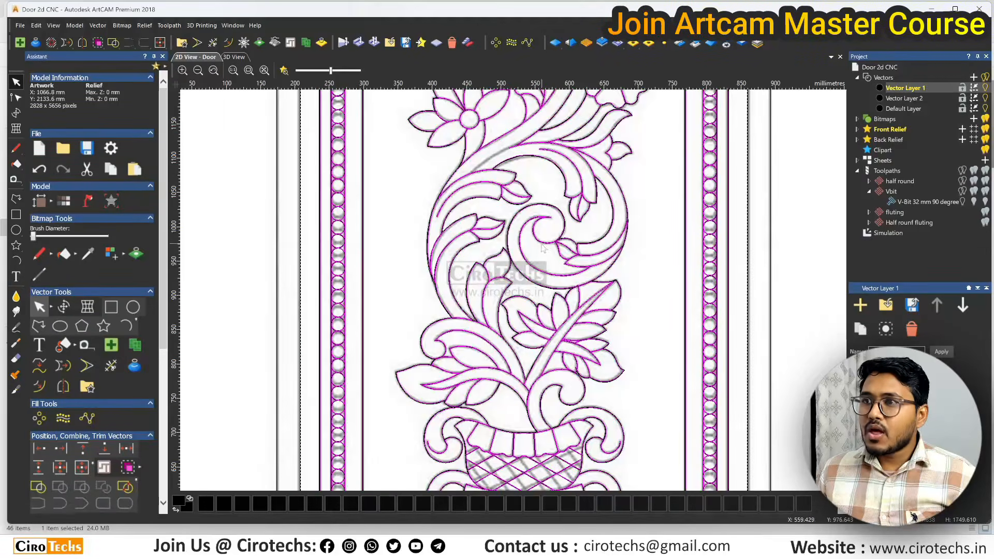
scroll(536, 230, down, 1)
scroll(527, 188, up, 3)
scroll(509, 207, down, 1)
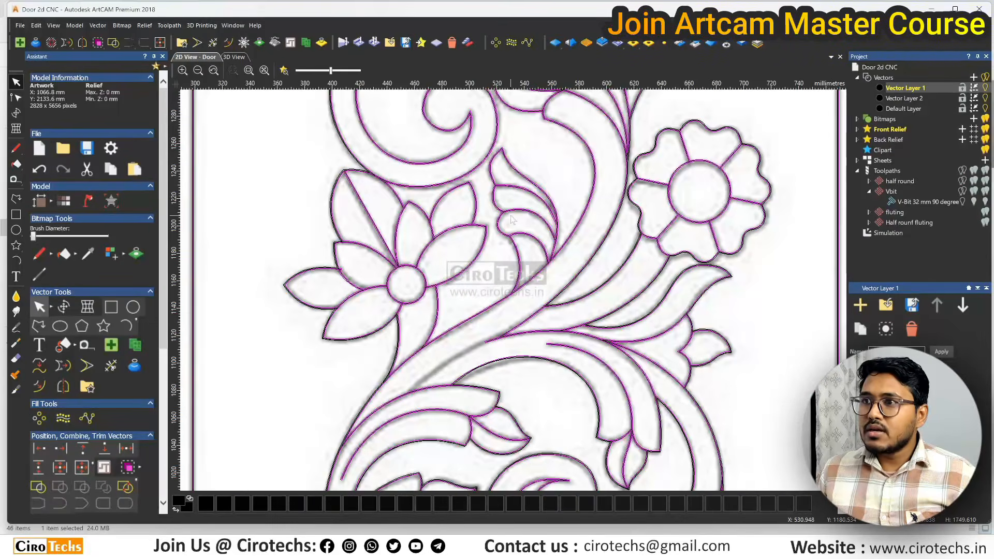
scroll(507, 223, up, 1)
scroll(507, 227, up, 3)
scroll(494, 285, down, 6)
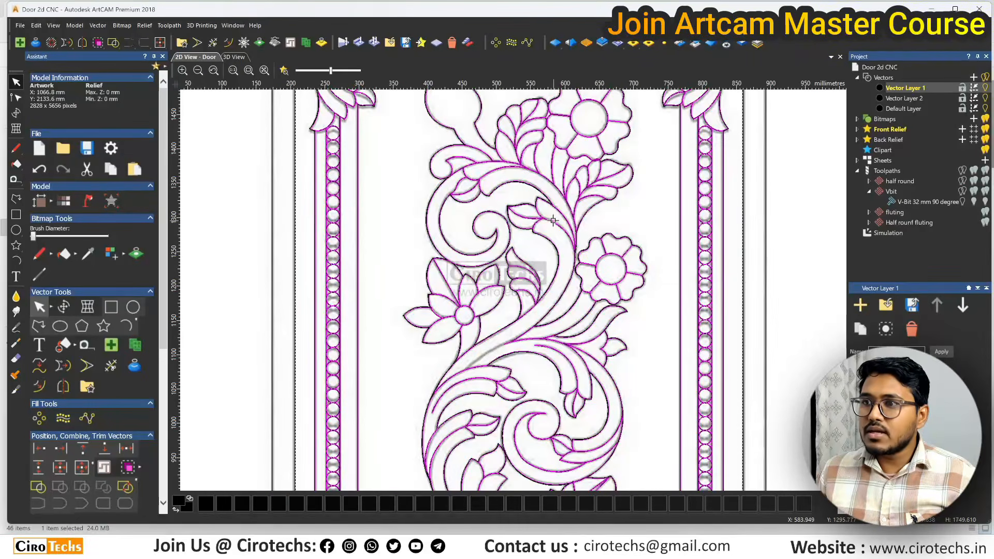
scroll(575, 235, down, 2)
scroll(539, 245, up, 5)
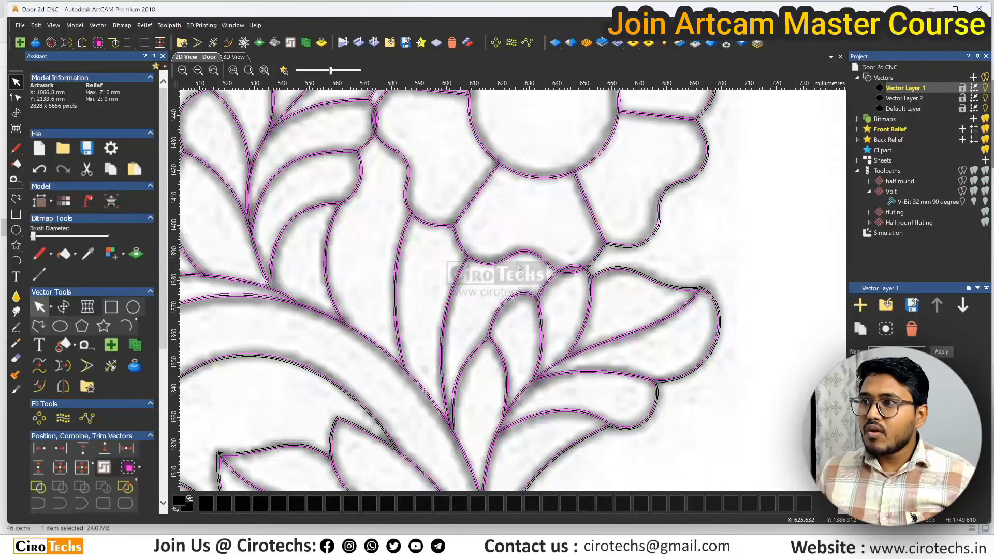
Inspect the offset lines where the topmost flower meets its neighbouring leaf clusters and around the curled leaf beside the upper stem.
scroll(519, 266, up, 2)
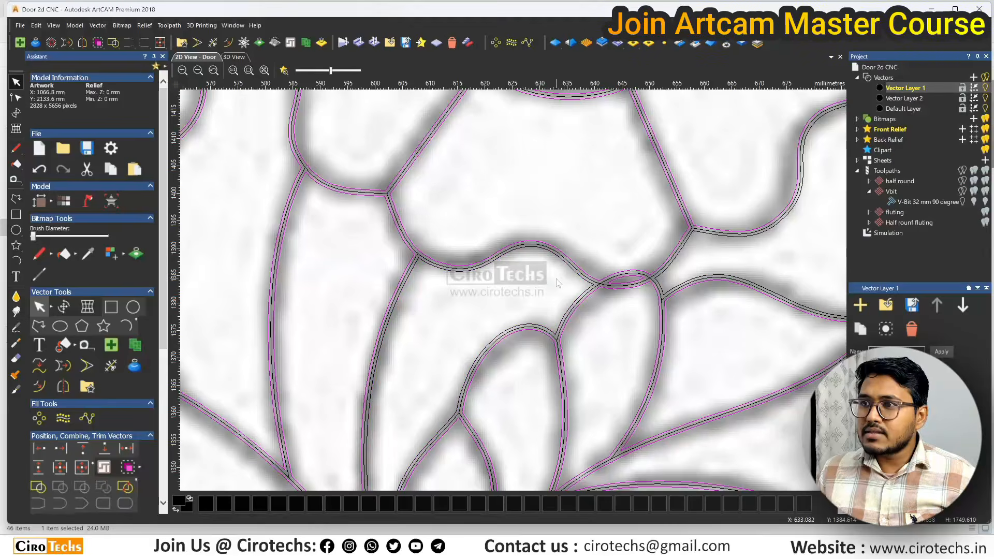
scroll(556, 282, down, 4)
scroll(470, 263, up, 4)
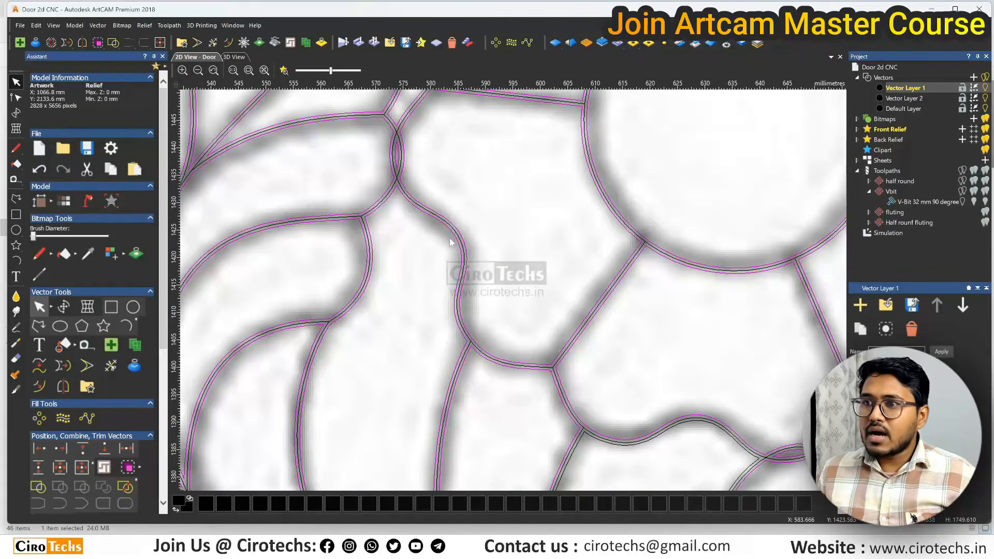
scroll(454, 236, down, 8)
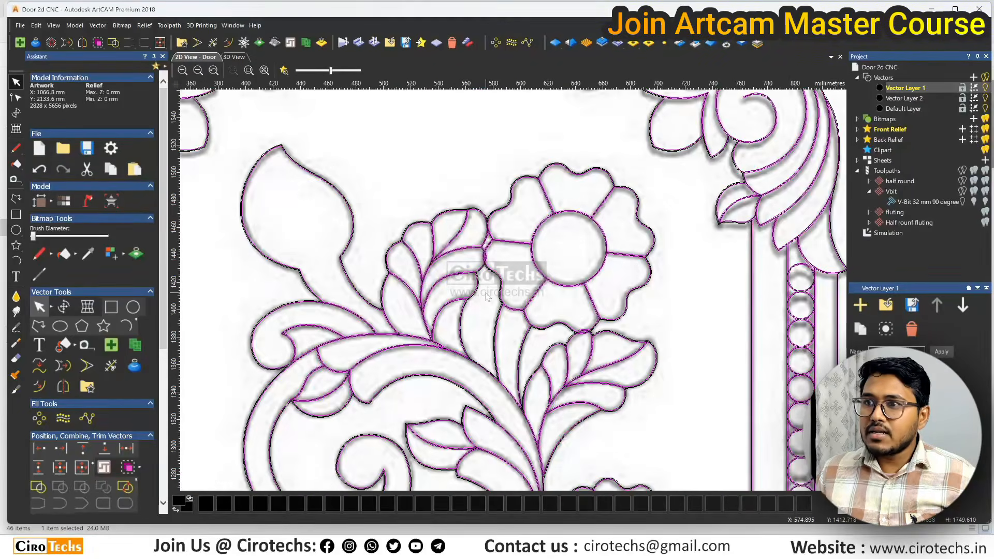
scroll(506, 316, up, 2)
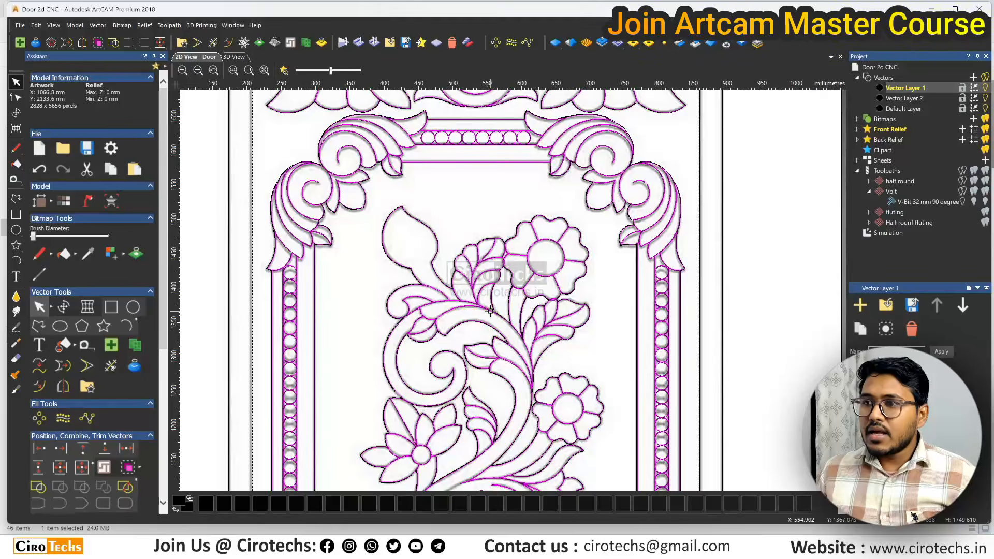
scroll(411, 315, up, 6)
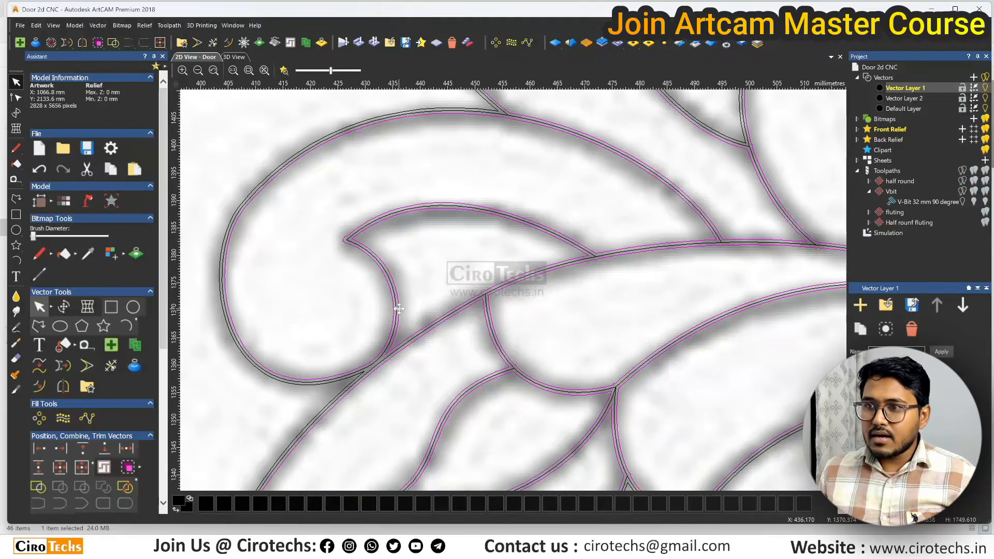
scroll(539, 283, down, 6)
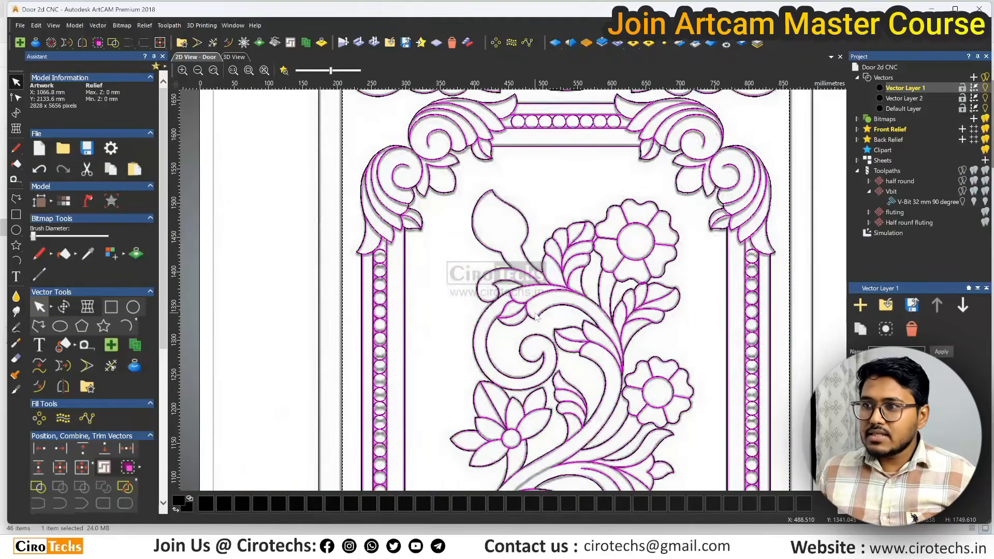
Examine the offset lines along the scrolling stems from the middle flowers down to the vase rim.
scroll(534, 313, down, 1)
scroll(577, 393, up, 1)
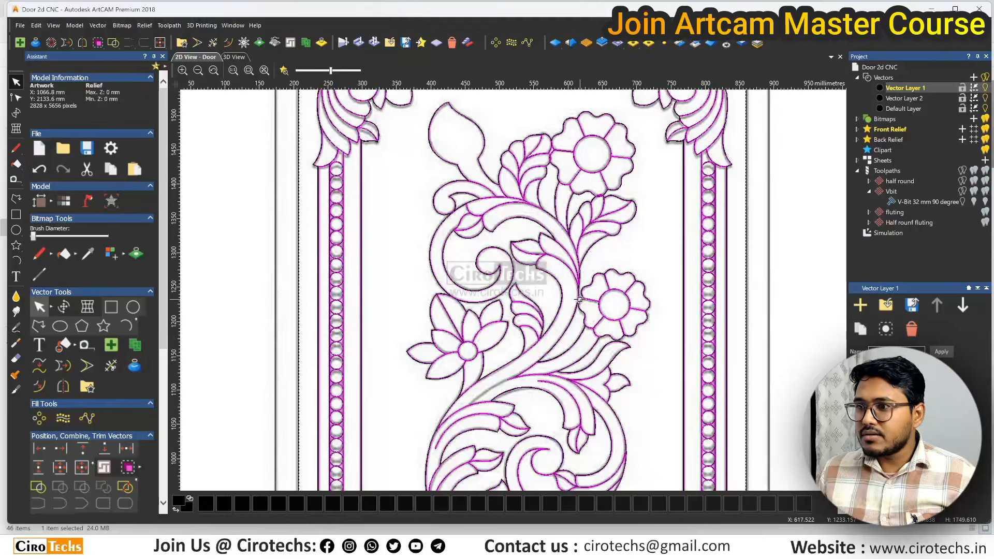
scroll(513, 292, down, 1)
scroll(565, 340, up, 1)
scroll(565, 339, up, 3)
scroll(497, 380, down, 3)
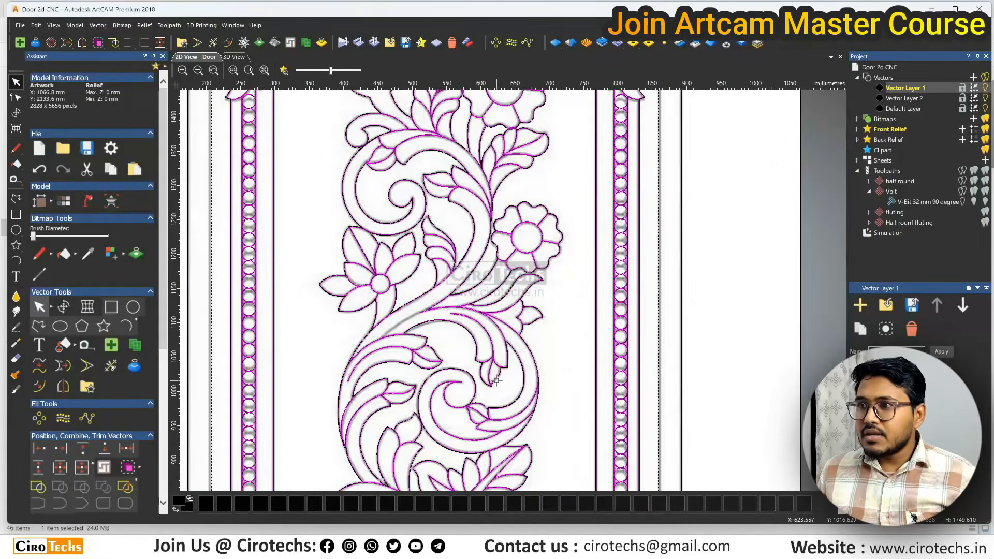
scroll(496, 381, up, 2)
scroll(502, 356, down, 4)
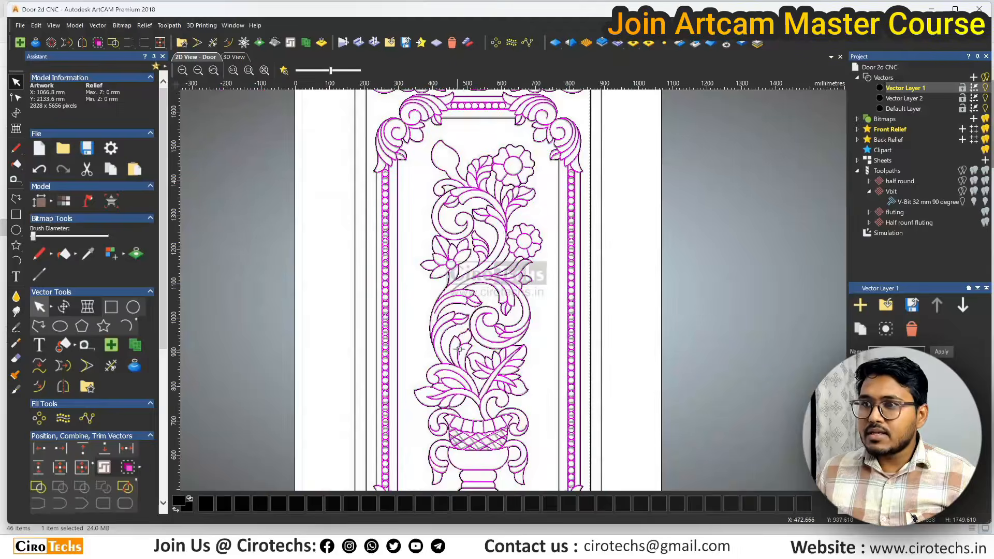
scroll(464, 347, up, 4)
scroll(468, 338, down, 4)
scroll(533, 357, up, 2)
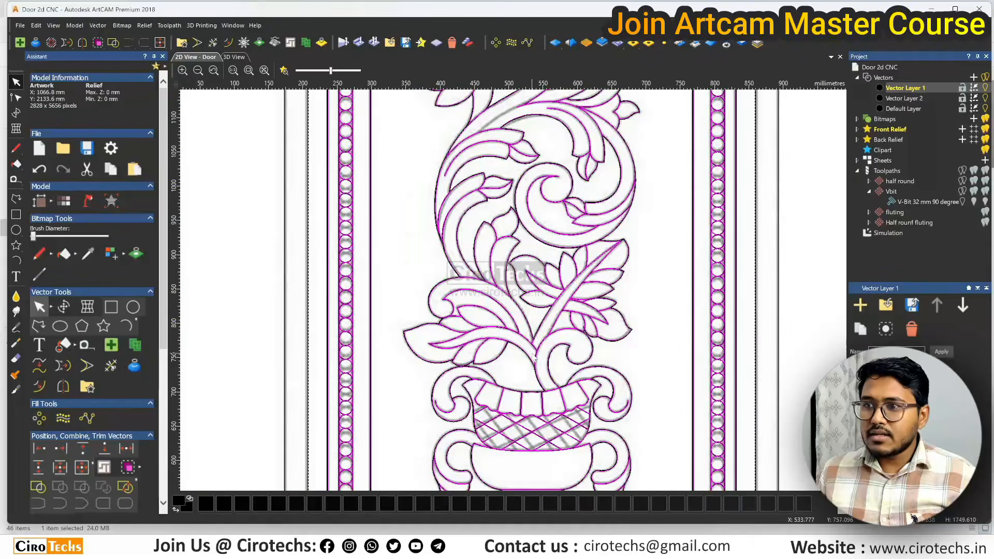
Check the offset lines on the two leaf sprays just above the vase, including the veins and small leaf junctions.
scroll(487, 325, up, 5)
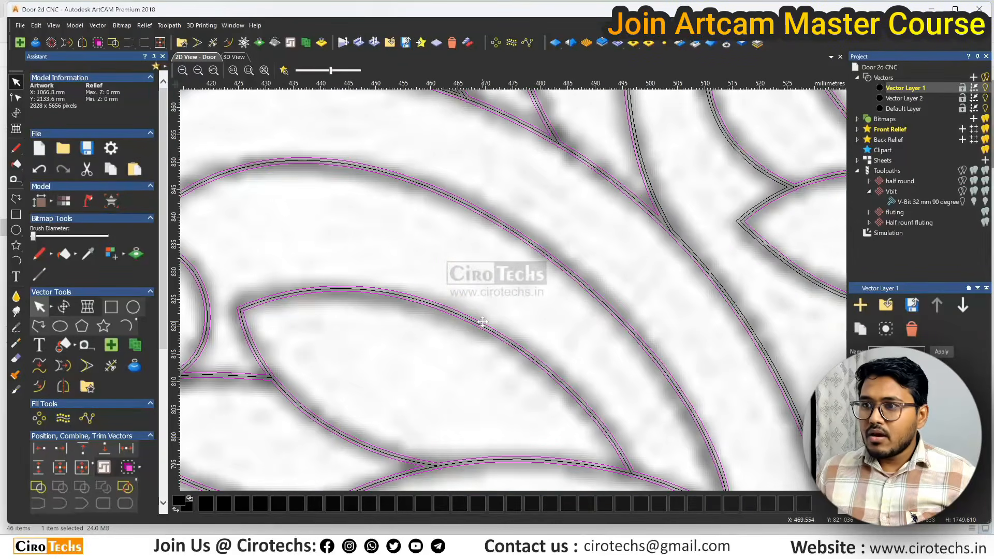
scroll(487, 326, down, 3)
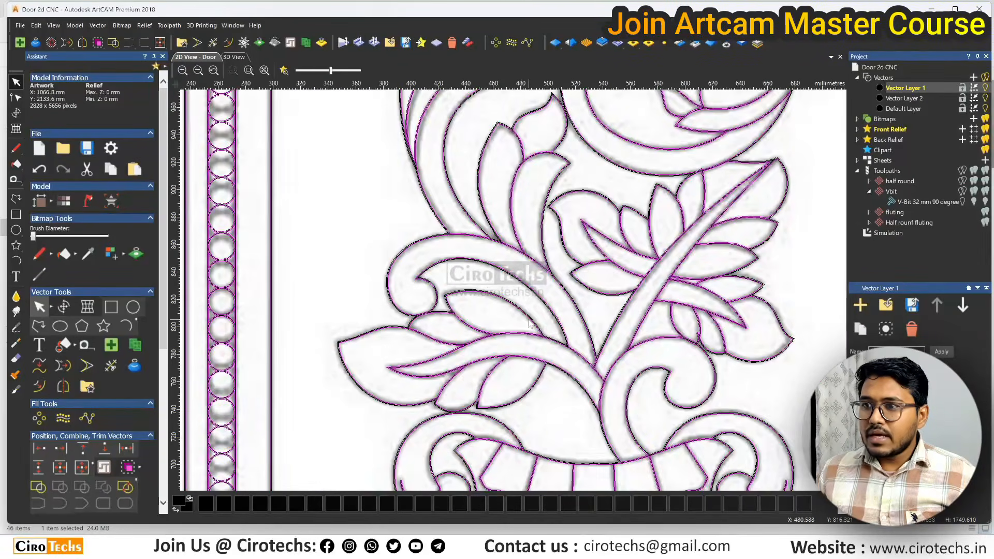
scroll(529, 323, down, 2)
scroll(557, 331, up, 6)
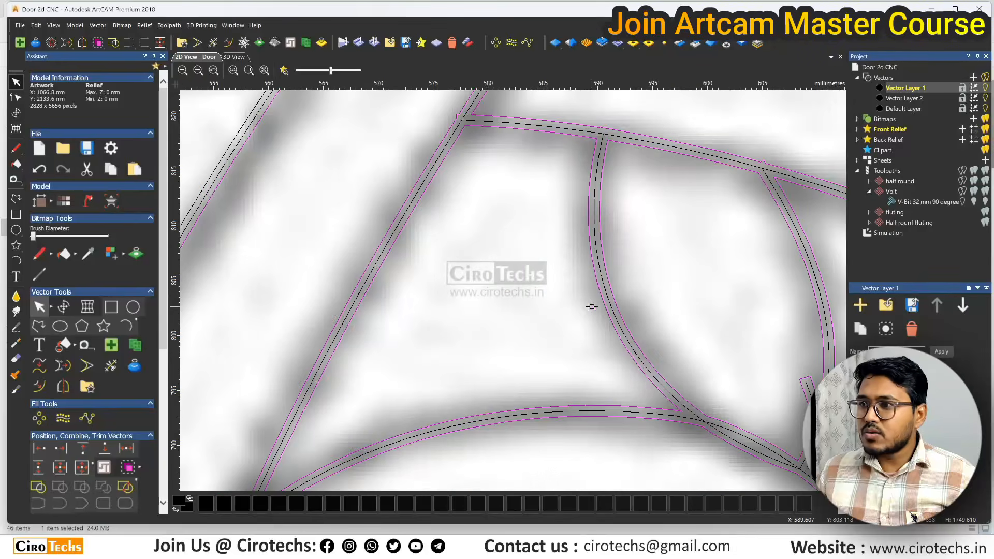
scroll(570, 306, down, 4)
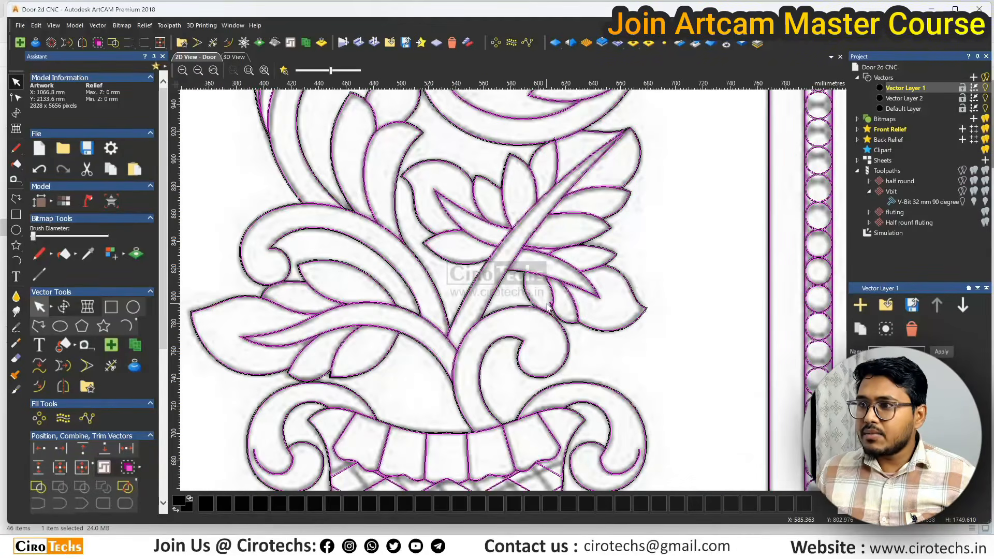
scroll(507, 359, down, 2)
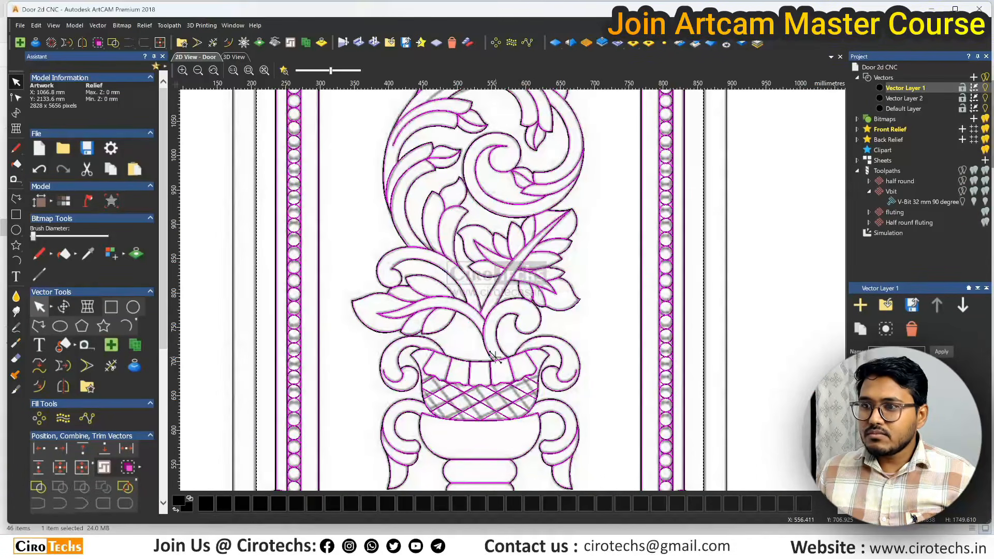
scroll(511, 294, up, 3)
scroll(481, 331, down, 3)
Inspect the offset lines on the large lower spiral and the leaves surrounding it.
scroll(479, 208, down, 2)
scroll(476, 244, up, 2)
scroll(479, 267, down, 2)
scroll(518, 274, up, 2)
scroll(525, 275, up, 5)
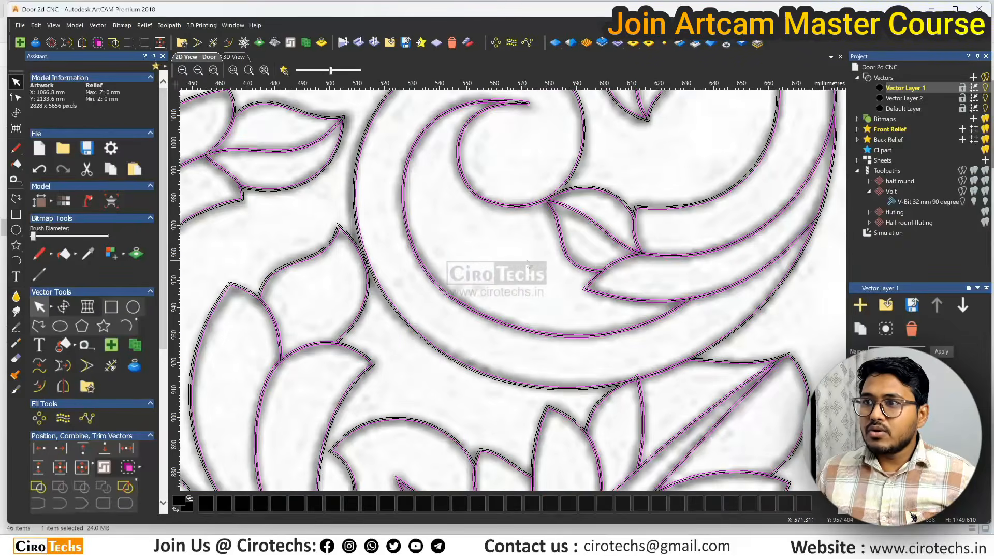
scroll(578, 249, down, 5)
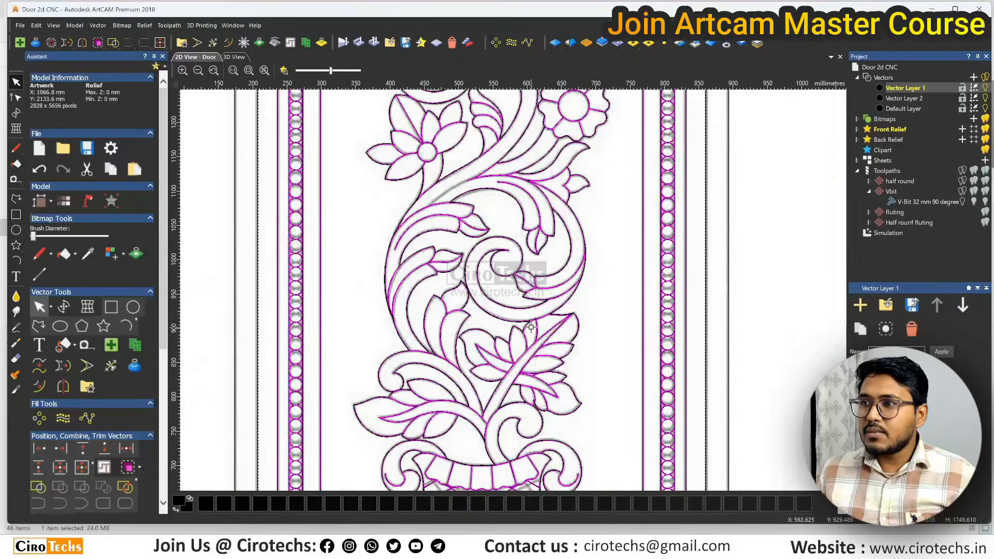
scroll(528, 316, down, 2)
Review the offset lines from the two middle flowers up through the upper spiral, bud and top flower to the crest.
scroll(539, 280, up, 3)
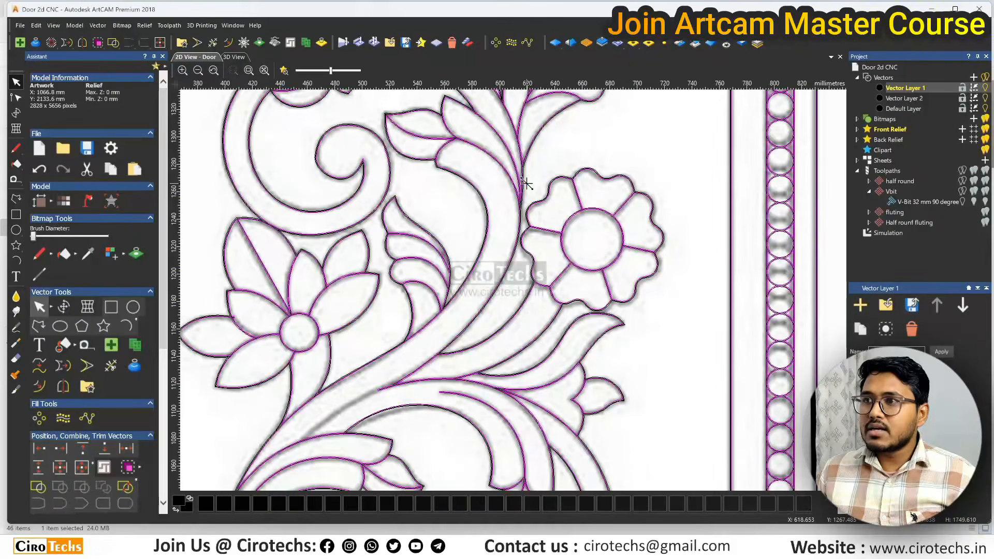
scroll(545, 263, down, 1)
scroll(545, 263, up, 3)
scroll(538, 313, down, 3)
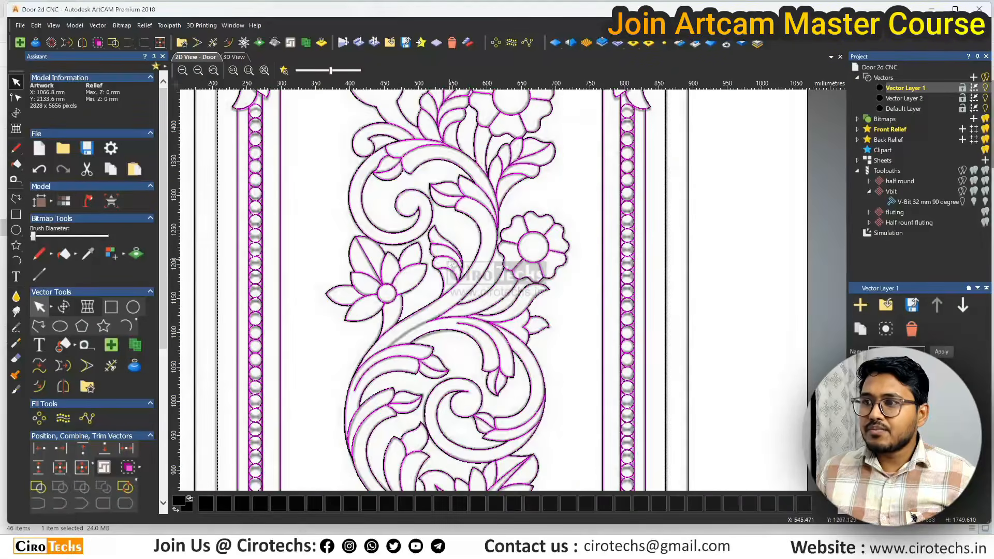
scroll(464, 239, down, 2)
scroll(495, 230, up, 4)
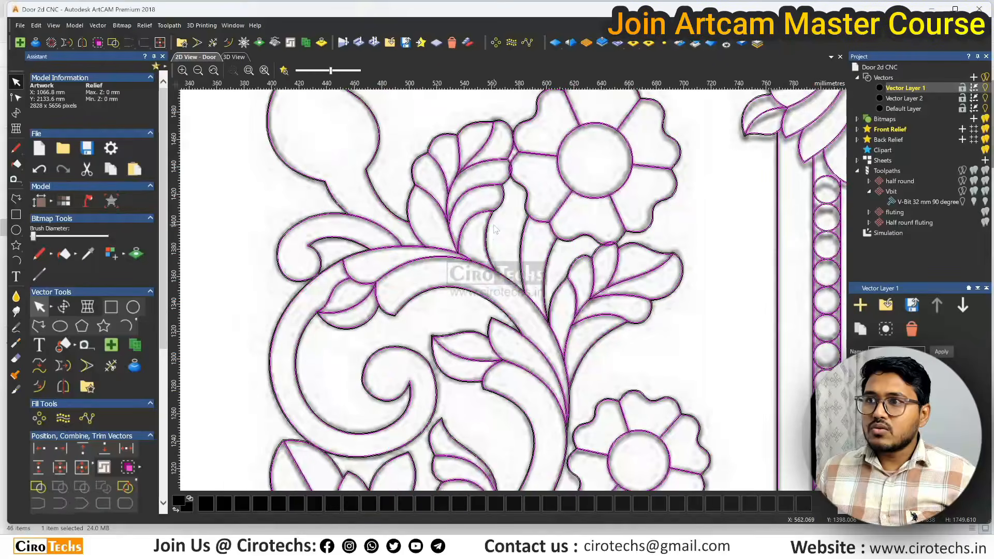
scroll(495, 229, down, 2)
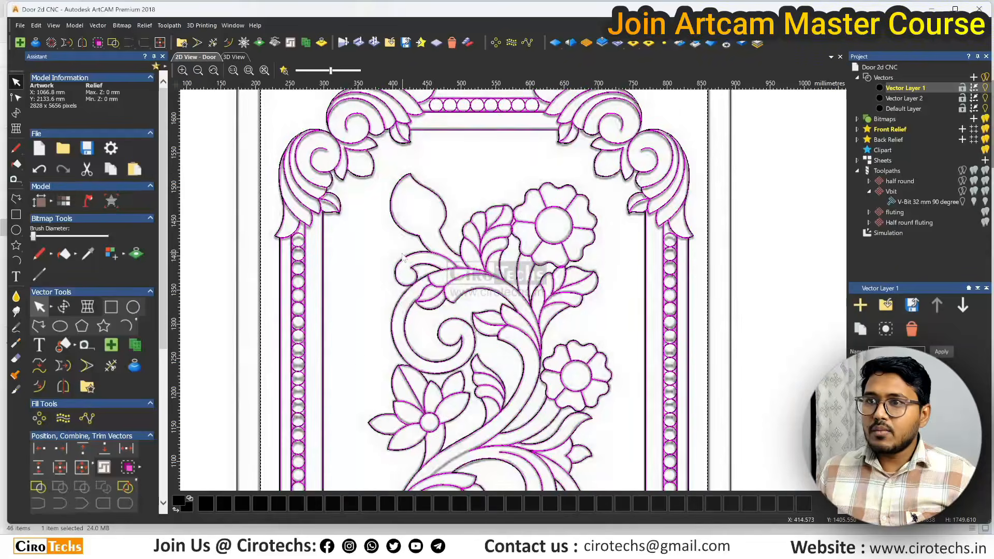
scroll(439, 273, up, 4)
scroll(440, 273, down, 2)
scroll(523, 271, down, 1)
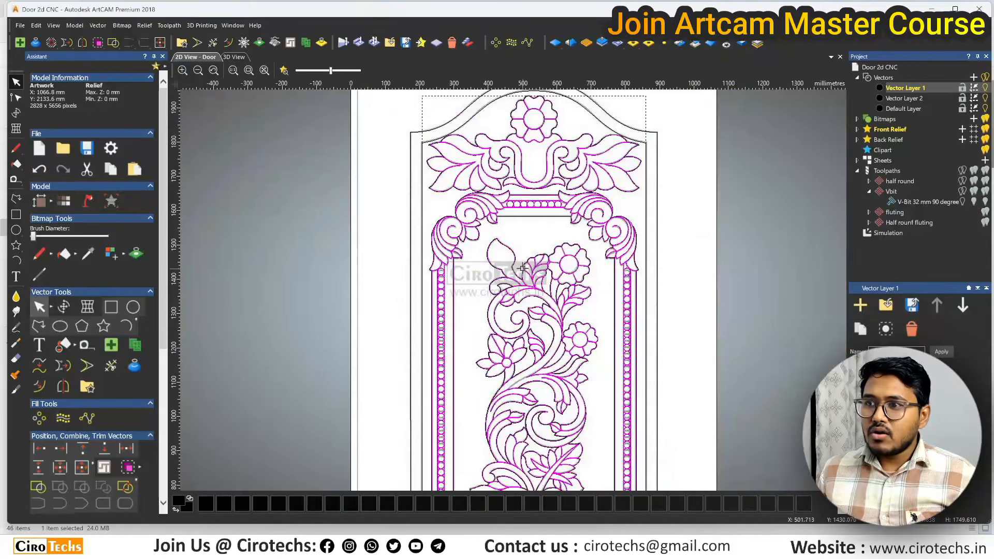
scroll(533, 361, up, 1)
scroll(533, 361, up, 1)
scroll(500, 310, down, 3)
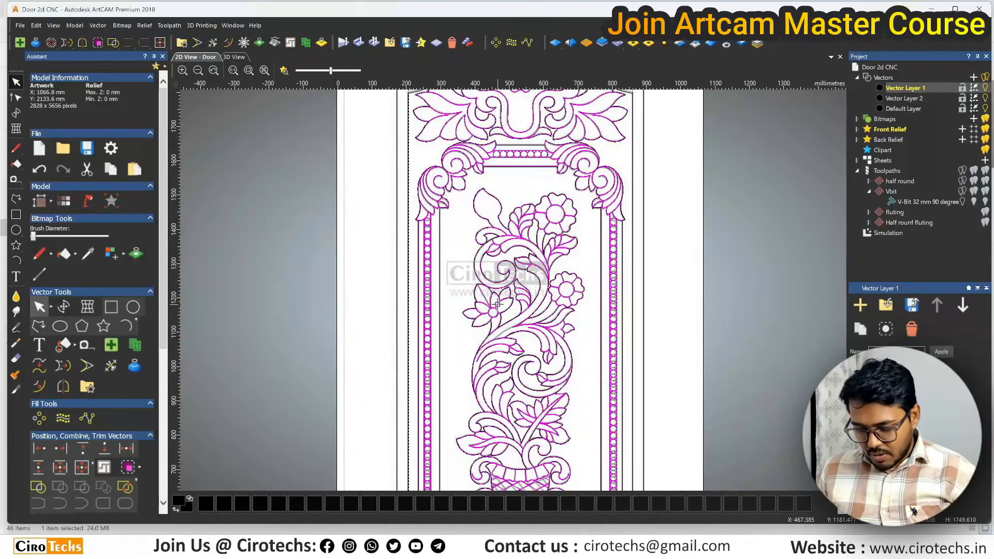
Clear the selection and check the continuous outlines of the crest, the outer beaded frame and the inner panel by selecting each.
key(Escape)
scroll(505, 298, down, 2)
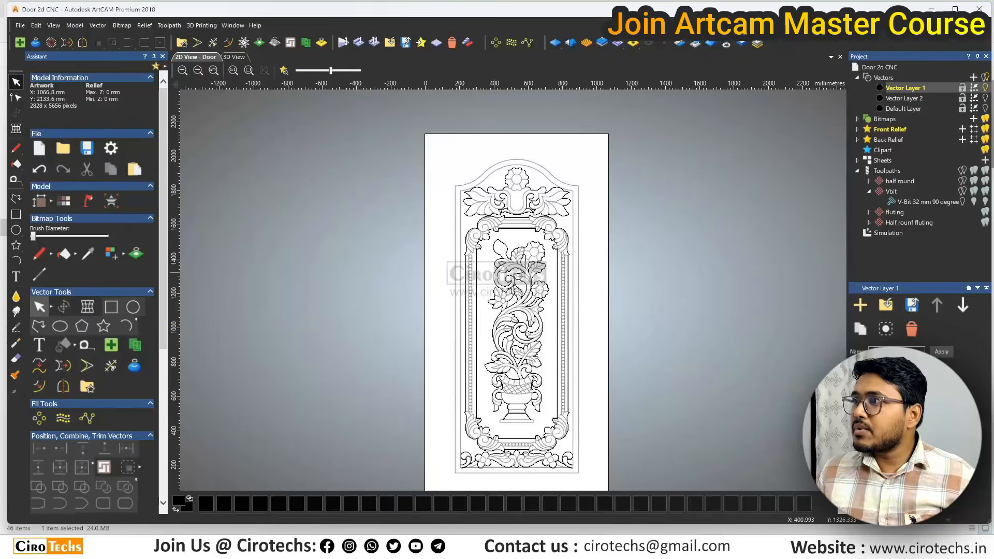
scroll(403, 231, up, 2)
scroll(402, 231, down, 2)
scroll(491, 288, up, 2)
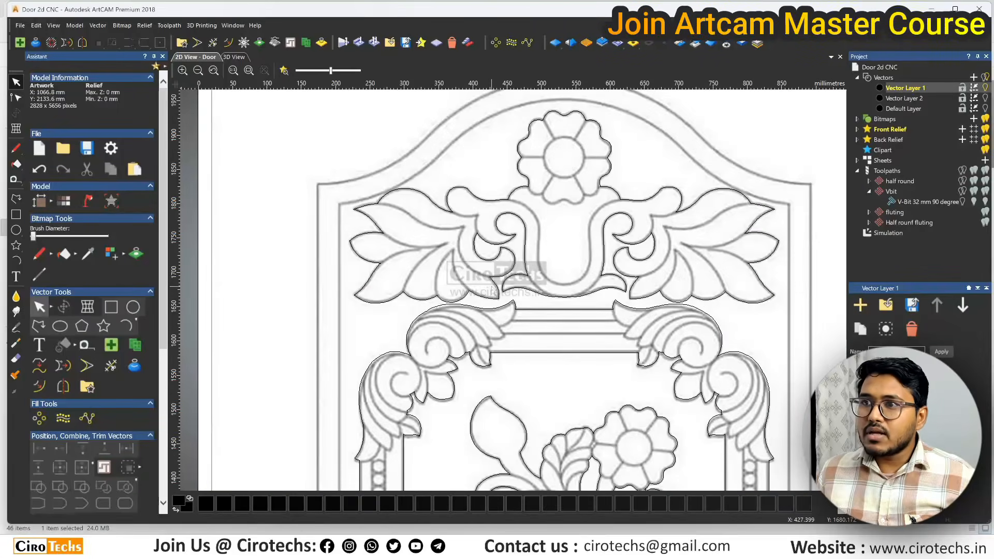
click(461, 298)
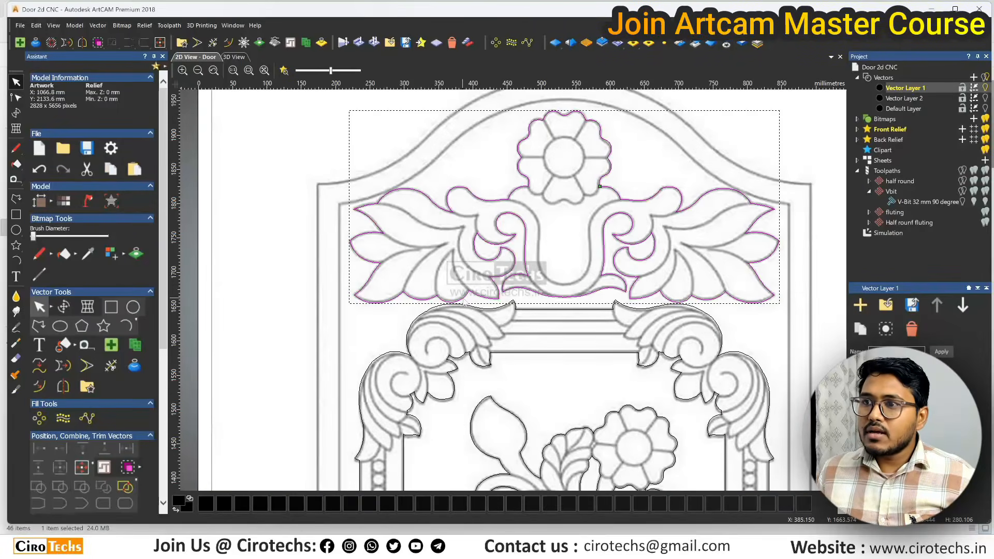
click(505, 310)
scroll(538, 287, down, 2)
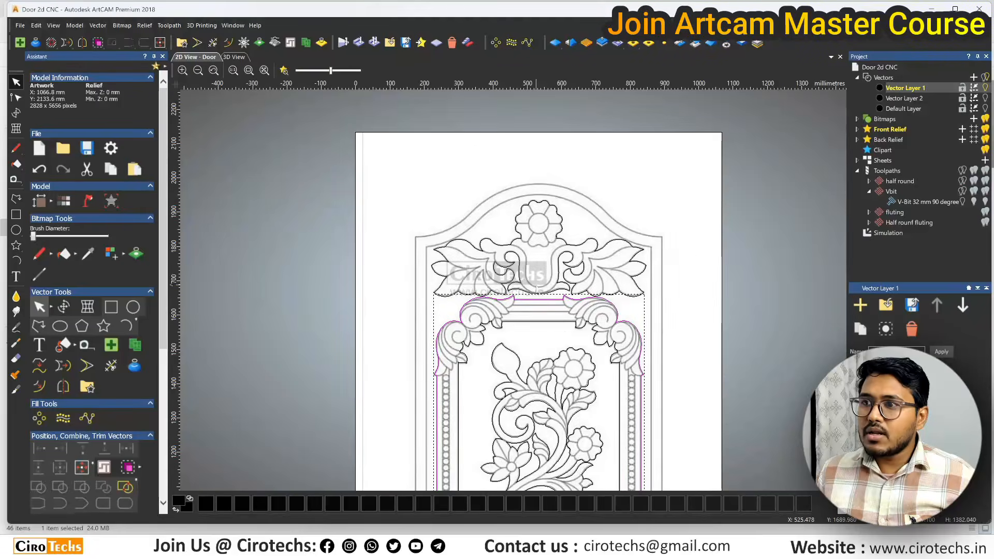
scroll(561, 358, up, 2)
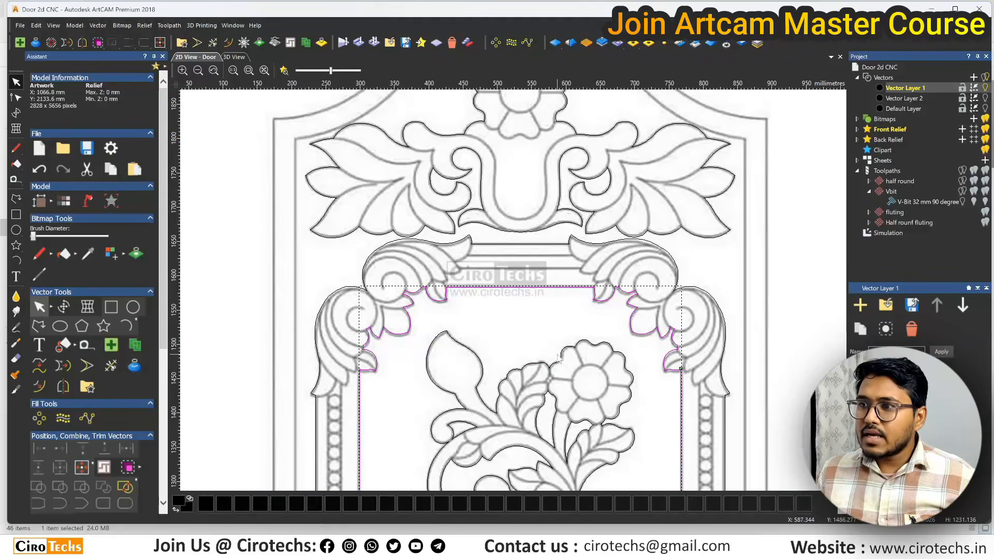
Select the central design's outline, examine it around the vase base, and deselect it to inspect the lower border.
click(561, 358)
scroll(521, 325, down, 2)
scroll(458, 401, up, 4)
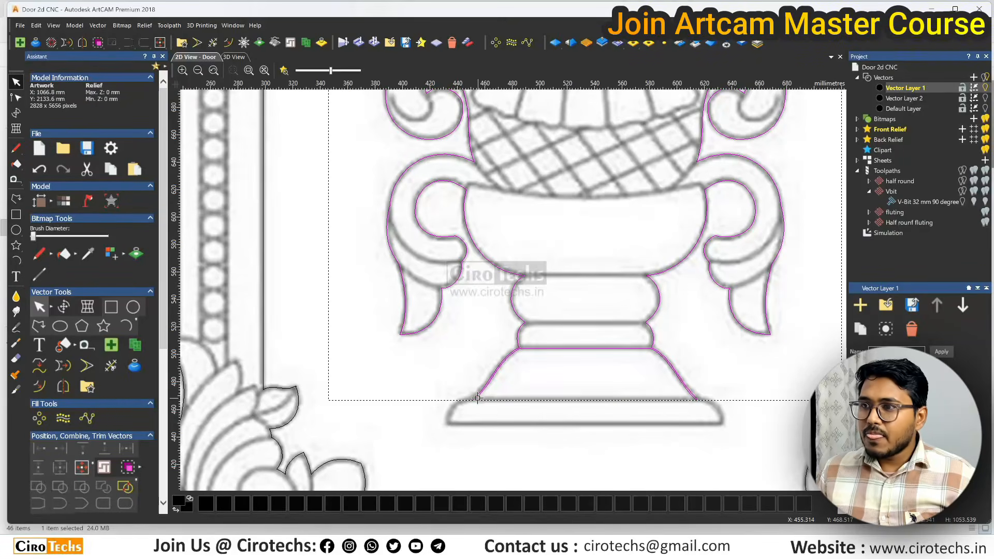
scroll(513, 386, down, 2)
scroll(548, 188, down, 2)
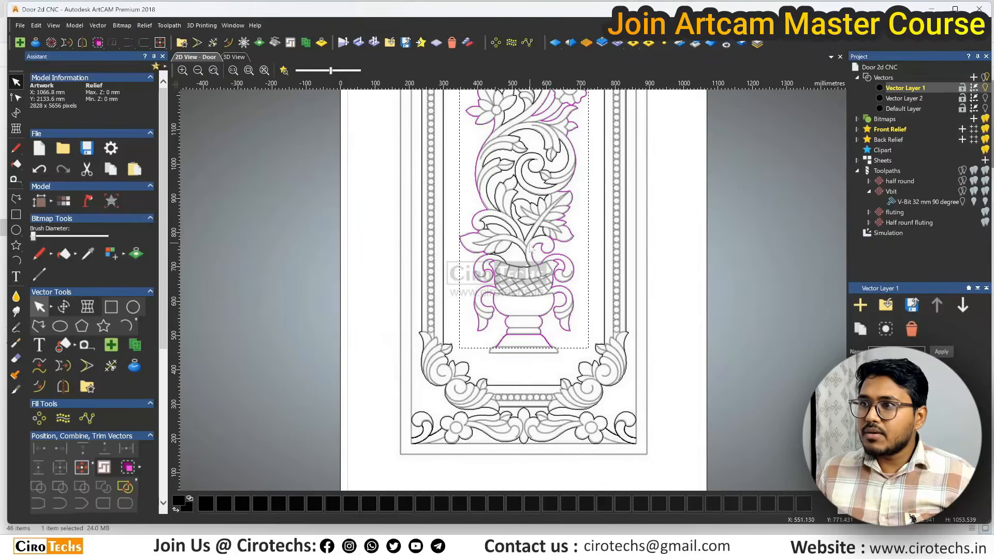
click(556, 338)
scroll(549, 374, down, 3)
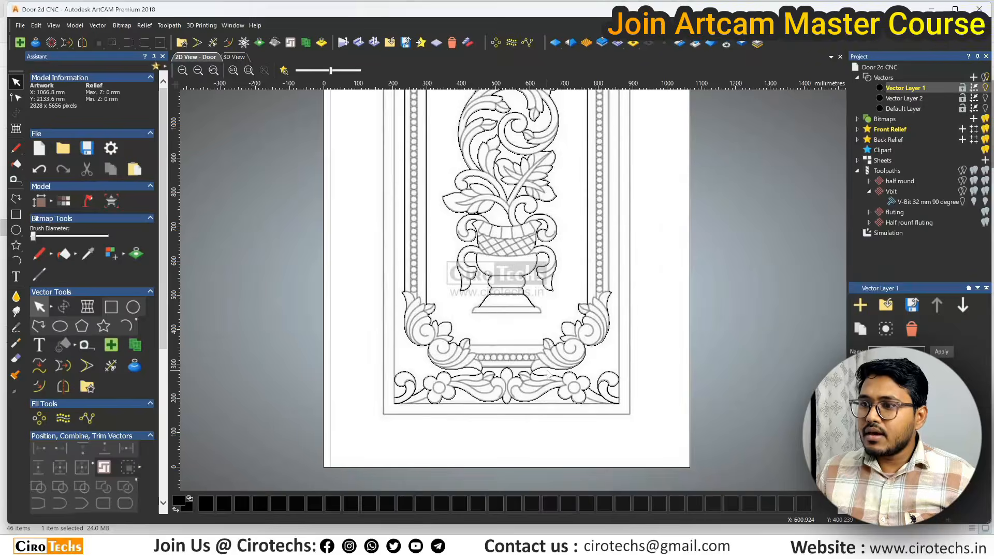
scroll(548, 362, up, 5)
scroll(463, 303, down, 2)
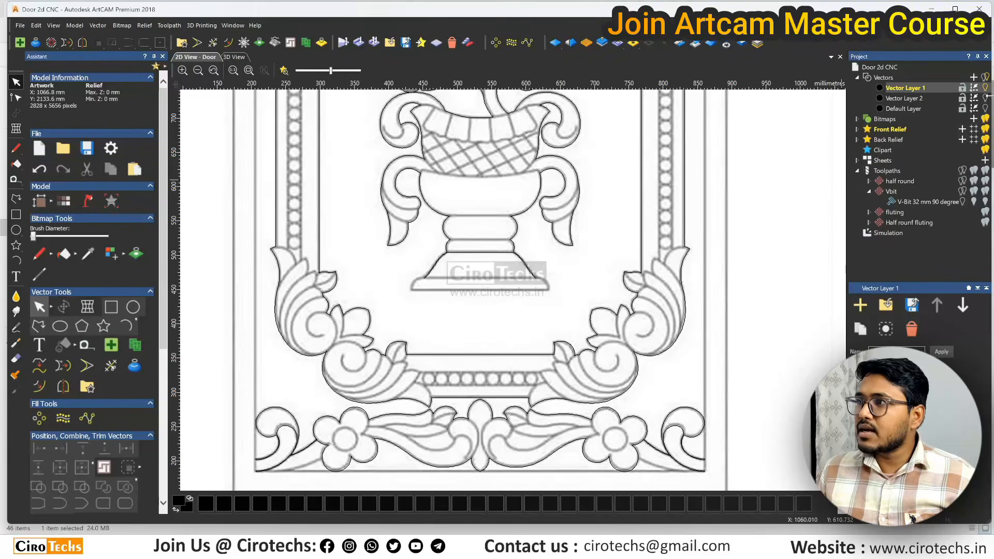
Show Vector Layer 2 and the Default Layer, and close the outline of the vase's bottom plinth by moving its end point.
click(986, 98)
click(985, 109)
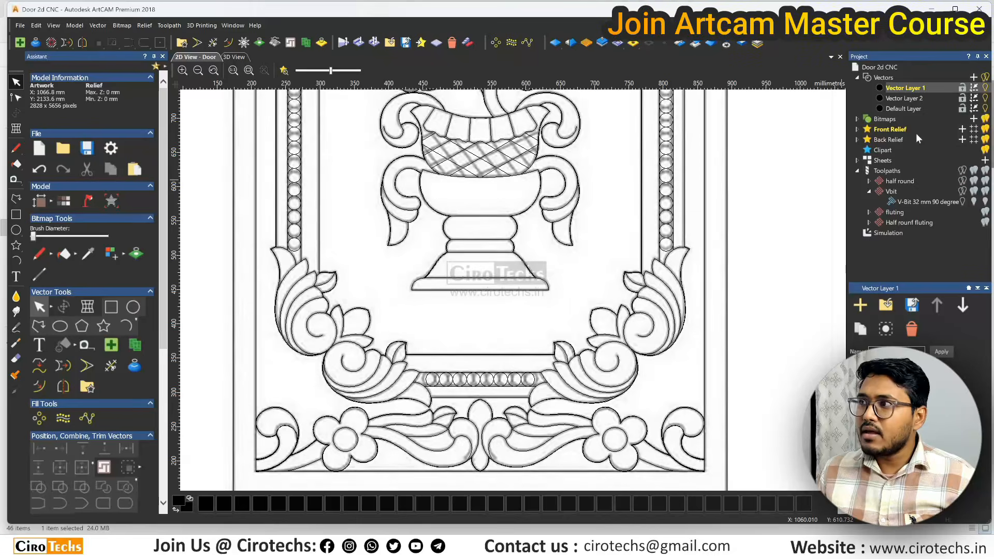
scroll(496, 273, up, 4)
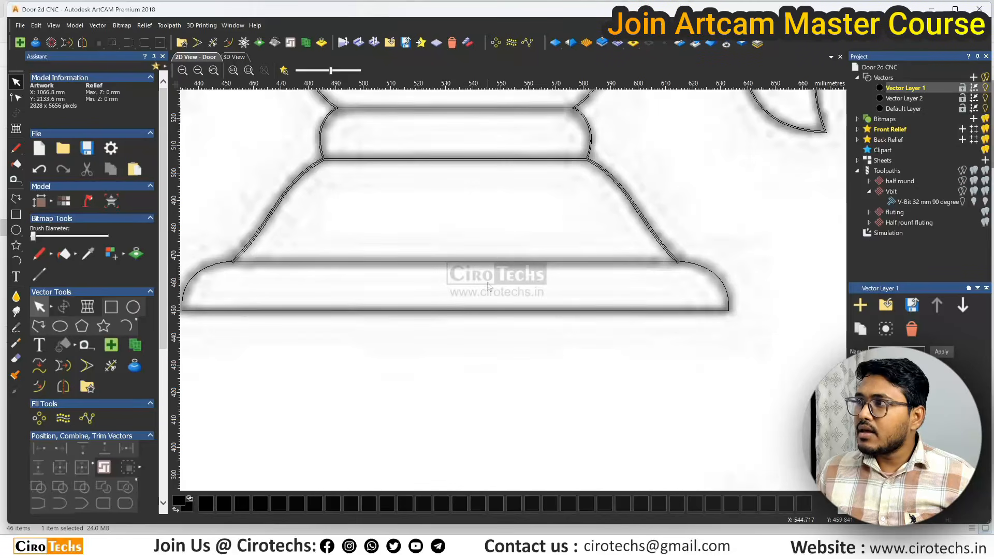
click(515, 262)
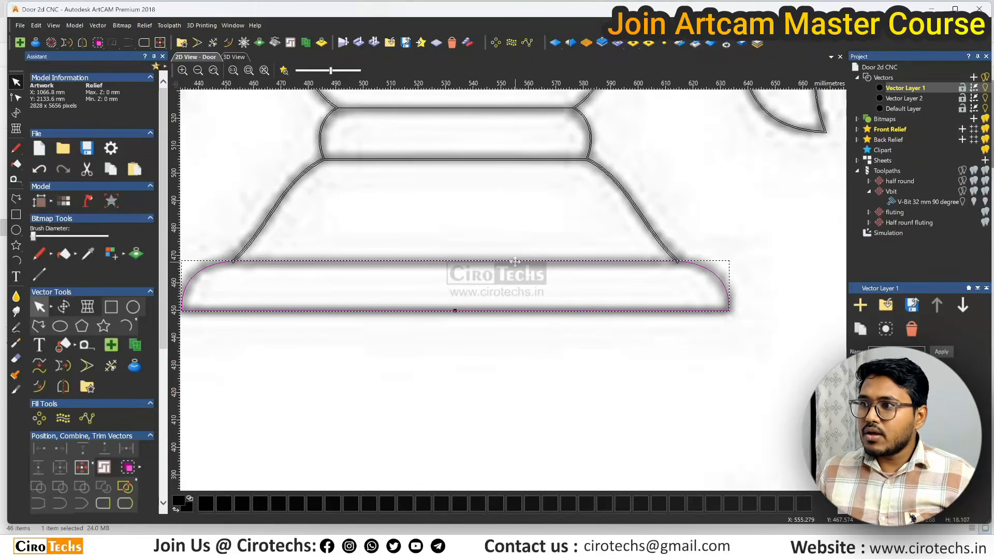
click(229, 41)
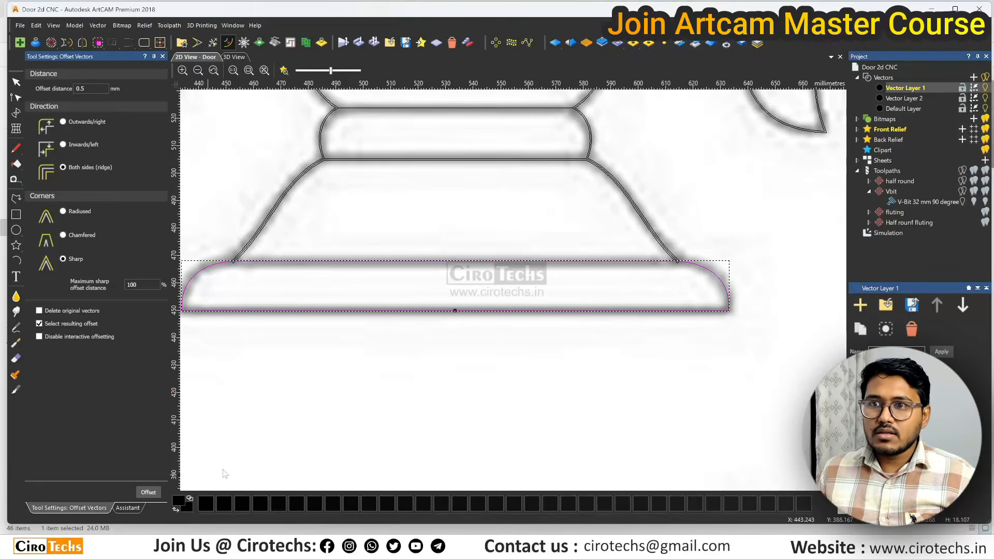
scroll(455, 306, up, 2)
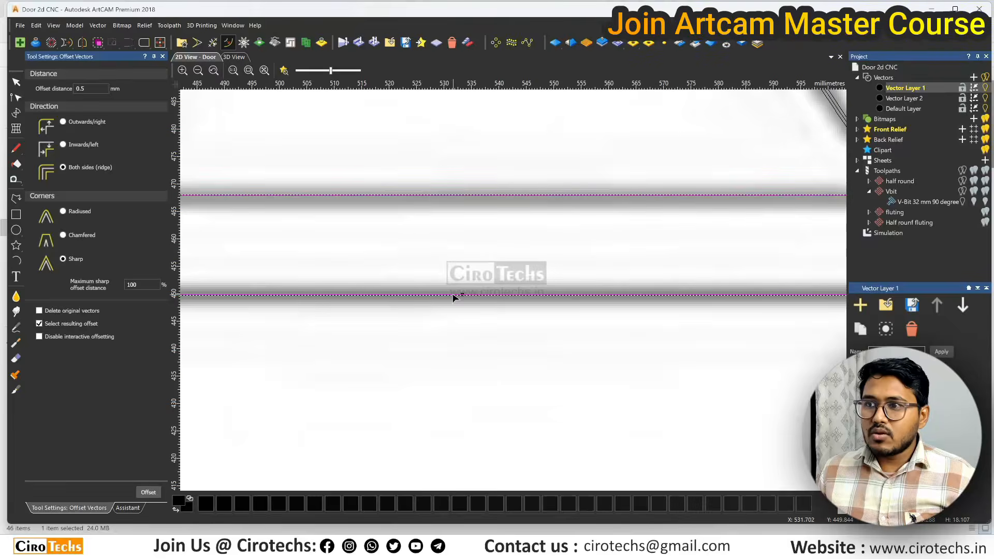
right_click(453, 297)
mouse_move(508, 431)
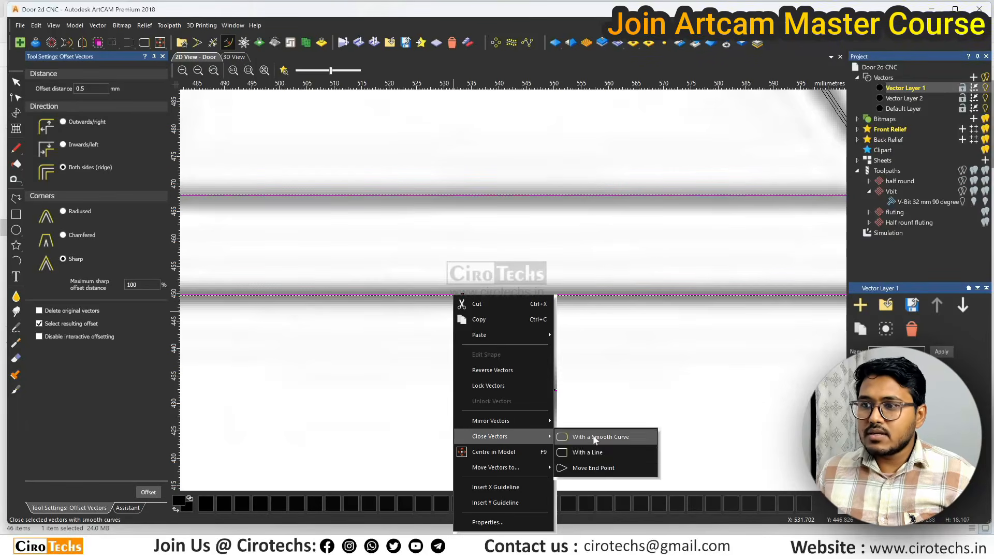
click(588, 467)
Offset the plinth outline 0.5 mm to both sides with sharp corners and delete the resulting inner offset line.
click(153, 496)
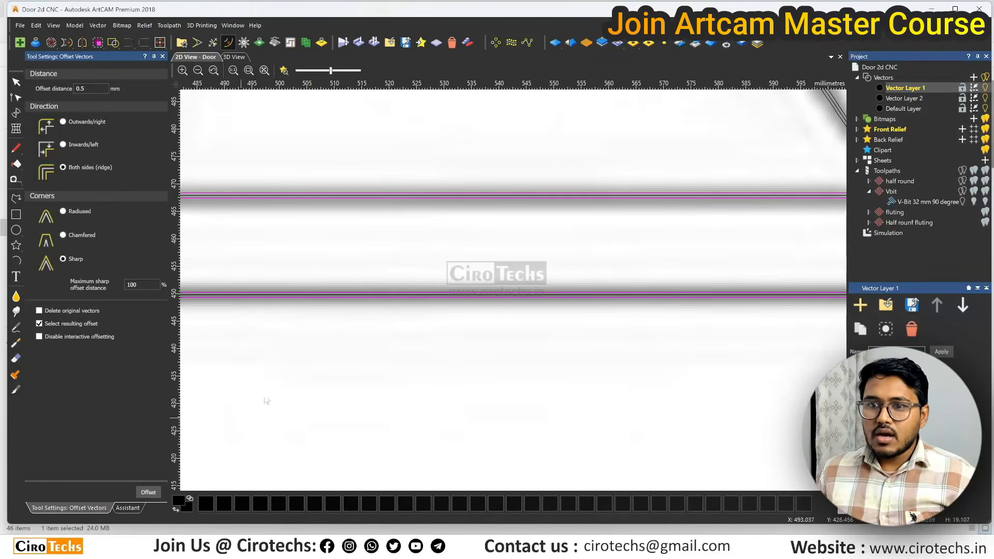
scroll(268, 400, down, 1)
key(Escape)
scroll(273, 244, up, 1)
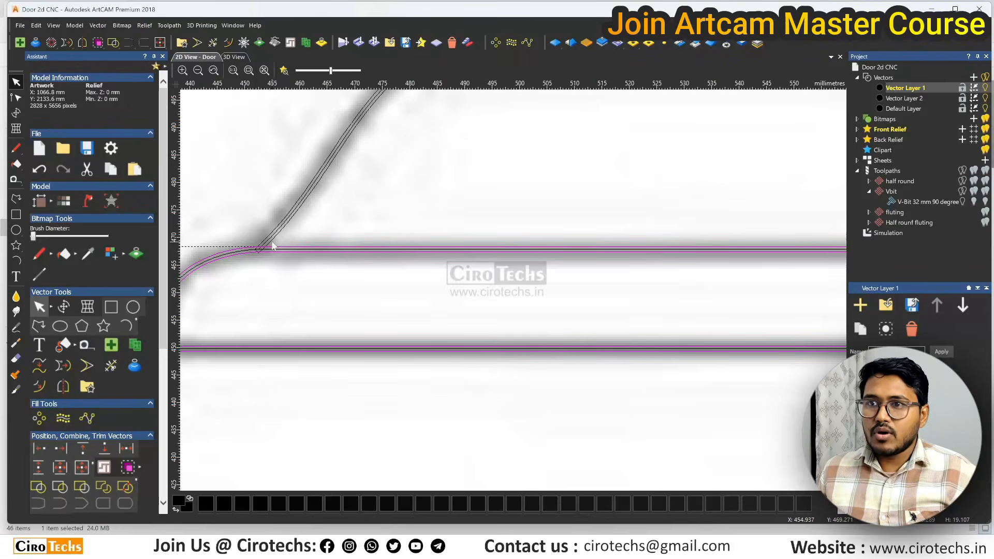
scroll(273, 243, up, 2)
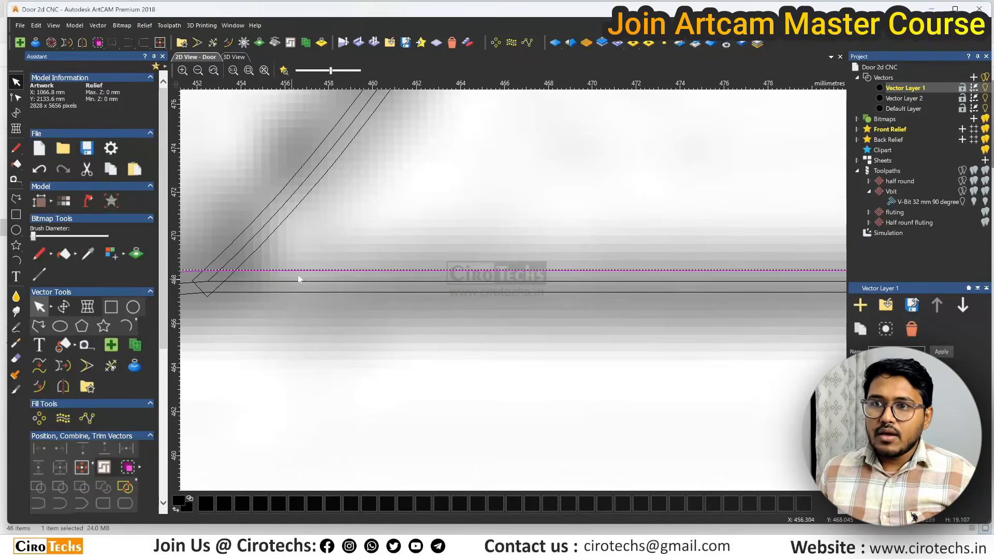
scroll(300, 280, down, 1)
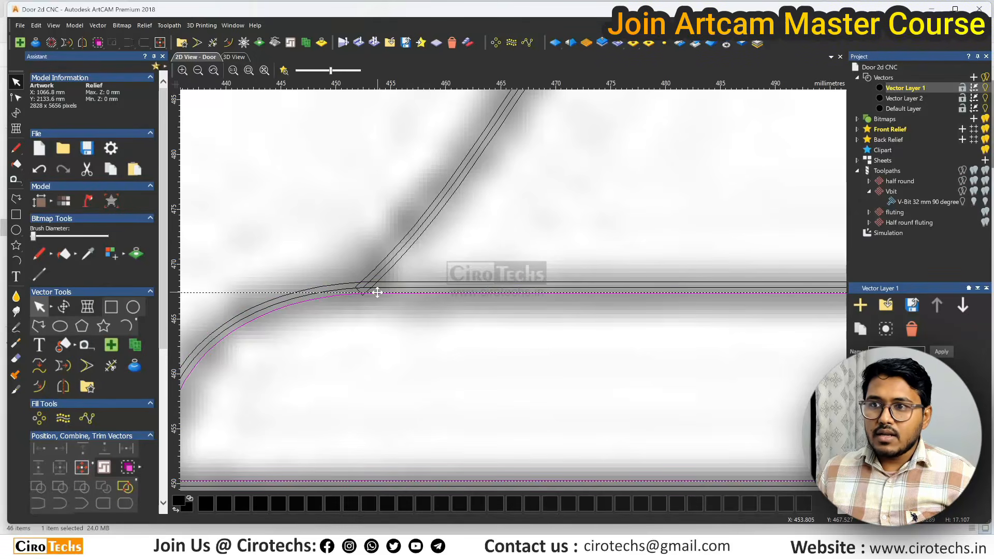
key(Escape)
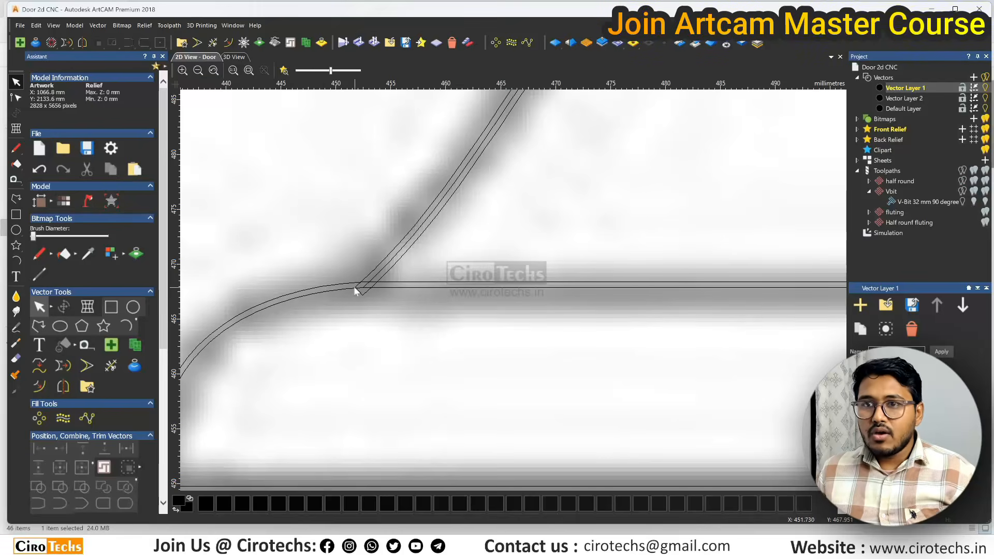
Weld the plinth's outer offset to the central design's outline.
click(354, 285)
shift+click(373, 271)
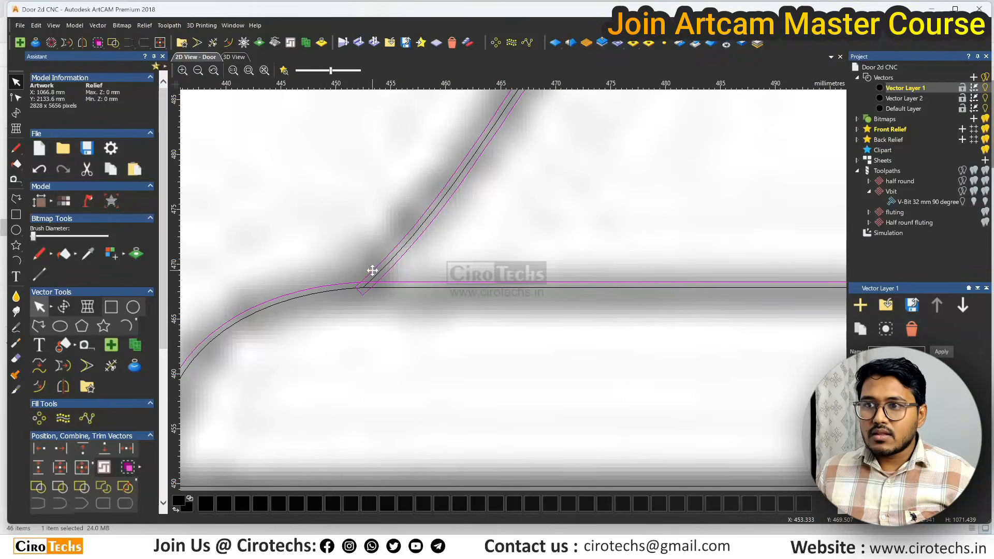
right_click(372, 271)
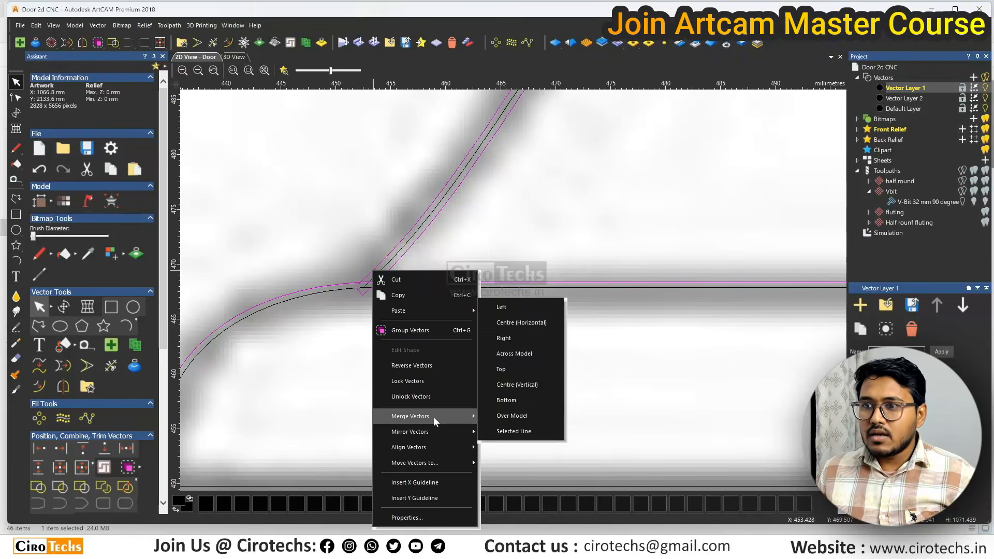
mouse_move(434, 417)
click(487, 420)
scroll(394, 299, down, 3)
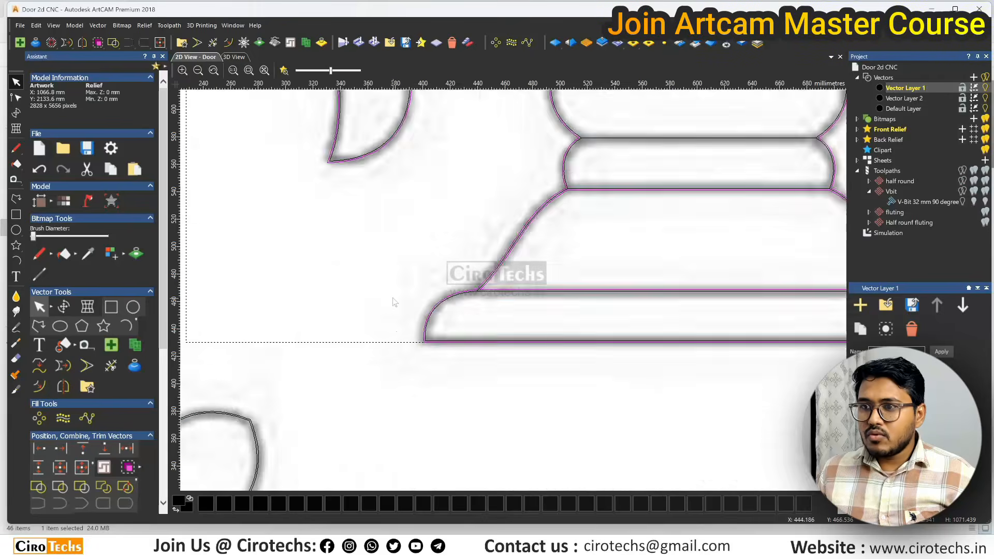
Delete the inner contour of the flared pedestal section above the vase's plinth.
click(587, 288)
scroll(552, 265, up, 5)
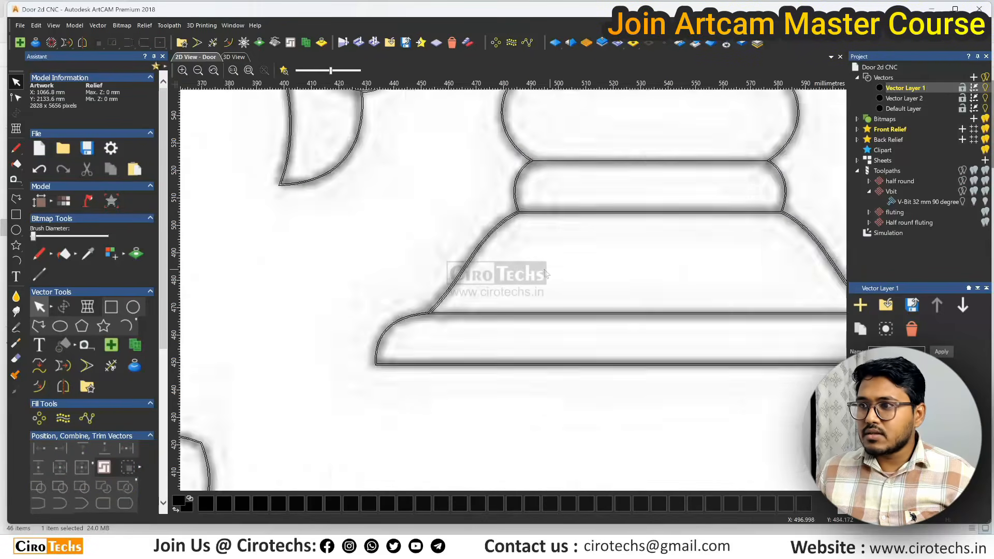
click(456, 195)
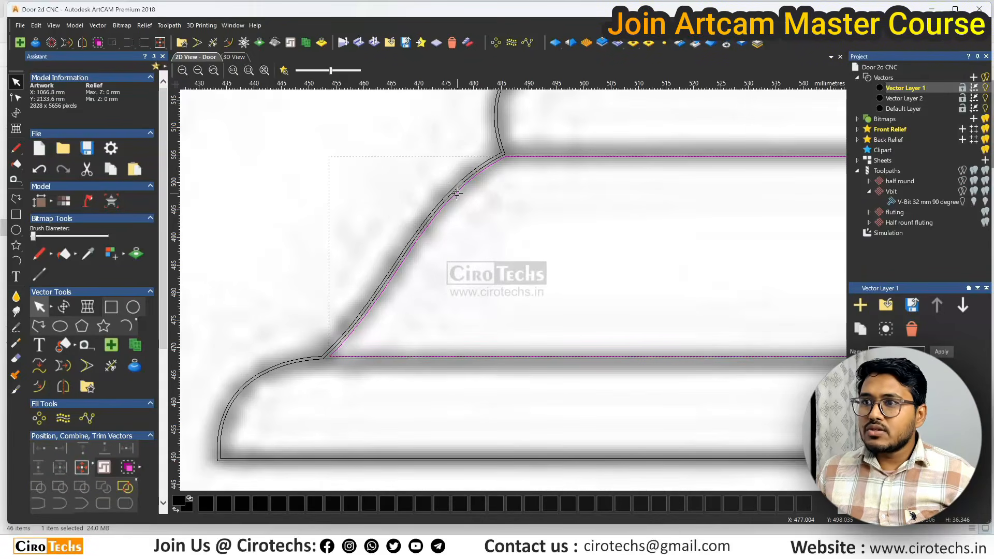
key(Delete)
scroll(471, 207, down, 2)
scroll(512, 247, up, 1)
scroll(512, 247, up, 1)
Check the central design's continuous outline by selecting it, and inspect the offset lines around the vase and its hanging side leaves.
click(502, 244)
scroll(502, 245, down, 3)
scroll(519, 358, down, 2)
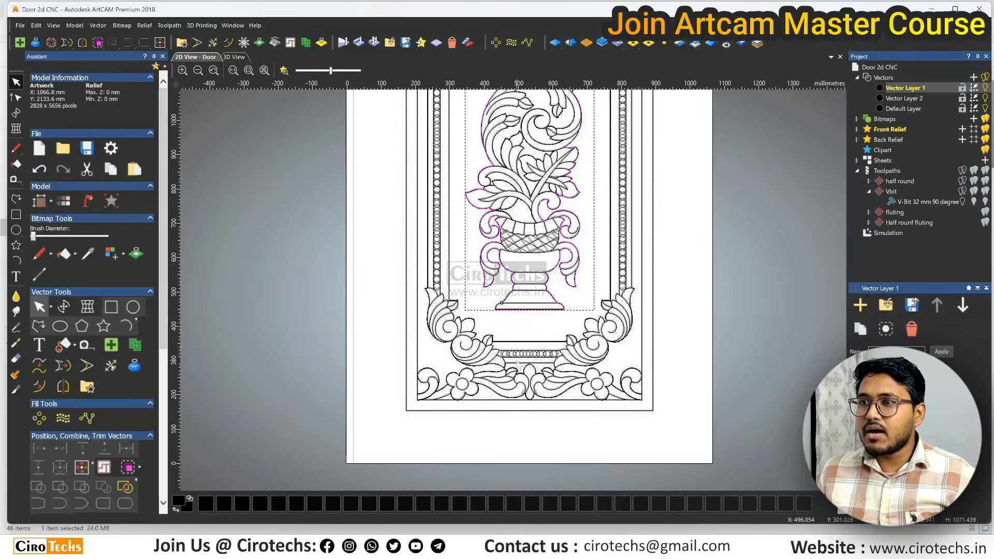
click(592, 375)
scroll(559, 281, up, 1)
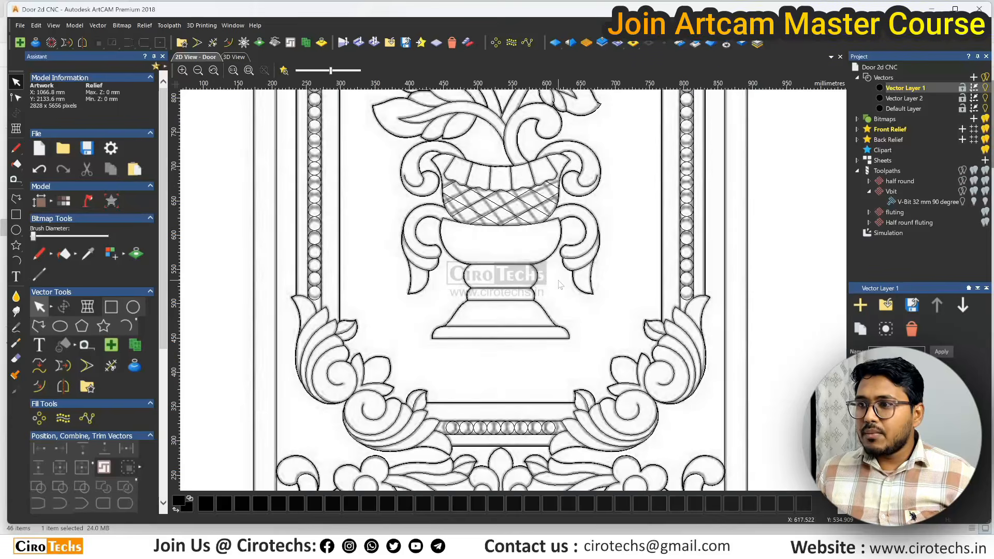
scroll(583, 220, up, 3)
scroll(585, 218, down, 3)
scroll(586, 218, down, 3)
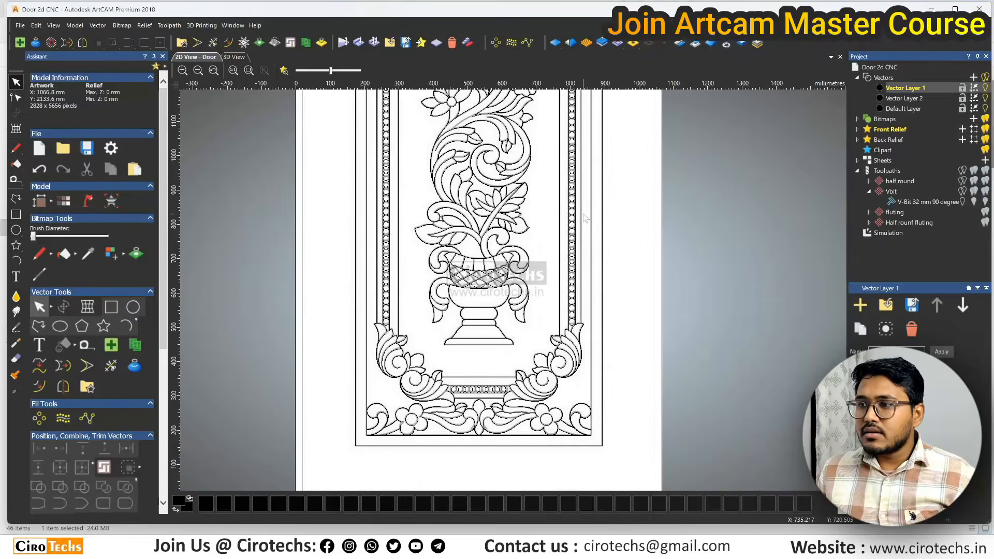
scroll(448, 323, up, 3)
scroll(453, 269, up, 2)
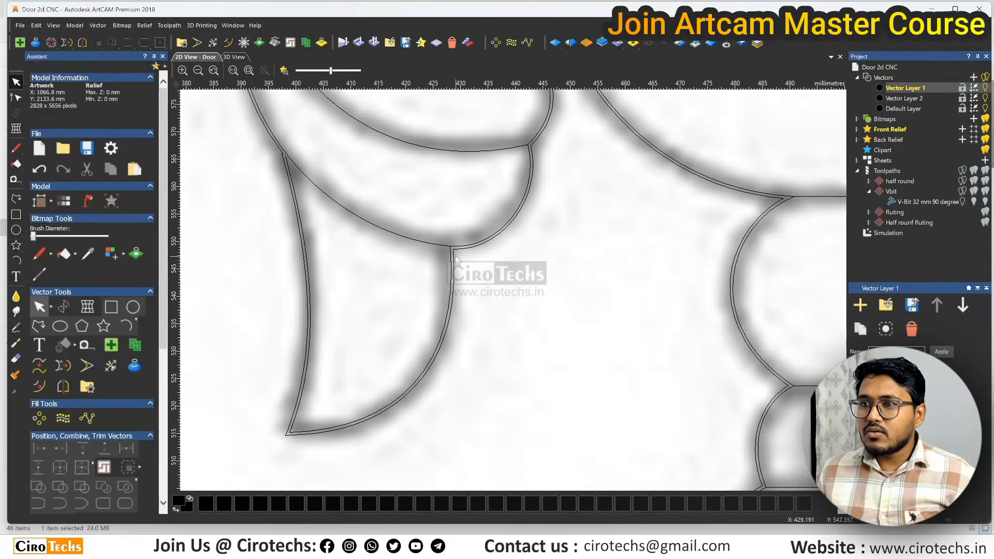
click(453, 269)
scroll(518, 280, down, 3)
scroll(528, 287, down, 3)
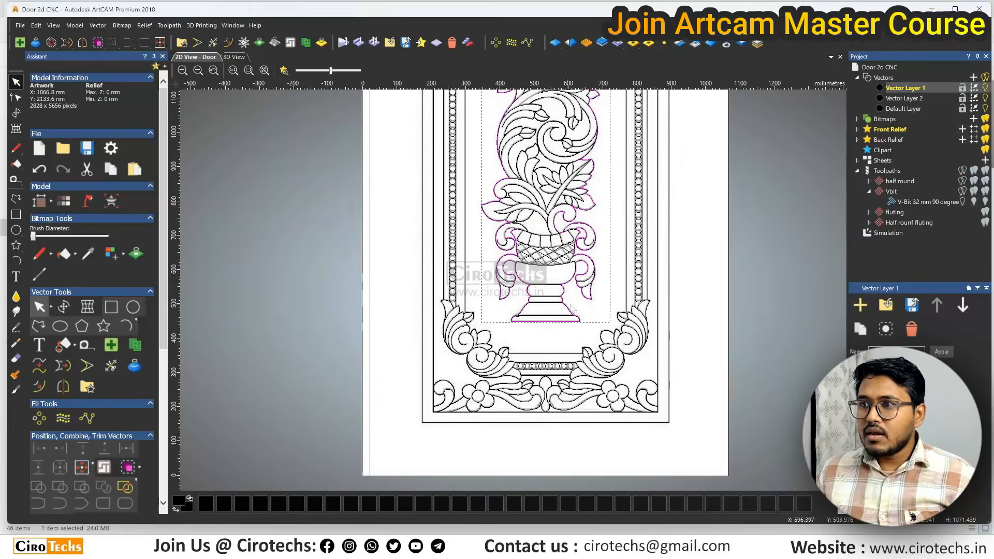
Examine the lower right corner ornament, checking the nodes of the short stem curve beside the flower and the extent of the border outline.
scroll(602, 427, up, 5)
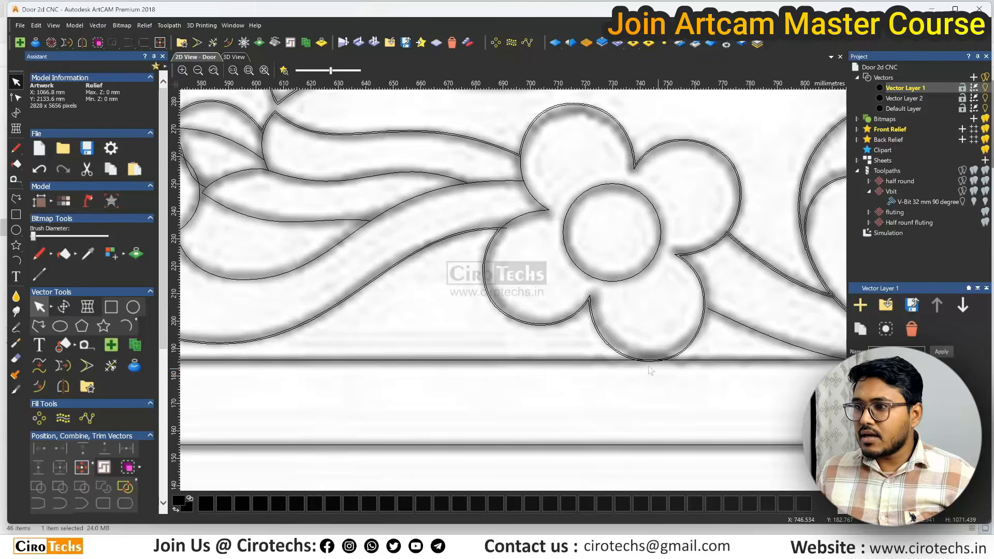
scroll(601, 361, down, 2)
scroll(521, 315, up, 2)
click(522, 315)
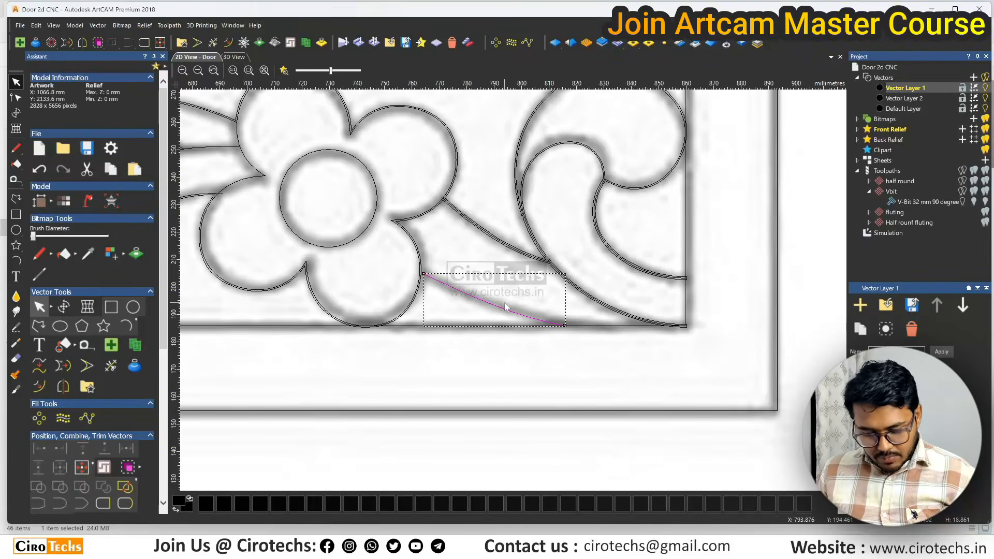
double_click(506, 307)
scroll(424, 276, up, 4)
scroll(465, 284, down, 4)
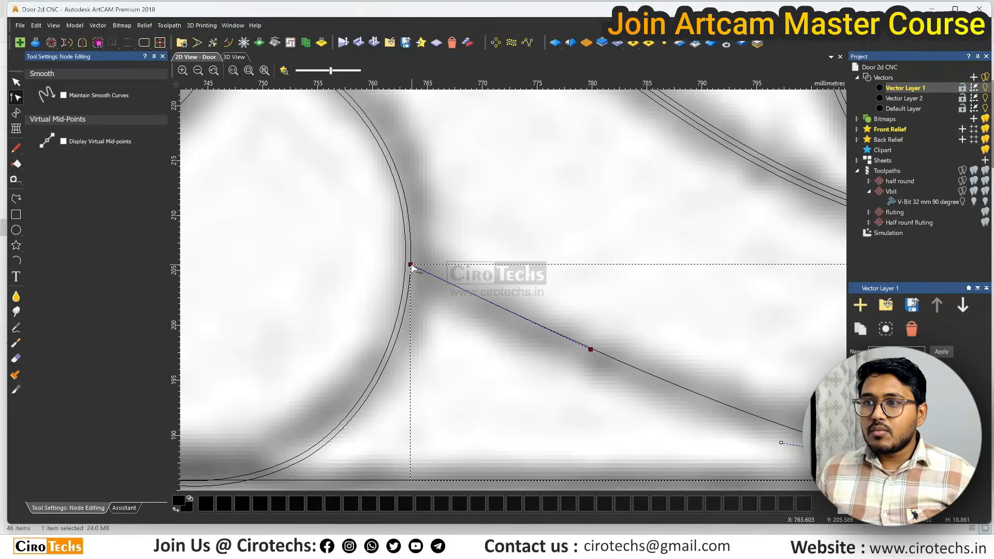
key(n)
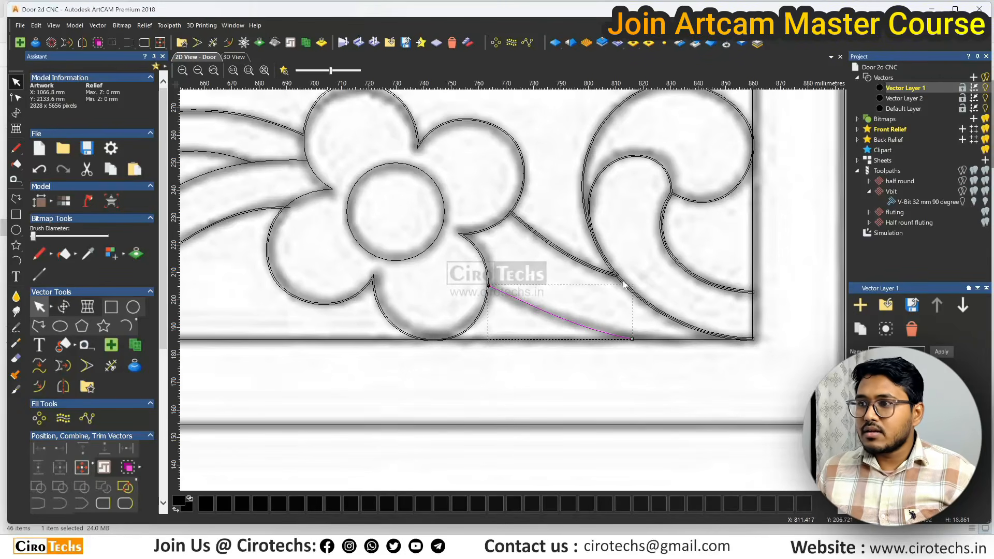
click(597, 250)
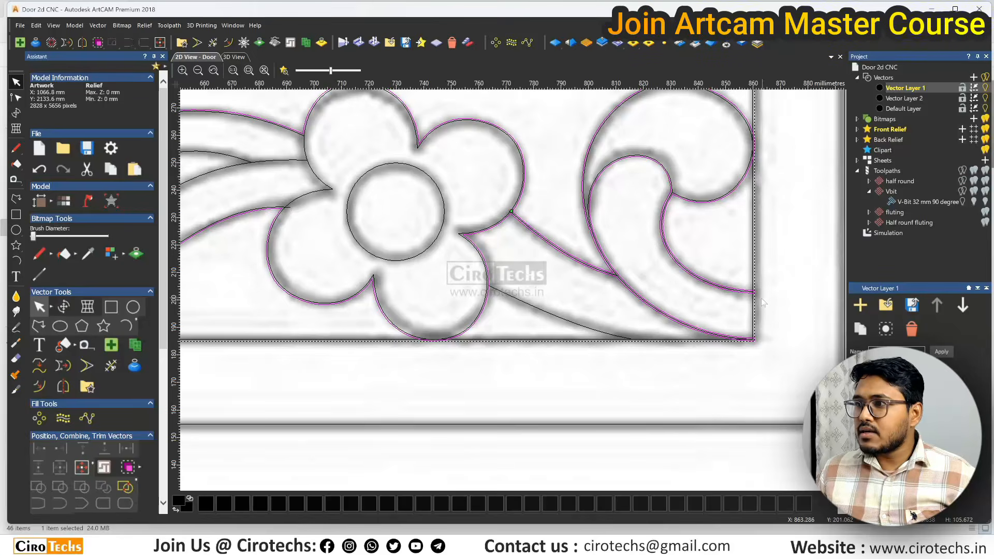
scroll(761, 302, down, 2)
scroll(528, 302, up, 2)
Offset the short stem curve between the corner flower and the frame's lower edge 0.5 mm to both sides with sharp corners.
click(529, 303)
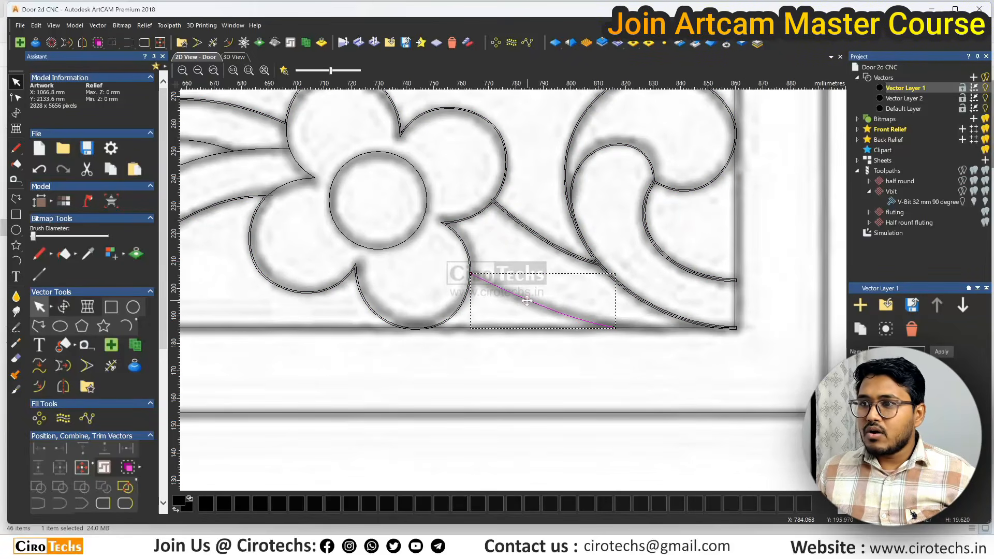
click(227, 43)
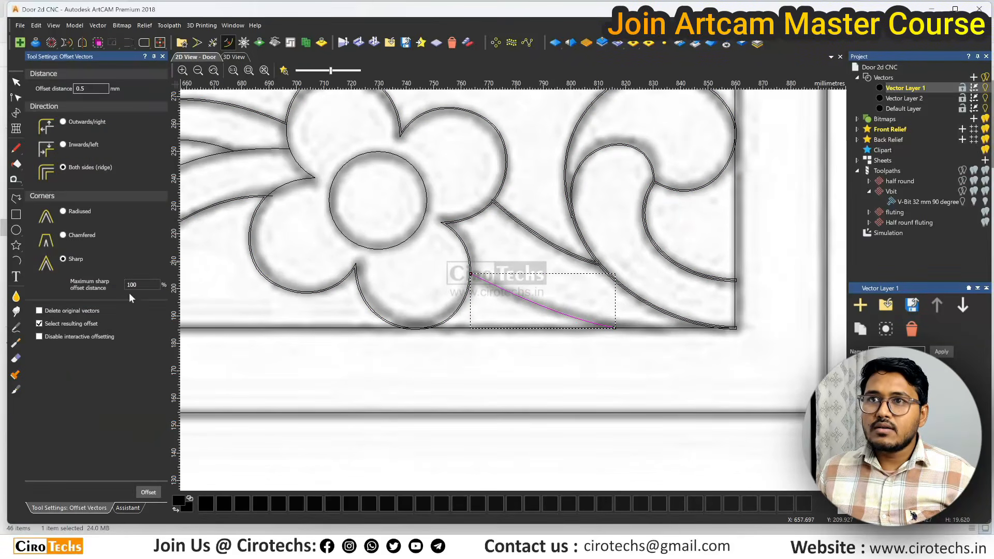
click(157, 493)
scroll(469, 287, up, 2)
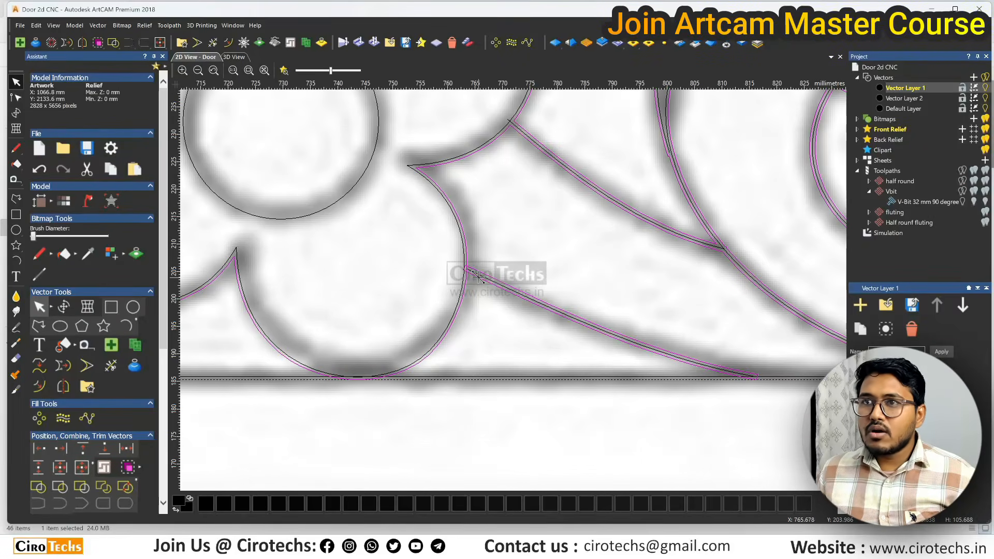
Weld the stem's offset to the lower border ornament's outline and check where it meets the frame's lower edge.
right_click(477, 277)
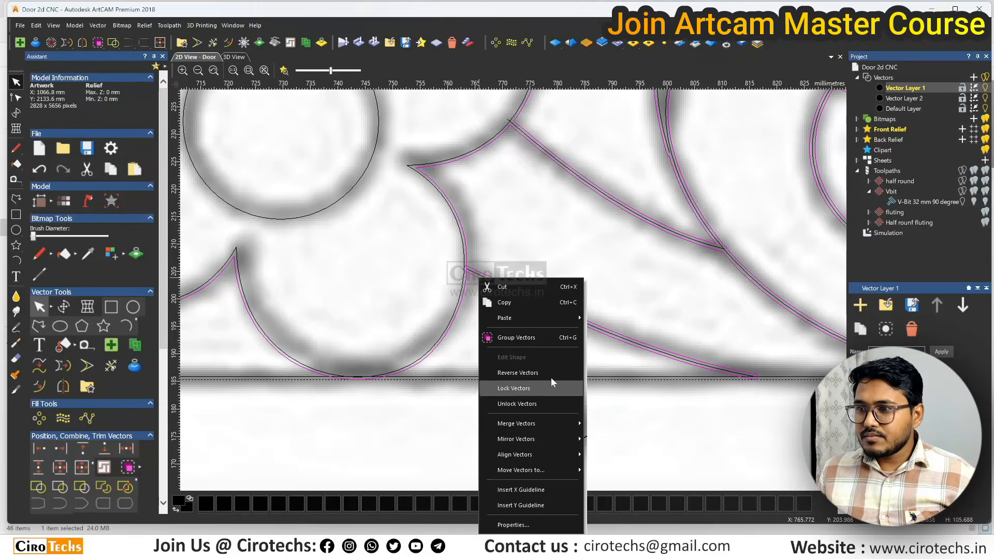
mouse_move(556, 423)
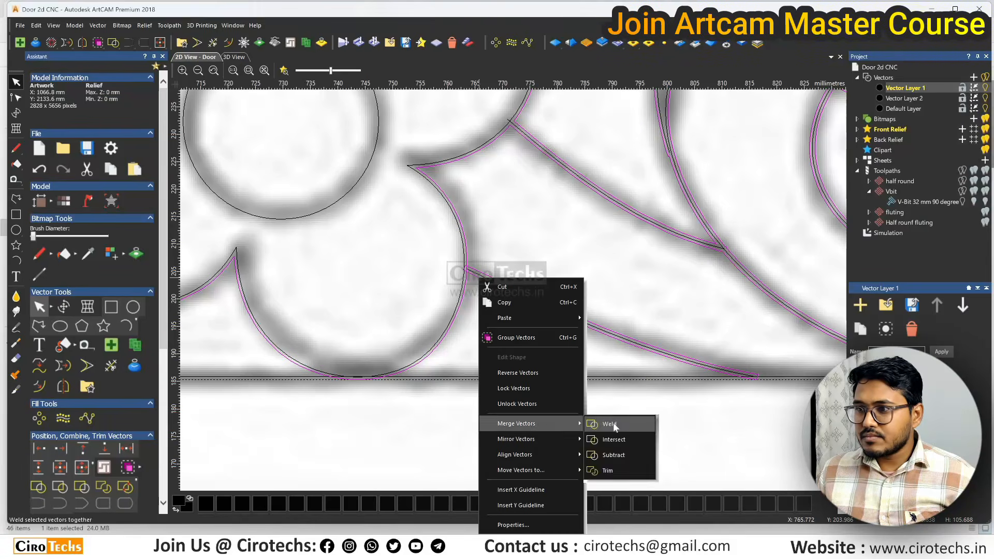
click(610, 424)
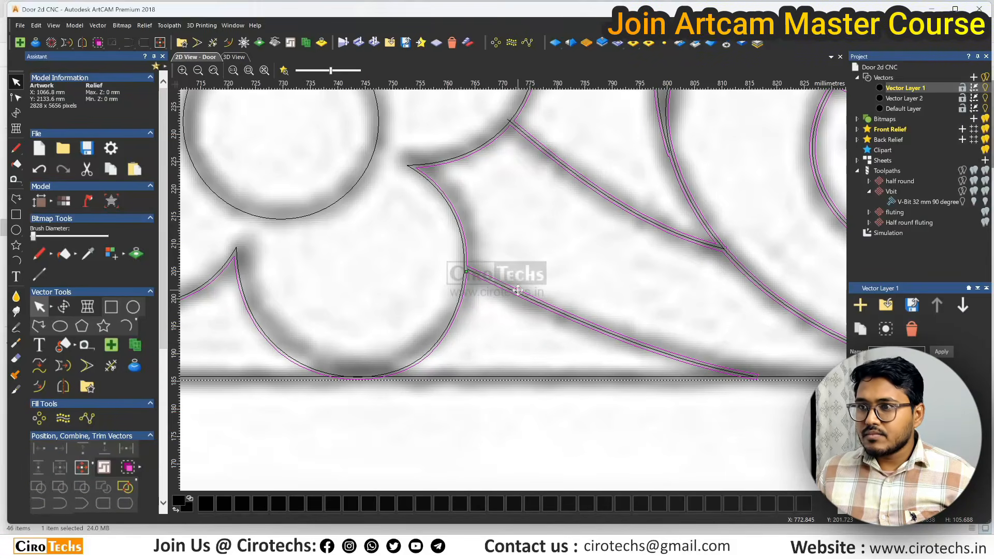
scroll(525, 283, down, 2)
scroll(604, 313, up, 1)
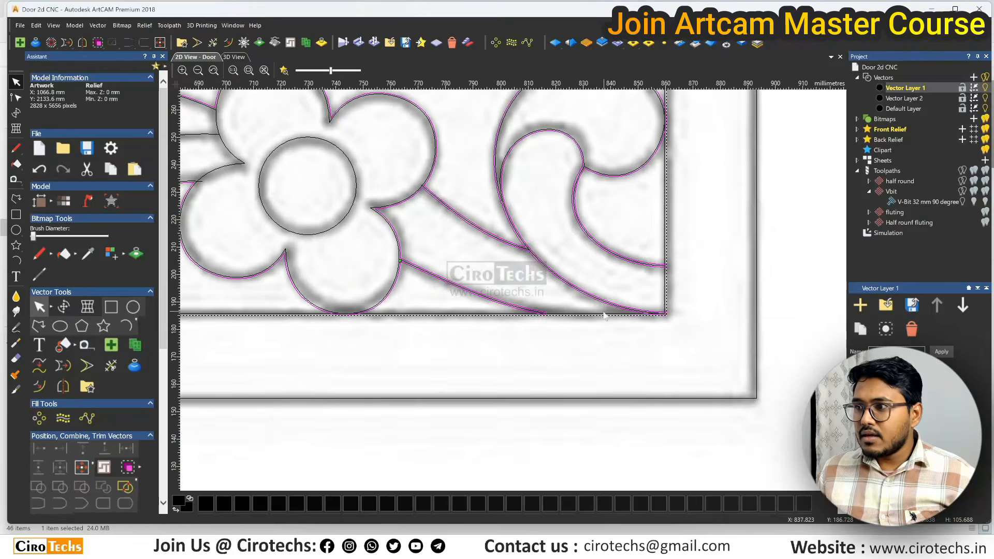
click(566, 340)
scroll(569, 327, up, 1)
scroll(545, 319, down, 1)
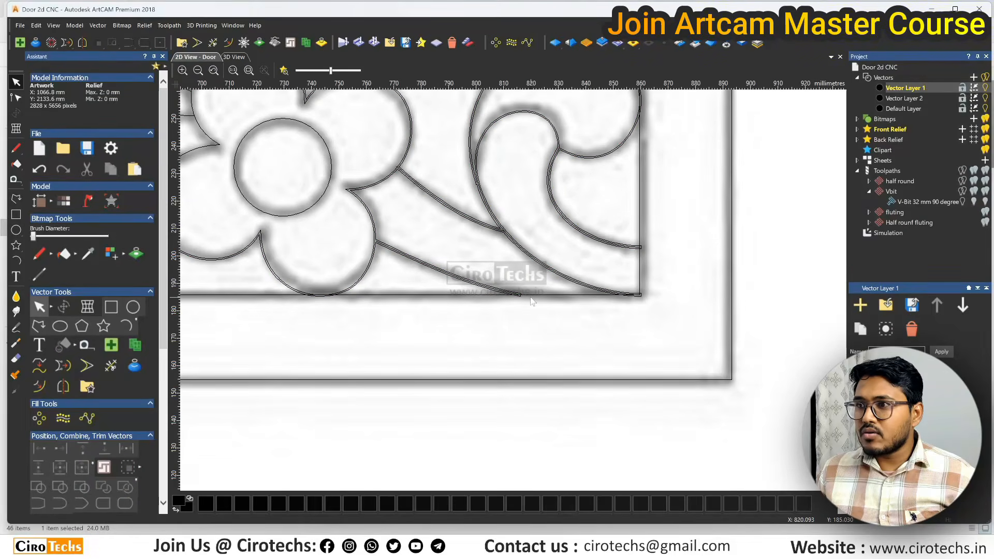
scroll(527, 299, up, 2)
scroll(513, 291, down, 1)
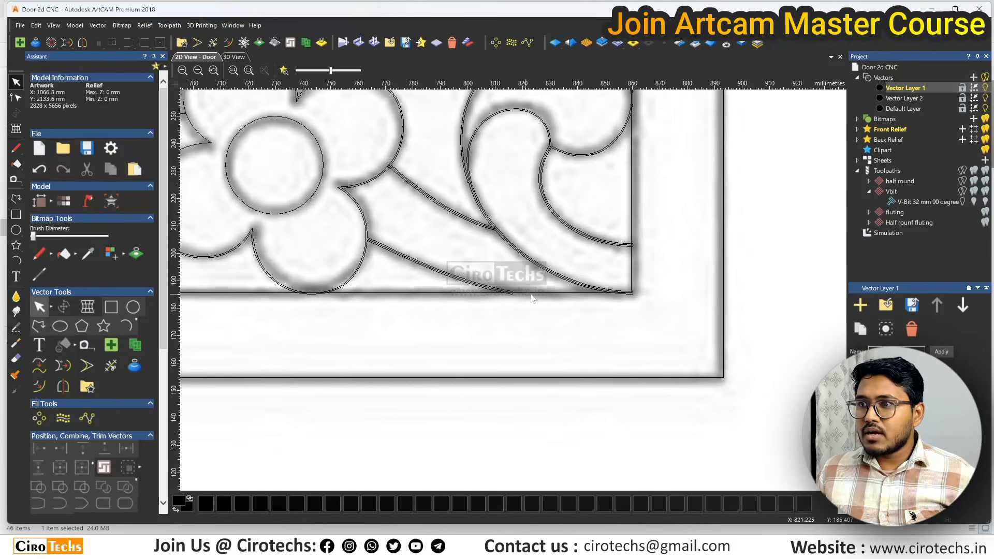
Move the end node of the lower left corner's short stem curve onto the flower petal's outline.
scroll(643, 243, up, 2)
scroll(643, 241, down, 2)
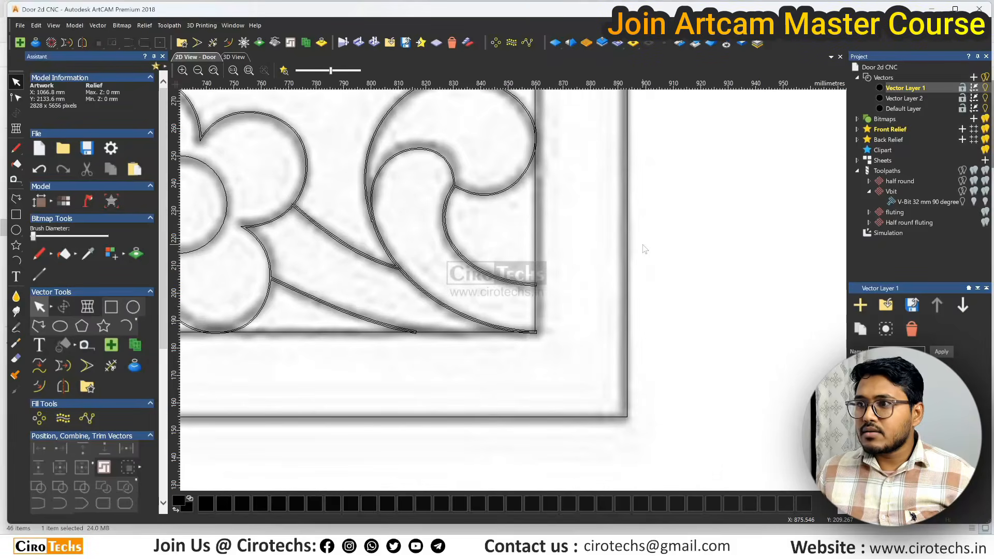
scroll(644, 249, down, 1)
scroll(497, 274, up, 1)
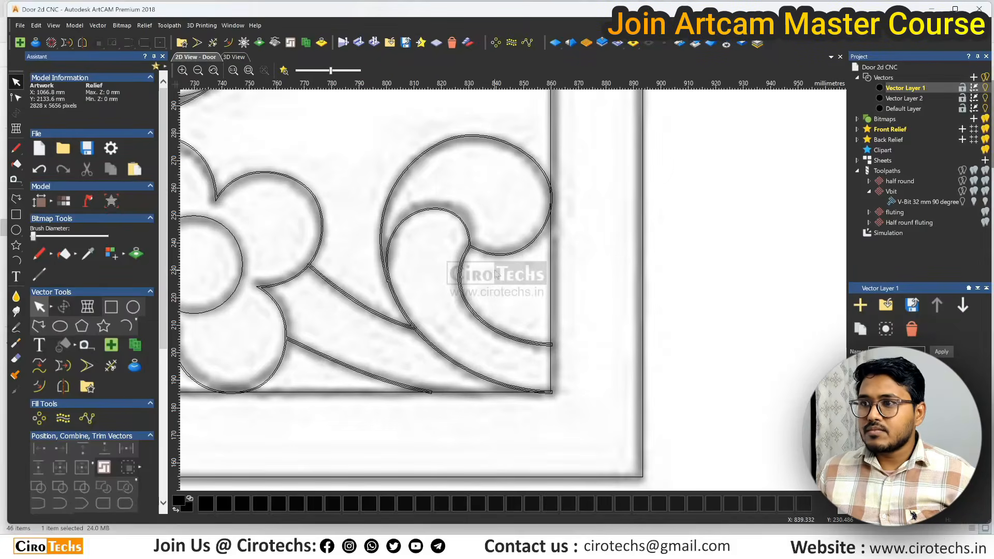
scroll(501, 273, down, 2)
scroll(472, 303, up, 1)
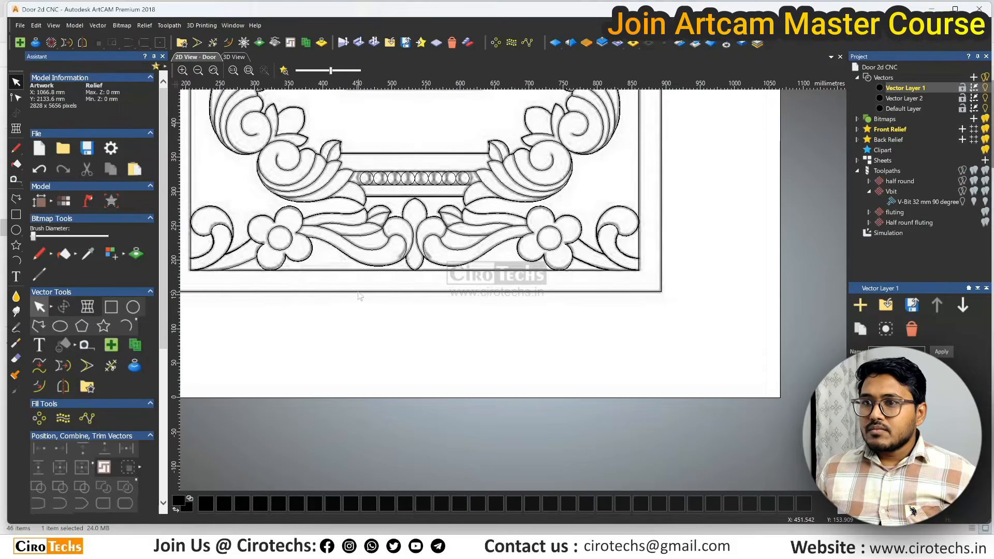
scroll(256, 260, up, 2)
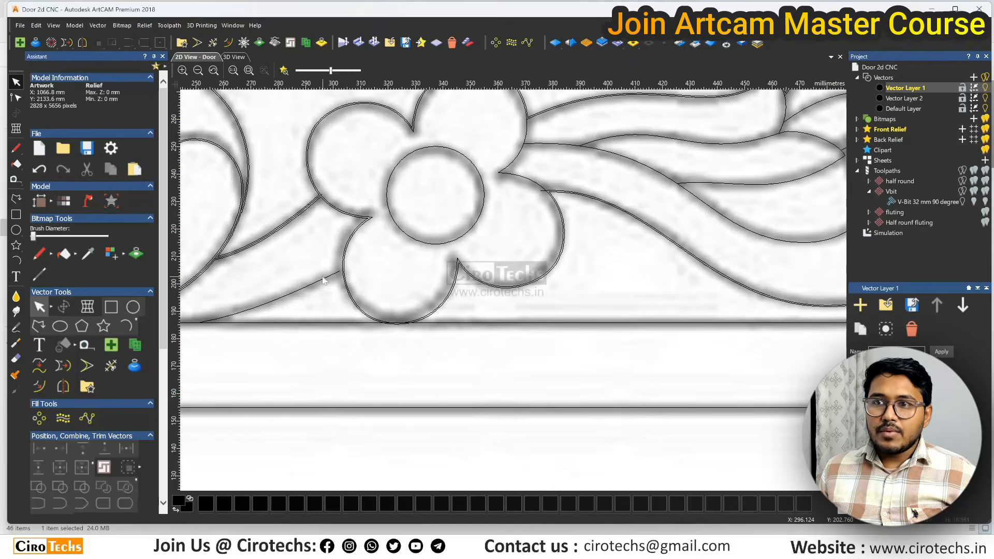
click(322, 278)
key(n)
scroll(328, 275, up, 2)
drag(376, 260, 389, 263)
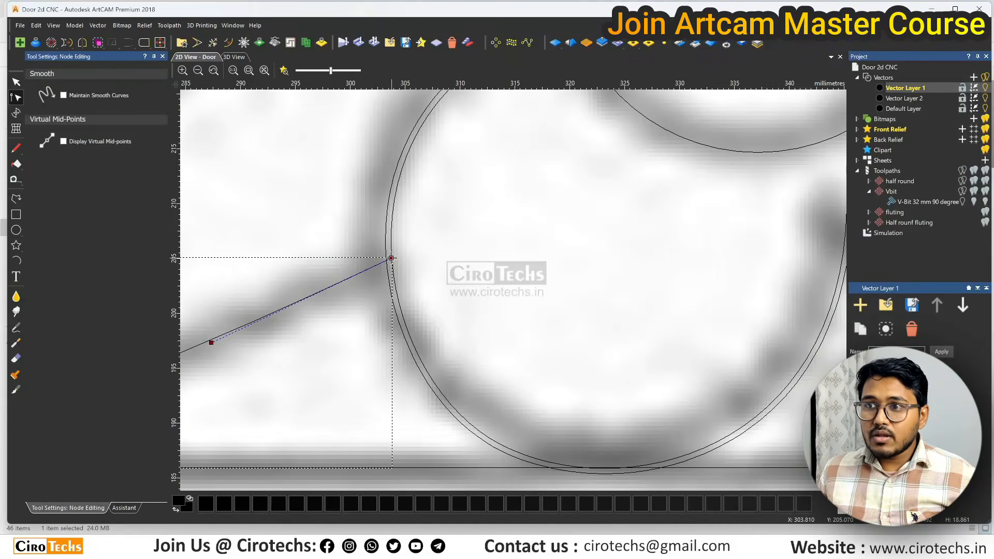
scroll(390, 261, down, 2)
key(n)
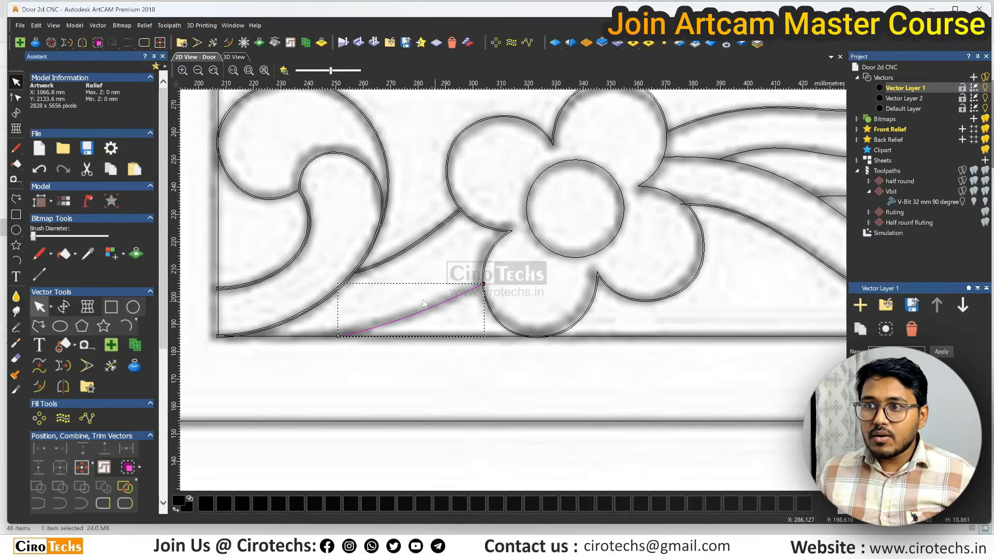
Offset the lower left corner's short stem curve 0.5 mm to both sides with sharp corners.
click(227, 43)
click(145, 493)
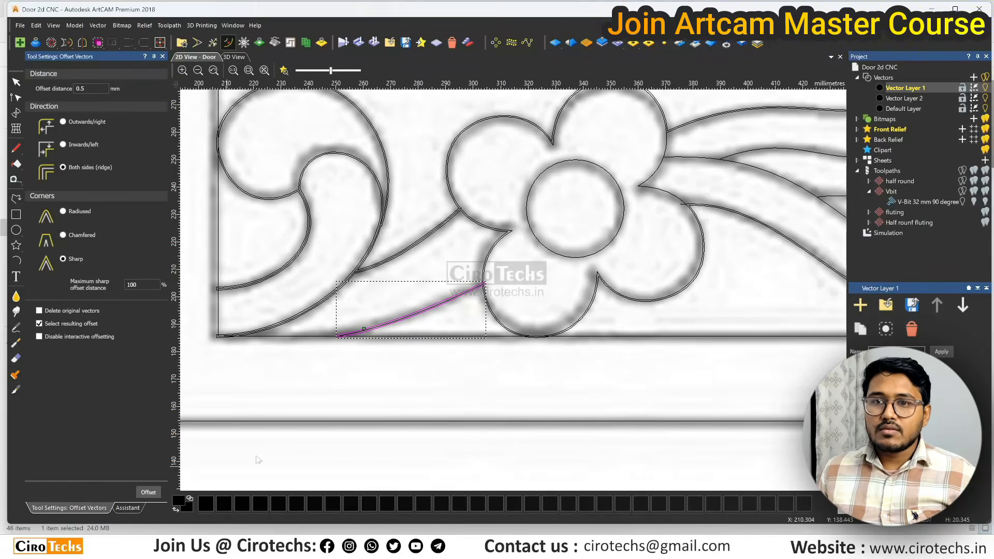
scroll(470, 297, up, 2)
key(Escape)
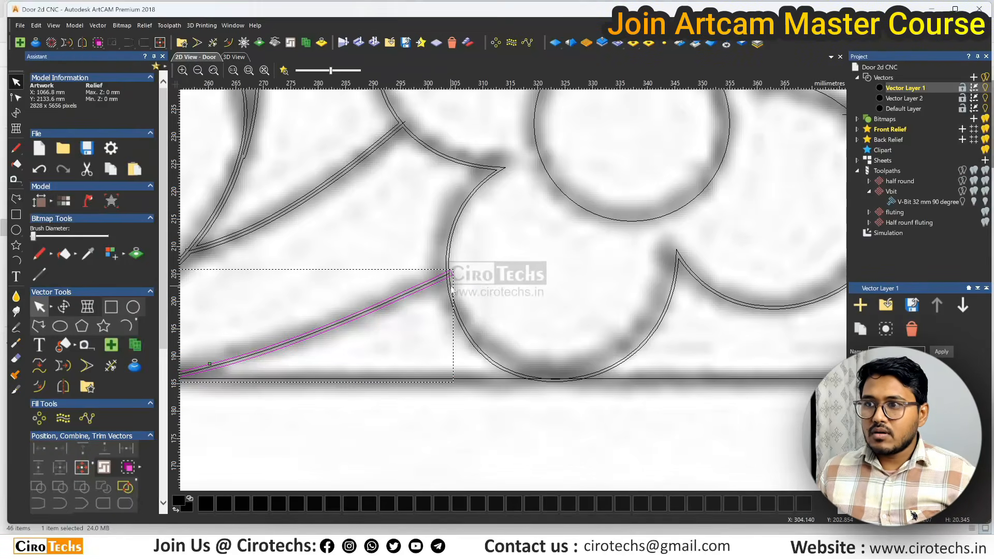
Weld the lower left stem's offset to the lower border ornament's outline at the flower.
click(451, 289)
right_click(451, 289)
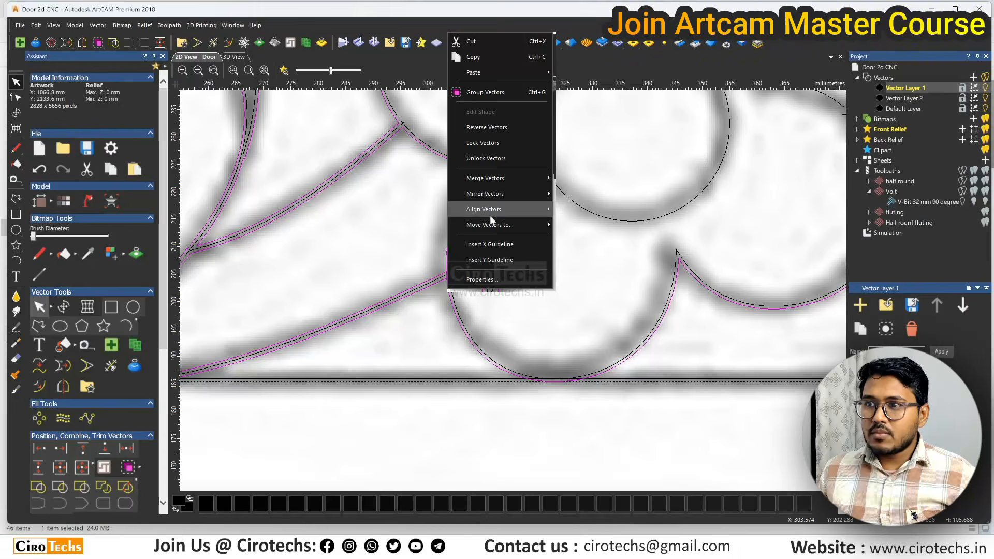
mouse_move(490, 215)
click(583, 177)
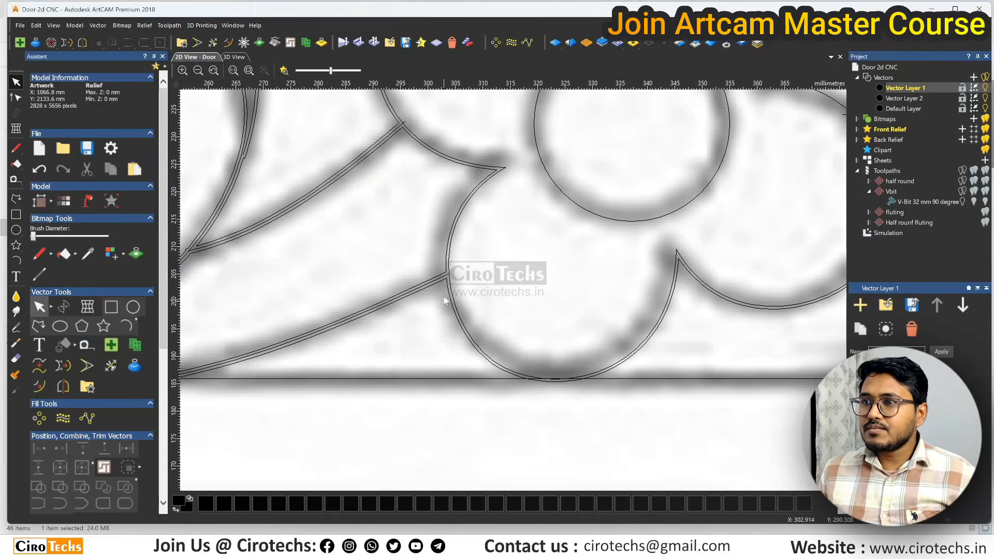
Check the welded lower border ornament's outline at both corners and the inner frame line up to the door's arch by selecting them.
click(442, 278)
scroll(441, 276, down, 3)
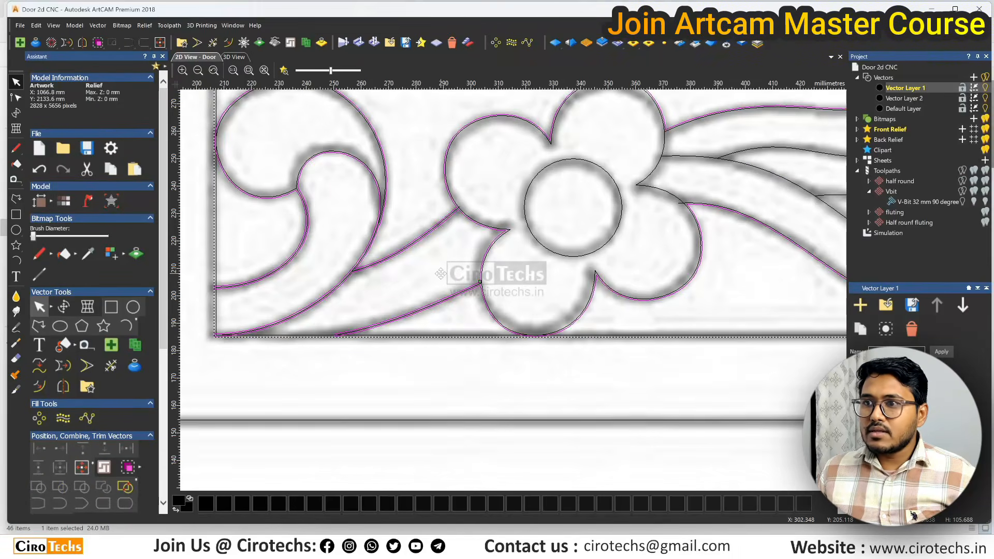
click(458, 321)
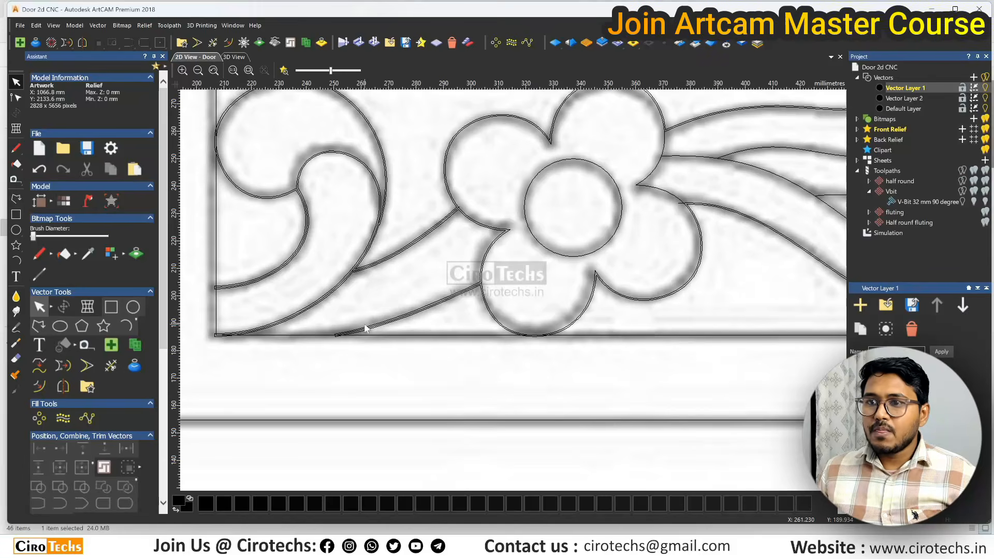
click(366, 329)
scroll(381, 327, down, 3)
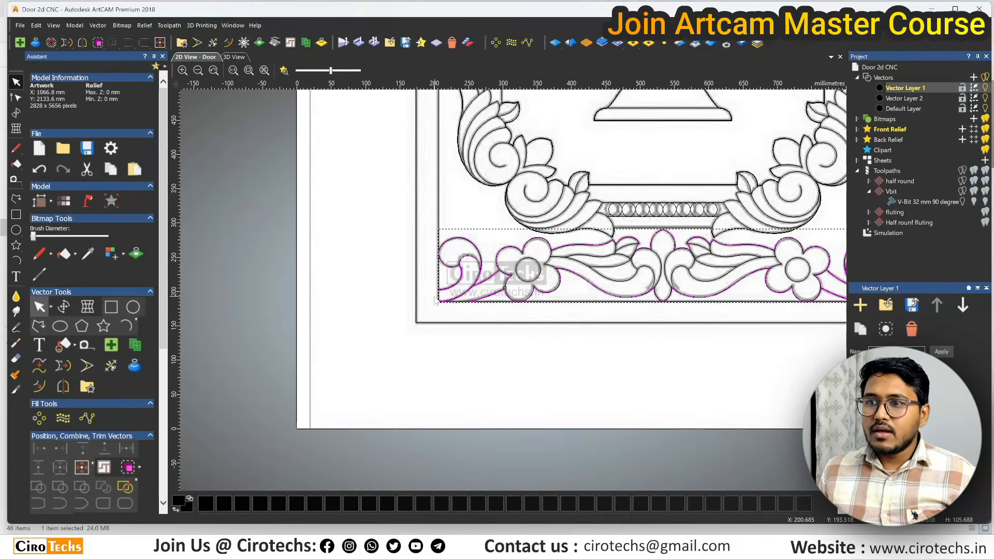
scroll(529, 296, down, 3)
scroll(529, 296, up, 5)
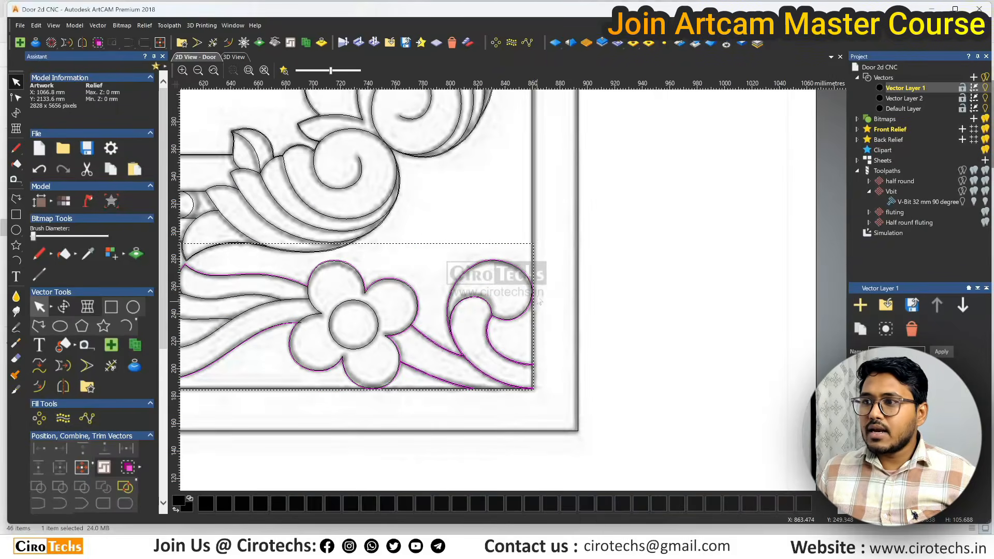
scroll(535, 230, down, 4)
scroll(521, 202, up, 3)
scroll(521, 202, down, 3)
scroll(478, 207, up, 3)
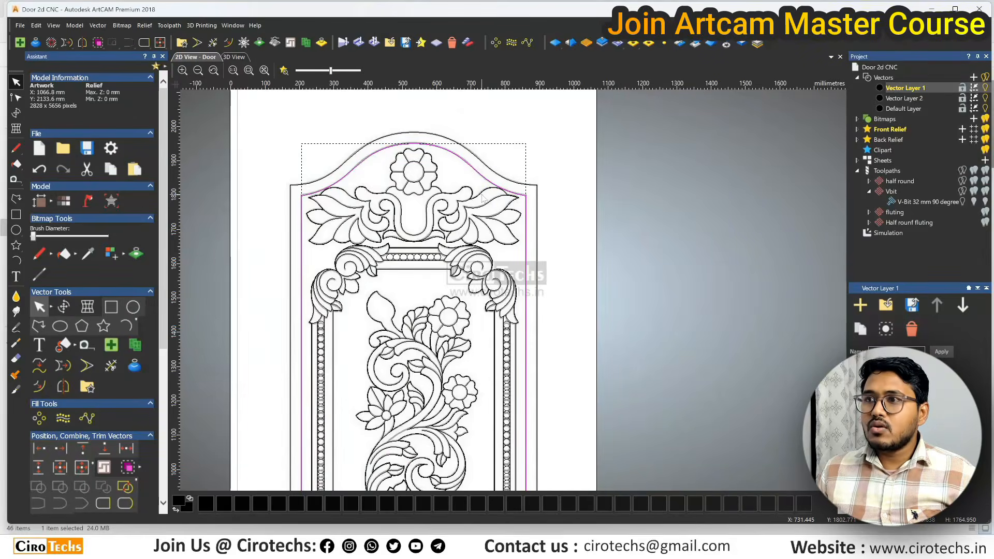
scroll(483, 199, down, 3)
scroll(463, 403, up, 6)
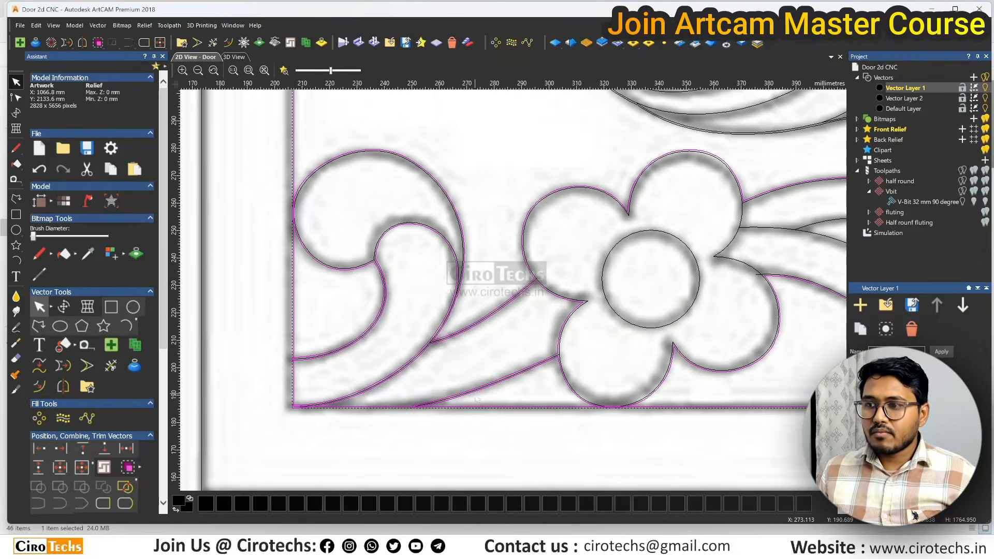
Try to merge the inner frame line with the lower border ornament's outline near the lower left flower.
click(470, 420)
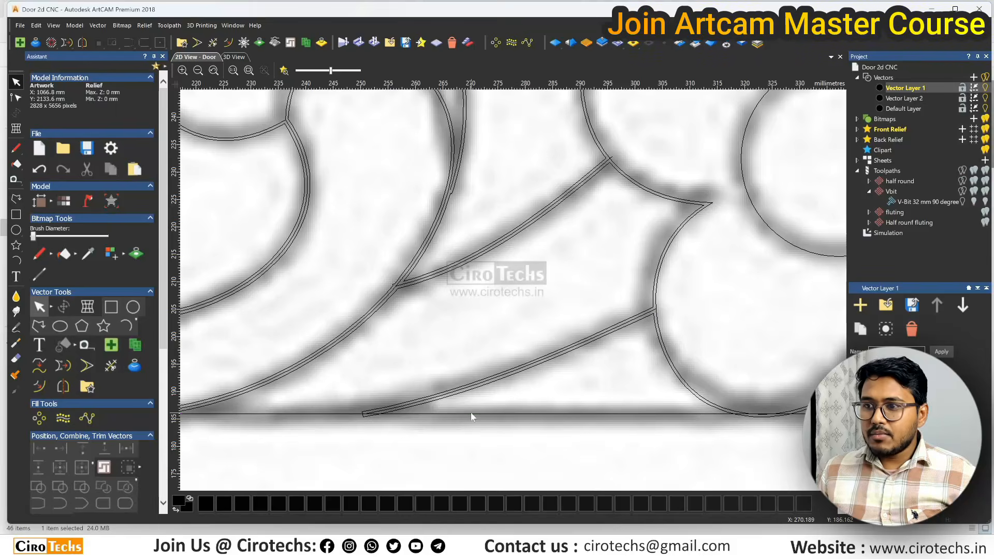
click(472, 416)
right_click(470, 391)
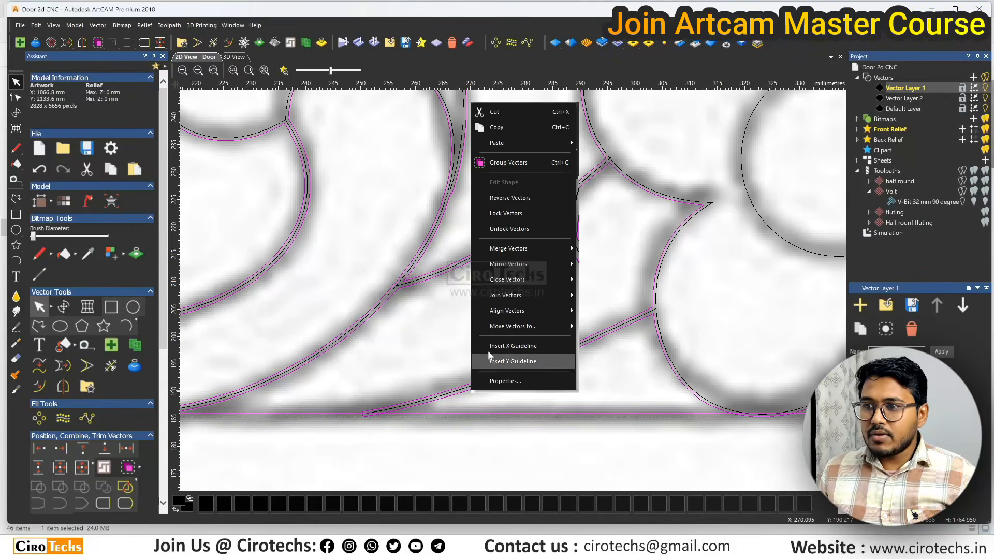
click(547, 444)
scroll(517, 418, down, 2)
scroll(567, 330, up, 2)
Examine the lower border ornament's selected outline along its full width up to the lower right corner of the frame.
click(554, 294)
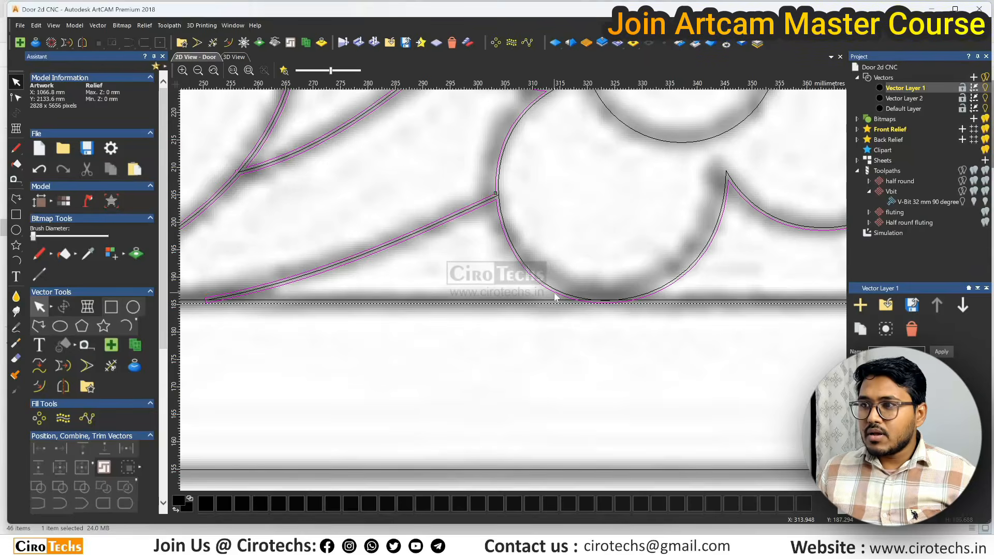
scroll(555, 298, down, 5)
scroll(596, 302, down, 3)
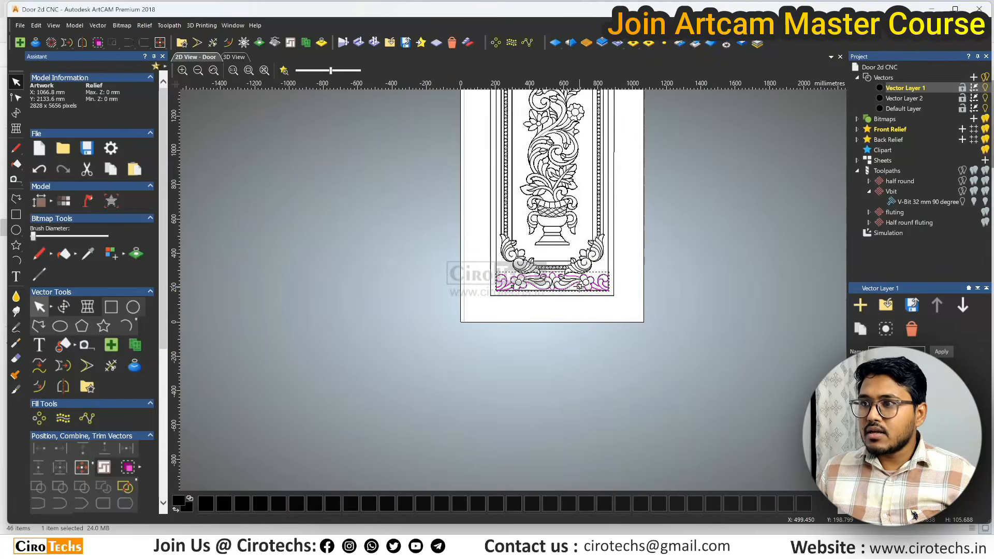
scroll(617, 283, up, 3)
scroll(422, 300, up, 2)
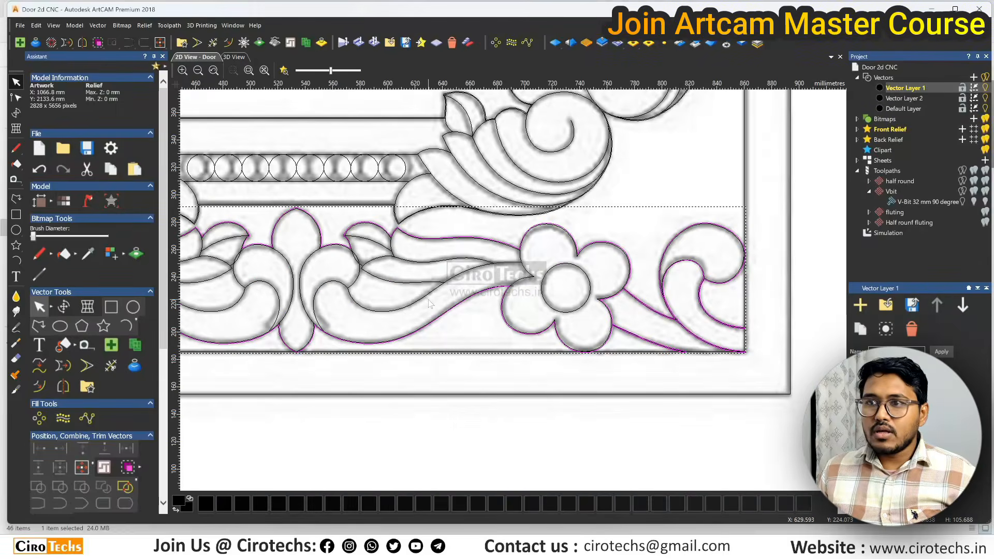
scroll(490, 313, down, 2)
scroll(594, 317, up, 5)
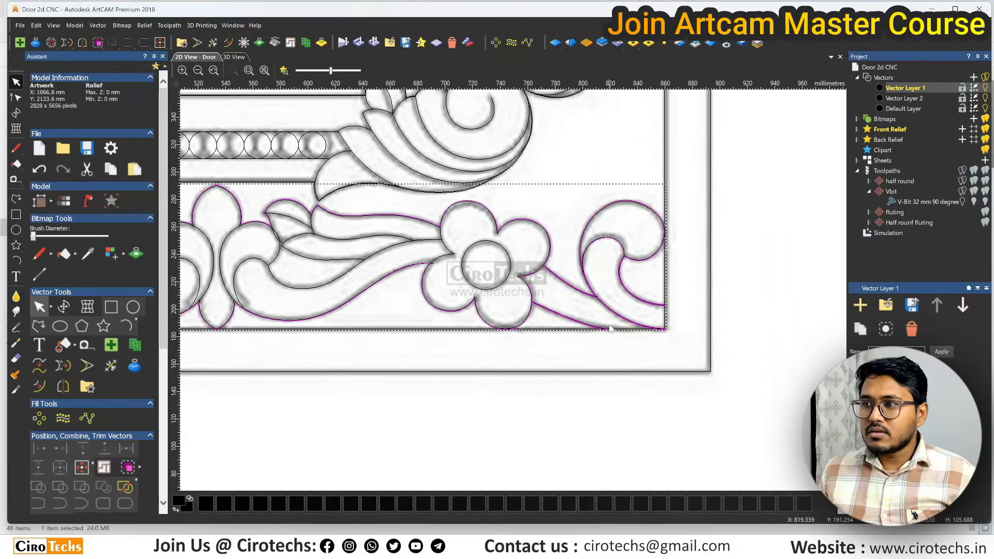
scroll(613, 329, down, 4)
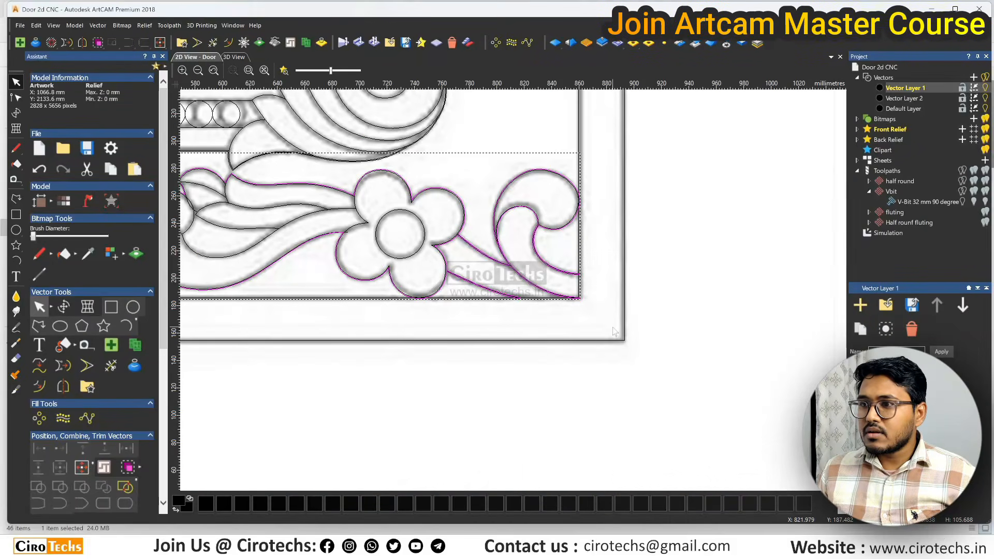
Try again to merge the inner frame line with the border ornament, and examine their overlap at the frame's lower right corner.
right_click(545, 299)
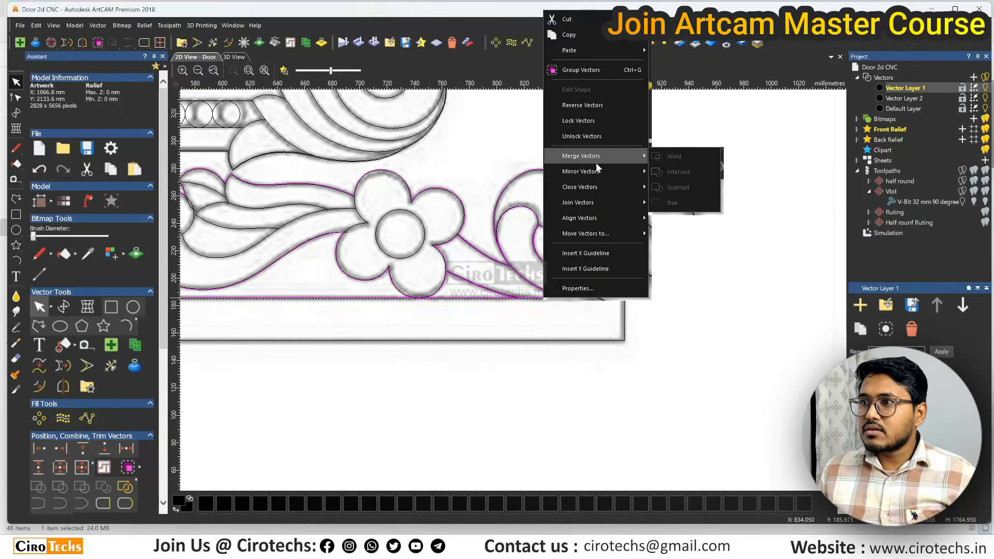
click(576, 322)
scroll(575, 321, up, 4)
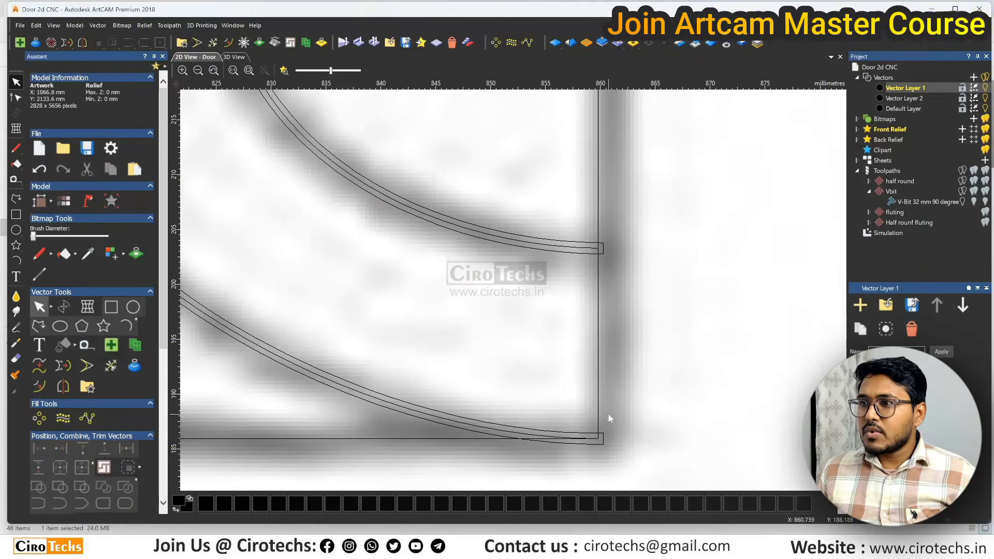
click(604, 439)
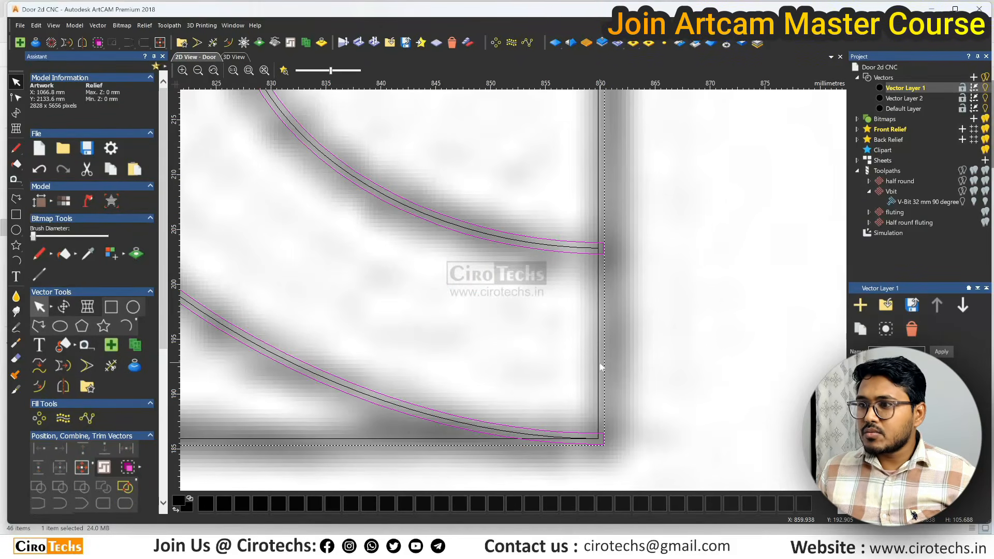
Close the inner frame vector with a line at the top of the door's arch.
scroll(598, 362, down, 9)
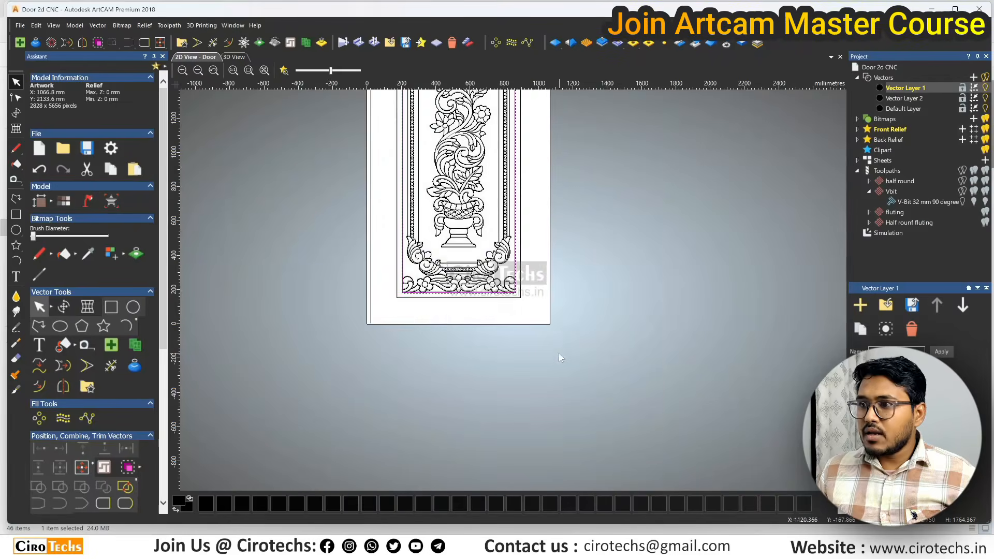
scroll(488, 132, up, 3)
scroll(488, 143, up, 3)
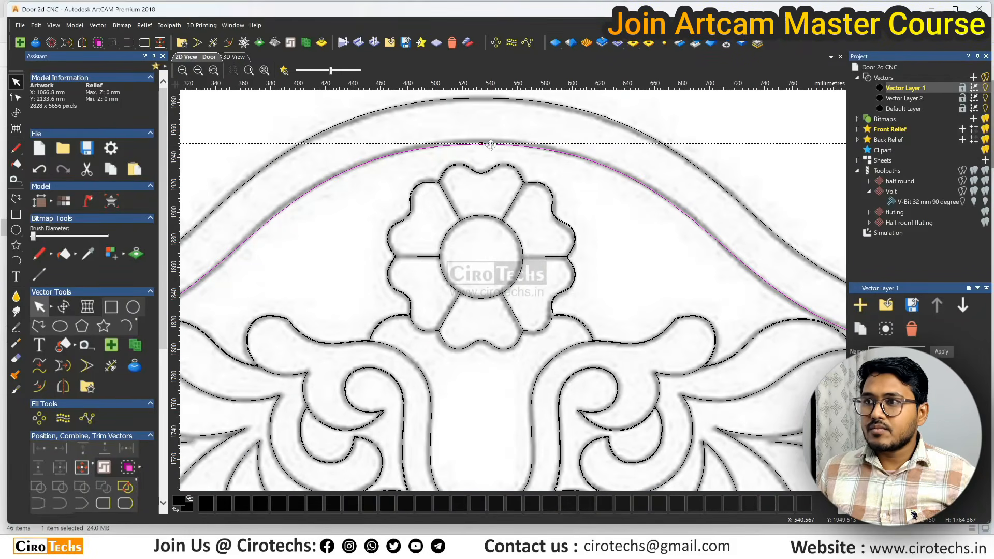
right_click(491, 144)
mouse_move(554, 288)
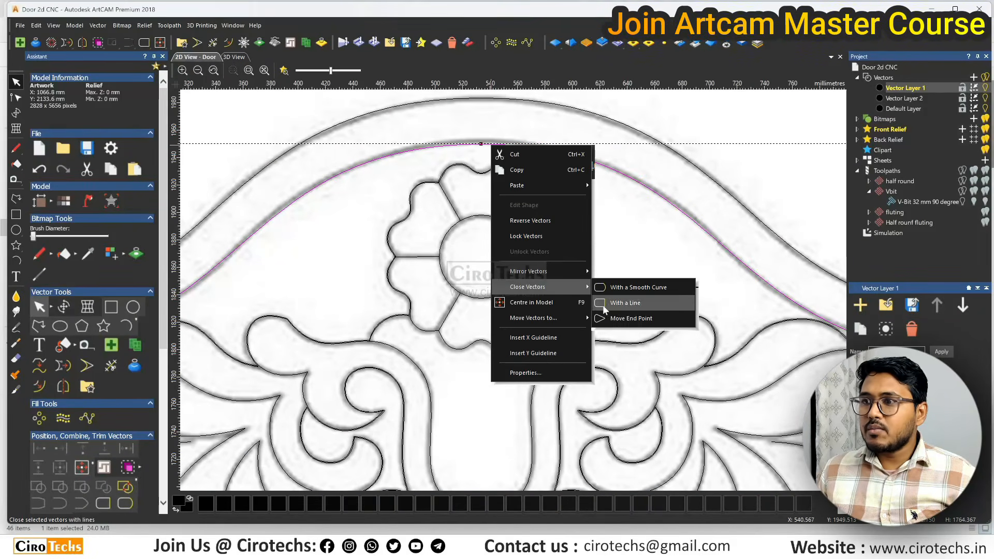
click(622, 303)
Select the inner frame together with the lower border ornament's outline and apply Subtract to the two vectors.
scroll(510, 372, down, 8)
scroll(510, 372, up, 6)
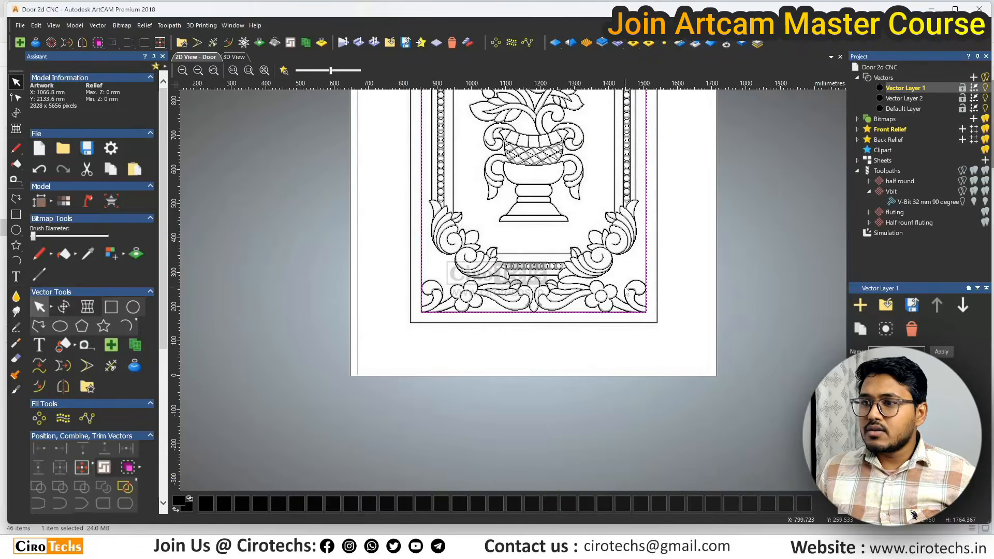
scroll(515, 329, up, 2)
click(515, 329)
right_click(515, 327)
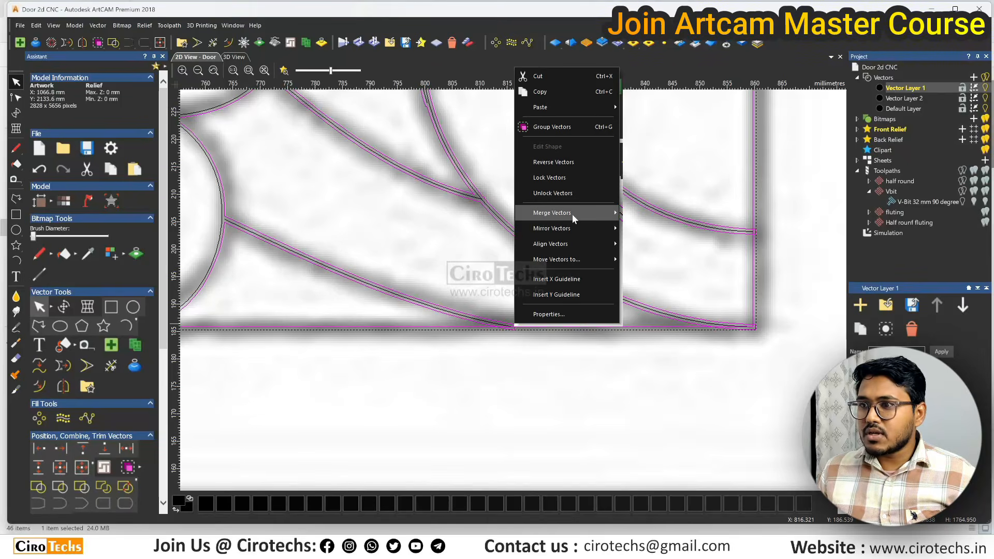
mouse_move(573, 213)
click(649, 244)
scroll(479, 328, down, 3)
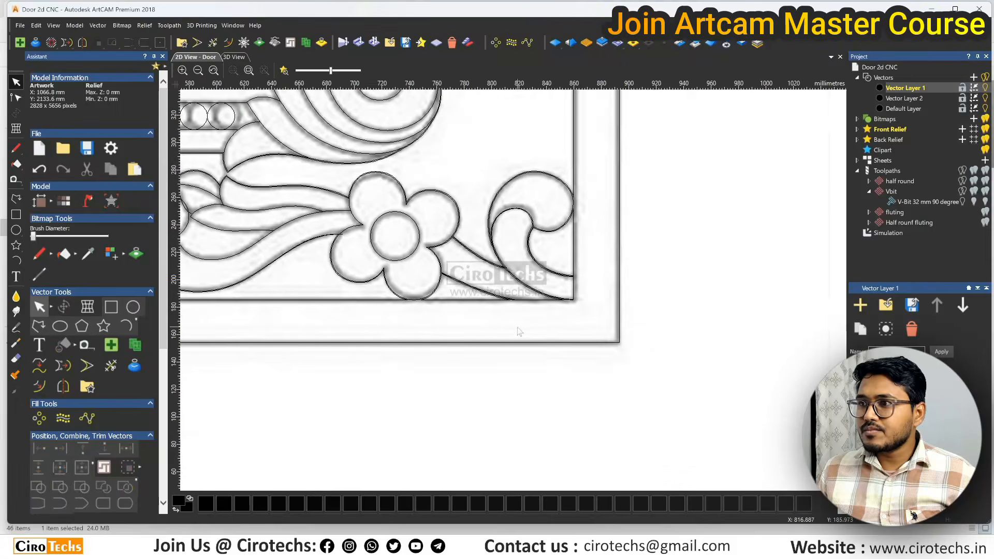
Check the separate shapes between the lower border ornament and the frame's lower edge by selecting them.
click(463, 305)
scroll(450, 304, up, 1)
click(505, 334)
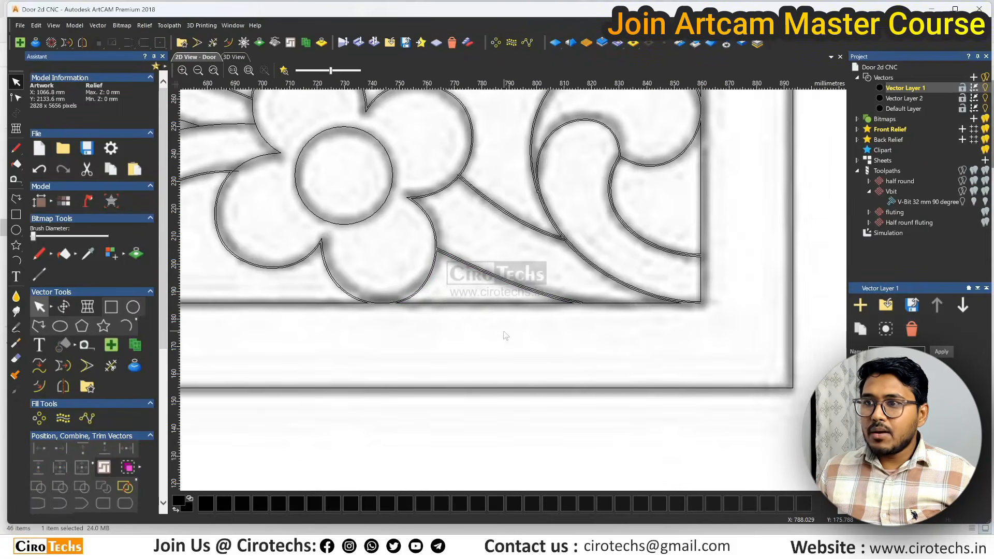
scroll(489, 315, down, 2)
scroll(518, 321, up, 1)
scroll(434, 304, down, 1)
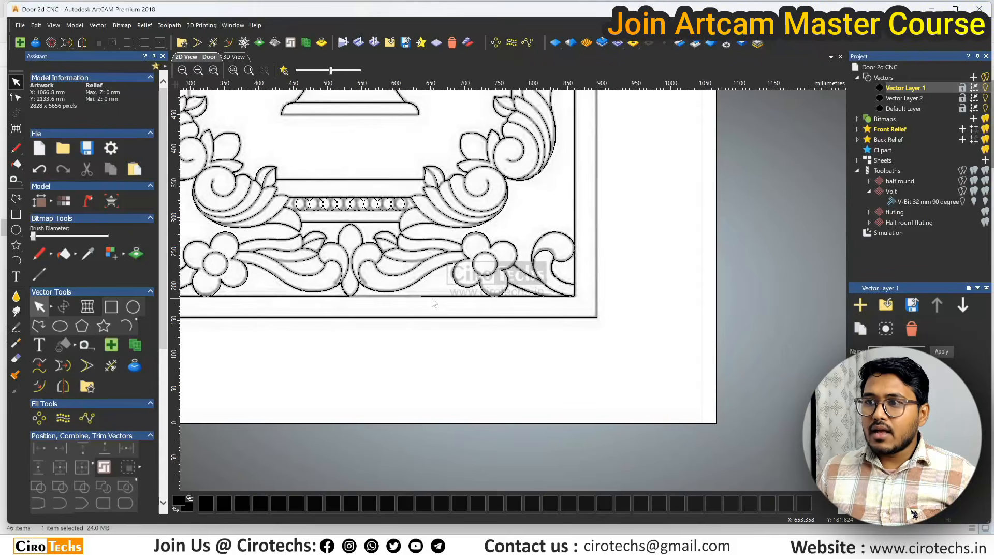
scroll(503, 286, up, 2)
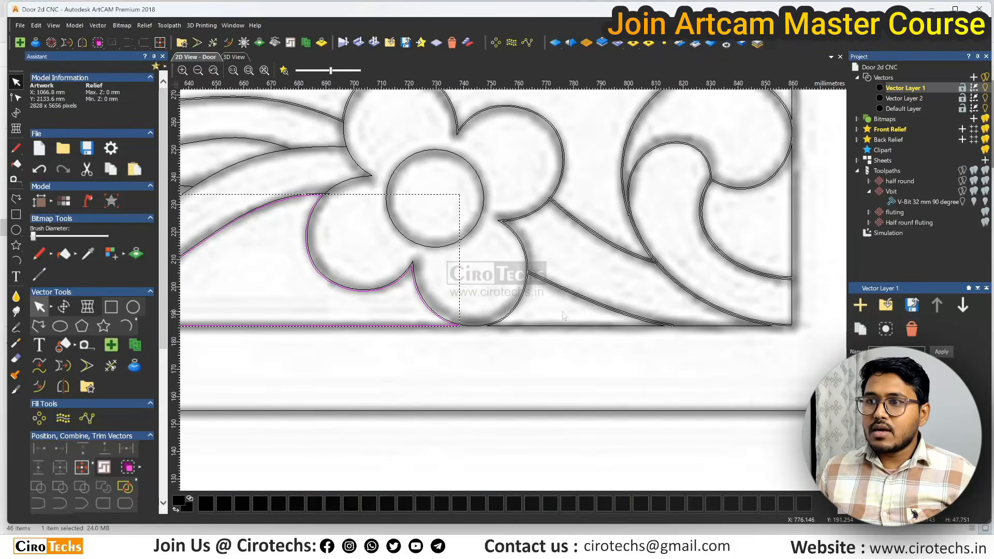
Delete the separate leaf shape beside the flower and the scroll stem shape in the inner frame's lower right corner.
click(564, 288)
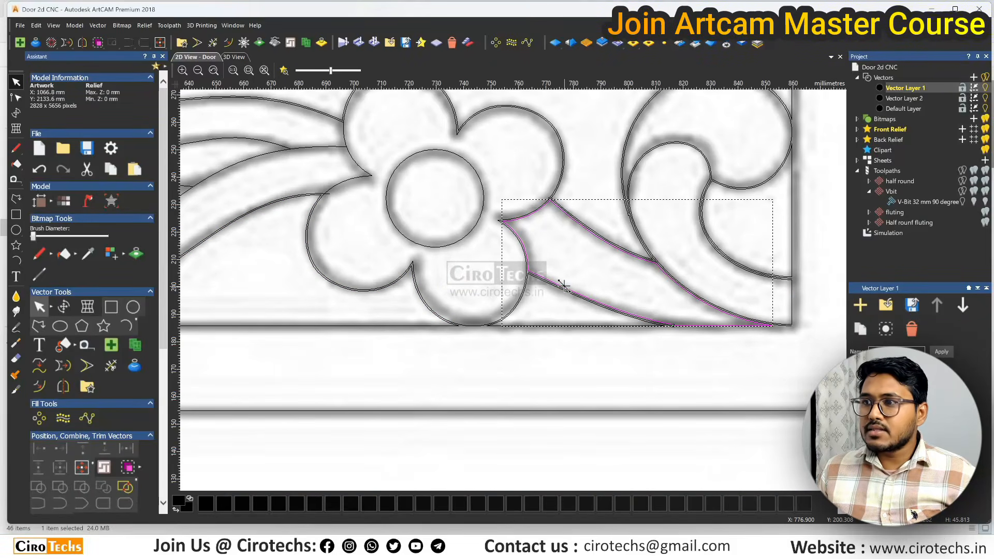
key(Delete)
scroll(572, 276, down, 1)
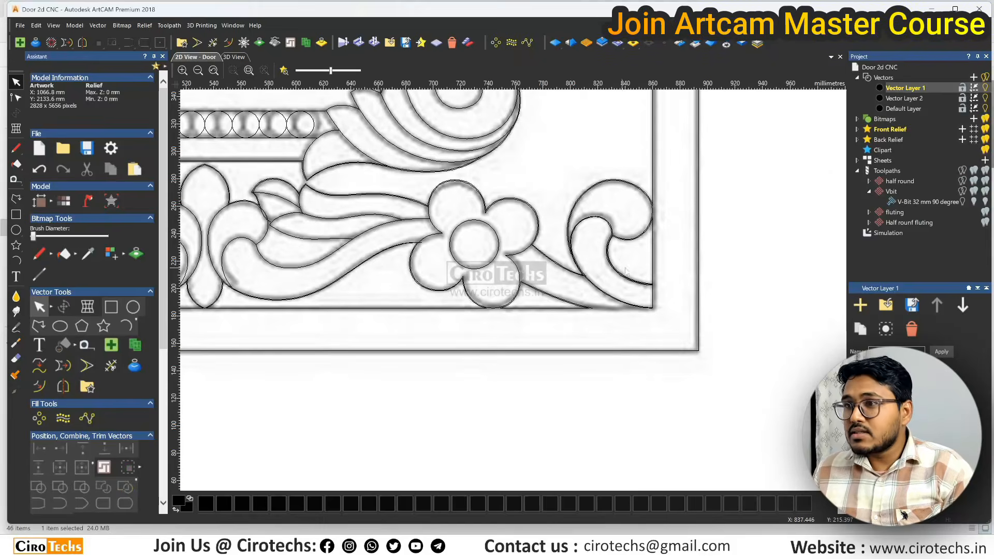
scroll(633, 265, up, 1)
click(607, 285)
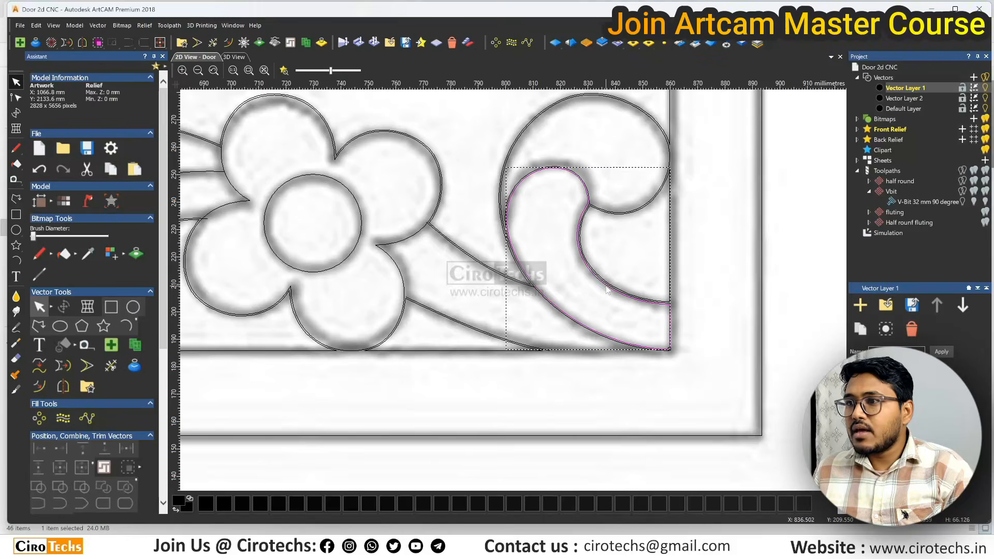
key(Delete)
Examine the lower border ornament, the inner frame outline and the lower left corner for remaining separate shapes.
scroll(562, 265, down, 1)
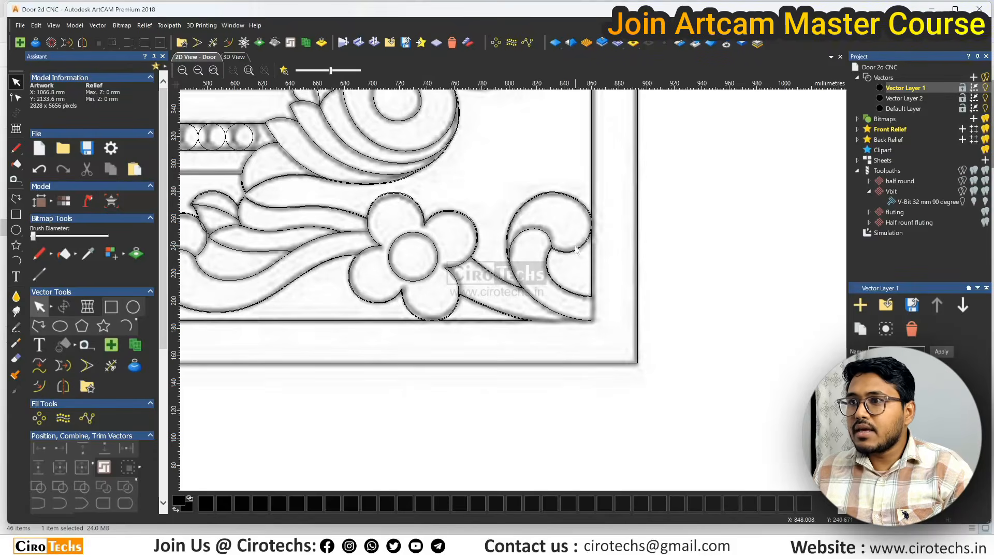
scroll(567, 261, up, 2)
click(565, 270)
scroll(570, 272, down, 2)
click(547, 232)
scroll(522, 249, down, 3)
scroll(528, 259, up, 5)
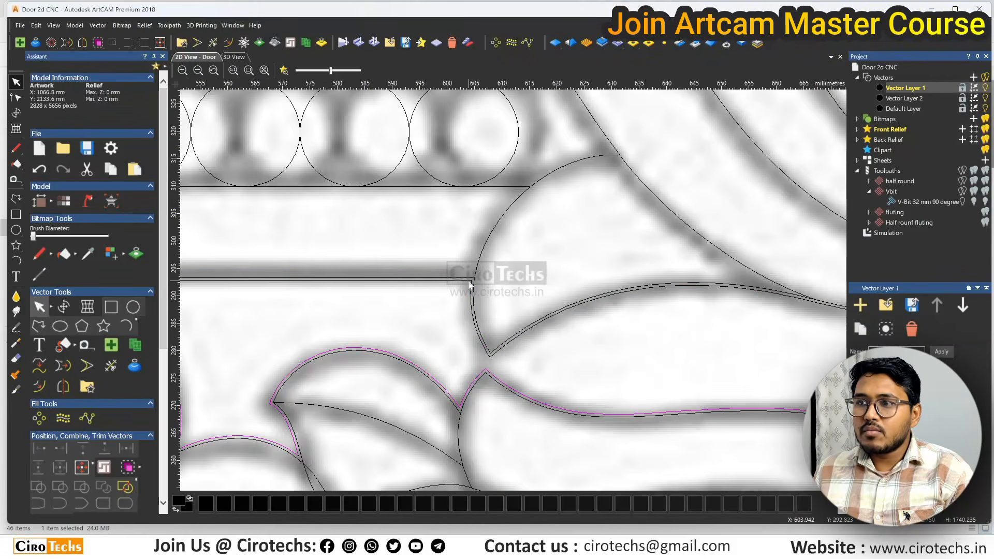
click(469, 282)
scroll(470, 284, down, 2)
scroll(481, 321, up, 2)
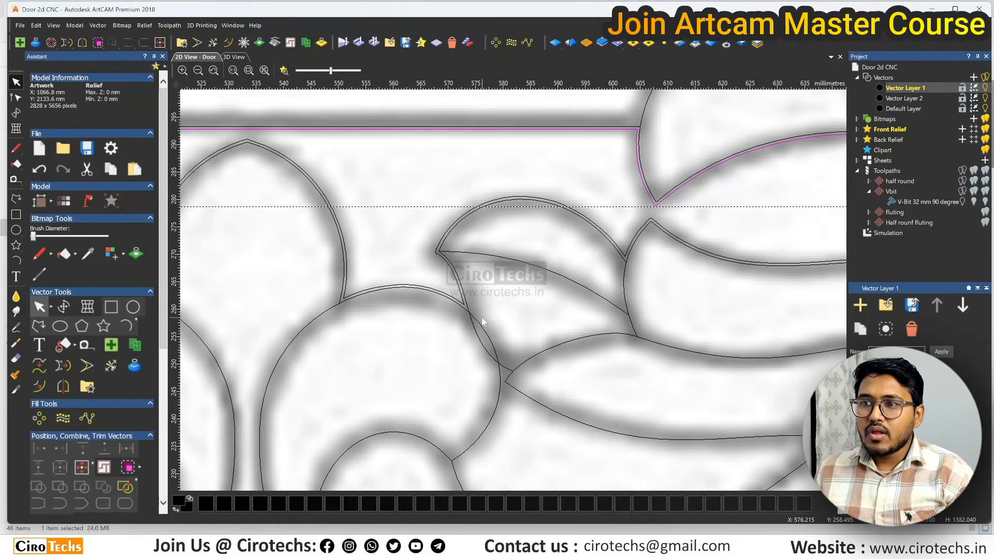
scroll(482, 321, down, 4)
scroll(387, 300, up, 3)
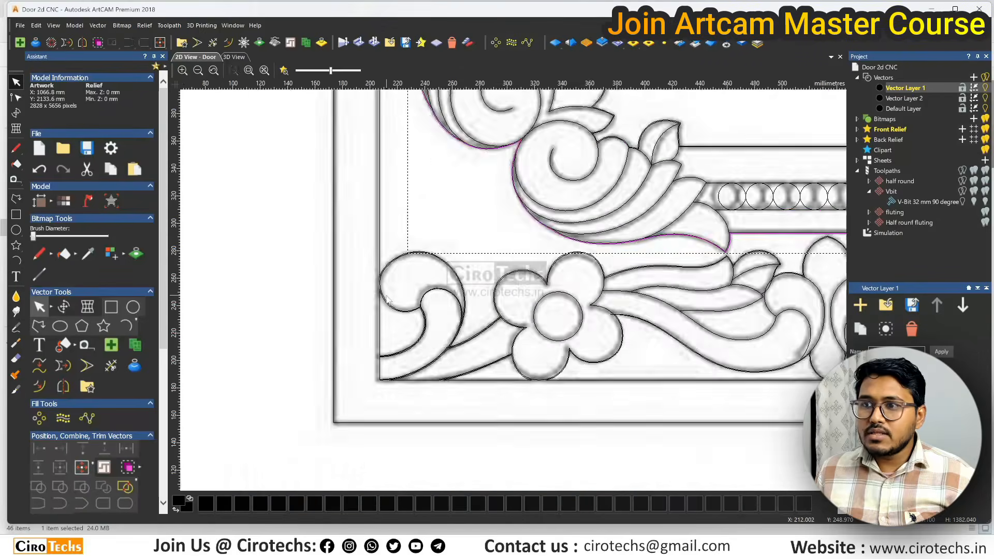
scroll(387, 300, up, 1)
scroll(380, 384, down, 4)
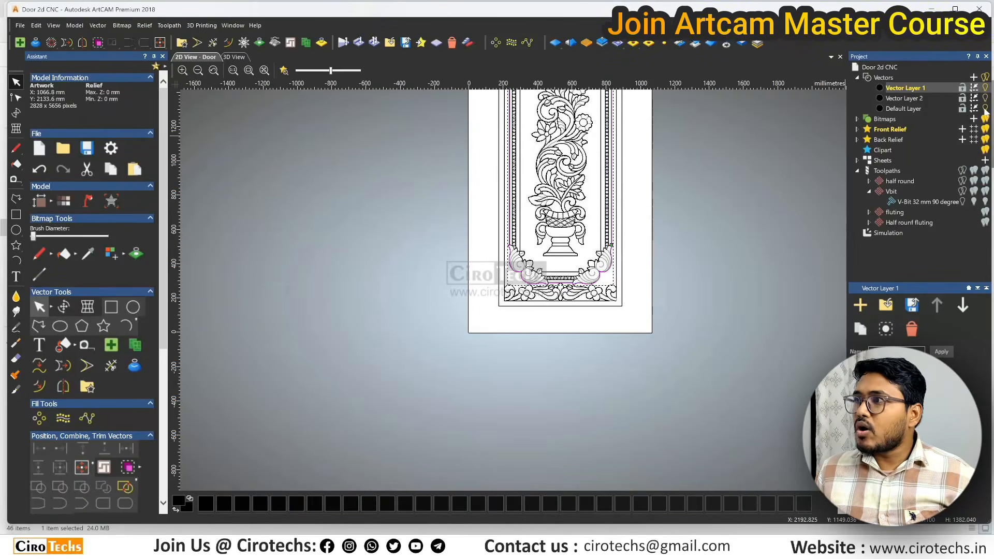
Hide the Default Layer's vectors and delete the separate scroll stem and leaf shapes in the frame's lower left corner.
scroll(501, 268, up, 3)
click(468, 393)
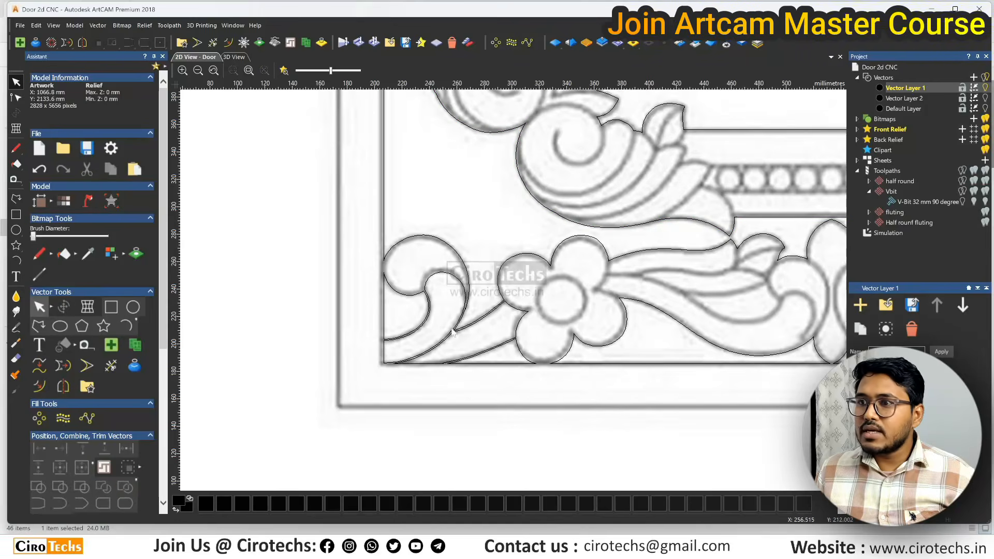
click(415, 293)
click(456, 279)
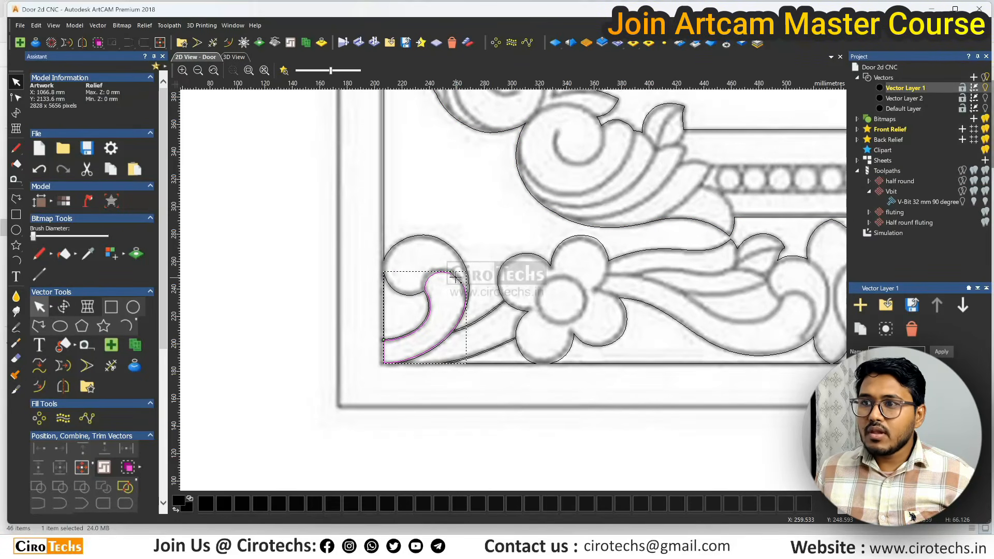
key(Delete)
click(513, 340)
key(Delete)
Examine the Vector Layer 1 outlines along the door, from the lower border up to the arch.
scroll(511, 337, down, 5)
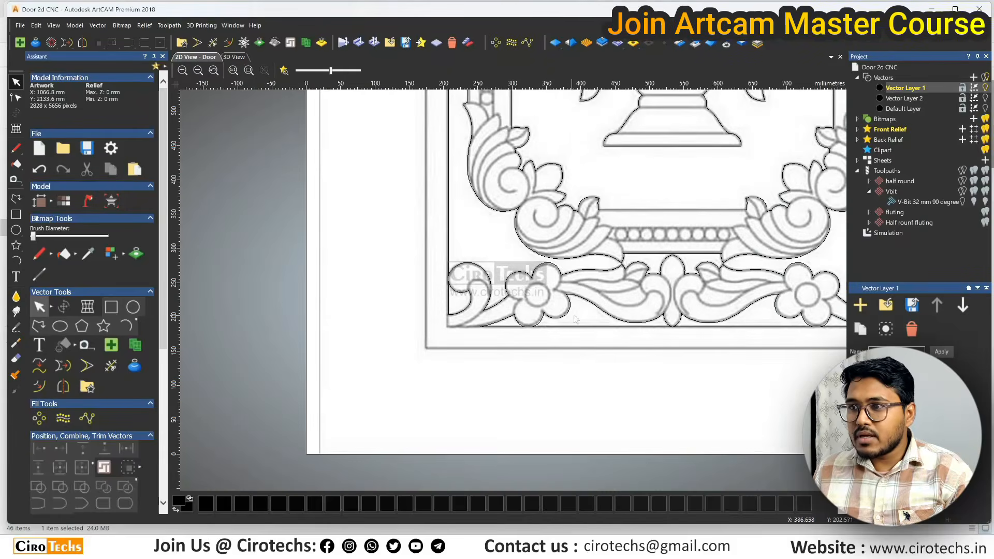
scroll(549, 299, up, 2)
scroll(576, 279, down, 3)
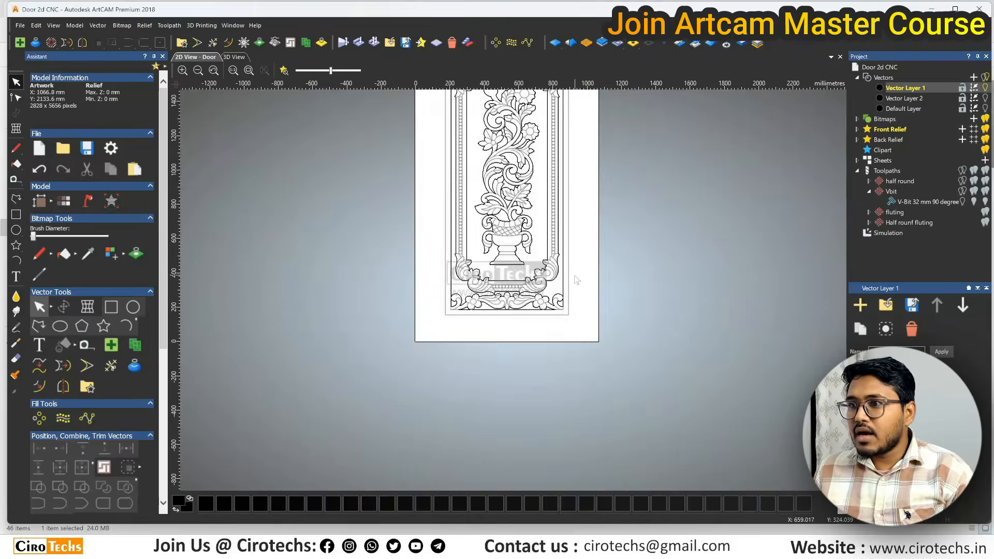
scroll(518, 197, up, 3)
scroll(533, 302, down, 3)
scroll(478, 157, up, 3)
scroll(484, 186, down, 3)
scroll(479, 165, up, 3)
scroll(479, 164, up, 3)
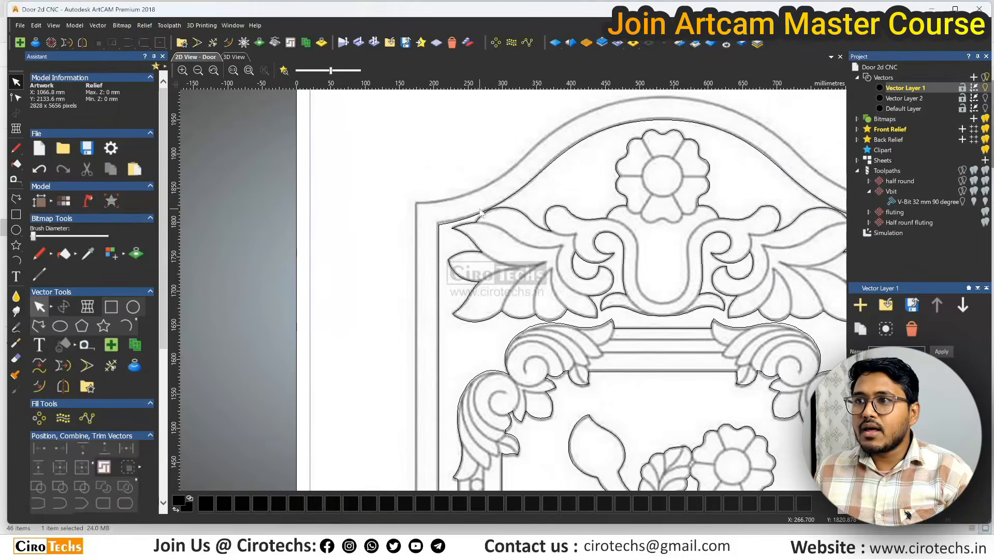
scroll(480, 220, down, 3)
scroll(676, 263, up, 2)
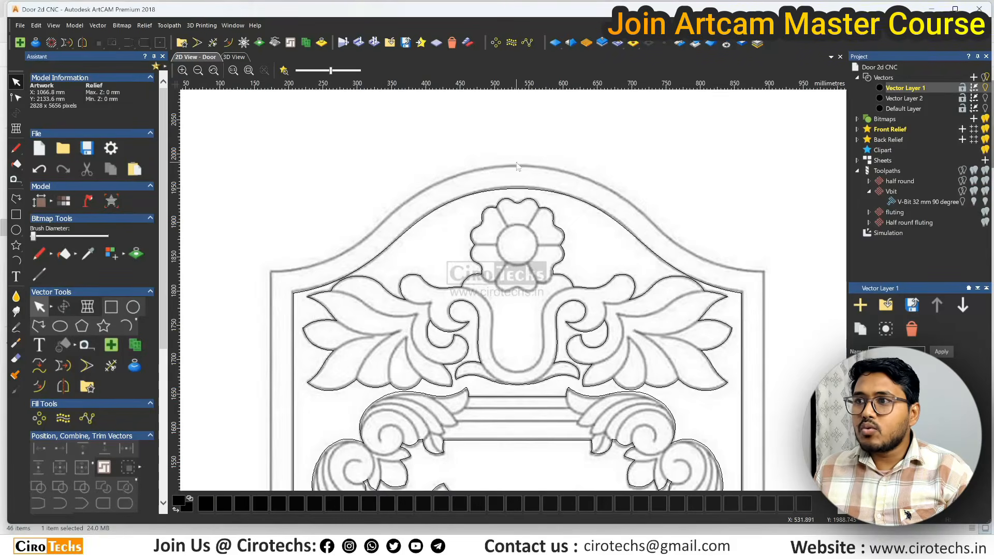
Select all the ornament outlines together with the inner frame on Vector Layer 1.
scroll(517, 166, down, 5)
drag(474, 254, 548, 443)
scroll(518, 310, up, 4)
scroll(519, 299, down, 2)
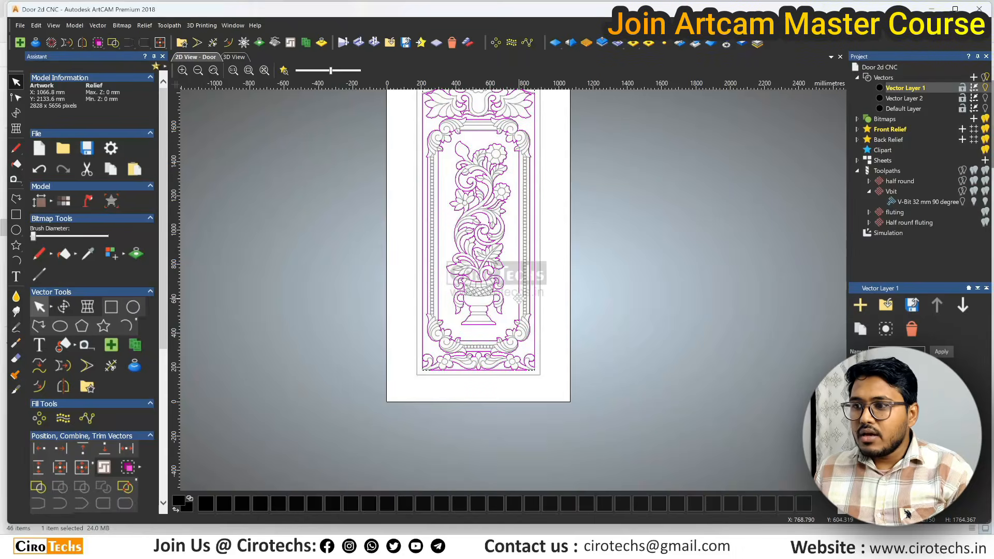
scroll(497, 290, up, 2)
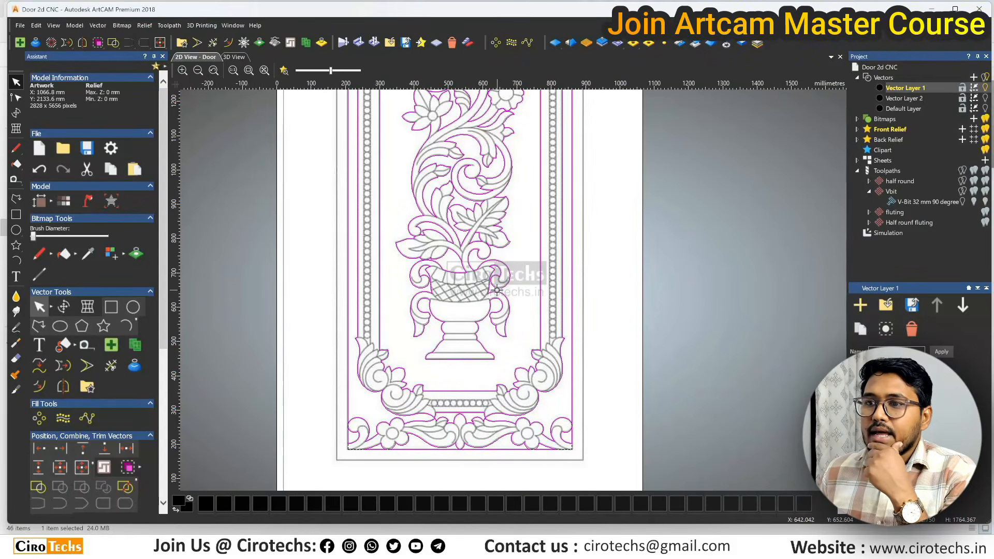
scroll(581, 382, down, 2)
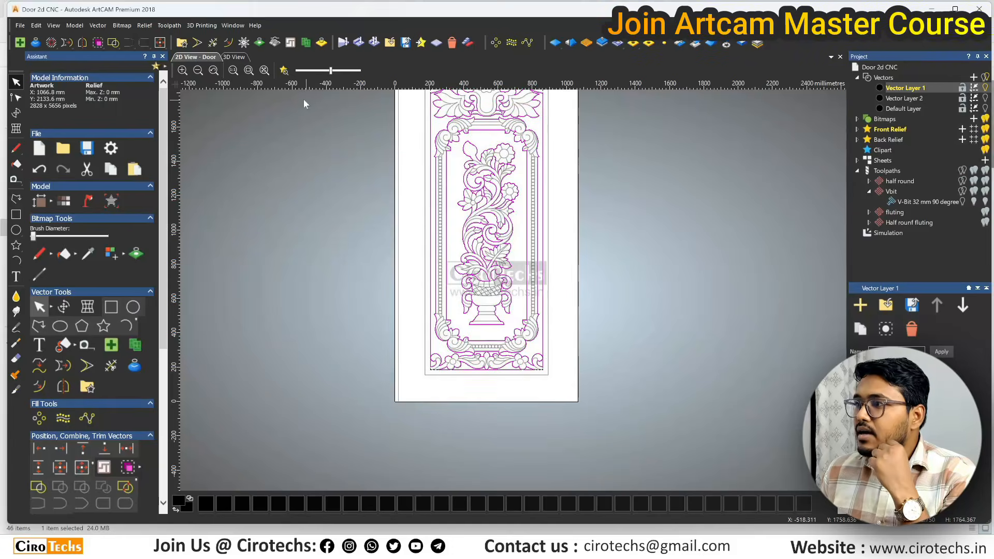
Start a 2D Area Clearance toolpath in the 3D view with finish depth 5 and the End Mill 3 mm tool.
click(234, 57)
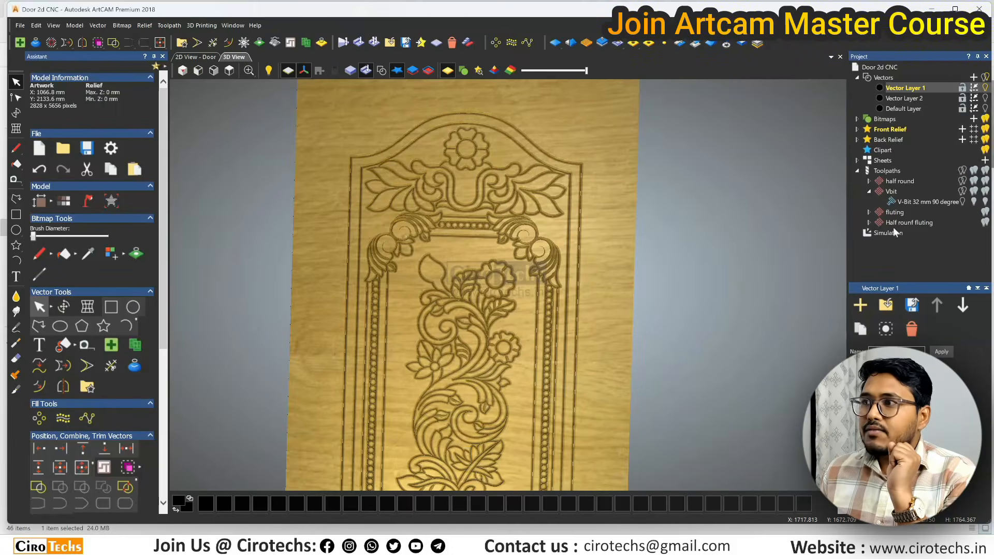
click(887, 171)
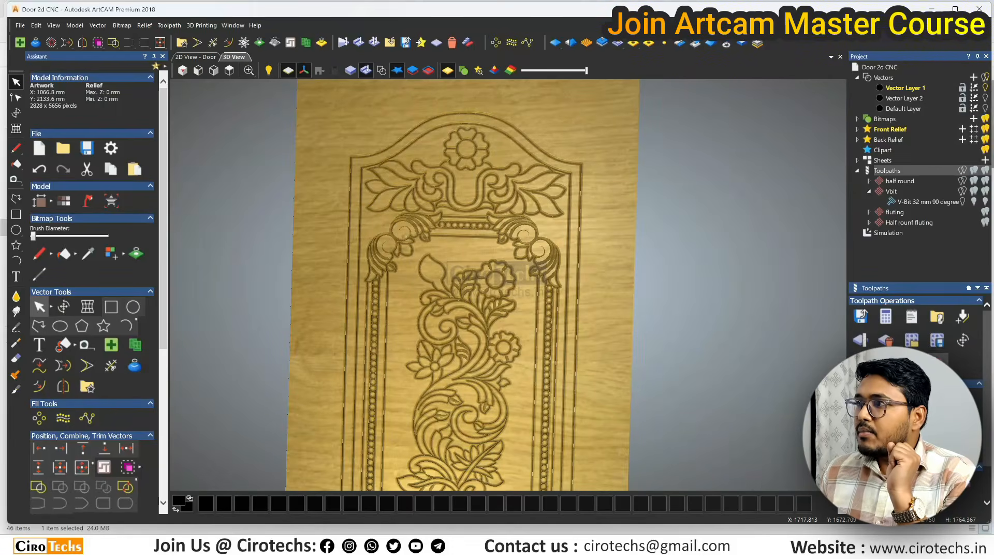
click(886, 399)
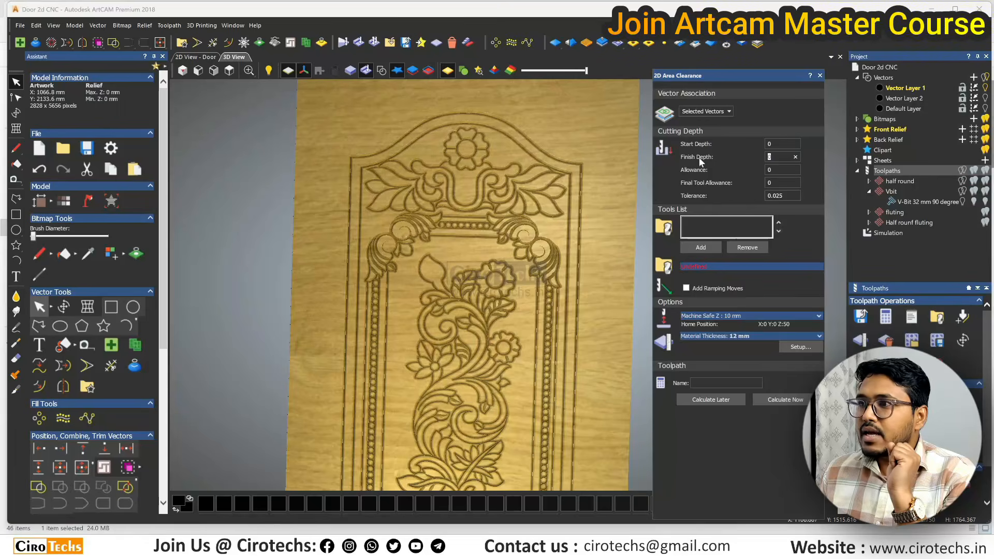
text(5)
click(690, 248)
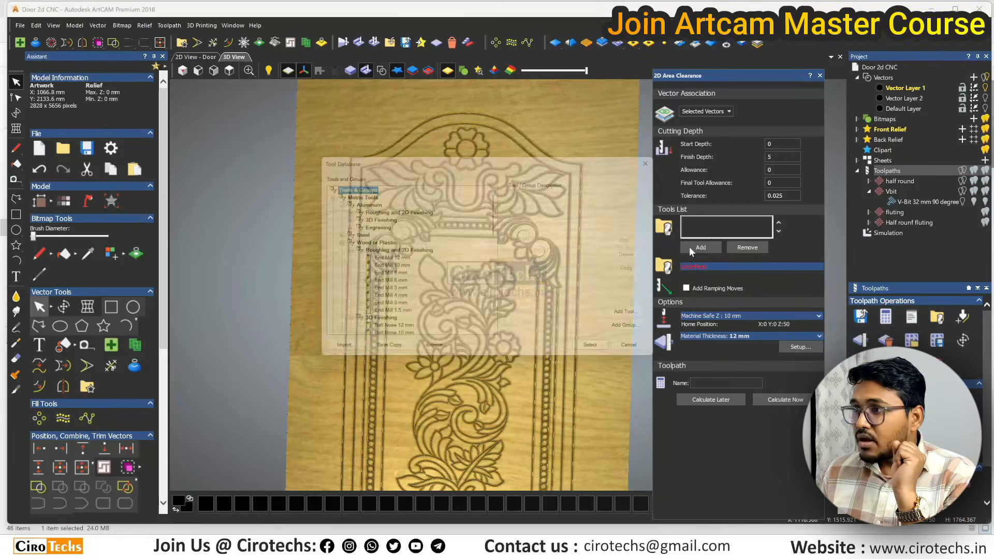
click(393, 313)
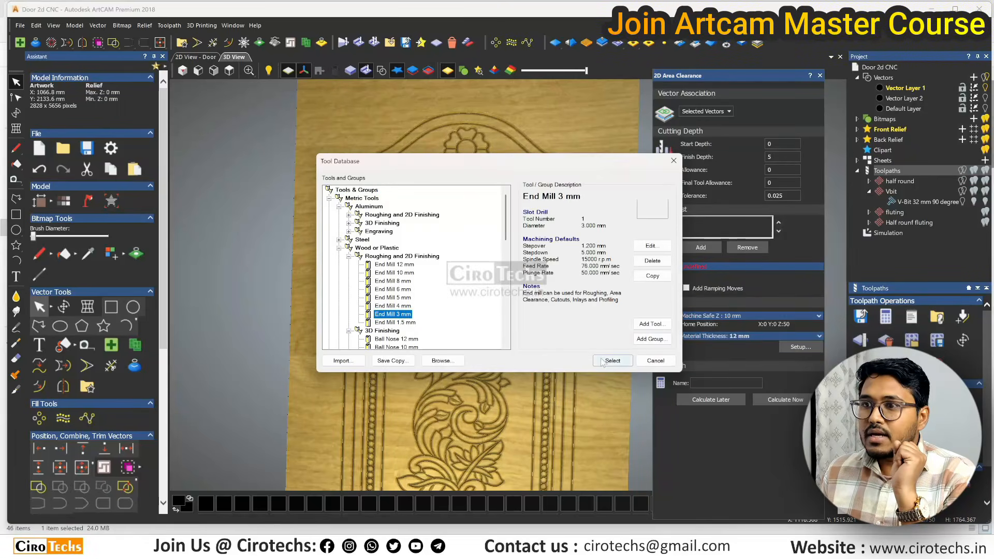
click(611, 361)
Name the area clearance toolpath "area clear" and calculate it now.
scroll(746, 363, down, 3)
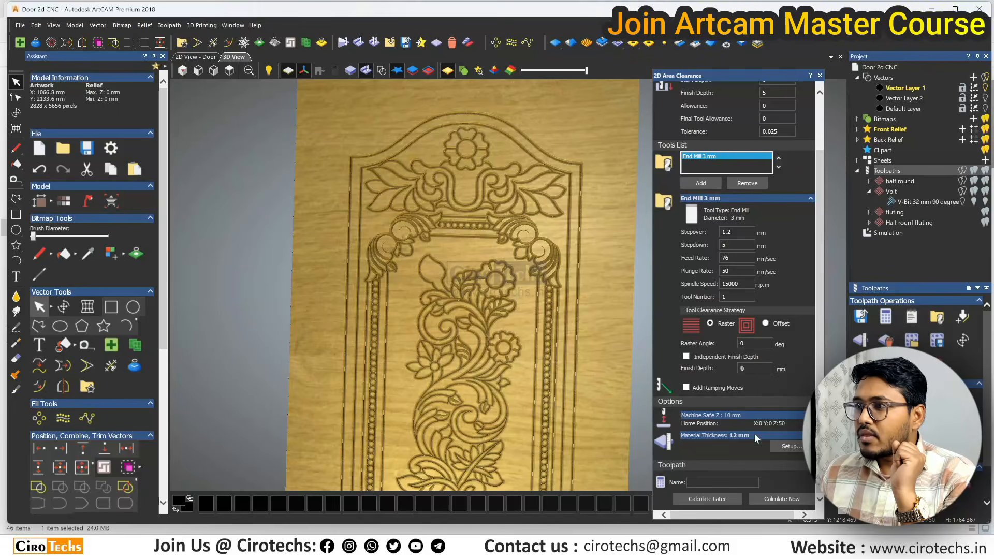
text(a)
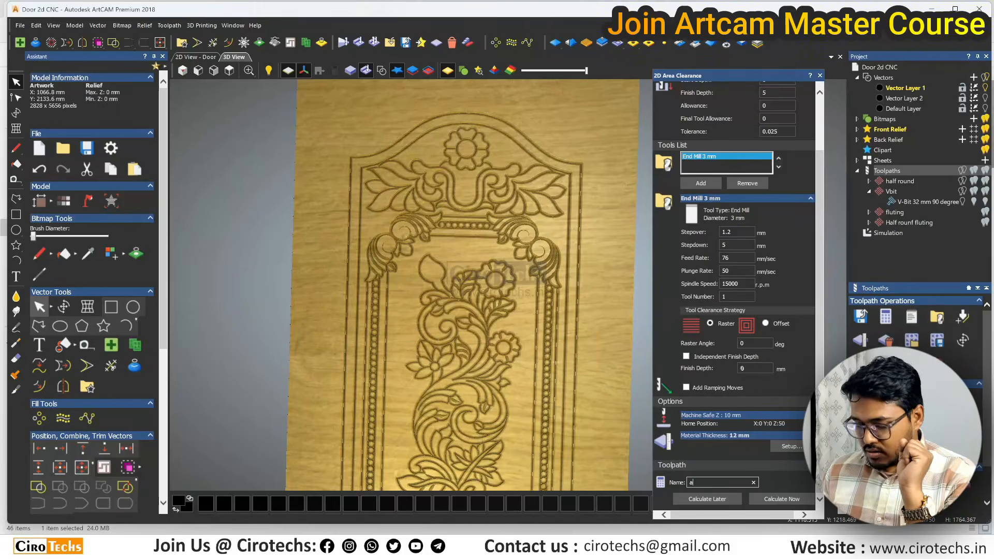
text(rea cleaar)
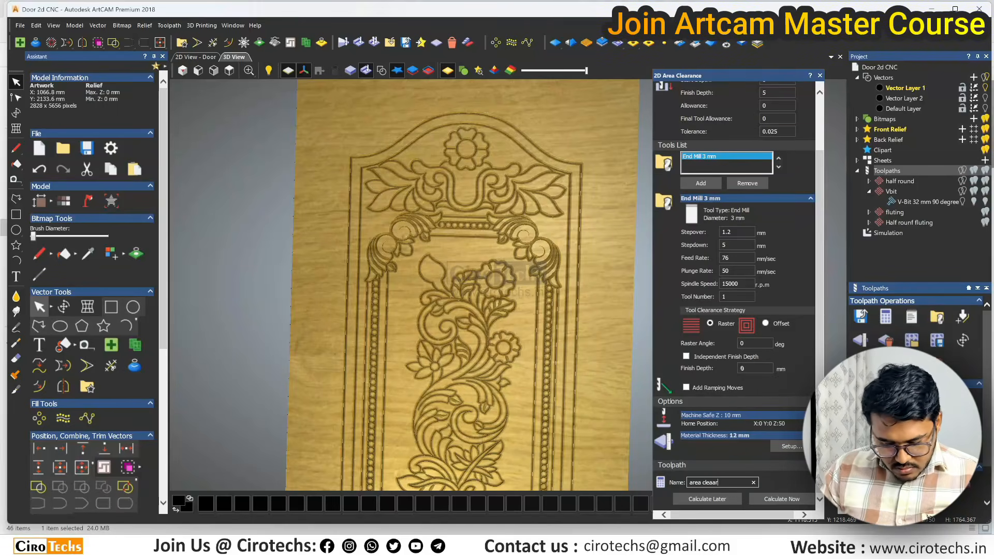
key(BackSpace)
key(BackSpace)
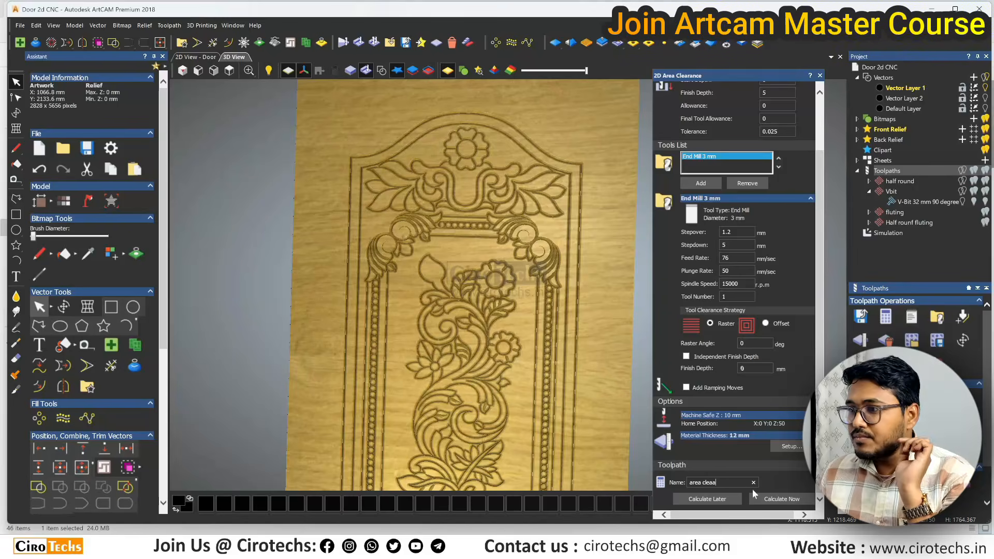
text(r)
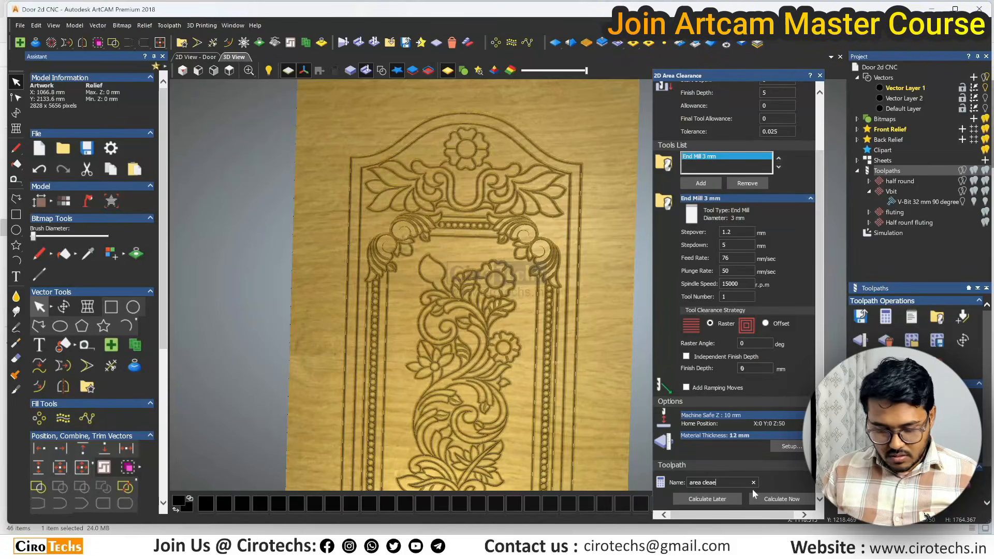
click(783, 499)
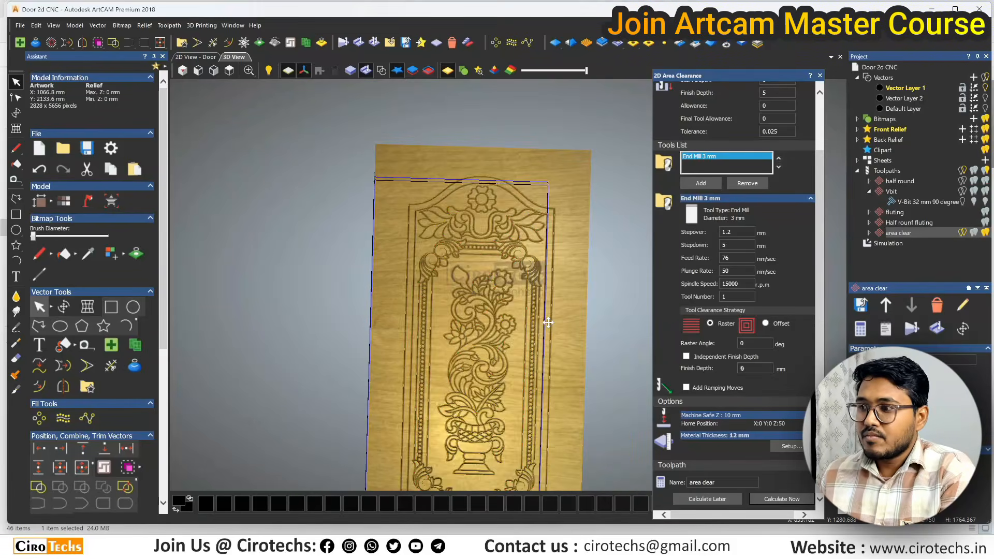
Examine the calculated area clearance toolpath around the vase, the floral ornament and the lower border.
scroll(514, 356, up, 2)
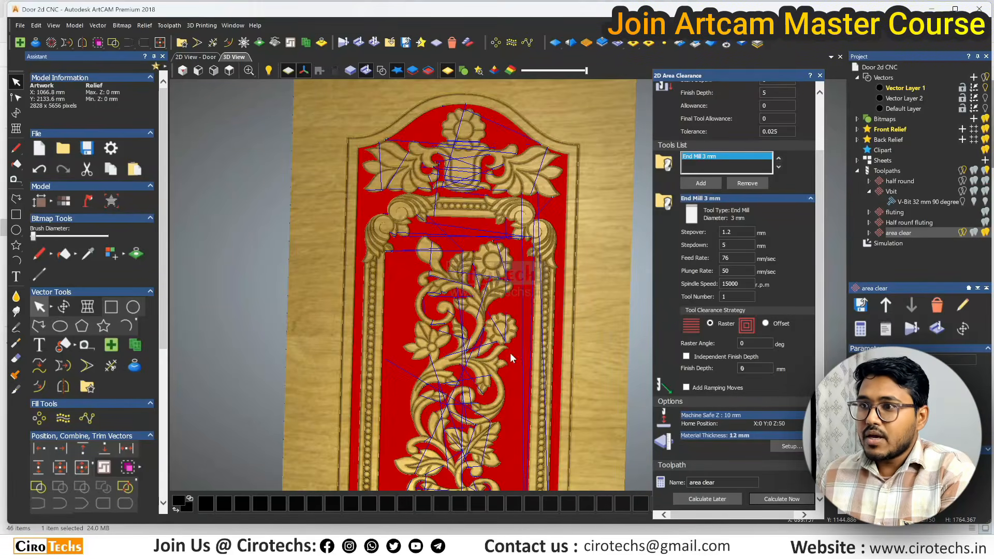
drag(506, 365, 544, 308)
scroll(538, 321, down, 4)
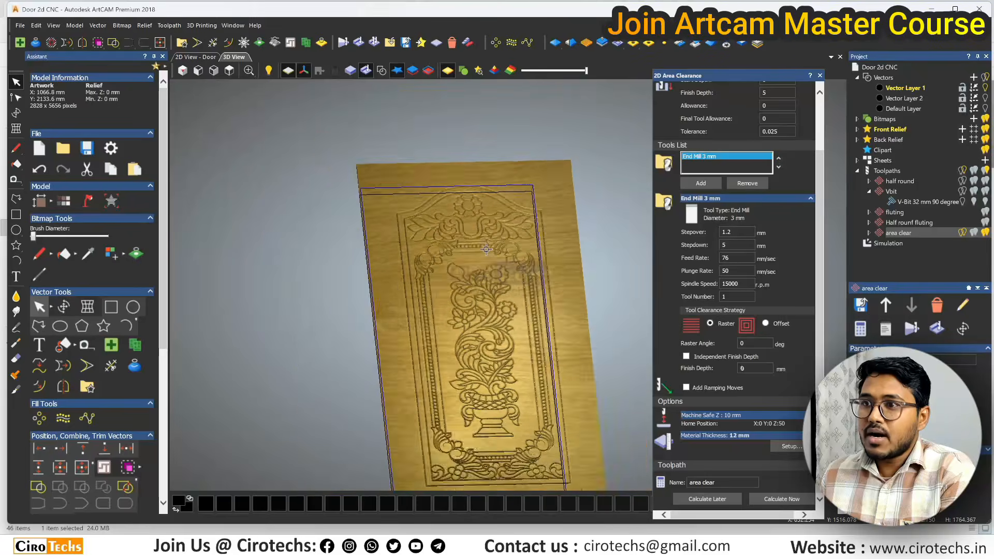
drag(523, 362, 509, 406)
scroll(509, 407, up, 3)
scroll(506, 439, down, 1)
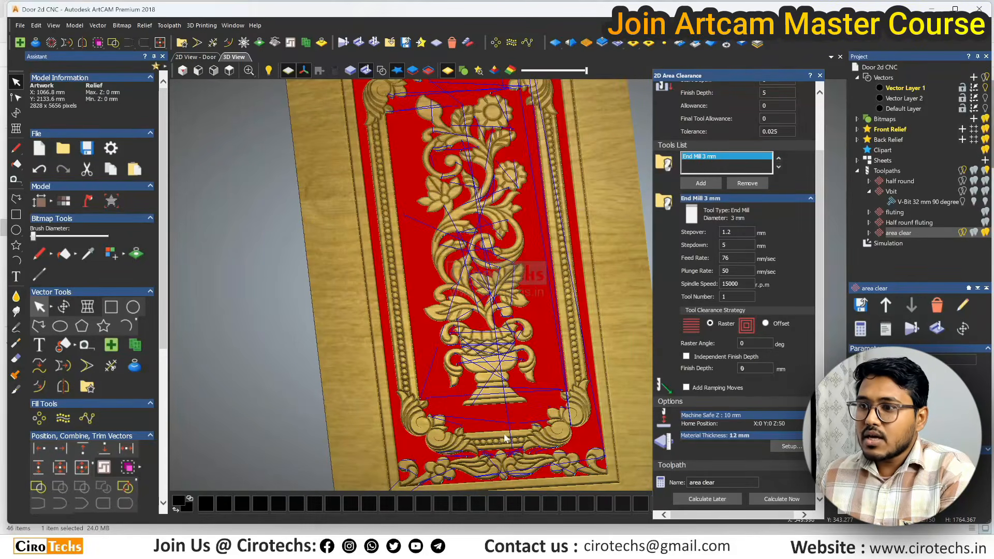
scroll(501, 397, up, 2)
scroll(500, 426, down, 3)
scroll(500, 426, up, 4)
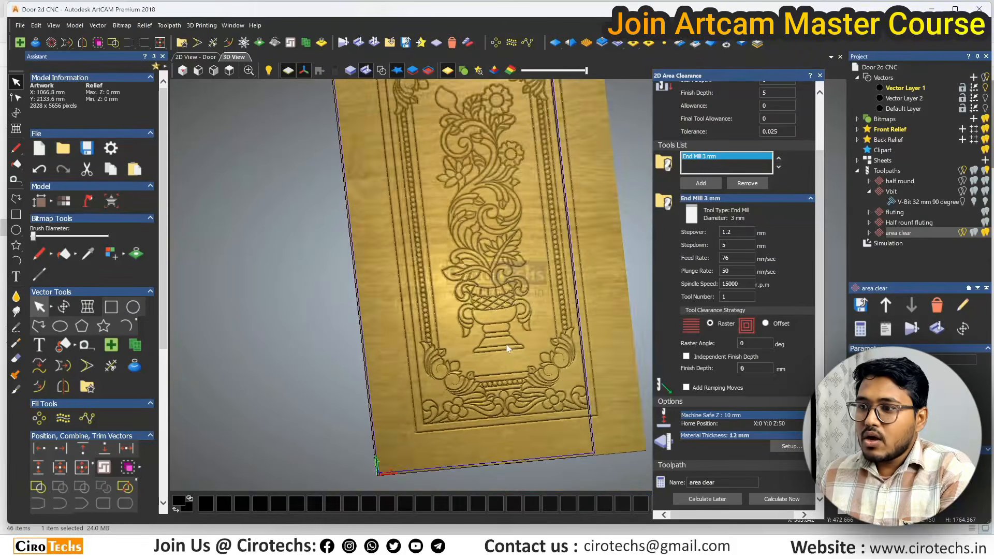
scroll(570, 384, up, 4)
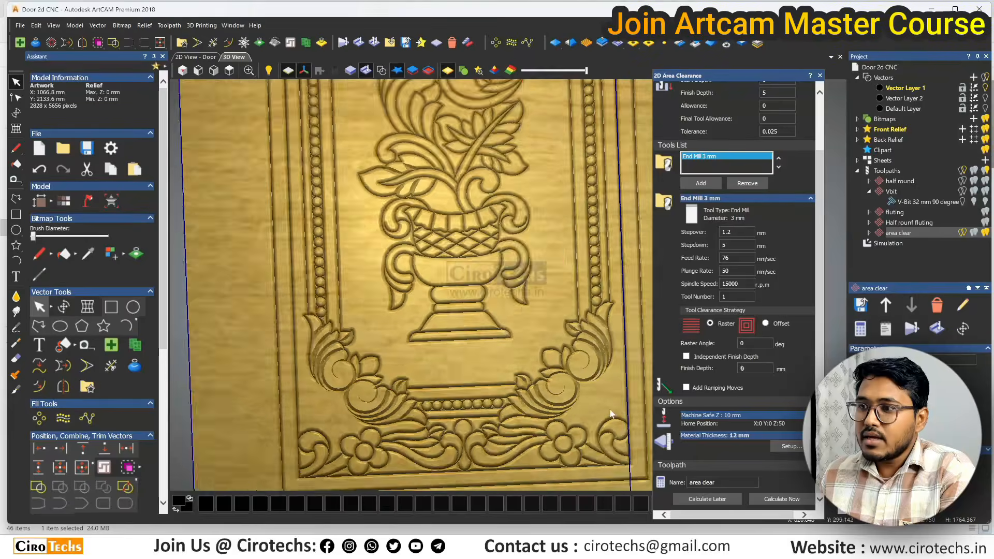
scroll(586, 394, up, 3)
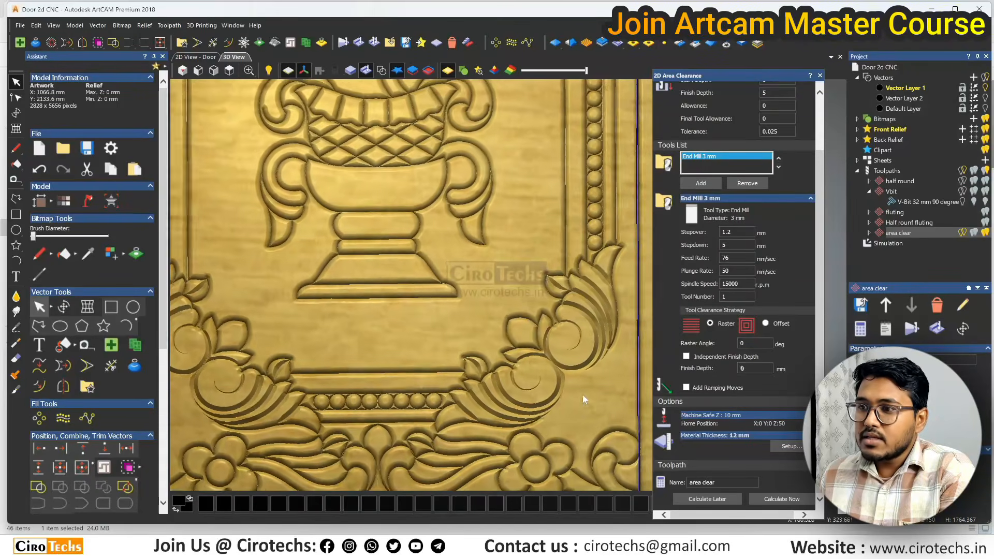
scroll(610, 389, down, 4)
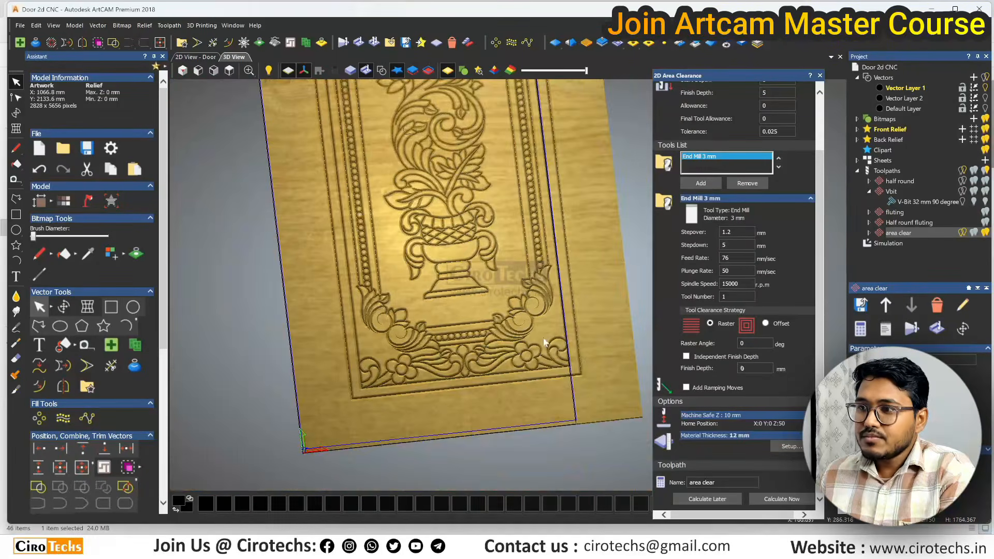
Simulate the area clear toolpath on the door relief in the 3D view.
scroll(519, 282, down, 2)
scroll(463, 138, up, 1)
scroll(463, 138, down, 2)
scroll(449, 161, up, 2)
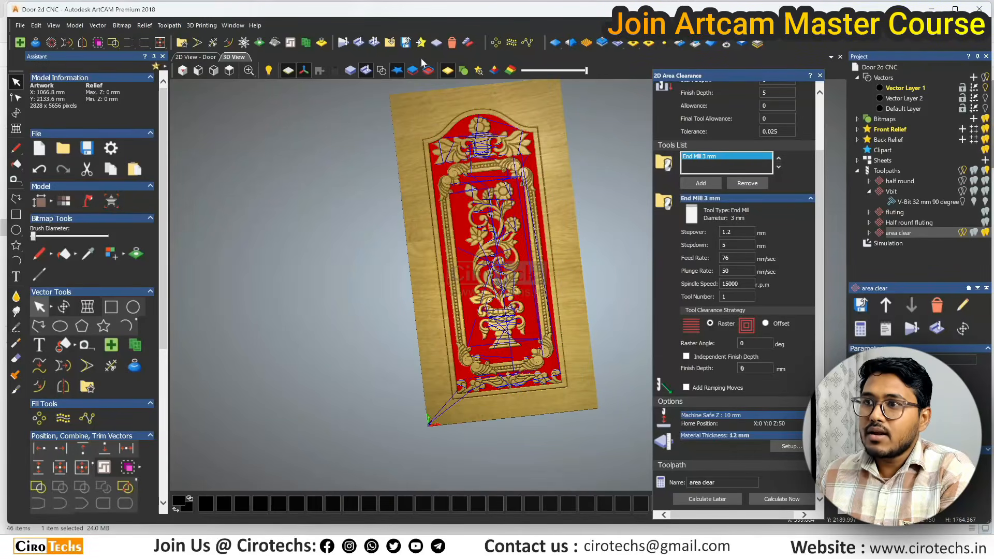
click(364, 43)
Examine the simulated carving along the beaded side border and the central floral stem.
scroll(482, 345, up, 4)
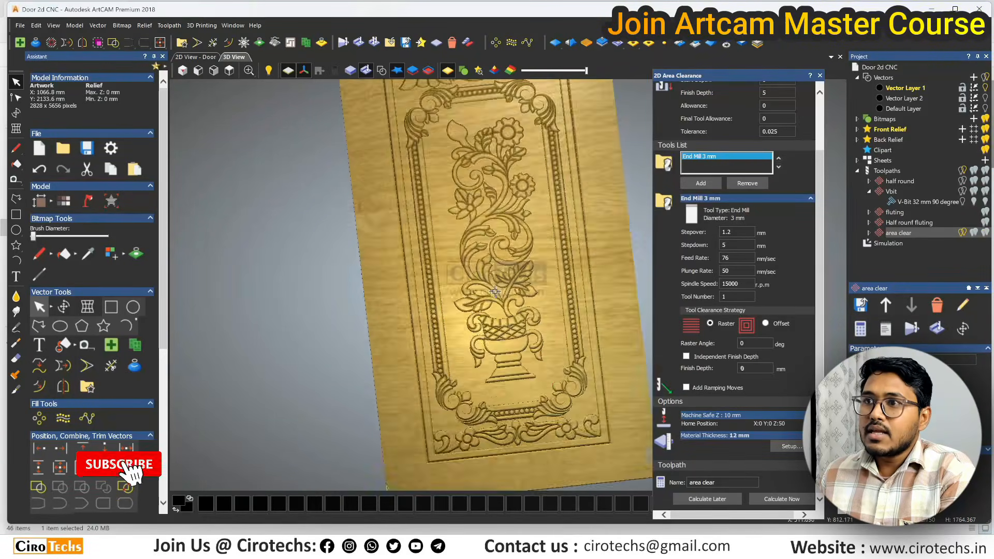
scroll(418, 322, up, 5)
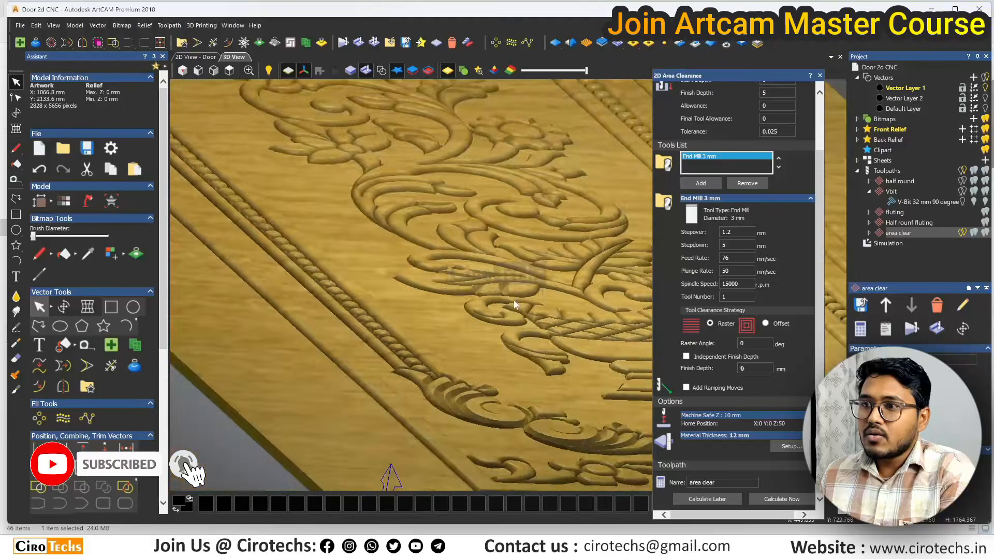
drag(418, 249, 453, 278)
scroll(506, 308, down, 5)
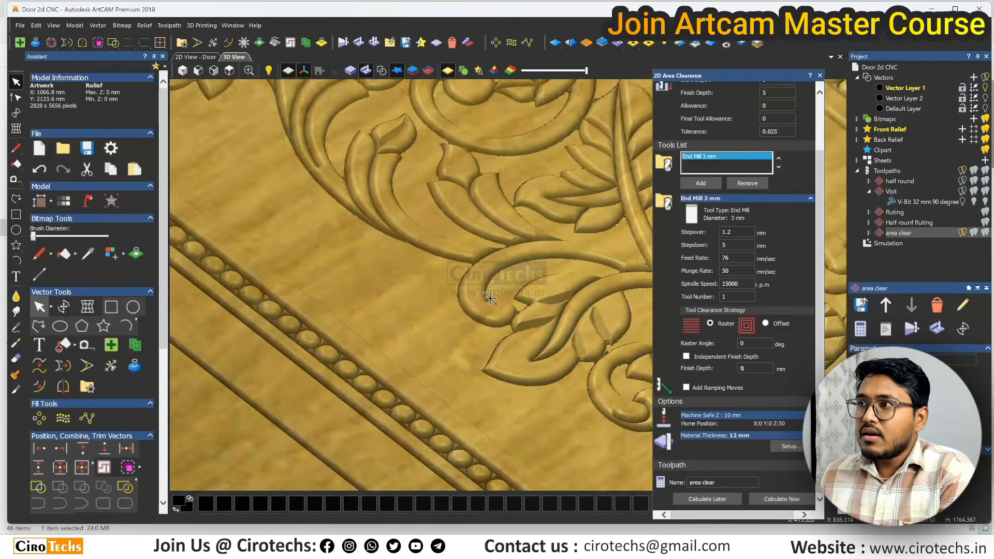
scroll(483, 248, up, 5)
drag(546, 221, 493, 286)
scroll(494, 286, down, 4)
scroll(490, 268, down, 5)
scroll(482, 279, up, 5)
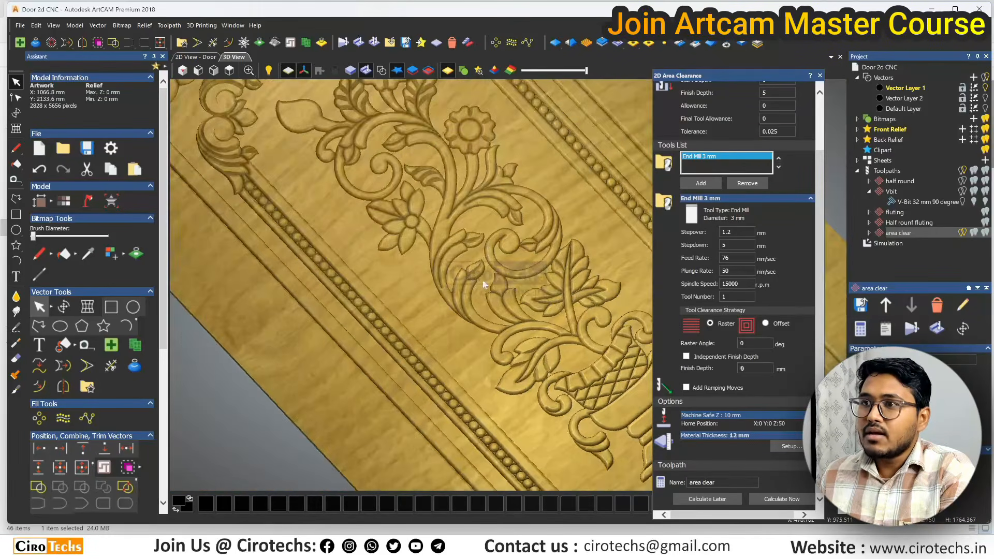
scroll(461, 197, down, 5)
drag(591, 334, 511, 393)
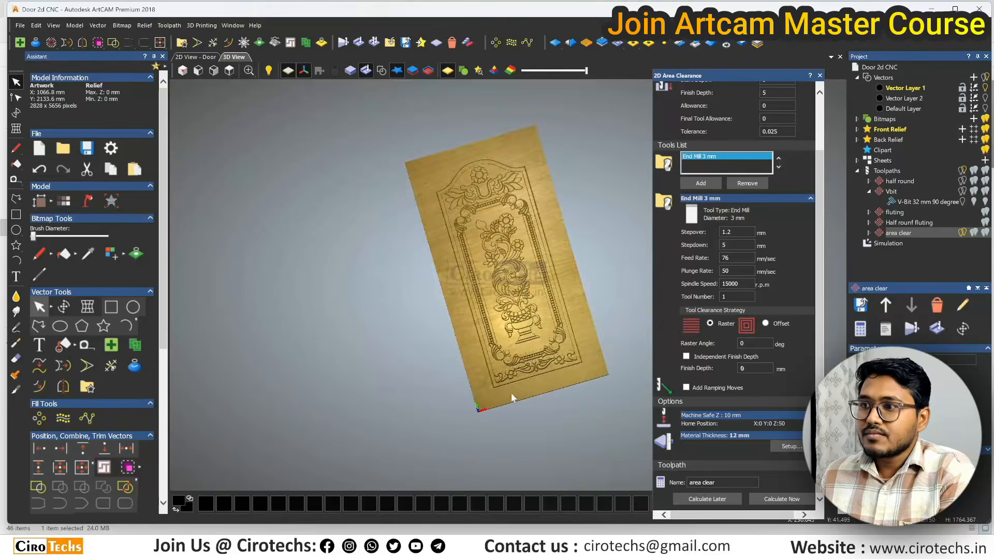
scroll(602, 350, up, 5)
scroll(603, 350, down, 5)
drag(580, 321, 524, 244)
scroll(512, 197, up, 5)
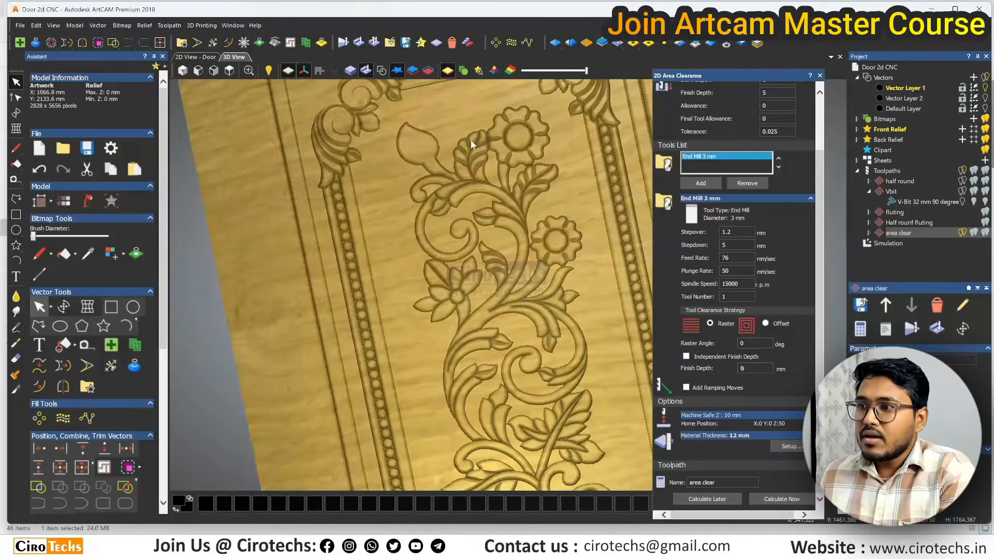
scroll(511, 181, down, 3)
Examine the simulated carving at the upper scroll corners and at the leaves and flower under the arch.
scroll(511, 181, up, 5)
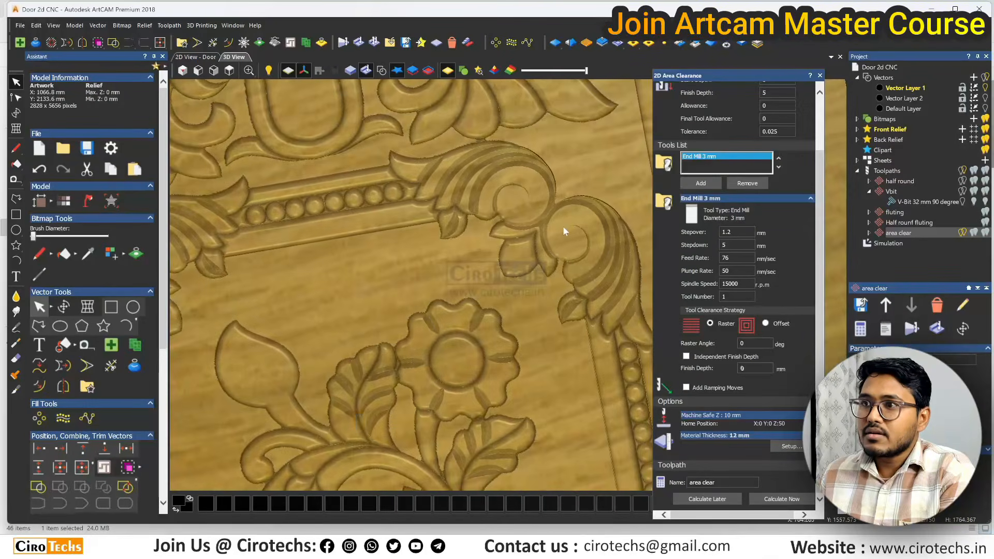
drag(573, 199, 579, 192)
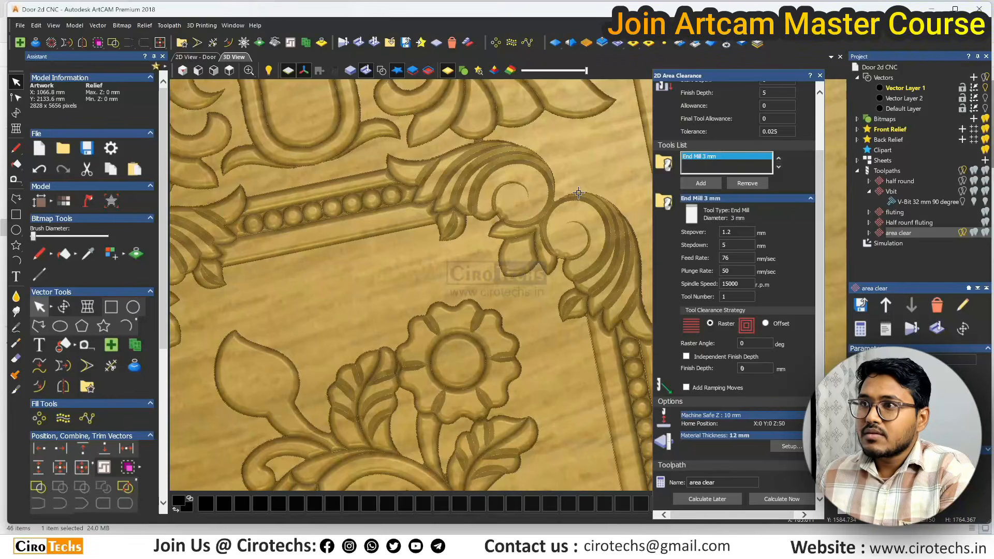
scroll(408, 168, up, 2)
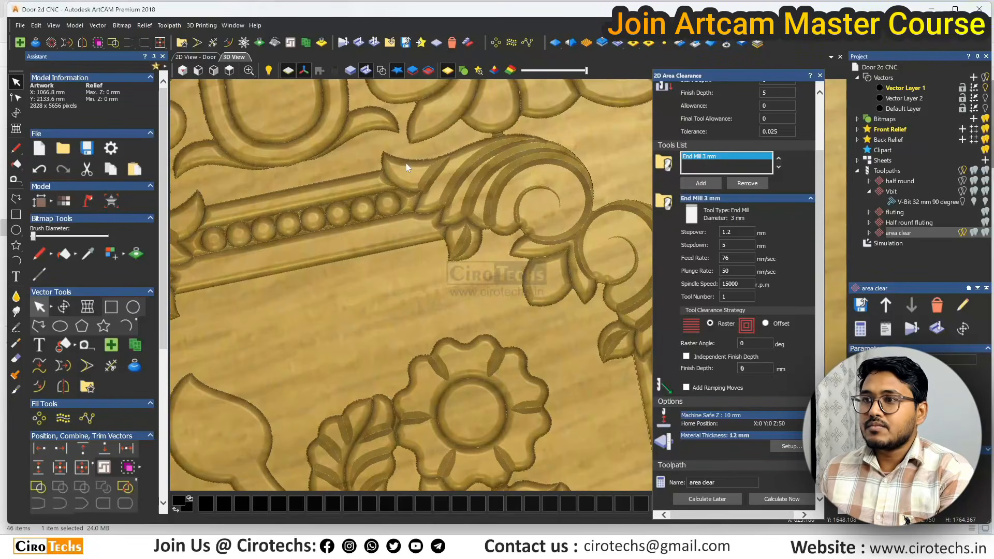
scroll(554, 175, up, 2)
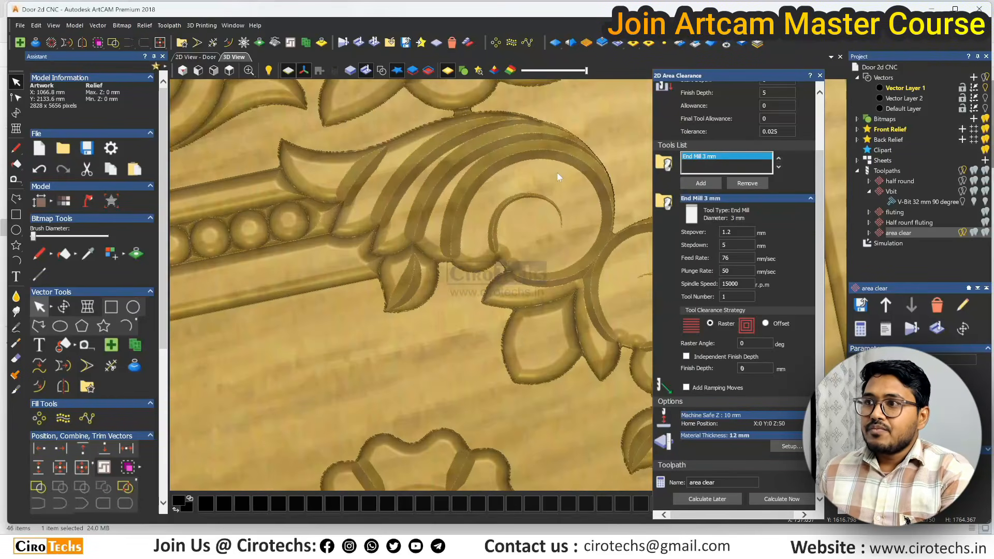
scroll(557, 173, down, 1)
mouse_move(480, 257)
mouse_down()
mouse_move(494, 293)
mouse_move(486, 241)
mouse_move(635, 252)
mouse_move(589, 238)
mouse_move(543, 272)
mouse_move(526, 210)
mouse_move(565, 211)
mouse_up()
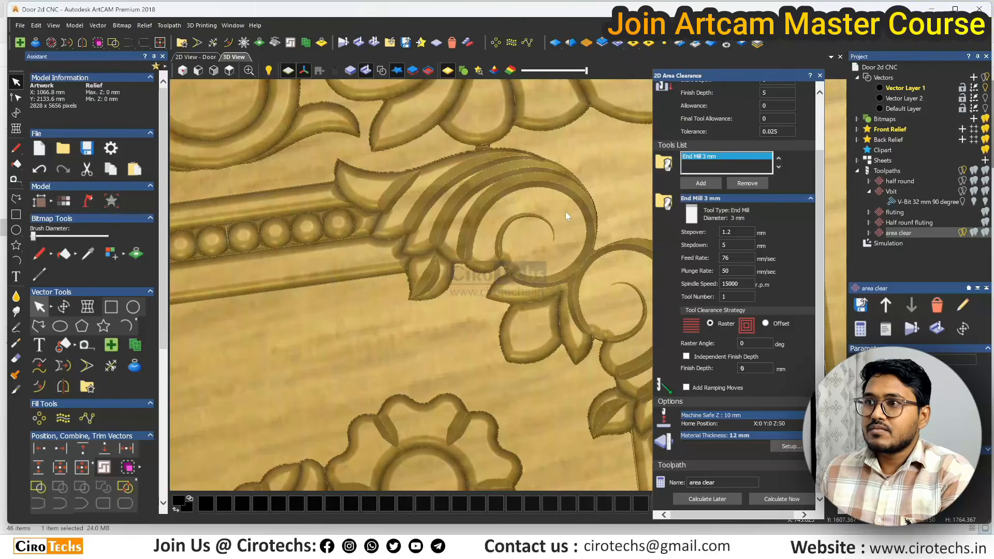
scroll(565, 212, down, 5)
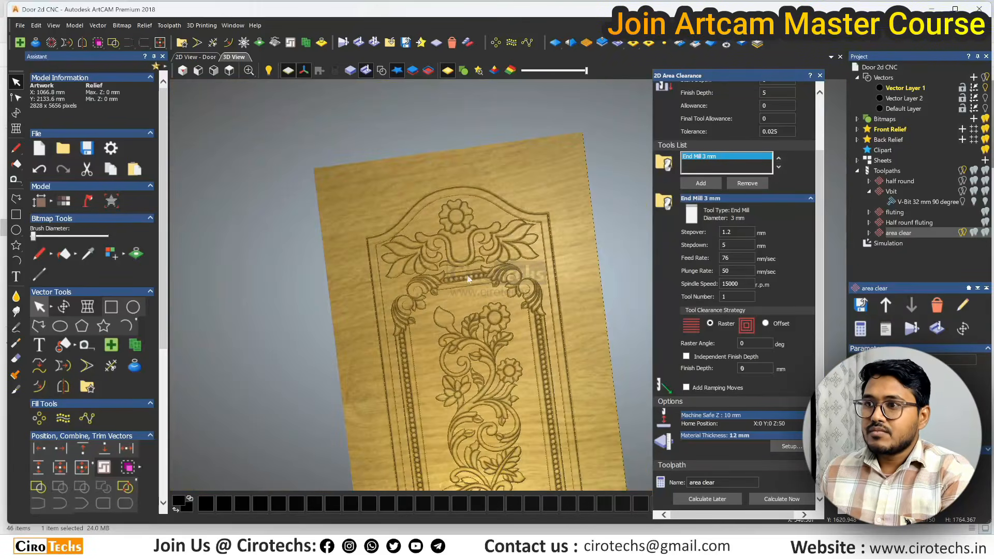
scroll(503, 244, up, 6)
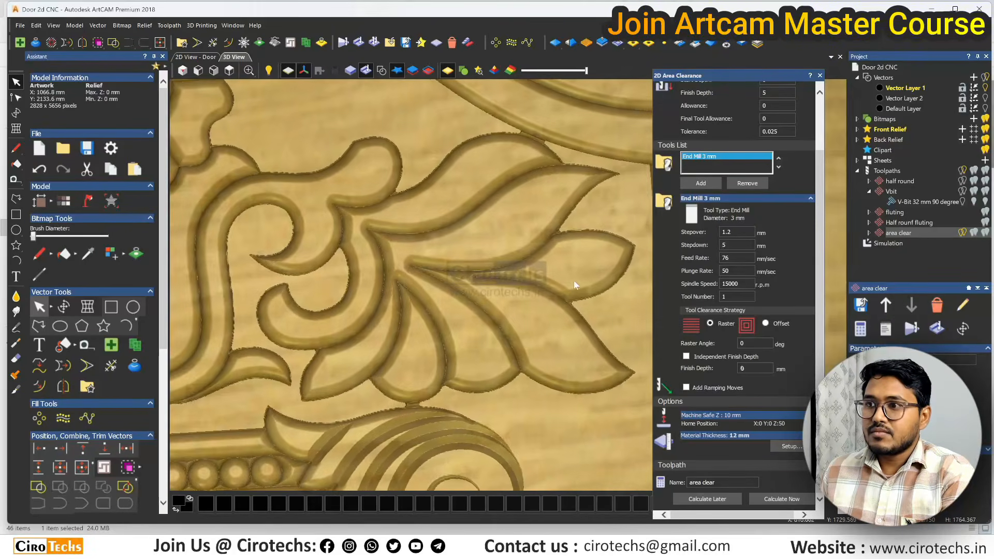
drag(581, 311, 519, 328)
scroll(511, 321, down, 3)
scroll(498, 232, up, 3)
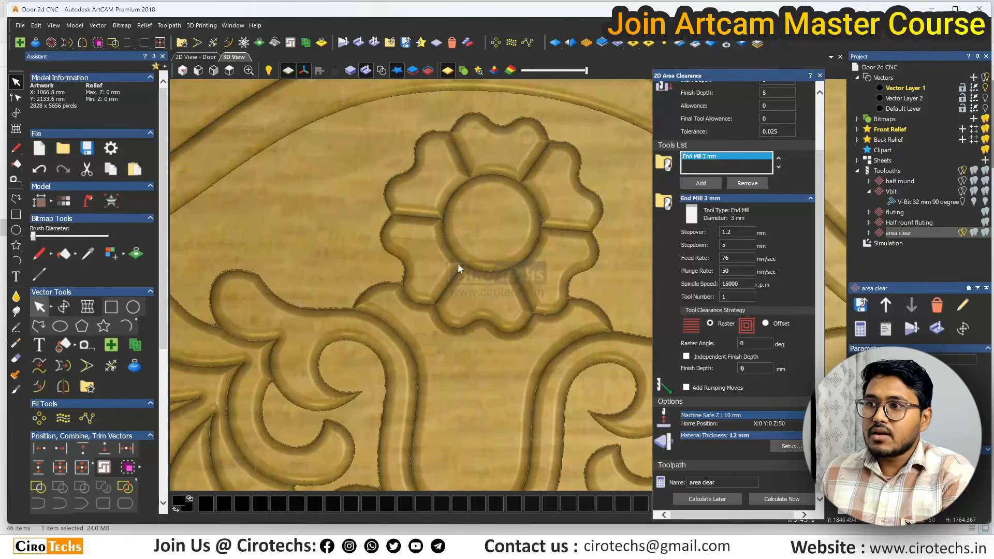
scroll(526, 143, down, 3)
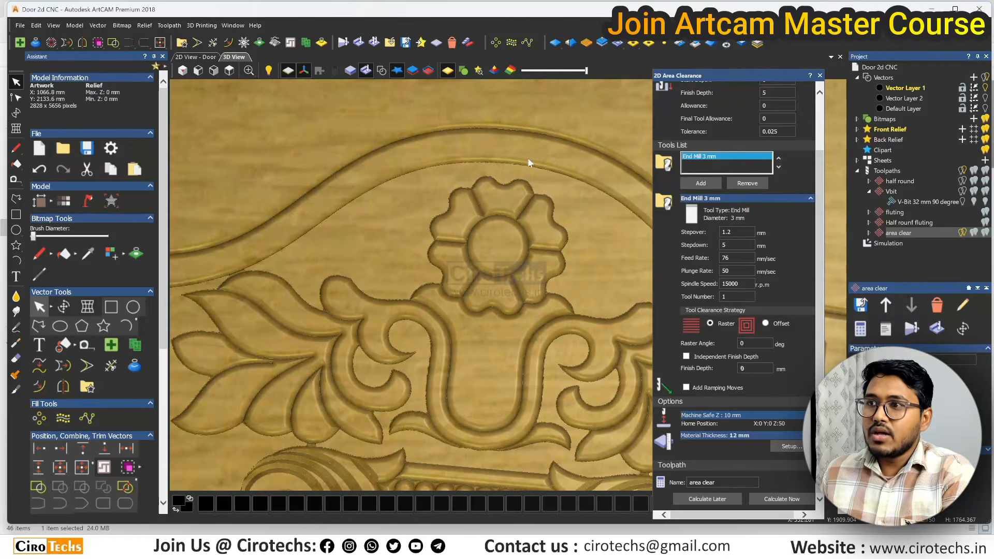
scroll(518, 218, down, 1)
scroll(520, 222, down, 5)
Inspect the cleared background around the central ornament's flowers, curled stems and leaves.
scroll(533, 359, up, 8)
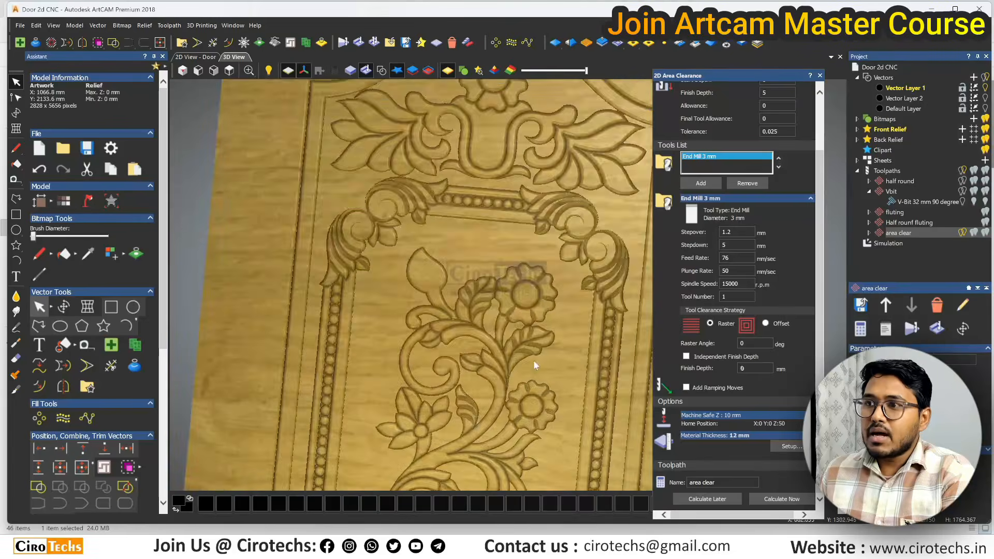
scroll(545, 279, up, 5)
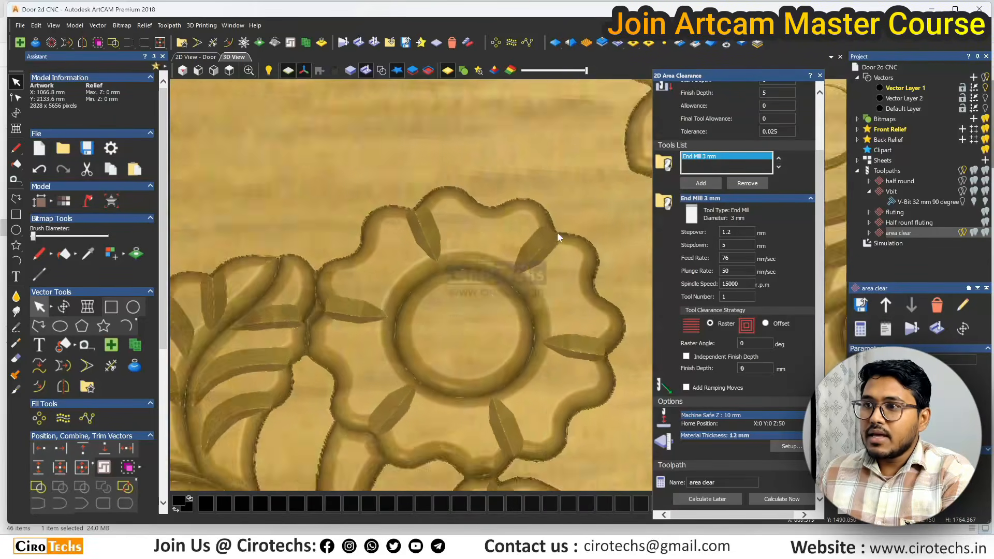
scroll(431, 293, down, 4)
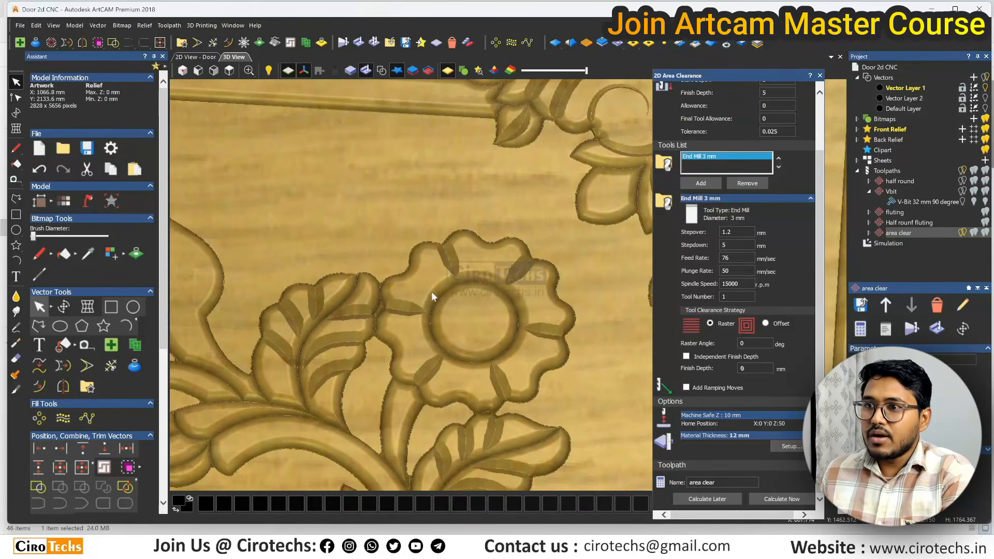
scroll(570, 356, up, 5)
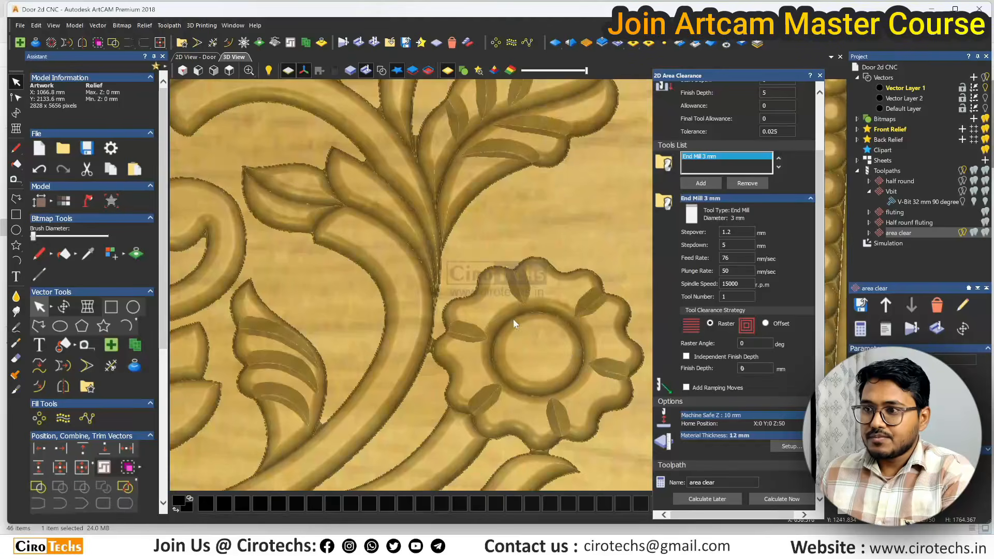
scroll(513, 319, down, 4)
scroll(401, 331, up, 5)
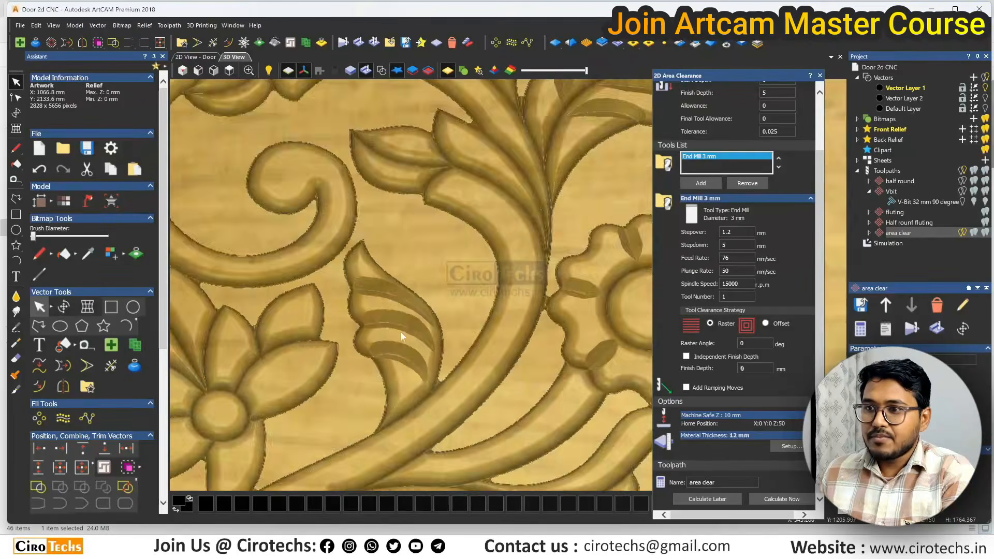
scroll(401, 331, down, 4)
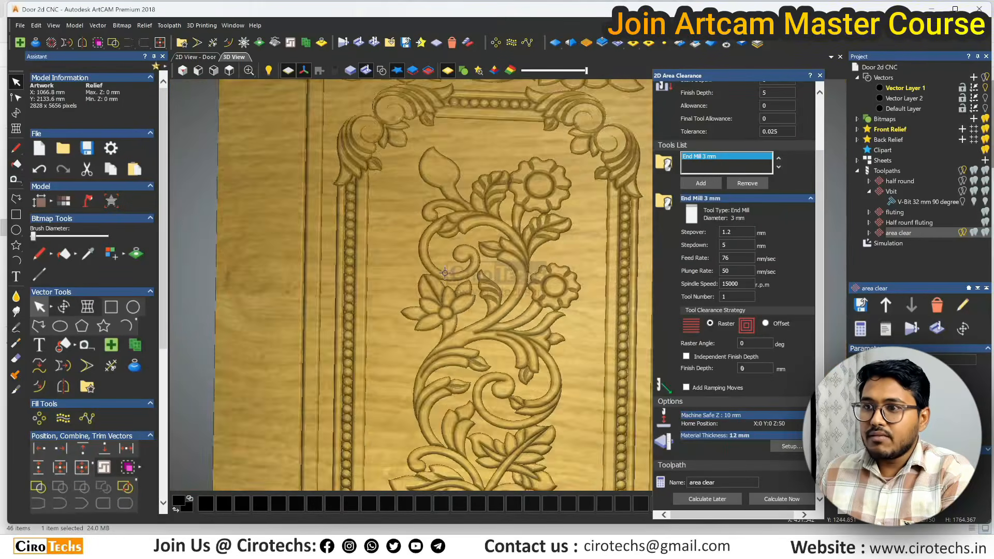
scroll(445, 273, down, 3)
scroll(544, 398, up, 5)
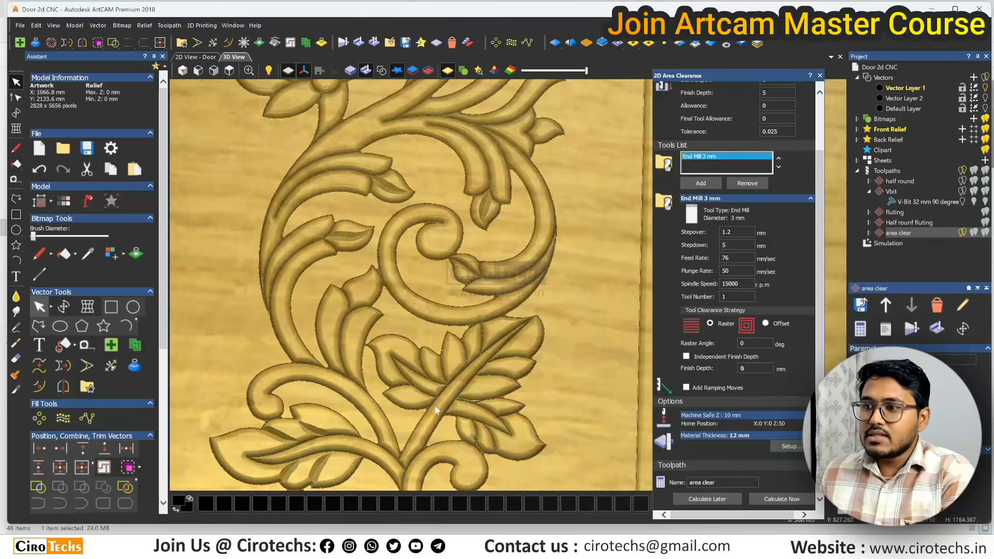
scroll(439, 396, down, 3)
scroll(443, 393, up, 5)
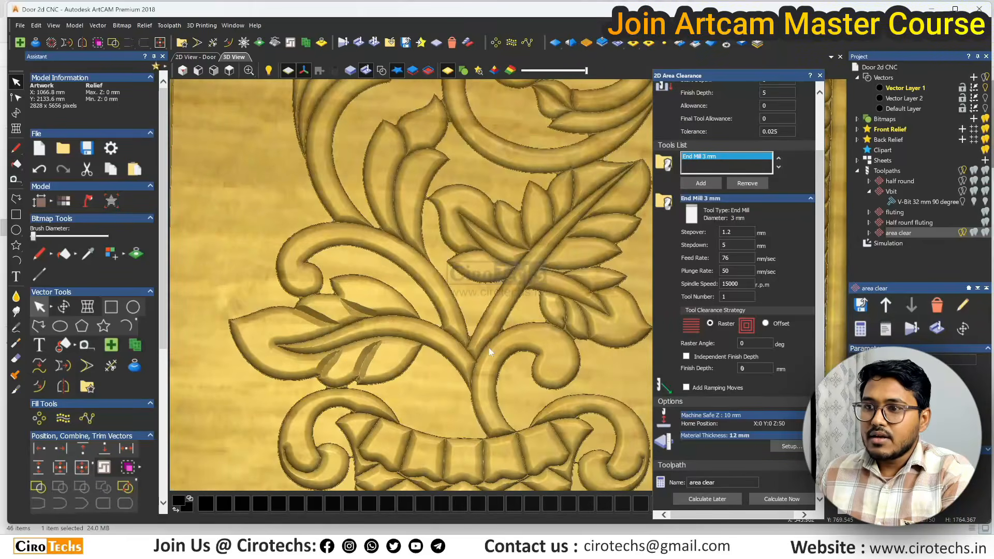
Inspect the simulated leaves above the vase, the vase itself, the lower corner scroll and the overall door.
scroll(491, 352, up, 3)
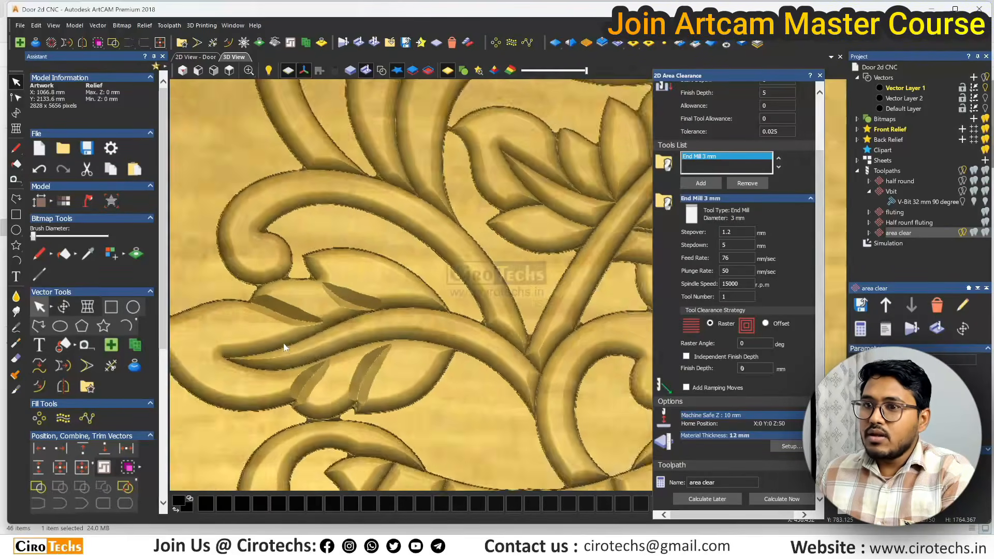
scroll(353, 343, down, 2)
scroll(347, 295, down, 3)
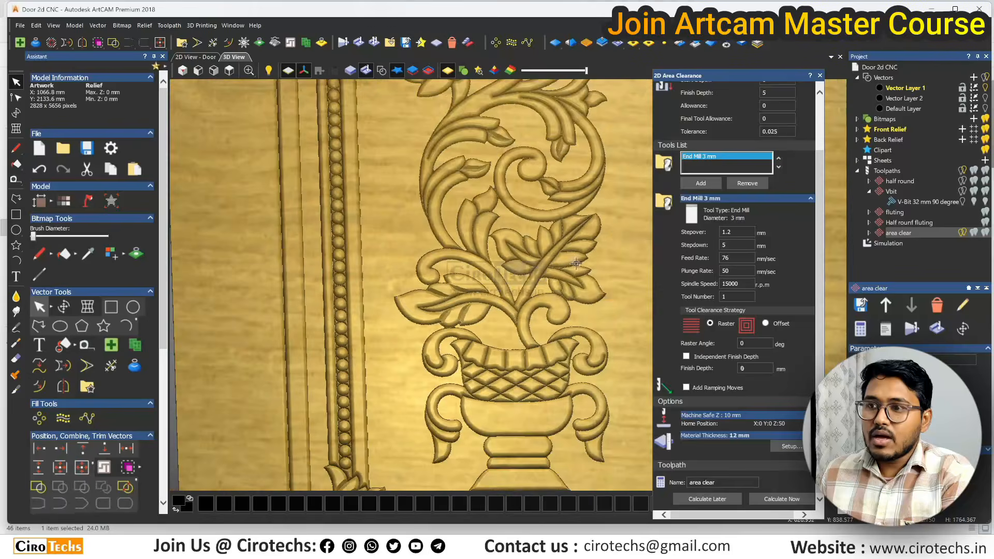
scroll(518, 259, up, 6)
scroll(510, 270, down, 2)
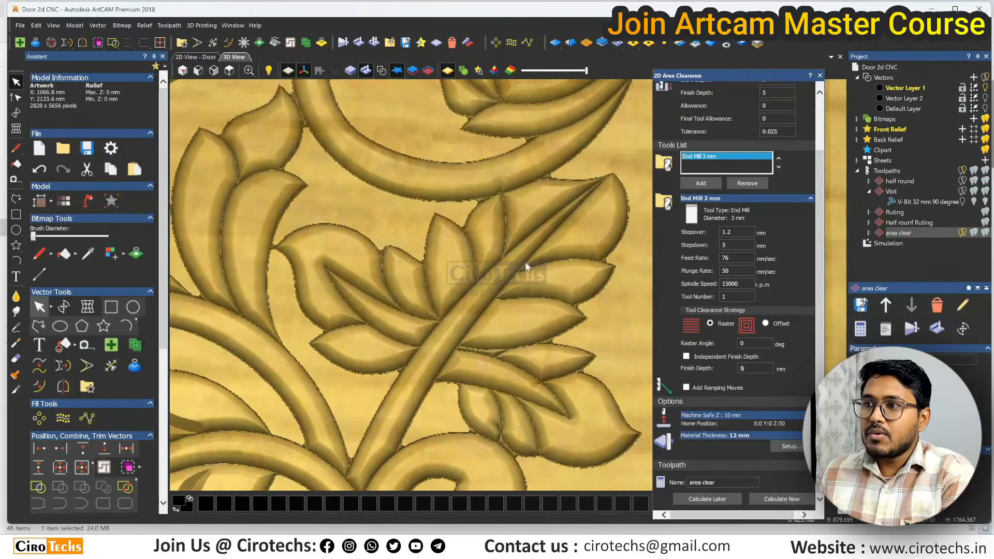
scroll(533, 289, down, 3)
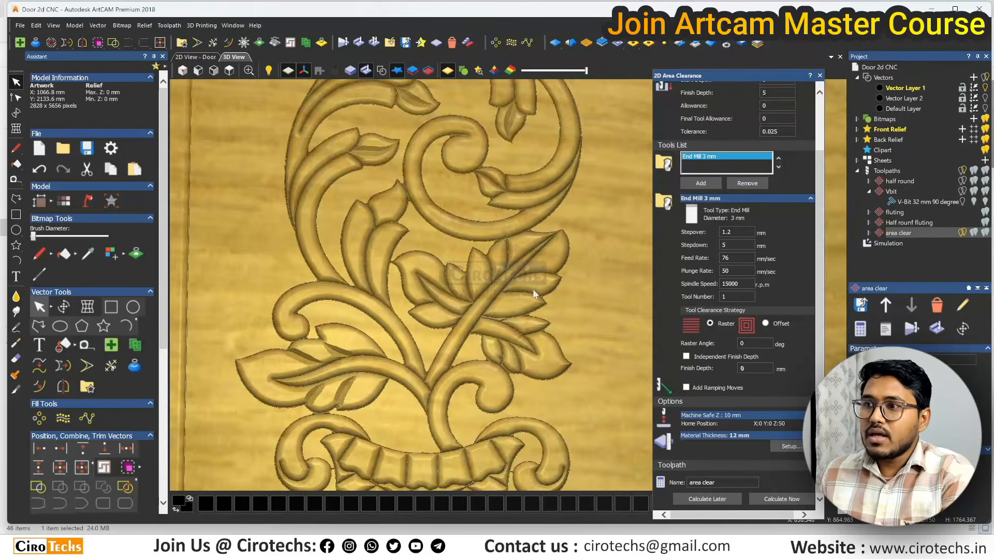
scroll(482, 388, up, 4)
scroll(481, 388, down, 3)
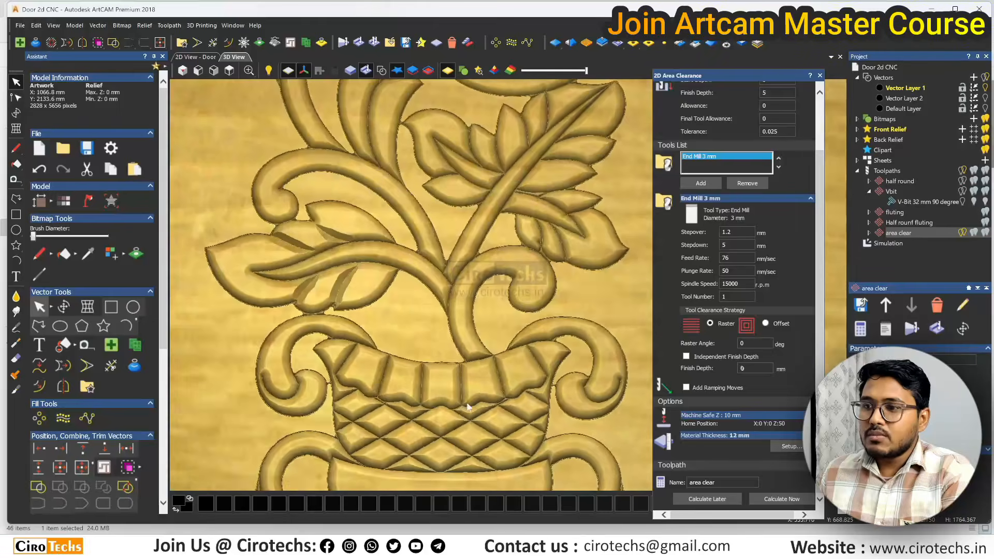
scroll(465, 412, down, 3)
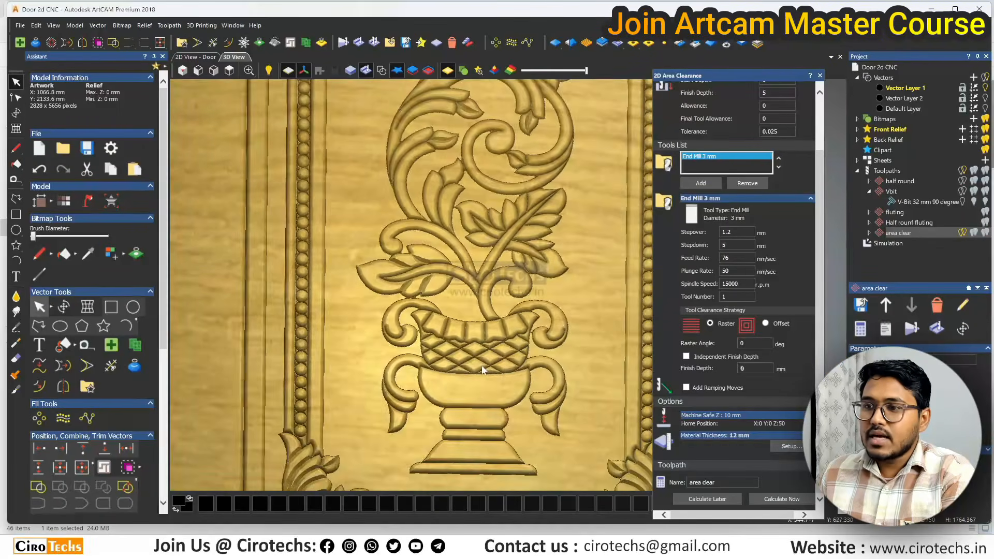
middle_drag(459, 403, 471, 384)
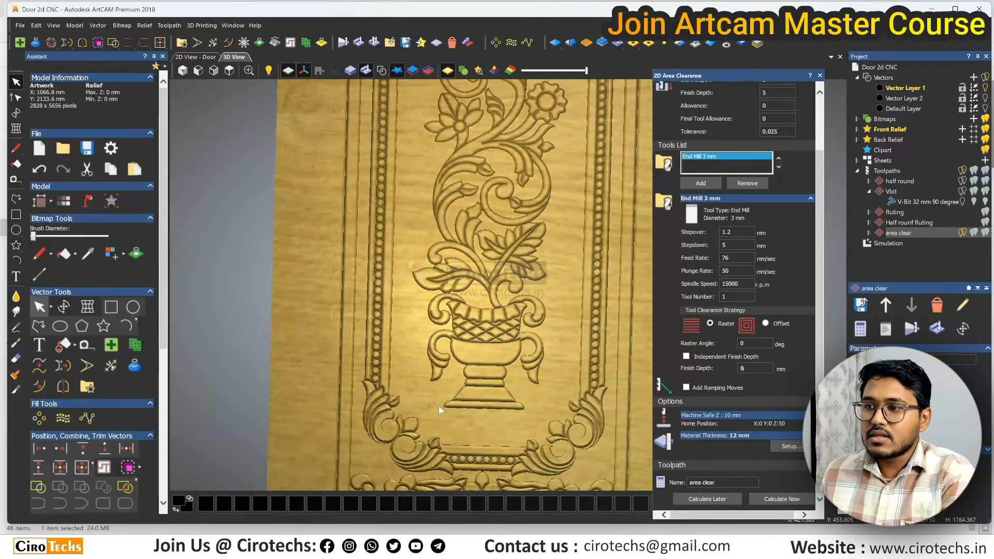
scroll(439, 406, up, 2)
scroll(437, 408, down, 2)
scroll(437, 408, up, 2)
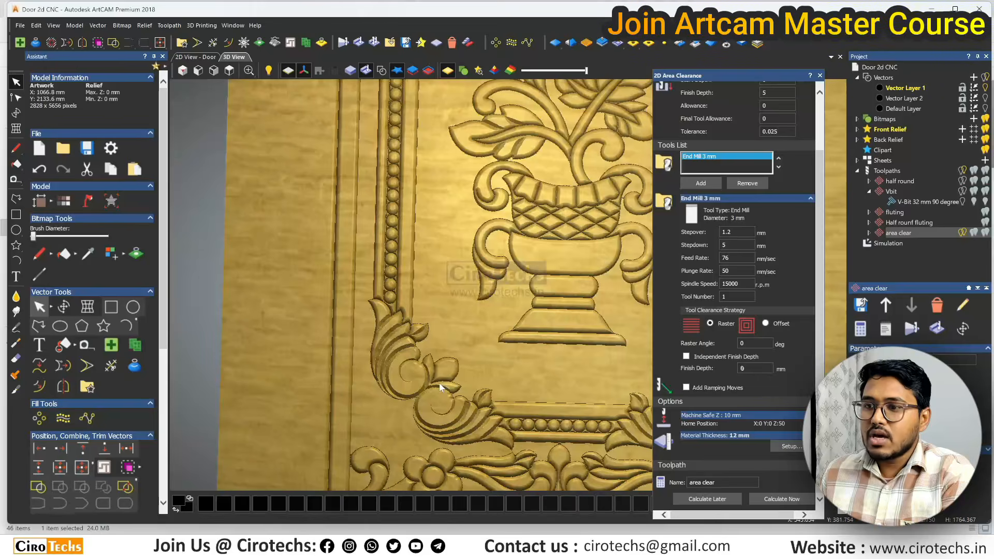
scroll(524, 315, down, 5)
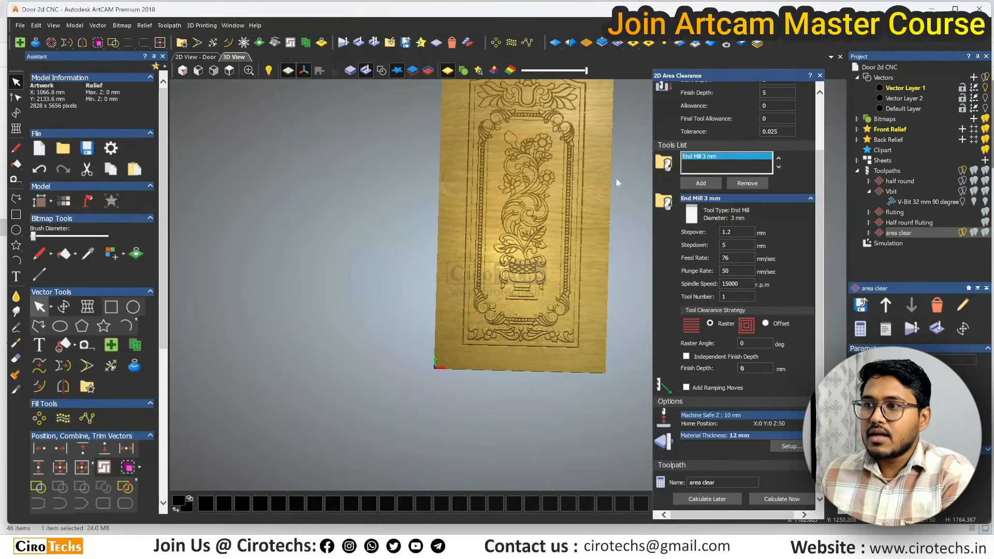
scroll(616, 182, up, 3)
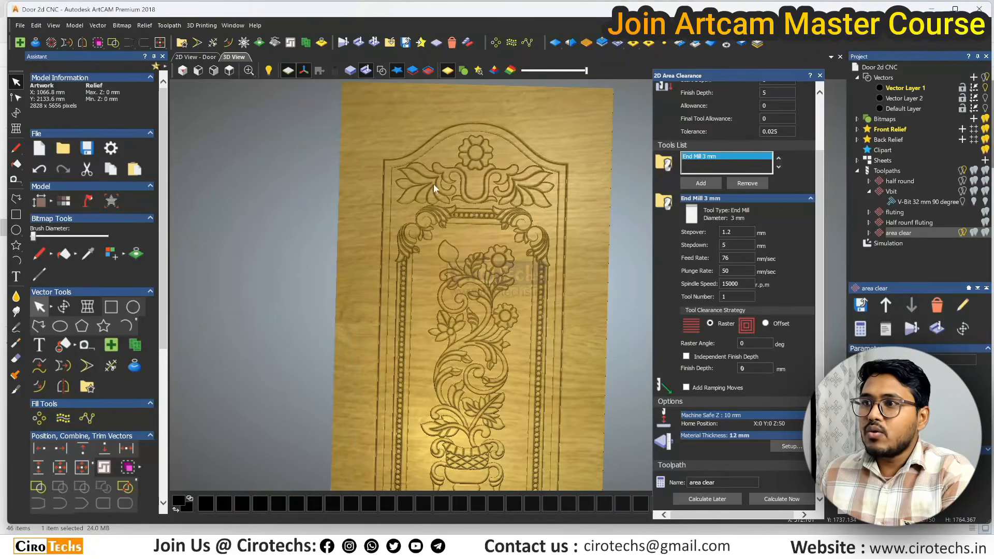
Delete the simulated relief and hide the area clear toolpath in the 2D view of the door.
click(904, 182)
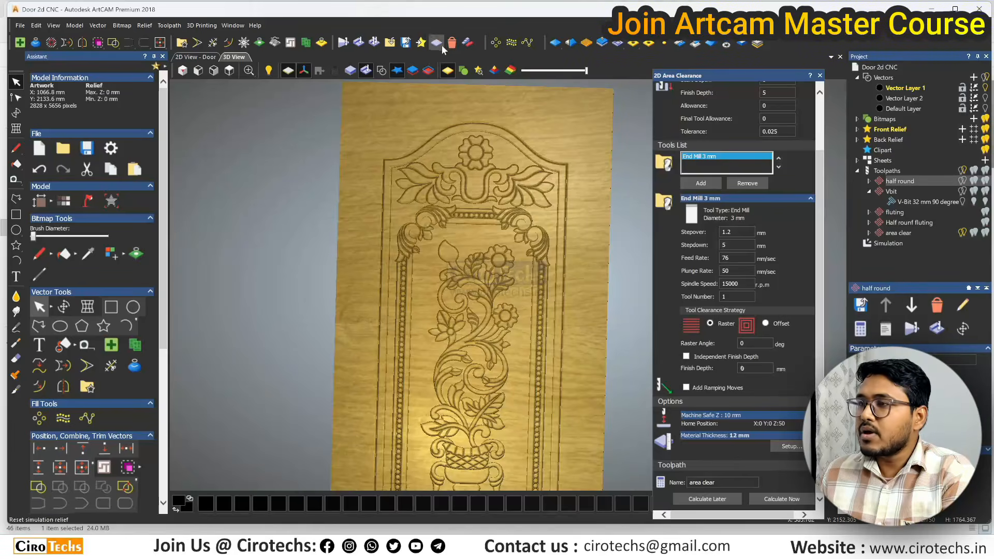
click(442, 45)
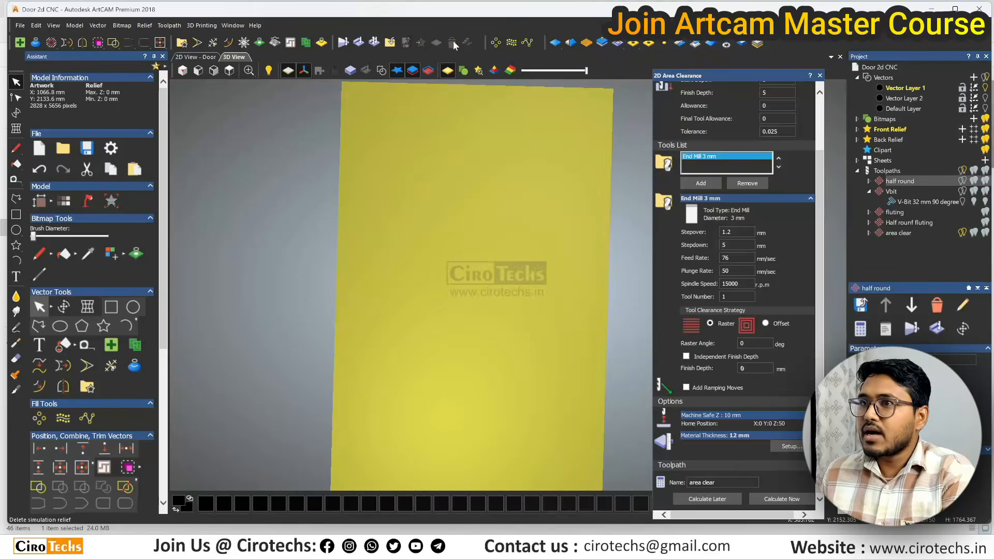
click(196, 57)
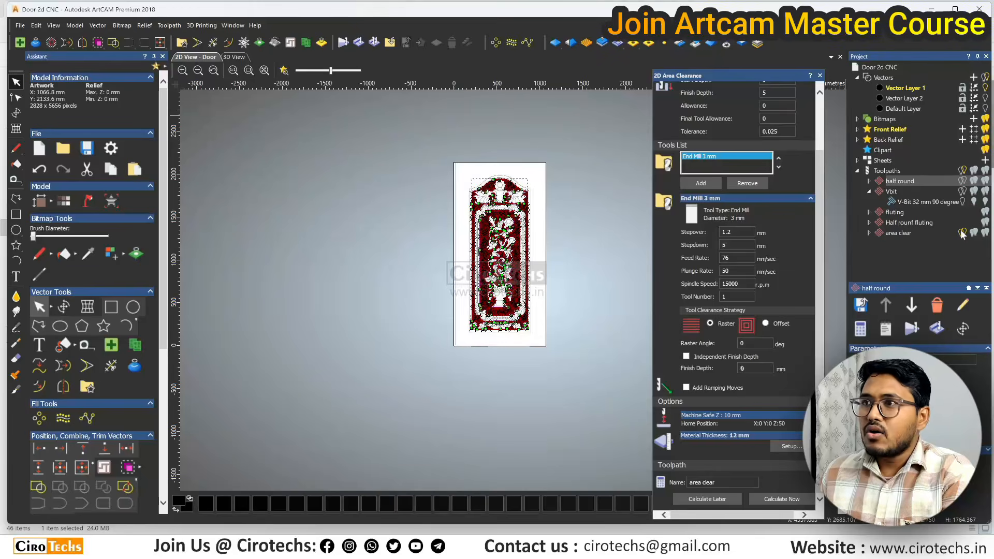
click(961, 232)
drag(463, 162, 545, 343)
scroll(514, 264, up, 1)
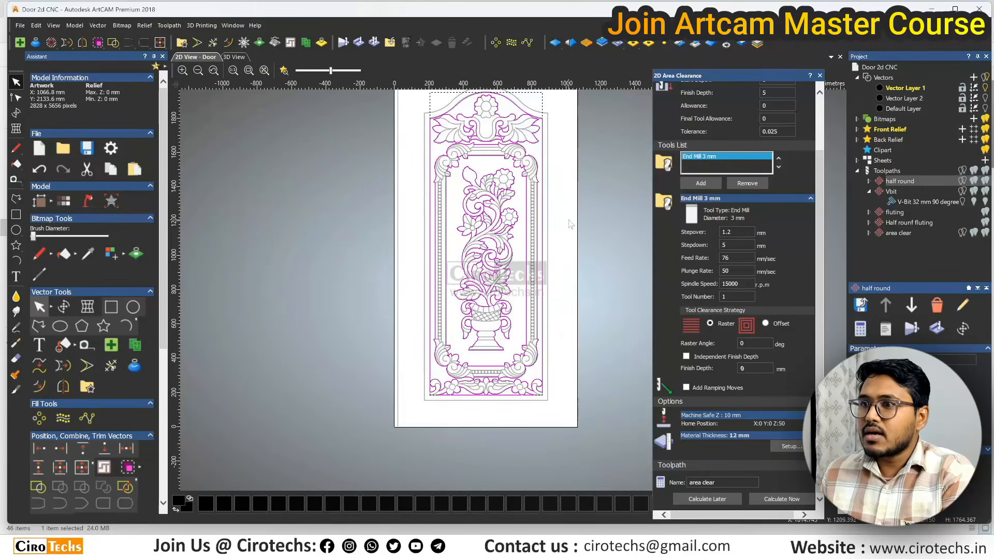
Reopen the half round profiling toolpath, rename it half round 2, and clear the vector selection.
double_click(900, 182)
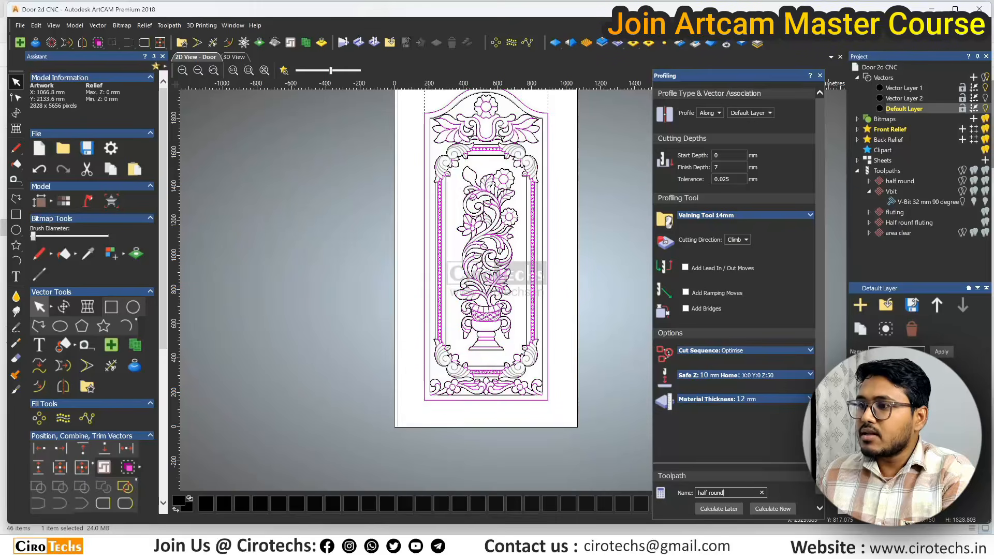
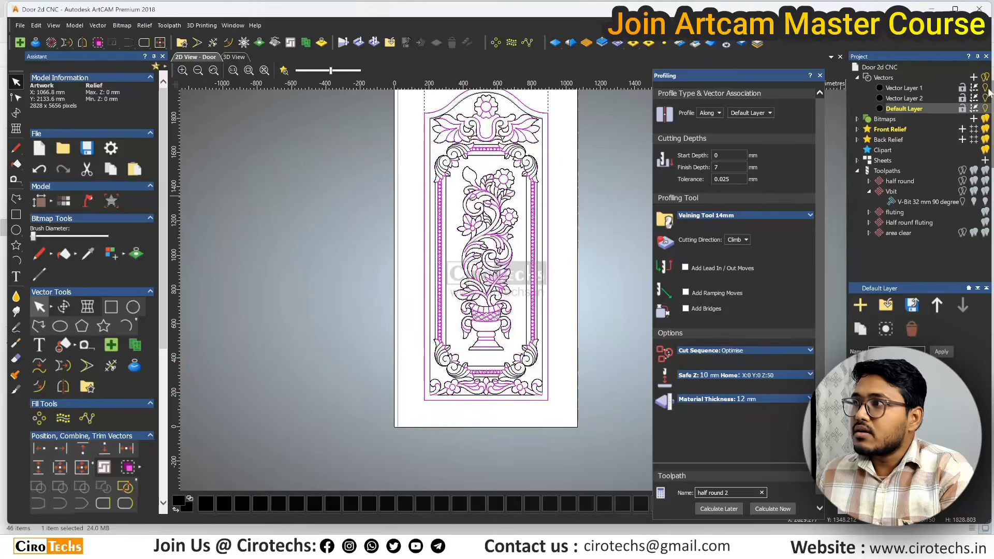
click(573, 244)
scroll(521, 250, down, 1)
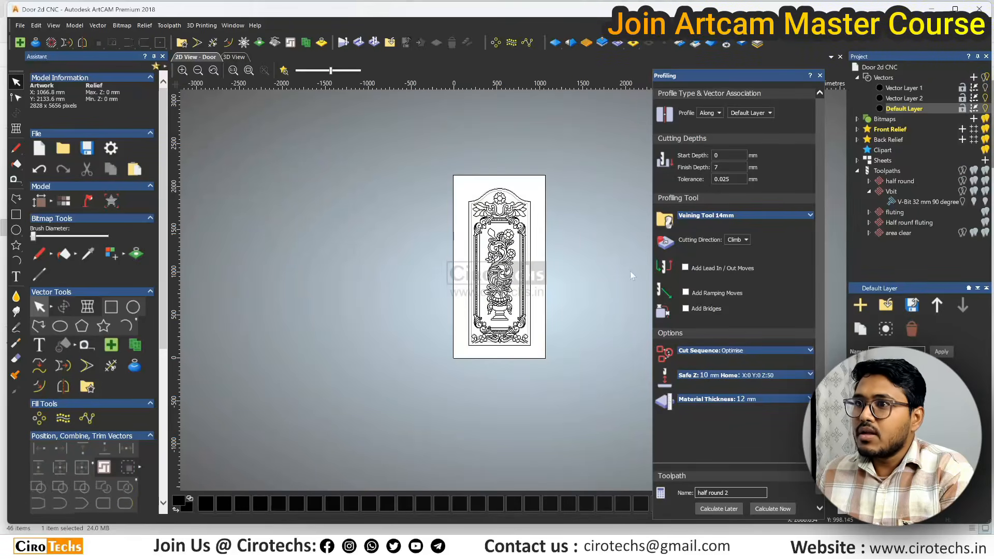
drag(517, 285, 552, 386)
scroll(492, 273, up, 2)
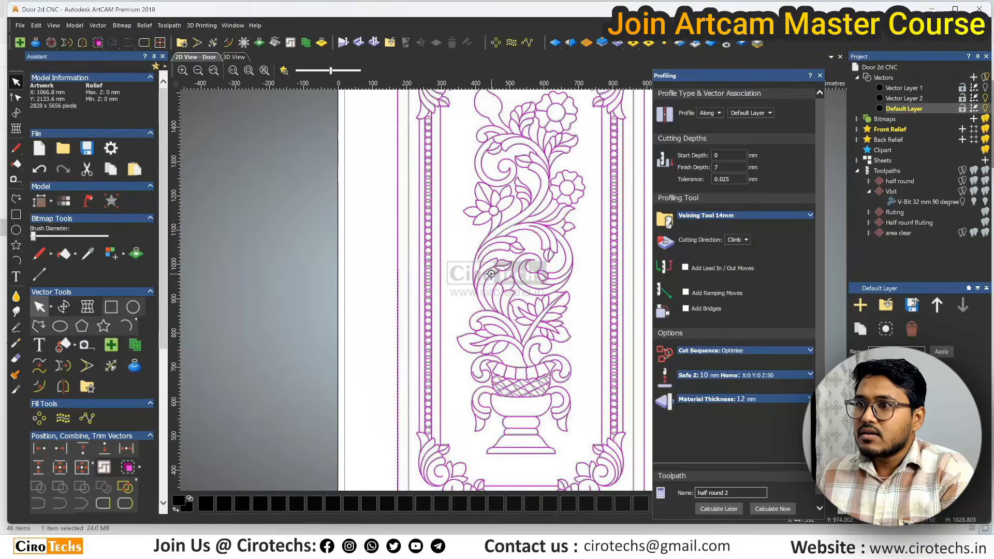
scroll(509, 290, down, 1)
click(413, 418)
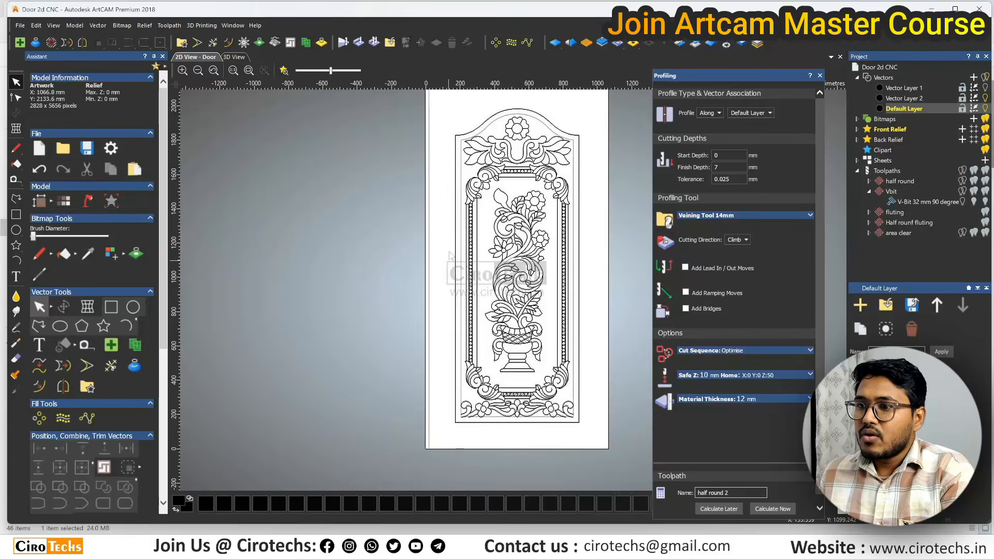
Try offsetting the outer arched frame vector about 29.8 mm to both sides with sharp corners, and undo the offset.
scroll(450, 147, up, 2)
scroll(451, 165, down, 2)
scroll(570, 202, up, 2)
click(580, 213)
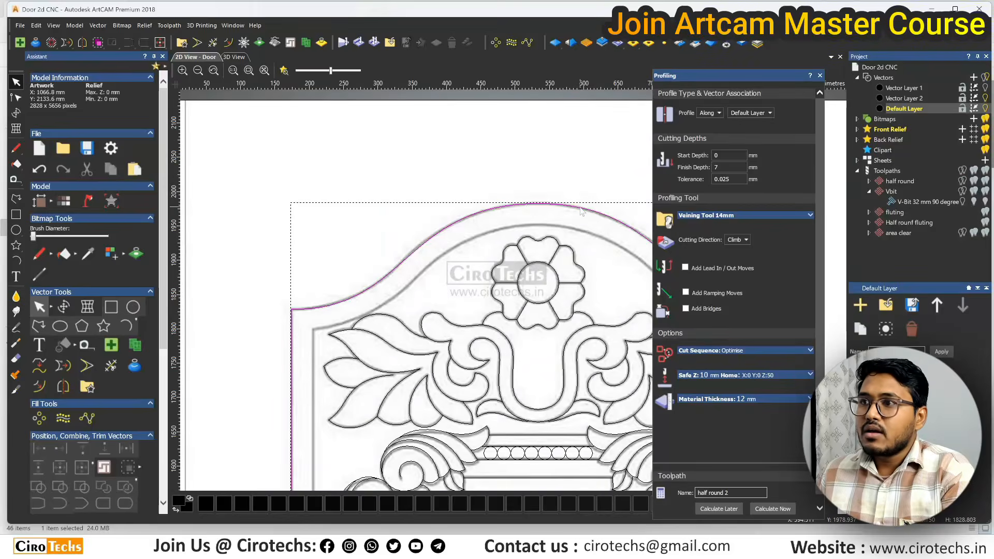
scroll(580, 215, down, 1)
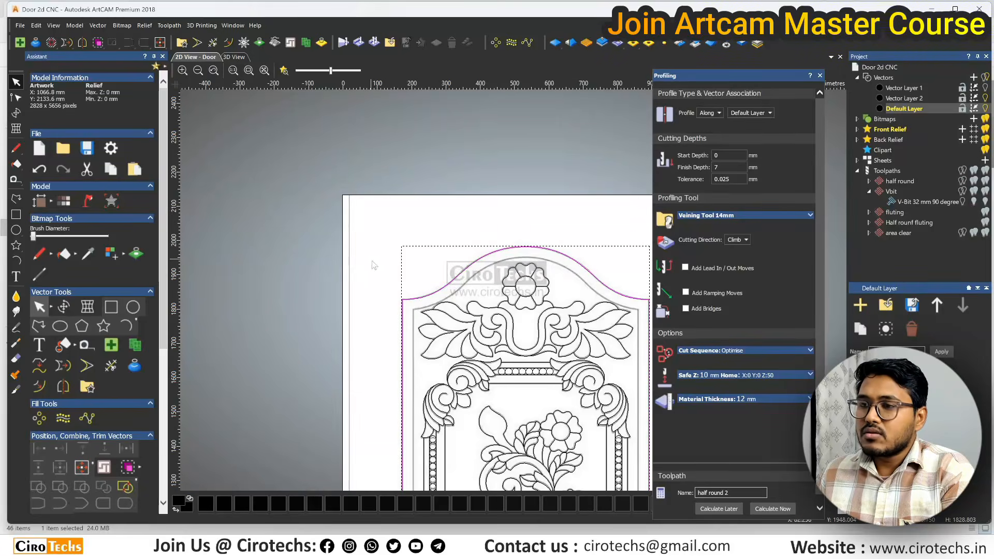
scroll(375, 265, down, 1)
scroll(530, 281, up, 3)
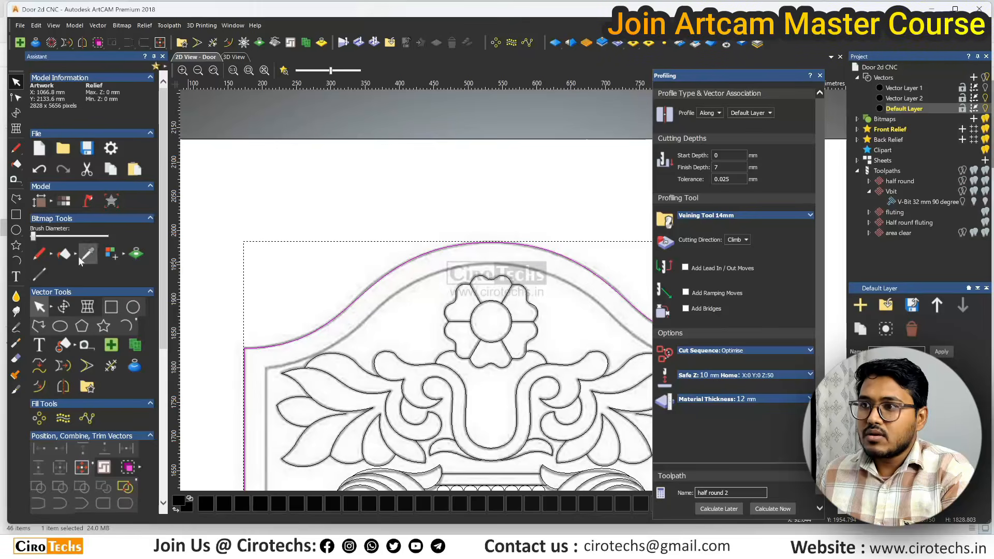
click(227, 43)
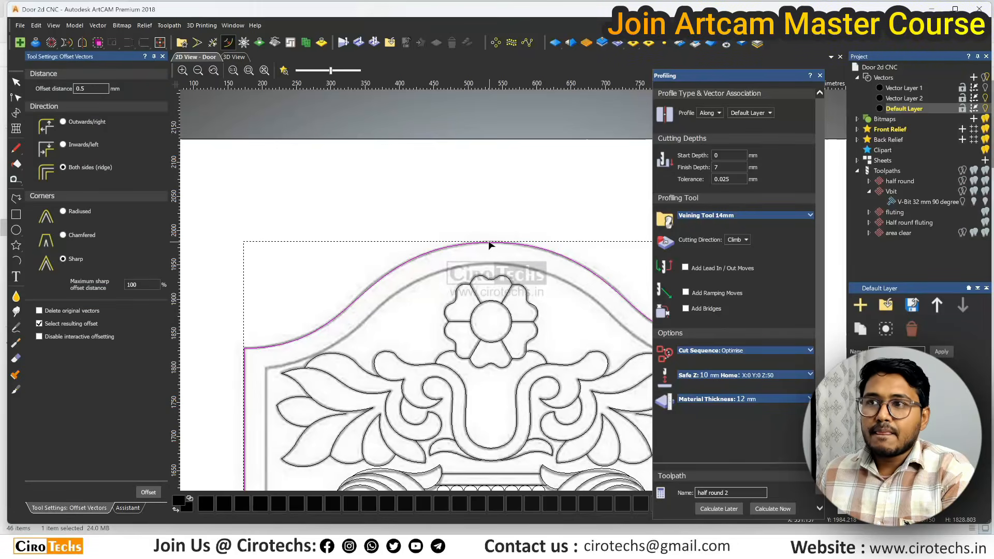
drag(490, 261, 489, 266)
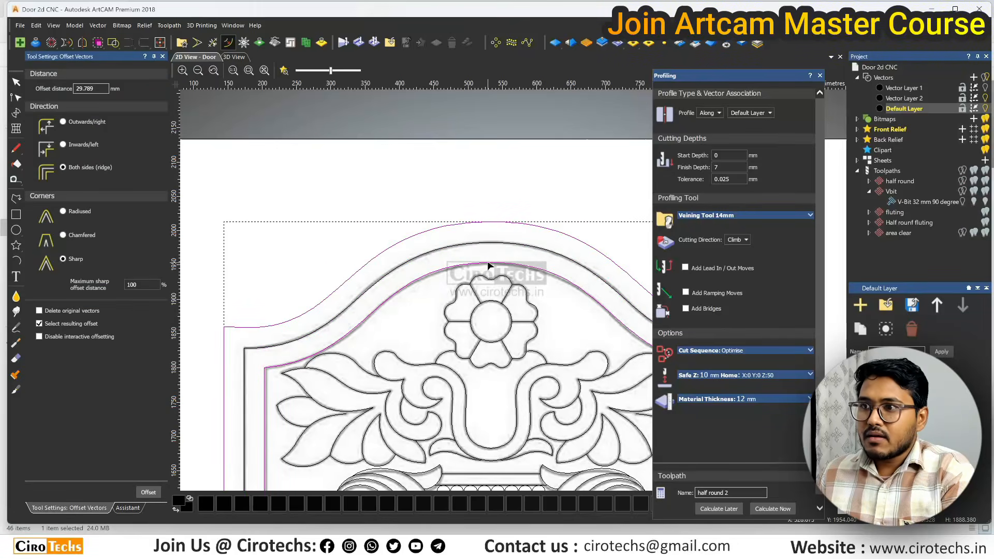
key(ctrl+z)
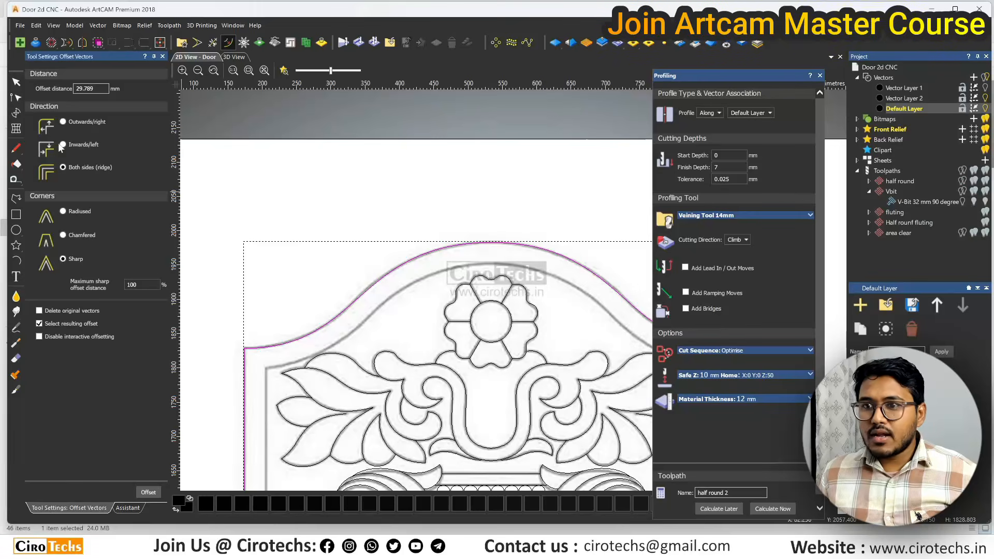
Select all the door's vectors and calculate the half round 2 profile toolpath with the 14 mm veining tool at 7 mm finish depth.
drag(515, 247, 549, 413)
scroll(508, 265, down, 2)
key(Escape)
scroll(484, 224, down, 2)
scroll(535, 336, up, 2)
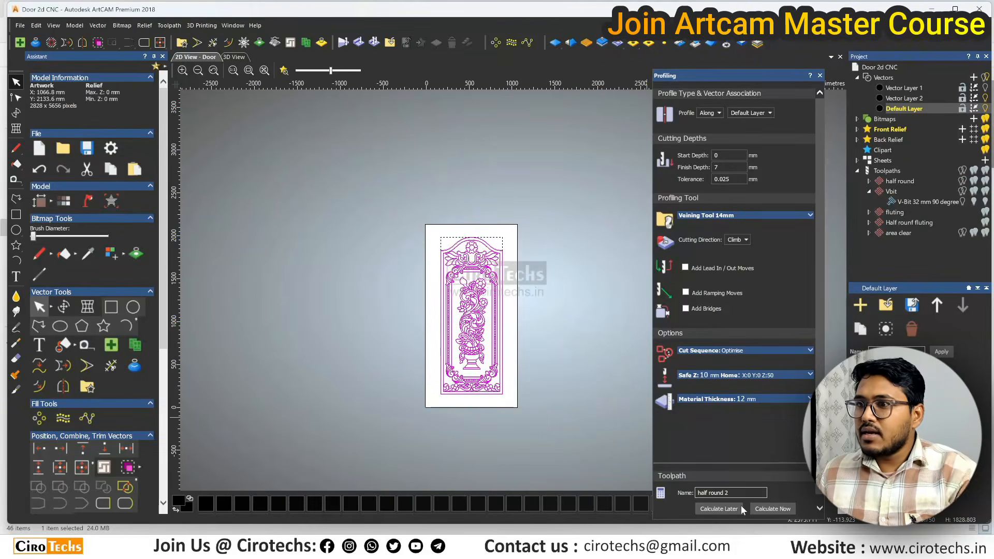
click(772, 509)
Simulate the half round 2 toolpath in 3D on the whole model at standard resolution.
scroll(463, 349, up, 4)
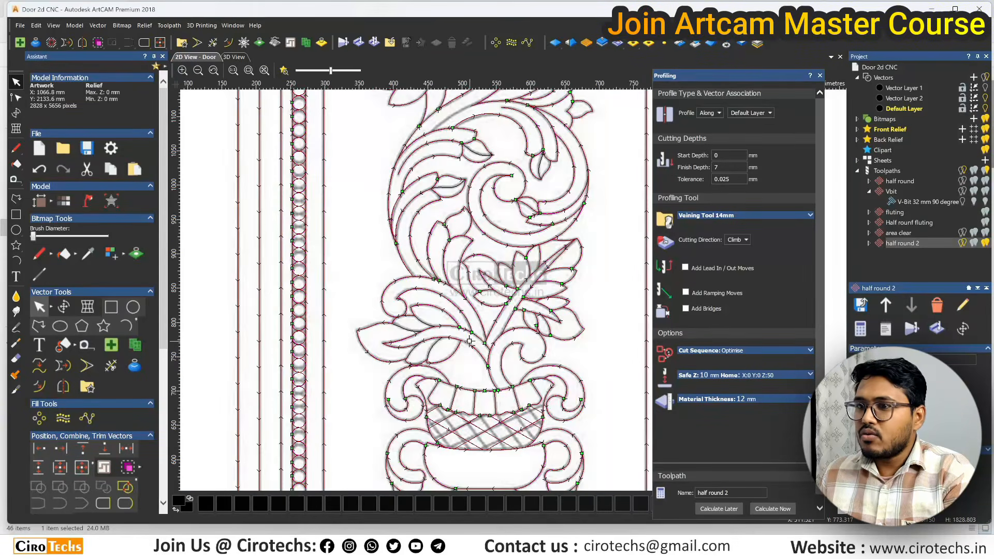
click(234, 57)
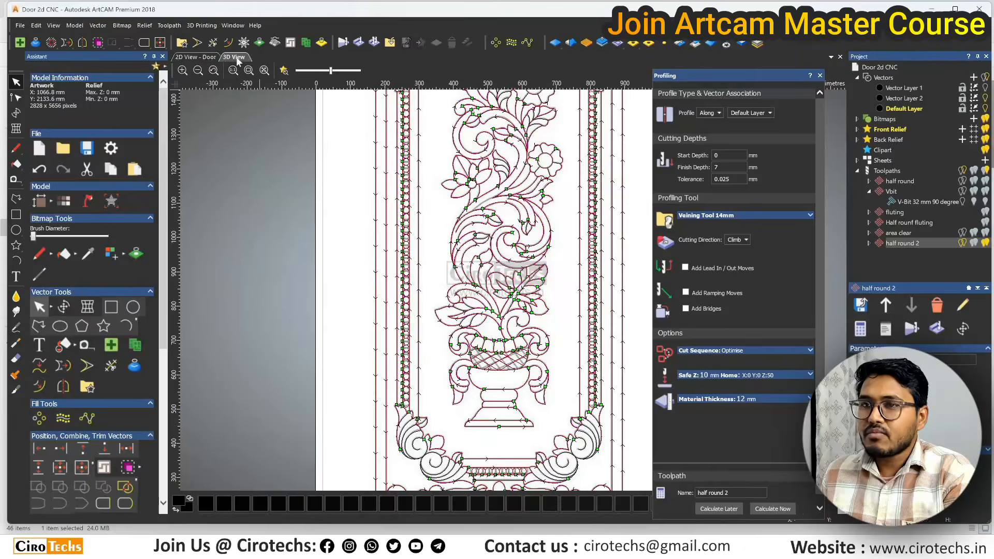
click(359, 42)
click(540, 354)
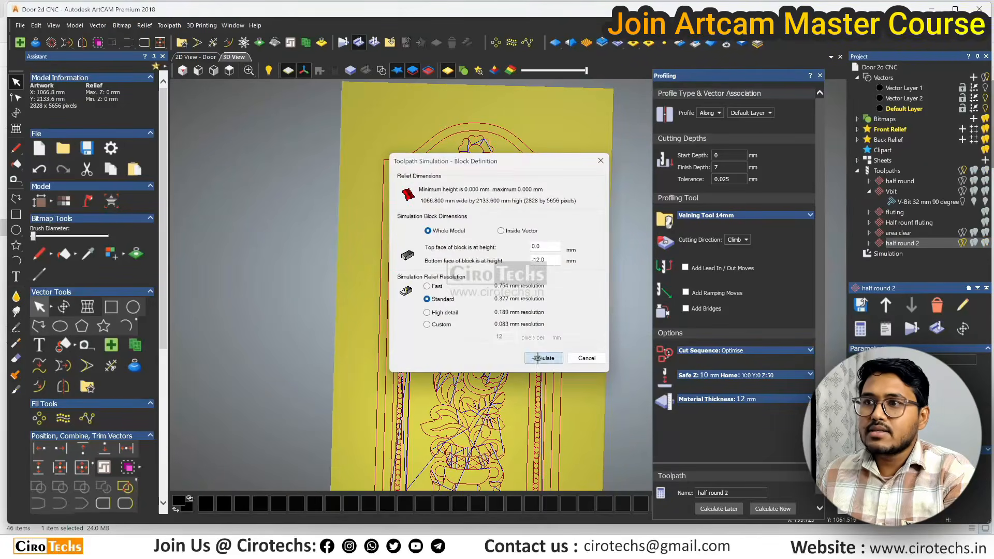
drag(528, 295, 515, 271)
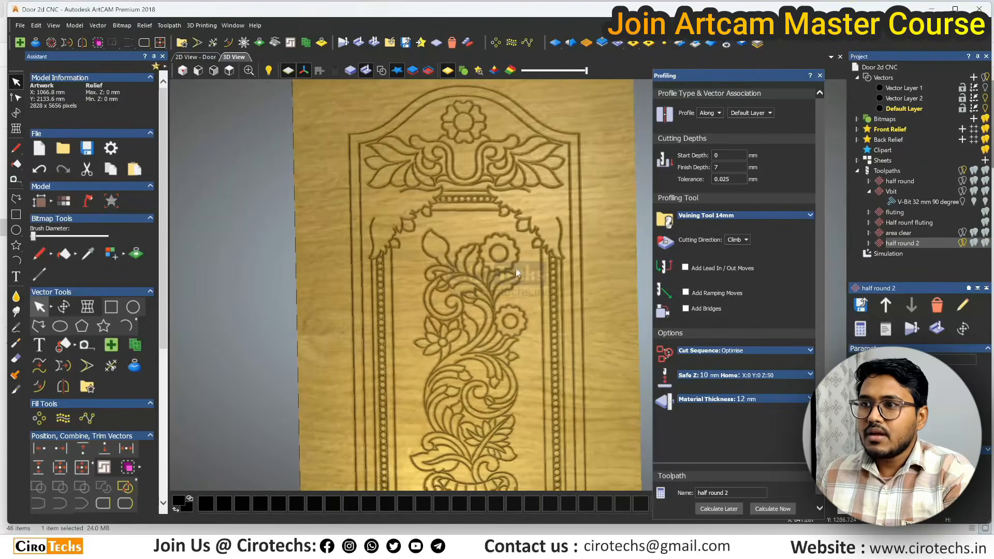
Associate the profiling with Selected Vectors, recalculate half round 2, and simulate it.
click(746, 114)
click(746, 129)
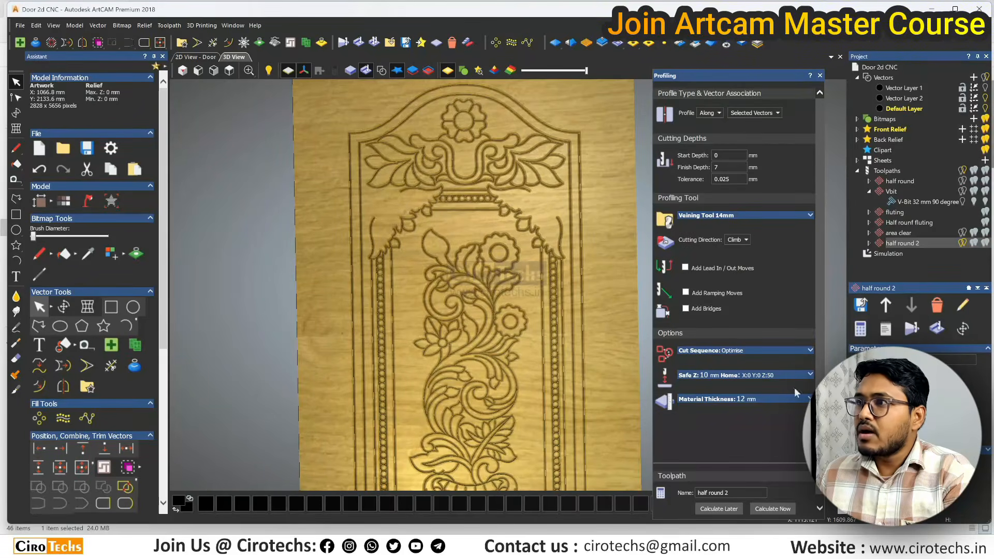
click(772, 509)
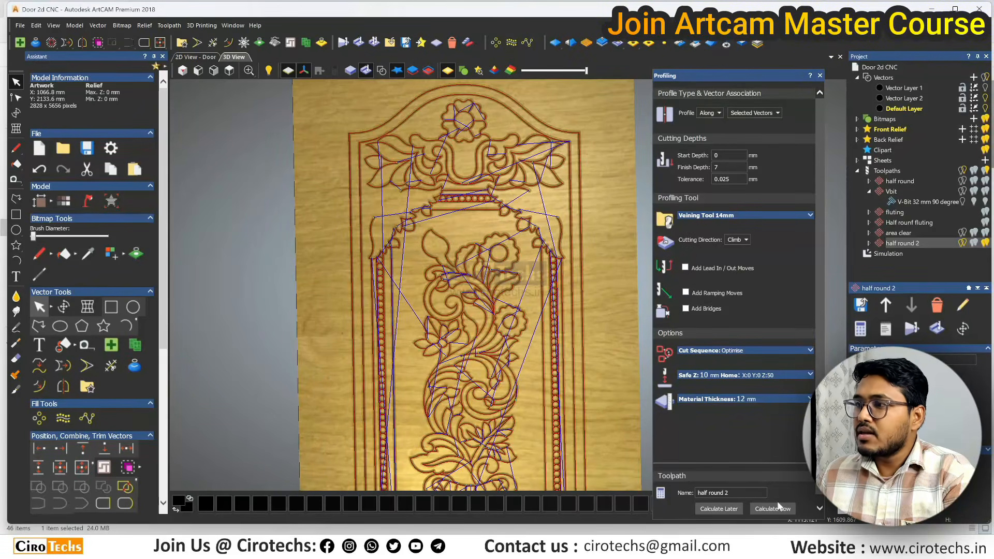
click(359, 44)
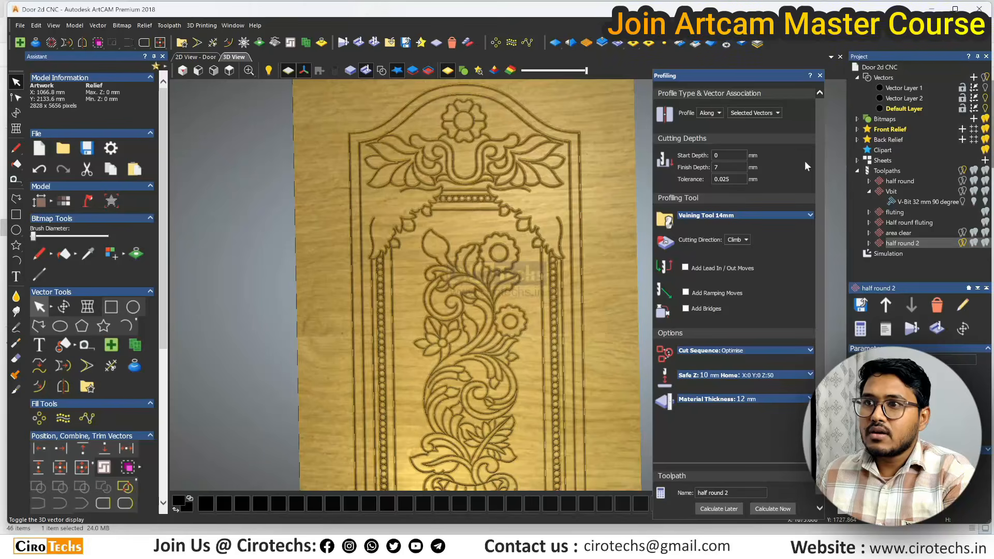
scroll(539, 188, down, 4)
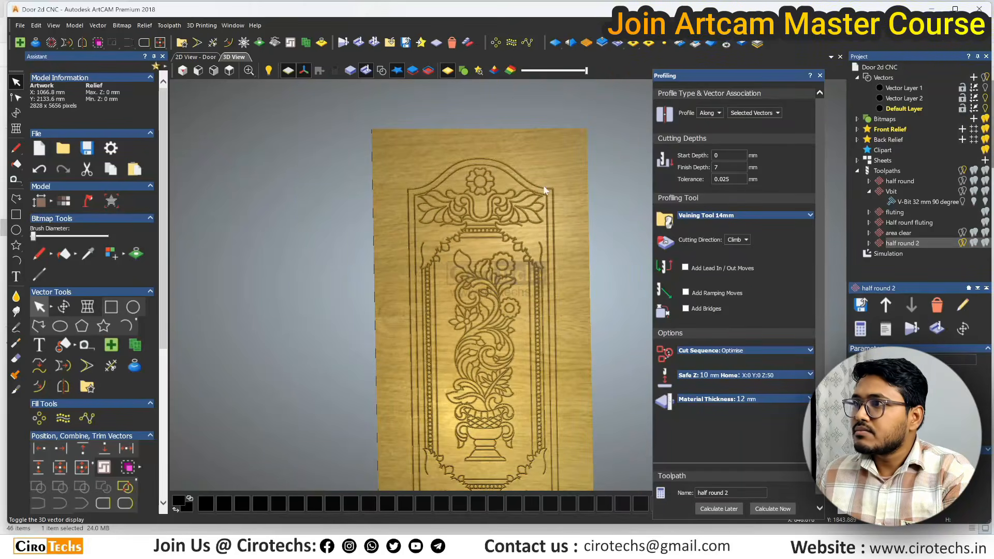
Hide the half round 2 toolpath, reselect all the door's vectors in the 2D view, and recalculate the toolpath from them.
click(194, 57)
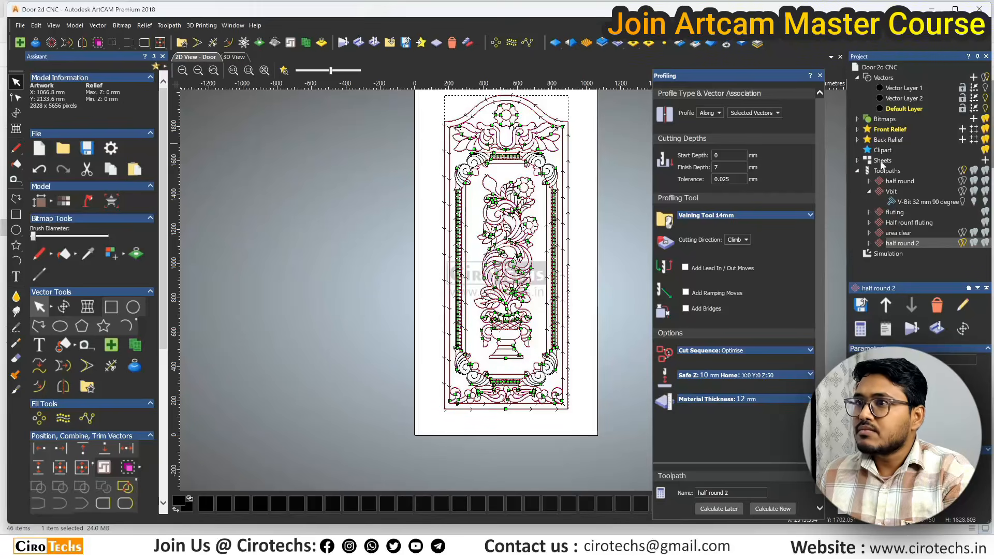
click(964, 245)
click(577, 190)
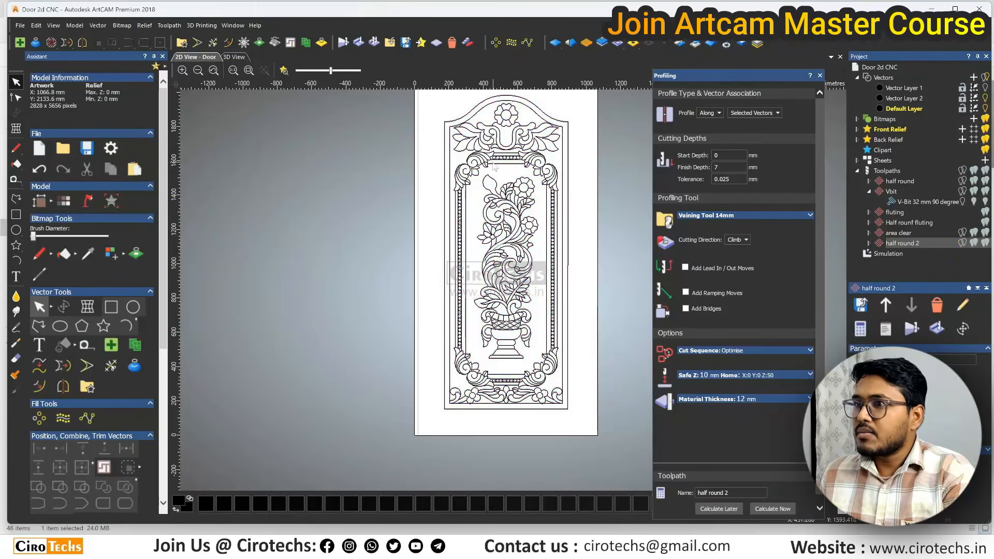
scroll(469, 145, down, 1)
drag(469, 148, 592, 381)
click(781, 509)
scroll(545, 238, up, 3)
scroll(518, 229, down, 3)
scroll(457, 218, up, 3)
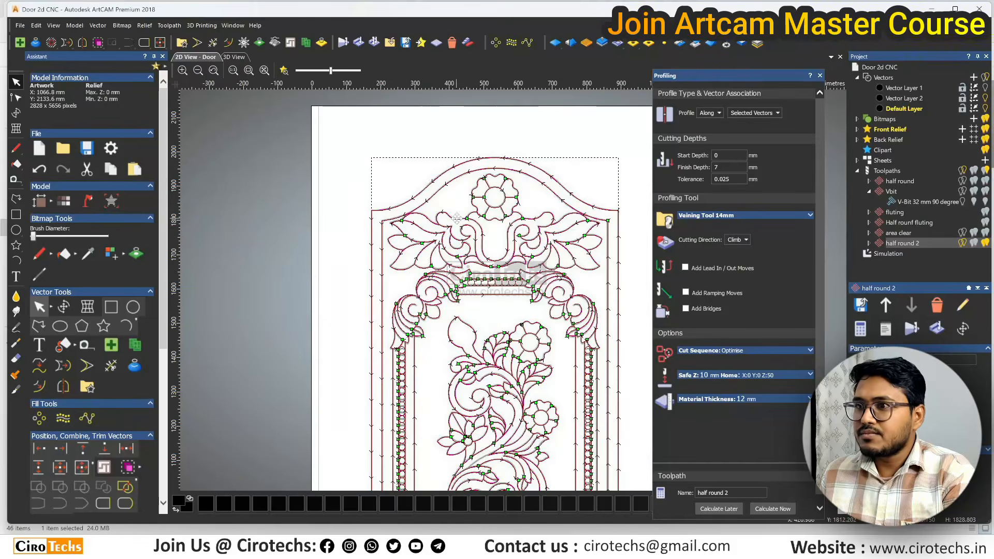
Simulate the recalculated half round 2 toolpath and inspect the carved scroll corner and flower under the arch.
click(359, 44)
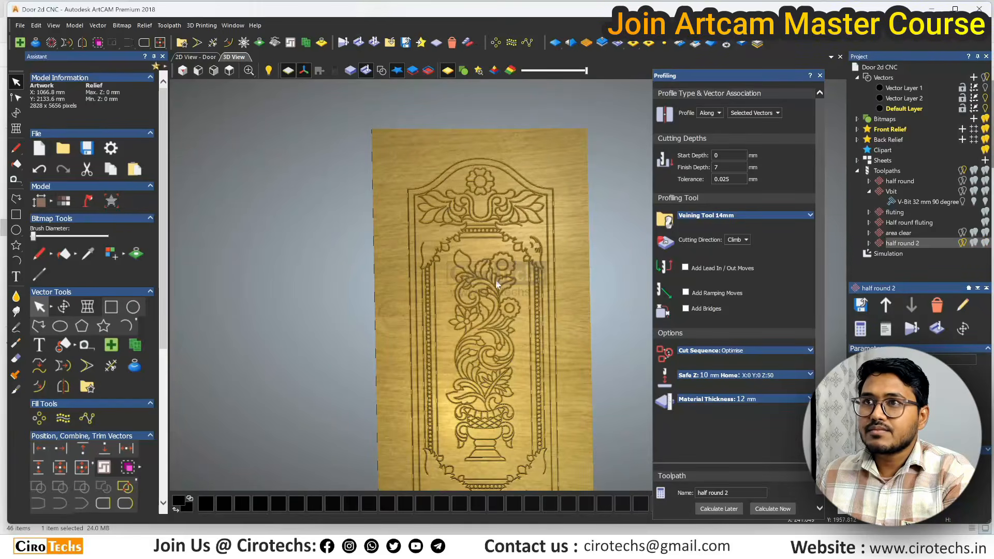
scroll(451, 247, up, 3)
scroll(557, 268, up, 5)
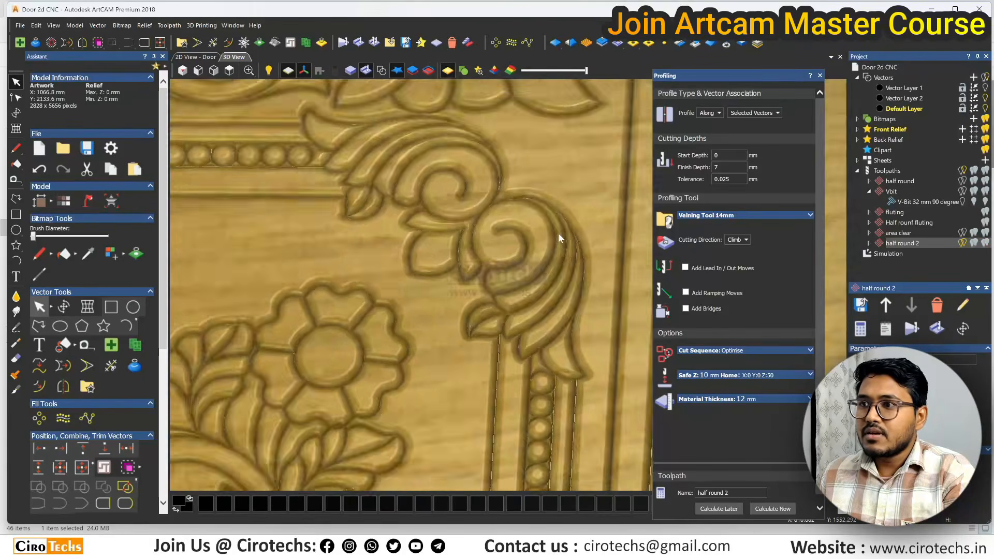
scroll(576, 223, down, 5)
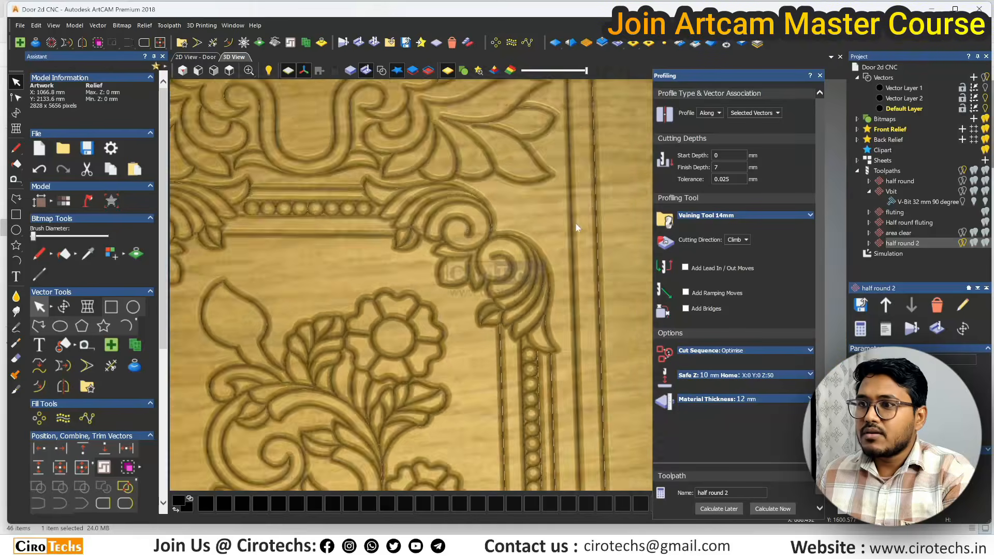
scroll(462, 335, down, 3)
Examine the simulated grooves where the leaves meet the curled stems above the vase.
scroll(462, 335, up, 6)
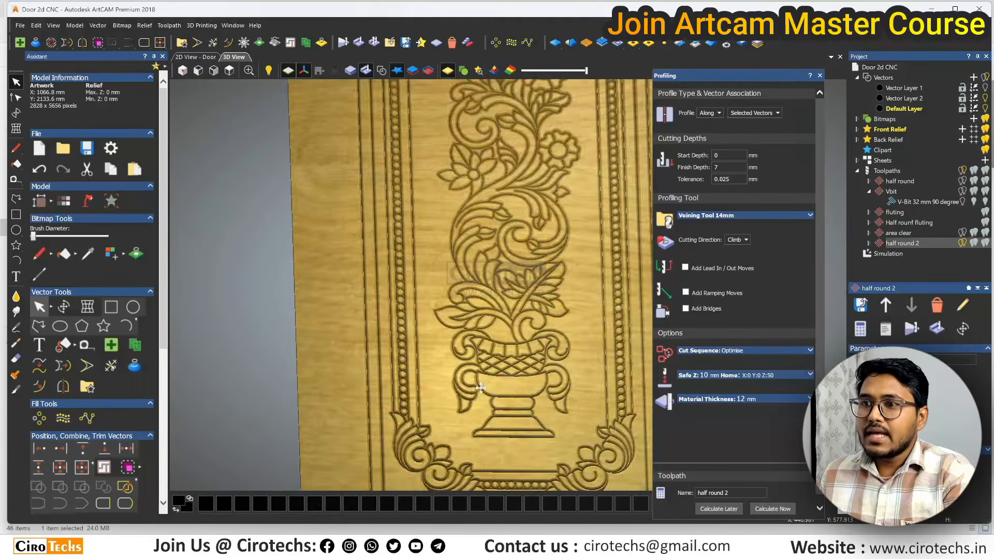
scroll(430, 303, up, 5)
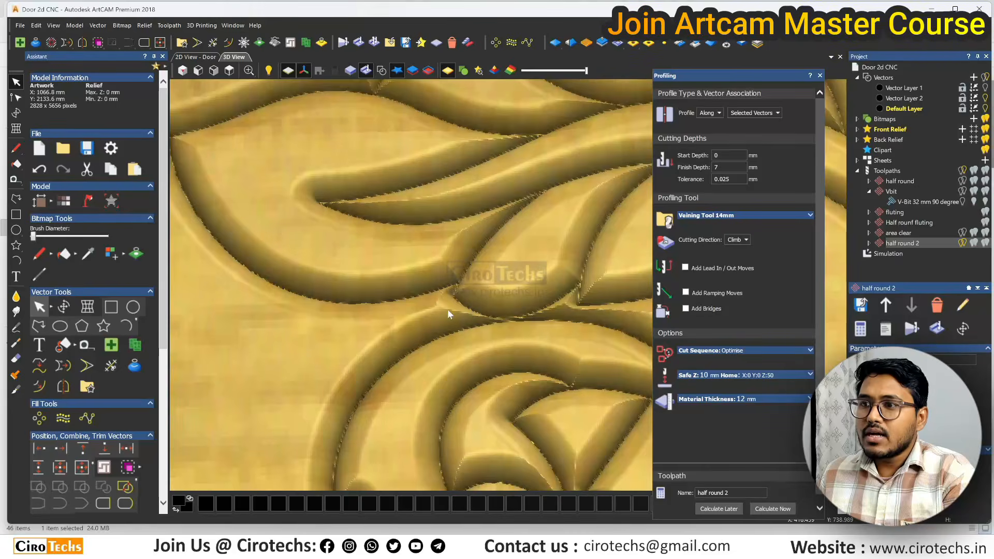
scroll(428, 303, up, 3)
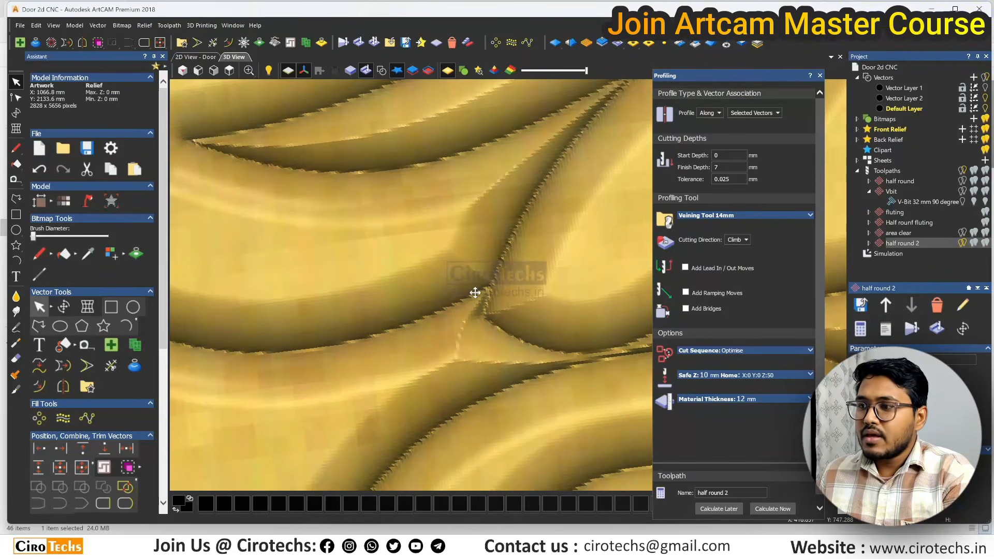
scroll(482, 283, down, 8)
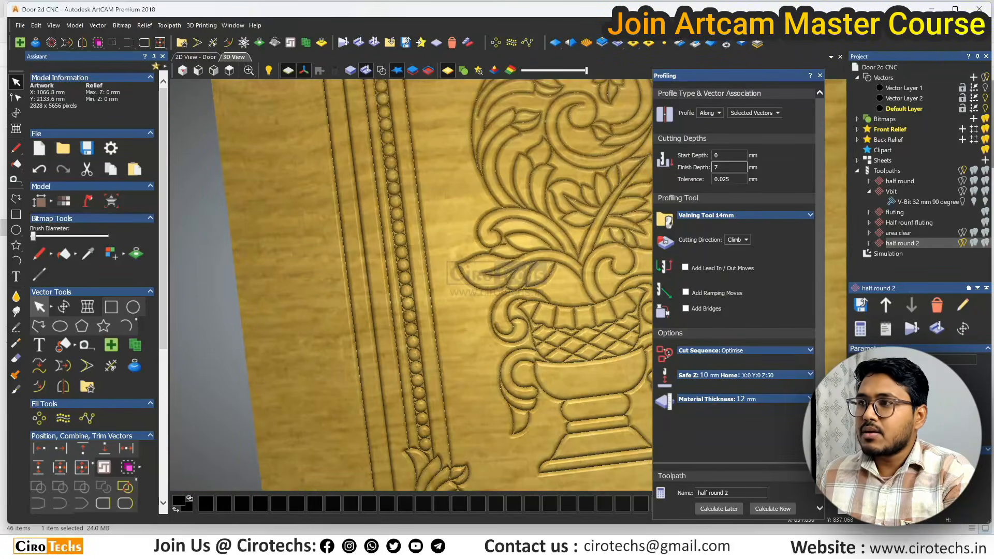
Set the area clear toolpath's finish depth to 7 mm, recalculate it, and inspect the cleared background around the door's carving.
double_click(901, 233)
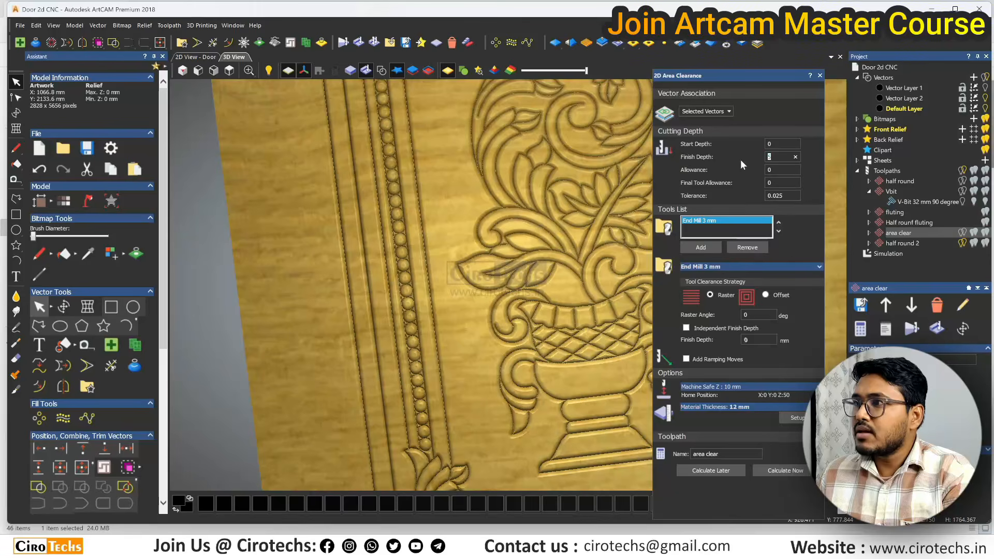
text(7)
click(772, 467)
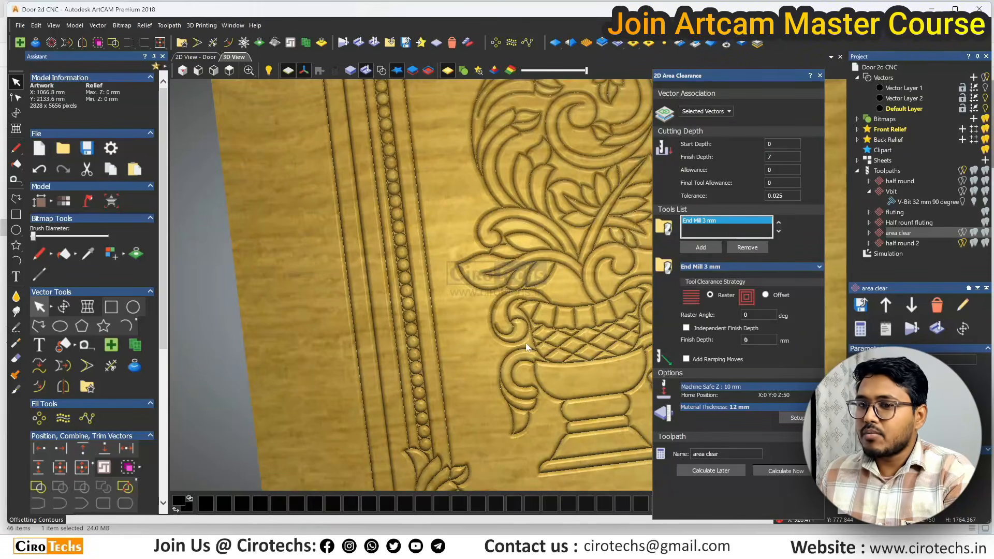
scroll(527, 346, down, 5)
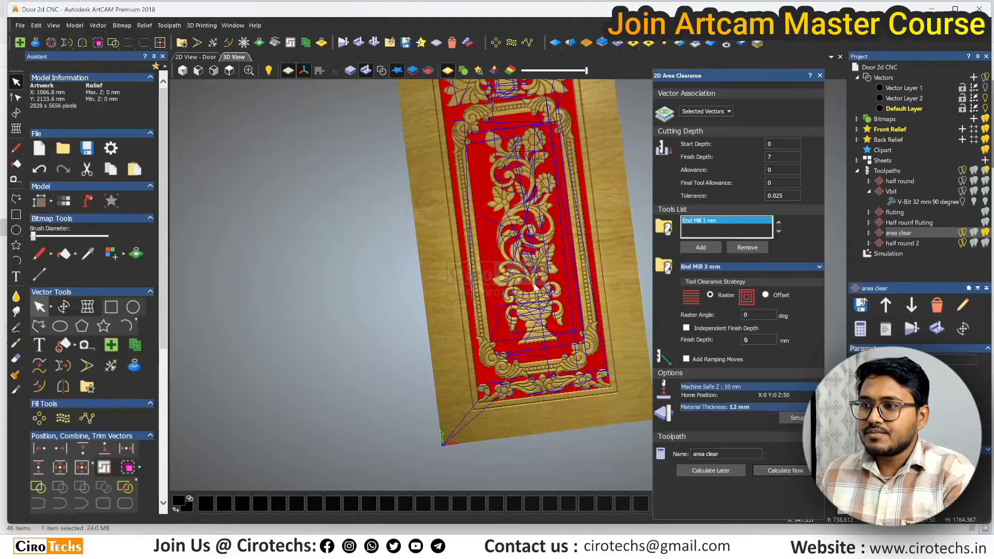
scroll(534, 288, up, 5)
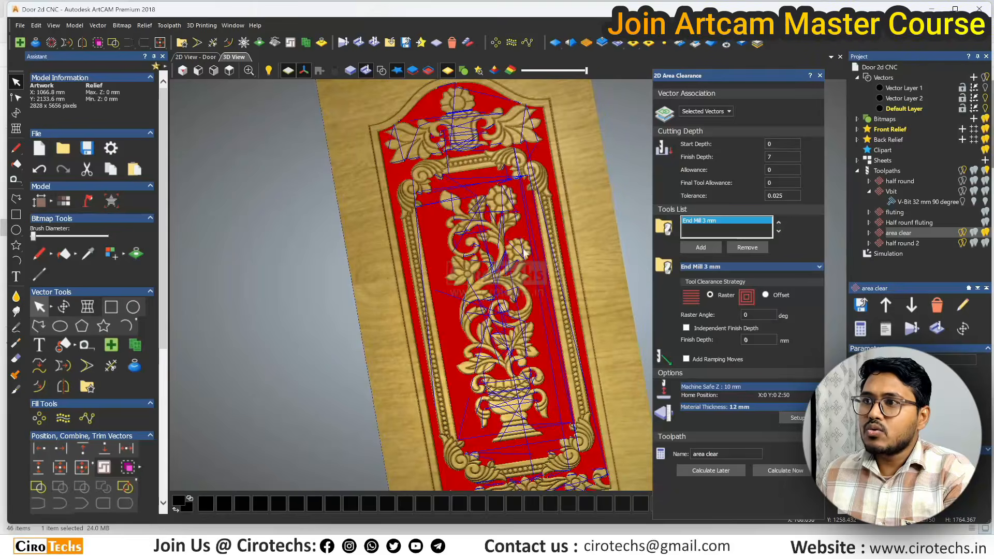
scroll(535, 389, up, 5)
drag(535, 389, 546, 328)
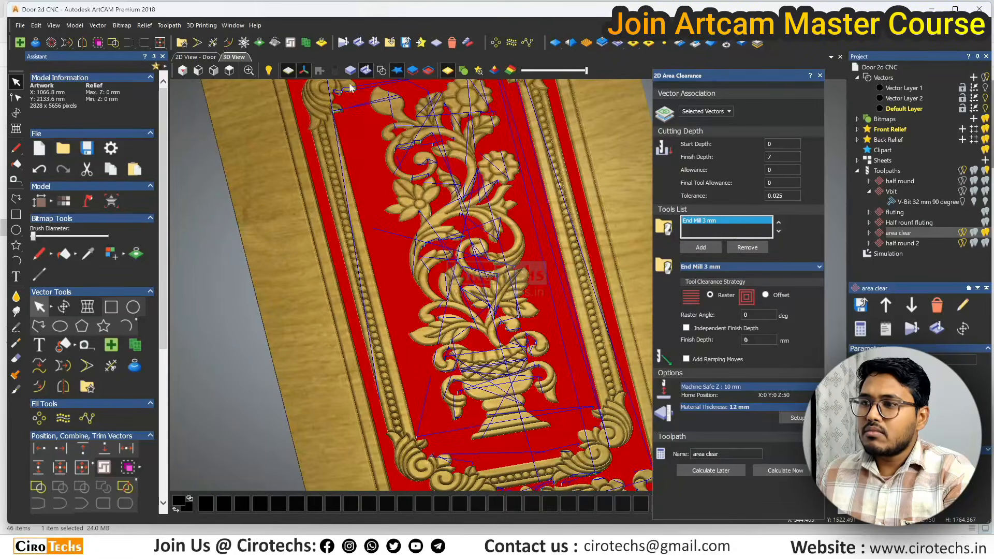
Simulate the area clear toolpath, inspect the vase and scrollwork, and view the whole door from above.
click(357, 43)
scroll(473, 266, up, 3)
drag(473, 295, 455, 183)
scroll(498, 250, up, 5)
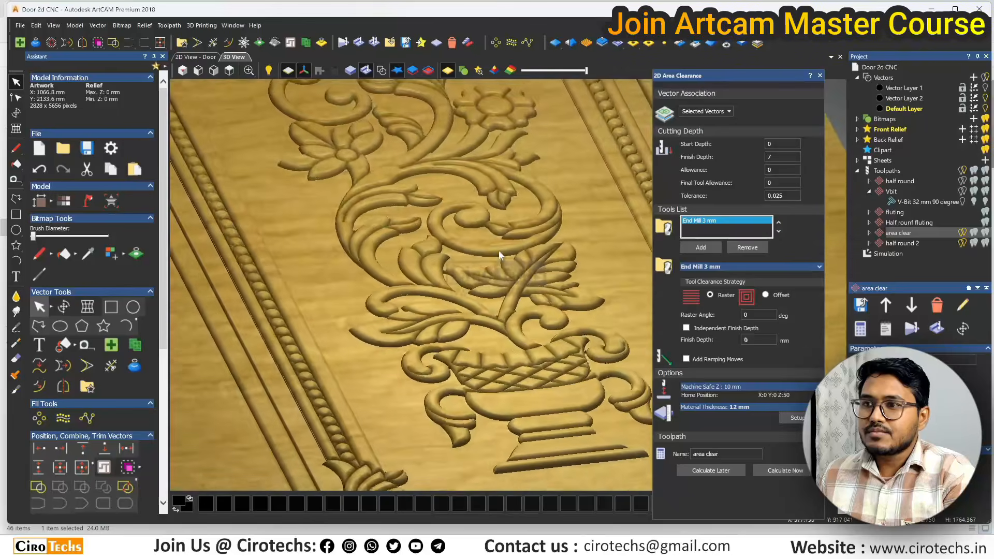
scroll(511, 279, down, 5)
drag(394, 171, 358, 121)
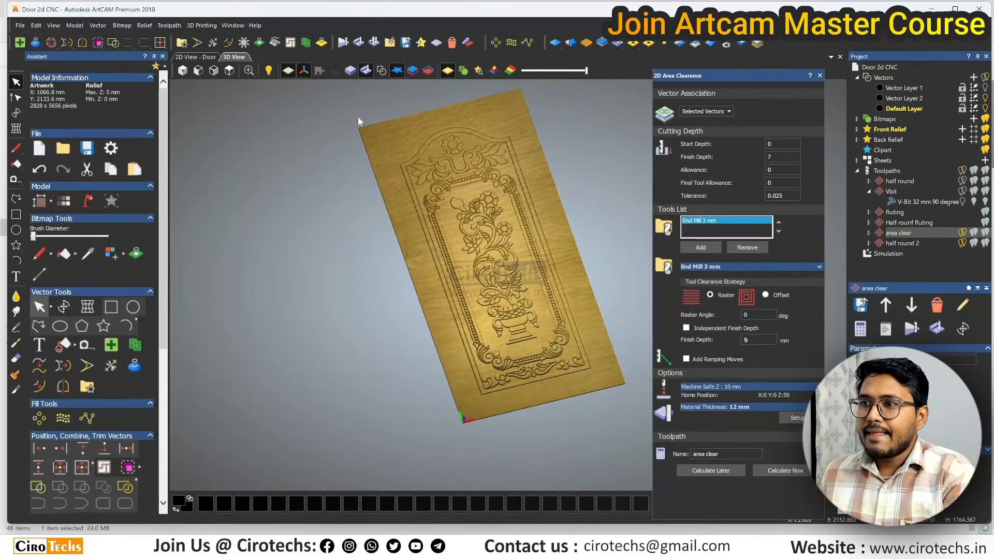
click(229, 70)
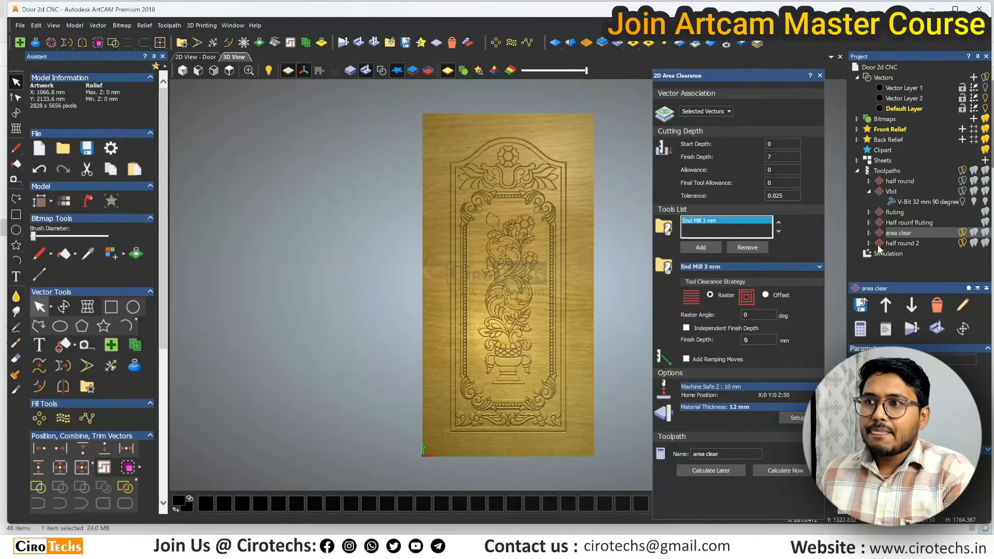
Reset the simulation and simulate only the half round 2 toolpath at fast speed.
click(452, 43)
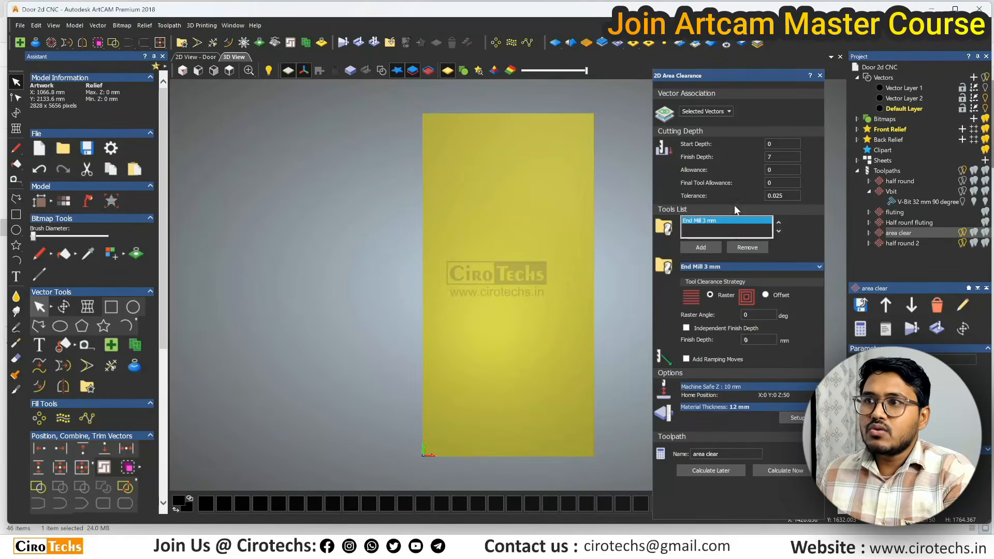
click(897, 241)
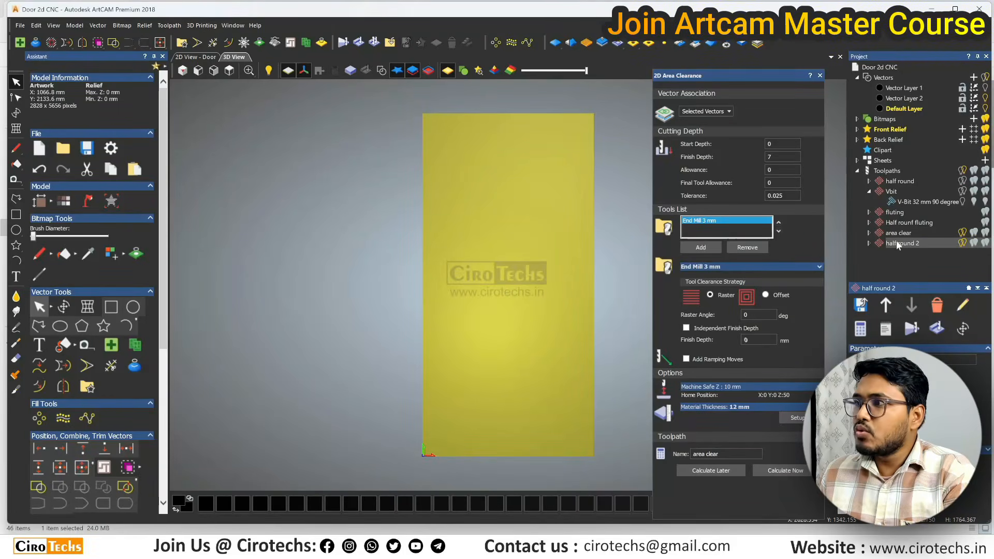
click(343, 42)
click(534, 357)
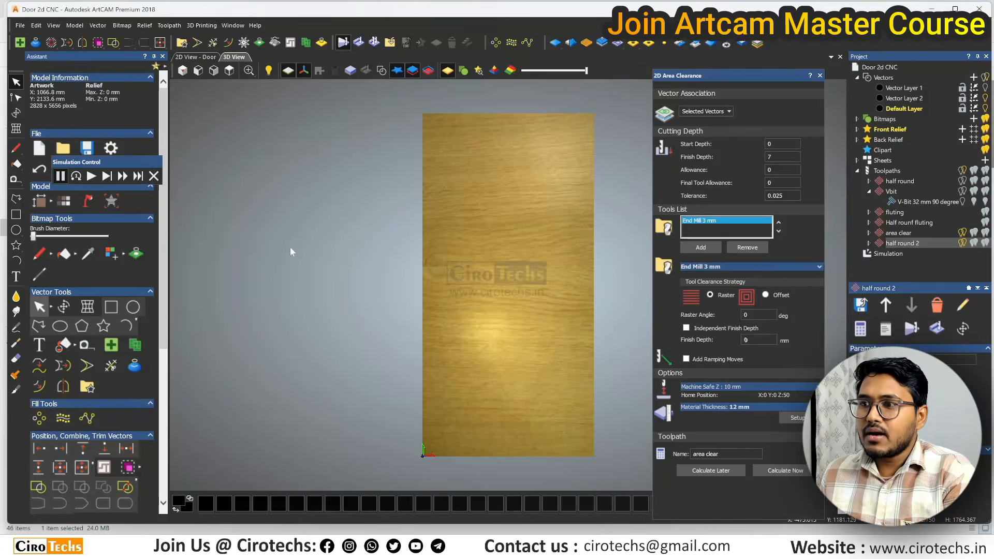
click(122, 176)
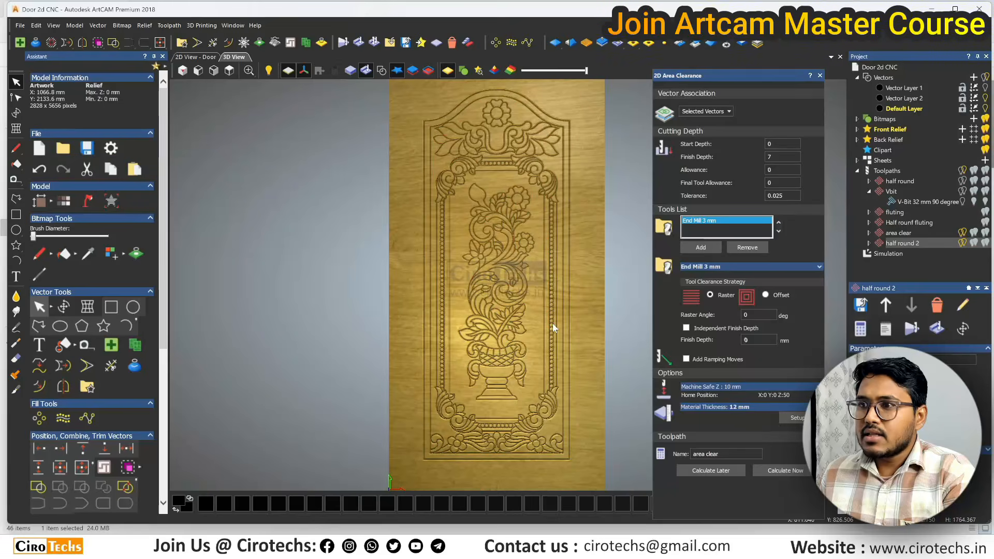
Clear the simulated relief again and replay half round 2 on a fresh block at normal speed.
click(900, 234)
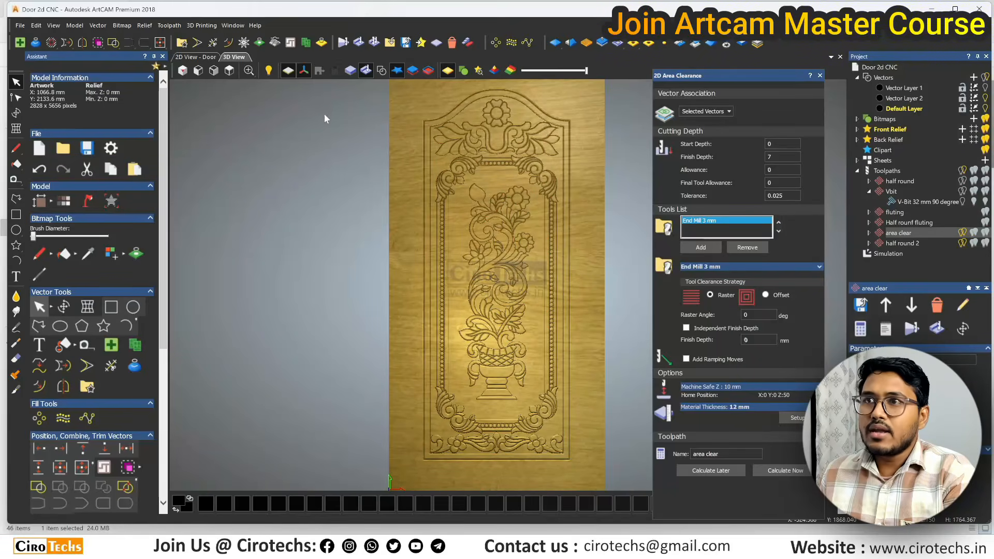
click(452, 42)
click(900, 243)
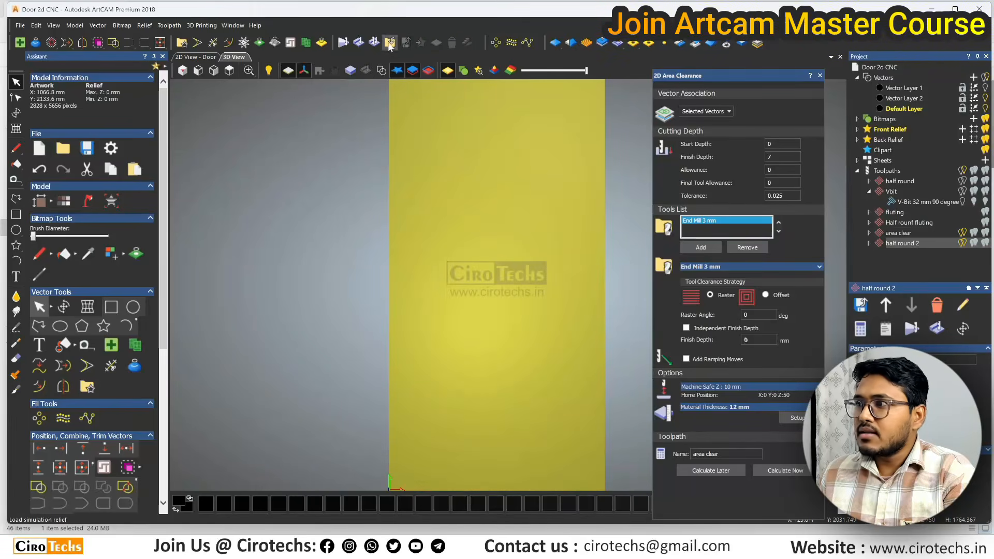
click(342, 42)
click(543, 359)
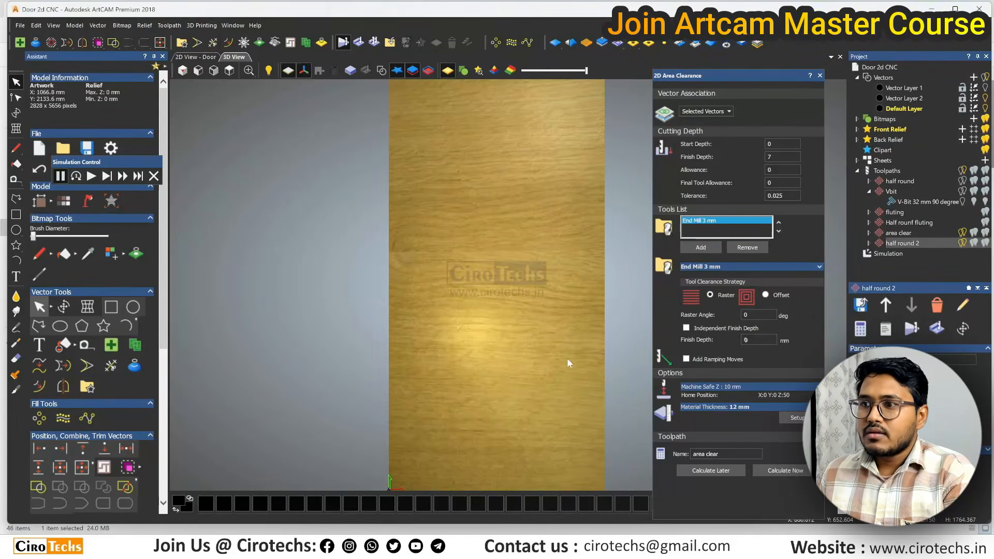
click(105, 176)
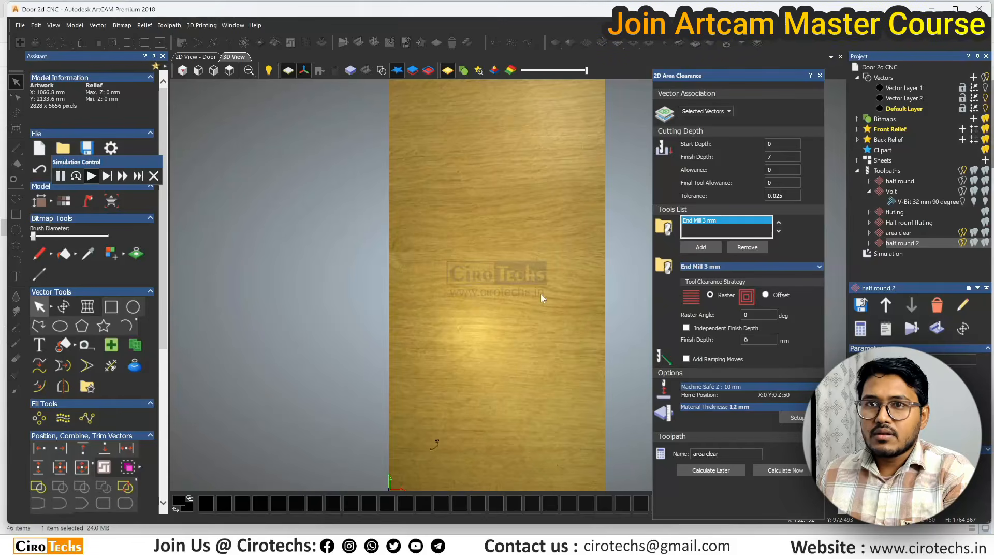
Examine how half round 2 cuts the lower floral corner, the outer frame, and the arched top during simulation.
scroll(541, 293, down, 2)
scroll(512, 372, up, 3)
drag(507, 381, 545, 322)
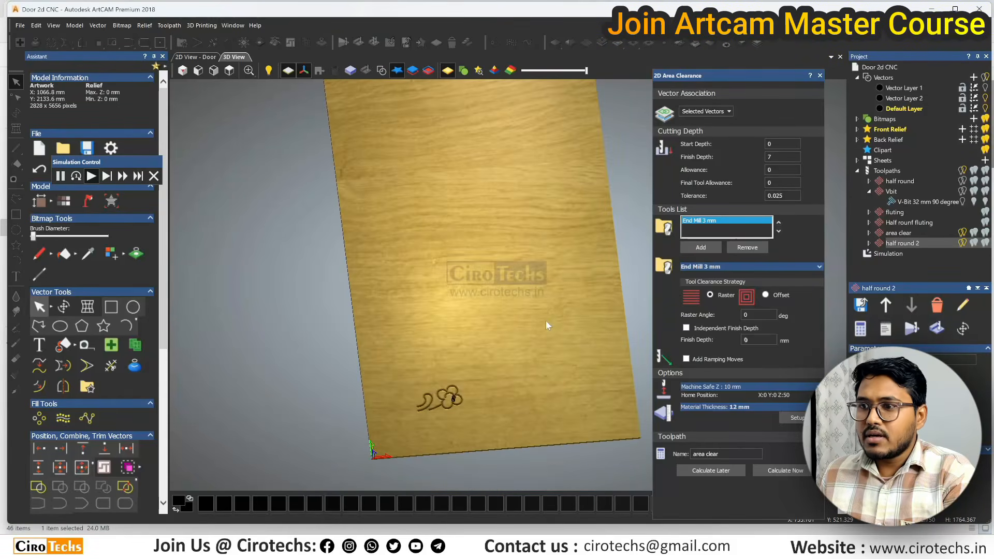
scroll(477, 402, up, 3)
drag(477, 402, 550, 380)
scroll(550, 380, down, 3)
scroll(540, 347, up, 1)
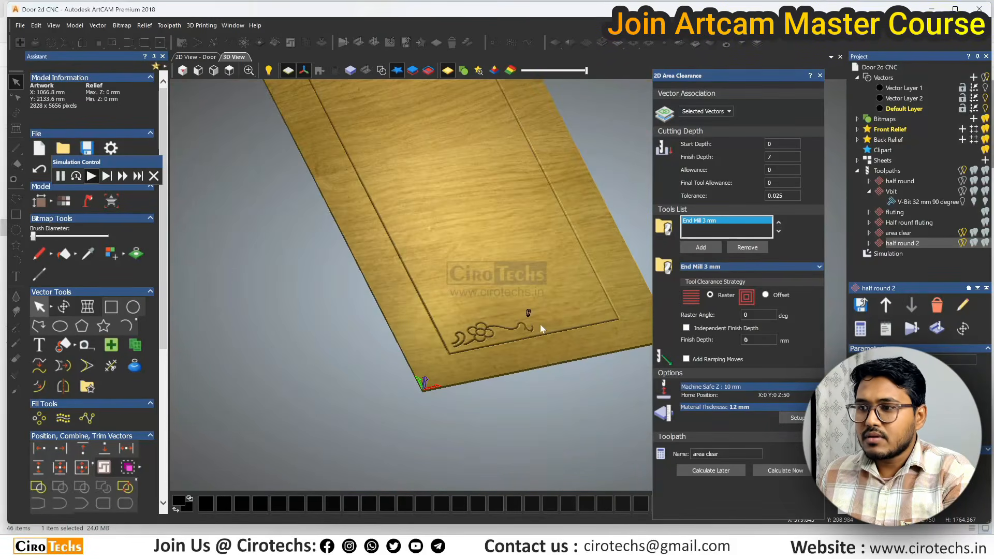
scroll(539, 324, up, 2)
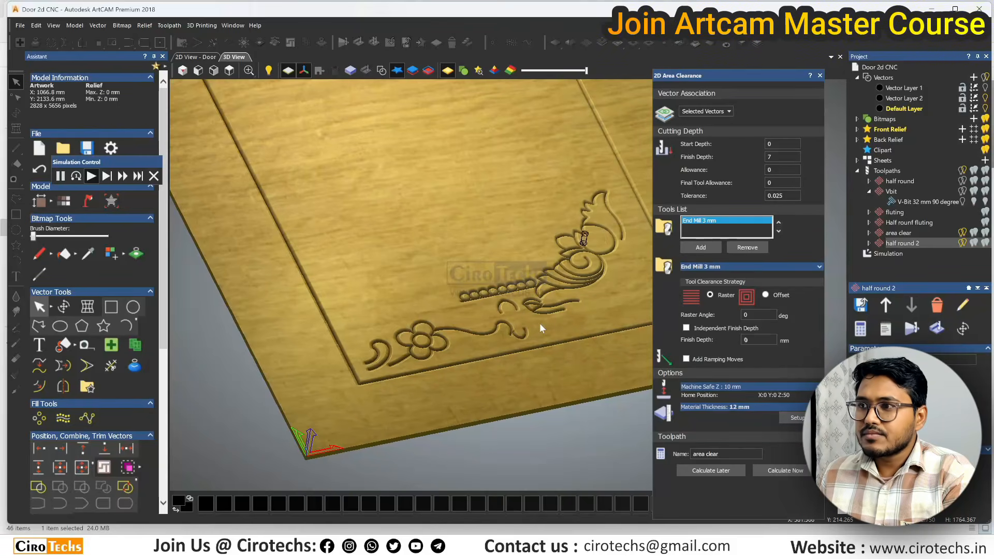
scroll(538, 322, down, 6)
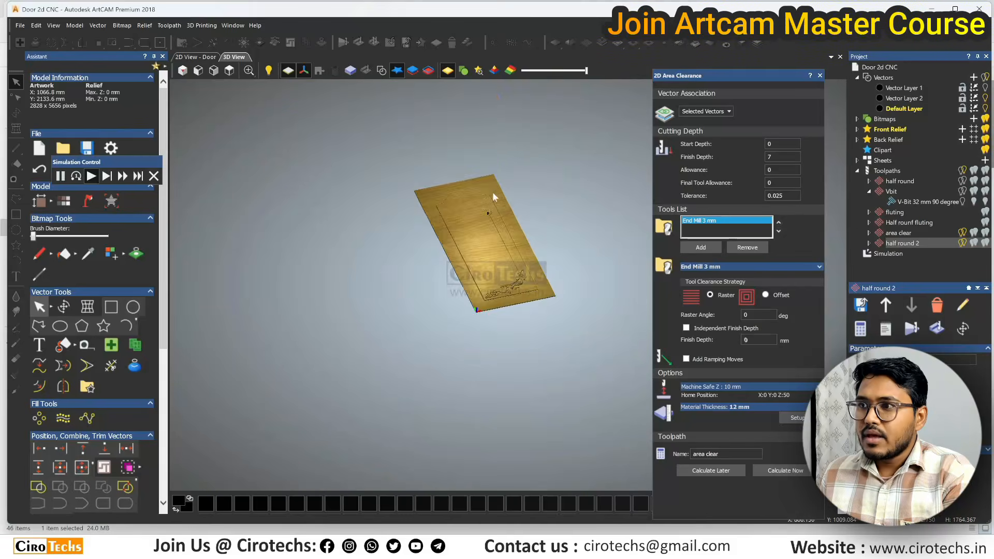
scroll(506, 254, up, 2)
scroll(506, 253, up, 2)
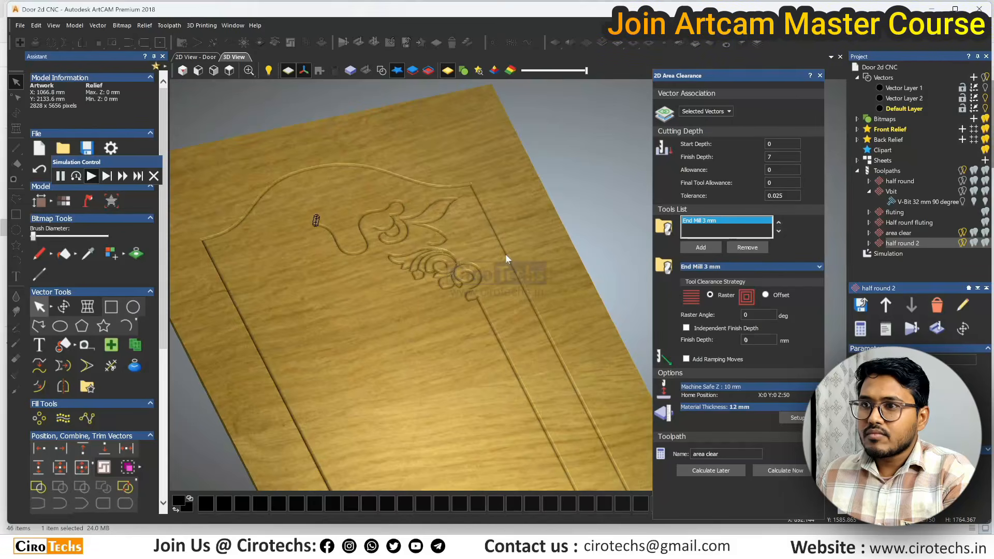
Run the rest of the half round 2 simulation at fast speed and inspect the complete door carving.
click(123, 177)
scroll(416, 252, down, 1)
scroll(420, 296, down, 2)
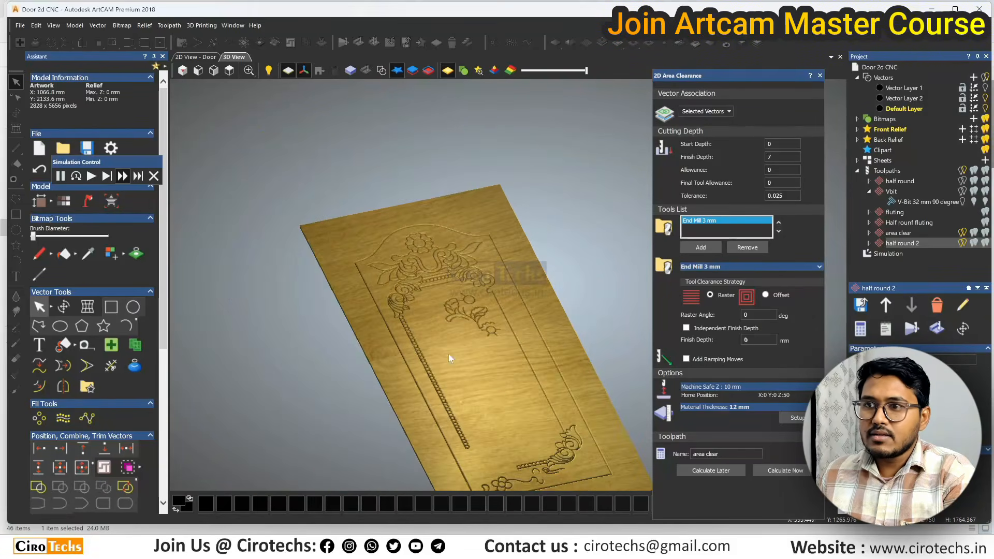
scroll(501, 384, up, 2)
scroll(501, 382, down, 2)
scroll(446, 373, up, 1)
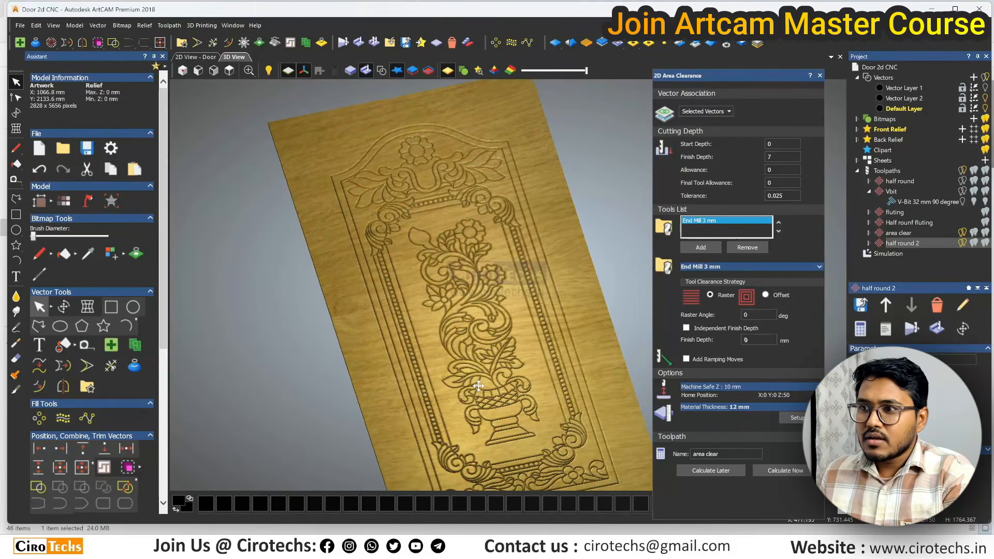
drag(478, 386, 482, 338)
Simulate area clear over the half round 2 carving and examine the raster cuts beside the lower corner's flower.
click(888, 233)
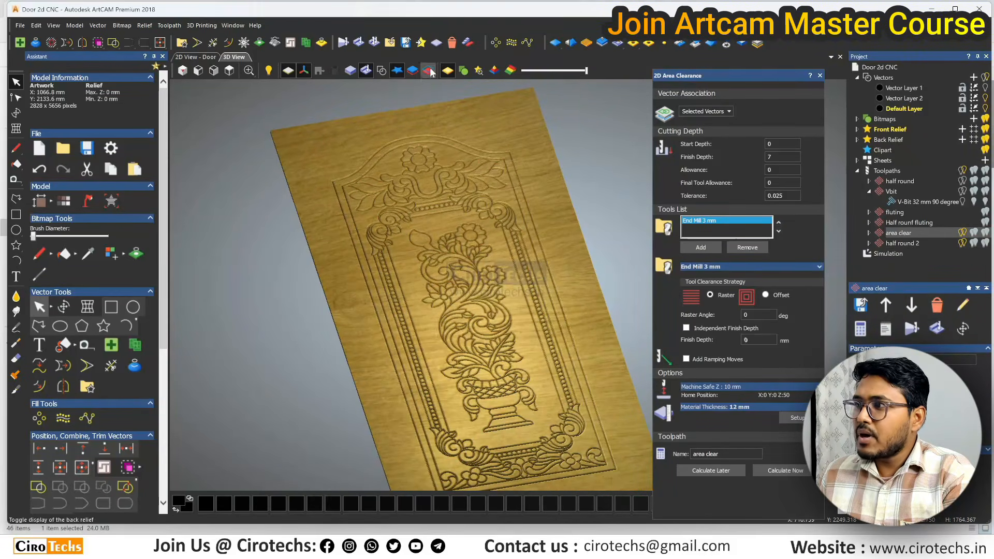
click(354, 43)
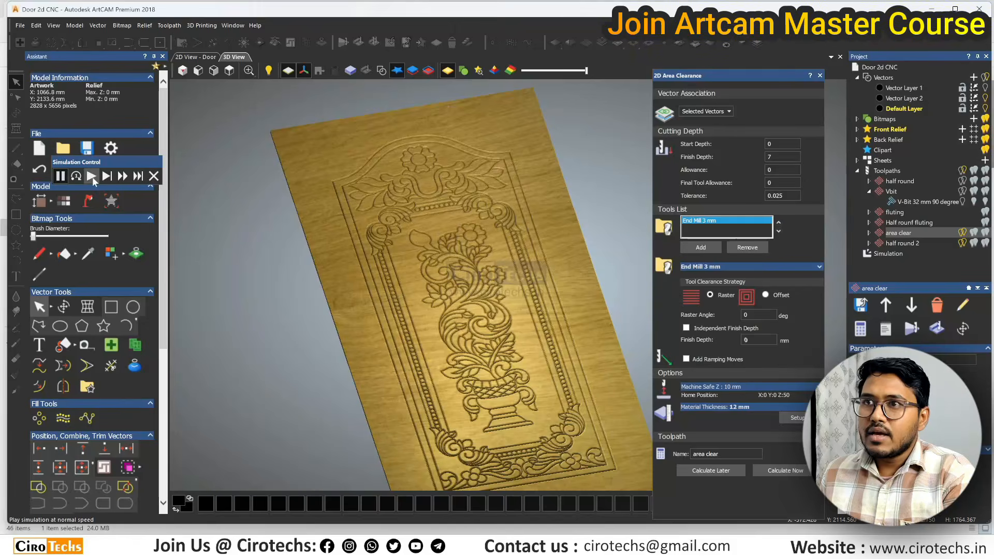
scroll(517, 358, up, 6)
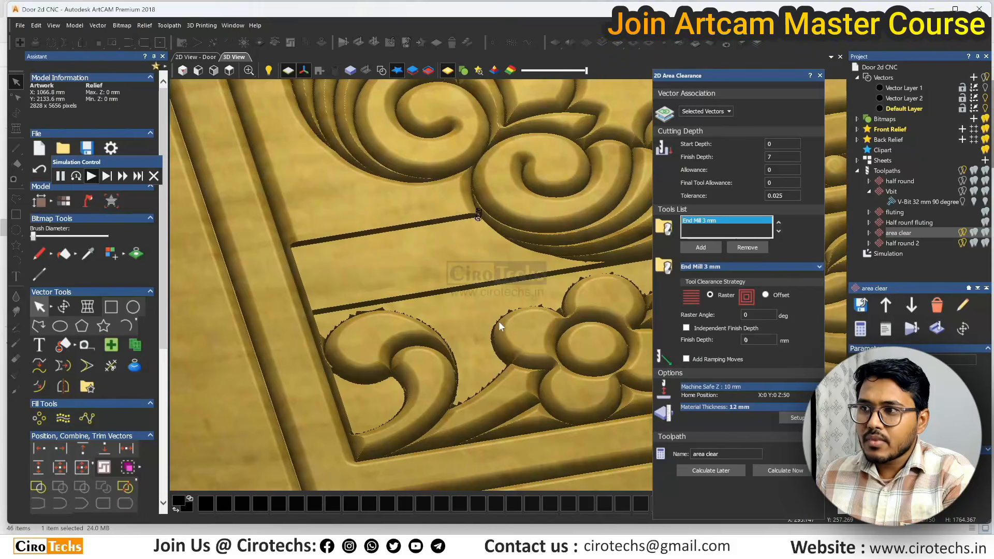
scroll(499, 321, down, 5)
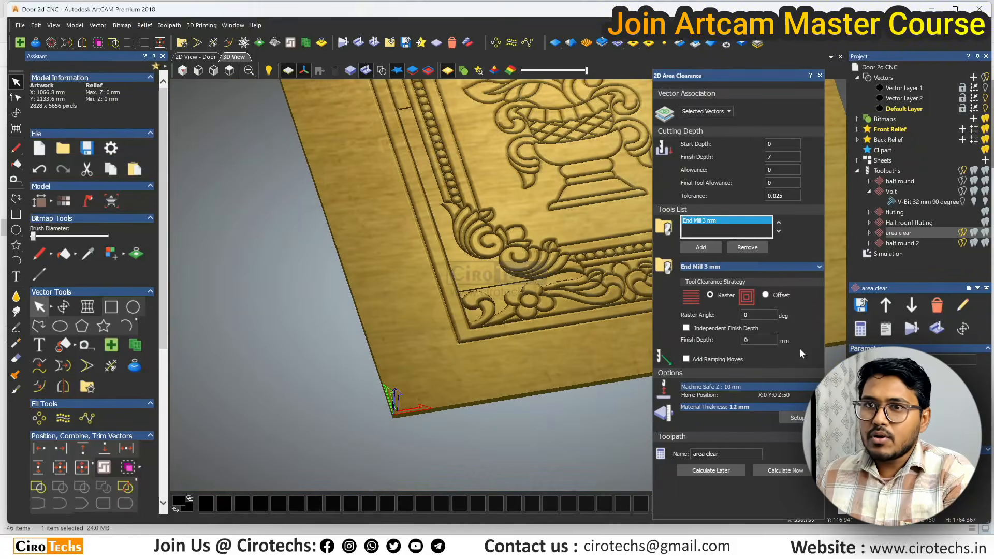
Set the 3 mm end mill's stepdown to 7 mm and recalculate the area clear toolpath.
click(751, 267)
text(7)
scroll(794, 483, down, 2)
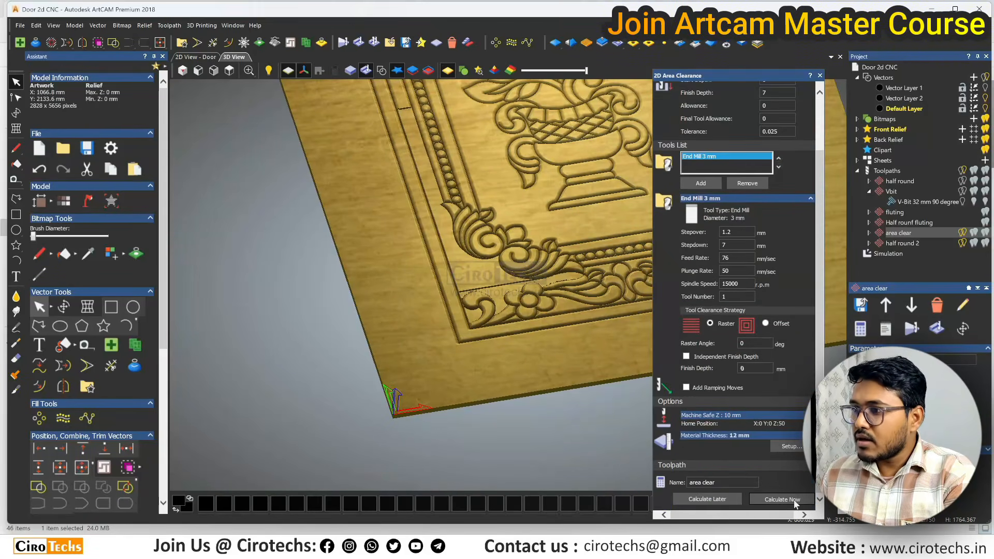
click(796, 501)
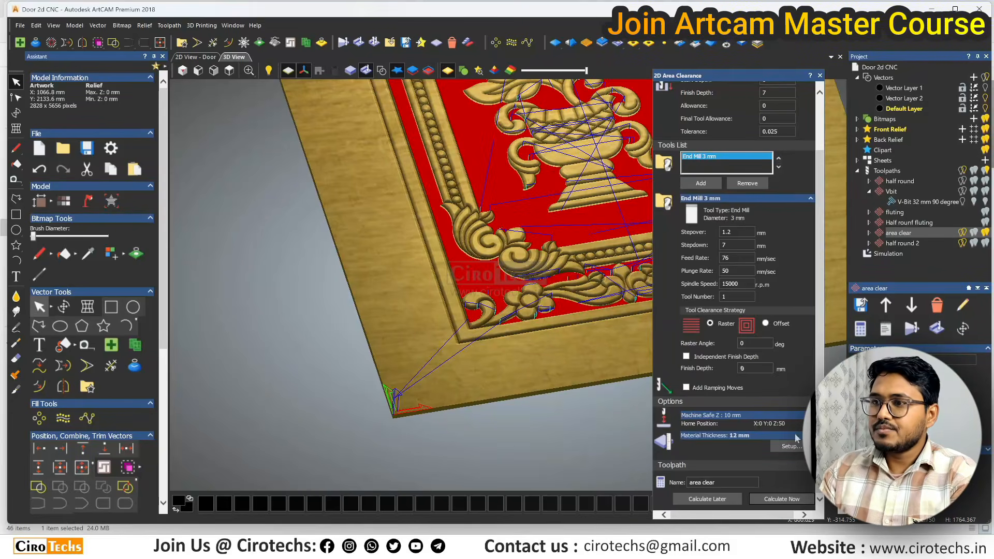
Simulate the recalculated area clear toolpath at normal speed and inspect its cuts around the lower corner scrolls.
click(359, 43)
click(91, 176)
scroll(558, 297, up, 5)
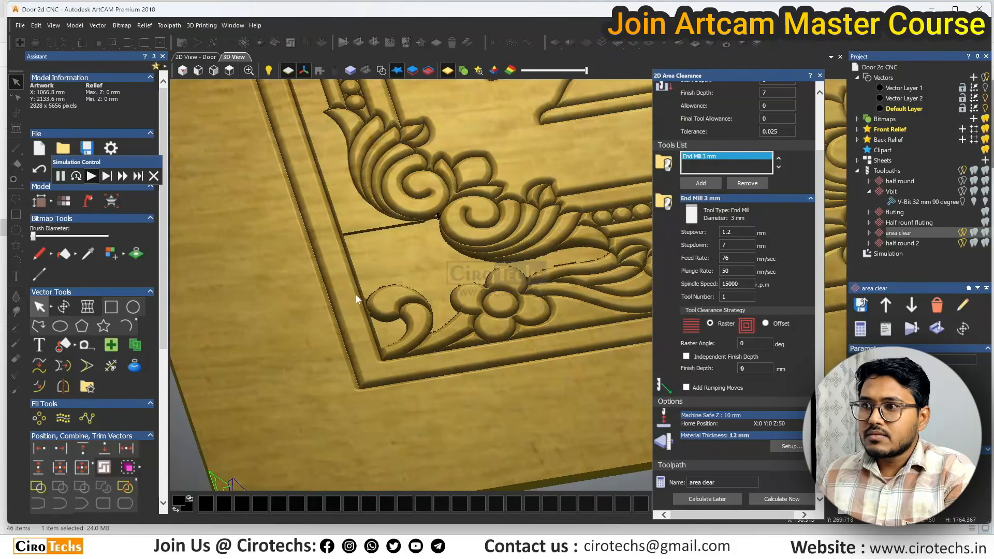
scroll(388, 270, down, 3)
scroll(363, 181, up, 6)
drag(411, 223, 401, 249)
scroll(401, 248, down, 7)
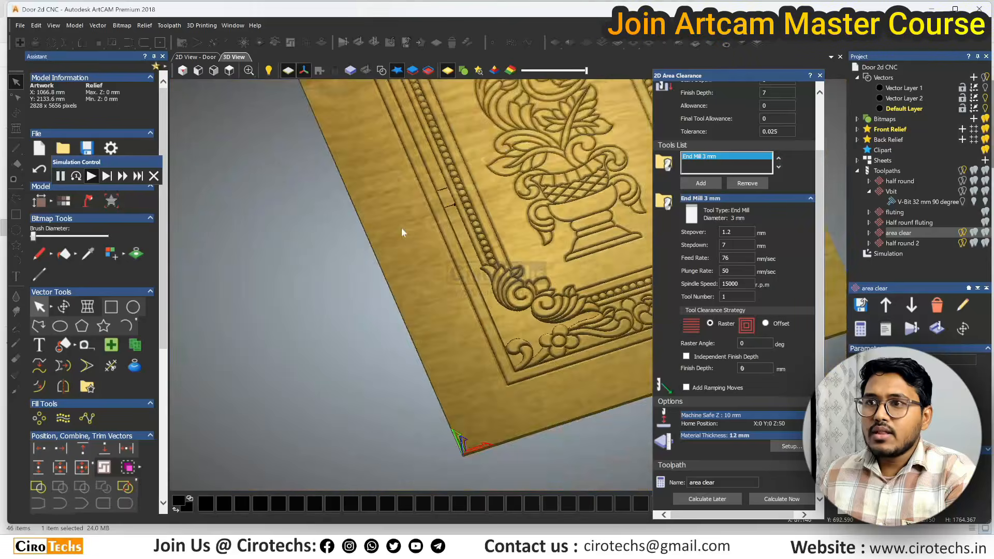
Inspect the area clear cuts along the side bead border, and advance the simulation at fast speed to the central vase carving.
scroll(431, 179, up, 5)
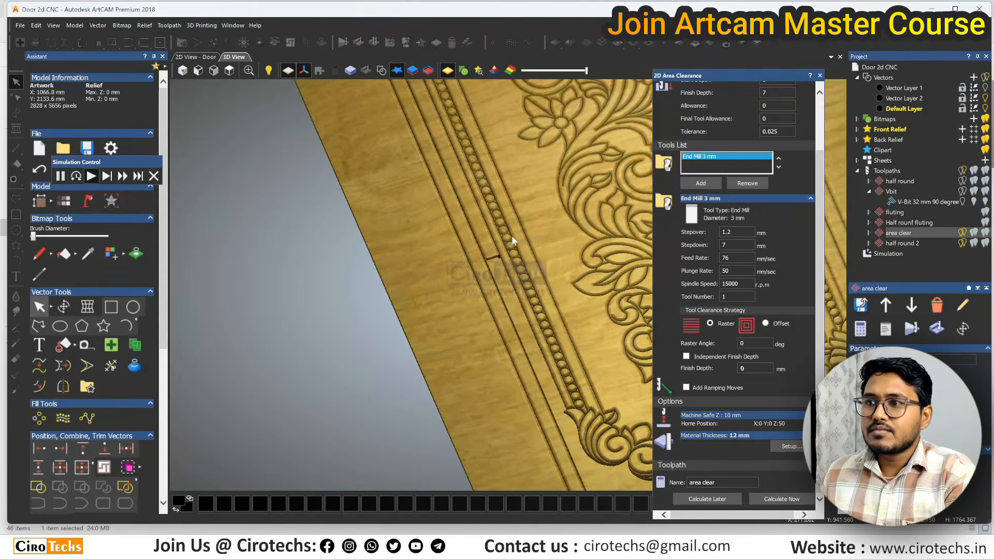
scroll(508, 231, down, 5)
scroll(508, 231, up, 5)
scroll(508, 232, down, 5)
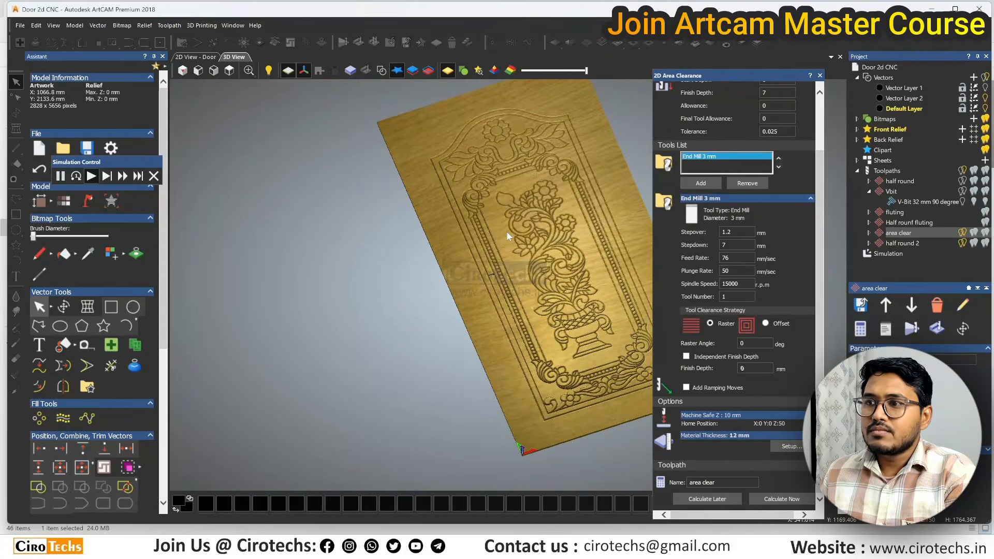
scroll(506, 231, up, 5)
click(122, 176)
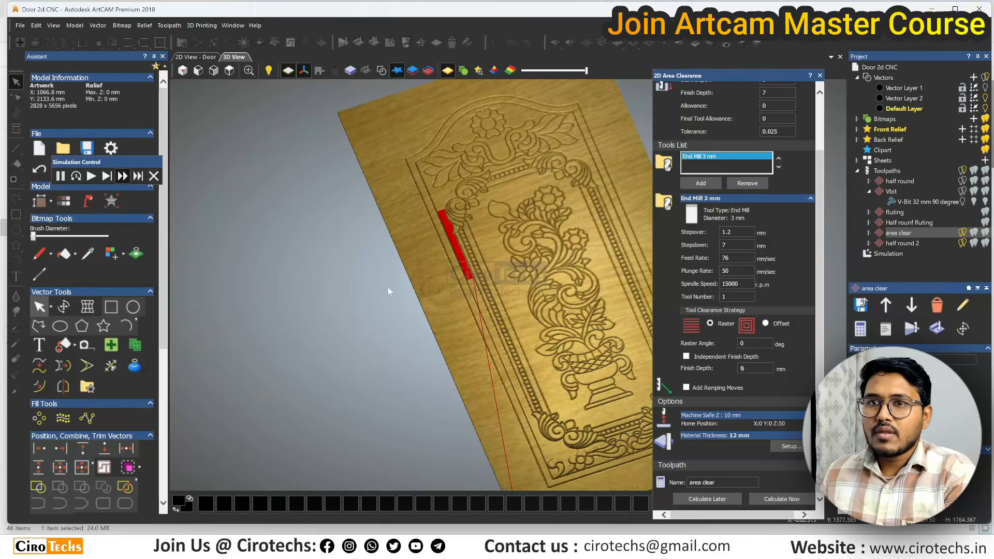
scroll(511, 313, up, 5)
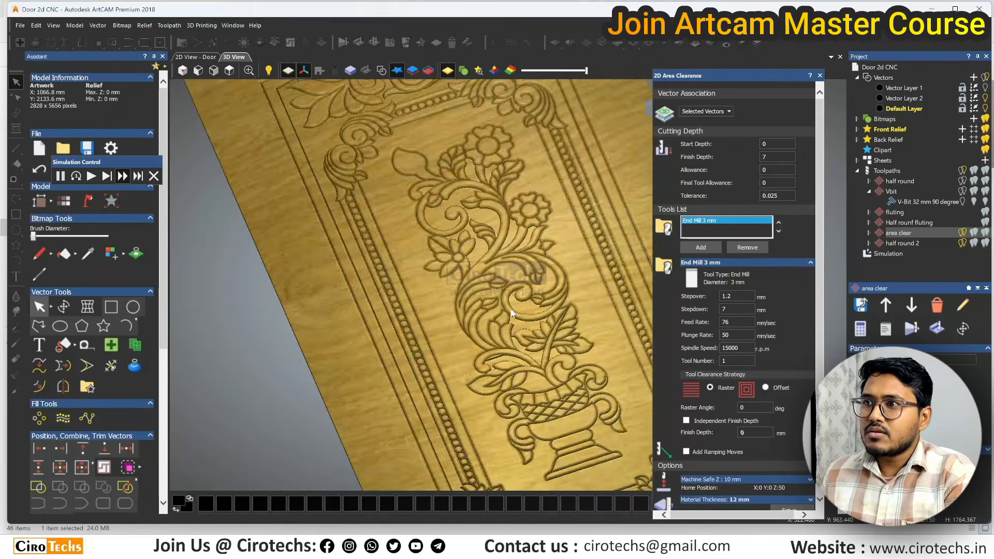
scroll(511, 313, down, 5)
scroll(557, 363, up, 5)
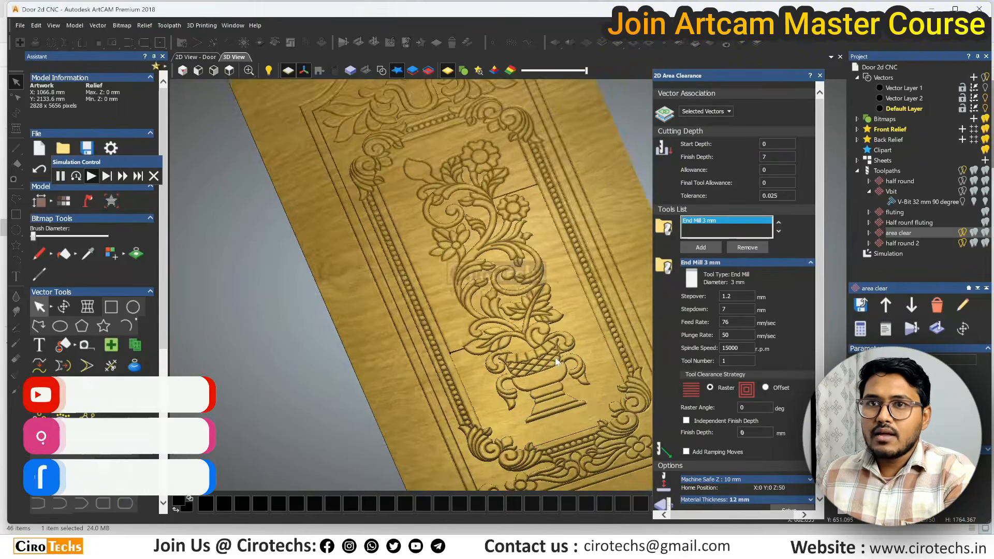
Continue the area clear simulation at normal speed and examine the raster cuts around the leaves above the vase.
scroll(557, 363, up, 4)
drag(557, 363, 533, 243)
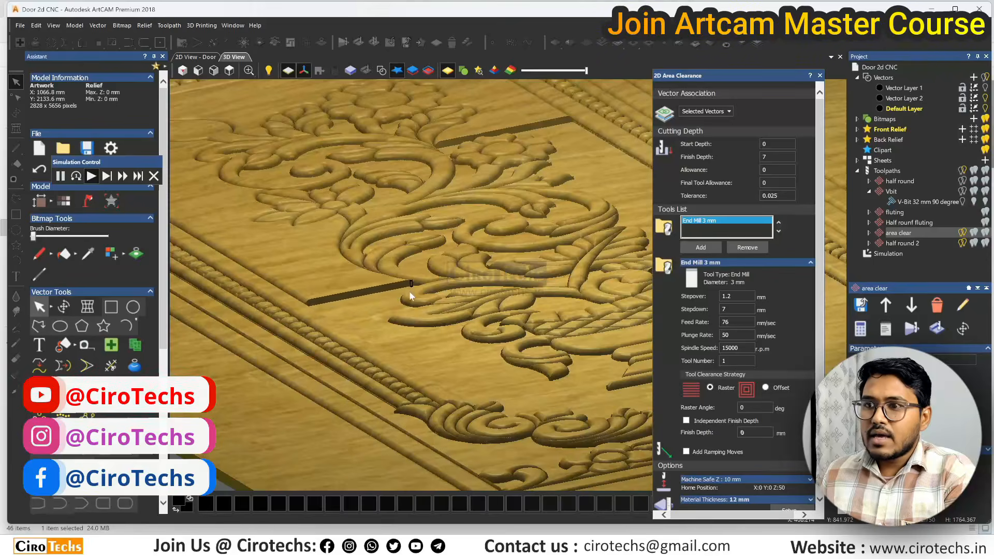
scroll(414, 295, up, 6)
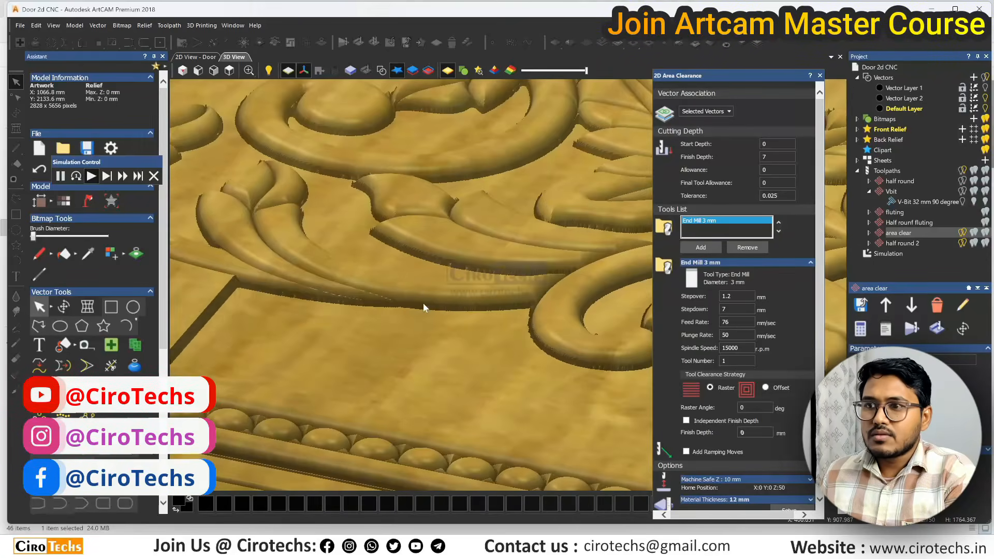
scroll(424, 303, down, 5)
drag(403, 304, 385, 322)
drag(530, 271, 489, 236)
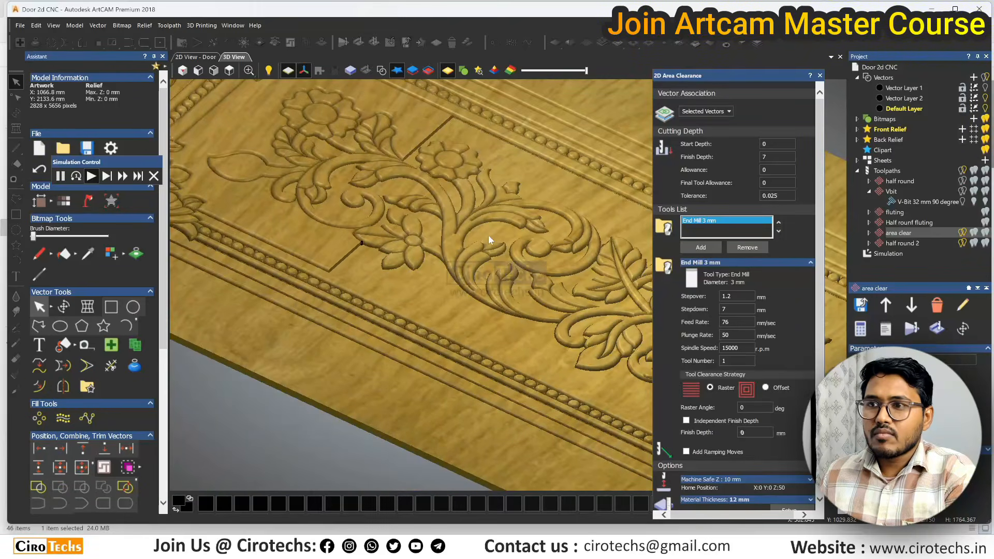
Examine the simulated raster cuts beside the central bouquet's upper flowers and across the whole door panel.
scroll(290, 229, up, 4)
scroll(260, 199, up, 1)
scroll(505, 233, up, 3)
drag(505, 233, 527, 369)
scroll(528, 369, down, 2)
scroll(521, 323, down, 4)
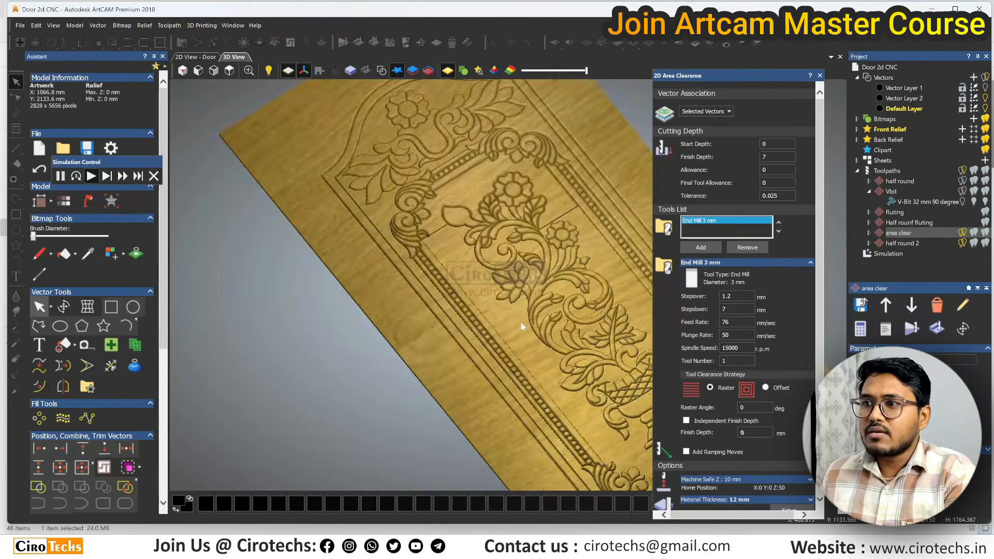
scroll(520, 321, down, 5)
scroll(614, 322, up, 4)
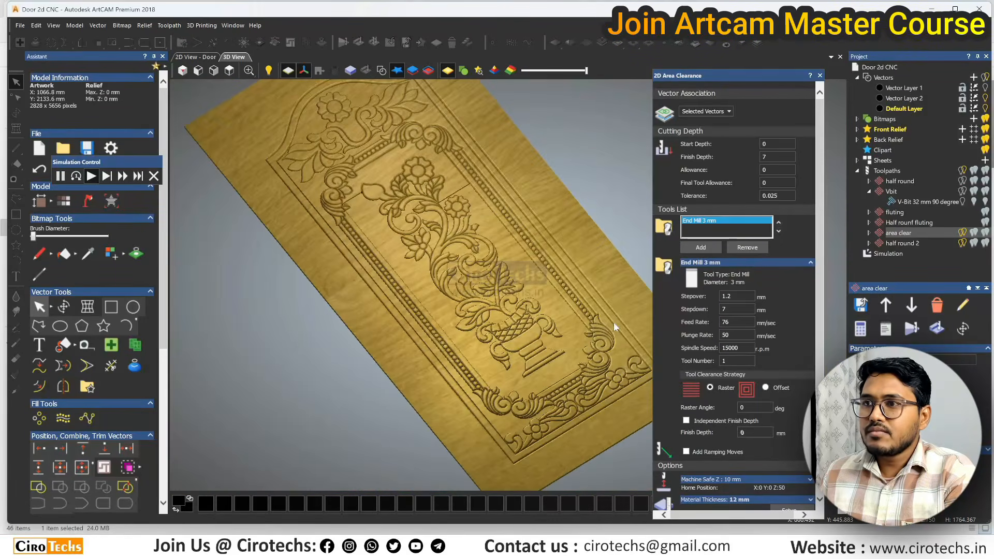
Close the 2D Area Clearance settings and inspect the simulated clearance inside the central panel's frame.
click(821, 76)
scroll(508, 288, up, 5)
drag(507, 287, 279, 280)
scroll(538, 250, down, 3)
scroll(427, 300, up, 2)
scroll(426, 300, down, 2)
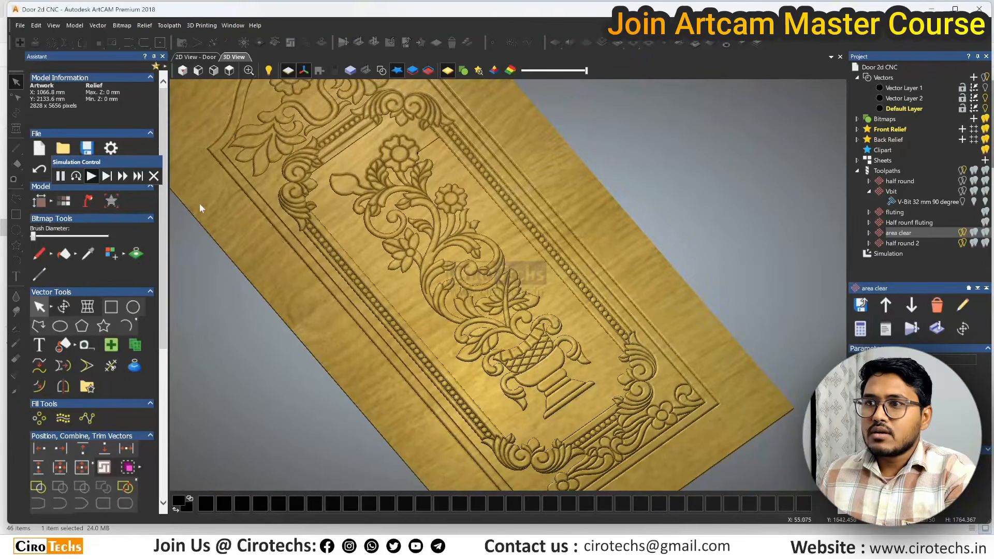
End the running simulation and simulate the area clear toolpath again at fast speed through to its end.
click(153, 176)
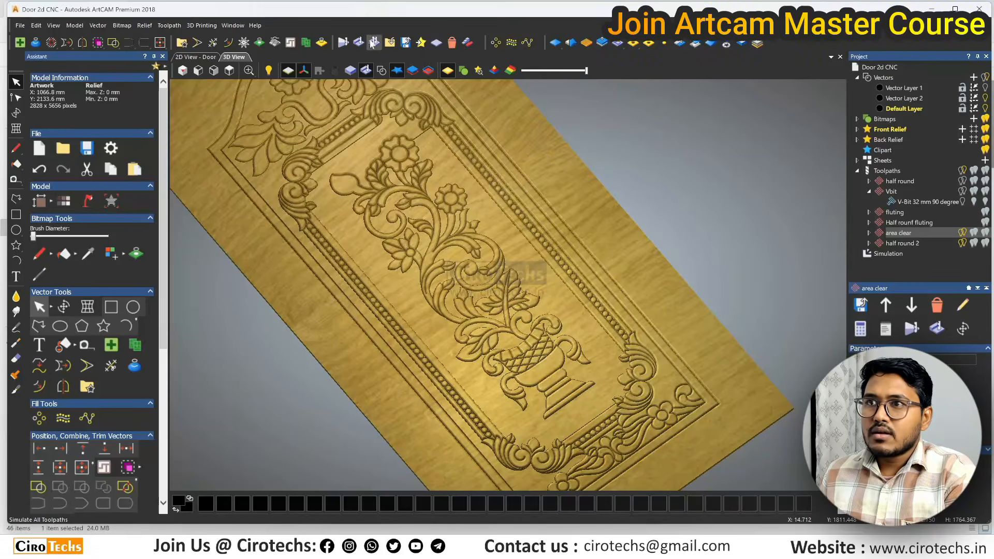
click(344, 43)
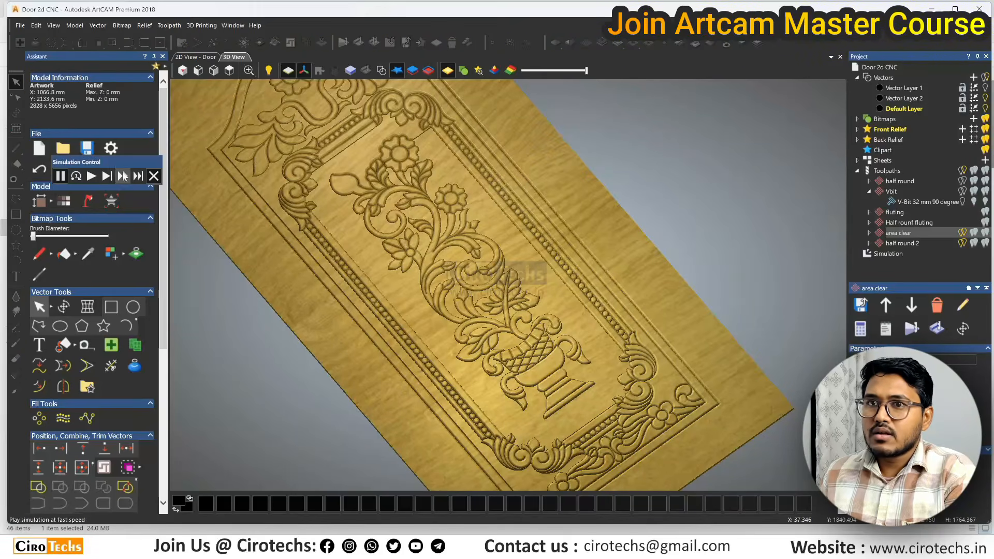
click(123, 176)
scroll(461, 267, down, 3)
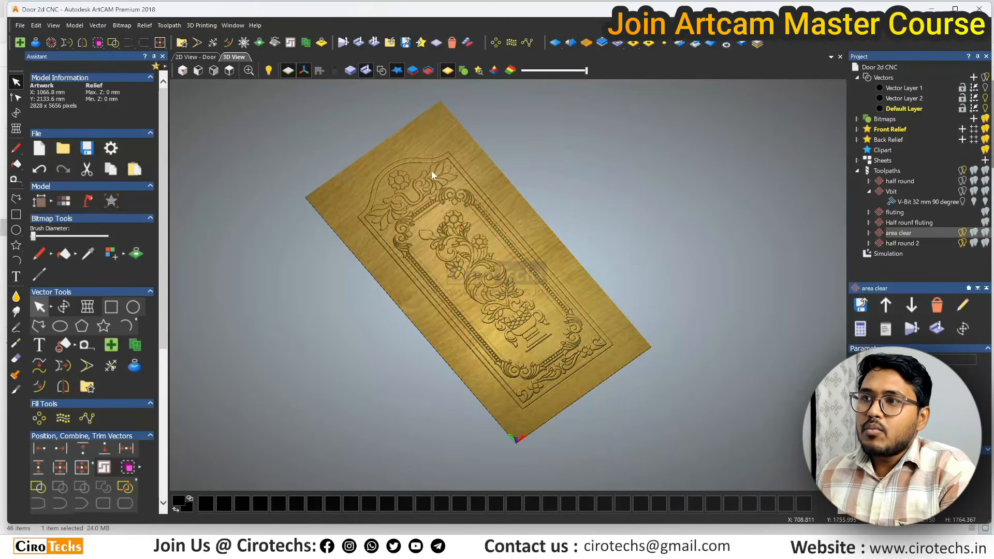
Inspect the carving at the door's arched end, and view the complete simulated door from directly above.
scroll(432, 175, up, 5)
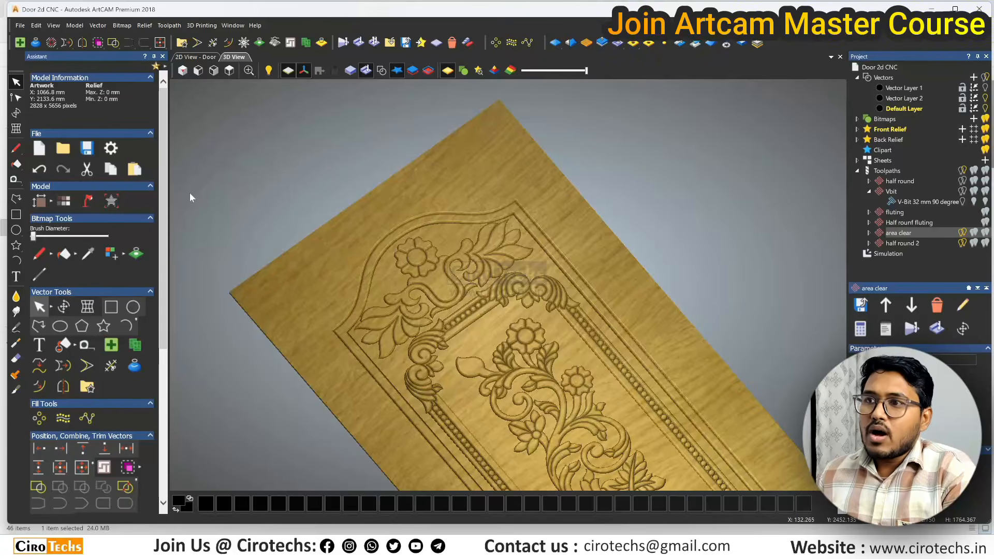
scroll(350, 220, down, 3)
click(227, 71)
scroll(538, 276, up, 2)
scroll(539, 276, down, 2)
scroll(539, 276, up, 1)
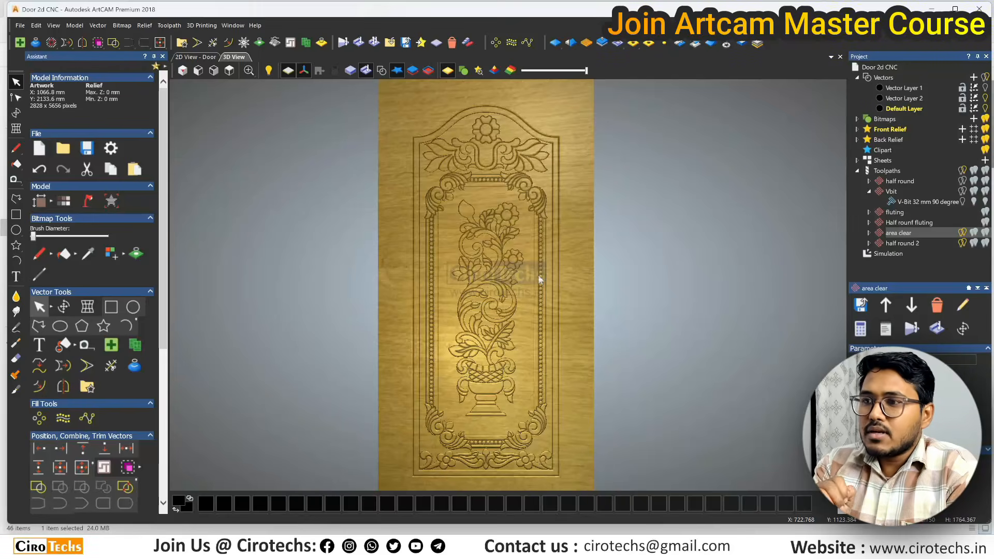
scroll(538, 280, down, 2)
scroll(524, 281, up, 2)
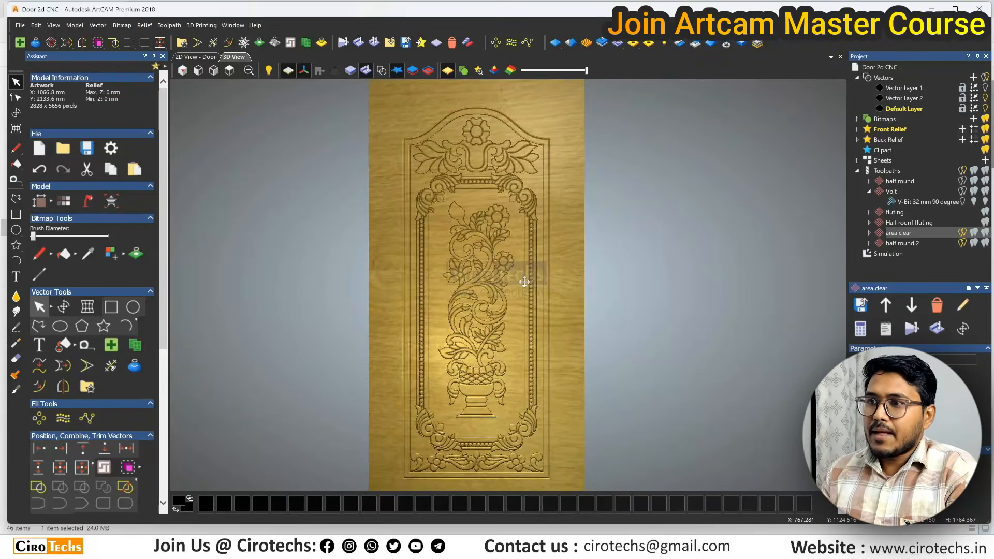
scroll(524, 282, down, 1)
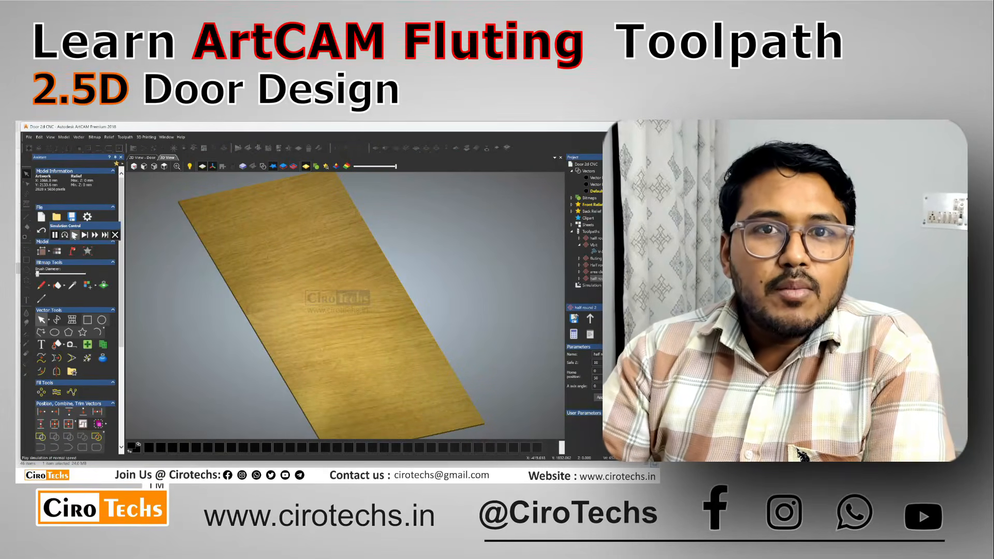
click(74, 236)
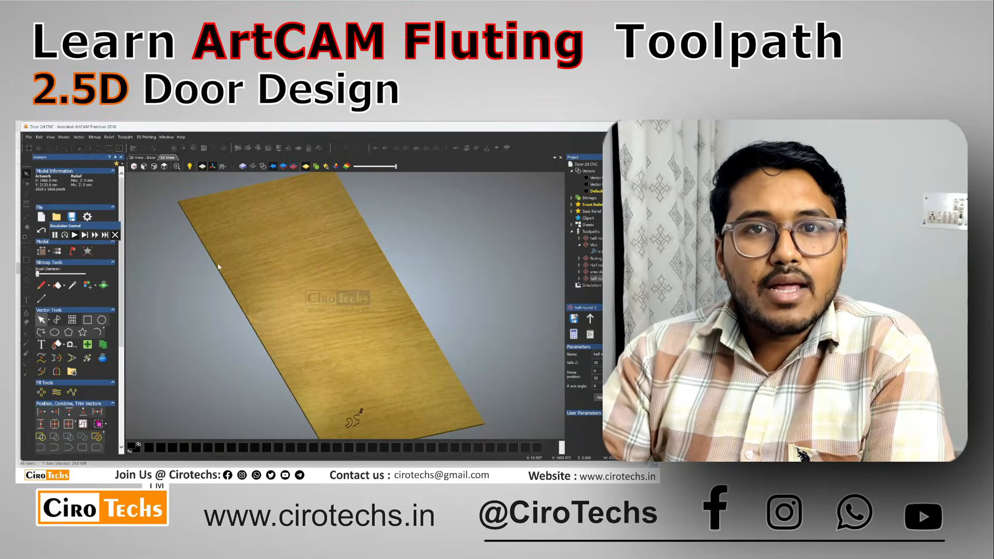